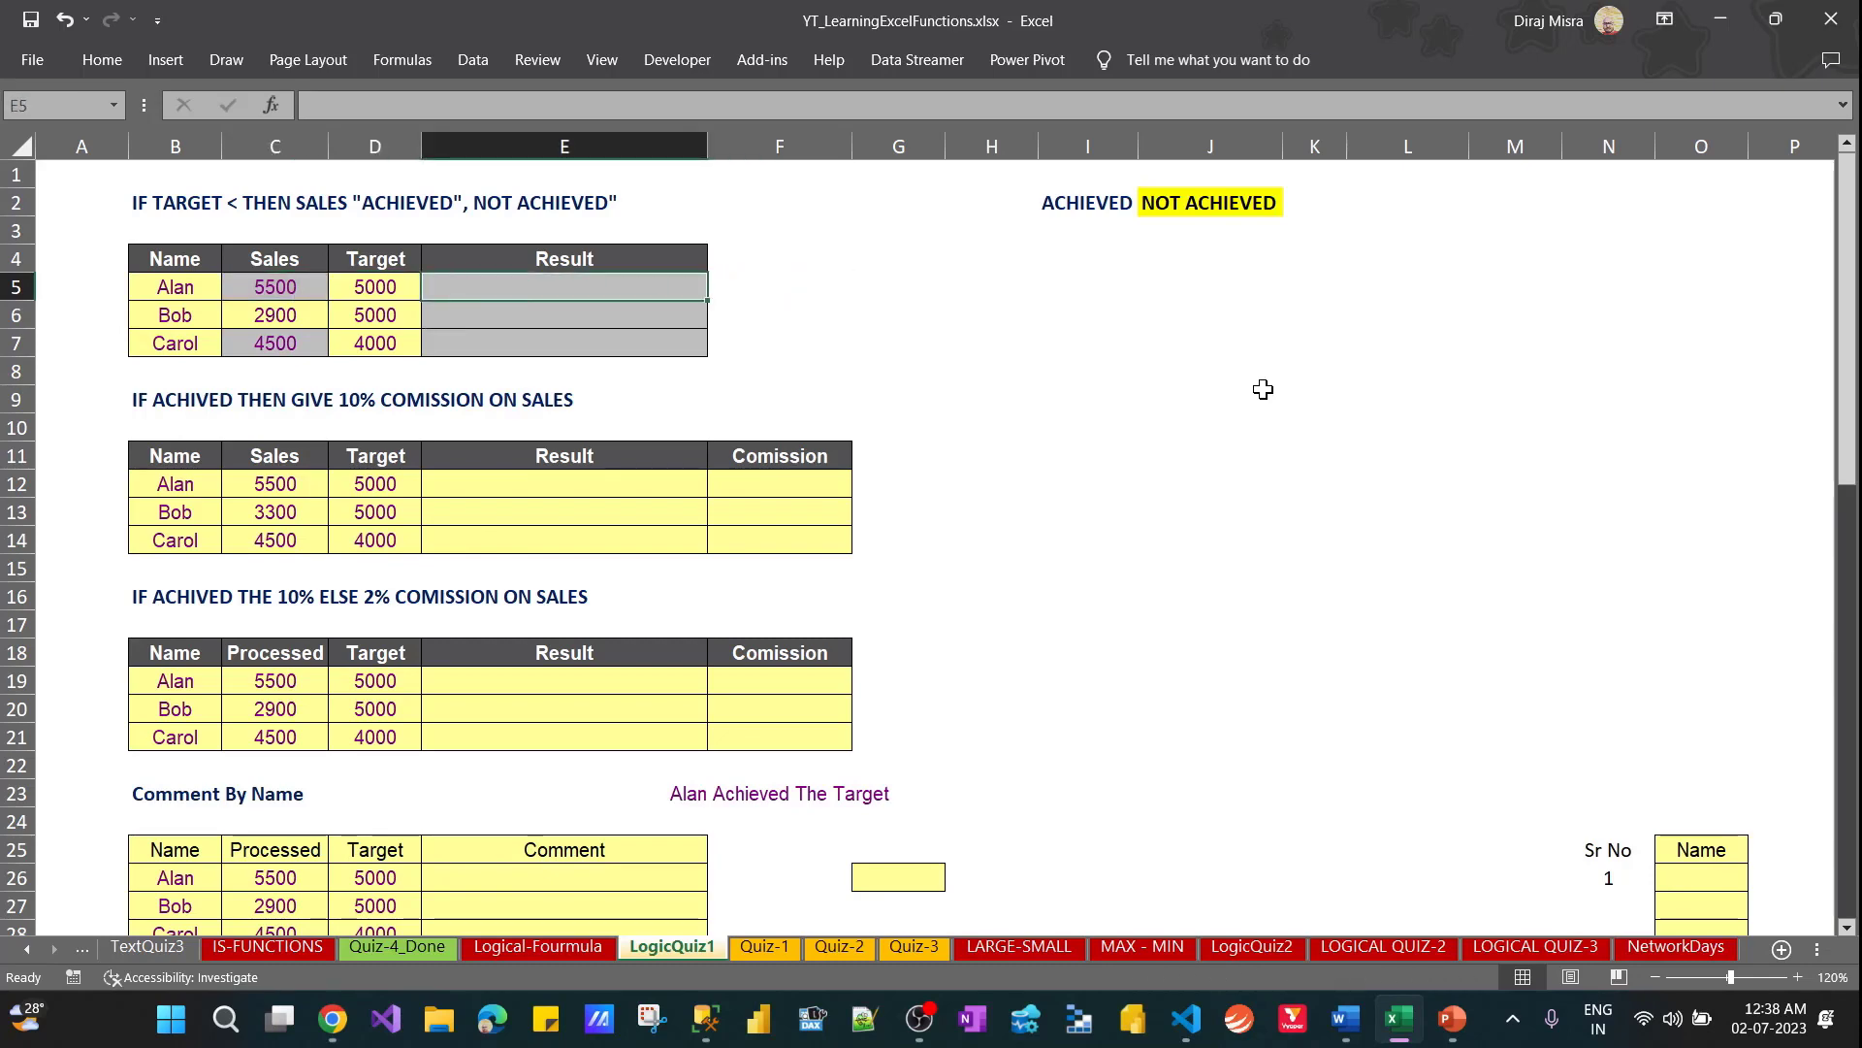
Enter =IF(D5<C5,"Achieved","NA") in E5 and fill it down through E7
{"action": "type", "text": "=IF("}
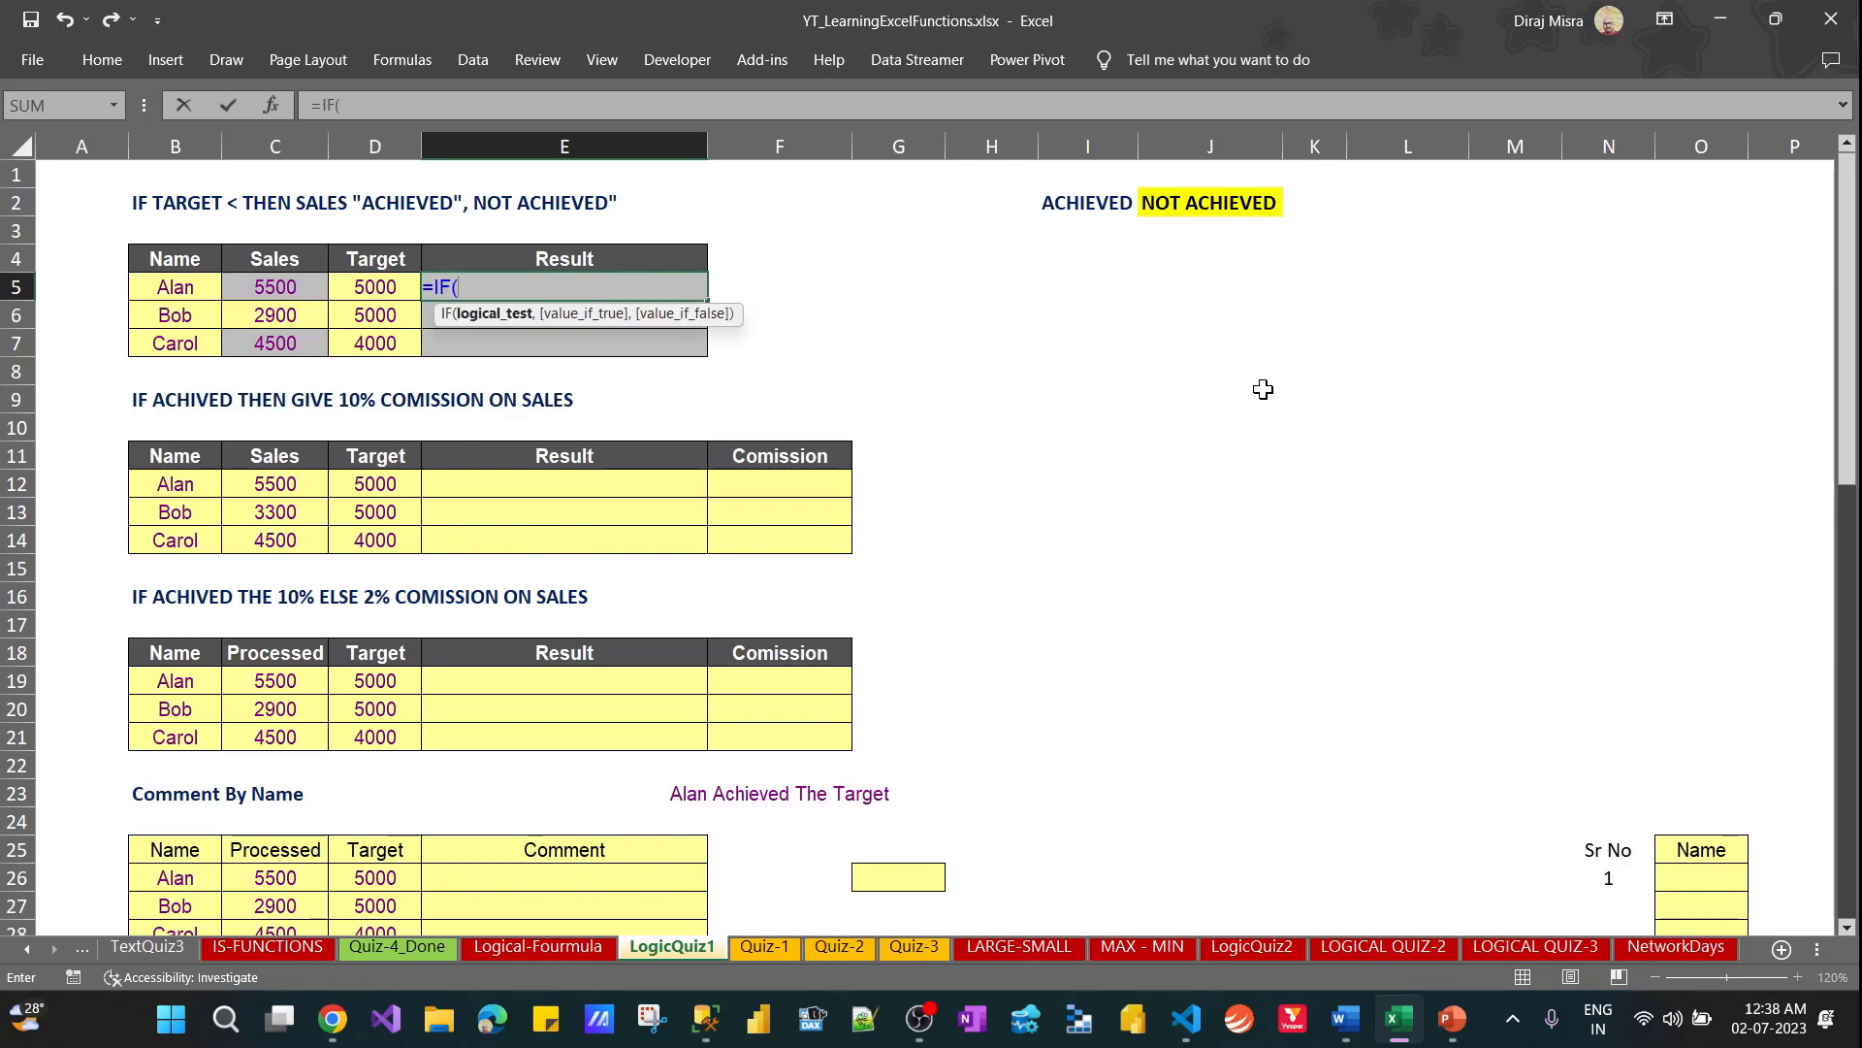
{"action": "key", "text": "Left"}
{"action": "type", "text": "<"}
{"action": "key", "text": "Left"}
{"action": "key", "text": "Left"}
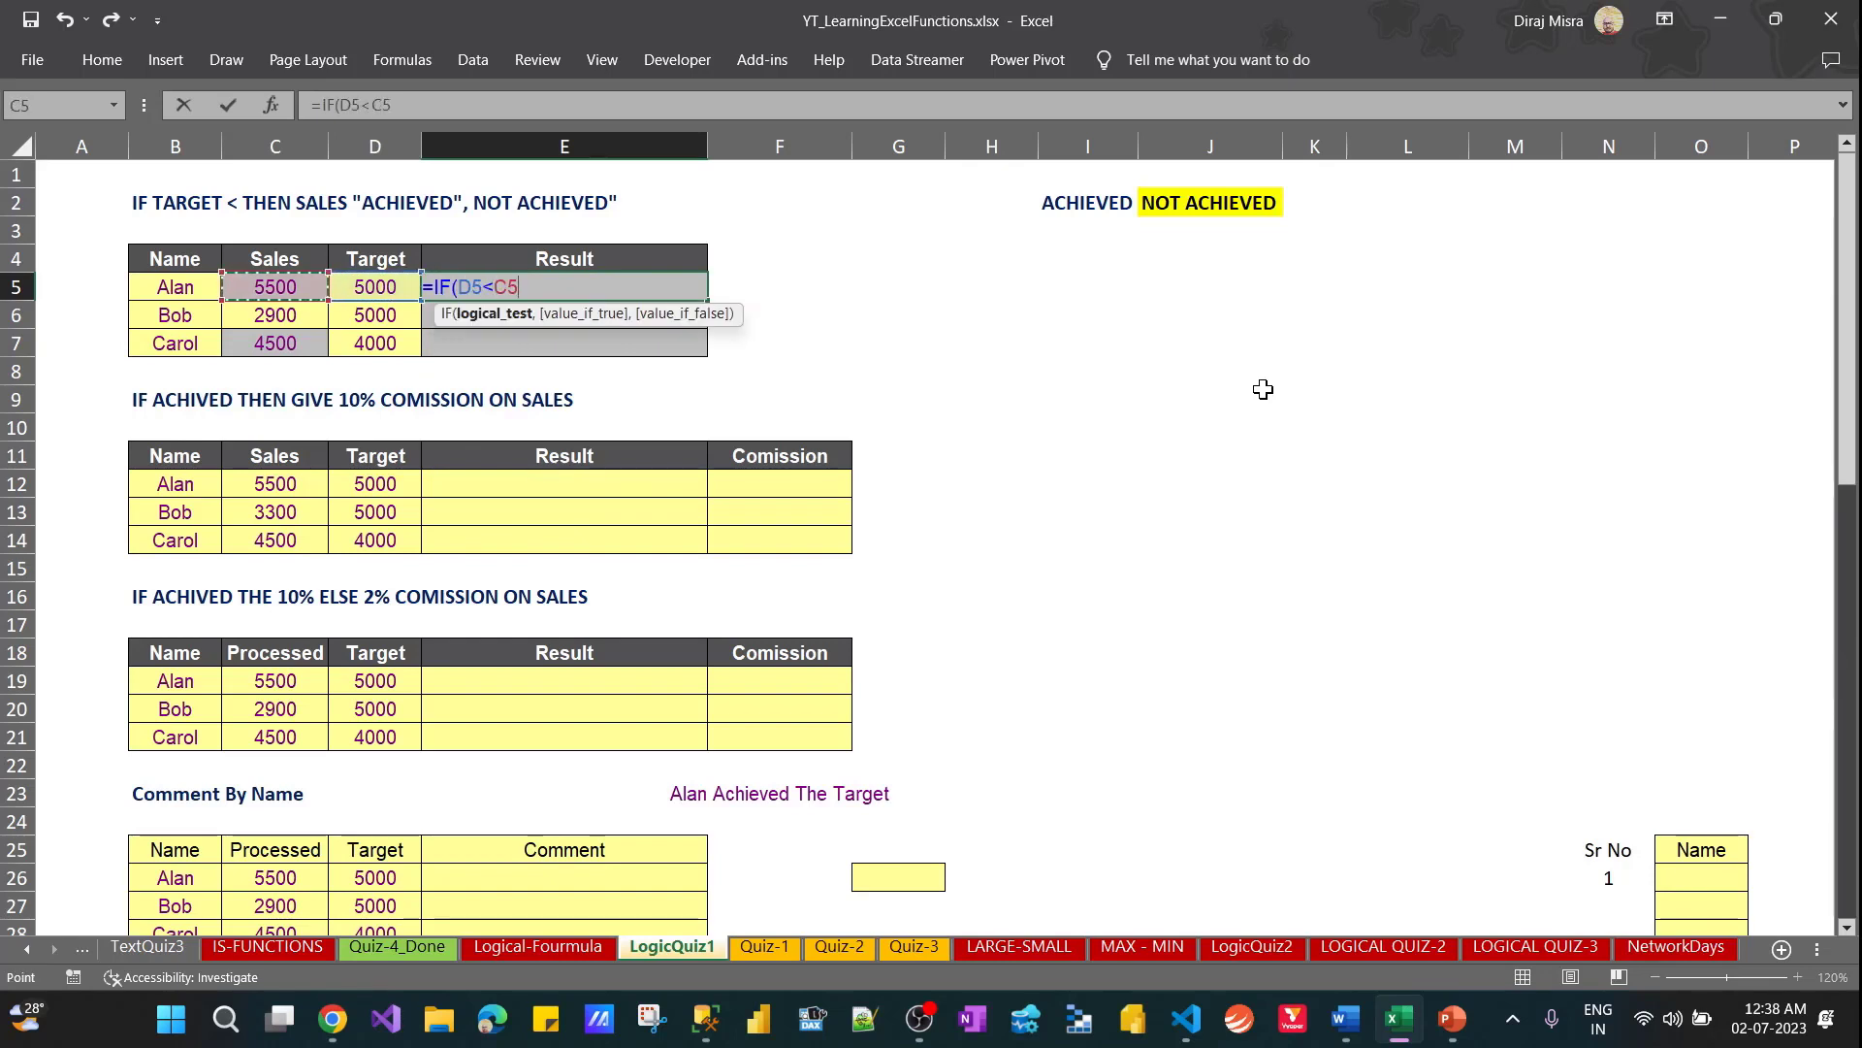
{"action": "type", "text": ",\"Ac"}
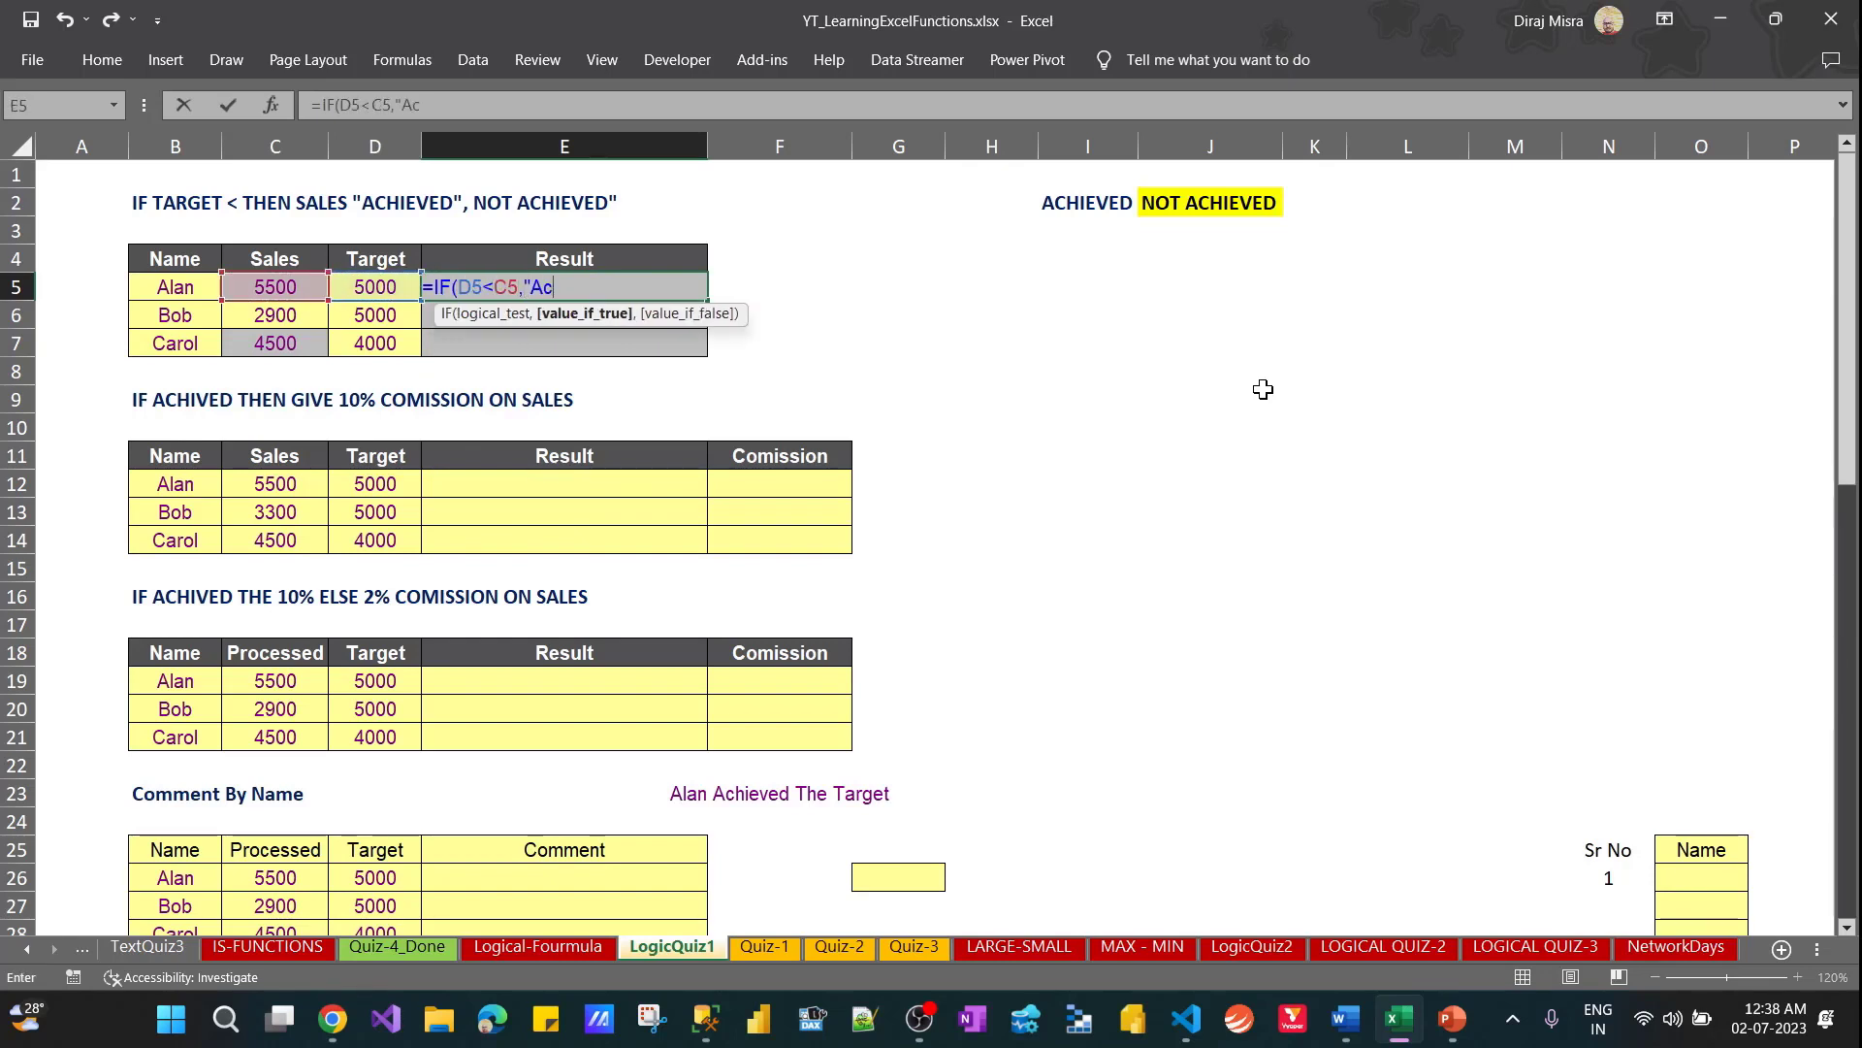
{"action": "type", "text": "hieved\""}
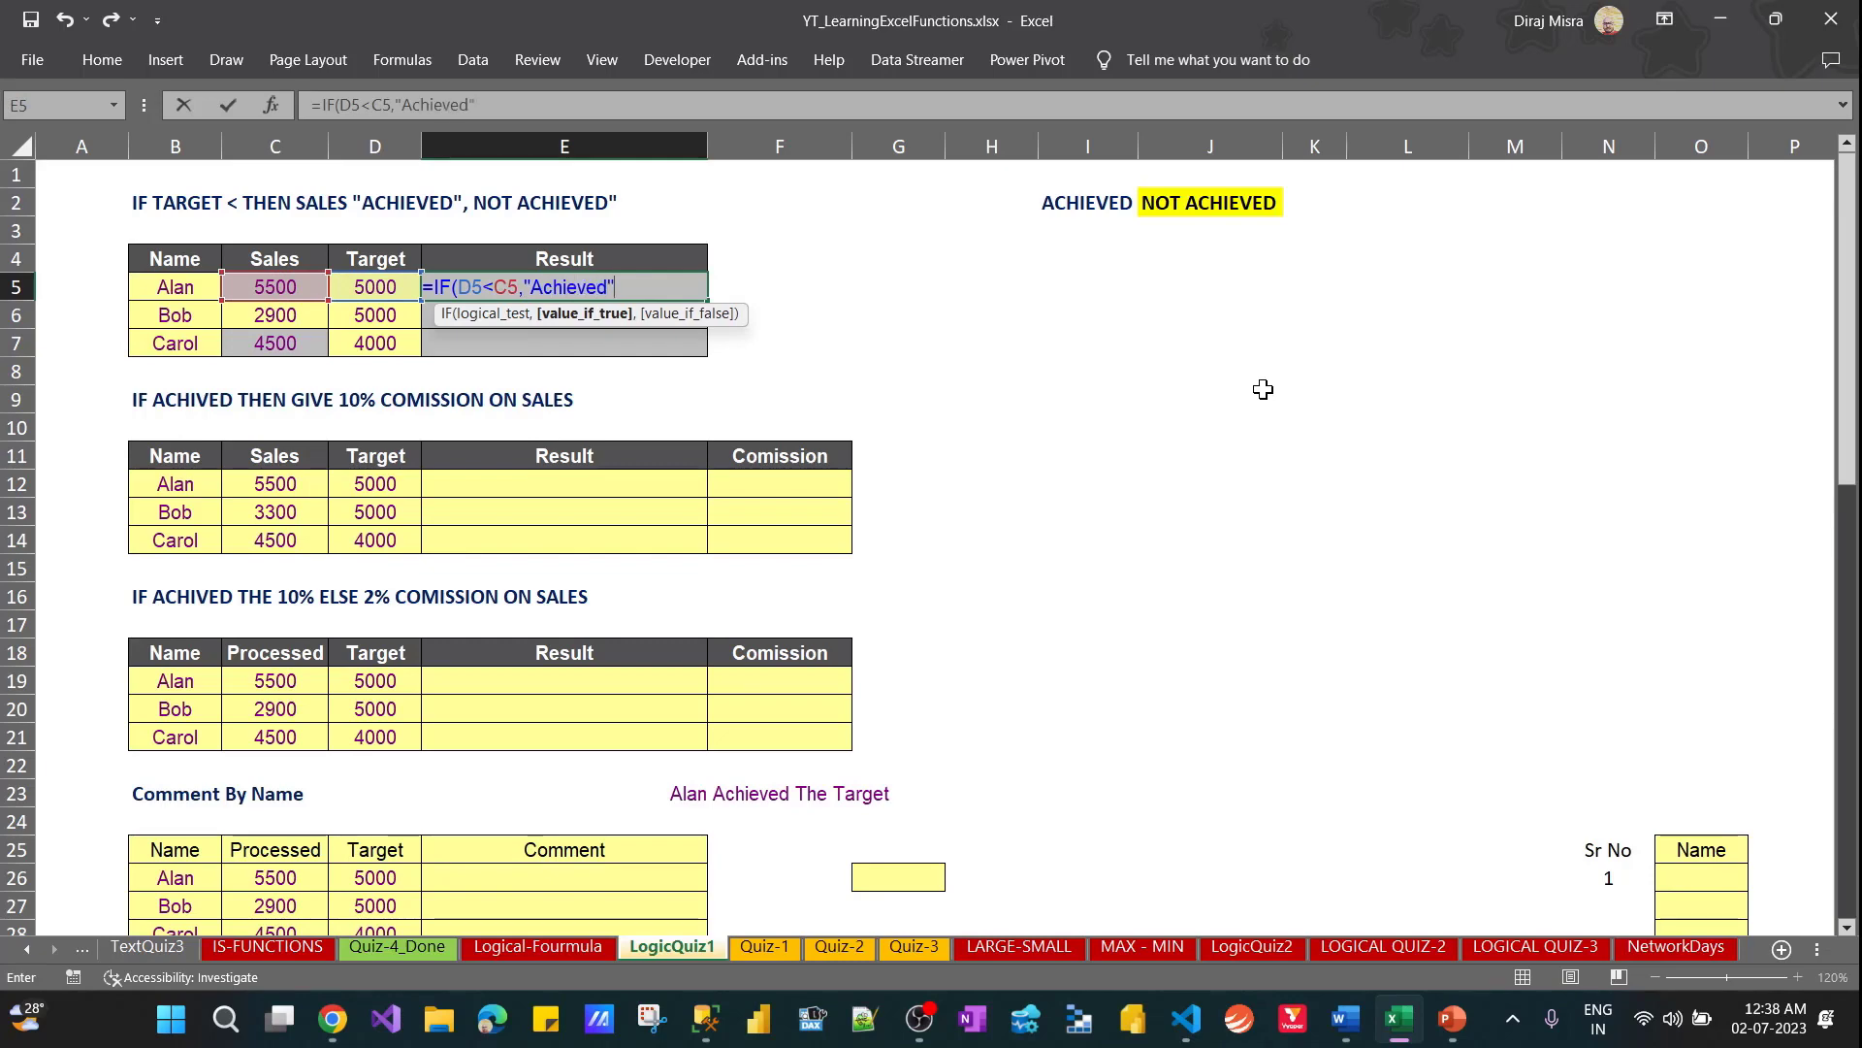
{"action": "type", "text": ",\"NA"}
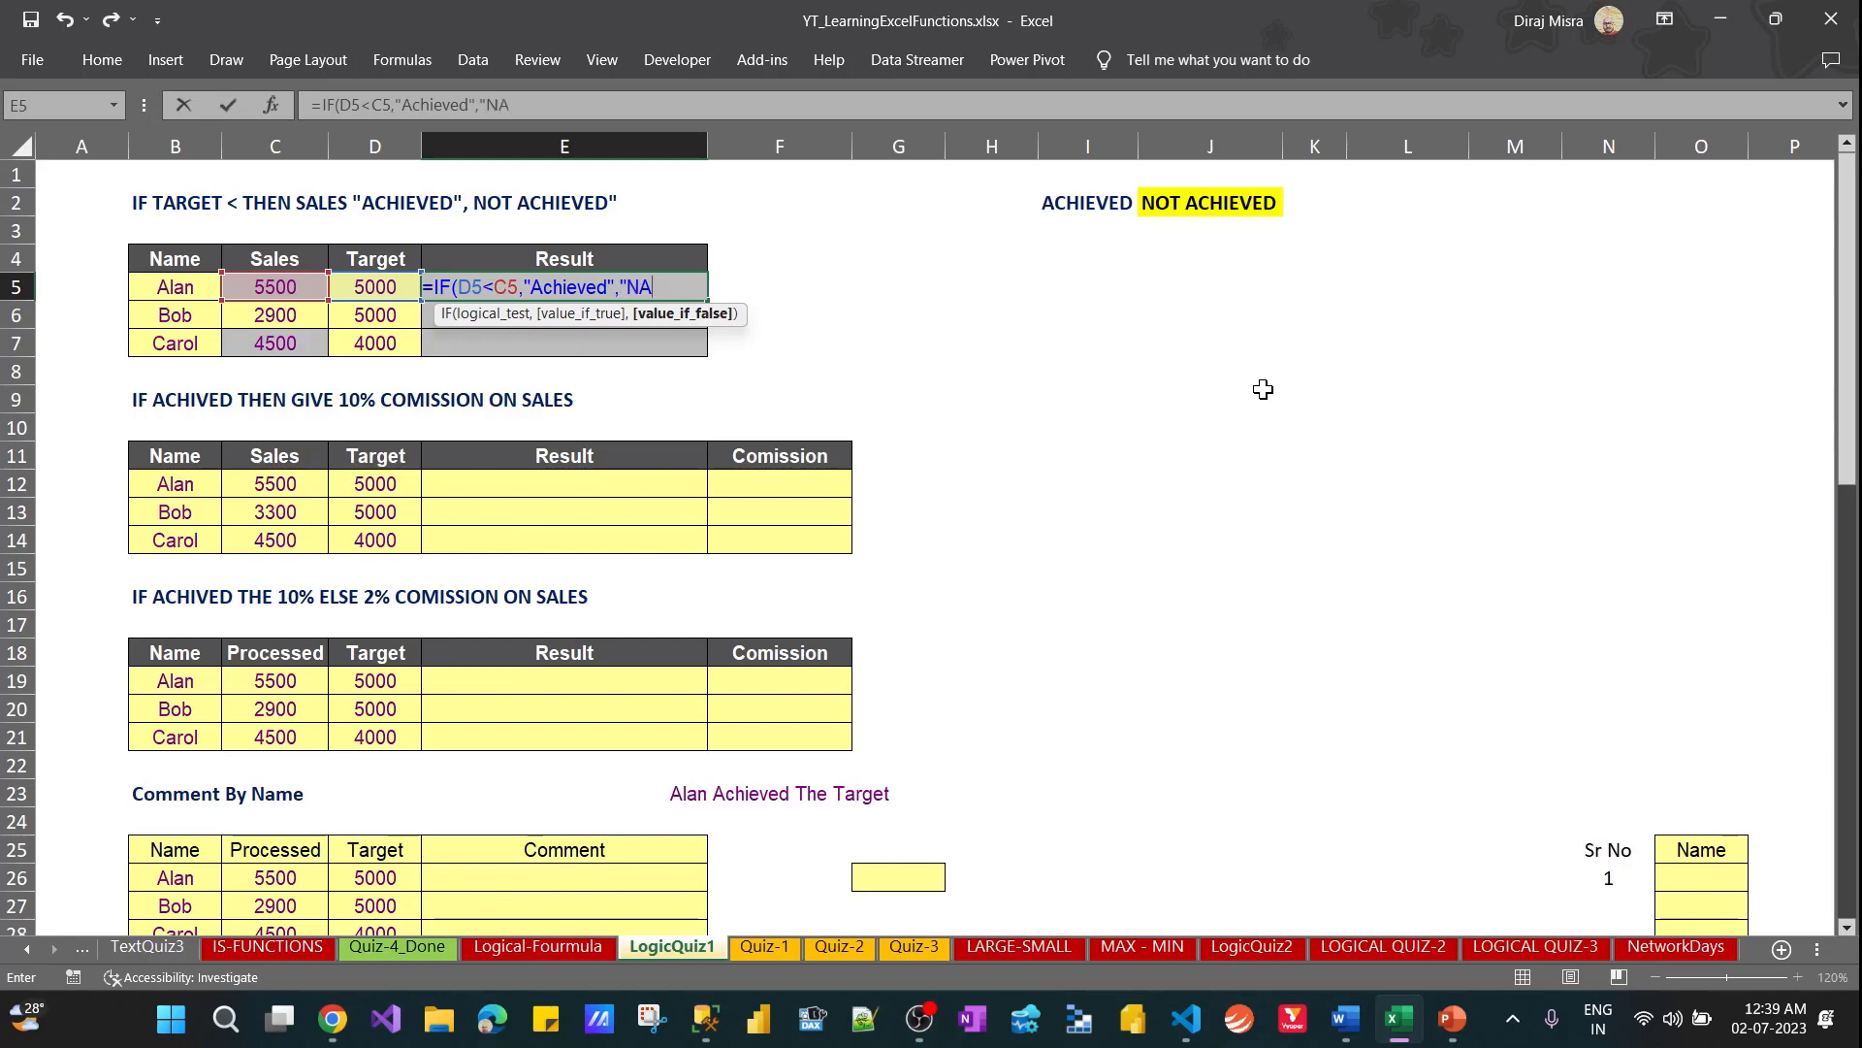
{"action": "type", "text": "\")"}
{"action": "key", "text": "Return"}
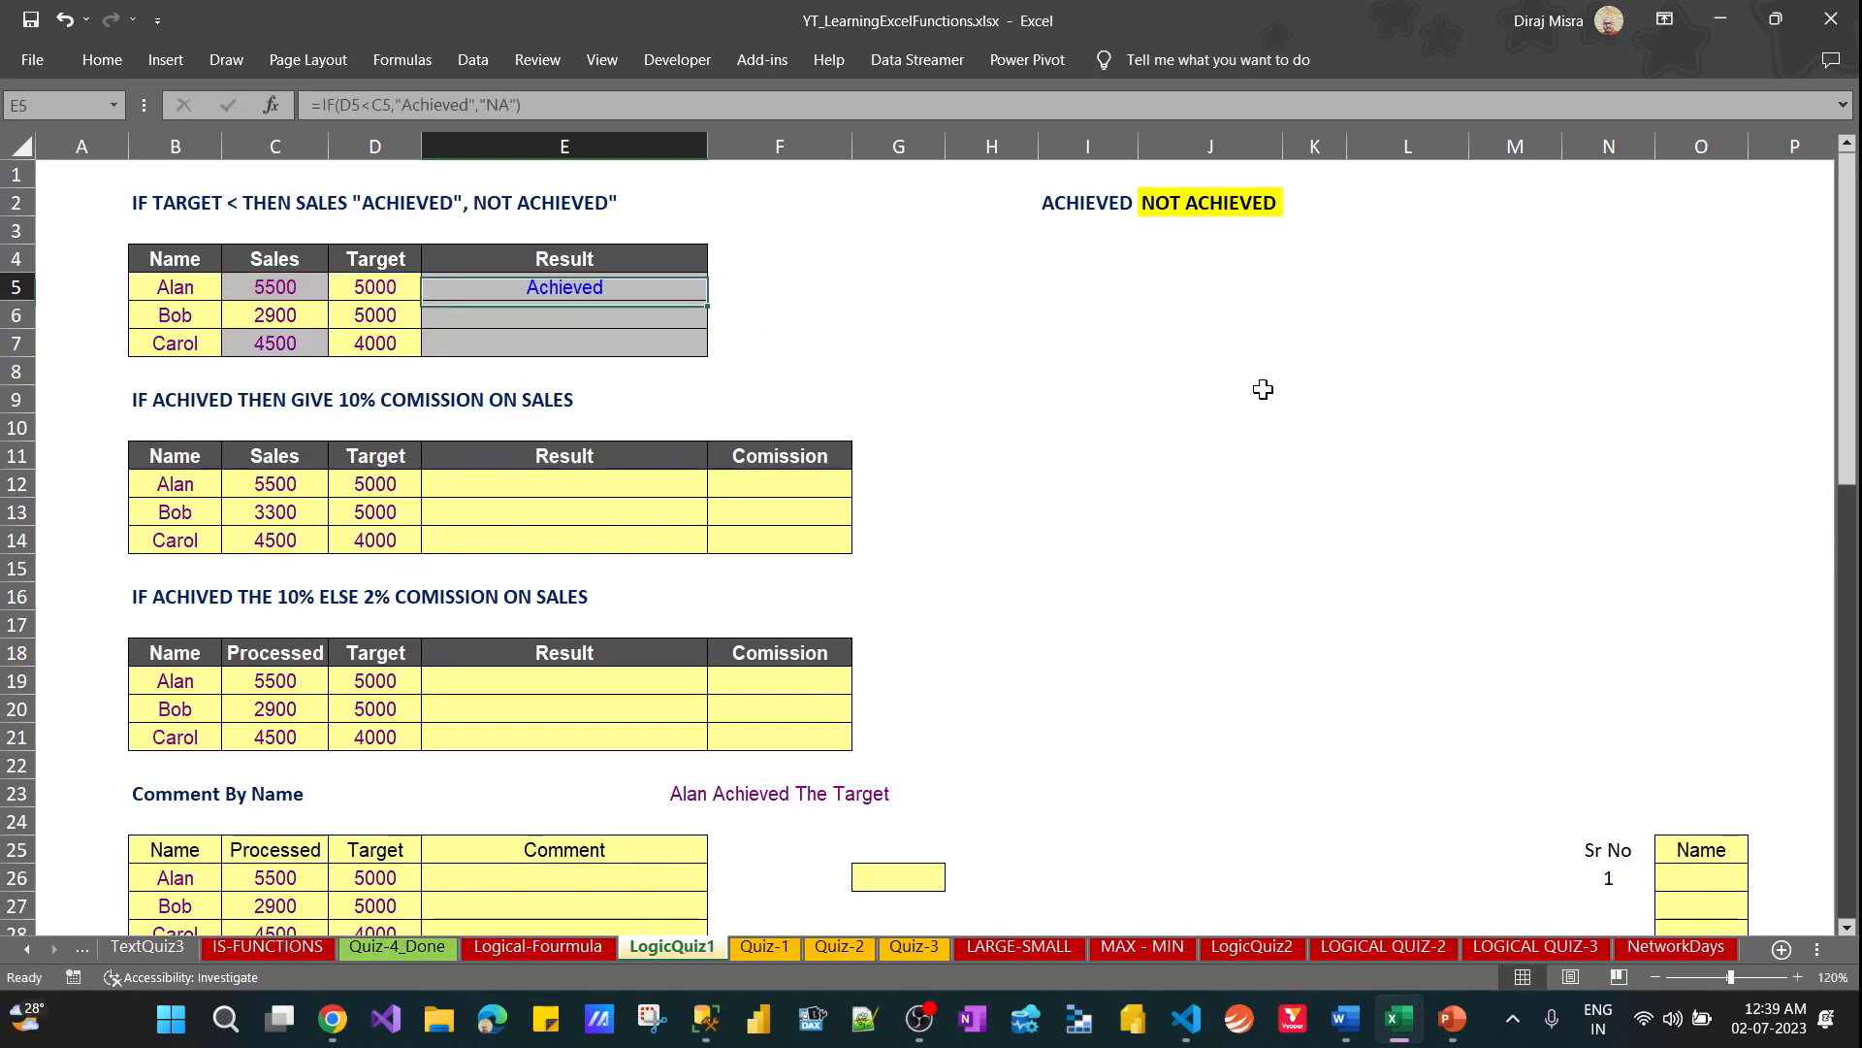
{"action": "key", "text": "ctrl+d"}
{"action": "key", "text": "Right"}
{"action": "key", "text": "Right"}
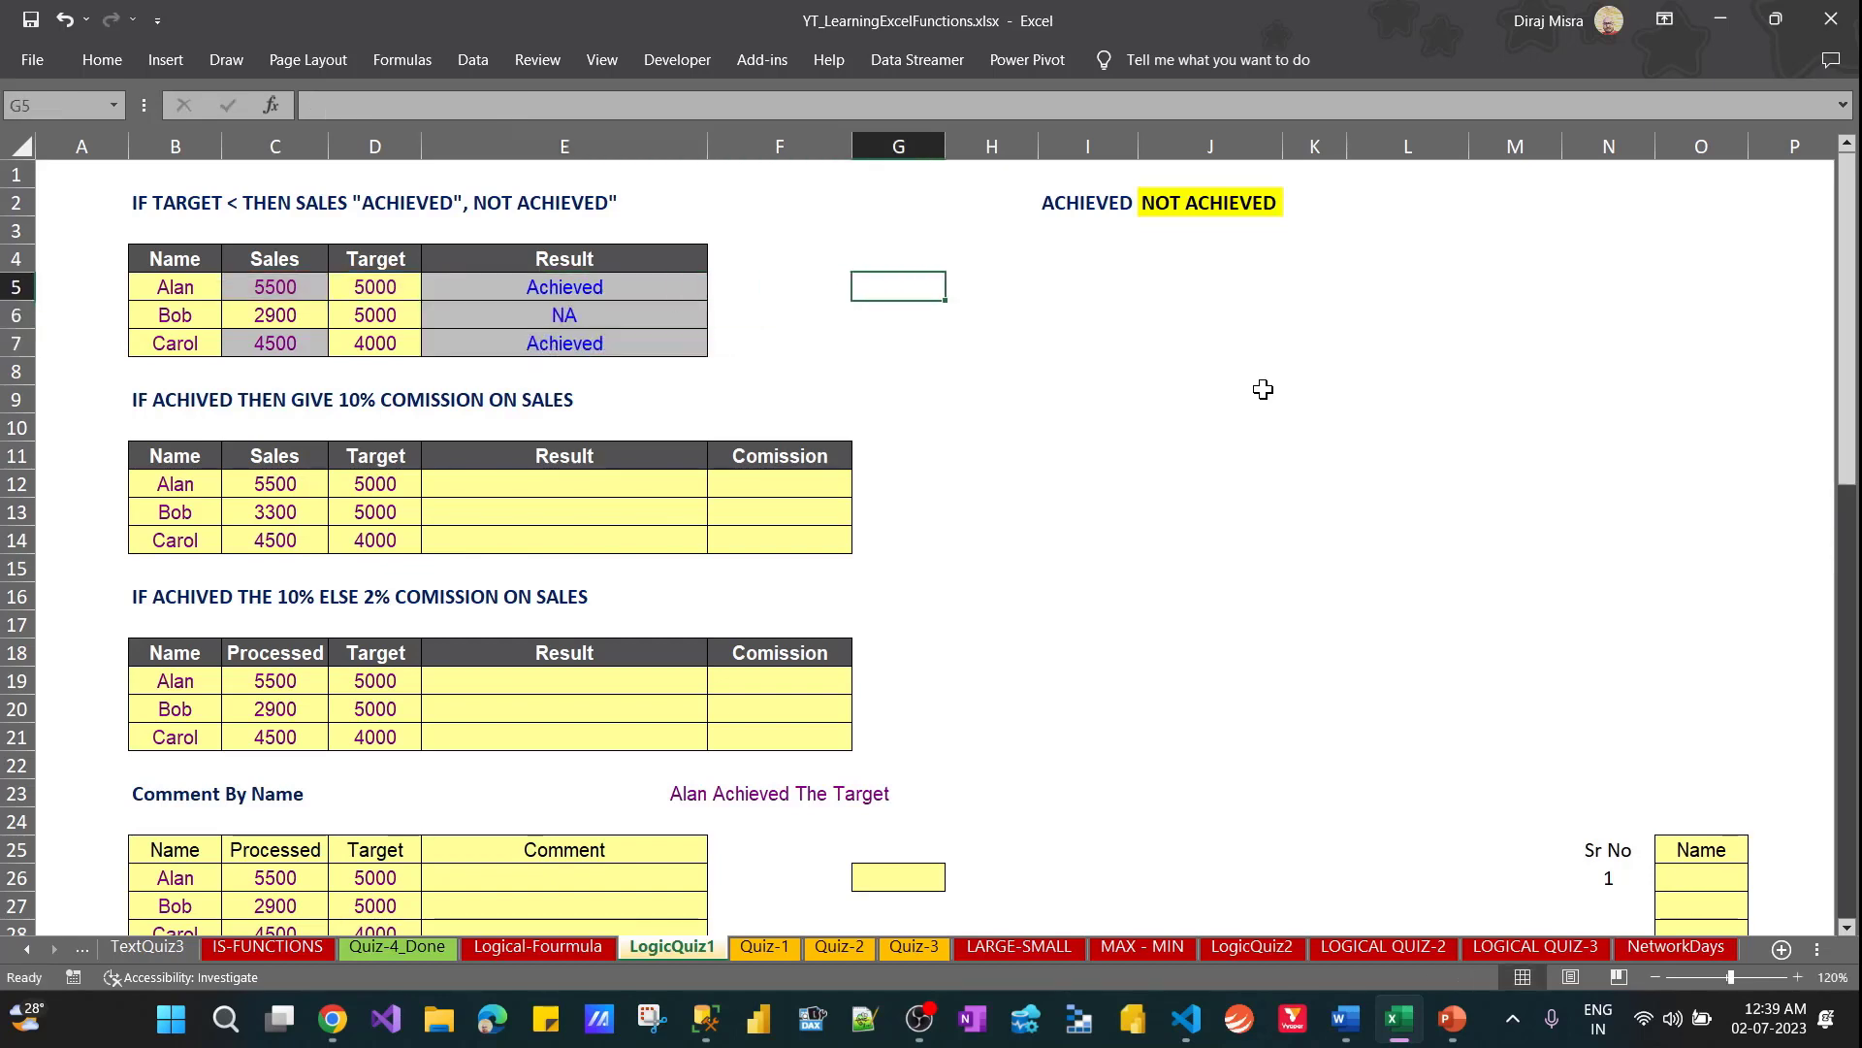
{"action": "type", "text": "=if"}
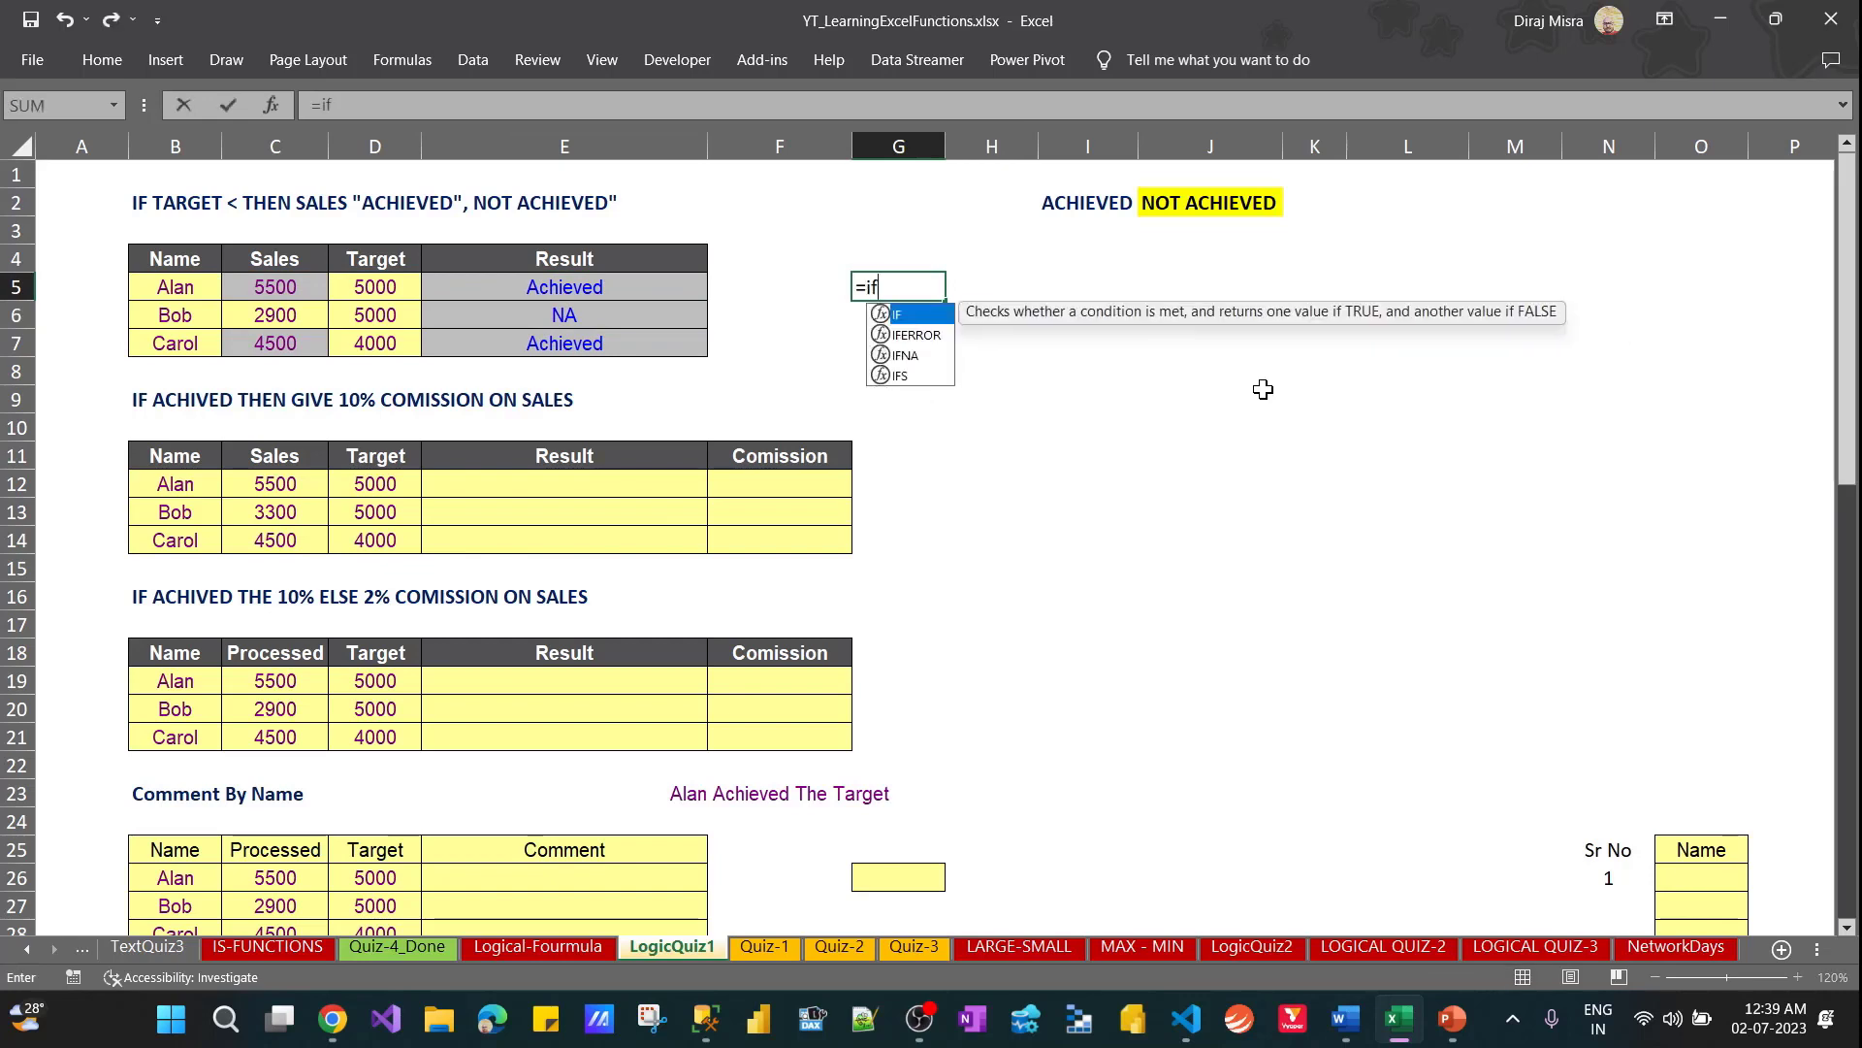
{"action": "key", "text": "Escape"}
{"action": "key", "text": "Escape"}
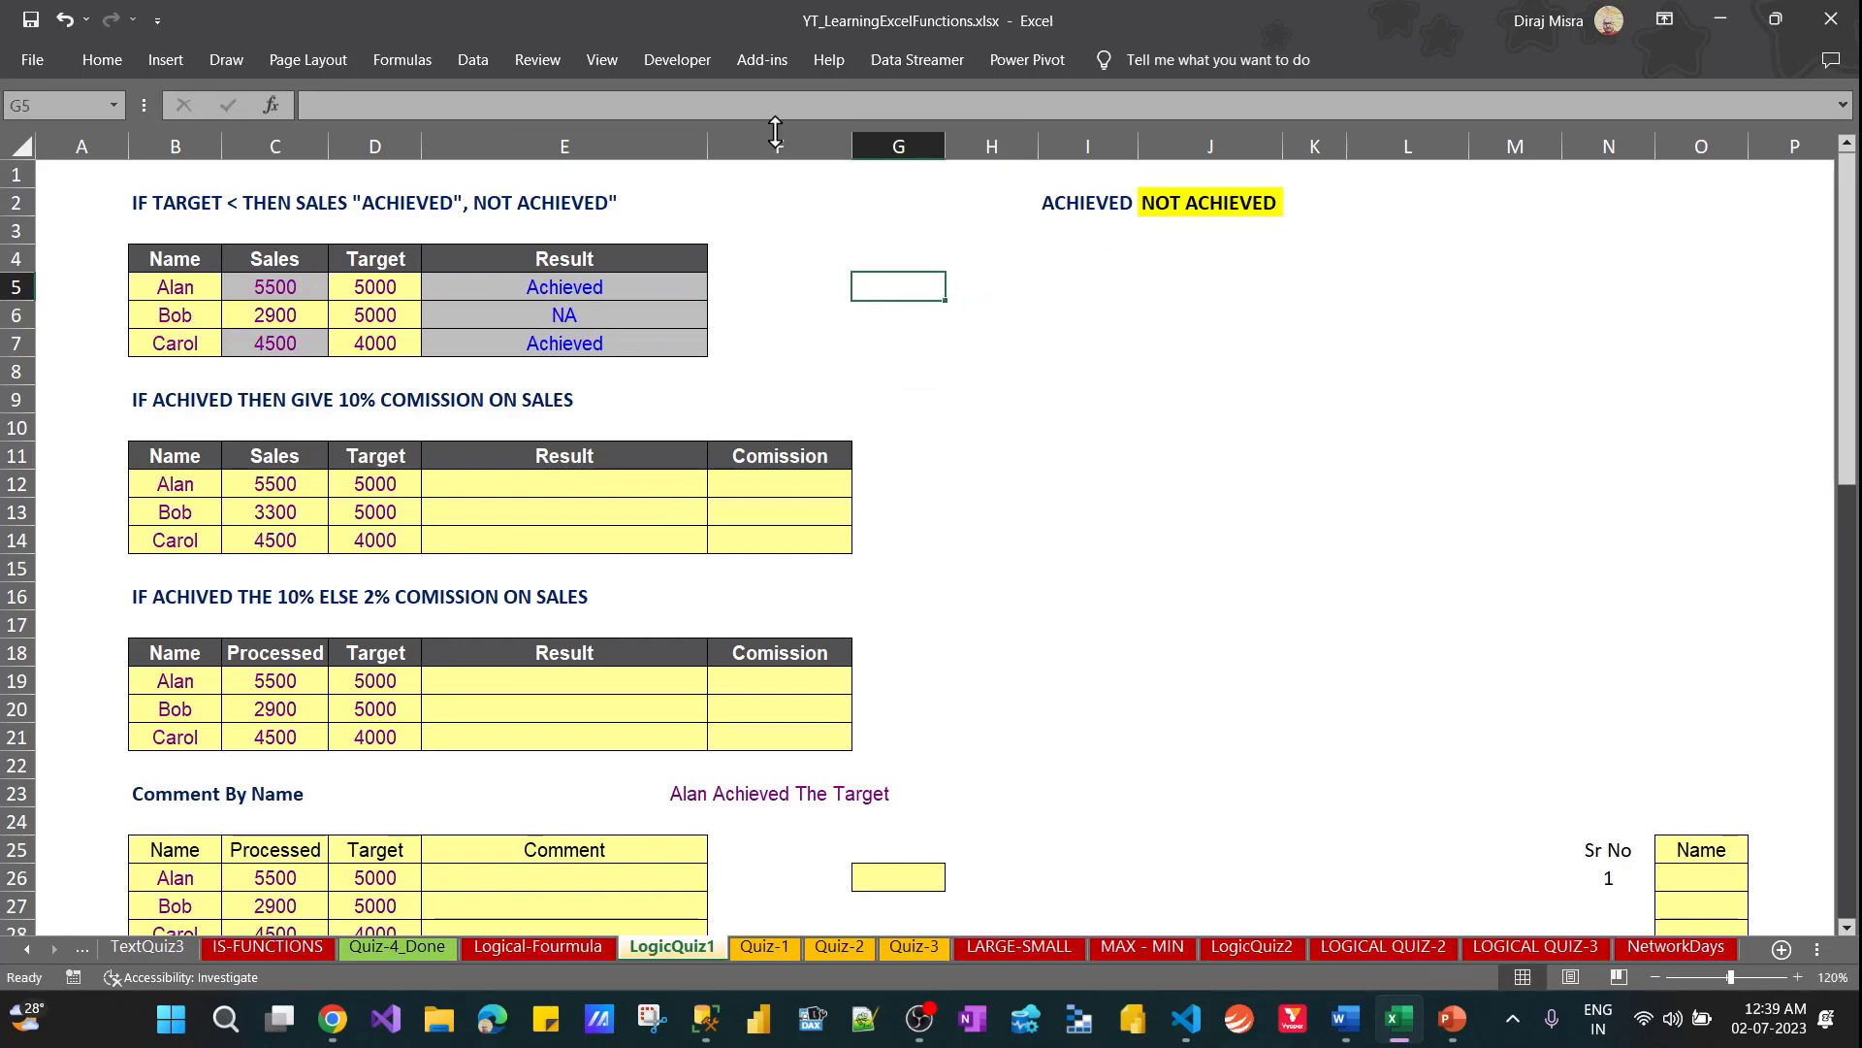
Copy the formula text from E5 into G5, keeping the same cell references
{"action": "left_click", "coordinate": [631, 289]}
{"action": "key", "text": "F2"}
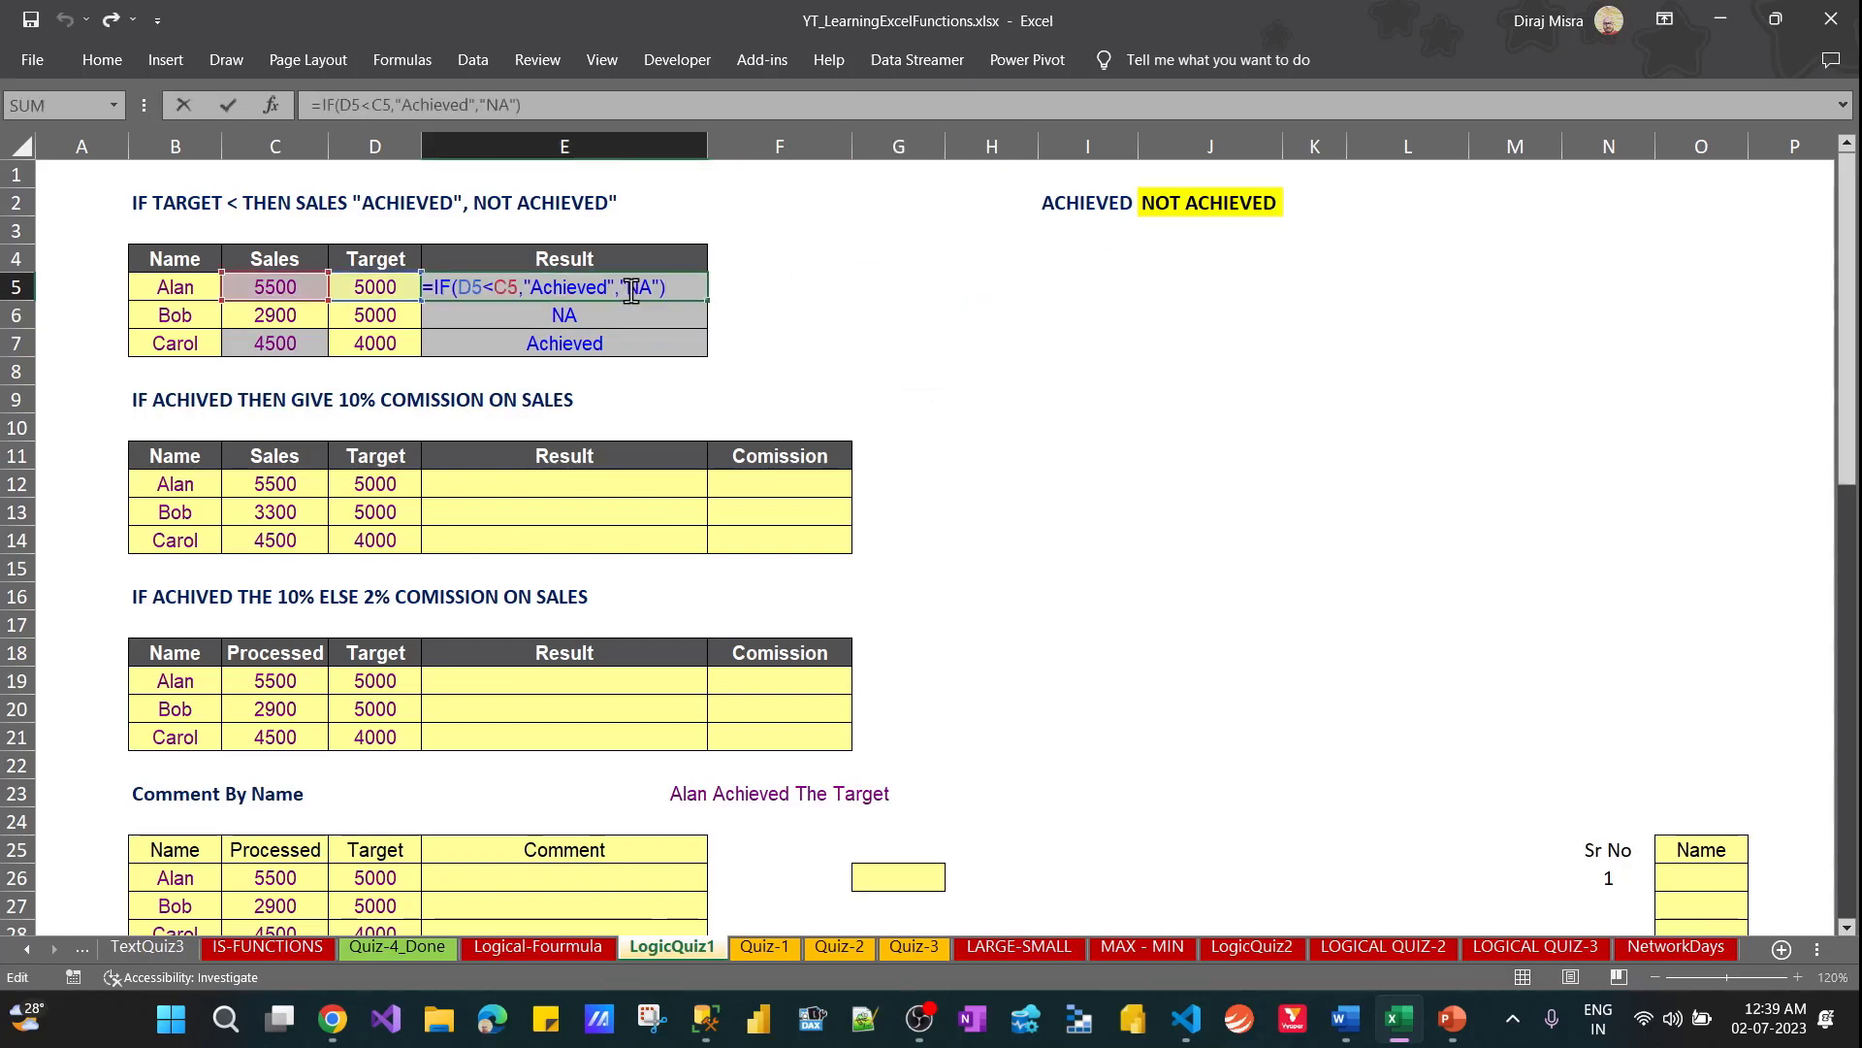
{"action": "key", "text": "Home"}
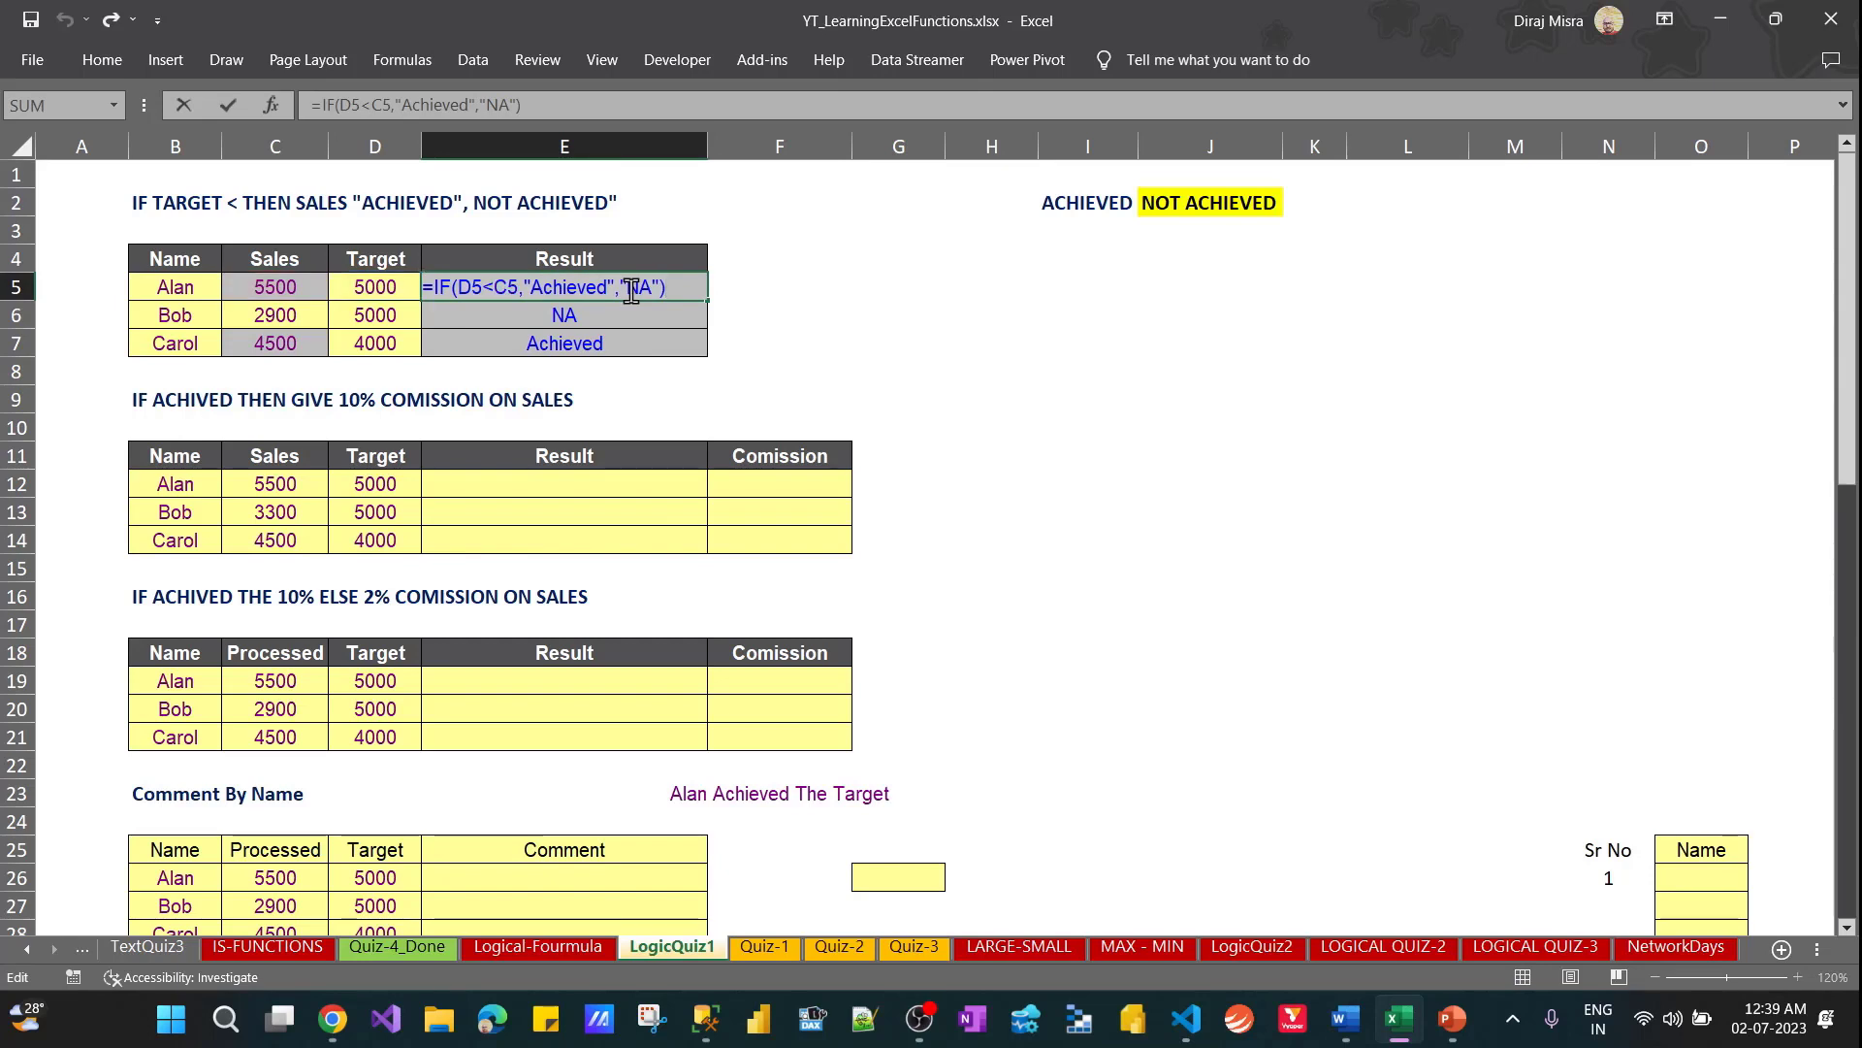
{"action": "key", "text": "Escape"}
{"action": "key", "text": "Right"}
{"action": "key", "text": "Right"}
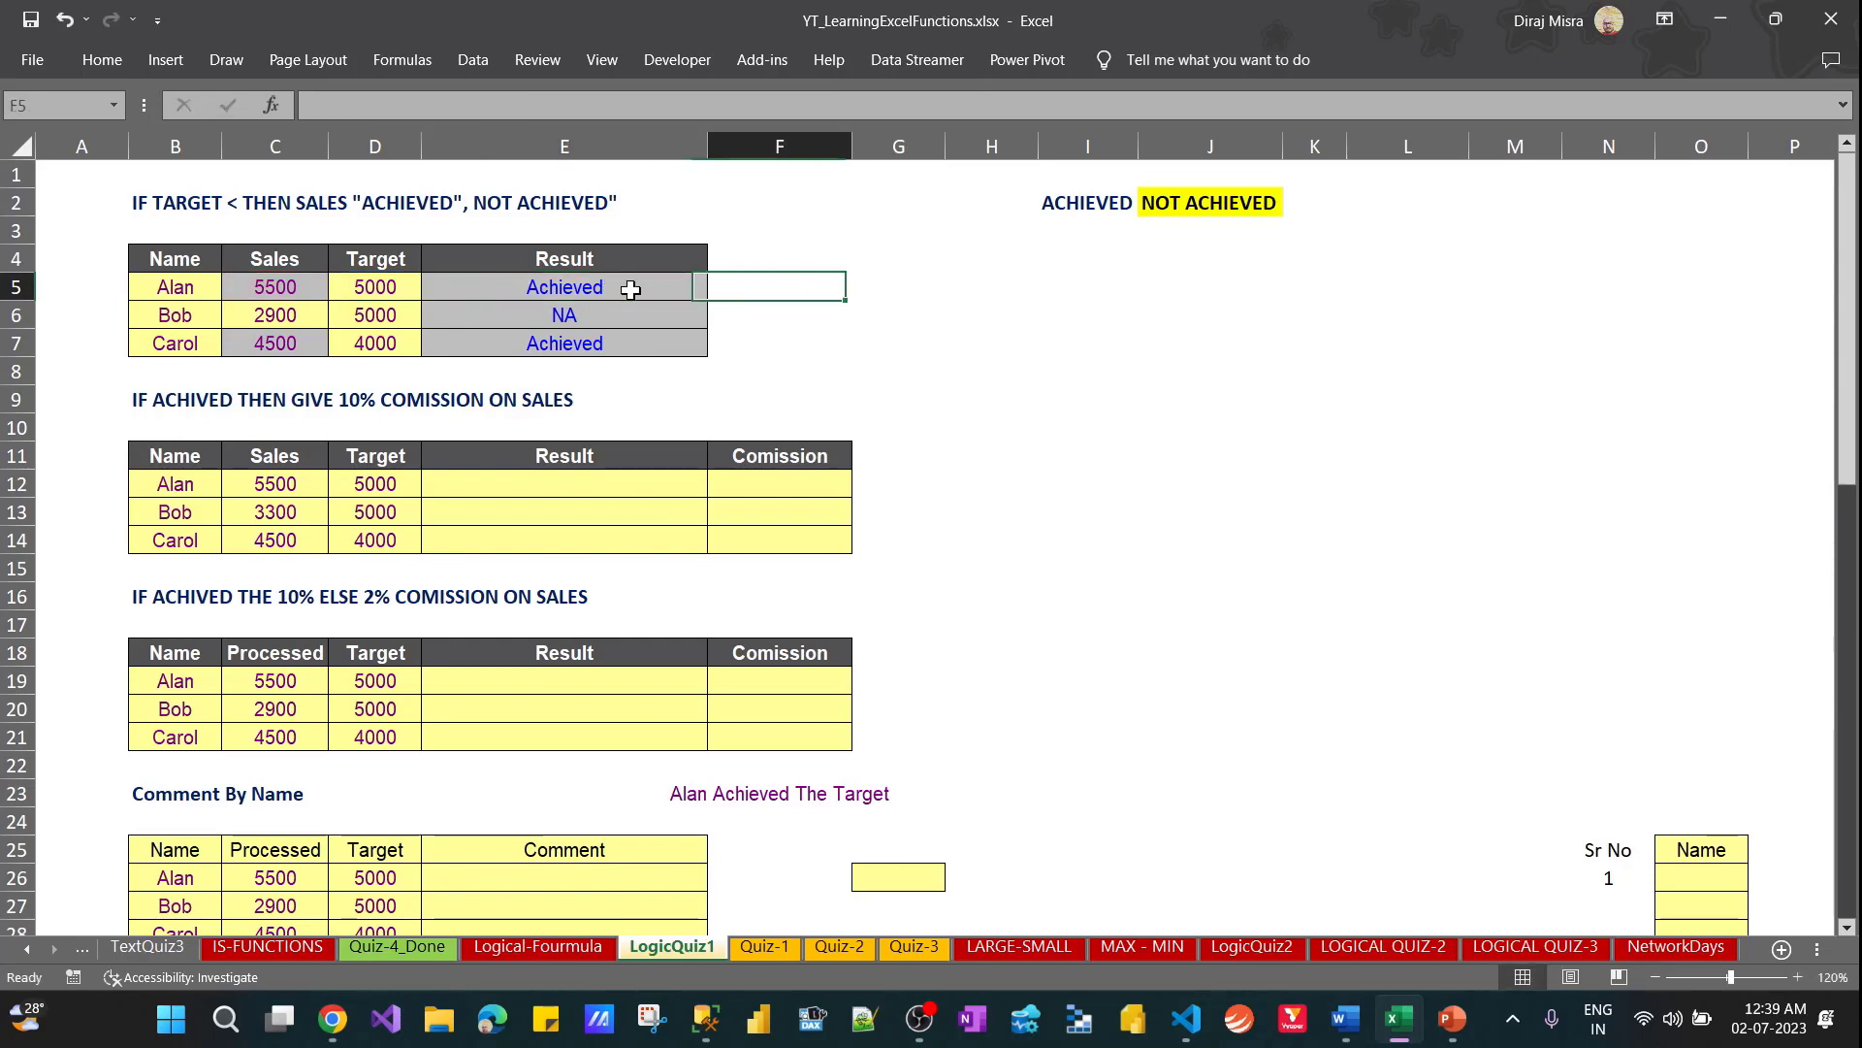
{"action": "type", "text": "=IF(D5<C5,\"Achieved\",\"NA\")"}
Replace the text results in G5's formula with cell references so it reads =IF(D5<C5,$I$2,J2)
{"action": "key", "text": "F2"}
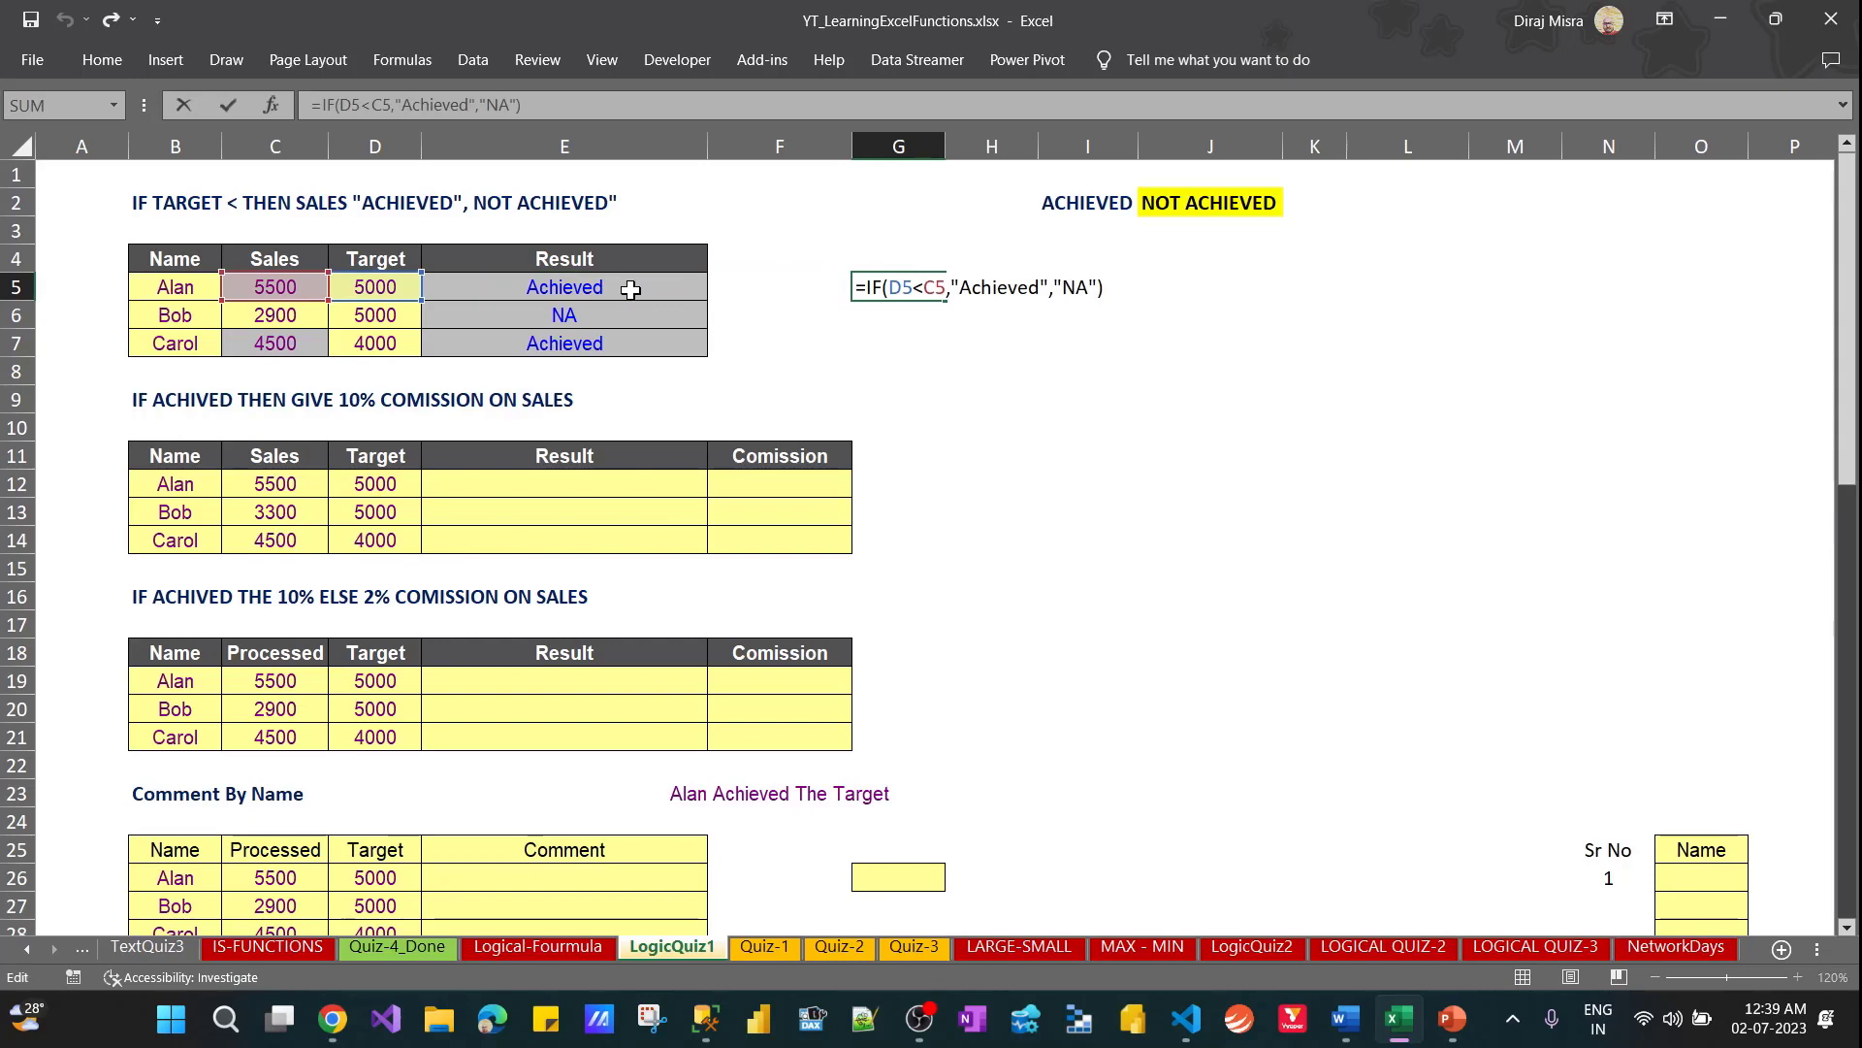
{"action": "key", "text": "BackSpace"}
{"action": "key", "text": "BackSpace"}
{"action": "key", "text": "BackSpace"}
{"action": "key", "text": "BackSpace"}
{"action": "key", "text": "BackSpace"}
{"action": "key", "text": "BackSpace"}
{"action": "key", "text": "BackSpace"}
{"action": "key", "text": "BackSpace"}
{"action": "key", "text": "BackSpace"}
{"action": "key", "text": "BackSpace"}
{"action": "key", "text": "BackSpace"}
{"action": "key", "text": "BackSpace"}
{"action": "key", "text": "BackSpace"}
{"action": "key", "text": "BackSpace"}
{"action": "key", "text": "BackSpace"}
{"action": "key", "text": "BackSpace"}
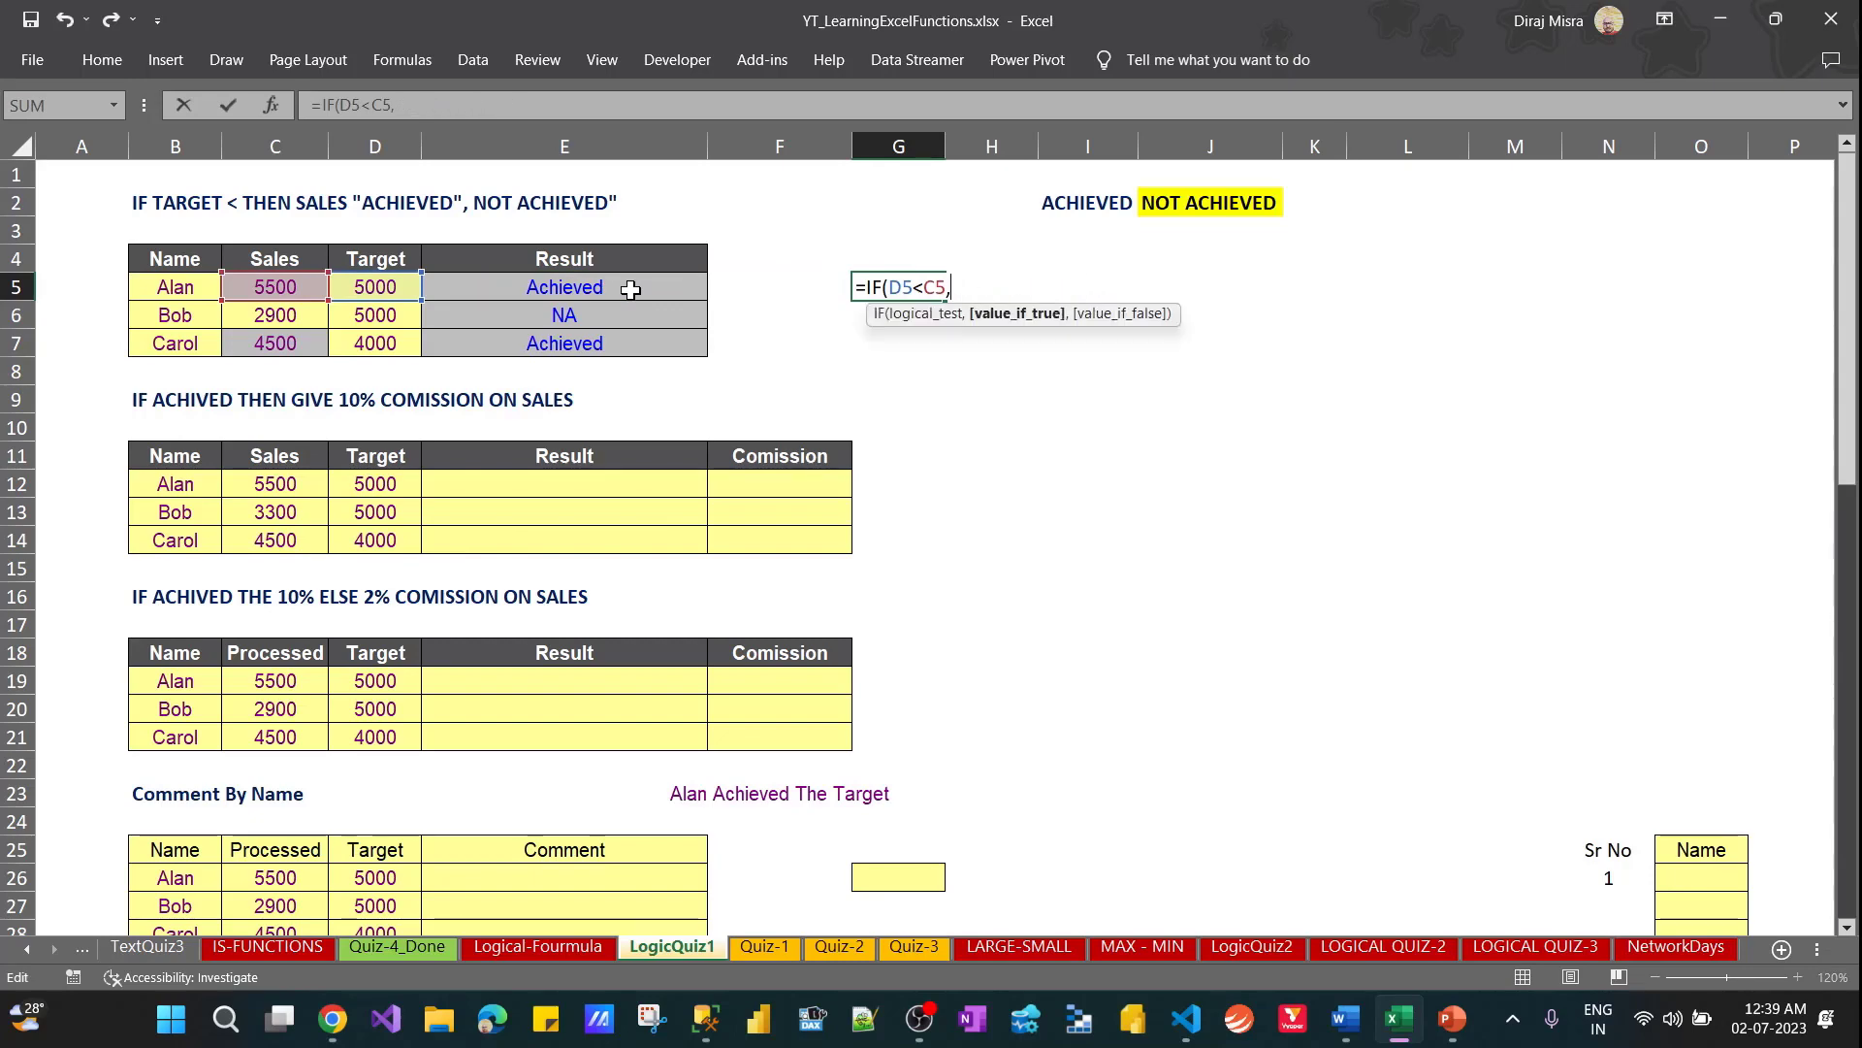
{"action": "left_click", "coordinate": [1055, 207]}
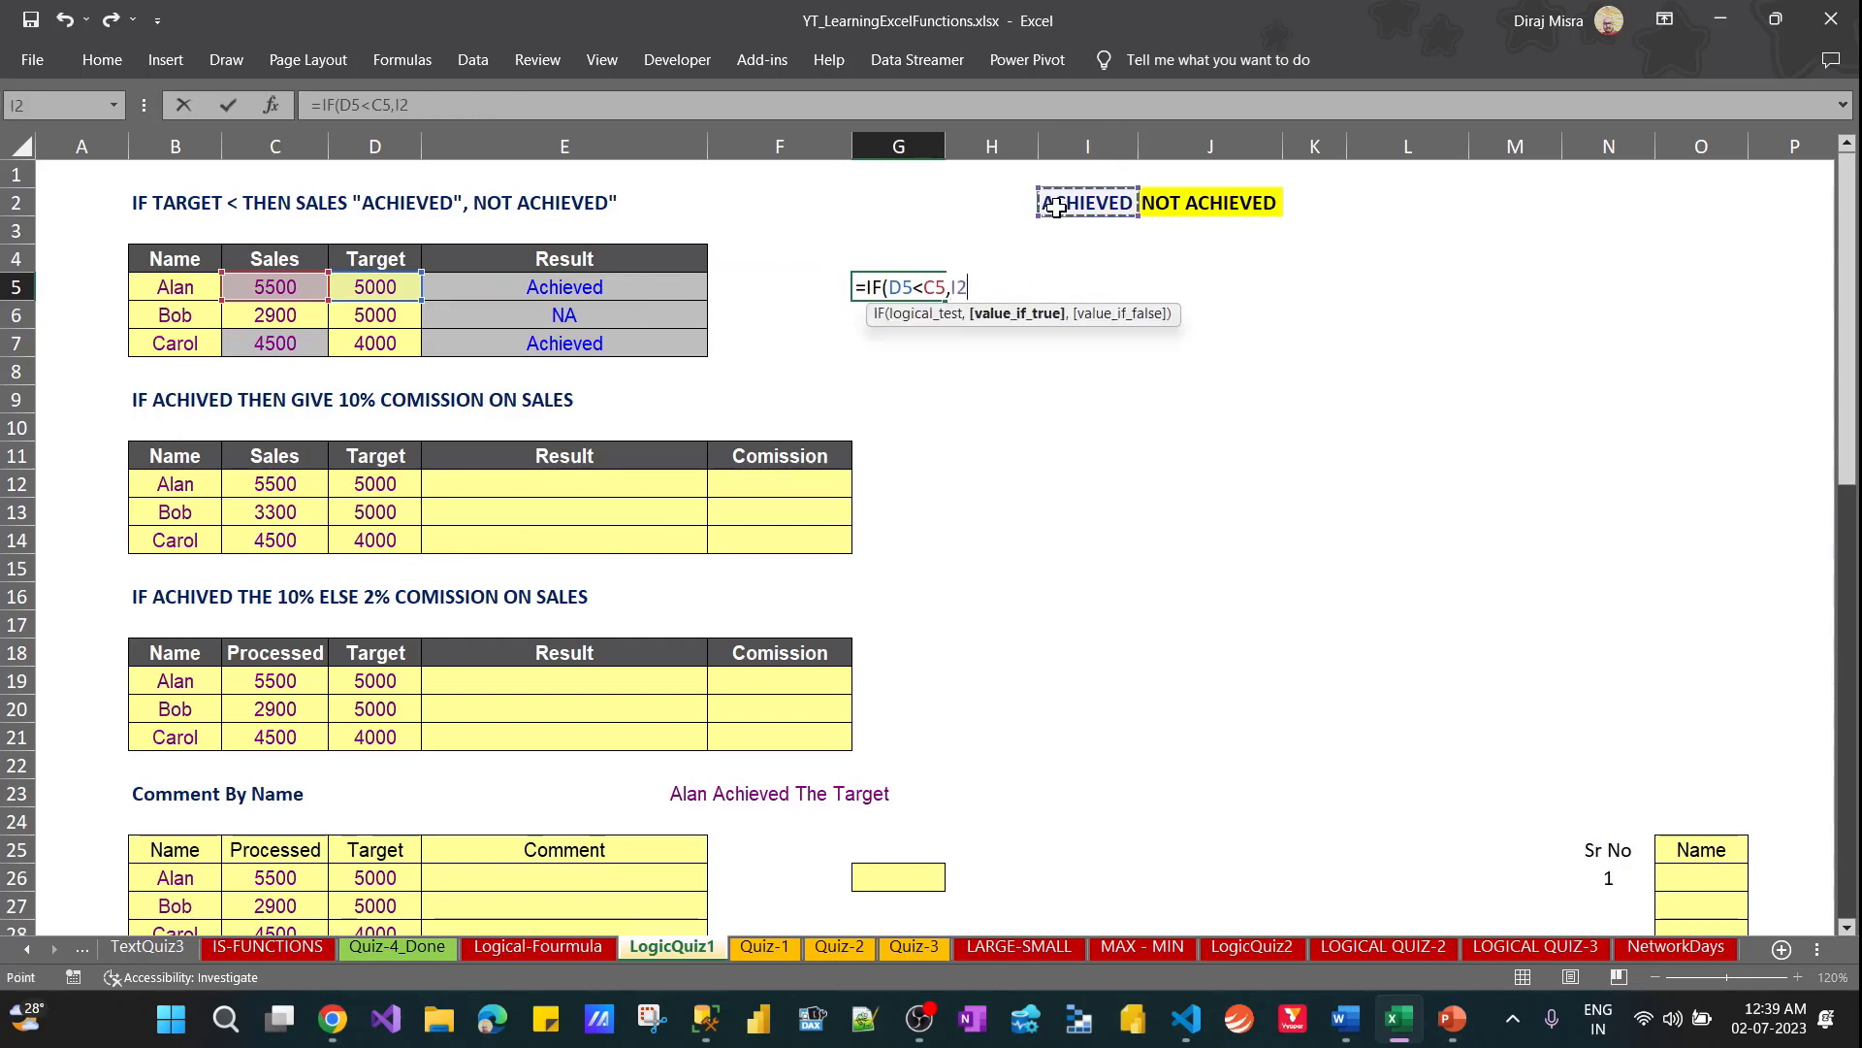
{"action": "key", "text": "F4"}
{"action": "type", "text": ","}
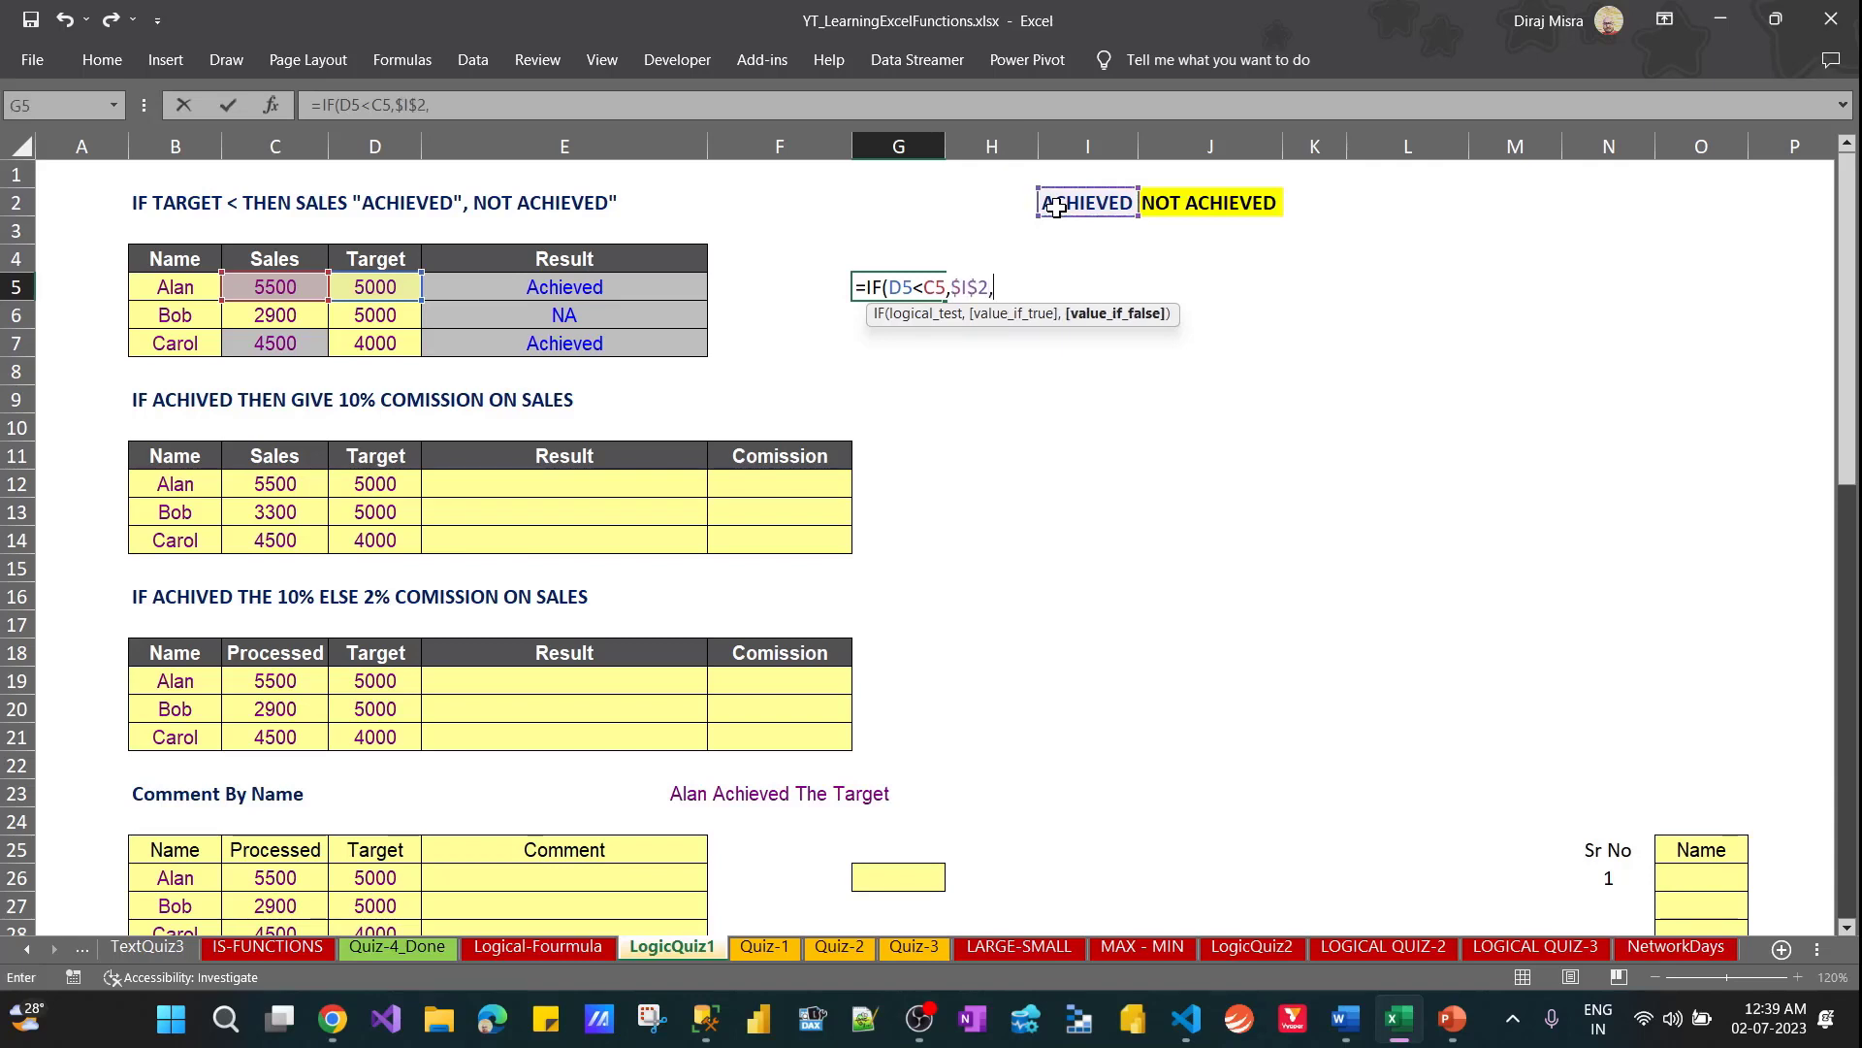
{"action": "left_click", "coordinate": [1163, 204]}
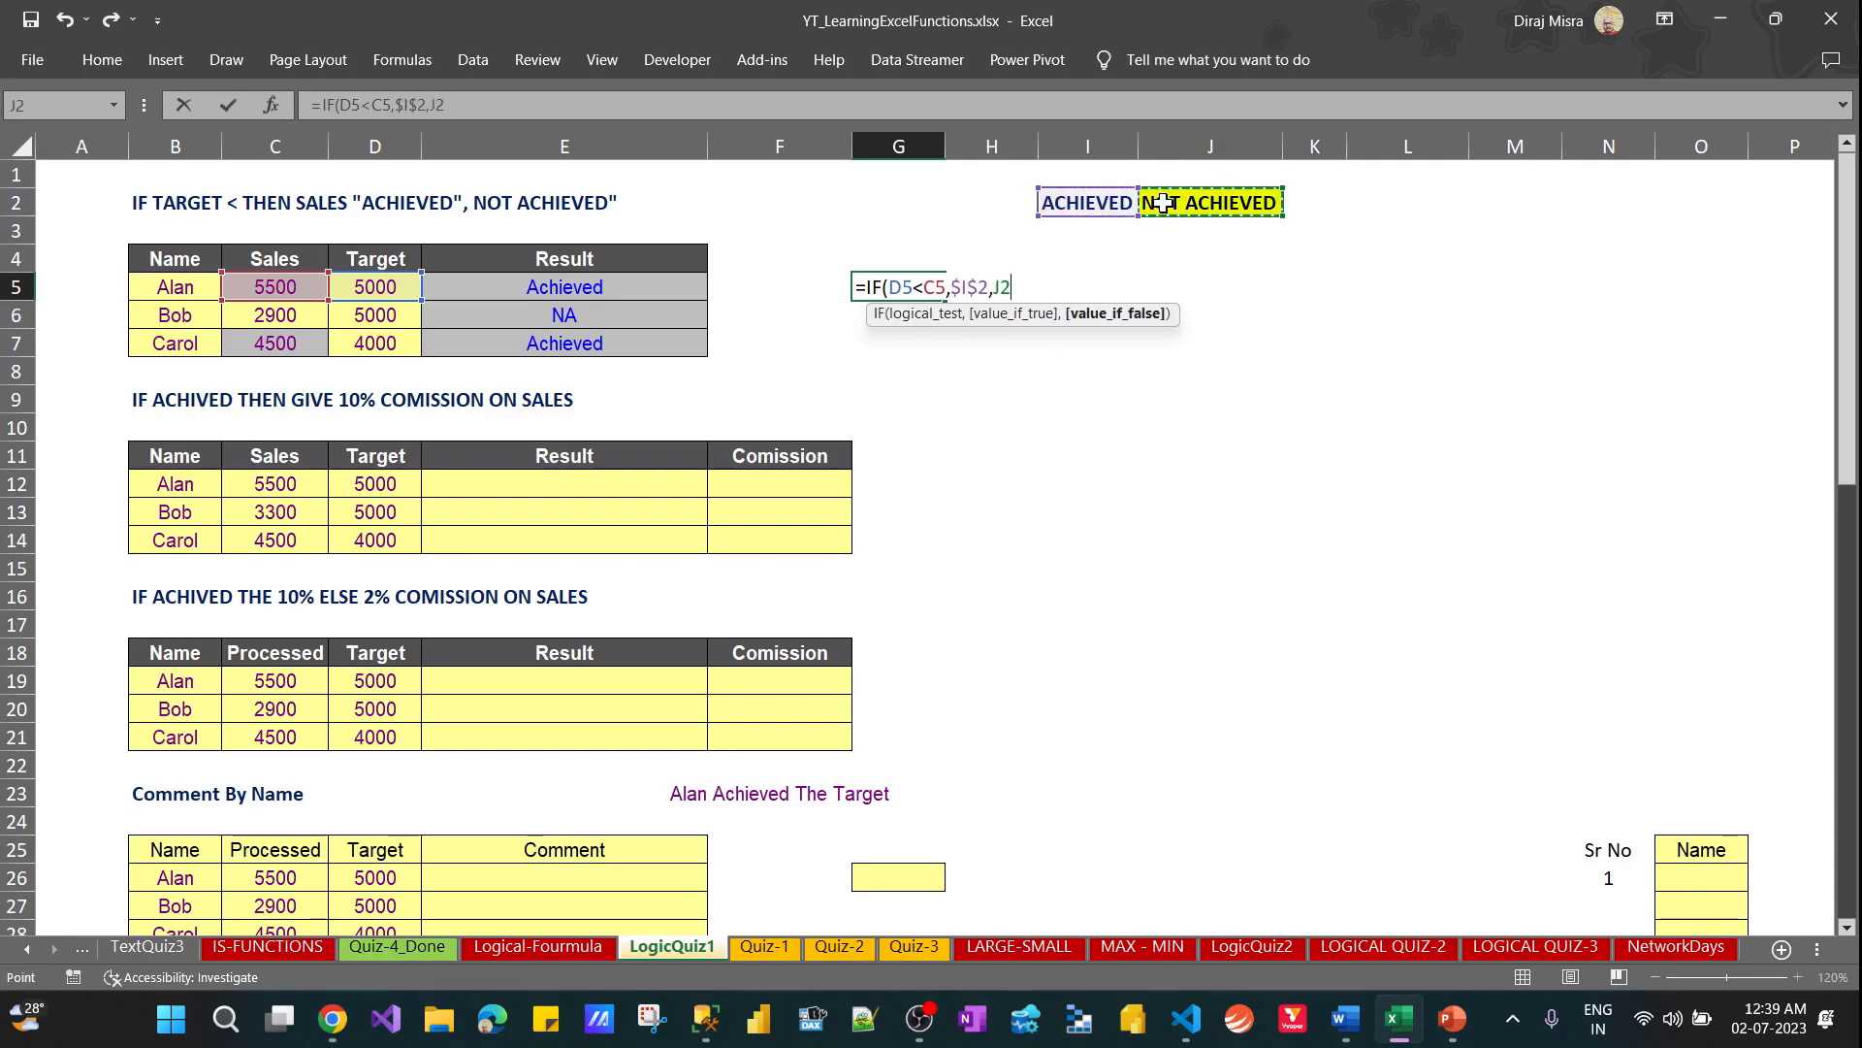
{"action": "type", "text": ")"}
{"action": "key", "text": "ctrl+Return"}
Fill the G5 formula down through G7 and autofit the width of column G
{"action": "key", "text": "shift+Down"}
{"action": "key", "text": "shift+Down"}
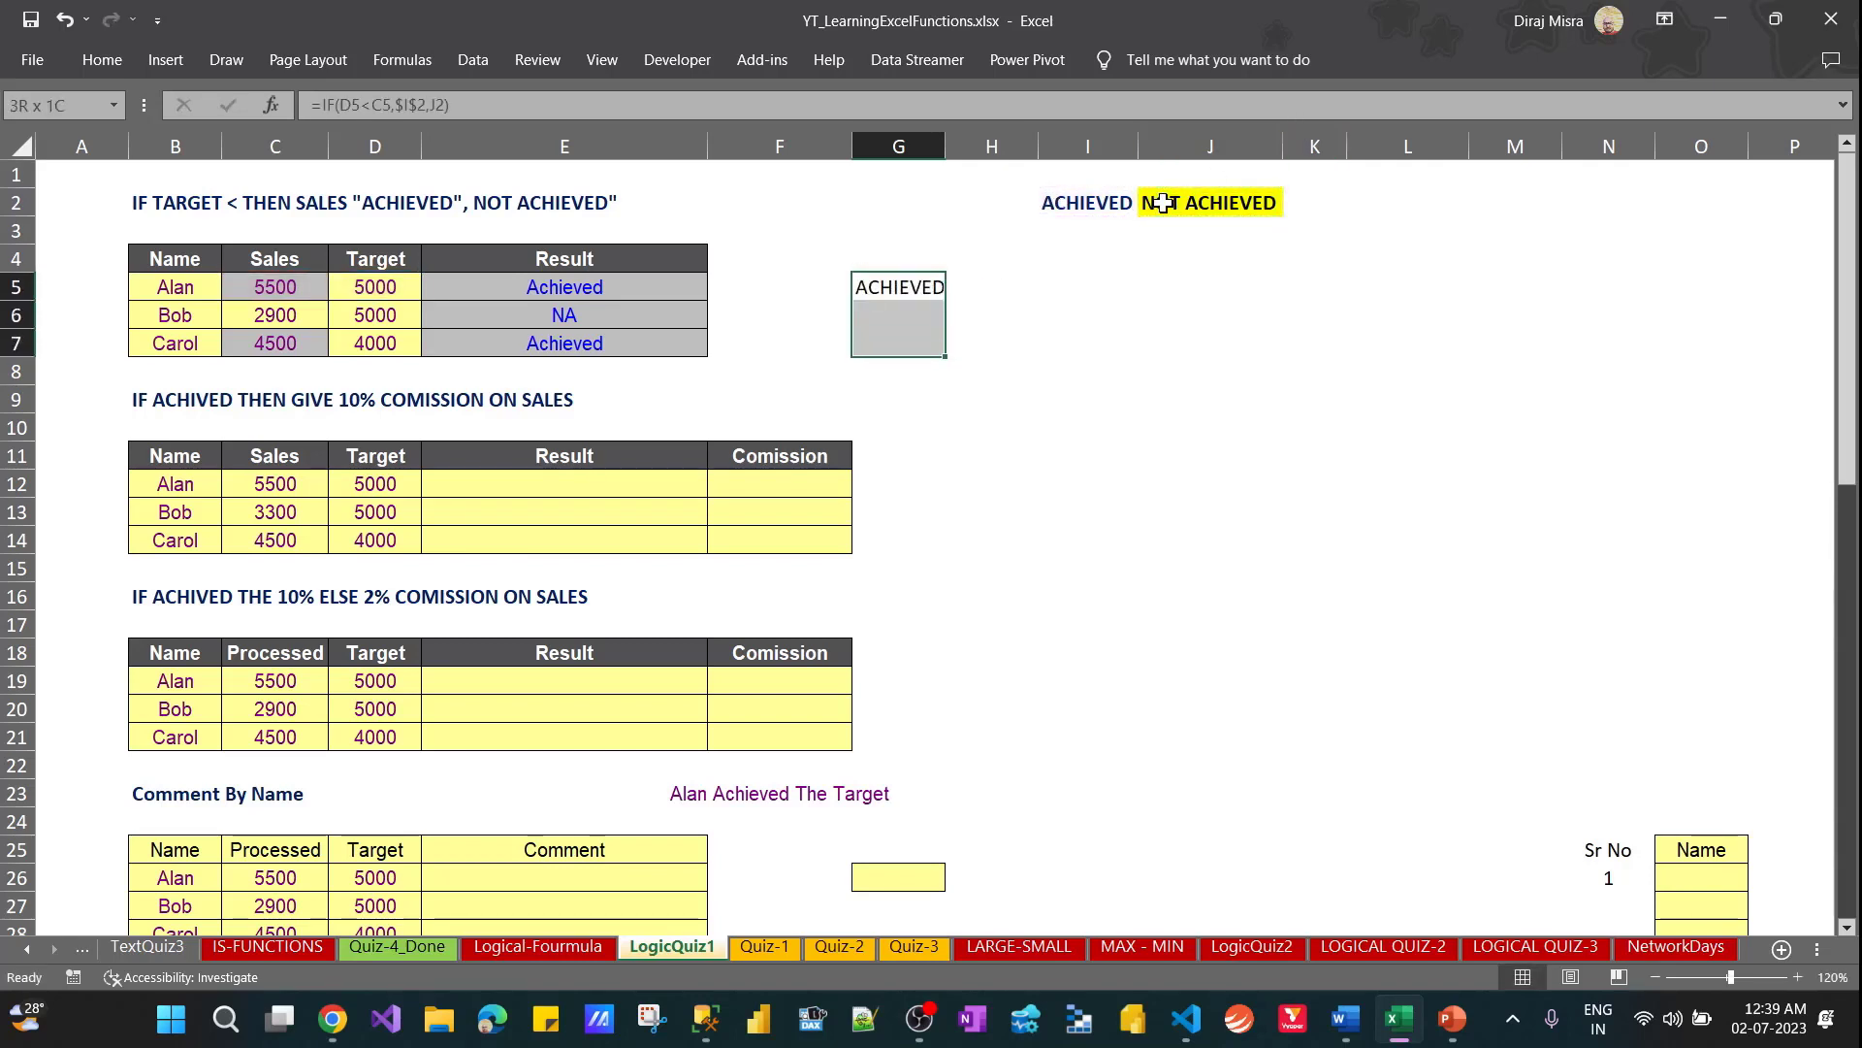
{"action": "key", "text": "ctrl+d"}
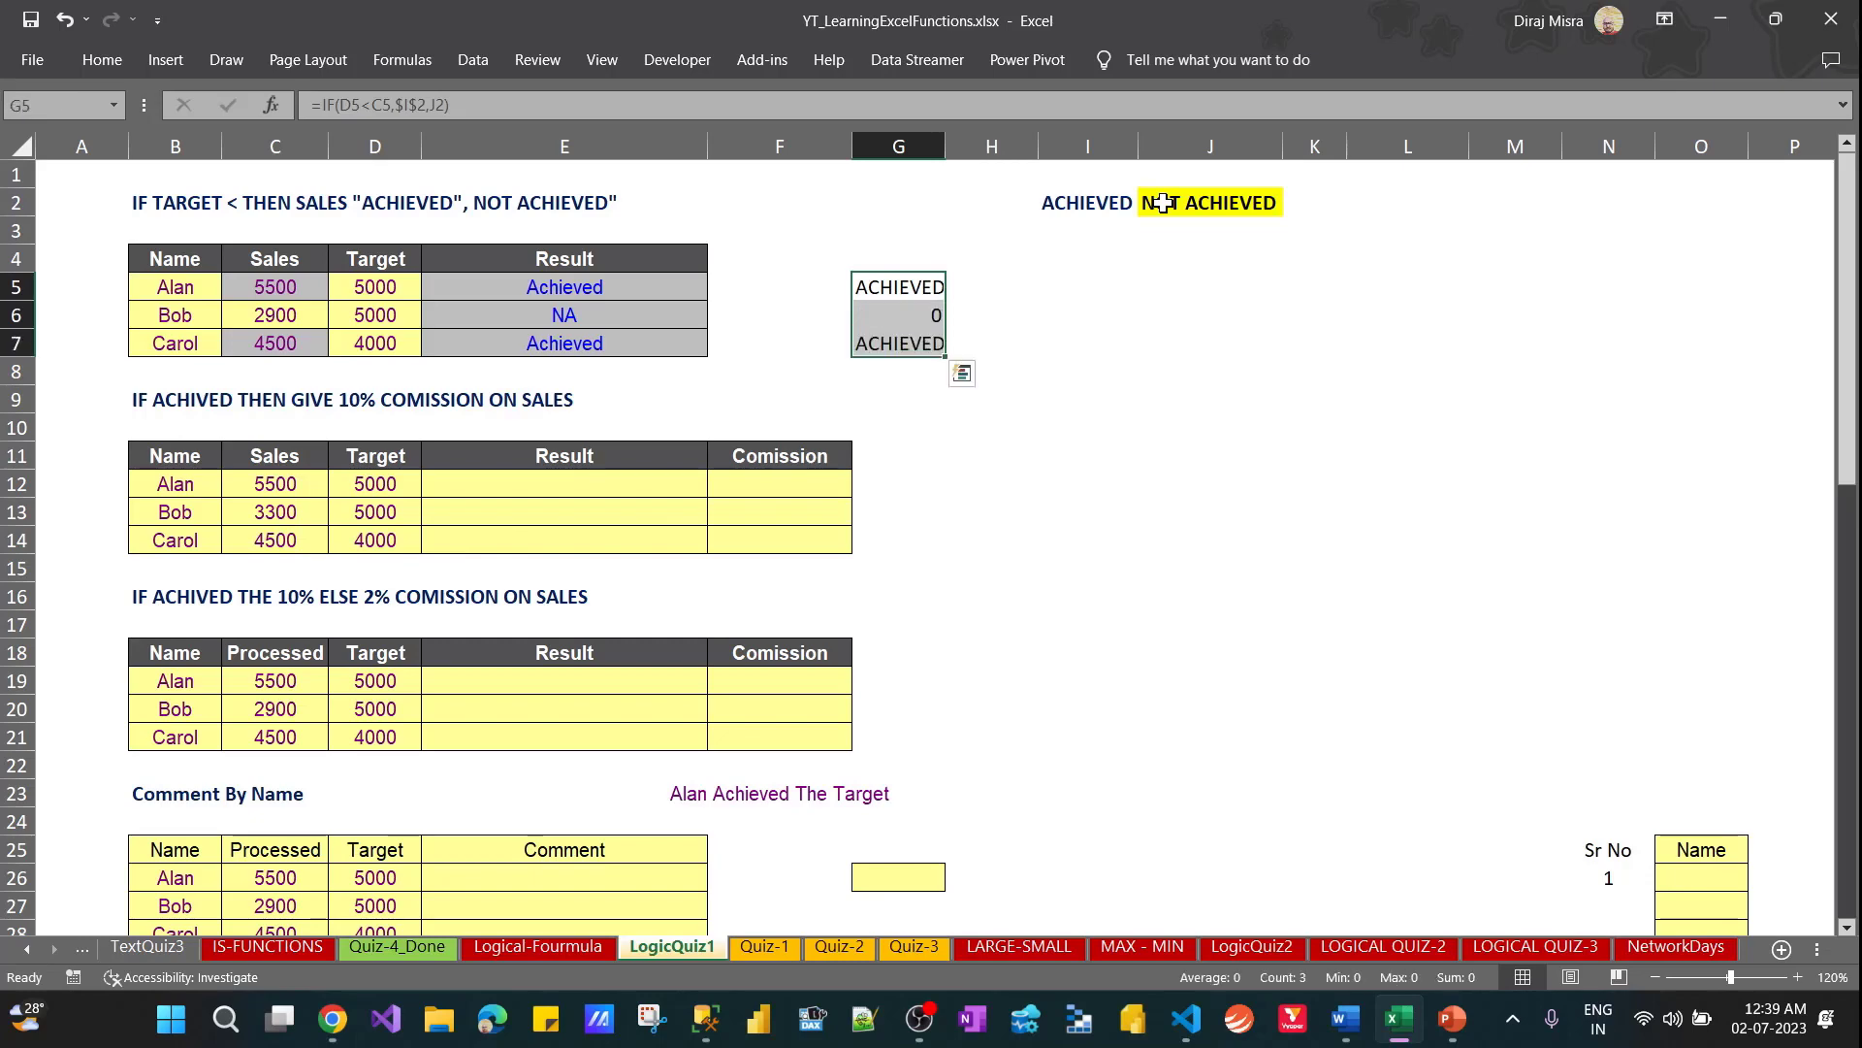
{"action": "key", "text": "alt"}
{"action": "key", "text": "h"}
{"action": "key", "text": "o"}
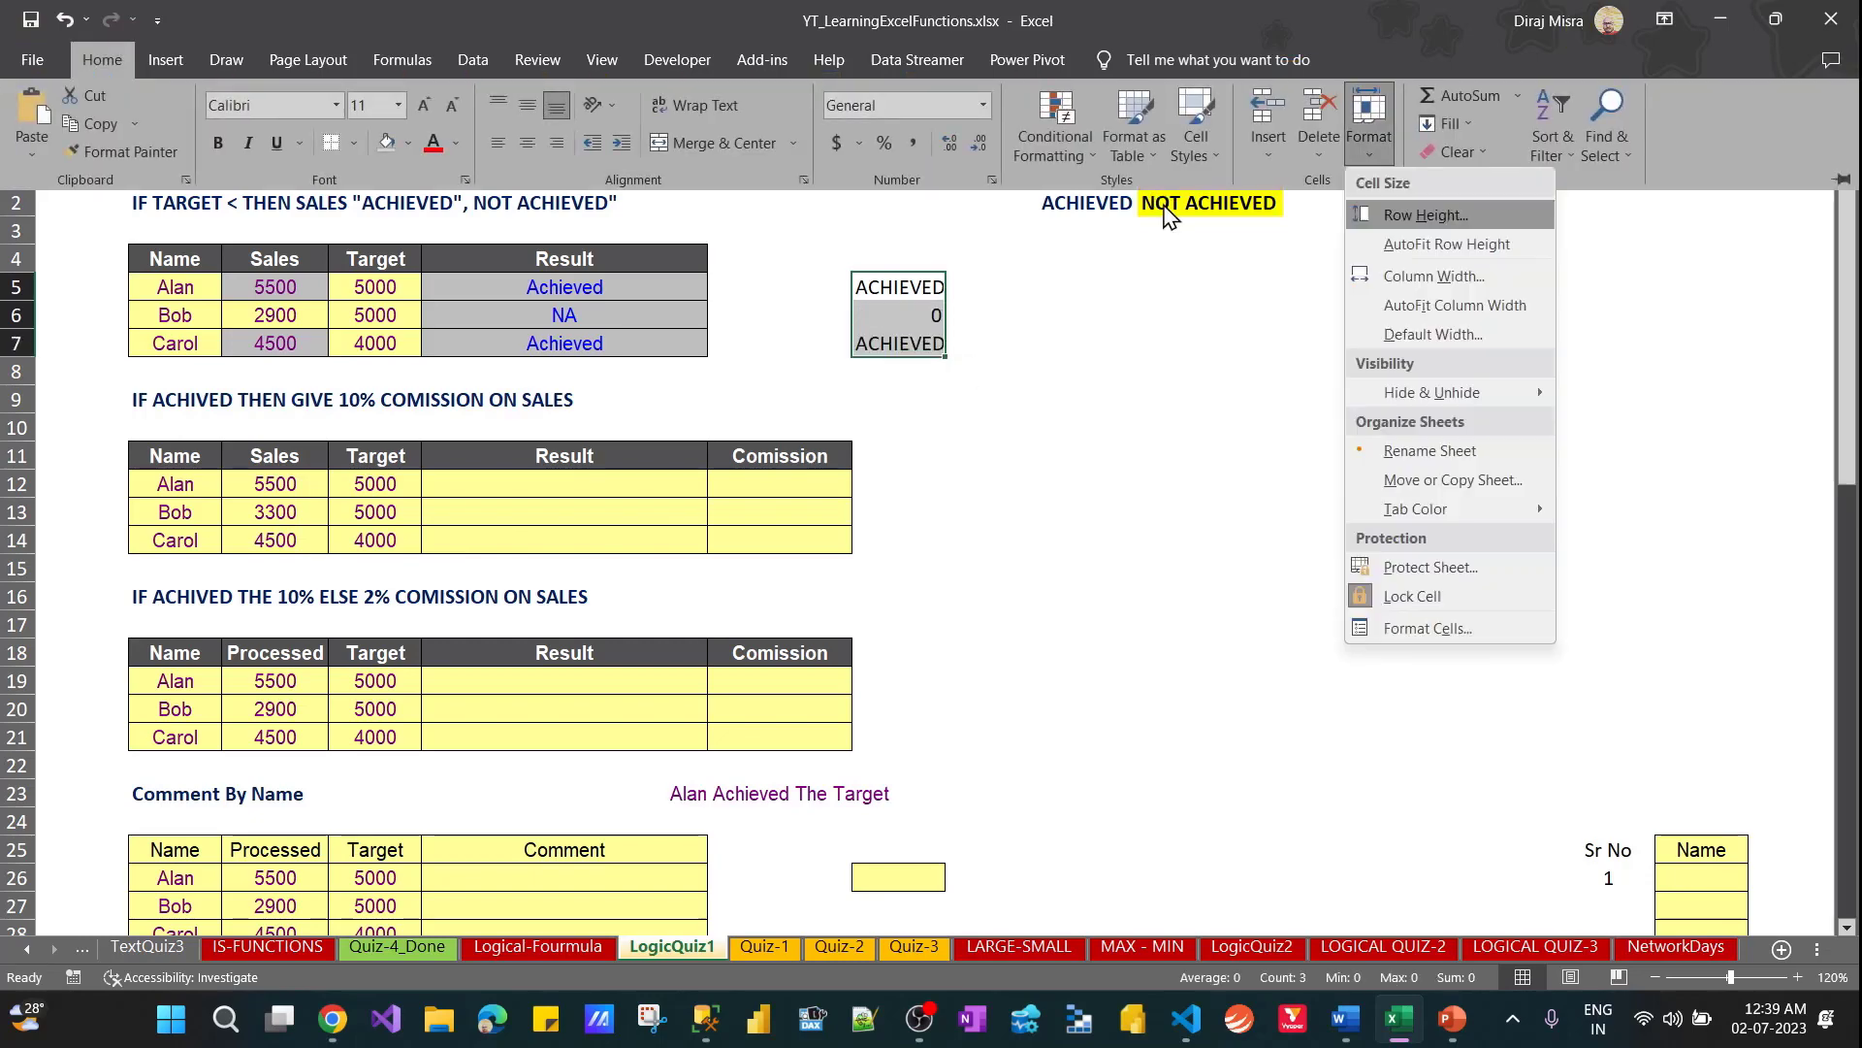
{"action": "key", "text": "i"}
{"action": "key", "text": "shift+Up"}
{"action": "key", "text": "shift+Up"}
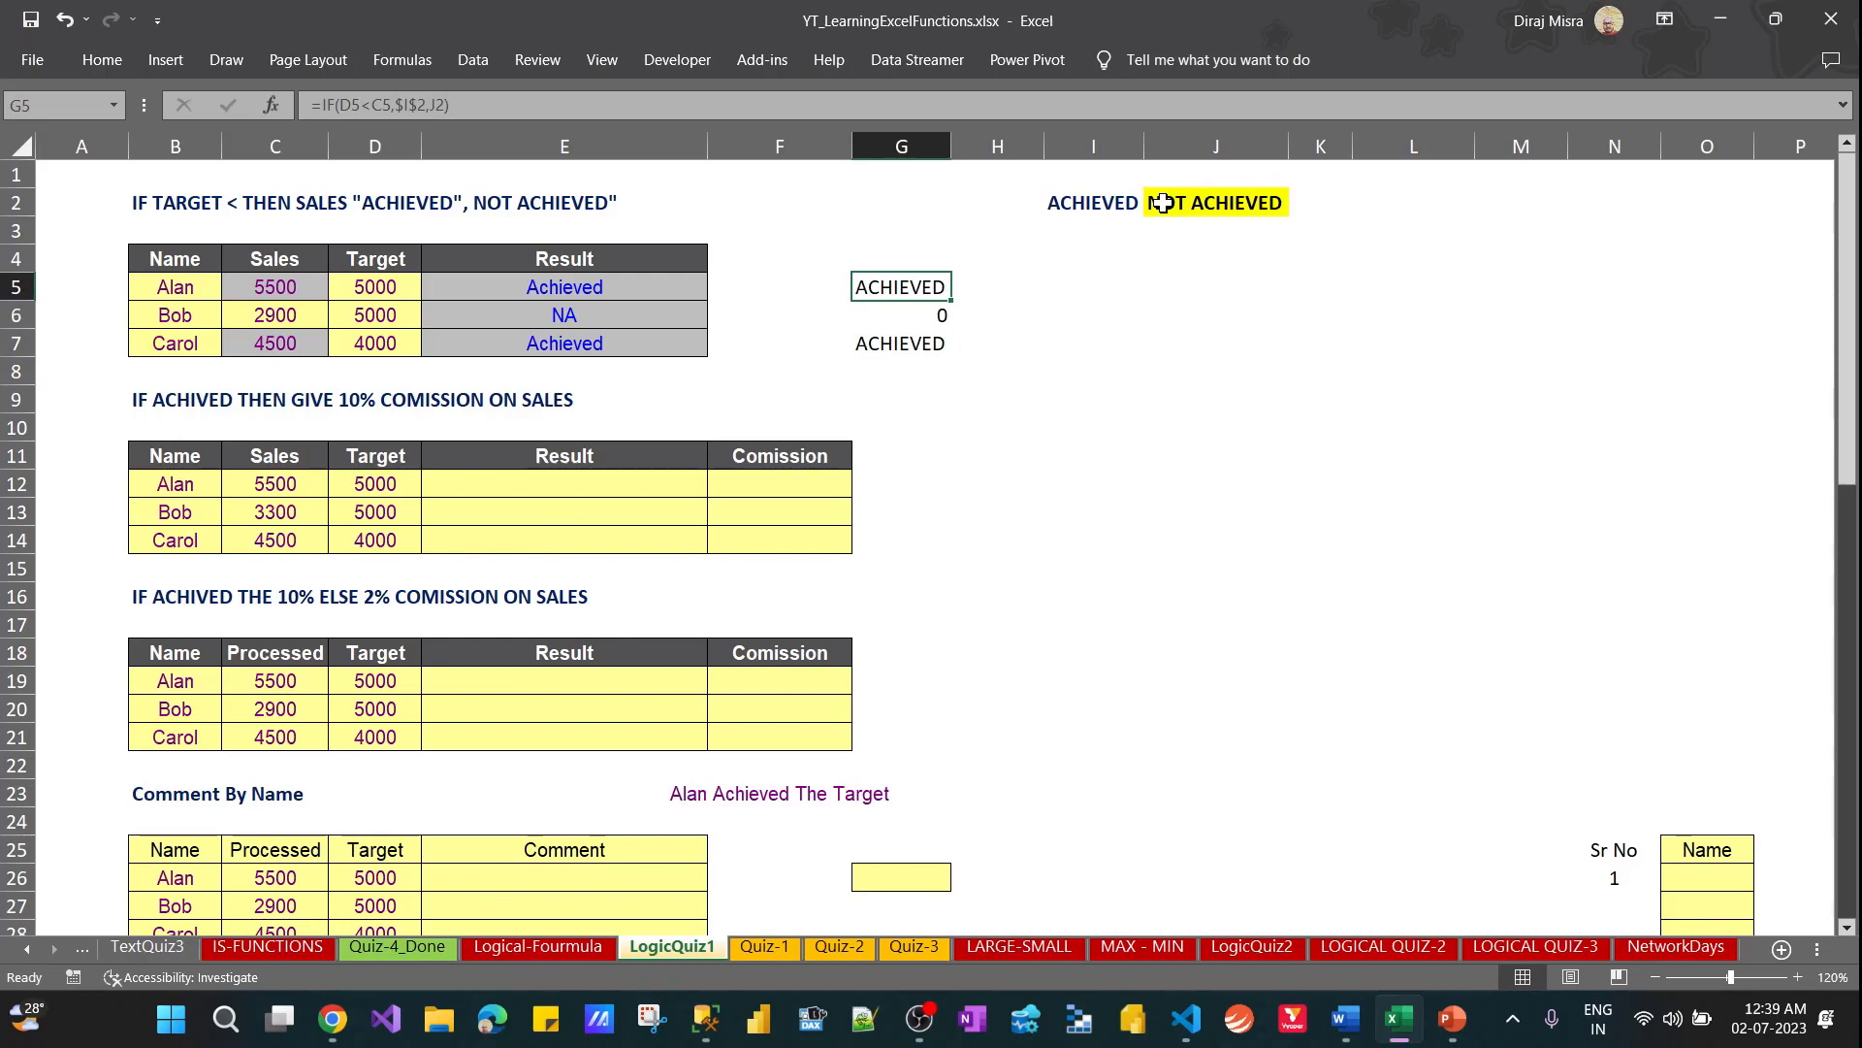
Set the target in D7 of the first table to 5000
{"action": "key", "text": "Down"}
{"action": "key", "text": "Up"}
{"action": "key", "text": "Left"}
{"action": "key", "text": "Left"}
{"action": "key", "text": "Left"}
{"action": "key", "text": "Left"}
{"action": "key", "text": "Down"}
{"action": "key", "text": "Down"}
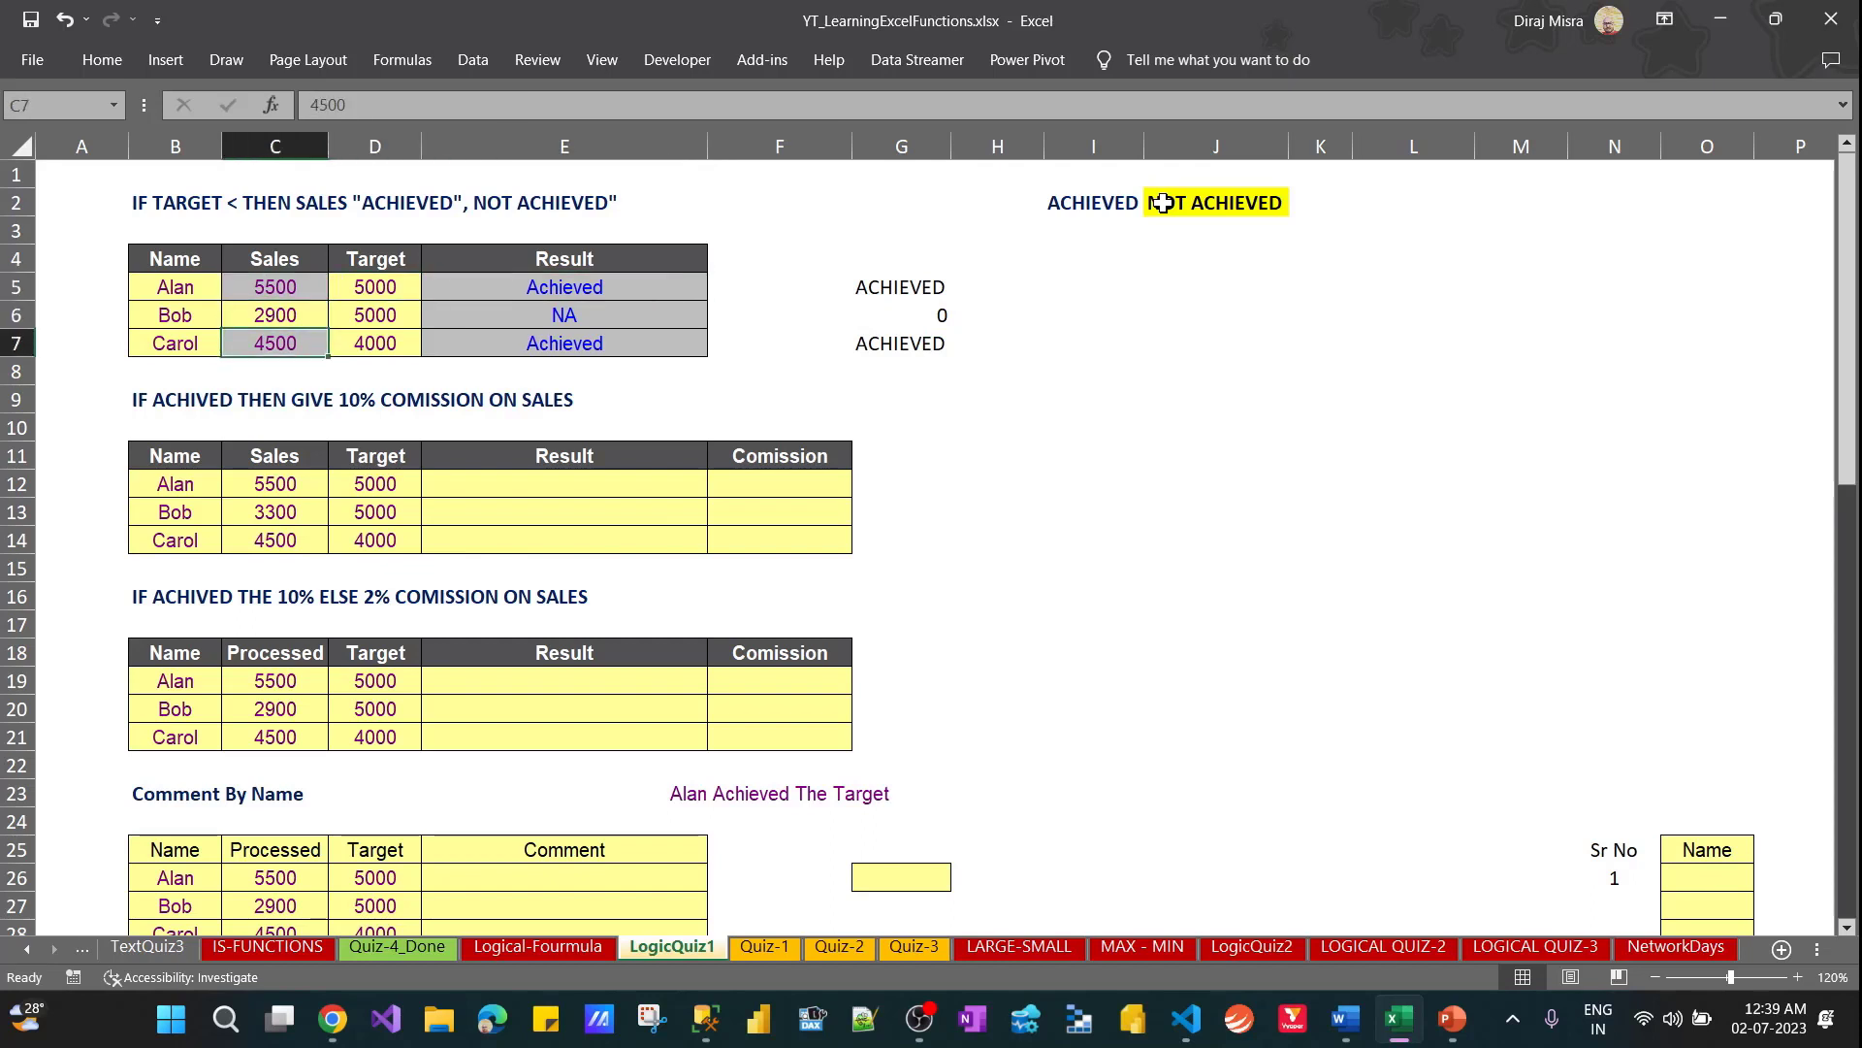
{"action": "key", "text": "Right"}
{"action": "key", "text": "F2"}
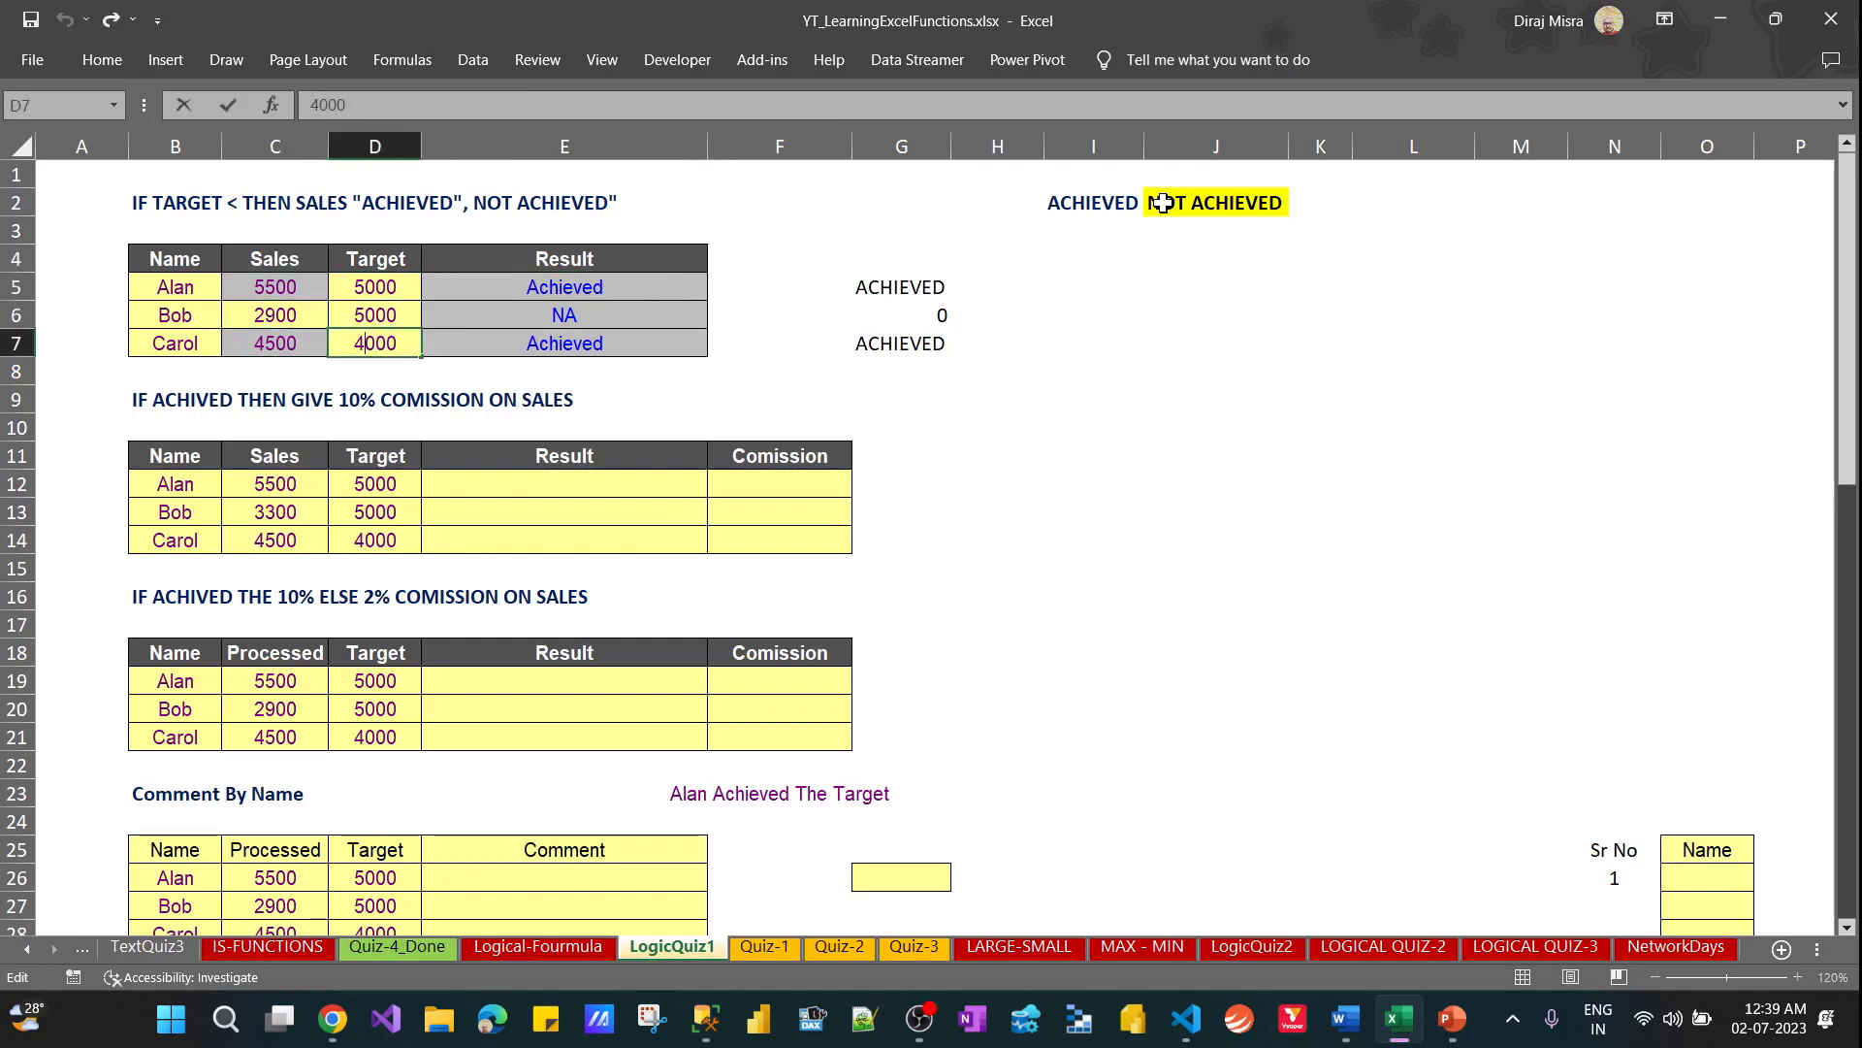
{"action": "key", "text": "BackSpace"}
{"action": "type", "text": "5"}
{"action": "key", "text": "Return"}
{"action": "key", "text": "Up"}
{"action": "key", "text": "Right"}
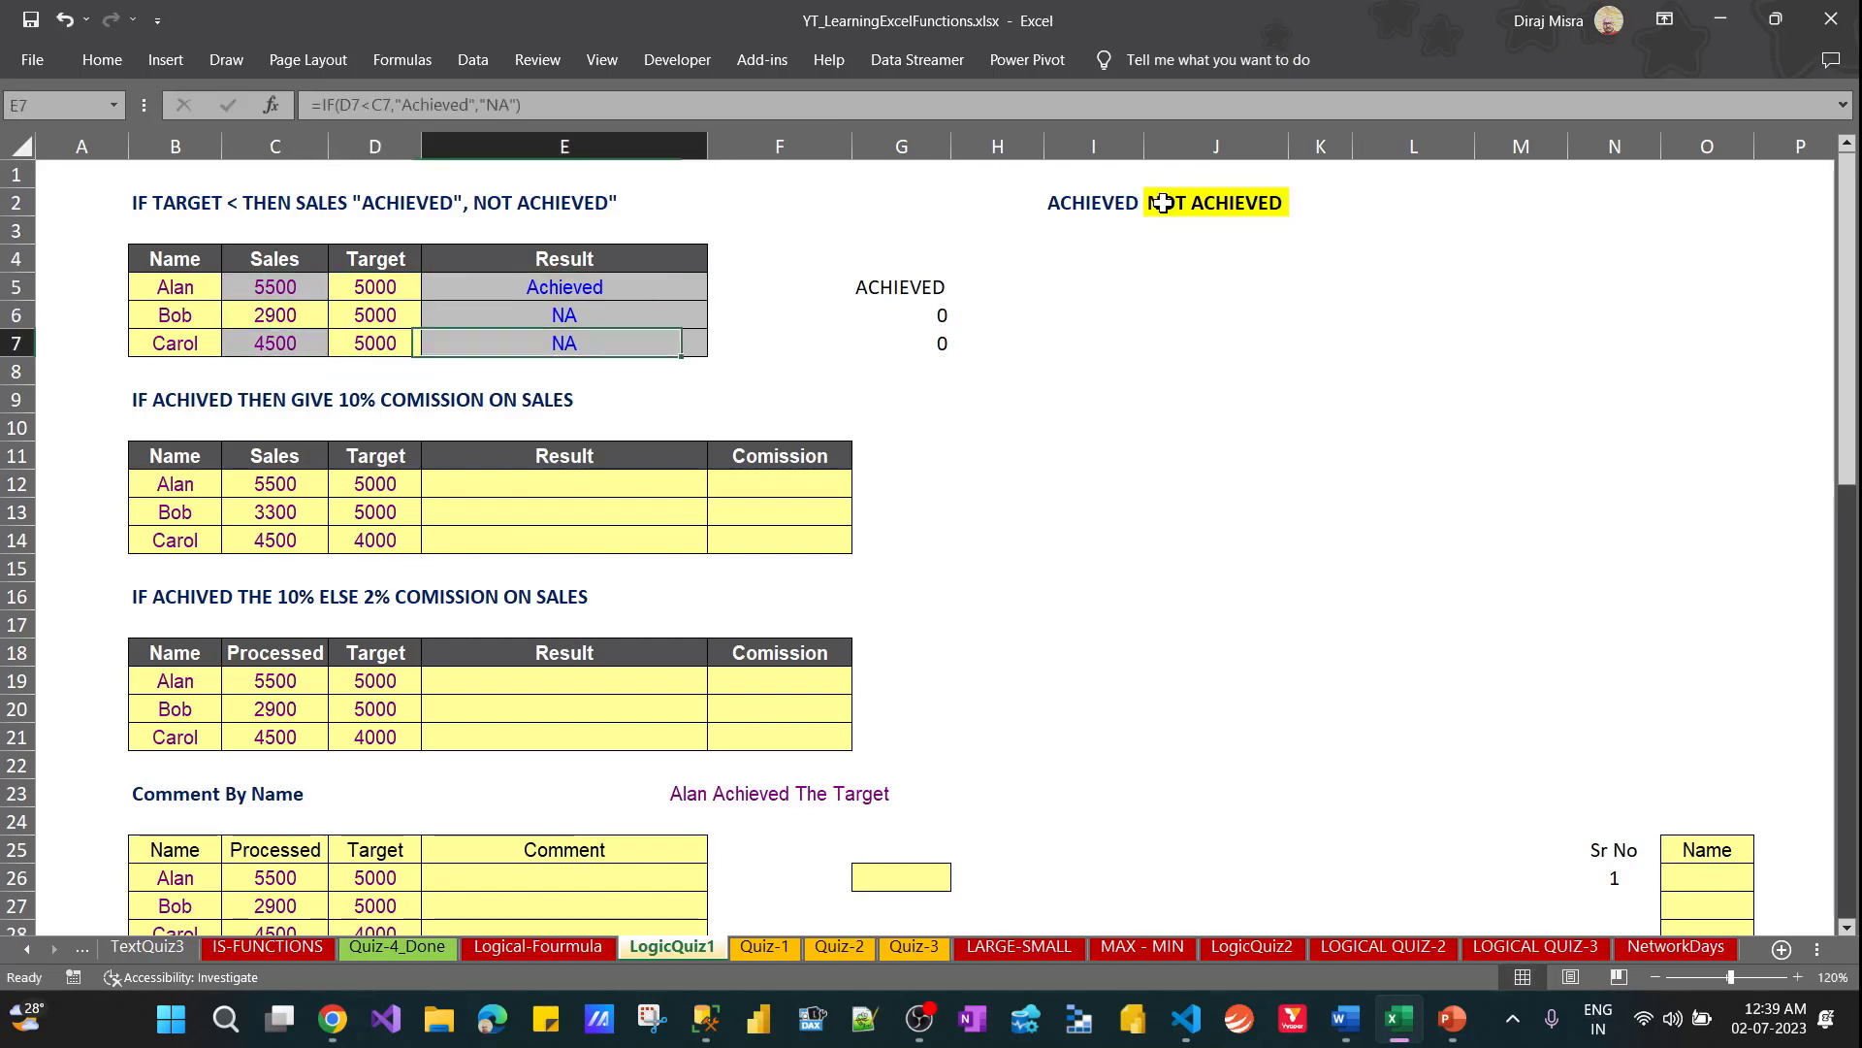
Examine the formulas in G5 through G7 to compare which cells their value-if-false arguments reference
{"action": "key", "text": "Right"}
{"action": "key", "text": "Right"}
{"action": "key", "text": "Left"}
{"action": "key", "text": "Left"}
{"action": "key", "text": "Right"}
{"action": "key", "text": "Right"}
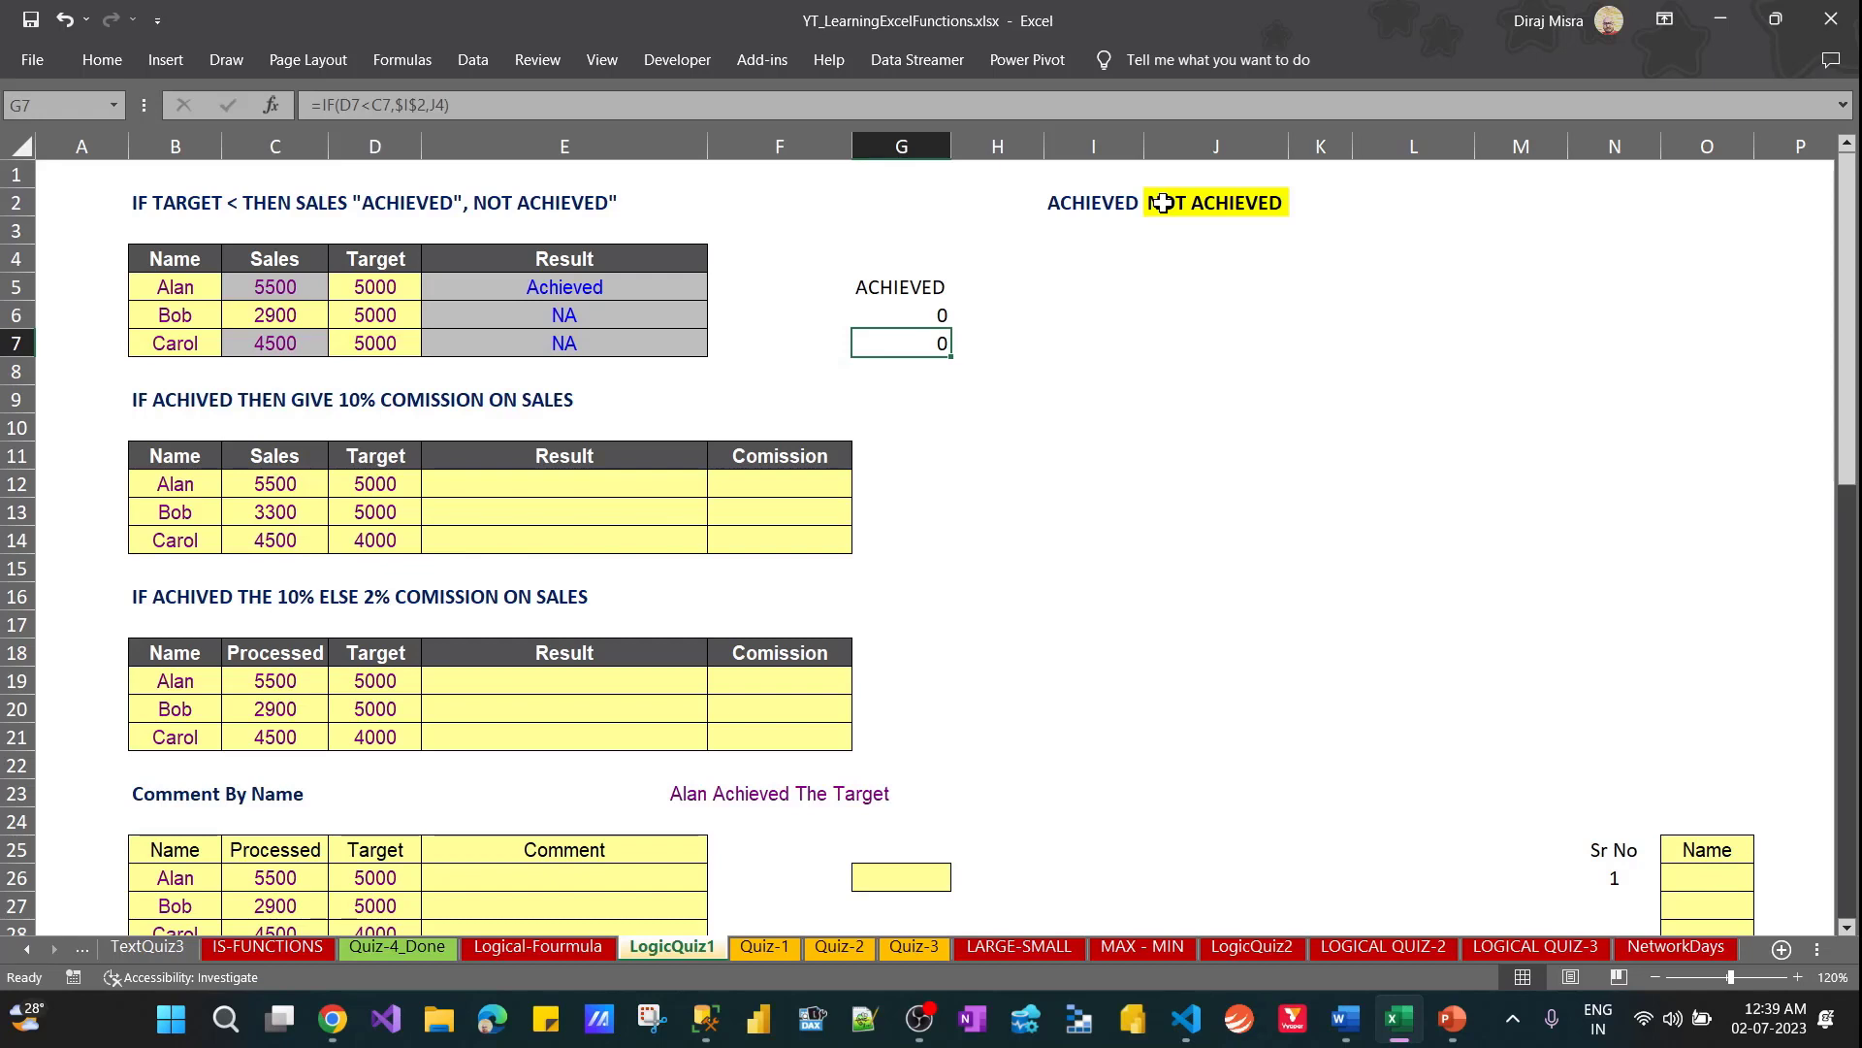
{"action": "key", "text": "Up"}
{"action": "key", "text": "Up"}
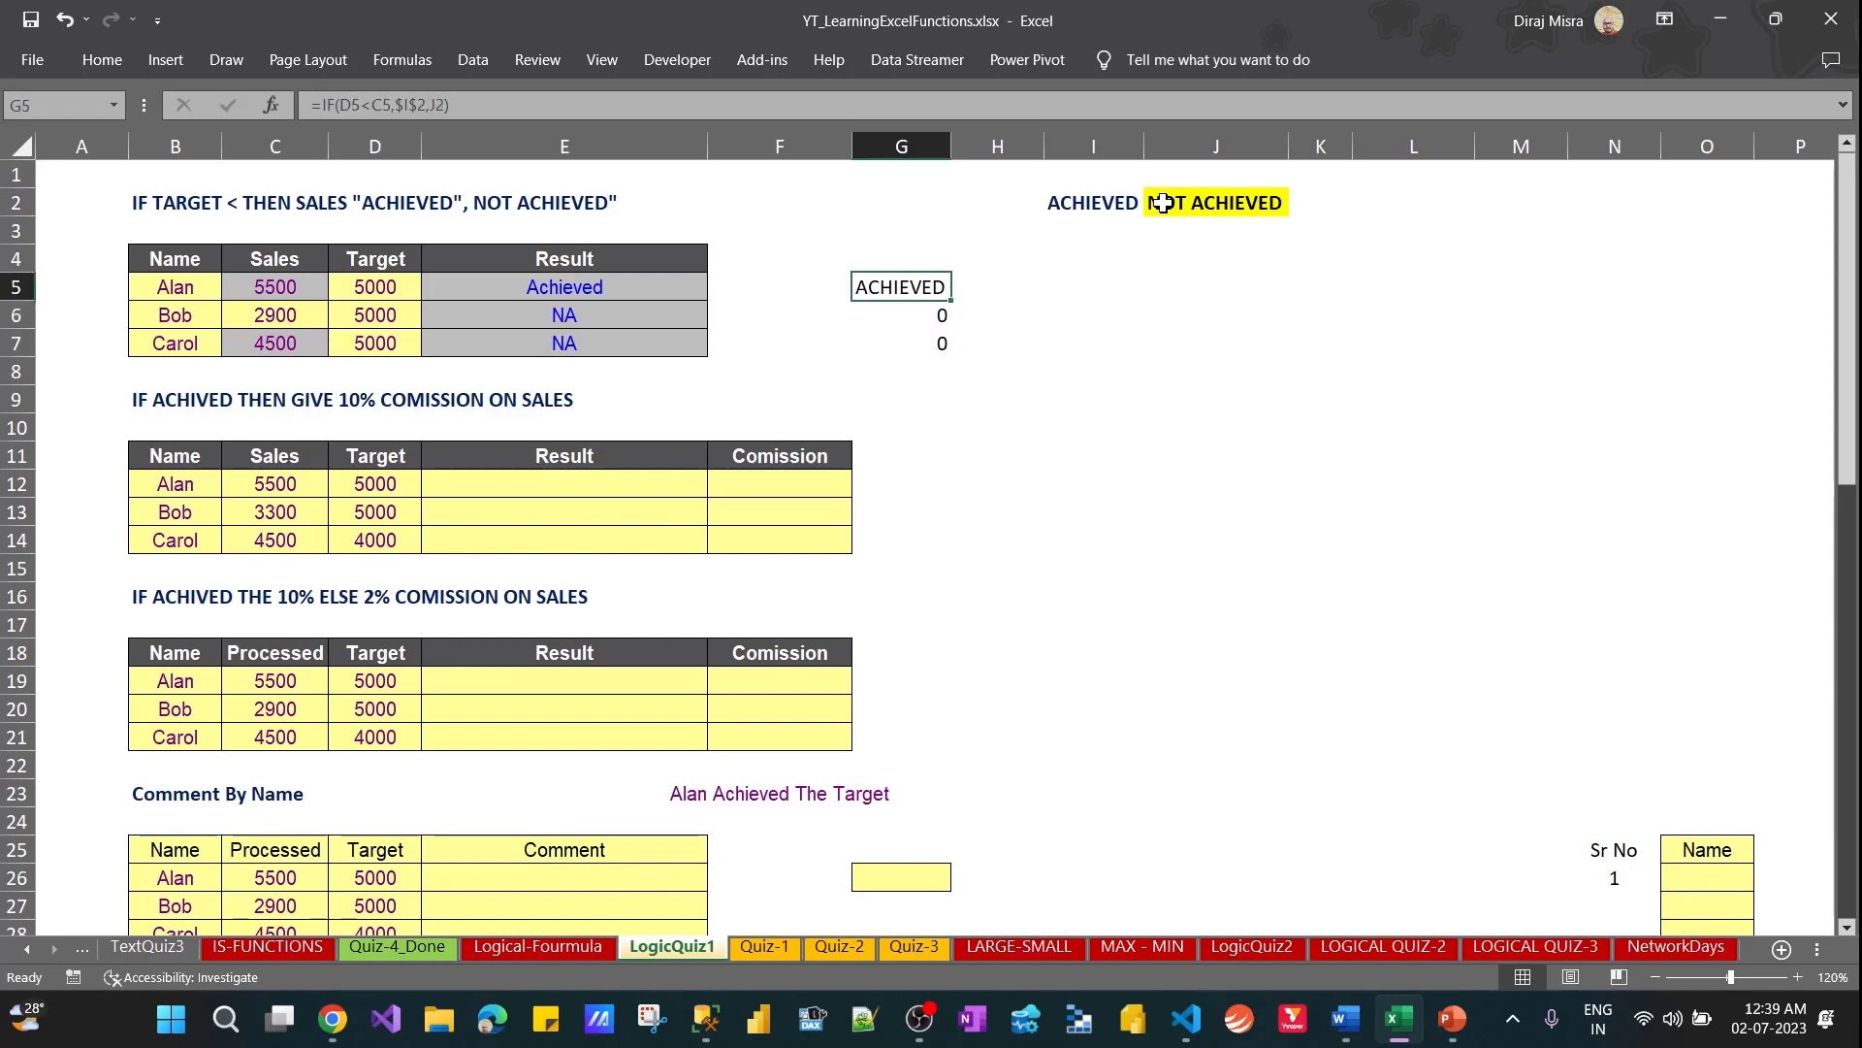
{"action": "key", "text": "F2"}
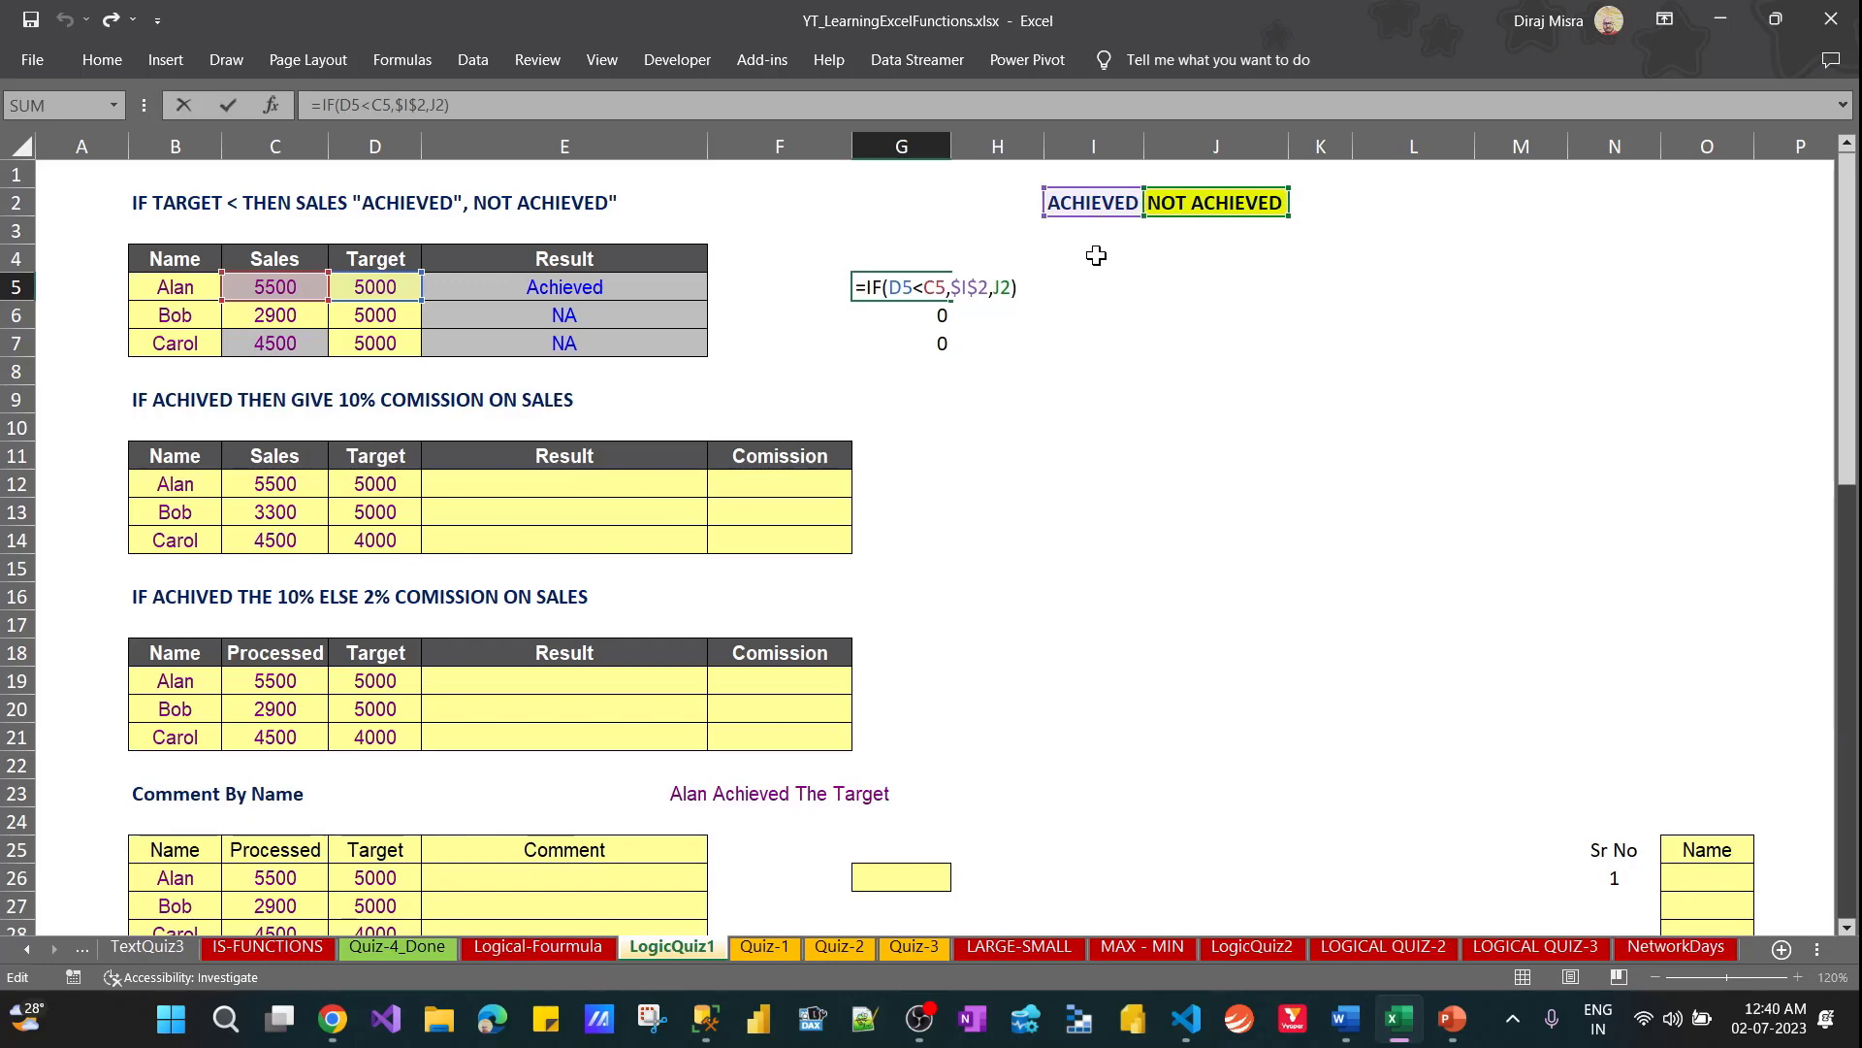
{"action": "key", "text": "Return"}
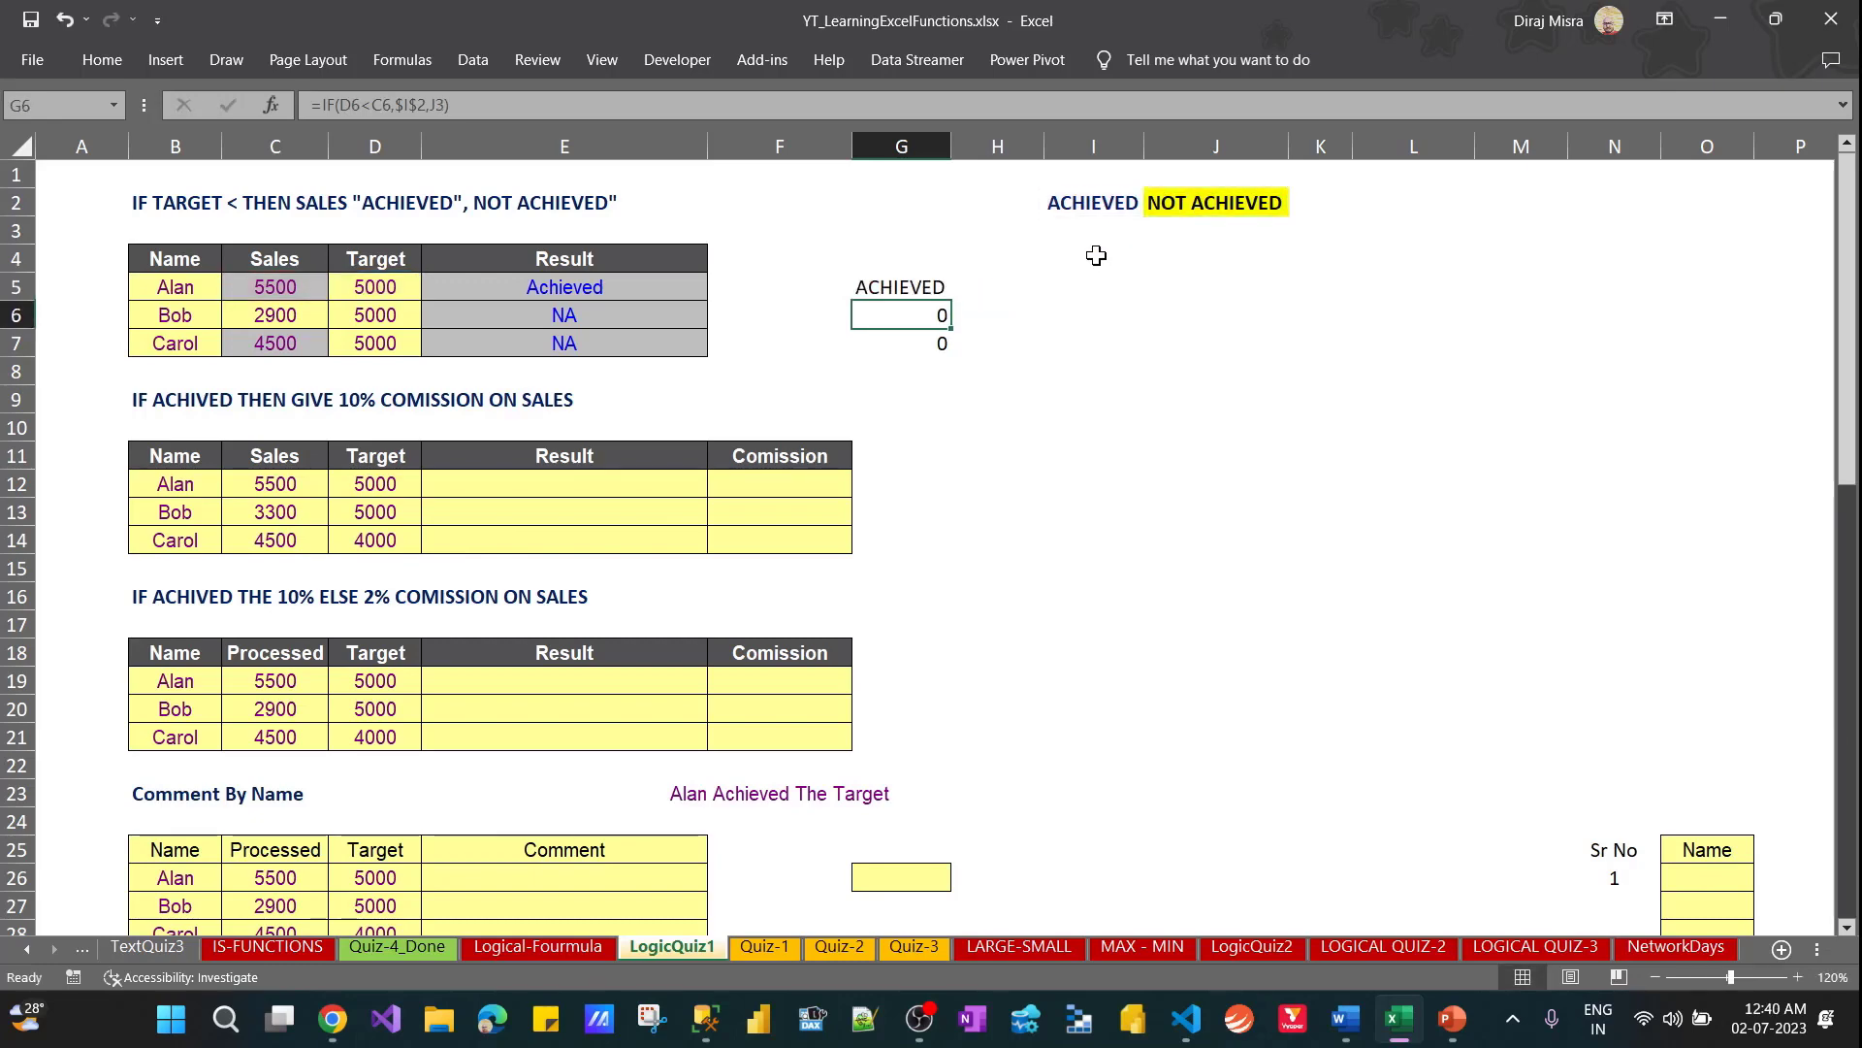
{"action": "key", "text": "F2"}
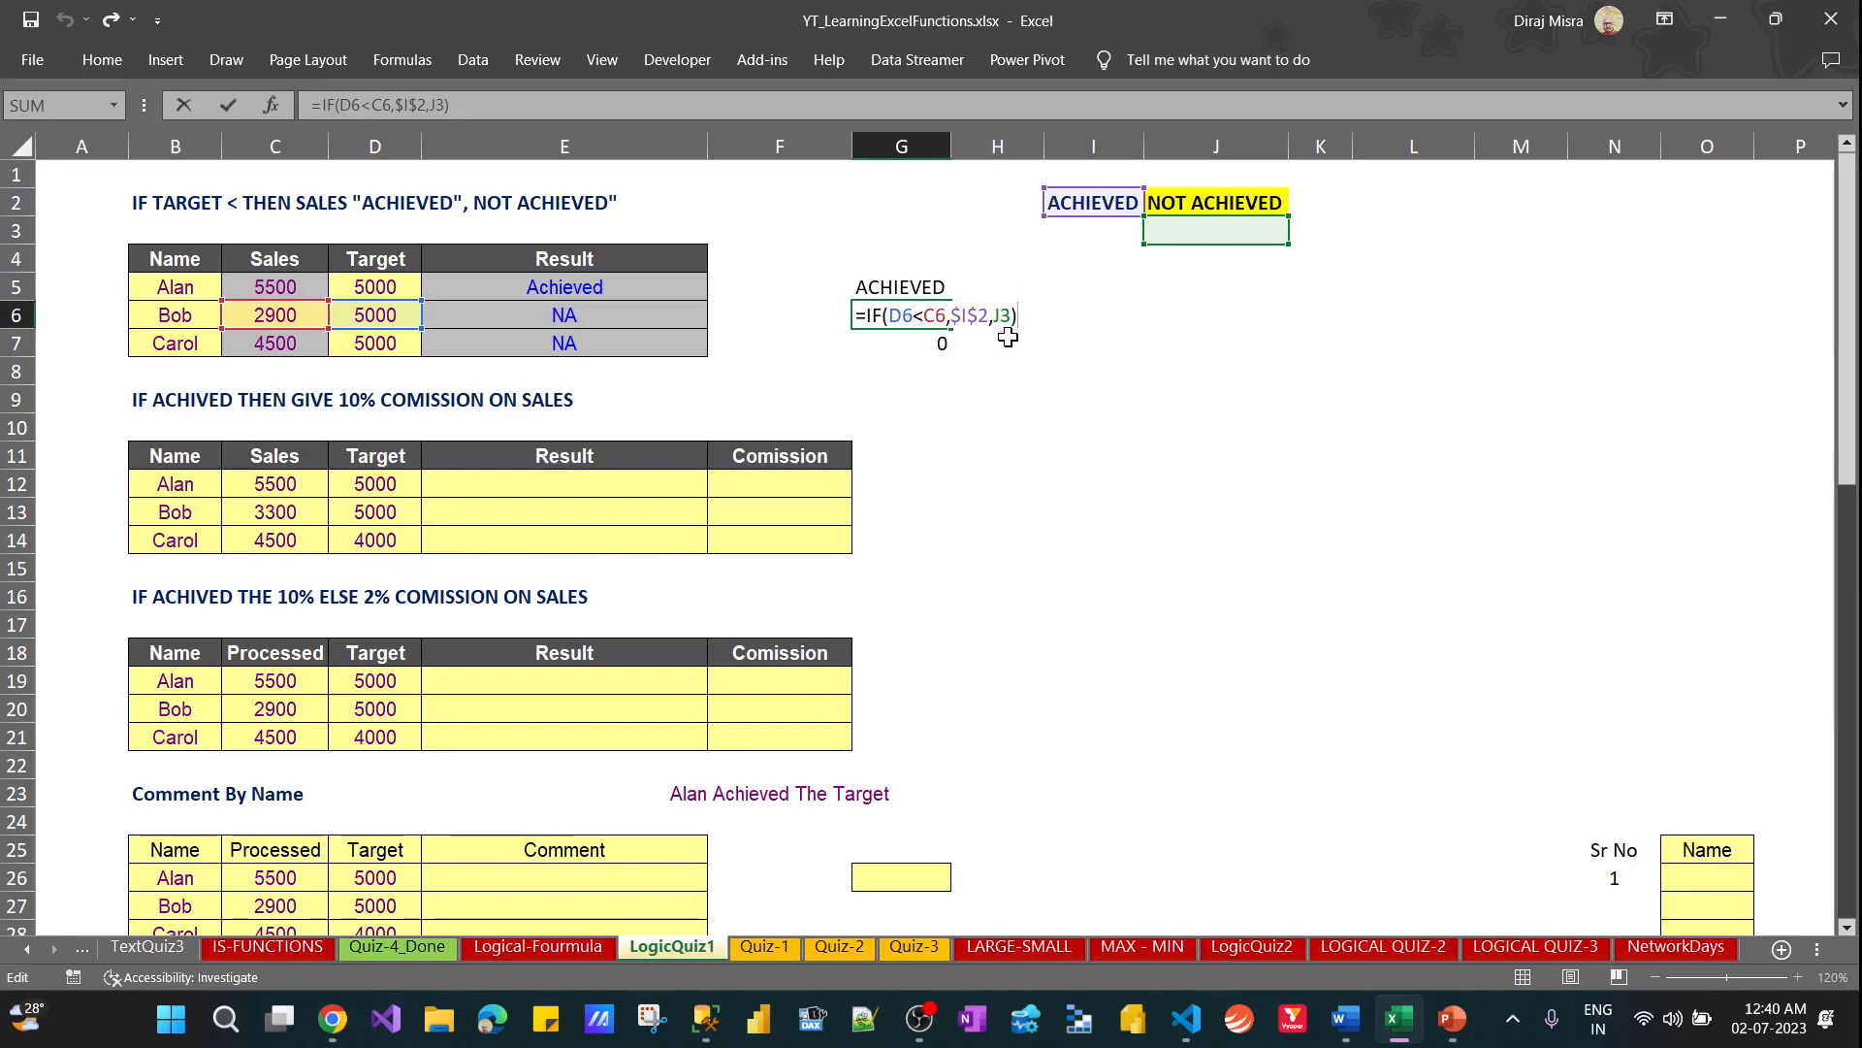
{"action": "key", "text": "Return"}
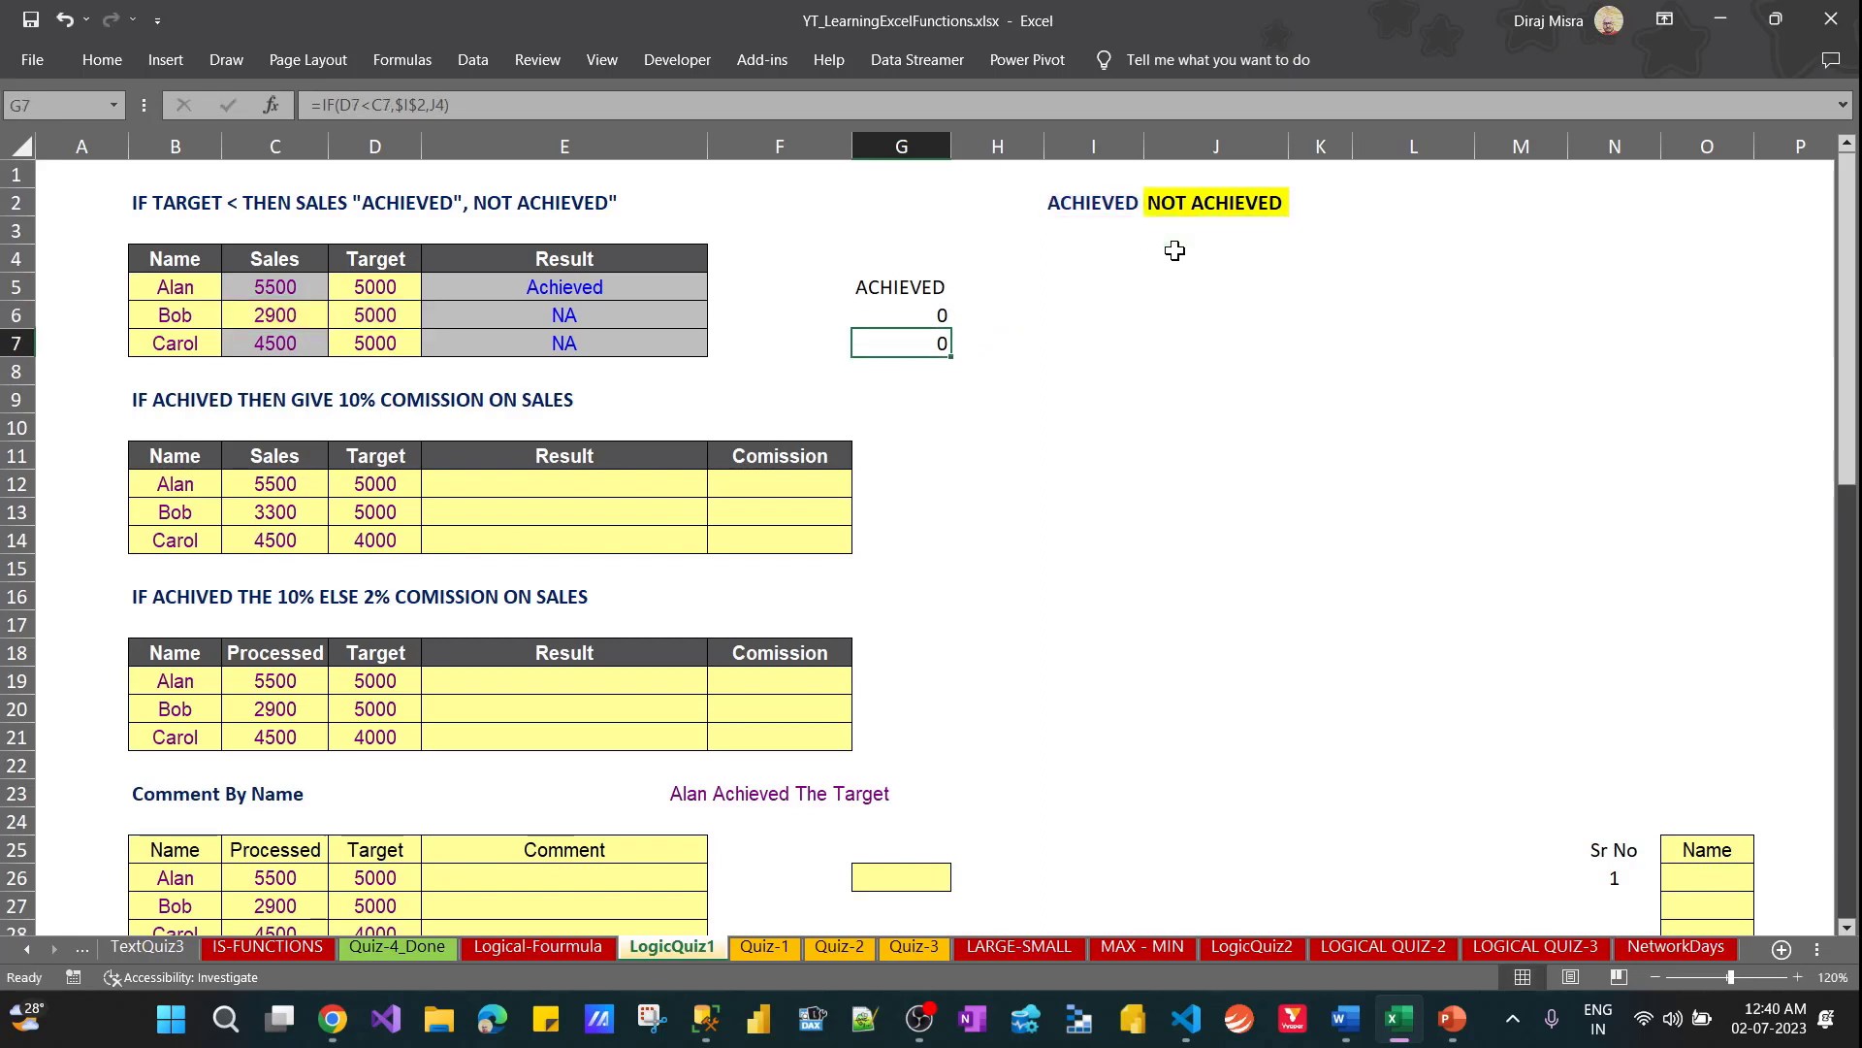
{"action": "key", "text": "F2"}
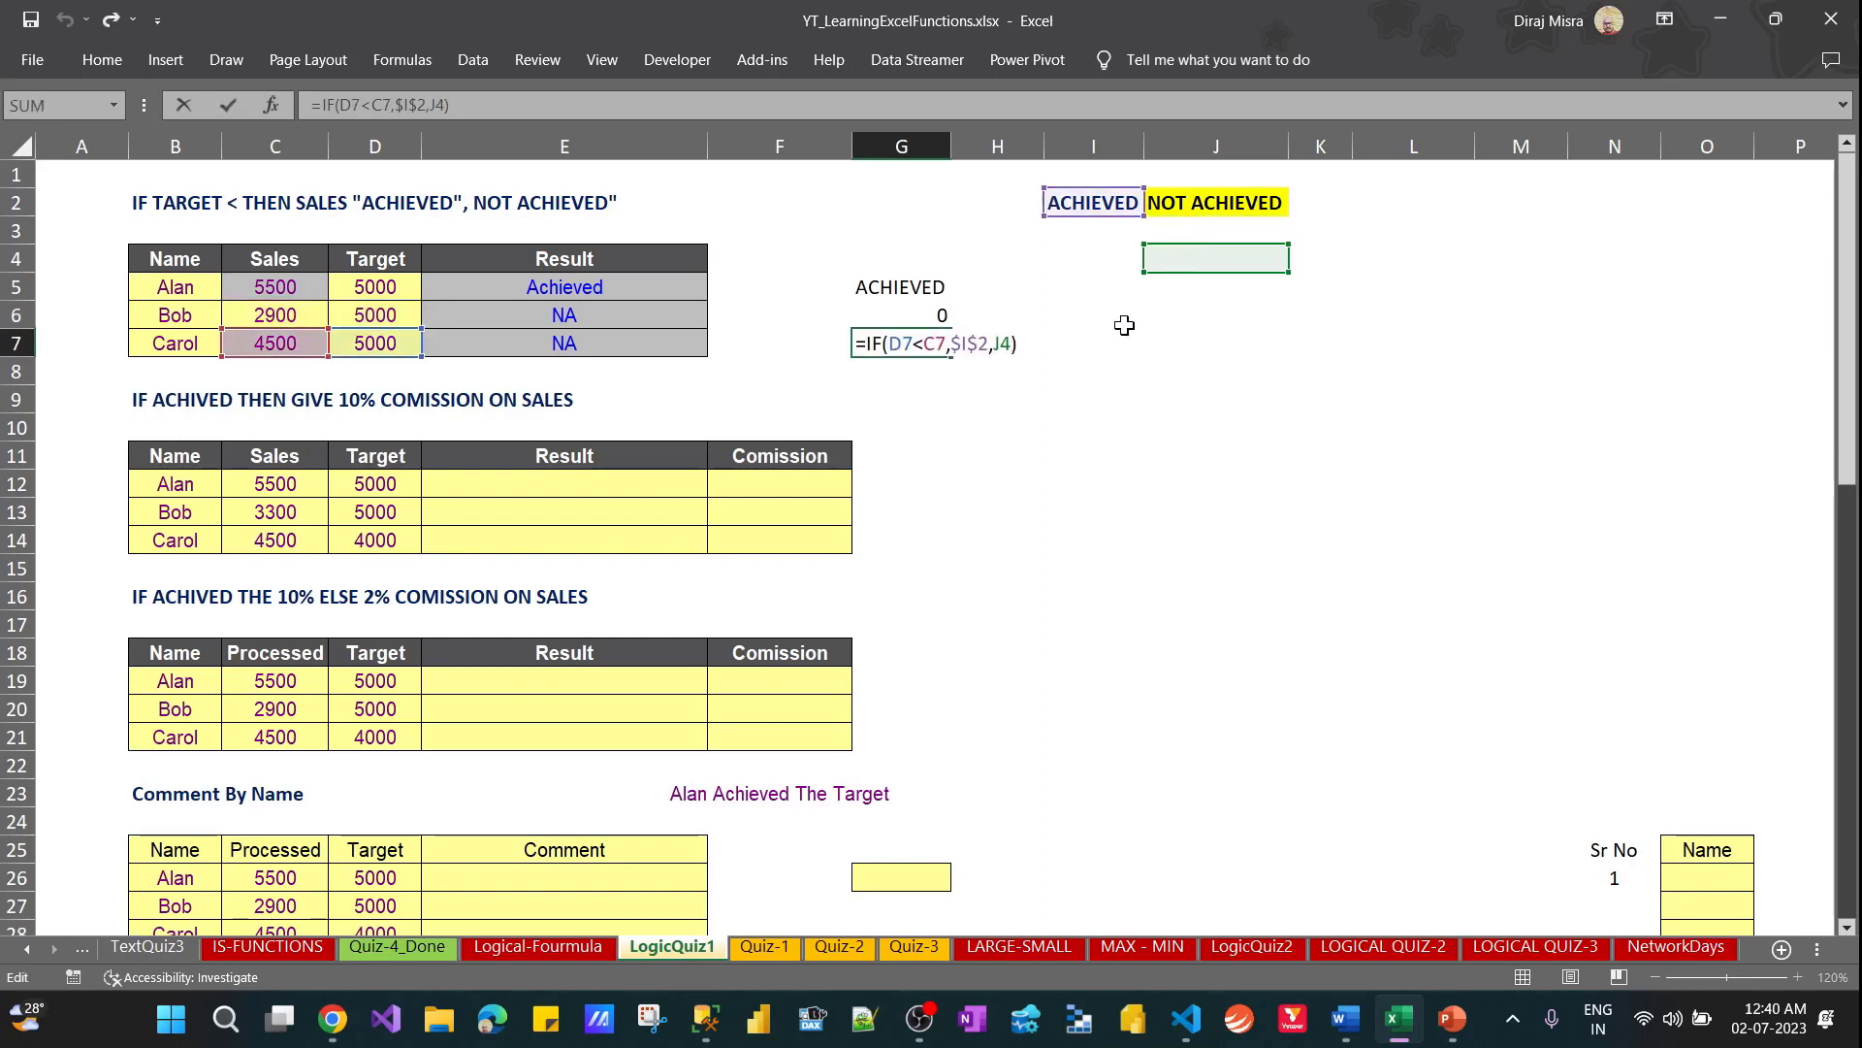
{"action": "key", "text": "Escape"}
Make the J2 reference in G5's formula absolute as $J$2 and refill the formula down through G7
{"action": "key", "text": "Up"}
{"action": "key", "text": "Up"}
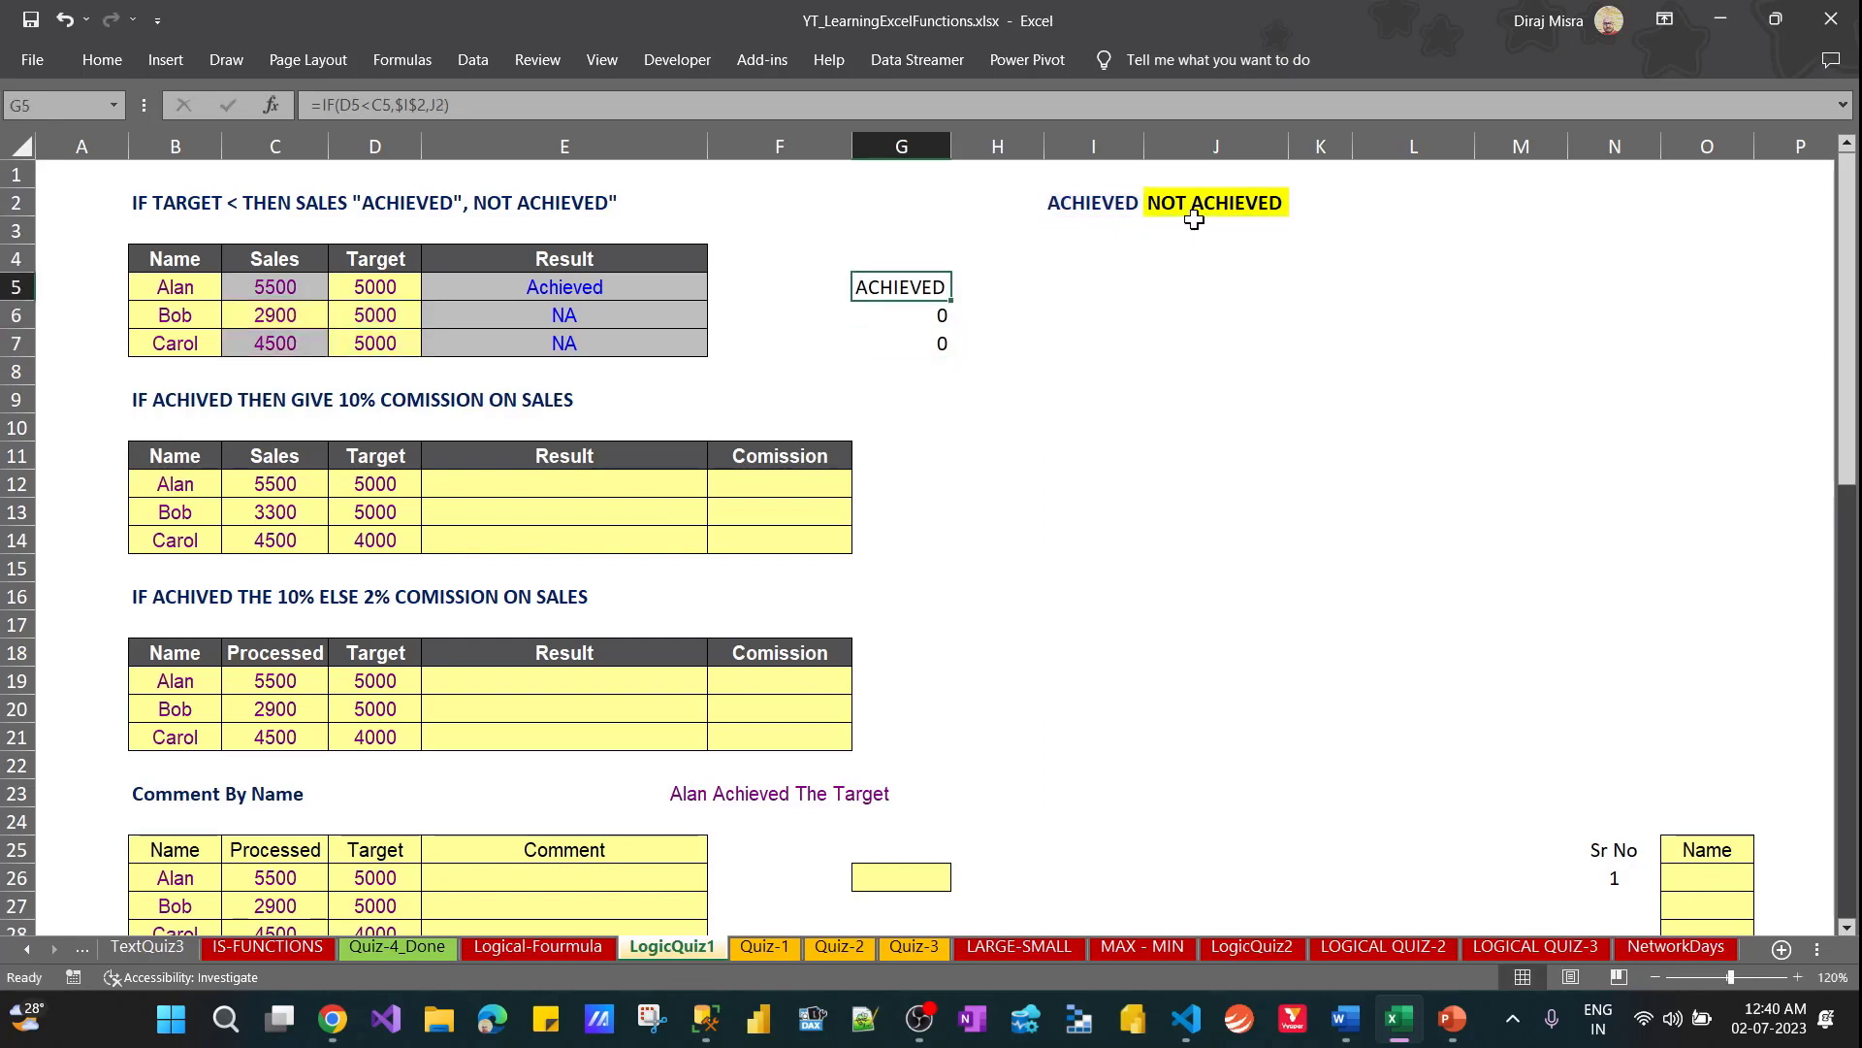
{"action": "left_click", "coordinate": [496, 106]}
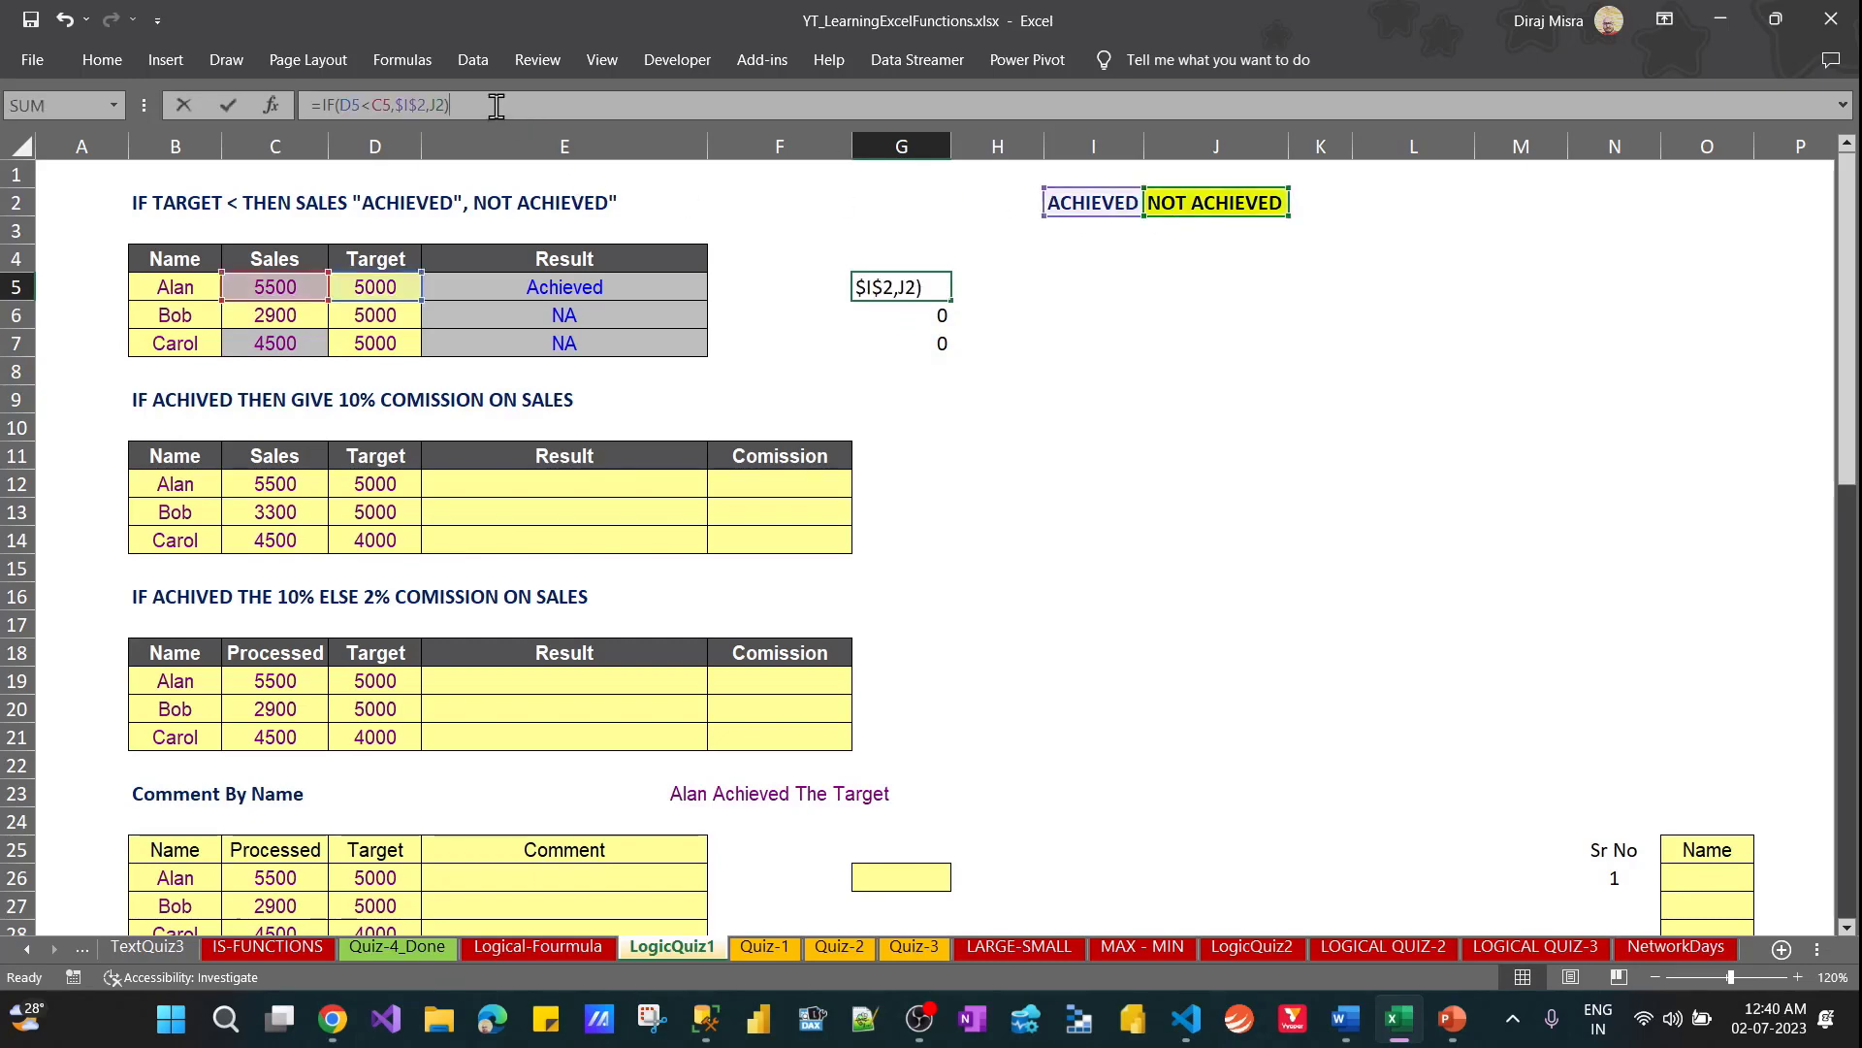
{"action": "key", "text": "Left"}
{"action": "key", "text": "ctrl+shift+Left"}
{"action": "key", "text": "F4"}
{"action": "key", "text": "ctrl+Return"}
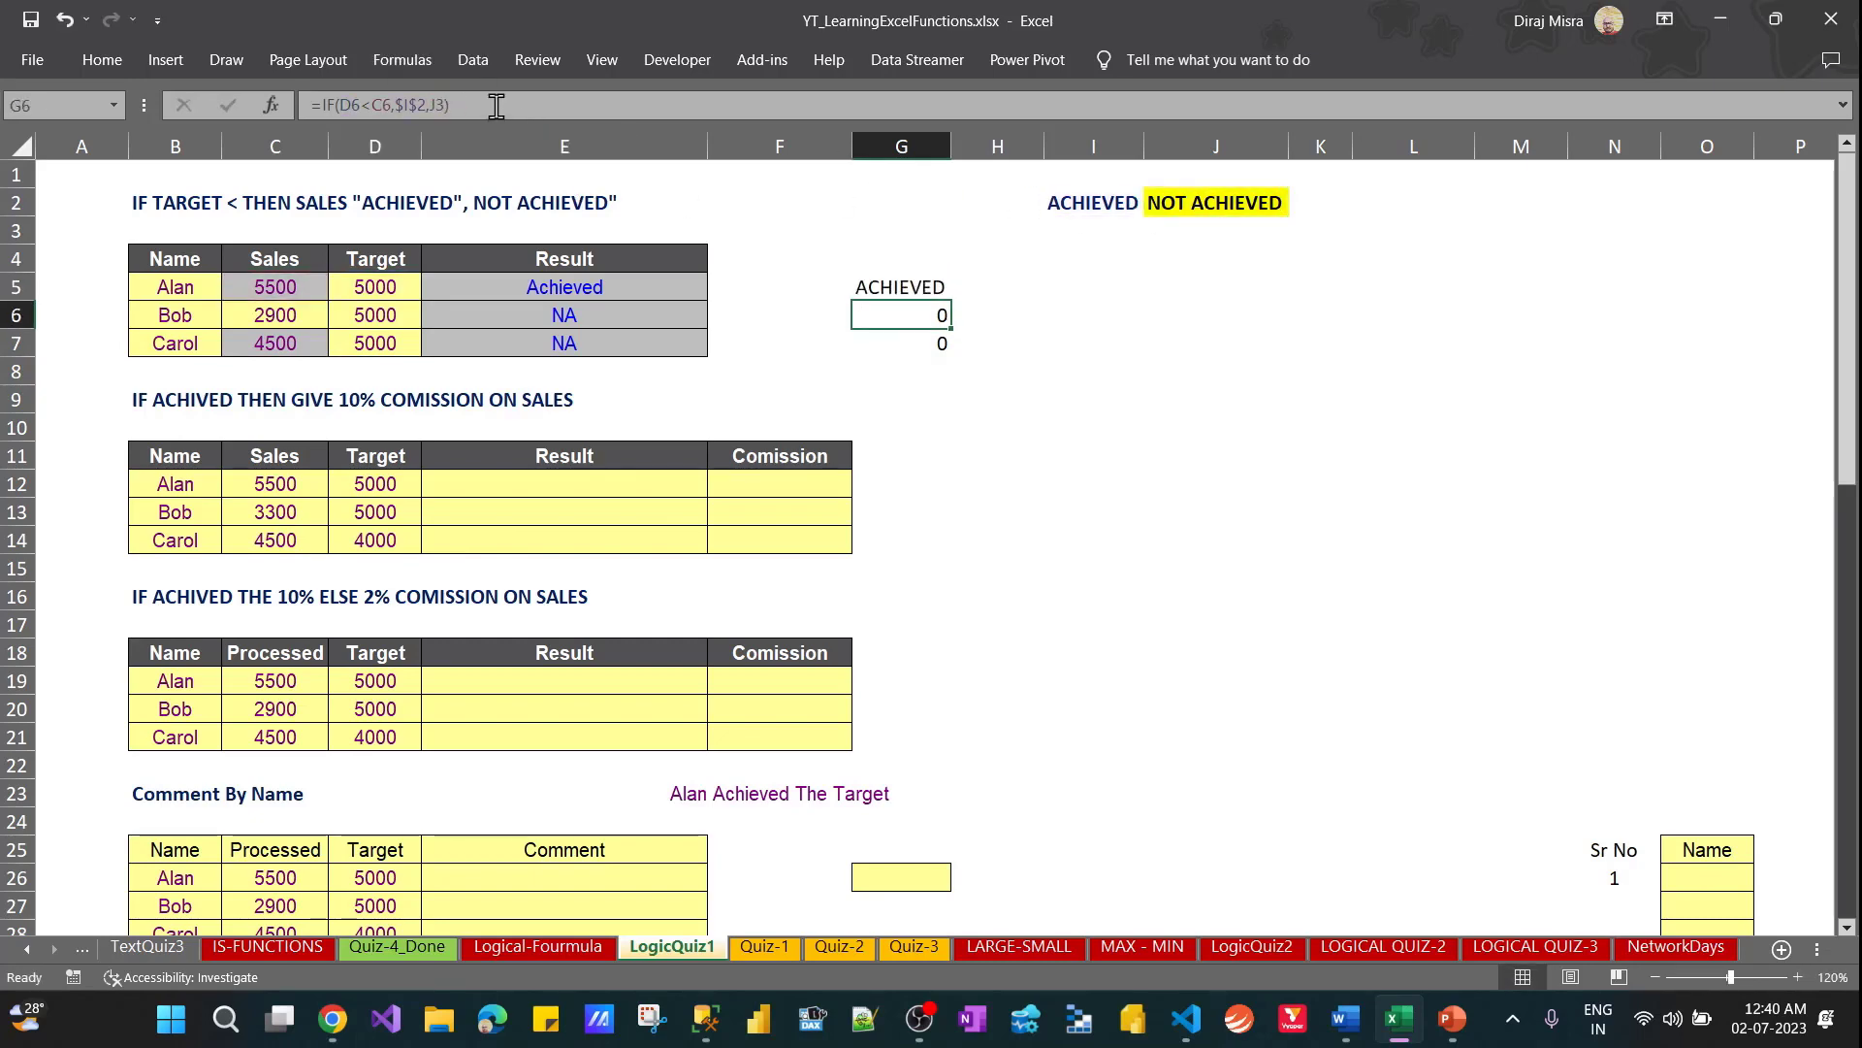
{"action": "key", "text": "shift+Down"}
{"action": "key", "text": "shift+Down"}
{"action": "key", "text": "ctrl+d"}
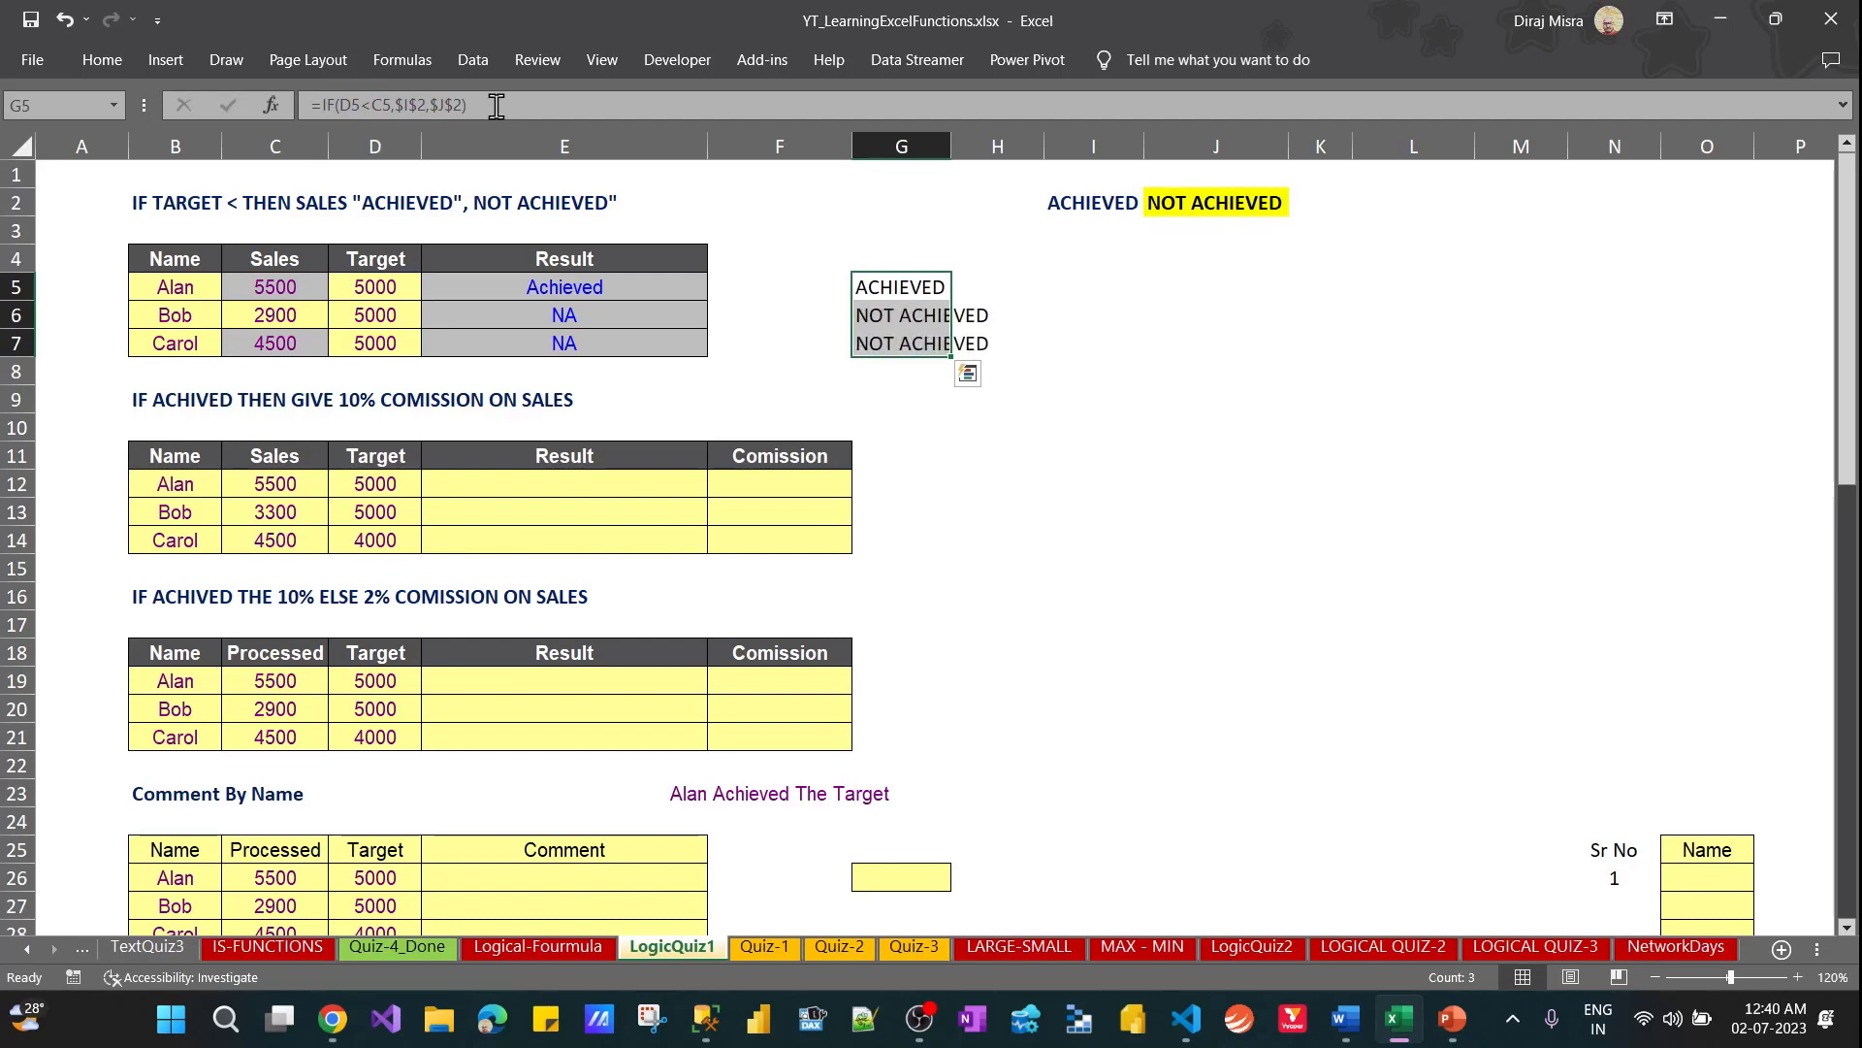
Autofit the width of column G to the results in G5 through G7
{"action": "key", "text": "alt"}
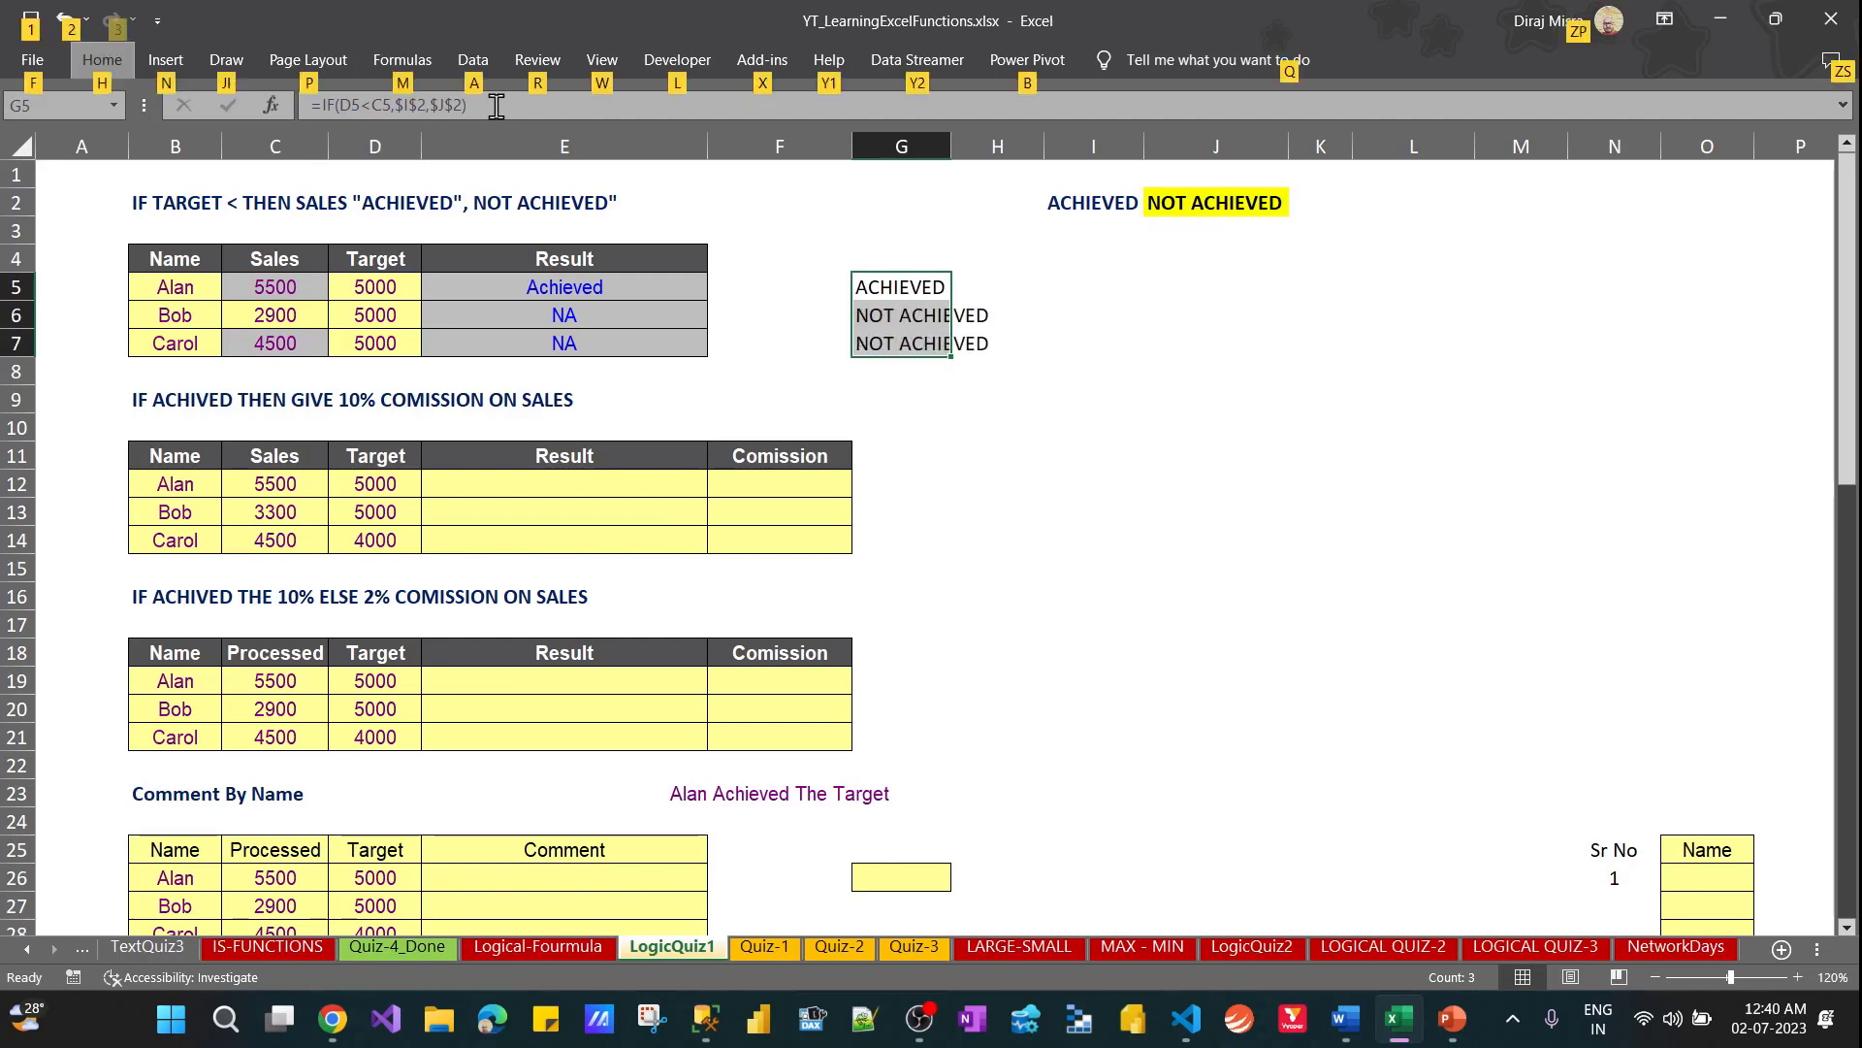
{"action": "key", "text": "o"}
{"action": "key", "text": "c"}
{"action": "key", "text": "a"}
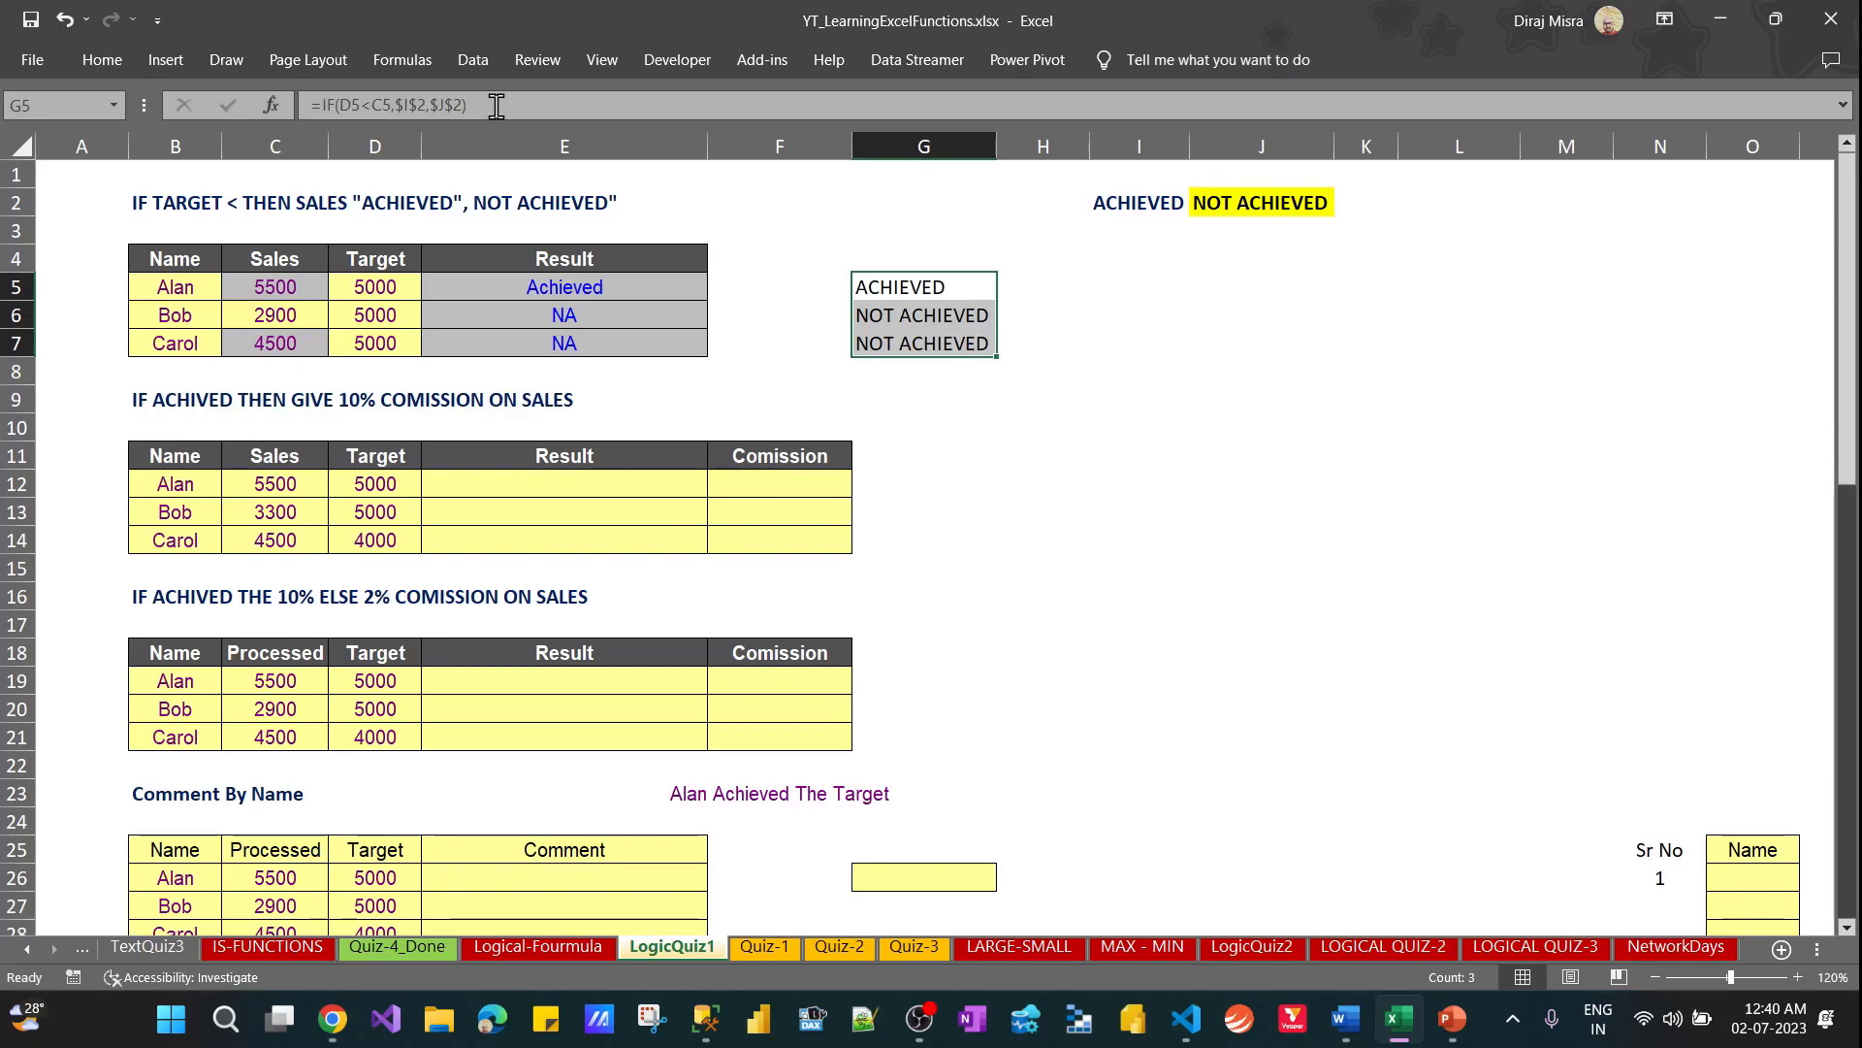
Set the target in D7 of the first table to 4000
{"action": "key", "text": "Right"}
{"action": "key", "text": "Left"}
{"action": "key", "text": "Left"}
{"action": "key", "text": "Left"}
{"action": "key", "text": "Left"}
{"action": "key", "text": "Down"}
{"action": "key", "text": "Down"}
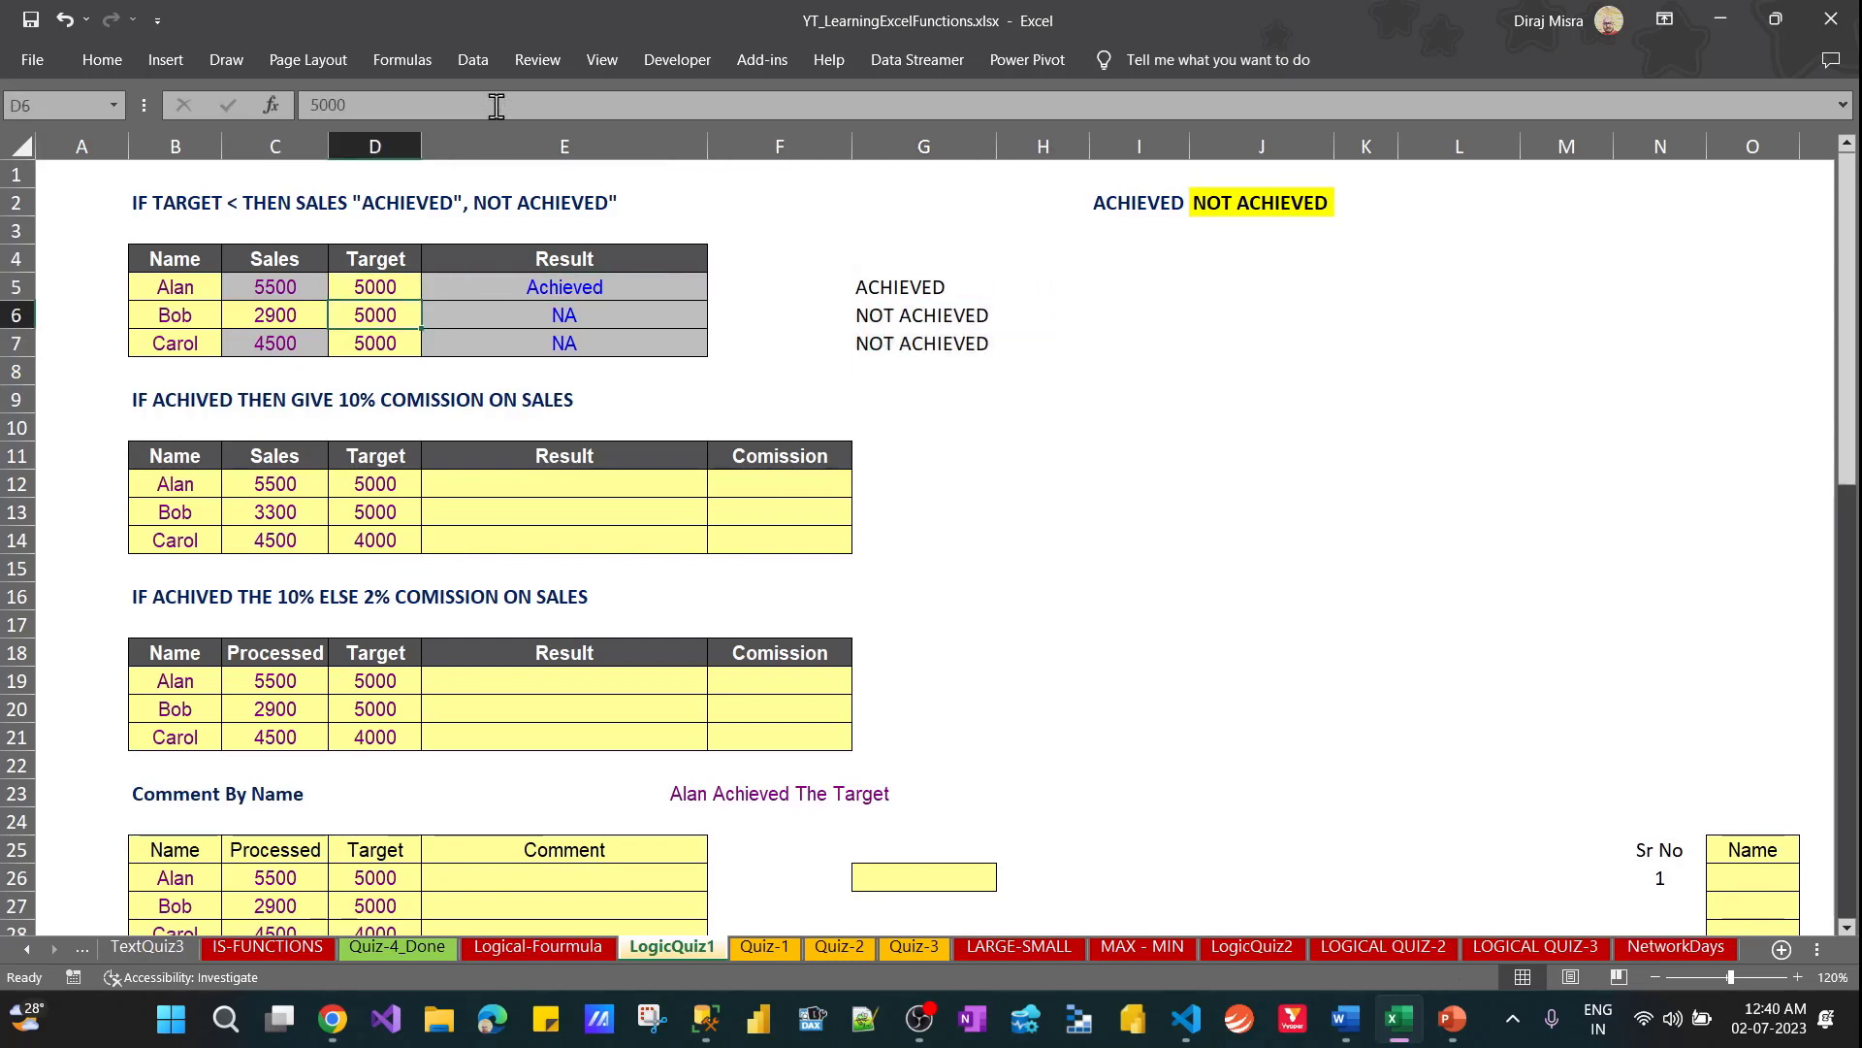
{"action": "type", "text": "4"}
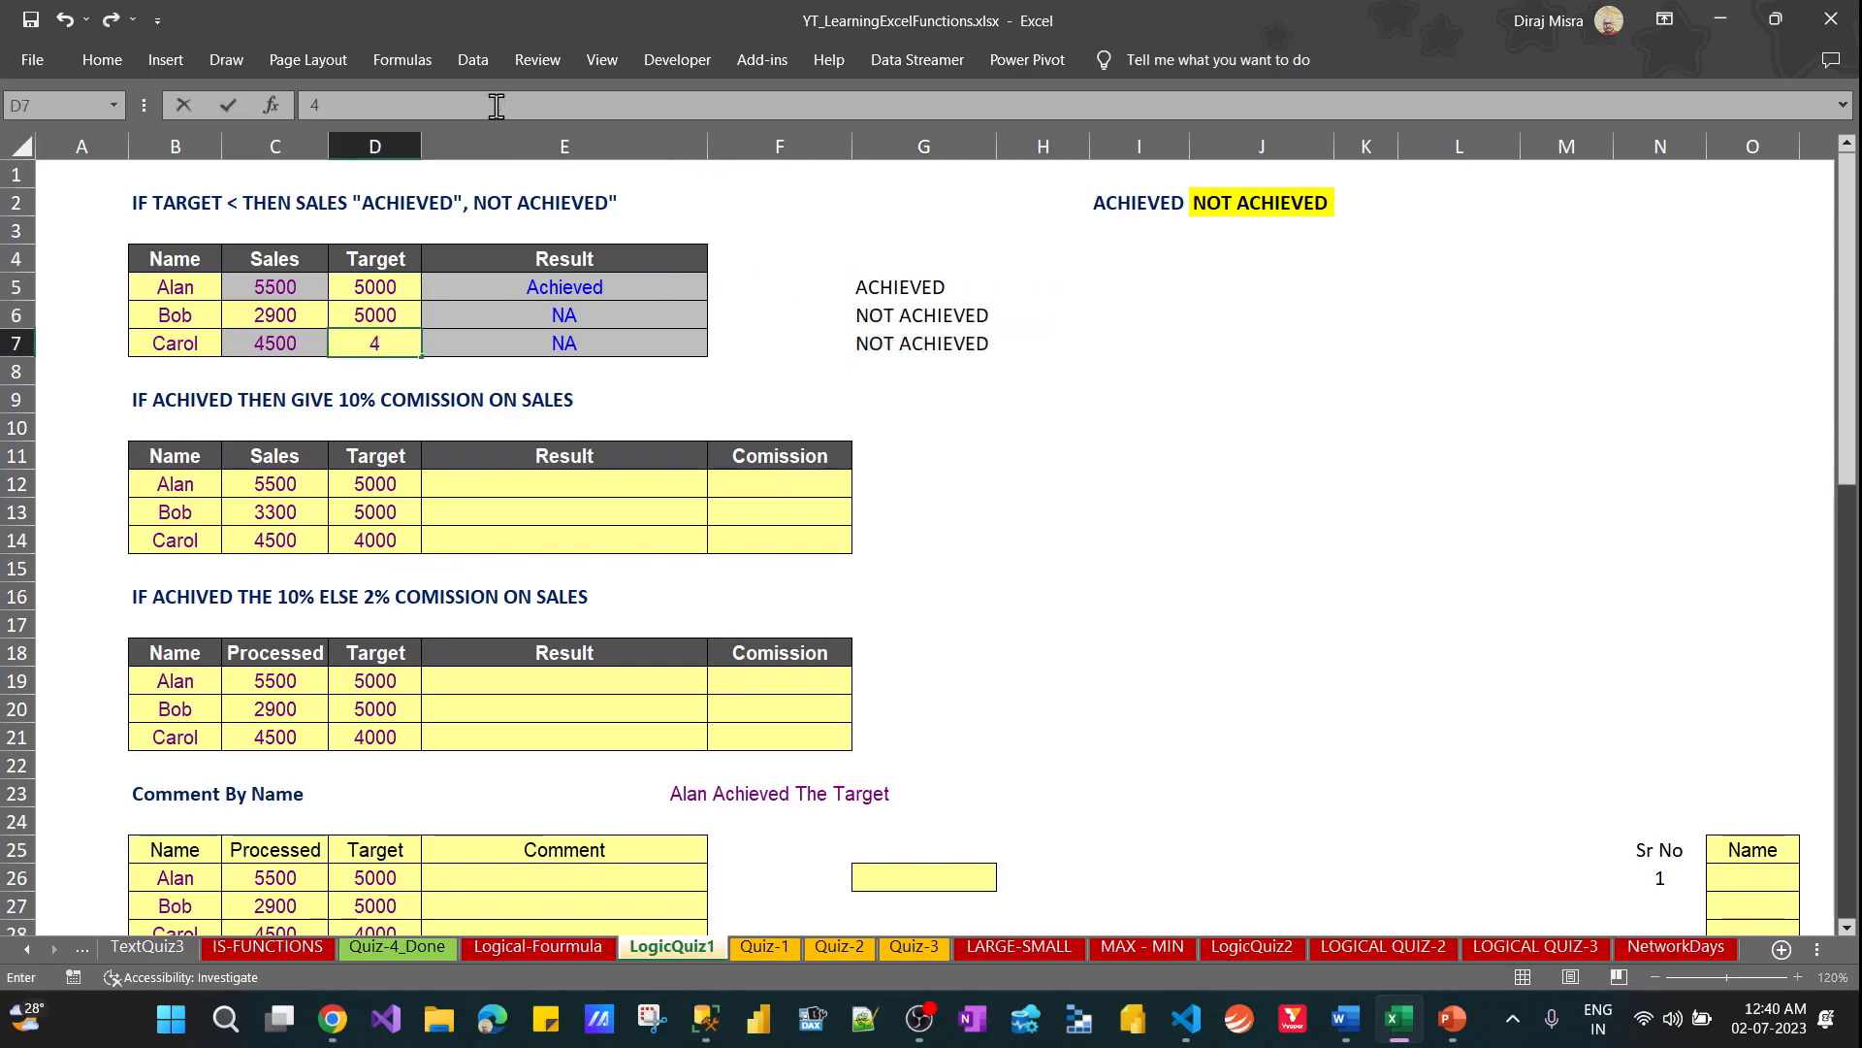
{"action": "type", "text": "000"}
{"action": "key", "text": "Right"}
Examine the results and formulas in G5 through G7 that use the absolute references $I$2 and $J$2
{"action": "key", "text": "Right"}
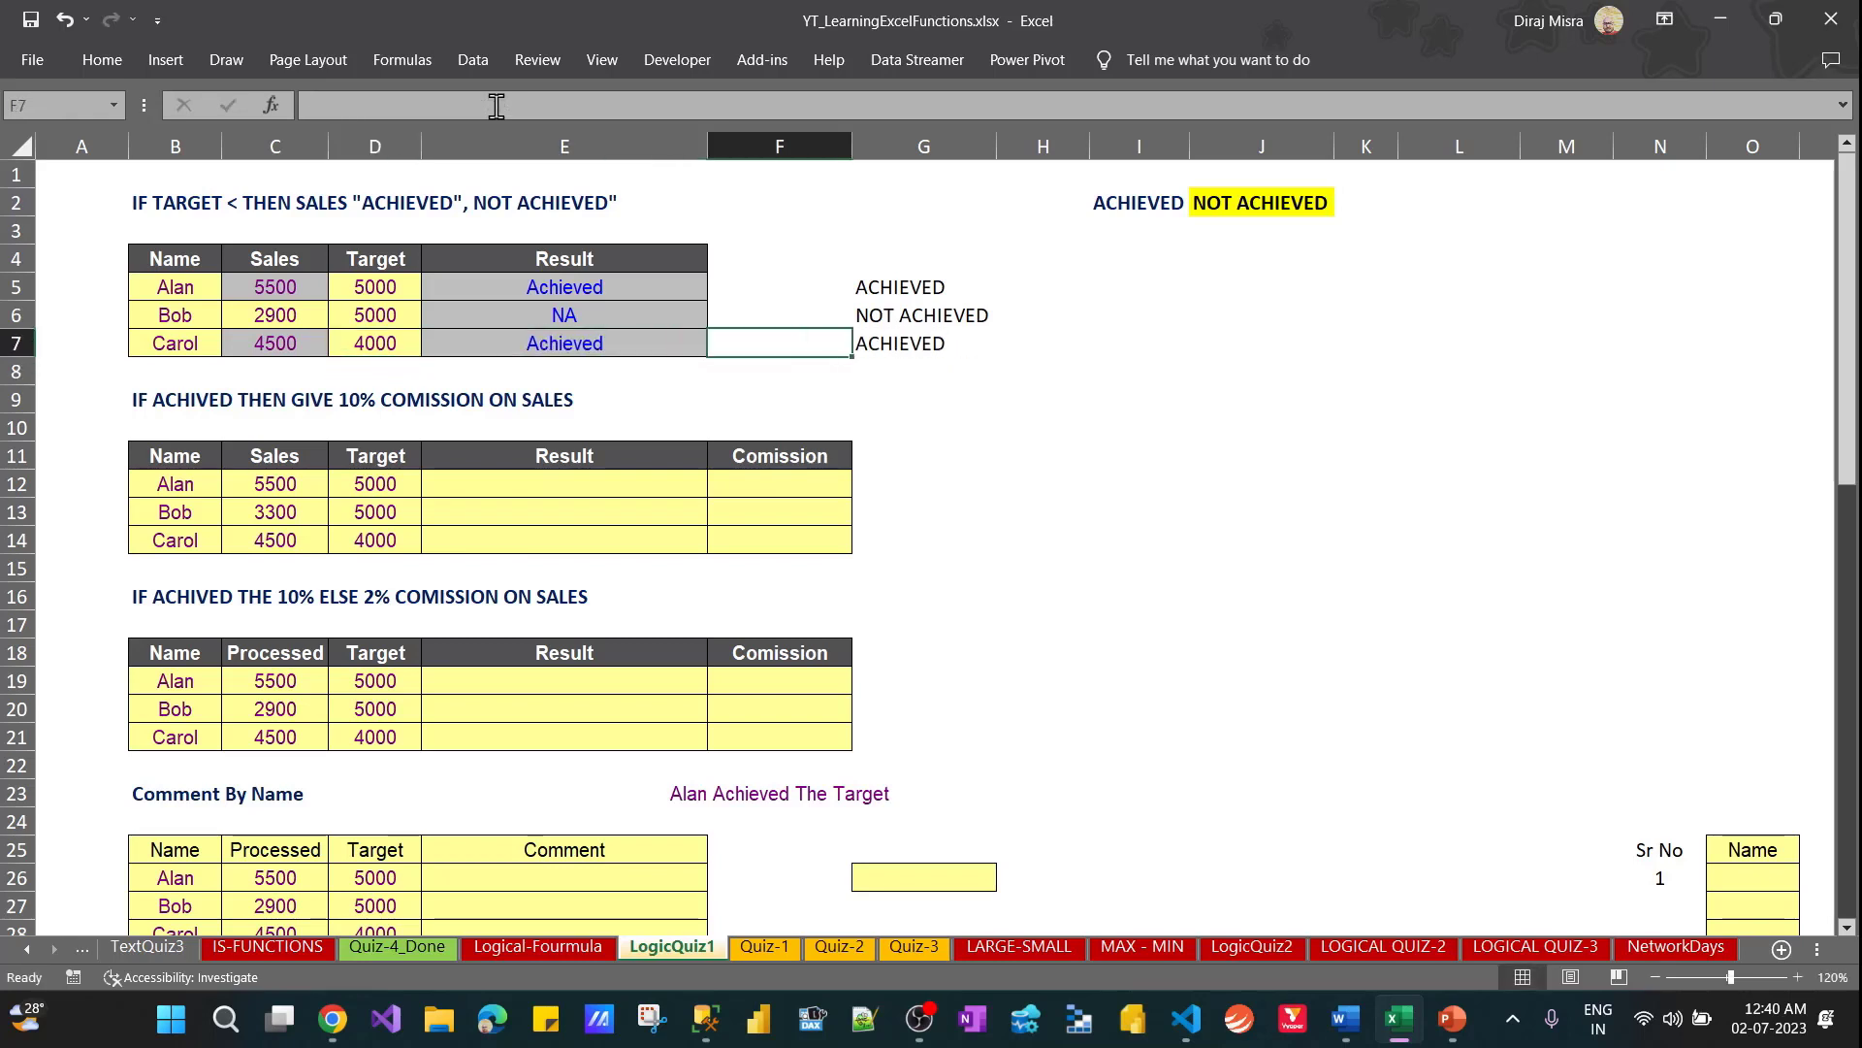
{"action": "key", "text": "Right"}
{"action": "key", "text": "shift+Up"}
{"action": "key", "text": "shift+Up"}
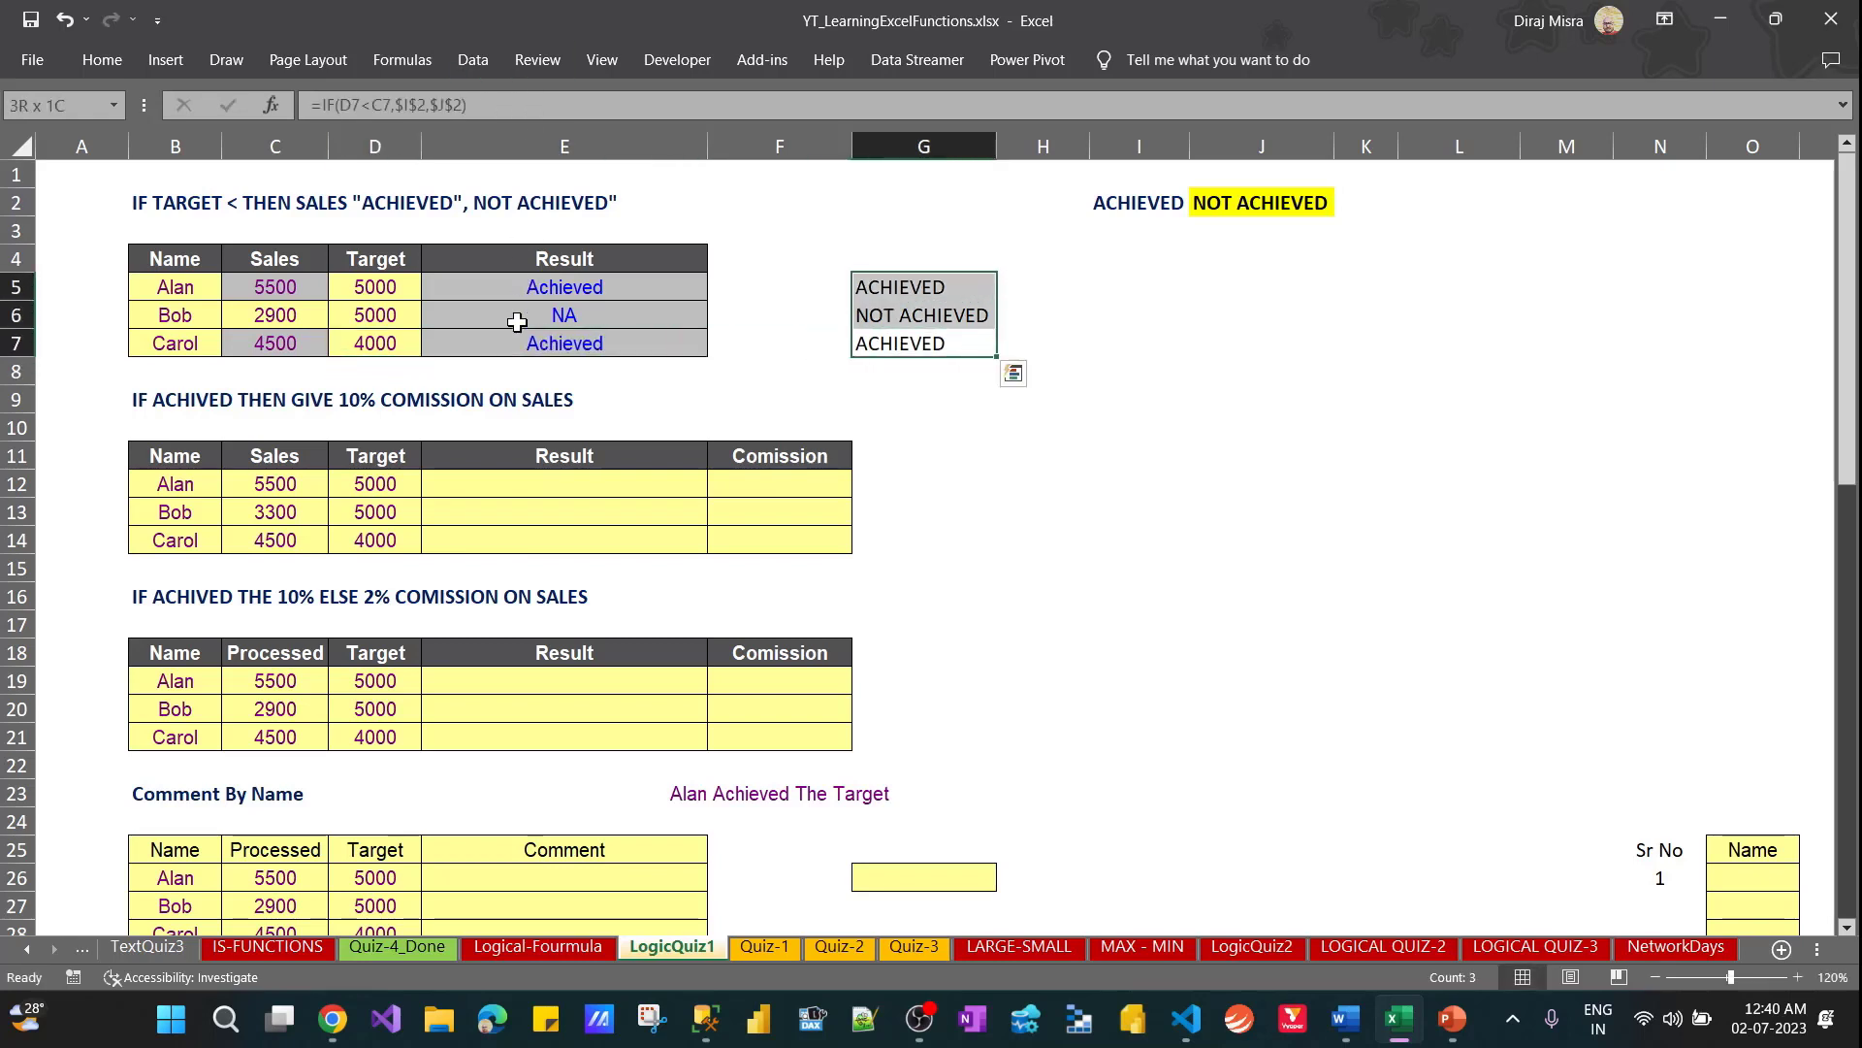
{"action": "key", "text": "ctrl+q"}
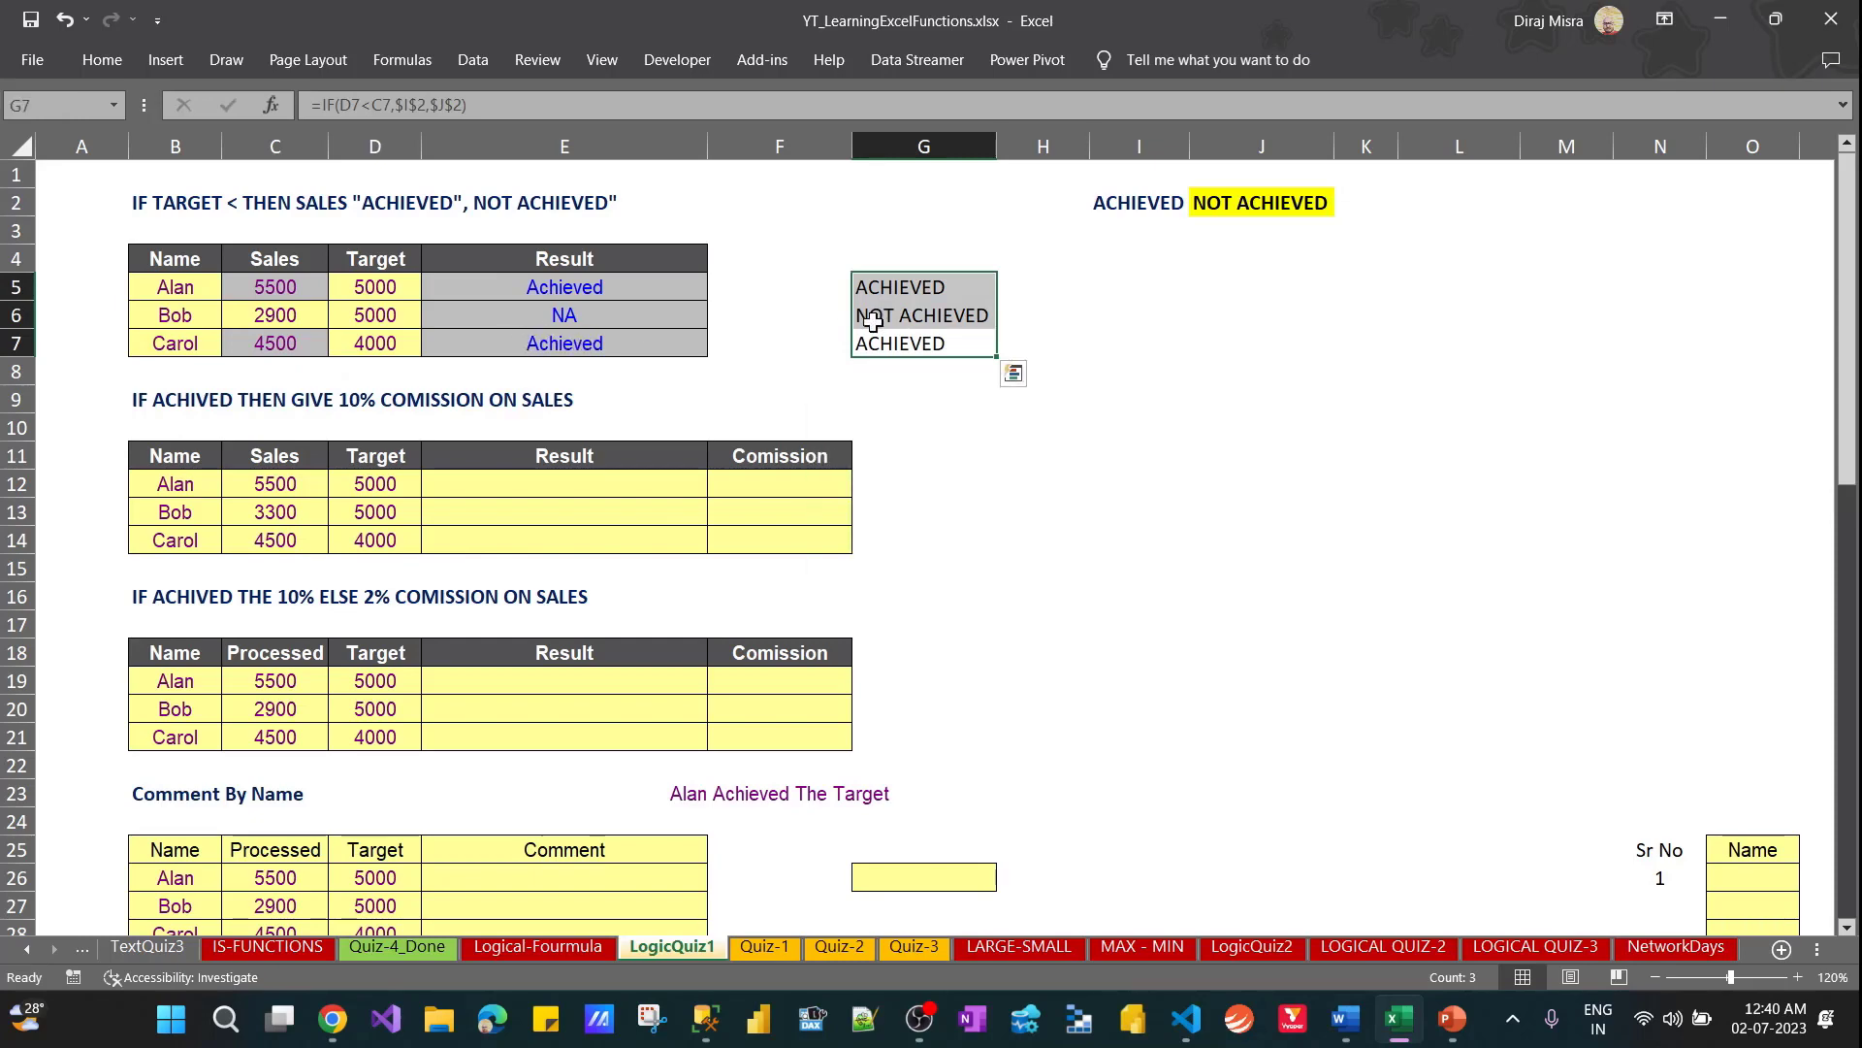
{"action": "double_click", "coordinate": [871, 316]}
{"action": "key", "text": "Escape"}
{"action": "key", "text": "Up"}
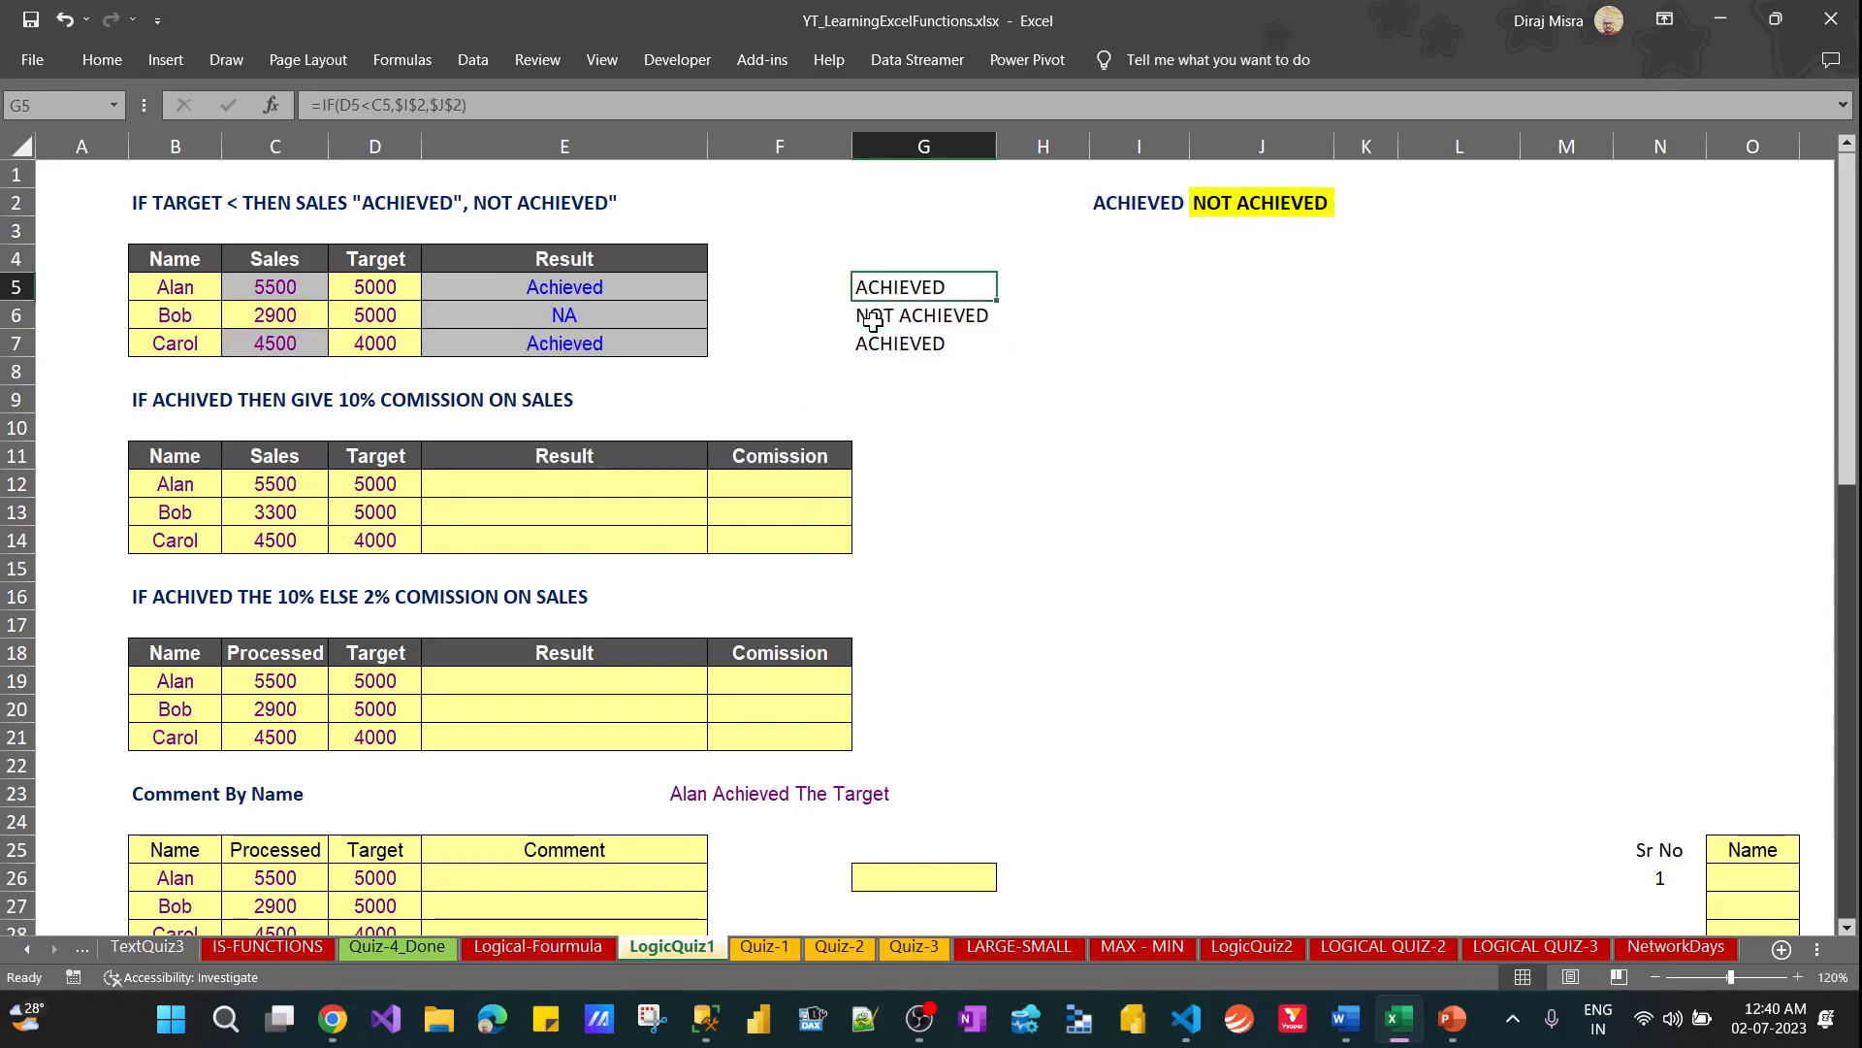
{"action": "key", "text": "Down"}
{"action": "key", "text": "Down"}
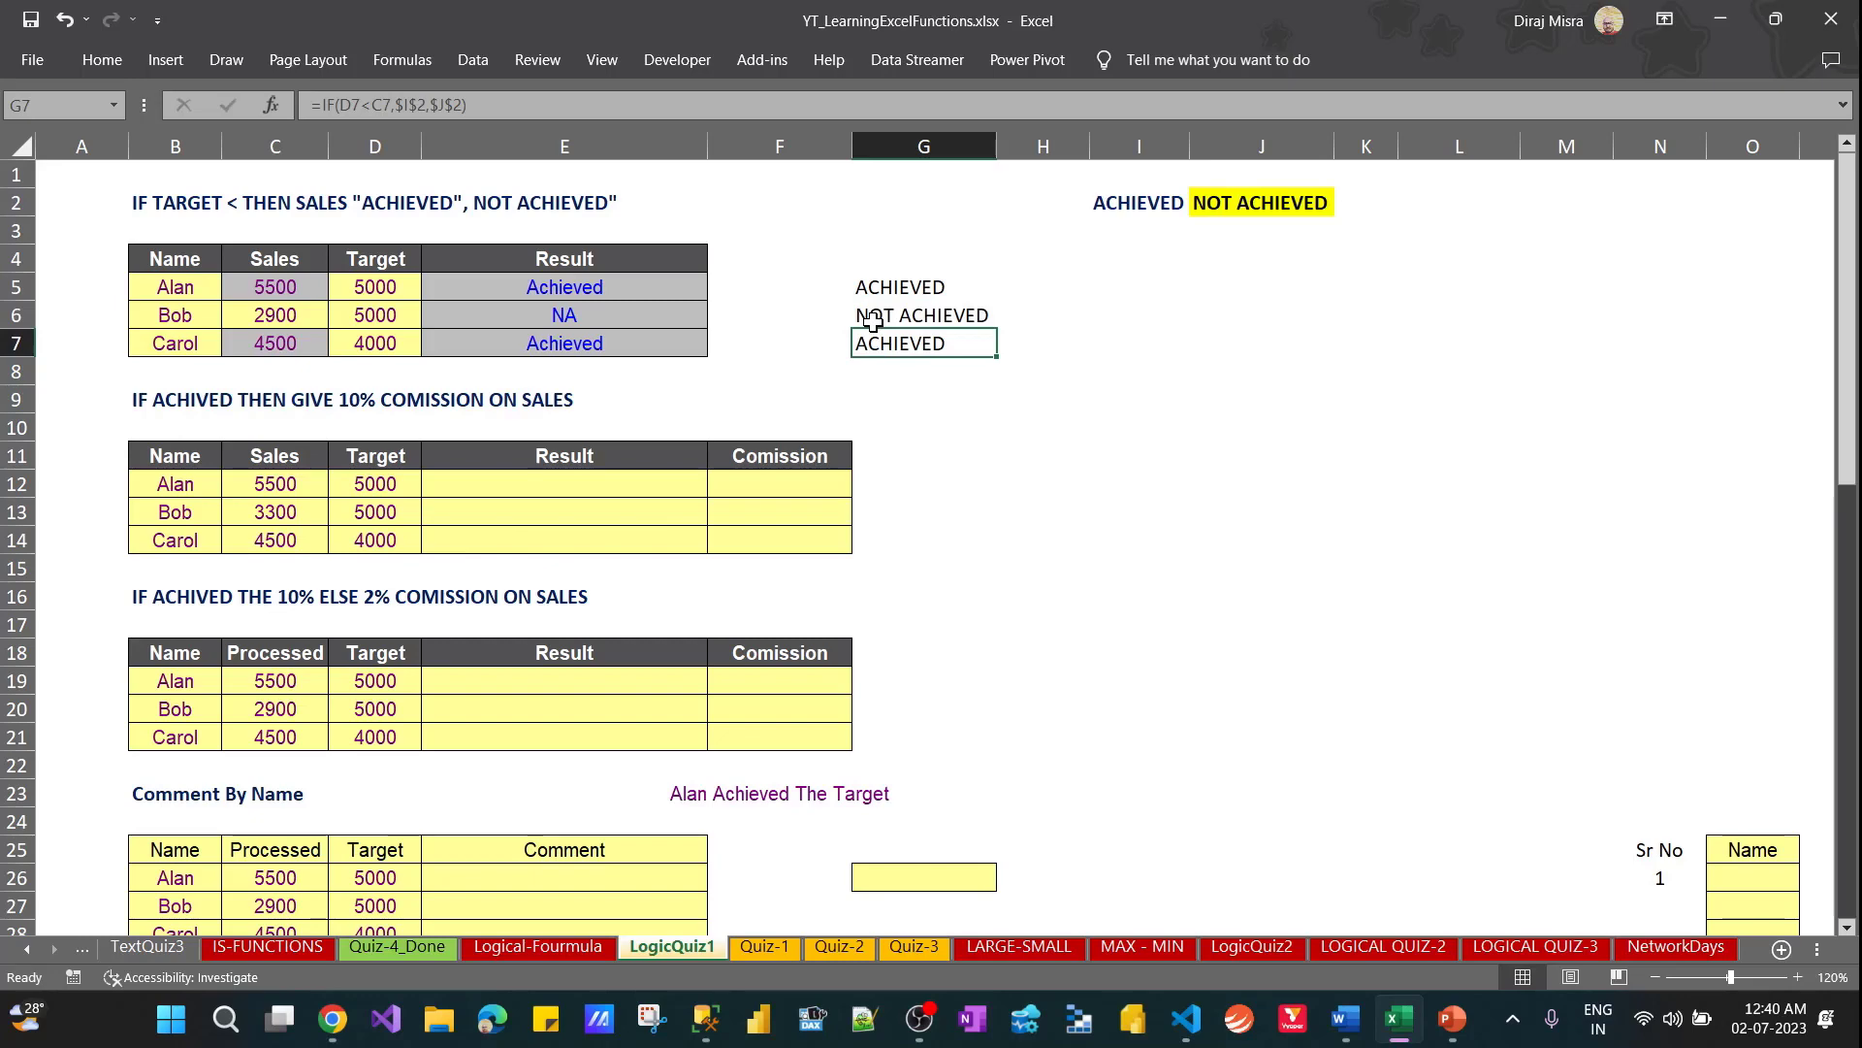
{"action": "key", "text": "shift+Up"}
{"action": "key", "text": "shift+Up"}
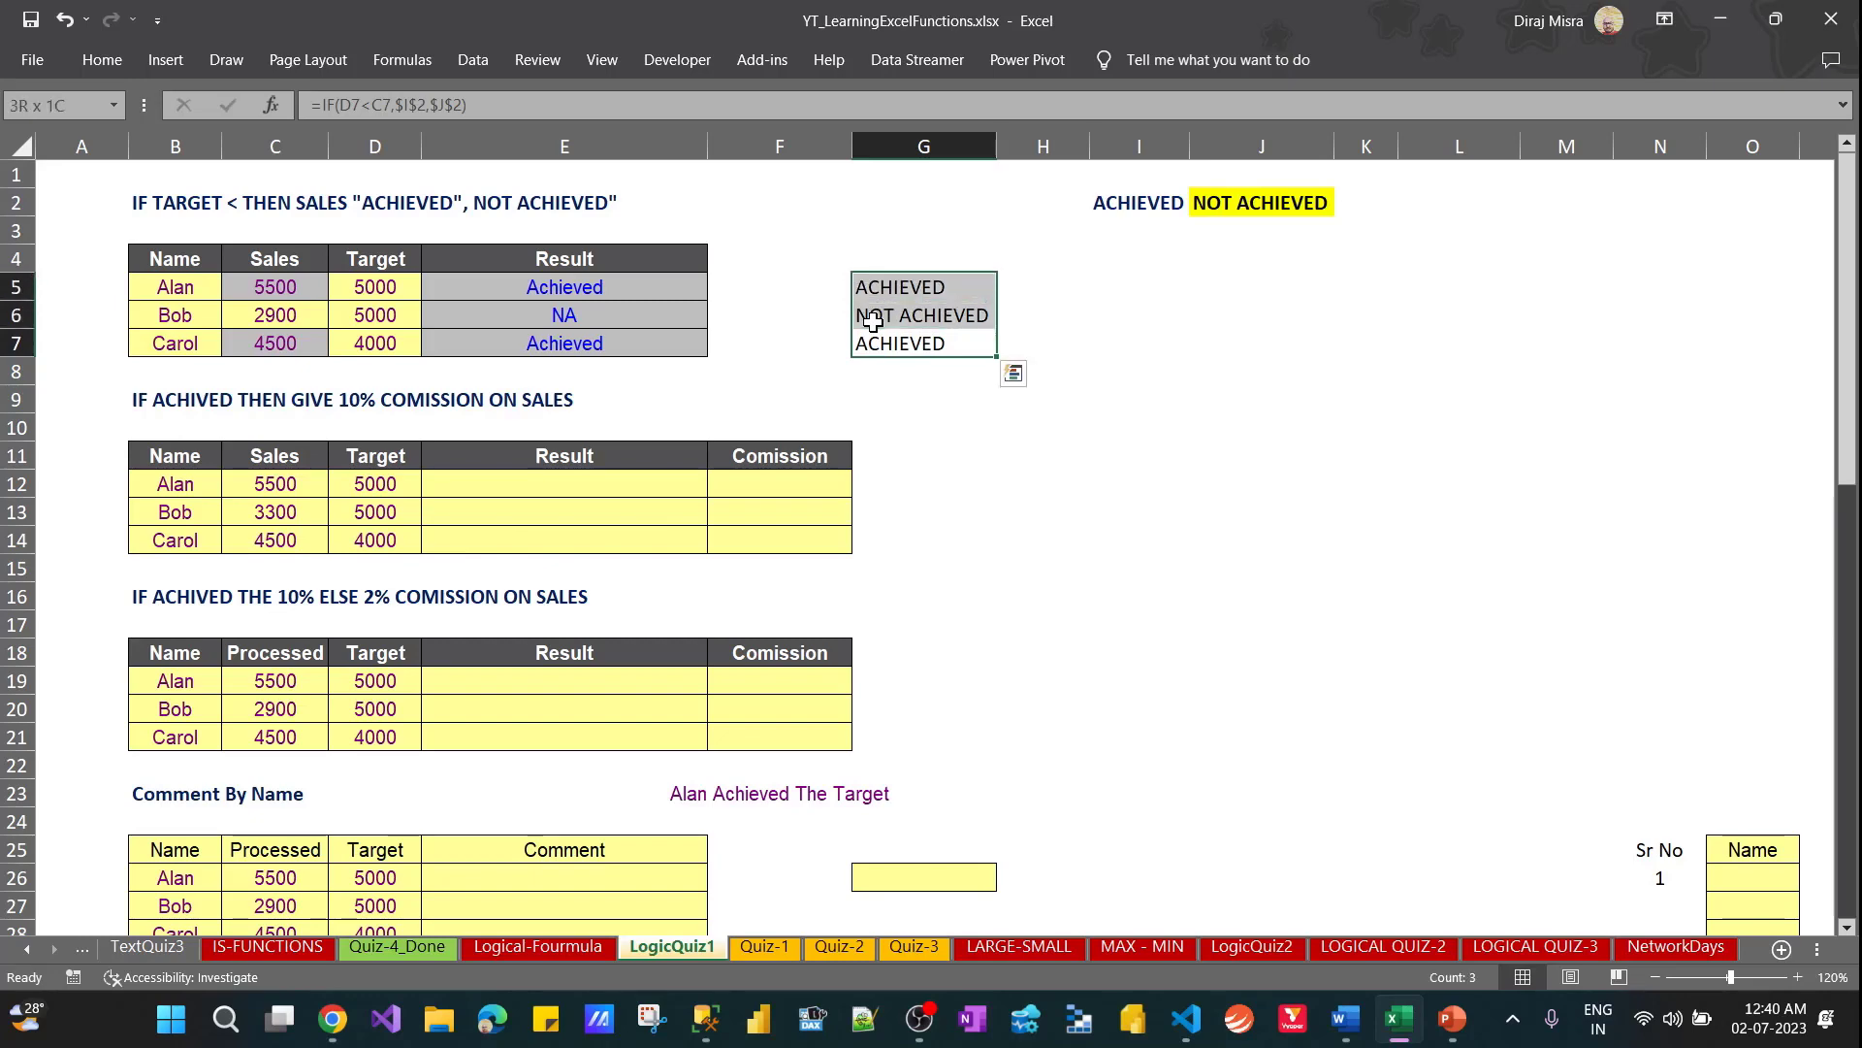
Examine the hard-coded text arguments in the E5 through E7 formulas and compare them with the text cell I2
{"action": "left_click", "coordinate": [589, 285]}
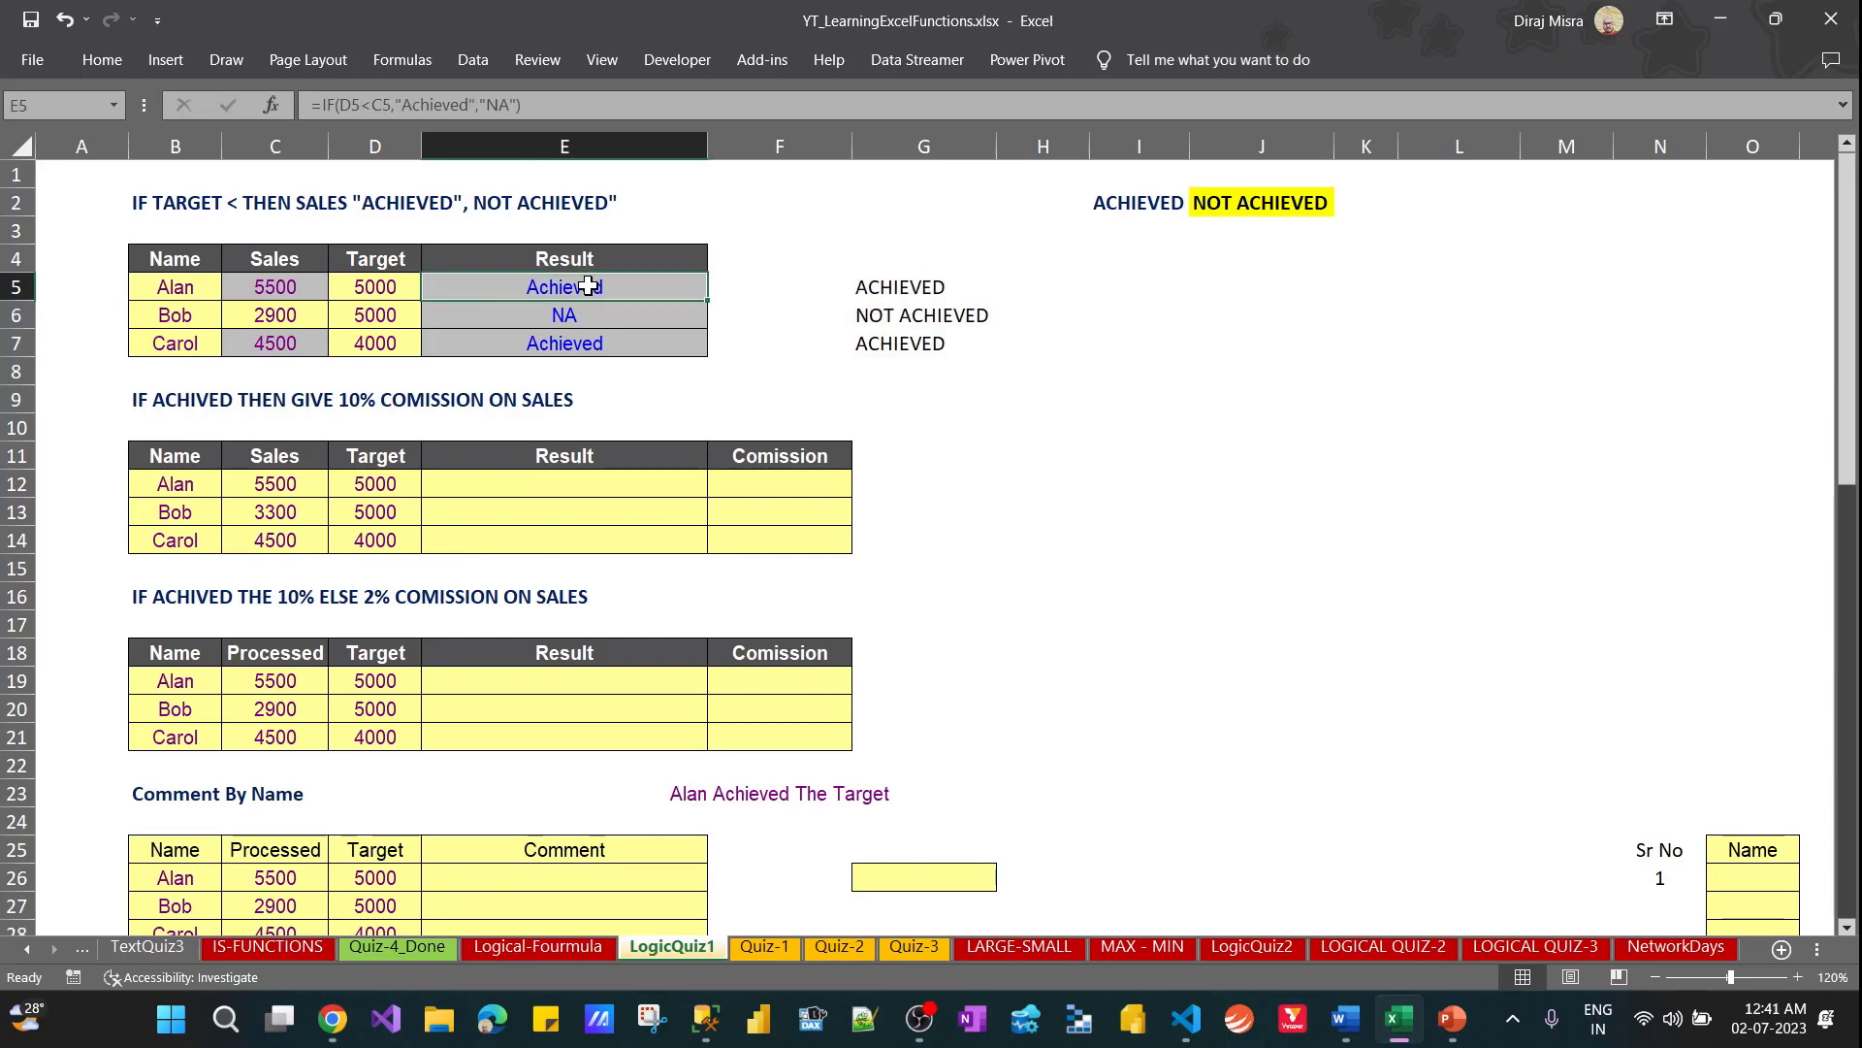
{"action": "key", "text": "Down"}
{"action": "key", "text": "Down"}
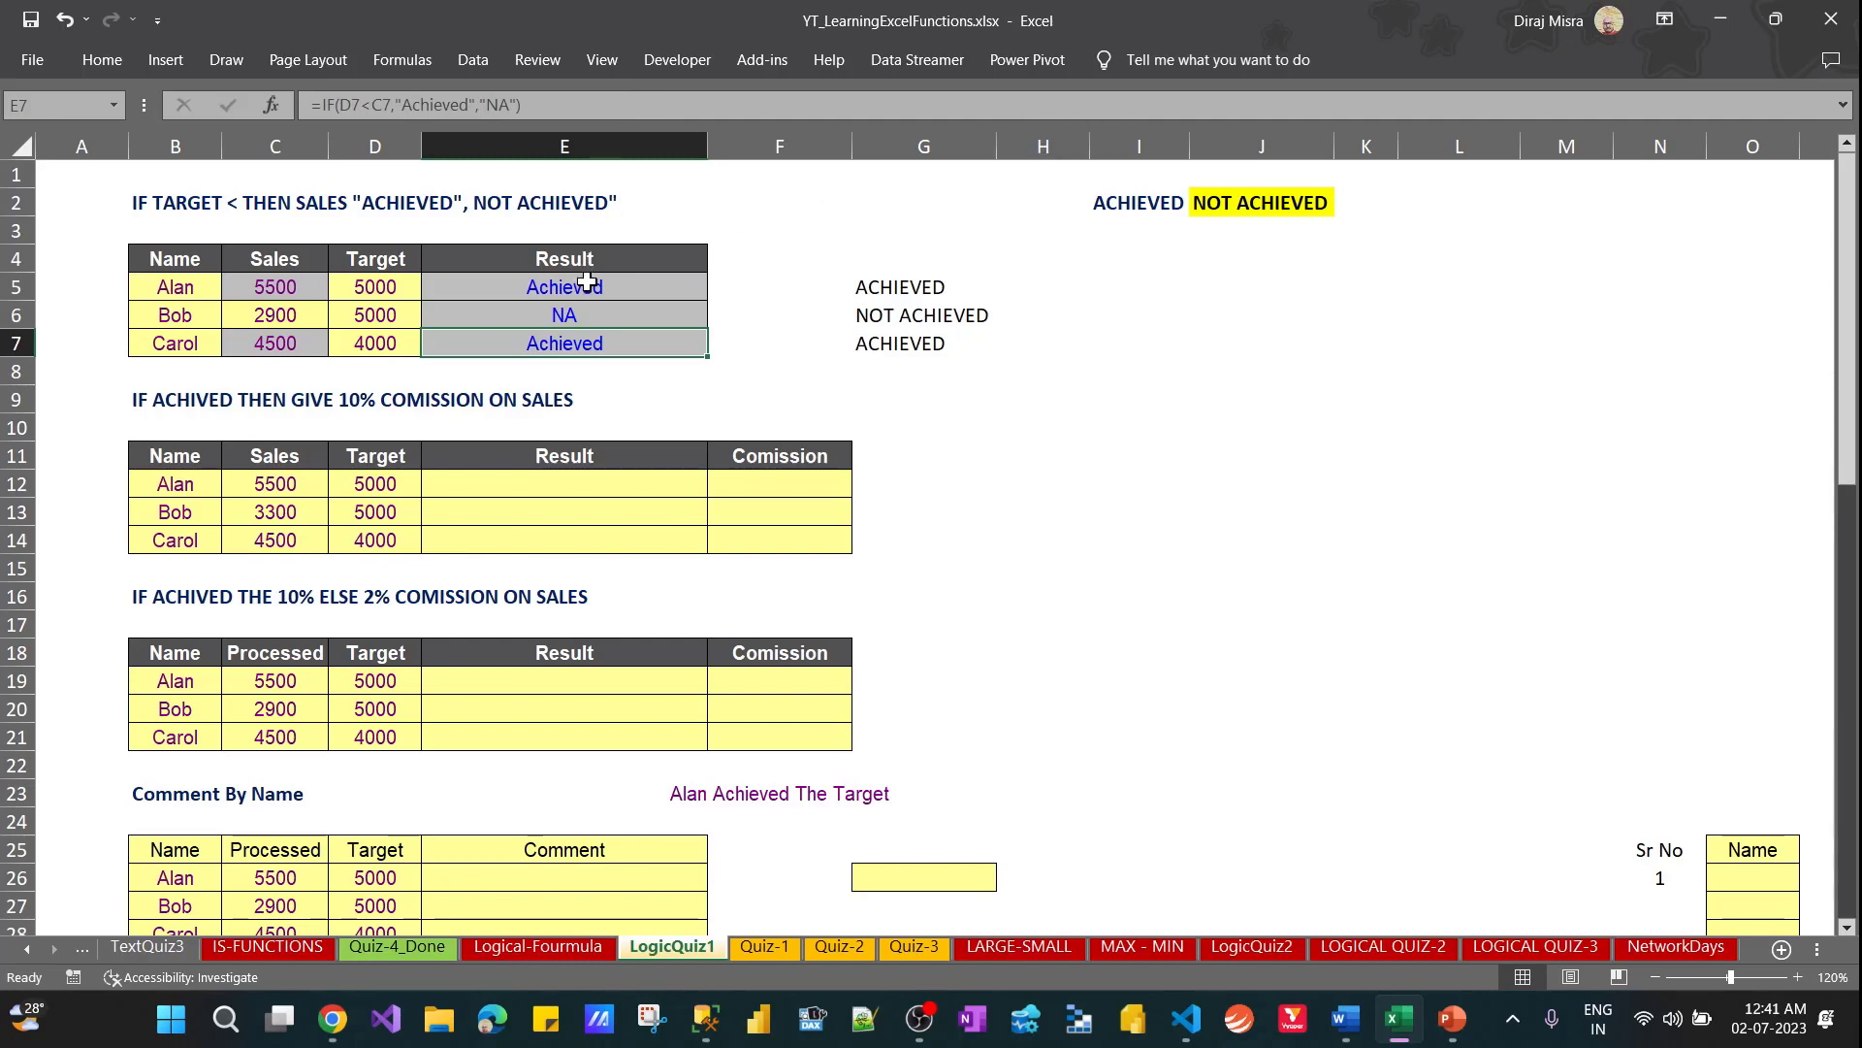
{"action": "left_click", "coordinate": [1116, 204]}
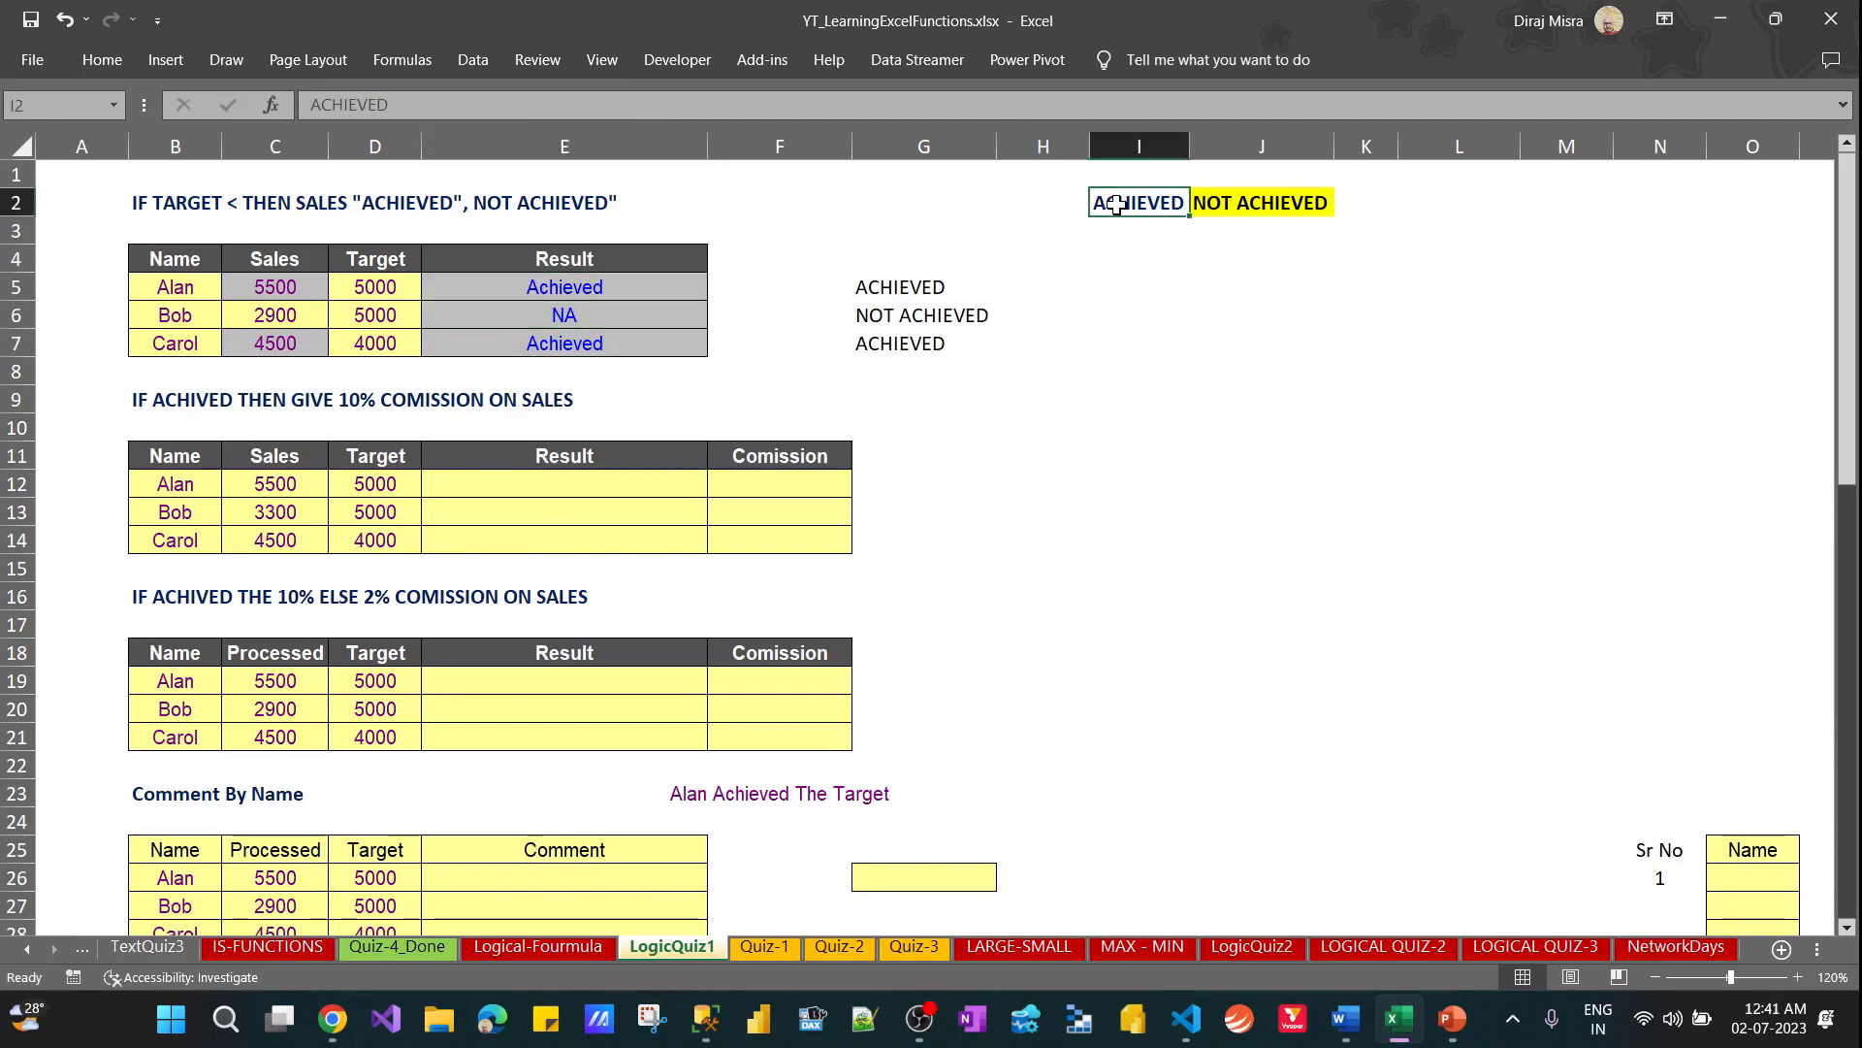
{"action": "left_click", "coordinate": [670, 287]}
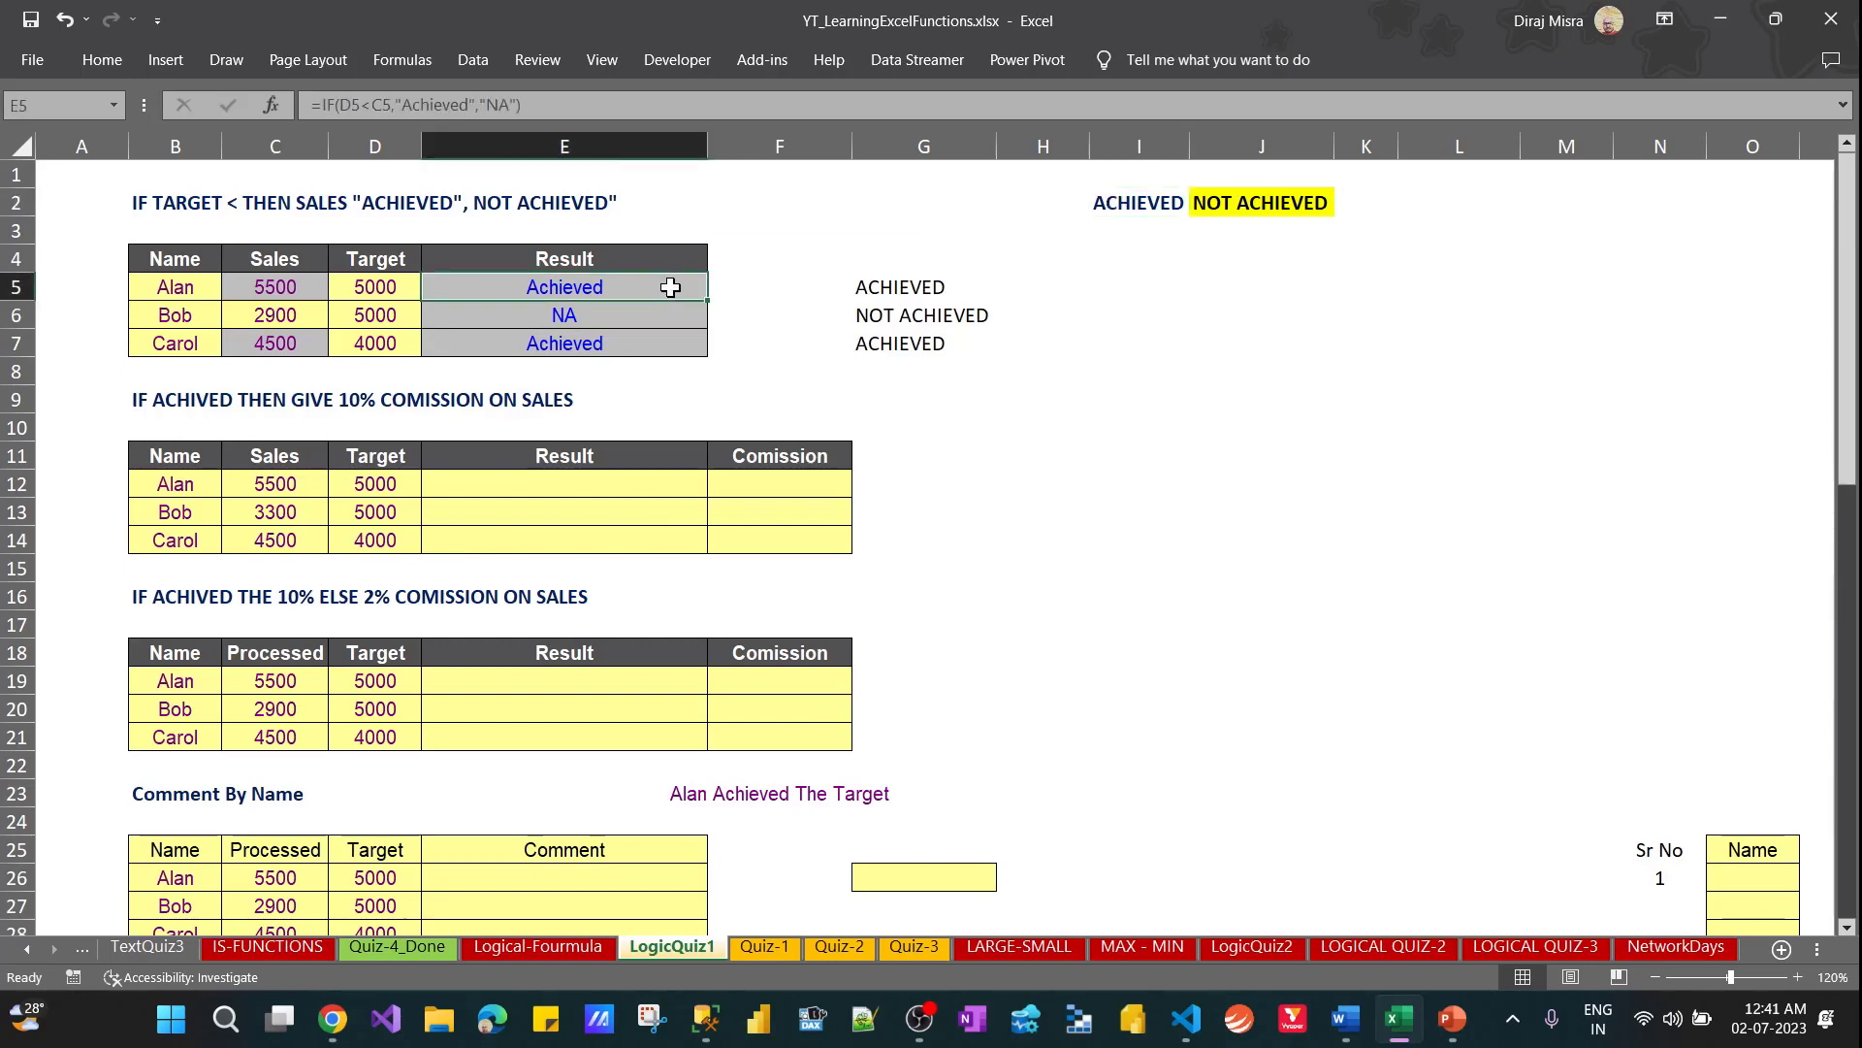
{"action": "key", "text": "Down"}
{"action": "key", "text": "Down"}
{"action": "key", "text": "Down"}
{"action": "key", "text": "Down"}
{"action": "key", "text": "Down"}
{"action": "key", "text": "Down"}
{"action": "key", "text": "Down"}
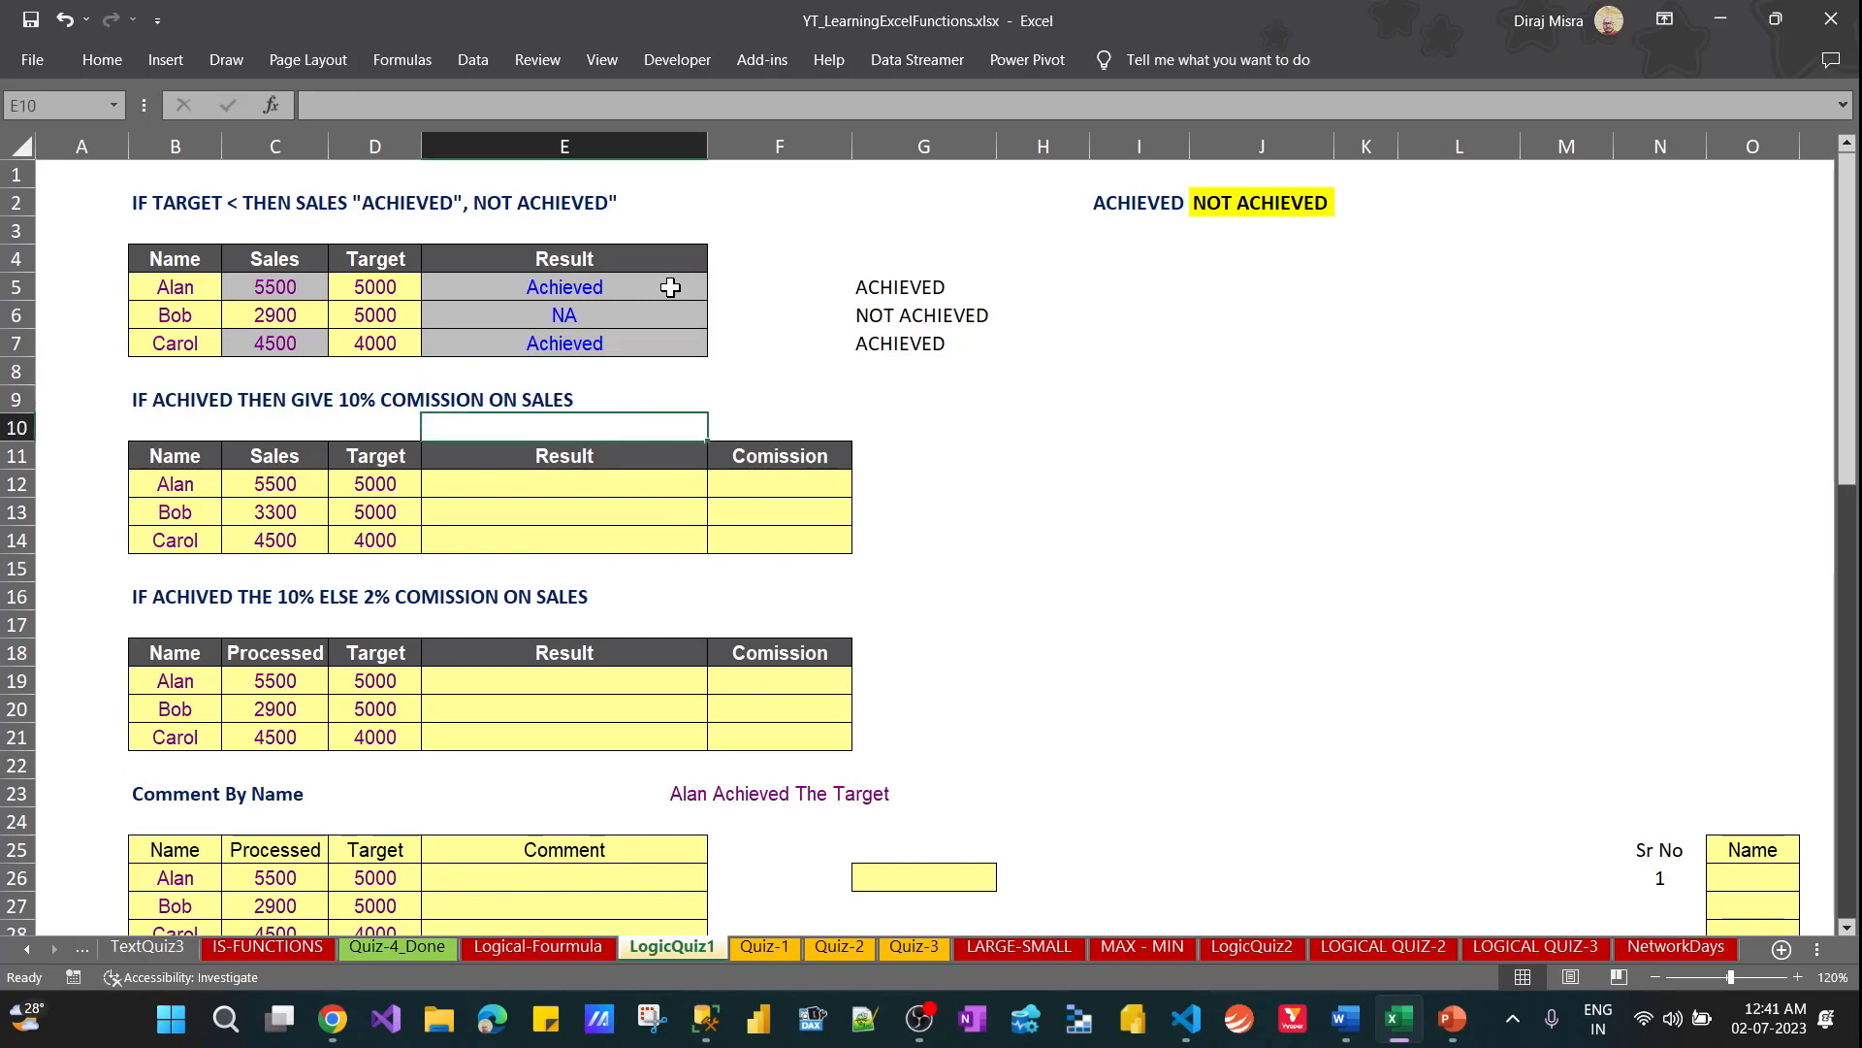
Examine the second table's 10% commission rule in row 9 and its Result and Comission columns
{"action": "key", "text": "Up"}
{"action": "key", "text": "Up"}
{"action": "key", "text": "Up"}
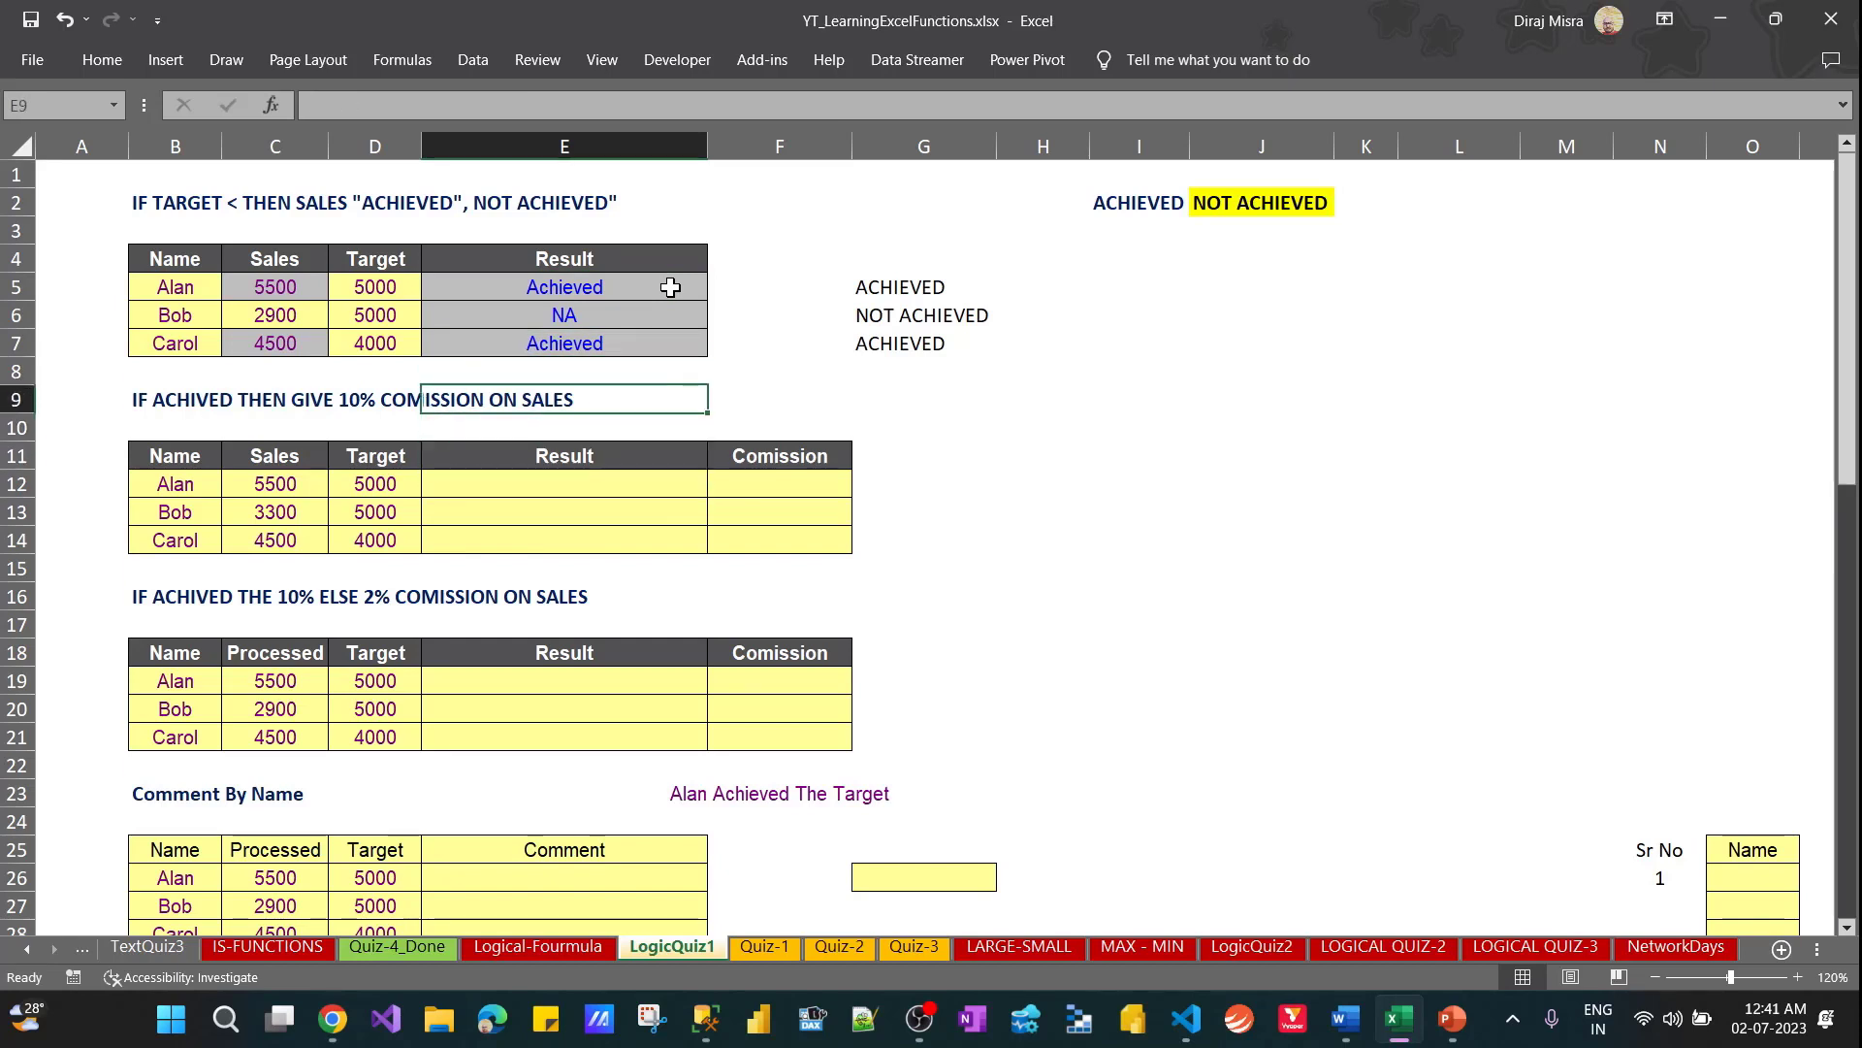
{"action": "key", "text": "Left"}
{"action": "key", "text": "Left"}
{"action": "key", "text": "Left"}
{"action": "key", "text": "Left"}
{"action": "key", "text": "Right"}
{"action": "key", "text": "Right"}
{"action": "key", "text": "Right"}
{"action": "key", "text": "Right"}
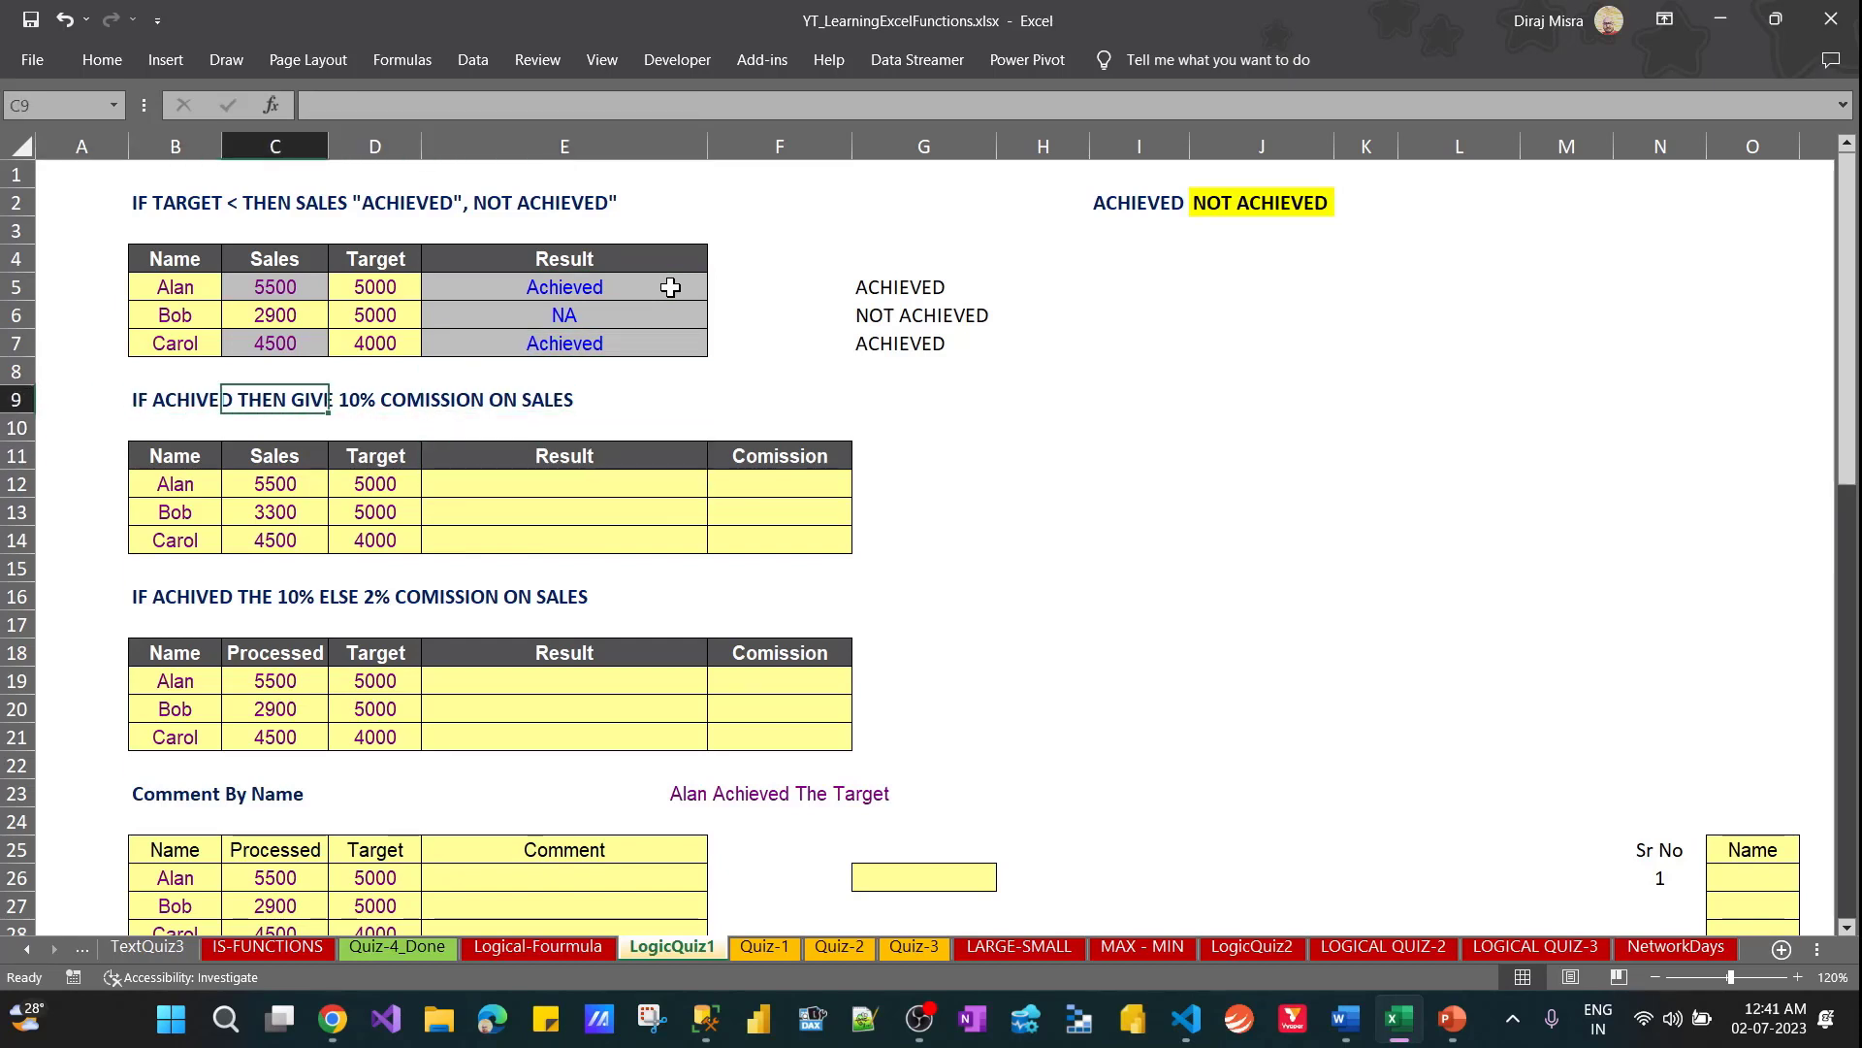
{"action": "key", "text": "Down"}
{"action": "key", "text": "Down"}
{"action": "key", "text": "Down"}
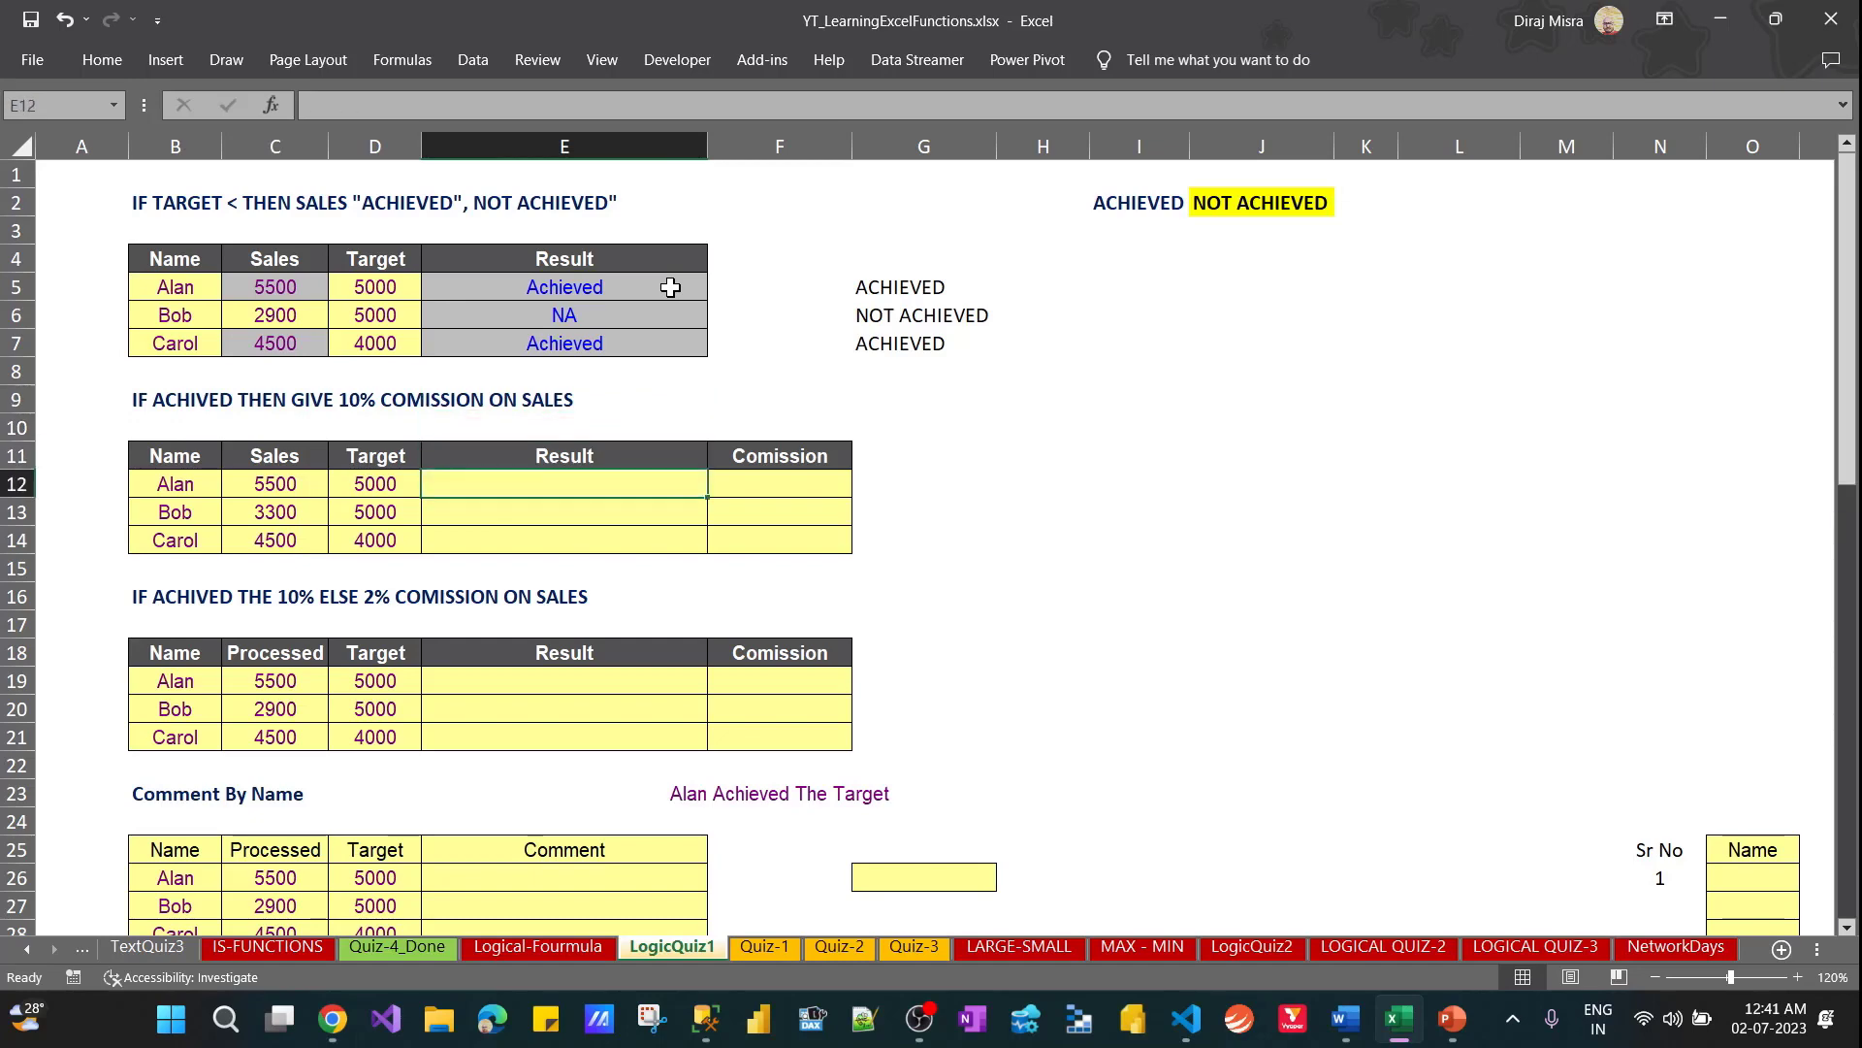
{"action": "key", "text": "Right"}
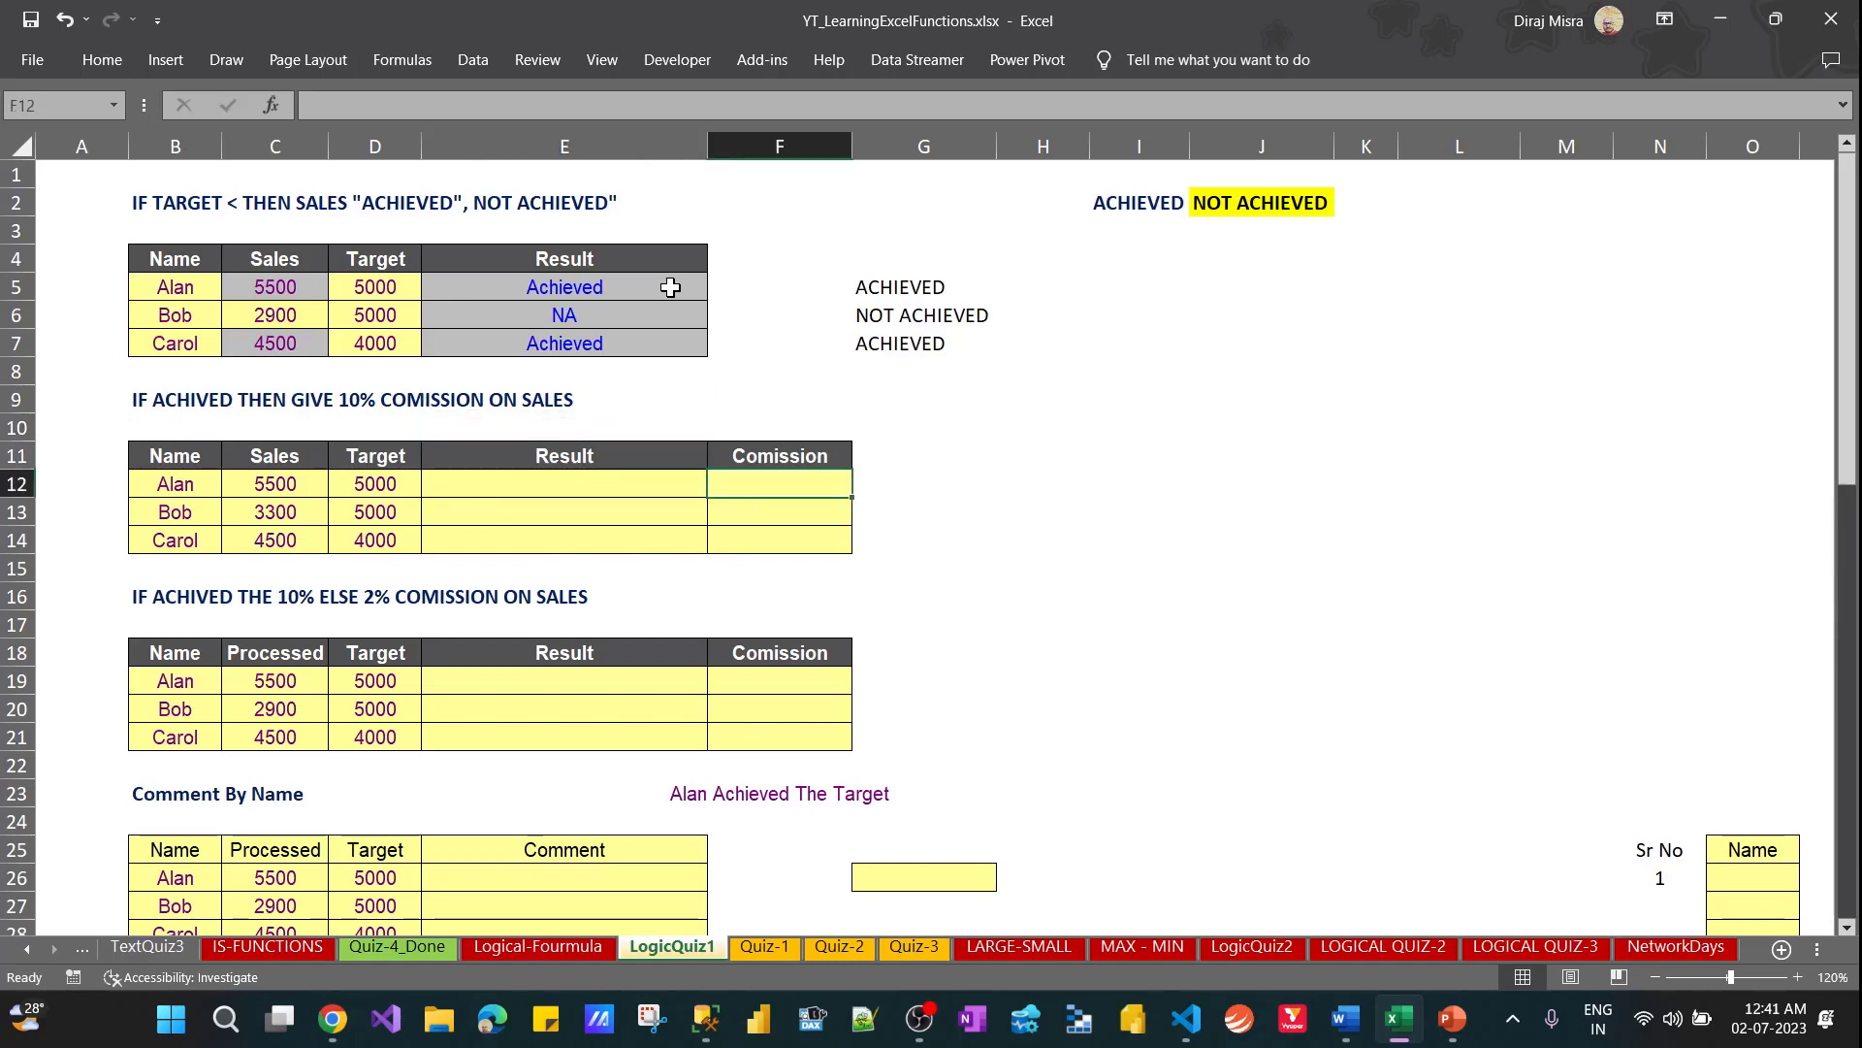
{"action": "key", "text": "Left"}
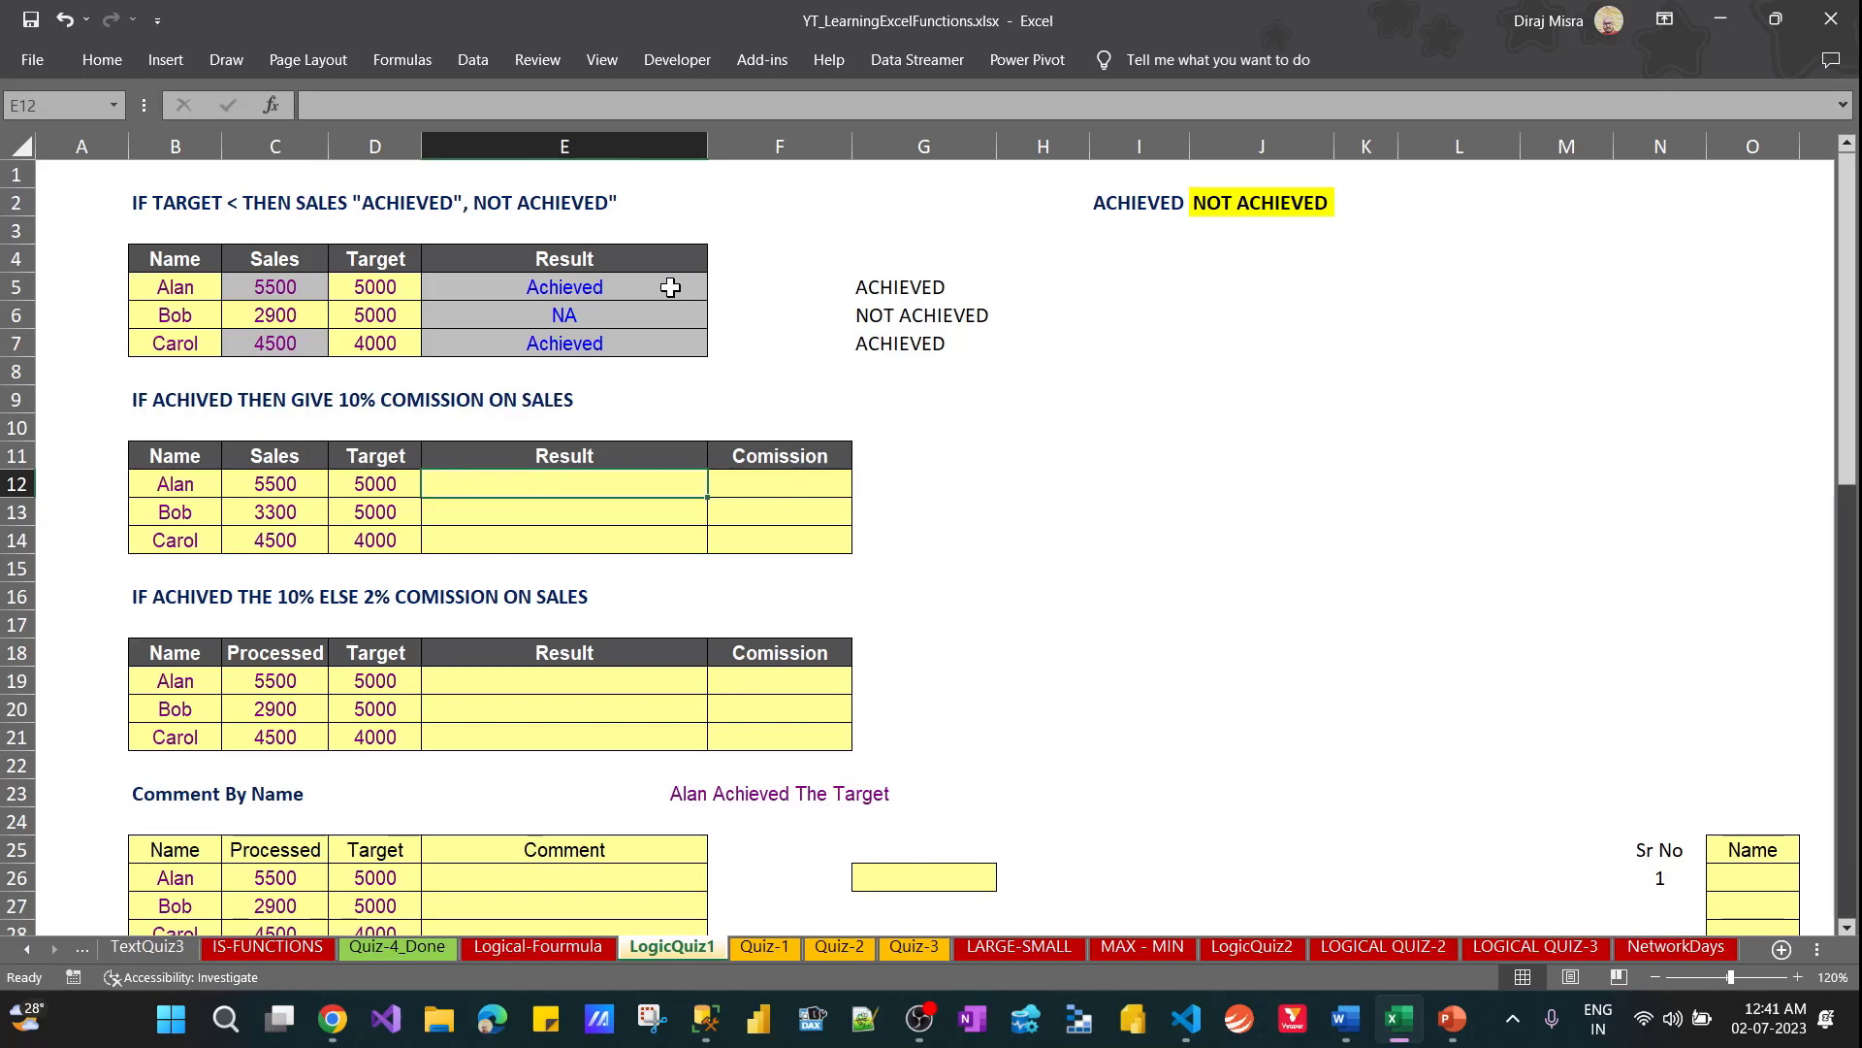
Enter the note if ach then 10% "ne" in I12 beside the second table
{"action": "key", "text": "Right"}
{"action": "key", "text": "Right"}
{"action": "key", "text": "Right"}
{"action": "key", "text": "Right"}
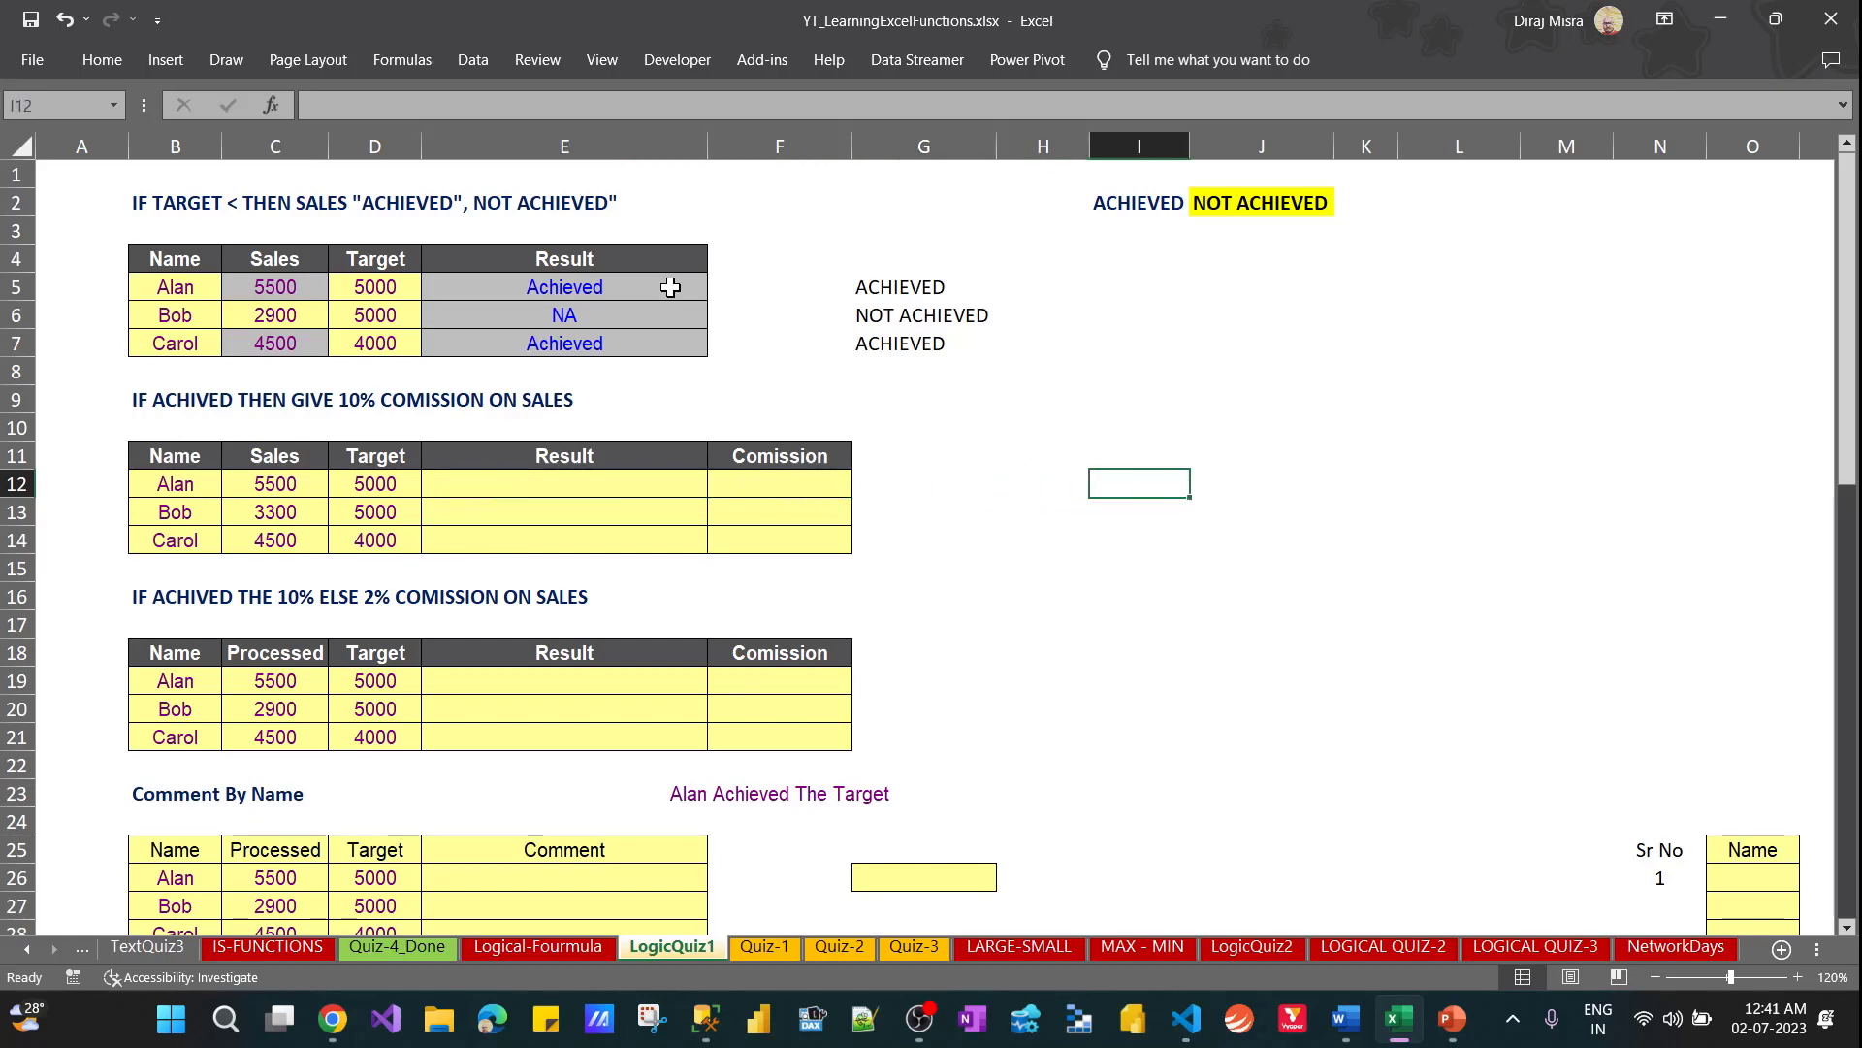
{"action": "type", "text": "if ac"}
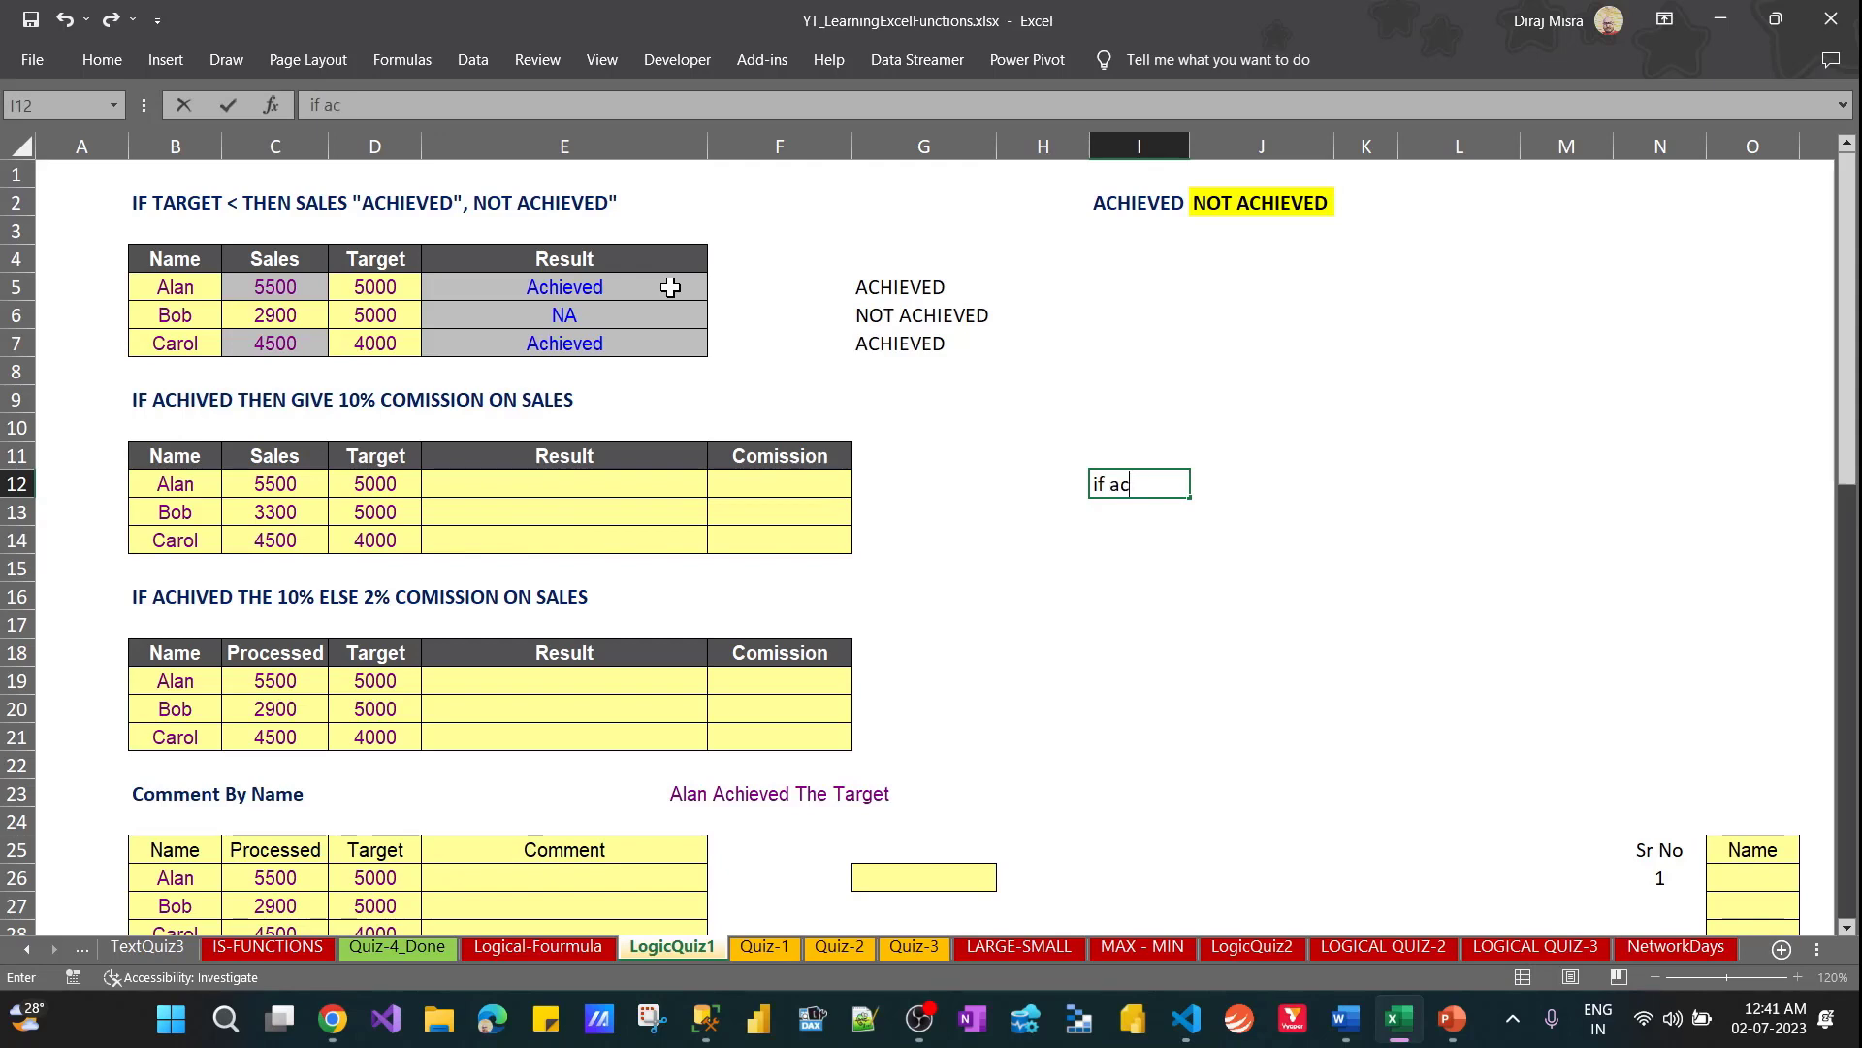
{"action": "type", "text": "h then 10% env"}
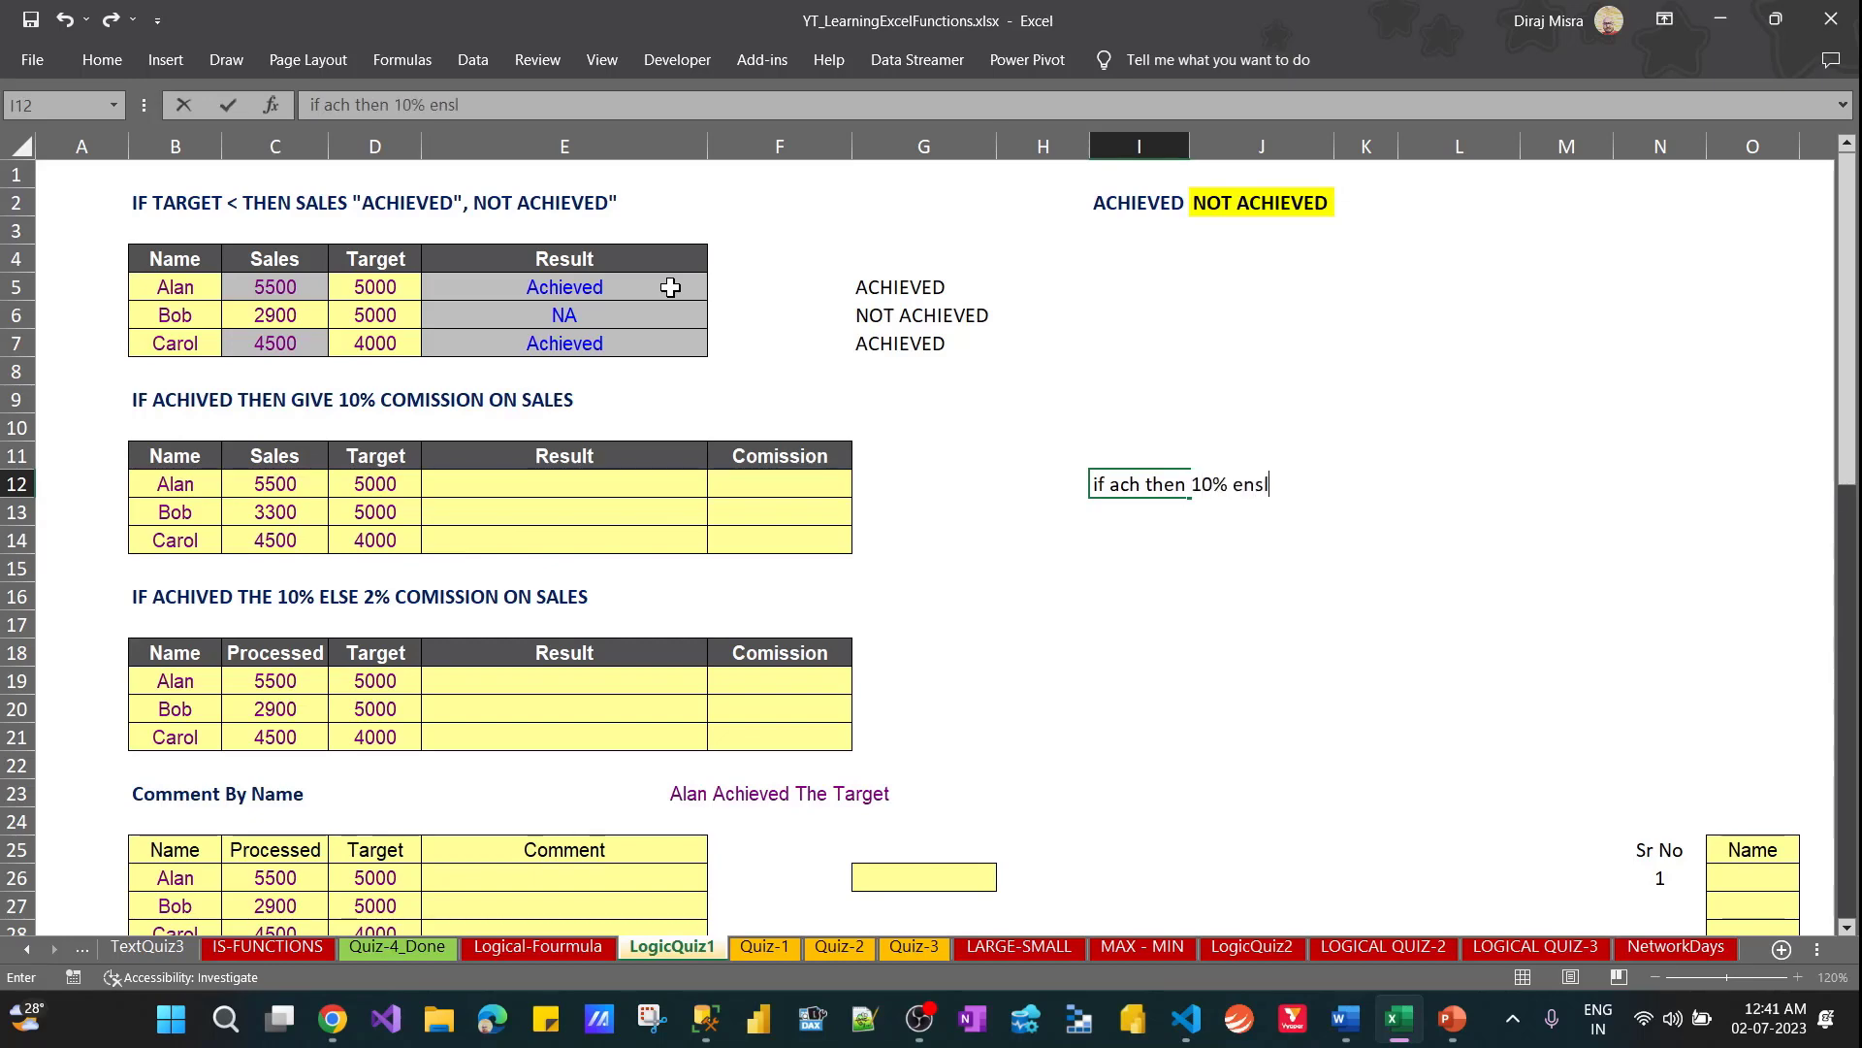
{"action": "key", "text": "BackSpace"}
{"action": "key", "text": "BackSpace"}
{"action": "type", "text": "lse"}
{"action": "key", "text": "BackSpace"}
{"action": "key", "text": "BackSpace"}
{"action": "key", "text": "BackSpace"}
{"action": "key", "text": "BackSpace"}
{"action": "type", "text": "\"ne"}
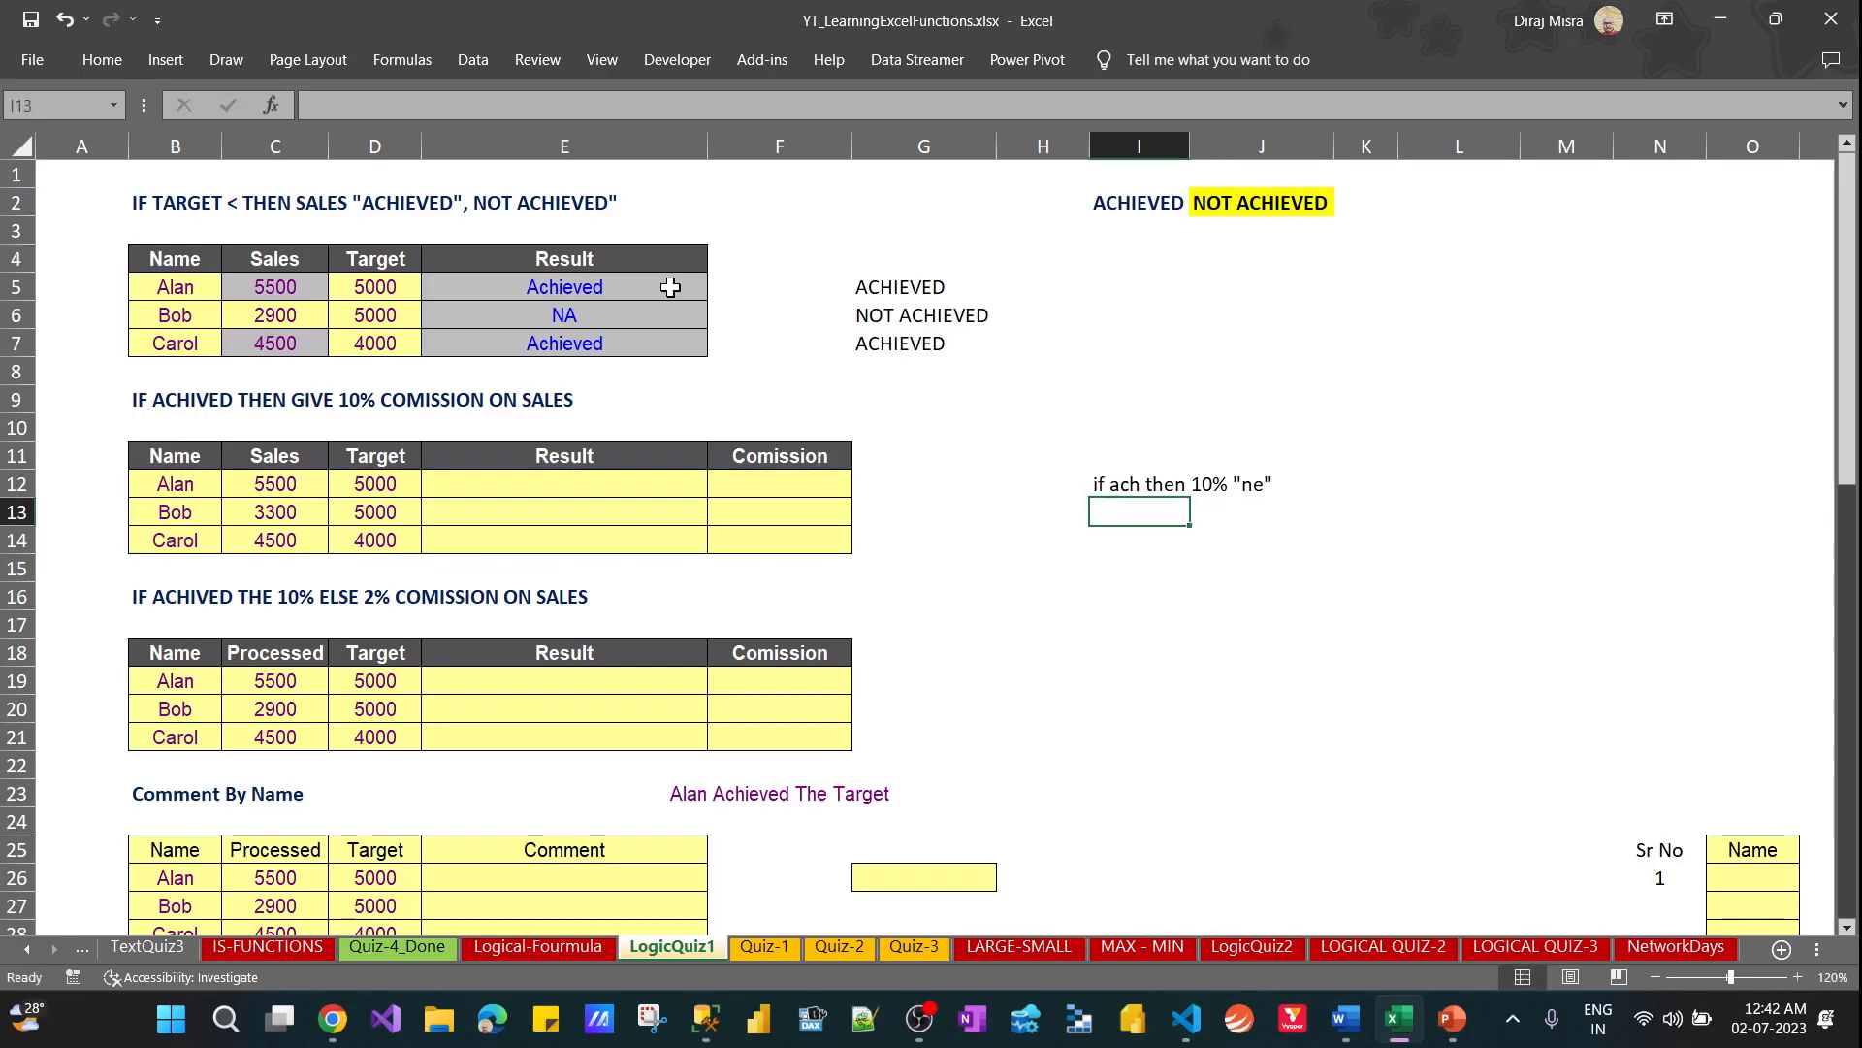
Copy the IF formula text from E5 into E12 and point its references at D12 and C12
{"action": "key", "text": "Left"}
{"action": "key", "text": "Left"}
{"action": "key", "text": "Left"}
{"action": "key", "text": "Up"}
{"action": "key", "text": "Left"}
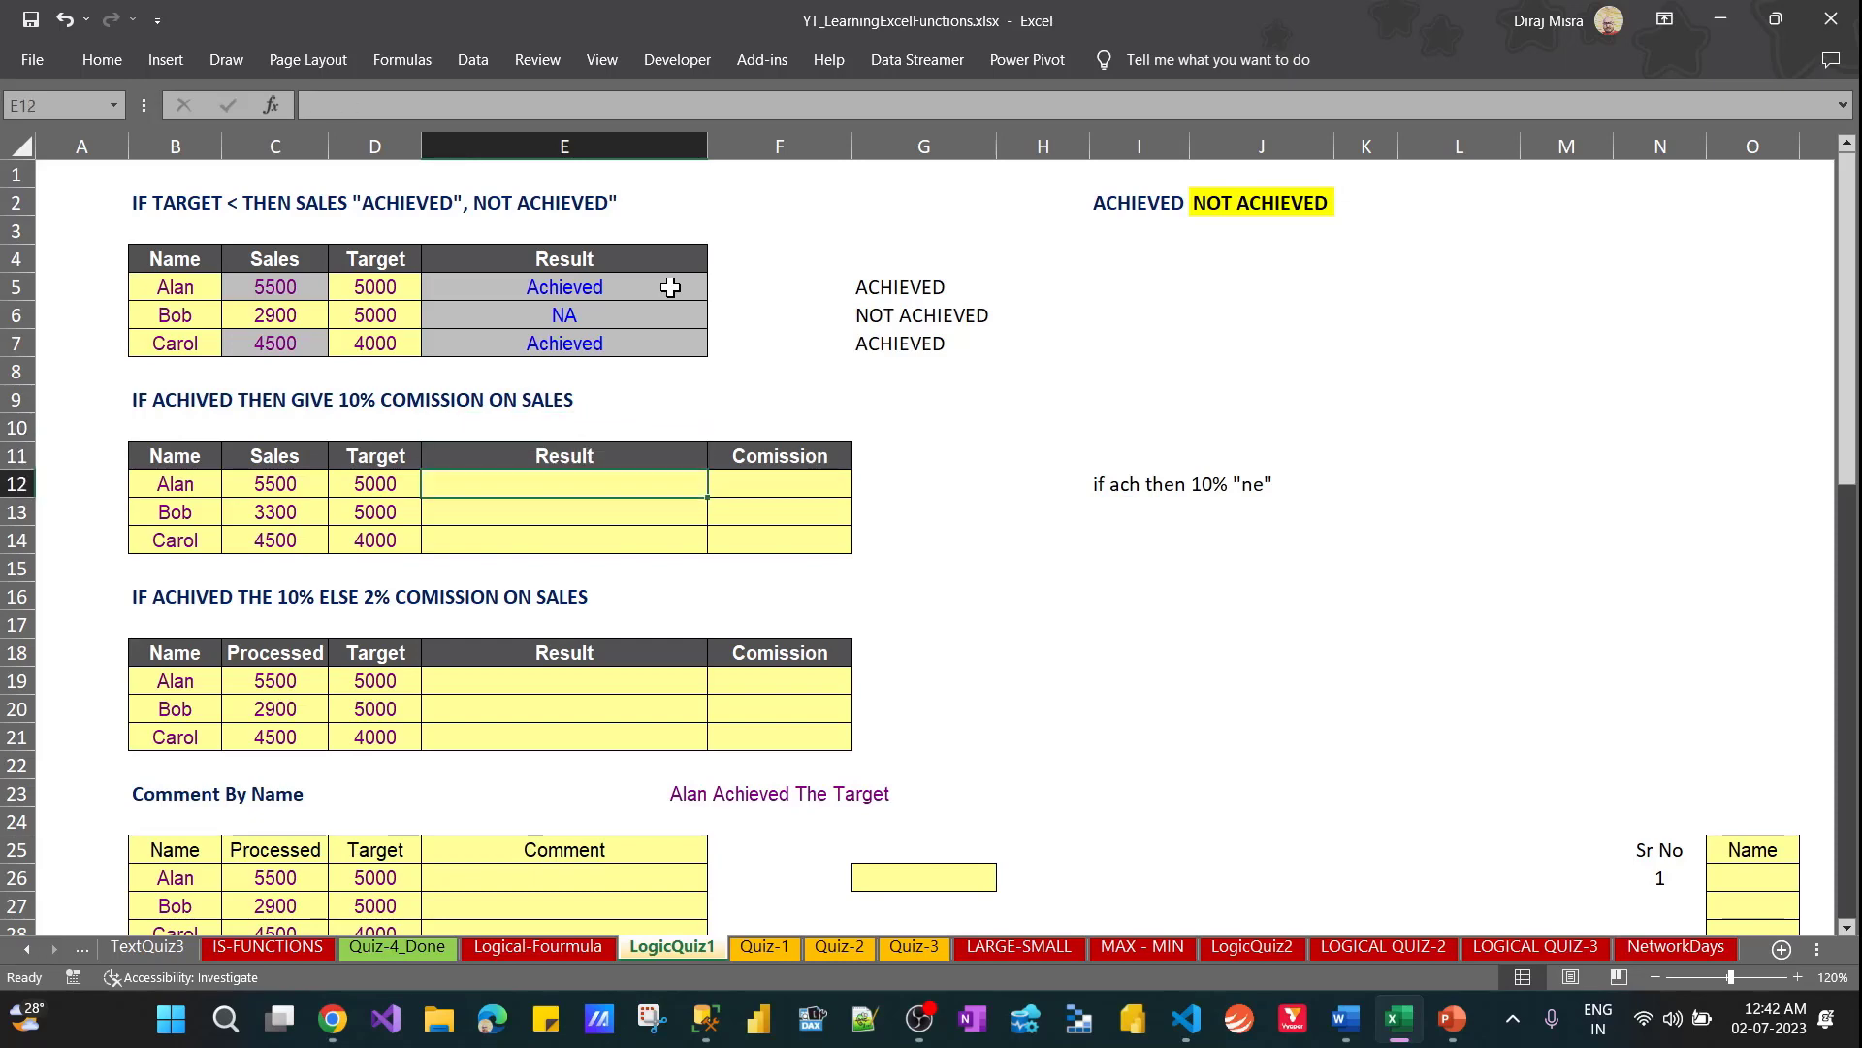
{"action": "left_click", "coordinate": [662, 287]}
{"action": "left_click_drag", "start_coordinate": [548, 104], "coordinate": [270, 97]}
{"action": "key", "text": "ctrl+c"}
{"action": "key", "text": "Escape"}
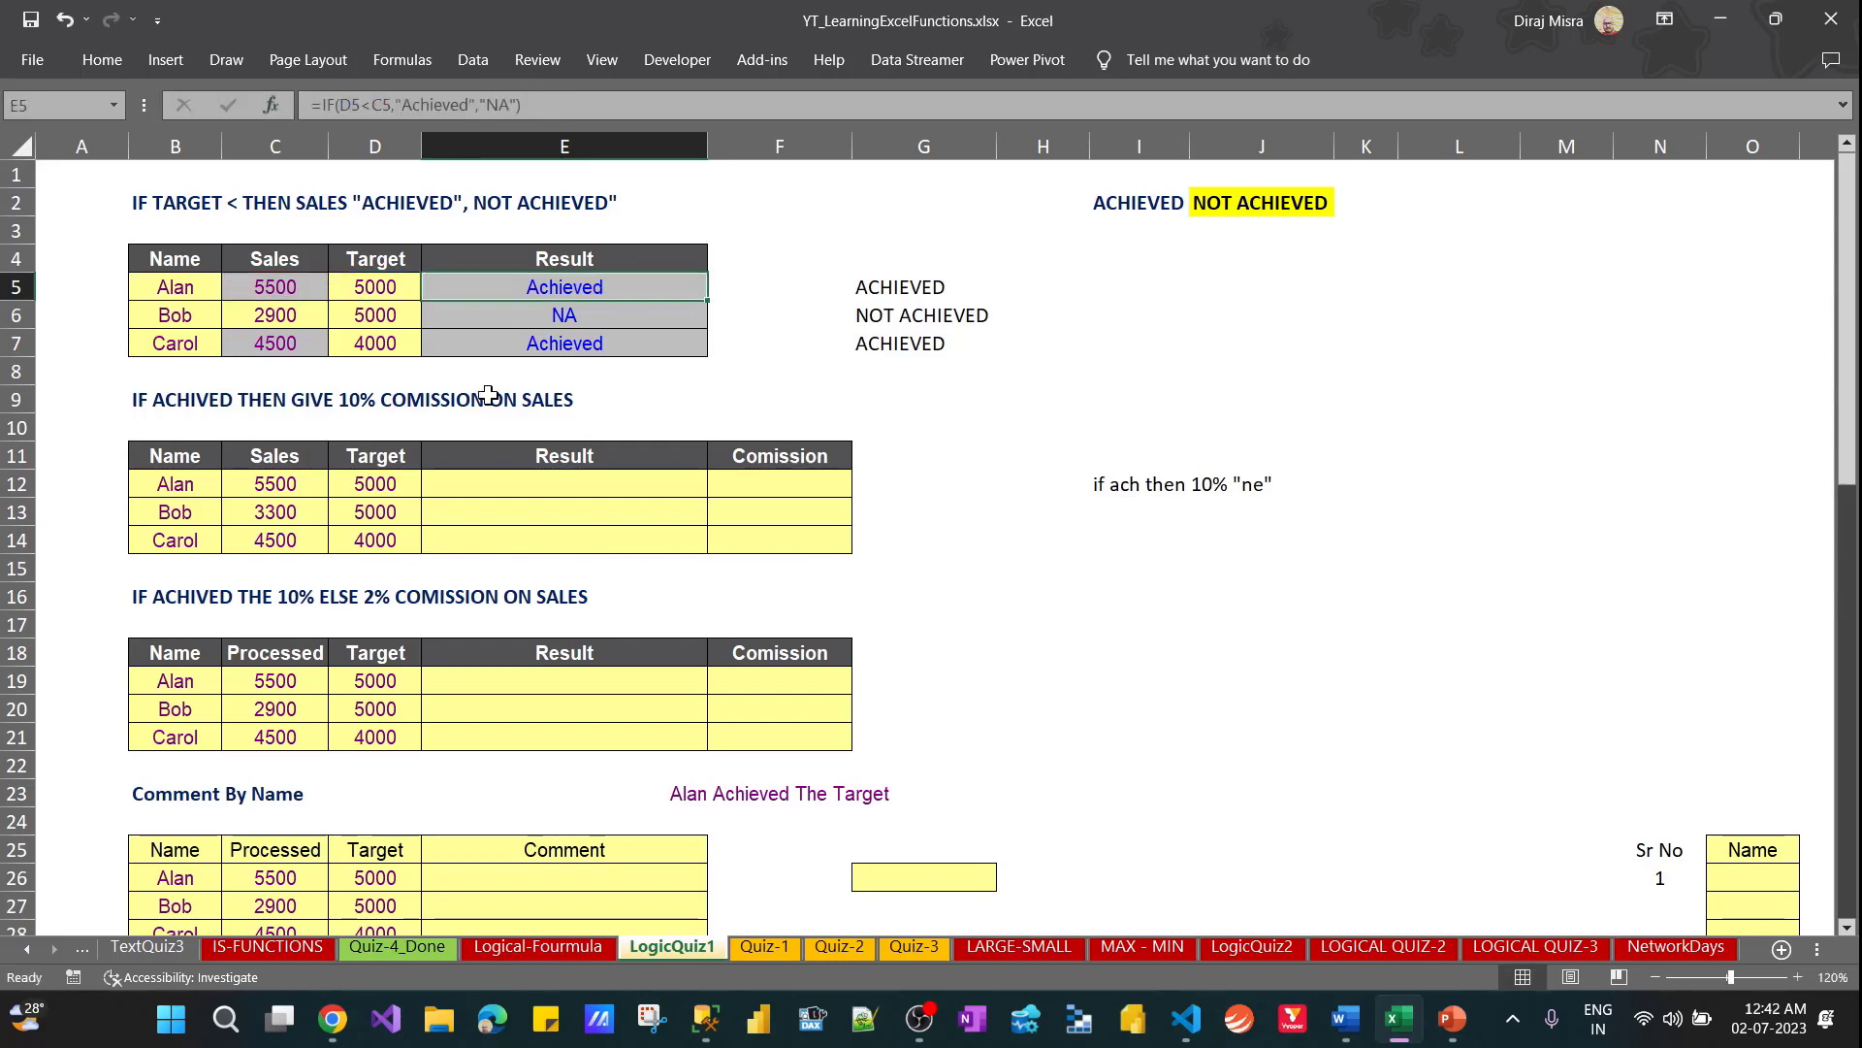
{"action": "left_click", "coordinate": [496, 484]}
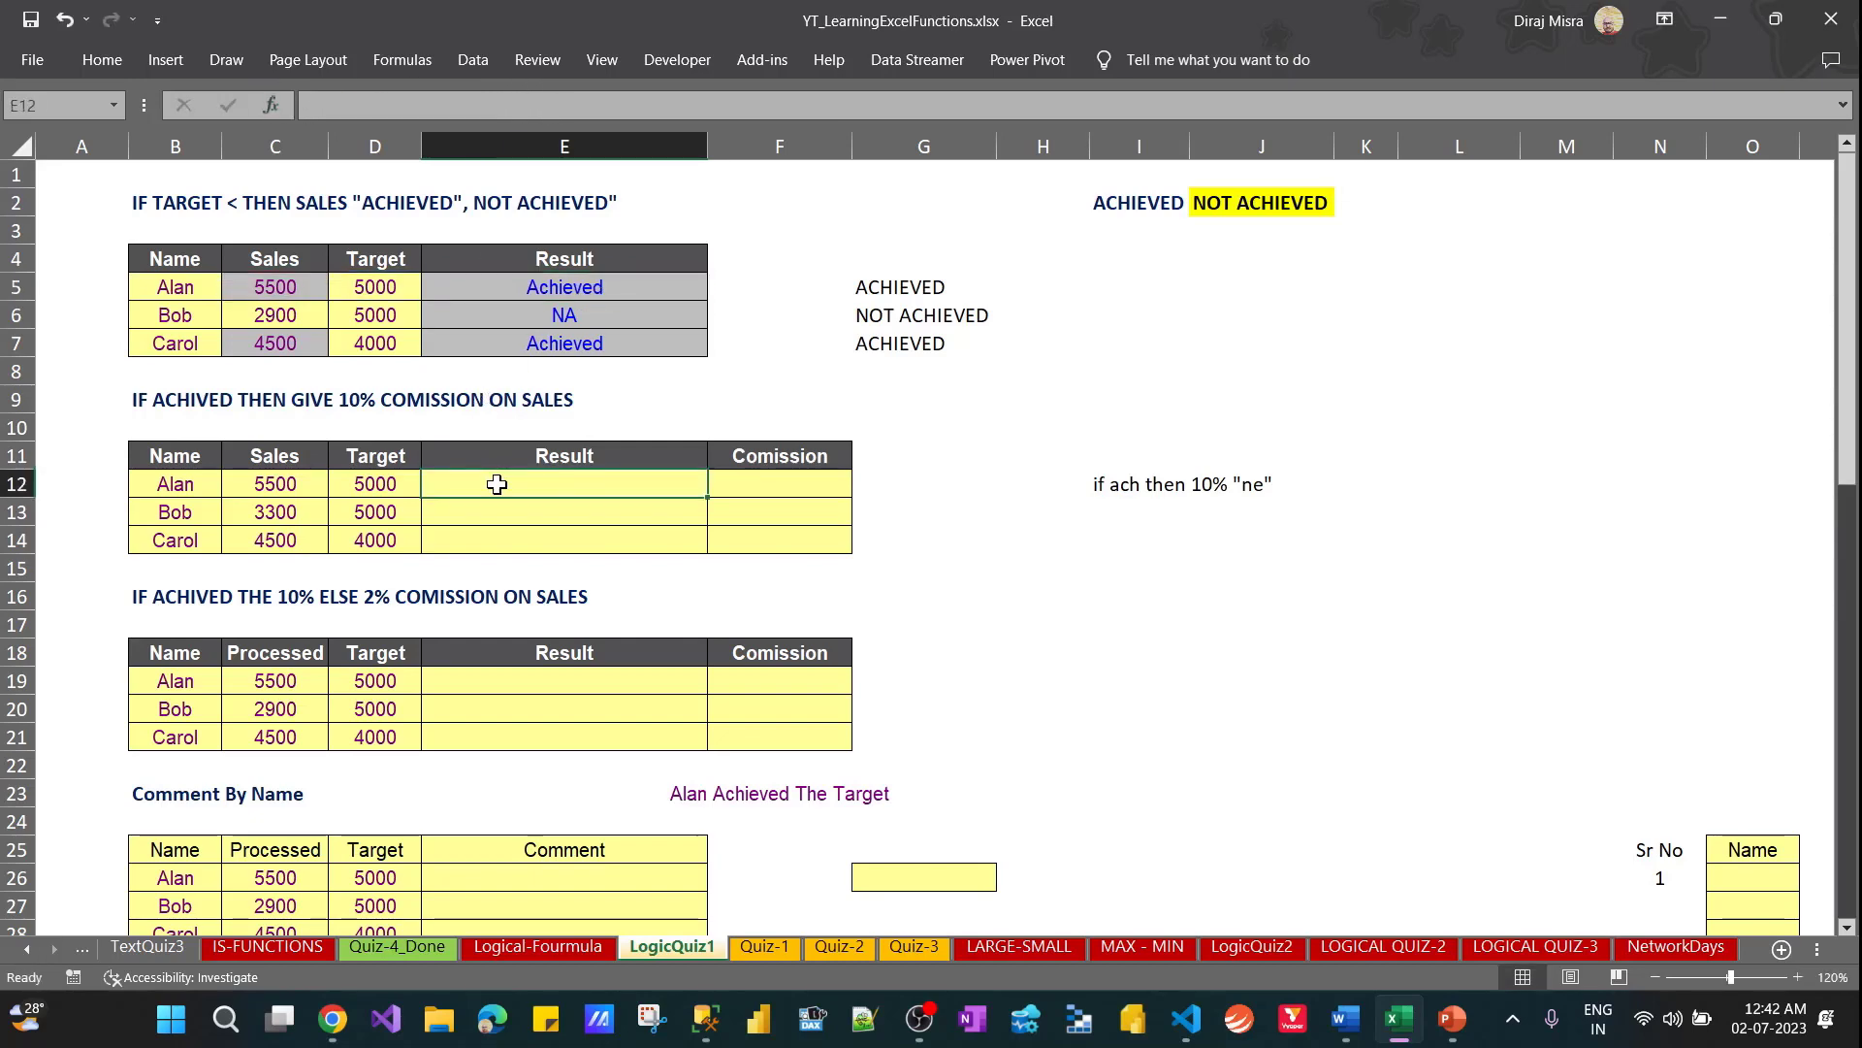
{"action": "double_click", "coordinate": [496, 484]}
{"action": "key", "text": "ctrl+v"}
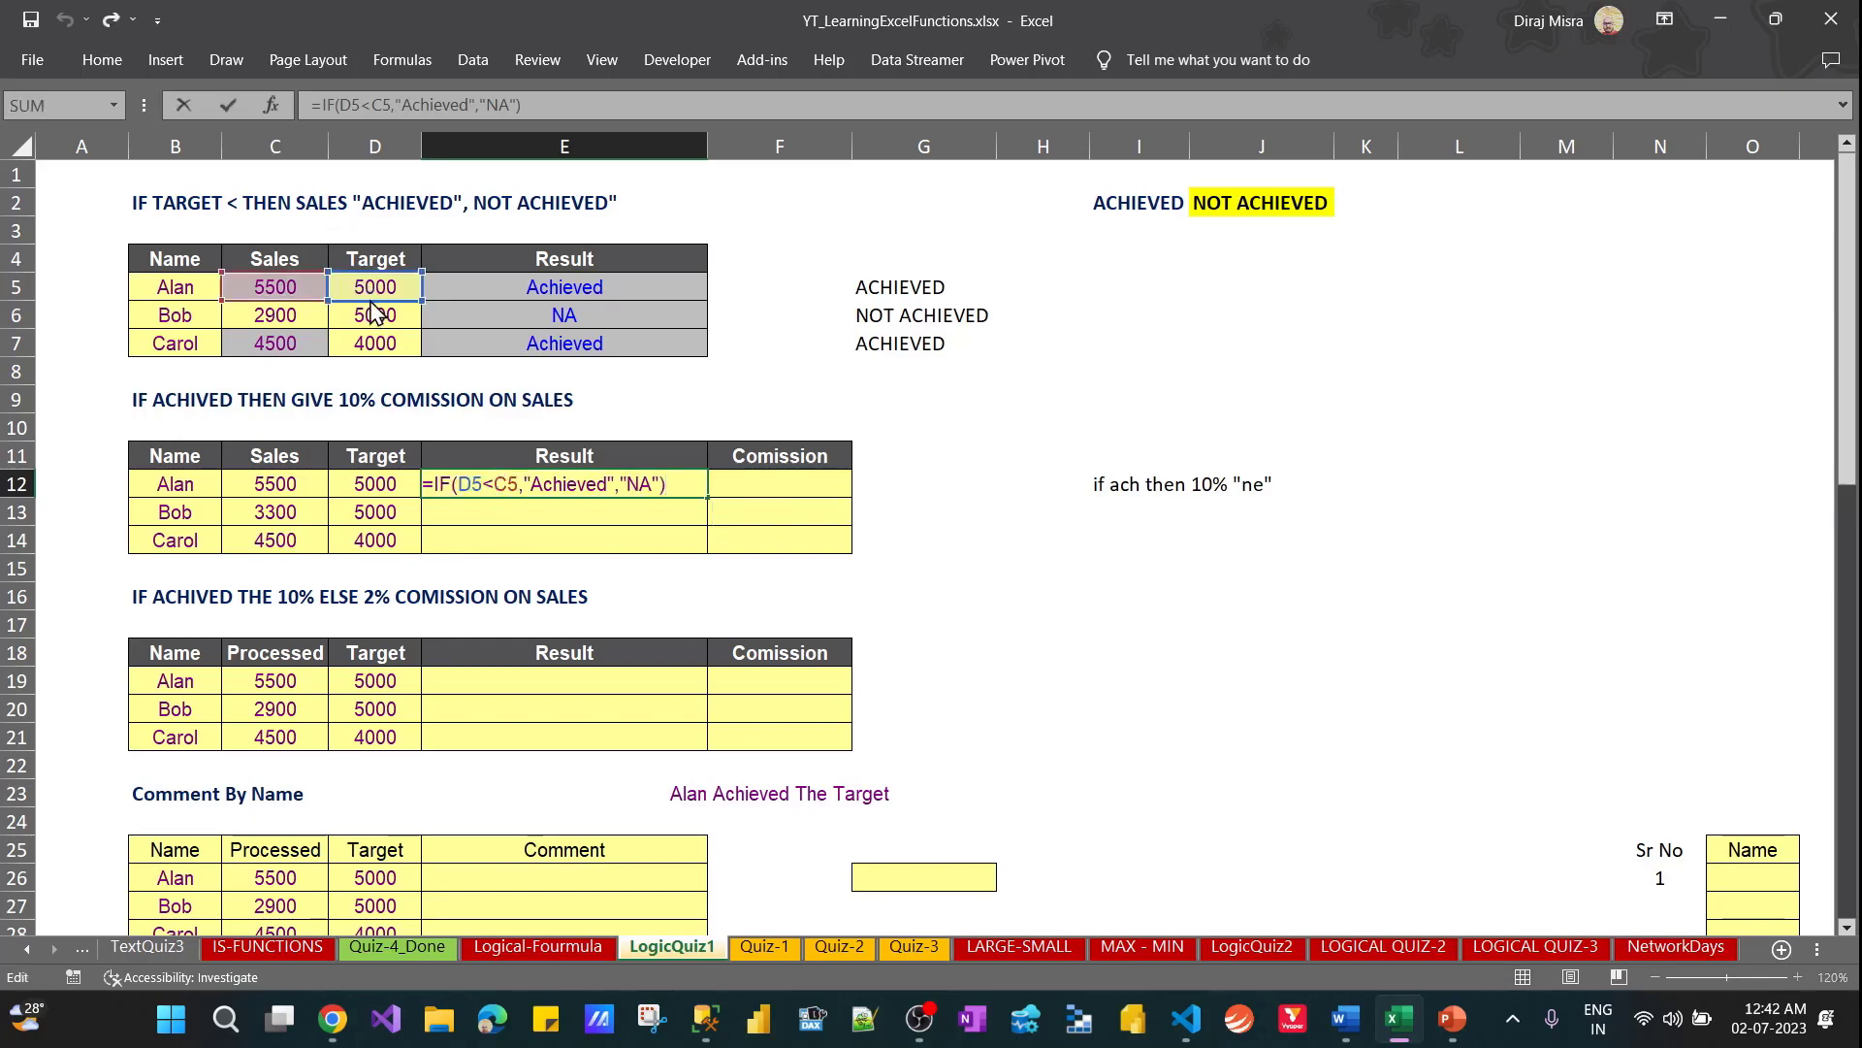
{"action": "left_click_drag", "start_coordinate": [376, 310], "coordinate": [369, 485]}
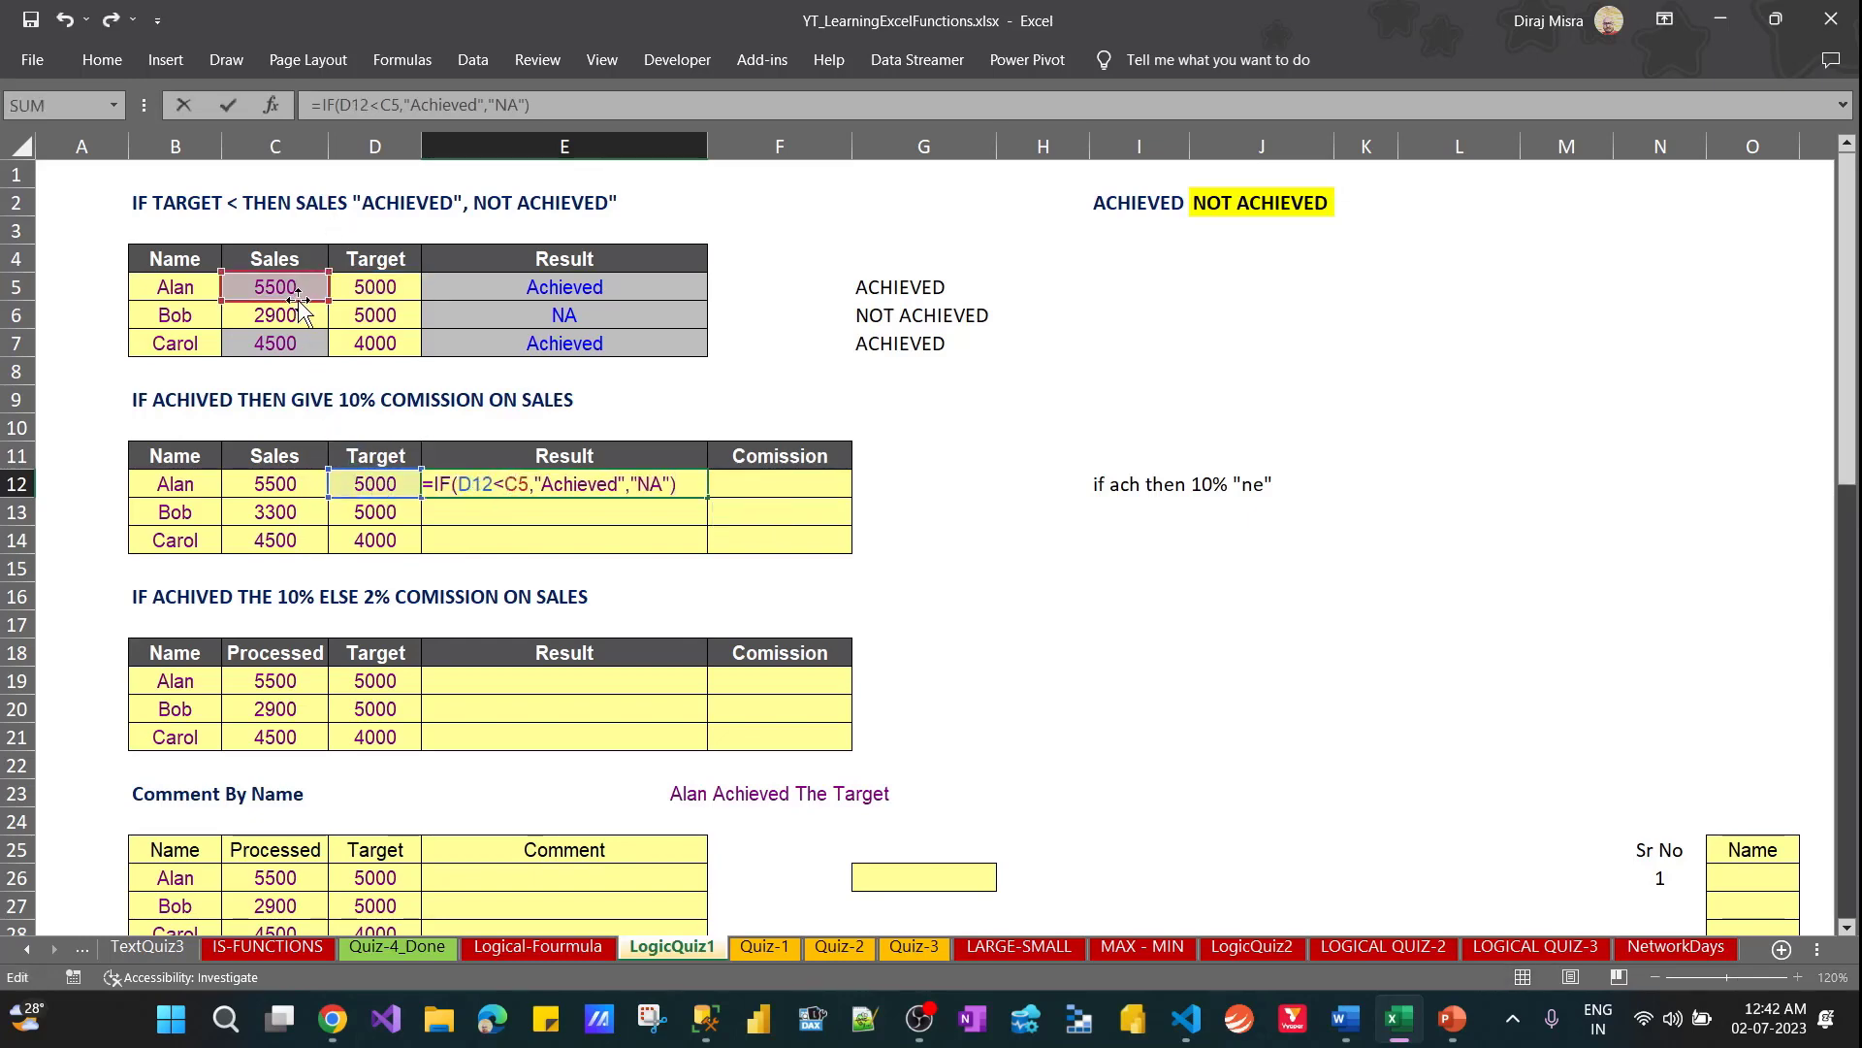
{"action": "left_click_drag", "start_coordinate": [299, 302], "coordinate": [279, 499]}
{"action": "key", "text": "ctrl+Return"}
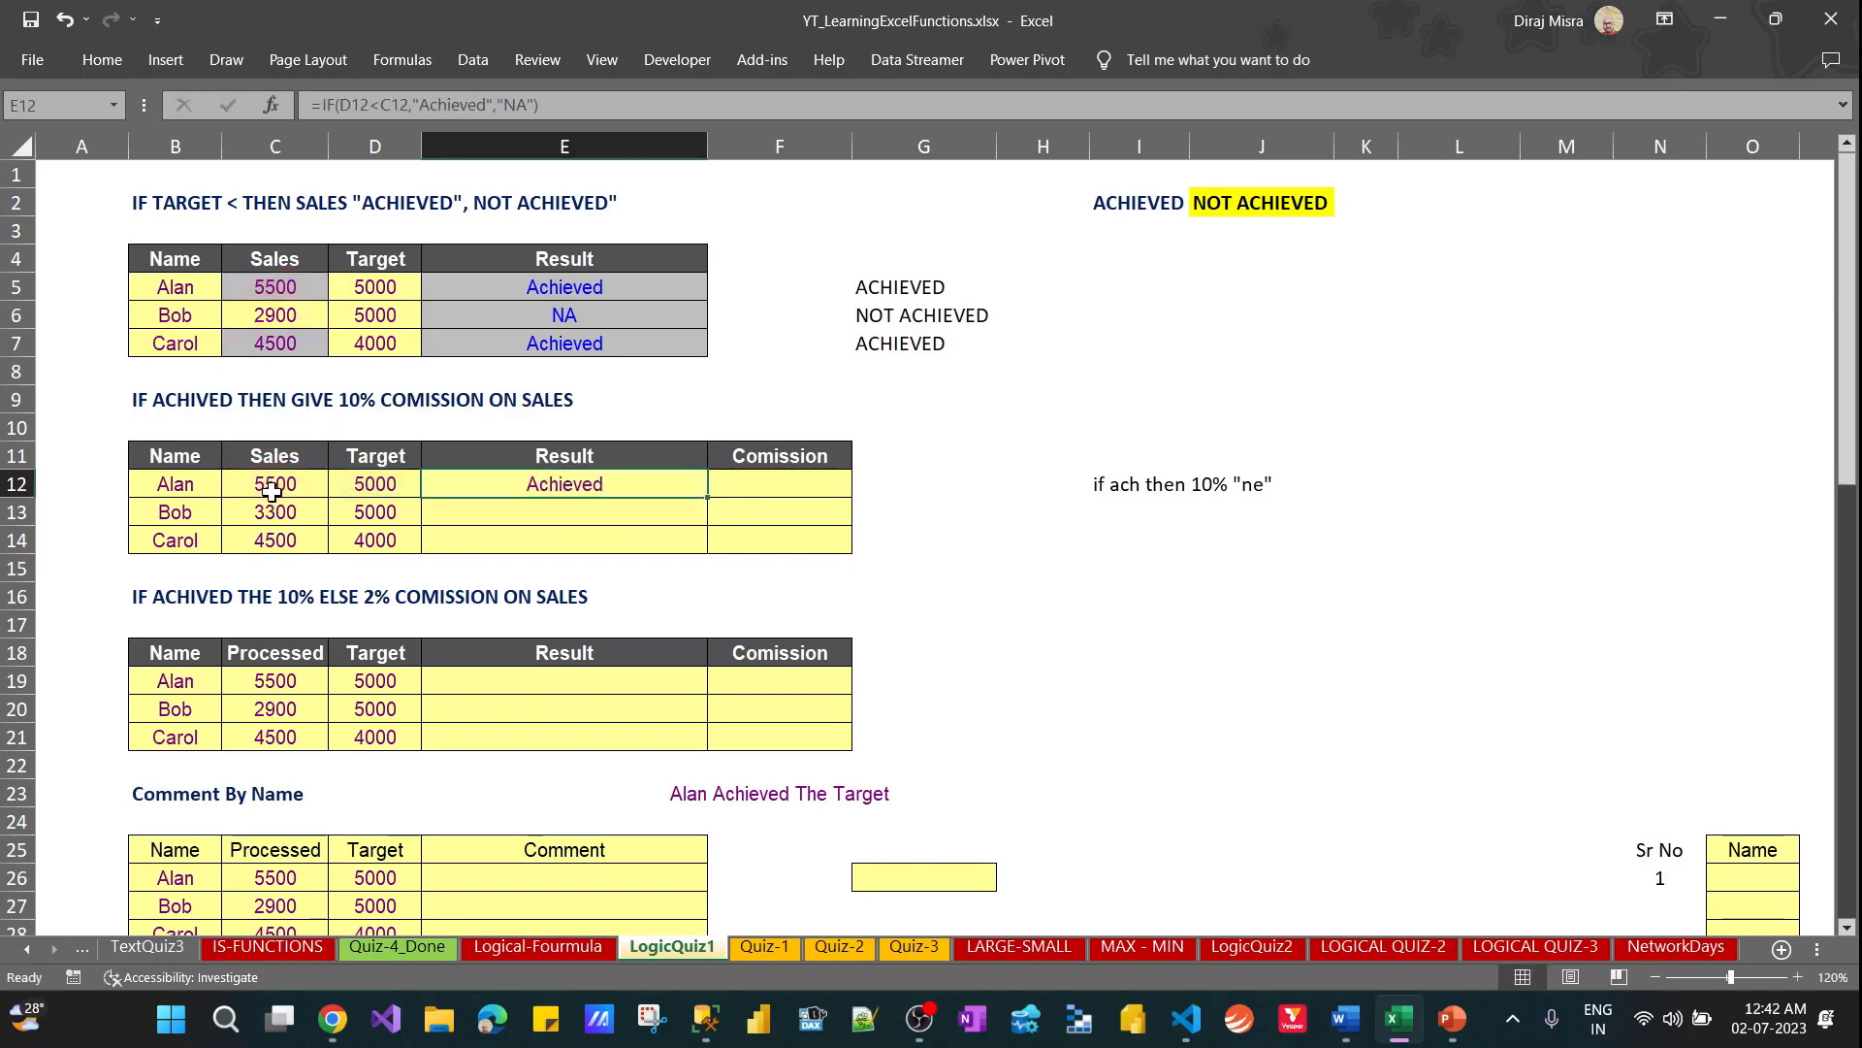
Fill the E12 formula down through E14 and clear E12:E14 again
{"action": "key", "text": "shift+Down"}
{"action": "key", "text": "shift+Down"}
{"action": "key", "text": "ctrl+d"}
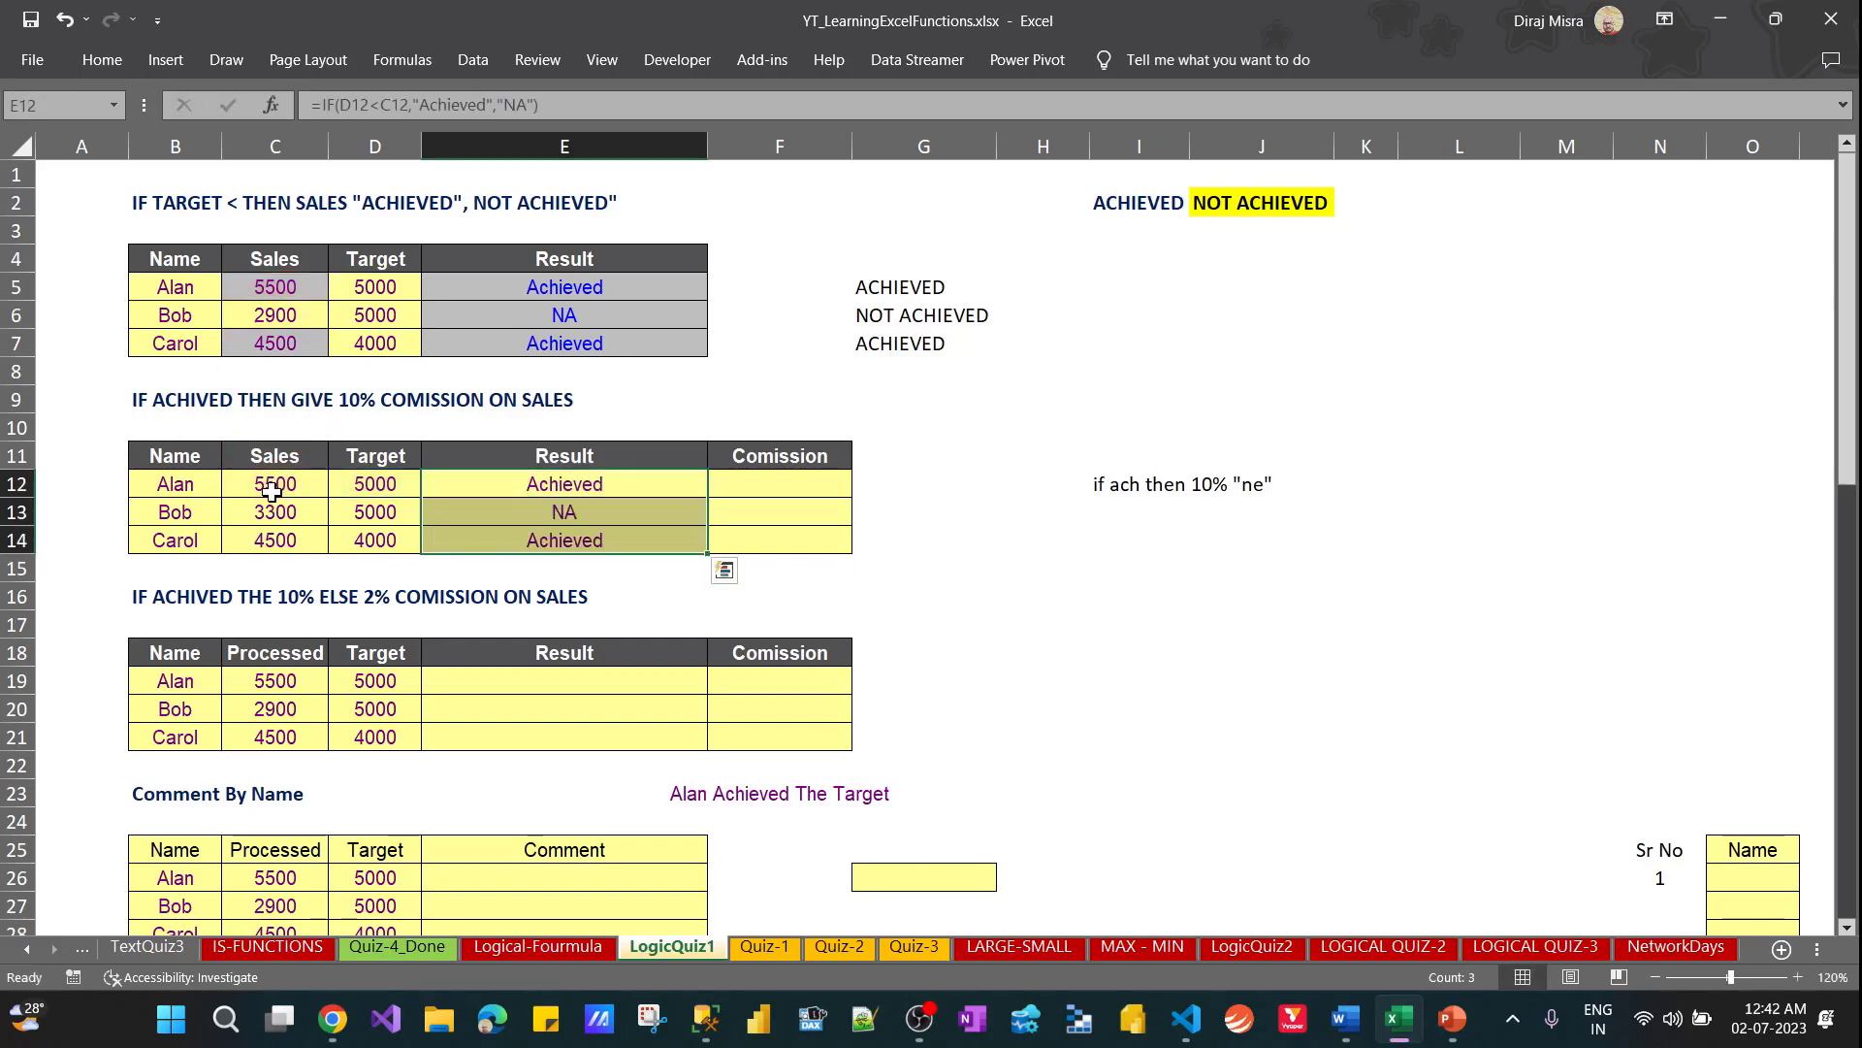
{"action": "key", "text": "Delete"}
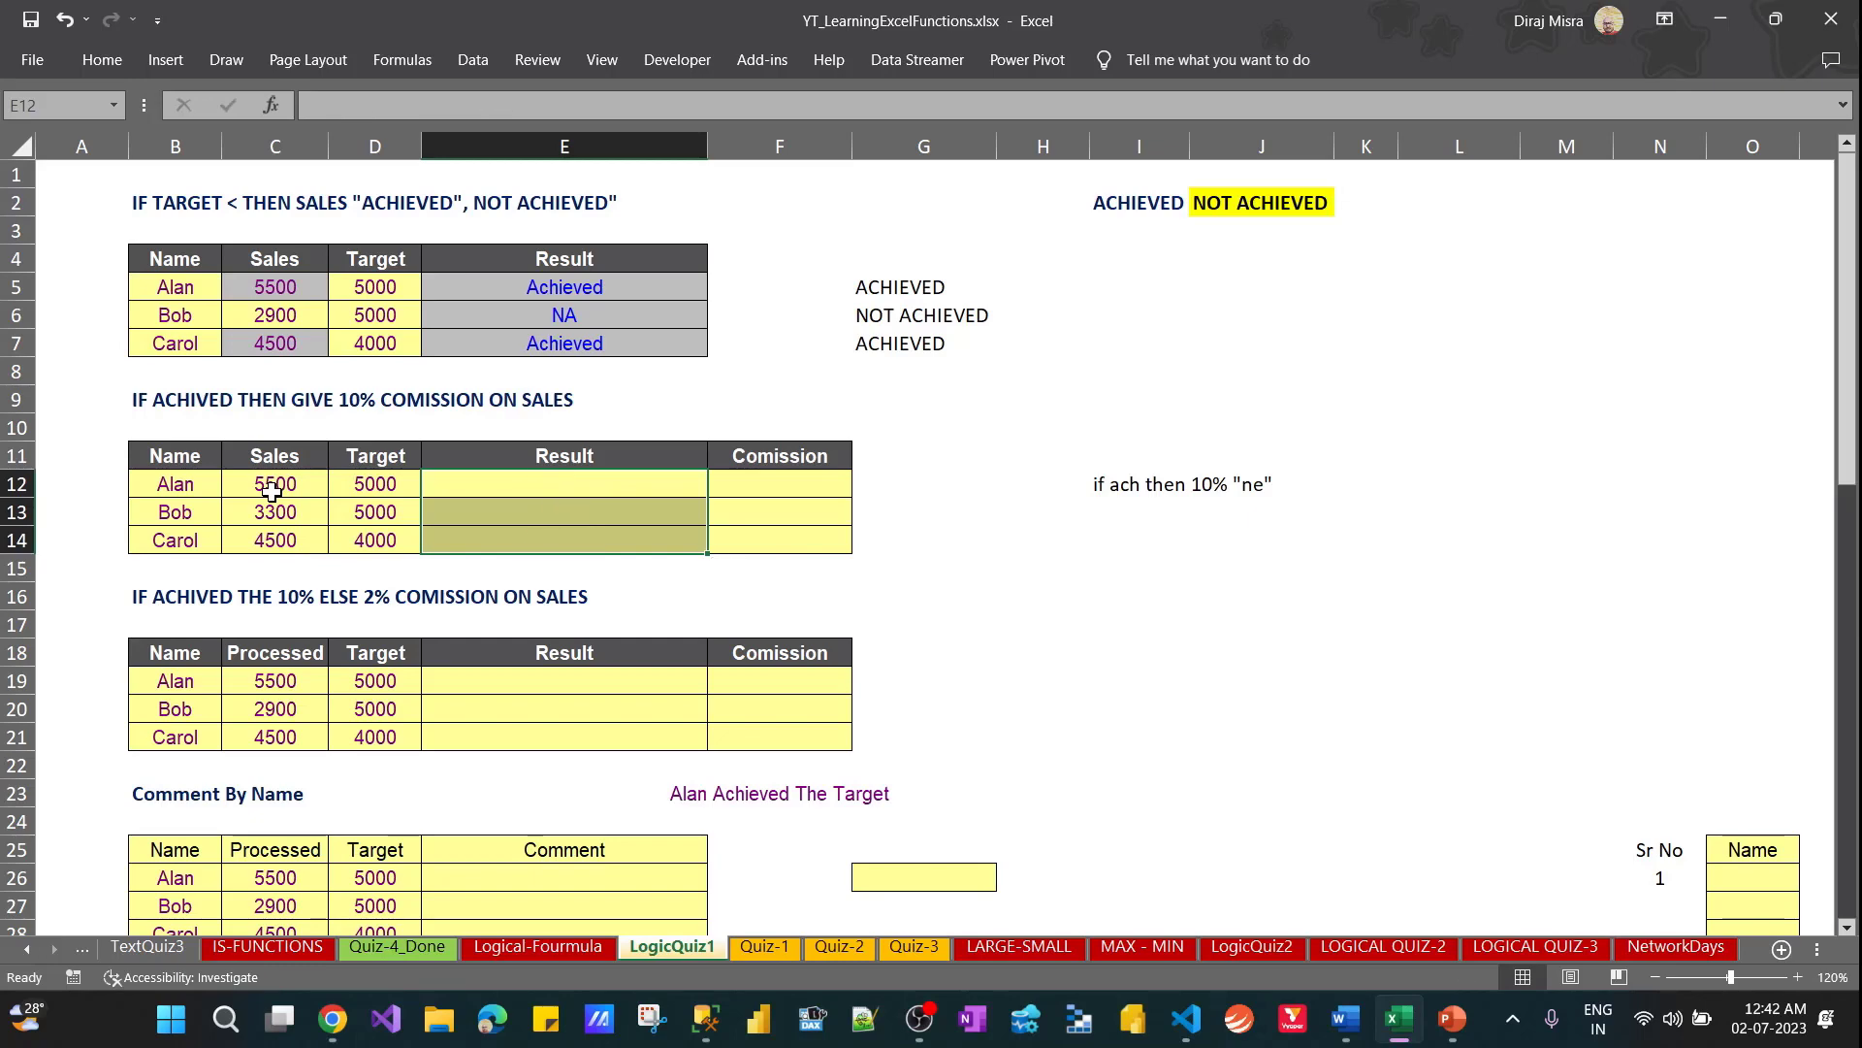
Copy the IF formula text from G5 into E12 and repoint its references to D12 and C12
{"action": "left_click", "coordinate": [916, 308]}
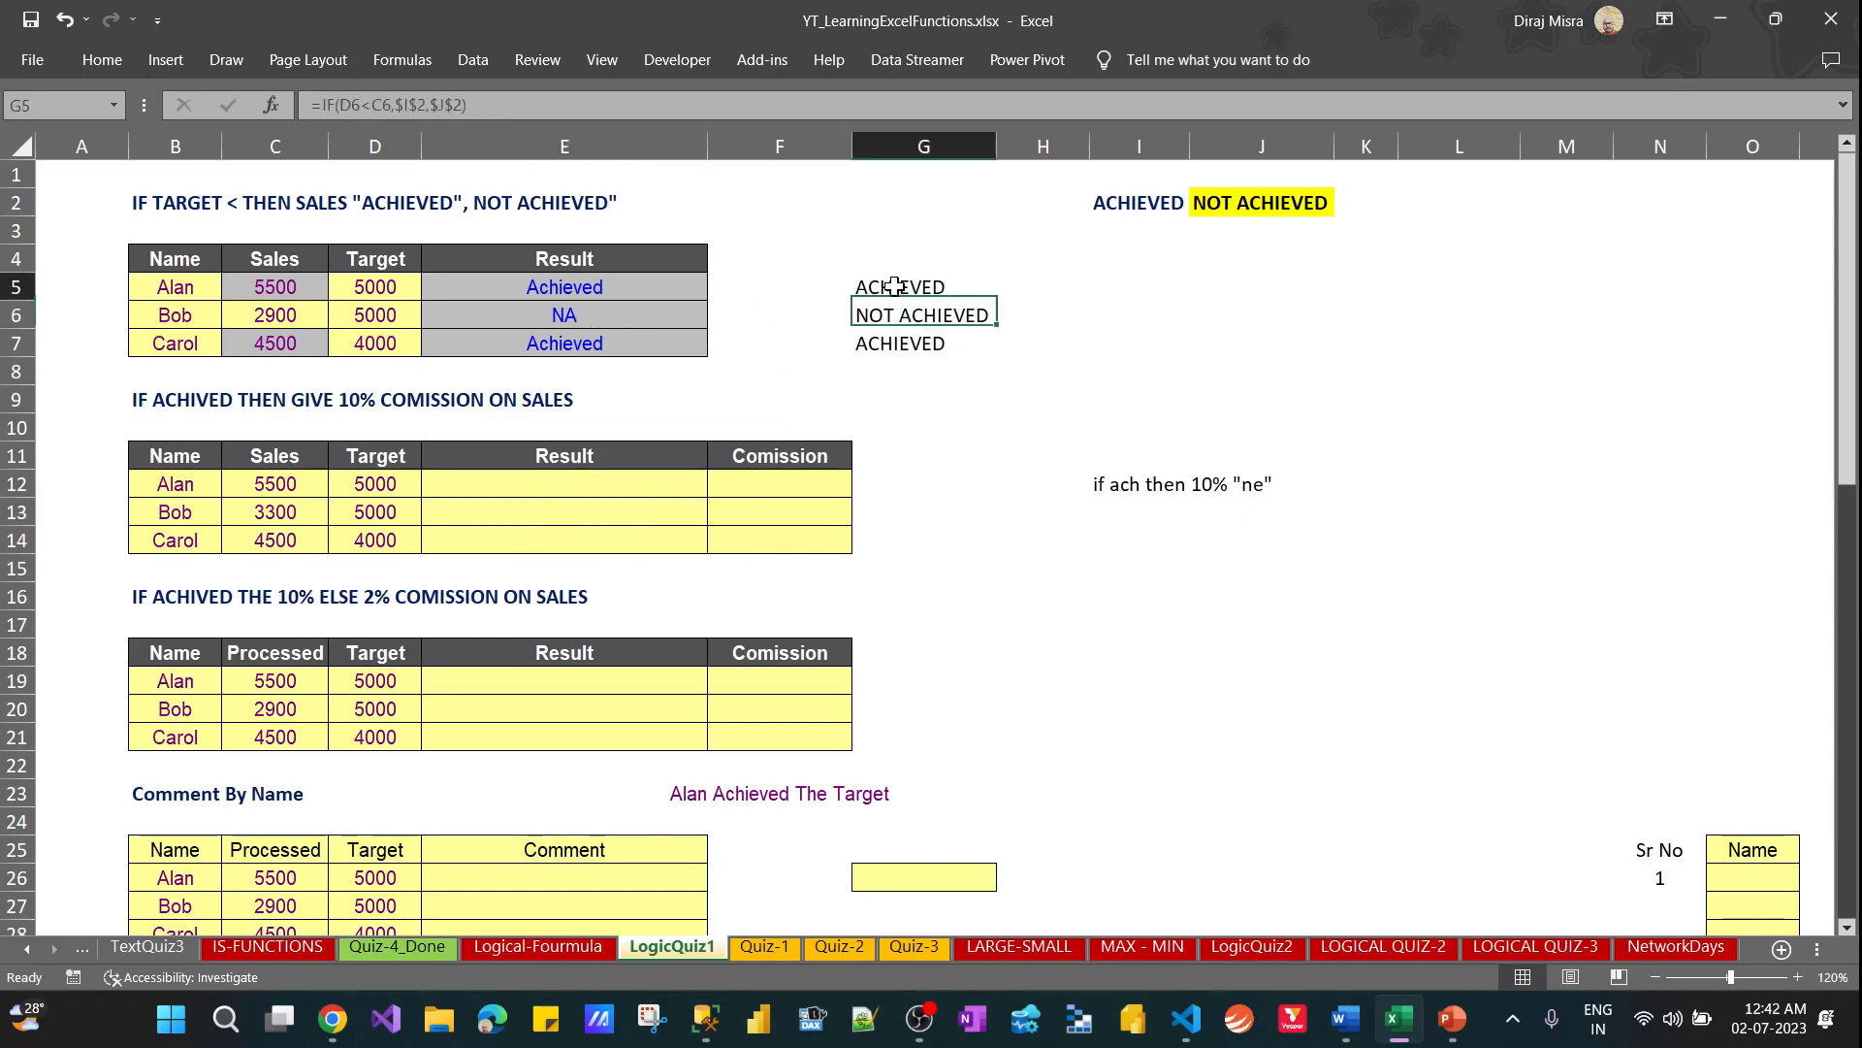
{"action": "left_click", "coordinate": [894, 286]}
{"action": "left_click", "coordinate": [512, 103]}
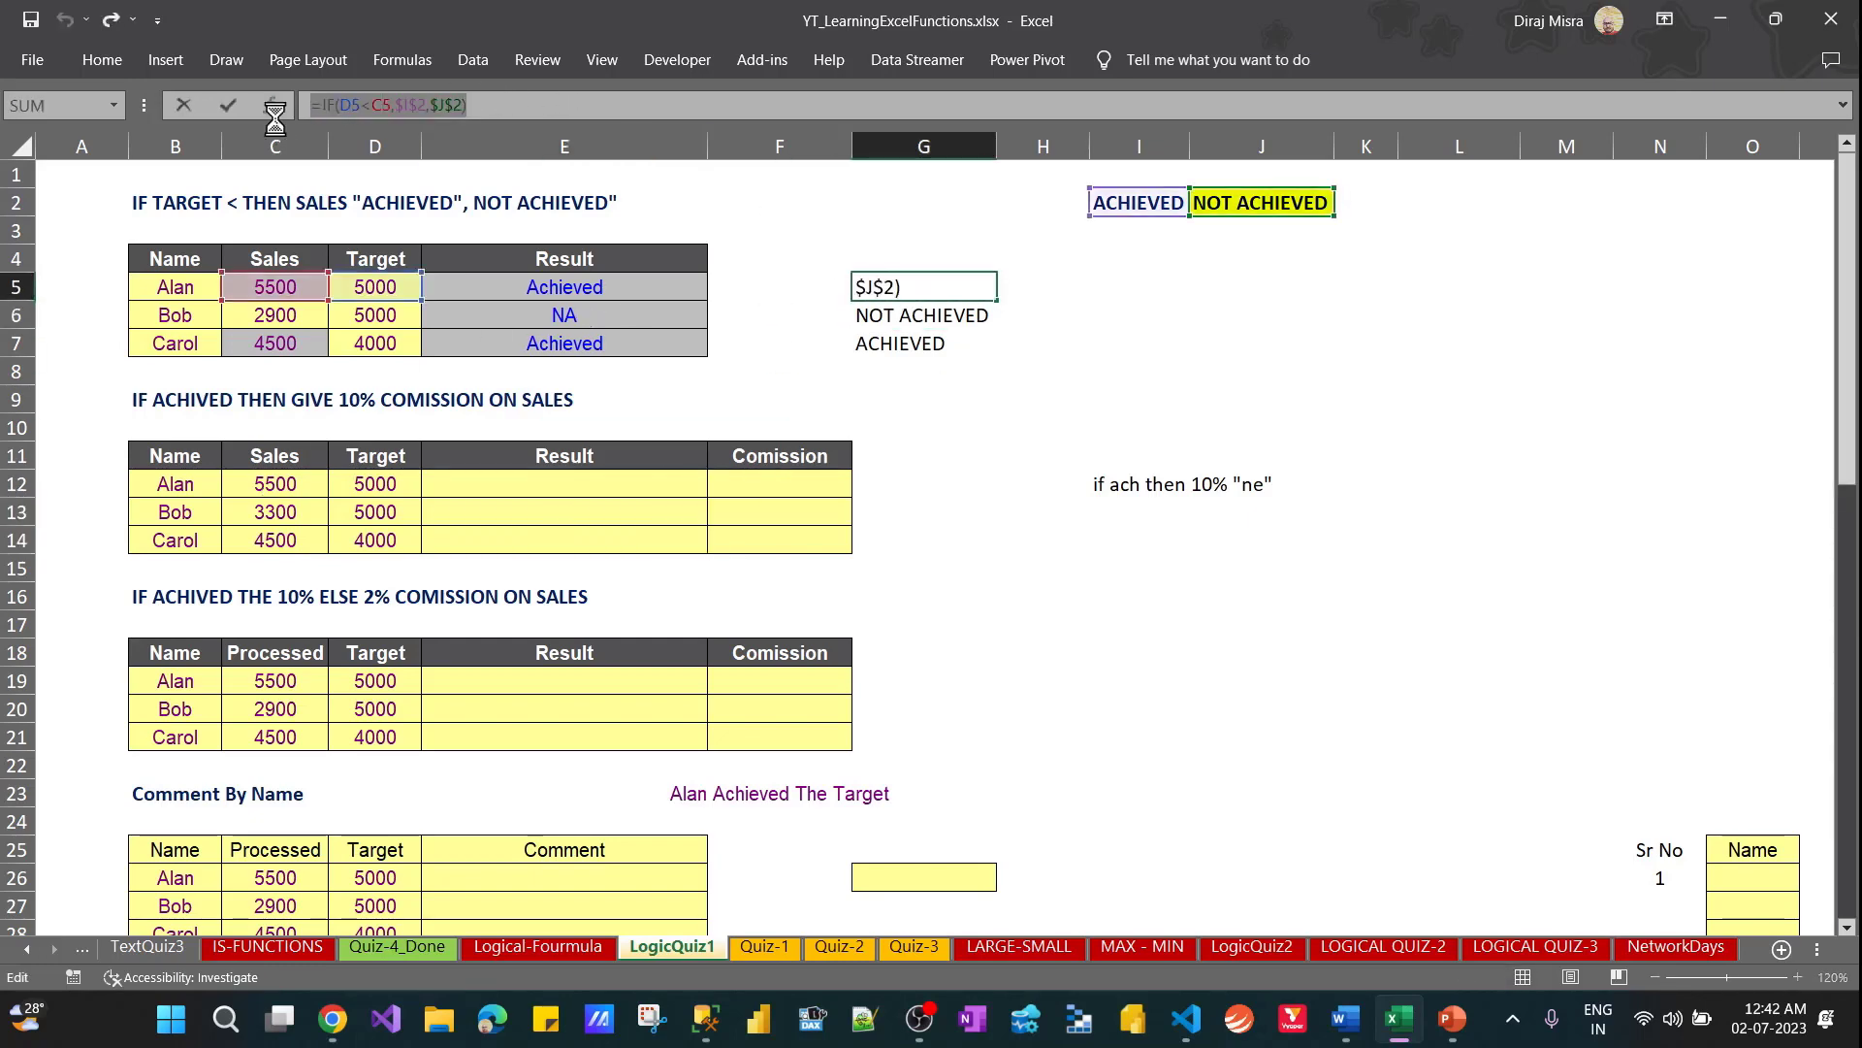
{"action": "key", "text": "Escape"}
{"action": "left_click", "coordinate": [535, 487]}
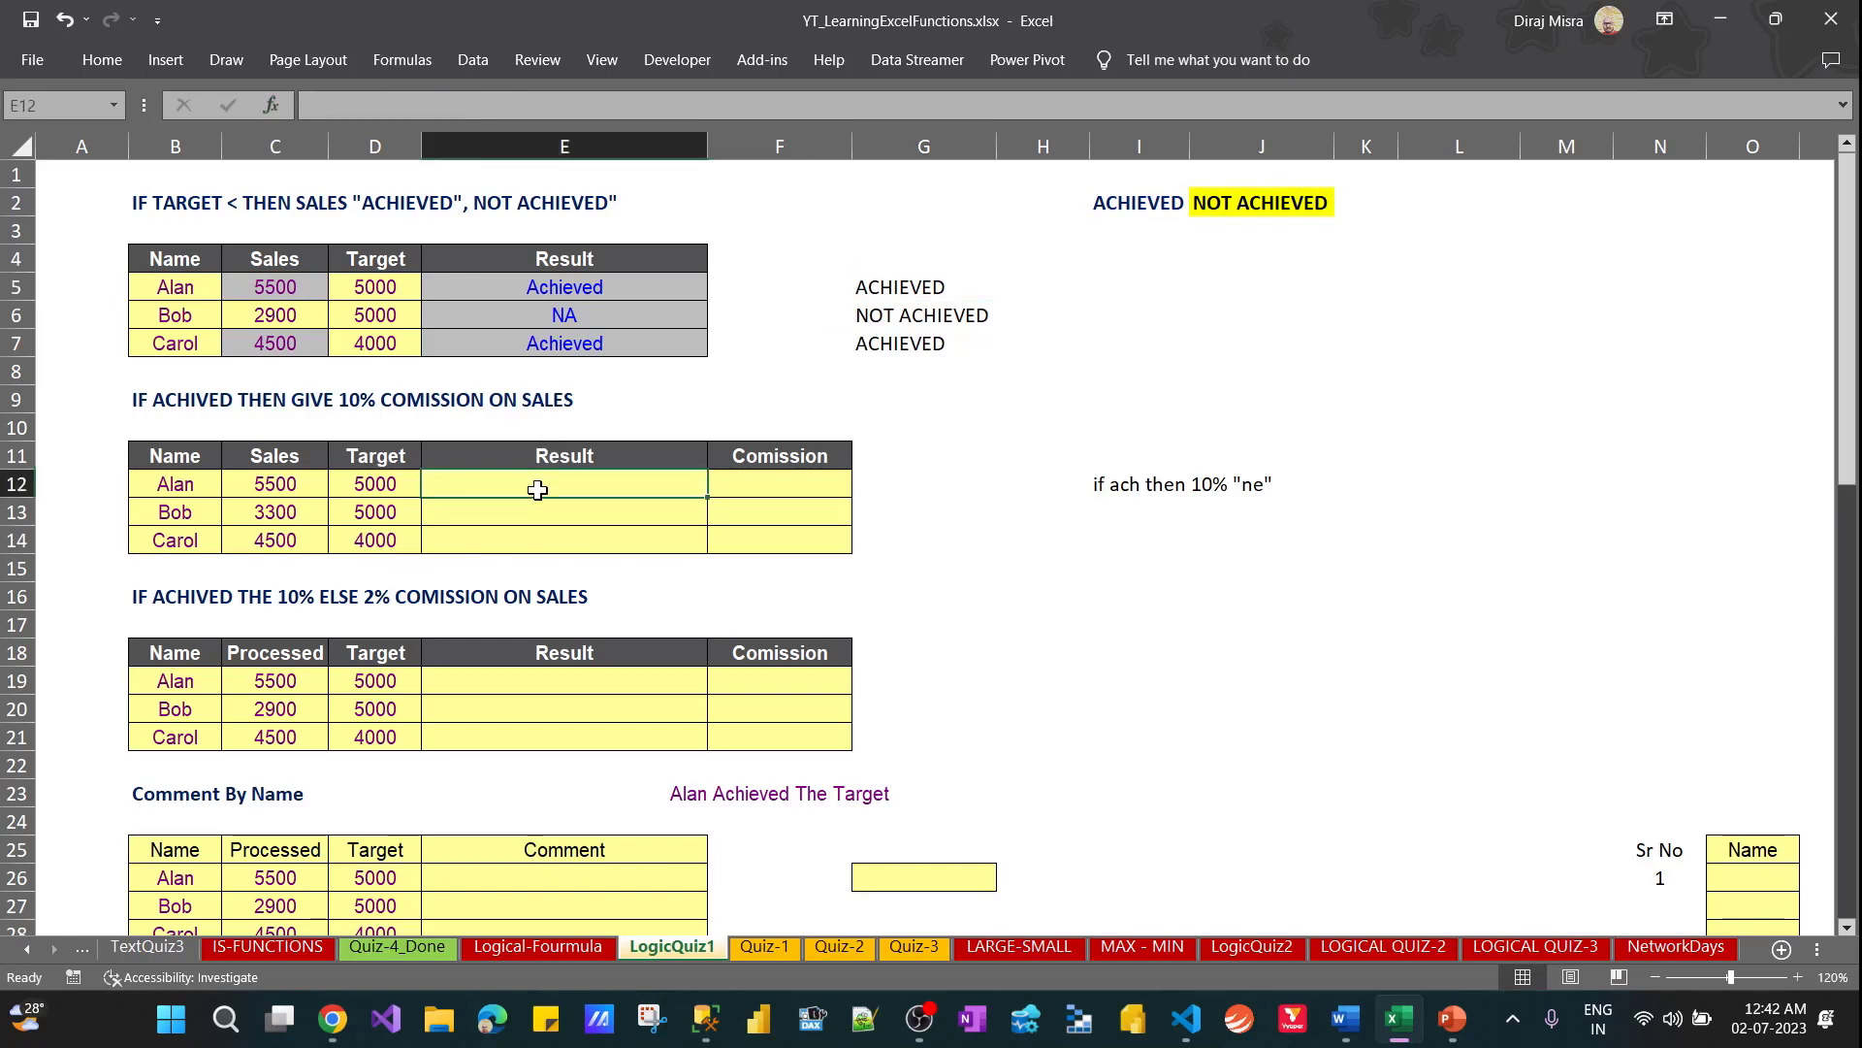
{"action": "type", "text": "=IF(D5<C5,$I$2,$J$2)"}
{"action": "double_click", "coordinate": [537, 488]}
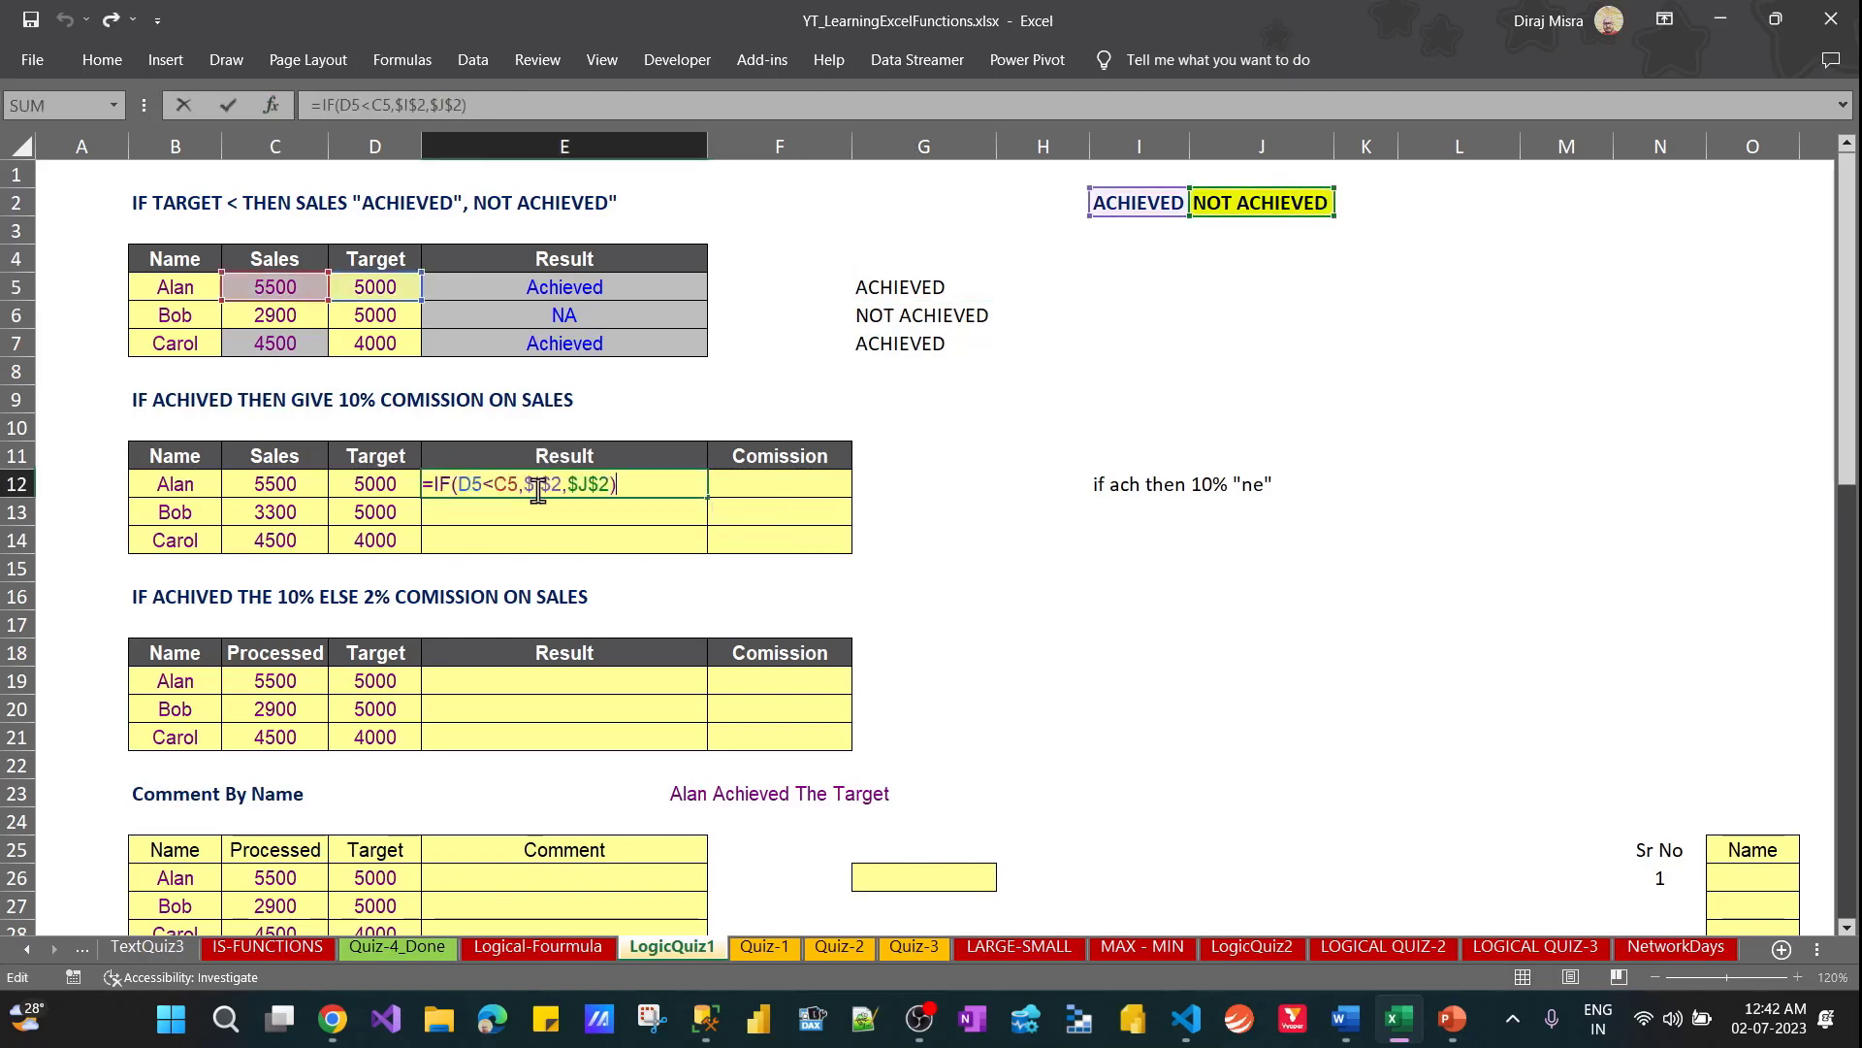
{"action": "left_click_drag", "start_coordinate": [397, 311], "coordinate": [398, 506]}
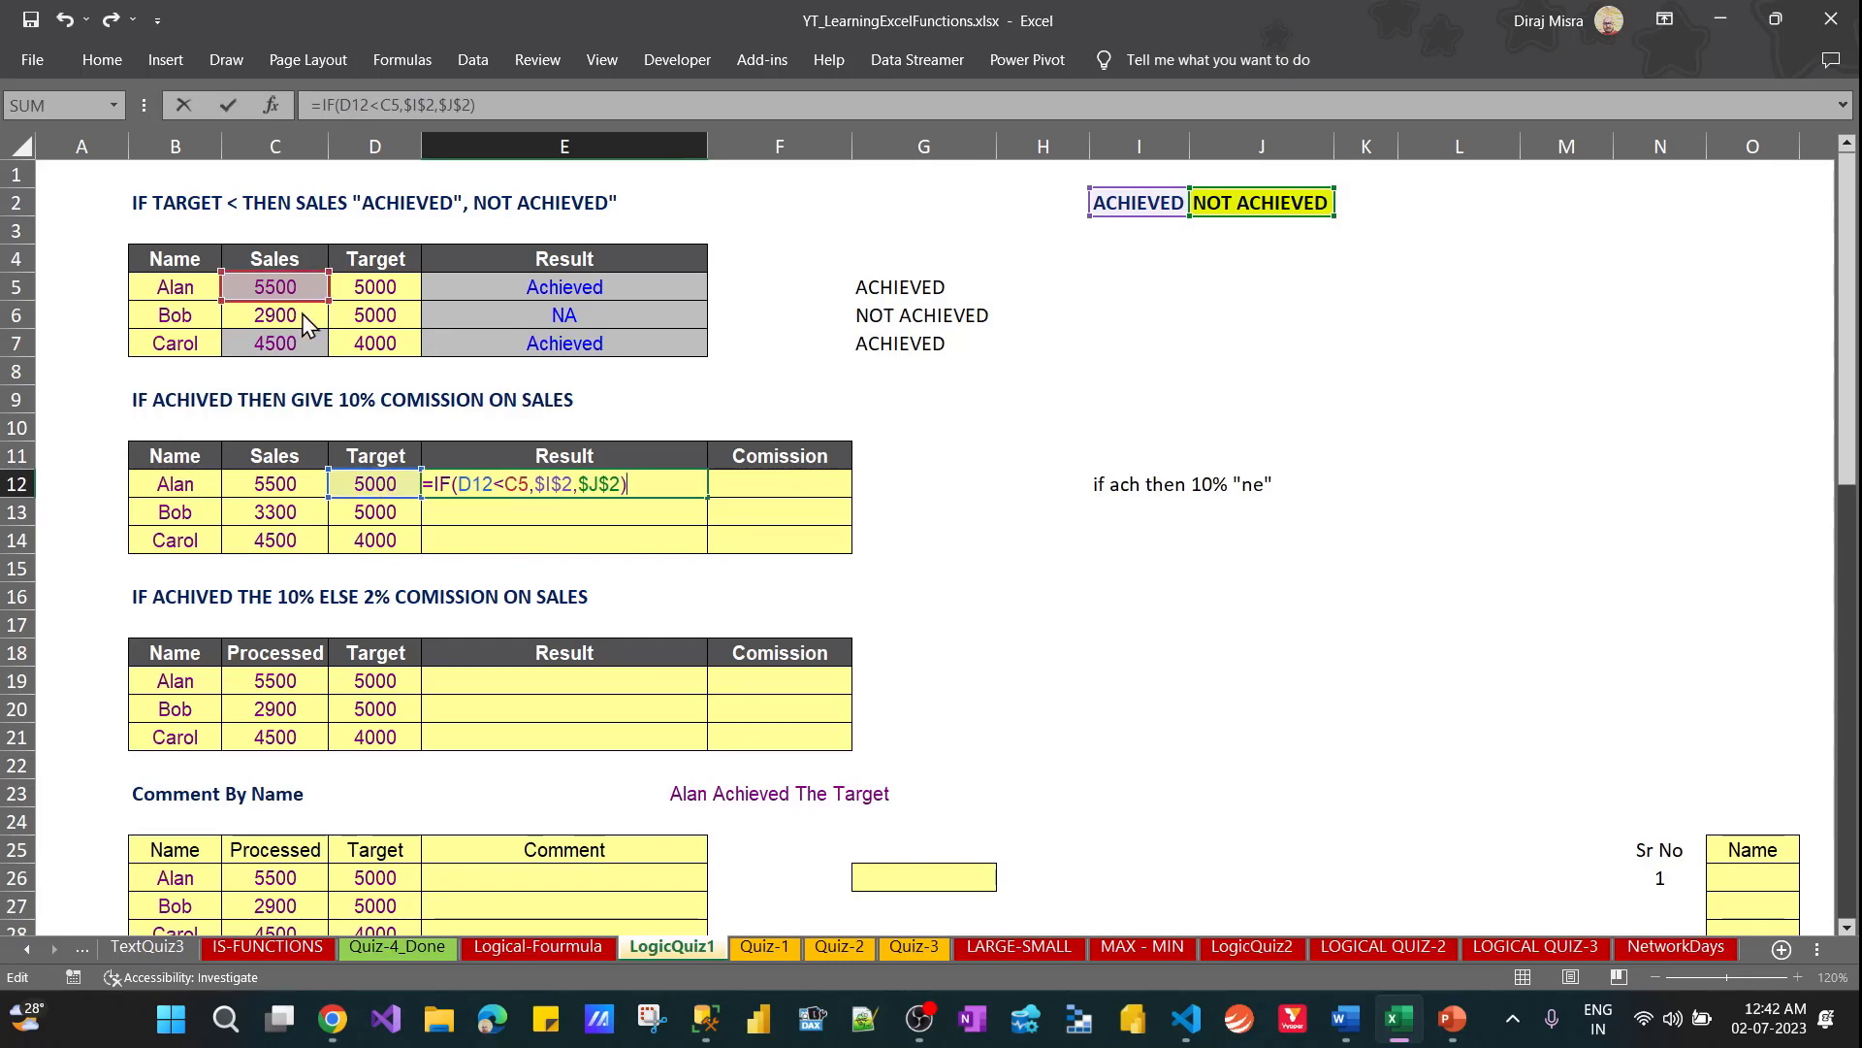
{"action": "left_click_drag", "start_coordinate": [305, 291], "coordinate": [297, 485]}
{"action": "key", "text": "Return"}
{"action": "key", "text": "Up"}
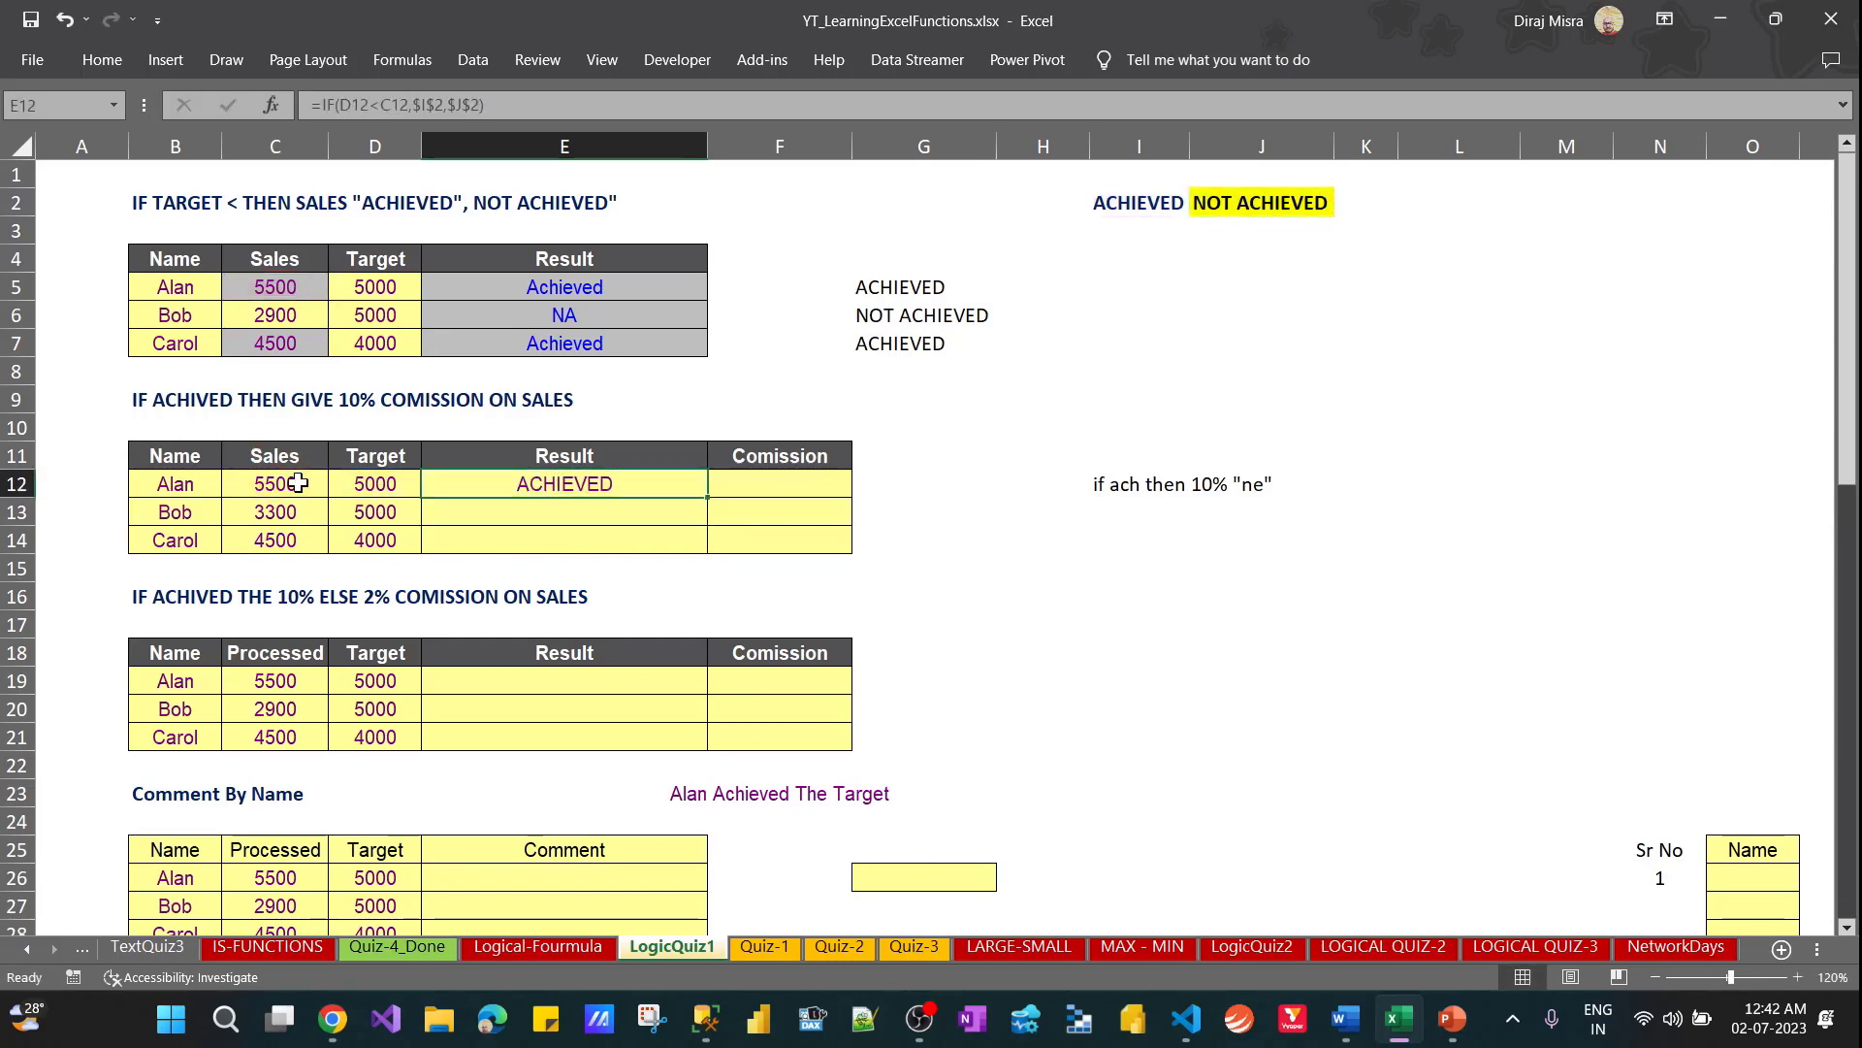
Fill the E12 result formula down through E14
{"action": "key", "text": "shift+Down"}
{"action": "key", "text": "shift+Down"}
{"action": "key", "text": "ctrl+d"}
Enter =IF(E12=I2,C12*10%) in F12 to work out the first commission
{"action": "key", "text": "Right"}
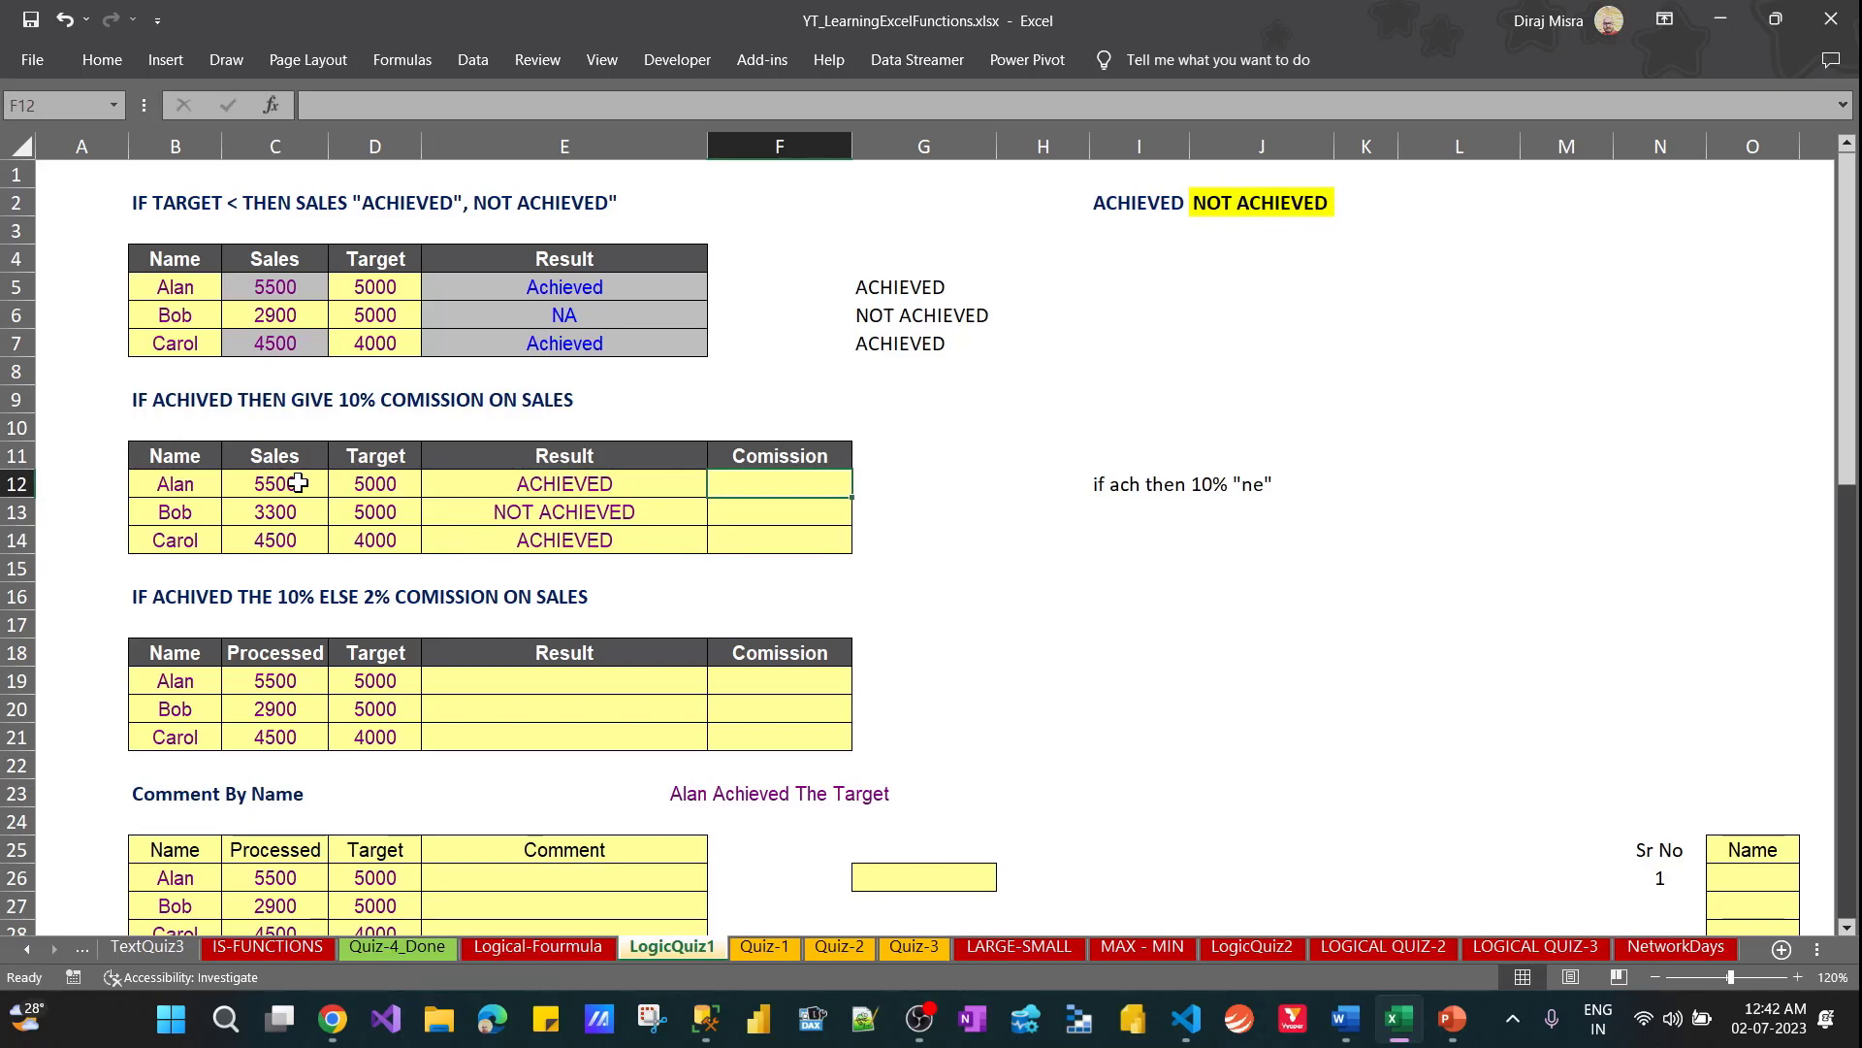
{"action": "type", "text": "=if("}
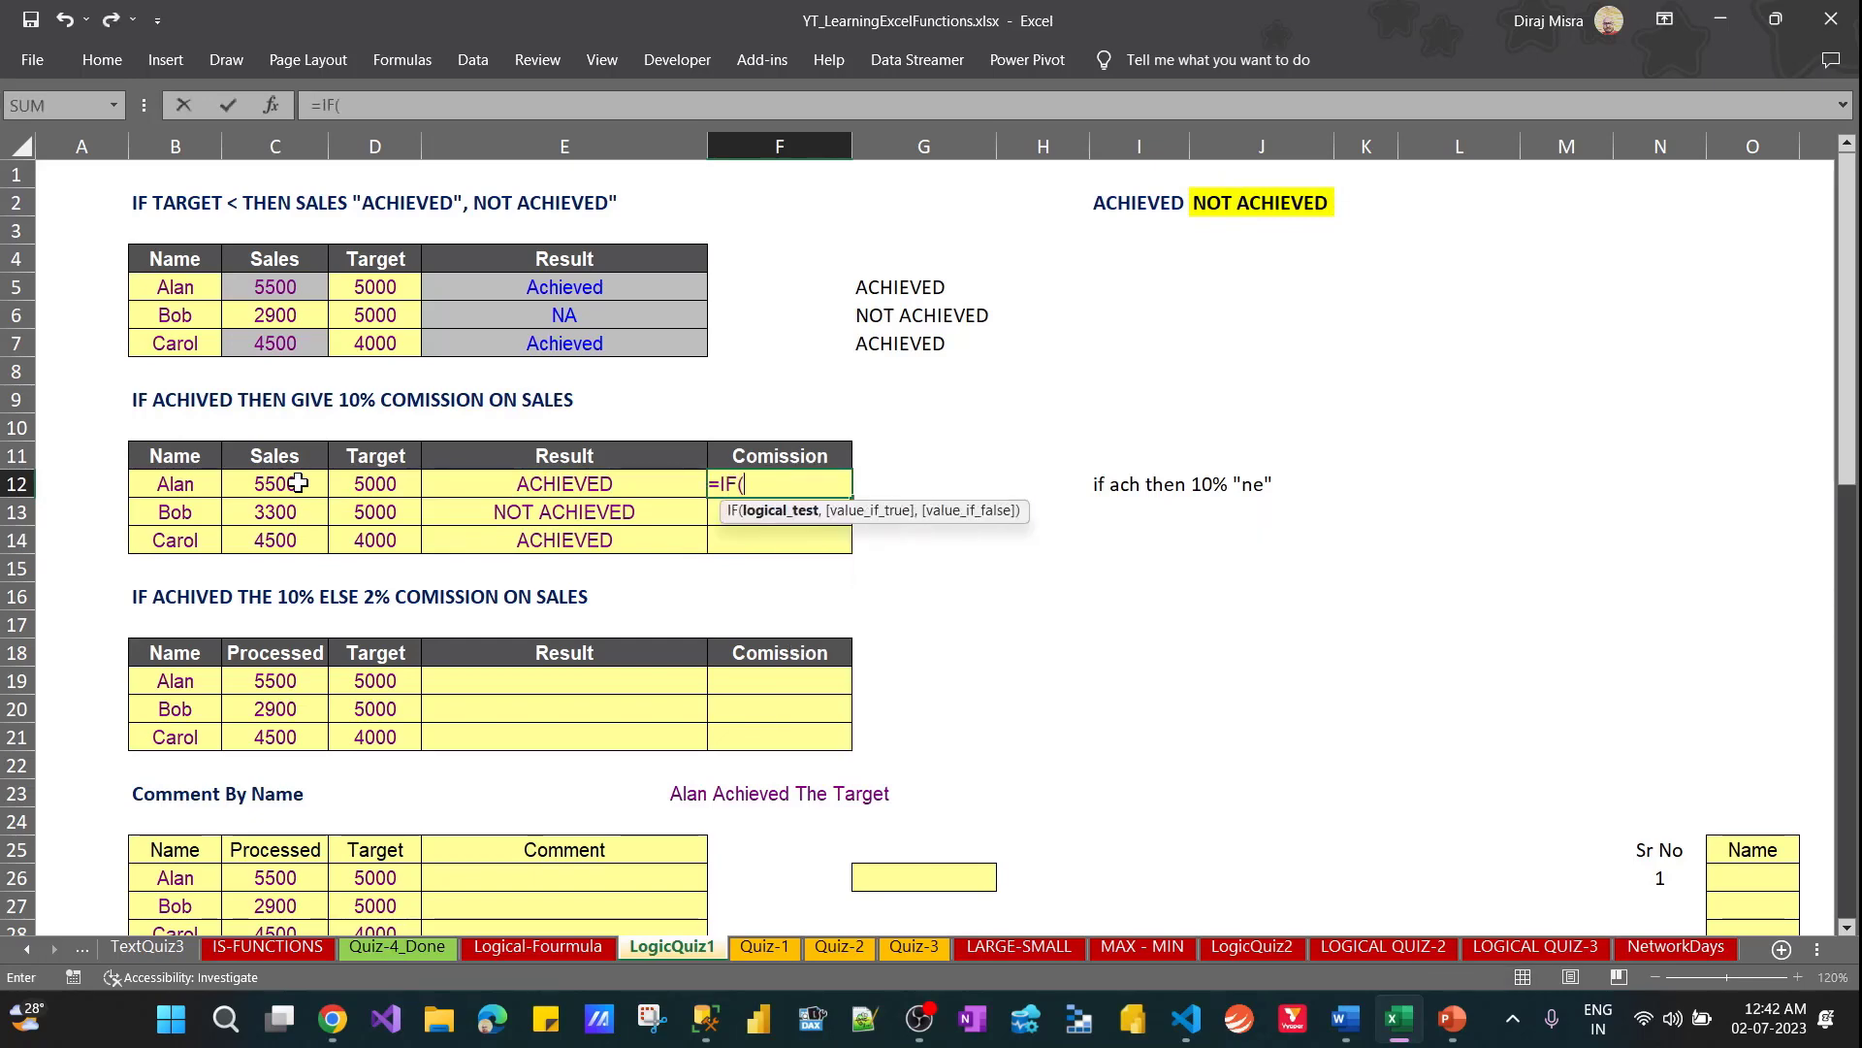
{"action": "key", "text": "Left"}
{"action": "type", "text": "="}
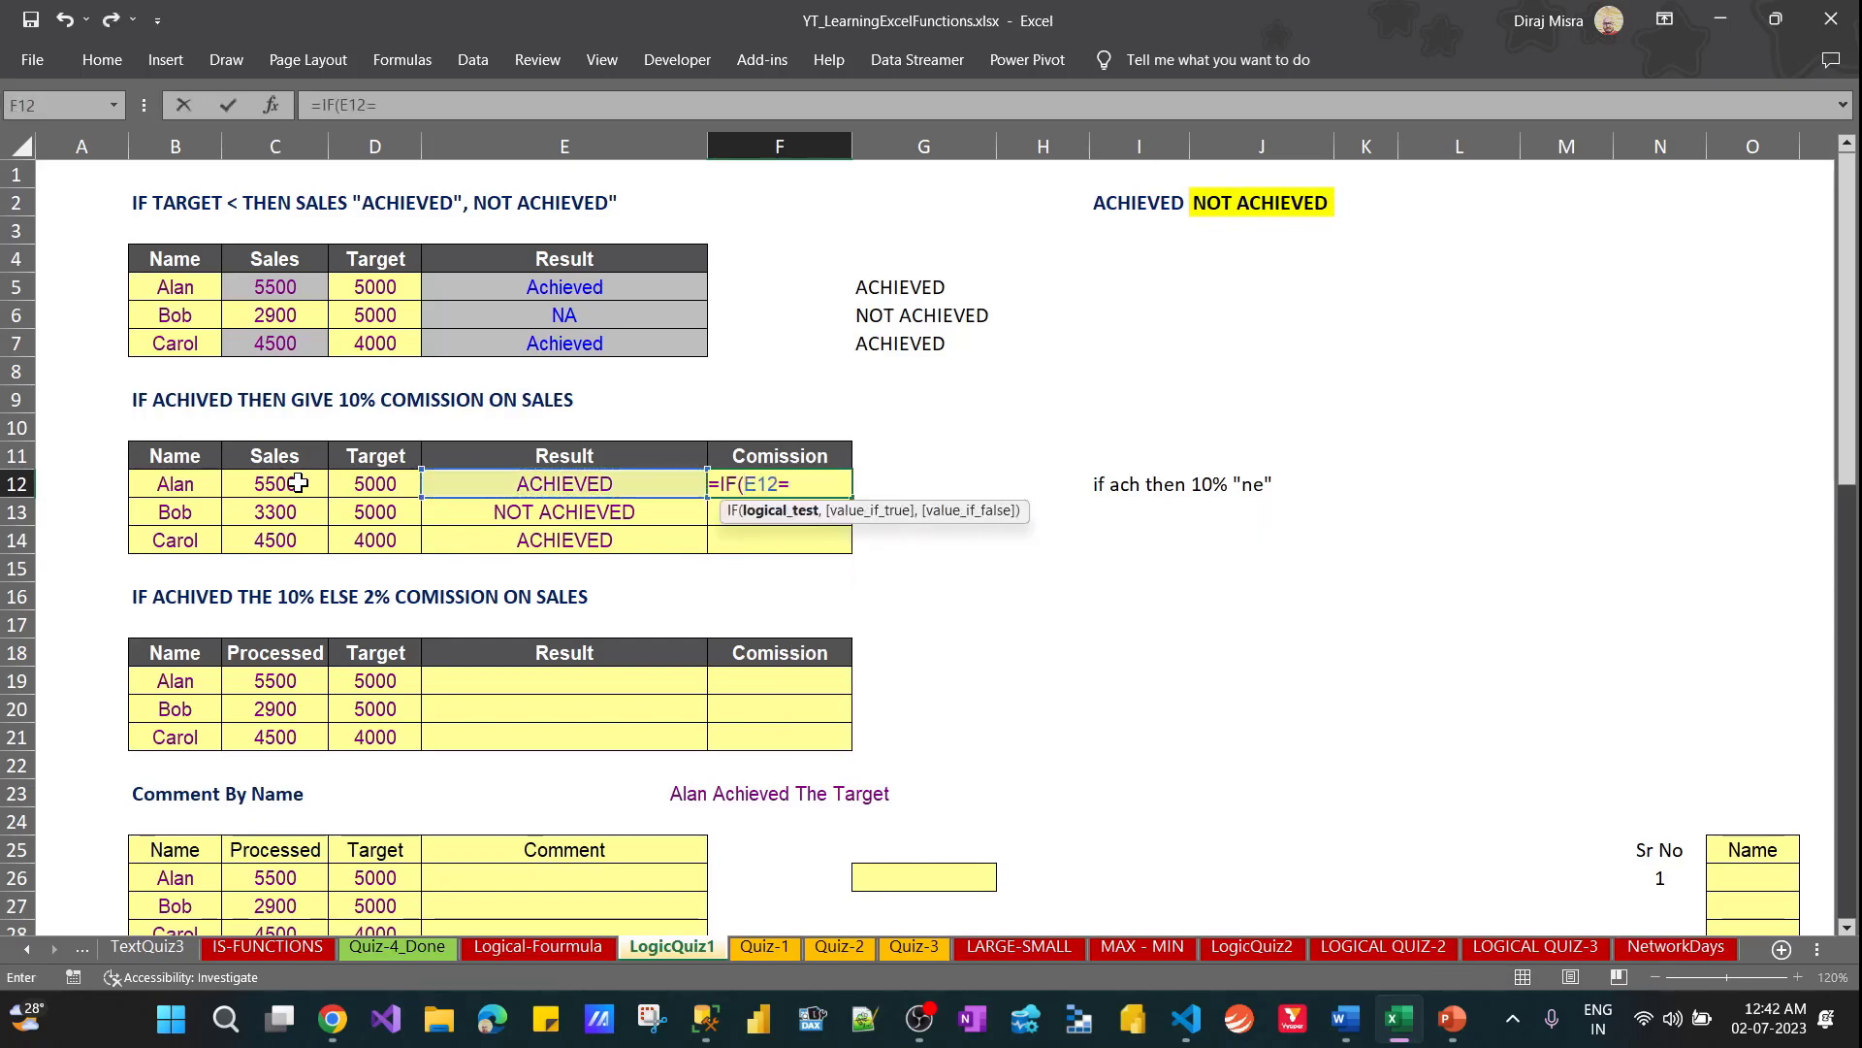
{"action": "key", "text": "Up"}
{"action": "key", "text": "Up"}
{"action": "key", "text": "Up"}
{"action": "key", "text": "Up"}
{"action": "key", "text": "Up"}
{"action": "key", "text": "Up"}
{"action": "key", "text": "Up"}
{"action": "key", "text": "Right"}
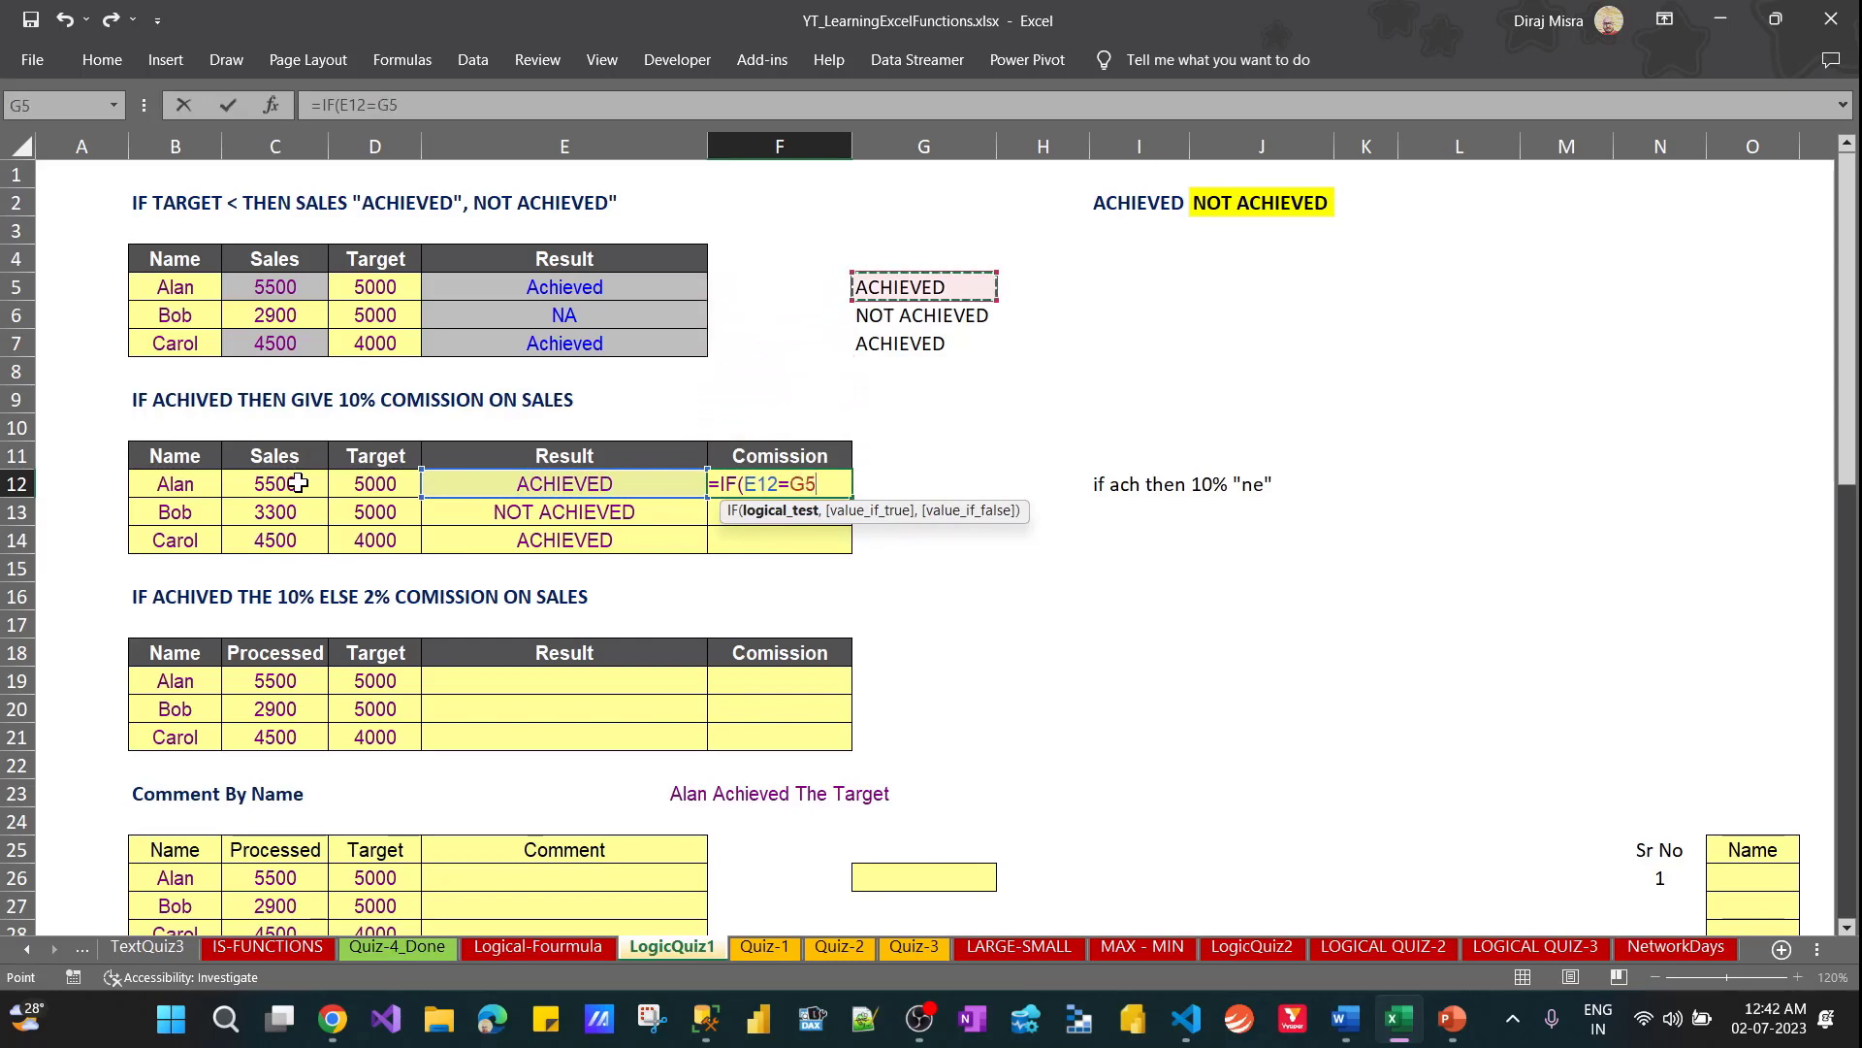
{"action": "key", "text": "Right"}
{"action": "key", "text": "Right"}
{"action": "key", "text": "Up"}
{"action": "key", "text": "Up"}
{"action": "key", "text": "Up"}
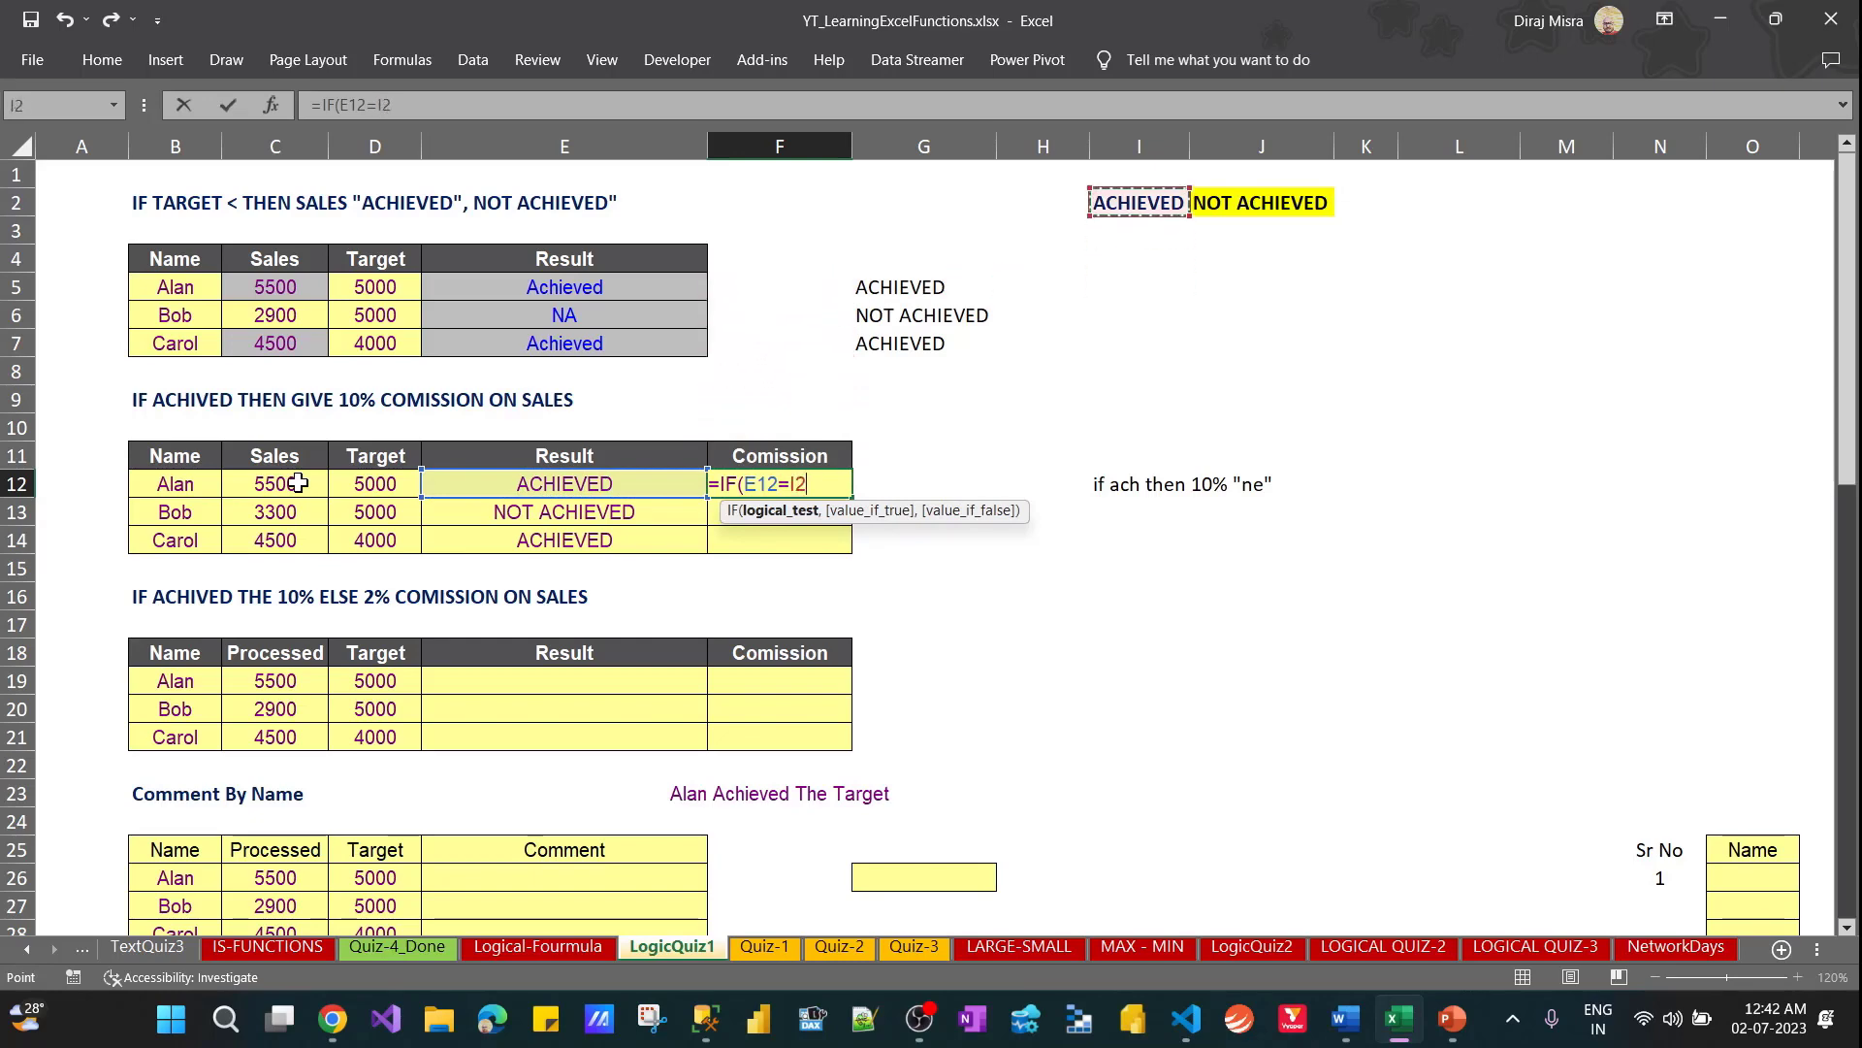
{"action": "type", "text": ","}
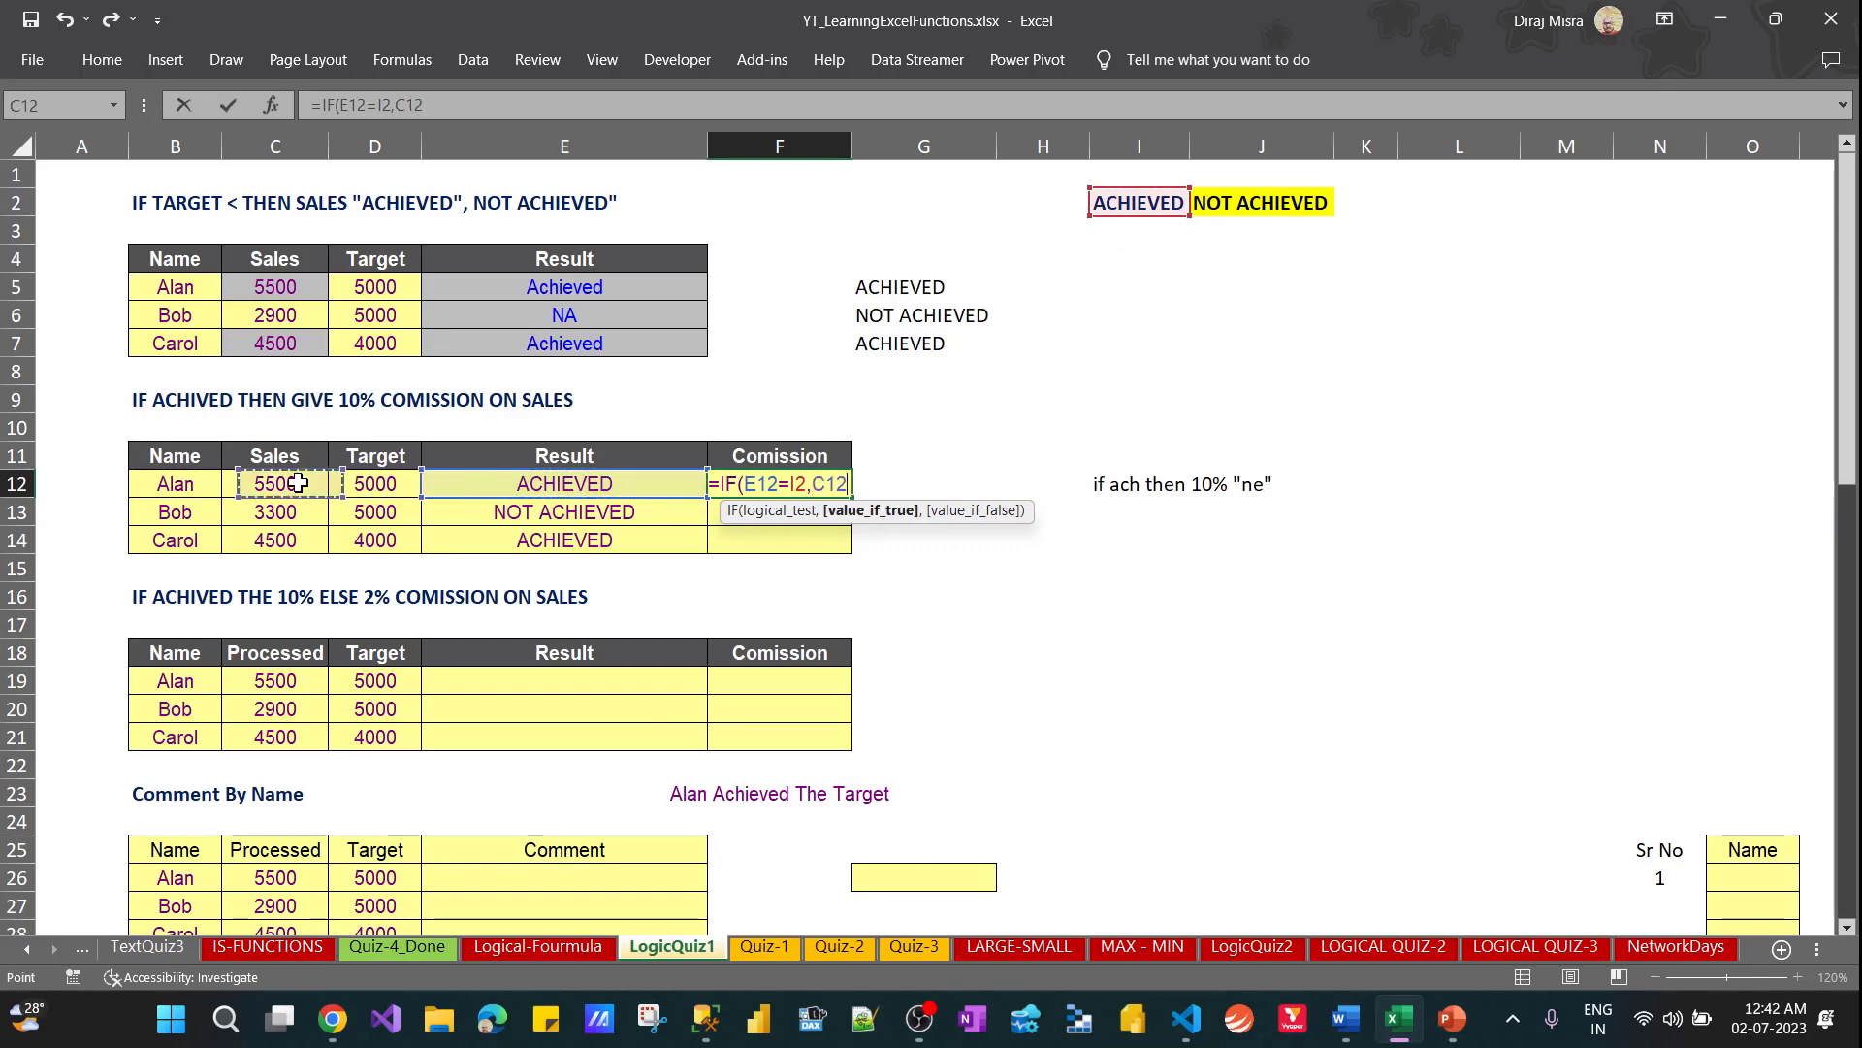
{"action": "left_click", "coordinate": [298, 483]}
{"action": "type", "text": "*10%)"}
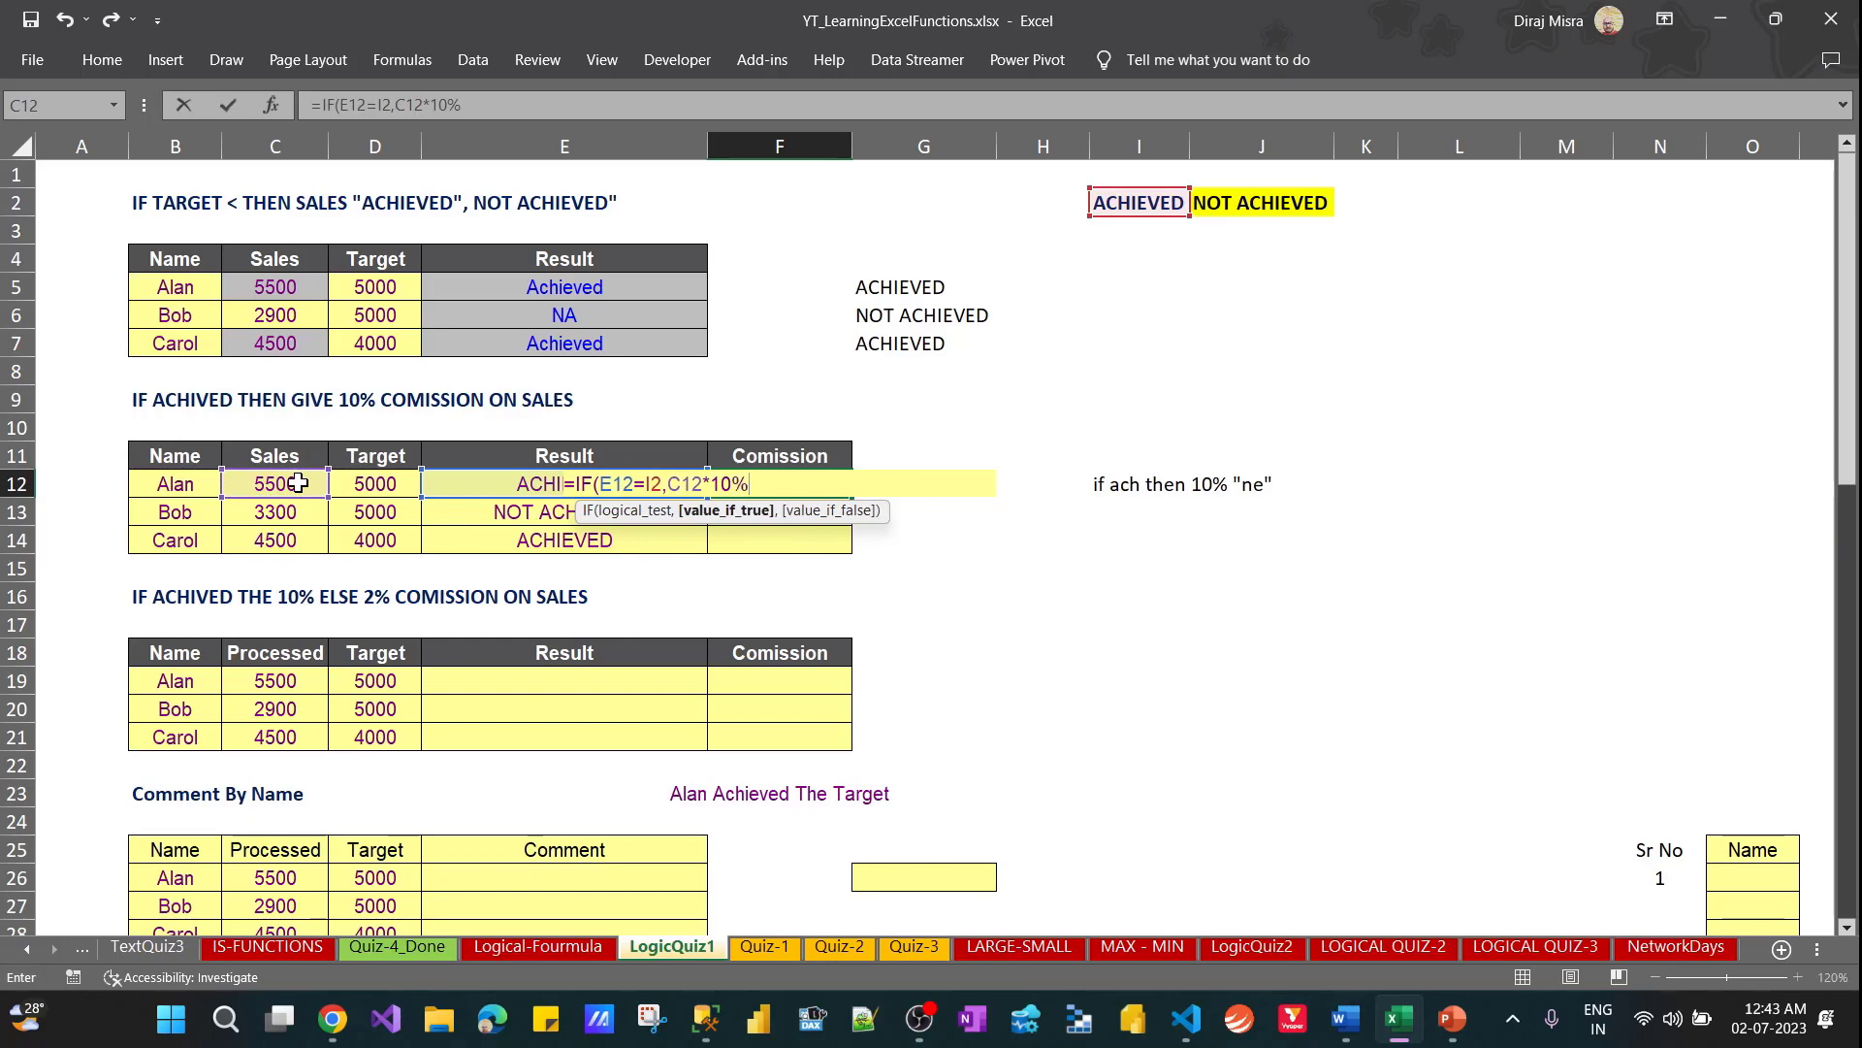
{"action": "key", "text": "Return"}
{"action": "key", "text": "Return"}
Fill the F12 commission formula down through F14
{"action": "key", "text": "Up"}
{"action": "key", "text": "Up"}
{"action": "key", "text": "shift+Down"}
{"action": "key", "text": "shift+Down"}
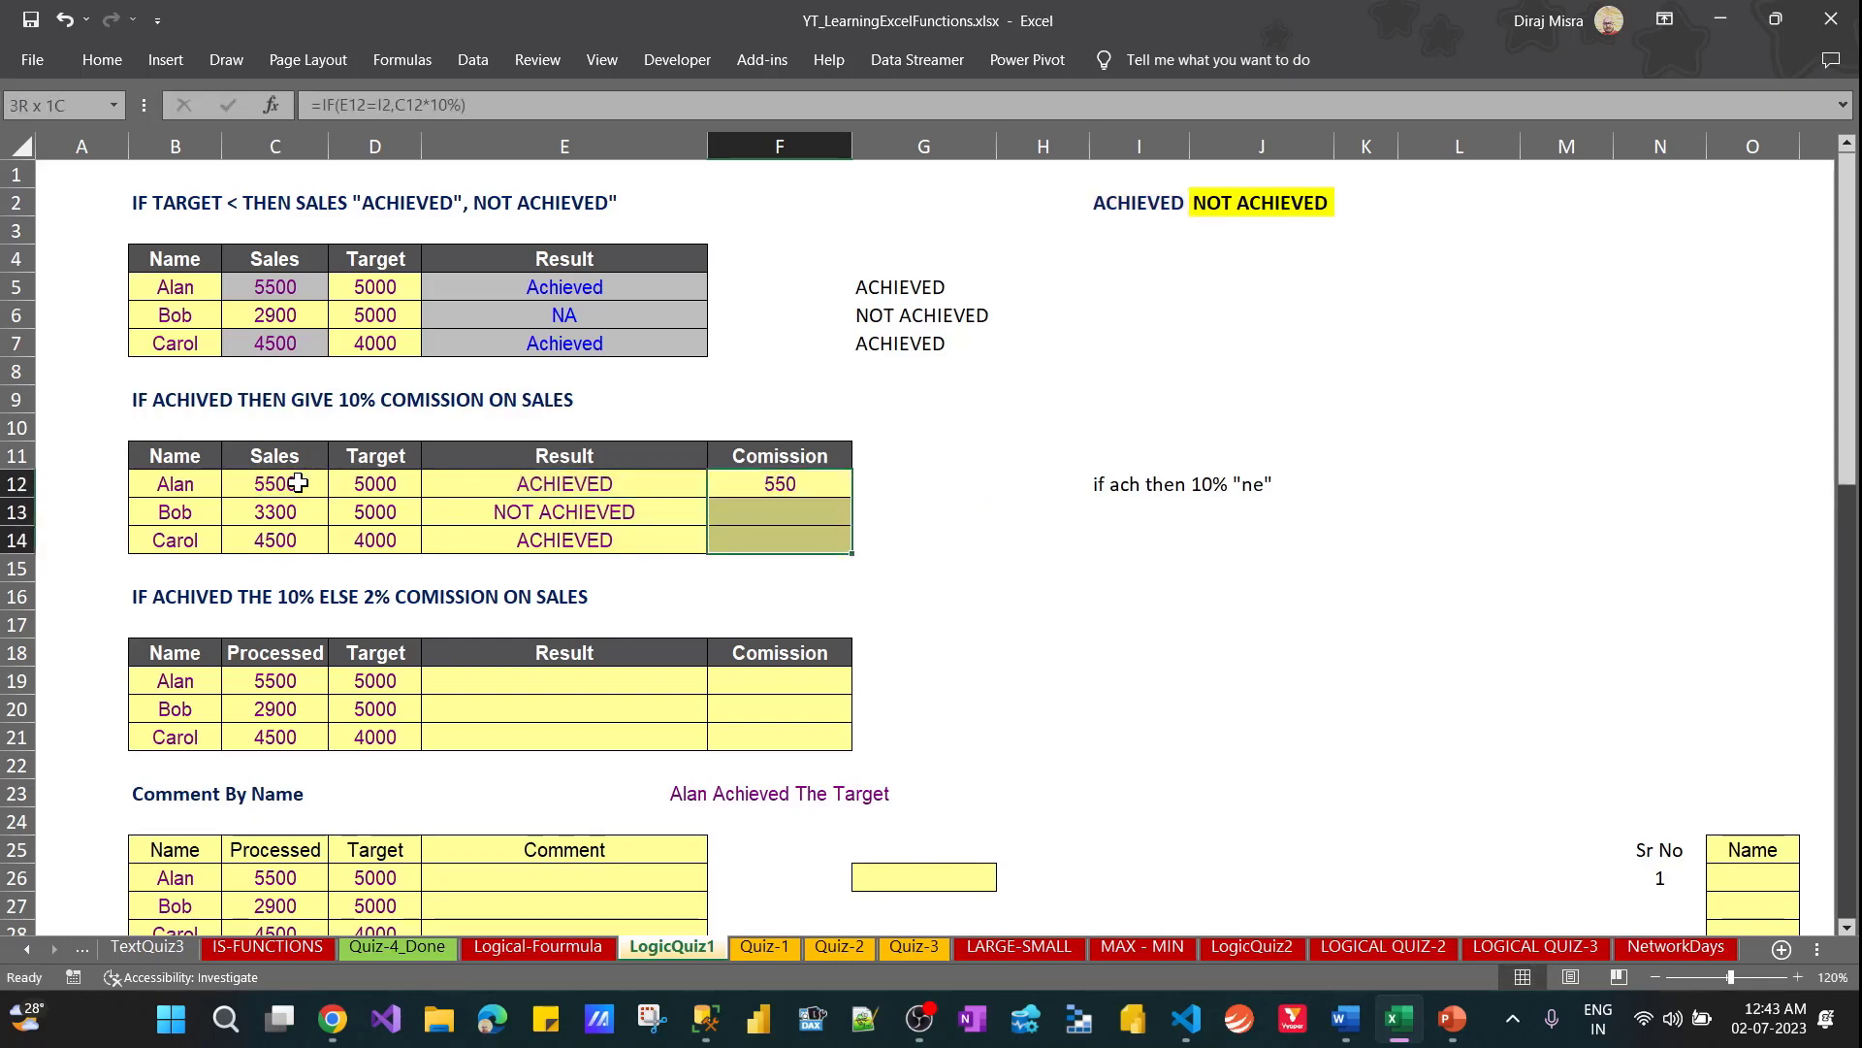
{"action": "key", "text": "ctrl+d"}
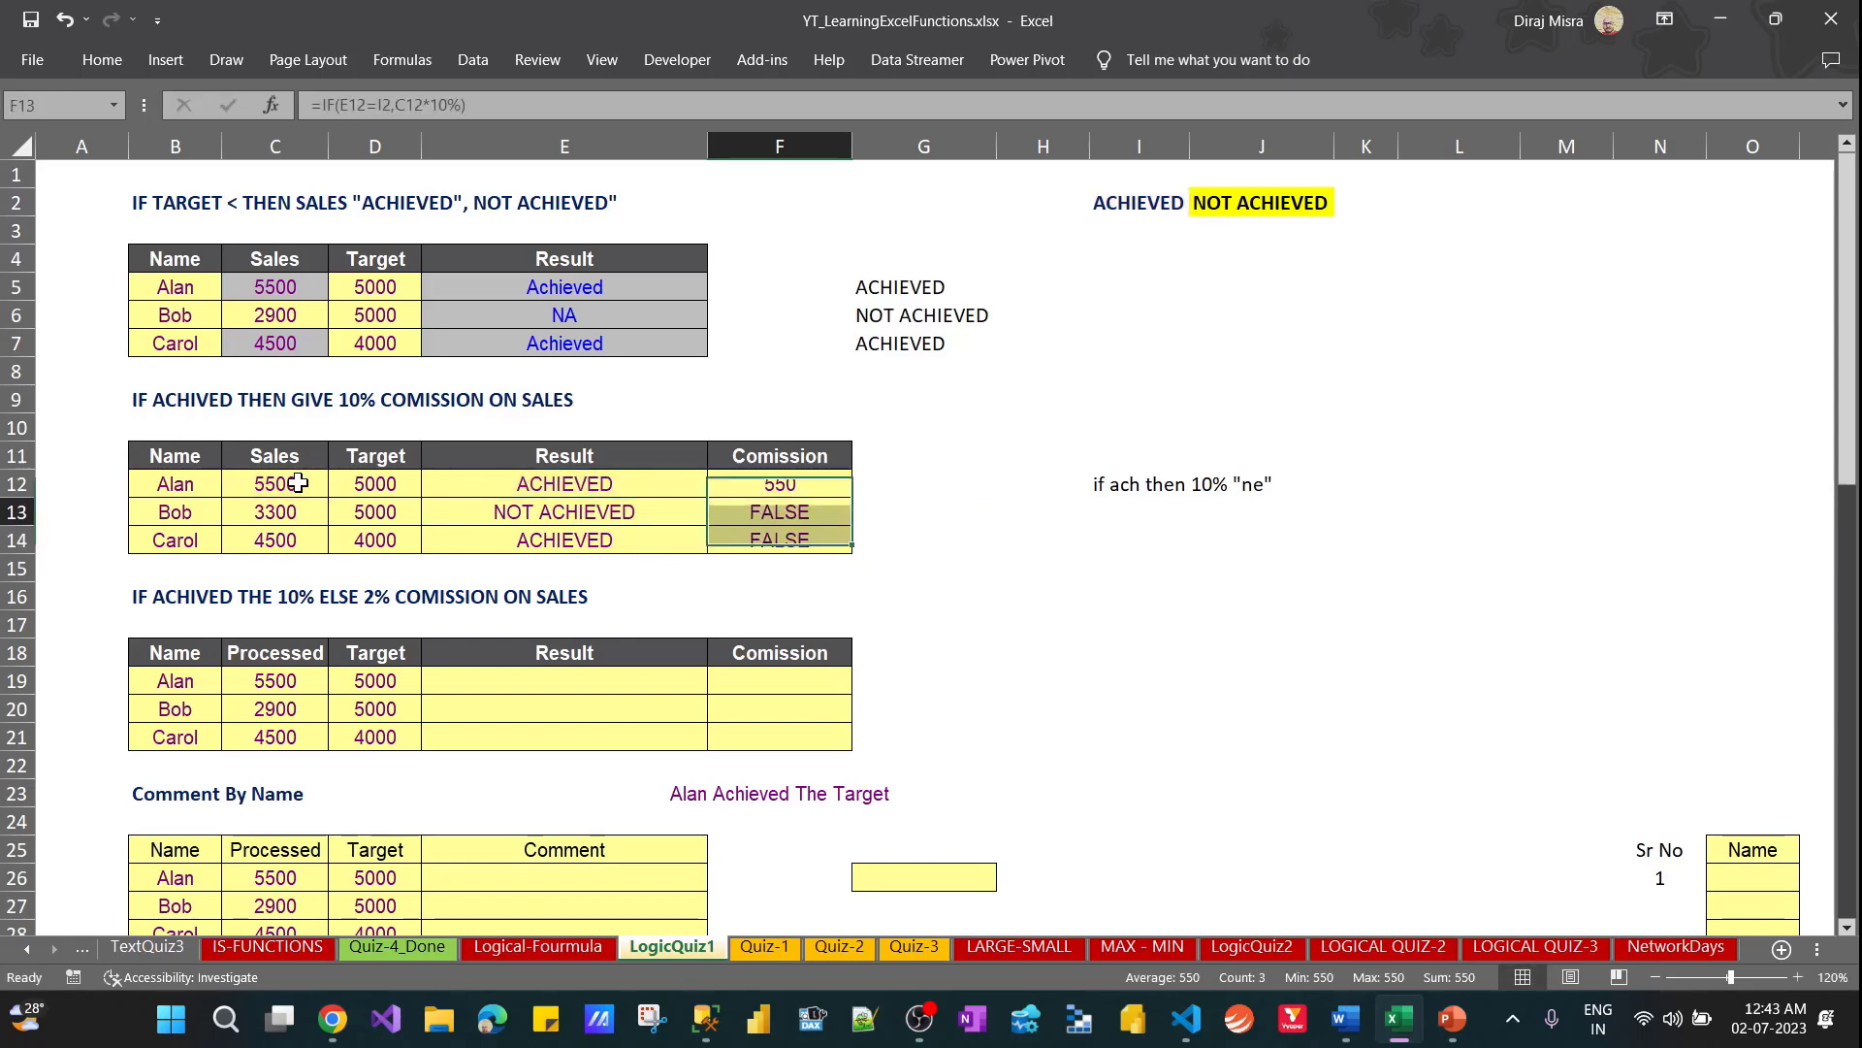
Check the references in F13 and F12, and make the I2 reference in F12's formula absolute as $I$2
{"action": "key", "text": "Down"}
{"action": "key", "text": "F2"}
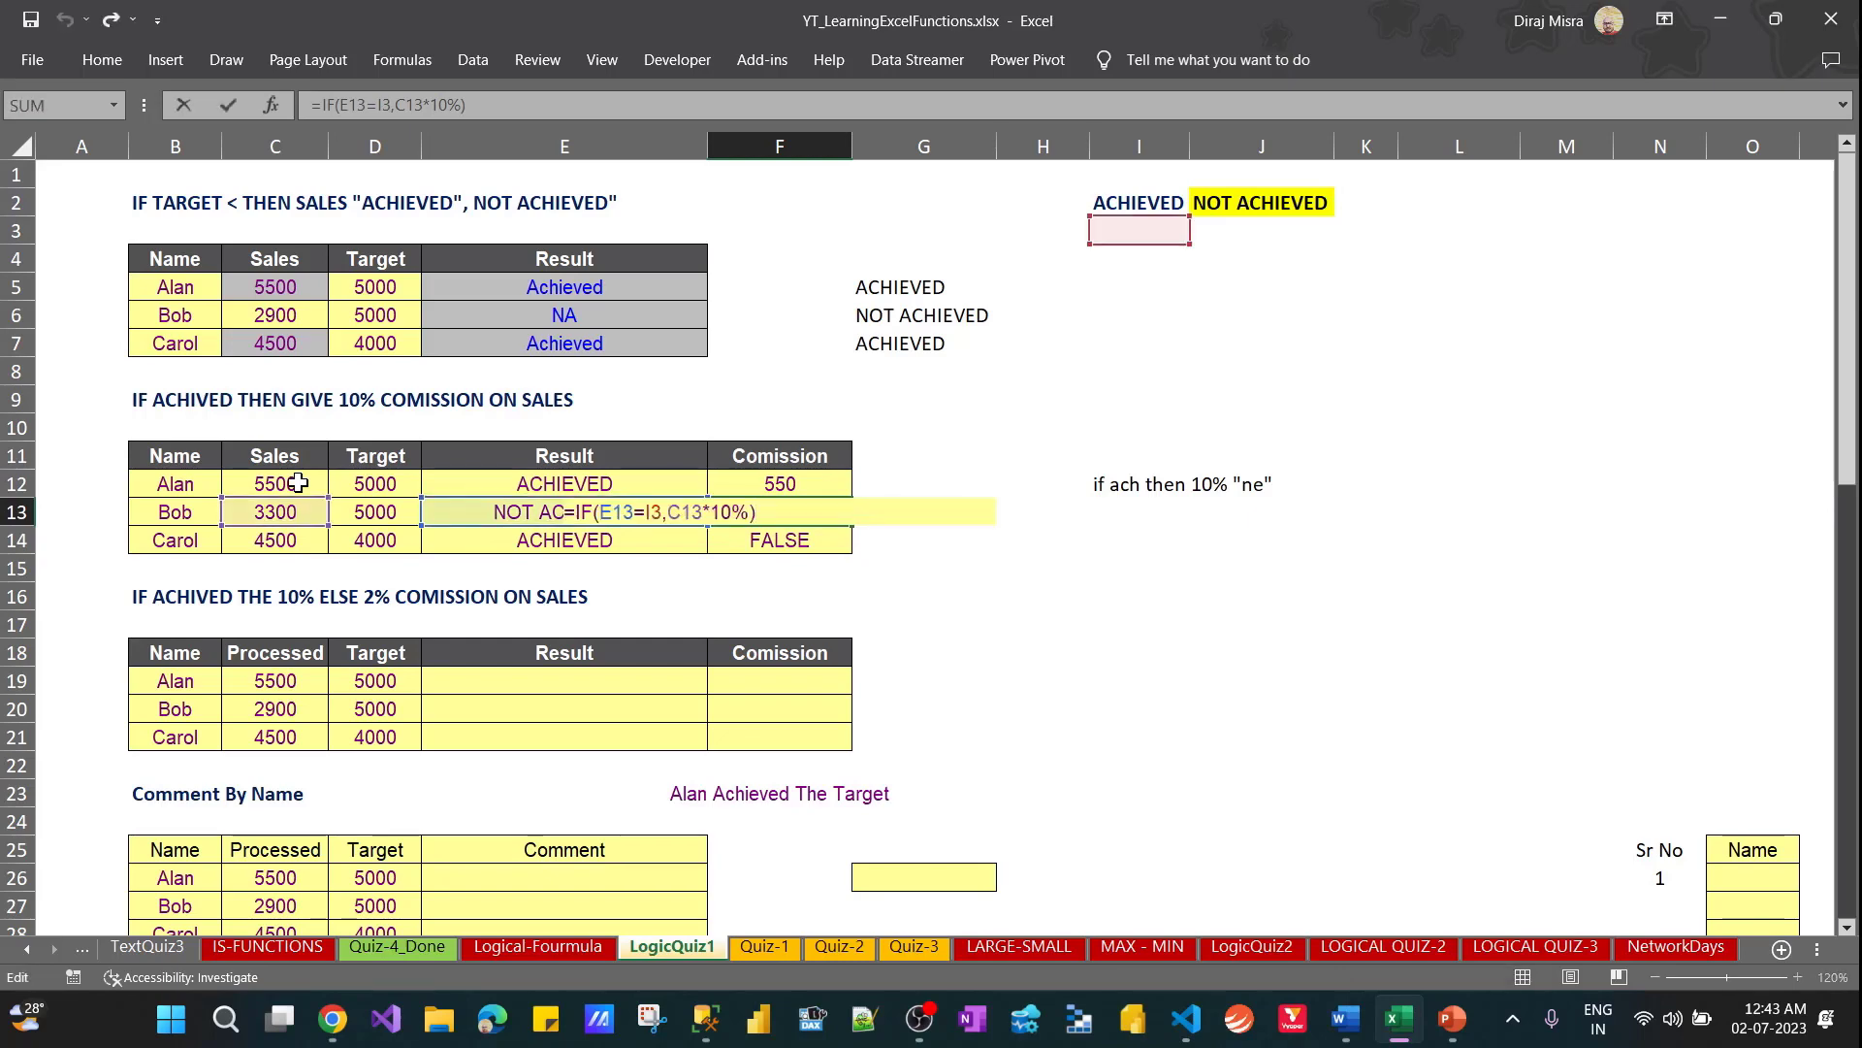
{"action": "key", "text": "Escape"}
{"action": "key", "text": "Up"}
{"action": "key", "text": "F2"}
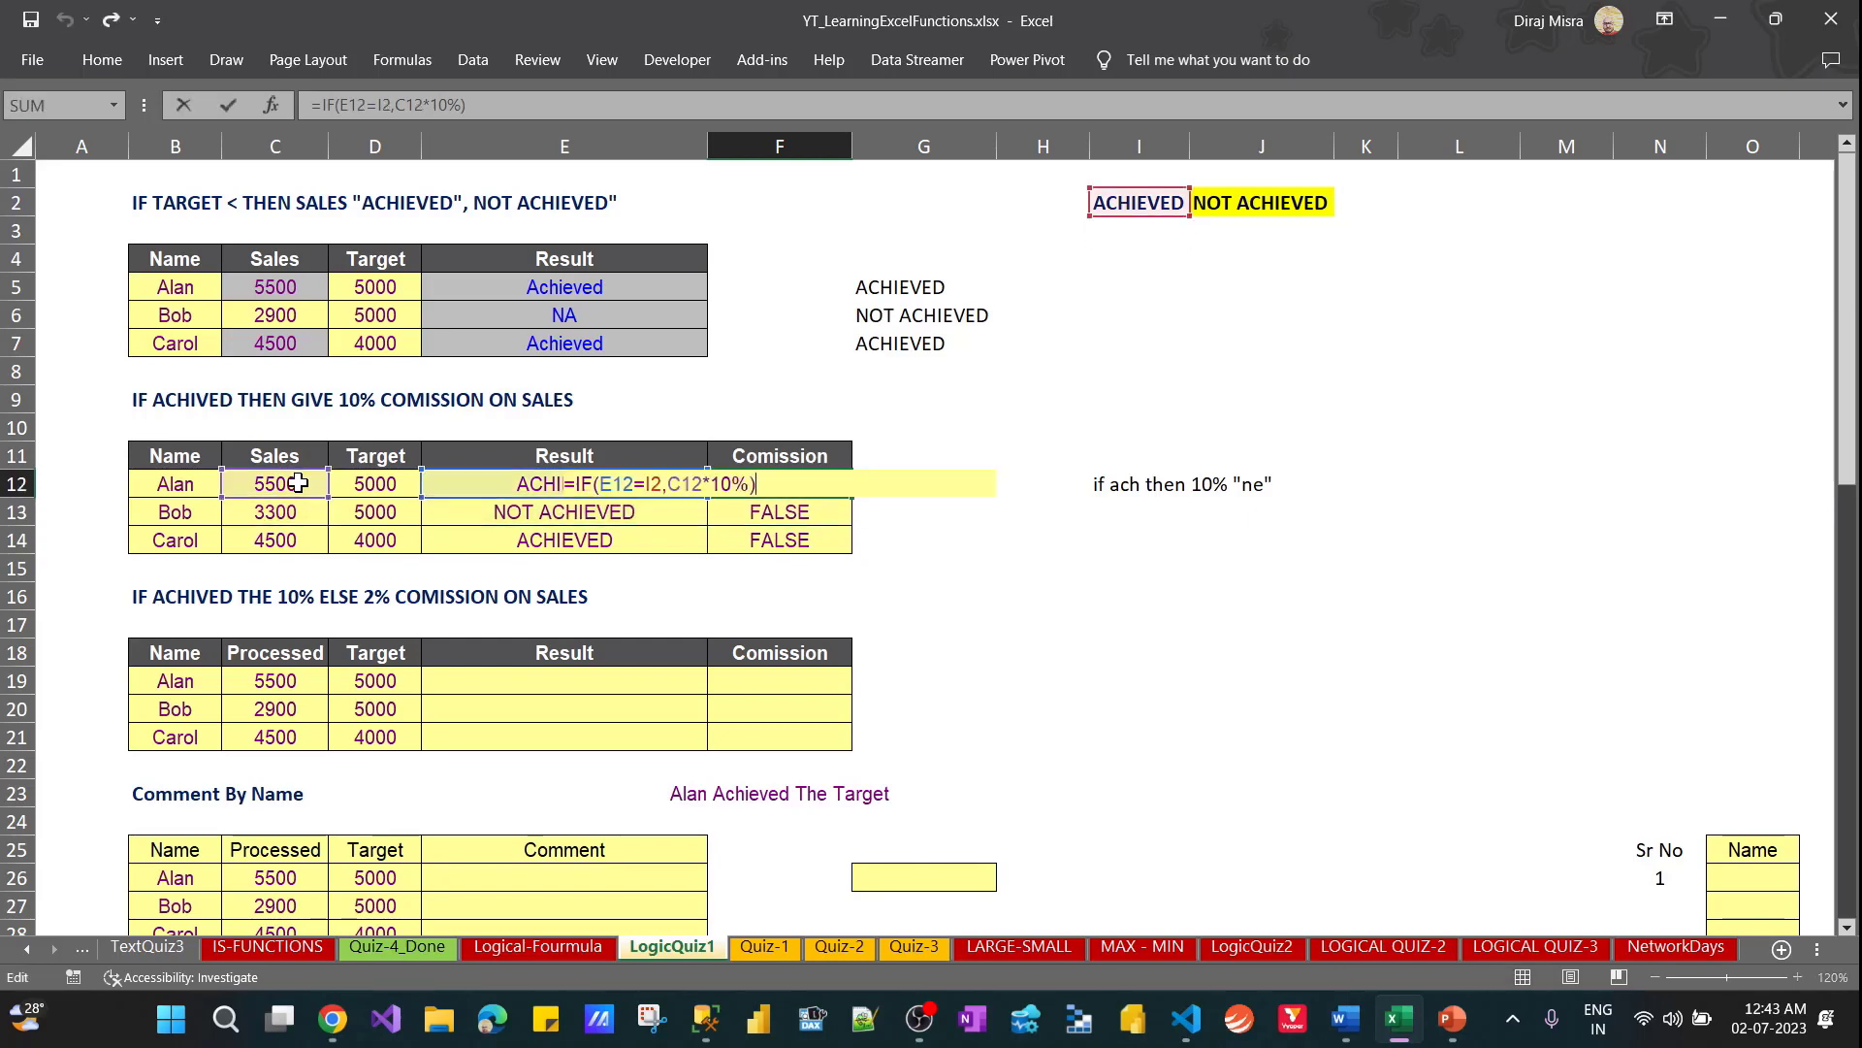
{"action": "key", "text": "Escape"}
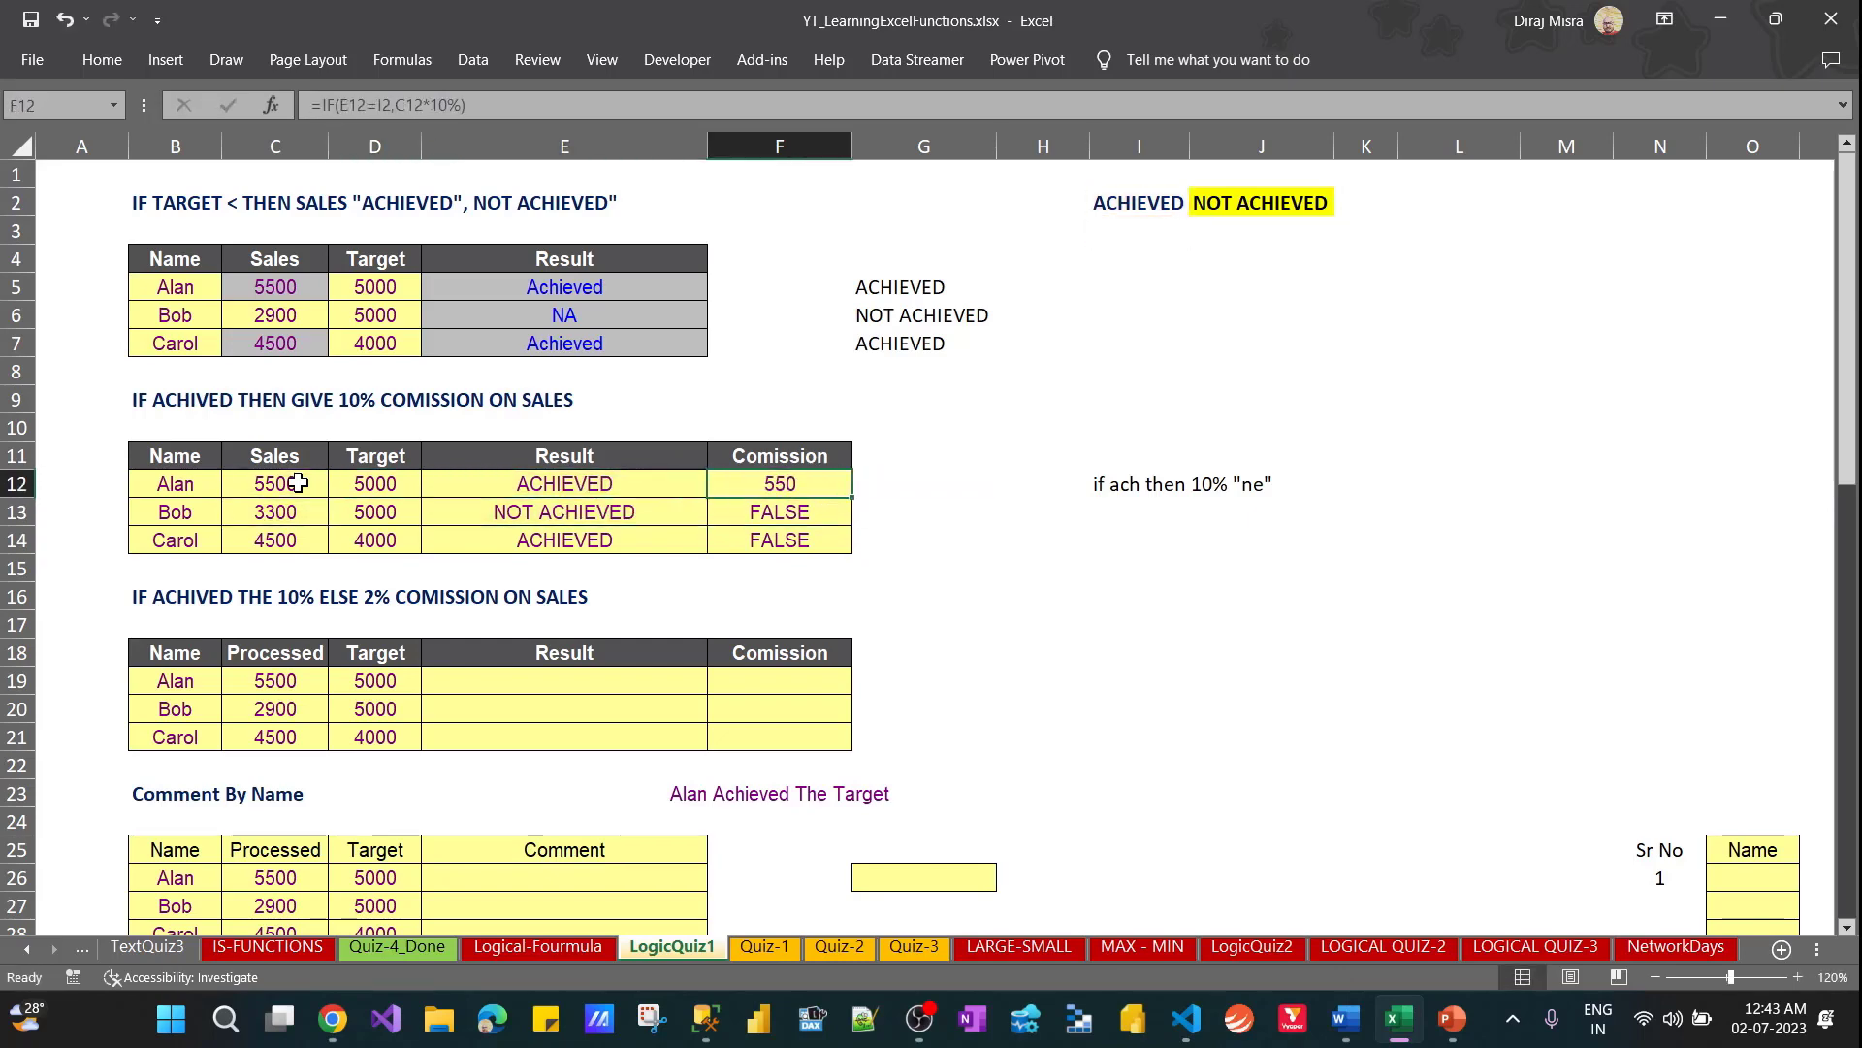
{"action": "key", "text": "F2"}
{"action": "key", "text": "Left"}
{"action": "key", "text": "Left"}
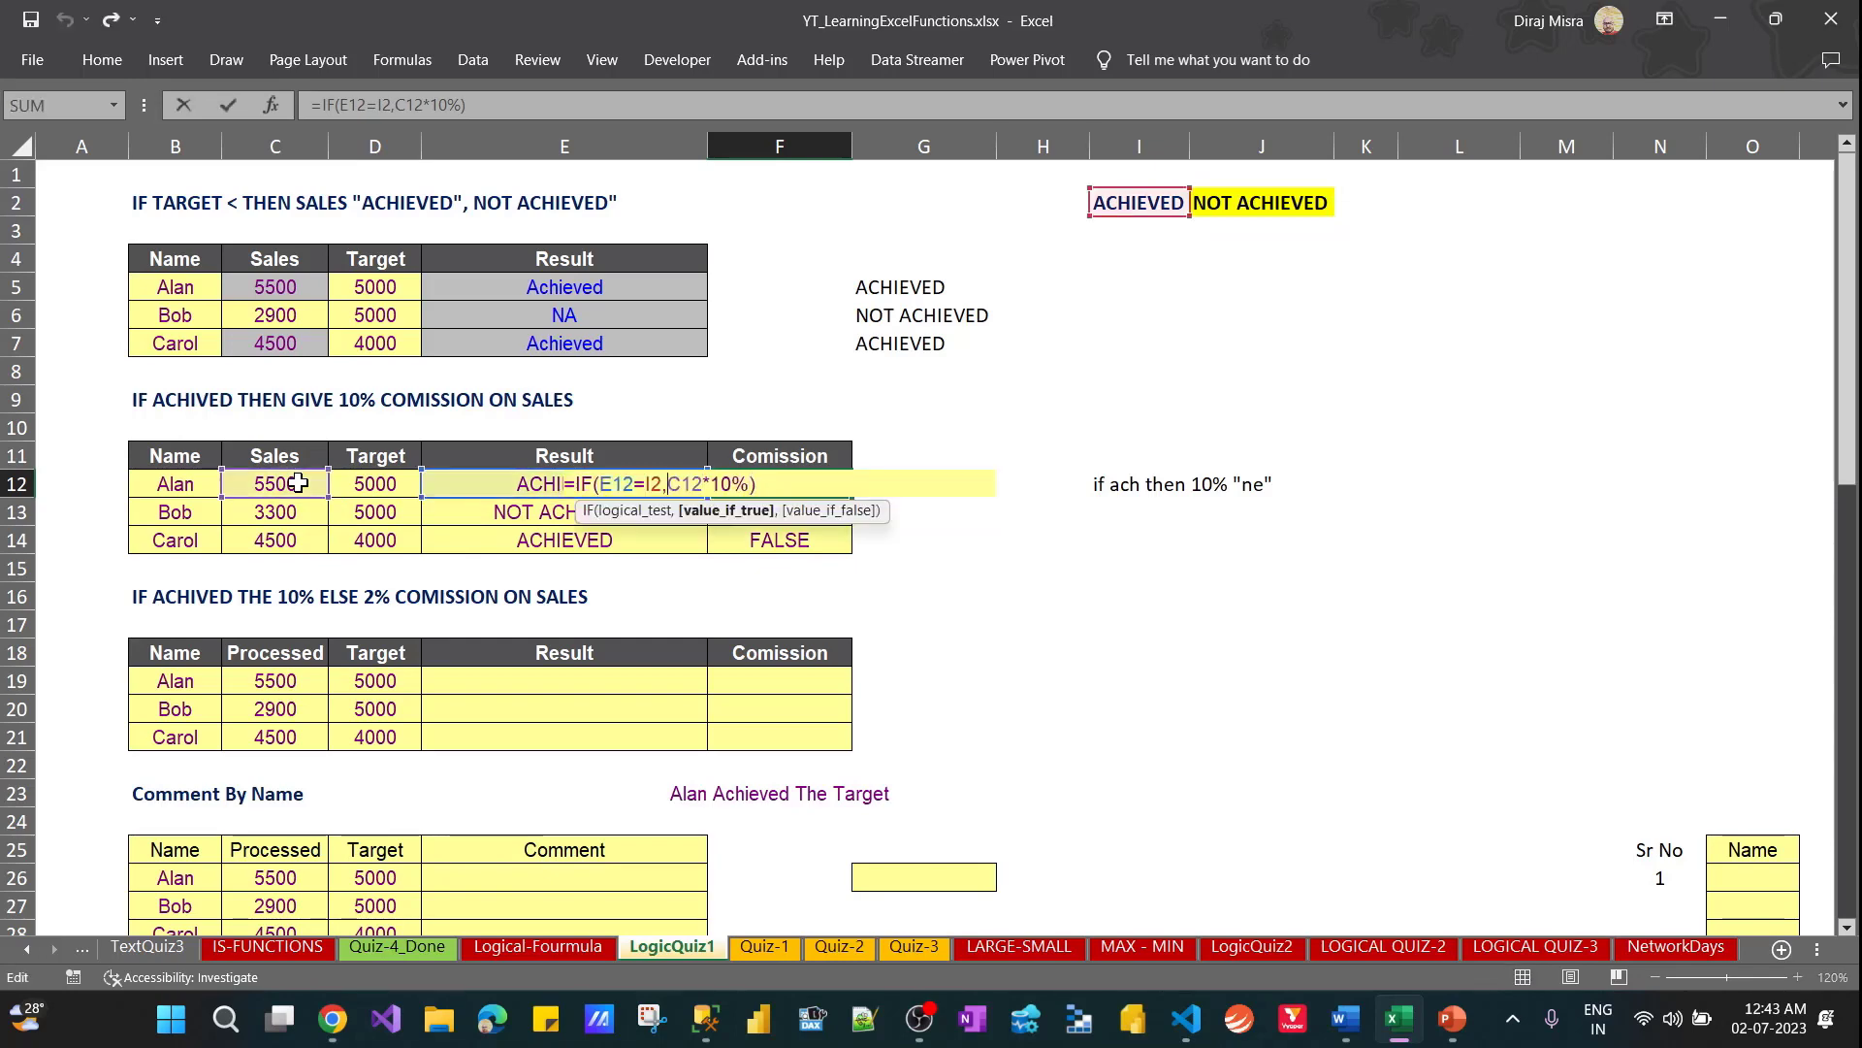
{"action": "key", "text": "Left"}
{"action": "key", "text": "F4"}
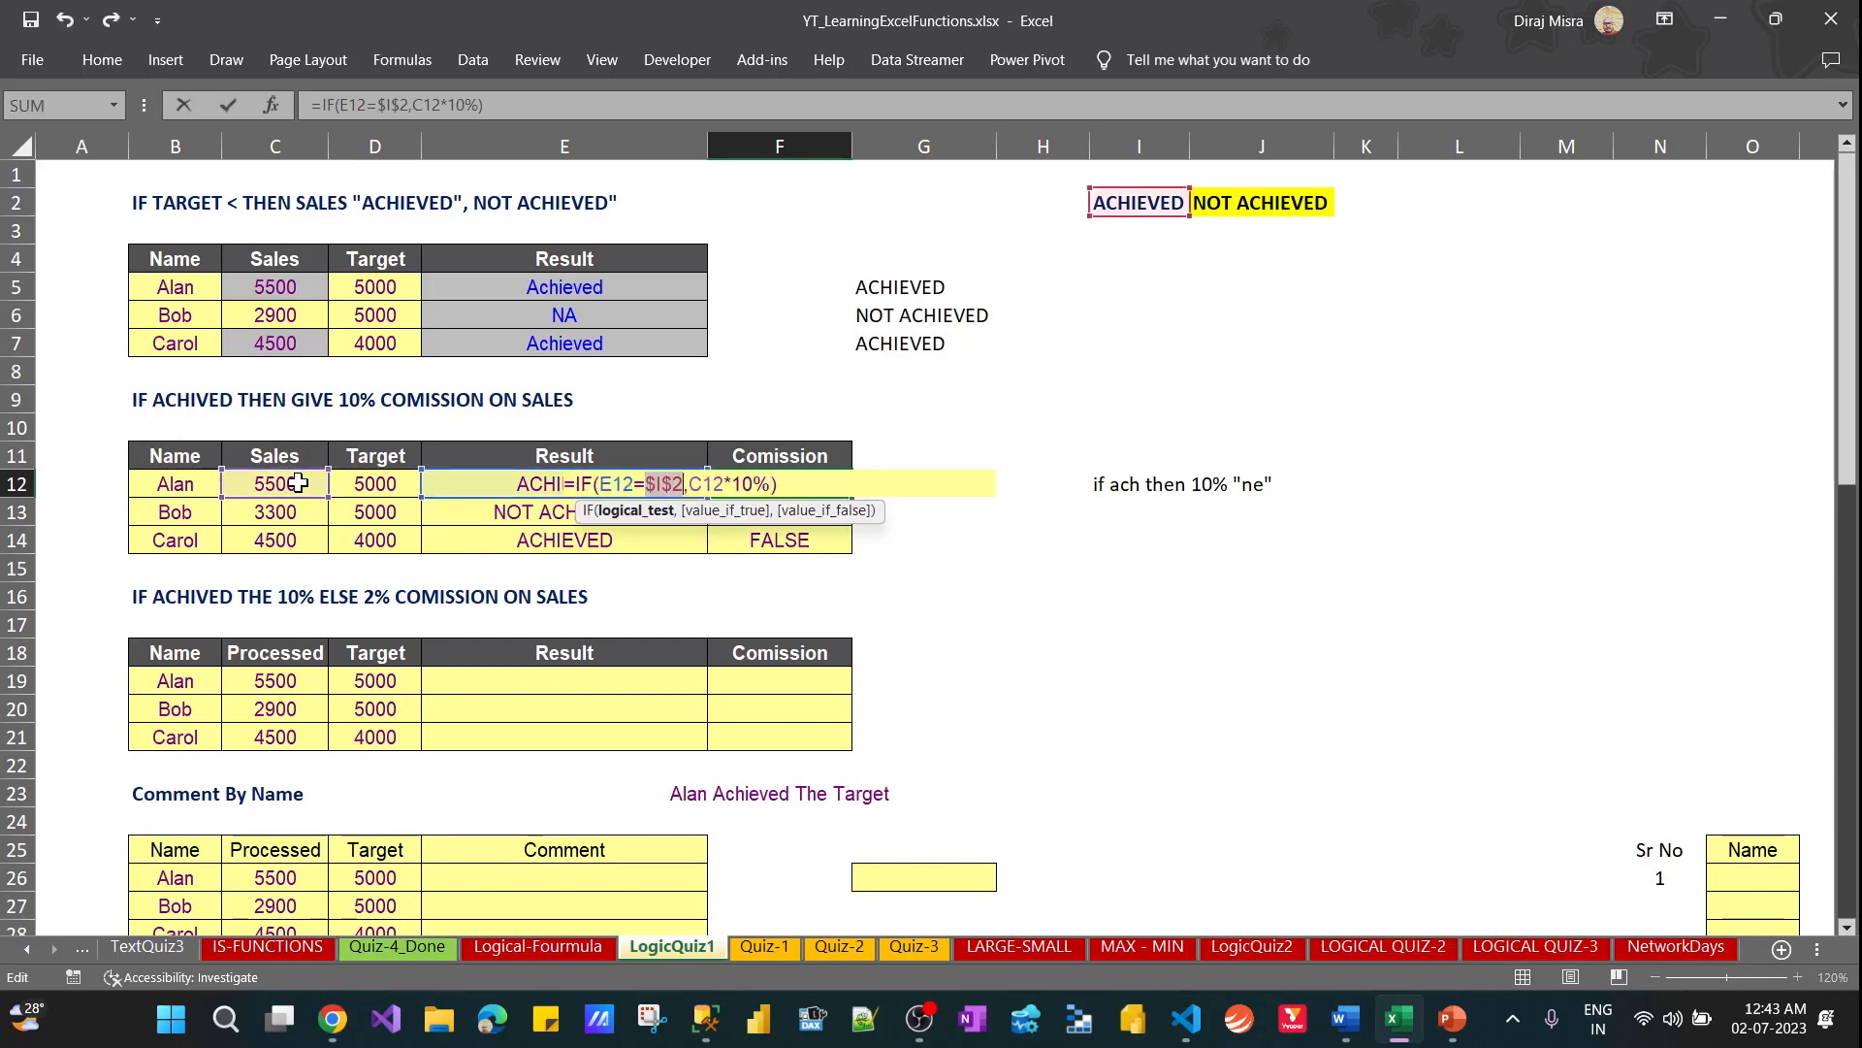
{"action": "key", "text": "Left"}
{"action": "key", "text": "Left"}
{"action": "key", "text": "Left"}
{"action": "key", "text": "Left"}
{"action": "key", "text": "Left"}
{"action": "key", "text": "Return"}
Refill F13:F14 with the F12 commission formula that uses the absolute $I$2 reference
{"action": "key", "text": "Up"}
{"action": "key", "text": "shift+Down"}
{"action": "key", "text": "shift+Down"}
{"action": "key", "text": "ctrl+d"}
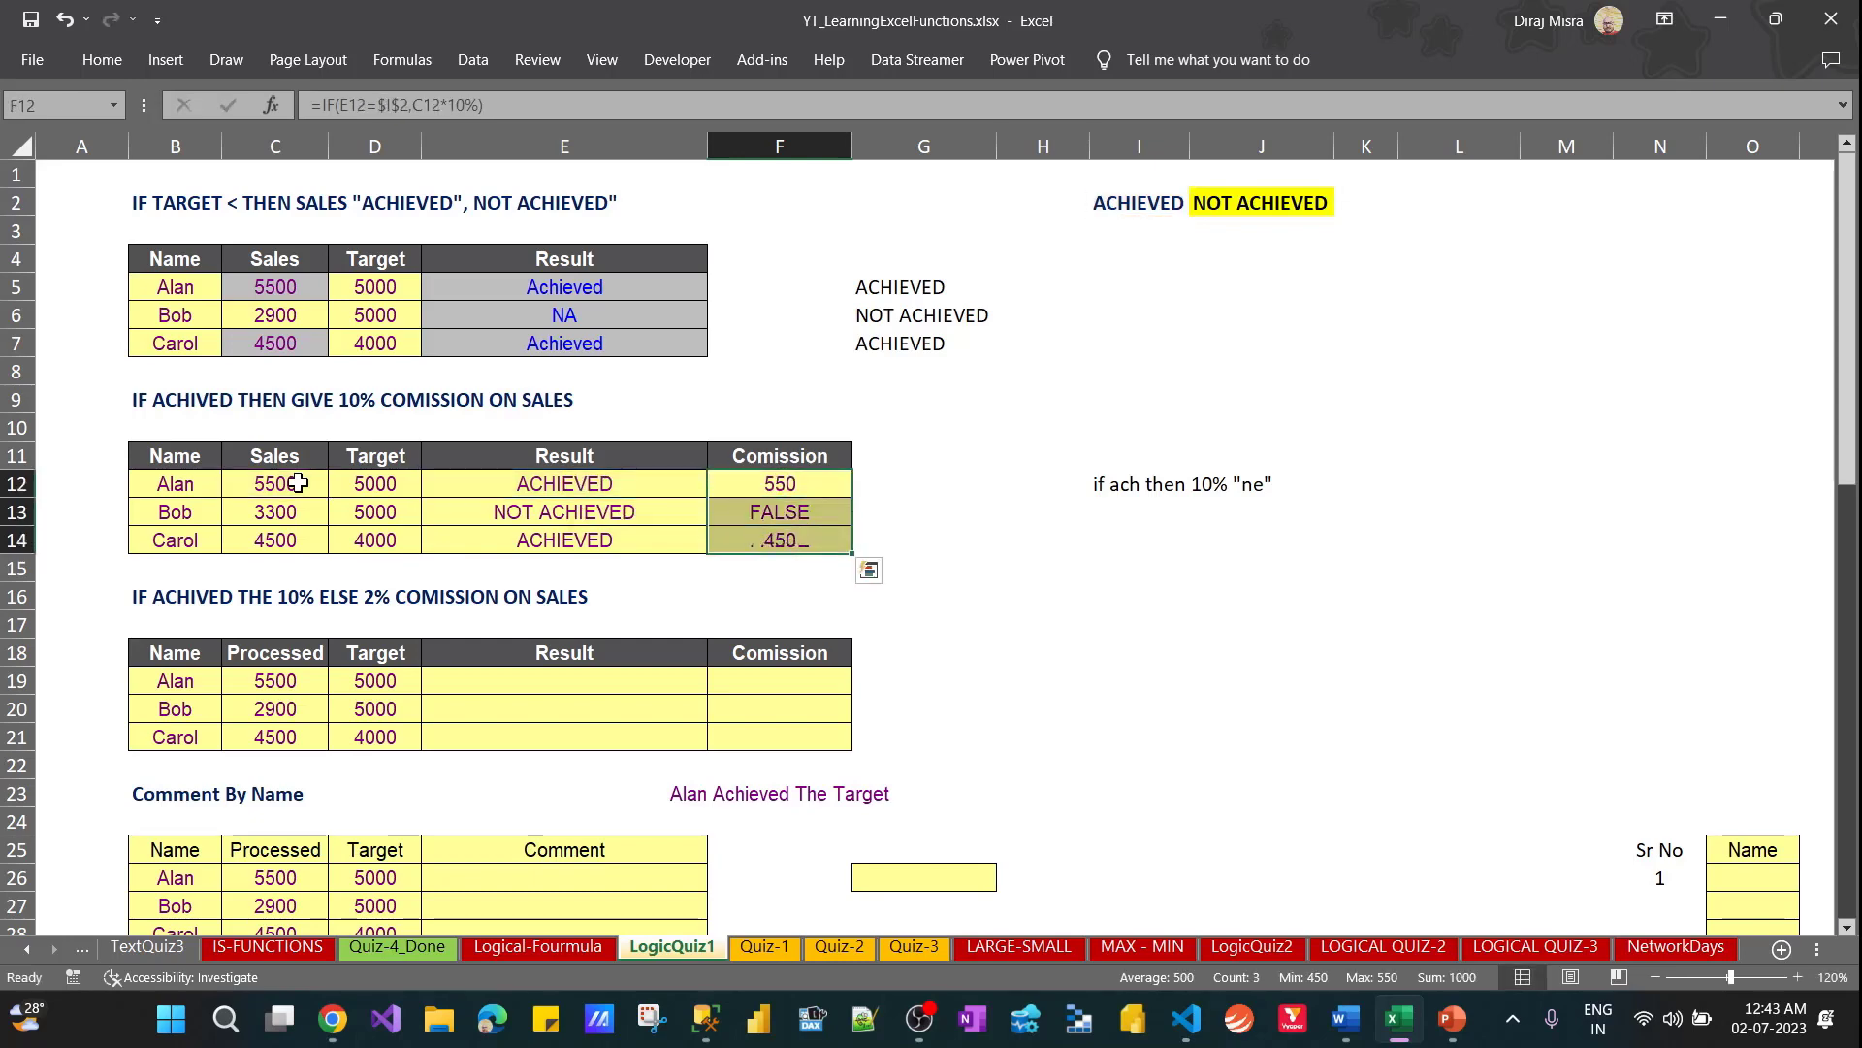
Enter TRUE in H13 and FALSE in H14 beside the second table
{"action": "key", "text": "Down"}
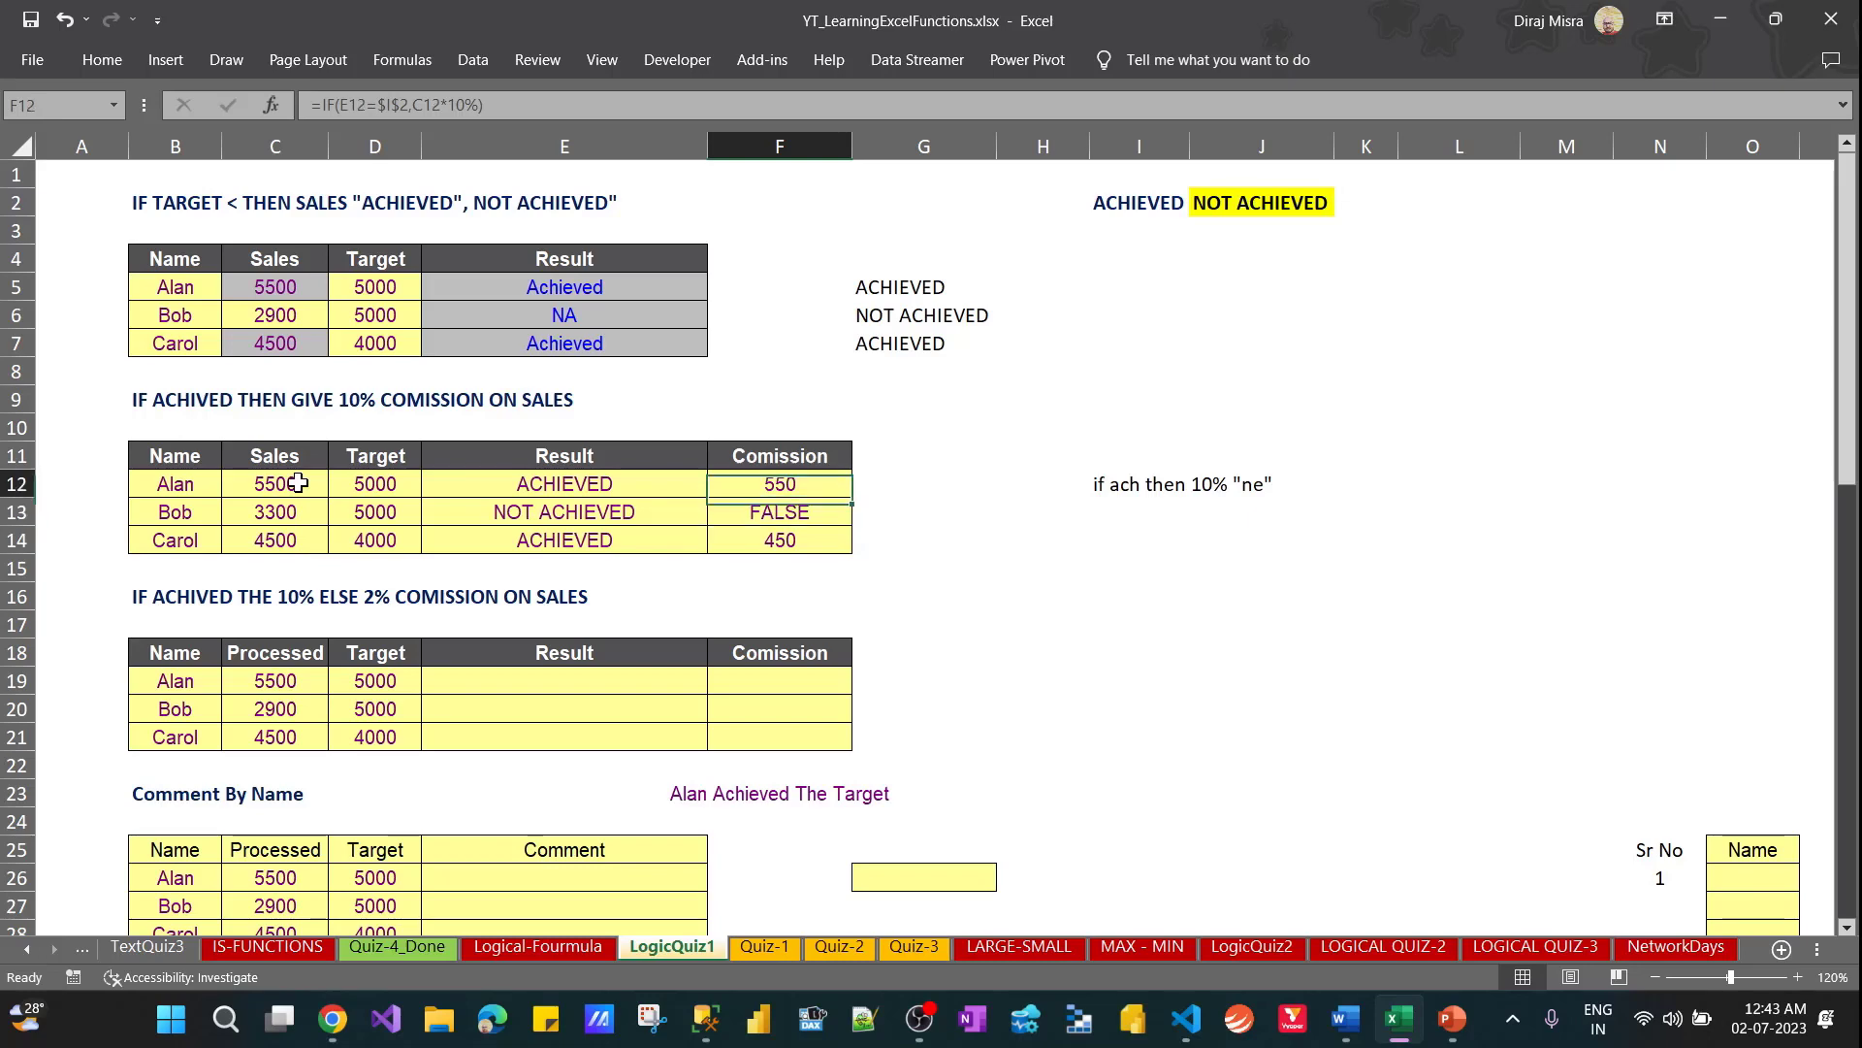
{"action": "key", "text": "Right"}
{"action": "key", "text": "Right"}
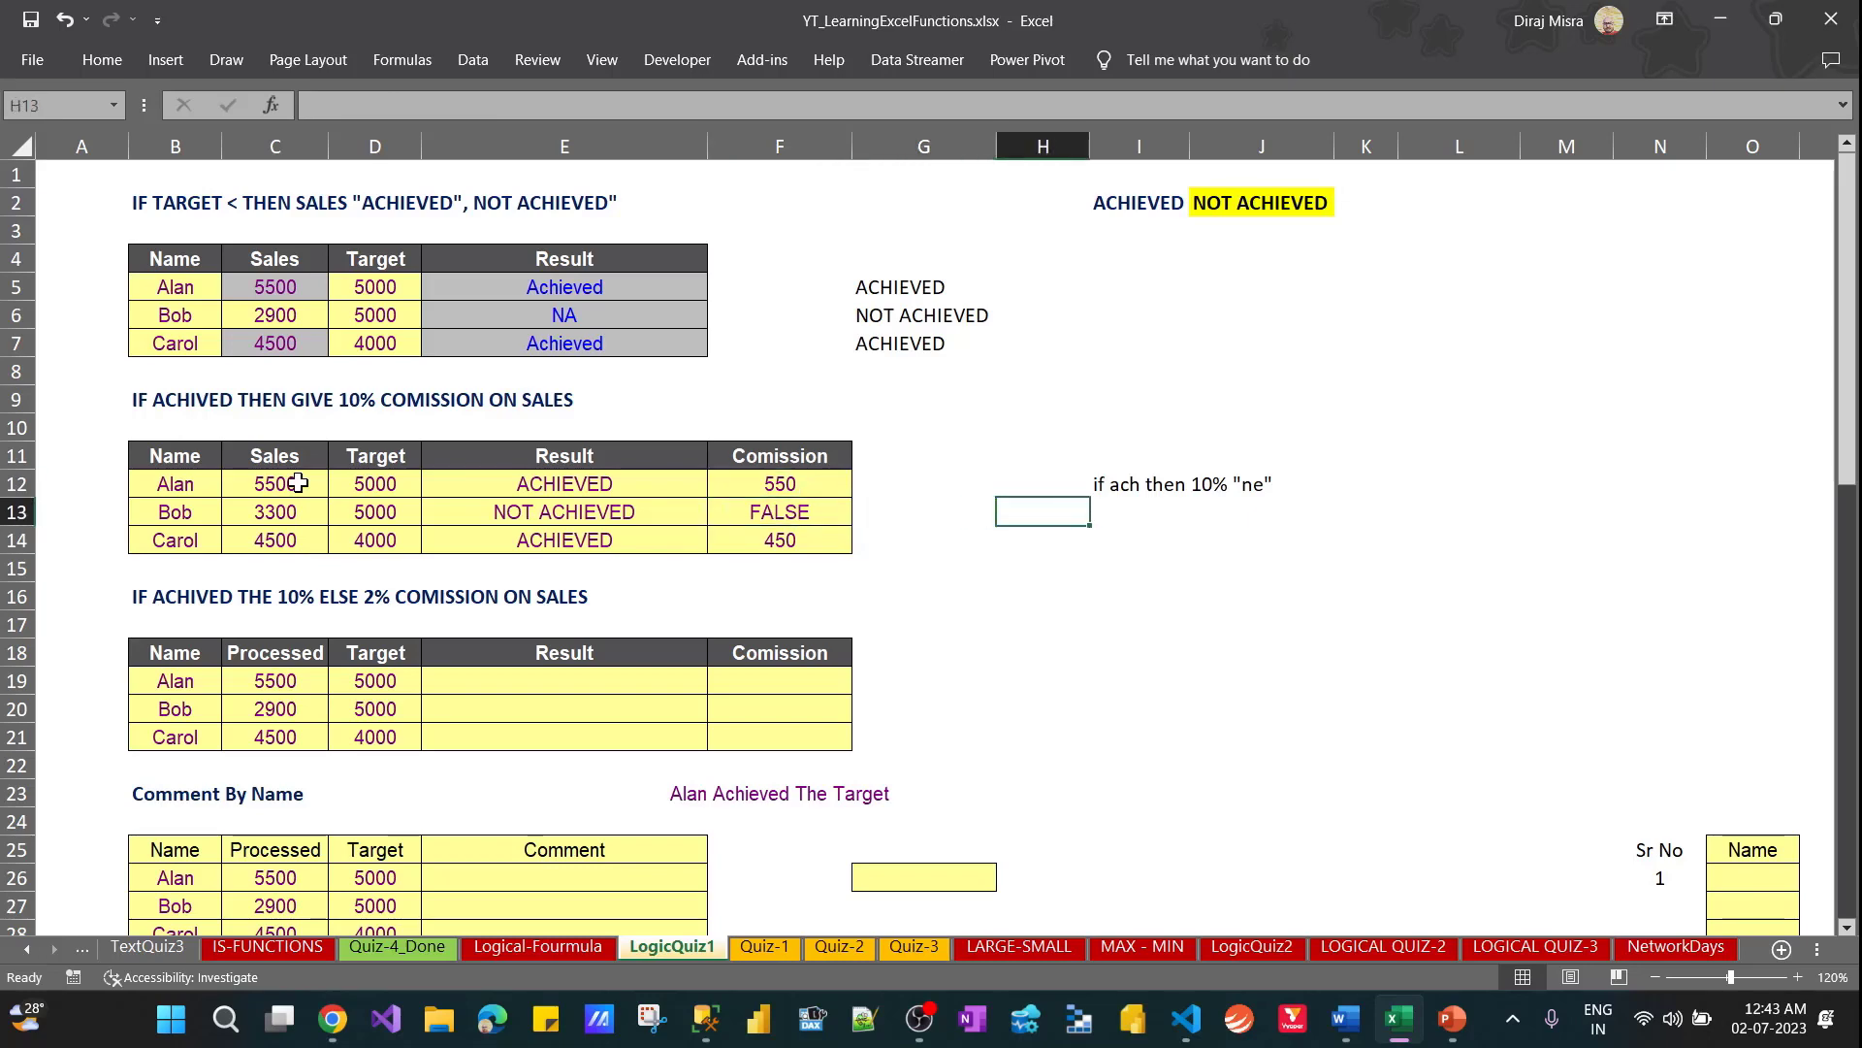
{"action": "type", "text": "True"}
{"action": "key", "text": "Return"}
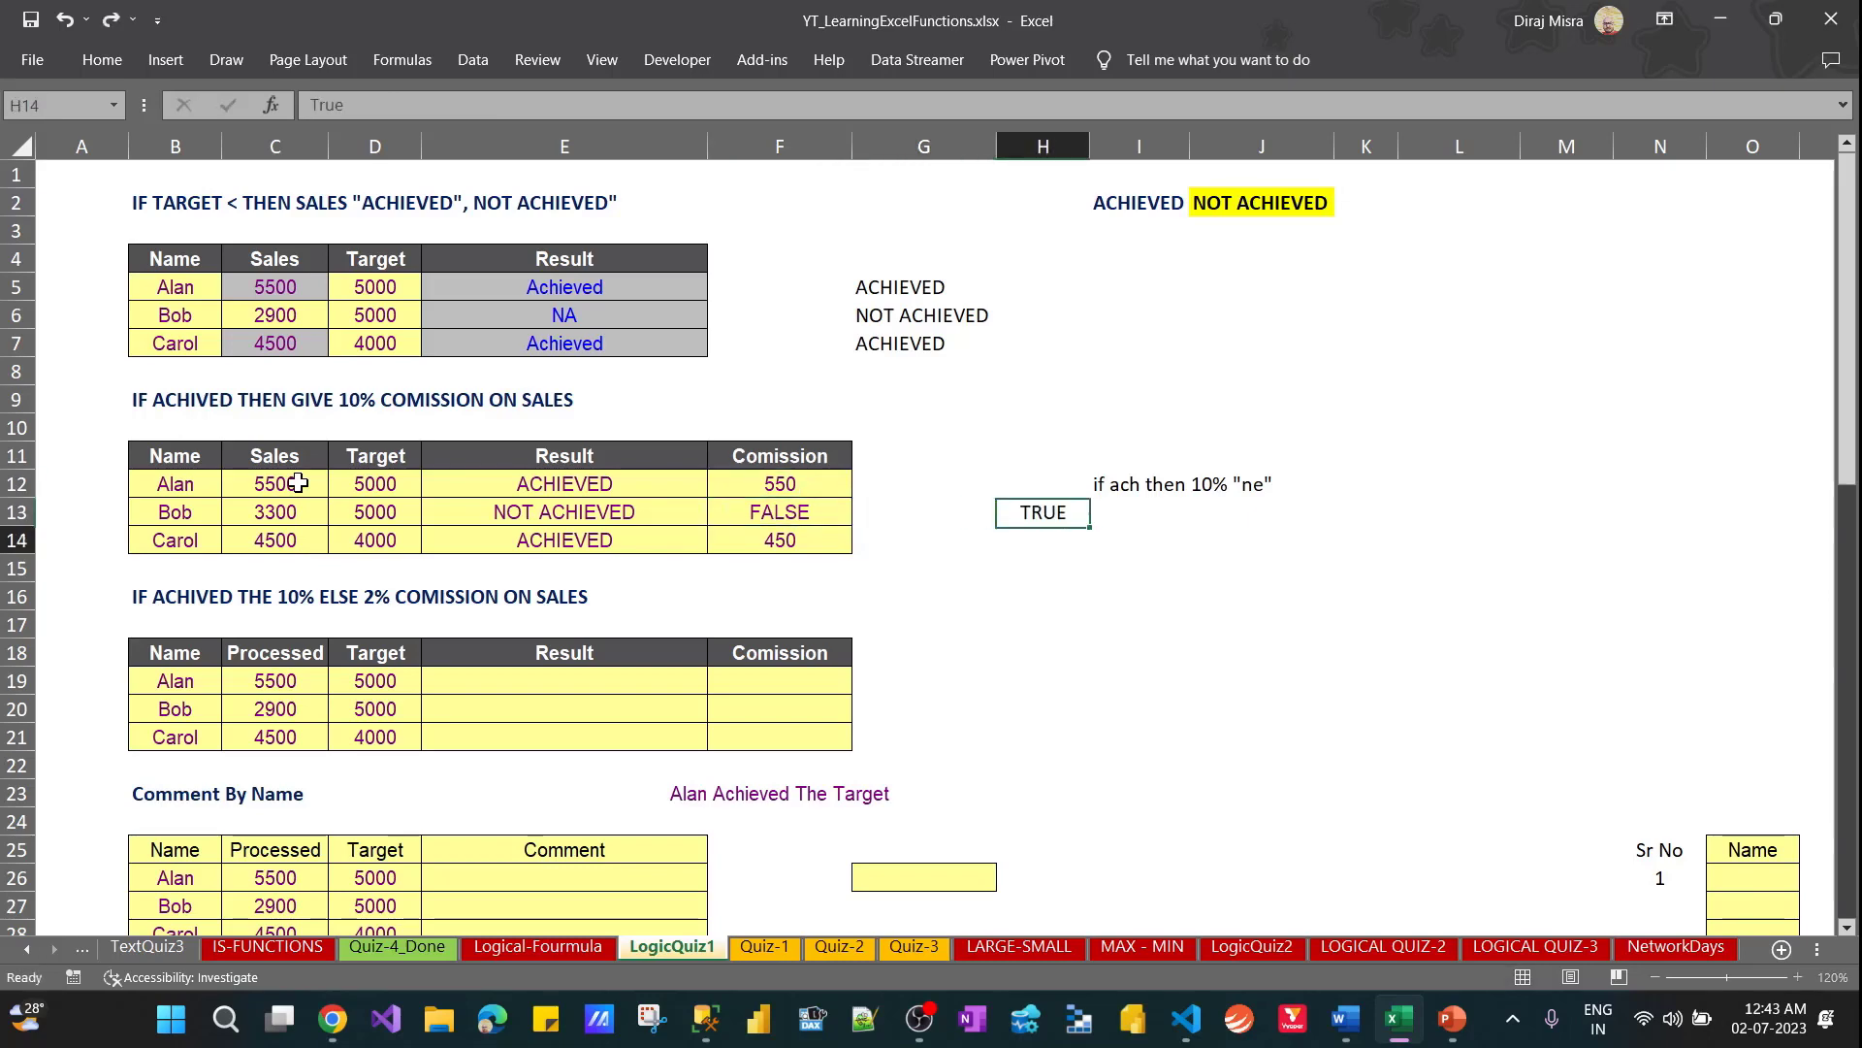
{"action": "type", "text": "fals"}
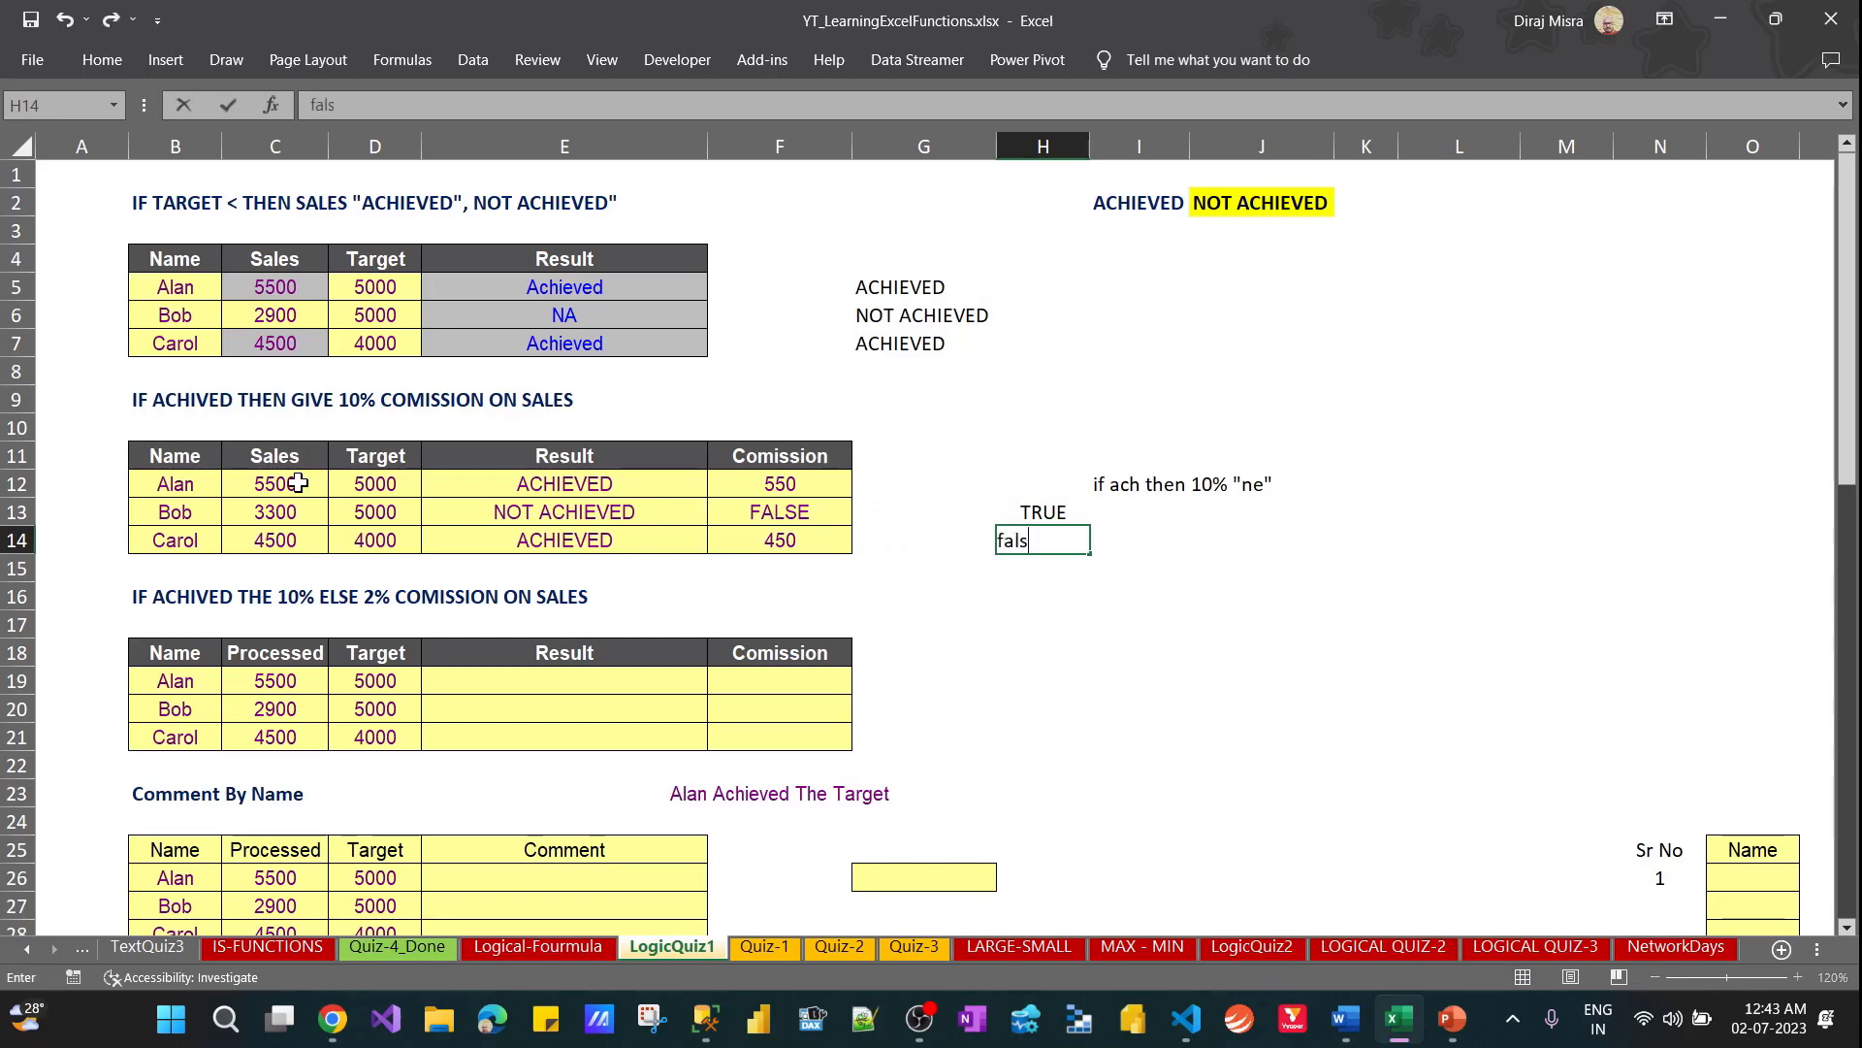
{"action": "key", "text": "Return"}
{"action": "key", "text": "Up"}
{"action": "key", "text": "Up"}
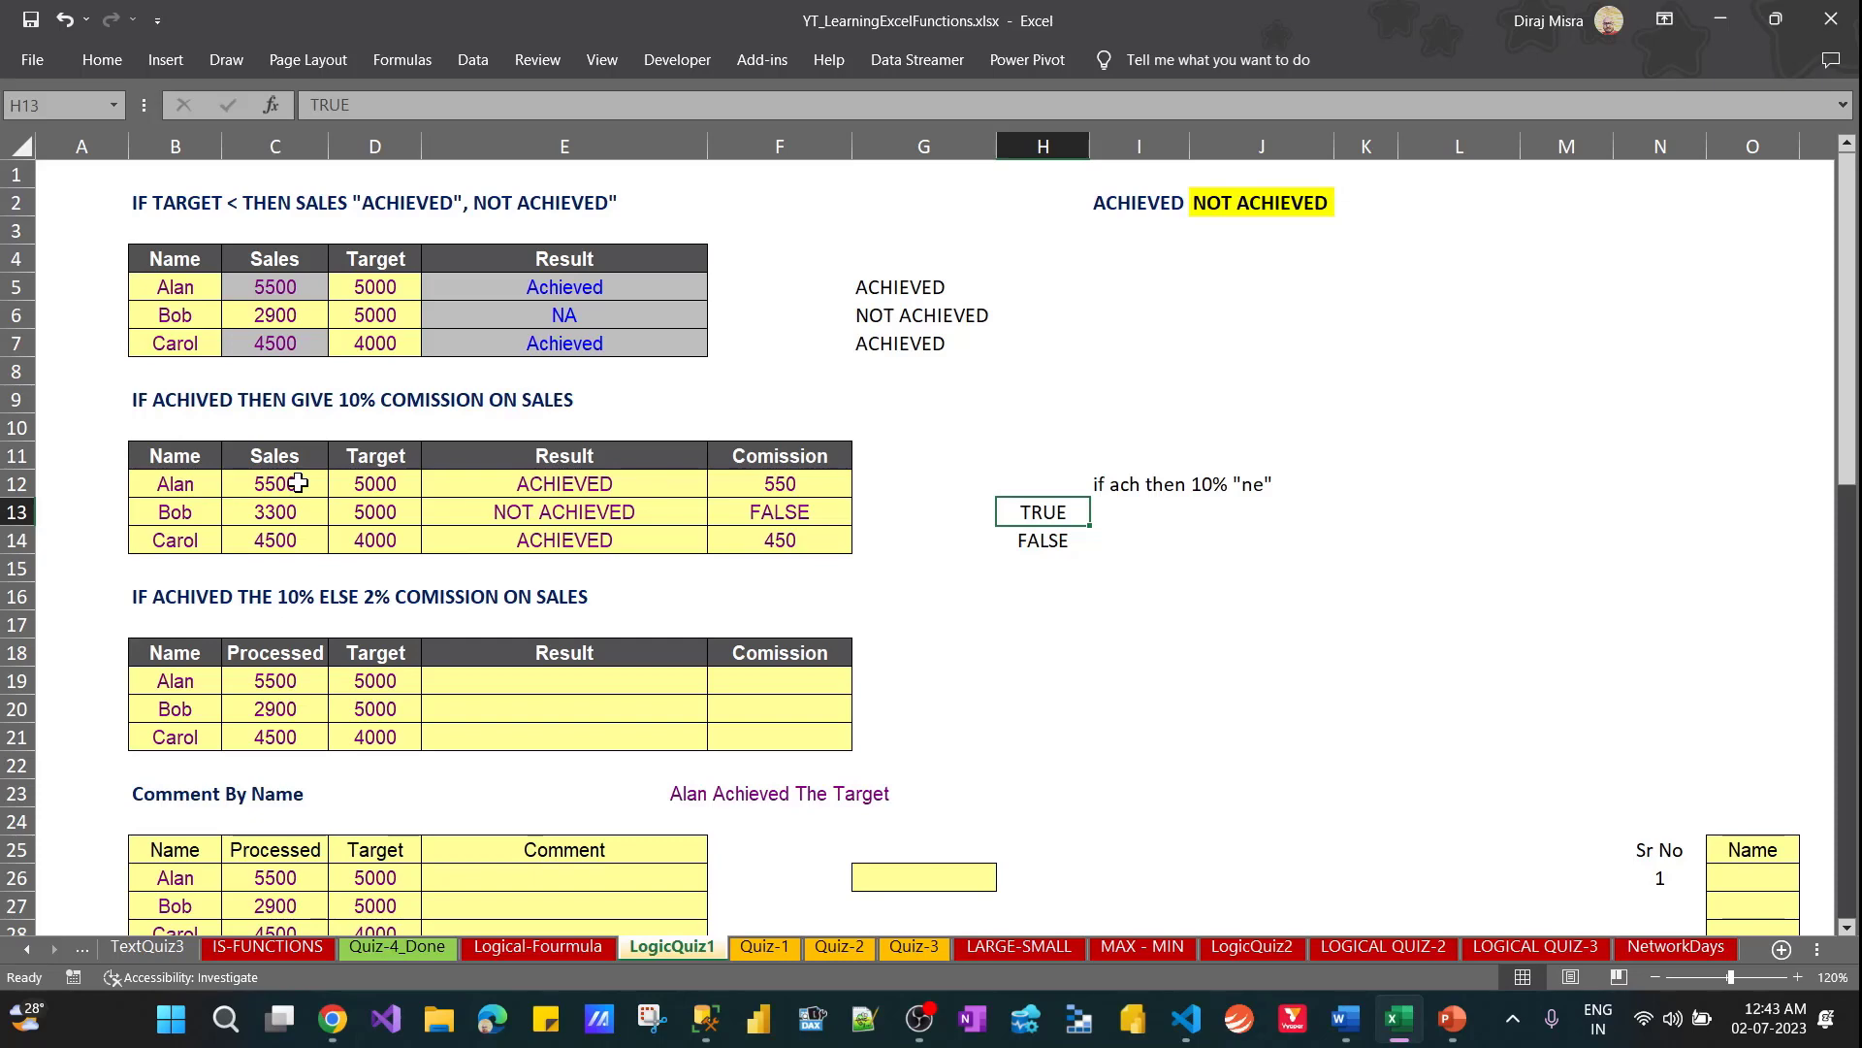
Copy the commission formula from F12 into J6 as plain text, =IF(E12=$I$2,C12*10%)
{"action": "key", "text": "Up"}
{"action": "key", "text": "Right"}
{"action": "key", "text": "Right"}
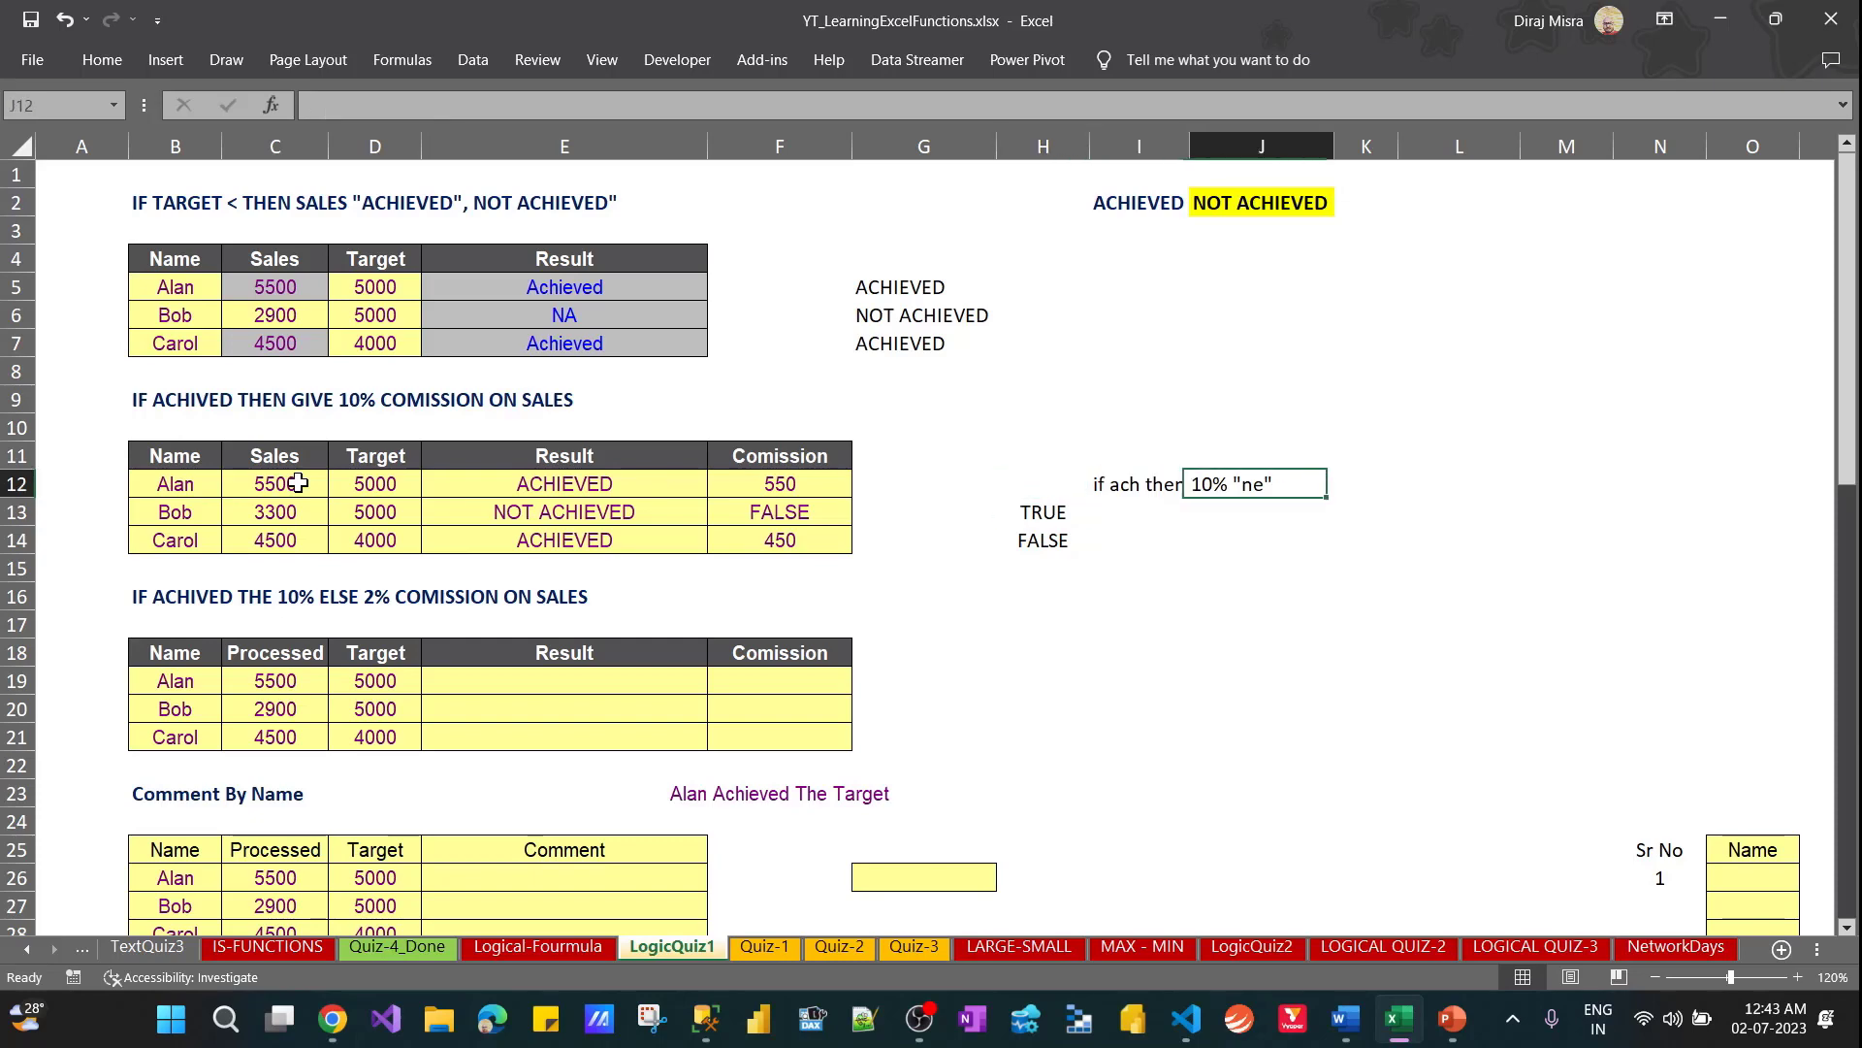
{"action": "key", "text": "Left"}
{"action": "key", "text": "Left"}
{"action": "key", "text": "Left"}
{"action": "key", "text": "Left"}
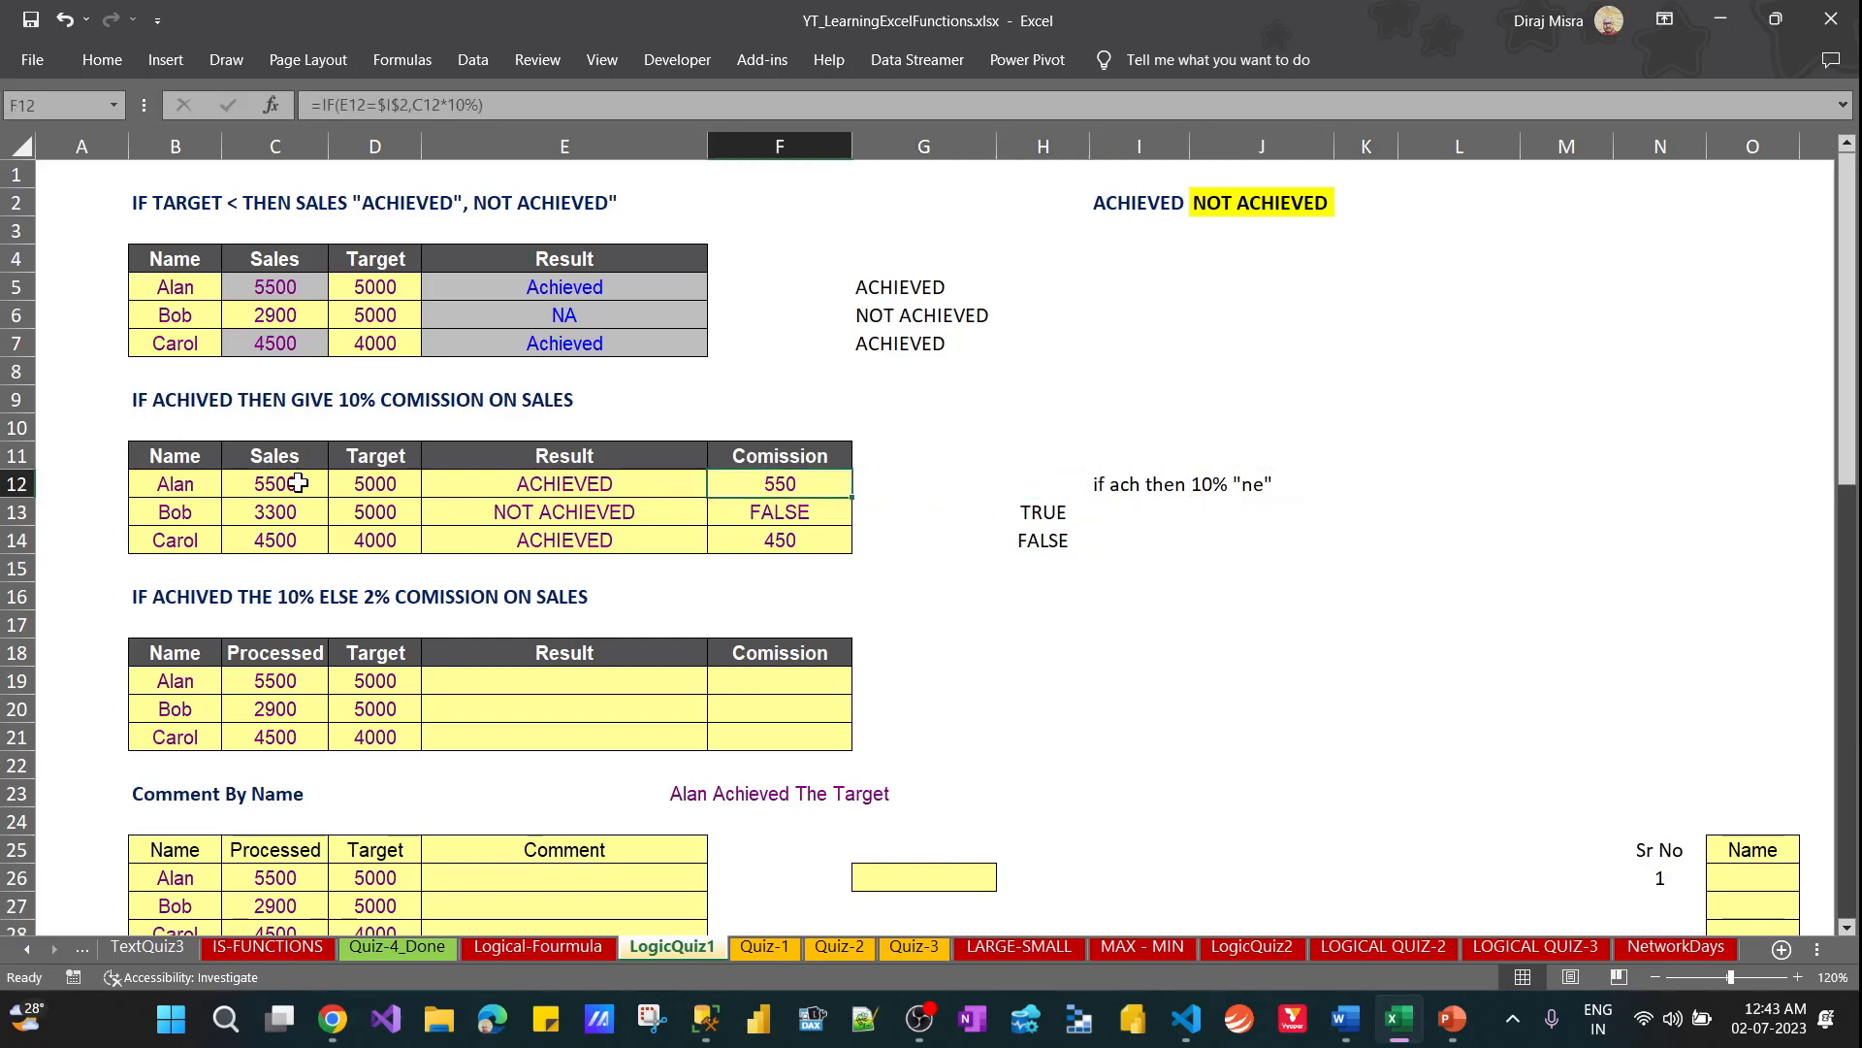
{"action": "key", "text": "Left"}
{"action": "key", "text": "Right"}
{"action": "left_click", "coordinate": [532, 107]}
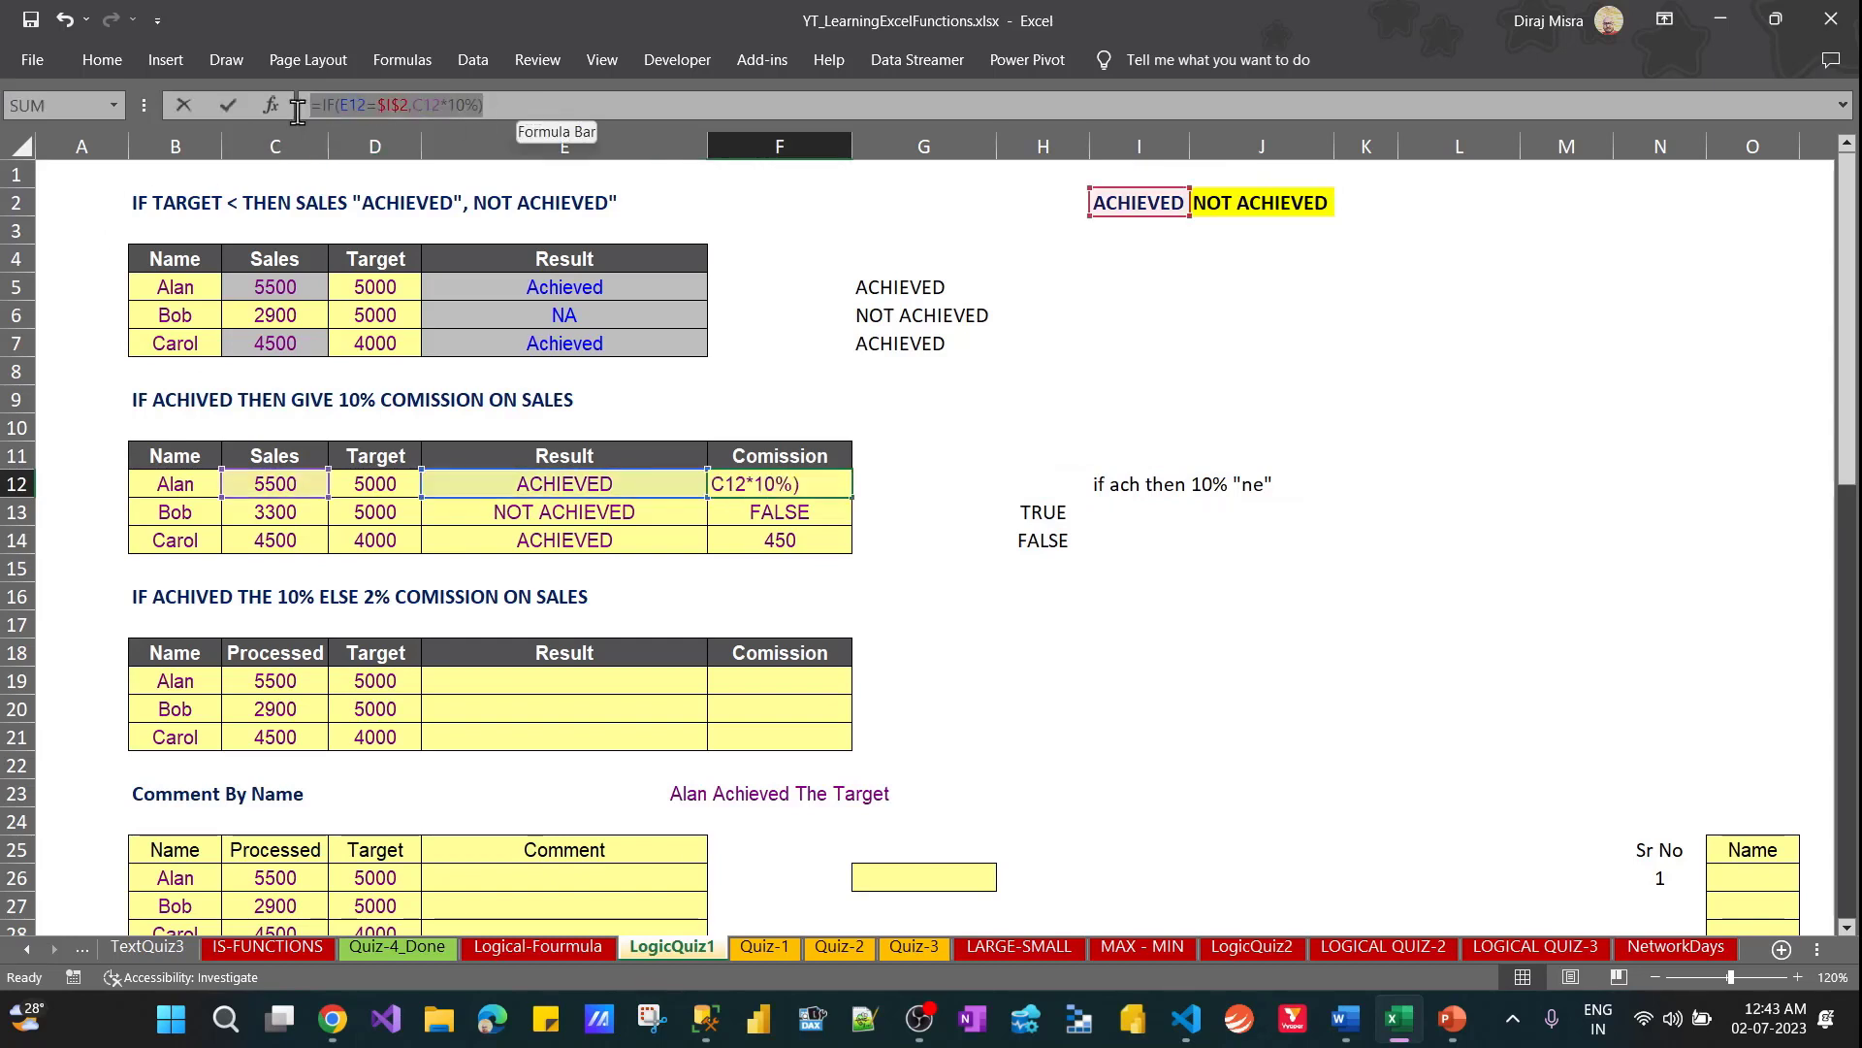
{"action": "key", "text": "Escape"}
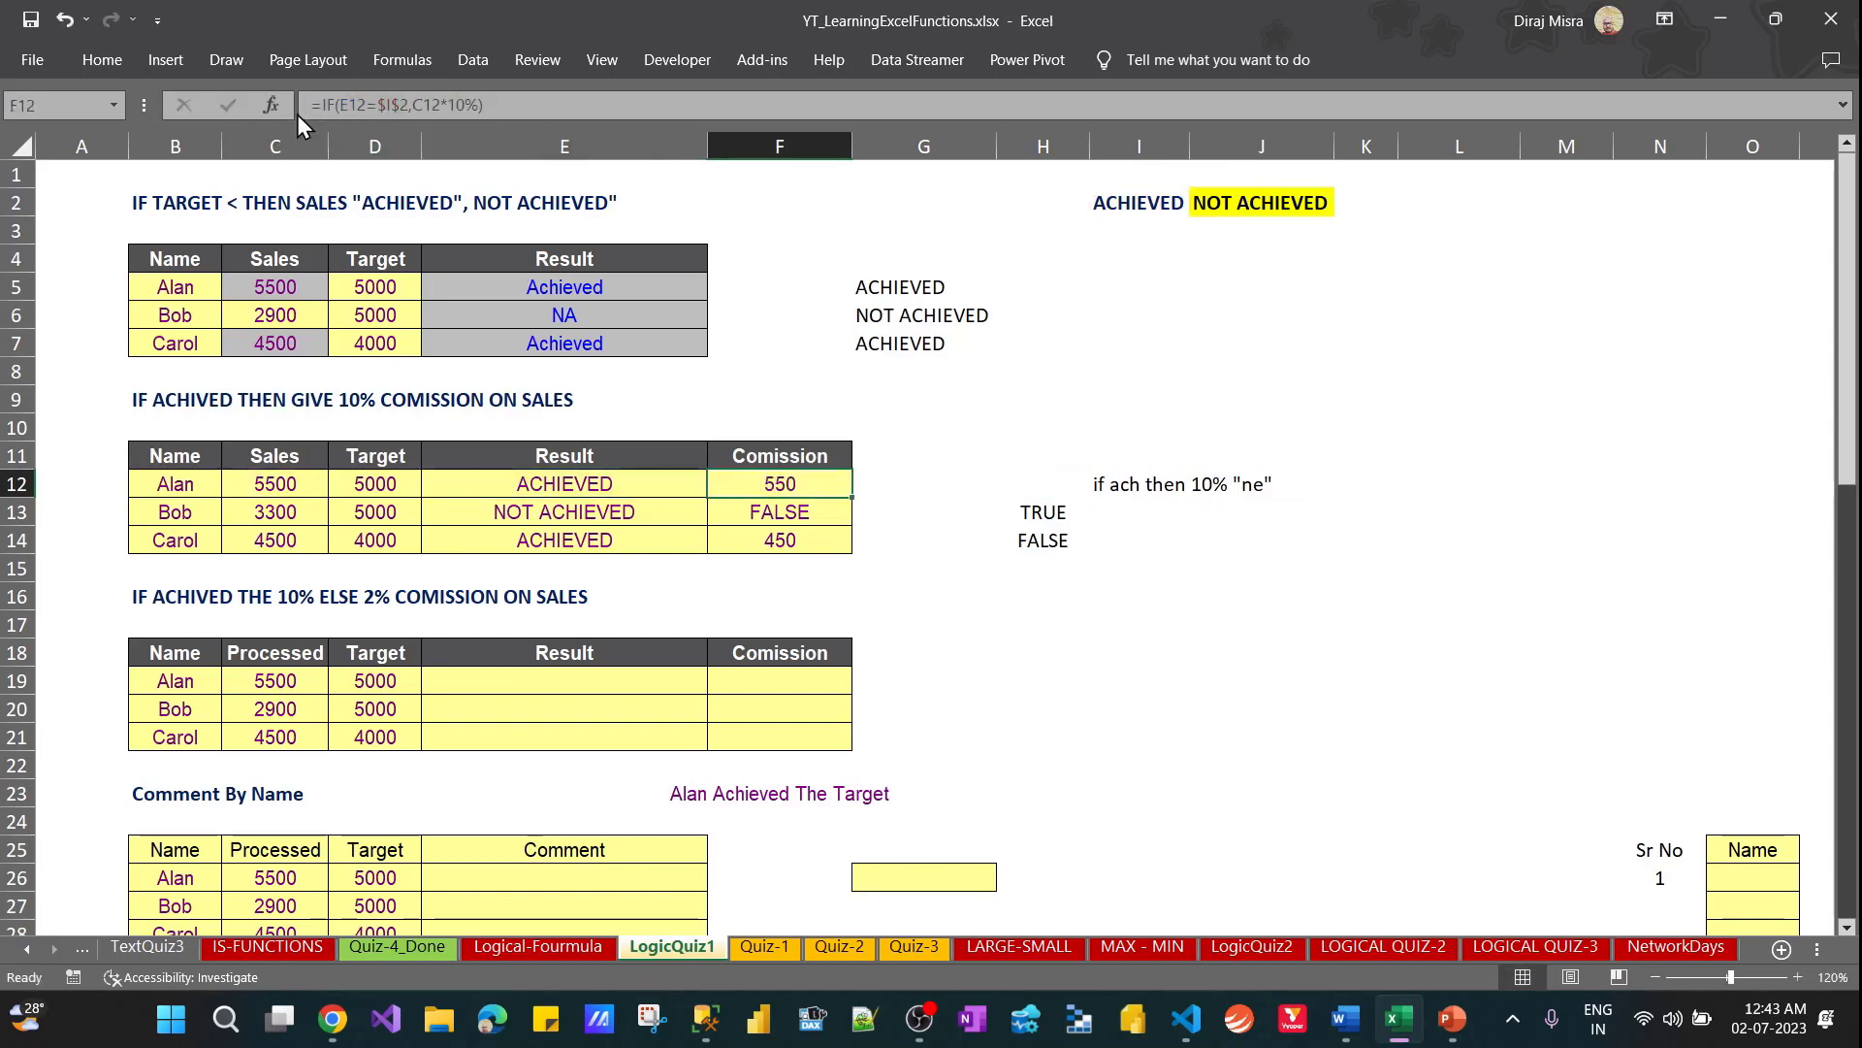
{"action": "double_click", "coordinate": [1331, 313]}
{"action": "type", "text": "=IF(E12=$I$2,C12*10%)"}
{"action": "key", "text": "Return"}
Copy the formula from G5 into J5 as plain text, =IF(D5<C5,$I$2,$J$2), above the commission formula text
{"action": "key", "text": "Left"}
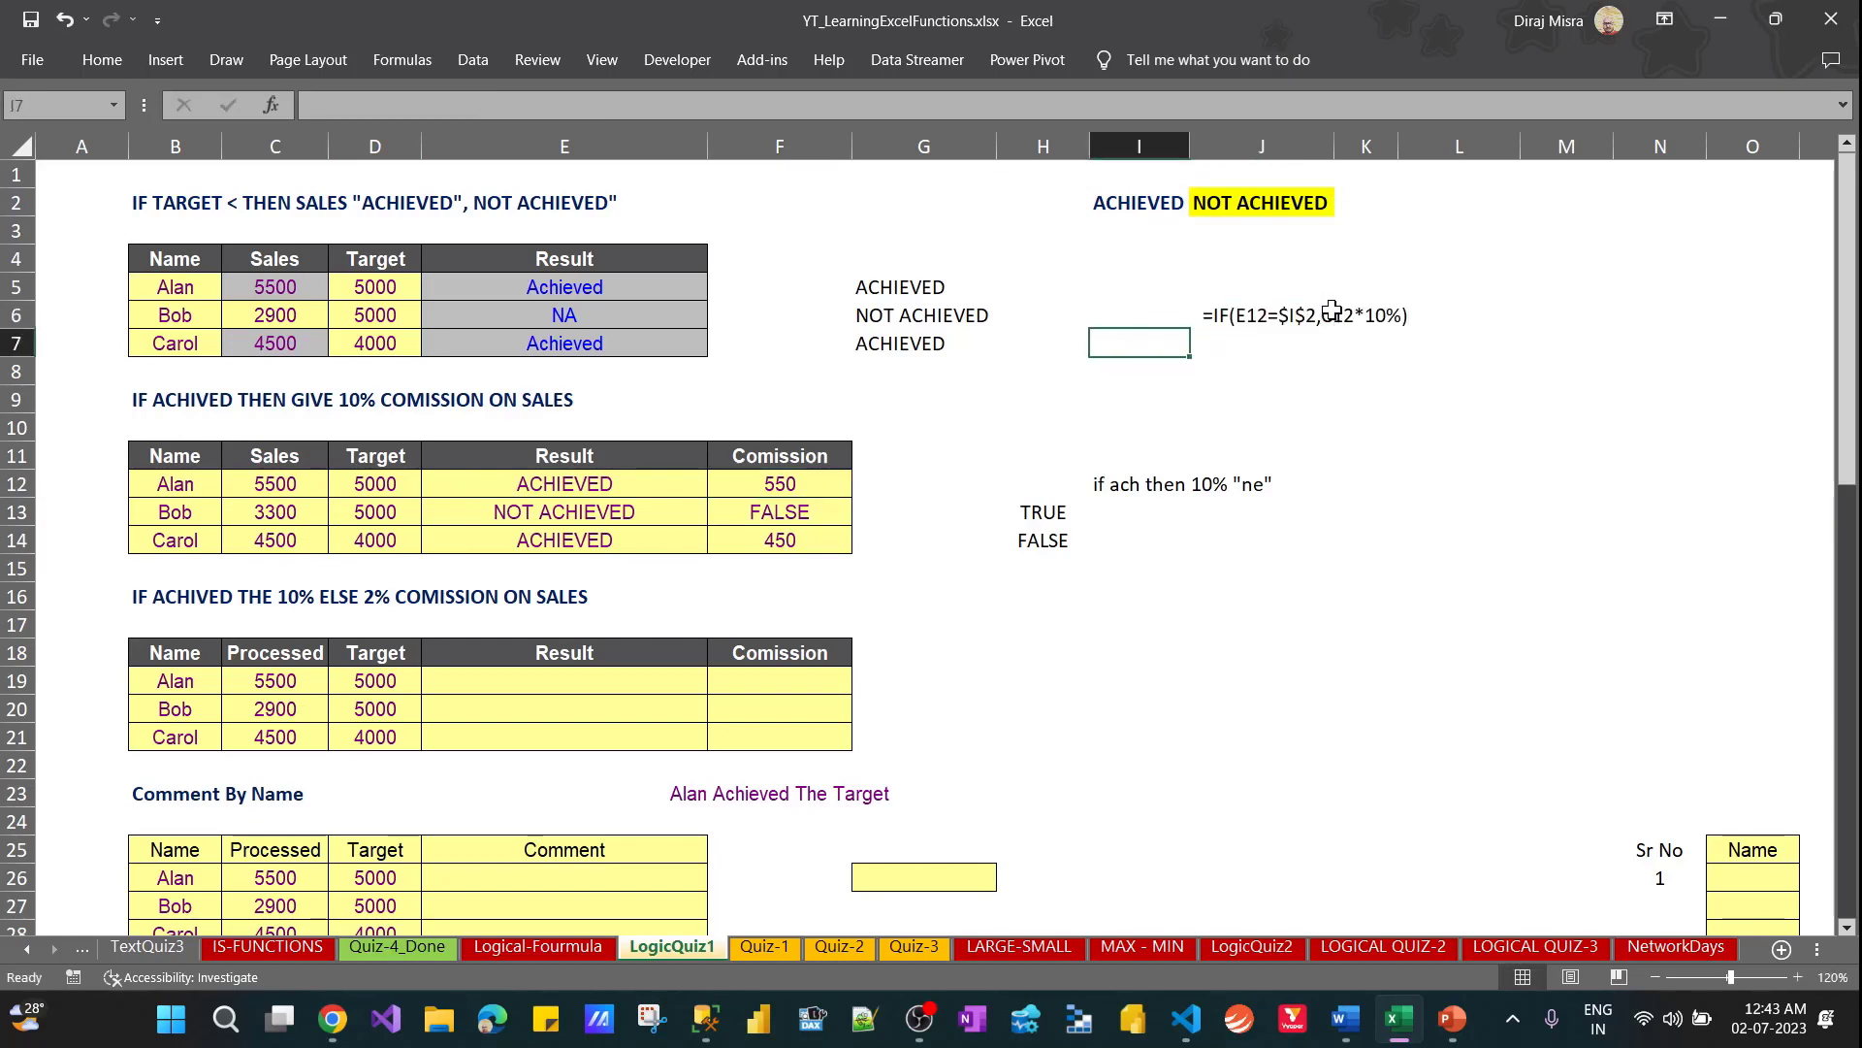
{"action": "key", "text": "Left"}
{"action": "key", "text": "Left"}
{"action": "key", "text": "Up"}
{"action": "key", "text": "Up"}
{"action": "key", "text": "F2"}
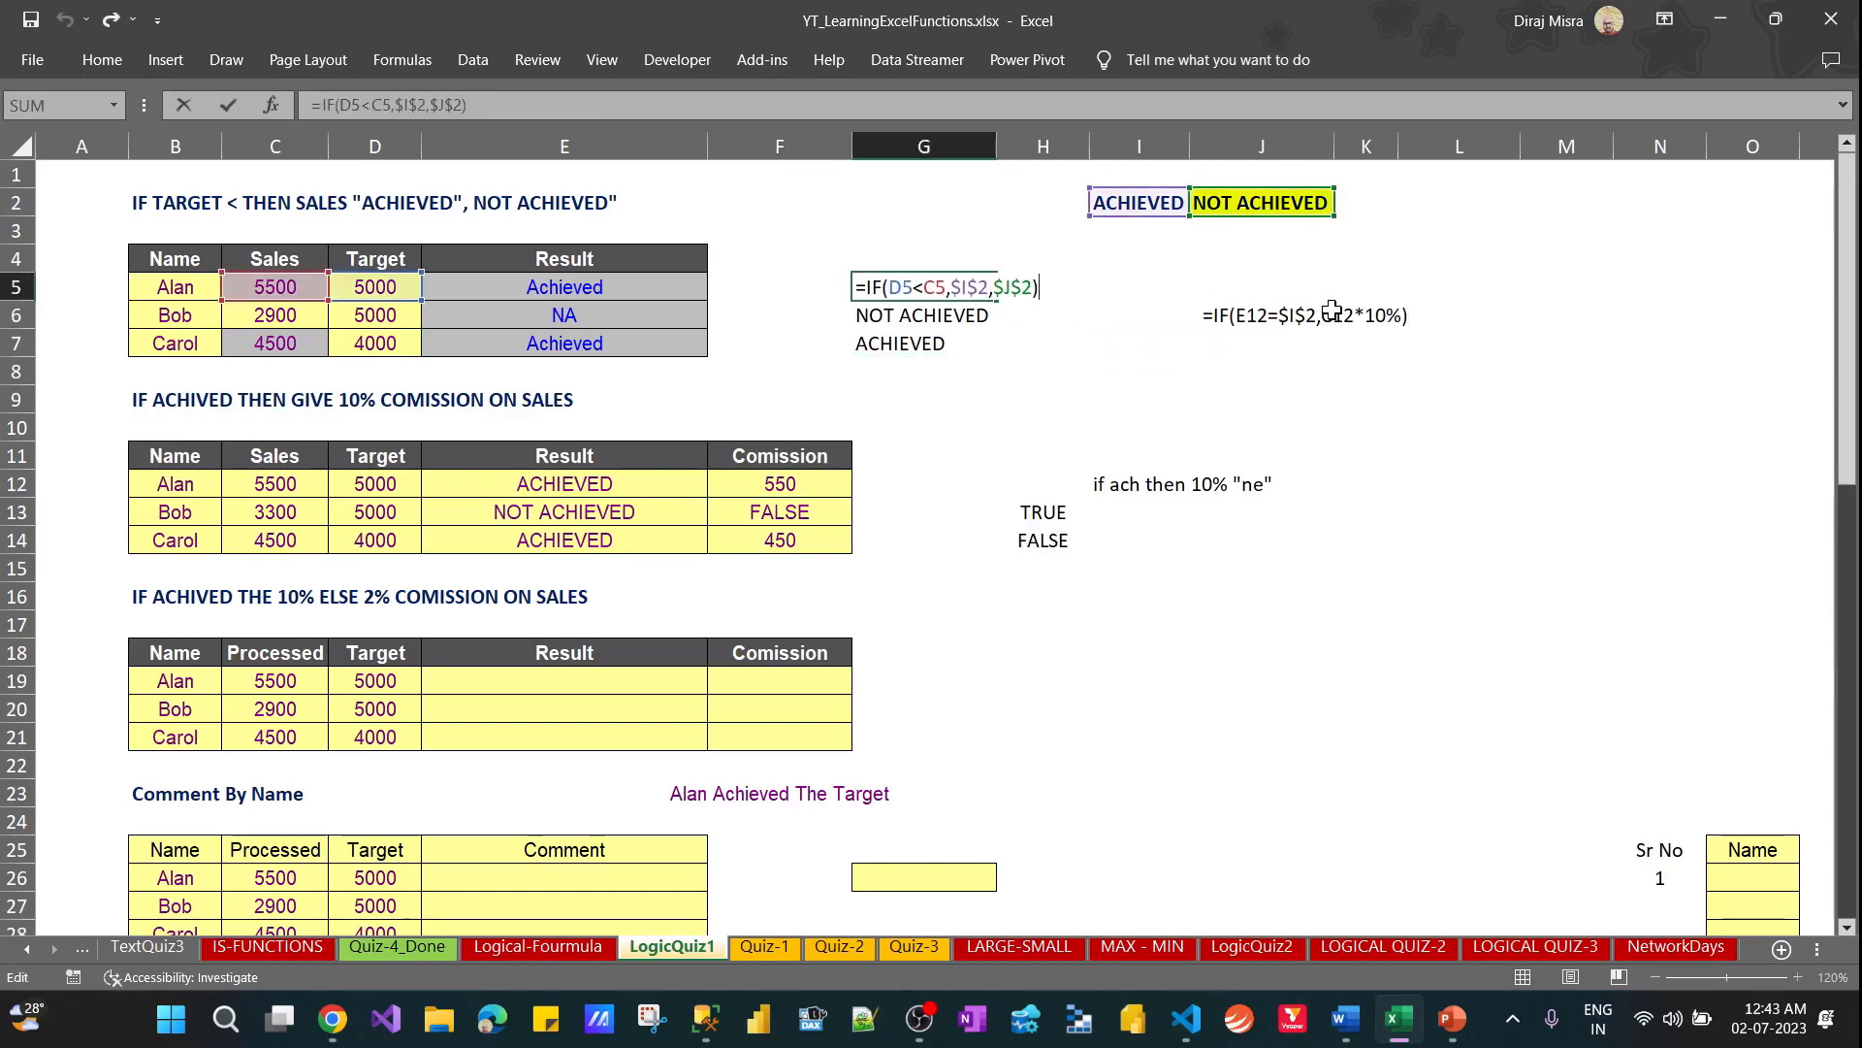
{"action": "key", "text": "shift+Home"}
{"action": "key", "text": "ctrl+c"}
{"action": "key", "text": "Escape"}
{"action": "key", "text": "Right"}
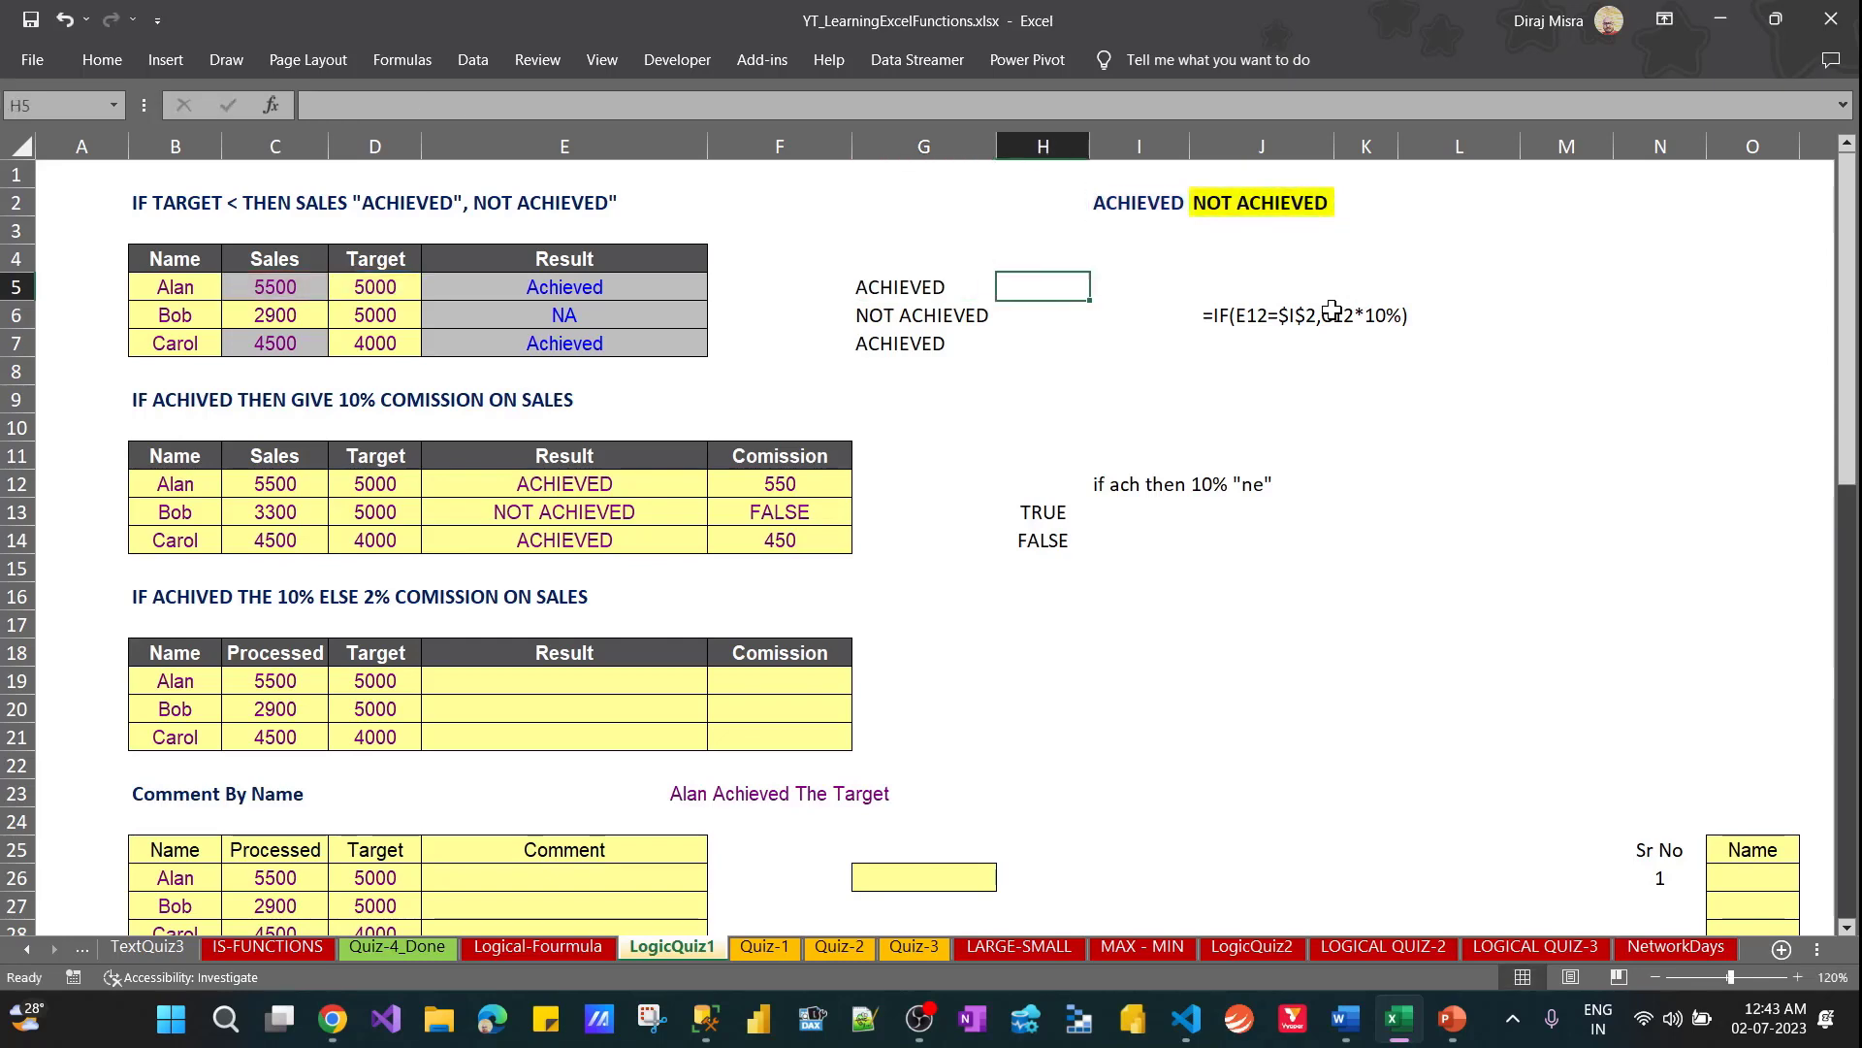
{"action": "key", "text": "Right"}
{"action": "key", "text": "Right"}
{"action": "key", "text": "ctrl+v"}
{"action": "key", "text": "Return"}
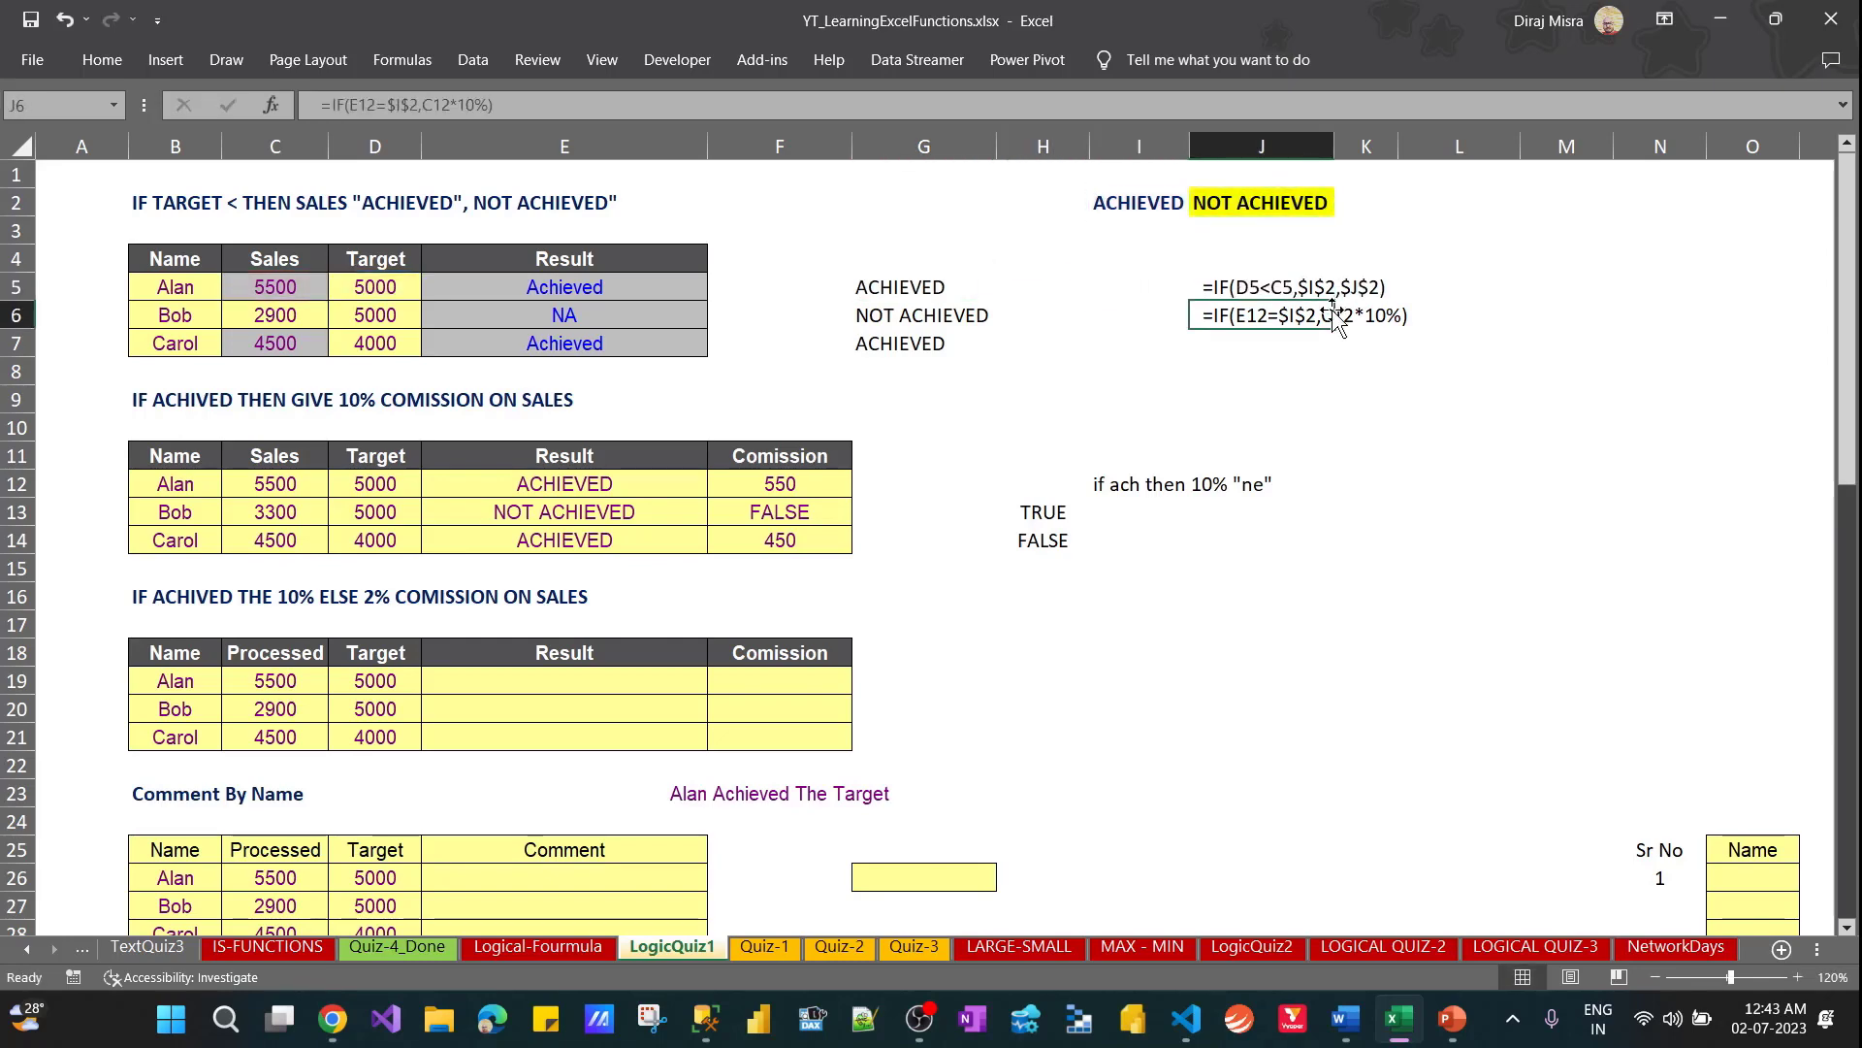
{"action": "key", "text": "Left"}
{"action": "key", "text": "Right"}
{"action": "key", "text": "Down"}
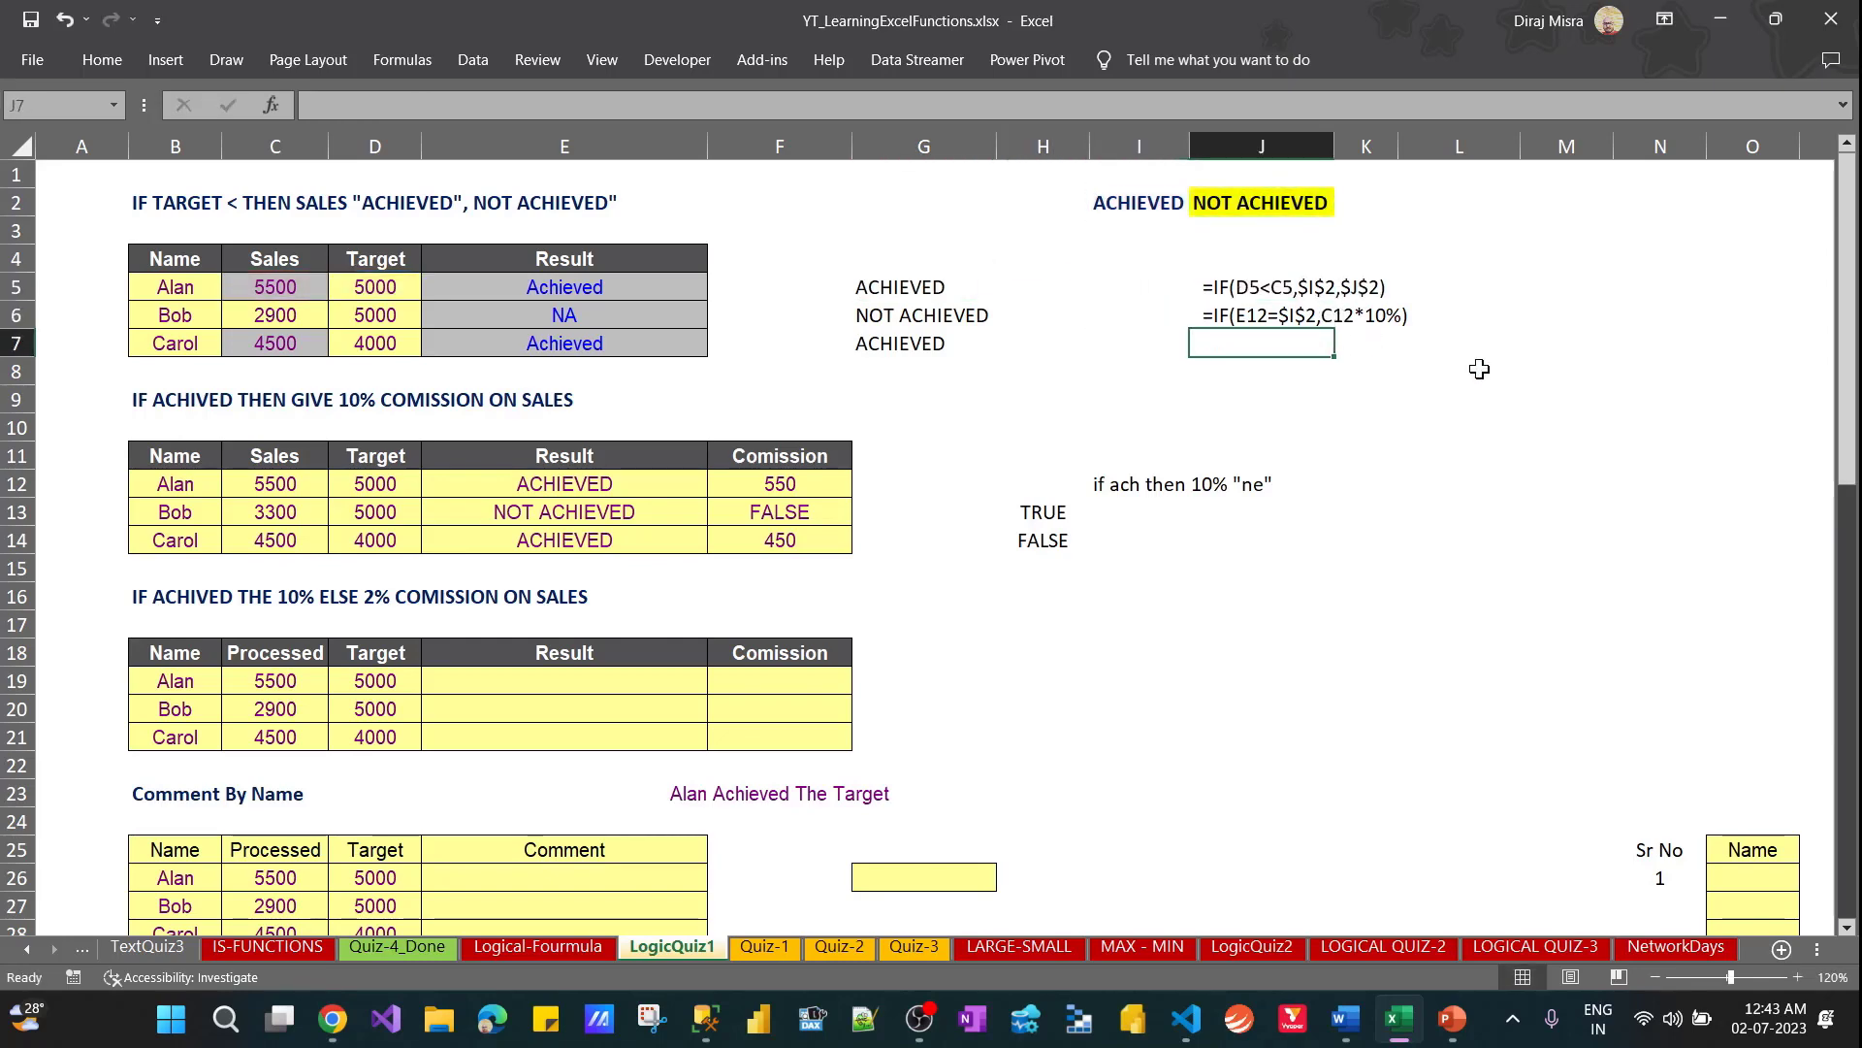
Examine the commission formula text in J6, checking its value-if-true argument and its comparison with $I$2
{"action": "key", "text": "Up"}
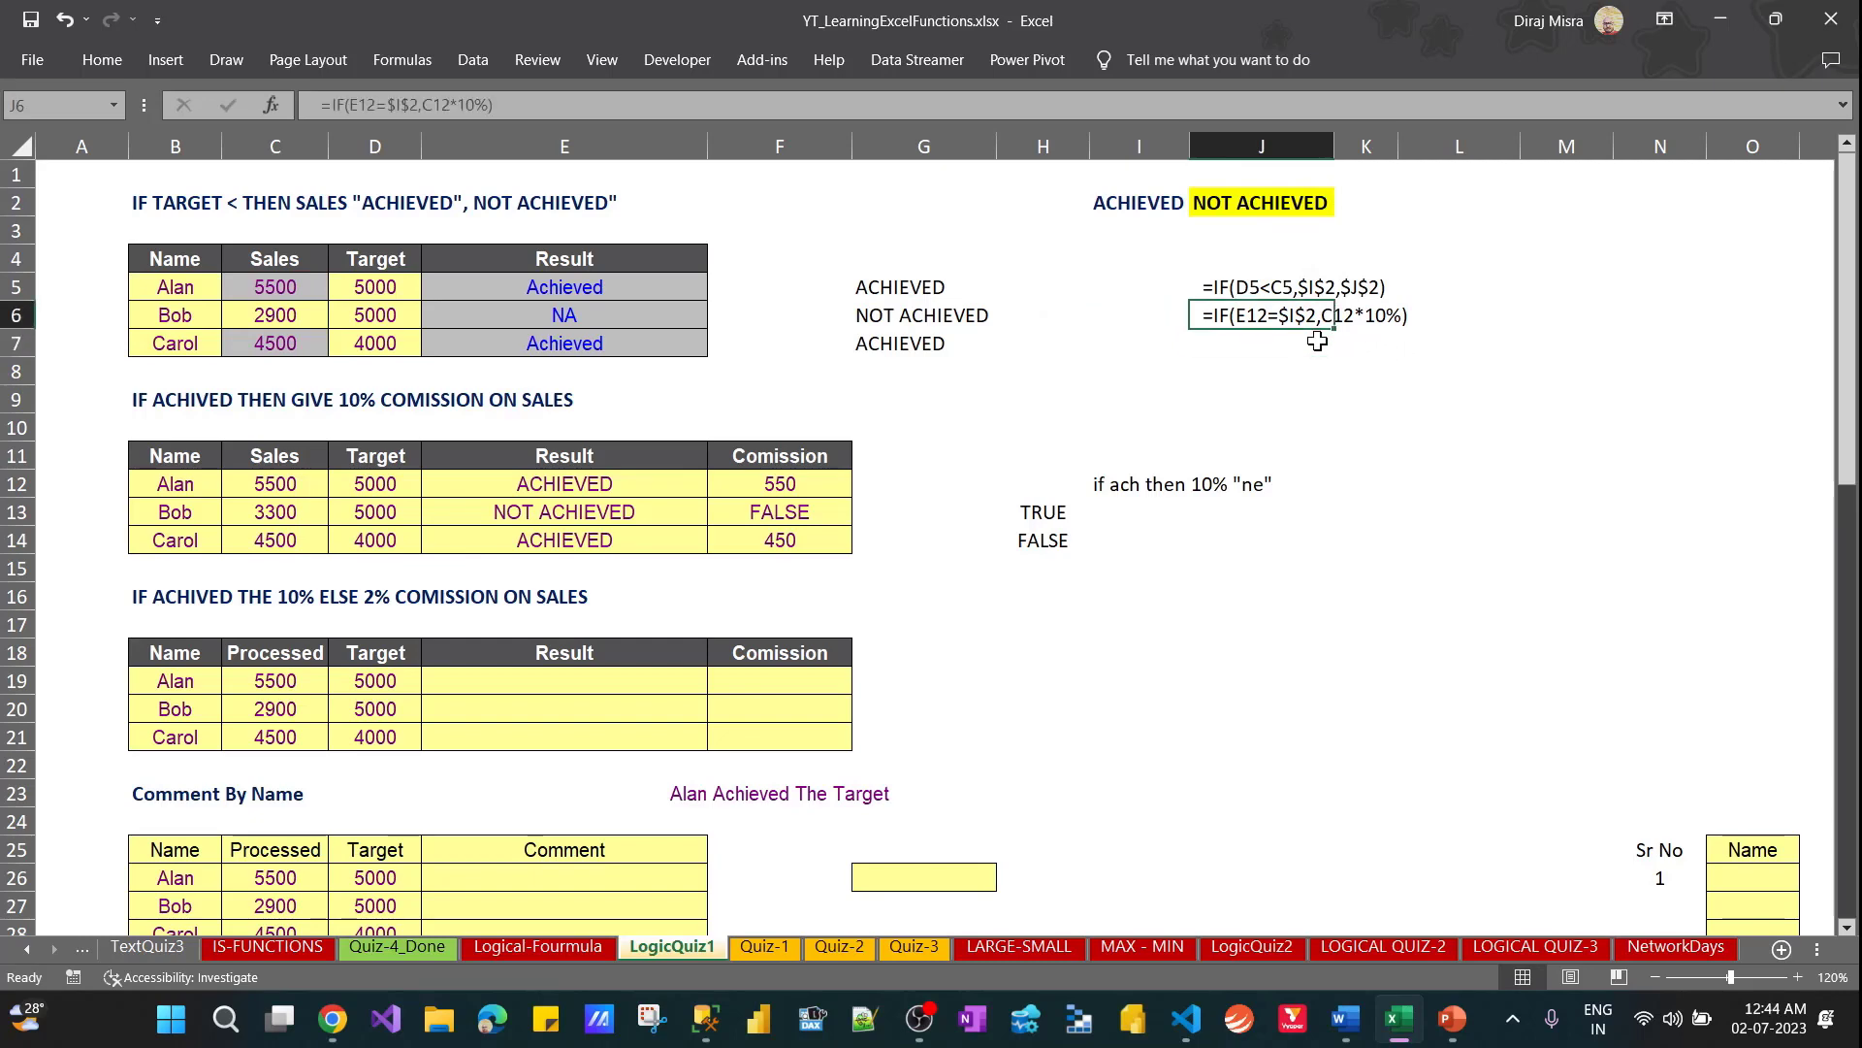
{"action": "key", "text": "F2"}
{"action": "key", "text": "shift+Left"}
{"action": "key", "text": "shift+Left"}
{"action": "key", "text": "shift+Left"}
{"action": "key", "text": "shift+Left"}
{"action": "key", "text": "shift+Left"}
{"action": "key", "text": "shift+Left"}
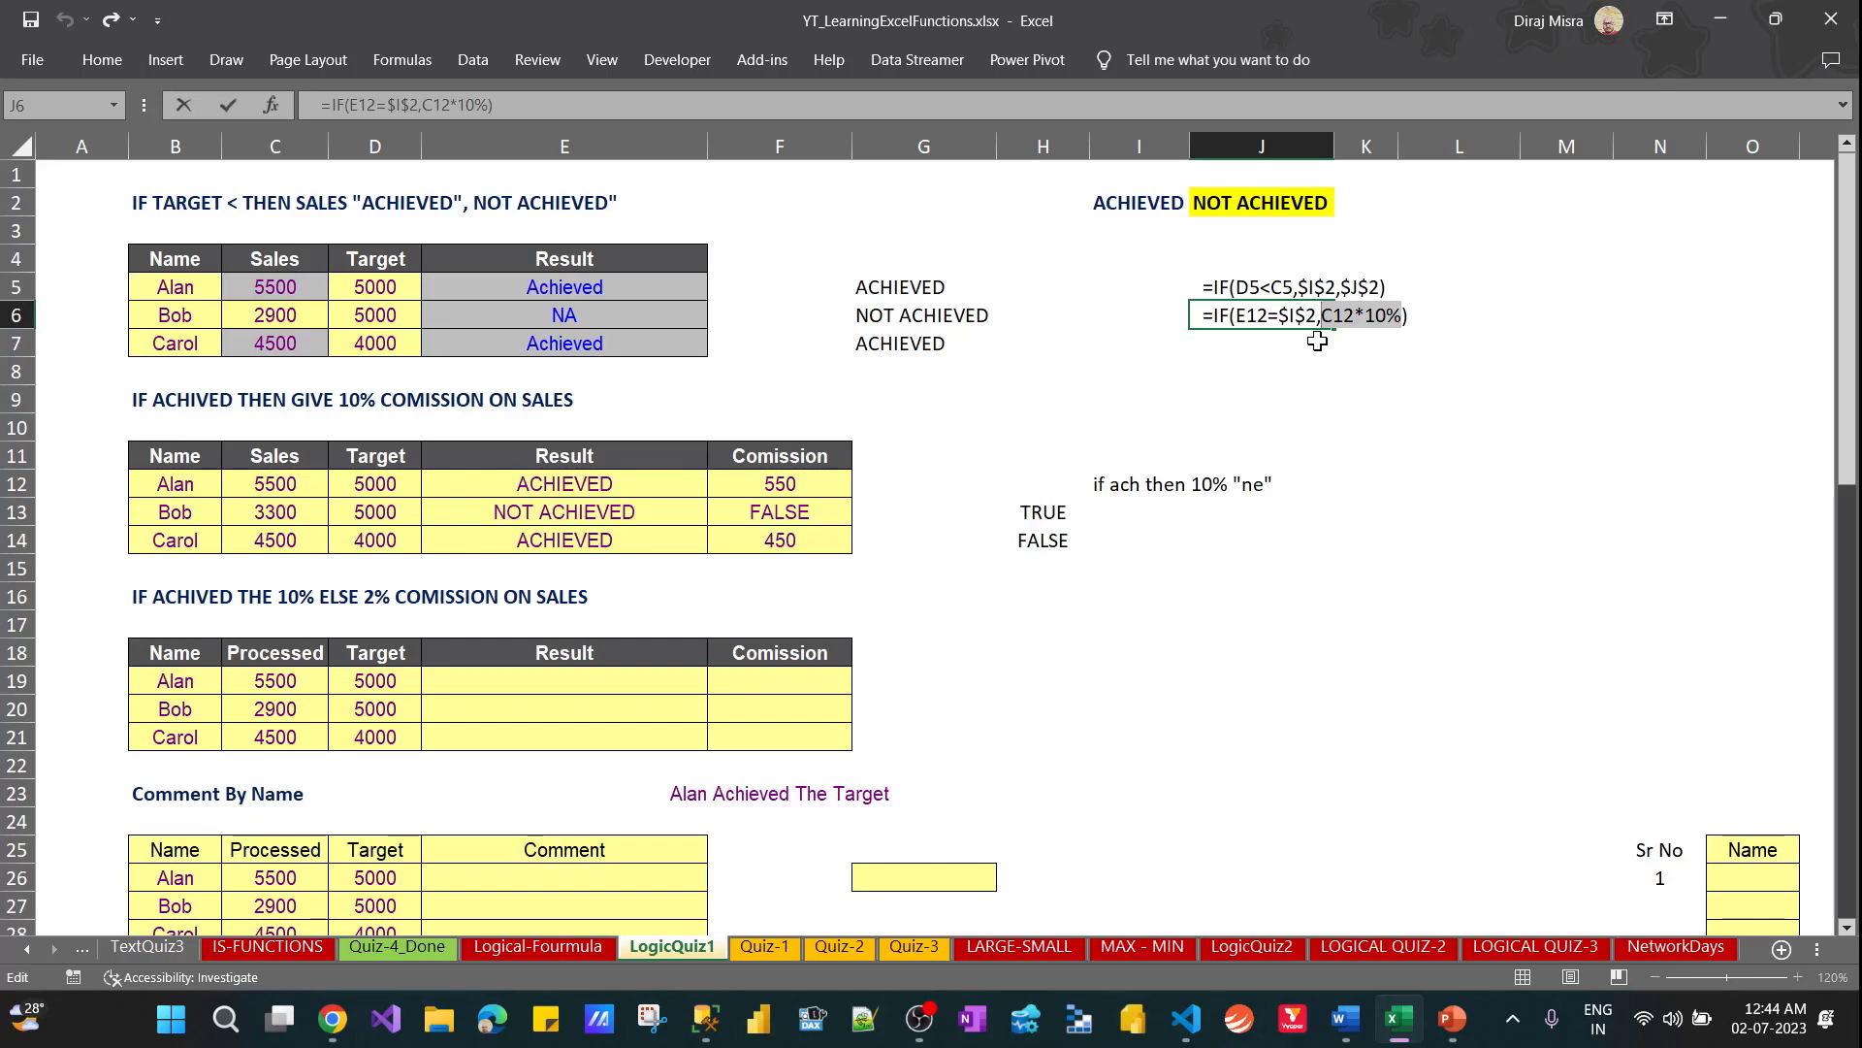
{"action": "key", "text": "Left"}
{"action": "key", "text": "shift+Left"}
{"action": "key", "text": "shift+Left"}
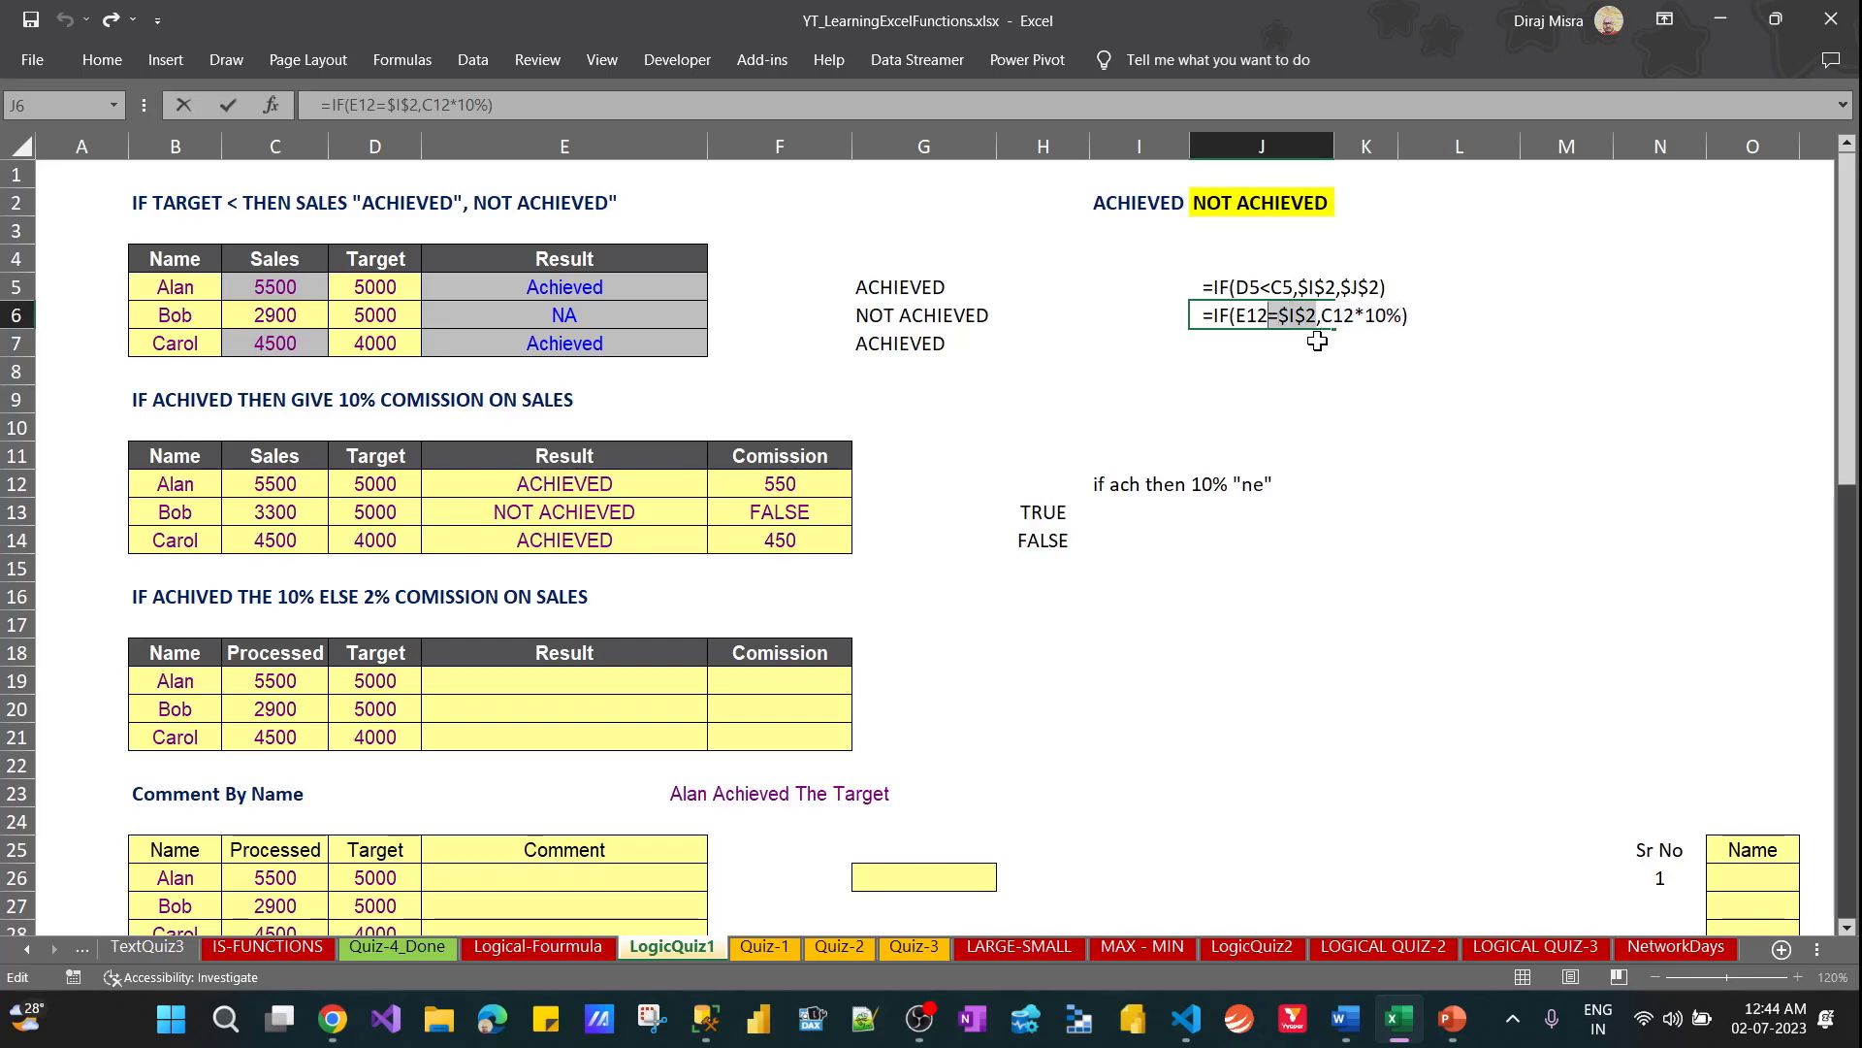
{"action": "key", "text": "Right"}
{"action": "key", "text": "Escape"}
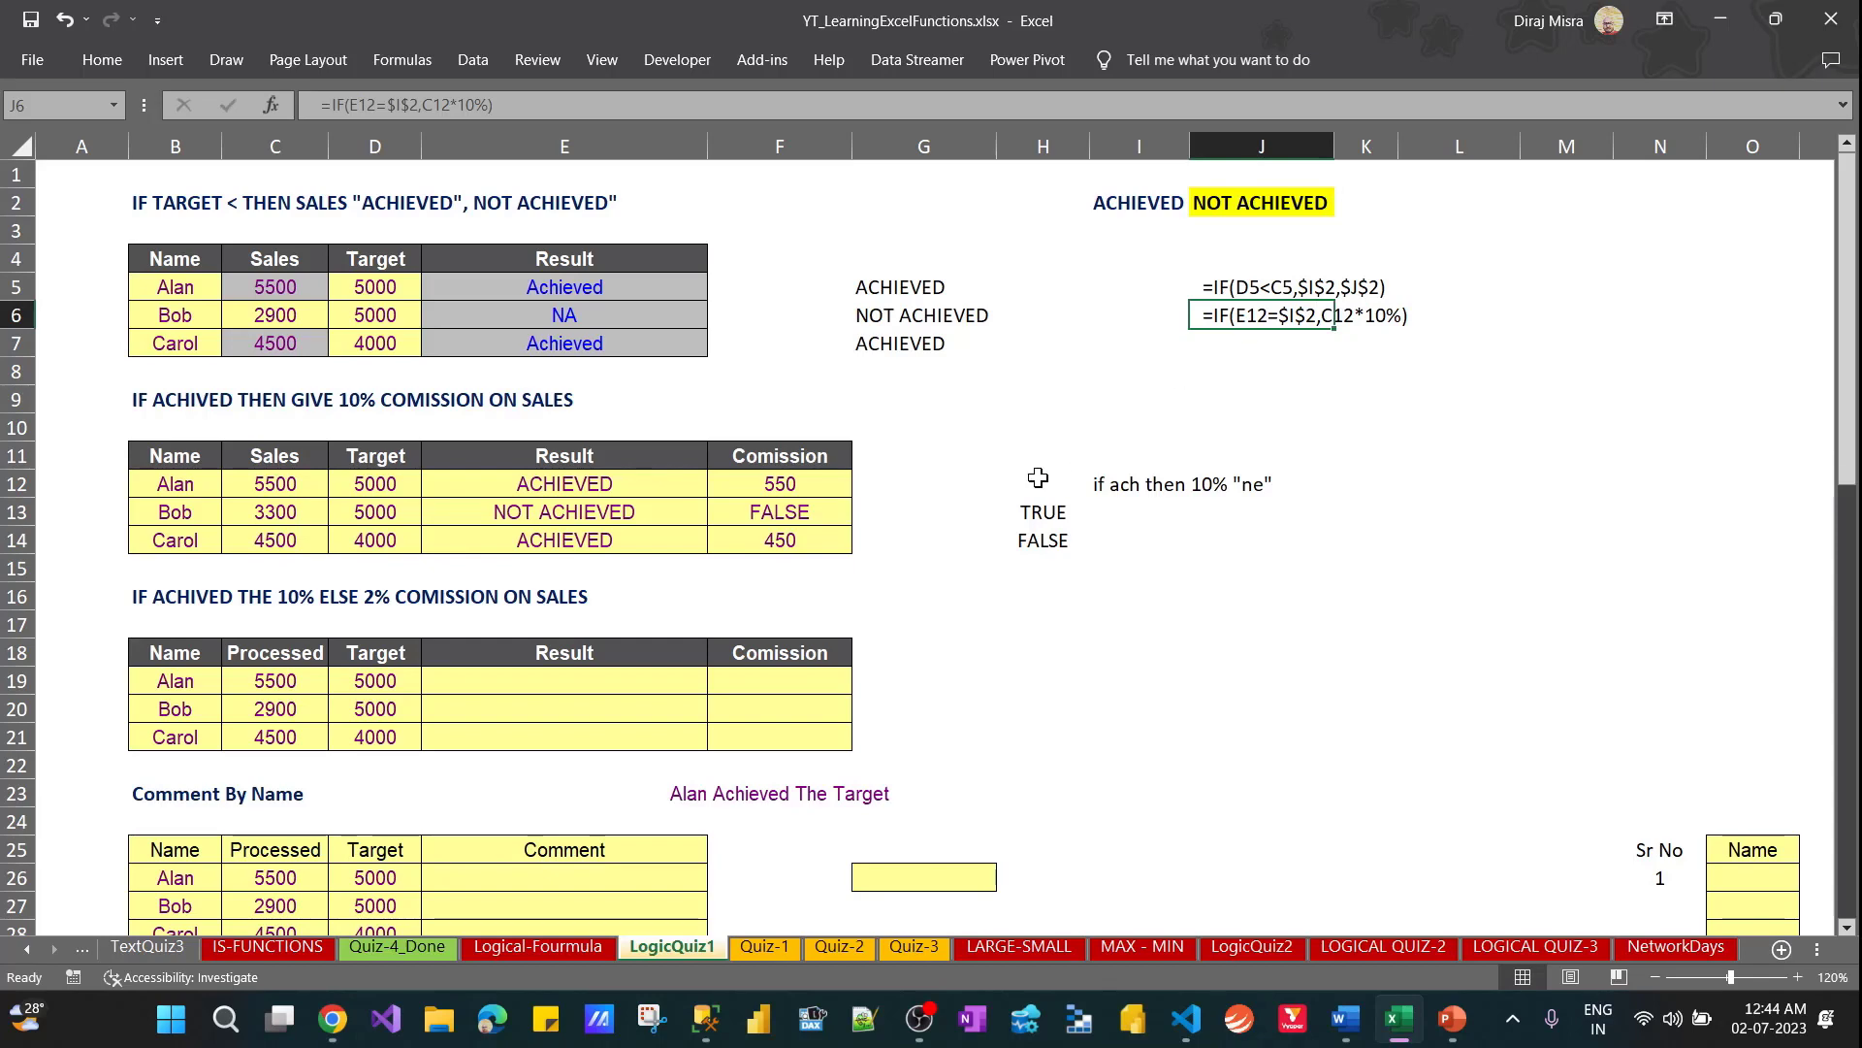
Add "NE" as the value-if-false argument of the commission formula in F12, making it =IF(E12=$I$2,C12*10%,"NE")
{"action": "left_click", "coordinate": [816, 484]}
{"action": "left_click", "coordinate": [524, 104]}
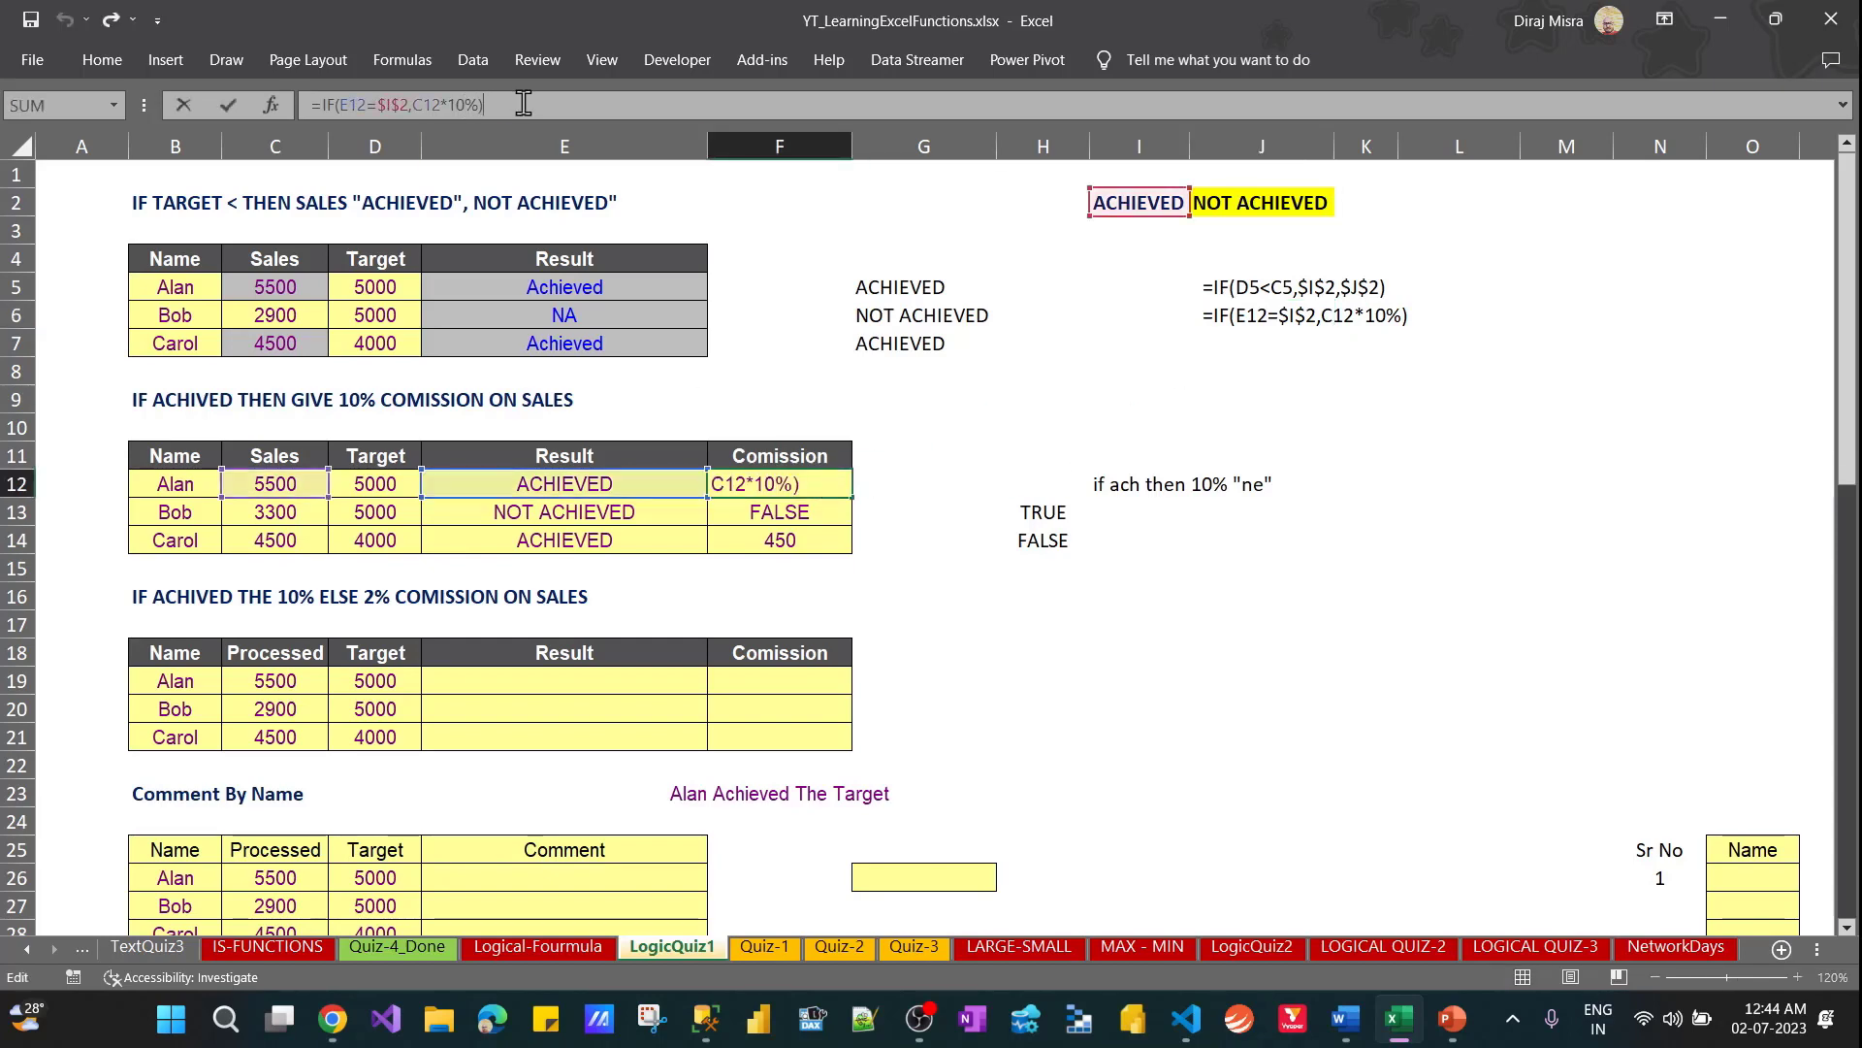
{"action": "key", "text": "BackSpace"}
{"action": "type", "text": ",\""}
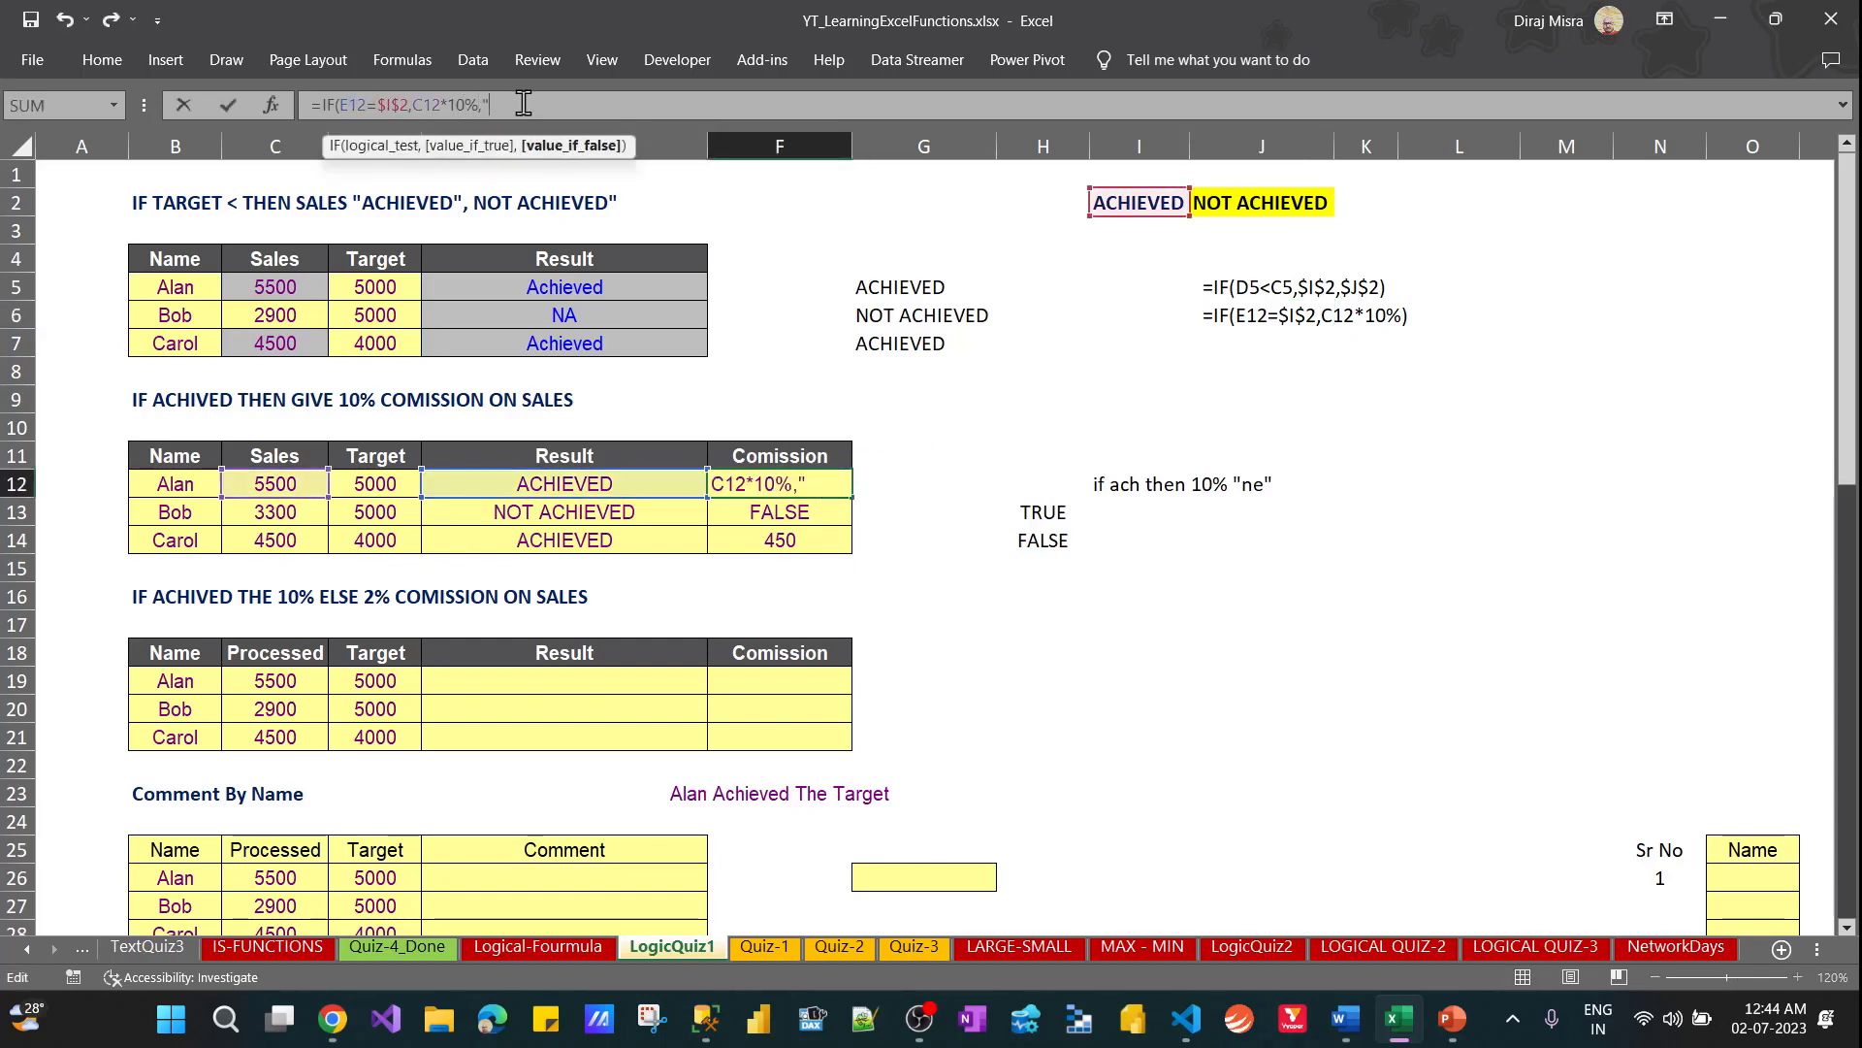
{"action": "type", "text": "NE\""}
{"action": "key", "text": "ctrl+Return"}
Fill the updated F12 commission formula down through F14
{"action": "key", "text": "shift+Down"}
{"action": "key", "text": "shift+Down"}
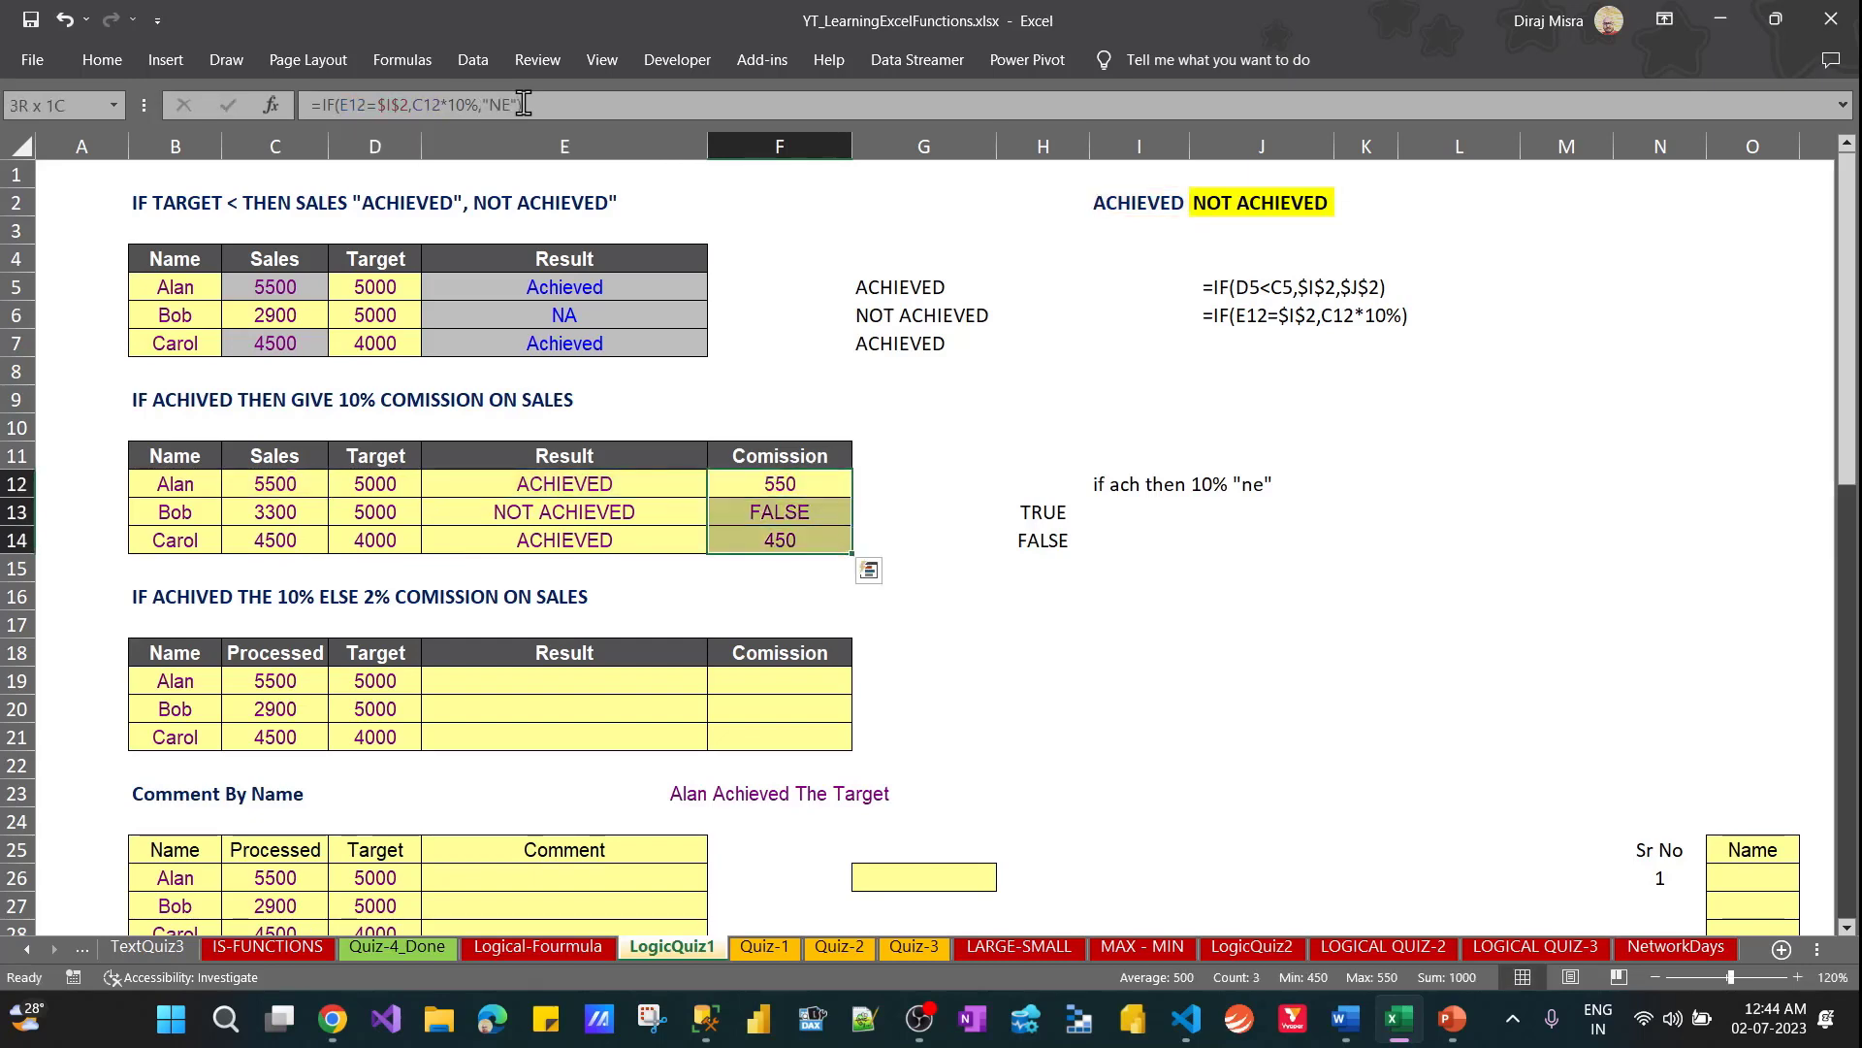
{"action": "key", "text": "ctrl+d"}
{"action": "key", "text": "Down"}
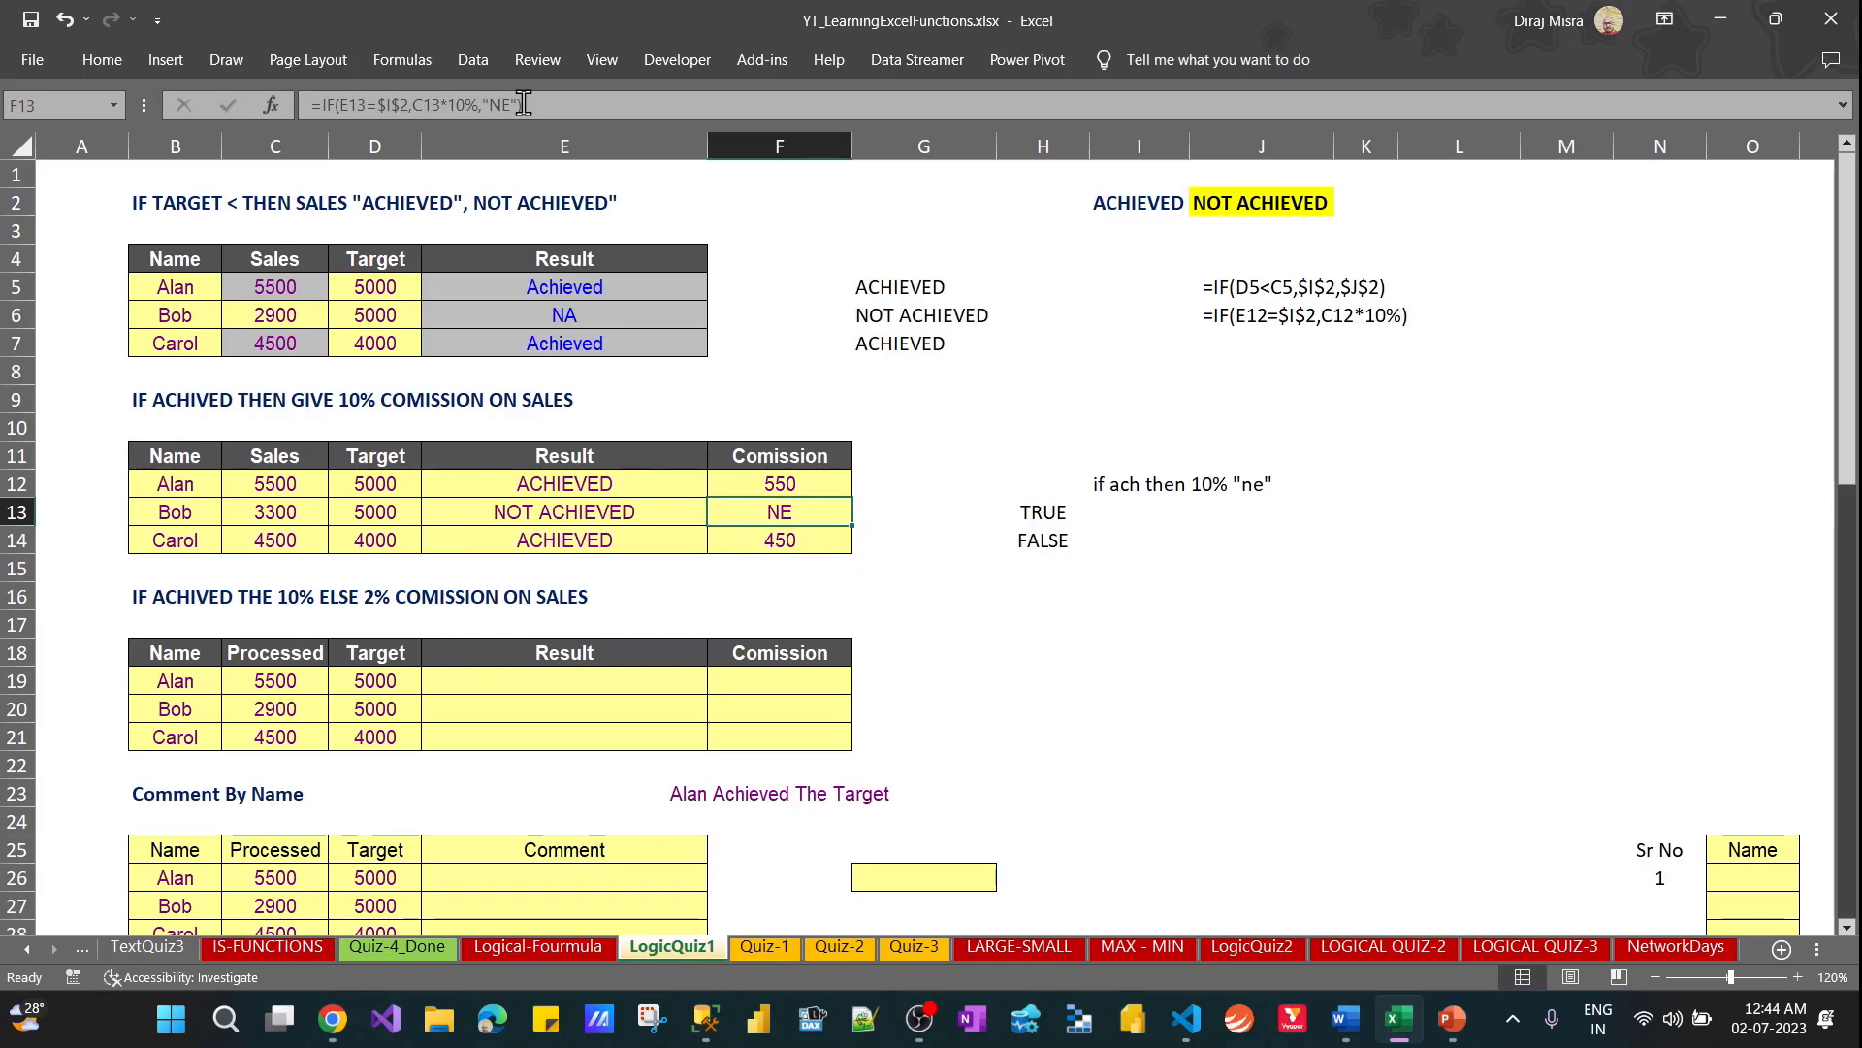
Try =SUM(F14) in F15 below the second table's Comission column and clear the cell
{"action": "key", "text": "Down"}
{"action": "key", "text": "Down"}
{"action": "key", "text": "ctrl+apostrophe"}
{"action": "key", "text": "Return"}
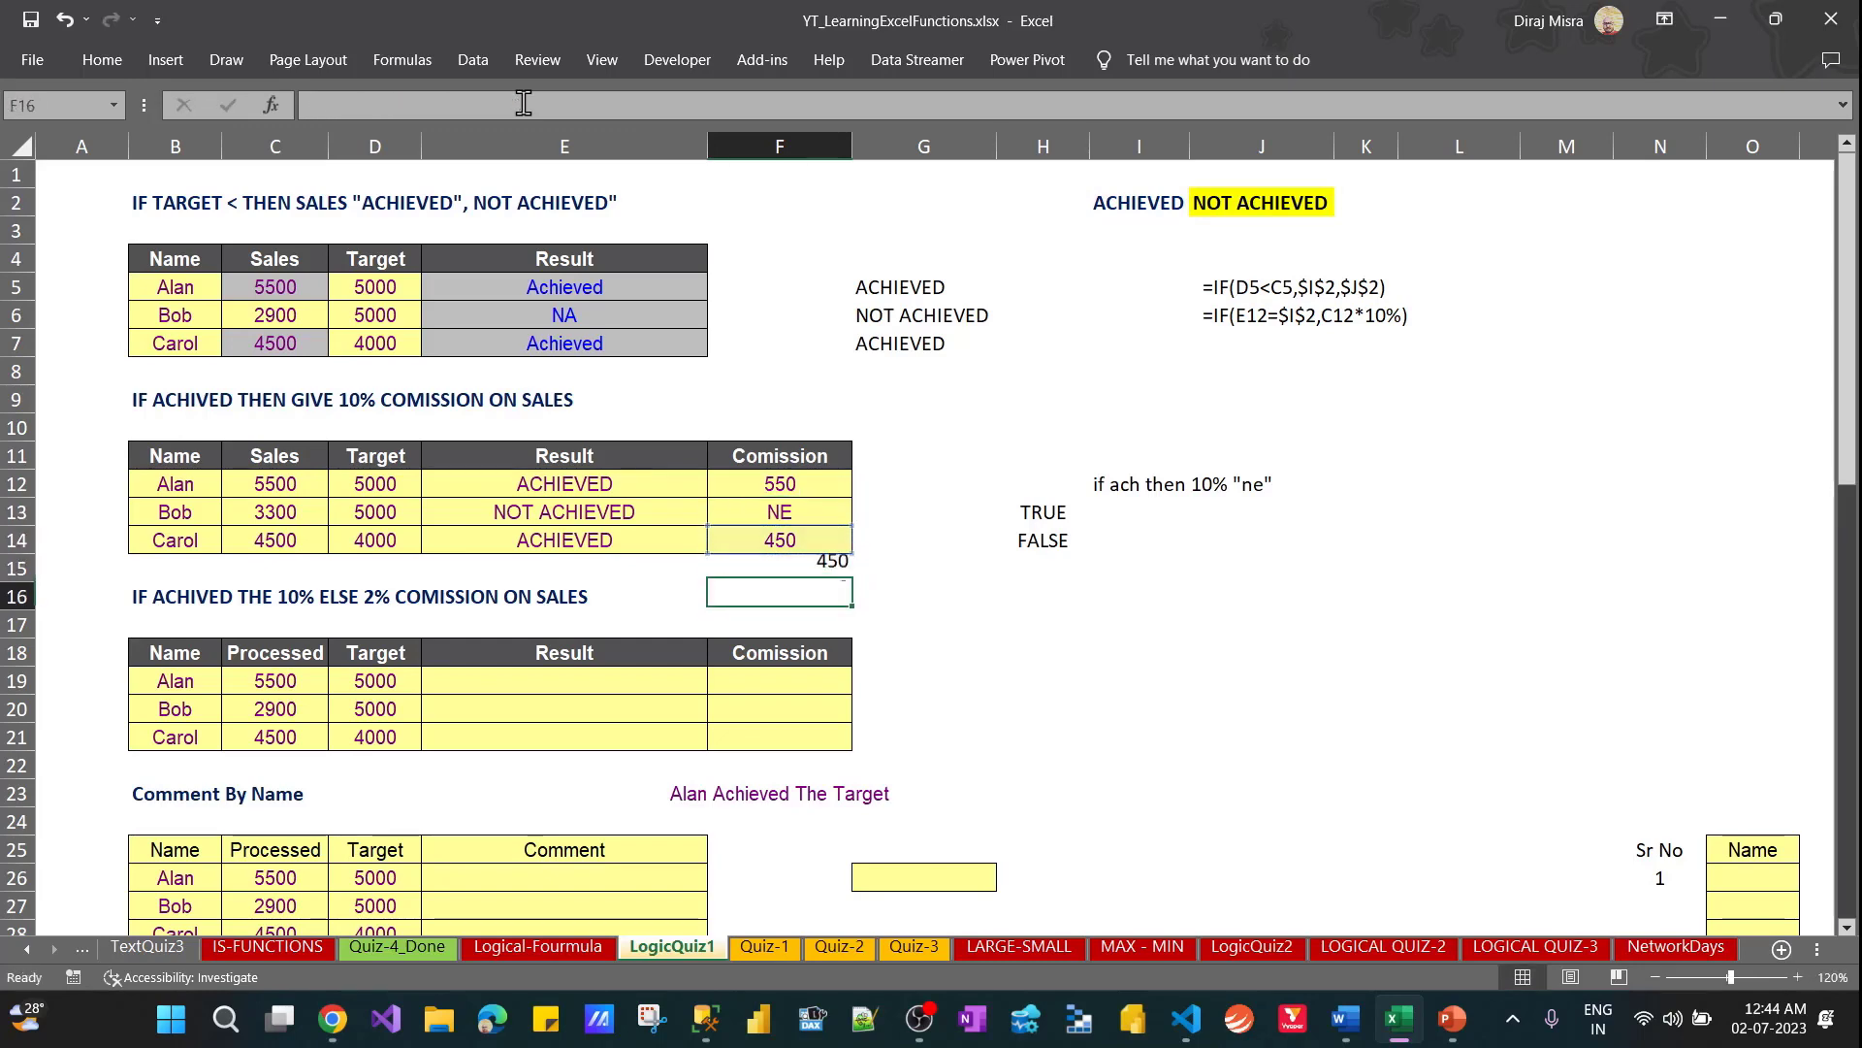
{"action": "key", "text": "Up"}
{"action": "key", "text": "F2"}
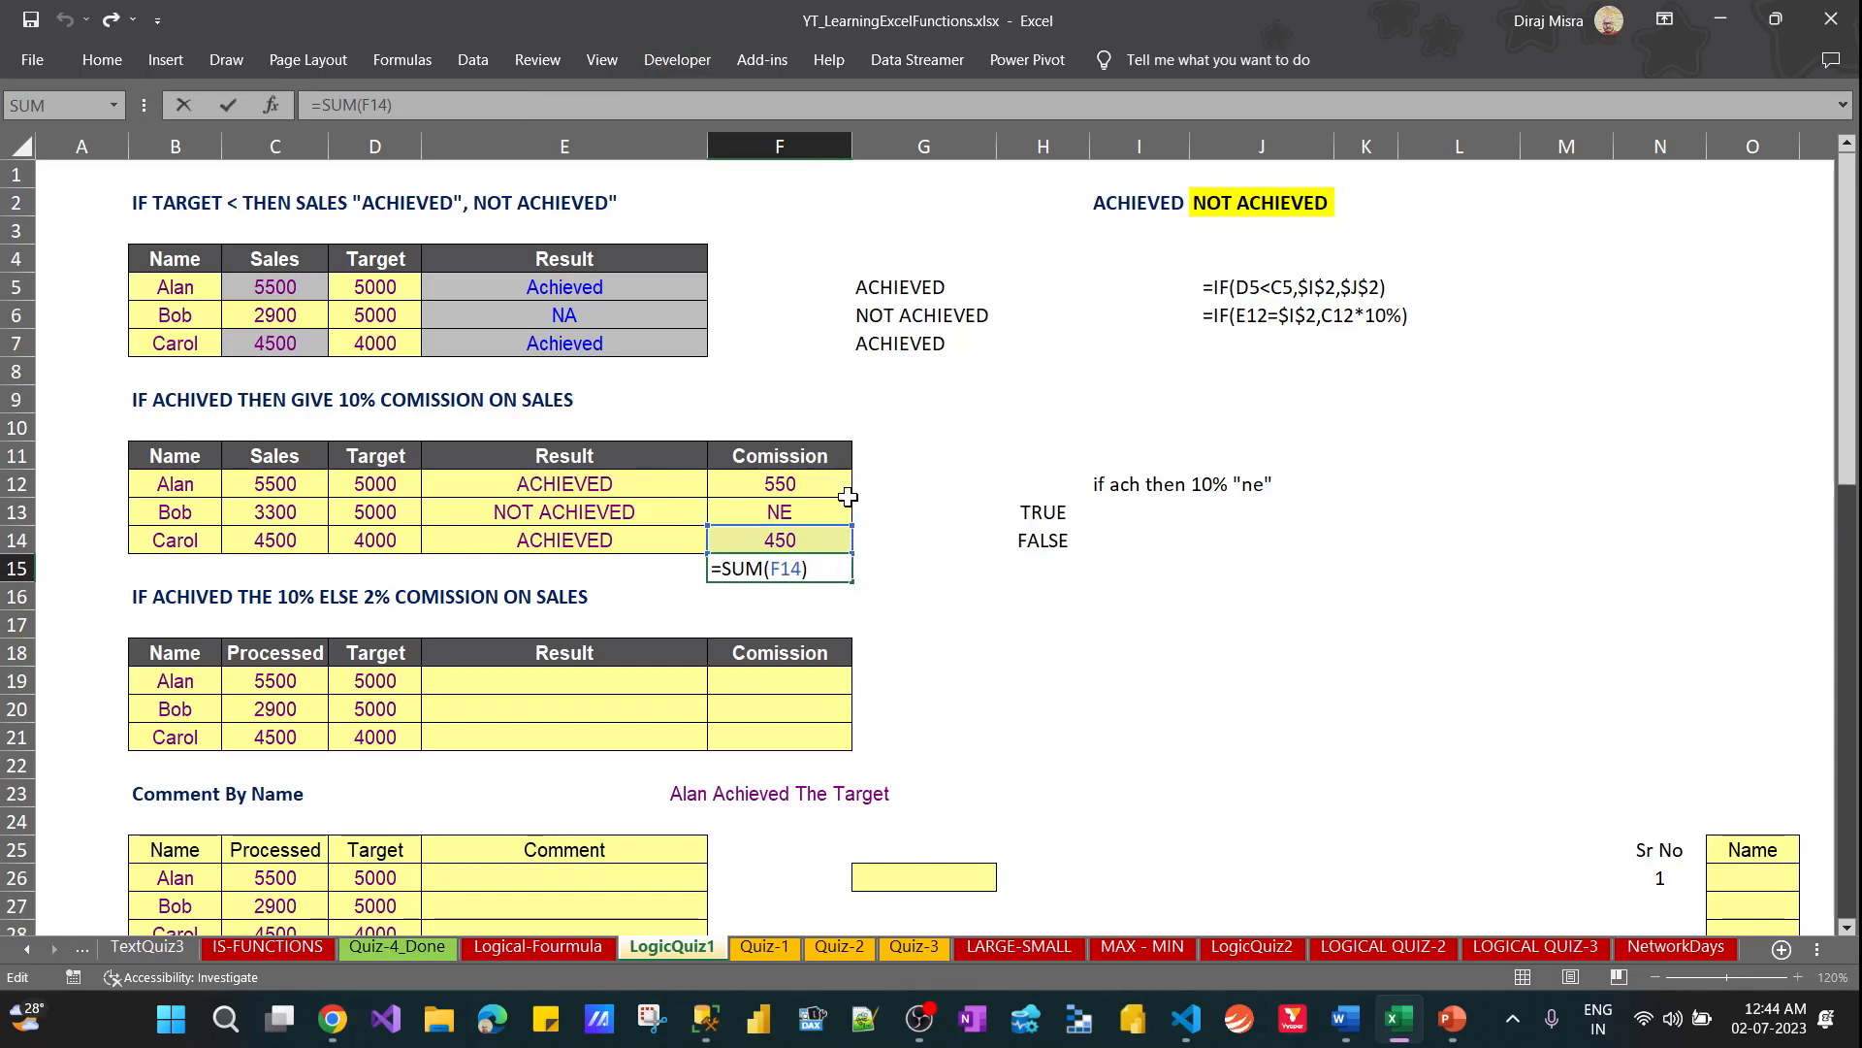
{"action": "key", "text": "ctrl+Return"}
{"action": "key", "text": "Delete"}
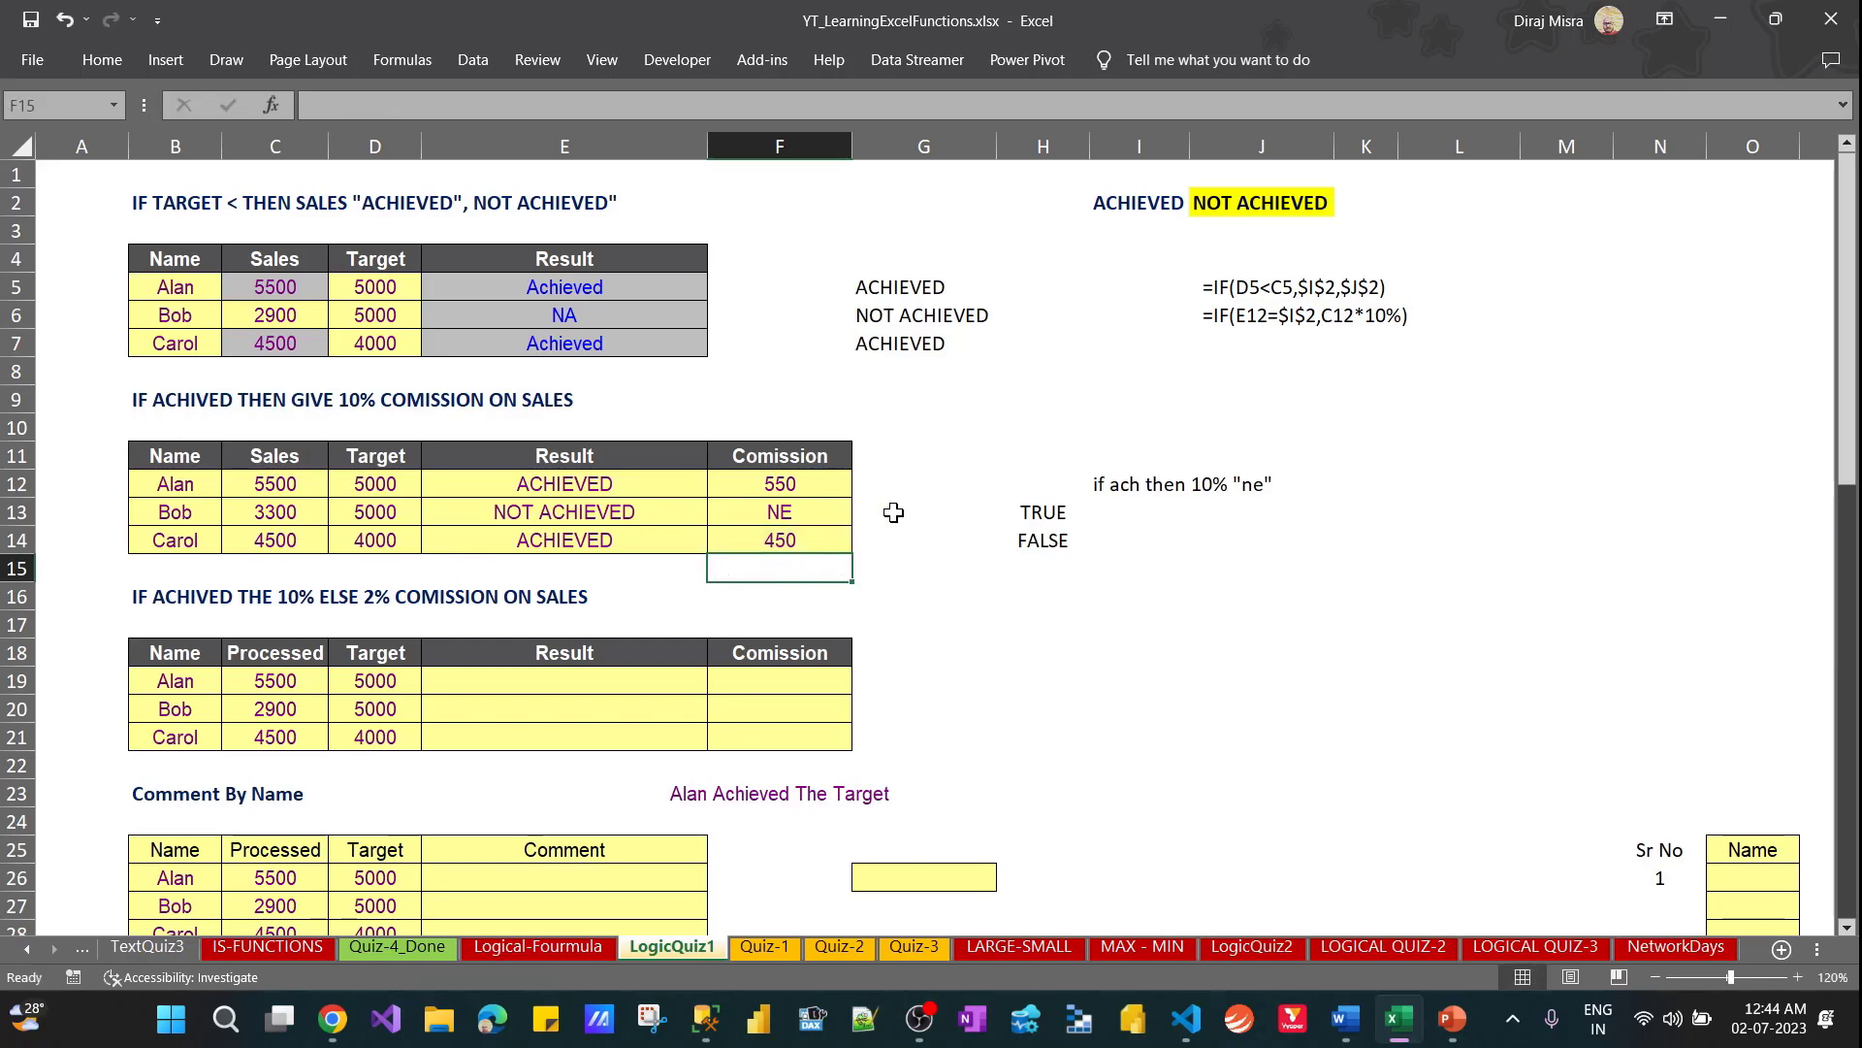
Refill F13:F14 with the F12 commission formula that includes the "NE" argument
{"action": "key", "text": "Up"}
{"action": "key", "text": "Up"}
{"action": "key", "text": "Up"}
{"action": "key", "text": "shift+Down"}
{"action": "key", "text": "shift+Down"}
{"action": "key", "text": "ctrl+d"}
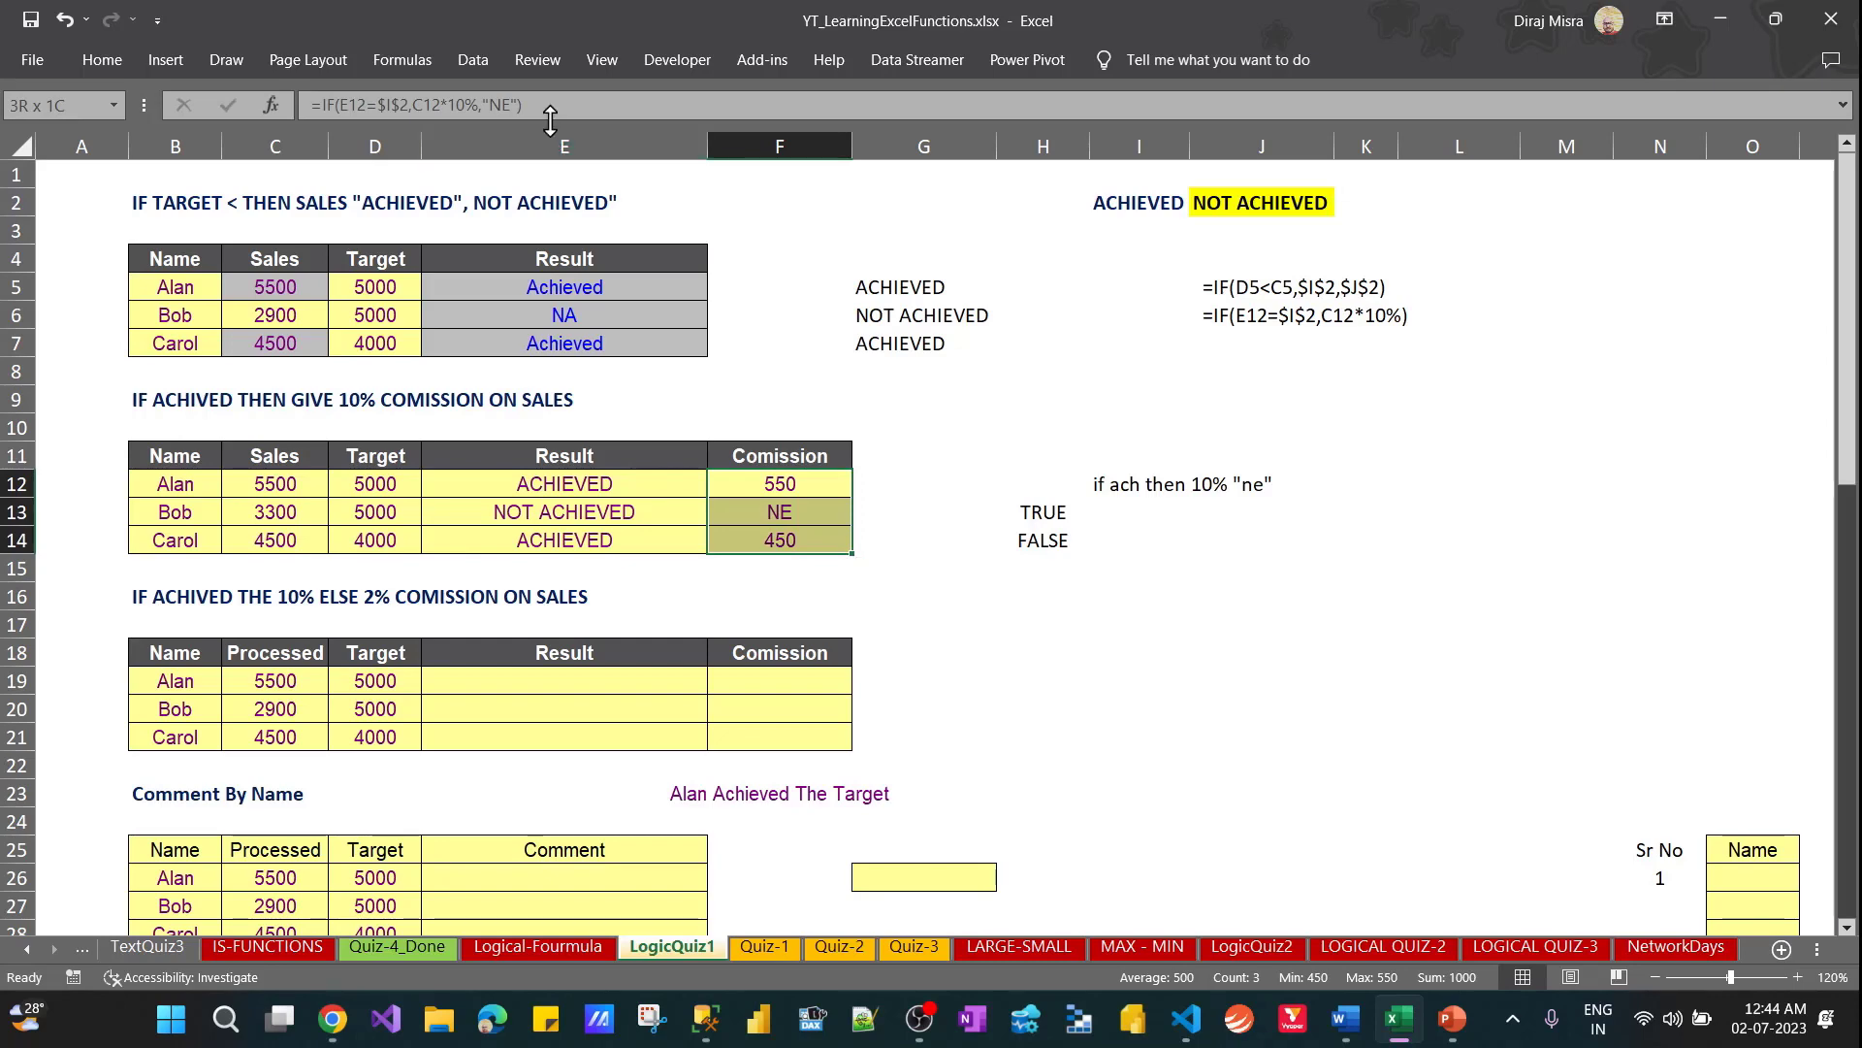
Copy the F12 commission formula into J14 as plain text, =IF(E12=$I$2,C12*10%,"NE")
{"action": "left_click_drag", "start_coordinate": [541, 105], "coordinate": [306, 106]}
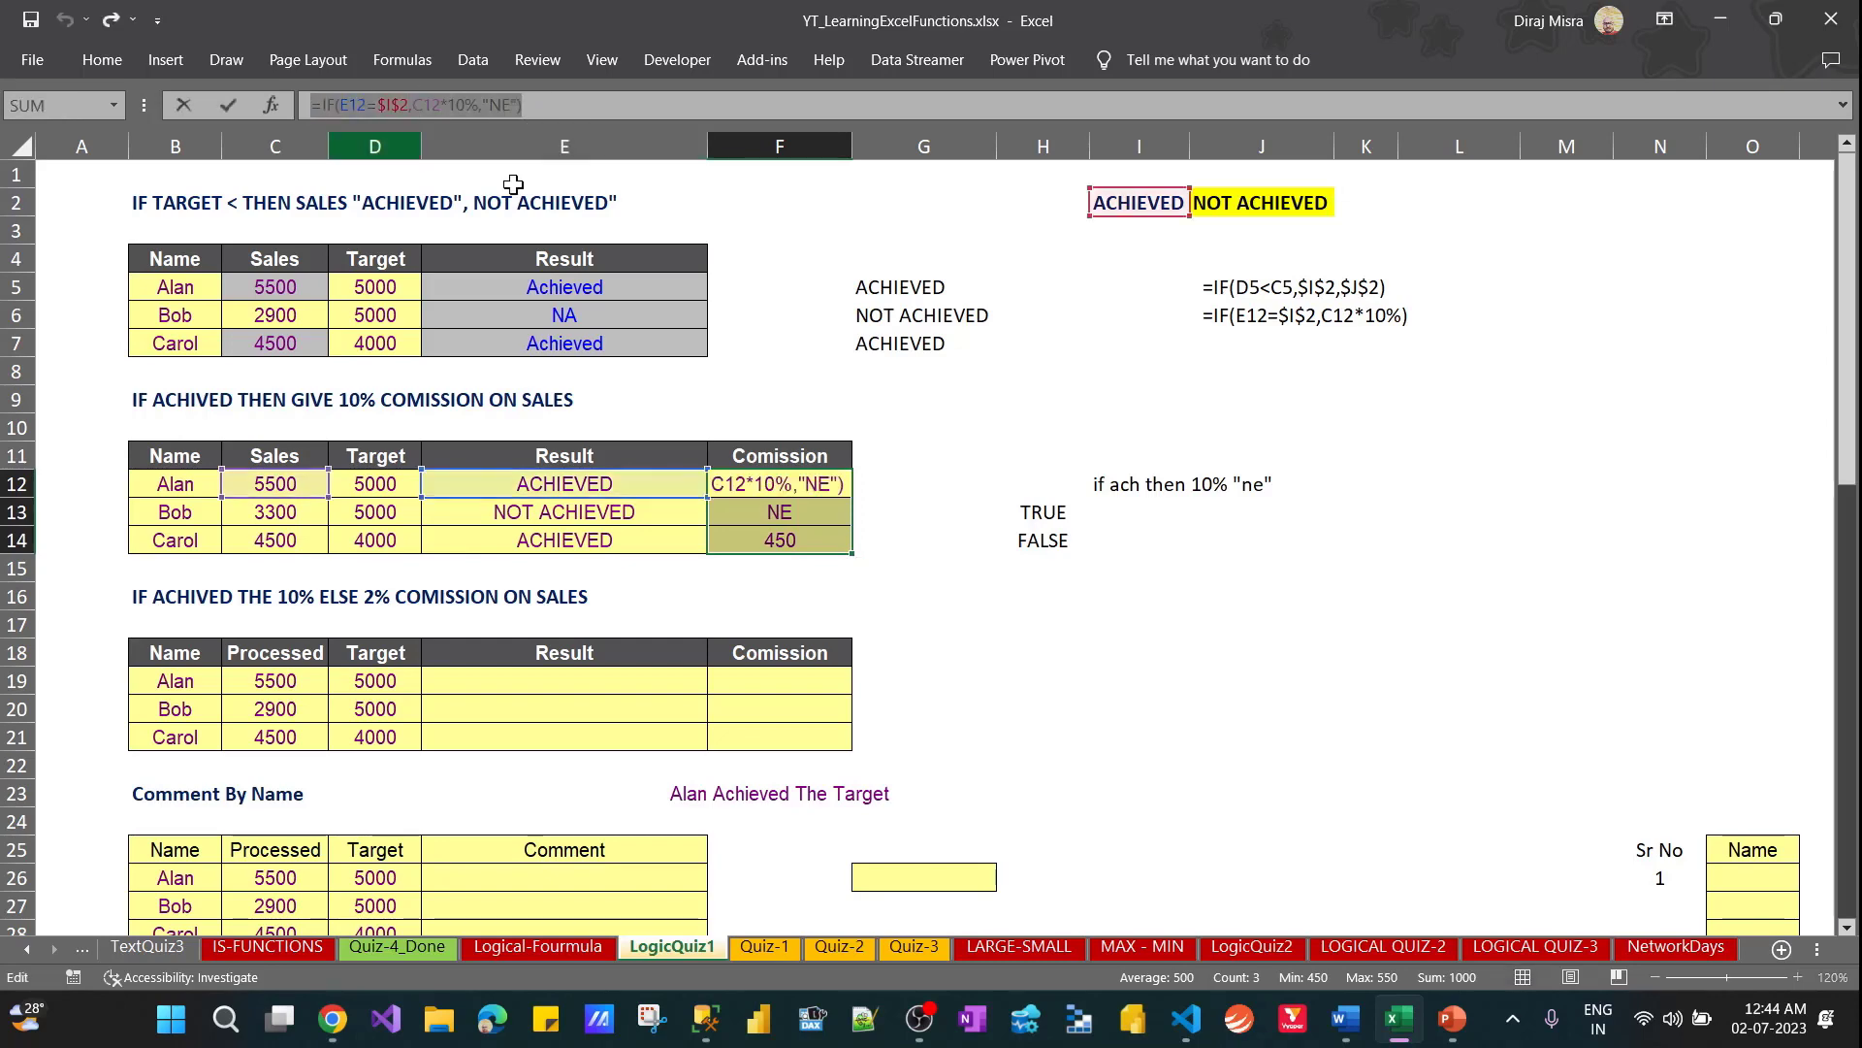
{"action": "key", "text": "Escape"}
{"action": "left_click", "coordinate": [1200, 547]}
{"action": "key", "text": "ctrl+v"}
{"action": "key", "text": "Return"}
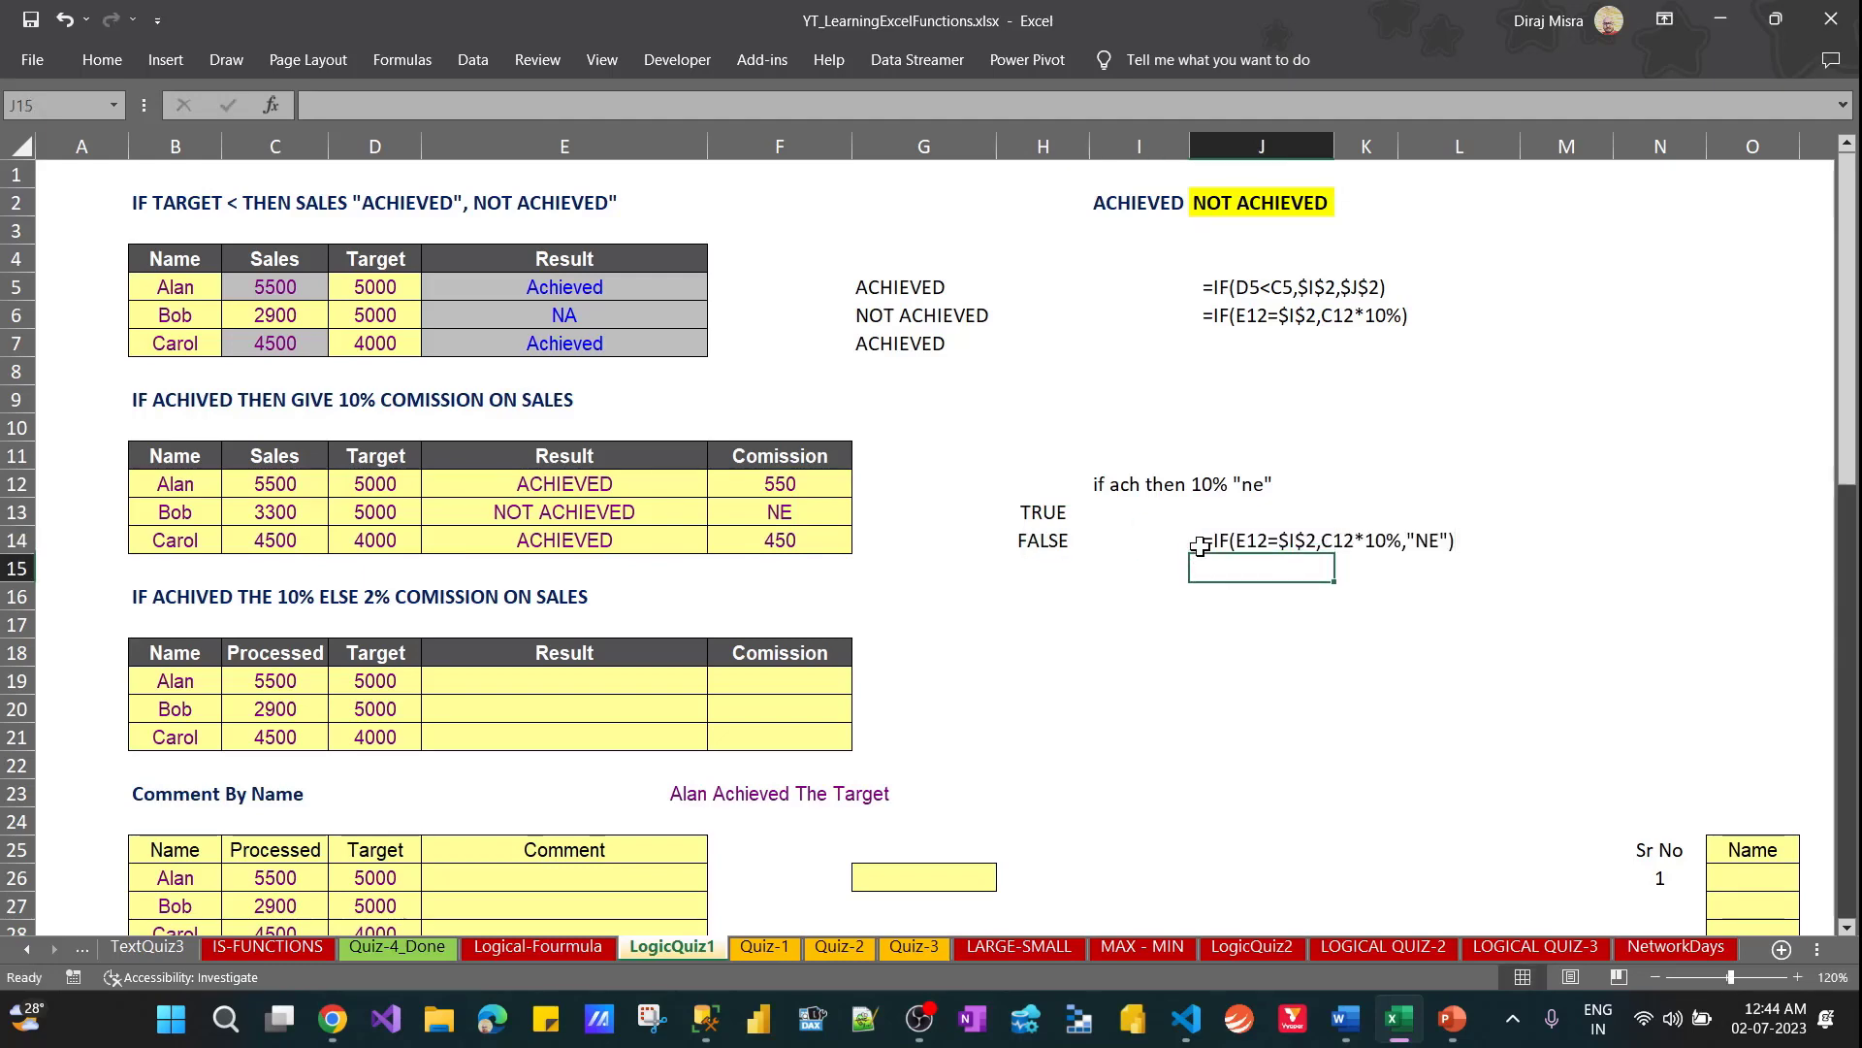
Review the third exercise's heading on 10% else 2% commission and its empty Result and Comission columns
{"action": "key", "text": "Left"}
{"action": "key", "text": "Left"}
{"action": "key", "text": "Left"}
{"action": "key", "text": "Left"}
{"action": "key", "text": "Left"}
{"action": "key", "text": "Down"}
{"action": "key", "text": "Down"}
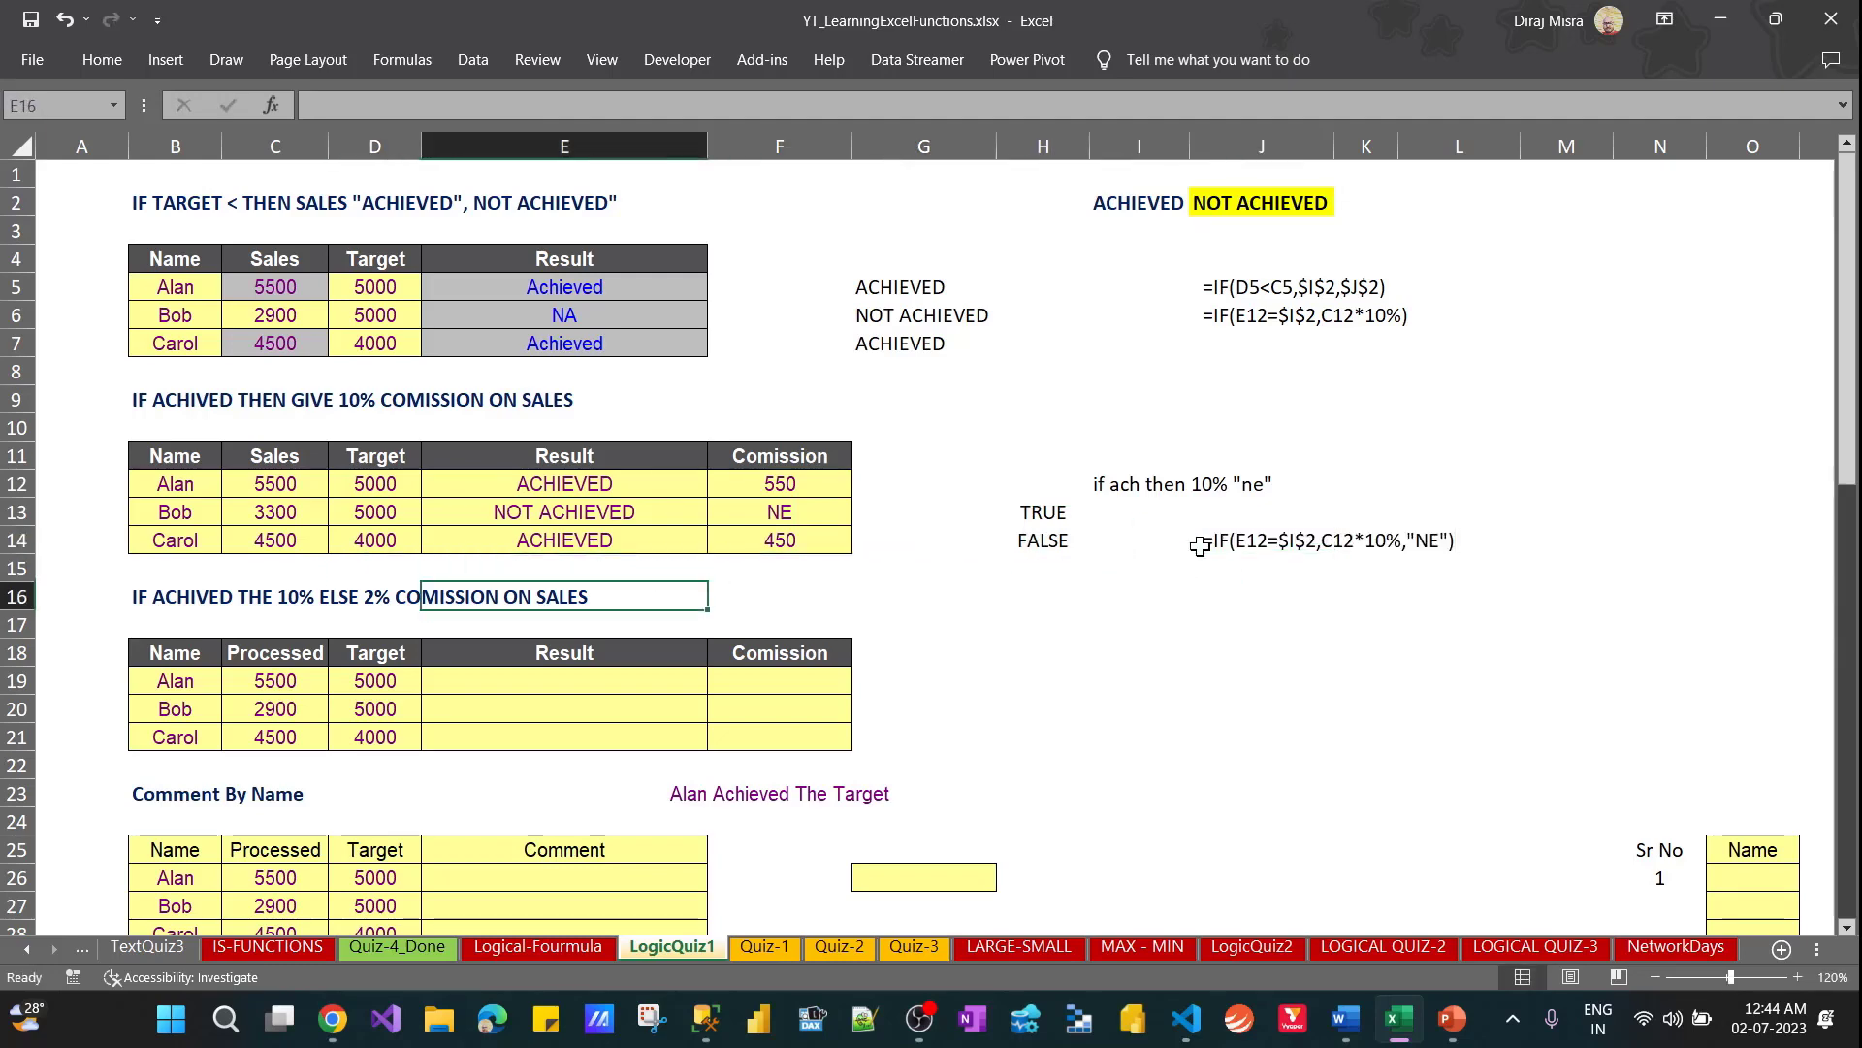
{"action": "key", "text": "Left"}
{"action": "key", "text": "Left"}
{"action": "key", "text": "Left"}
{"action": "key", "text": "Right"}
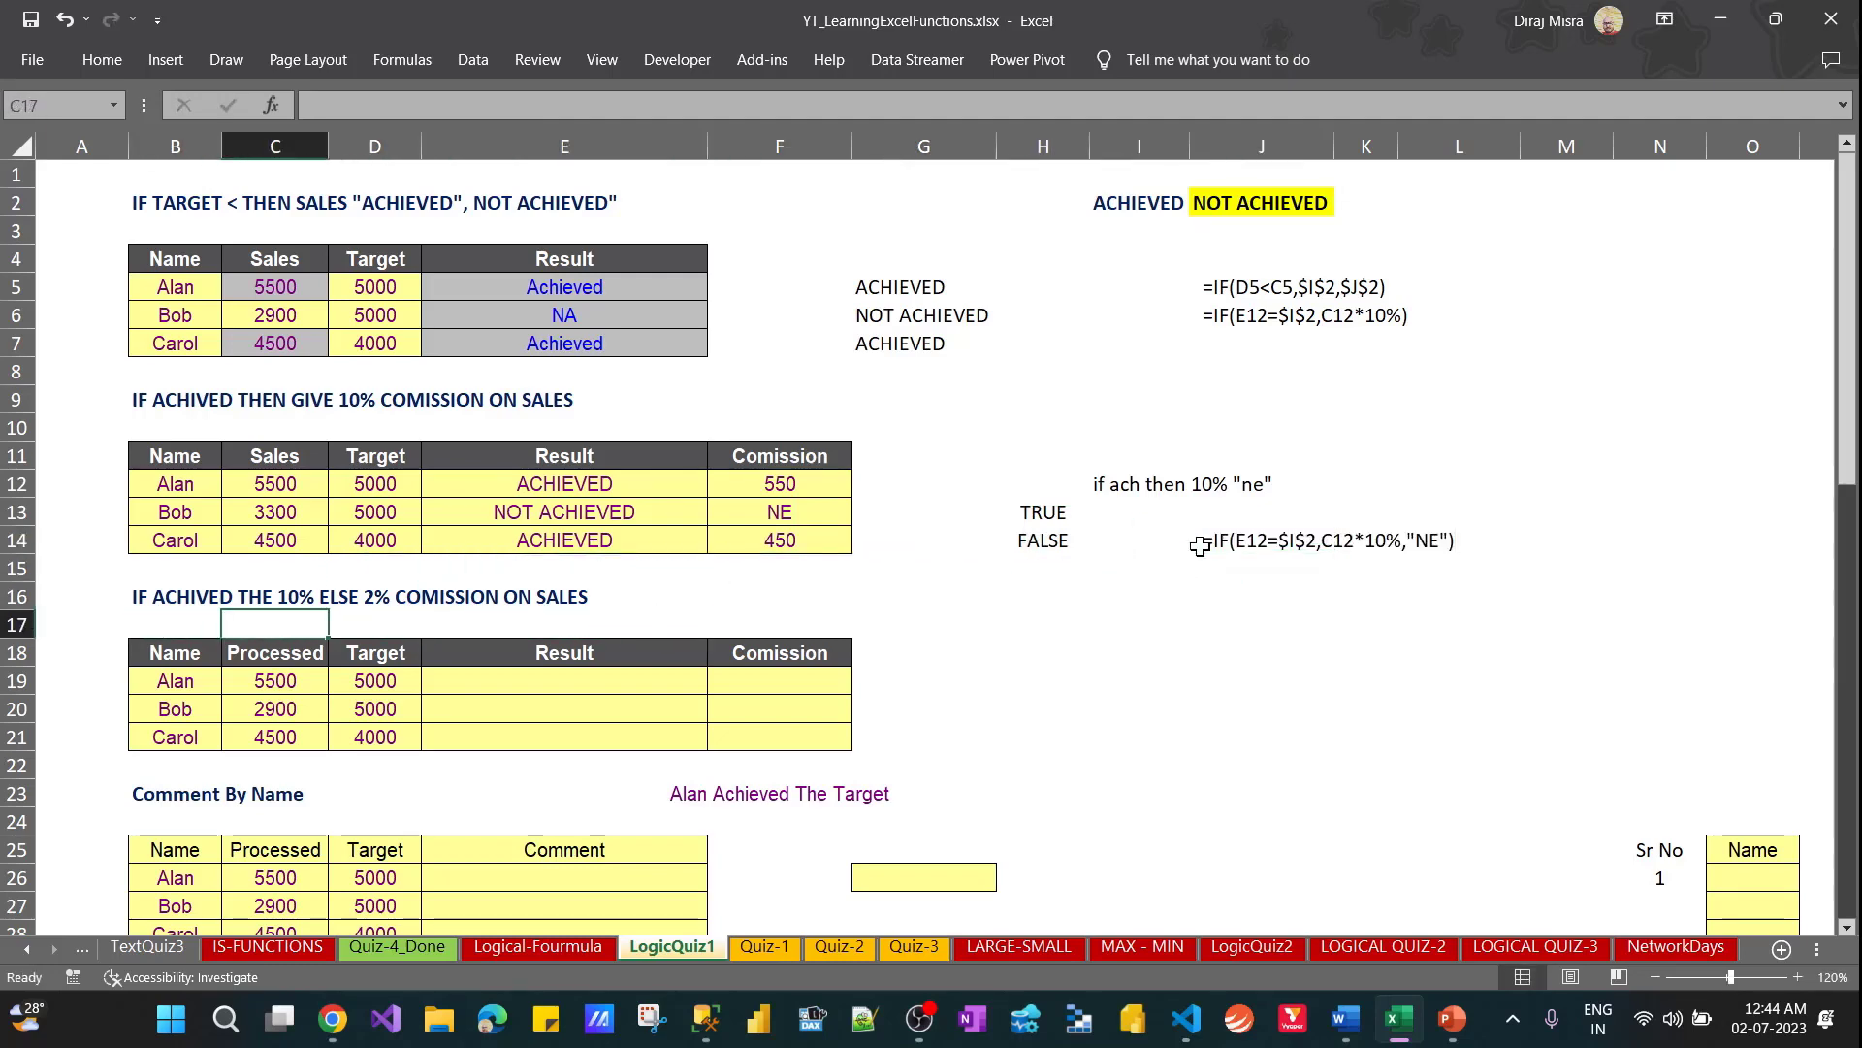
{"action": "key", "text": "Right"}
{"action": "key", "text": "Right"}
{"action": "key", "text": "Down"}
{"action": "key", "text": "Down"}
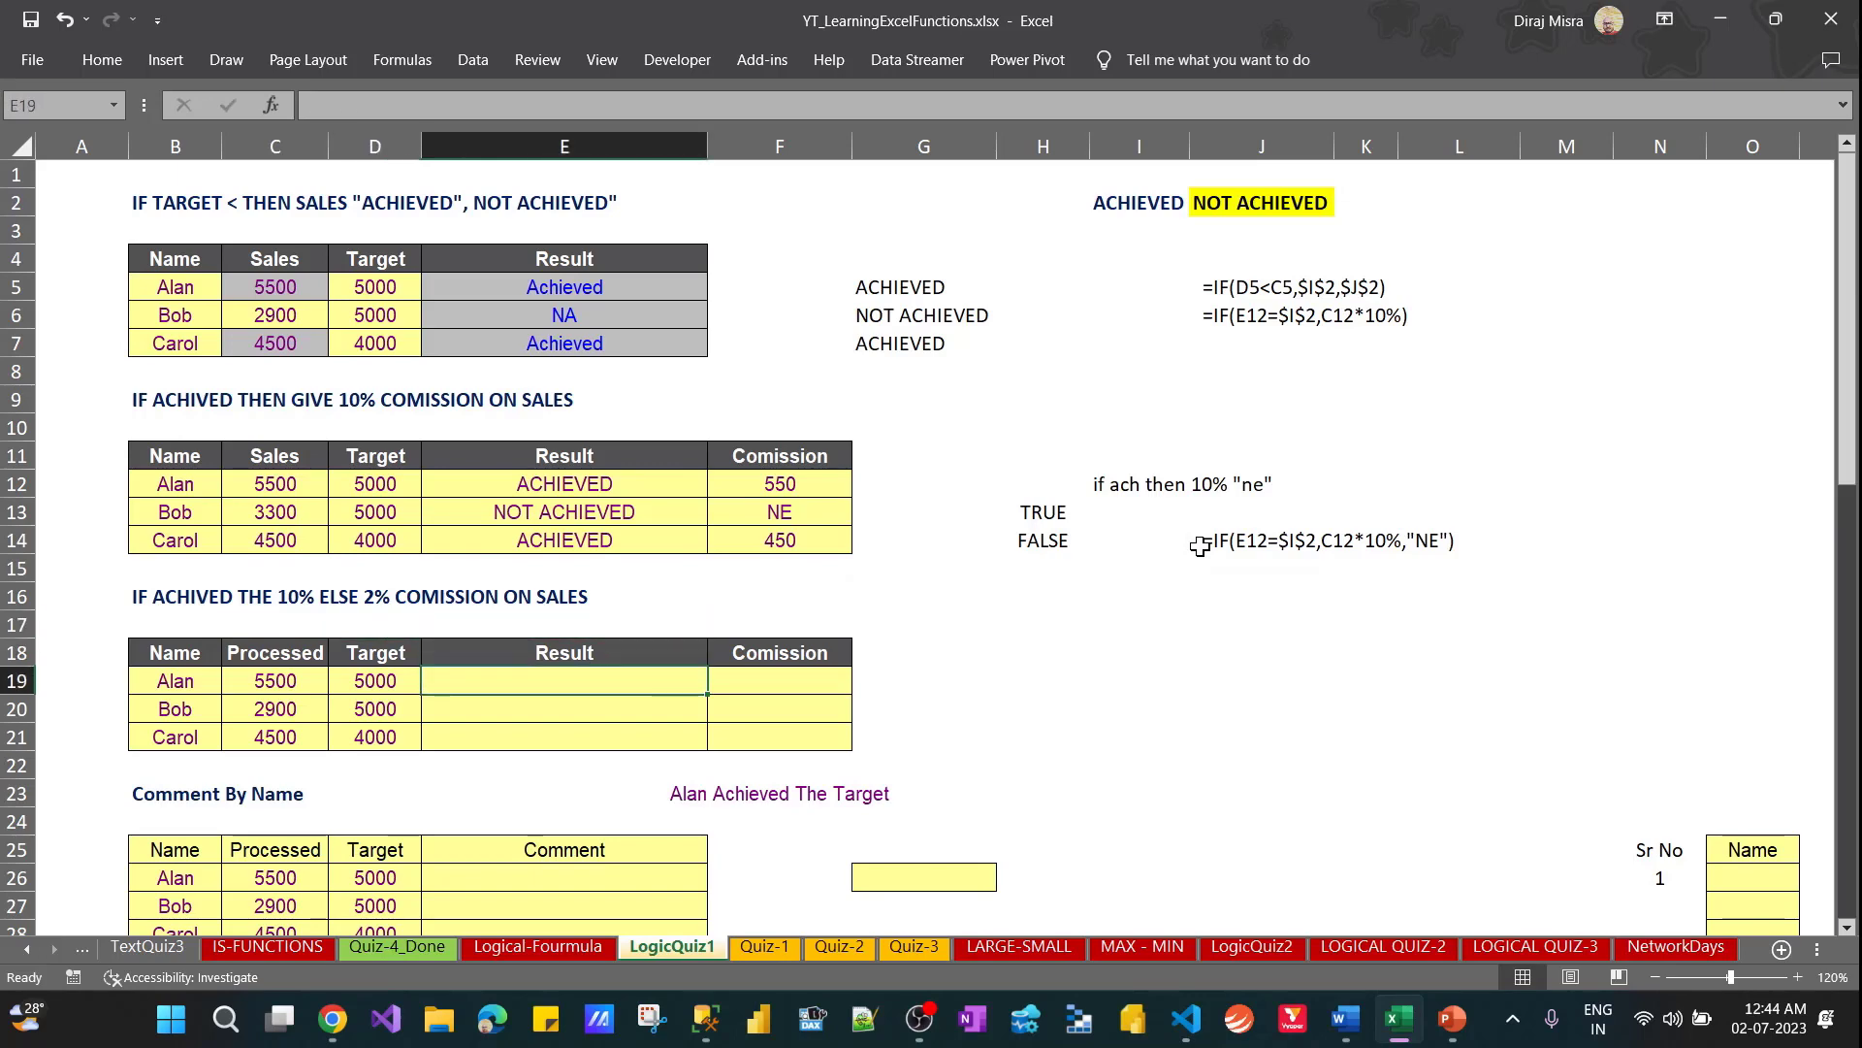
{"action": "key", "text": "Right"}
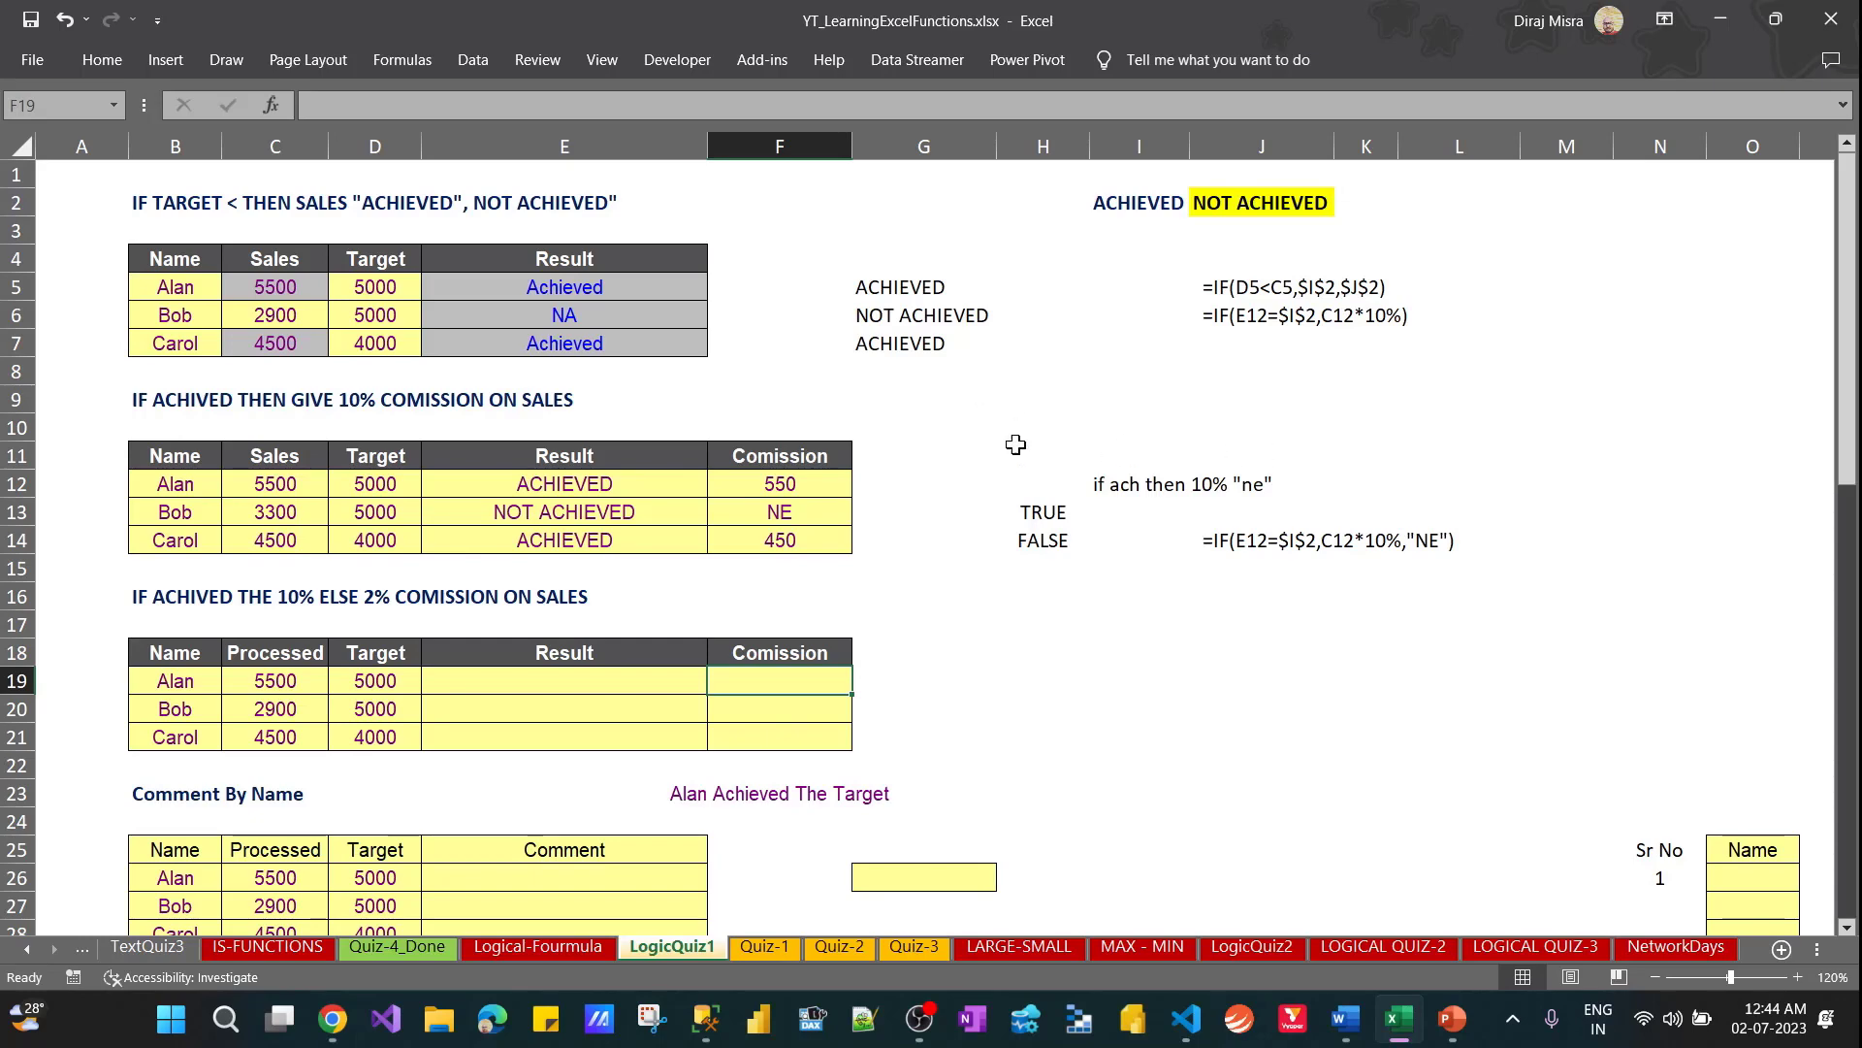
Copy the result formula =IF(D12<C12,$I$2,$J$2) from E12 into E19 and fill it down to E21
{"action": "left_click", "coordinate": [804, 480]}
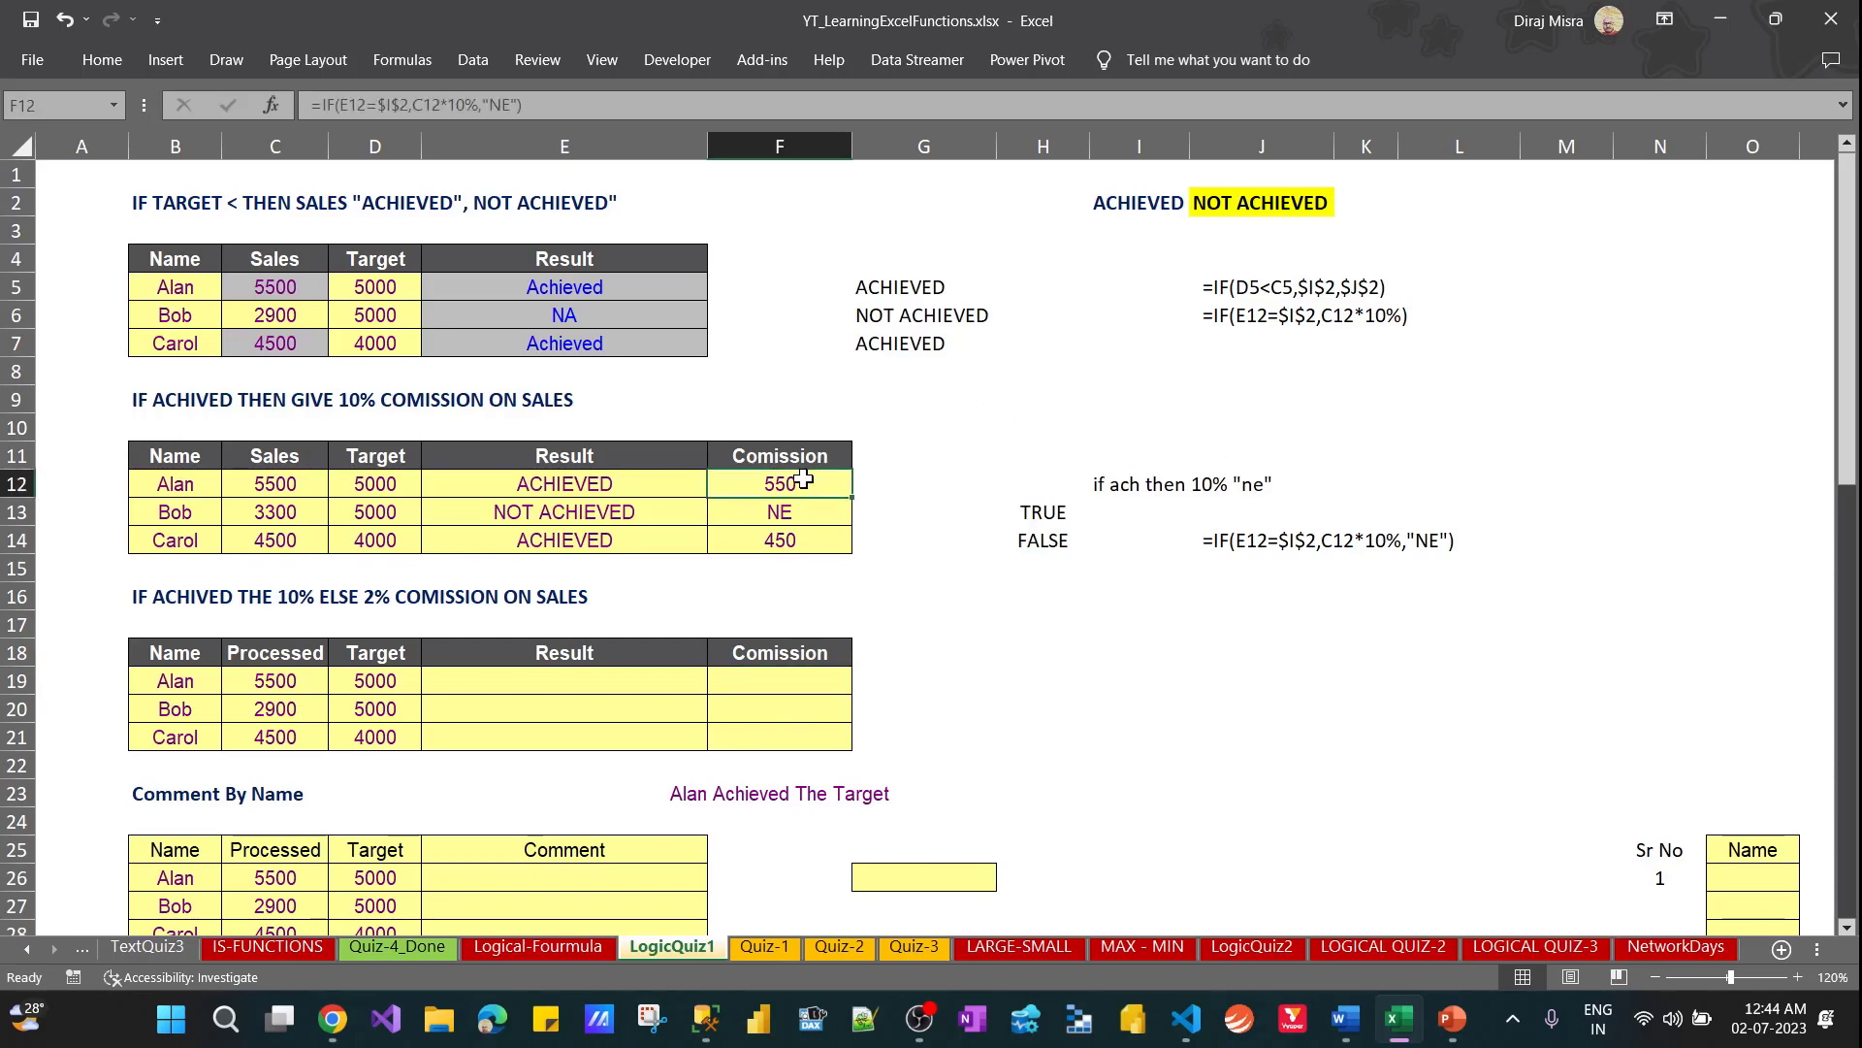
{"action": "left_click", "coordinate": [580, 479]}
{"action": "left_click_drag", "start_coordinate": [489, 104], "coordinate": [295, 106]}
{"action": "key", "text": "ctrl+c"}
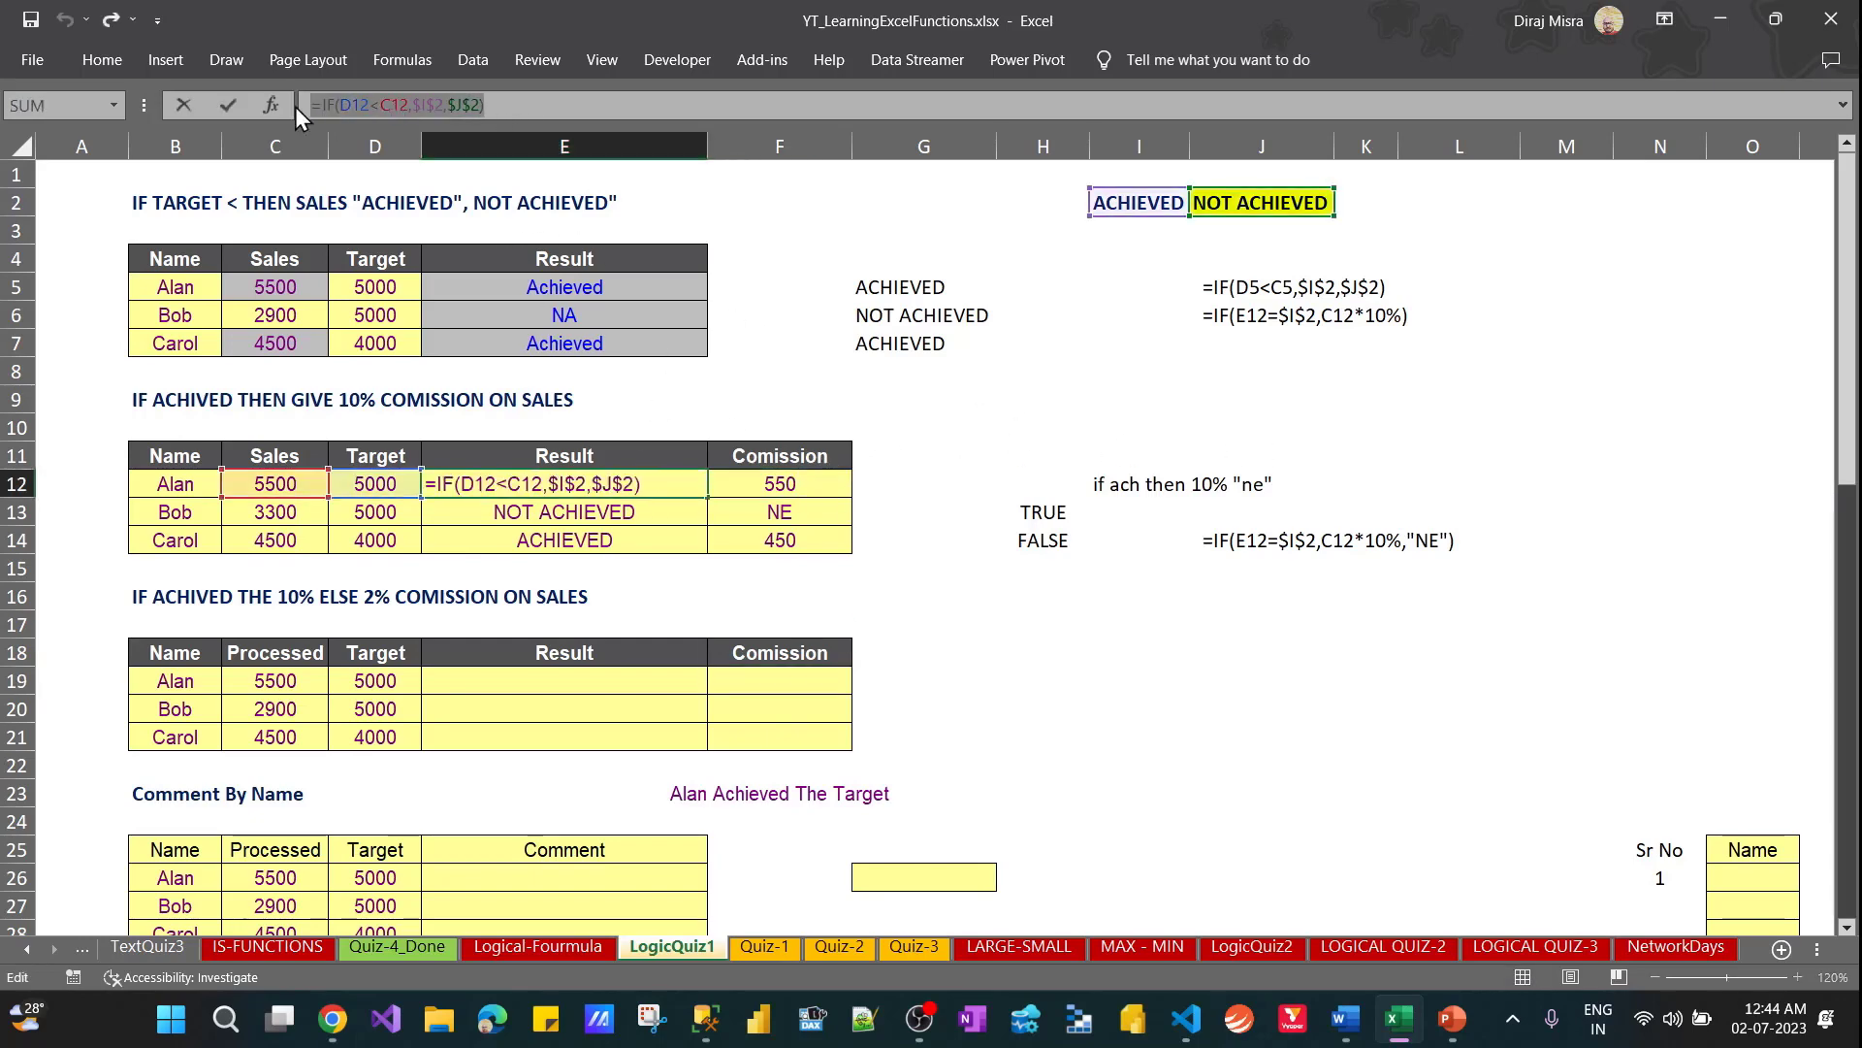
{"action": "key", "text": "Escape"}
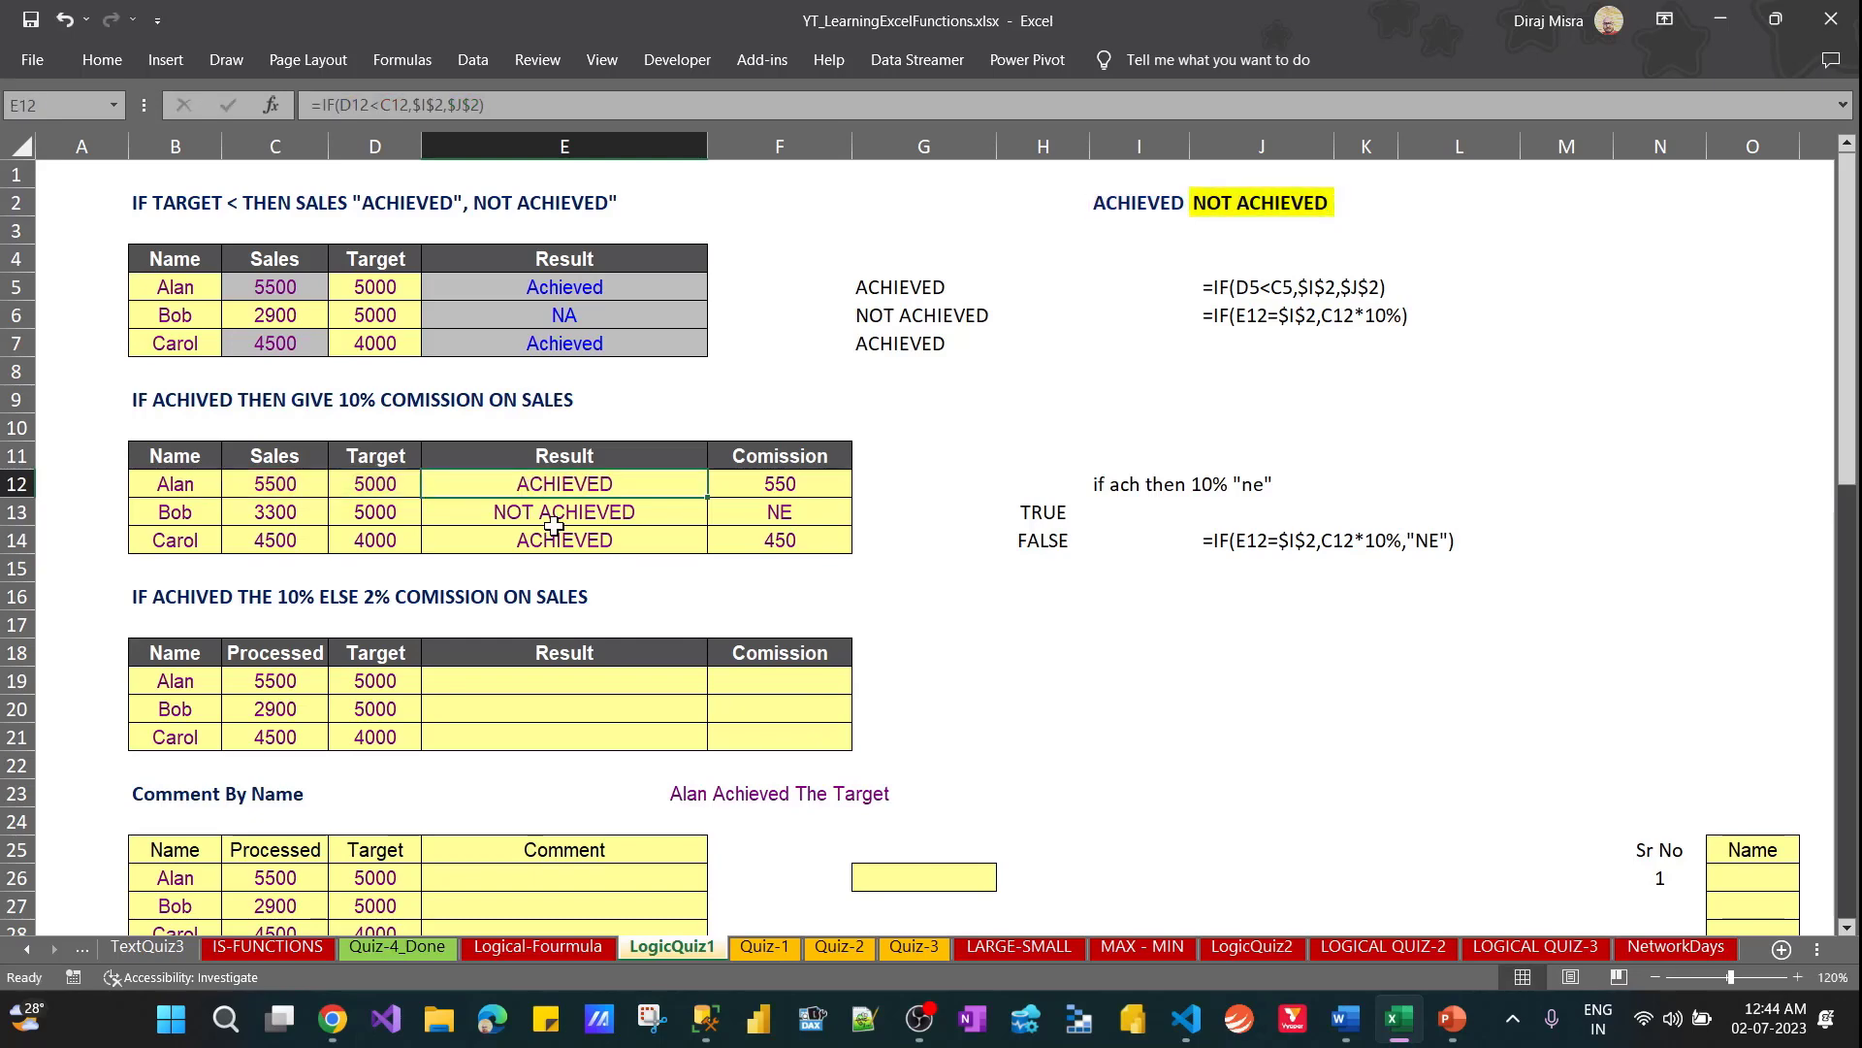
{"action": "left_click", "coordinate": [542, 689]}
{"action": "key", "text": "ctrl+v"}
{"action": "key", "text": "shift+Down"}
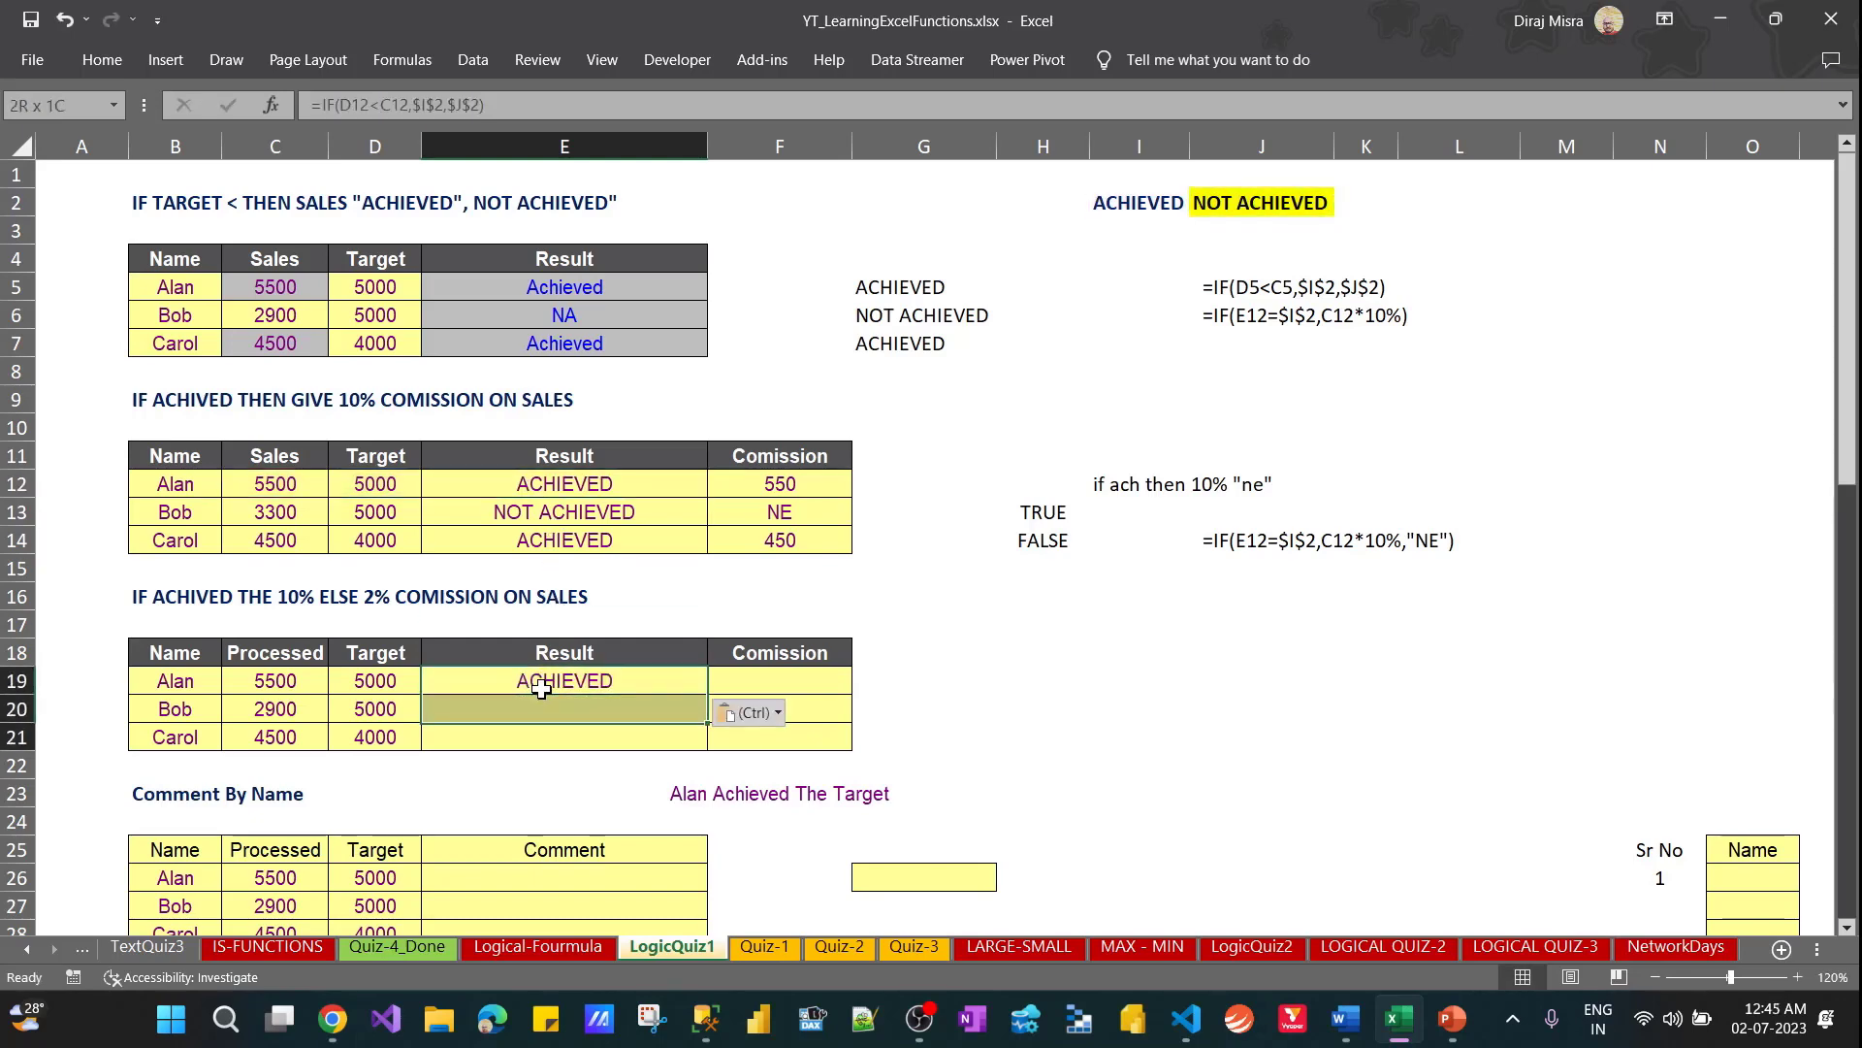
{"action": "key", "text": "shift+Down"}
{"action": "key", "text": "ctrl+d"}
Repoint the E19 result formula to the third table as =IF(D19<C19,$I$2,$J$2) and apply it through E21
{"action": "key", "text": "F2"}
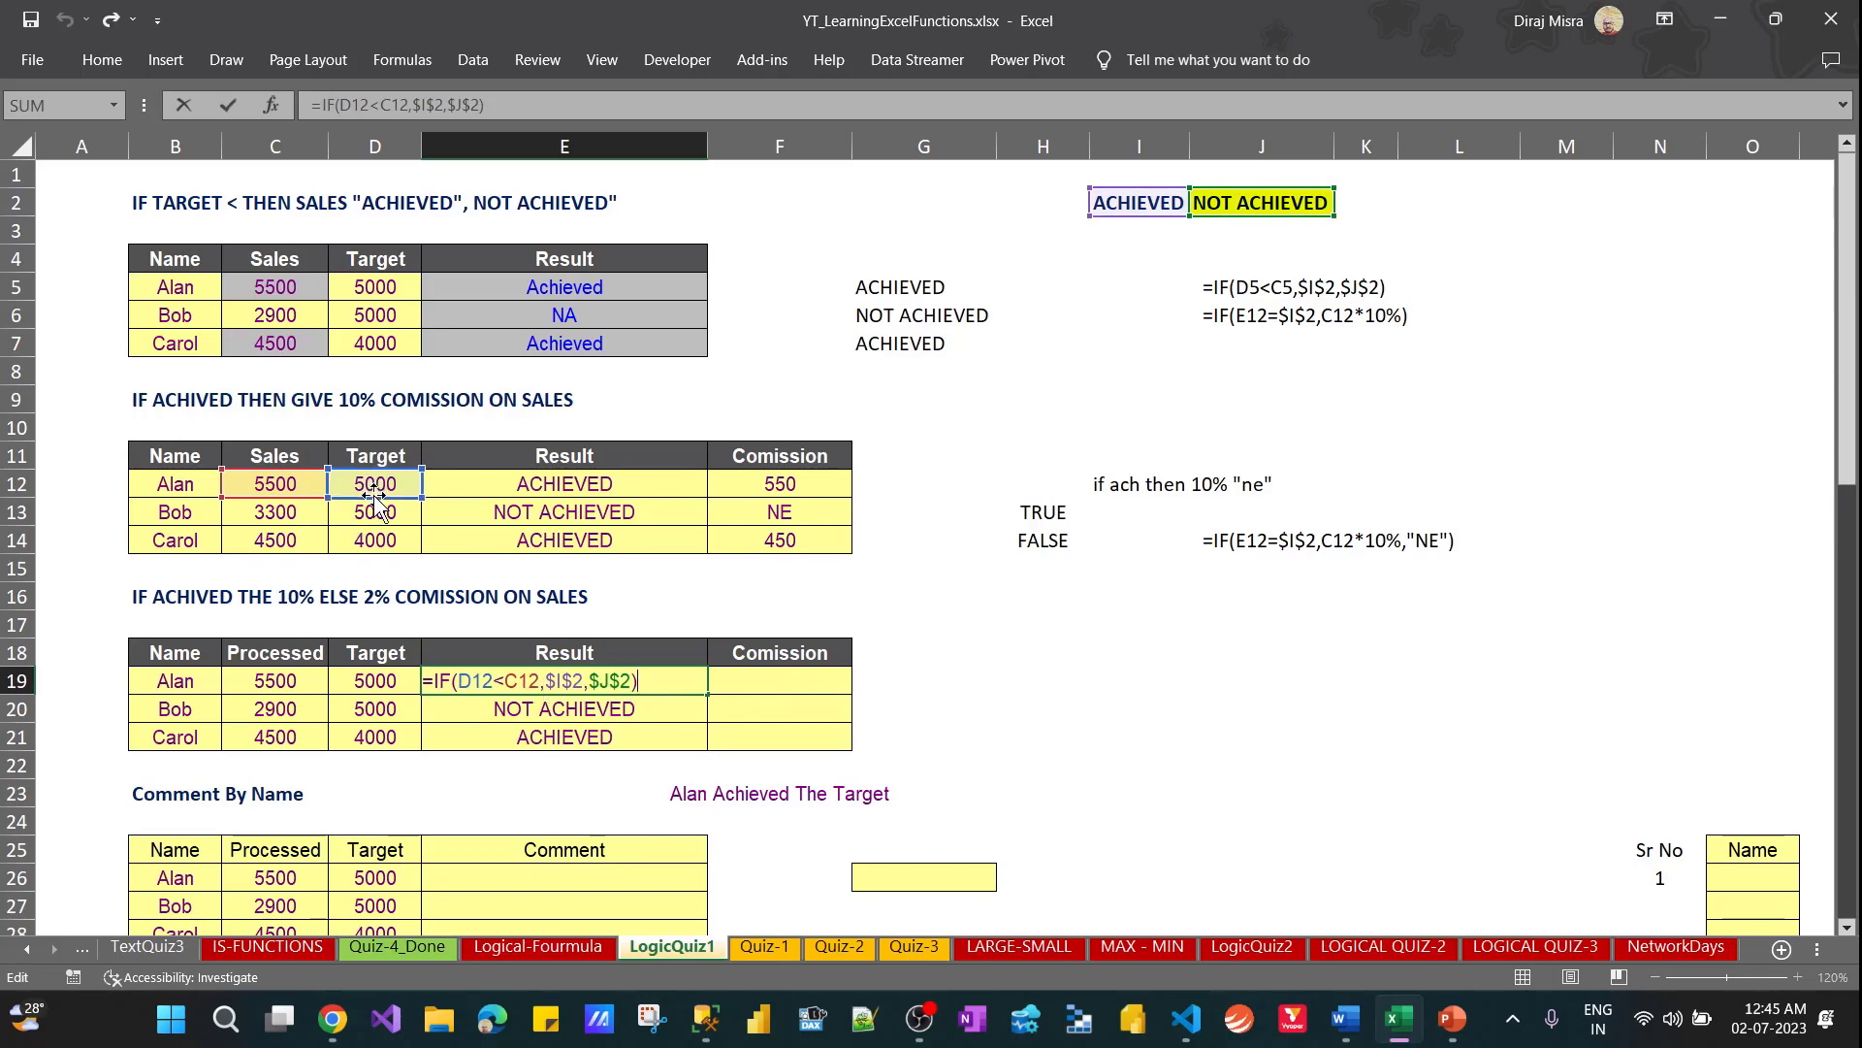
{"action": "left_click_drag", "start_coordinate": [374, 497], "coordinate": [368, 685]}
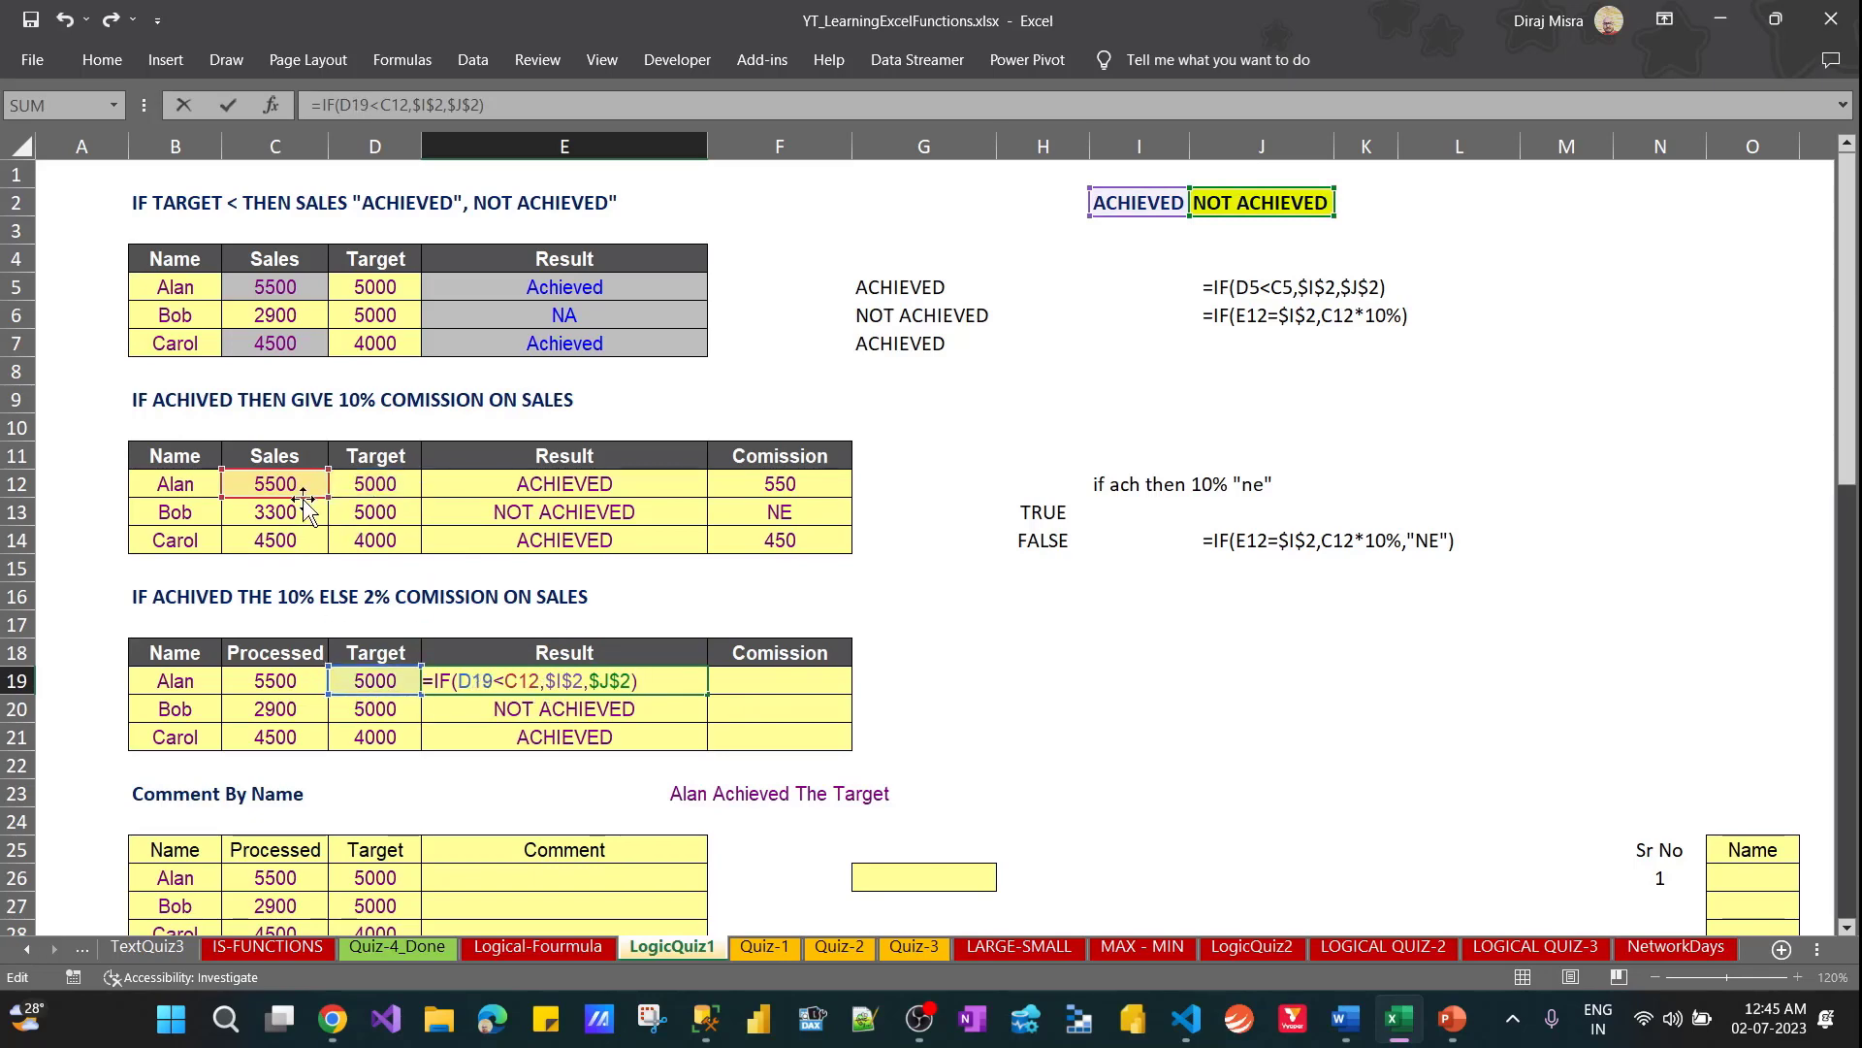
{"action": "left_click_drag", "start_coordinate": [303, 499], "coordinate": [291, 681]}
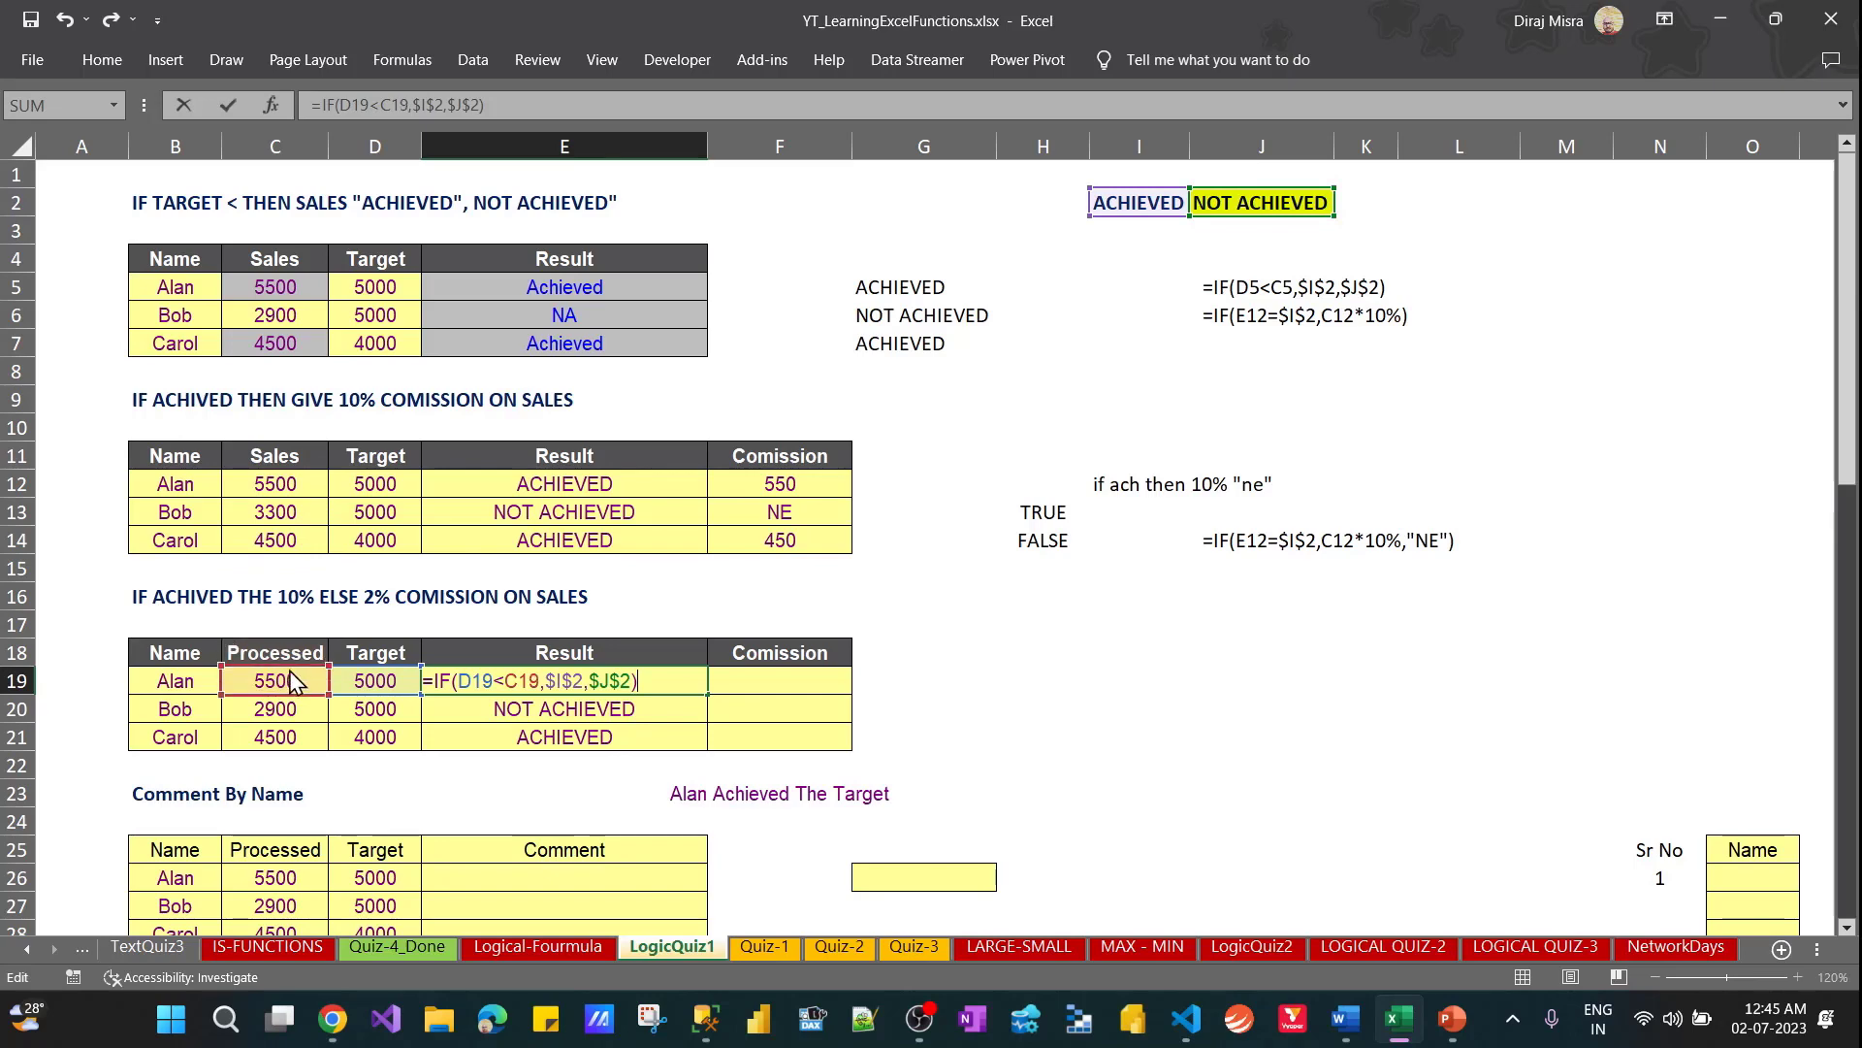
{"action": "key", "text": "ctrl+Return"}
{"action": "key", "text": "shift+Down"}
{"action": "key", "text": "shift+Down"}
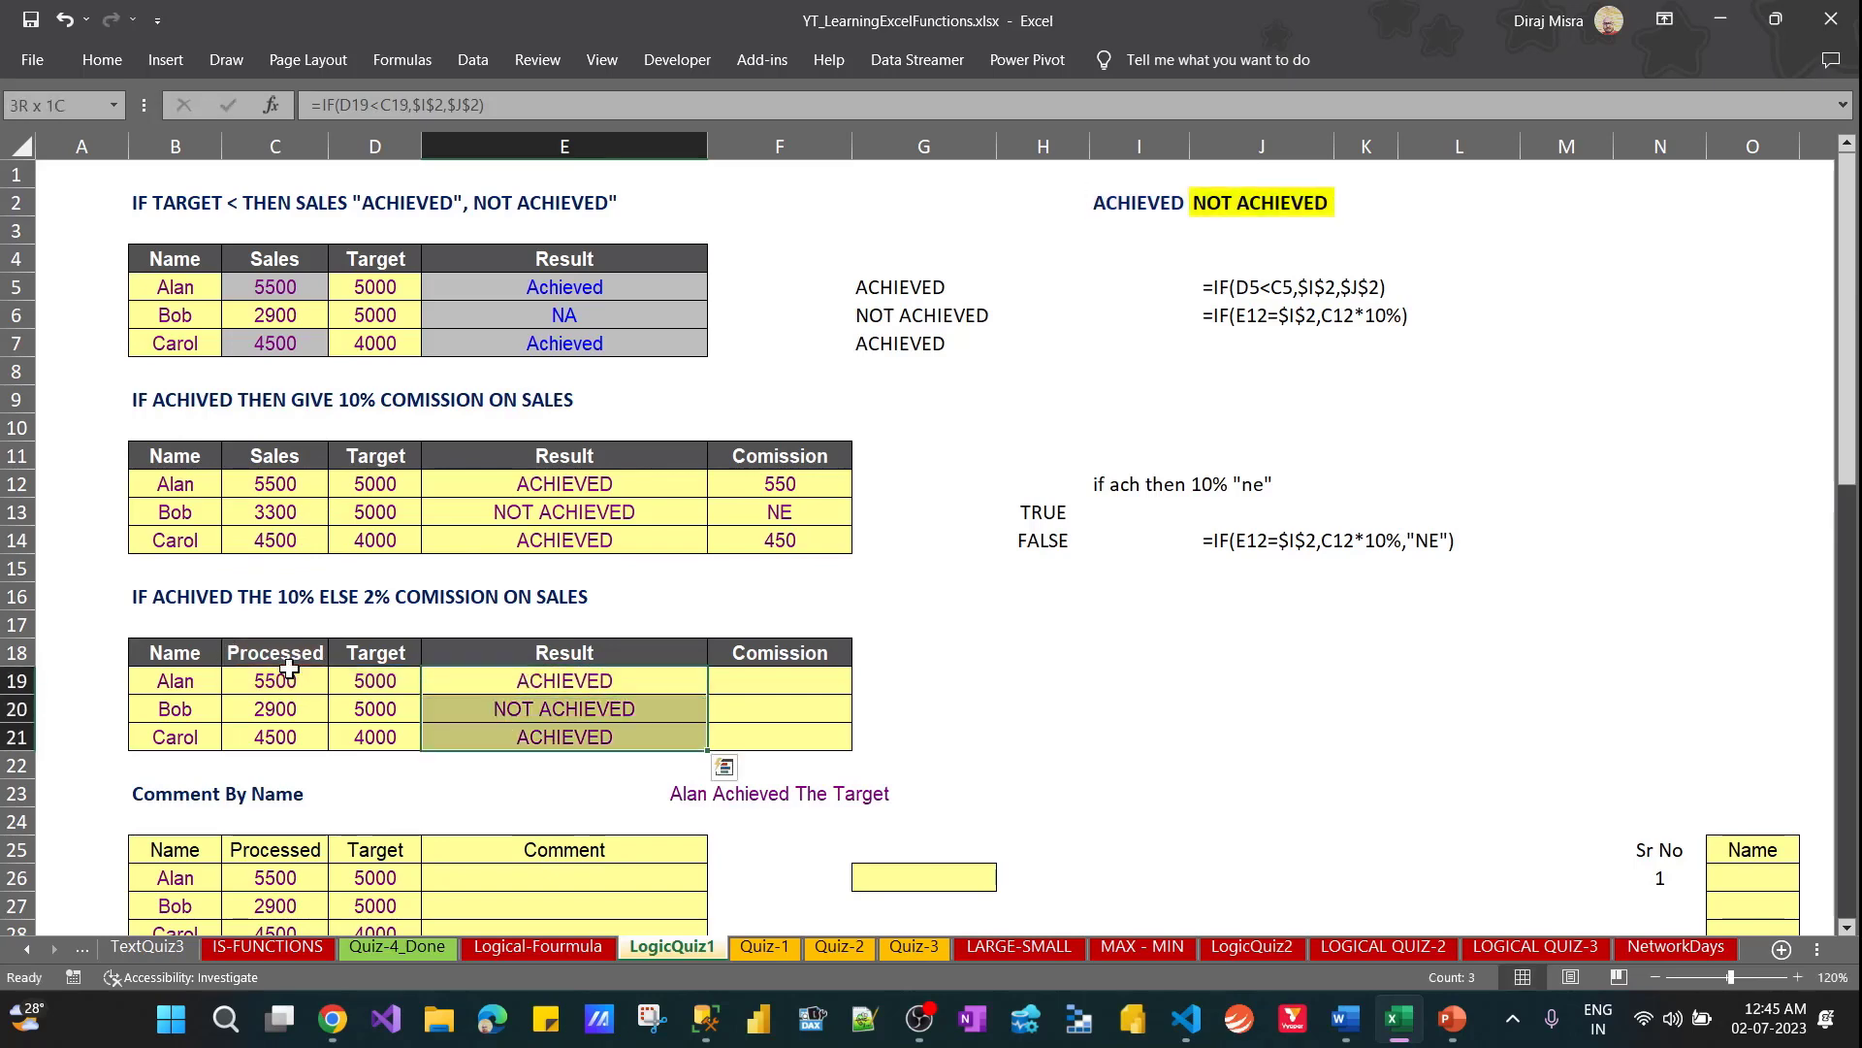
{"action": "key", "text": "Right"}
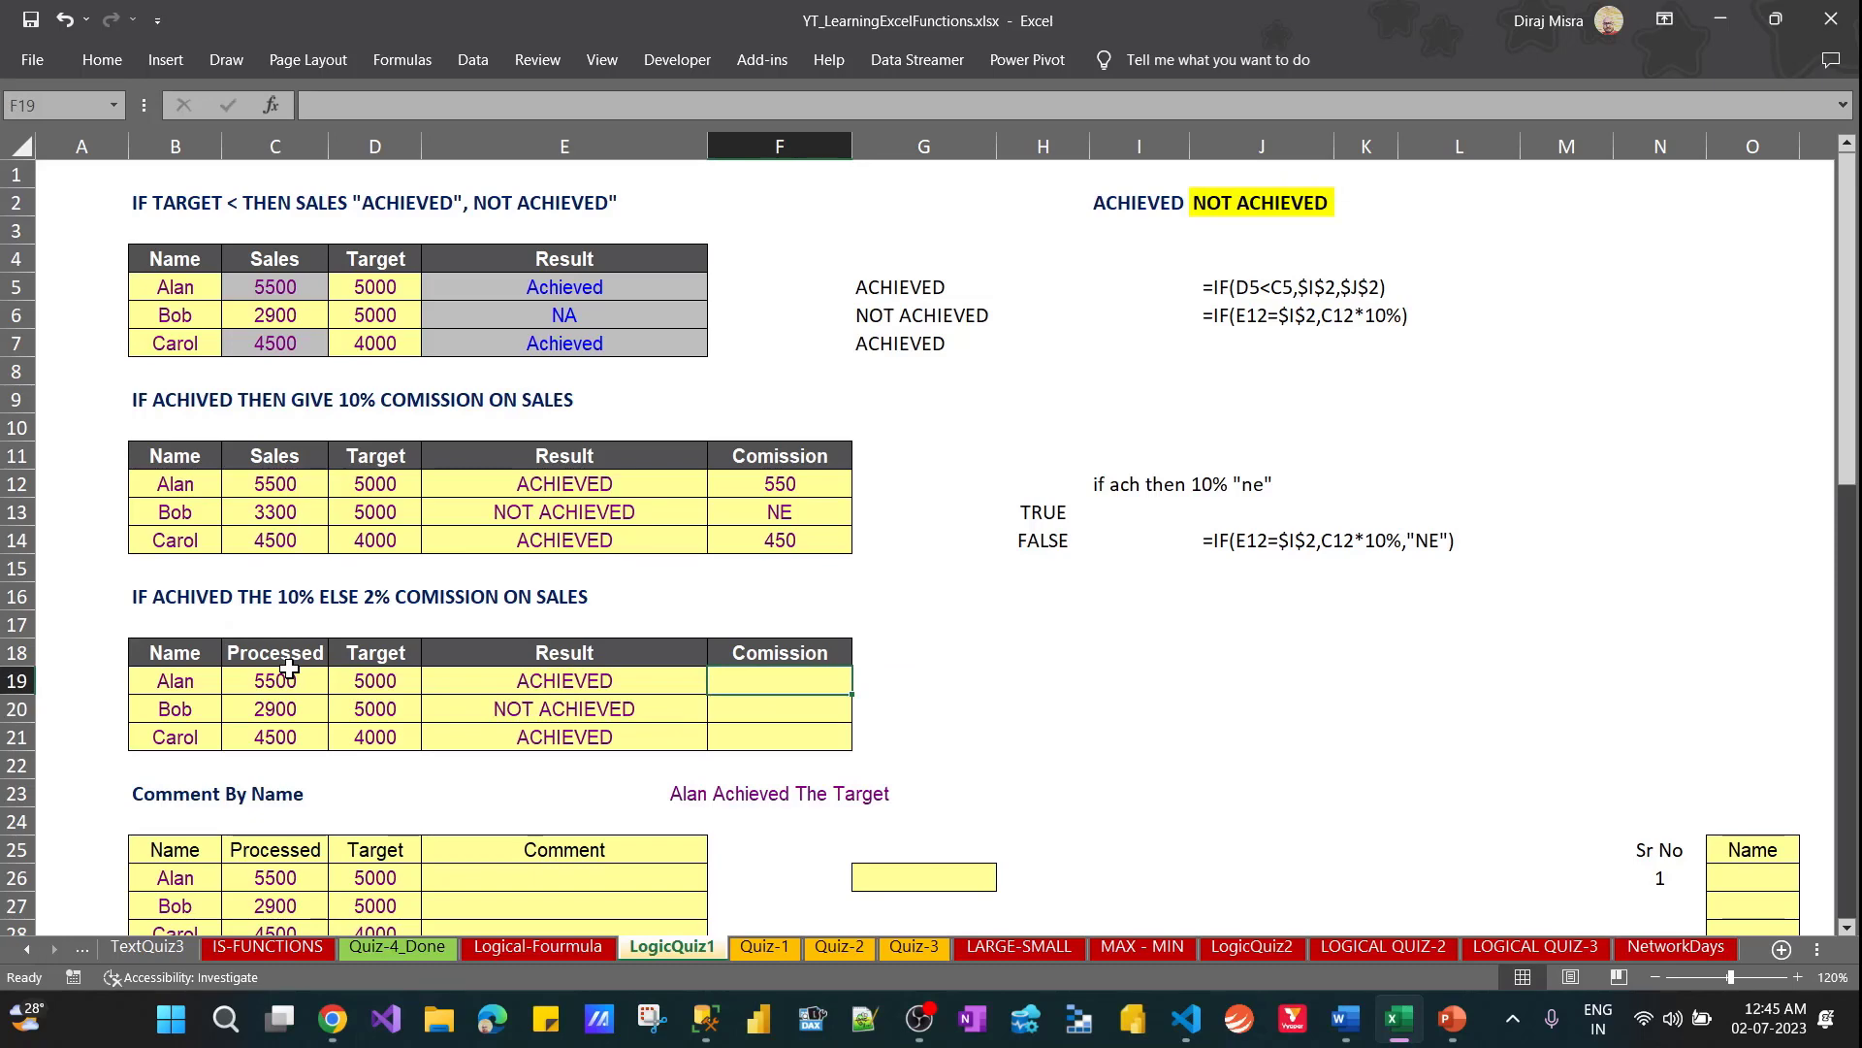
{"action": "type", "text": "=if"}
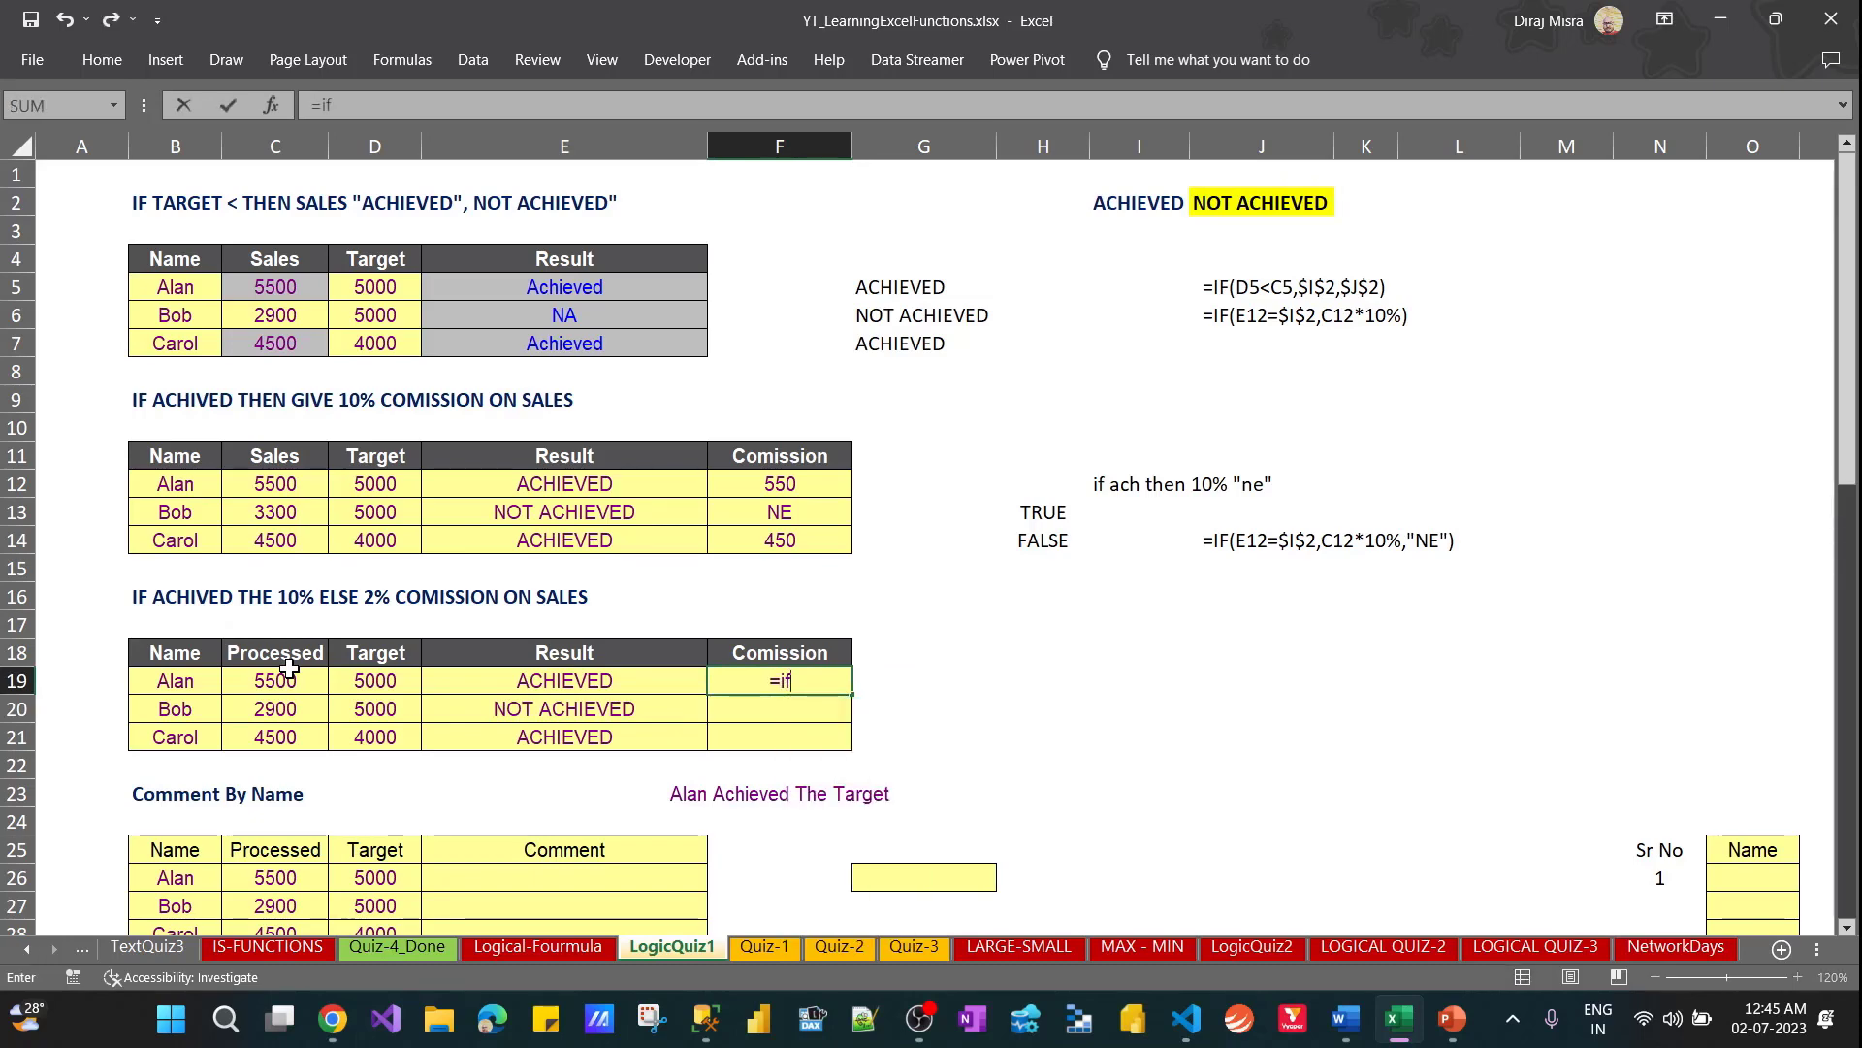
{"action": "key", "text": "Tab"}
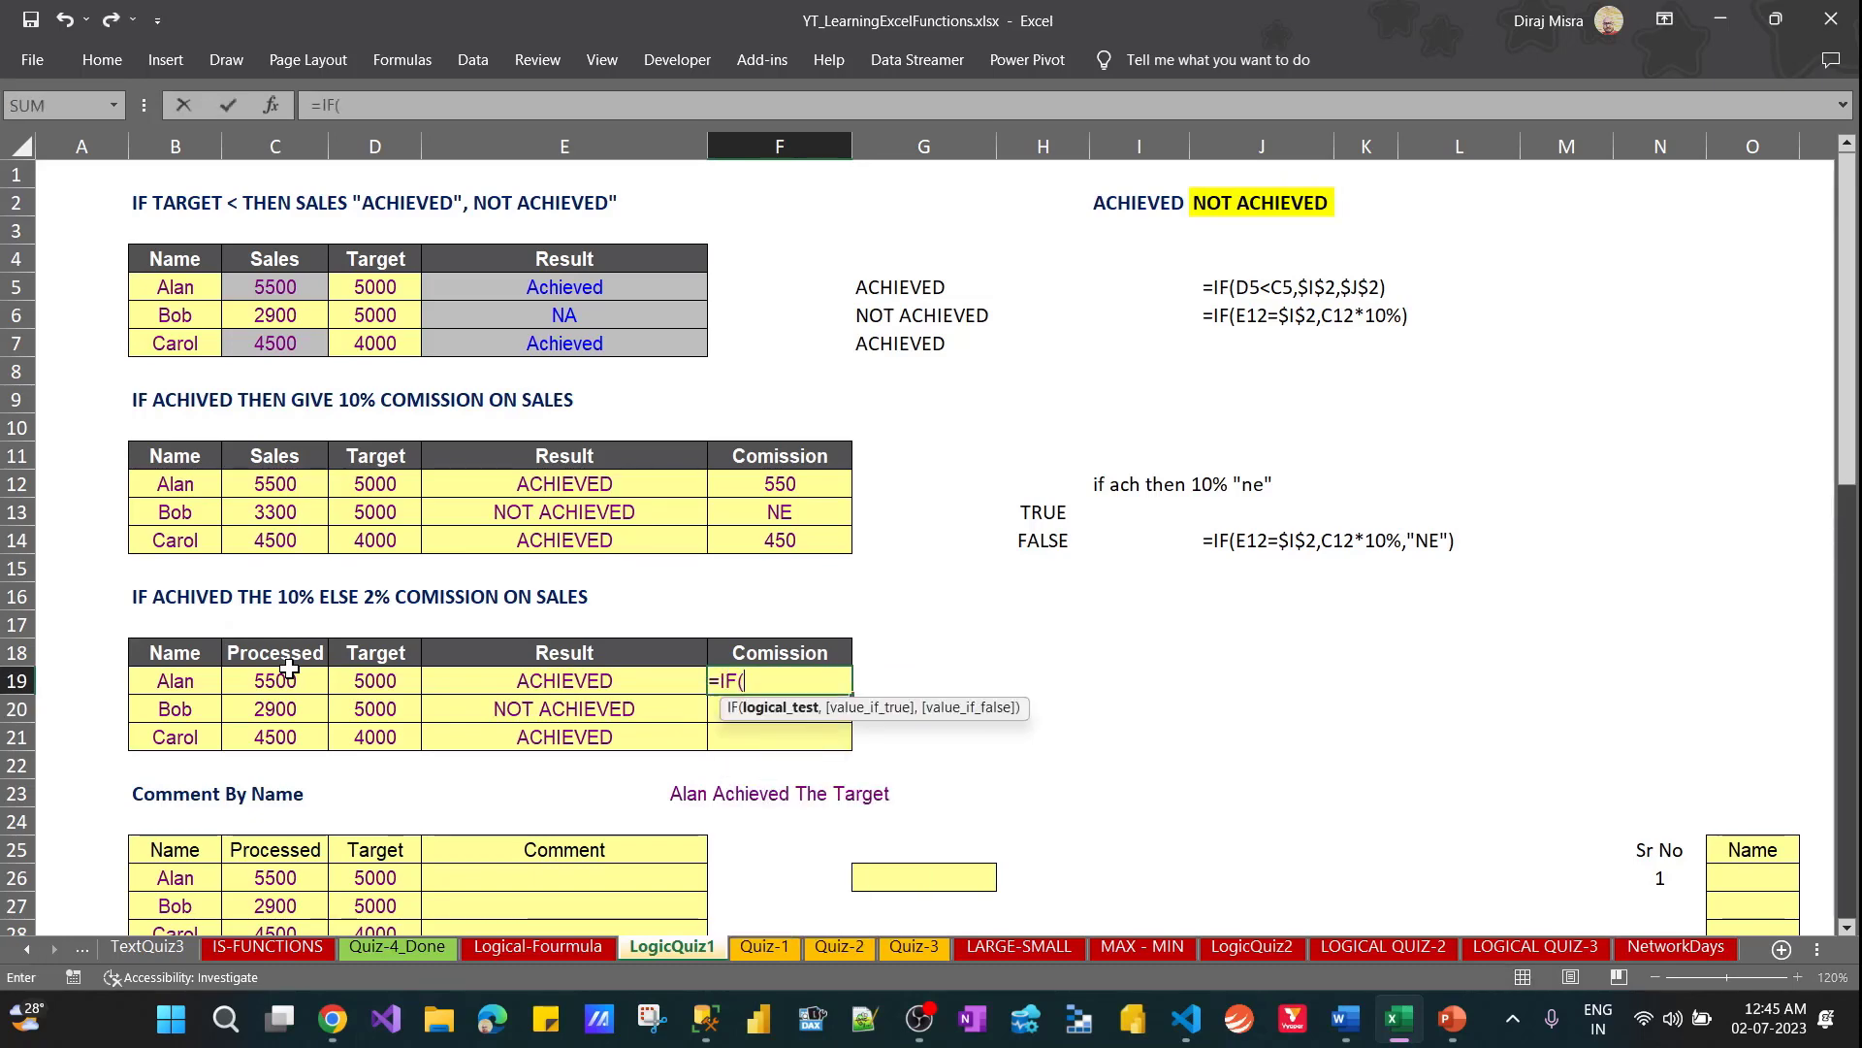
{"action": "key", "text": "Left"}
{"action": "key", "text": "Left"}
{"action": "key", "text": "Left"}
{"action": "key", "text": "Right"}
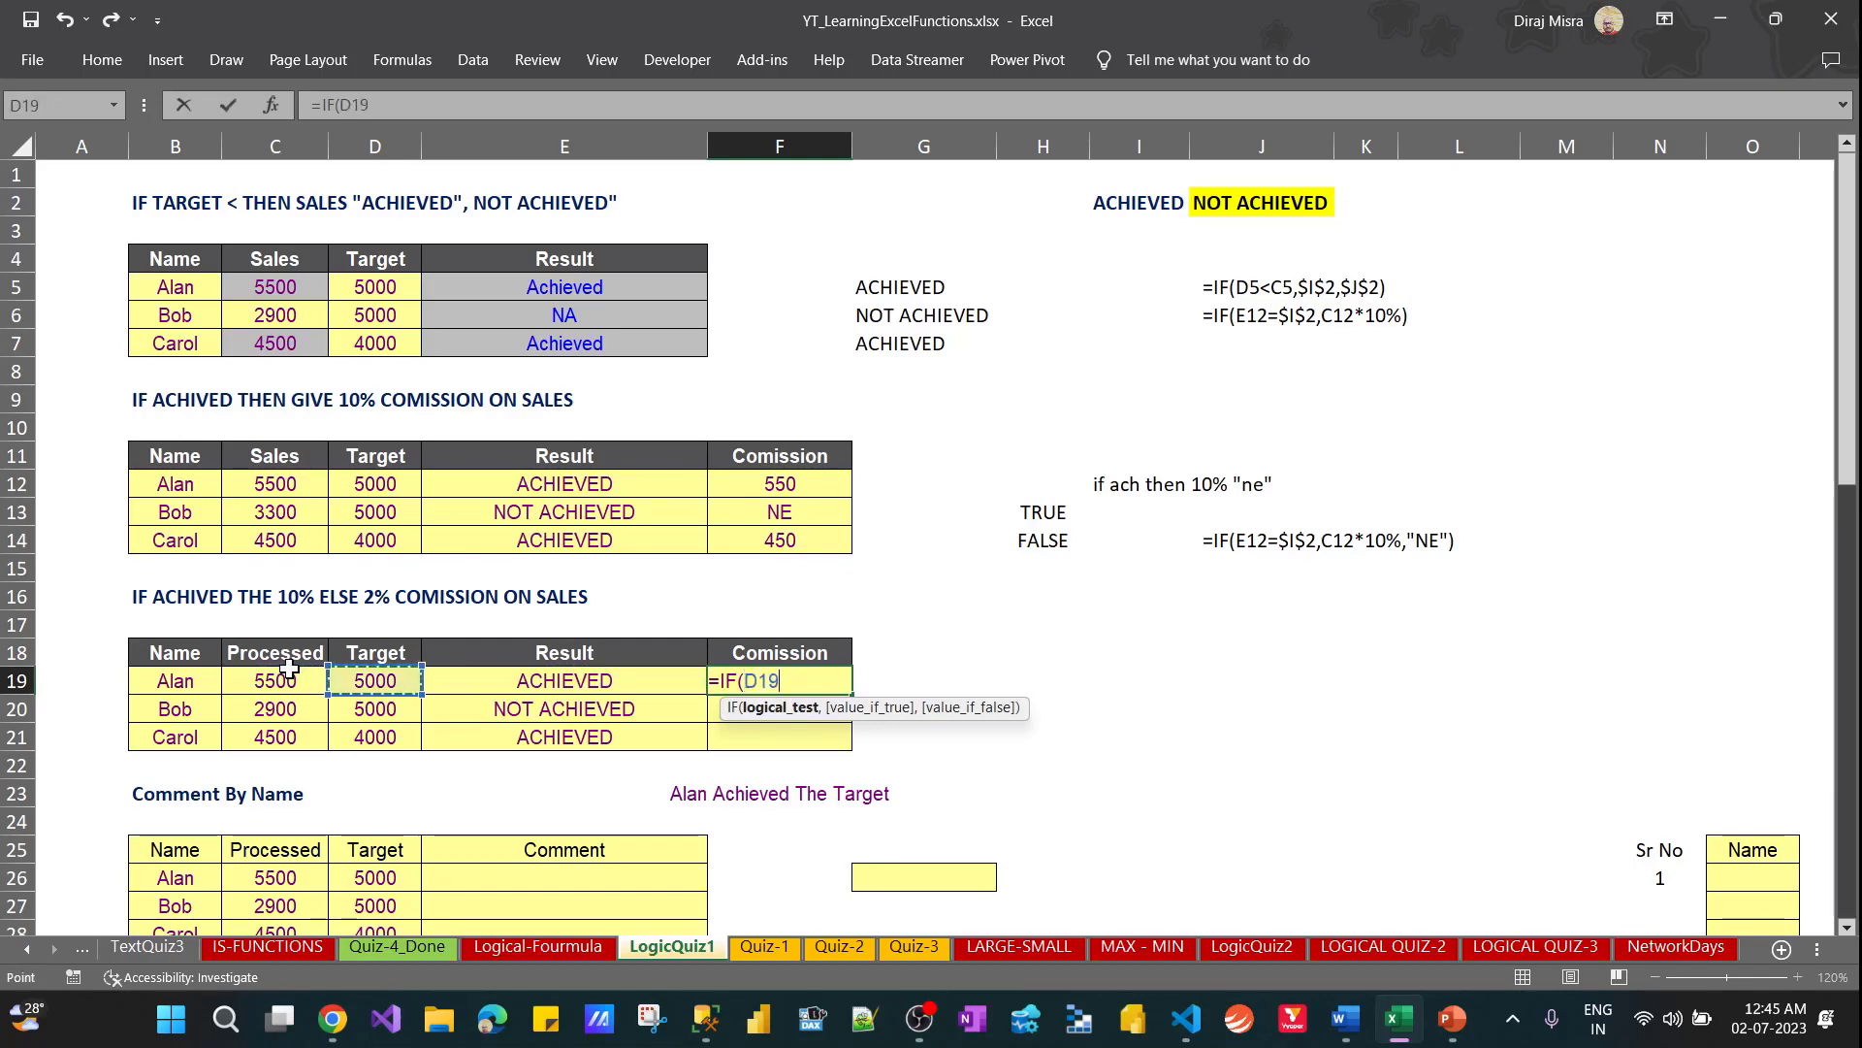
{"action": "type", "text": "<"}
{"action": "key", "text": "Left"}
{"action": "key", "text": "Left"}
{"action": "key", "text": "Left"}
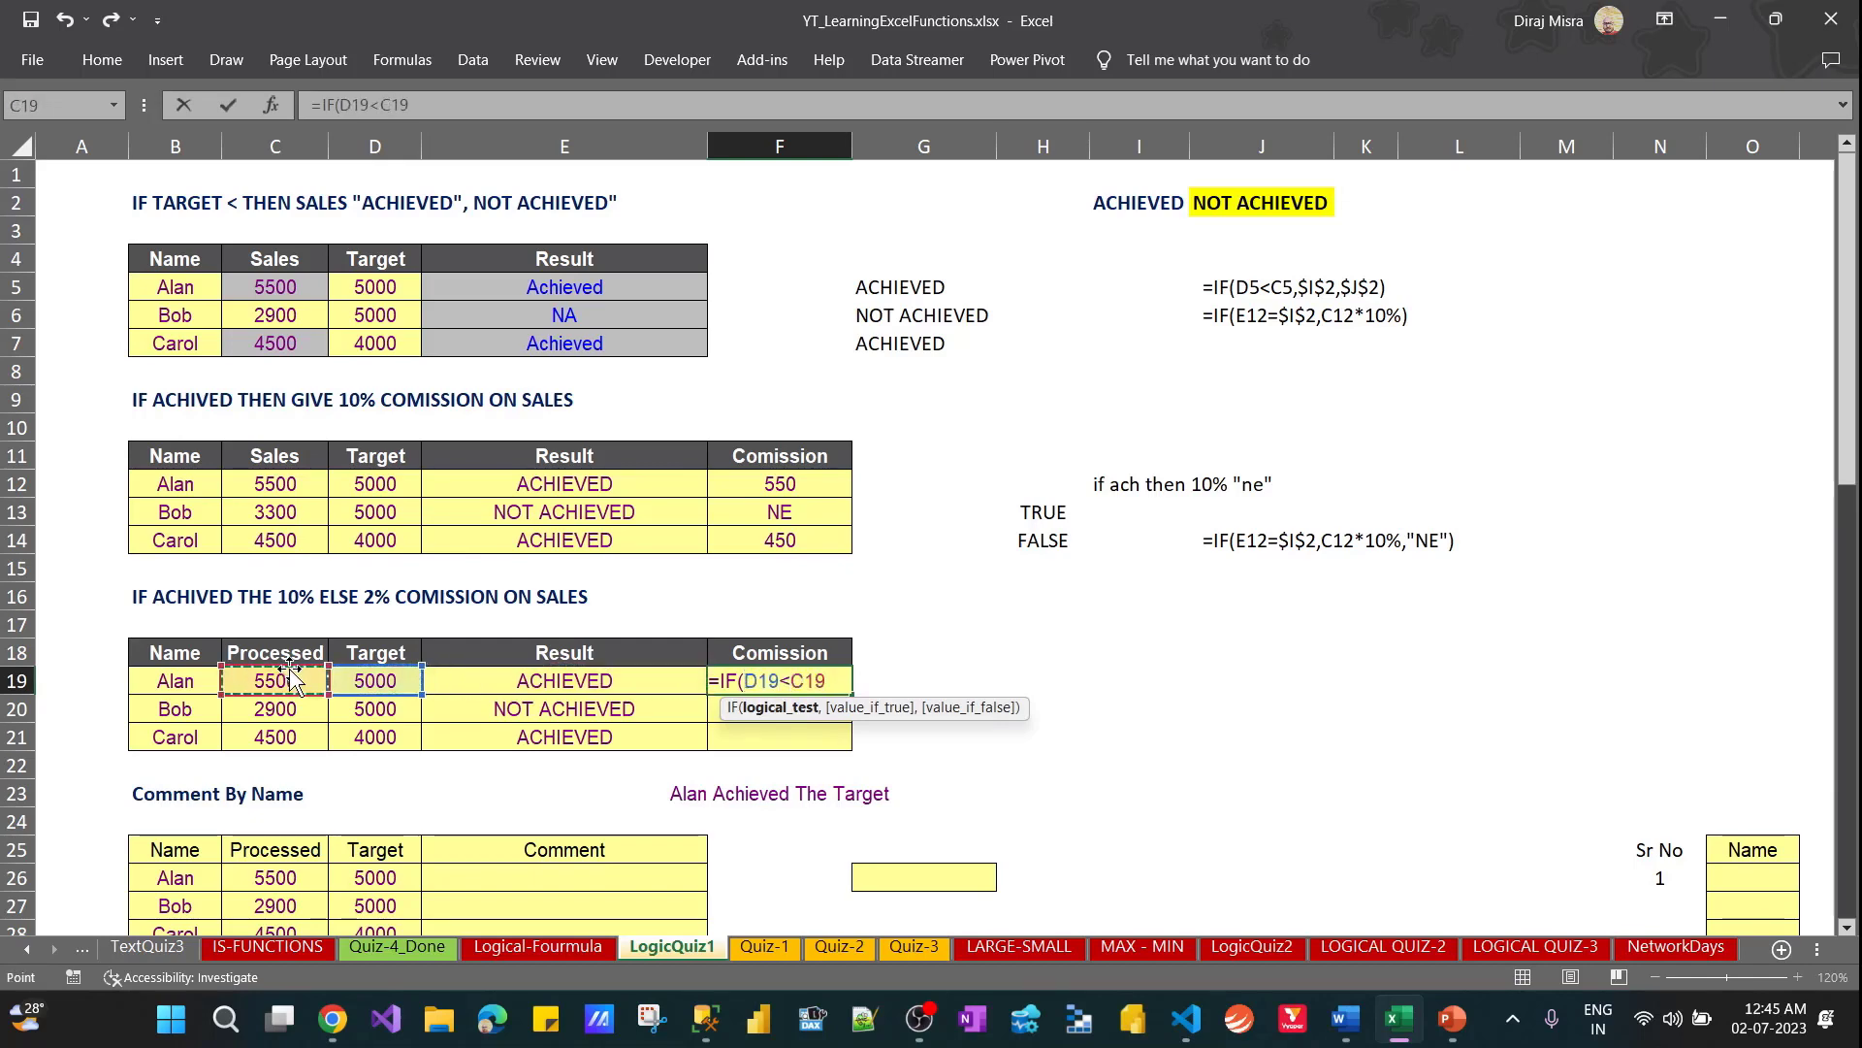
{"action": "type", "text": ","}
{"action": "type", "text": "\""}
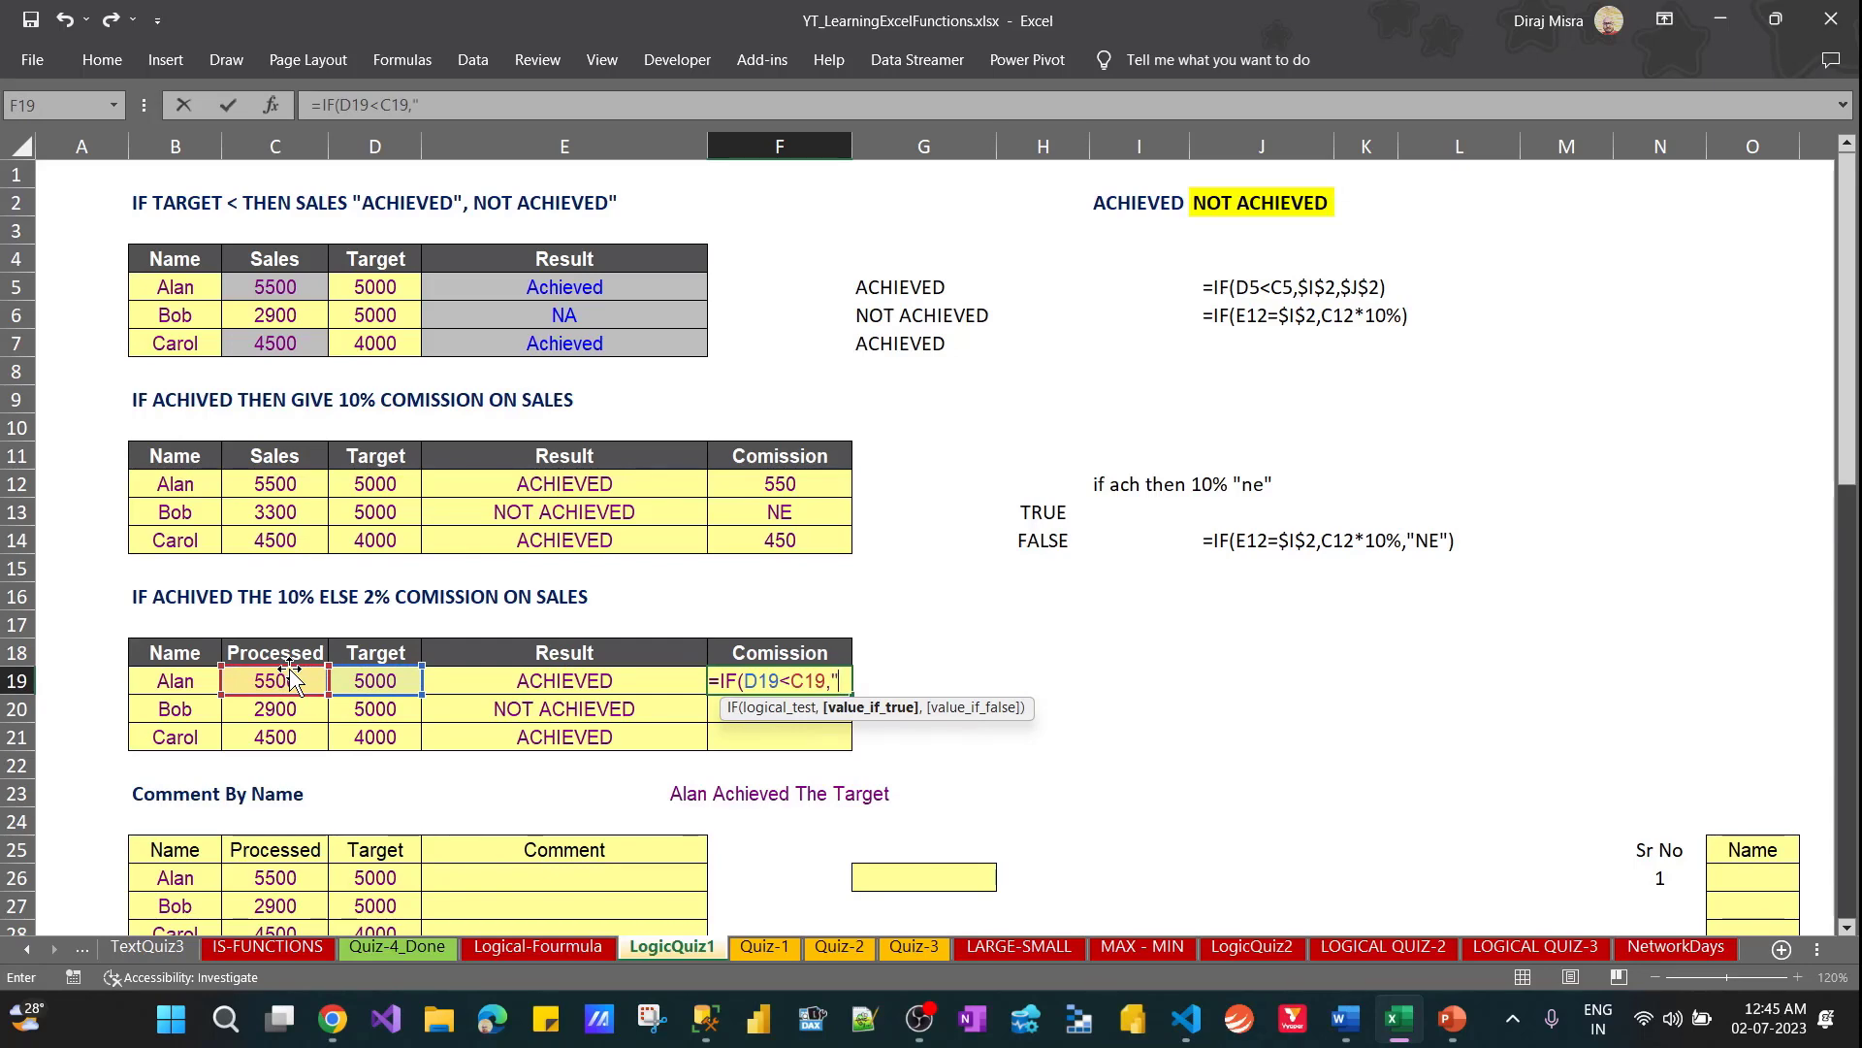
{"action": "key", "text": "BackSpace"}
{"action": "key", "text": "BackSpace"}
{"action": "key", "text": "BackSpace"}
{"action": "key", "text": "BackSpace"}
{"action": "key", "text": "BackSpace"}
{"action": "key", "text": "BackSpace"}
{"action": "key", "text": "BackSpace"}
{"action": "key", "text": "BackSpace"}
{"action": "key", "text": "BackSpace"}
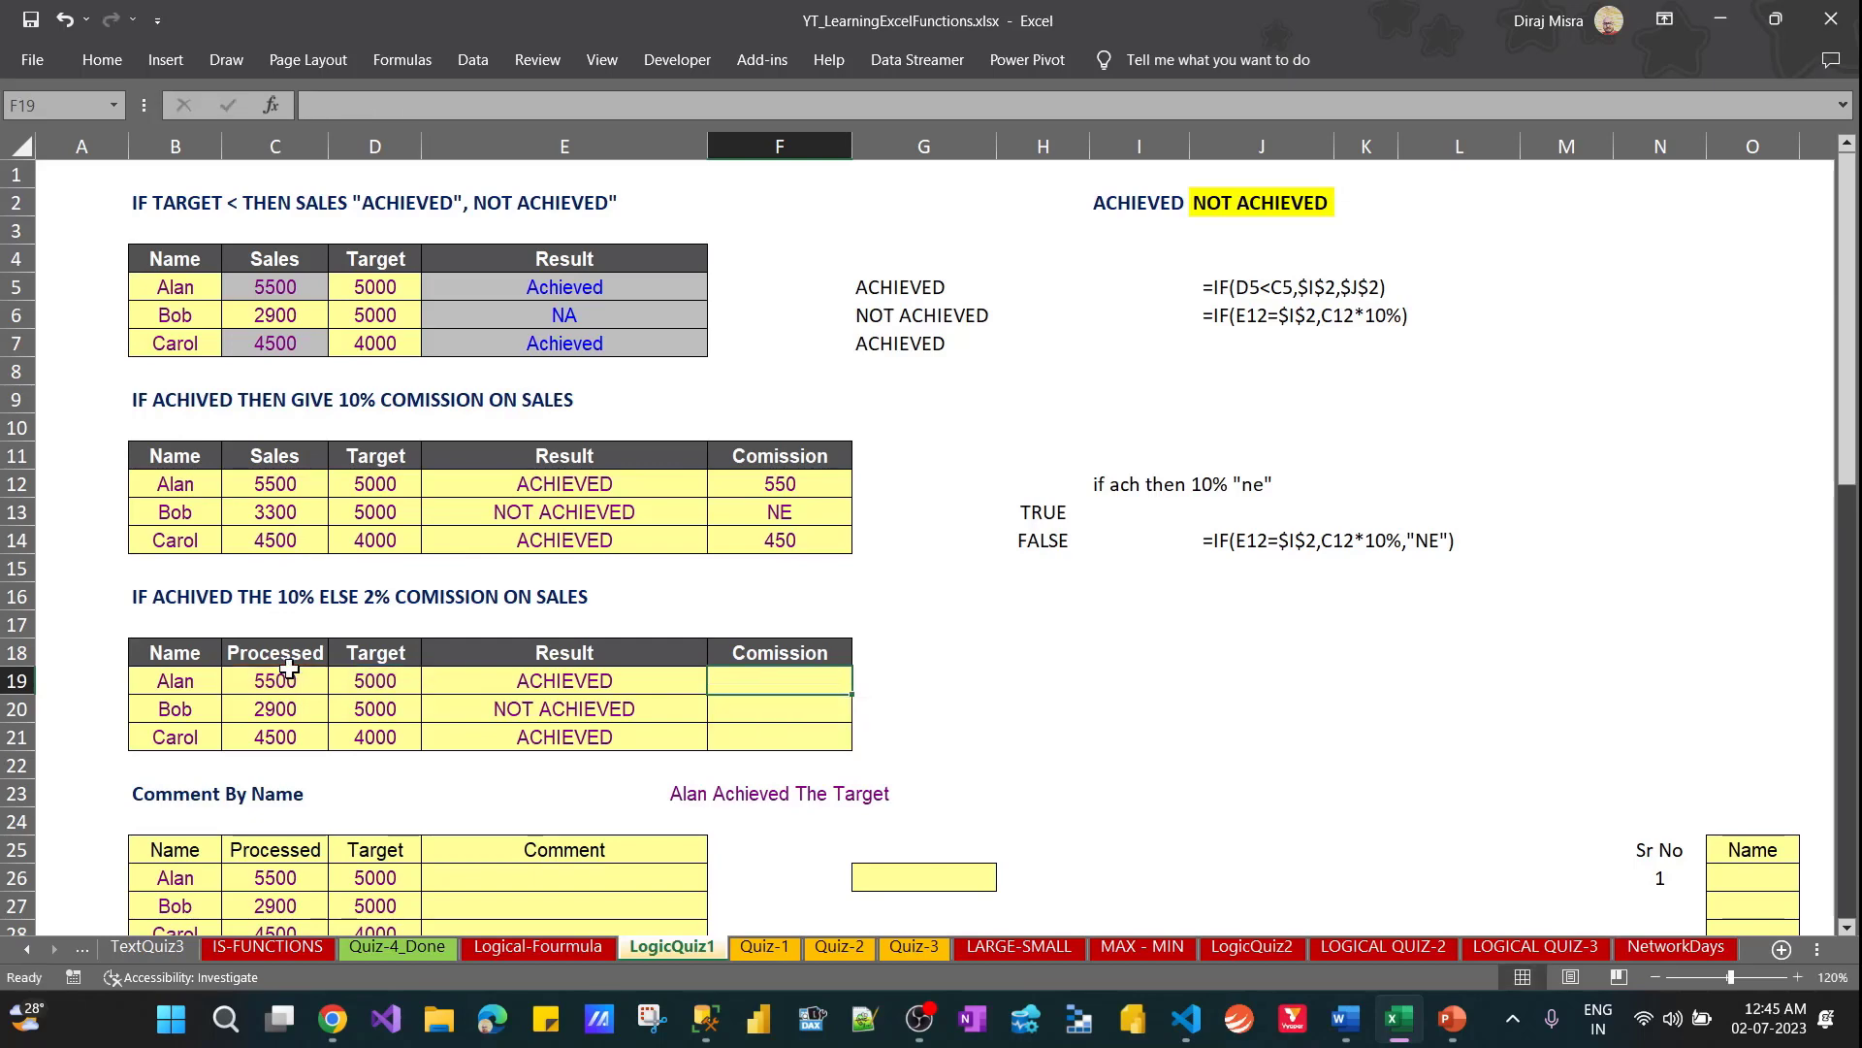
Start the third table's commission formula in F19 with an IF test of E19=$I$2
{"action": "key", "text": "Left"}
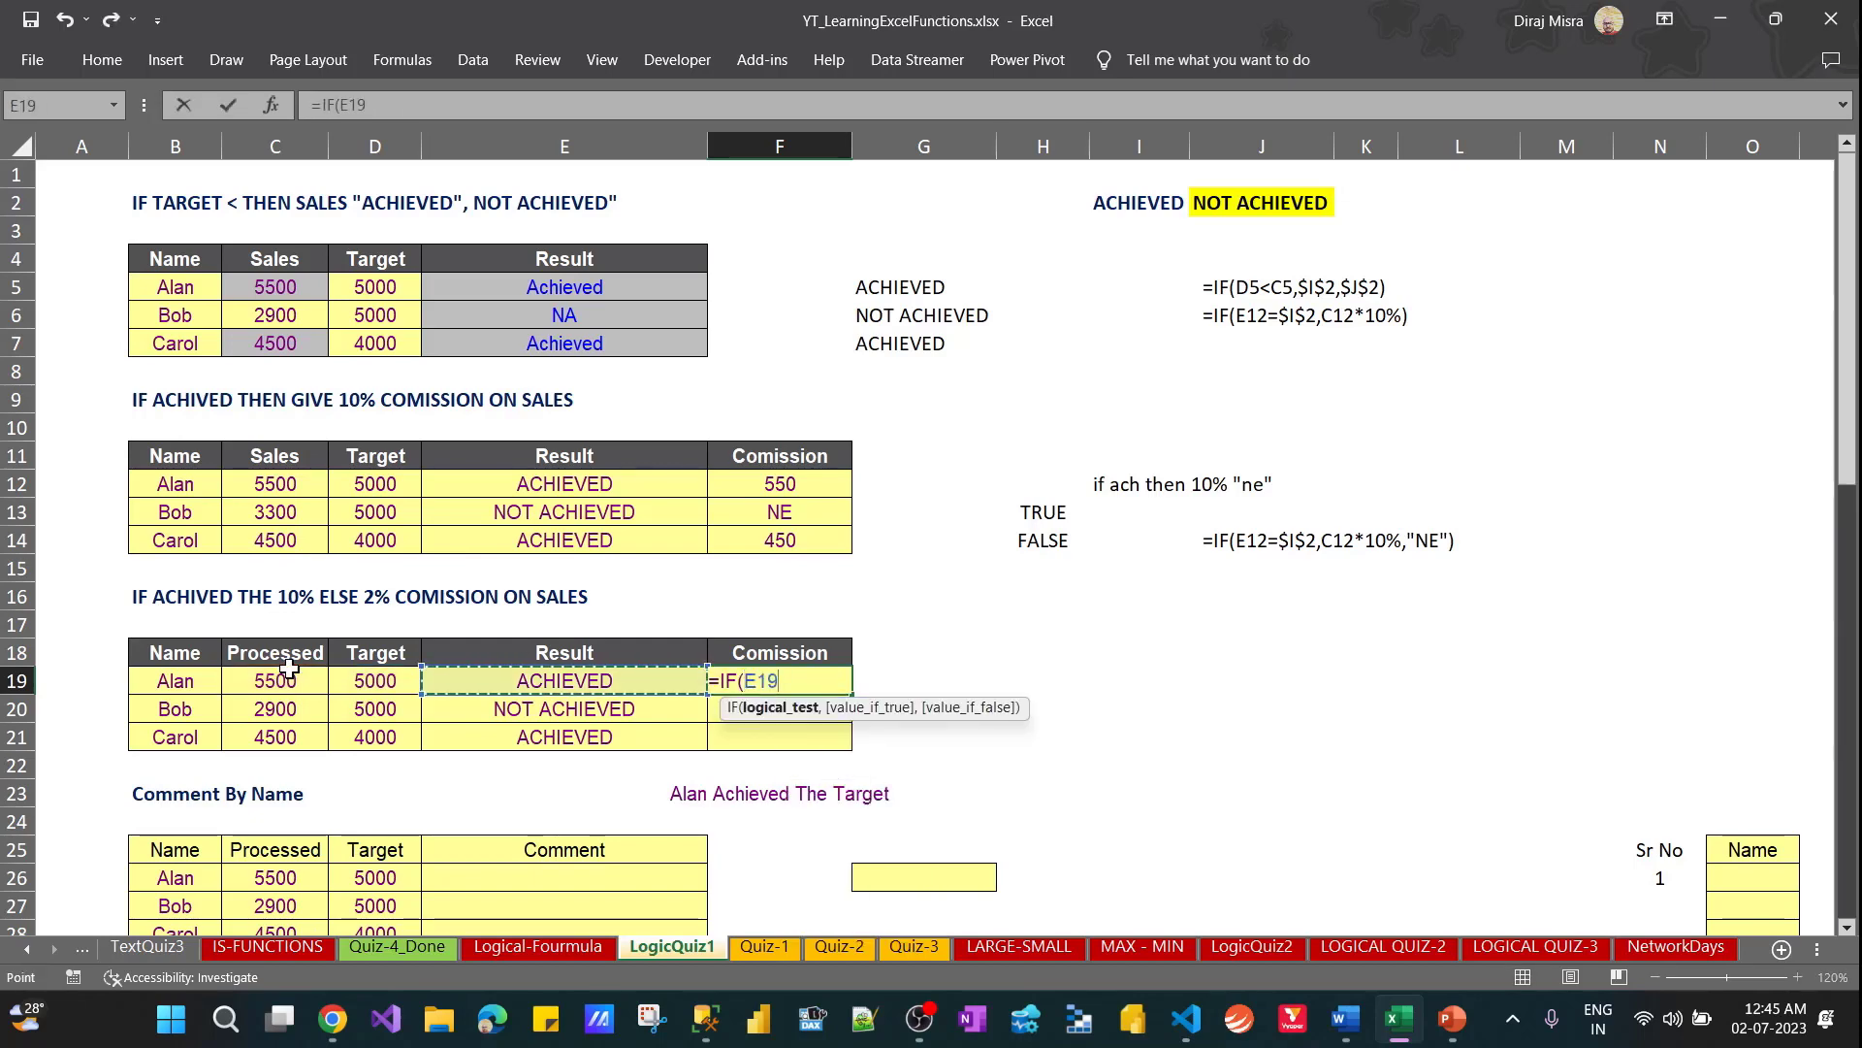
{"action": "type", "text": "="}
{"action": "key", "text": "Up"}
{"action": "key", "text": "Up"}
{"action": "key", "text": "Up"}
{"action": "key", "text": "Up"}
{"action": "key", "text": "Up"}
{"action": "key", "text": "Up"}
{"action": "key", "text": "Up"}
{"action": "key", "text": "Up"}
{"action": "key", "text": "Up"}
{"action": "key", "text": "Up"}
{"action": "key", "text": "Up"}
{"action": "key", "text": "Up"}
{"action": "key", "text": "Up"}
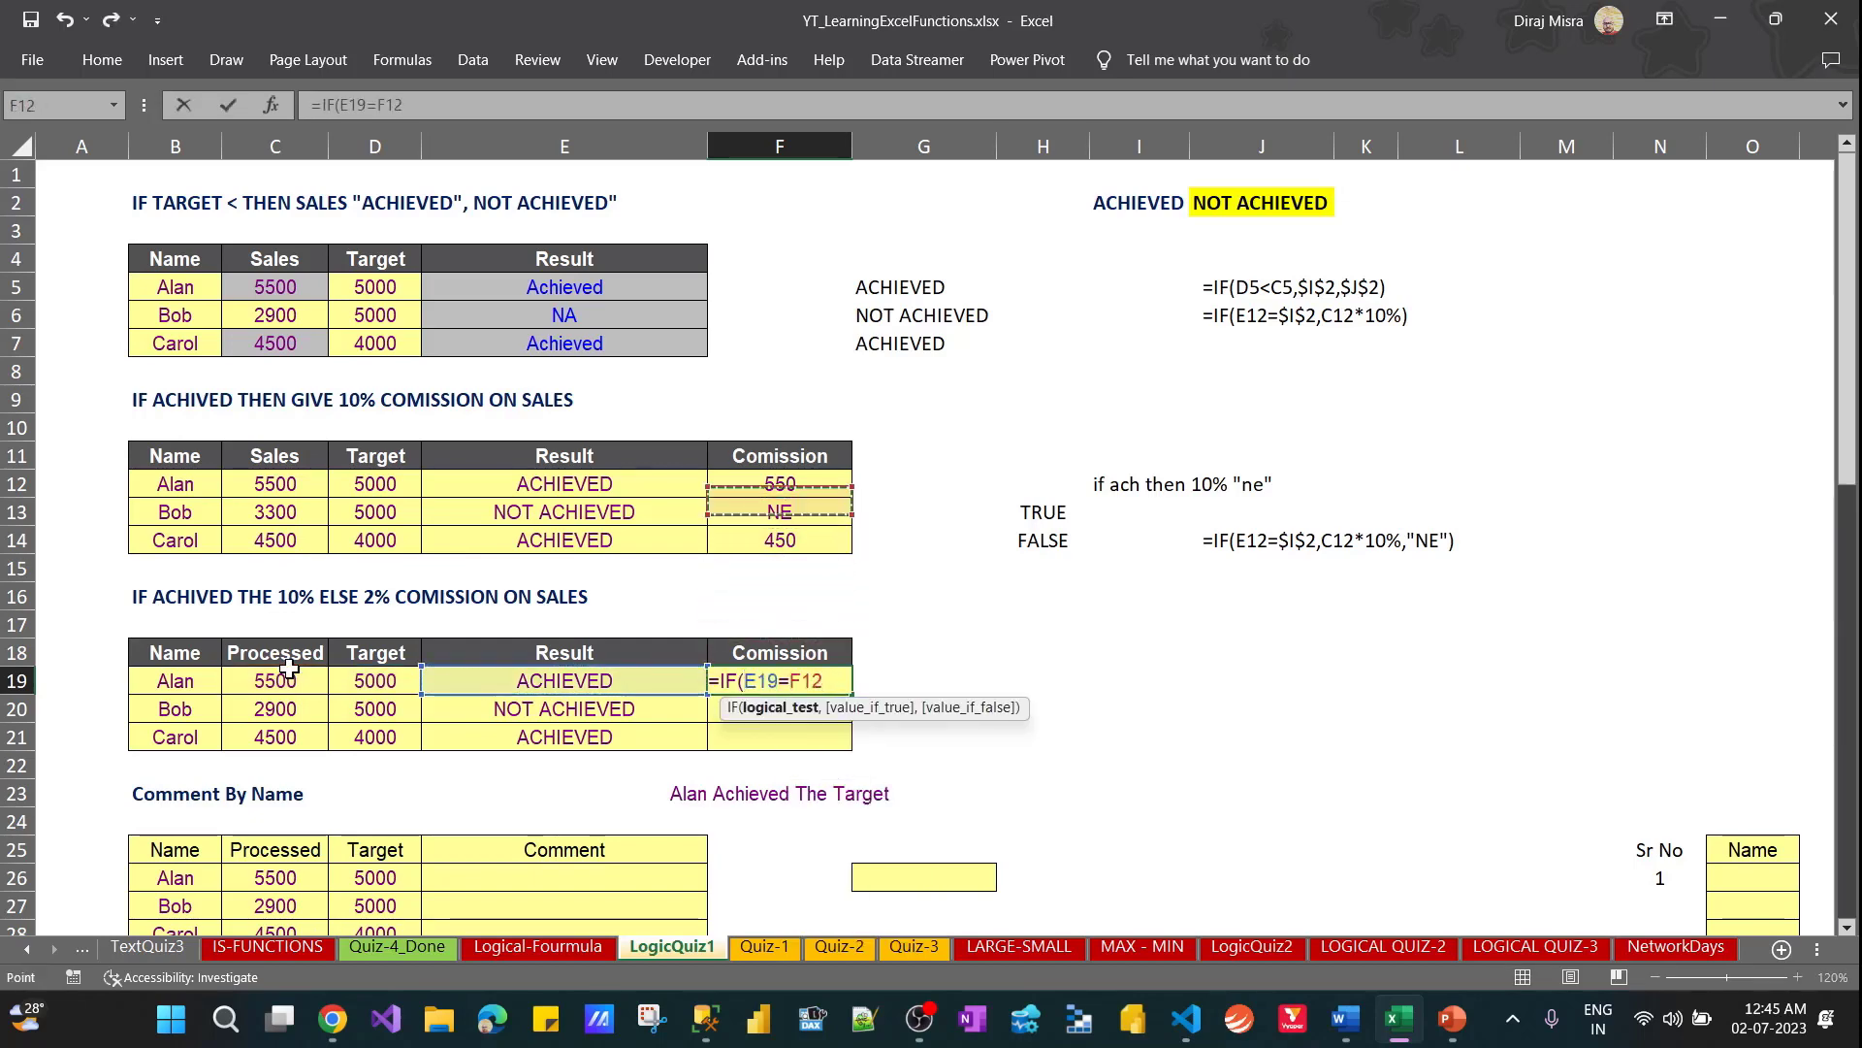
{"action": "key", "text": "Up"}
{"action": "key", "text": "Right"}
{"action": "key", "text": "Right"}
{"action": "key", "text": "Right"}
{"action": "key", "text": "Up"}
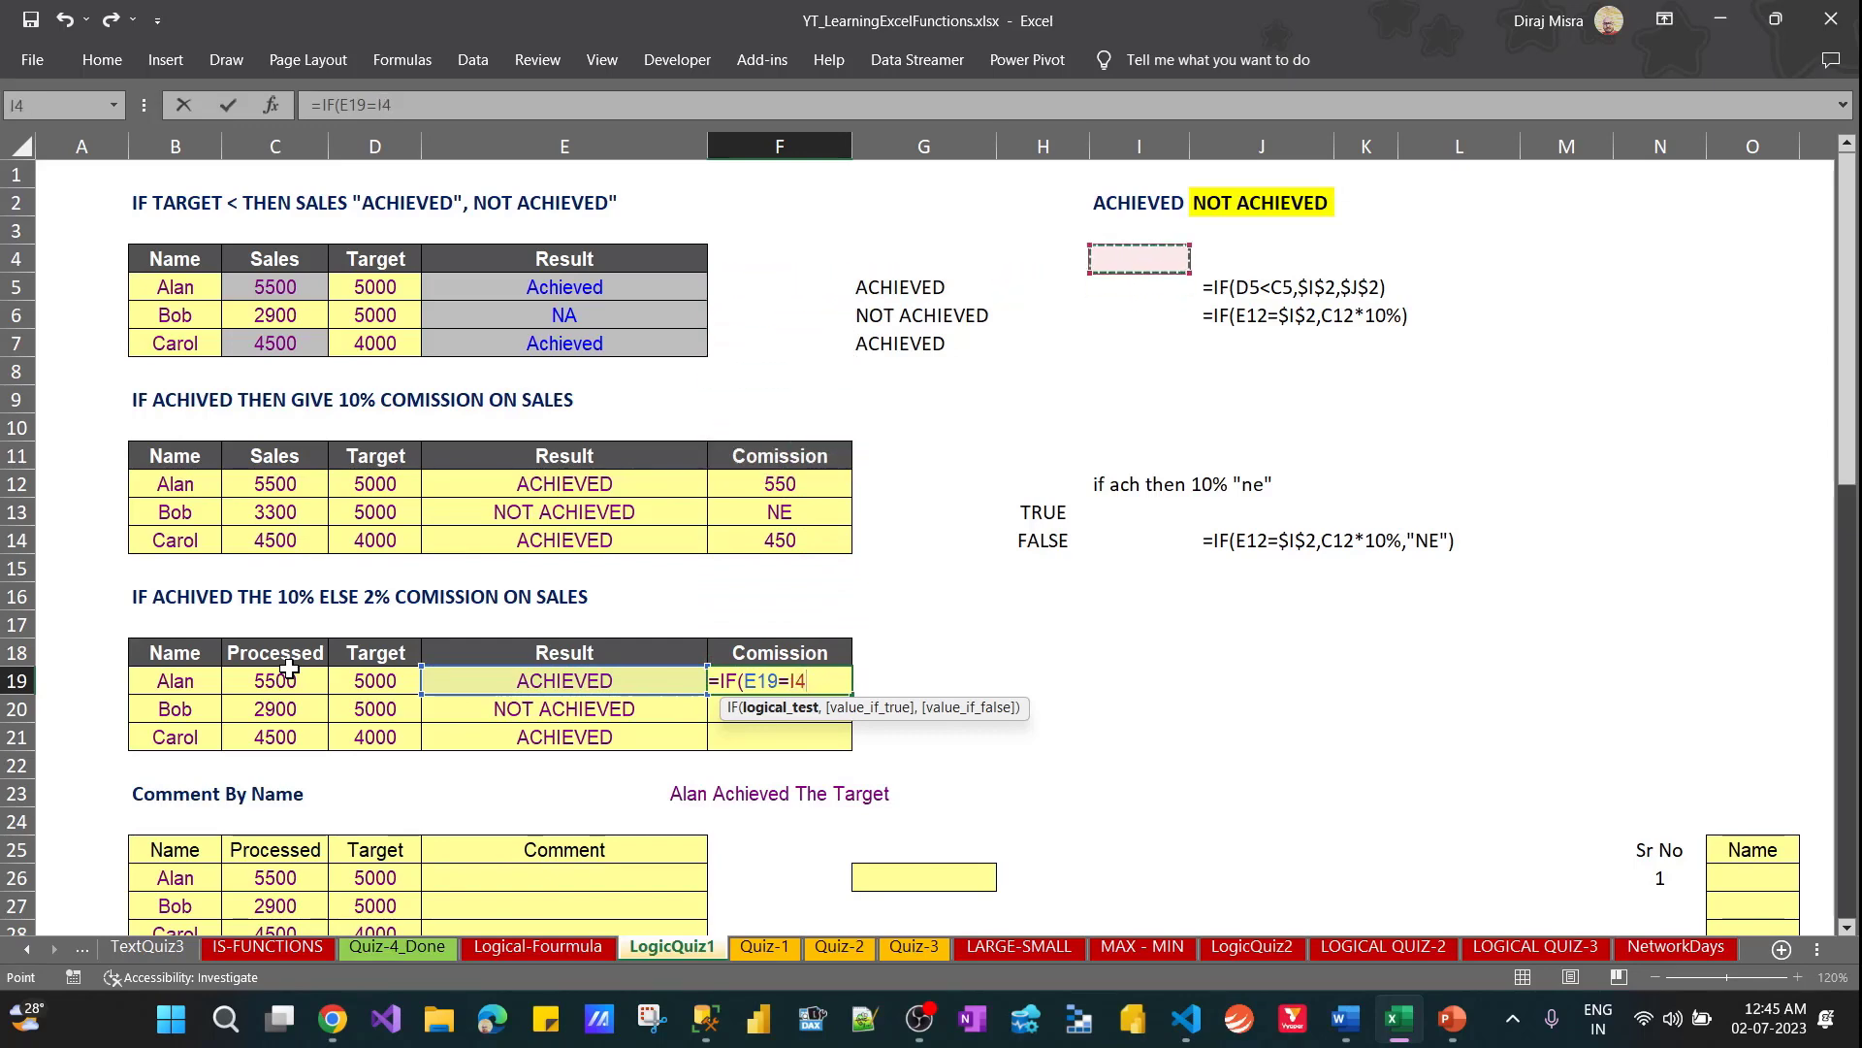
{"action": "key", "text": "Up"}
{"action": "key", "text": "Up"}
{"action": "key", "text": "F4"}
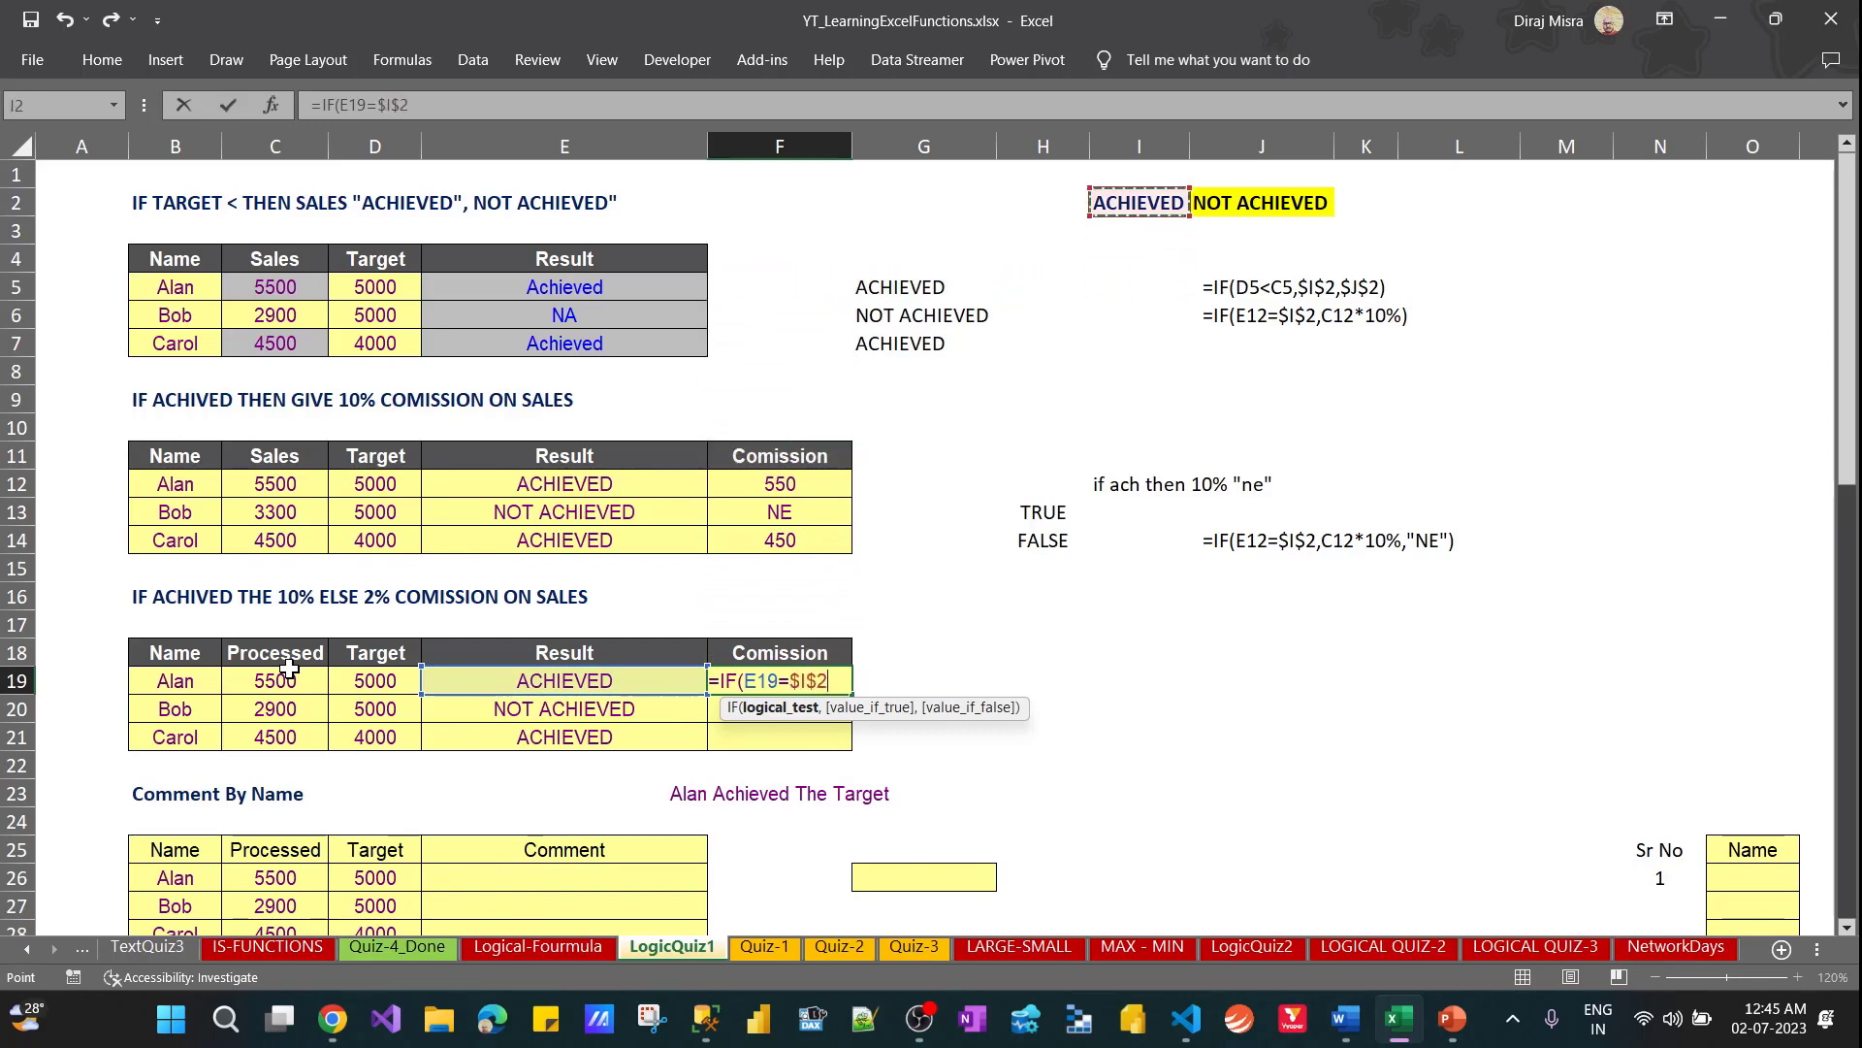
{"action": "type", "text": ","}
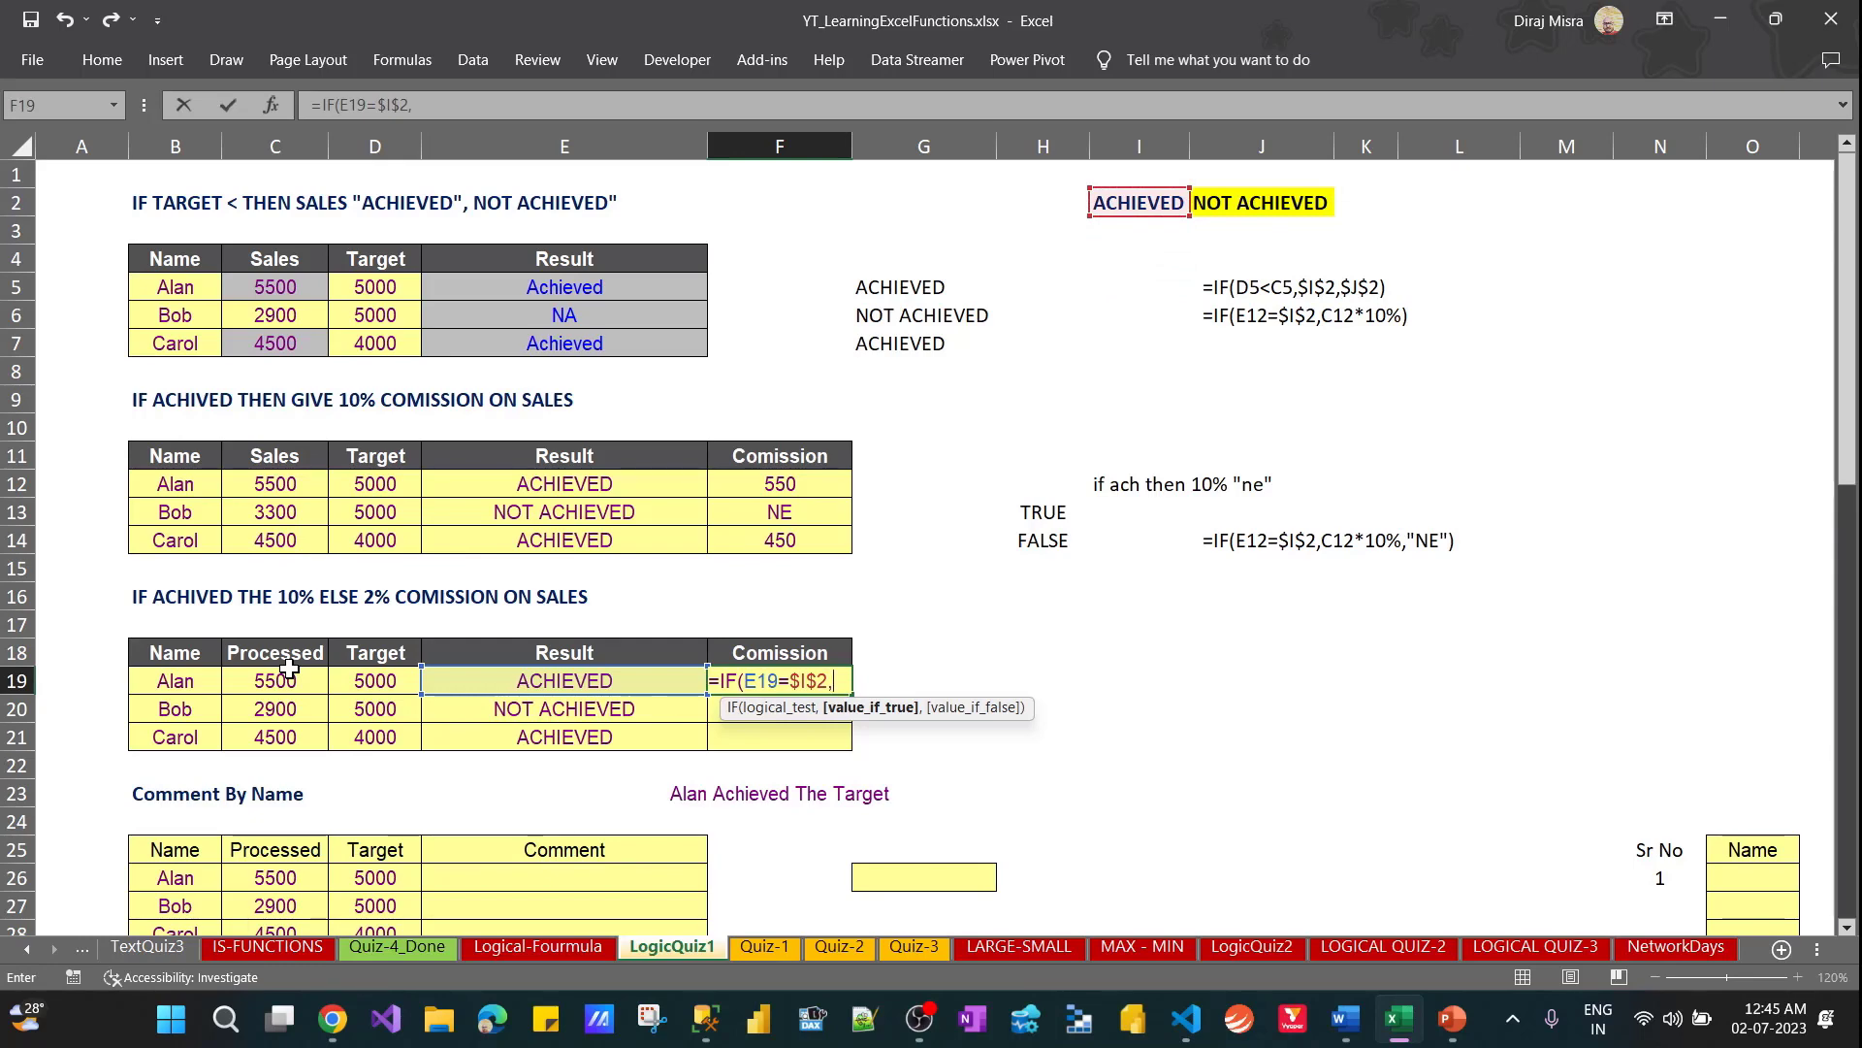
Complete the F19 formula with C19*10% when the test is true and C19*2% otherwise
{"action": "left_click", "coordinate": [288, 669]}
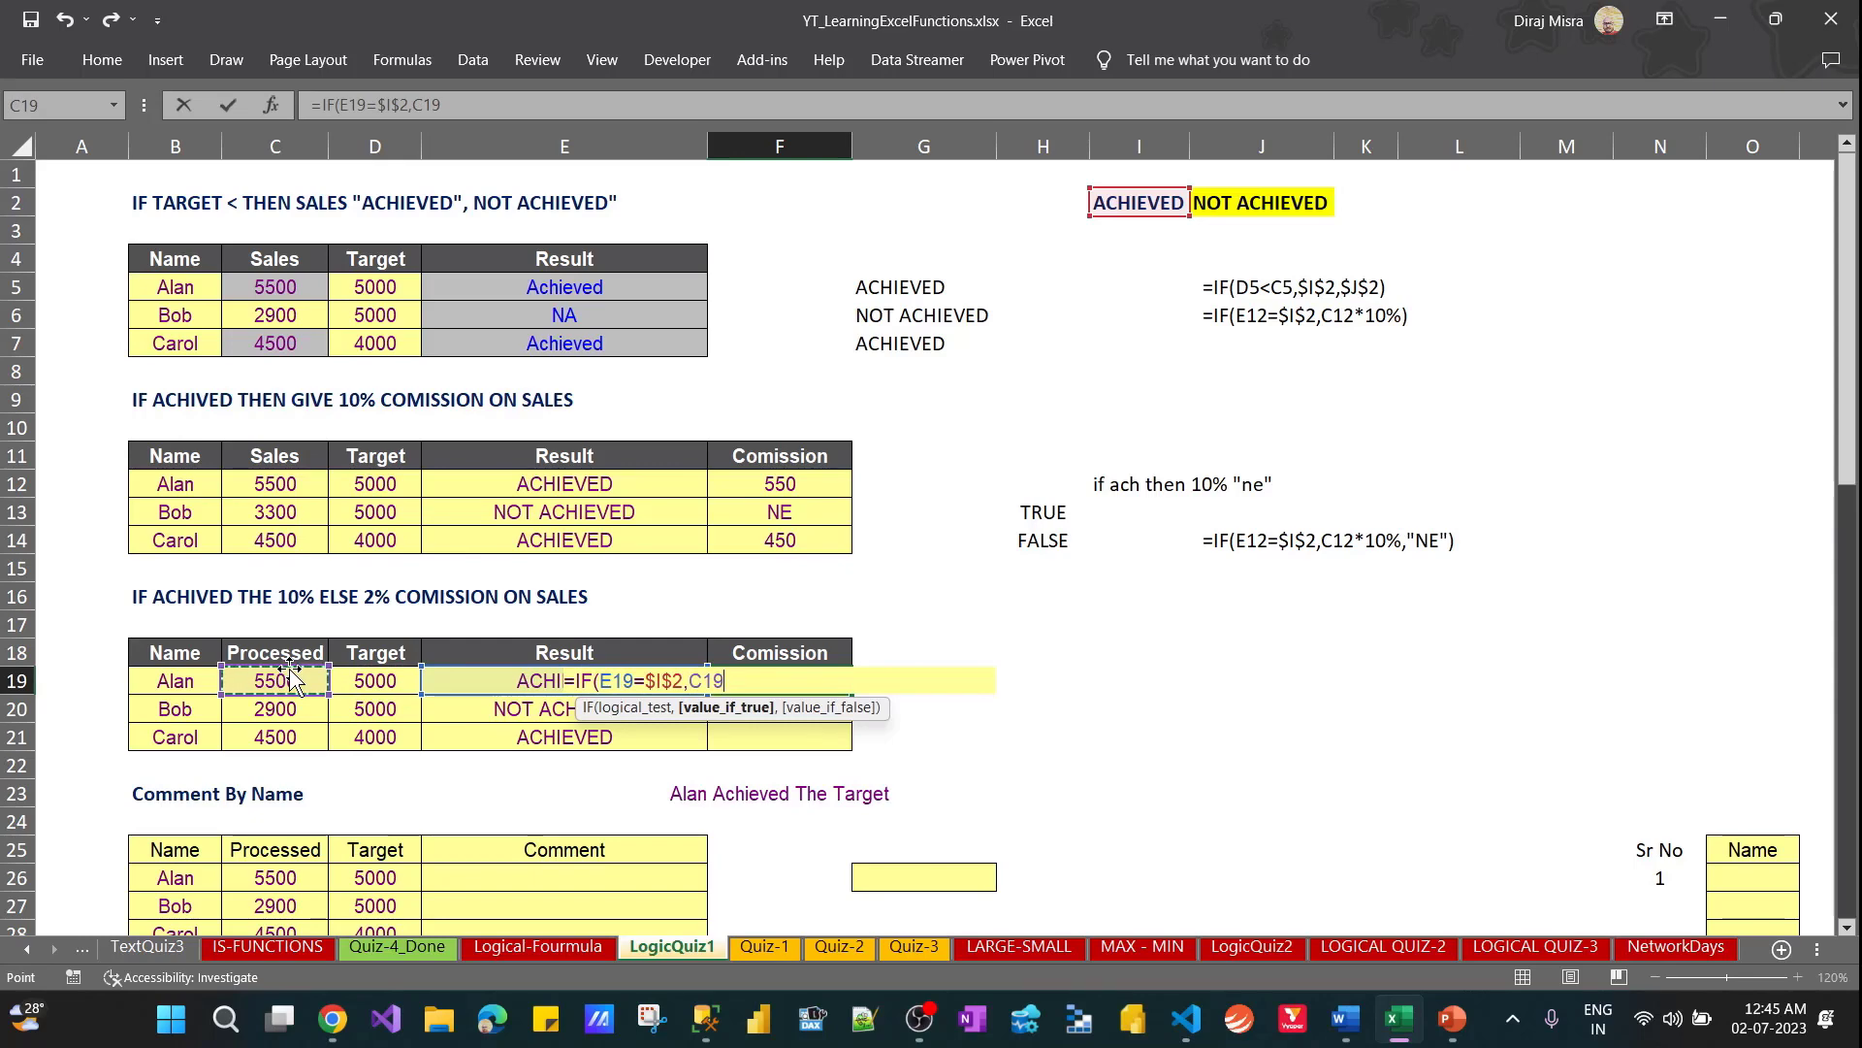
{"action": "type", "text": "*10%,"}
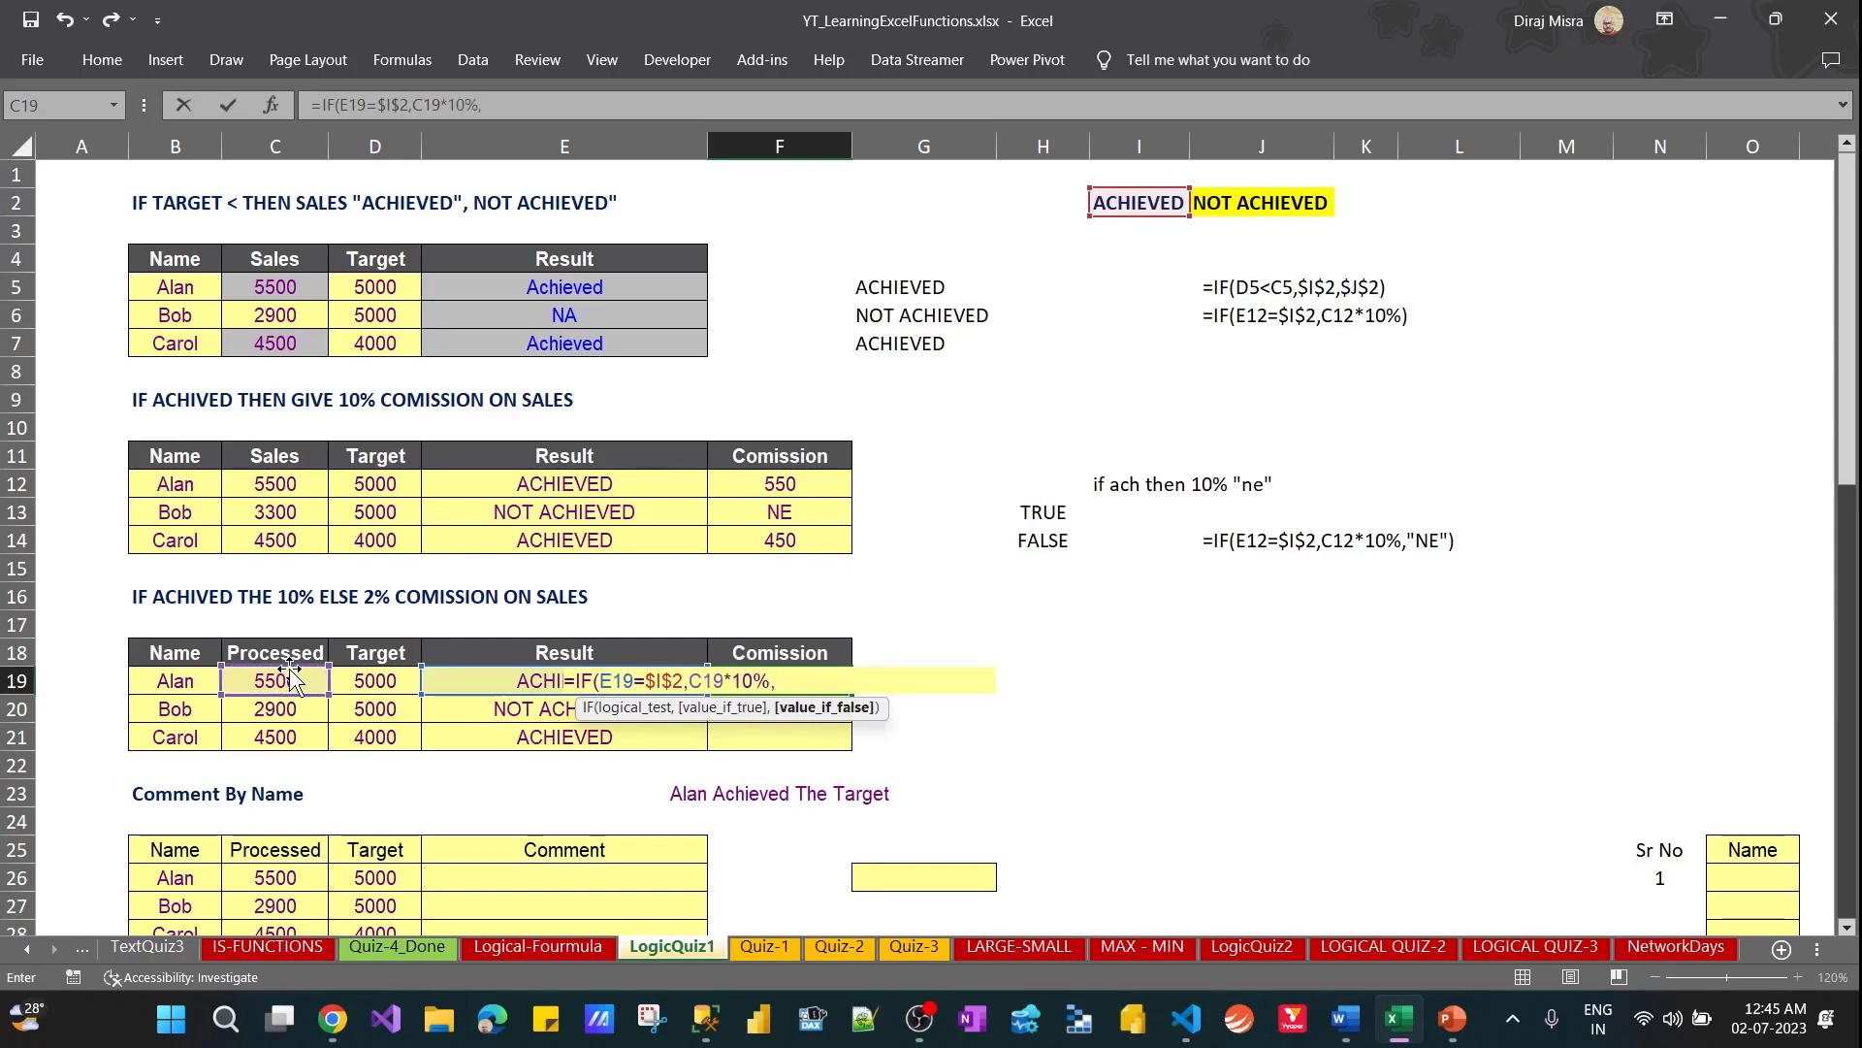
{"action": "type", "text": "c19"}
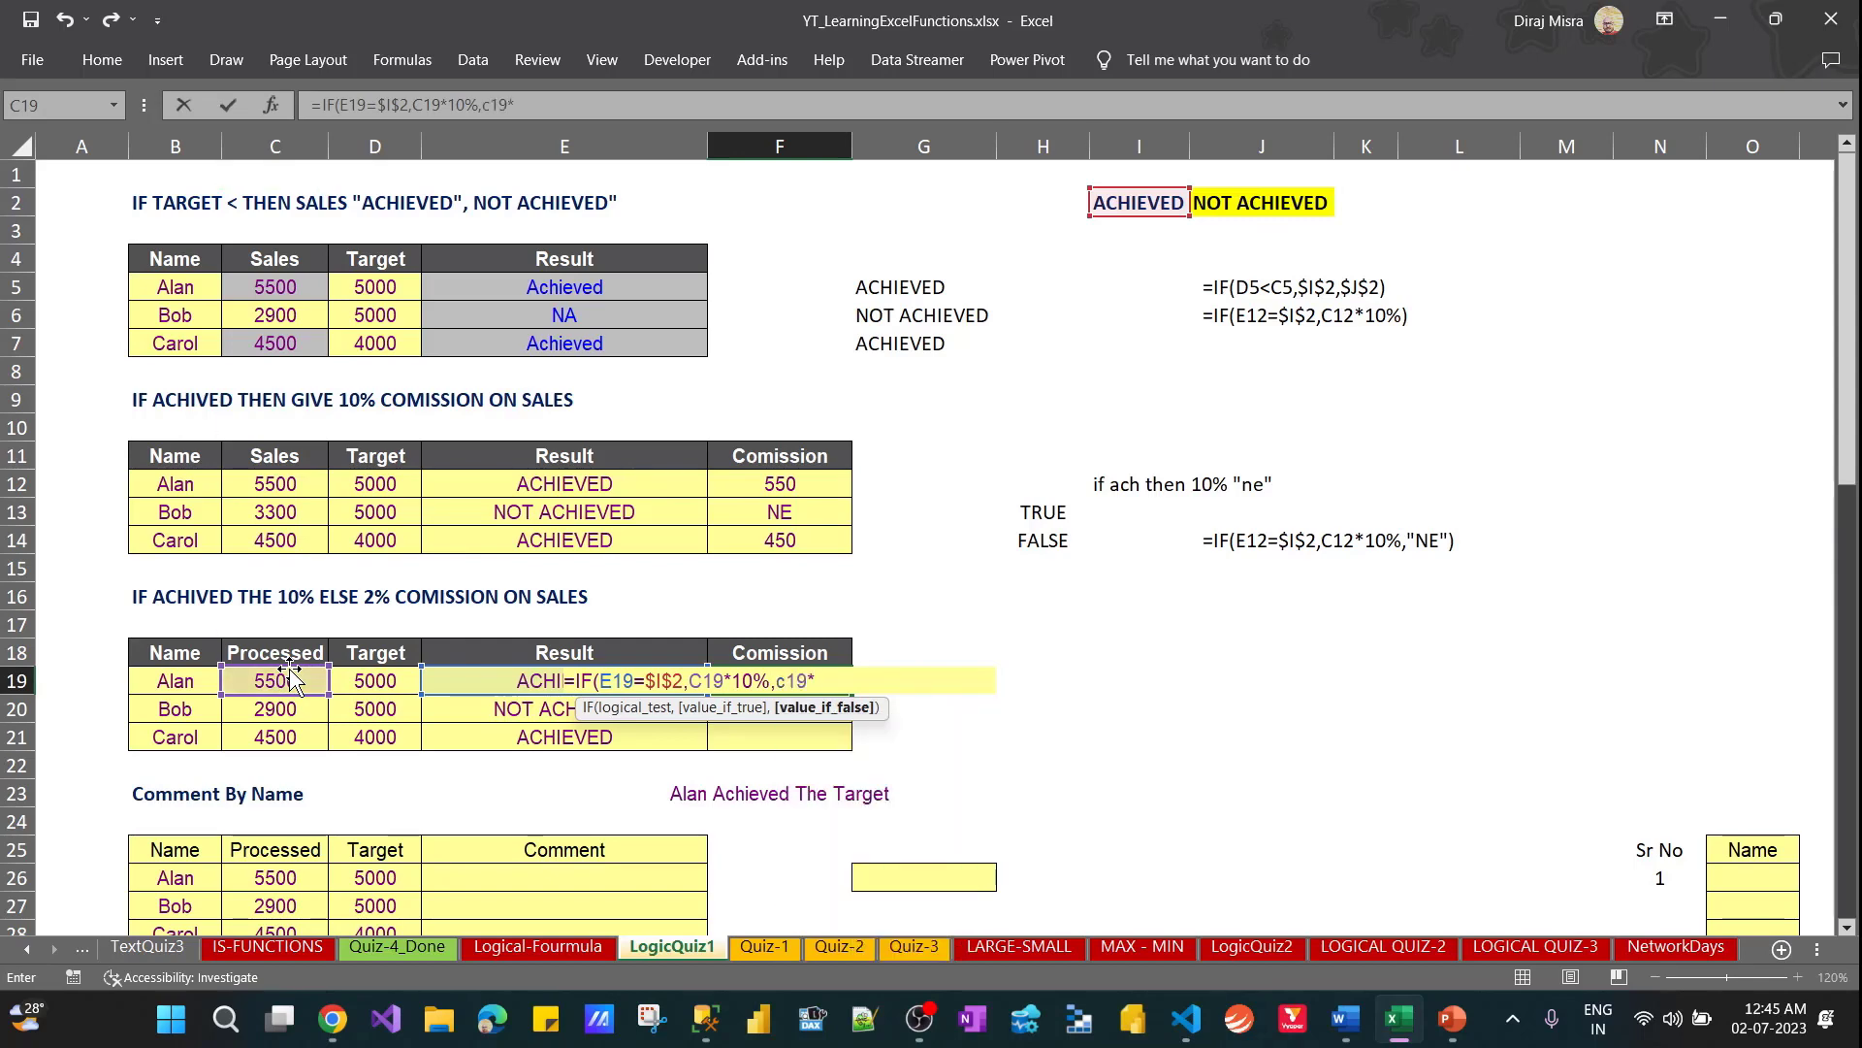
{"action": "type", "text": "*2%"}
{"action": "key", "text": "Return"}
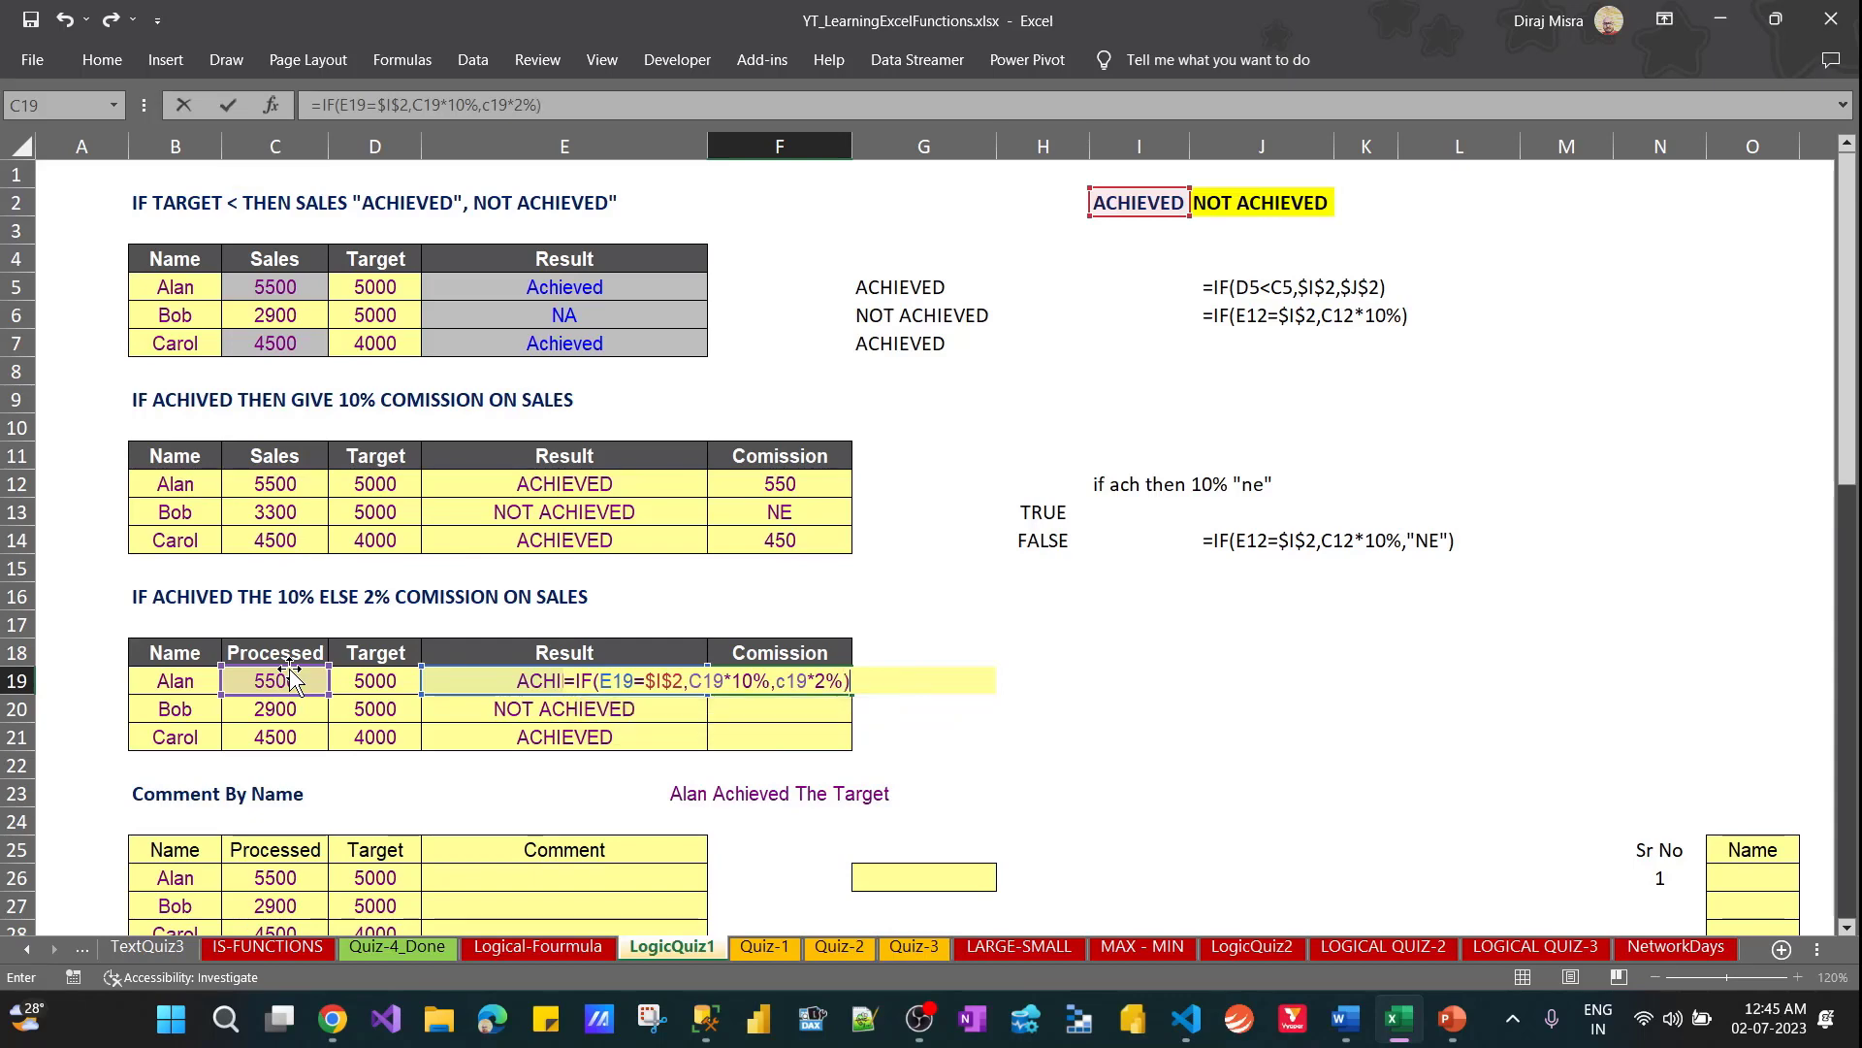
Fill the F19 commission formula down to F21
{"action": "key", "text": "Up"}
{"action": "key", "text": "shift+Down"}
{"action": "key", "text": "shift+Down"}
{"action": "key", "text": "ctrl+d"}
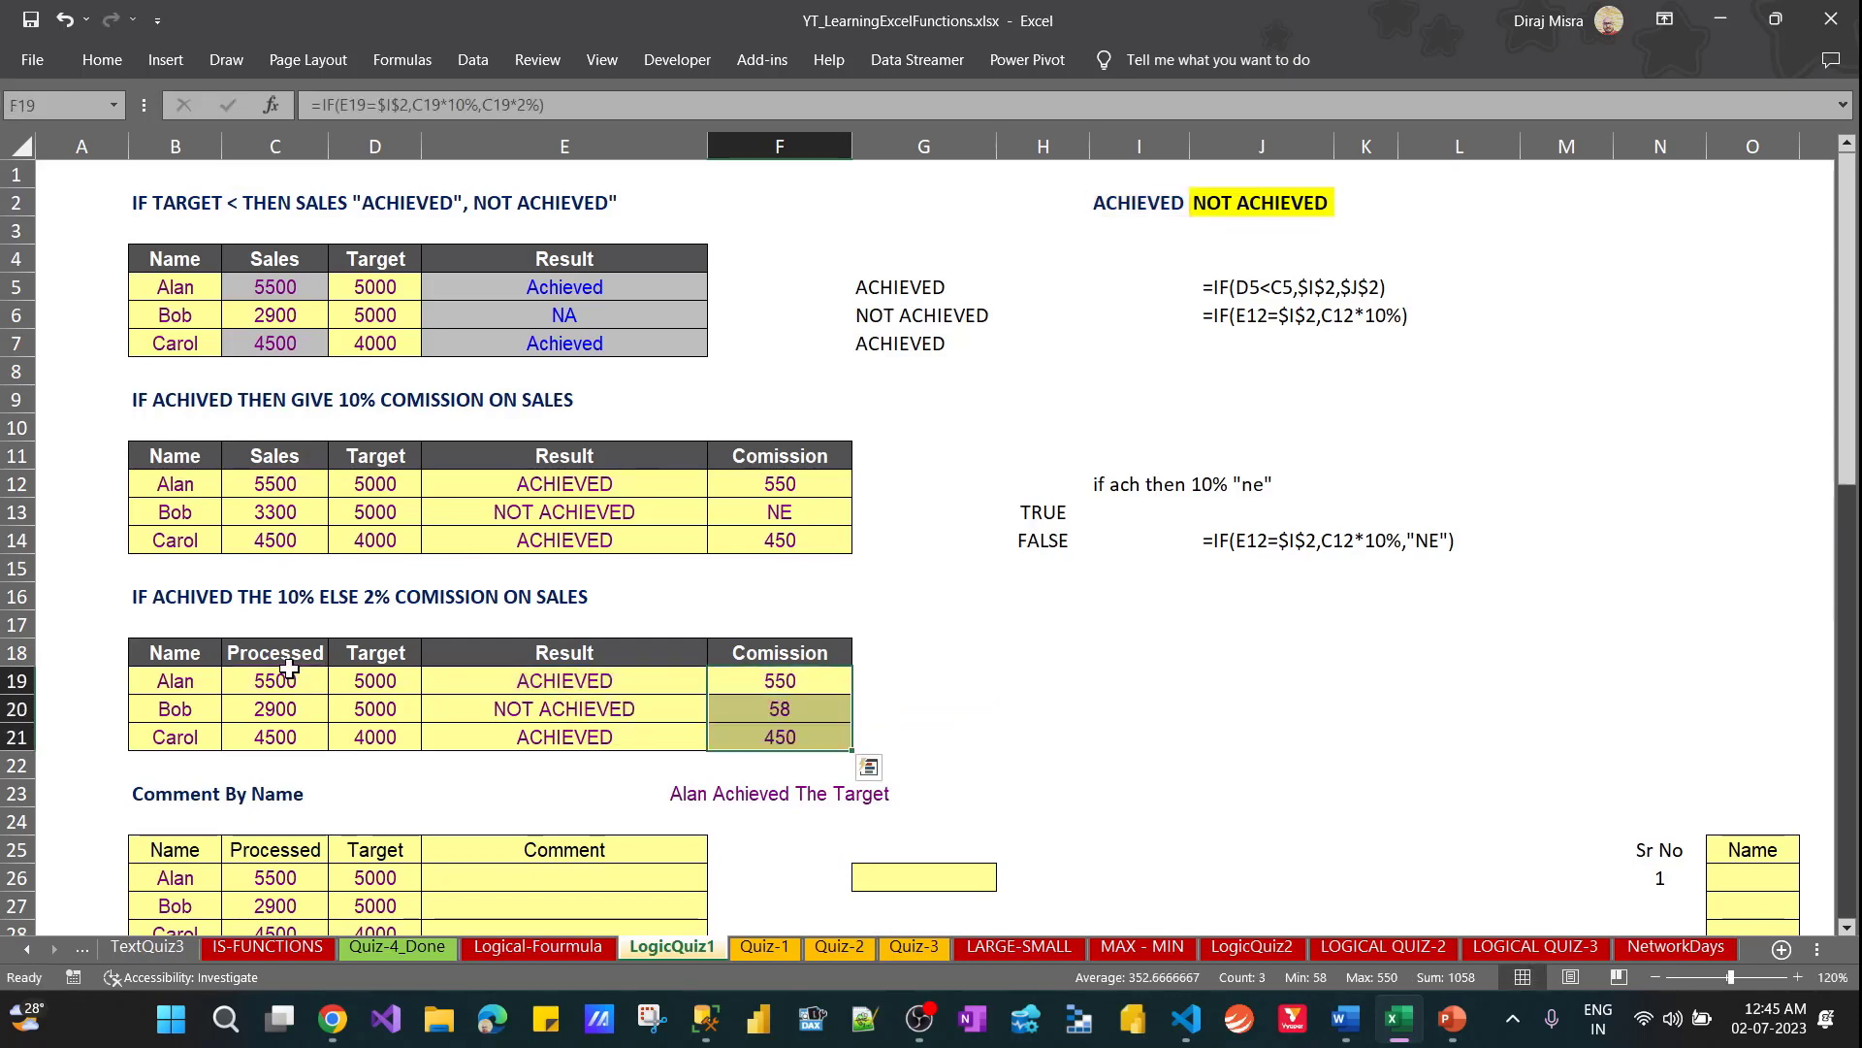
Enter the check formula =C19*10% in I19, beside the third table
{"action": "key", "text": "Down"}
{"action": "key", "text": "Up"}
{"action": "key", "text": "Right"}
{"action": "key", "text": "Right"}
{"action": "key", "text": "Right"}
{"action": "type", "text": "="}
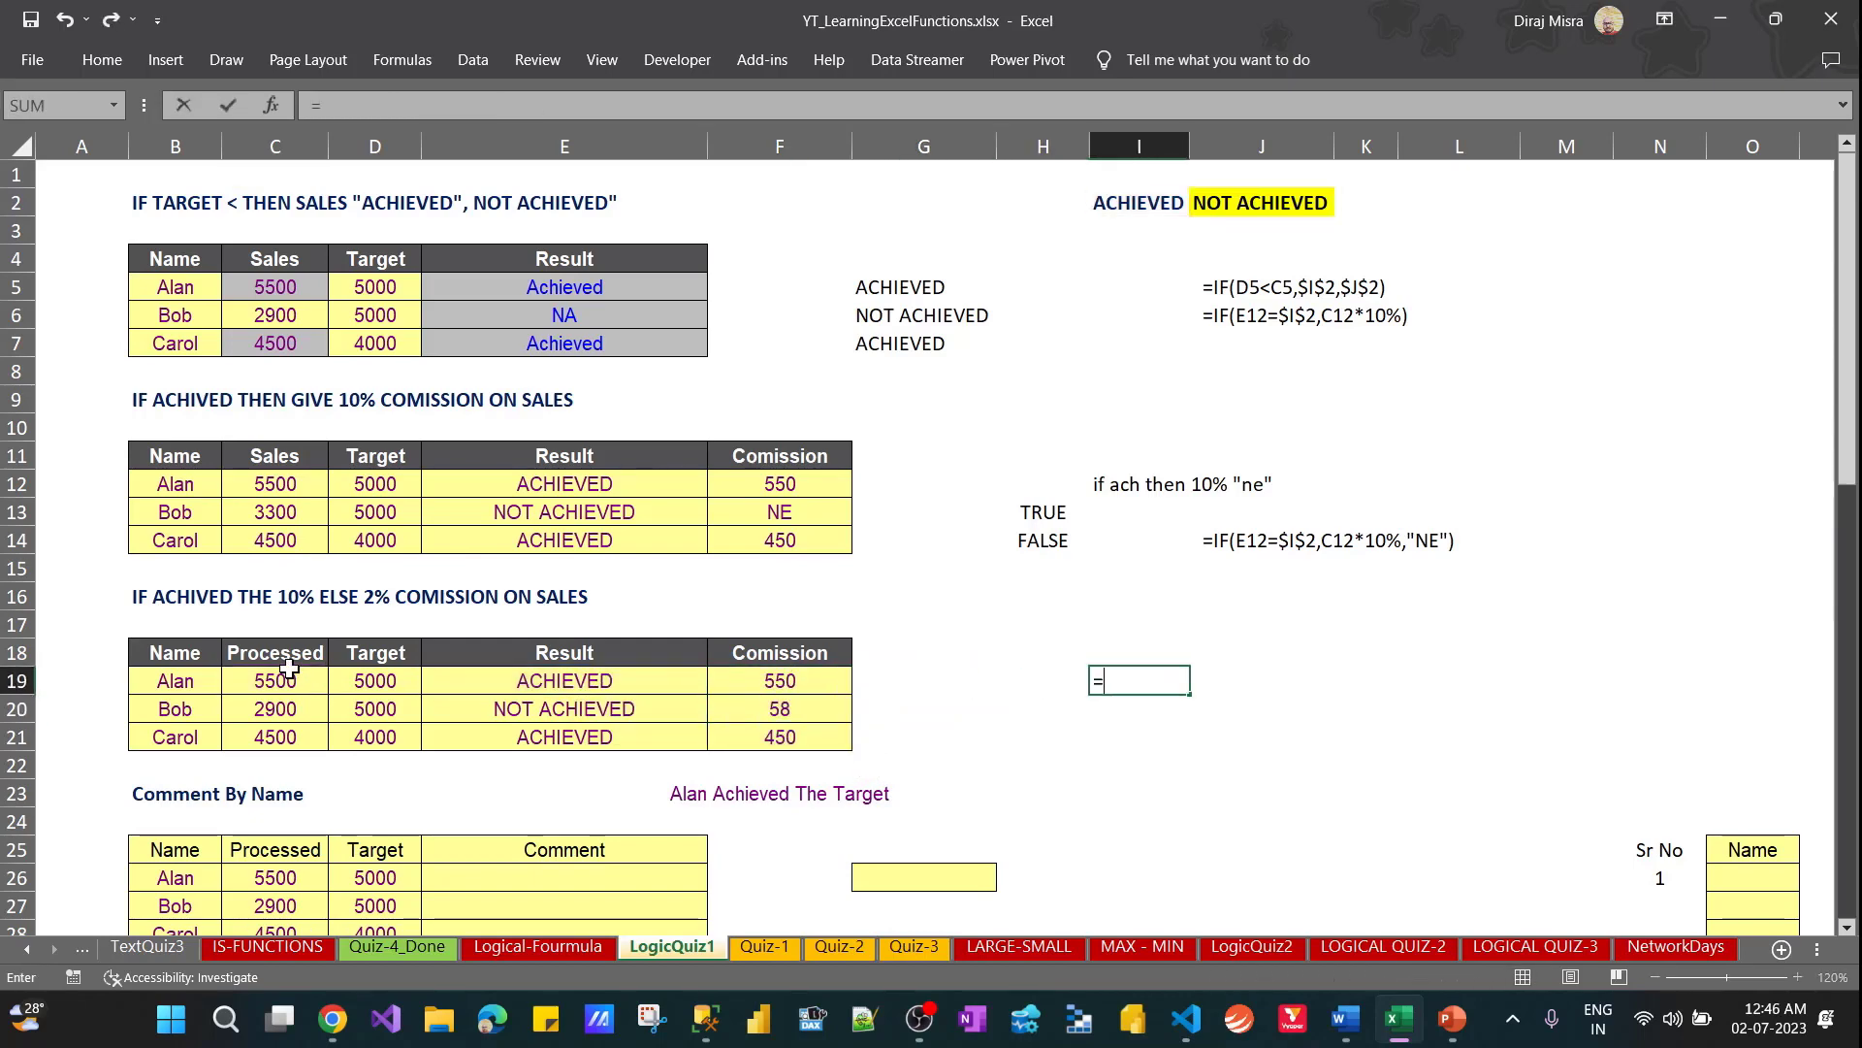
{"action": "key", "text": "Left"}
{"action": "key", "text": "Left"}
{"action": "key", "text": "Left"}
{"action": "key", "text": "Left"}
{"action": "key", "text": "Left"}
{"action": "key", "text": "Left"}
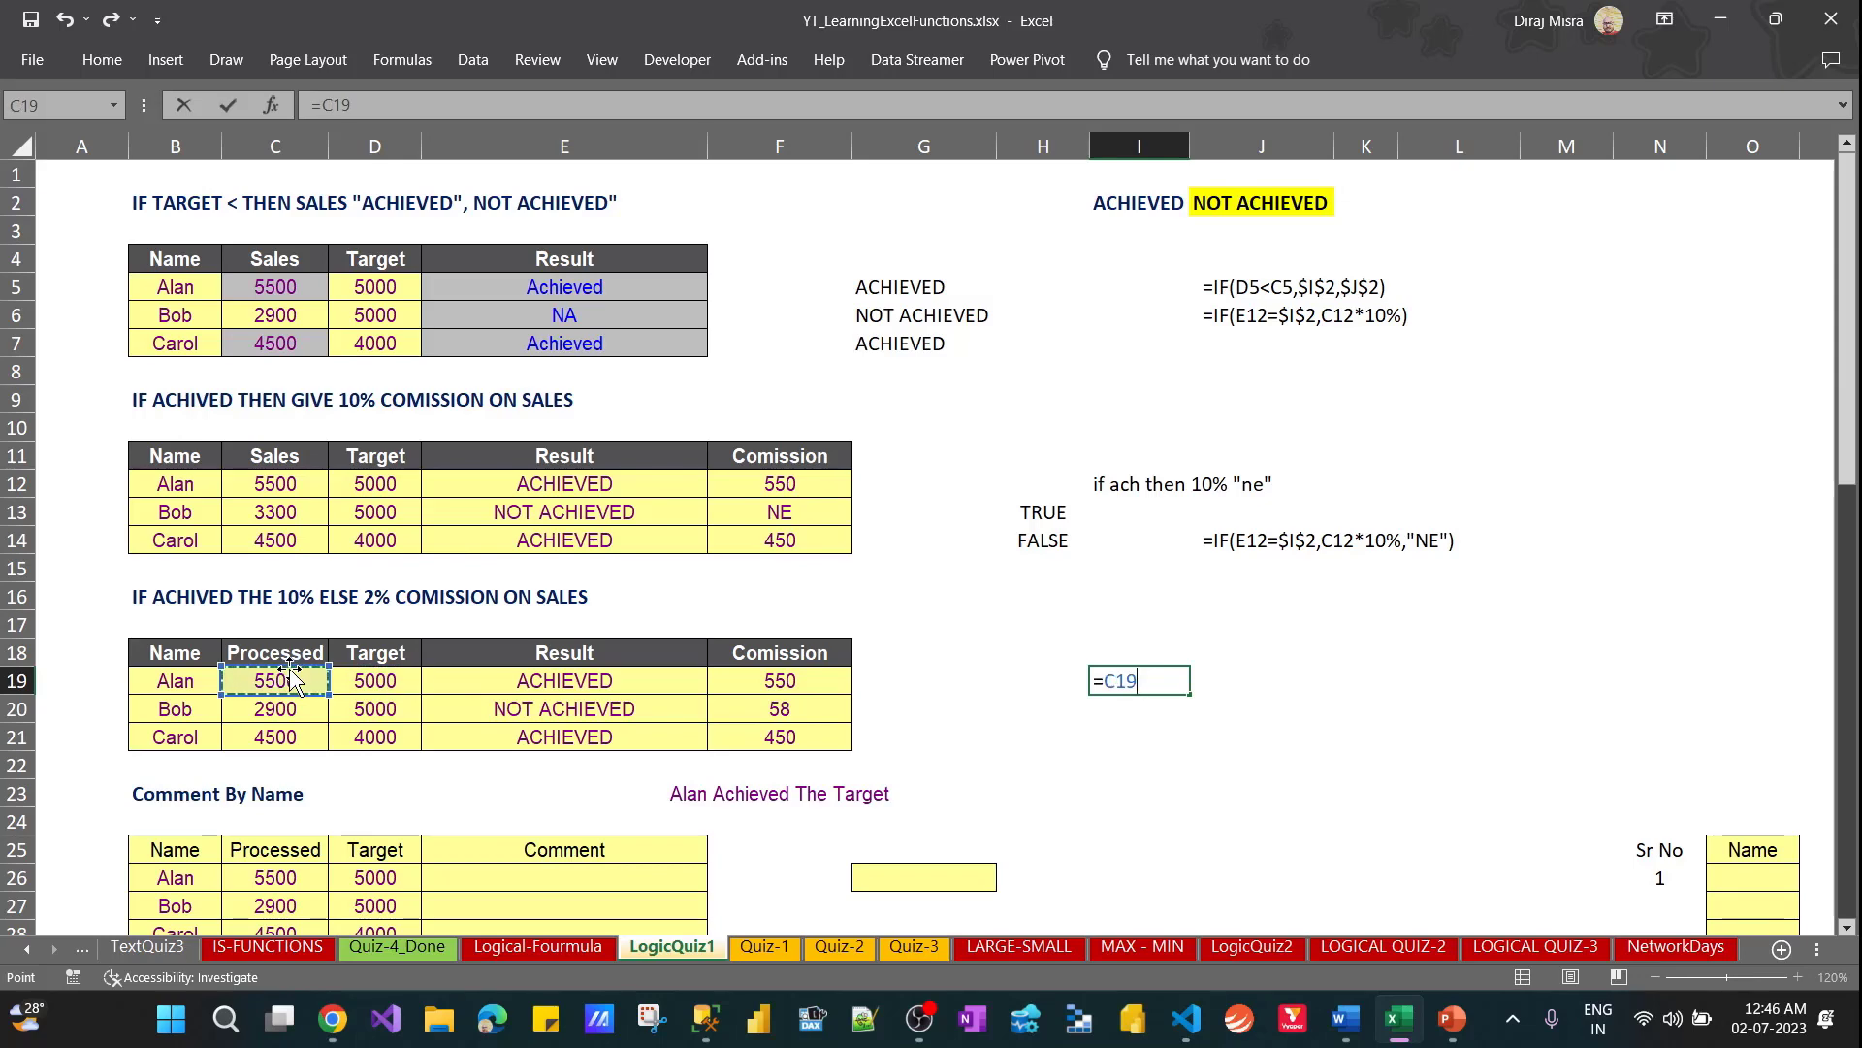
{"action": "type", "text": "&"}
{"action": "key", "text": "BackSpace"}
{"action": "type", "text": "*10%"}
{"action": "key", "text": "ctrl+Return"}
Fill the 10% check formula from I19 down to I21
{"action": "key", "text": "shift+Down"}
{"action": "key", "text": "shift+Down"}
{"action": "key", "text": "ctrl+d"}
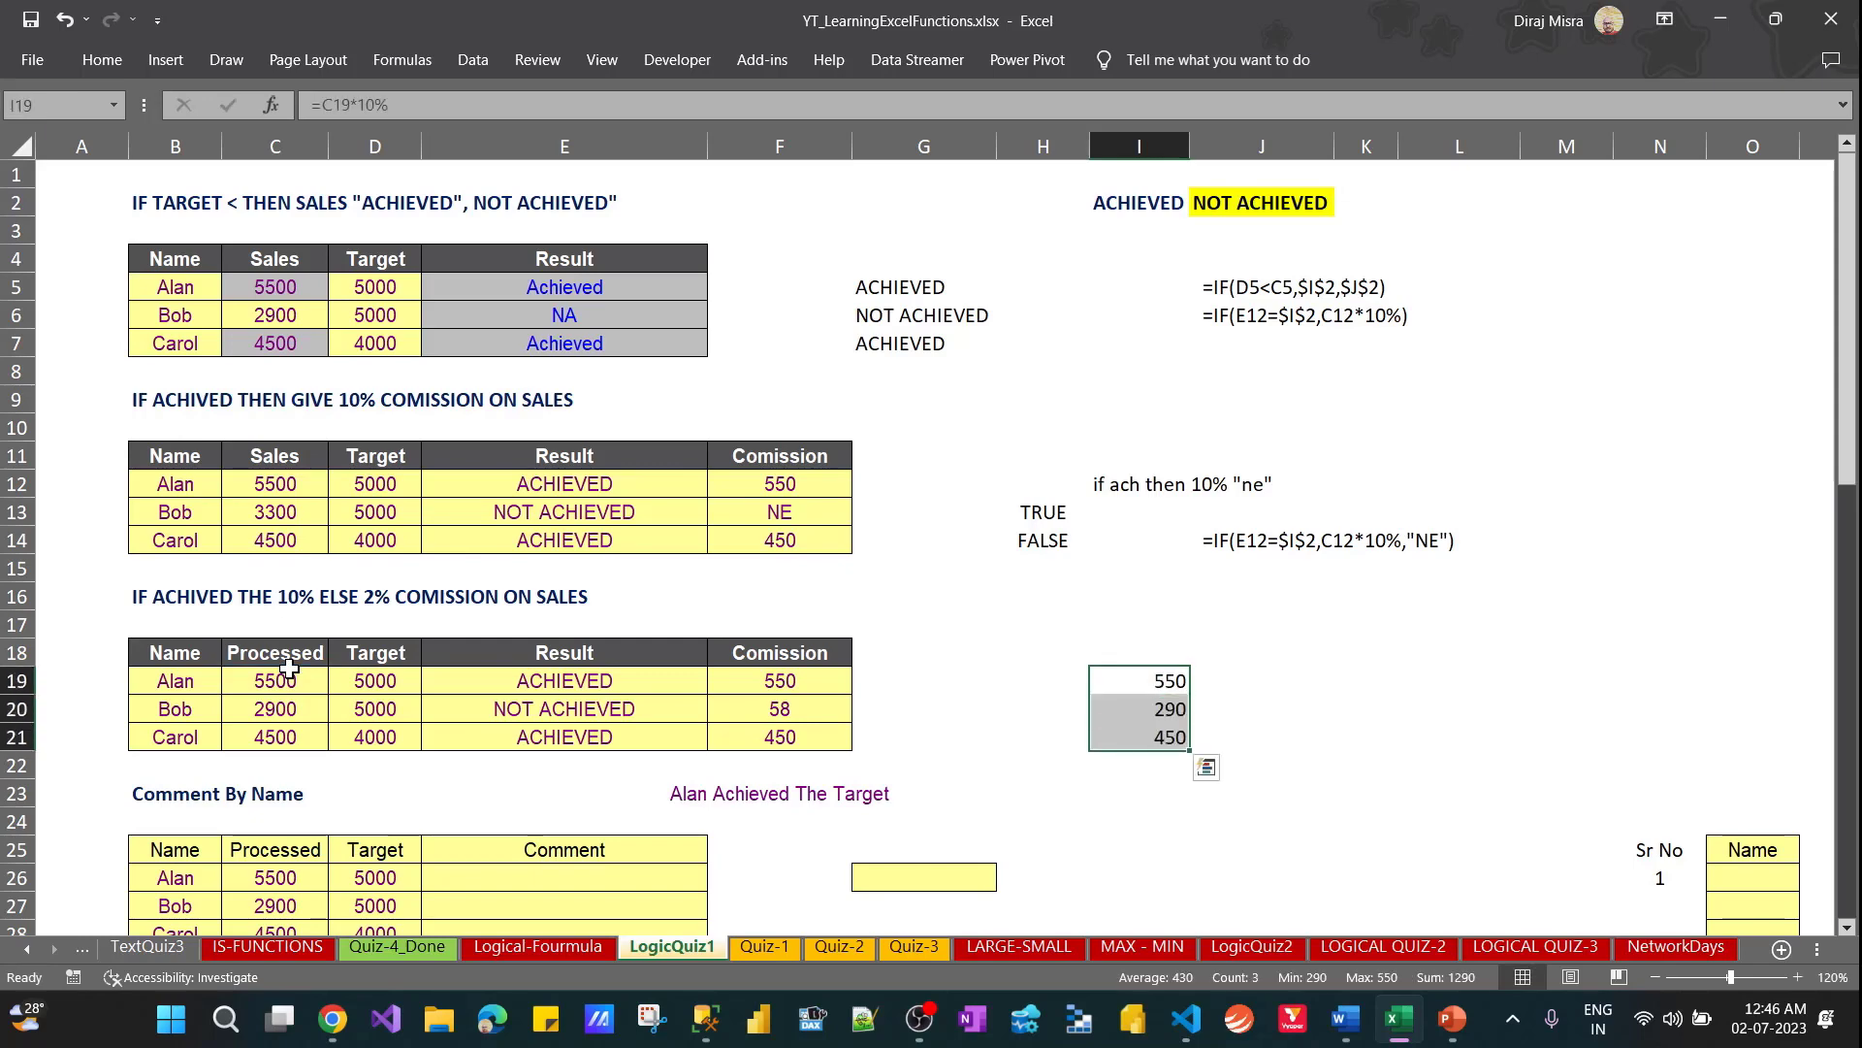
Copy the check formula from I19 into J19 and open the pasted formula for editing
{"action": "key", "text": "shift+Up"}
{"action": "key", "text": "shift+Up"}
{"action": "key", "text": "ctrl+c"}
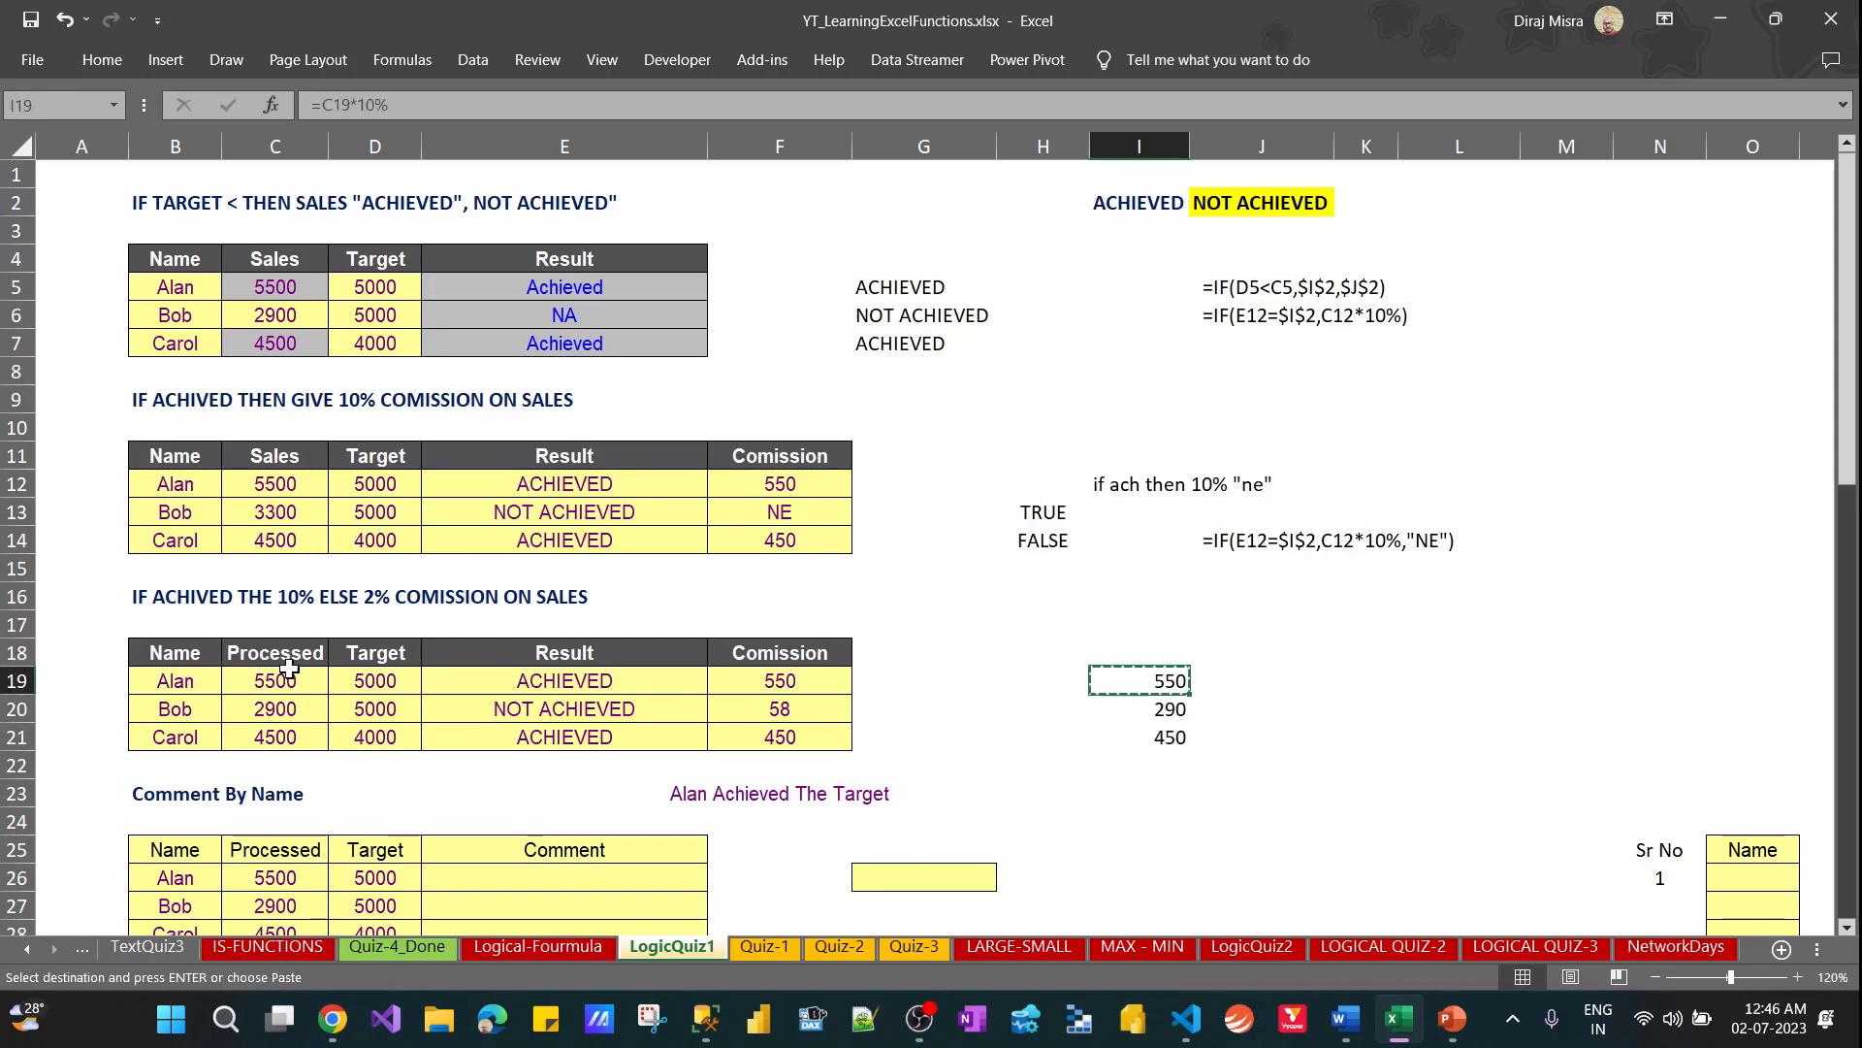
{"action": "key", "text": "Right"}
{"action": "key", "text": "ctrl+v"}
{"action": "key", "text": "Escape"}
{"action": "key", "text": "F2"}
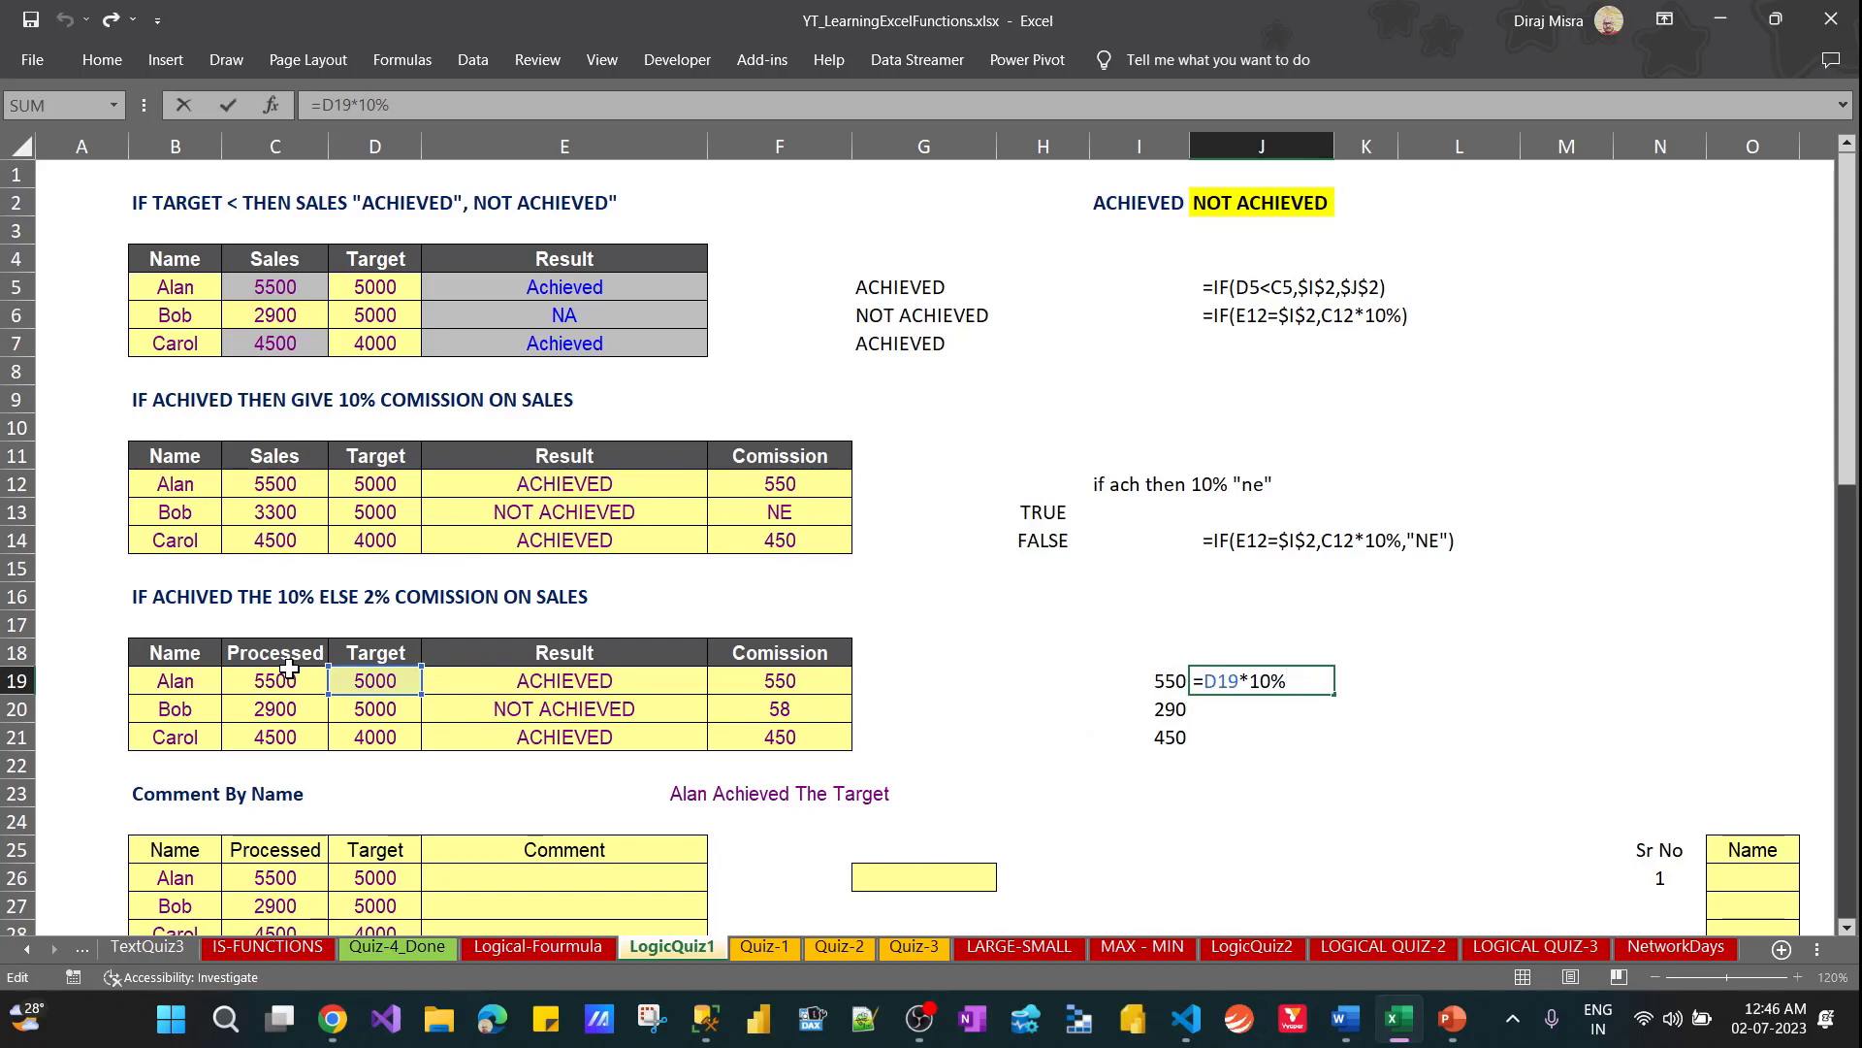
Try copying the I19 check formula into H19, and clear that cell again
{"action": "key", "text": "shift+Tab"}
{"action": "key", "text": "ctrl+c"}
{"action": "key", "text": "Left"}
{"action": "key", "text": "ctrl+v"}
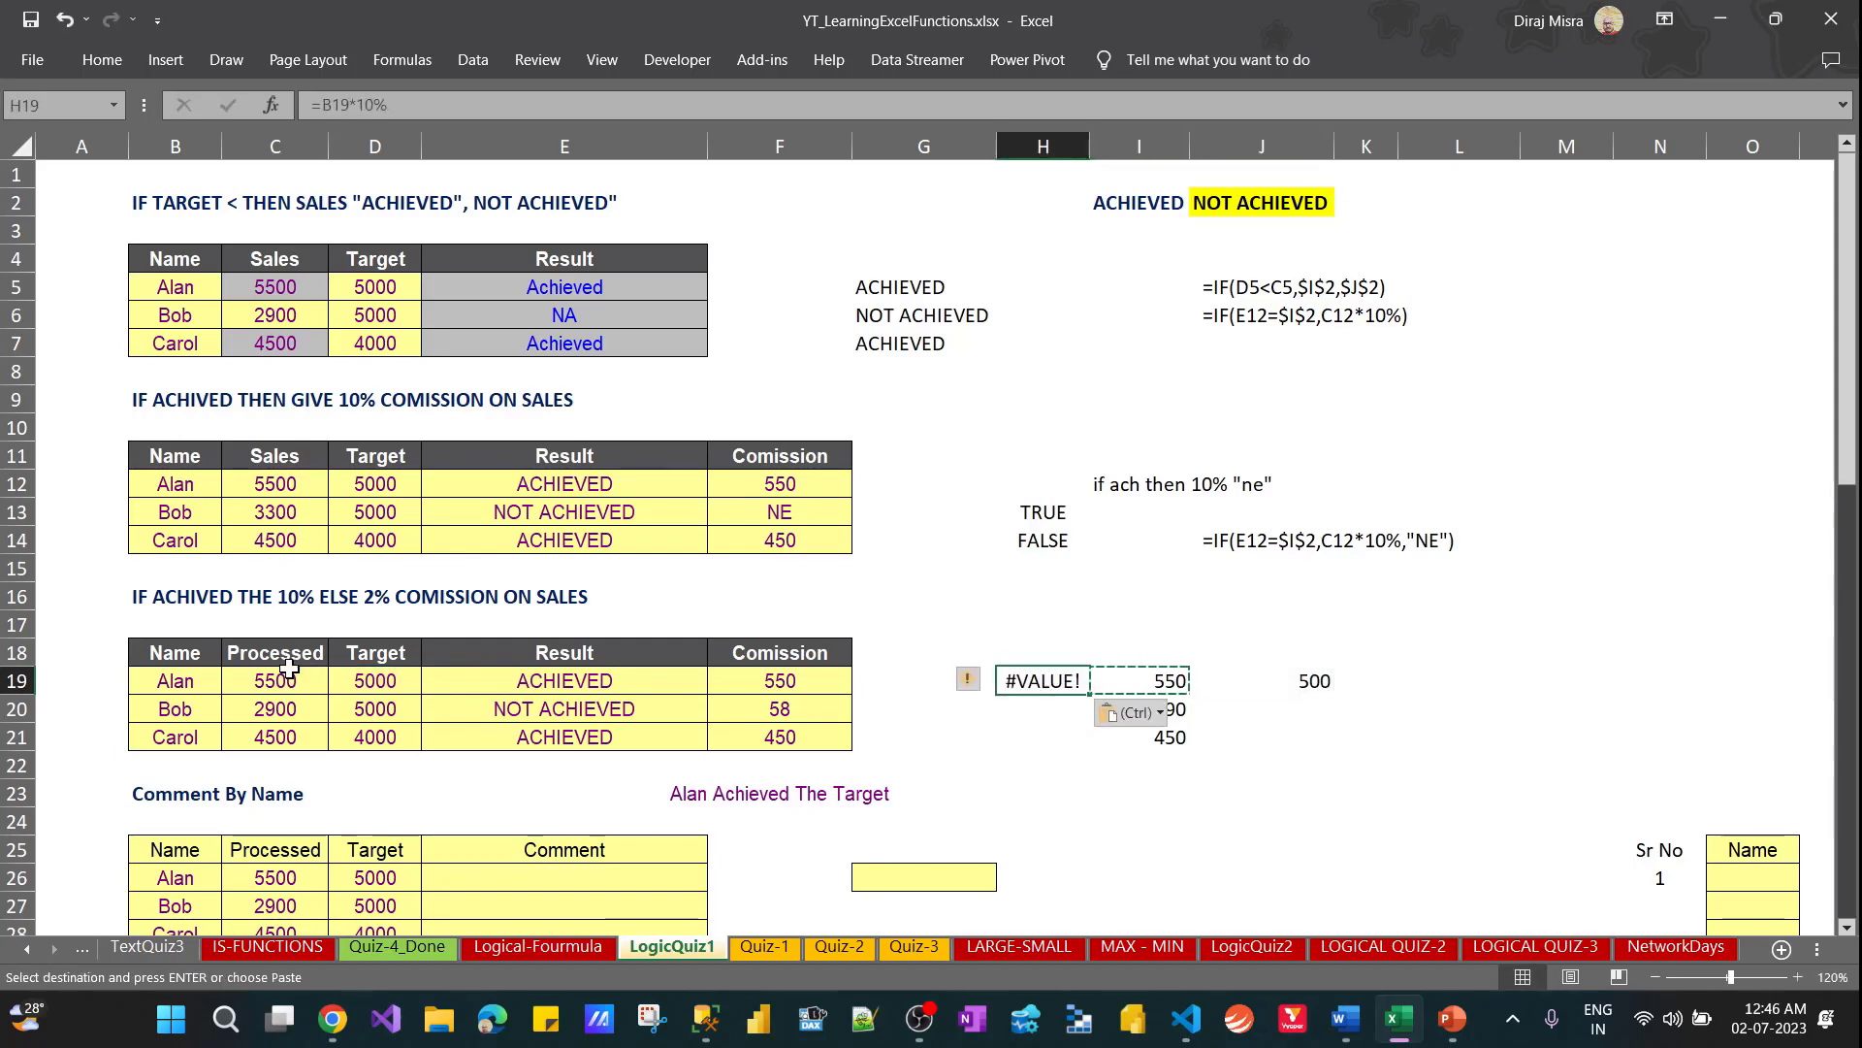
{"action": "key", "text": "Escape"}
{"action": "key", "text": "Right"}
{"action": "key", "text": "Left"}
{"action": "key", "text": "Delete"}
{"action": "key", "text": "Right"}
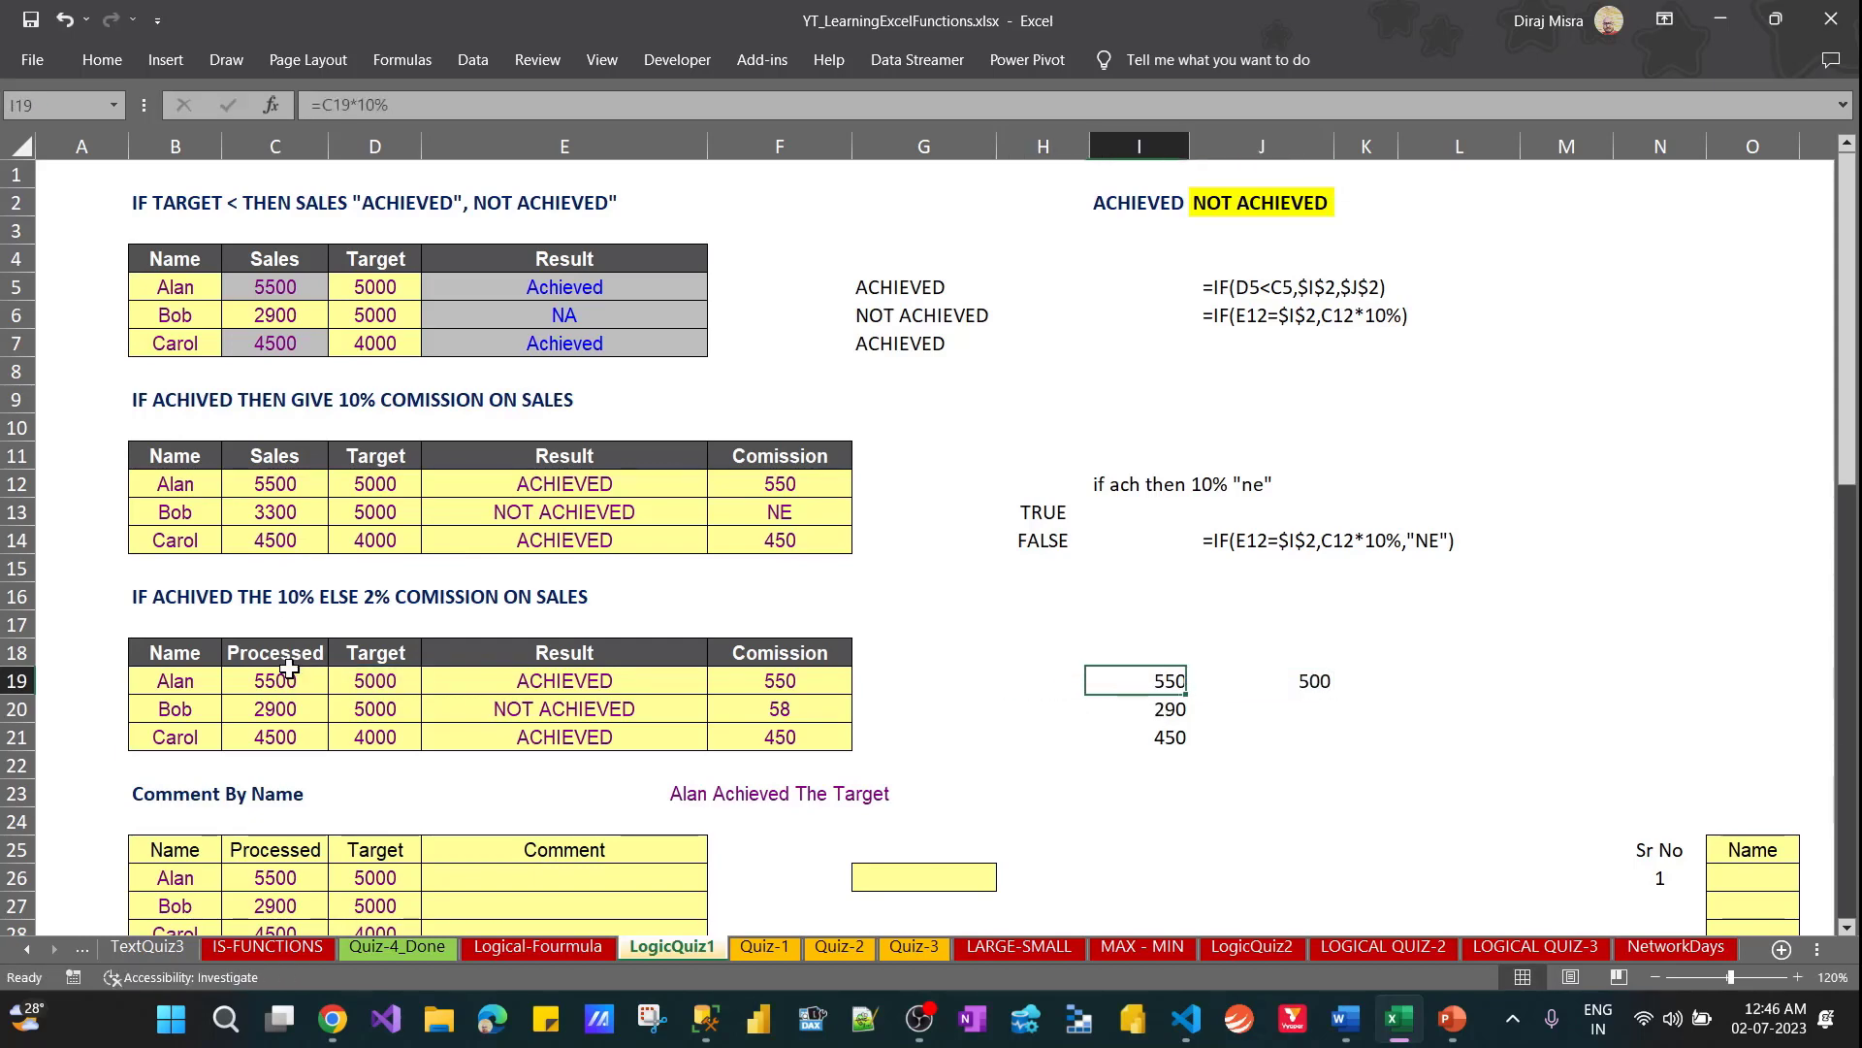
{"action": "key", "text": "Right"}
{"action": "key", "text": "Right"}
{"action": "key", "text": "Left"}
{"action": "key", "text": "F2"}
{"action": "key", "text": "Escape"}
{"action": "key", "text": "Left"}
{"action": "key", "text": "Left"}
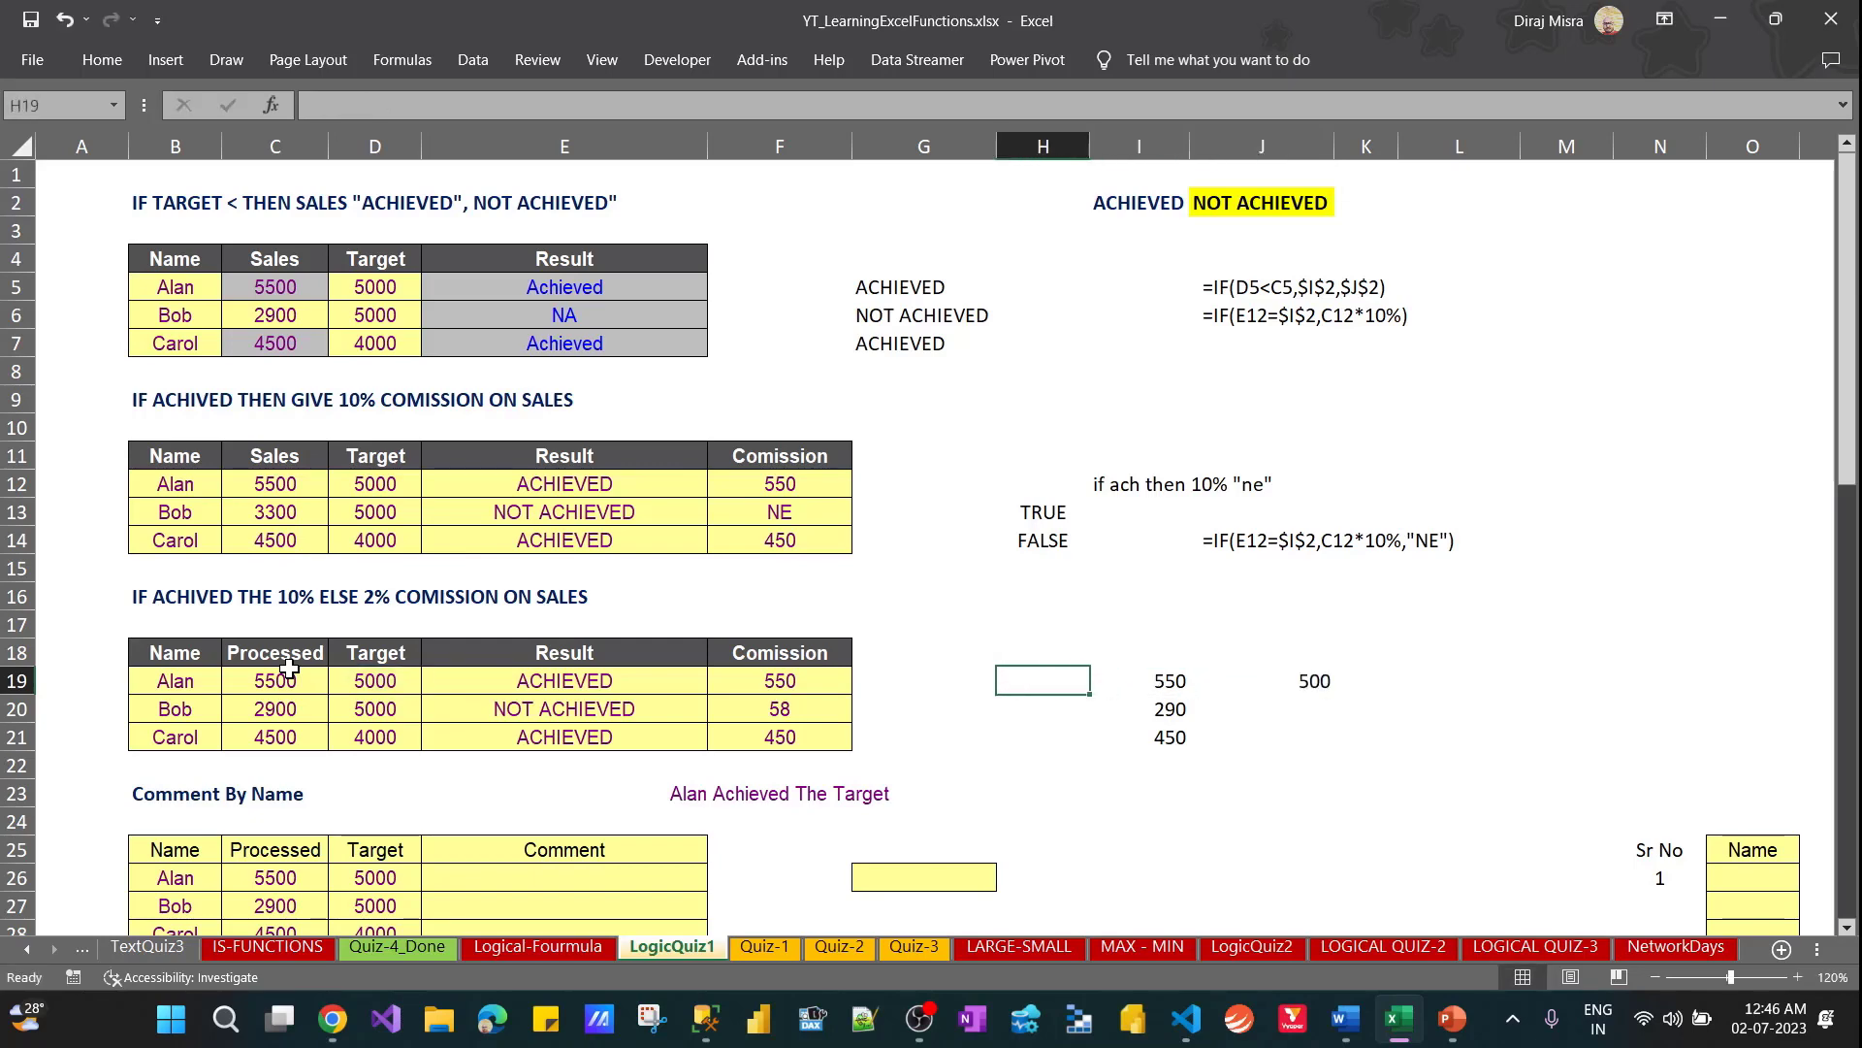
Change the check formula in J19 to =C19*2%
{"action": "key", "text": "Right"}
{"action": "key", "text": "Right"}
{"action": "key", "text": "F2"}
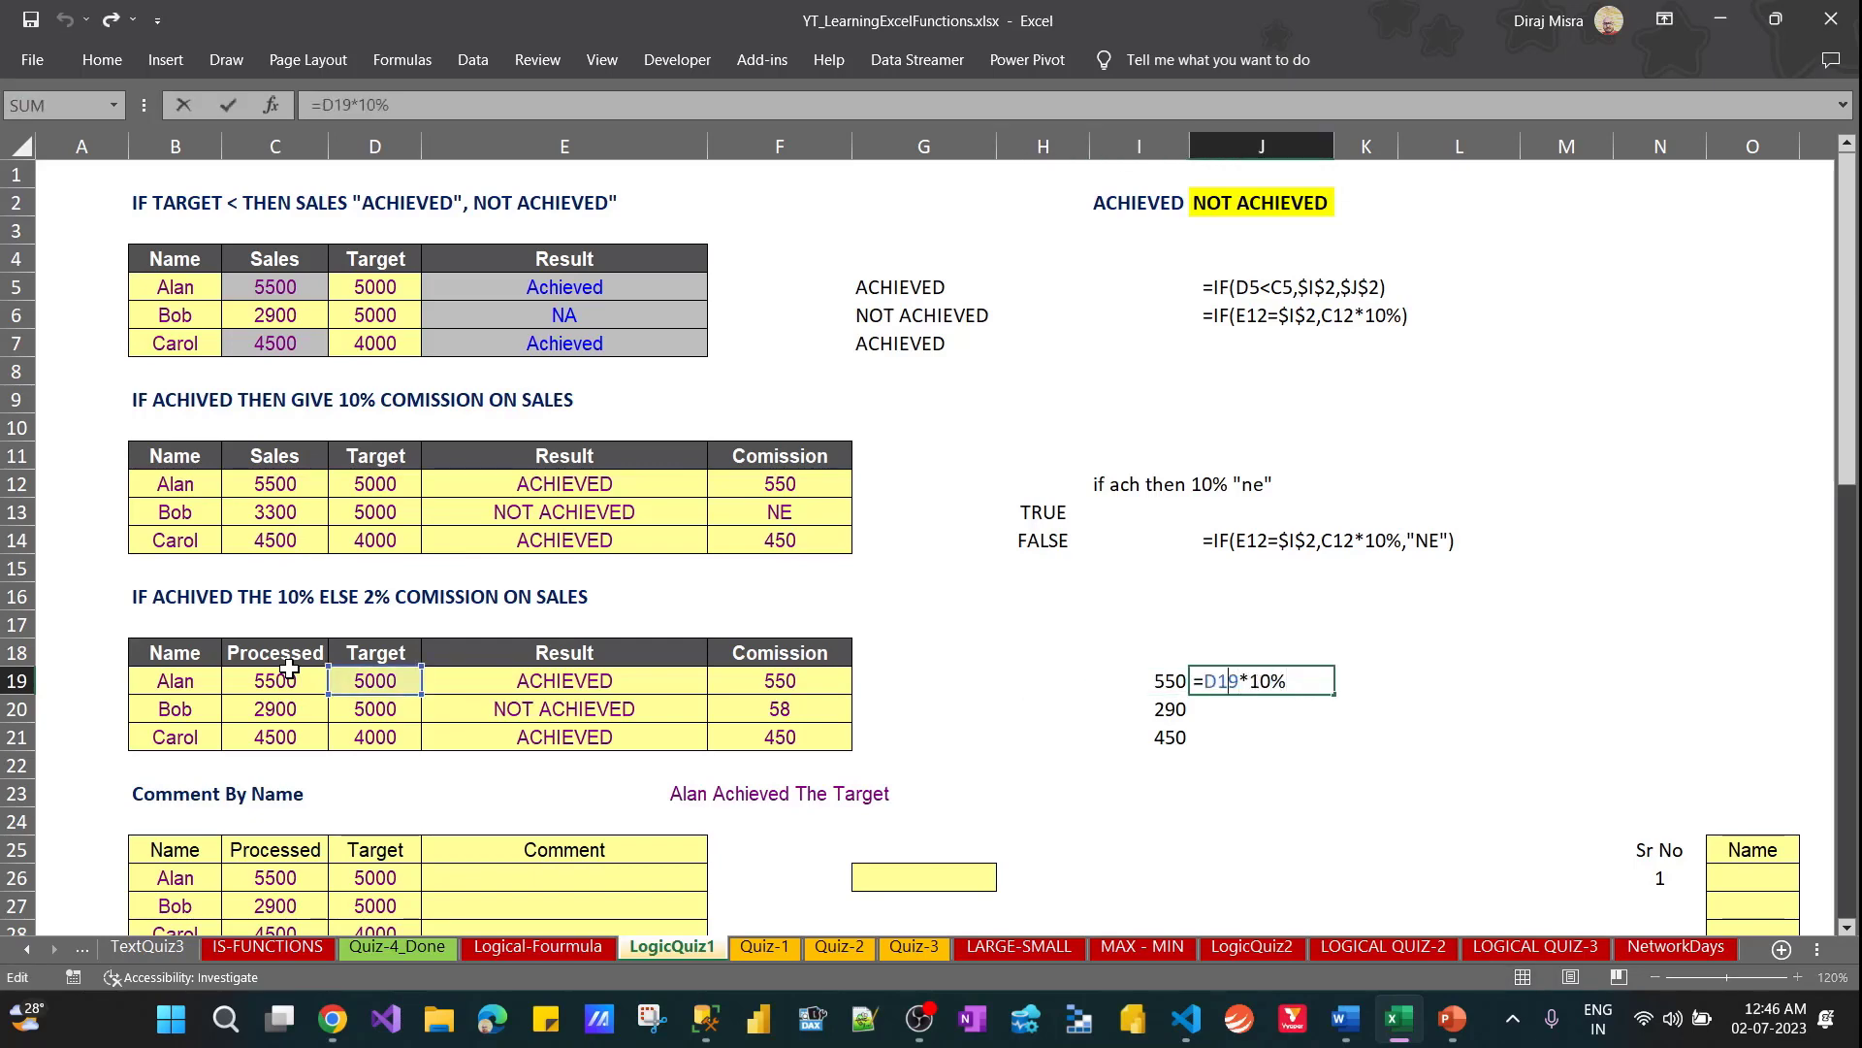
{"action": "key", "text": "shift+Left"}
{"action": "key", "text": "shift+Left"}
{"action": "type", "text": "c1"}
{"action": "key", "text": "Right"}
{"action": "key", "text": "Right"}
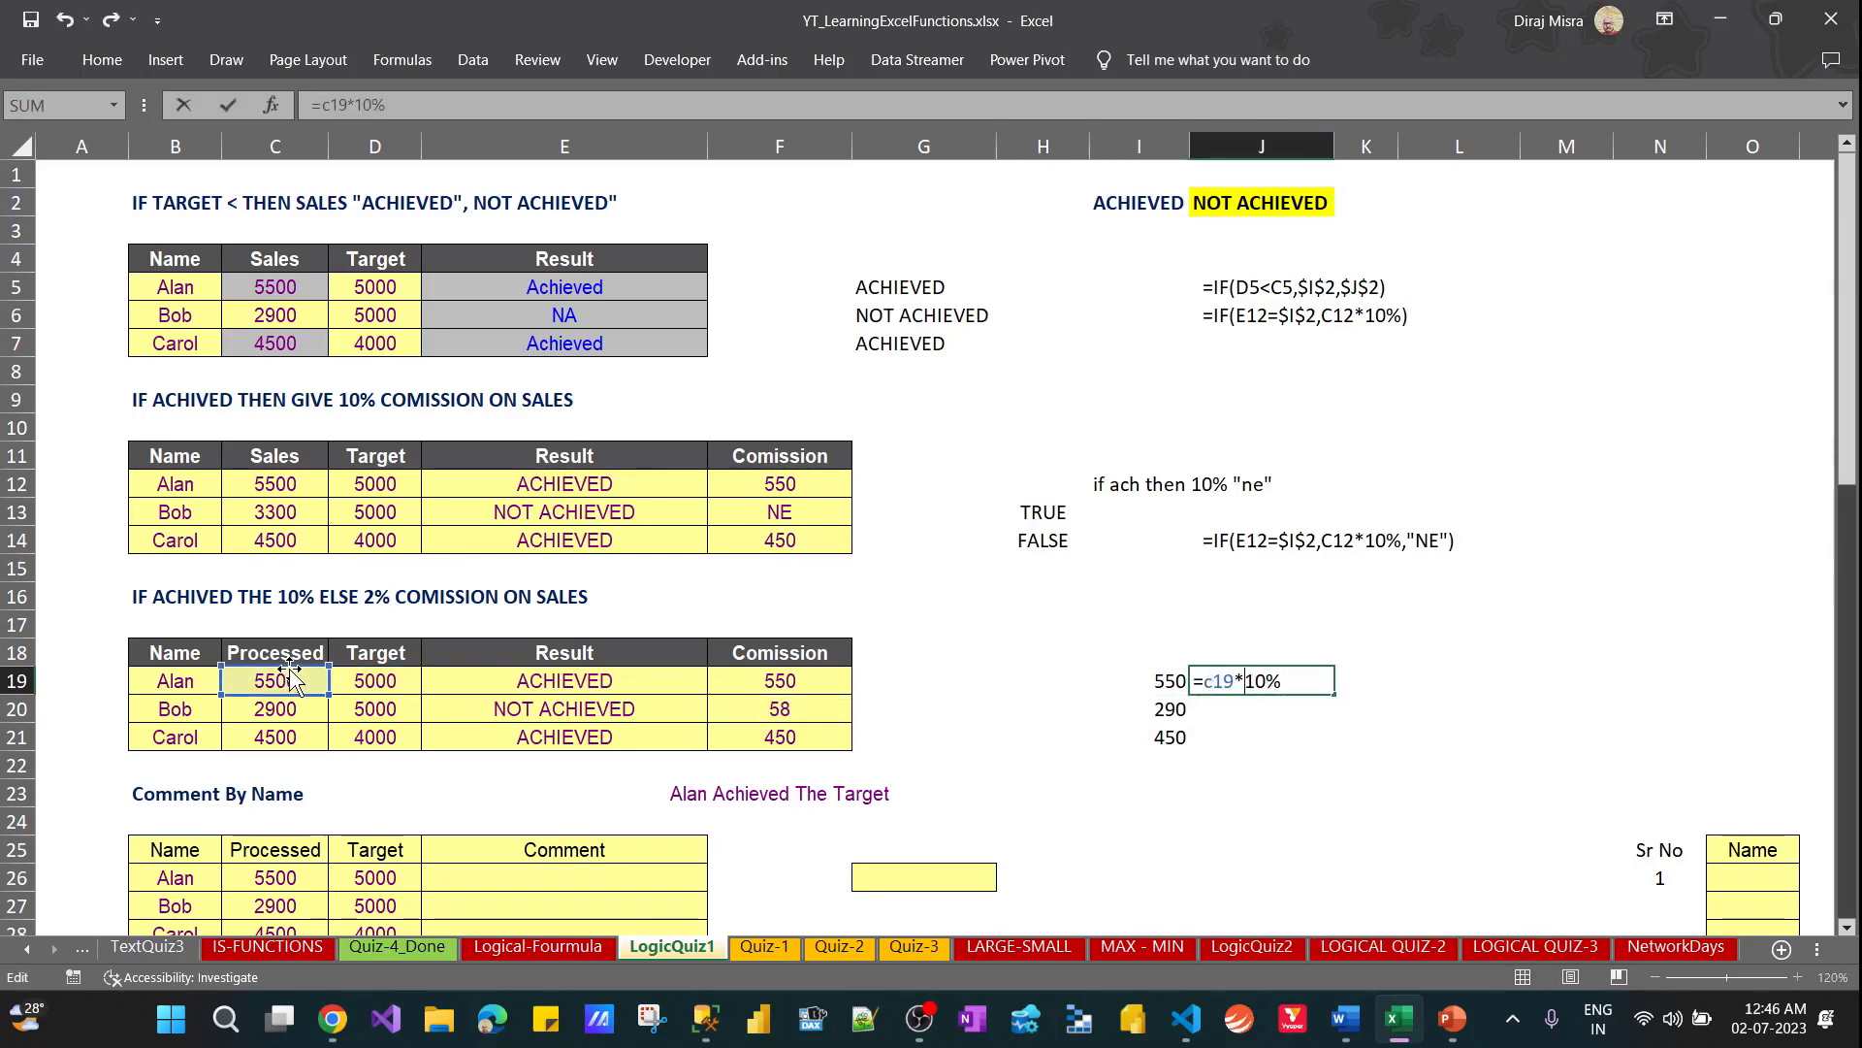
{"action": "key", "text": "shift+Right"}
{"action": "key", "text": "shift+Right"}
{"action": "type", "text": "2"}
{"action": "key", "text": "Return"}
{"action": "key", "text": "Up"}
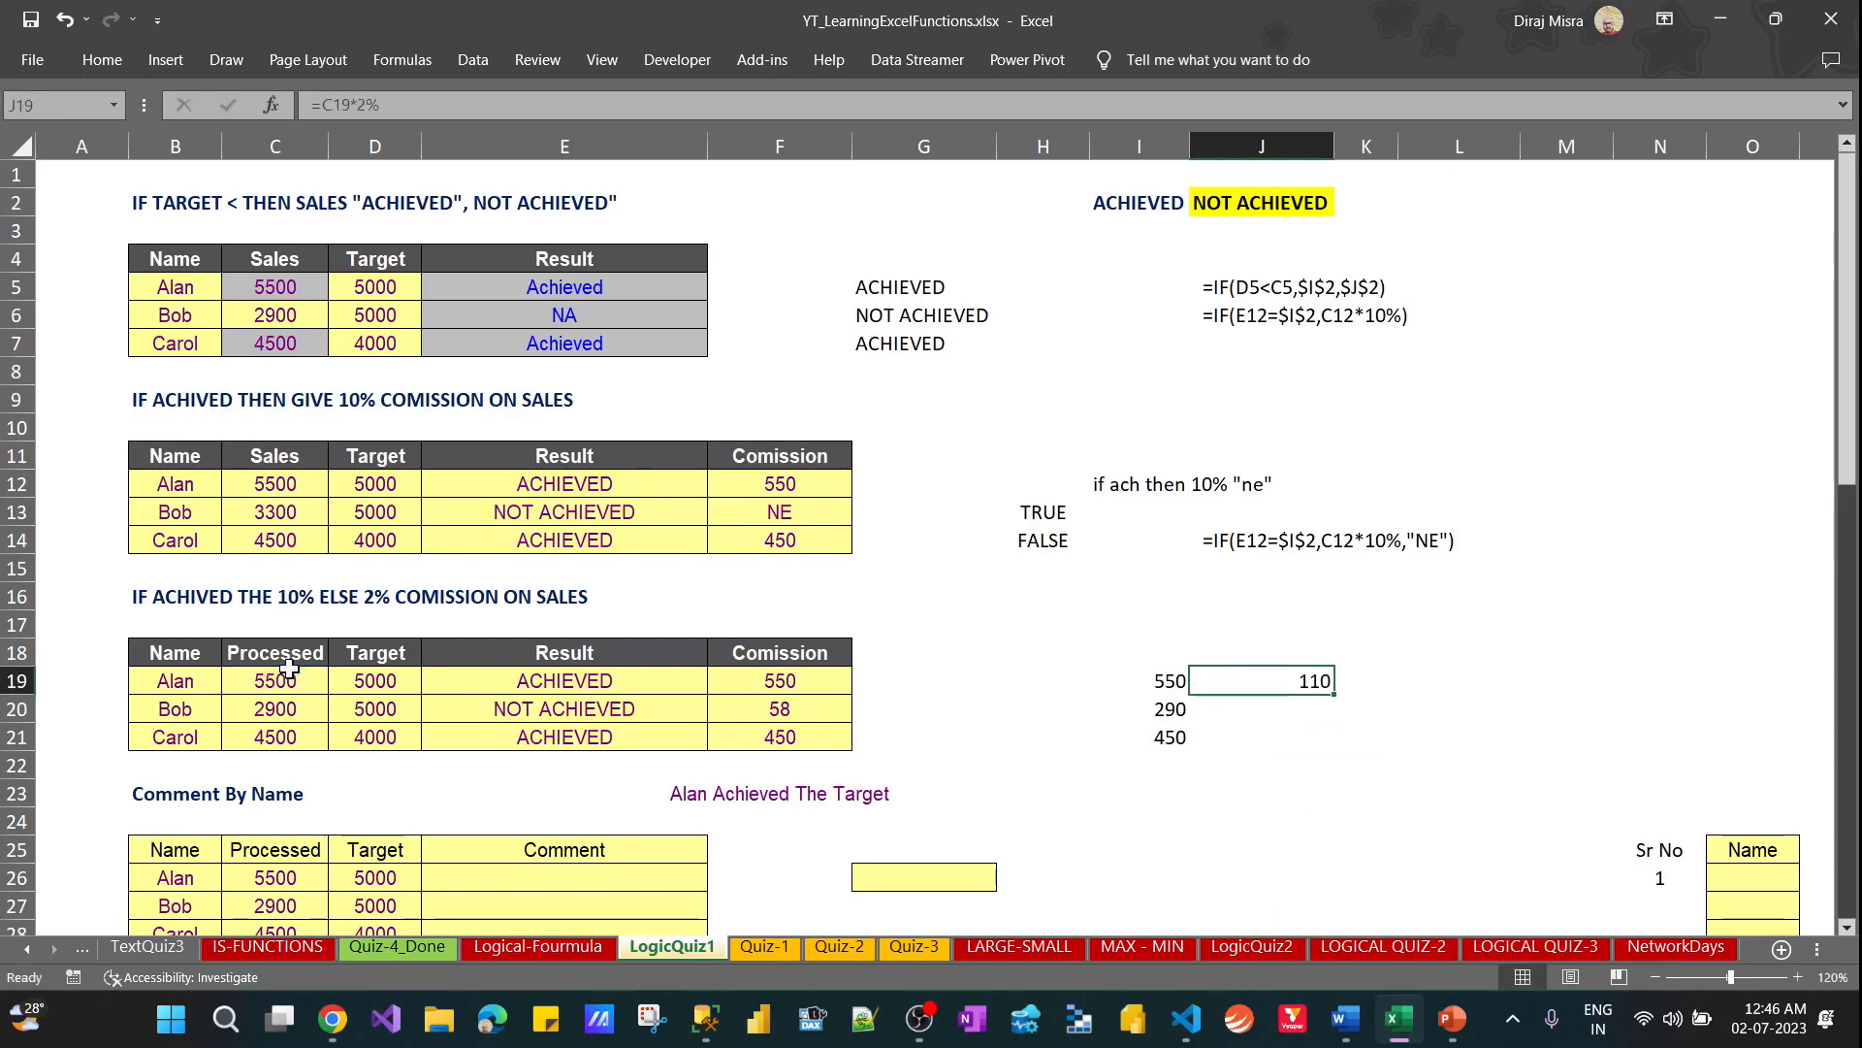
Fill the 2% check formula from J19 down to J21
{"action": "key", "text": "shift+Down"}
{"action": "key", "text": "shift+Down"}
{"action": "key", "text": "ctrl+d"}
{"action": "key", "text": "Down"}
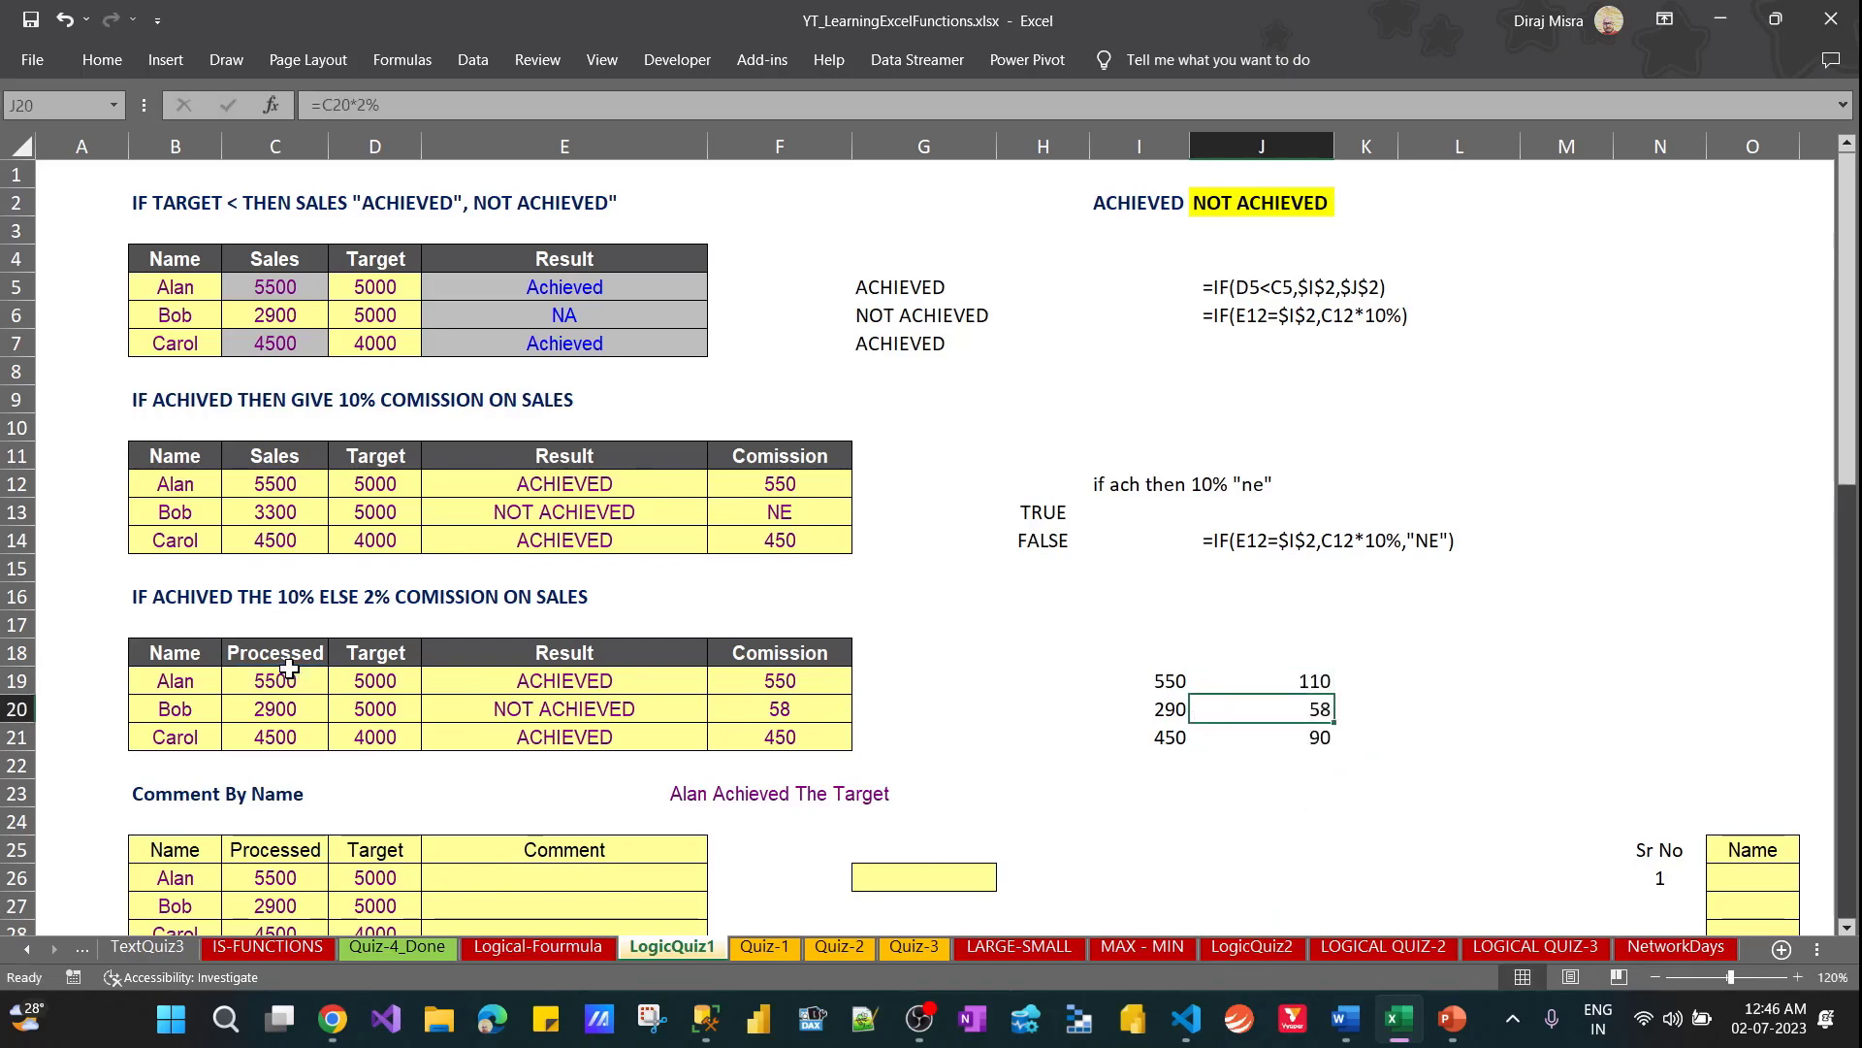
Compare the third table's commissions with the check figures in I19:J21, and review the Result and Comission columns of both commission tables
{"action": "left_click", "coordinate": [753, 716], "text": "ctrl"}
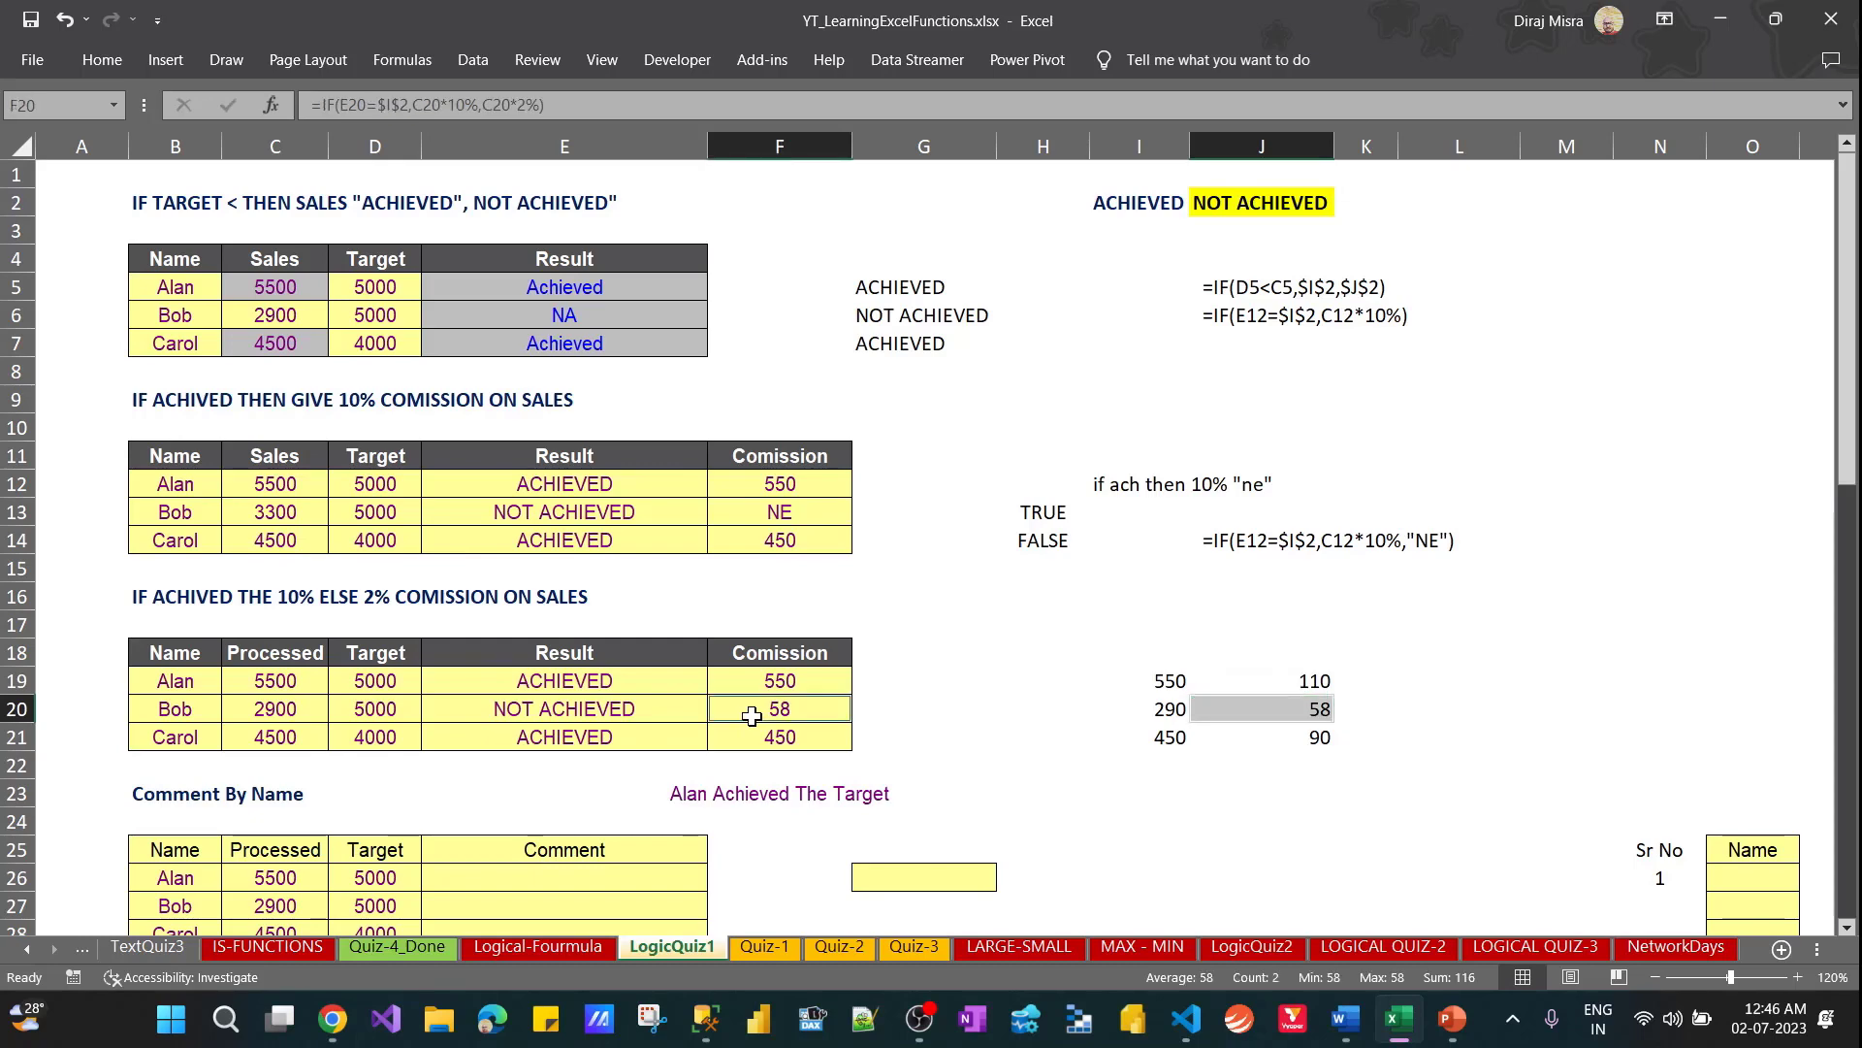
{"action": "left_click", "coordinate": [774, 686]}
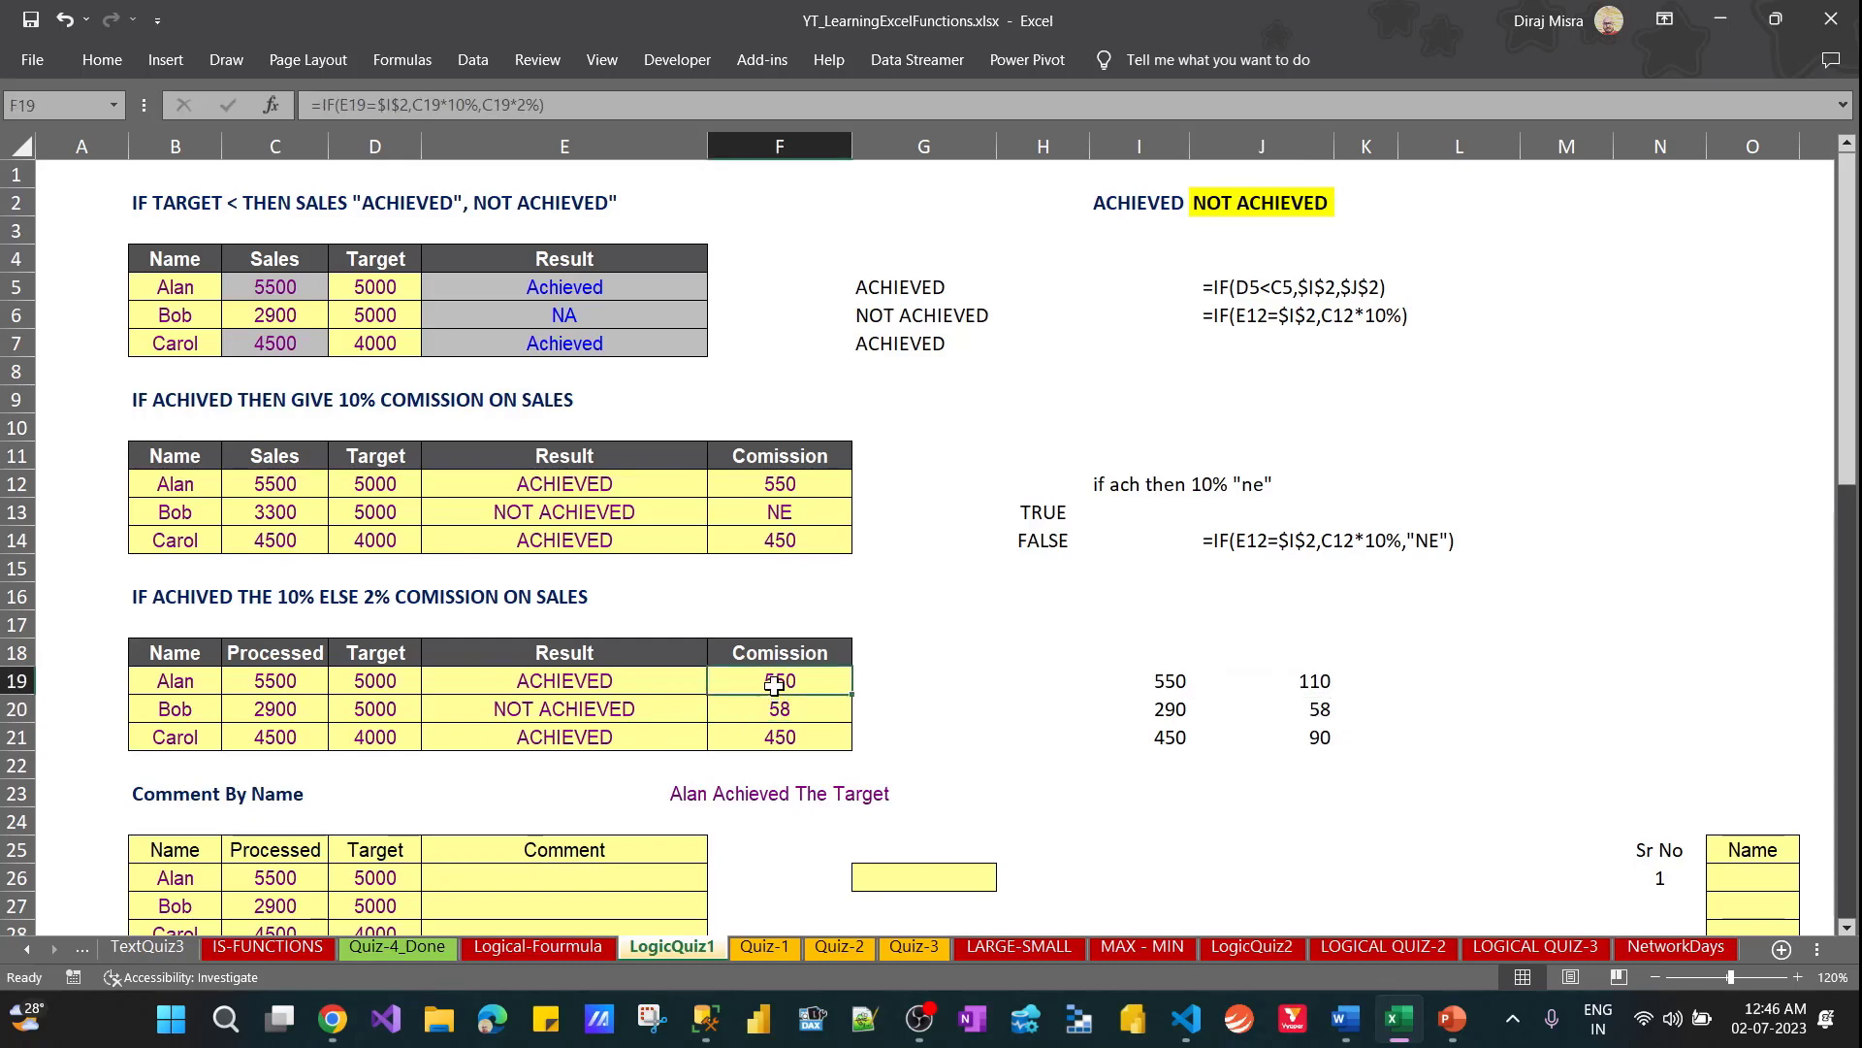
{"action": "left_click", "coordinate": [1174, 740], "text": "ctrl"}
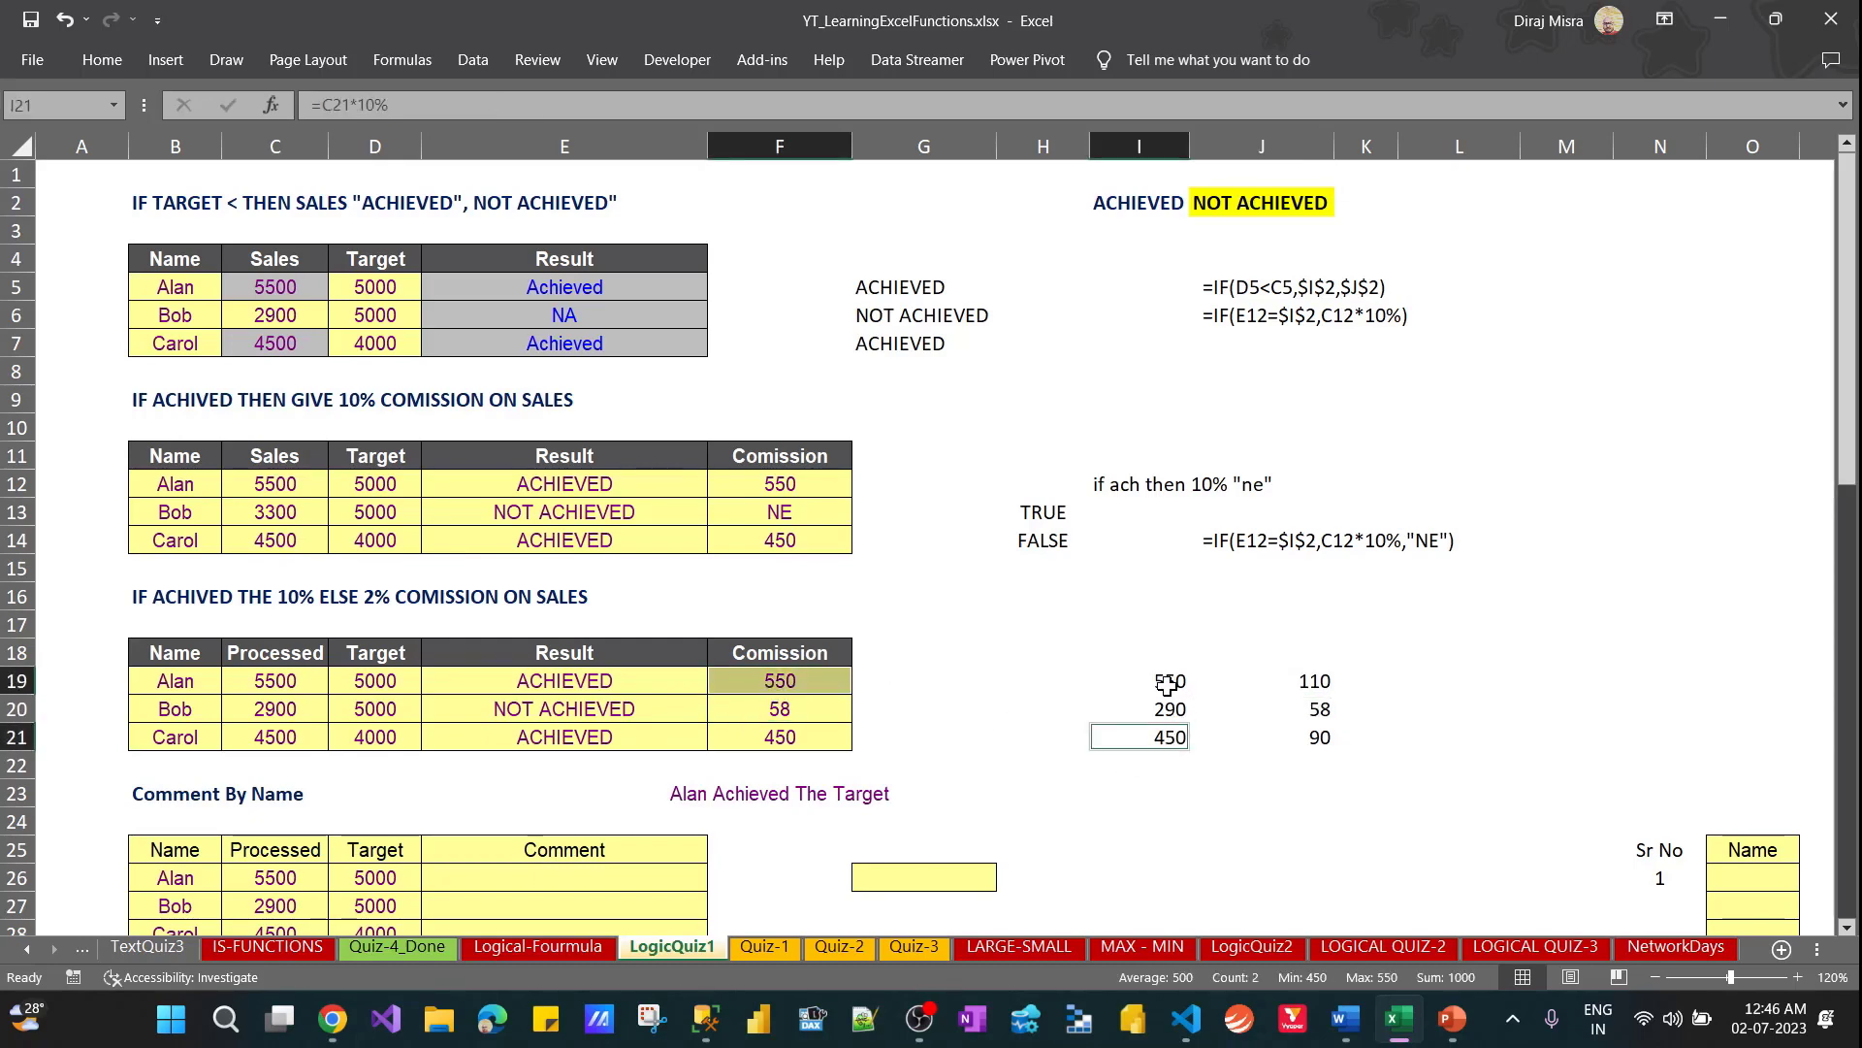
{"action": "double_click", "coordinate": [1169, 685]}
{"action": "left_click", "coordinate": [1169, 727]}
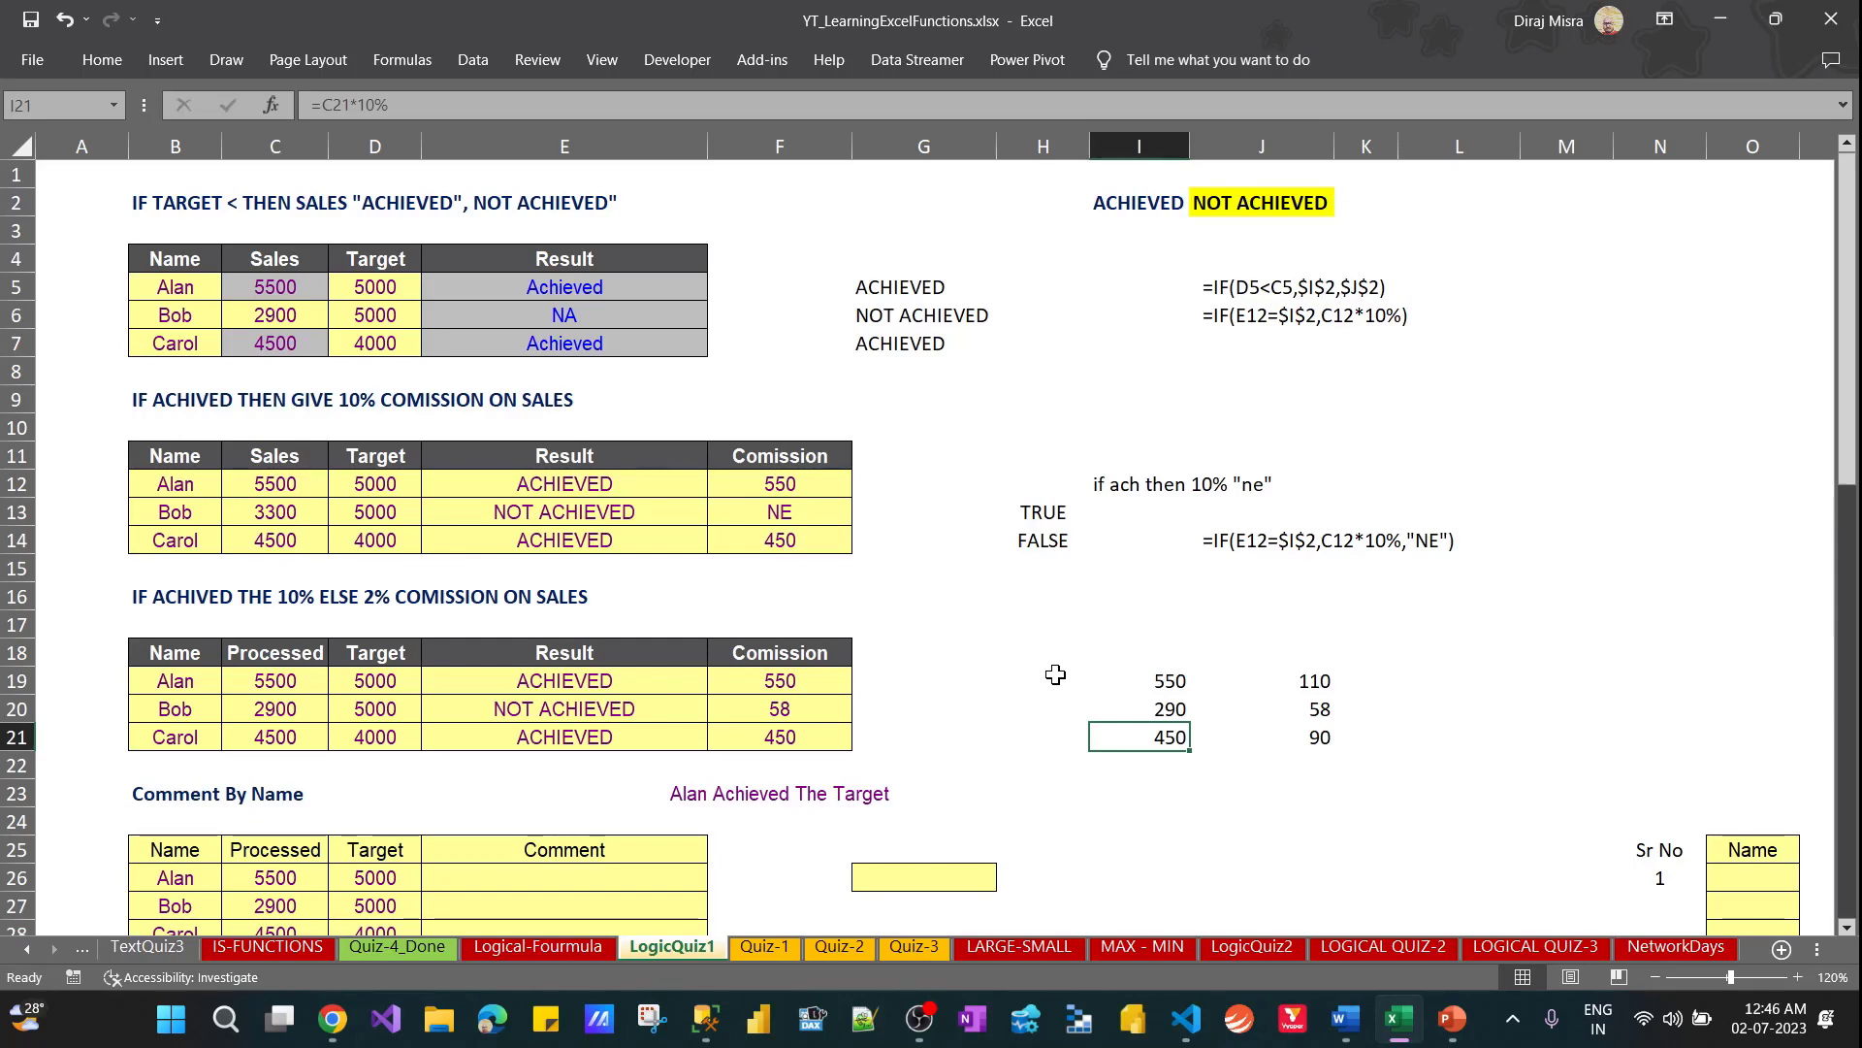
{"action": "left_click_drag", "start_coordinate": [771, 482], "coordinate": [766, 733]}
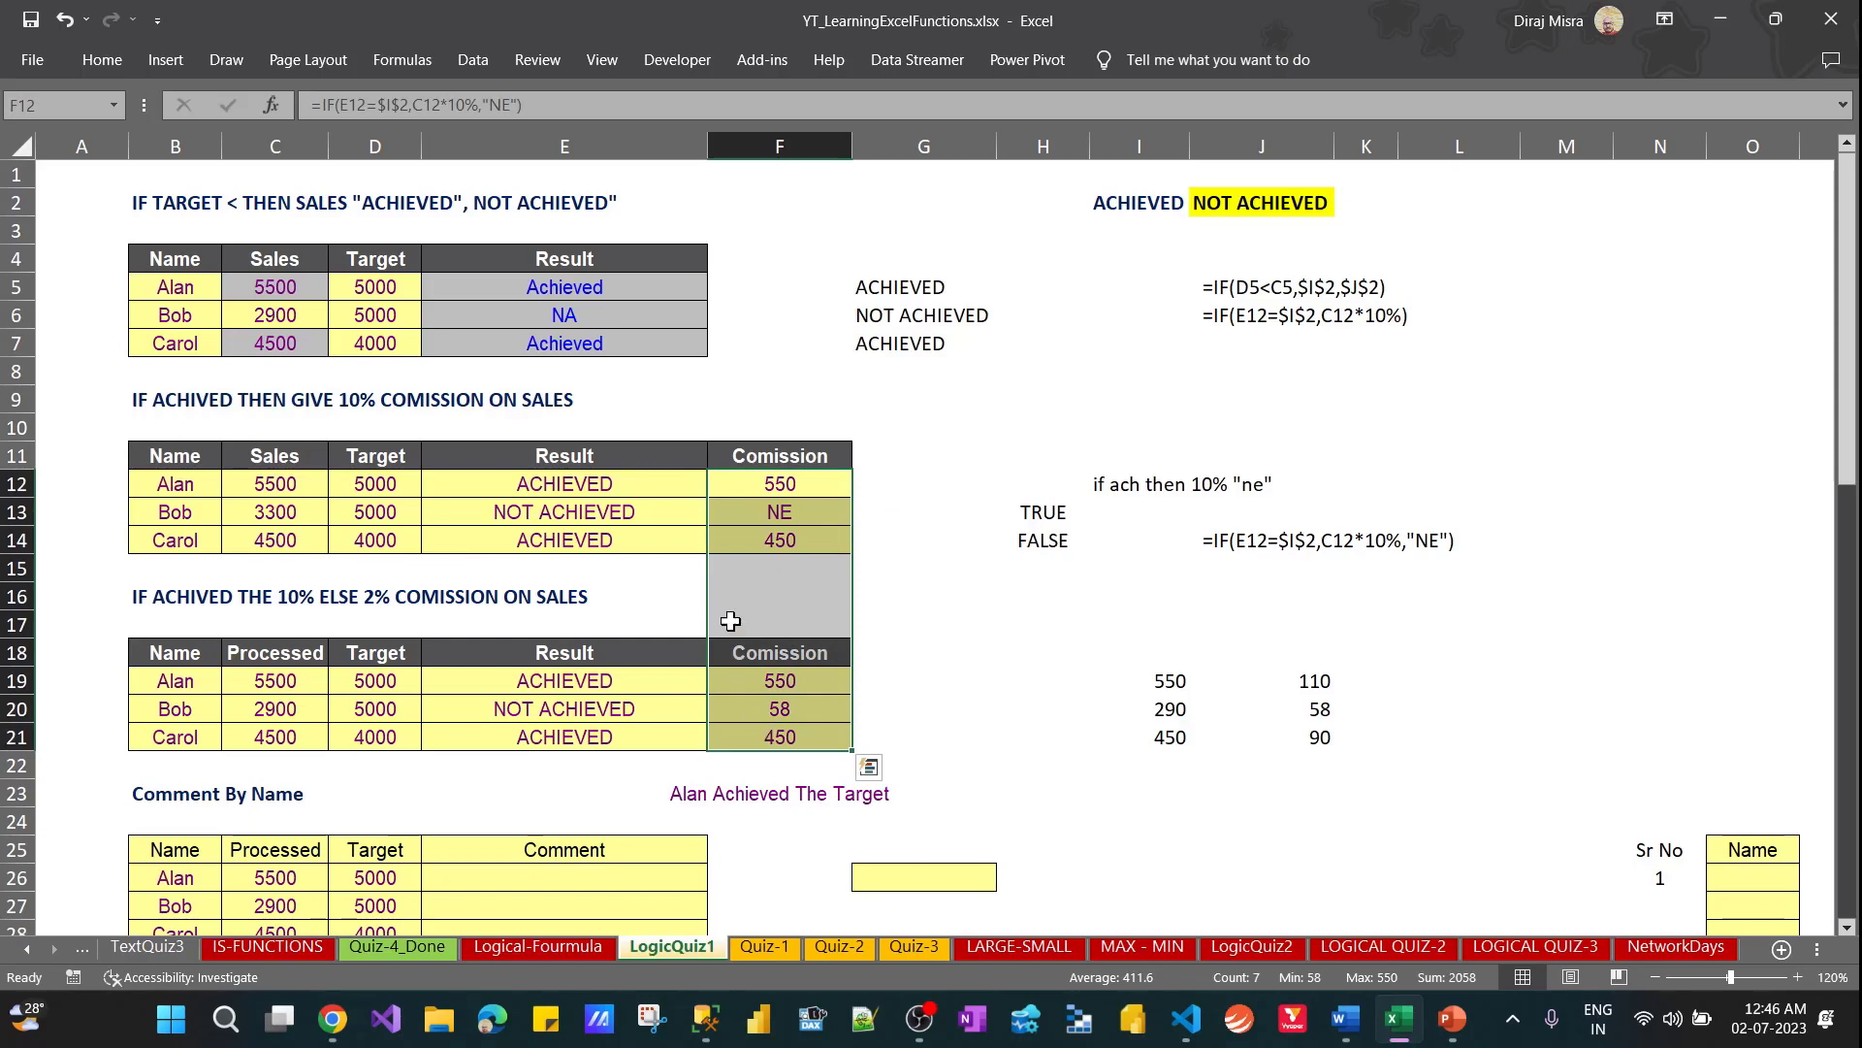
{"action": "left_click_drag", "start_coordinate": [646, 477], "coordinate": [616, 737]}
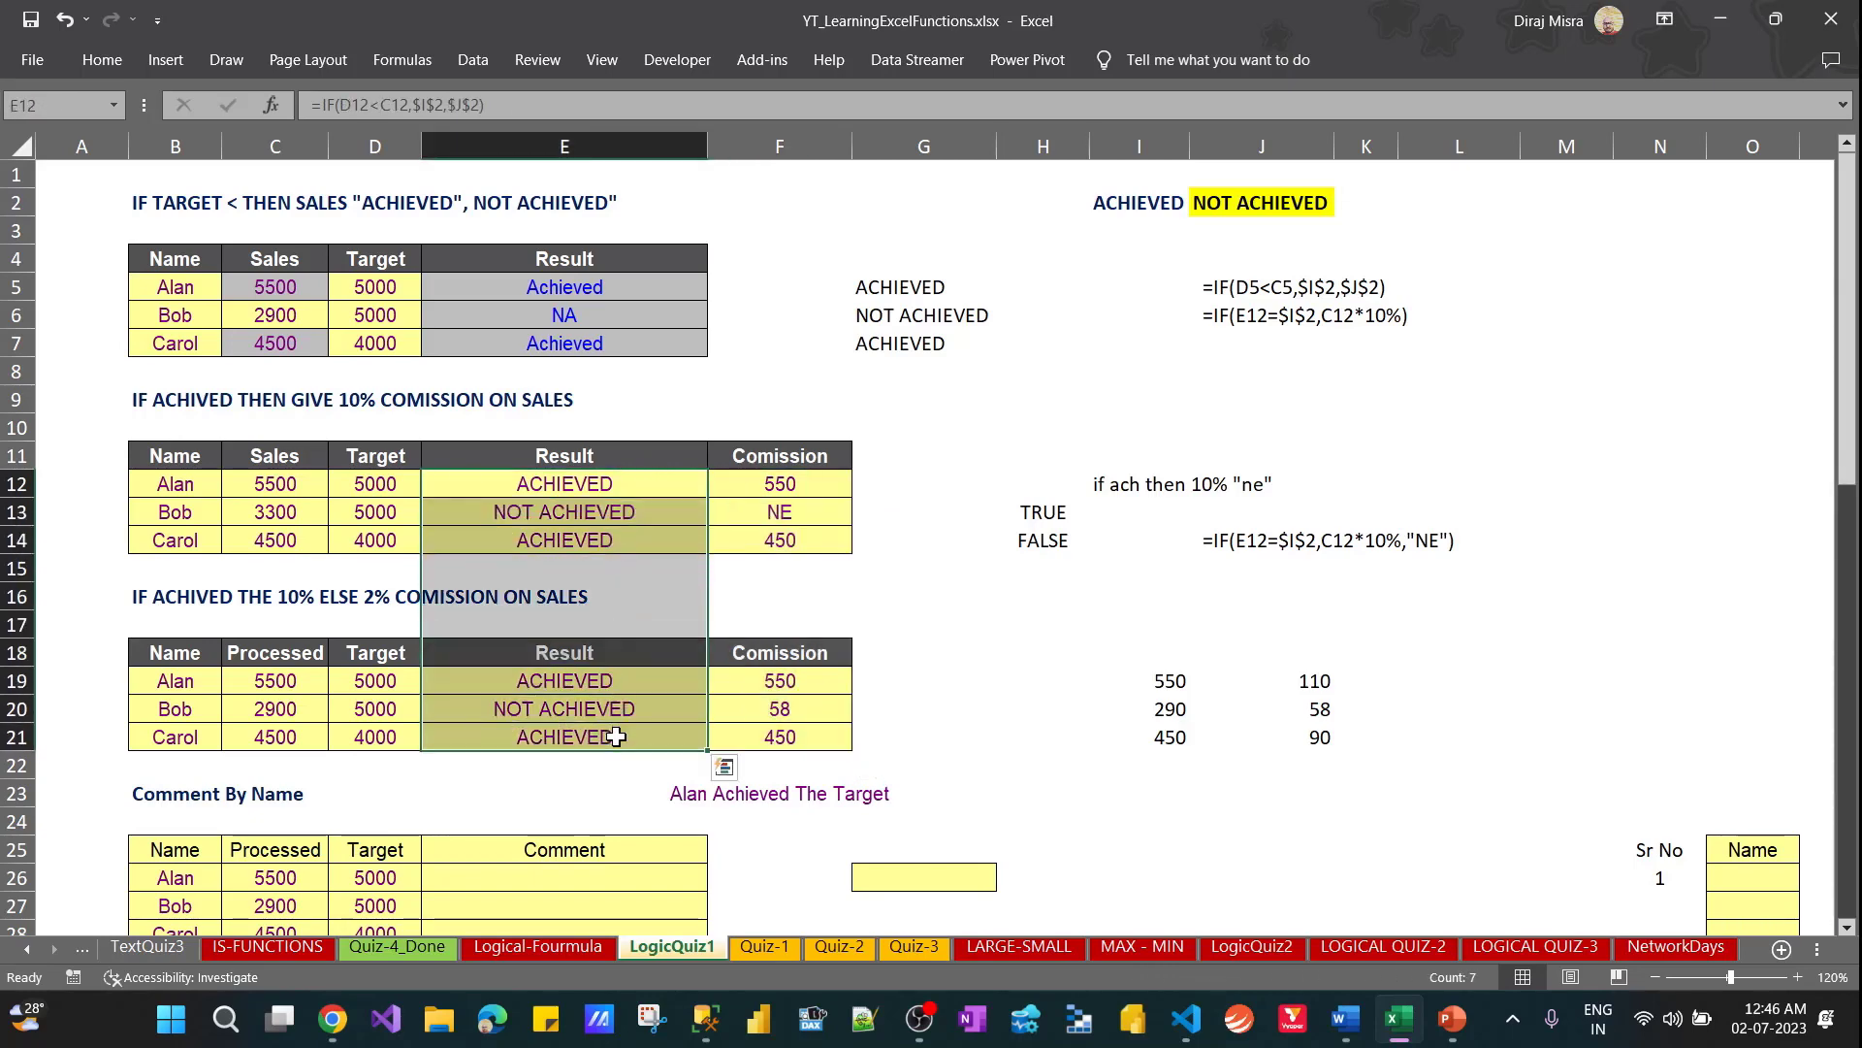
Review how Sales and Target in C12:D12 lead to the result and commission in row 12
{"action": "left_click", "coordinate": [928, 482]}
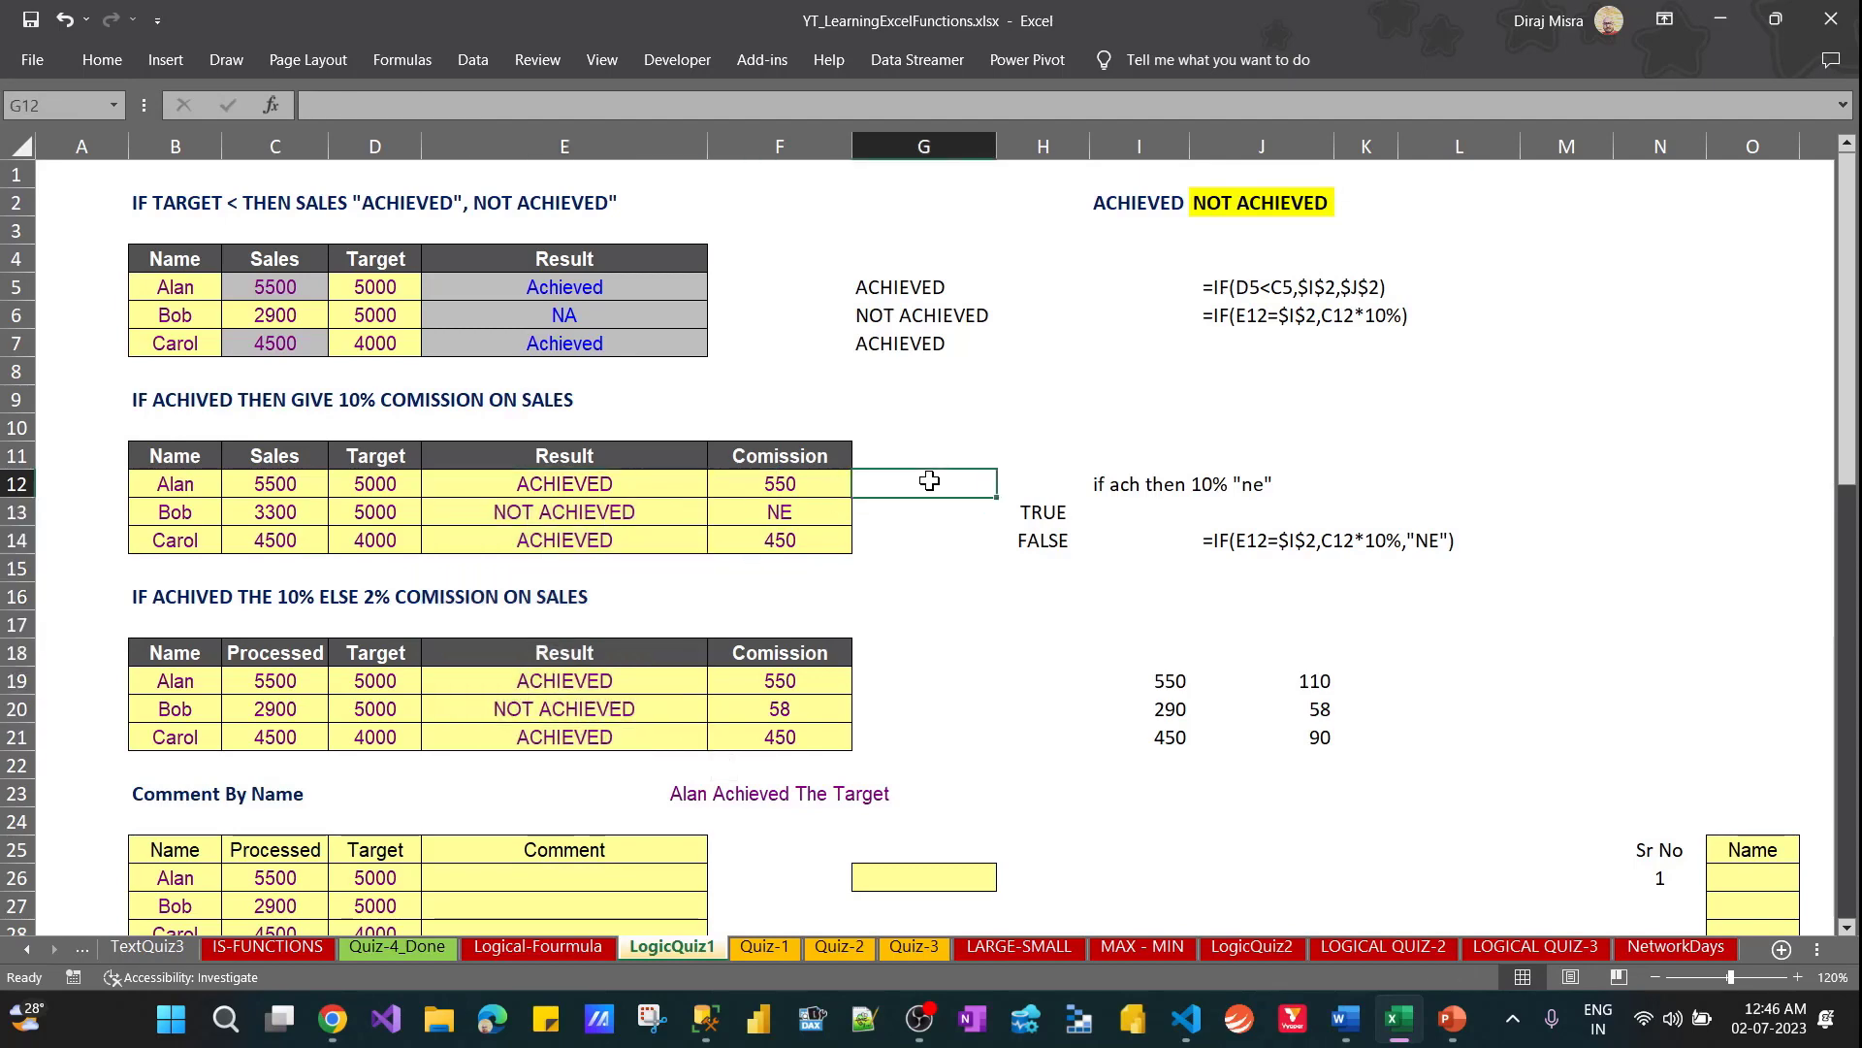
{"action": "key", "text": "Left"}
{"action": "key", "text": "Left"}
{"action": "key", "text": "Left"}
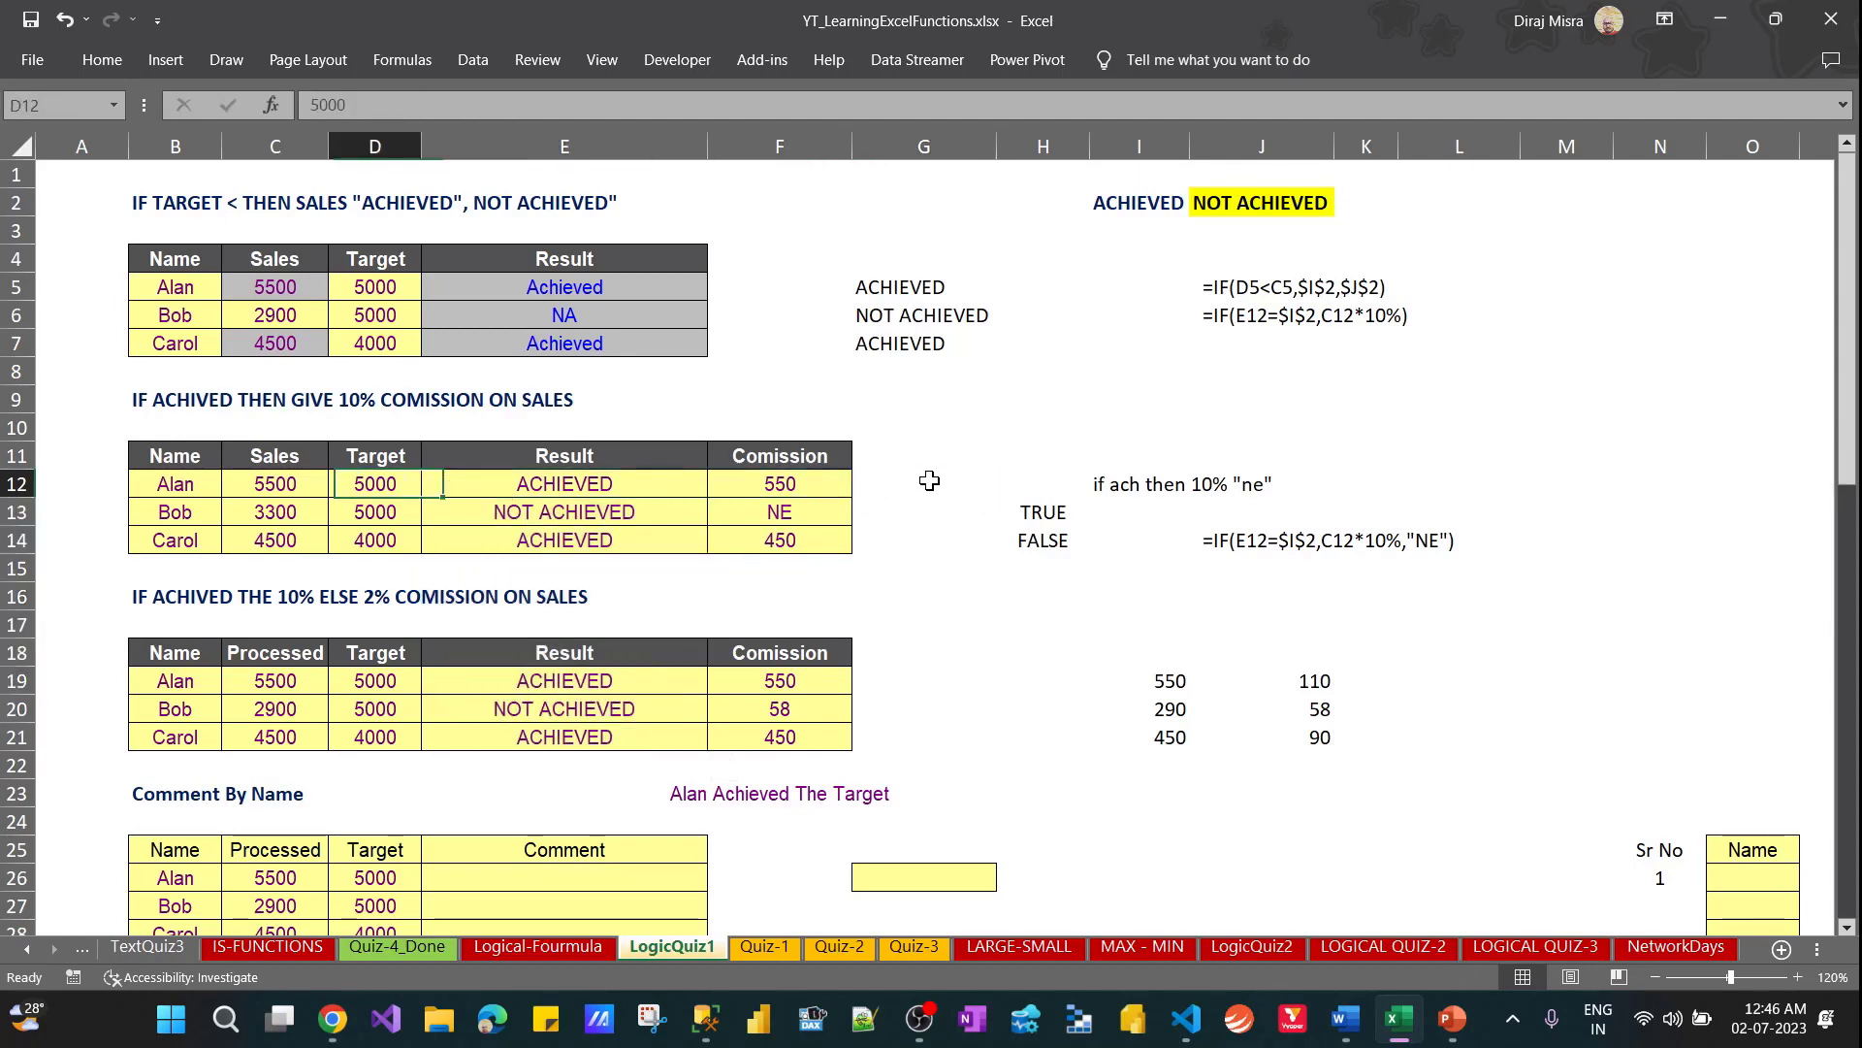
{"action": "key", "text": "shift+Left"}
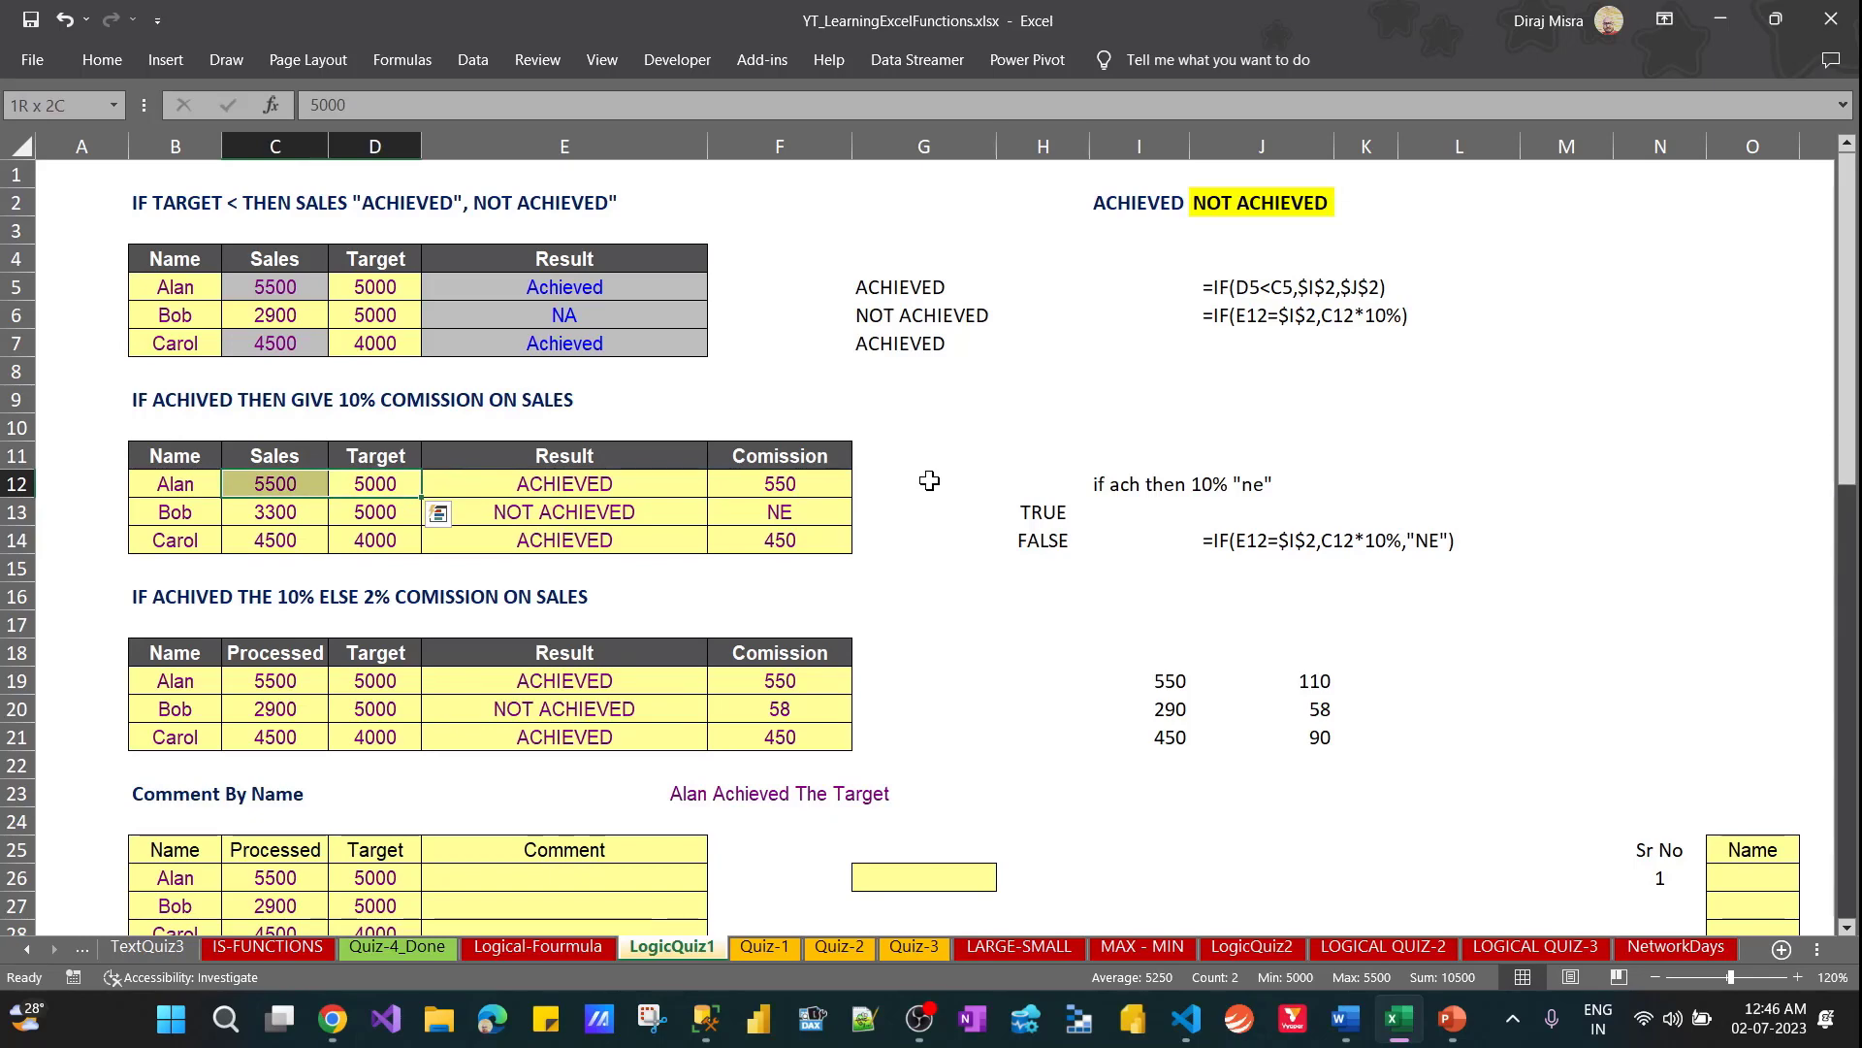
{"action": "key", "text": "Right"}
{"action": "key", "text": "Left"}
{"action": "key", "text": "Left"}
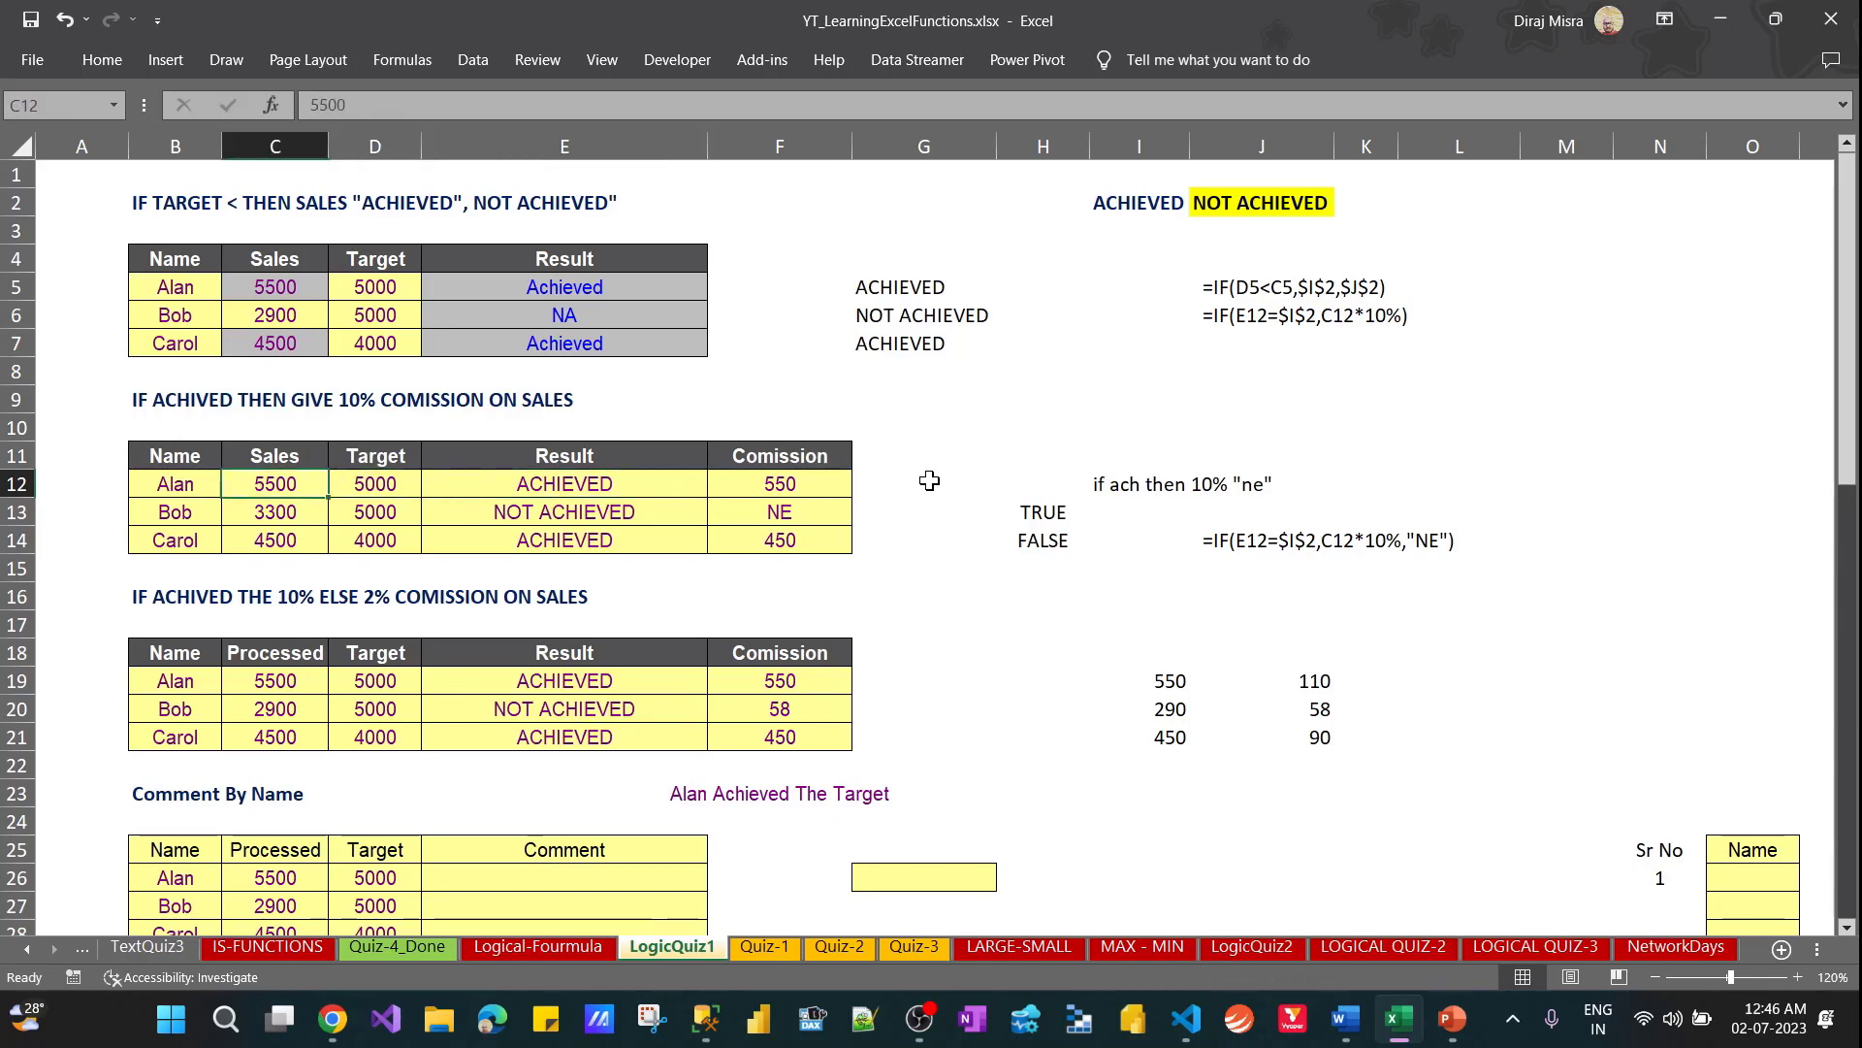
{"action": "key", "text": "shift+Right"}
{"action": "key", "text": "Right"}
{"action": "key", "text": "Right"}
{"action": "key", "text": "Right"}
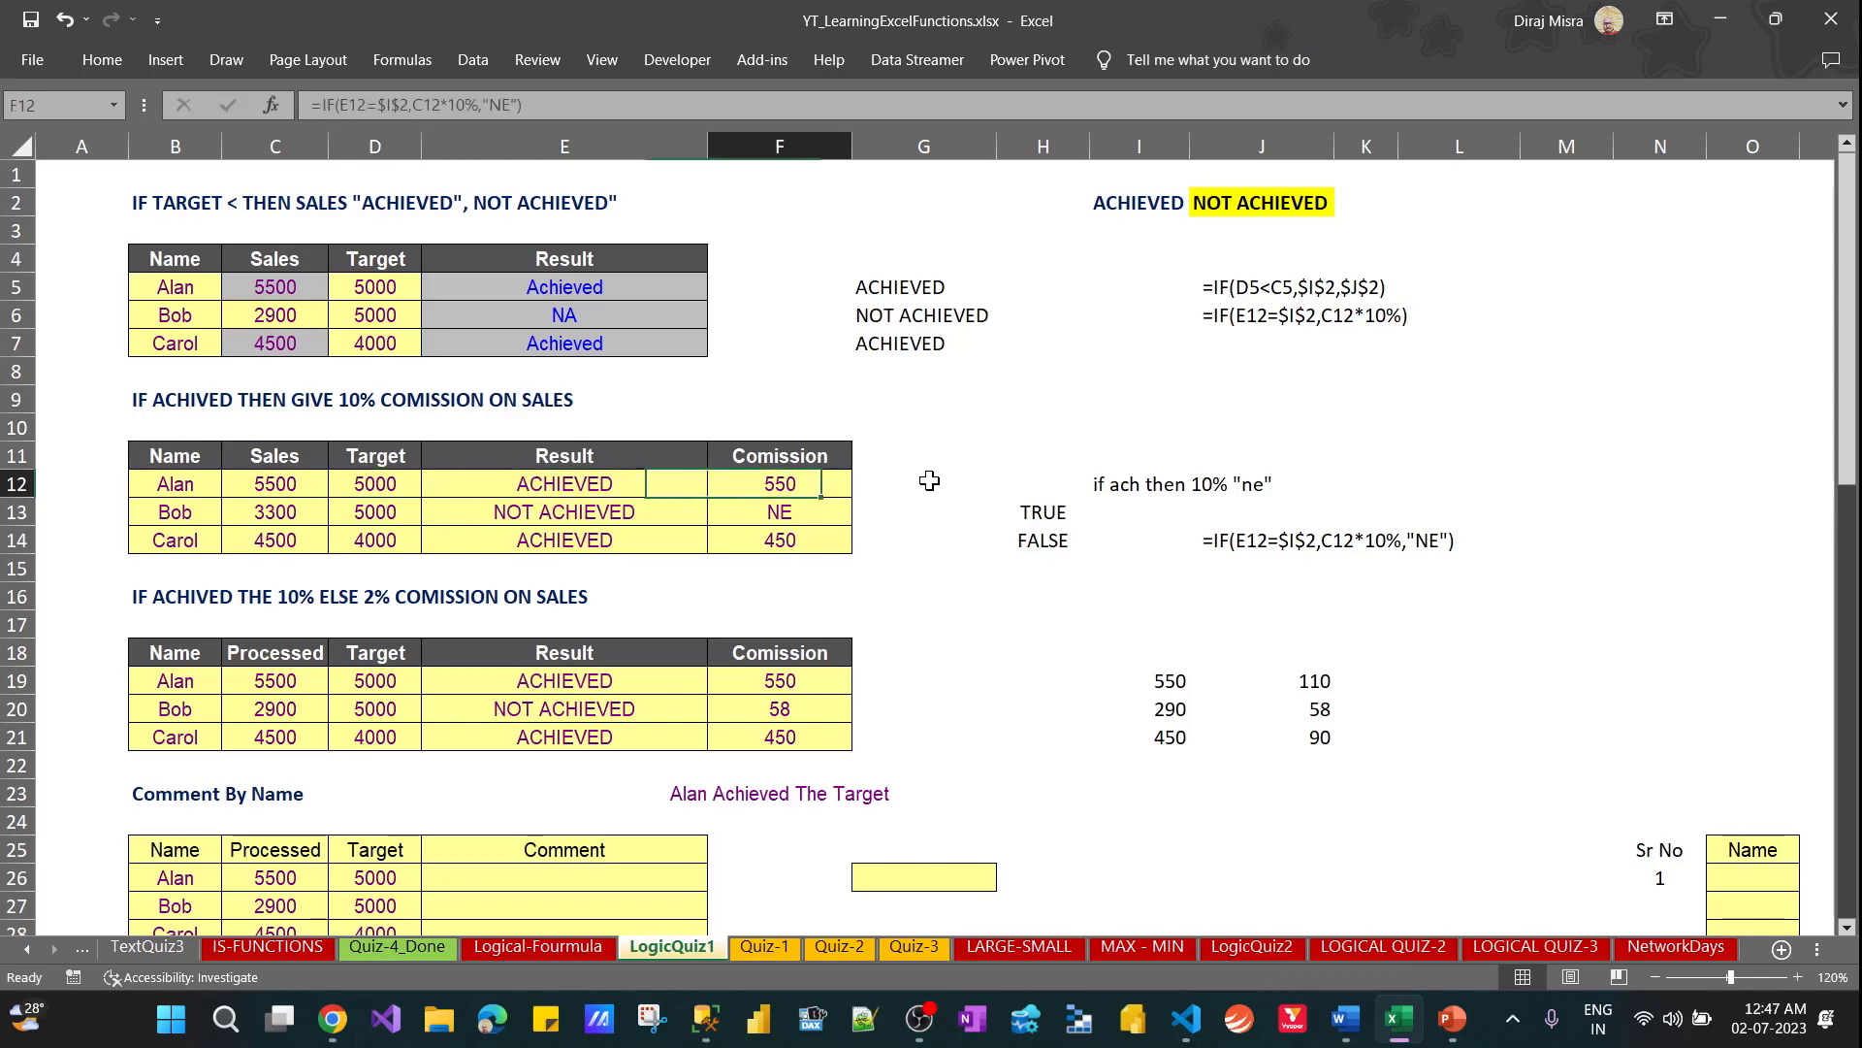
Start an IF formula in G12 with the logical test D12<C12, comparing Target with Sales
{"action": "key", "text": "Right"}
{"action": "key", "text": "Right"}
{"action": "key", "text": "Left"}
{"action": "type", "text": "="}
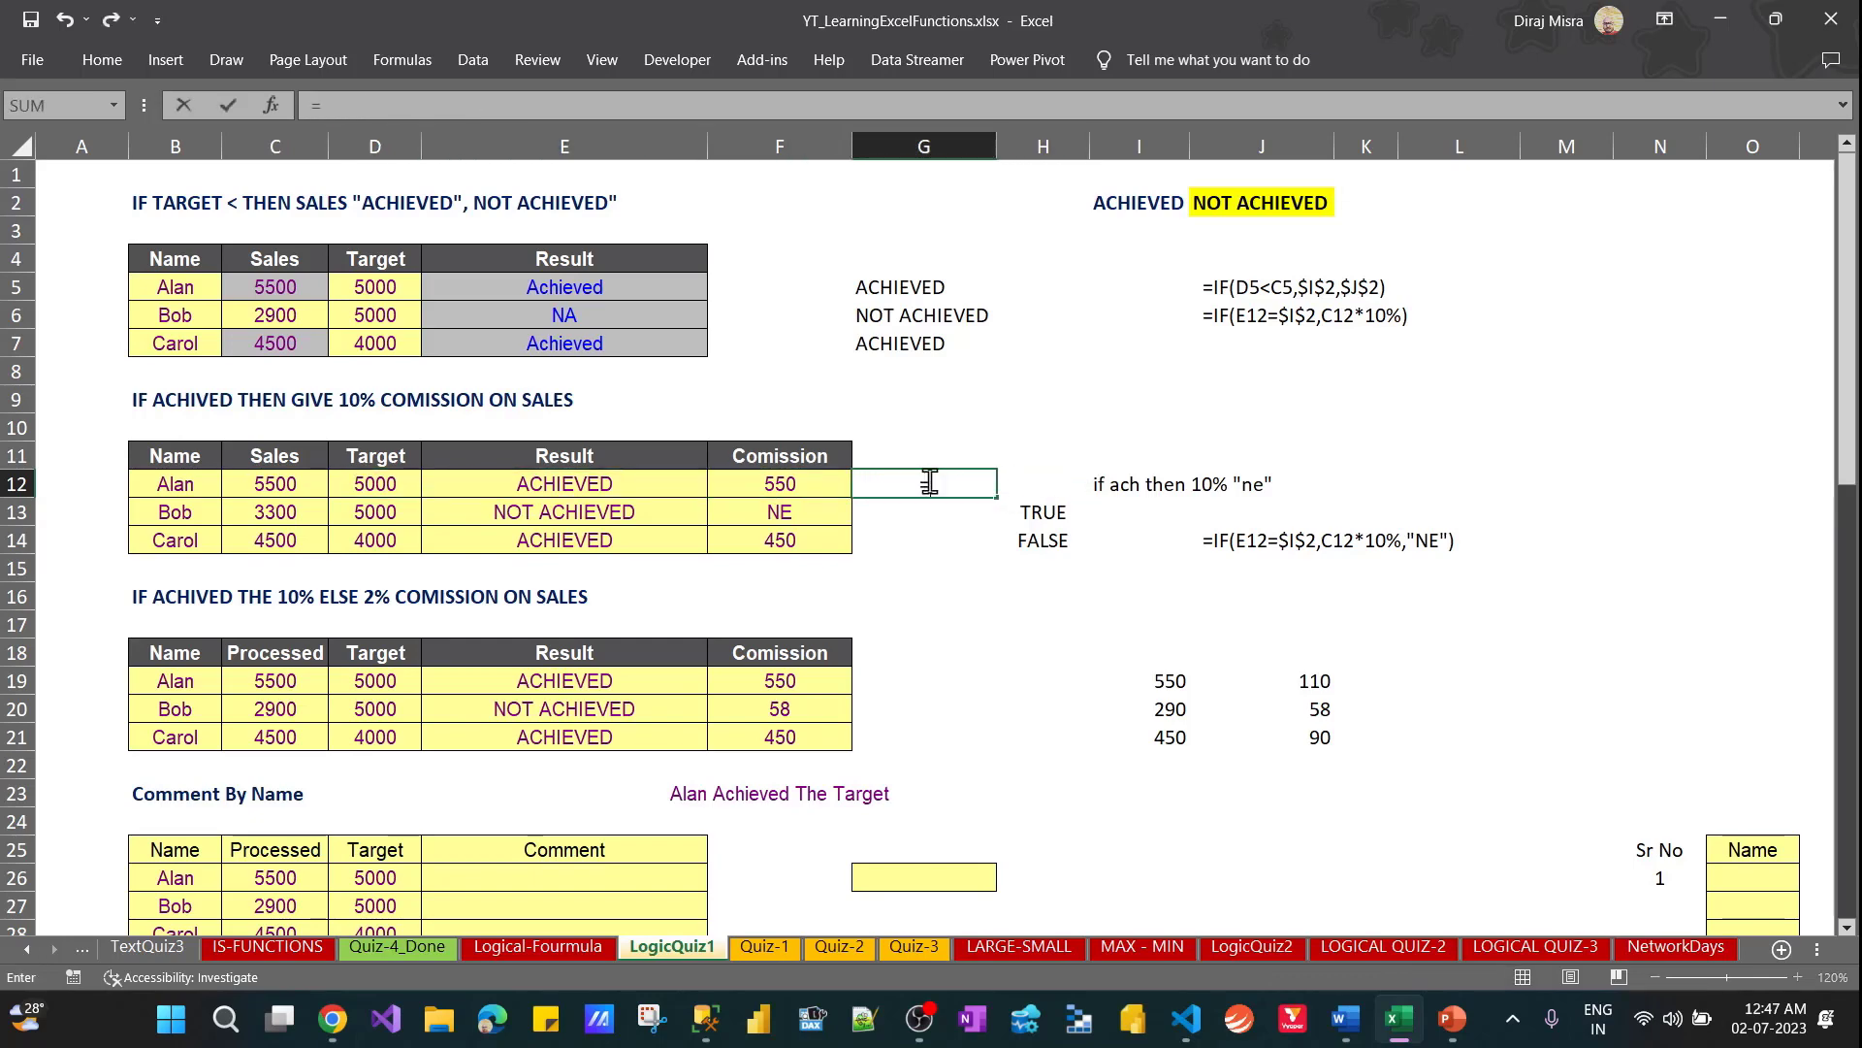
{"action": "type", "text": "IF("}
{"action": "key", "text": "Left"}
{"action": "key", "text": "Left"}
{"action": "key", "text": "Left"}
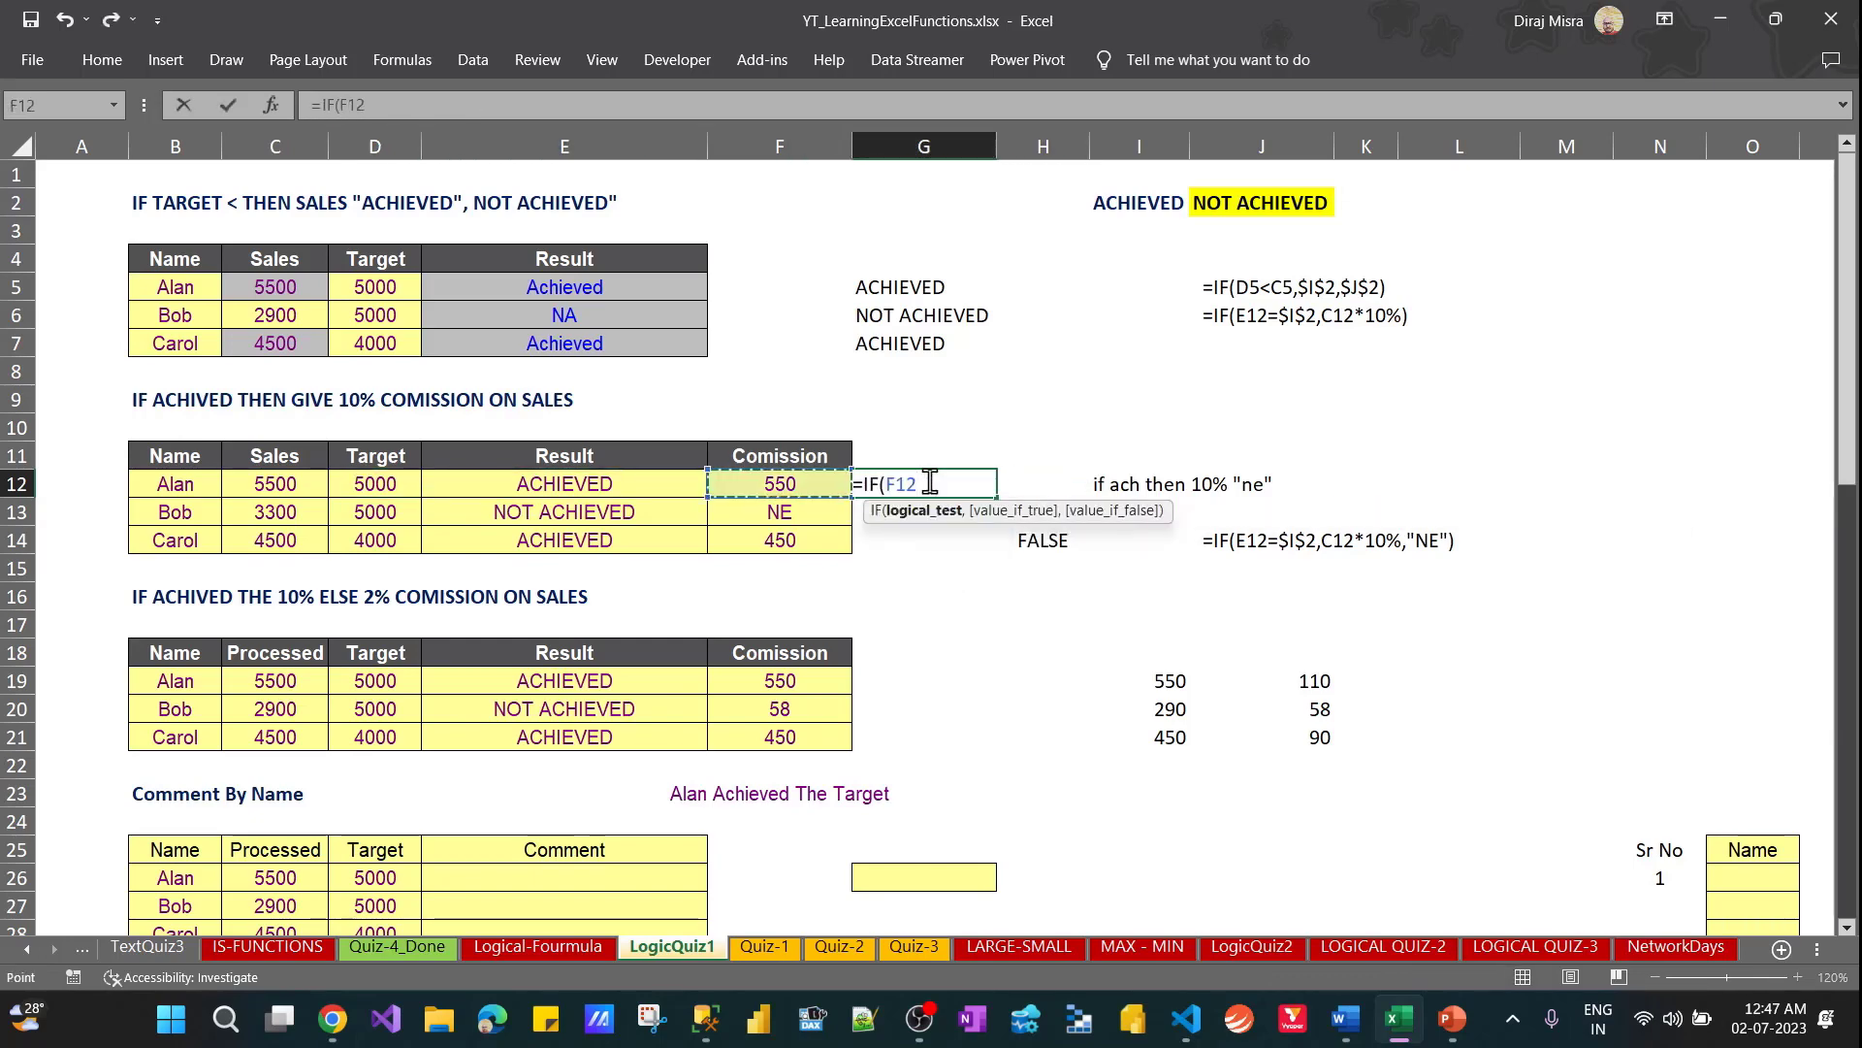
{"action": "type", "text": "<"}
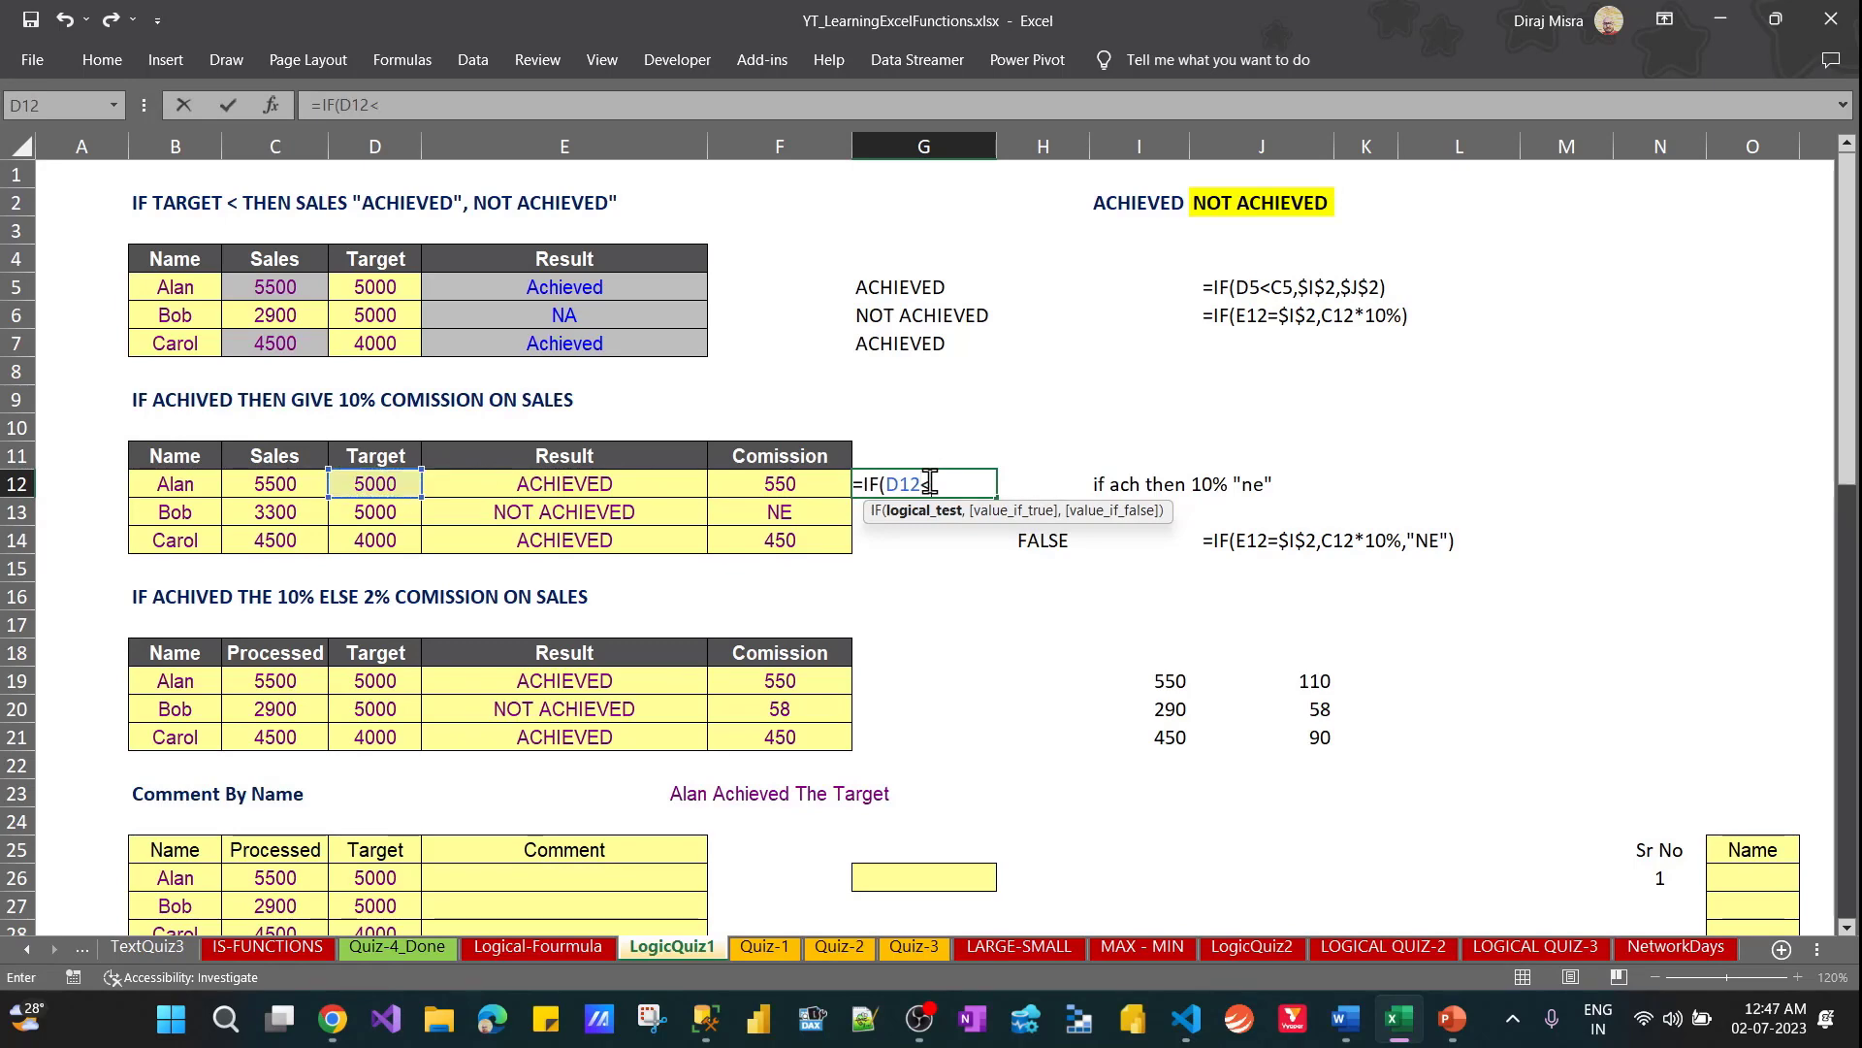
{"action": "key", "text": "Left"}
{"action": "key", "text": "Left"}
{"action": "key", "text": "Left"}
{"action": "key", "text": "Left"}
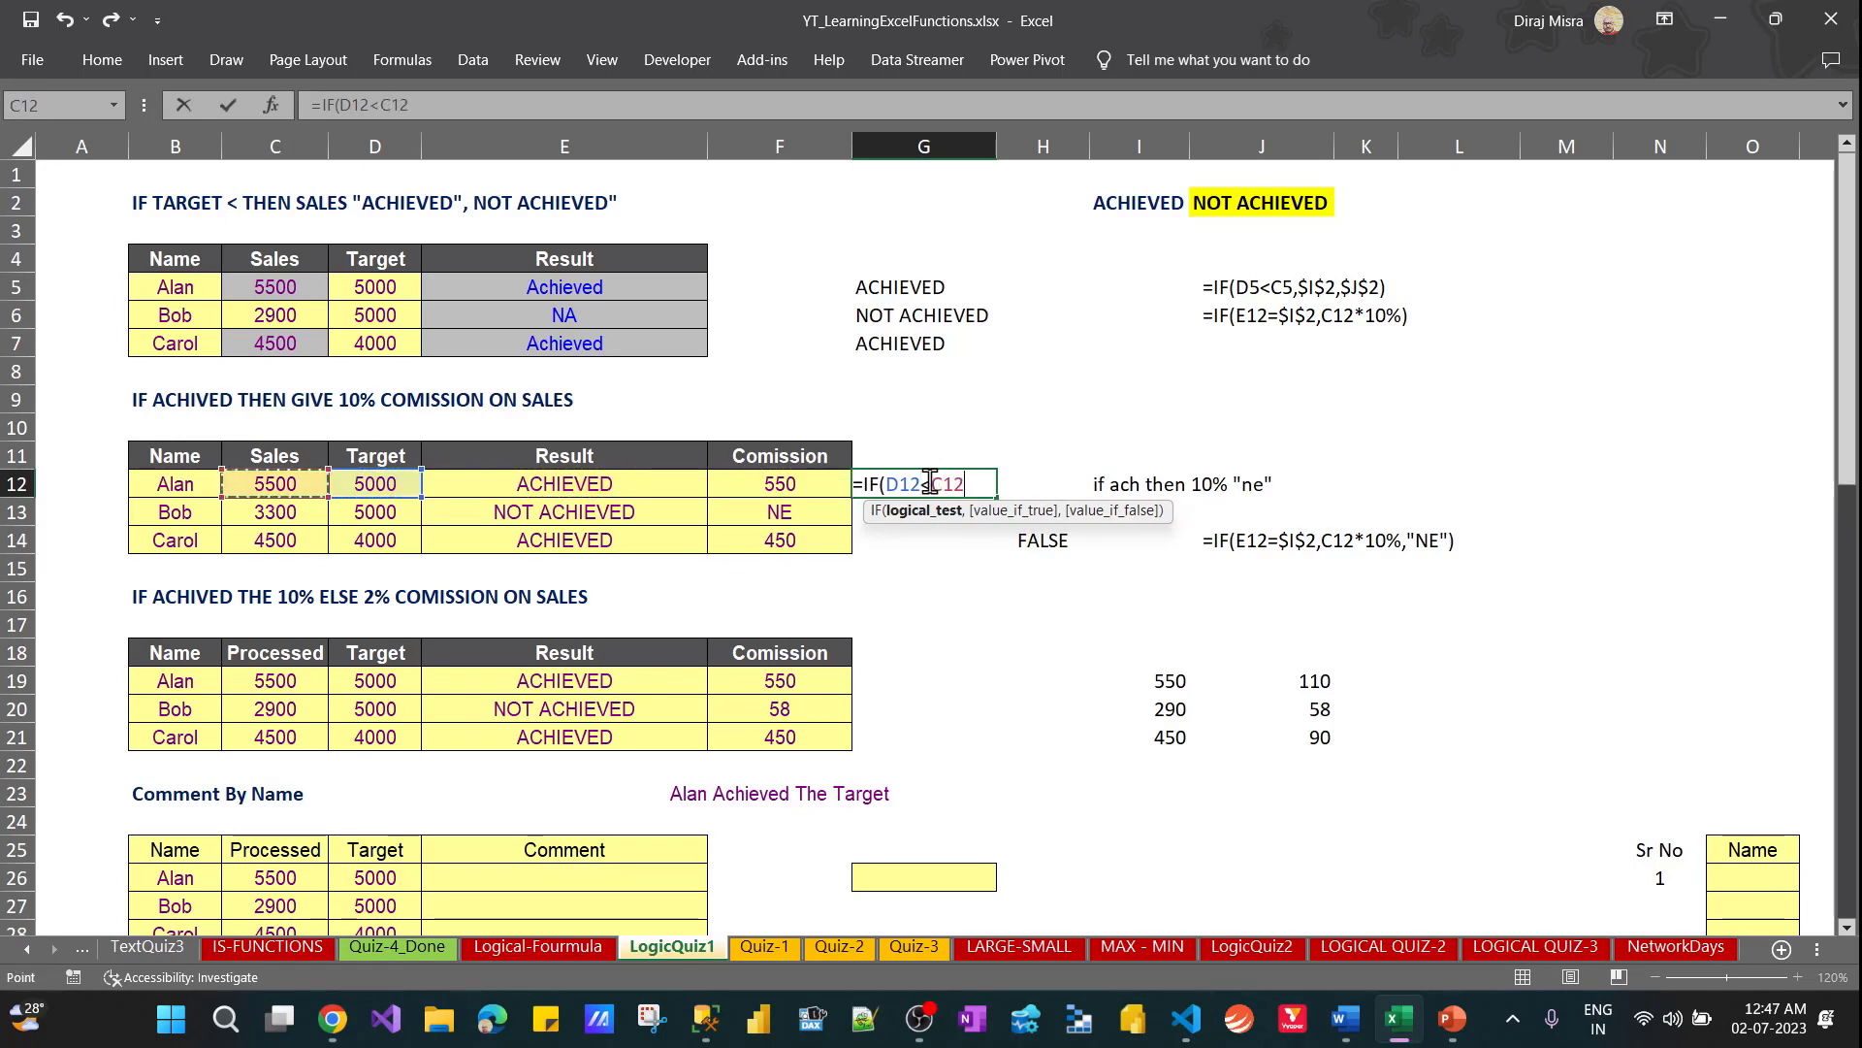
{"action": "type", "text": ","}
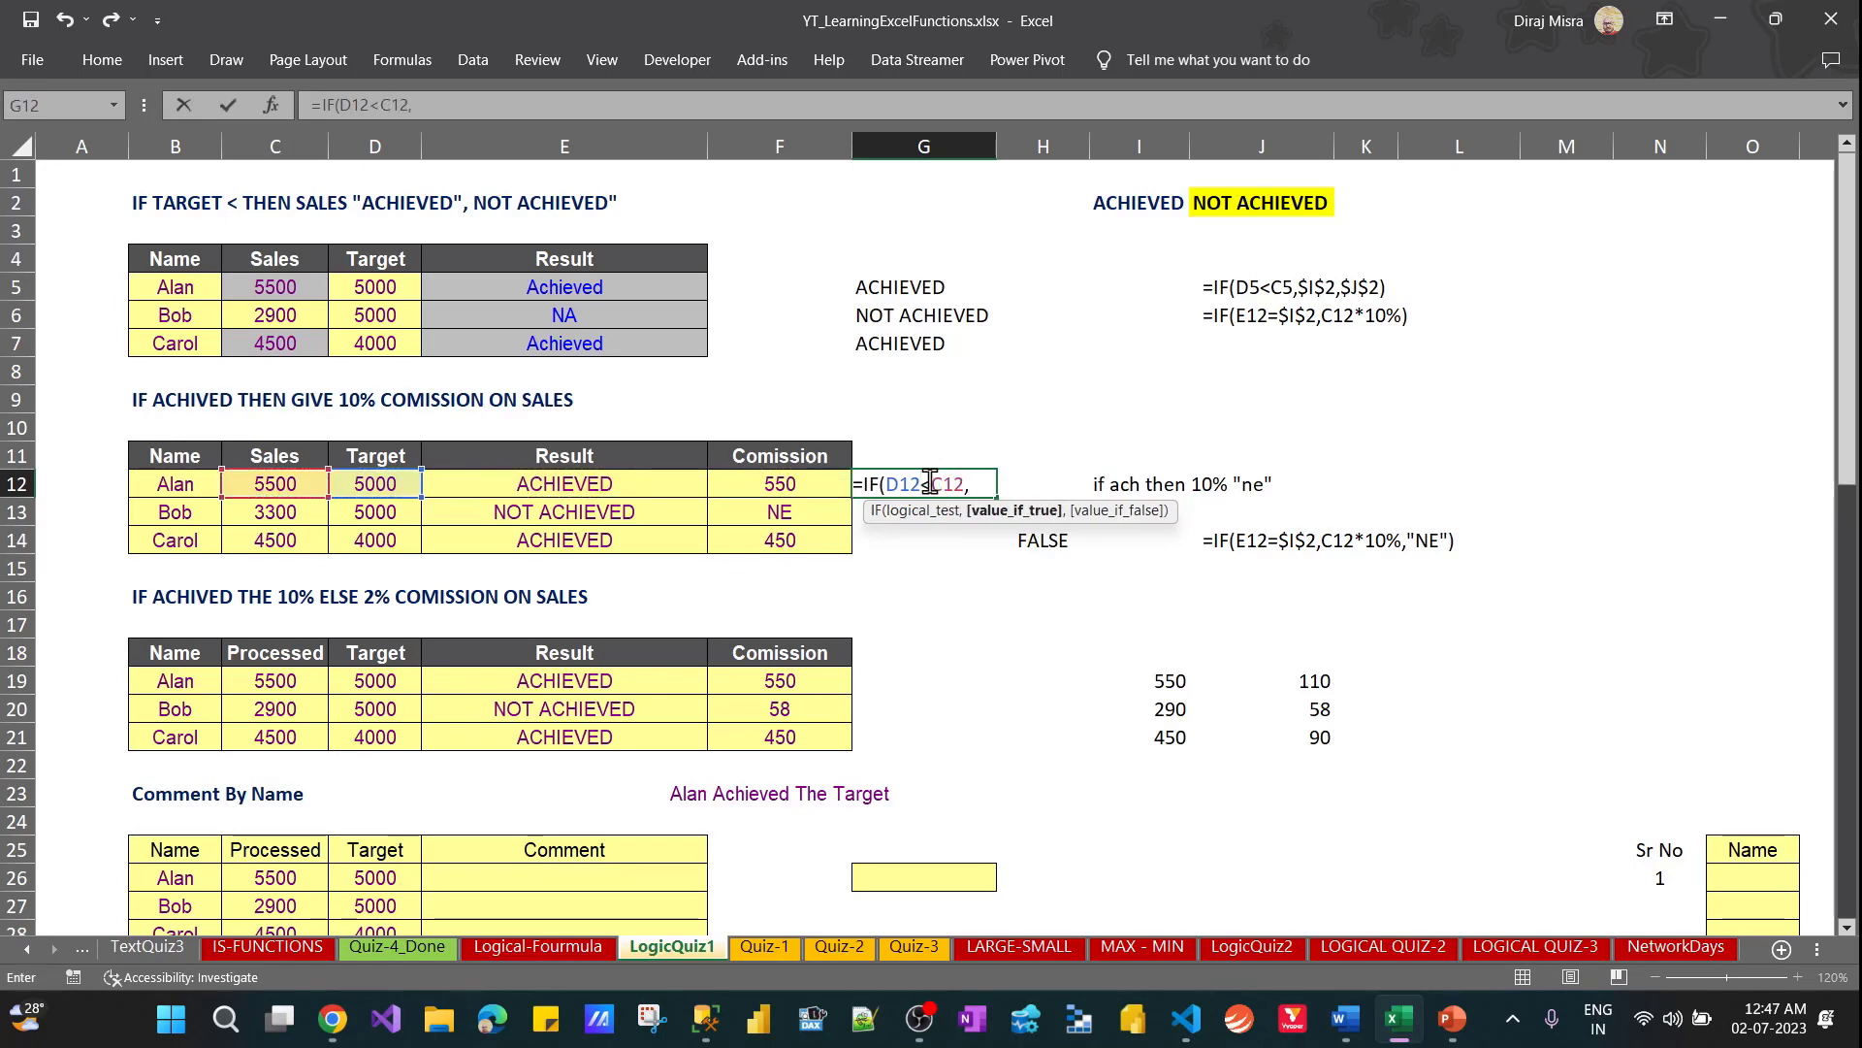
Complete the G12 formula as =IF(D12<C12,C12*10%,"NE")
{"action": "key", "text": "Left"}
{"action": "key", "text": "Left"}
{"action": "key", "text": "Left"}
{"action": "key", "text": "Left"}
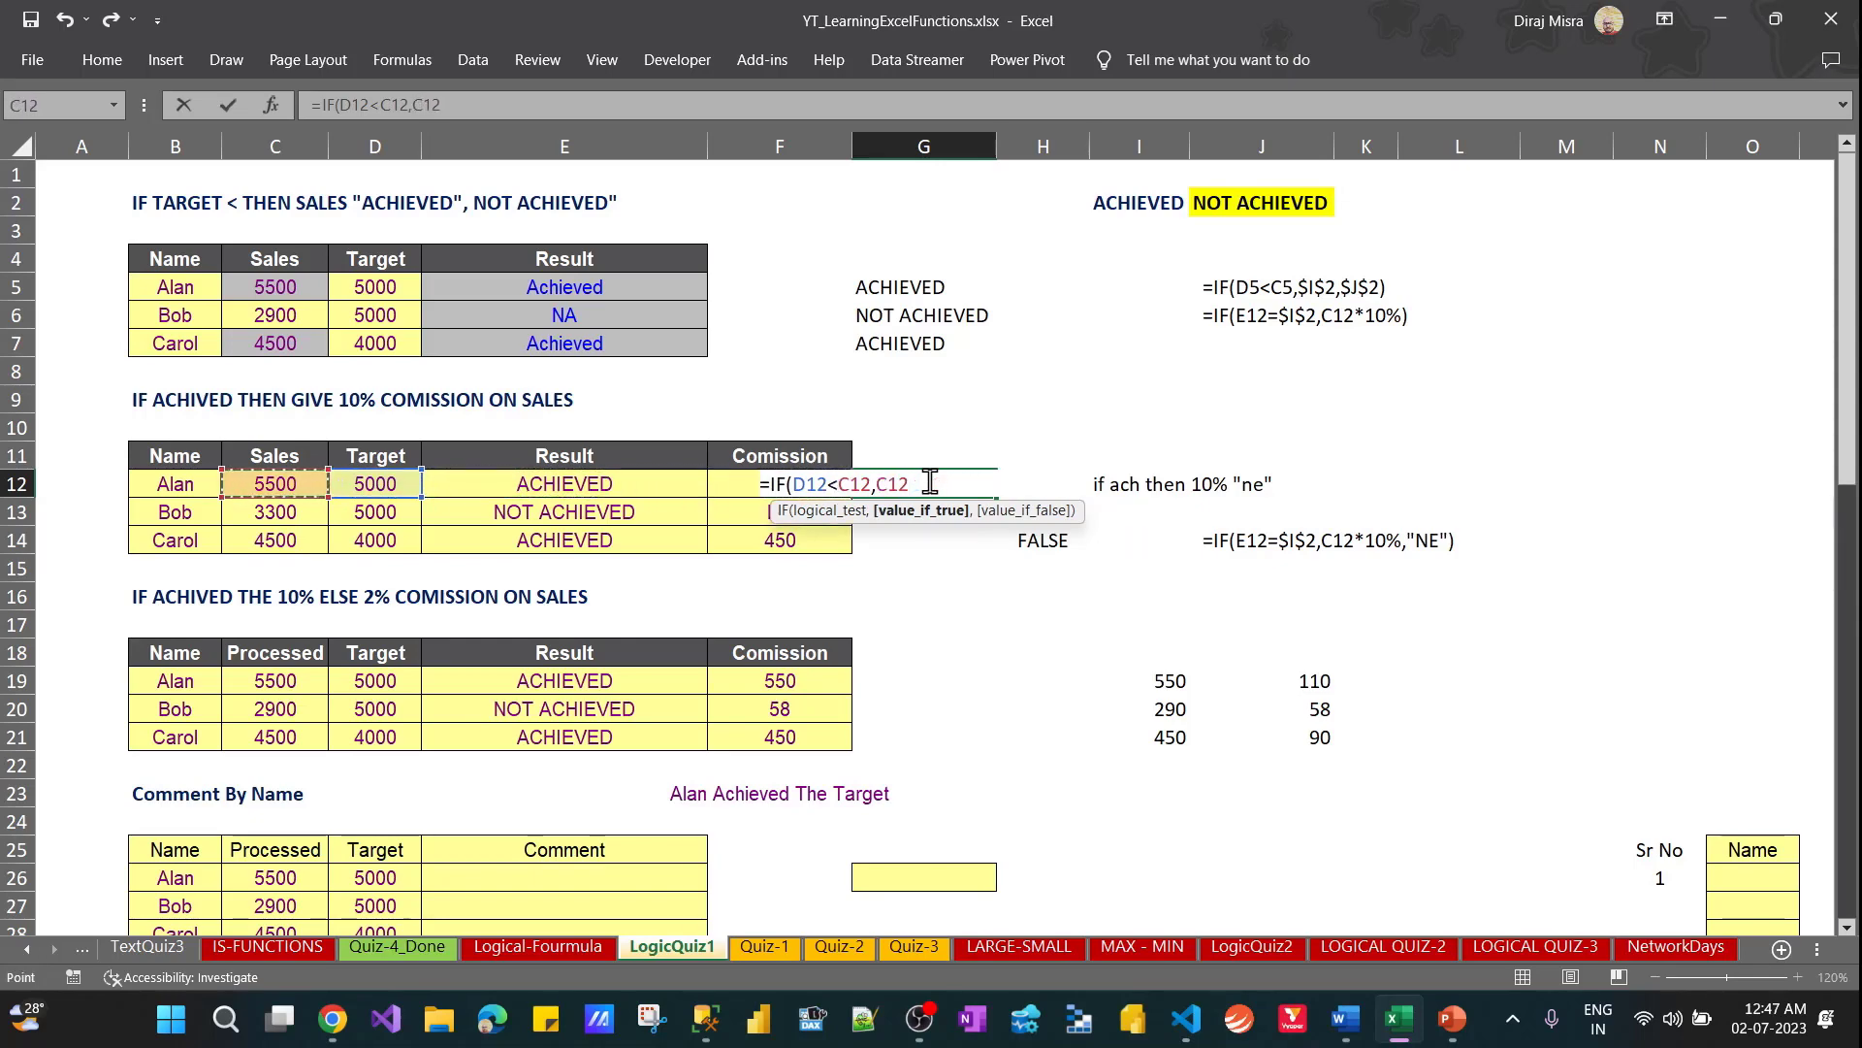
{"action": "type", "text": "*10%,\"N"}
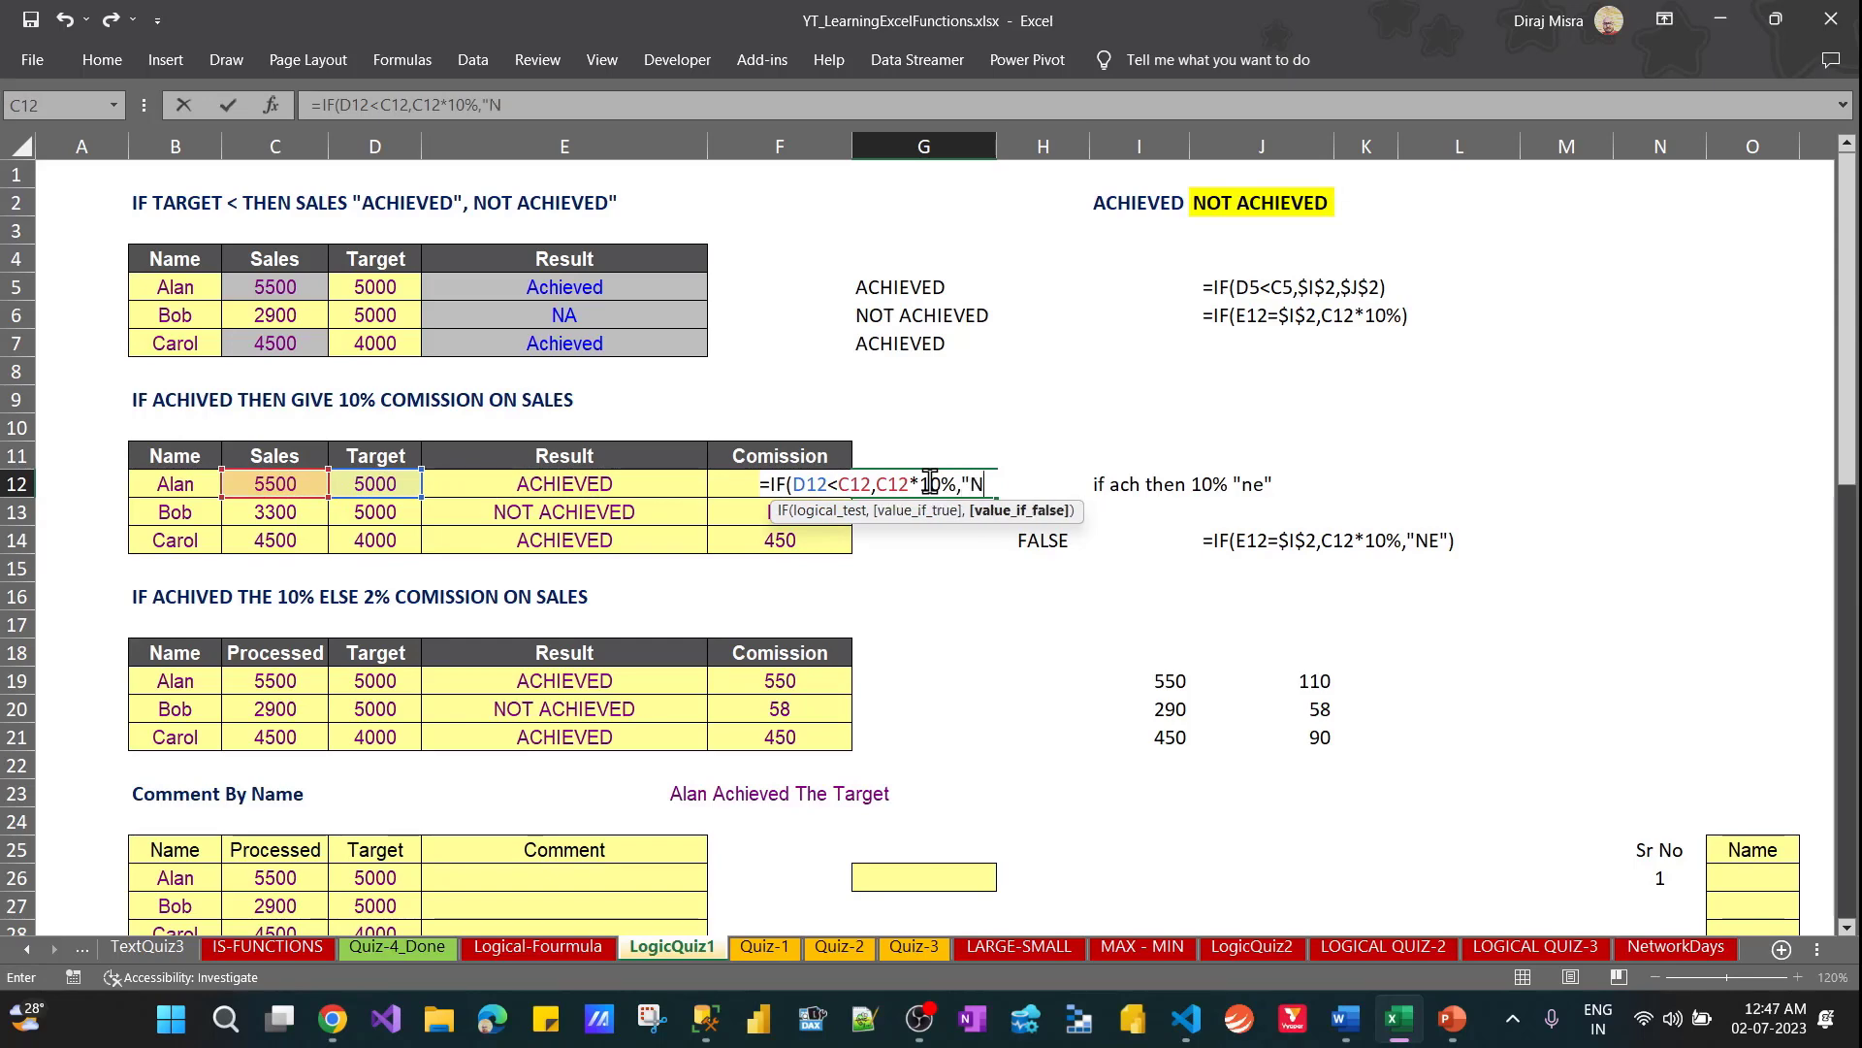
{"action": "type", "text": "E\")"}
{"action": "key", "text": "ctrl+Return"}
Fill the commission formula from G12 down to G14
{"action": "key", "text": "shift+Down"}
{"action": "key", "text": "shift+Down"}
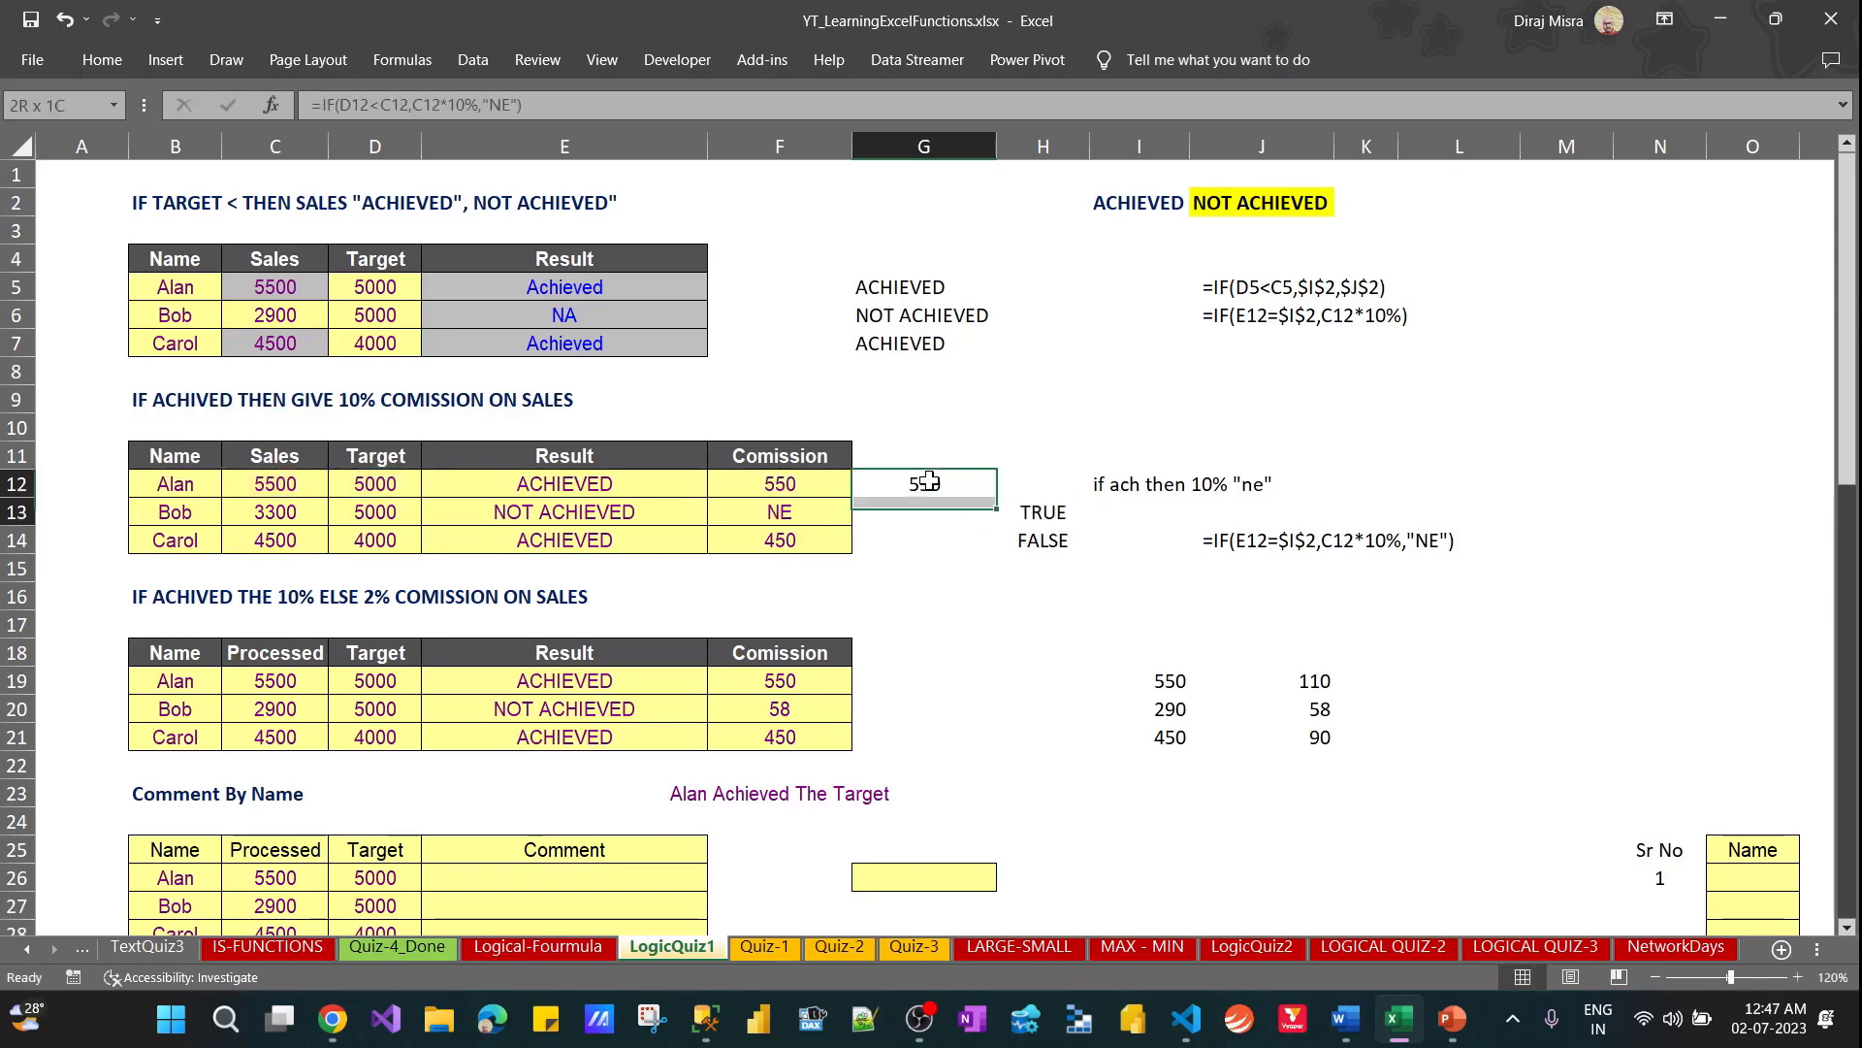
{"action": "key", "text": "ctrl+d"}
Insert blank cells at H12:H14, shifting the existing cells right
{"action": "key", "text": "Right"}
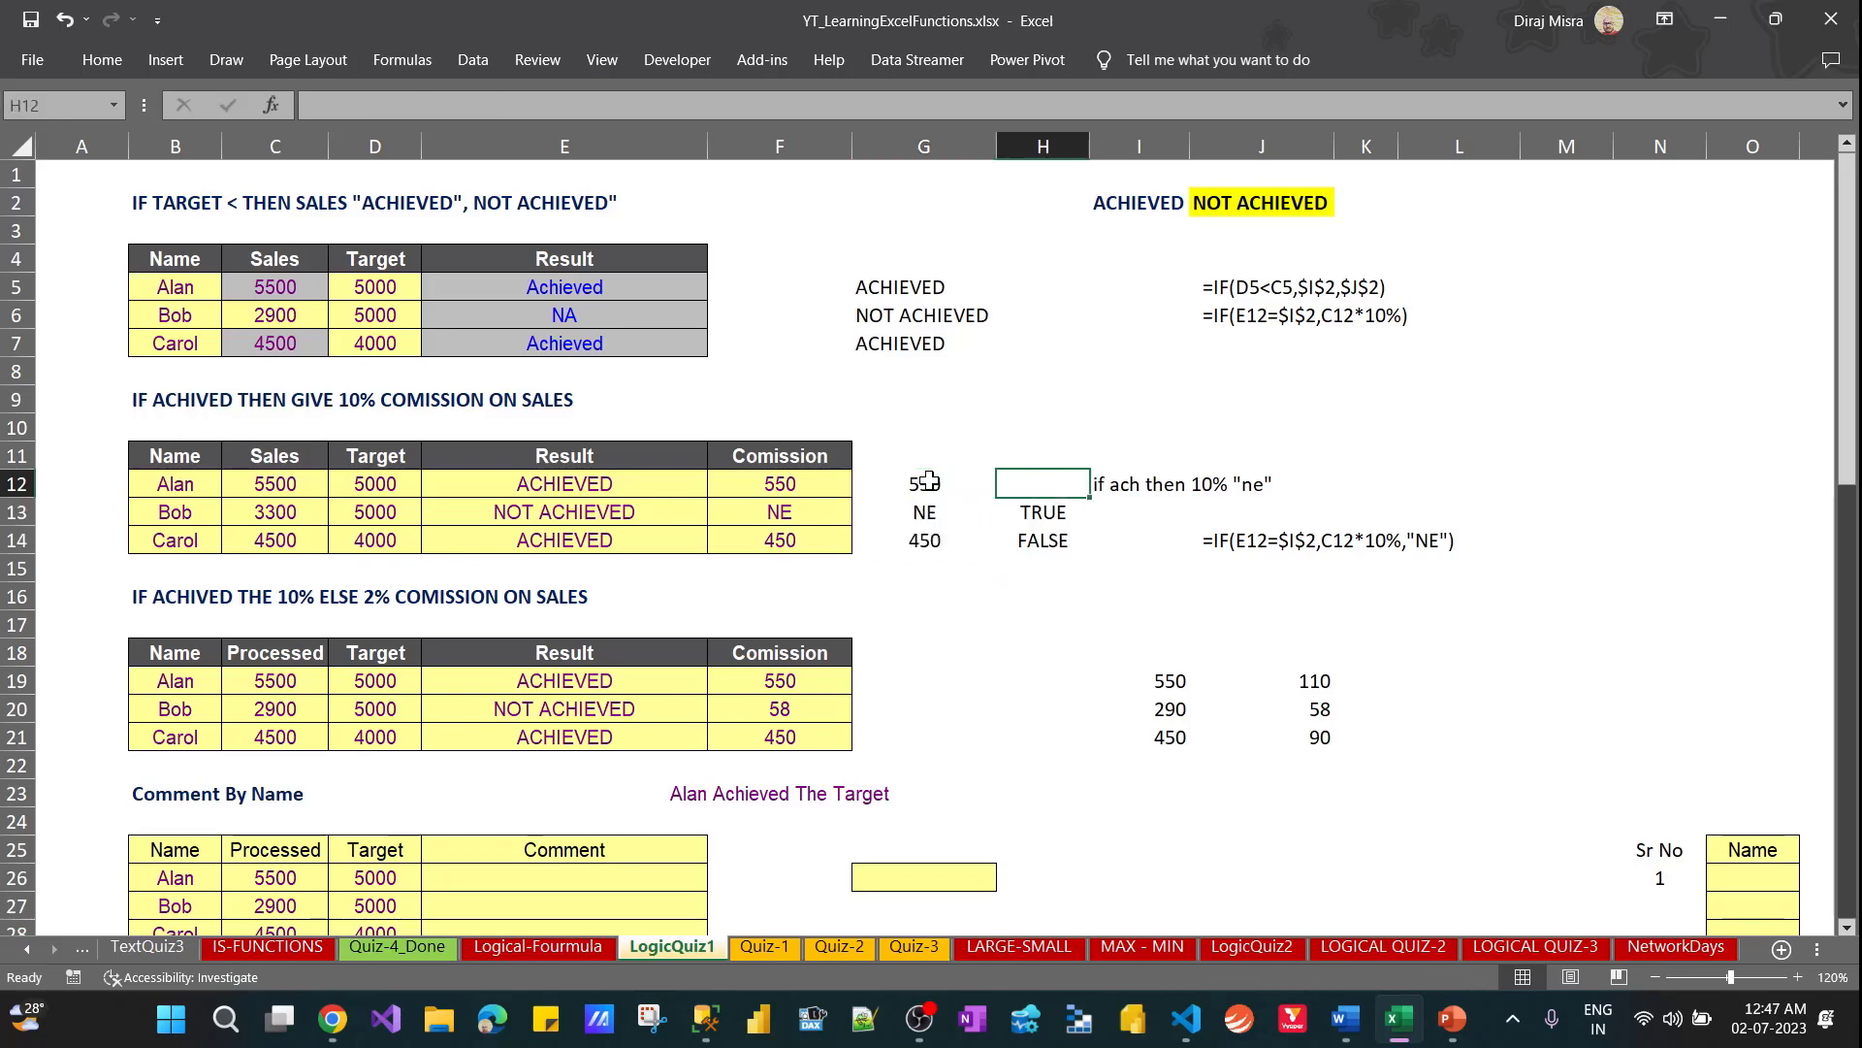
{"action": "key", "text": "shift+Down"}
{"action": "key", "text": "shift+Down"}
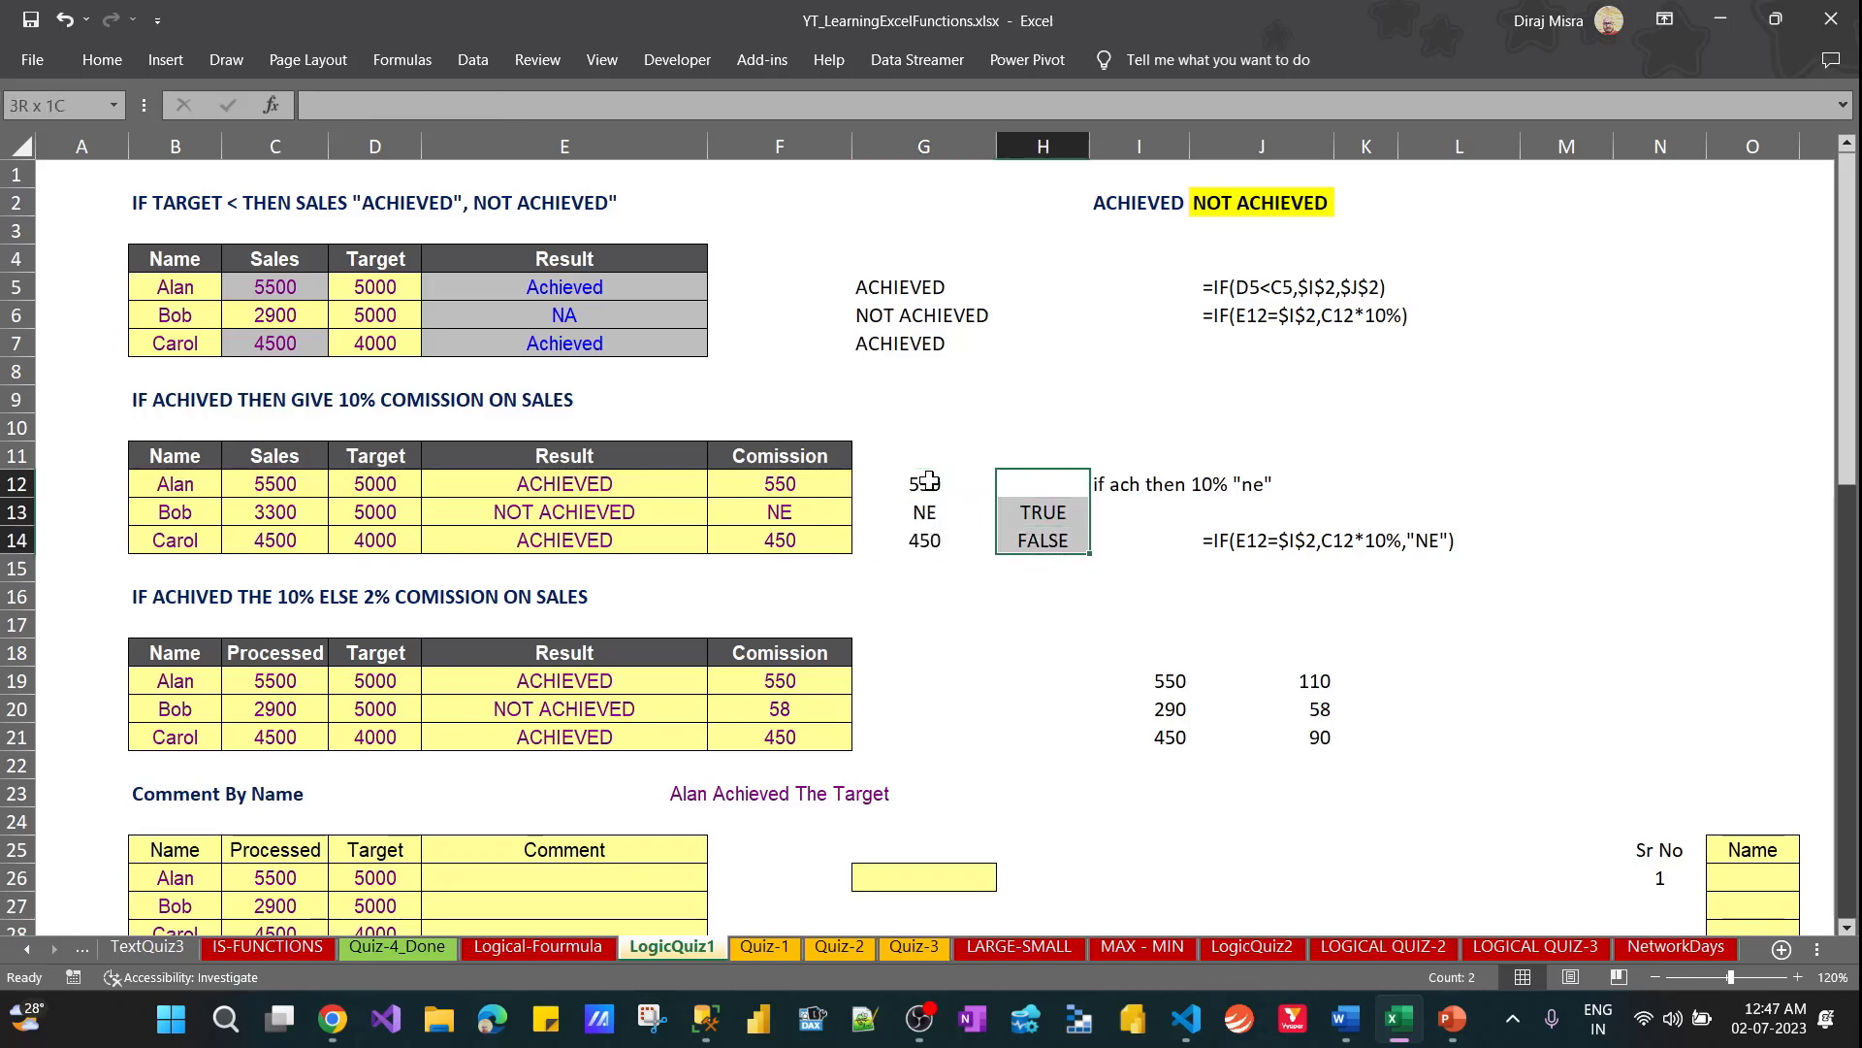
{"action": "key", "text": "ctrl+shift+plus"}
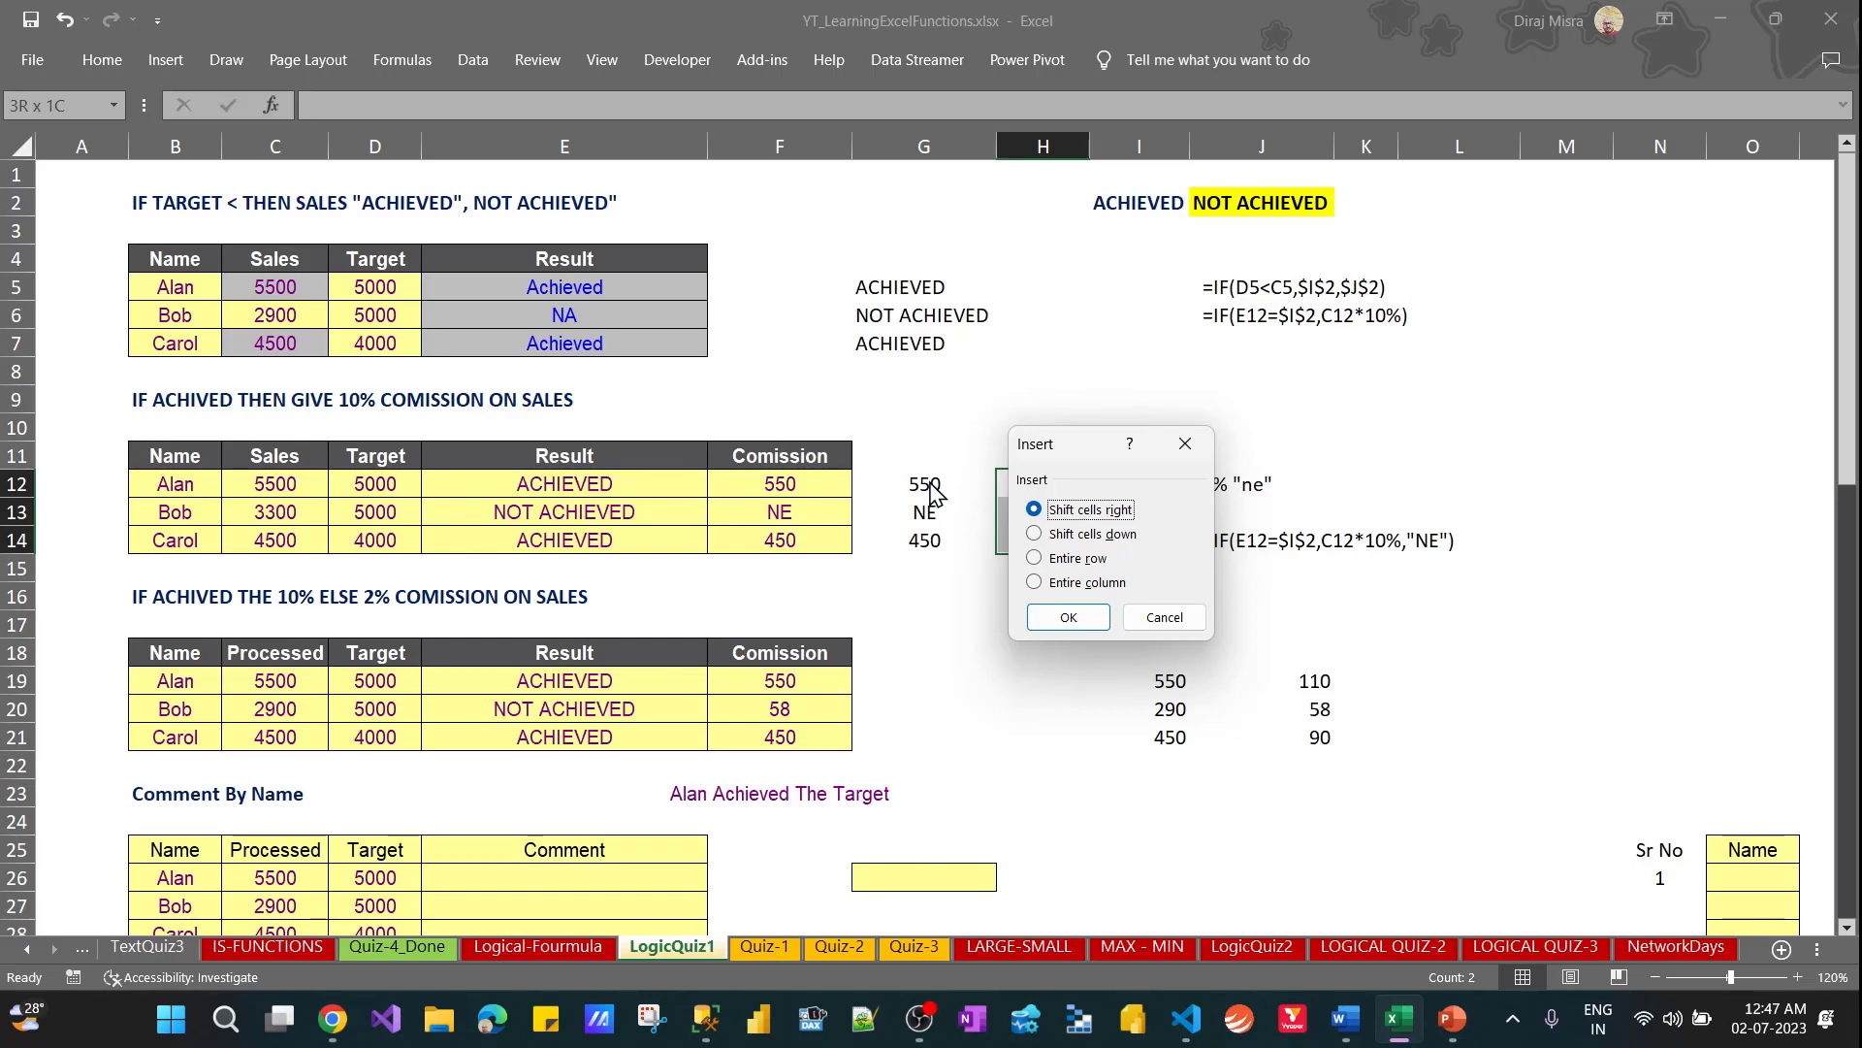
{"action": "key", "text": "Down"}
{"action": "key", "text": "Down"}
{"action": "key", "text": "Down"}
{"action": "key", "text": "Up"}
{"action": "key", "text": "Up"}
{"action": "key", "text": "Up"}
{"action": "key", "text": "Return"}
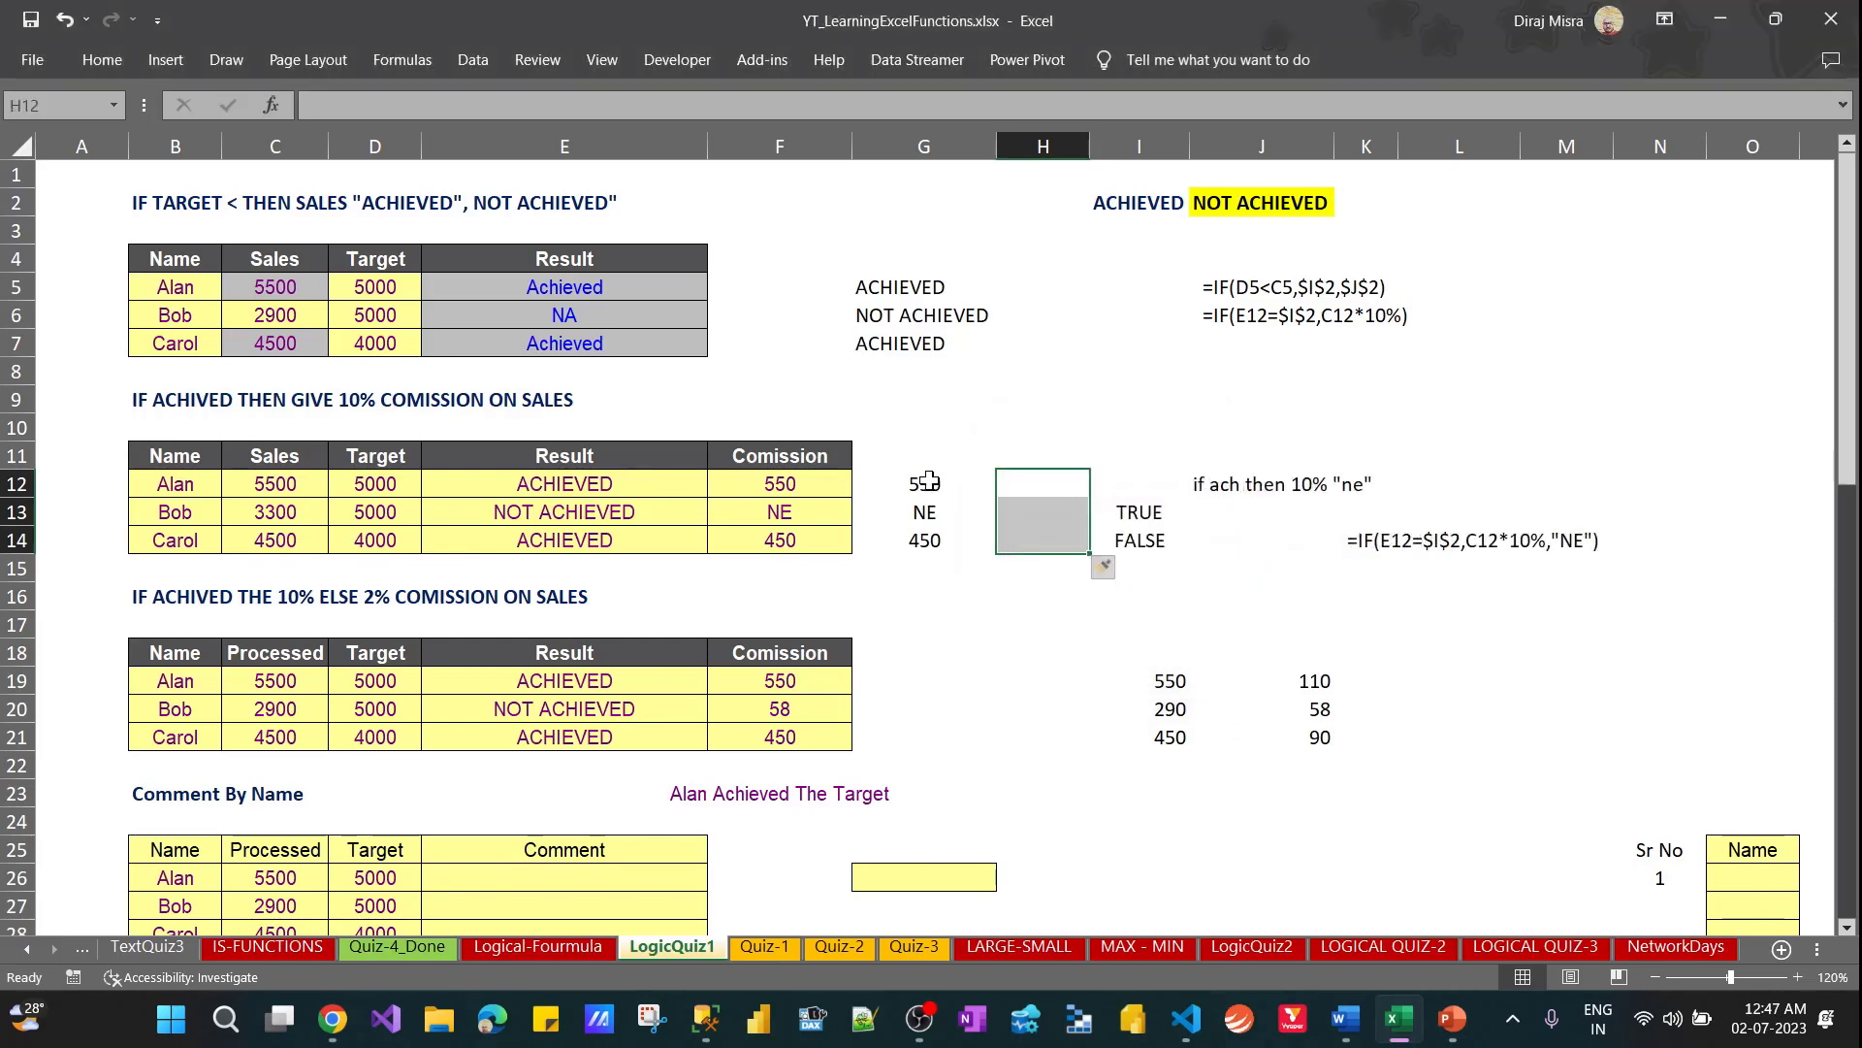
Enter =G12=F12 in H12 to compare the direct commission formula with the Comission column
{"action": "type", "text": "="}
{"action": "left_click", "coordinate": [928, 480]}
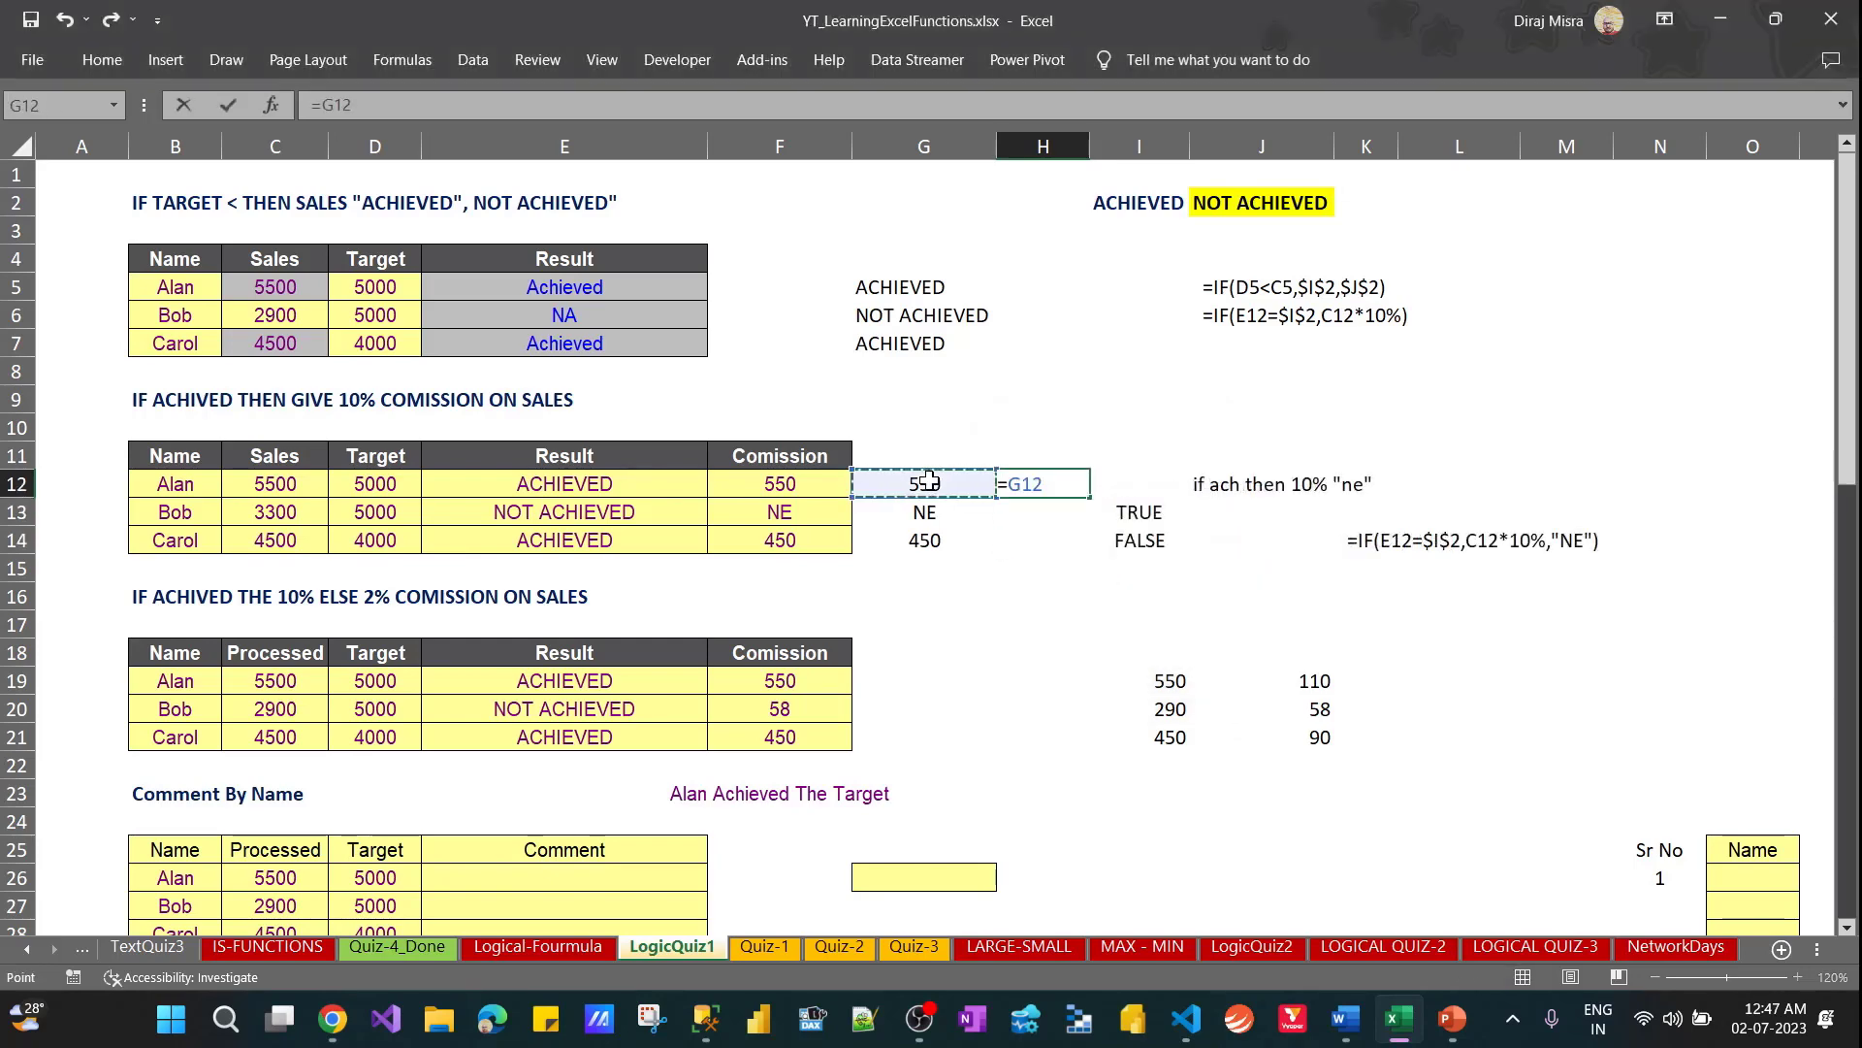
{"action": "type", "text": "="}
{"action": "key", "text": "Left"}
{"action": "key", "text": "Left"}
{"action": "key", "text": "Return"}
{"action": "key", "text": "Up"}
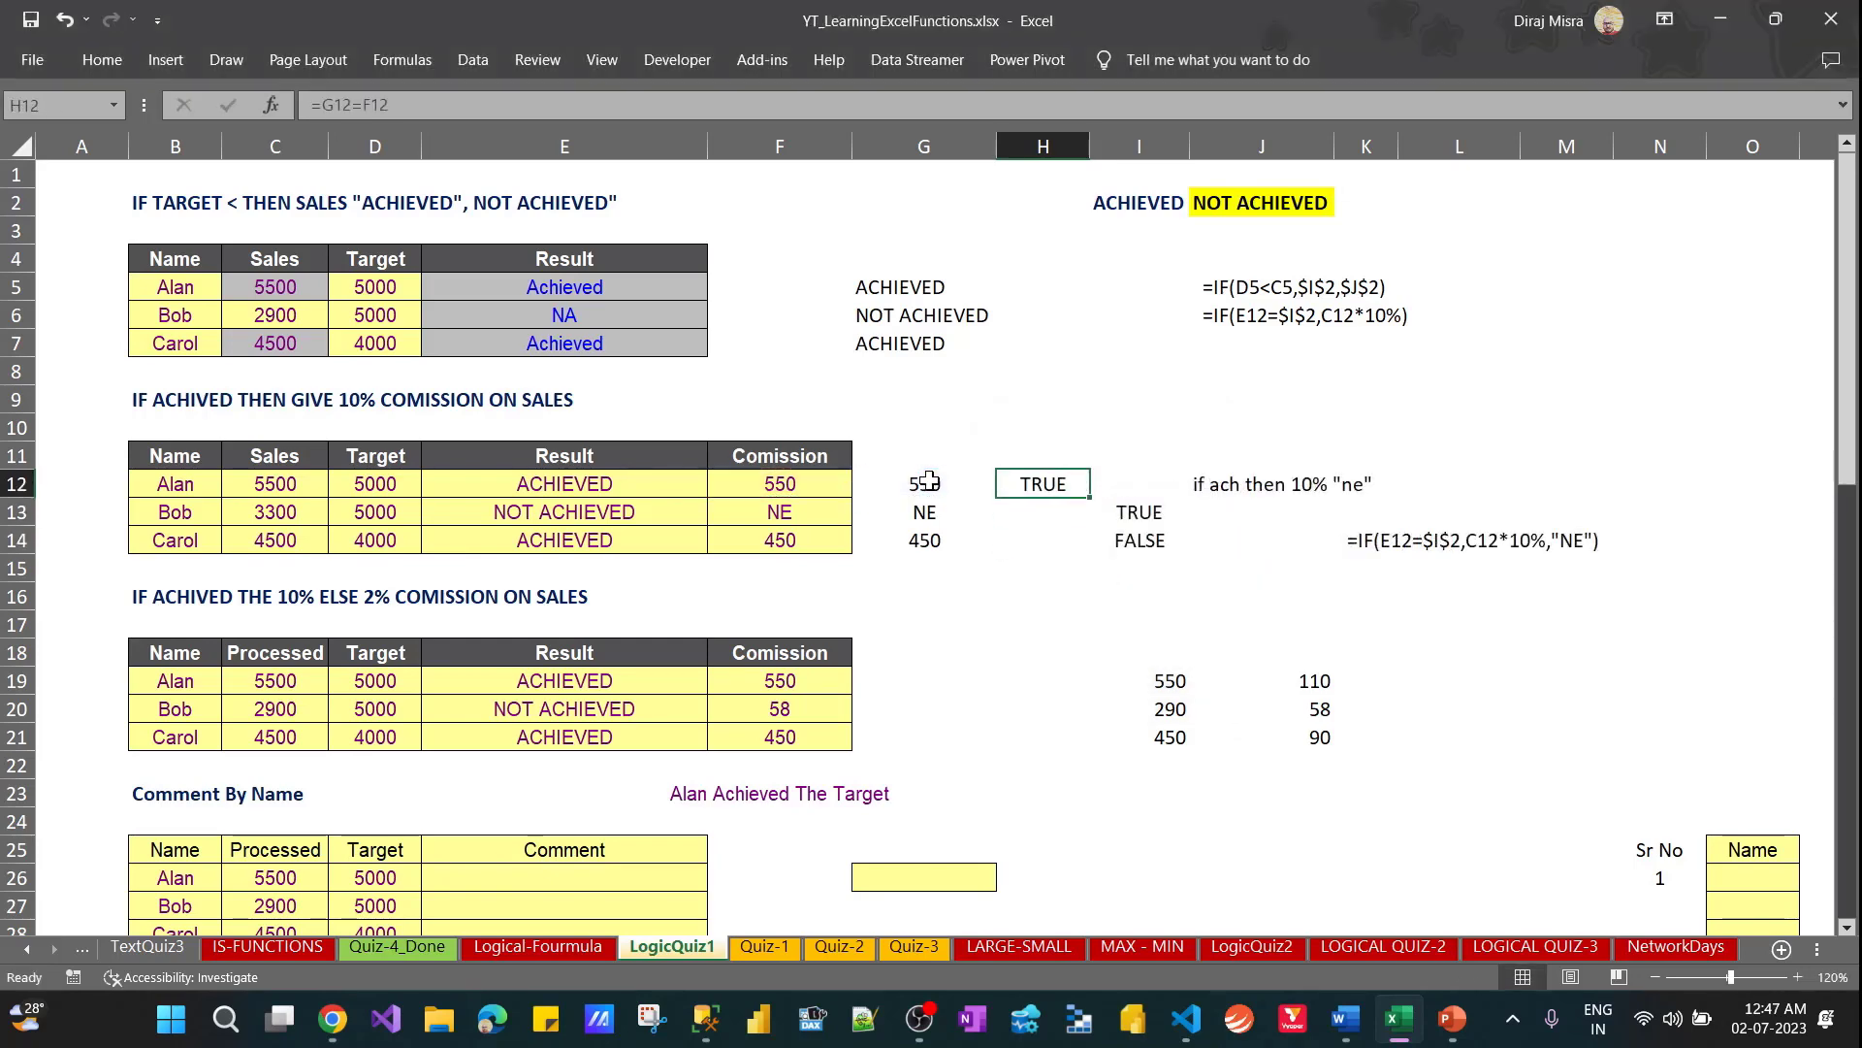
Fill the comparison formula from H12 down to H14
{"action": "key", "text": "shift+Down"}
{"action": "key", "text": "shift+Down"}
{"action": "key", "text": "ctrl+d"}
{"action": "key", "text": "Down"}
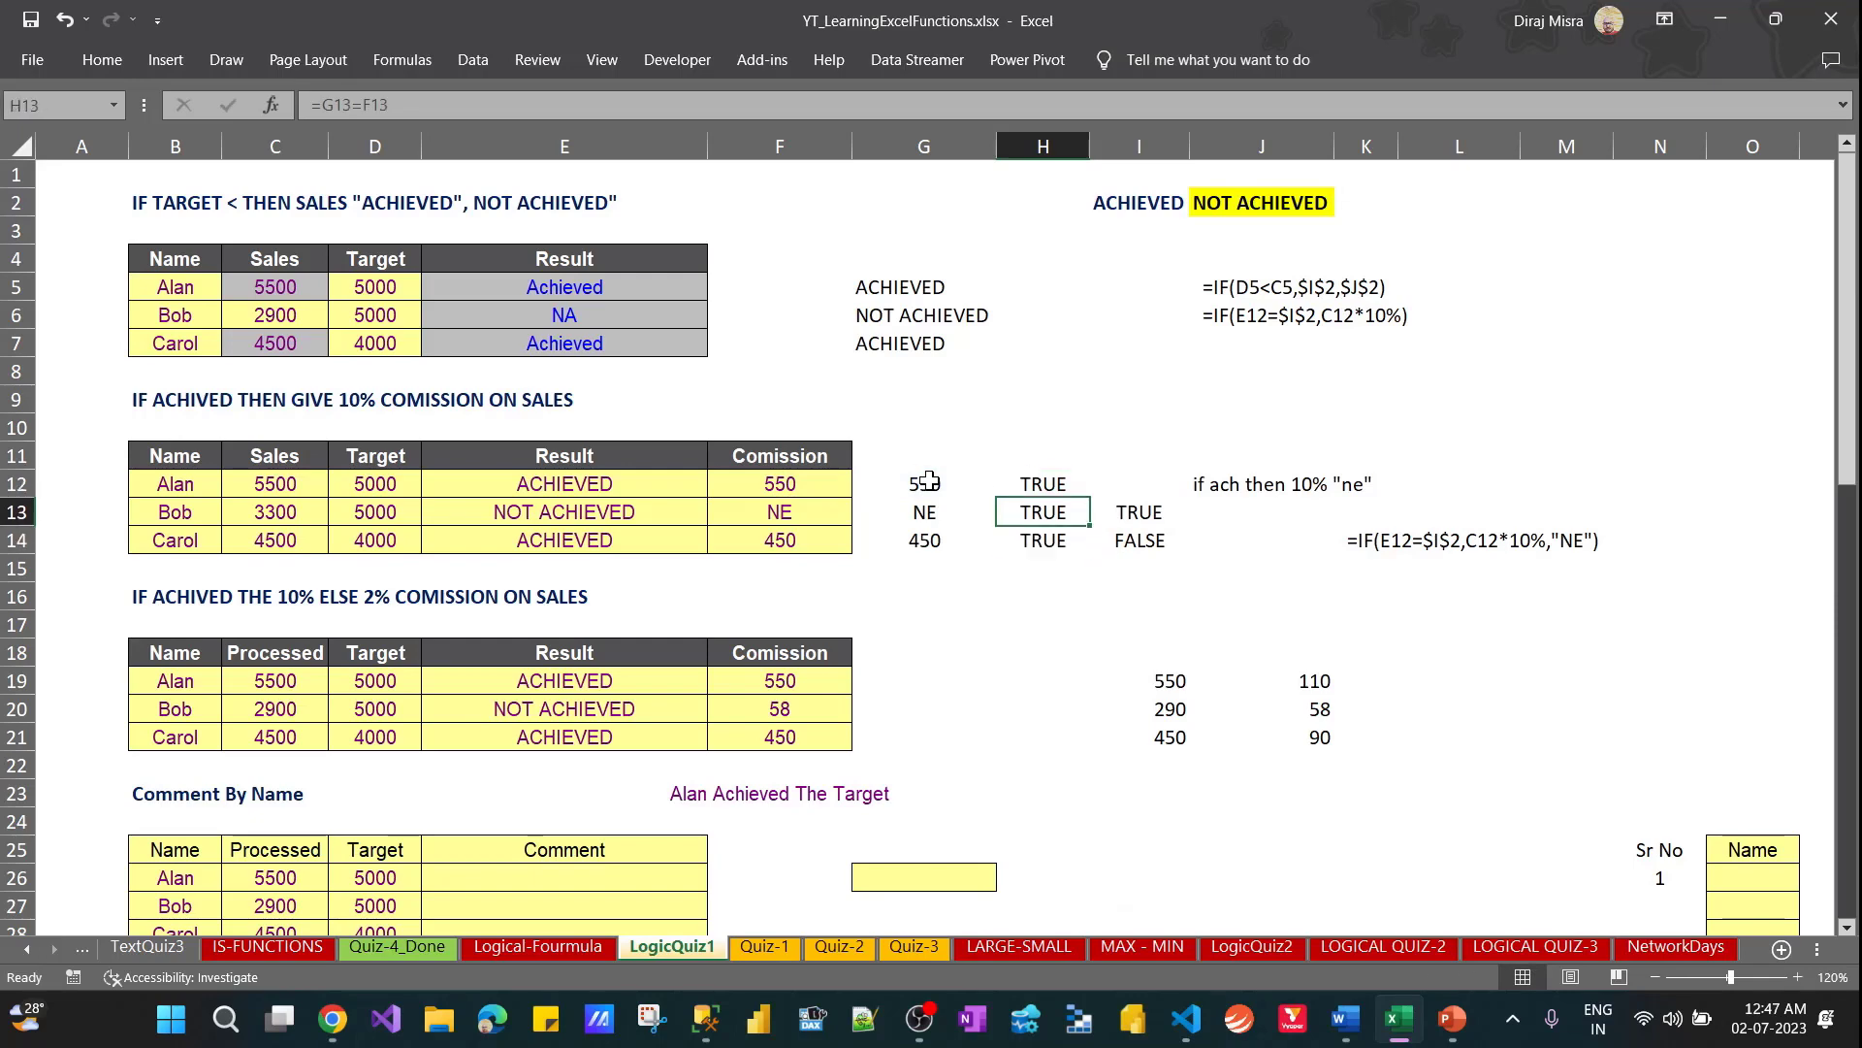
Review the formulas in row 12 and the Result column E12:E14 against the comparison in H12
{"action": "left_click", "coordinate": [929, 480]}
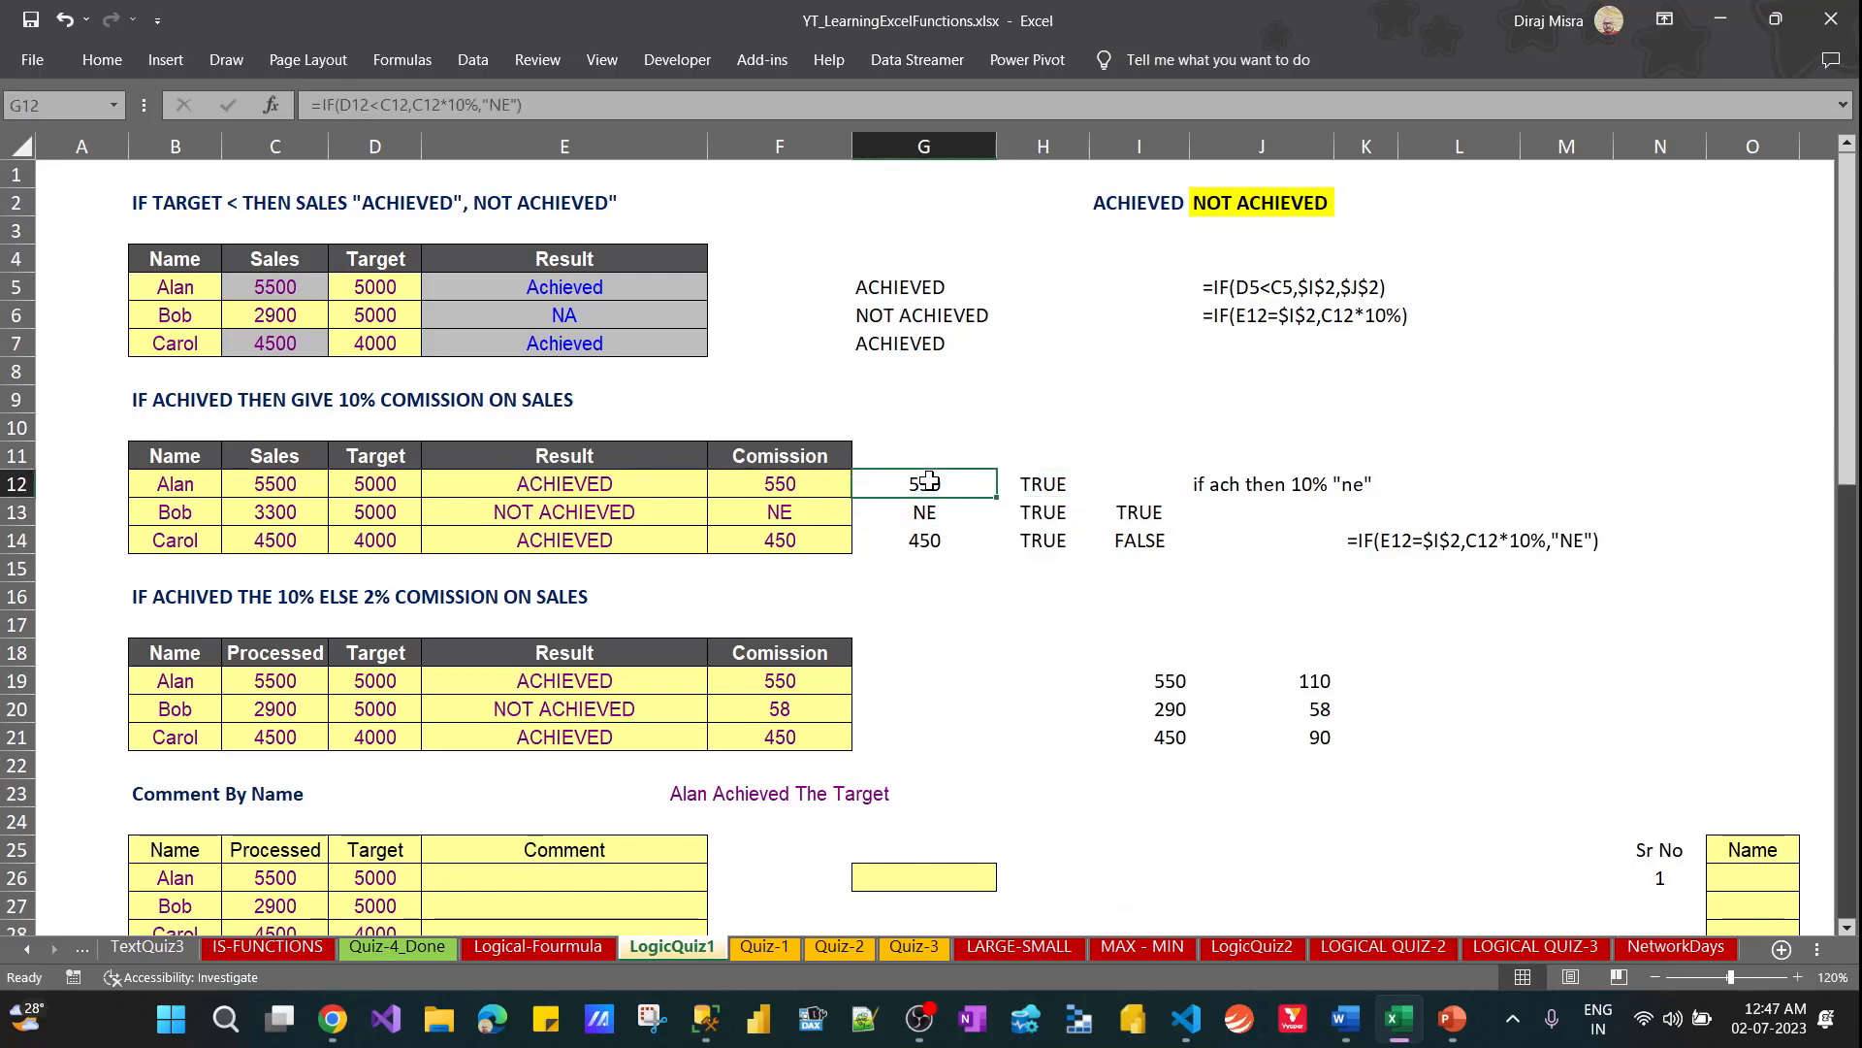
{"action": "key", "text": "Left"}
{"action": "left_click", "coordinate": [655, 484]}
{"action": "left_click_drag", "start_coordinate": [655, 485], "coordinate": [640, 532]}
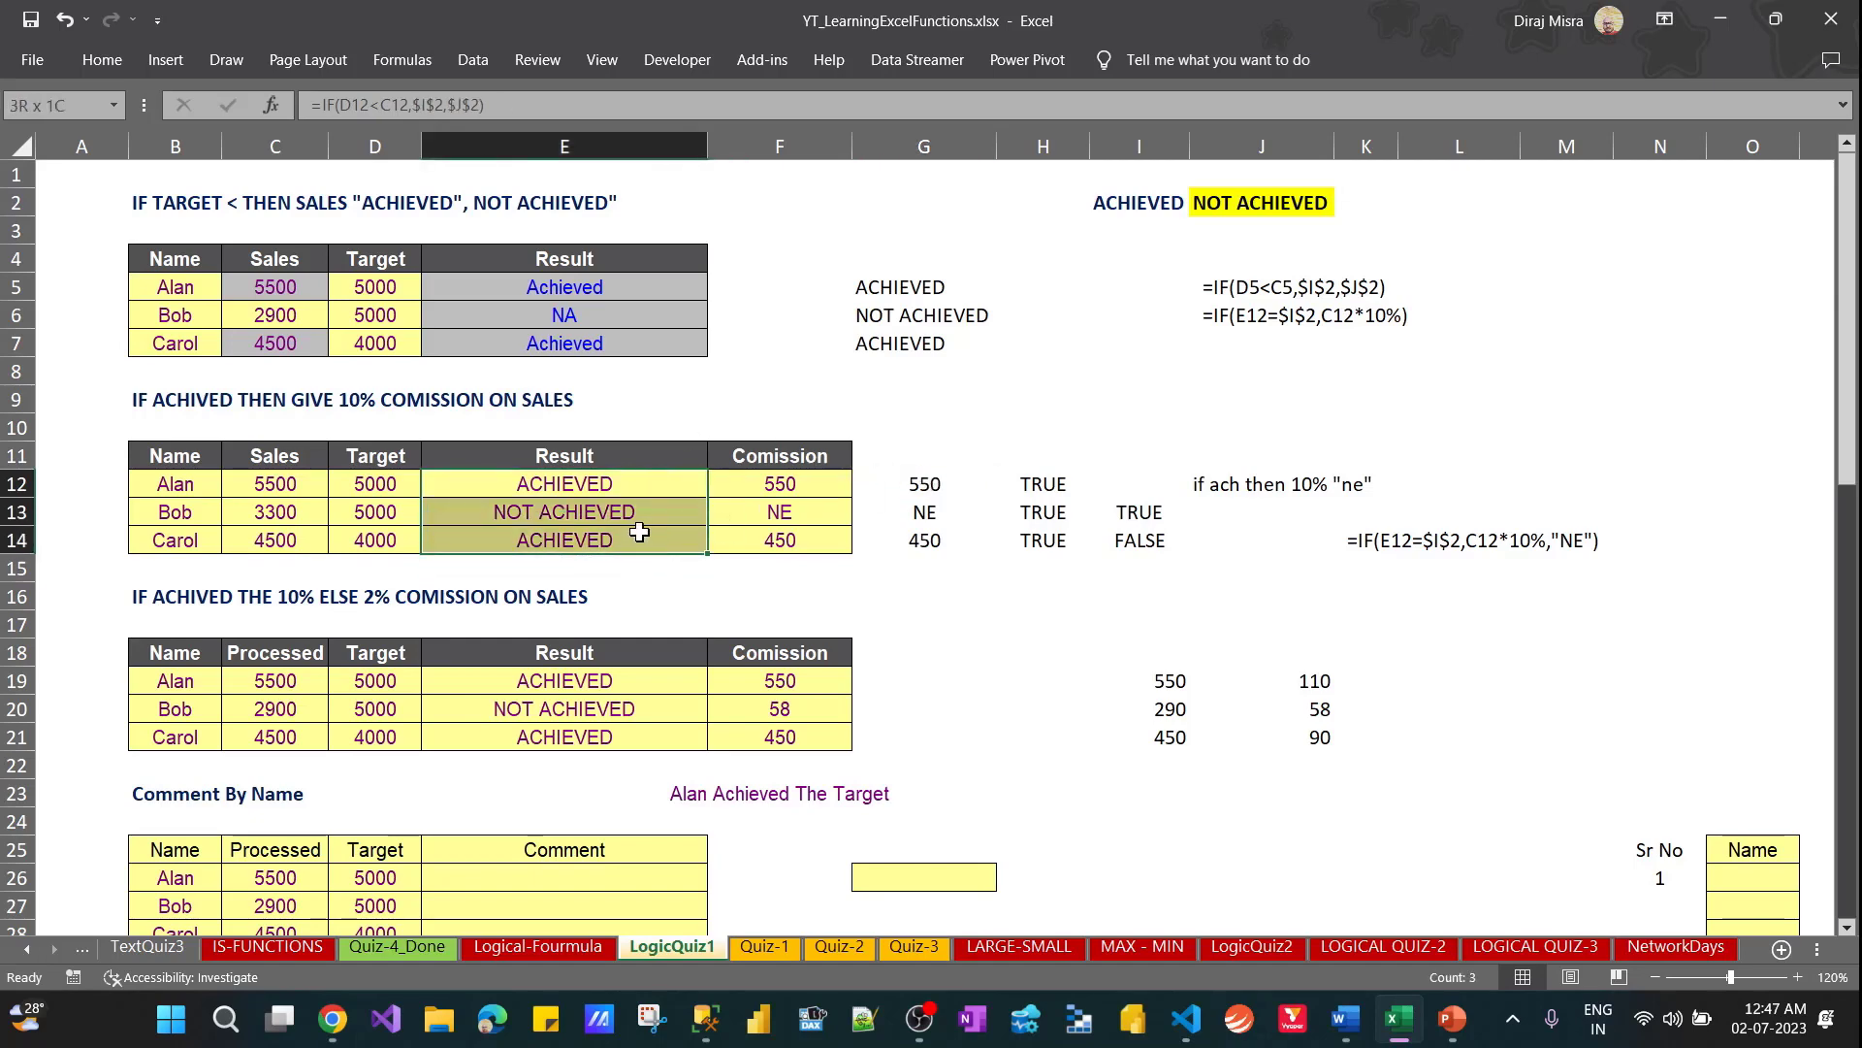
{"action": "left_click", "coordinate": [1028, 484]}
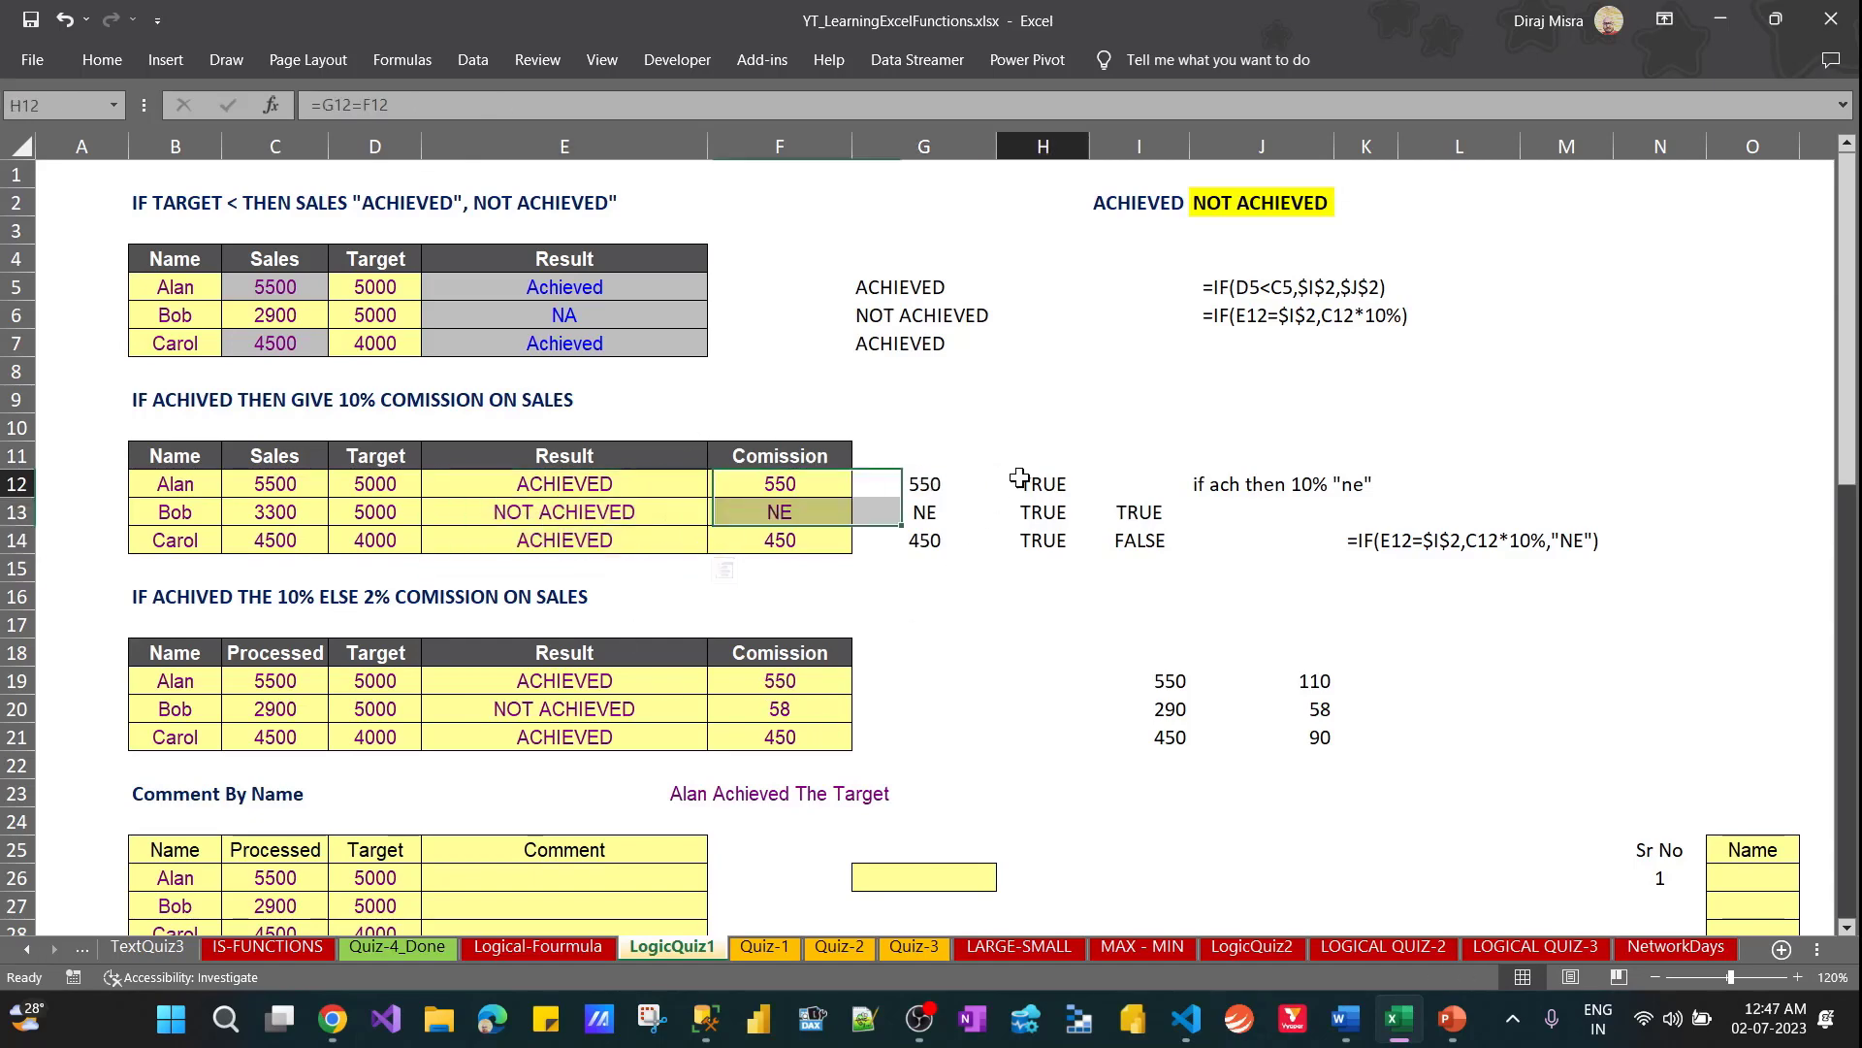
Copy the formula text from G12 and paste it unchanged into G19 beside the third table
{"action": "left_click", "coordinate": [931, 484]}
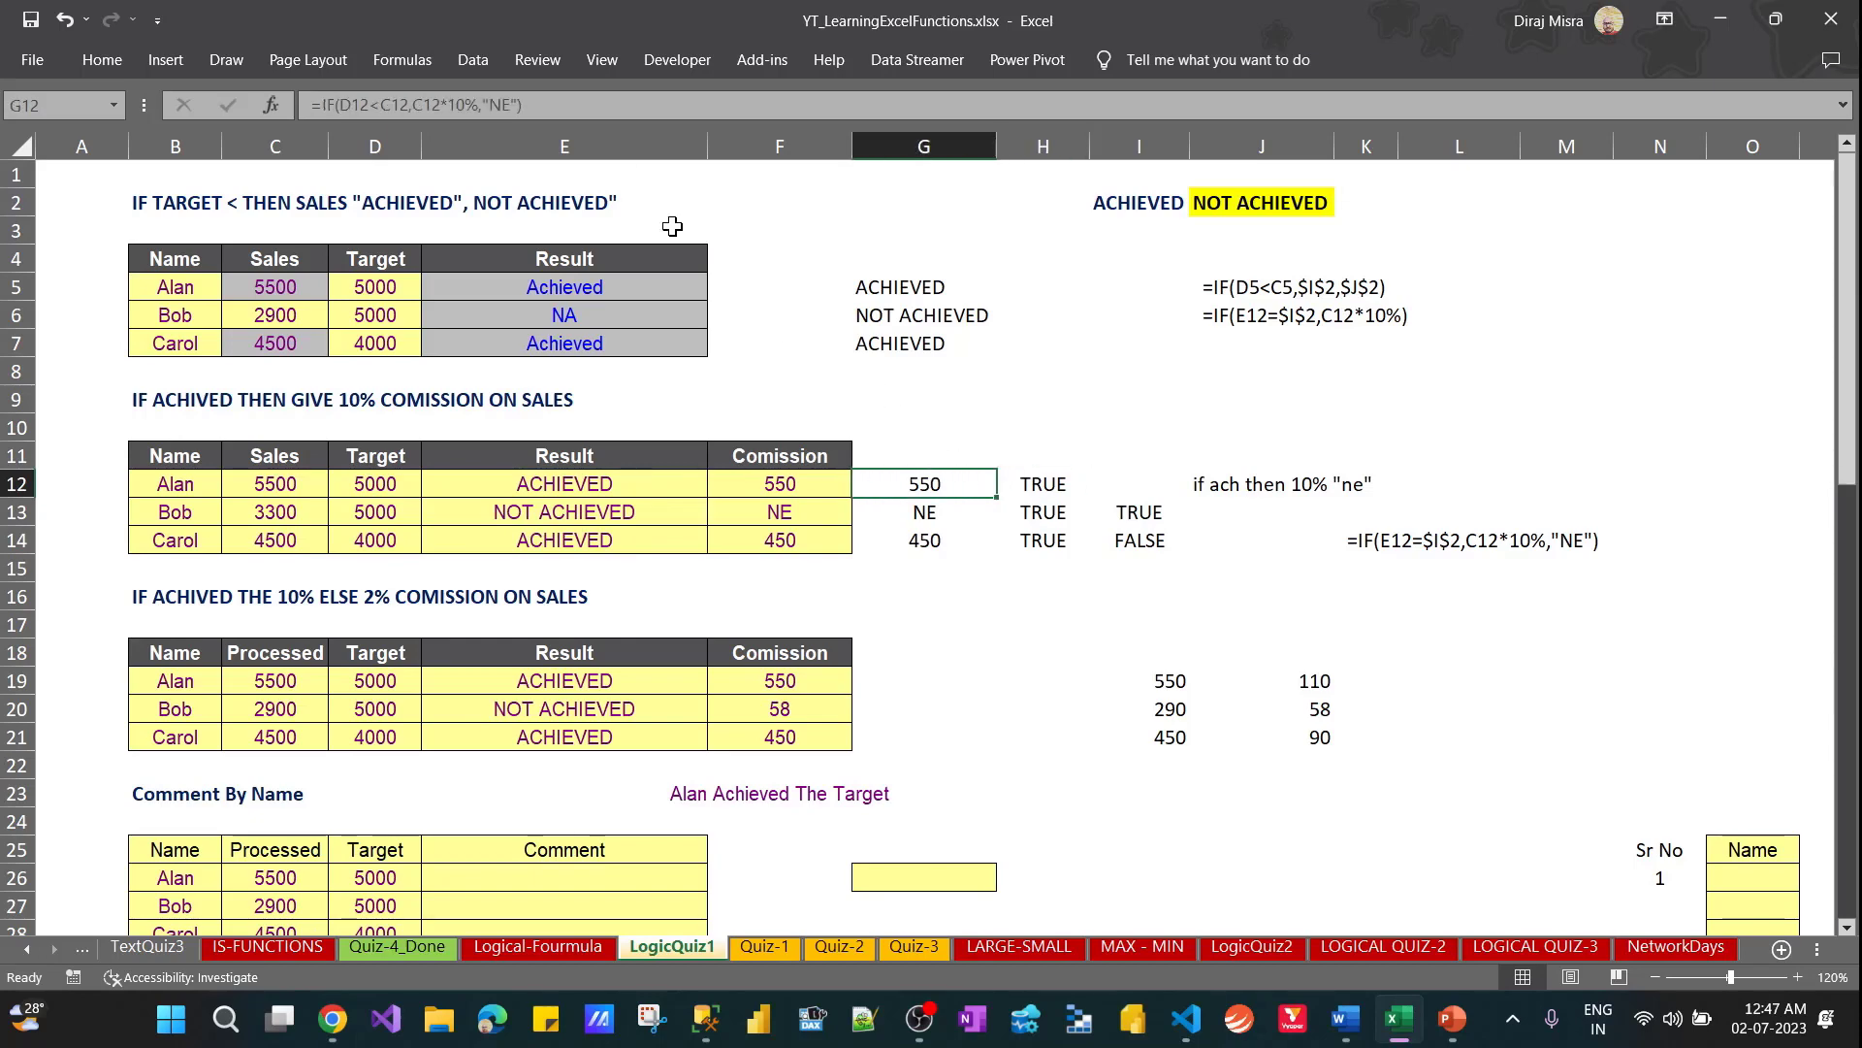
{"action": "left_click_drag", "start_coordinate": [524, 105], "coordinate": [289, 114]}
{"action": "key", "text": "ctrl+c"}
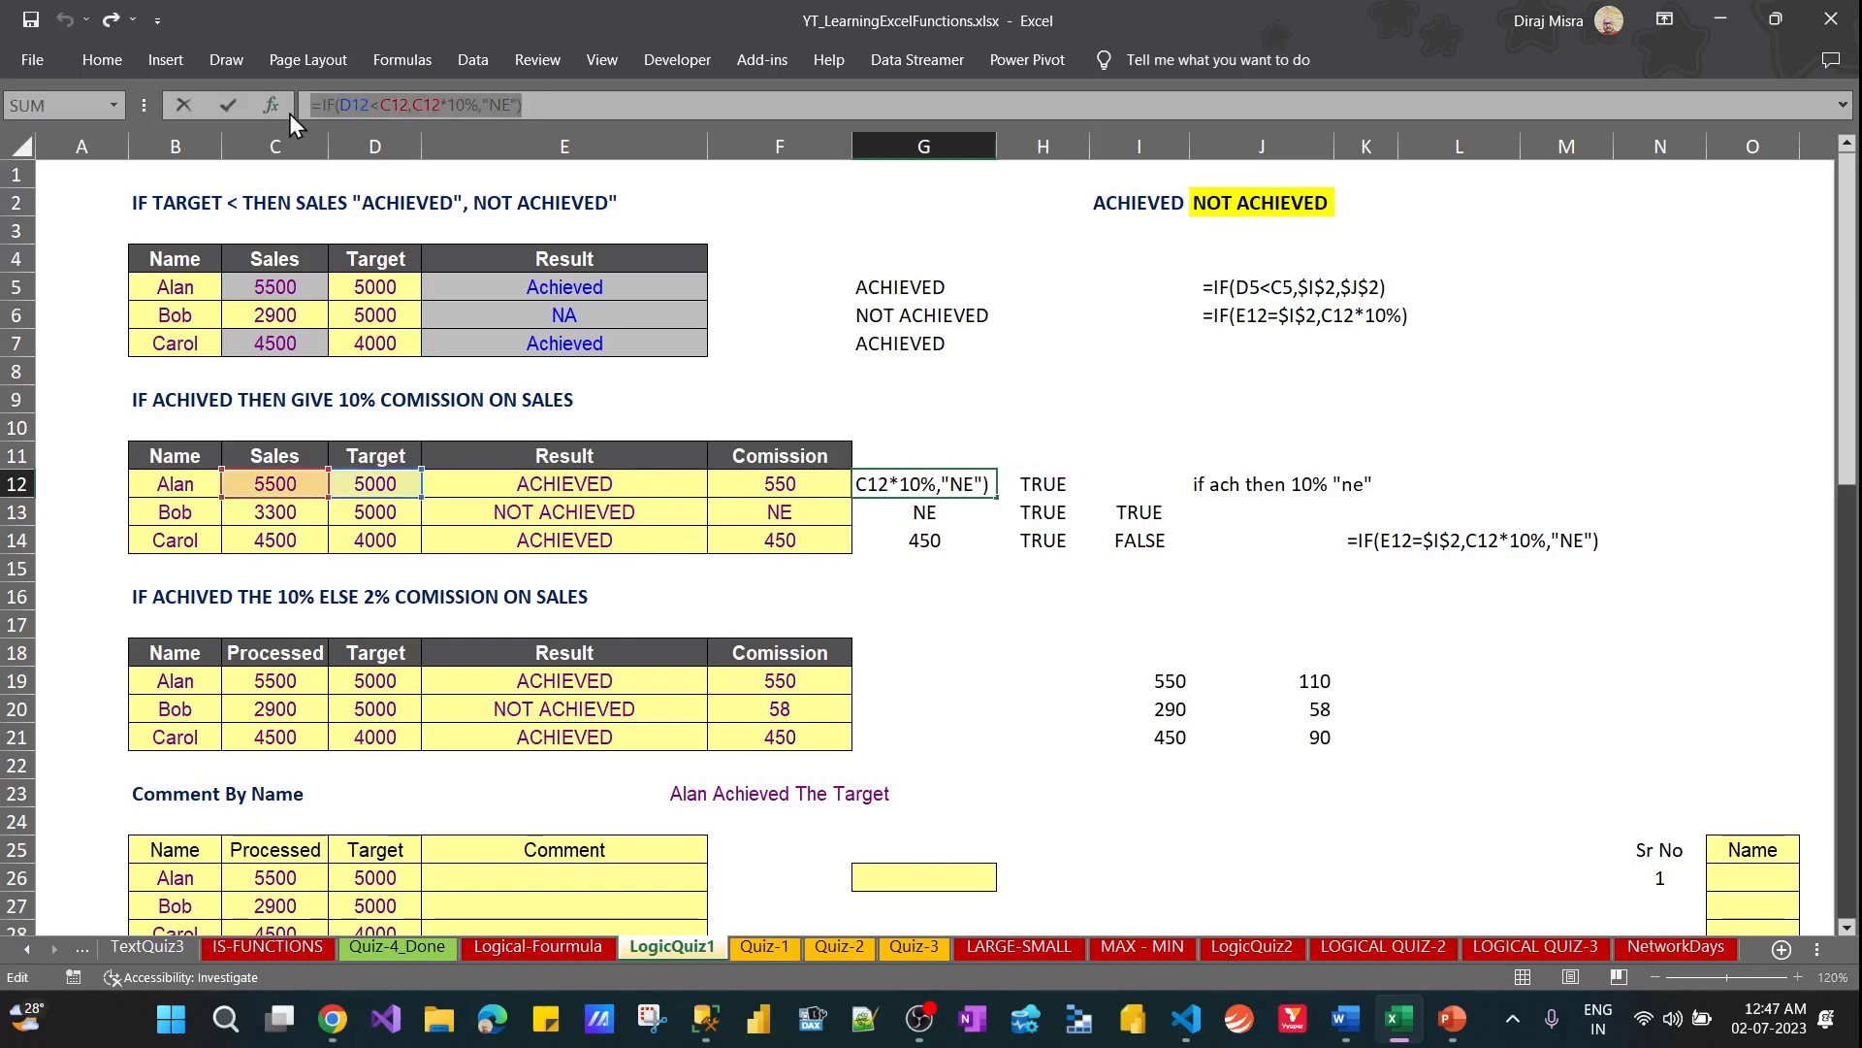
{"action": "key", "text": "Escape"}
{"action": "left_click", "coordinate": [900, 674]}
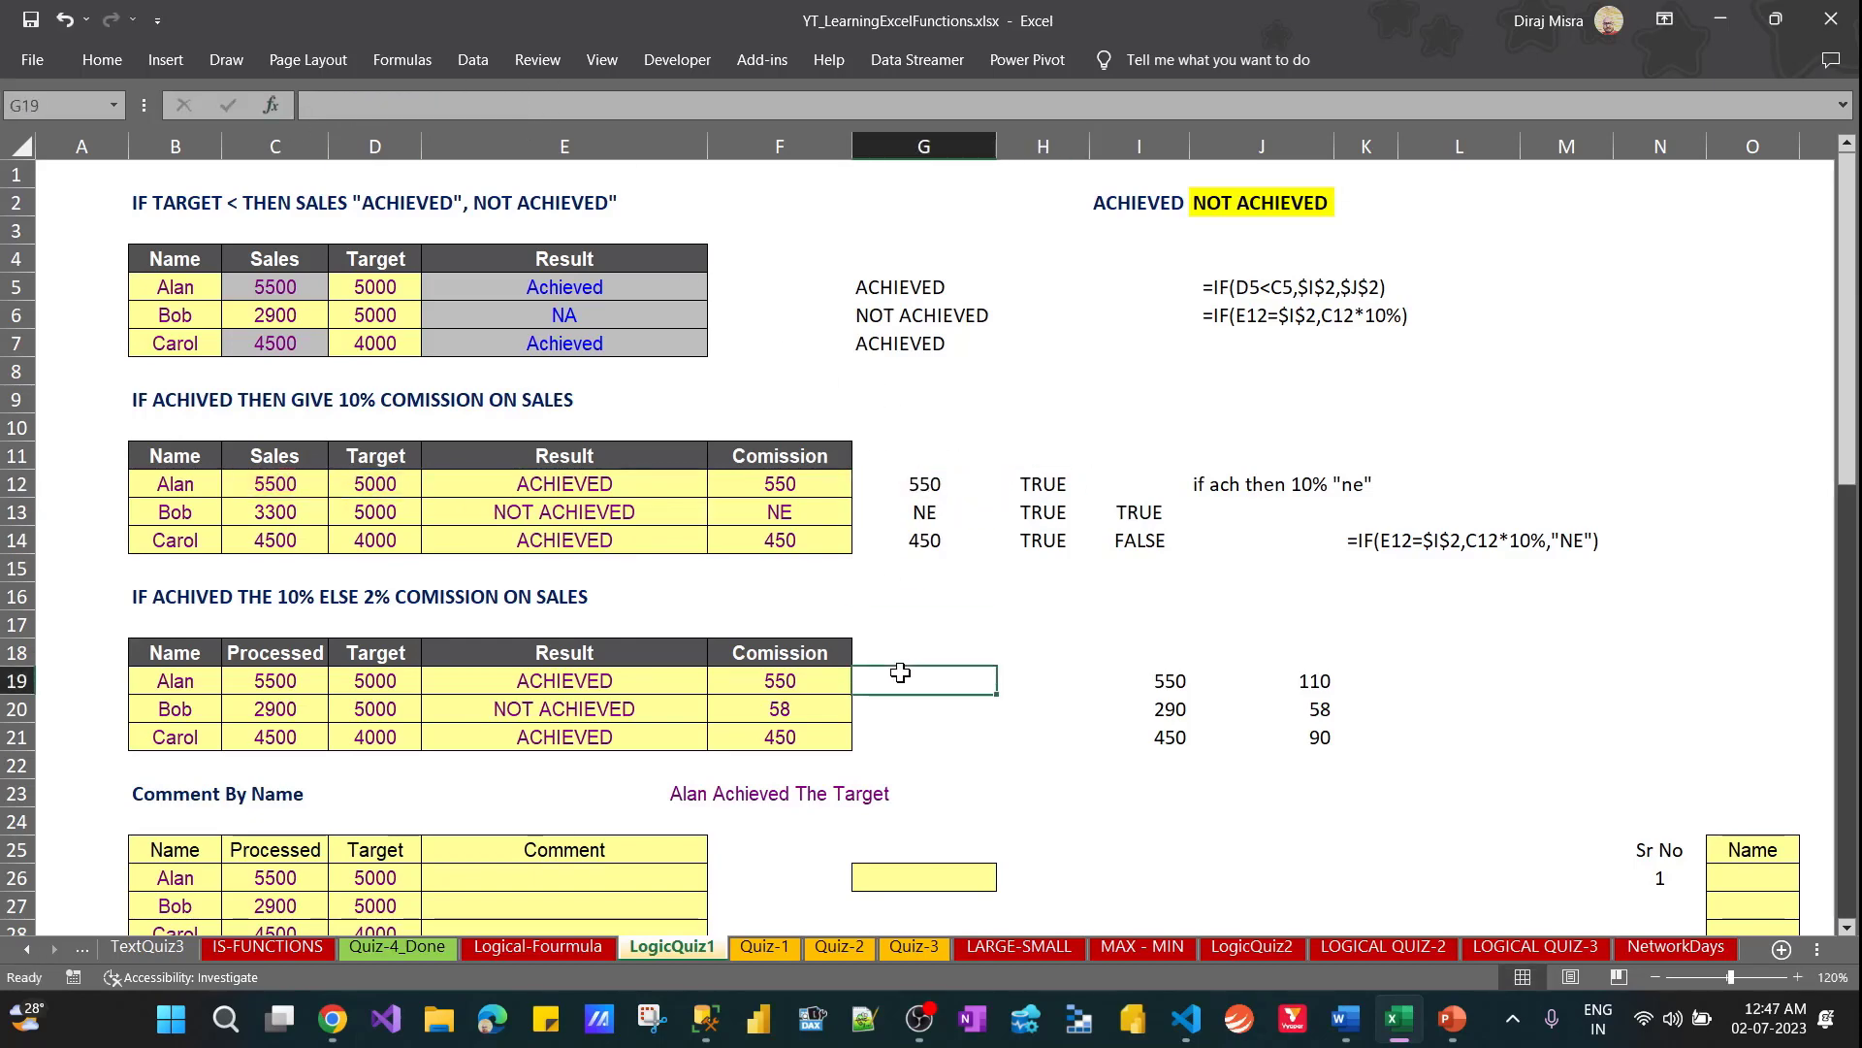
{"action": "key", "text": "ctrl+v"}
Point the G19 formula's references to the third table, using D19 for the target and C19 for both sales references
{"action": "key", "text": "F2"}
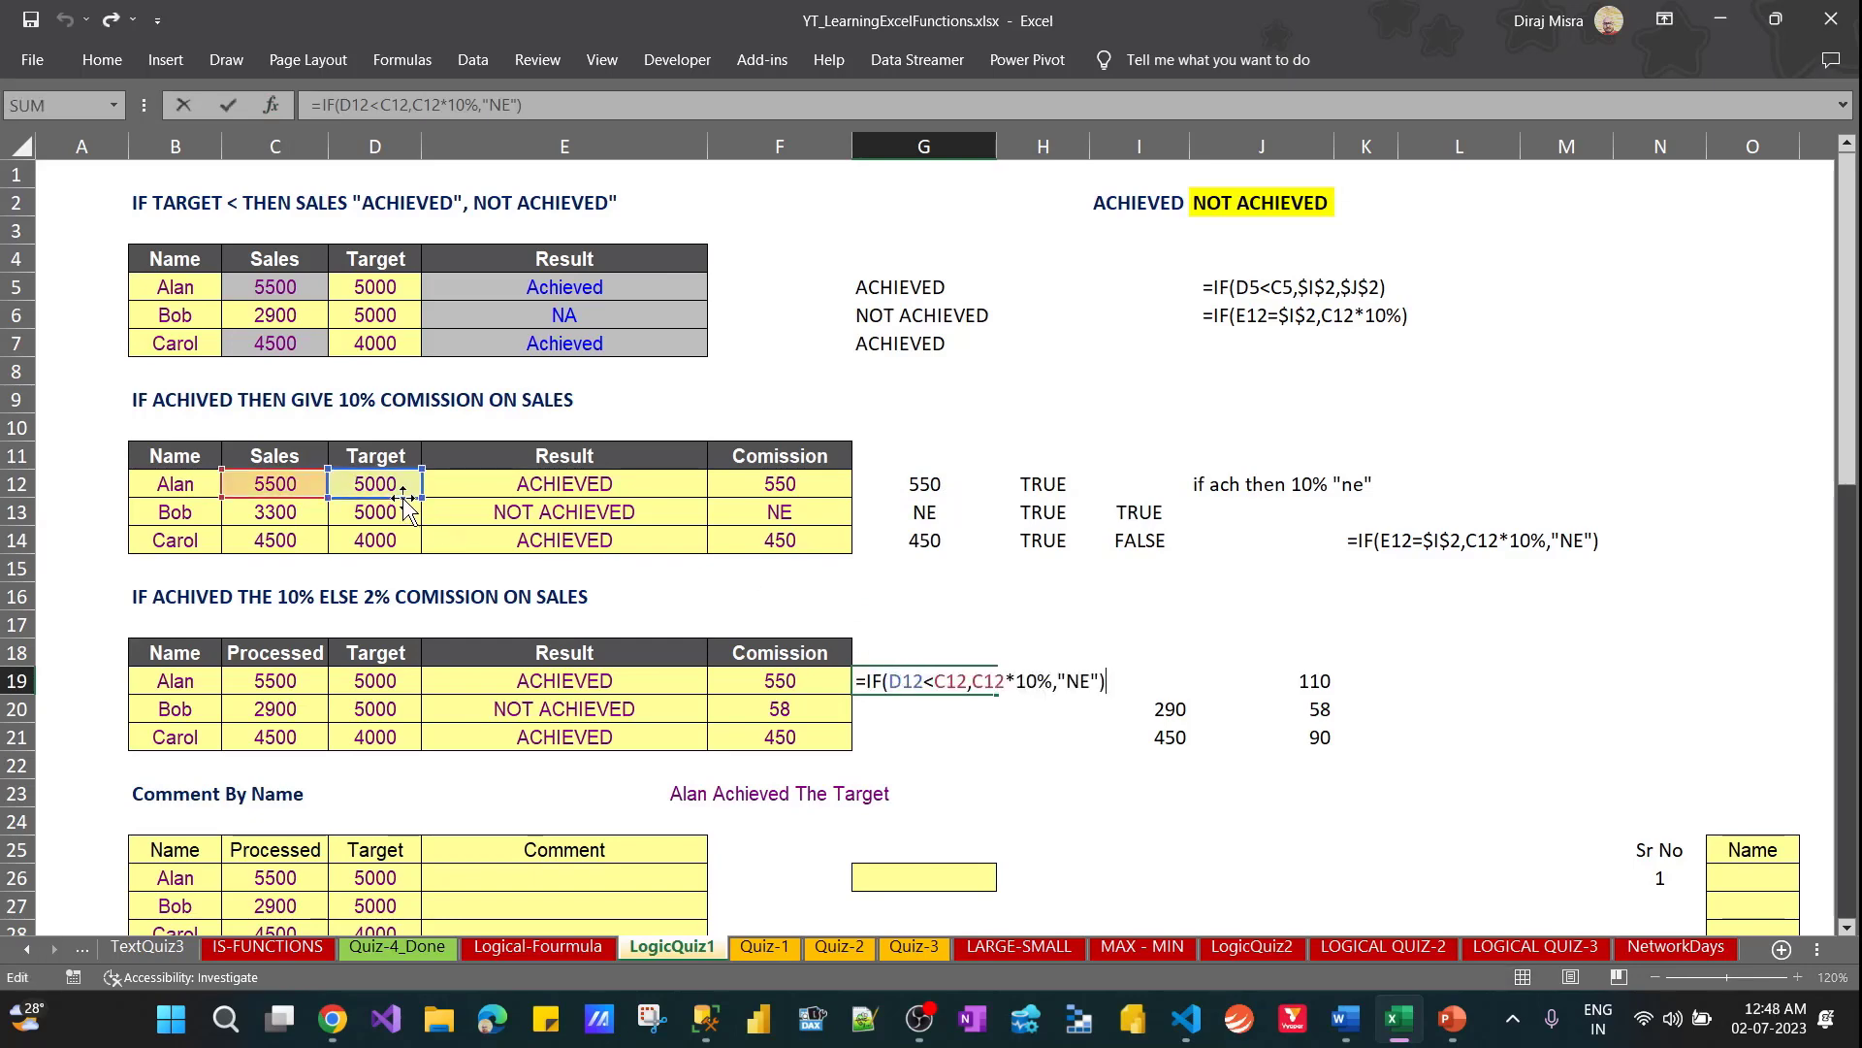
{"action": "left_click_drag", "start_coordinate": [395, 498], "coordinate": [381, 679]}
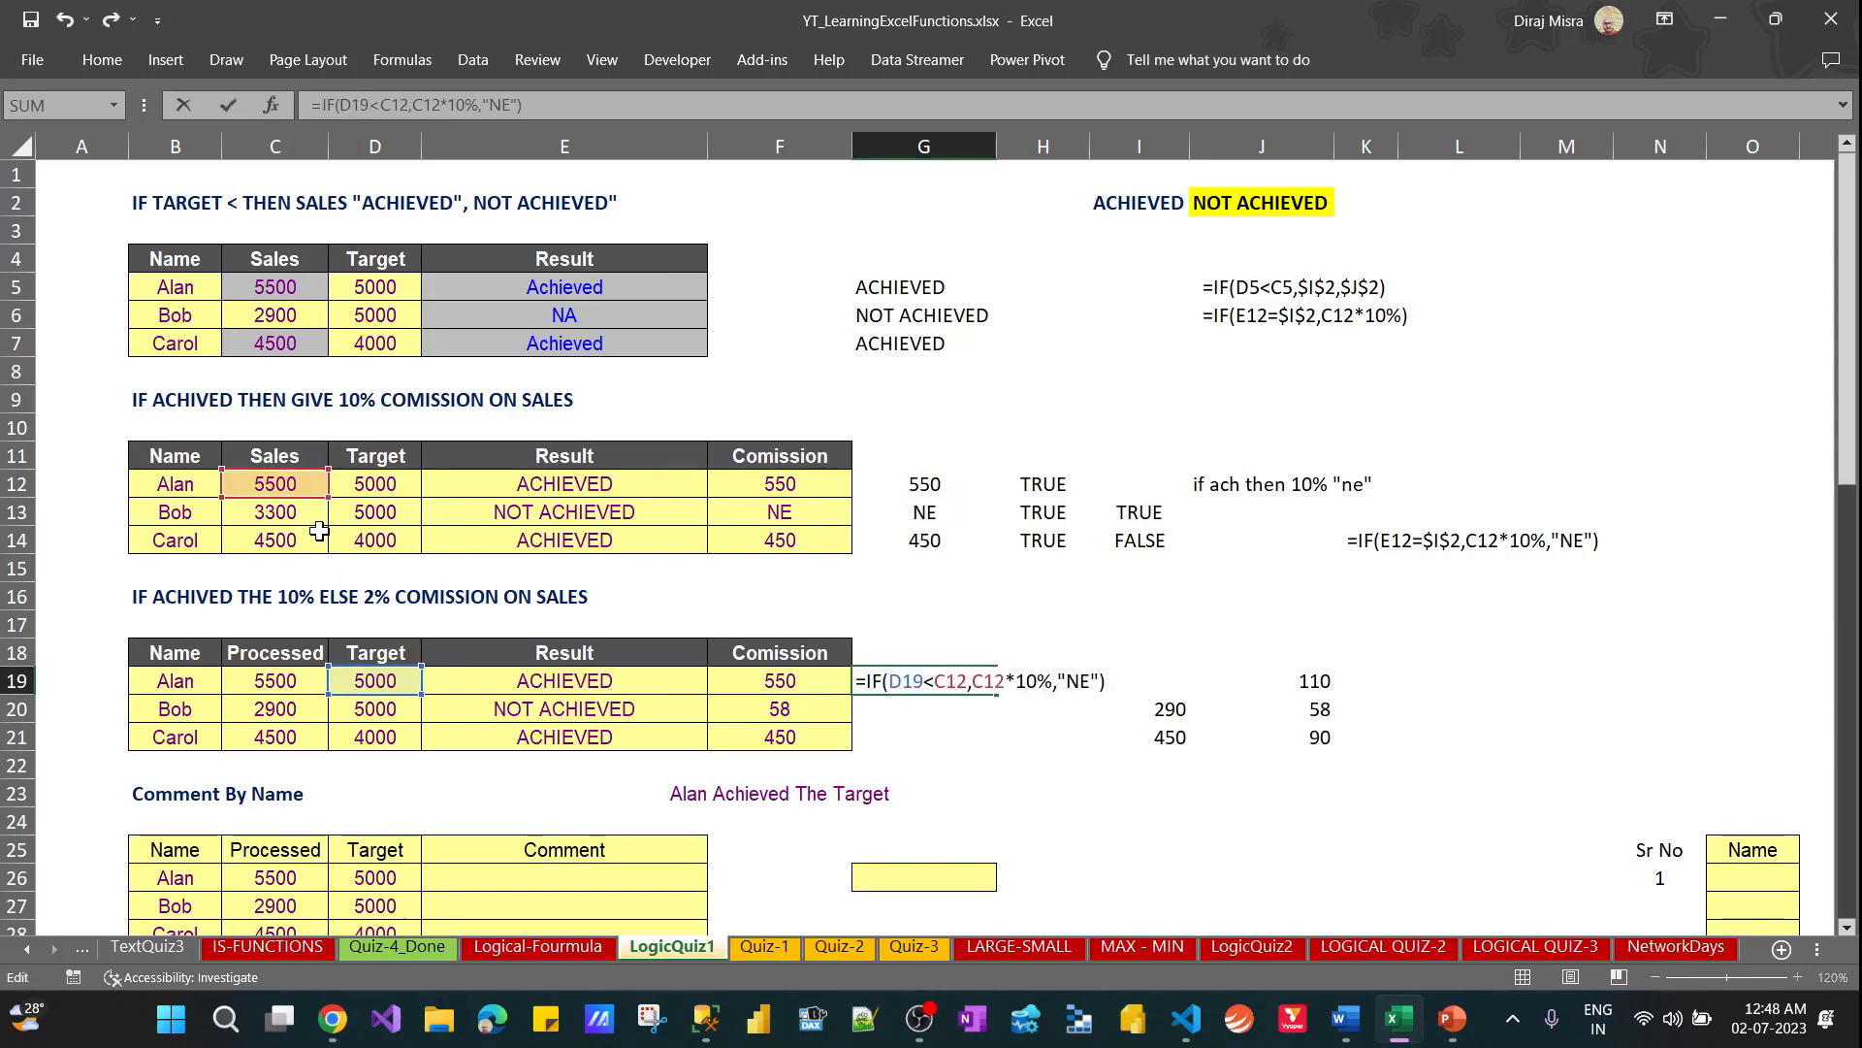
{"action": "left_click_drag", "start_coordinate": [294, 500], "coordinate": [283, 695]}
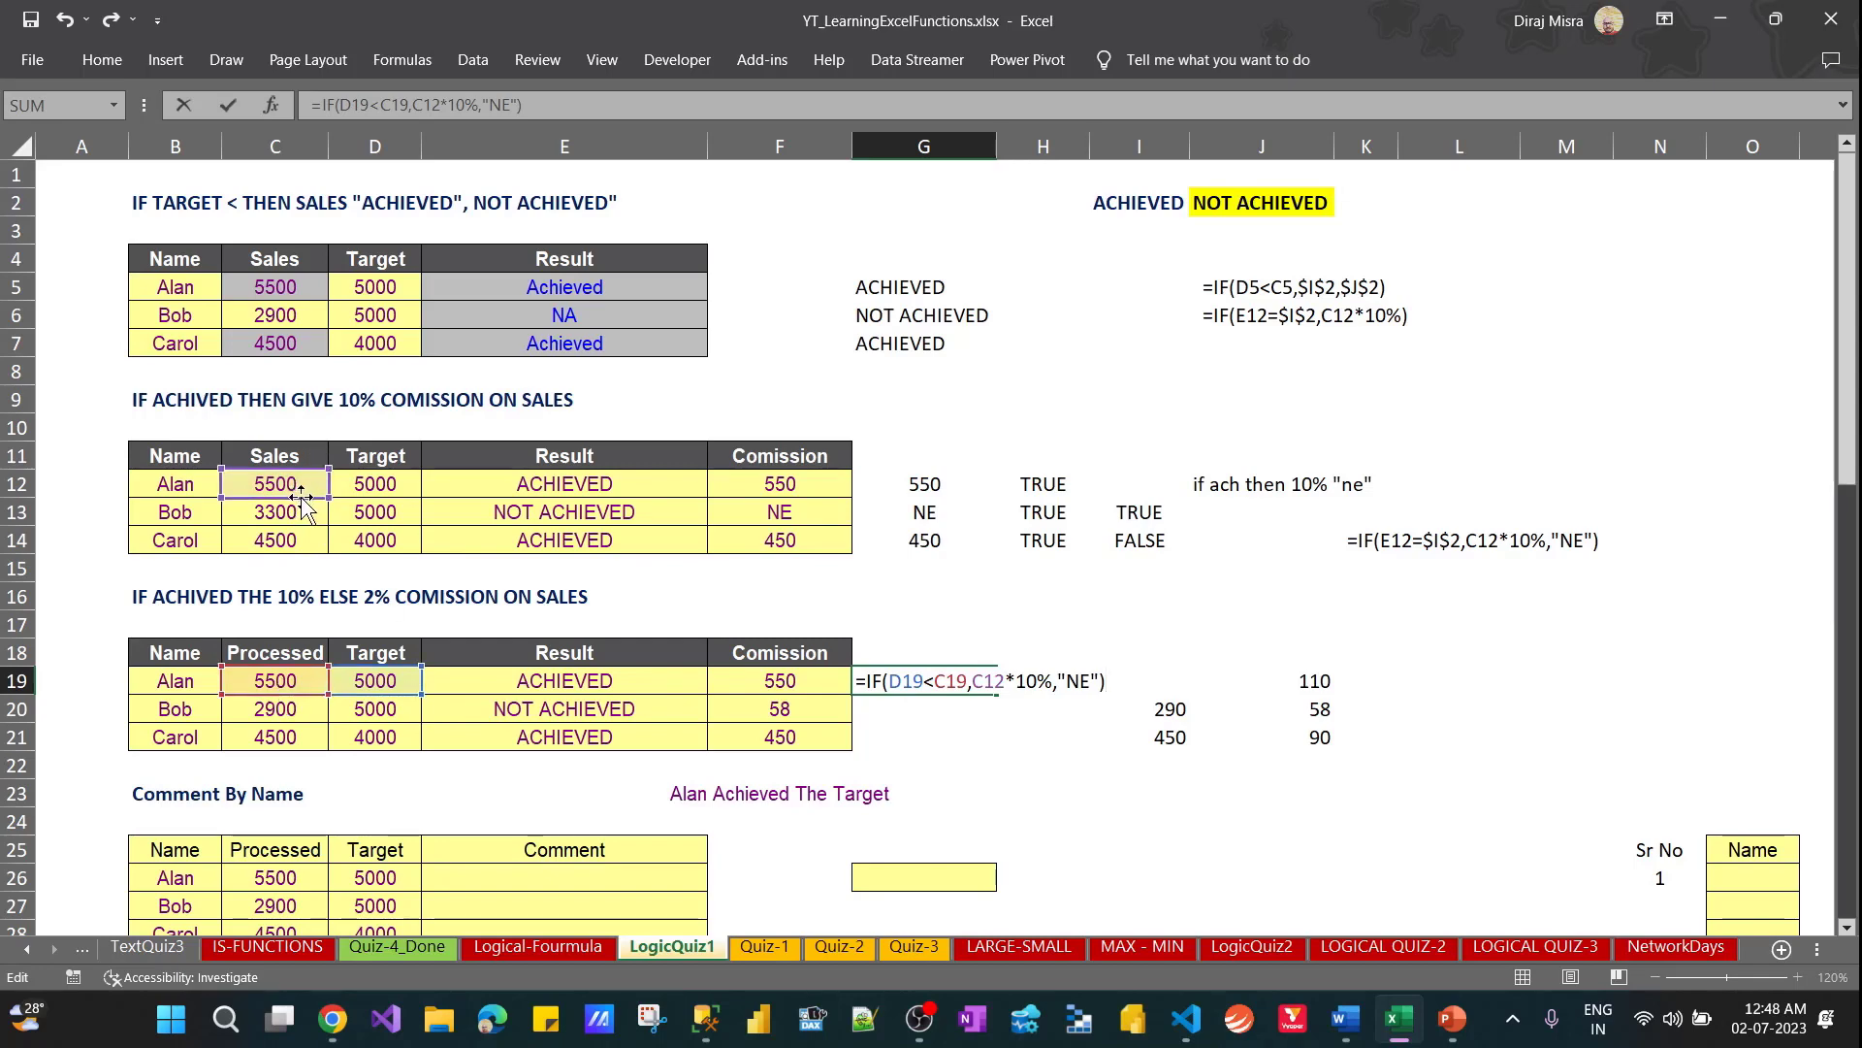
{"action": "left_click_drag", "start_coordinate": [295, 498], "coordinate": [296, 676]}
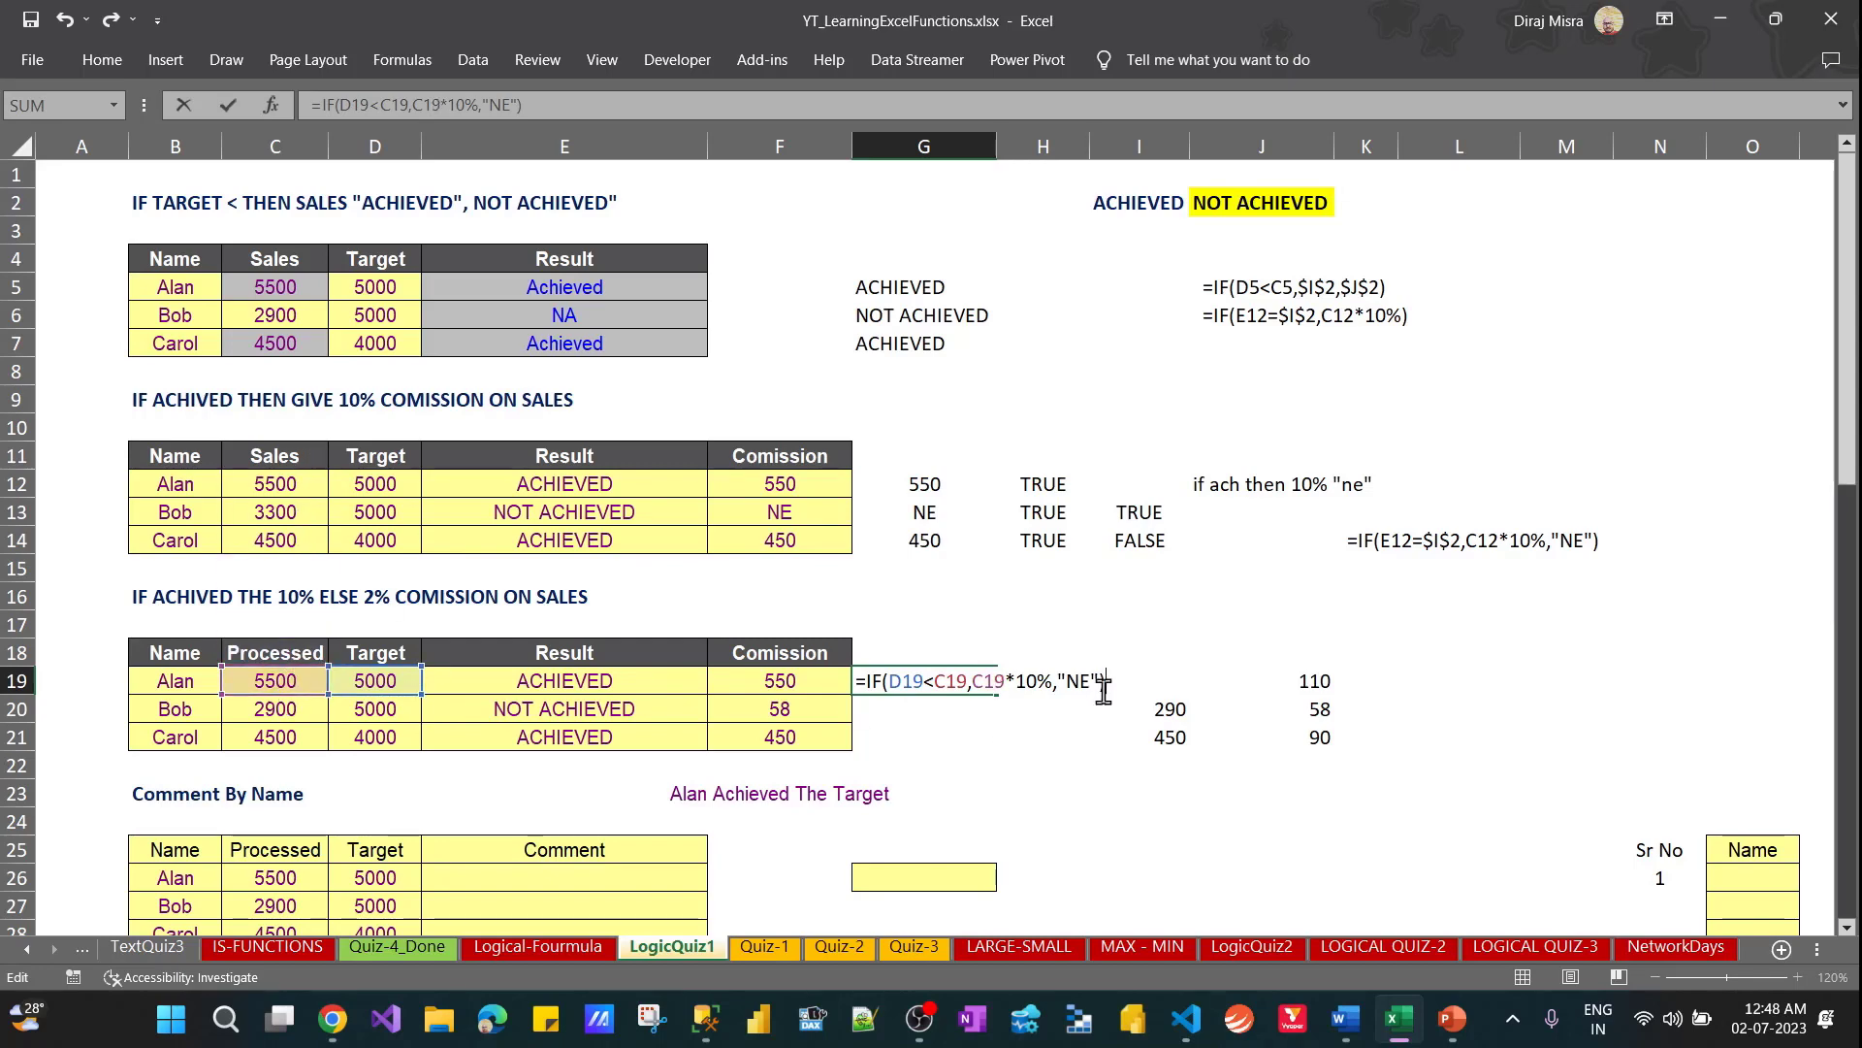
Replace the "NE" argument in G19 with C19*2% so the formula reads =IF(D19<C19,C19*10%,C19*2%)
{"action": "key", "text": "BackSpace"}
{"action": "key", "text": "BackSpace"}
{"action": "key", "text": "BackSpace"}
{"action": "key", "text": "BackSpace"}
{"action": "key", "text": "BackSpace"}
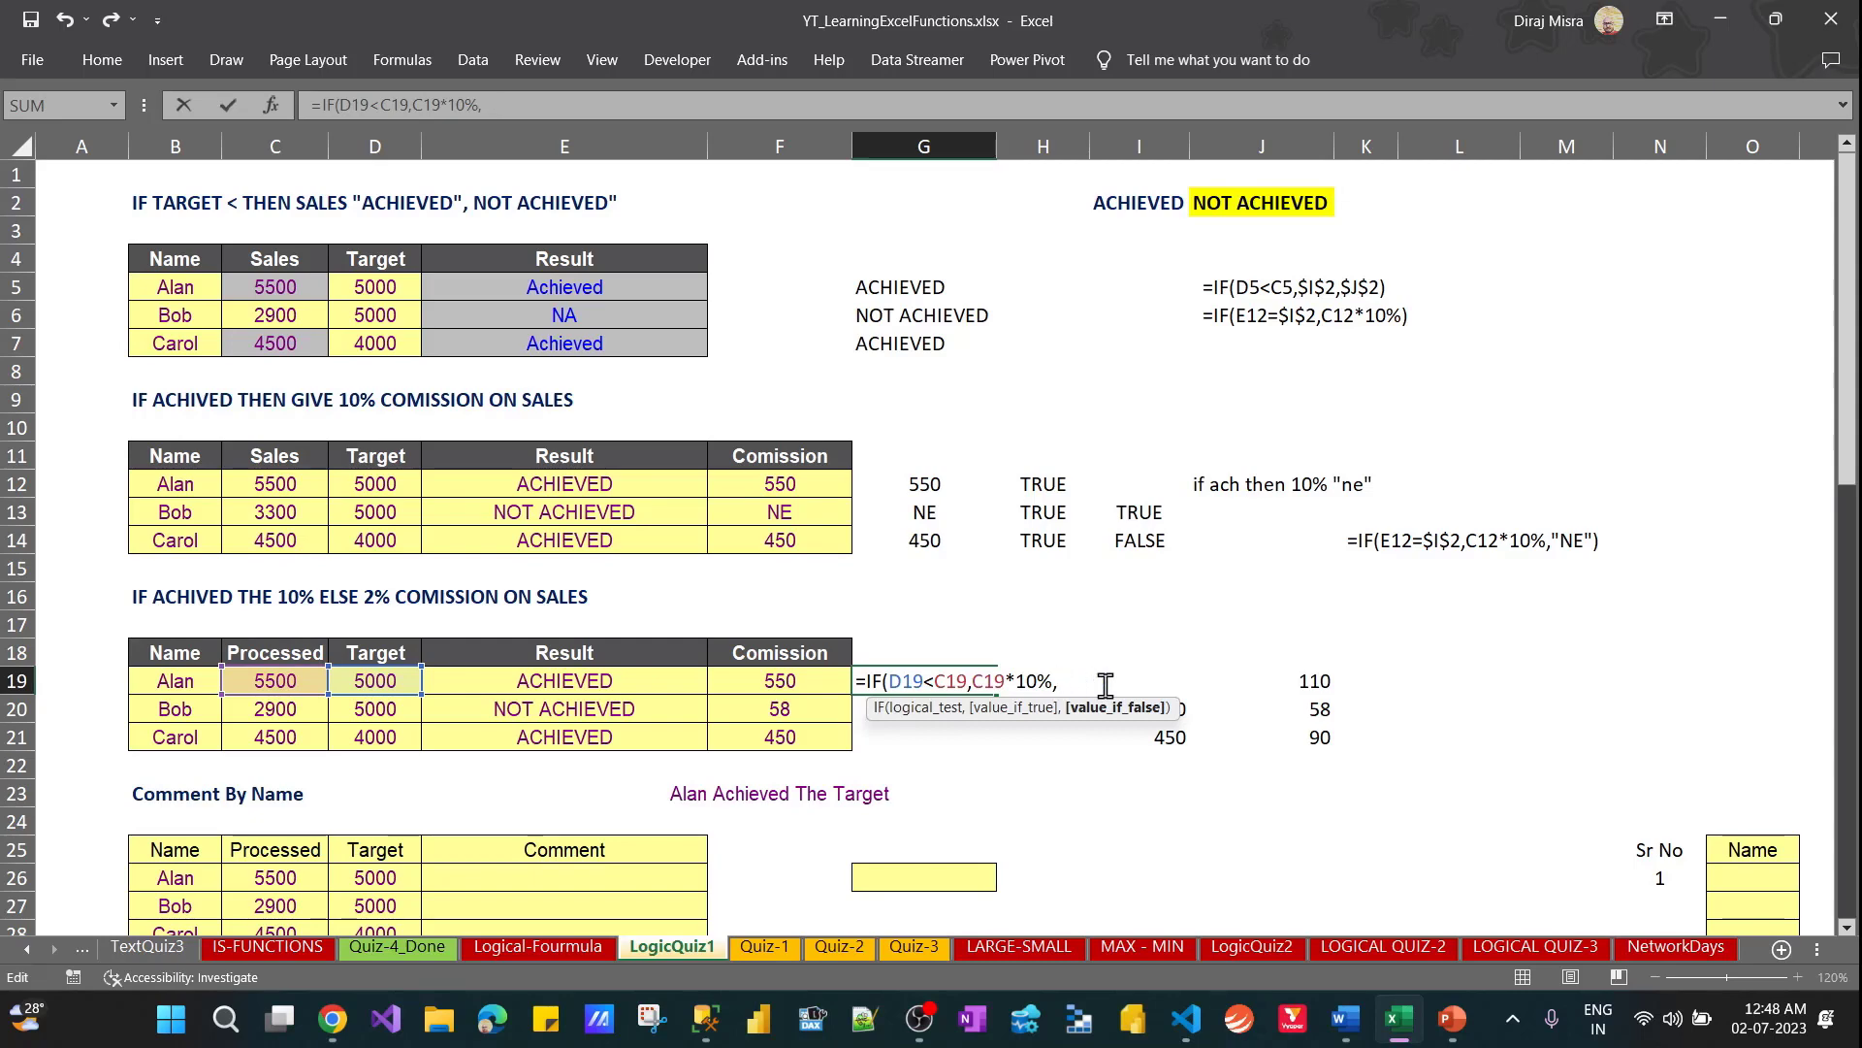
{"action": "type", "text": "c19"}
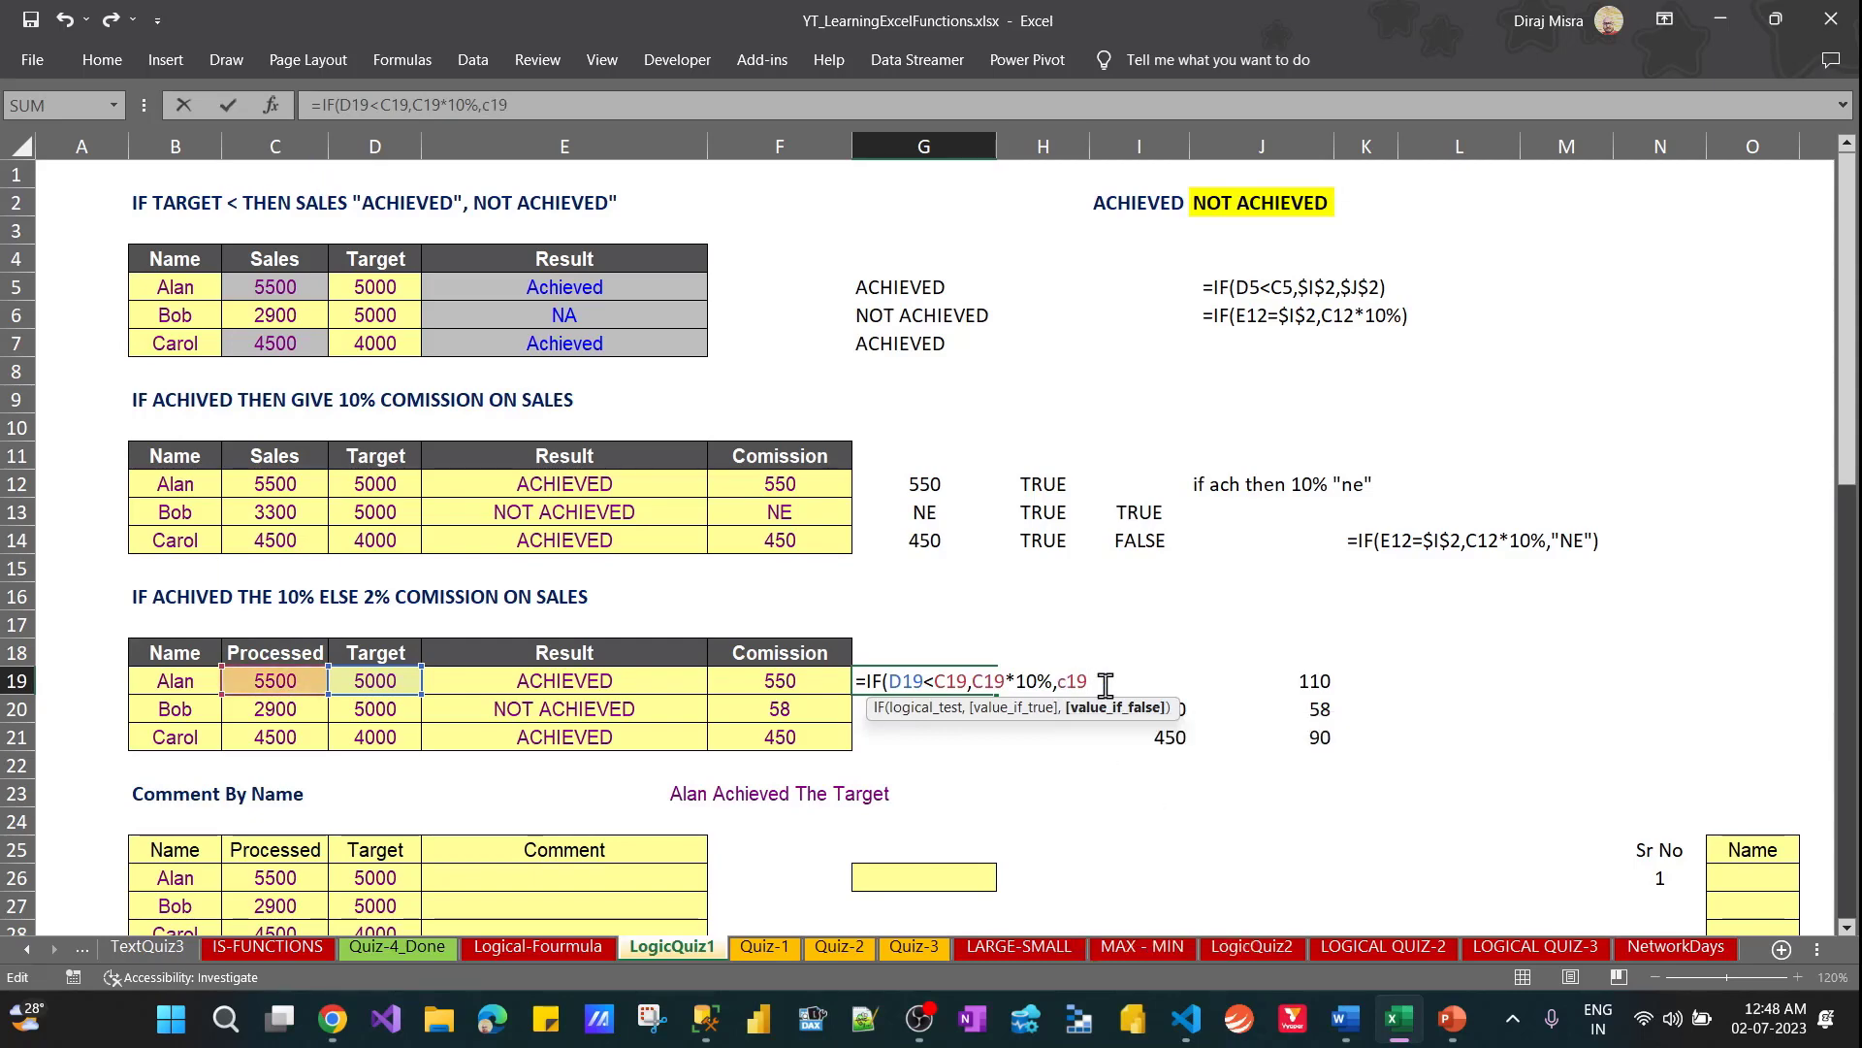
{"action": "type", "text": "*2%)"}
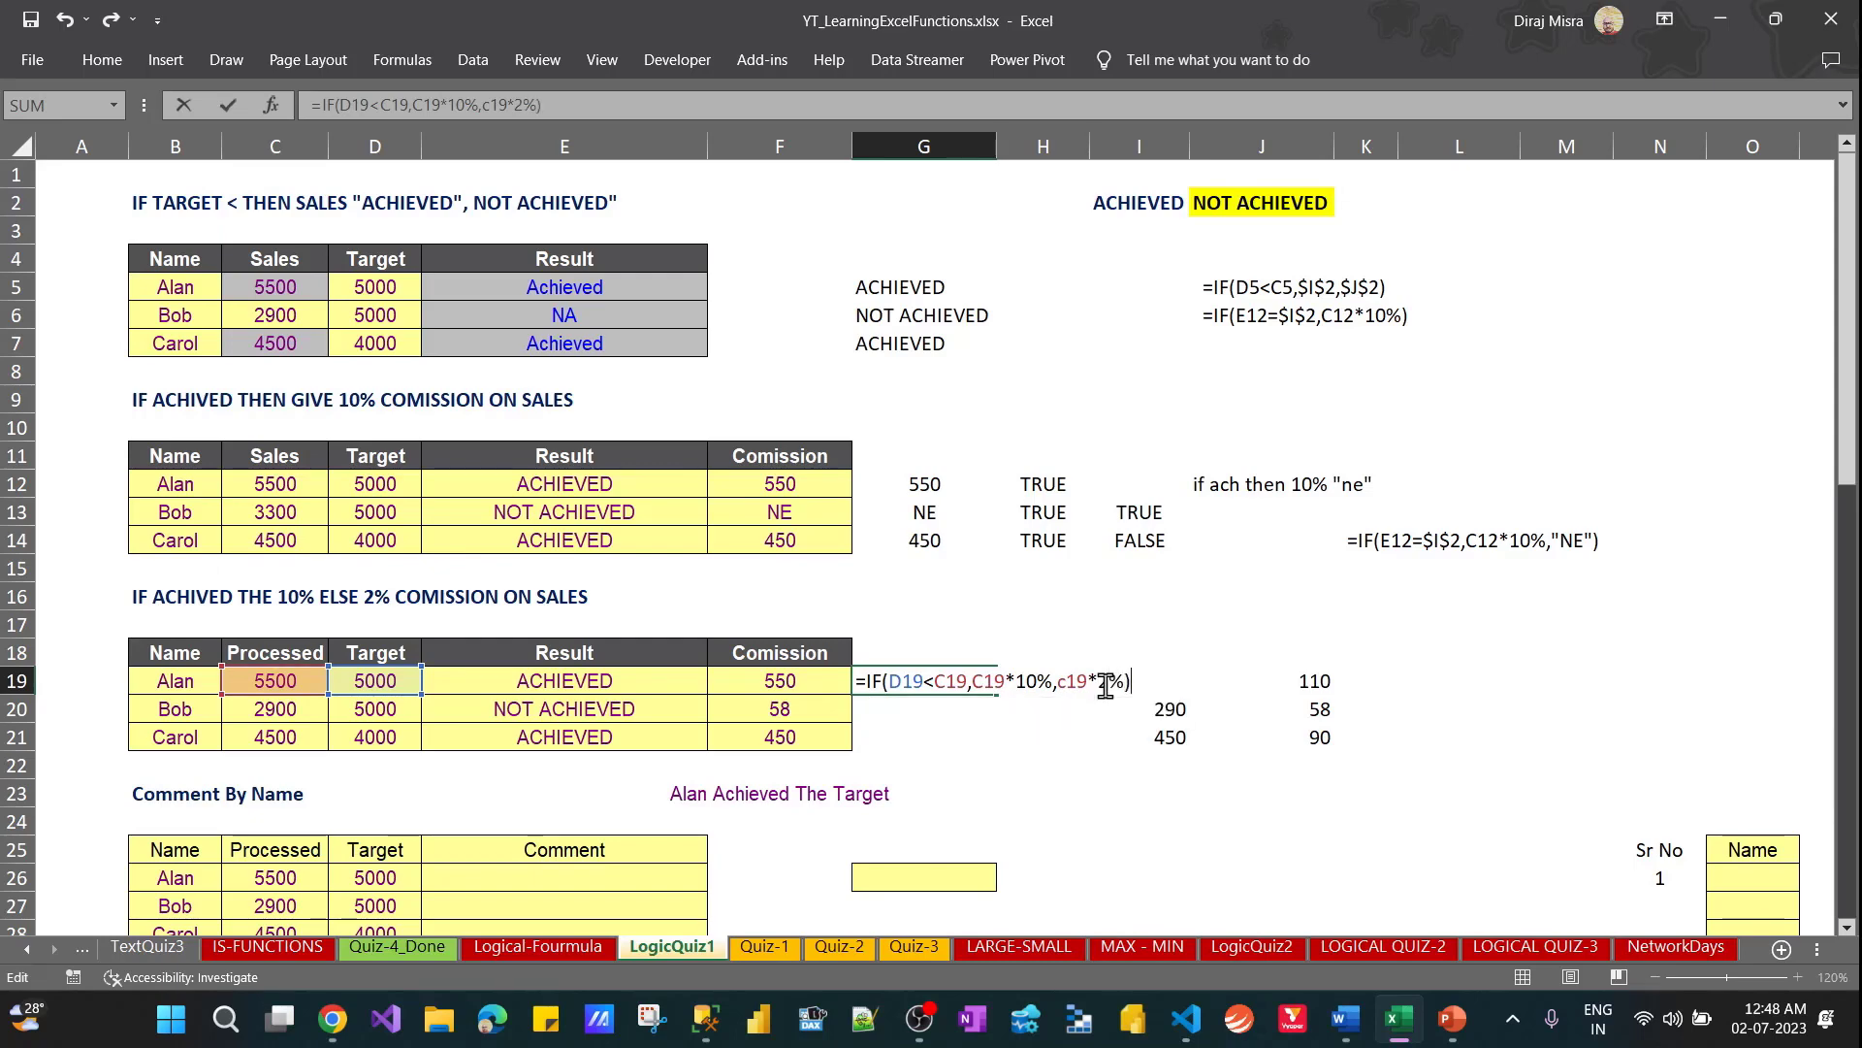
{"action": "key", "text": "ctrl+Return"}
Fill the 10% or 2% commission formula from G19 down to G21
{"action": "key", "text": "shift+Down"}
{"action": "key", "text": "shift+Down"}
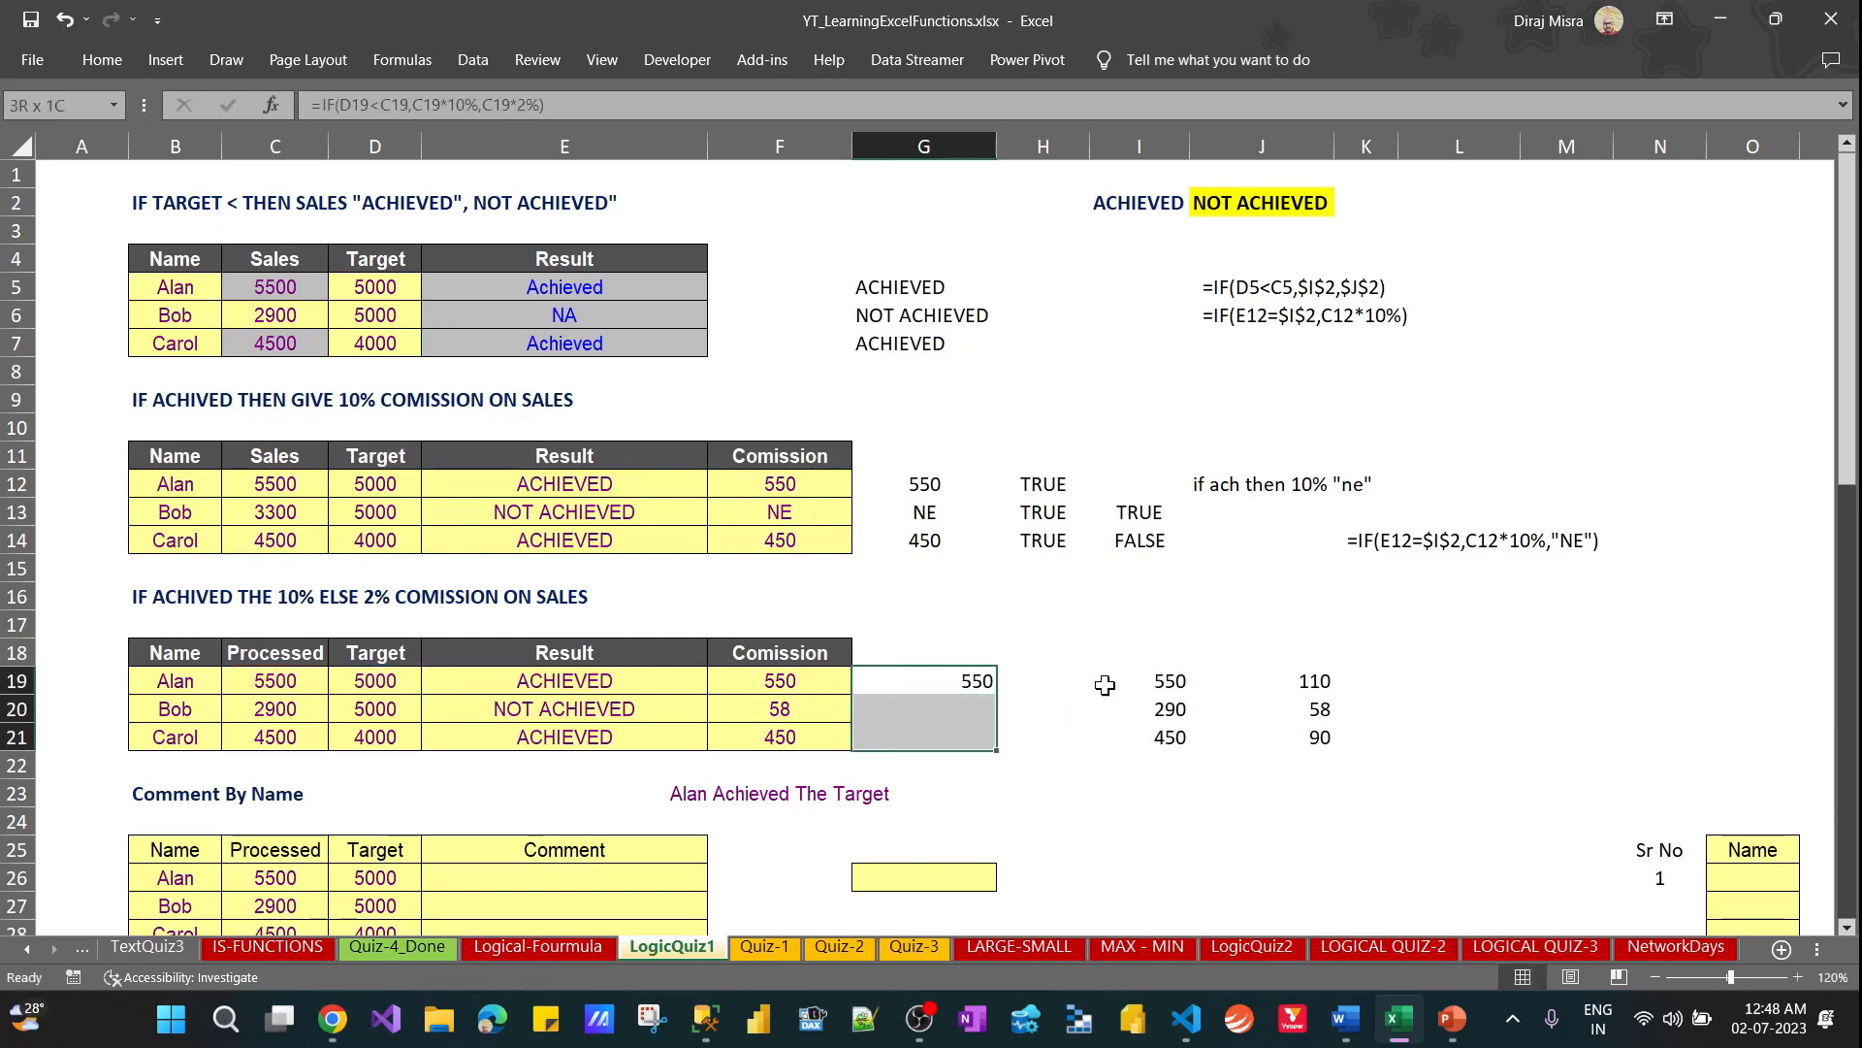
{"action": "key", "text": "ctrl+d"}
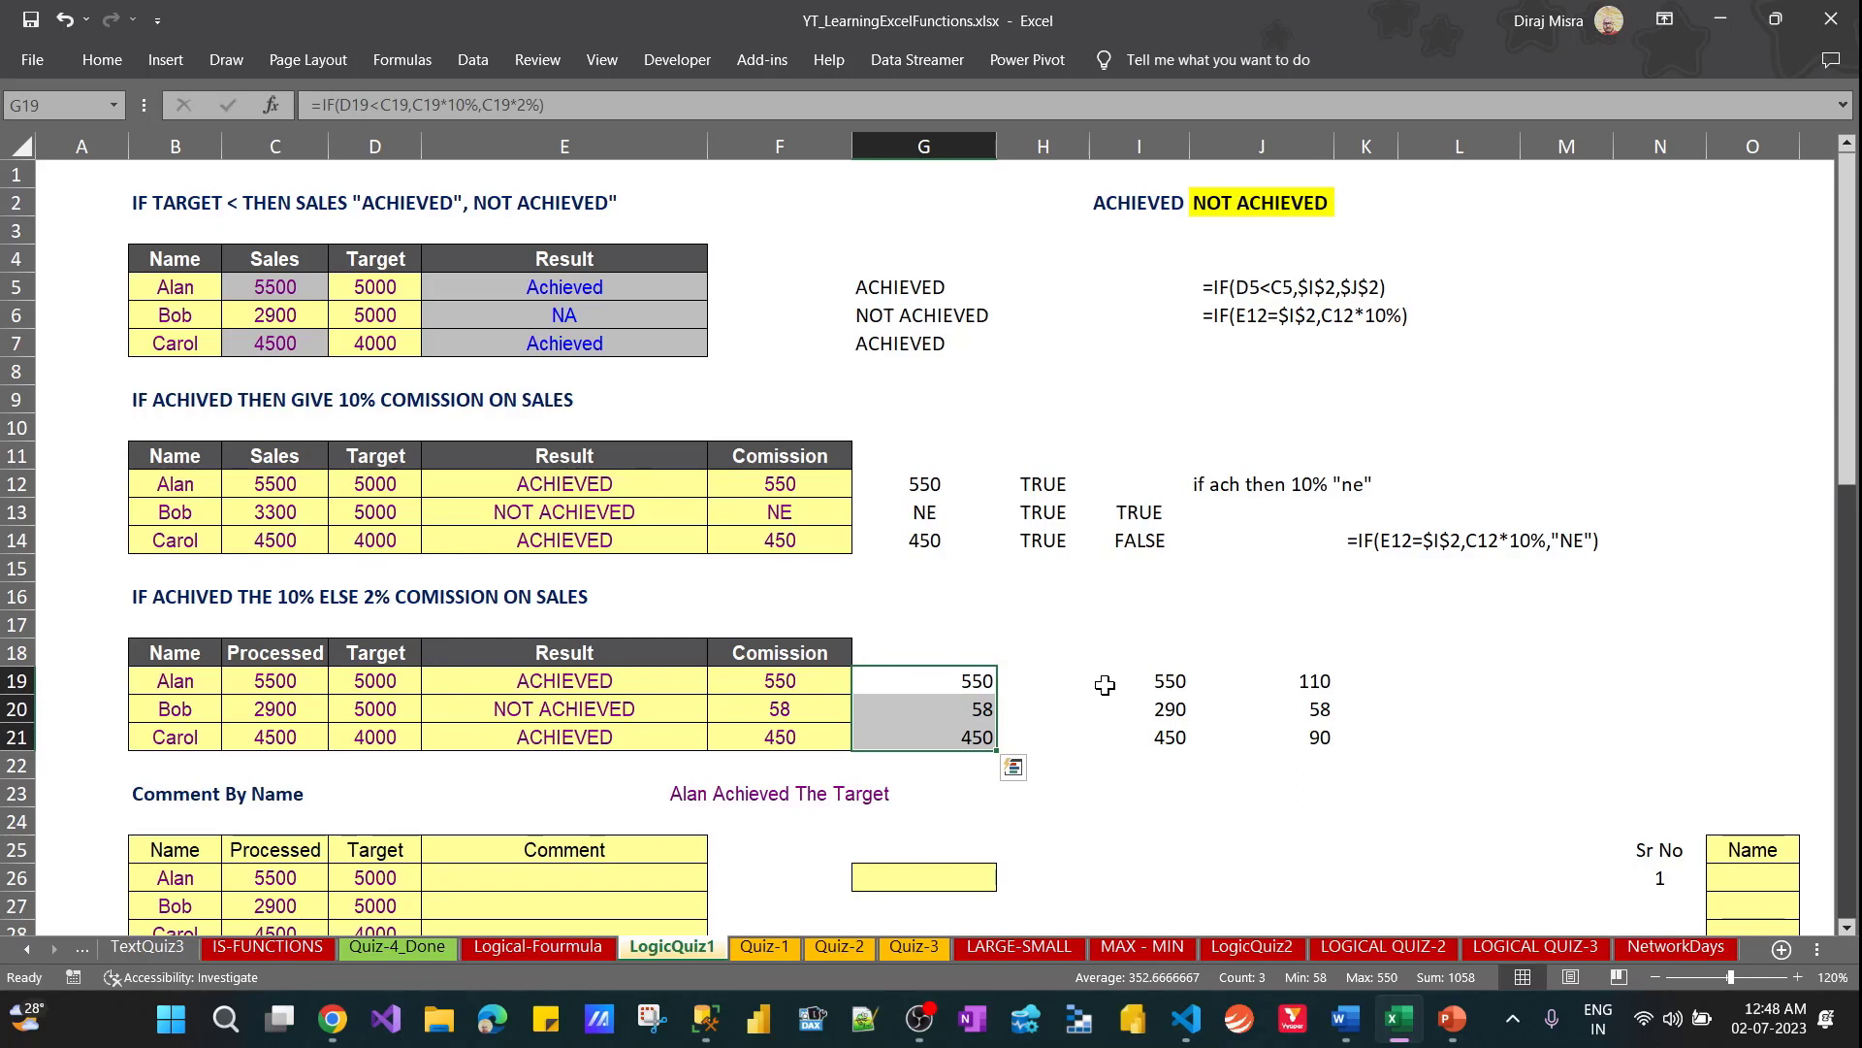
Compare G19:G21 with the third table's Comission column and review the Result cells E19:E21
{"action": "key", "text": "Left"}
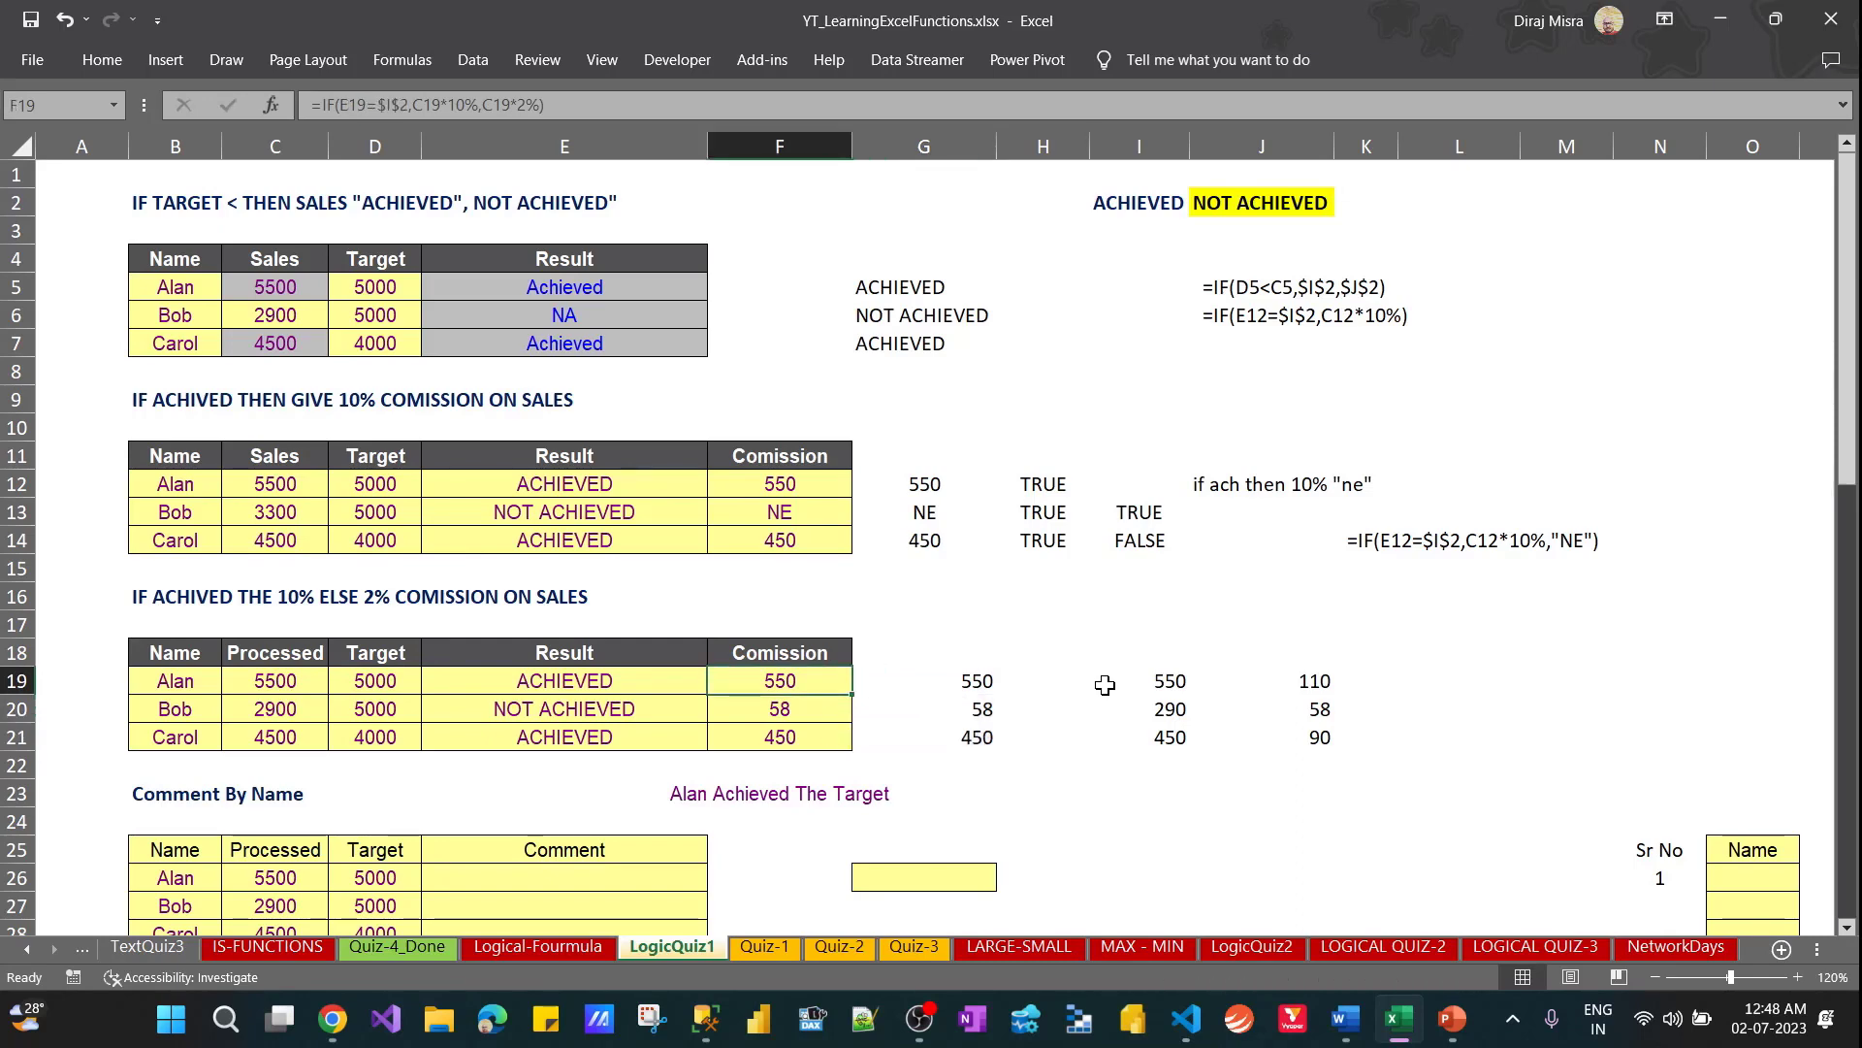
{"action": "key", "text": "Right"}
{"action": "key", "text": "shift+Down"}
{"action": "key", "text": "shift+Down"}
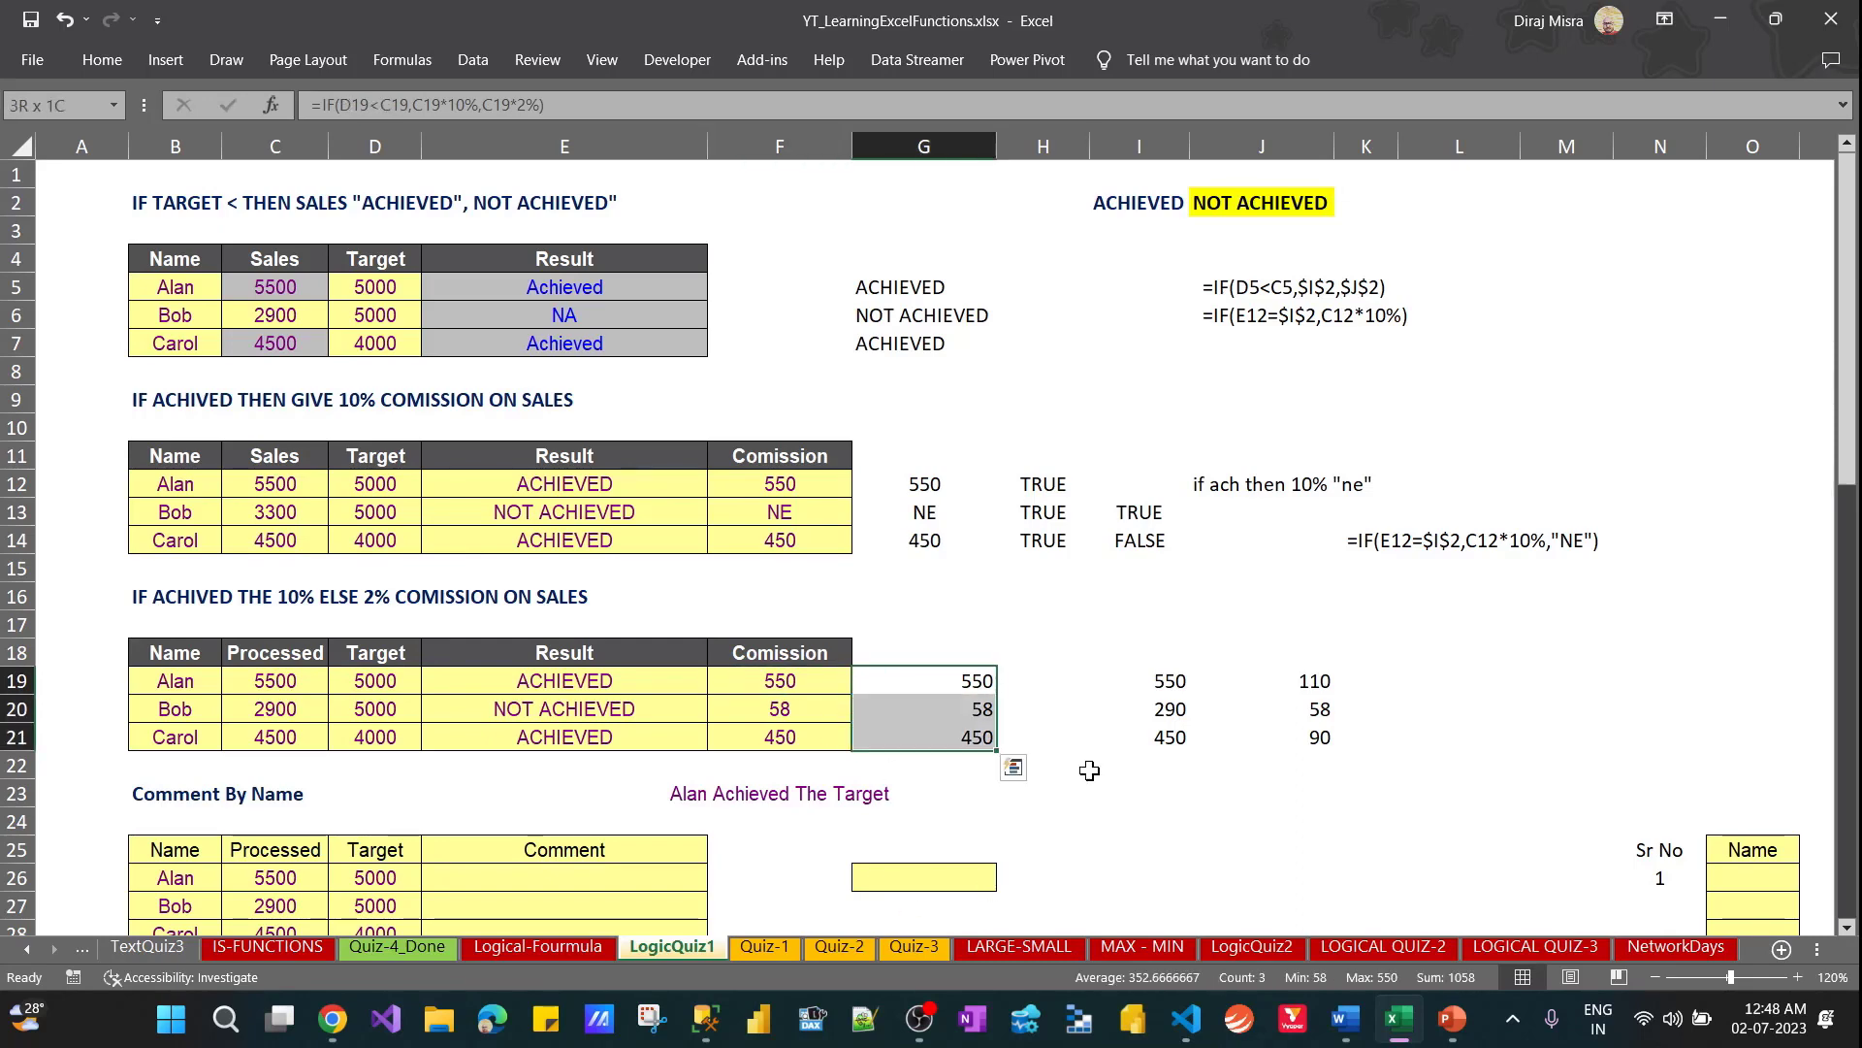
{"action": "left_click_drag", "start_coordinate": [567, 684], "coordinate": [564, 746]}
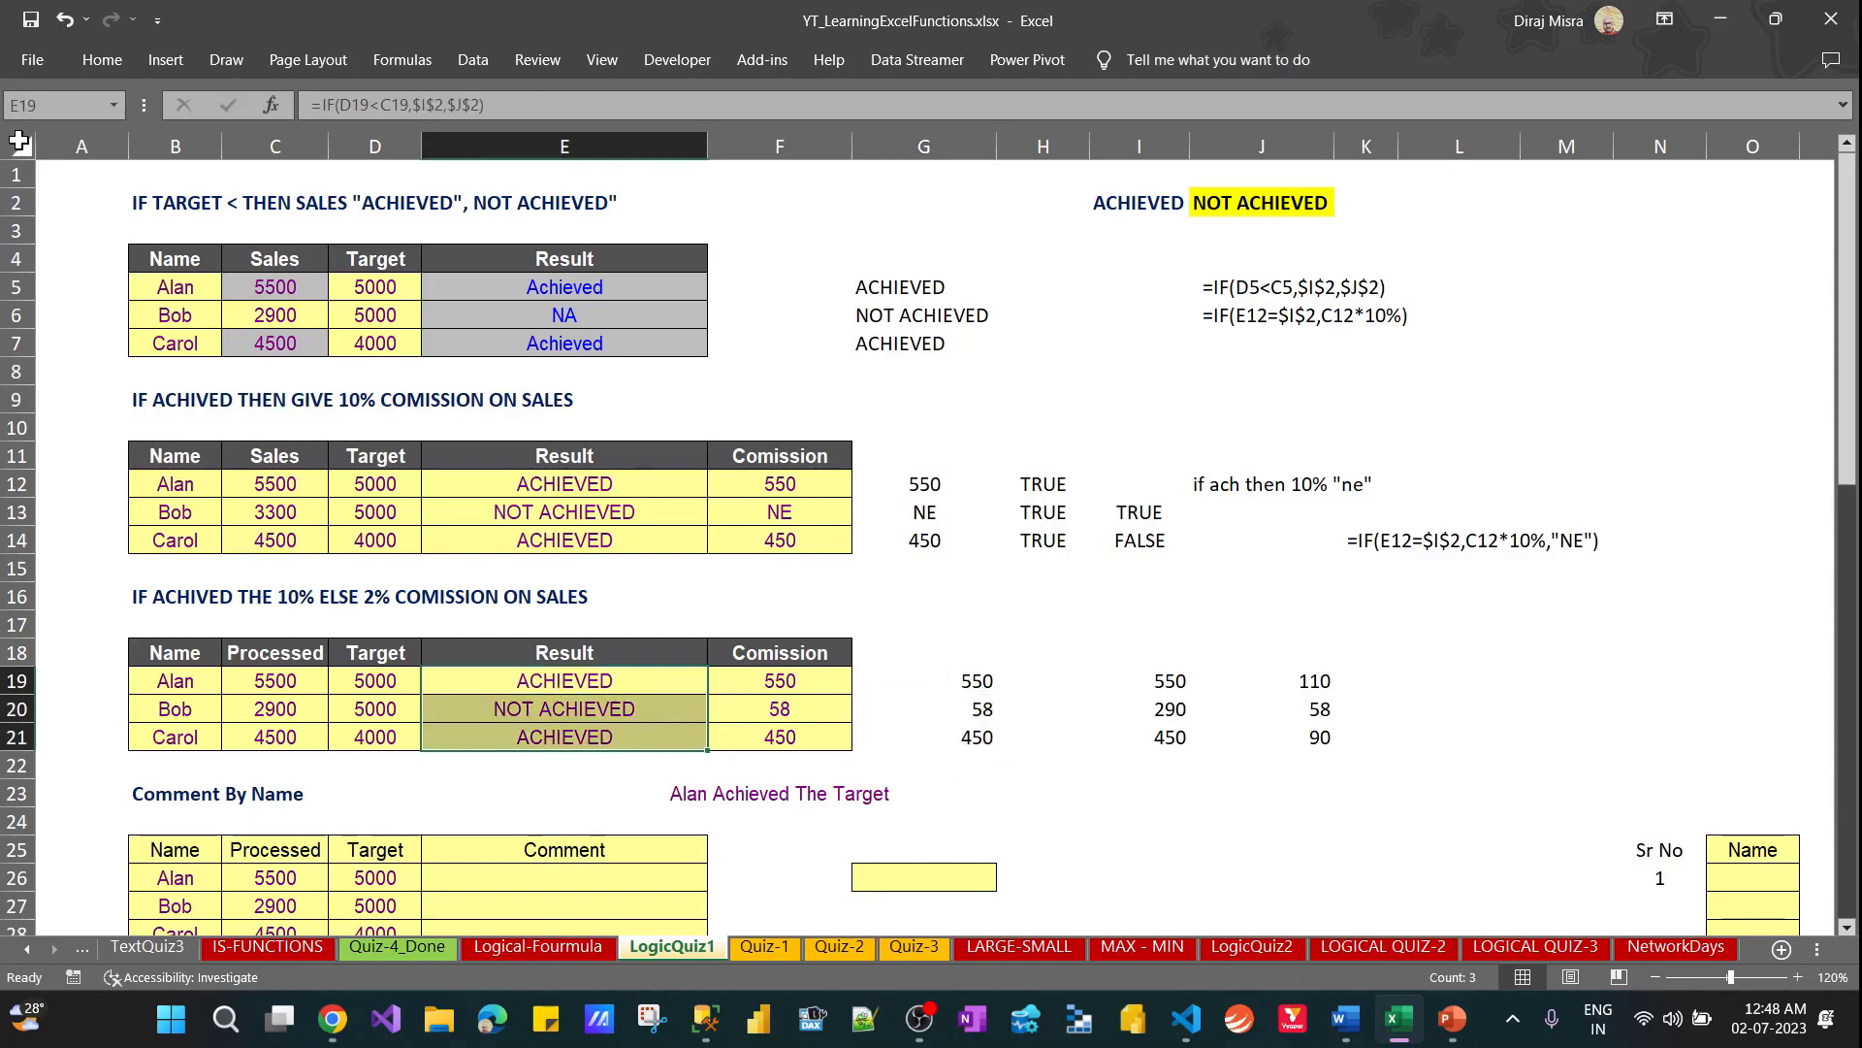
{"action": "left_click", "coordinate": [18, 141]}
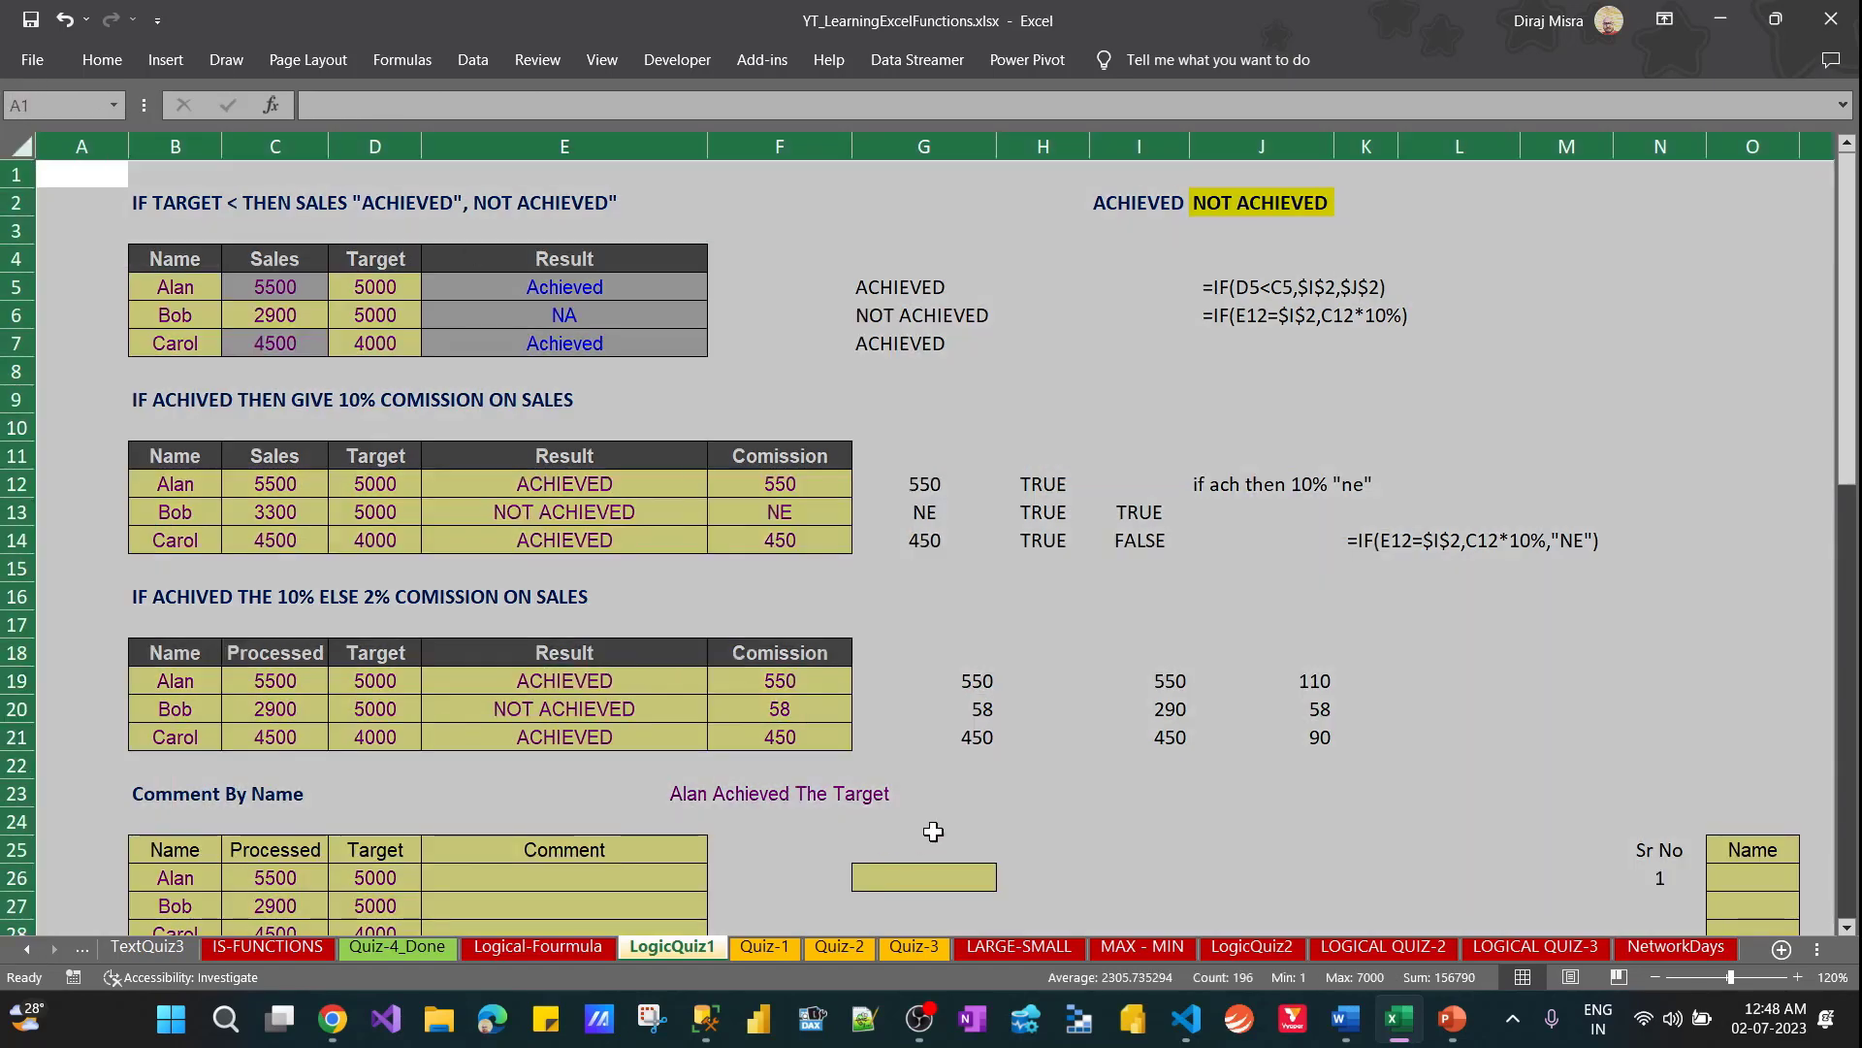
{"action": "left_click", "coordinate": [1102, 825]}
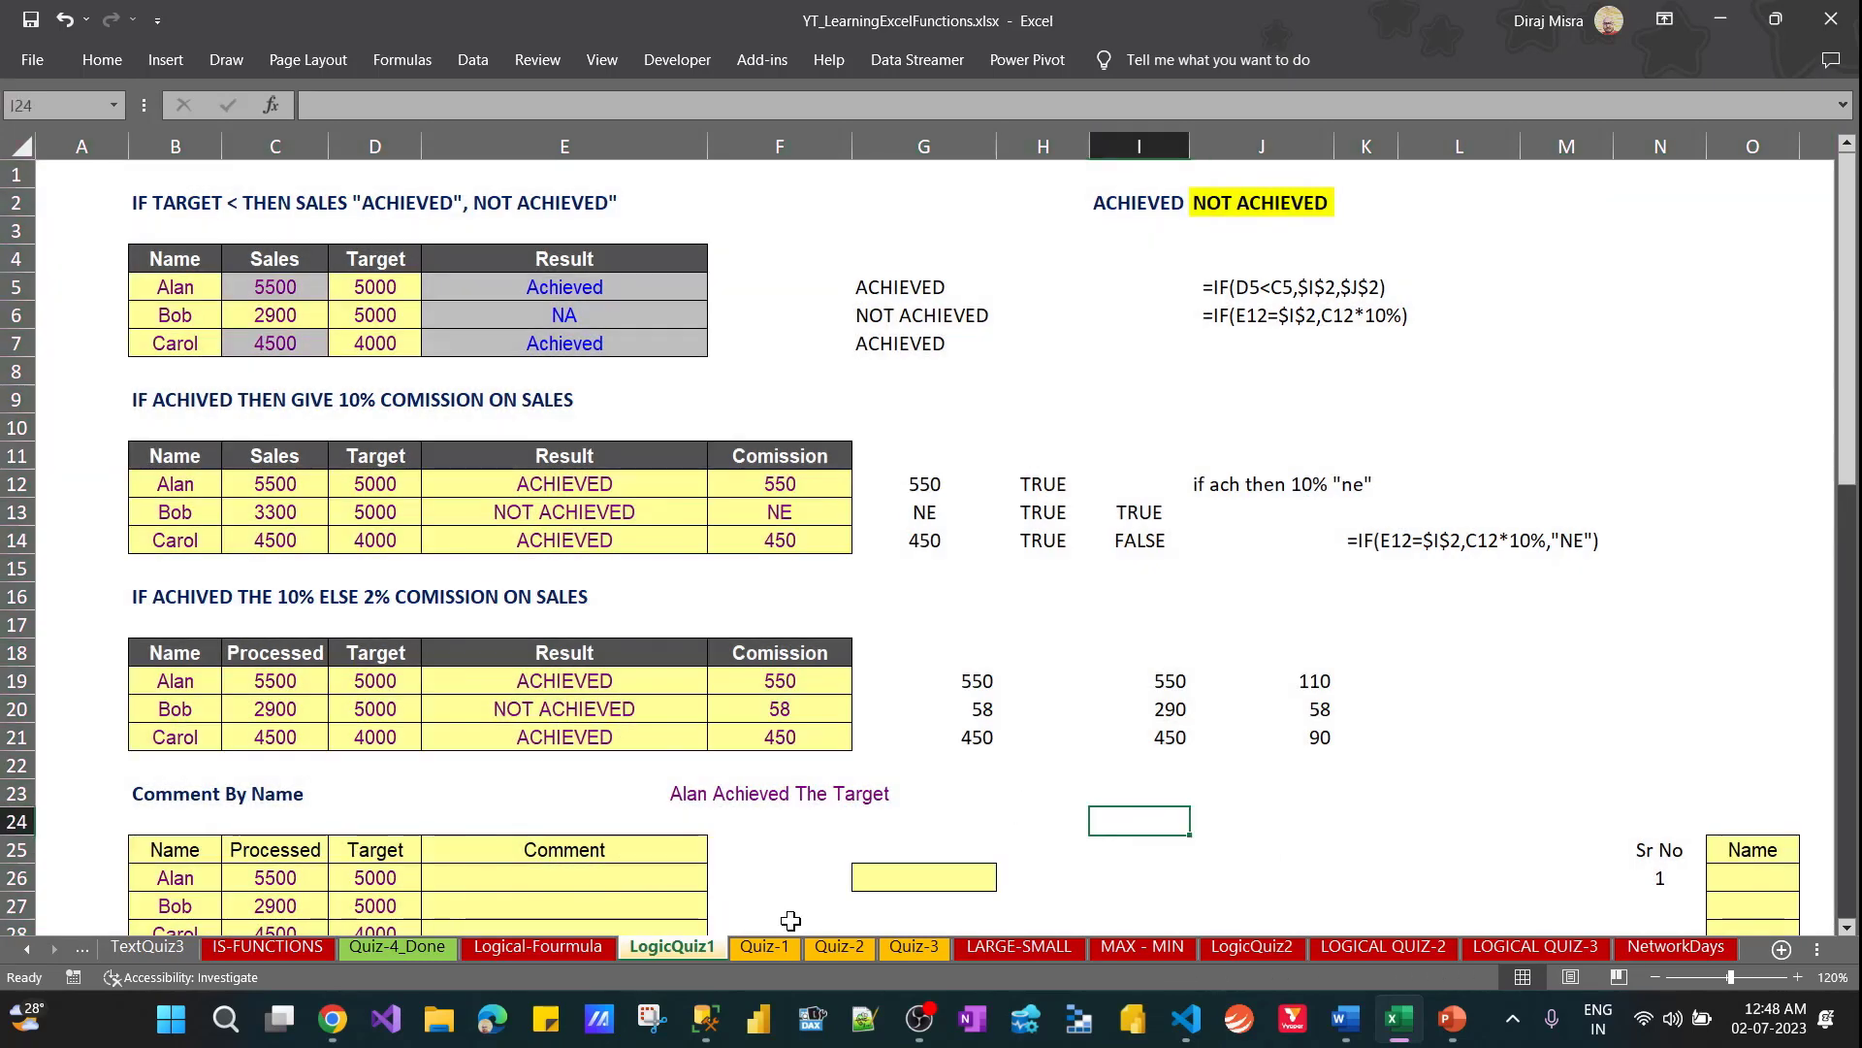
{"action": "left_click", "coordinate": [915, 950], "text": "shift"}
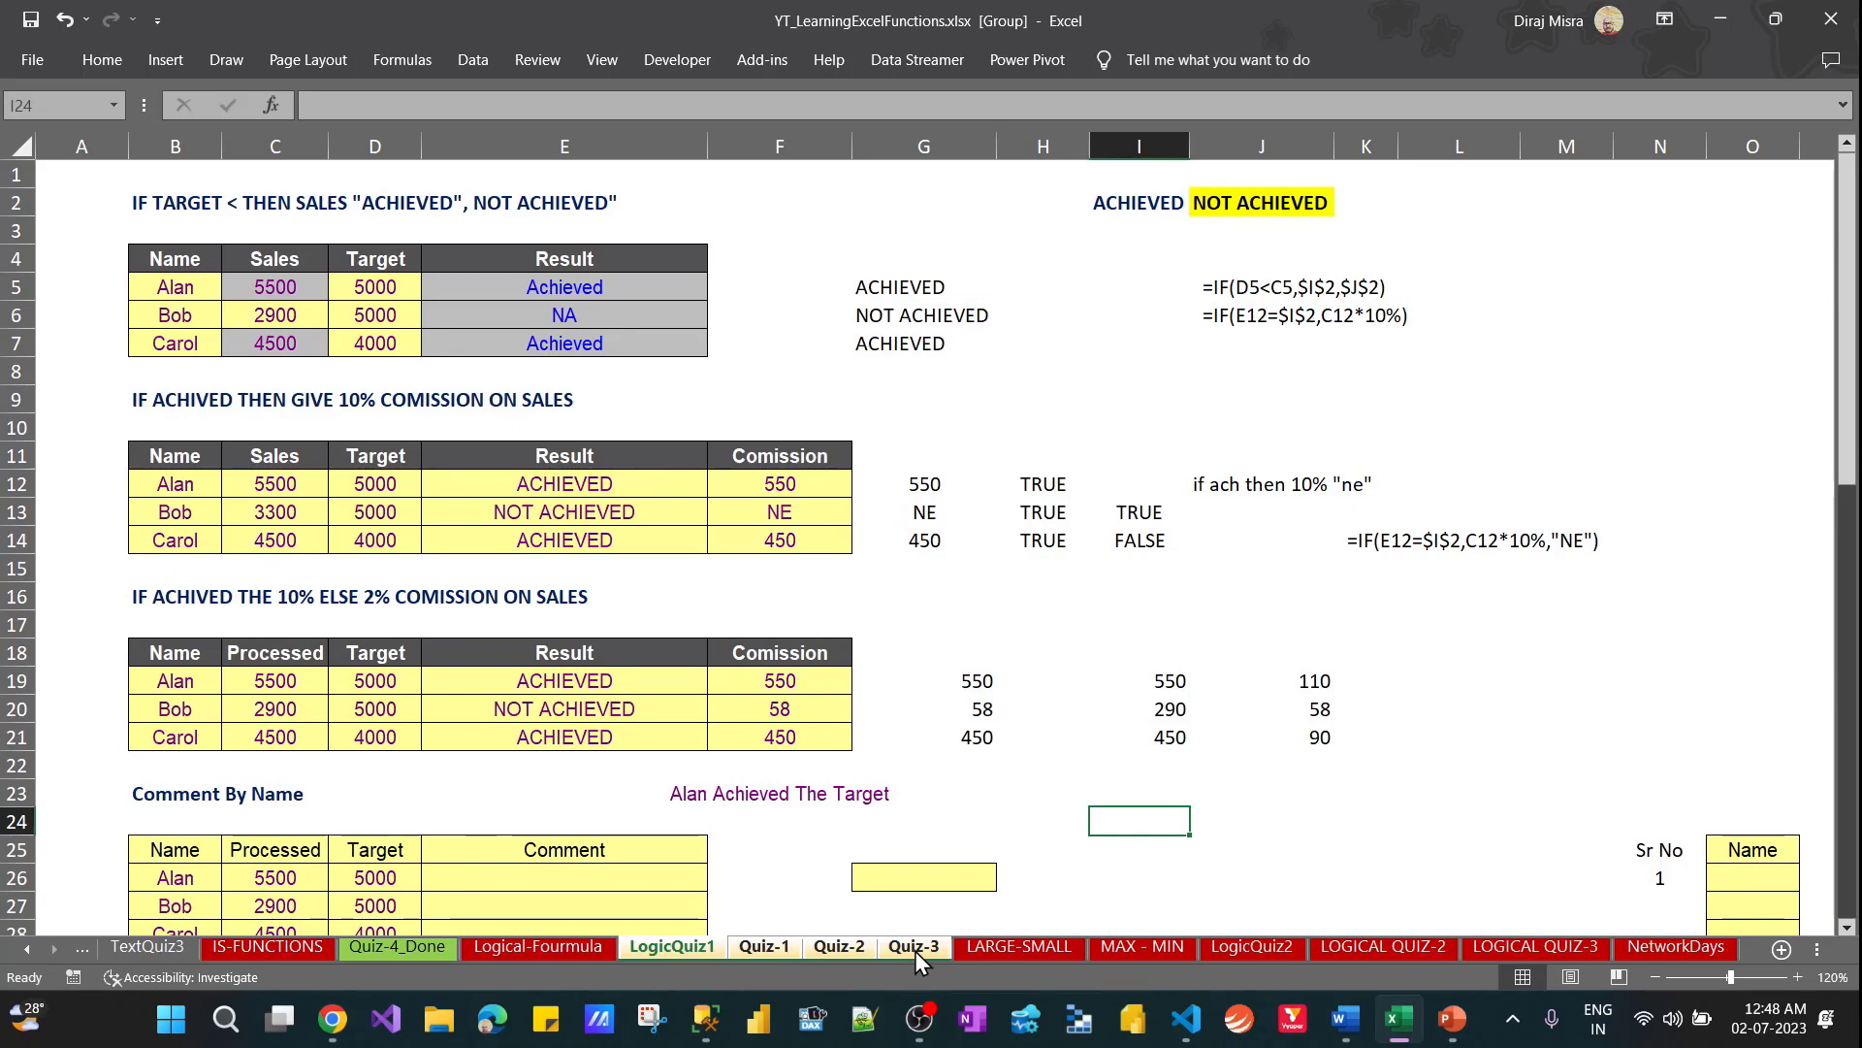
{"action": "right_click", "coordinate": [916, 951]}
{"action": "left_click", "coordinate": [946, 941]}
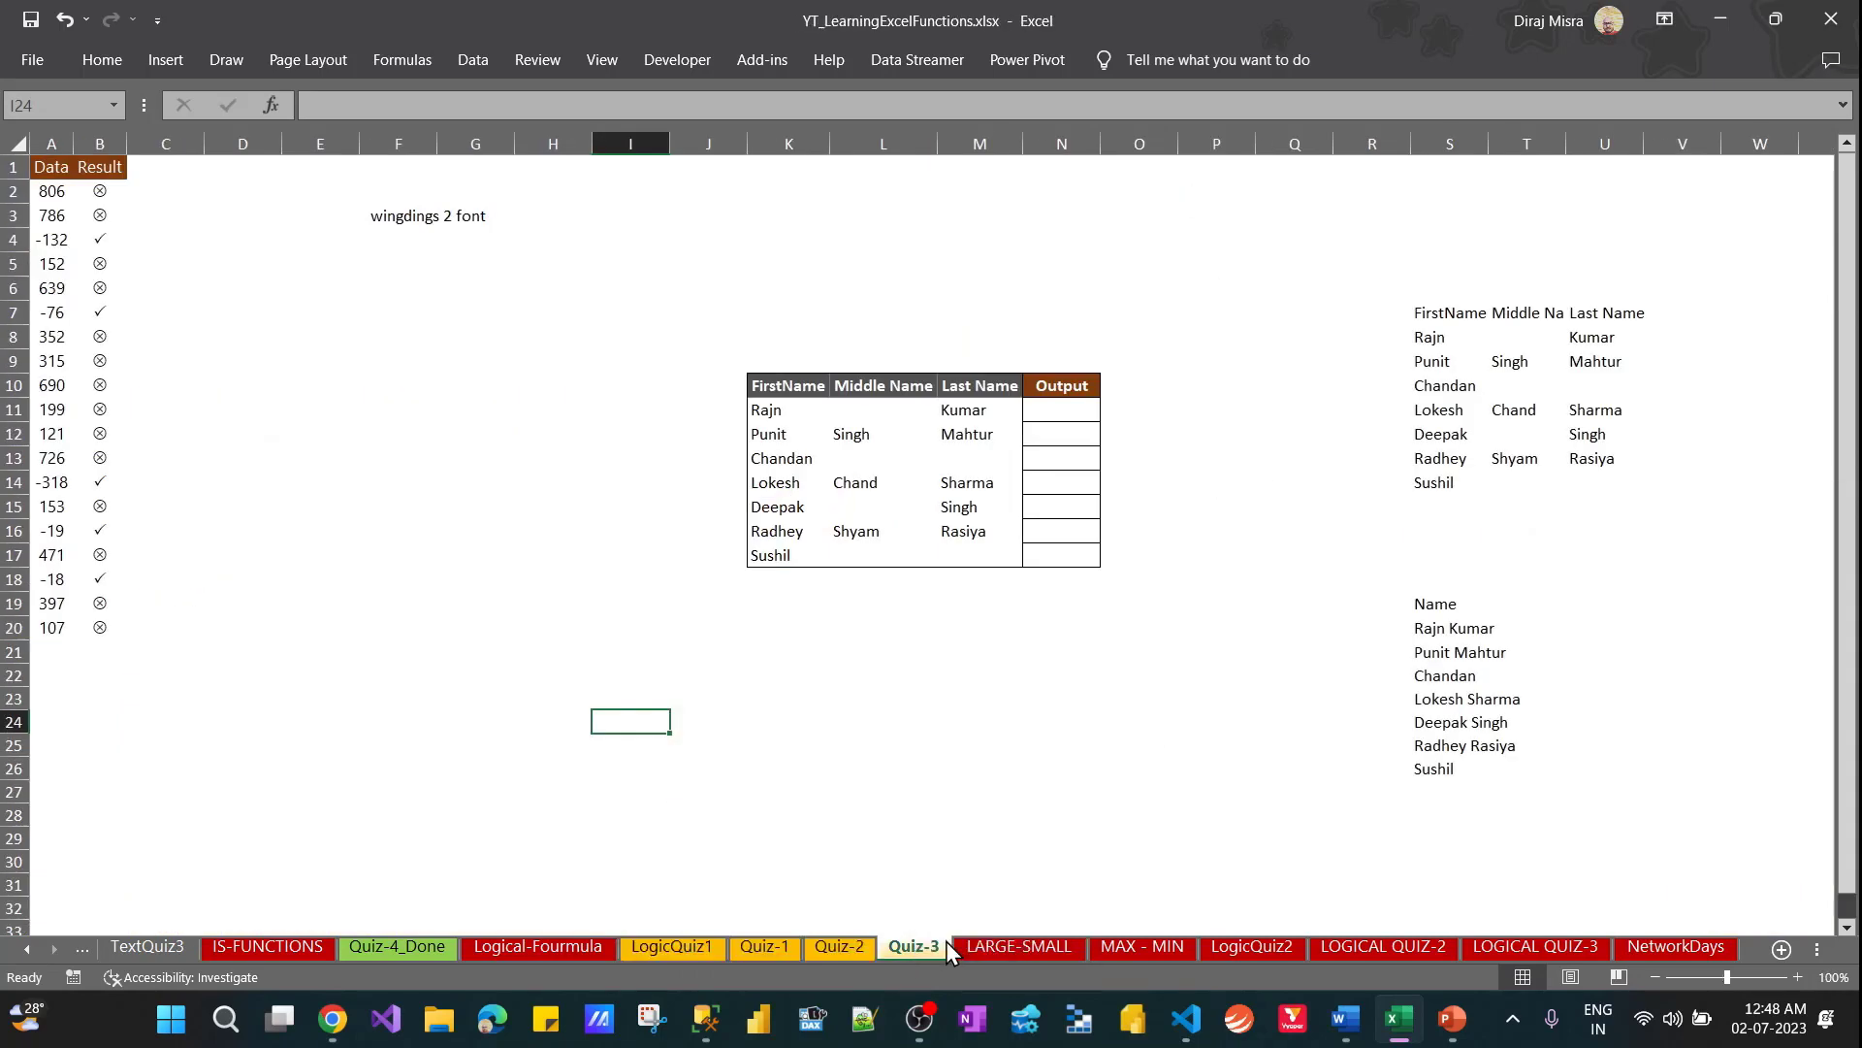
{"action": "left_click", "coordinate": [673, 949]}
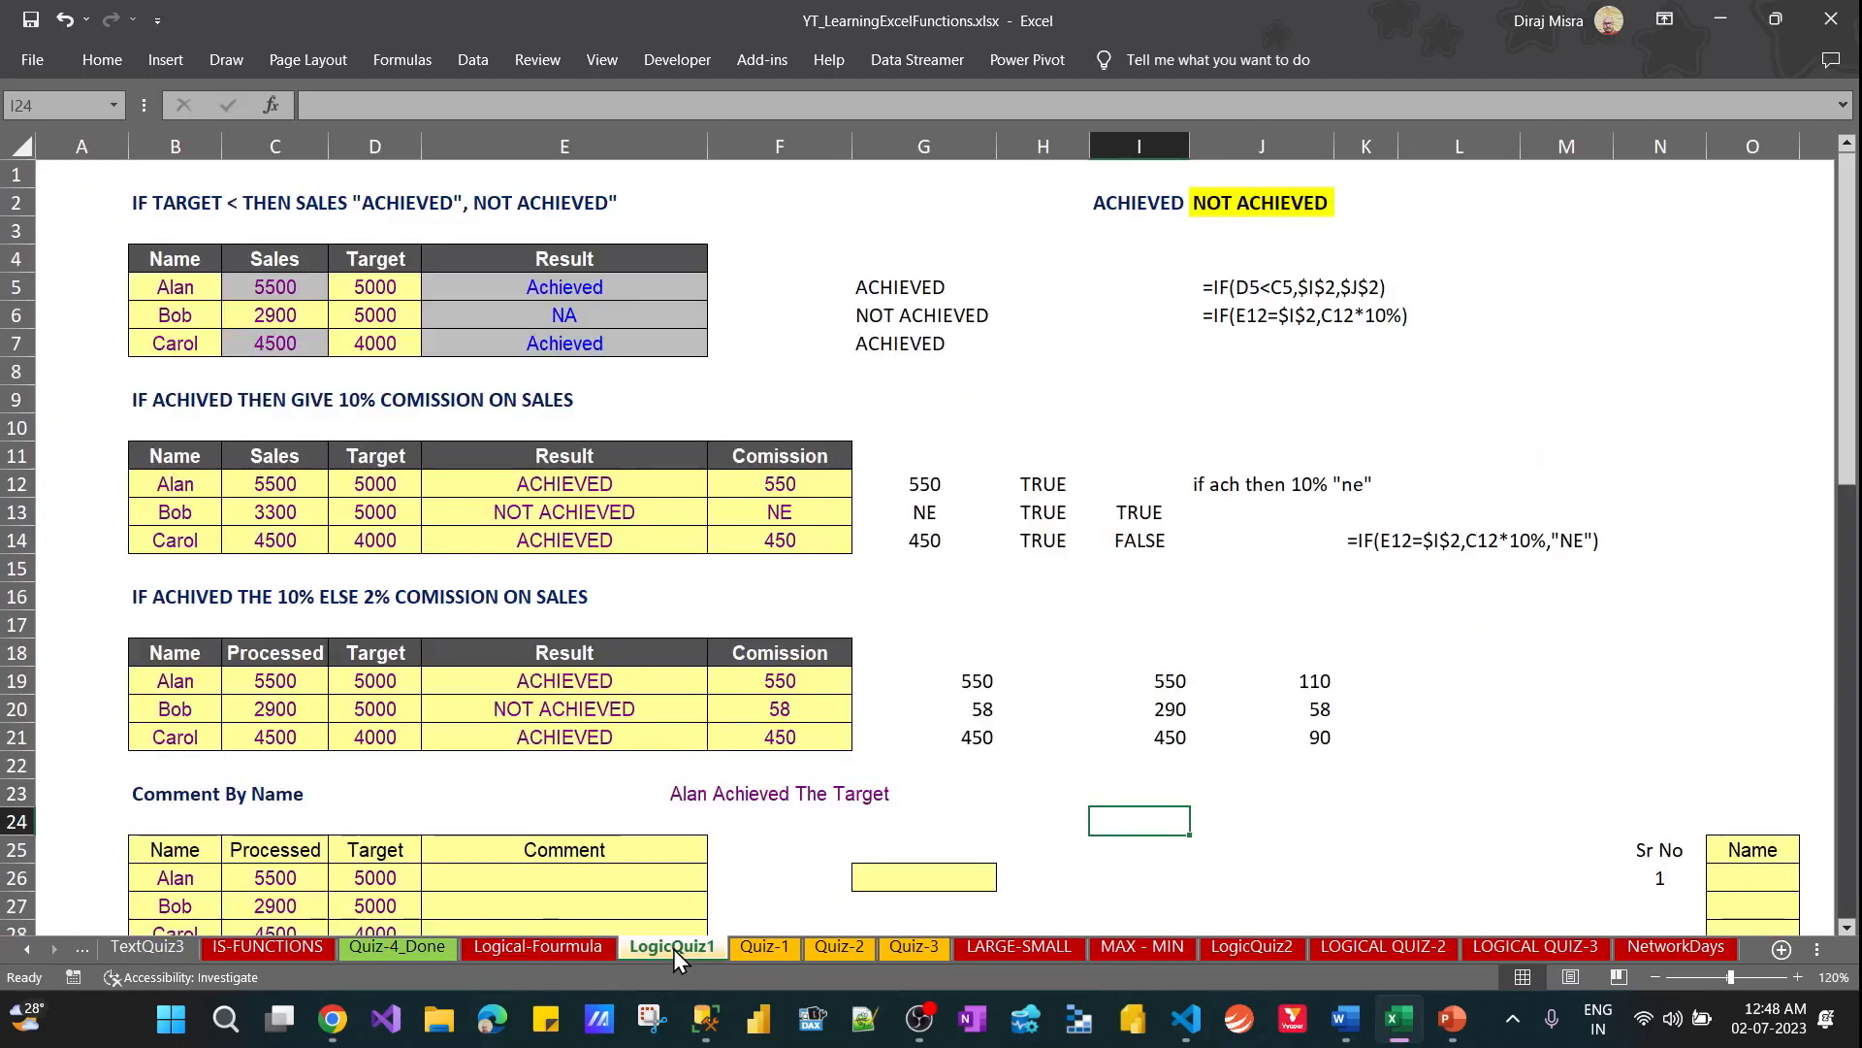
{"action": "left_click", "coordinate": [906, 957], "text": "shift"}
{"action": "right_click", "coordinate": [906, 957]}
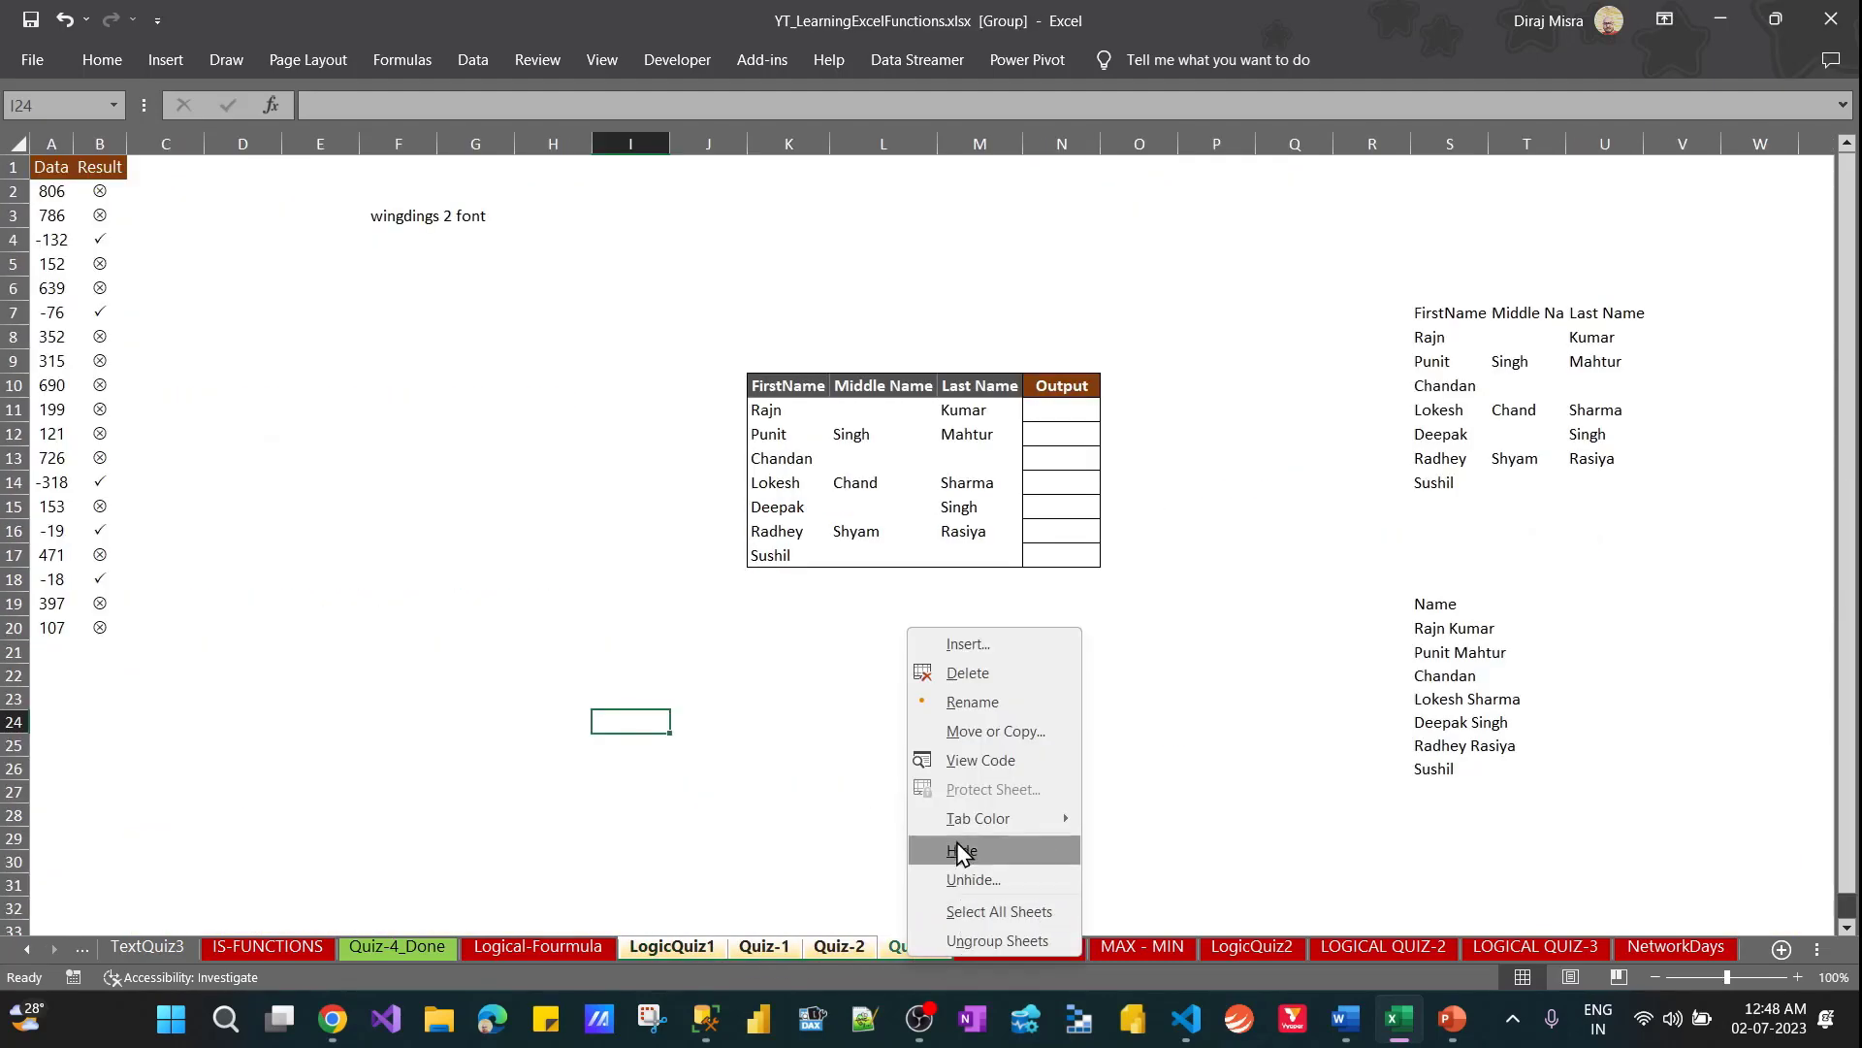
{"action": "mouse_move", "coordinate": [961, 825]}
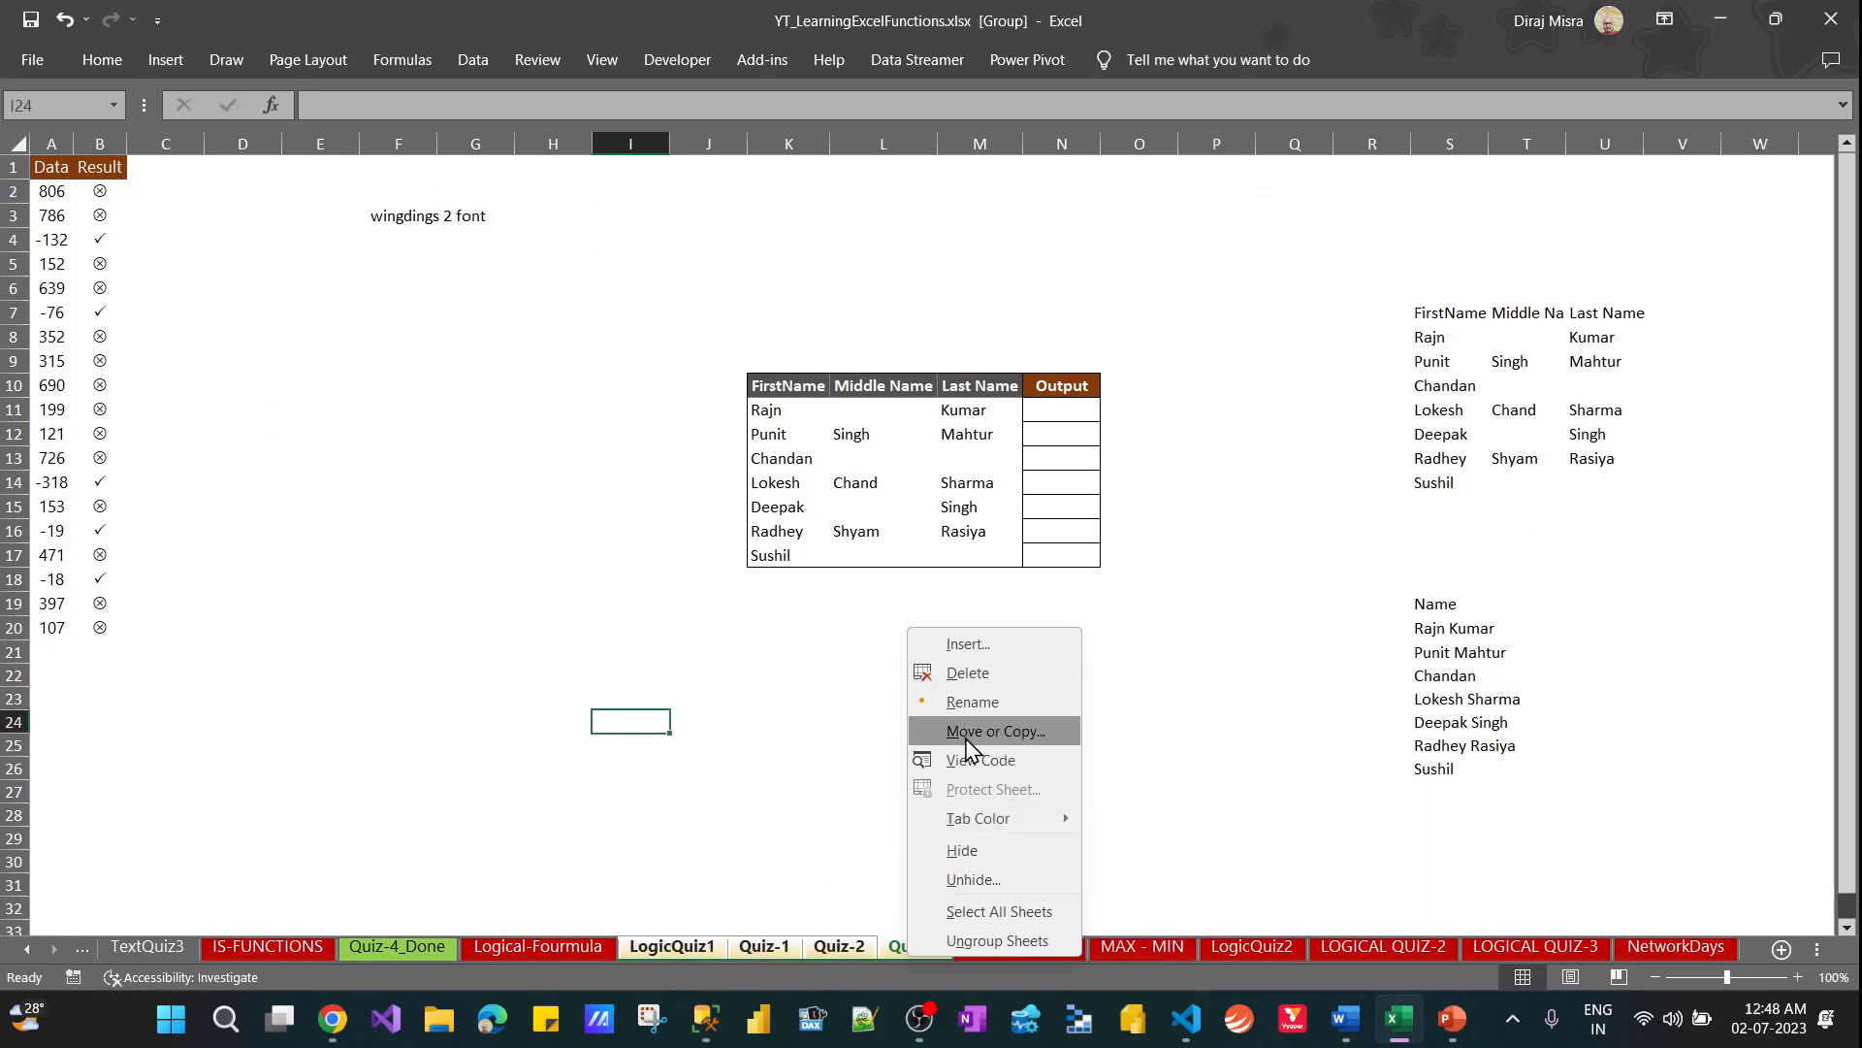
{"action": "left_click", "coordinate": [738, 849]}
{"action": "right_click", "coordinate": [770, 947]}
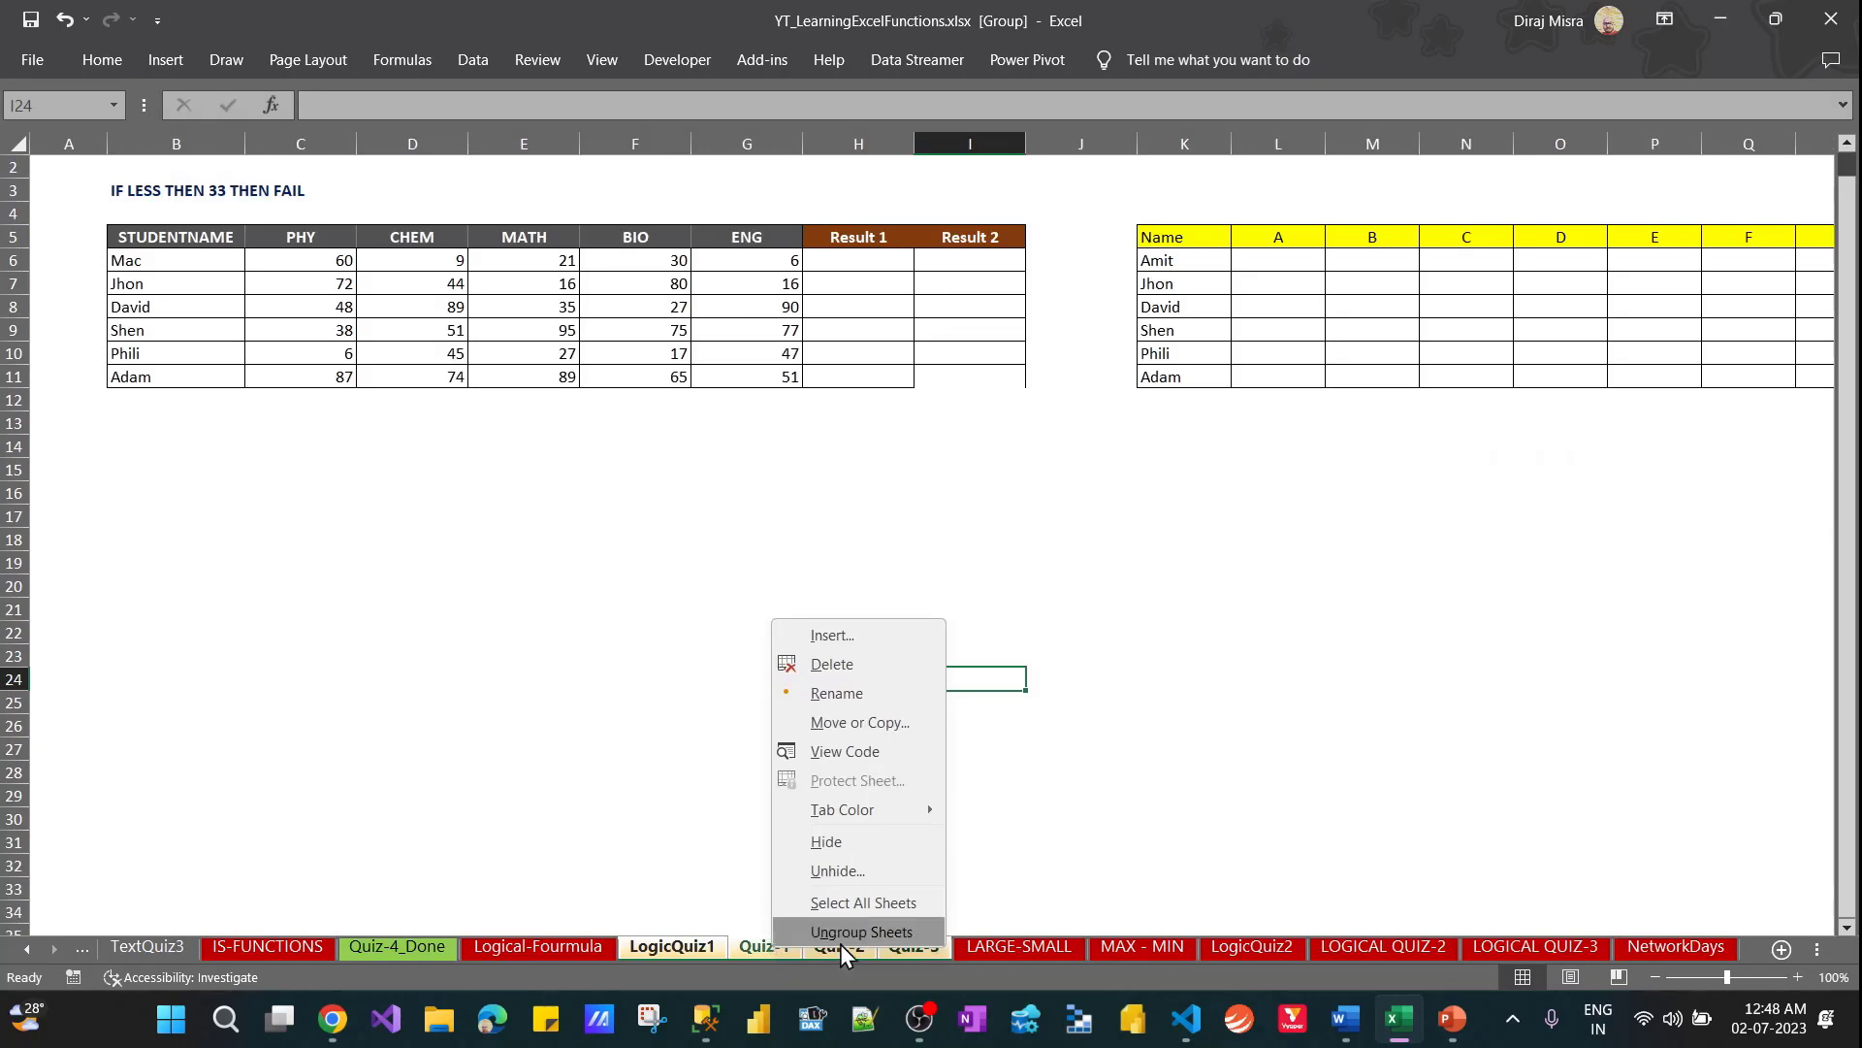
{"action": "left_click", "coordinate": [864, 931]}
{"action": "left_click", "coordinate": [671, 946]}
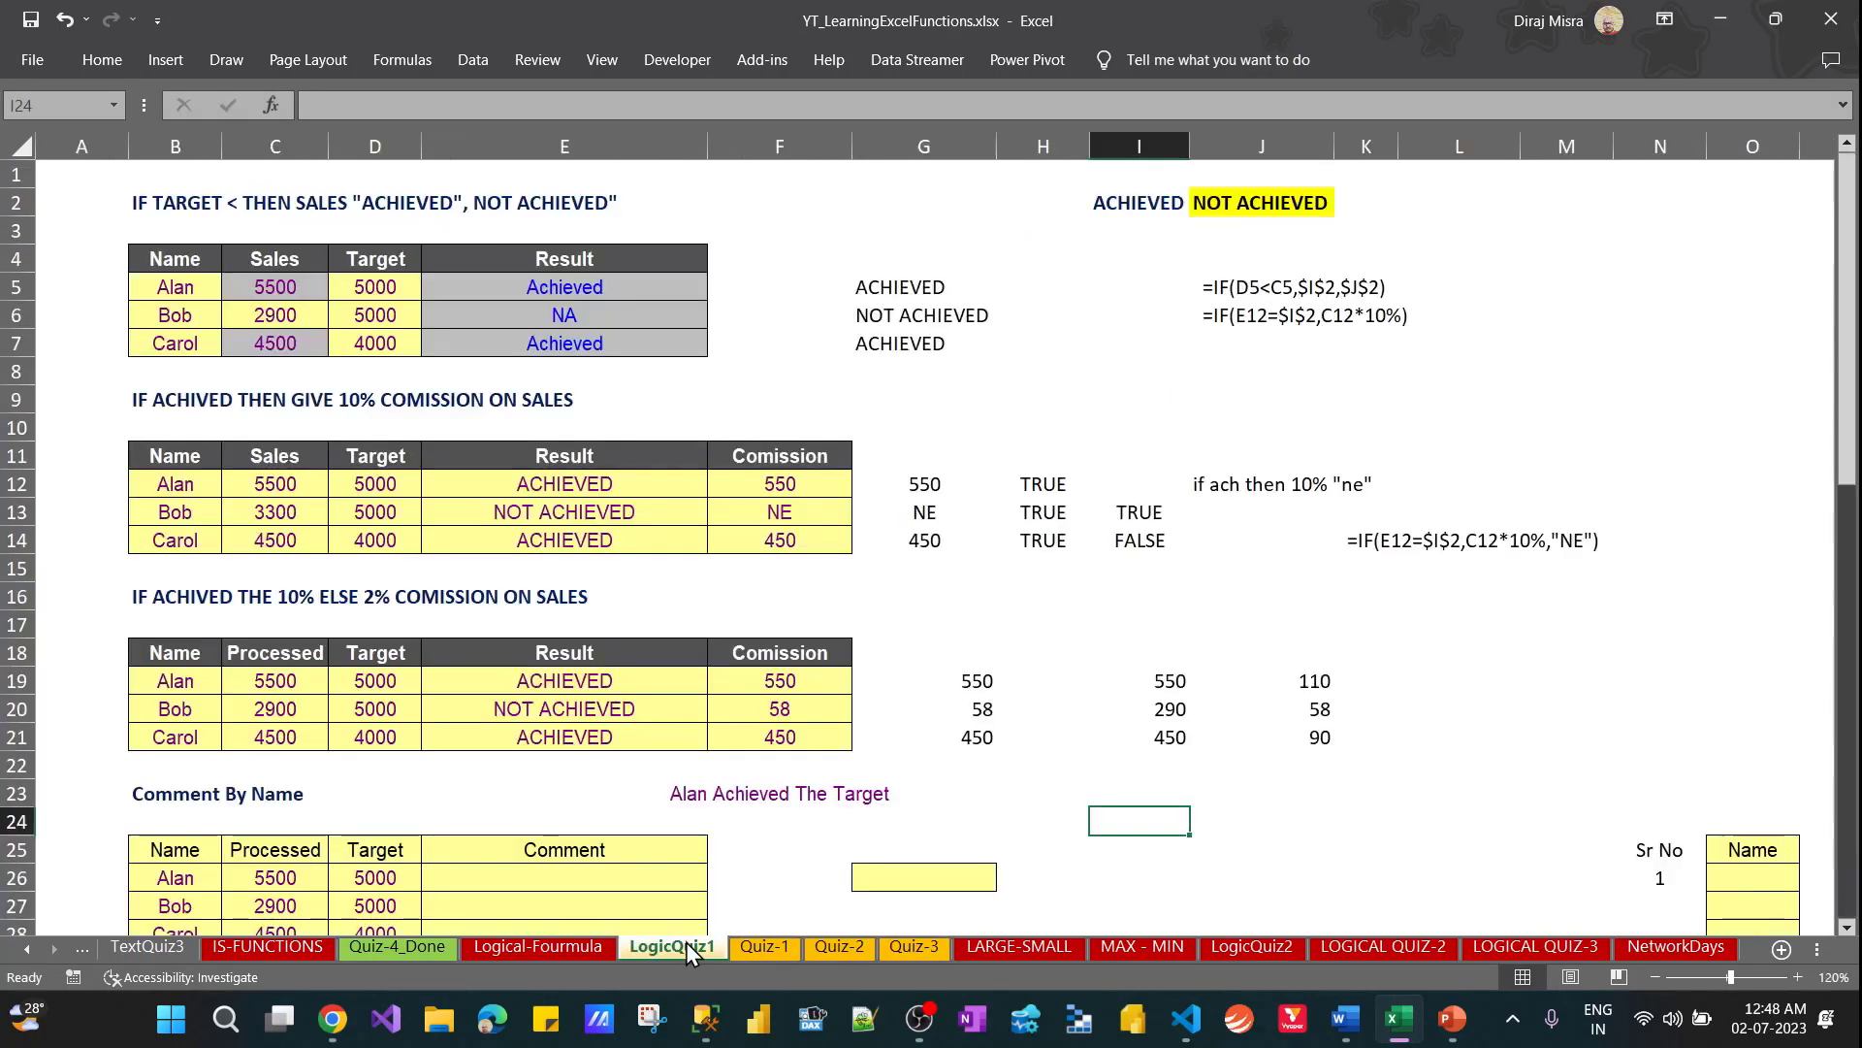
Review the Comment By Name table, its empty Comment column and the sample comment above it
{"action": "key", "text": "Left"}
{"action": "key", "text": "Left"}
{"action": "key", "text": "Left"}
{"action": "key", "text": "Down"}
{"action": "key", "text": "Down"}
{"action": "key", "text": "Down"}
{"action": "key", "text": "Down"}
{"action": "key", "text": "Down"}
{"action": "key", "text": "Down"}
{"action": "key", "text": "Down"}
{"action": "key", "text": "Down"}
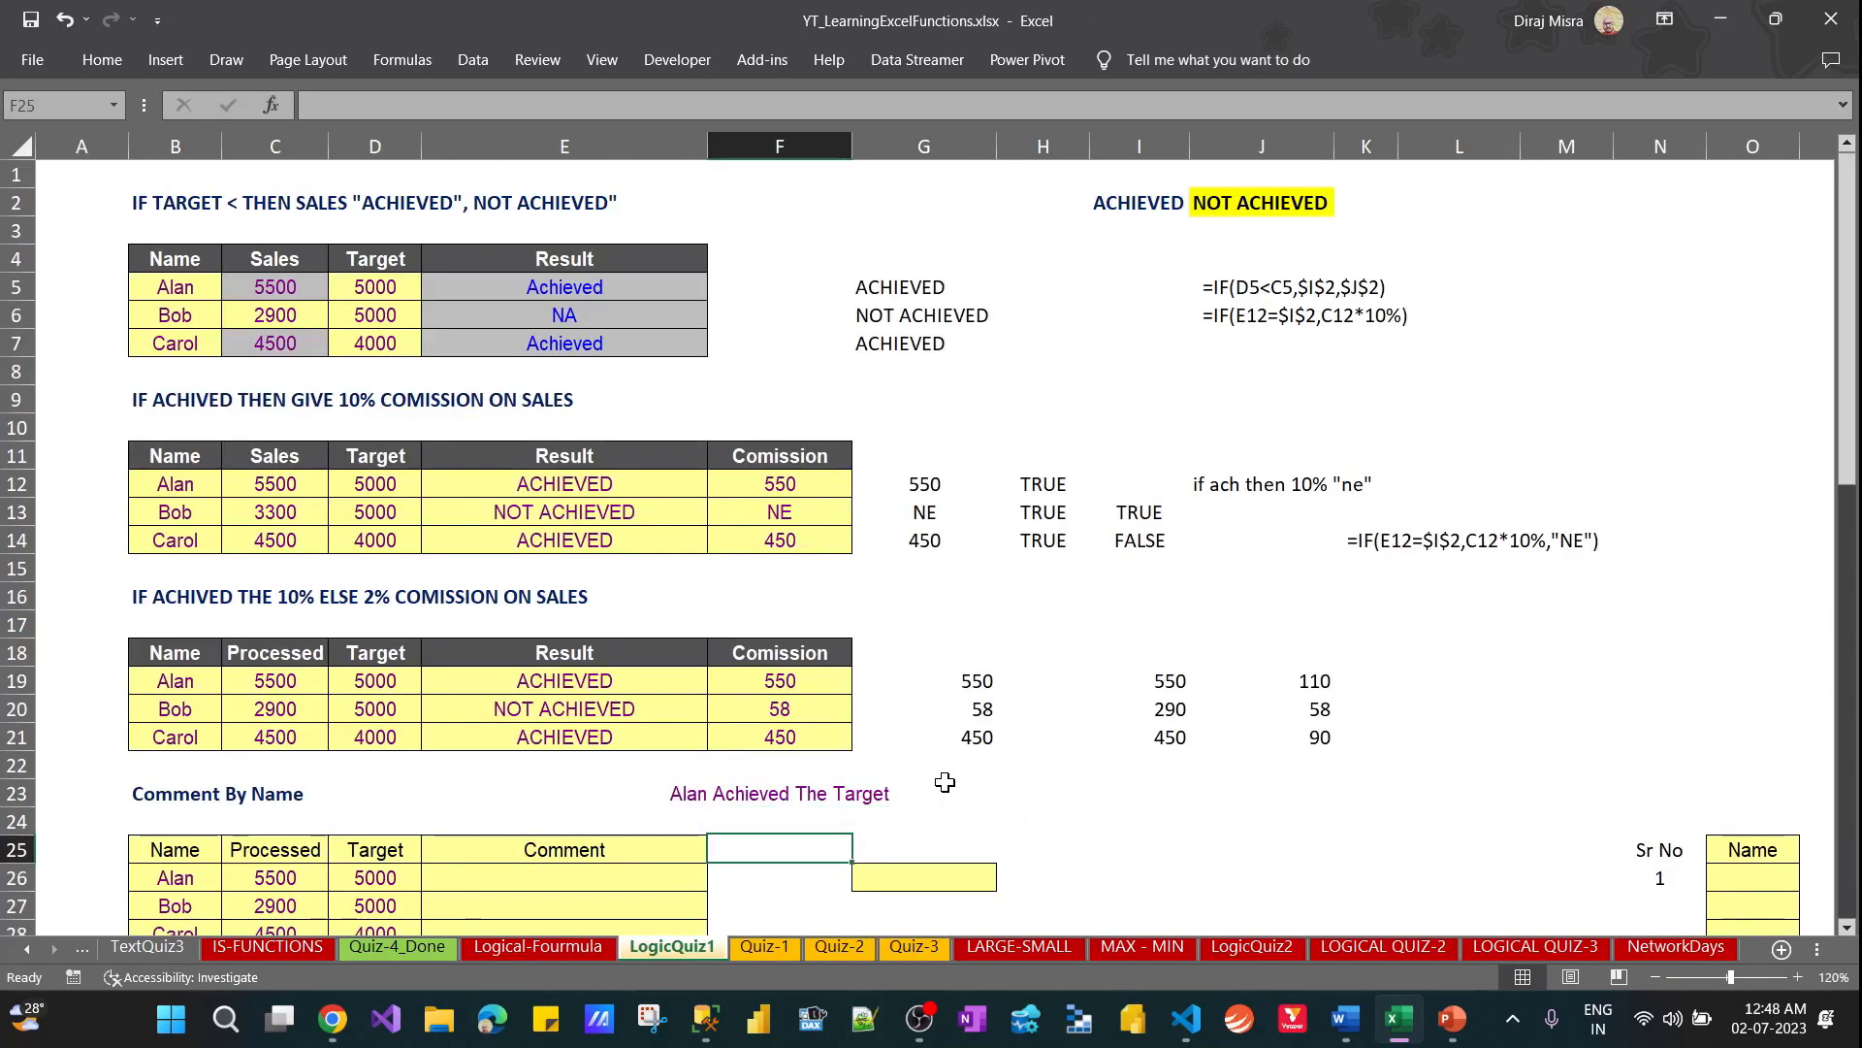
{"action": "key", "text": "Up"}
{"action": "key", "text": "Up"}
{"action": "key", "text": "Up"}
{"action": "key", "text": "Up"}
{"action": "key", "text": "Up"}
{"action": "key", "text": "Up"}
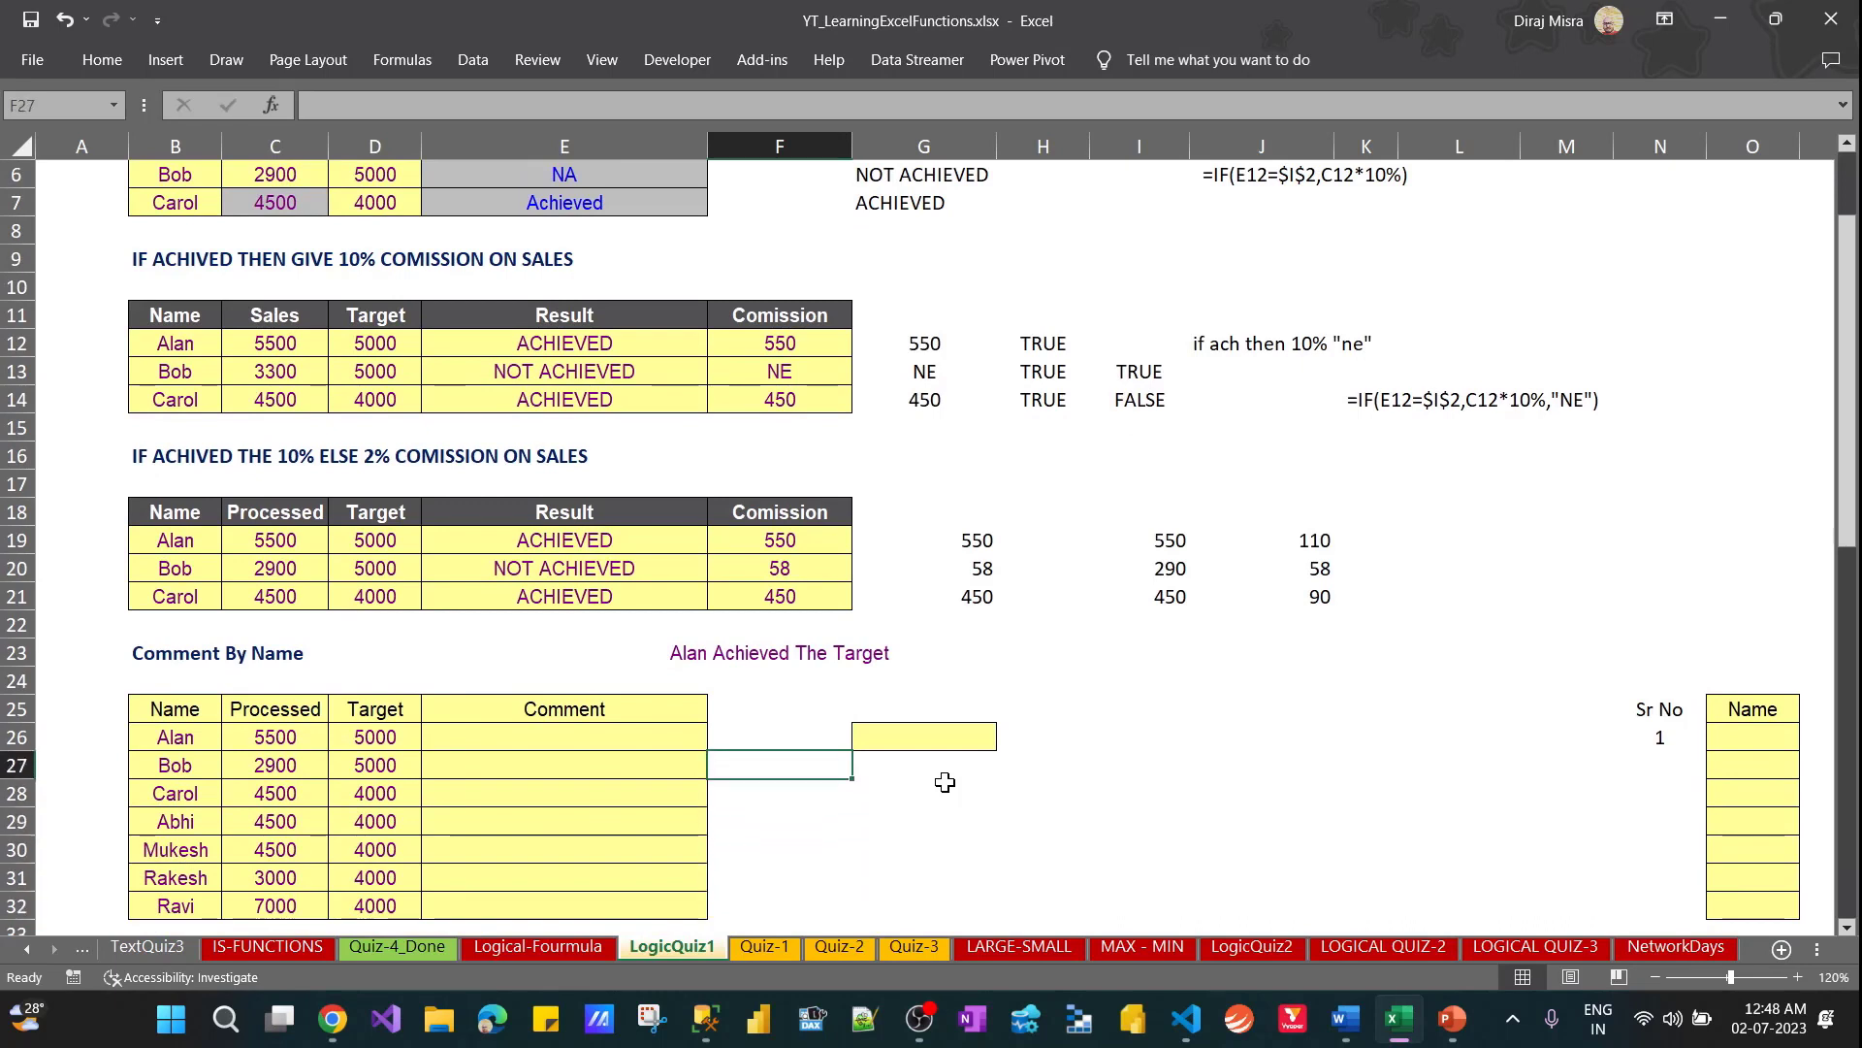
{"action": "key", "text": "Left"}
{"action": "key", "text": "Left"}
{"action": "key", "text": "Up"}
{"action": "key", "text": "Right"}
{"action": "key", "text": "Down"}
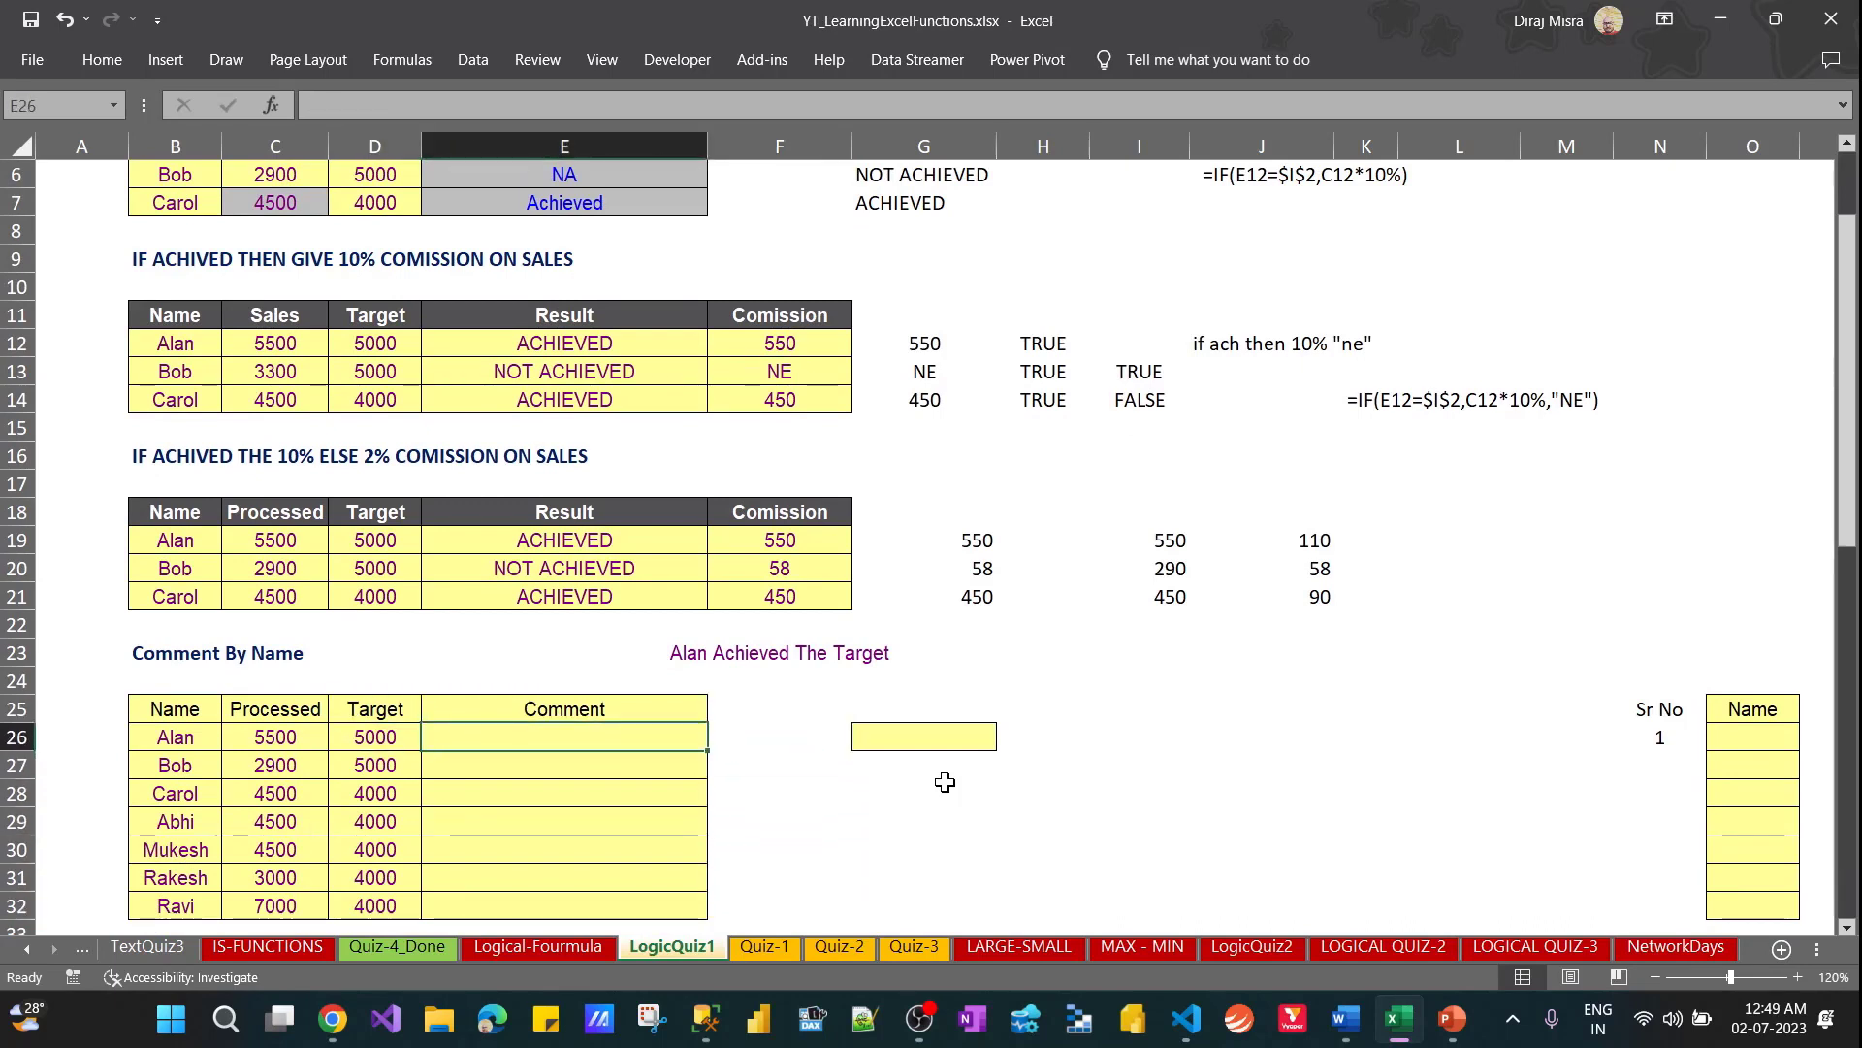
{"action": "key", "text": "Up"}
{"action": "key", "text": "Up"}
{"action": "key", "text": "Up"}
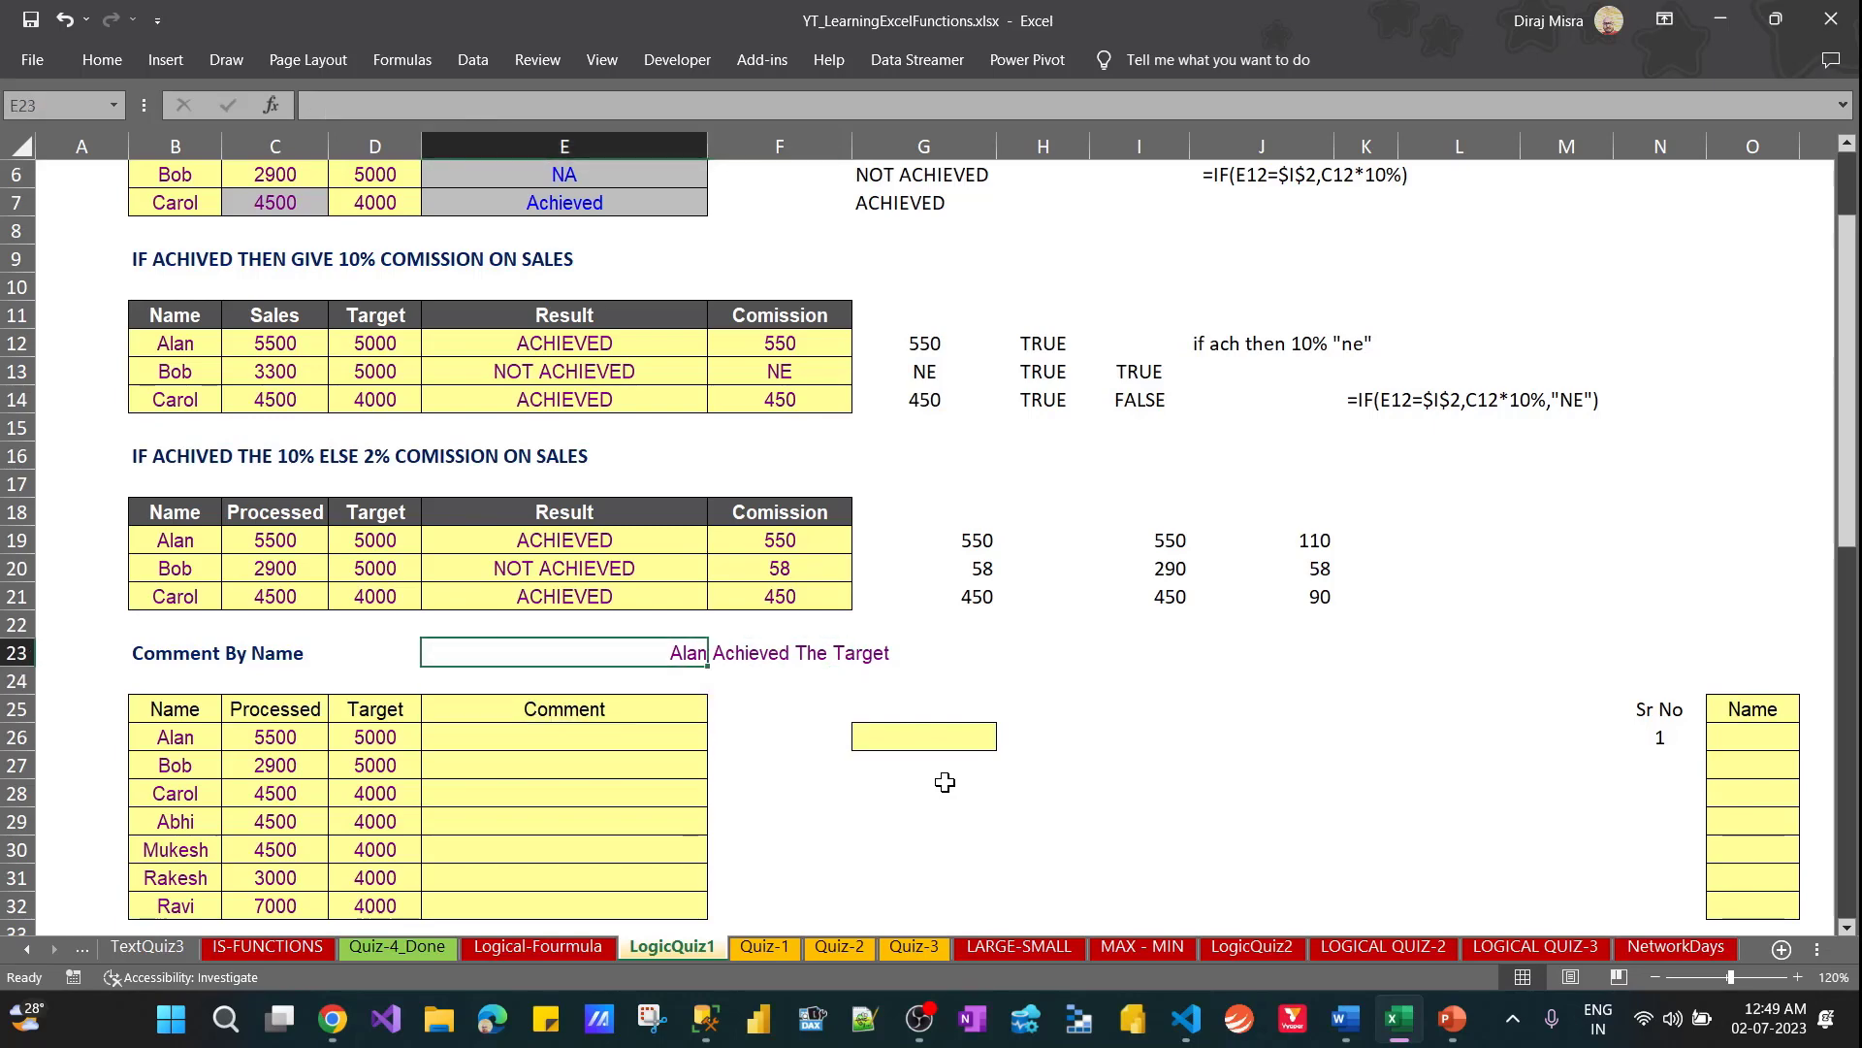
{"action": "key", "text": "Down"}
{"action": "key", "text": "Down"}
{"action": "key", "text": "Down"}
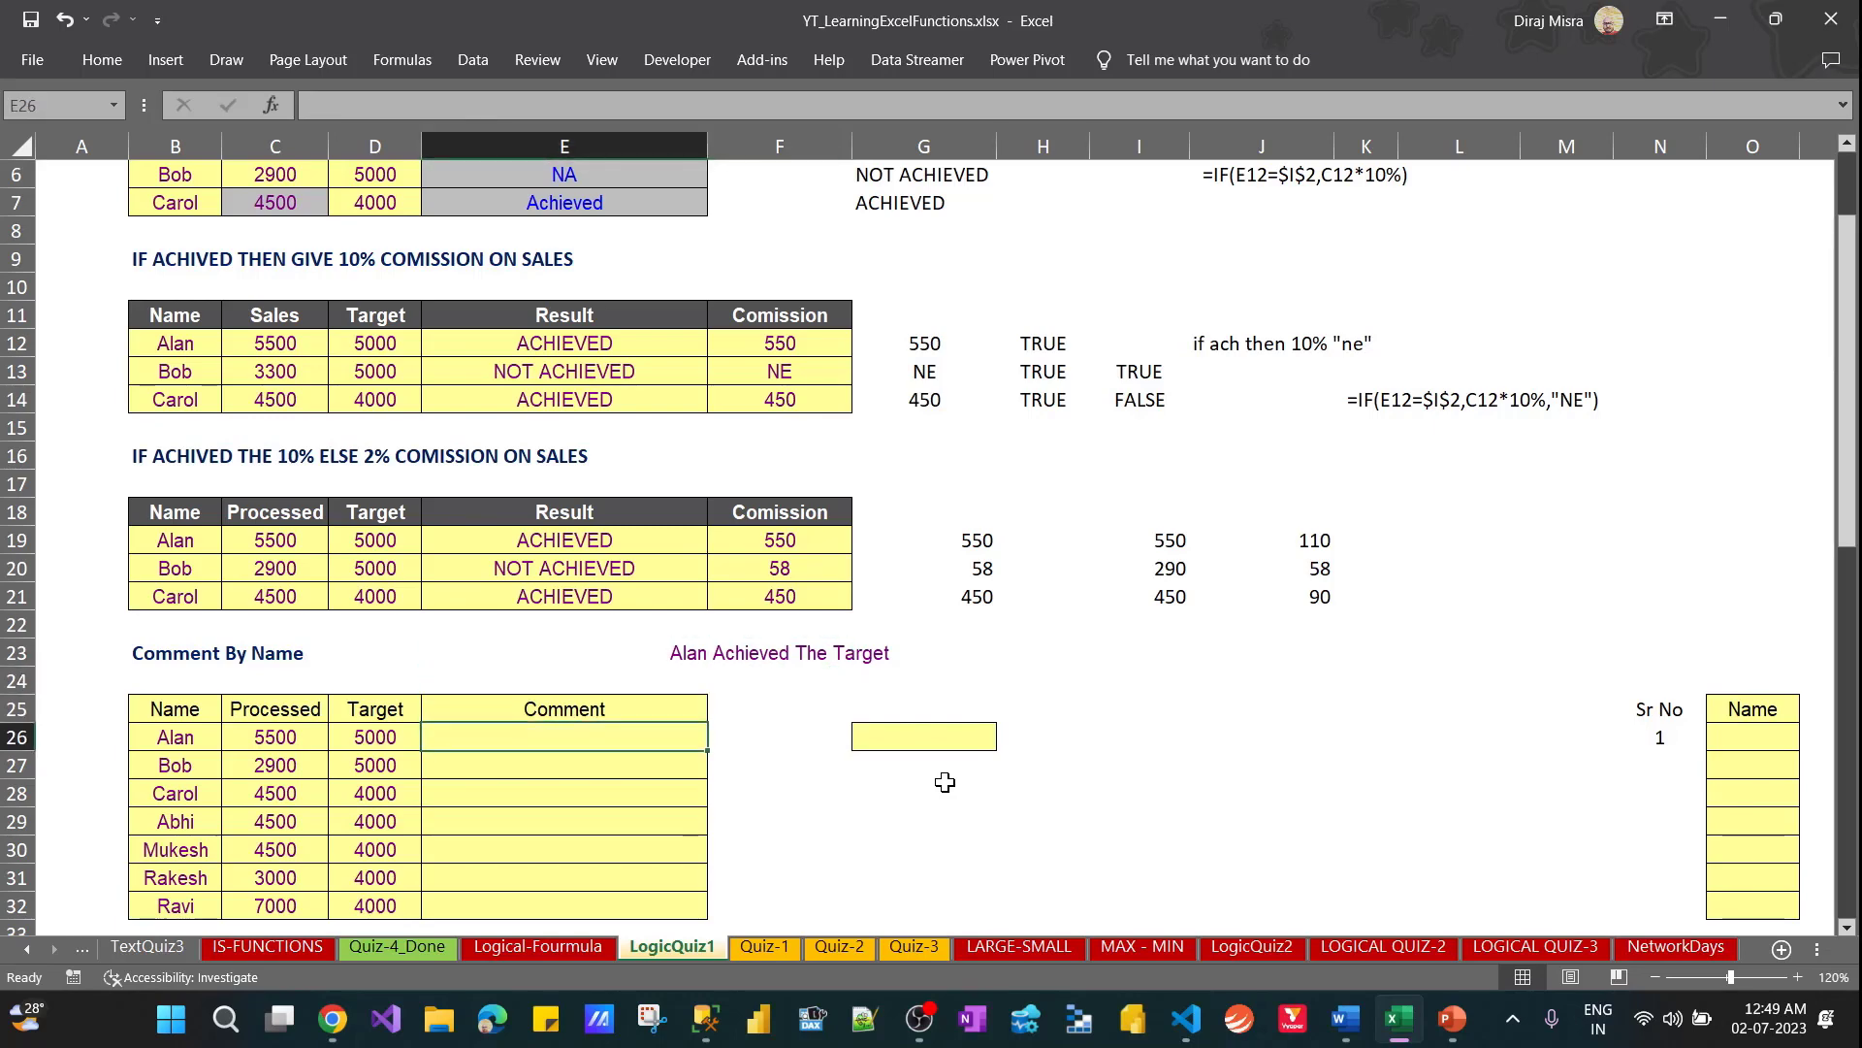
{"action": "key", "text": "Left"}
{"action": "key", "text": "Right"}
{"action": "key", "text": "Down"}
{"action": "key", "text": "Down"}
{"action": "key", "text": "Down"}
{"action": "key", "text": "Down"}
{"action": "key", "text": "Down"}
{"action": "key", "text": "Down"}
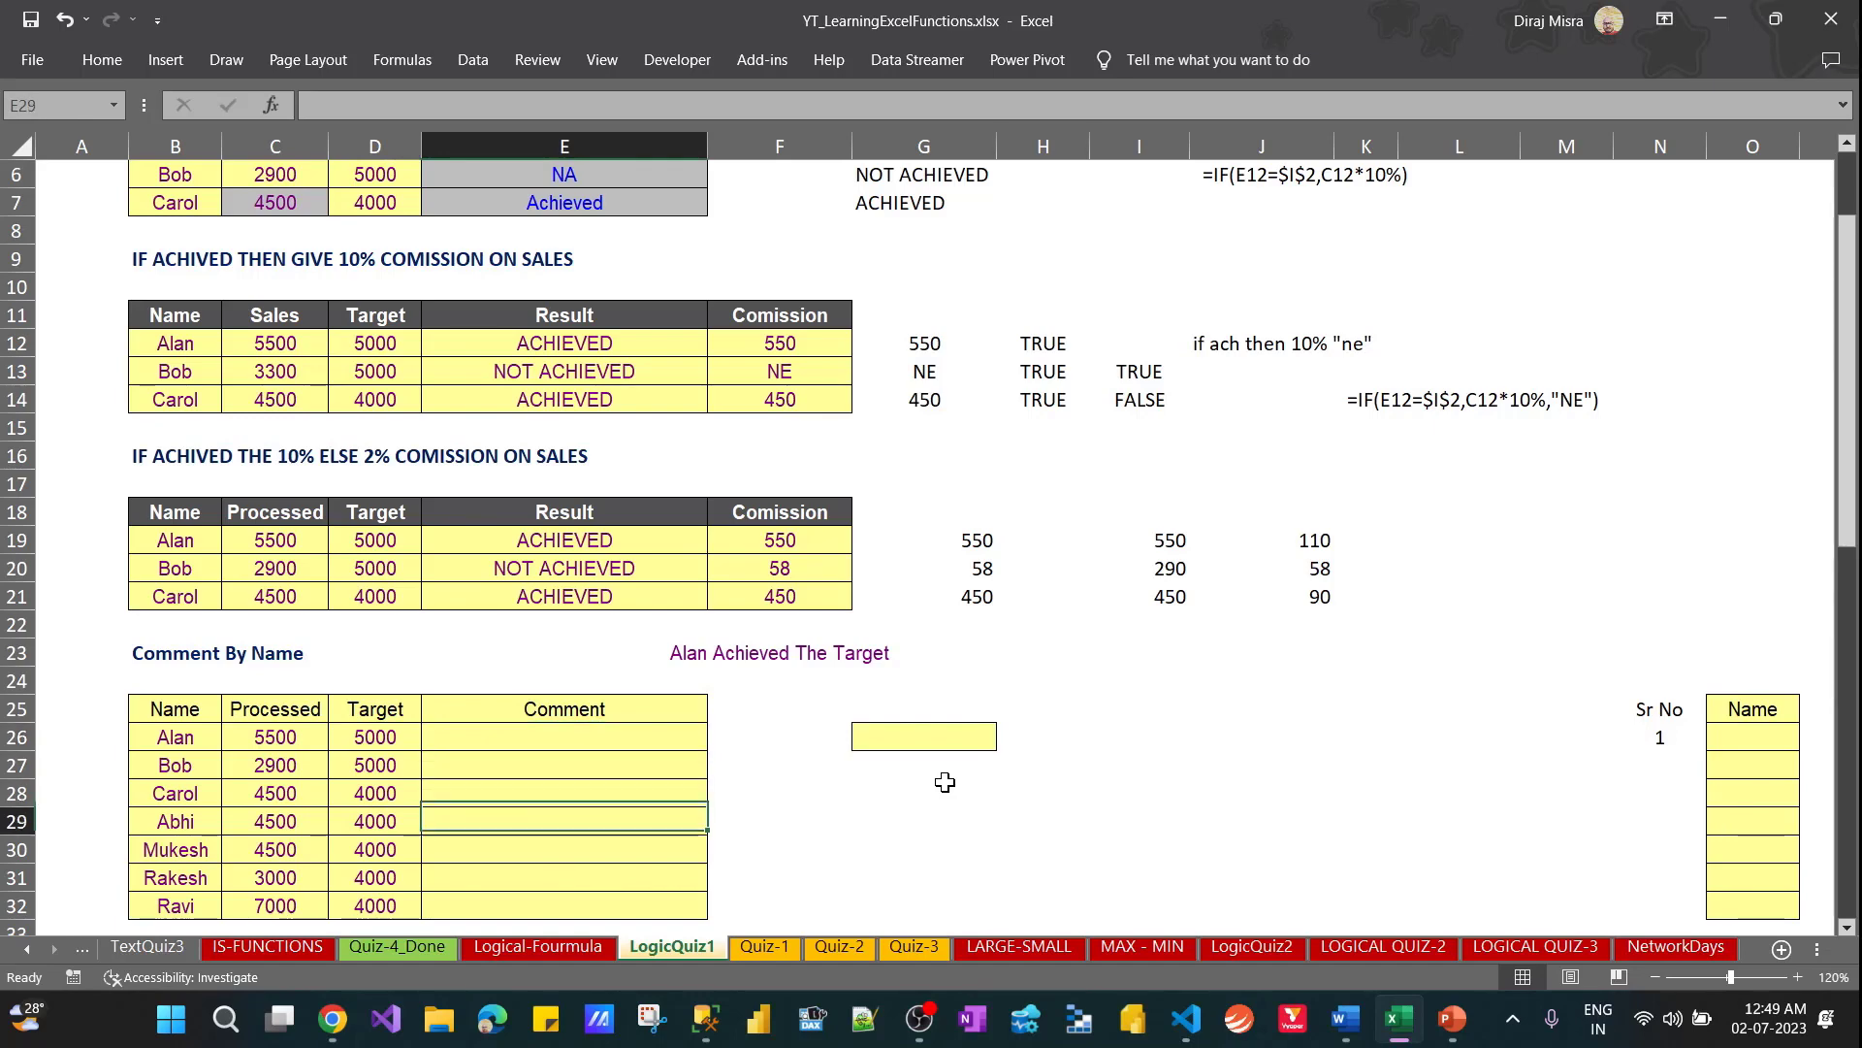
{"action": "key", "text": "Up"}
{"action": "key", "text": "Up"}
{"action": "key", "text": "Up"}
Copy the formula text =IF(D19<C19,$I$2,$J$2) from E19 into the first Comment cell, E26
{"action": "key", "text": "Up"}
{"action": "key", "text": "Up"}
{"action": "key", "text": "Up"}
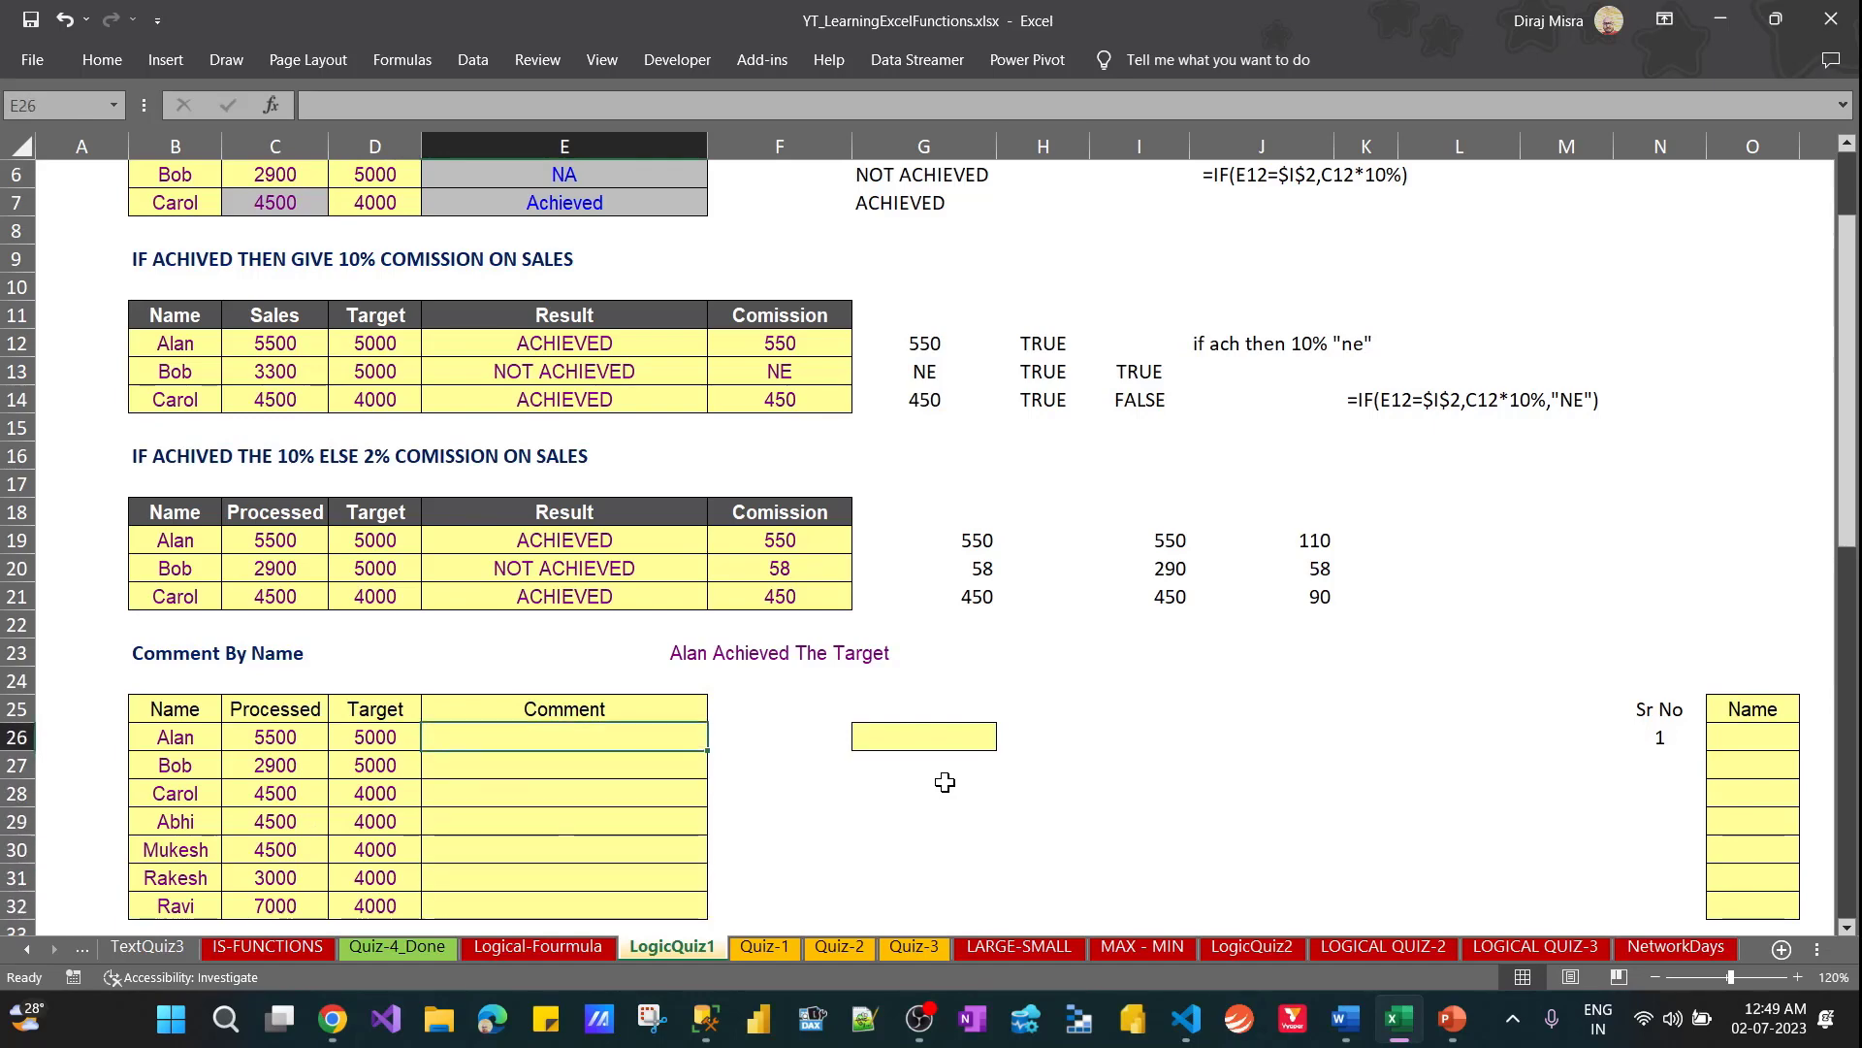
{"action": "key", "text": "Up"}
{"action": "key", "text": "Up"}
{"action": "key", "text": "Up"}
{"action": "key", "text": "Up"}
{"action": "key", "text": "Up"}
{"action": "key", "text": "Up"}
{"action": "key", "text": "Up"}
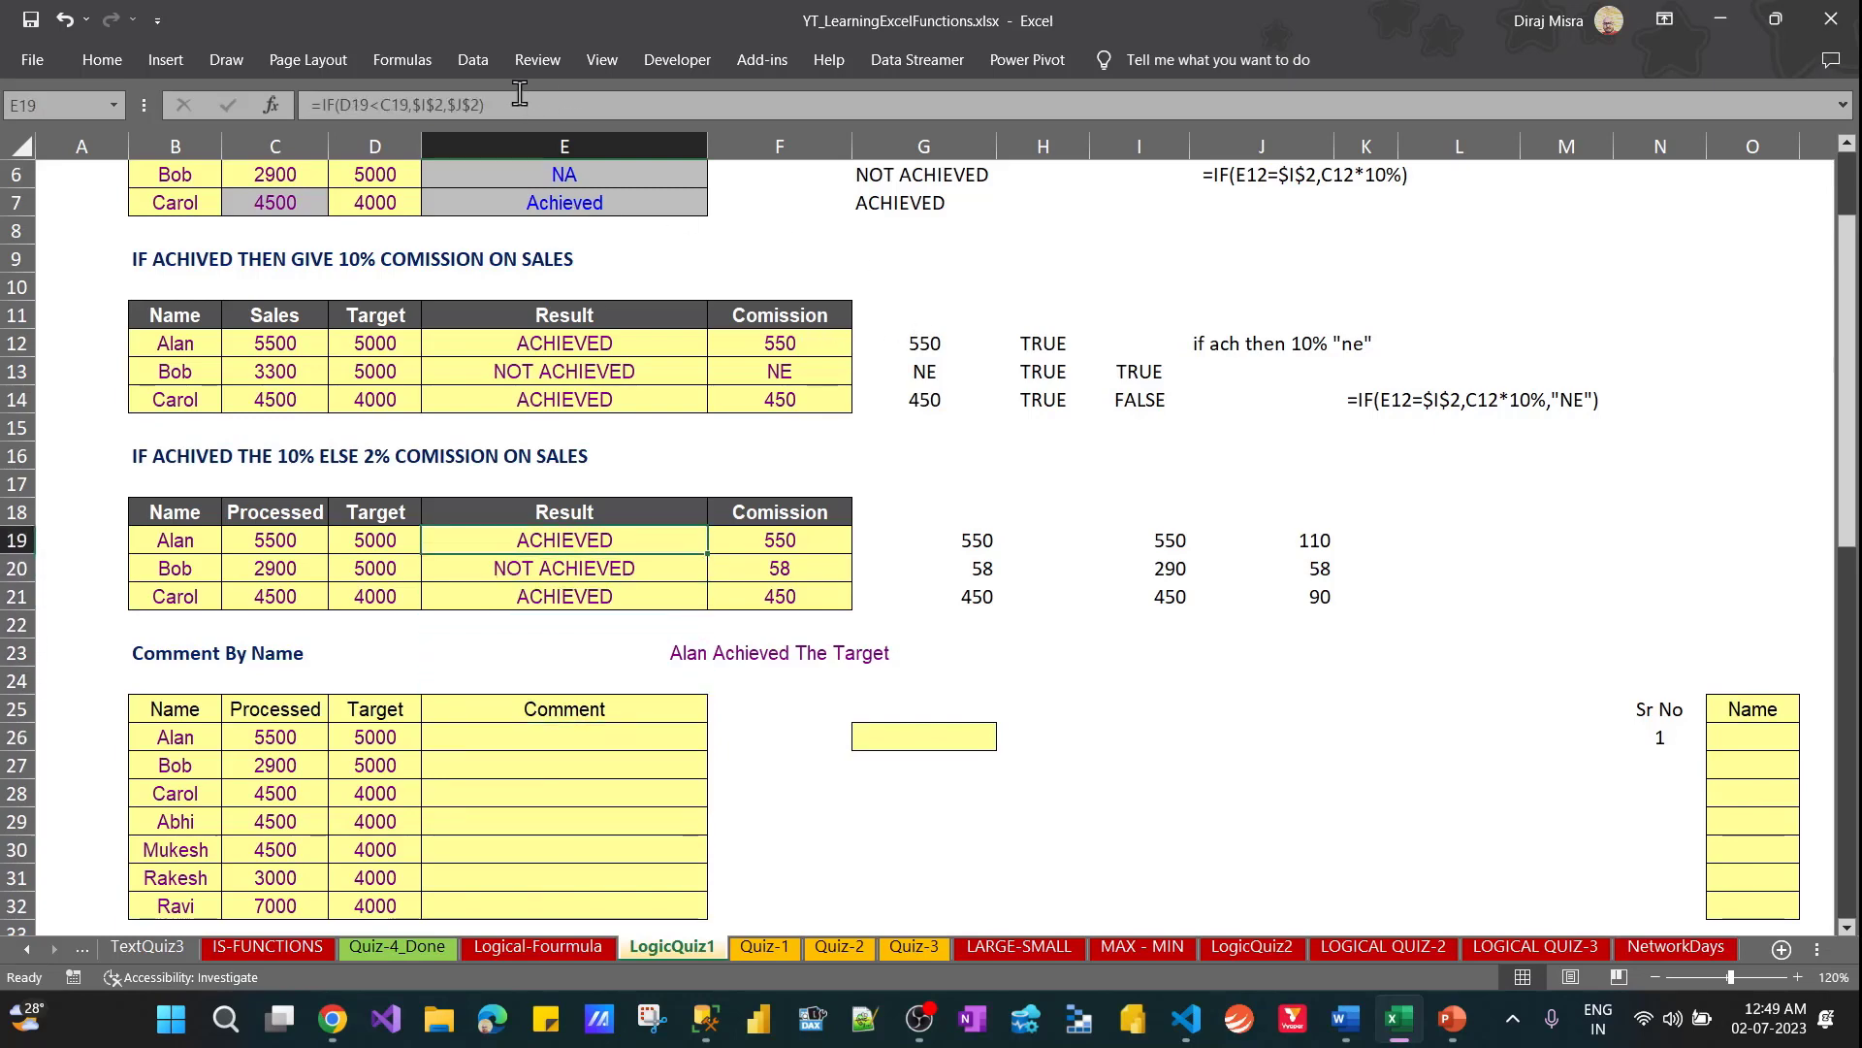
{"action": "left_click_drag", "start_coordinate": [485, 105], "coordinate": [377, 115]}
{"action": "key", "text": "Escape"}
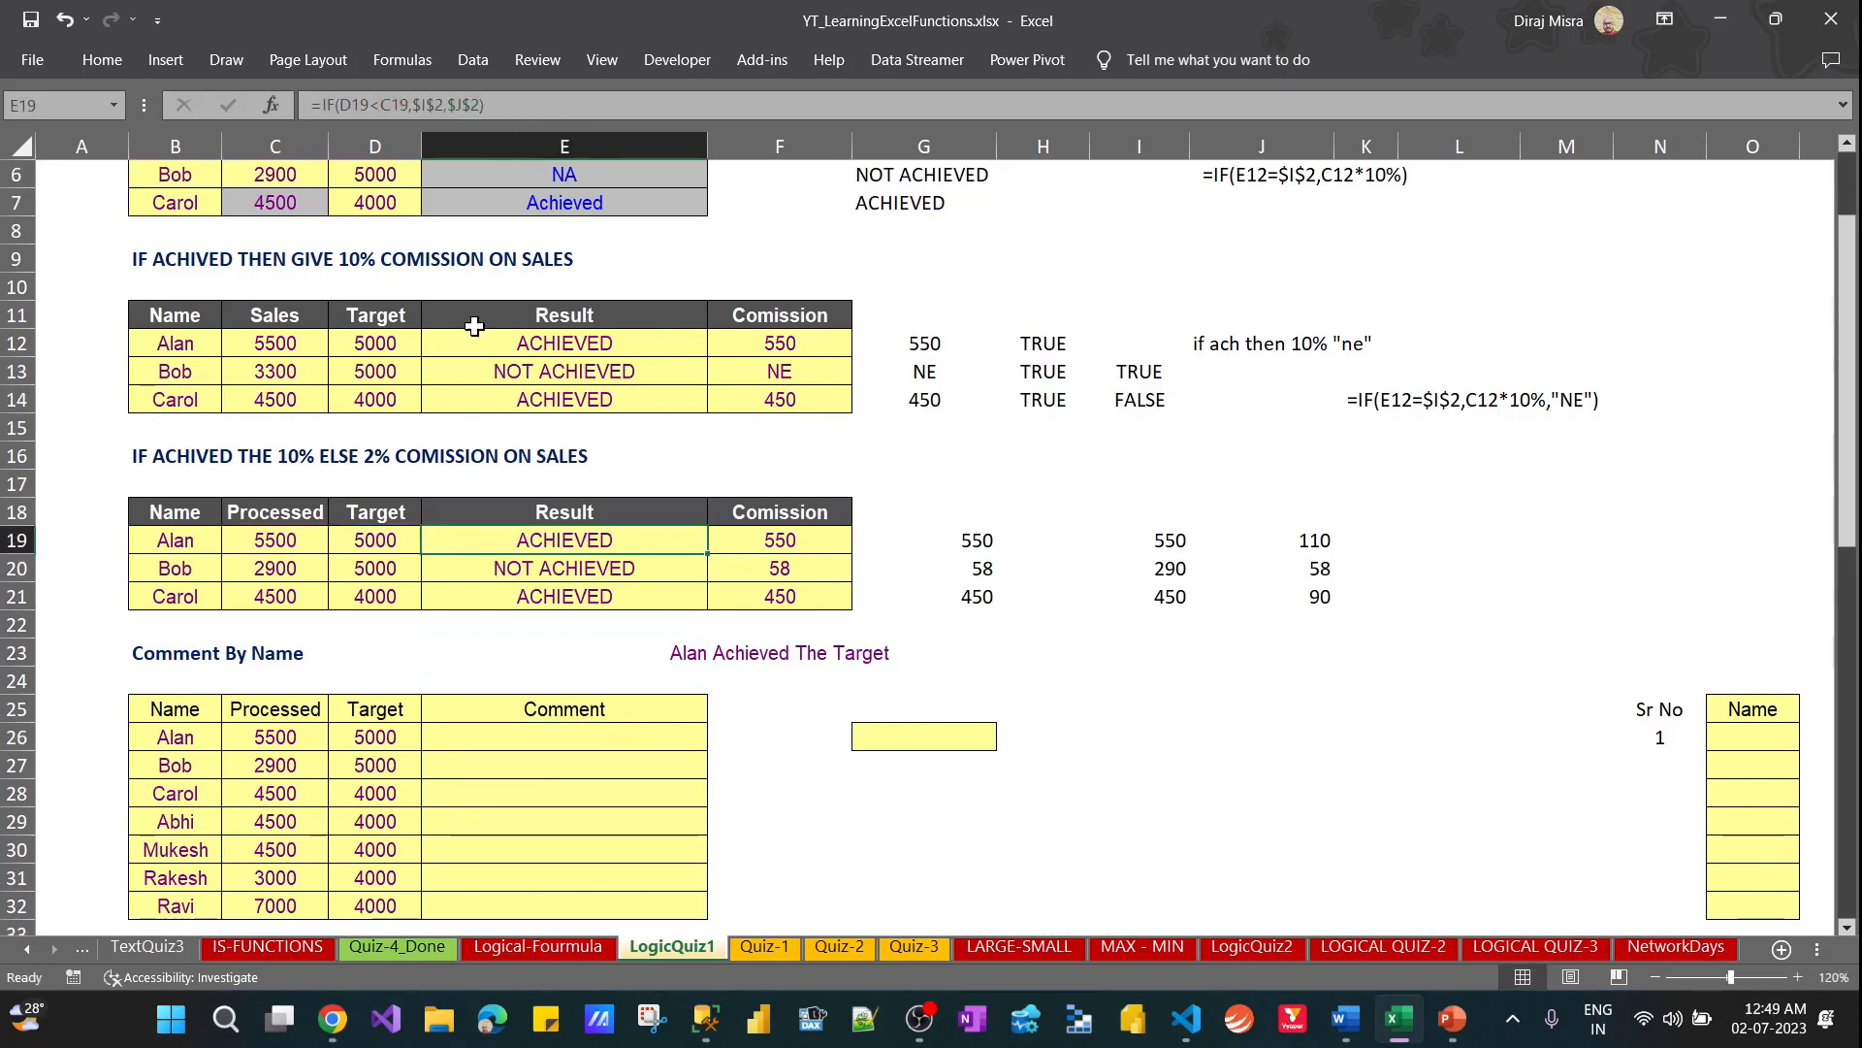
{"action": "left_click", "coordinate": [499, 738]}
{"action": "type", "text": "=IF(D19<C19,$I$2,$J$2)"}
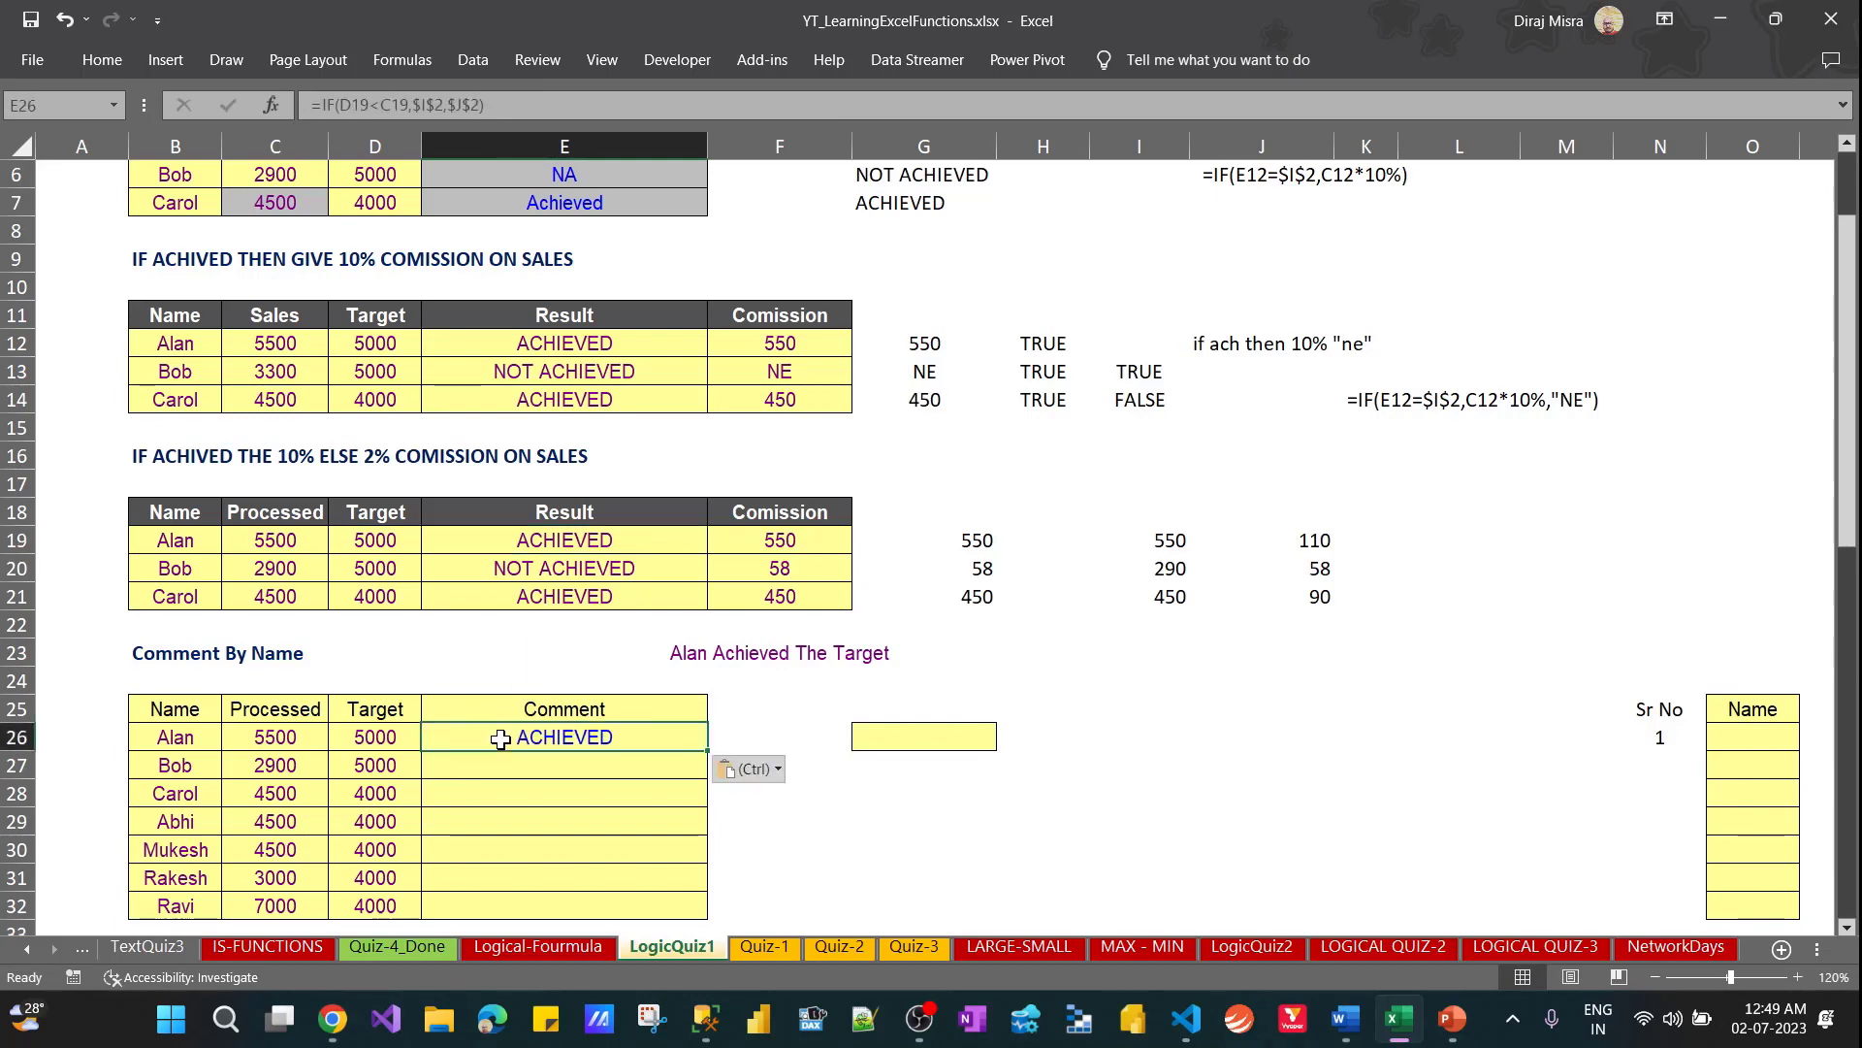
Point the E26 formula's references to D26 for the target and C26 for the processed amount
{"action": "key", "text": "F2"}
{"action": "left_click_drag", "start_coordinate": [381, 546], "coordinate": [376, 739]}
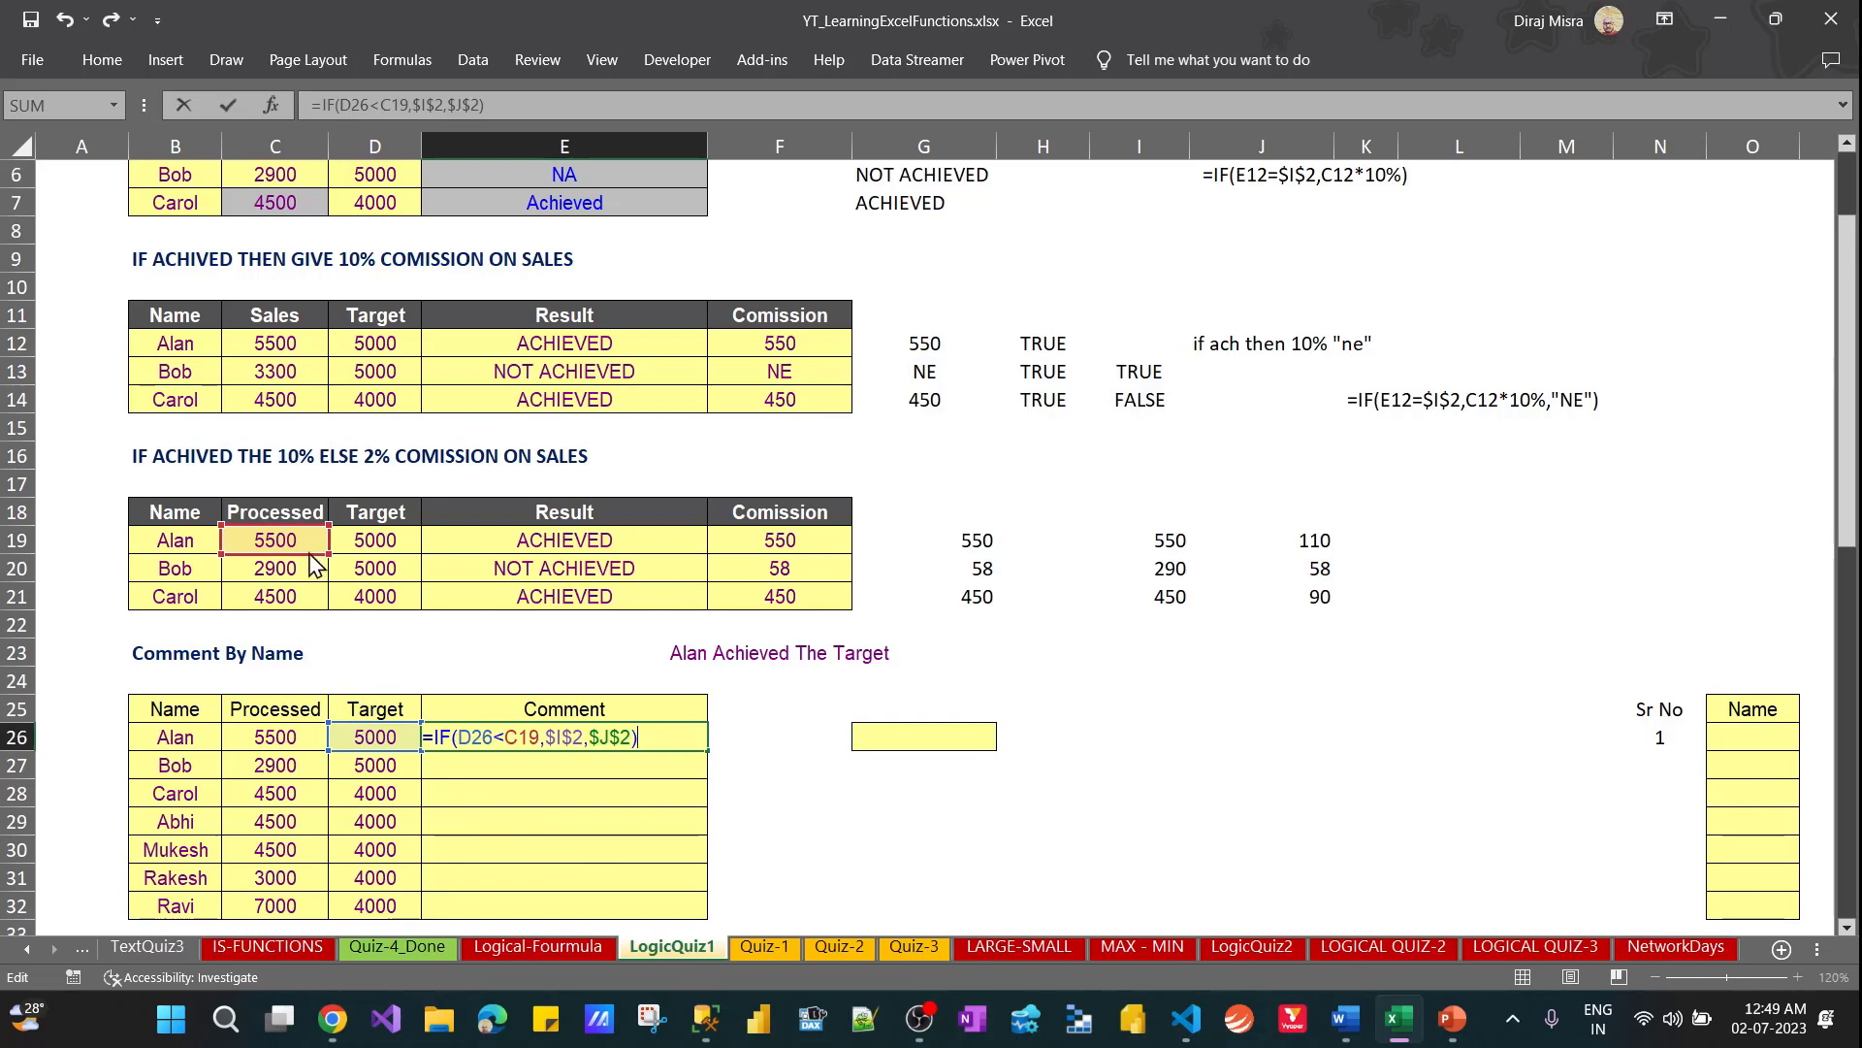
{"action": "left_click_drag", "start_coordinate": [320, 554], "coordinate": [290, 734]}
{"action": "key", "text": "Return"}
{"action": "key", "text": "Up"}
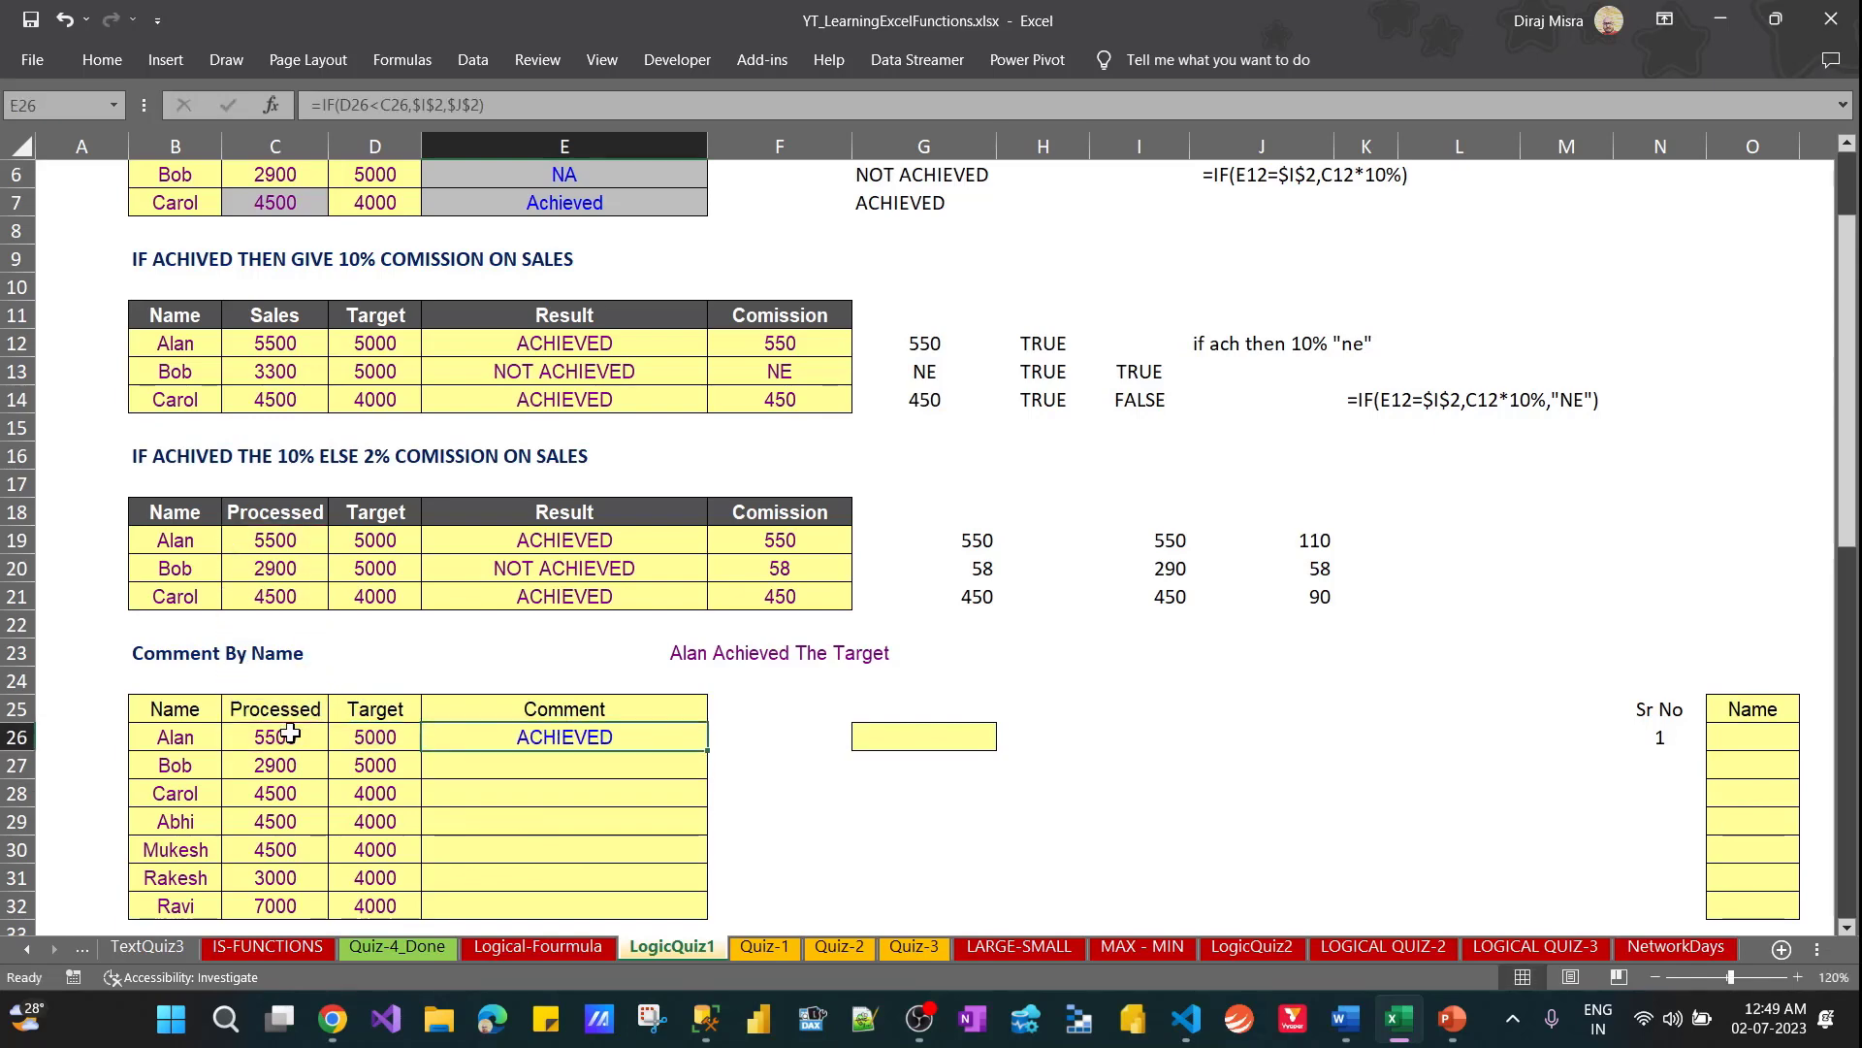
Fill the achieved/not achieved formula from E26 down to E32
{"action": "key", "text": "shift+Down"}
{"action": "key", "text": "shift+Down"}
{"action": "key", "text": "shift+Down"}
{"action": "key", "text": "shift+Down"}
{"action": "key", "text": "shift+Down"}
{"action": "key", "text": "shift+Down"}
{"action": "key", "text": "ctrl+d"}
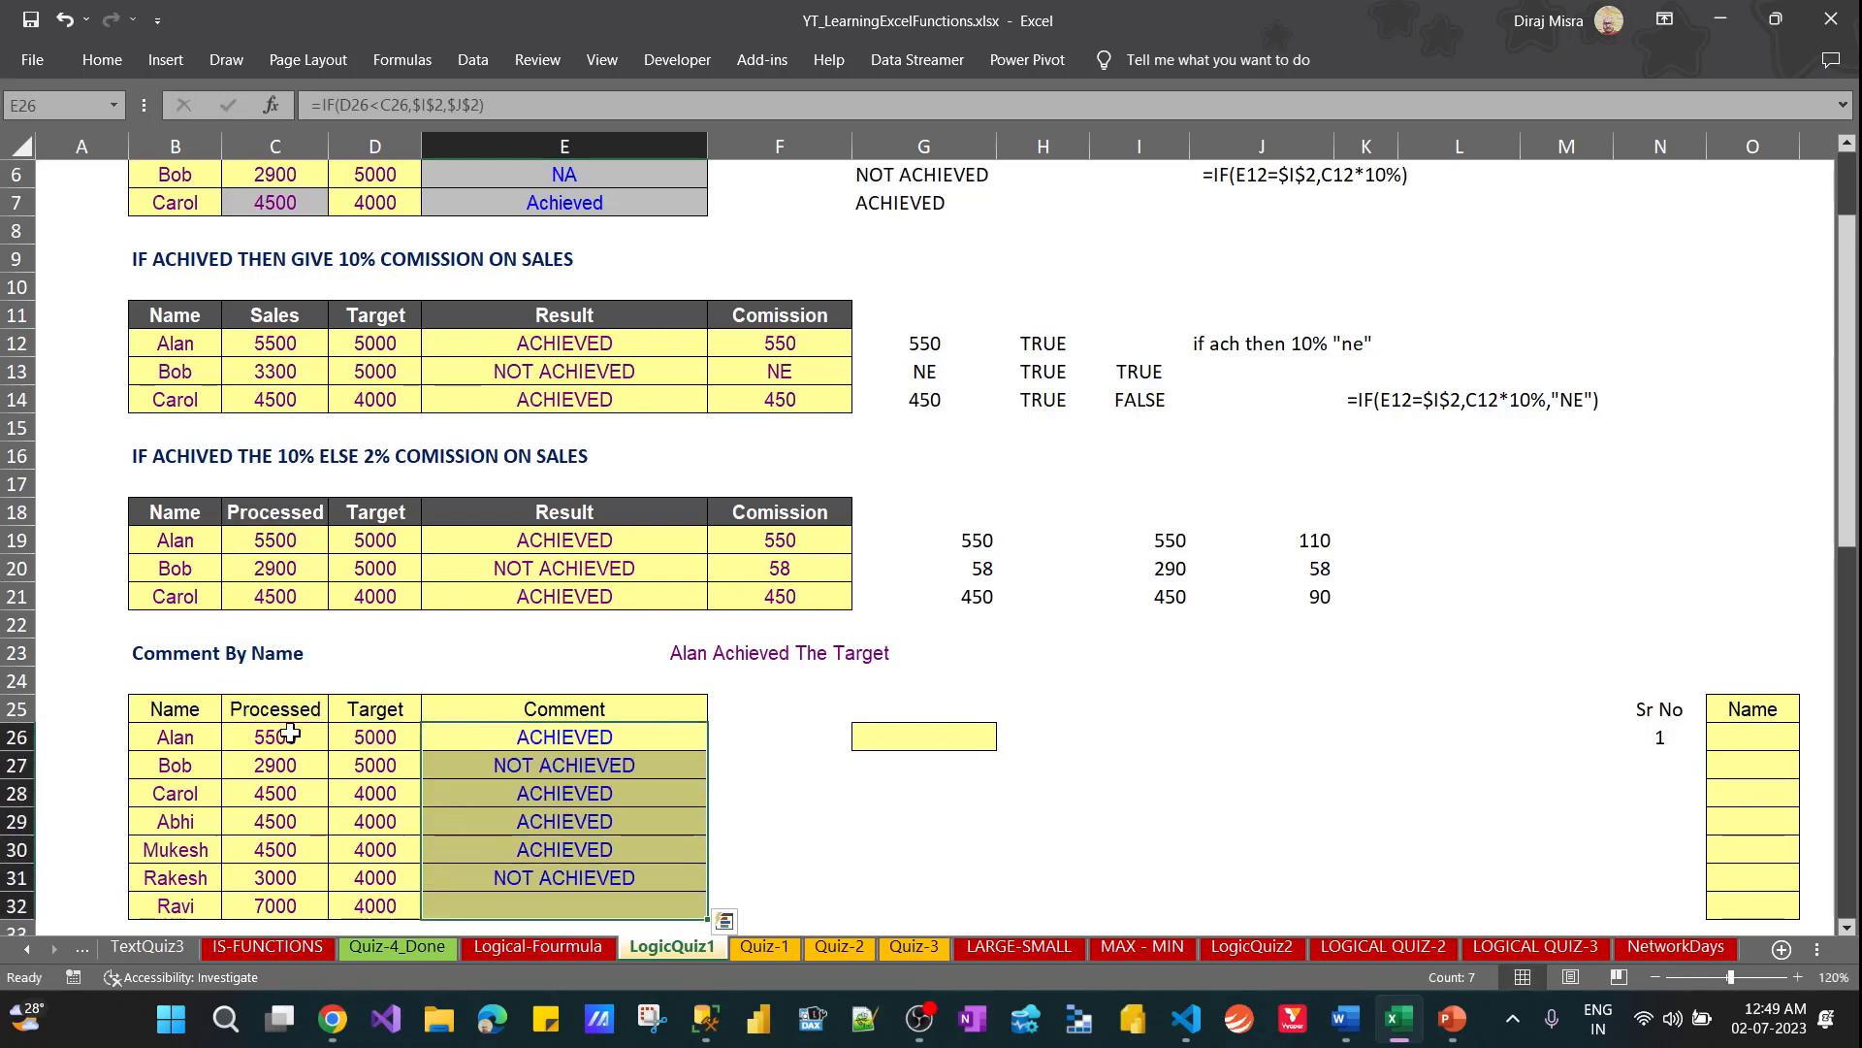
{"action": "key", "text": "Down"}
{"action": "key", "text": "Up"}
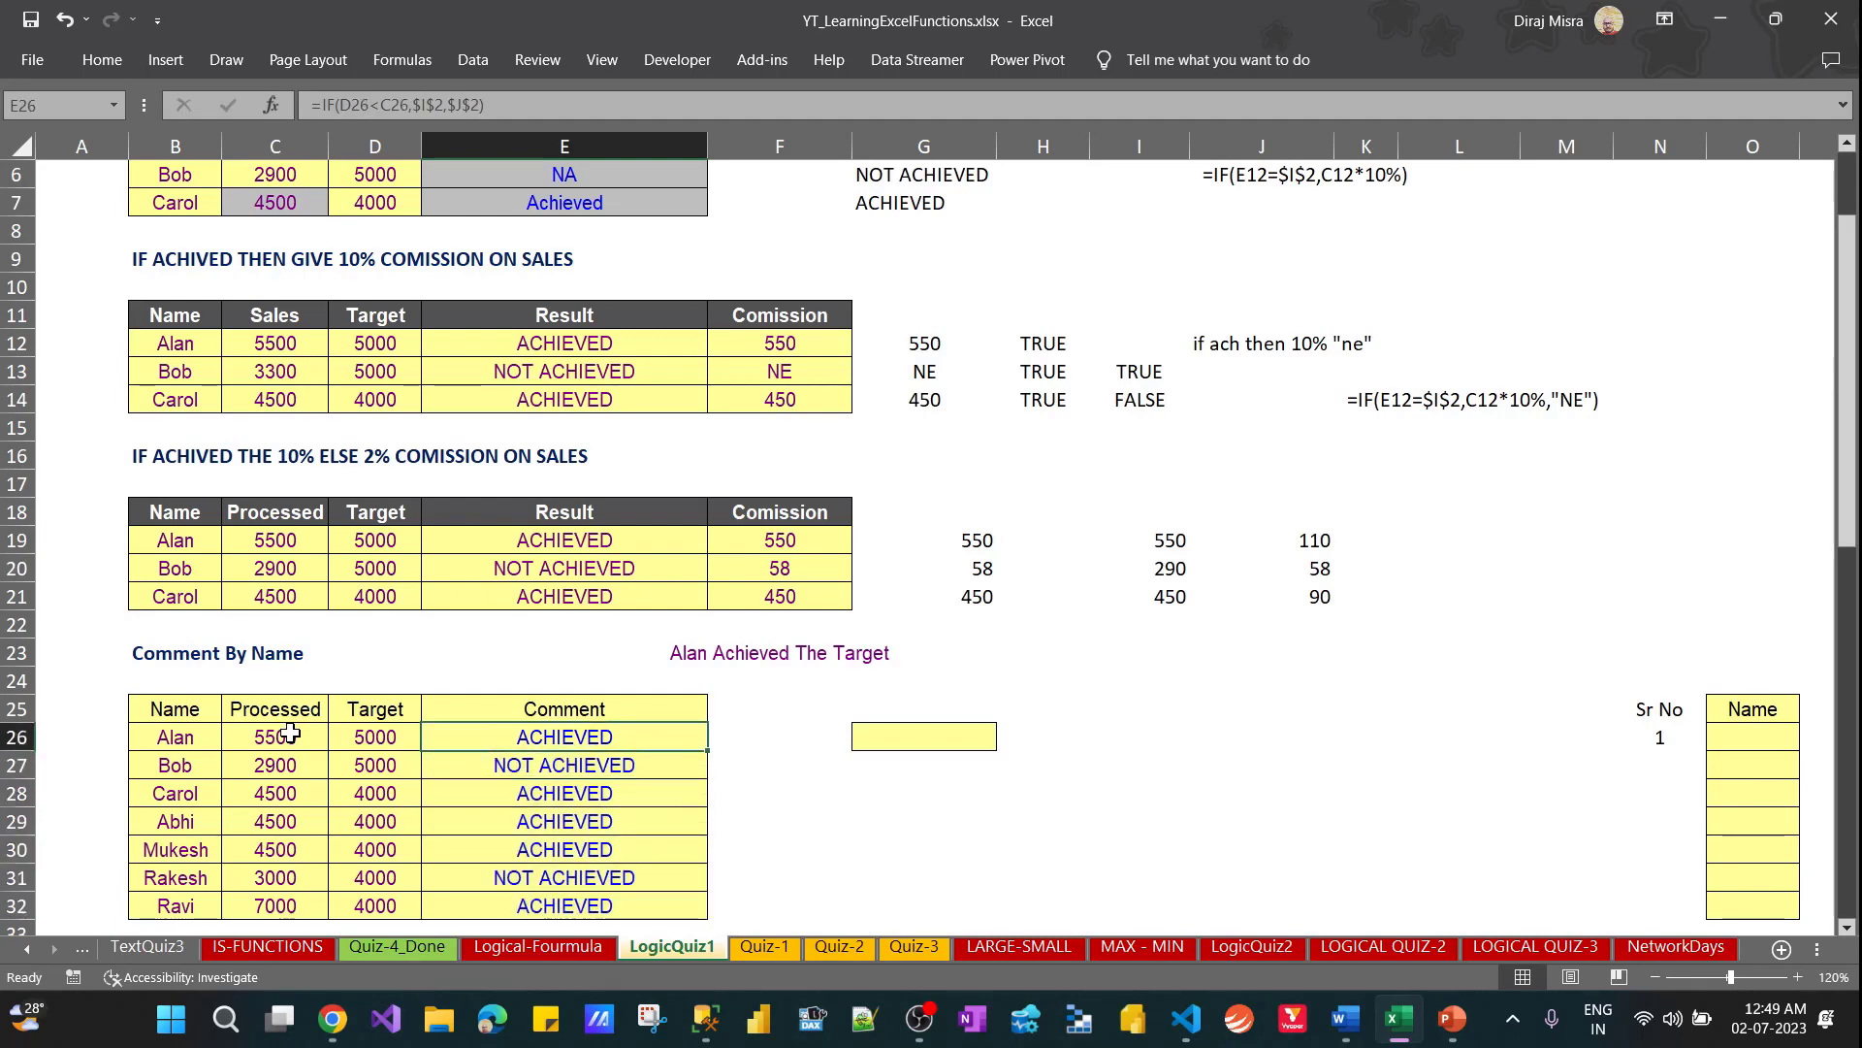
Copy the E26 formula and place it as visible text, =IF(D26<C26,$I$2,$J$2), in J25
{"action": "key", "text": "F2"}
{"action": "key", "text": "Escape"}
{"action": "key", "text": "F2"}
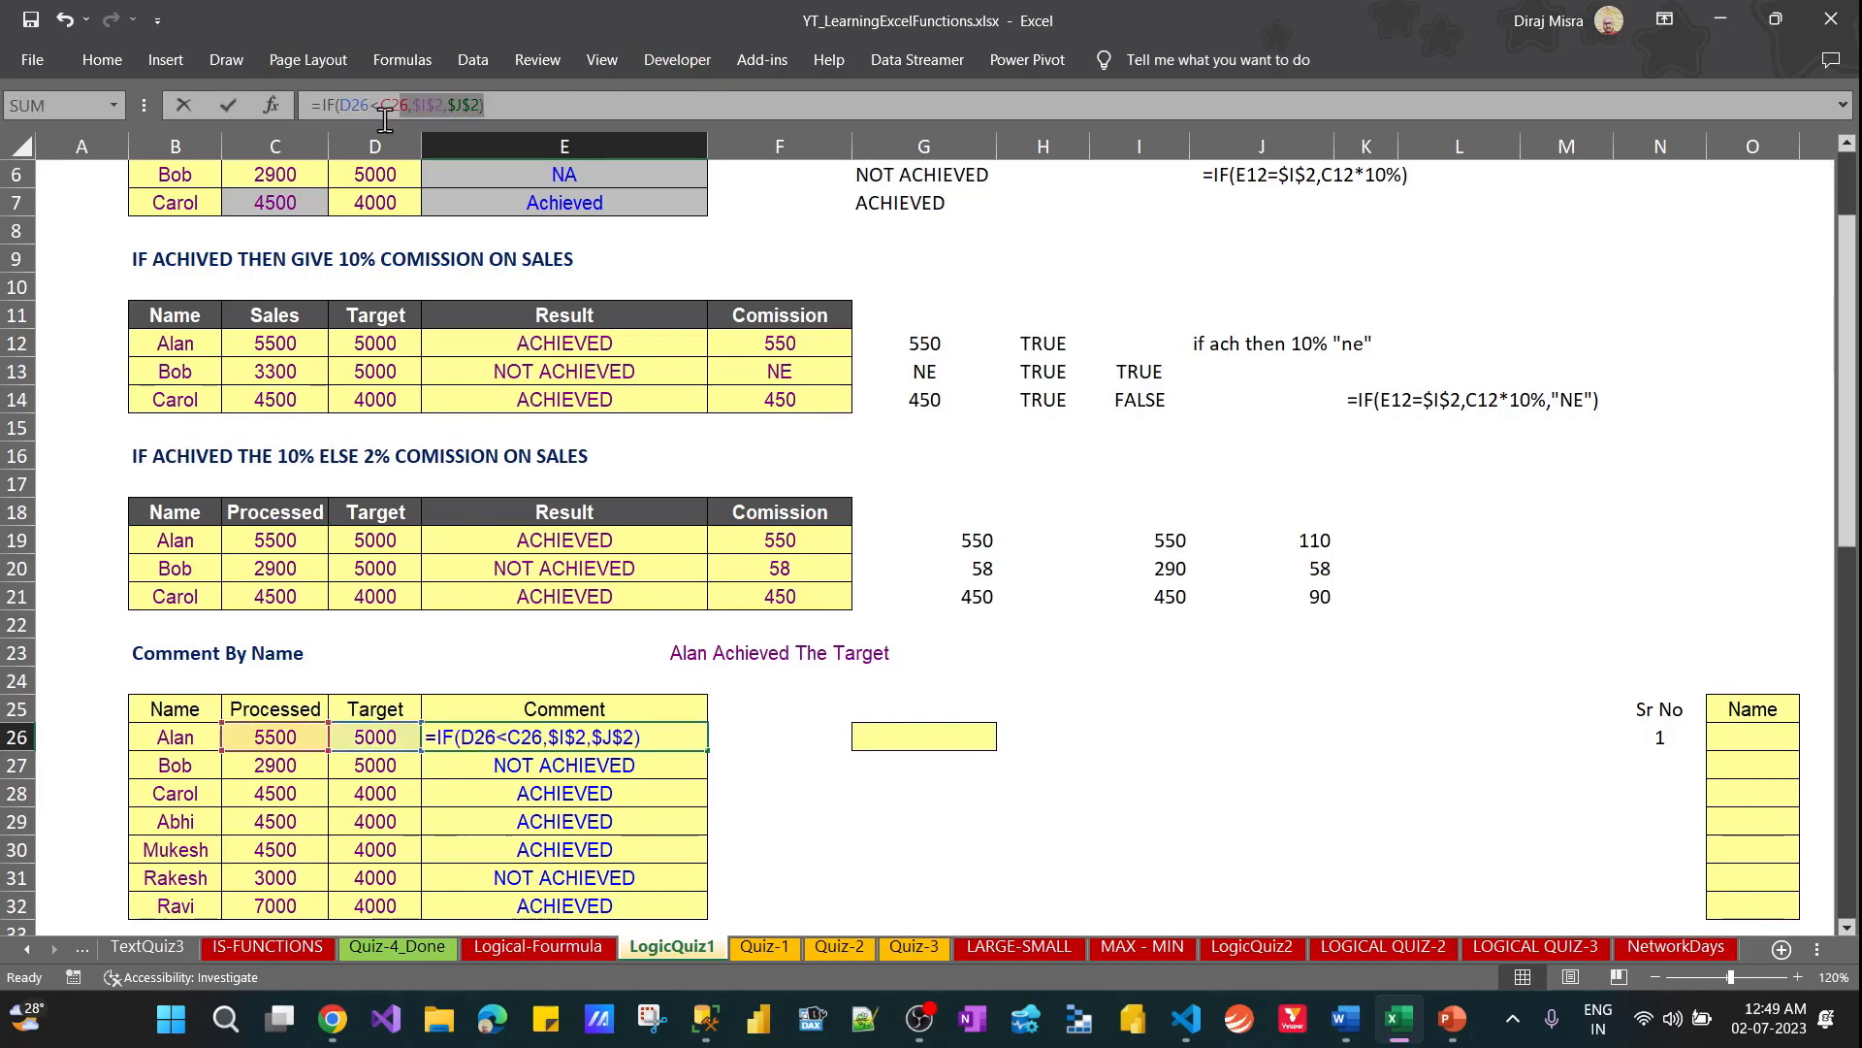
{"action": "key", "text": "Return"}
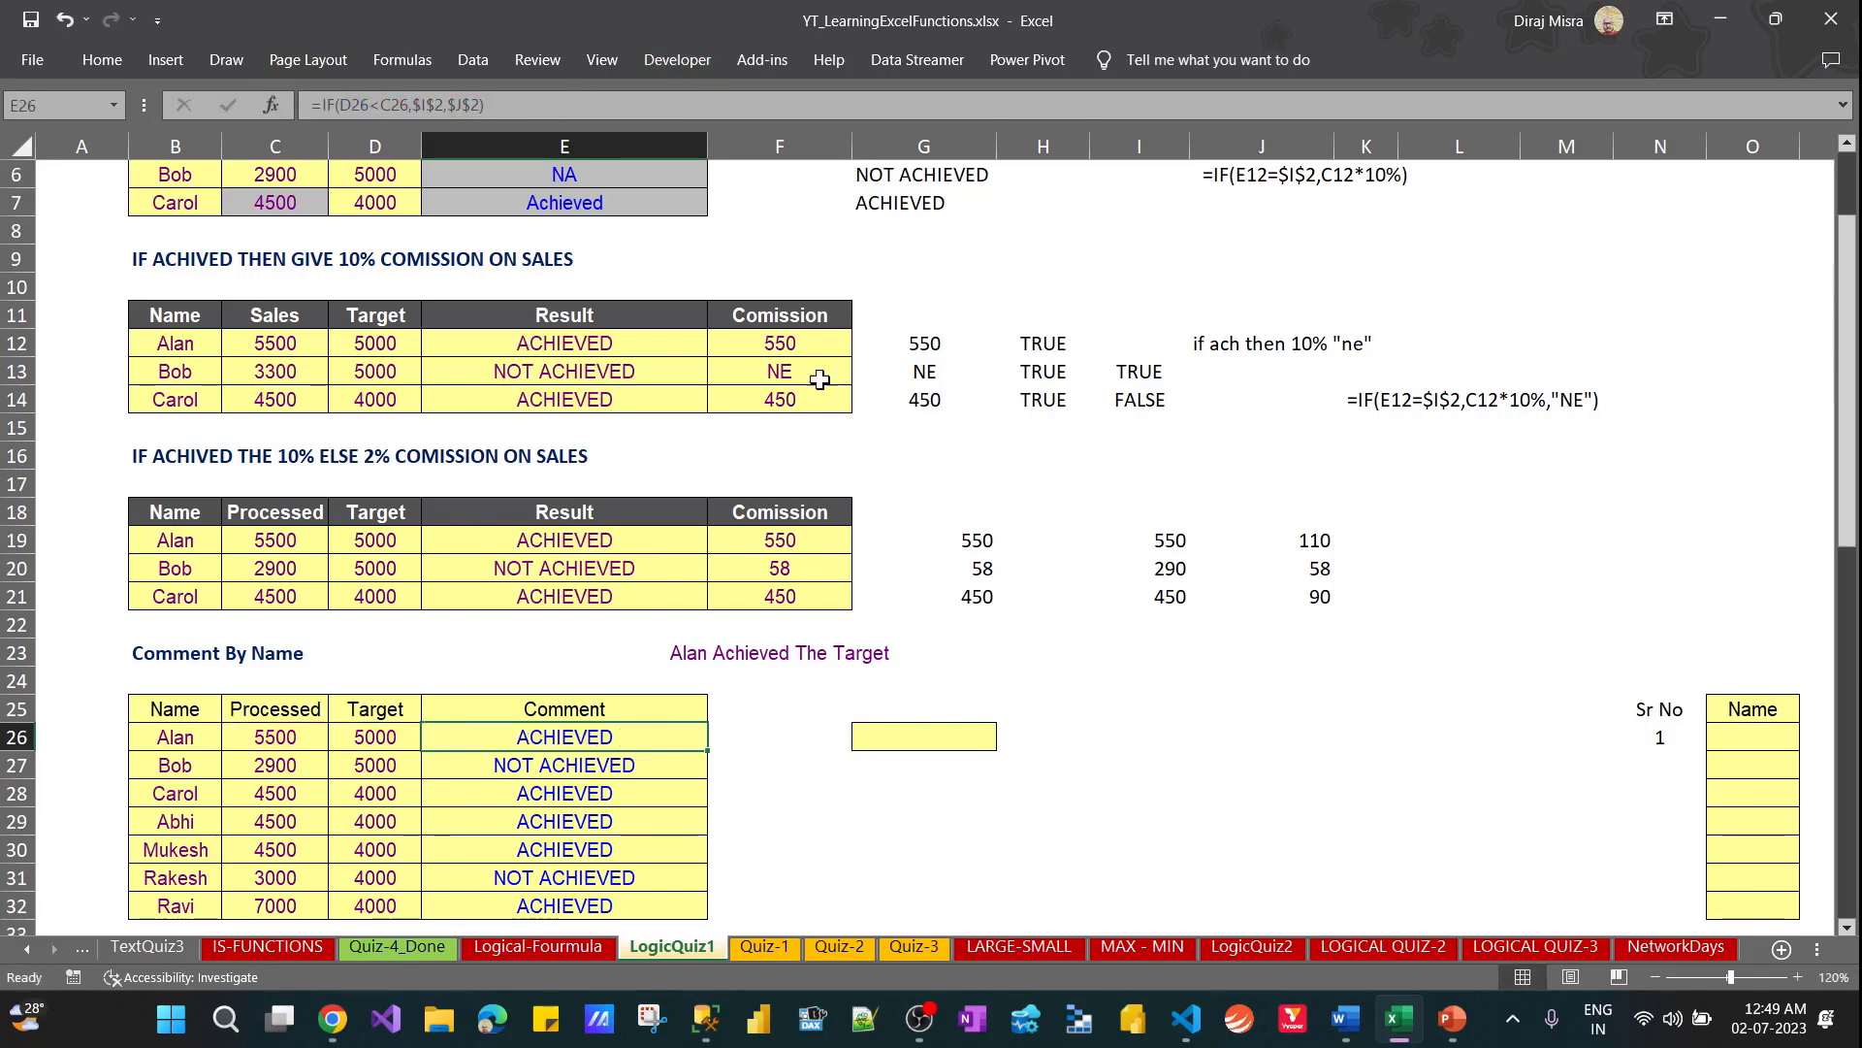
{"action": "left_click", "coordinate": [1212, 713]}
{"action": "type", "text": "=IF(D26<C26,$I$2,$J$2)"}
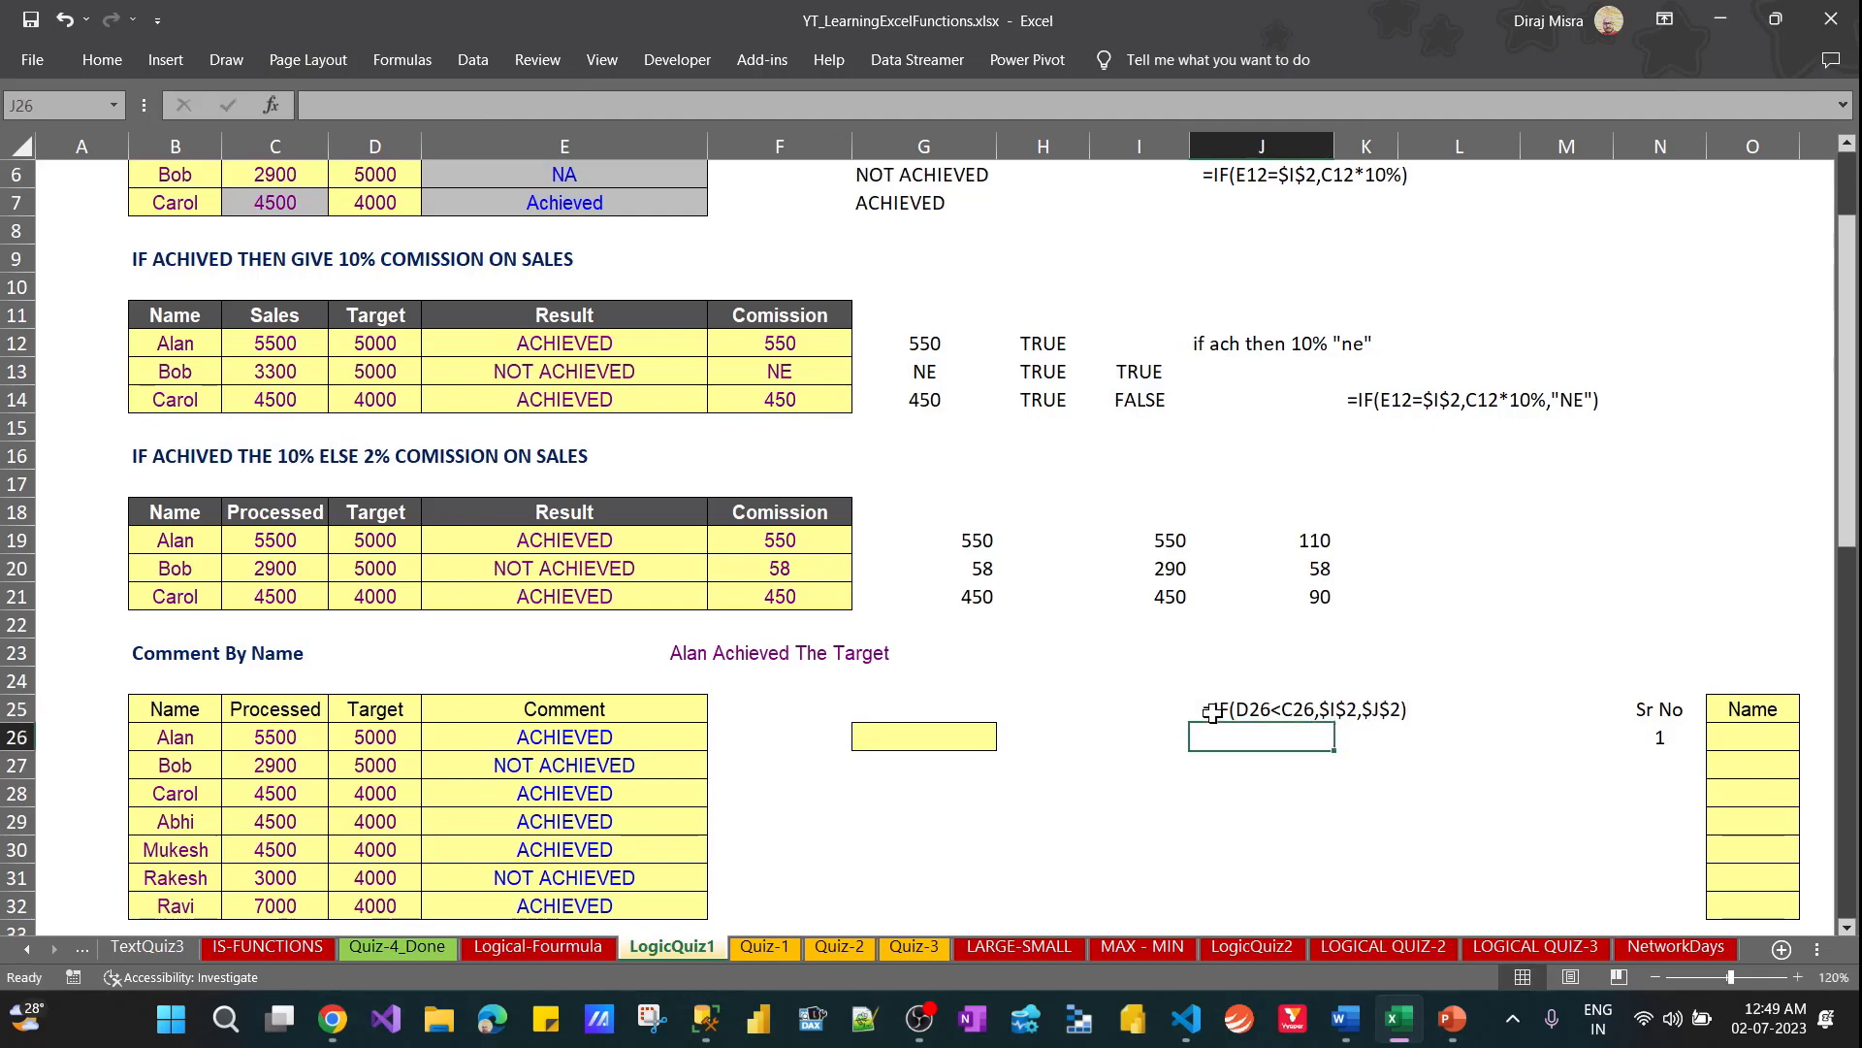
Prefix the E26 formula with the name and a space so it reads =B26&" "&IF(D26<C26,$I$2,$J$2)
{"action": "left_click", "coordinate": [514, 736]}
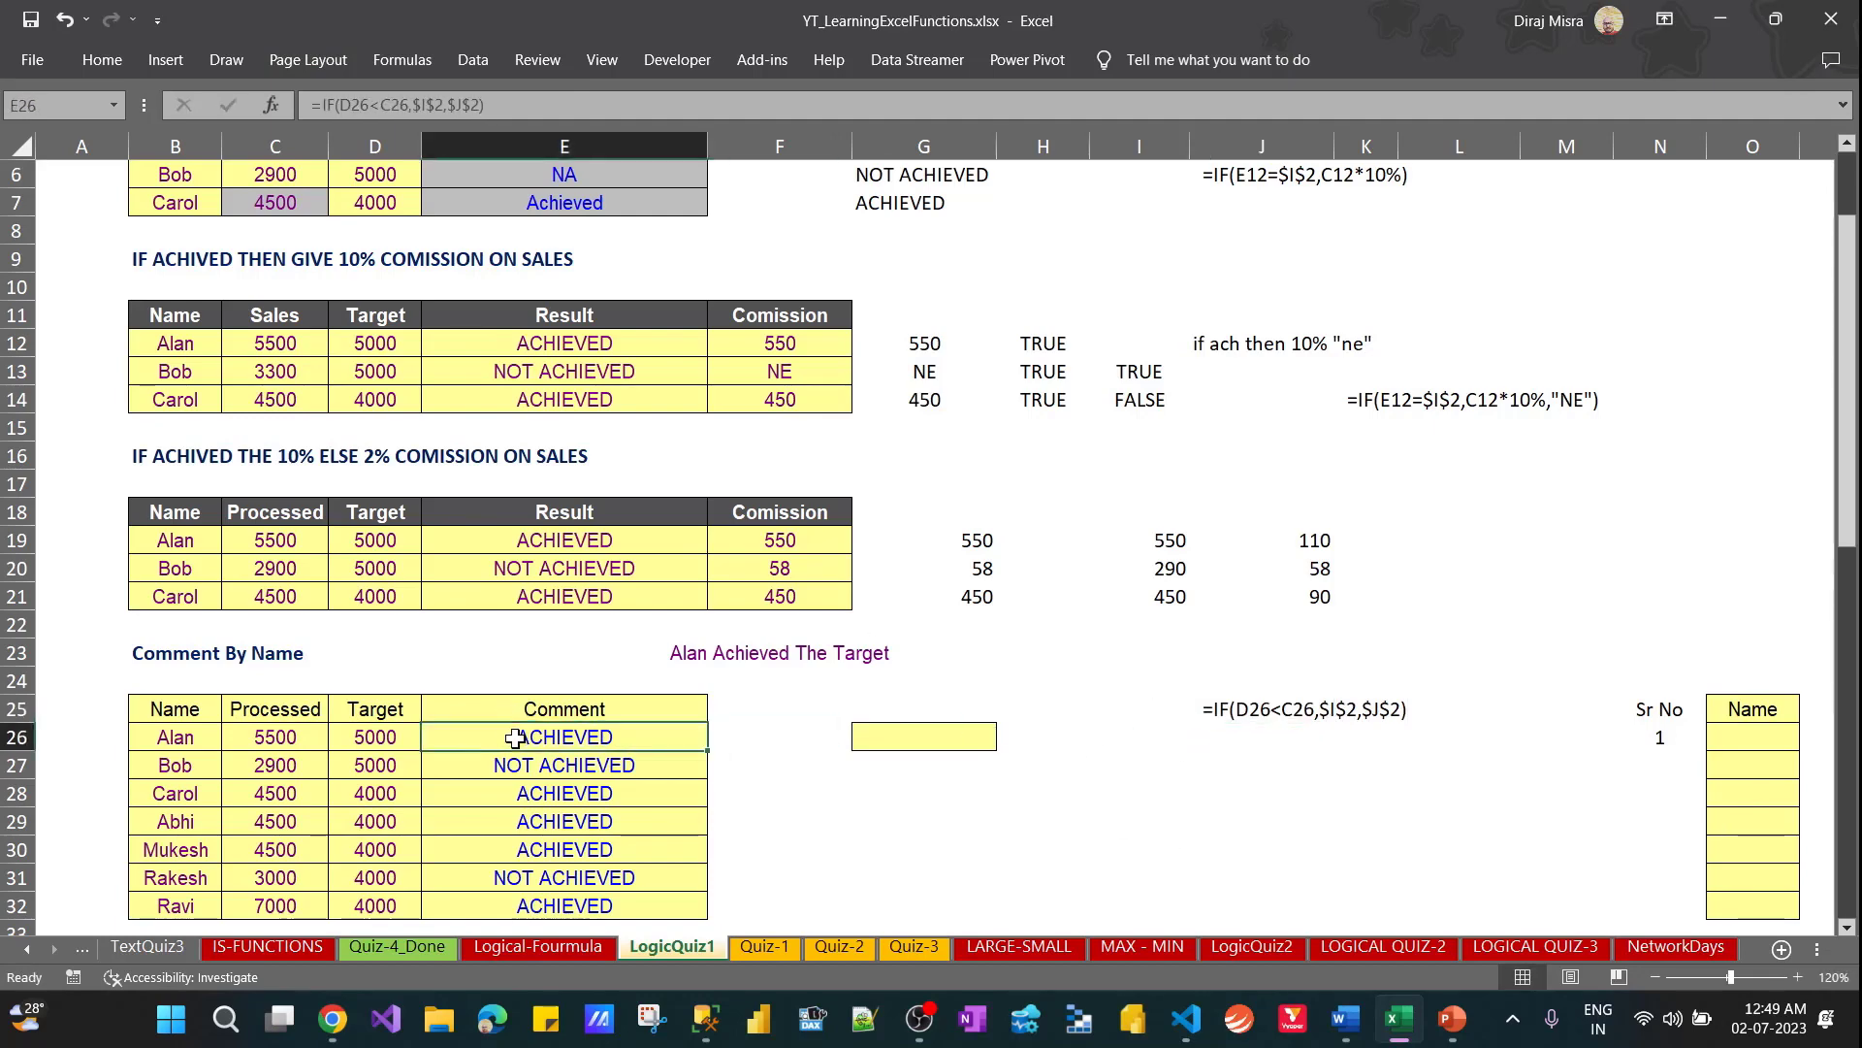
{"action": "left_click", "coordinate": [312, 105]}
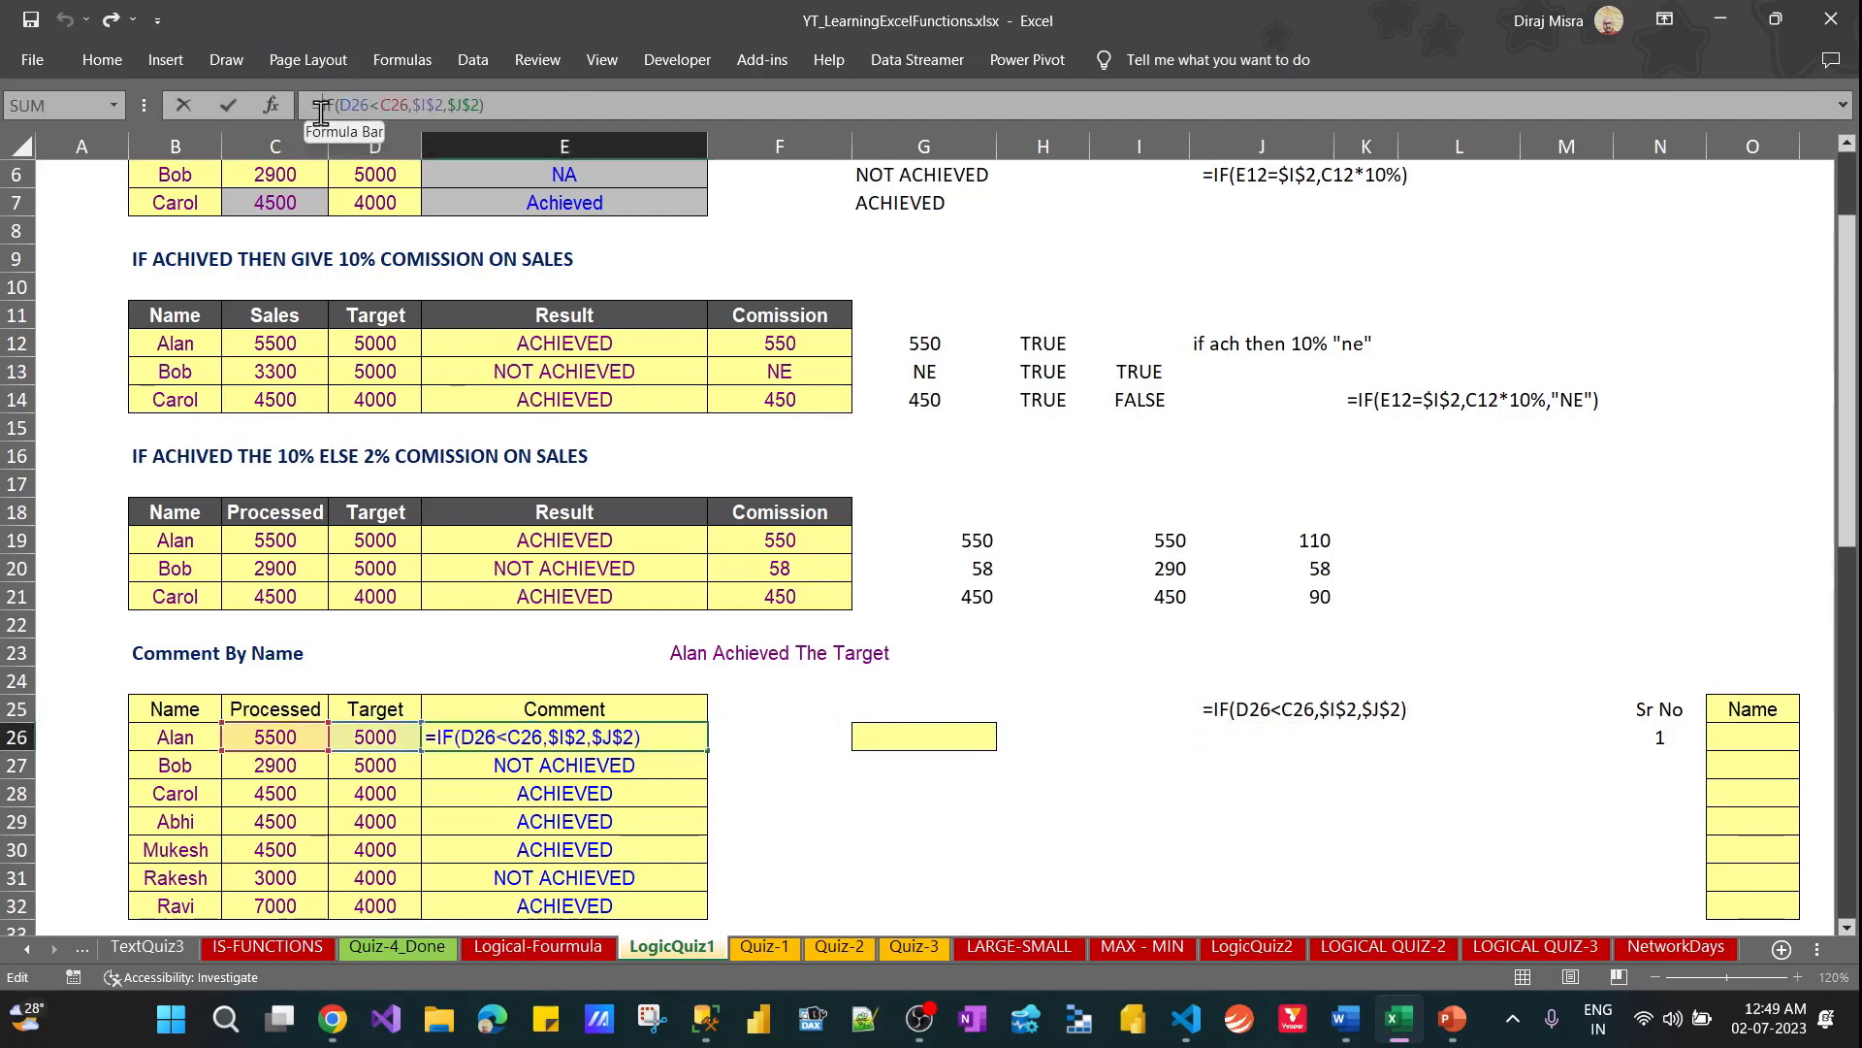
{"action": "left_click", "coordinate": [182, 739]}
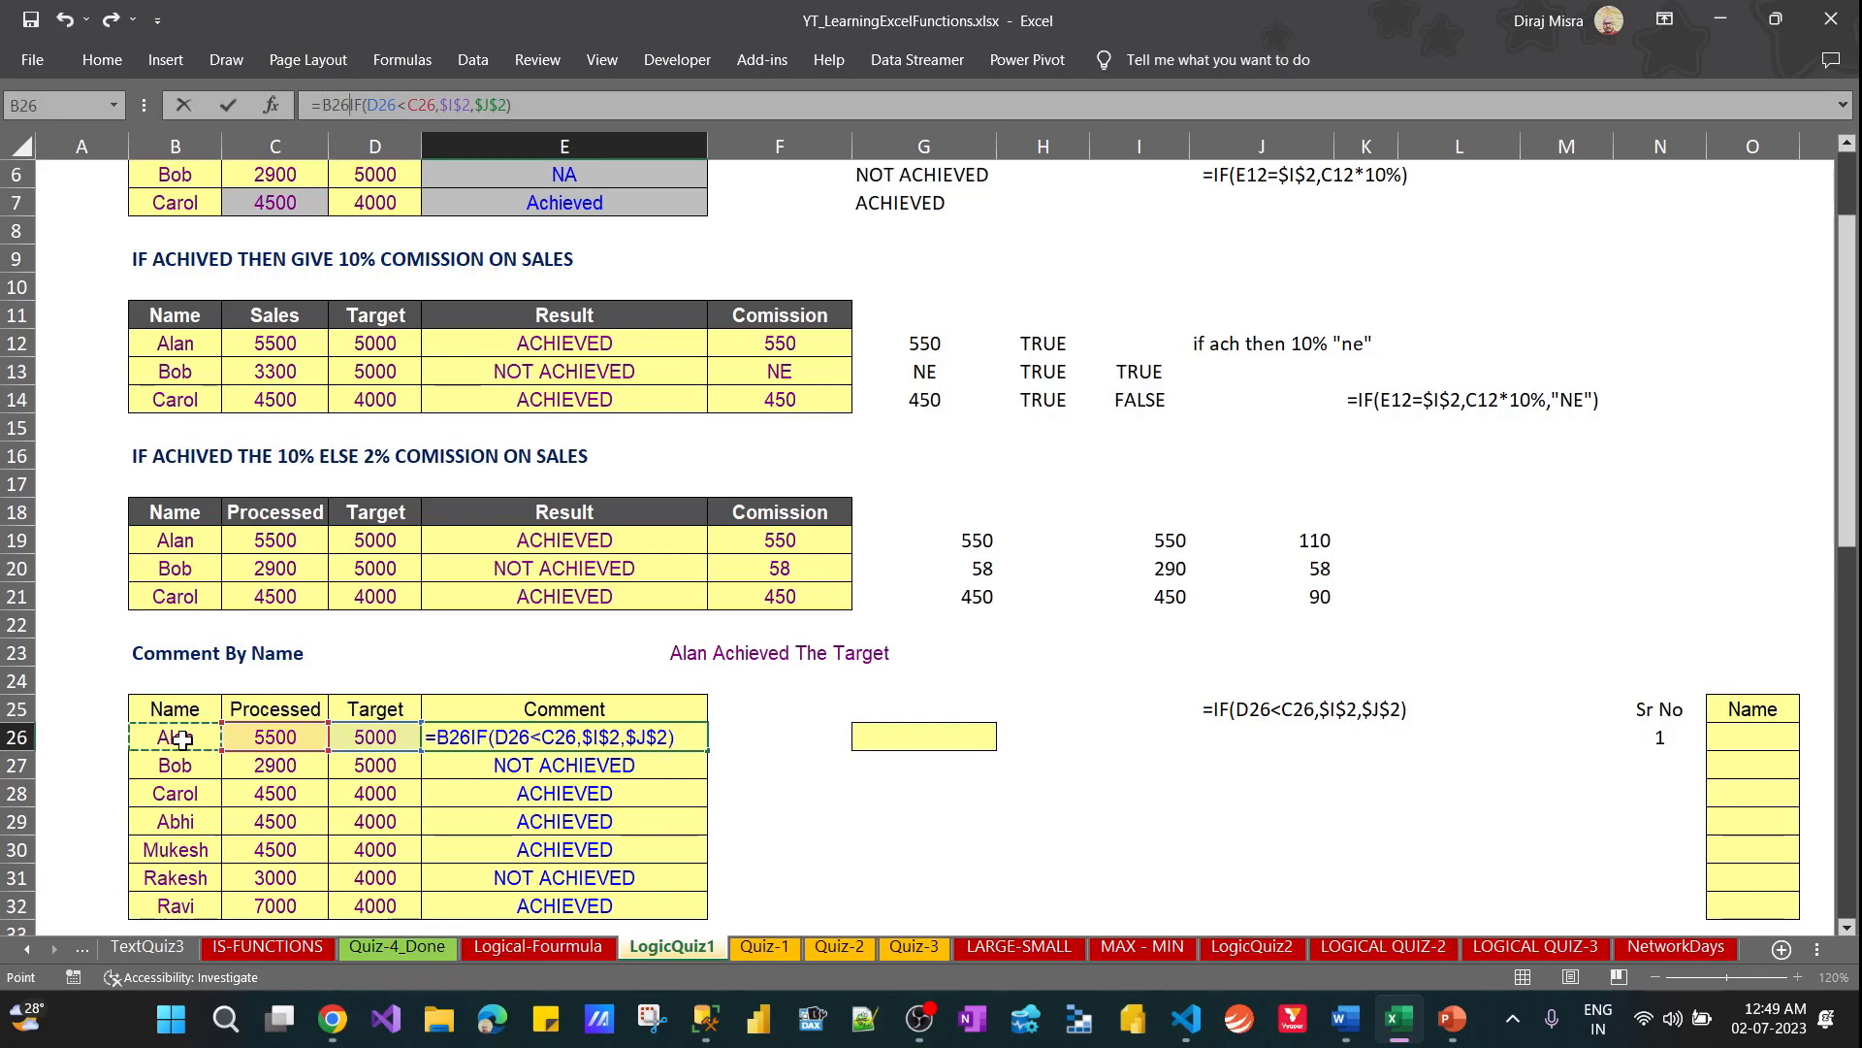
{"action": "type", "text": "&"}
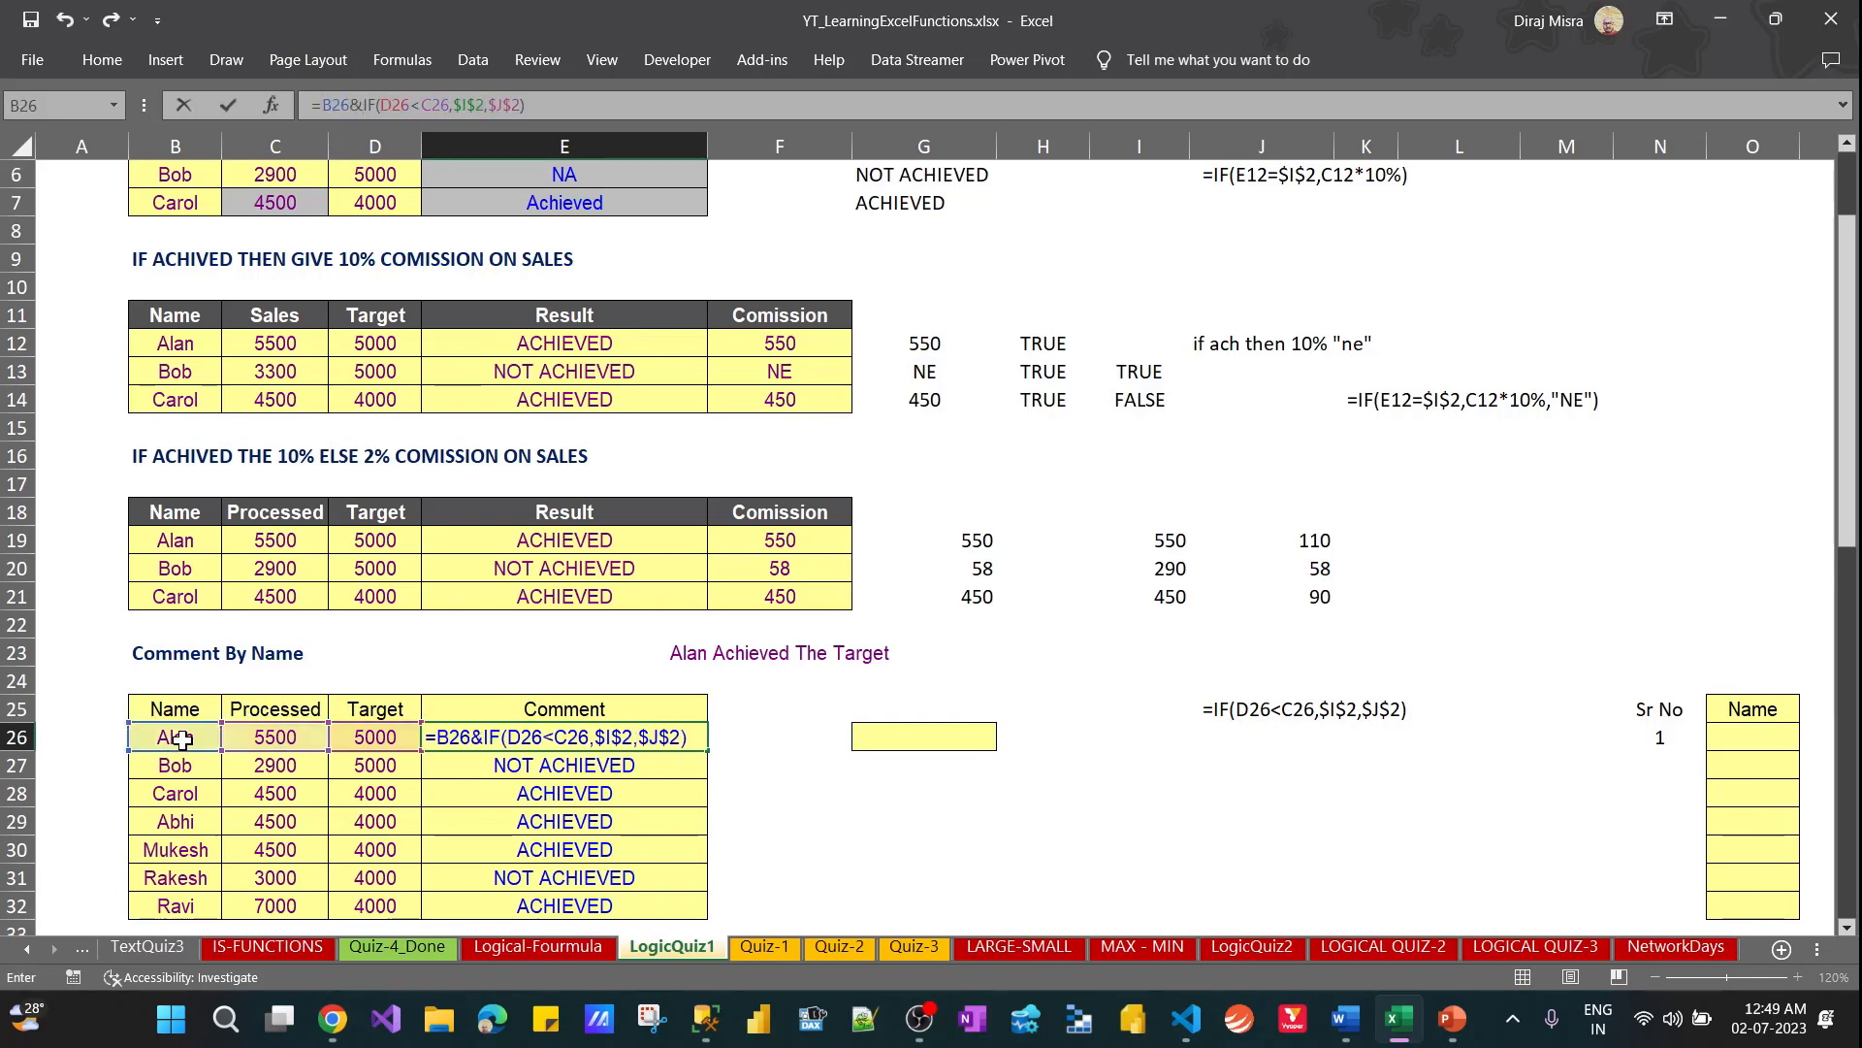
{"action": "type", "text": "\" \"&"}
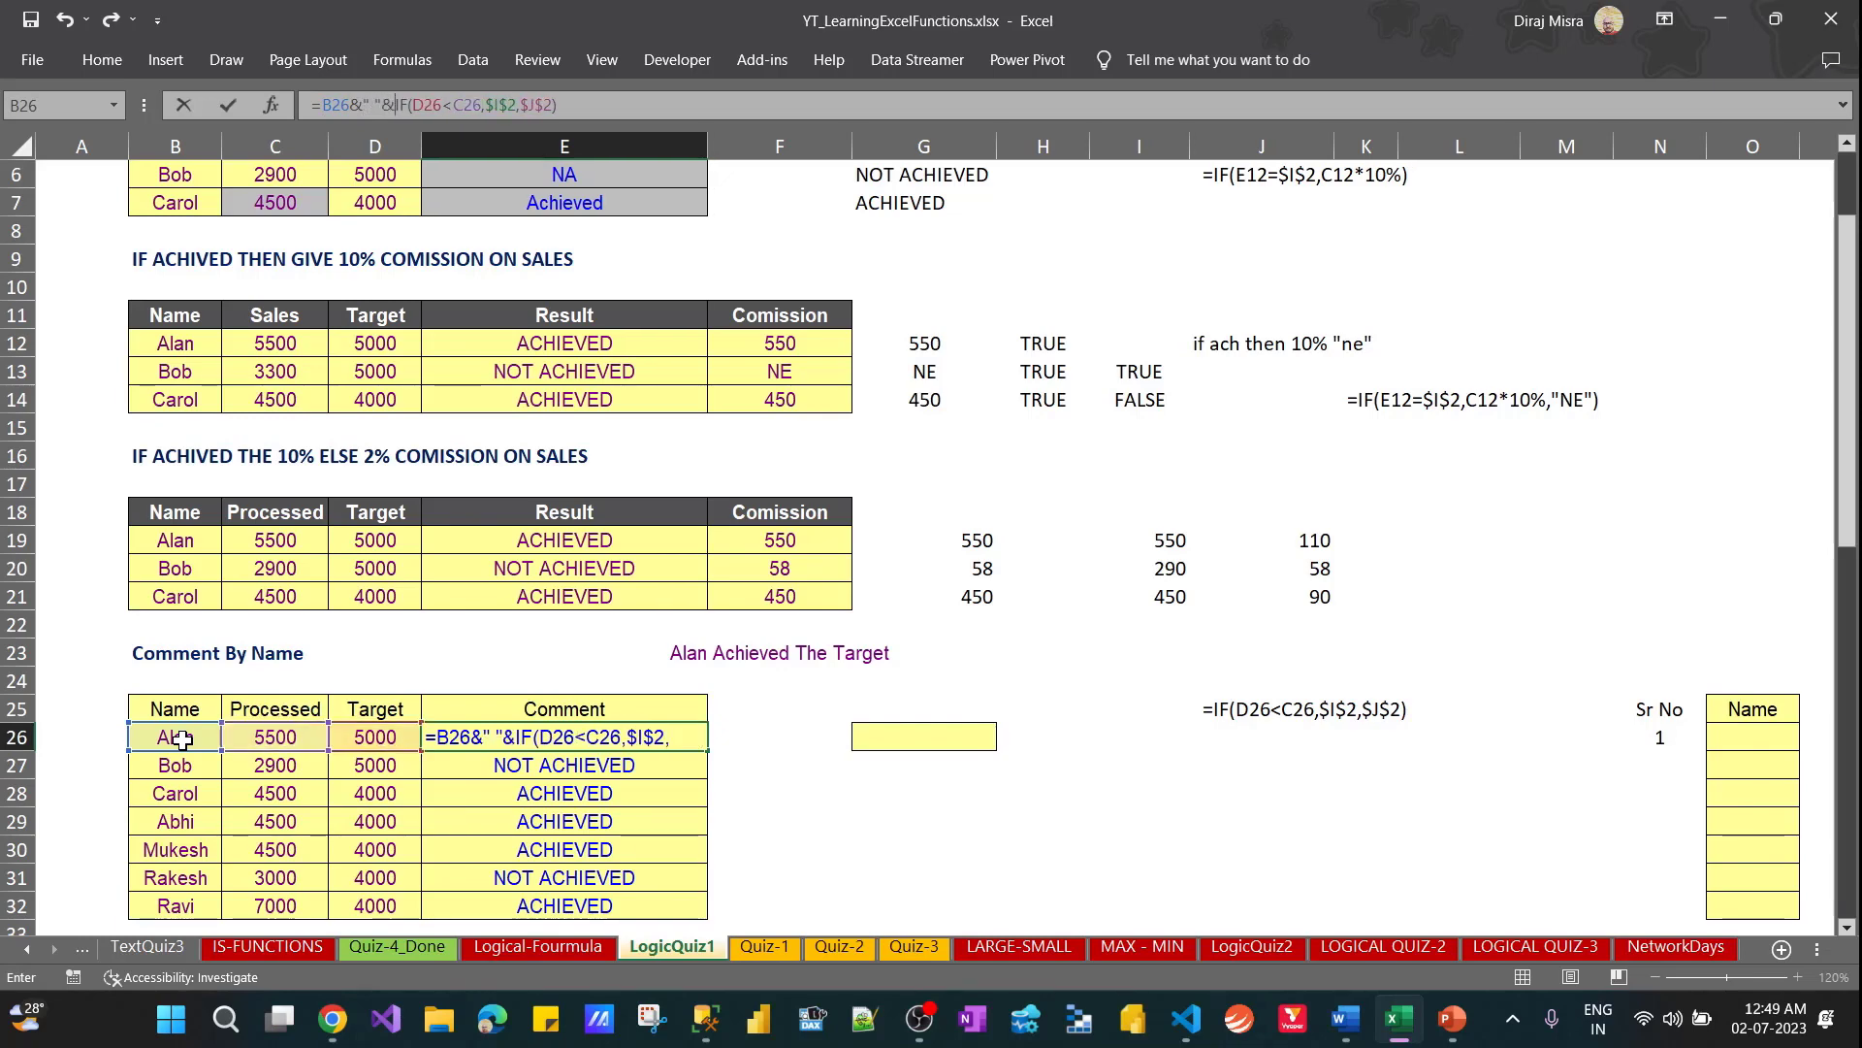
{"action": "key", "text": "ctrl+Return"}
Fill the name-plus-result comment formula from E26 down to E32
{"action": "key", "text": "shift+Down"}
{"action": "key", "text": "shift+Down"}
{"action": "key", "text": "shift+Down"}
{"action": "key", "text": "shift+Down"}
{"action": "key", "text": "shift+Down"}
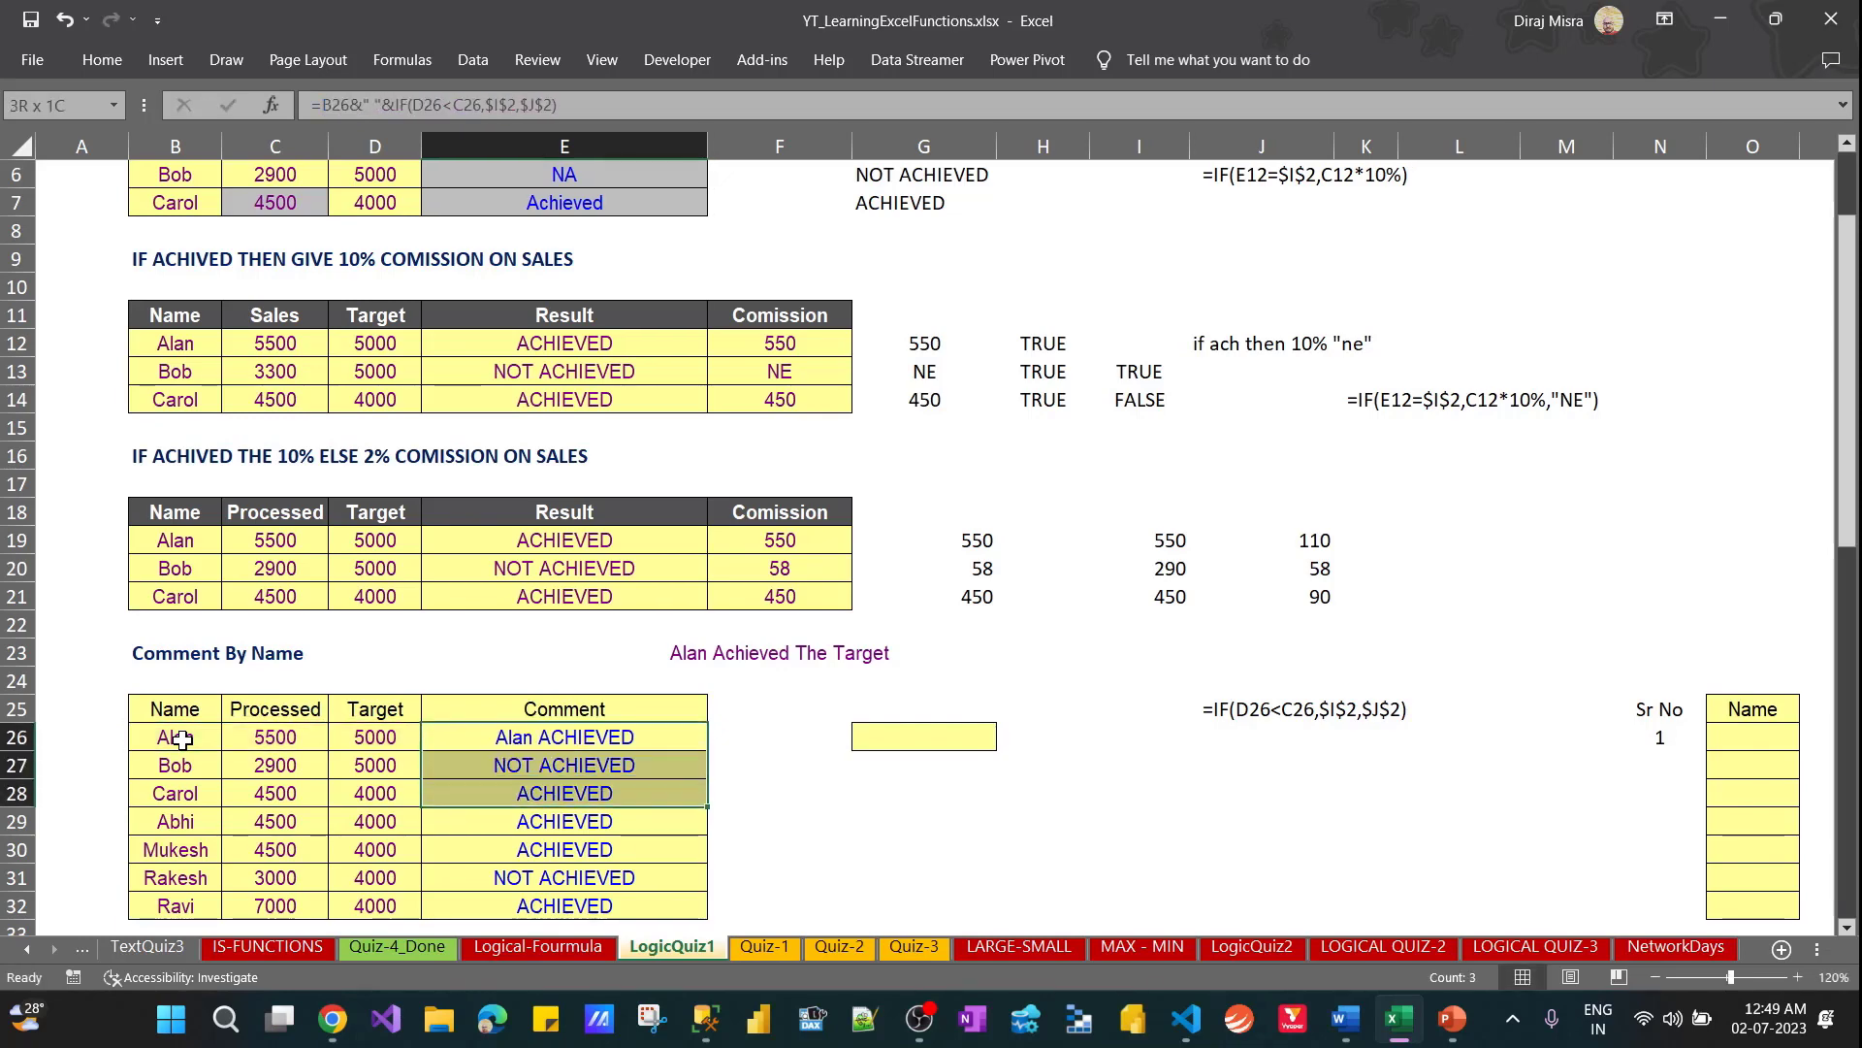
{"action": "key", "text": "shift+Down"}
{"action": "key", "text": "ctrl+d"}
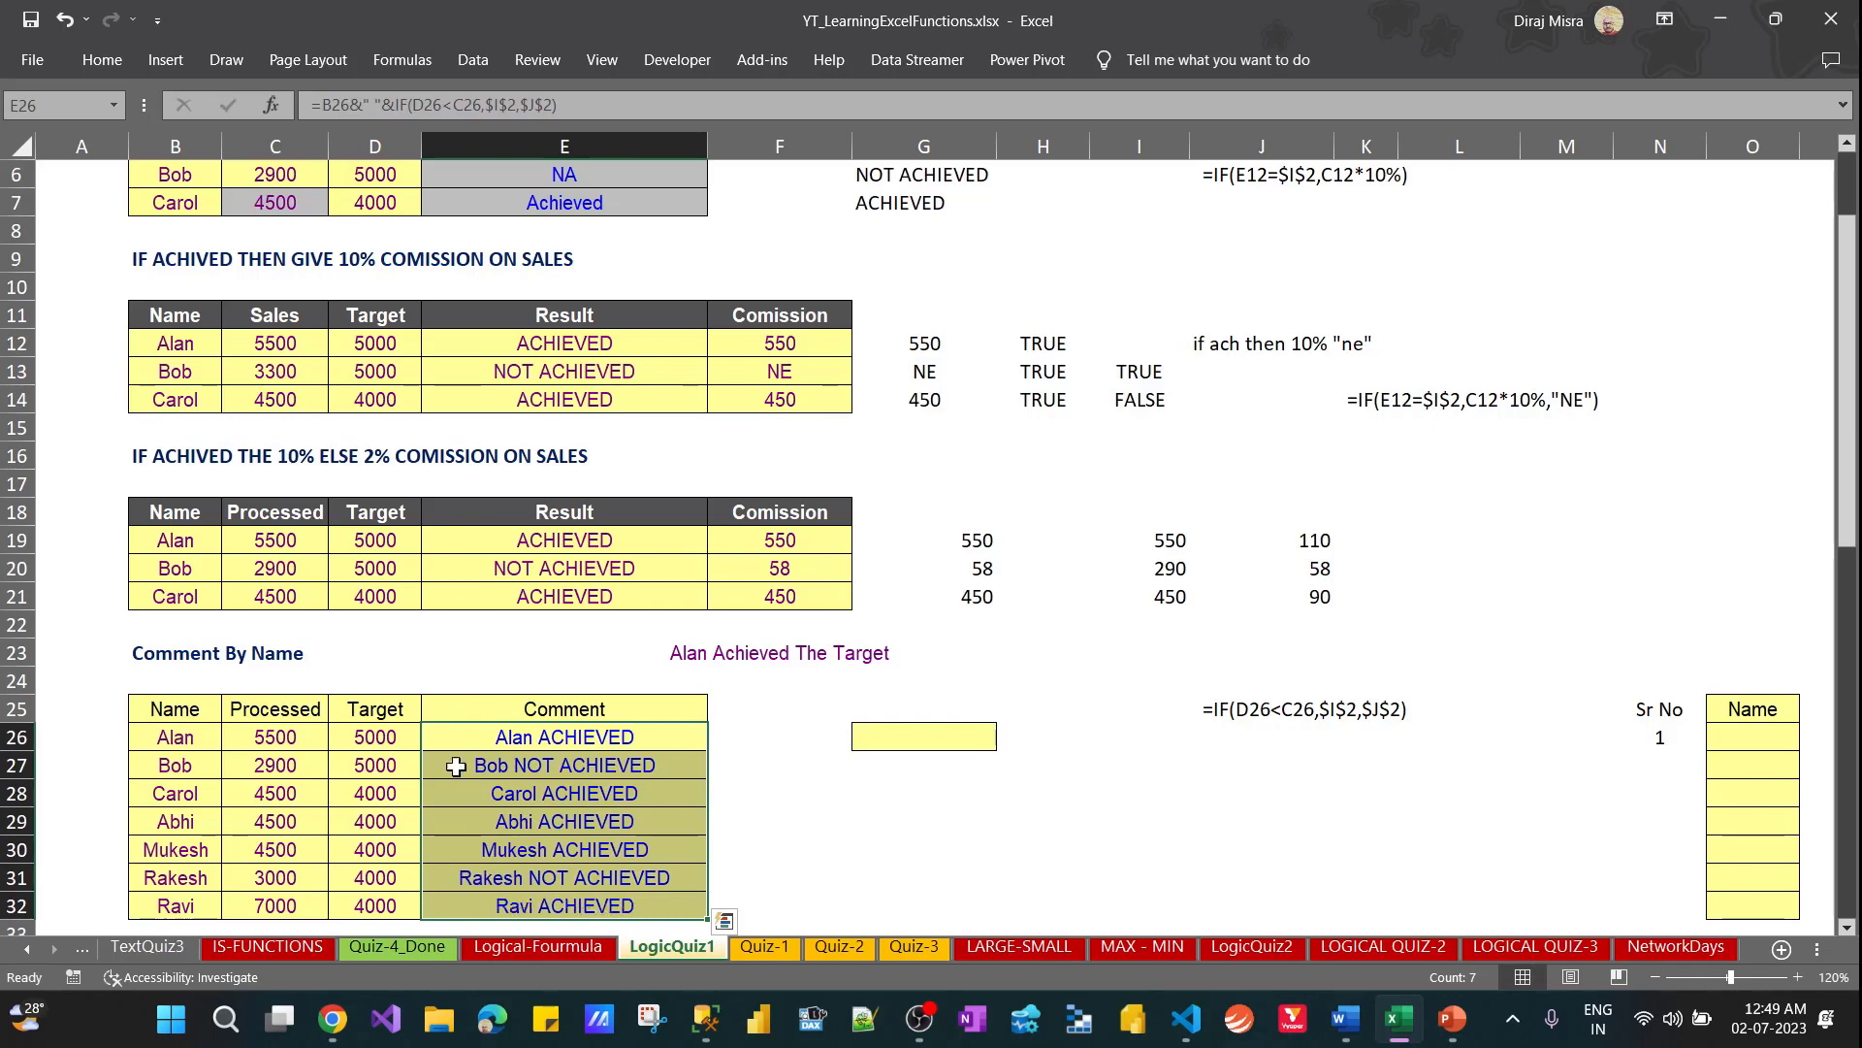
Check the sample comment text in F23 for the wording the Comment column requires
{"action": "left_click", "coordinate": [727, 658]}
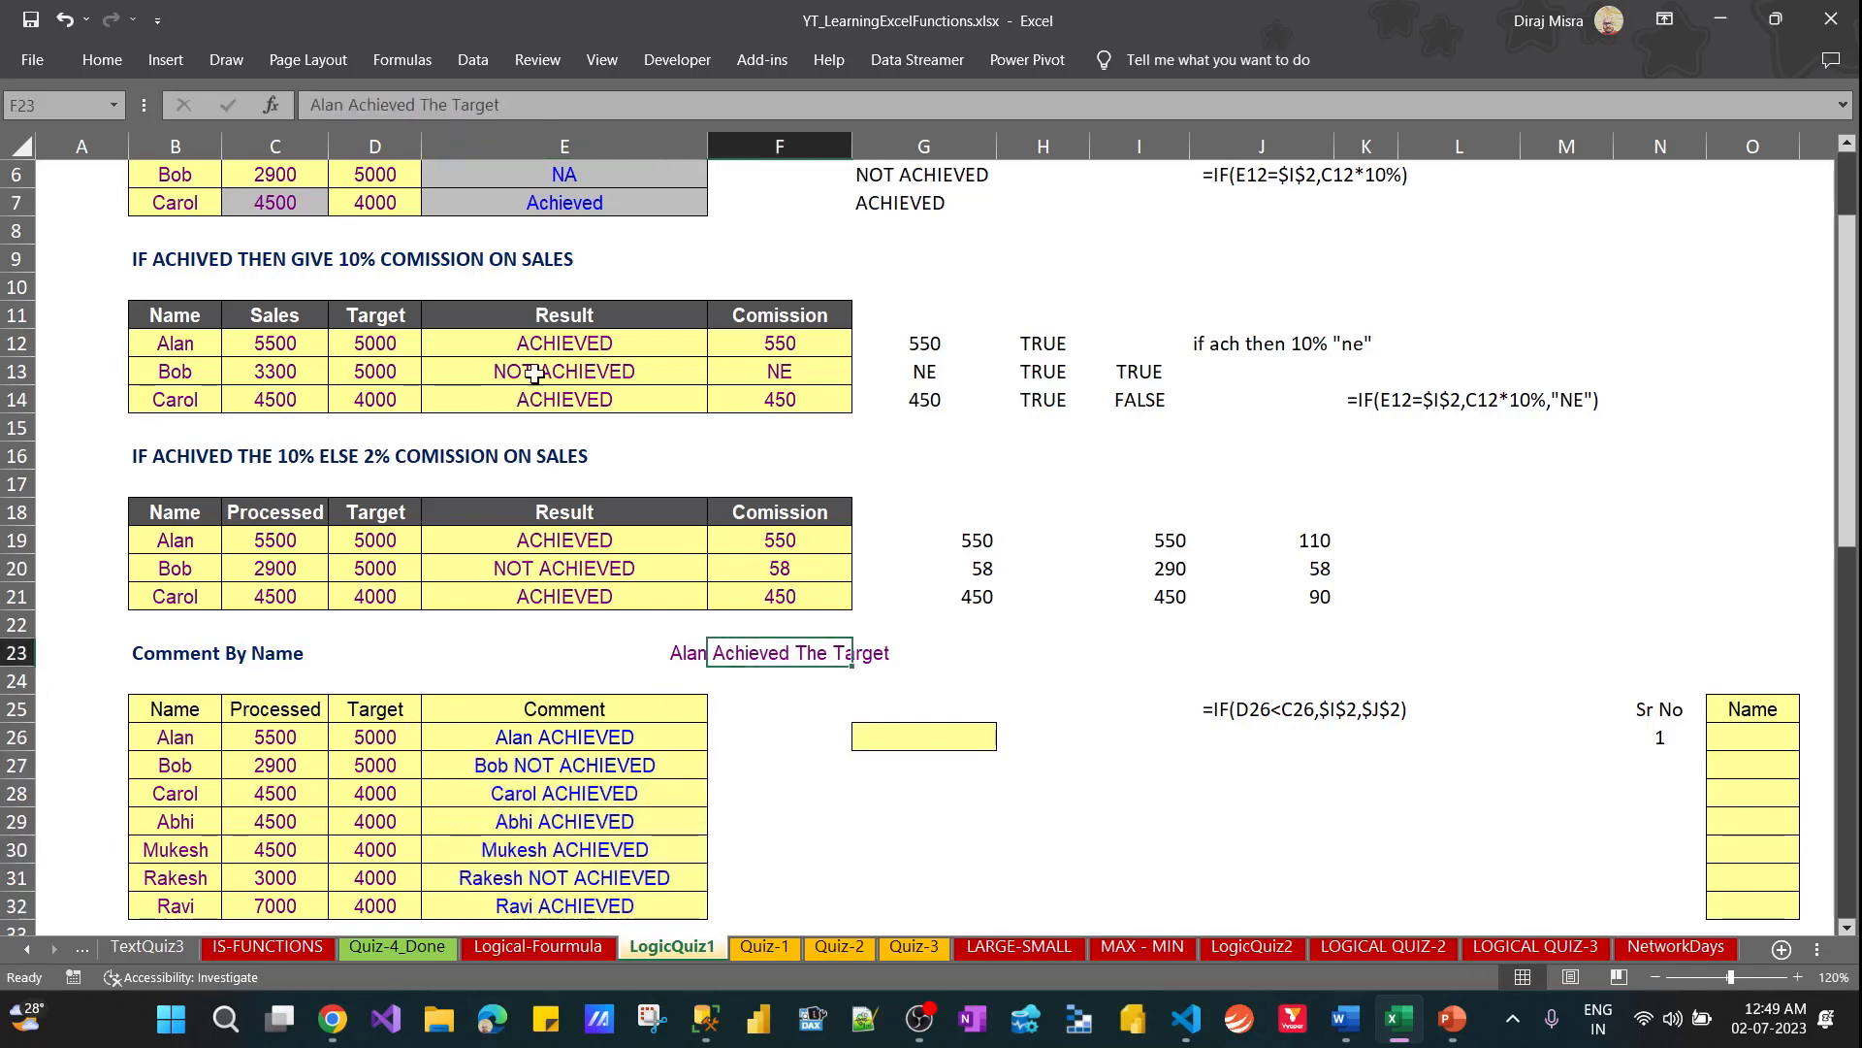
{"action": "left_click", "coordinate": [678, 651]}
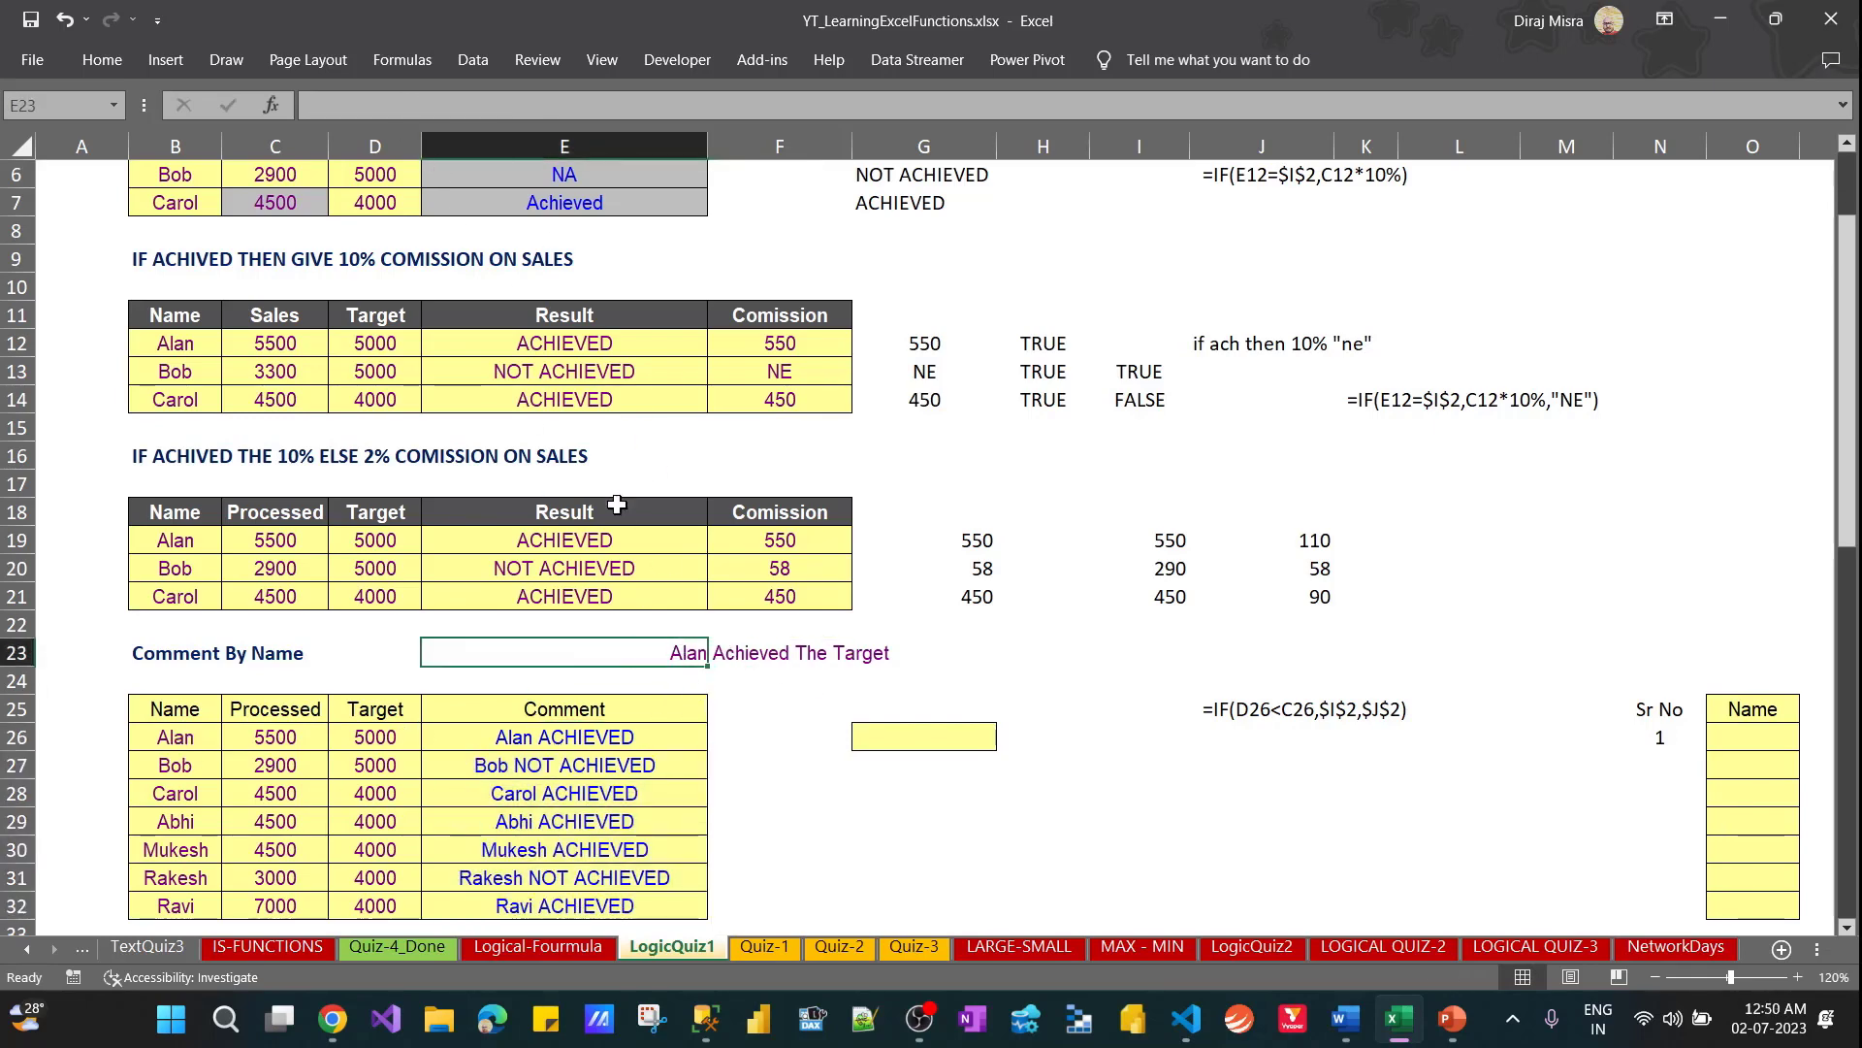
{"action": "key", "text": "Right"}
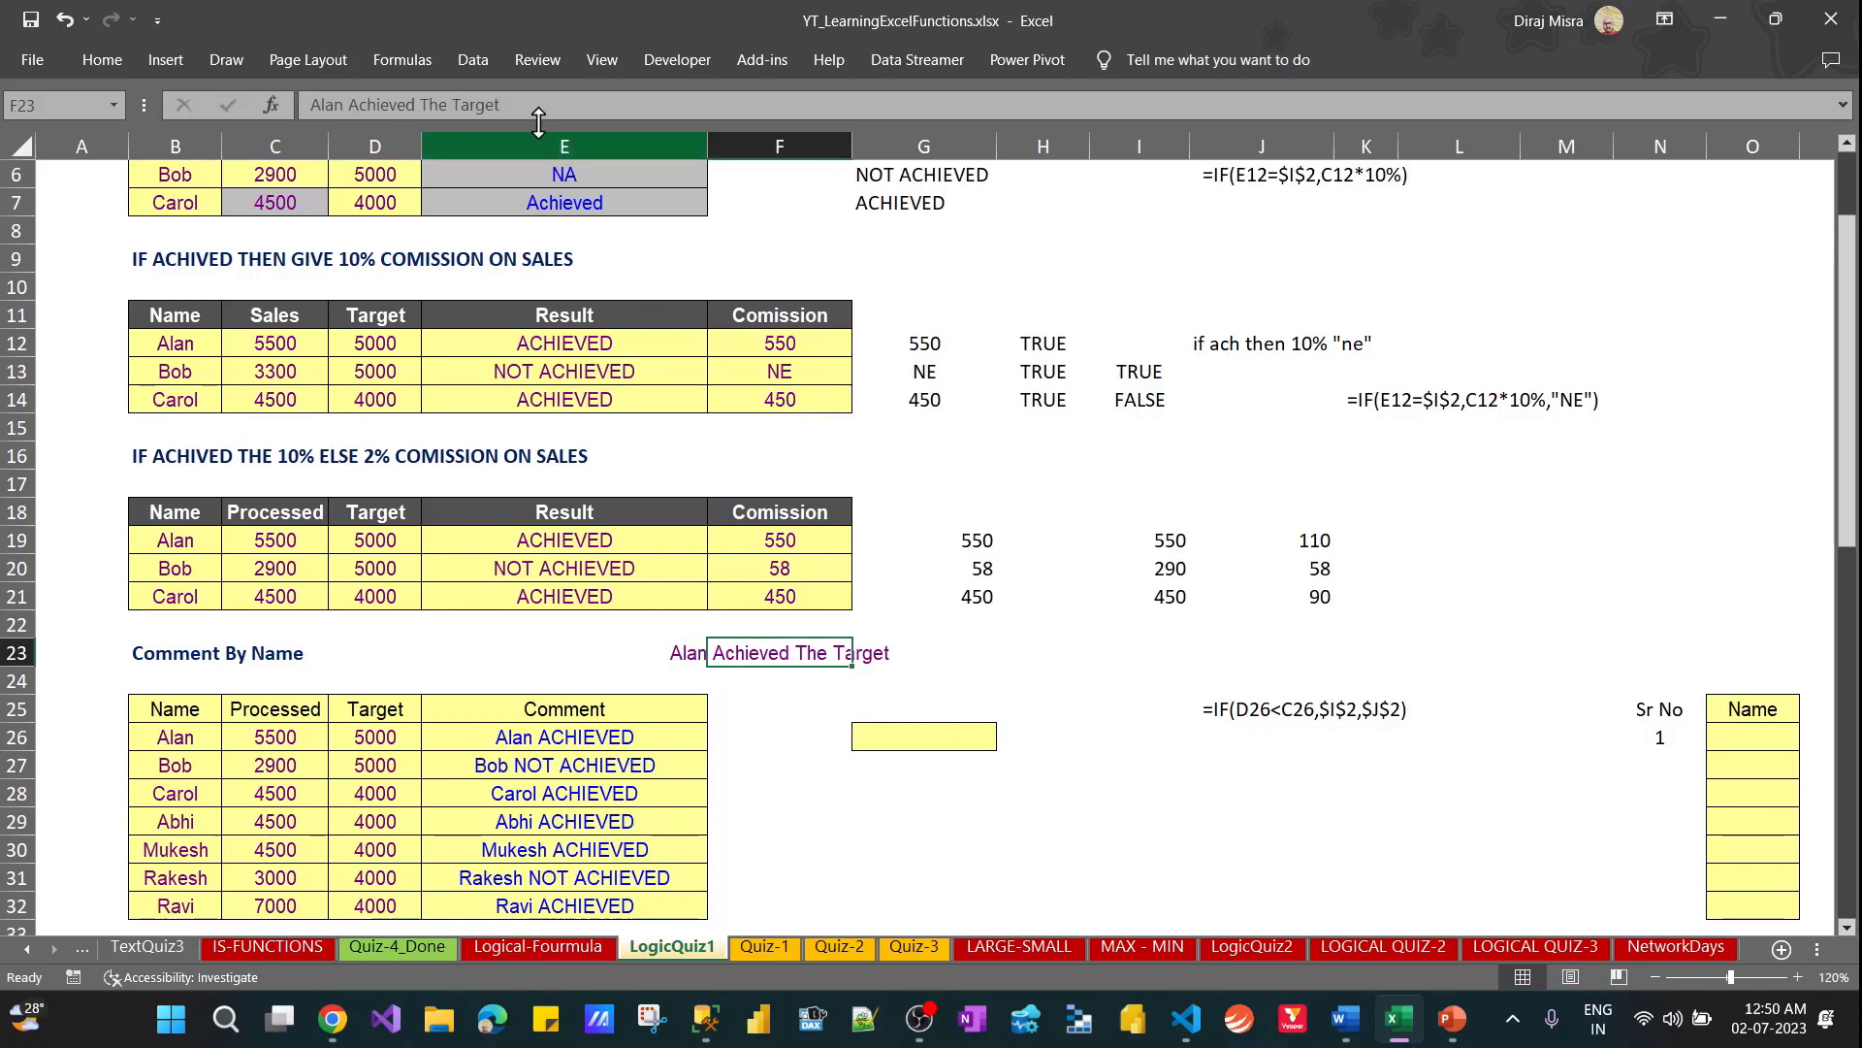
{"action": "left_click", "coordinate": [499, 105]}
{"action": "left_click_drag", "start_coordinate": [500, 105], "coordinate": [283, 115]}
{"action": "key", "text": "ctrl+c"}
{"action": "key", "text": "Escape"}
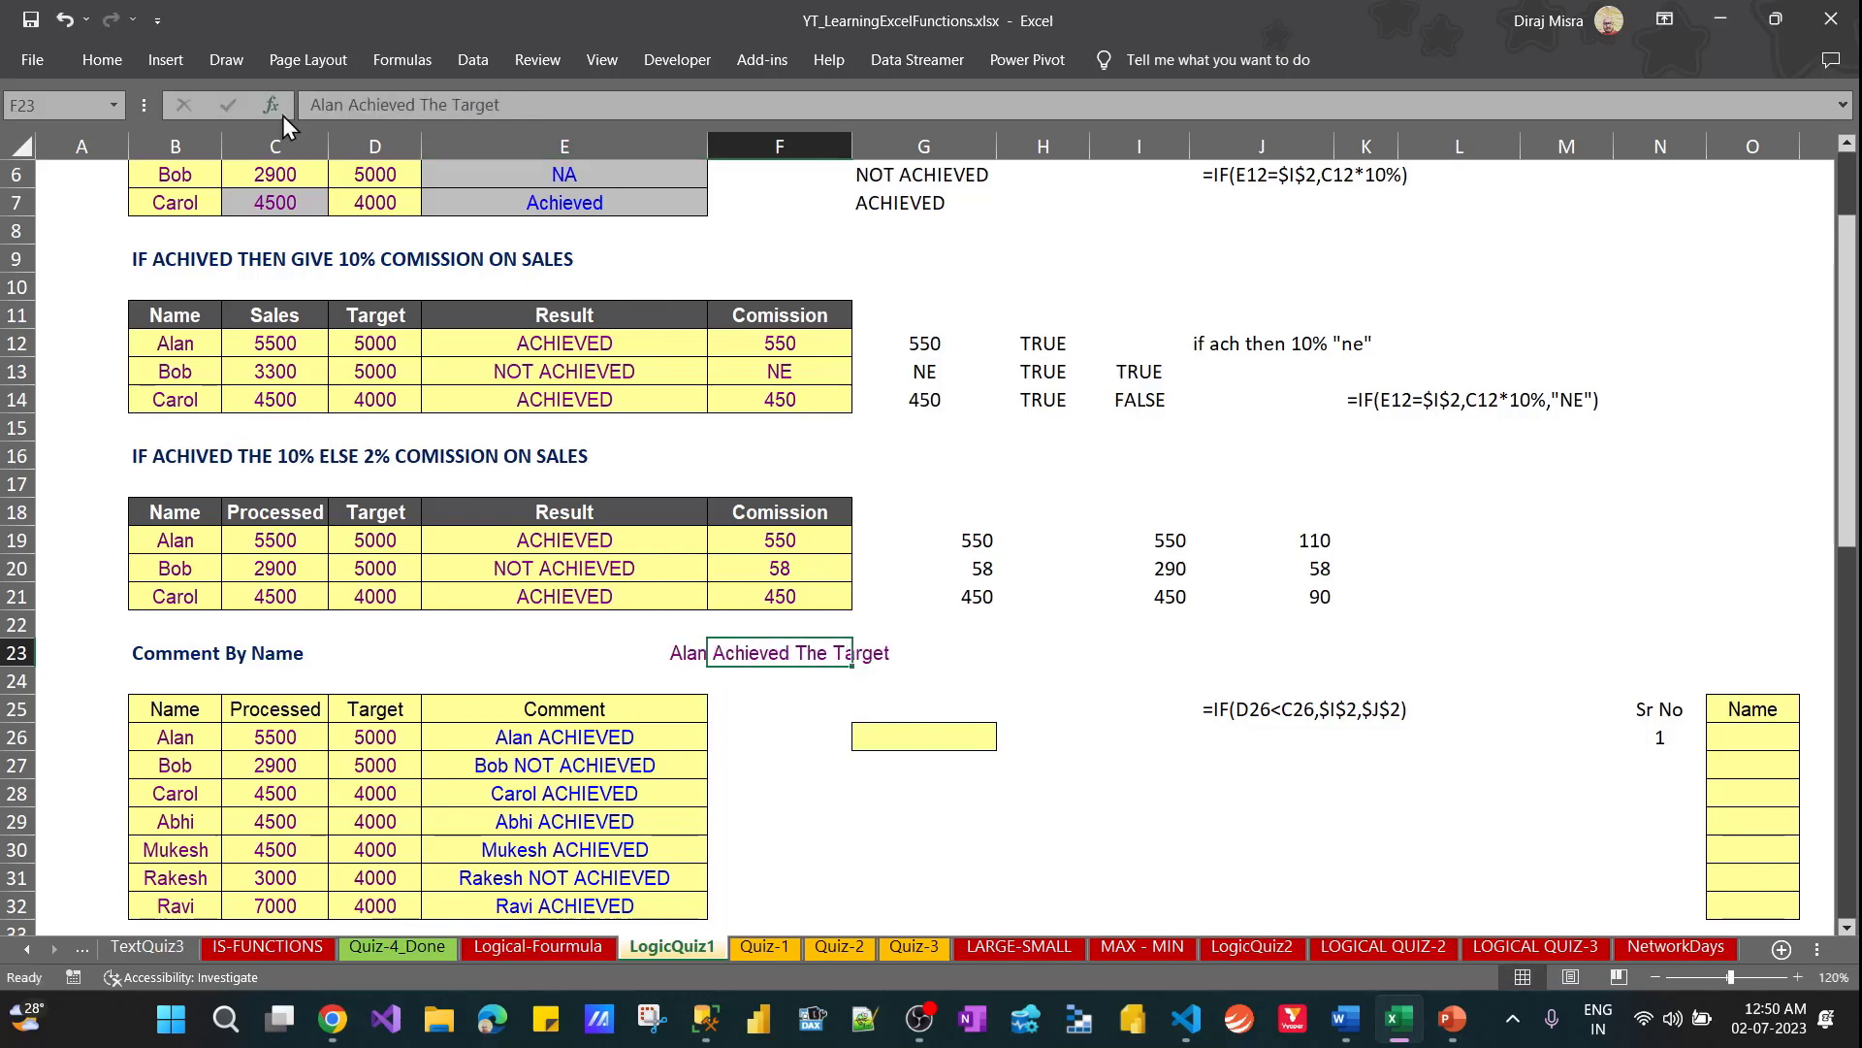
Check which result cells the comment formula in E26 refers to, leaving the formula as it is
{"action": "left_click", "coordinate": [543, 732]}
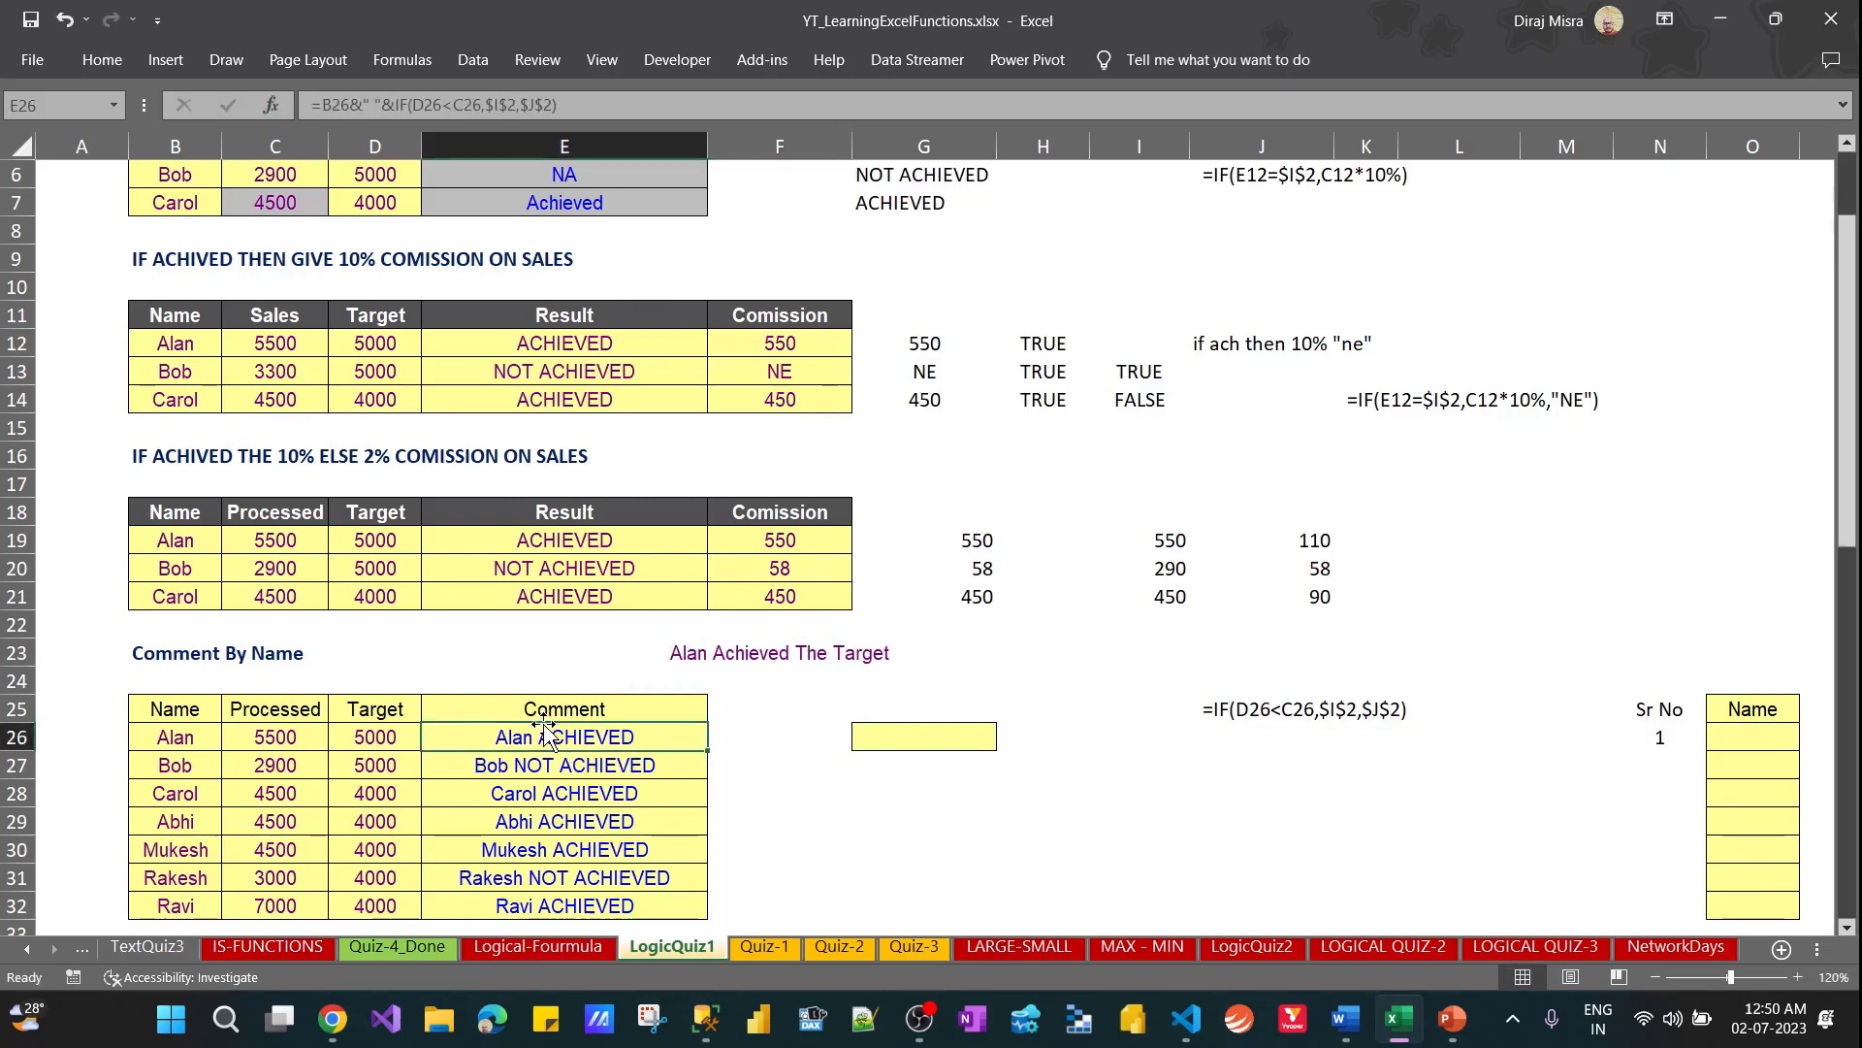
{"action": "double_click", "coordinate": [543, 732]}
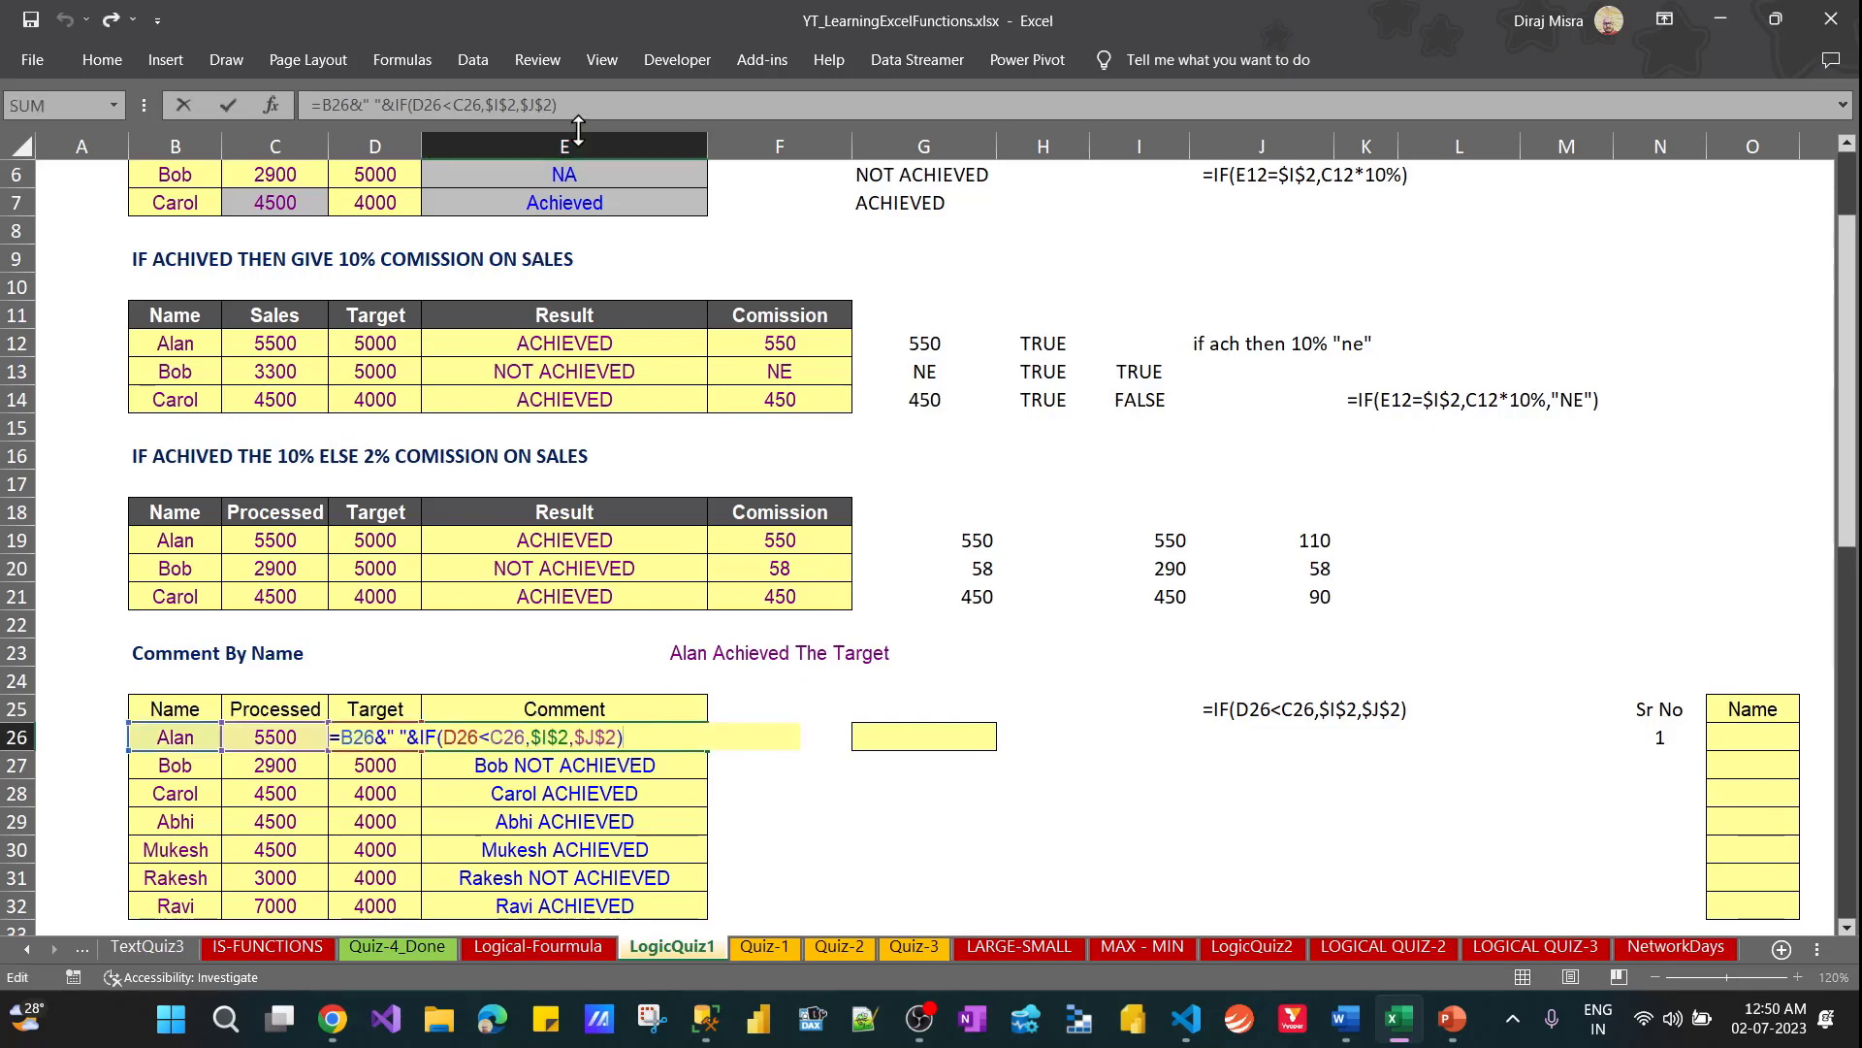
{"action": "key", "text": "Escape"}
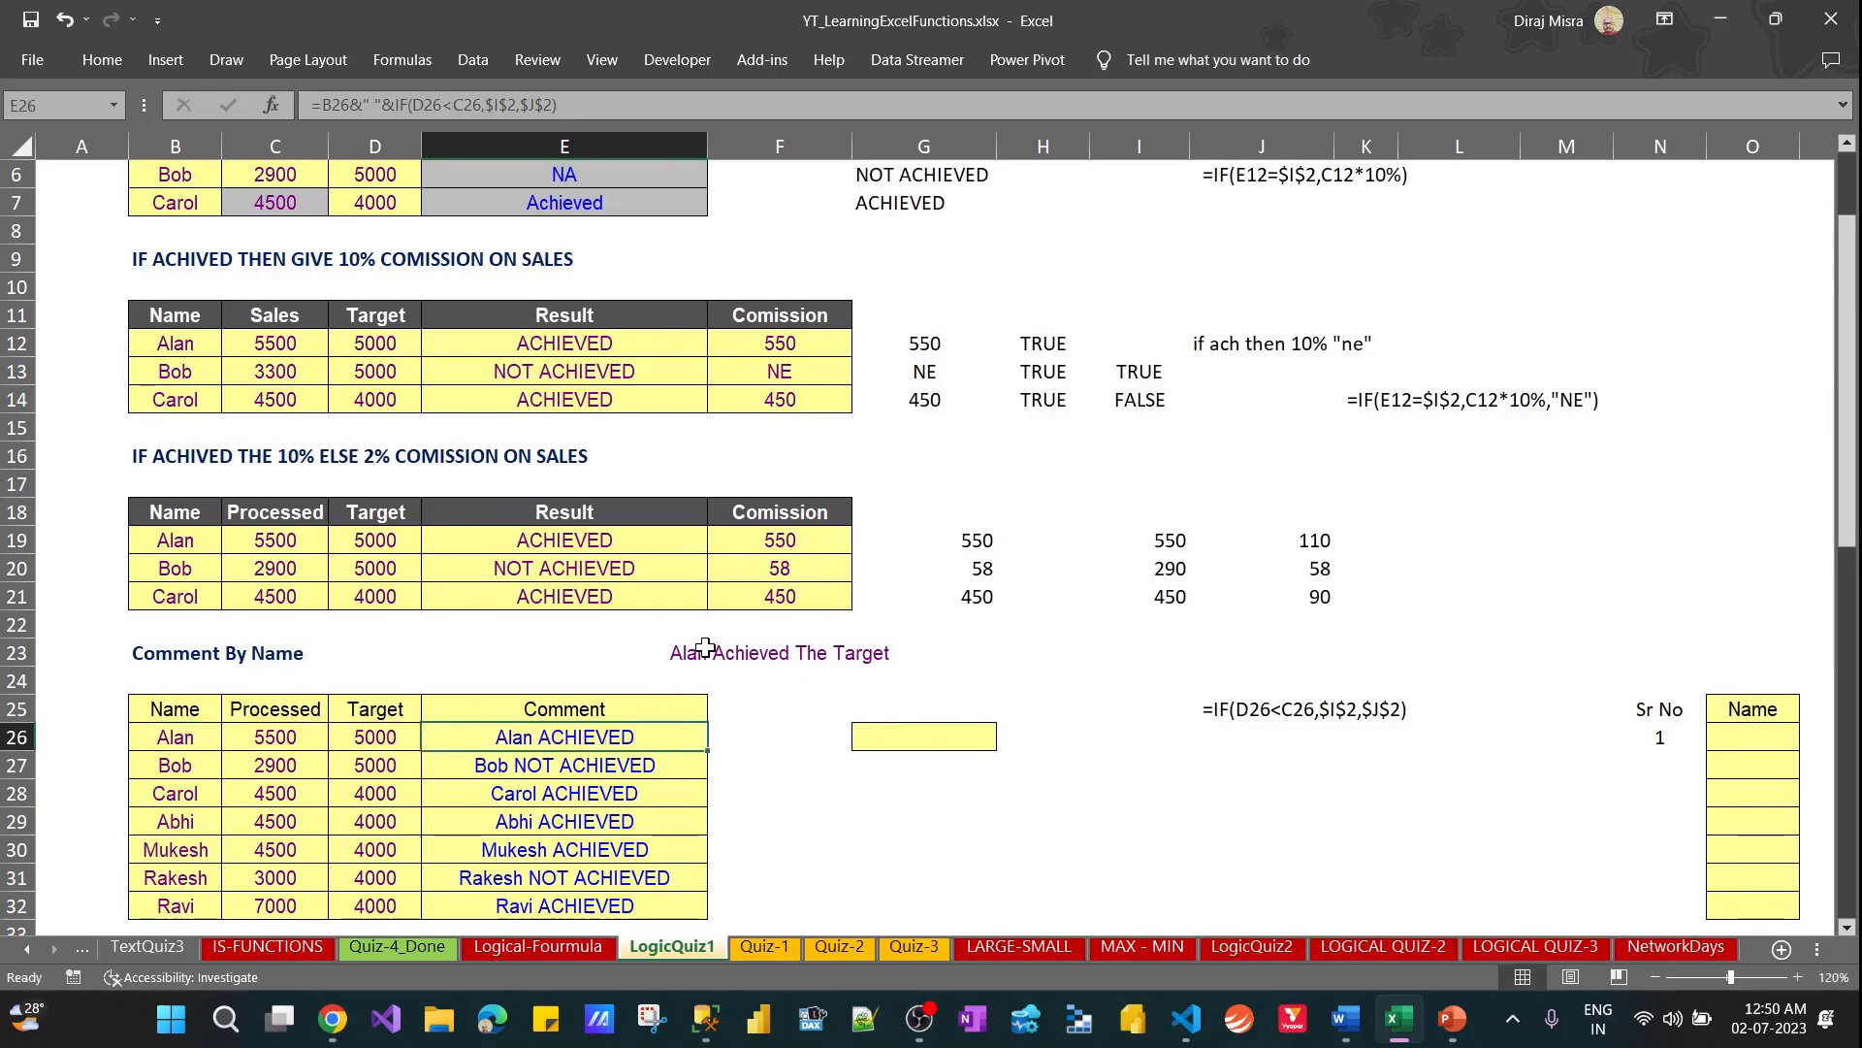
Replace the I2 result label with the sample comment from F23, trimming the leading name so it reads Achieved The Target
{"action": "left_click", "coordinate": [705, 648]}
{"action": "key", "text": "Up"}
{"action": "key", "text": "Up"}
{"action": "key", "text": "Up"}
{"action": "key", "text": "Up"}
{"action": "key", "text": "Up"}
{"action": "key", "text": "Up"}
{"action": "key", "text": "Up"}
{"action": "key", "text": "Up"}
{"action": "key", "text": "Up"}
{"action": "key", "text": "Up"}
{"action": "key", "text": "Up"}
{"action": "key", "text": "Up"}
{"action": "key", "text": "Up"}
{"action": "key", "text": "Up"}
{"action": "key", "text": "Up"}
{"action": "key", "text": "Up"}
{"action": "key", "text": "Up"}
{"action": "key", "text": "Up"}
{"action": "key", "text": "Up"}
{"action": "key", "text": "Up"}
{"action": "key", "text": "Right"}
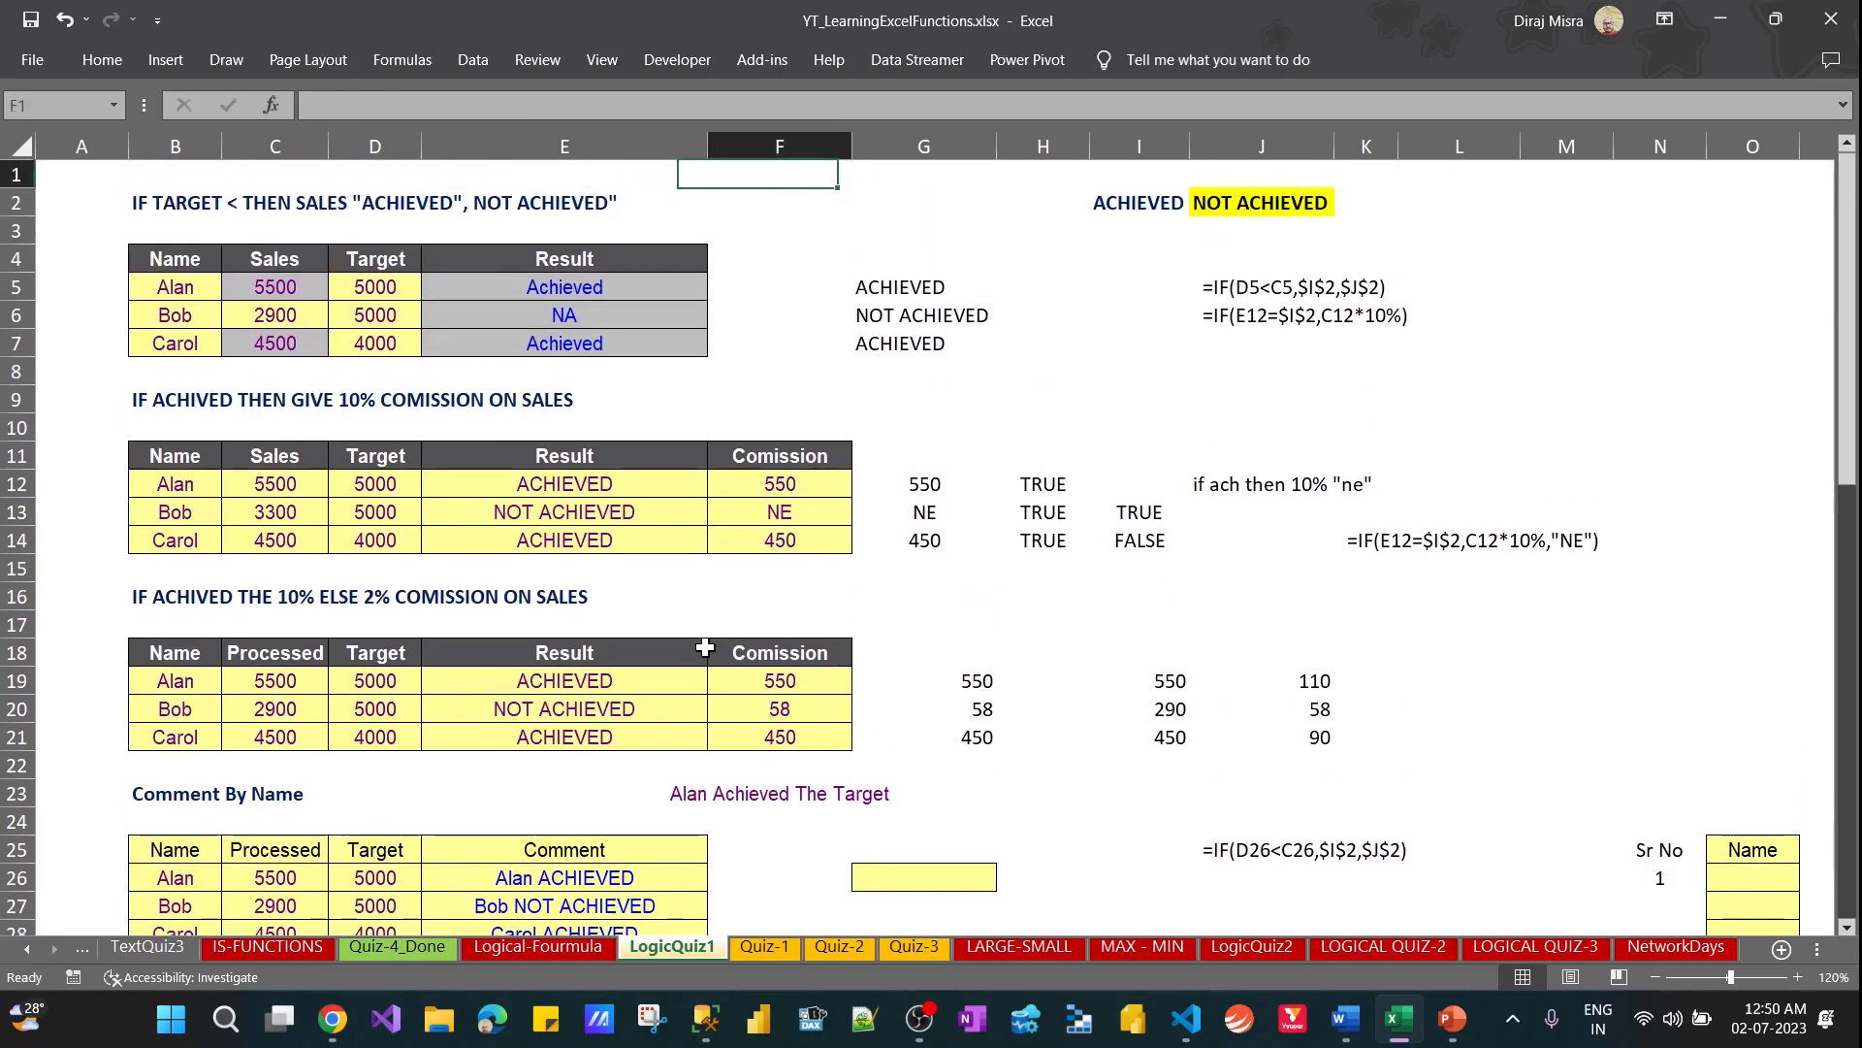
{"action": "key", "text": "Right"}
{"action": "key", "text": "Right"}
{"action": "key", "text": "Down"}
{"action": "key", "text": "Right"}
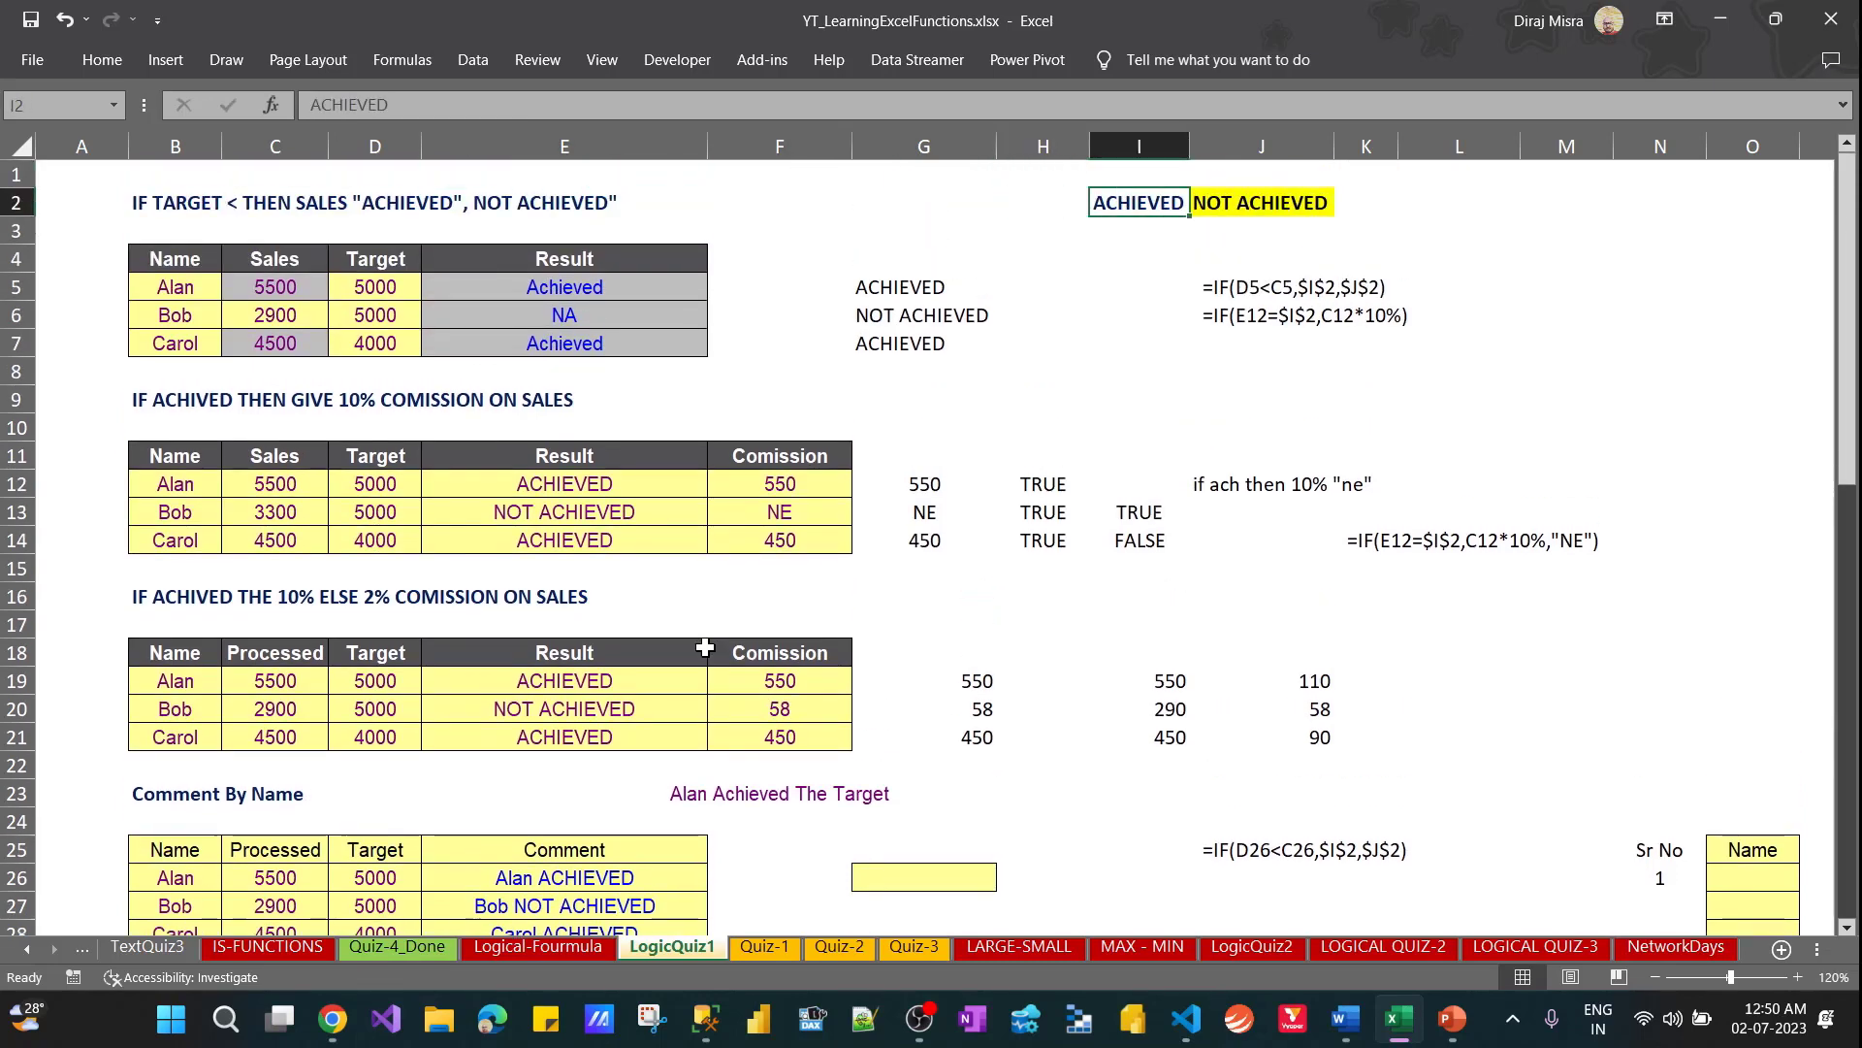
{"action": "key", "text": "ctrl+v"}
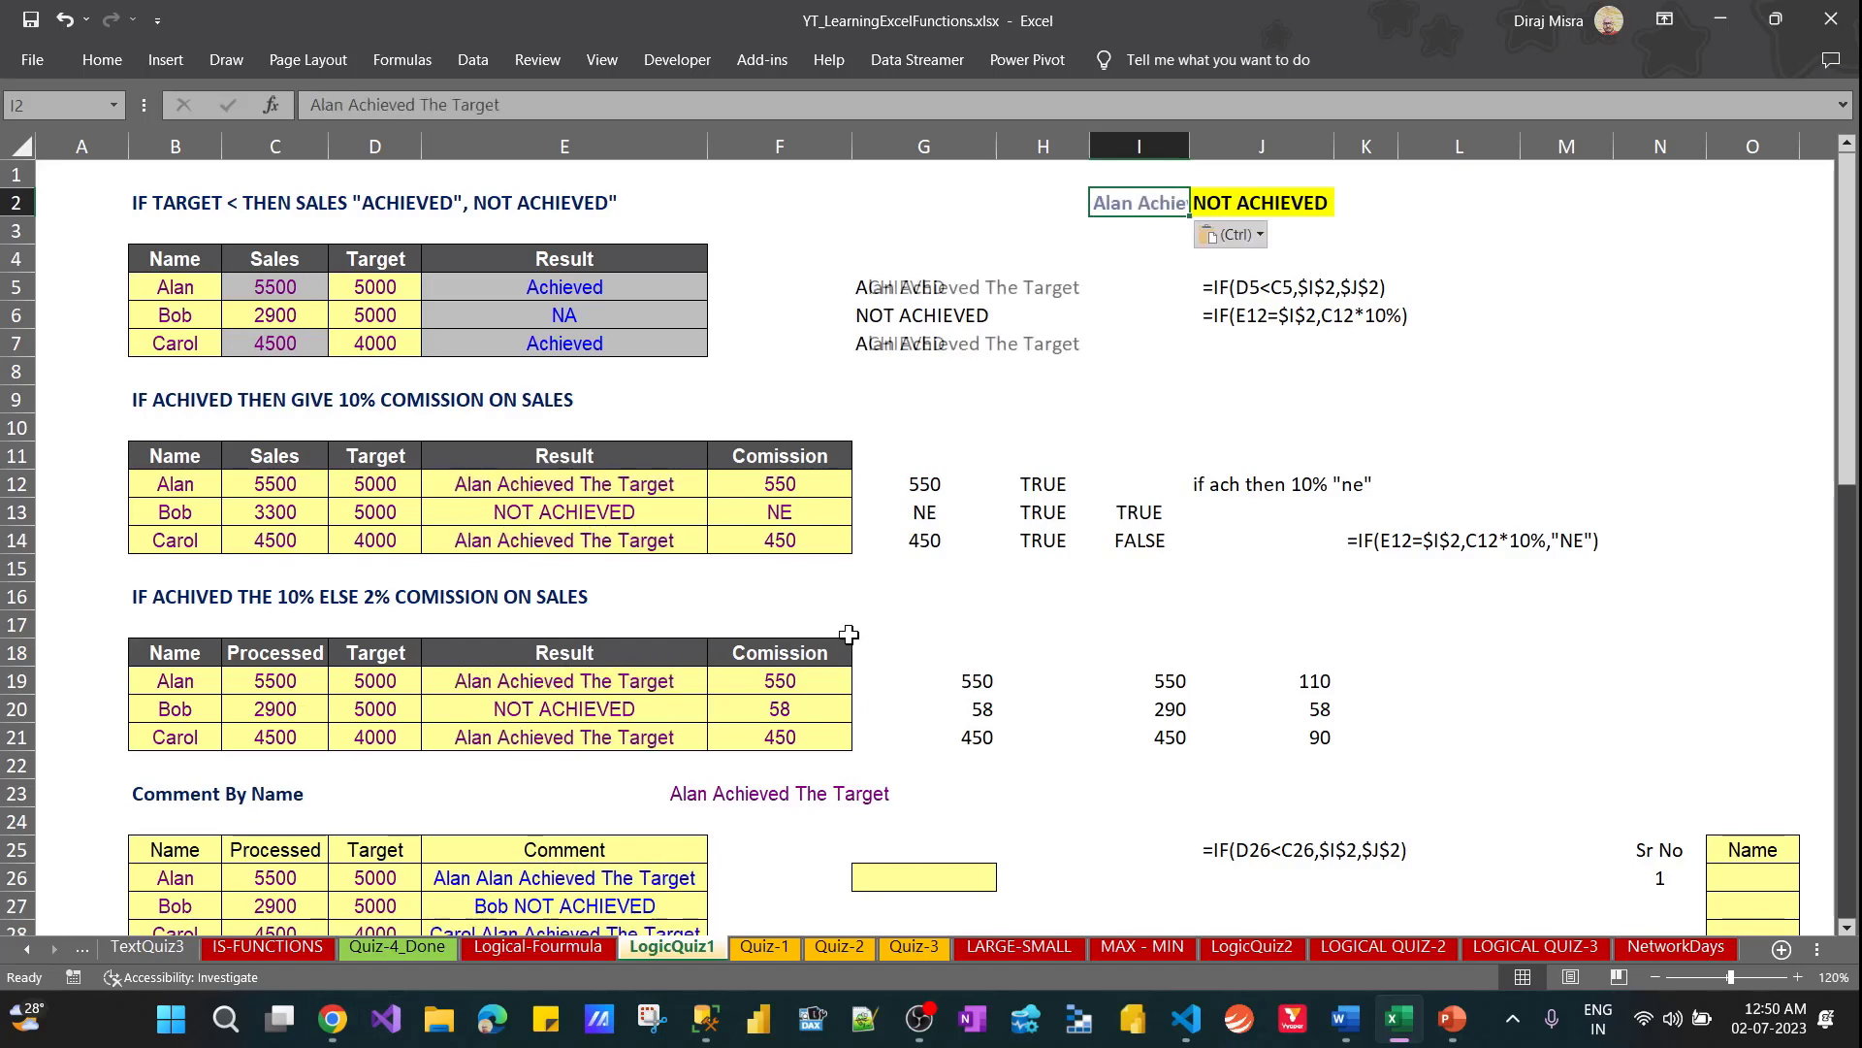
{"action": "key", "text": "F2"}
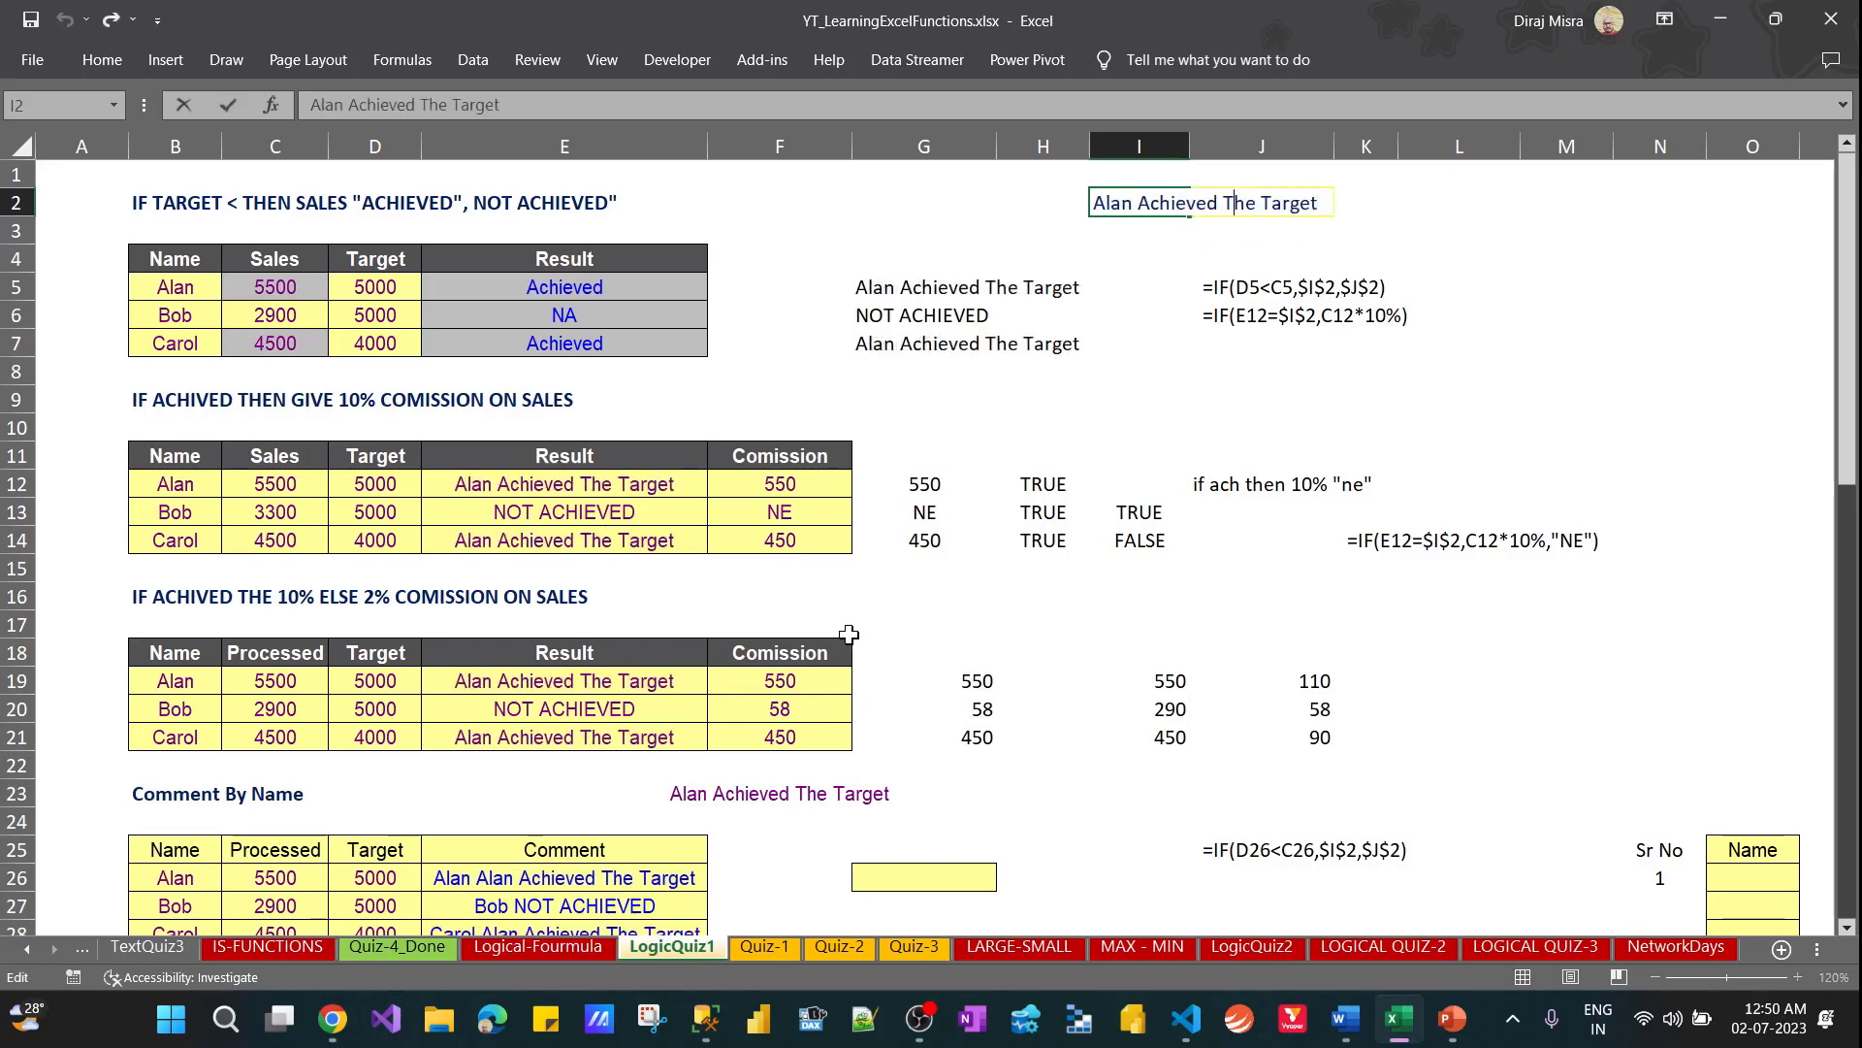
{"action": "key", "text": "Delete"}
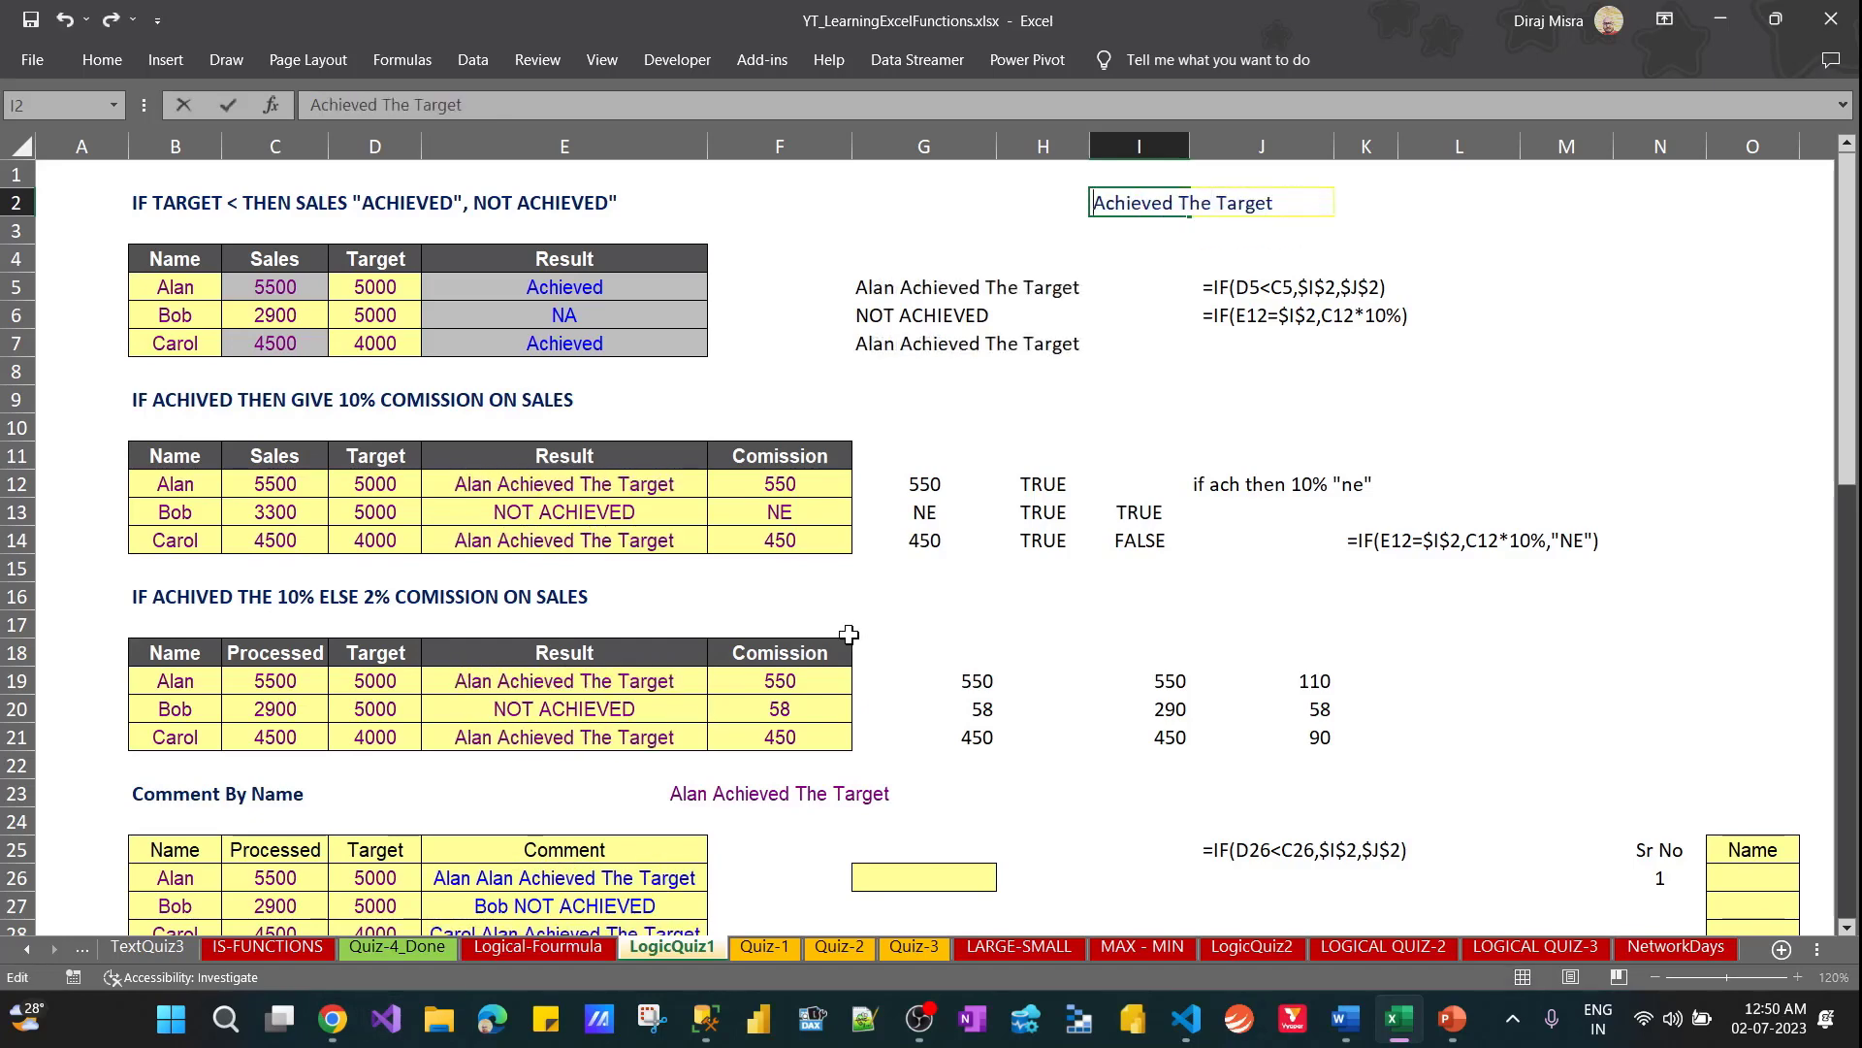
{"action": "key", "text": "ctrl+Return"}
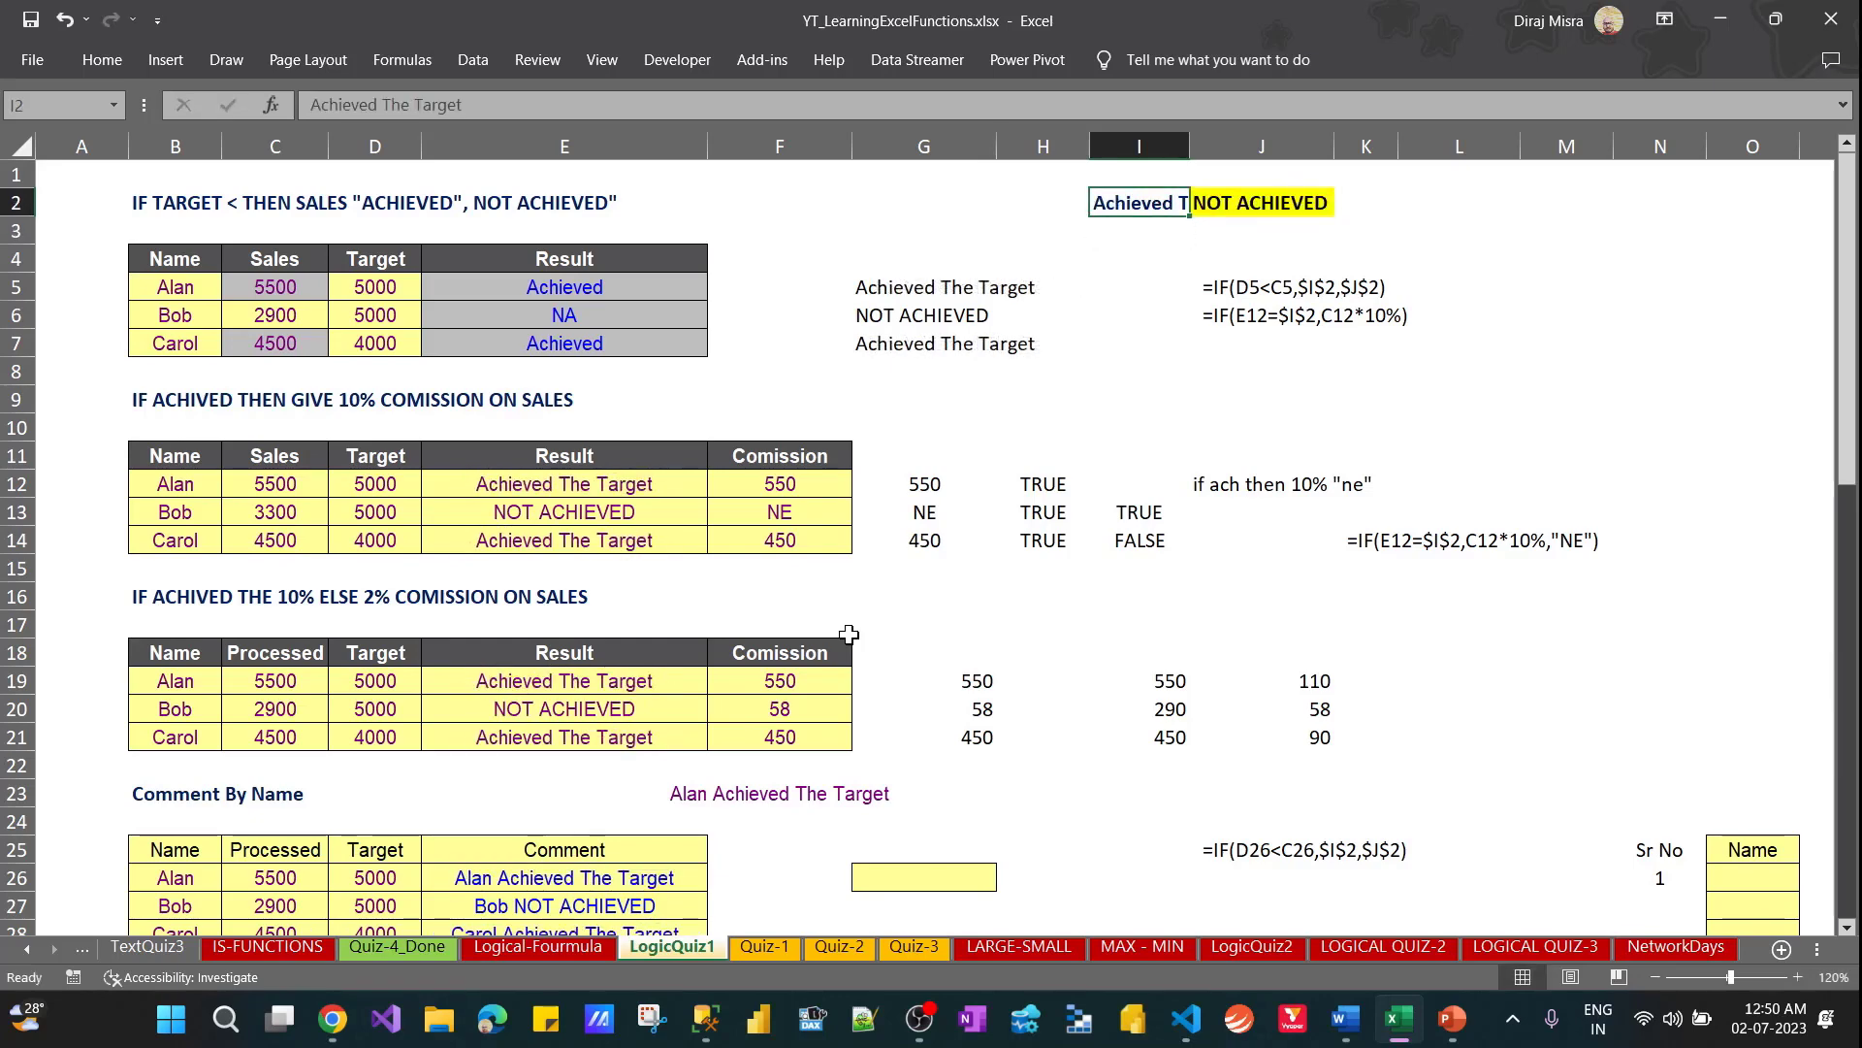
AutoFit the width of column I to the Achieved The Target label in I2
{"action": "key", "text": "Right"}
{"action": "key", "text": "Left"}
{"action": "key", "text": "F2"}
{"action": "key", "text": "Escape"}
{"action": "key", "text": "alt"}
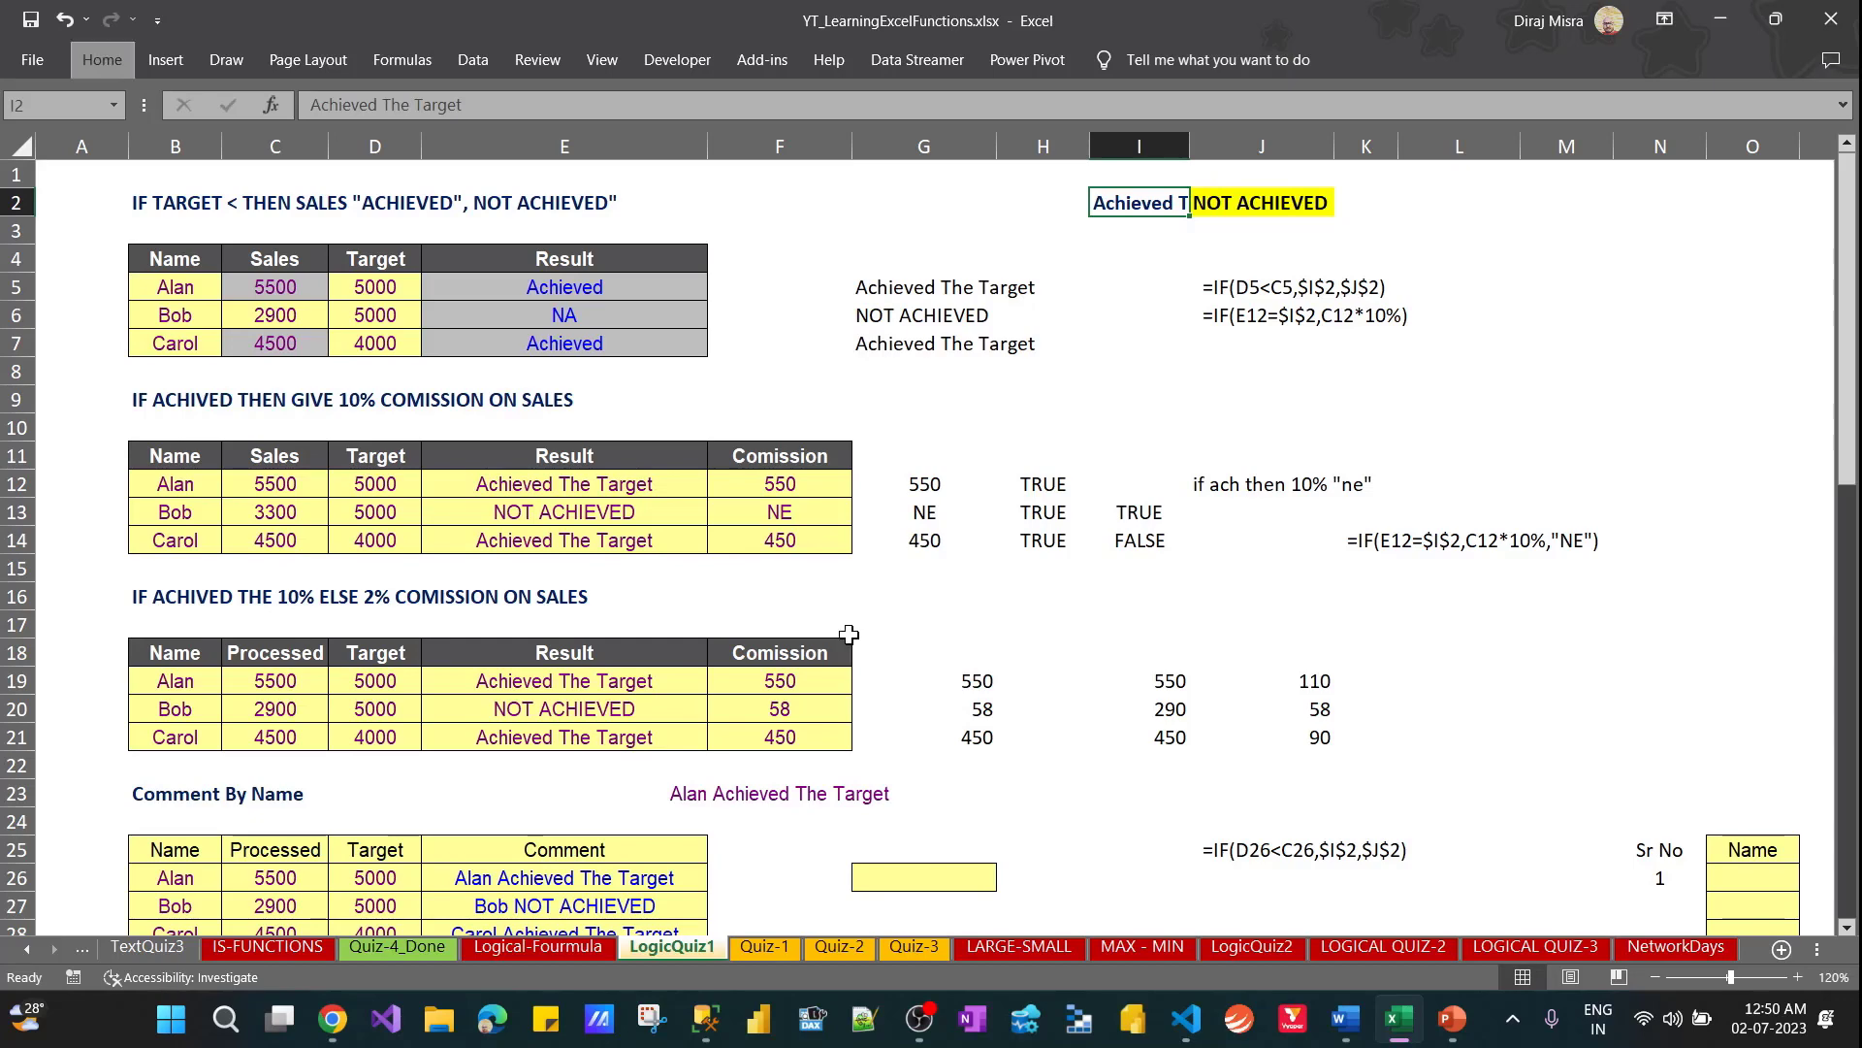
{"action": "key", "text": "h"}
{"action": "key", "text": "o"}
{"action": "key", "text": "i"}
Copy The Target from the I2 label and append it to J2 so it reads NOT ACHIEVED The Target
{"action": "key", "text": "Right"}
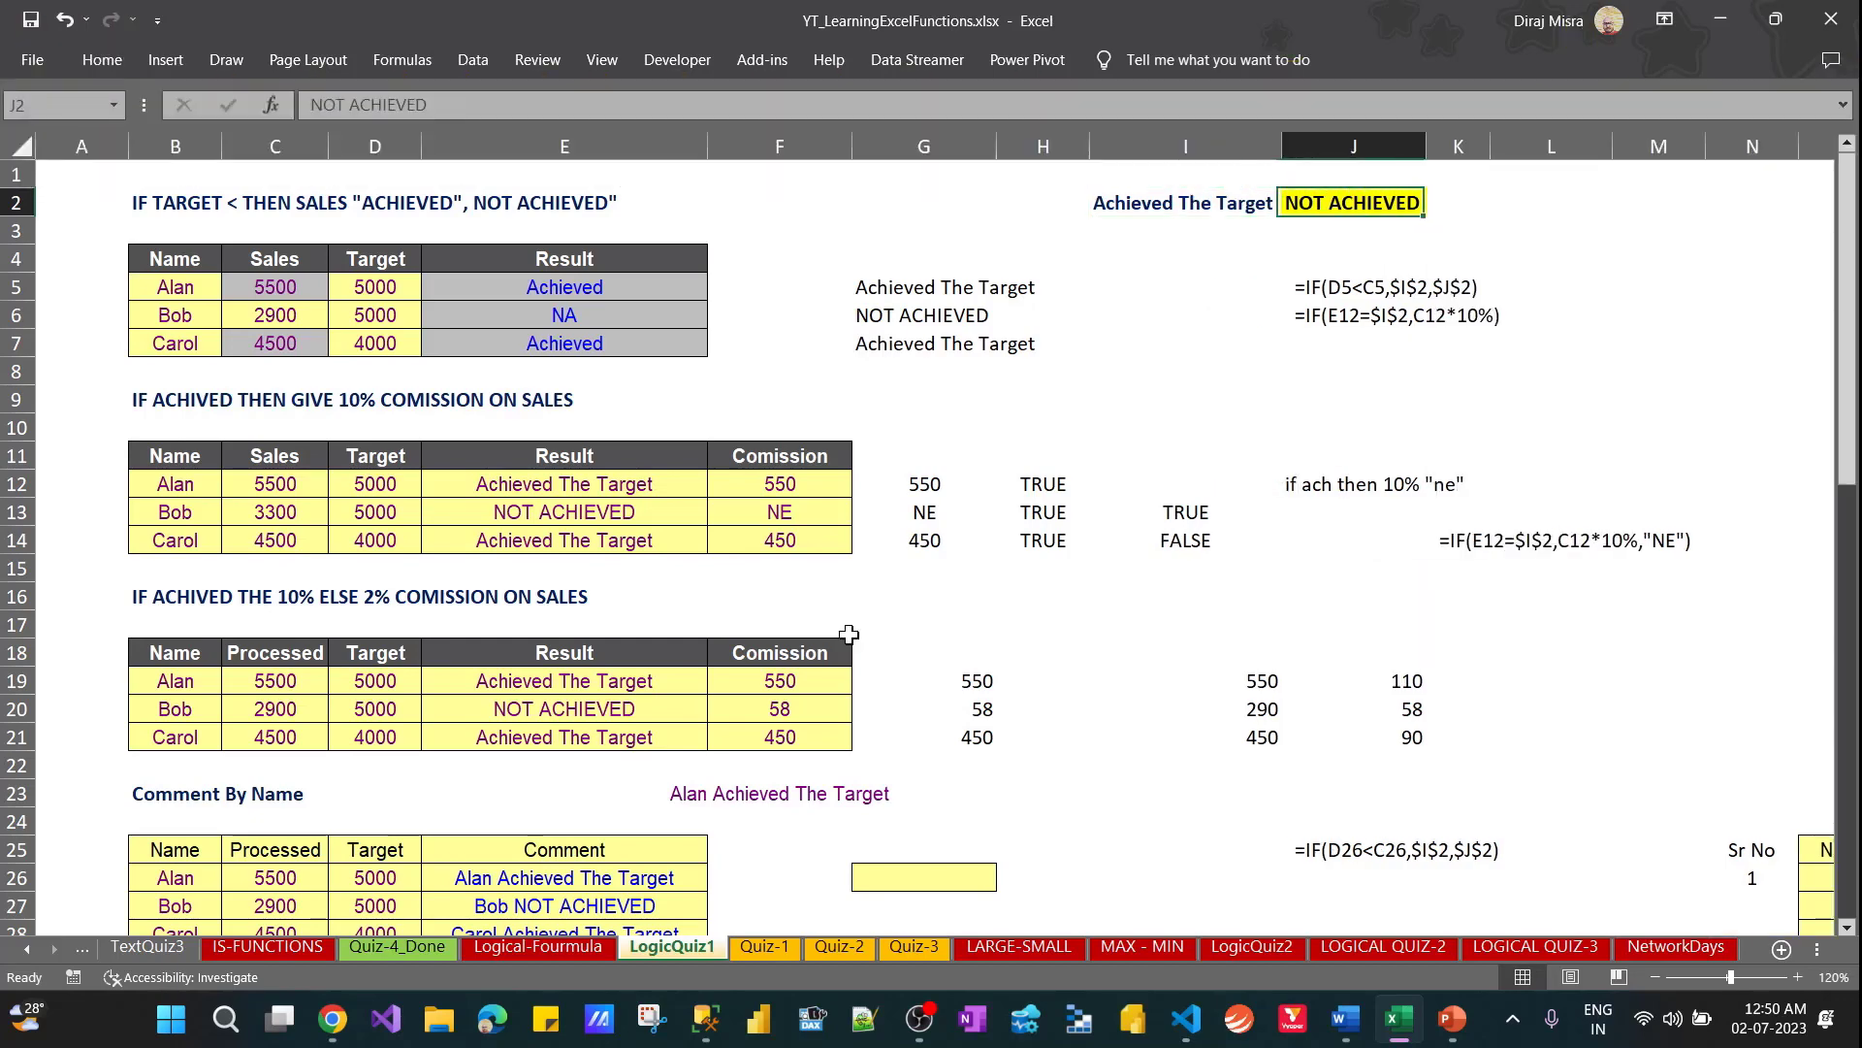
{"action": "key", "text": "Left"}
{"action": "key", "text": "Right"}
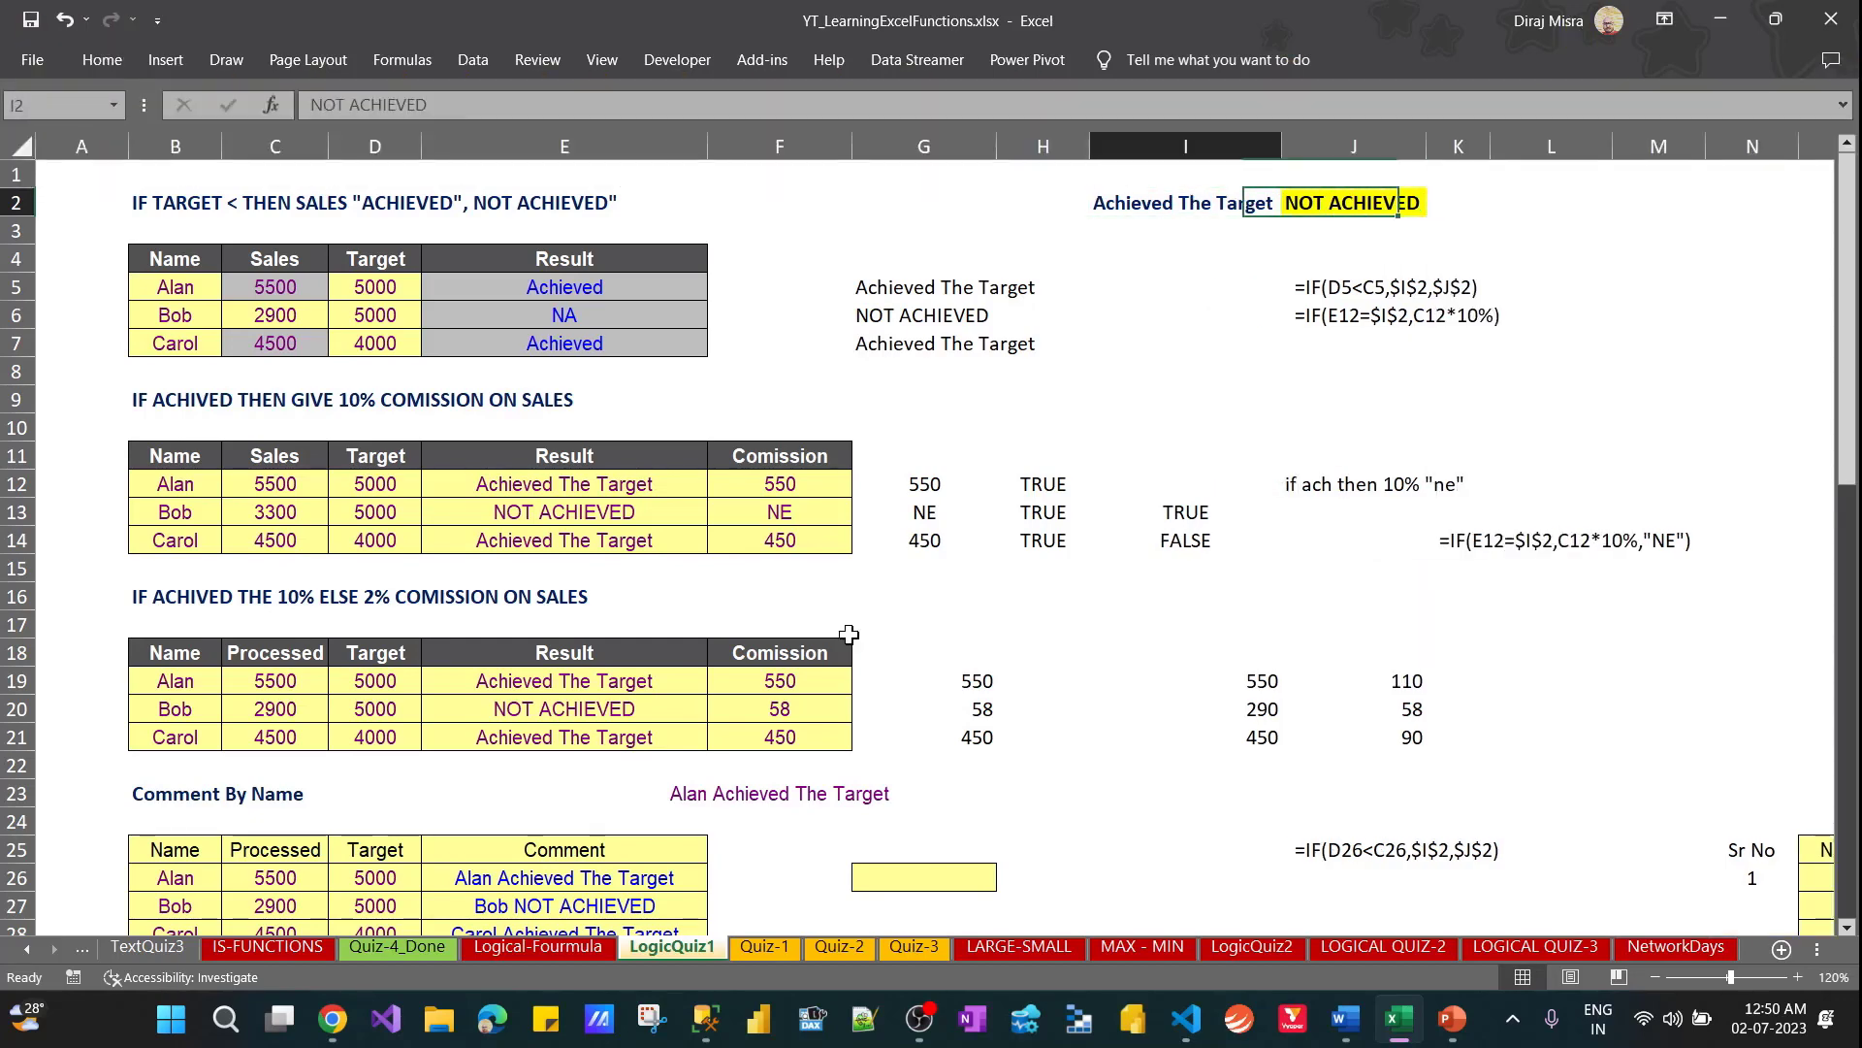
{"action": "key", "text": "Left"}
{"action": "key", "text": "F2"}
{"action": "key", "text": "shift+Left"}
{"action": "key", "text": "shift+Left"}
{"action": "key", "text": "shift+Left"}
{"action": "key", "text": "shift+Left"}
{"action": "key", "text": "shift+Left"}
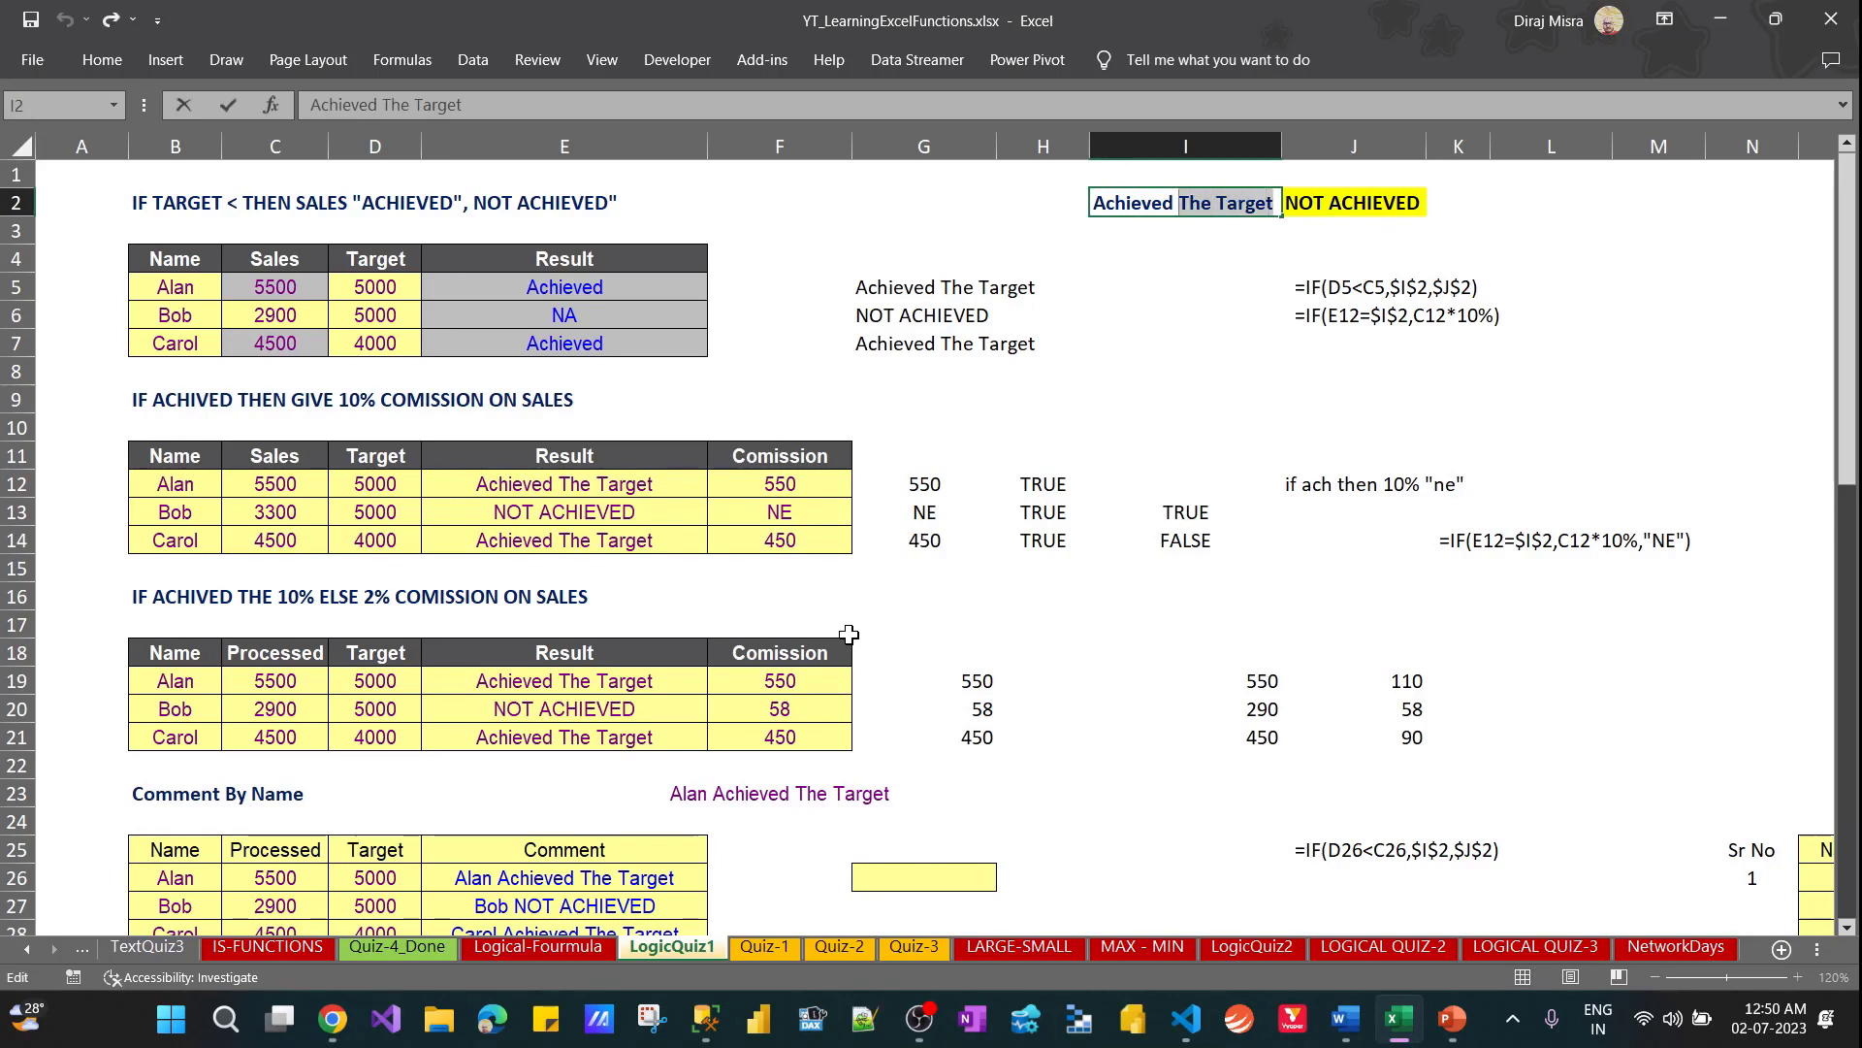
{"action": "key", "text": "Return"}
{"action": "key", "text": "Up"}
{"action": "key", "text": "Right"}
{"action": "key", "text": "F2"}
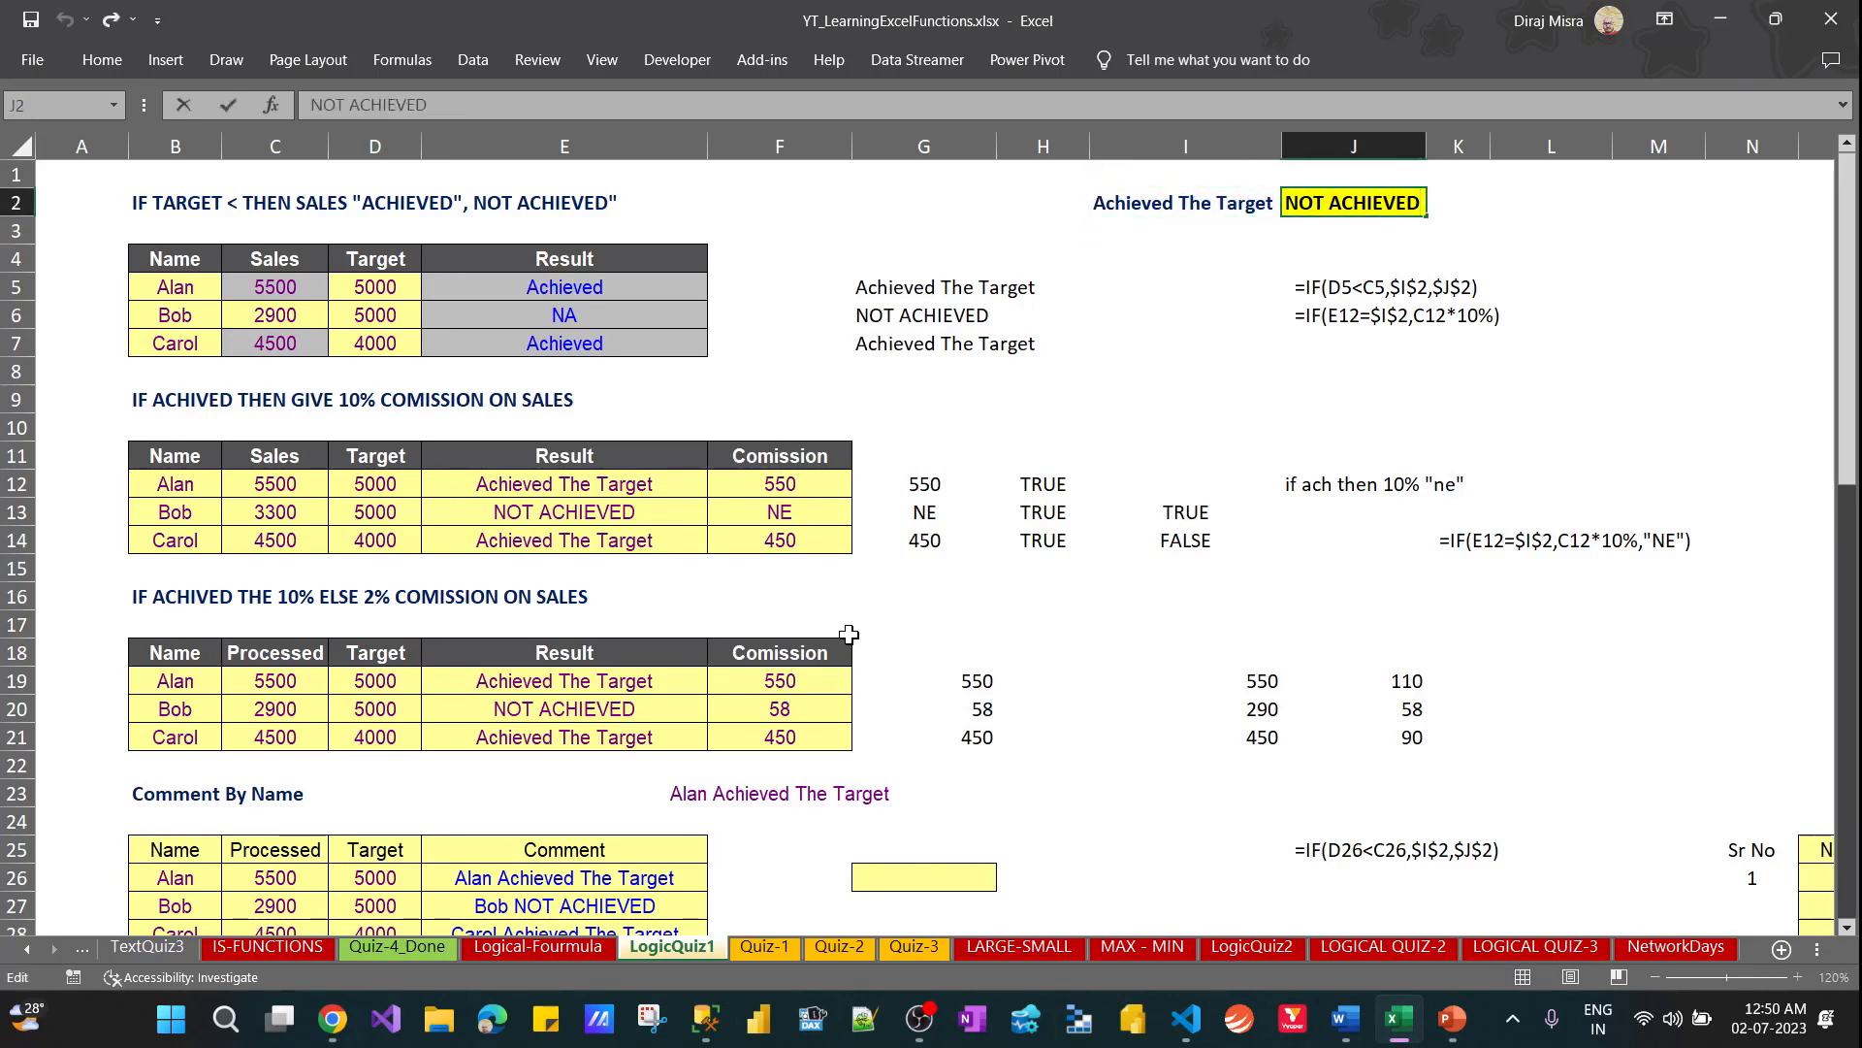
{"action": "type", "text": "The Target"}
{"action": "key", "text": "Return"}
{"action": "key", "text": "Up"}
AutoFit the width of column J to the NOT ACHIEVED The Target label in J2
{"action": "key", "text": "alt"}
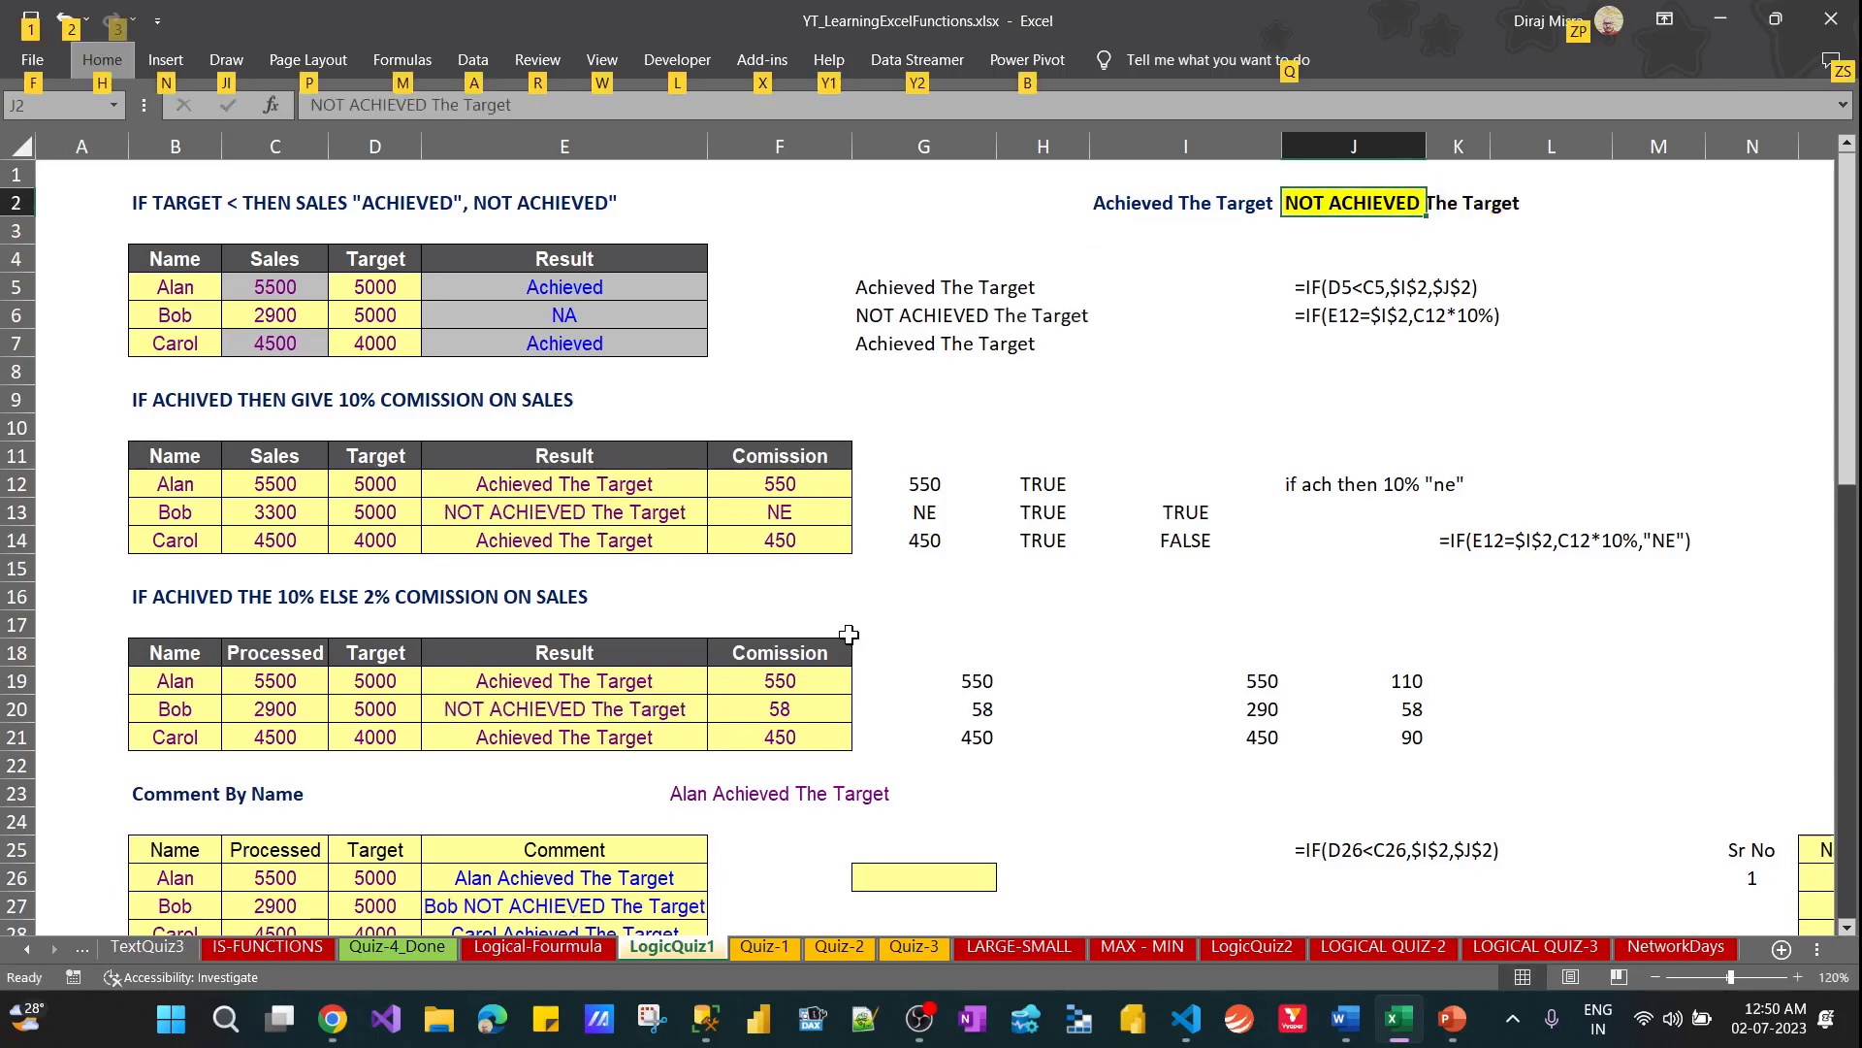
{"action": "key", "text": "h"}
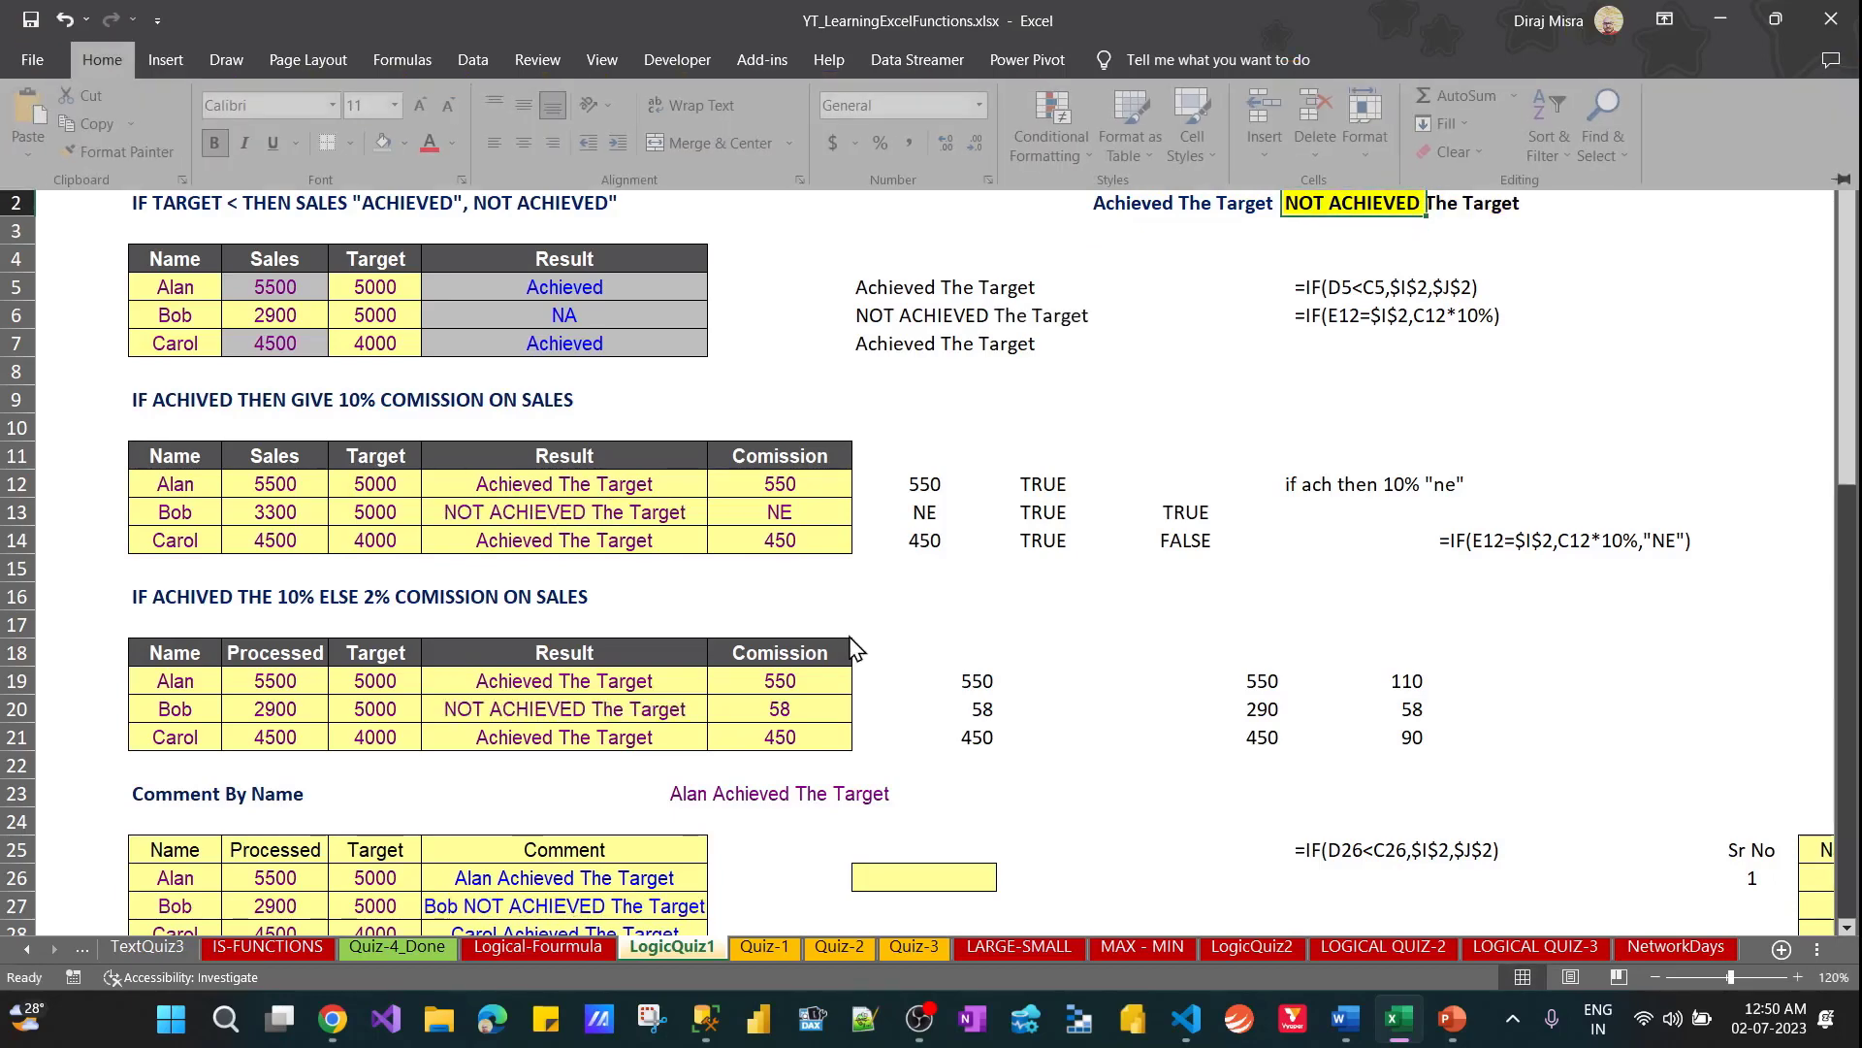
{"action": "key", "text": "o"}
{"action": "key", "text": "i"}
AutoFit the width of column E to the comments in E26:E32
{"action": "key", "text": "Down"}
{"action": "key", "text": "Left"}
{"action": "key", "text": "Left"}
{"action": "key", "text": "Left"}
{"action": "key", "text": "Left"}
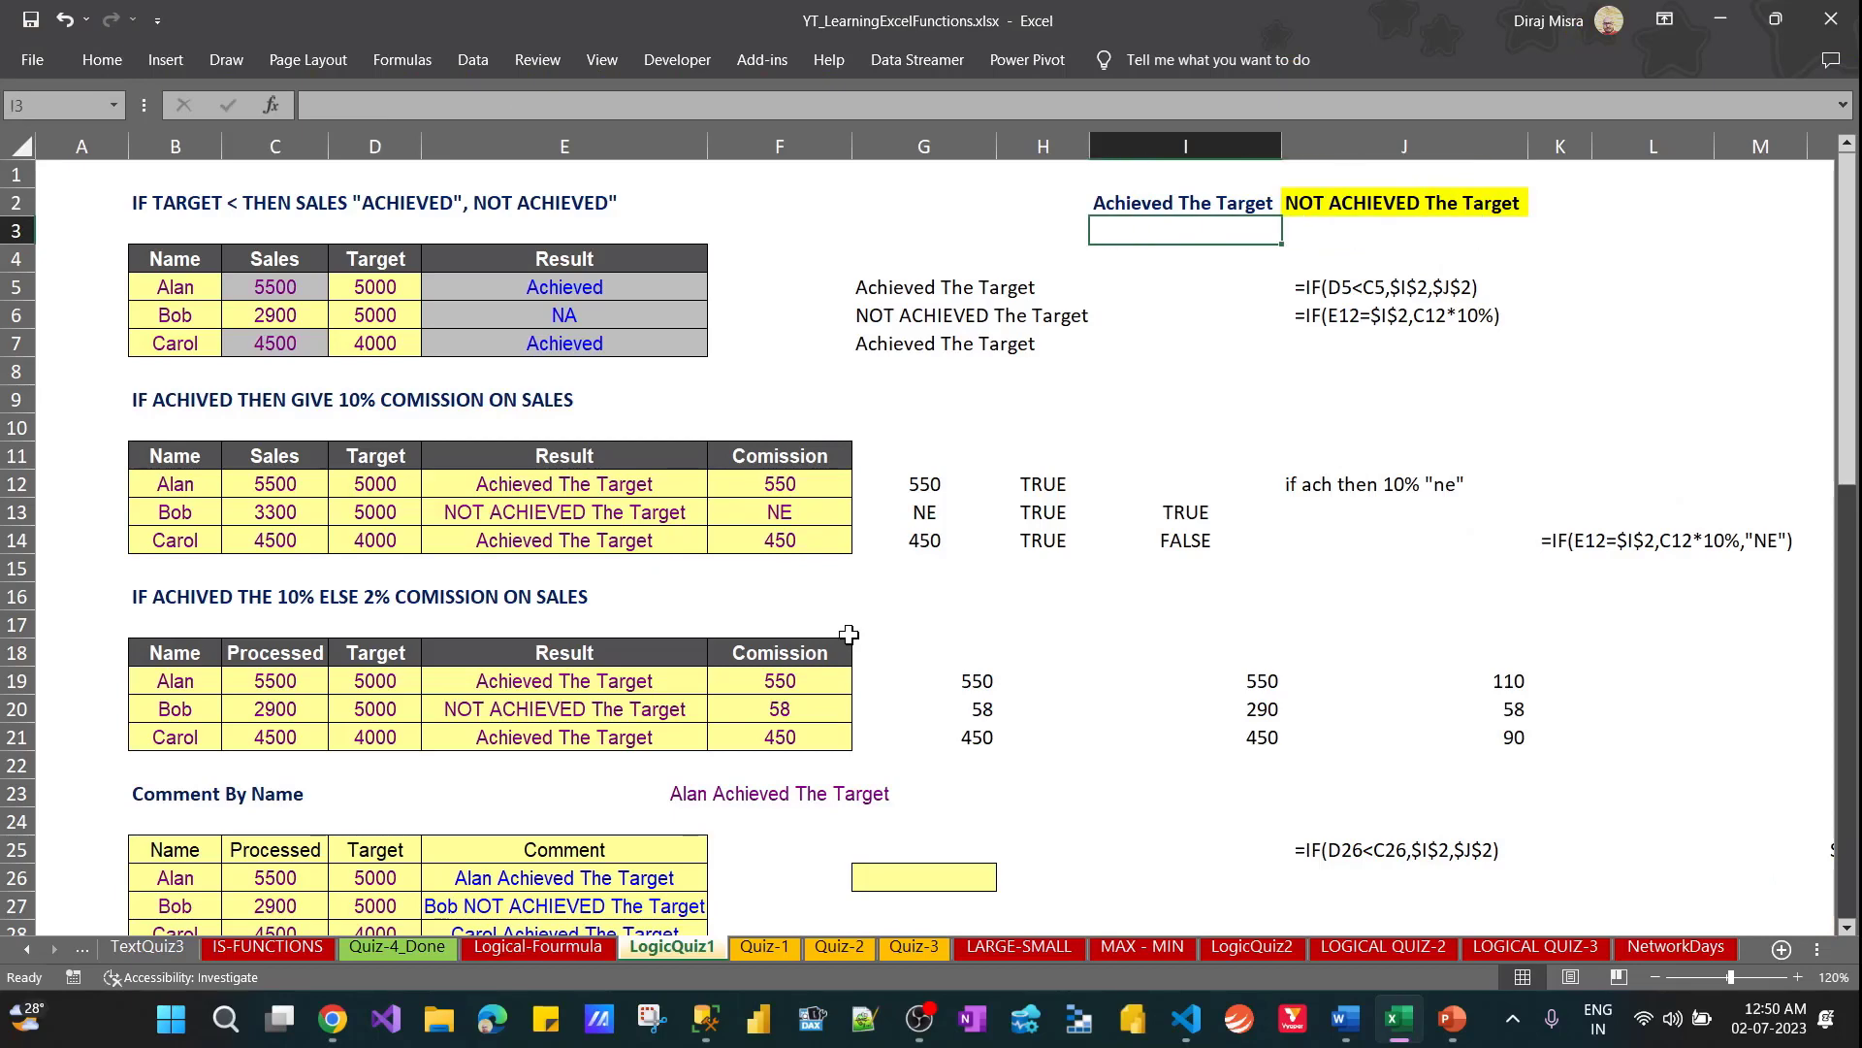
{"action": "key", "text": "Down"}
{"action": "key", "text": "Down"}
{"action": "key", "text": "Down"}
{"action": "key", "text": "Down"}
{"action": "key", "text": "Down"}
{"action": "key", "text": "Down"}
{"action": "key", "text": "Down"}
{"action": "key", "text": "Down"}
{"action": "key", "text": "Down"}
{"action": "key", "text": "Down"}
{"action": "key", "text": "Down"}
{"action": "key", "text": "Down"}
{"action": "key", "text": "Down"}
{"action": "key", "text": "Down"}
{"action": "key", "text": "Down"}
{"action": "key", "text": "Down"}
{"action": "key", "text": "Down"}
{"action": "key", "text": "Down"}
{"action": "key", "text": "Down"}
{"action": "key", "text": "Down"}
{"action": "key", "text": "Down"}
{"action": "key", "text": "Down"}
{"action": "key", "text": "Down"}
{"action": "key", "text": "Down"}
{"action": "key", "text": "Down"}
{"action": "key", "text": "Down"}
{"action": "key", "text": "Down"}
{"action": "key", "text": "Down"}
{"action": "key", "text": "Down"}
{"action": "key", "text": "Down"}
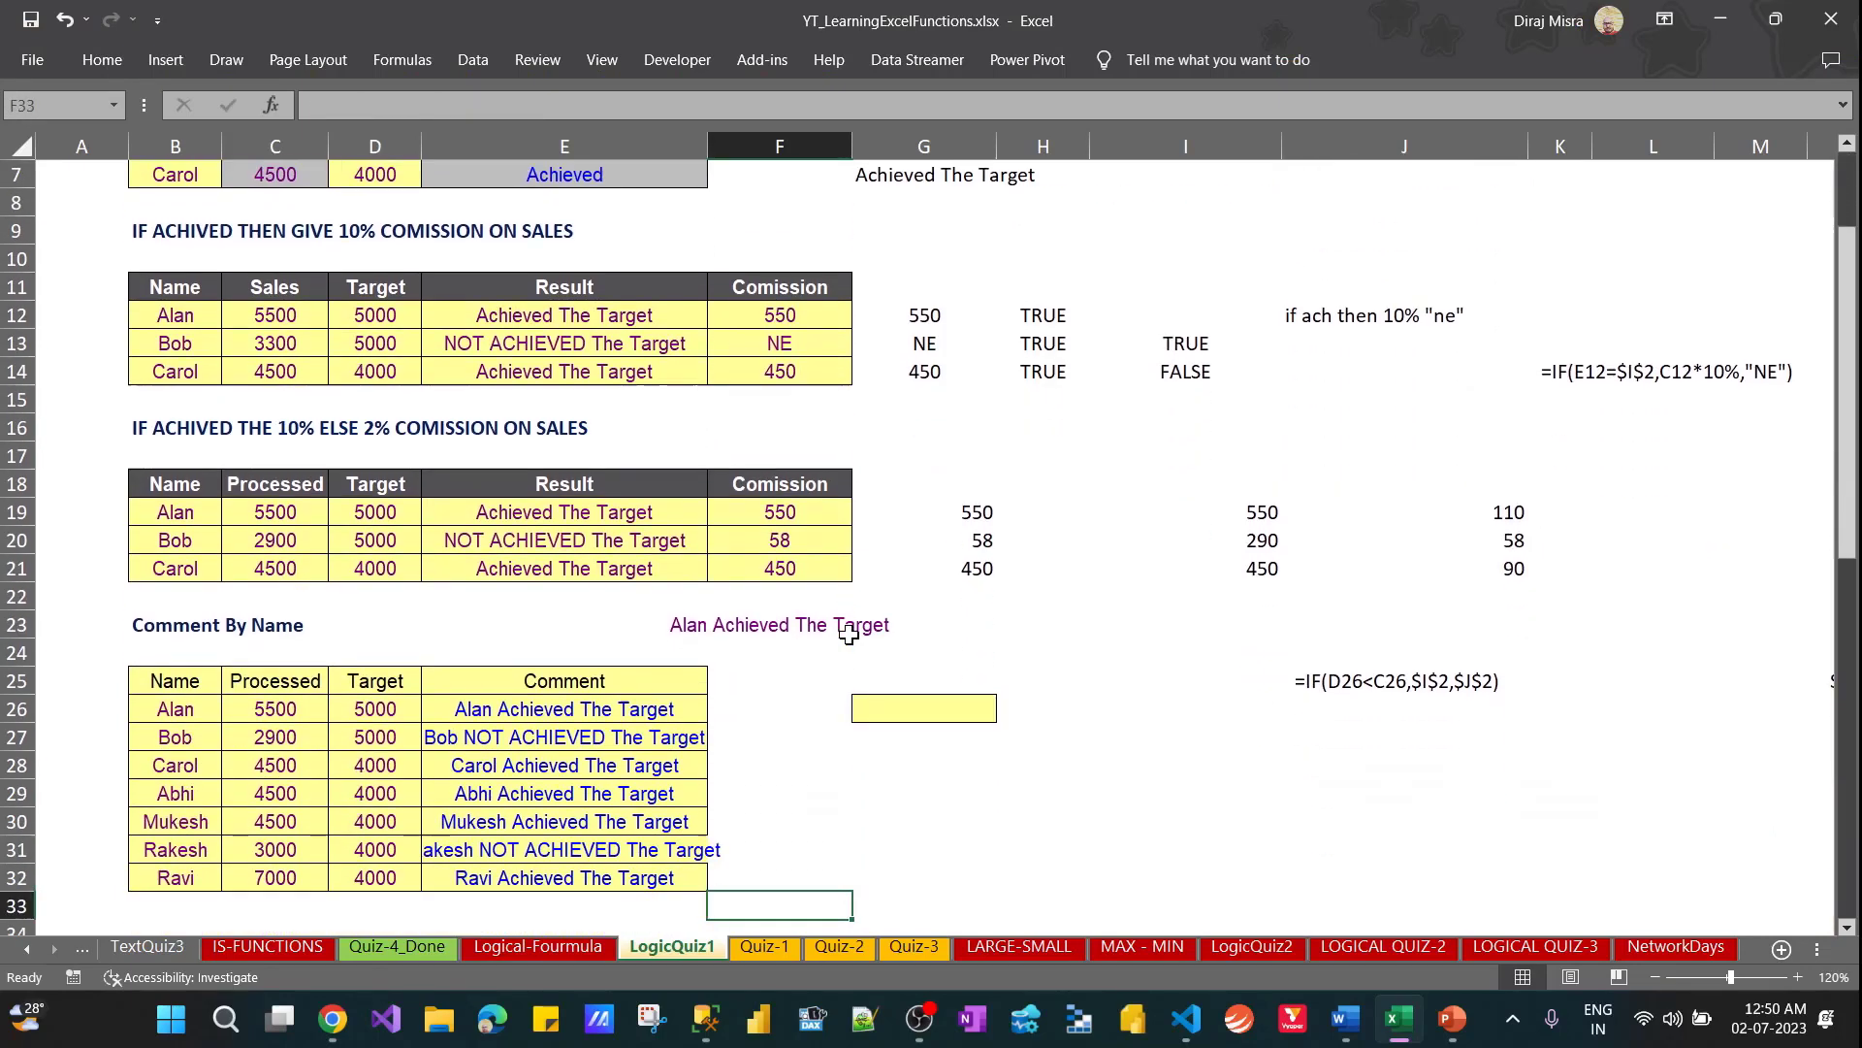
{"action": "key", "text": "Left"}
{"action": "key", "text": "Up"}
{"action": "key", "text": "Up"}
{"action": "key", "text": "Up"}
{"action": "key", "text": "Up"}
{"action": "key", "text": "Up"}
{"action": "key", "text": "Up"}
{"action": "key", "text": "Up"}
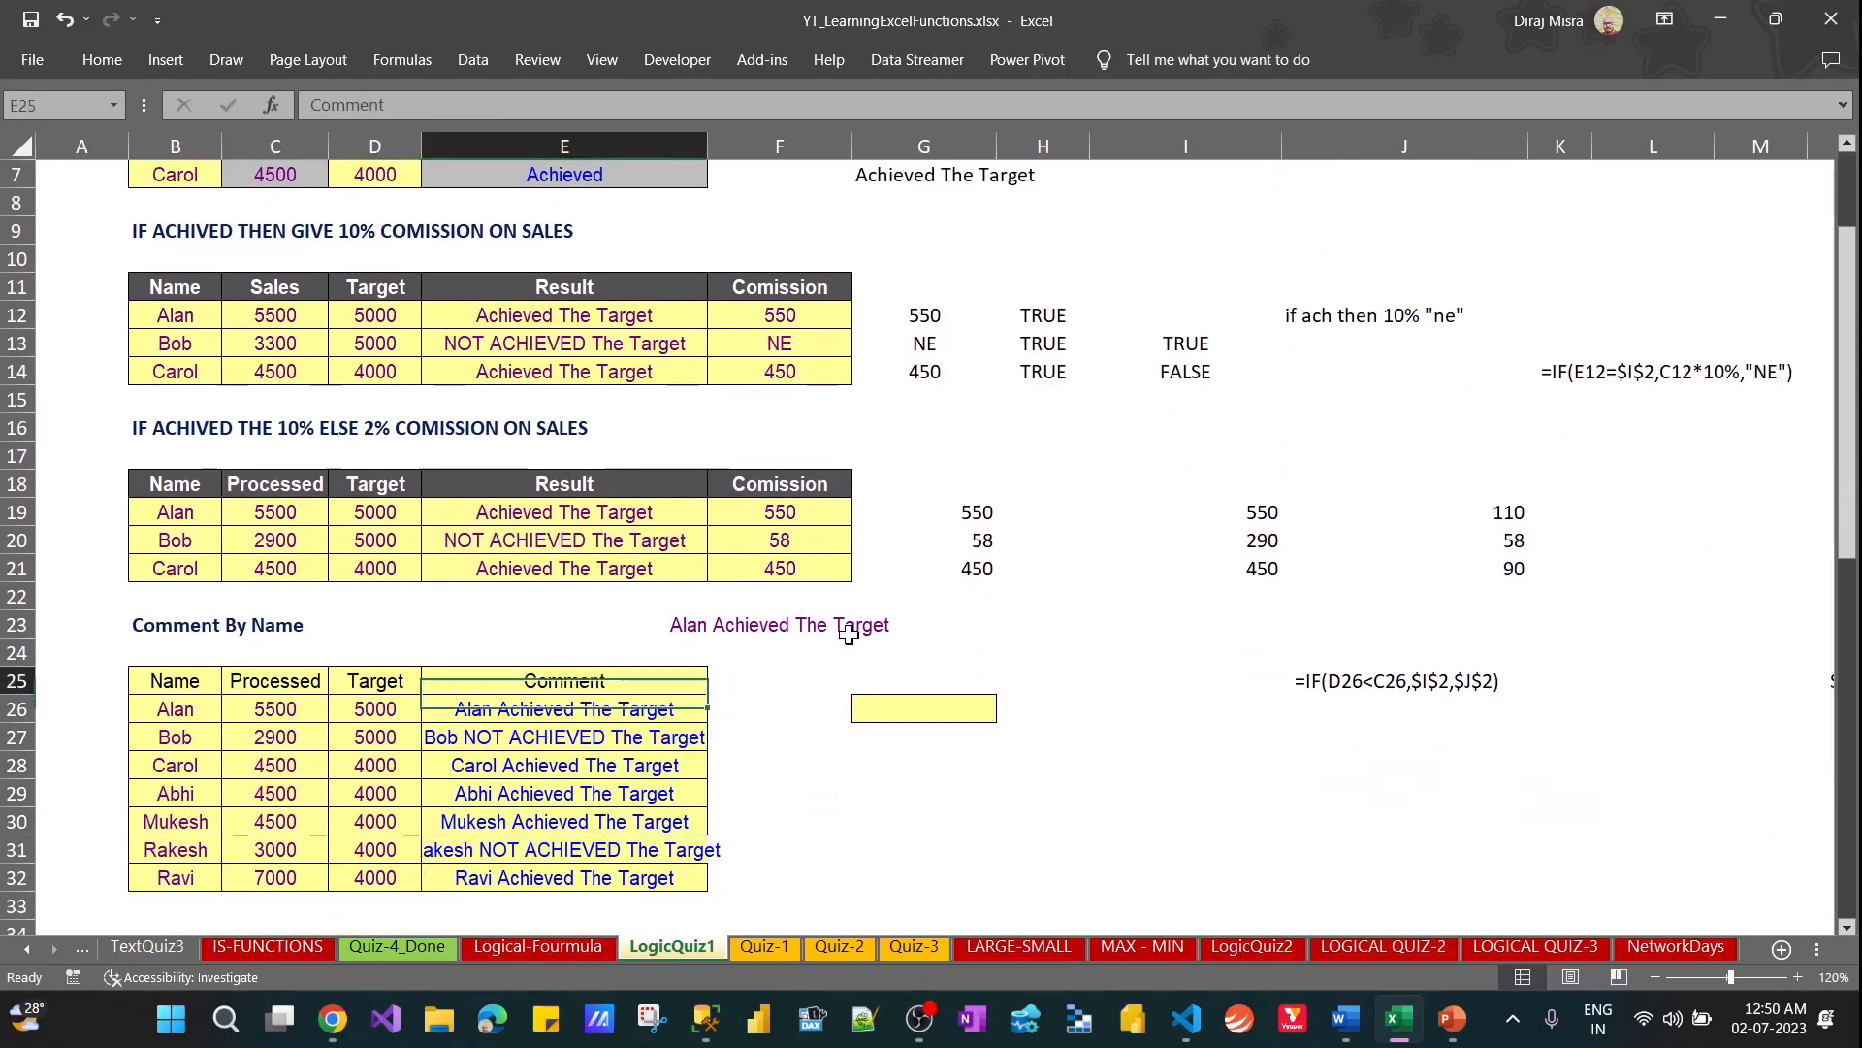
{"action": "key", "text": "shift+Down"}
{"action": "key", "text": "shift+Down"}
{"action": "key", "text": "shift+Down"}
{"action": "key", "text": "shift+Down"}
{"action": "key", "text": "shift+Down"}
{"action": "key", "text": "shift+Down"}
{"action": "key", "text": "alt+h"}
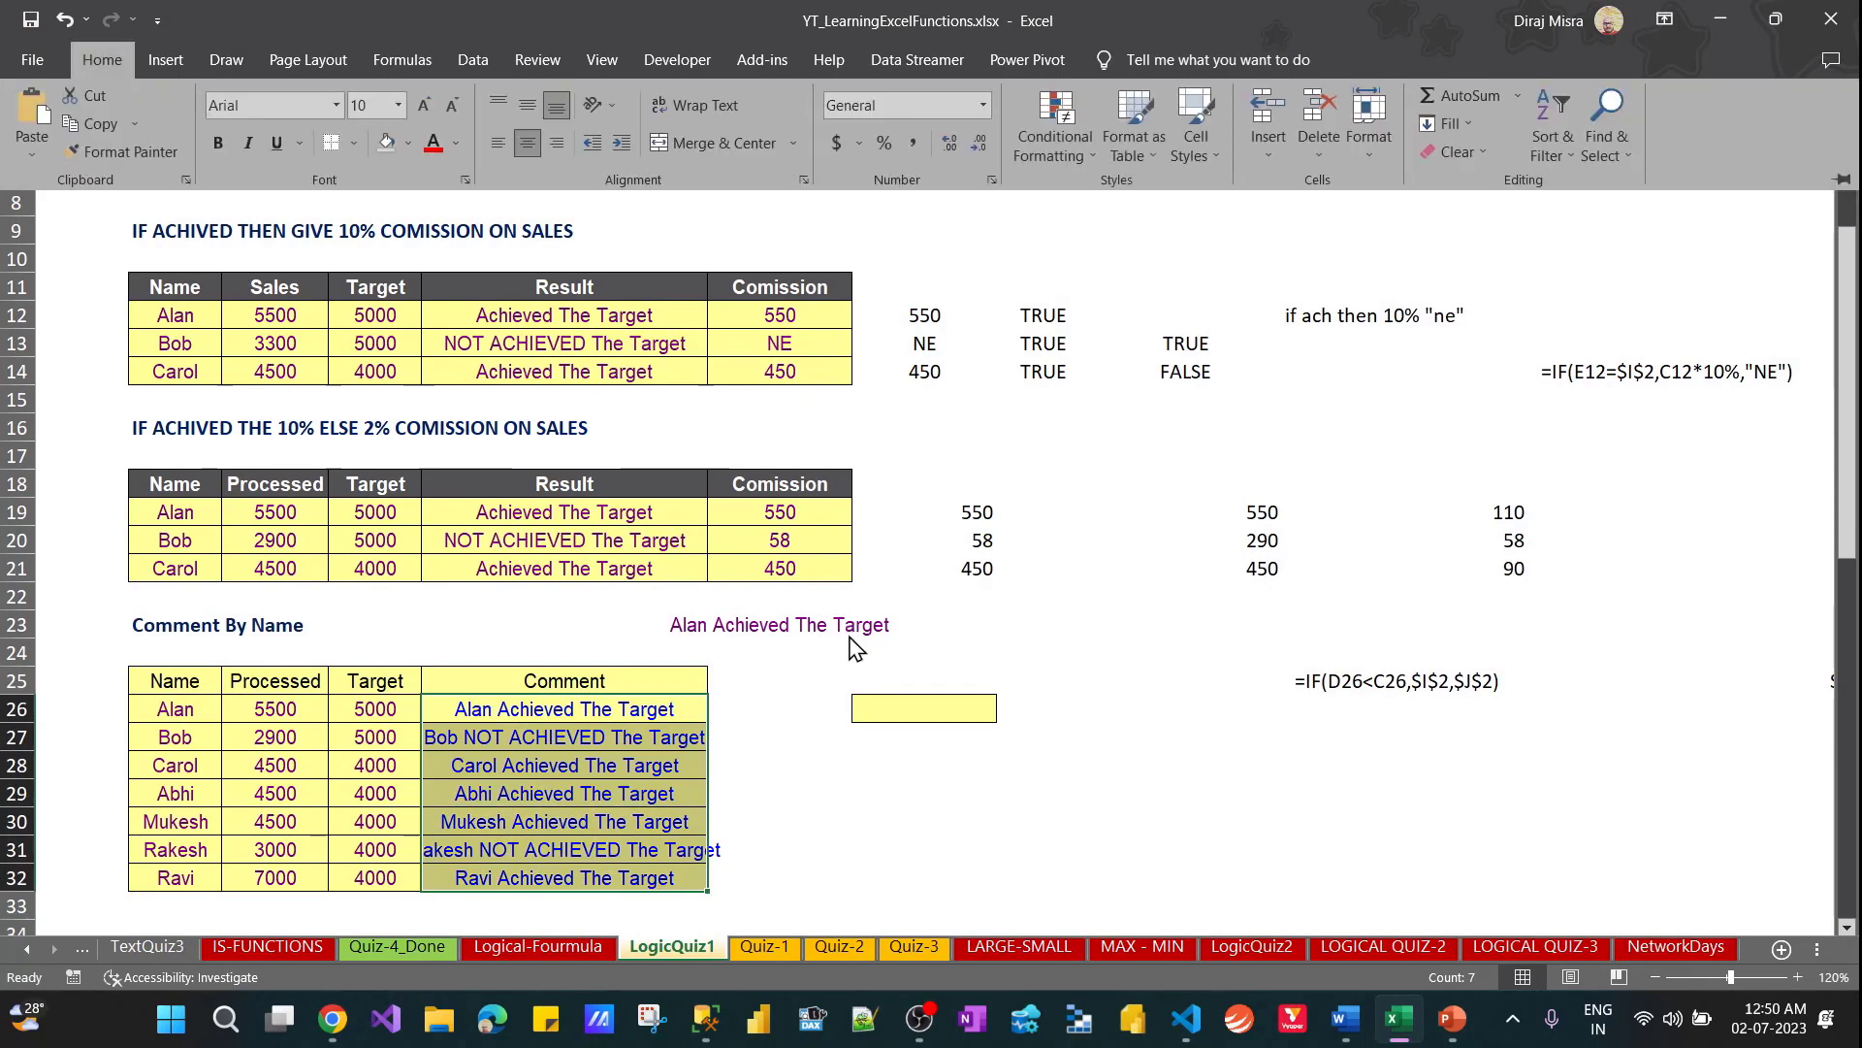
{"action": "key", "text": "Escape"}
{"action": "key", "text": "Escape"}
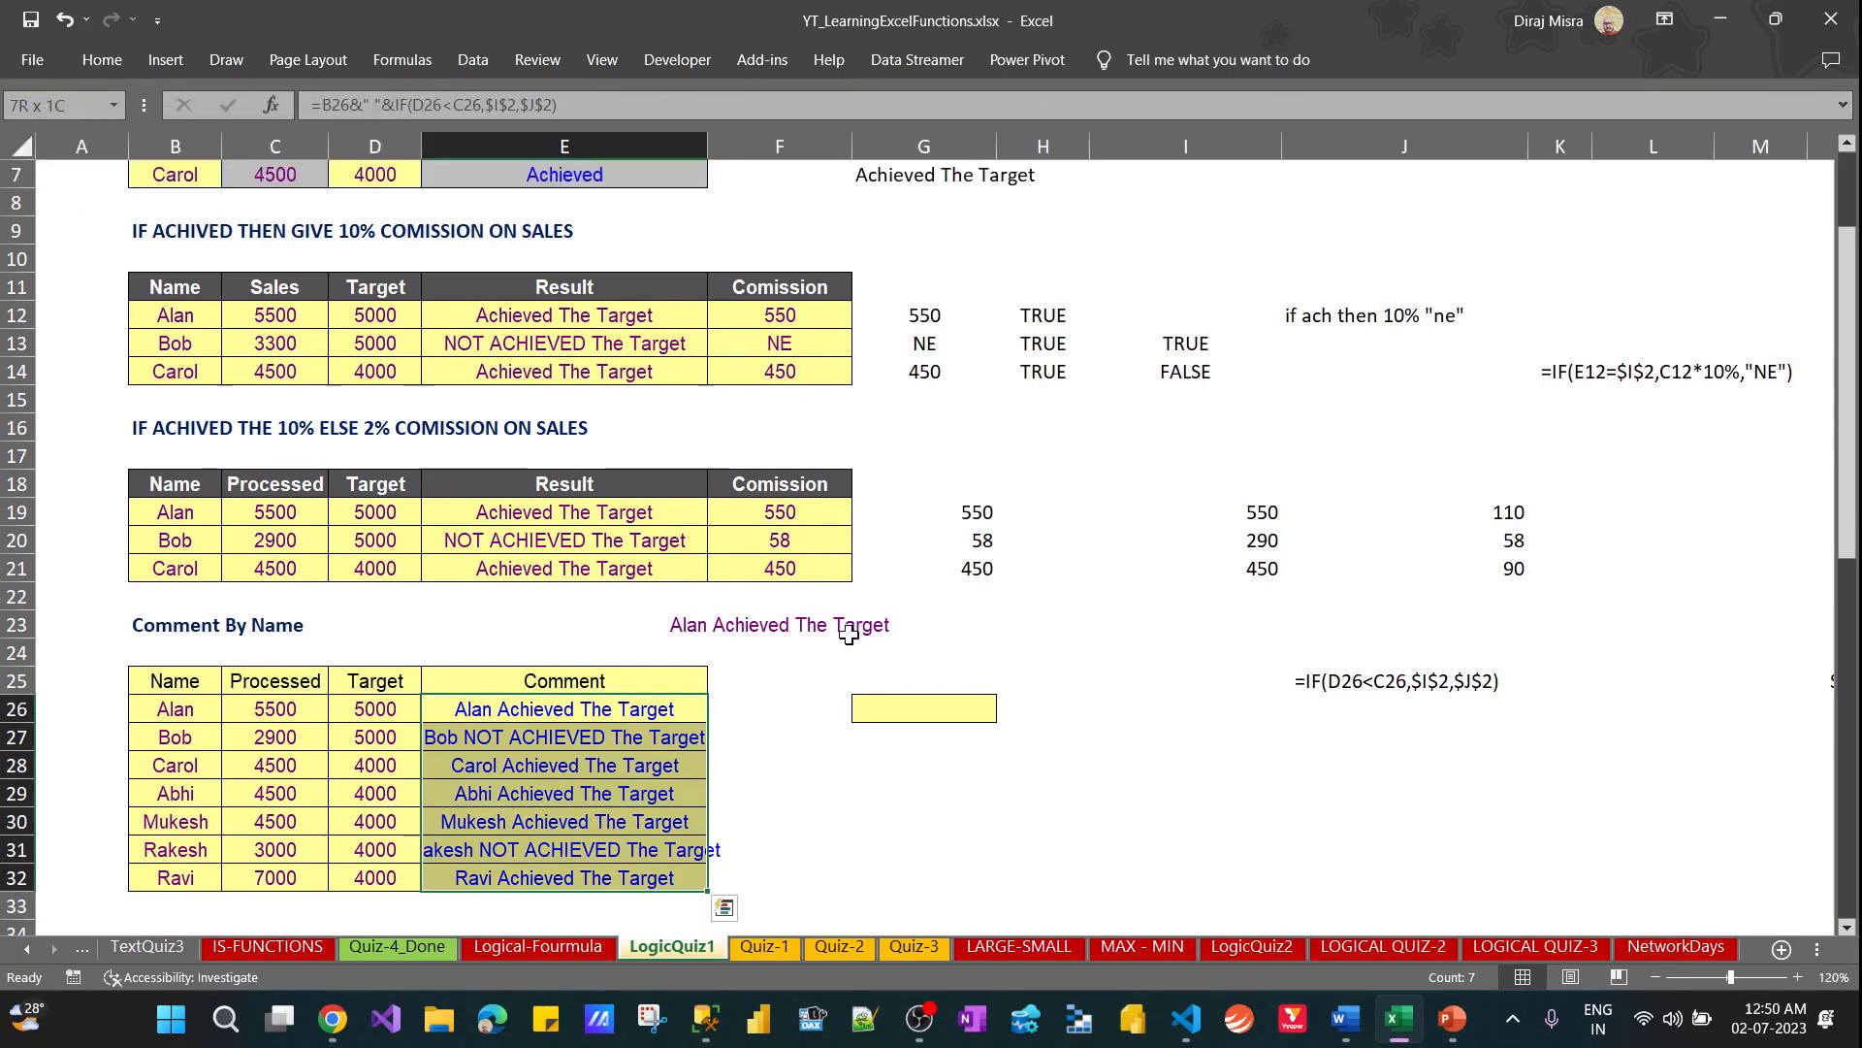
{"action": "type", "text": "hoi"}
{"action": "key", "text": "Escape"}
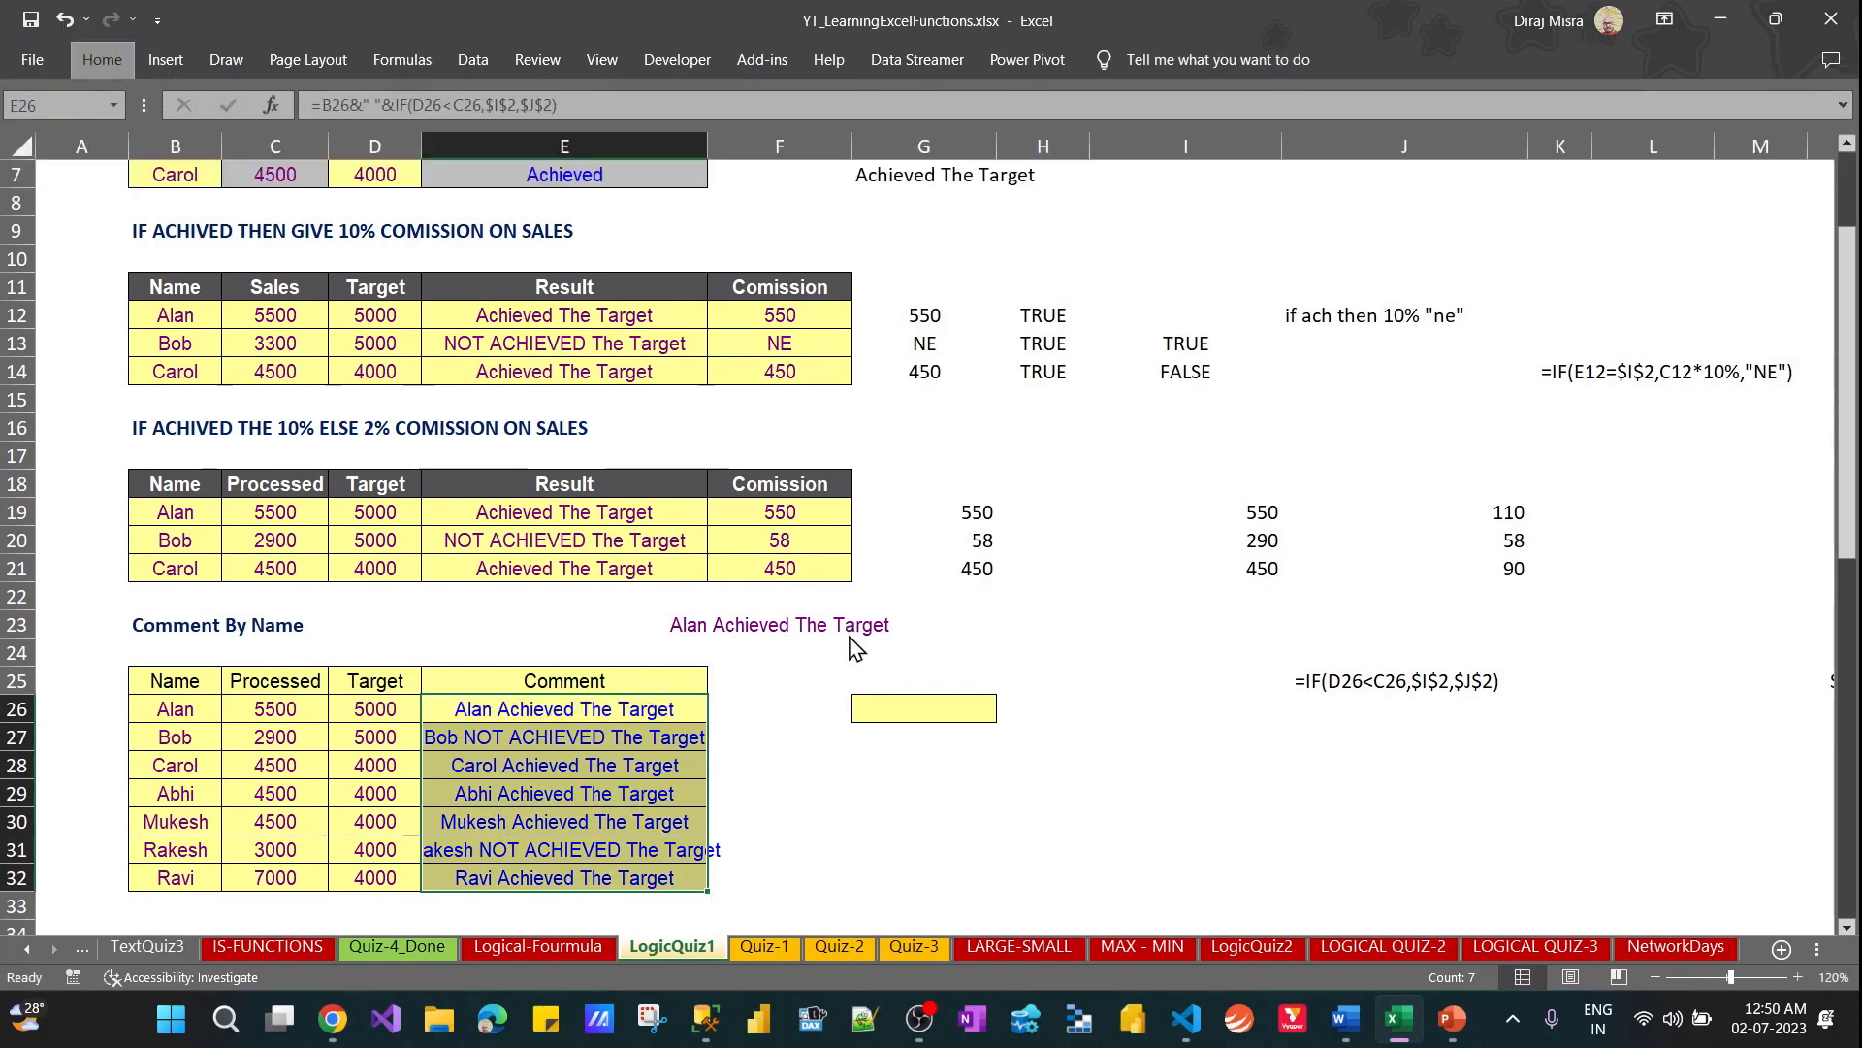
{"action": "key", "text": "alt+h"}
{"action": "key", "text": "o"}
{"action": "key", "text": "i"}
Try left alignment on the comments in E26:E32, and restore their centre alignment
{"action": "key", "text": "shift+Up"}
{"action": "key", "text": "shift+Up"}
{"action": "key", "text": "shift+Up"}
{"action": "key", "text": "shift+Up"}
{"action": "key", "text": "shift+Up"}
{"action": "key", "text": "shift+Up"}
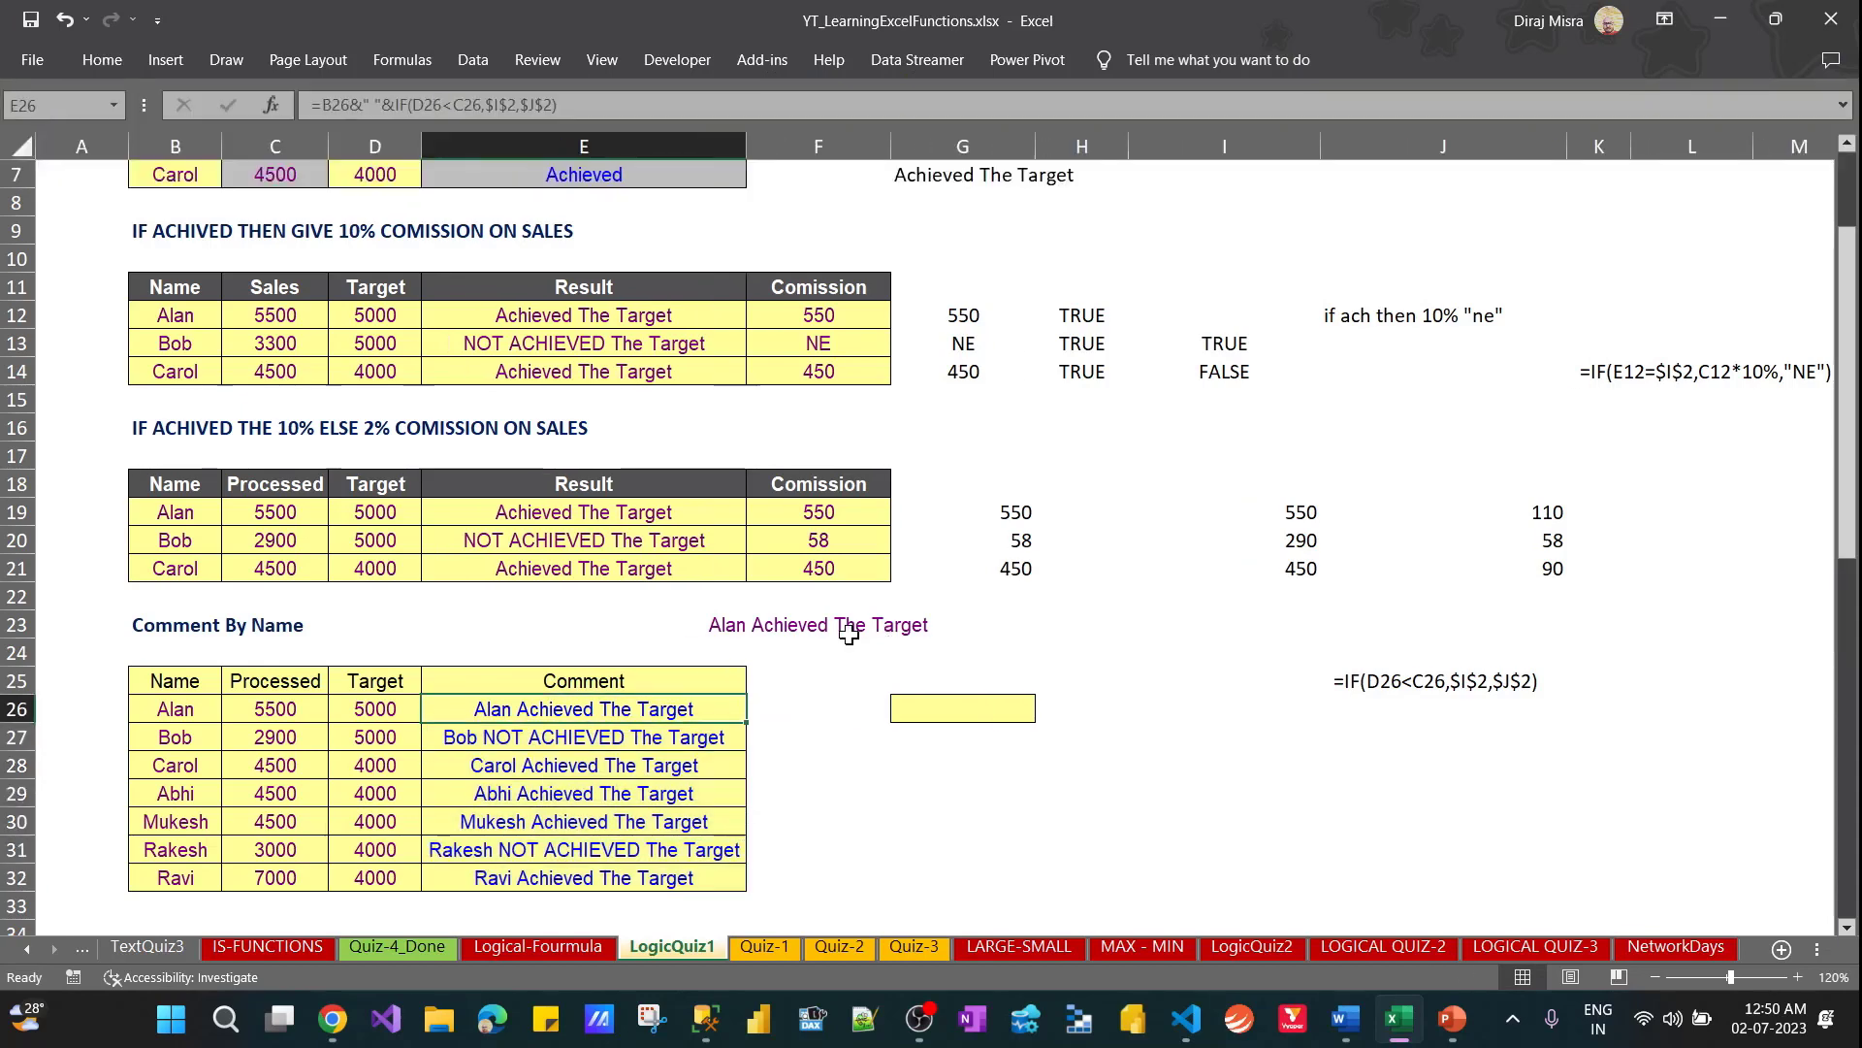
{"action": "key", "text": "shift+Down"}
{"action": "key", "text": "shift+Down"}
{"action": "key", "text": "shift+Down"}
{"action": "key", "text": "shift+Down"}
{"action": "key", "text": "shift+Down"}
{"action": "key", "text": "shift+Down"}
{"action": "key", "text": "alt+h"}
{"action": "key", "text": "a"}
{"action": "key", "text": "l"}
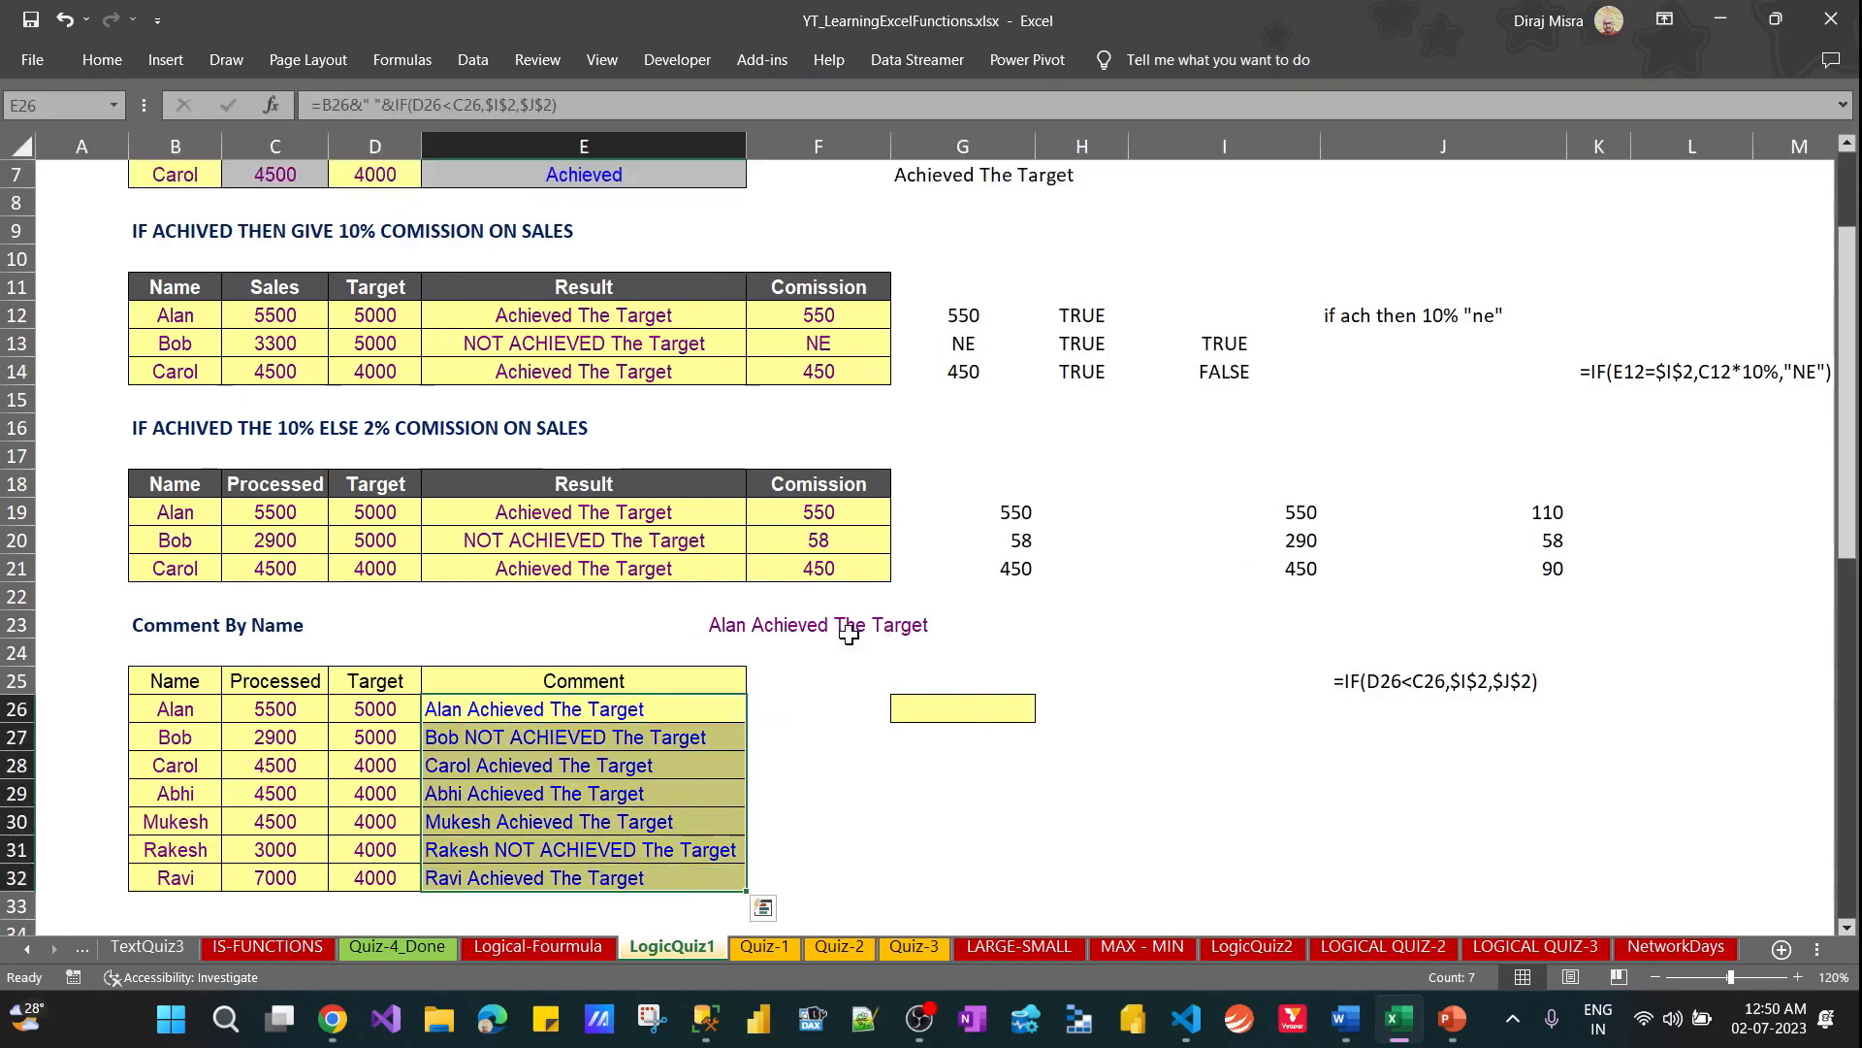
{"action": "key", "text": "alt+h"}
{"action": "key", "text": "a"}
{"action": "key", "text": "c"}
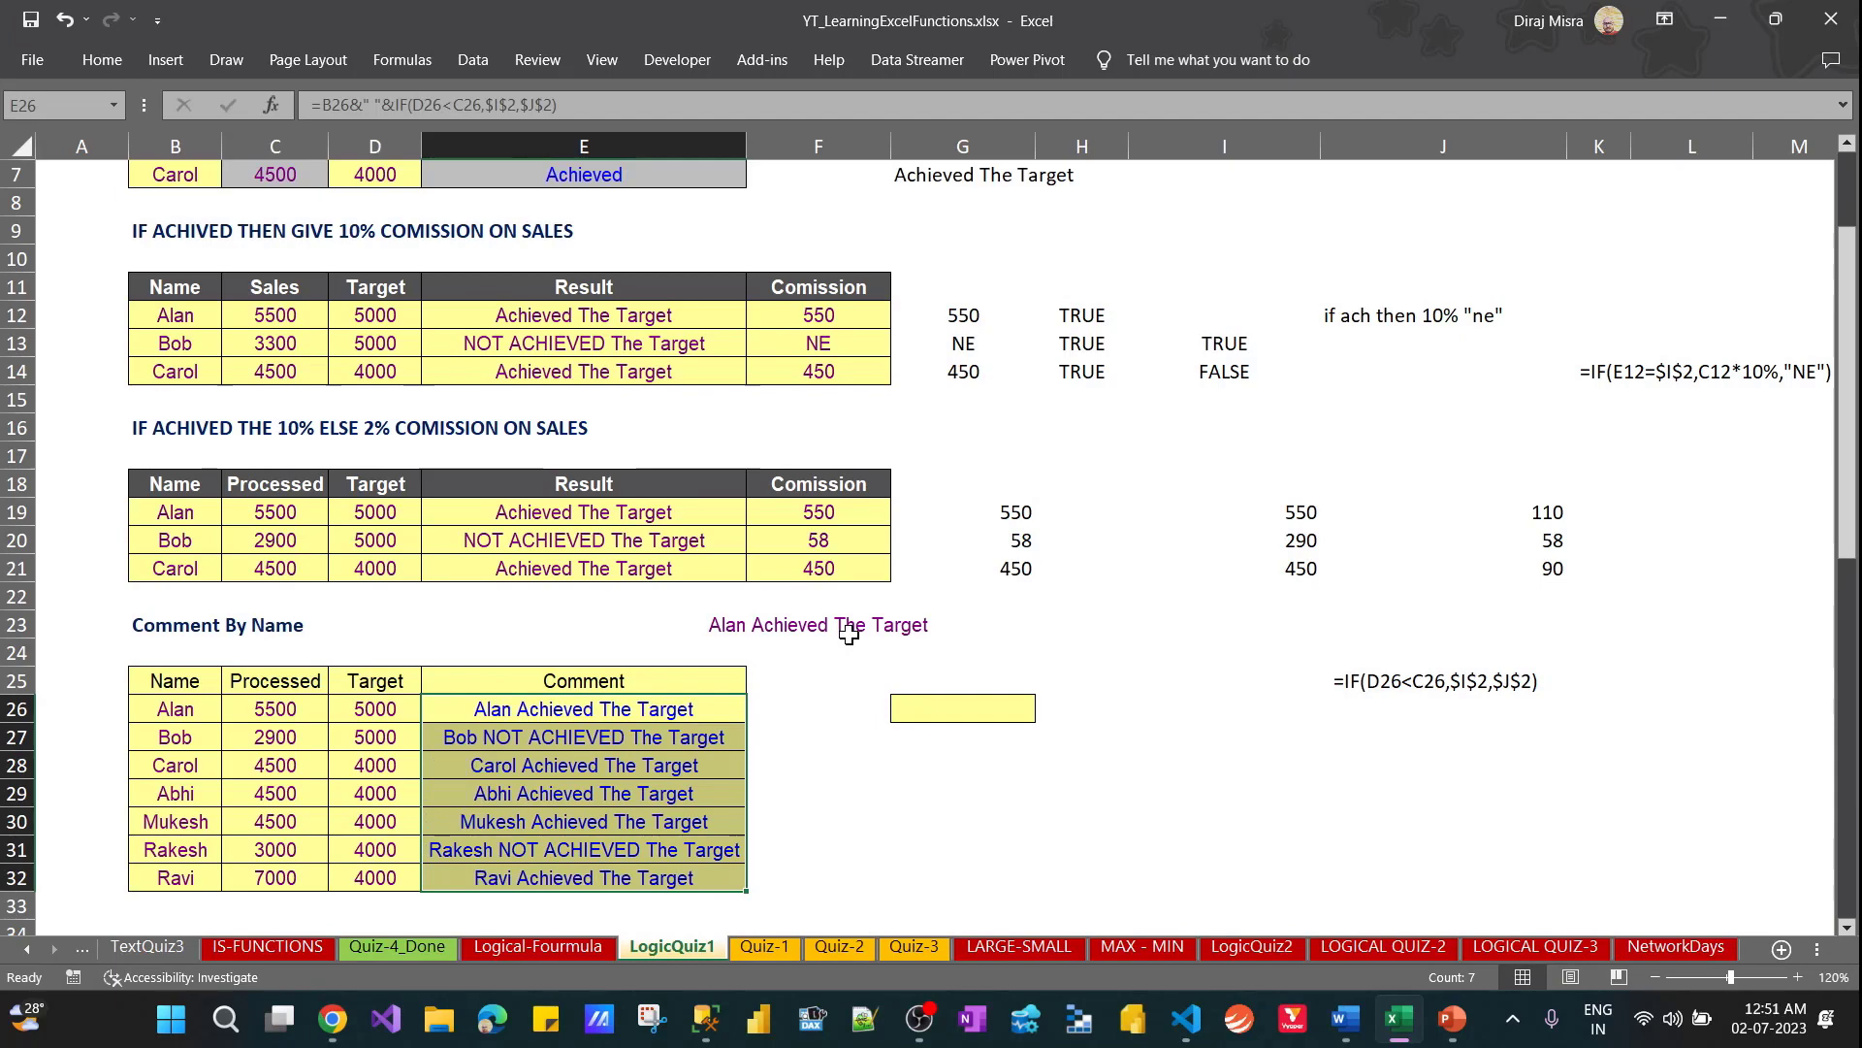
{"action": "key", "text": "Down"}
{"action": "key", "text": "Down"}
{"action": "key", "text": "Up"}
{"action": "key", "text": "Up"}
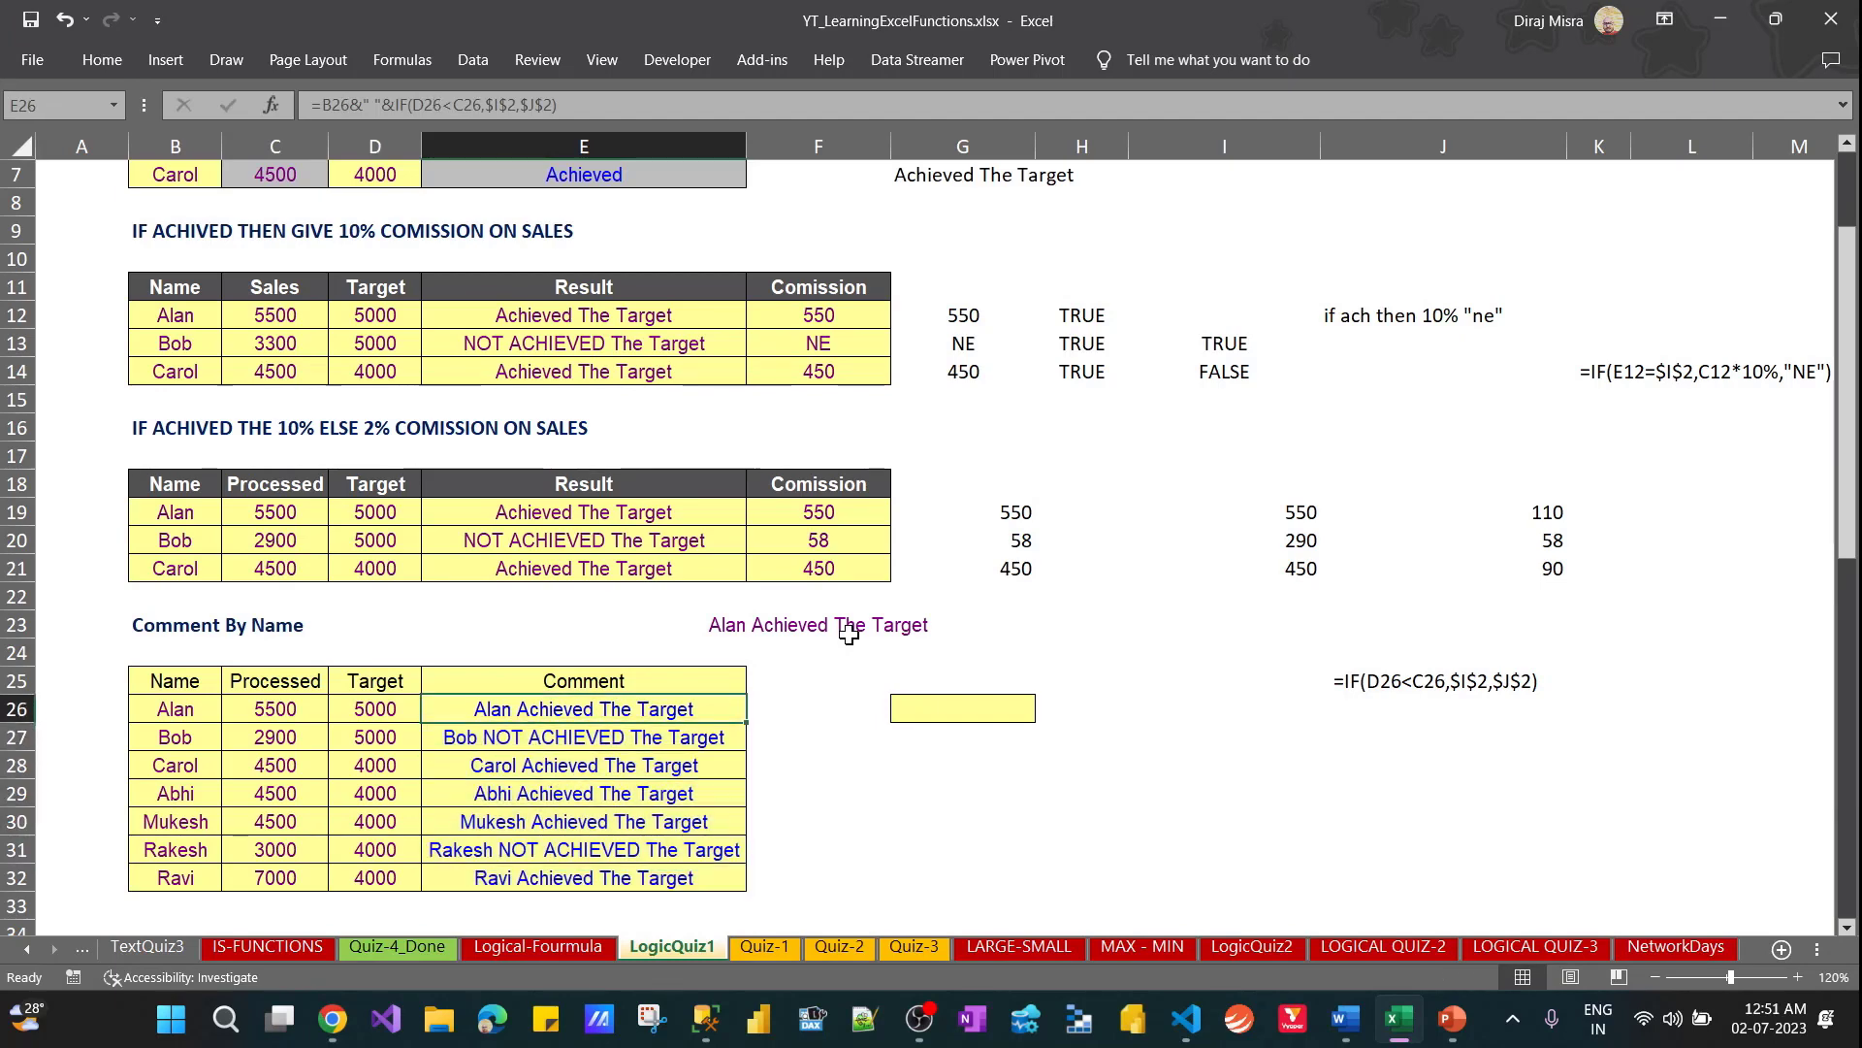
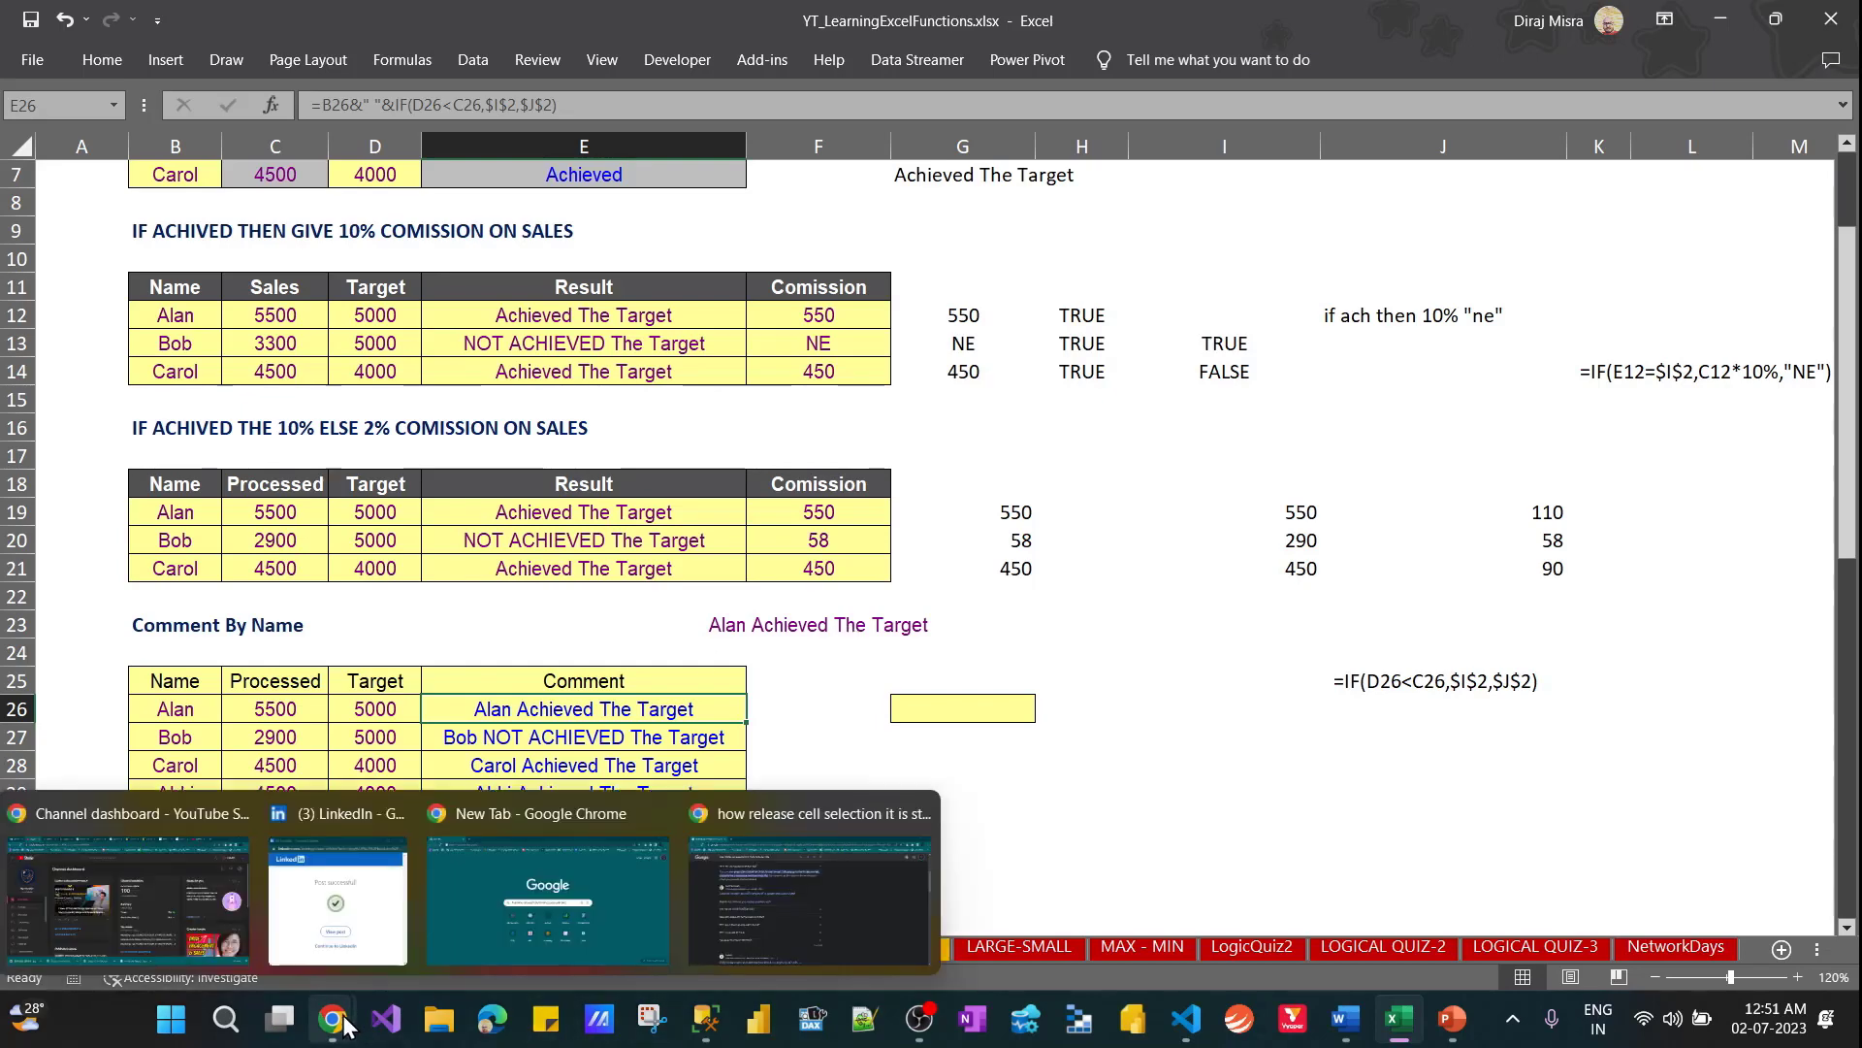
Switch to a new tab in Chrome and search Google for hr sample data kaggle
{"action": "mouse_move", "coordinate": [342, 1018]}
{"action": "left_click", "coordinate": [480, 942]}
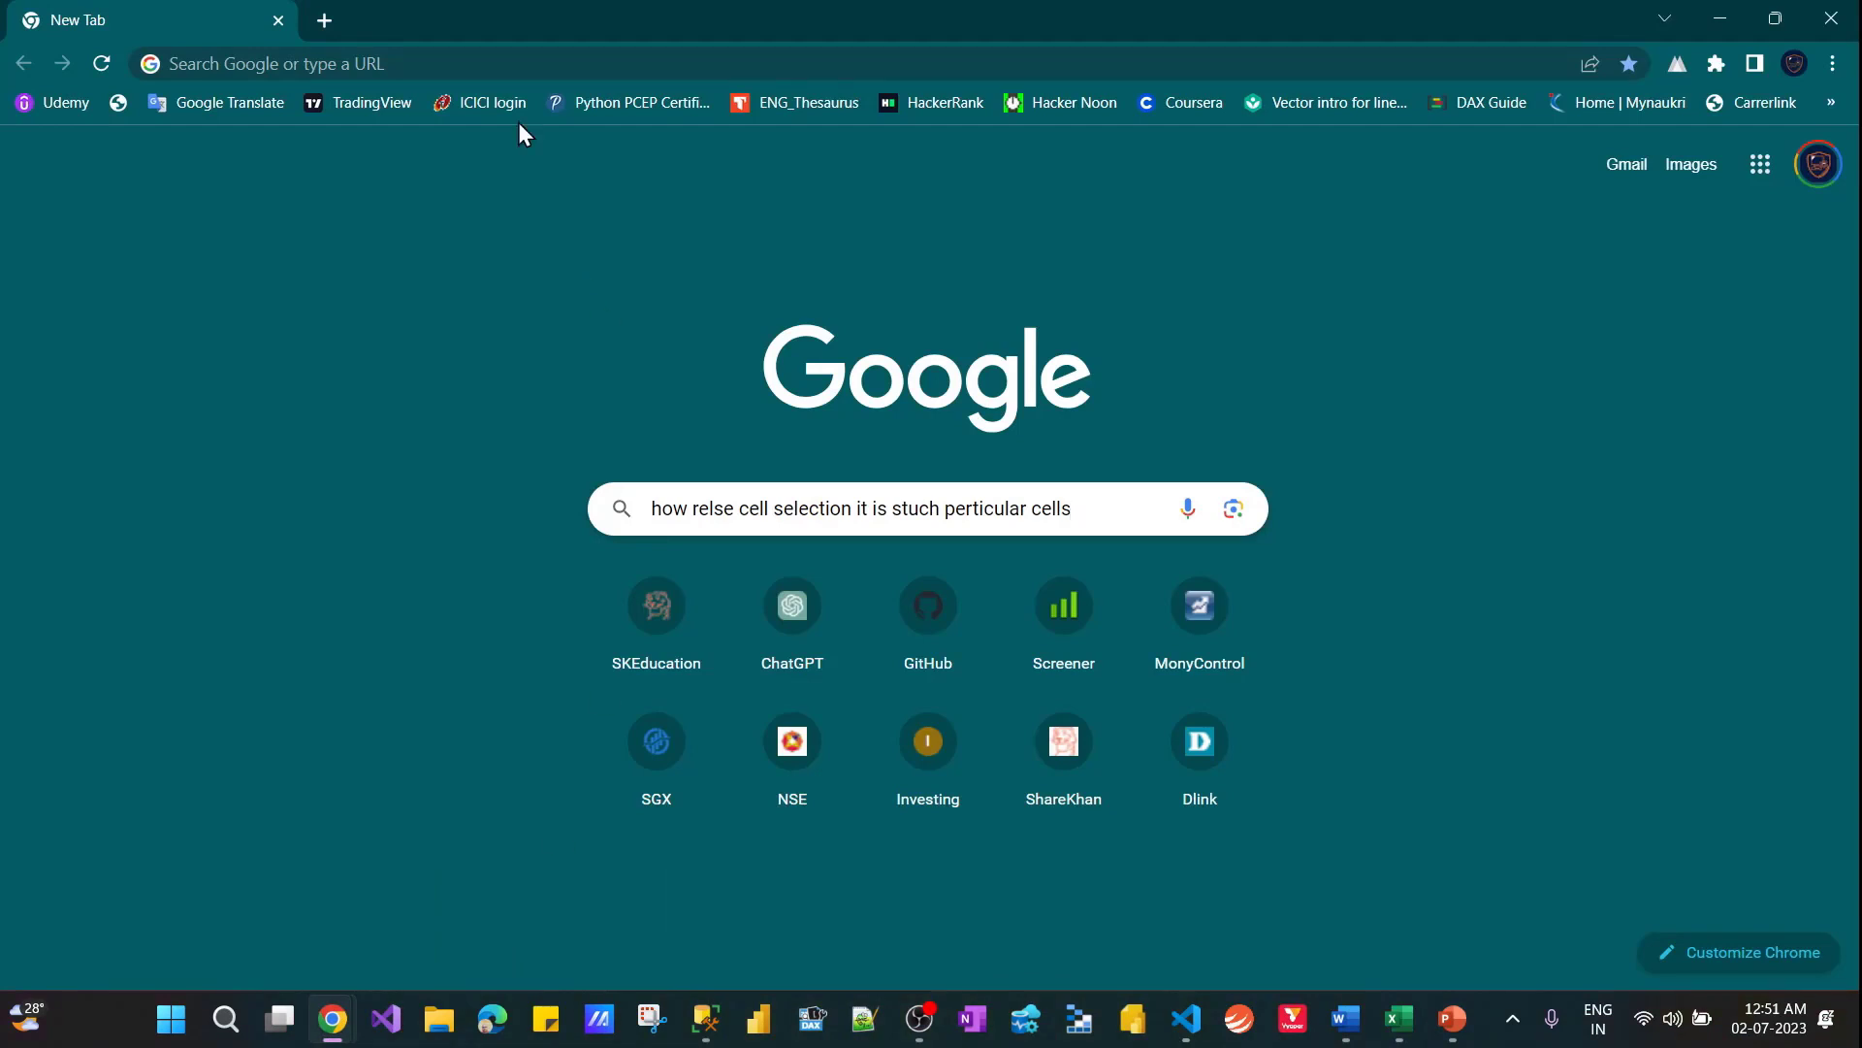
{"action": "left_click", "coordinate": [443, 57]}
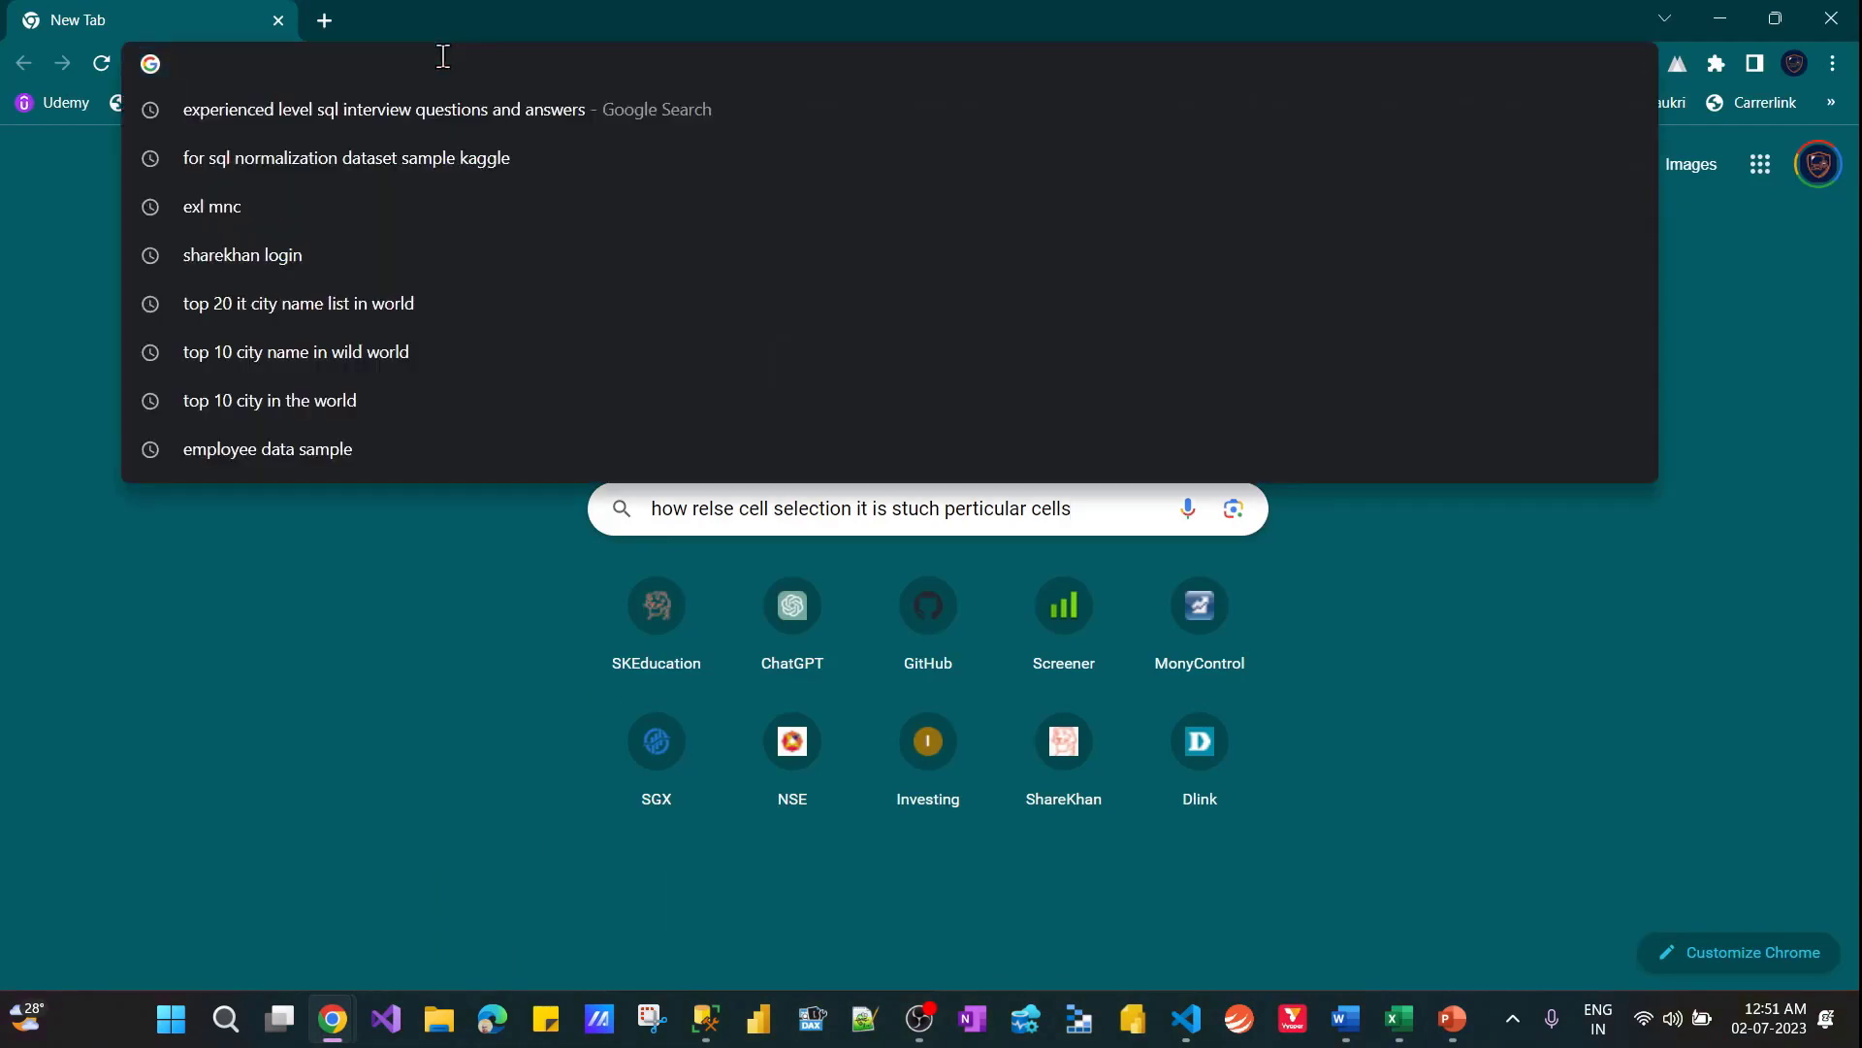
{"action": "type", "text": "hr"}
{"action": "key", "text": "Return"}
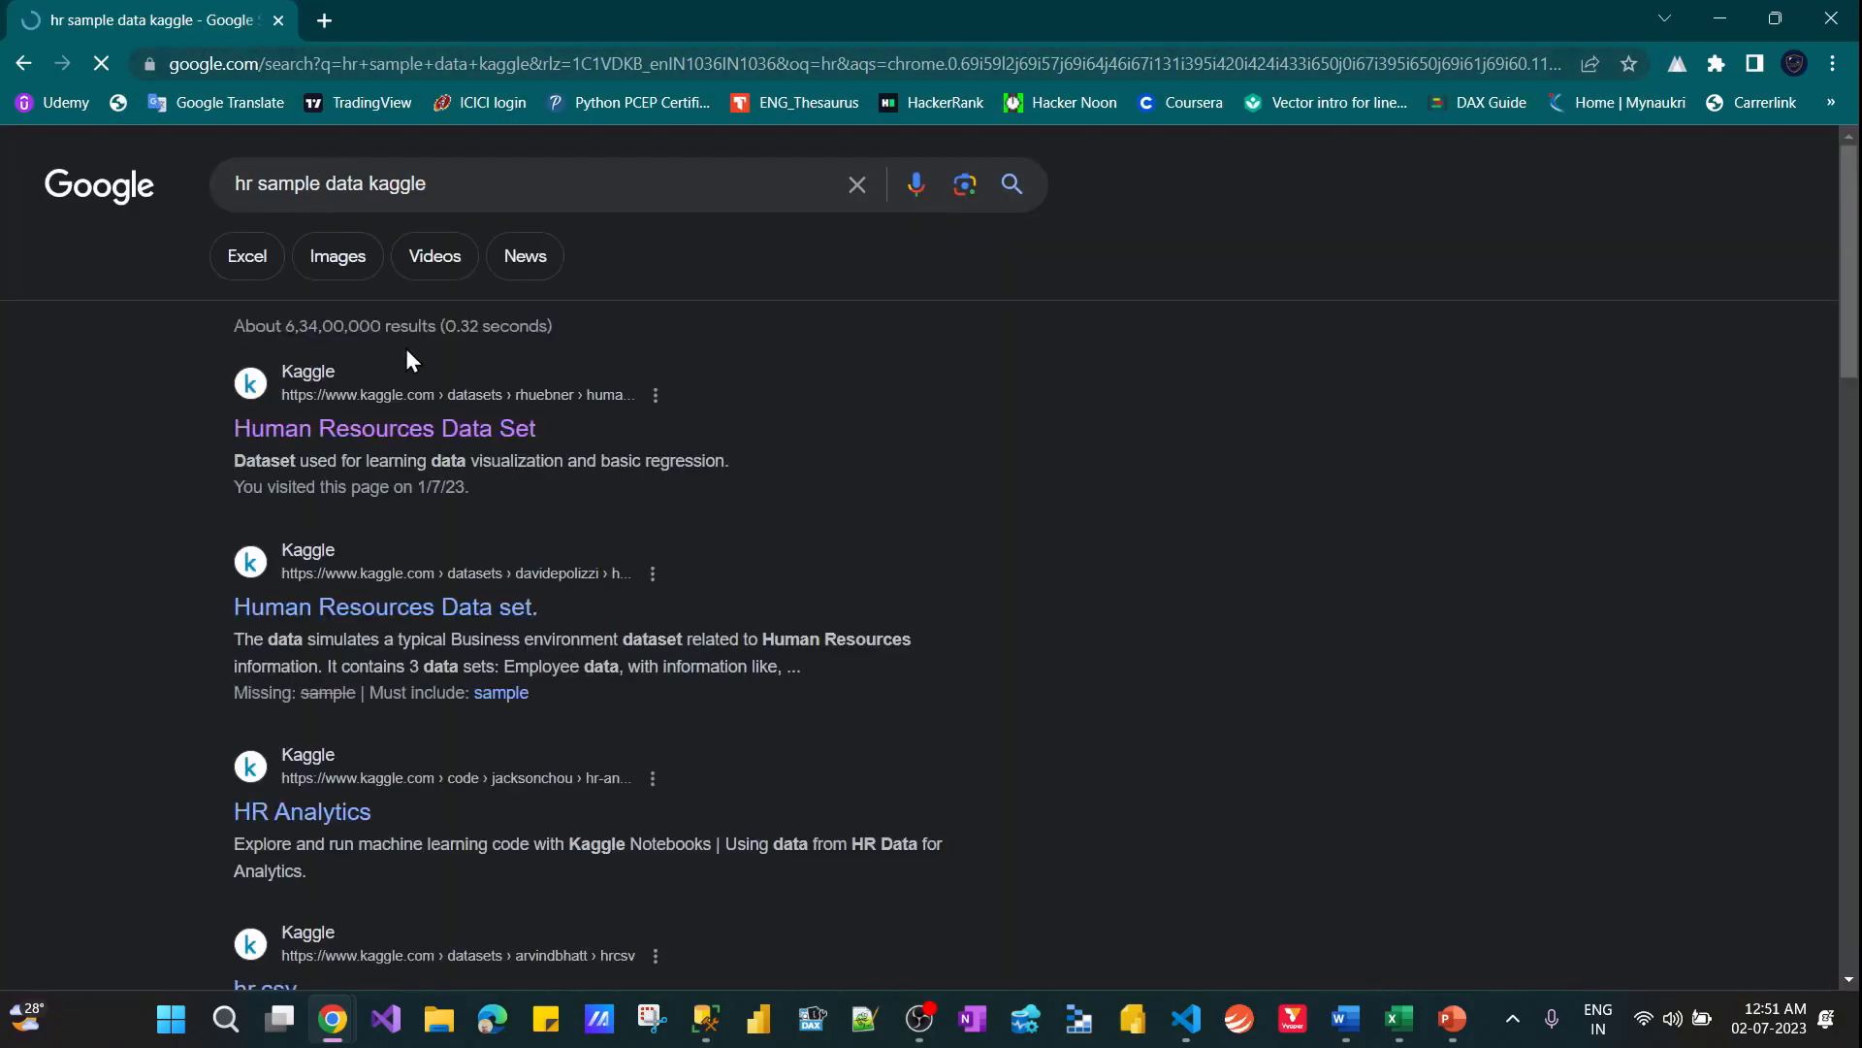
Open Kaggle's Human Resources Data Set from the results, start its download and cancel it
{"action": "left_click", "coordinate": [369, 435]}
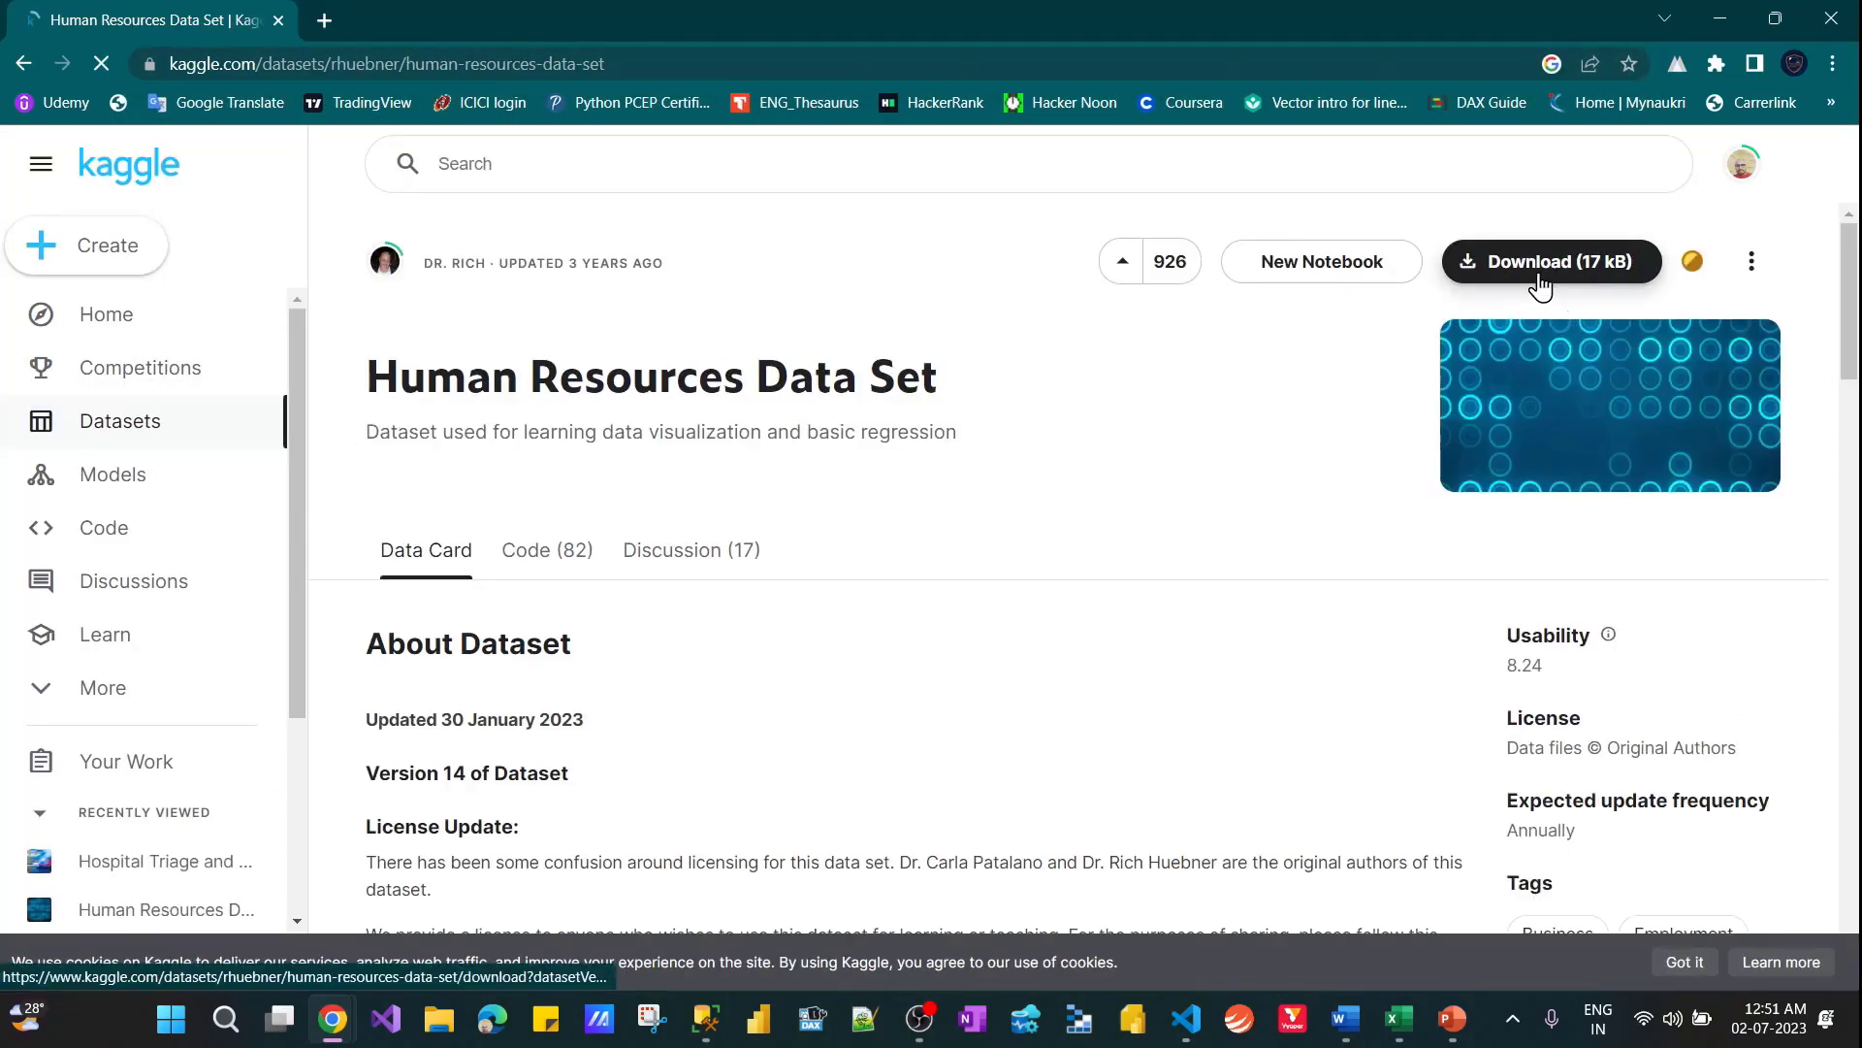
{"action": "left_click", "coordinate": [1540, 284]}
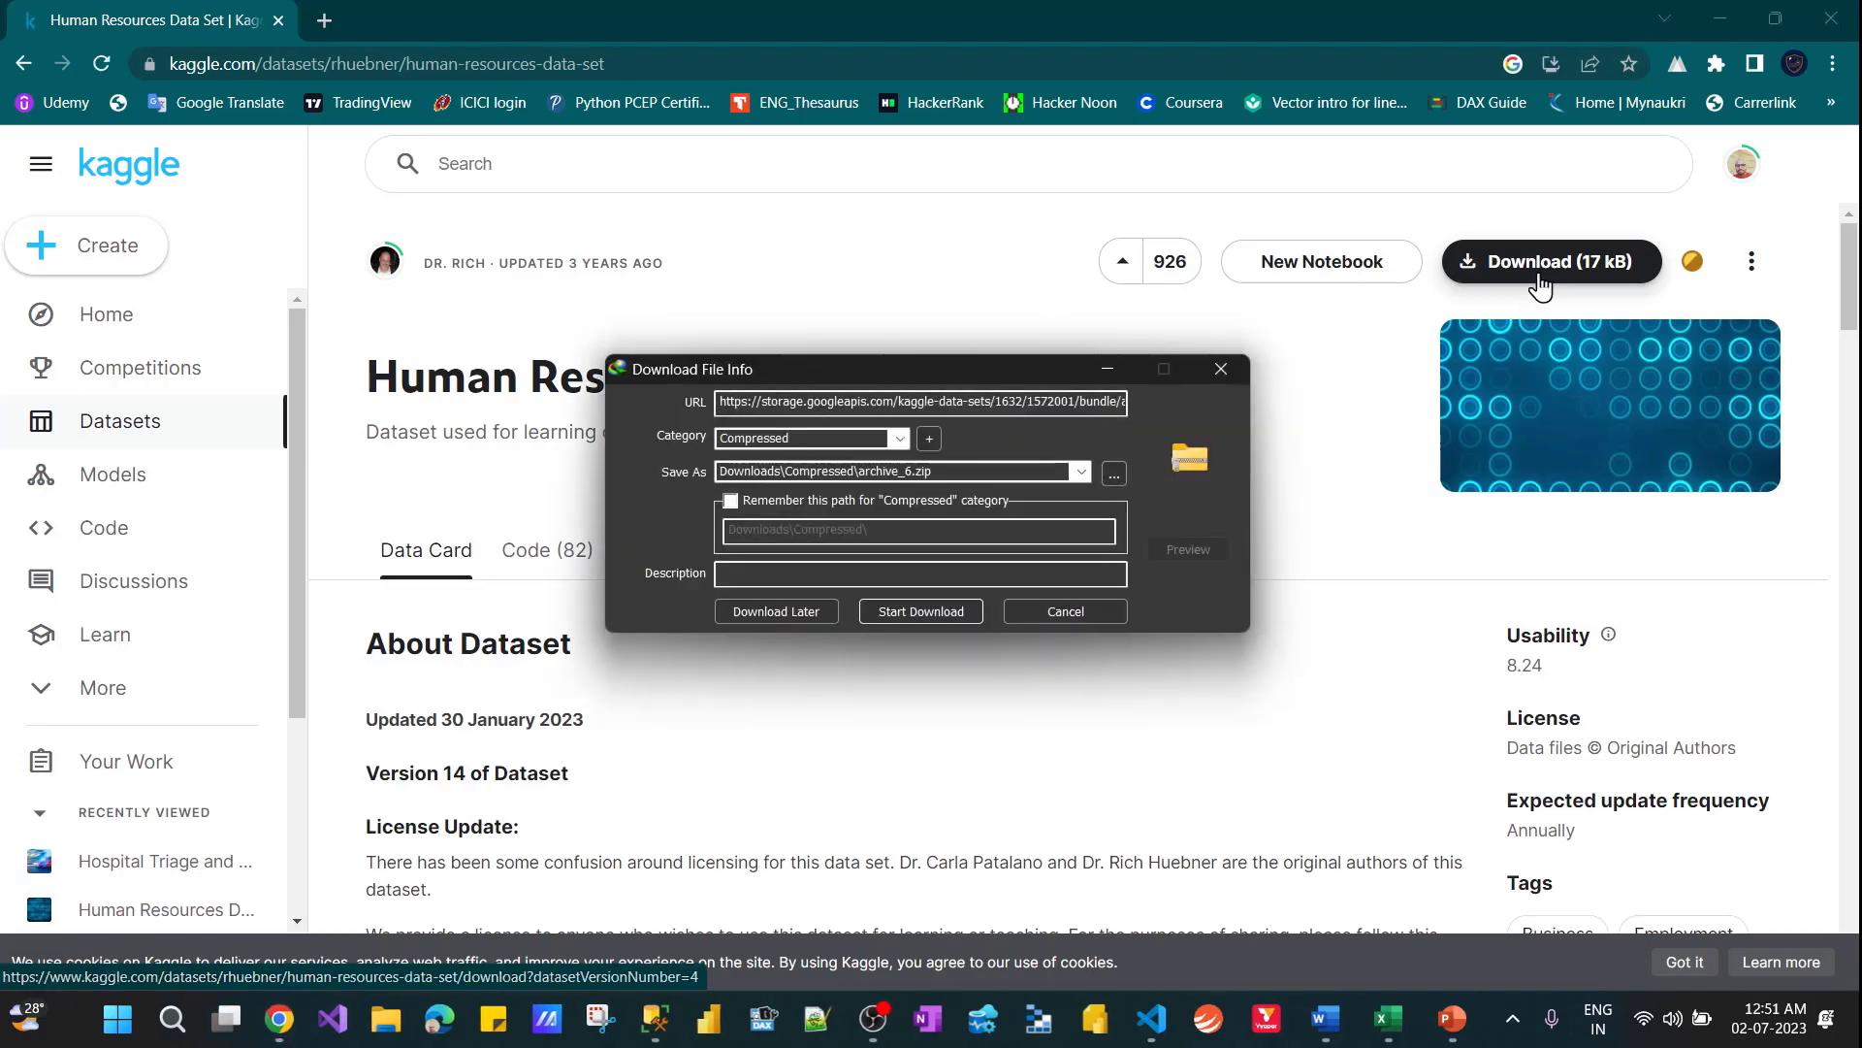
{"action": "left_click", "coordinate": [1047, 613]}
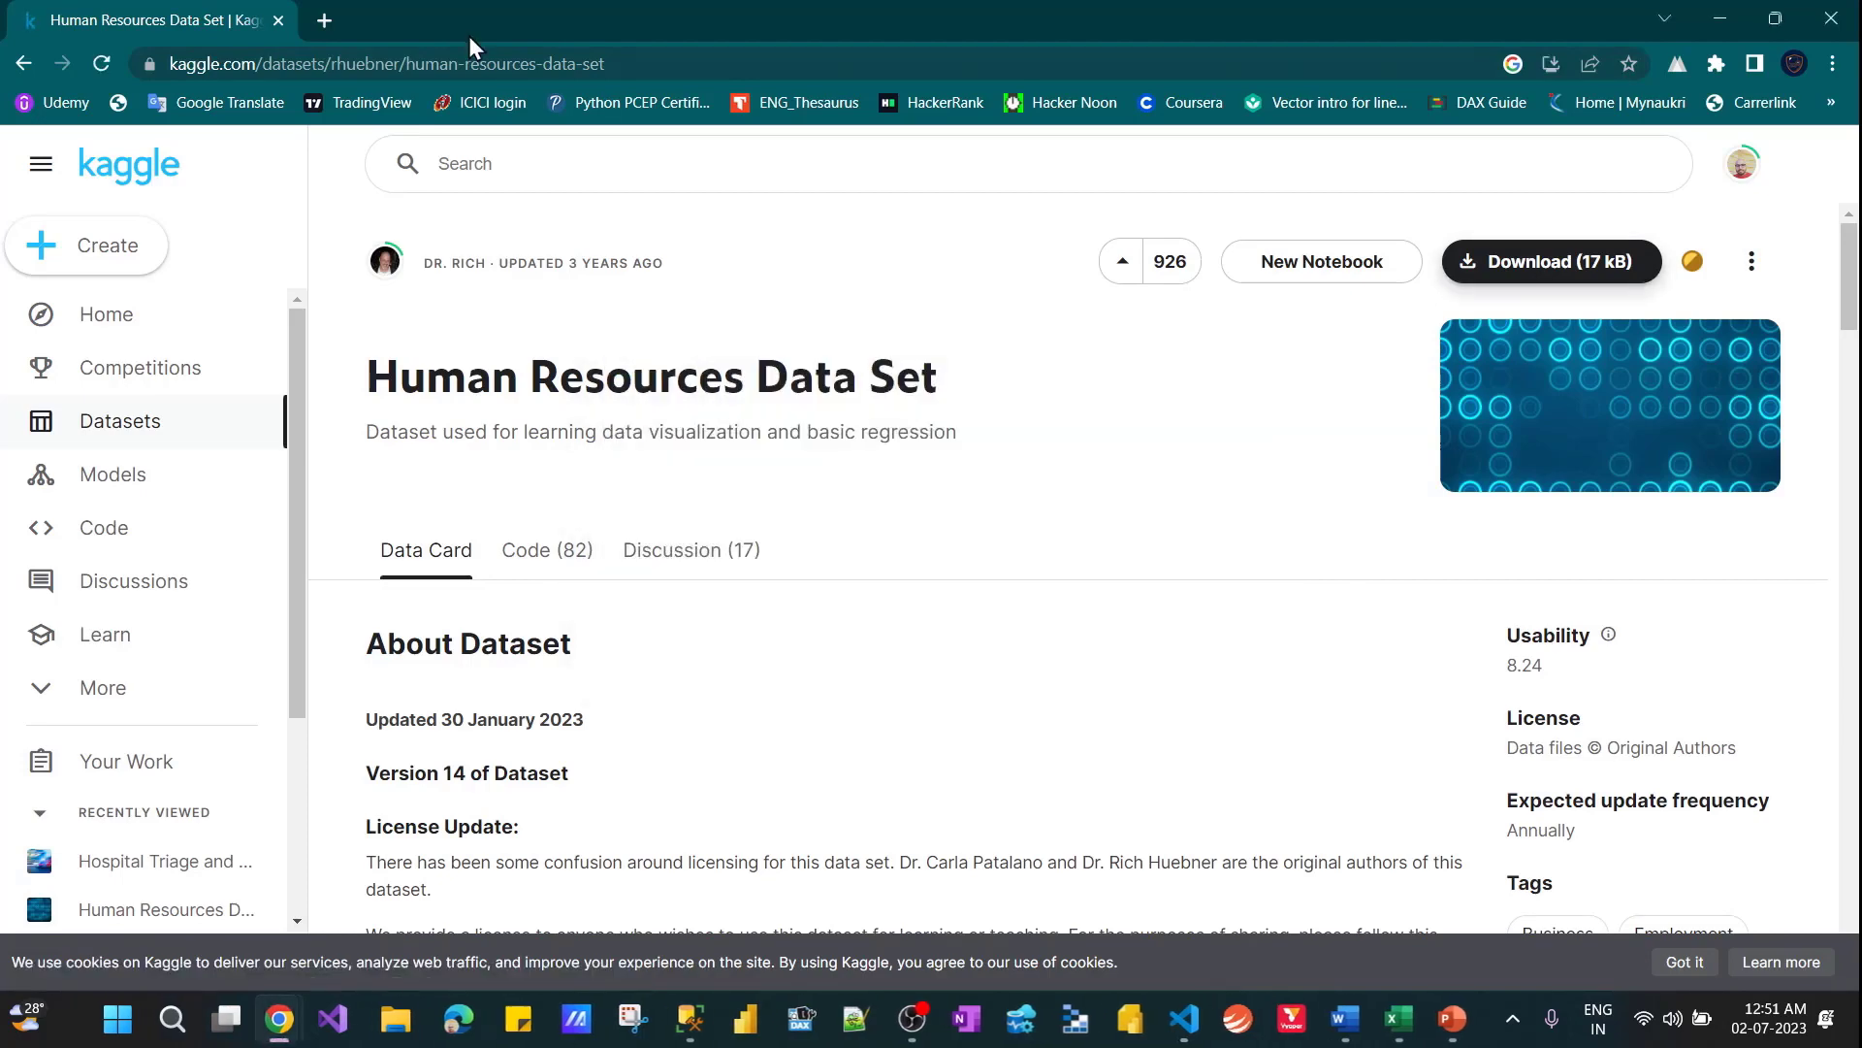
Search Google for hospital sample data
{"action": "left_click", "coordinate": [668, 60]}
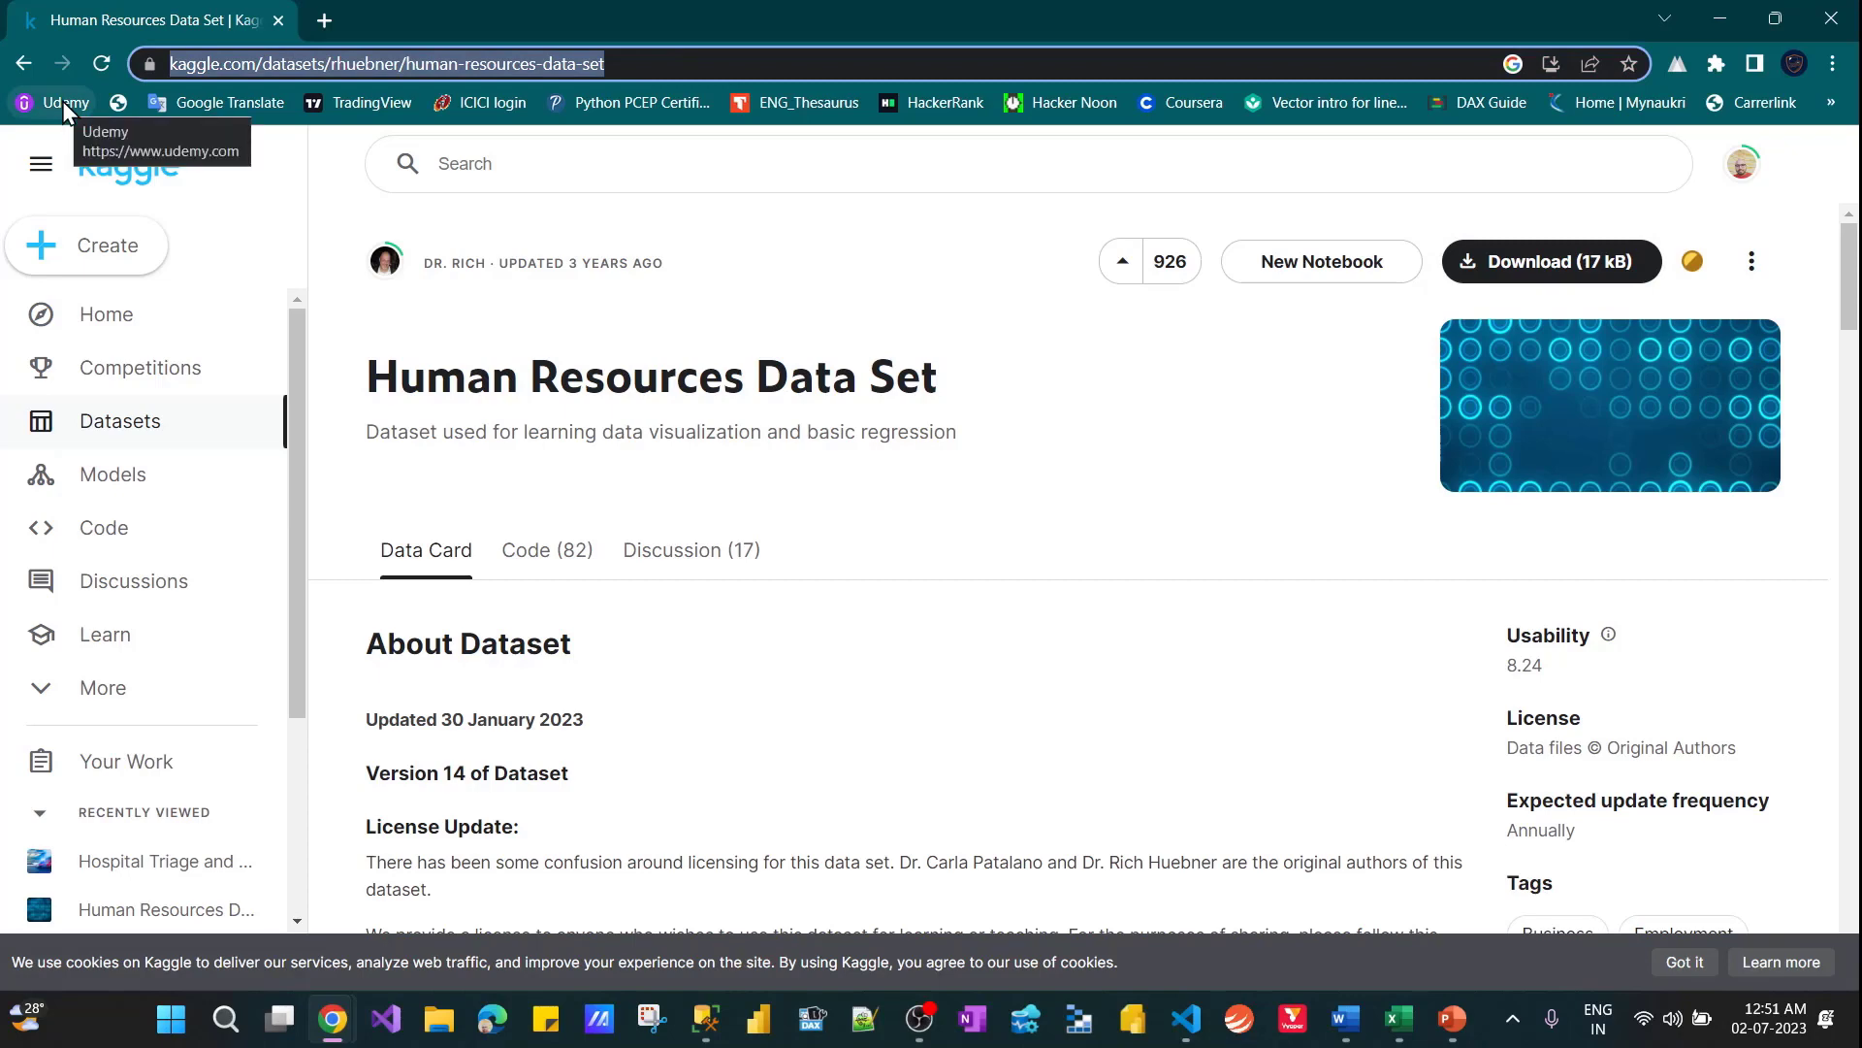
{"action": "type", "text": "ho"}
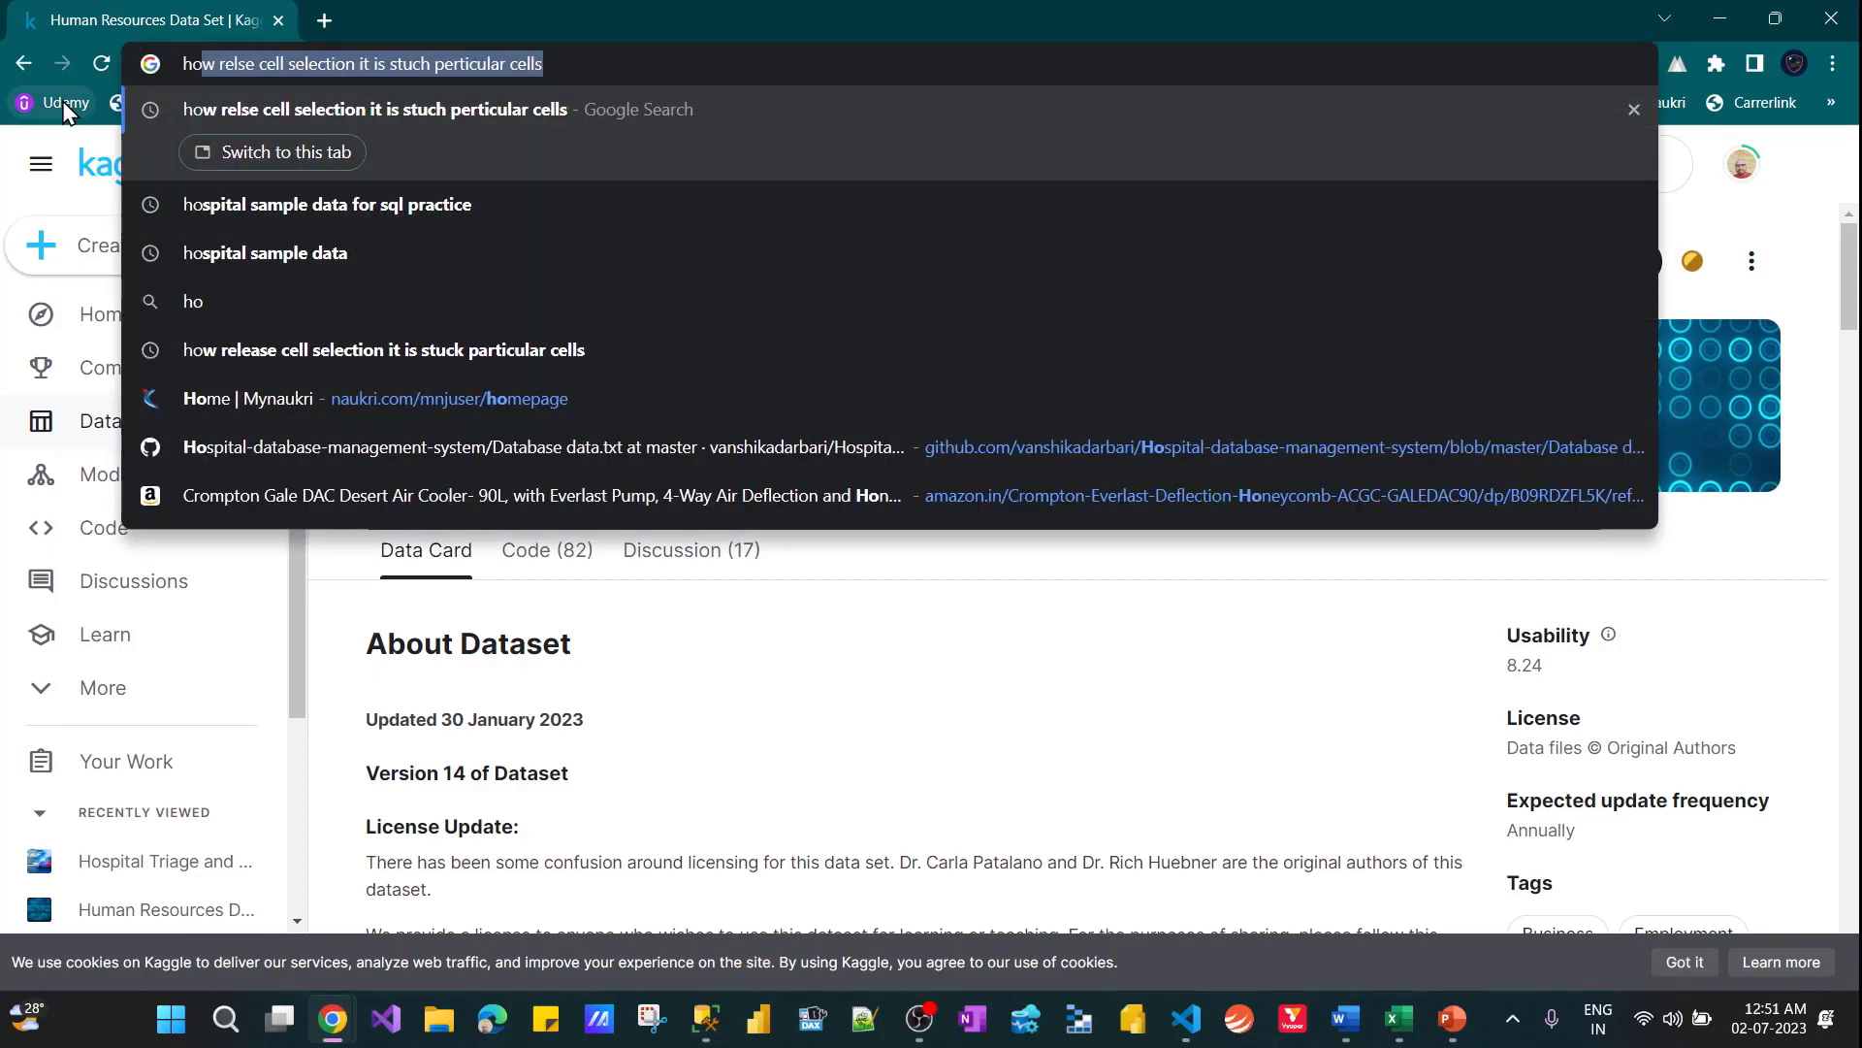
{"action": "key", "text": "Down"}
{"action": "key", "text": "Down"}
{"action": "key", "text": "Up"}
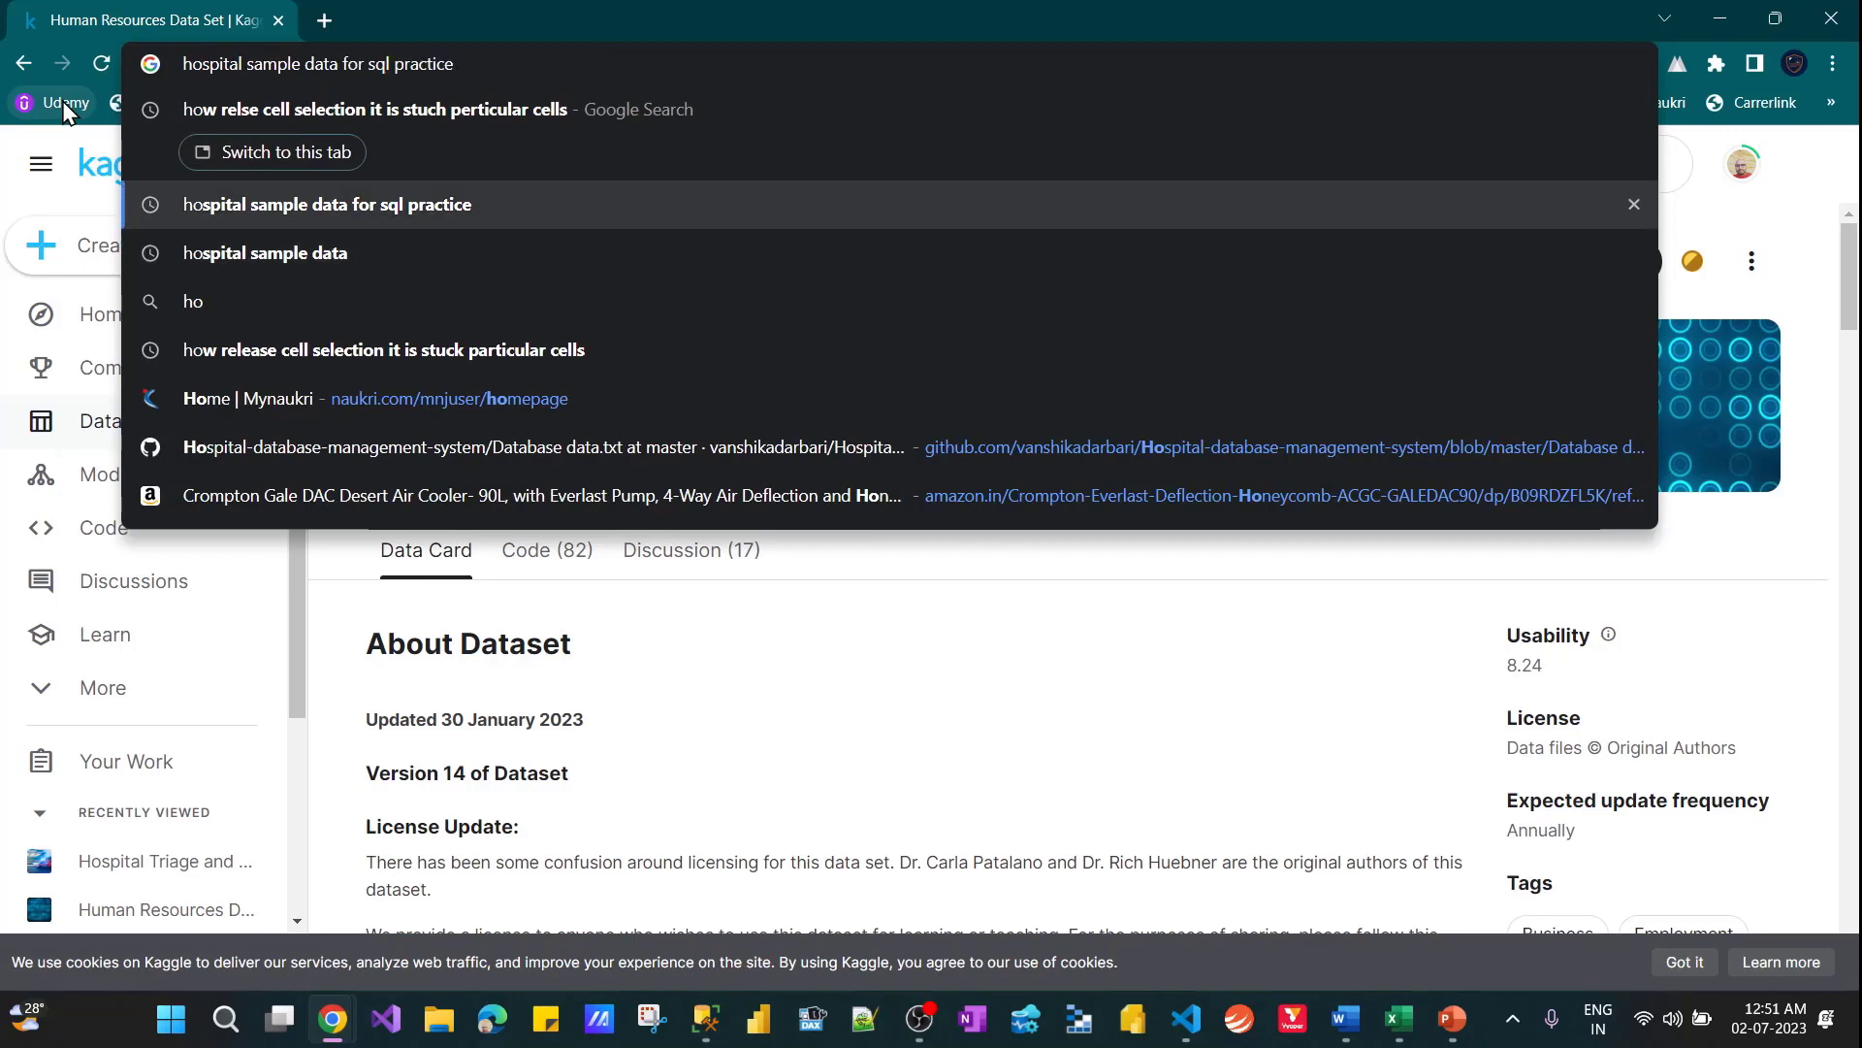
{"action": "key", "text": "BackSpace"}
{"action": "key", "text": "BackSpace"}
{"action": "key", "text": "BackSpace"}
{"action": "key", "text": "BackSpace"}
{"action": "key", "text": "BackSpace"}
{"action": "key", "text": "BackSpace"}
{"action": "key", "text": "BackSpace"}
{"action": "key", "text": "BackSpace"}
{"action": "key", "text": "BackSpace"}
{"action": "key", "text": "BackSpace"}
{"action": "key", "text": "BackSpace"}
{"action": "key", "text": "BackSpace"}
{"action": "key", "text": "BackSpace"}
{"action": "key", "text": "BackSpace"}
{"action": "key", "text": "BackSpace"}
{"action": "key", "text": "BackSpace"}
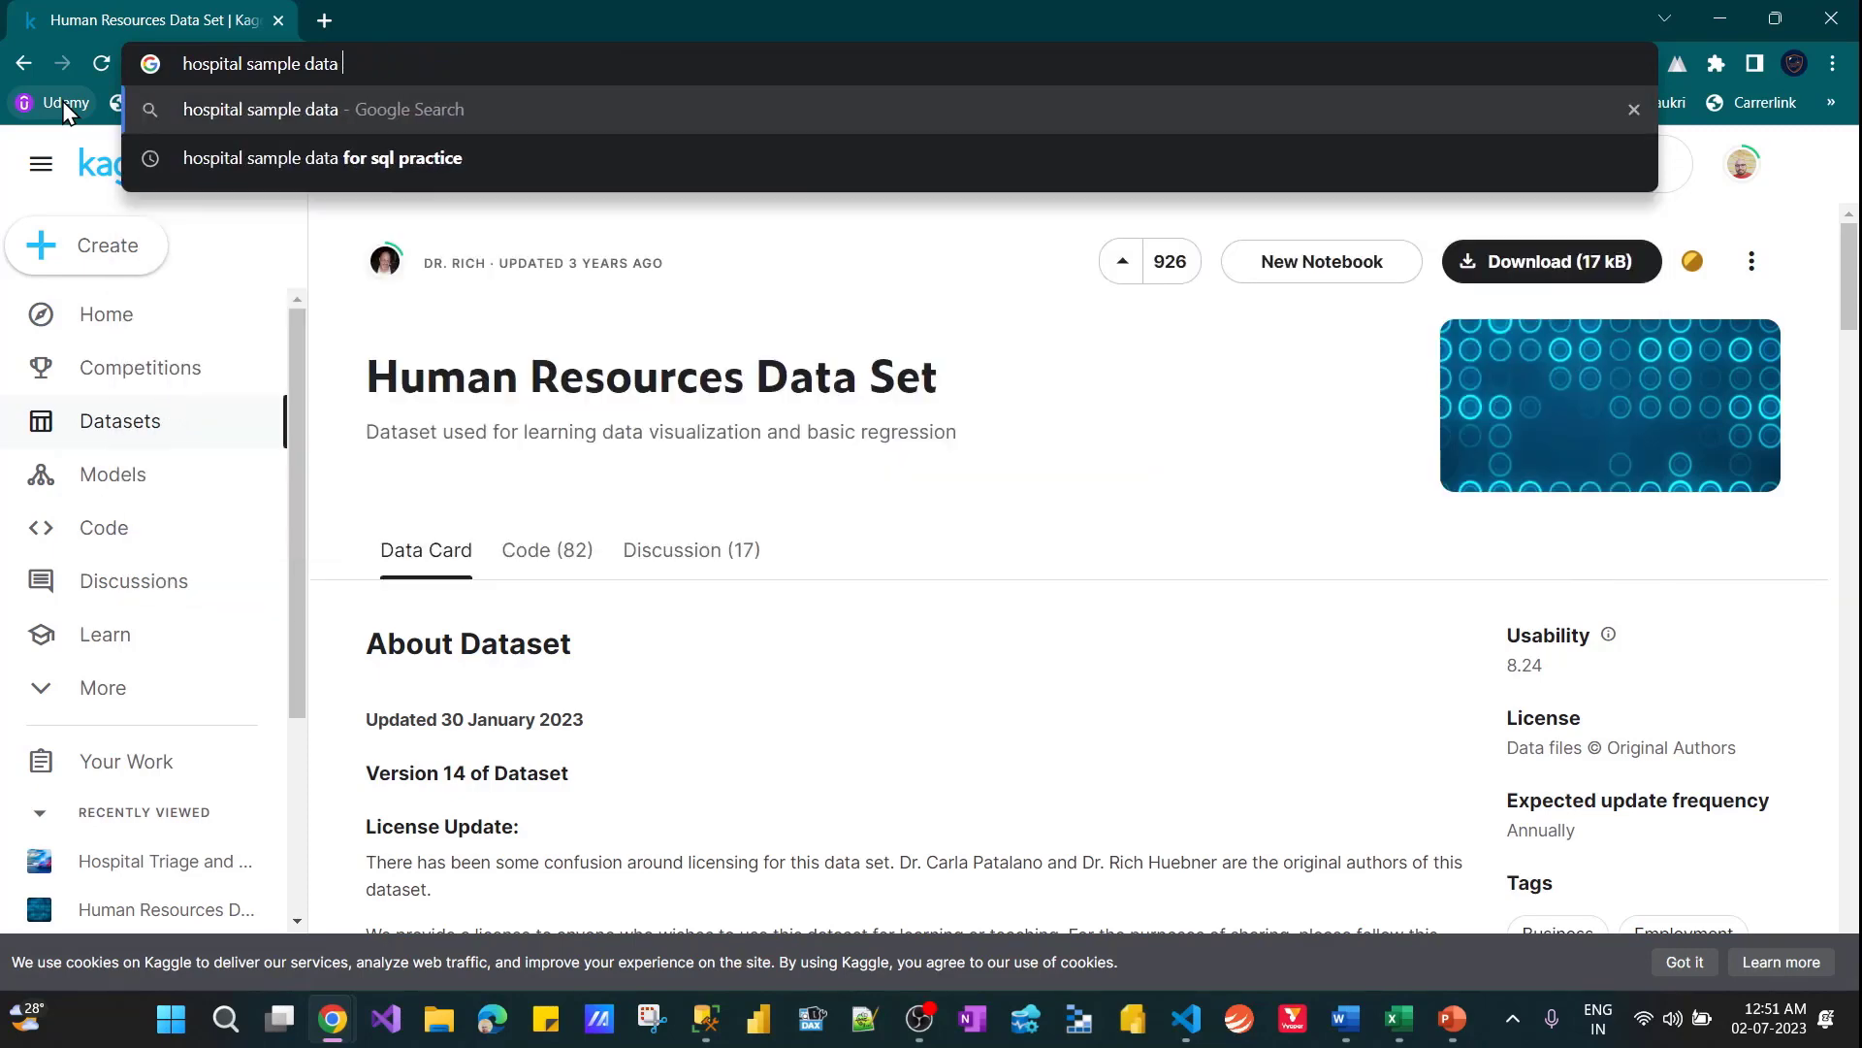
{"action": "key", "text": "Return"}
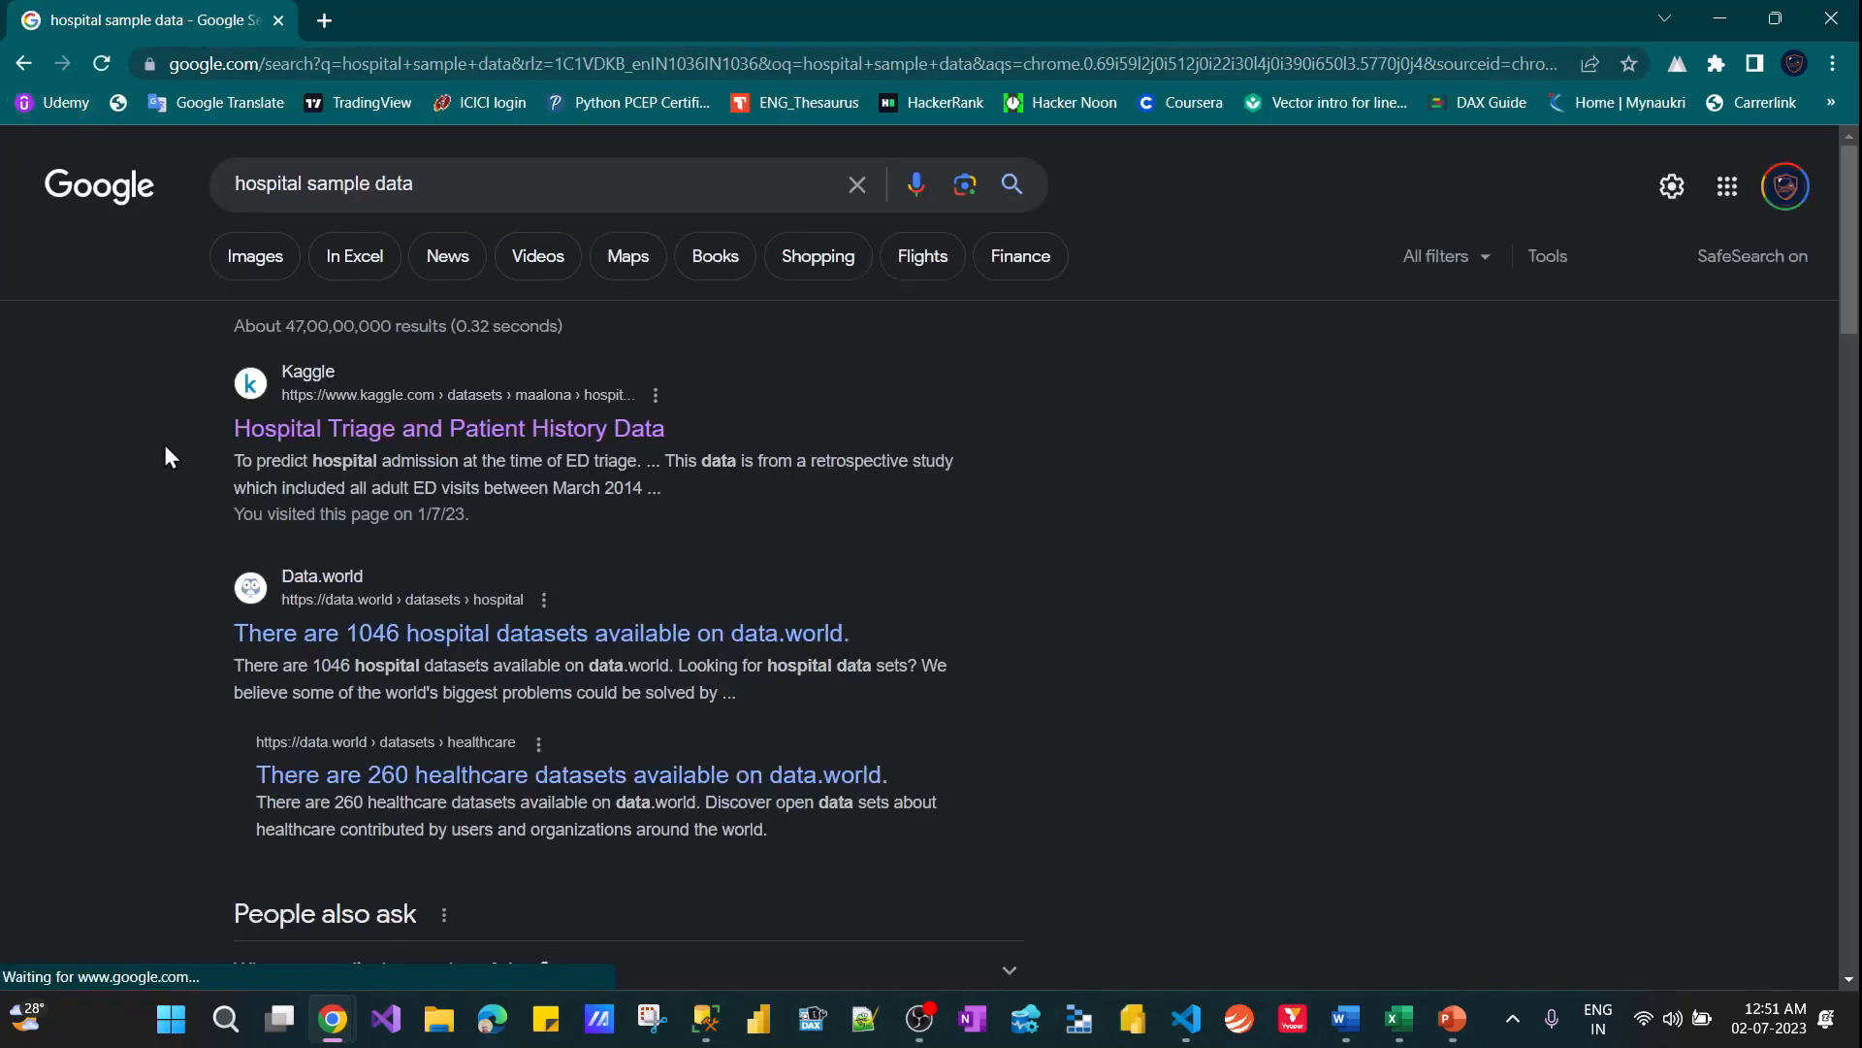
Open Kaggle's Hospital Triage and Patient History Data from the results and try to download it
{"action": "left_click", "coordinate": [274, 433]}
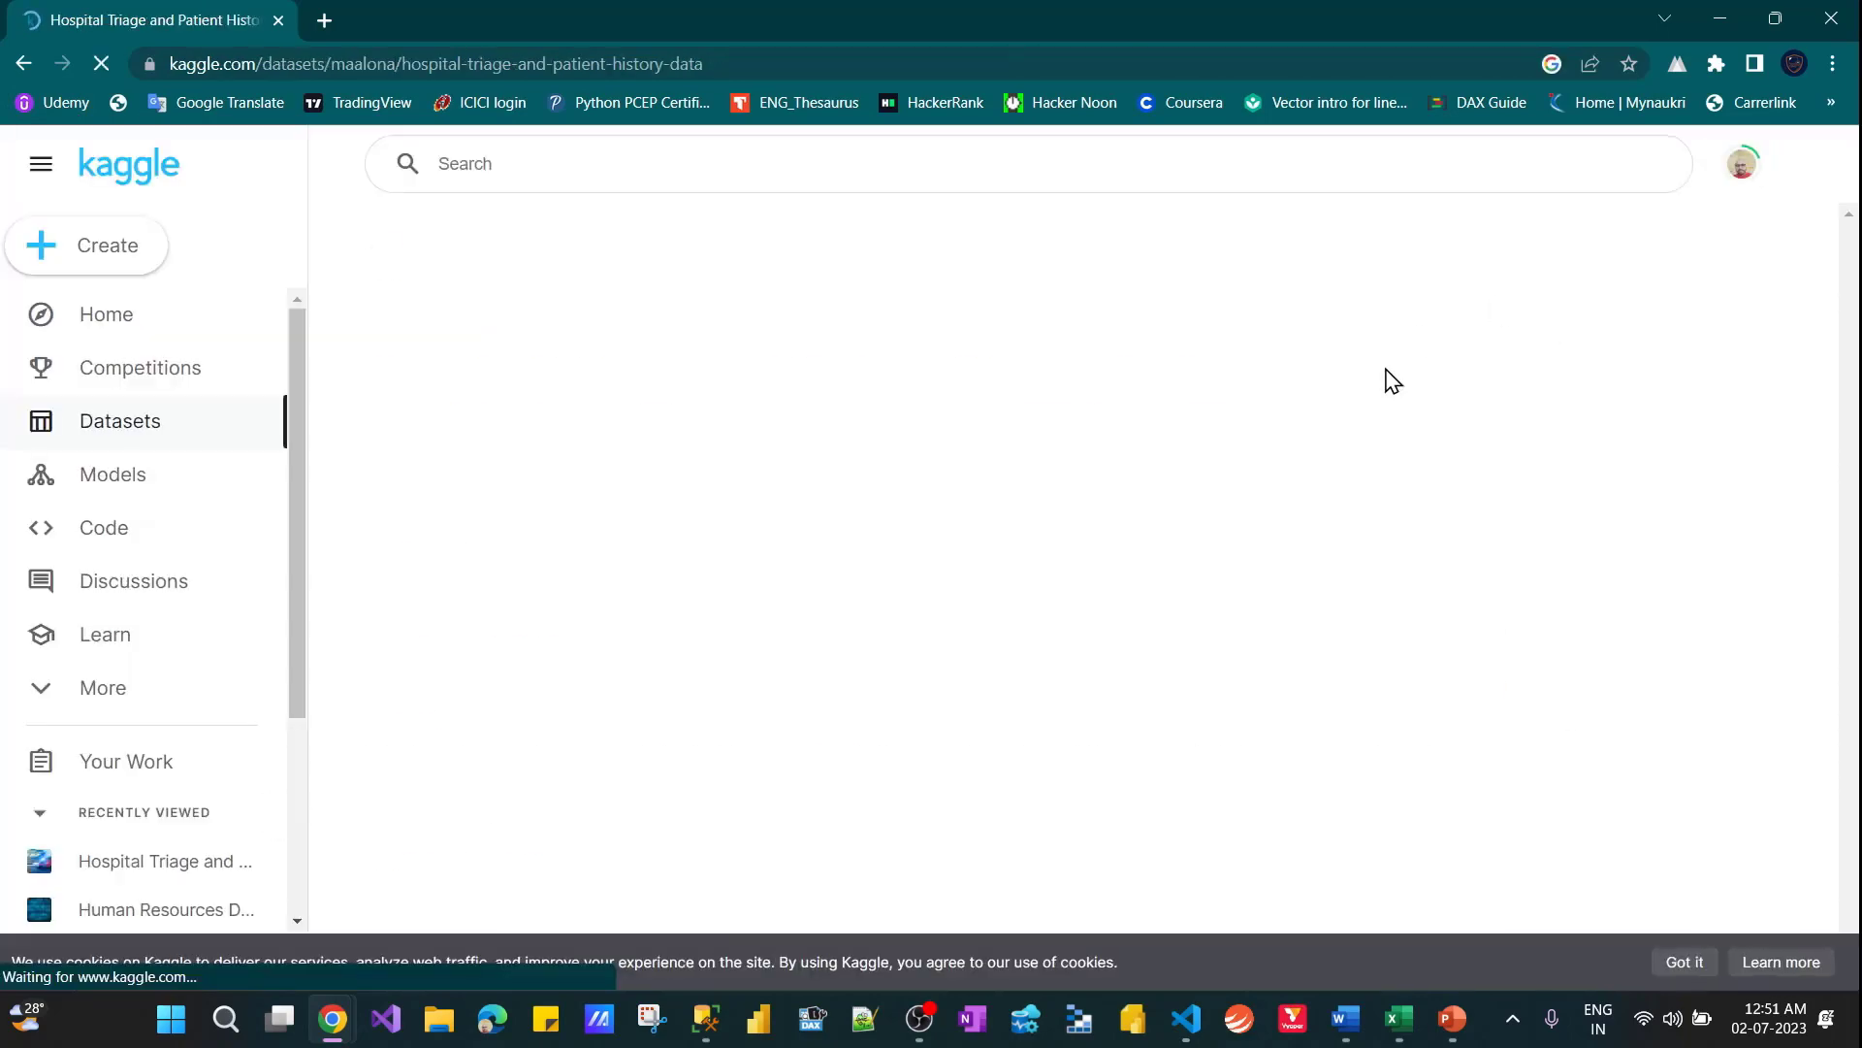
{"action": "left_click", "coordinate": [1526, 279]}
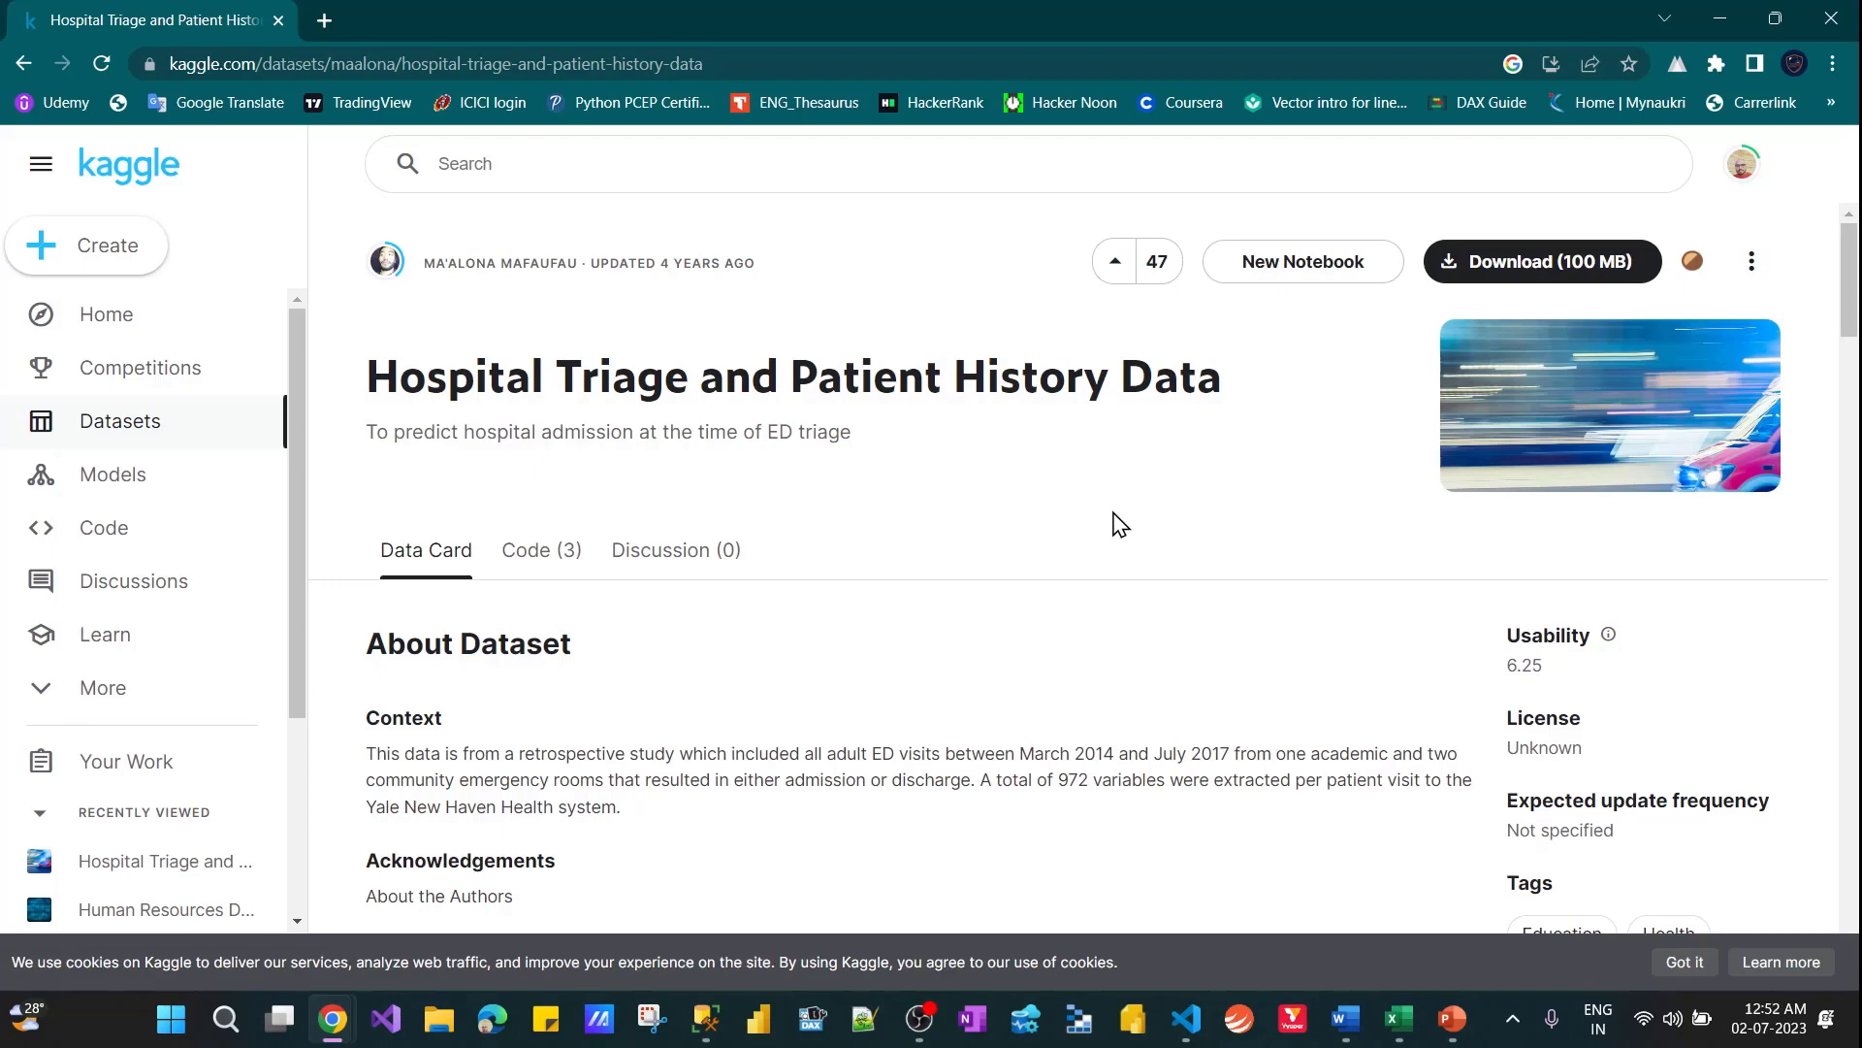
Return to the YT_LearningExcelFunctions workbook in Excel and open the Quiz-1 worksheet
{"action": "left_click", "coordinate": [1731, 16]}
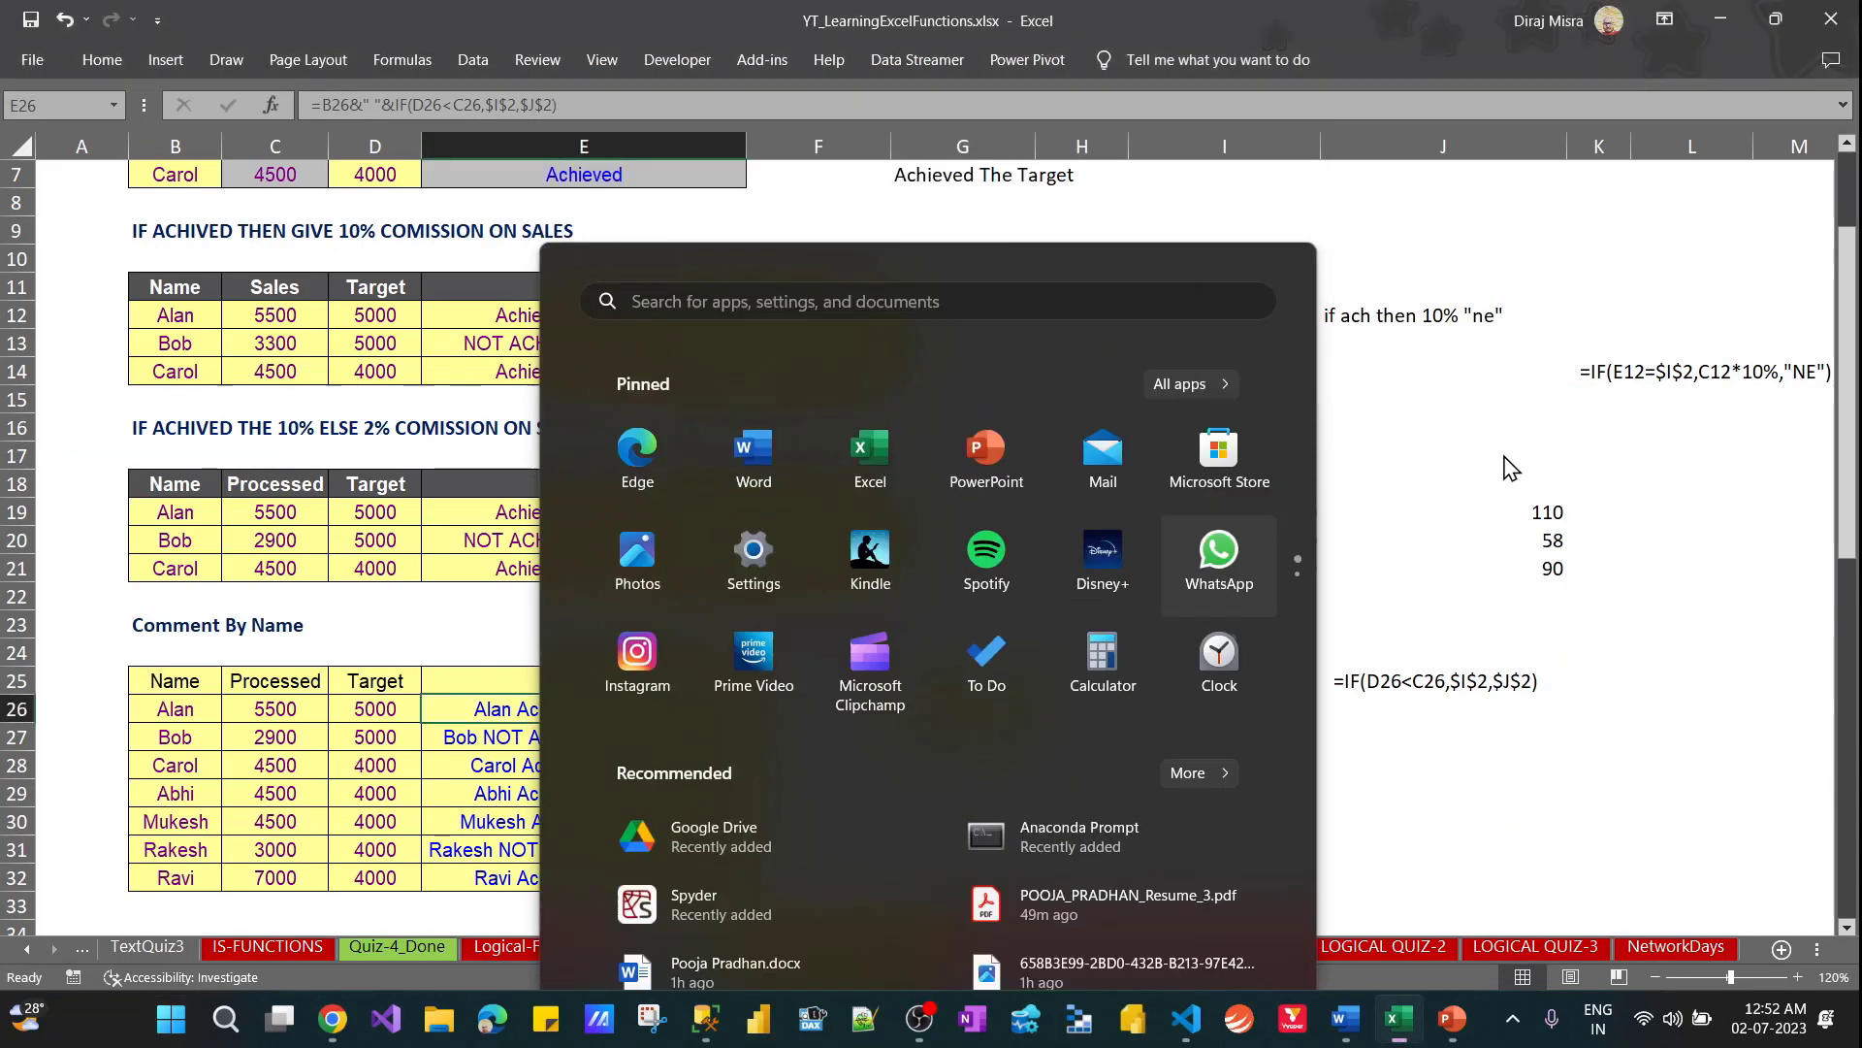
{"action": "left_click", "coordinate": [1393, 541]}
{"action": "left_click", "coordinate": [1397, 540]}
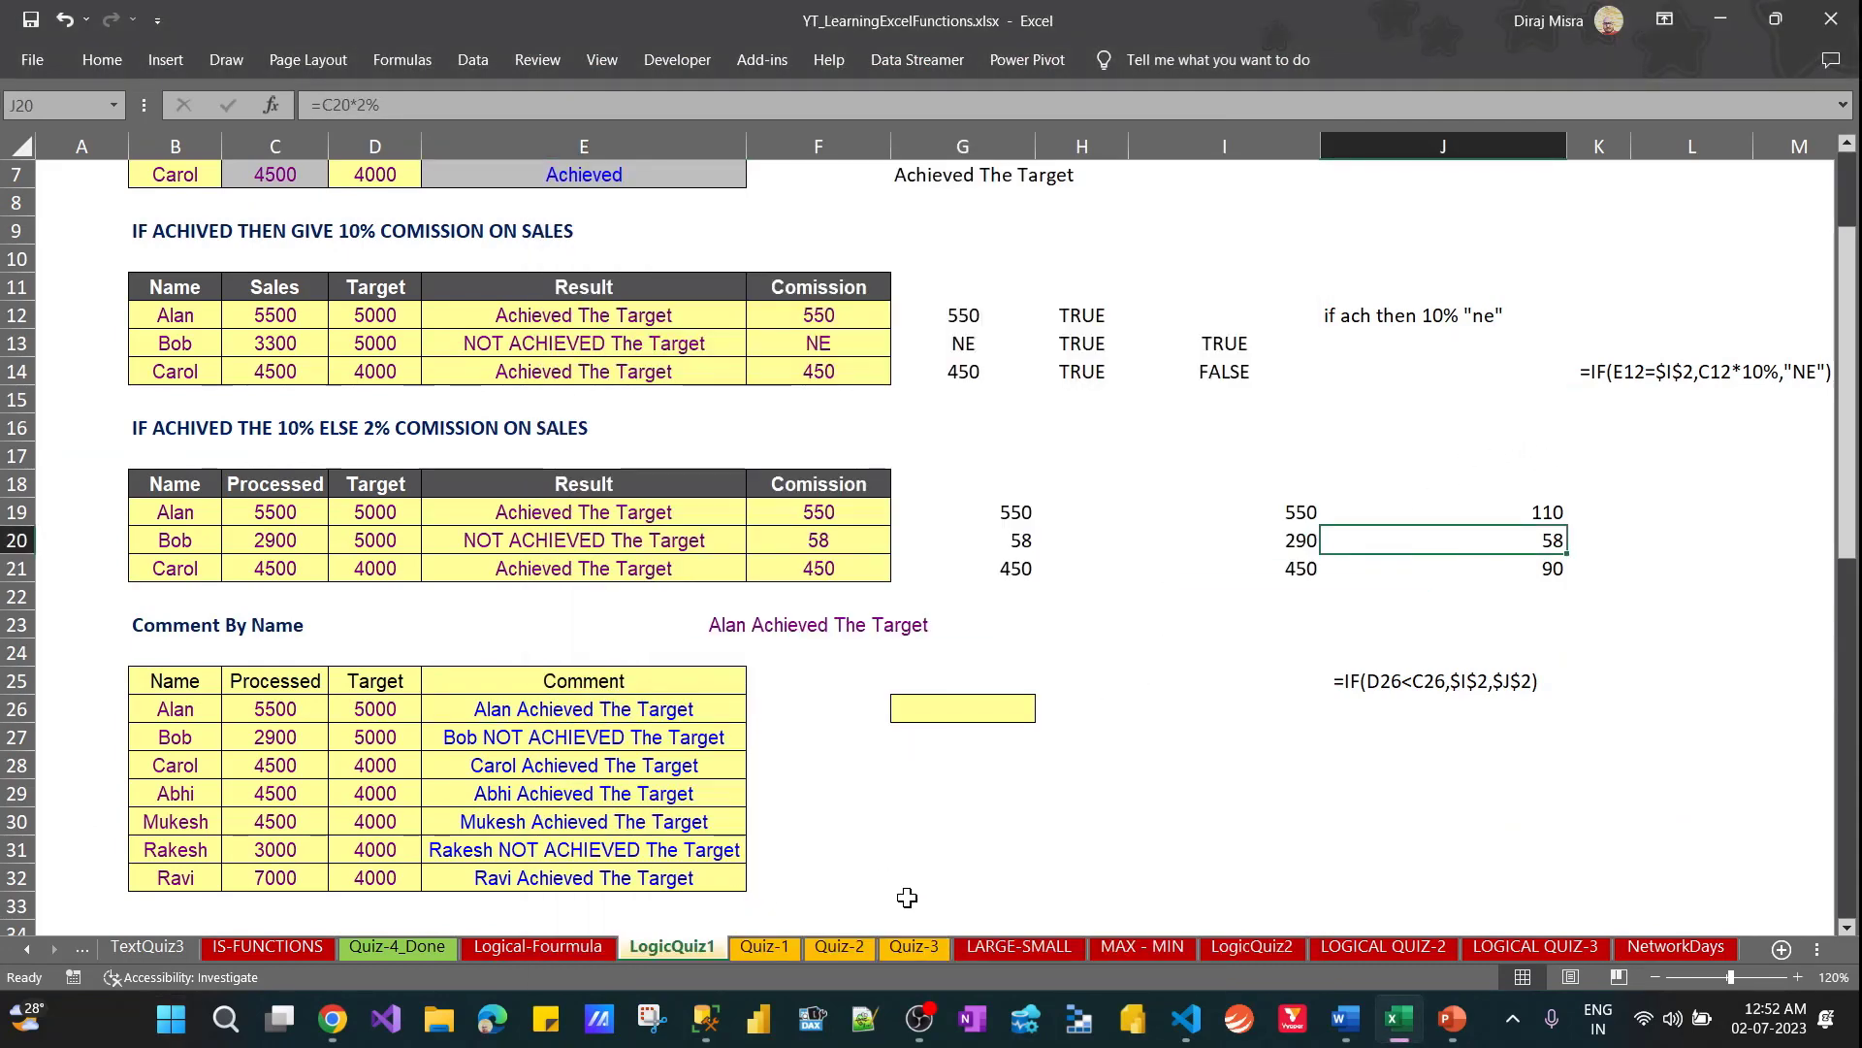
{"action": "left_click", "coordinate": [758, 957]}
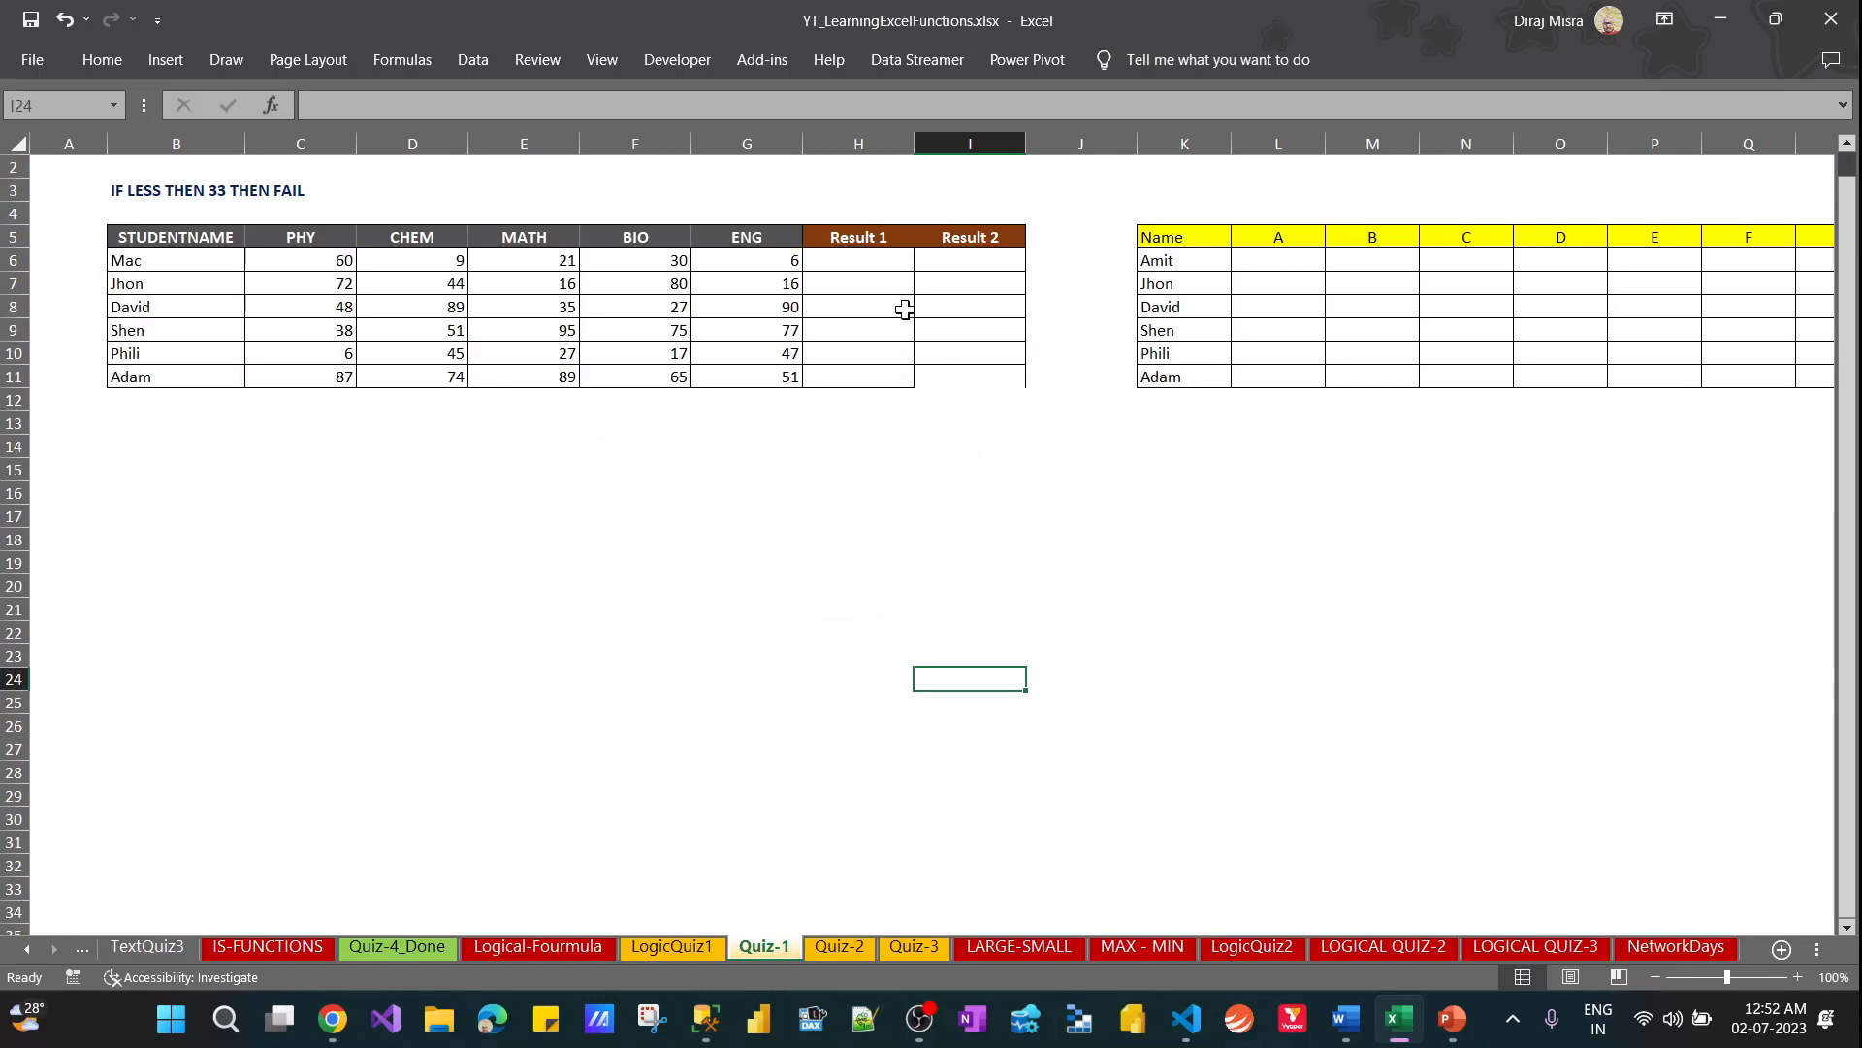
Select the first student's five subject marks in C6:G6 to examine them
{"action": "left_click", "coordinate": [854, 260]}
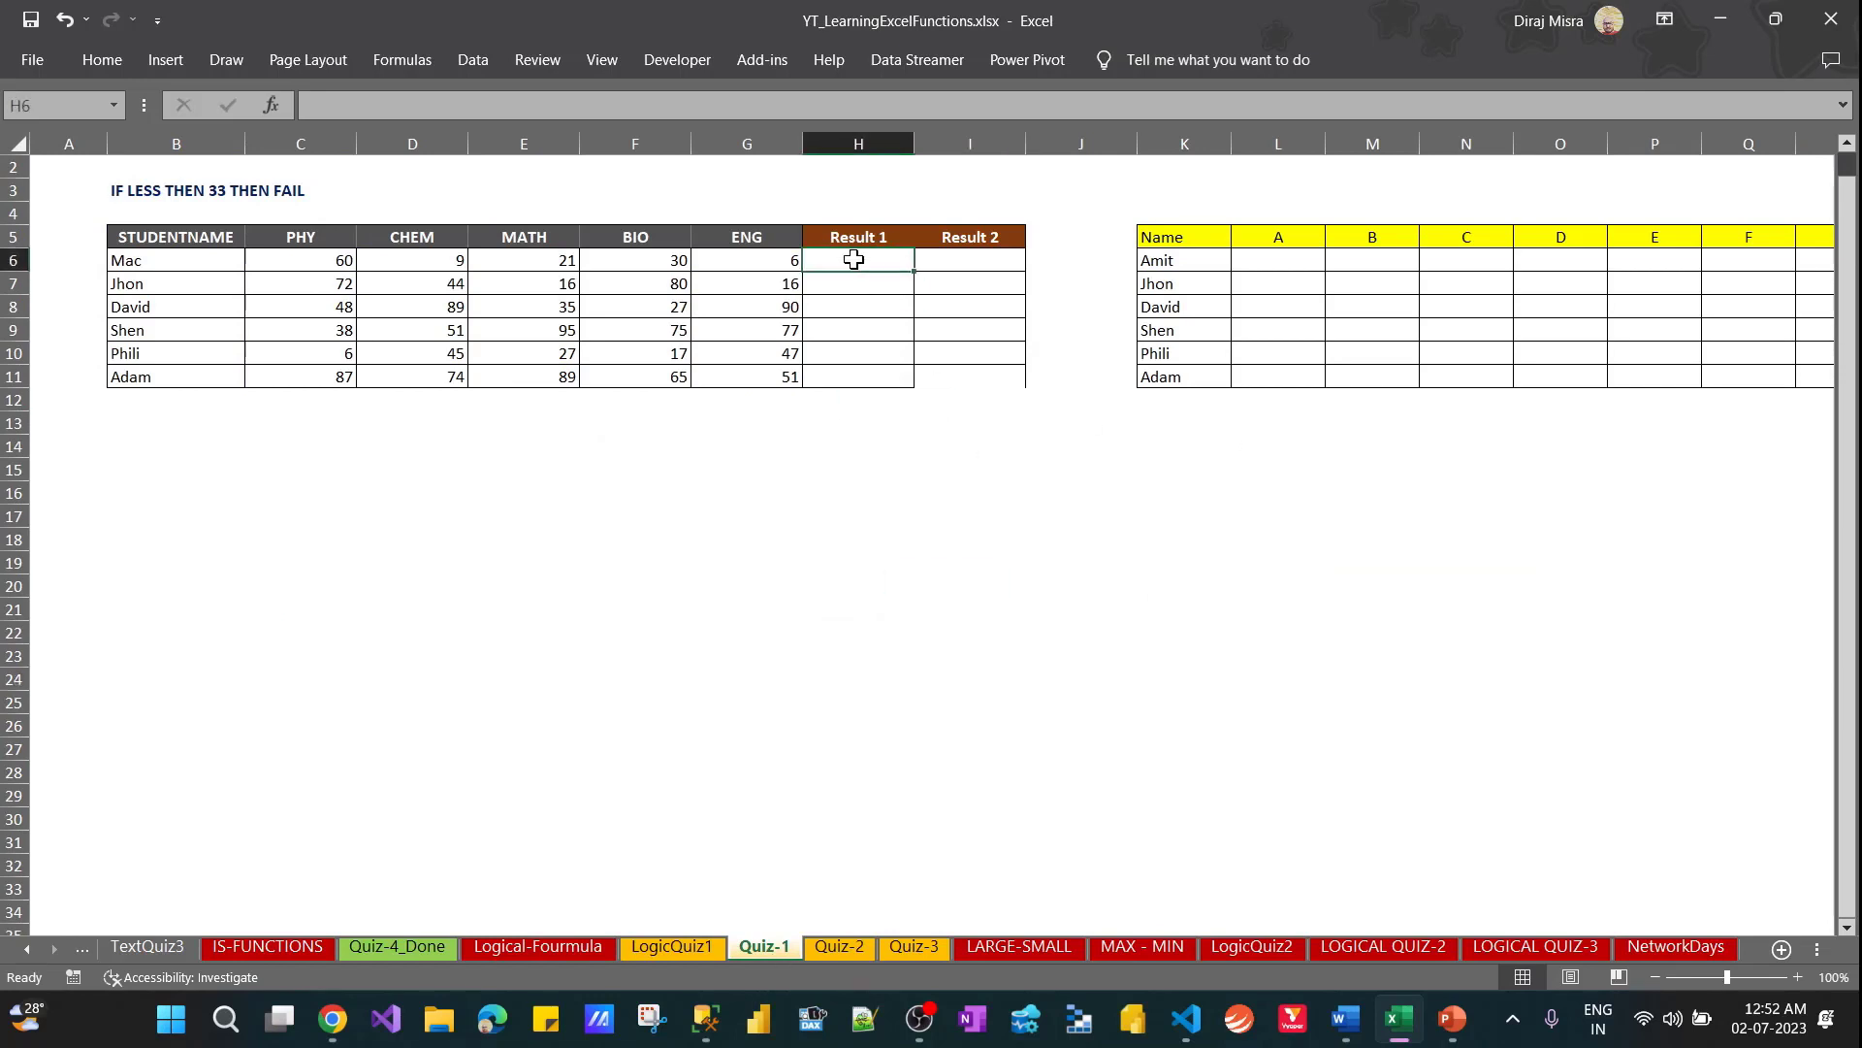
{"action": "key", "text": "Left"}
{"action": "key", "text": "Left"}
{"action": "key", "text": "Left"}
{"action": "key", "text": "Left"}
{"action": "key", "text": "Left"}
{"action": "key", "text": "Left"}
{"action": "key", "text": "Left"}
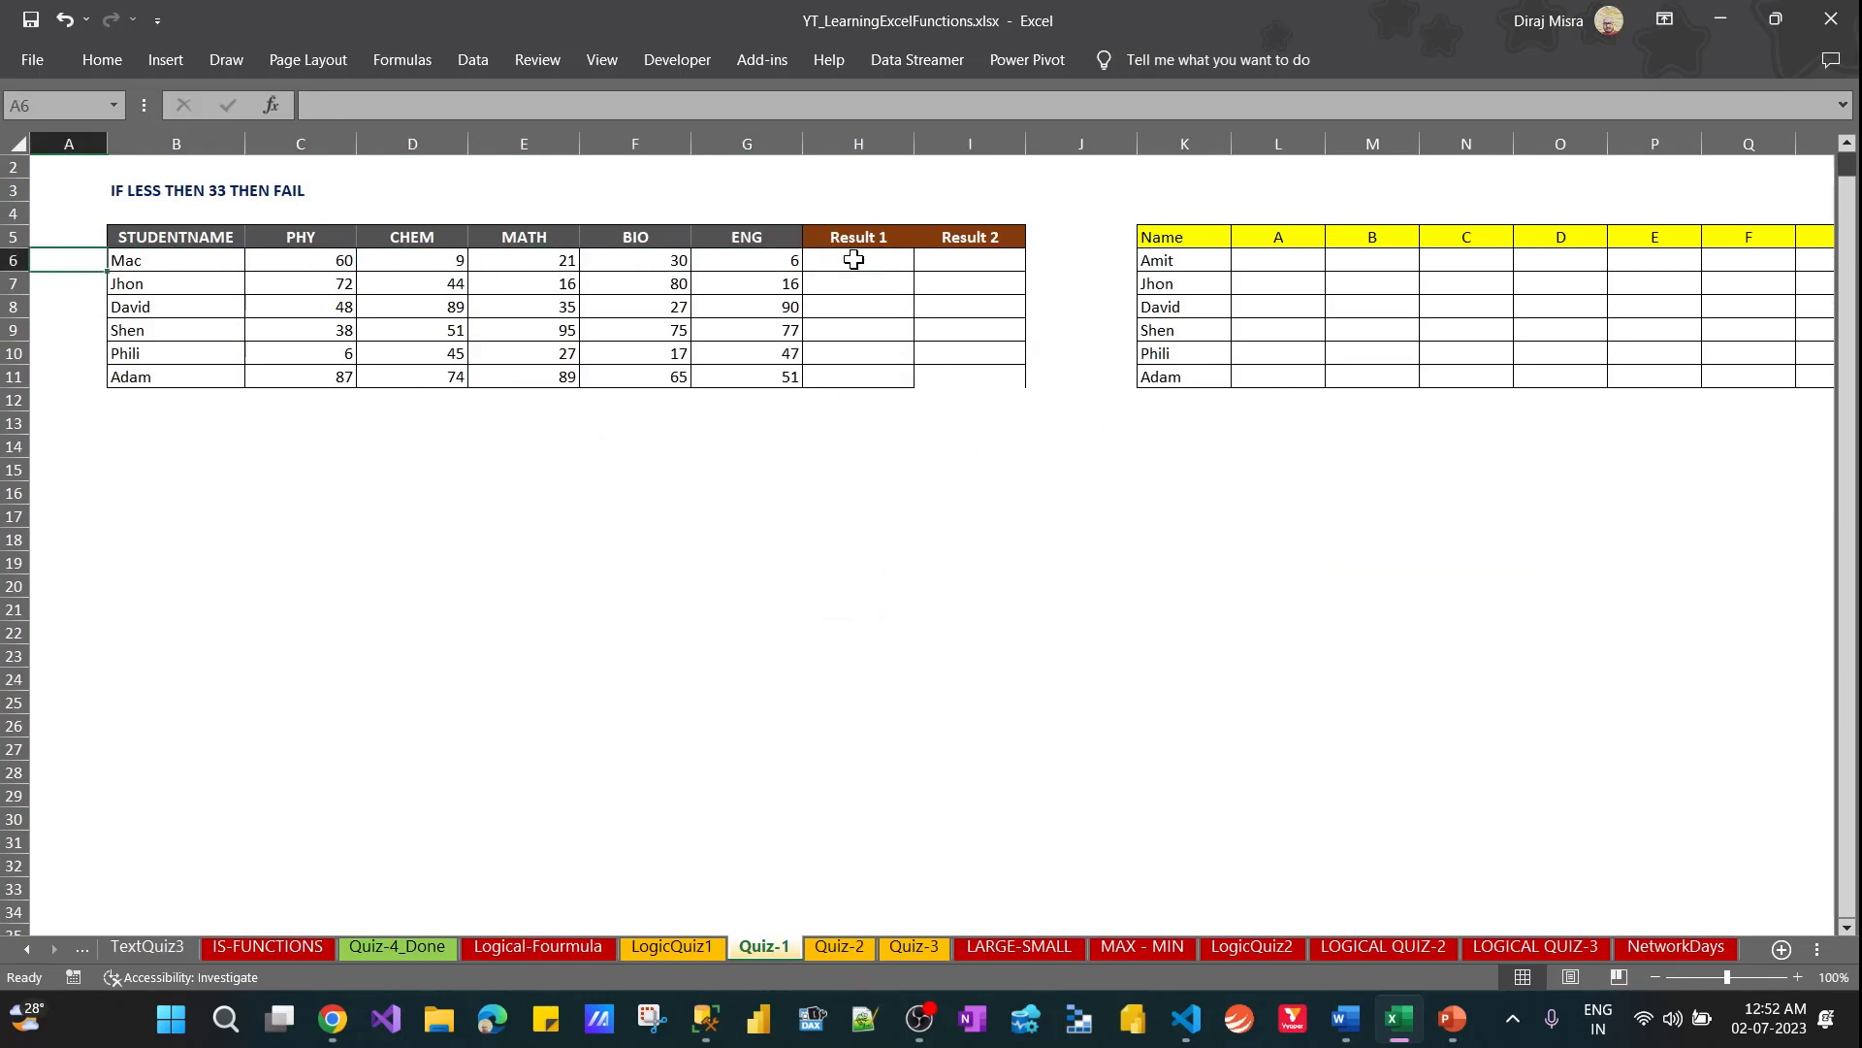
{"action": "key", "text": "Right"}
{"action": "key", "text": "Right"}
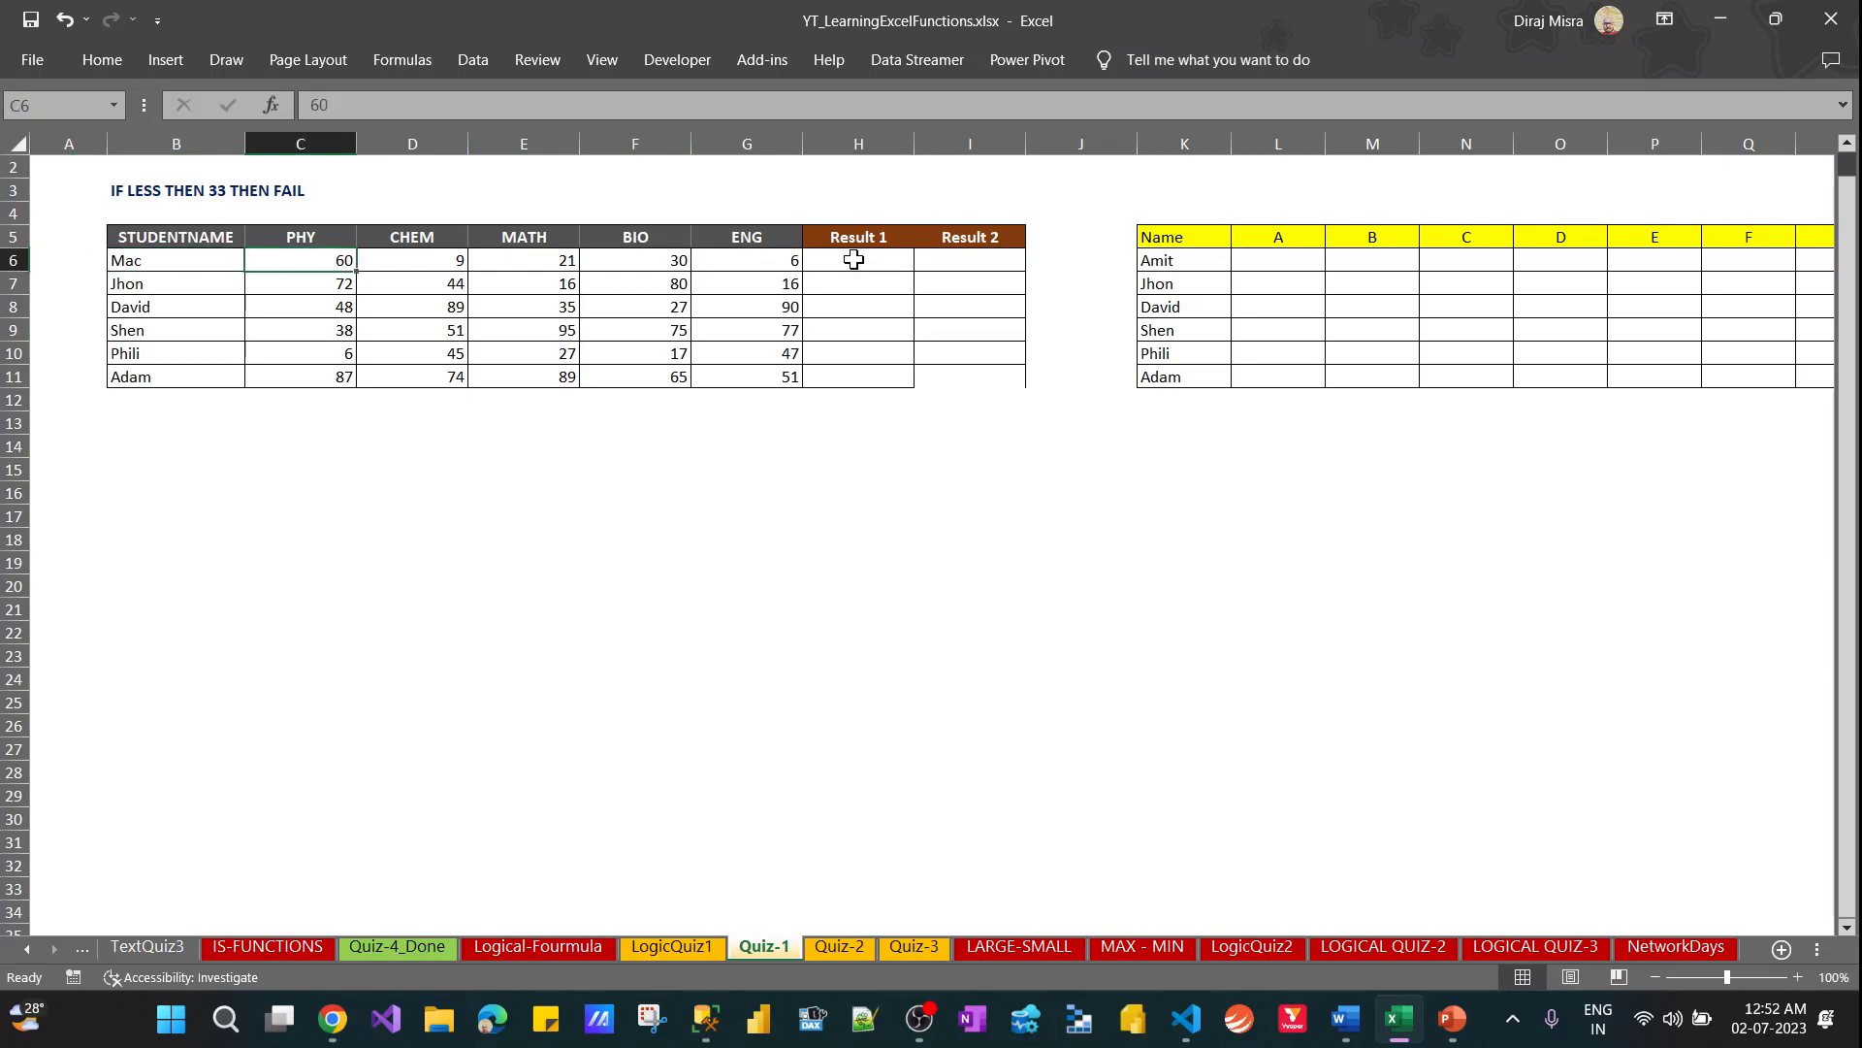
{"action": "key", "text": "shift+Right"}
{"action": "key", "text": "shift+Right"}
{"action": "key", "text": "shift+Right"}
{"action": "key", "text": "shift+Right"}
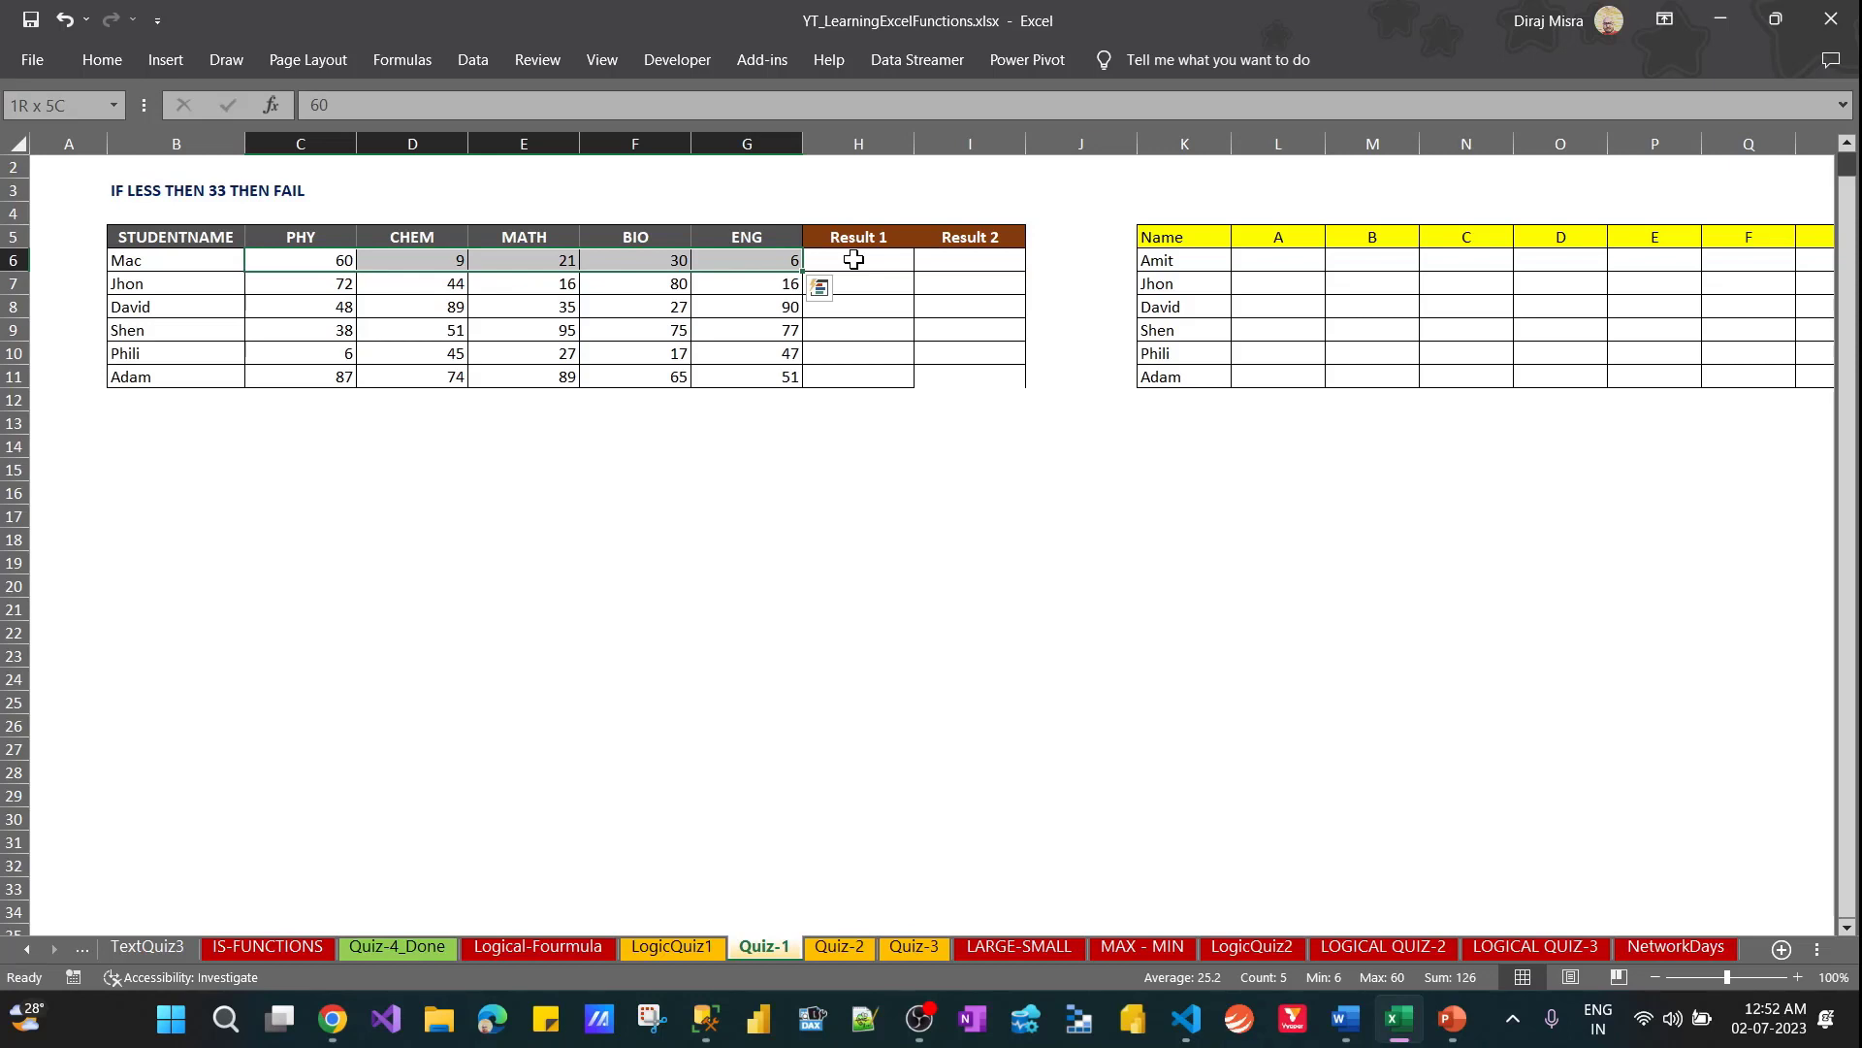
Enter the label min value in E3 and the pass threshold 33 in F3
{"action": "key", "text": "Up"}
{"action": "key", "text": "Up"}
{"action": "key", "text": "Up"}
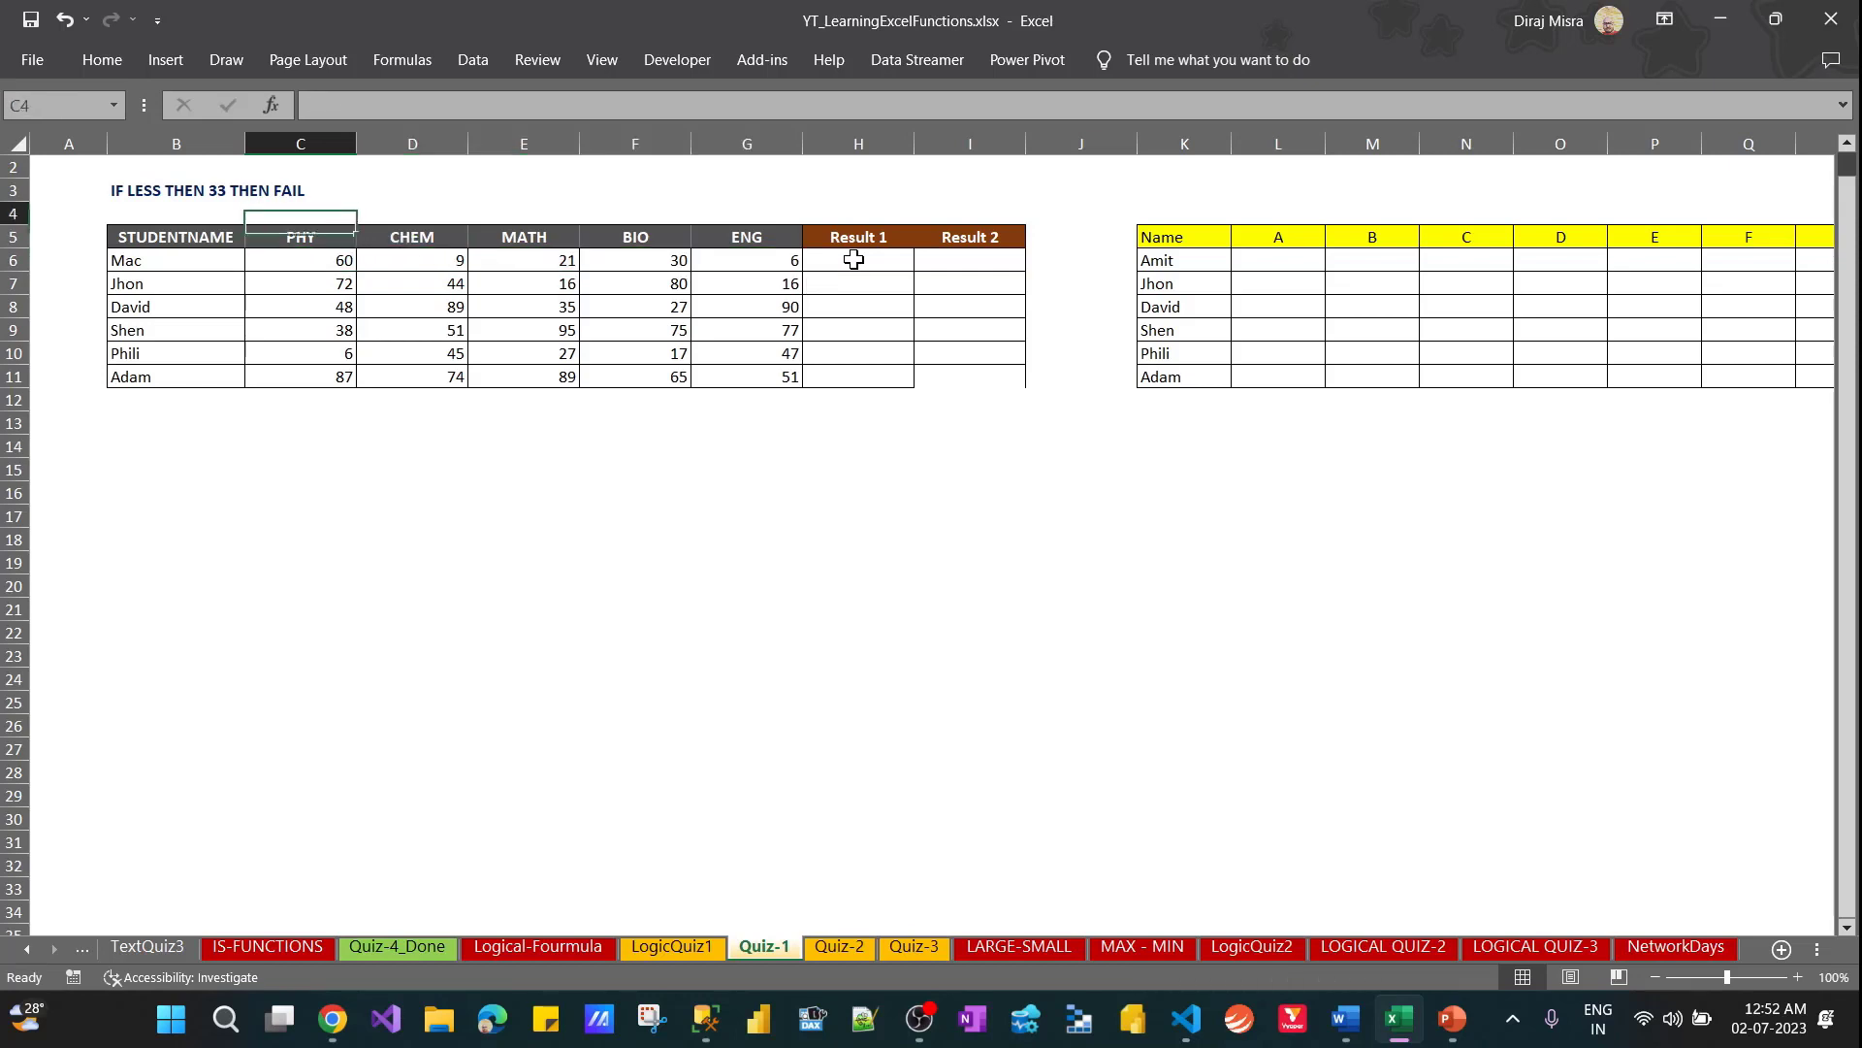
{"action": "key", "text": "Right"}
{"action": "key", "text": "Right"}
{"action": "type", "text": "min value"}
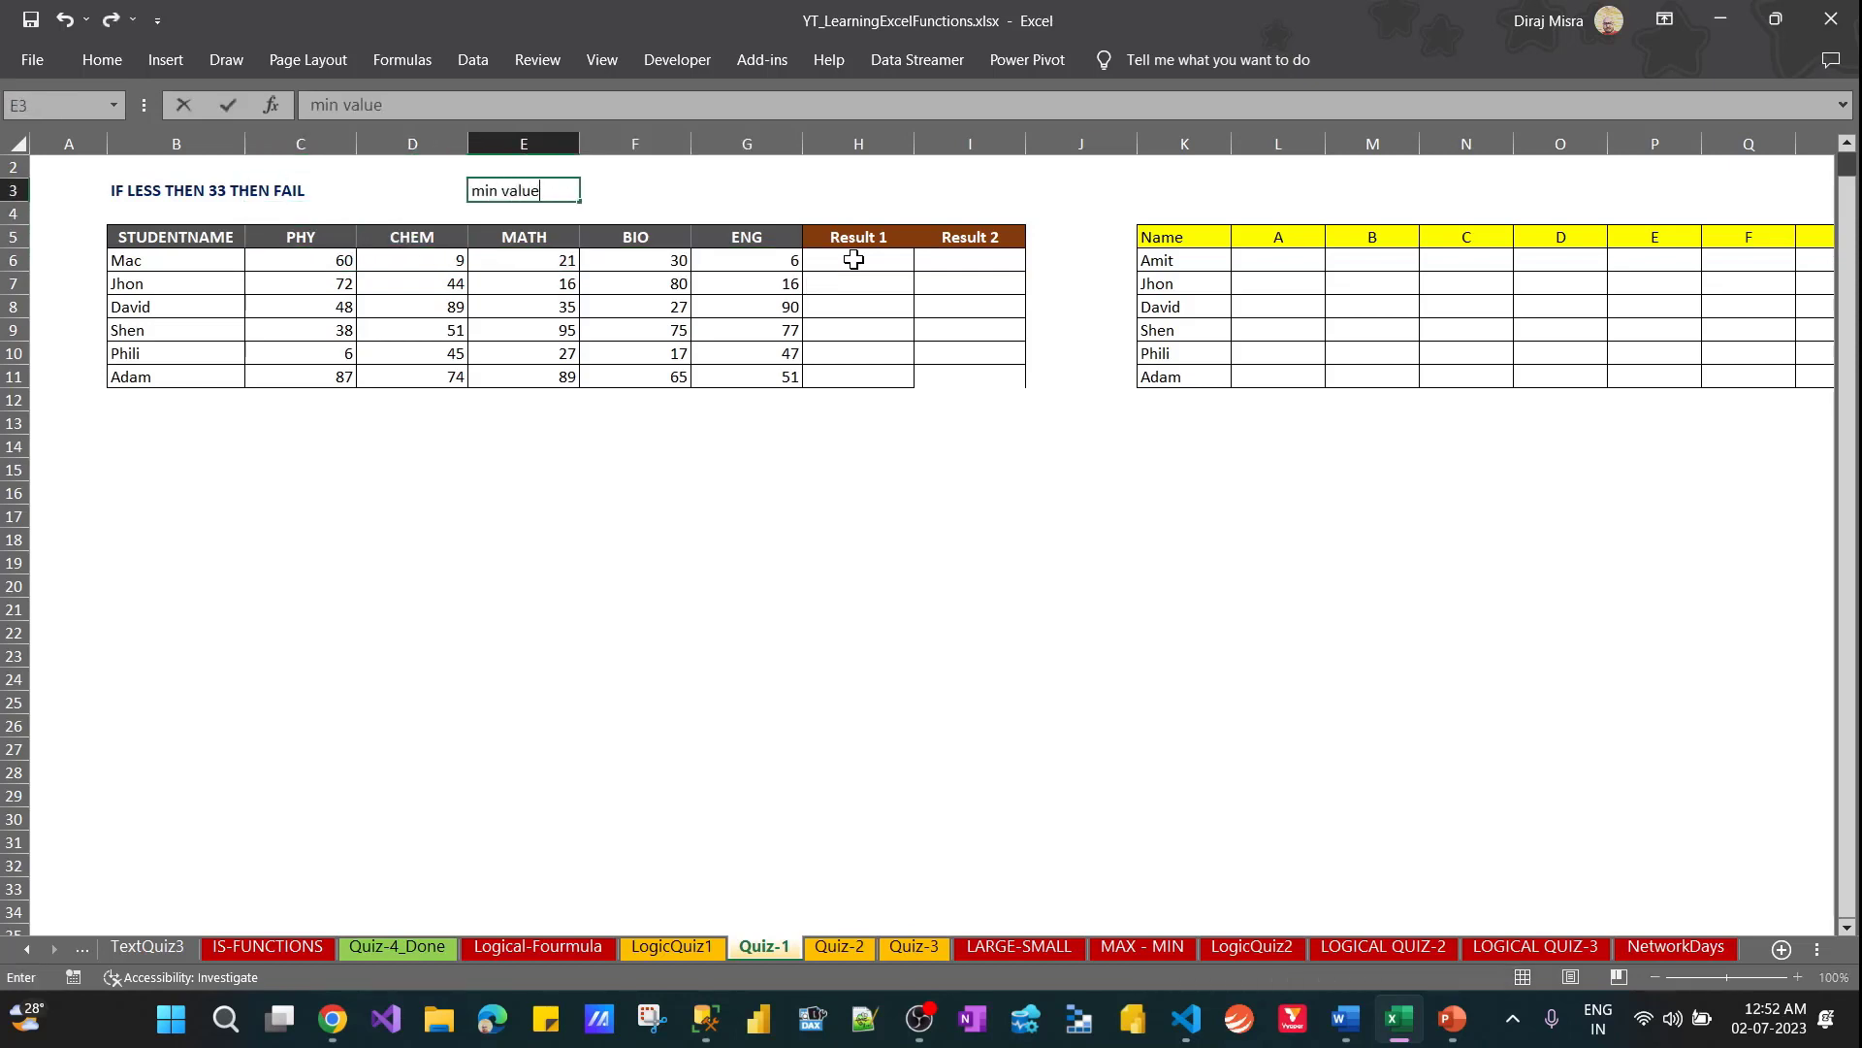
{"action": "key", "text": "Tab"}
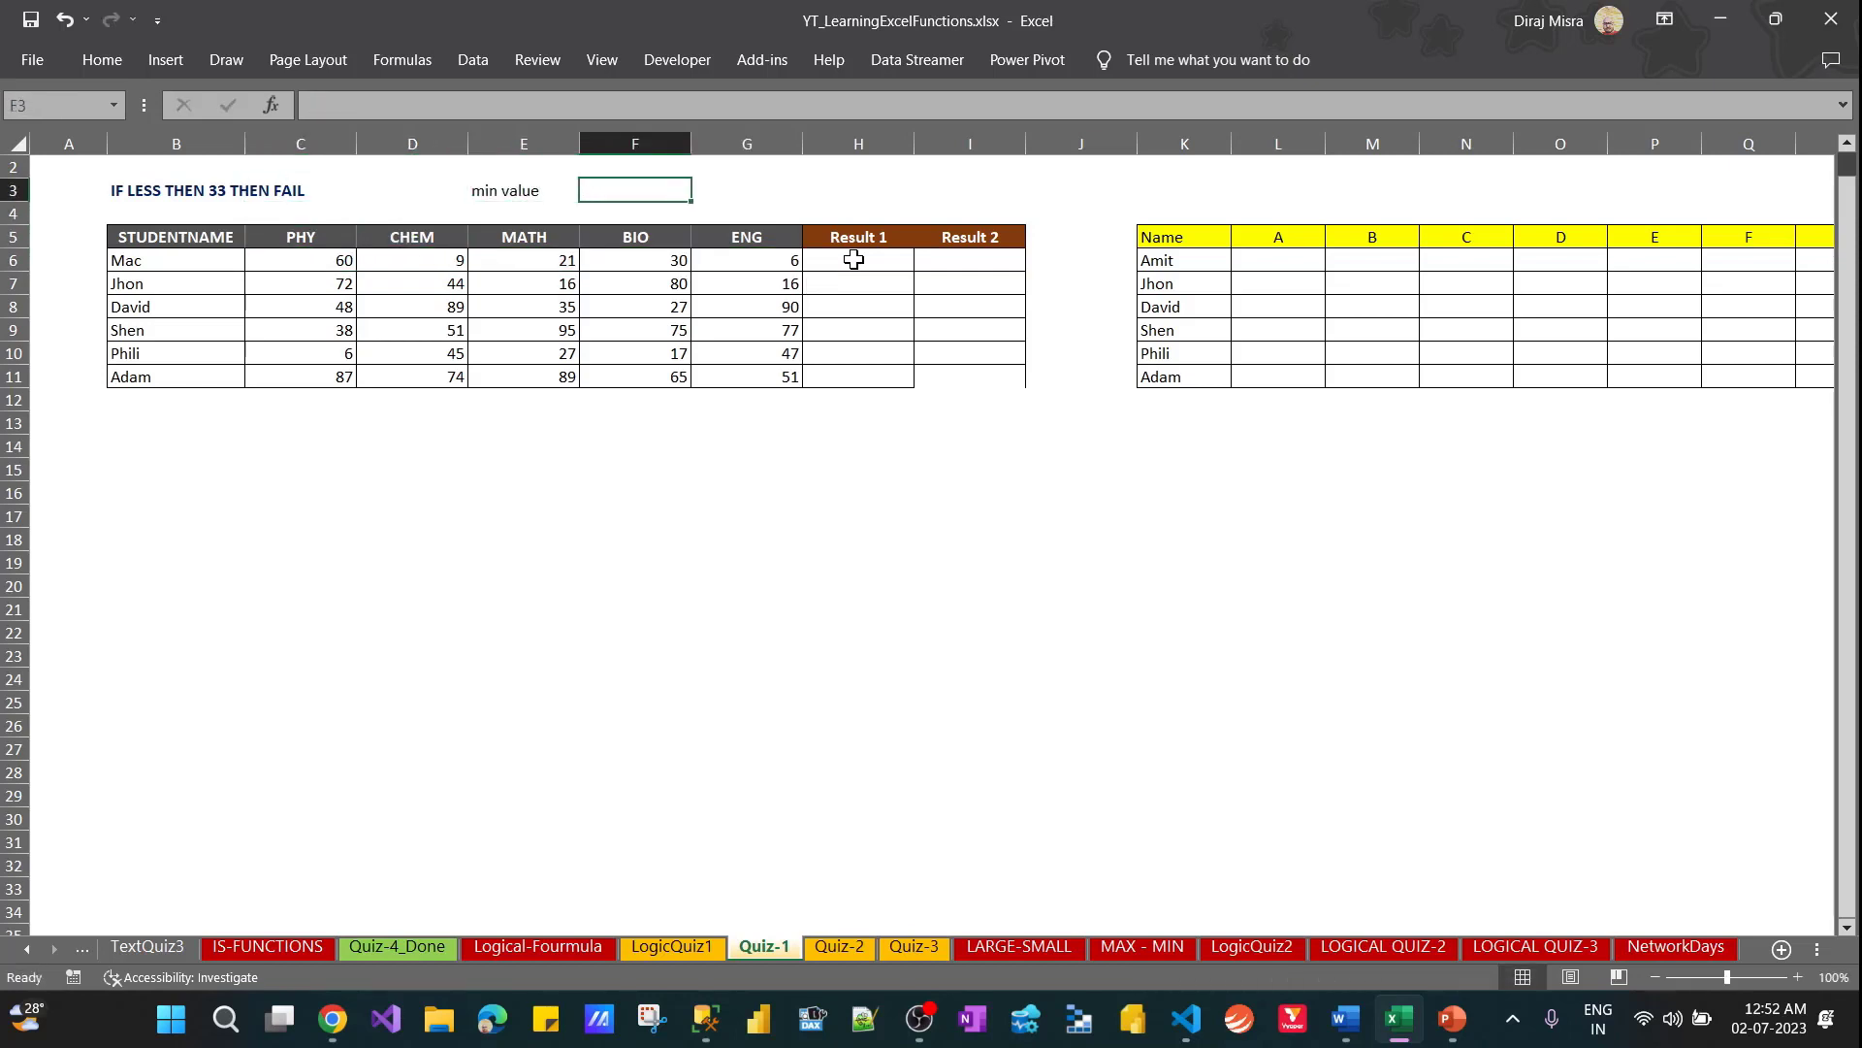
{"action": "type", "text": "33"}
{"action": "key", "text": "Return"}
{"action": "key", "text": "Down"}
{"action": "key", "text": "Right"}
{"action": "key", "text": "Right"}
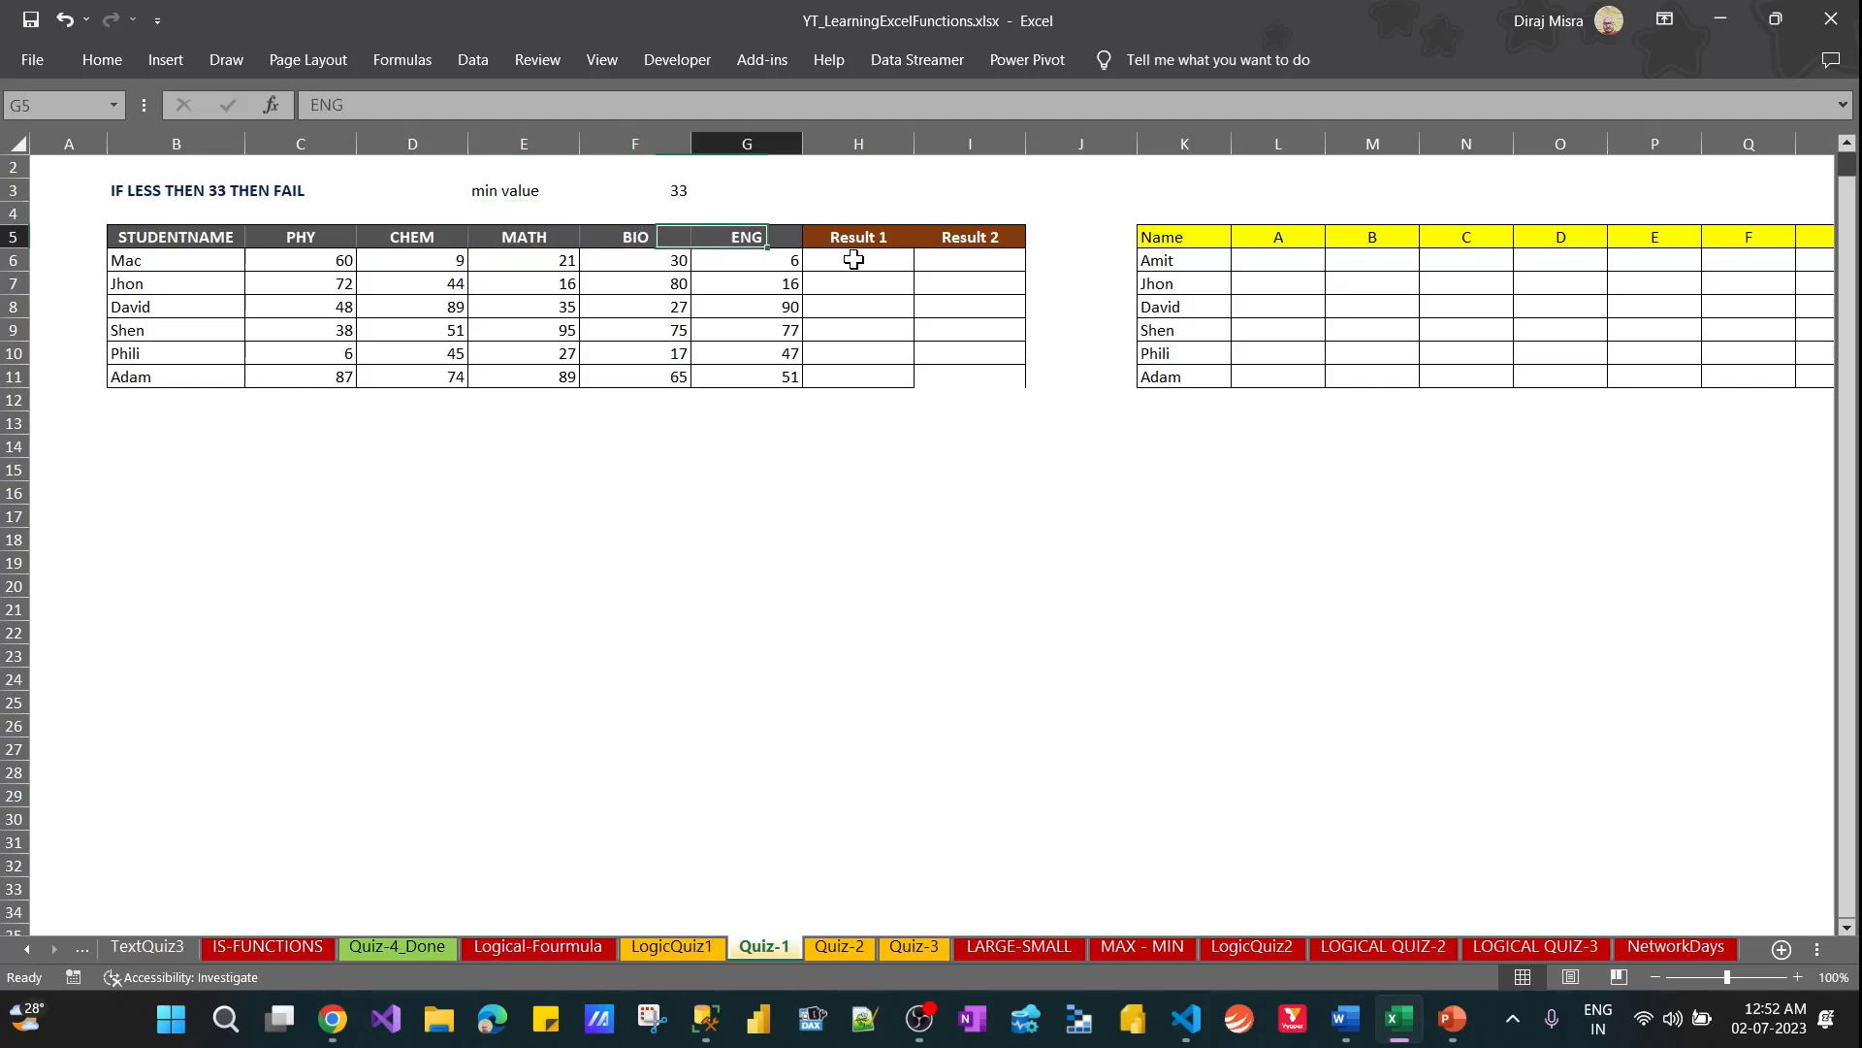
Review the first student's subject marks in row 6 against the minimum value in F3
{"action": "left_click", "coordinate": [853, 259]}
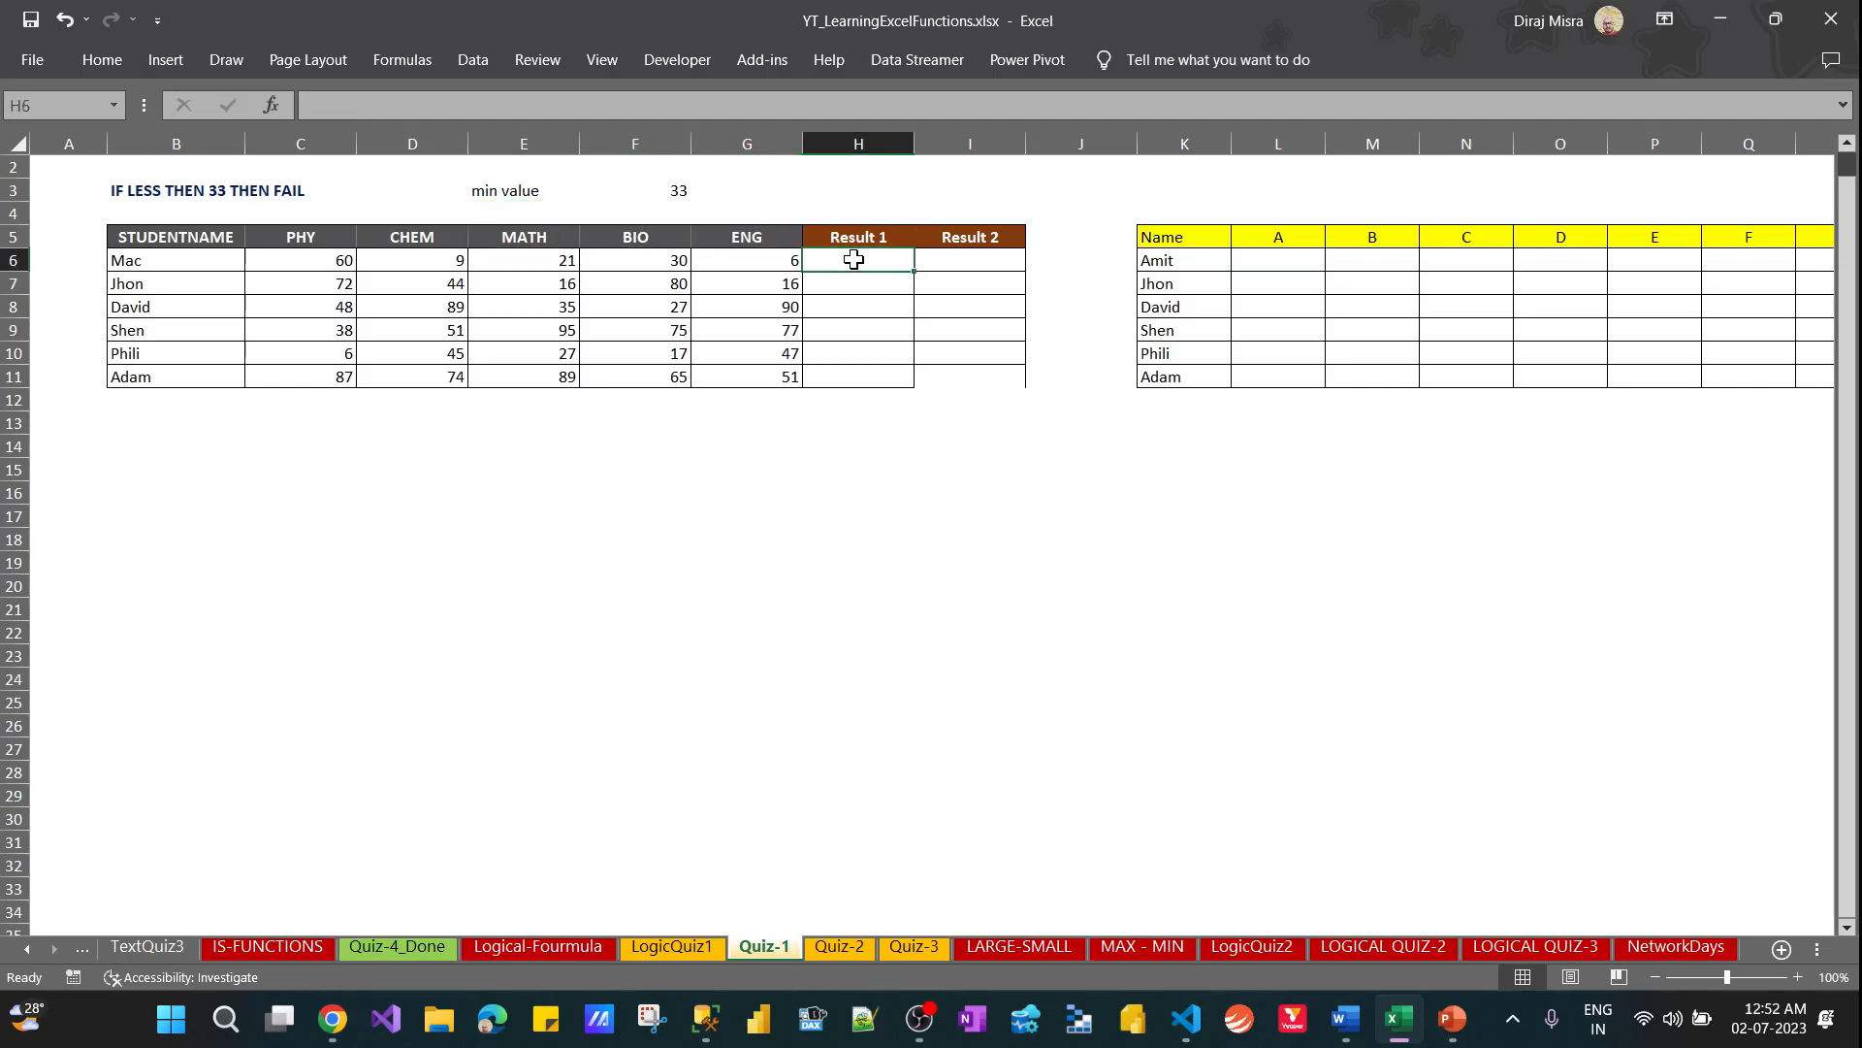
{"action": "key", "text": "Left"}
{"action": "key", "text": "Left"}
{"action": "key", "text": "Left"}
{"action": "key", "text": "Left"}
{"action": "key", "text": "Left"}
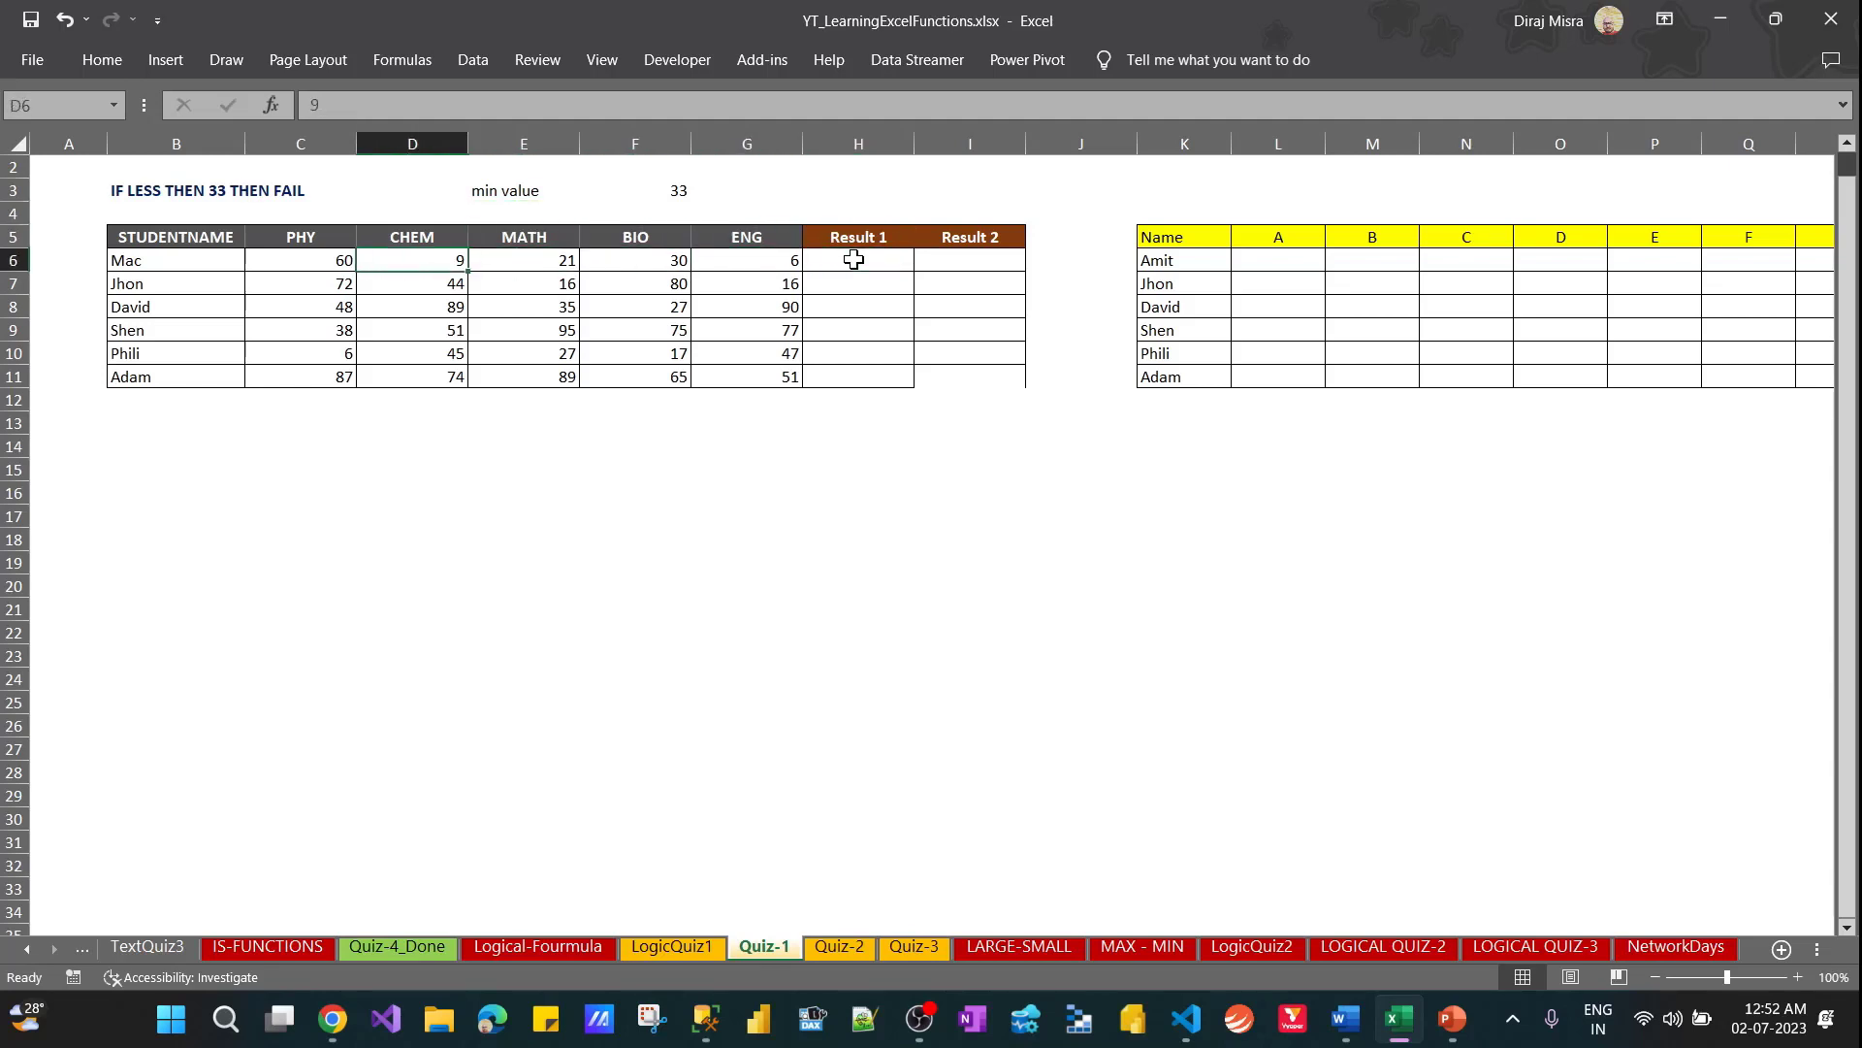
{"action": "key", "text": "Right"}
{"action": "key", "text": "Right"}
{"action": "key", "text": "Right"}
{"action": "key", "text": "Right"}
{"action": "key", "text": "Right"}
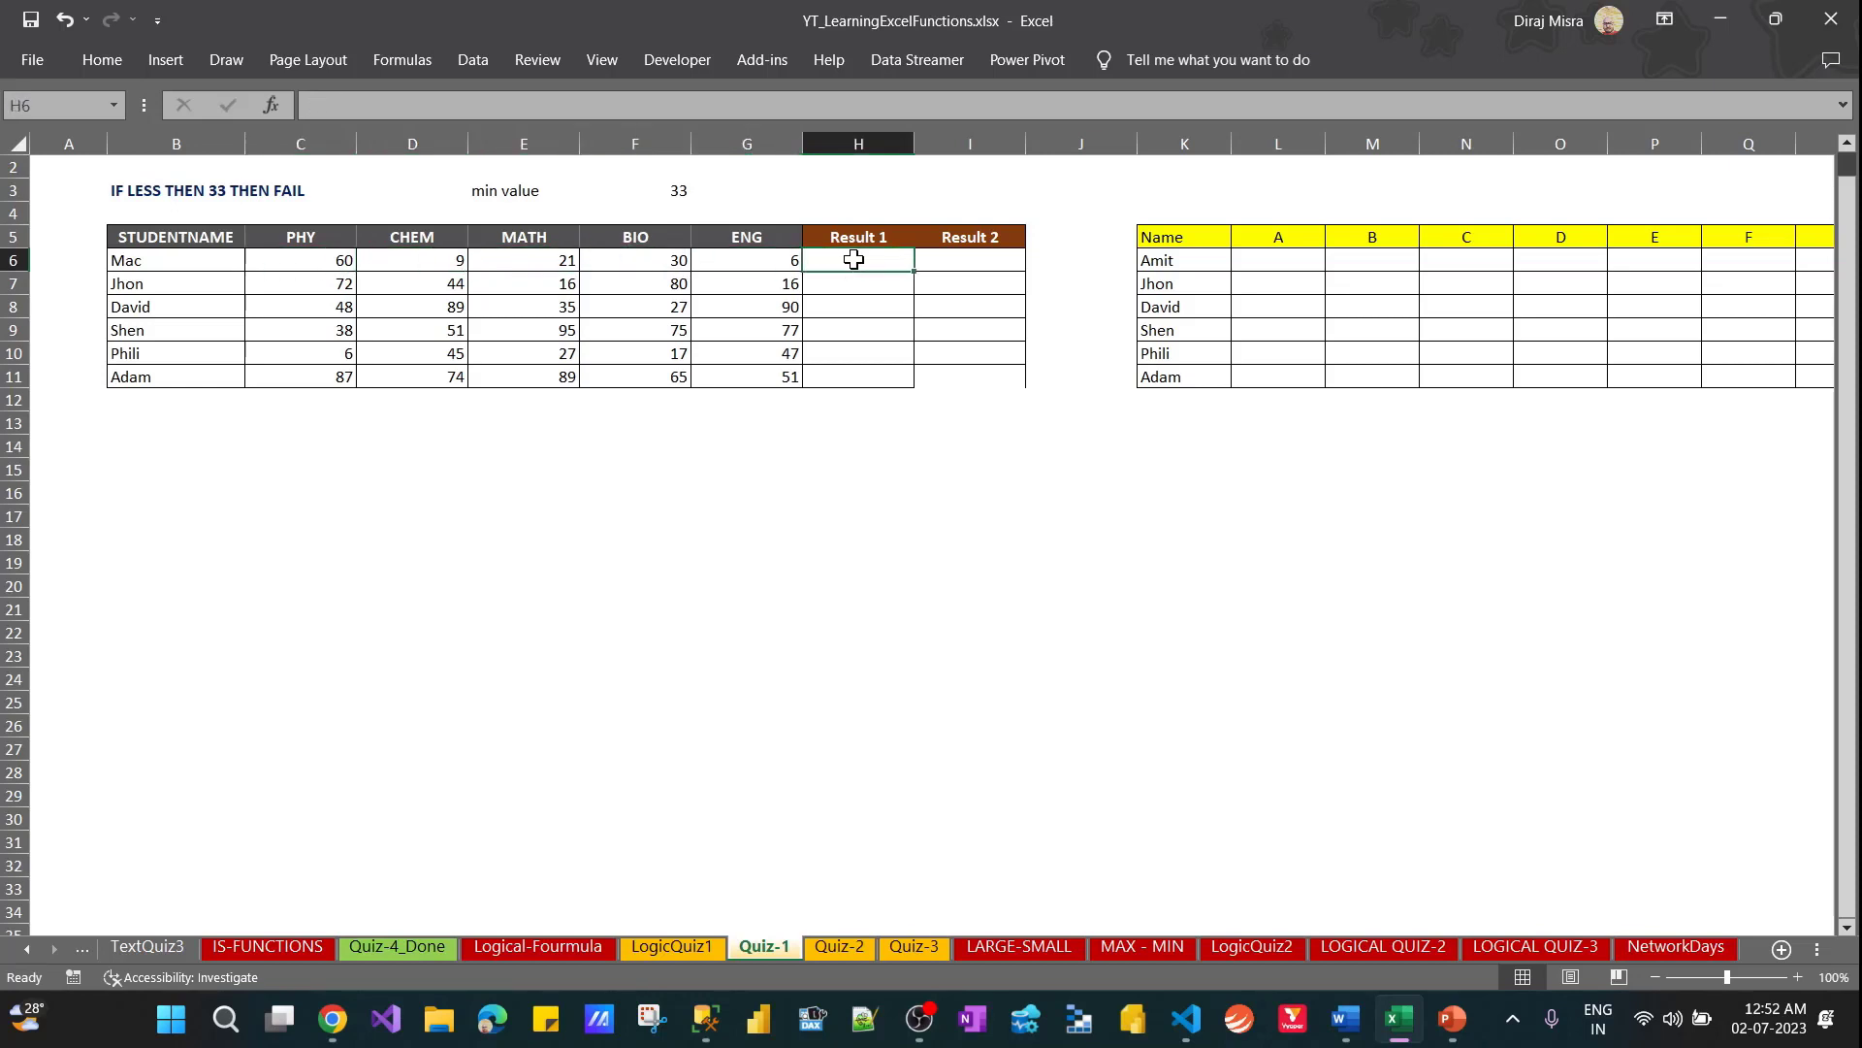
Enter =IF(C6<33,"Fail") in H6 to test the first student's PHY mark under Result 1
{"action": "type", "text": "=fi"}
{"action": "key", "text": "BackSpace"}
{"action": "key", "text": "BackSpace"}
{"action": "type", "text": "if"}
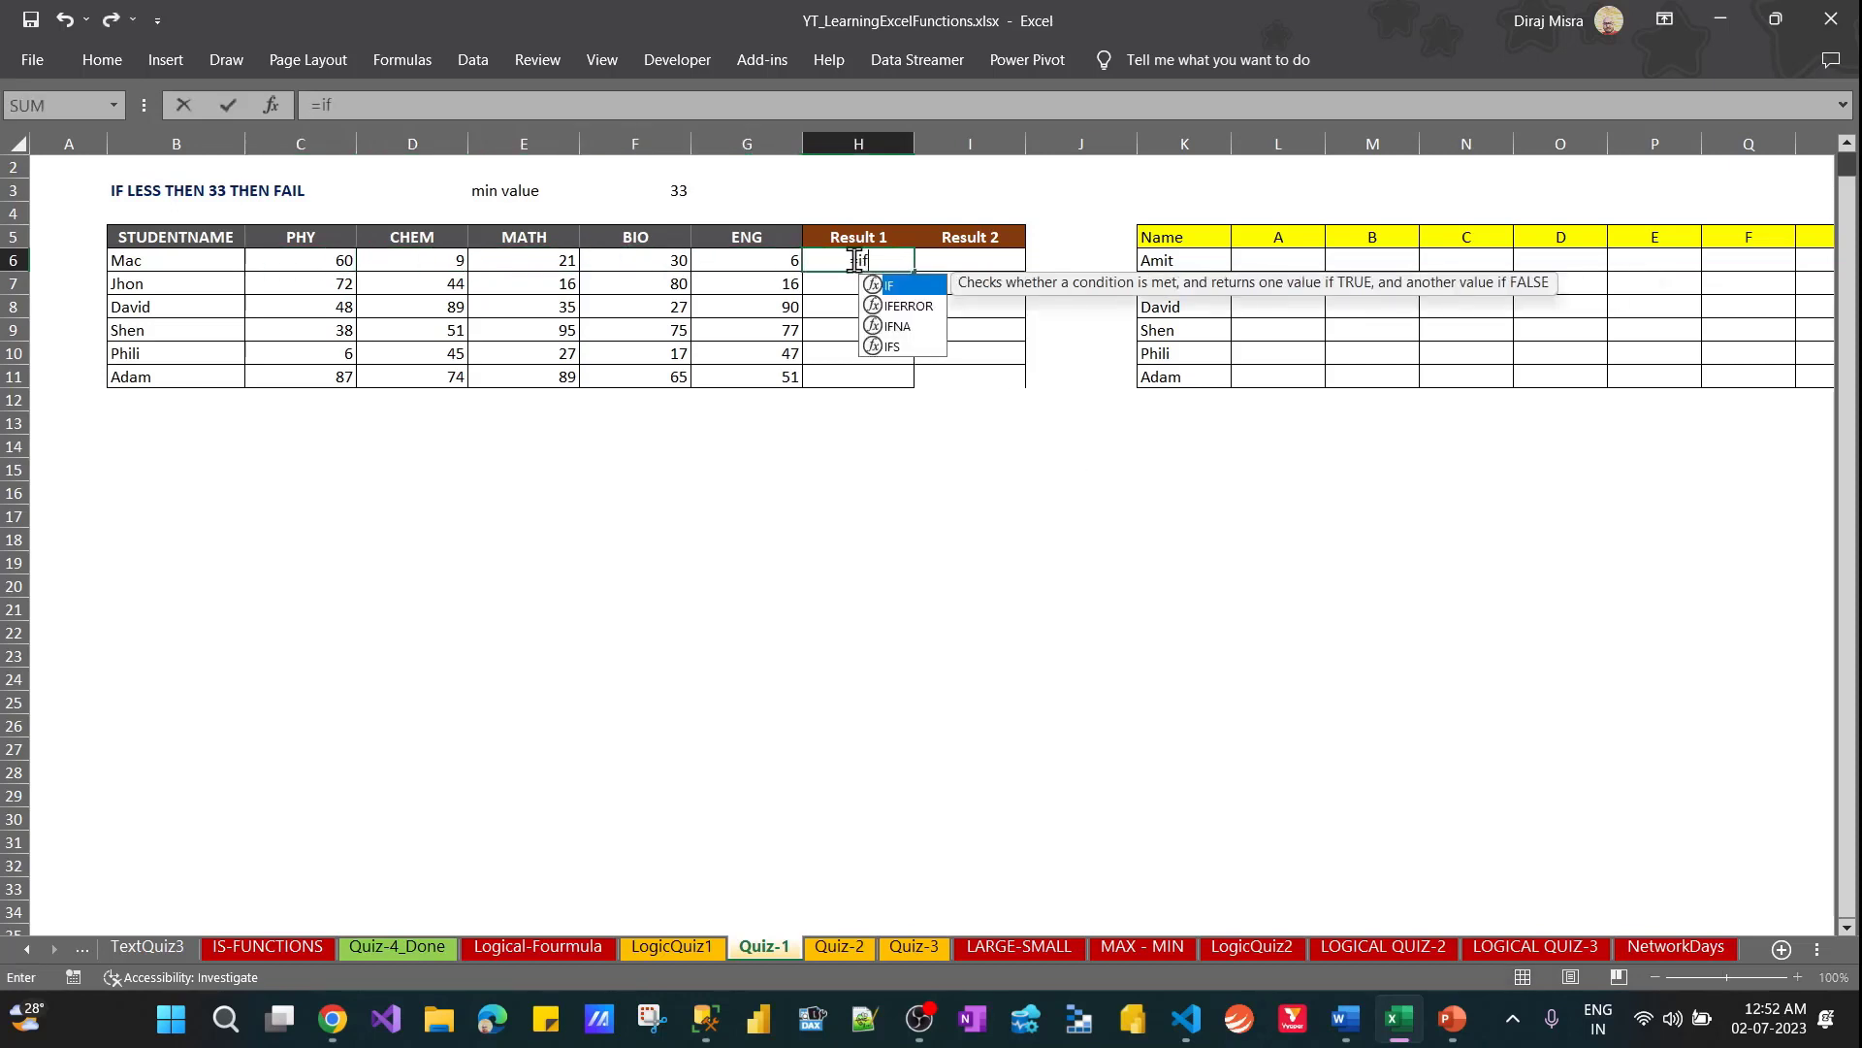
{"action": "key", "text": "Tab"}
{"action": "key", "text": "Left"}
{"action": "key", "text": "Left"}
{"action": "key", "text": "Left"}
{"action": "key", "text": "Left"}
{"action": "key", "text": "Left"}
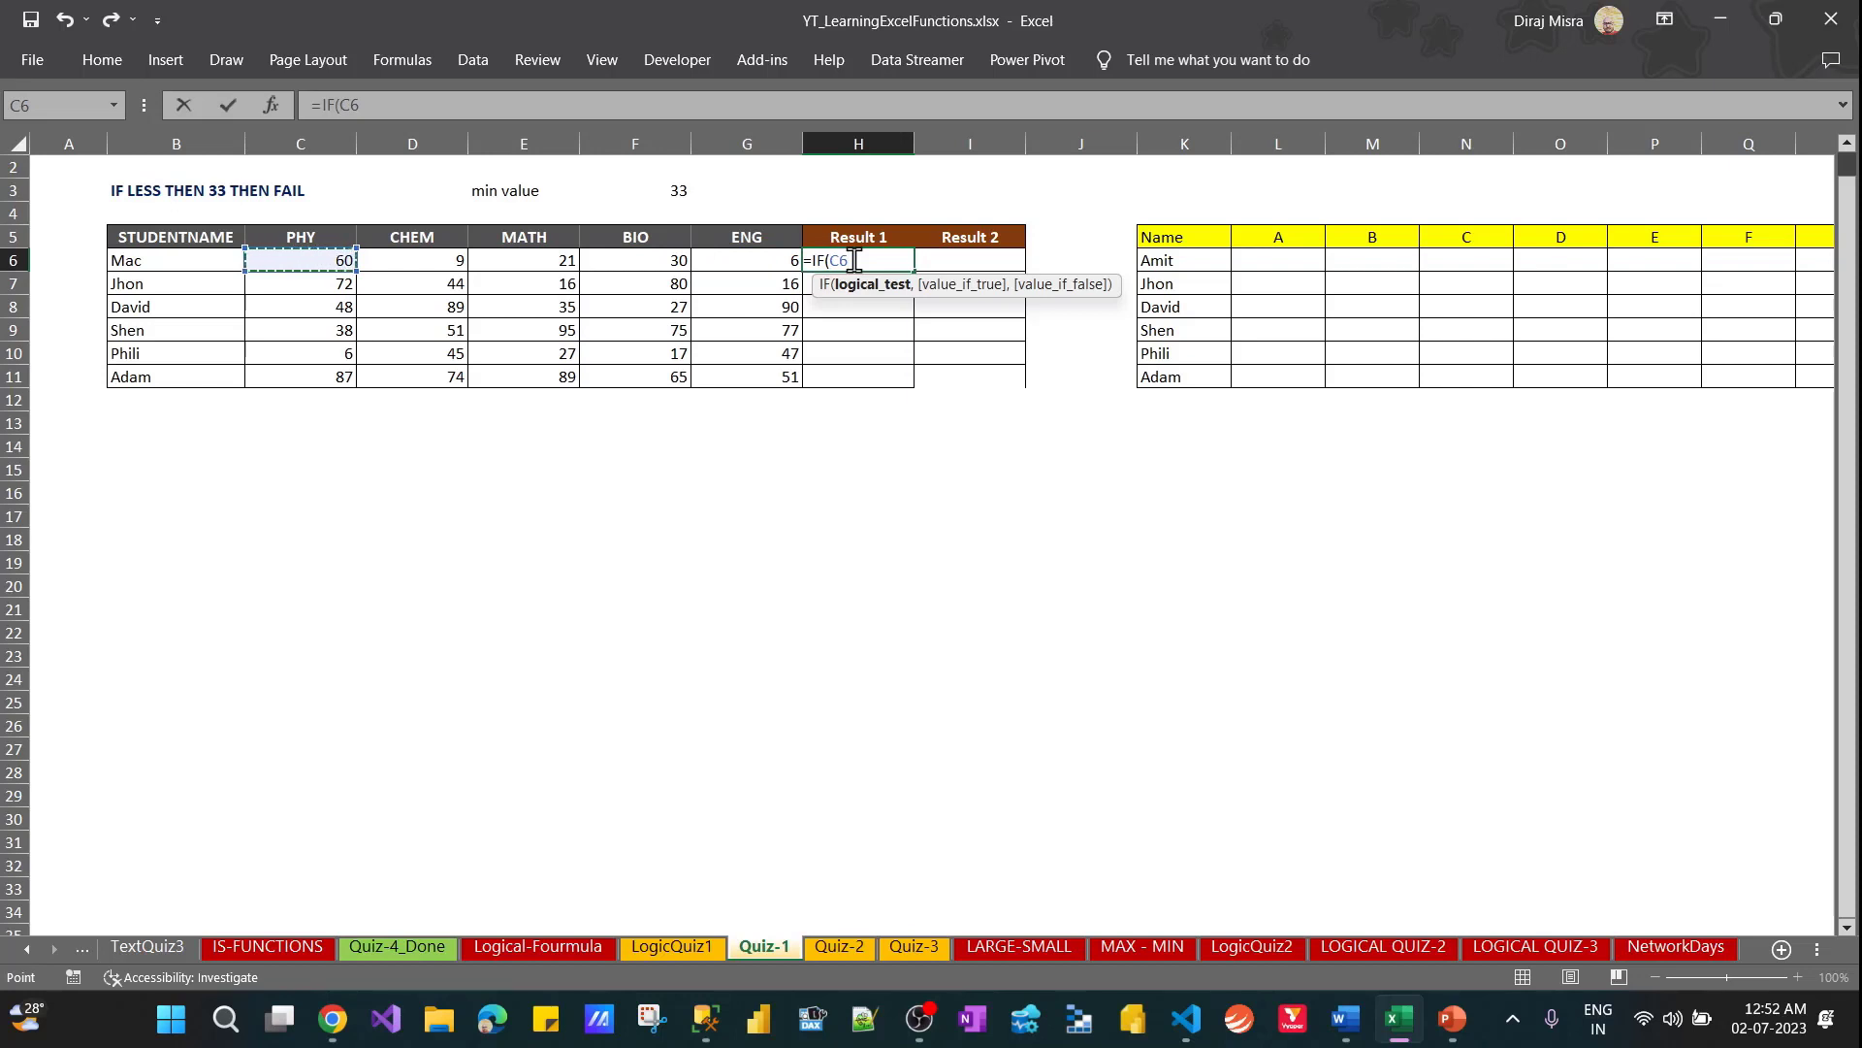
{"action": "type", "text": "<33,"}
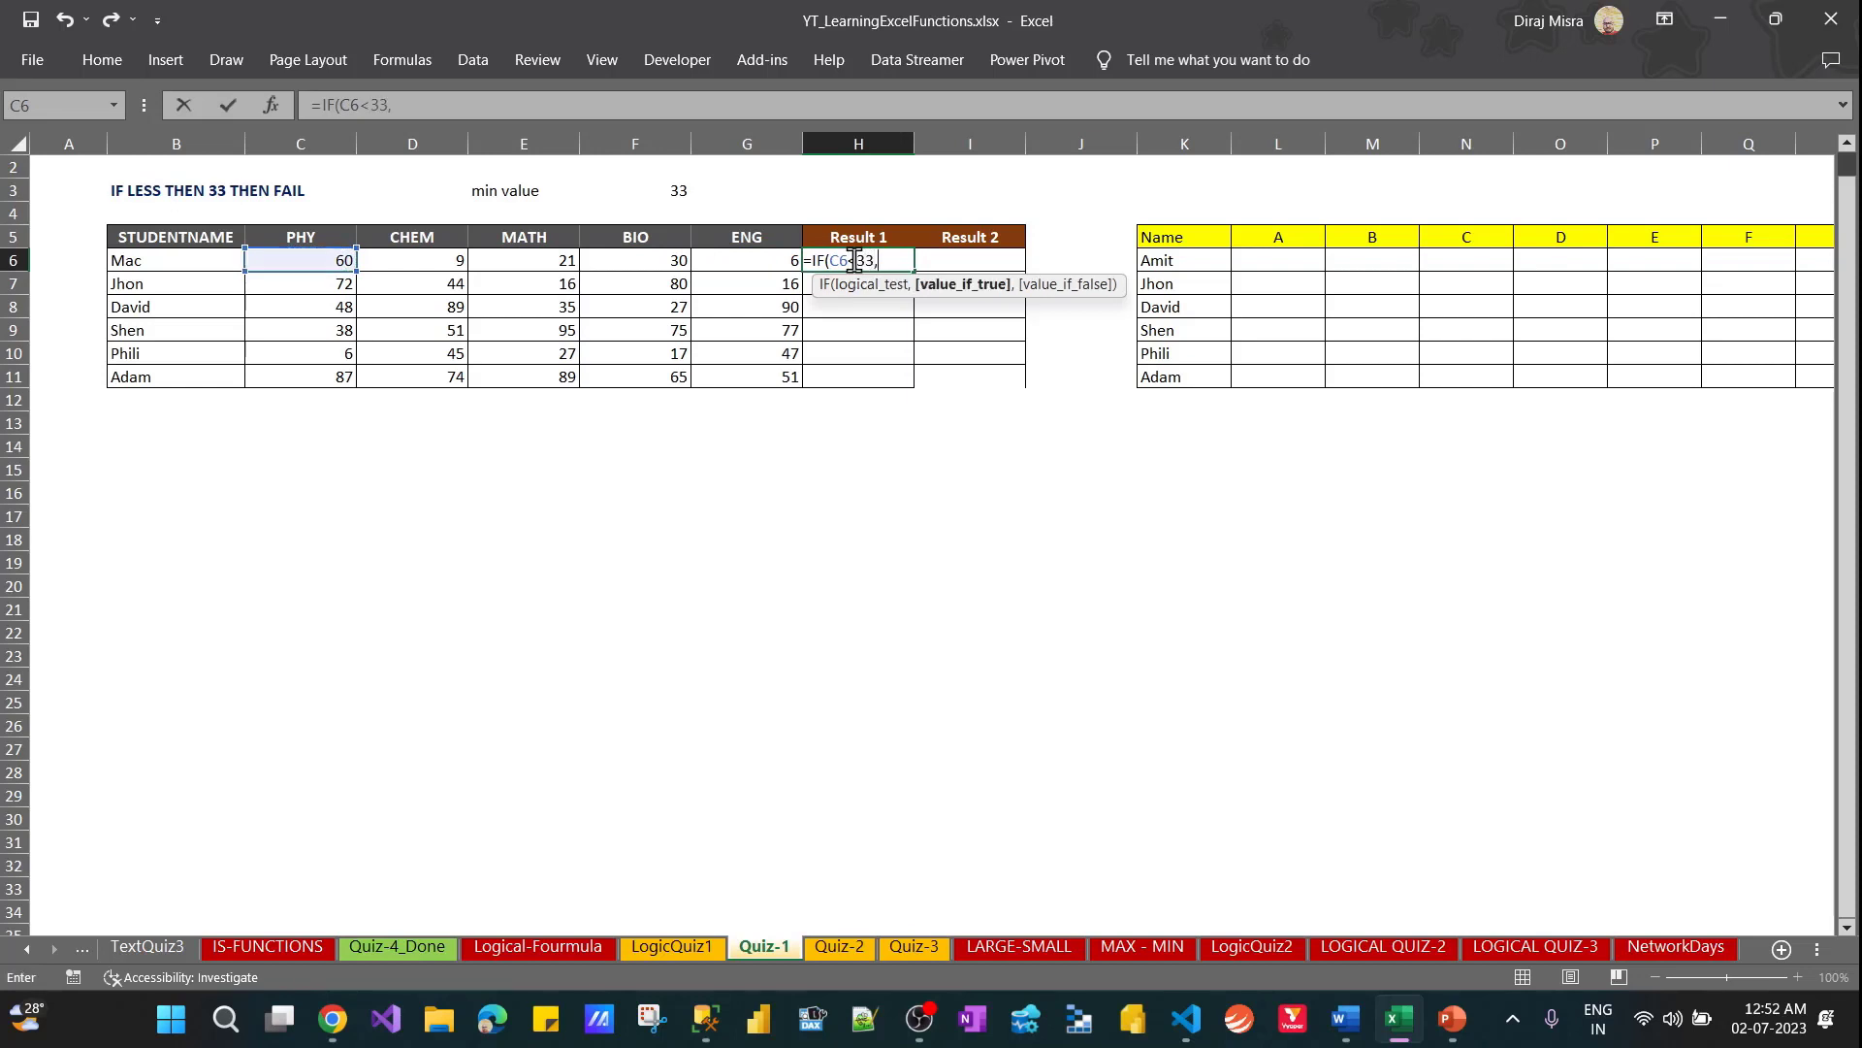
{"action": "type", "text": "\"Fail\""}
{"action": "key", "text": "ctrl+Return"}
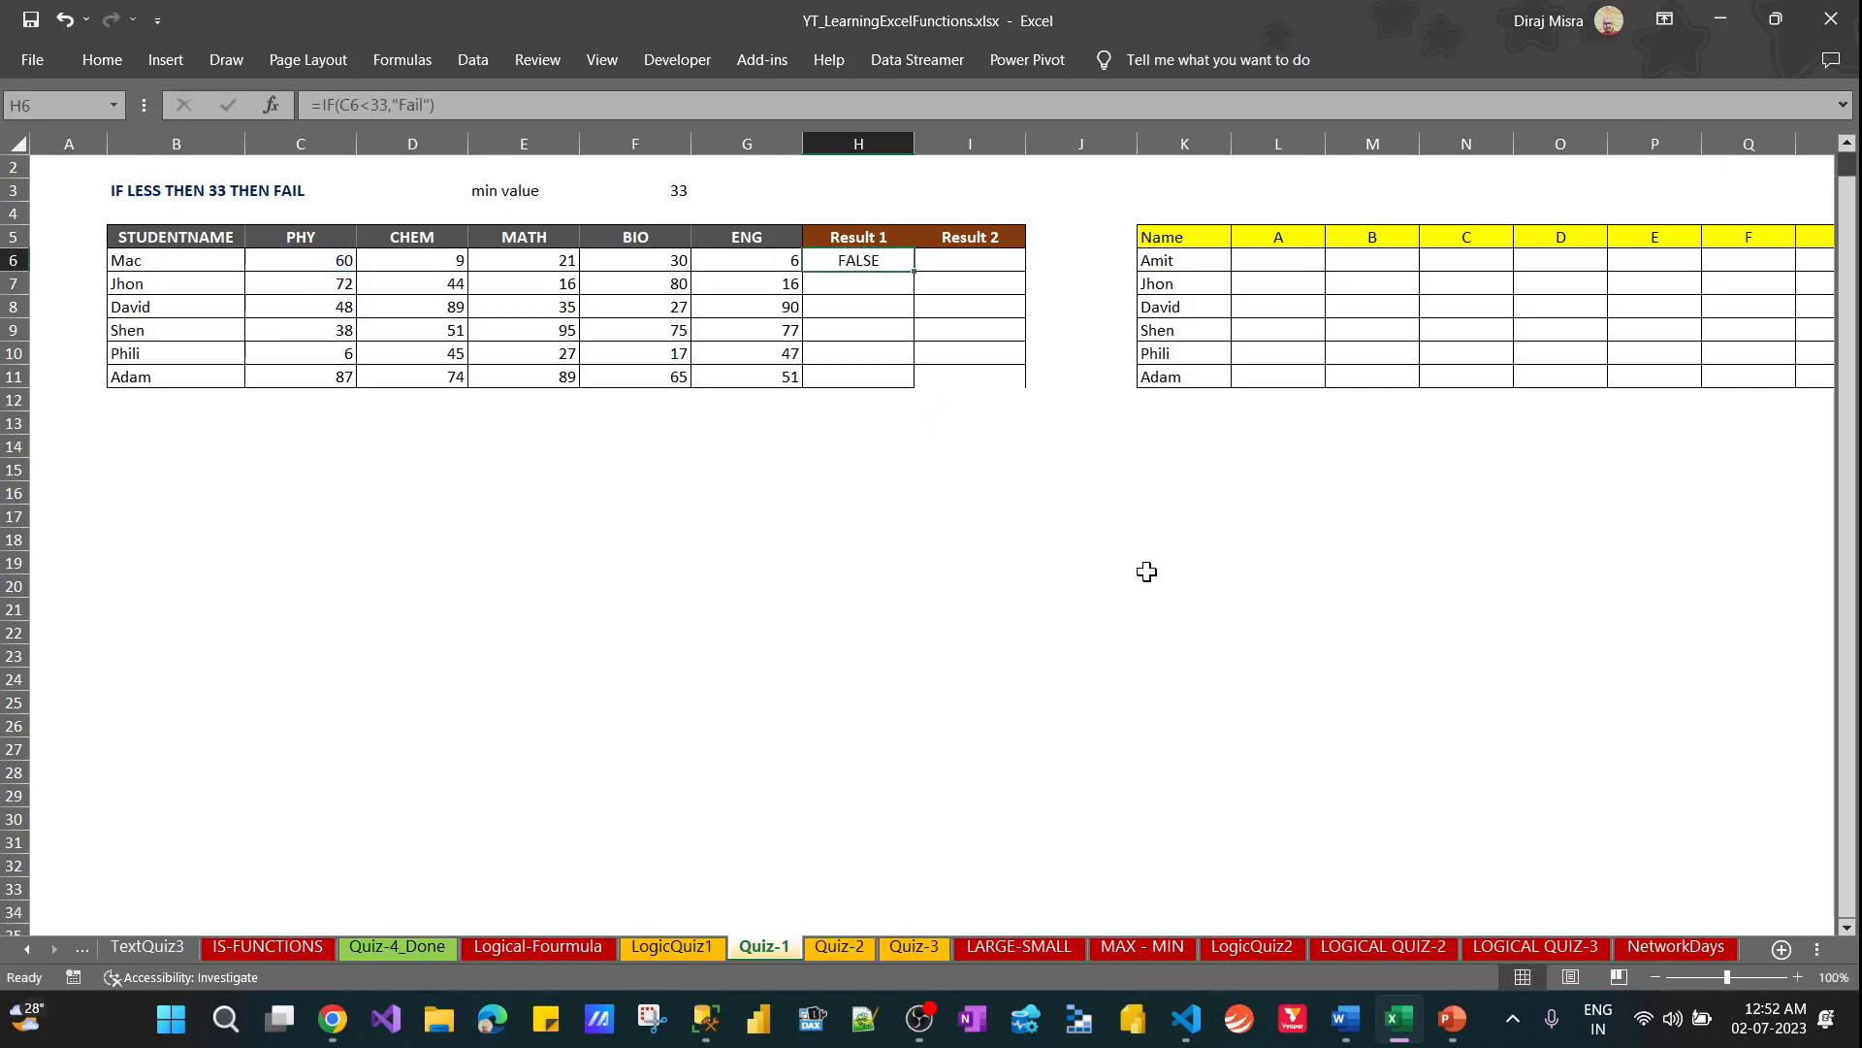
Fill the Result 1 formula from H6 down to H11
{"action": "key", "text": "shift+Down"}
{"action": "key", "text": "shift+Down"}
{"action": "key", "text": "shift+Down"}
{"action": "key", "text": "shift+Down"}
{"action": "key", "text": "shift+Down"}
{"action": "key", "text": "ctrl+d"}
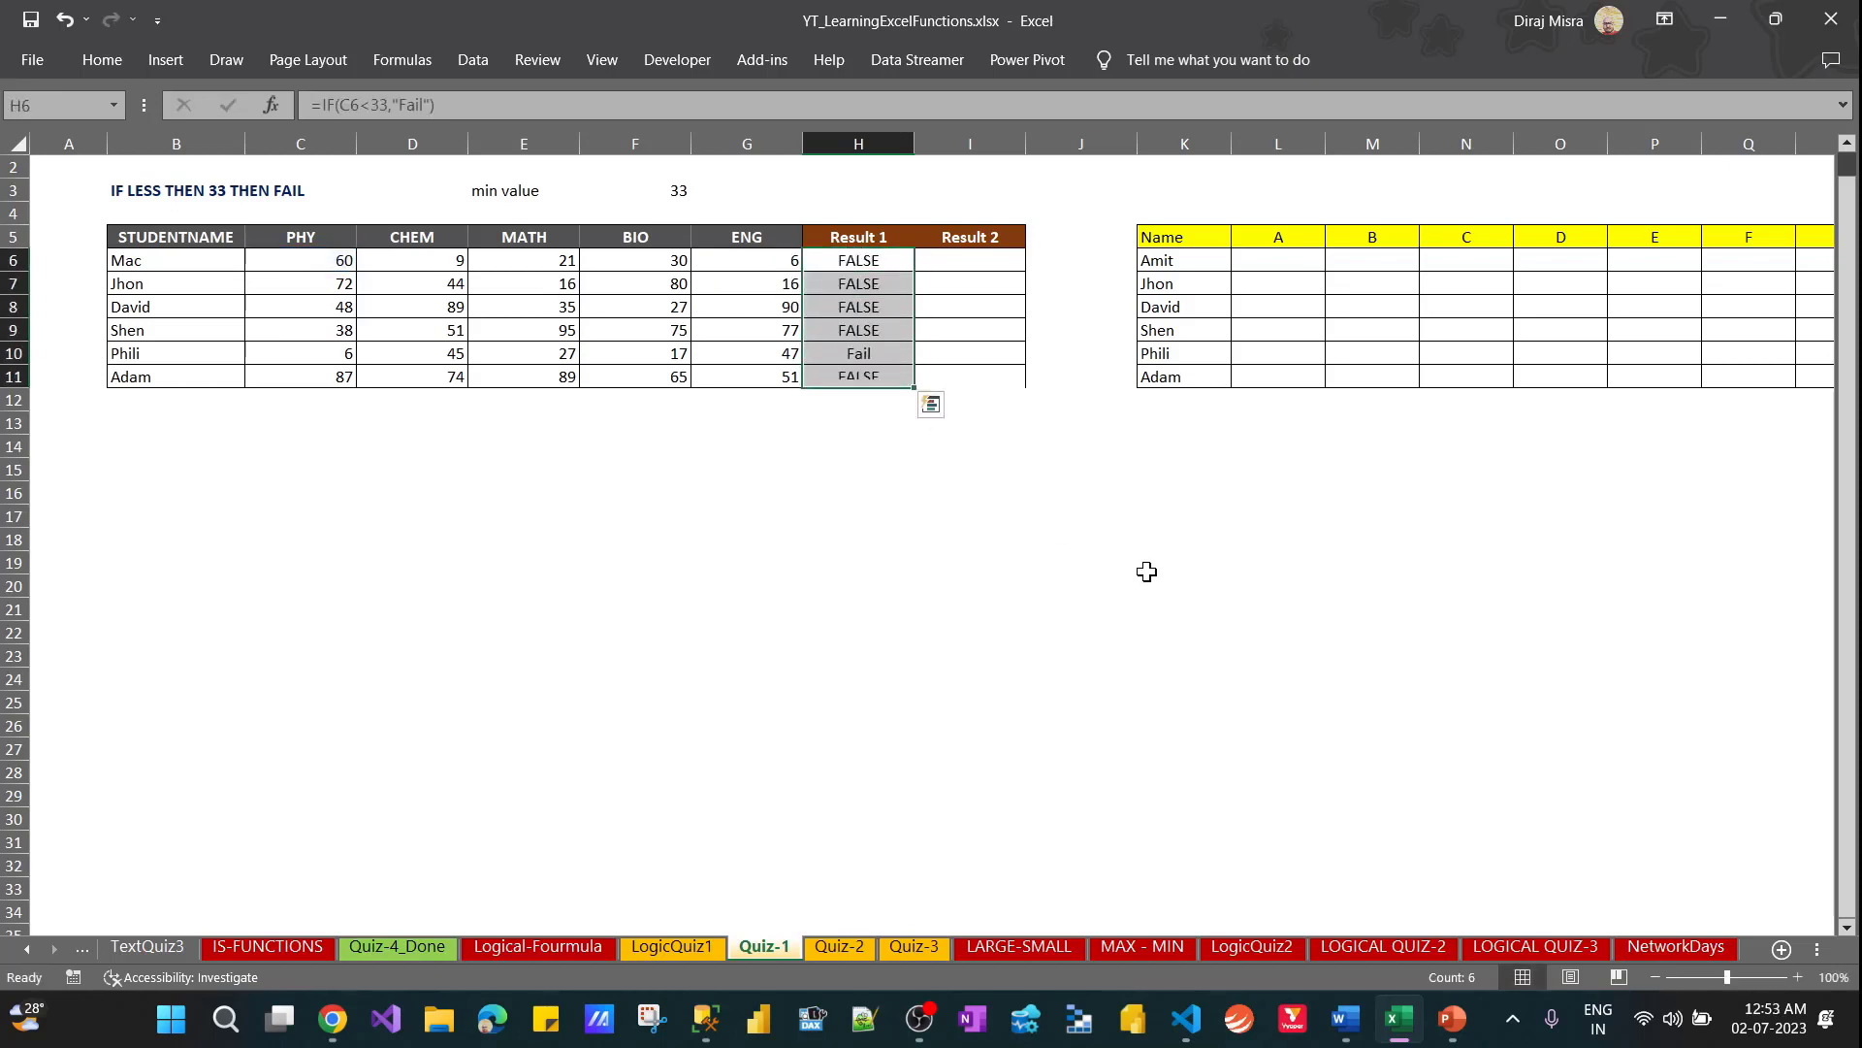
Check the Result 1 entry in row 10 against that student's PHY mark in C10
{"action": "key", "text": "Down"}
{"action": "key", "text": "Down"}
{"action": "key", "text": "Down"}
{"action": "key", "text": "Down"}
{"action": "key", "text": "ctrl+Left"}
{"action": "key", "text": "Right"}
{"action": "key", "text": "Right"}
{"action": "key", "text": "Right"}
{"action": "key", "text": "Right"}
{"action": "key", "text": "Right"}
{"action": "key", "text": "Right"}
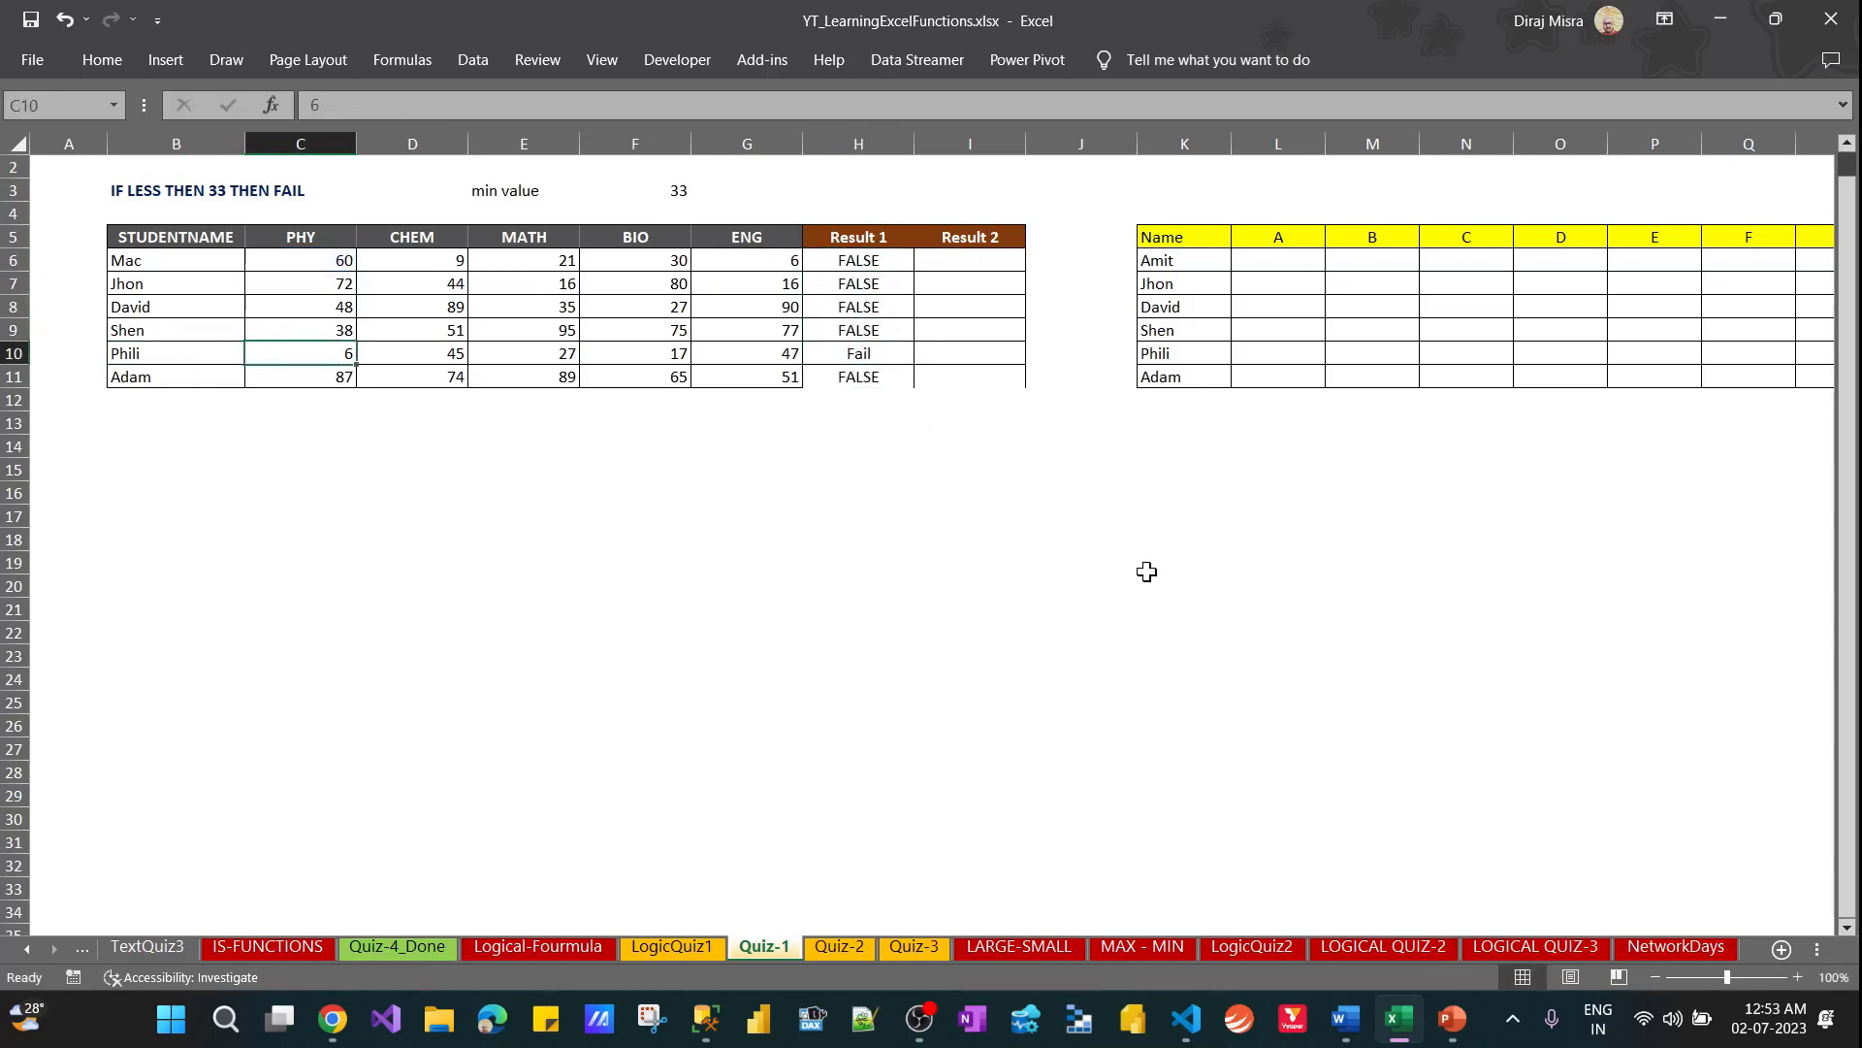
Clear the Result 1 formulas from H6:H11
{"action": "key", "text": "ctrl+Up"}
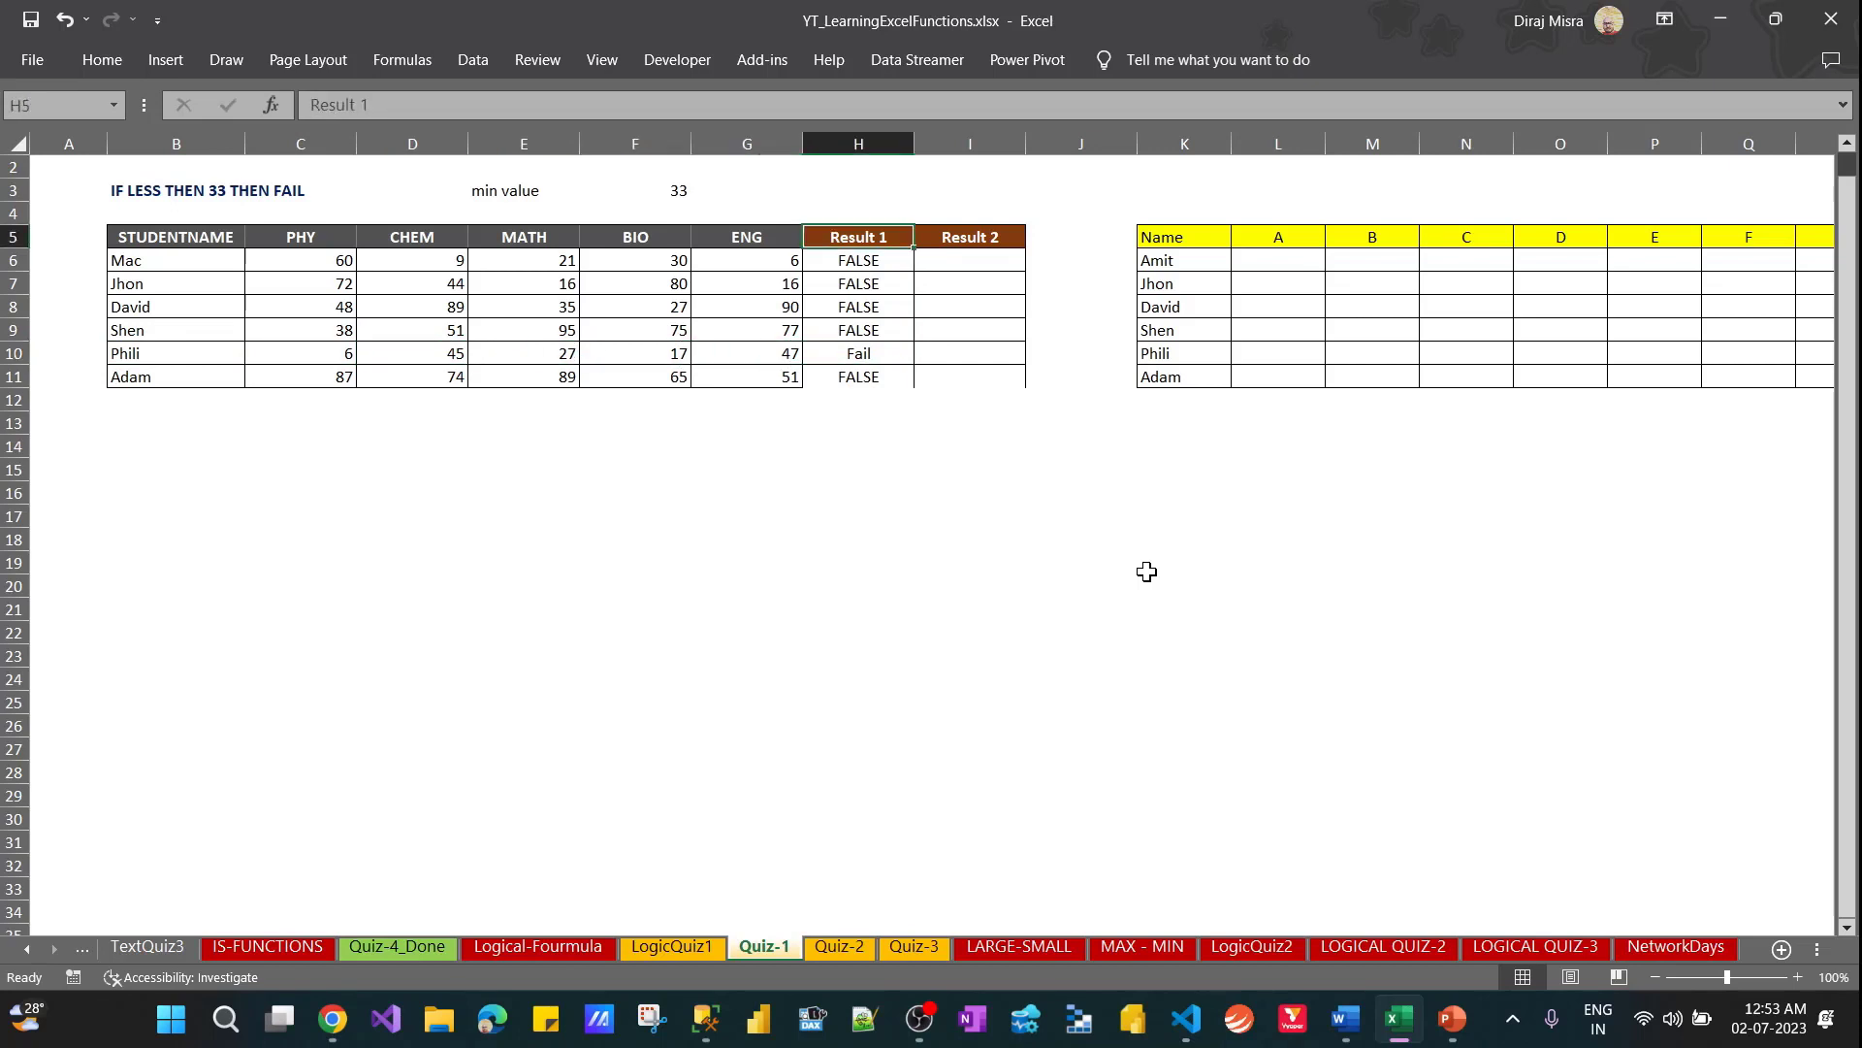
{"action": "key", "text": "Down"}
{"action": "key", "text": "ctrl+shift+Down"}
{"action": "key", "text": "Delete"}
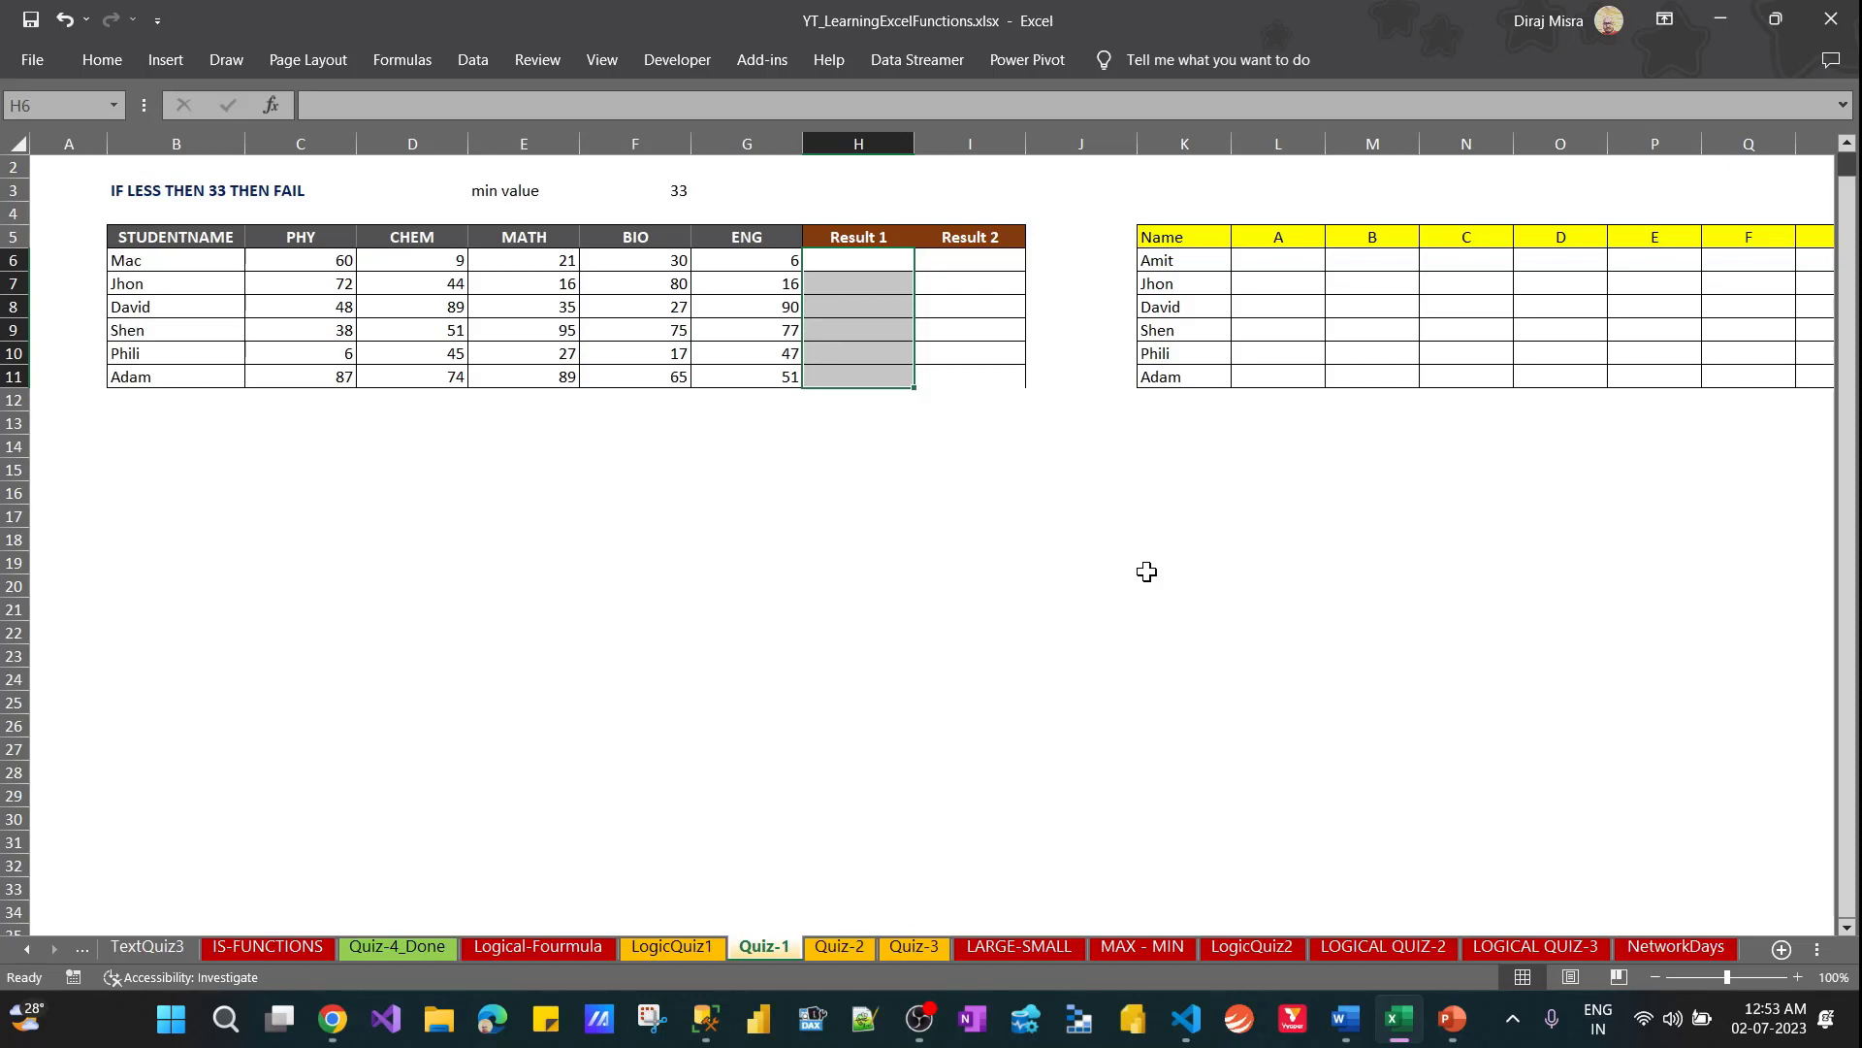
Enter =MIN(C6:G6) in H6 to get the first student's lowest subject mark under Result 1
{"action": "key", "text": "Up"}
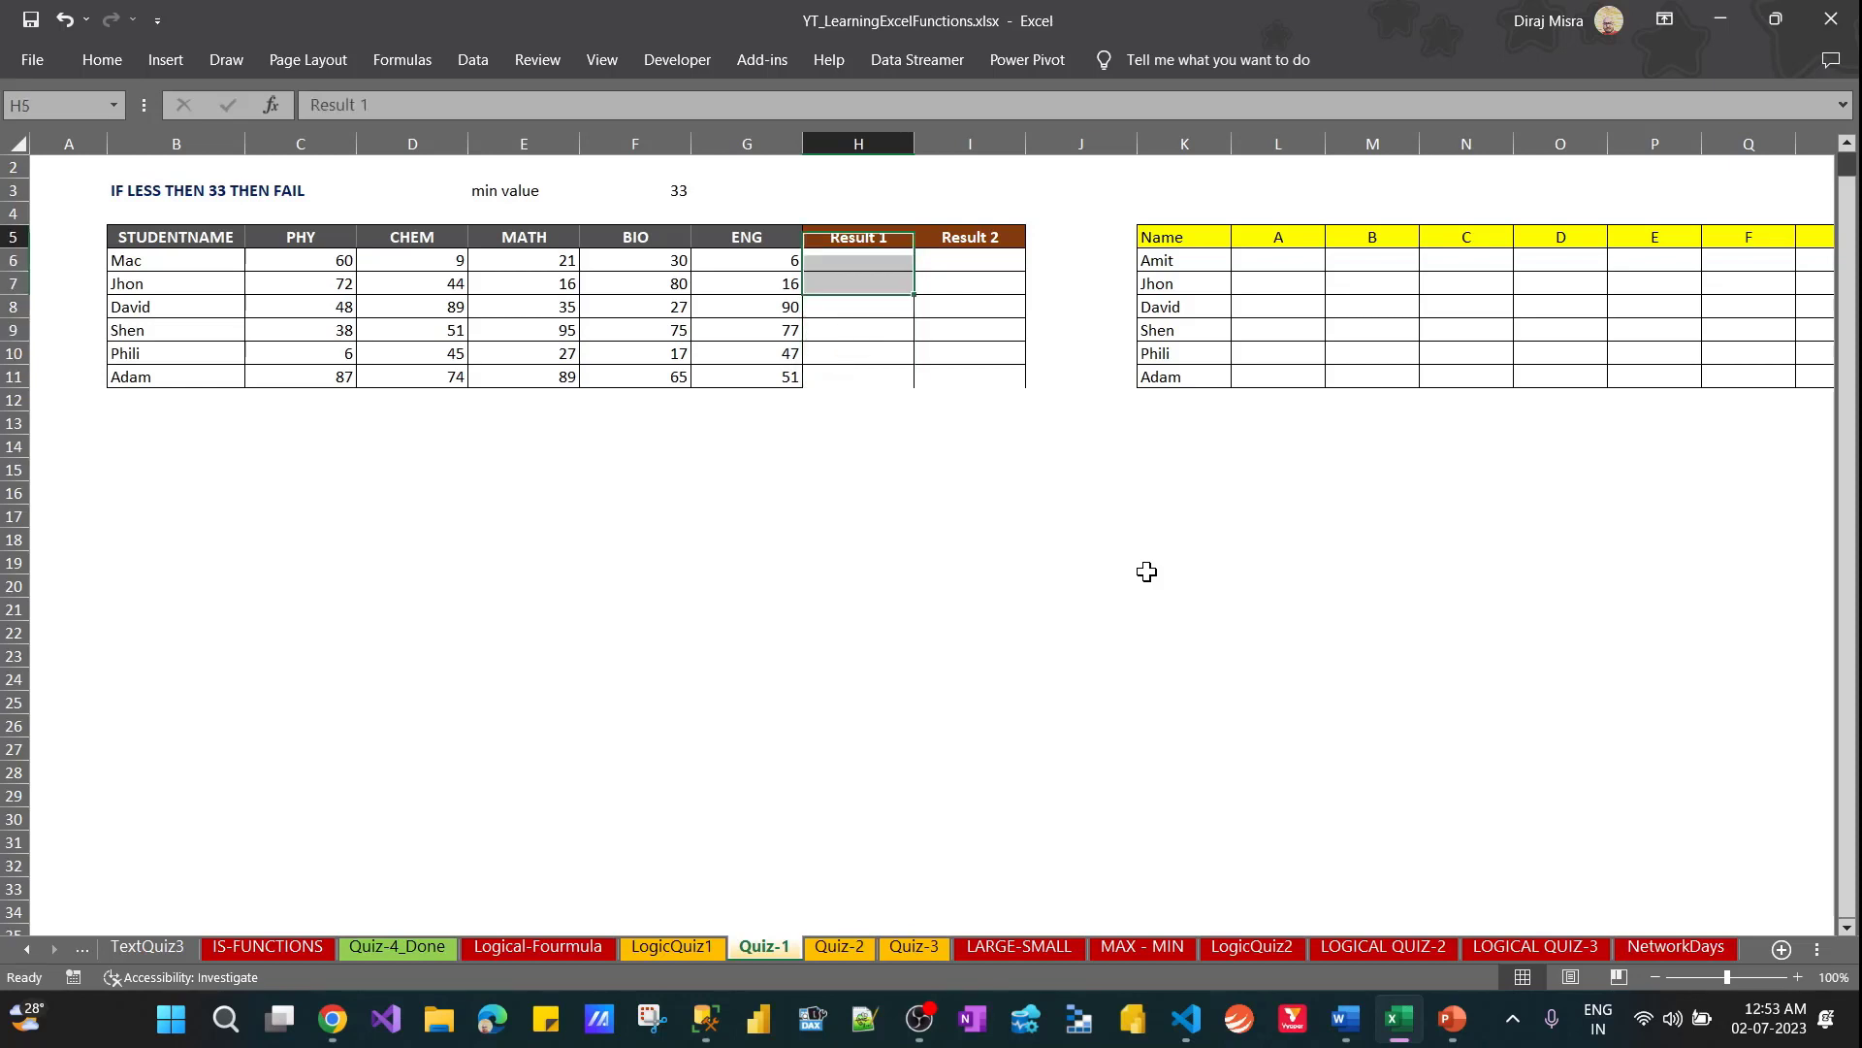
{"action": "key", "text": "Down"}
{"action": "type", "text": "="}
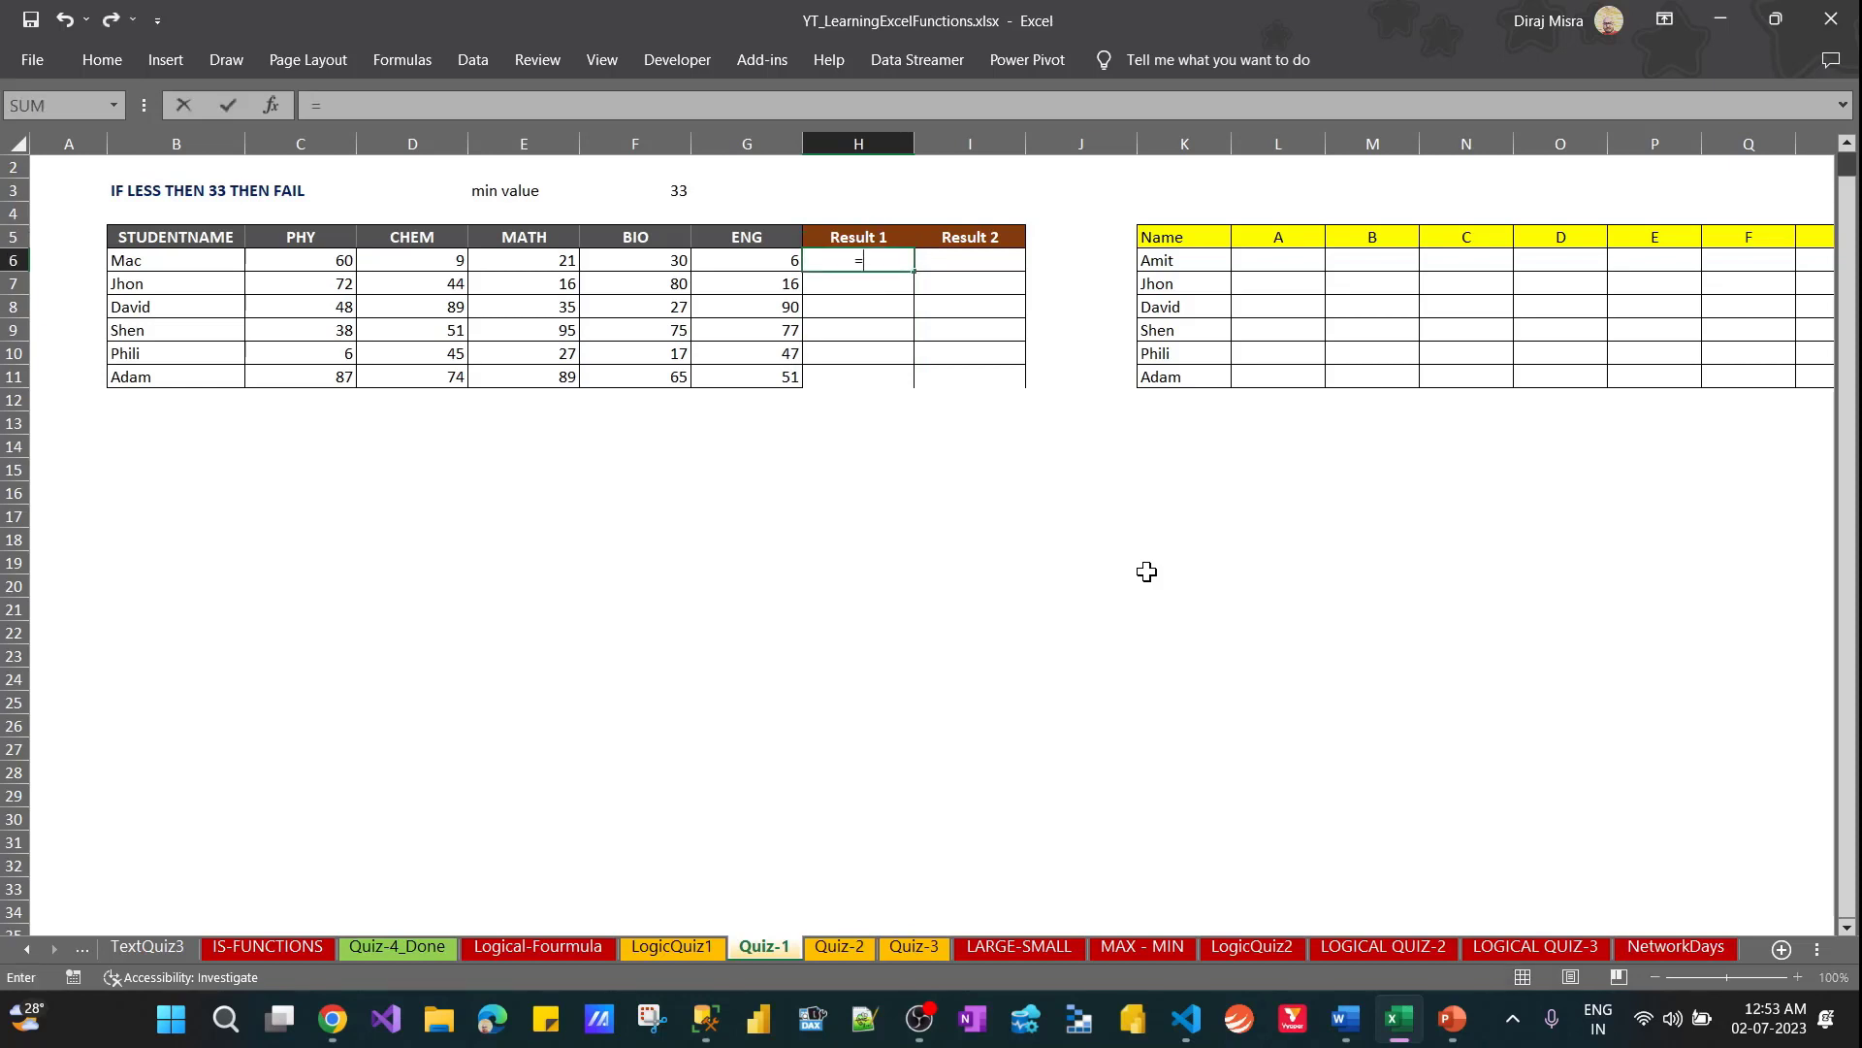
{"action": "type", "text": "min"}
{"action": "key", "text": "Tab"}
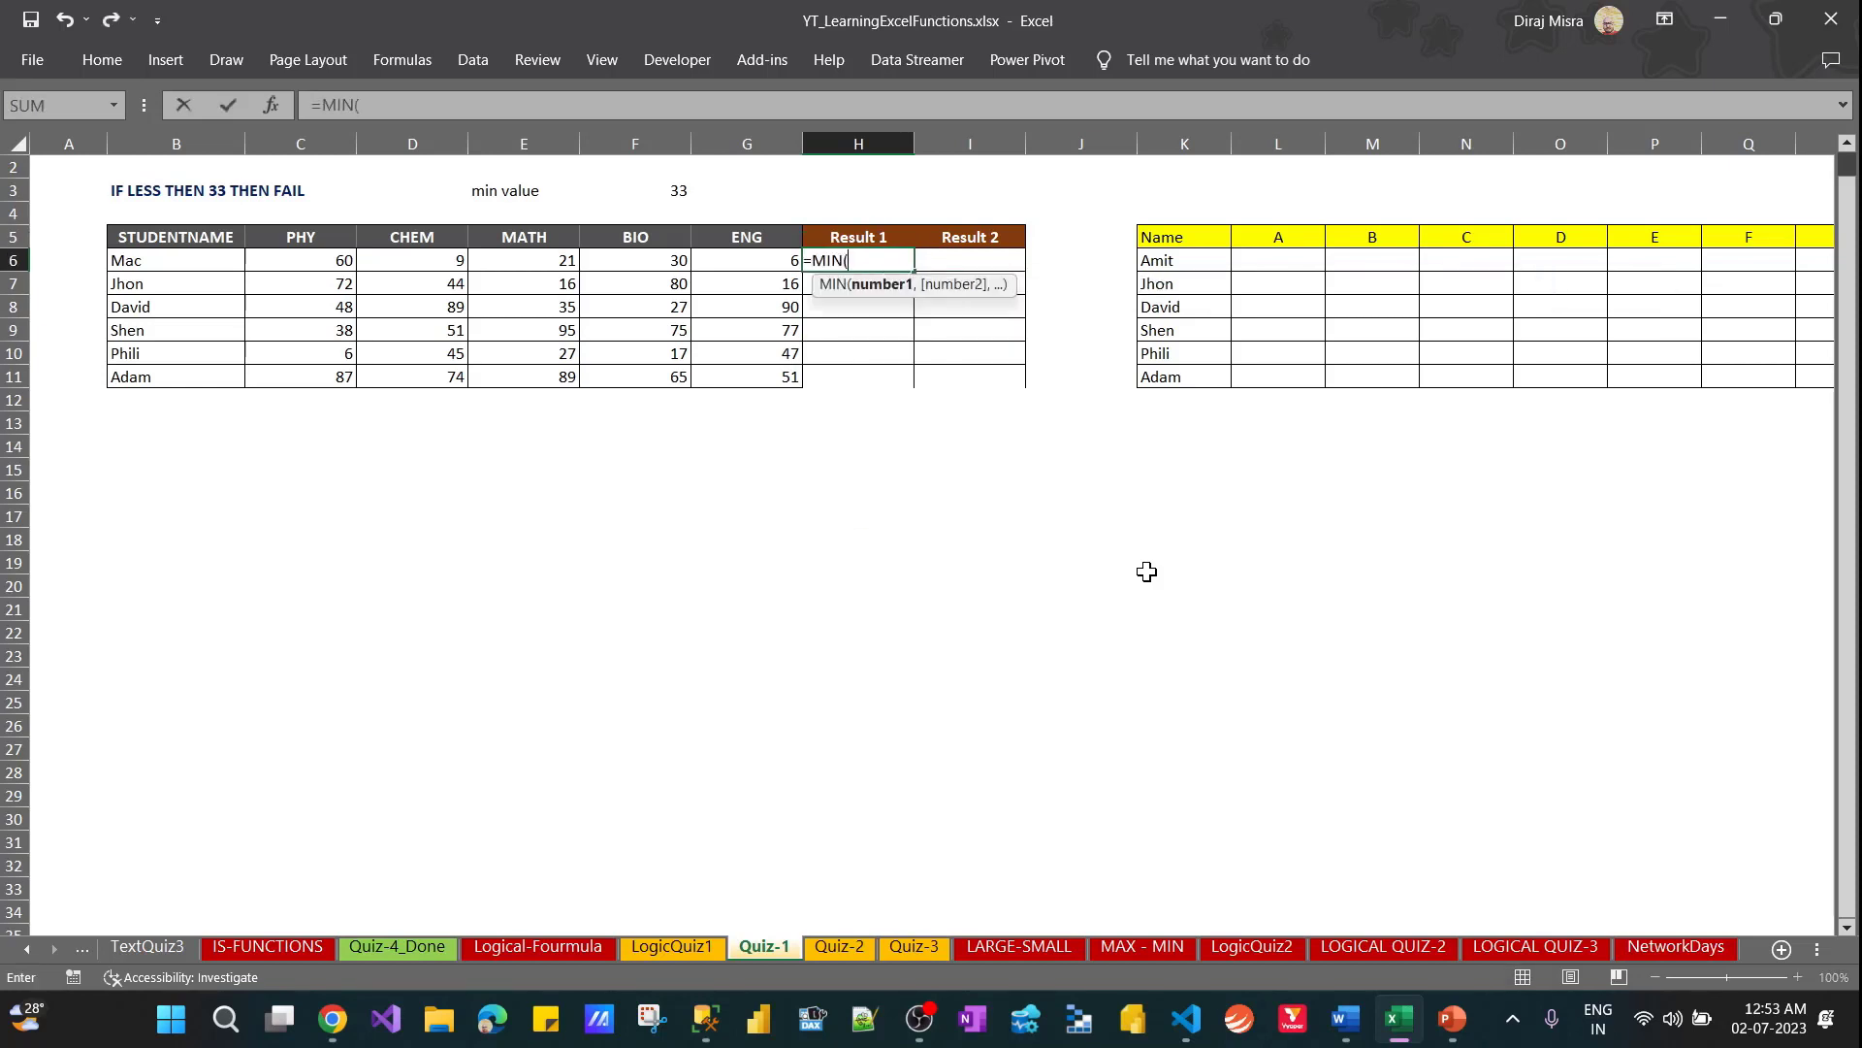
{"action": "key", "text": "Left"}
{"action": "key", "text": "Left"}
{"action": "key", "text": "Left"}
{"action": "key", "text": "Left"}
{"action": "key", "text": "Left"}
{"action": "key", "text": "shift+Right"}
{"action": "key", "text": "shift+Right"}
{"action": "key", "text": "shift+Right"}
{"action": "key", "text": "shift+Right"}
{"action": "key", "text": "shift+Right"}
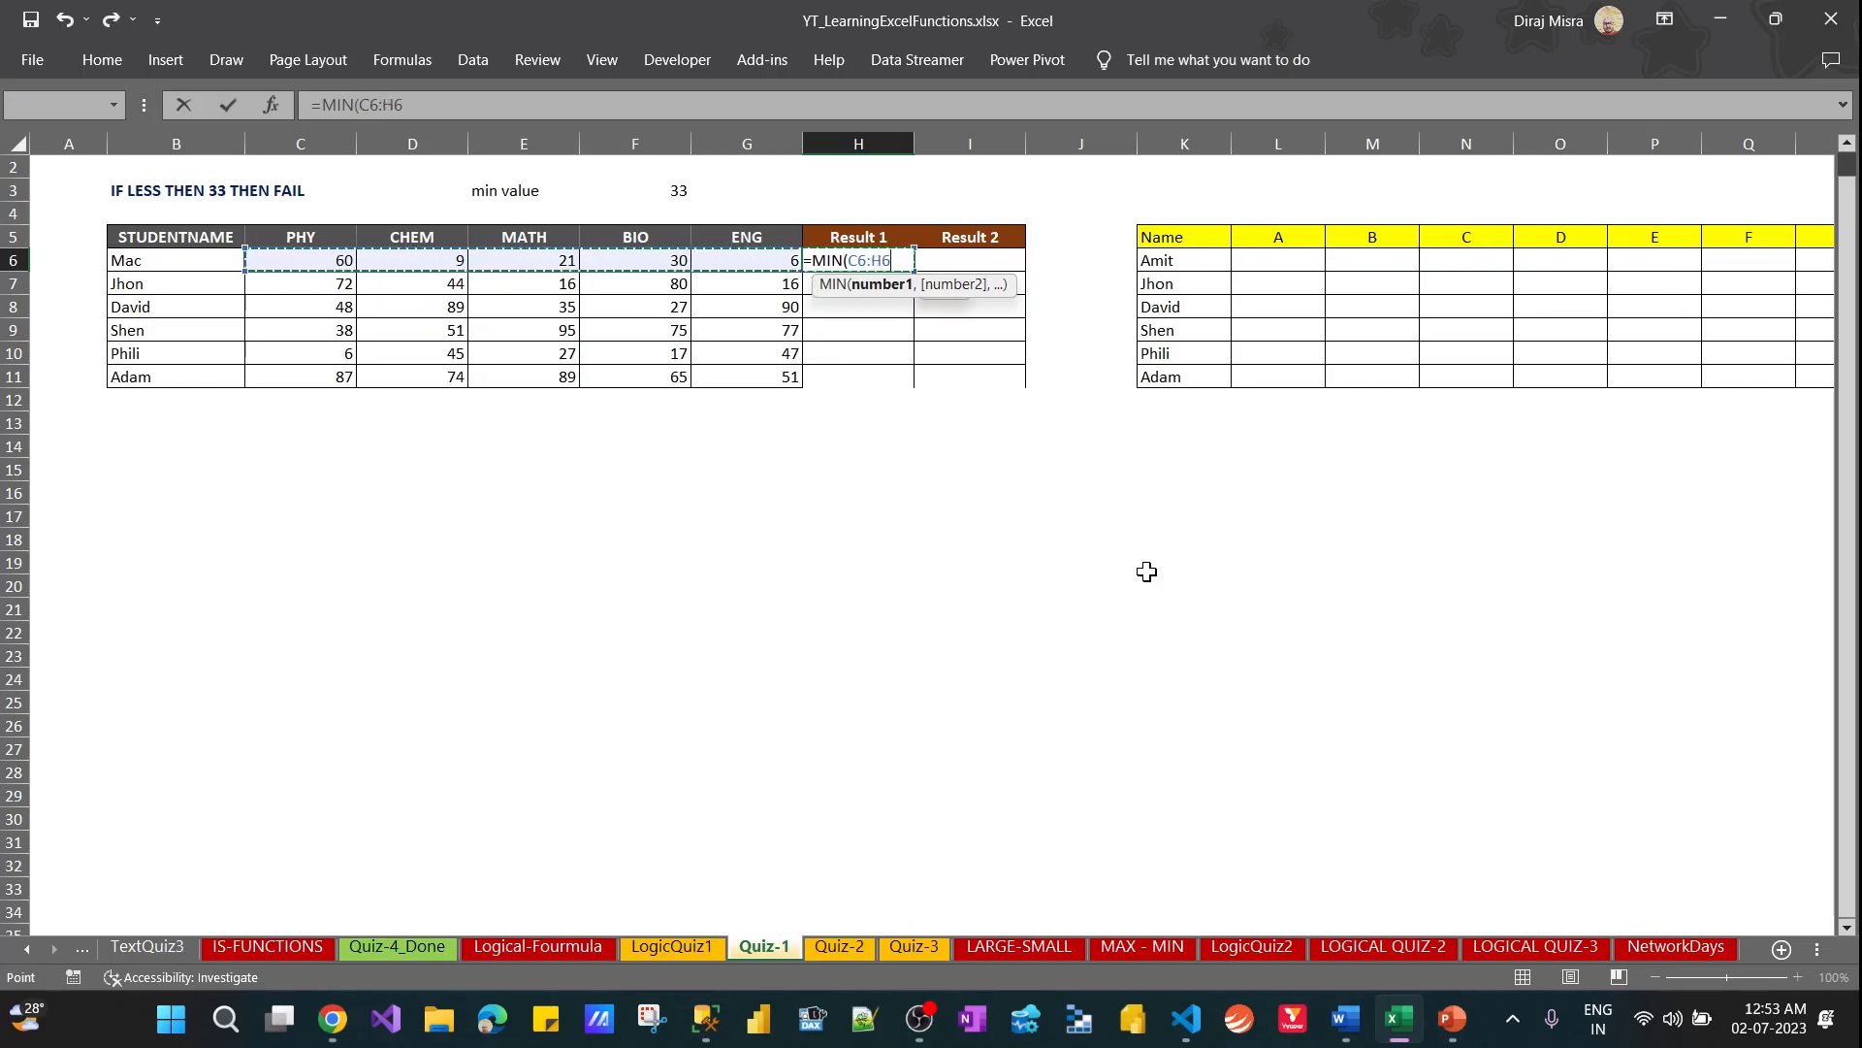
{"action": "key", "text": "shift+Left"}
{"action": "key", "text": "ctrl+Return"}
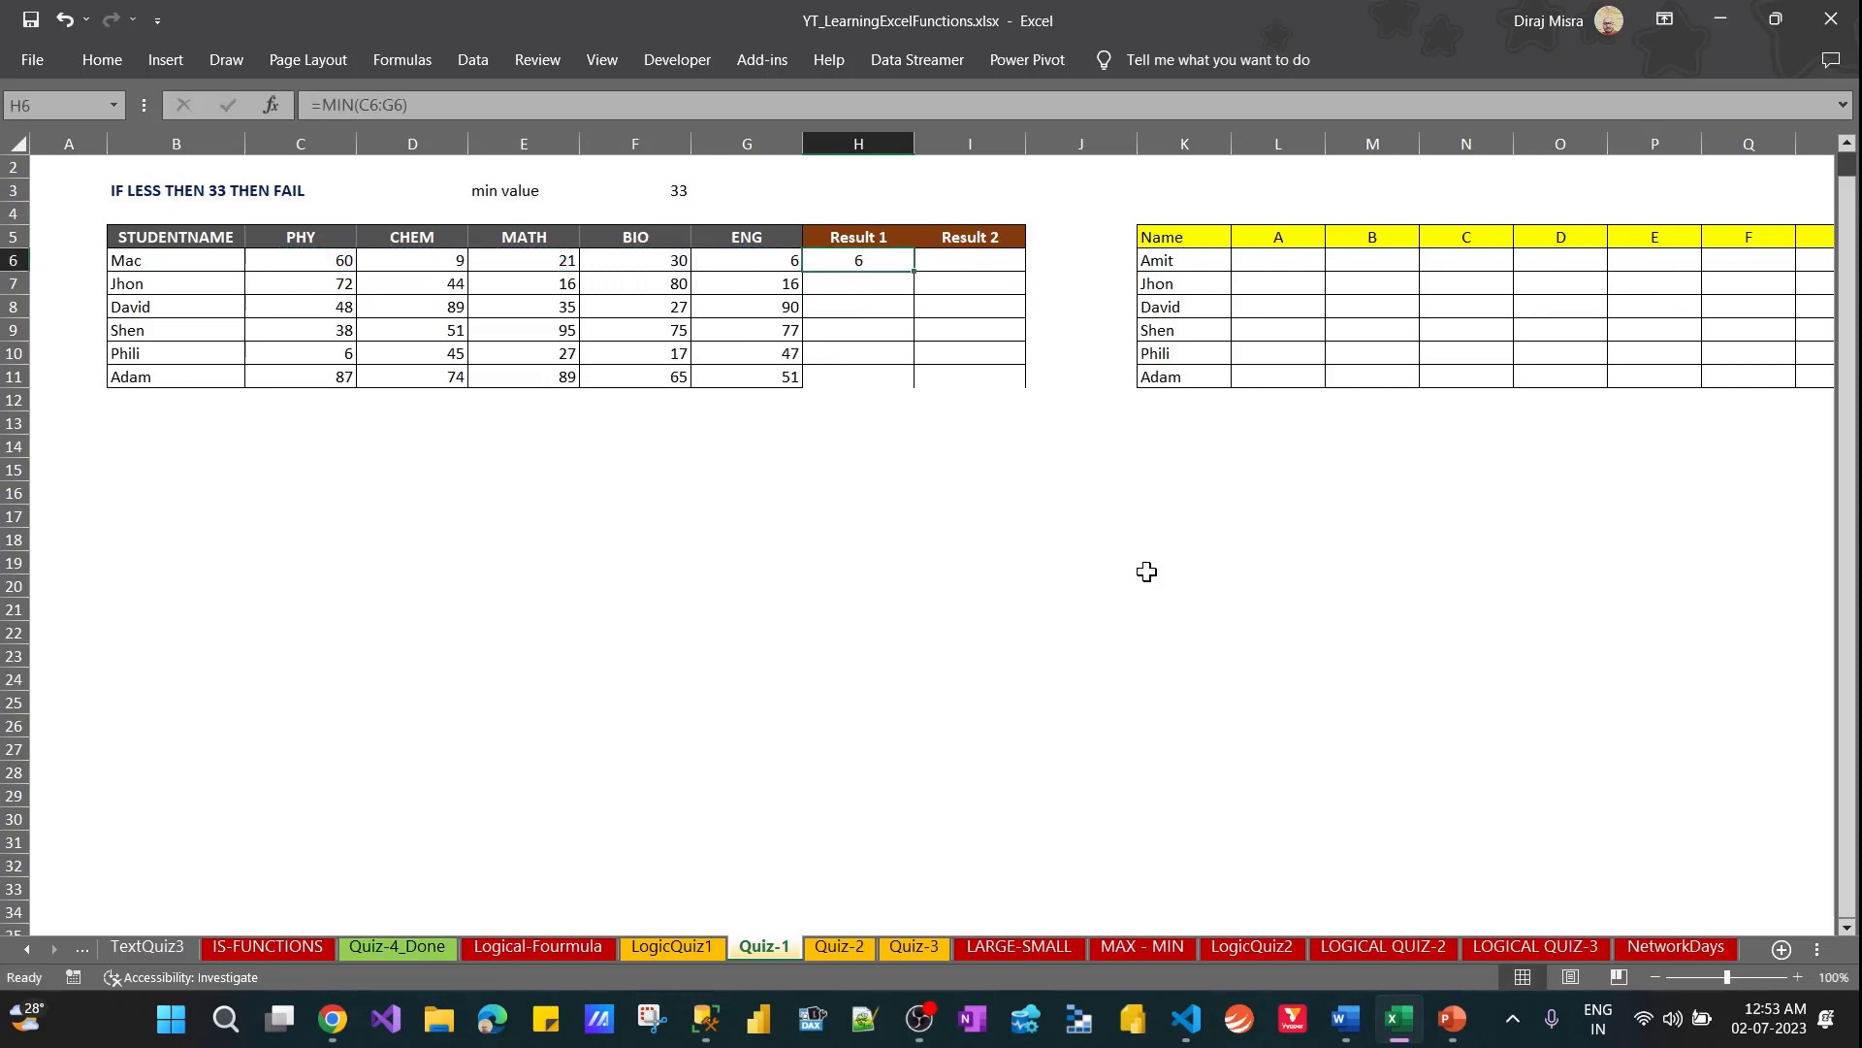
Fill the MIN formula from H6 down to H11
{"action": "key", "text": "shift+Down"}
{"action": "key", "text": "shift+Down"}
{"action": "key", "text": "shift+Down"}
{"action": "key", "text": "shift+Down"}
{"action": "key", "text": "shift+Down"}
{"action": "key", "text": "ctrl+d"}
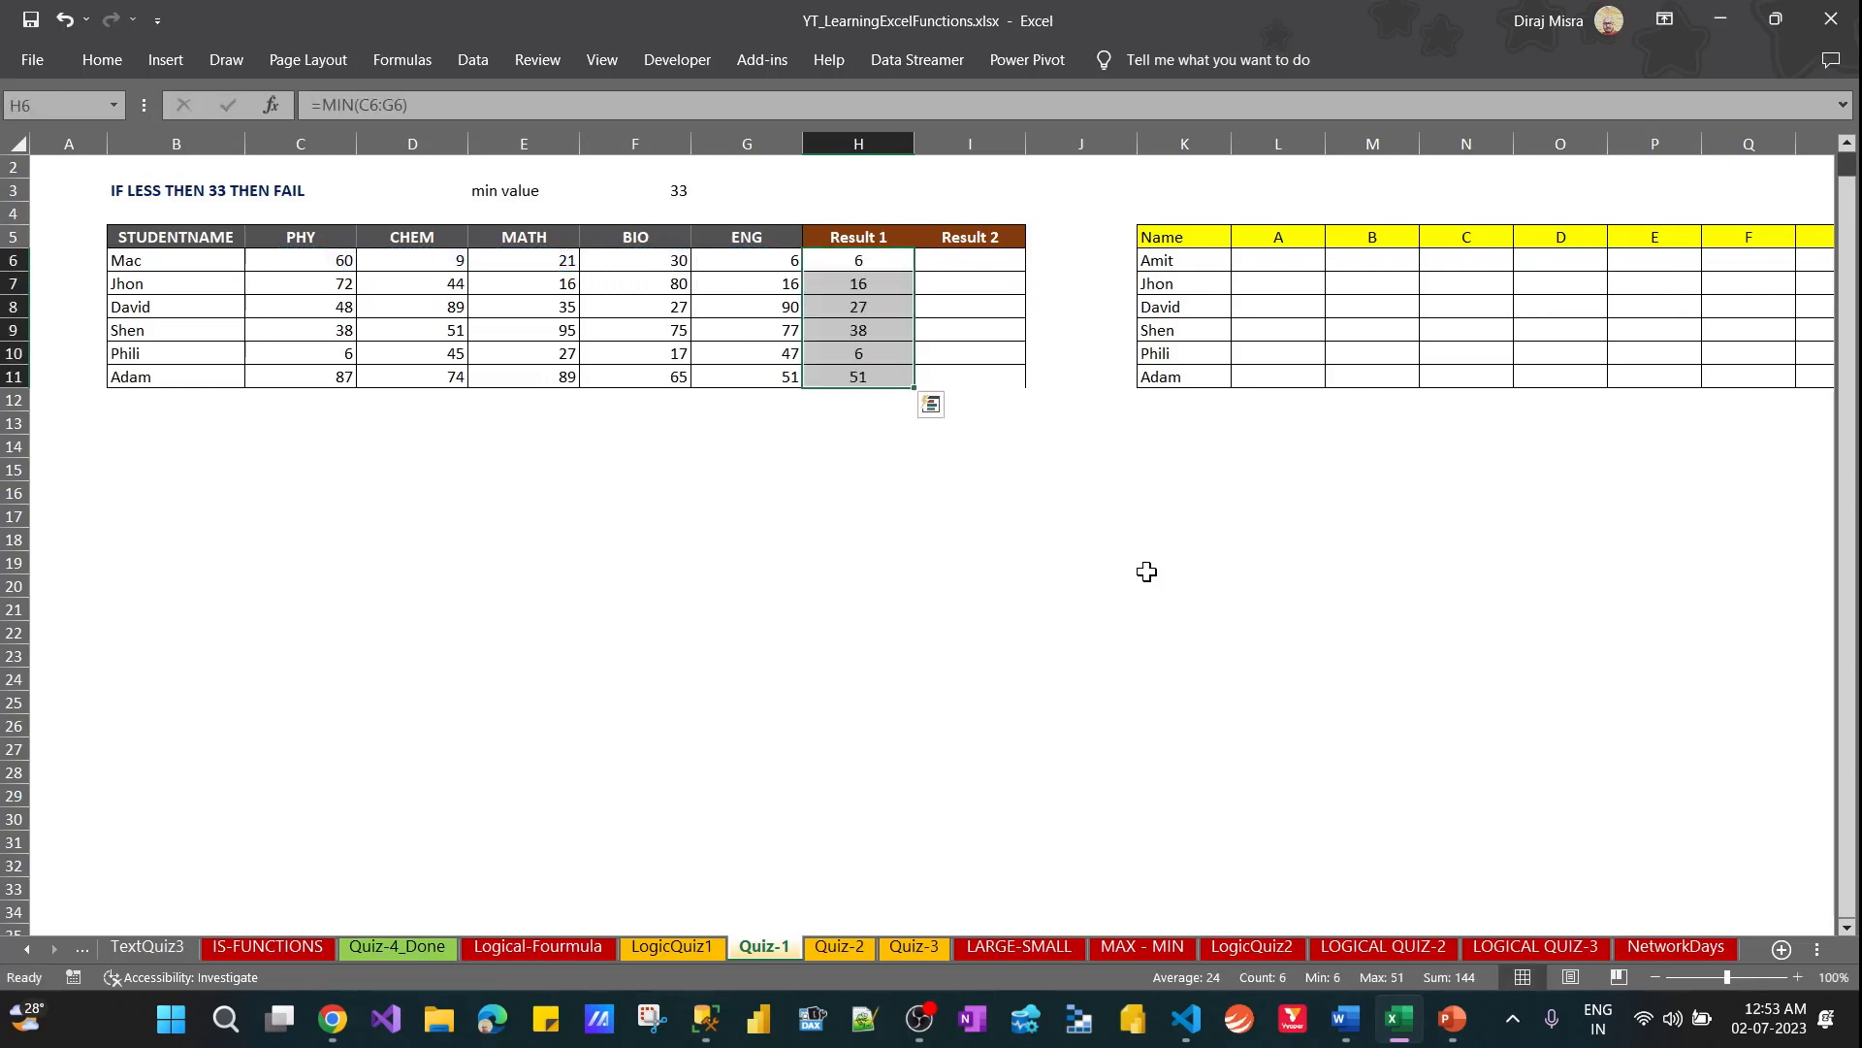
{"action": "key", "text": "shift+Up"}
{"action": "key", "text": "shift+Up"}
{"action": "key", "text": "shift+Up"}
{"action": "key", "text": "shift+Up"}
{"action": "key", "text": "shift+Up"}
{"action": "key", "text": "Left"}
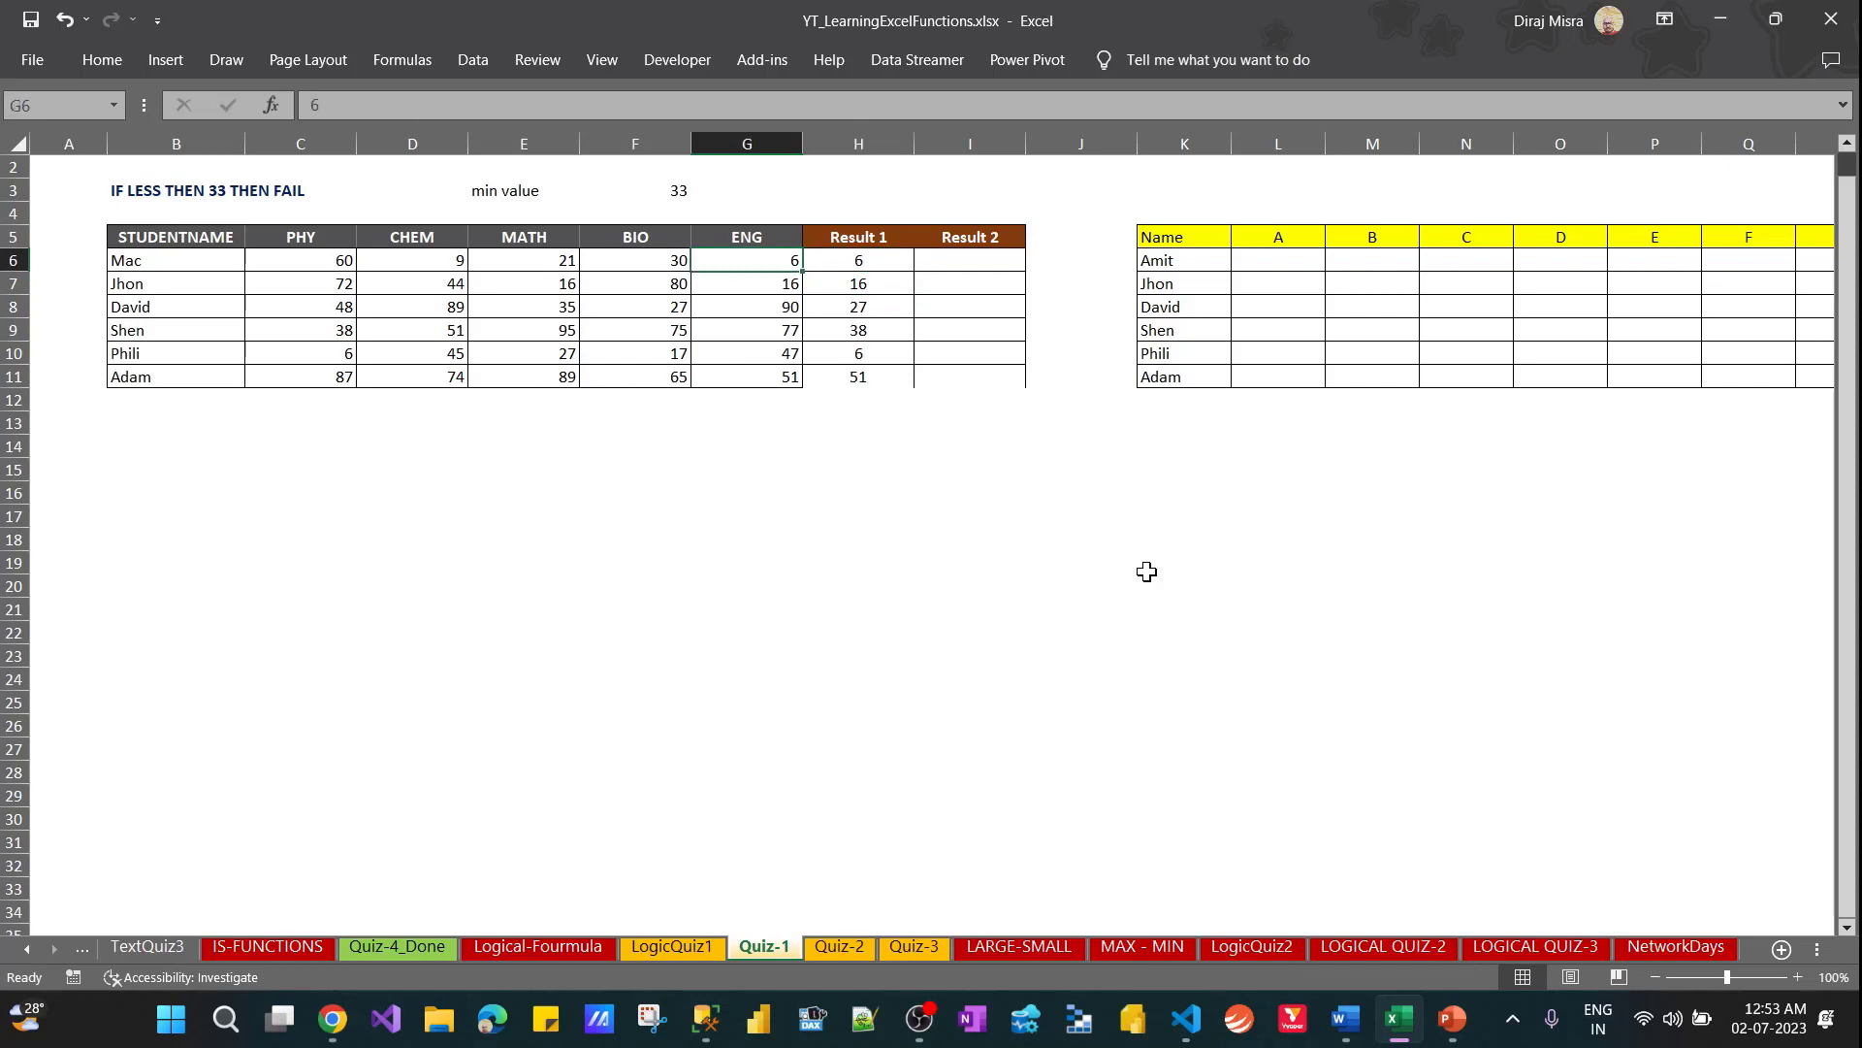
{"action": "key", "text": "Right"}
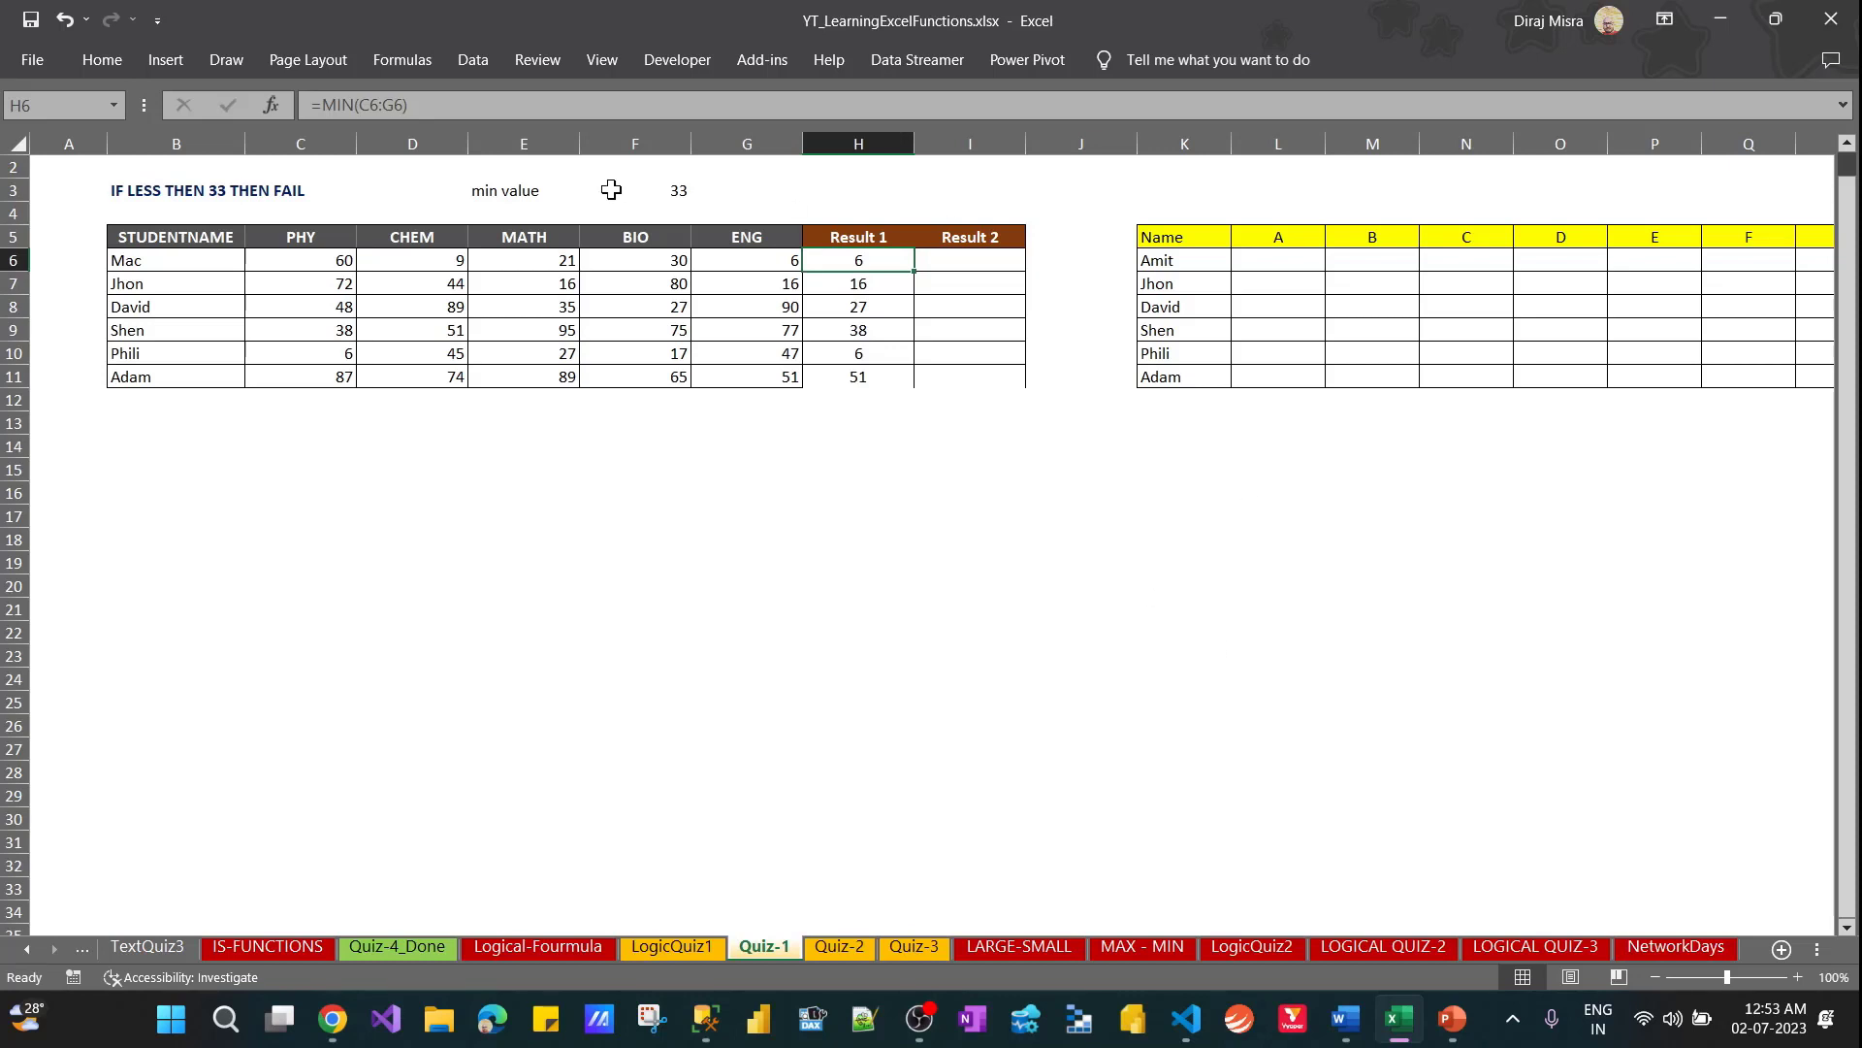
Copy the H6 formula and place it in F21 as the displayed text =MIN(C6:G6)
{"action": "left_click_drag", "start_coordinate": [481, 104], "coordinate": [231, 120]}
{"action": "key", "text": "ctrl+c"}
{"action": "key", "text": "Return"}
{"action": "left_click", "coordinate": [587, 603]}
{"action": "key", "text": "ctrl+v"}
{"action": "key", "text": "Return"}
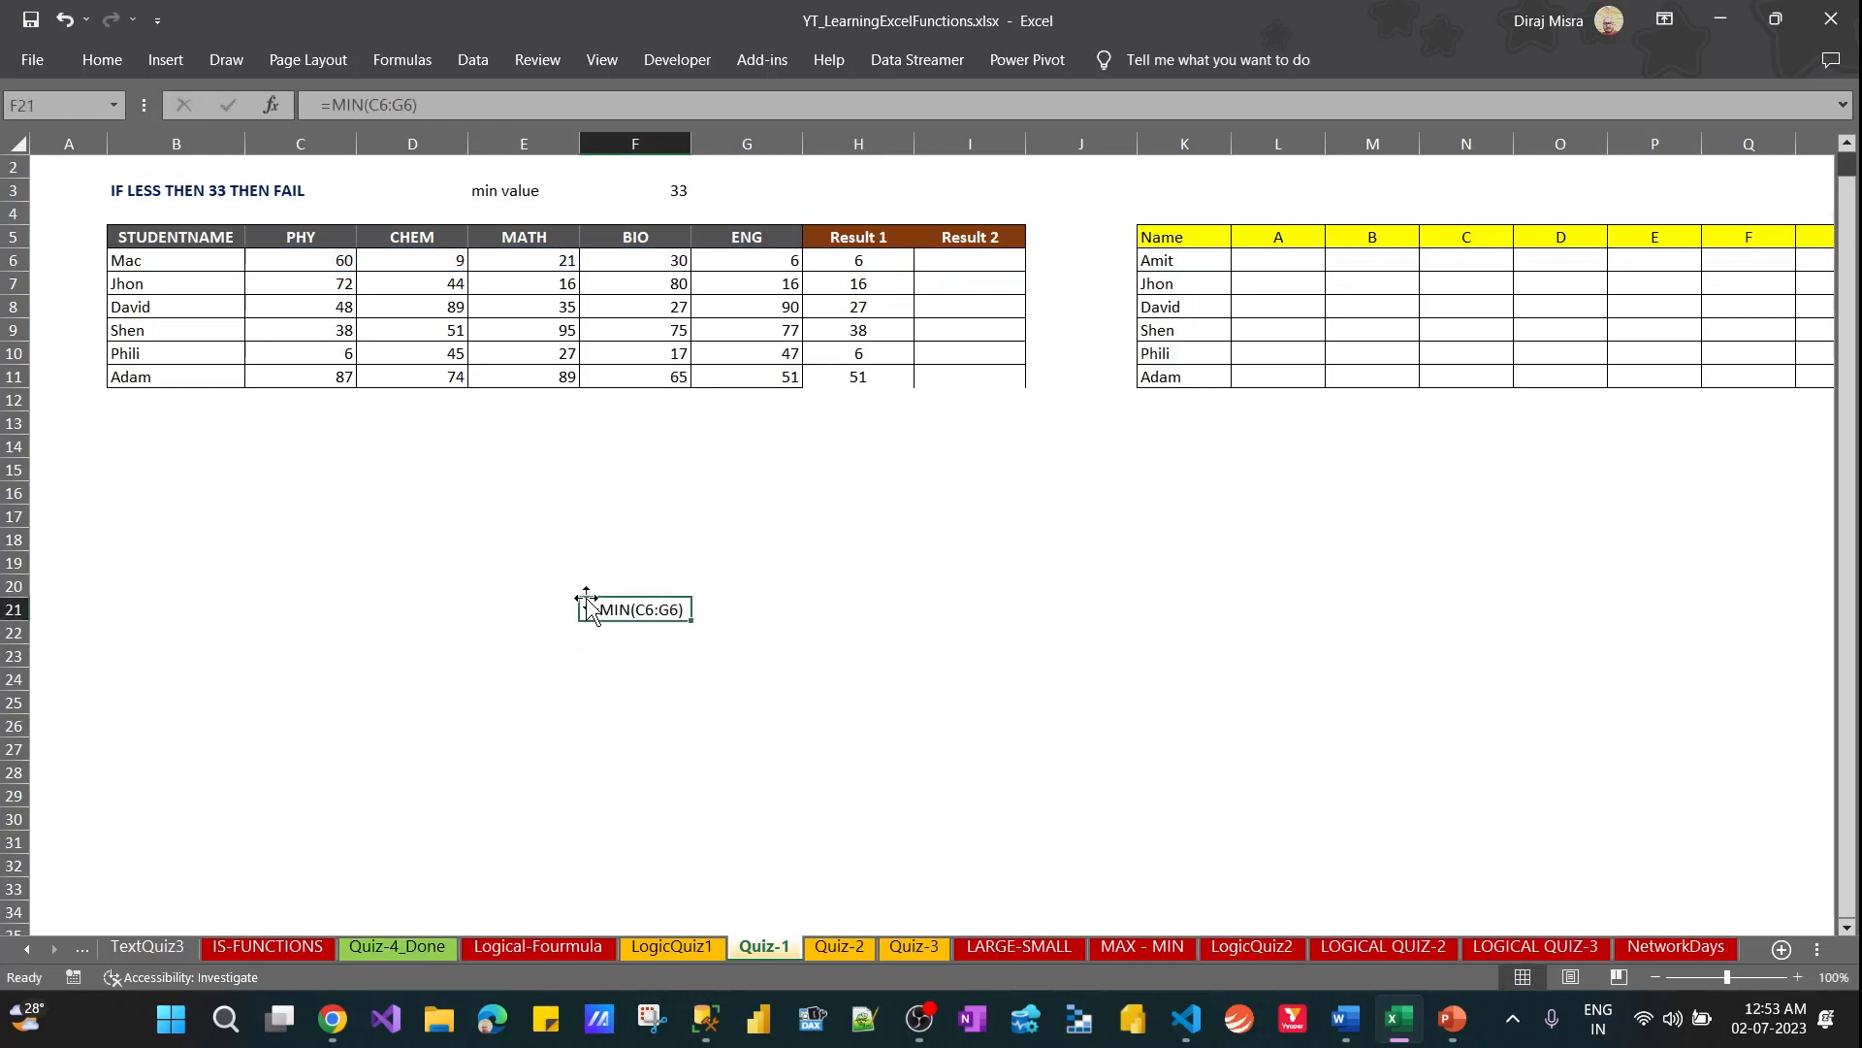
Wrap the MIN formula in H6 in an IF that tests whether it is less than the absolute reference $F$3
{"action": "key", "text": "Up"}
{"action": "key", "text": "Up"}
{"action": "key", "text": "Up"}
{"action": "key", "text": "Up"}
{"action": "key", "text": "Up"}
{"action": "key", "text": "Right"}
{"action": "key", "text": "Up"}
{"action": "key", "text": "Up"}
{"action": "key", "text": "Up"}
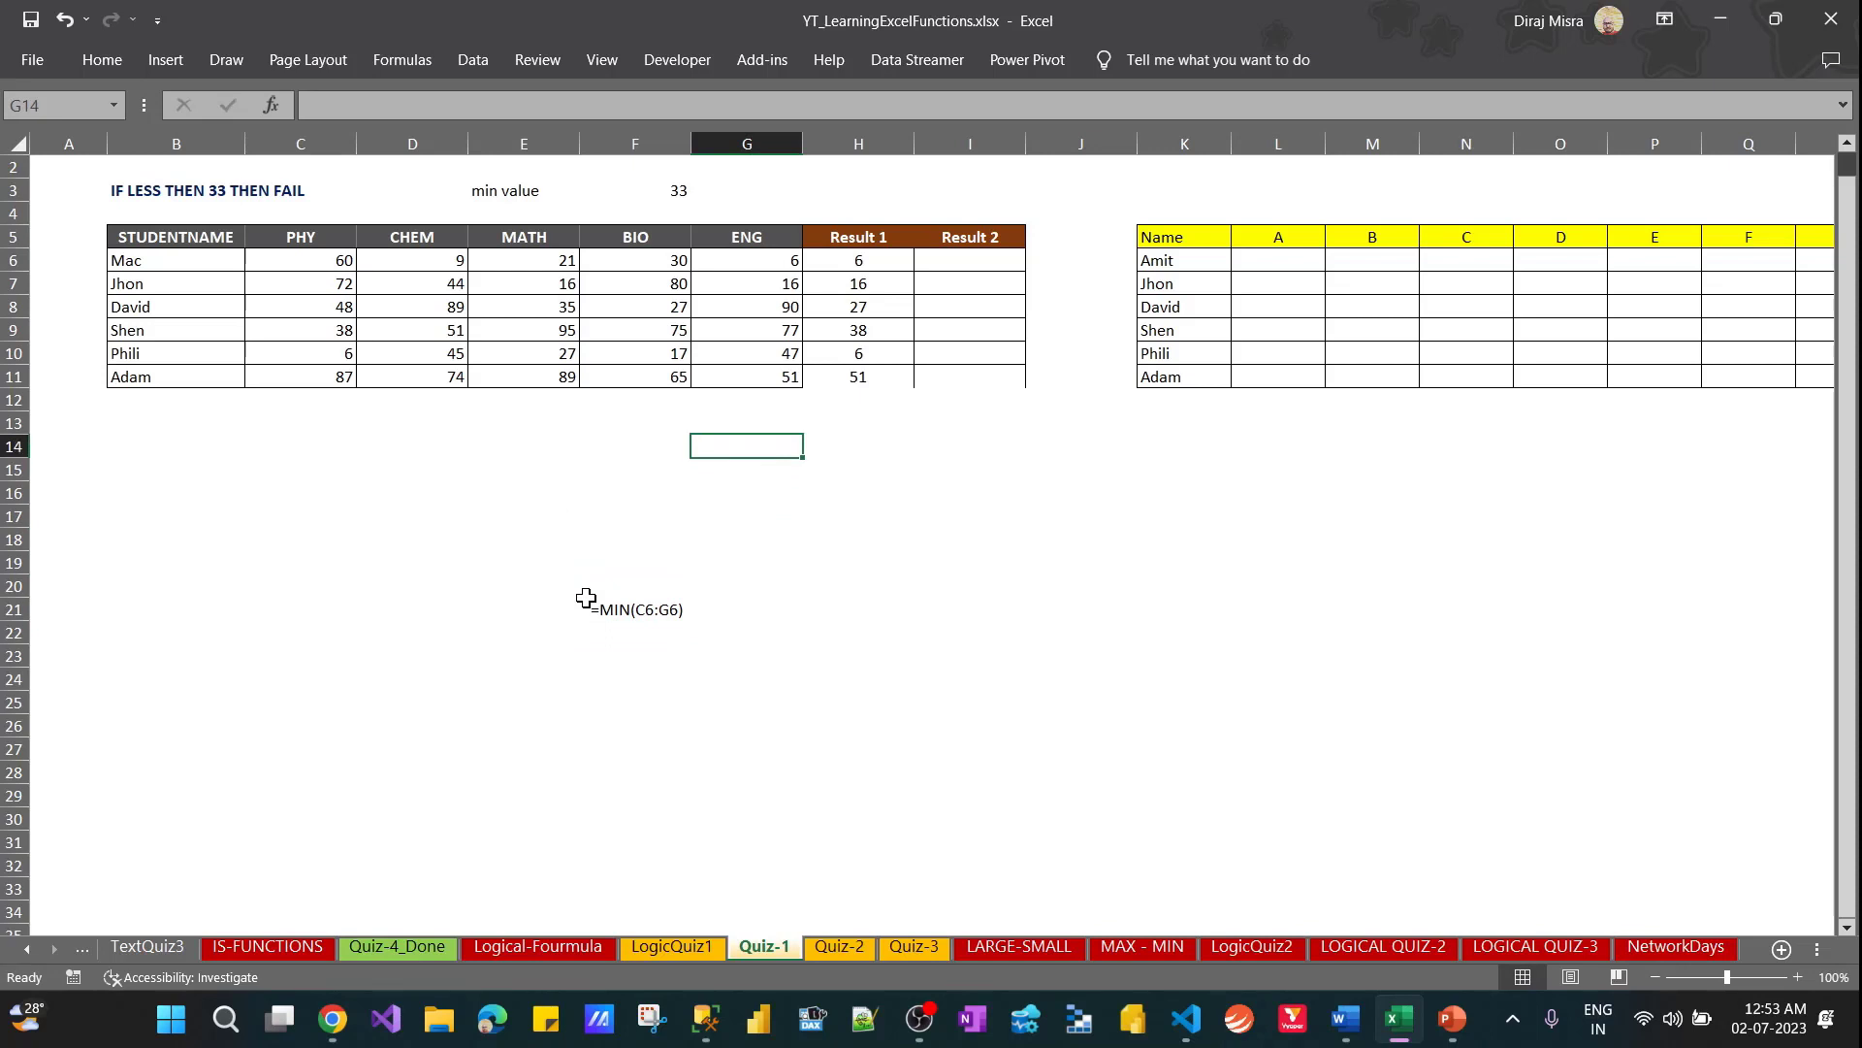
{"action": "key", "text": "Up"}
{"action": "key", "text": "Up"}
{"action": "key", "text": "Up"}
{"action": "key", "text": "Right"}
{"action": "key", "text": "Up"}
{"action": "key", "text": "Up"}
{"action": "key", "text": "Up"}
{"action": "key", "text": "Up"}
{"action": "key", "text": "Up"}
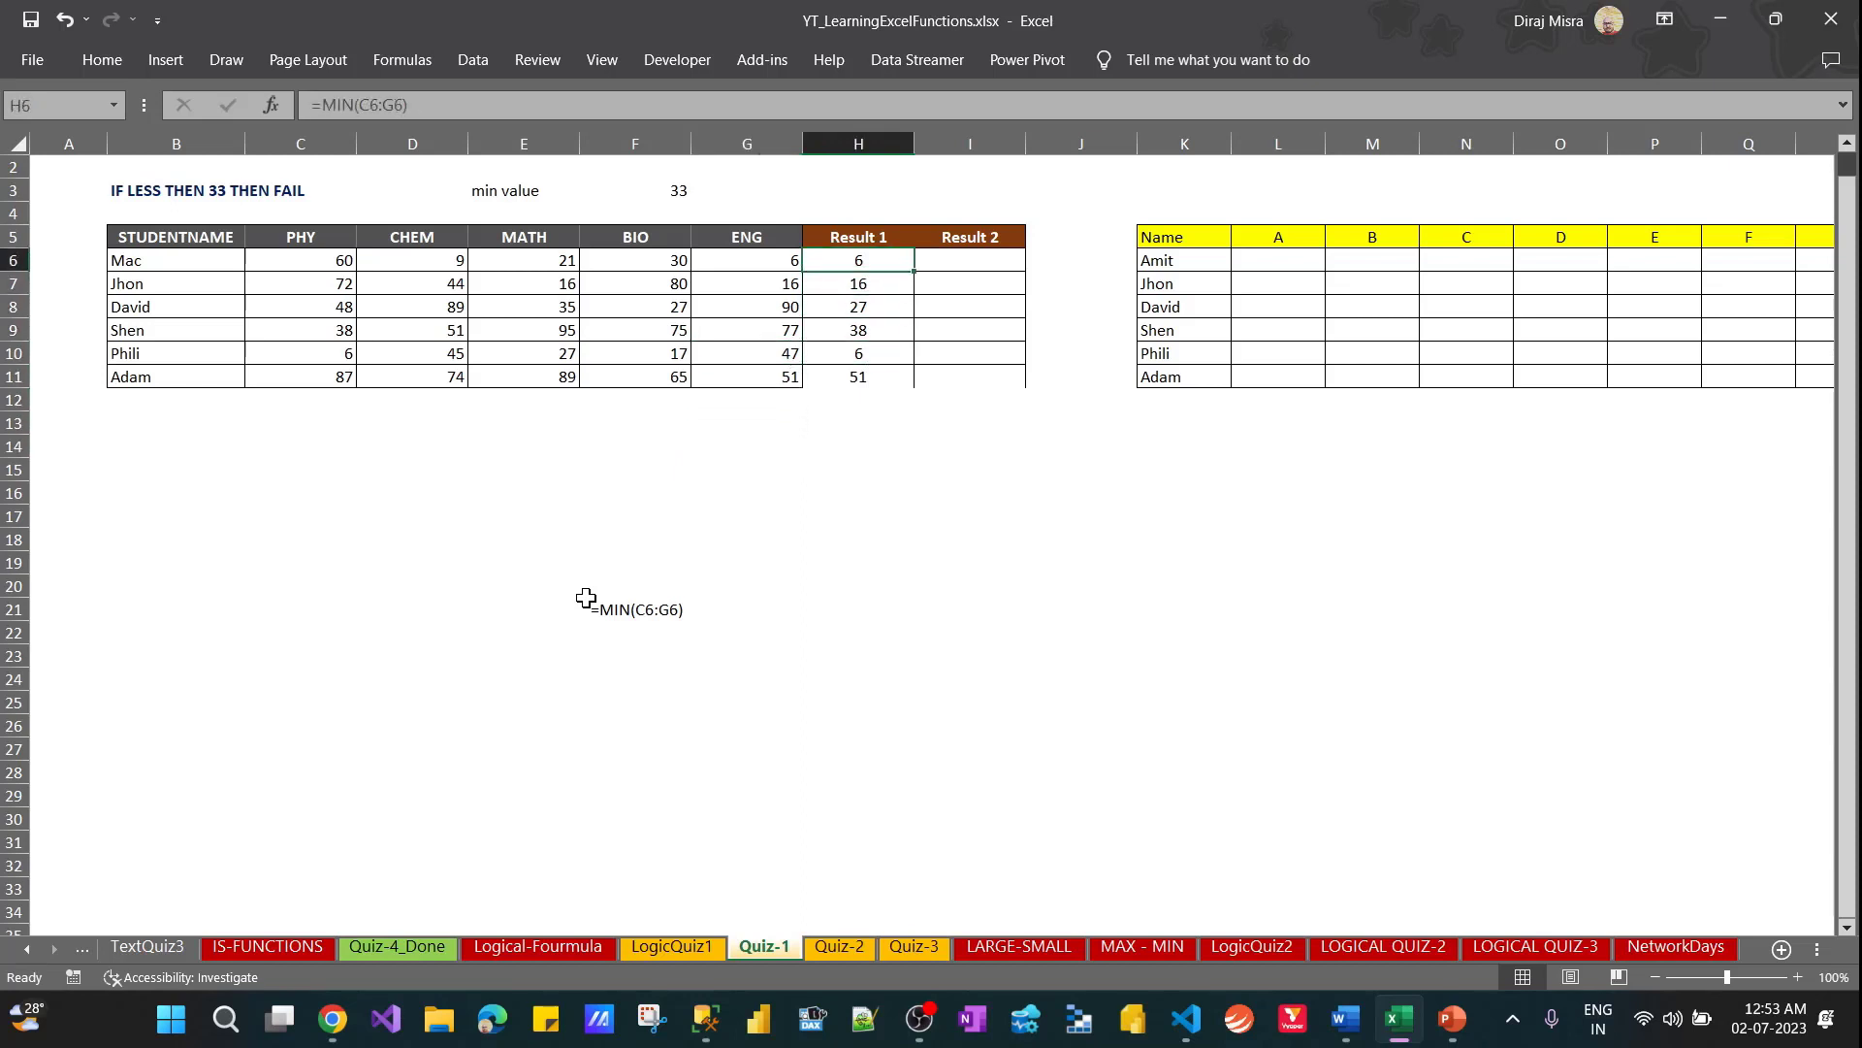
{"action": "left_click", "coordinate": [331, 107]}
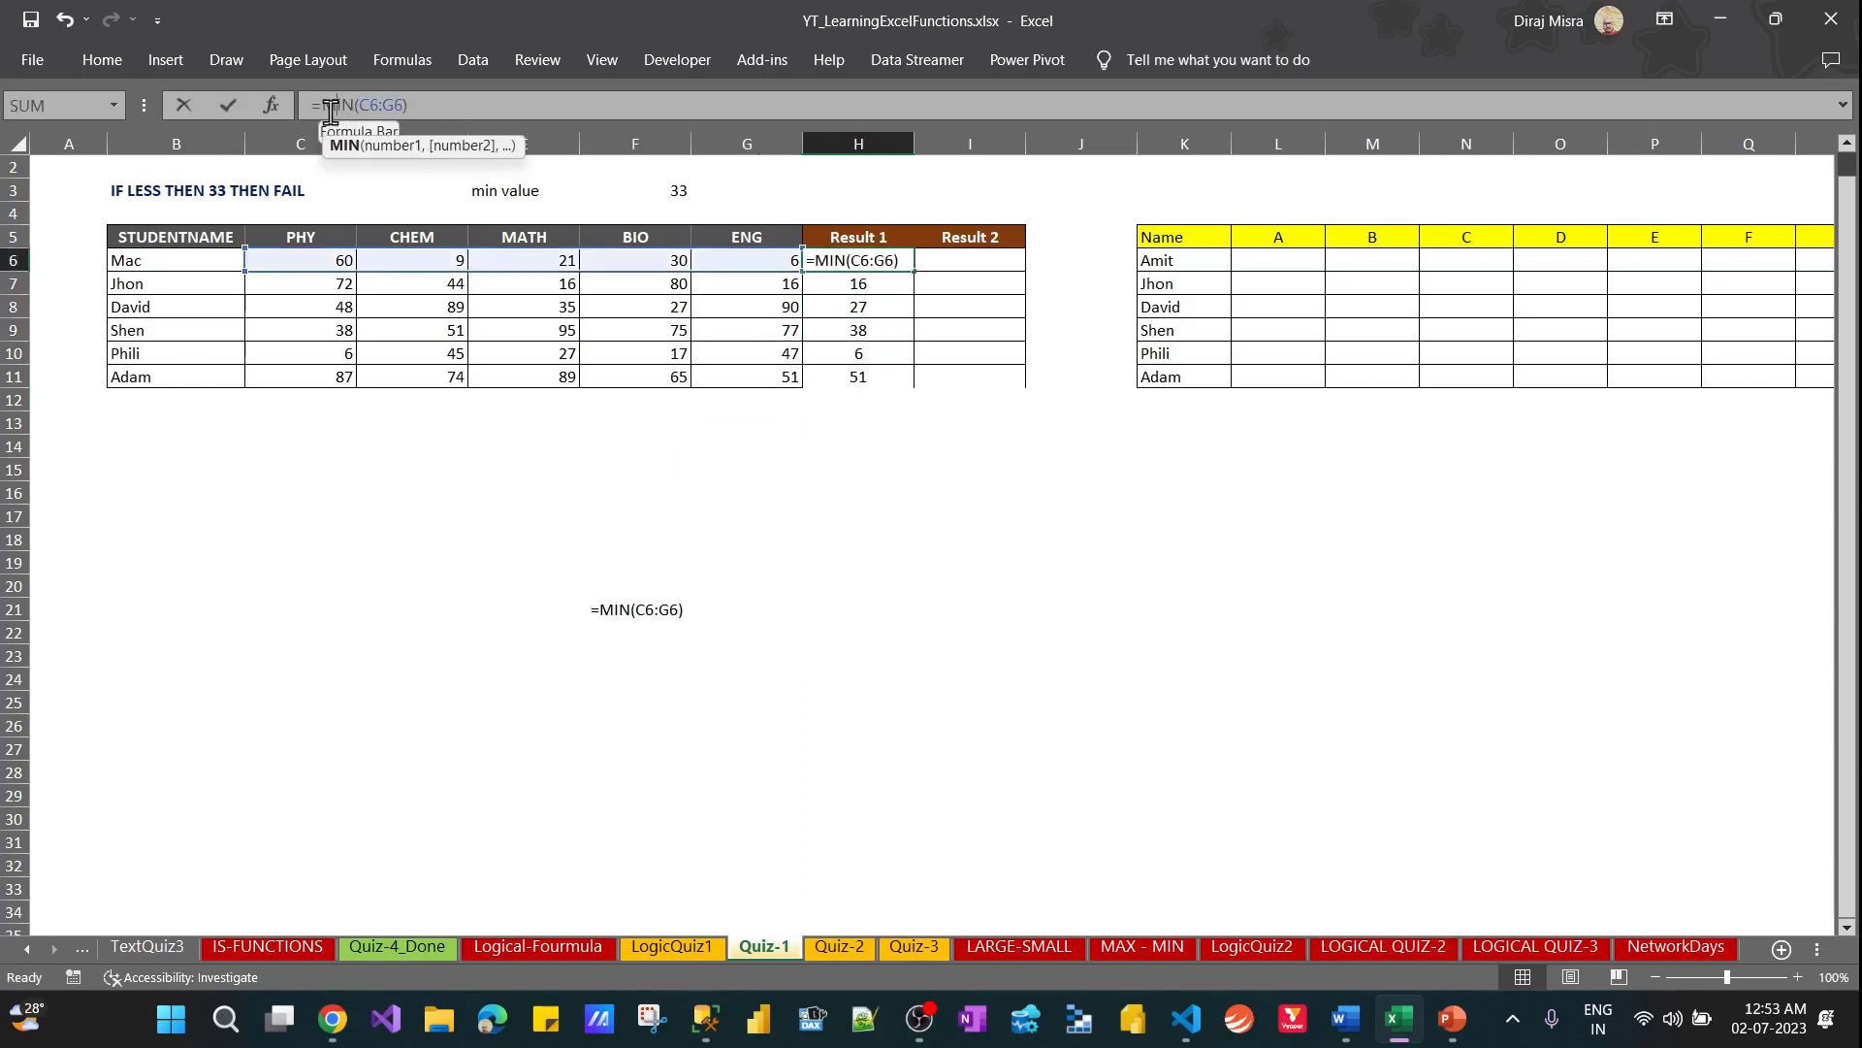
{"action": "type", "text": "IF("}
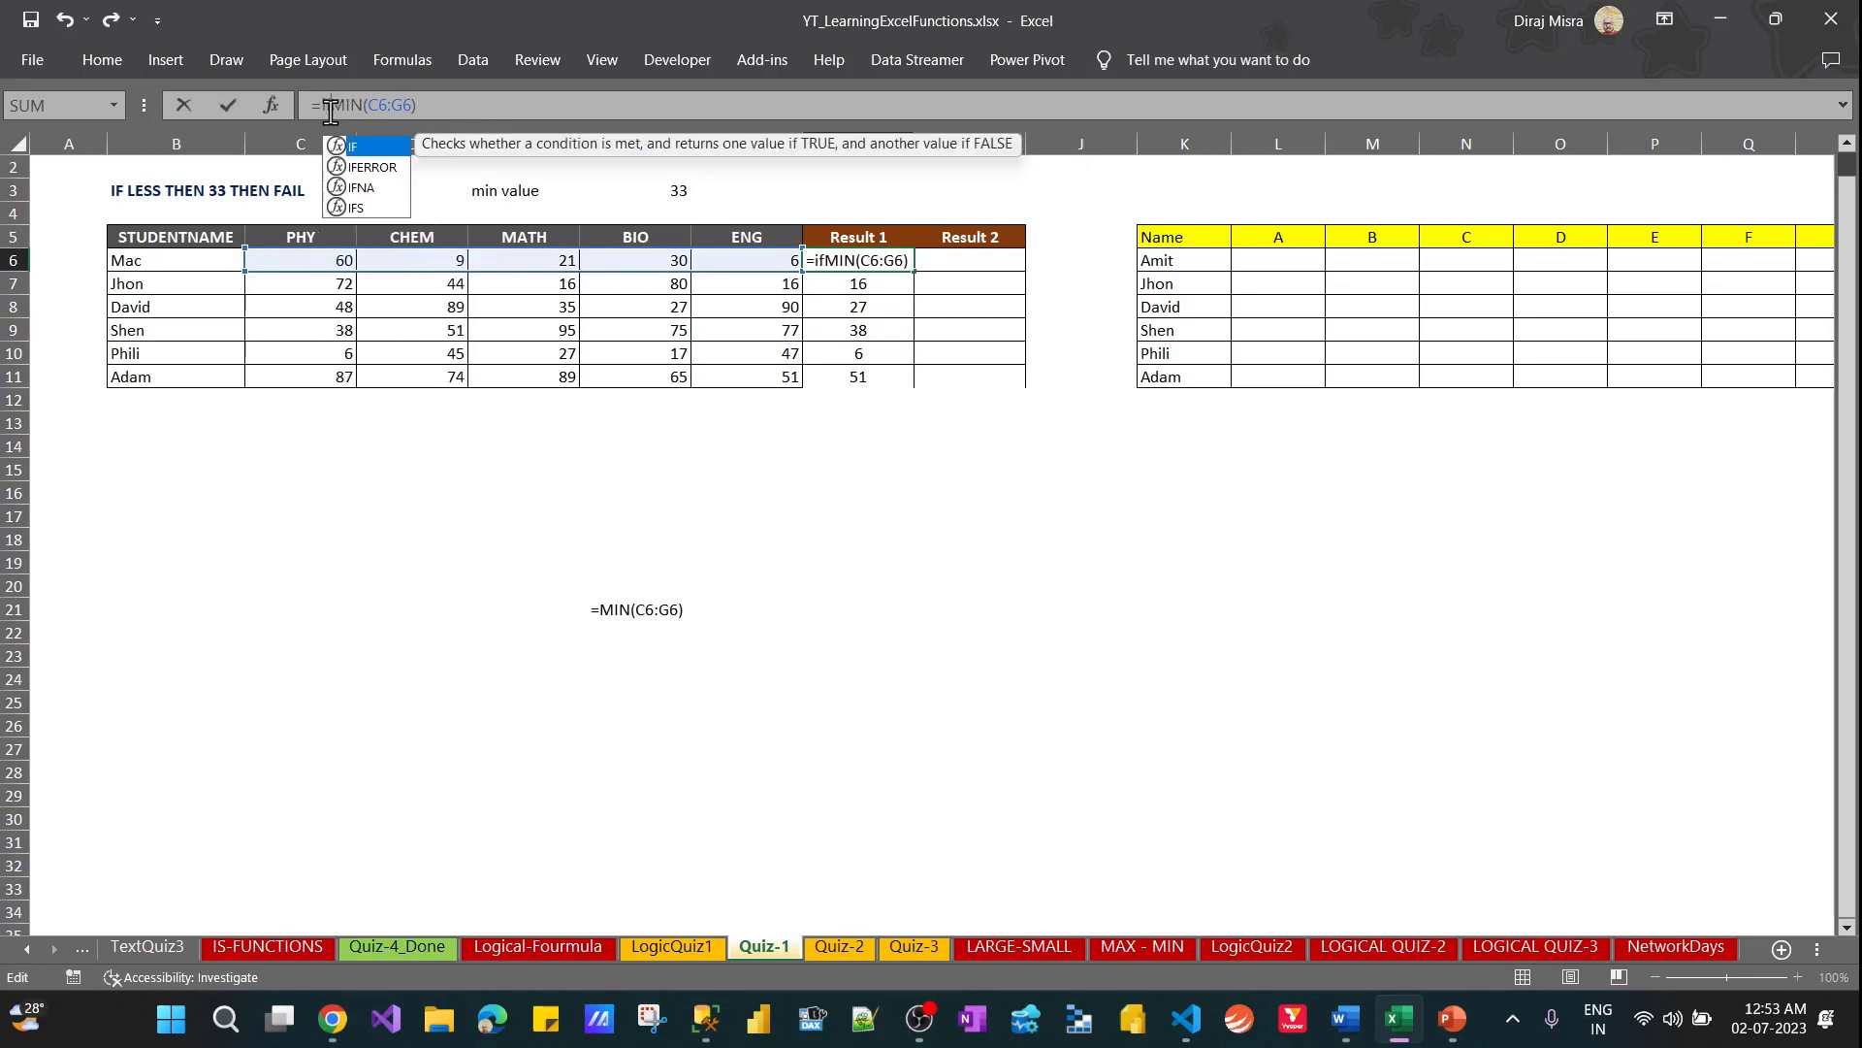
{"action": "left_click", "coordinate": [376, 148]}
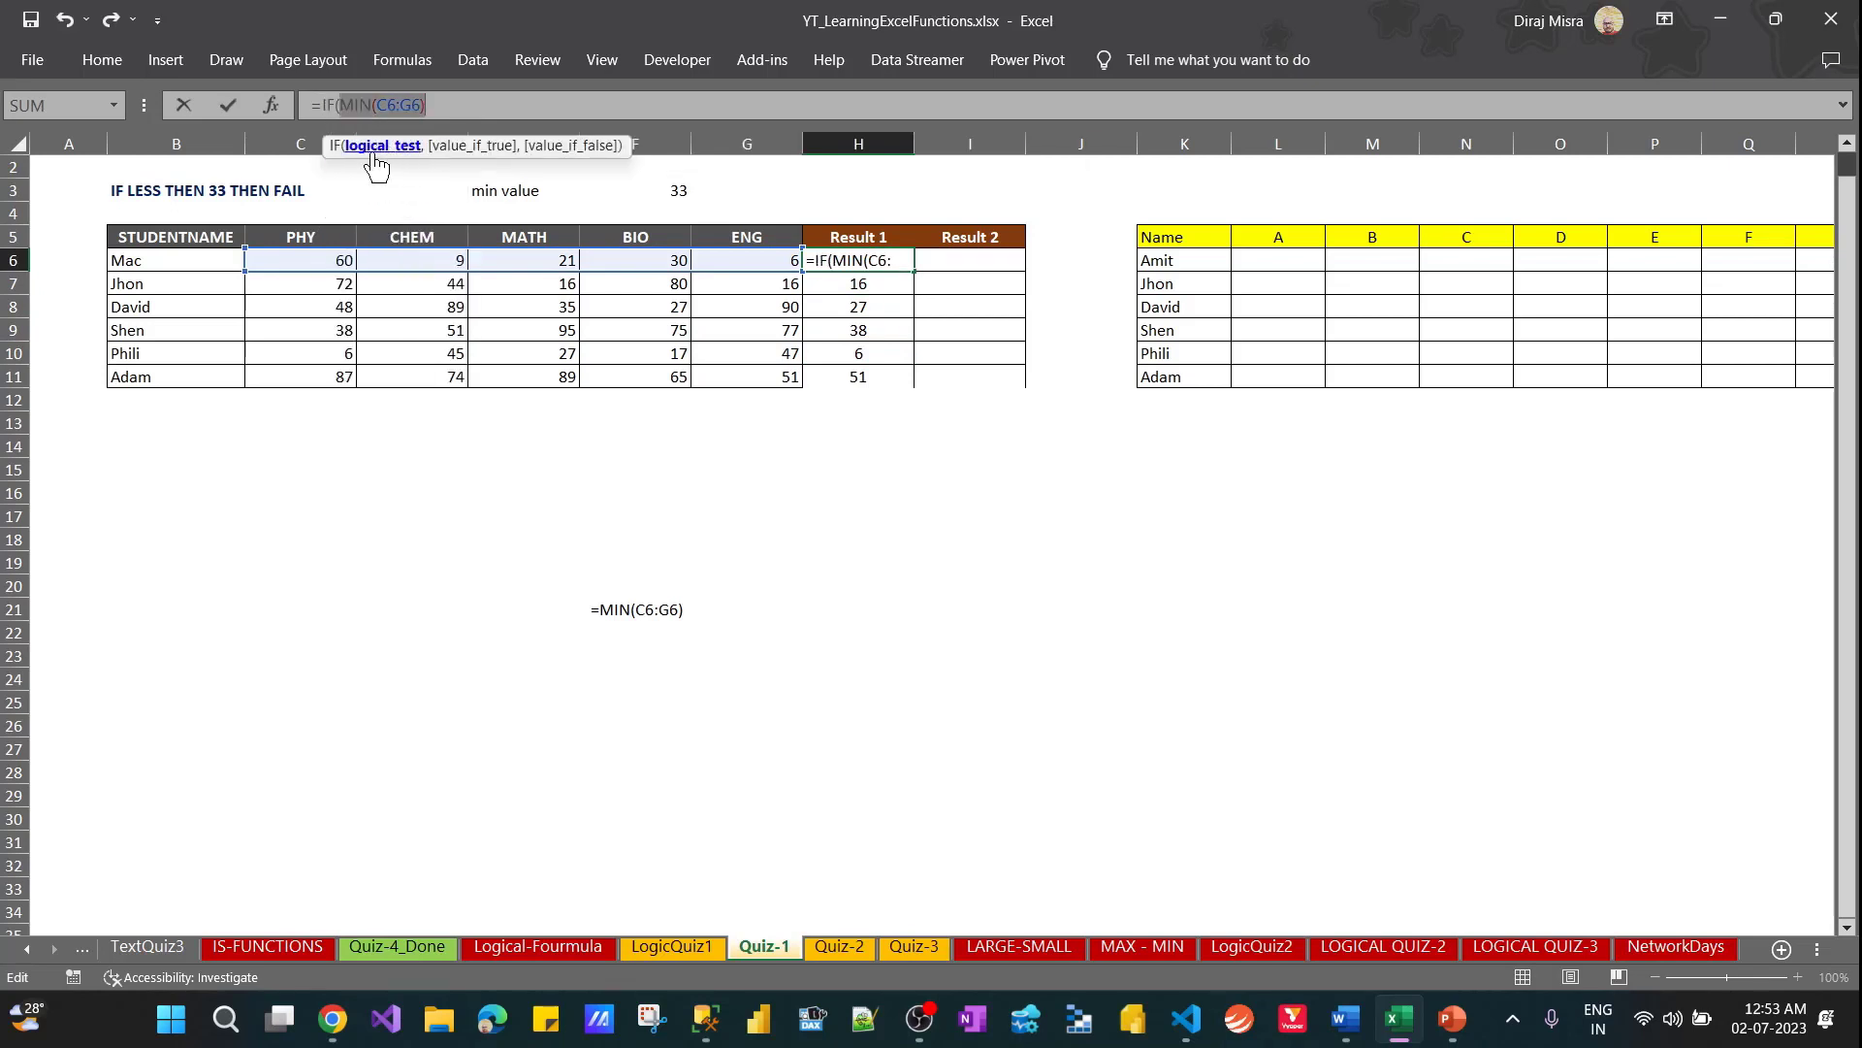
{"action": "left_click", "coordinate": [453, 105]}
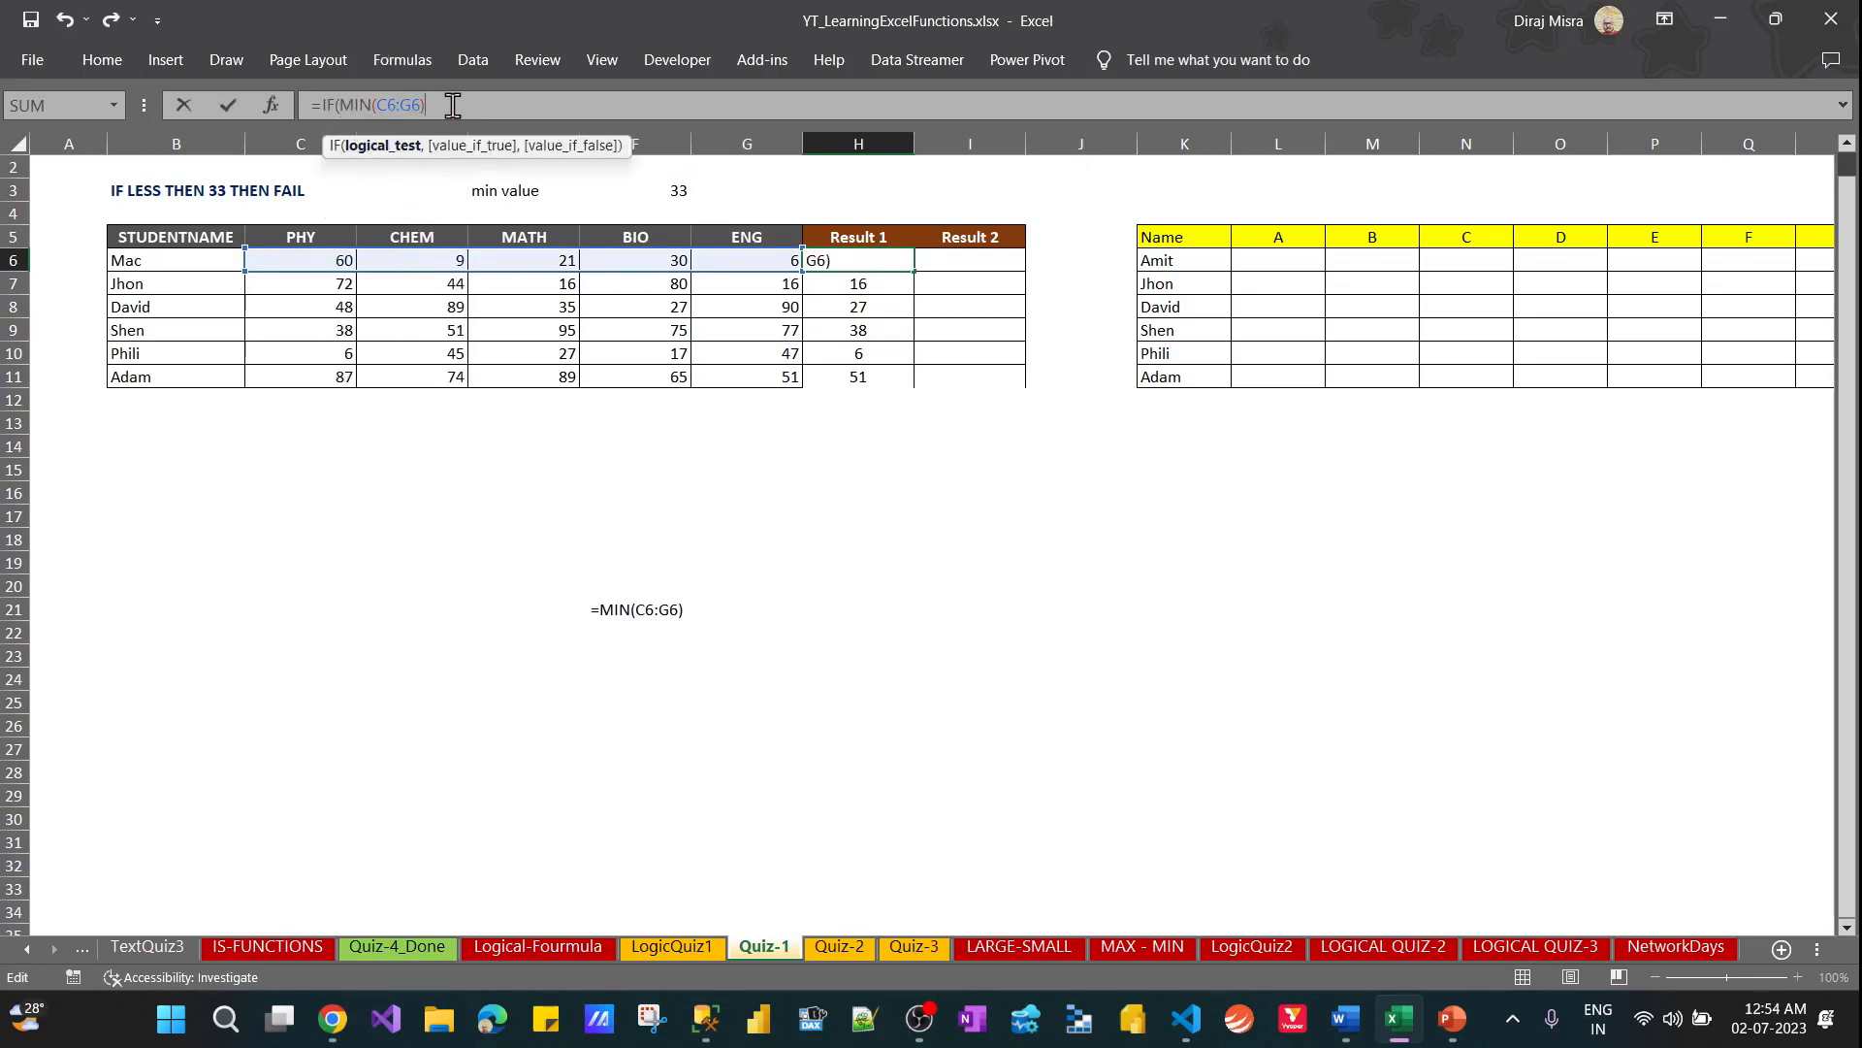
{"action": "type", "text": "<"}
{"action": "left_click", "coordinate": [682, 190]}
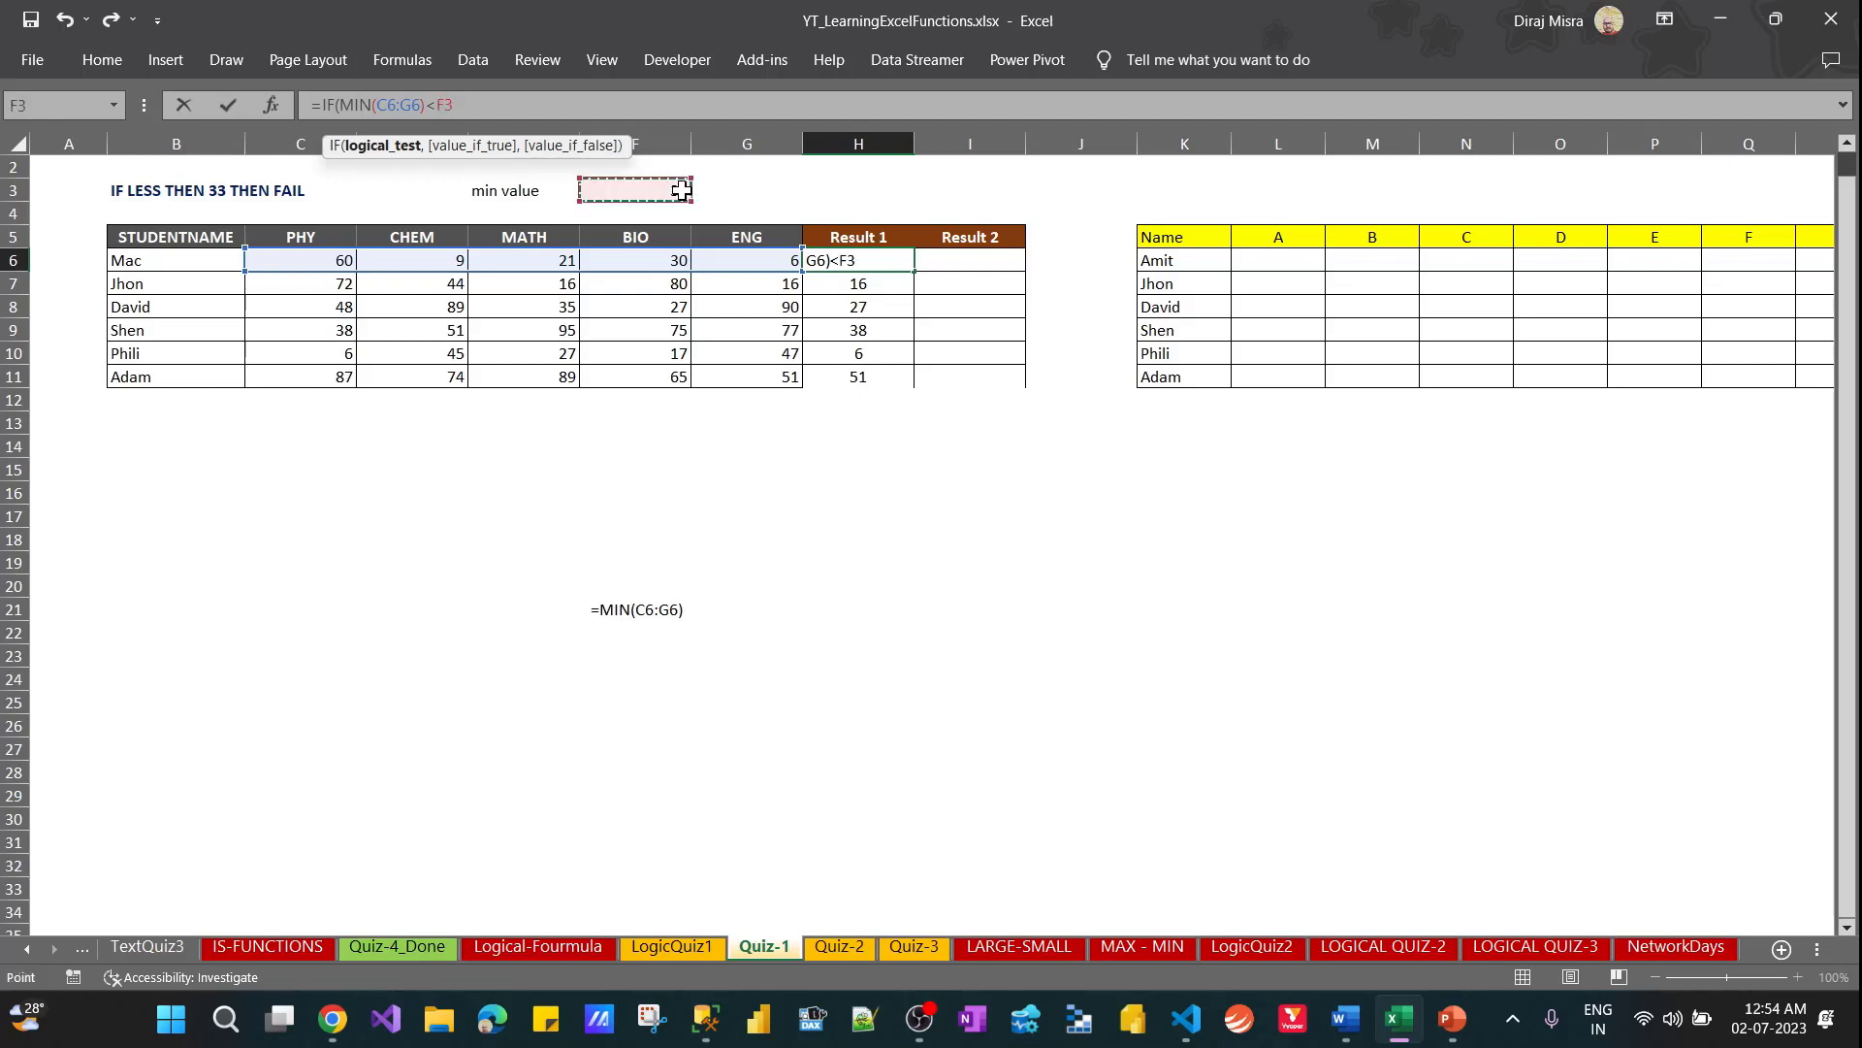
{"action": "key", "text": "F4"}
Complete the IF formula in H6 with "Fail" when the test is true and "Pass" when it is false
{"action": "type", "text": ",\""}
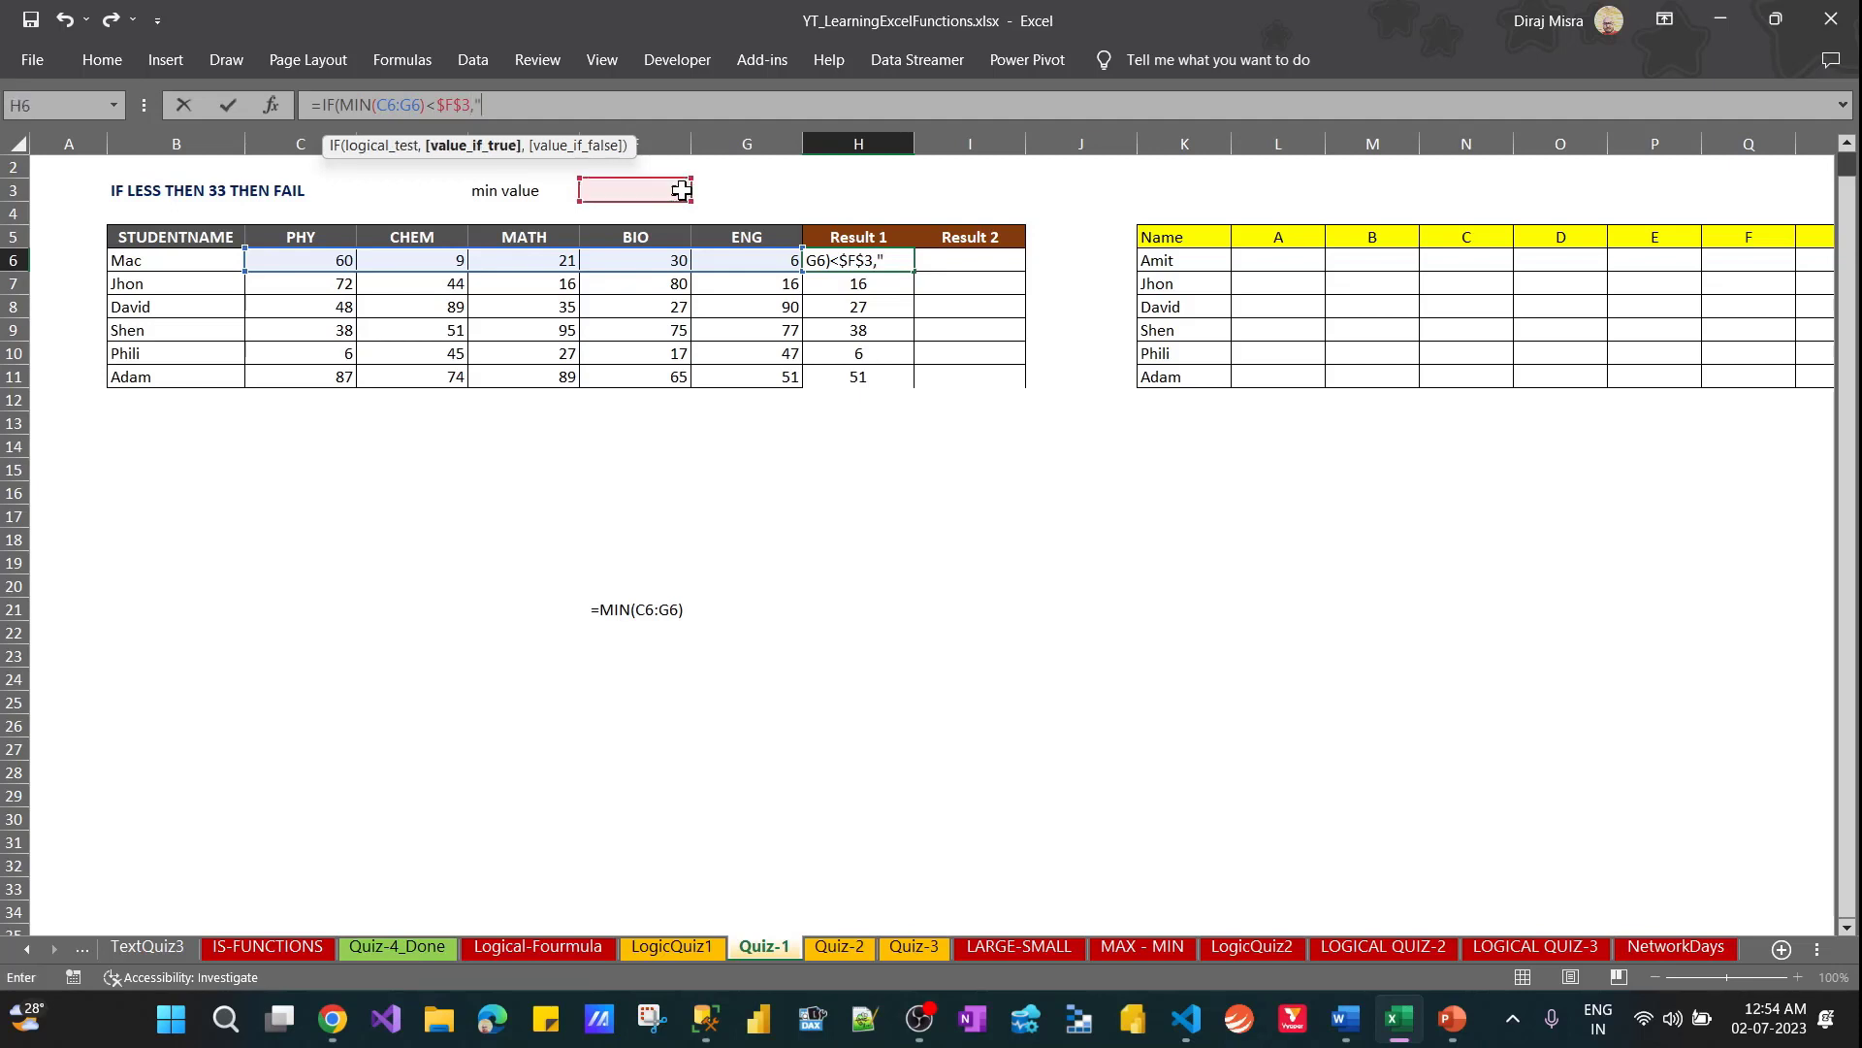
{"action": "type", "text": "Fail\",\"Pass"}
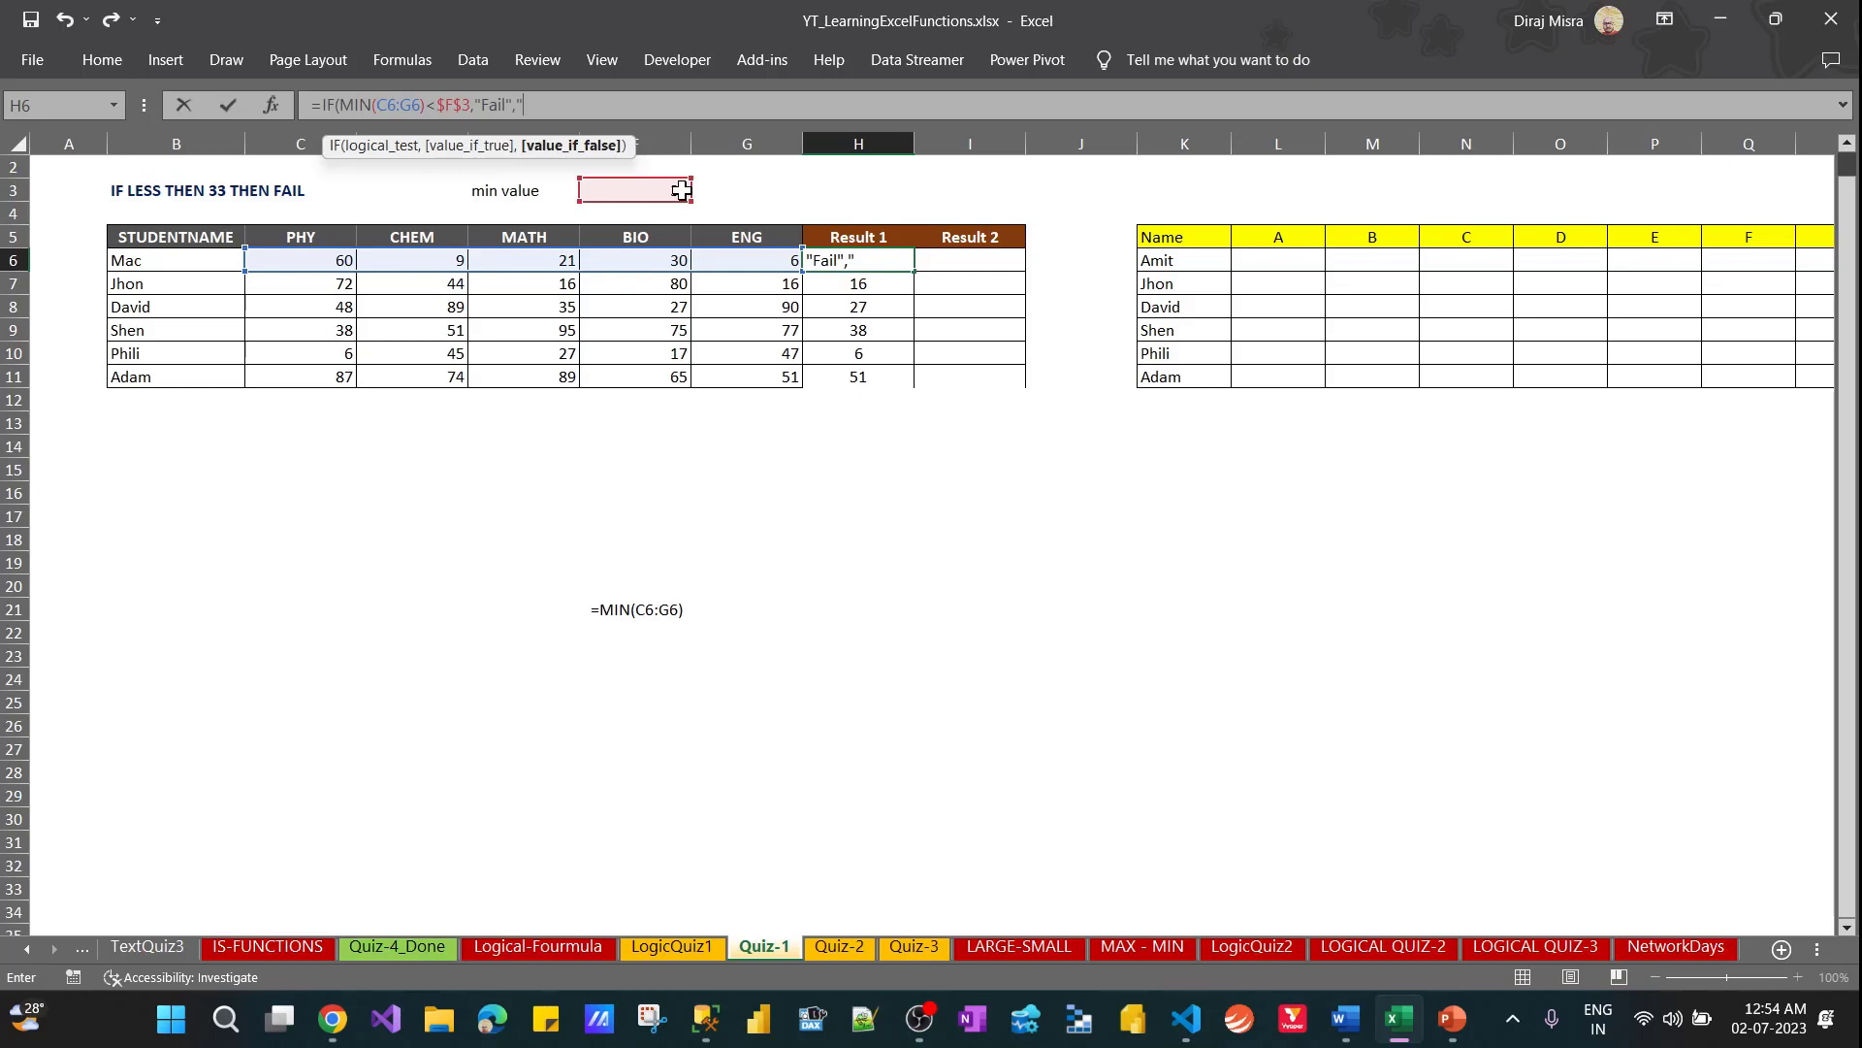
{"action": "type", "text": "\")"}
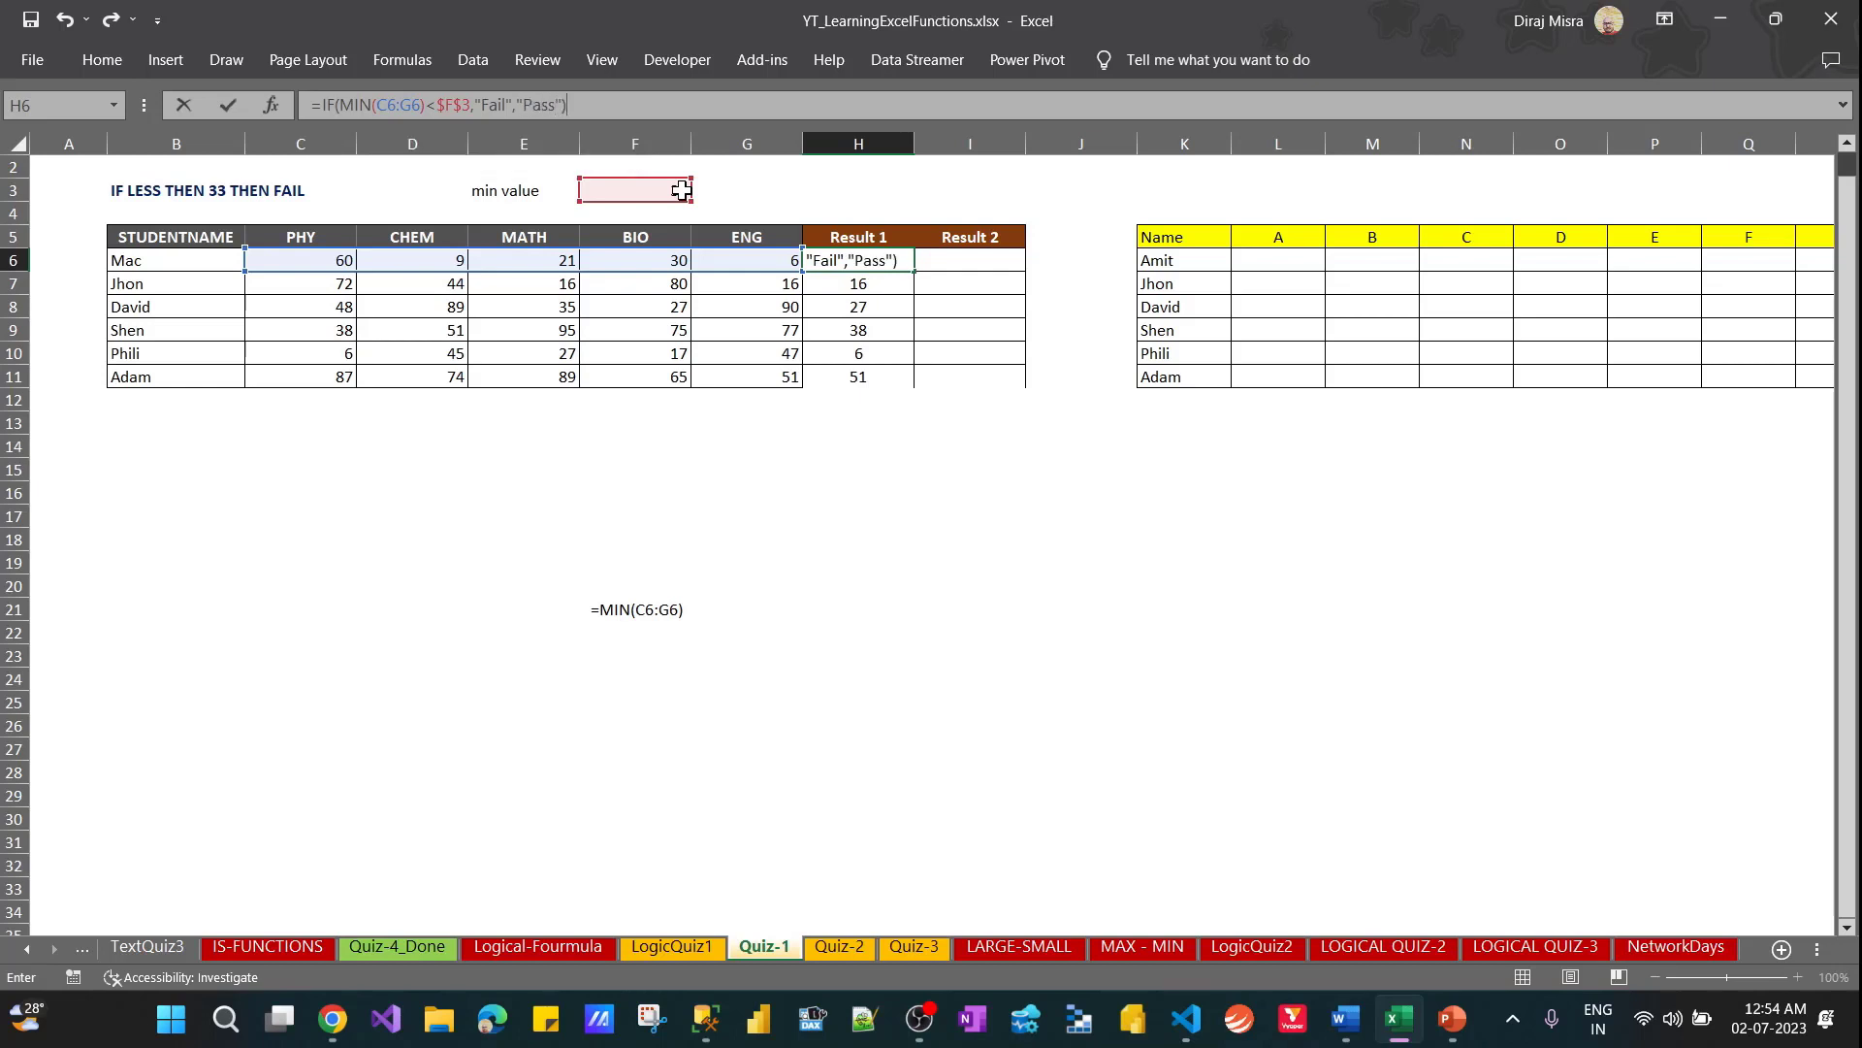
{"action": "key", "text": "Return"}
Fill the Fail/Pass formula from H6 down through H11
{"action": "key", "text": "Up"}
{"action": "key", "text": "ctrl+shift+Down"}
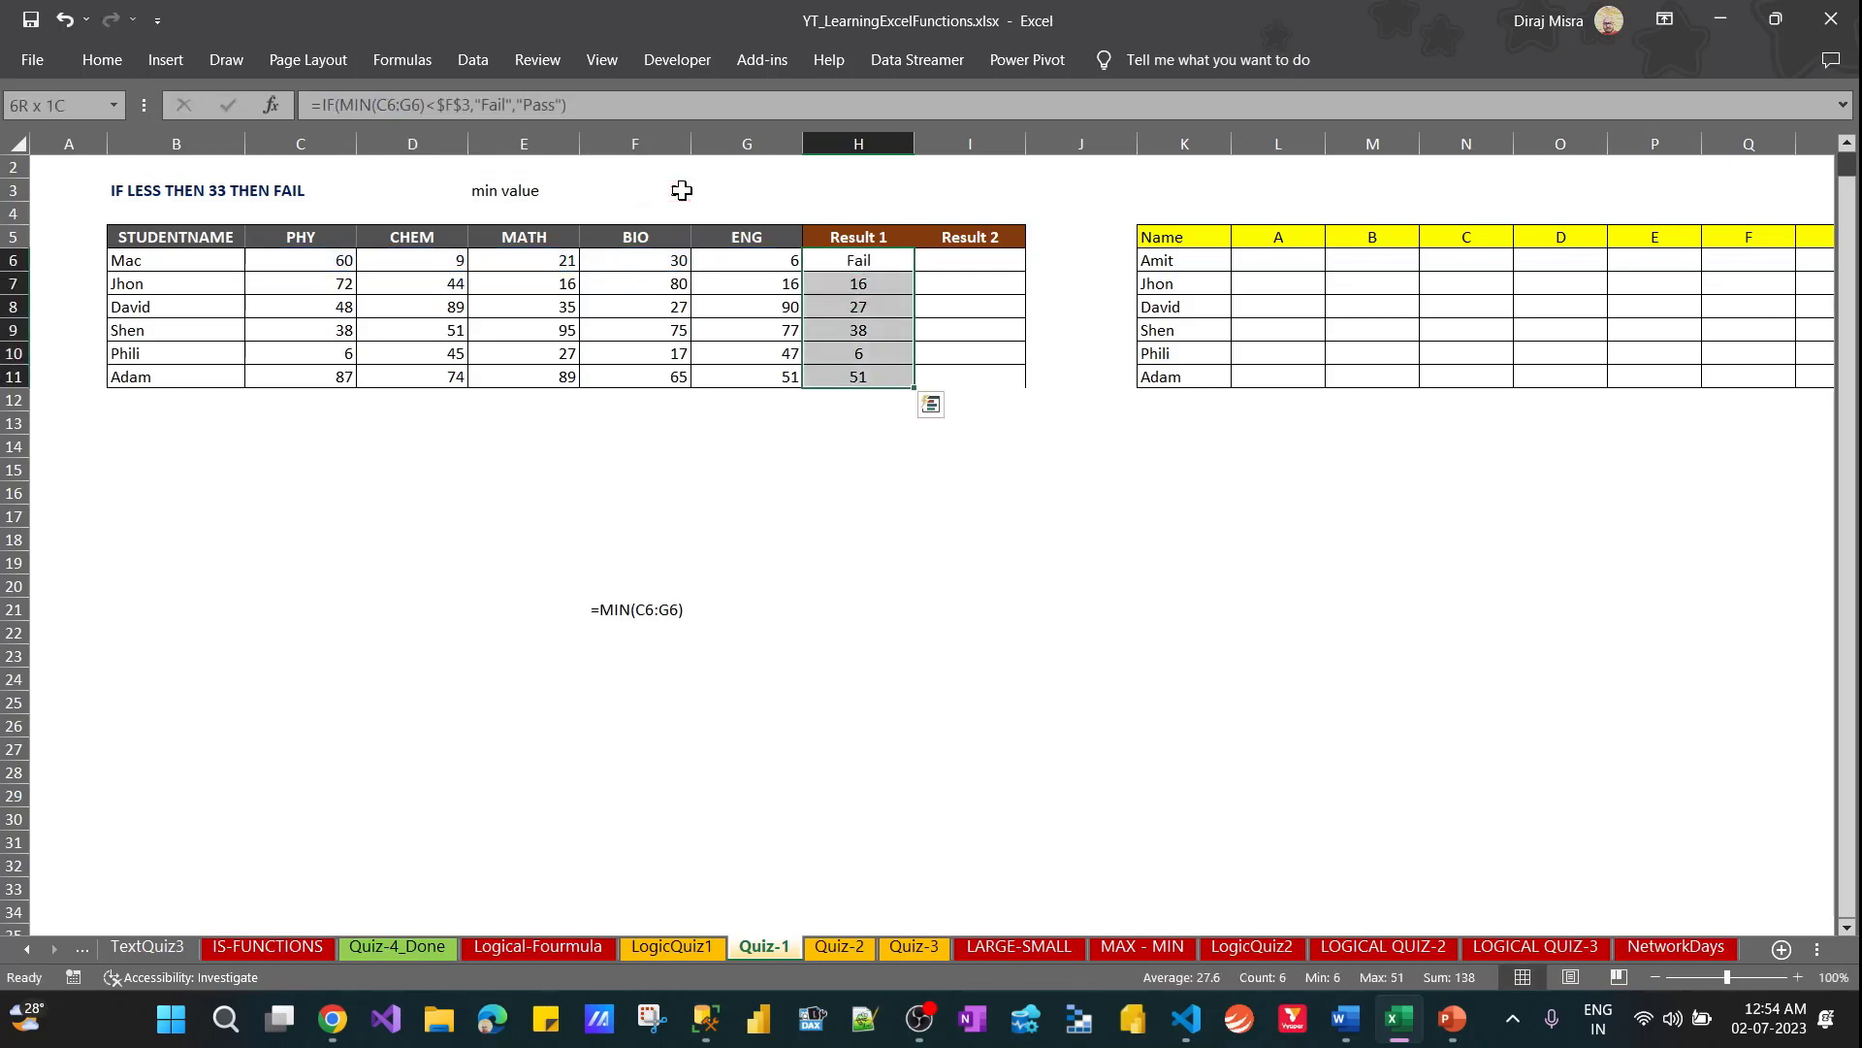
{"action": "key", "text": "ctrl+d"}
{"action": "key", "text": "Down"}
{"action": "key", "text": "Up"}
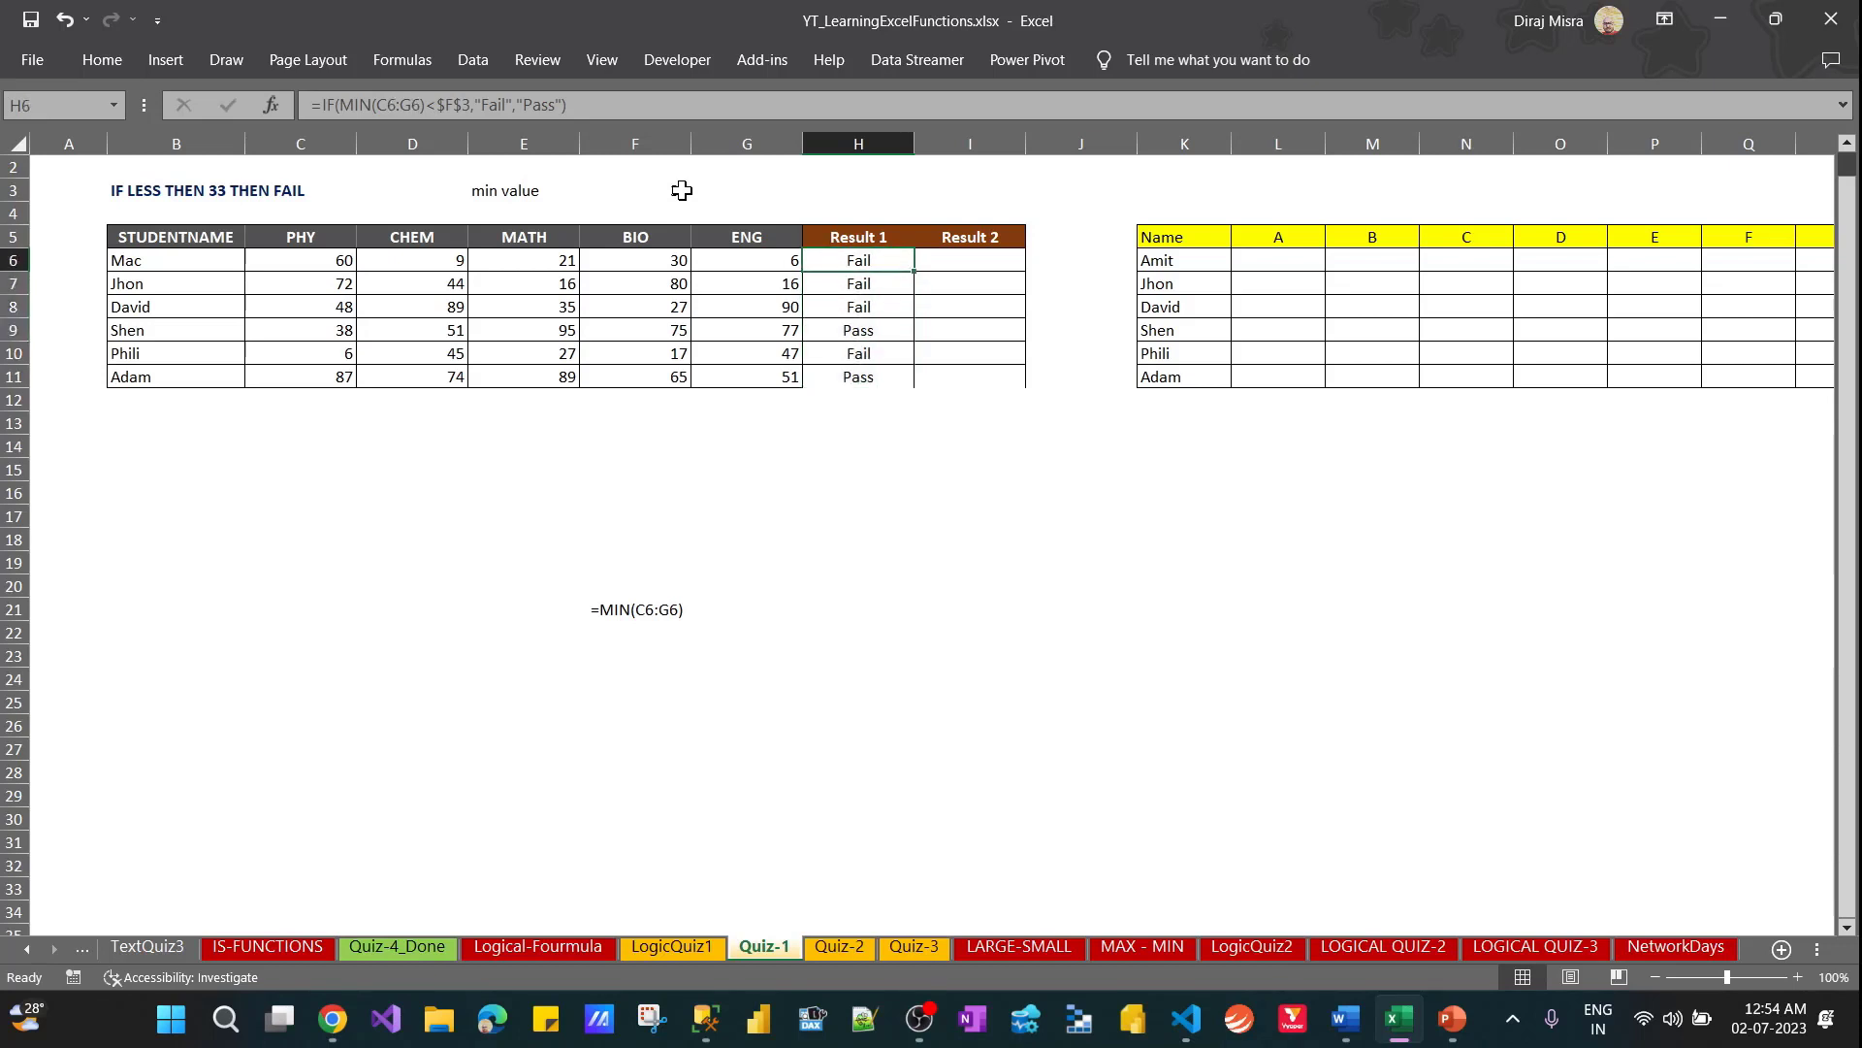
Apply all borders to the Result 1 cells H6:H11
{"action": "key", "text": "ctrl+shift+Down"}
{"action": "key", "text": "alt"}
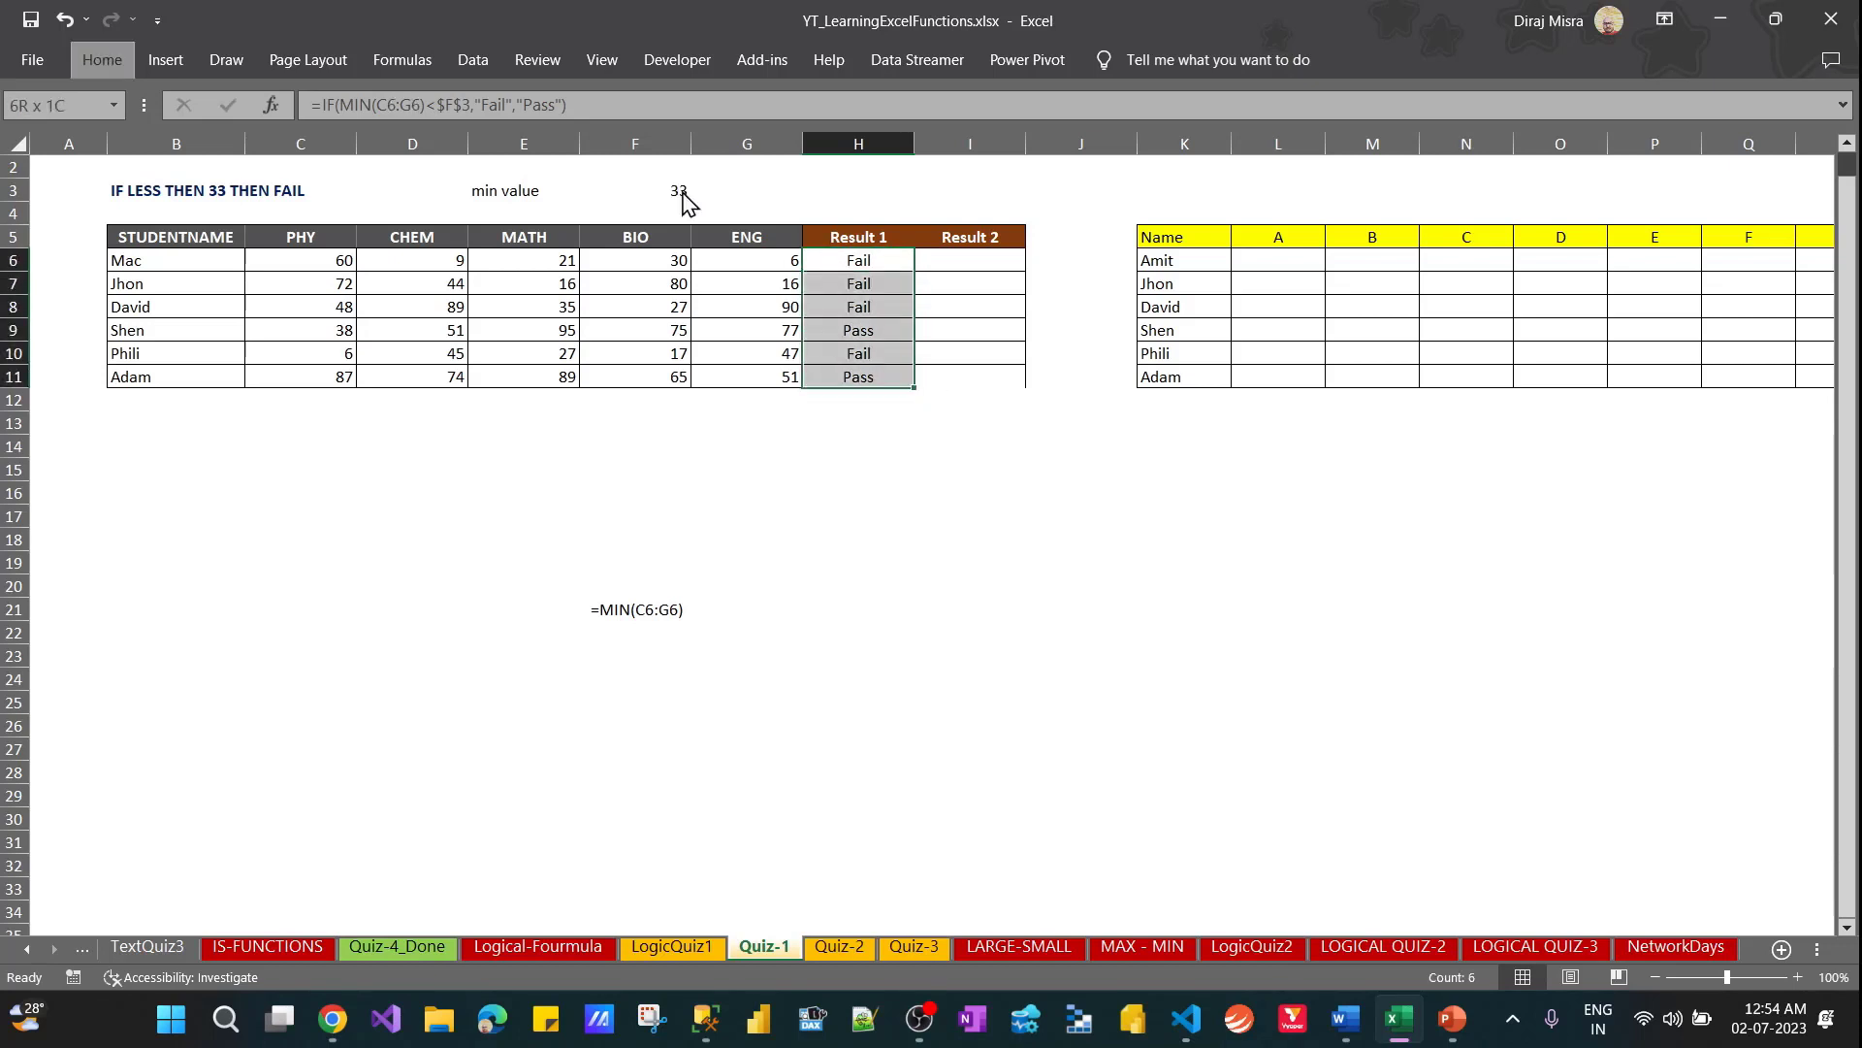
{"action": "key", "text": "h"}
{"action": "key", "text": "a"}
{"action": "key", "text": "c"}
Apply all borders to the empty range H15:J19 below the marks table
{"action": "key", "text": "Down"}
{"action": "key", "text": "Down"}
{"action": "key", "text": "Down"}
{"action": "key", "text": "Down"}
{"action": "key", "text": "Down"}
{"action": "key", "text": "Down"}
{"action": "key", "text": "Down"}
{"action": "key", "text": "Down"}
{"action": "key", "text": "Down"}
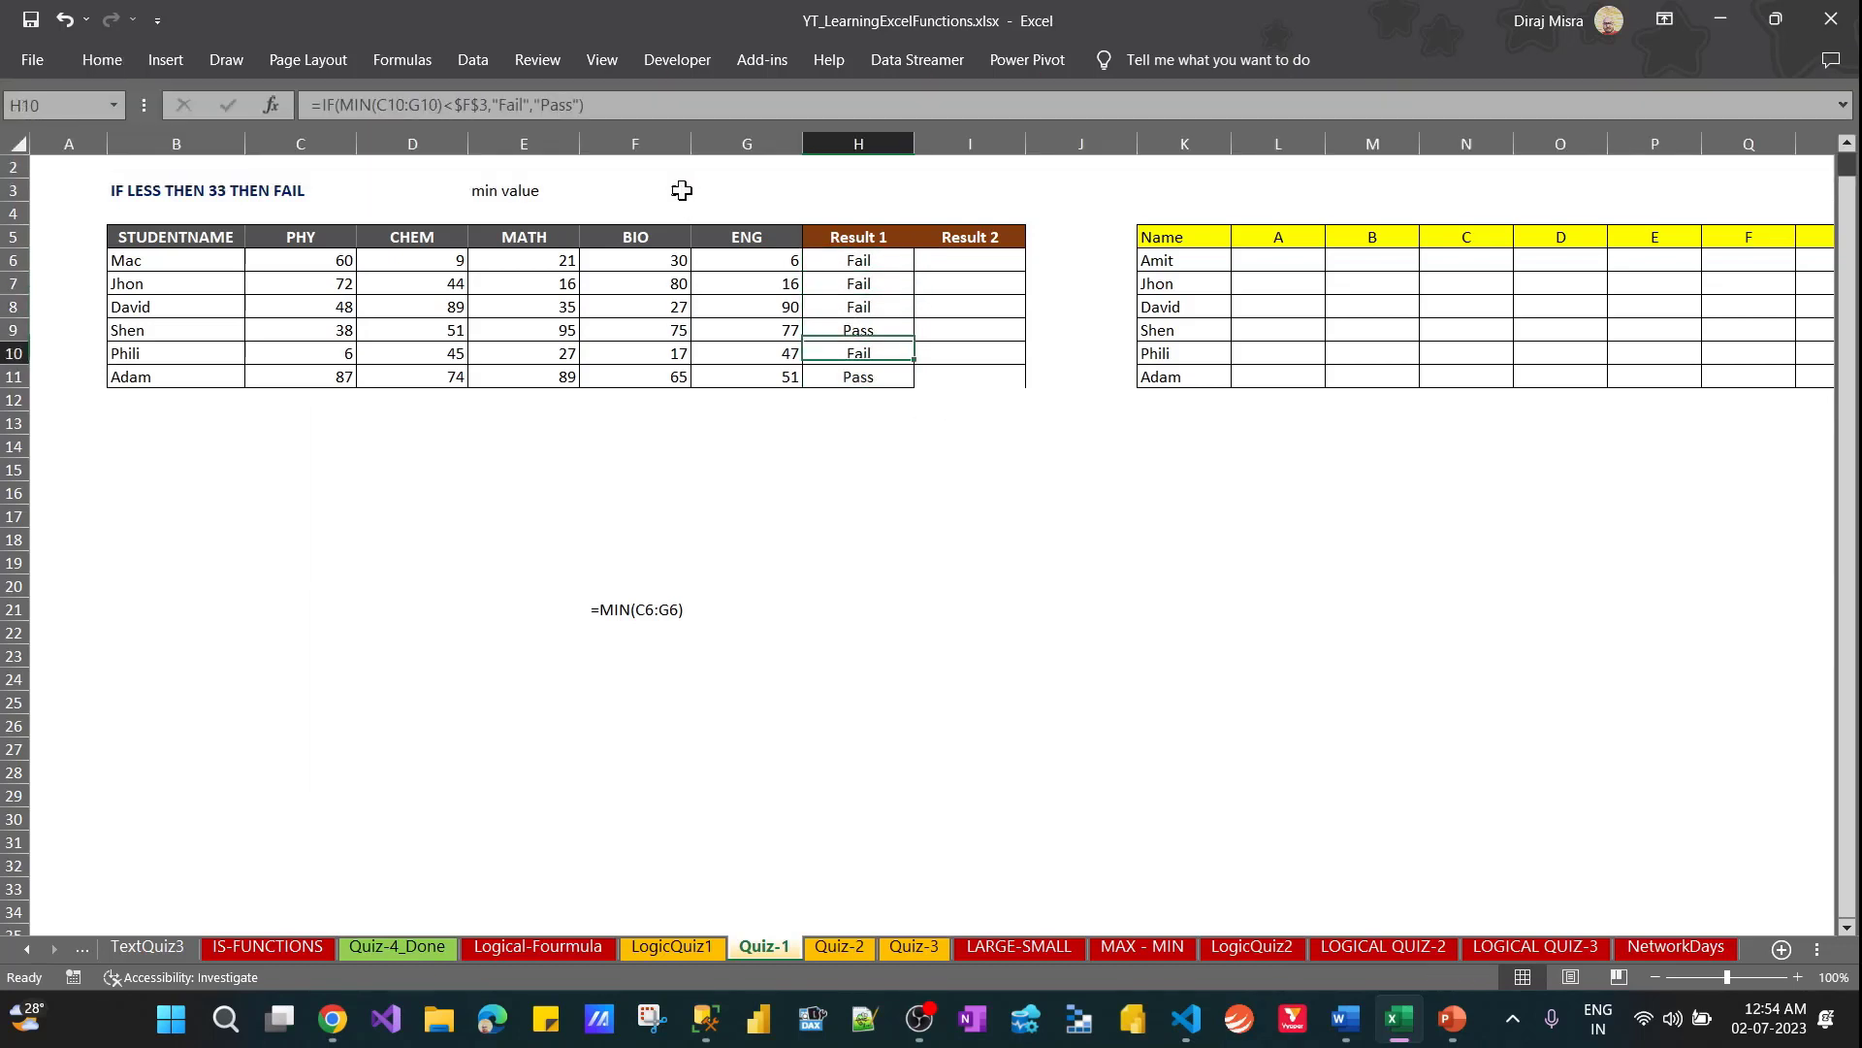
{"action": "key", "text": "shift+Right"}
{"action": "key", "text": "shift+Right"}
{"action": "key", "text": "shift+Down"}
{"action": "key", "text": "shift+Down"}
{"action": "key", "text": "shift+Down"}
{"action": "key", "text": "shift+Down"}
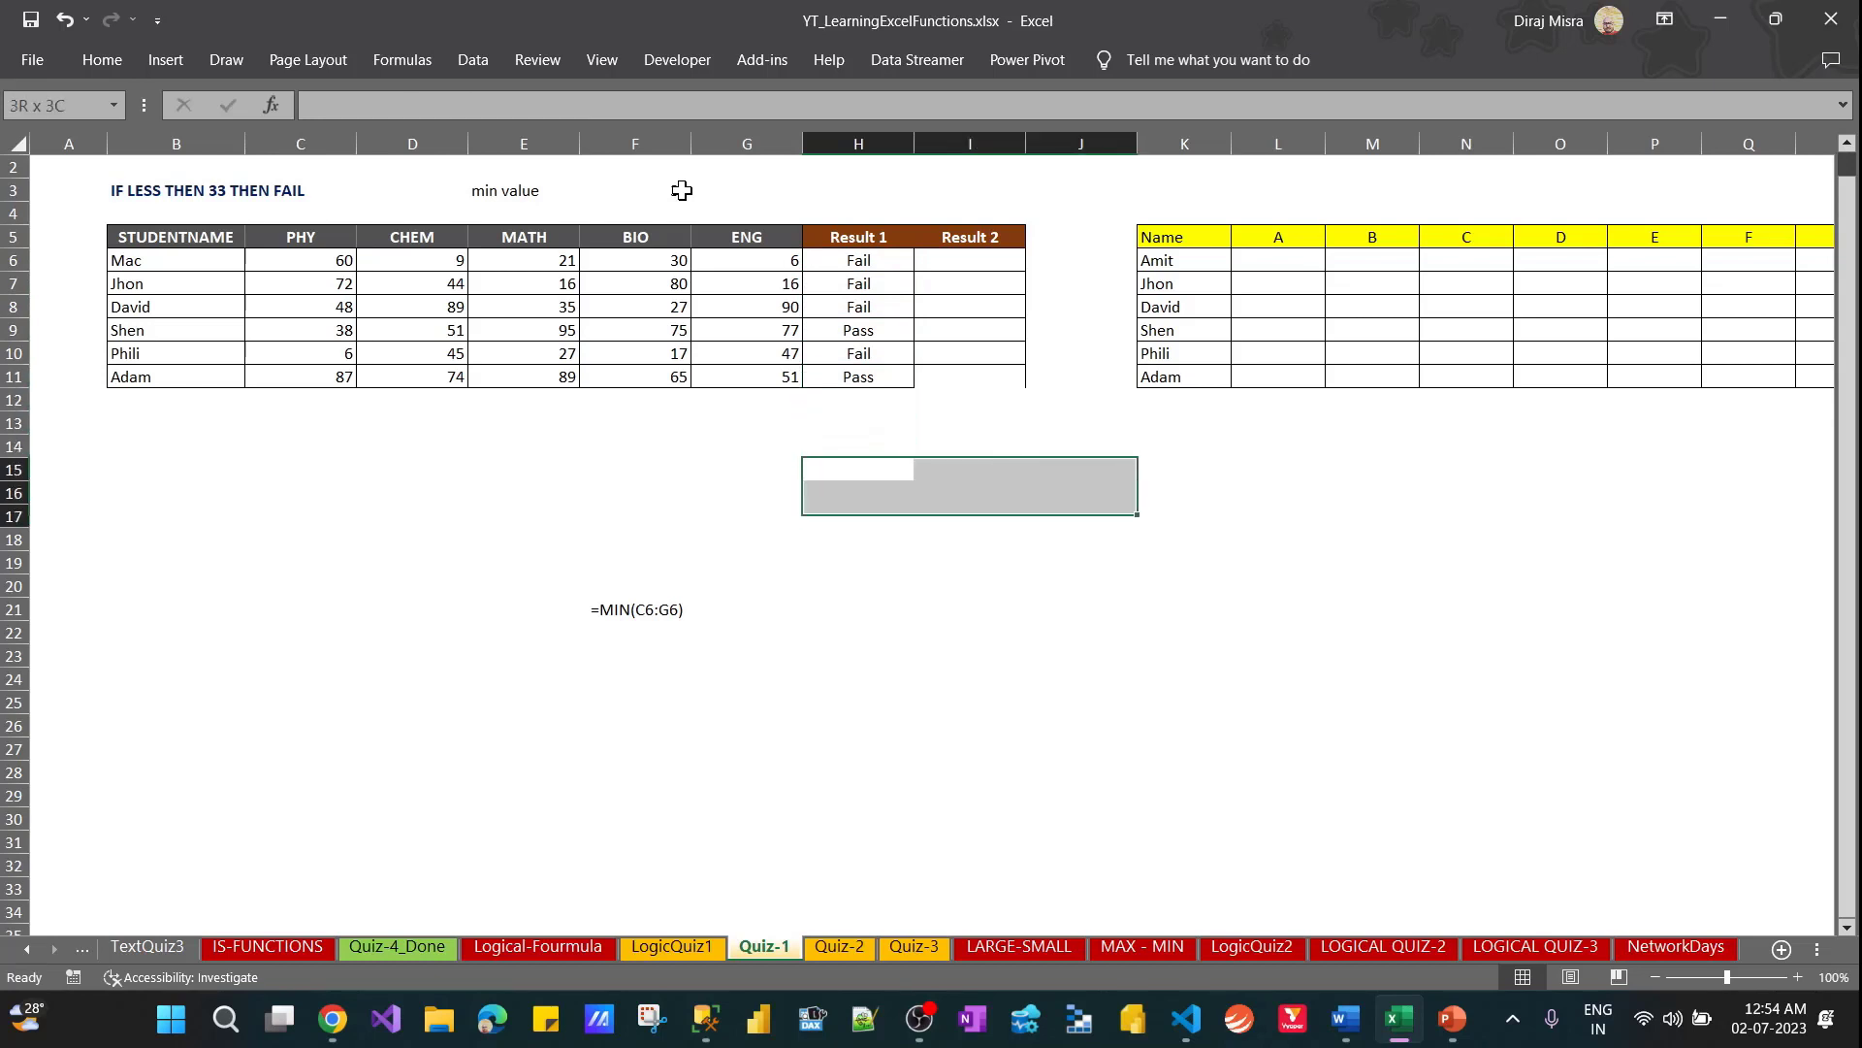
{"action": "key", "text": "alt"}
{"action": "key", "text": "h"}
{"action": "key", "text": "b"}
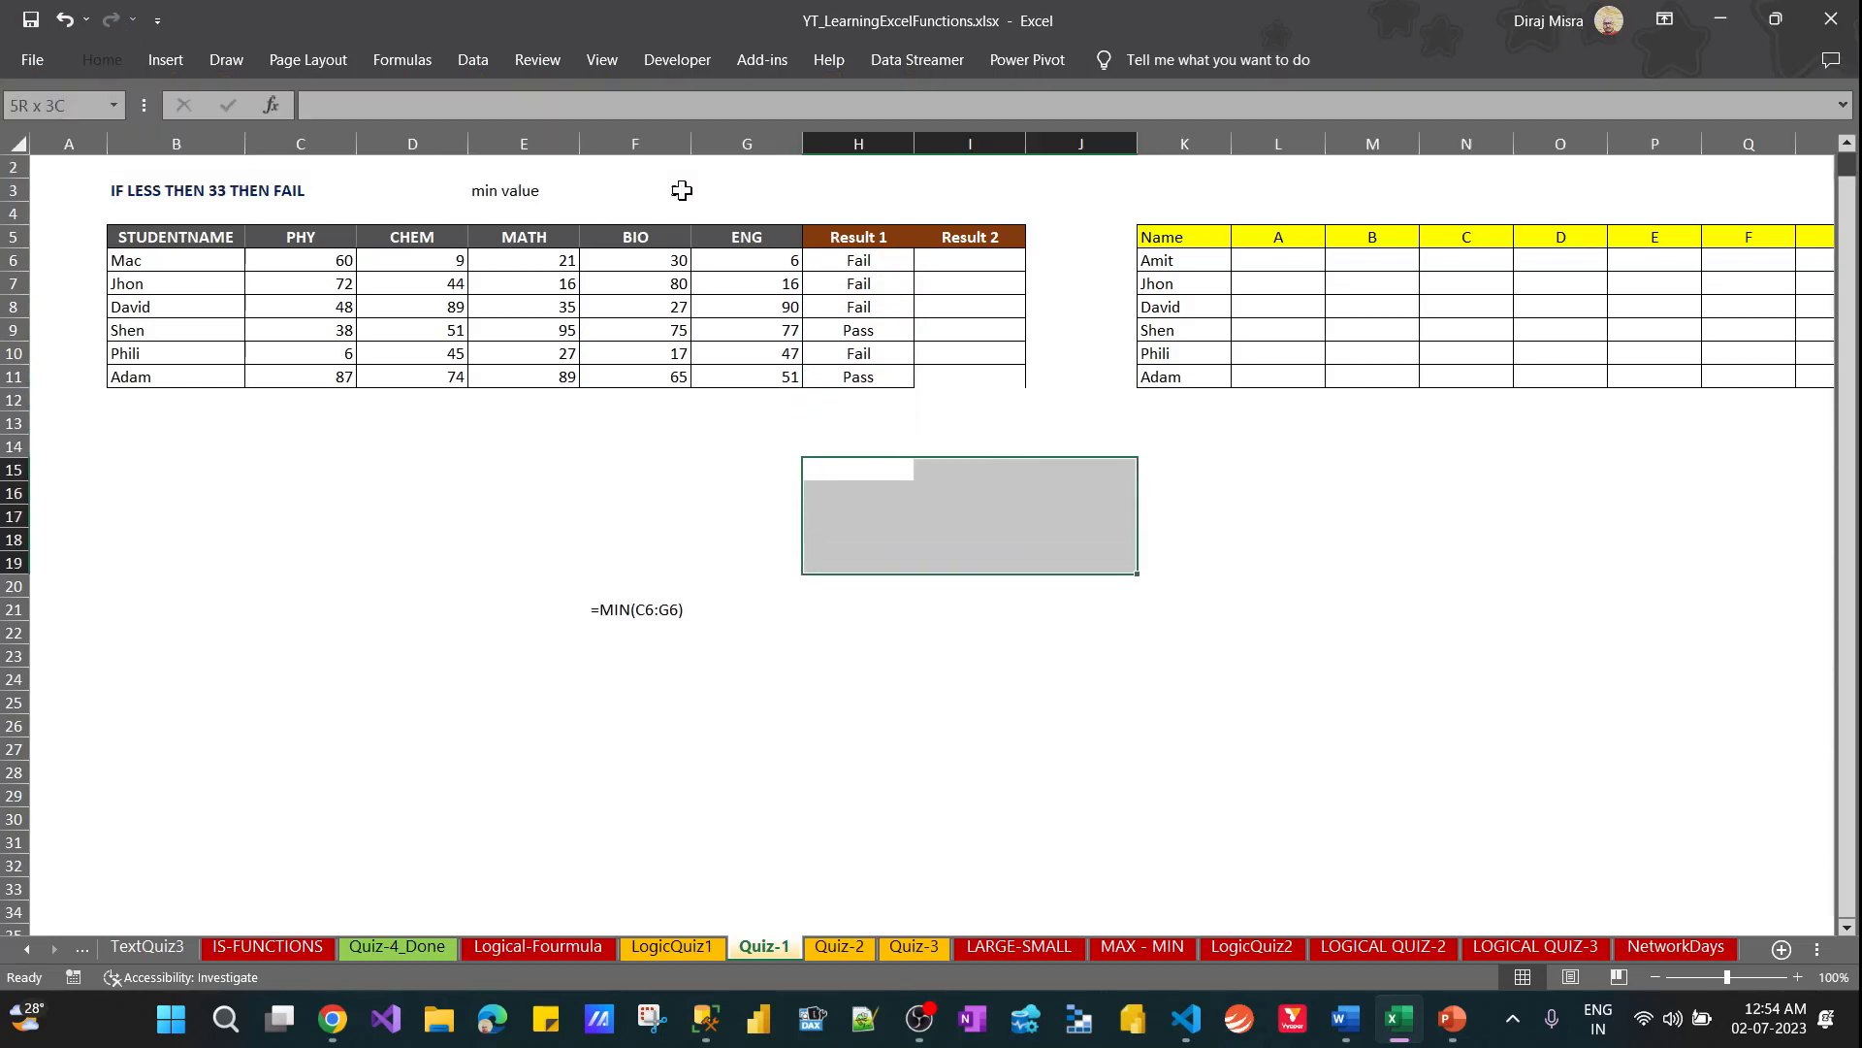
{"action": "key", "text": "a"}
Add an outline border around the empty range H21:J26
{"action": "key", "text": "Down"}
{"action": "key", "text": "Down"}
{"action": "key", "text": "Down"}
{"action": "key", "text": "Down"}
{"action": "key", "text": "Down"}
{"action": "key", "text": "Down"}
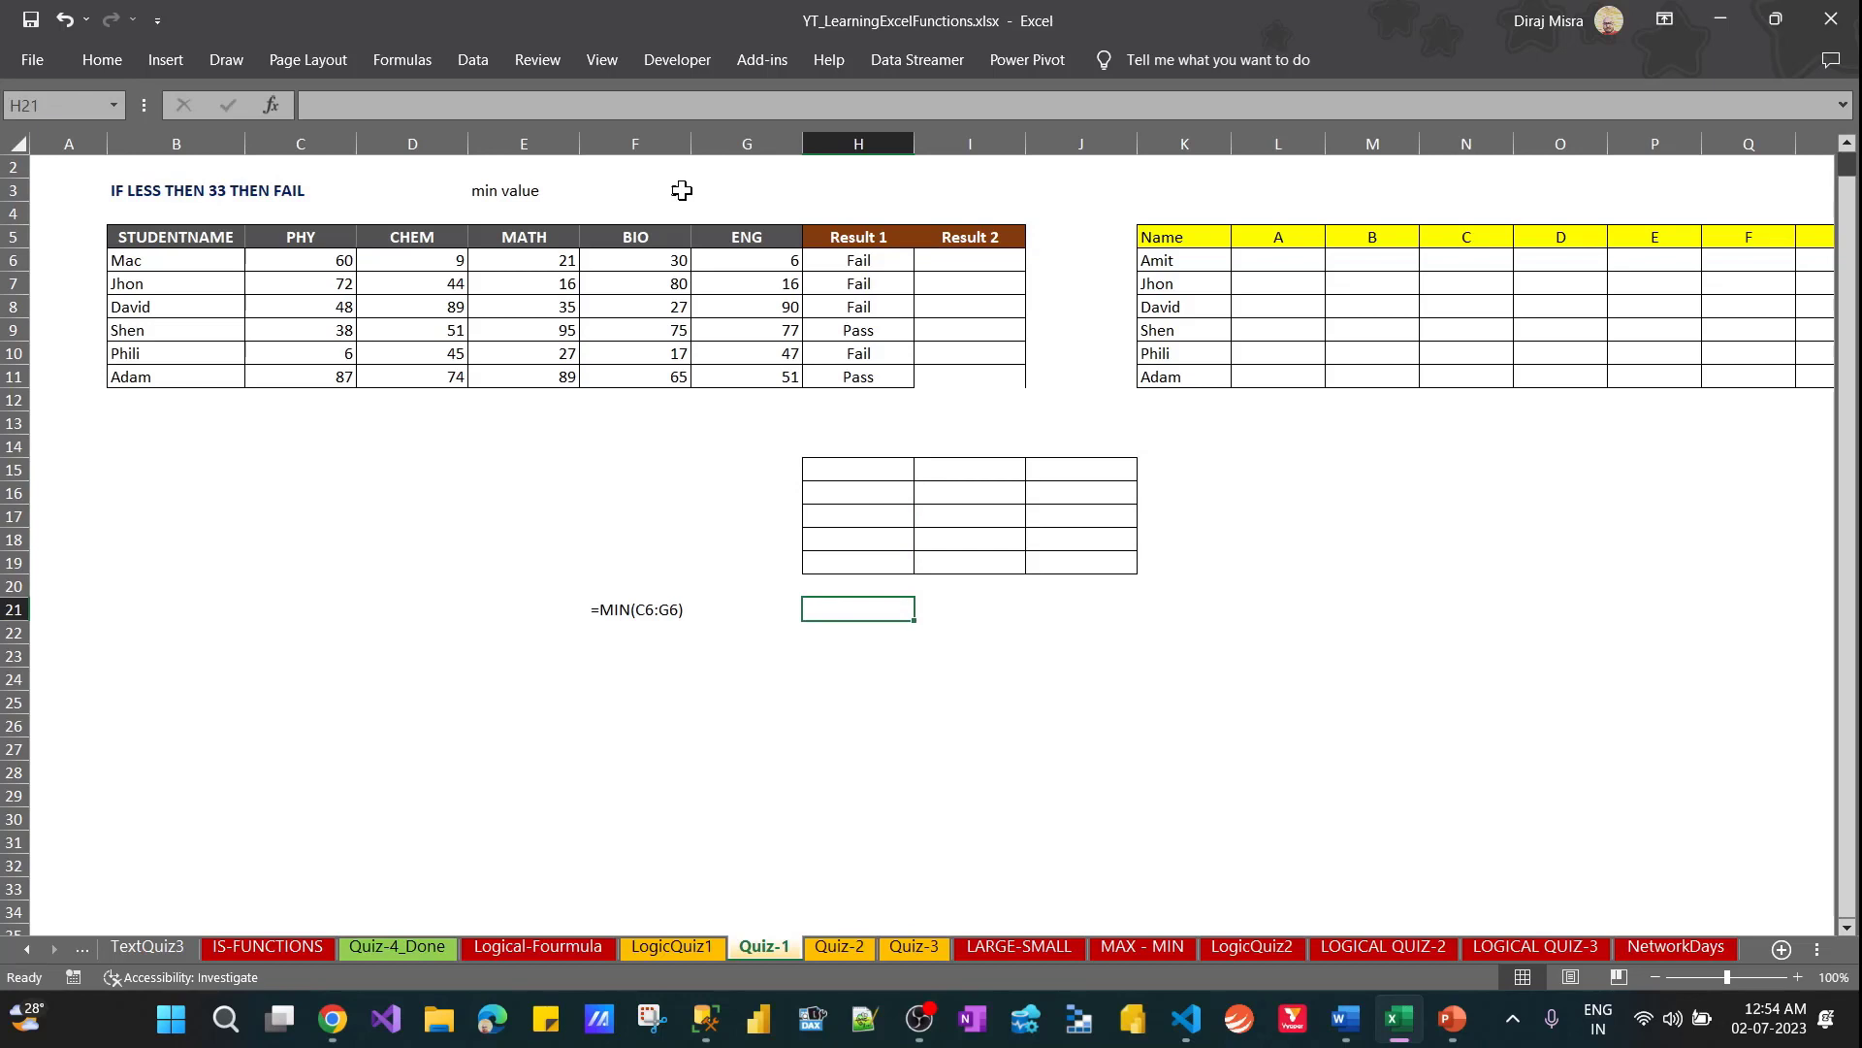
{"action": "key", "text": "shift+Right"}
{"action": "key", "text": "shift+Right"}
{"action": "key", "text": "shift+Down"}
{"action": "key", "text": "shift+Down"}
{"action": "key", "text": "shift+Down"}
{"action": "key", "text": "shift+Down"}
{"action": "key", "text": "shift+Down"}
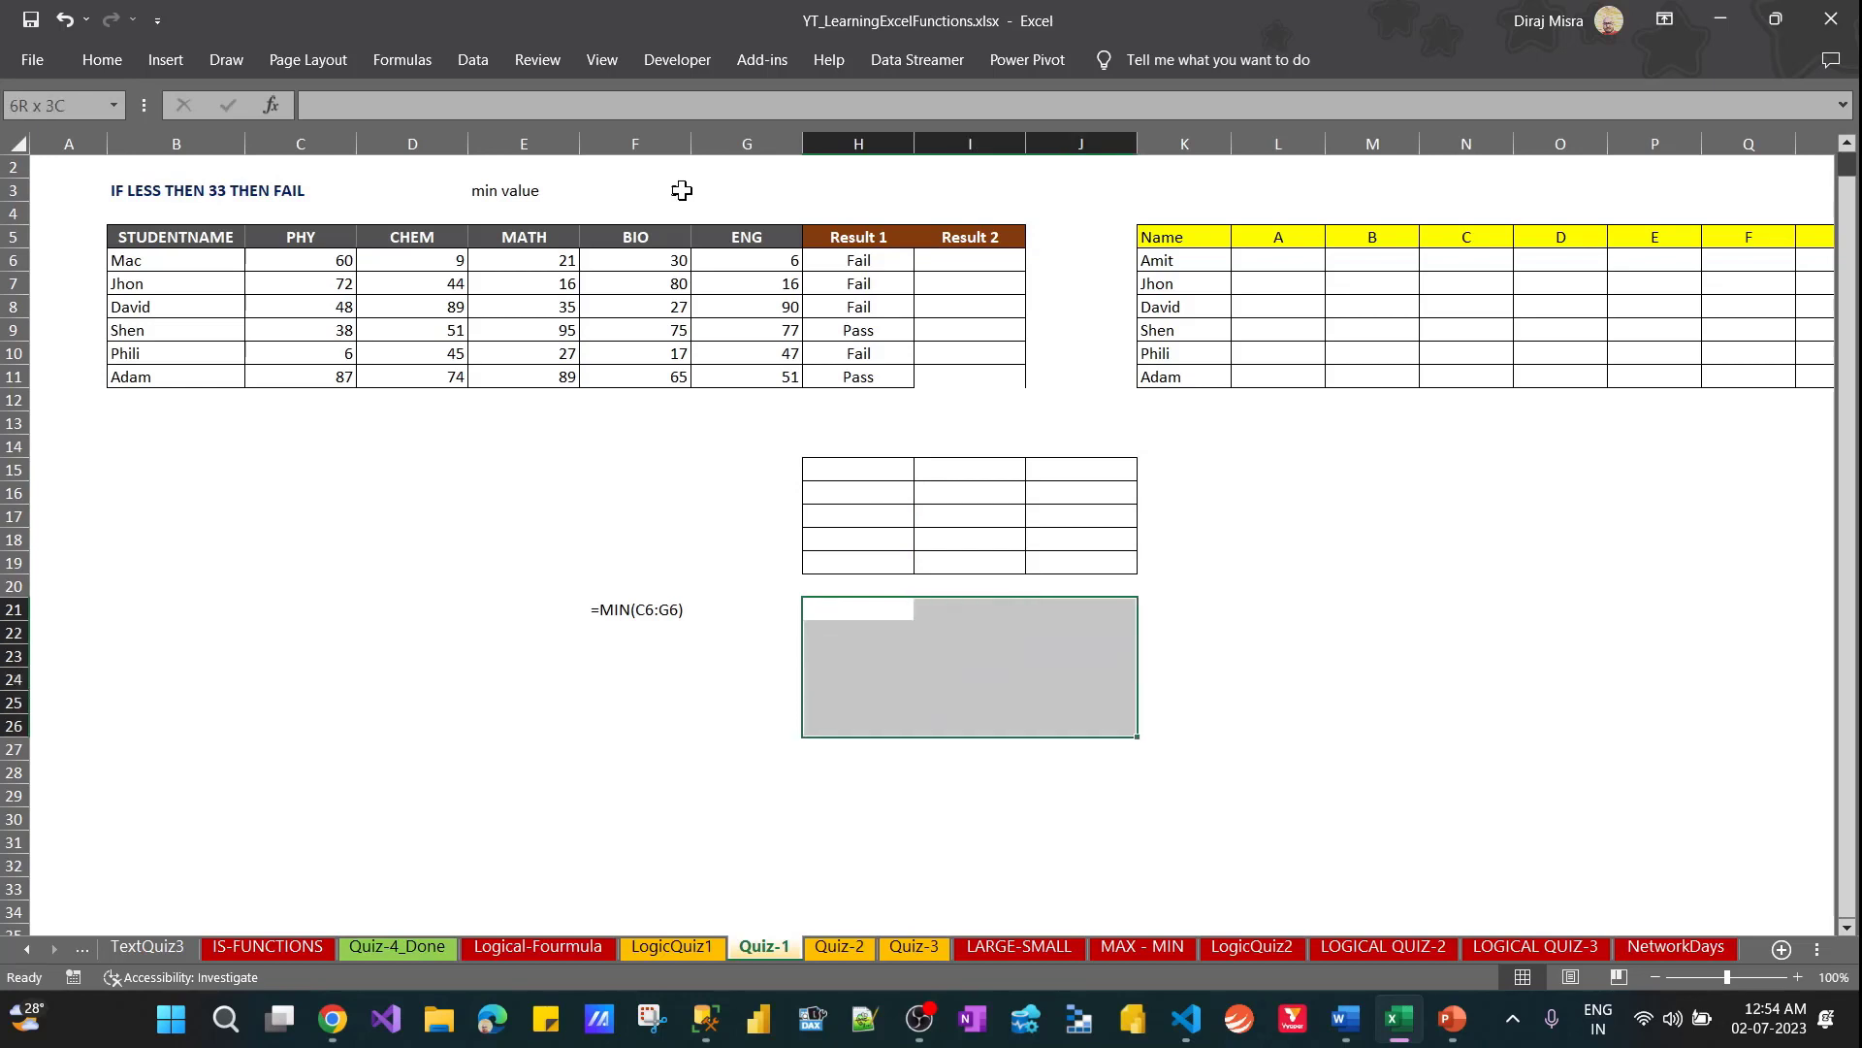
{"action": "key", "text": "ctrl+shift+7"}
{"action": "key", "text": "Left"}
{"action": "key", "text": "Left"}
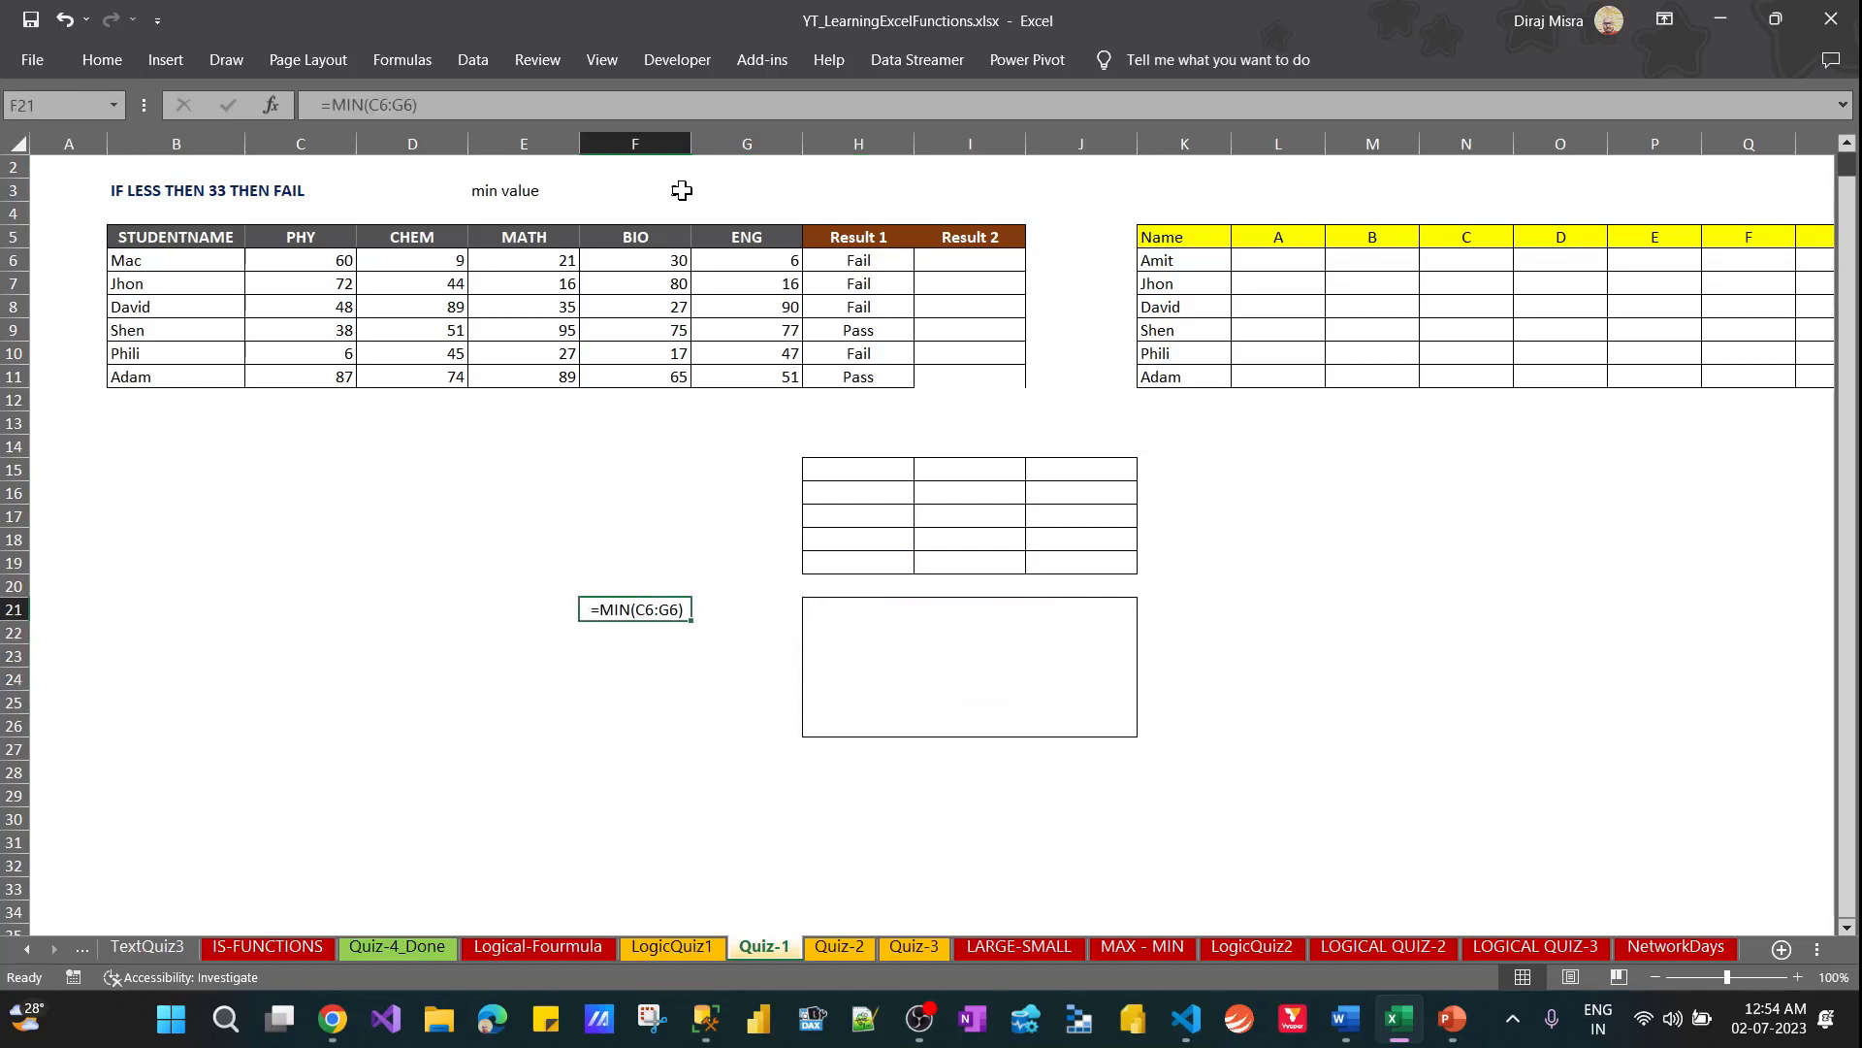
Add an outline border around H21:H26, the first column of the outlined block
{"action": "key", "text": "Right"}
{"action": "key", "text": "Right"}
{"action": "key", "text": "shift+Down"}
{"action": "key", "text": "shift+Down"}
{"action": "key", "text": "shift+Down"}
{"action": "key", "text": "shift+Down"}
{"action": "key", "text": "shift+Down"}
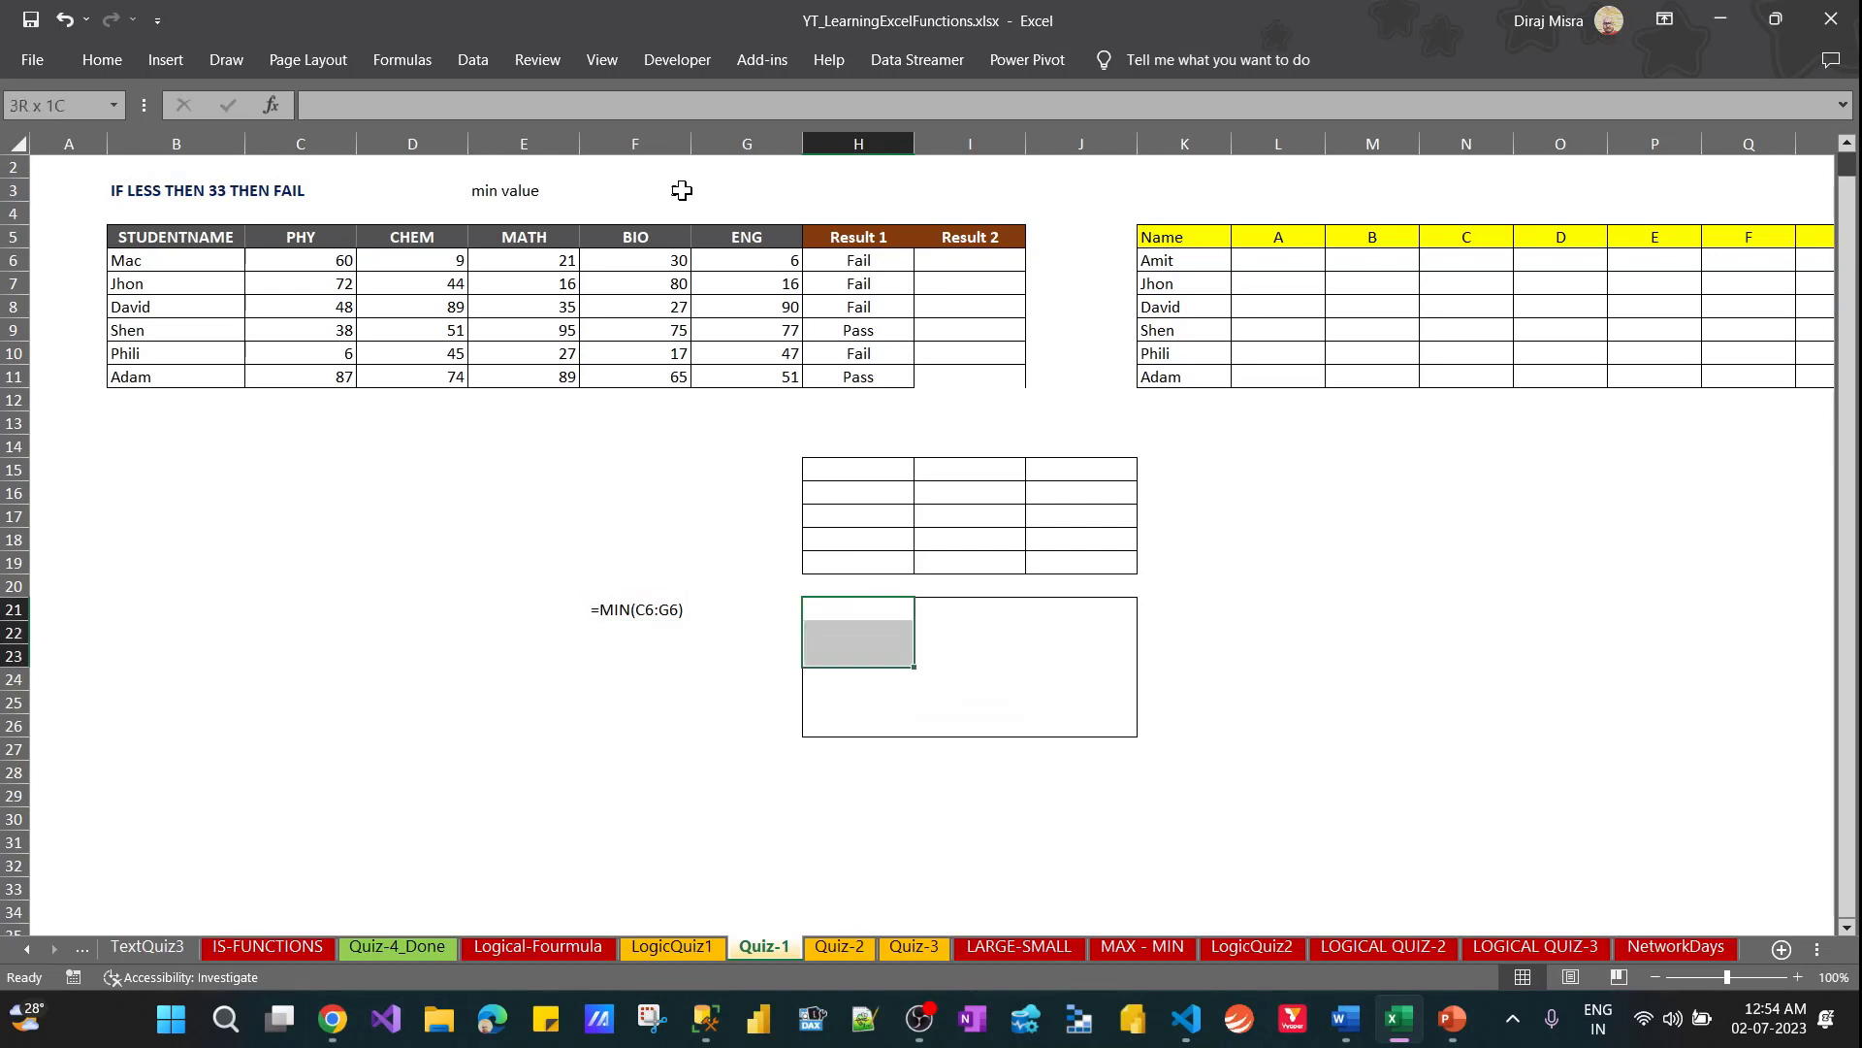
{"action": "key", "text": "Right"}
{"action": "key", "text": "Right"}
{"action": "key", "text": "Right"}
{"action": "key", "text": "Right"}
{"action": "key", "text": "Right"}
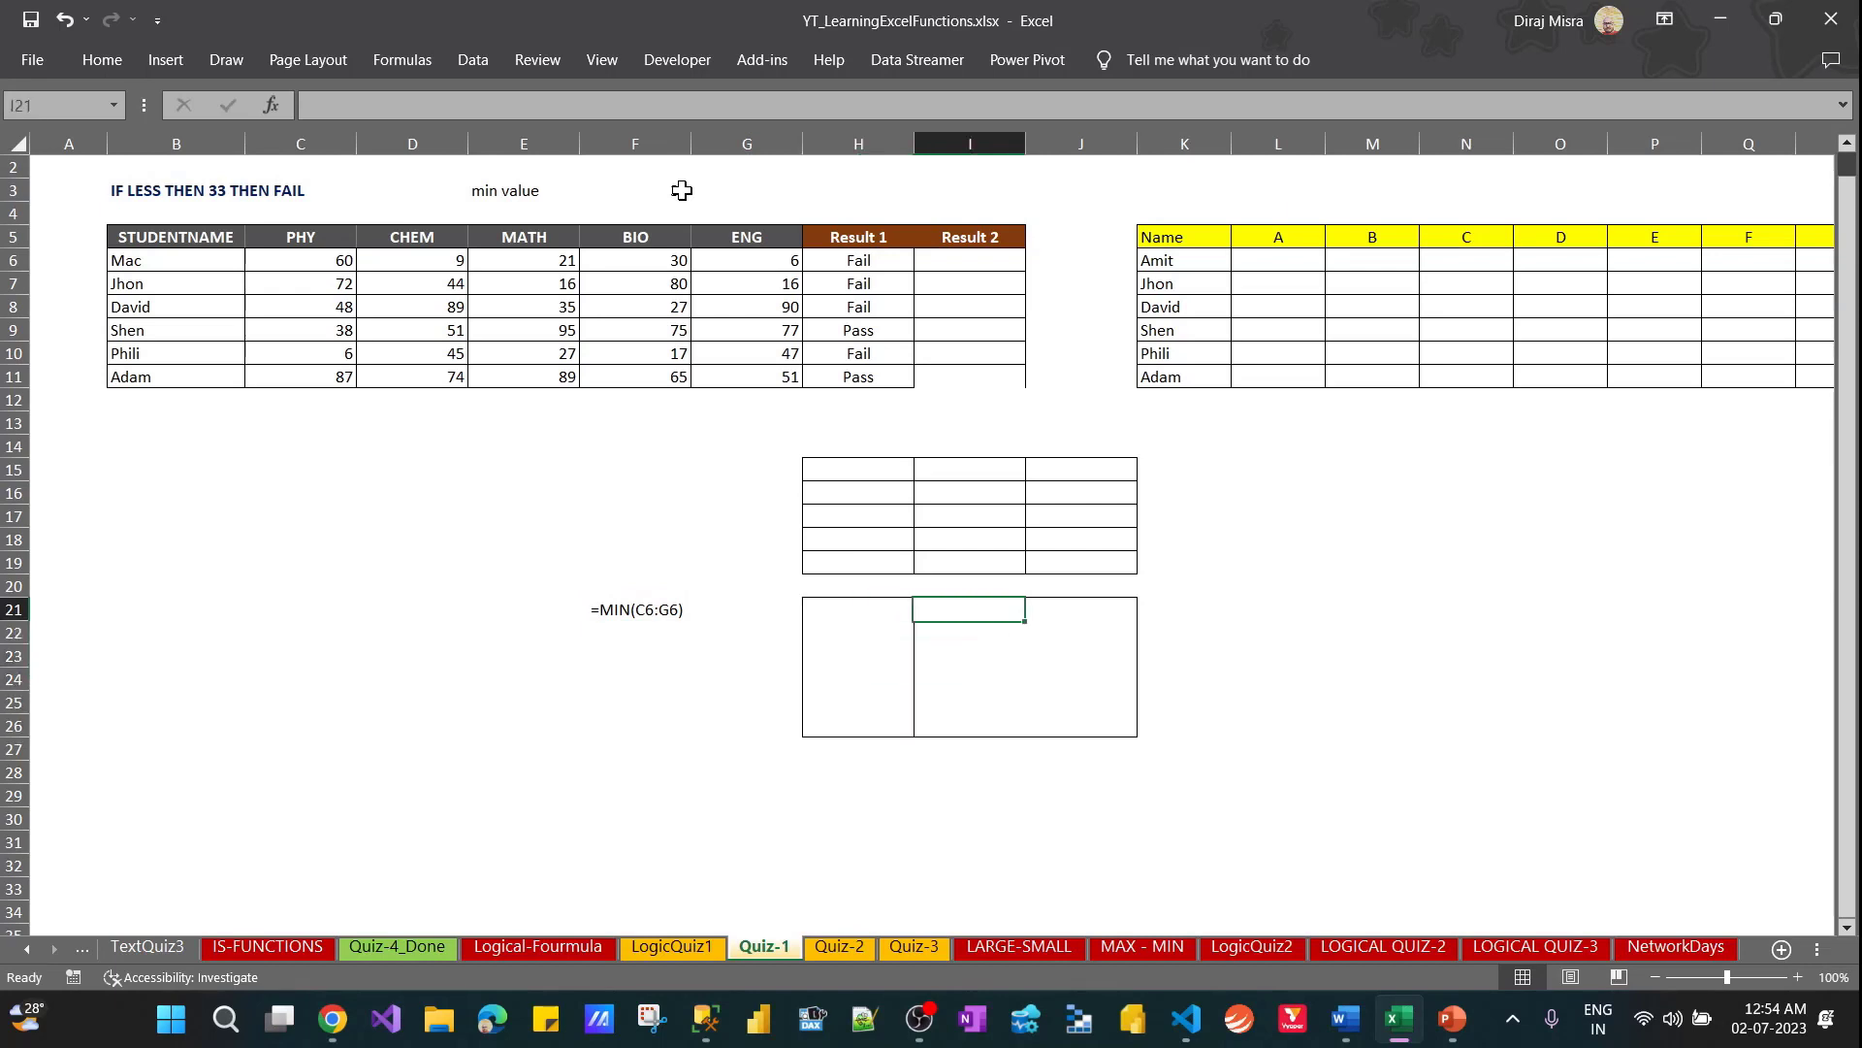
Select the bordered range H15:J19, starting from J19 and extending back to H15
{"action": "key", "text": "shift+Right"}
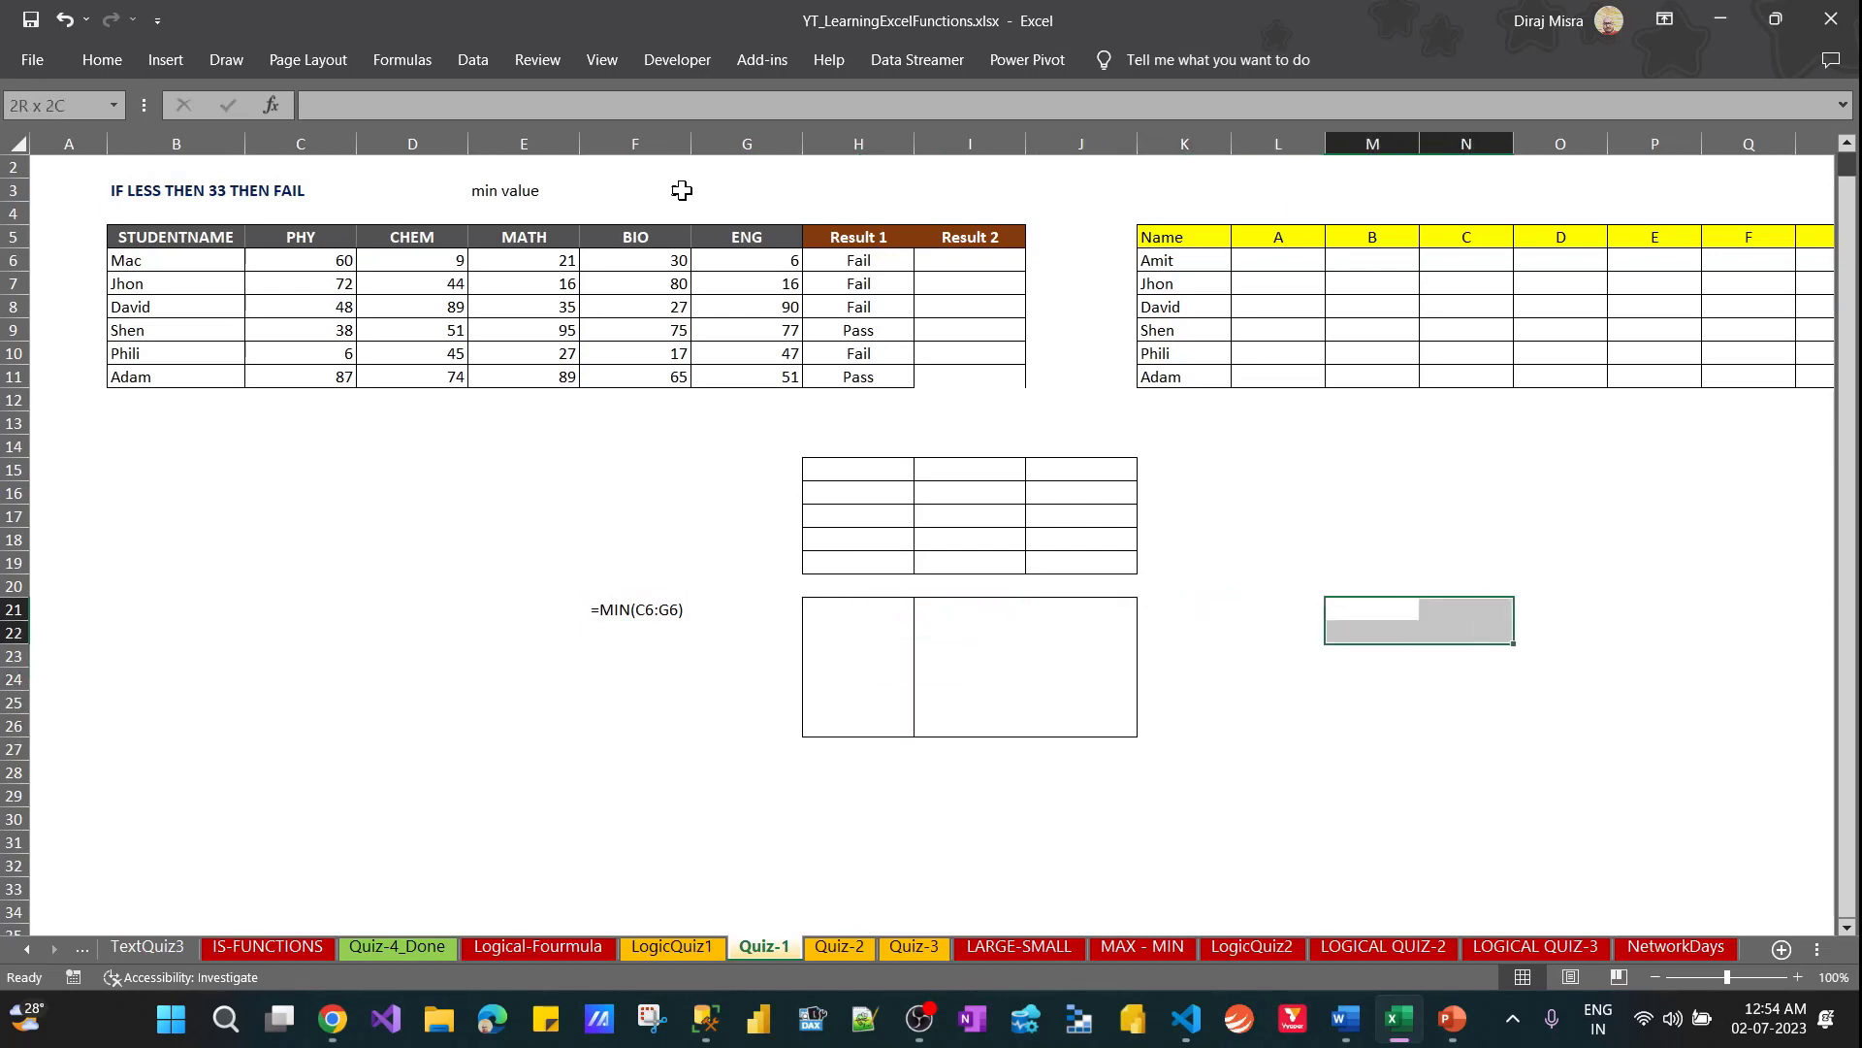
{"action": "key", "text": "Left"}
{"action": "key", "text": "Left"}
{"action": "key", "text": "Left"}
{"action": "key", "text": "Up"}
{"action": "key", "text": "Up"}
{"action": "key", "text": "shift+Up"}
{"action": "key", "text": "shift+Up"}
{"action": "key", "text": "shift+Up"}
{"action": "key", "text": "shift+Up"}
{"action": "key", "text": "shift+Left"}
{"action": "key", "text": "shift+Left"}
{"action": "key", "text": "shift+Left"}
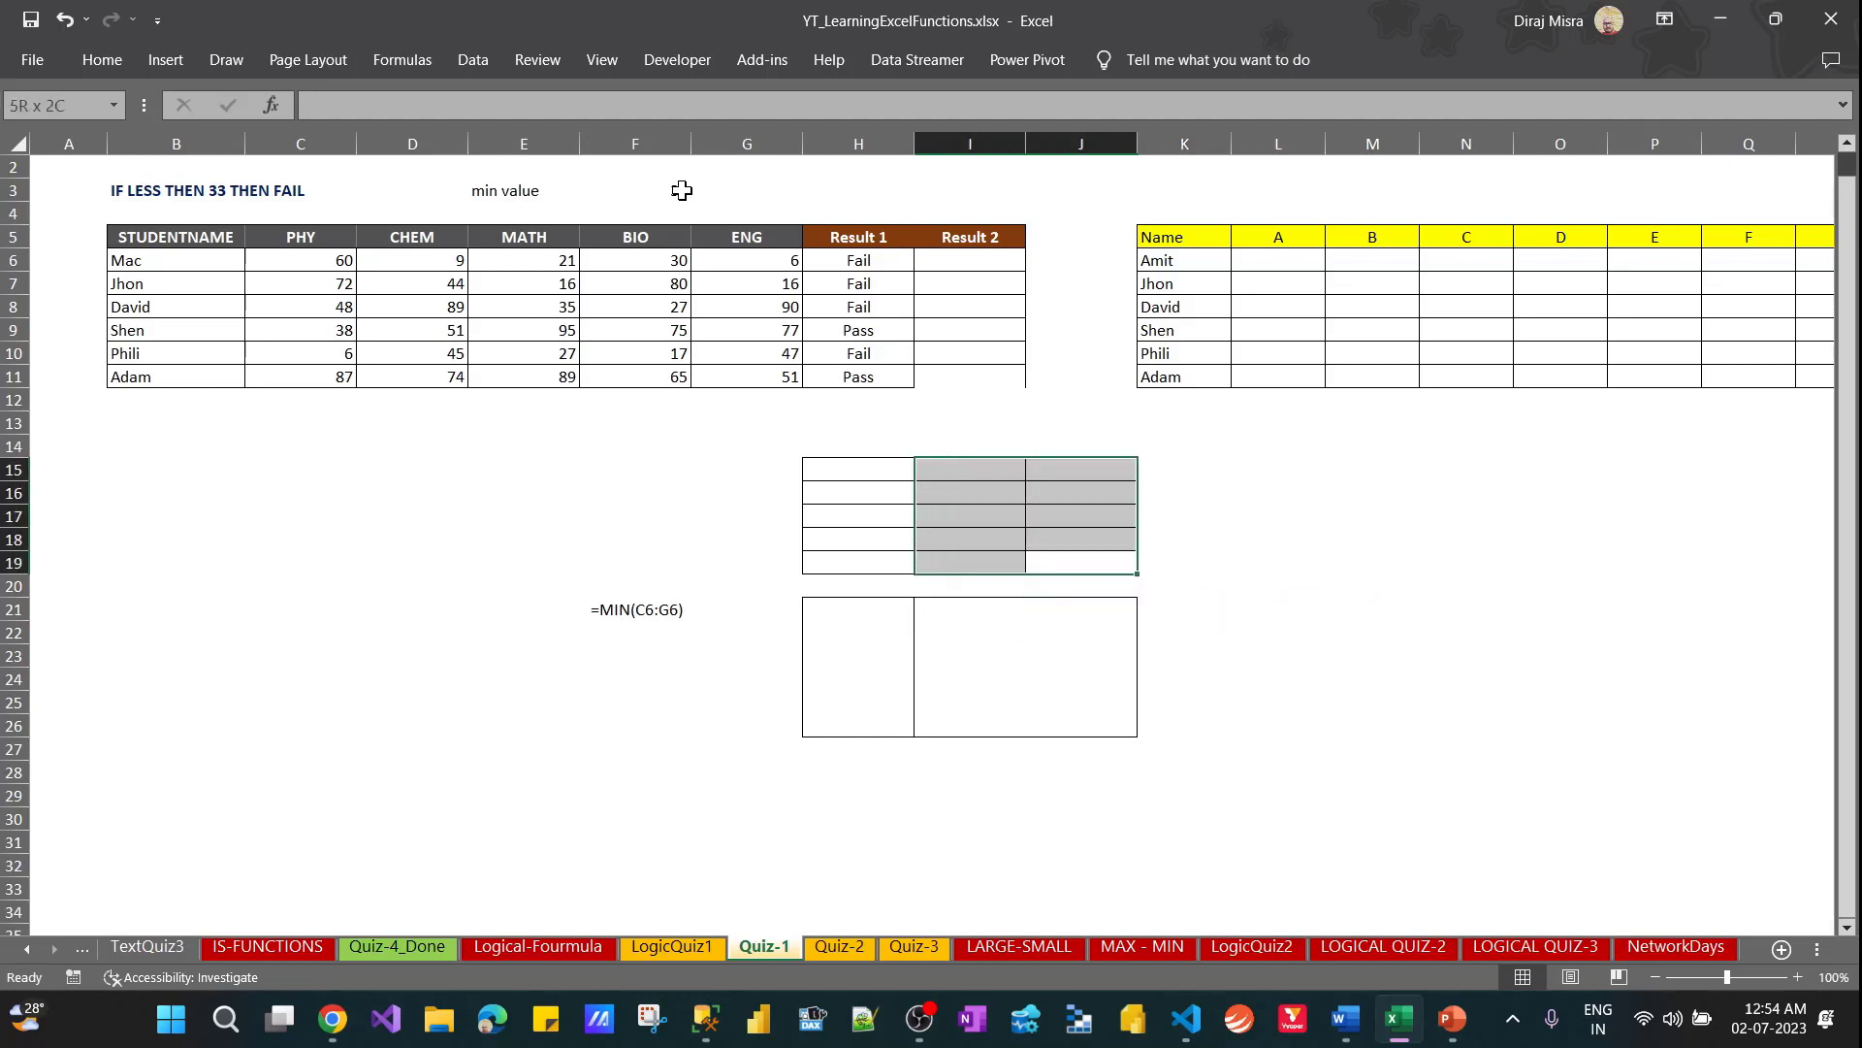
{"action": "key", "text": "shift+Right"}
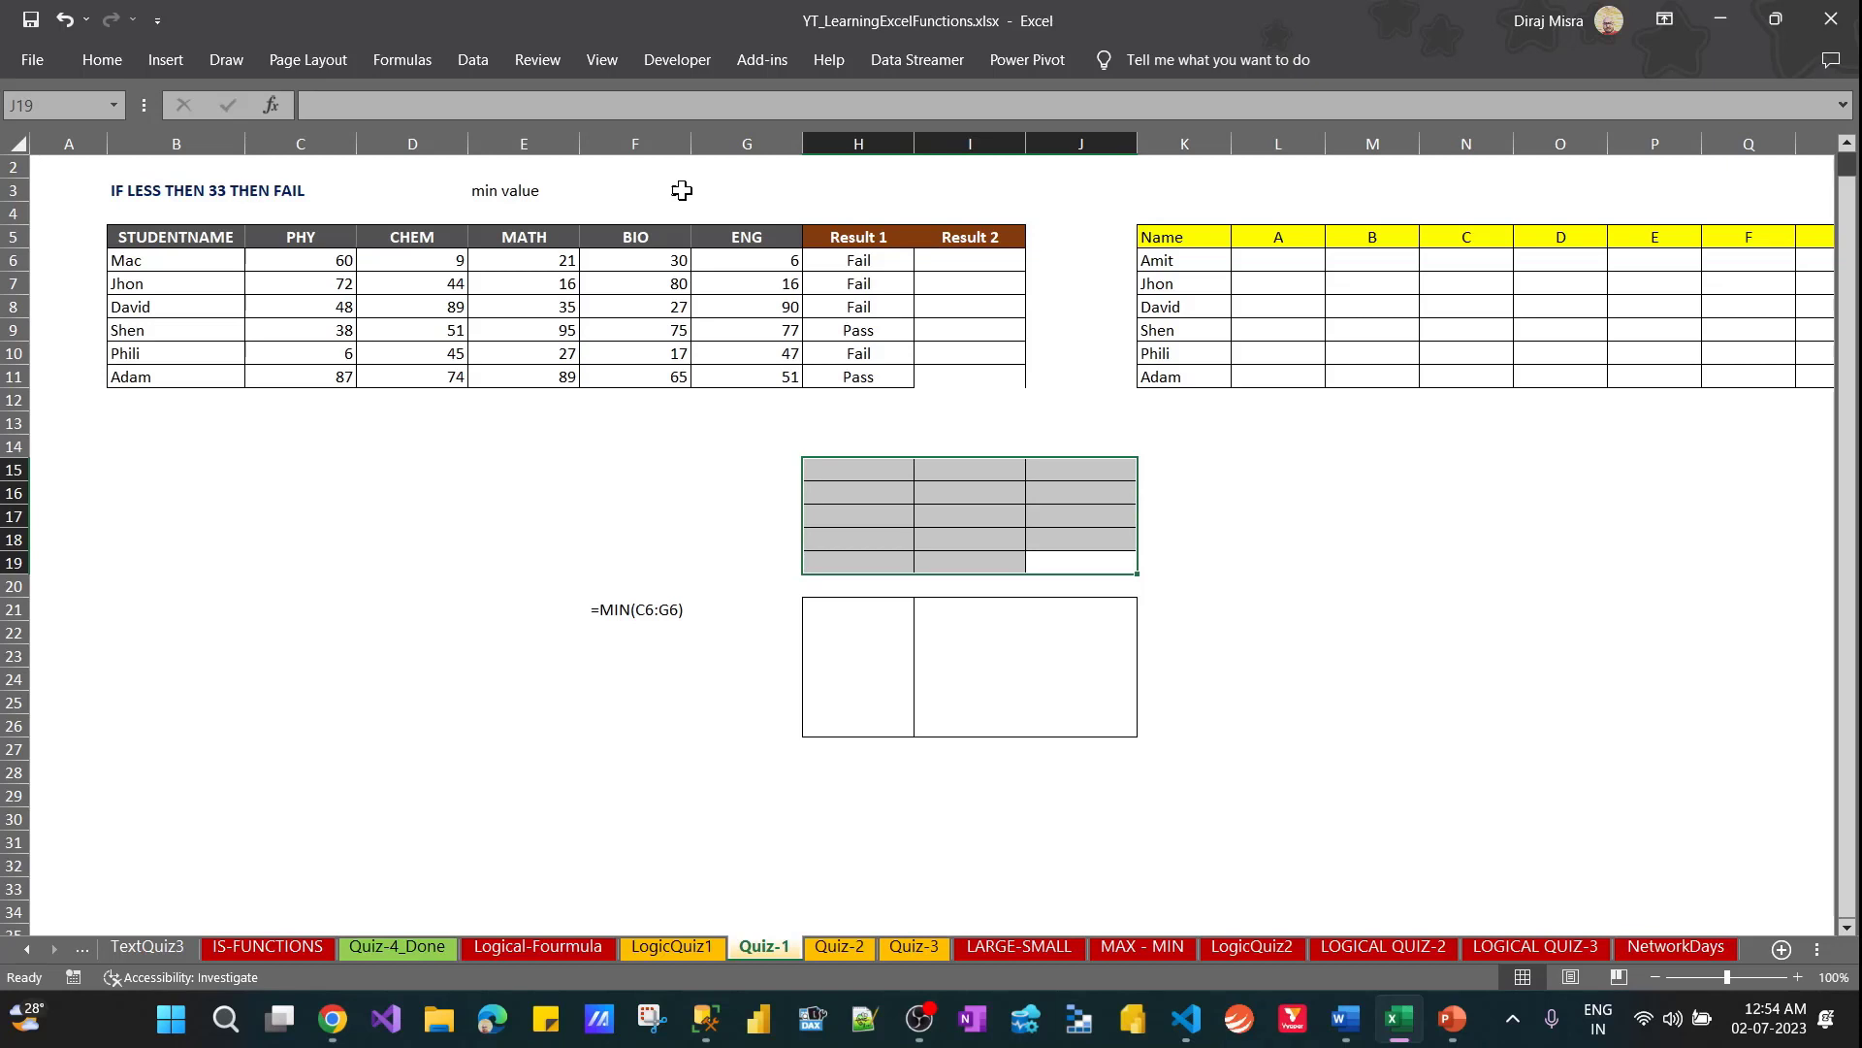
Cycle the active cell through the corners of the selected range H15:J19
{"action": "key", "text": "ctrl+period"}
{"action": "key", "text": "ctrl+period"}
{"action": "key", "text": "ctrl+period"}
{"action": "key", "text": "ctrl+period"}
{"action": "key", "text": "ctrl+period"}
{"action": "key", "text": "ctrl+period"}
{"action": "key", "text": "ctrl+period"}
{"action": "key", "text": "ctrl+period"}
{"action": "key", "text": "ctrl+period"}
{"action": "key", "text": "ctrl+period"}
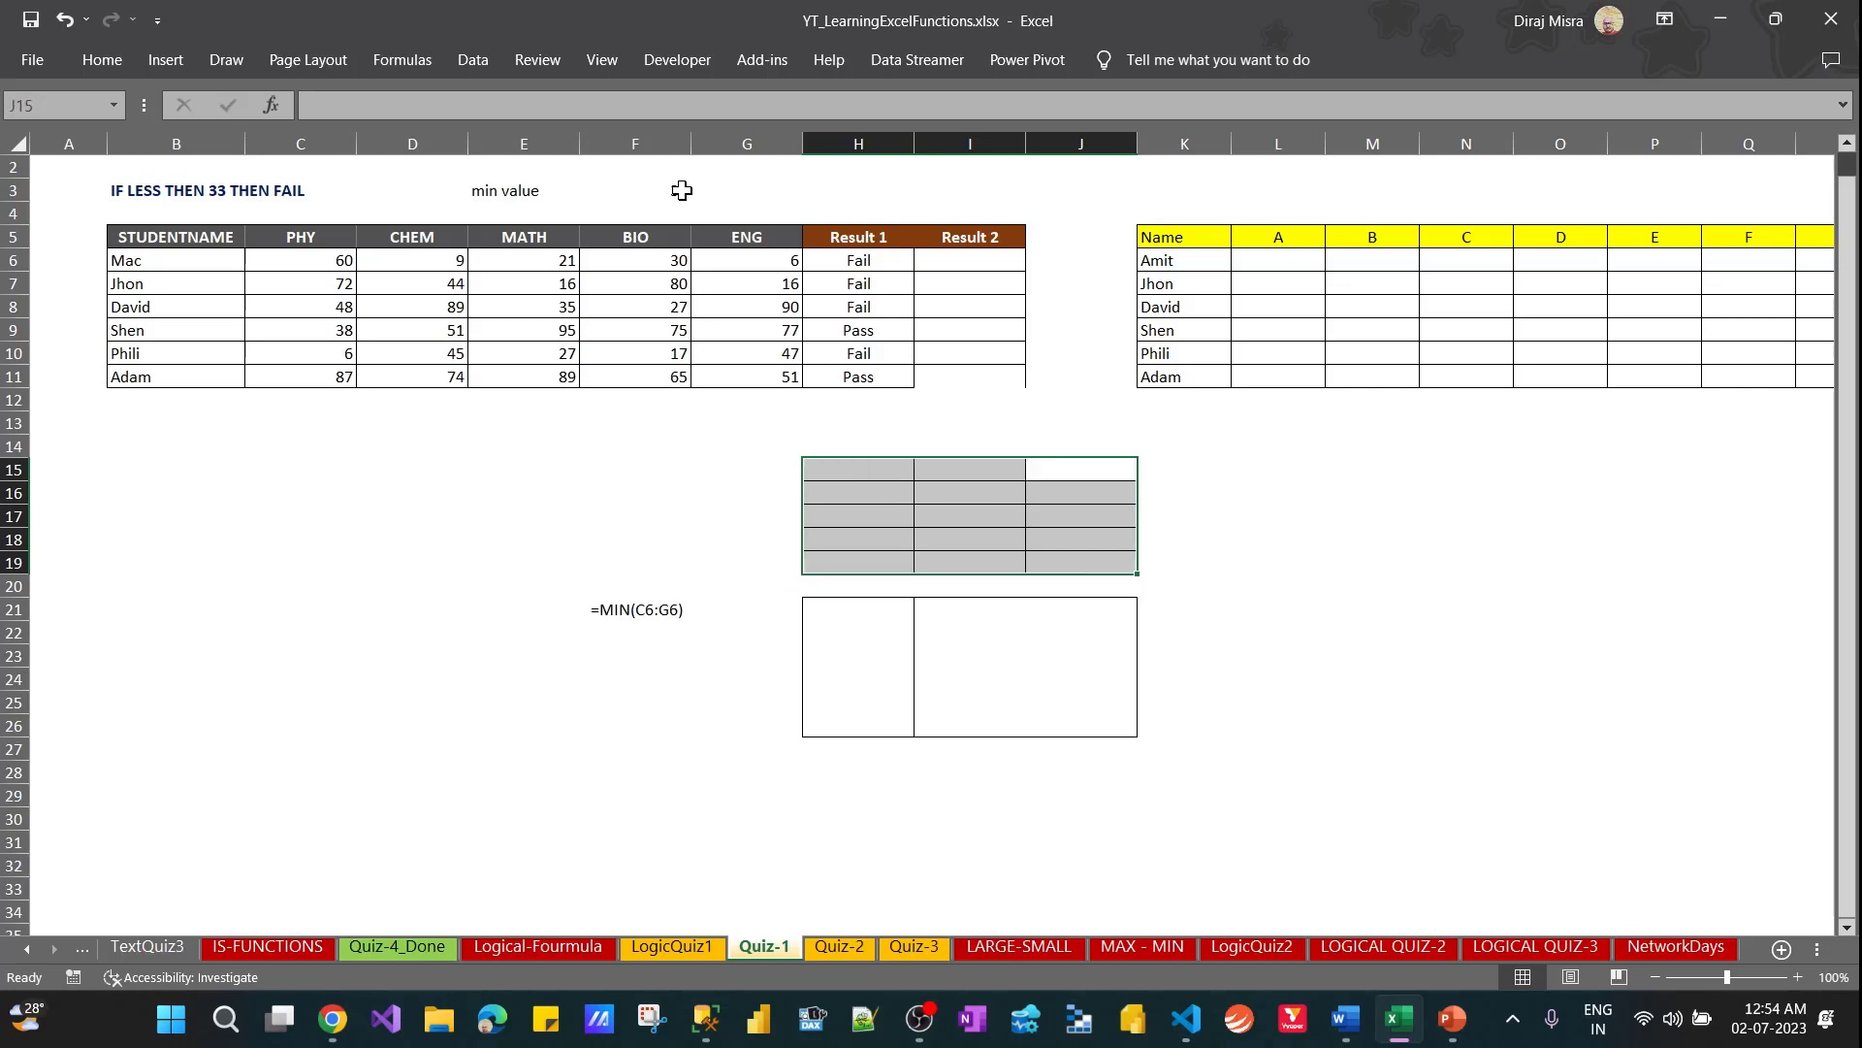
{"action": "key", "text": "ctrl+period"}
{"action": "key", "text": "ctrl+period"}
{"action": "key", "text": "ctrl+period"}
{"action": "key", "text": "ctrl+period"}
{"action": "key", "text": "ctrl+period"}
{"action": "key", "text": "ctrl+period"}
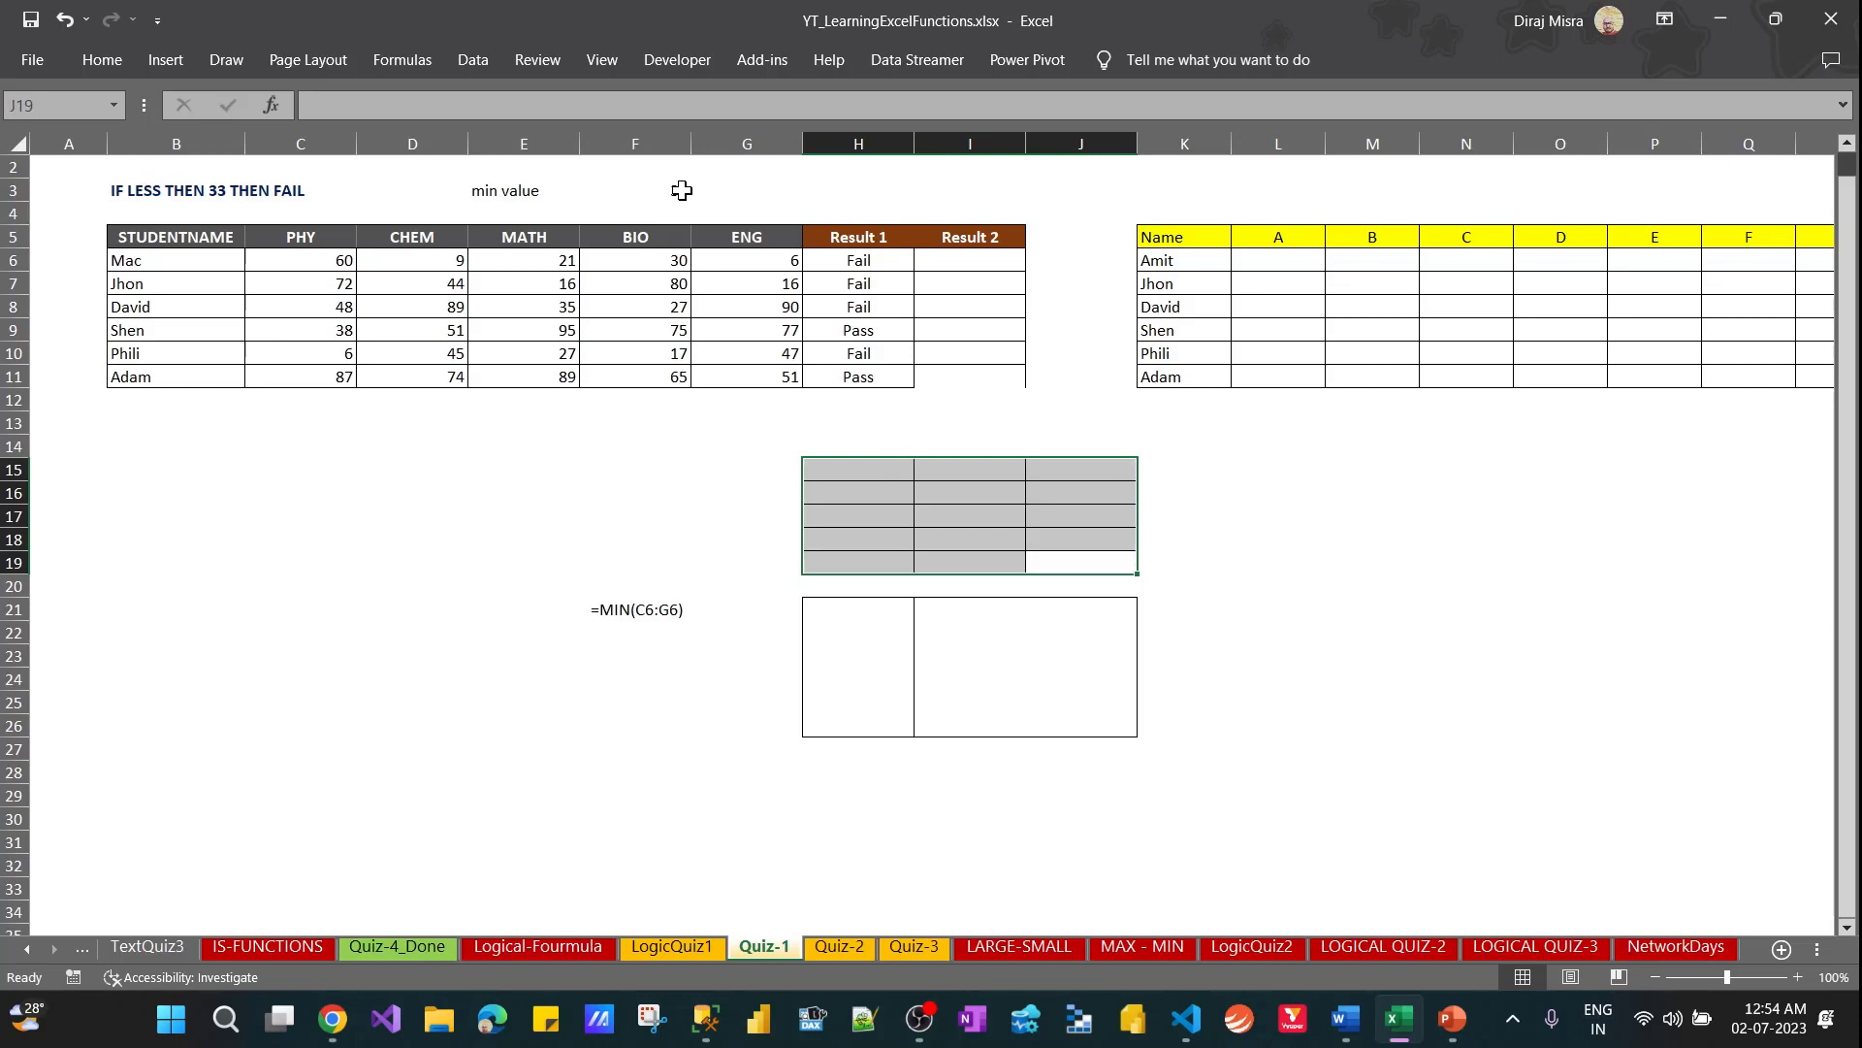
Move the active cell around the corners of the selection H15:J19 again, ending on J15
{"action": "key", "text": "ctrl+period"}
{"action": "key", "text": "ctrl+period"}
{"action": "key", "text": "ctrl+period"}
{"action": "key", "text": "ctrl+period"}
{"action": "key", "text": "ctrl+period"}
{"action": "key", "text": "ctrl+period"}
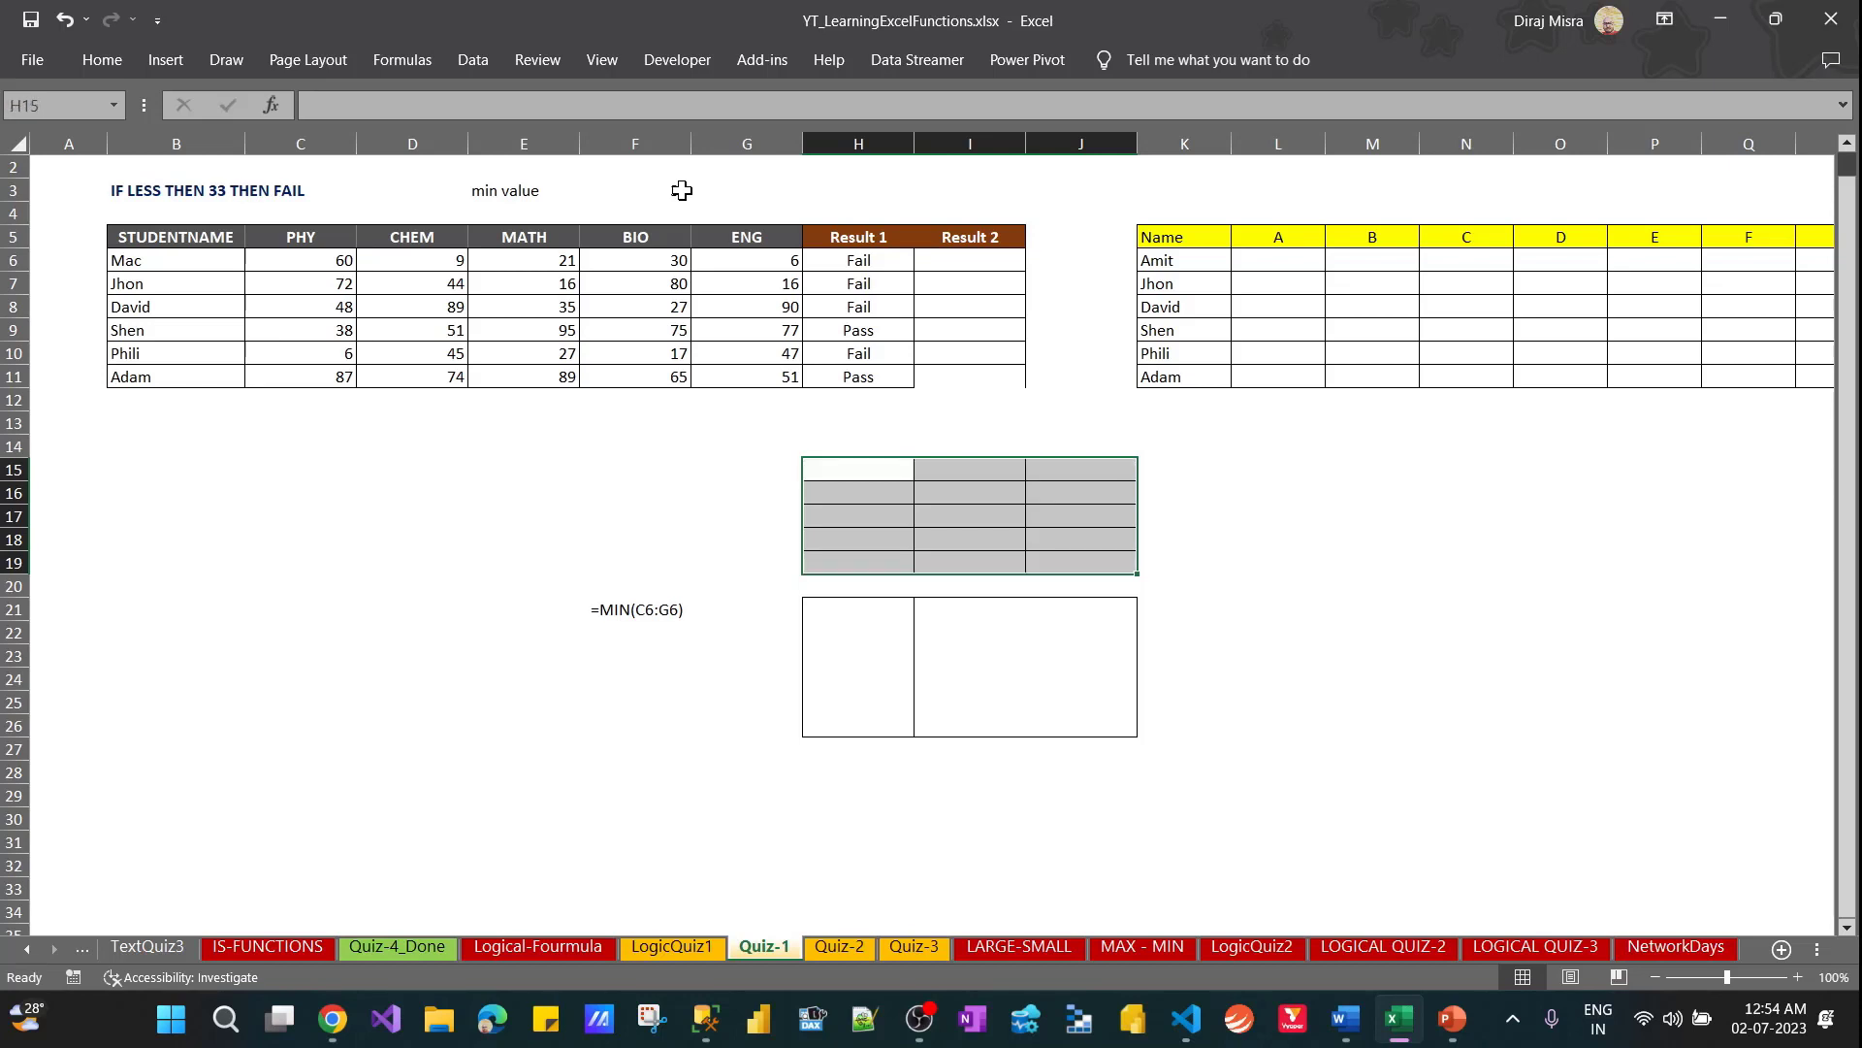
{"action": "key", "text": "ctrl+period"}
{"action": "key", "text": "ctrl+period"}
{"action": "key", "text": "ctrl+period"}
{"action": "key", "text": "ctrl+period"}
{"action": "key", "text": "ctrl+period"}
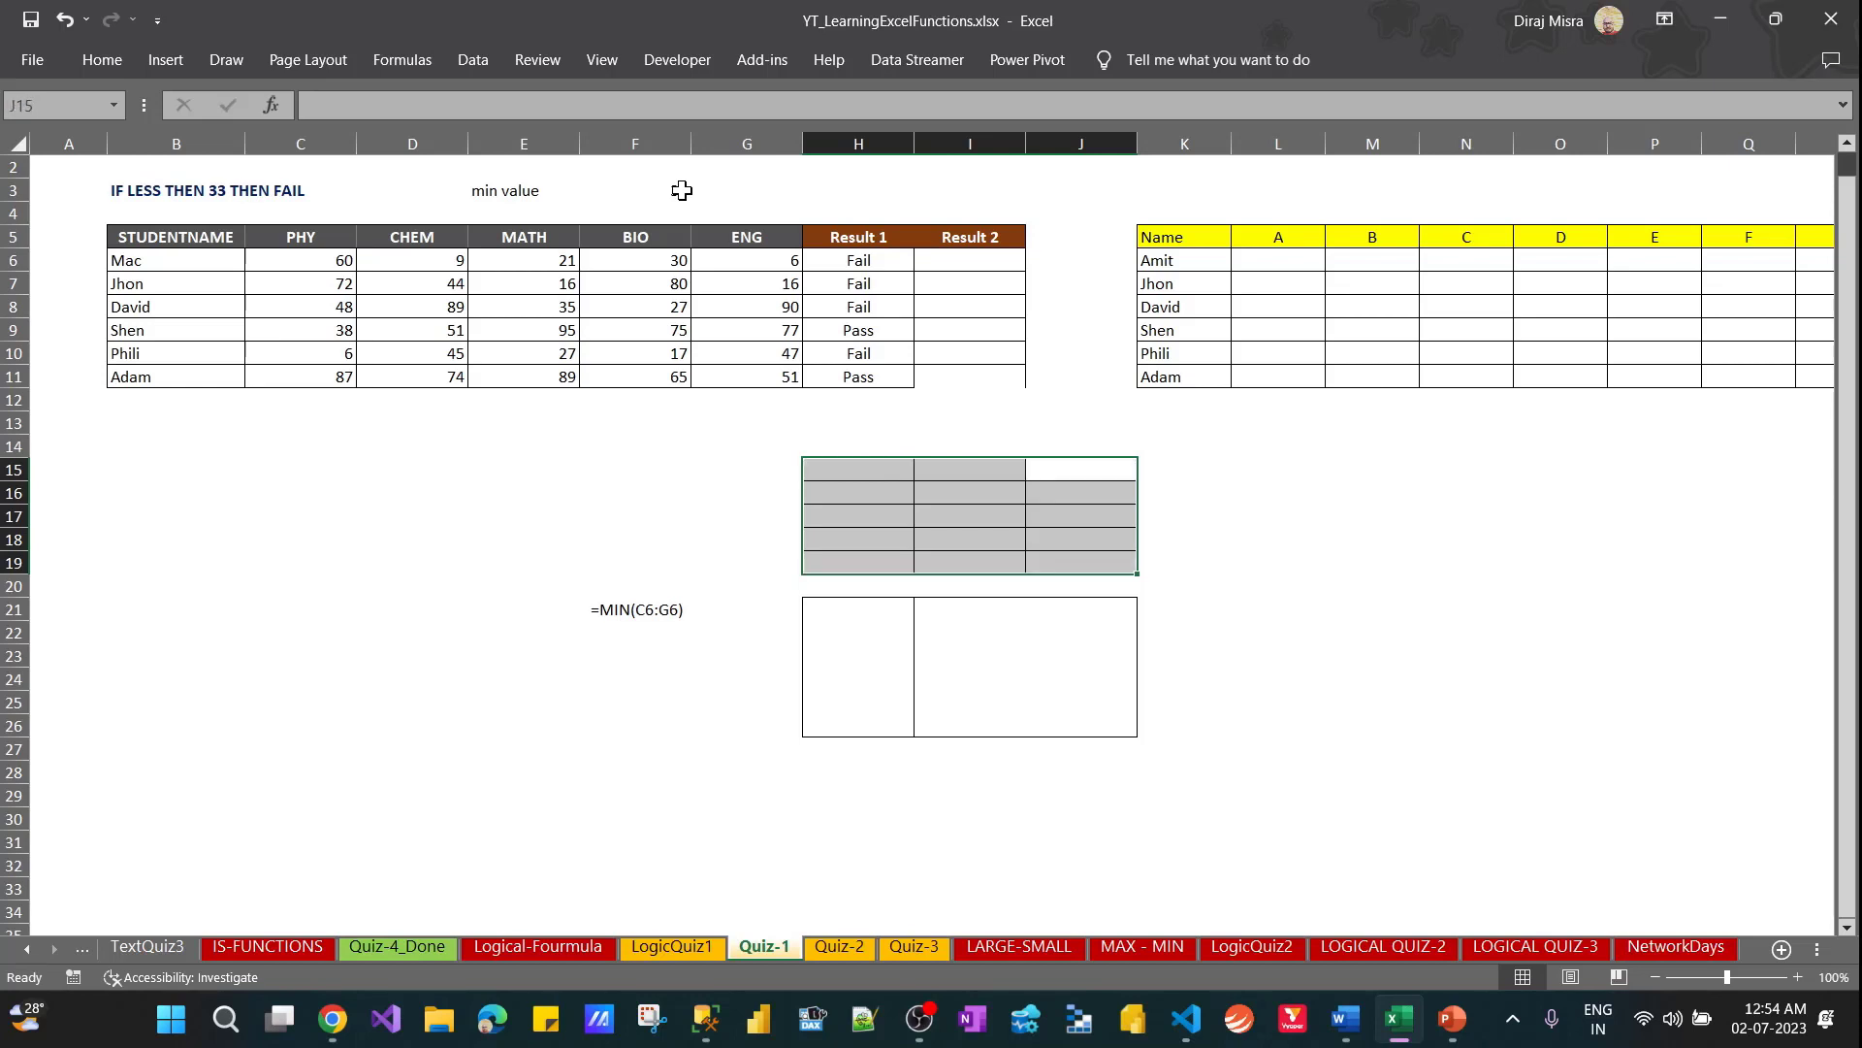
Extend the selection from H15:J19 down to row 26 and clear all contents and formatting, including the borders
{"action": "key", "text": "shift+Down"}
{"action": "key", "text": "shift+Down"}
{"action": "key", "text": "shift+Down"}
{"action": "key", "text": "shift+Down"}
{"action": "key", "text": "shift+Down"}
{"action": "key", "text": "shift+Down"}
{"action": "key", "text": "shift+Down"}
{"action": "key", "text": "alt"}
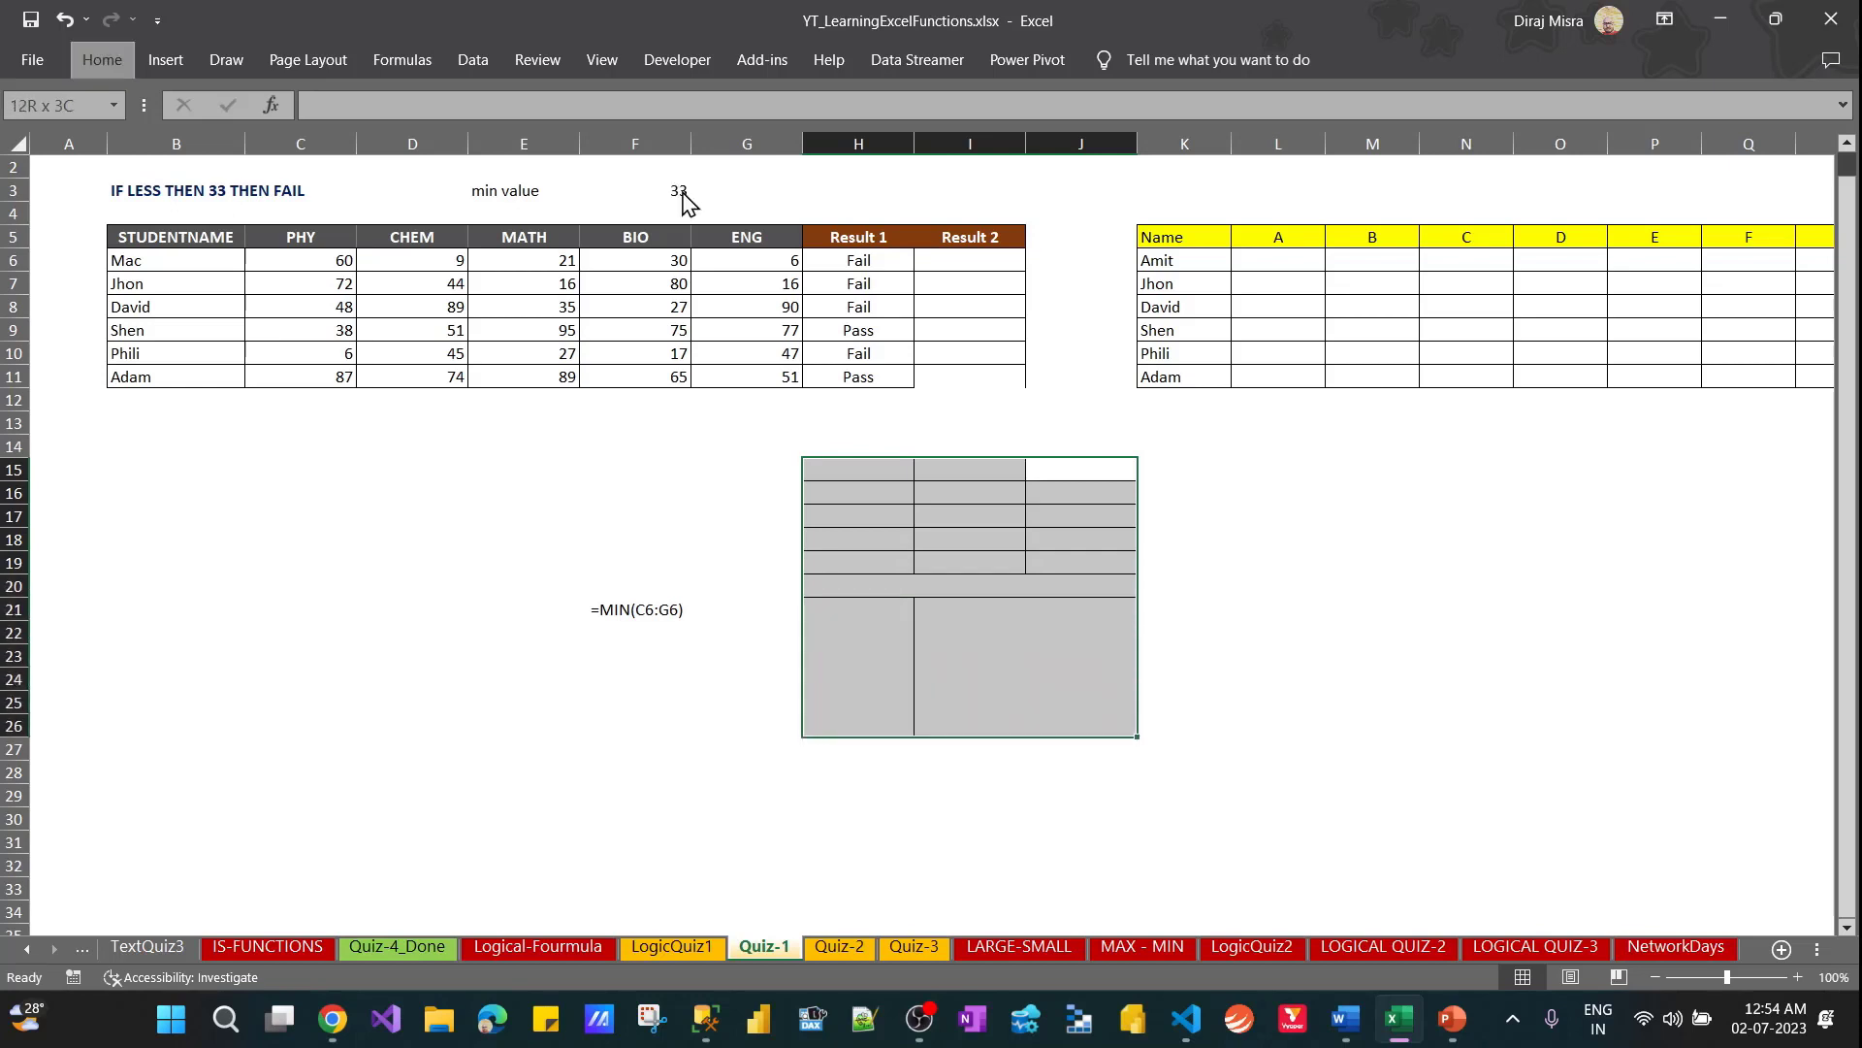
{"action": "key", "text": "h"}
{"action": "key", "text": "e"}
{"action": "key", "text": "a"}
Select the Result 1 cells H6:H11 and set up a Text That Contains conditional formatting rule for "Pass"
{"action": "key", "text": "Up"}
{"action": "key", "text": "Up"}
{"action": "key", "text": "Up"}
{"action": "key", "text": "Up"}
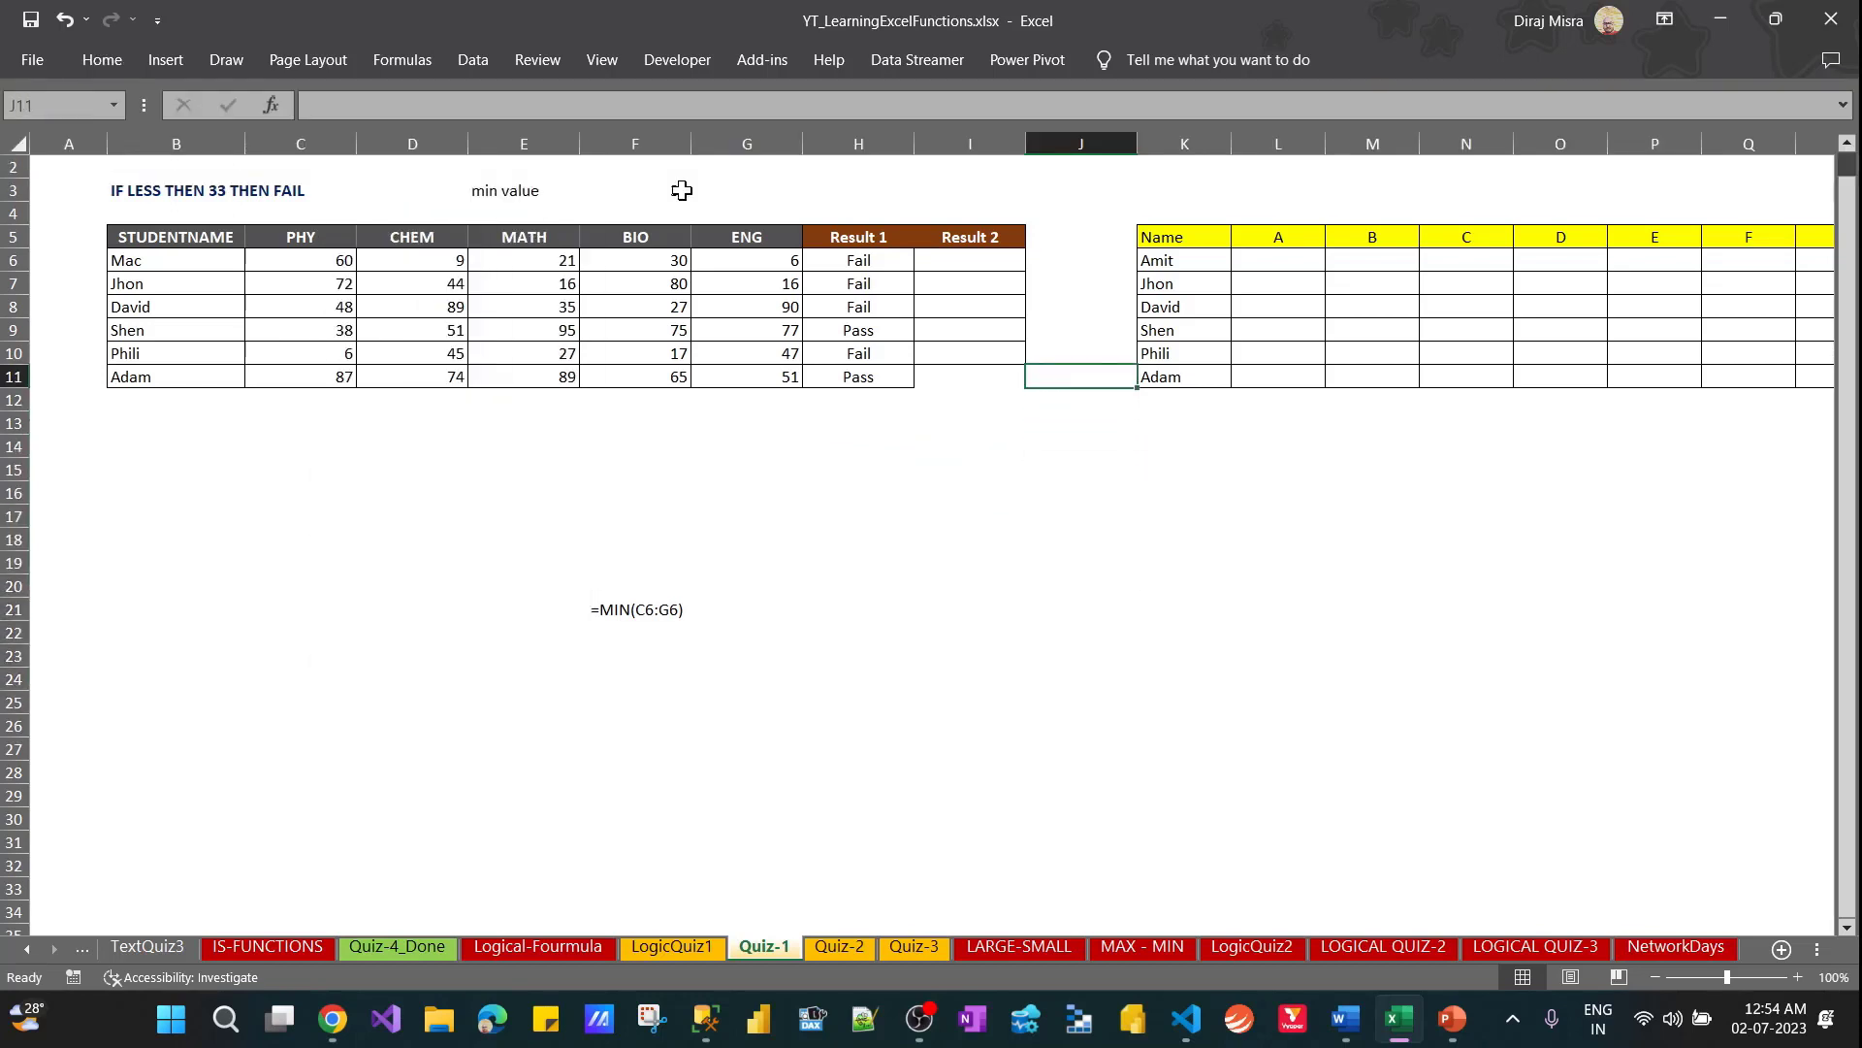
{"action": "key", "text": "Left"}
{"action": "key", "text": "Left"}
{"action": "key", "text": "Up"}
{"action": "key", "text": "Up"}
{"action": "key", "text": "Up"}
{"action": "key", "text": "Up"}
{"action": "key", "text": "Up"}
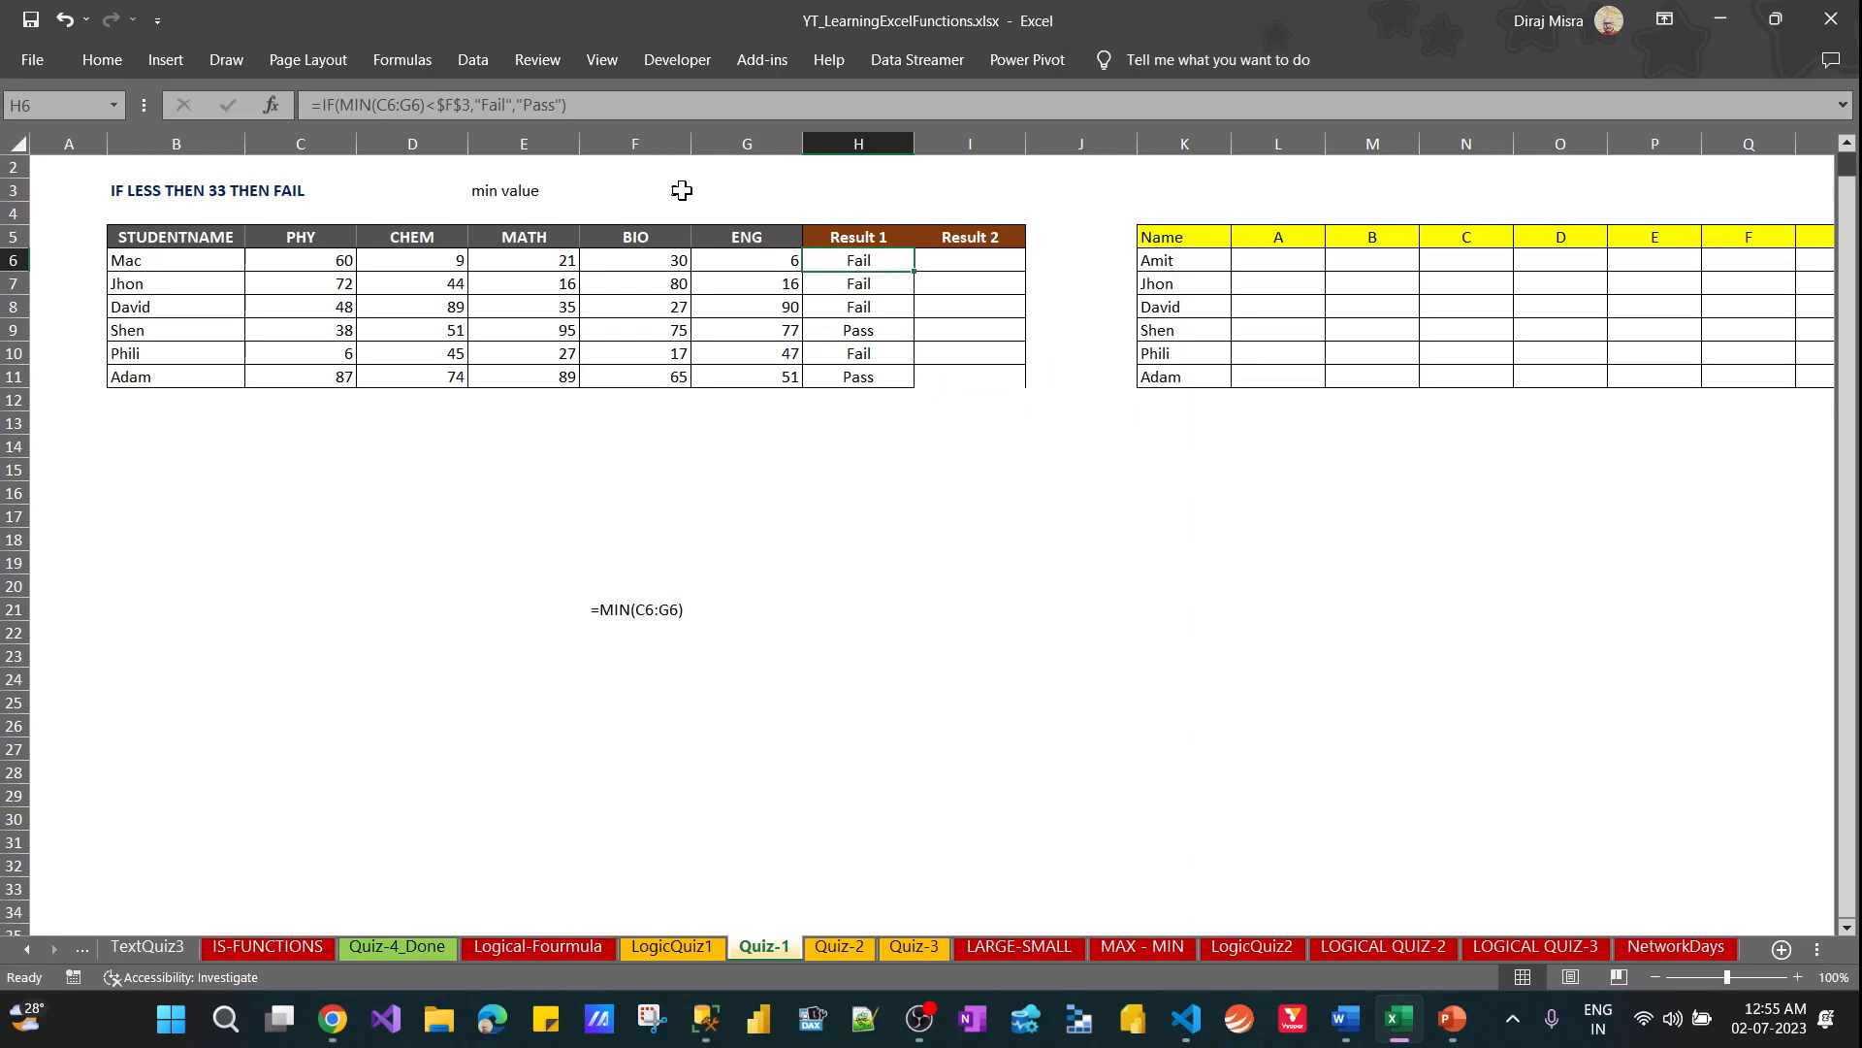
{"action": "key", "text": "ctrl+shift+Down"}
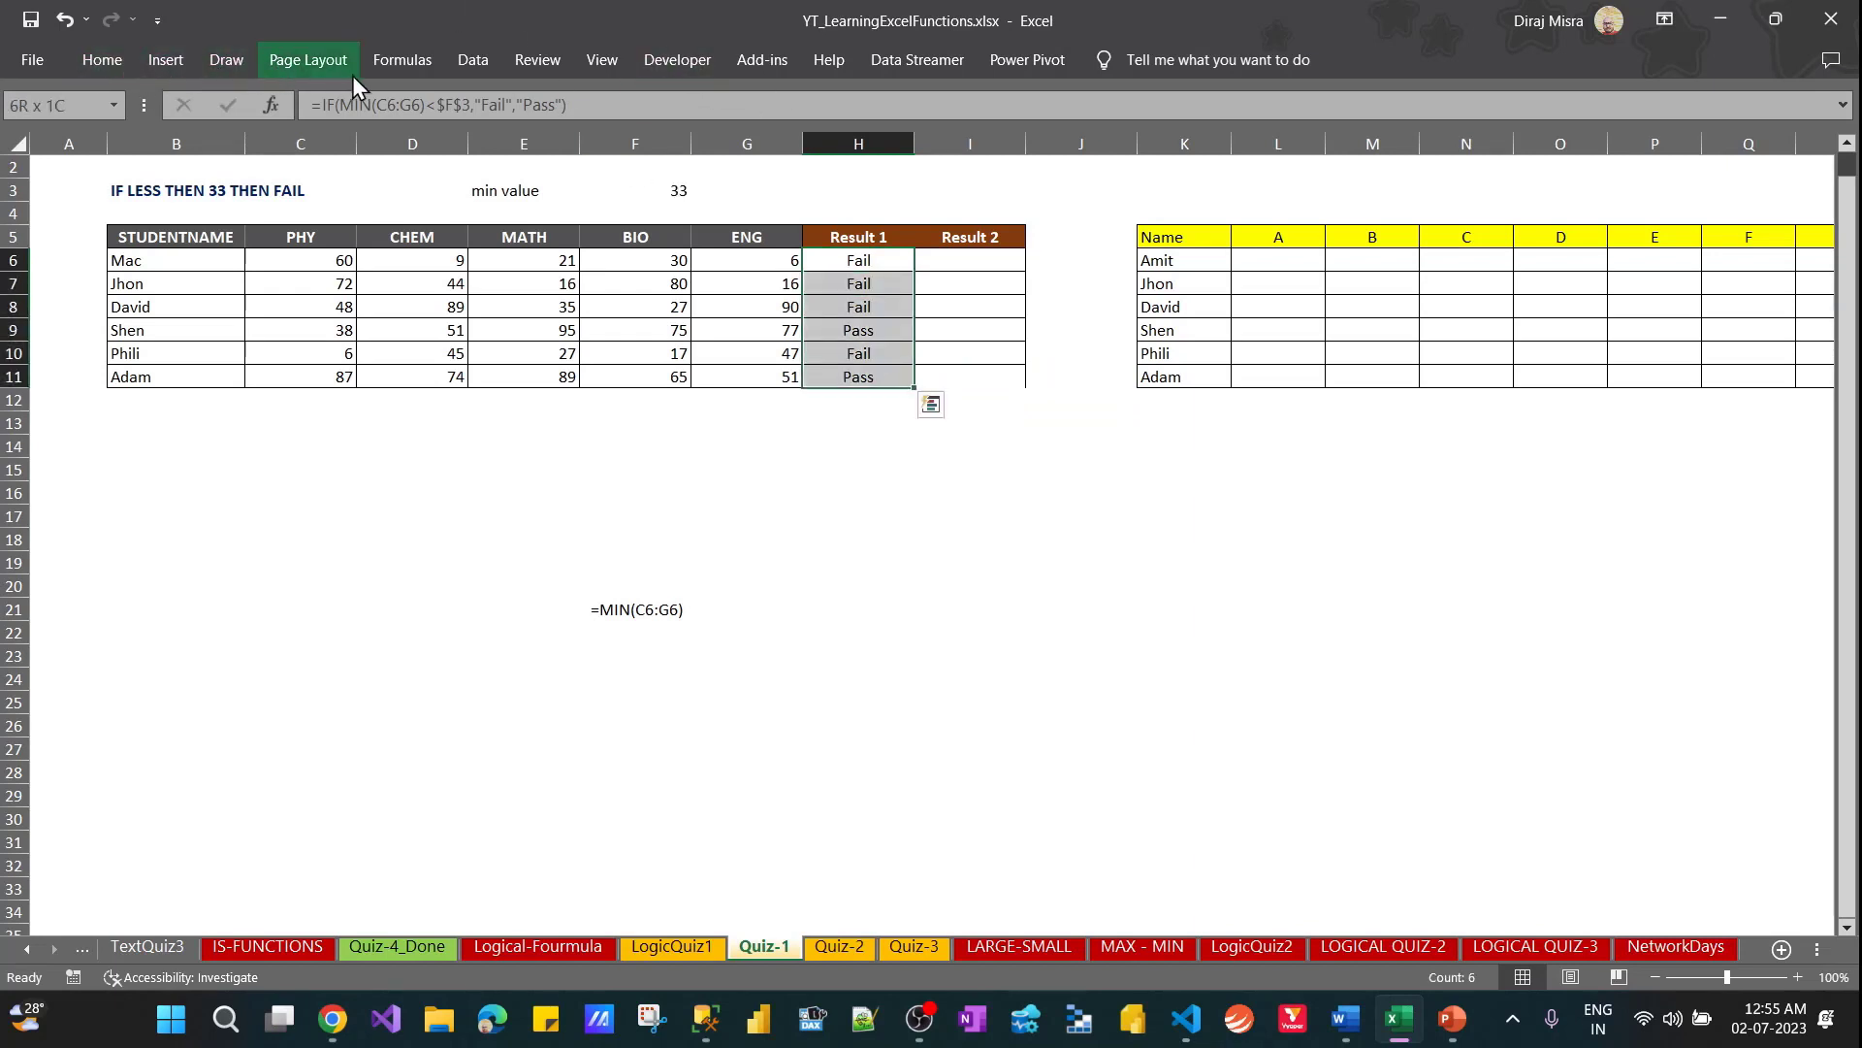
{"action": "left_click", "coordinate": [462, 67]}
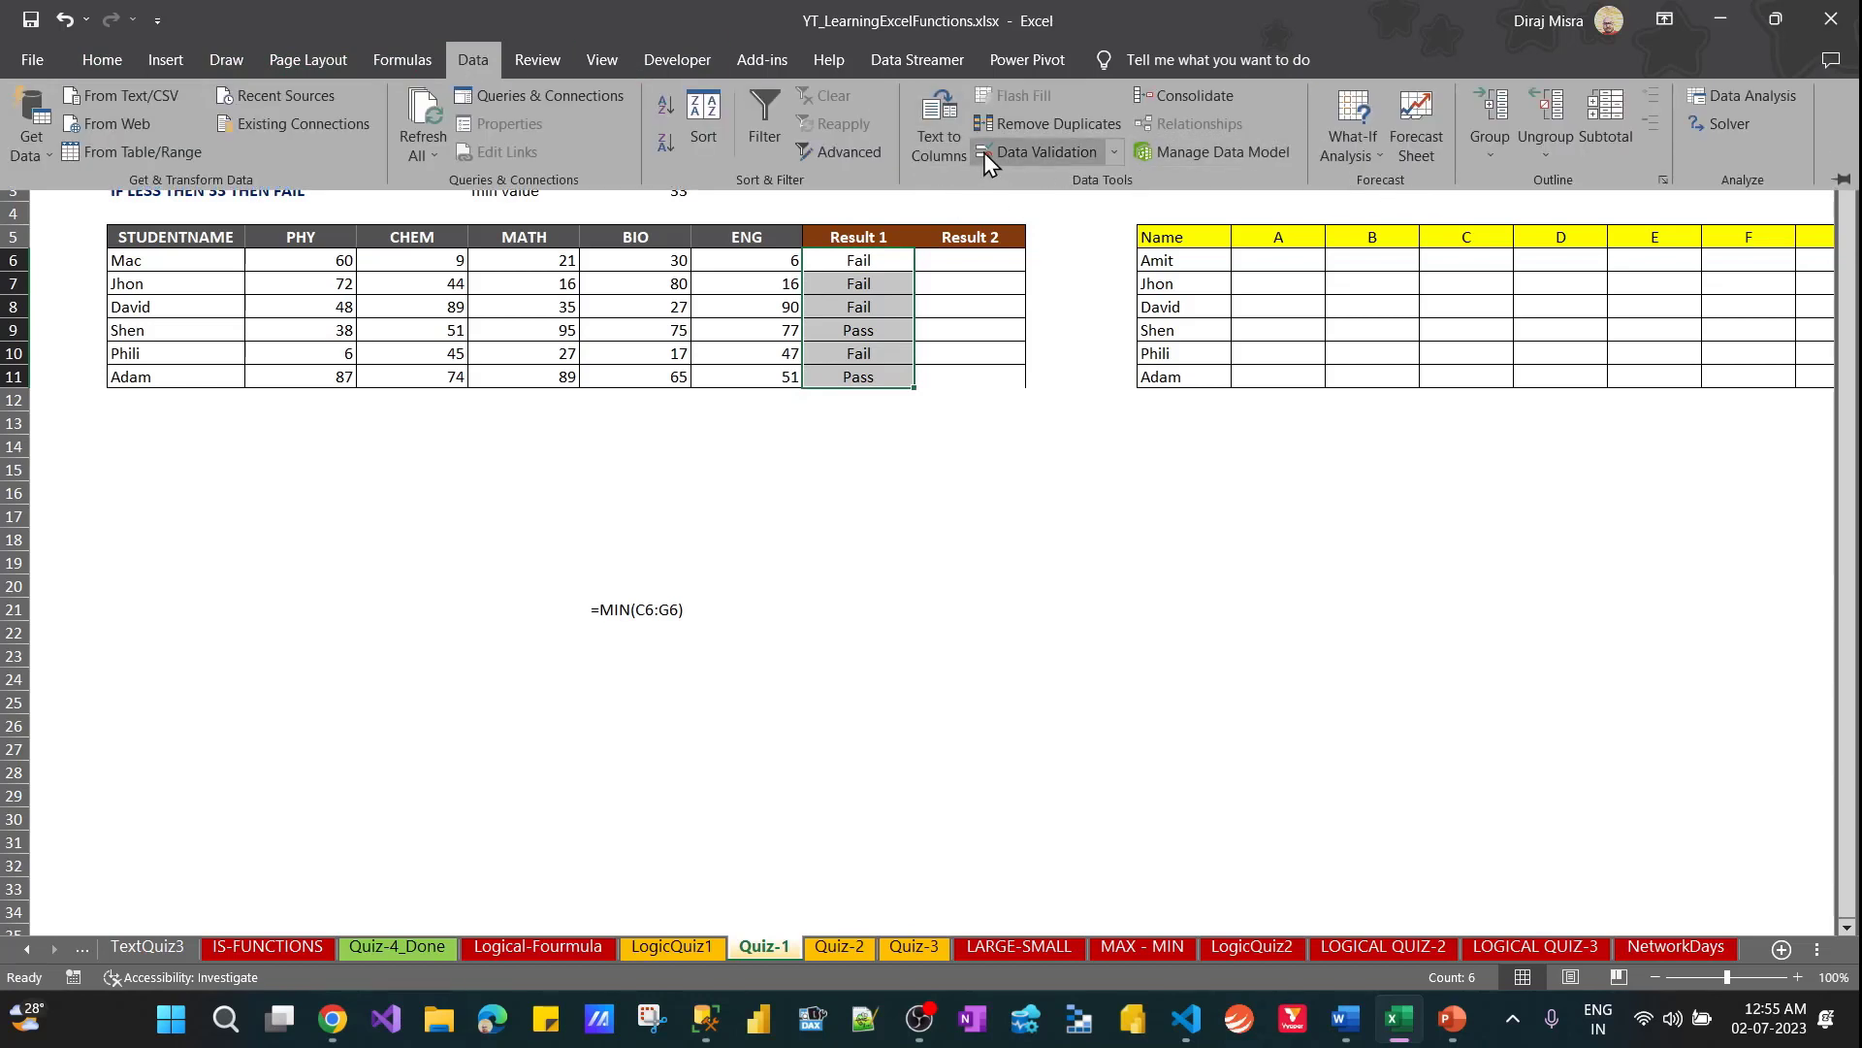
{"action": "left_click", "coordinate": [582, 55]}
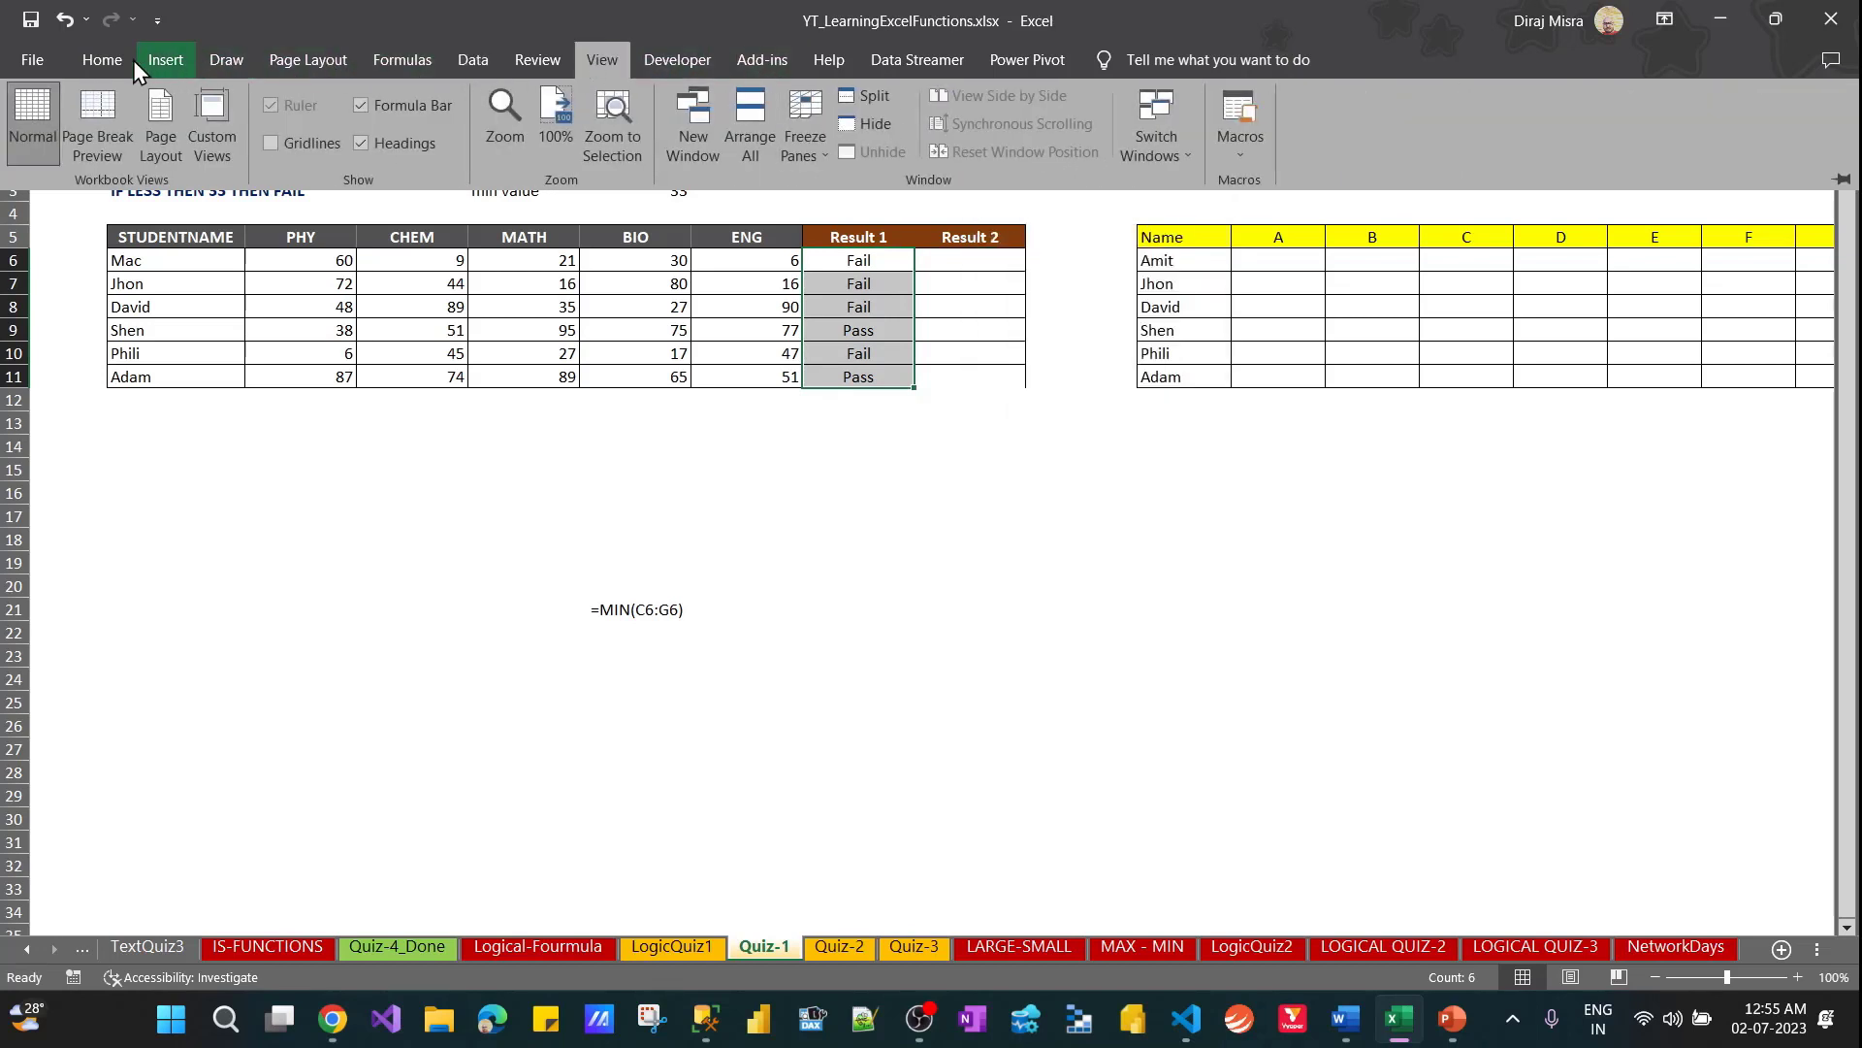
{"action": "left_click", "coordinate": [101, 60]}
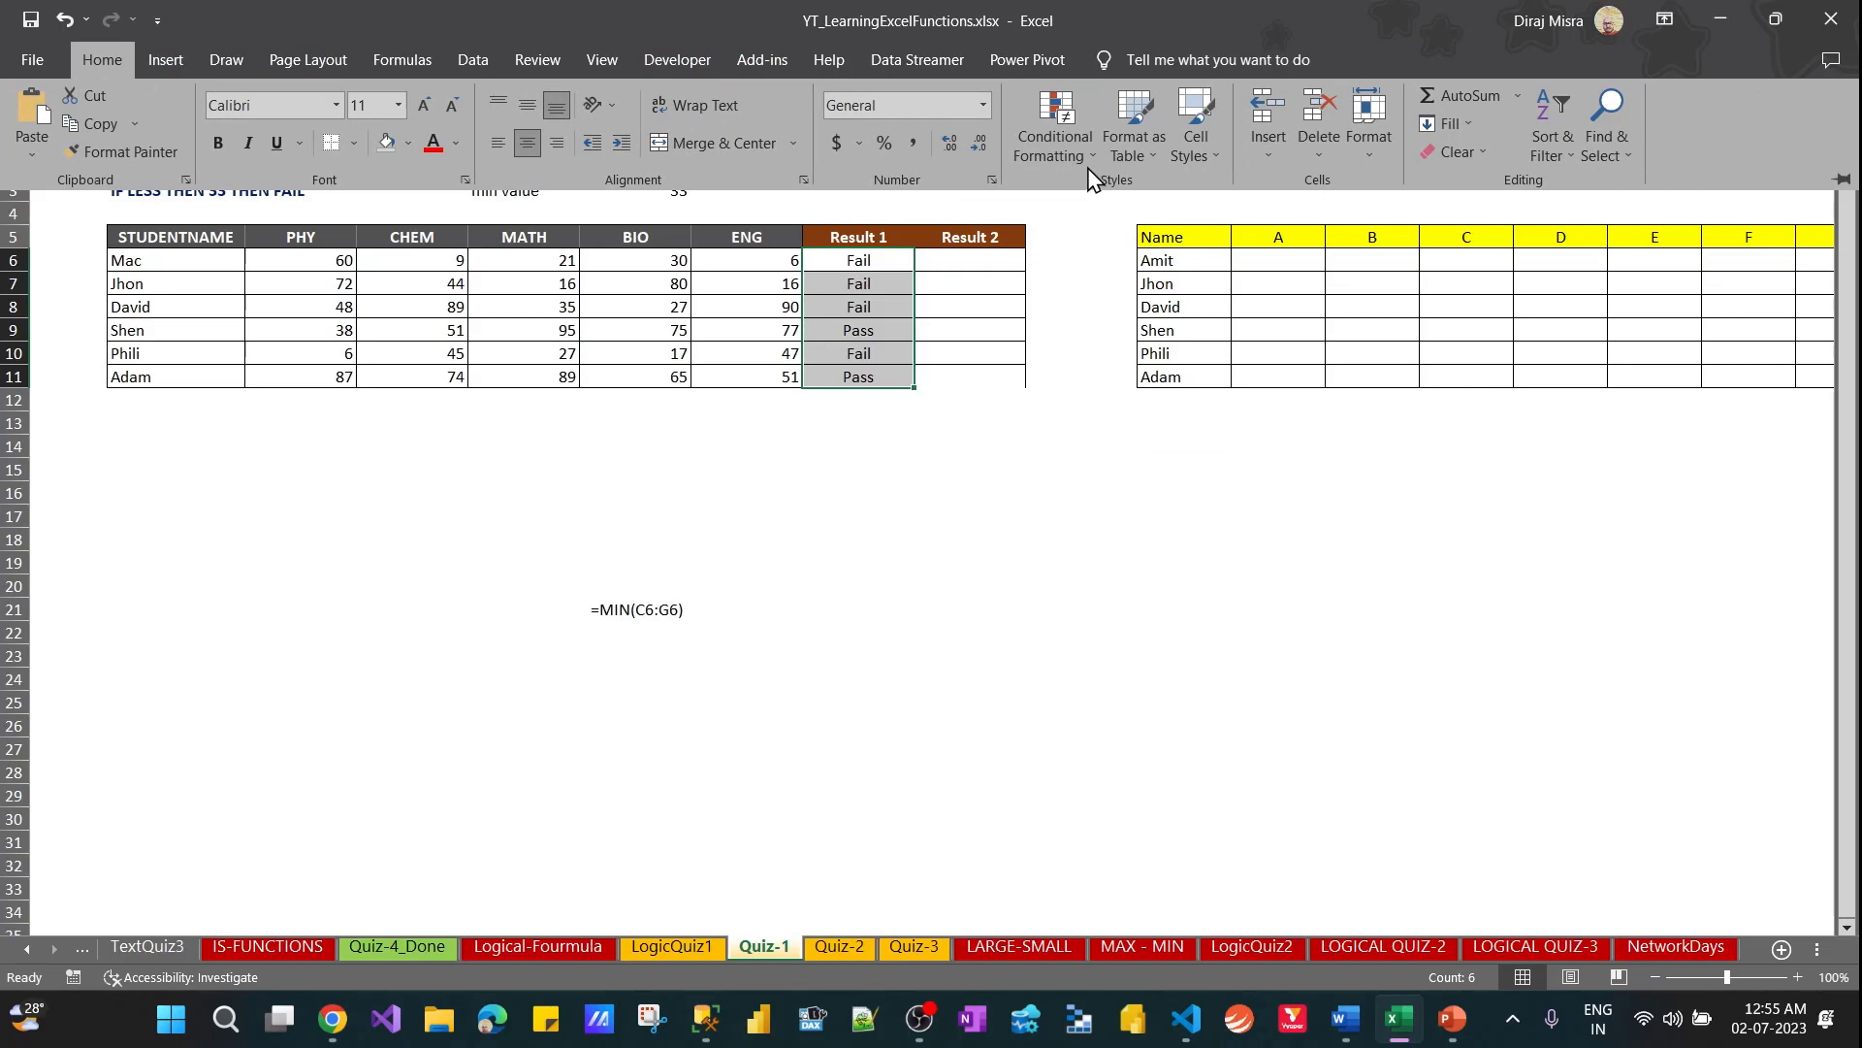
{"action": "left_click", "coordinate": [1067, 145]}
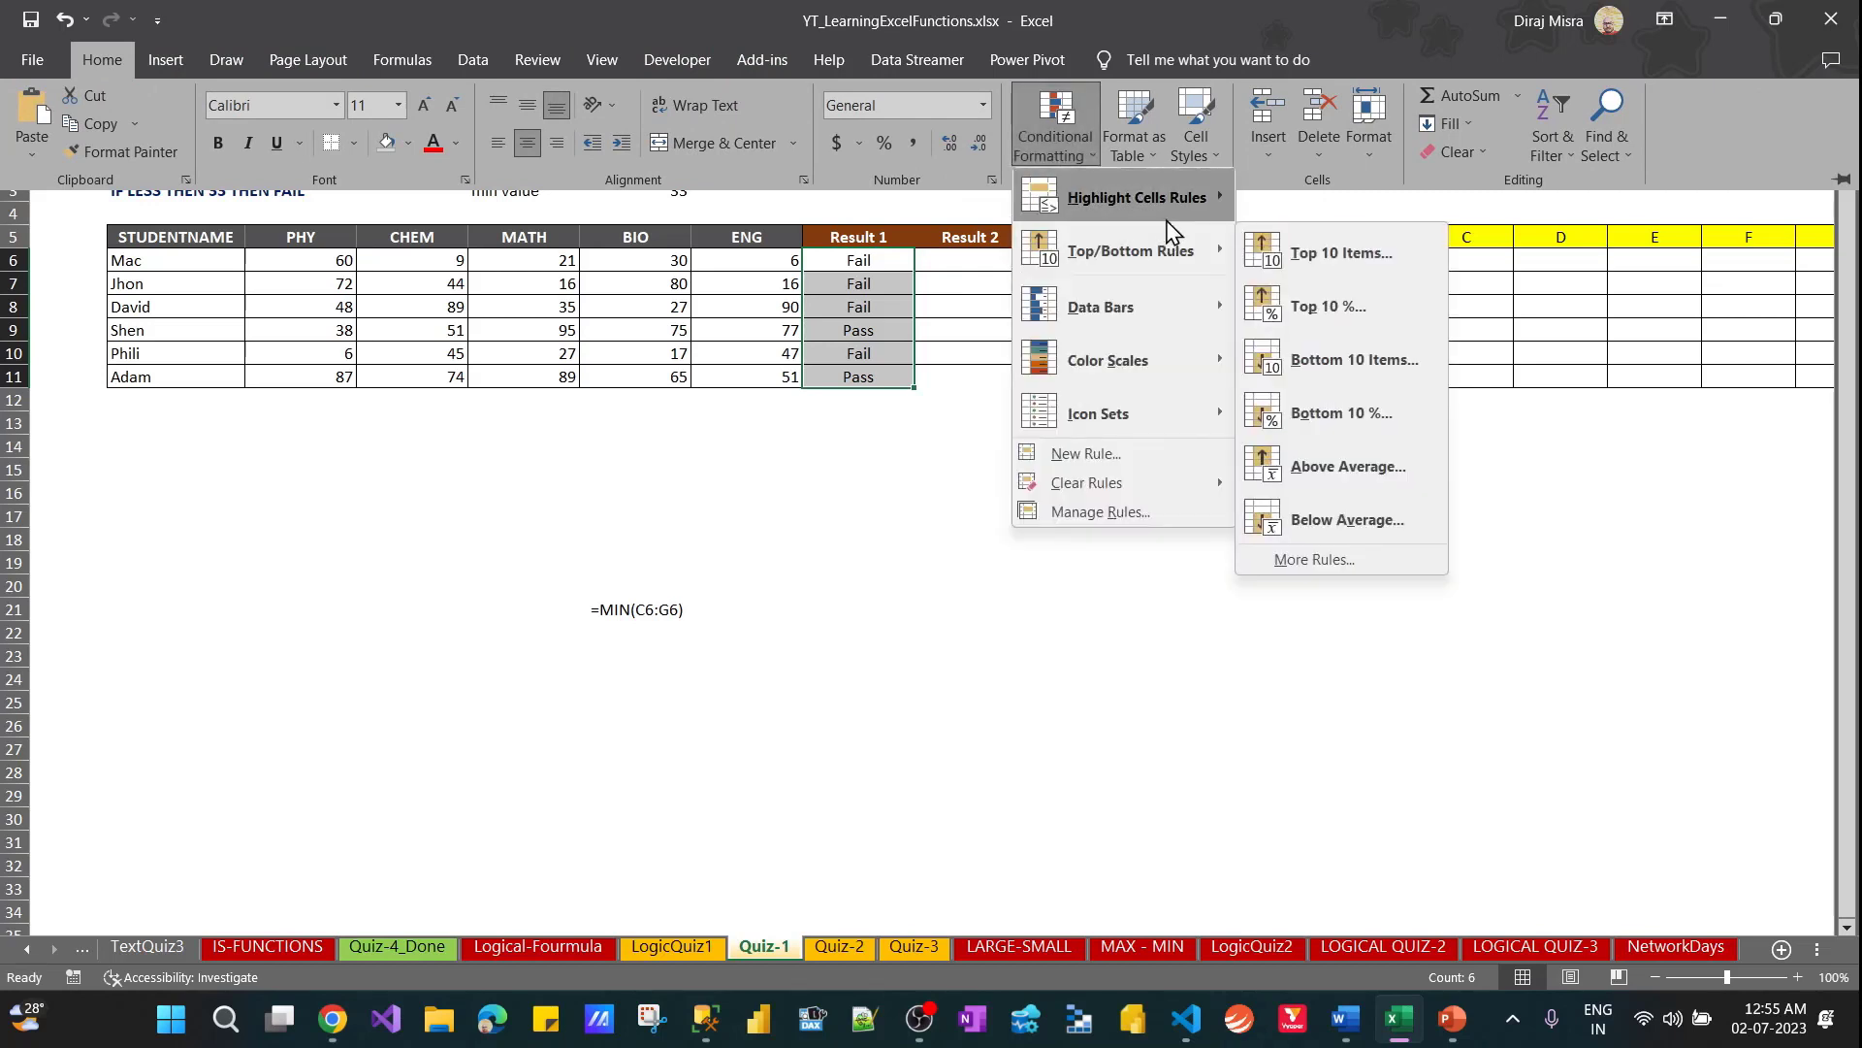
{"action": "mouse_move", "coordinate": [1173, 233]}
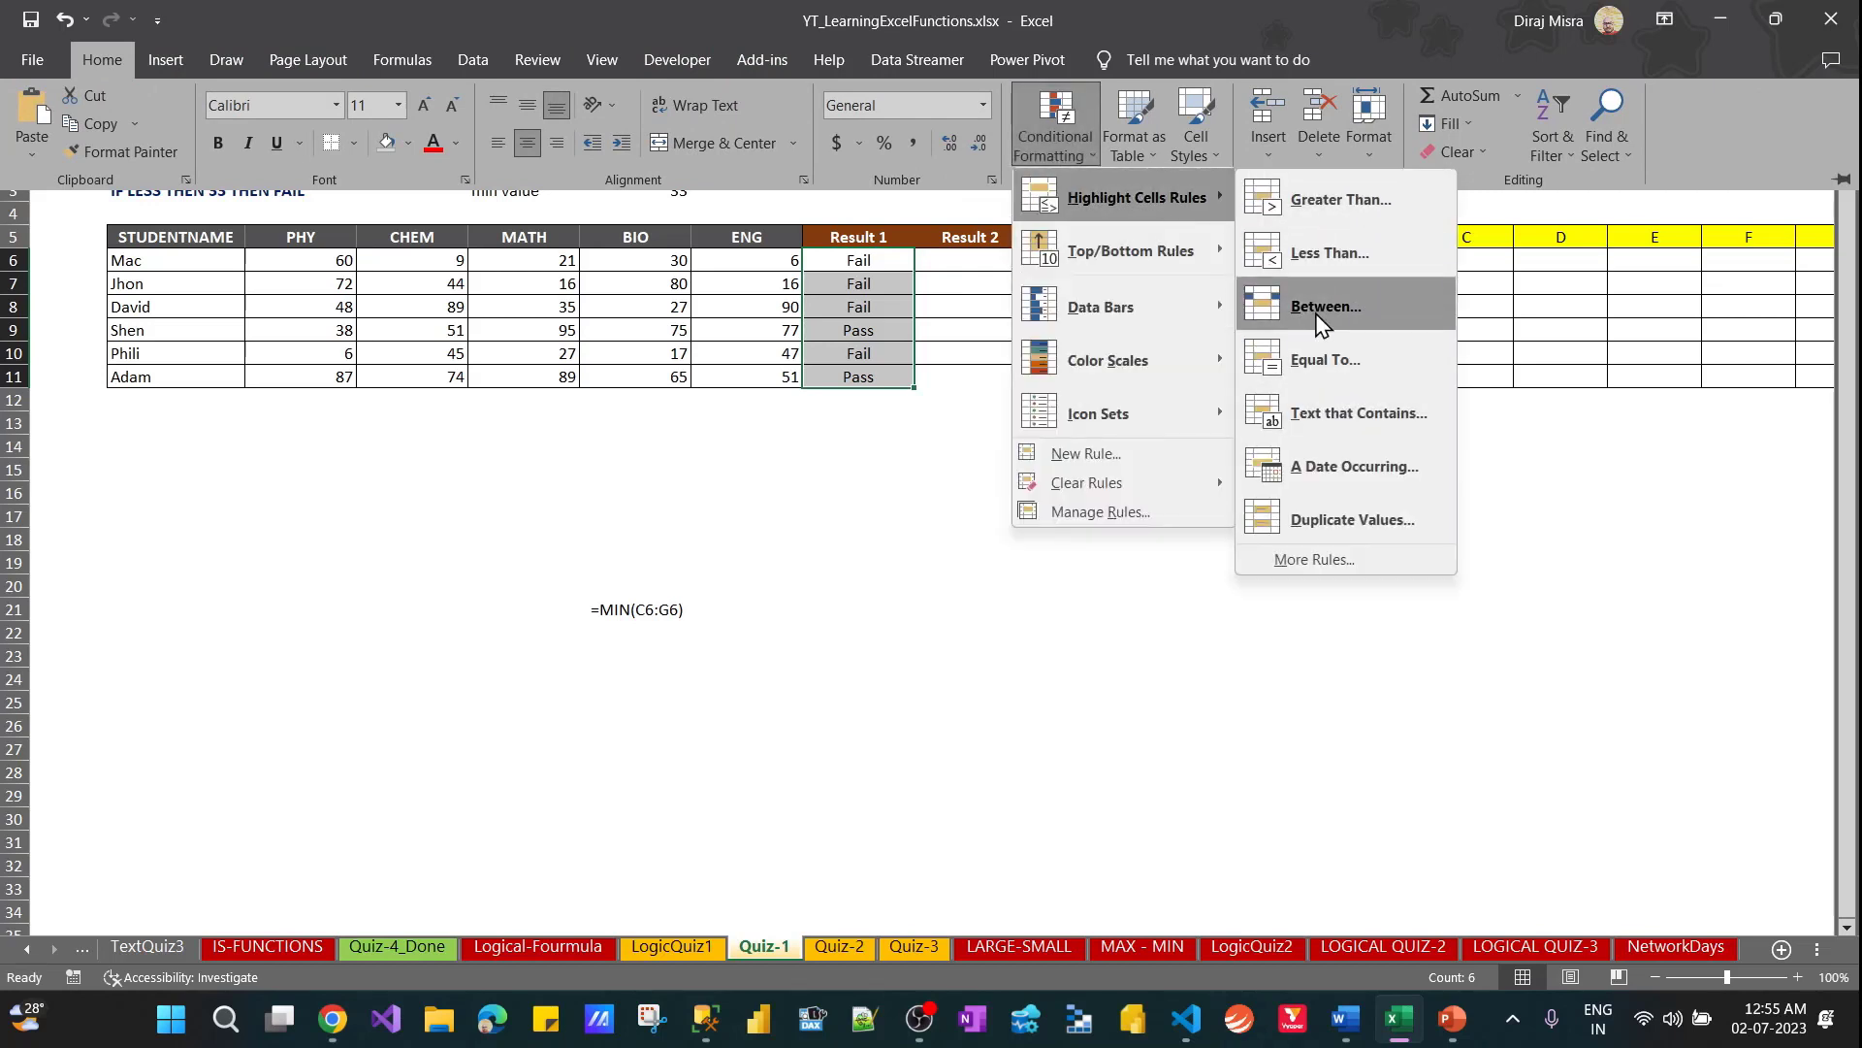
{"action": "left_click", "coordinate": [1327, 416]}
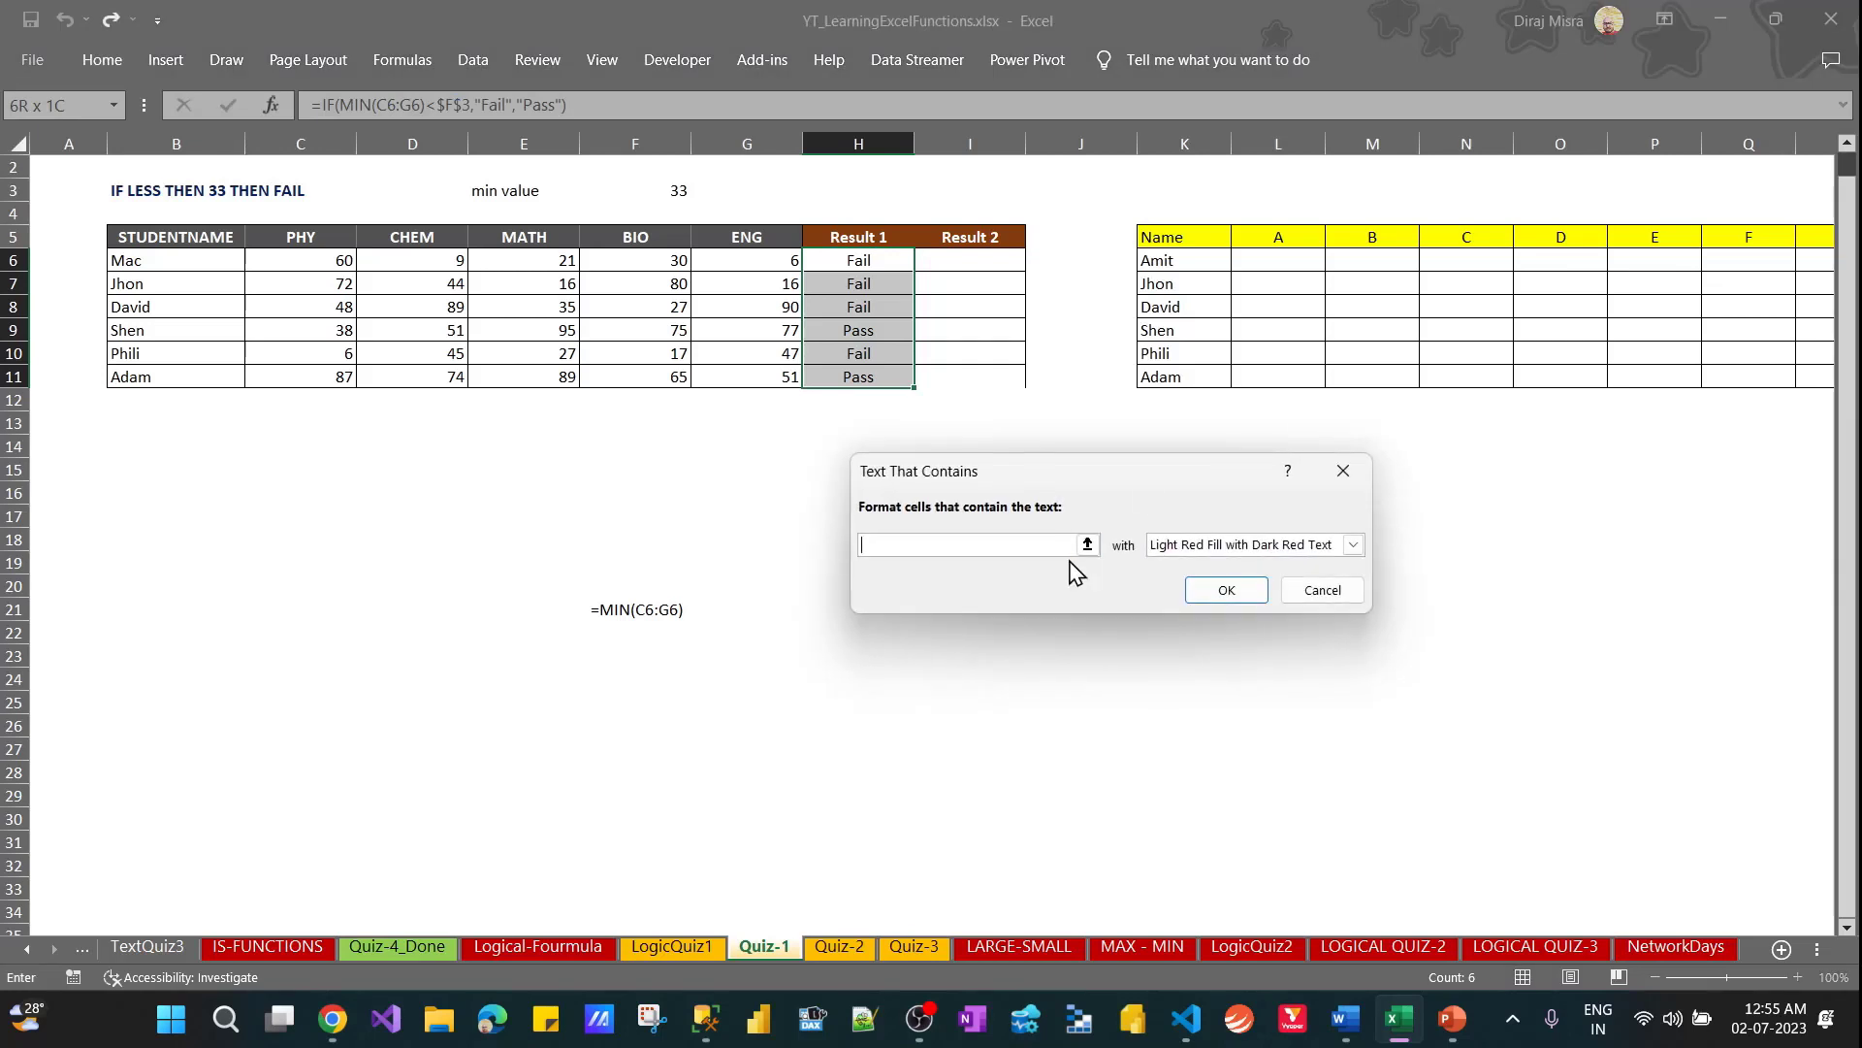
{"action": "type", "text": "Pass"}
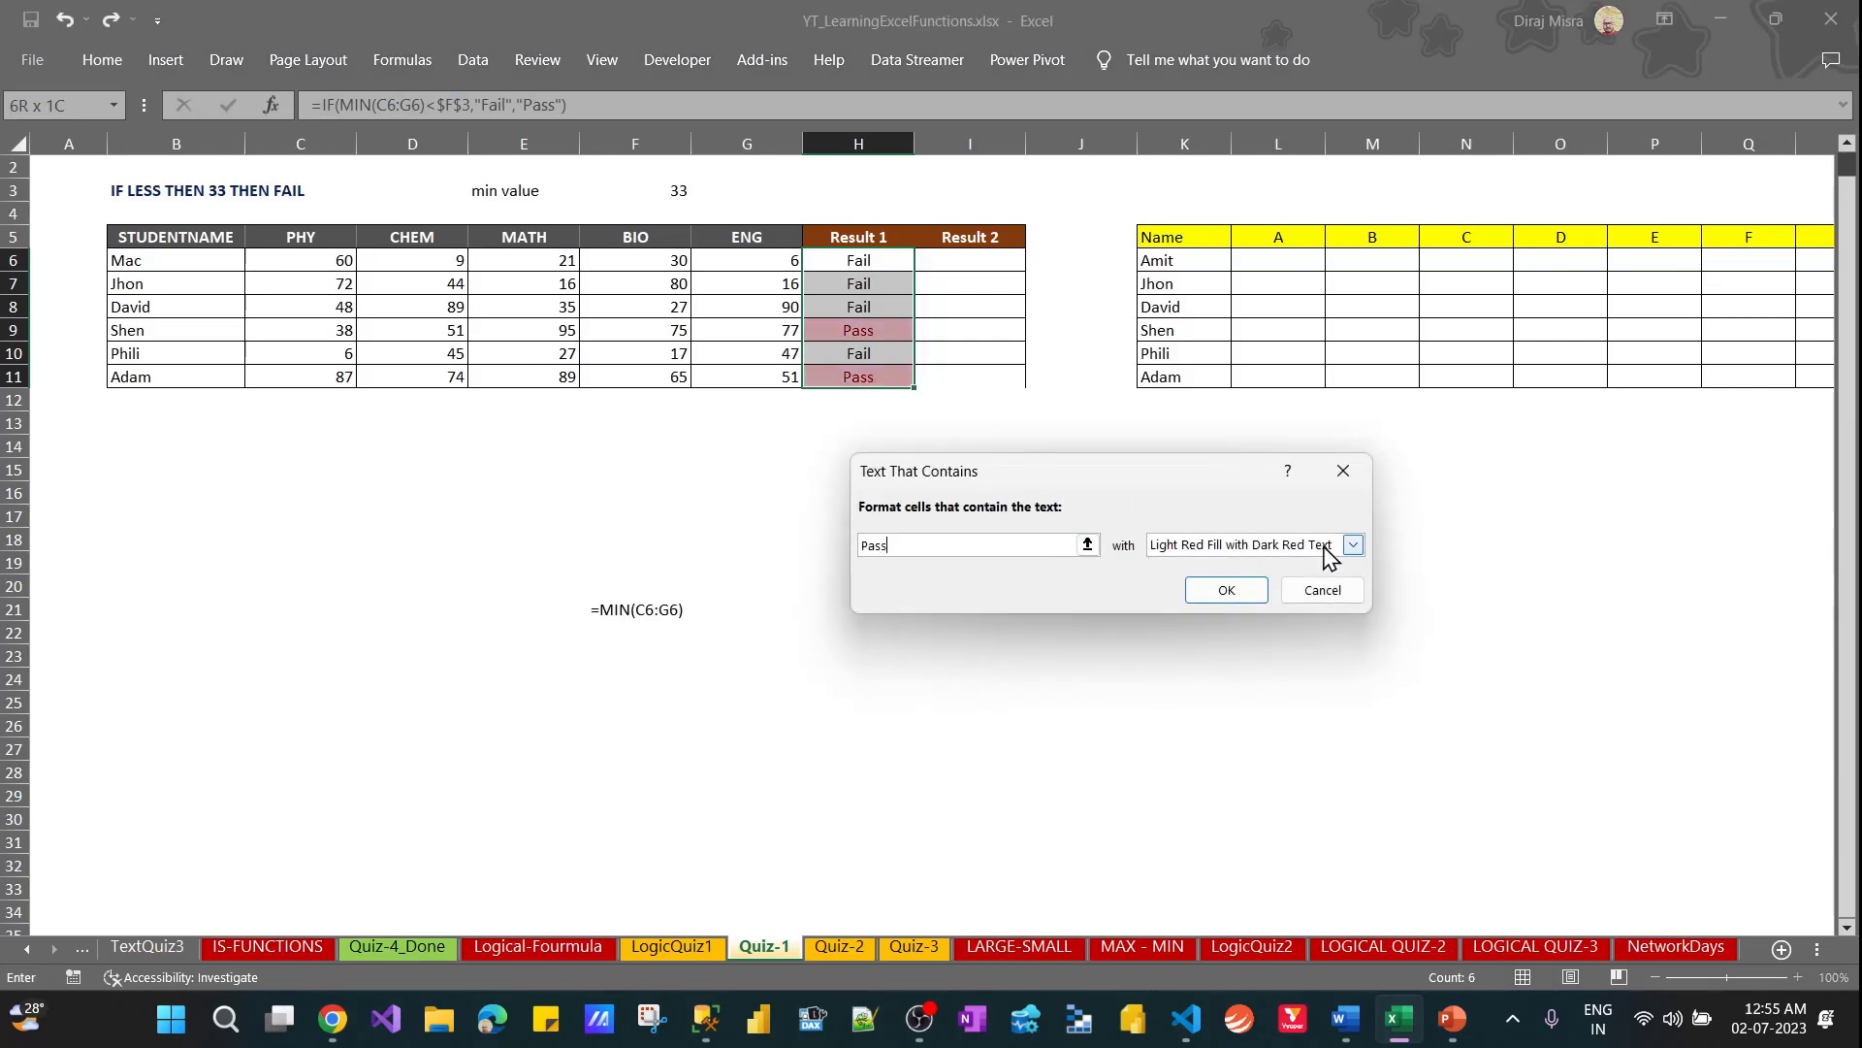
Give the "Pass" rule a custom format with a light green fill and white font, and apply it
{"action": "left_click", "coordinate": [1353, 544]}
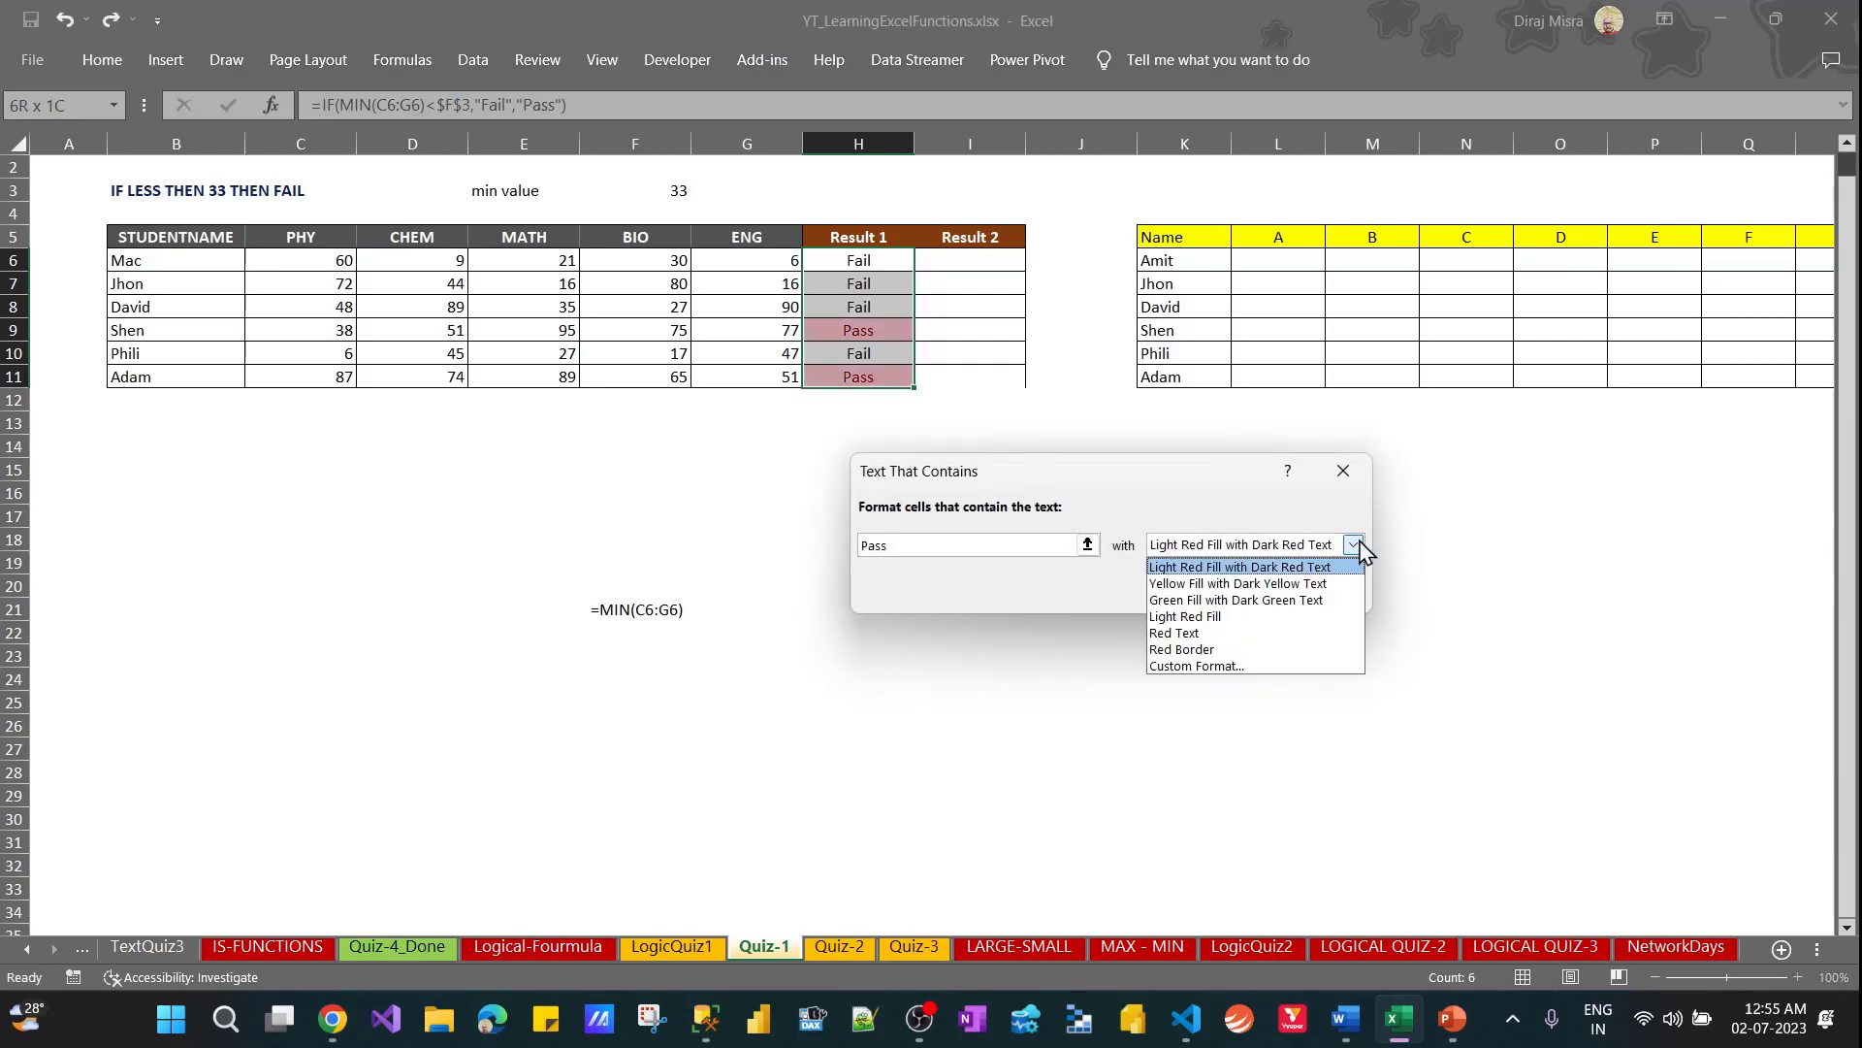
{"action": "left_click", "coordinate": [1213, 667]}
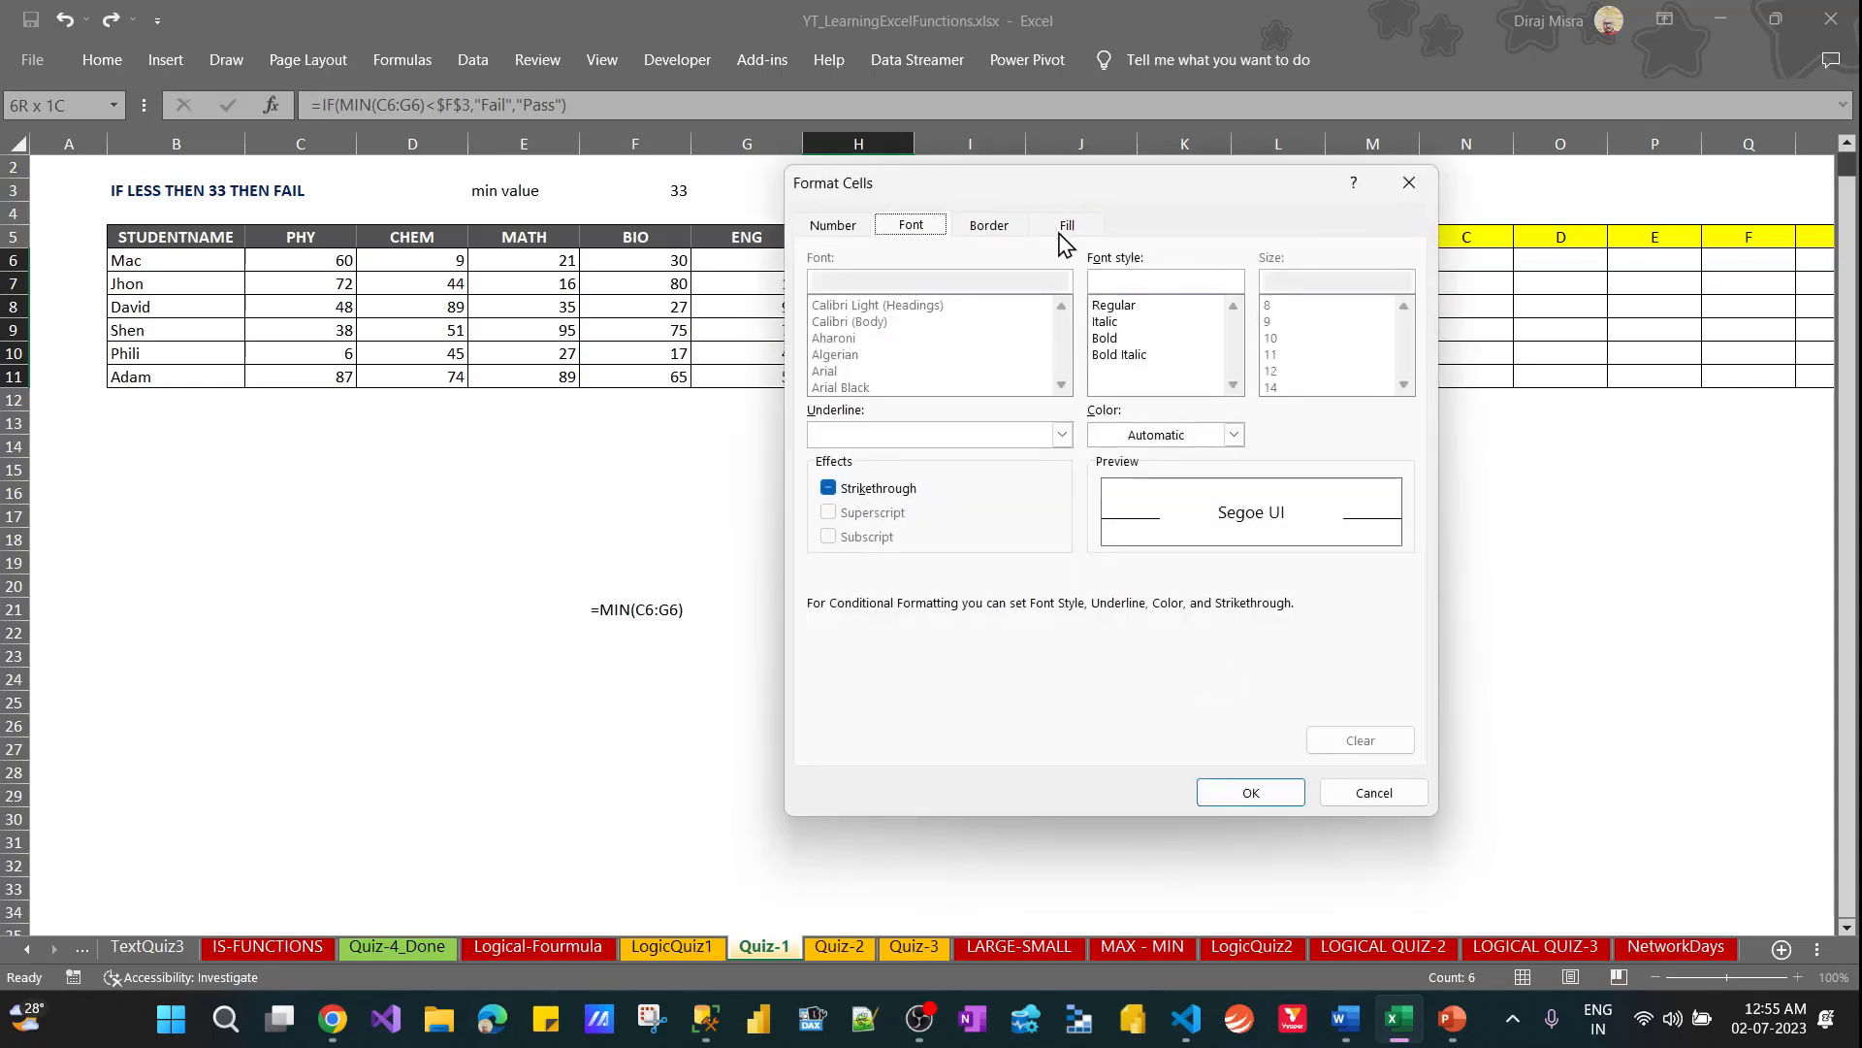
{"action": "left_click", "coordinate": [1068, 226]}
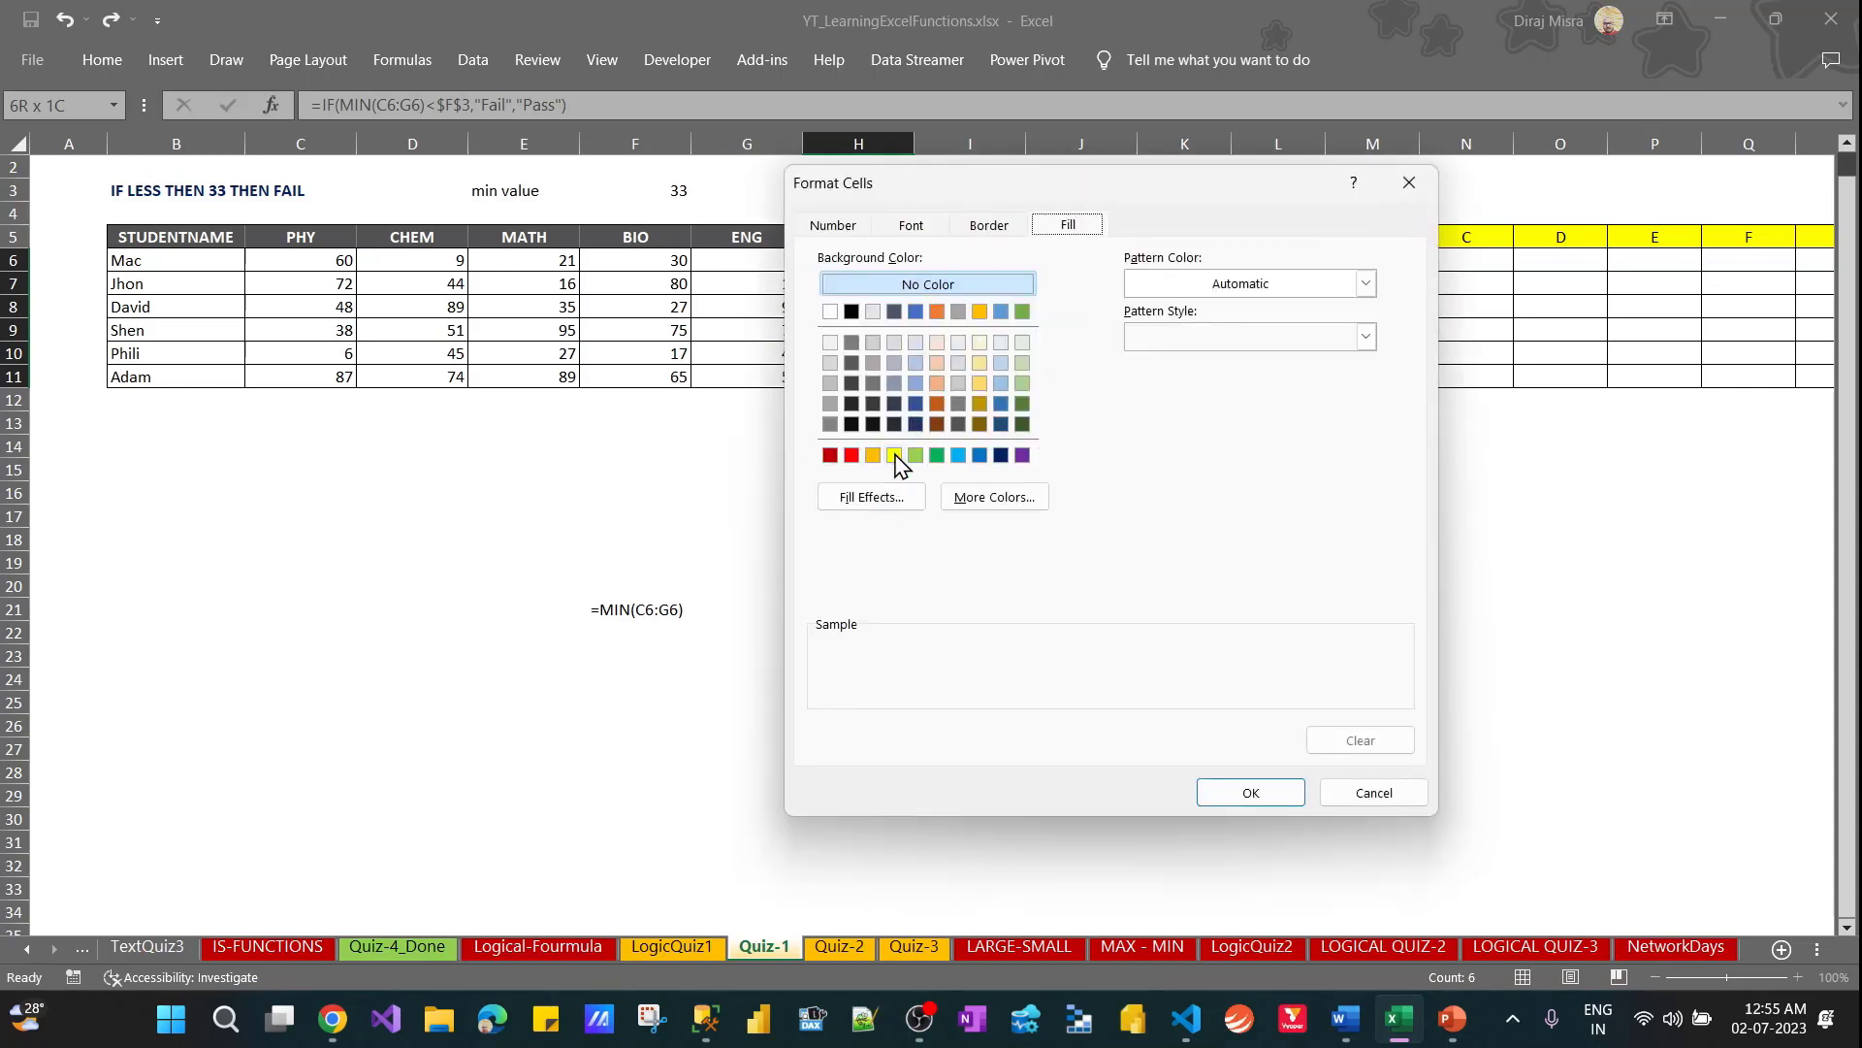
{"action": "left_click", "coordinate": [915, 455]}
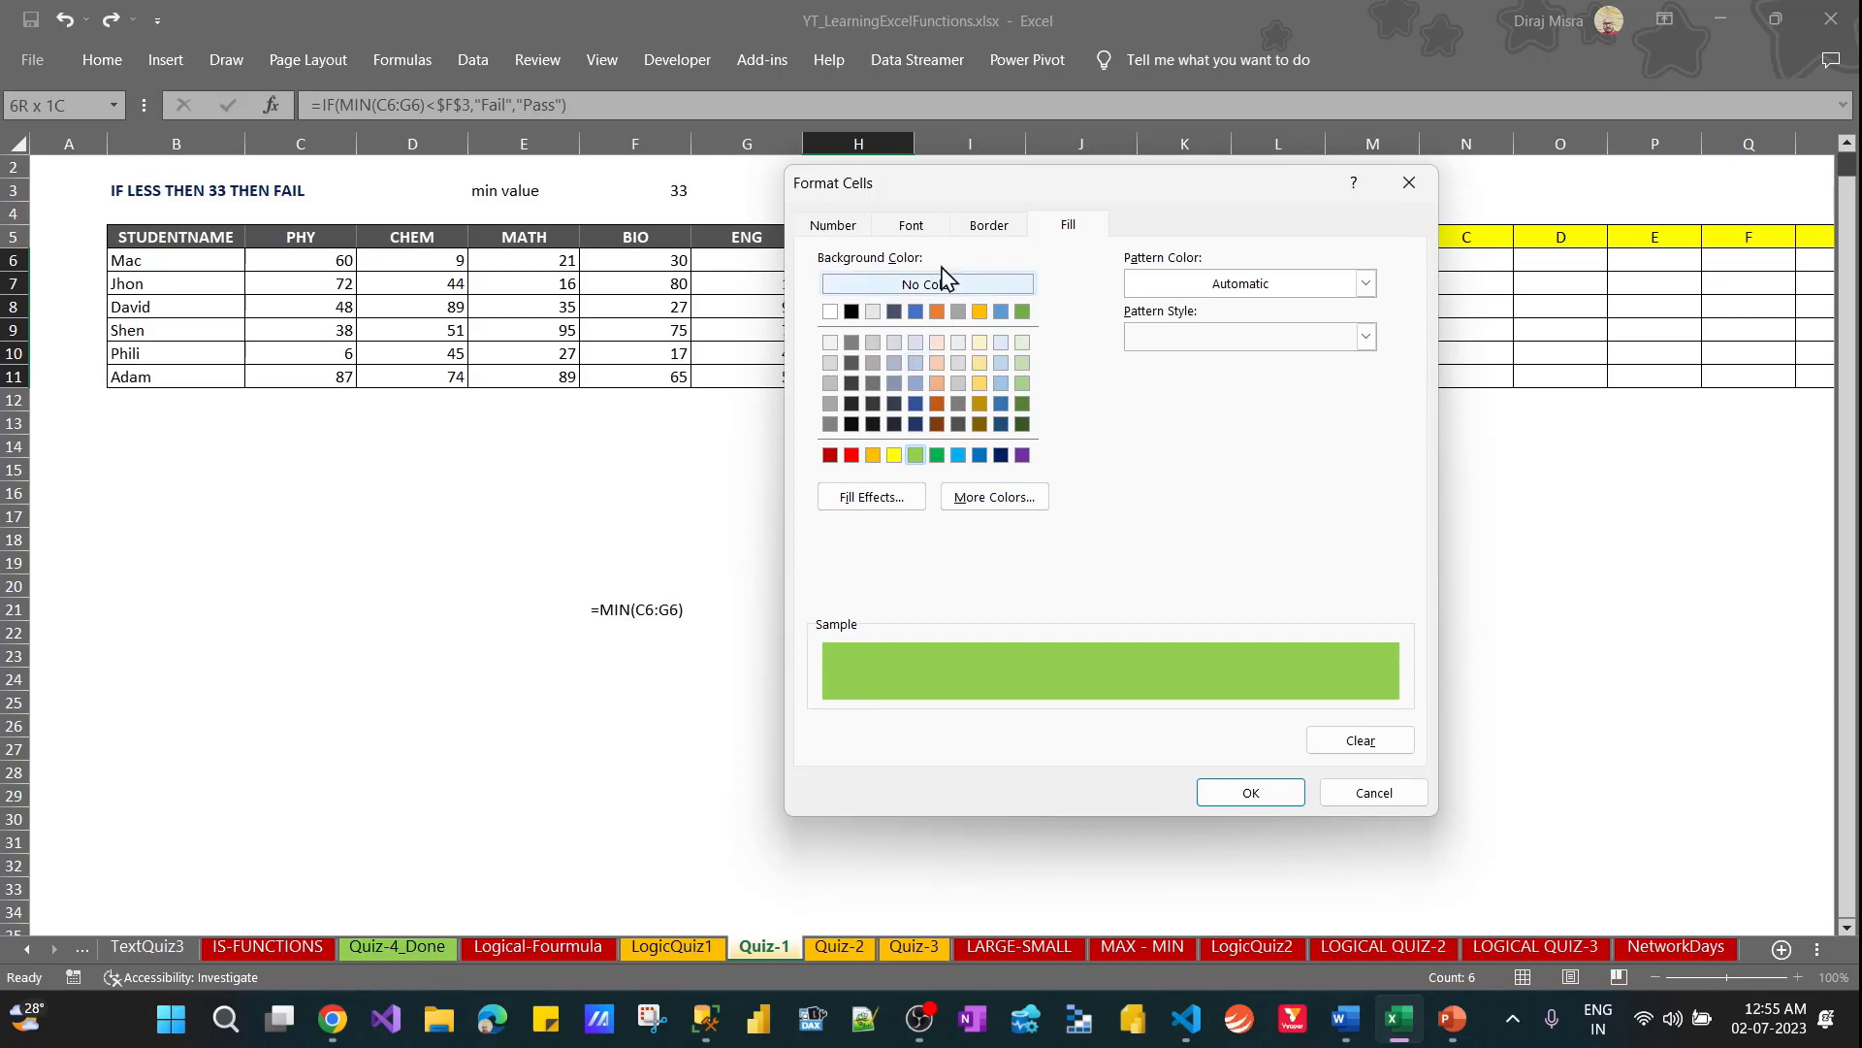
{"action": "left_click", "coordinate": [912, 226]}
{"action": "left_click", "coordinate": [1233, 435]}
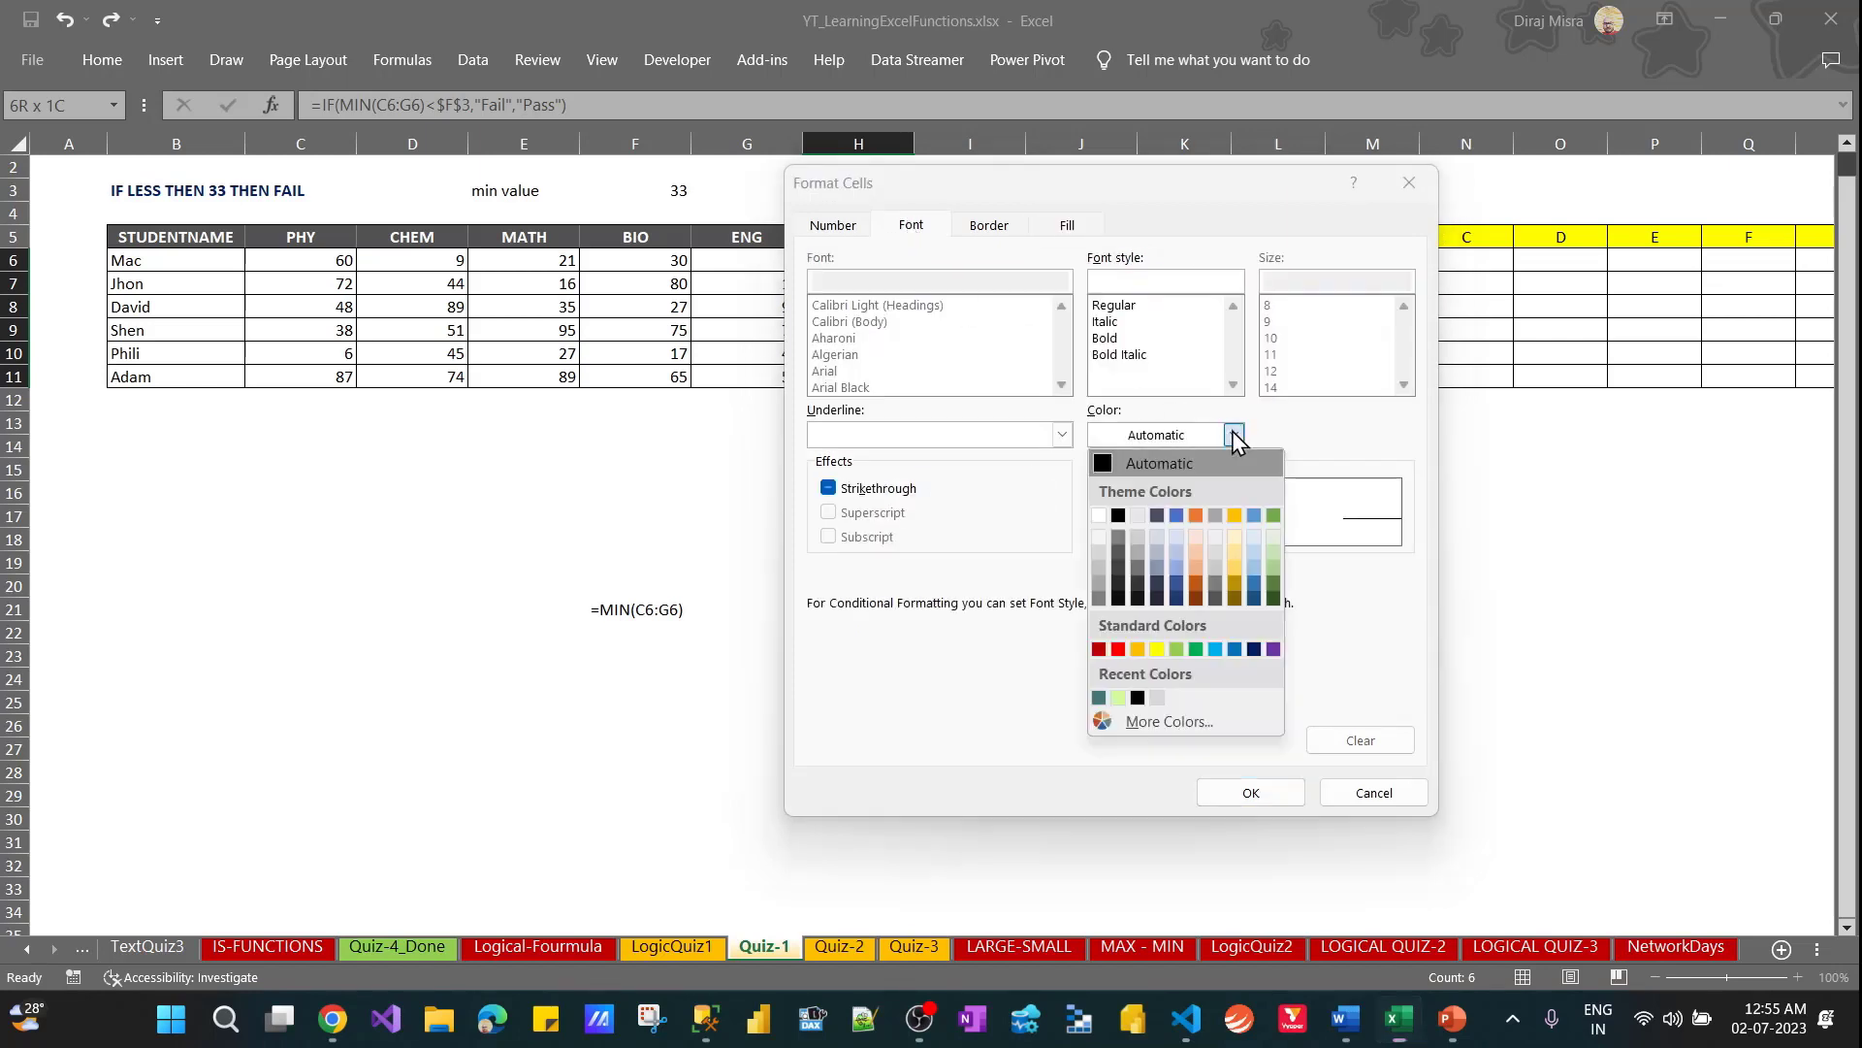
{"action": "left_click", "coordinate": [1101, 518]}
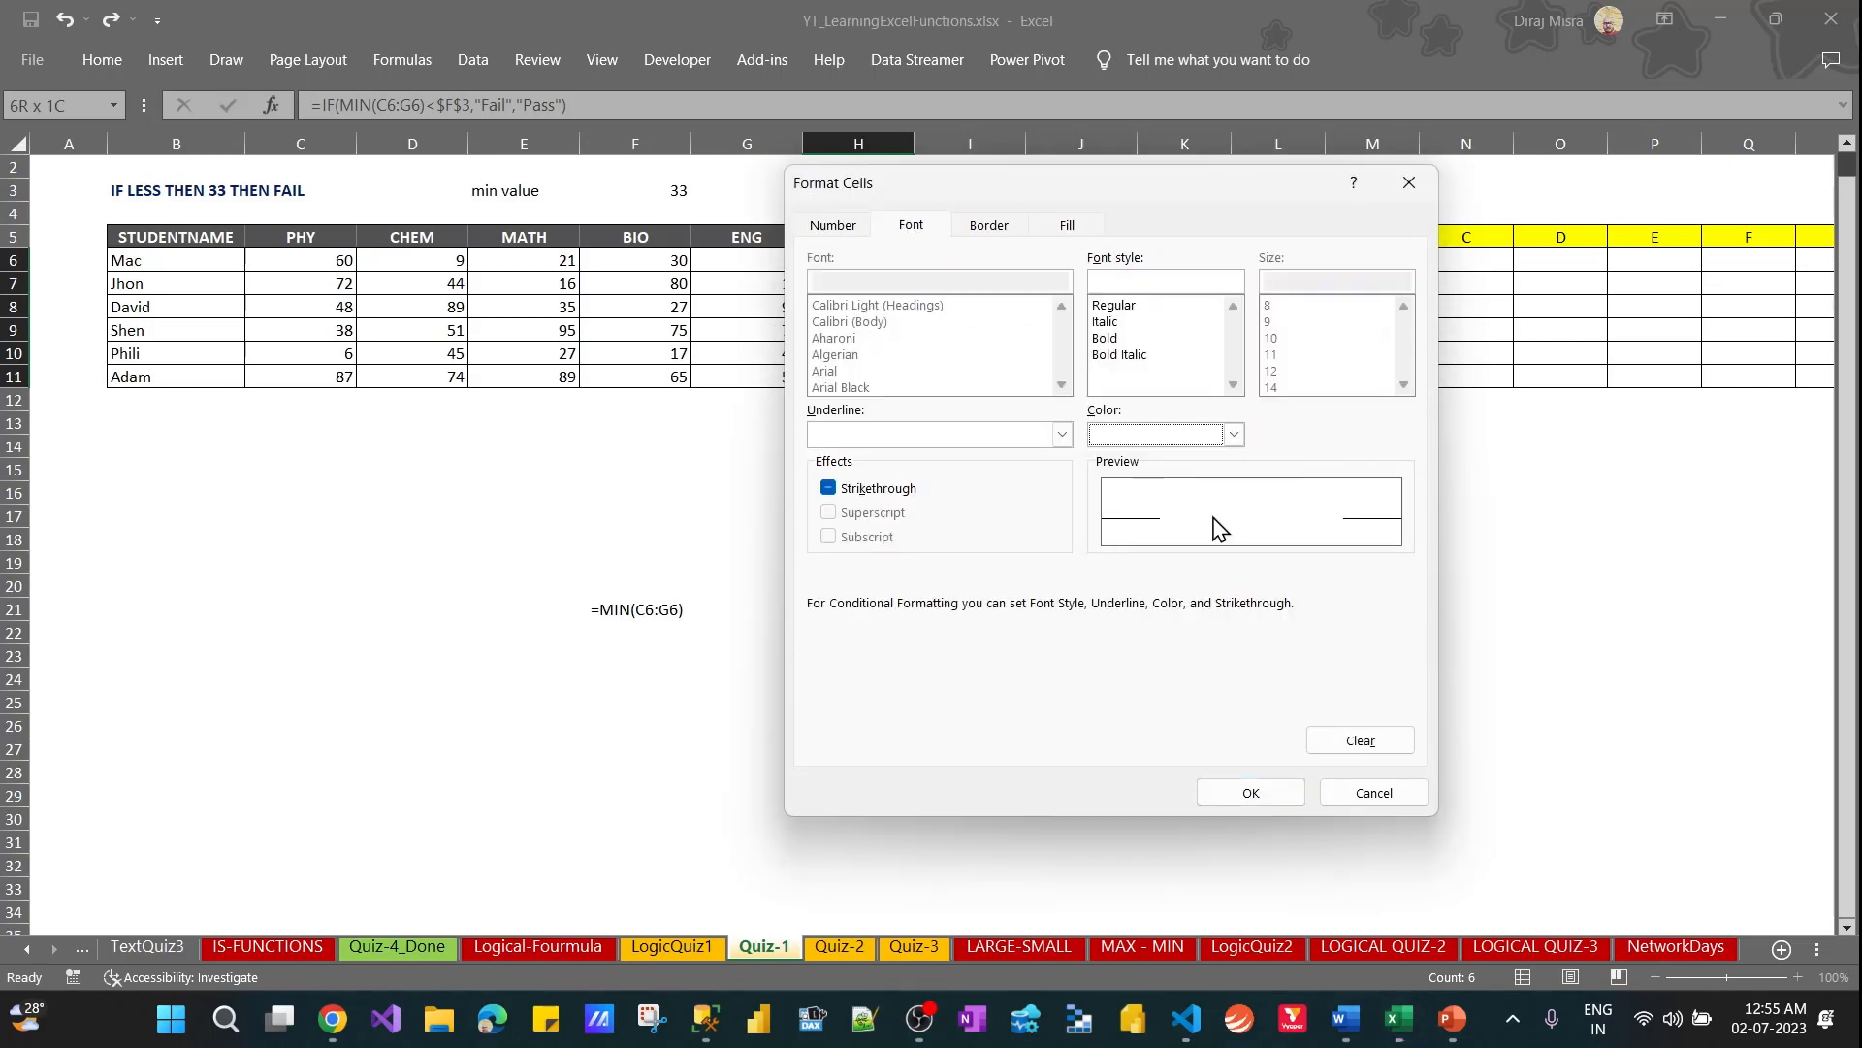
{"action": "left_click", "coordinate": [1237, 797]}
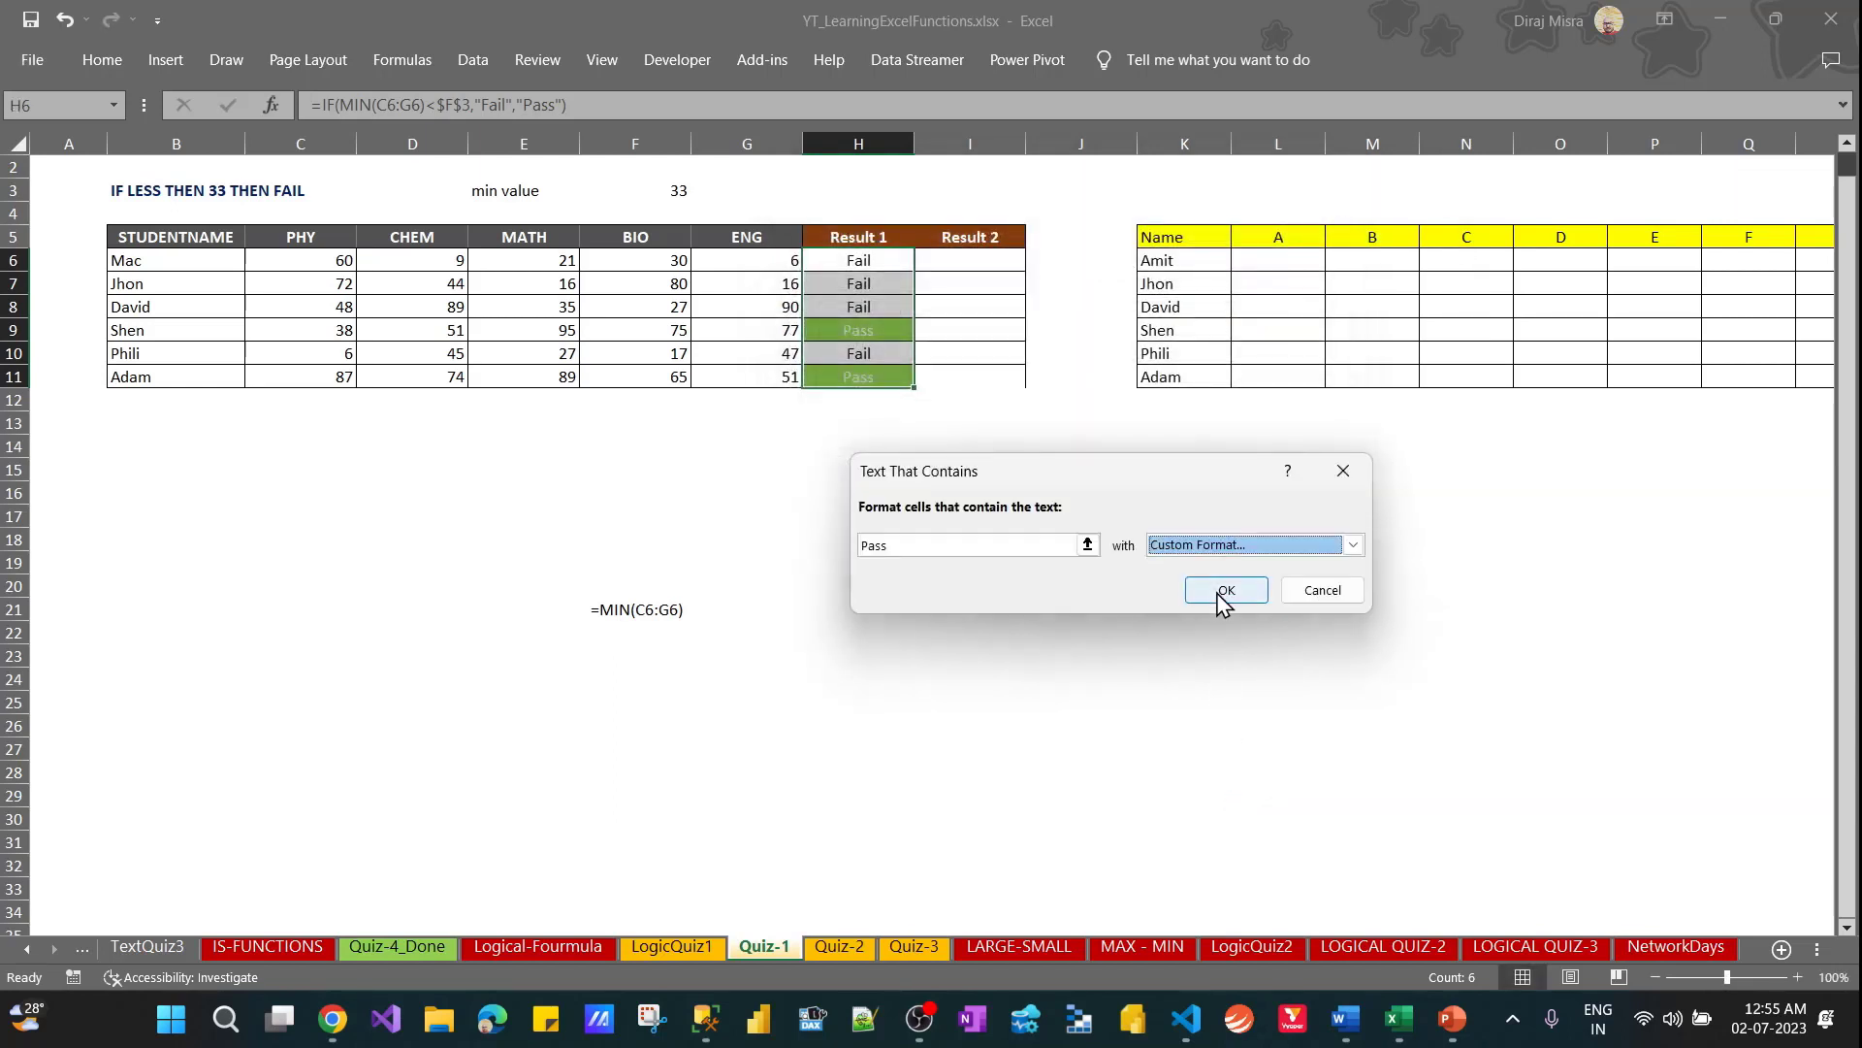
{"action": "left_click", "coordinate": [1224, 594]}
{"action": "left_click", "coordinate": [1036, 565]}
{"action": "key", "text": "Up"}
{"action": "key", "text": "Up"}
{"action": "key", "text": "Up"}
{"action": "key", "text": "Up"}
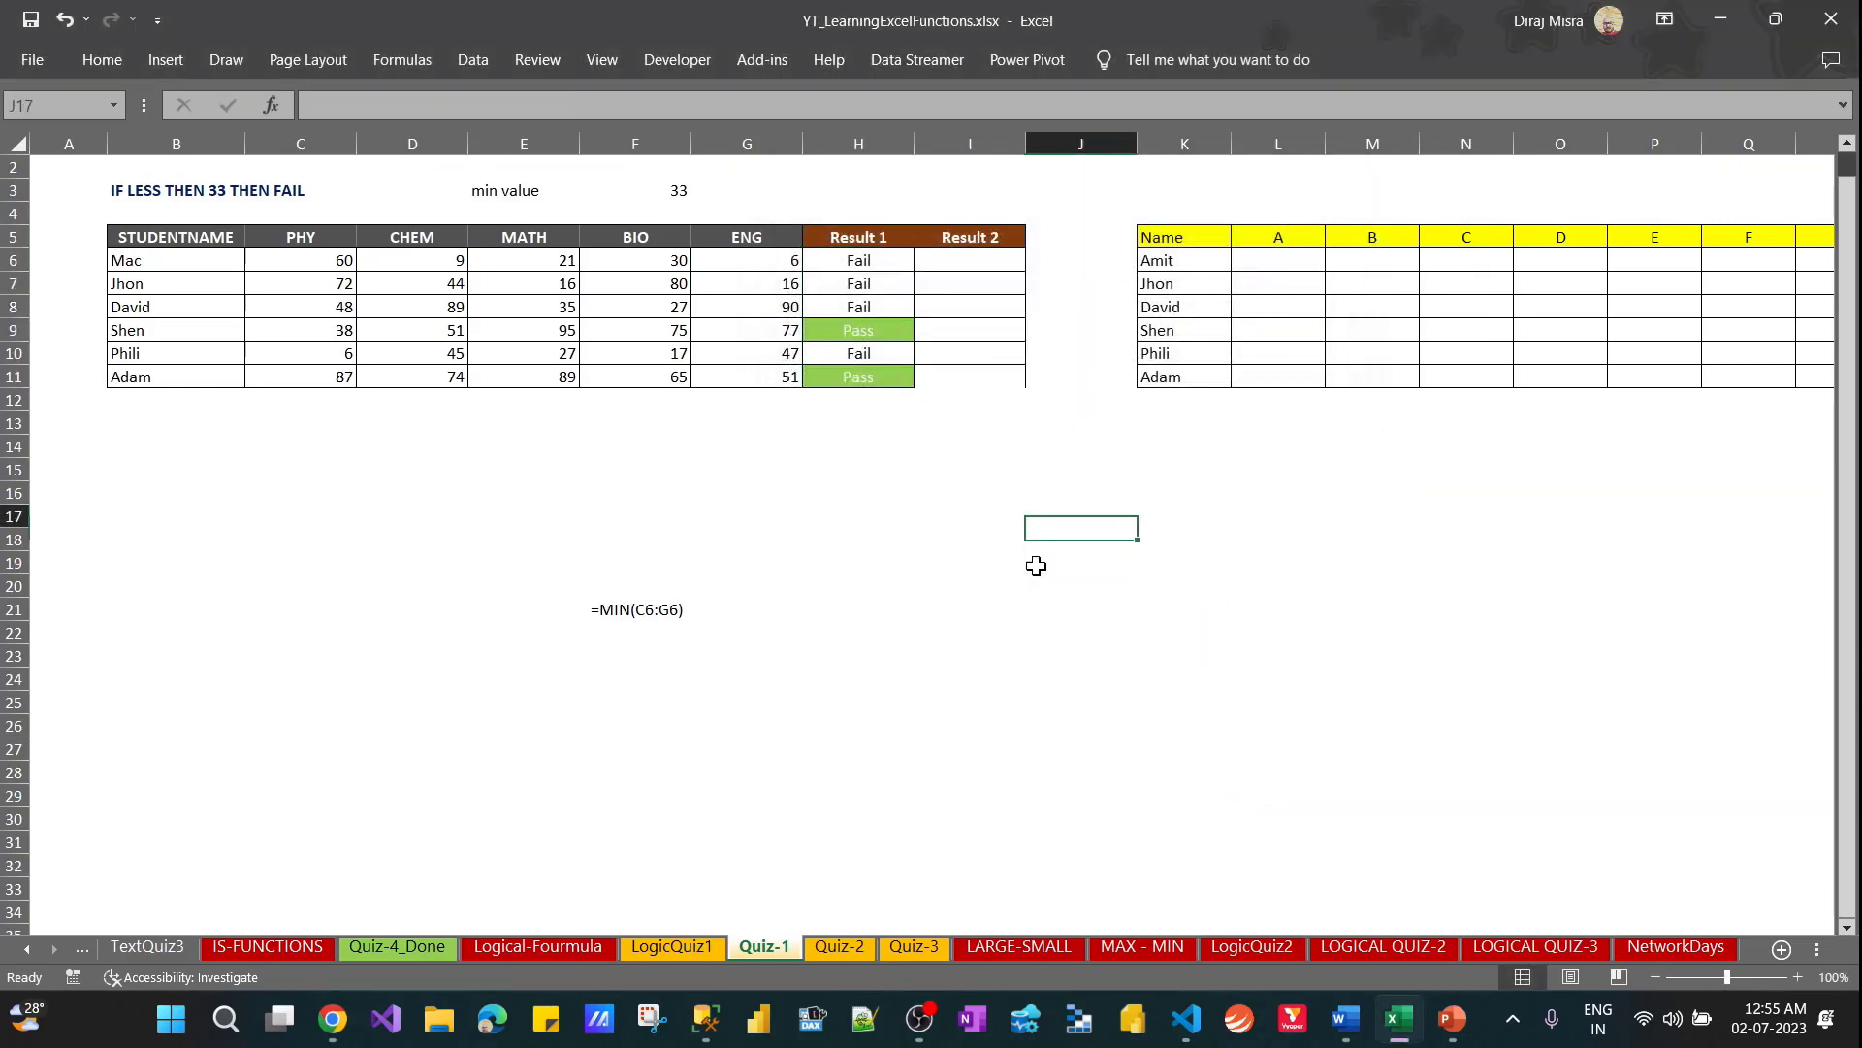
{"action": "key", "text": "Left"}
{"action": "key", "text": "Left"}
{"action": "key", "text": "Up"}
{"action": "key", "text": "Up"}
{"action": "key", "text": "Up"}
{"action": "key", "text": "Up"}
{"action": "key", "text": "Up"}
{"action": "key", "text": "Up"}
{"action": "key", "text": "Up"}
{"action": "key", "text": "Up"}
{"action": "key", "text": "Up"}
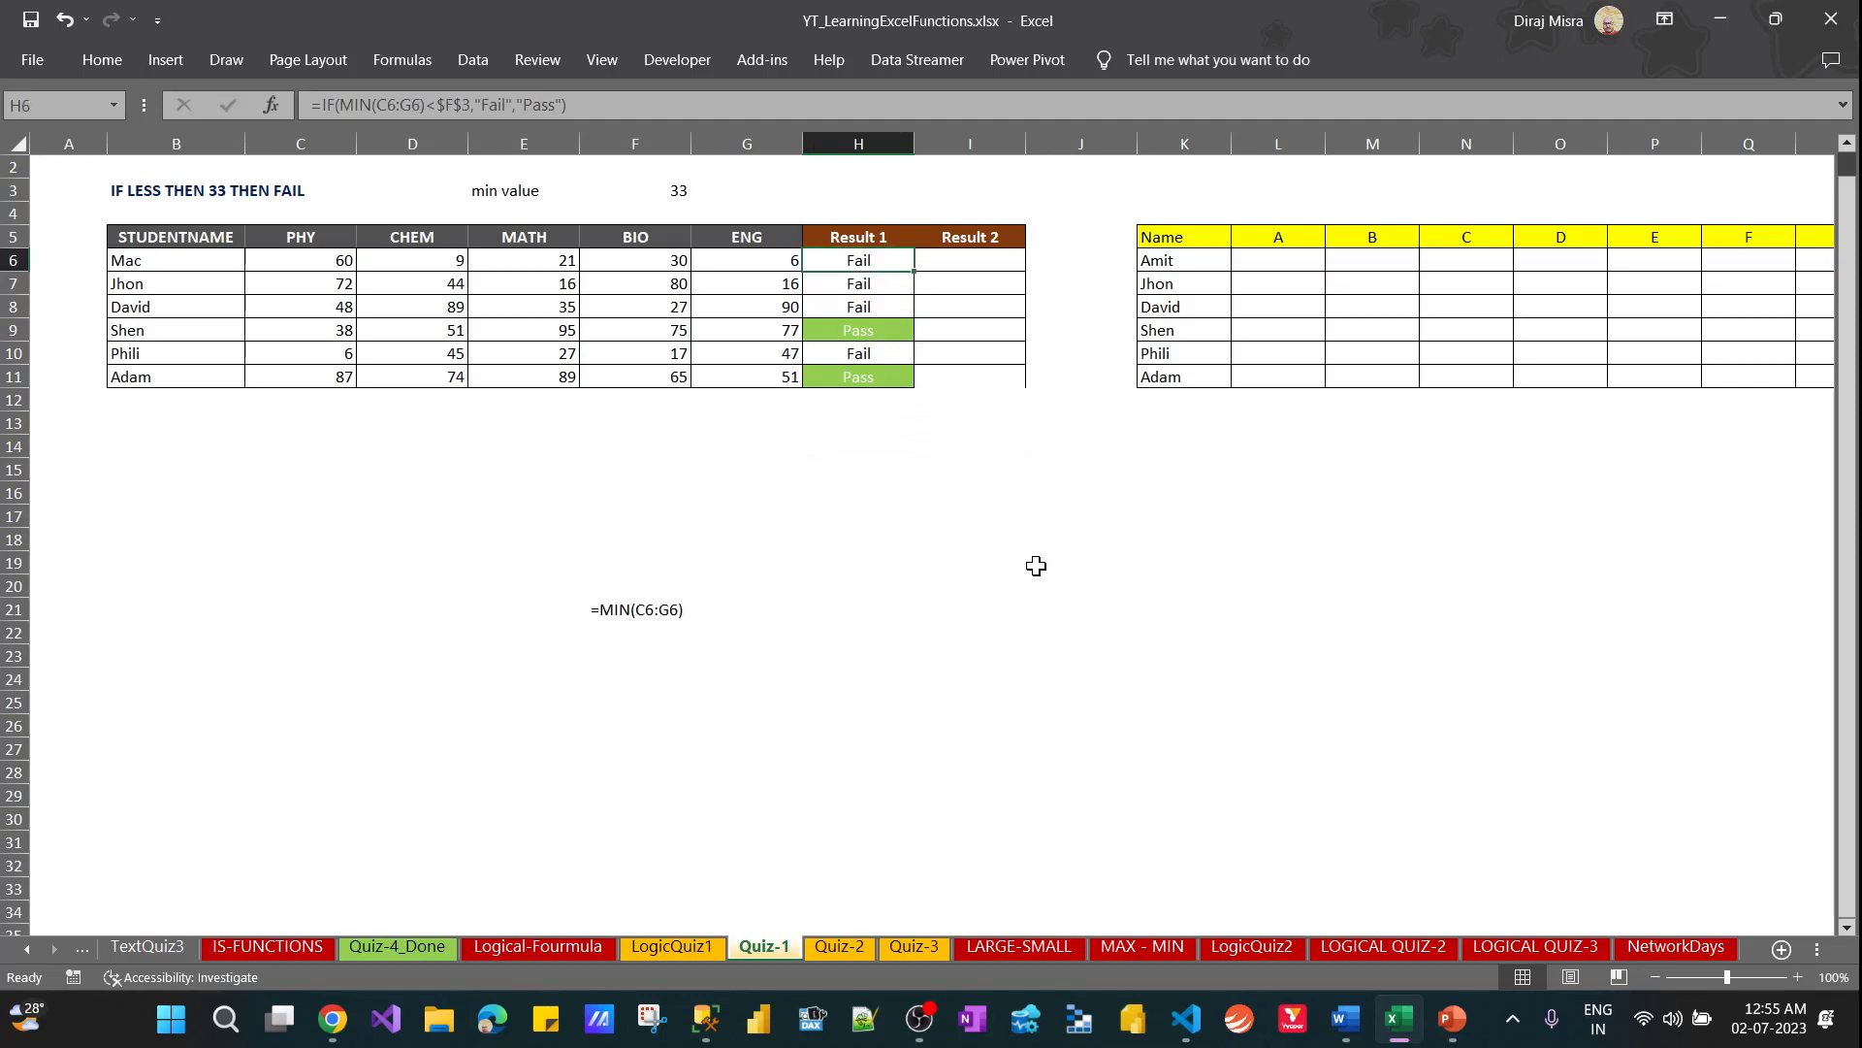
{"action": "key", "text": "Right"}
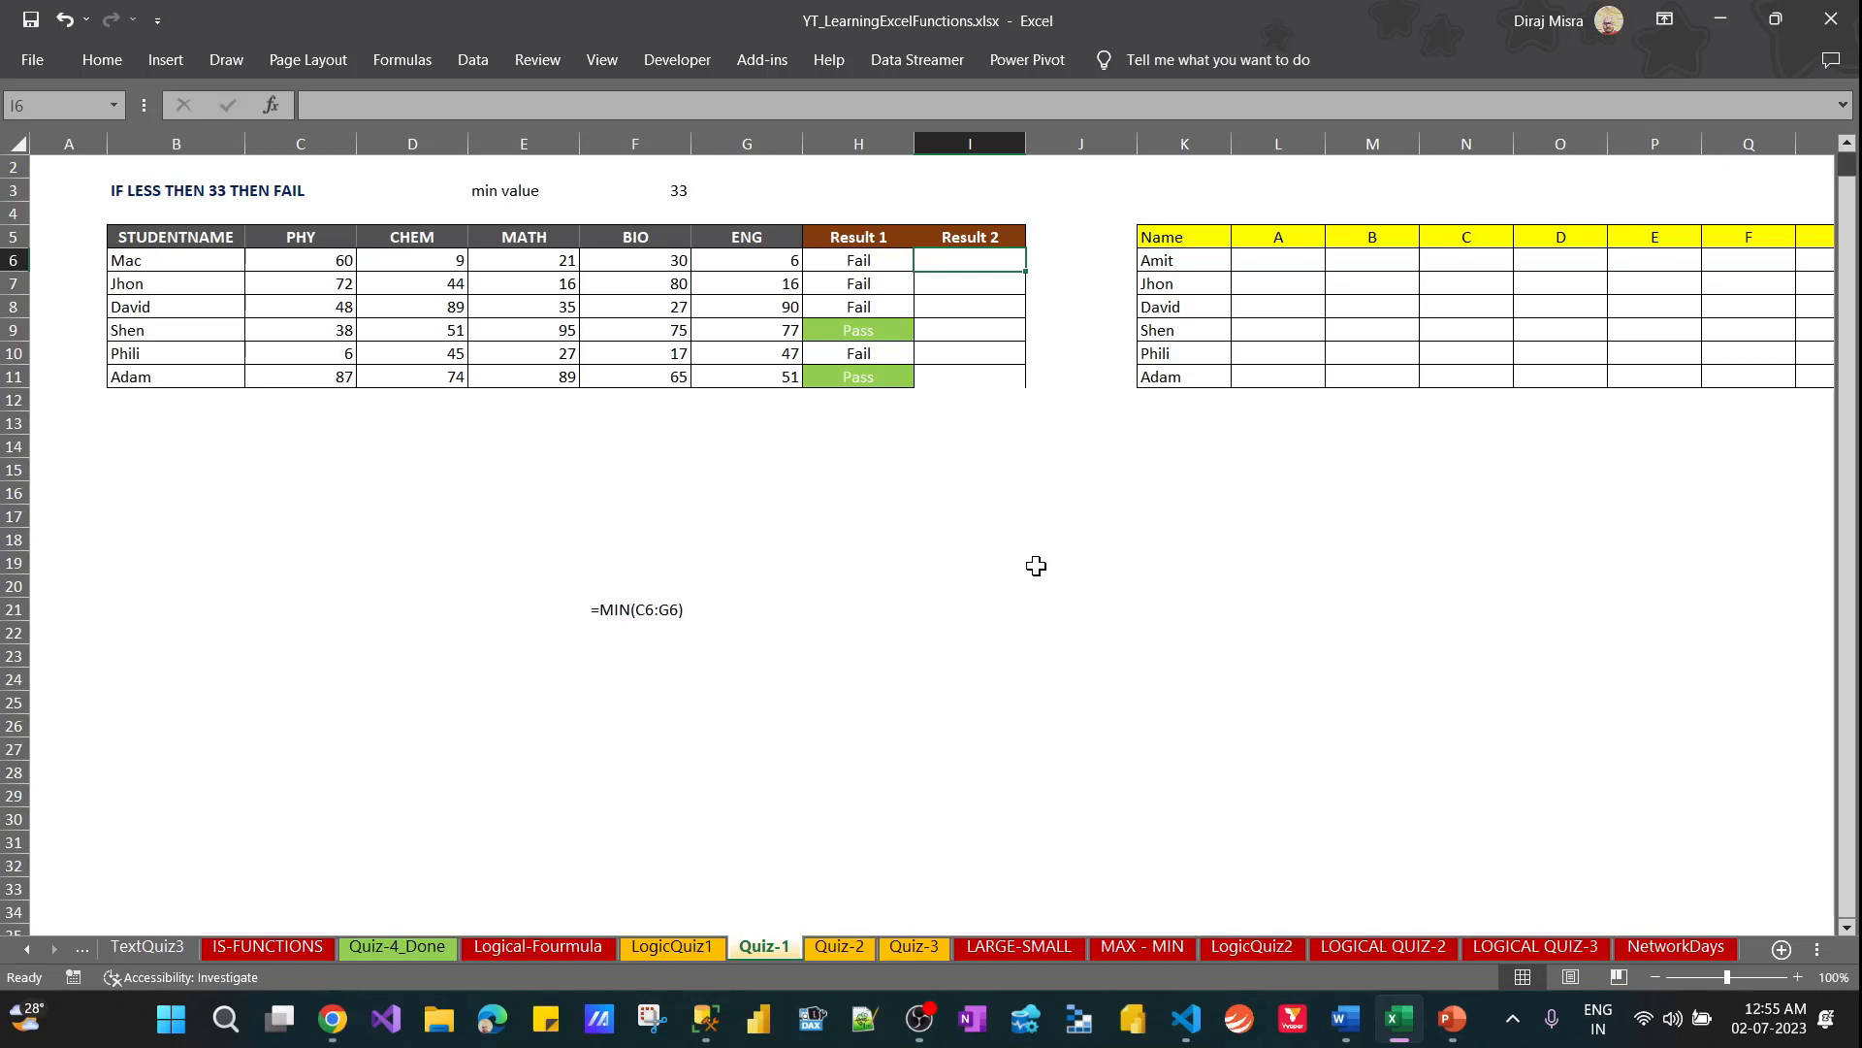
Centre the min value in cell F3 horizontally
{"action": "key", "text": "Up"}
{"action": "key", "text": "Up"}
{"action": "key", "text": "Up"}
{"action": "key", "text": "Left"}
{"action": "key", "text": "Left"}
{"action": "key", "text": "Left"}
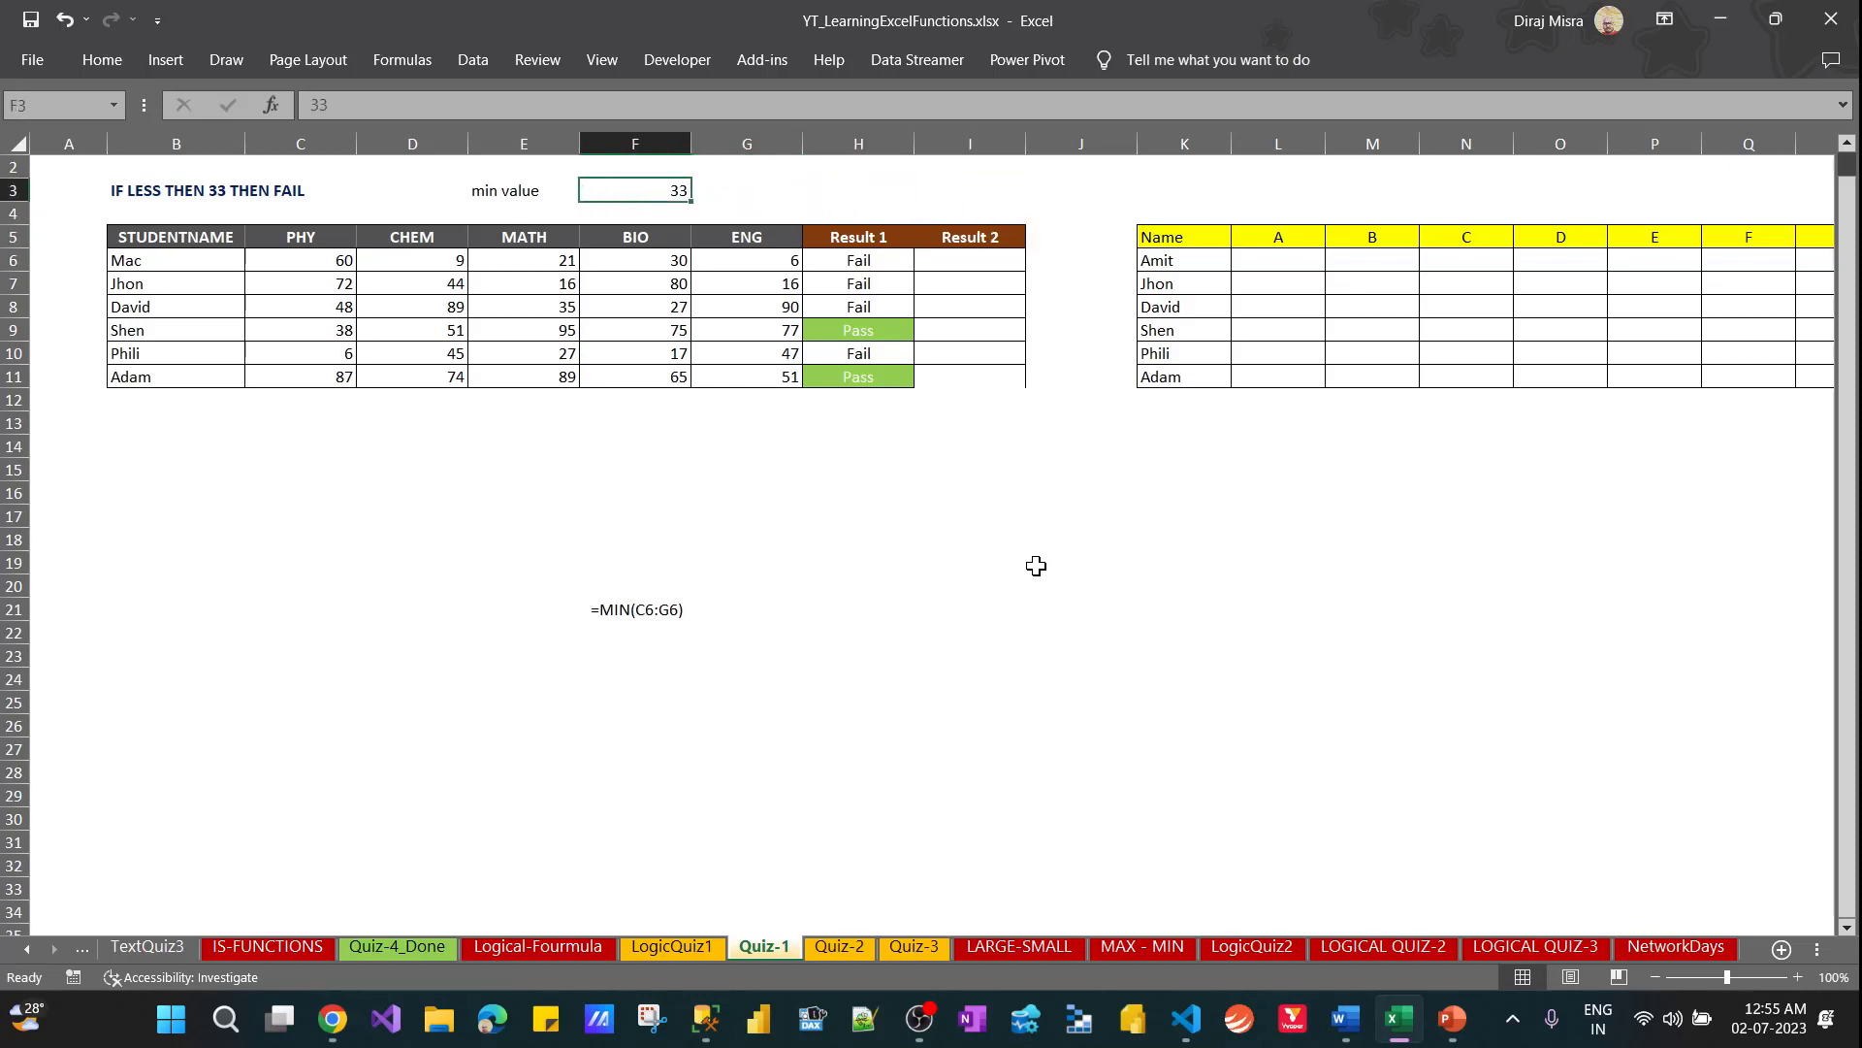
{"action": "key", "text": "alt+h"}
{"action": "key", "text": "a"}
{"action": "key", "text": "c"}
{"action": "key", "text": "Right"}
{"action": "key", "text": "Right"}
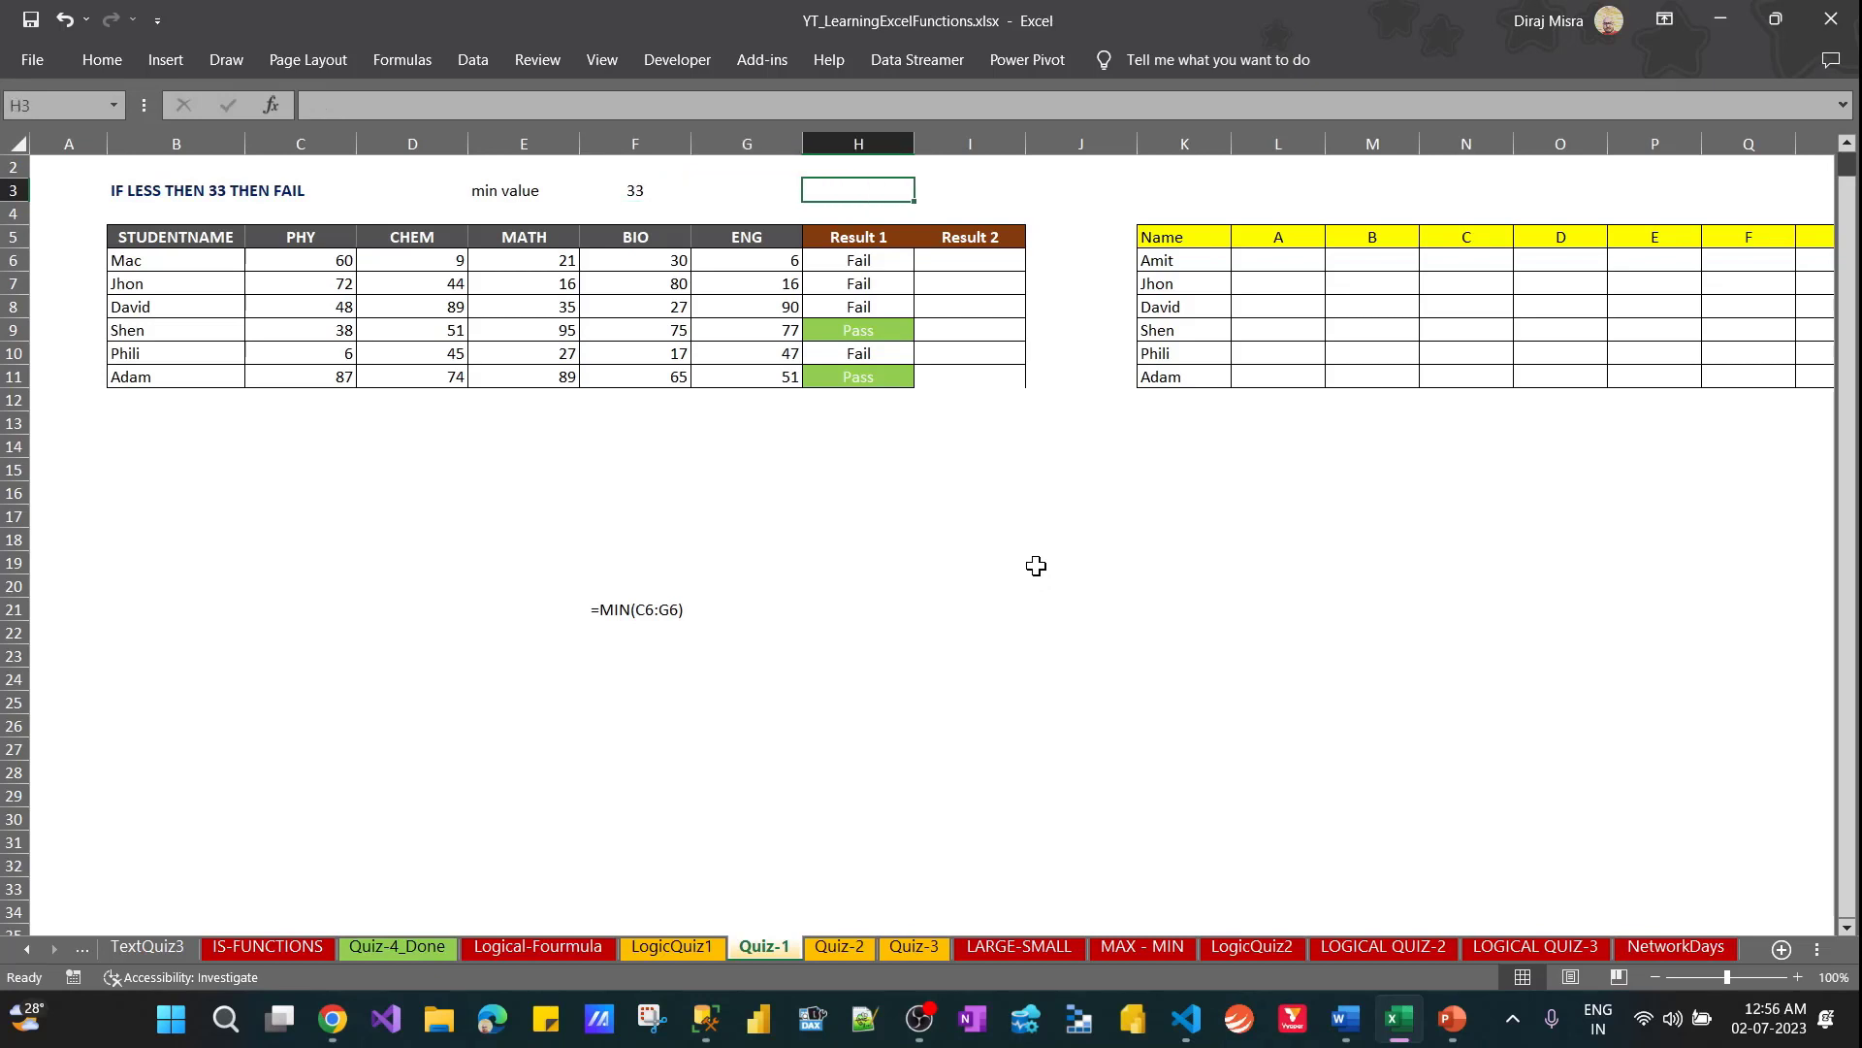
{"action": "key", "text": "Left"}
{"action": "key", "text": "Left"}
{"action": "key", "text": "Right"}
{"action": "key", "text": "Right"}
{"action": "key", "text": "Down"}
{"action": "key", "text": "Down"}
{"action": "key", "text": "Down"}
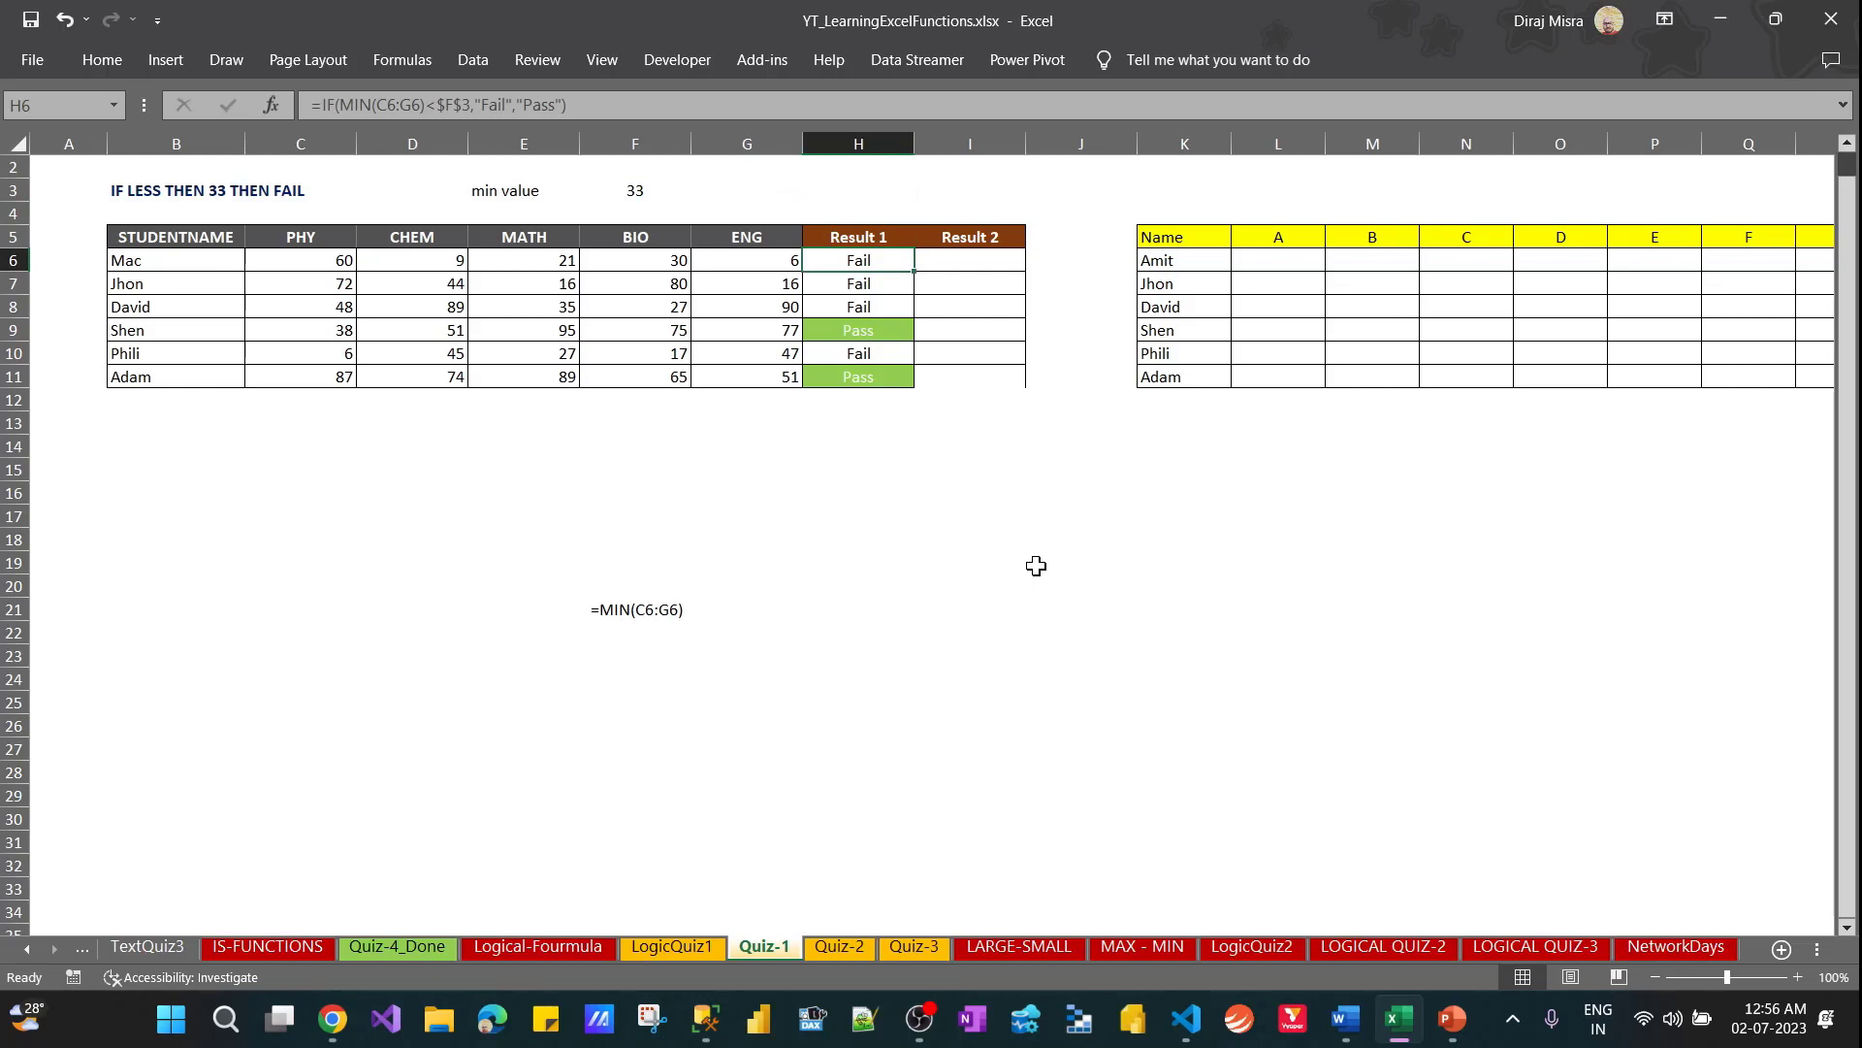
{"action": "key", "text": "Right"}
{"action": "key", "text": "Left"}
{"action": "key", "text": "Left"}
{"action": "key", "text": "Up"}
{"action": "key", "text": "Up"}
{"action": "key", "text": "Down"}
{"action": "key", "text": "Down"}
{"action": "key", "text": "Down"}
{"action": "key", "text": "Down"}
{"action": "key", "text": "Down"}
{"action": "key", "text": "Down"}
{"action": "key", "text": "Down"}
{"action": "key", "text": "Down"}
{"action": "key", "text": "Down"}
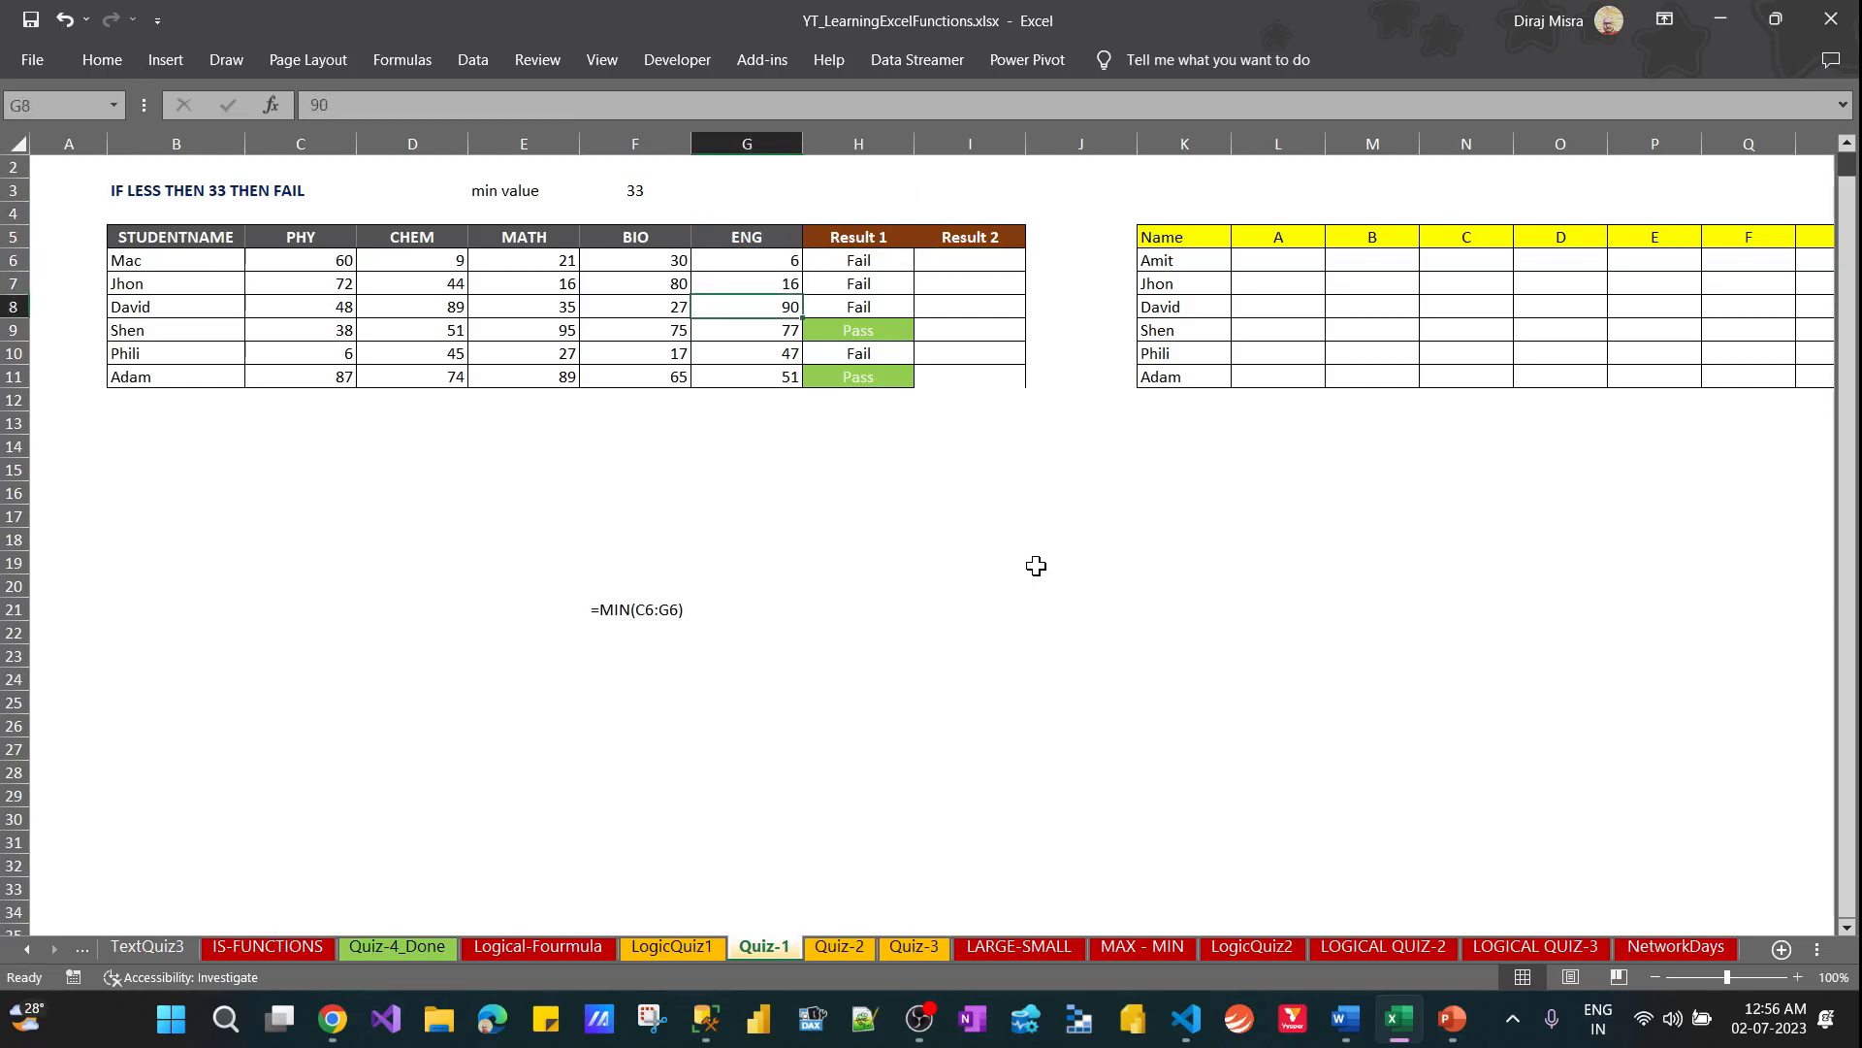
{"action": "key", "text": "Left"}
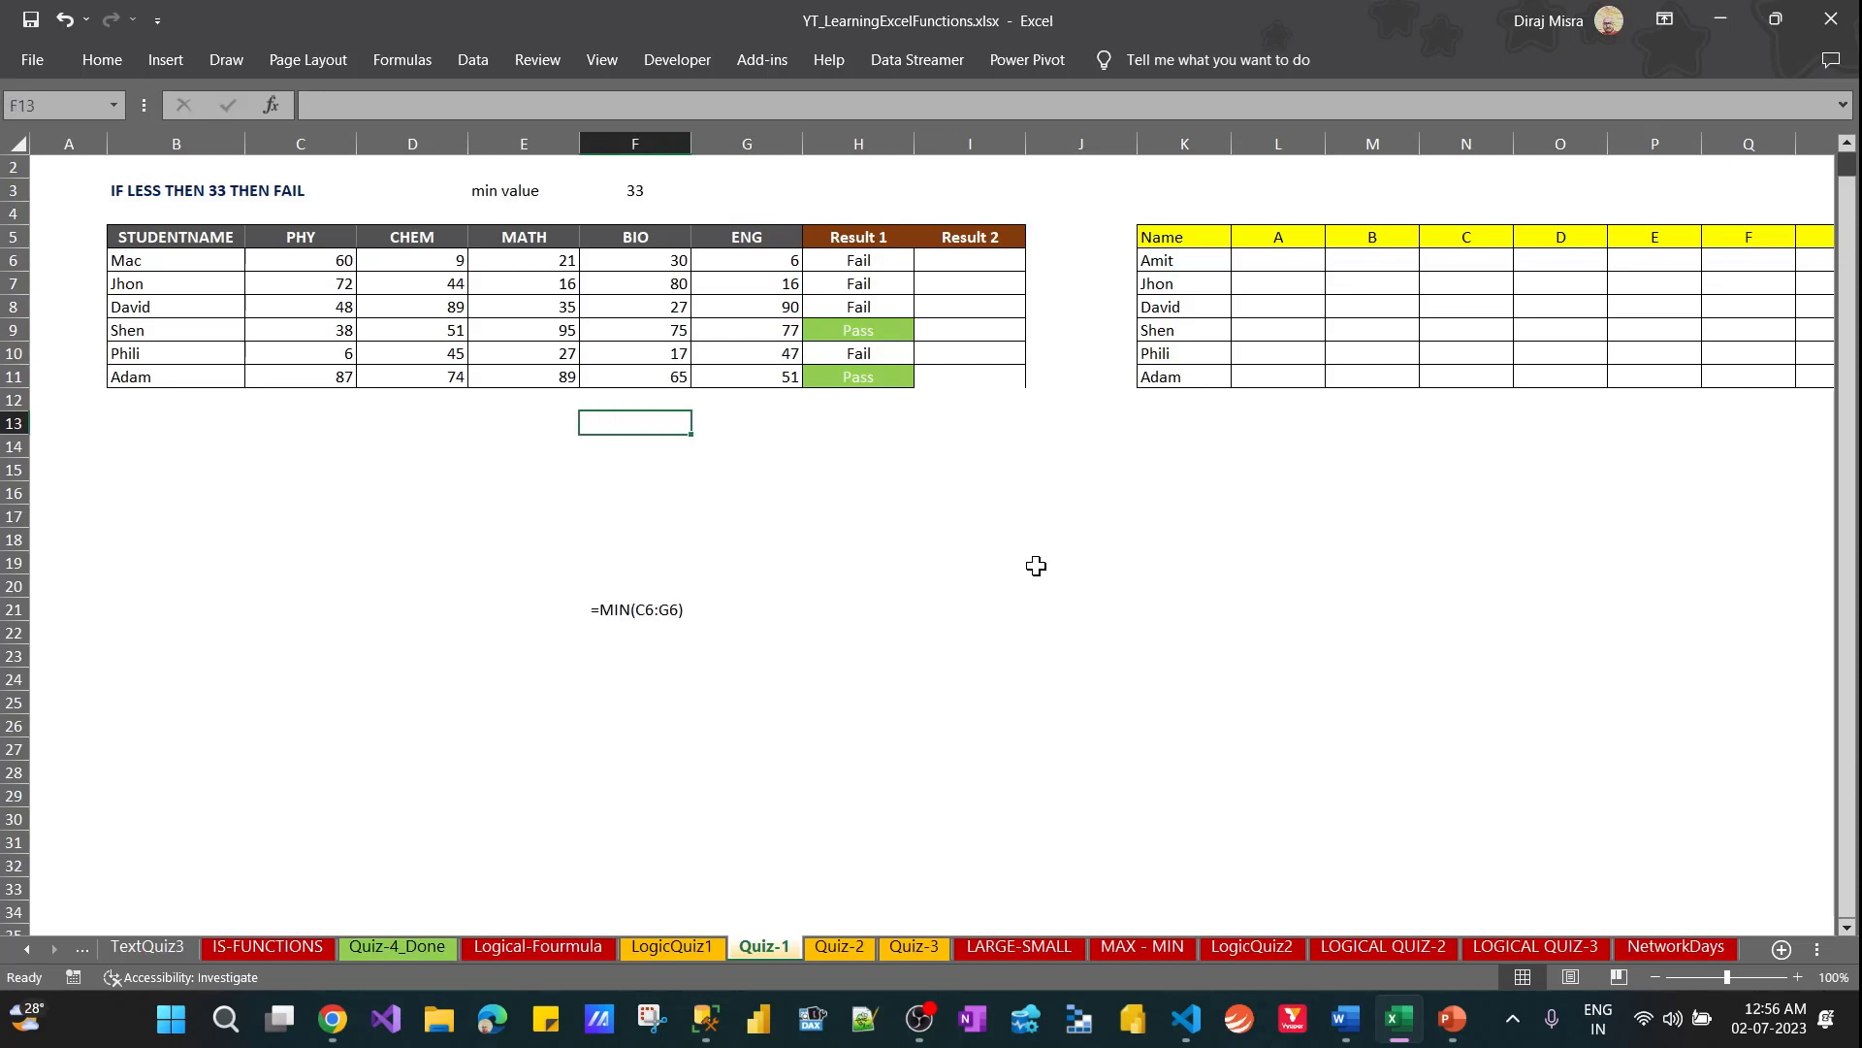
{"action": "key", "text": "Up"}
{"action": "key", "text": "Right"}
{"action": "key", "text": "Right"}
{"action": "key", "text": "Up"}
{"action": "key", "text": "Up"}
{"action": "key", "text": "Up"}
{"action": "key", "text": "Up"}
{"action": "key", "text": "Up"}
{"action": "key", "text": "Up"}
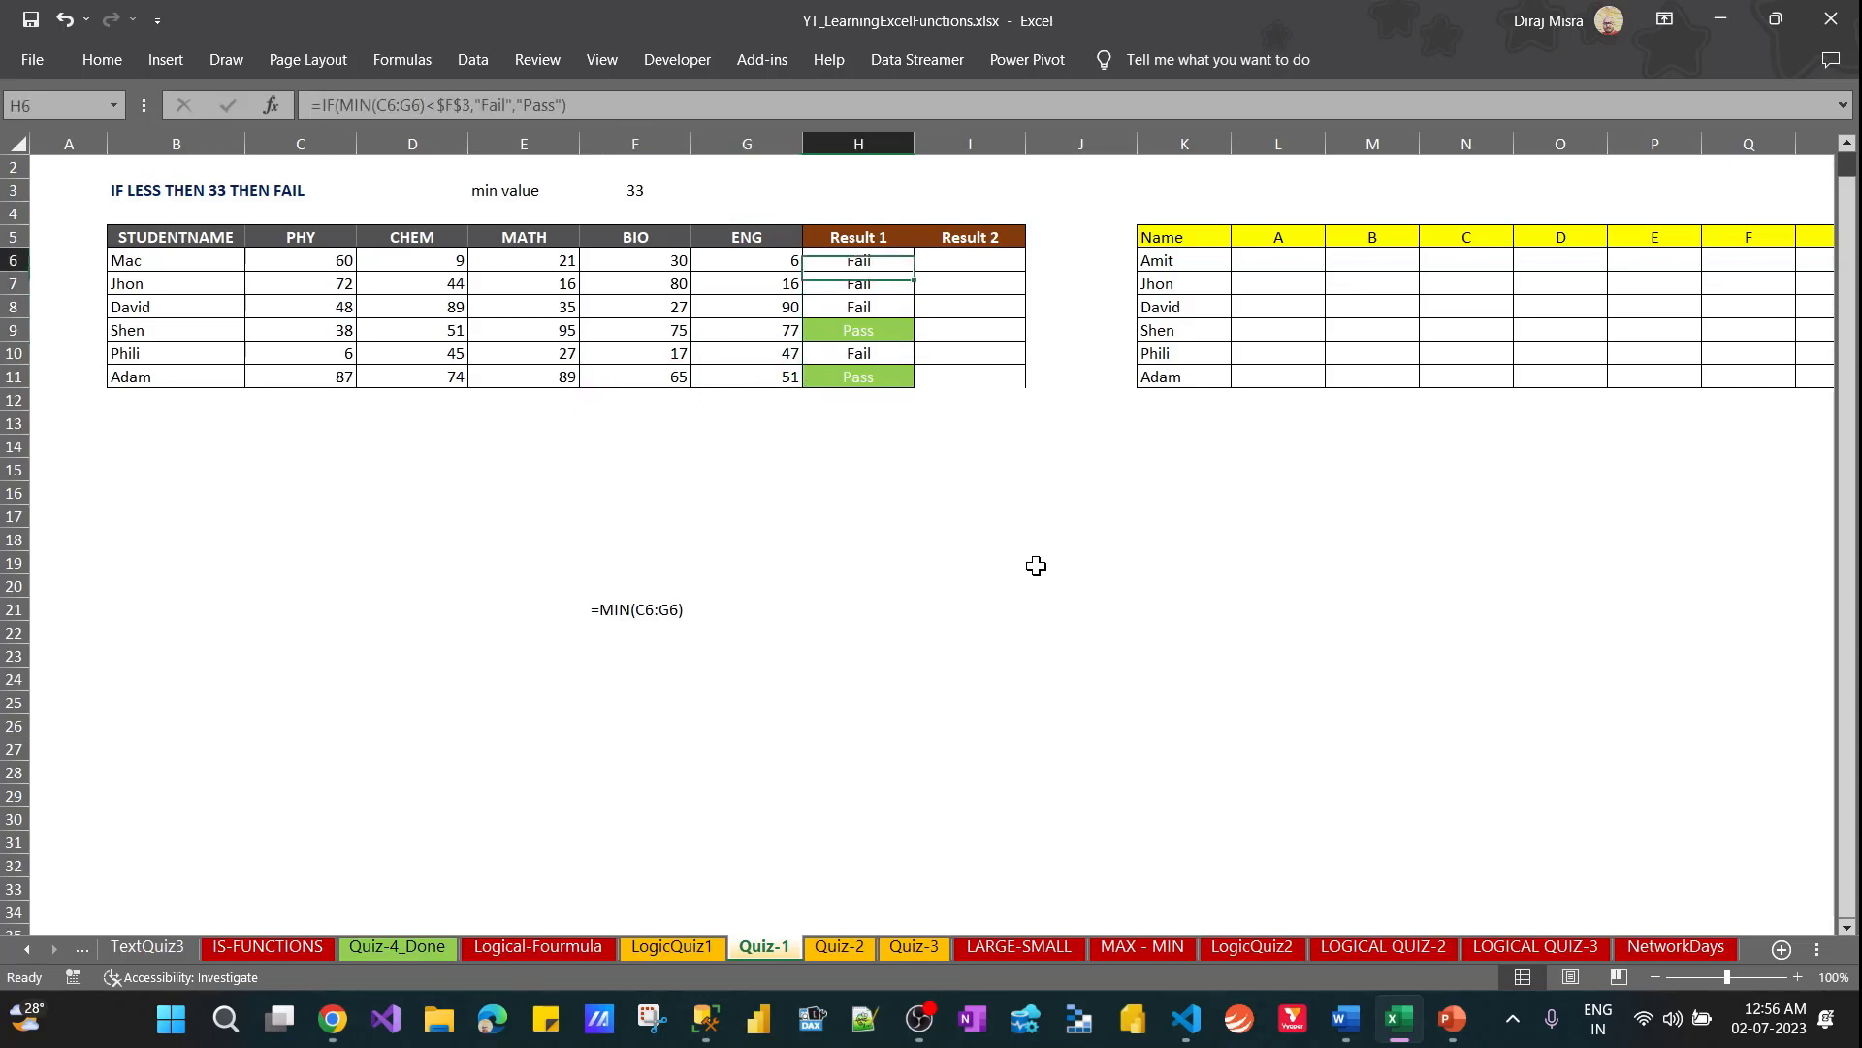
{"action": "key", "text": "Up"}
{"action": "key", "text": "Up"}
{"action": "key", "text": "Left"}
{"action": "key", "text": "Left"}
{"action": "key", "text": "Up"}
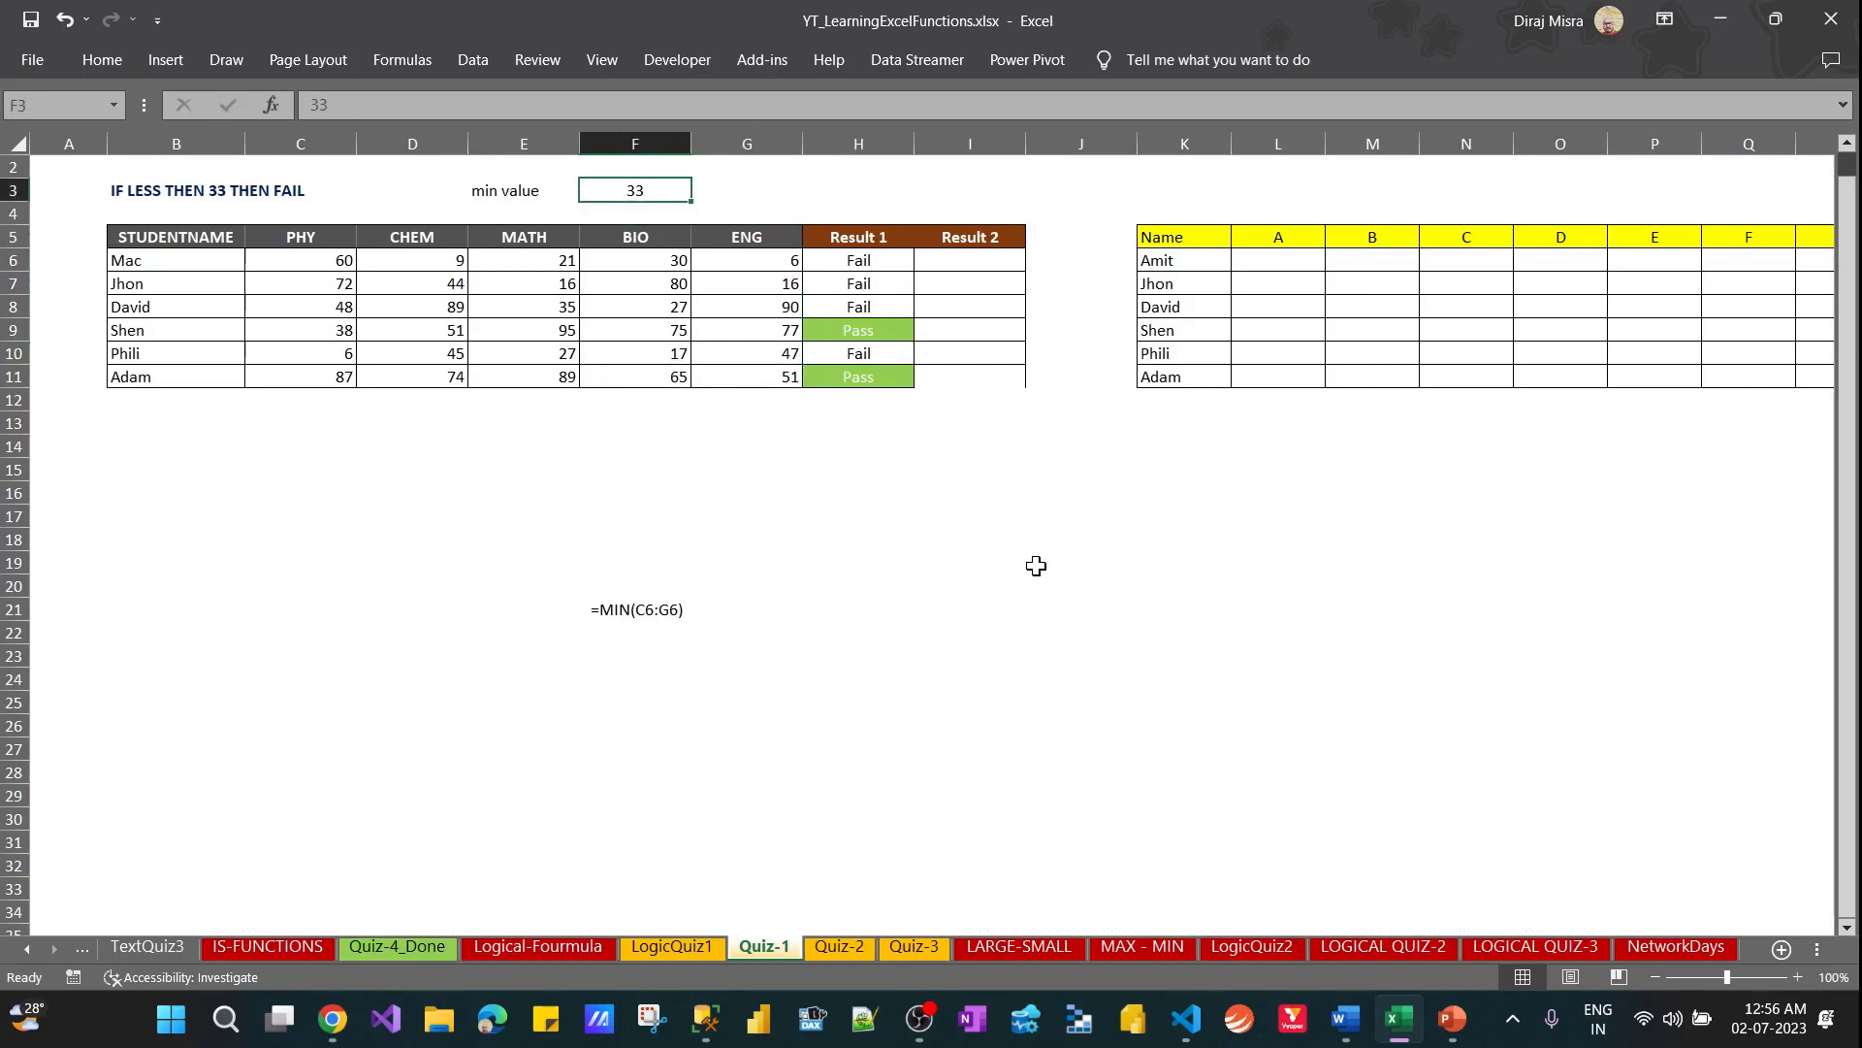
{"action": "key", "text": "Right"}
{"action": "key", "text": "Right"}
{"action": "key", "text": "Down"}
{"action": "key", "text": "Down"}
{"action": "key", "text": "Down"}
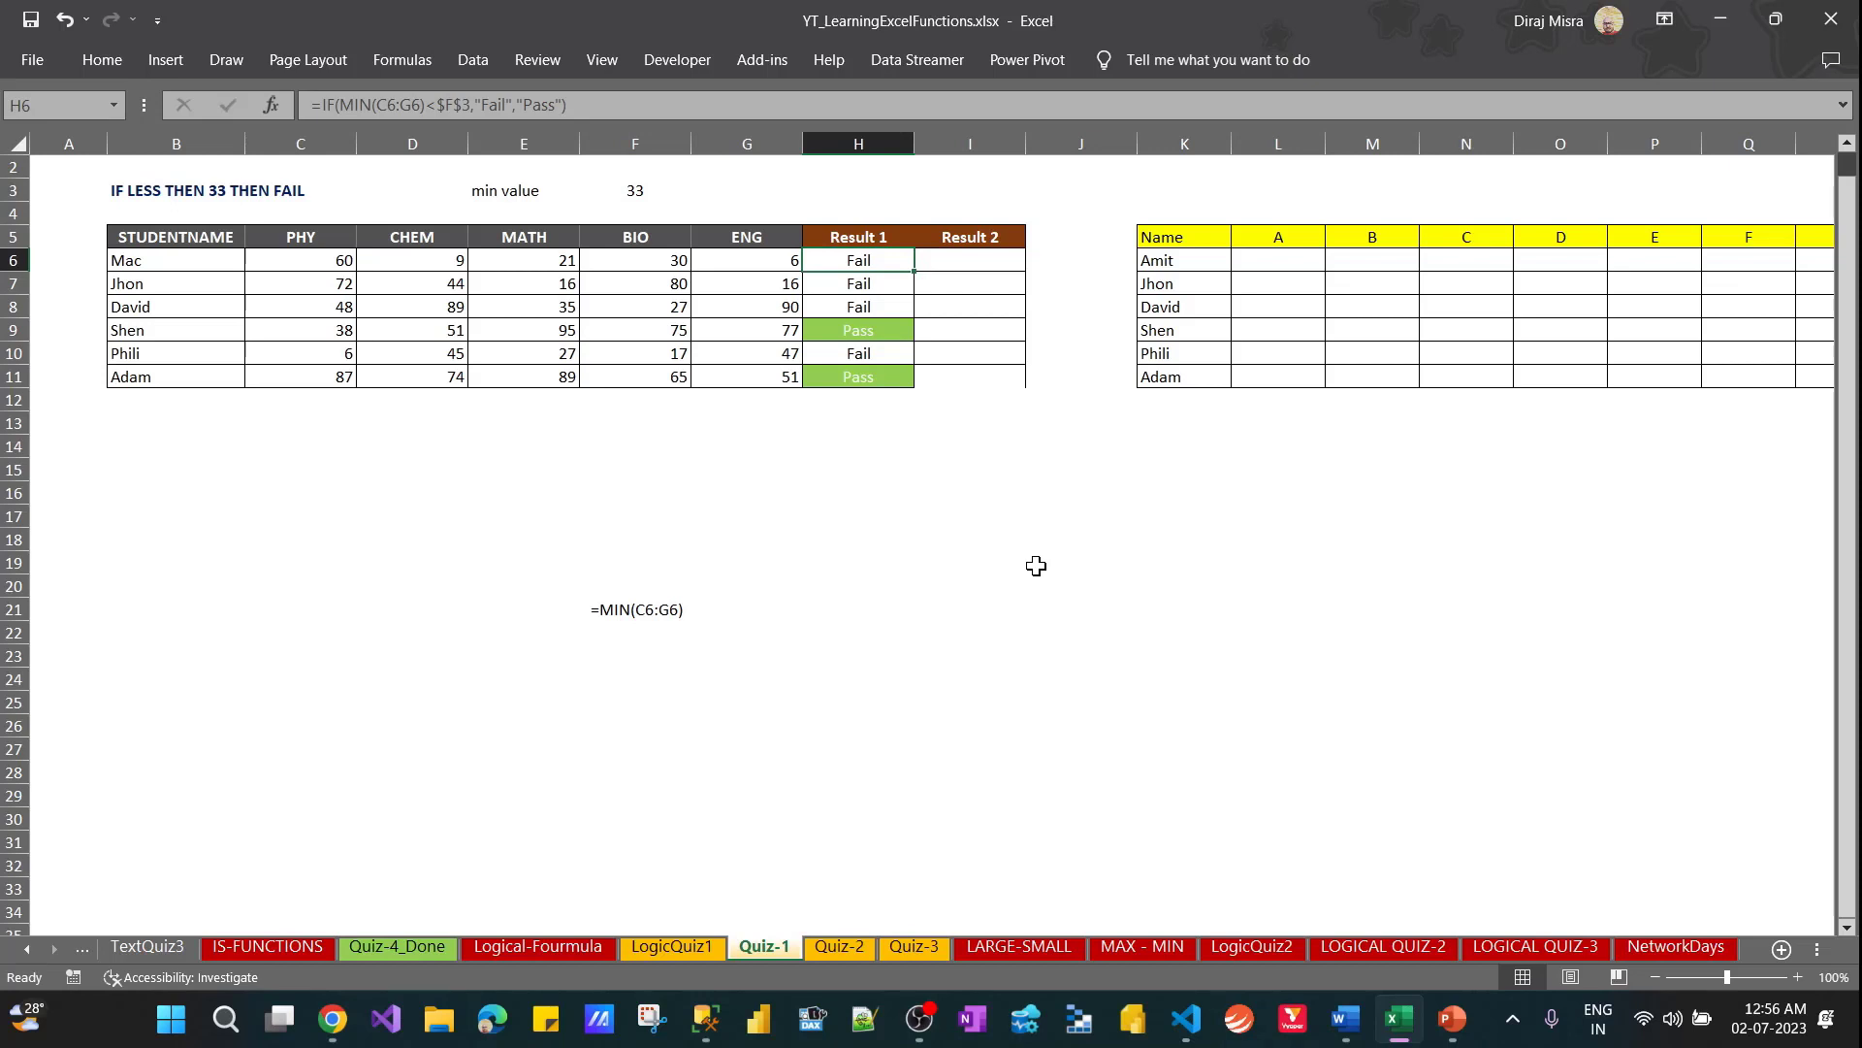
Enter =COUNTA(C6:G6) in the first Result 2 cell, I6, to count Mac's marks
{"action": "key", "text": "Right"}
{"action": "type", "text": "="}
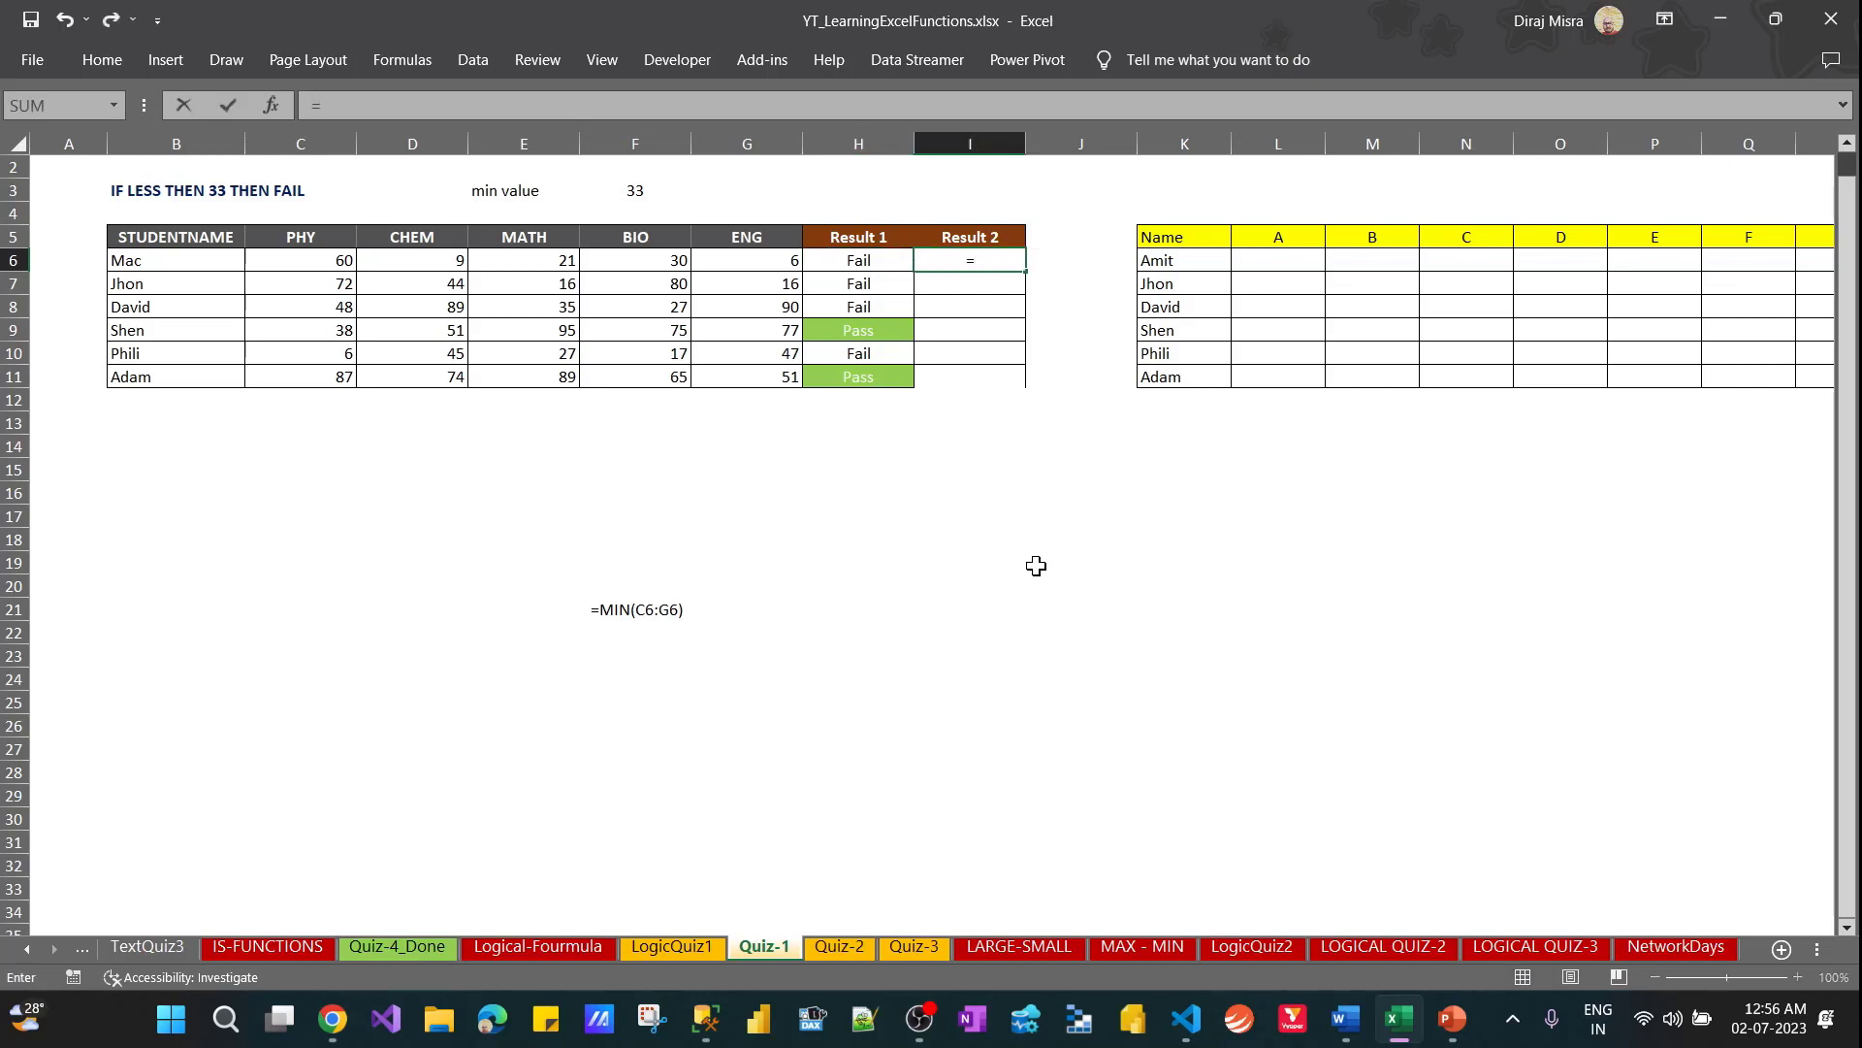
{"action": "type", "text": "co"}
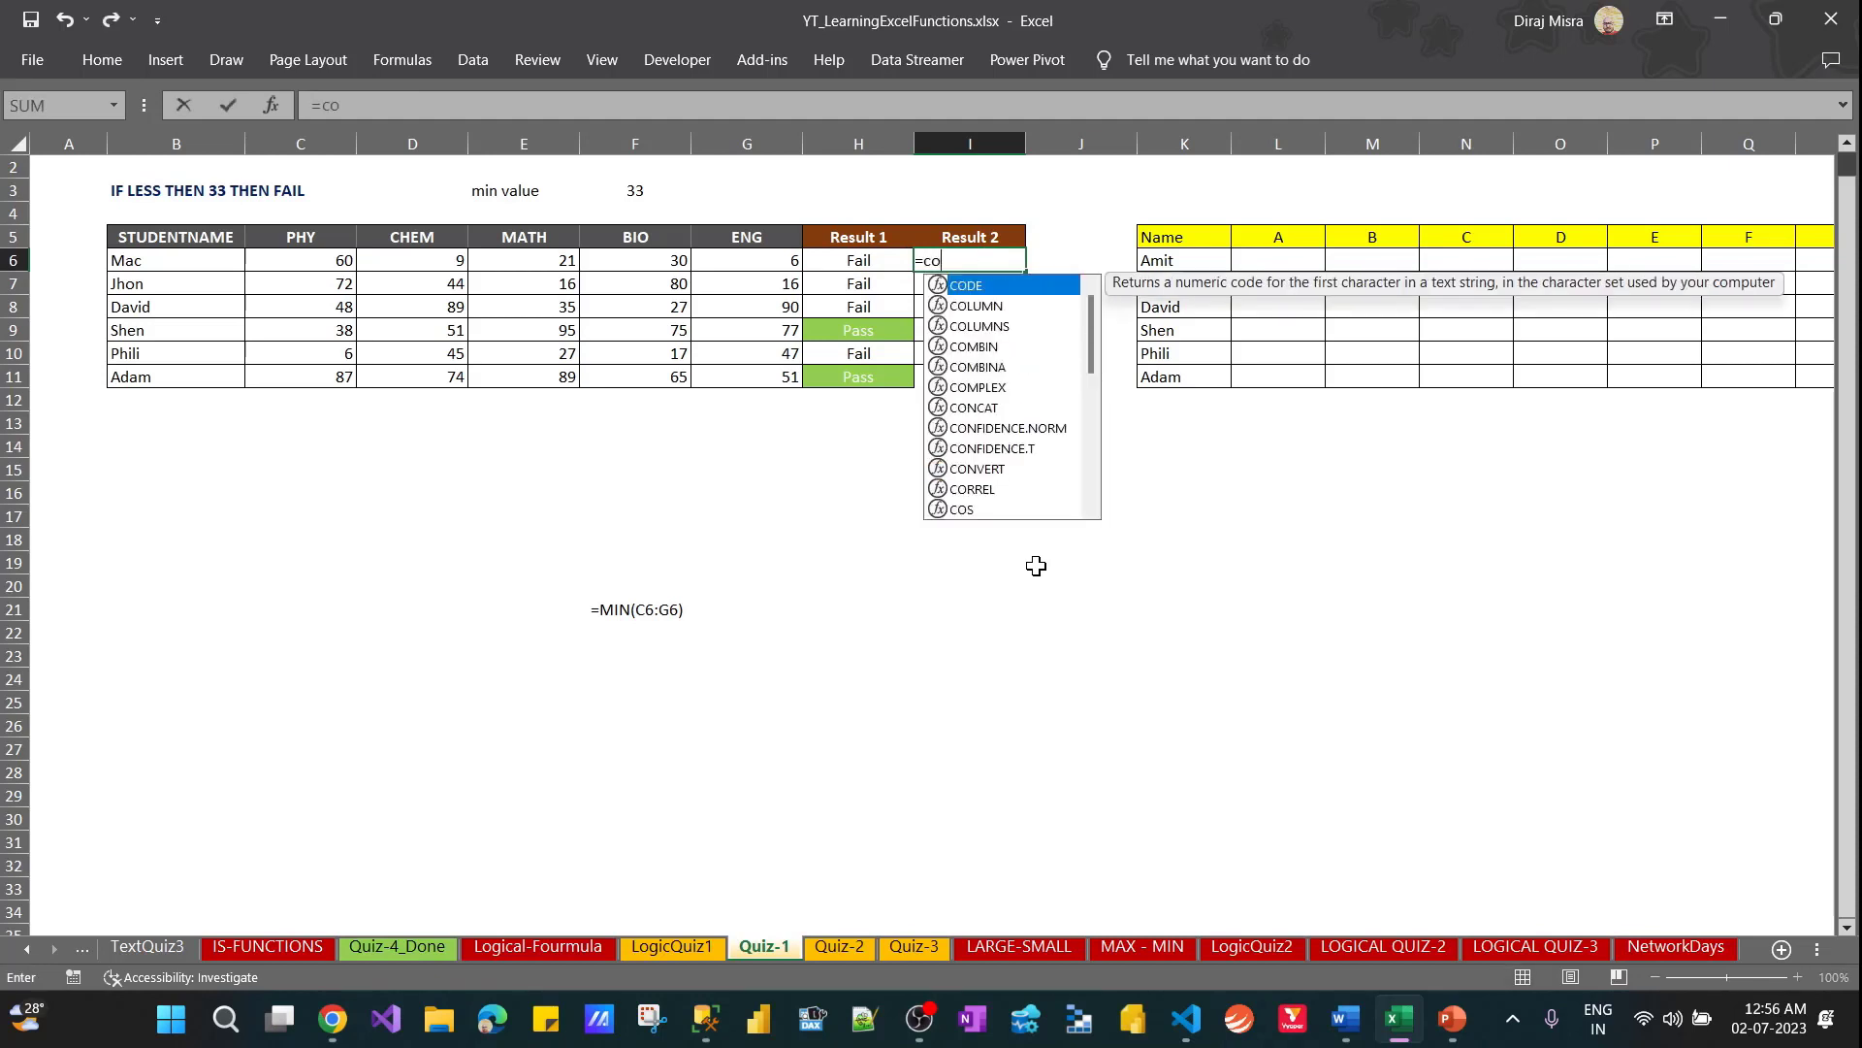
{"action": "type", "text": "u"}
{"action": "key", "text": "Down"}
{"action": "key", "text": "Tab"}
{"action": "key", "text": "Left"}
{"action": "key", "text": "Left"}
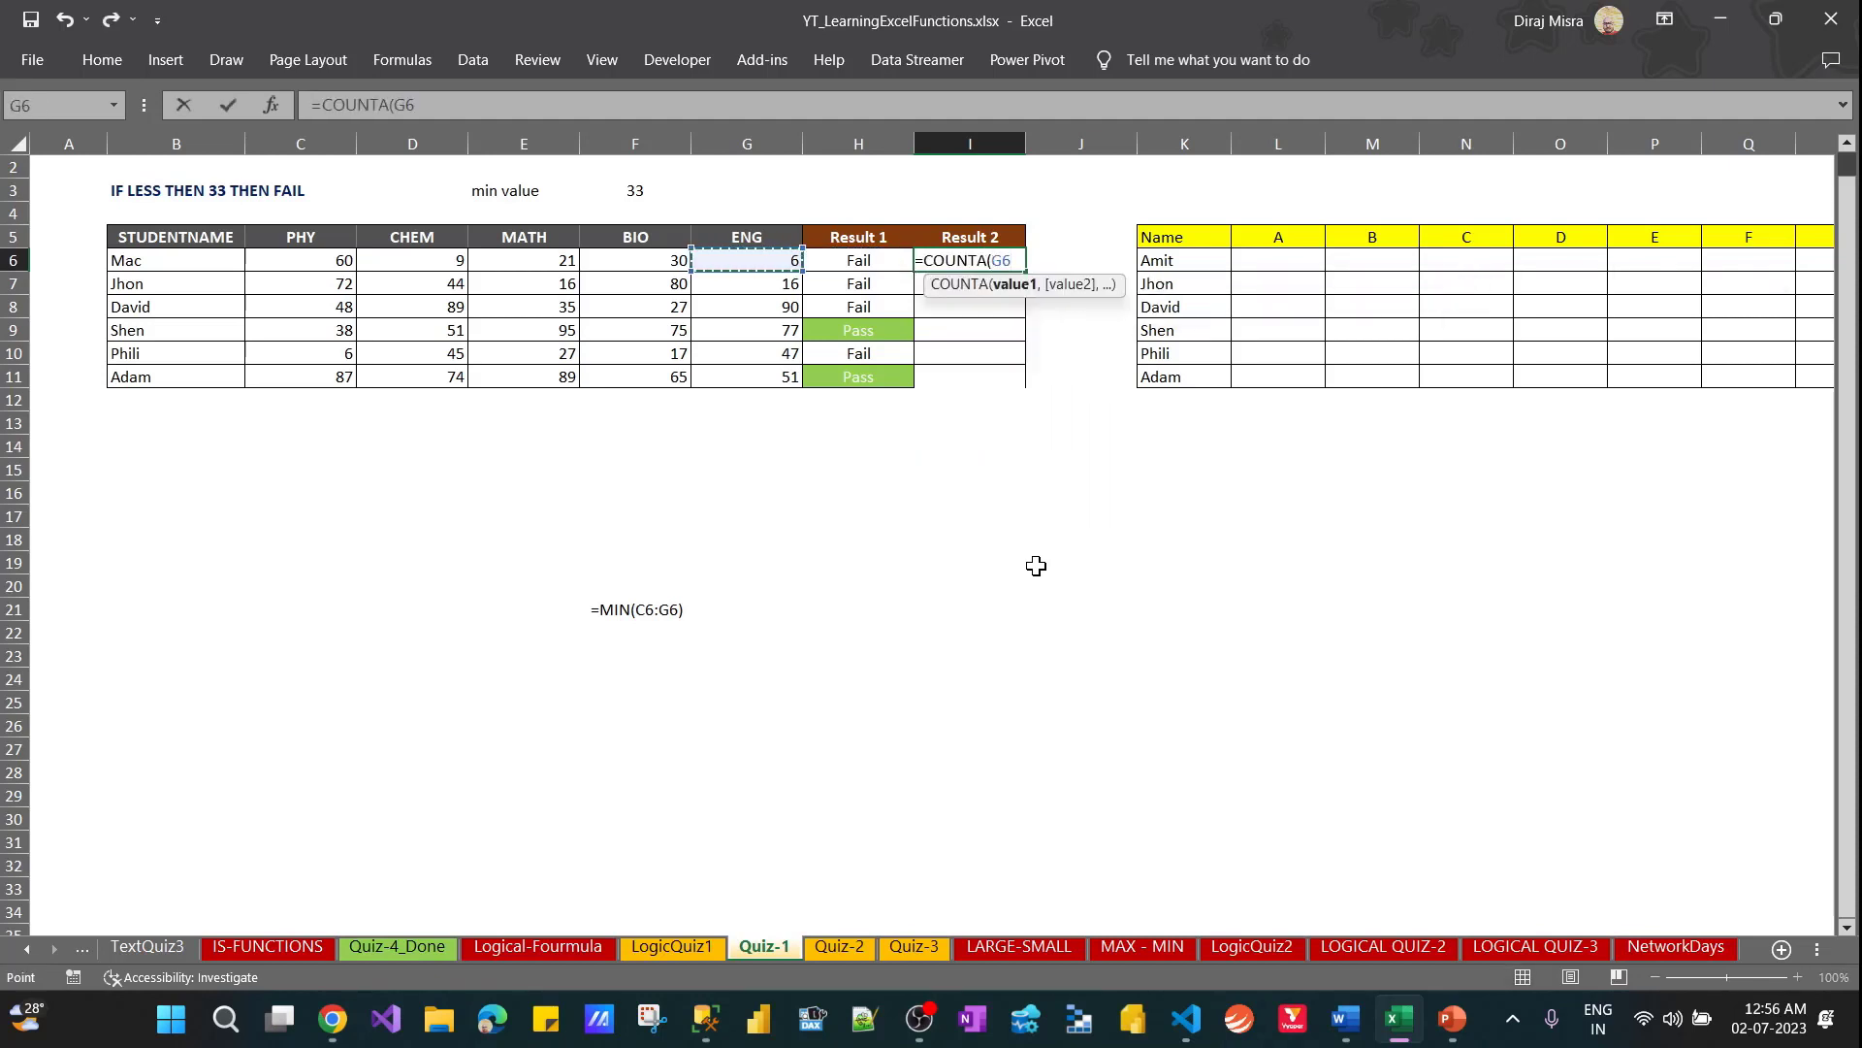
{"action": "key", "text": "shift+Left"}
{"action": "key", "text": "shift+Left"}
{"action": "key", "text": "shift+Left"}
{"action": "key", "text": "shift+Left"}
{"action": "type", "text": ")"}
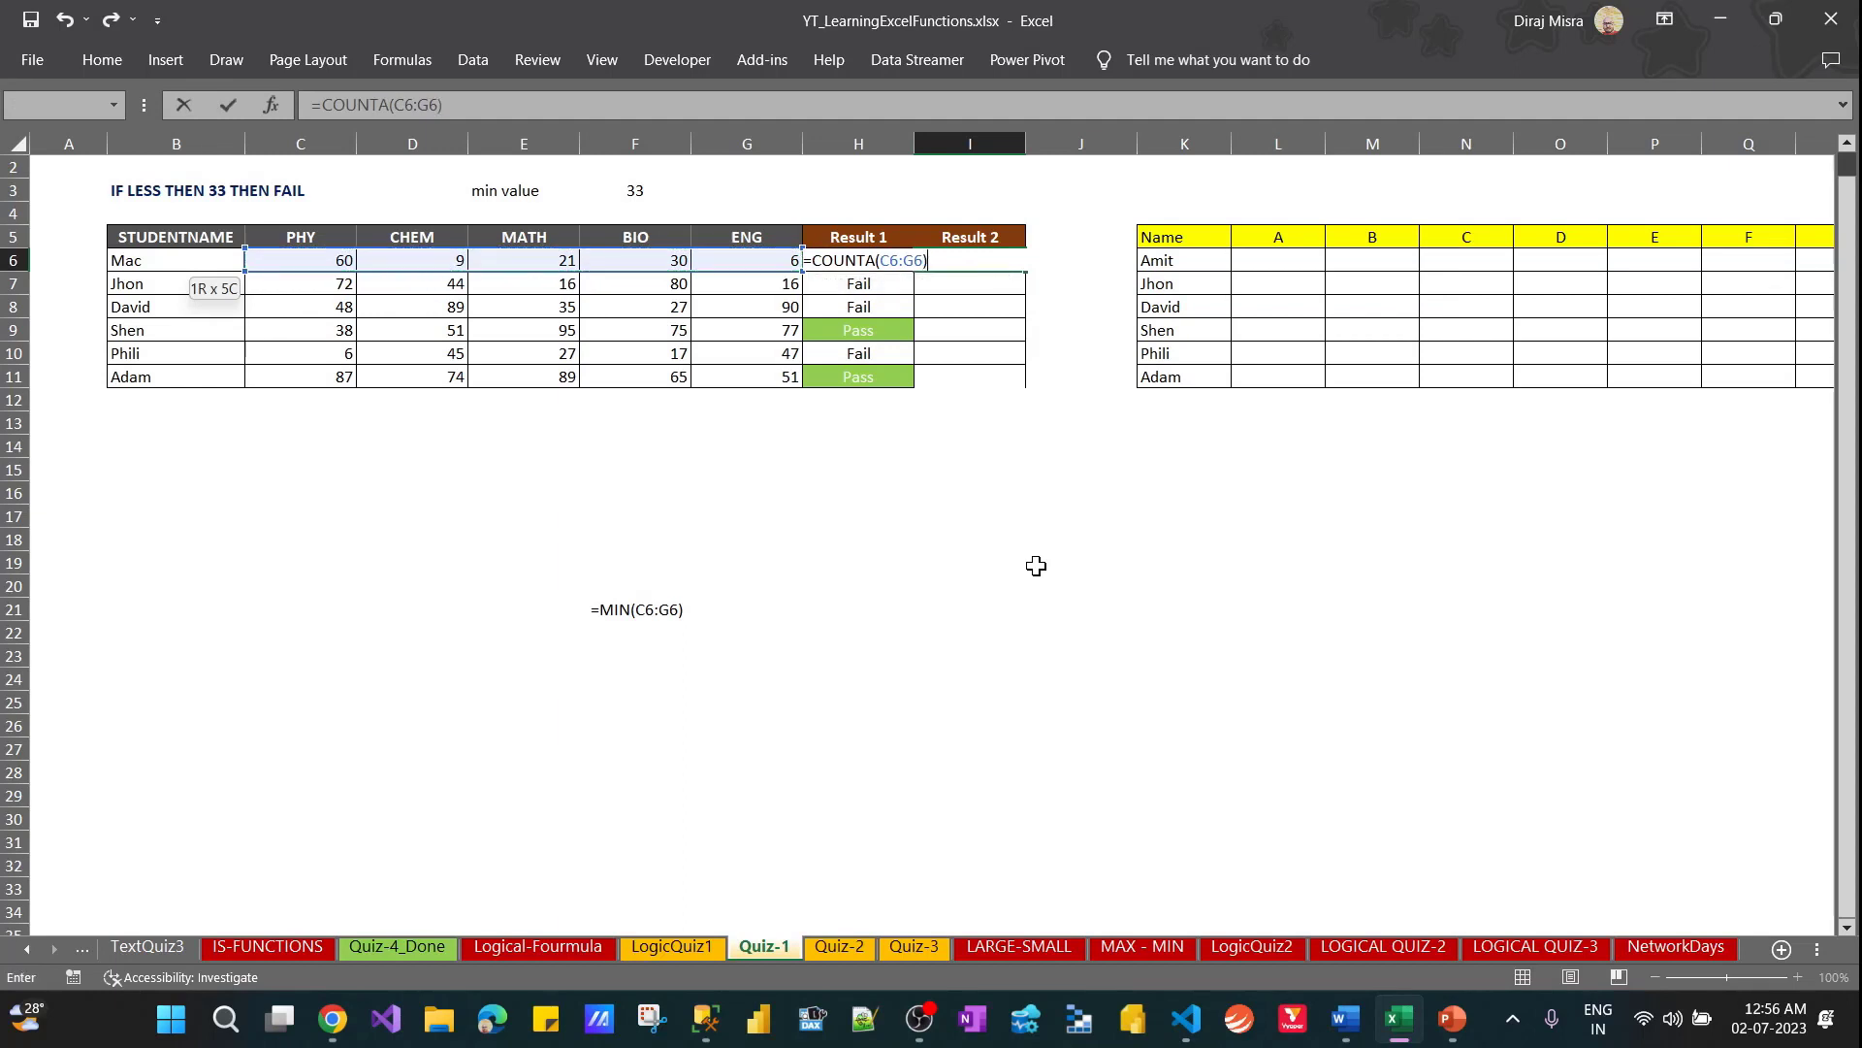
{"action": "key", "text": "ctrl+Return"}
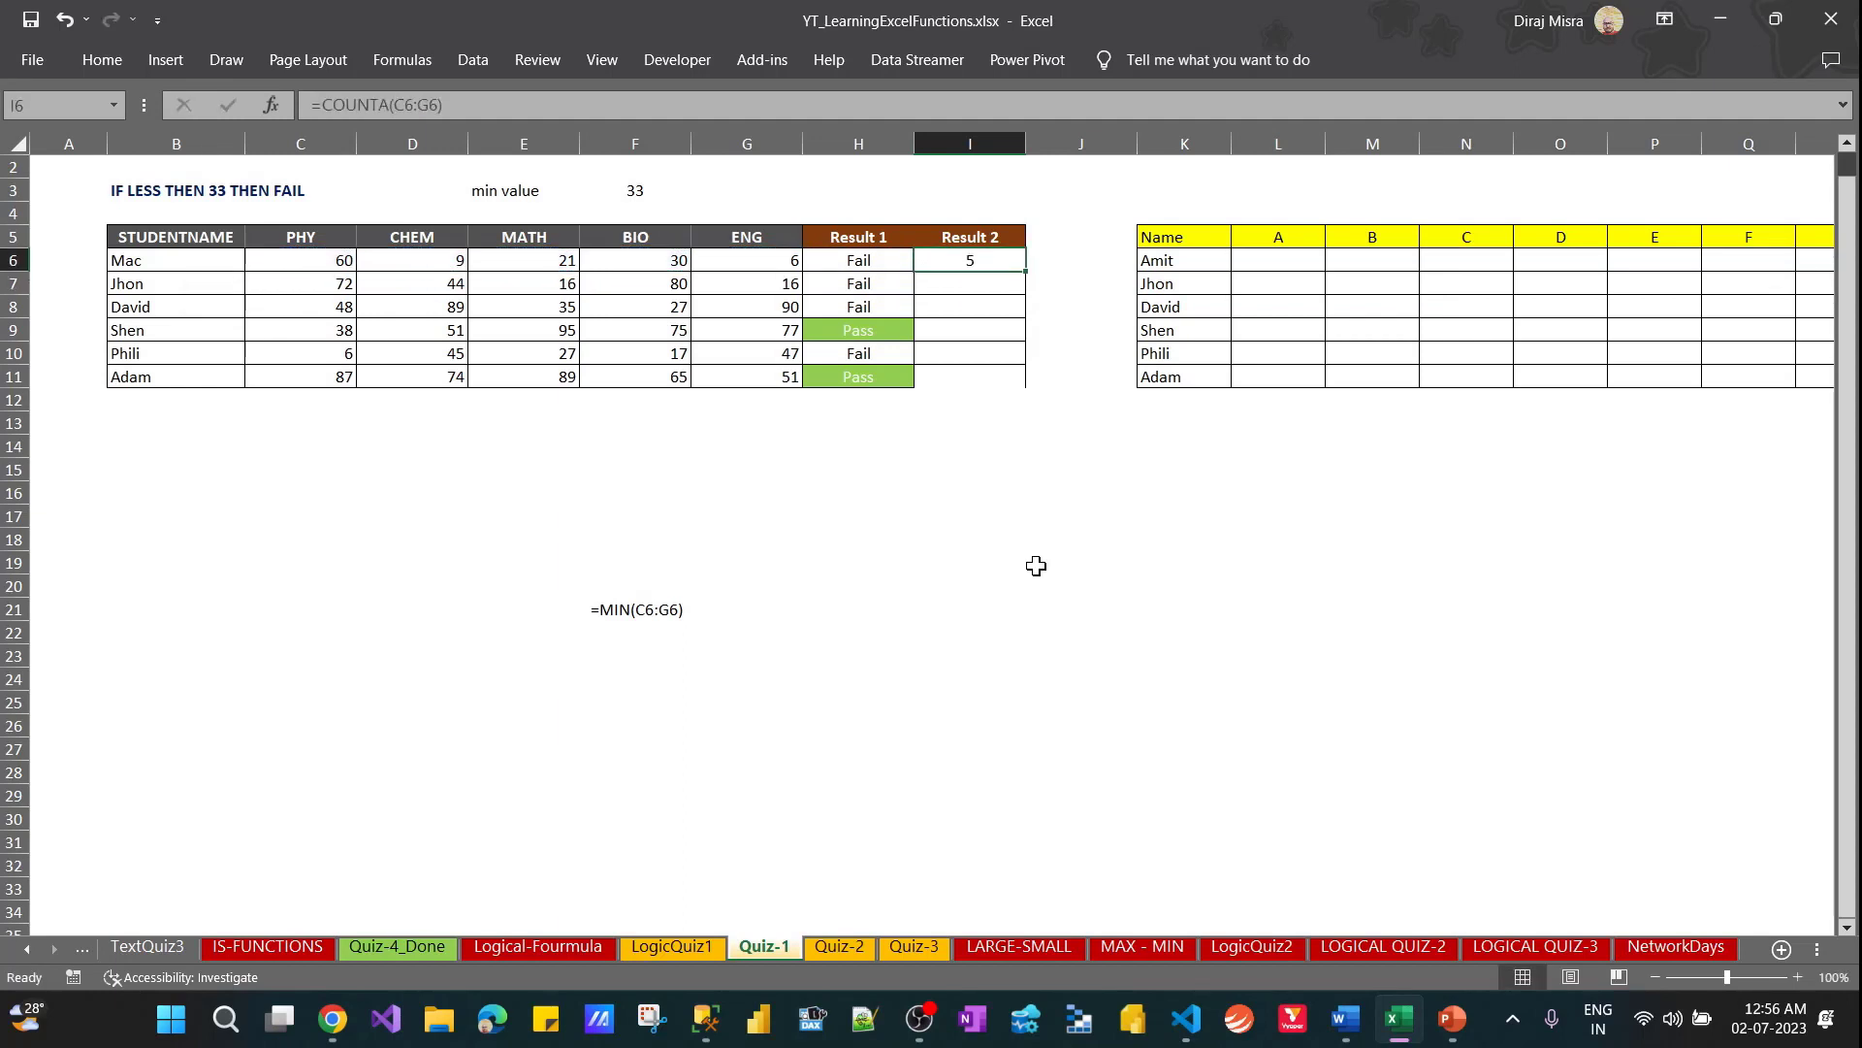
{"action": "key", "text": "F2"}
{"action": "key", "text": "BackSpace"}
{"action": "key", "text": "BackSpace"}
{"action": "key", "text": "BackSpace"}
{"action": "key", "text": "BackSpace"}
{"action": "key", "text": "BackSpace"}
{"action": "key", "text": "BackSpace"}
{"action": "key", "text": "BackSpace"}
{"action": "key", "text": "BackSpace"}
{"action": "key", "text": "BackSpace"}
{"action": "key", "text": "BackSpace"}
{"action": "key", "text": "BackSpace"}
{"action": "key", "text": "BackSpace"}
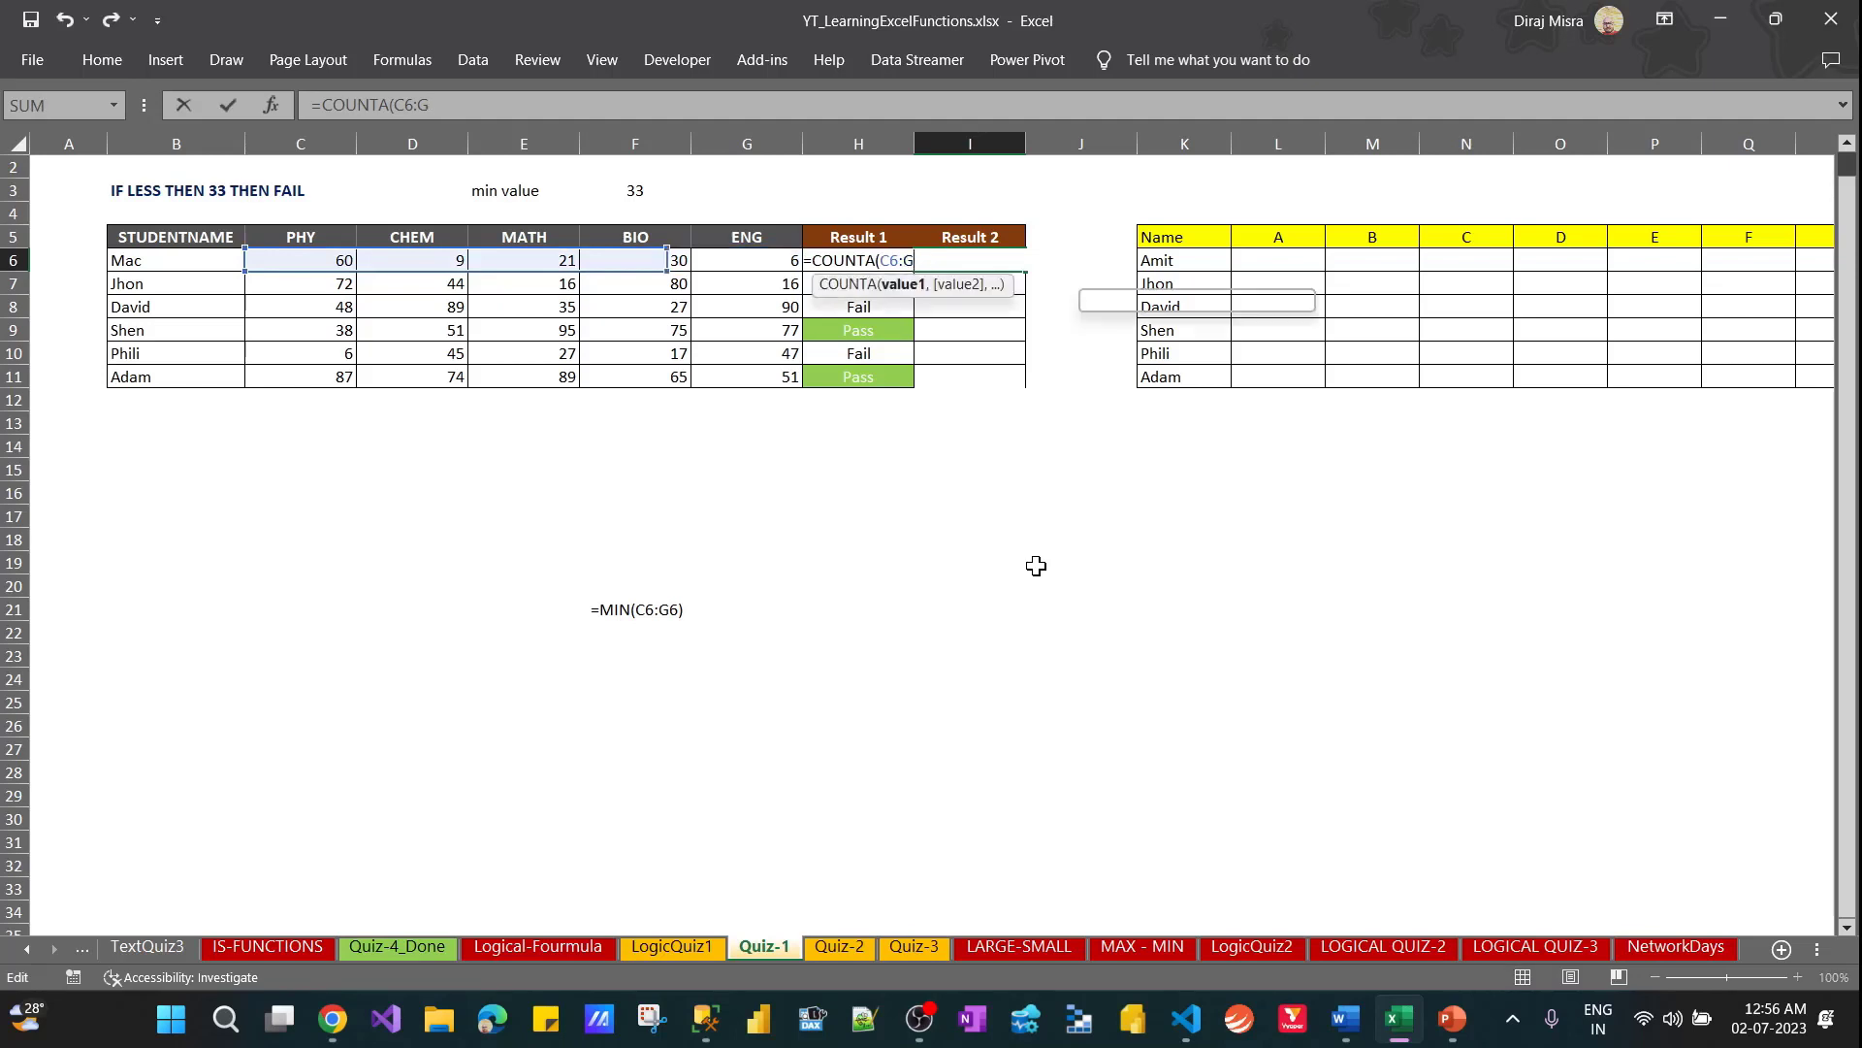
{"action": "type", "text": "OUNTif"}
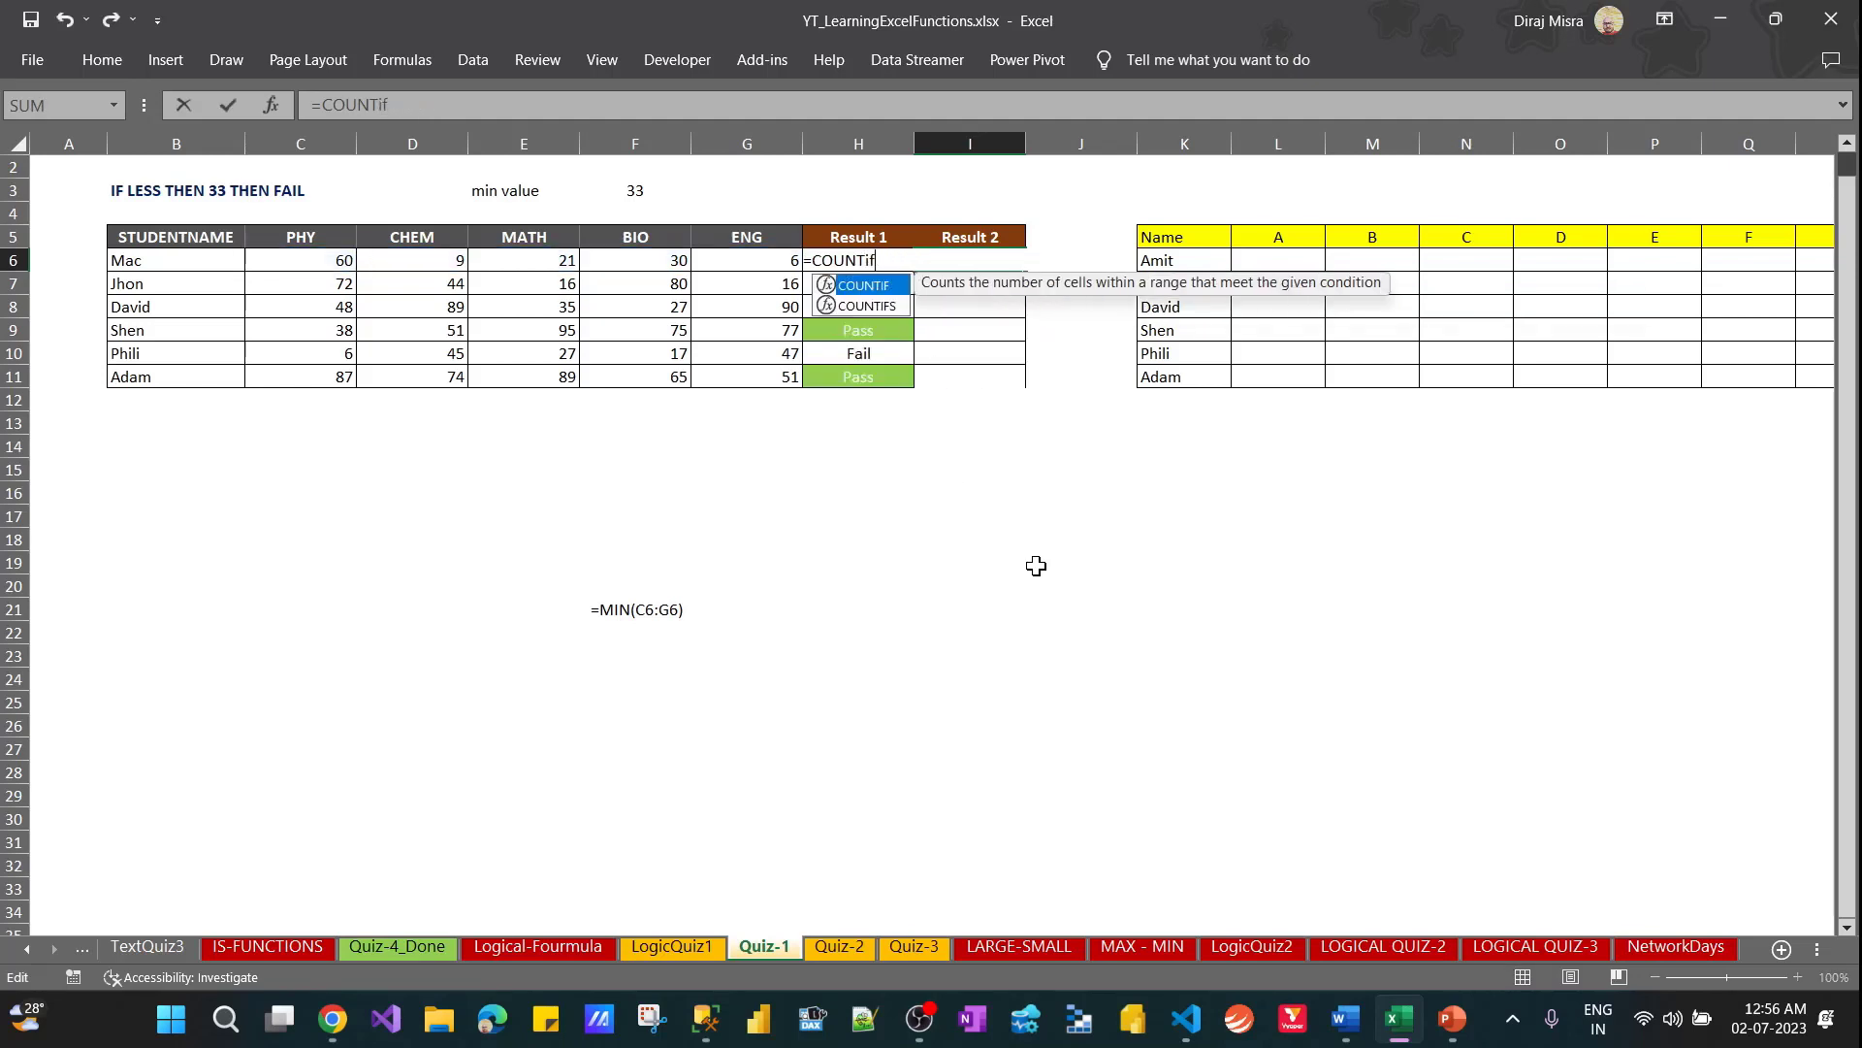
{"action": "key", "text": "Tab"}
{"action": "key", "text": "Escape"}
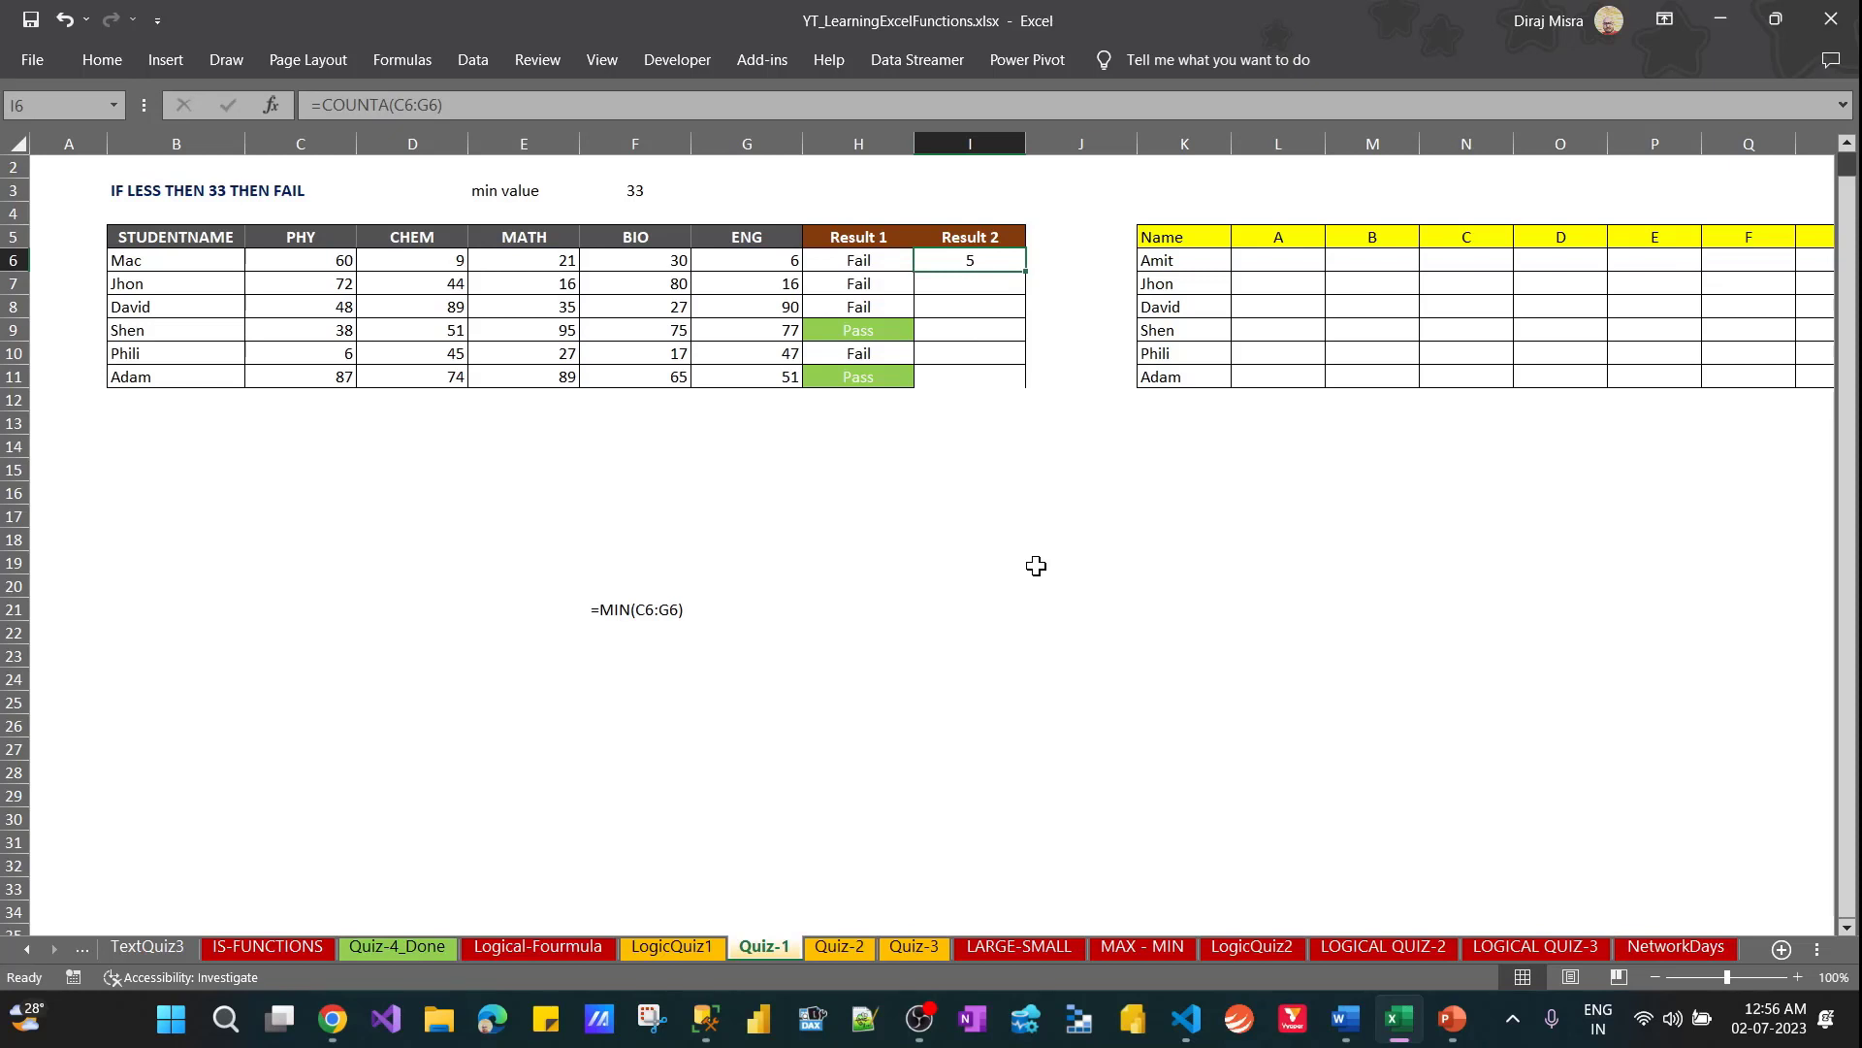
Try the text "ajlfjla" in place of Mac's ENG mark in G6, undo it, and return to I6
{"action": "key", "text": "Left"}
{"action": "key", "text": "Left"}
{"action": "key", "text": "Left"}
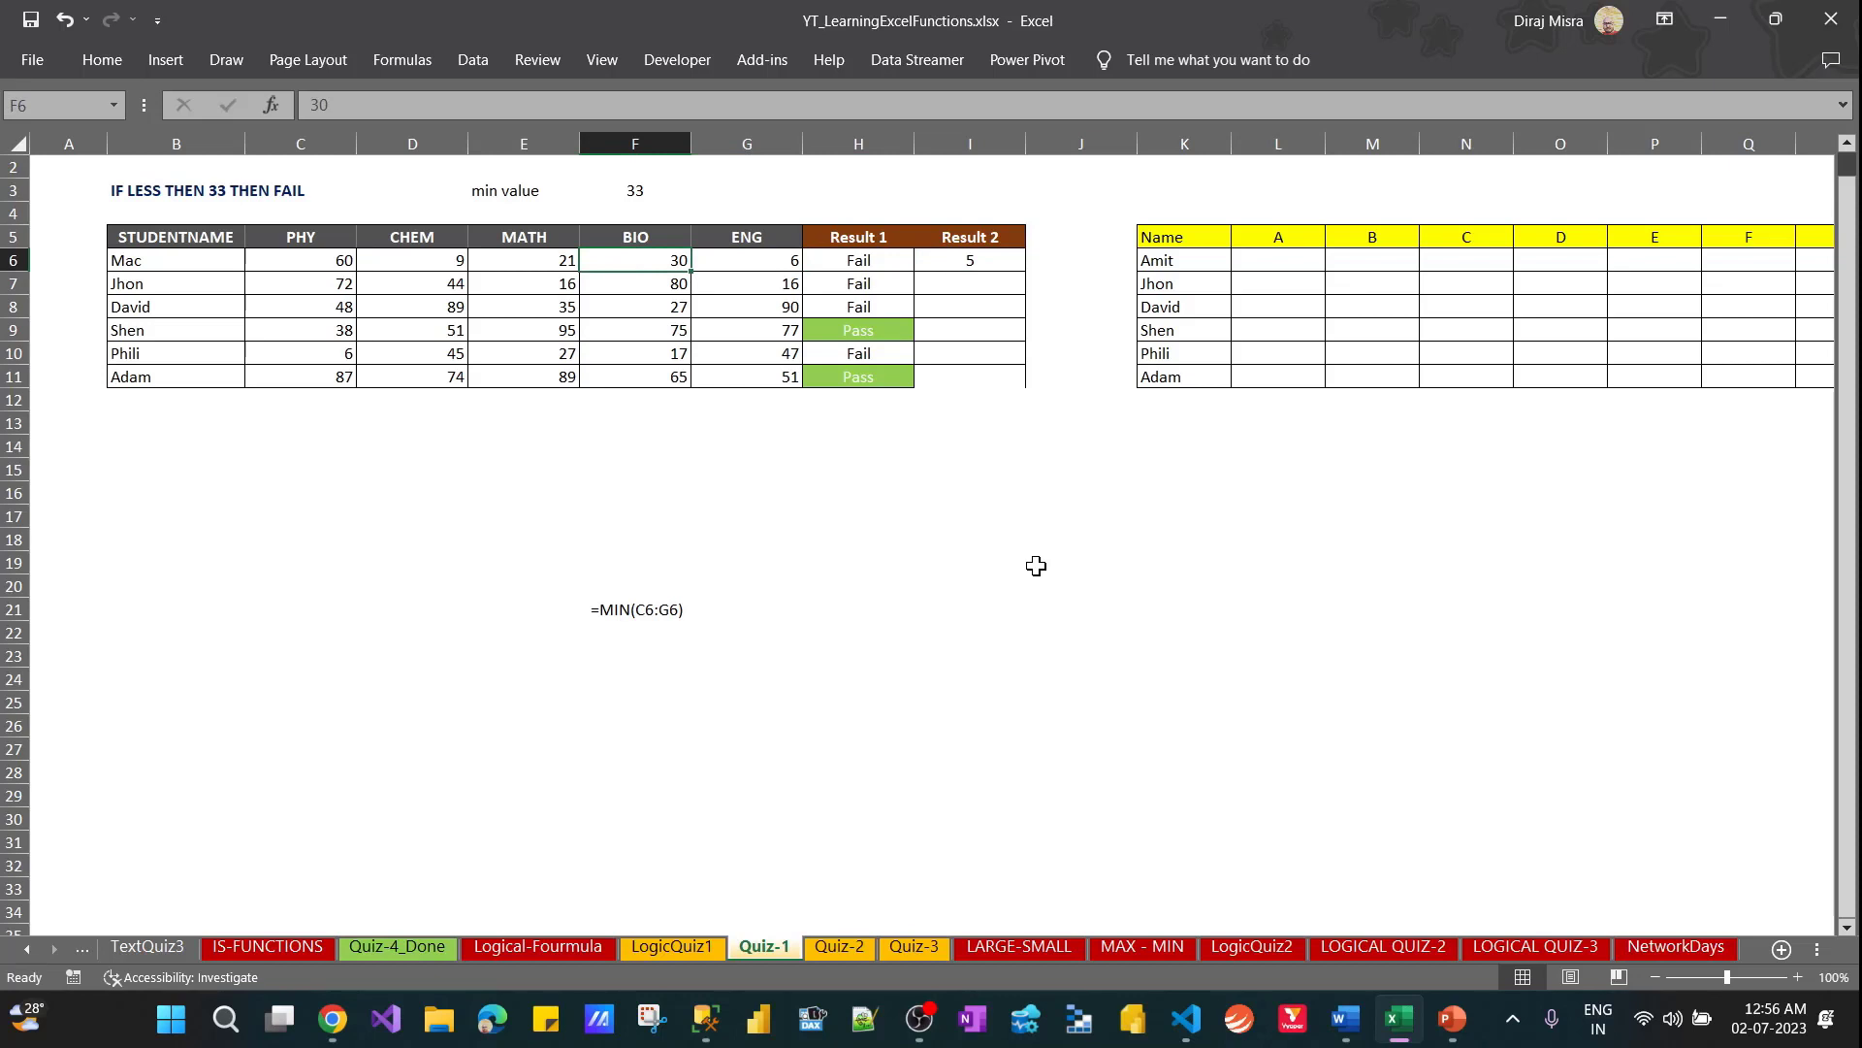
{"action": "key", "text": "Right"}
{"action": "key", "text": "Right"}
{"action": "key", "text": "Right"}
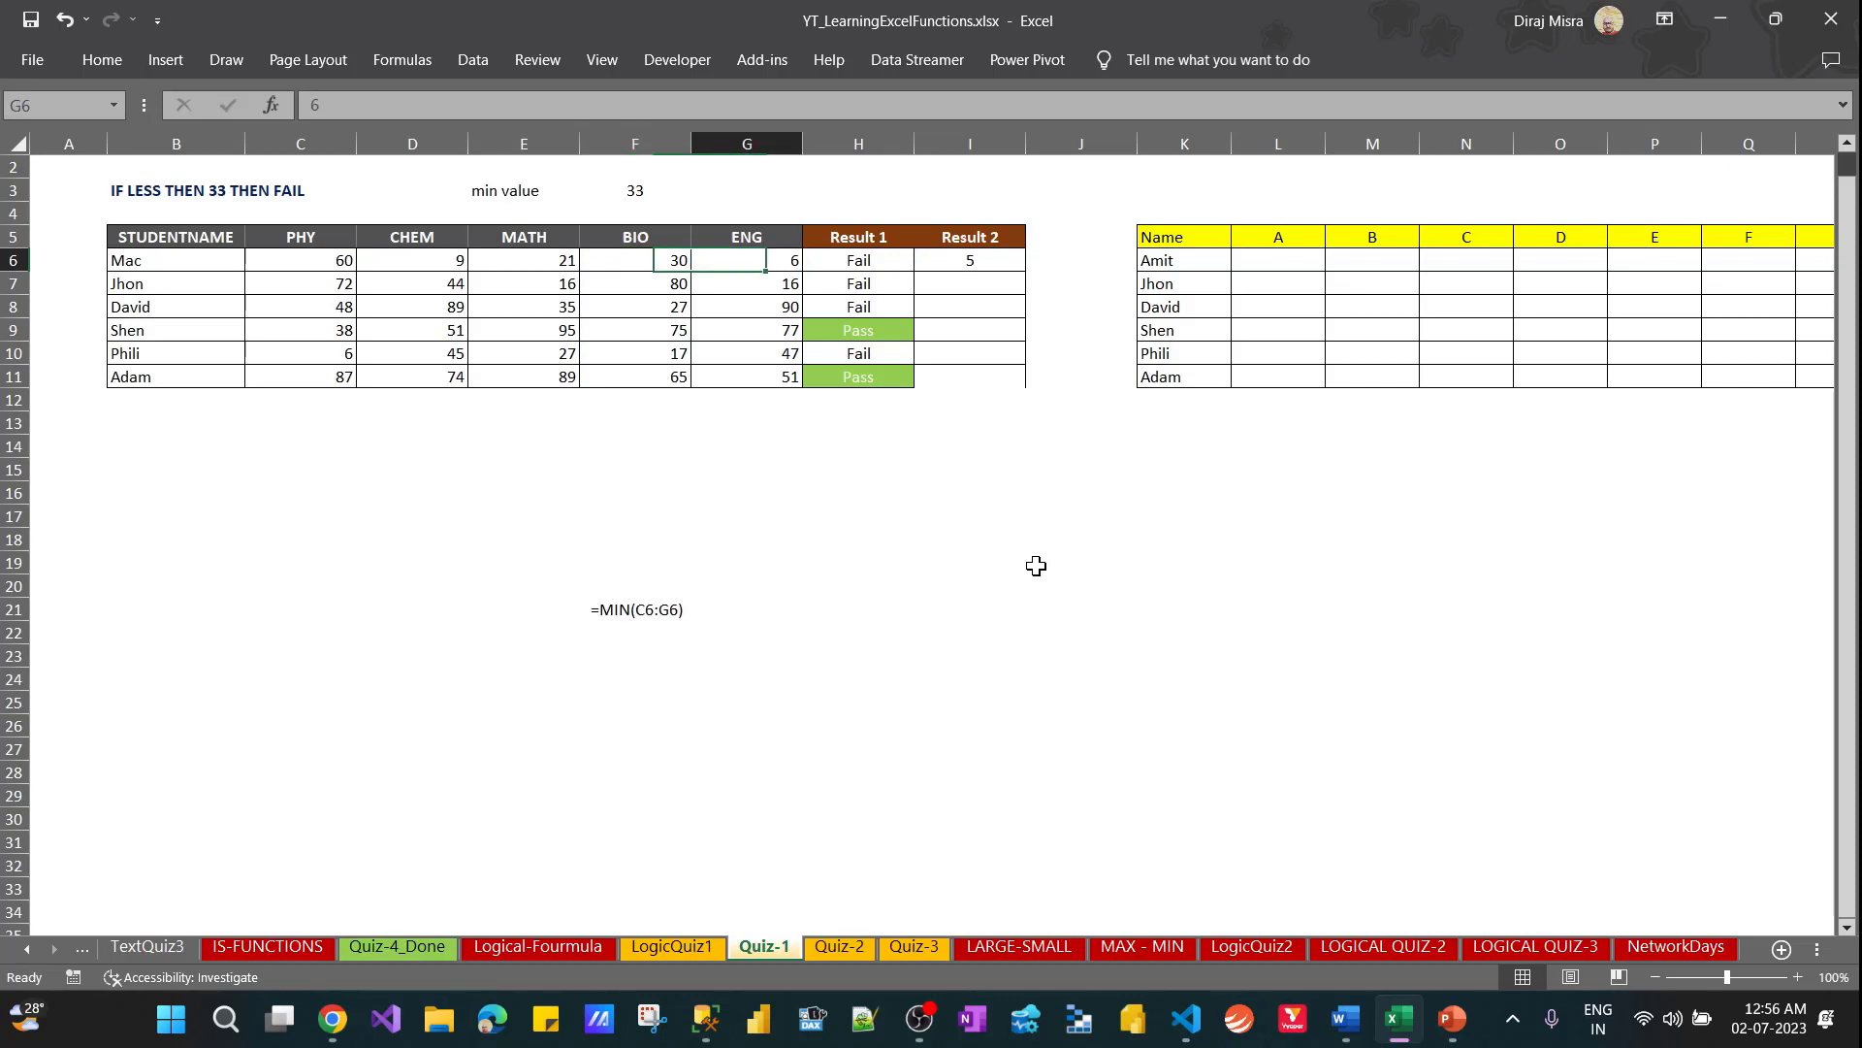
{"action": "key", "text": "Left"}
{"action": "key", "text": "Left"}
{"action": "type", "text": "ajfjfa"}
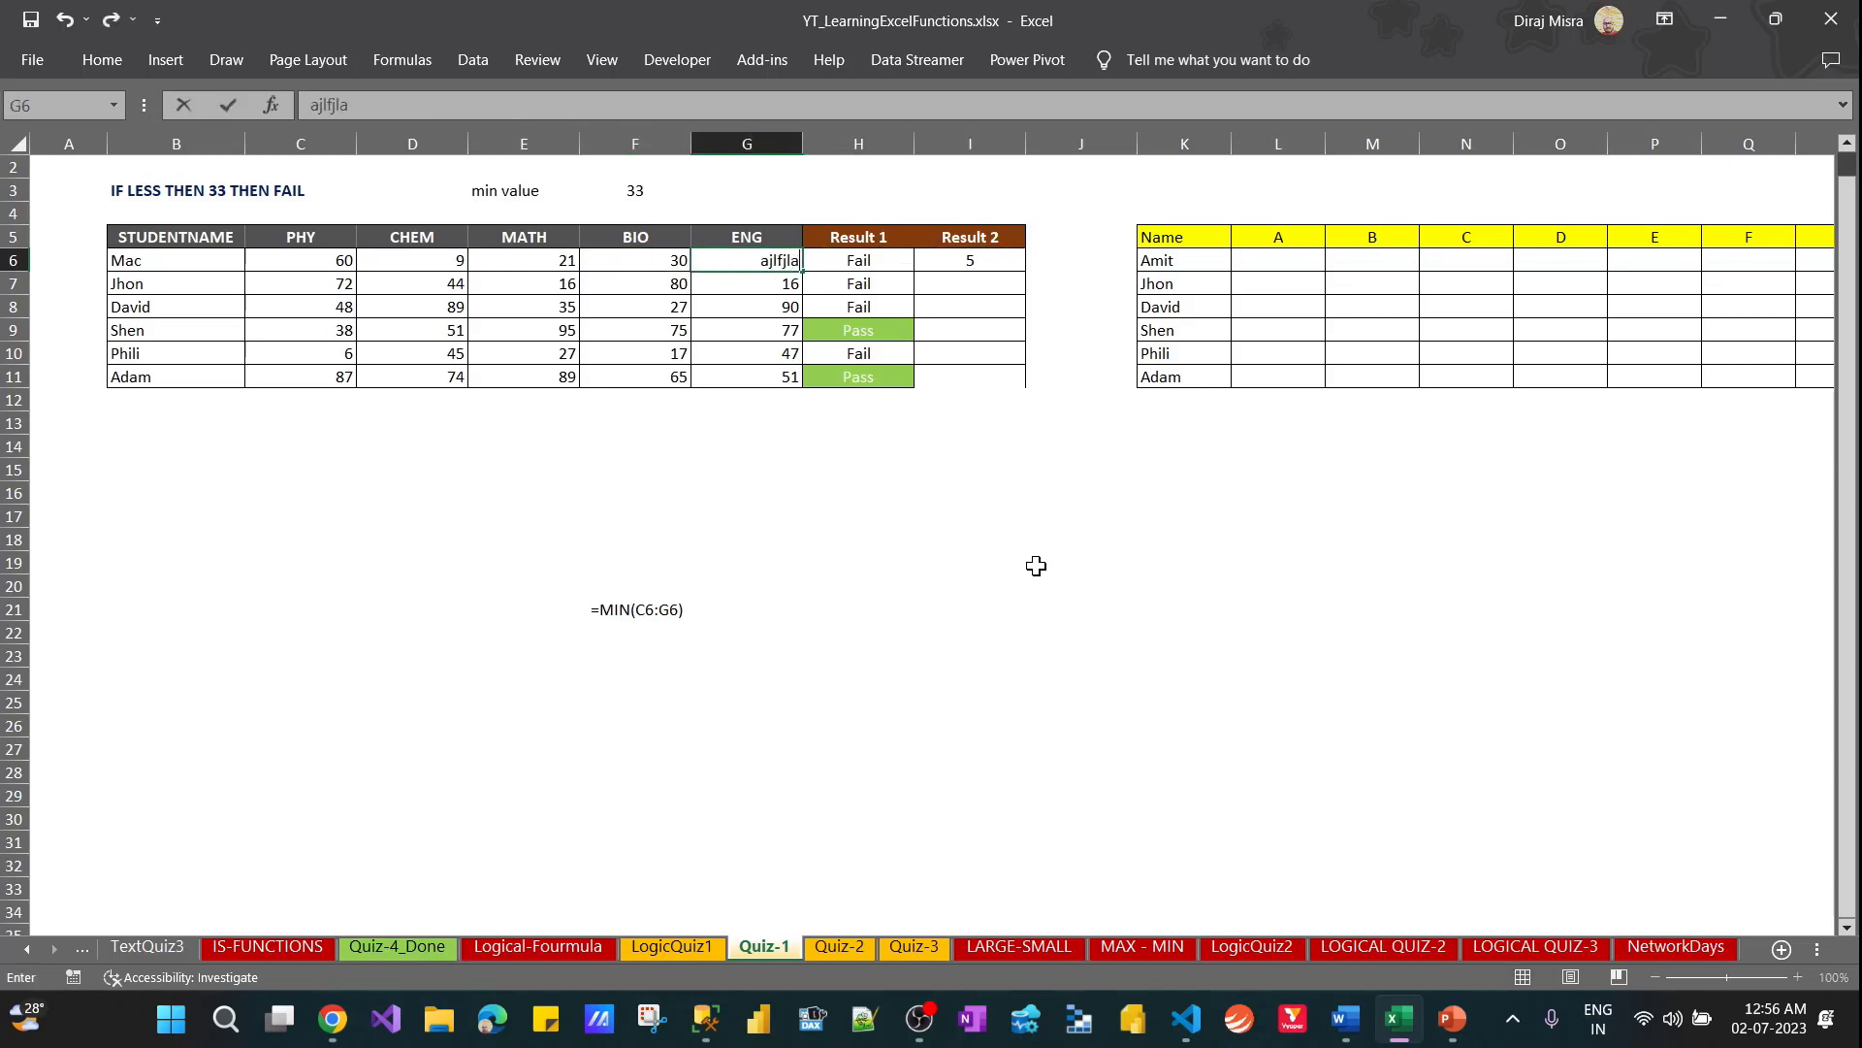
{"action": "key", "text": "Return"}
{"action": "key", "text": "Up"}
{"action": "key", "text": "ctrl+z"}
{"action": "key", "text": "Right"}
{"action": "key", "text": "Right"}
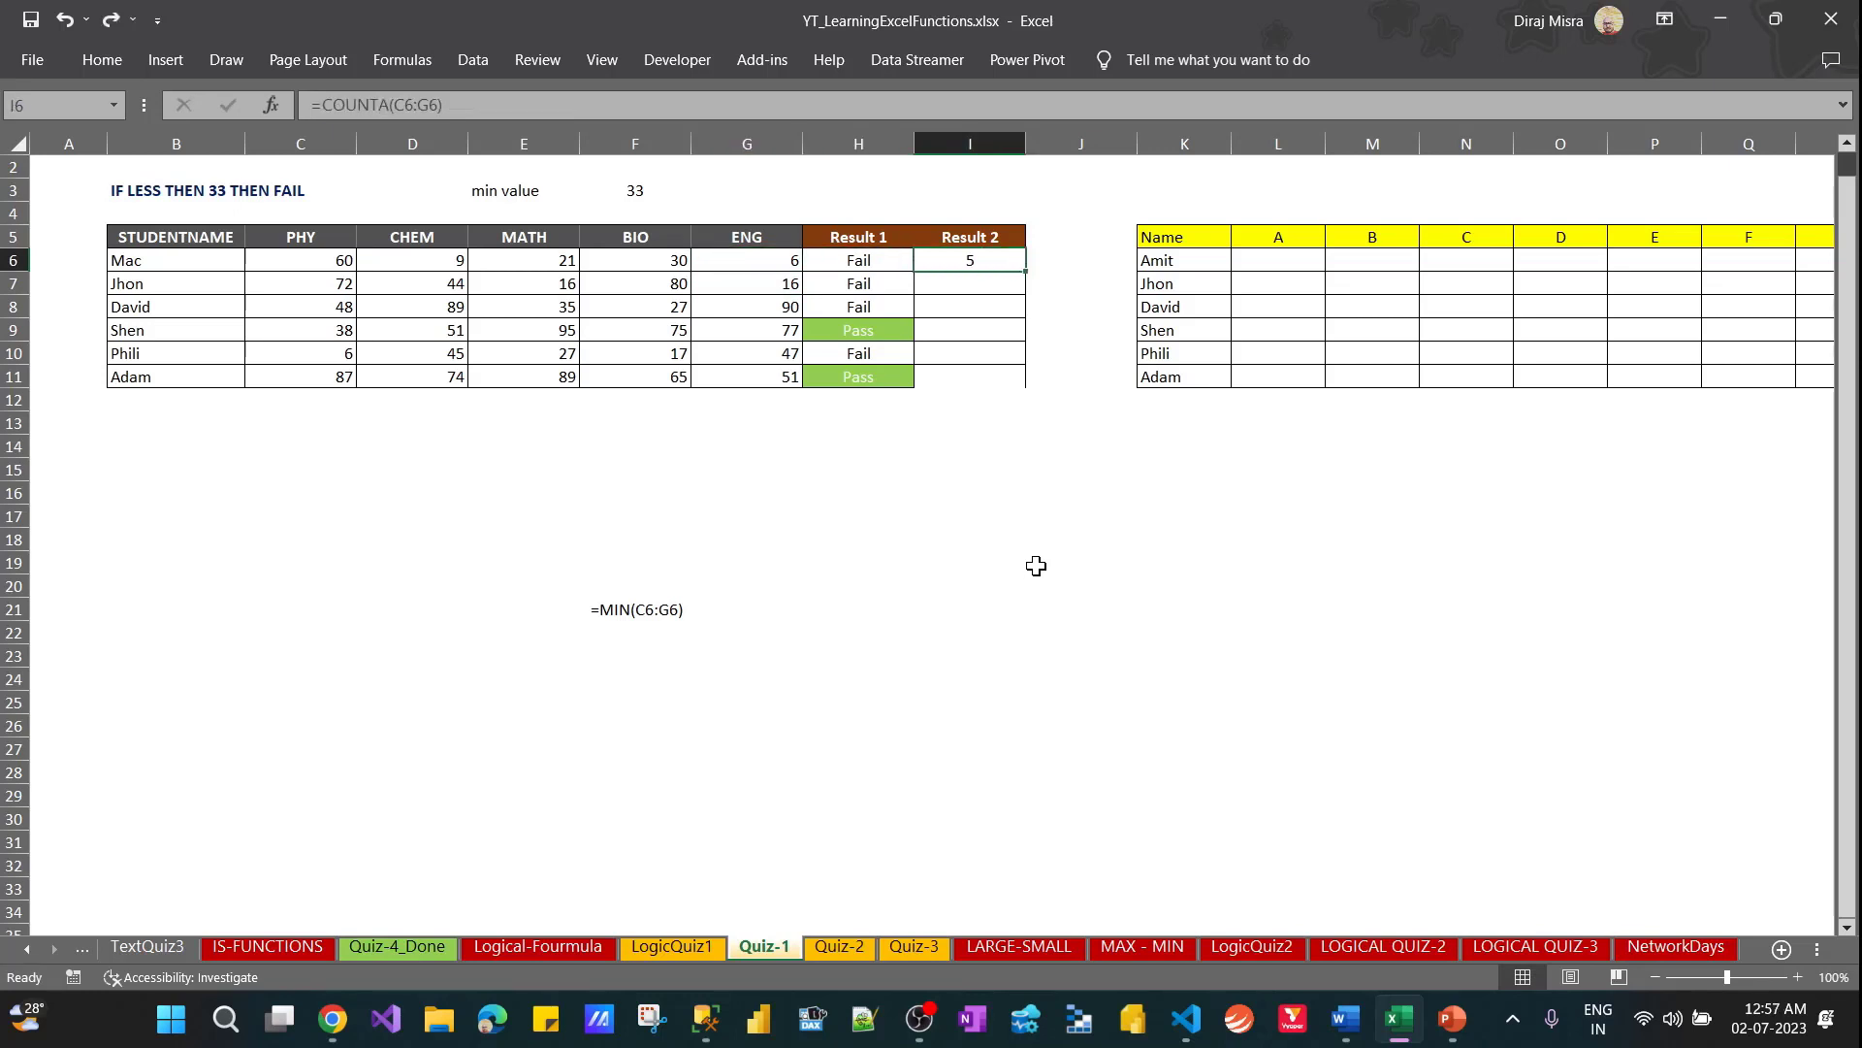
{"action": "key", "text": "Left"}
{"action": "key", "text": "Left"}
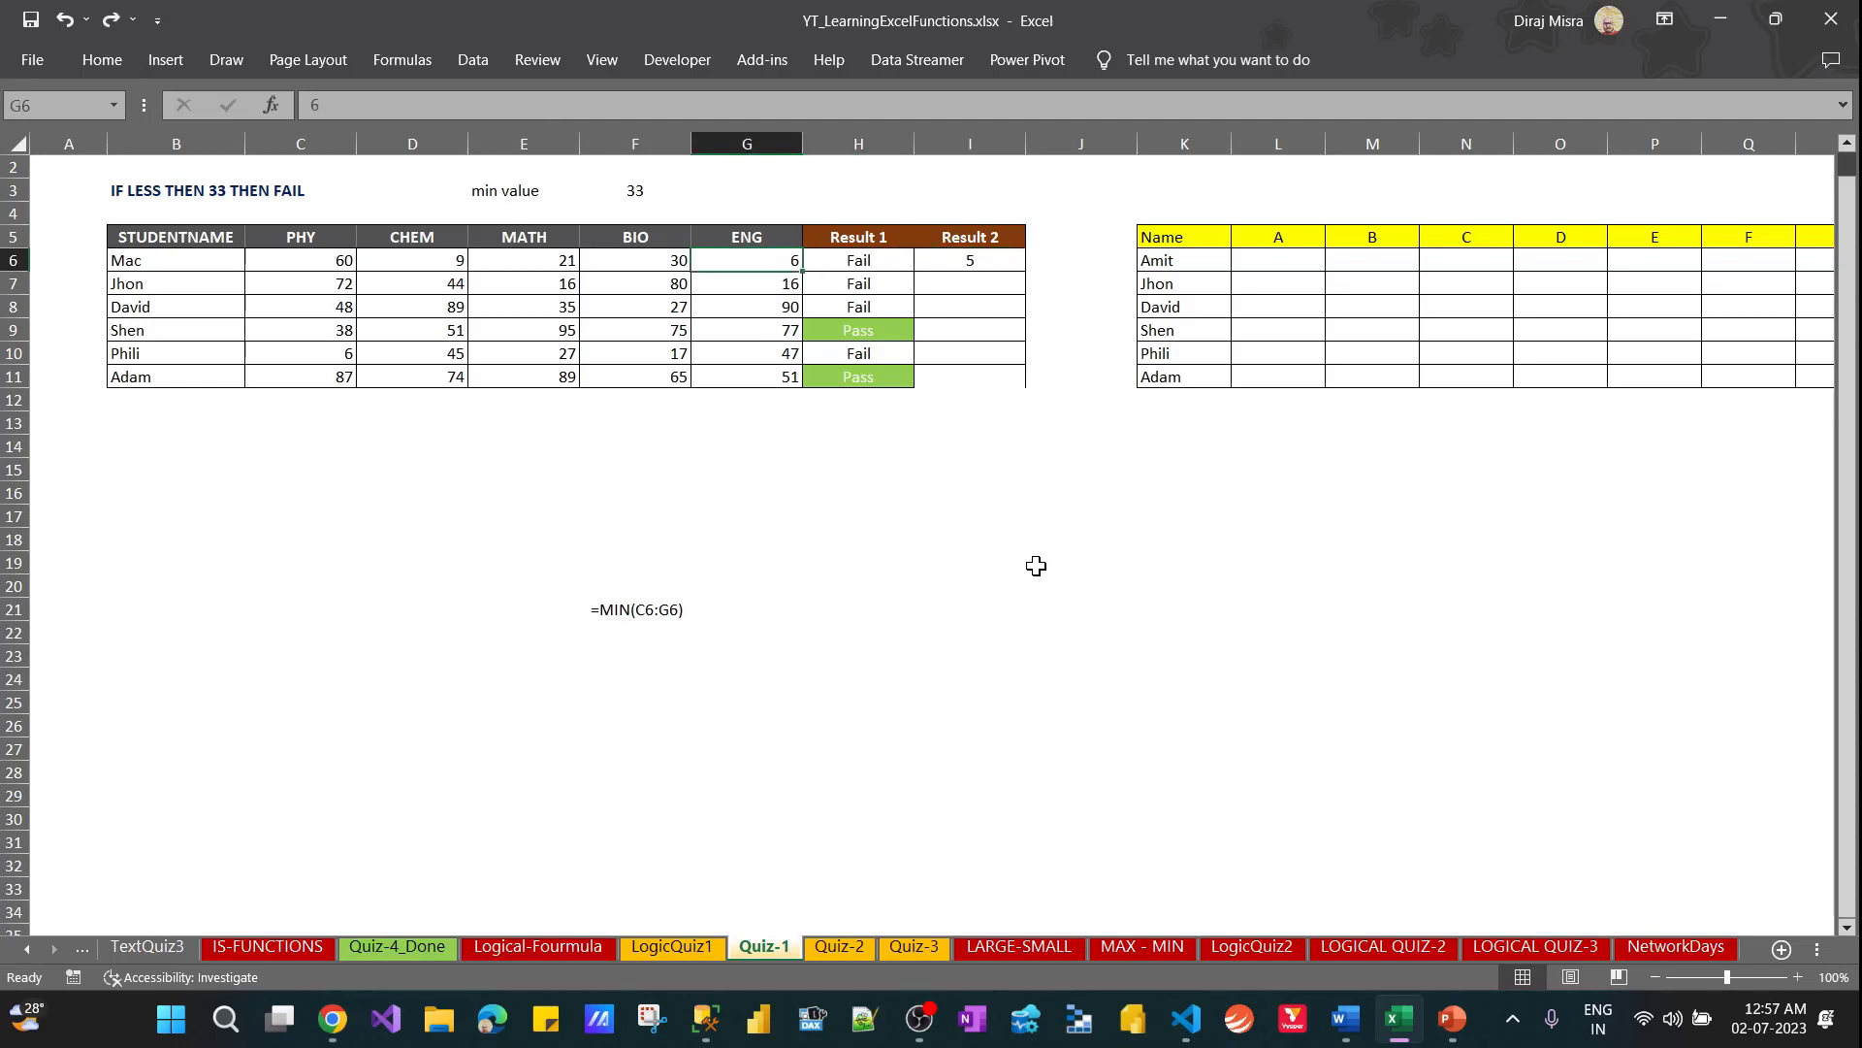
{"action": "key", "text": "shift+Left"}
{"action": "key", "text": "shift+Left"}
{"action": "key", "text": "shift+Left"}
{"action": "key", "text": "shift+Left"}
{"action": "key", "text": "Right"}
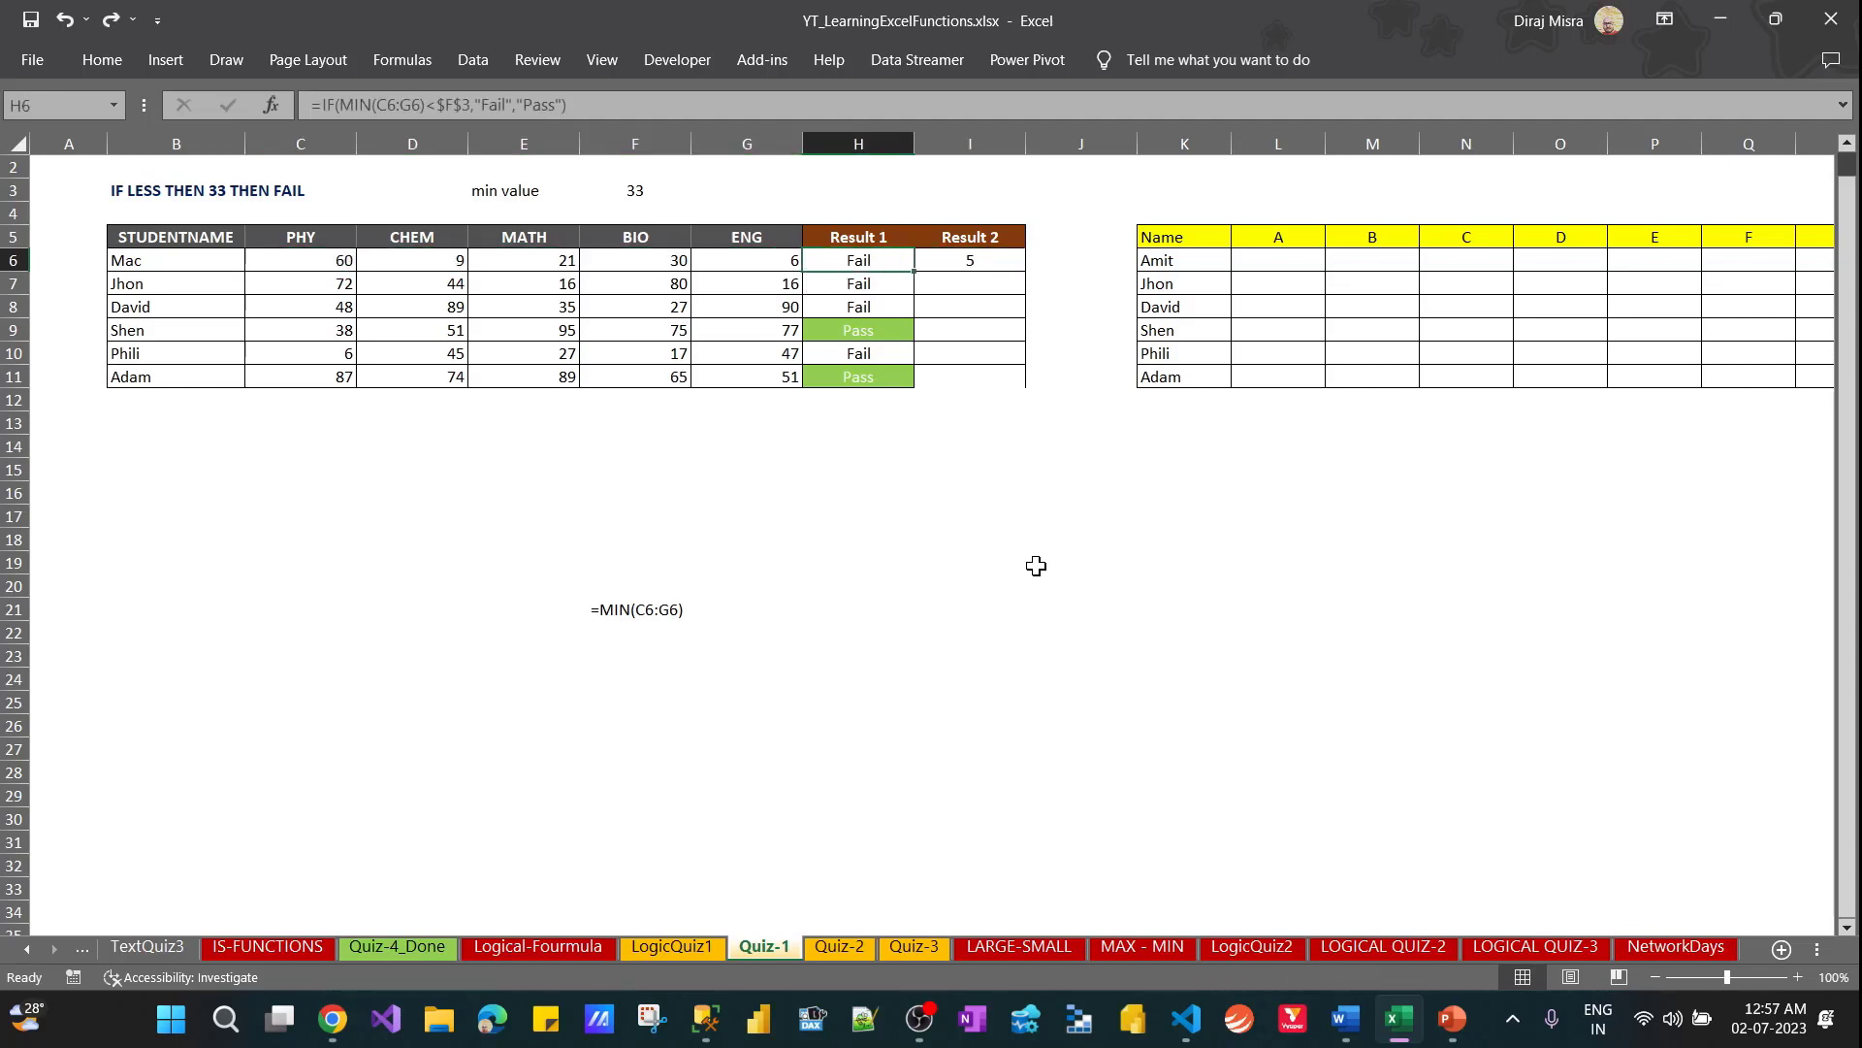
{"action": "key", "text": "Right"}
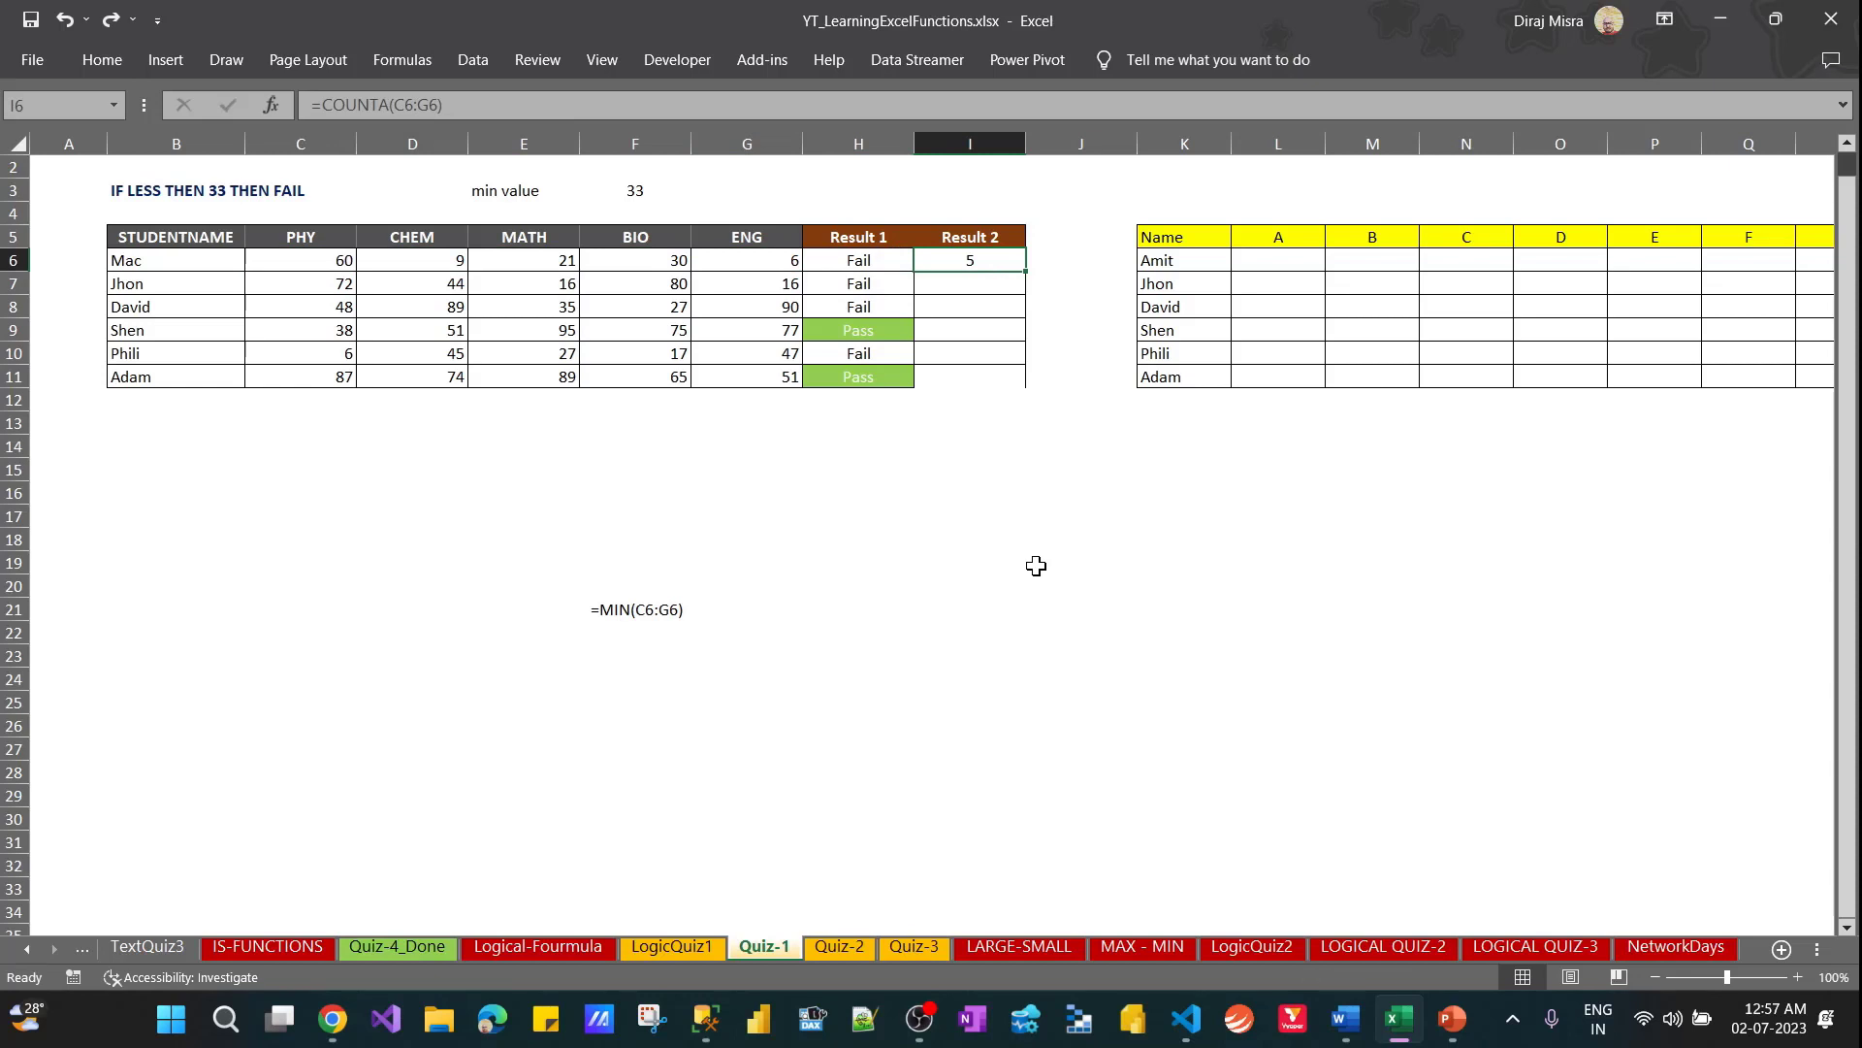
Replace the formula in I6 with a COUNTIF that uses Mac's marks C6:G6 as its range
{"action": "type", "text": "="}
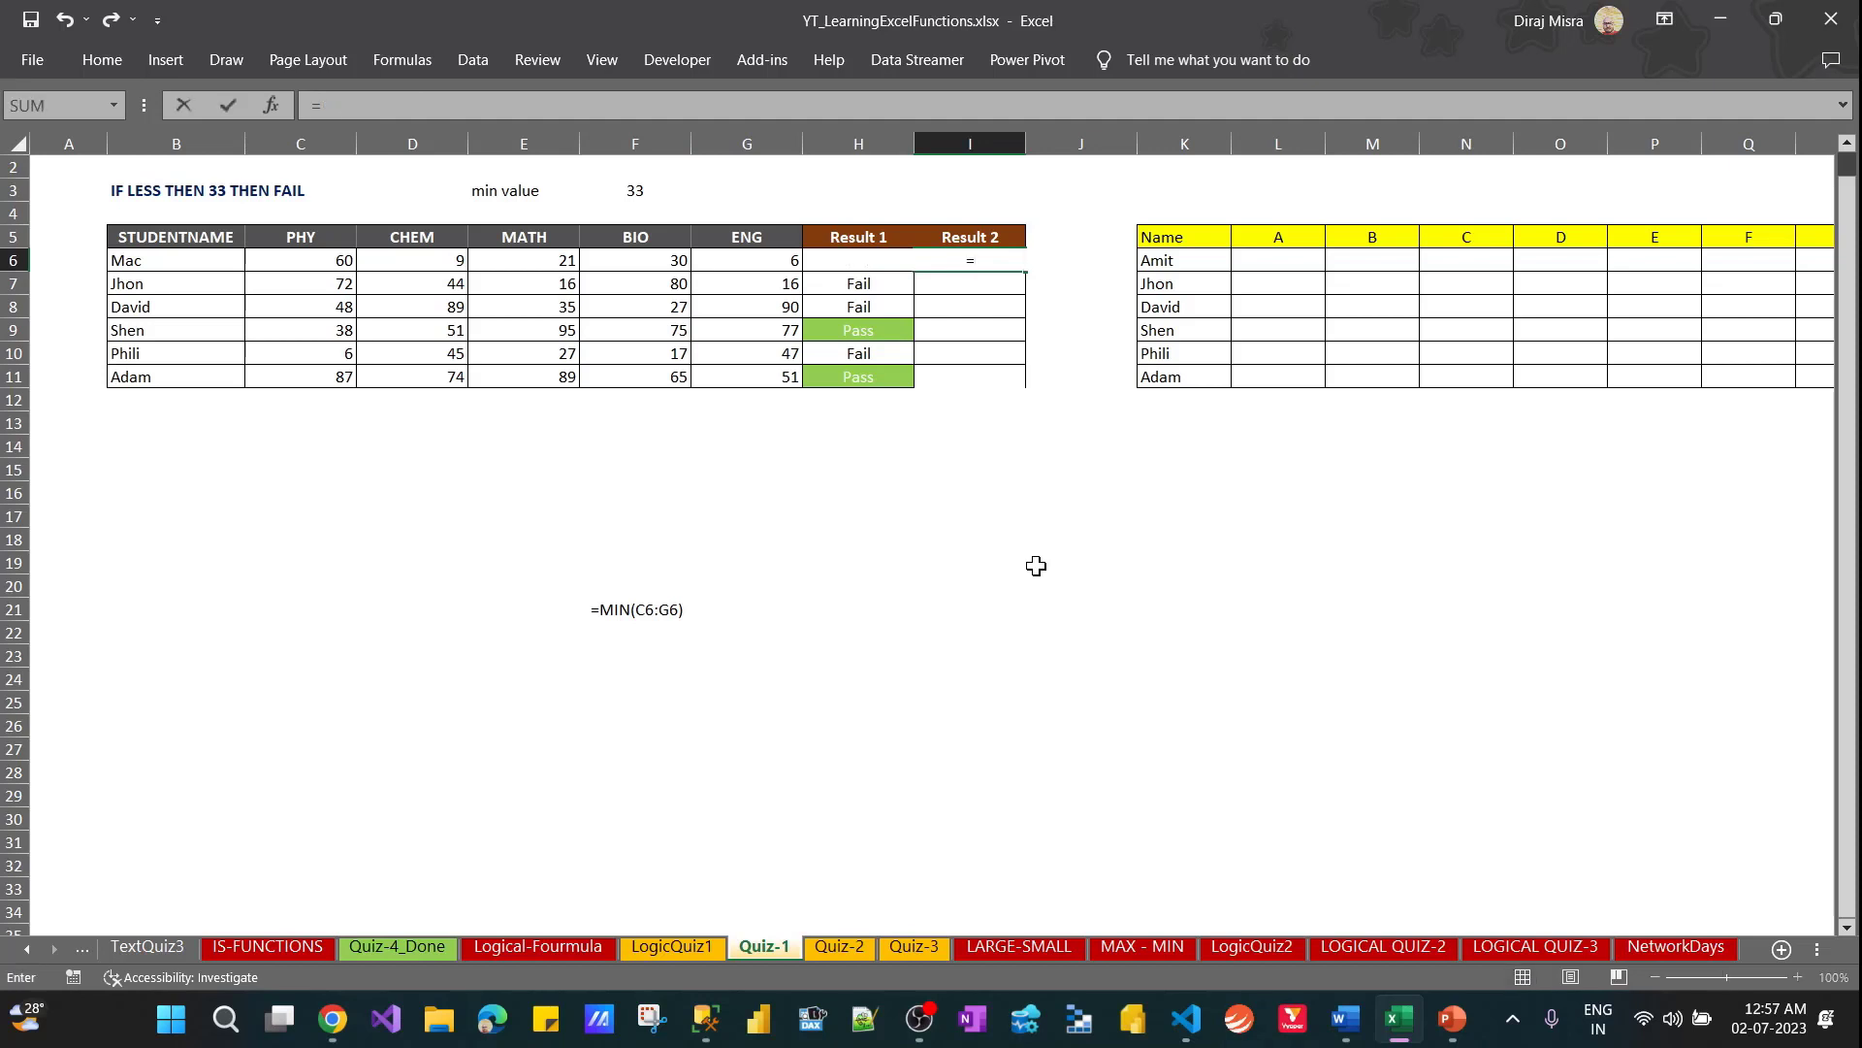
{"action": "type", "text": "count"}
{"action": "key", "text": "Down"}
{"action": "key", "text": "Down"}
{"action": "key", "text": "Down"}
{"action": "key", "text": "Tab"}
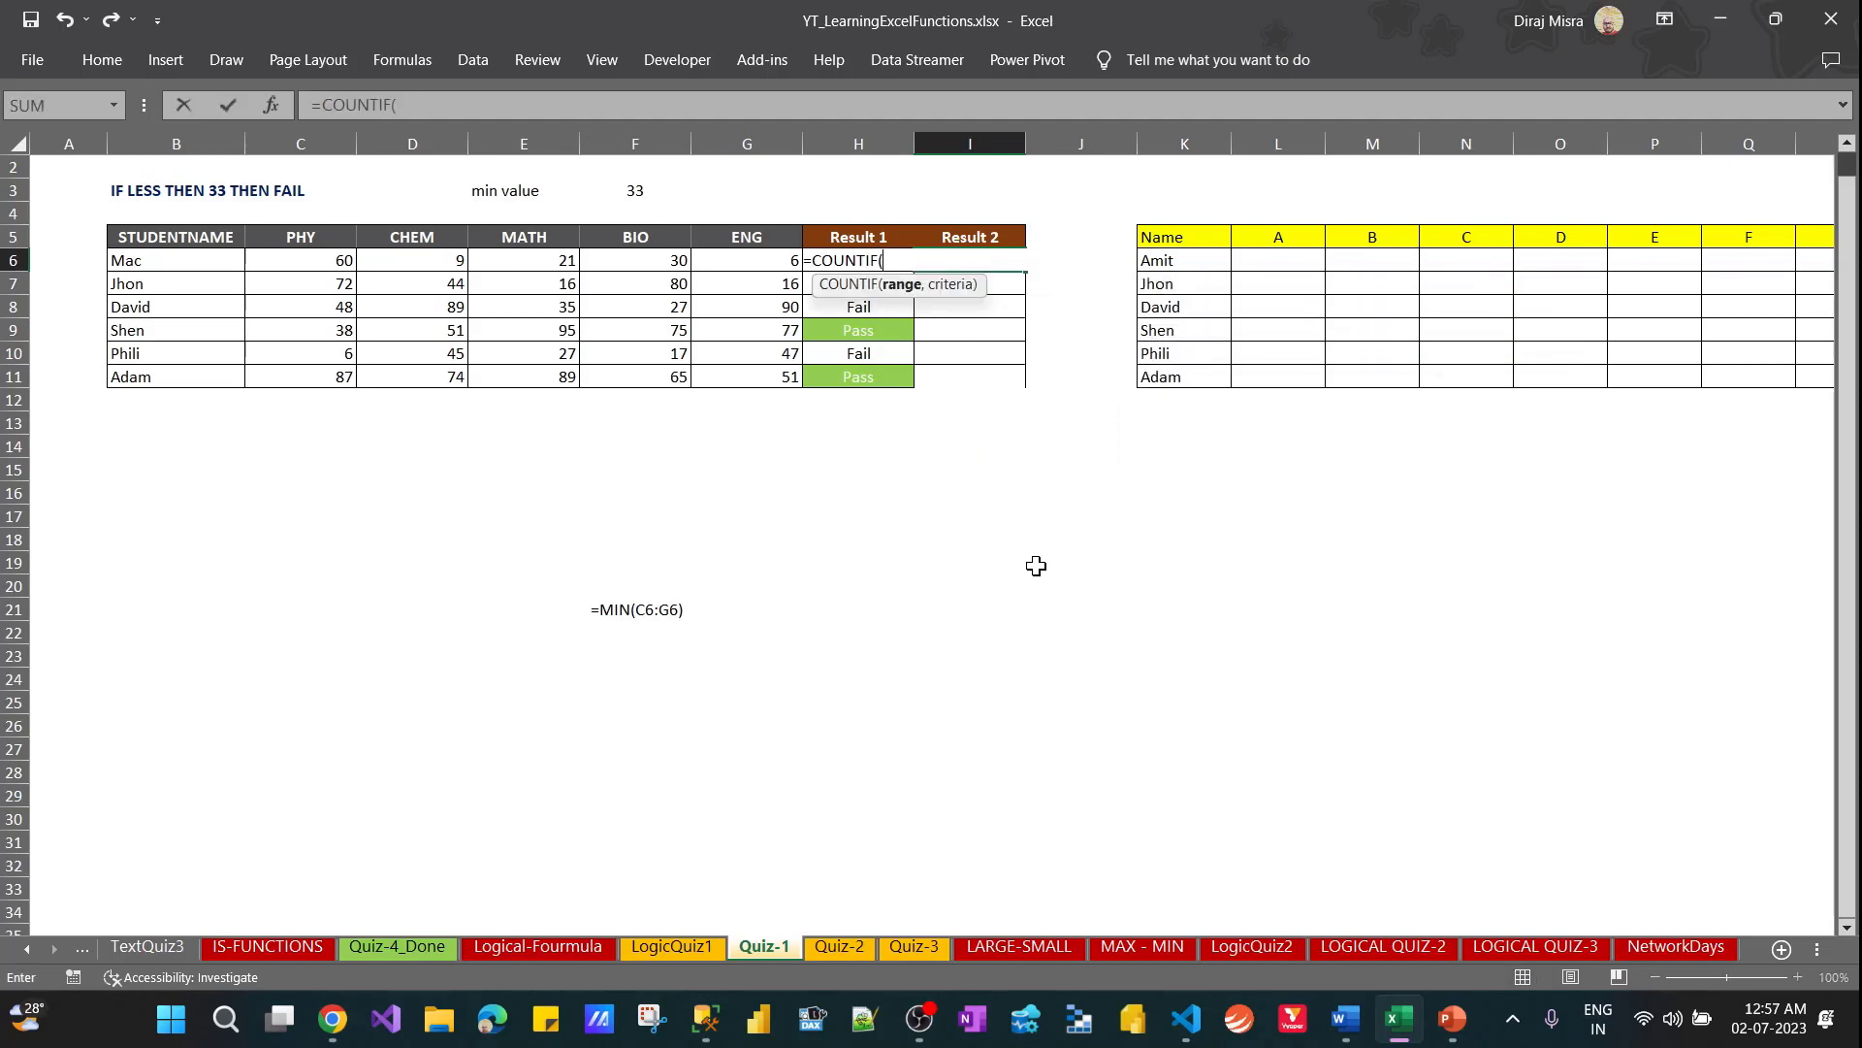
{"action": "key", "text": "Left"}
{"action": "key", "text": "Left"}
{"action": "key", "text": "shift+Left"}
{"action": "key", "text": "shift+Left"}
{"action": "key", "text": "shift+Left"}
{"action": "key", "text": "shift+Left"}
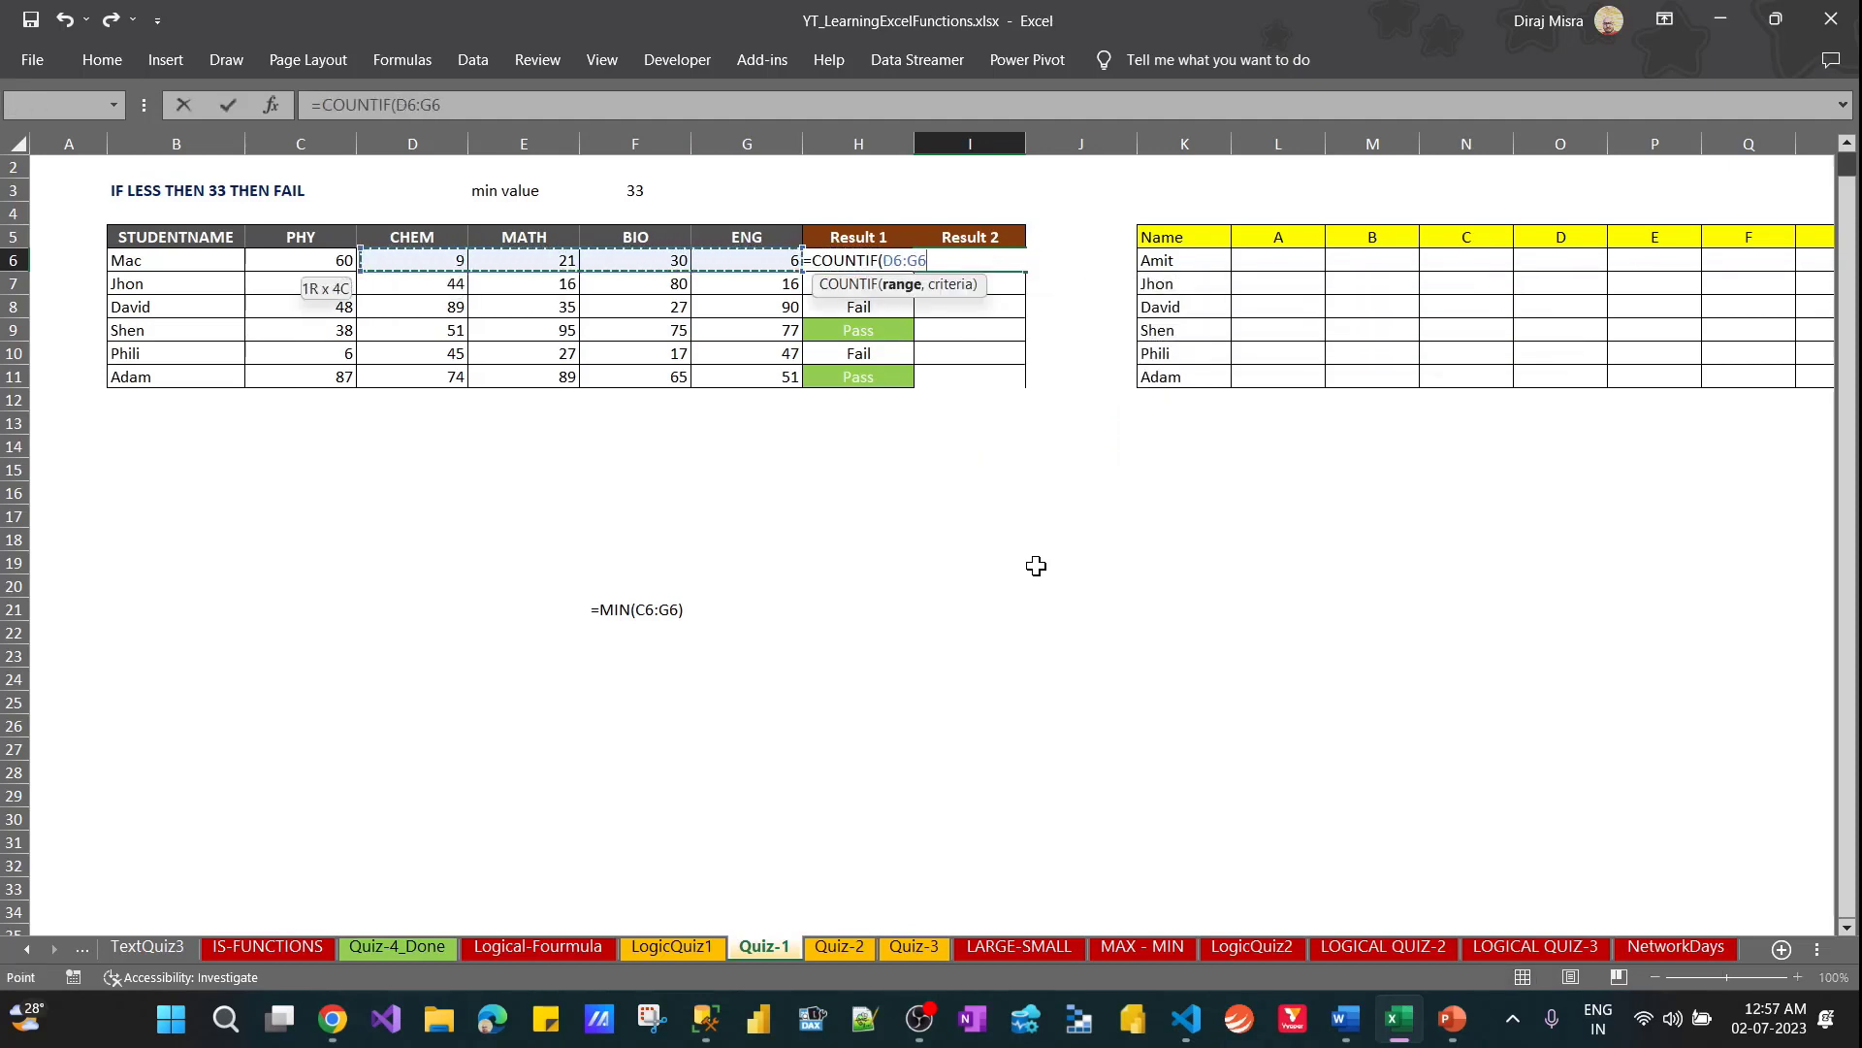
Complete the COUNTIF over C6:G6 with the criterion ">33" and enter it in I6
{"action": "left_click", "coordinate": [906, 284]}
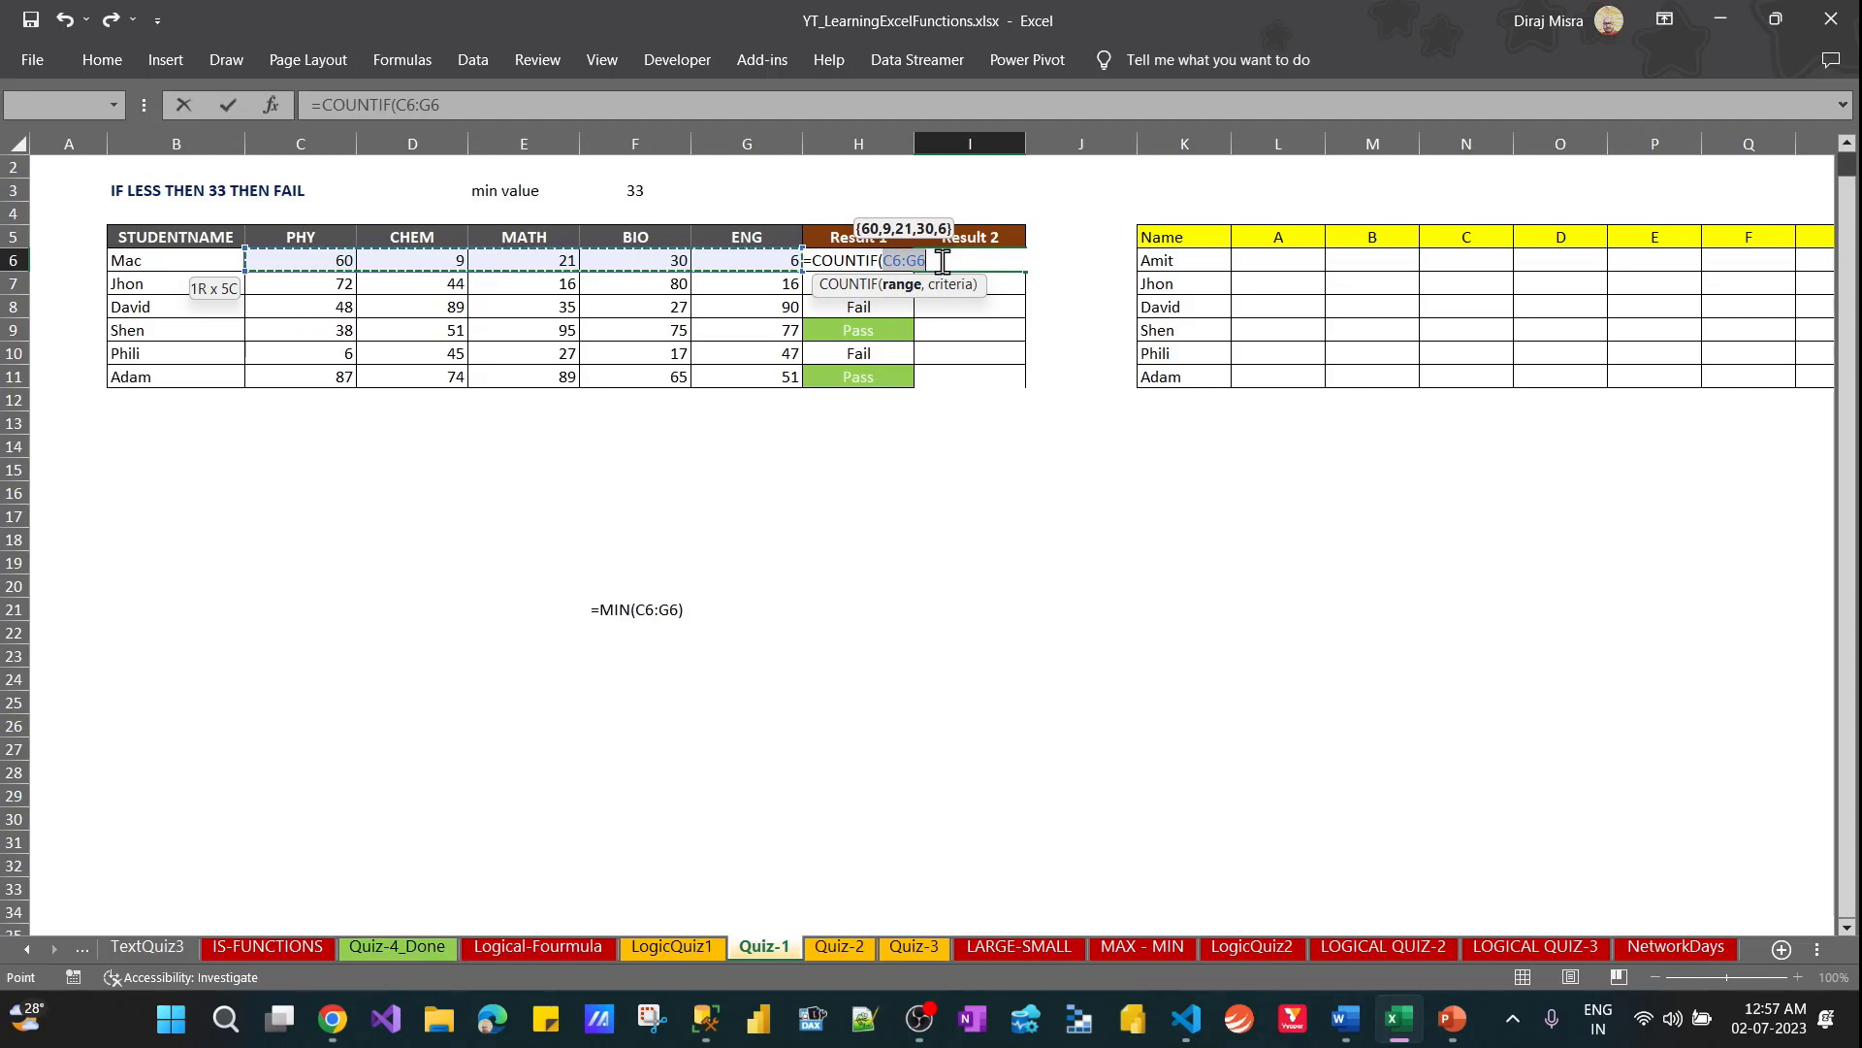
{"action": "type", "text": ","}
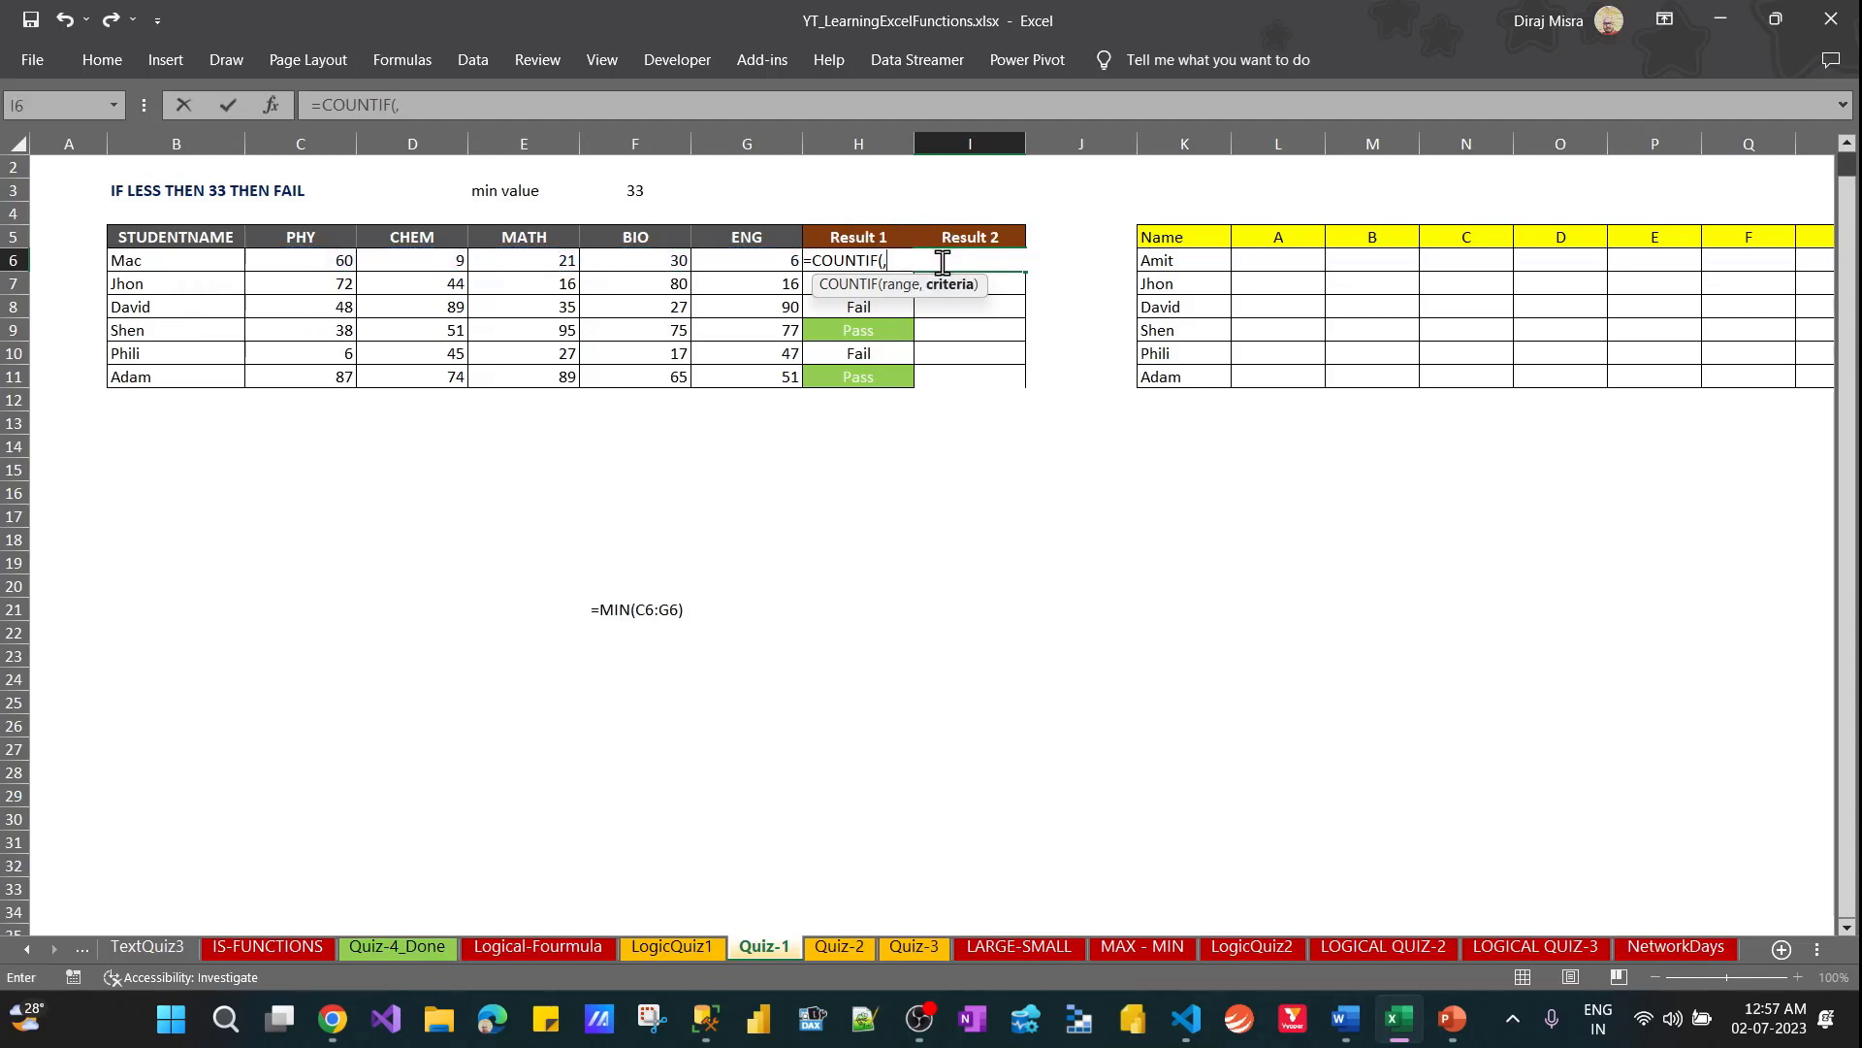
{"action": "key", "text": "BackSpace"}
{"action": "key", "text": "ctrl+z"}
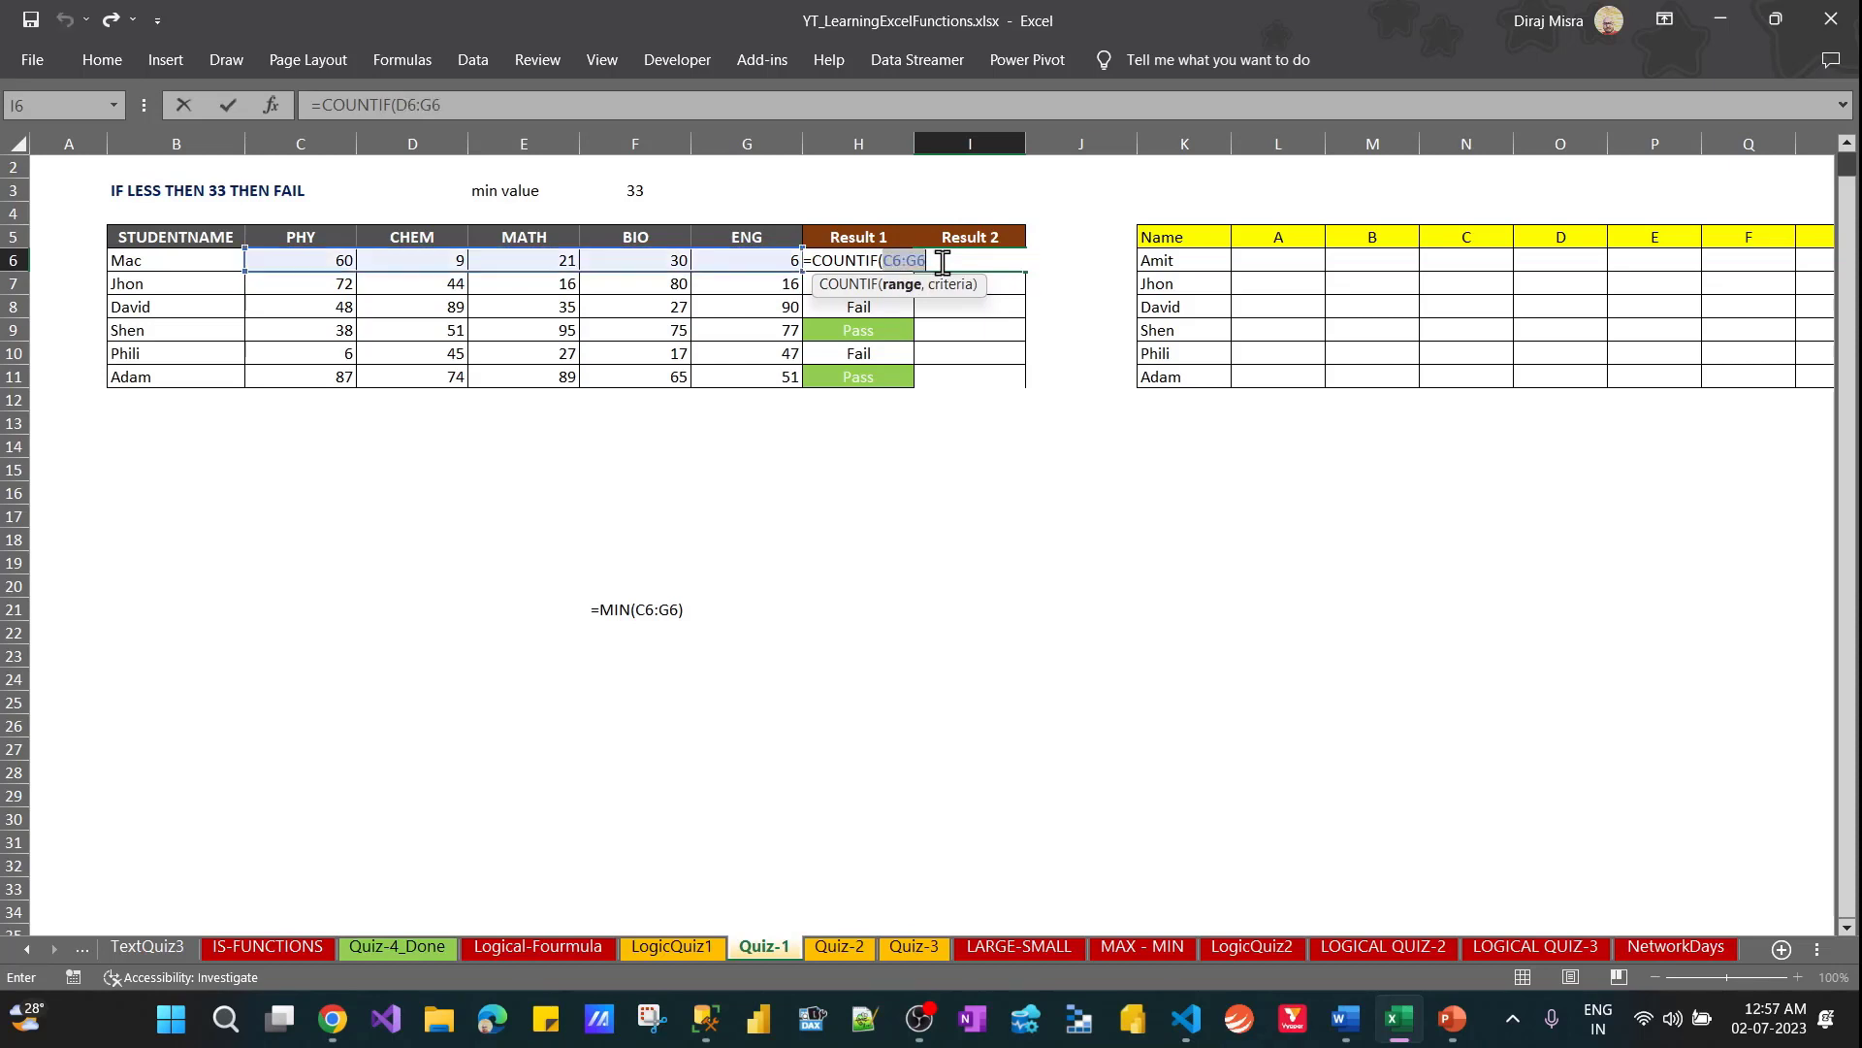
{"action": "left_click", "coordinate": [942, 262]}
{"action": "type", "text": ",\">"}
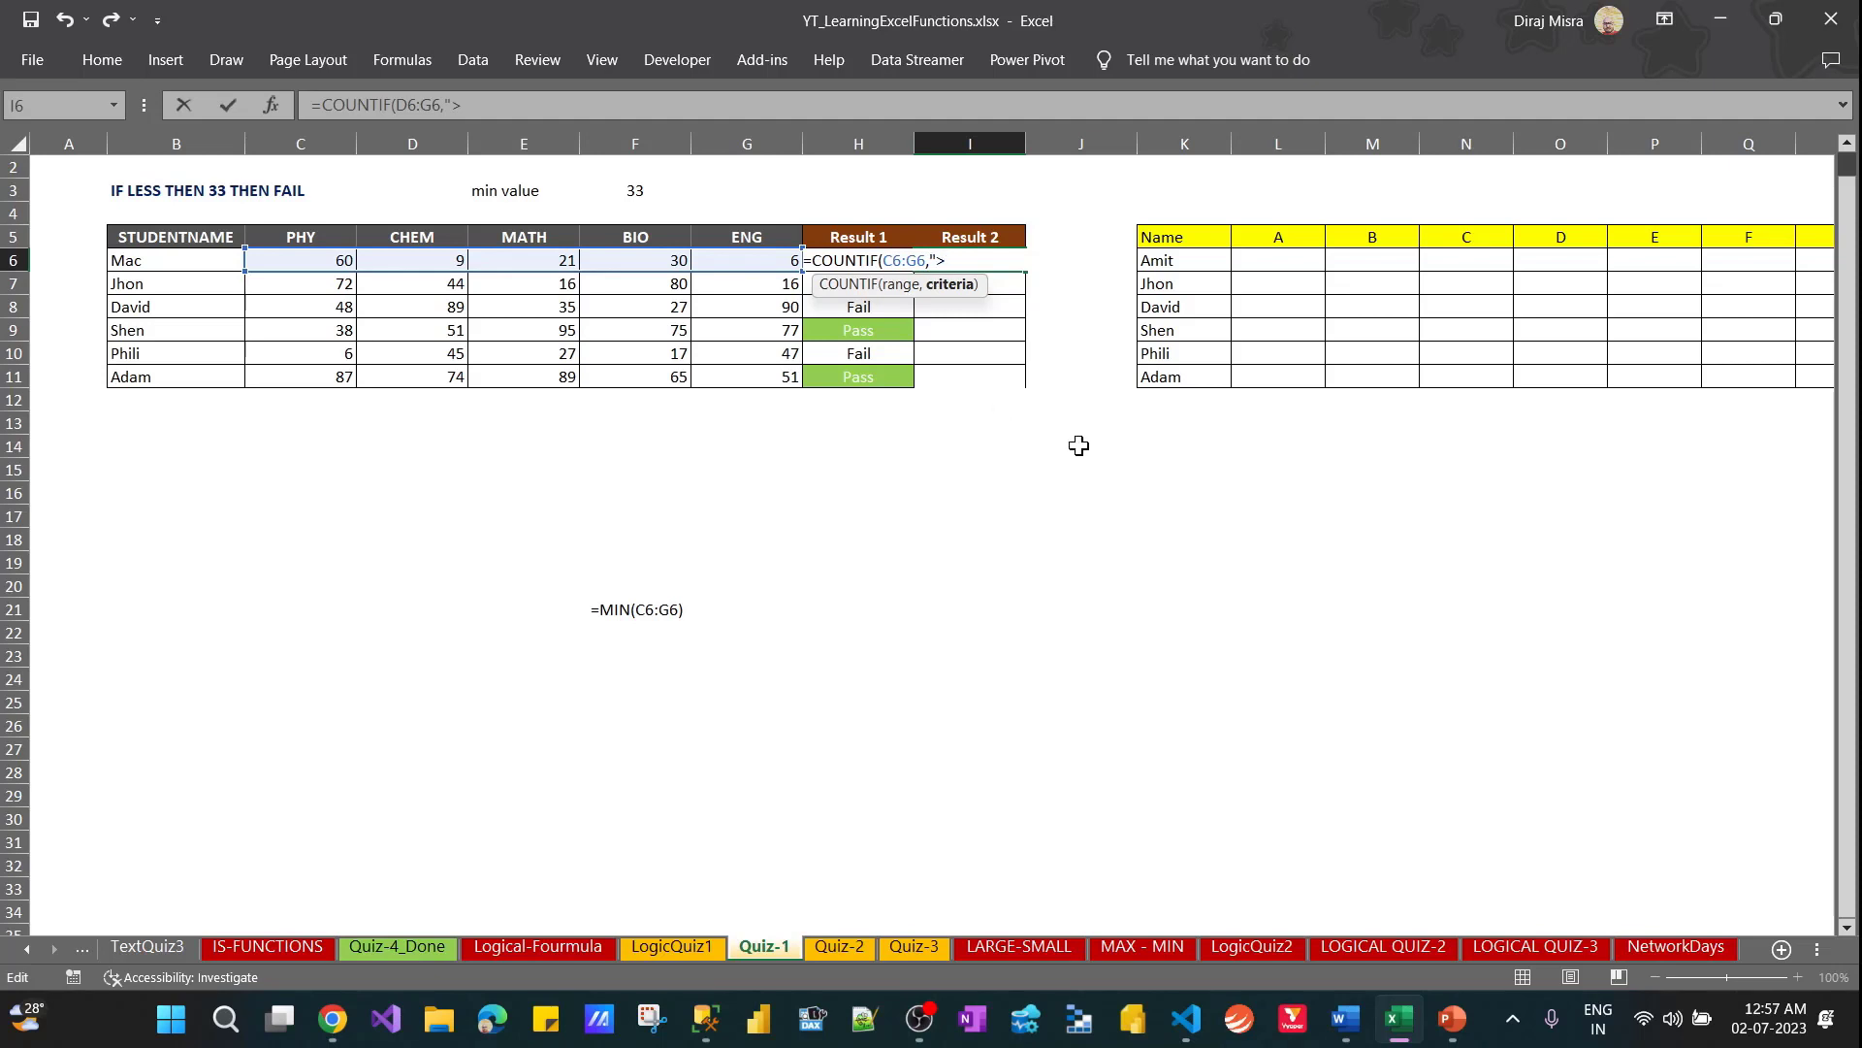
{"action": "type", "text": "33\")"}
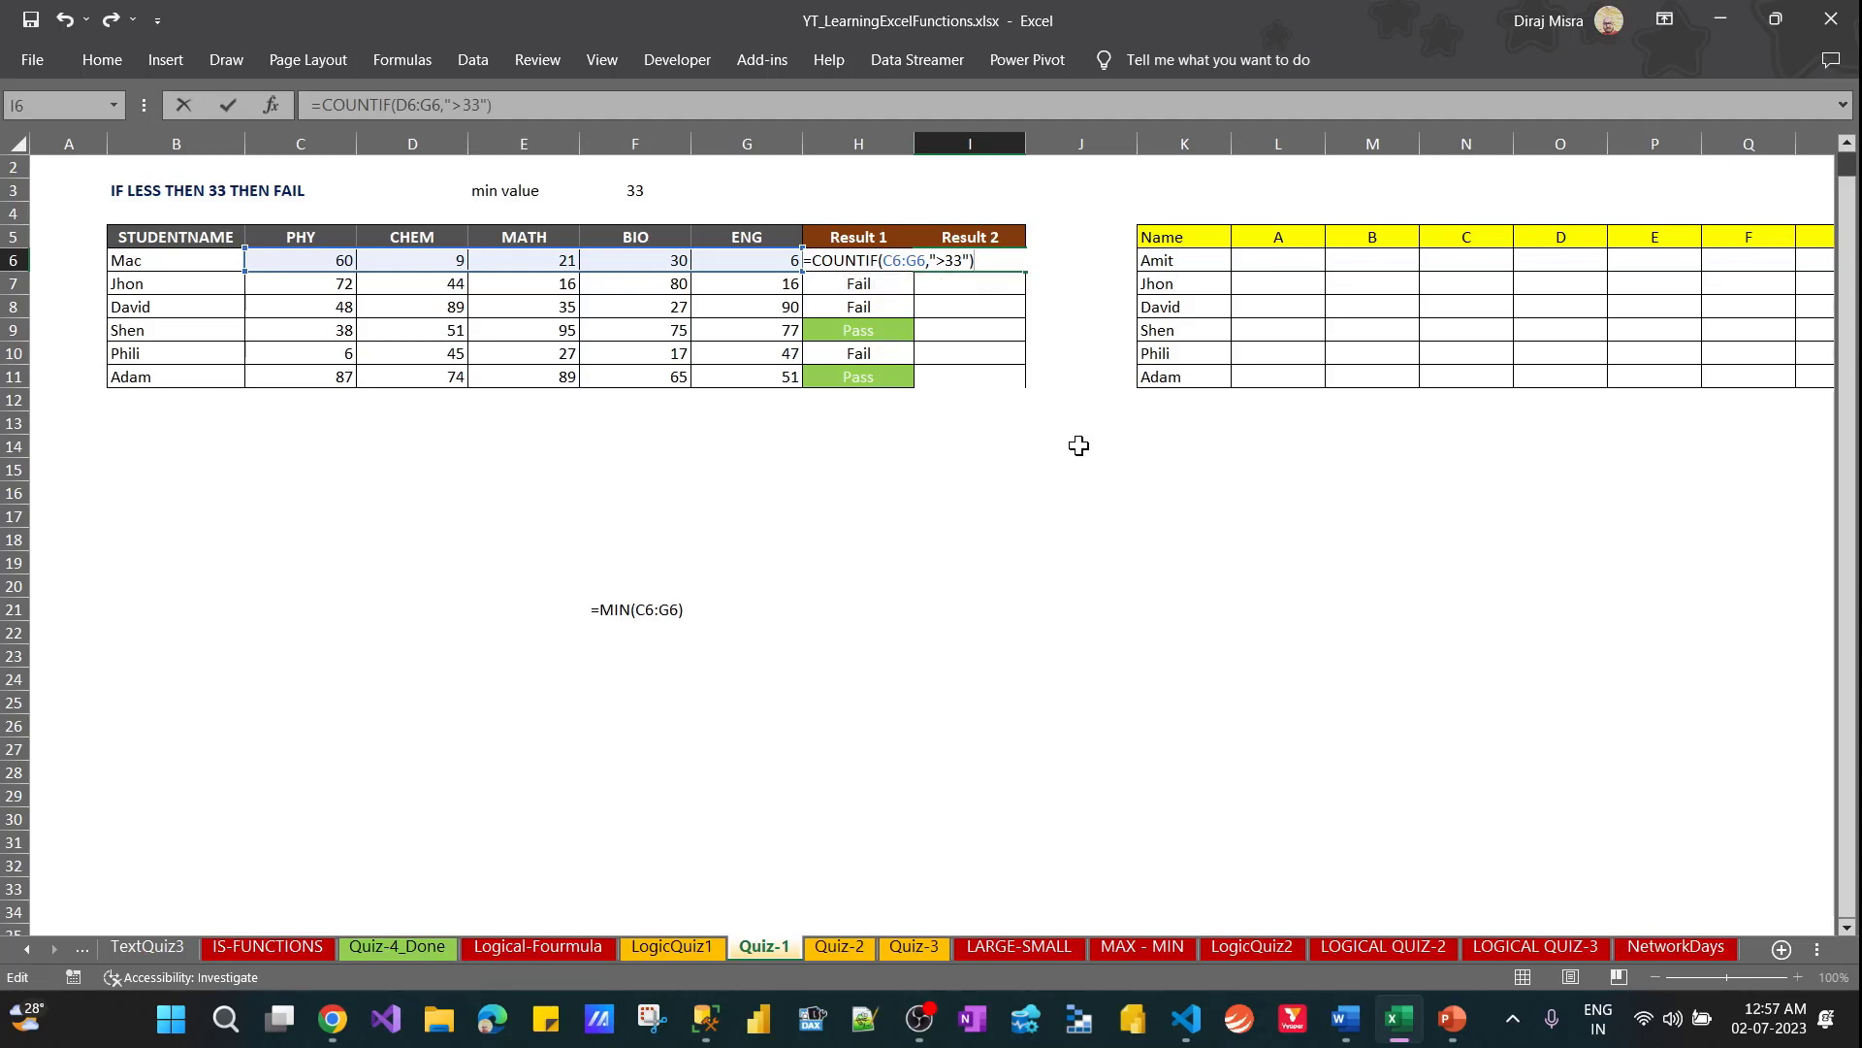
{"action": "key", "text": "ctrl+Return"}
Fill the COUNTIF formula from I6 down through I11
{"action": "key", "text": "shift+Down"}
{"action": "key", "text": "shift+Down"}
{"action": "key", "text": "shift+Down"}
{"action": "key", "text": "shift+Down"}
{"action": "key", "text": "shift+Down"}
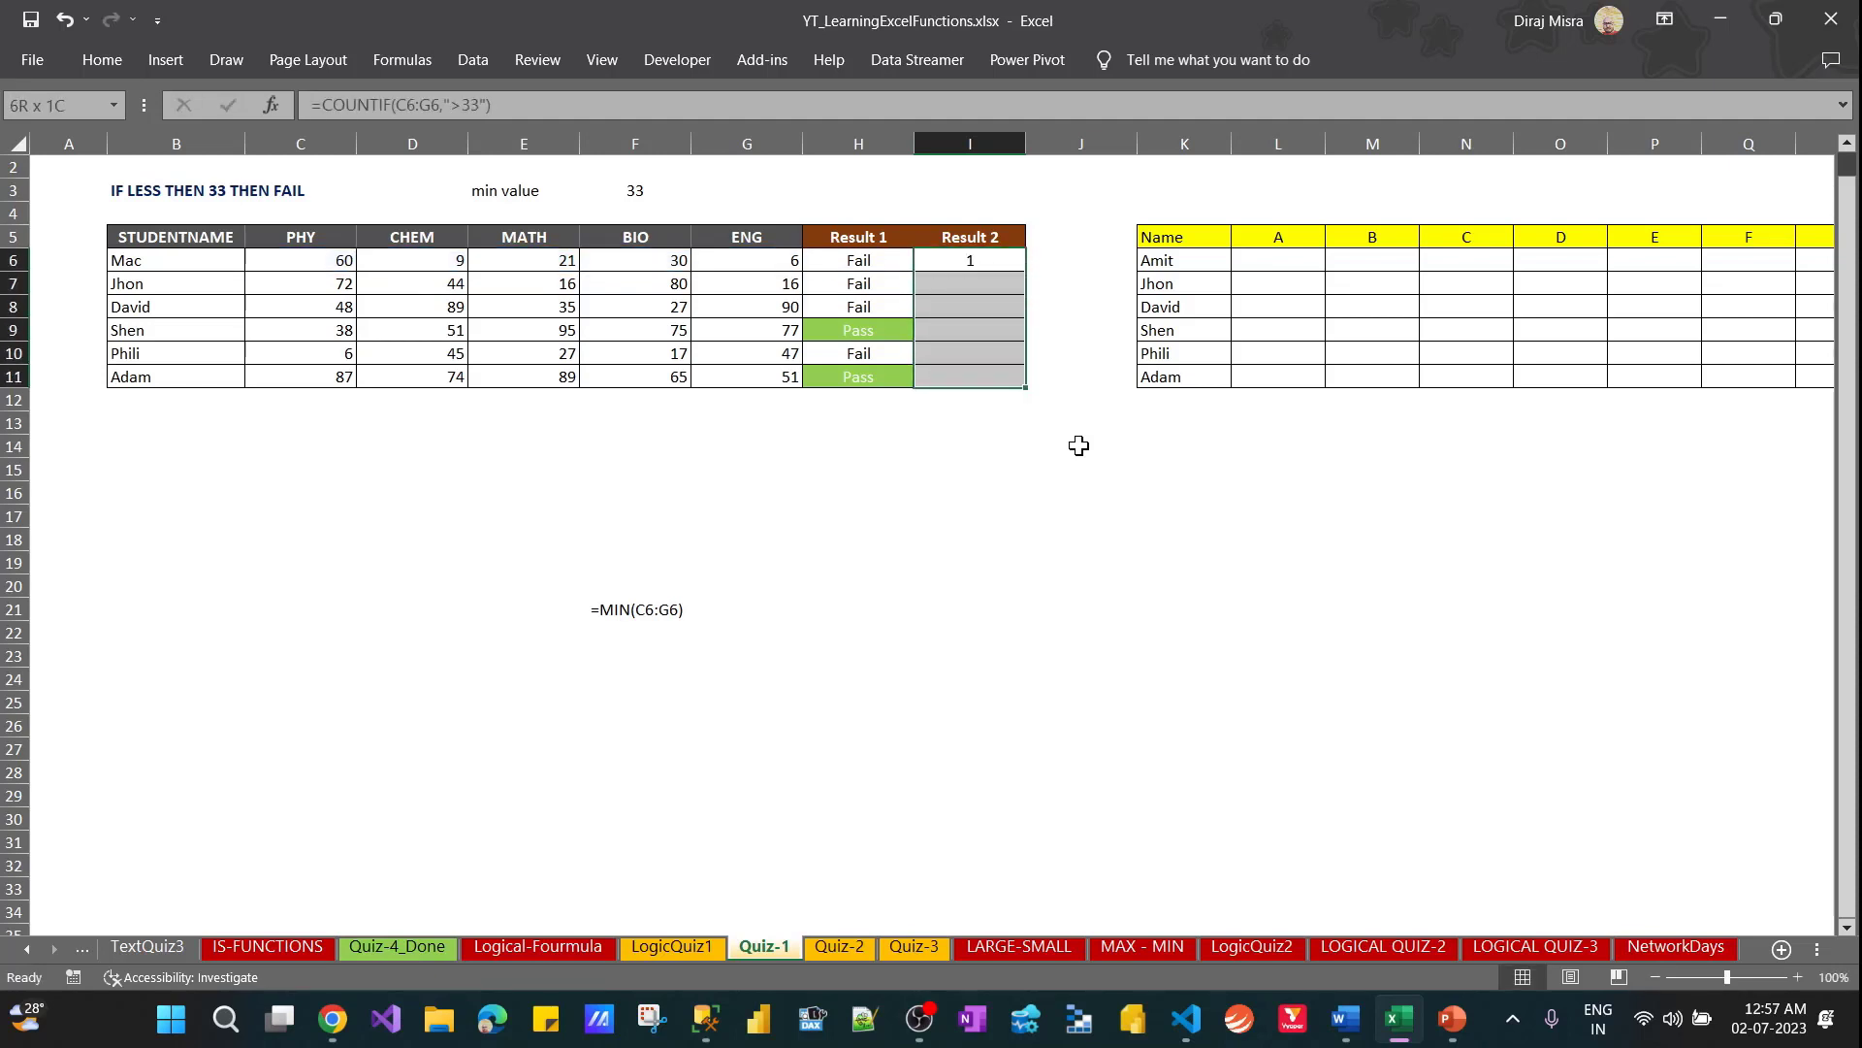
{"action": "key", "text": "ctrl+d"}
{"action": "key", "text": "shift+BackSpace"}
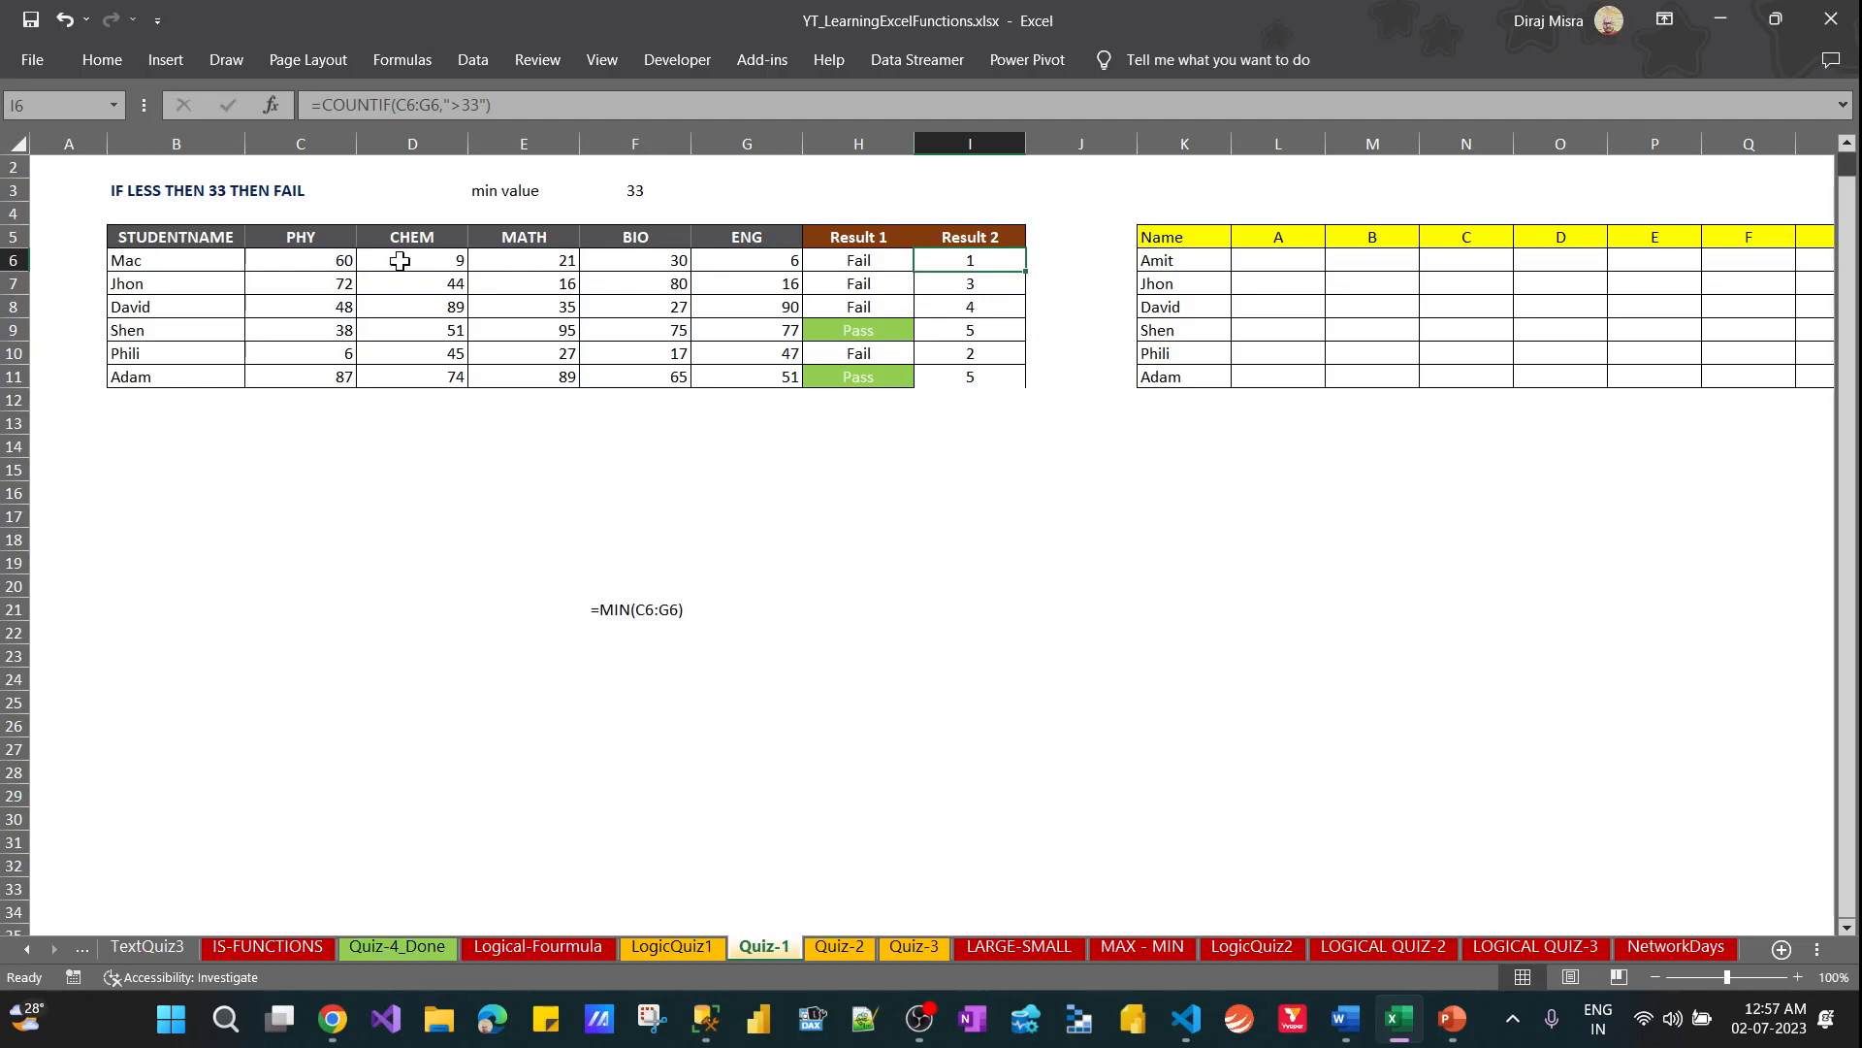
{"action": "mouse_move", "coordinate": [328, 260]}
{"action": "left_mouse_down"}
{"action": "mouse_move", "coordinate": [764, 260]}
{"action": "mouse_move", "coordinate": [330, 262]}
{"action": "left_mouse_up"}
{"action": "left_click", "coordinate": [330, 262]}
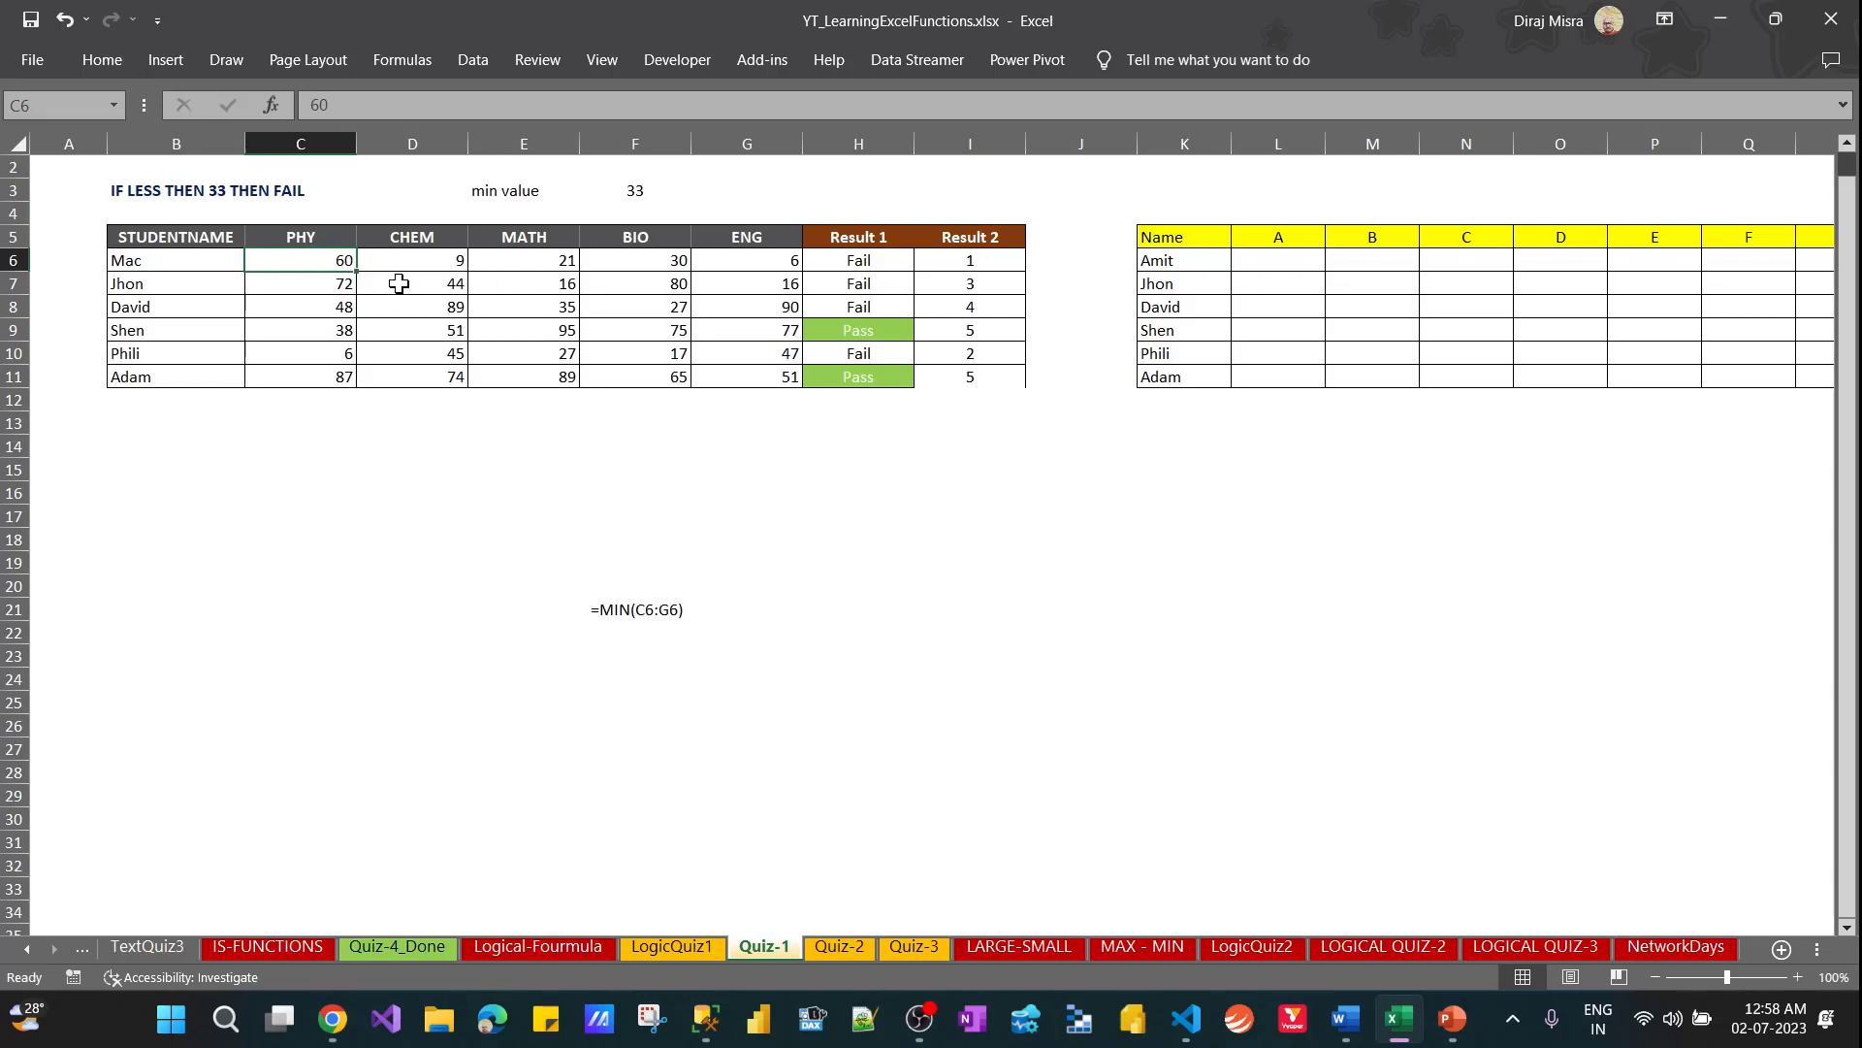
{"action": "left_click_drag", "start_coordinate": [452, 260], "coordinate": [766, 255]}
Copy the COUNTIF formula of I6 into H21 as visible text, keeping the original in I6
{"action": "left_click", "coordinate": [982, 260]}
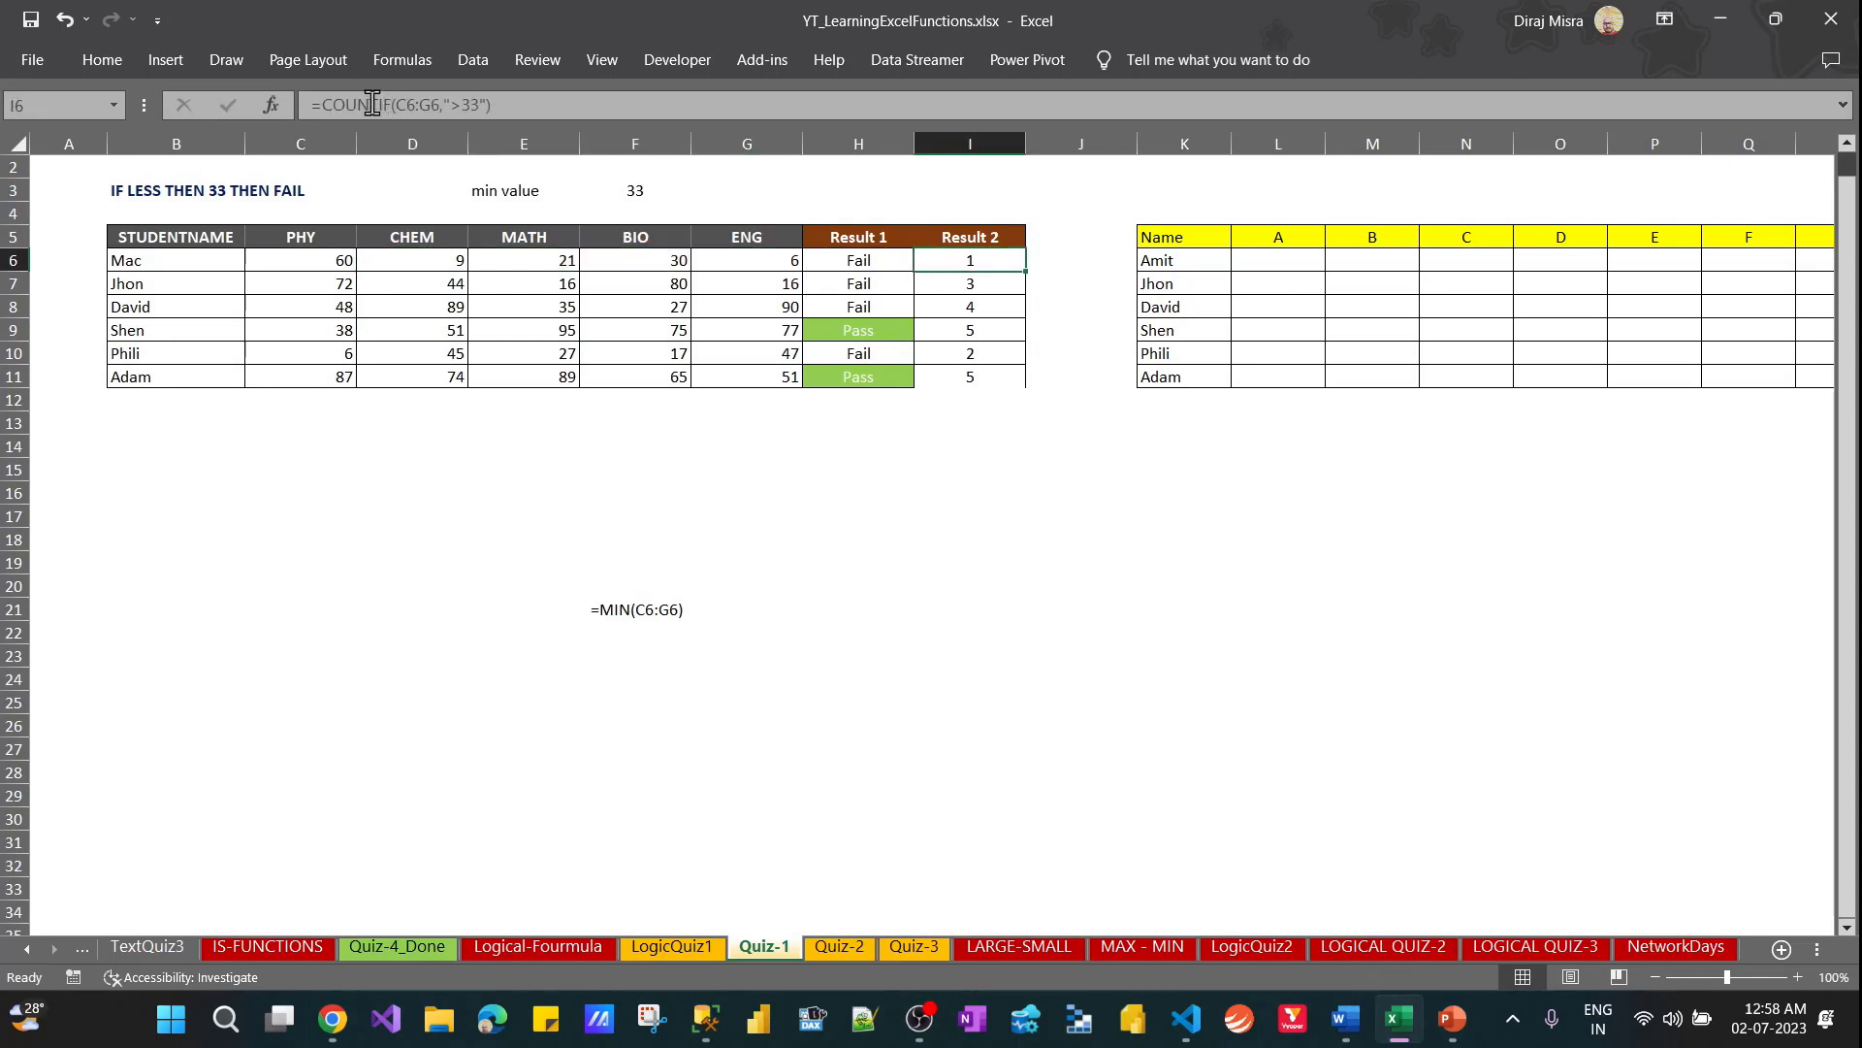
{"action": "left_click_drag", "start_coordinate": [309, 105], "coordinate": [582, 104]}
{"action": "key", "text": "ctrl+c"}
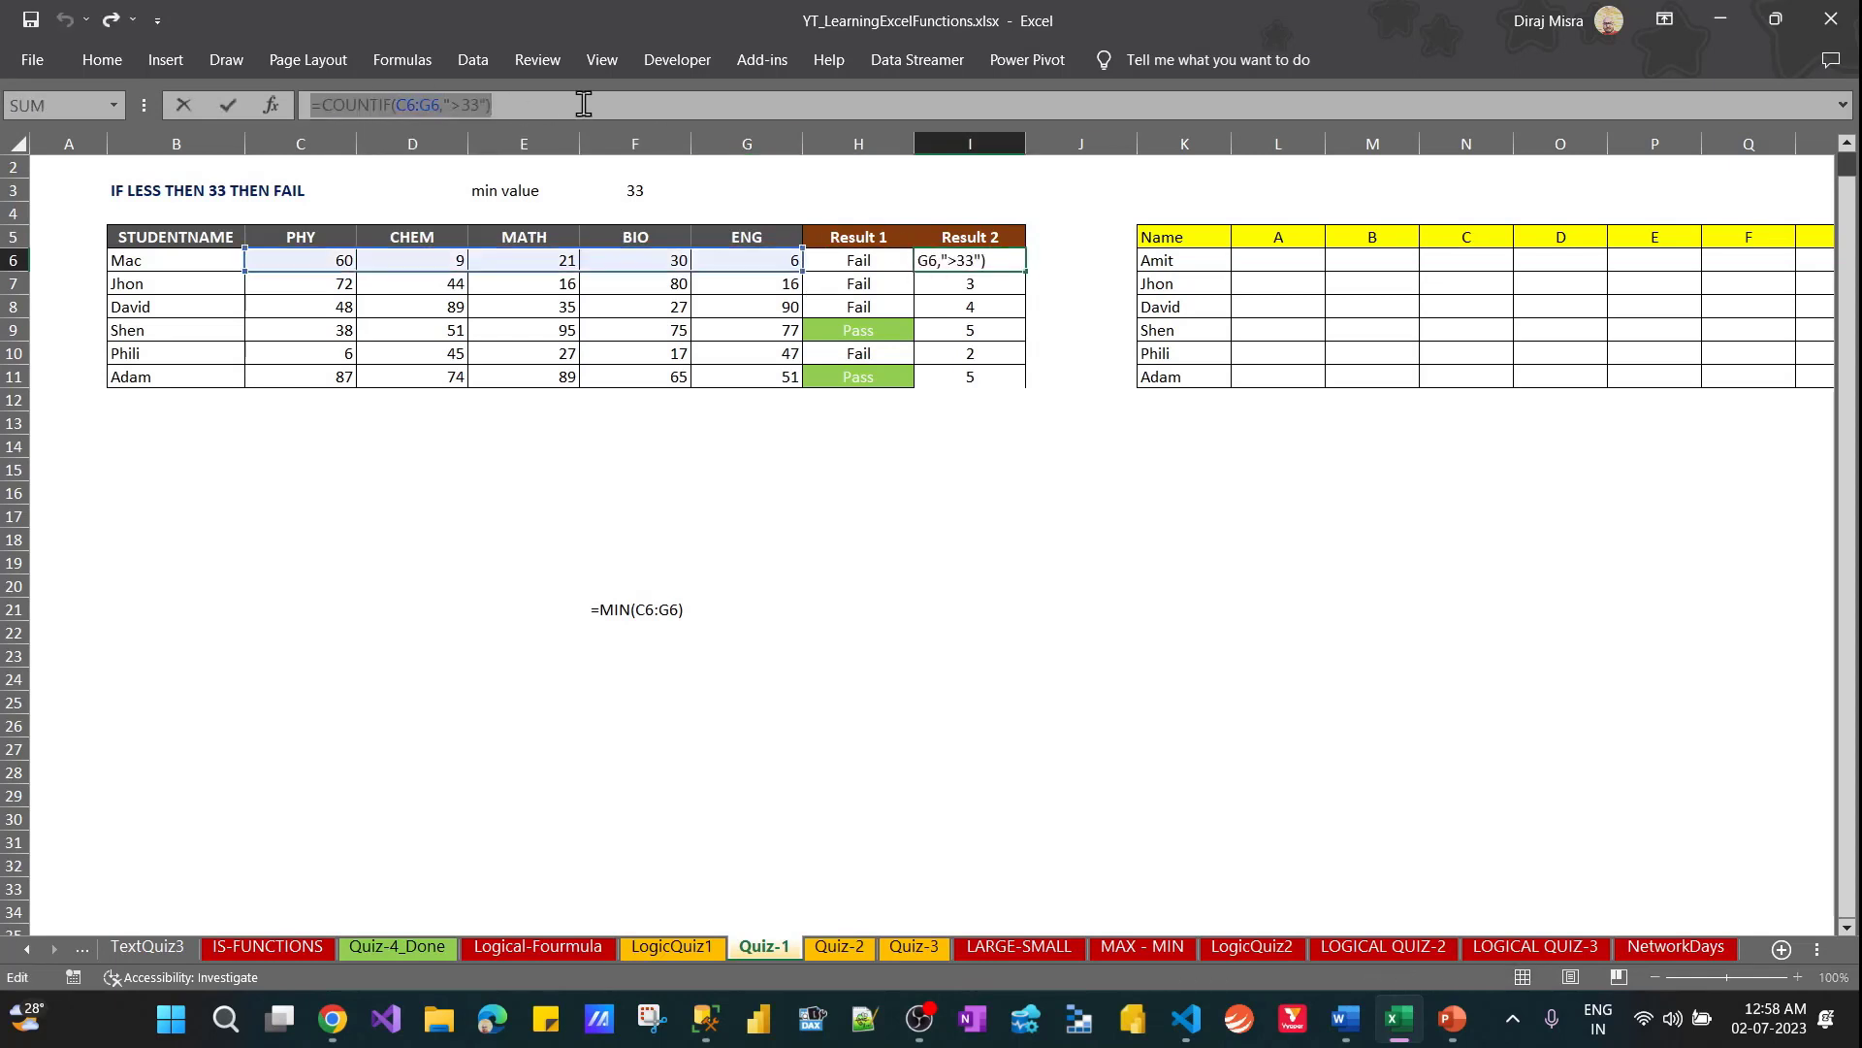
{"action": "key", "text": "BackSpace"}
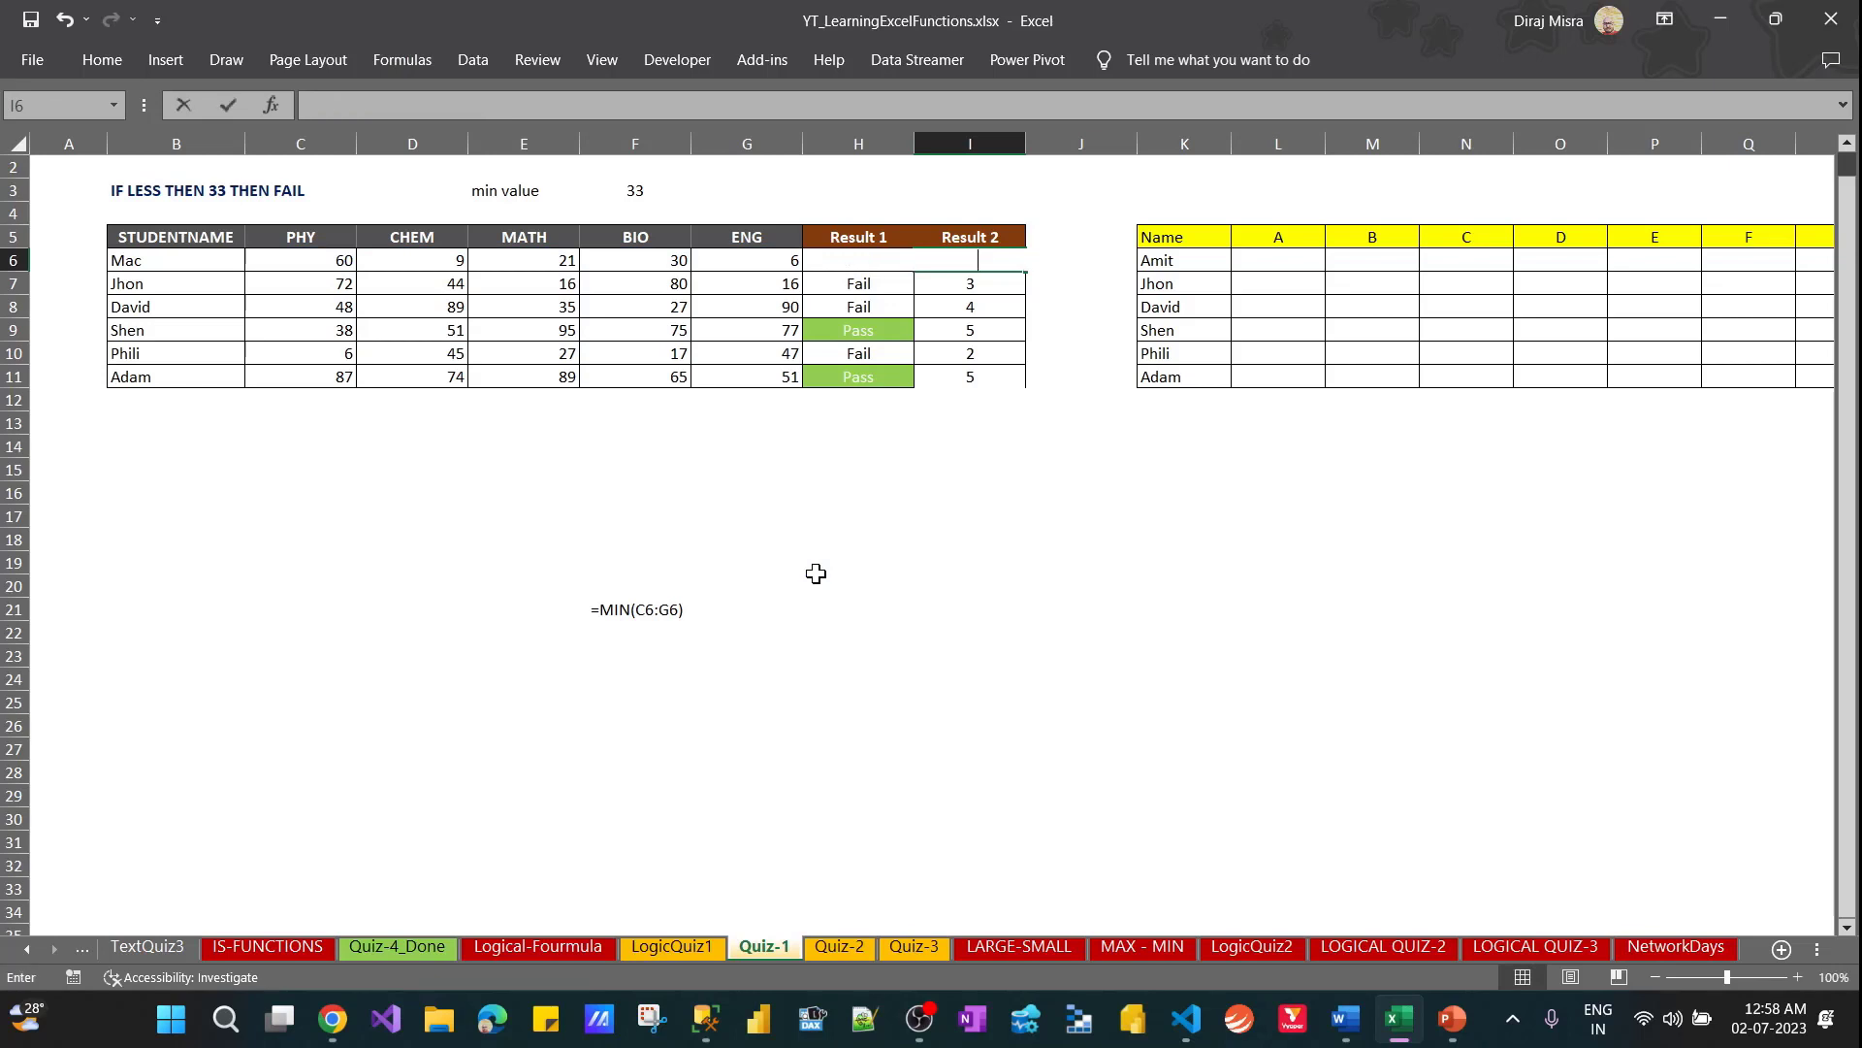
{"action": "key", "text": "Escape"}
{"action": "left_click", "coordinate": [820, 610]}
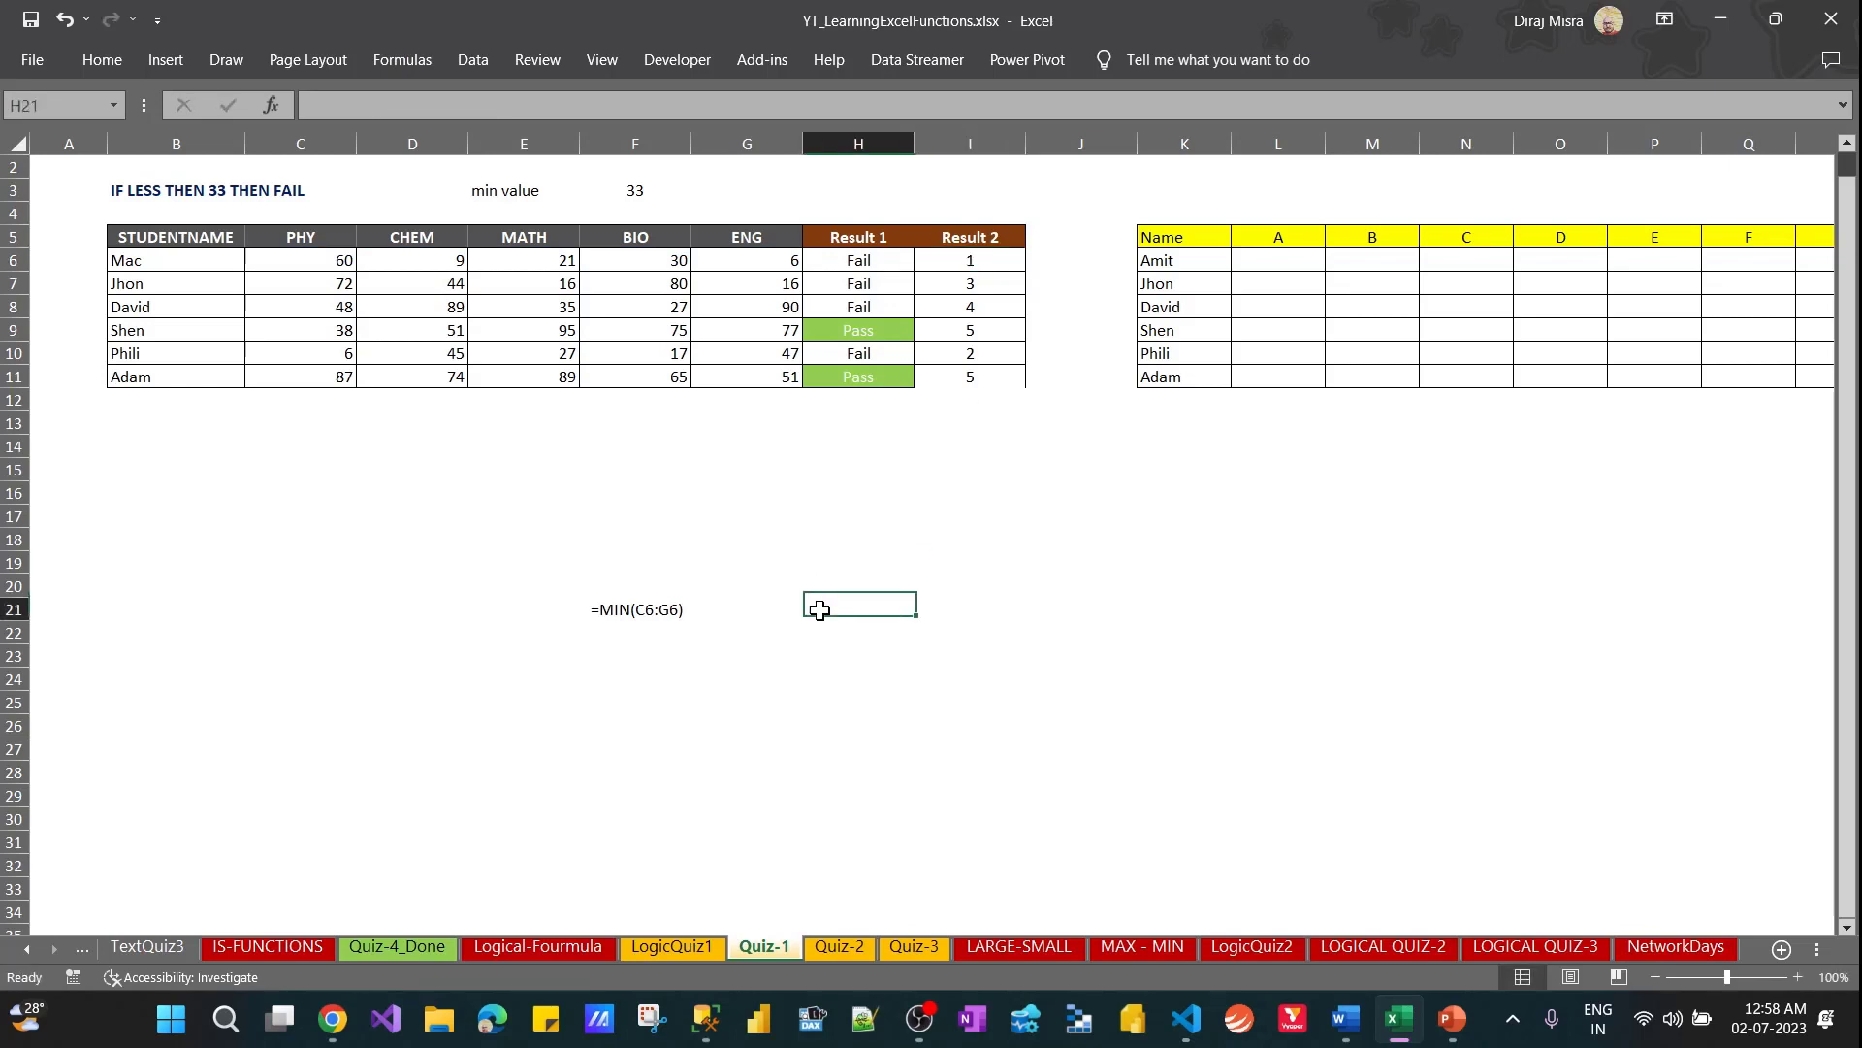
{"action": "key", "text": "ctrl+v"}
{"action": "key", "text": "Return"}
{"action": "key", "text": "Up"}
{"action": "key", "text": "Right"}
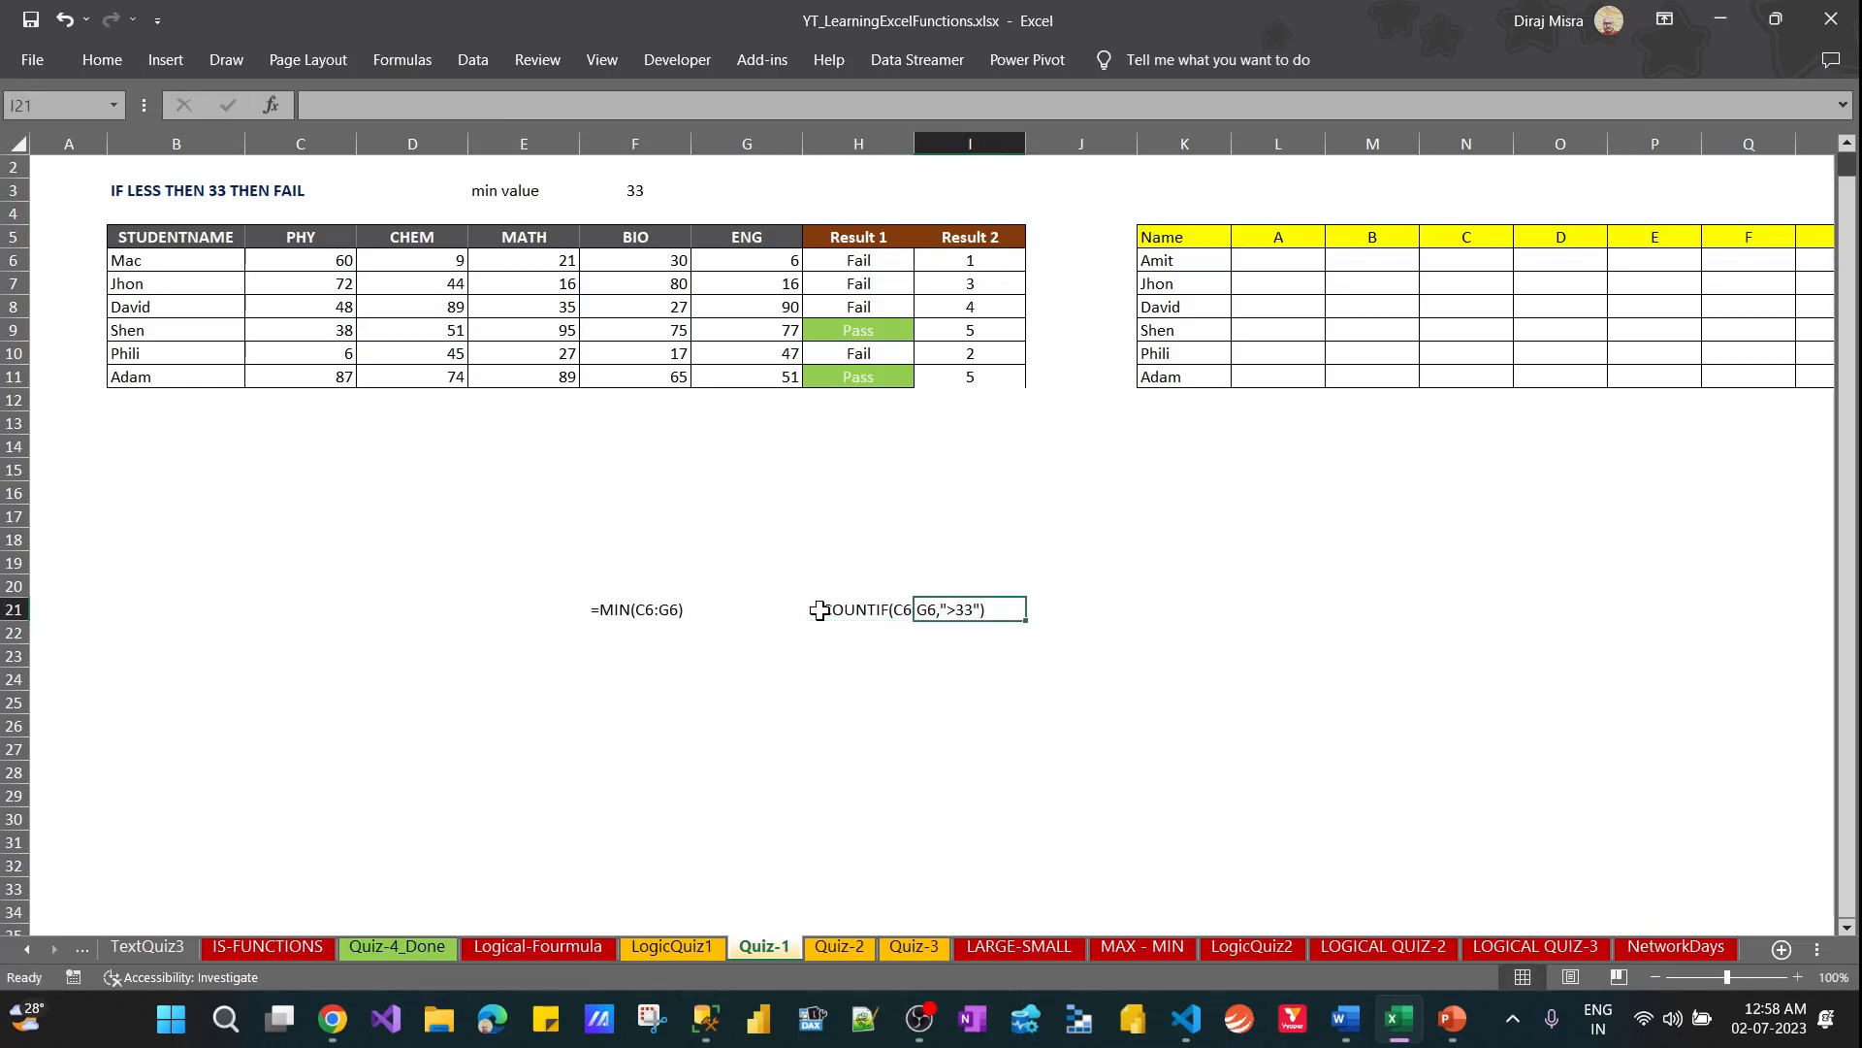
Wrap the existing COUNTIF in I6 in an IF function, so the COUNTIF serves as its logical test
{"action": "key", "text": "ctrl+Up"}
{"action": "key", "text": "ctrl+Up"}
{"action": "key", "text": "Down"}
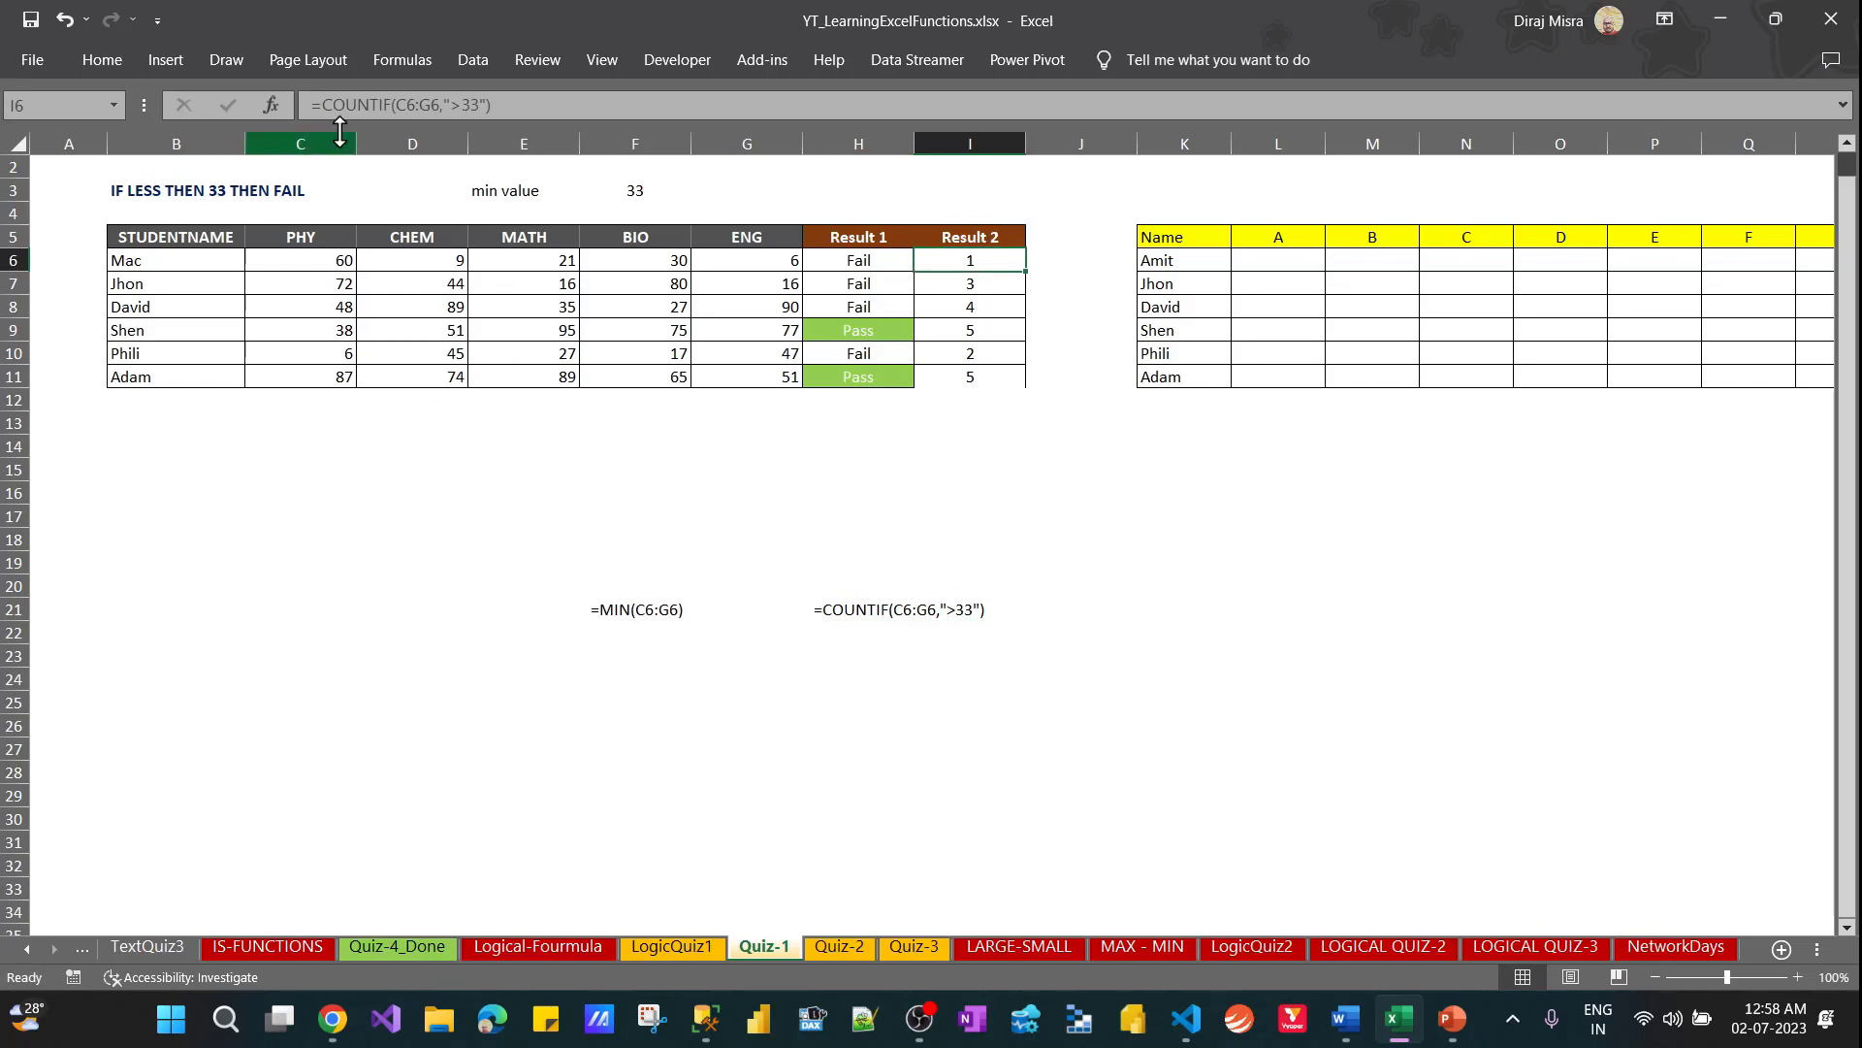
{"action": "left_click", "coordinate": [322, 105]}
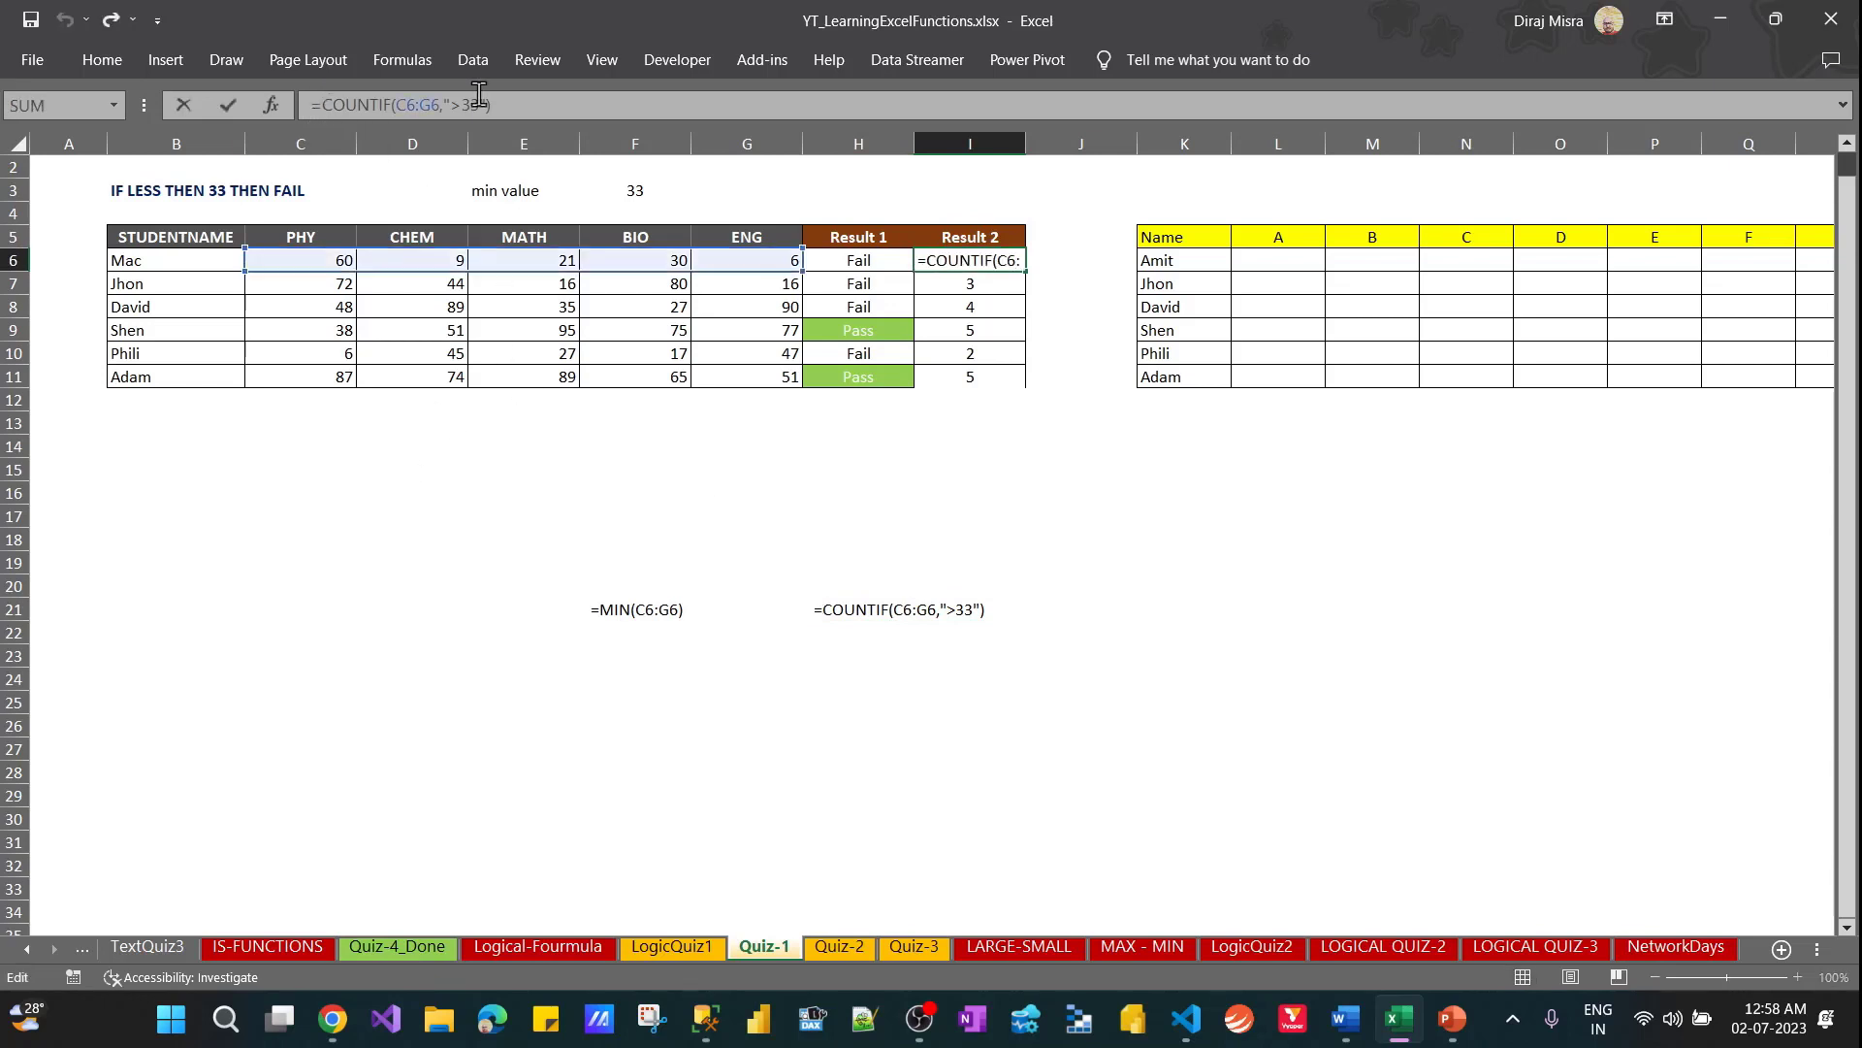
{"action": "type", "text": "if"}
{"action": "key", "text": "Tab"}
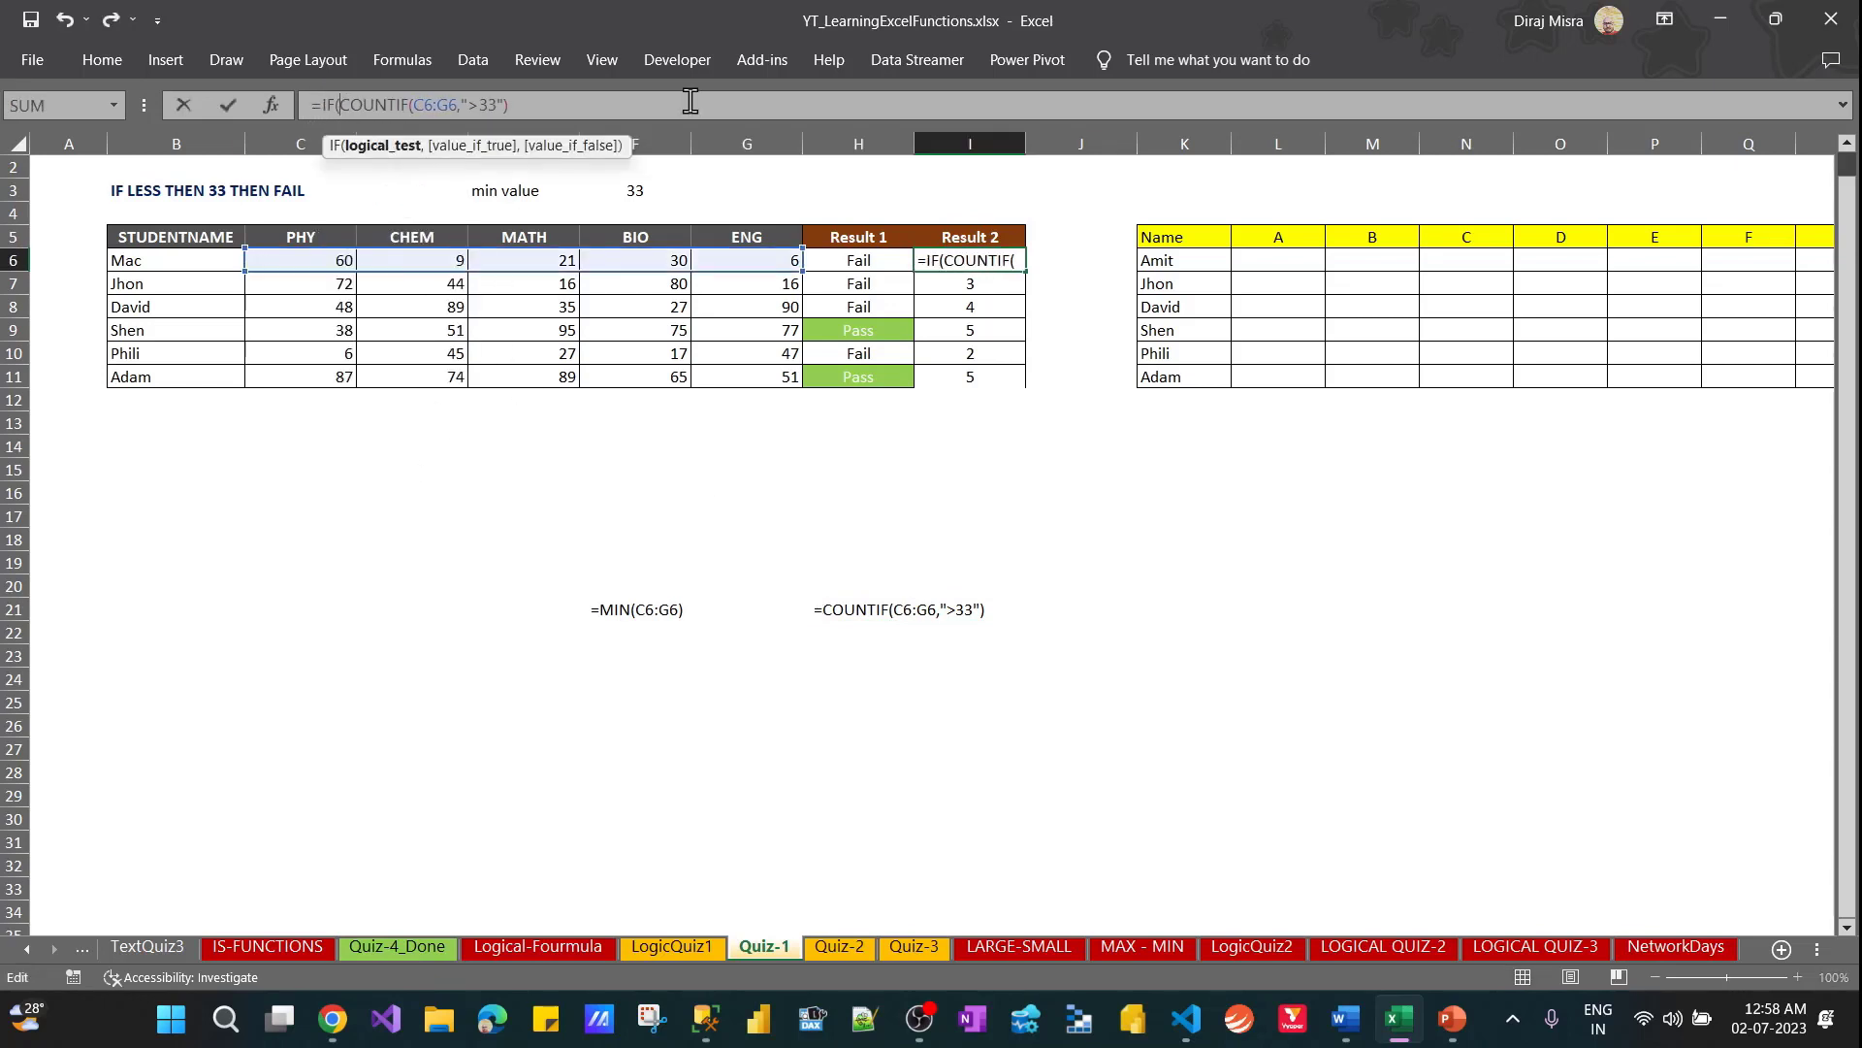
Complete the IF in I6 with the test =5, returning "Pass" when true and "Fail" when false, and enter it
{"action": "left_click", "coordinate": [635, 105]}
{"action": "type", "text": "=5,\"Pass"}
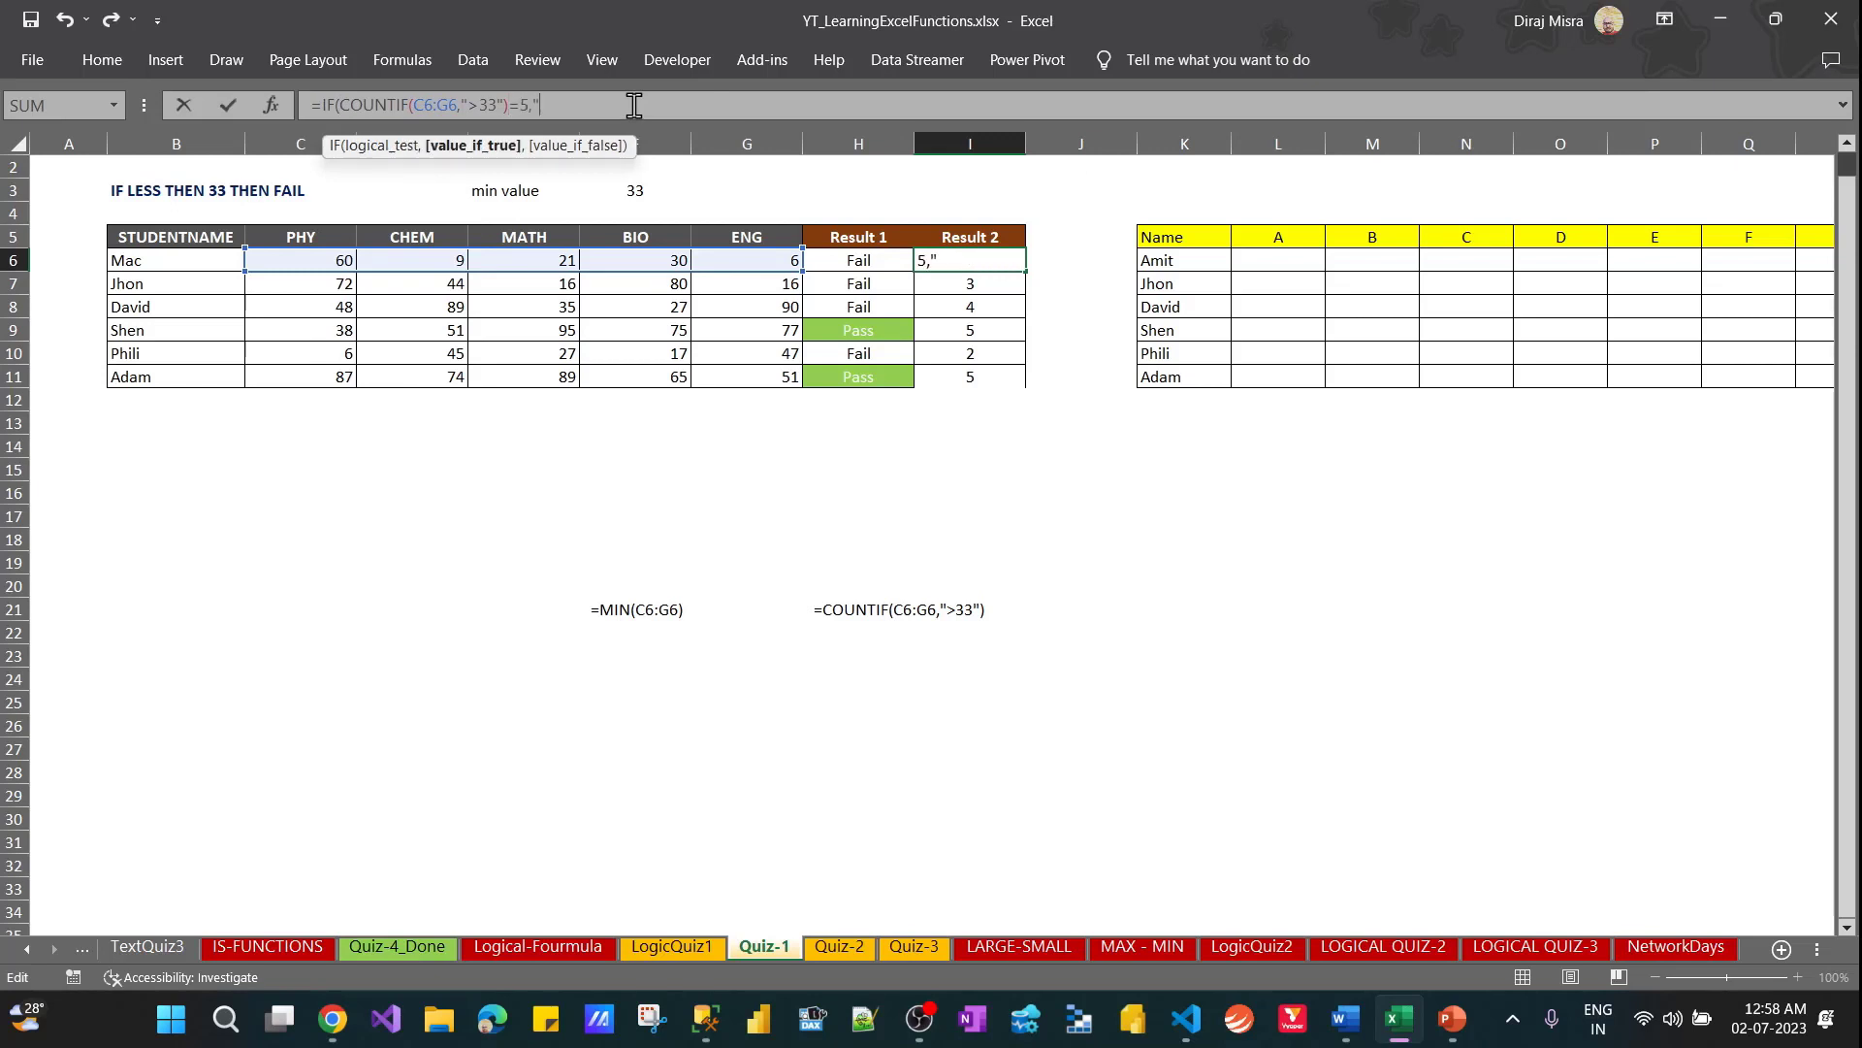
{"action": "type", "text": "\","}
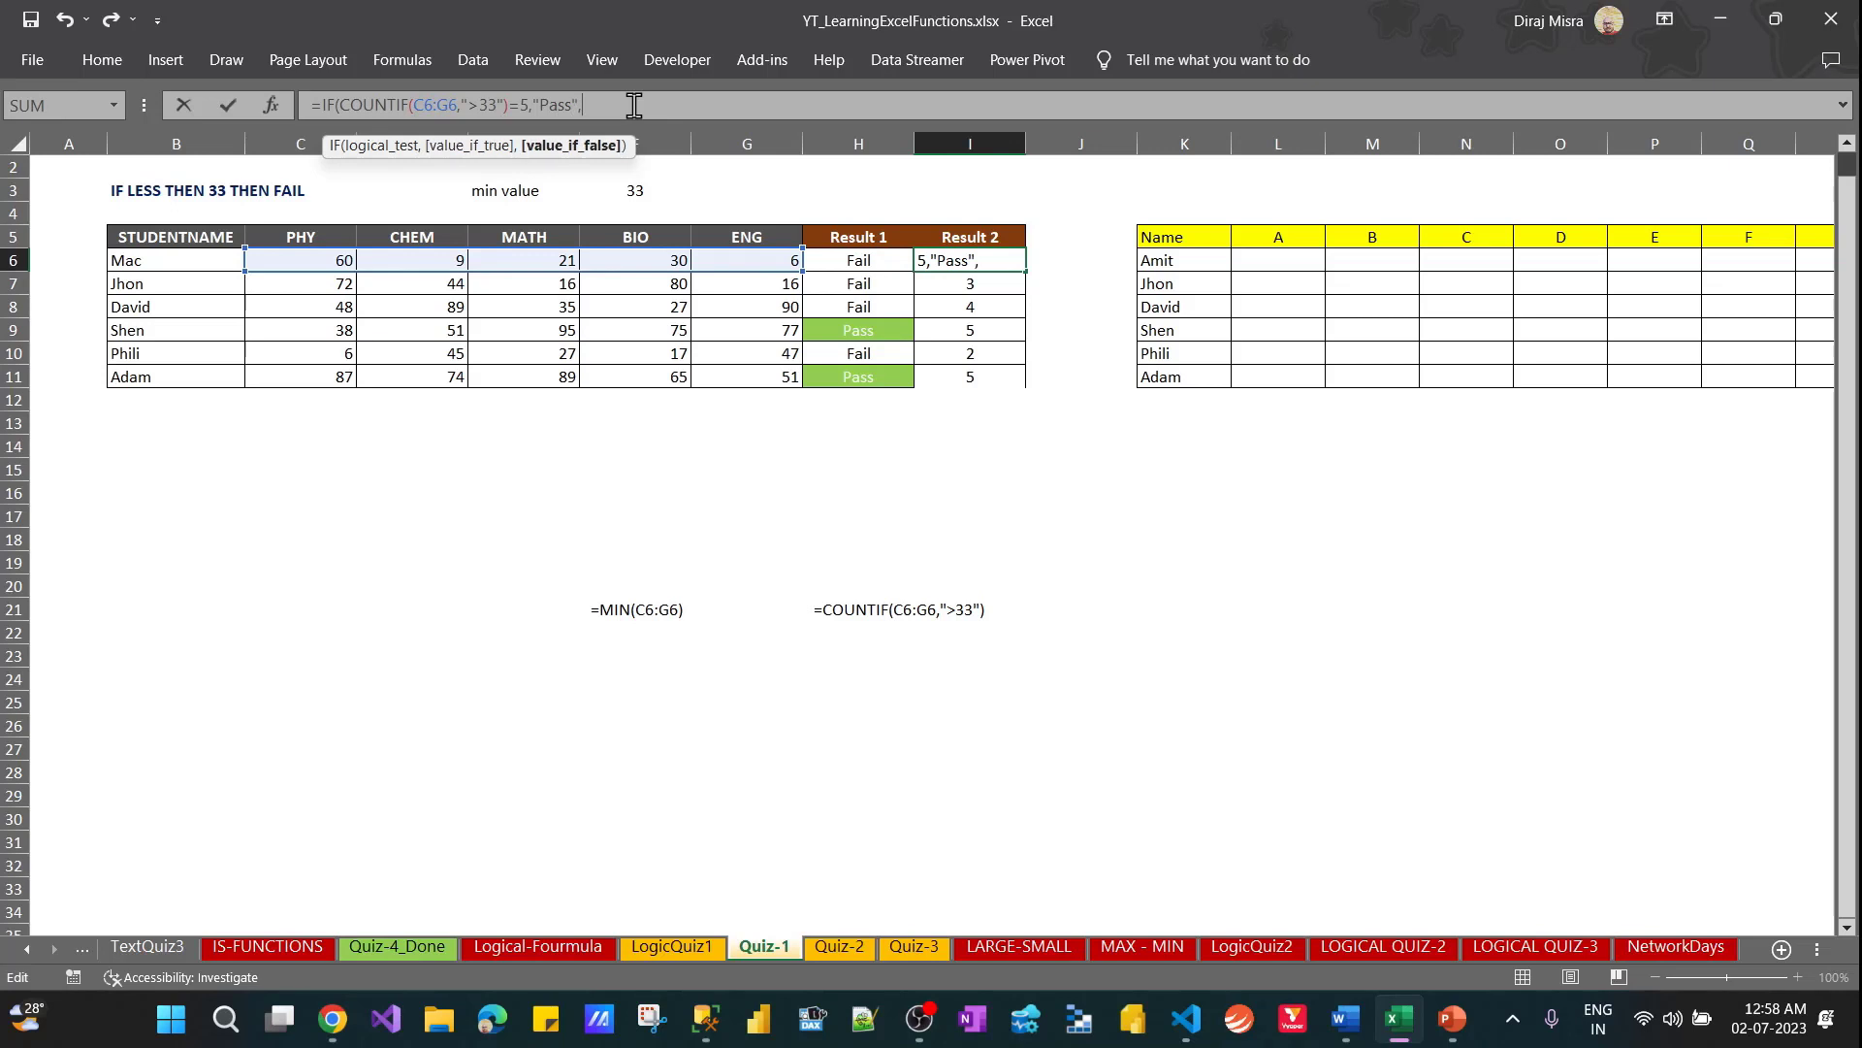
{"action": "type", "text": "\"Fail\")"}
{"action": "key", "text": "ctrl+Return"}
Fill the IF-COUNTIF formula from I6 down through I11
{"action": "key", "text": "shift+Down"}
{"action": "key", "text": "shift+Down"}
{"action": "key", "text": "shift+Down"}
{"action": "key", "text": "shift+Down"}
{"action": "key", "text": "shift+Down"}
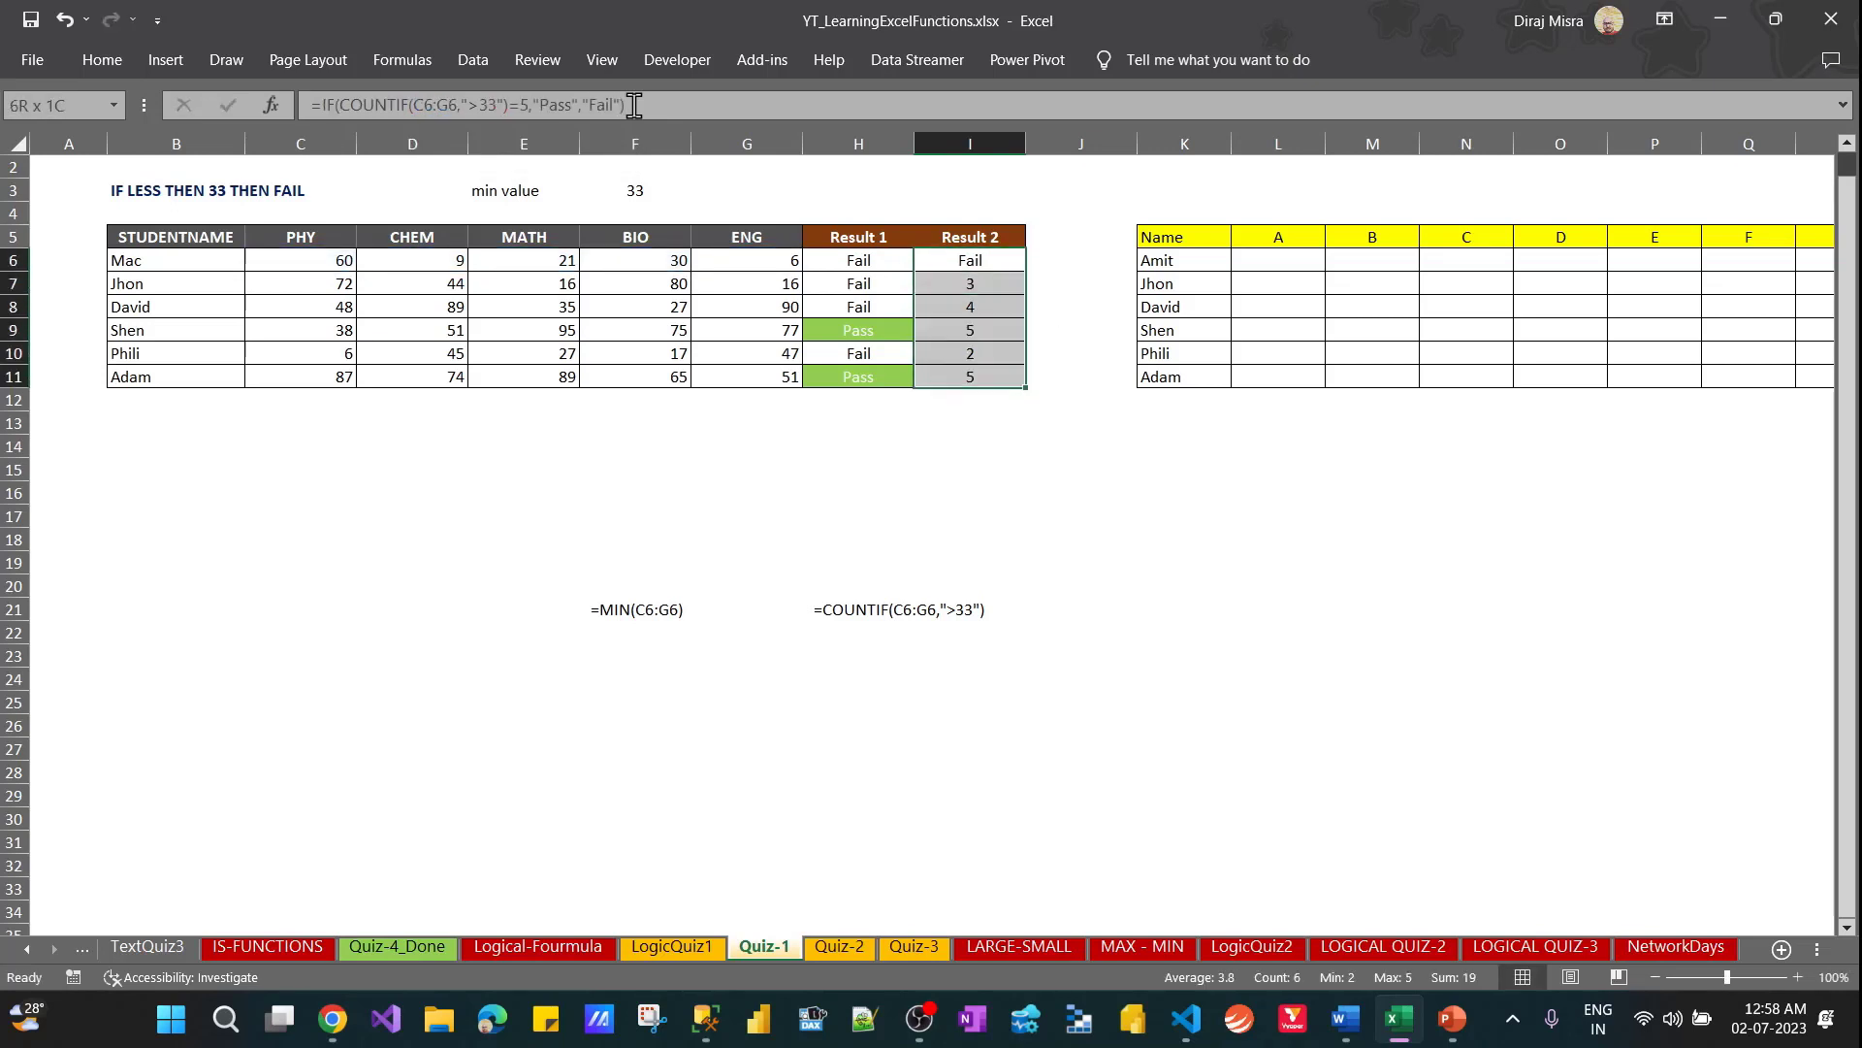
{"action": "key", "text": "ctrl+d"}
{"action": "key", "text": "Left"}
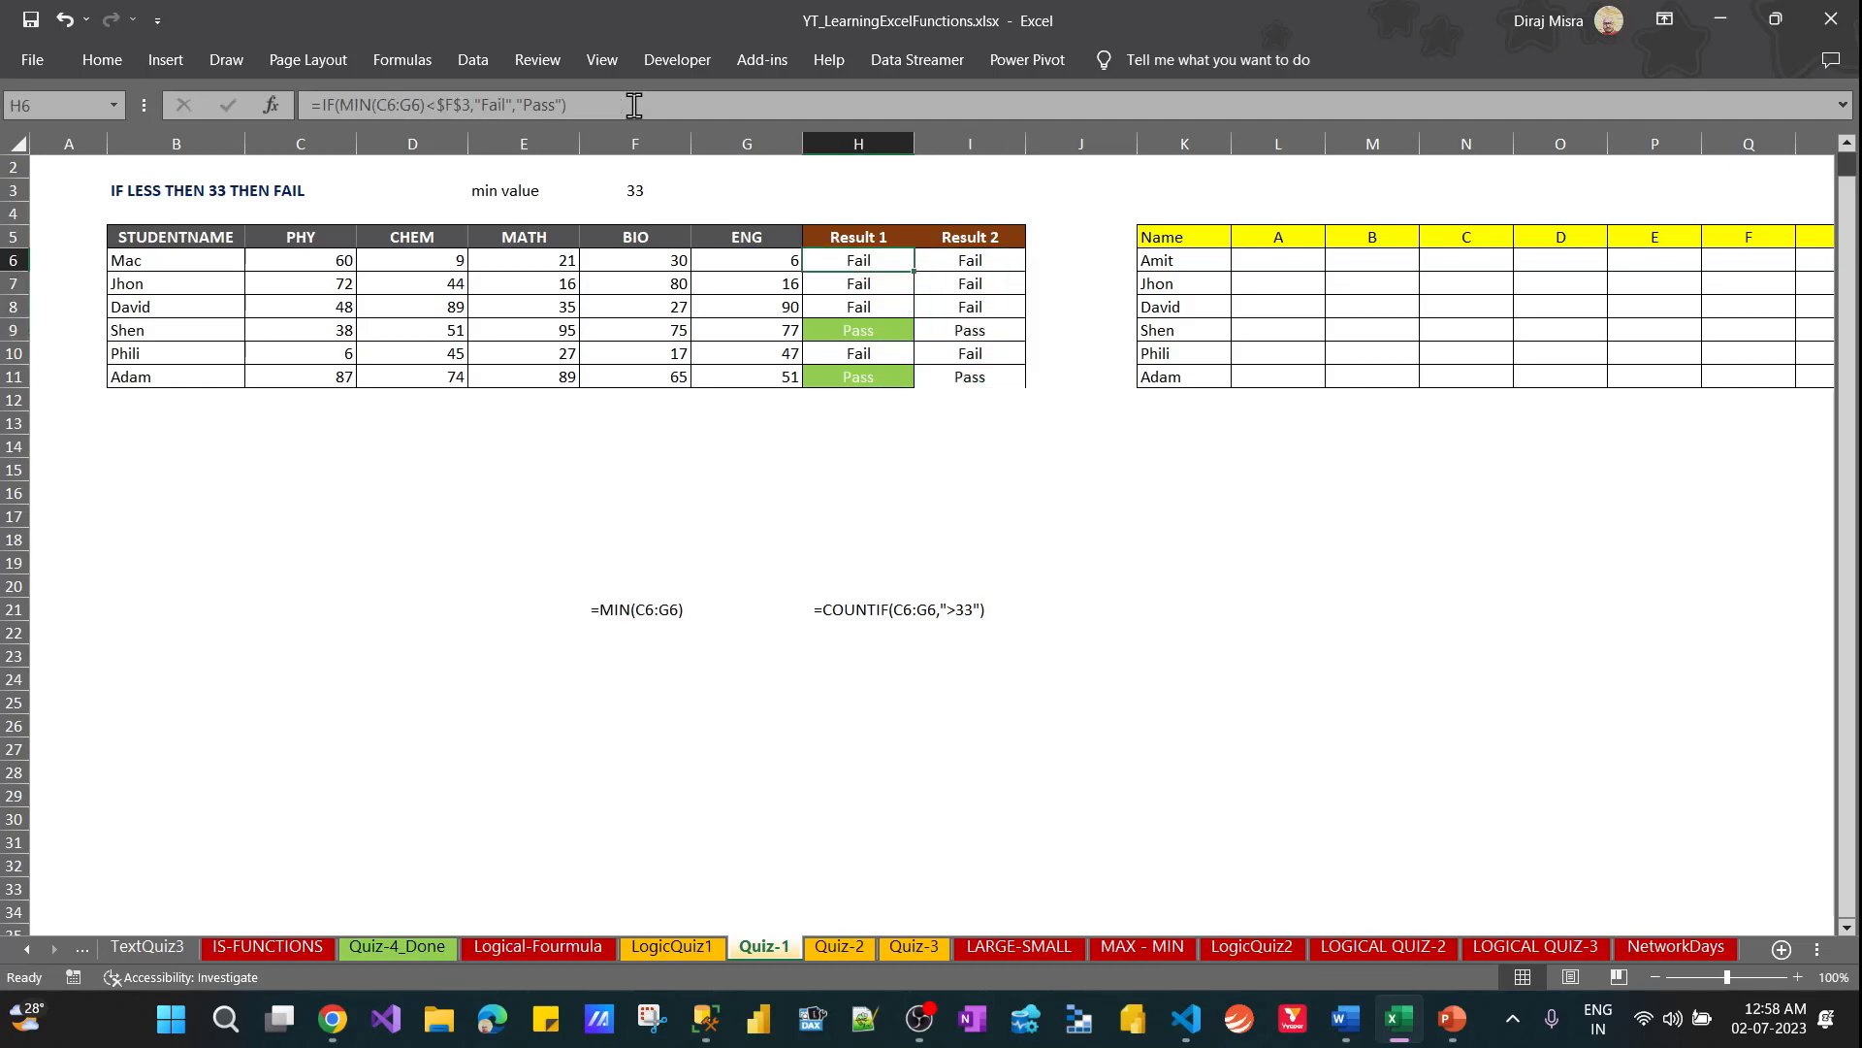
{"action": "key", "text": "shift+Down"}
{"action": "key", "text": "shift+Down"}
{"action": "key", "text": "shift+Down"}
{"action": "key", "text": "shift+Down"}
{"action": "key", "text": "shift+Down"}
{"action": "key", "text": "Right"}
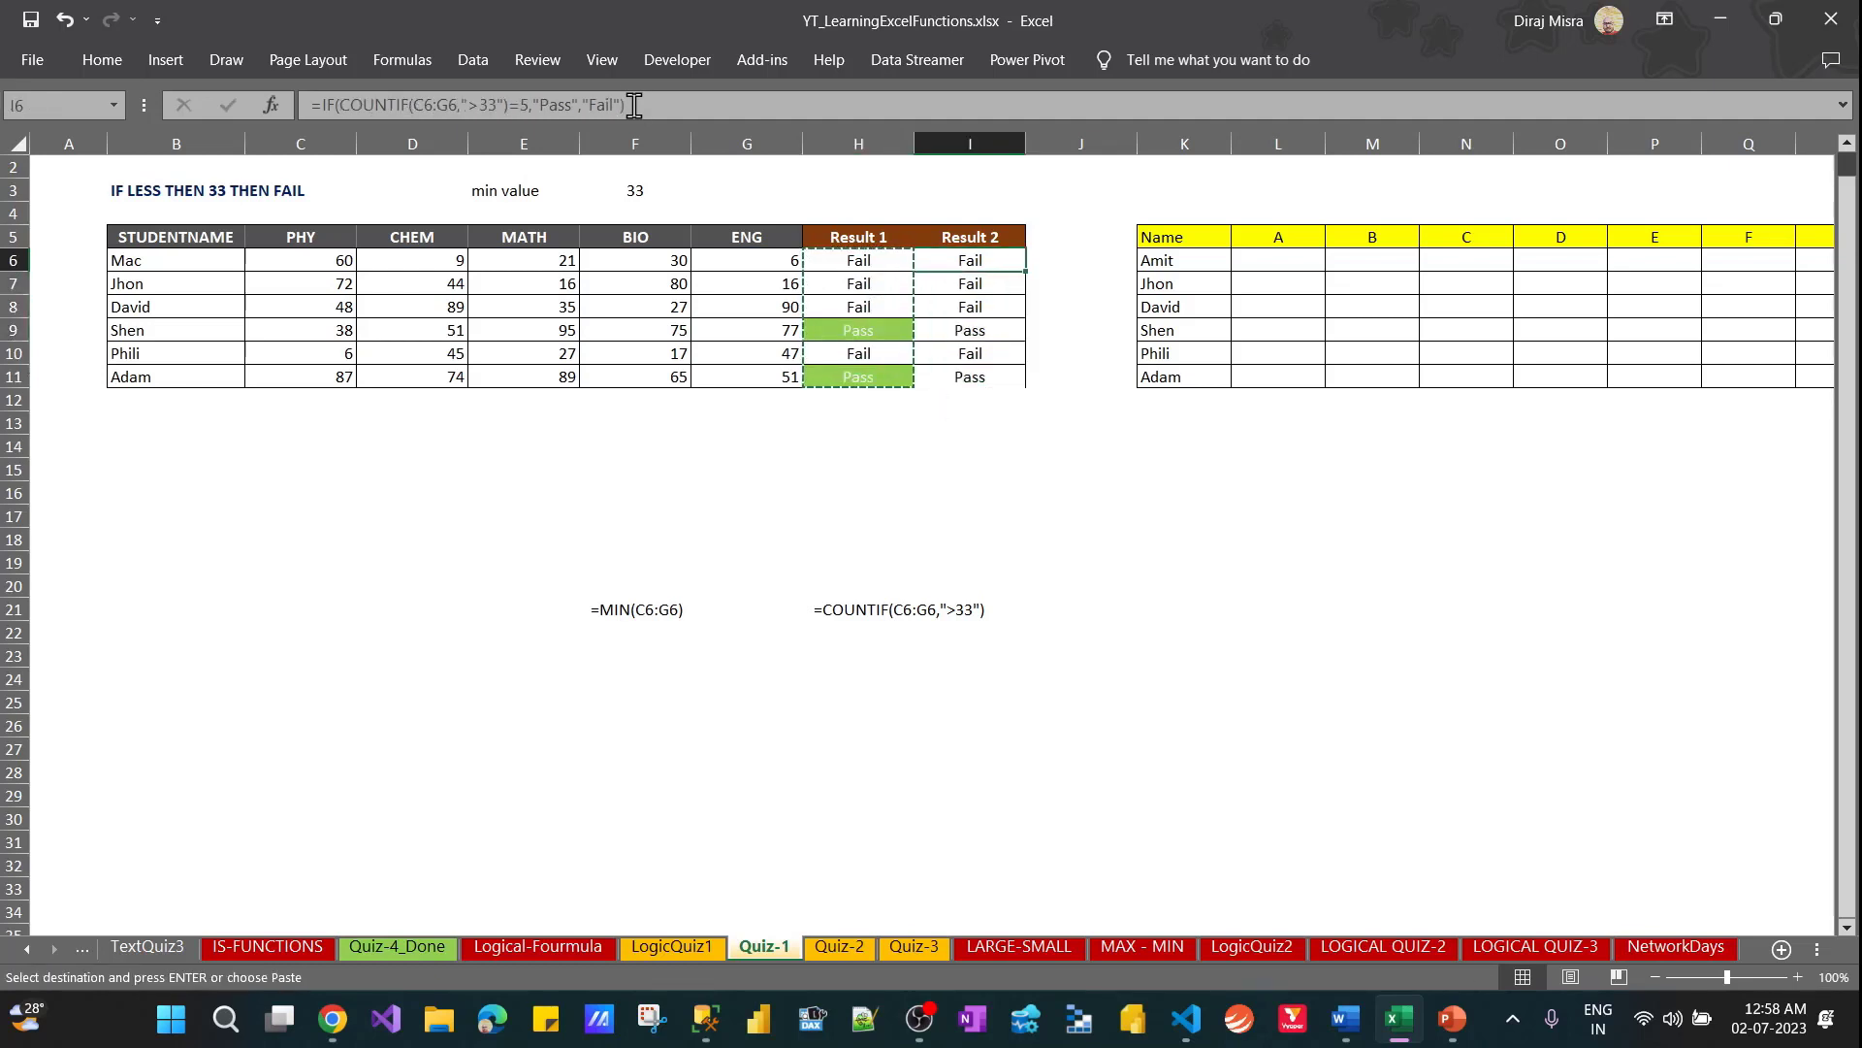
{"action": "key", "text": "Down"}
{"action": "key", "text": "Down"}
{"action": "key", "text": "Down"}
Try to fill the Result 1 cells H9 and H11 right into Result 2, and undo both fills
{"action": "key", "text": "Left"}
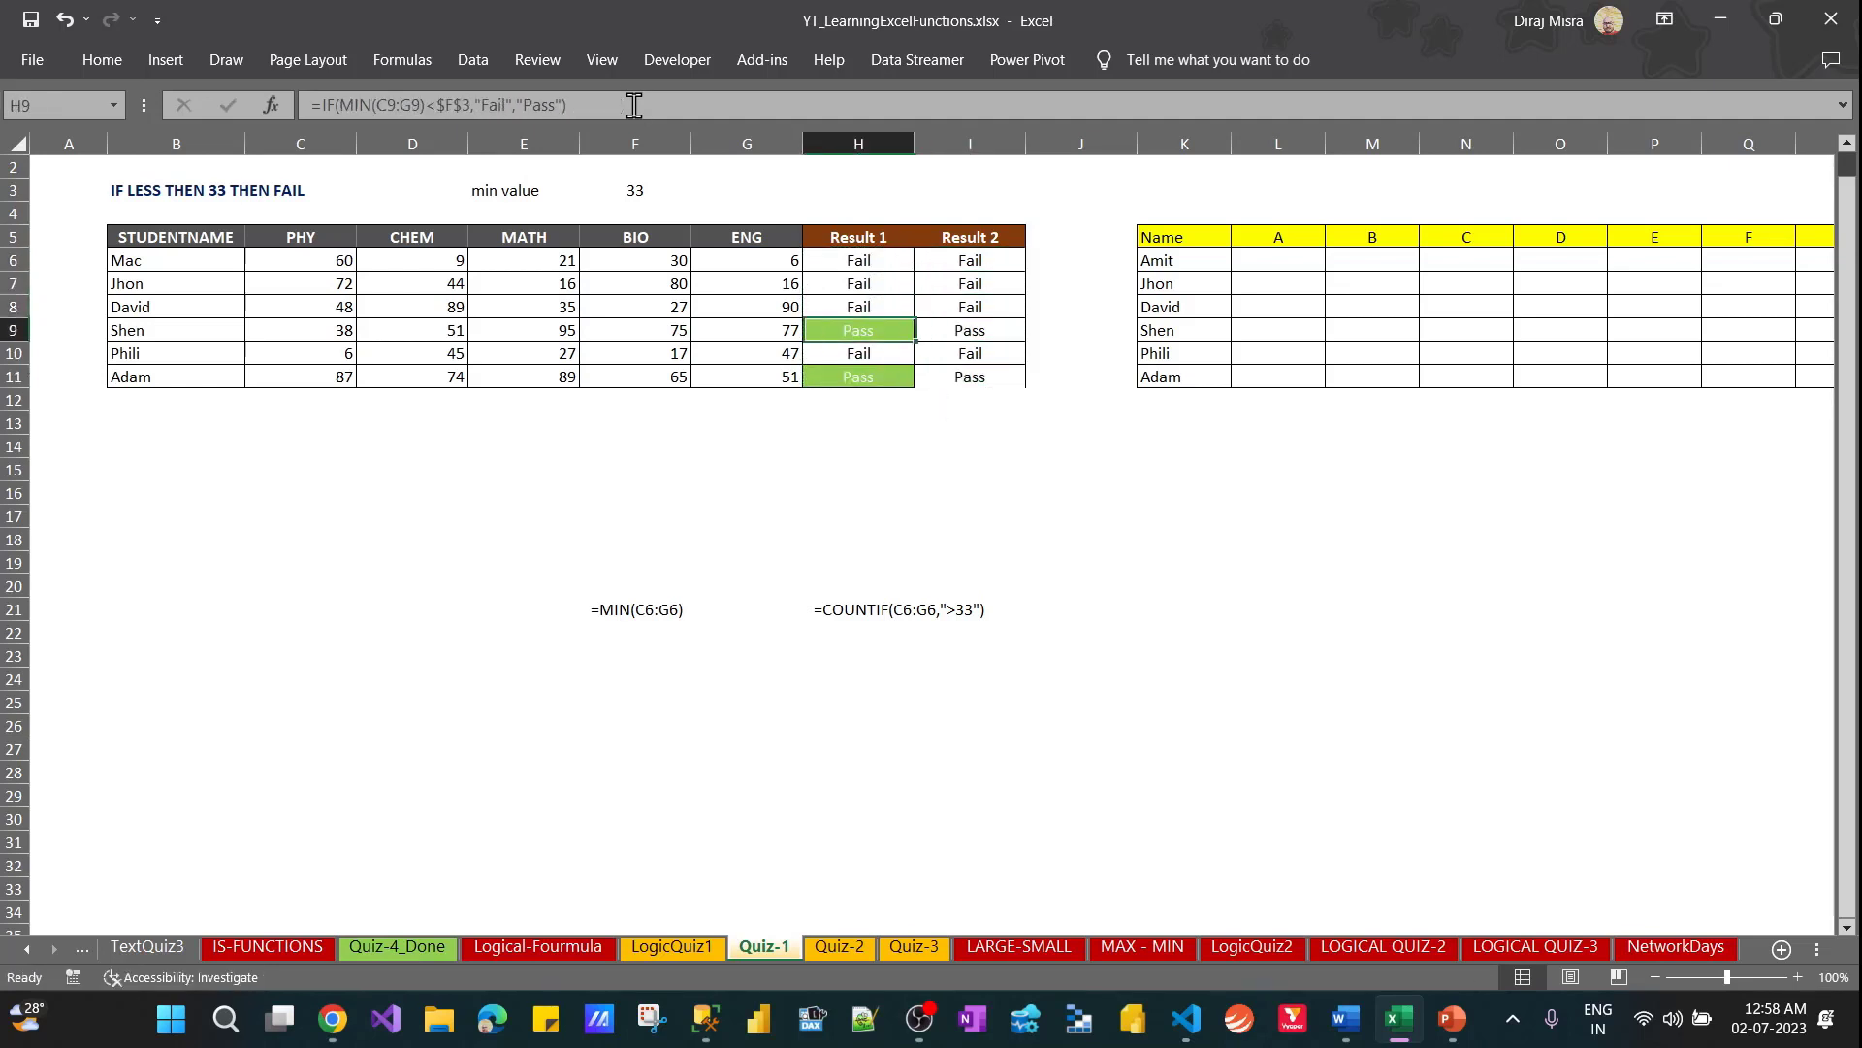
{"action": "key", "text": "shift+Right"}
{"action": "key", "text": "ctrl+r"}
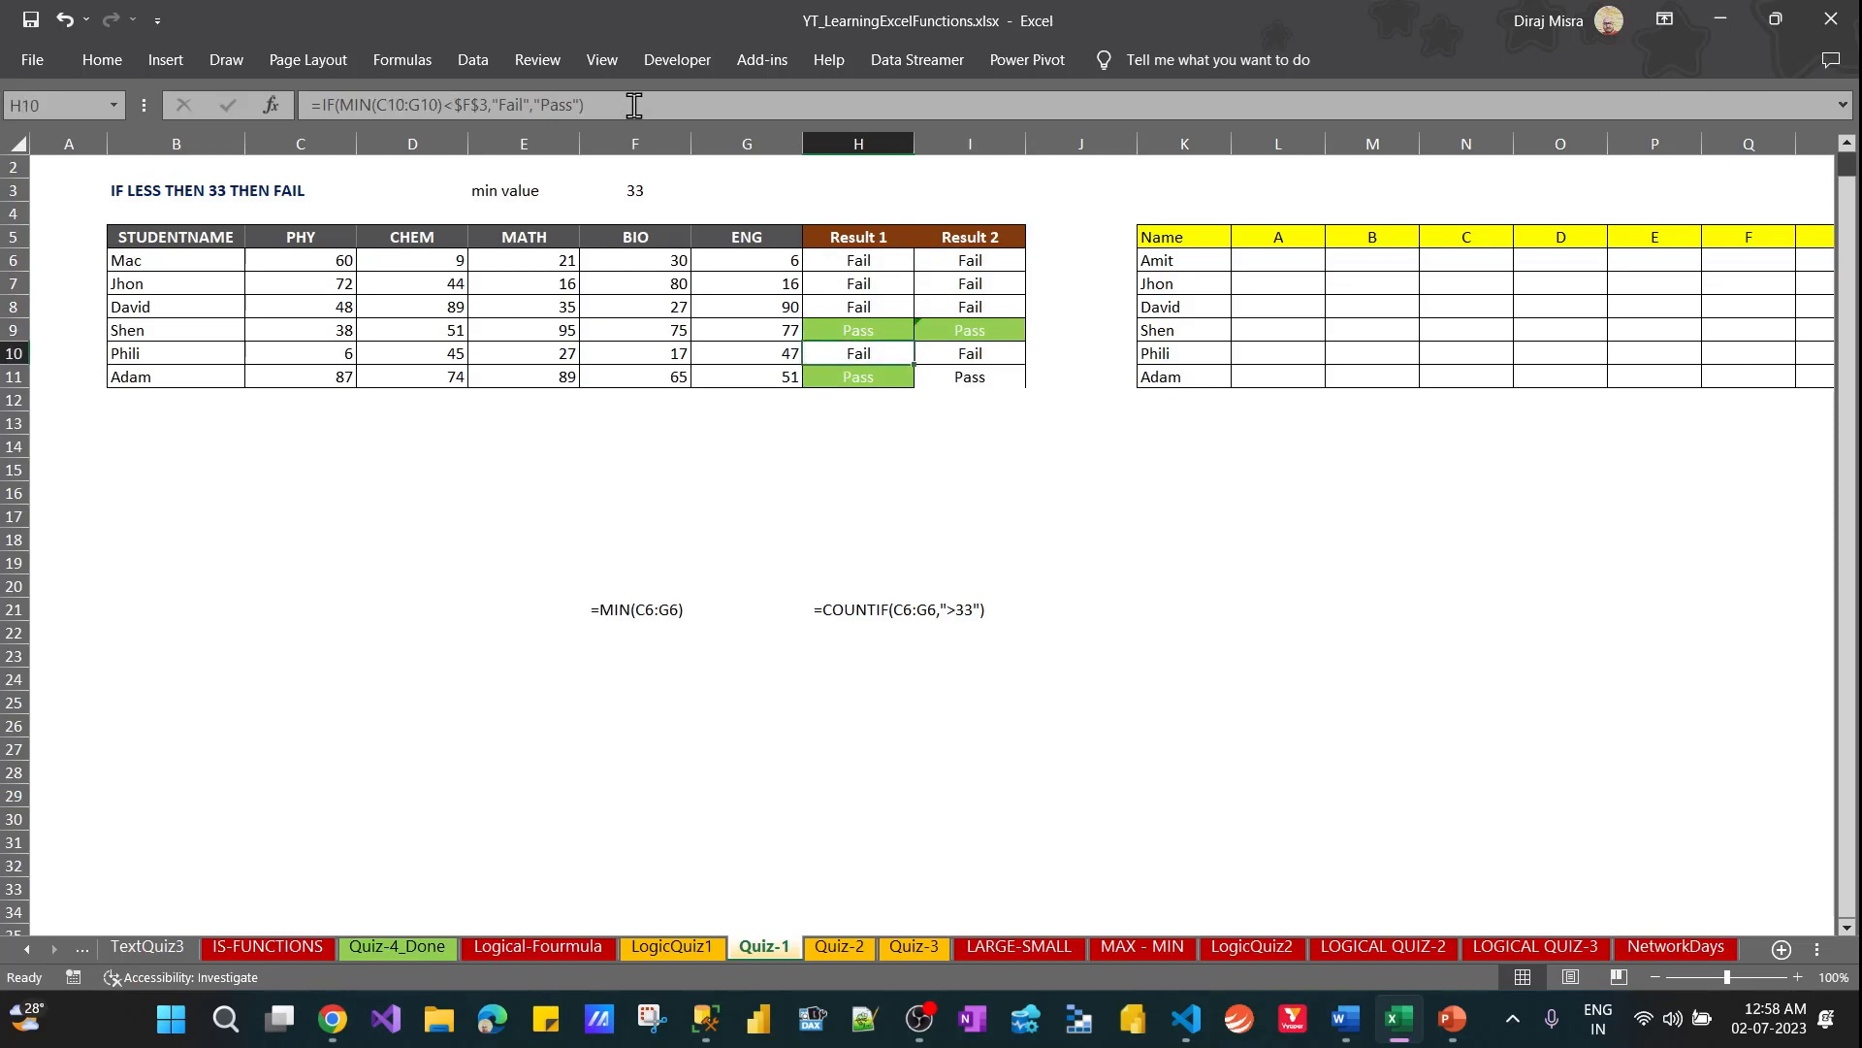
{"action": "key", "text": "Down"}
{"action": "key", "text": "Down"}
{"action": "key", "text": "shift+Right"}
{"action": "key", "text": "ctrl+r"}
{"action": "key", "text": "Right"}
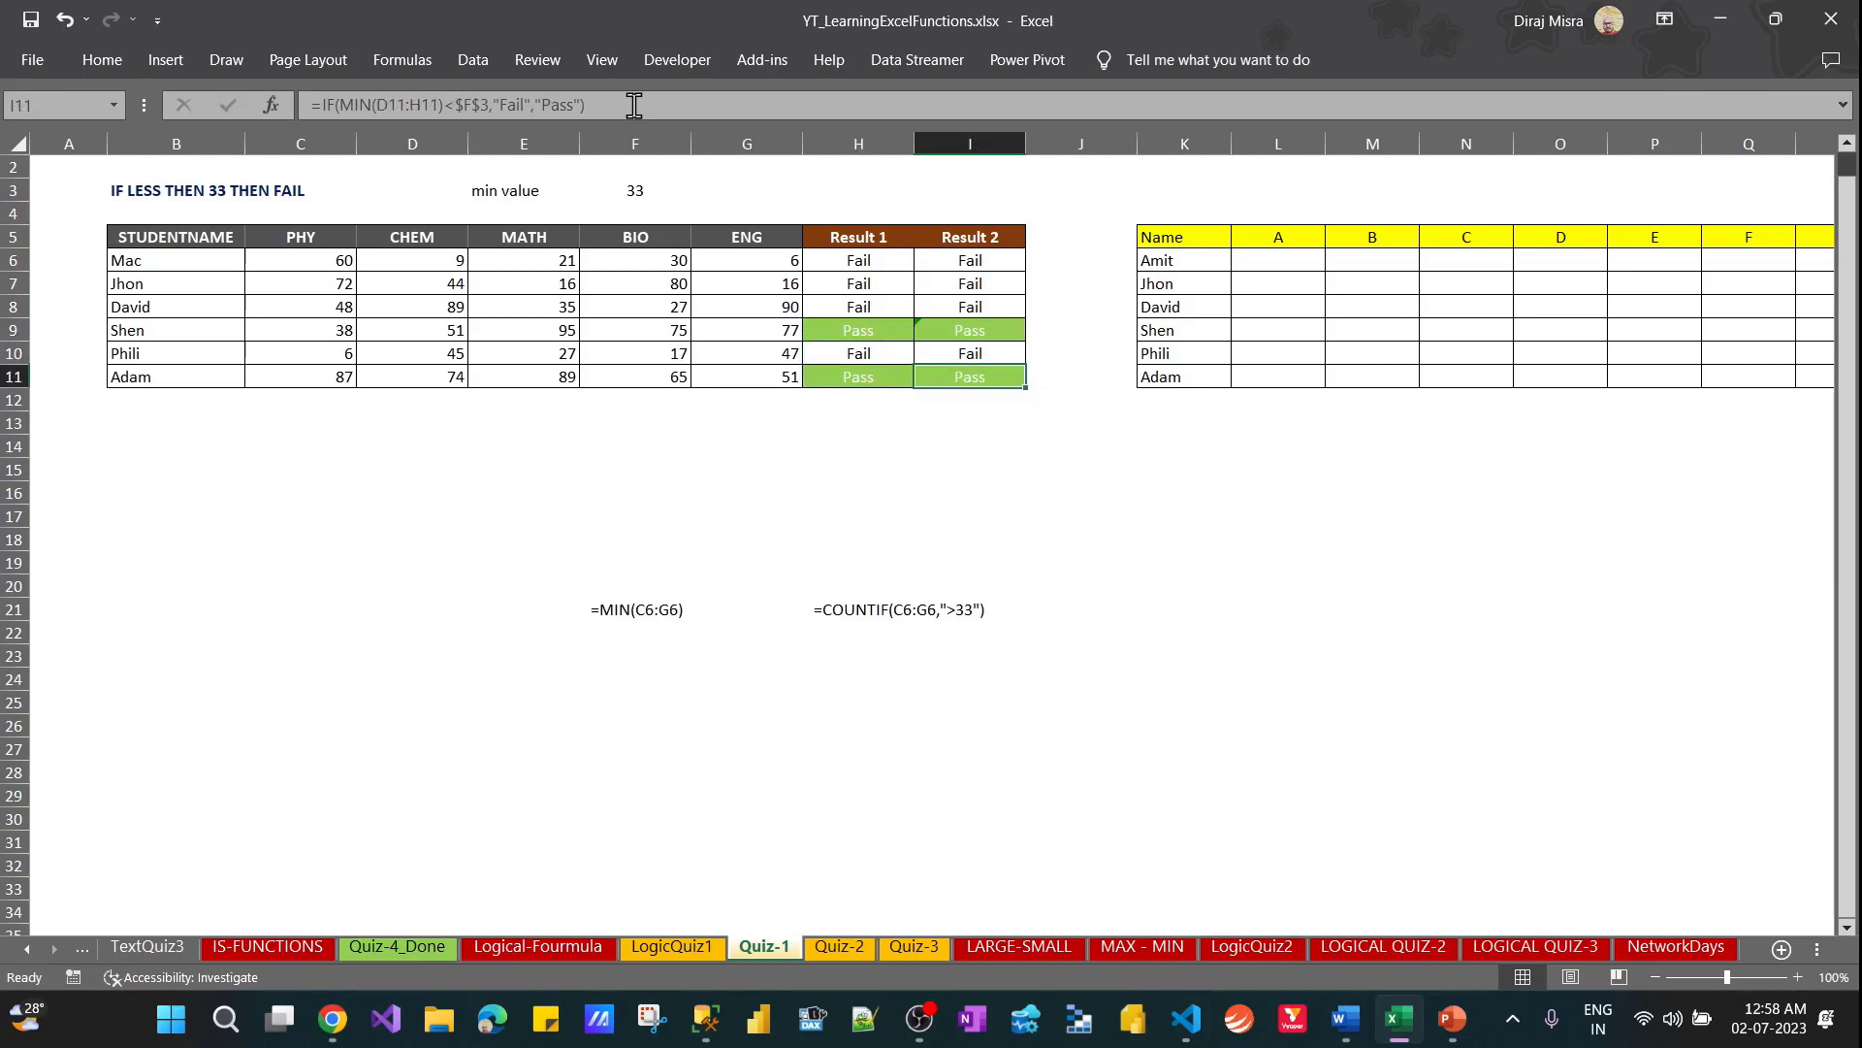
{"action": "key", "text": "ctrl+z"}
{"action": "key", "text": "ctrl+z"}
Copy only the green formatting of H9 onto I9, keeping the formula in I9
{"action": "key", "text": "Up"}
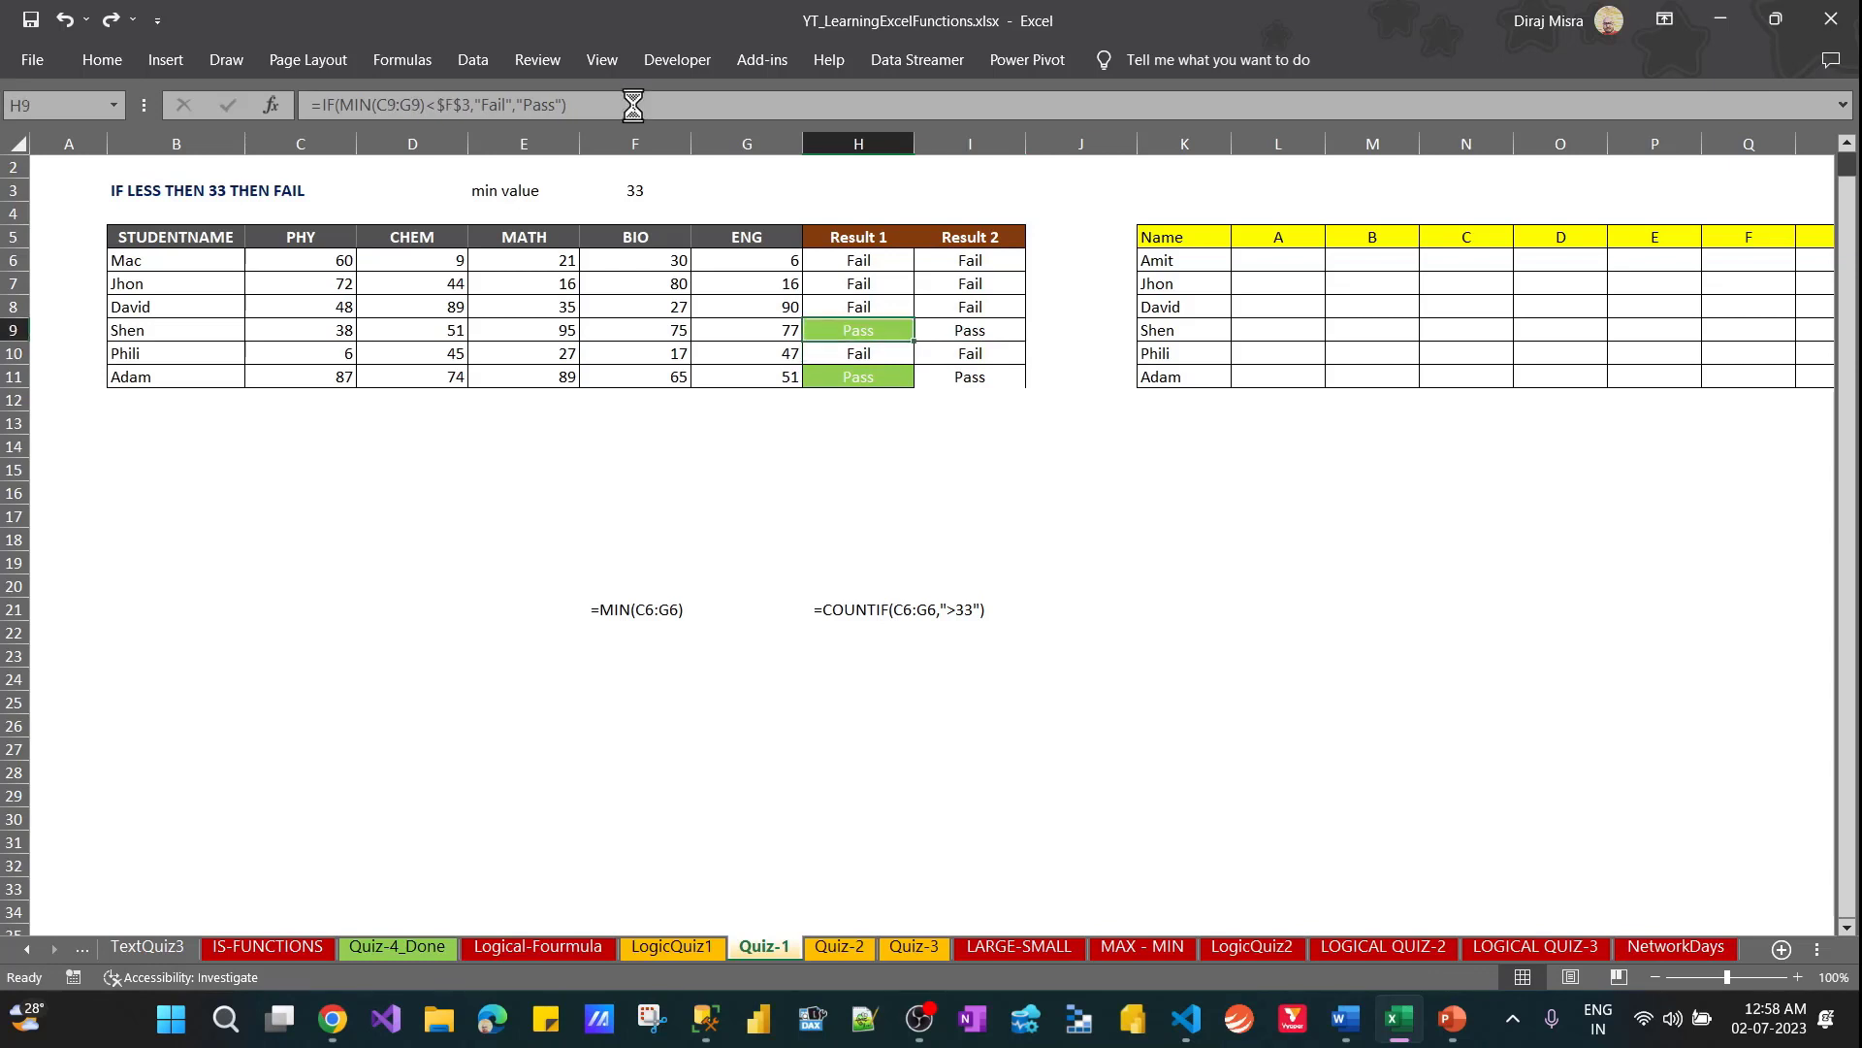
{"action": "key", "text": "ctrl+c"}
{"action": "key", "text": "Right"}
{"action": "key", "text": "ctrl+alt+v"}
{"action": "key", "text": "t"}
{"action": "key", "text": "Return"}
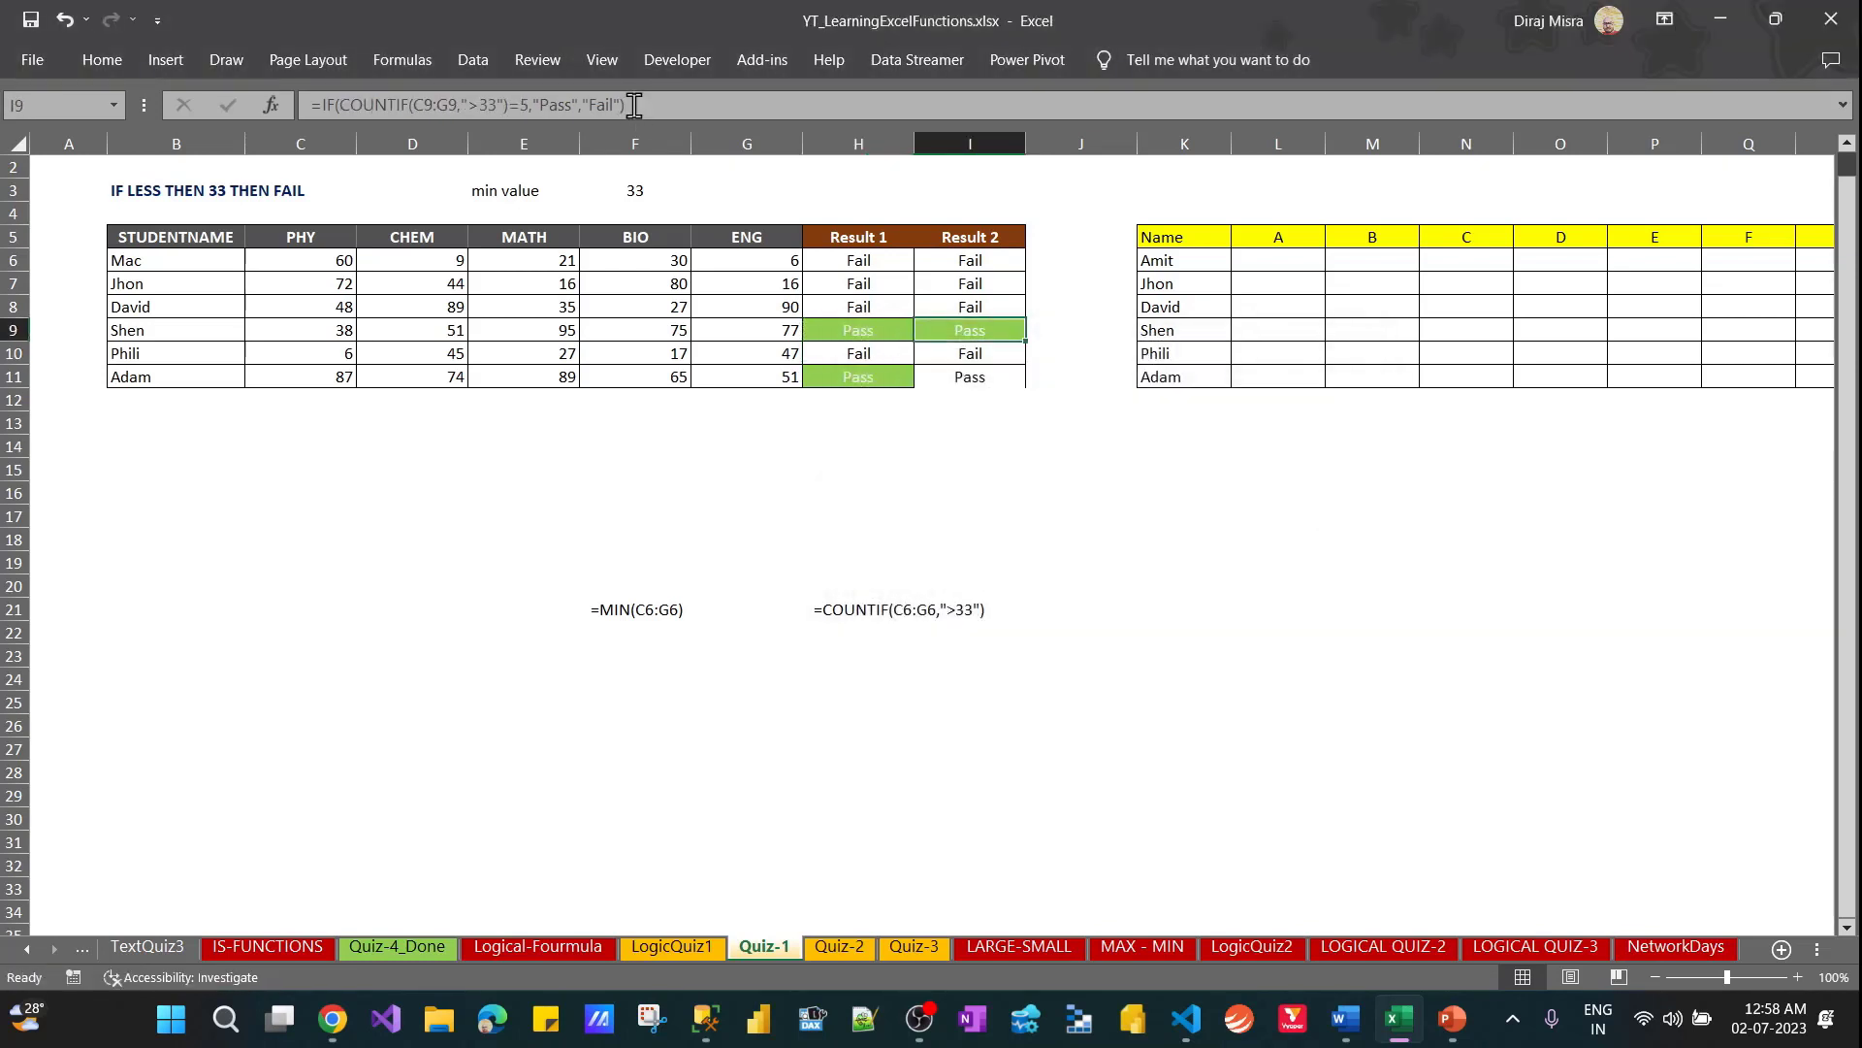
Copy only the formatting of I9 onto I11, keeping the formula in I11
{"action": "key", "text": "ctrl+c"}
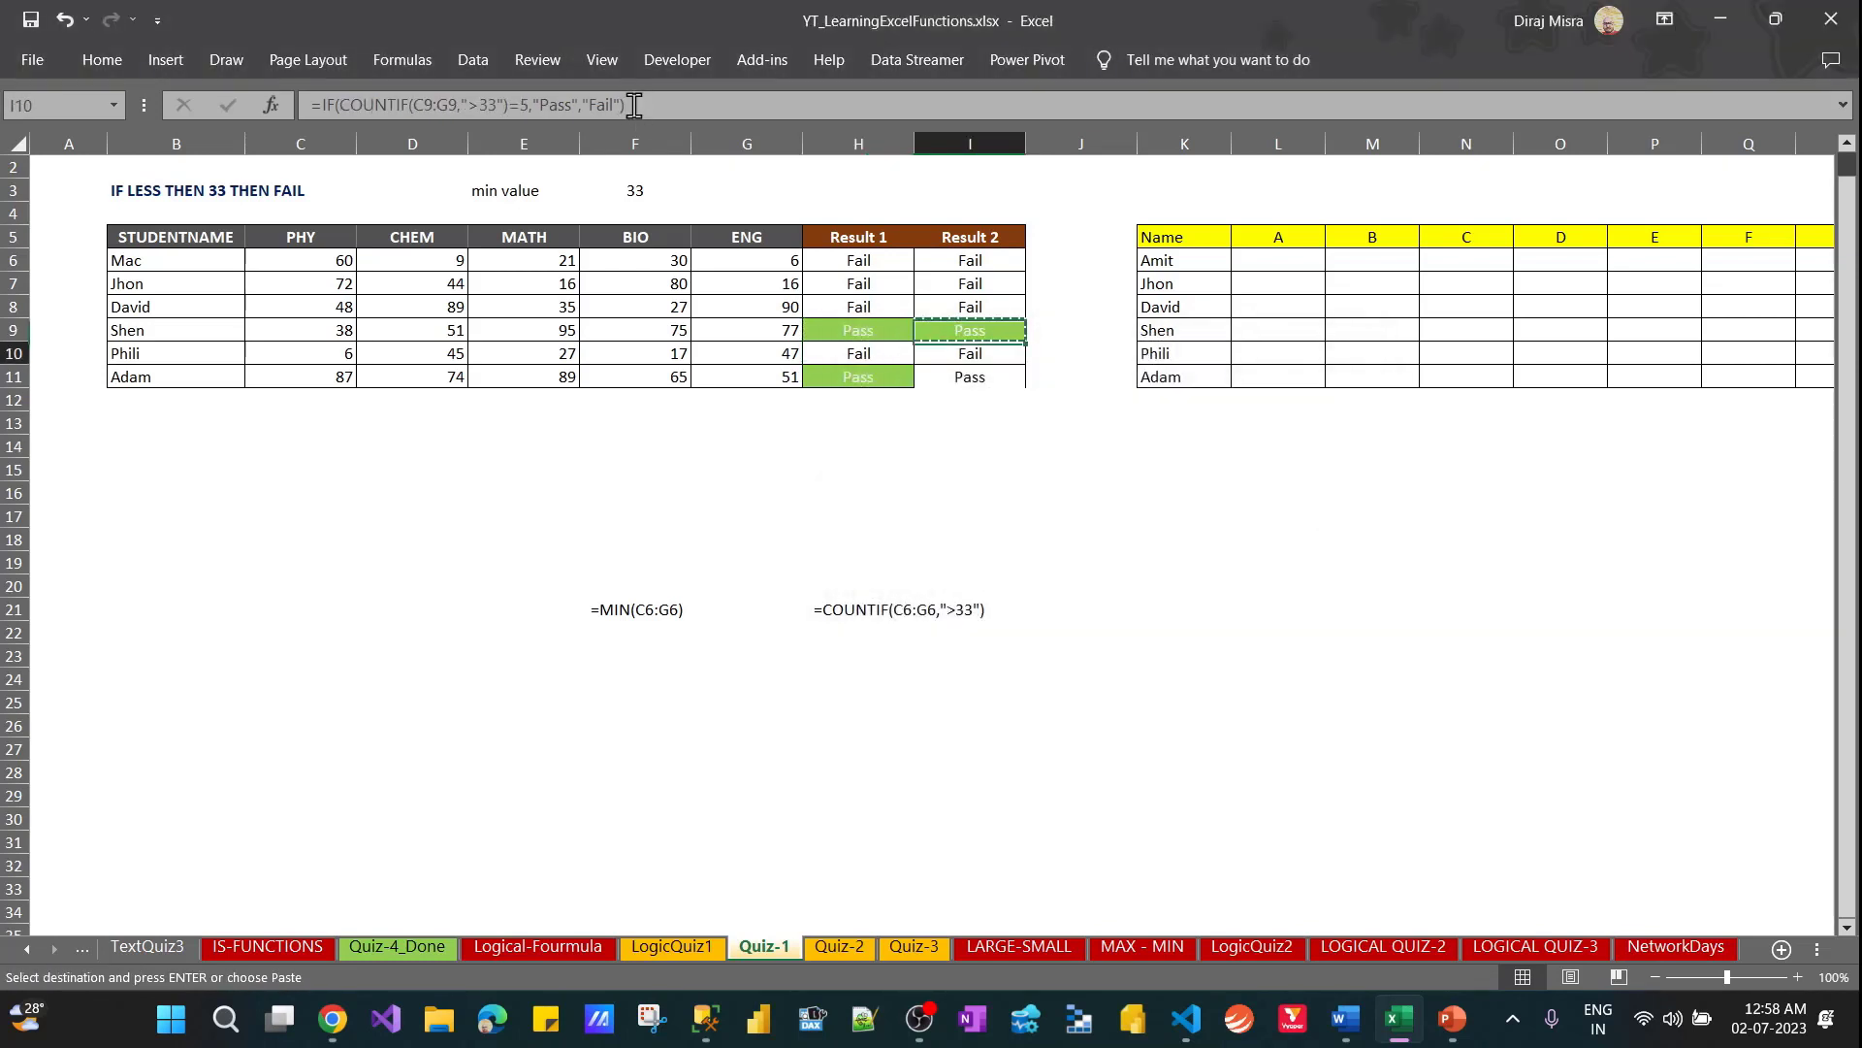
{"action": "key", "text": "Down"}
{"action": "key", "text": "Down"}
{"action": "key", "text": "ctrl+alt+v"}
{"action": "key", "text": "t"}
{"action": "key", "text": "Return"}
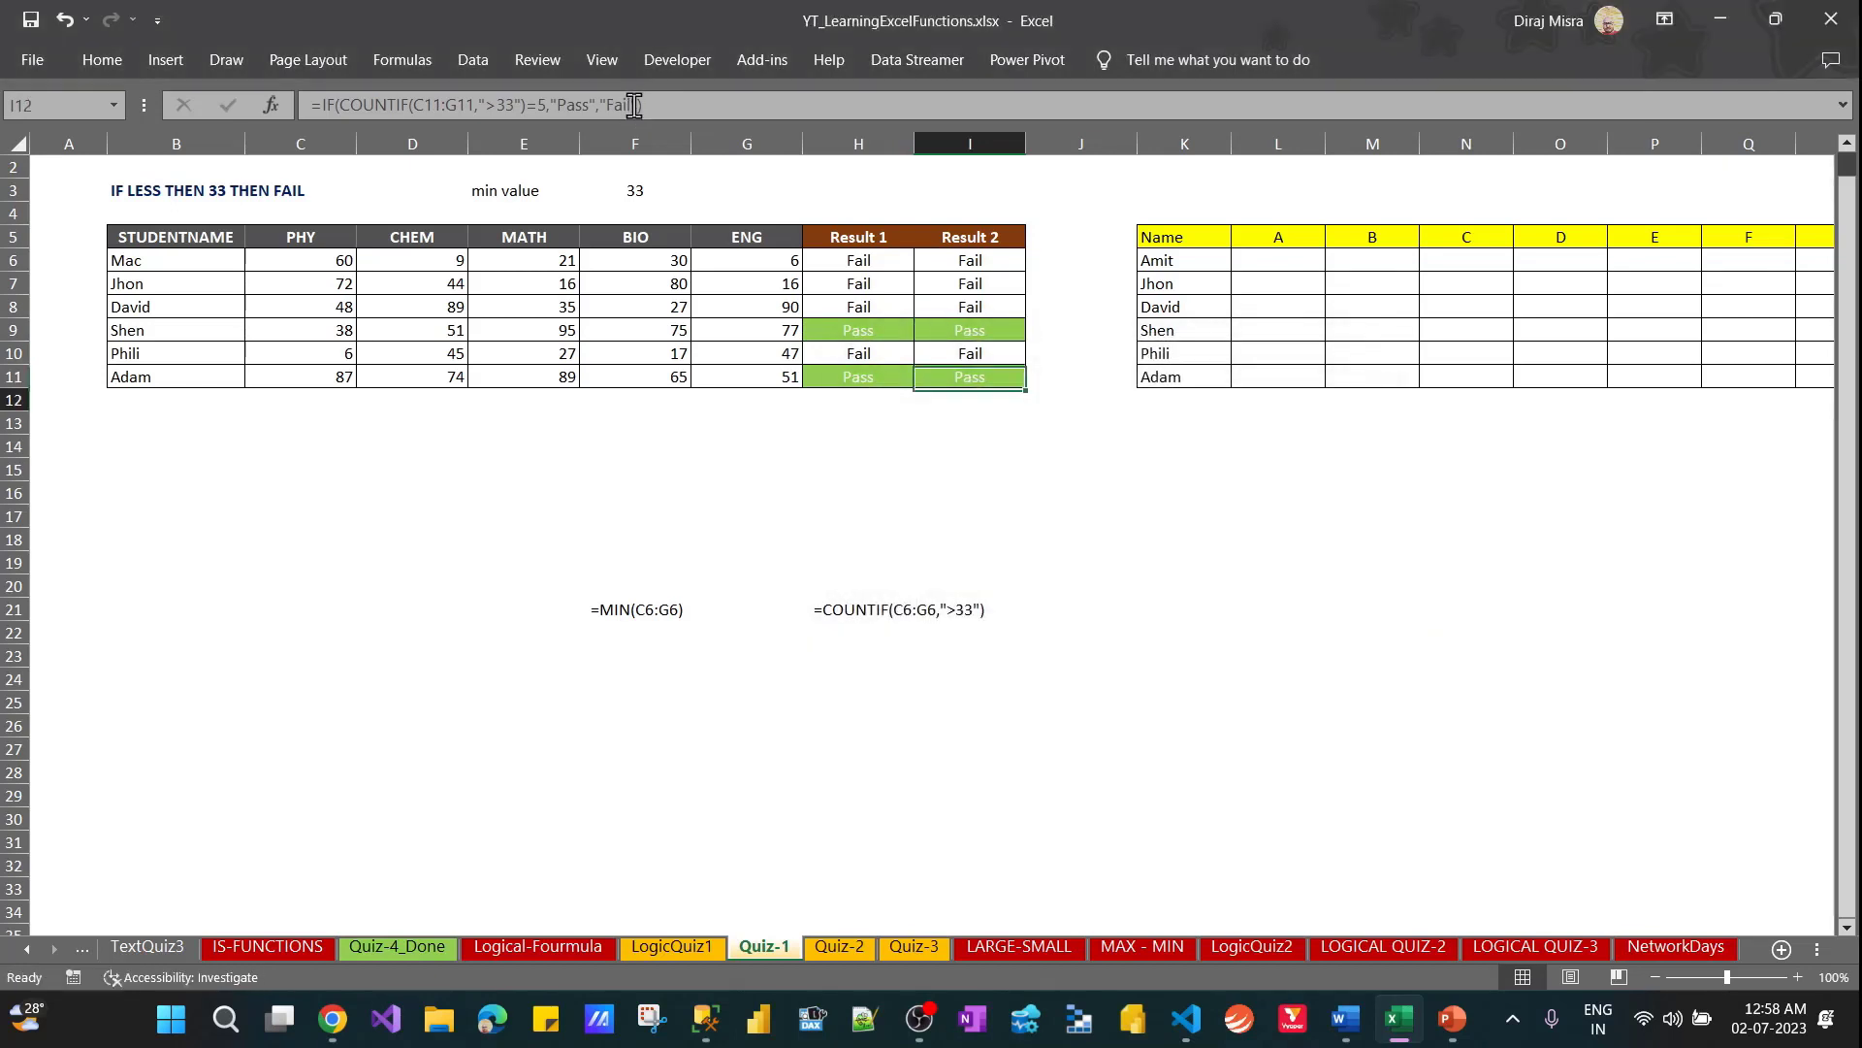
Copy the IF-COUNTIF formula of I10 into H24 as visible text, keeping the original in I10
{"action": "key", "text": "Up"}
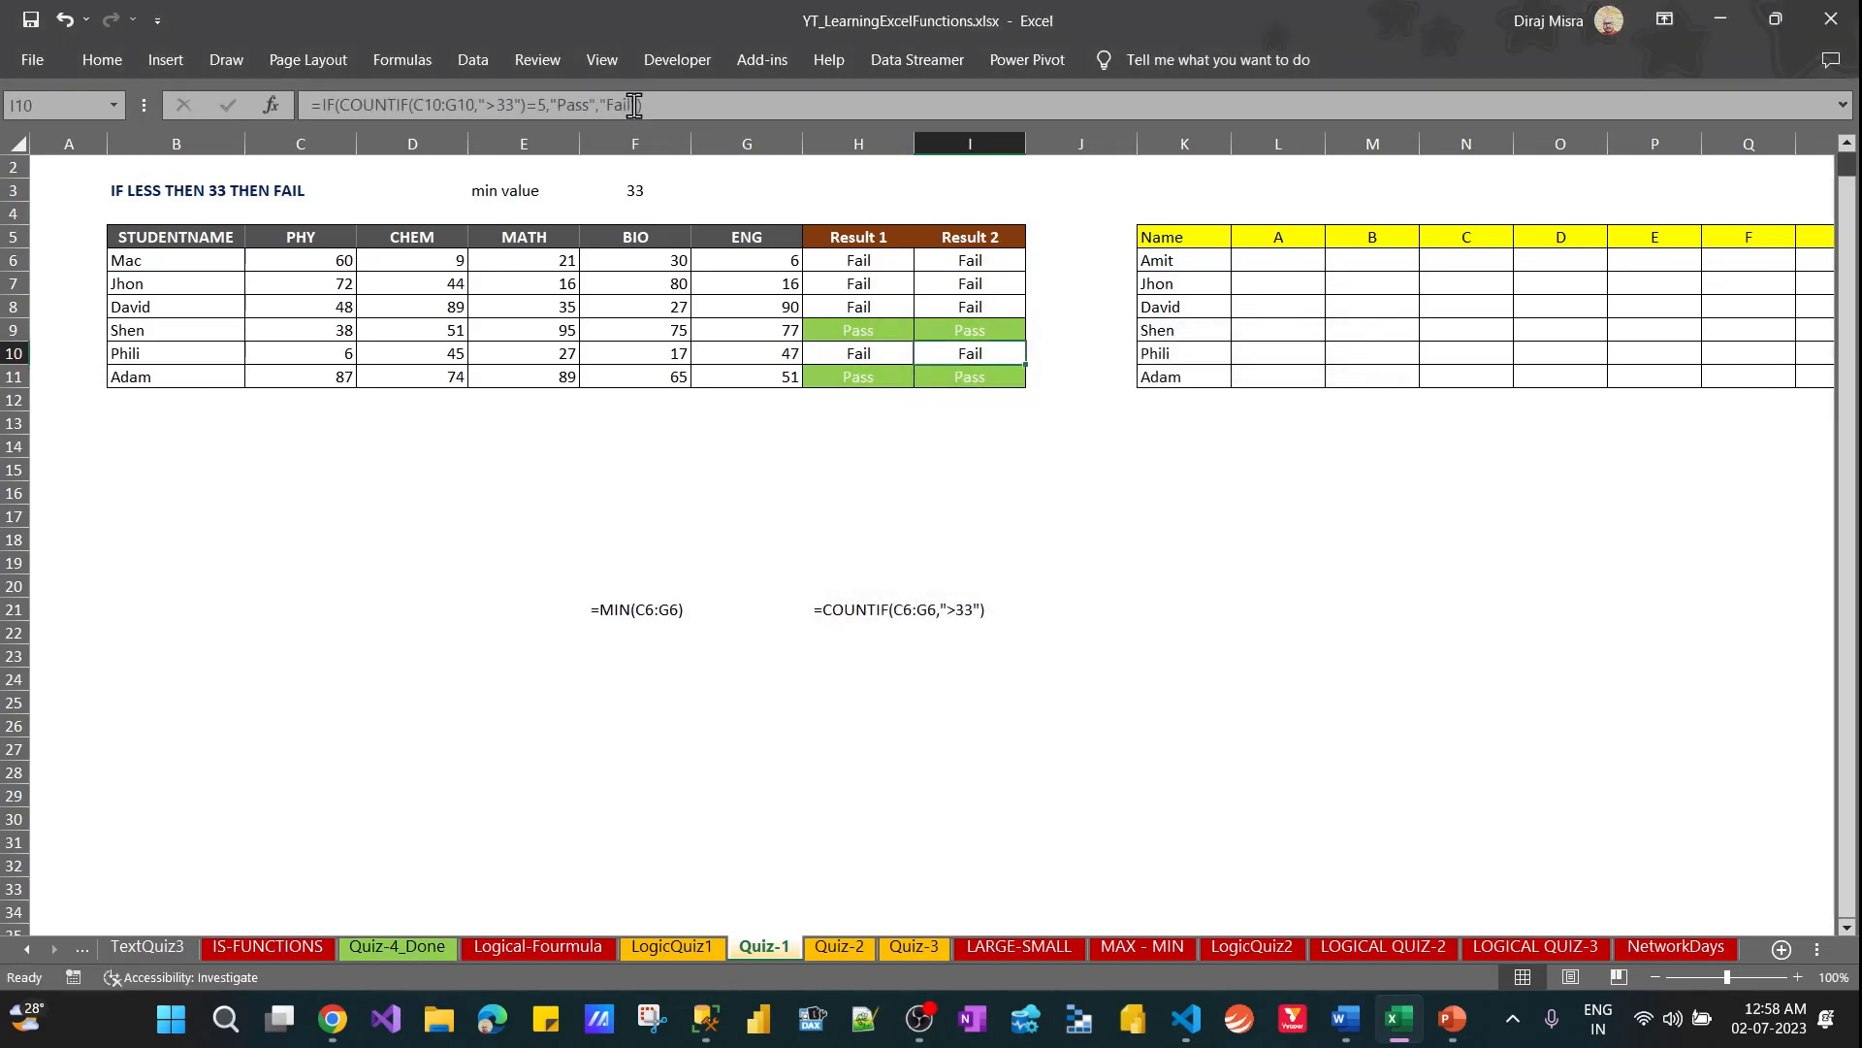
{"action": "left_click_drag", "start_coordinate": [642, 104], "coordinate": [260, 131]}
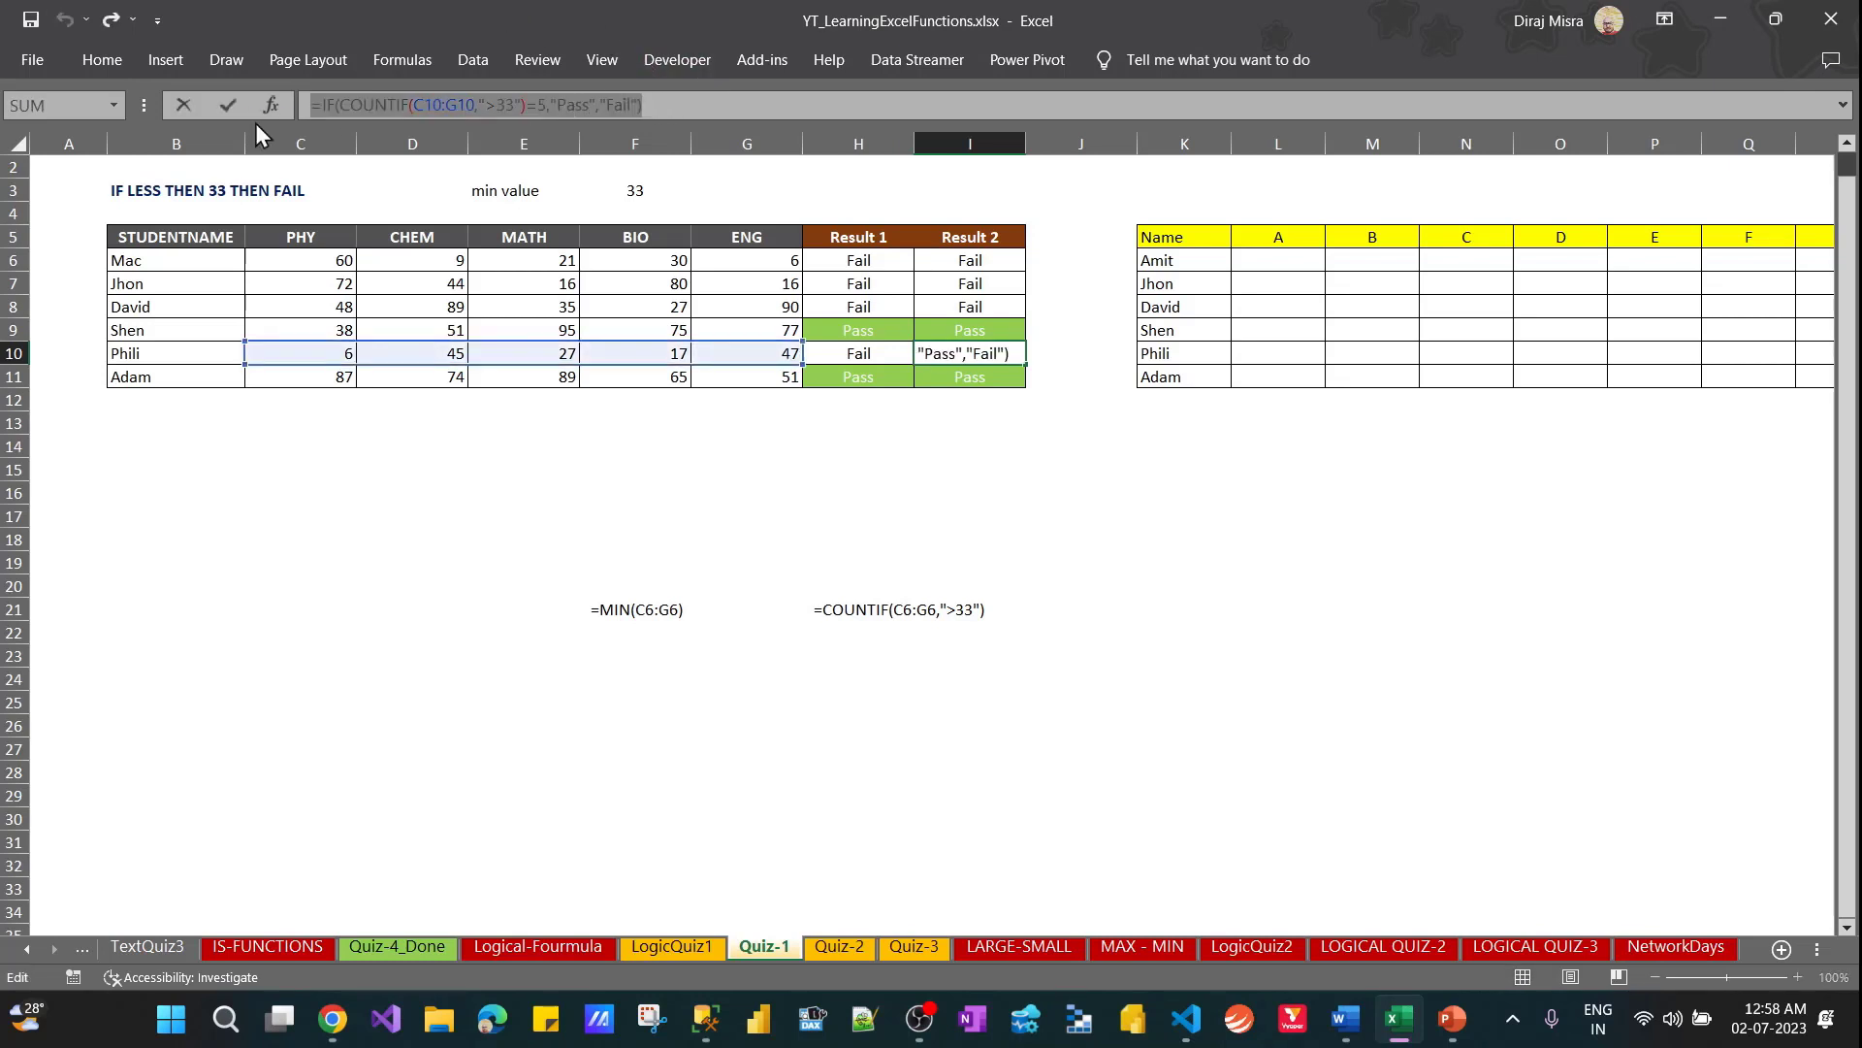
{"action": "key", "text": "Return"}
{"action": "left_click", "coordinate": [853, 684]}
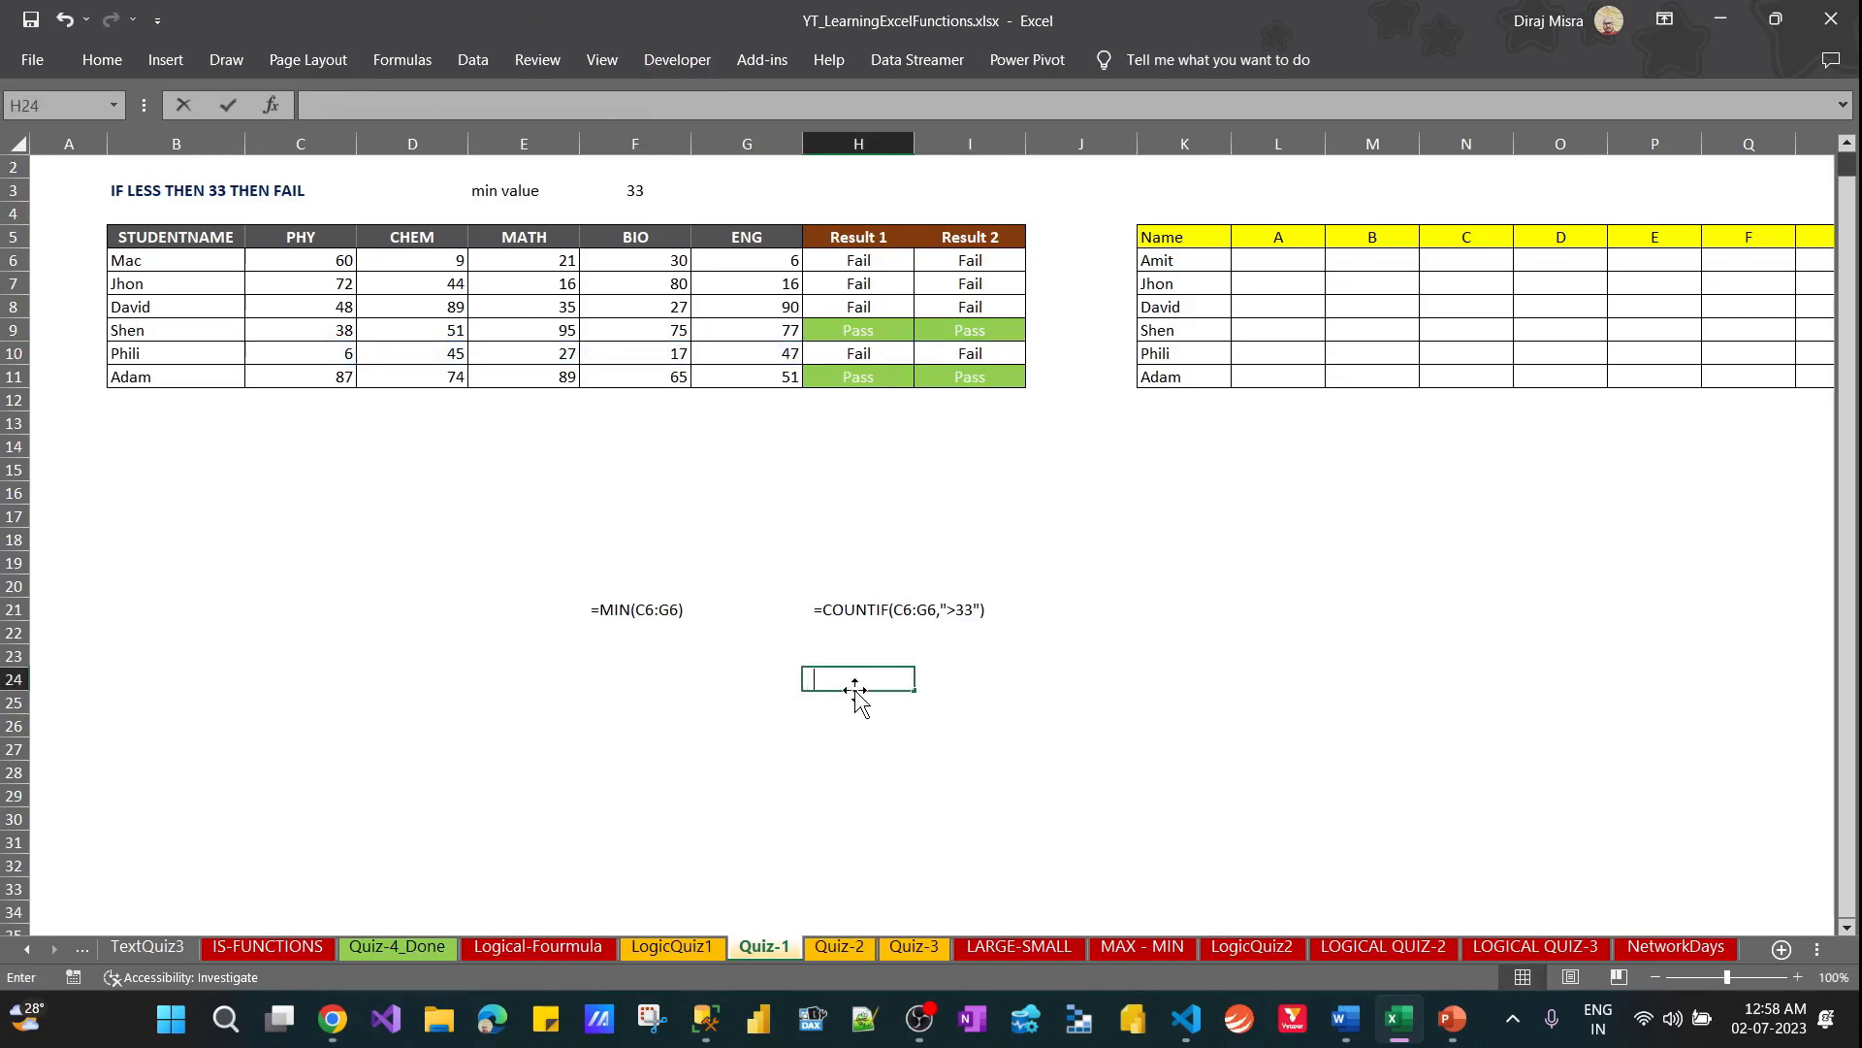
{"action": "key", "text": "ctrl+v"}
{"action": "key", "text": "Return"}
Copy the IF-MIN formula of H6 into F26 as visible text, keeping the original in H6
{"action": "key", "text": "Up"}
{"action": "key", "text": "Up"}
{"action": "key", "text": "Up"}
{"action": "key", "text": "Up"}
{"action": "key", "text": "Up"}
{"action": "key", "text": "Up"}
{"action": "key", "text": "Up"}
{"action": "key", "text": "Up"}
{"action": "key", "text": "Up"}
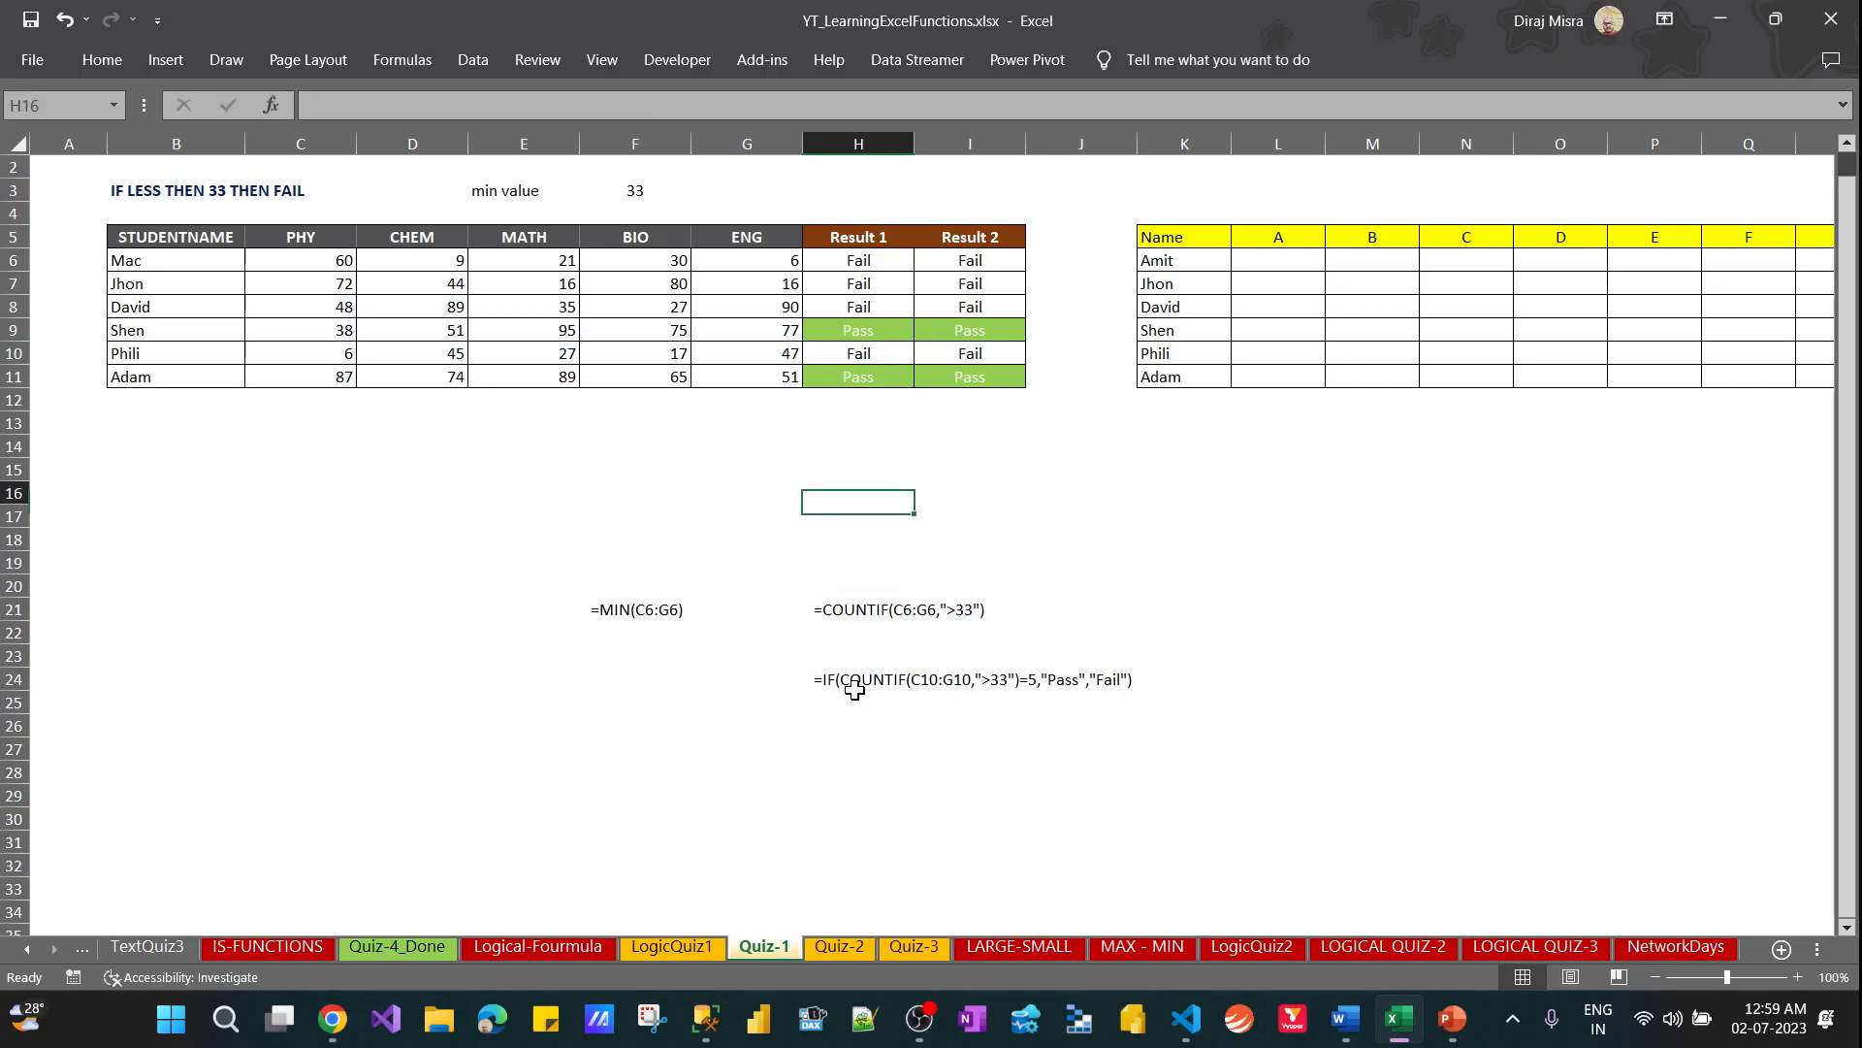
{"action": "key", "text": "Up"}
{"action": "key", "text": "Up"}
{"action": "key", "text": "Up"}
{"action": "key", "text": "Up"}
{"action": "key", "text": "Up"}
{"action": "key", "text": "Up"}
{"action": "key", "text": "Up"}
{"action": "key", "text": "Up"}
{"action": "key", "text": "Up"}
{"action": "key", "text": "Up"}
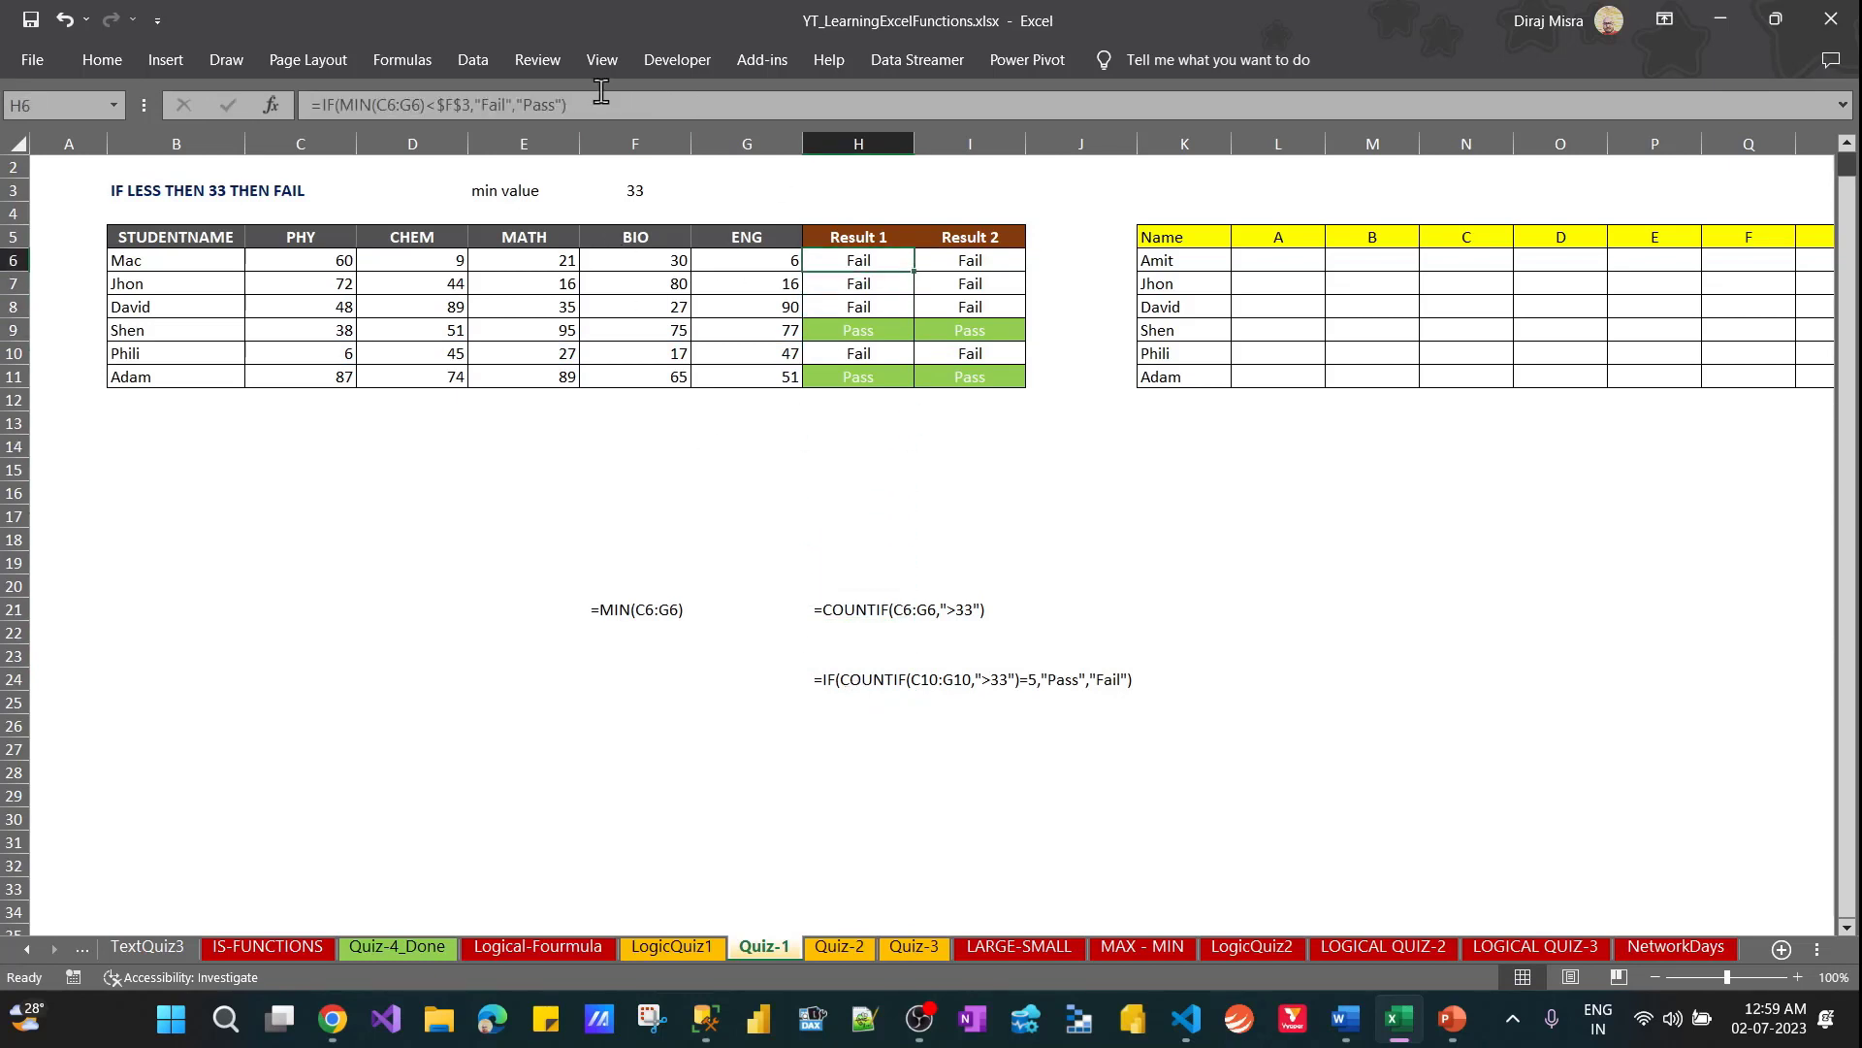
{"action": "left_click", "coordinate": [601, 91]}
{"action": "left_click_drag", "start_coordinate": [602, 90], "coordinate": [264, 118]}
{"action": "key", "text": "Escape"}
{"action": "key", "text": "Down"}
{"action": "key", "text": "Down"}
{"action": "key", "text": "Down"}
{"action": "key", "text": "Down"}
{"action": "key", "text": "Down"}
{"action": "key", "text": "Down"}
{"action": "key", "text": "Down"}
{"action": "key", "text": "Down"}
{"action": "key", "text": "Down"}
{"action": "key", "text": "Down"}
{"action": "key", "text": "Down"}
{"action": "key", "text": "Down"}
{"action": "key", "text": "Down"}
{"action": "key", "text": "Down"}
{"action": "key", "text": "Down"}
{"action": "key", "text": "Down"}
{"action": "key", "text": "Down"}
{"action": "key", "text": "Down"}
{"action": "key", "text": "Down"}
{"action": "key", "text": "Down"}
{"action": "key", "text": "Left"}
{"action": "key", "text": "Left"}
{"action": "key", "text": "Up"}
{"action": "key", "text": "Up"}
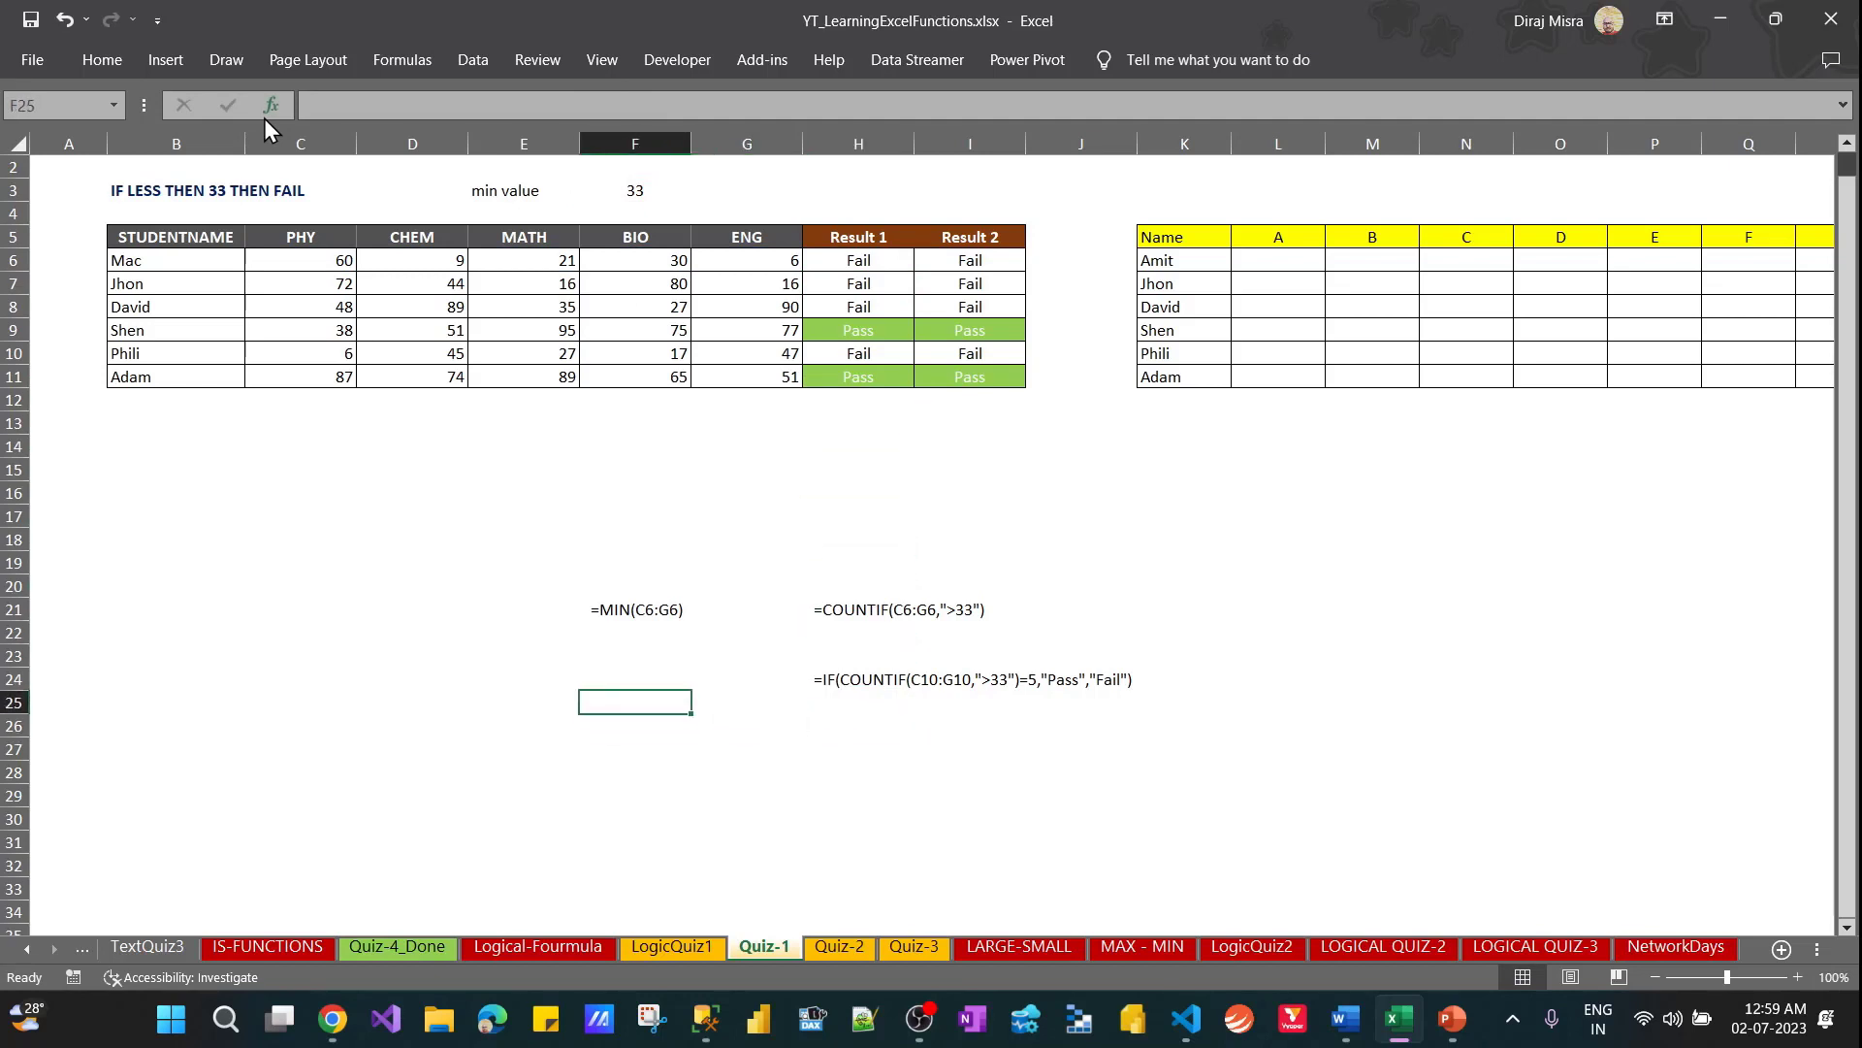
{"action": "key", "text": "Down"}
{"action": "key", "text": "Down"}
{"action": "key", "text": "ctrl+v"}
{"action": "key", "text": "Return"}
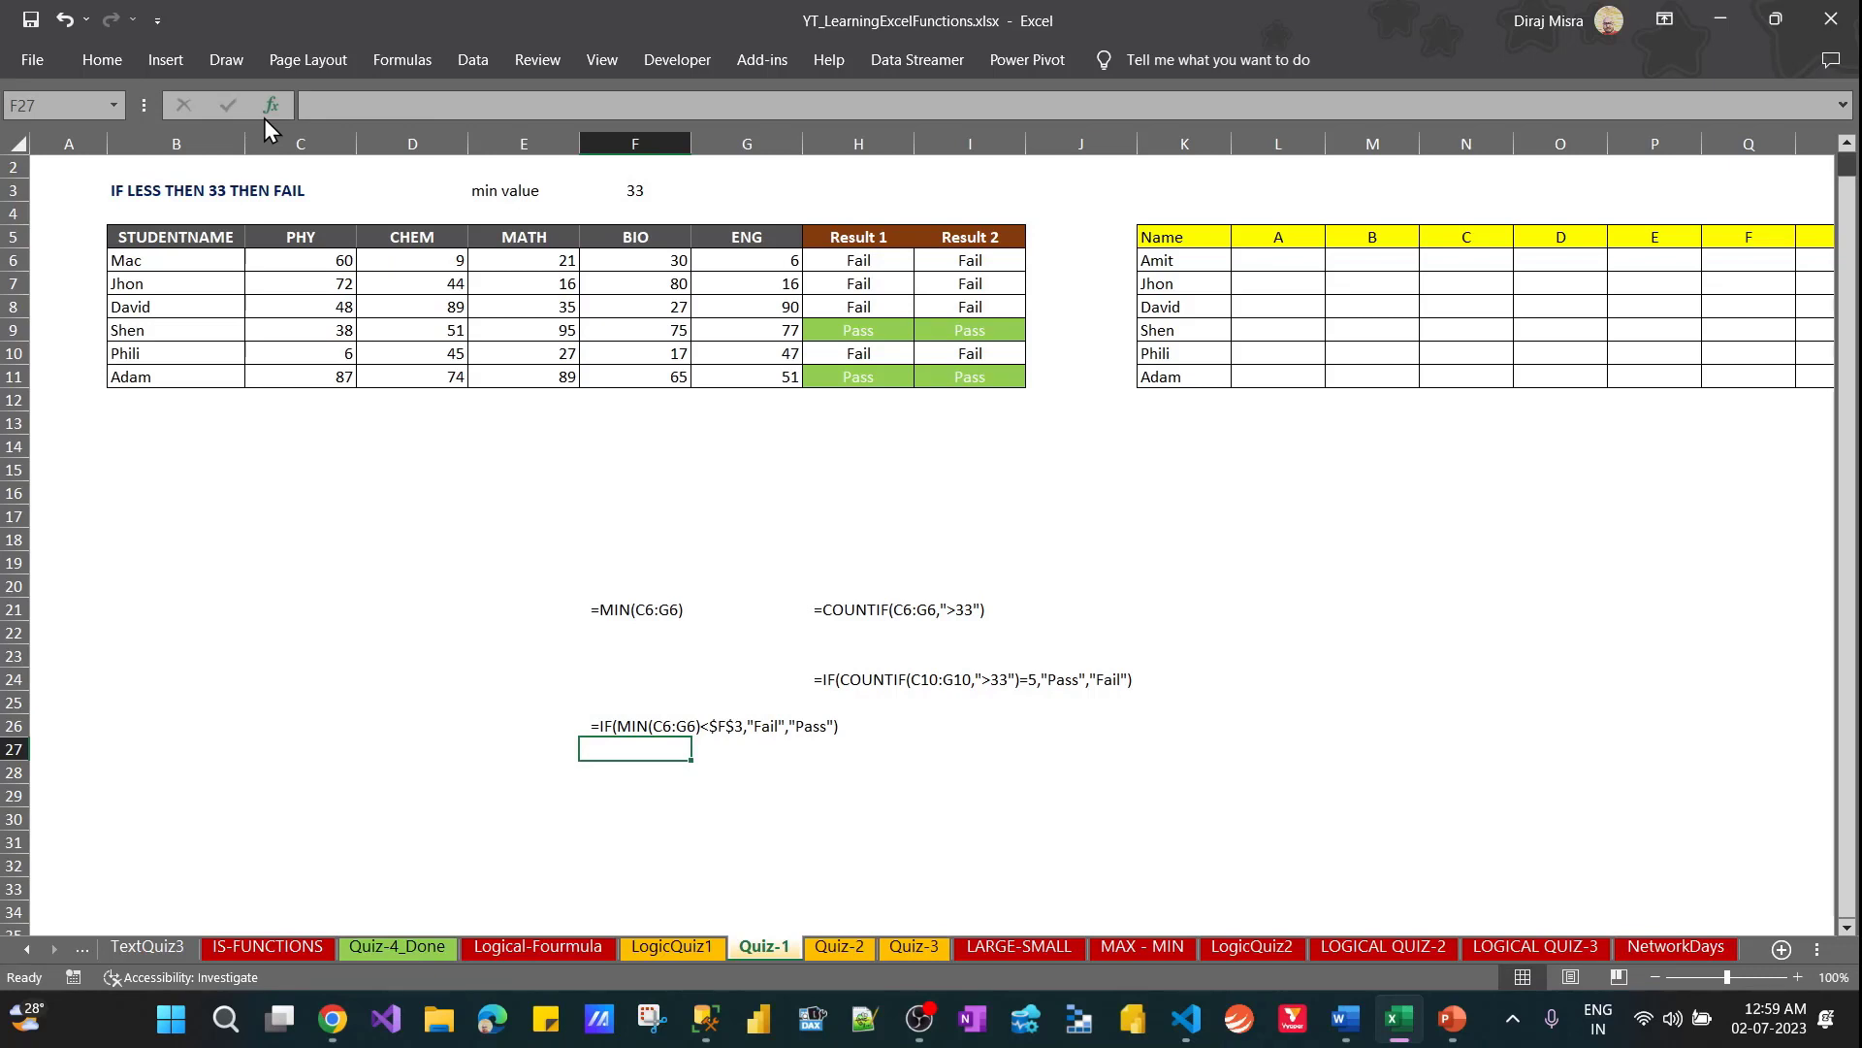
Examine the marks in C6:G6 and the IF-COUNTIF formula in I6 that evaluates them
{"action": "left_click", "coordinate": [931, 260]}
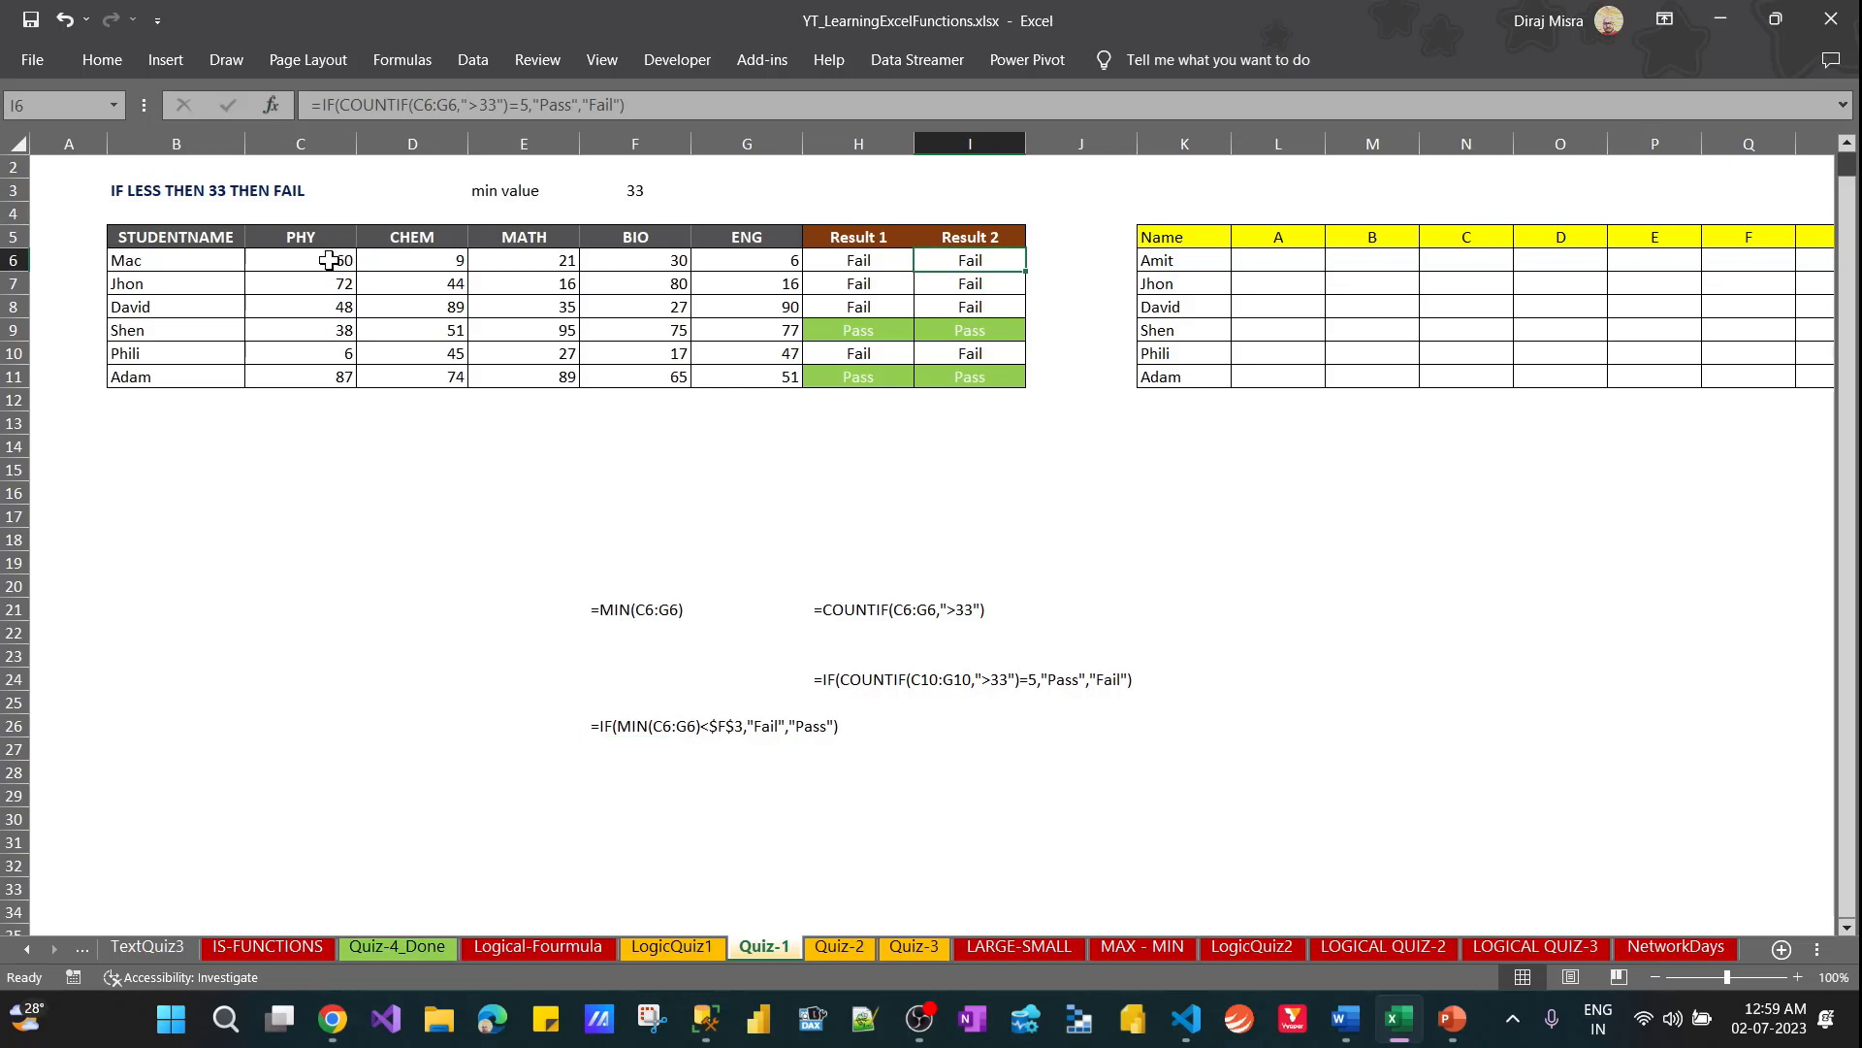
{"action": "left_click_drag", "start_coordinate": [339, 260], "coordinate": [765, 257]}
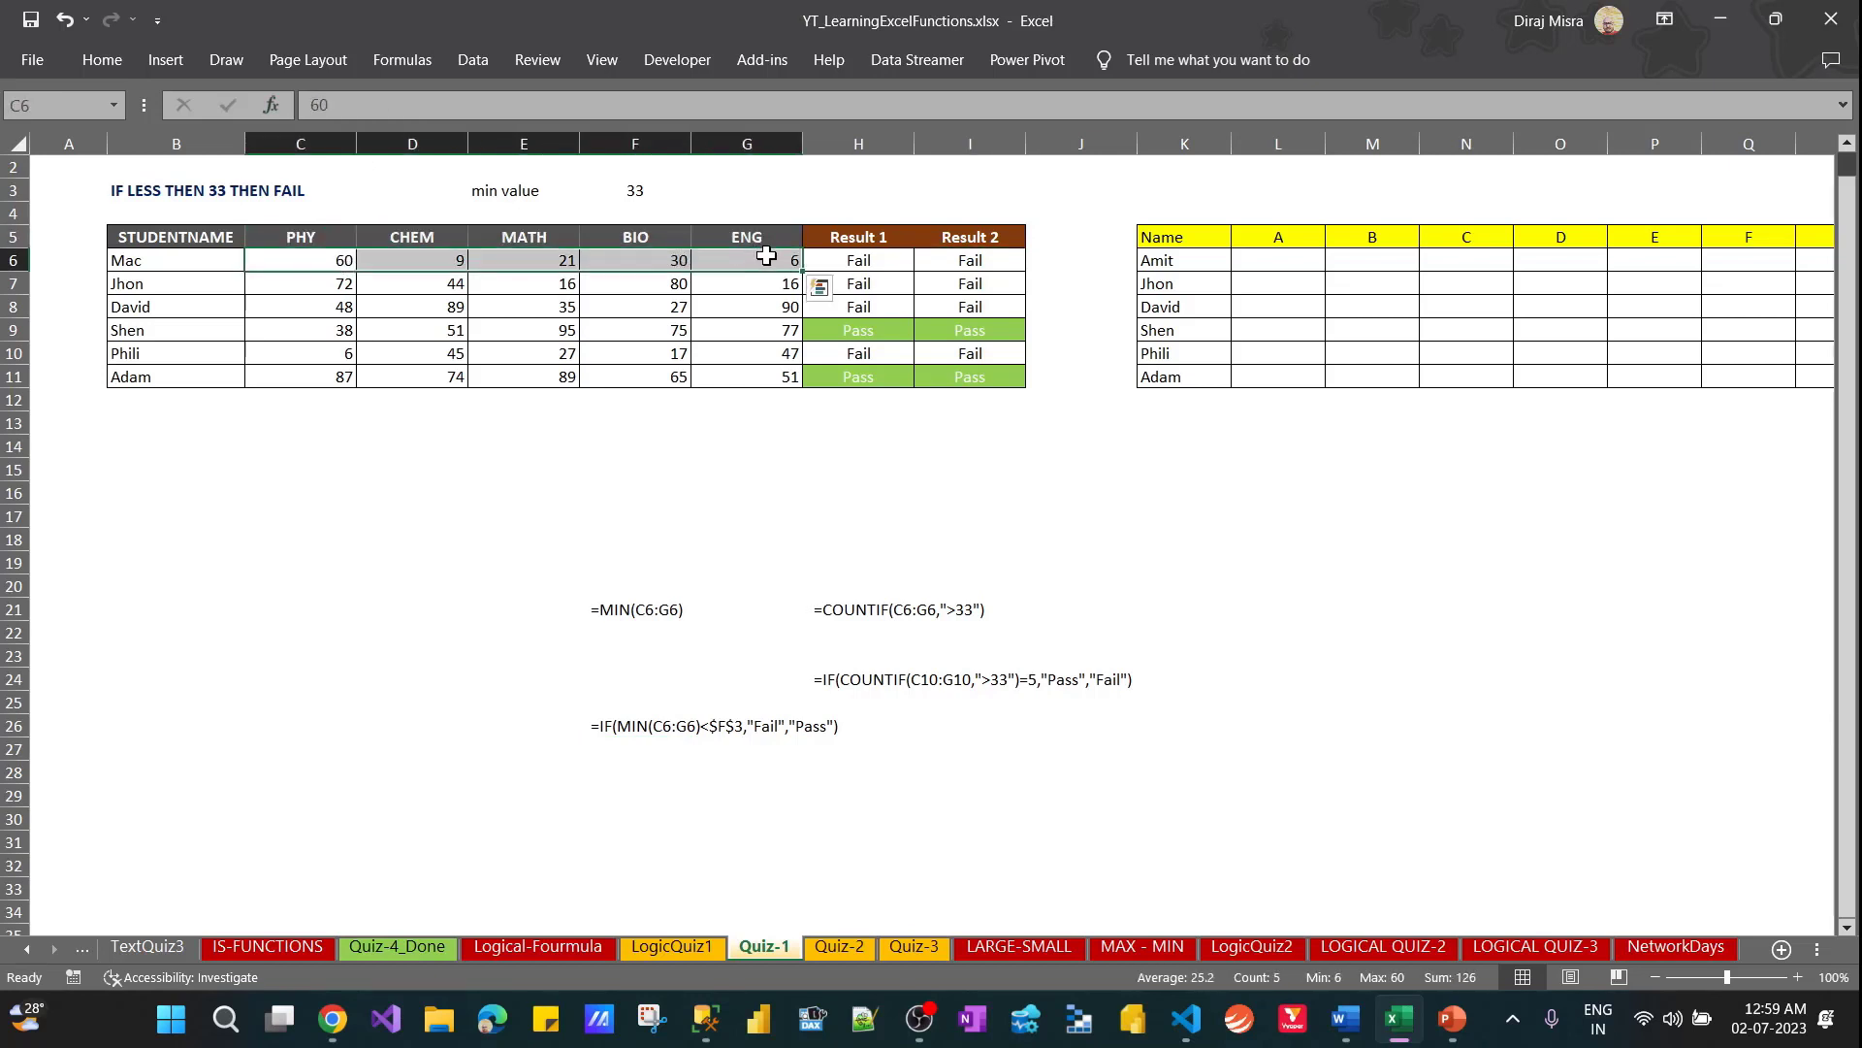
{"action": "left_click", "coordinate": [968, 258]}
{"action": "double_click", "coordinate": [969, 258]}
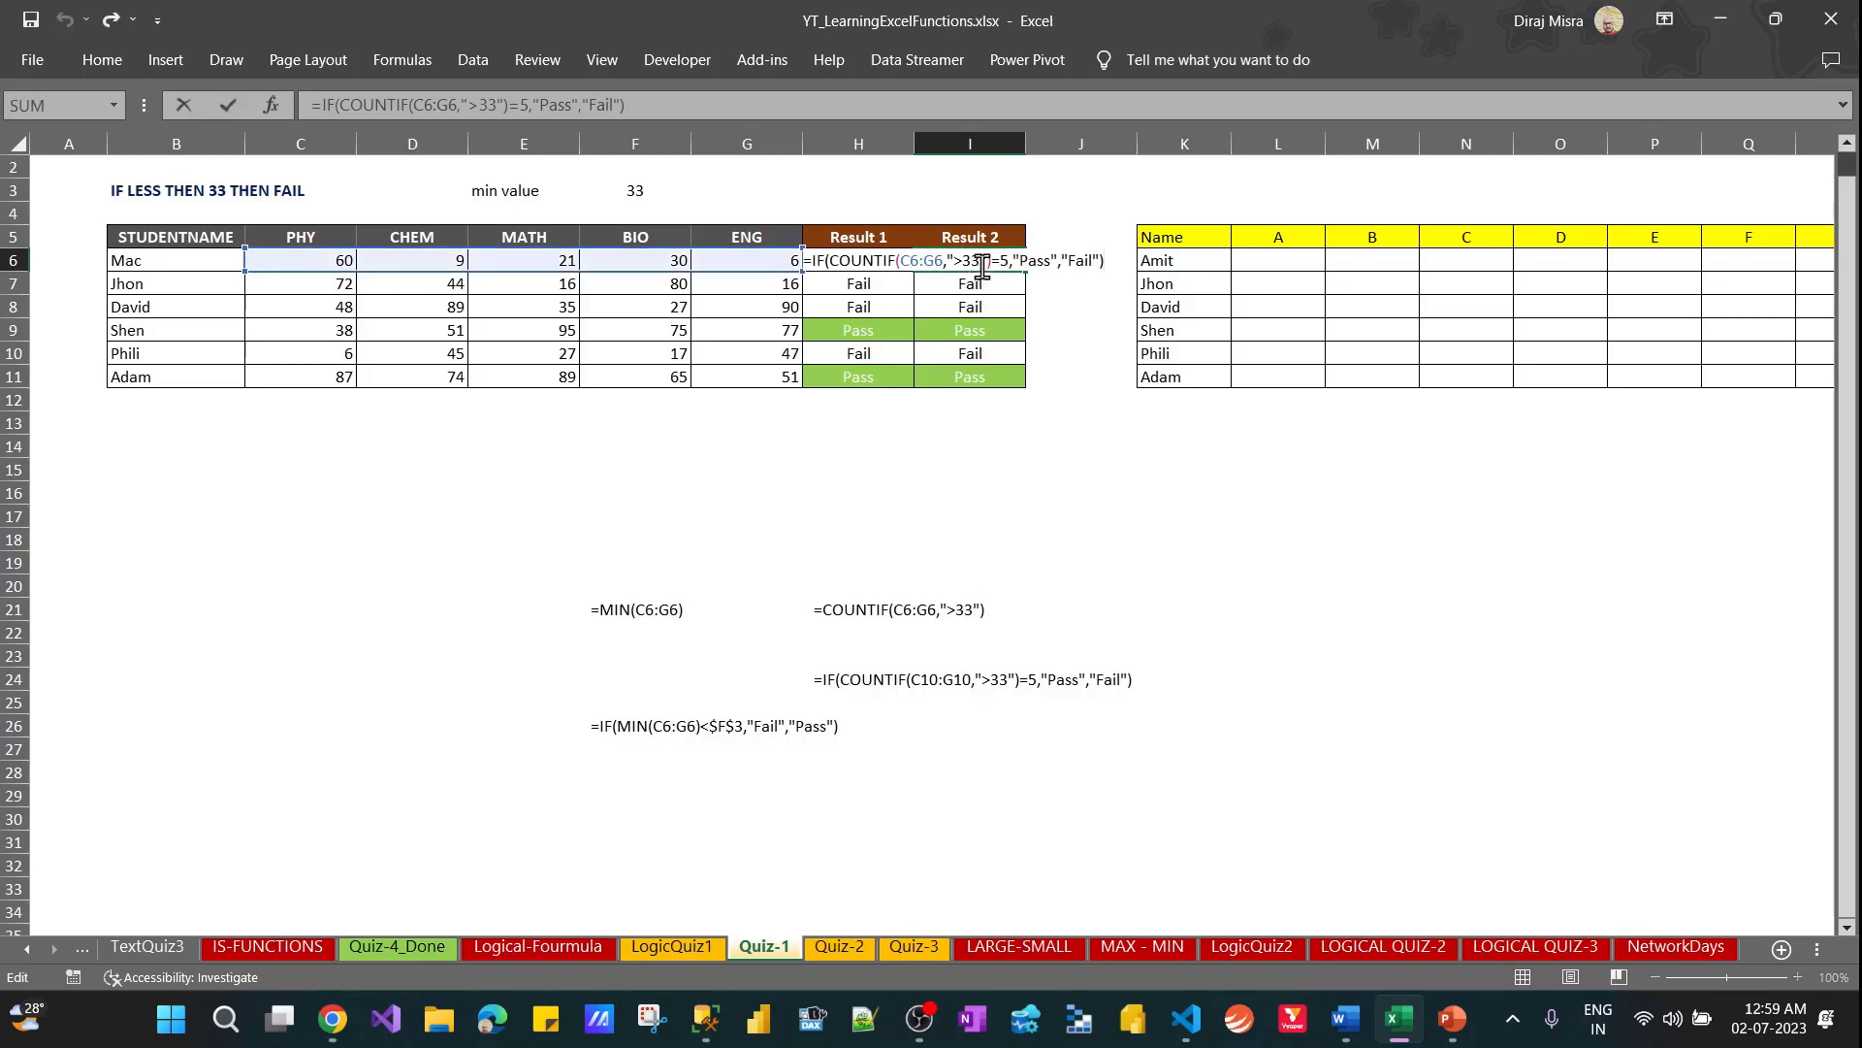
{"action": "key", "text": "Escape"}
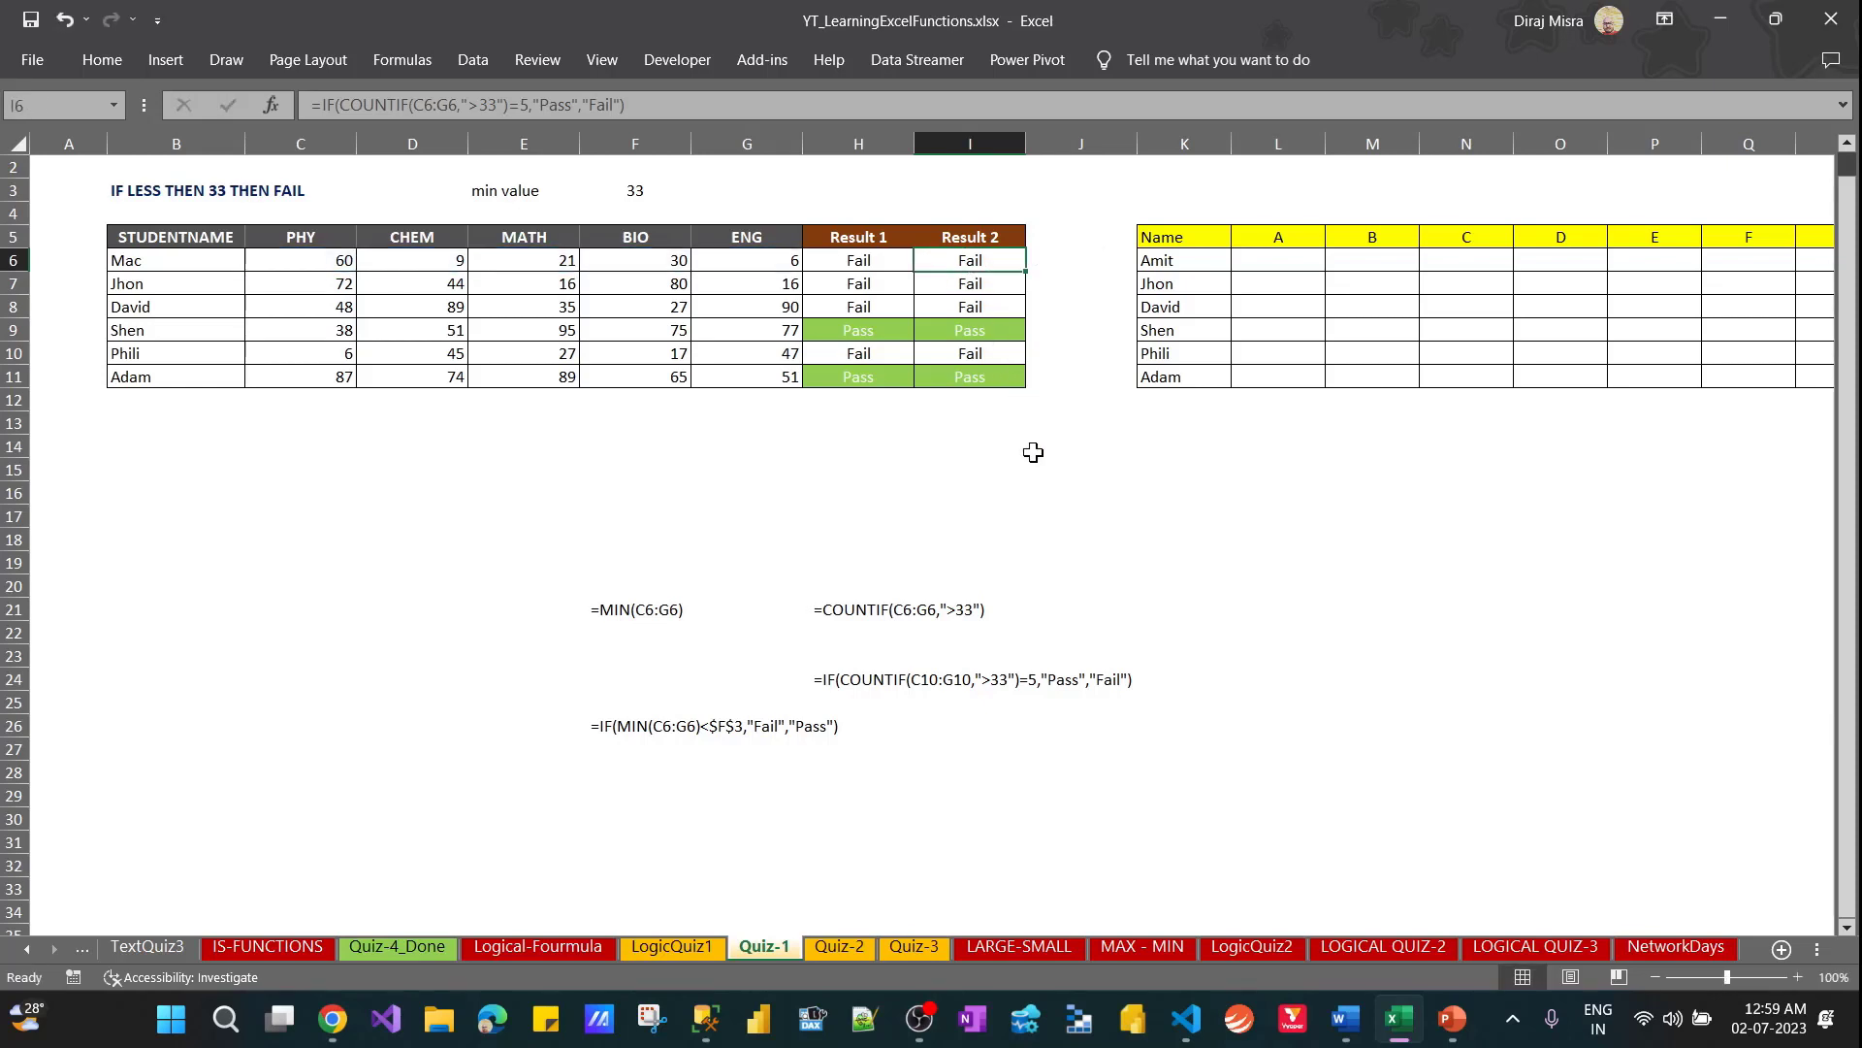
Set the CHEM, MATH, BIO and ENG marks in D6:G6 to 33 all at once
{"action": "key", "text": "Left"}
{"action": "key", "text": "Left"}
{"action": "key", "text": "Left"}
{"action": "key", "text": "Left"}
{"action": "key", "text": "Left"}
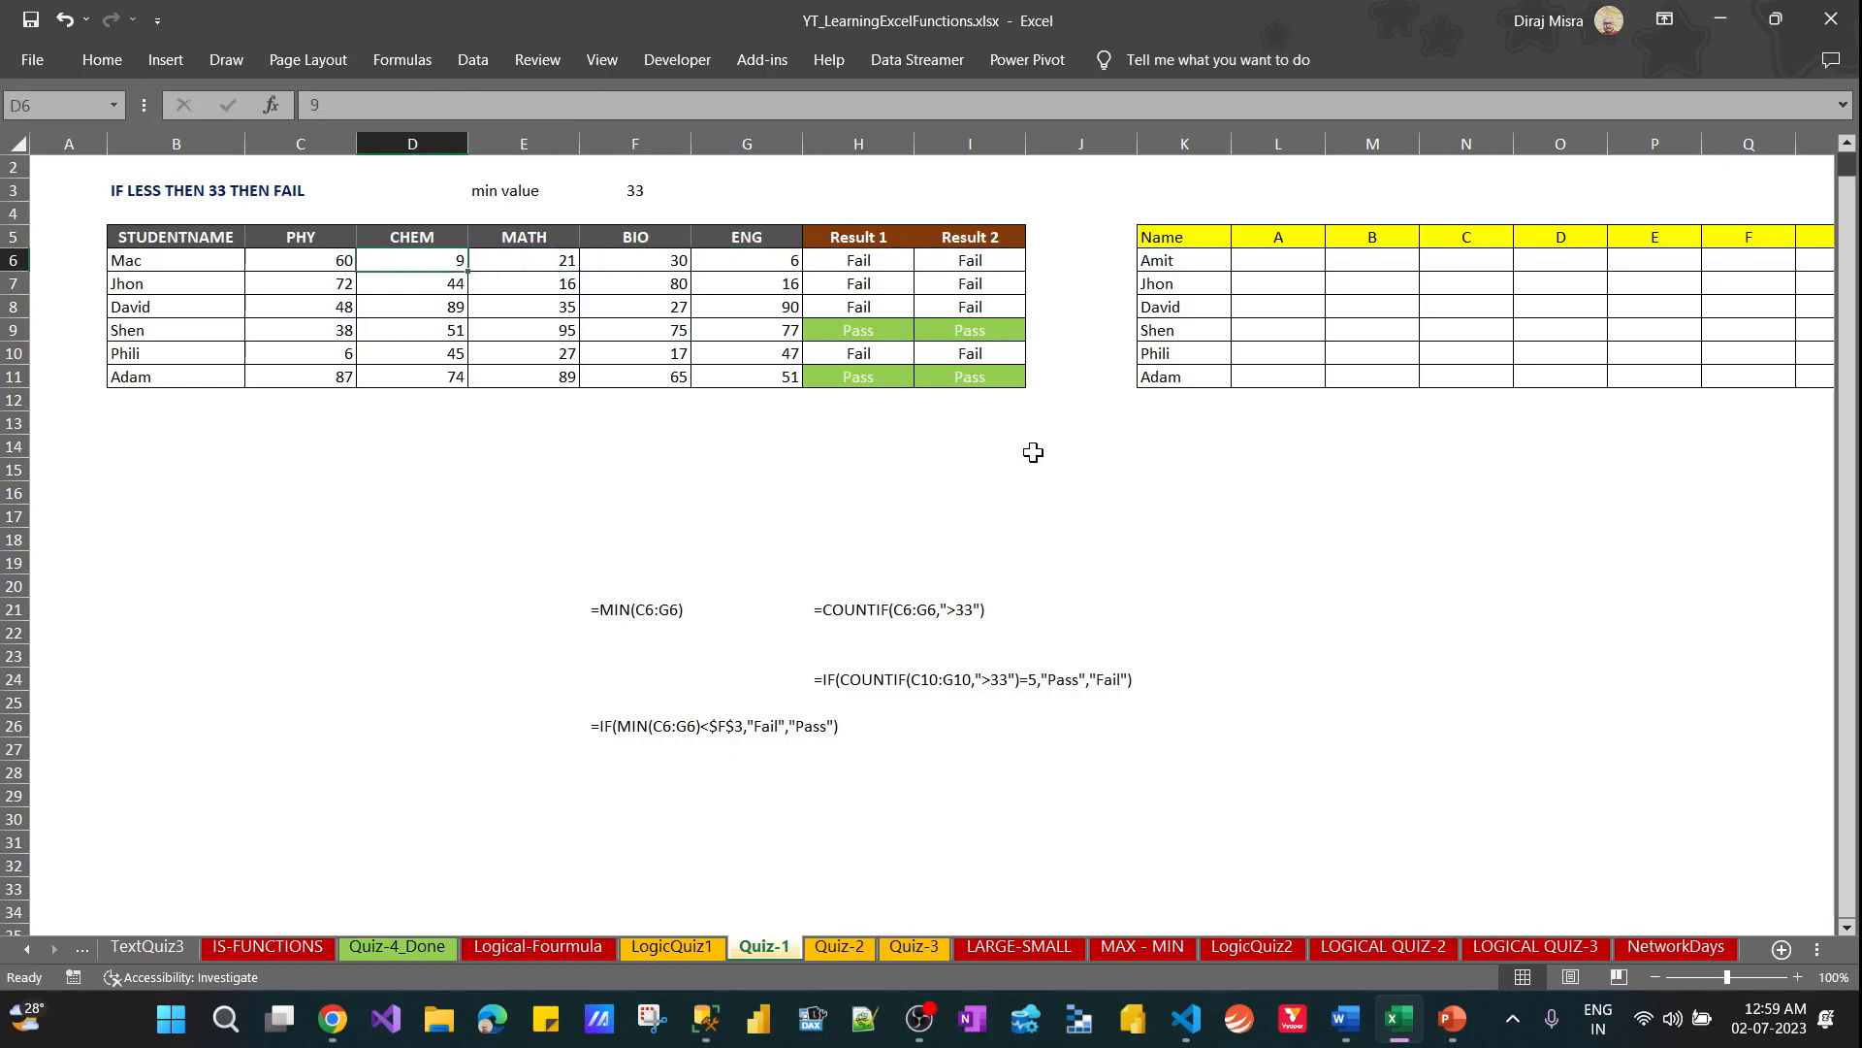
{"action": "key", "text": "shift+Right"}
{"action": "key", "text": "shift+Right"}
{"action": "key", "text": "shift+Right"}
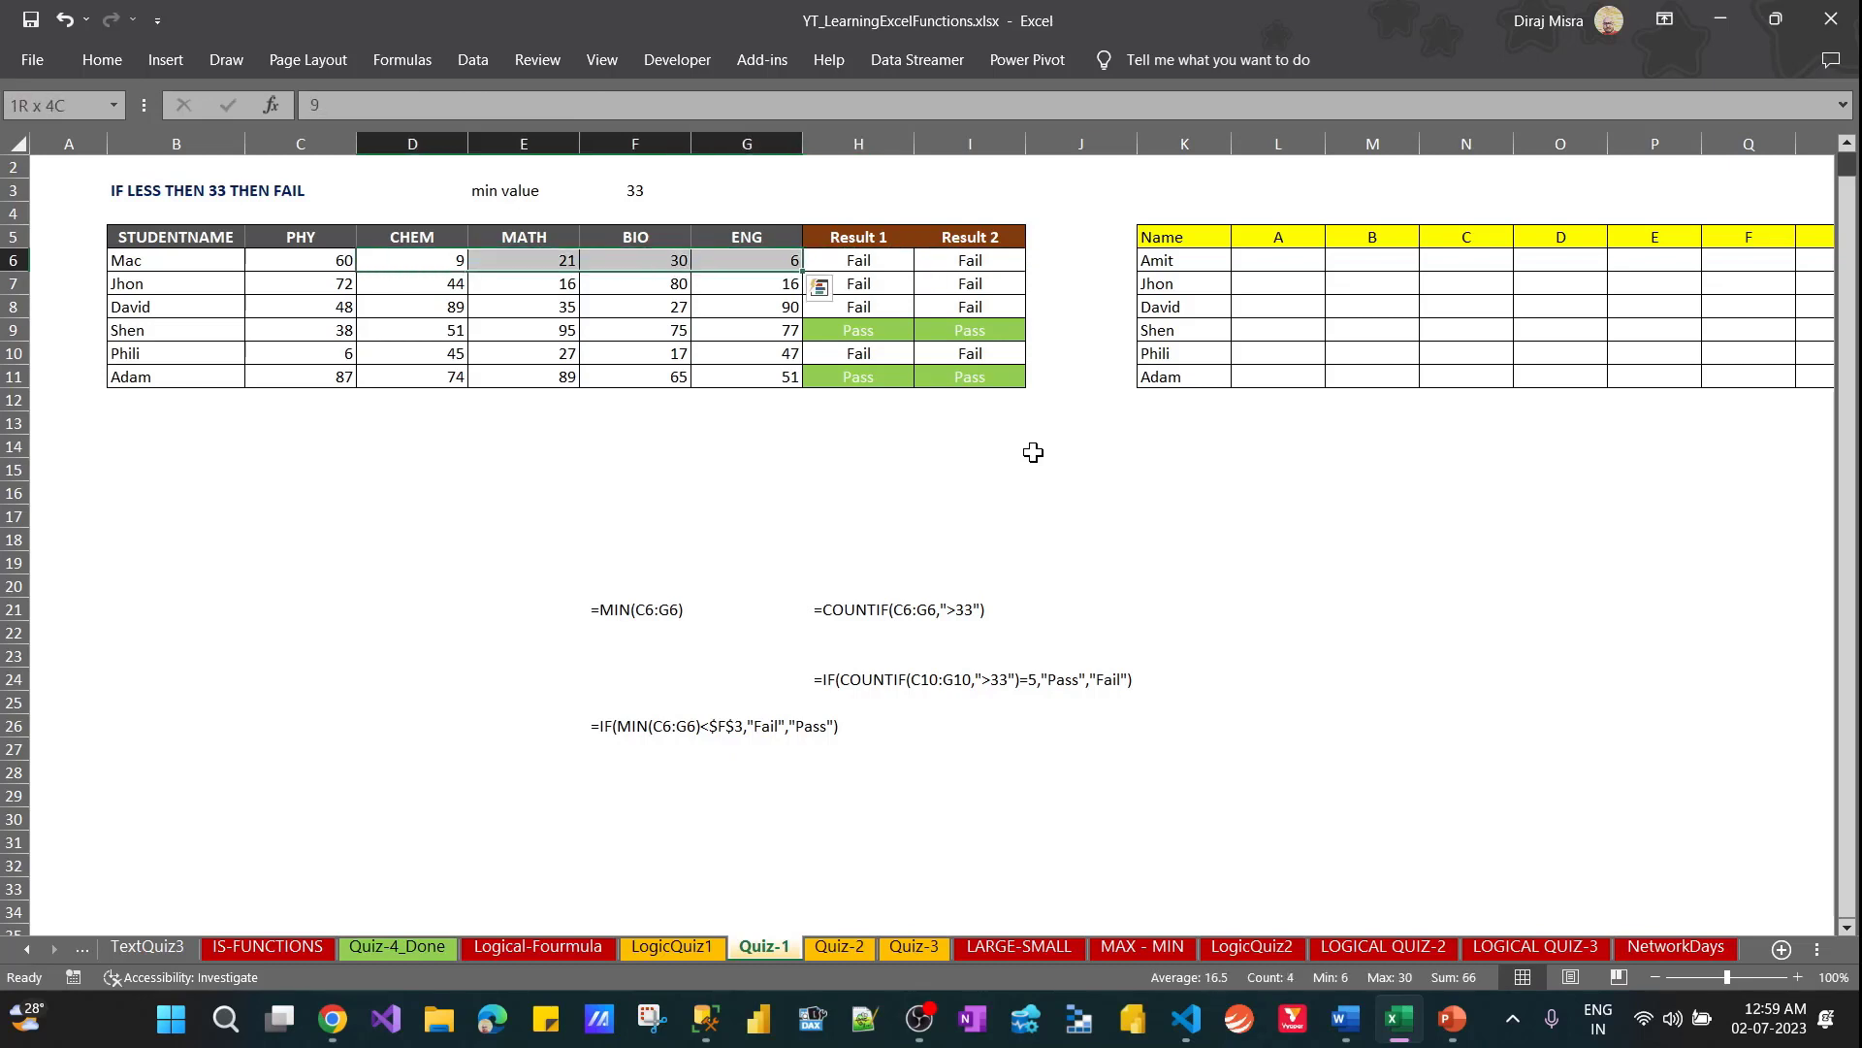
{"action": "type", "text": "33"}
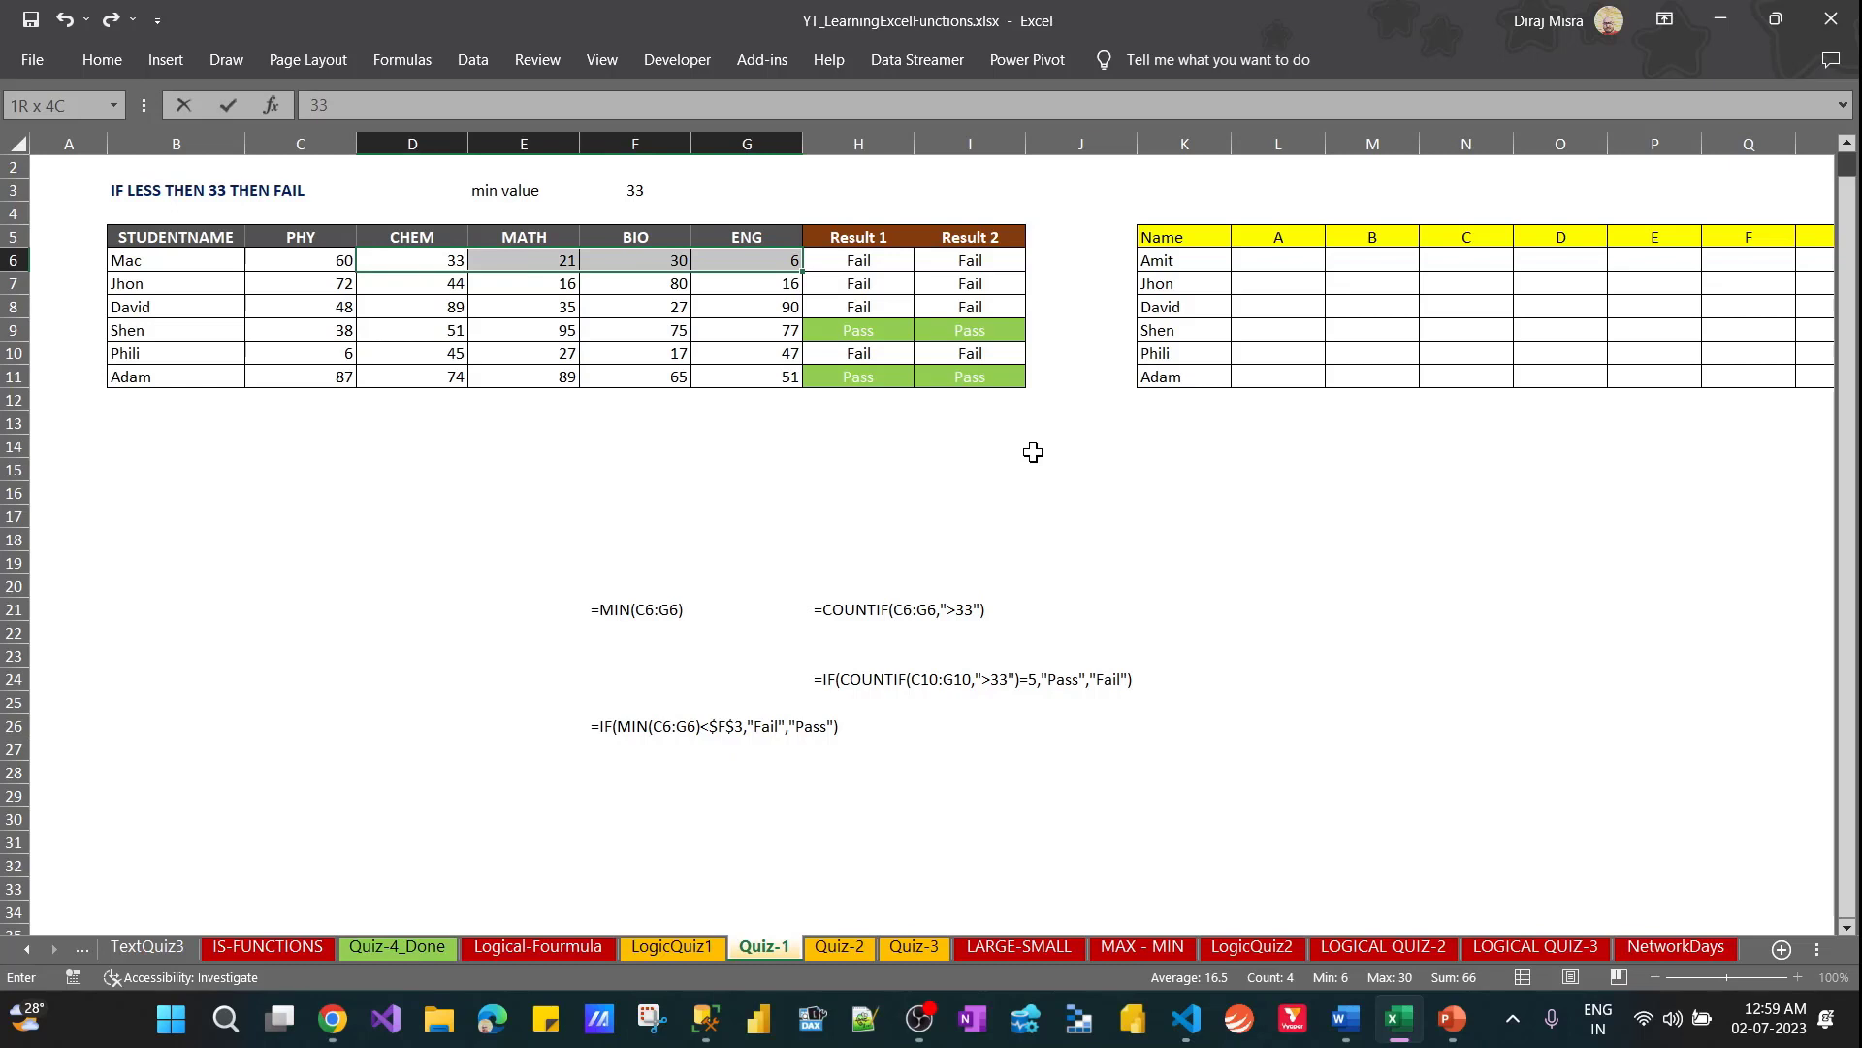
{"action": "key", "text": "ctrl+Return"}
Compare the results and formulas of H6 and I6, checking the comparison operator in I6's COUNTIF criterion
{"action": "key", "text": "Right"}
{"action": "key", "text": "Right"}
{"action": "key", "text": "Right"}
{"action": "key", "text": "Right"}
{"action": "key", "text": "Right"}
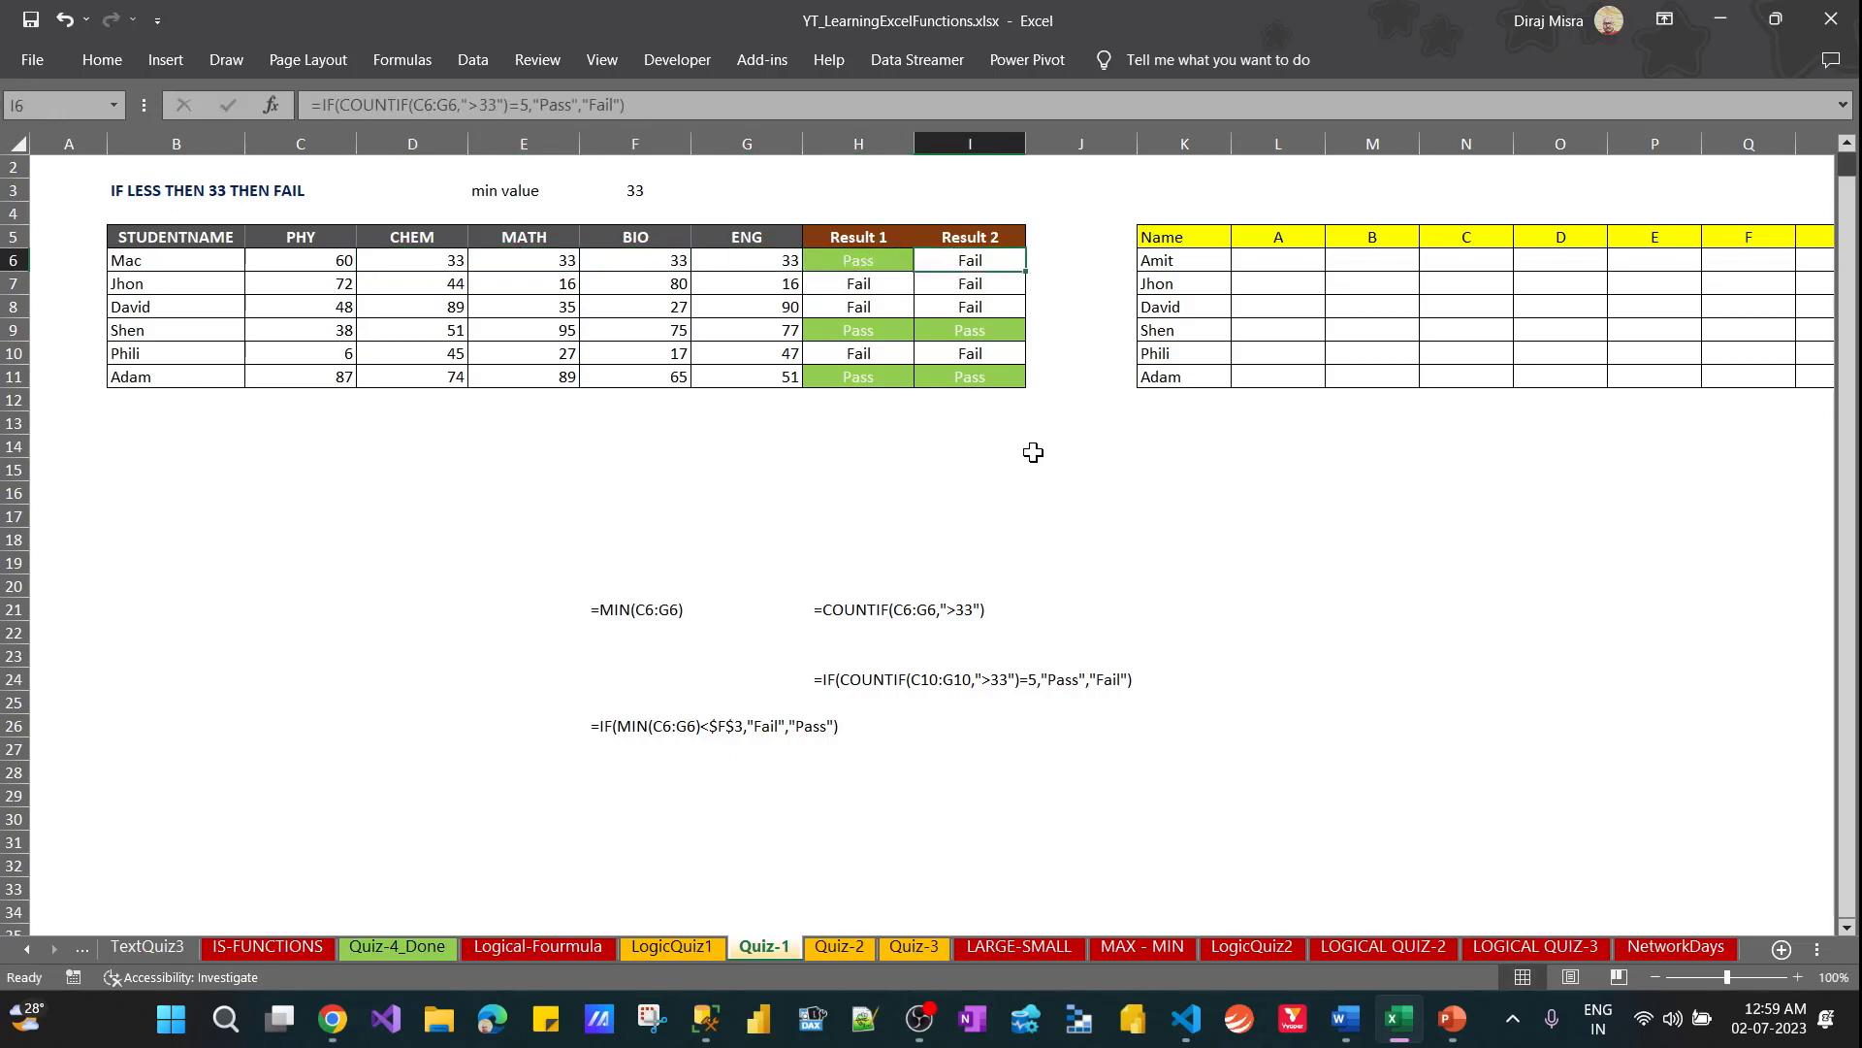
{"action": "key", "text": "Left"}
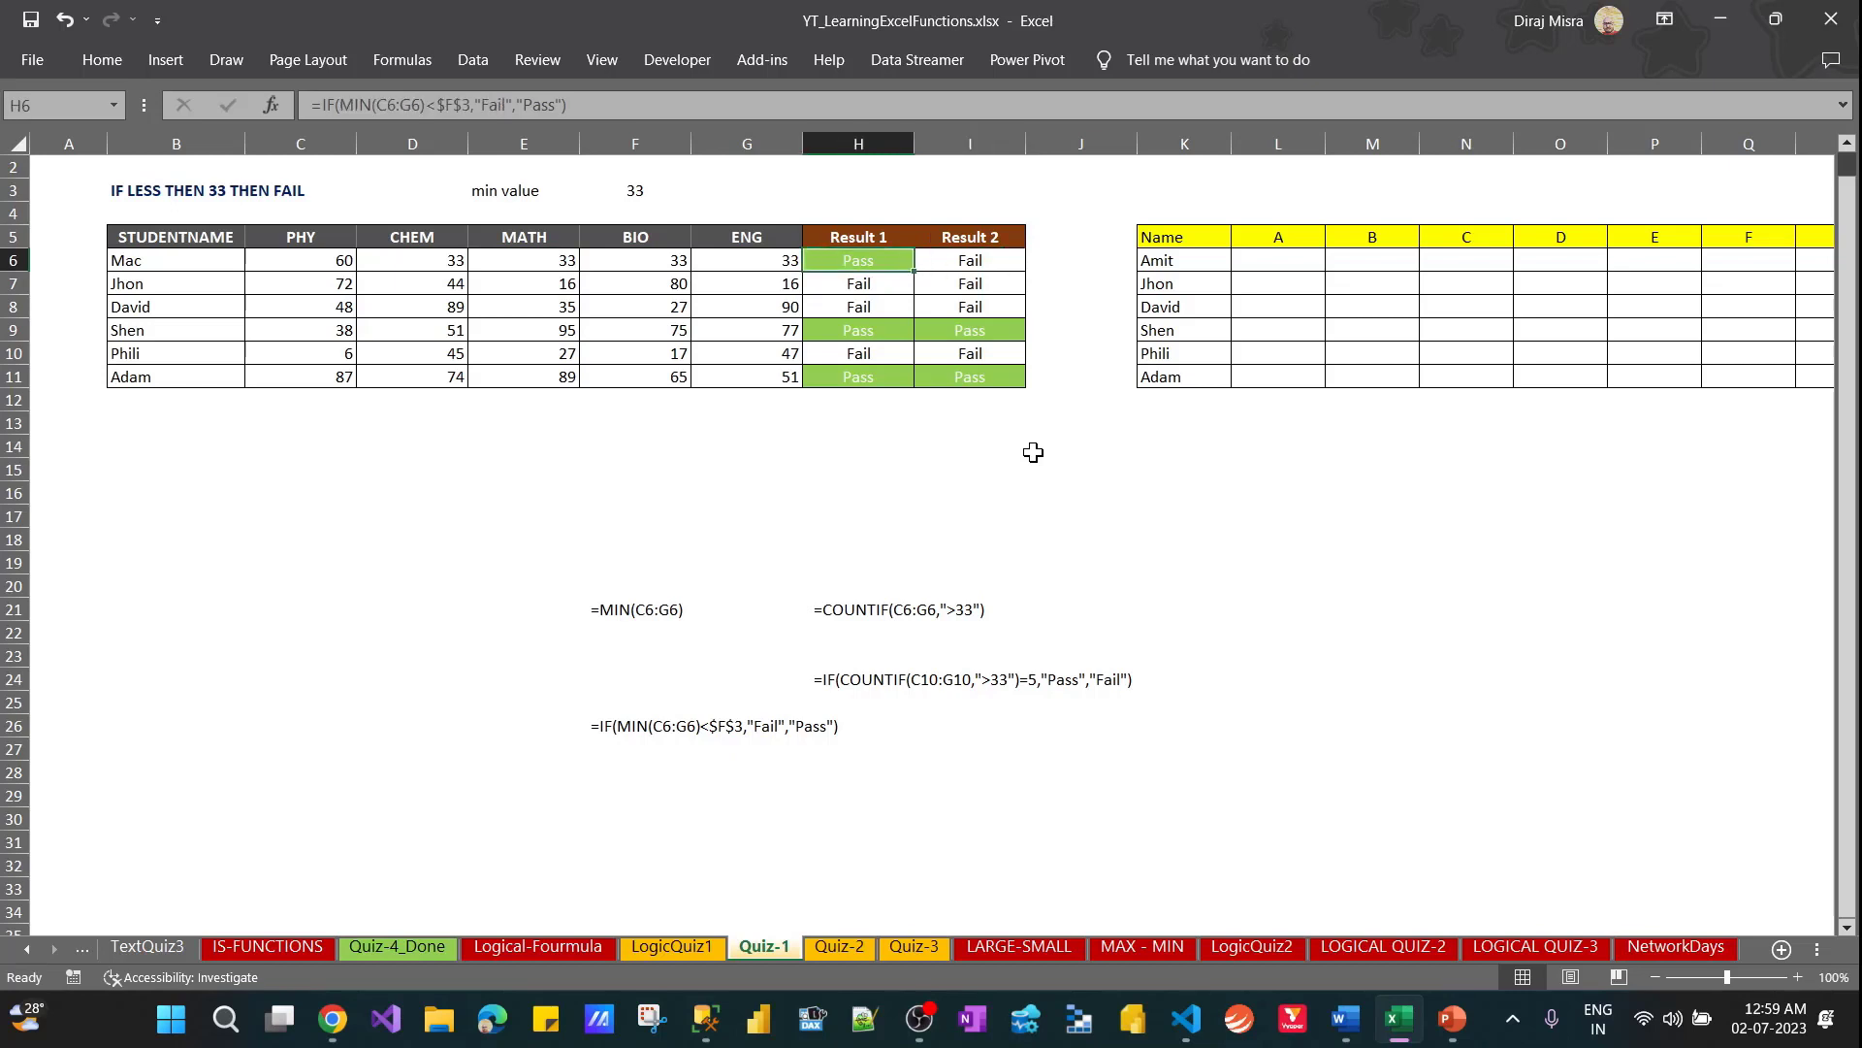
{"action": "key", "text": "Right"}
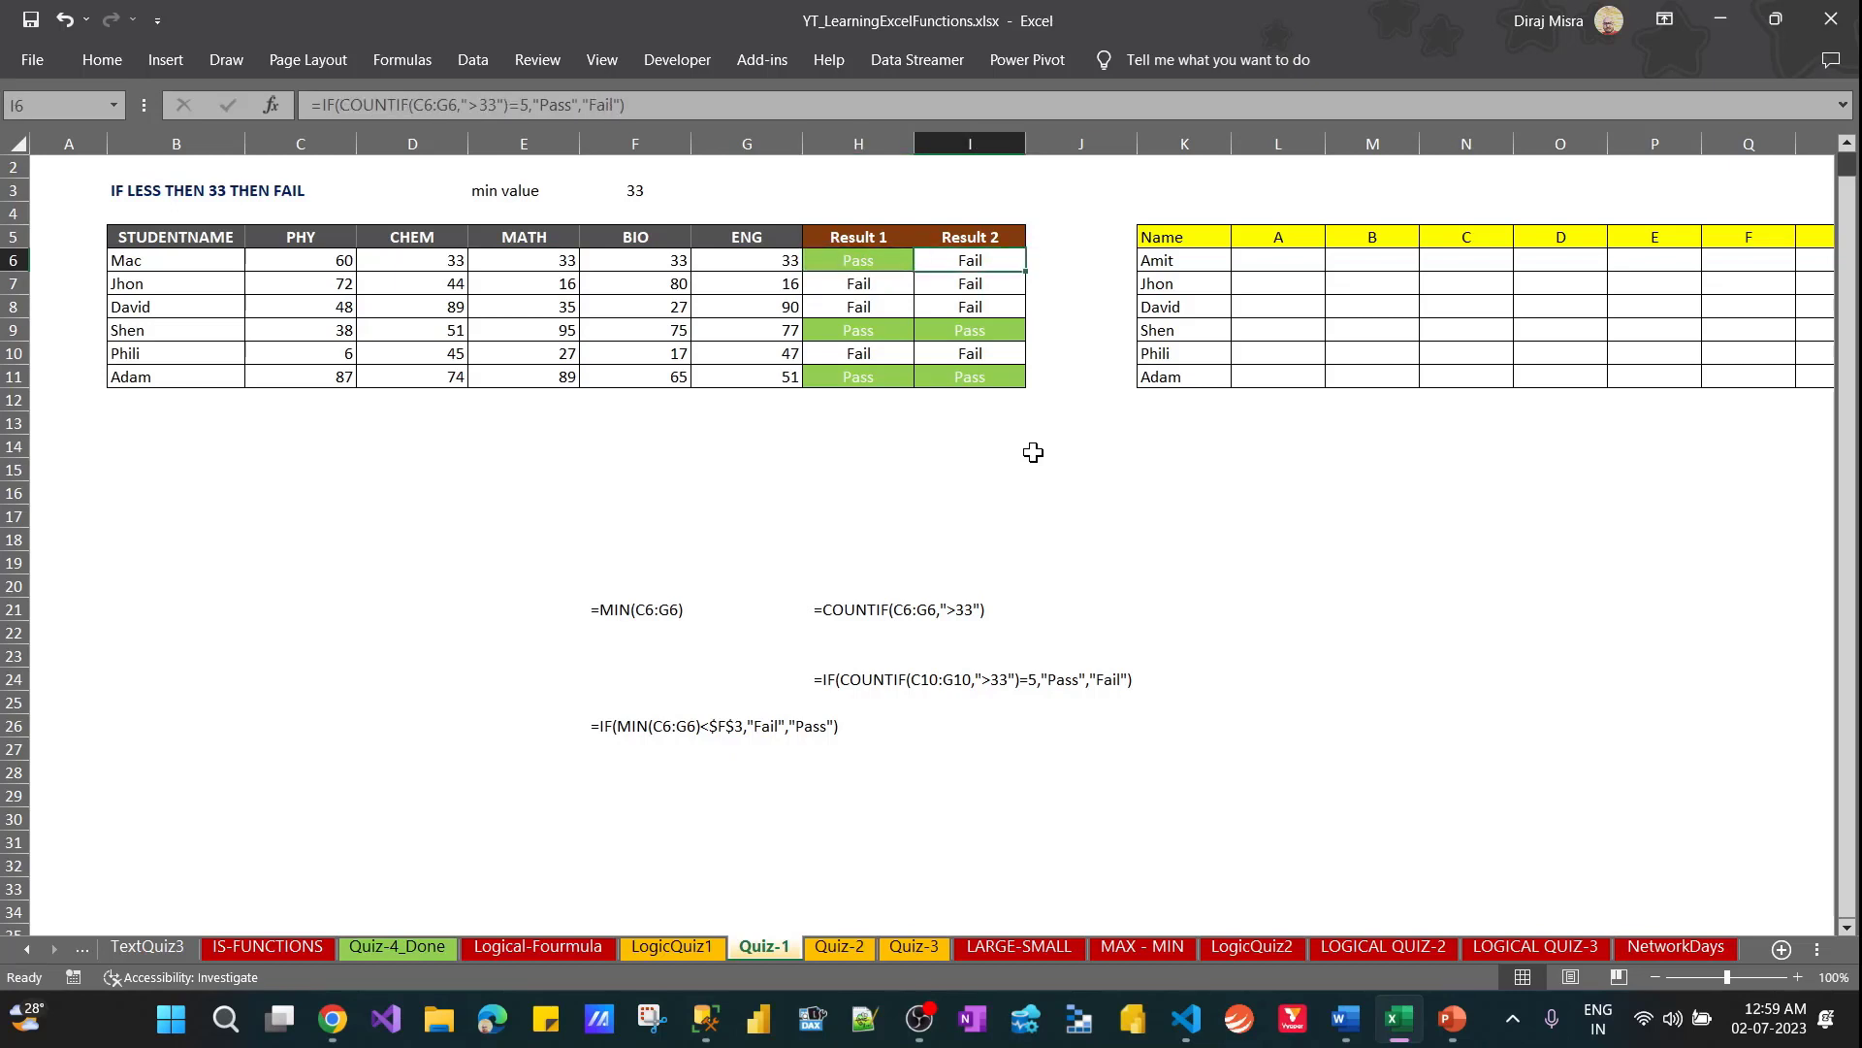
{"action": "key", "text": "F2"}
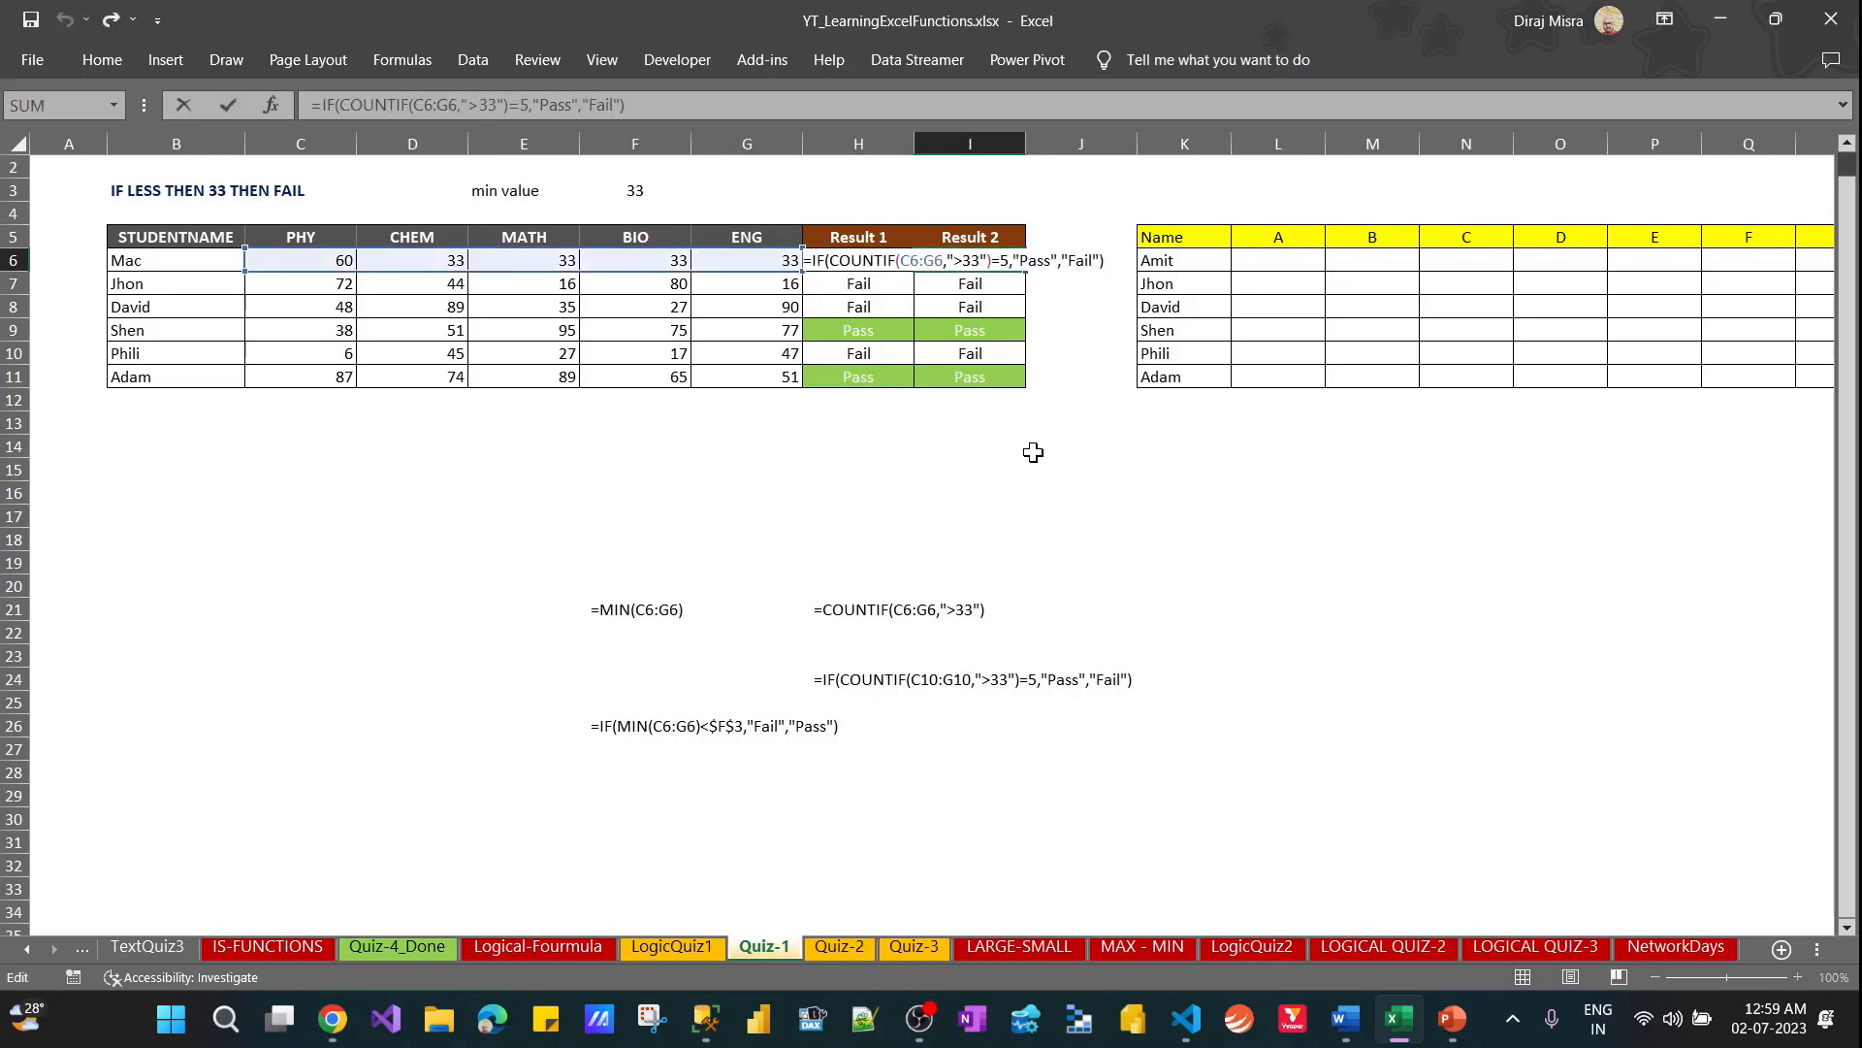
{"action": "key", "text": "Return"}
{"action": "key", "text": "Up"}
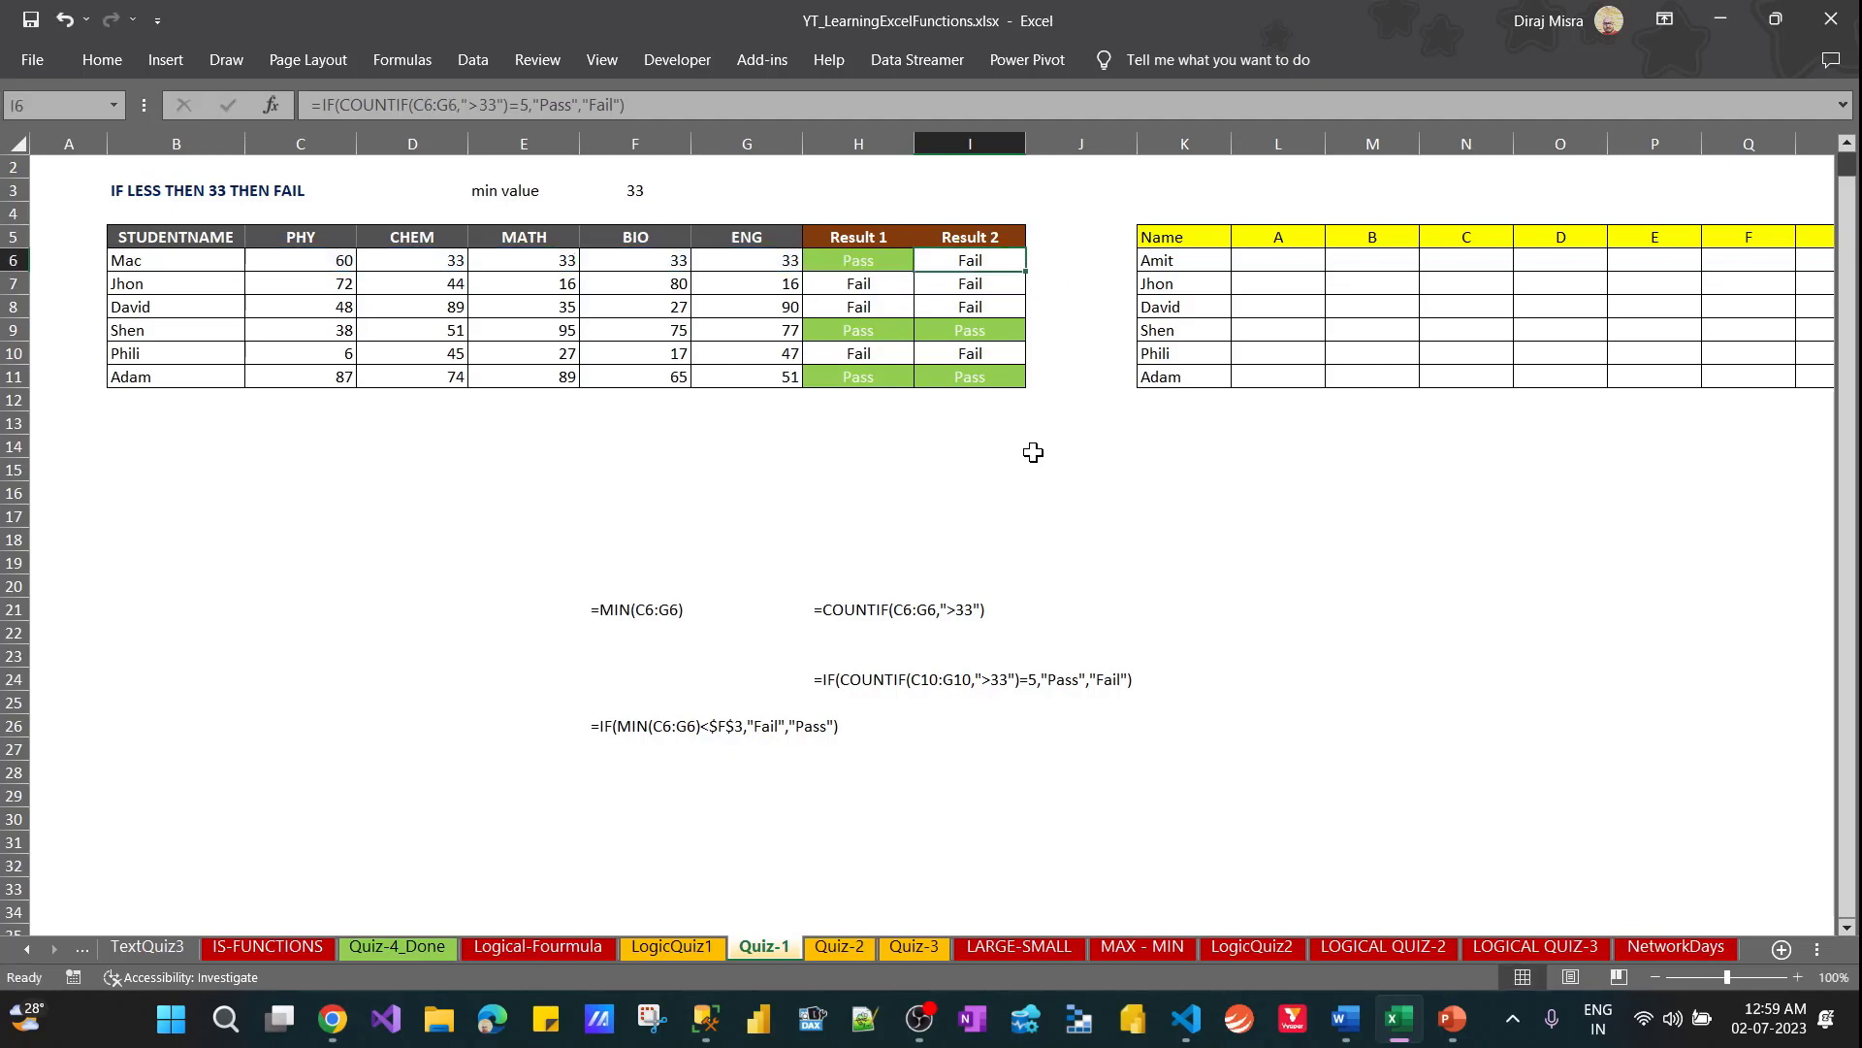
Try marks of 34 in D6:G6 against the formulas in H6 and I6, and undo the change
{"action": "key", "text": "Left"}
{"action": "key", "text": "Left"}
{"action": "key", "text": "Left"}
{"action": "key", "text": "Left"}
{"action": "key", "text": "Left"}
{"action": "key", "text": "shift+Right"}
{"action": "key", "text": "shift+Right"}
{"action": "key", "text": "shift+Right"}
{"action": "key", "text": "shift+Right"}
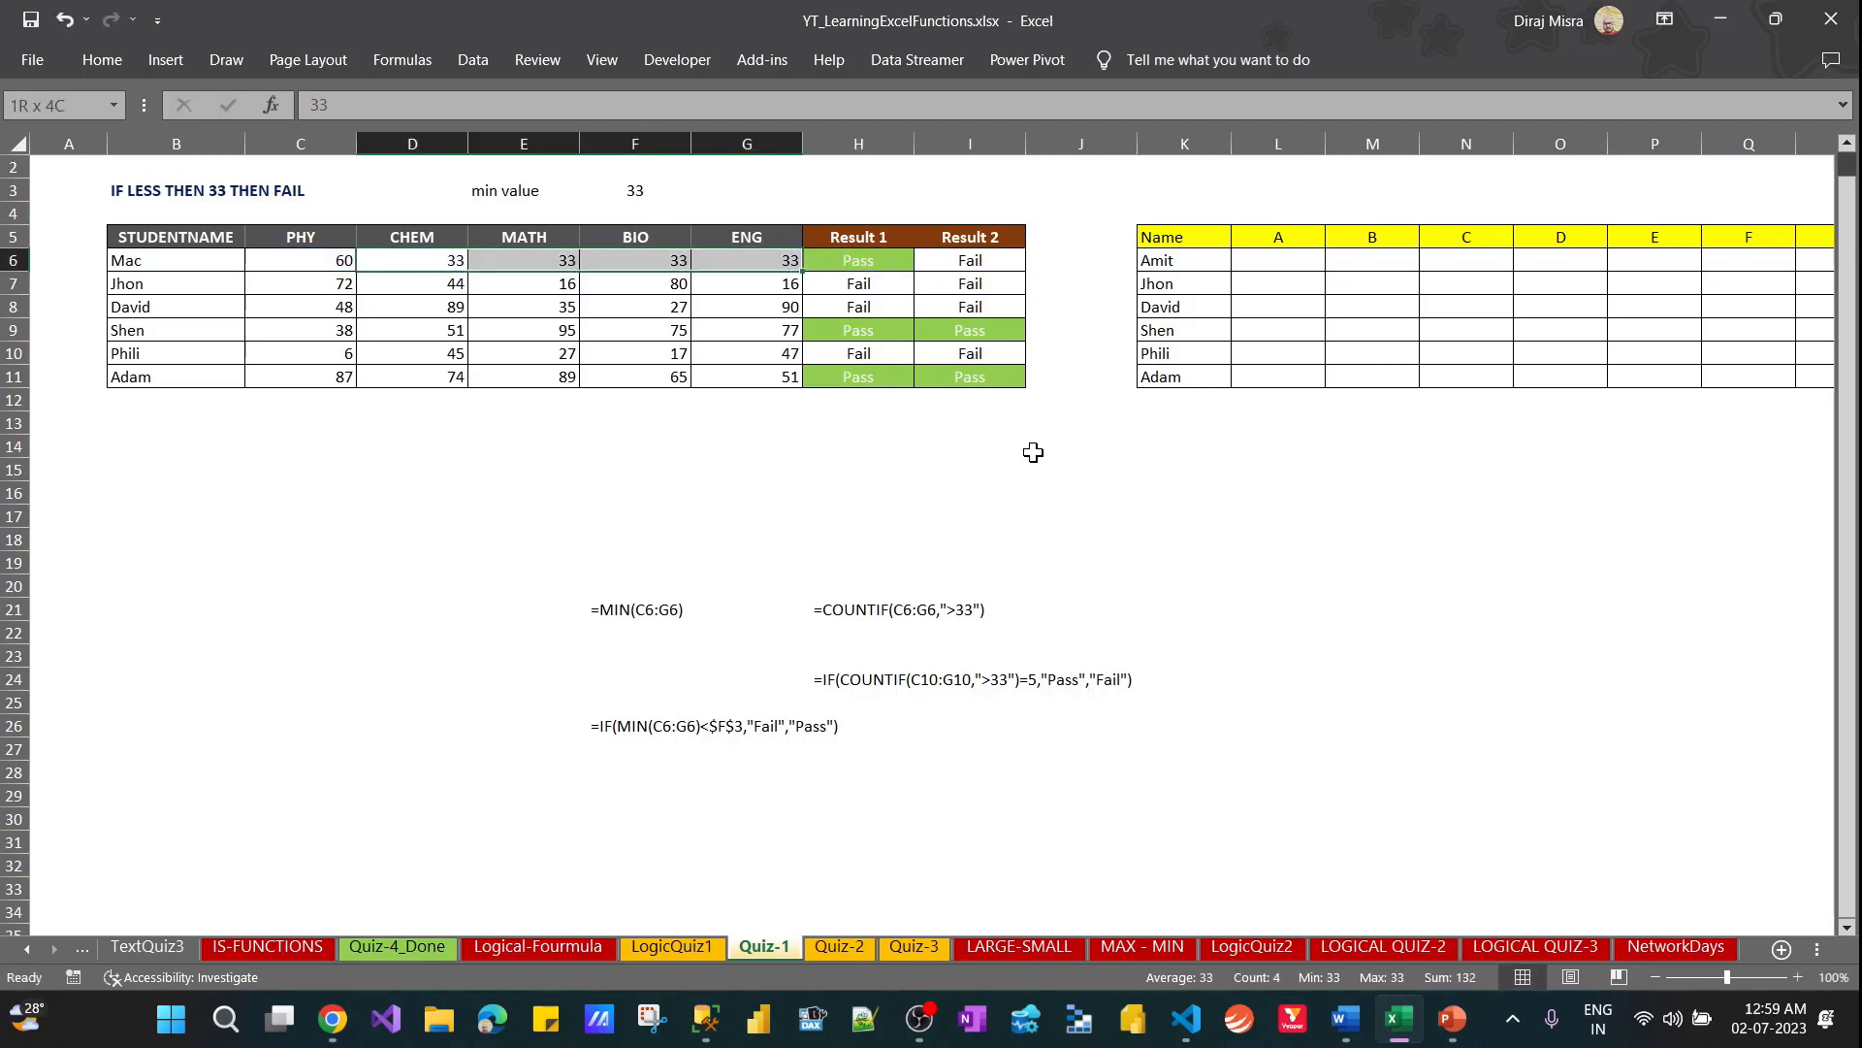
{"action": "key", "text": "shift+Left"}
{"action": "type", "text": "34"}
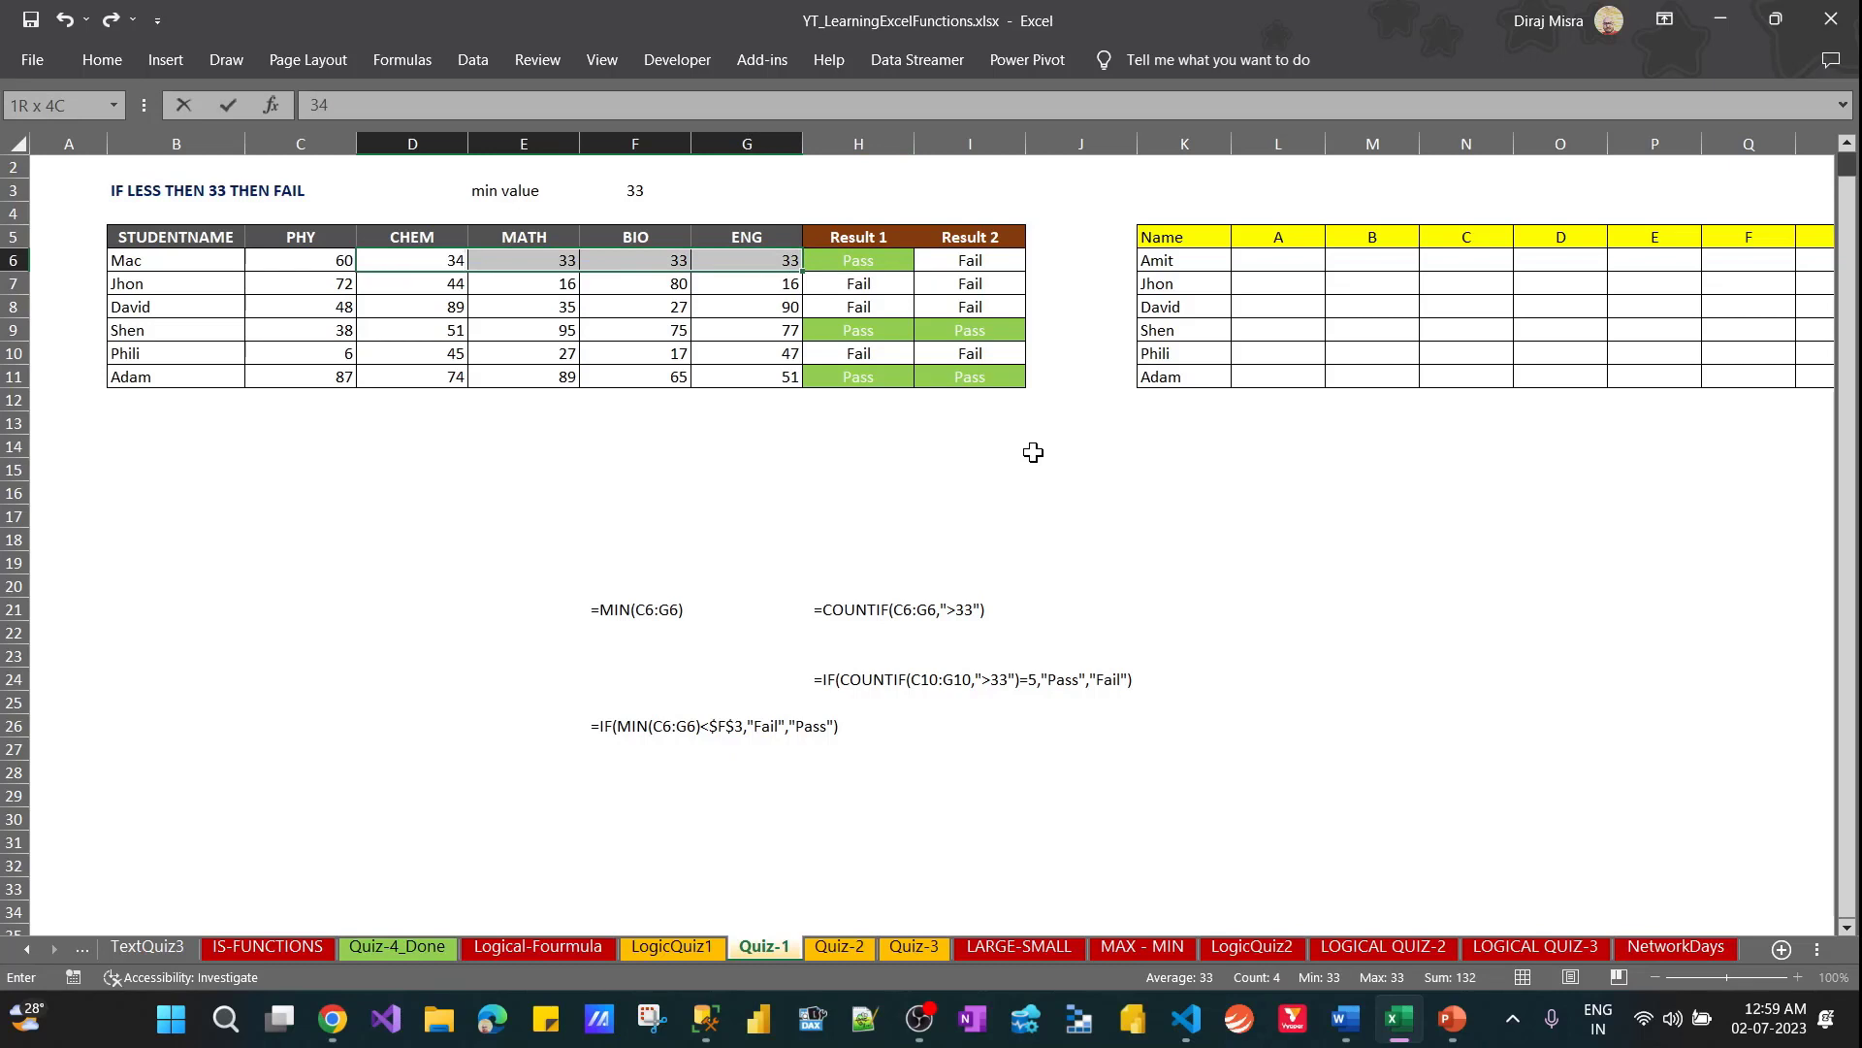
{"action": "key", "text": "ctrl+Return"}
{"action": "key", "text": "Right"}
{"action": "key", "text": "Right"}
{"action": "key", "text": "Right"}
{"action": "key", "text": "Right"}
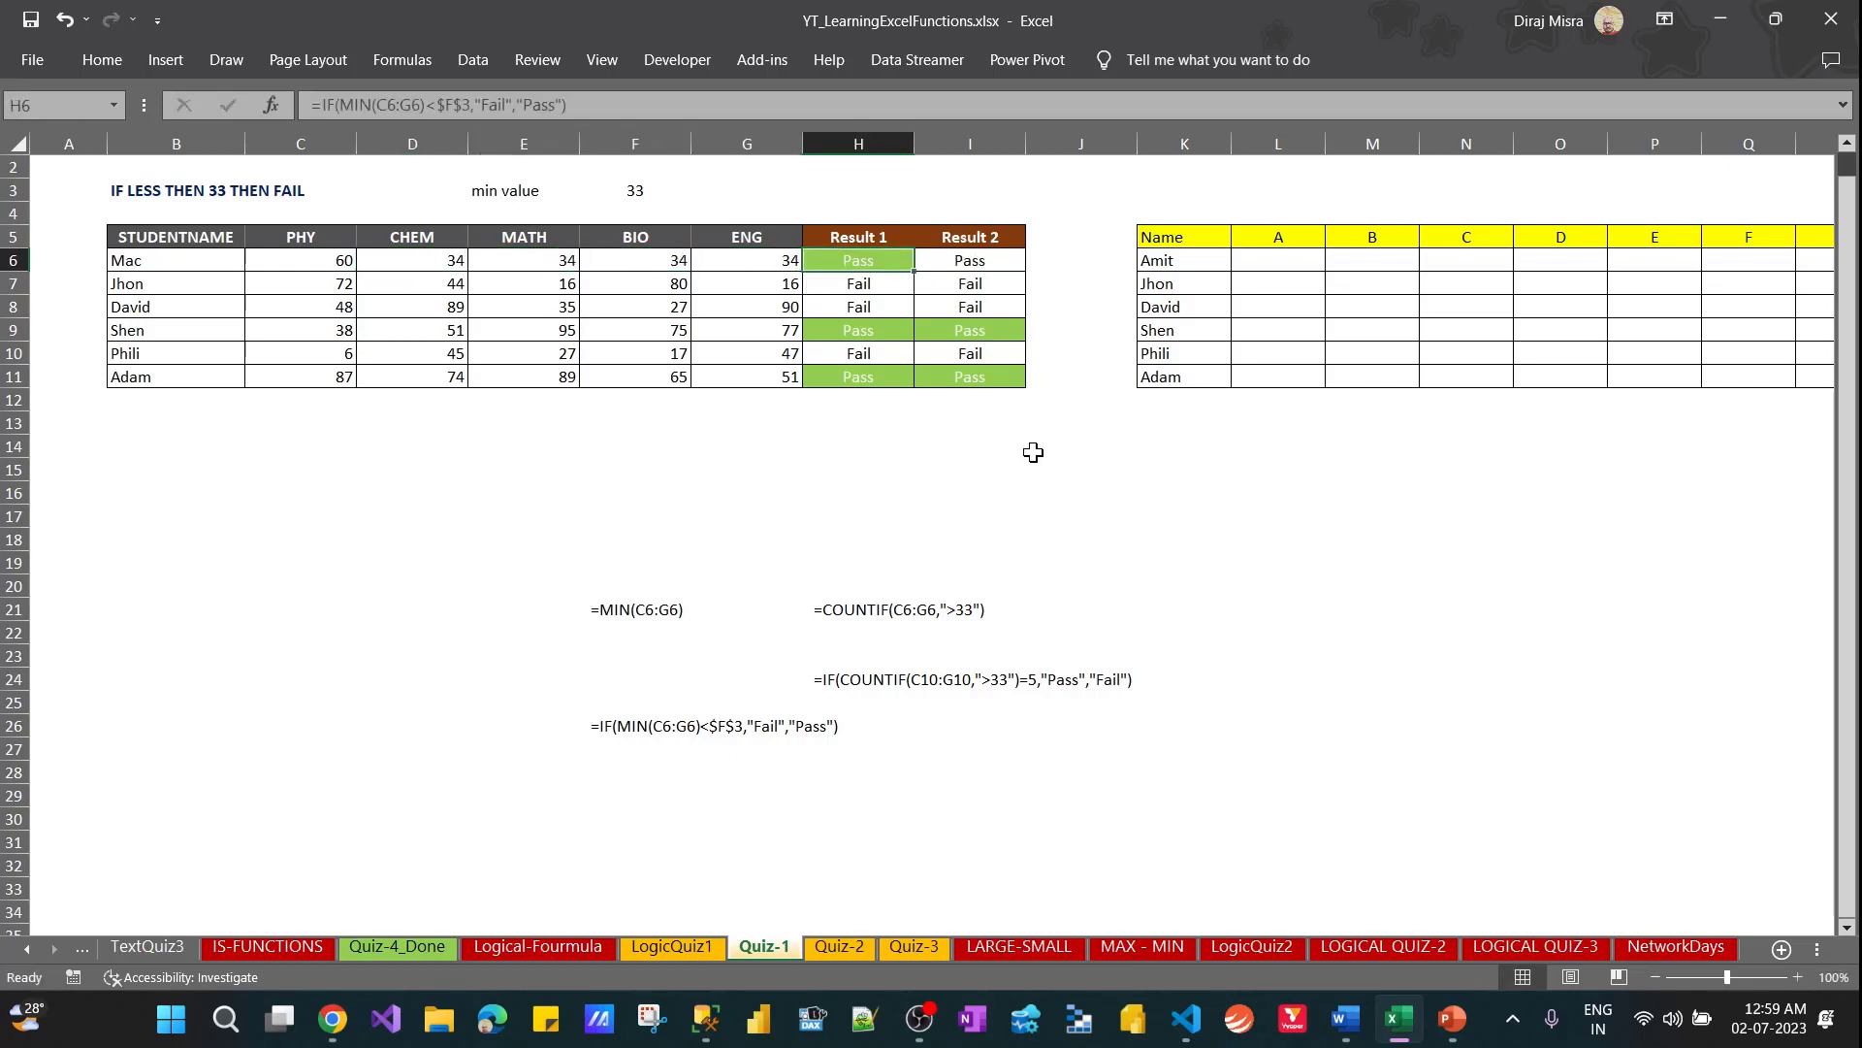
{"action": "key", "text": "Right"}
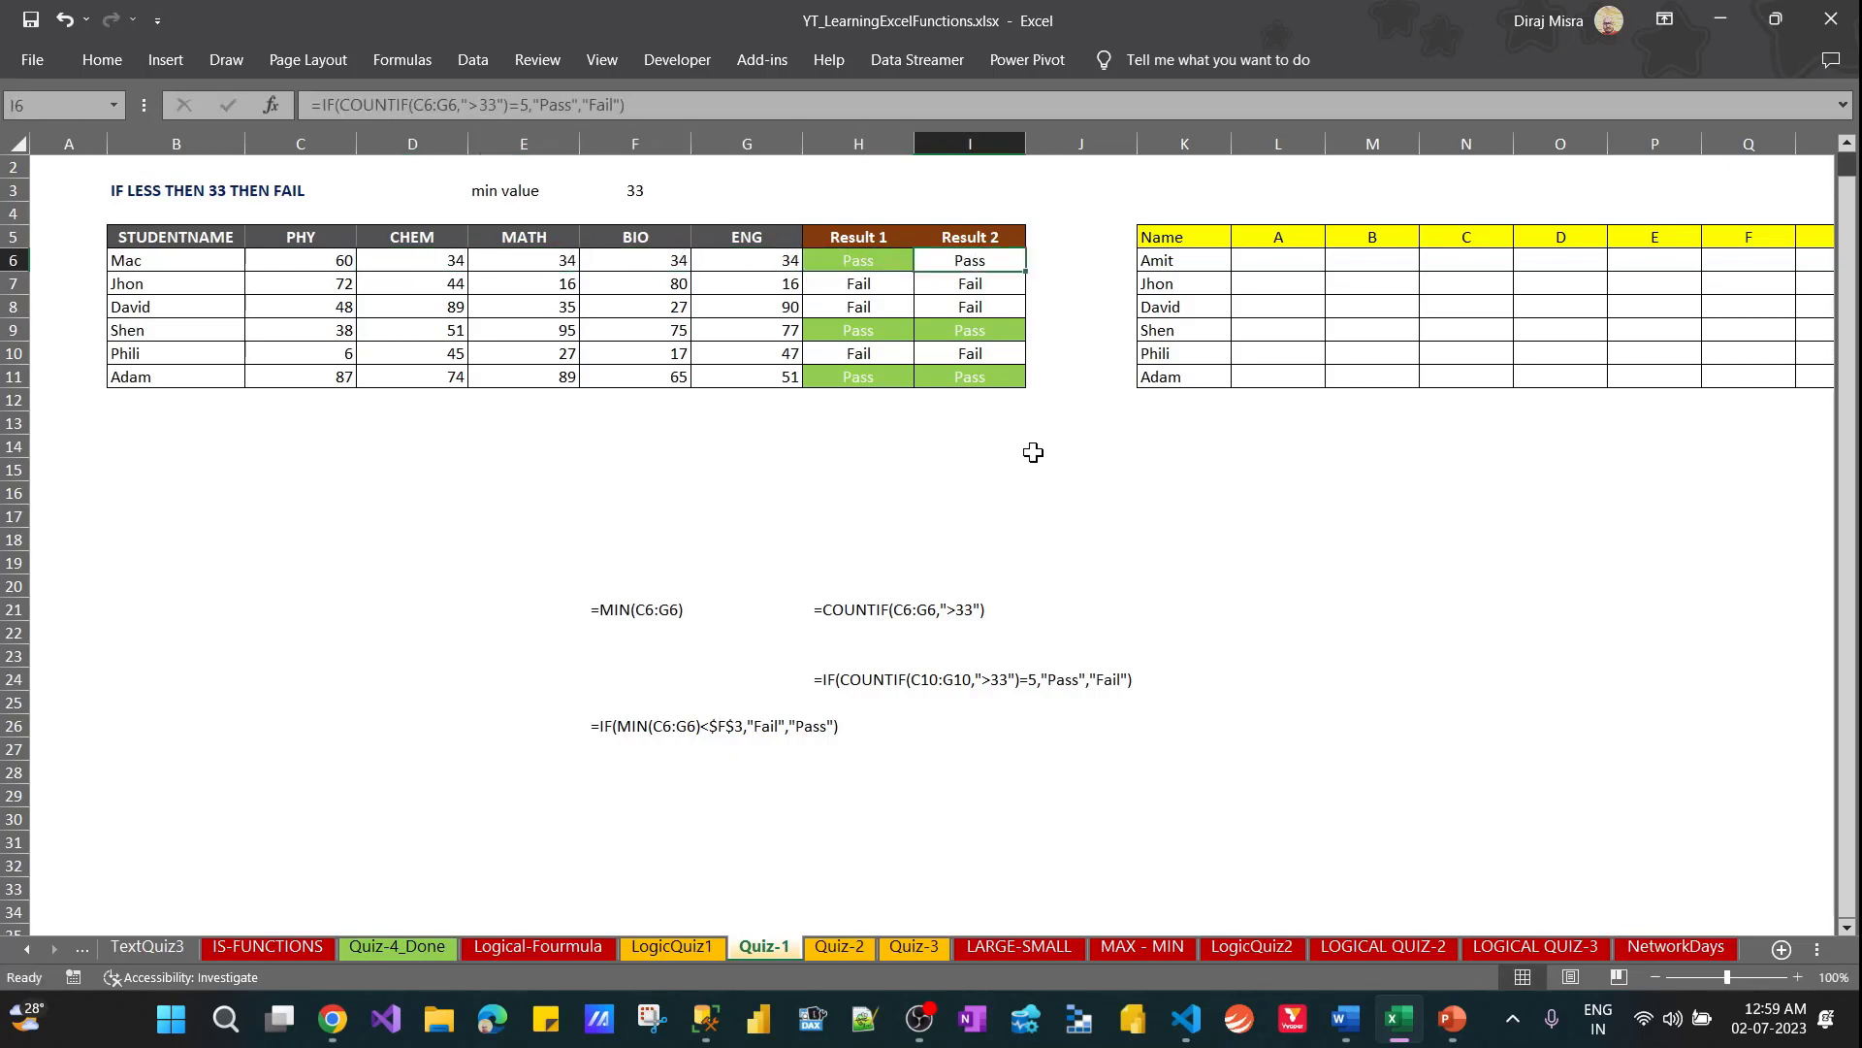
{"action": "key", "text": "ctrl+z"}
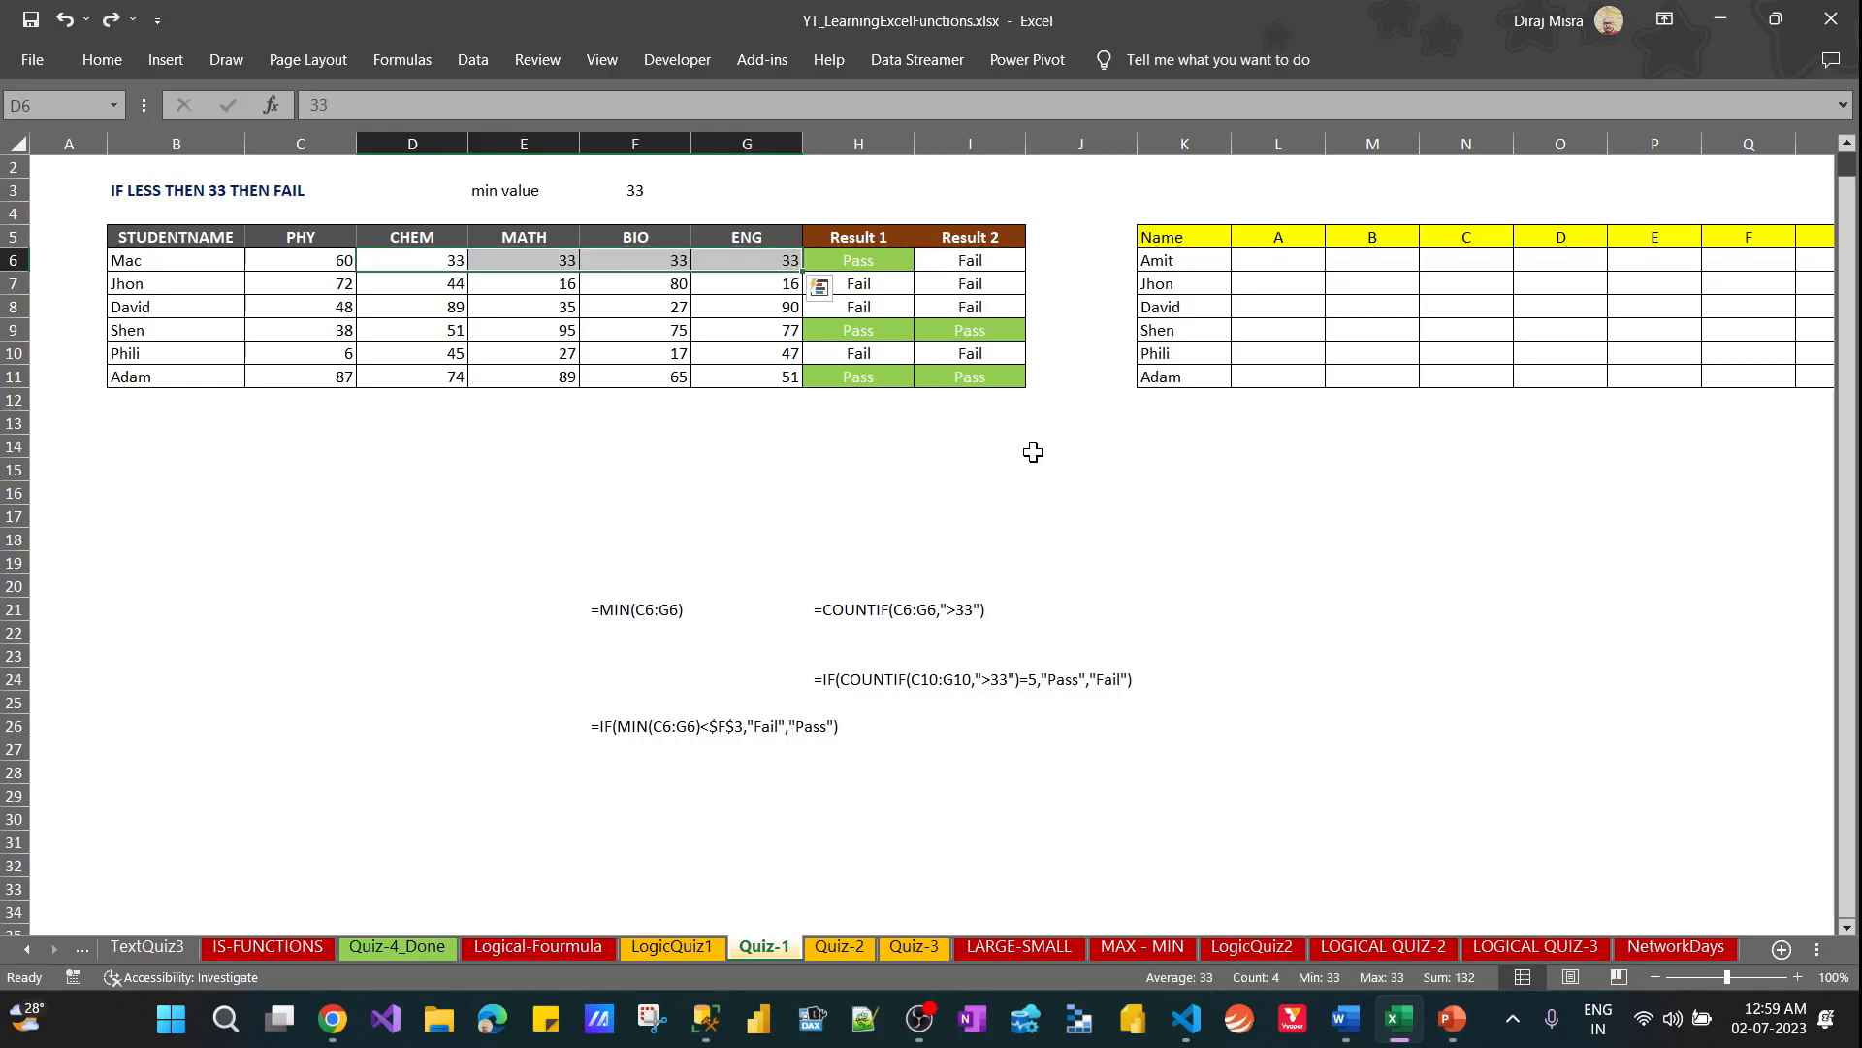
Change the COUNTIF criterion in I6 to ">=33" so that marks of exactly 33 count as passed
{"action": "key", "text": "Right"}
{"action": "key", "text": "Right"}
{"action": "key", "text": "Right"}
{"action": "key", "text": "Right"}
{"action": "key", "text": "Right"}
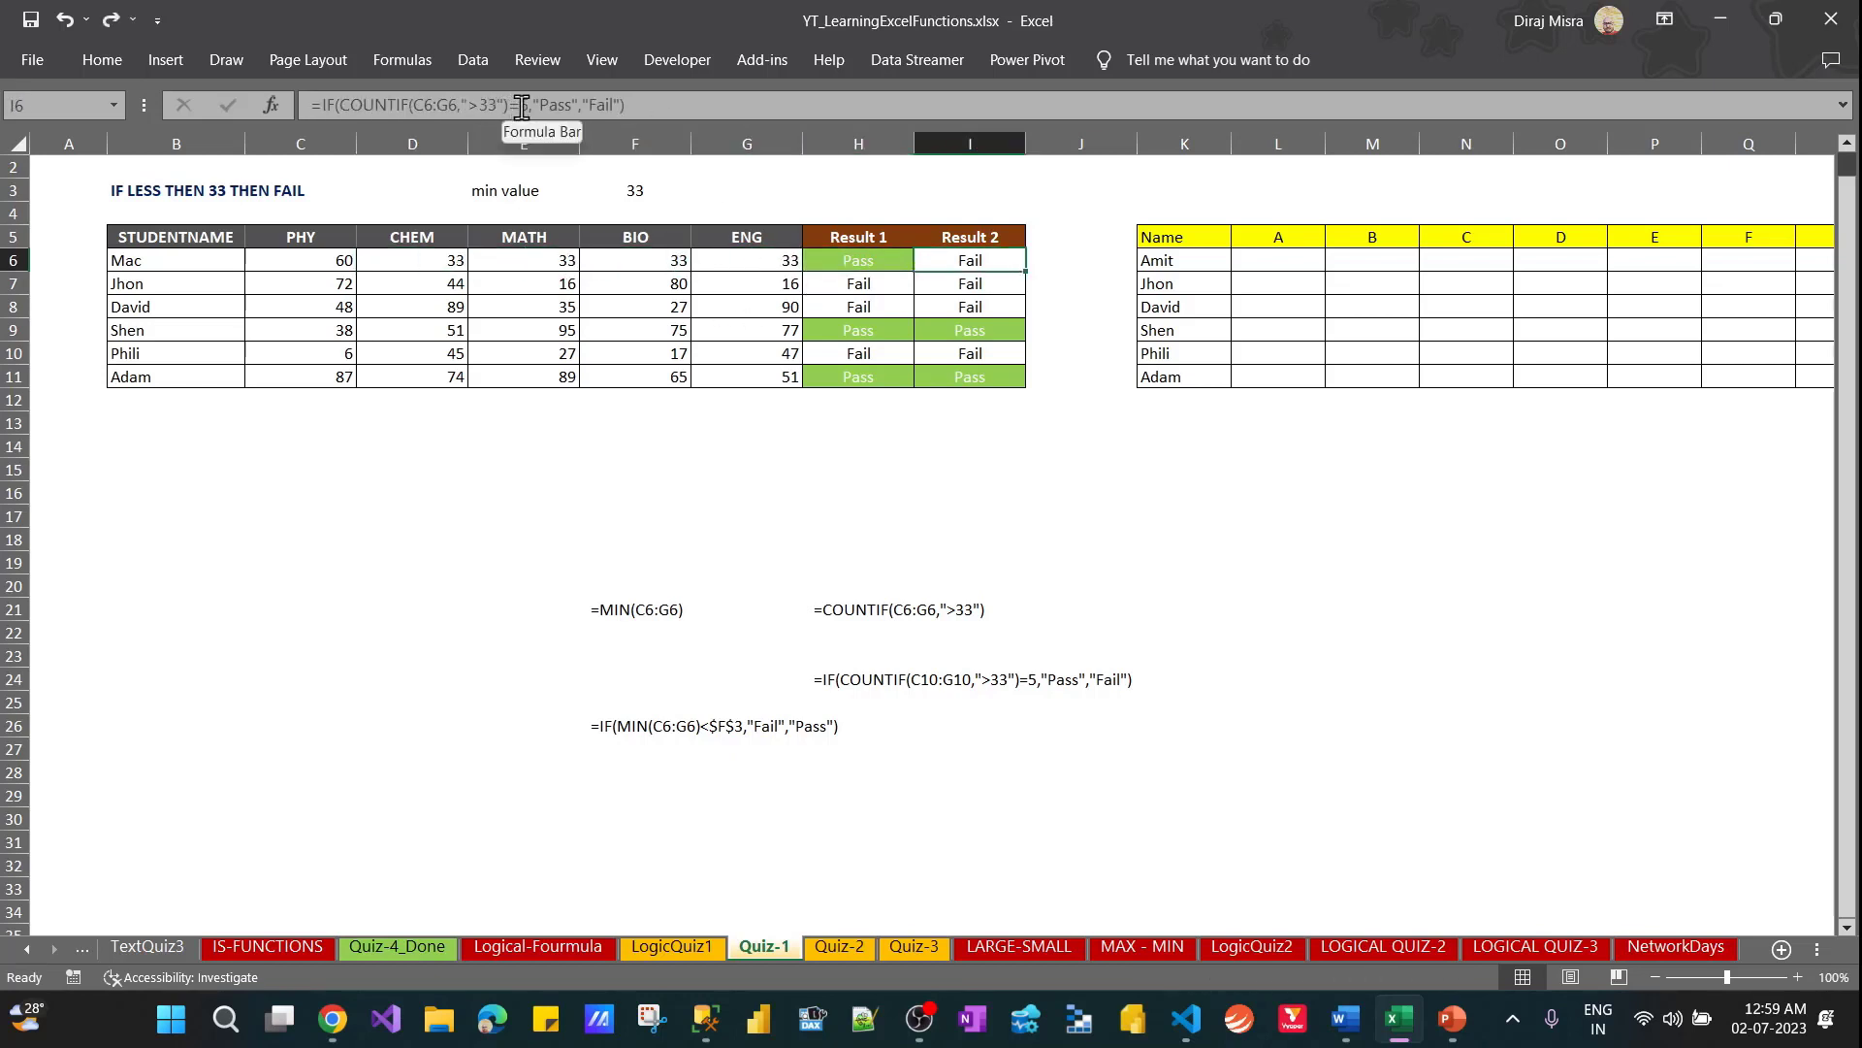
{"action": "left_click", "coordinate": [484, 104]}
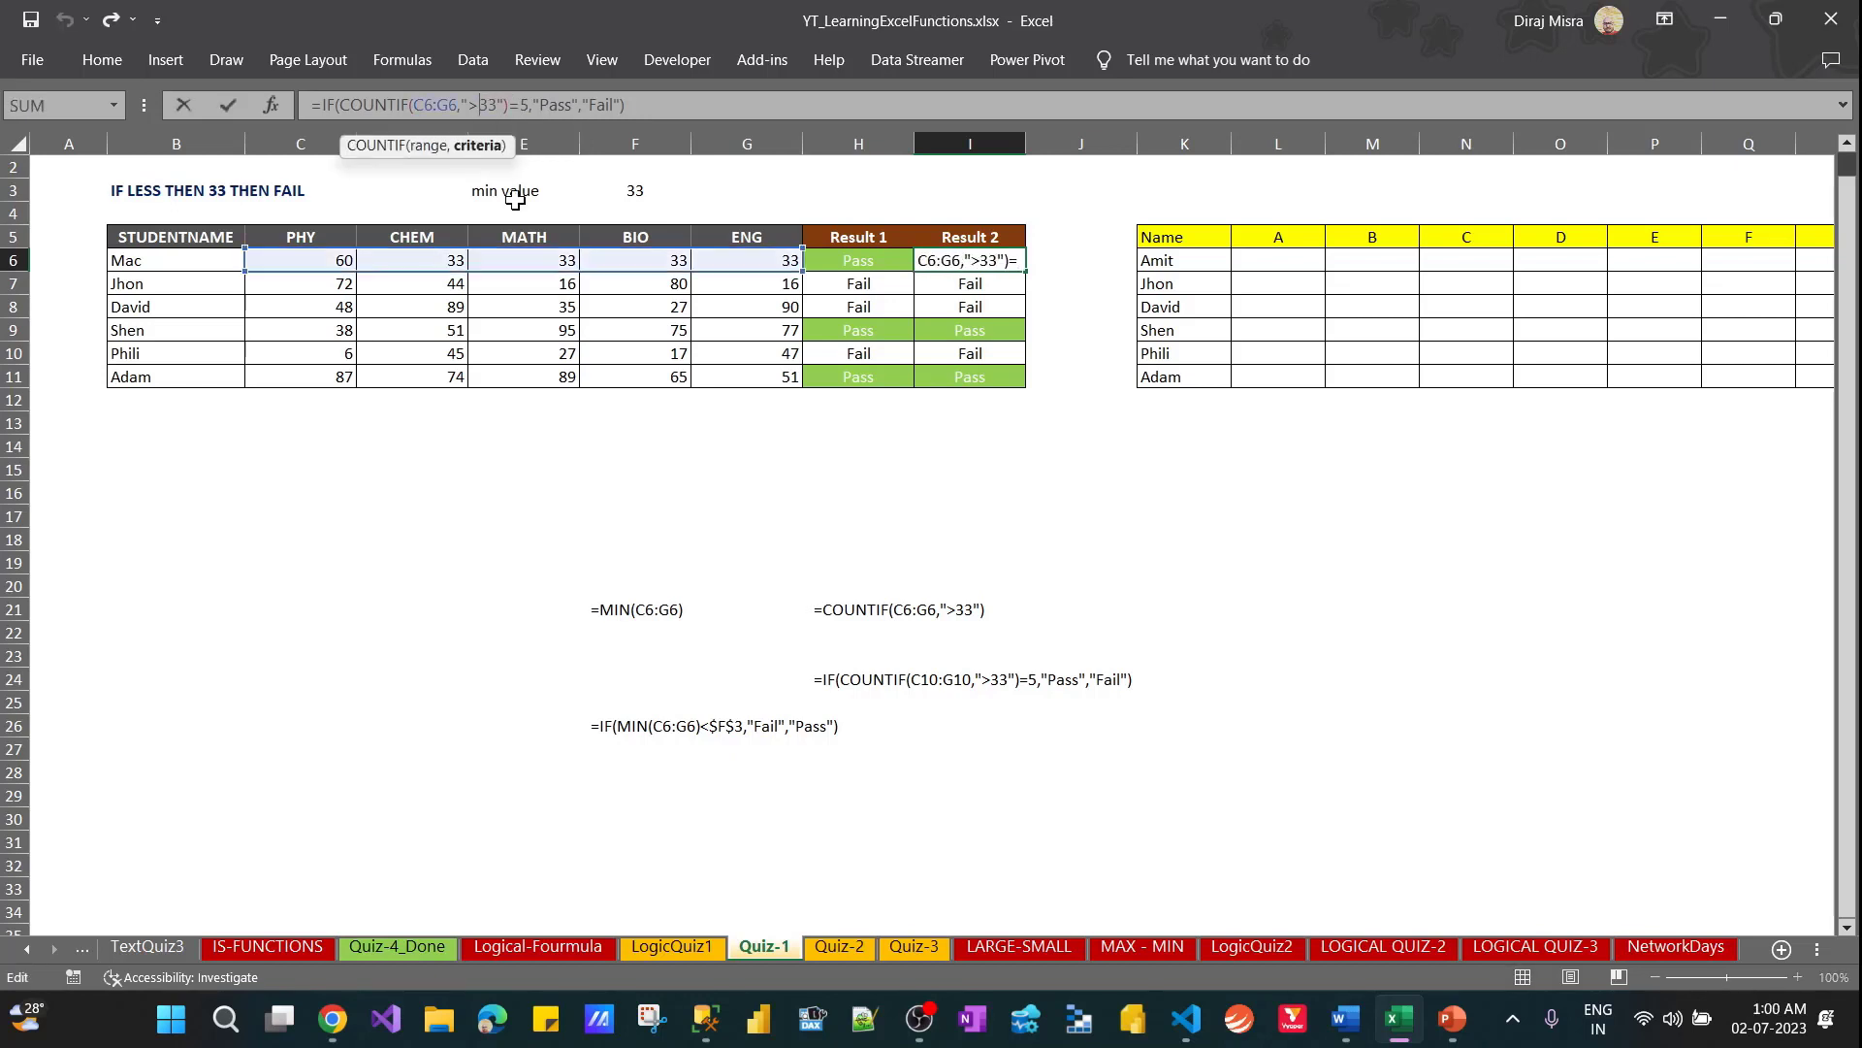
{"action": "type", "text": "="}
{"action": "key", "text": "Return"}
{"action": "key", "text": "Up"}
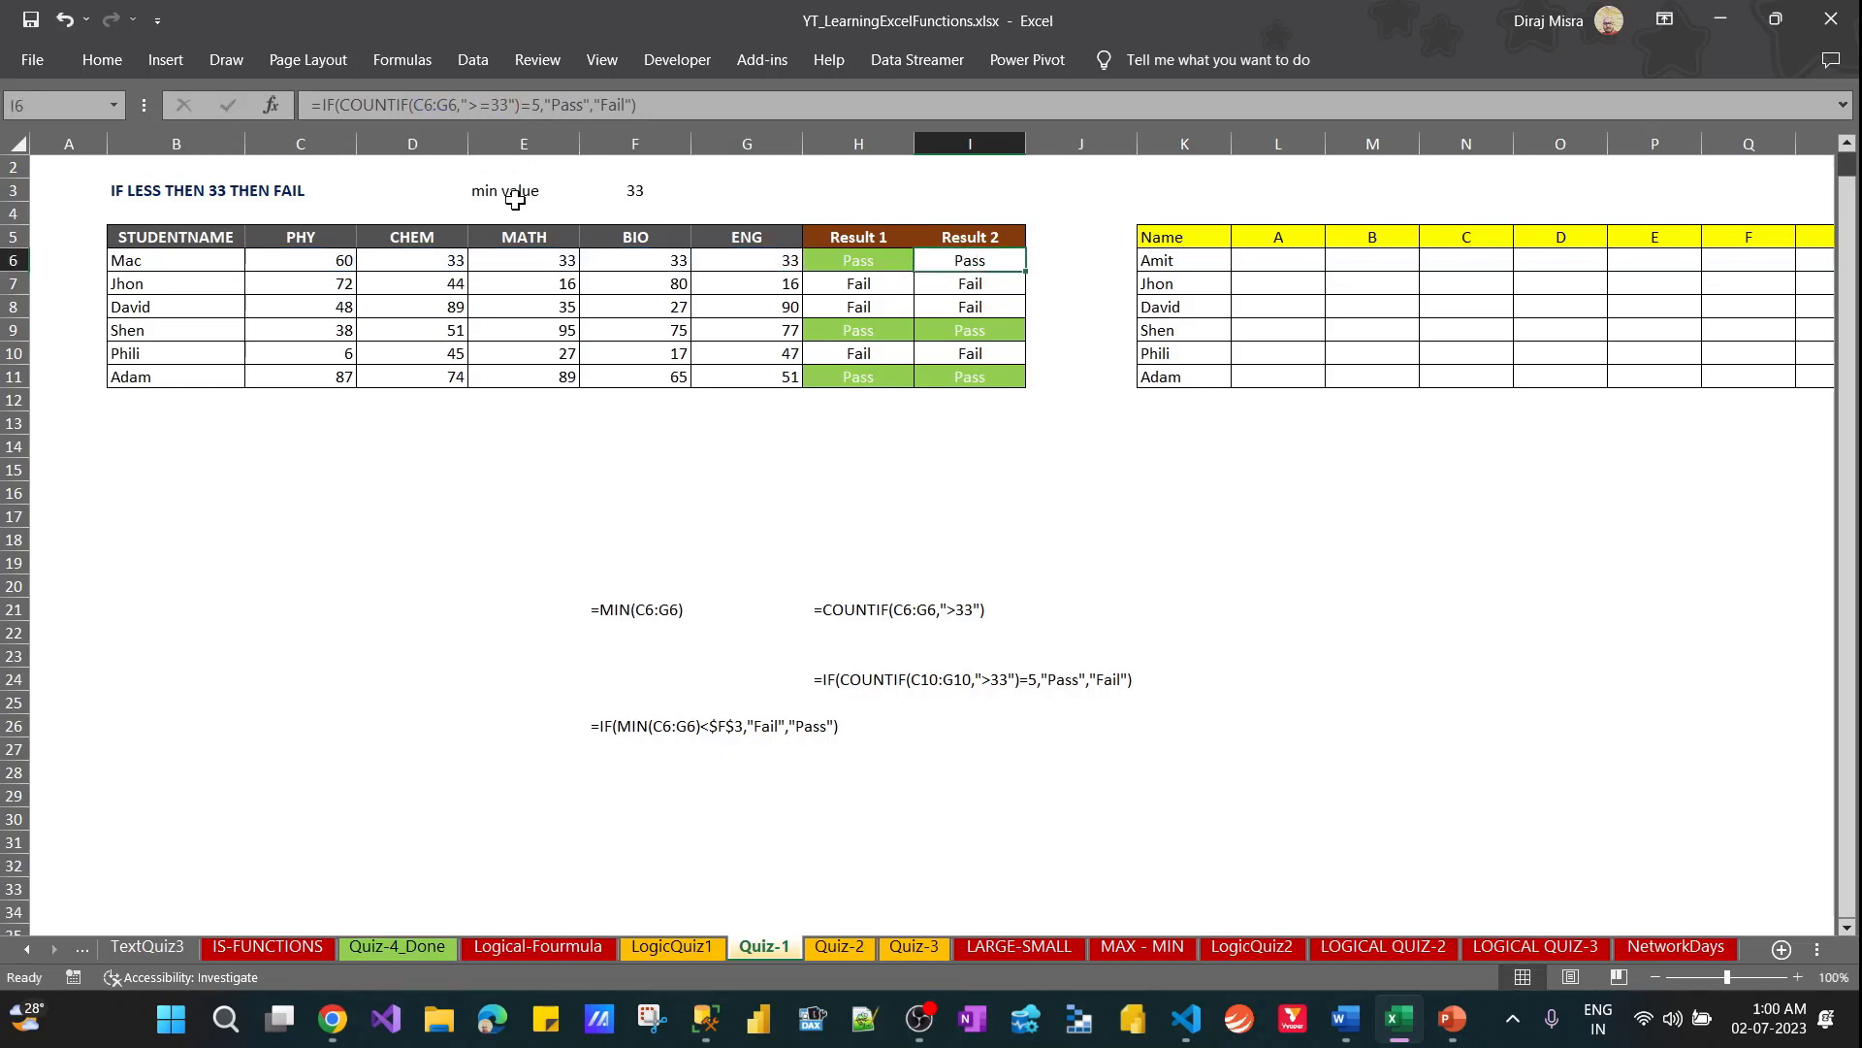
Note the two conditions below the marks table: <33 in H14 and >=33 in H15
{"action": "key", "text": "Left"}
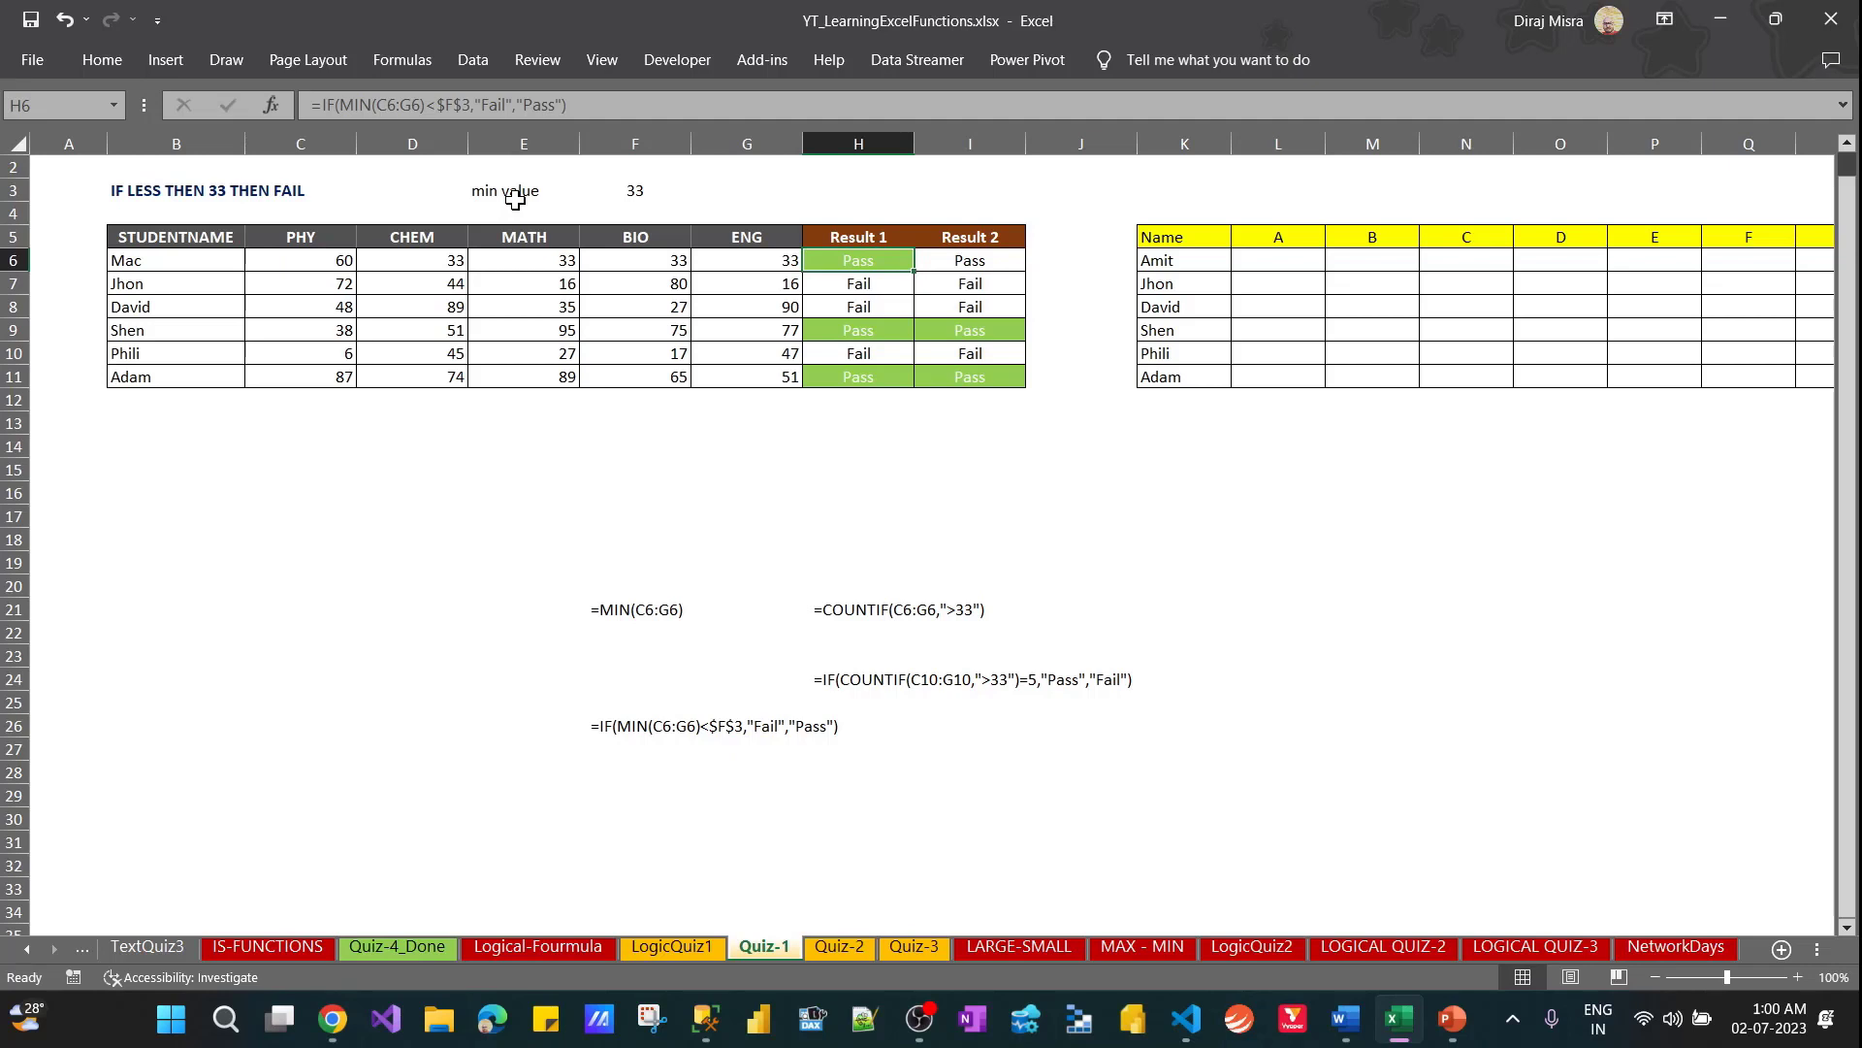
{"action": "key", "text": "Down"}
{"action": "key", "text": "Down"}
{"action": "key", "text": "Down"}
{"action": "key", "text": "Down"}
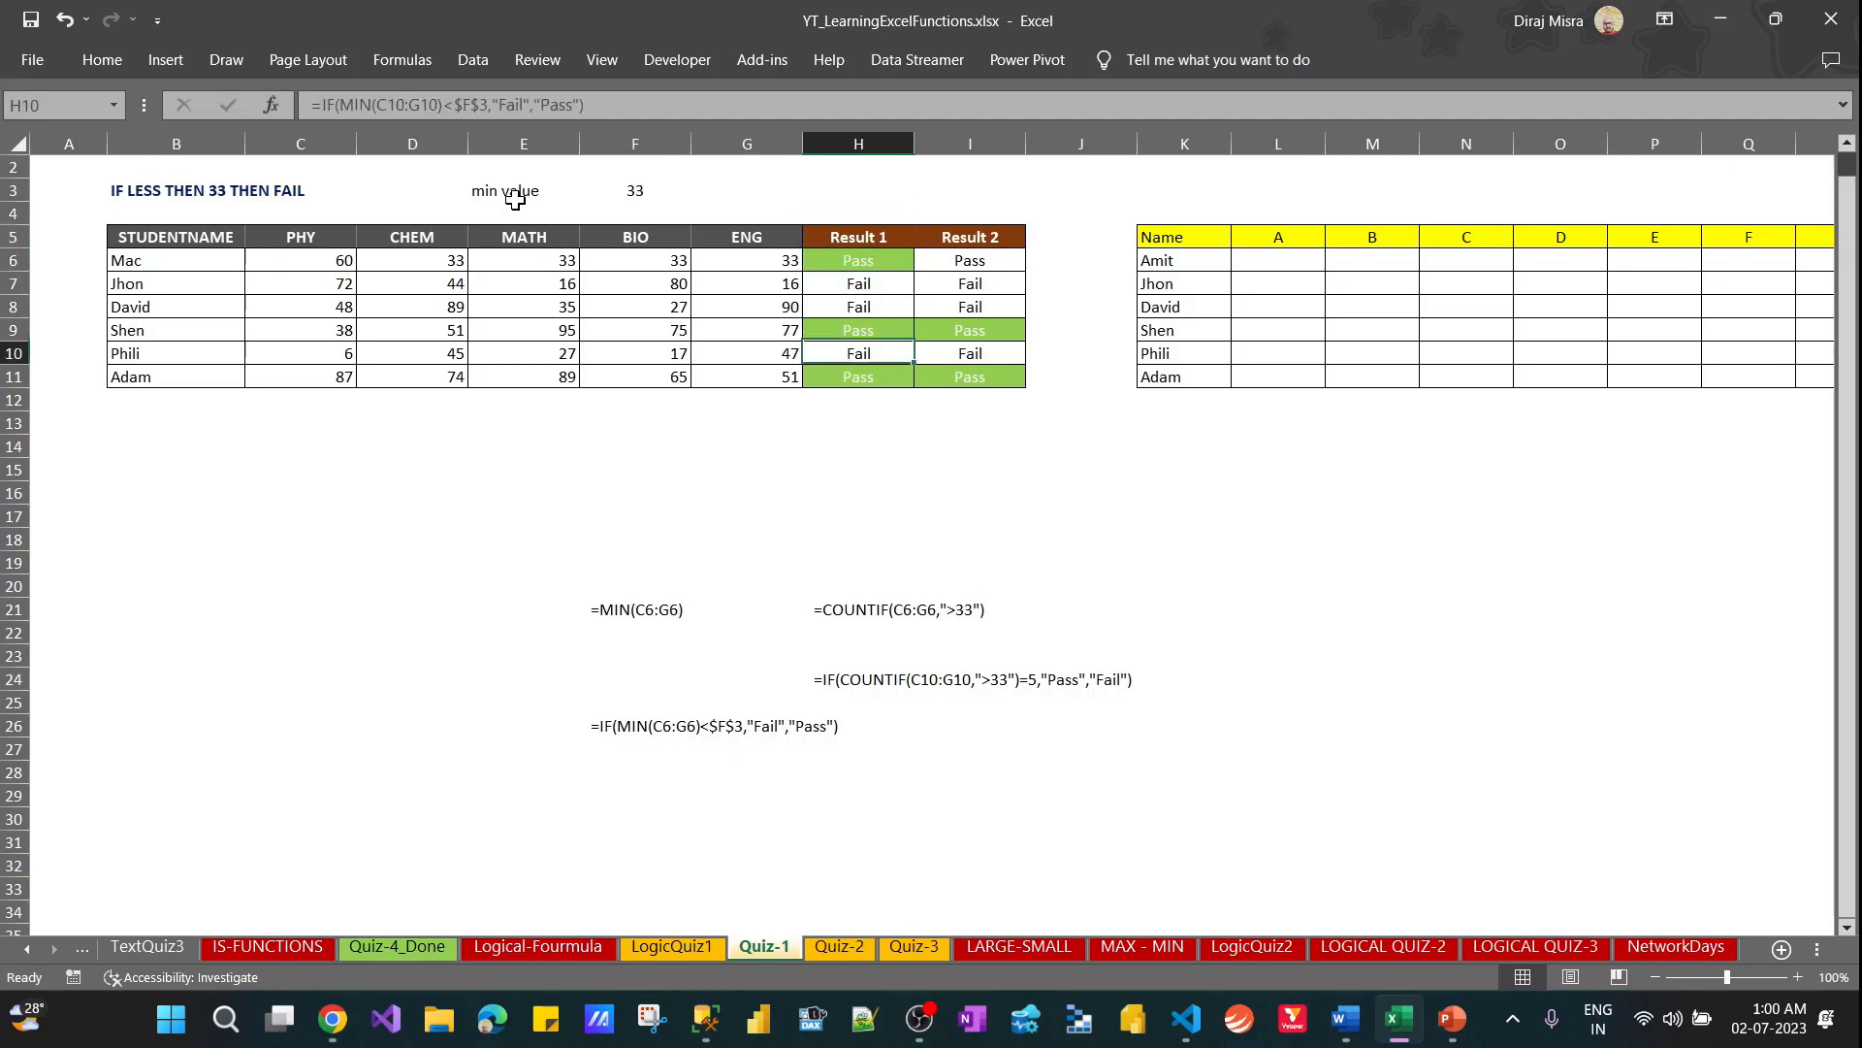
{"action": "key", "text": "Down"}
{"action": "key", "text": "Down"}
{"action": "key", "text": "Down"}
{"action": "key", "text": "Down"}
{"action": "type", "text": "<"}
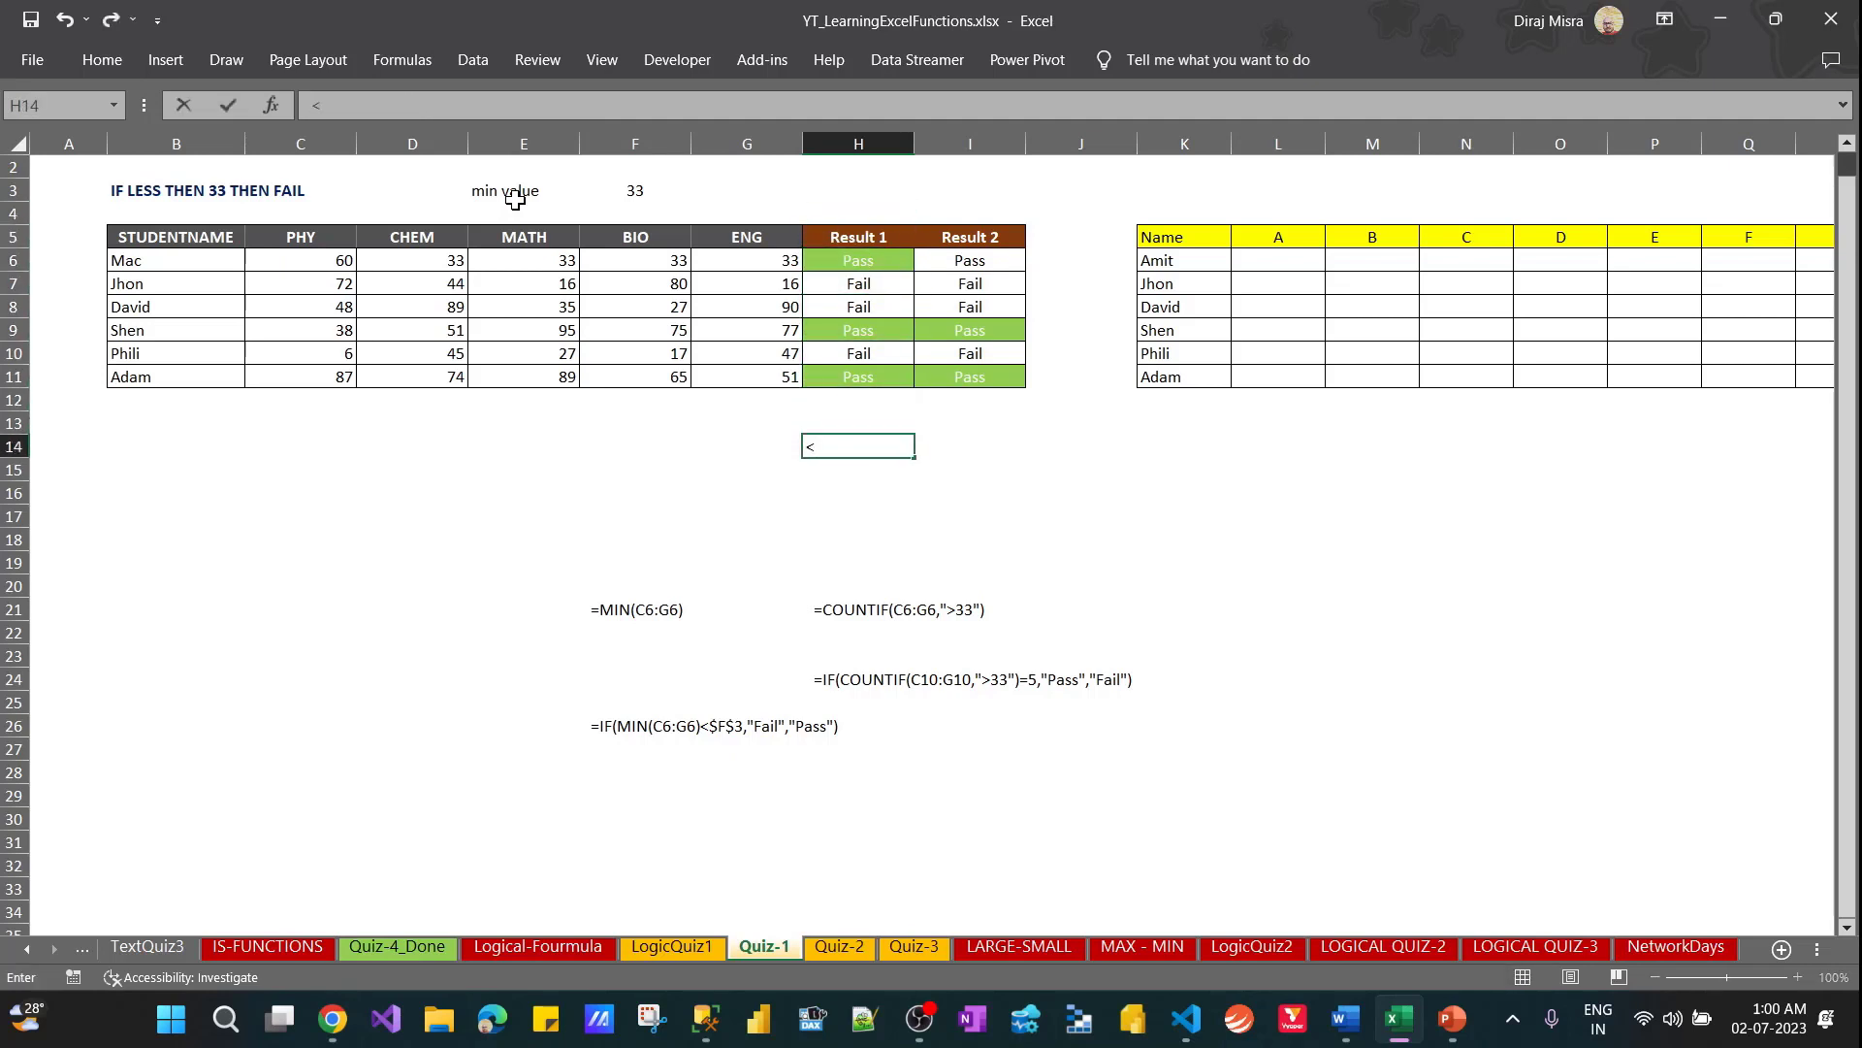
{"action": "type", "text": "33"}
{"action": "key", "text": "Return"}
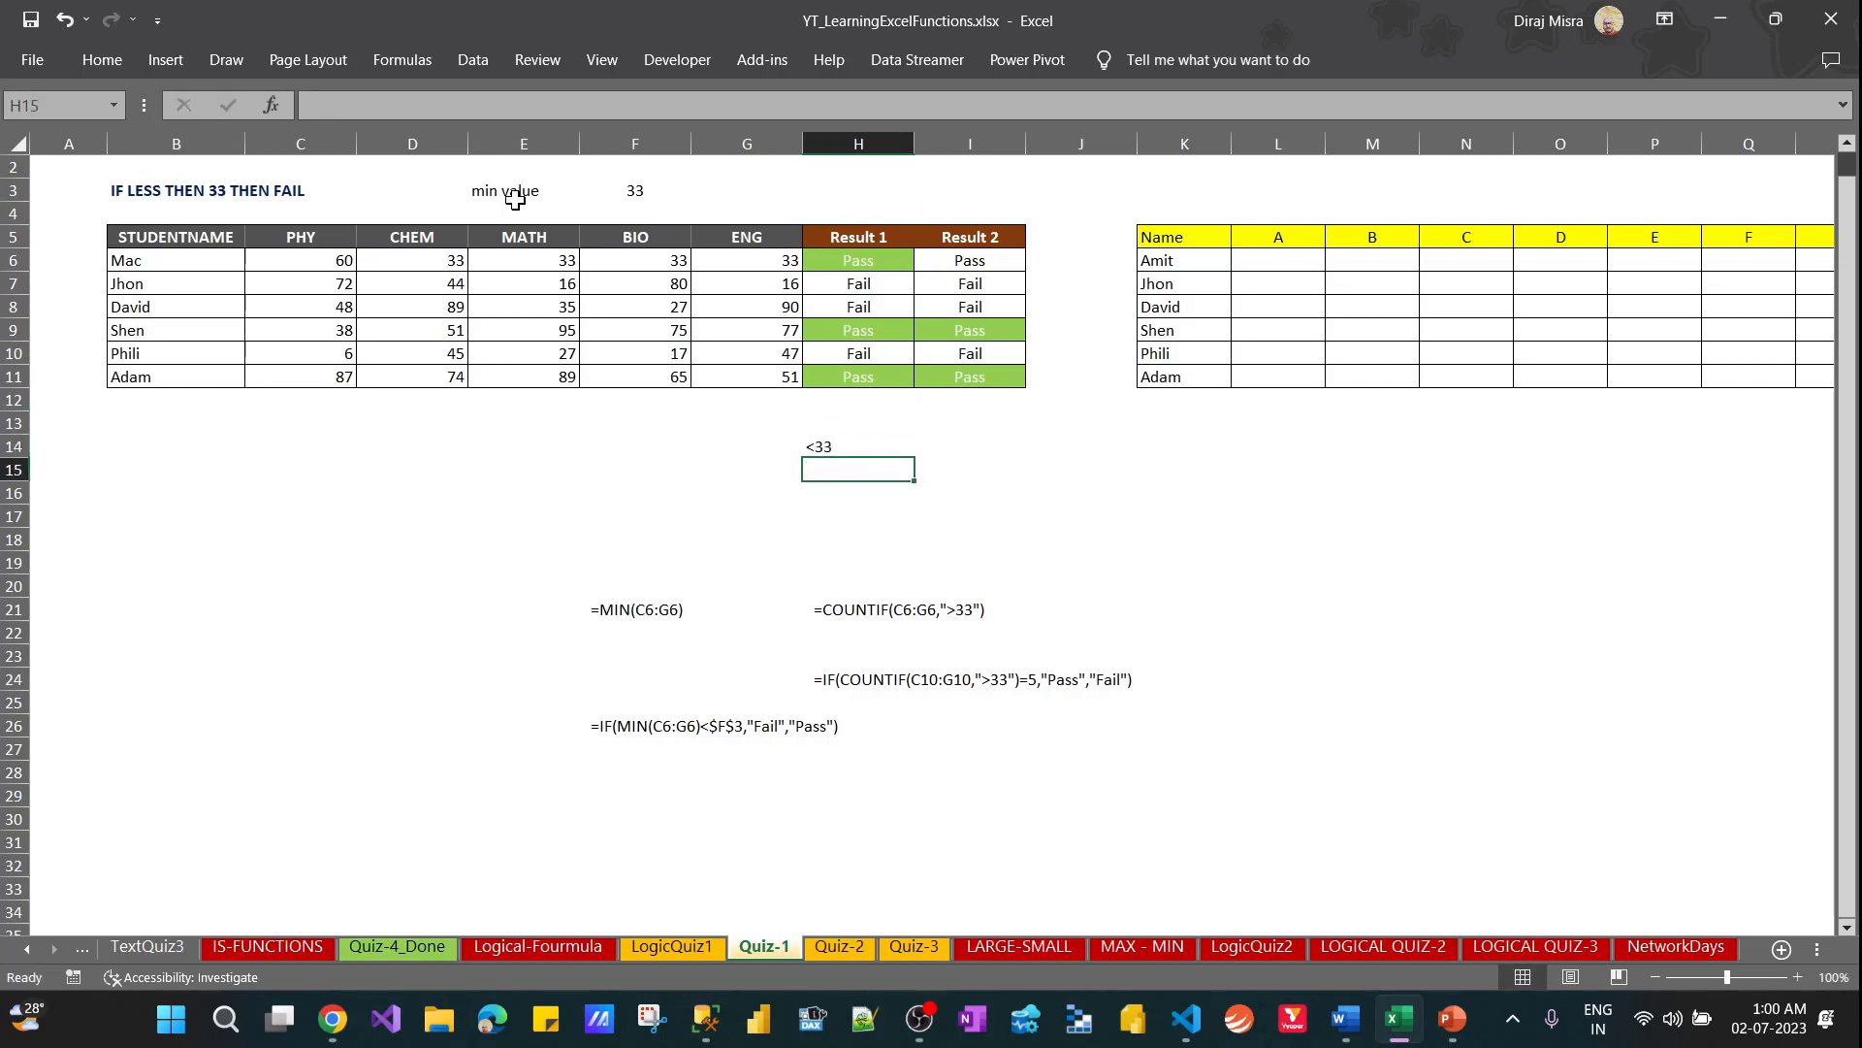
{"action": "type", "text": ">"}
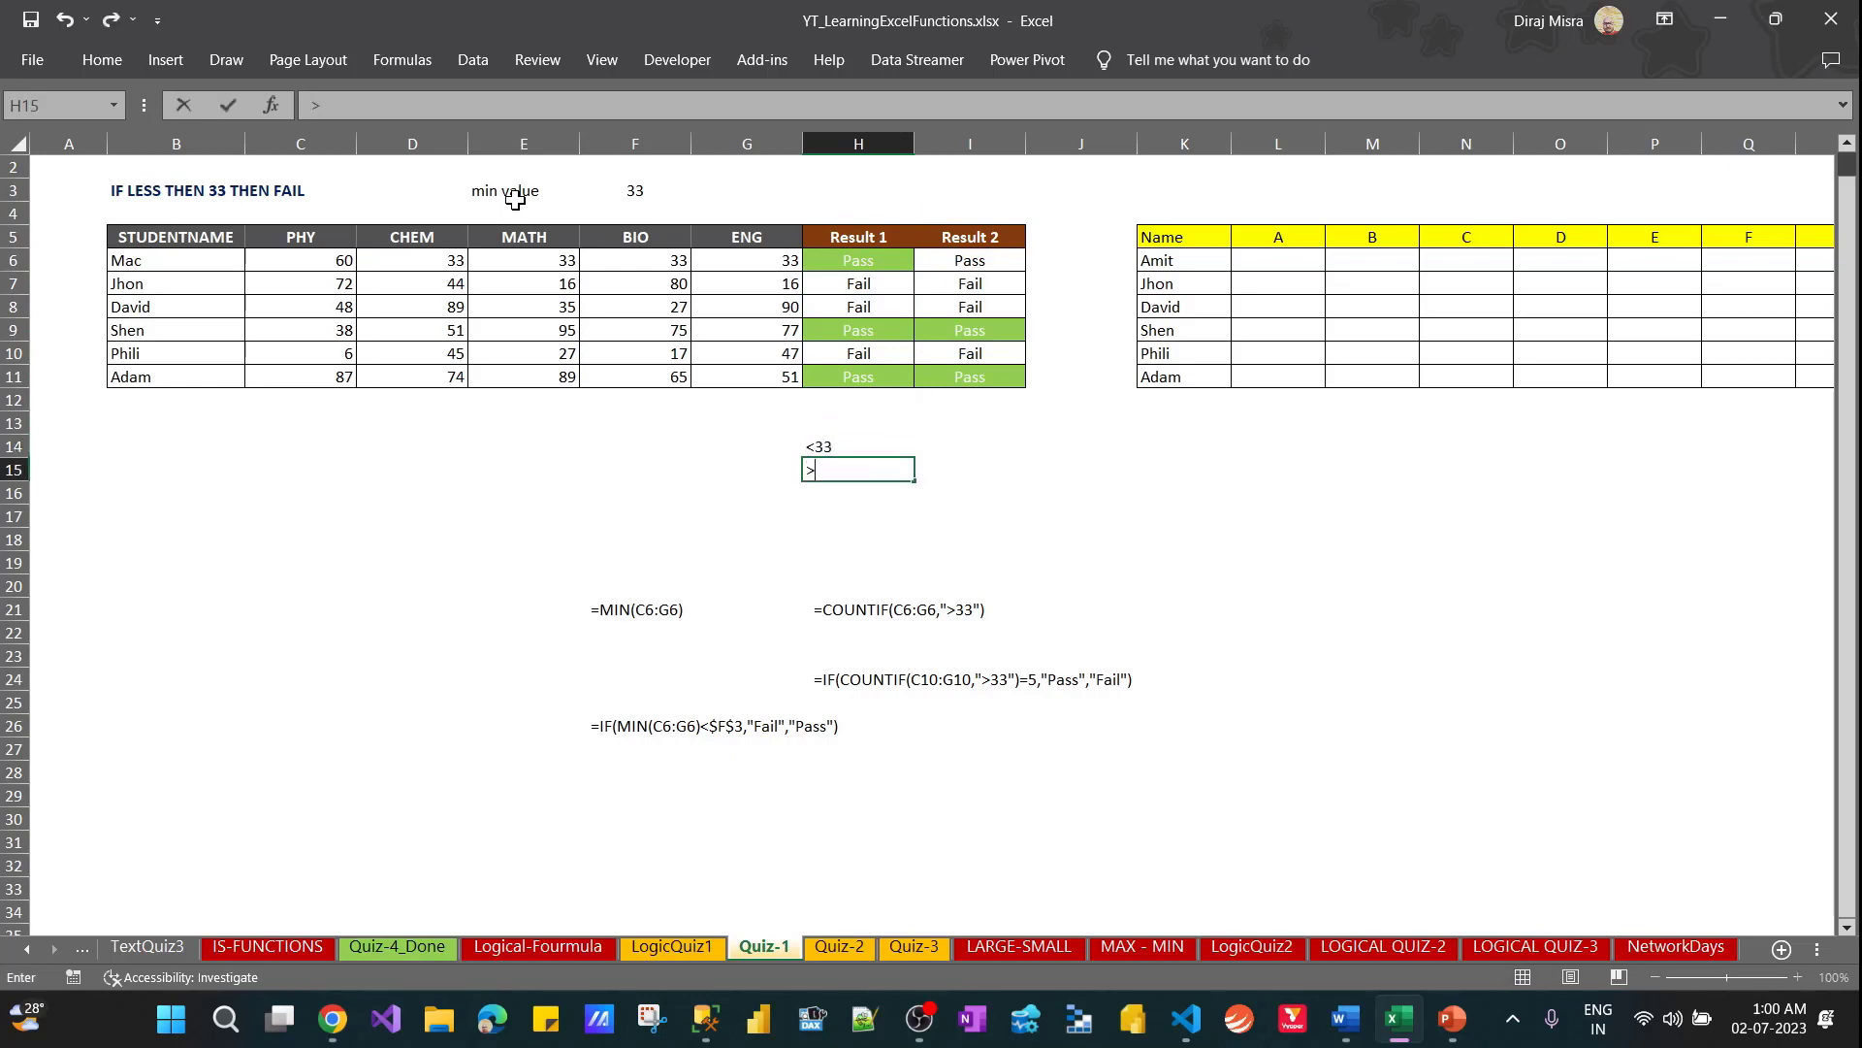
{"action": "type", "text": "=33"}
{"action": "key", "text": "ctrl+Return"}
{"action": "key", "text": "Up"}
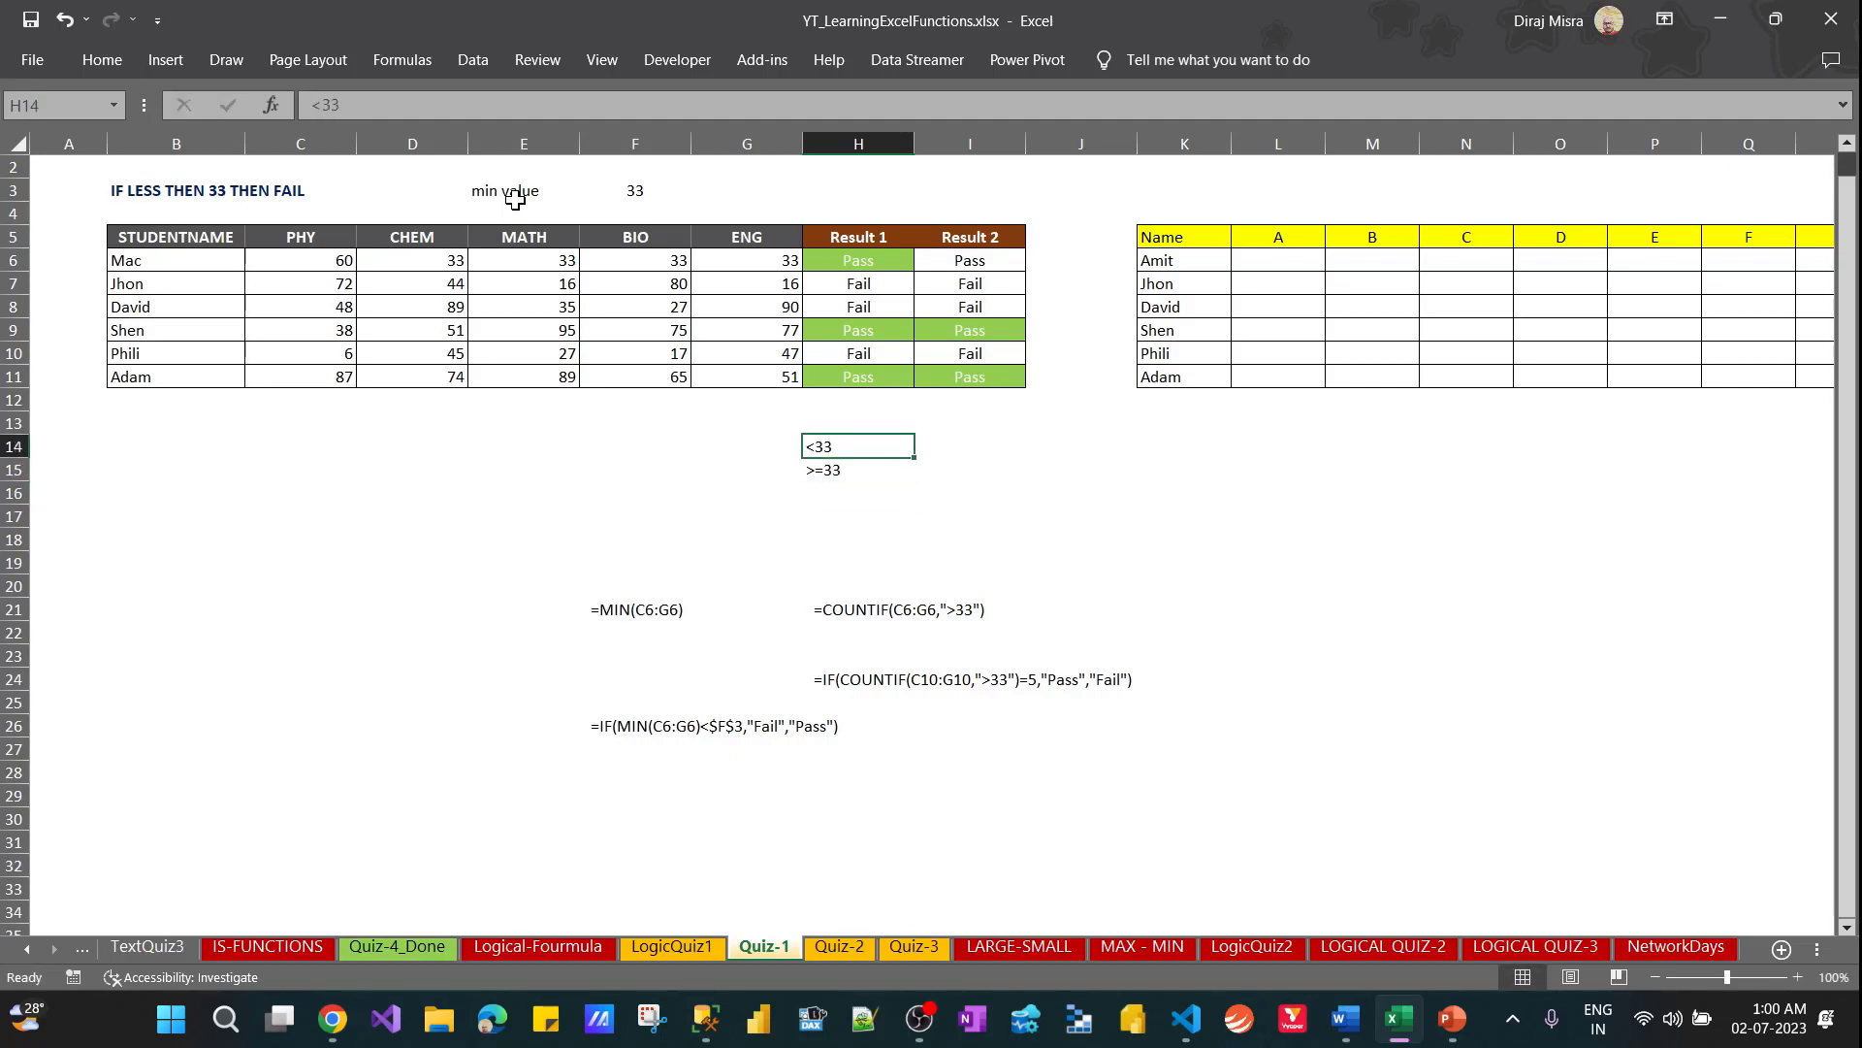
Copy the corrected IF-COUNTIF formula from I6 down the Result 2 column to I11 and check the copied formulas
{"action": "key", "text": "Up"}
{"action": "key", "text": "Up"}
{"action": "key", "text": "Right"}
{"action": "key", "text": "Up"}
{"action": "key", "text": "Up"}
{"action": "key", "text": "Up"}
{"action": "key", "text": "Up"}
{"action": "key", "text": "Up"}
{"action": "key", "text": "Up"}
{"action": "key", "text": "Up"}
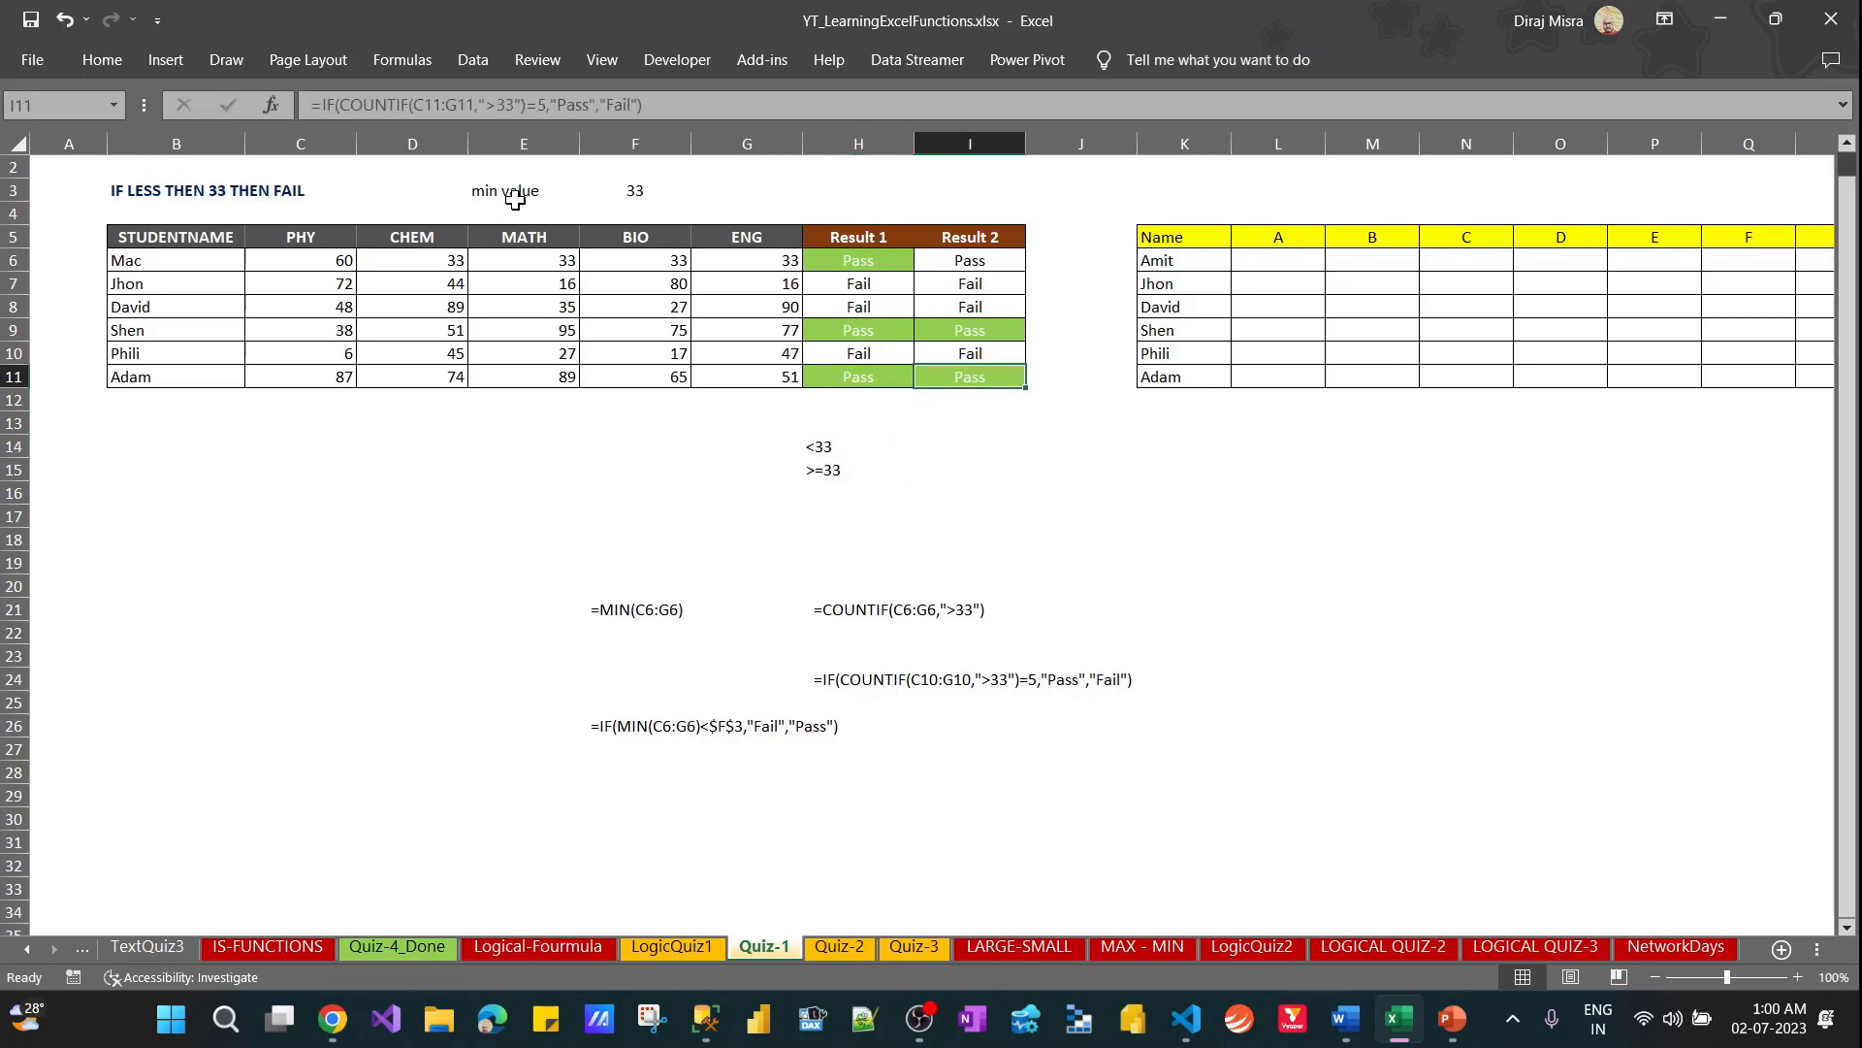
{"action": "key", "text": "Down"}
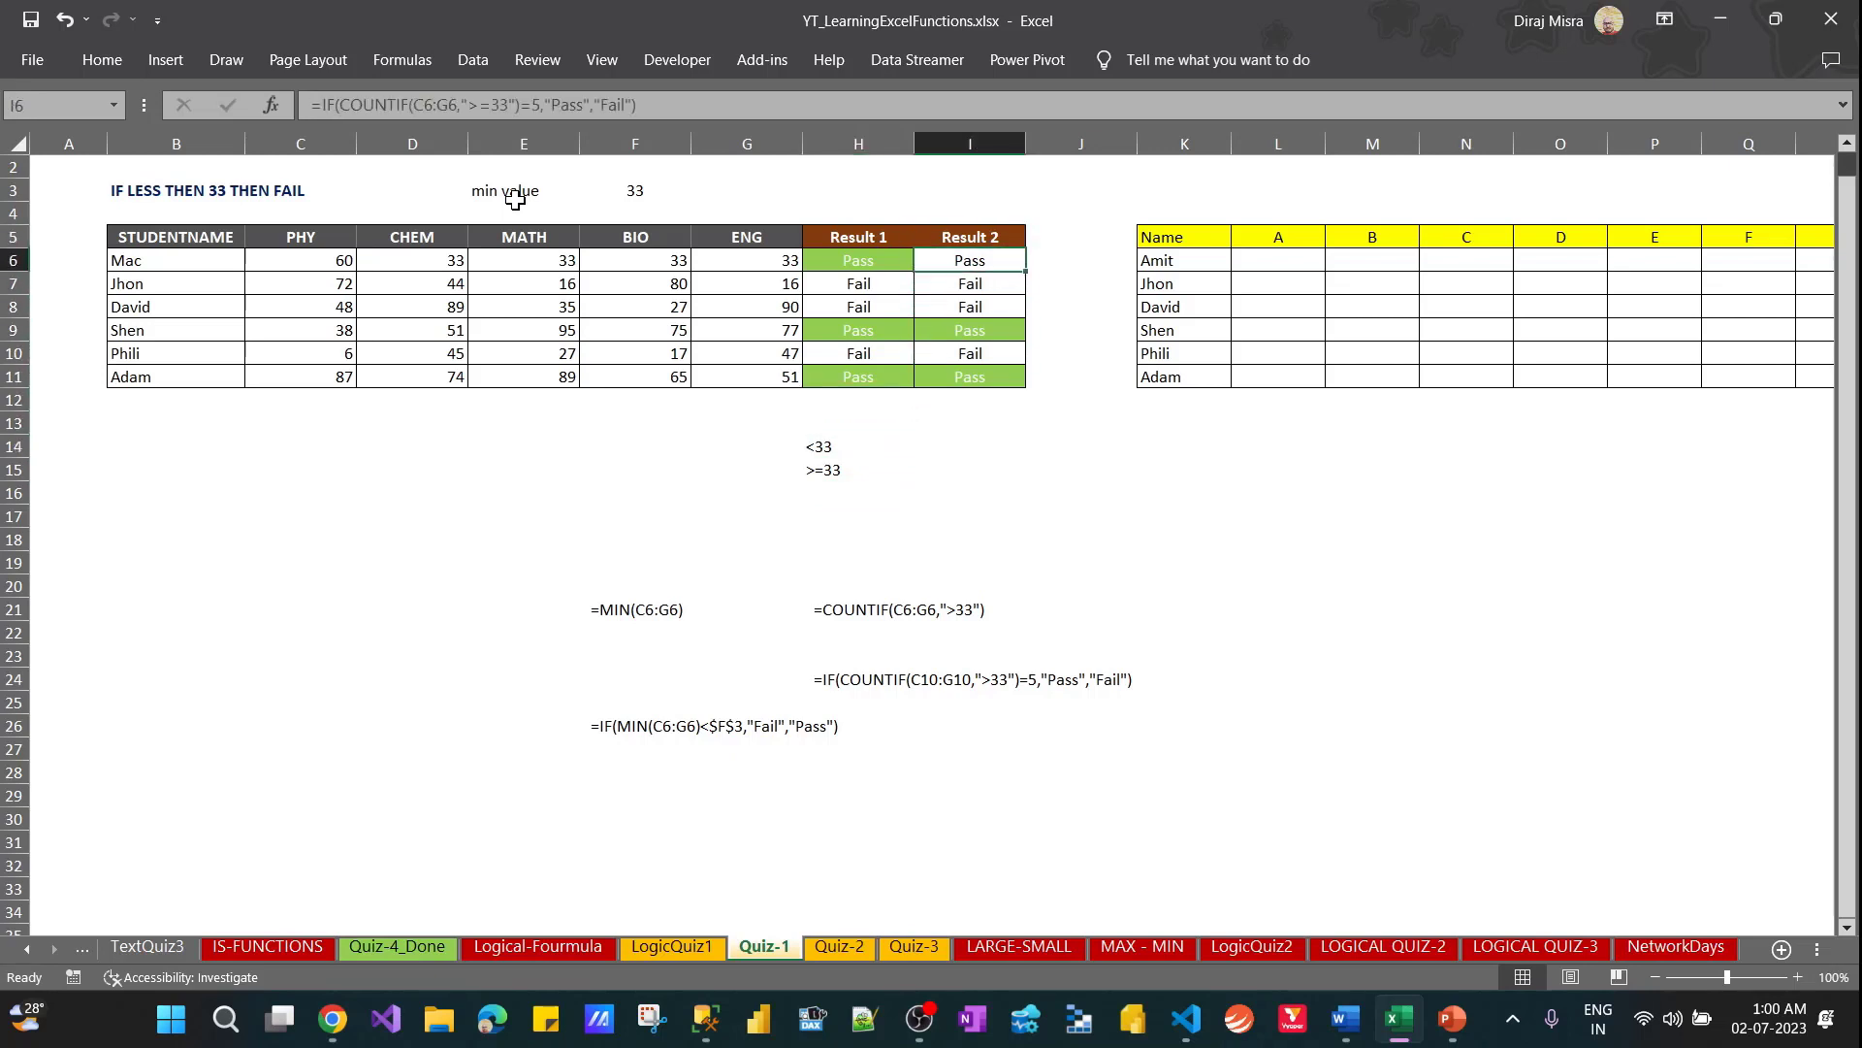
{"action": "key", "text": "ctrl+c"}
{"action": "key", "text": "ctrl+shift+Down"}
{"action": "key", "text": "ctrl+v"}
{"action": "key", "text": "Escape"}
{"action": "key", "text": "Down"}
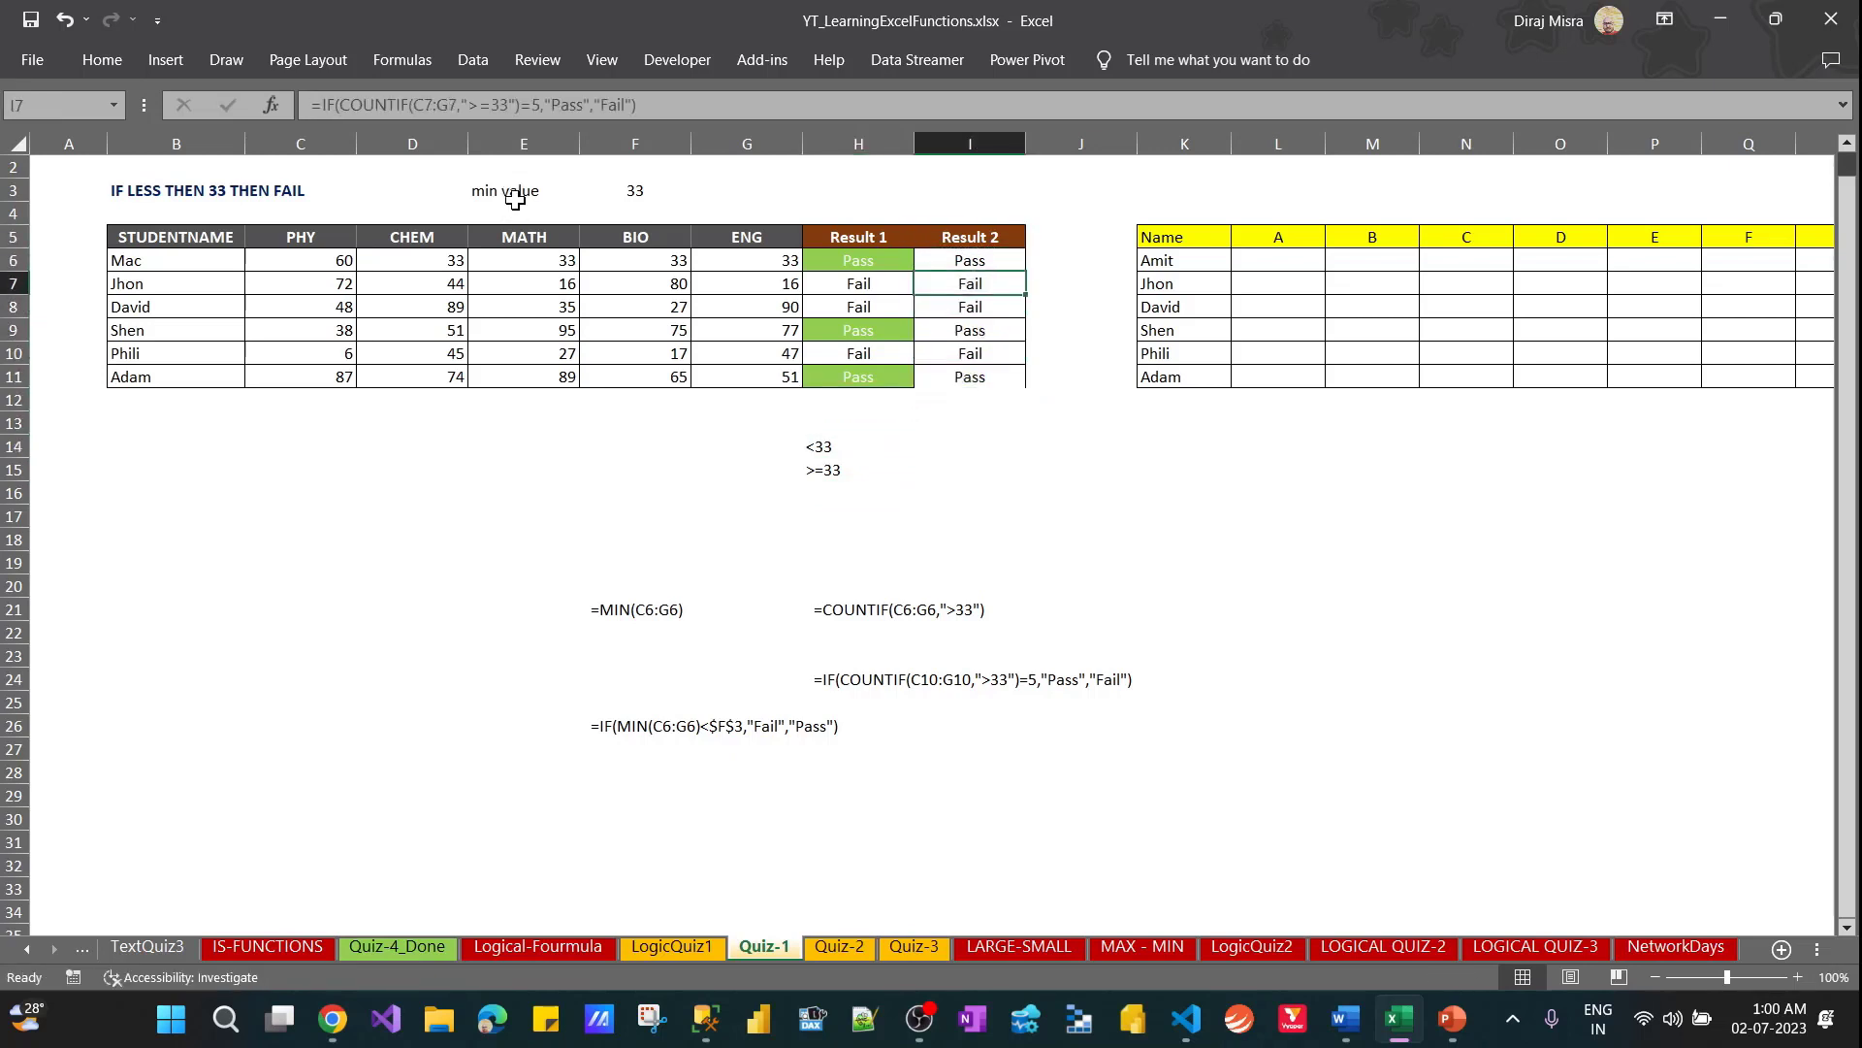
{"action": "key", "text": "Down"}
{"action": "key", "text": "Down"}
{"action": "key", "text": "Down"}
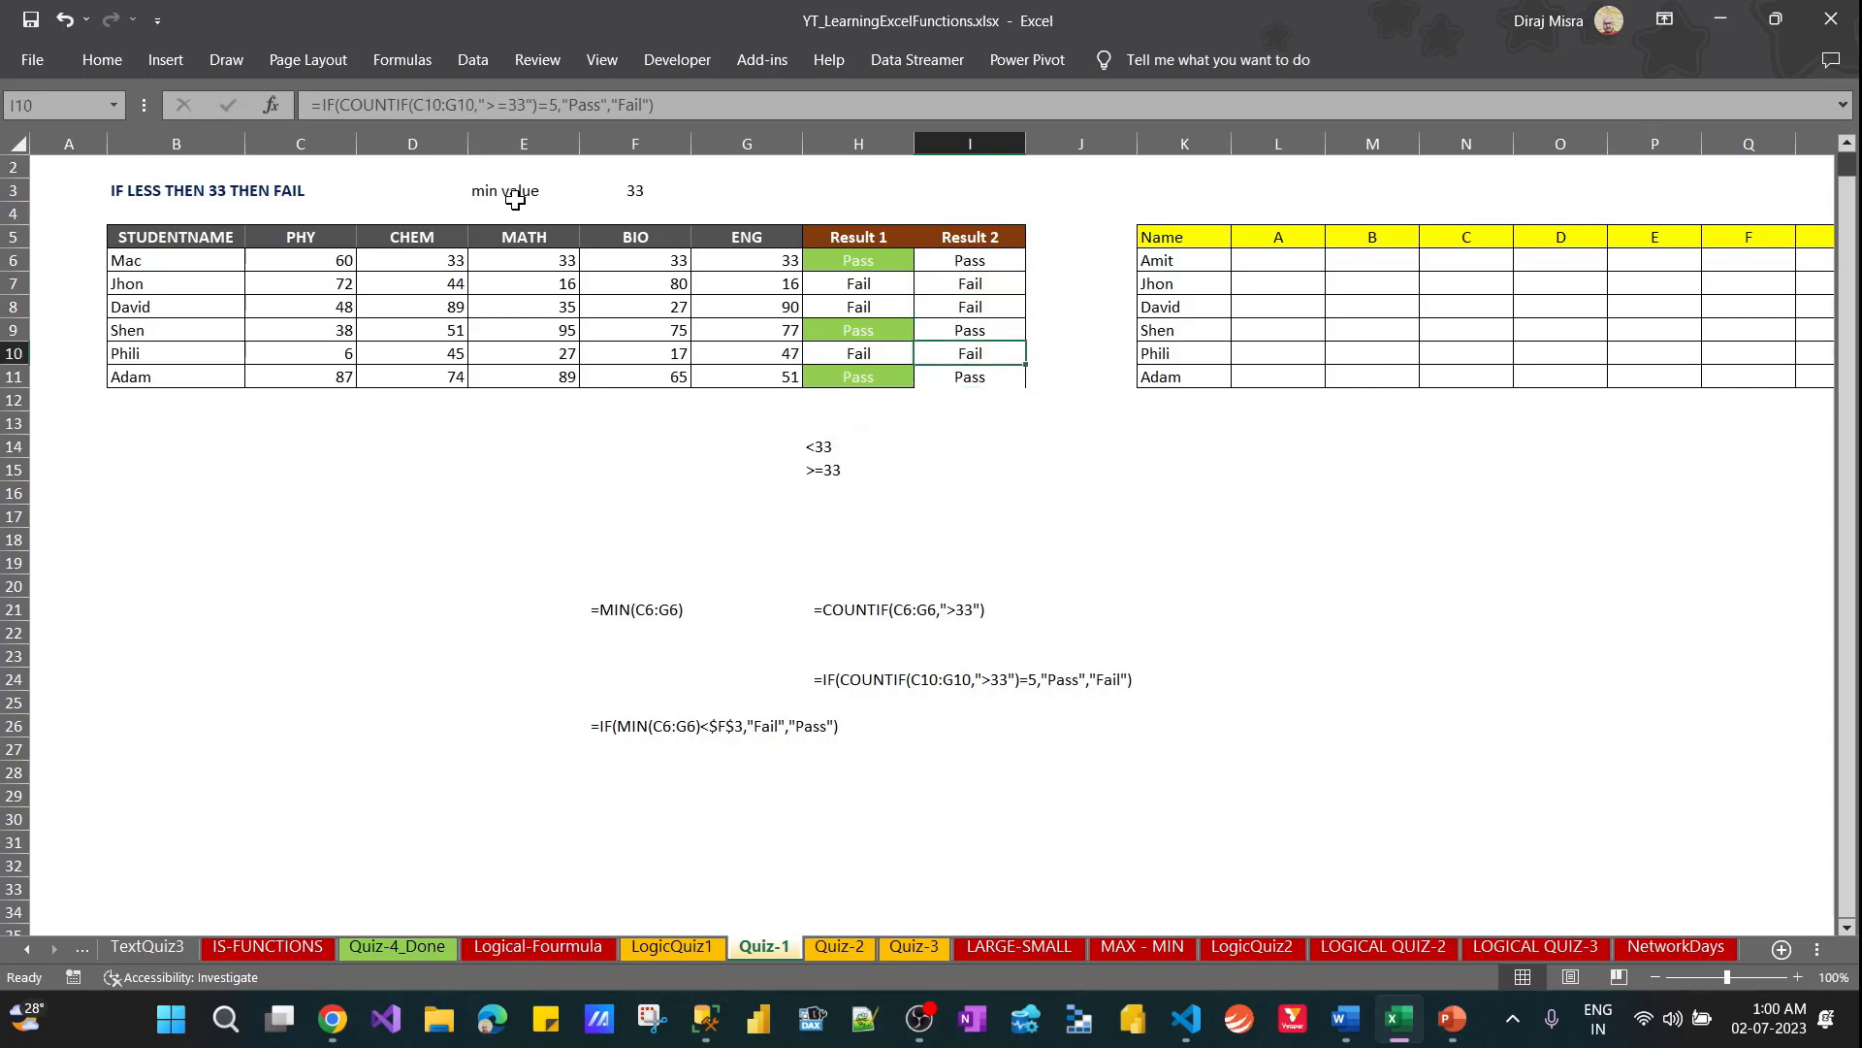
Set the CHEM, MATH and BIO marks in D7:F7 to 33 all at once
{"action": "key", "text": "Up"}
{"action": "key", "text": "Up"}
{"action": "key", "text": "Up"}
{"action": "key", "text": "Left"}
{"action": "key", "text": "Left"}
{"action": "key", "text": "Left"}
{"action": "key", "text": "Left"}
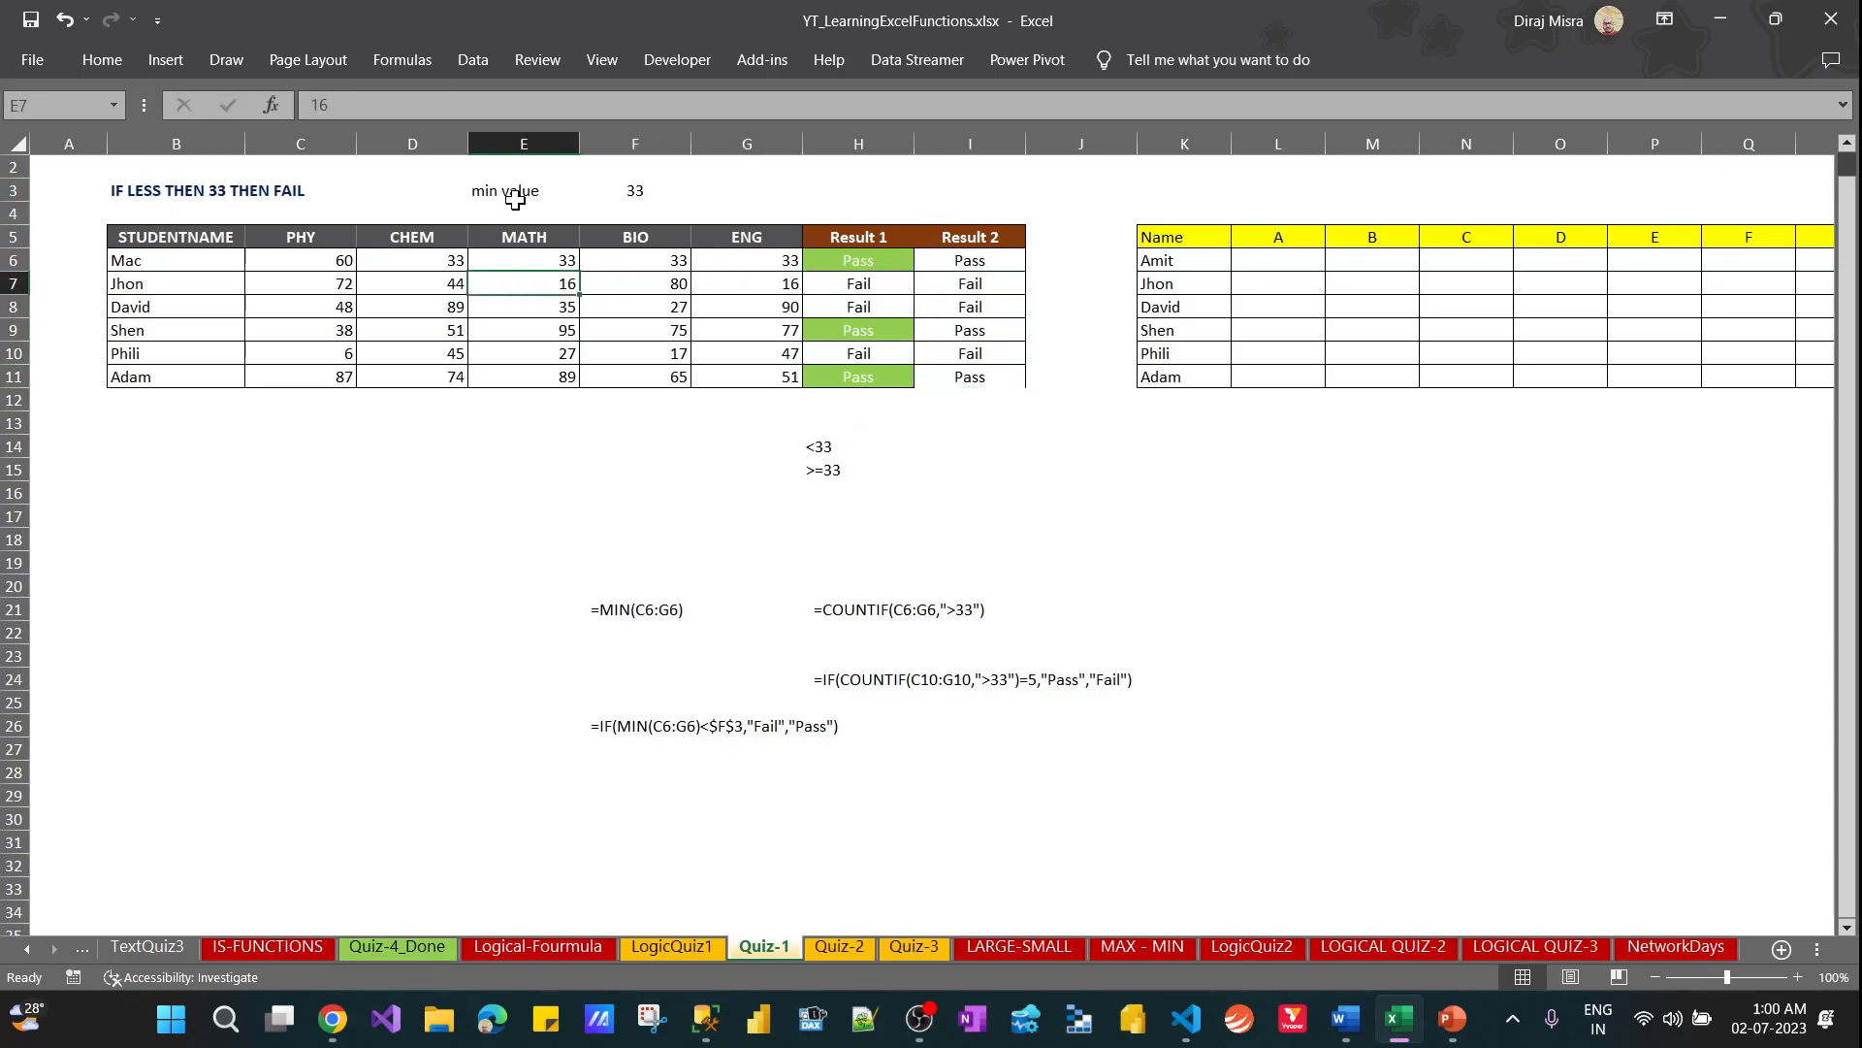
{"action": "key", "text": "Right"}
{"action": "key", "text": "Left"}
{"action": "key", "text": "Left"}
{"action": "key", "text": "shift+Right"}
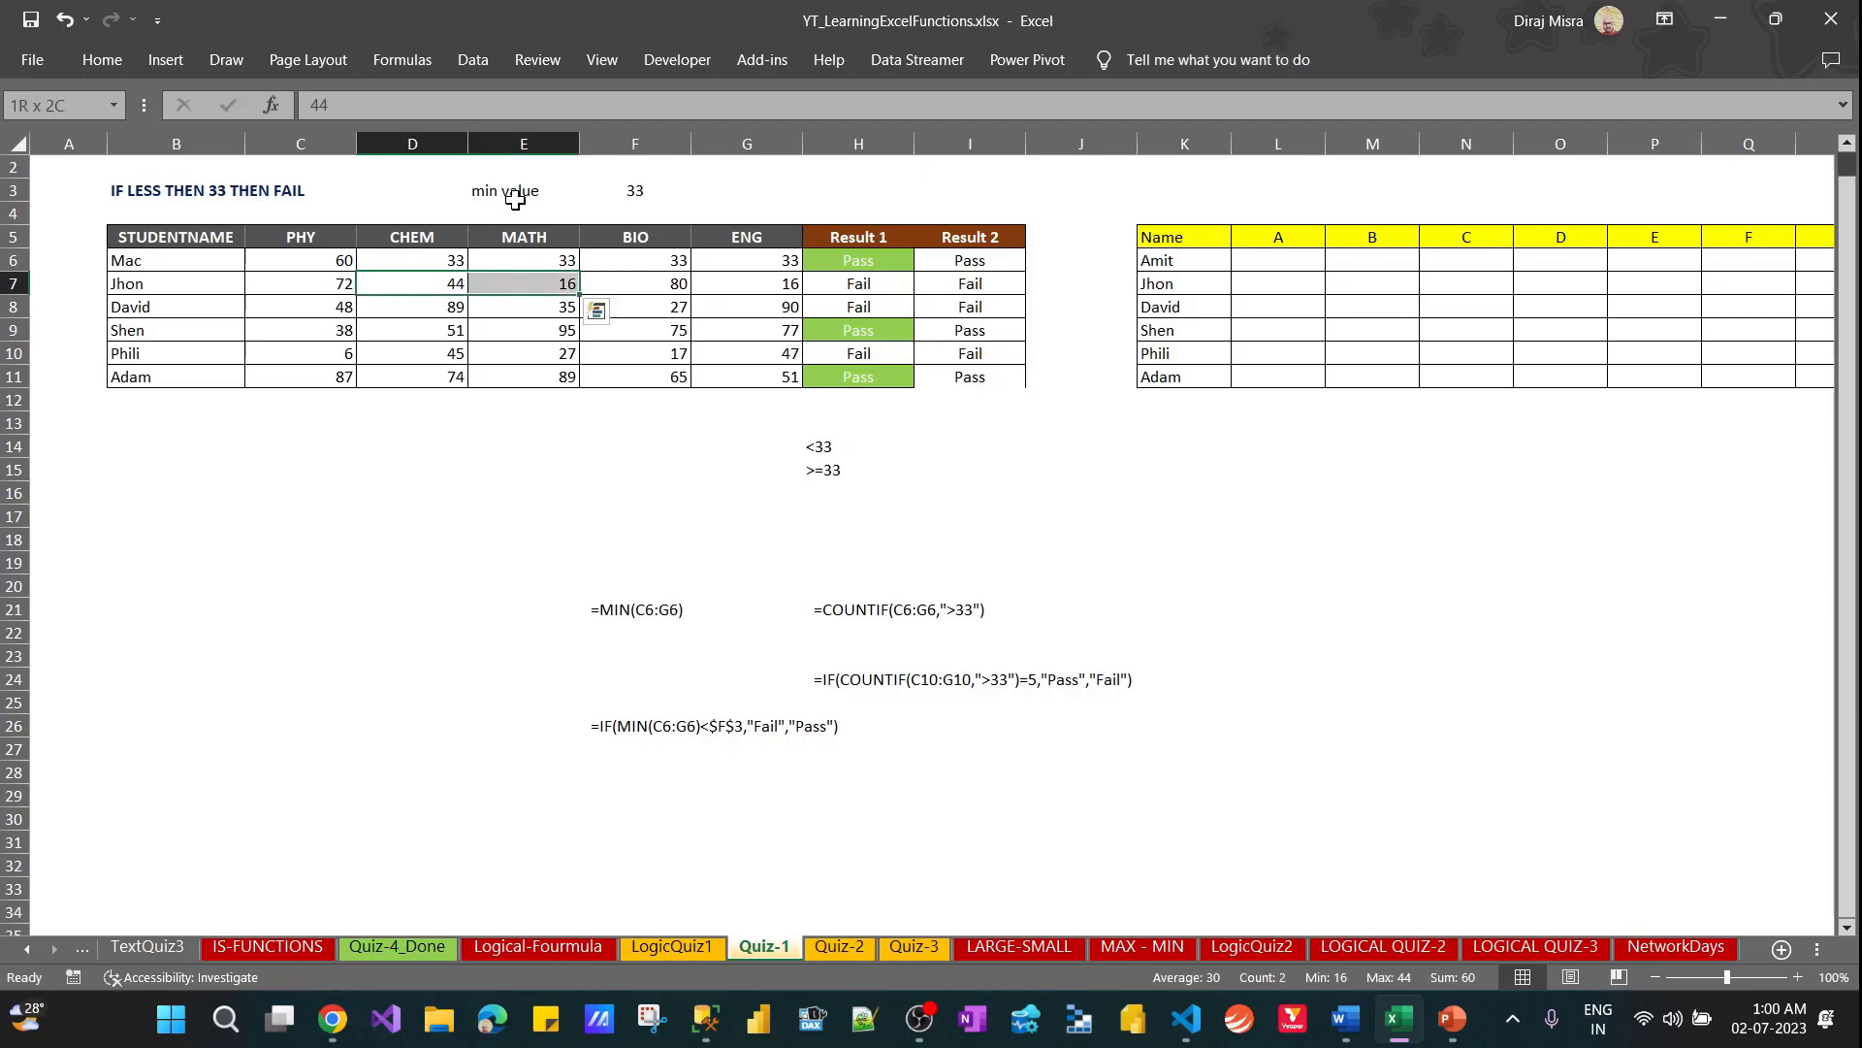
{"action": "left_click", "coordinate": [756, 285], "text": "ctrl"}
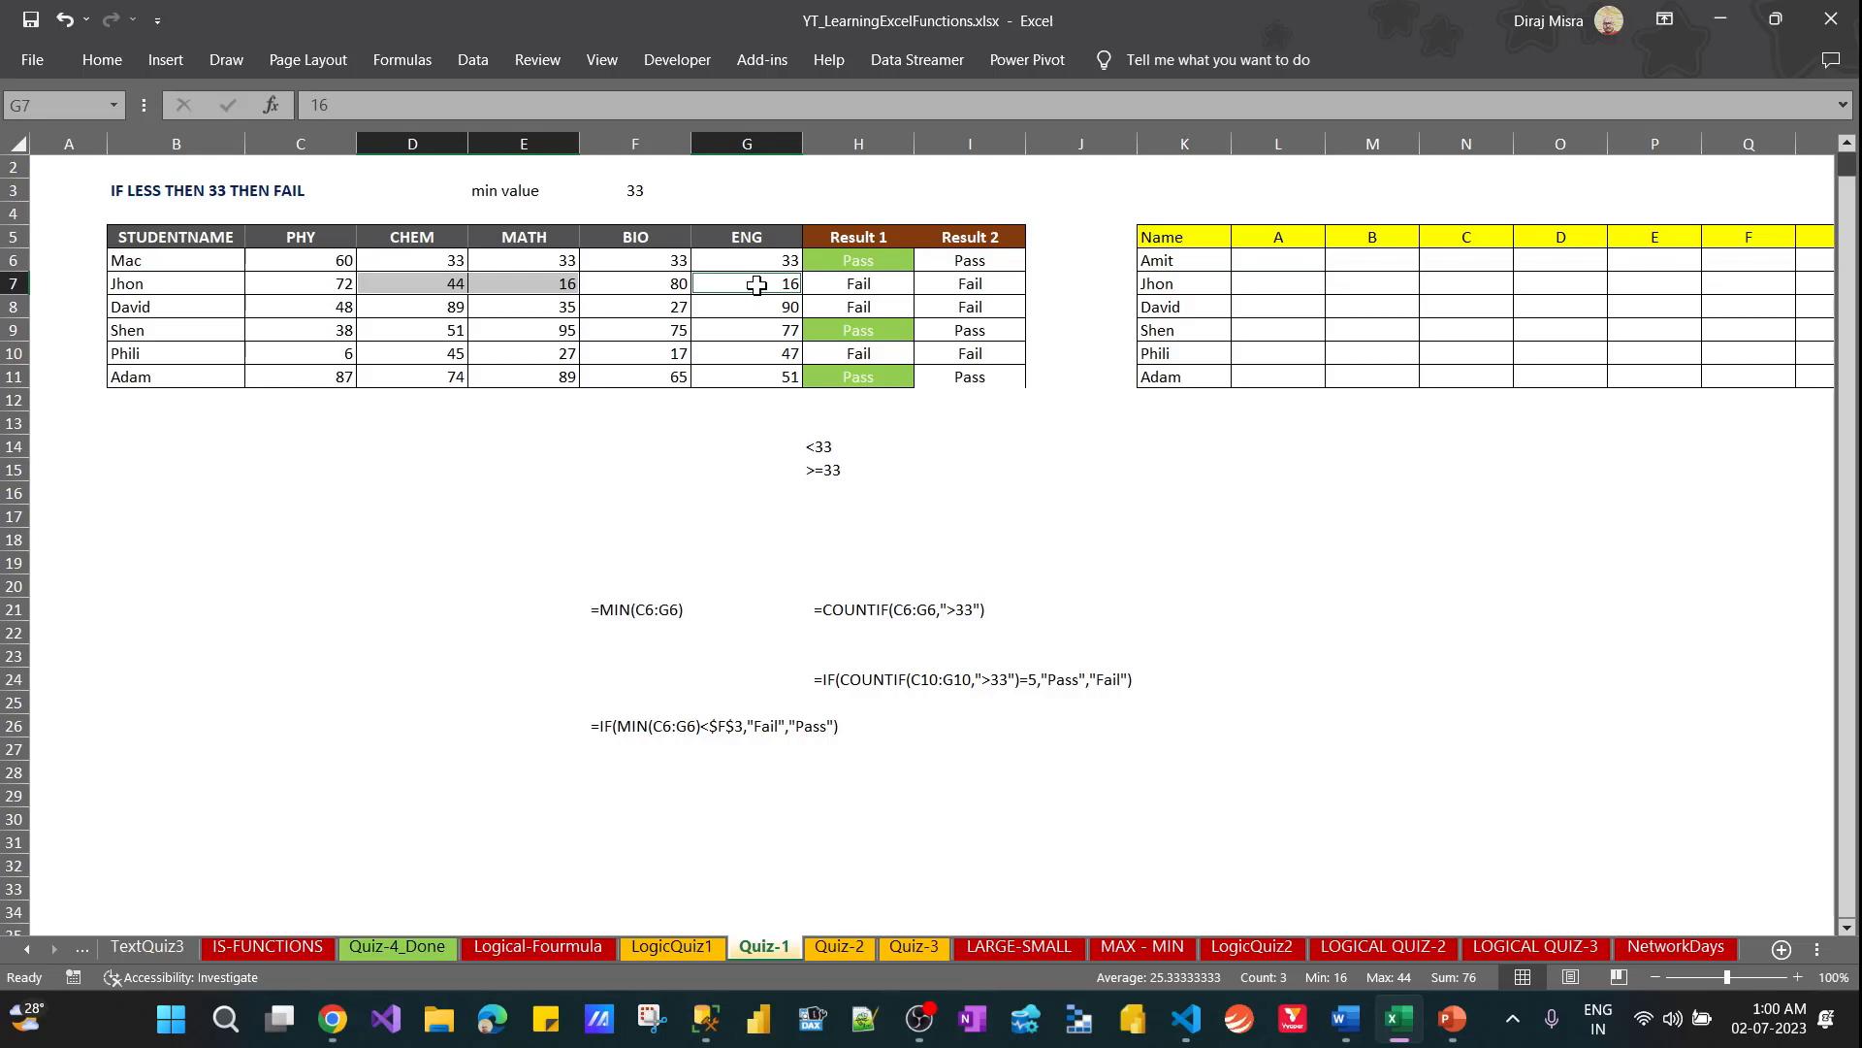
{"action": "key", "text": "Left"}
{"action": "key", "text": "Left"}
{"action": "key", "text": "Left"}
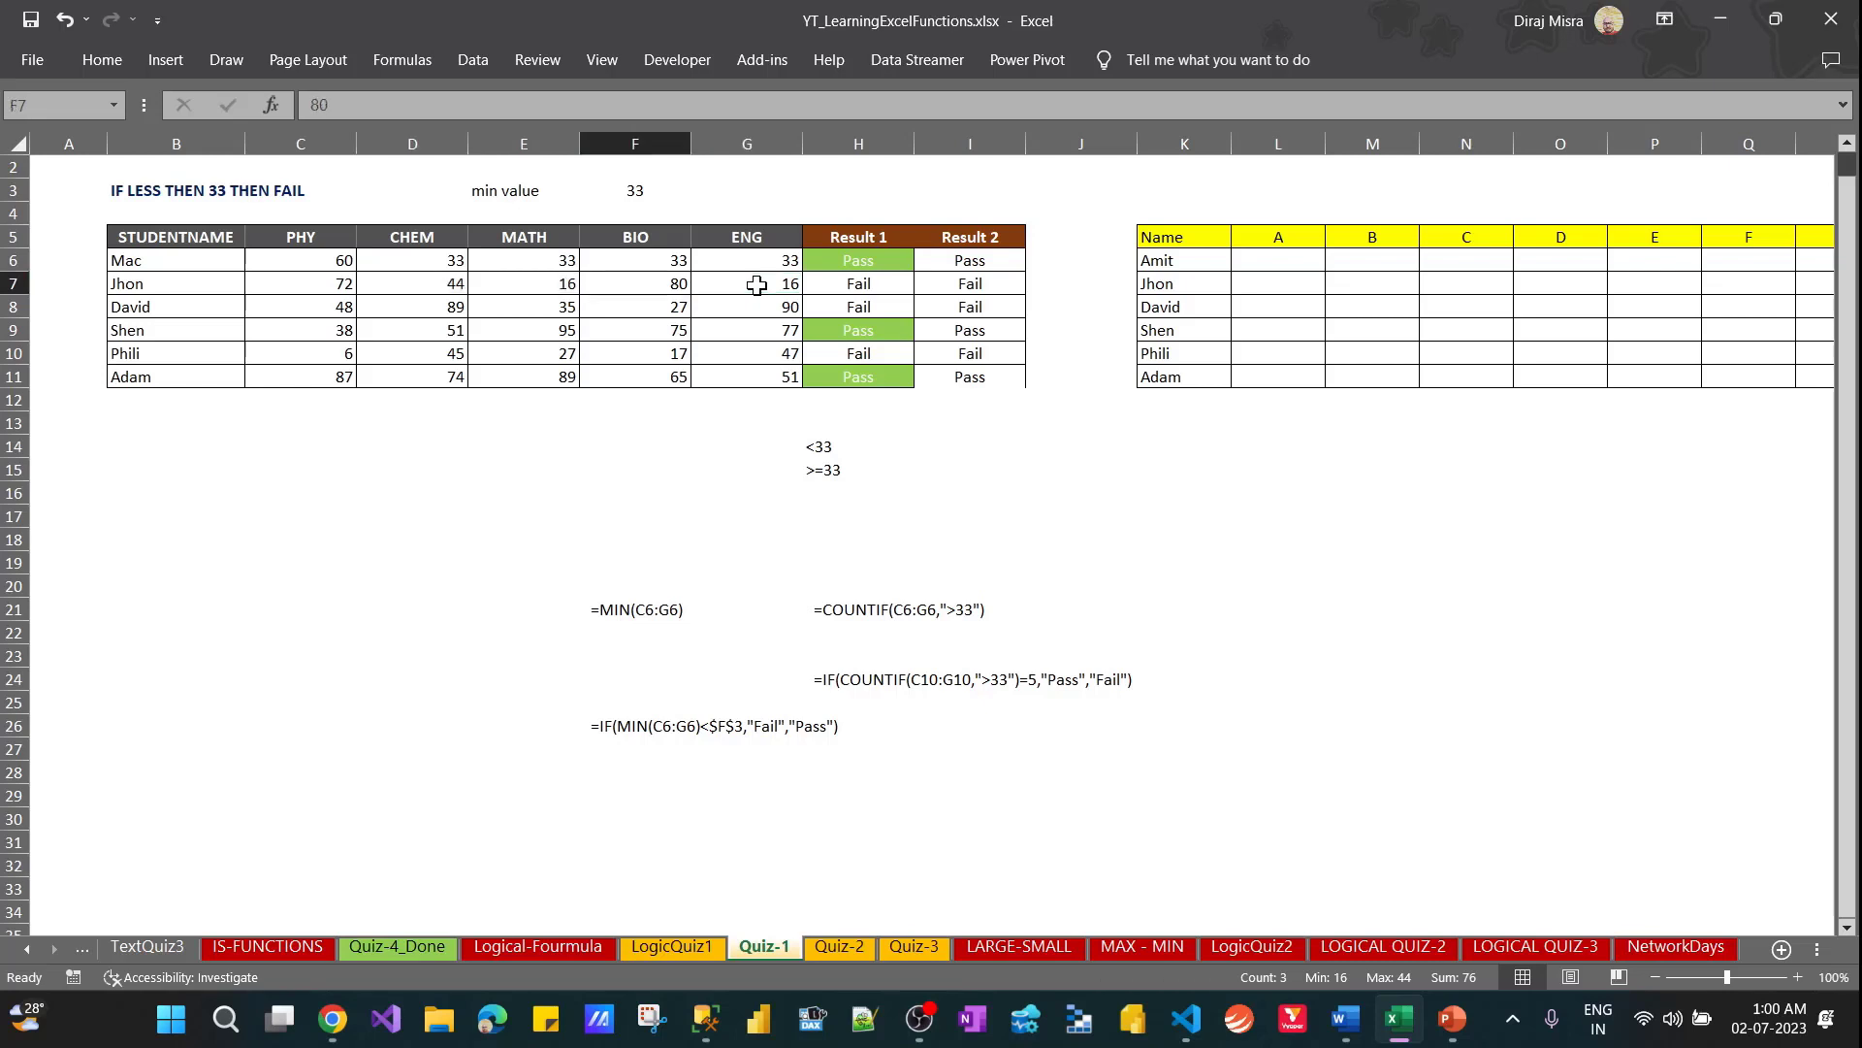
{"action": "key", "text": "shift+Right"}
{"action": "key", "text": "shift+Right"}
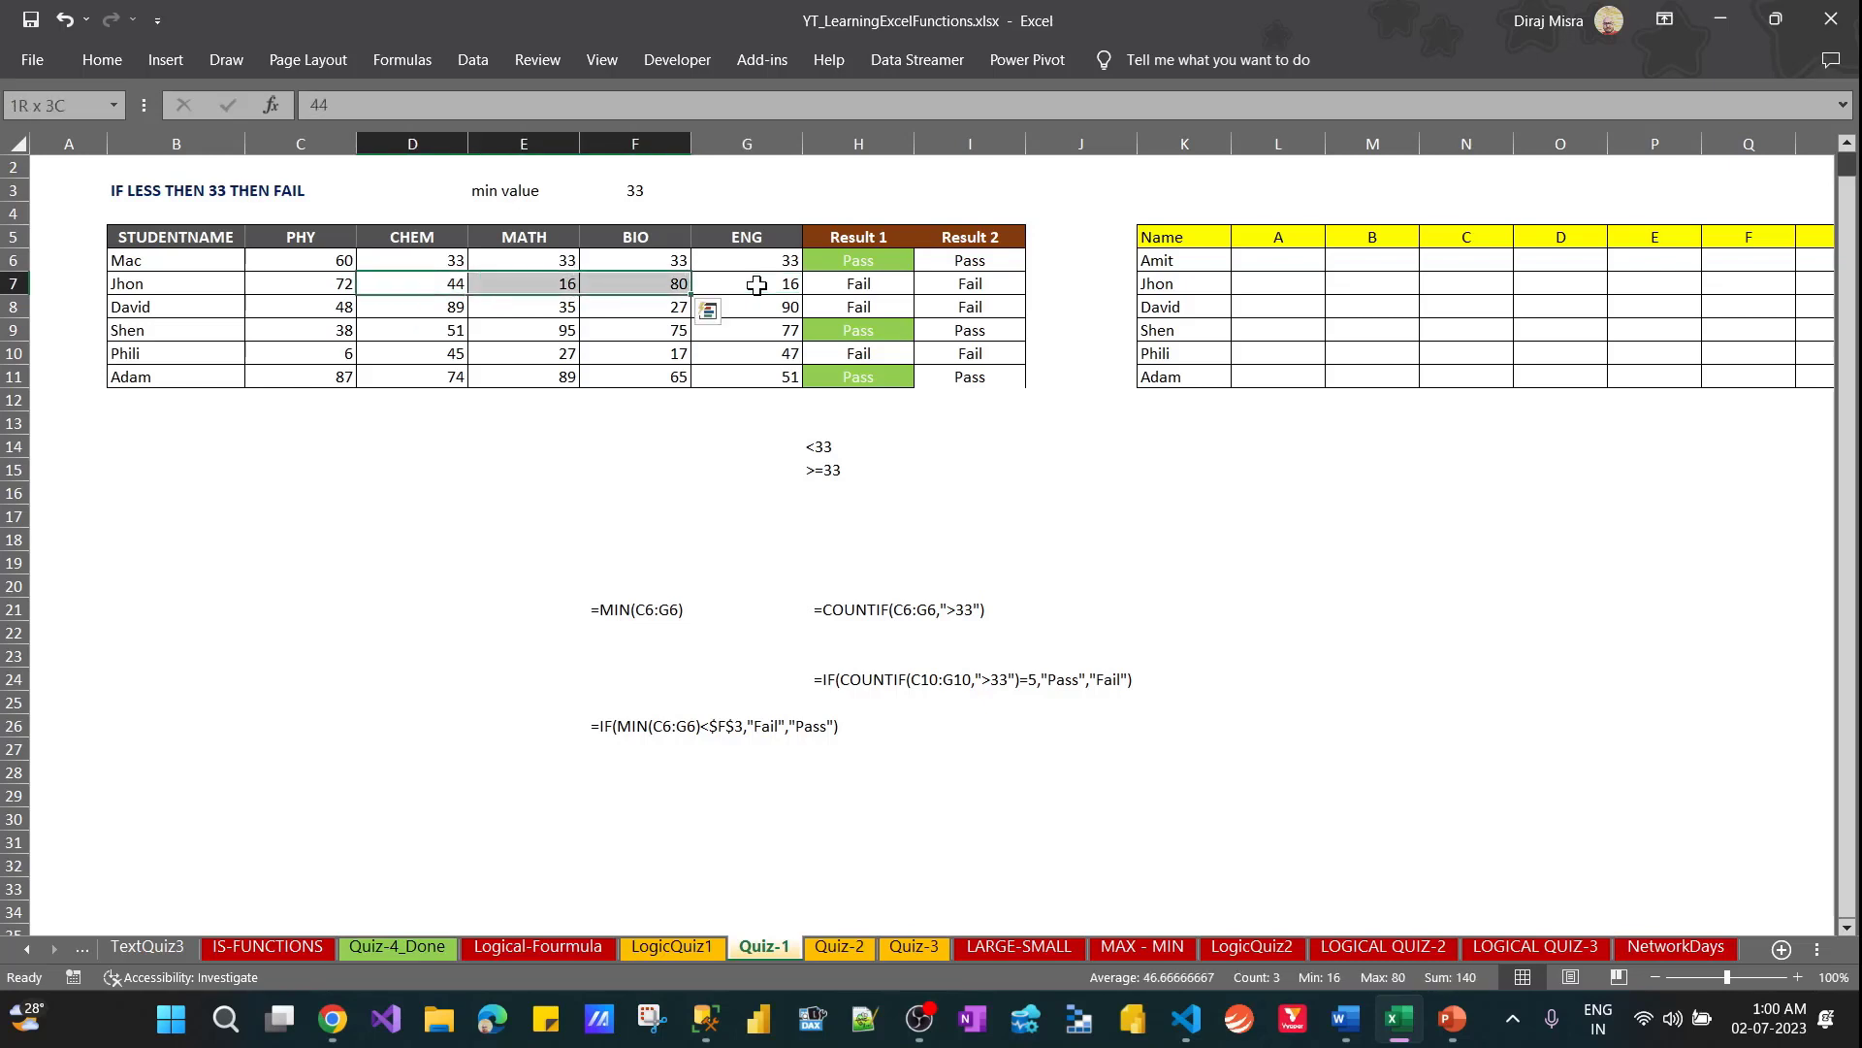
{"action": "type", "text": "33"}
{"action": "key", "text": "ctrl+Return"}
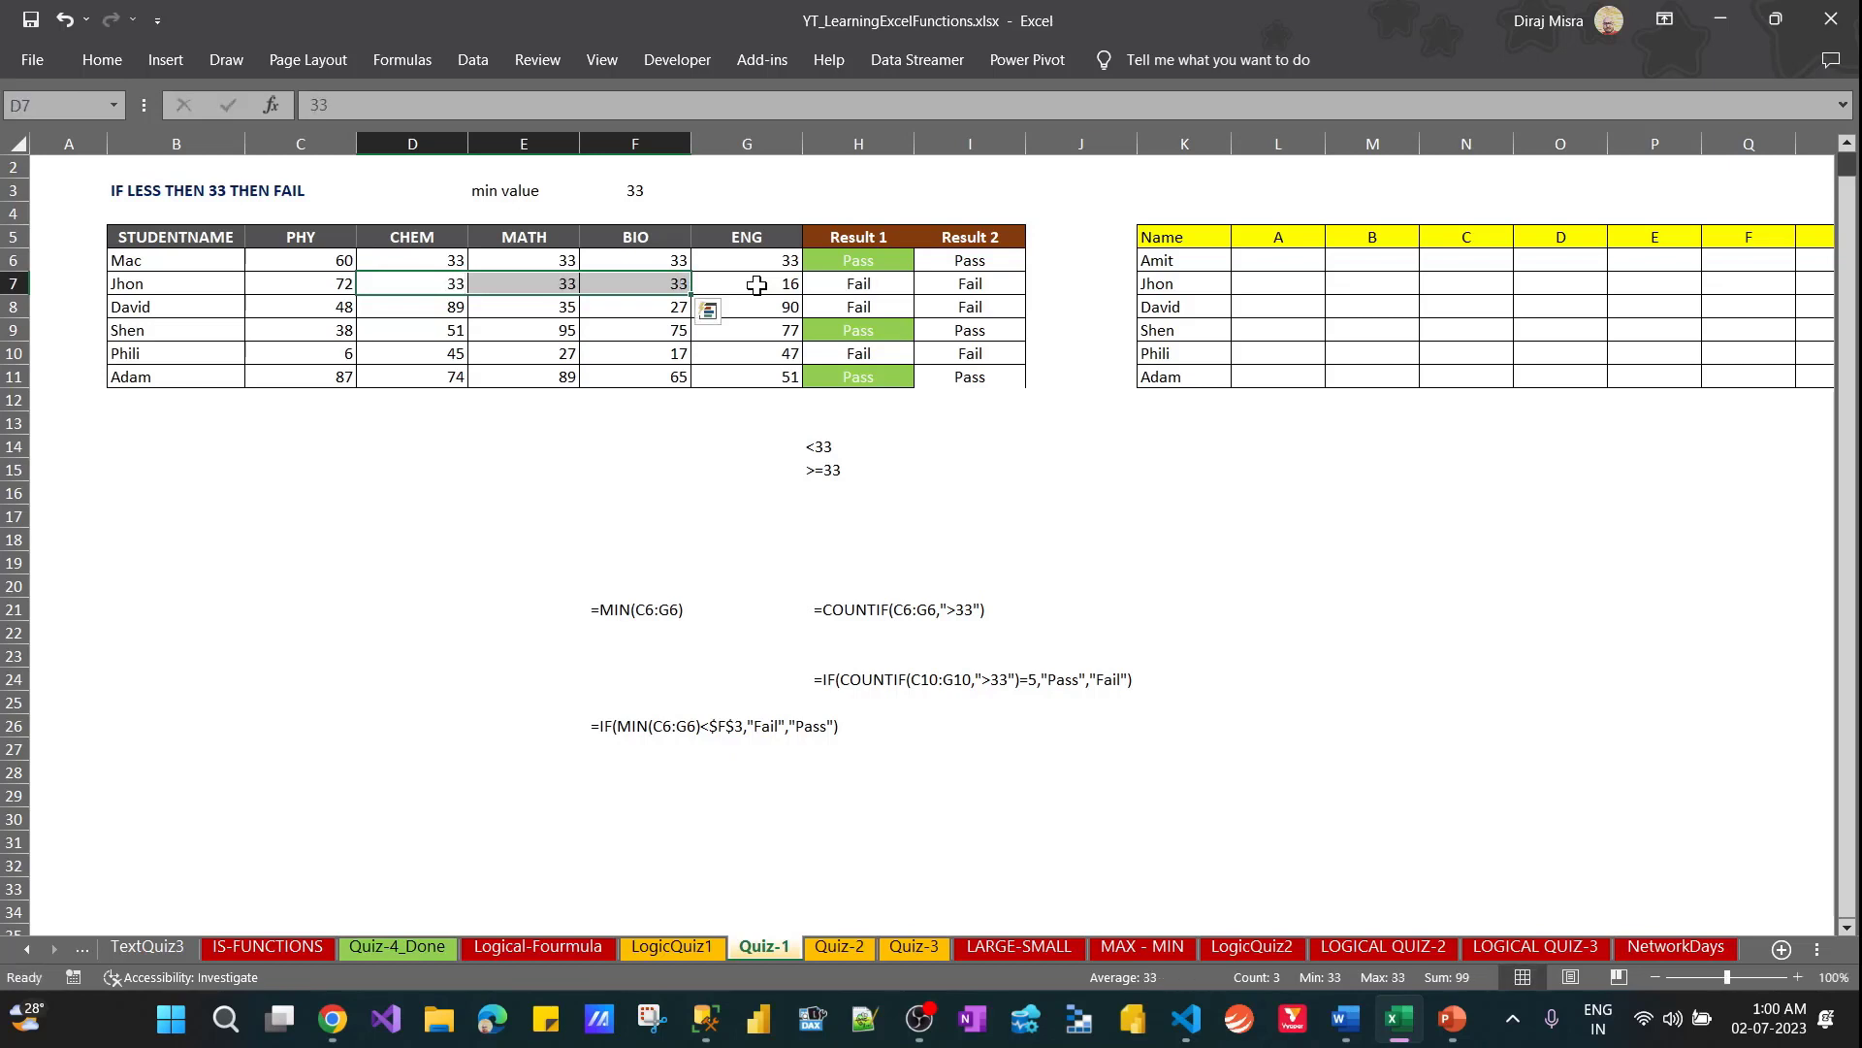
Set the ENG mark in G7 to 33 and check both results in H7 and I7
{"action": "key", "text": "Right"}
{"action": "key", "text": "Right"}
{"action": "key", "text": "Right"}
{"action": "key", "text": "Right"}
{"action": "key", "text": "Right"}
{"action": "key", "text": "Left"}
{"action": "key", "text": "Left"}
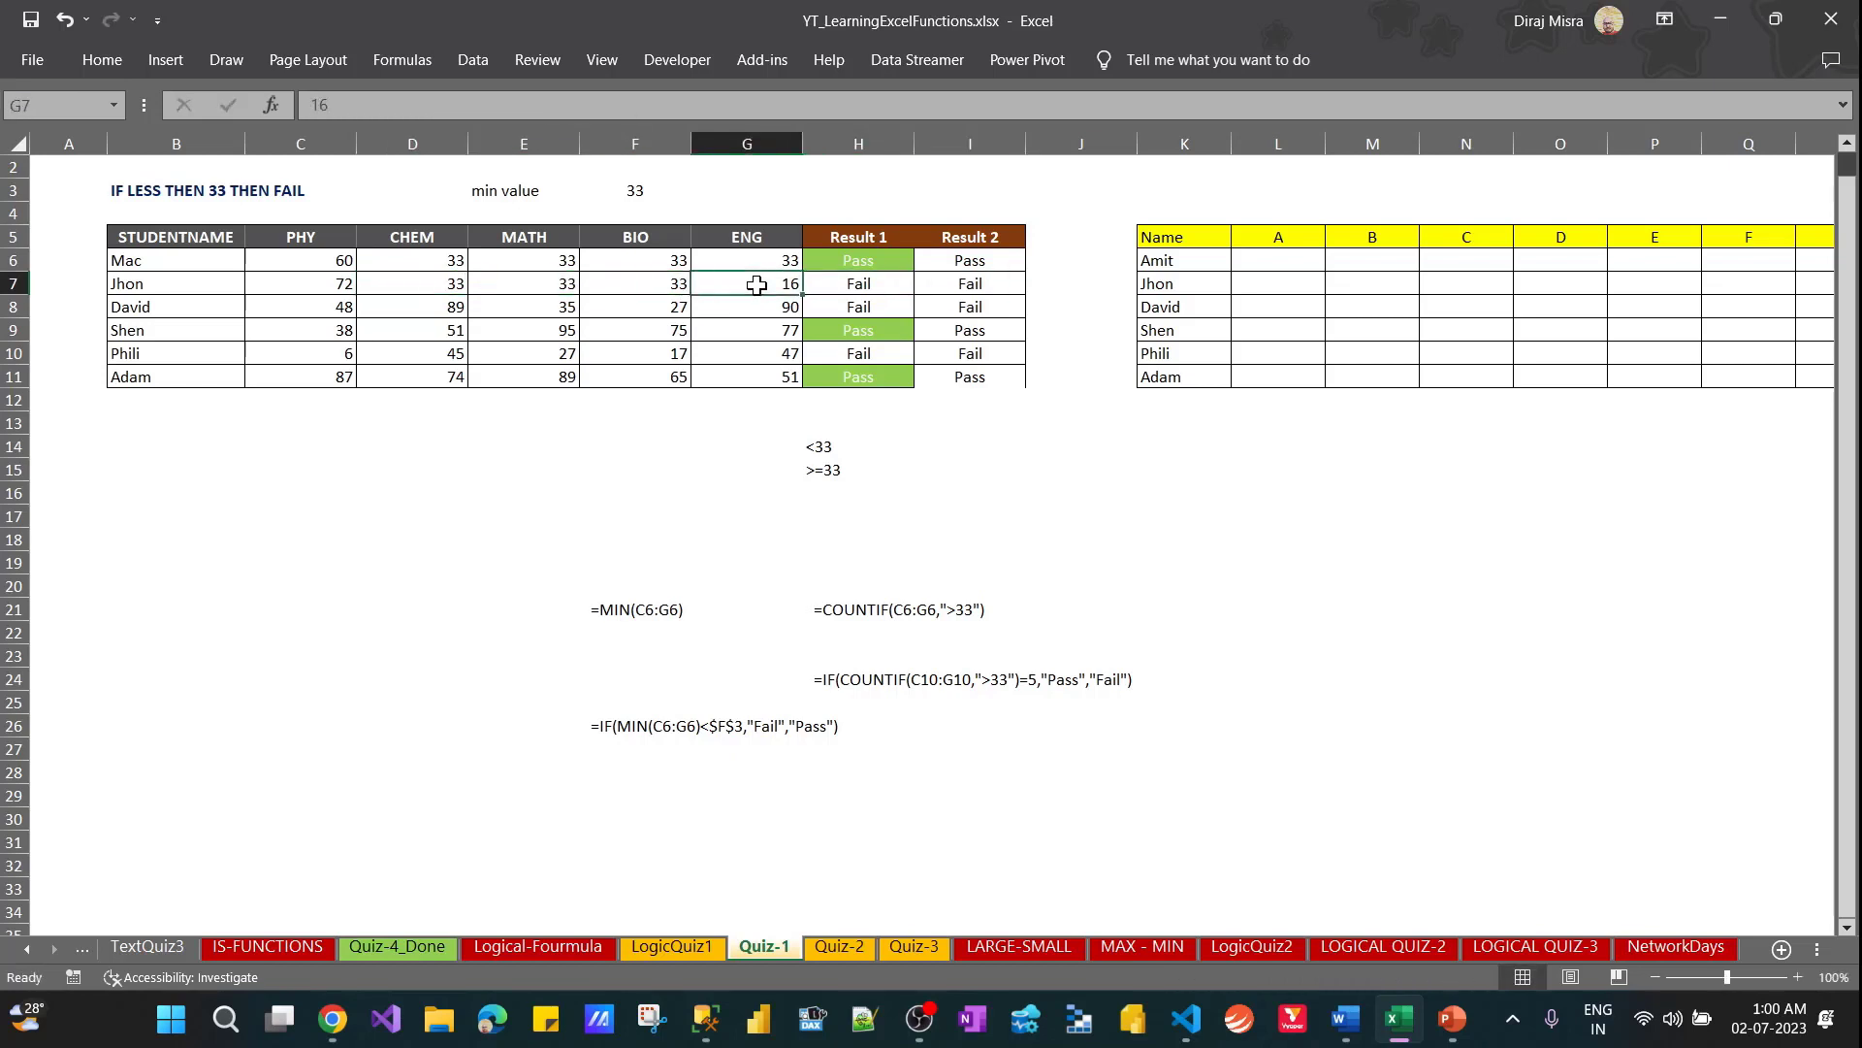
{"action": "type", "text": "33"}
{"action": "key", "text": "ctrl+Return"}
{"action": "key", "text": "Right"}
{"action": "key", "text": "Right"}
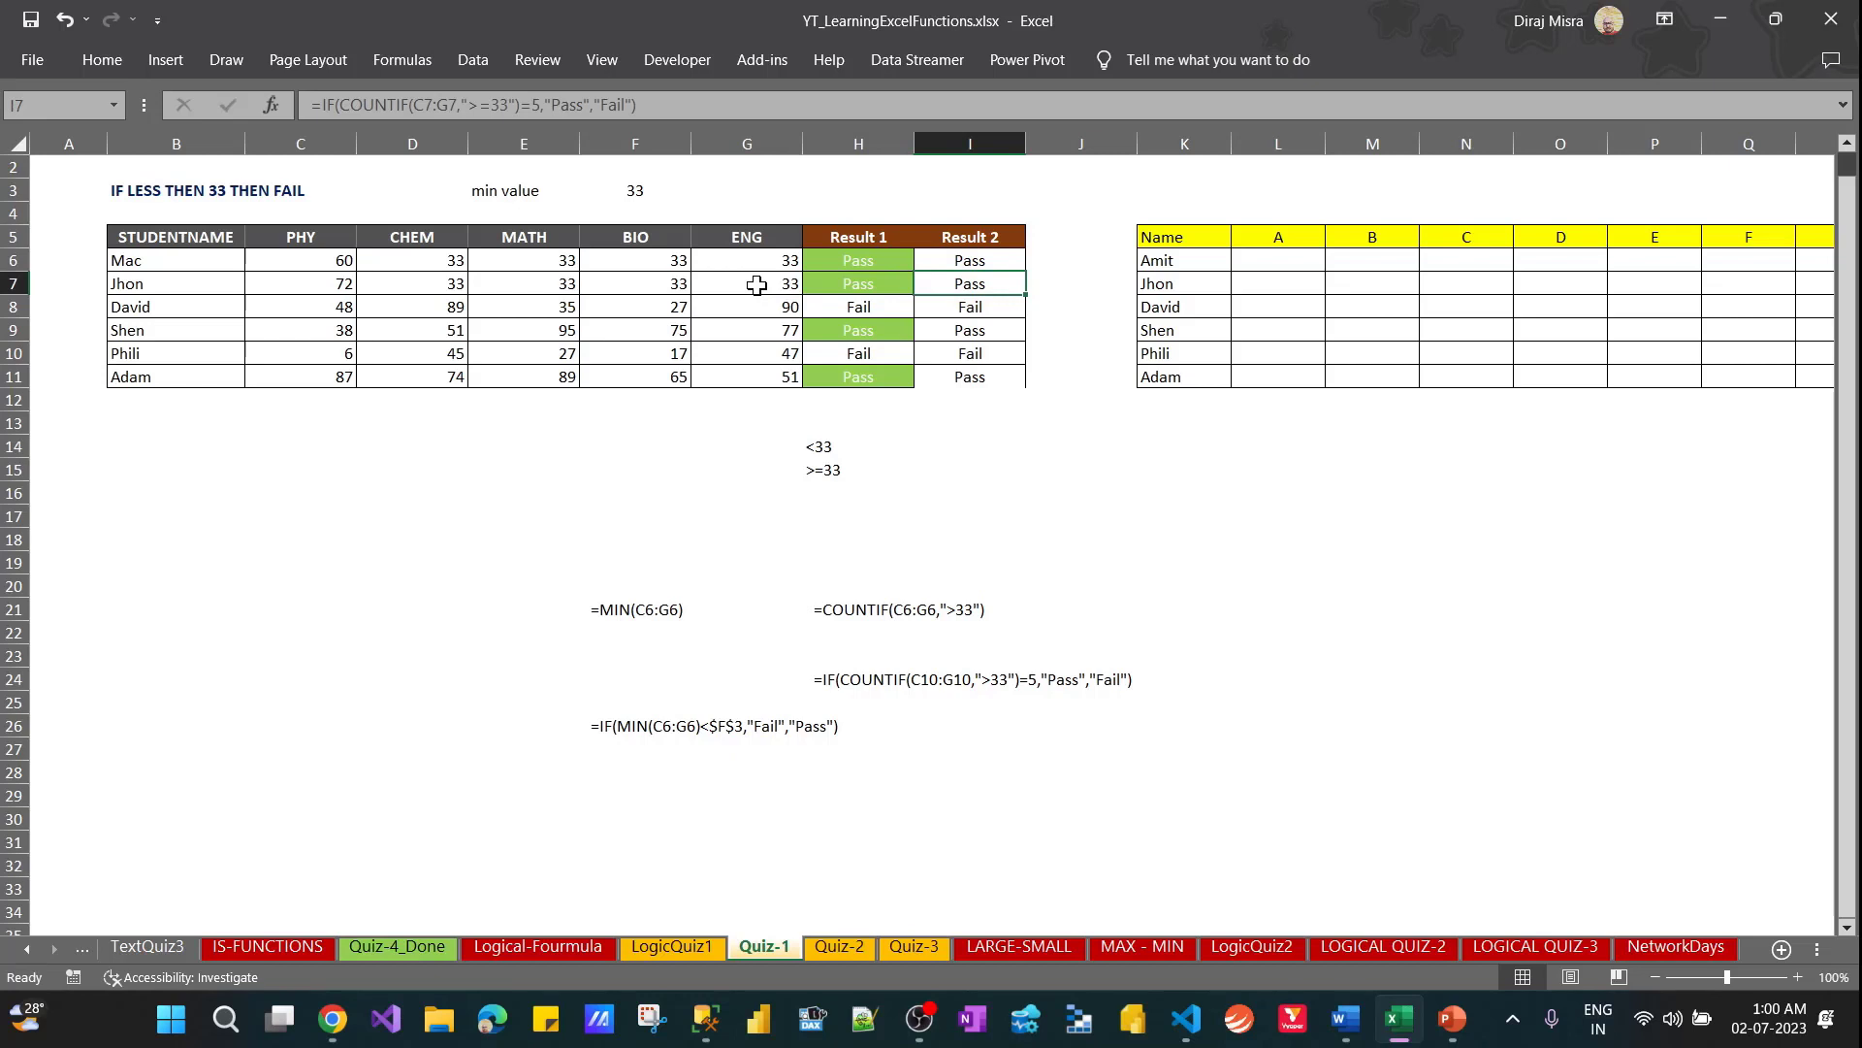
{"action": "key", "text": "Right"}
{"action": "key", "text": "Right"}
{"action": "key", "text": "Right"}
{"action": "key", "text": "Right"}
{"action": "key", "text": "Right"}
{"action": "key", "text": "Right"}
{"action": "key", "text": "Right"}
{"action": "key", "text": "Right"}
{"action": "key", "text": "Right"}
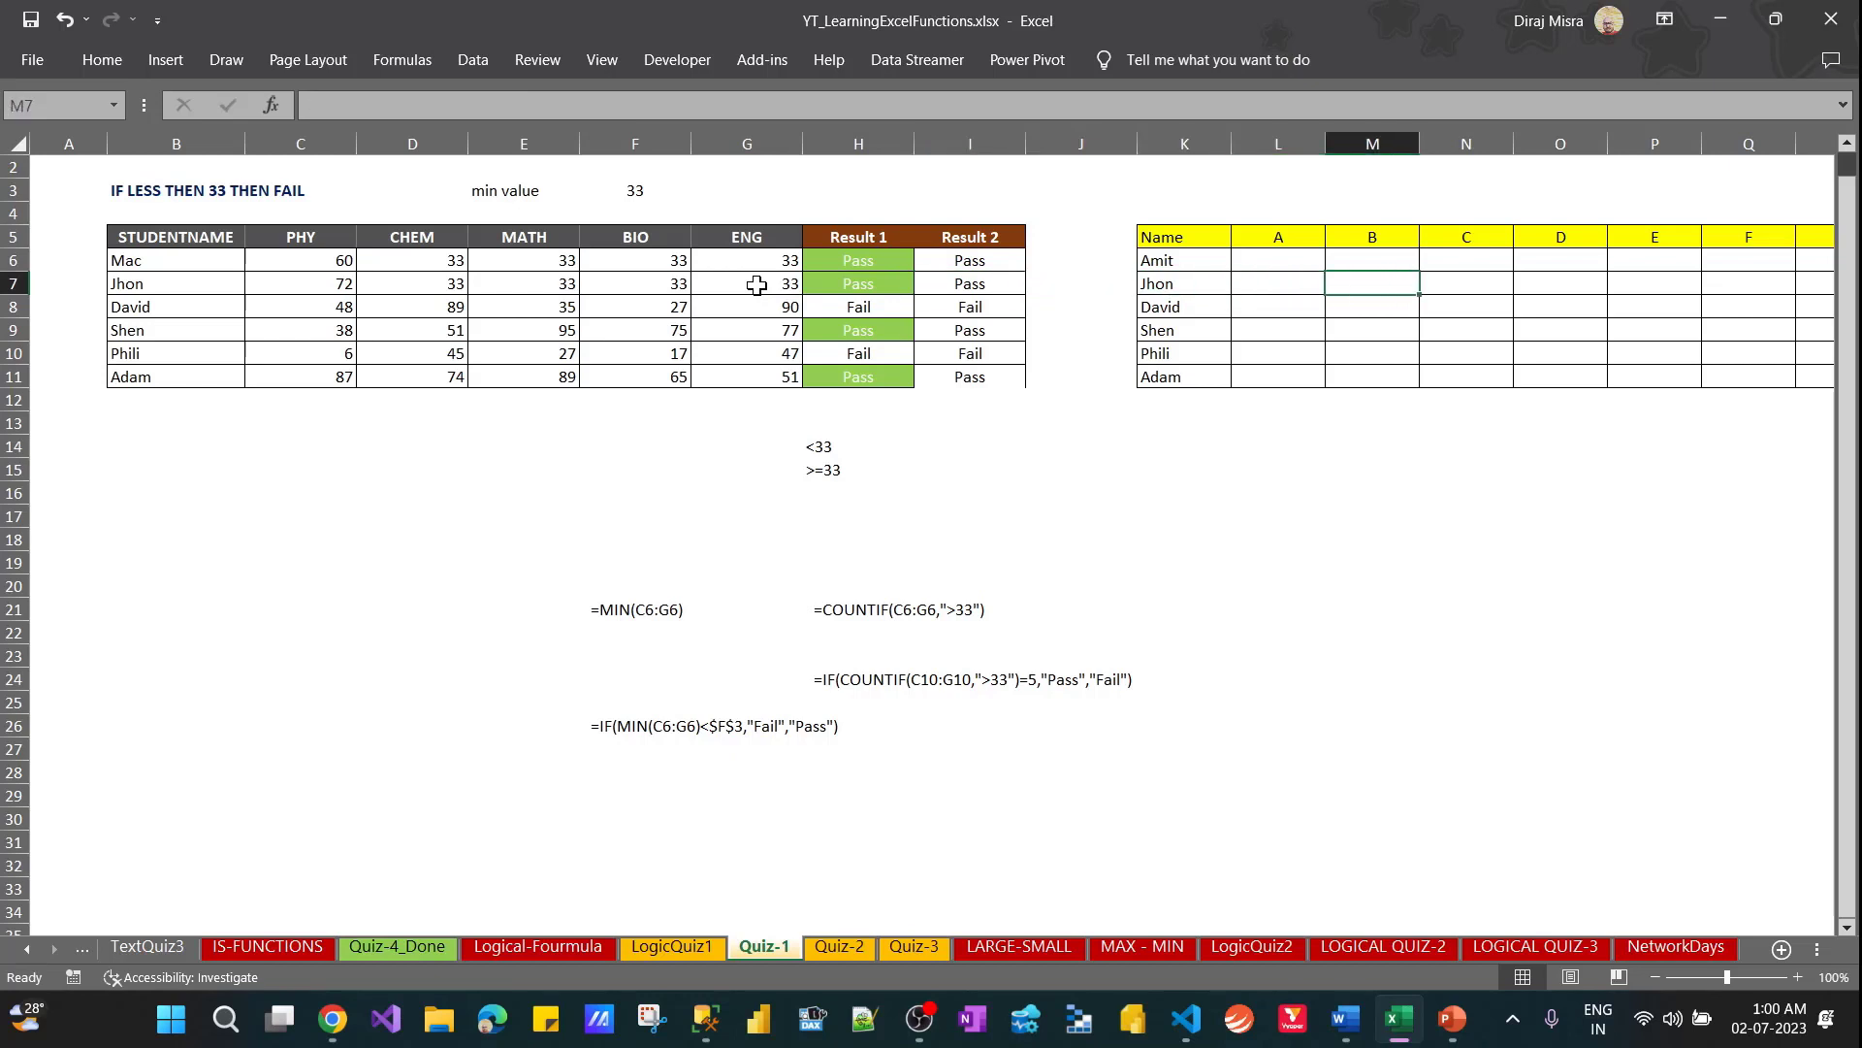
{"action": "key", "text": "Left"}
{"action": "key", "text": "Left"}
{"action": "key", "text": "Left"}
{"action": "key", "text": "Left"}
{"action": "key", "text": "Left"}
{"action": "key", "text": "Left"}
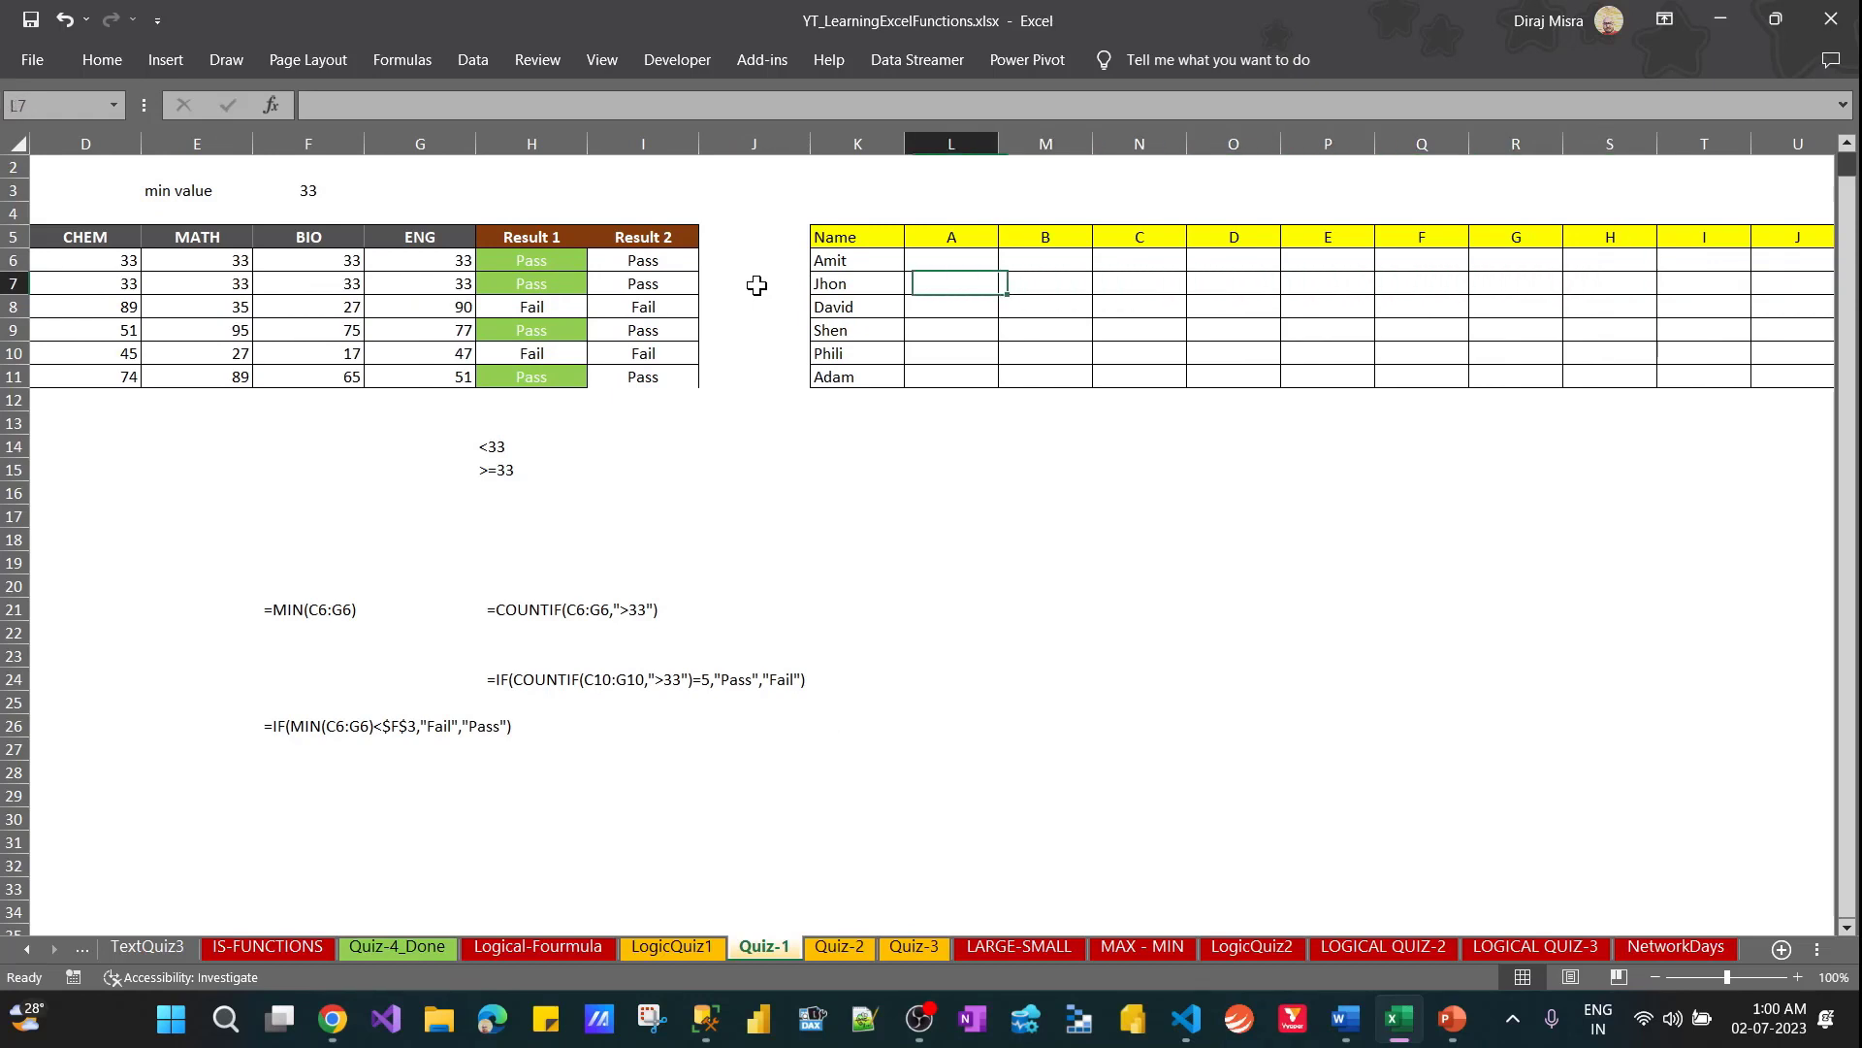
{"action": "key", "text": "Up"}
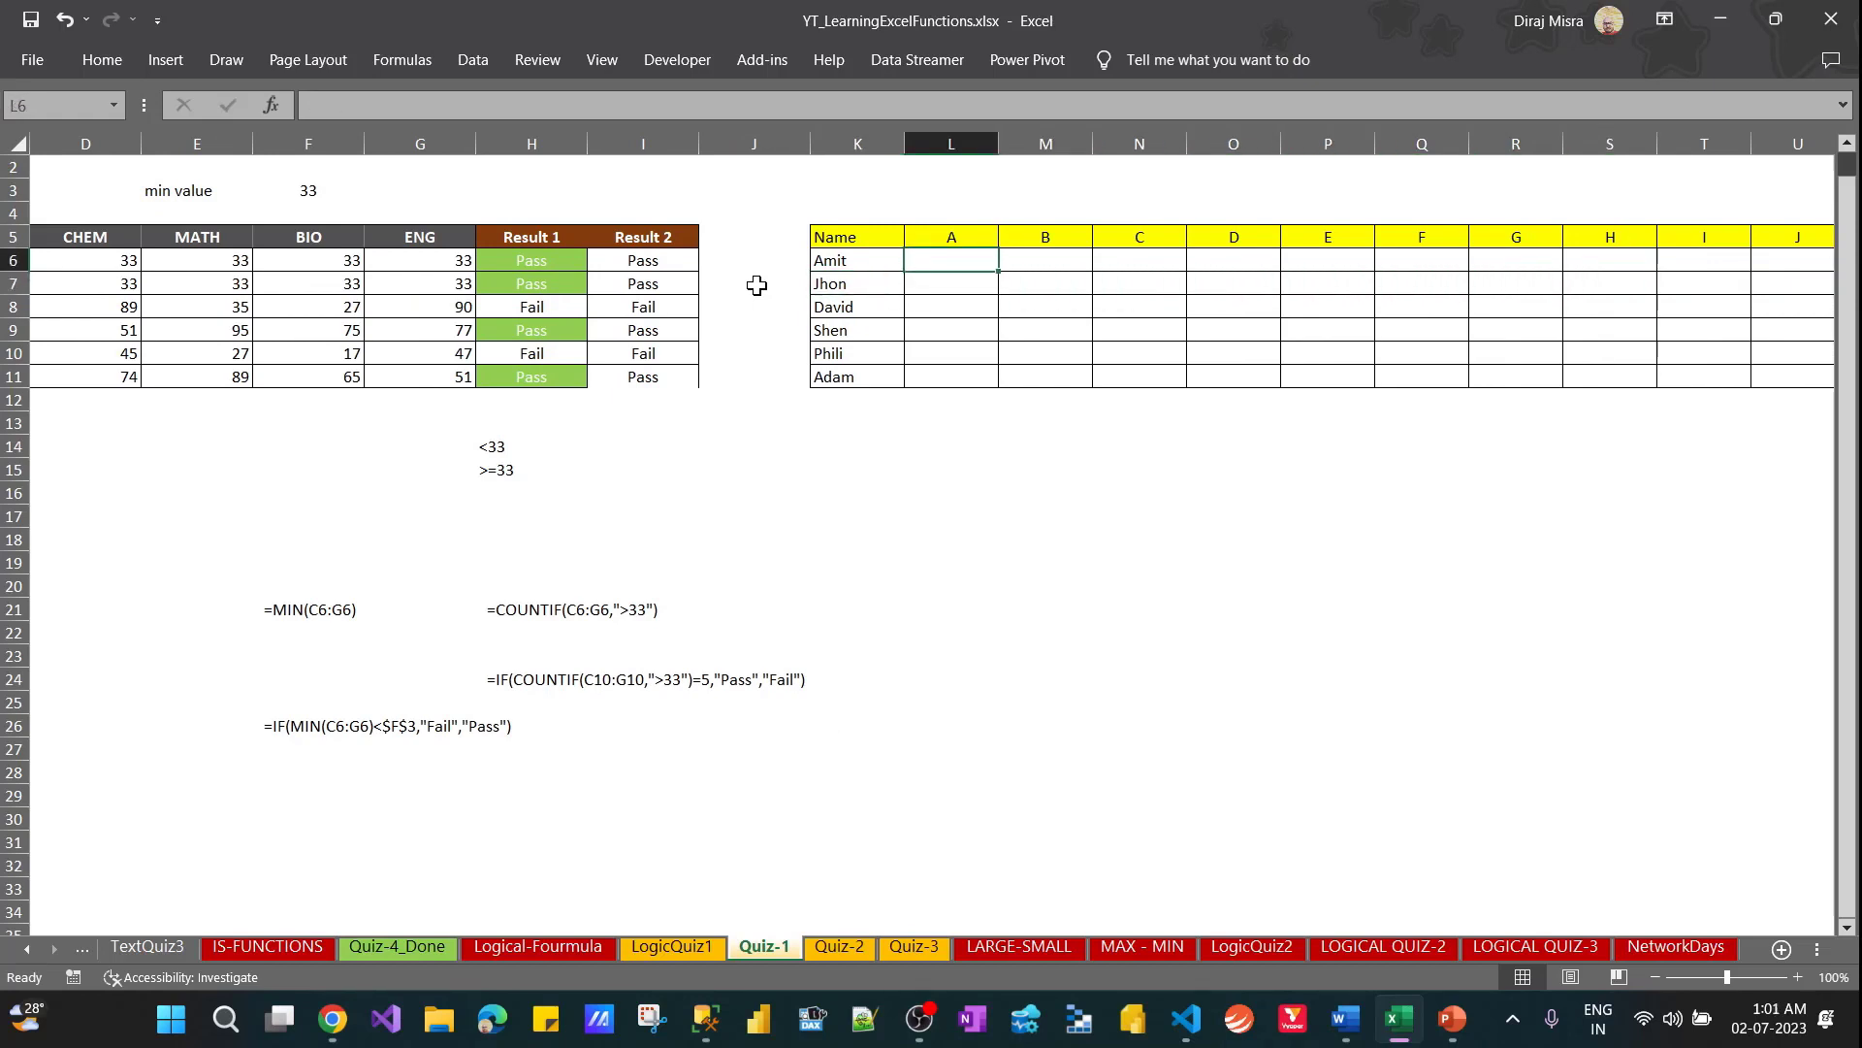
{"action": "type", "text": "Jhon"}
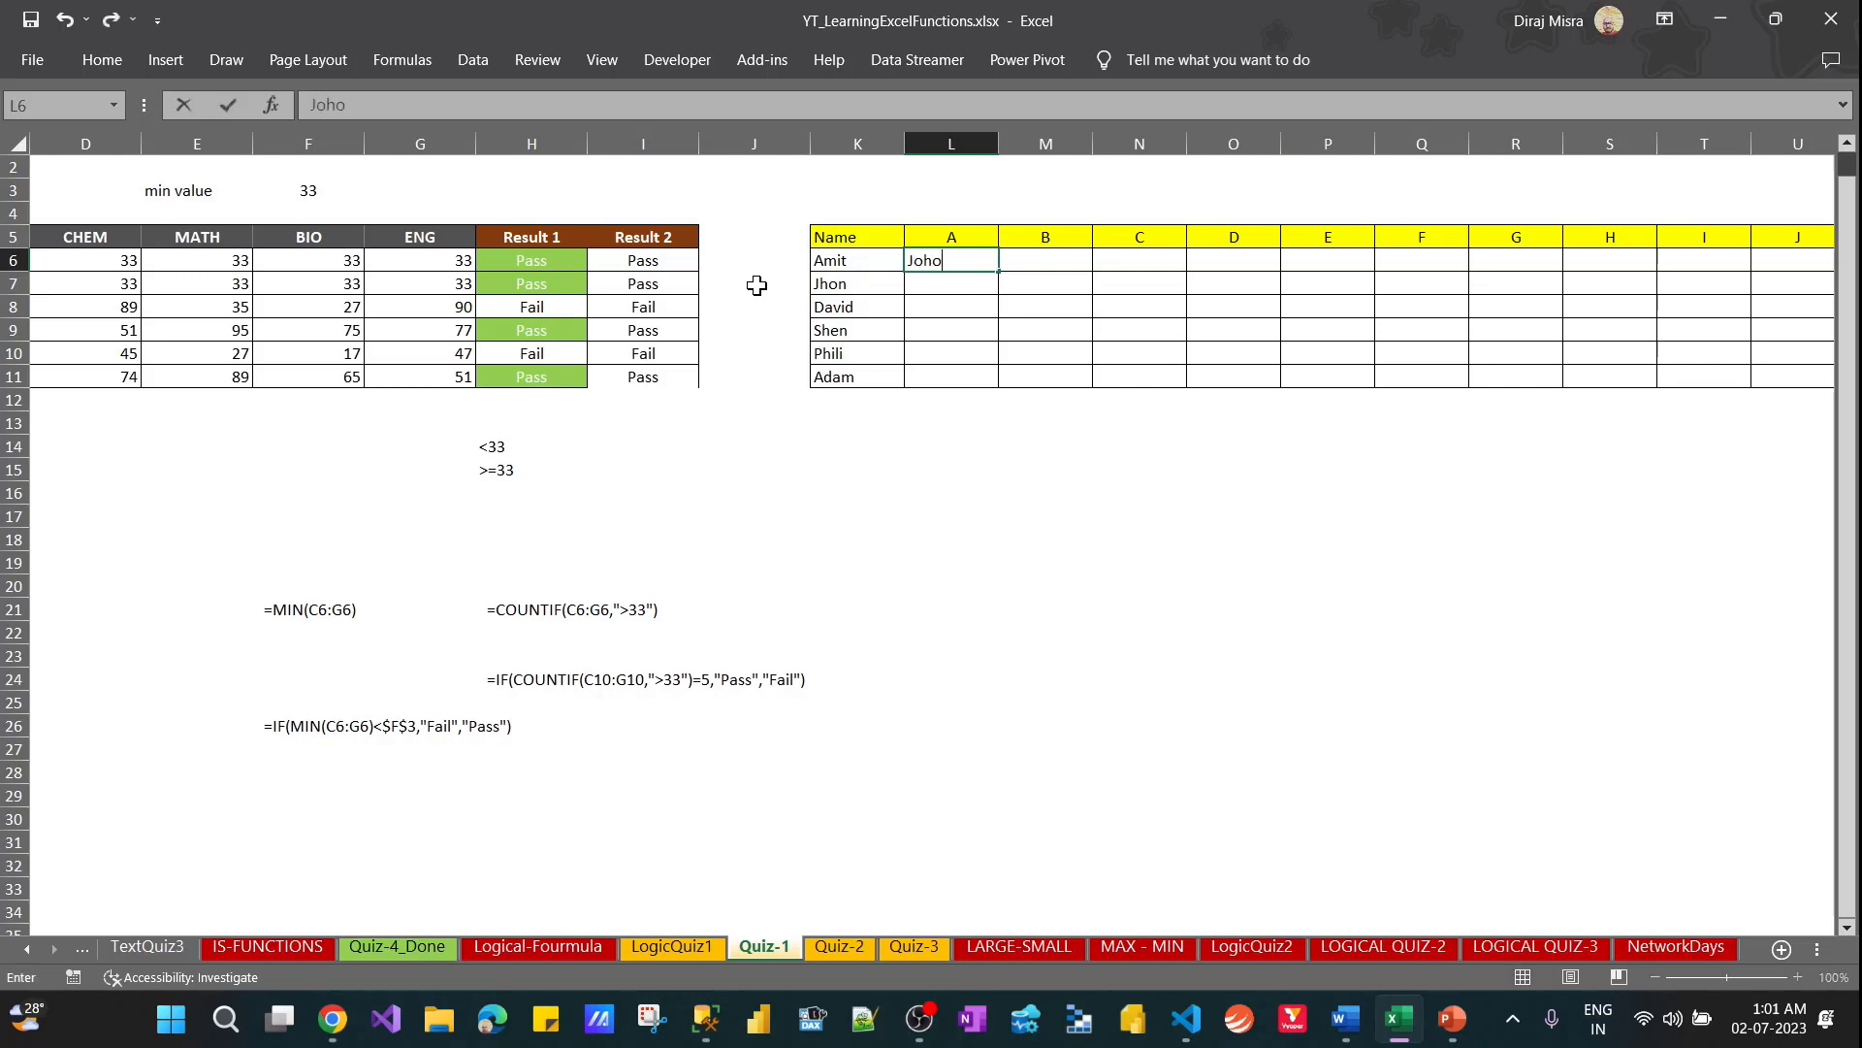
{"action": "key", "text": "BackSpace"}
{"action": "key", "text": "BackSpace"}
{"action": "key", "text": "BackSpace"}
{"action": "key", "text": "BackSpace"}
{"action": "key", "text": "Escape"}
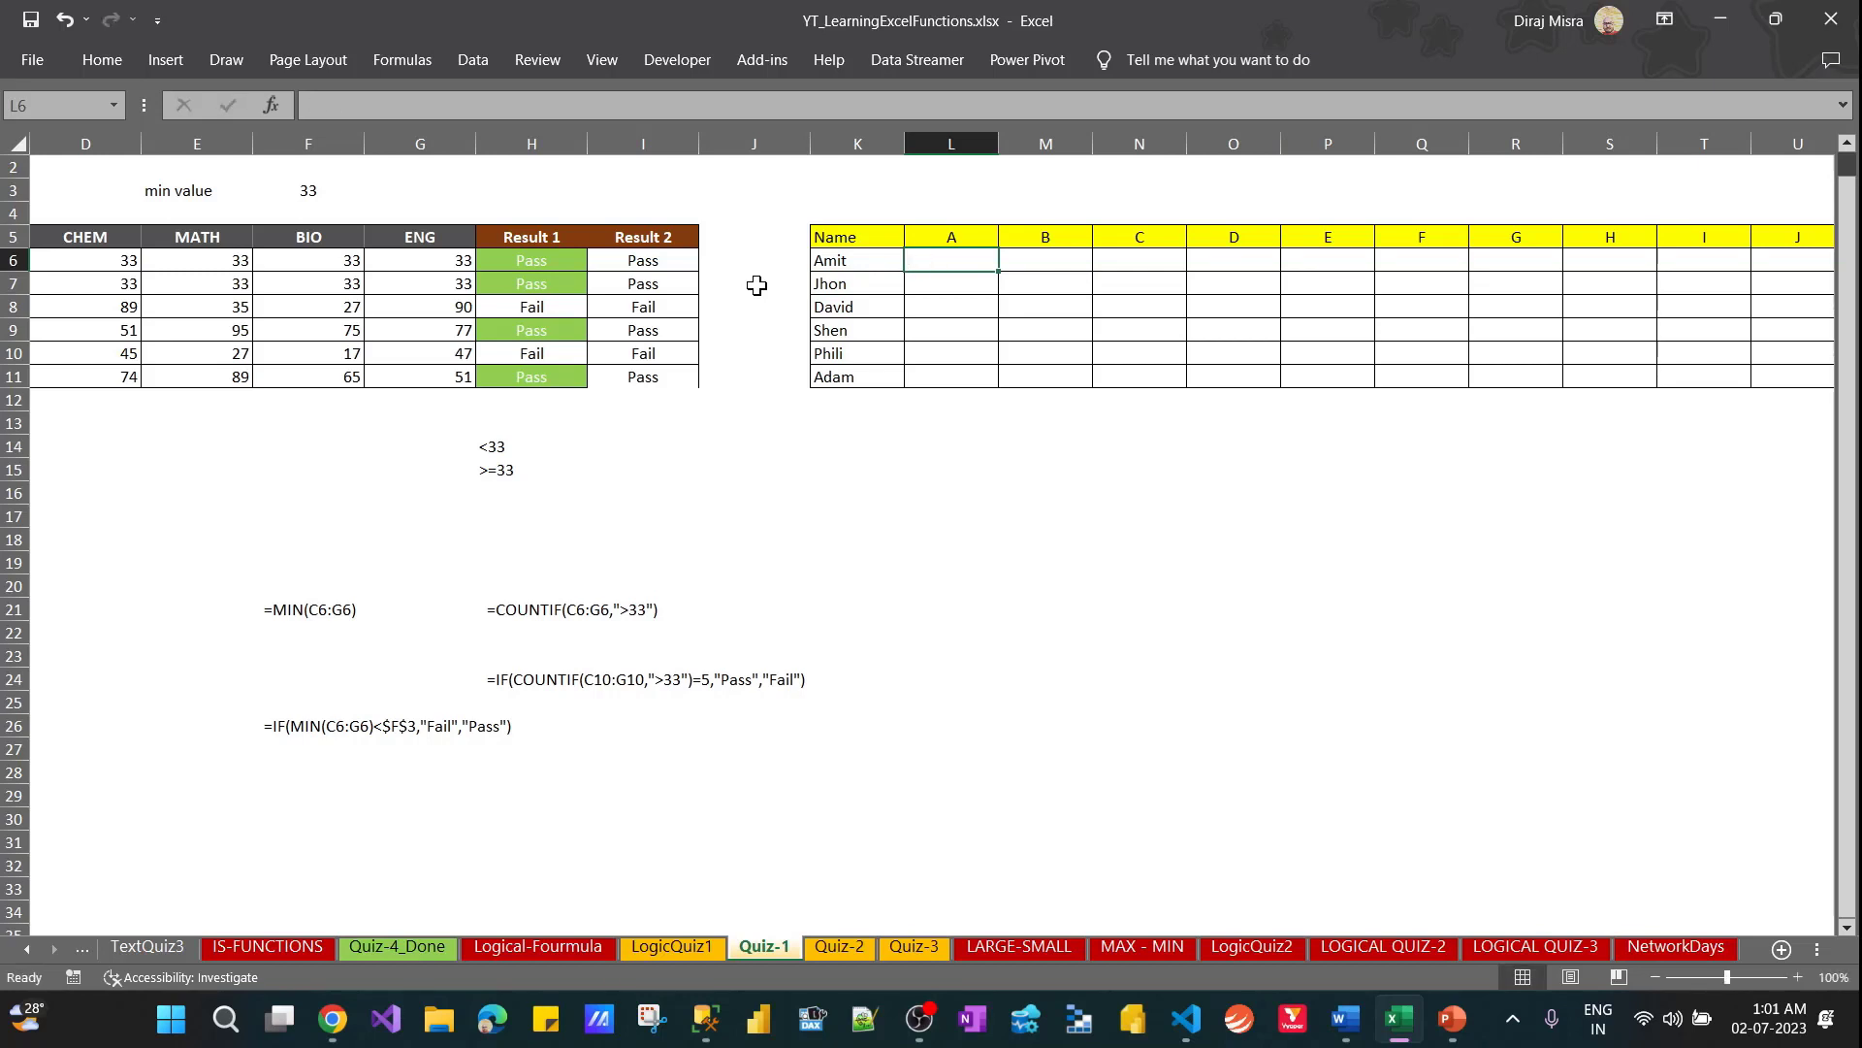
Examine the empty name-by-letter table starting at K5, comparing the names in column K with the letter headings in row 5
{"action": "key", "text": "Left"}
{"action": "key", "text": "Down"}
{"action": "key", "text": "Down"}
{"action": "key", "text": "Down"}
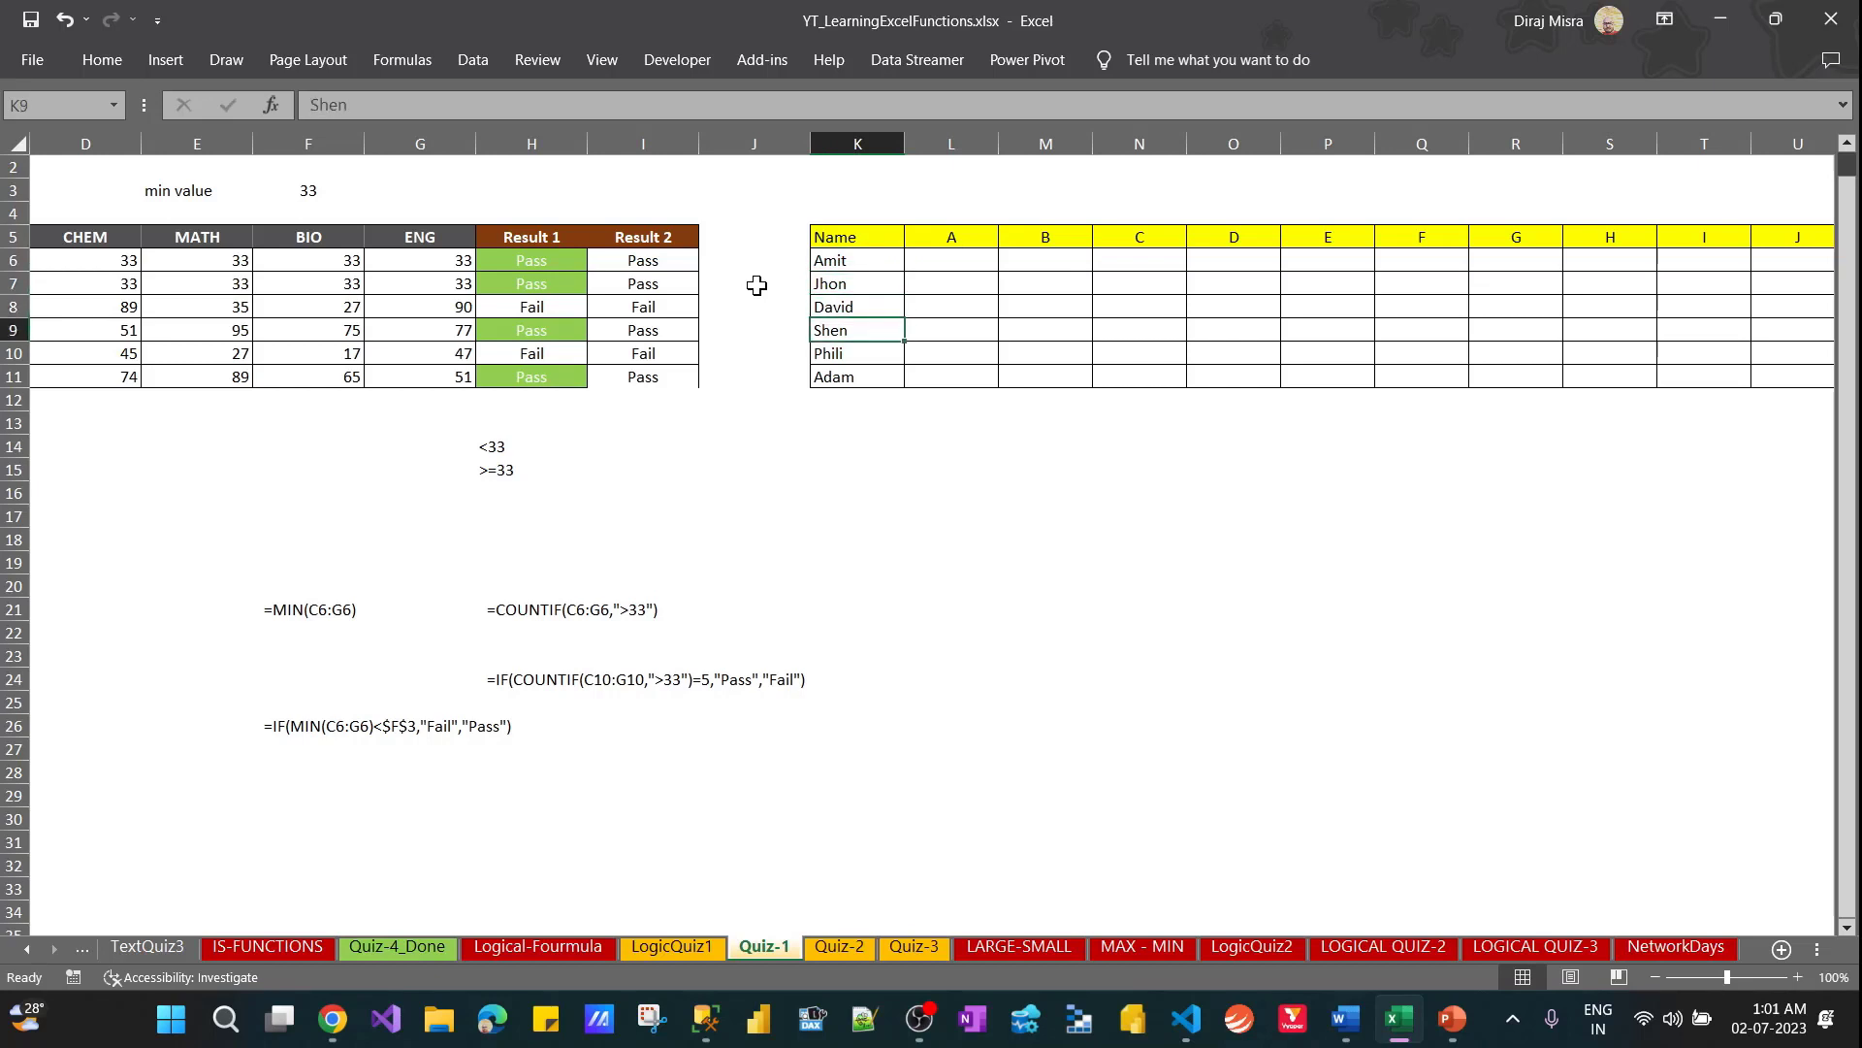
{"action": "key", "text": "Right"}
{"action": "key", "text": "Right"}
{"action": "key", "text": "Right"}
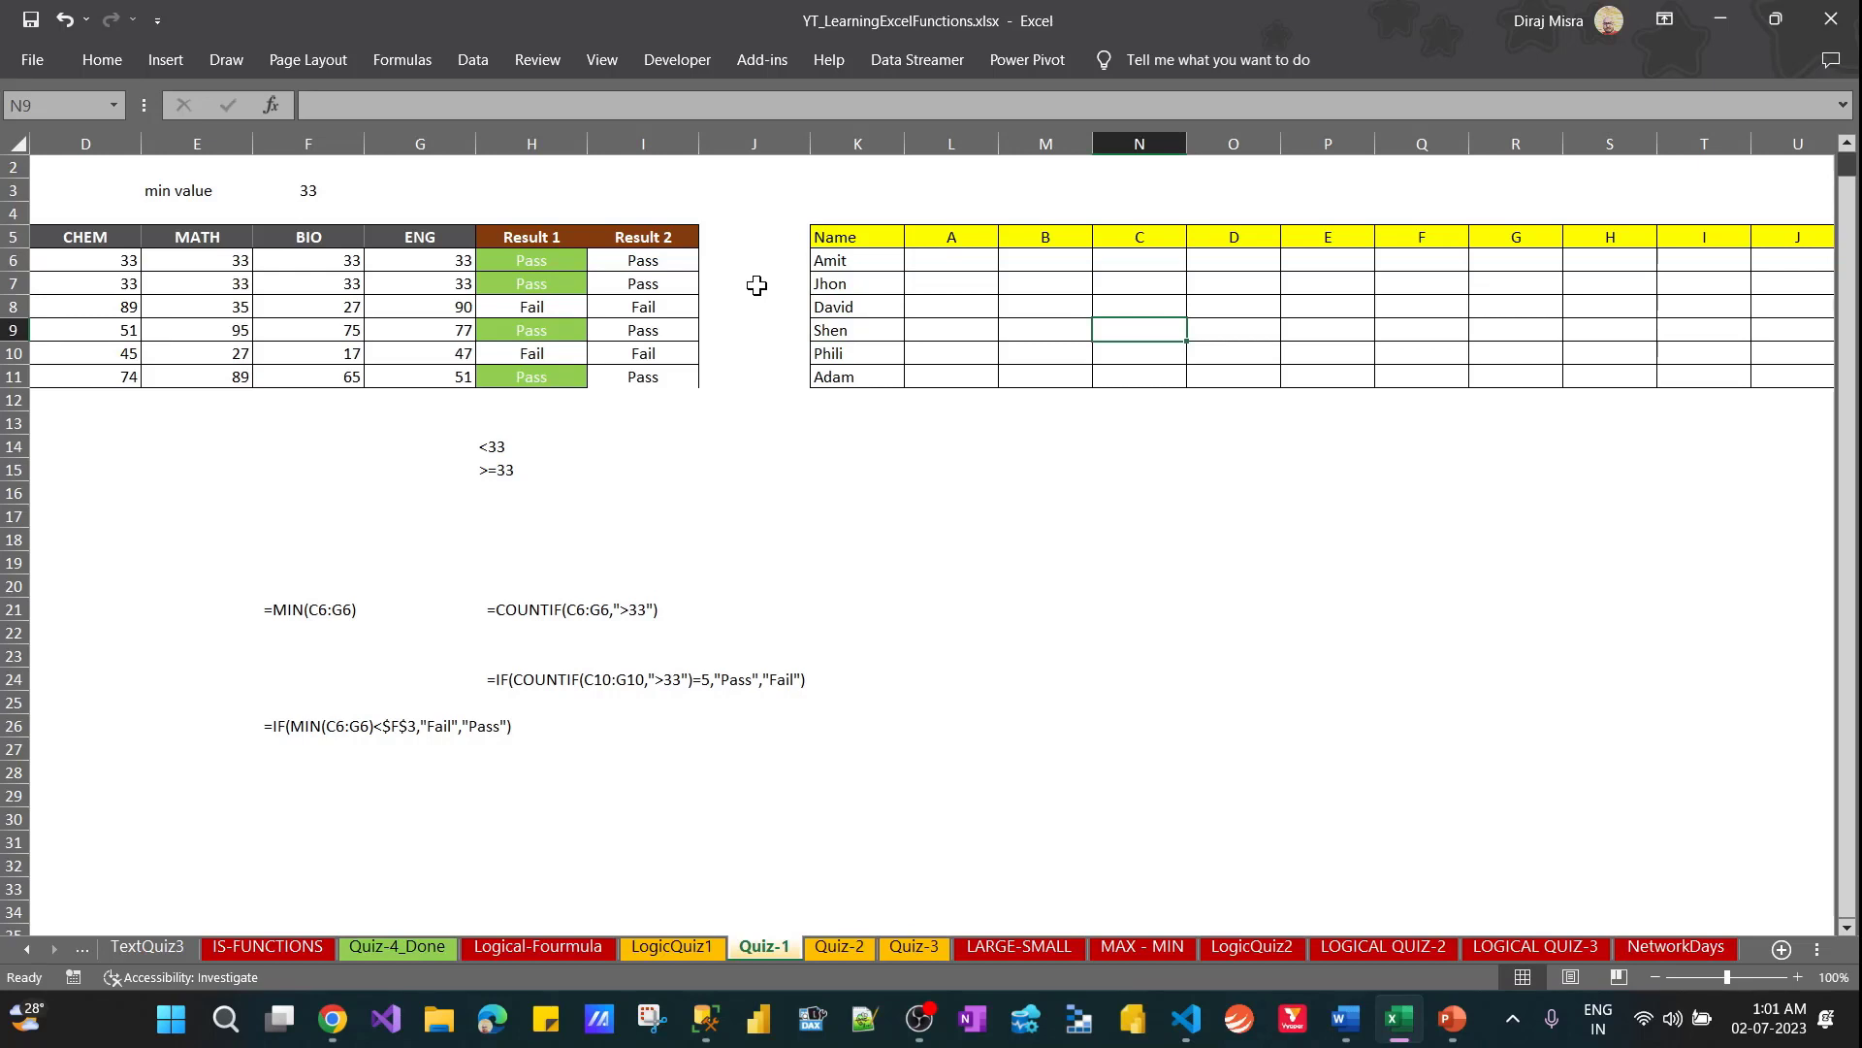
{"action": "key", "text": "Up"}
{"action": "key", "text": "Up"}
{"action": "key", "text": "Up"}
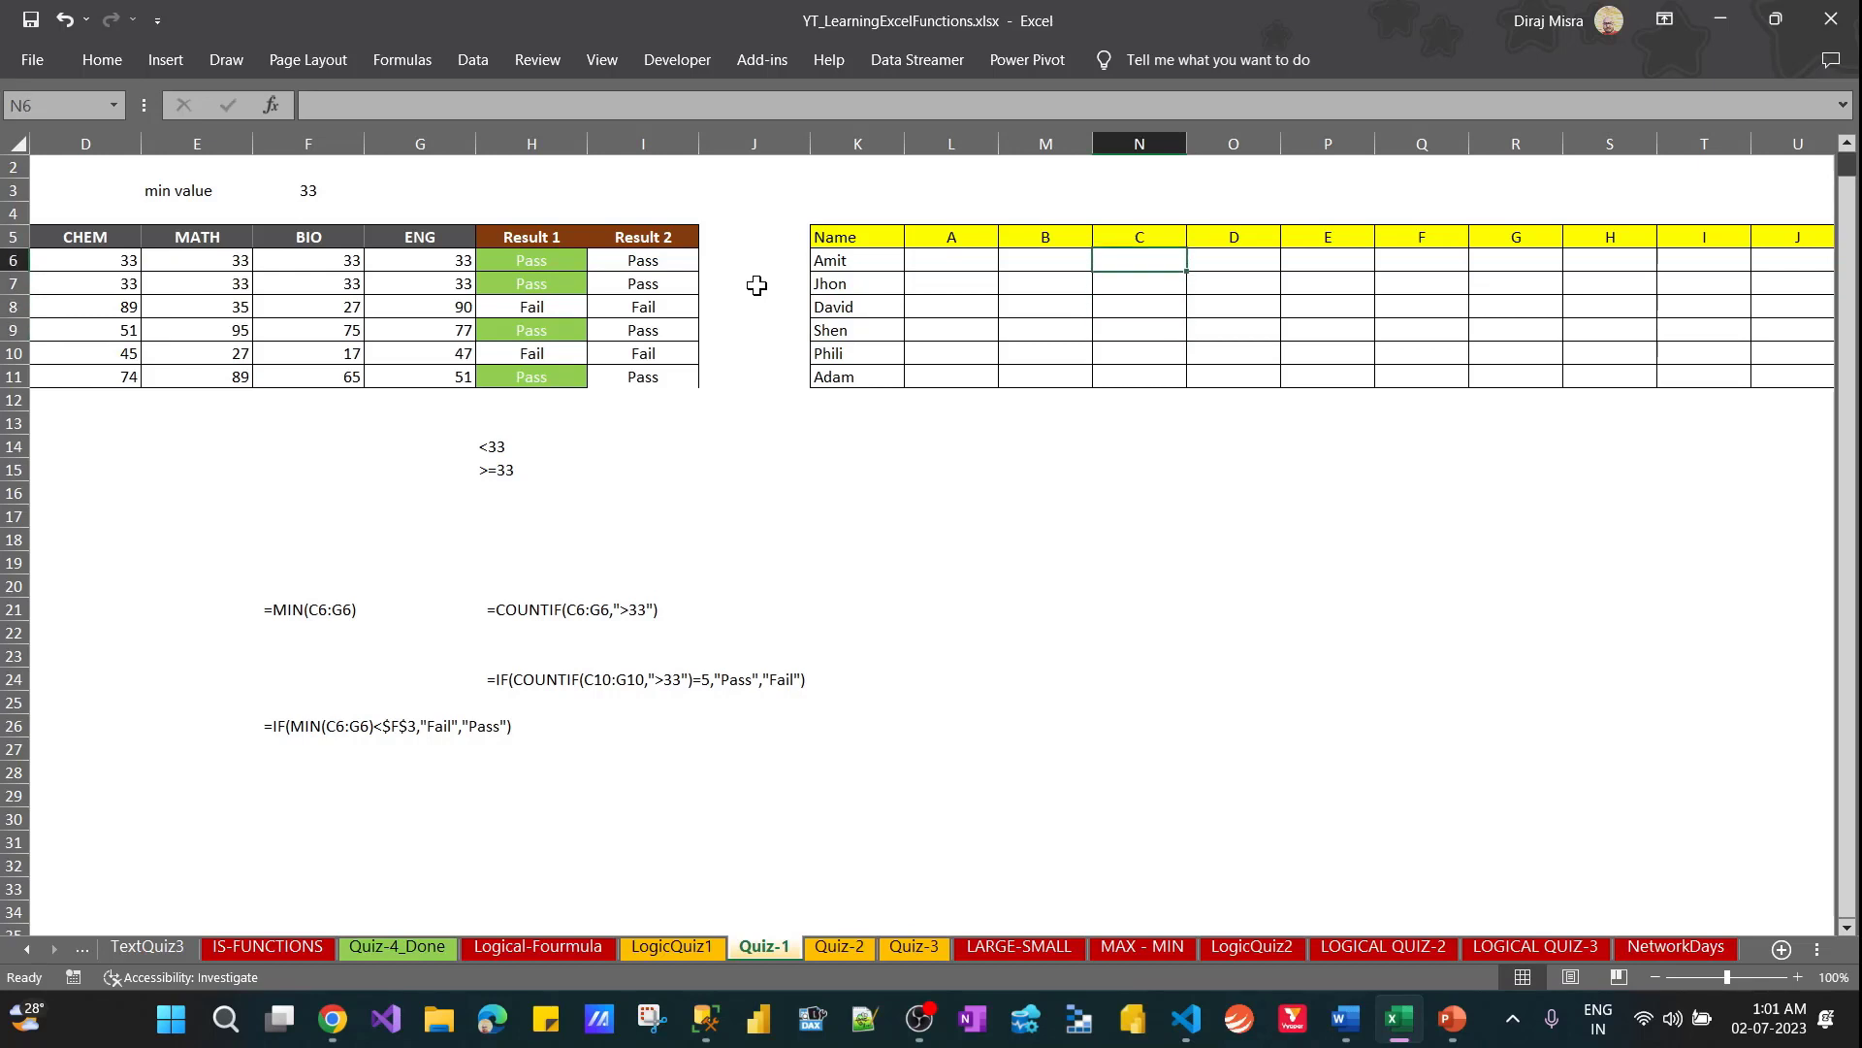
{"action": "key", "text": "Left"}
{"action": "key", "text": "Left"}
{"action": "key", "text": "Left"}
{"action": "key", "text": "Right"}
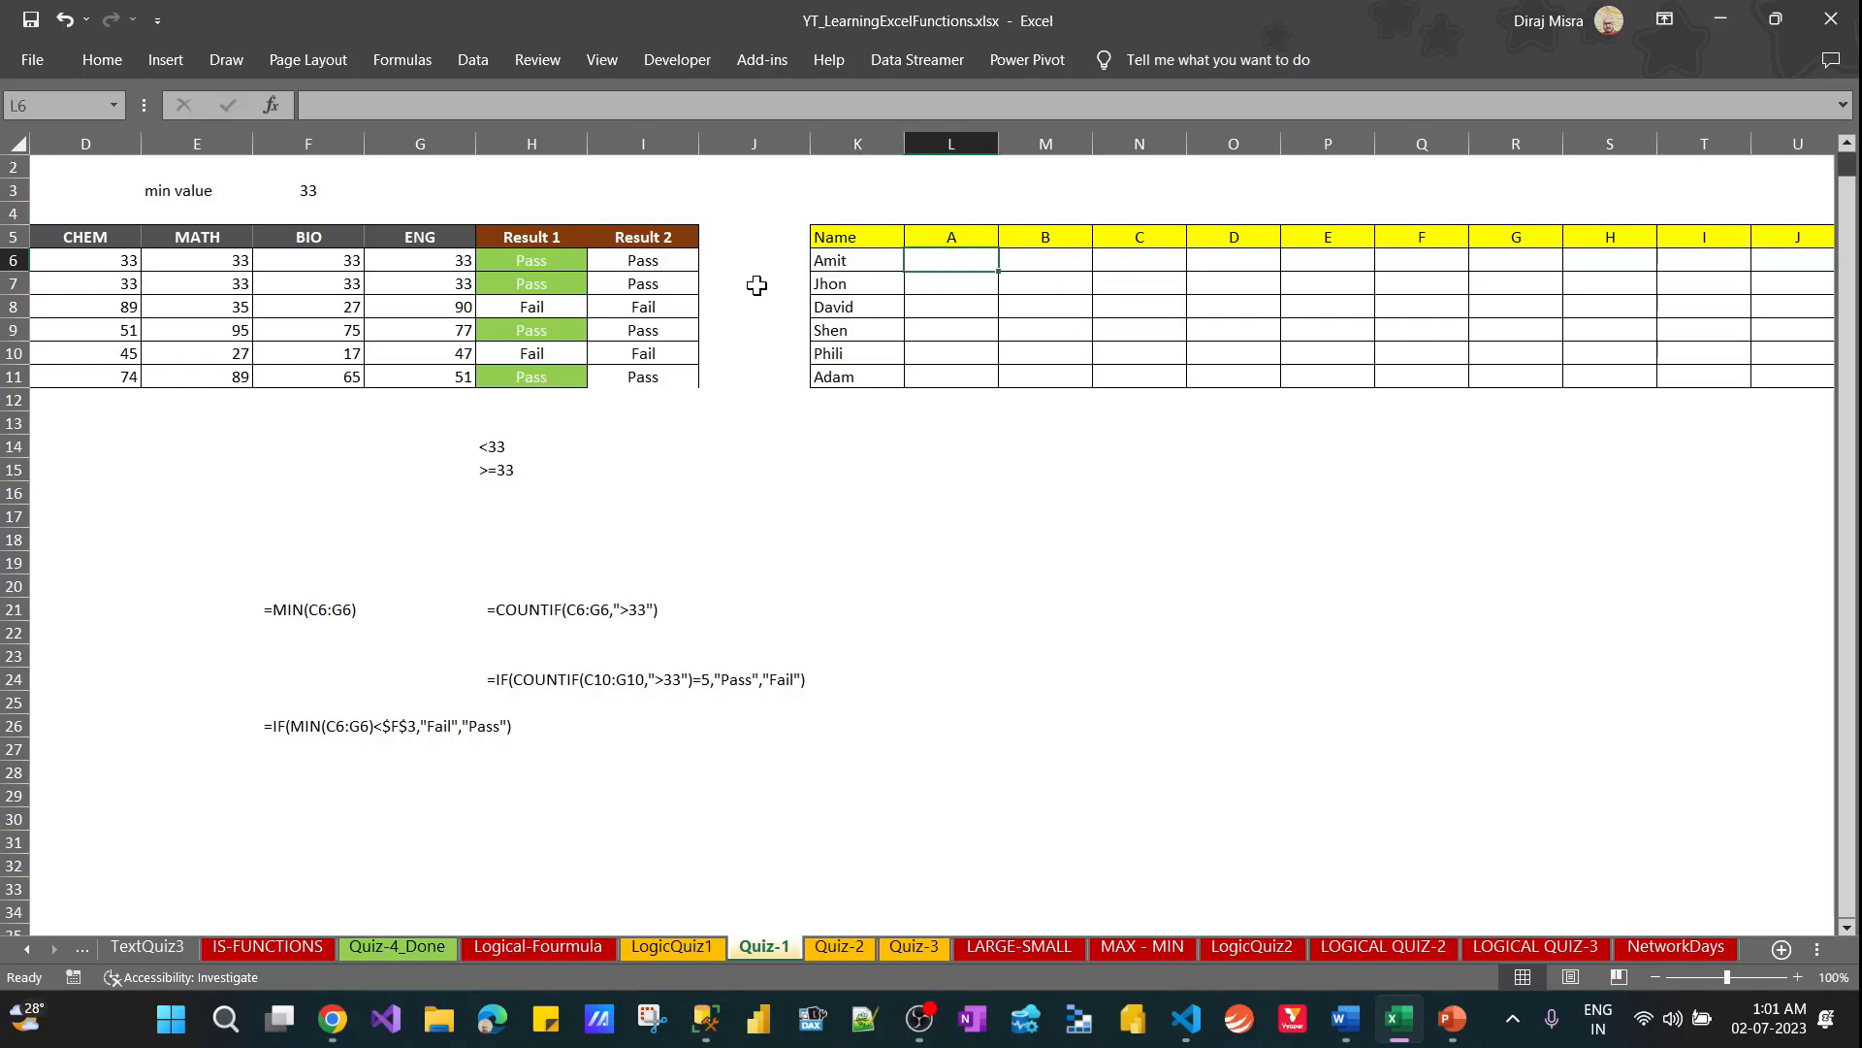
Add another first name in K12, directly below the last entry of the Name column
{"action": "key", "text": "Down"}
{"action": "key", "text": "Down"}
{"action": "key", "text": "Down"}
{"action": "key", "text": "Down"}
{"action": "key", "text": "Down"}
{"action": "key", "text": "Down"}
{"action": "key", "text": "Left"}
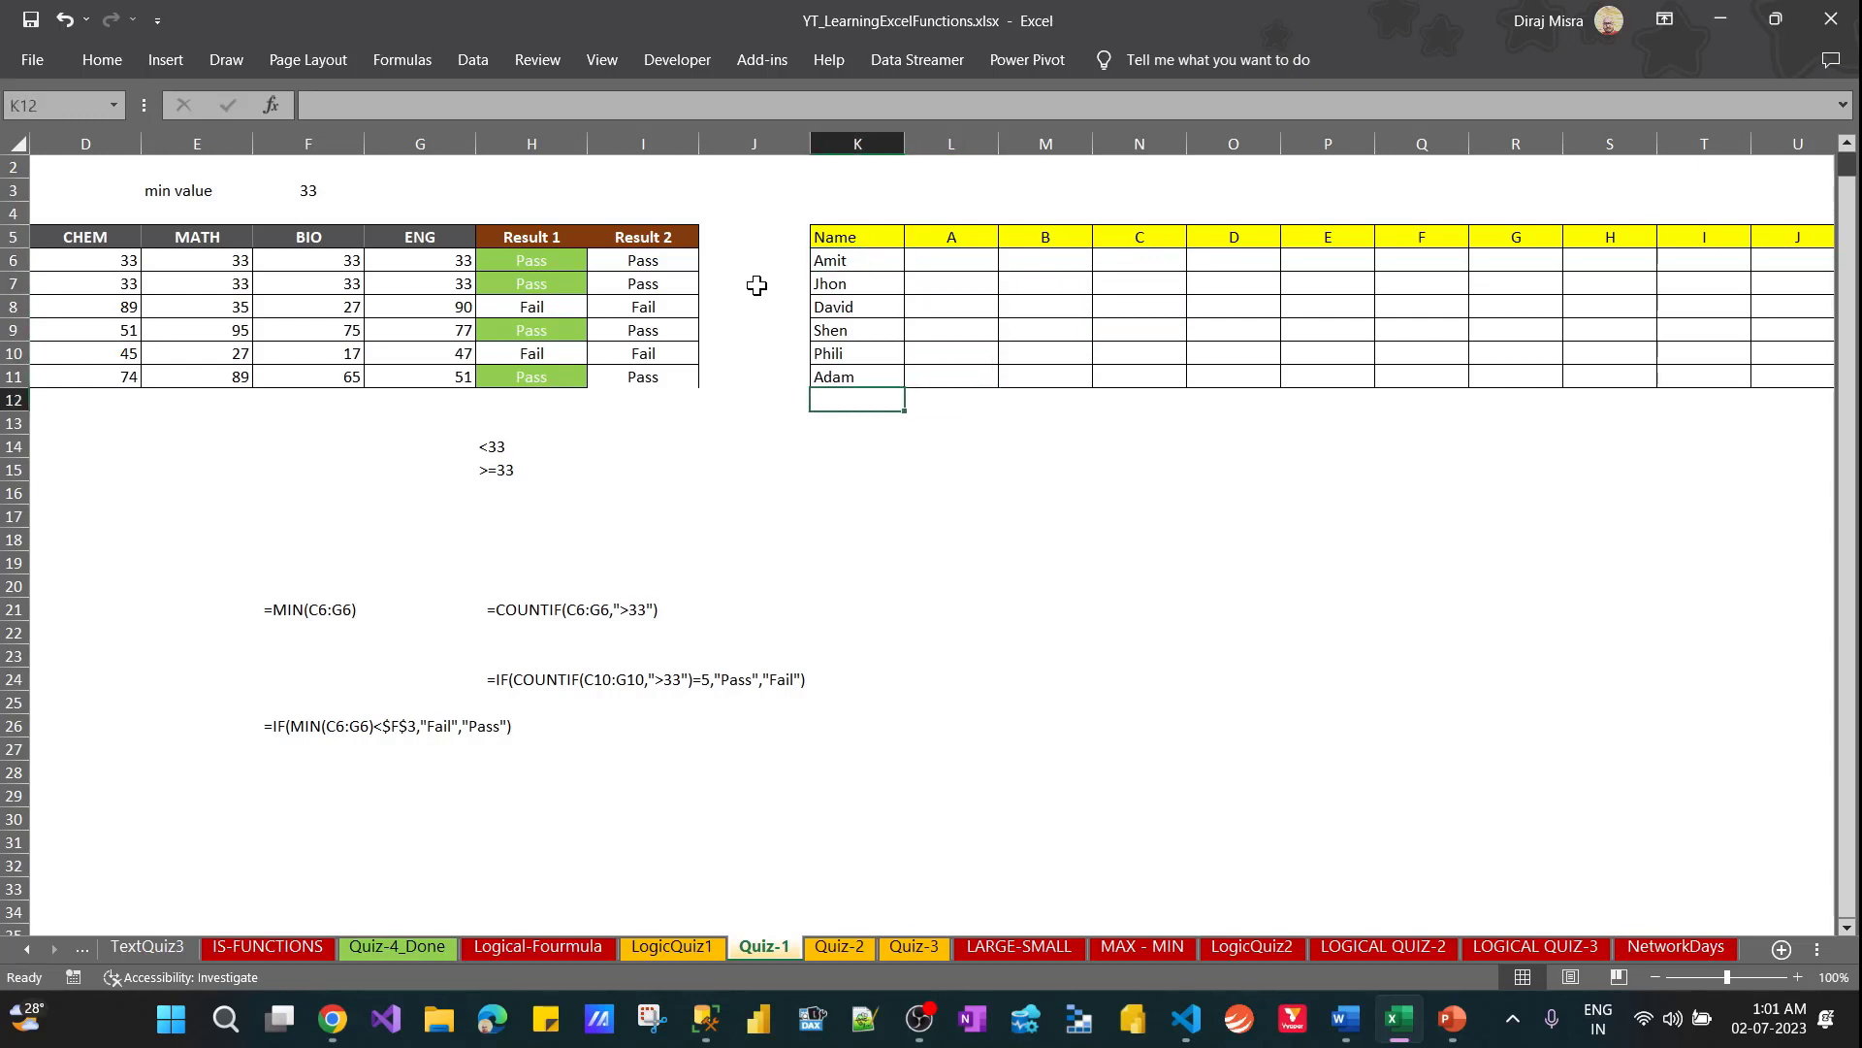
{"action": "type", "text": "Roshan"}
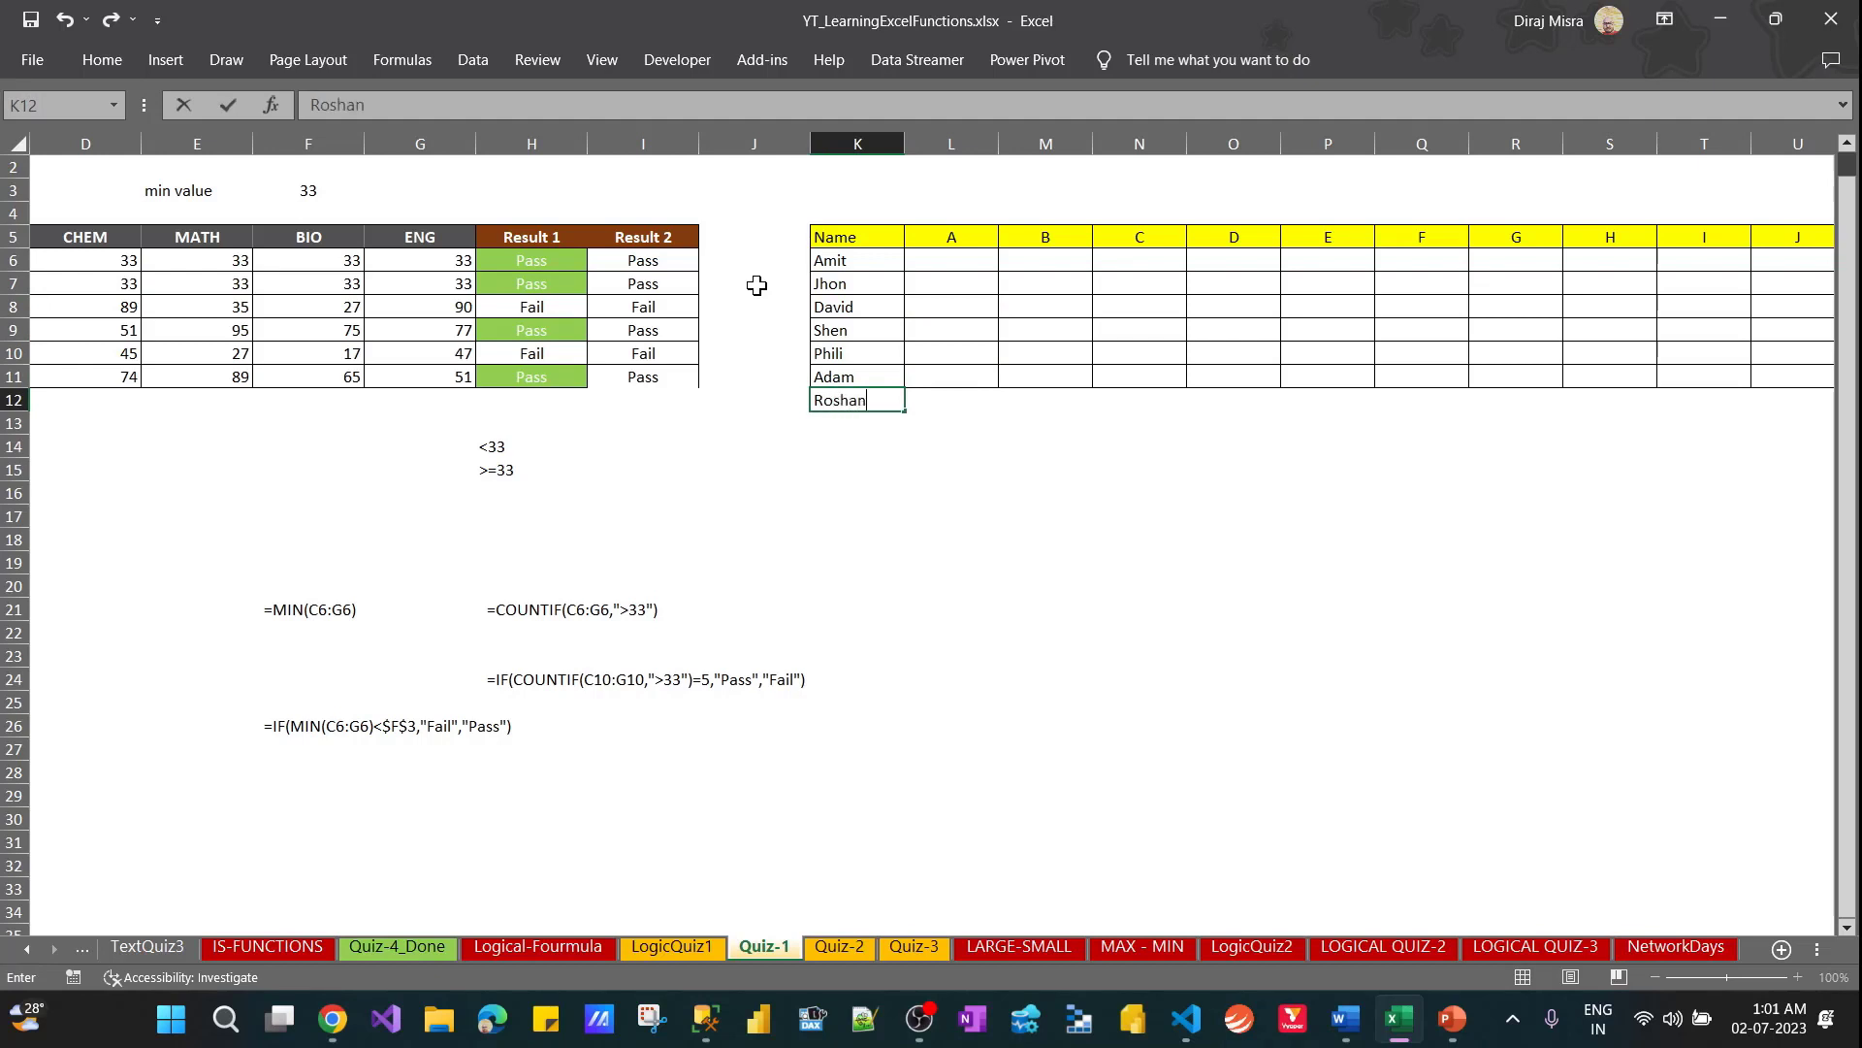
{"action": "key", "text": "Return"}
{"action": "key", "text": "Up"}
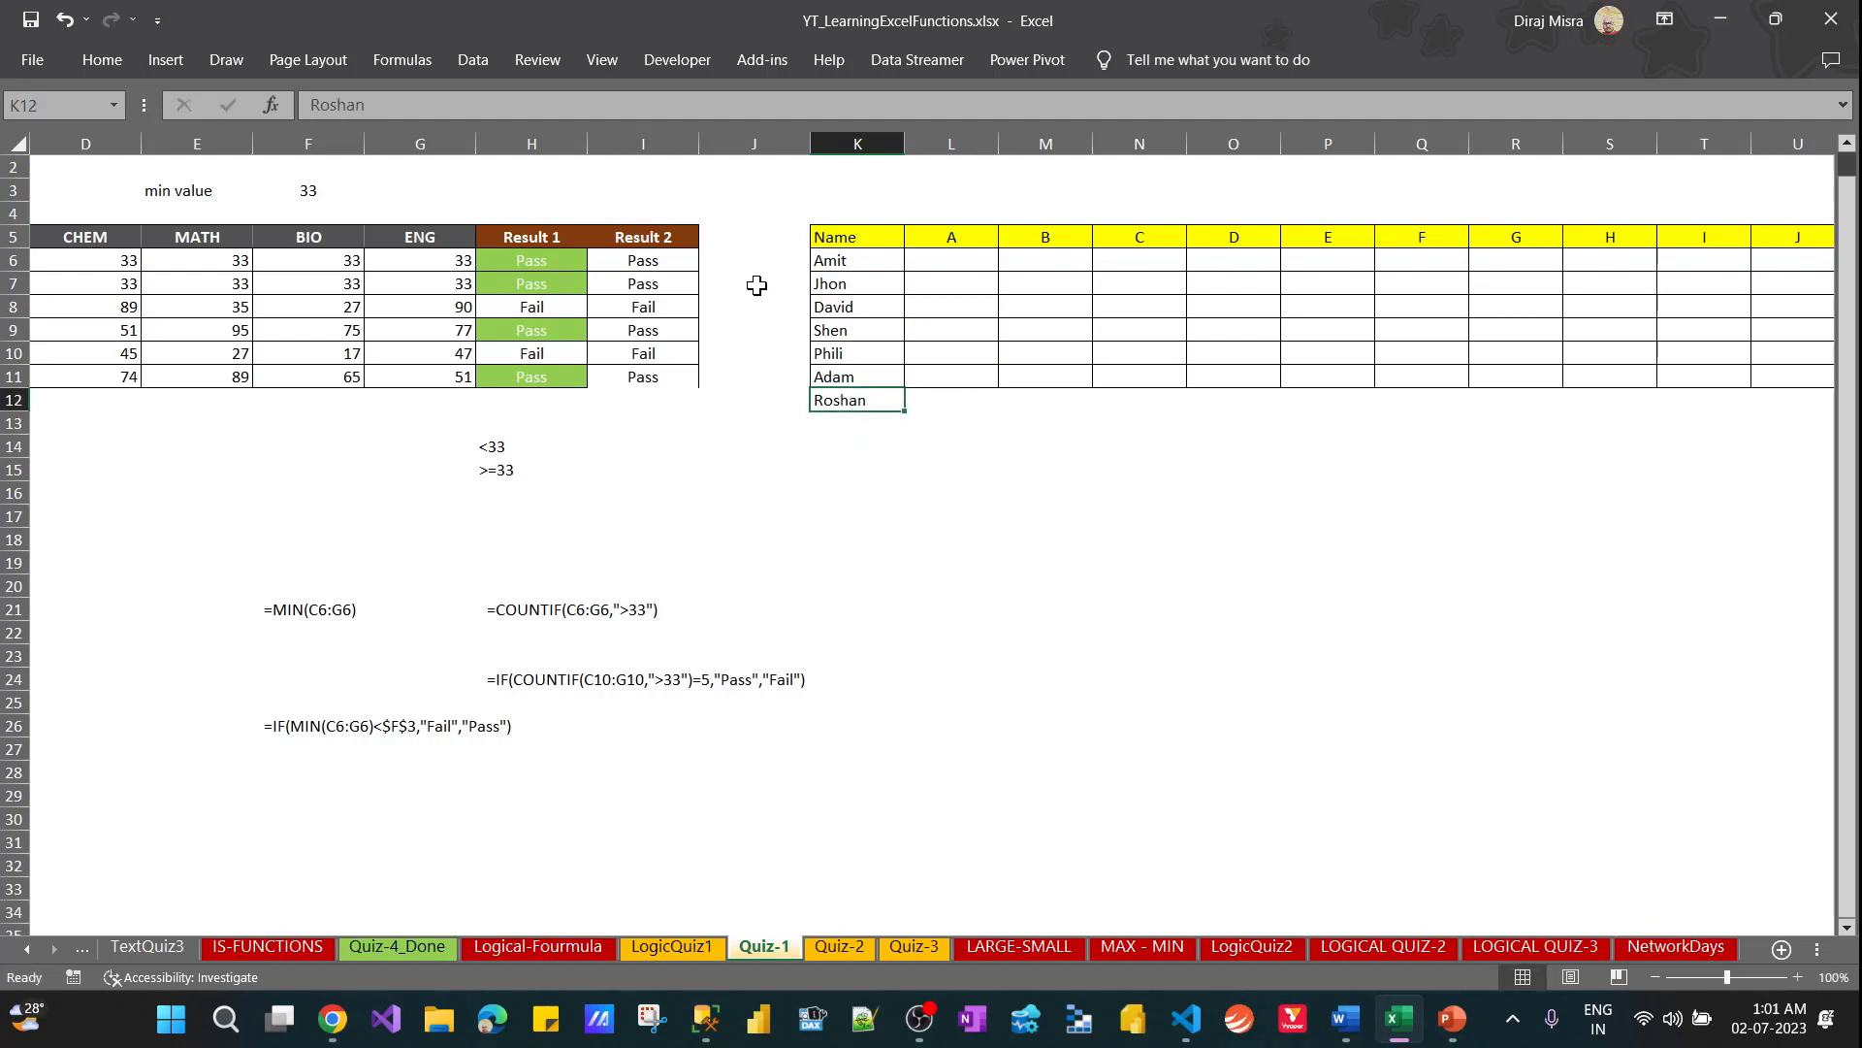
Extend the bordered empty cells of the letter table by filling L11:X11 down into row 12
{"action": "key", "text": "Right"}
{"action": "key", "text": "Up"}
{"action": "key", "text": "shift+Right"}
{"action": "key", "text": "shift+Right"}
{"action": "key", "text": "shift+Right"}
{"action": "key", "text": "shift+Right"}
{"action": "key", "text": "shift+Right"}
{"action": "key", "text": "shift+Right"}
{"action": "key", "text": "shift+Right"}
{"action": "key", "text": "shift+Right"}
{"action": "key", "text": "shift+Right"}
{"action": "key", "text": "shift+Right"}
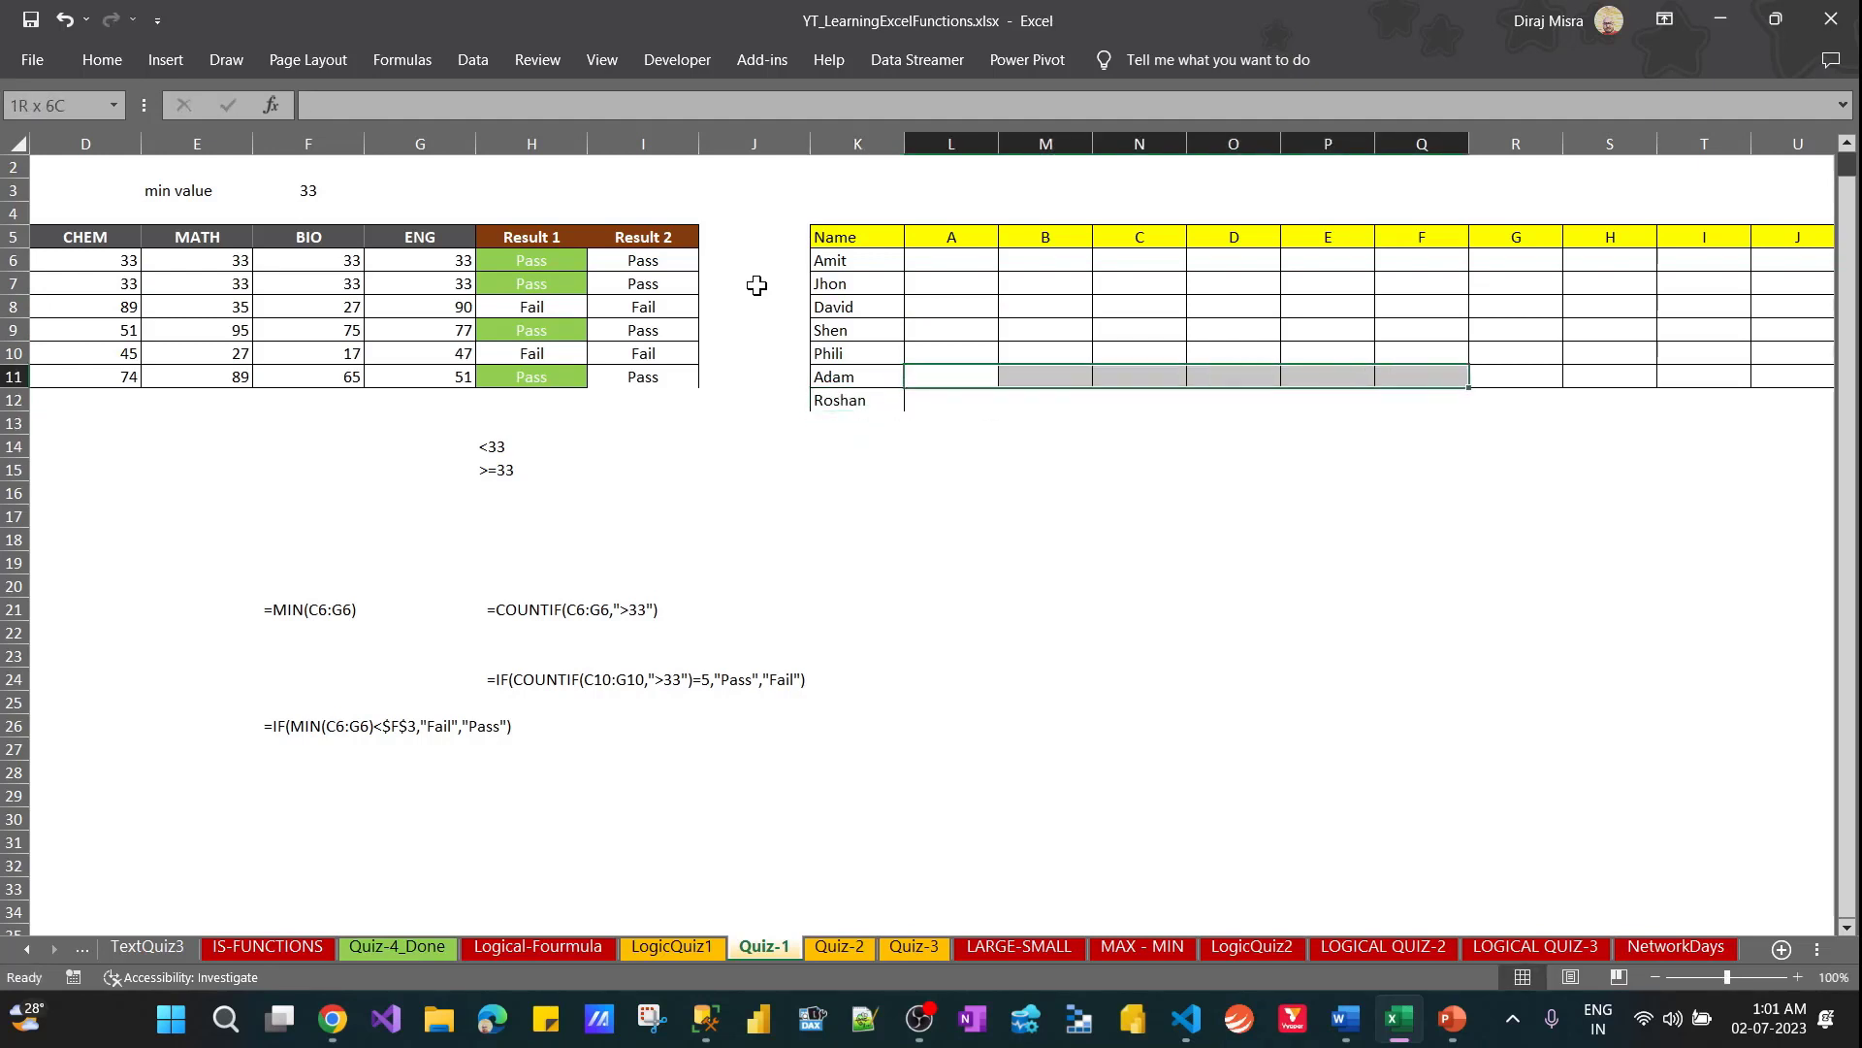
{"action": "key", "text": "shift+Right"}
{"action": "key", "text": "shift+Right"}
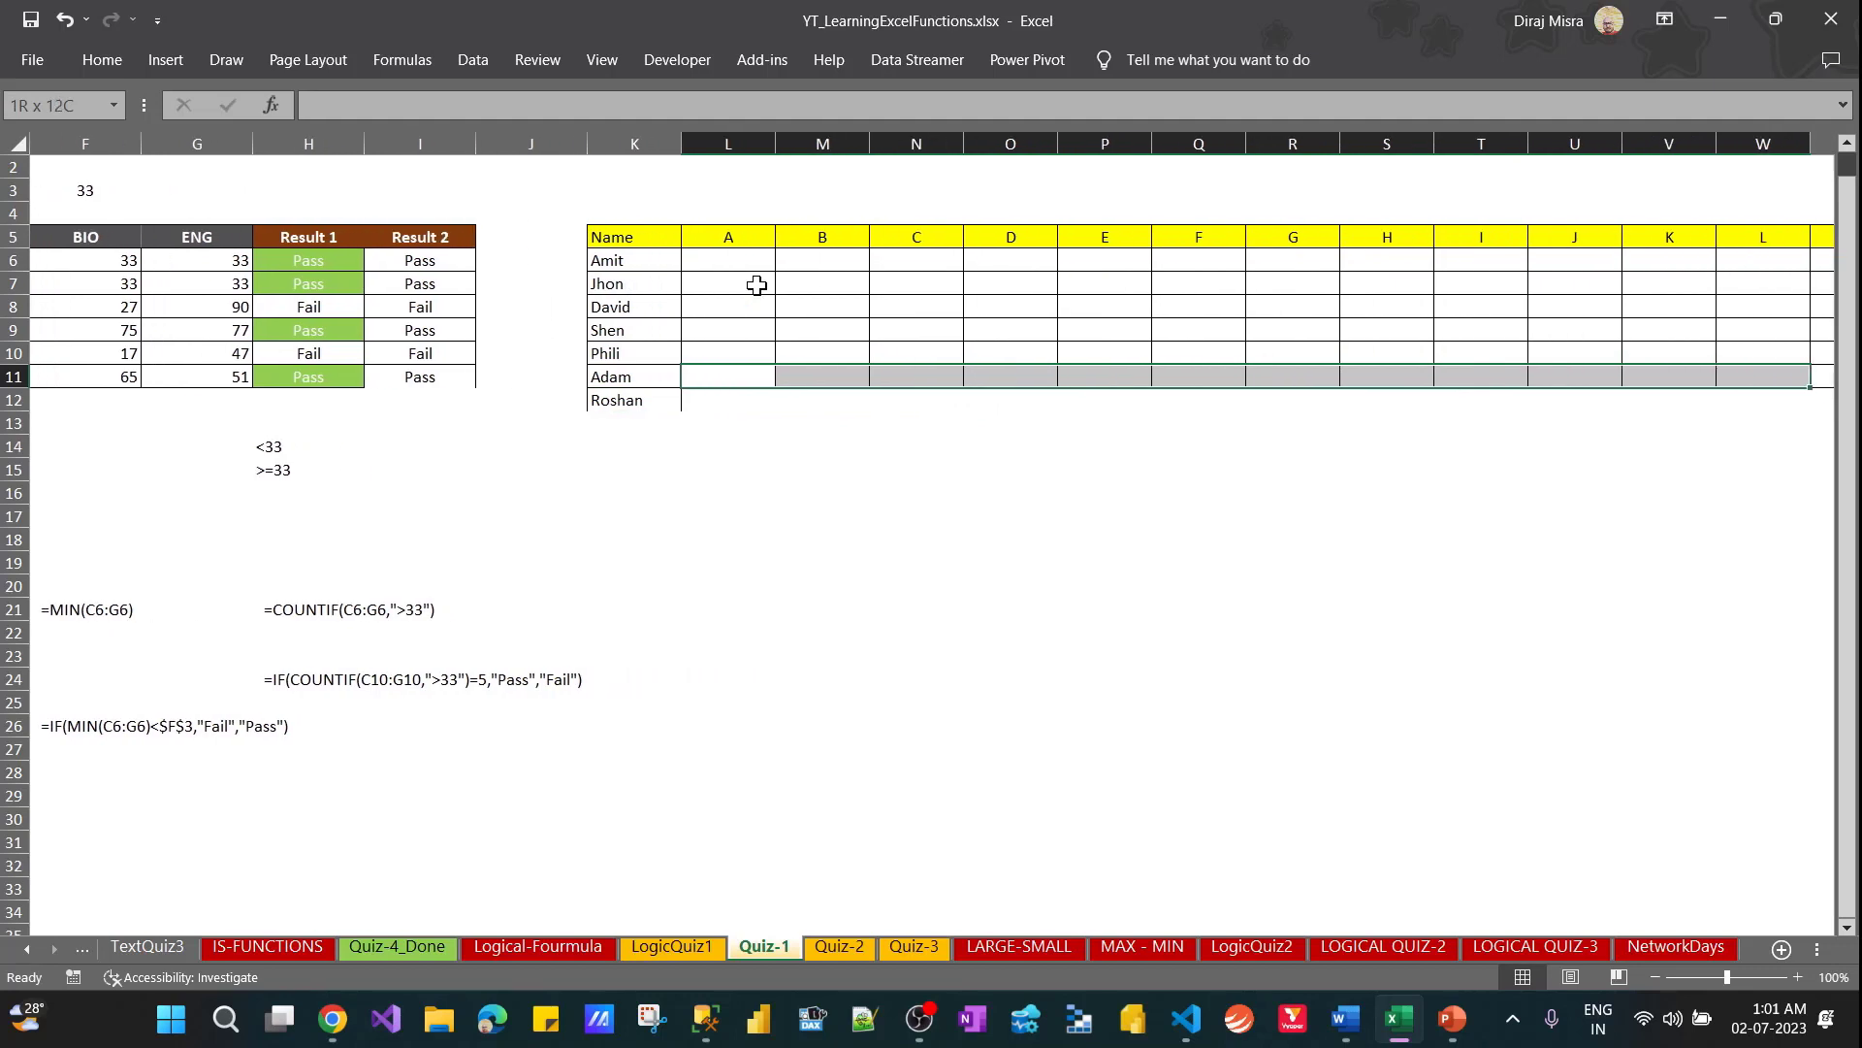
{"action": "key", "text": "shift+Down"}
{"action": "key", "text": "shift+Down"}
{"action": "key", "text": "shift+Up"}
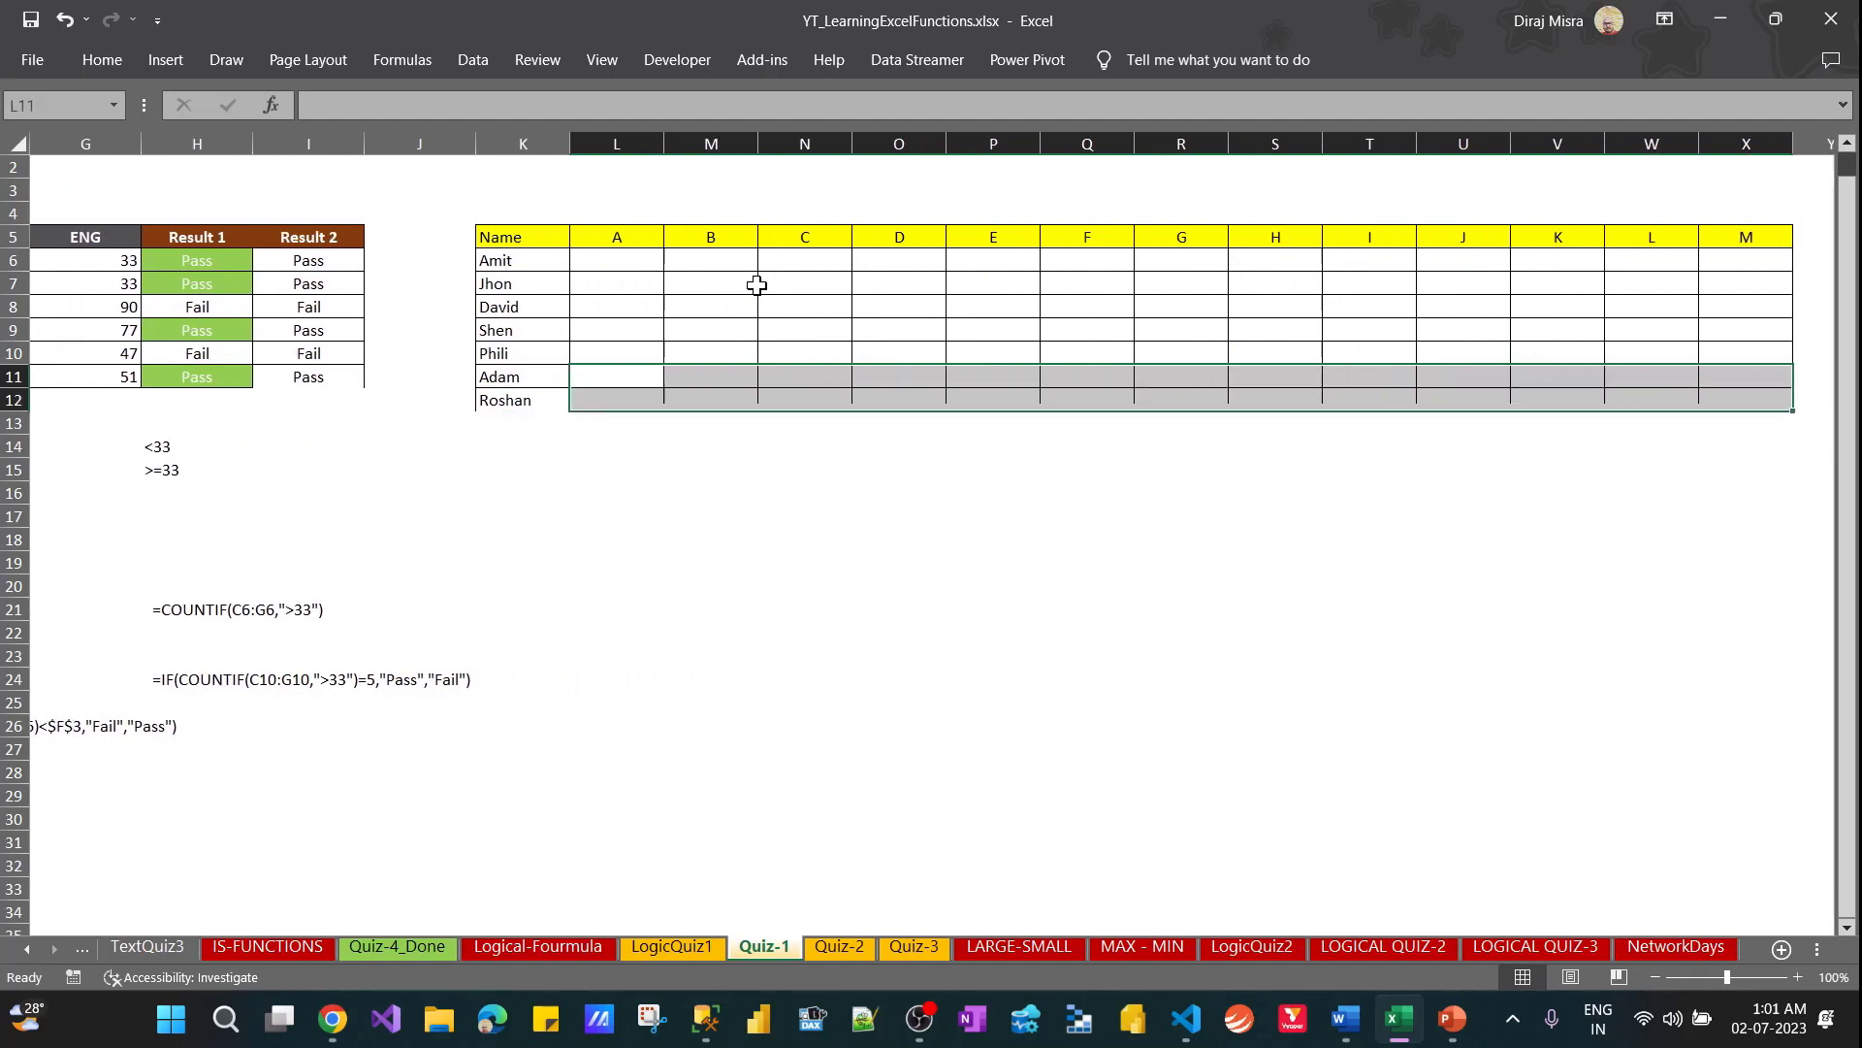
{"action": "key", "text": "ctrl+d"}
Review the letter headings across row 5 up to column X and return to the first name in K6
{"action": "key", "text": "Up"}
{"action": "key", "text": "Up"}
{"action": "key", "text": "Up"}
{"action": "key", "text": "Up"}
{"action": "key", "text": "Up"}
{"action": "key", "text": "Up"}
{"action": "key", "text": "ctrl+Right"}
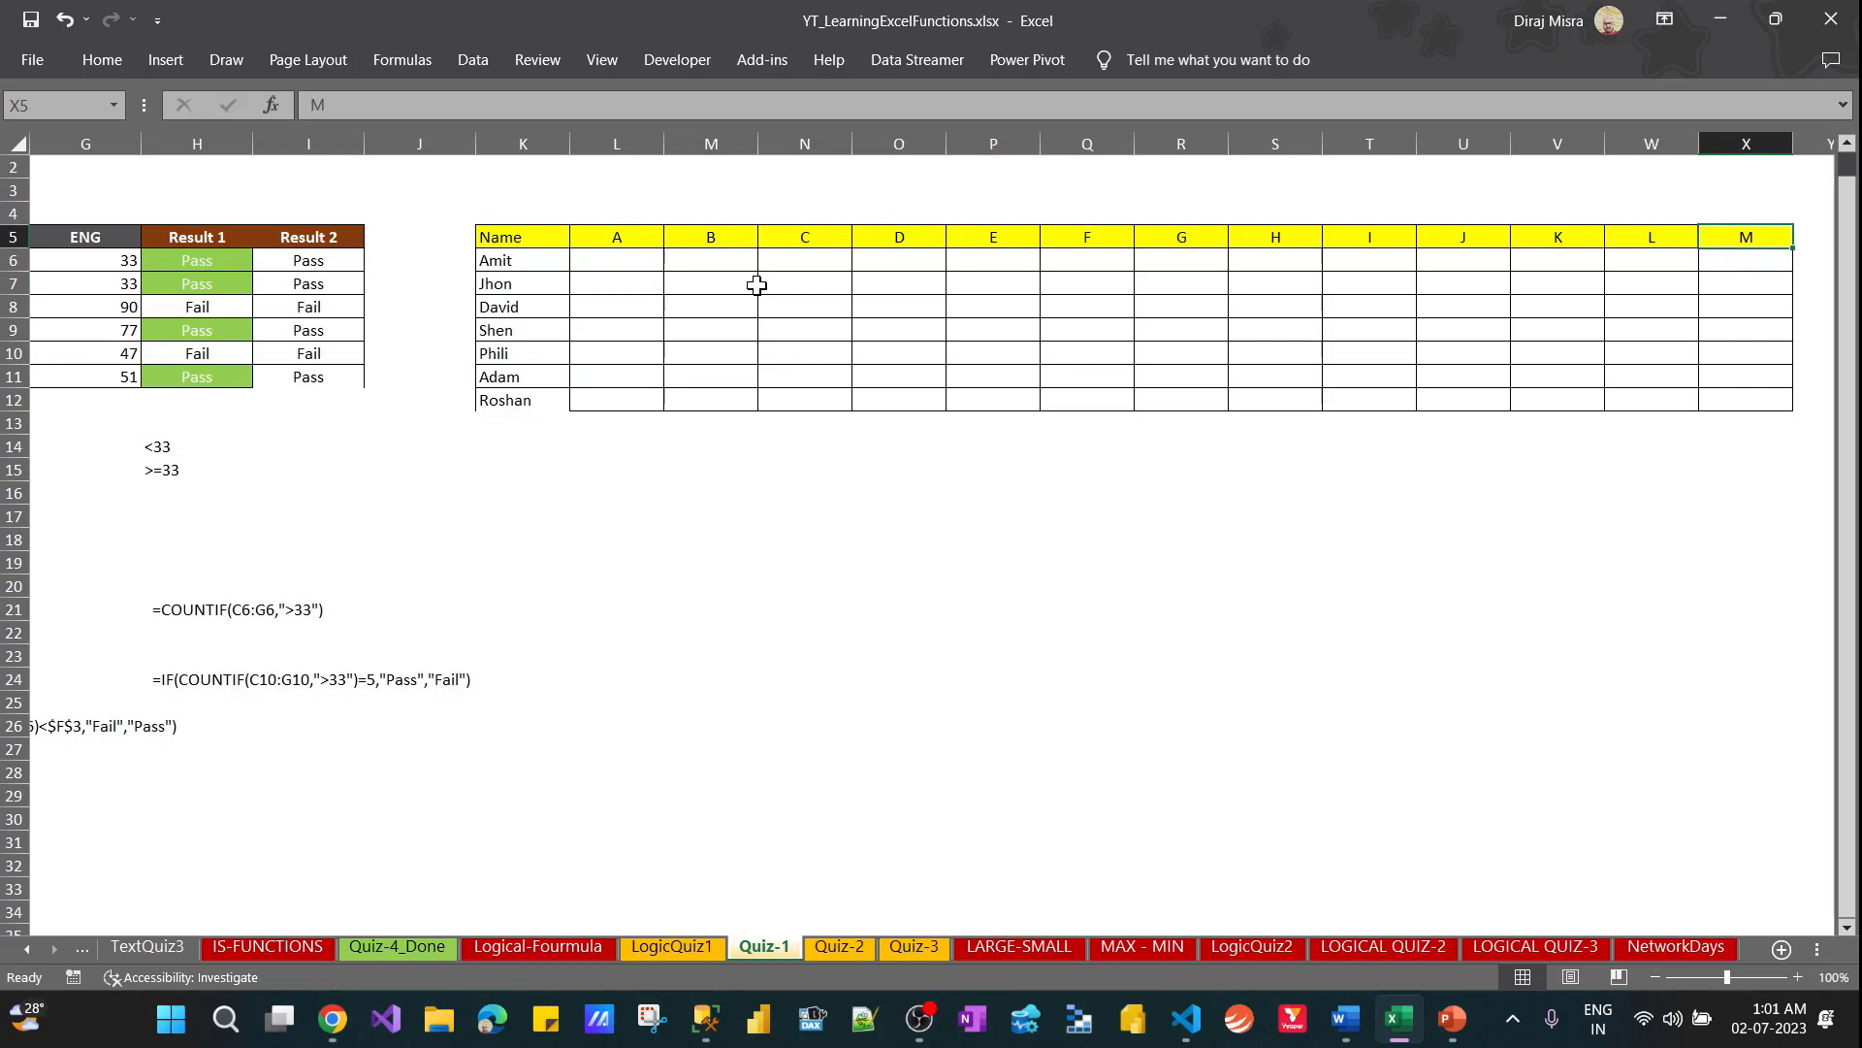
{"action": "key", "text": "ctrl+Left"}
{"action": "key", "text": "Down"}
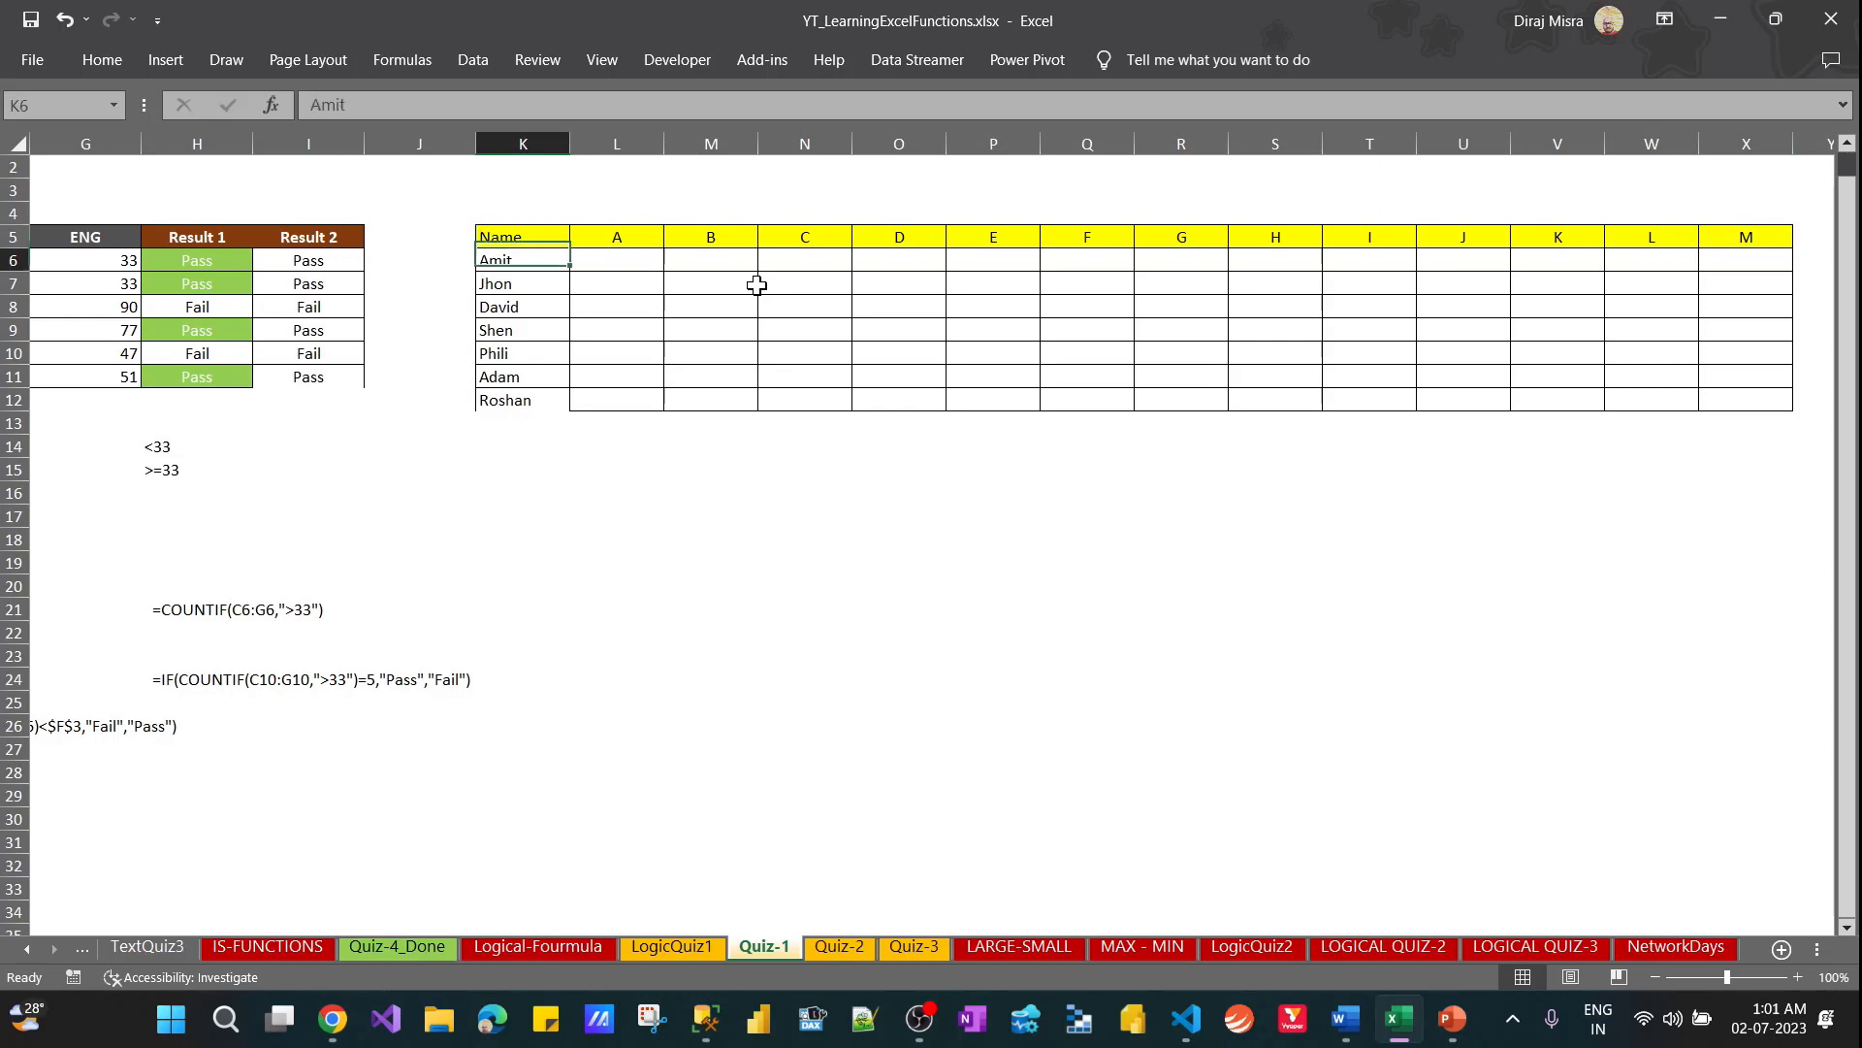
Add a border to the new name cell K12 to match the rest of the table
{"action": "key", "text": "ctrl+shift+Down"}
{"action": "key", "text": "Down"}
{"action": "key", "text": "Down"}
{"action": "key", "text": "Down"}
{"action": "key", "text": "Down"}
{"action": "key", "text": "Down"}
{"action": "key", "text": "Down"}
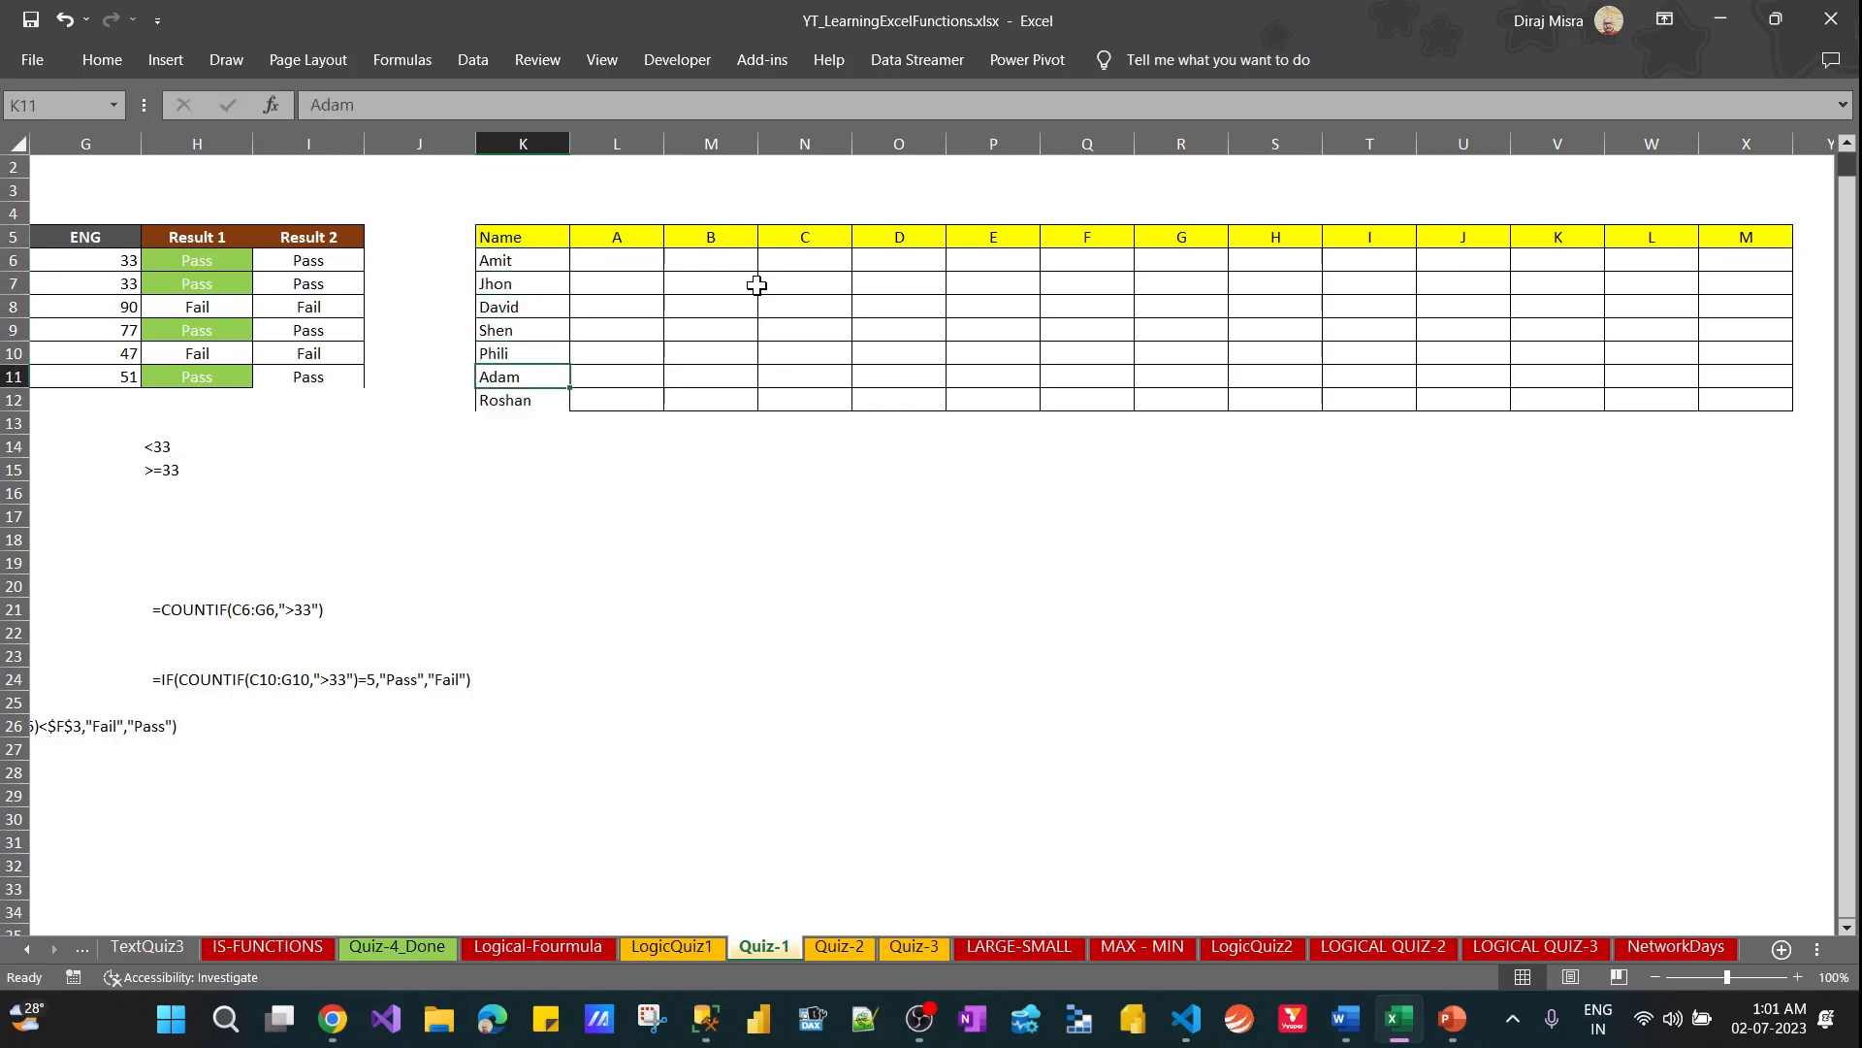
{"action": "key", "text": "alt"}
{"action": "key", "text": "q"}
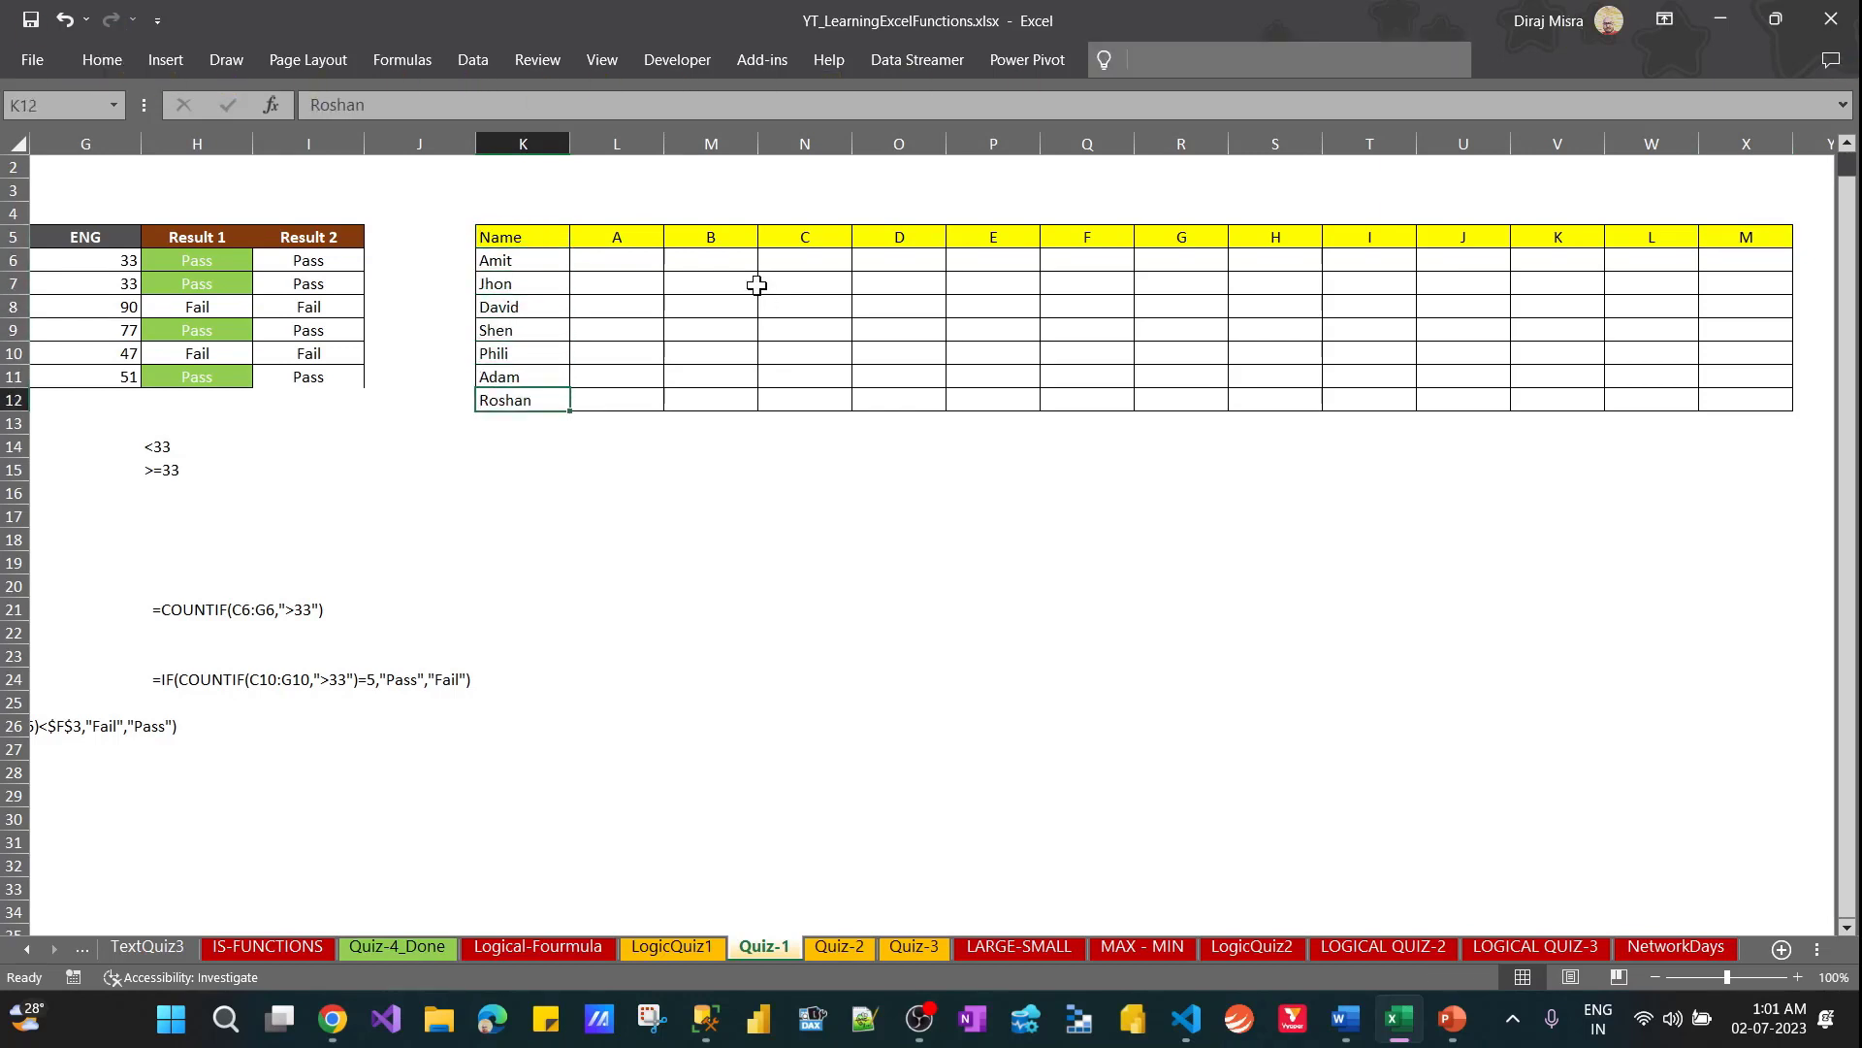
{"action": "key", "text": "Escape"}
{"action": "key", "text": "Right"}
{"action": "key", "text": "Right"}
{"action": "key", "text": "Left"}
{"action": "key", "text": "Left"}
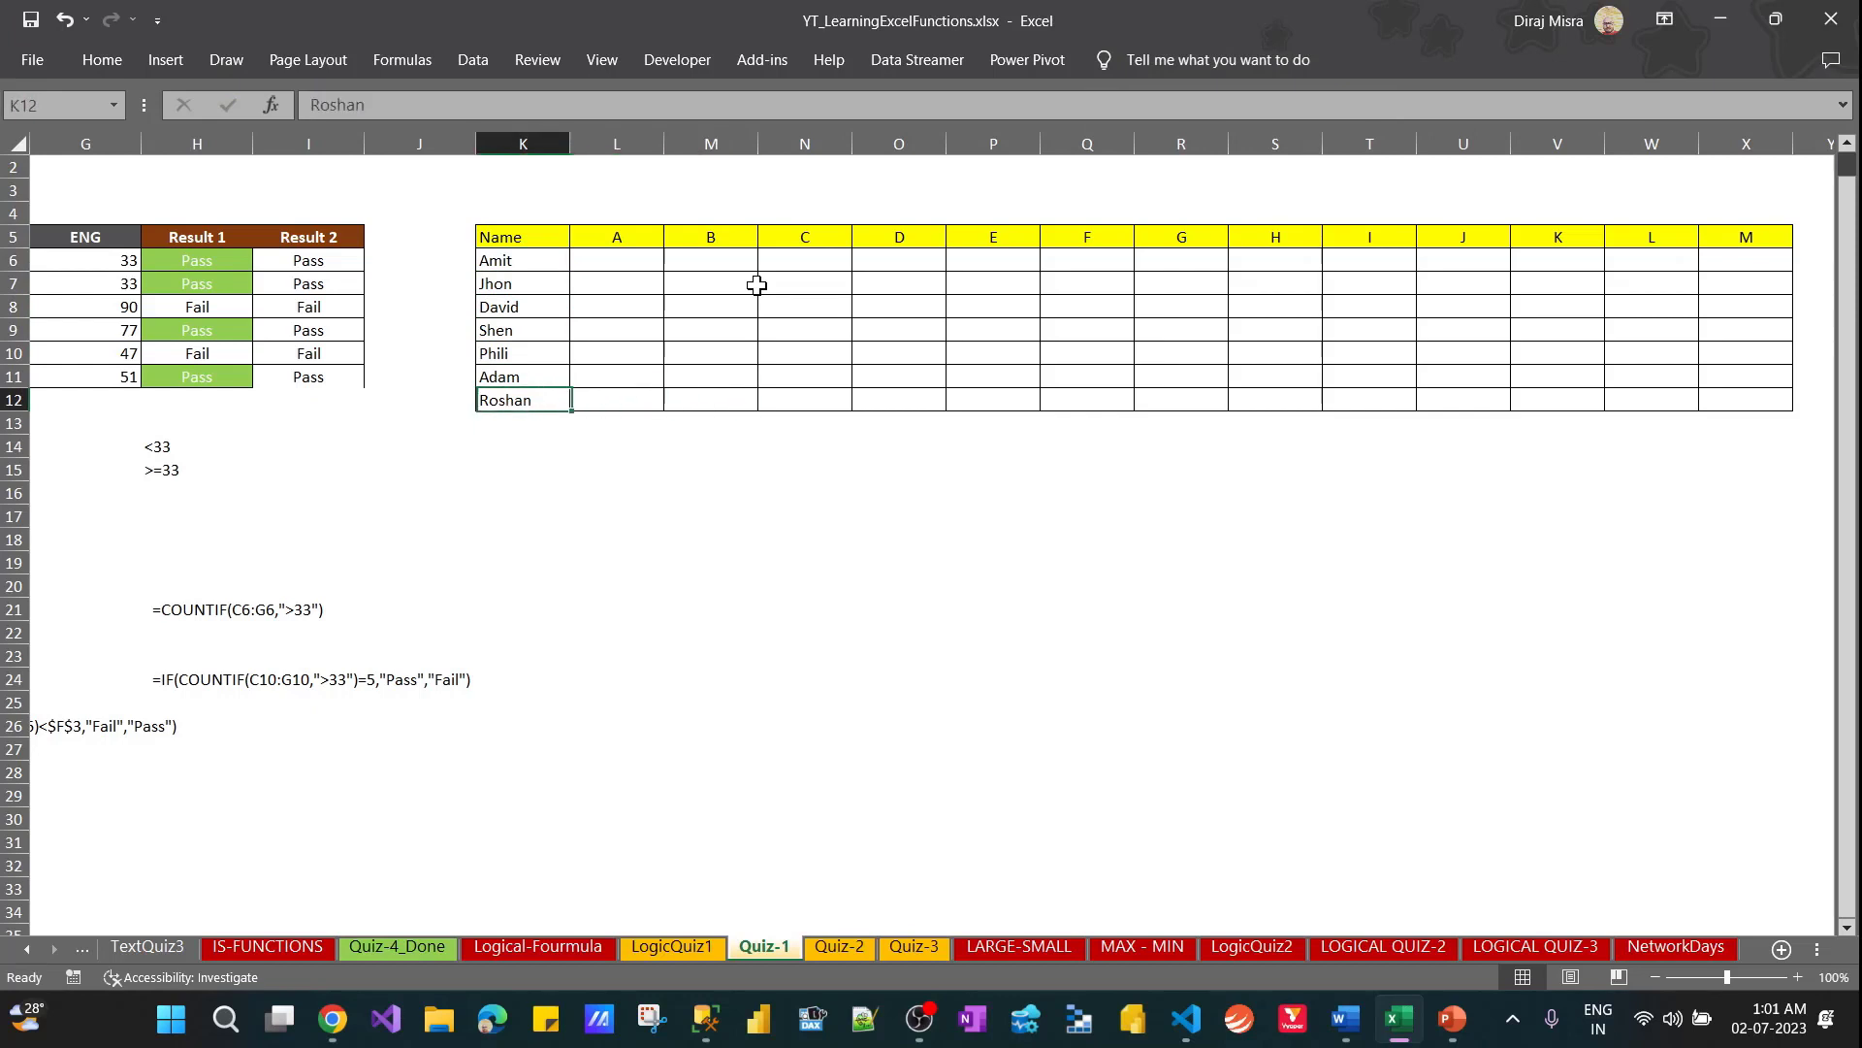
{"action": "key", "text": "alt"}
{"action": "key", "text": "Down"}
{"action": "key", "text": "Escape"}
{"action": "key", "text": "Down"}
{"action": "key", "text": "Up"}
Start an IF formula in L6, the first cell under the letter A heading
{"action": "key", "text": "Right"}
{"action": "key", "text": "ctrl+Up"}
{"action": "key", "text": "Down"}
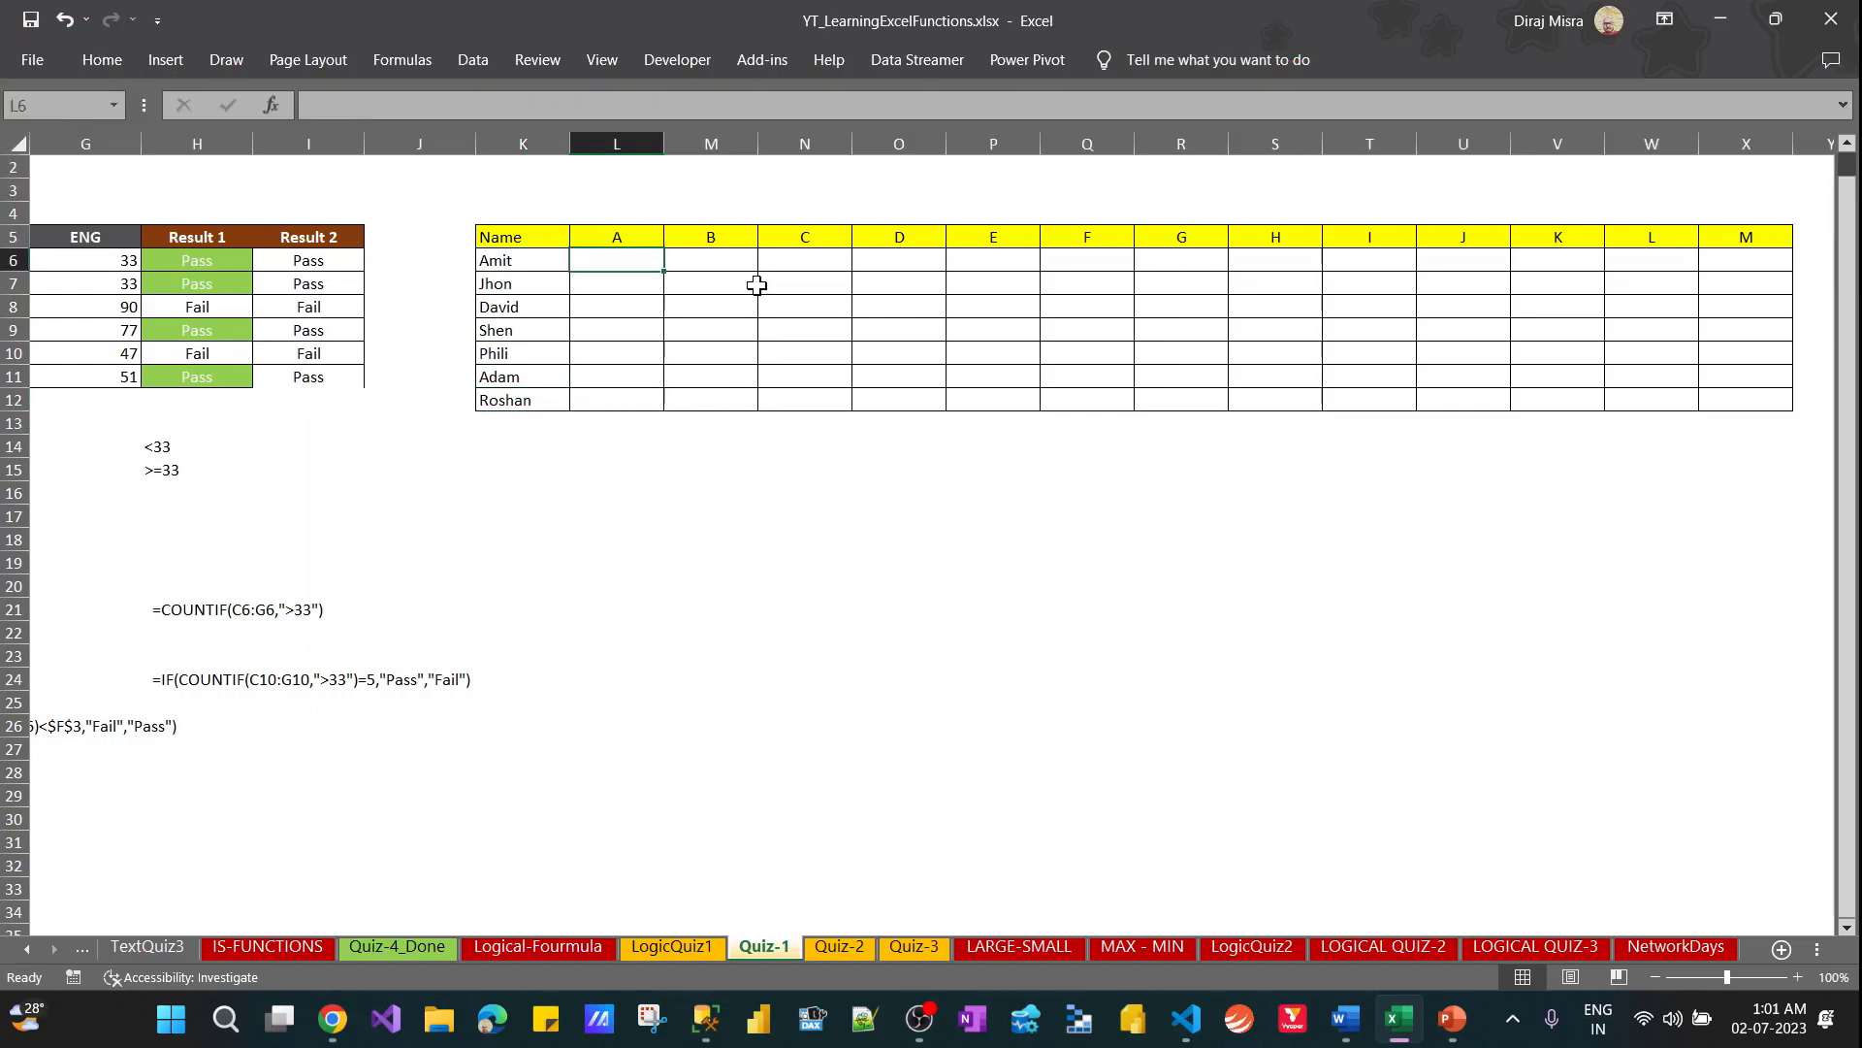
{"action": "type", "text": "=if"}
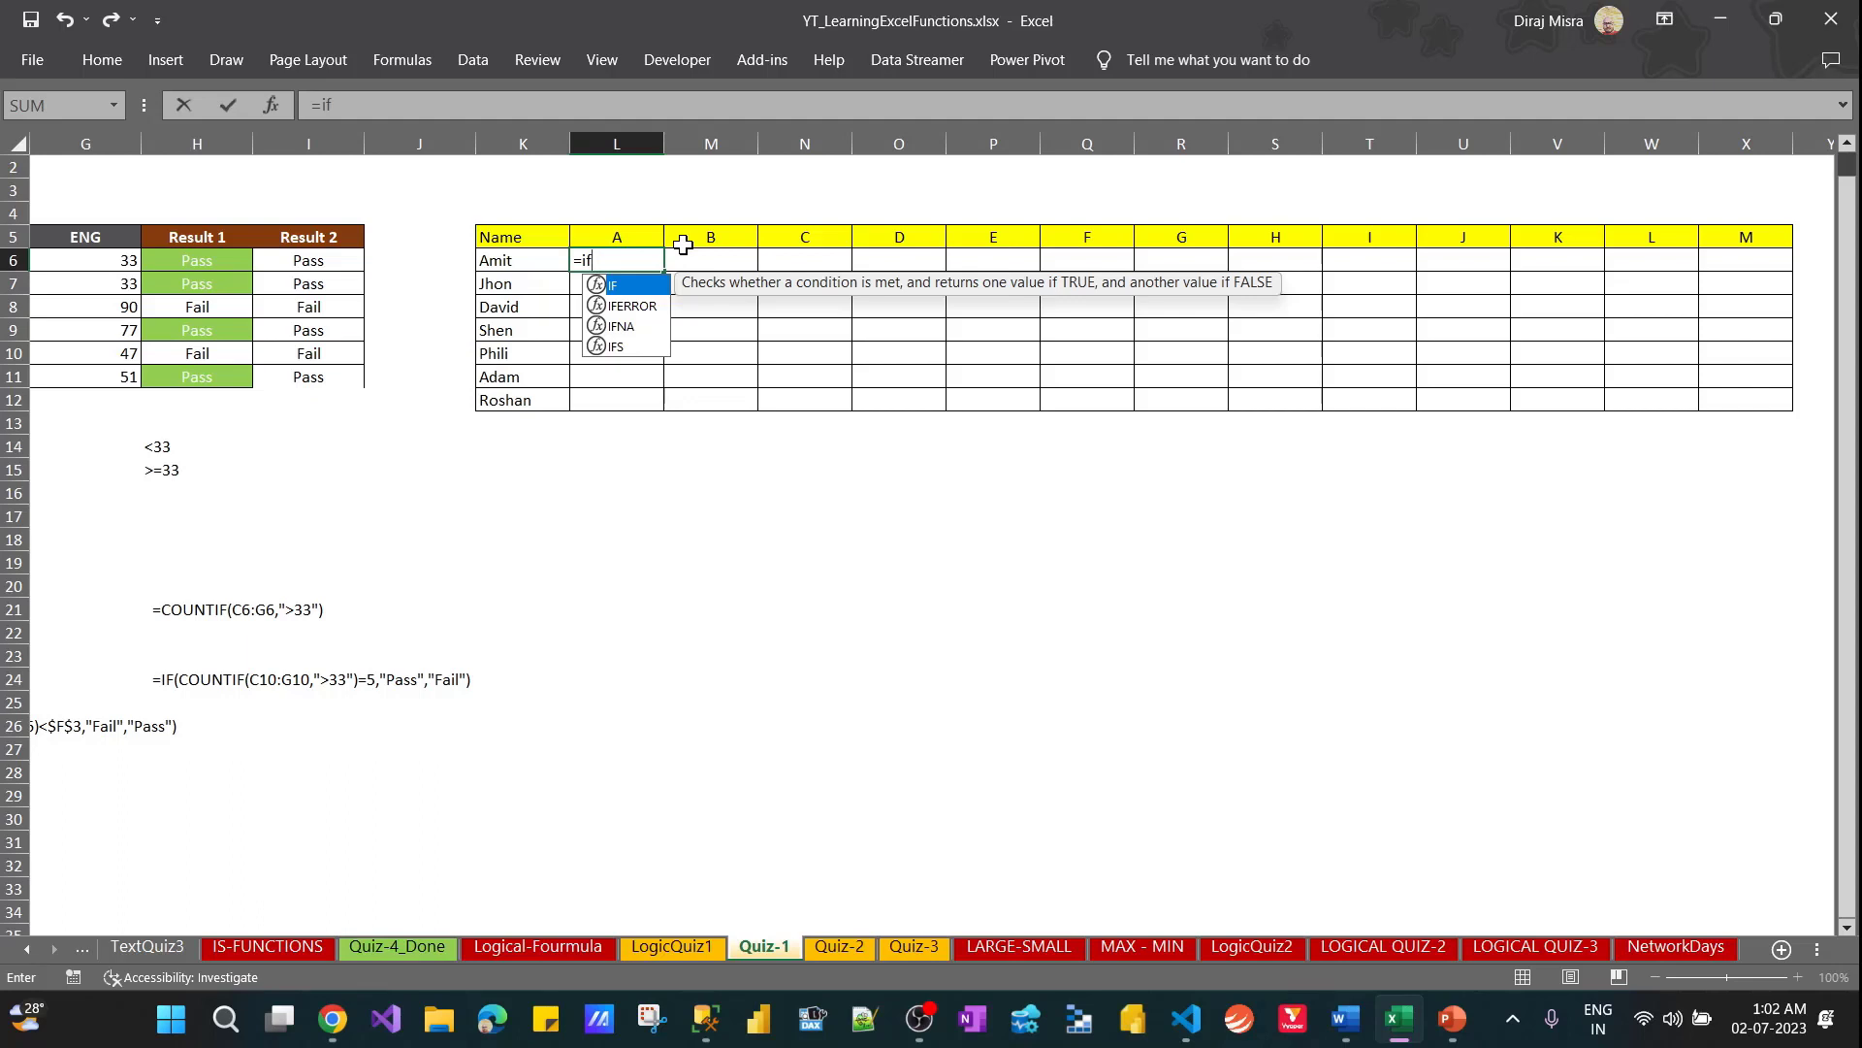
{"action": "key", "text": "Escape"}
{"action": "type", "text": "="}
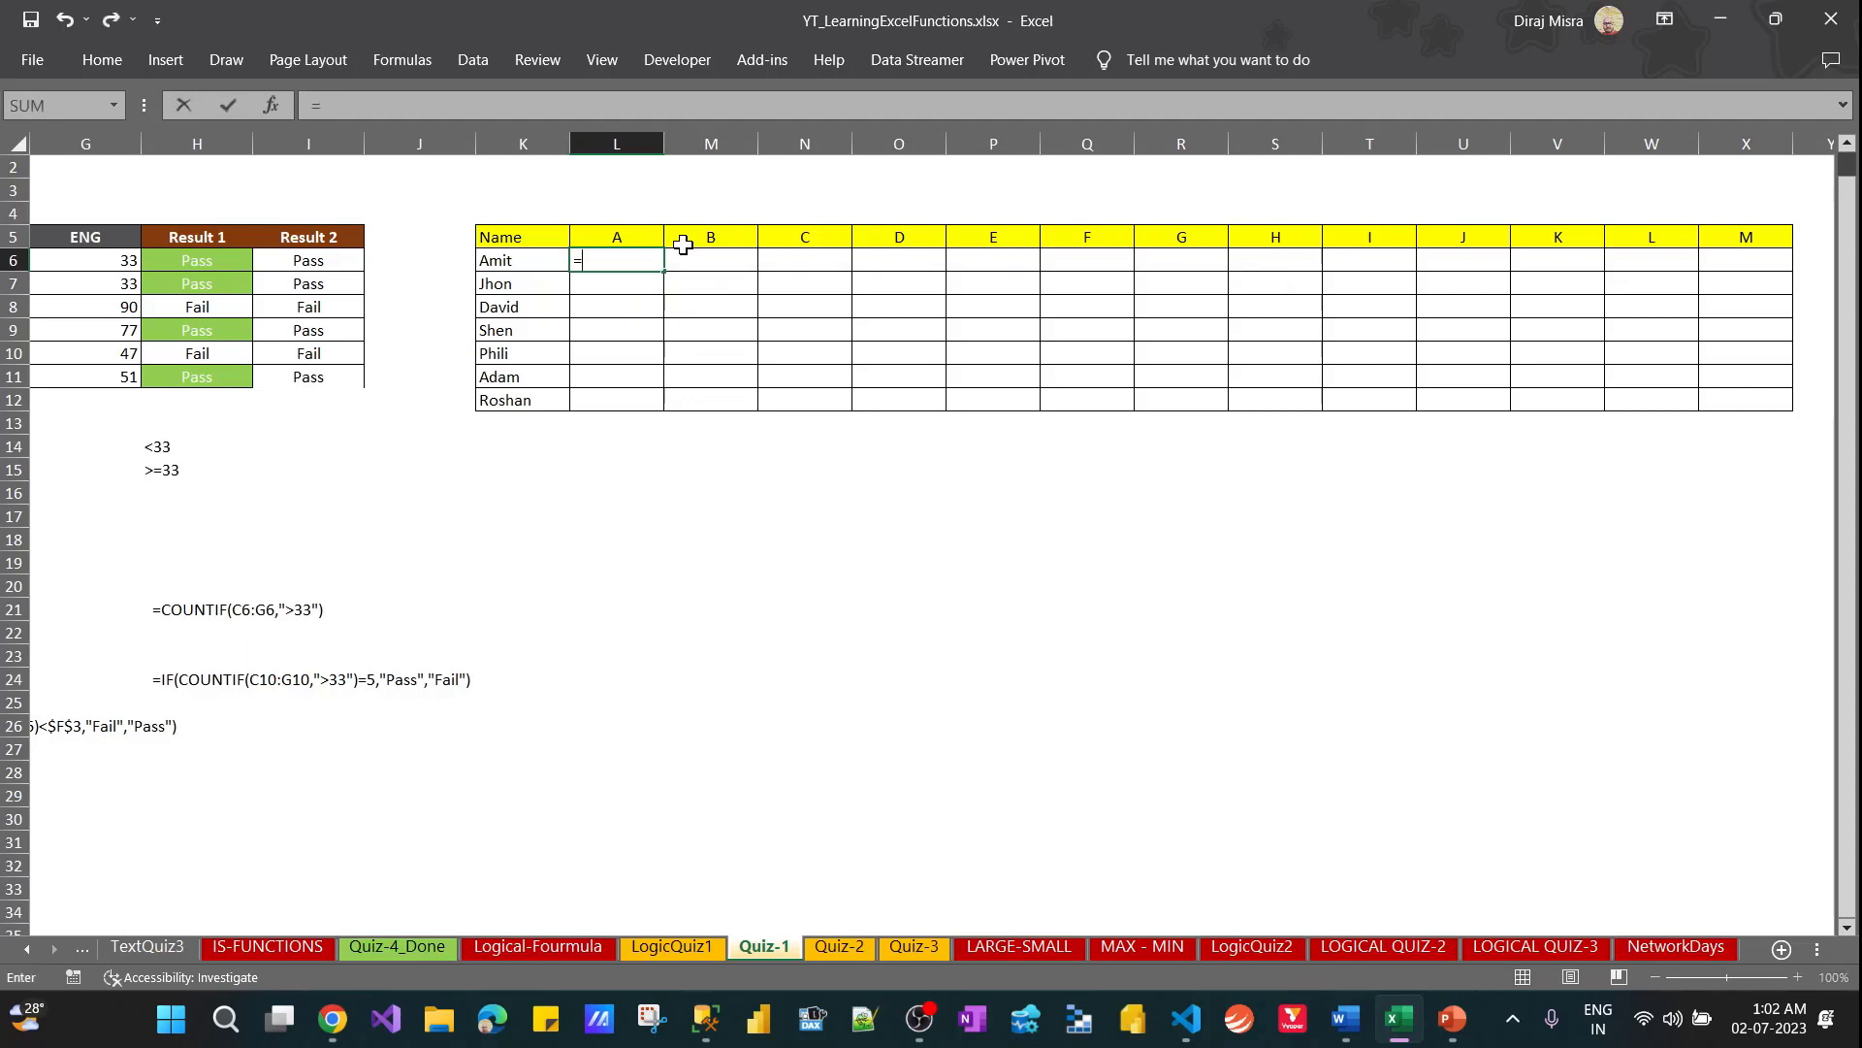
{"action": "type", "text": "left"}
{"action": "key", "text": "Left"}
{"action": "key", "text": "Right"}
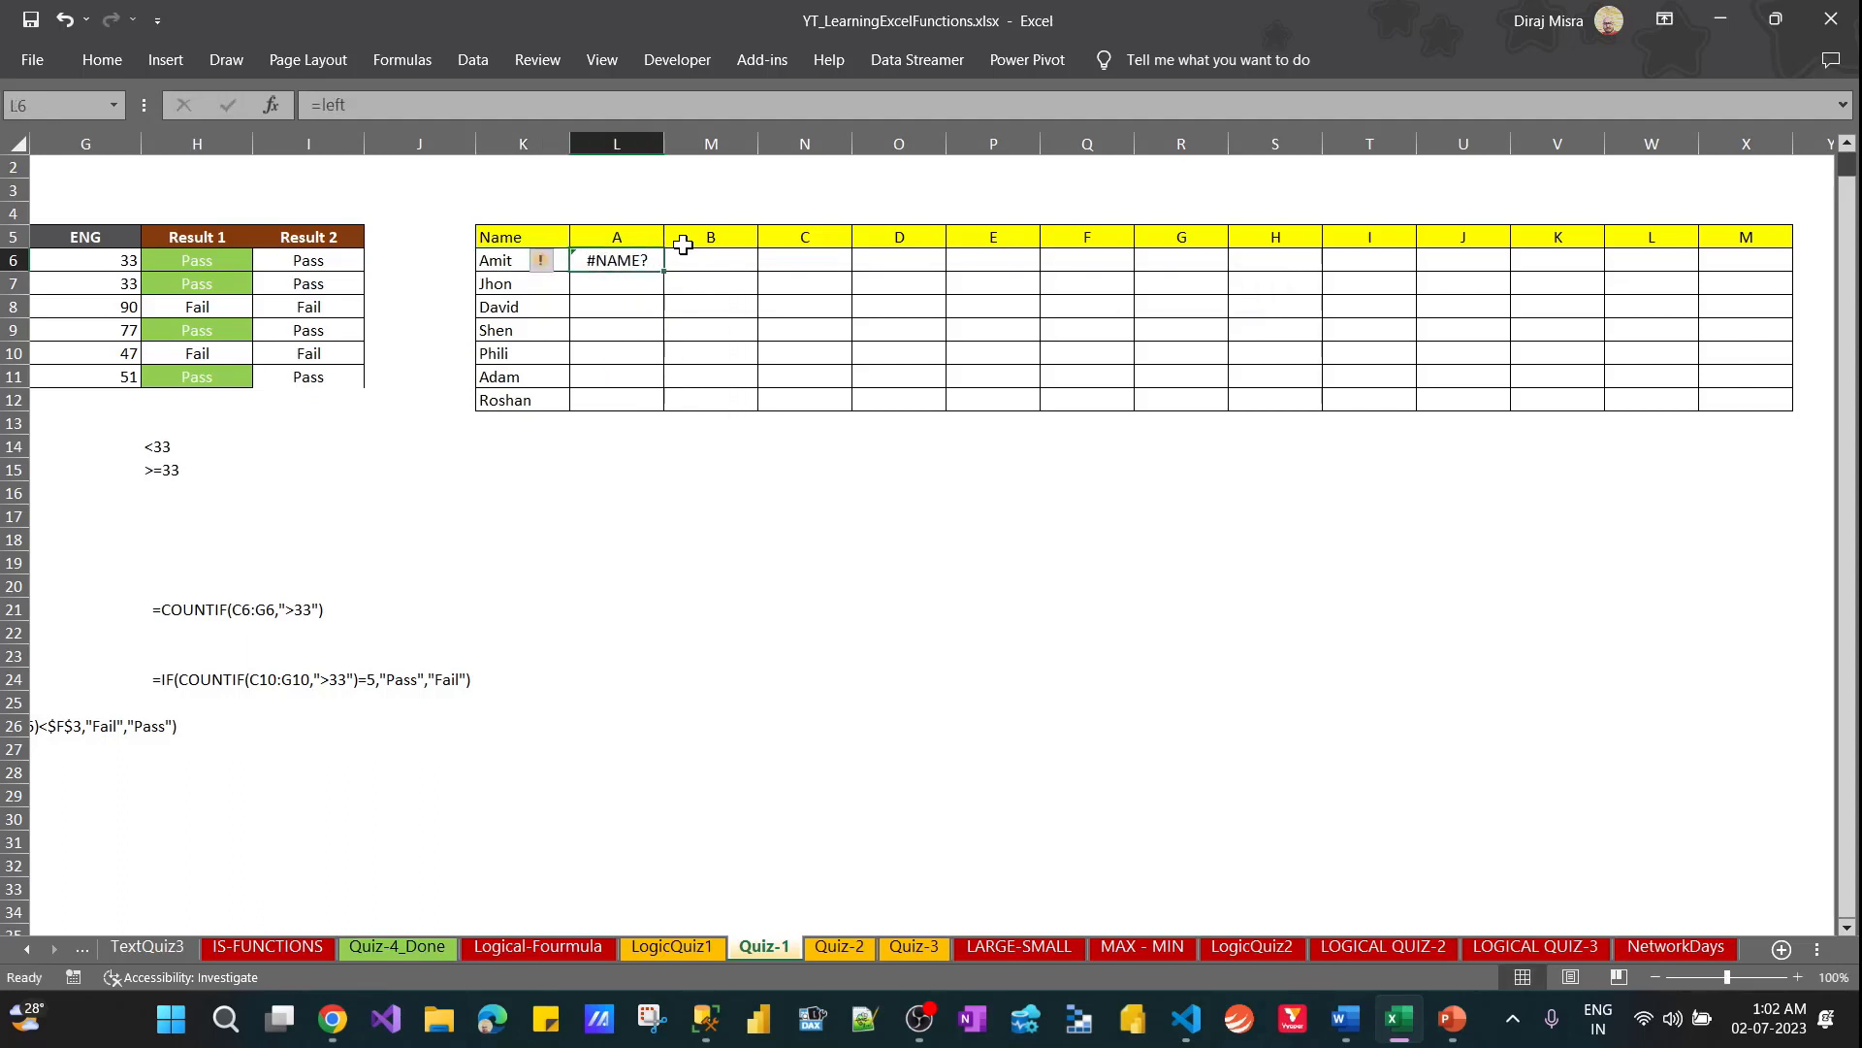
Enter =LEFT(K6,1) in L6 to extract the first letter of the name in K6
{"action": "type", "text": "=le"}
{"action": "key", "text": "Tab"}
{"action": "key", "text": "Left"}
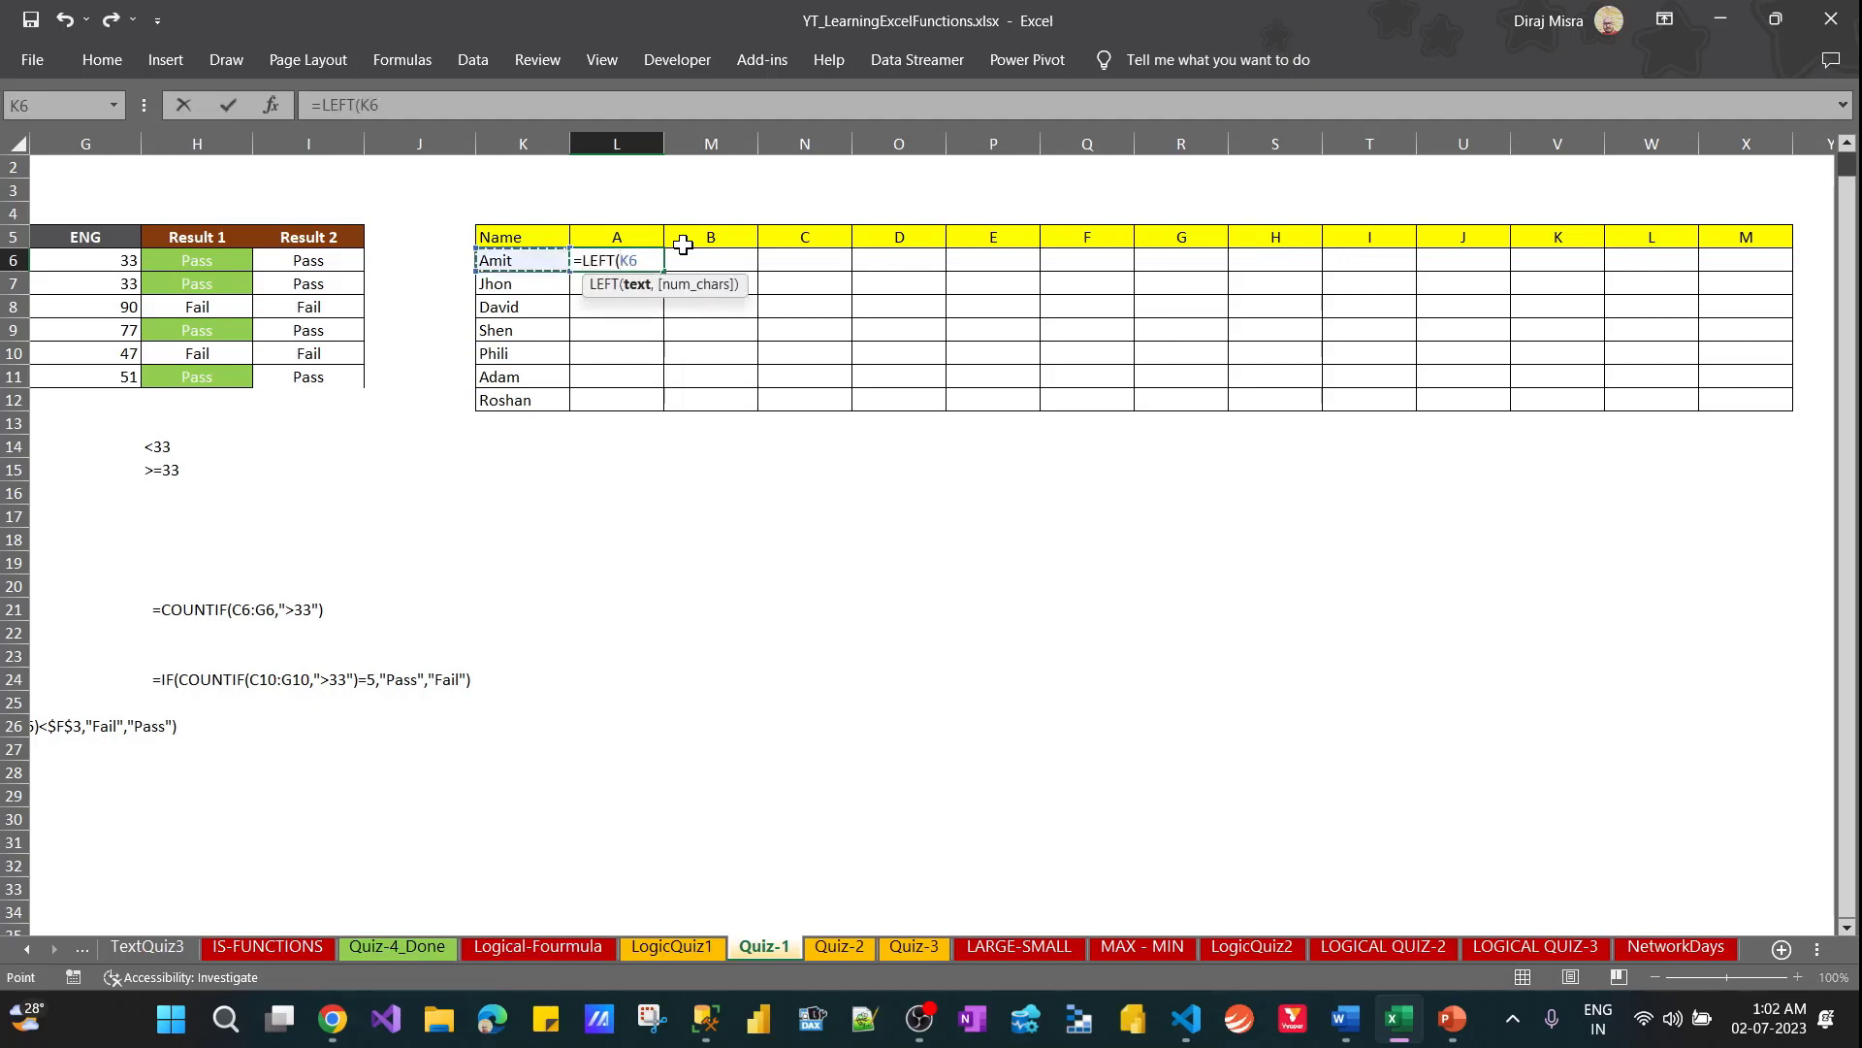
{"action": "type", "text": ",1"}
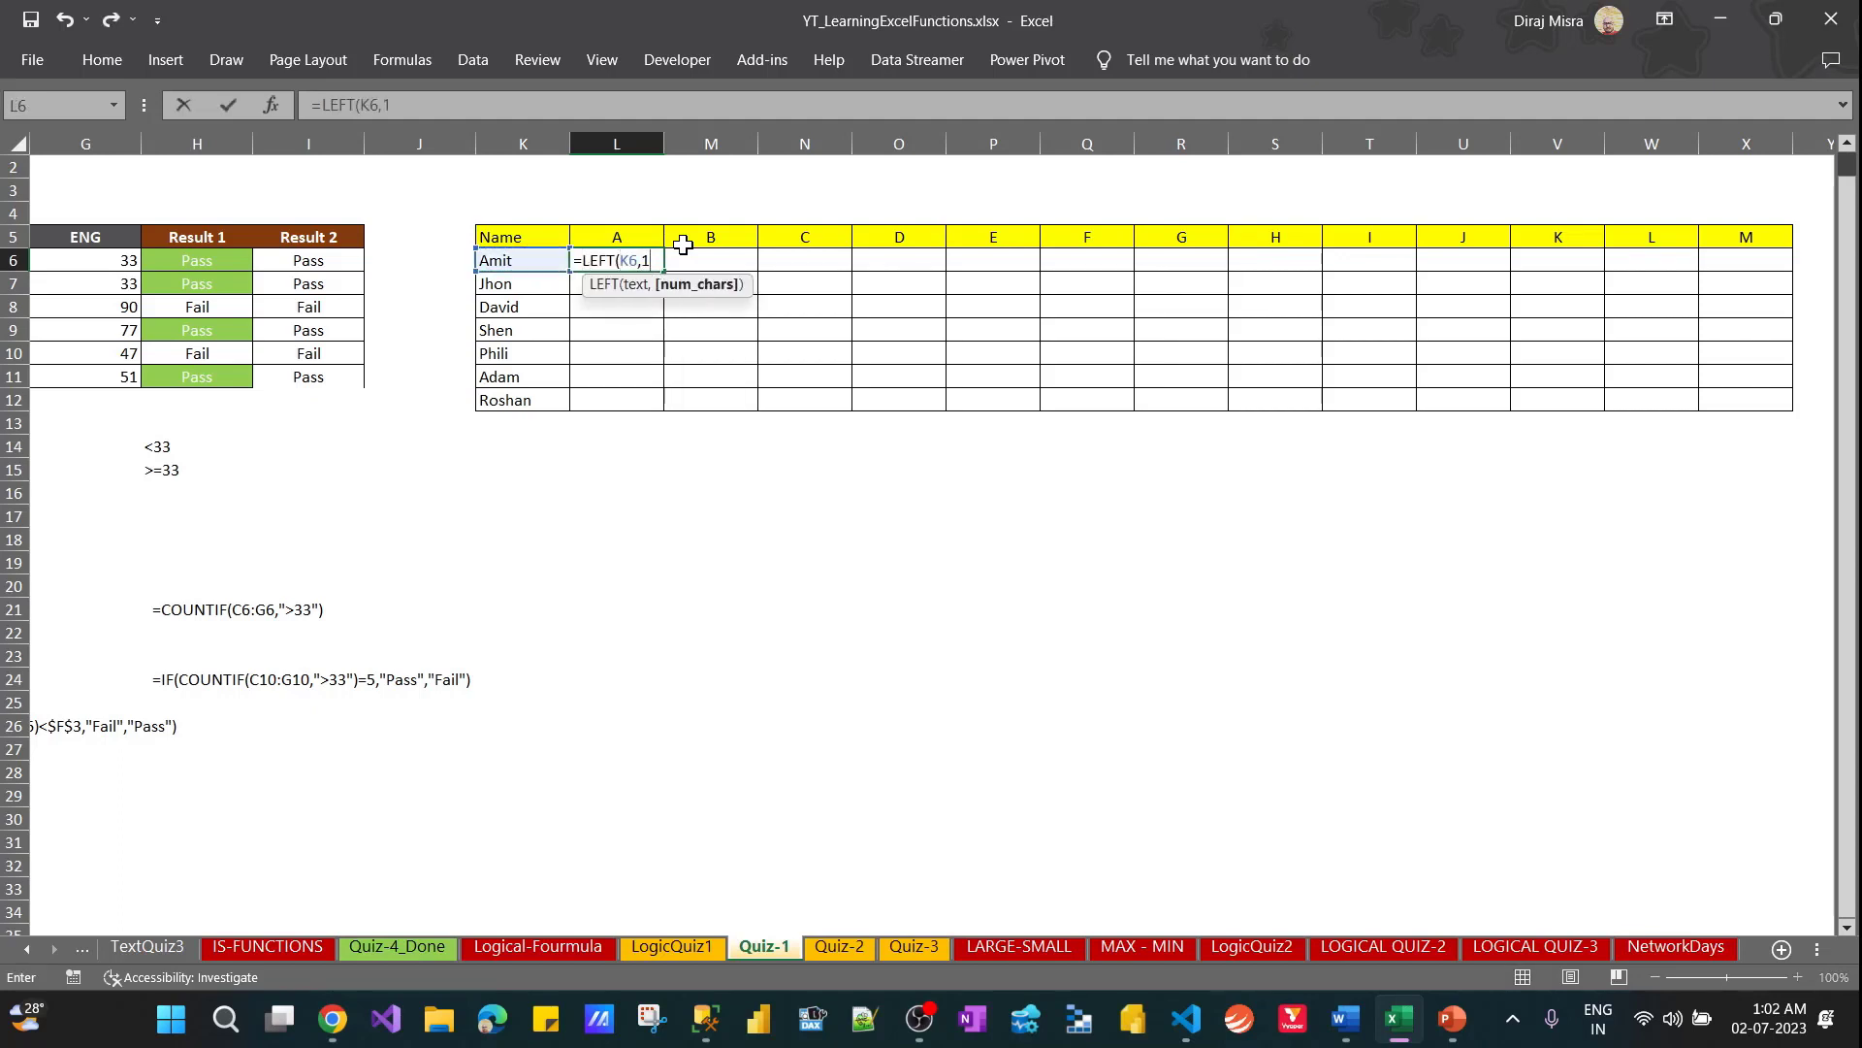
{"action": "type", "text": ")"}
{"action": "key", "text": "ctrl+Return"}
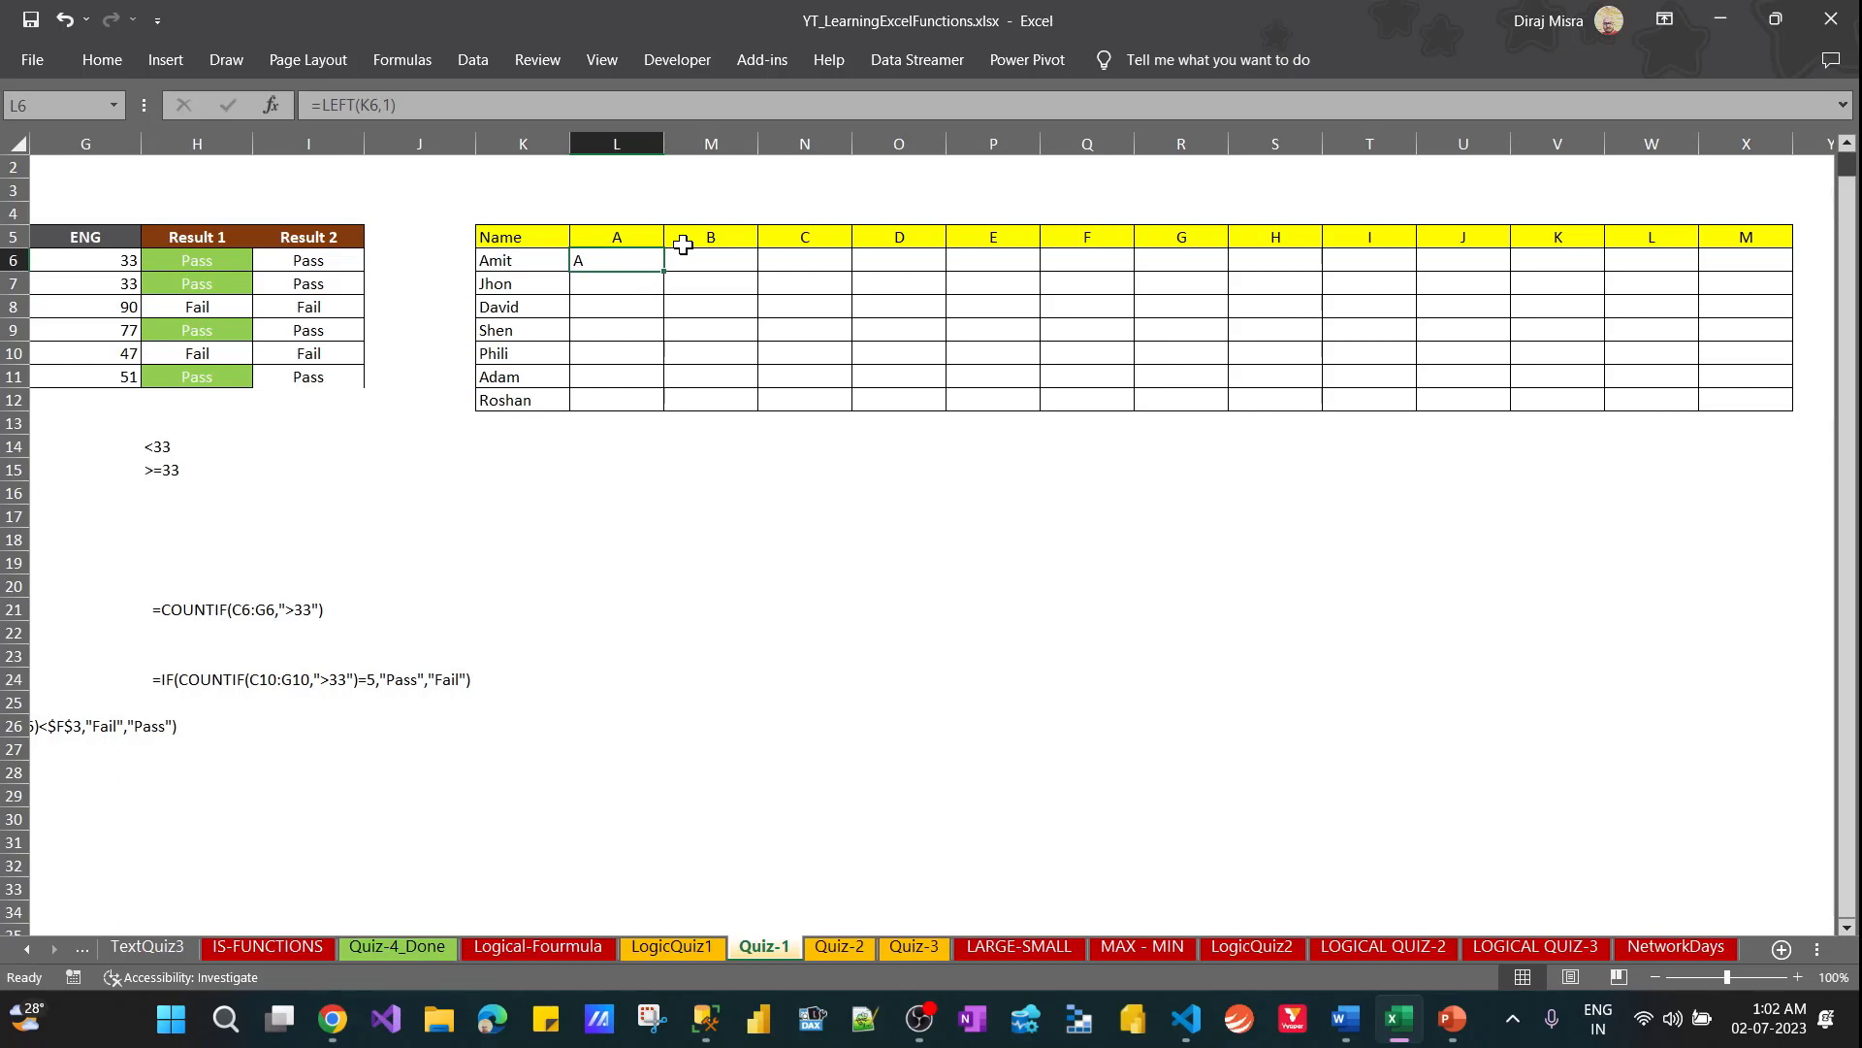
Copy the LEFT formula from L6 down through L12
{"action": "key", "text": "ctrl+c"}
{"action": "key", "text": "shift+Down"}
{"action": "key", "text": "shift+Down"}
{"action": "key", "text": "shift+Down"}
{"action": "key", "text": "shift+Down"}
{"action": "key", "text": "shift+Down"}
{"action": "key", "text": "shift+Down"}
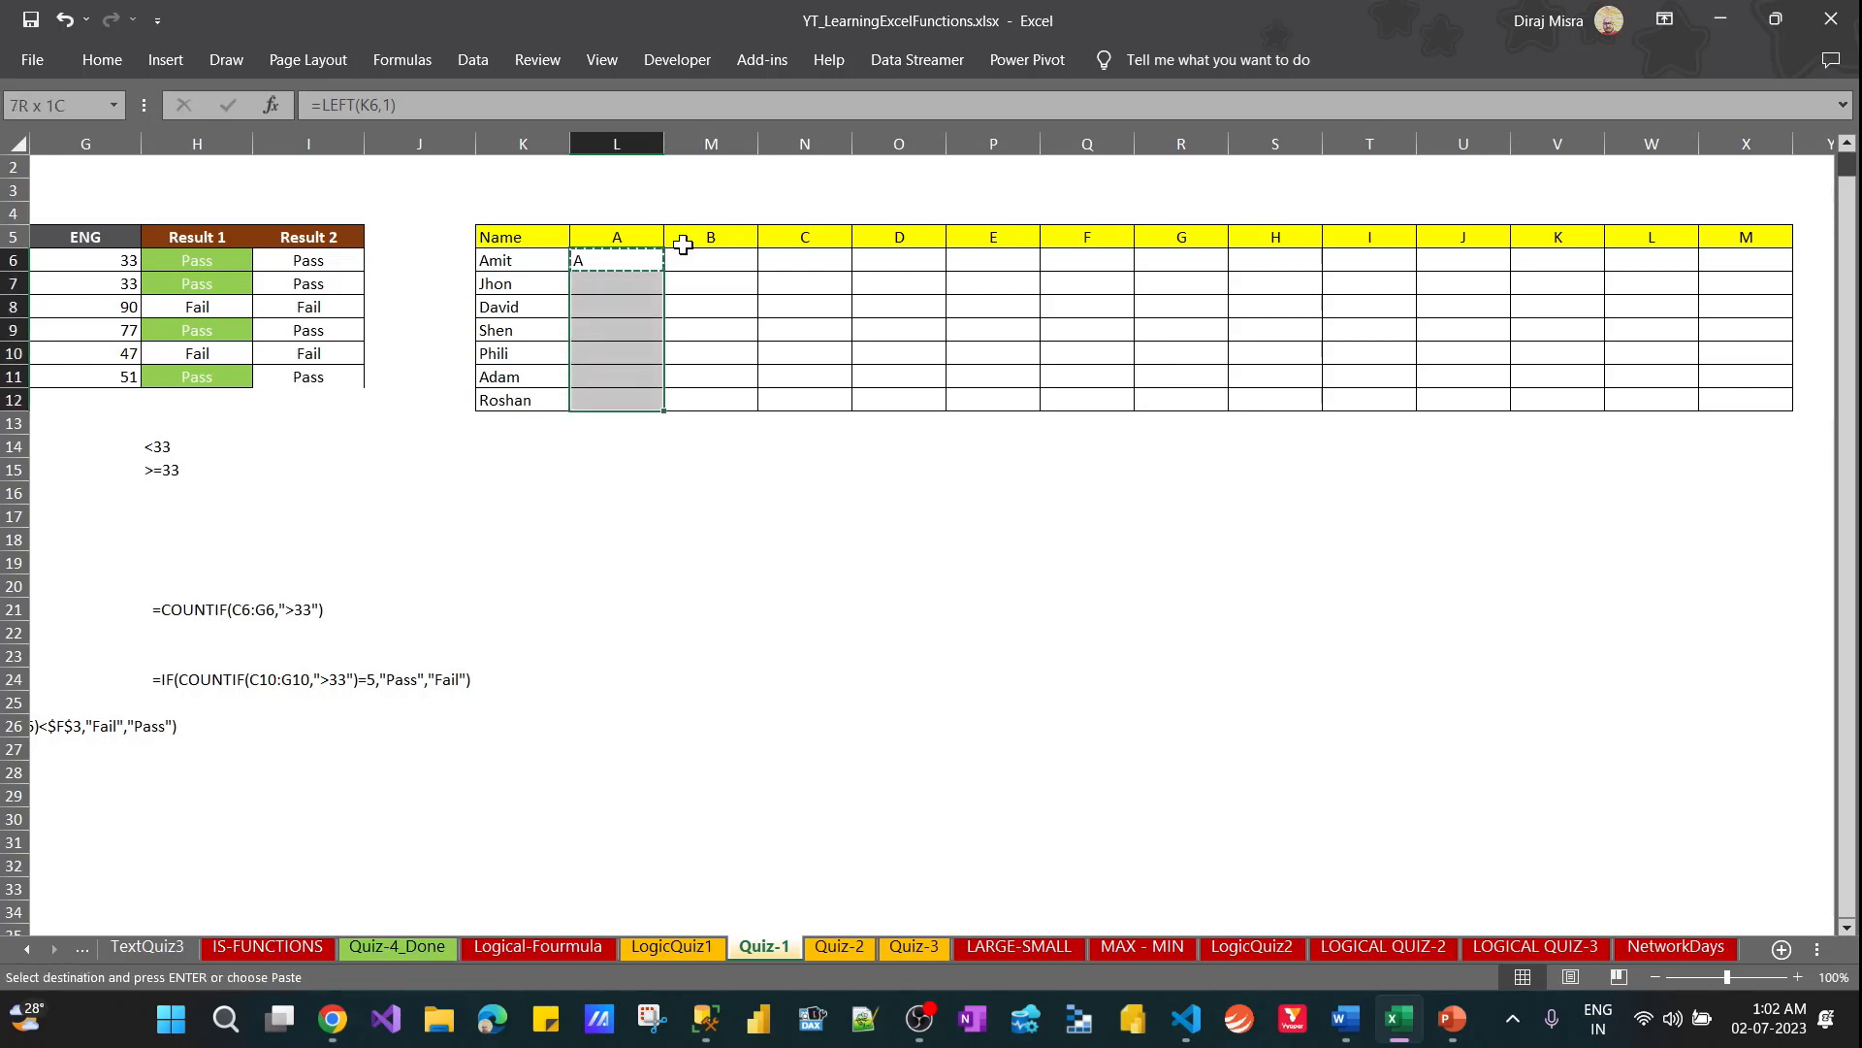
{"action": "key", "text": "Return"}
{"action": "key", "text": "Down"}
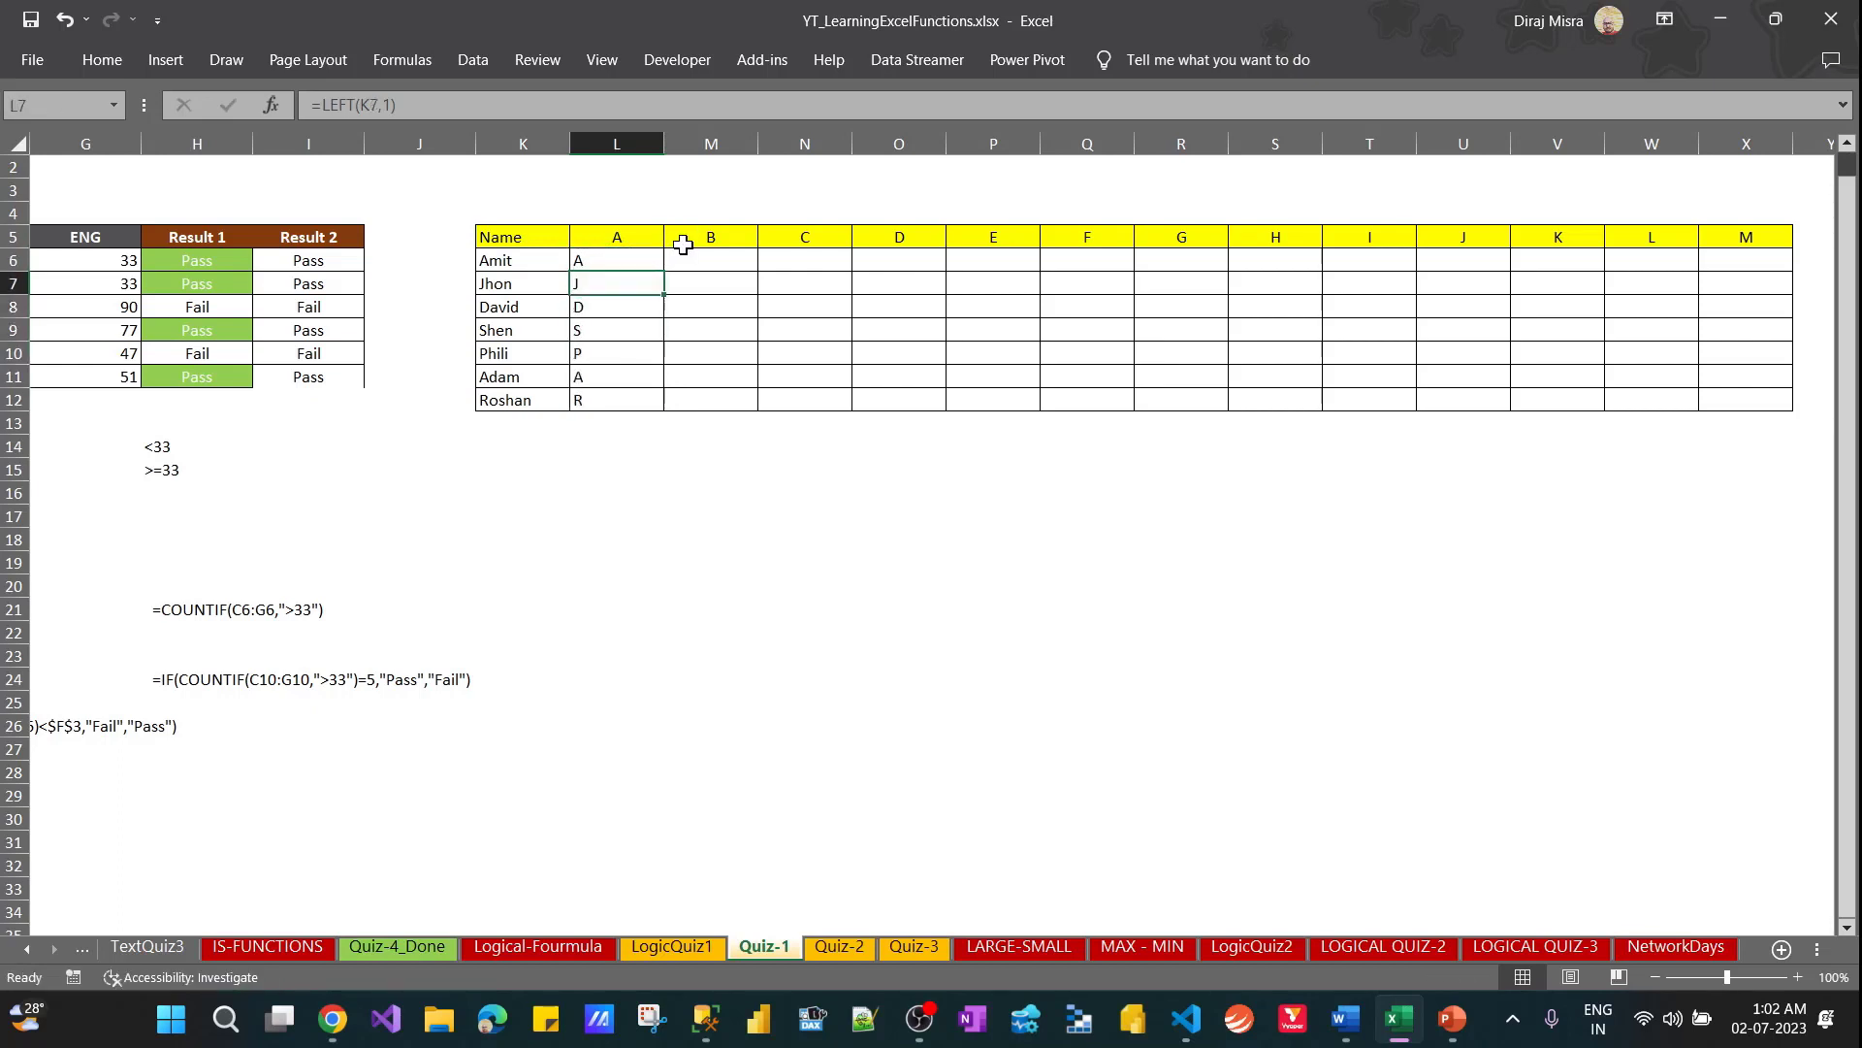
{"action": "key", "text": "Up"}
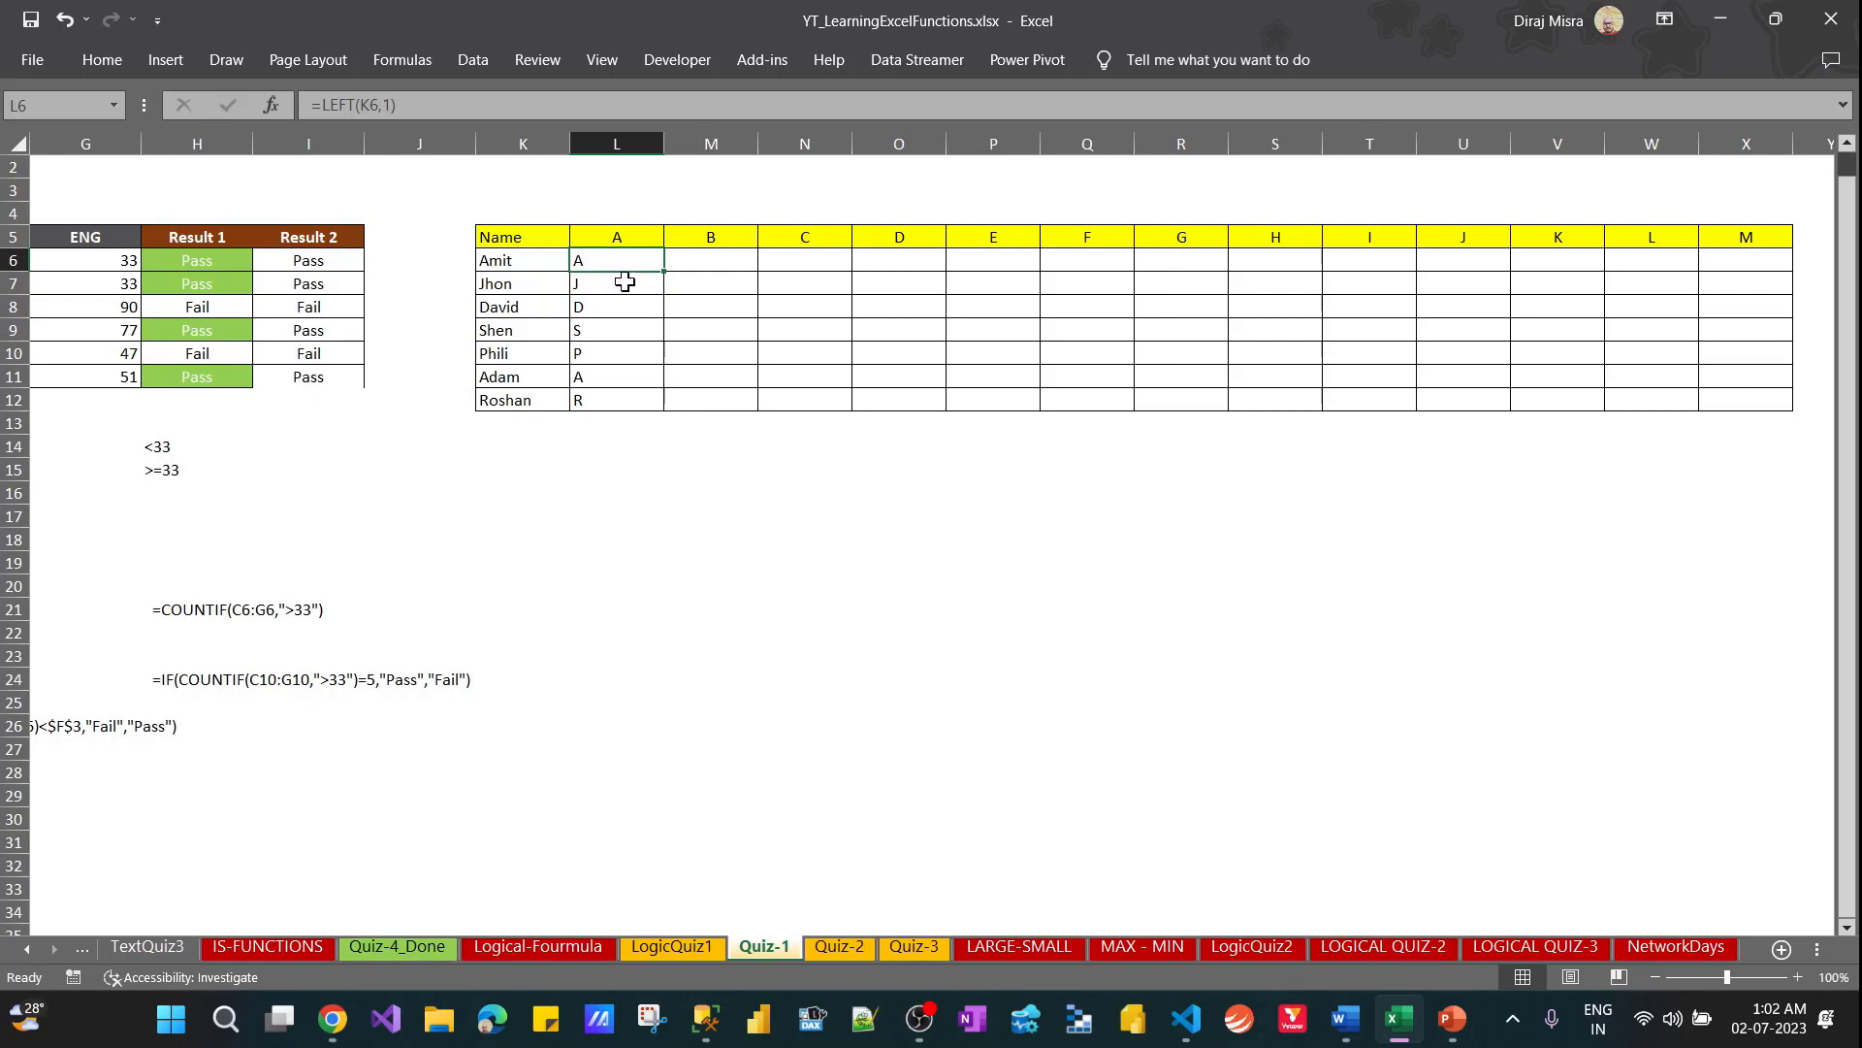
Compare the letter headings in row 5 with the first name in K6 and its extracted initial in L6
{"action": "left_click", "coordinate": [628, 231], "text": "ctrl"}
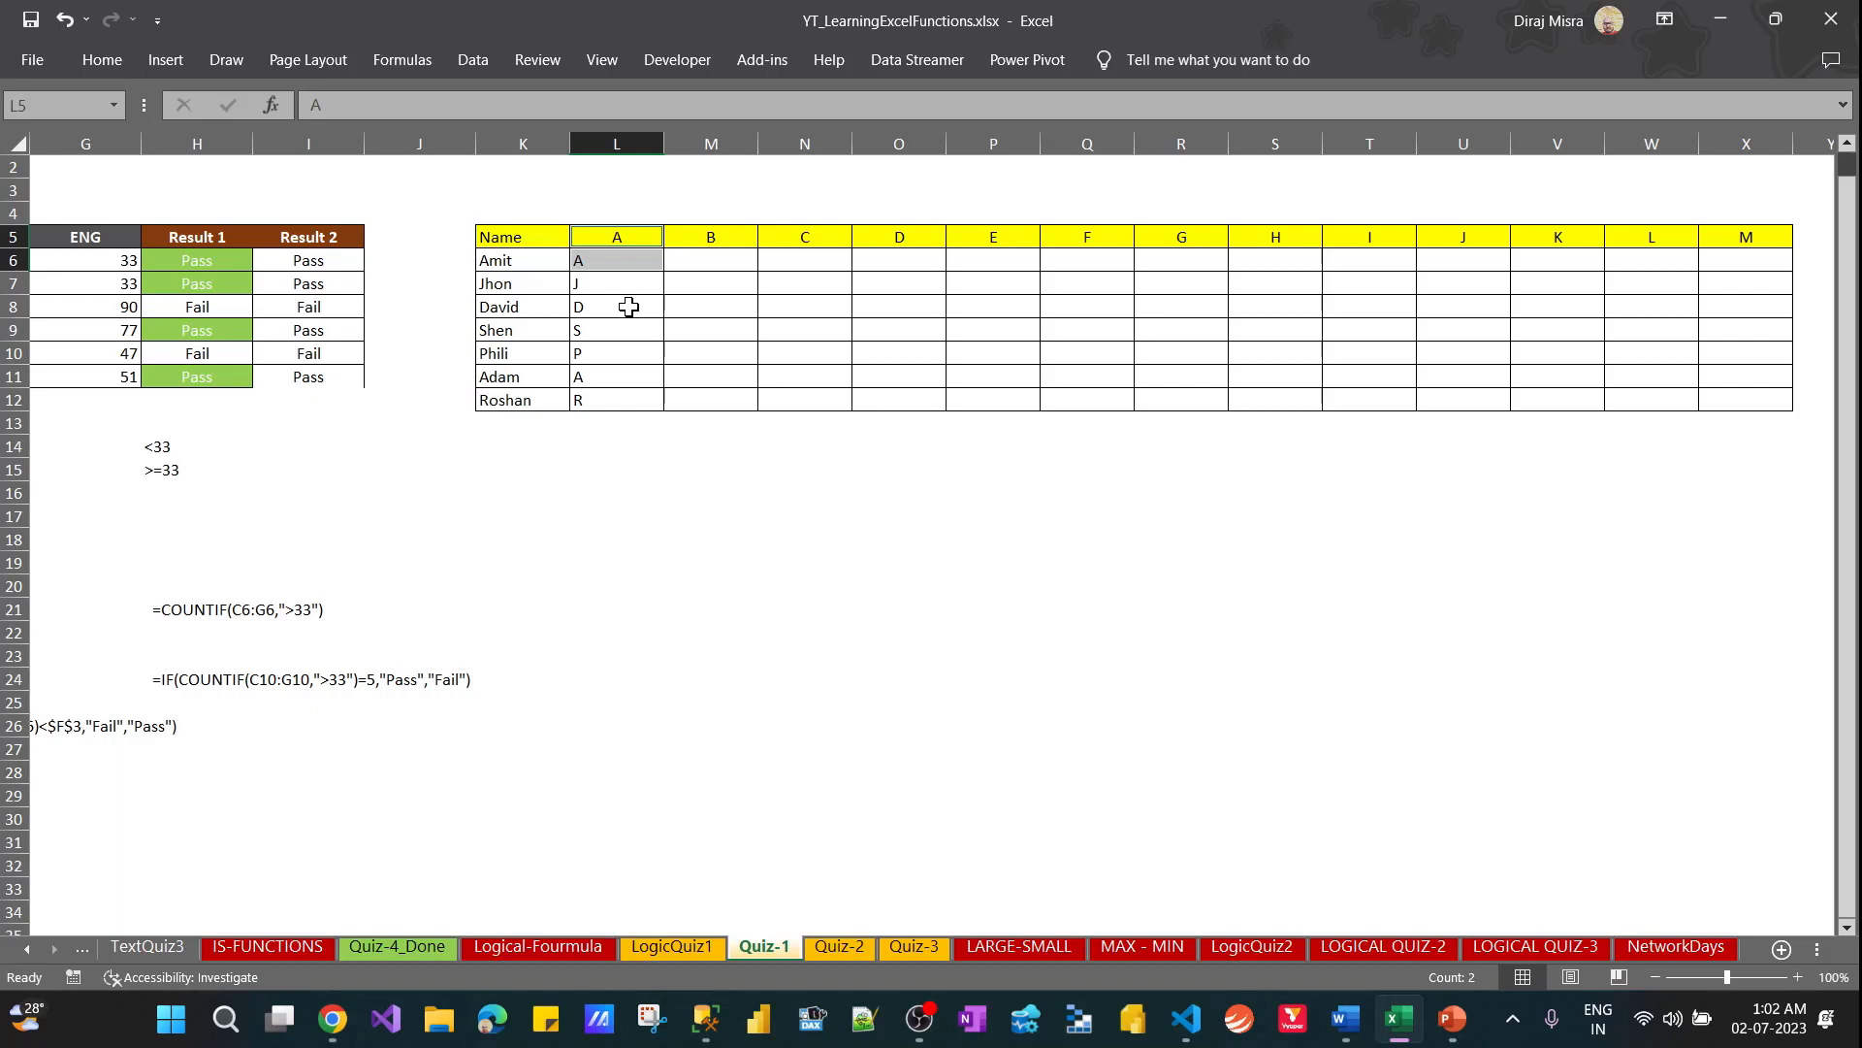
{"action": "key", "text": "Left"}
{"action": "key", "text": "Down"}
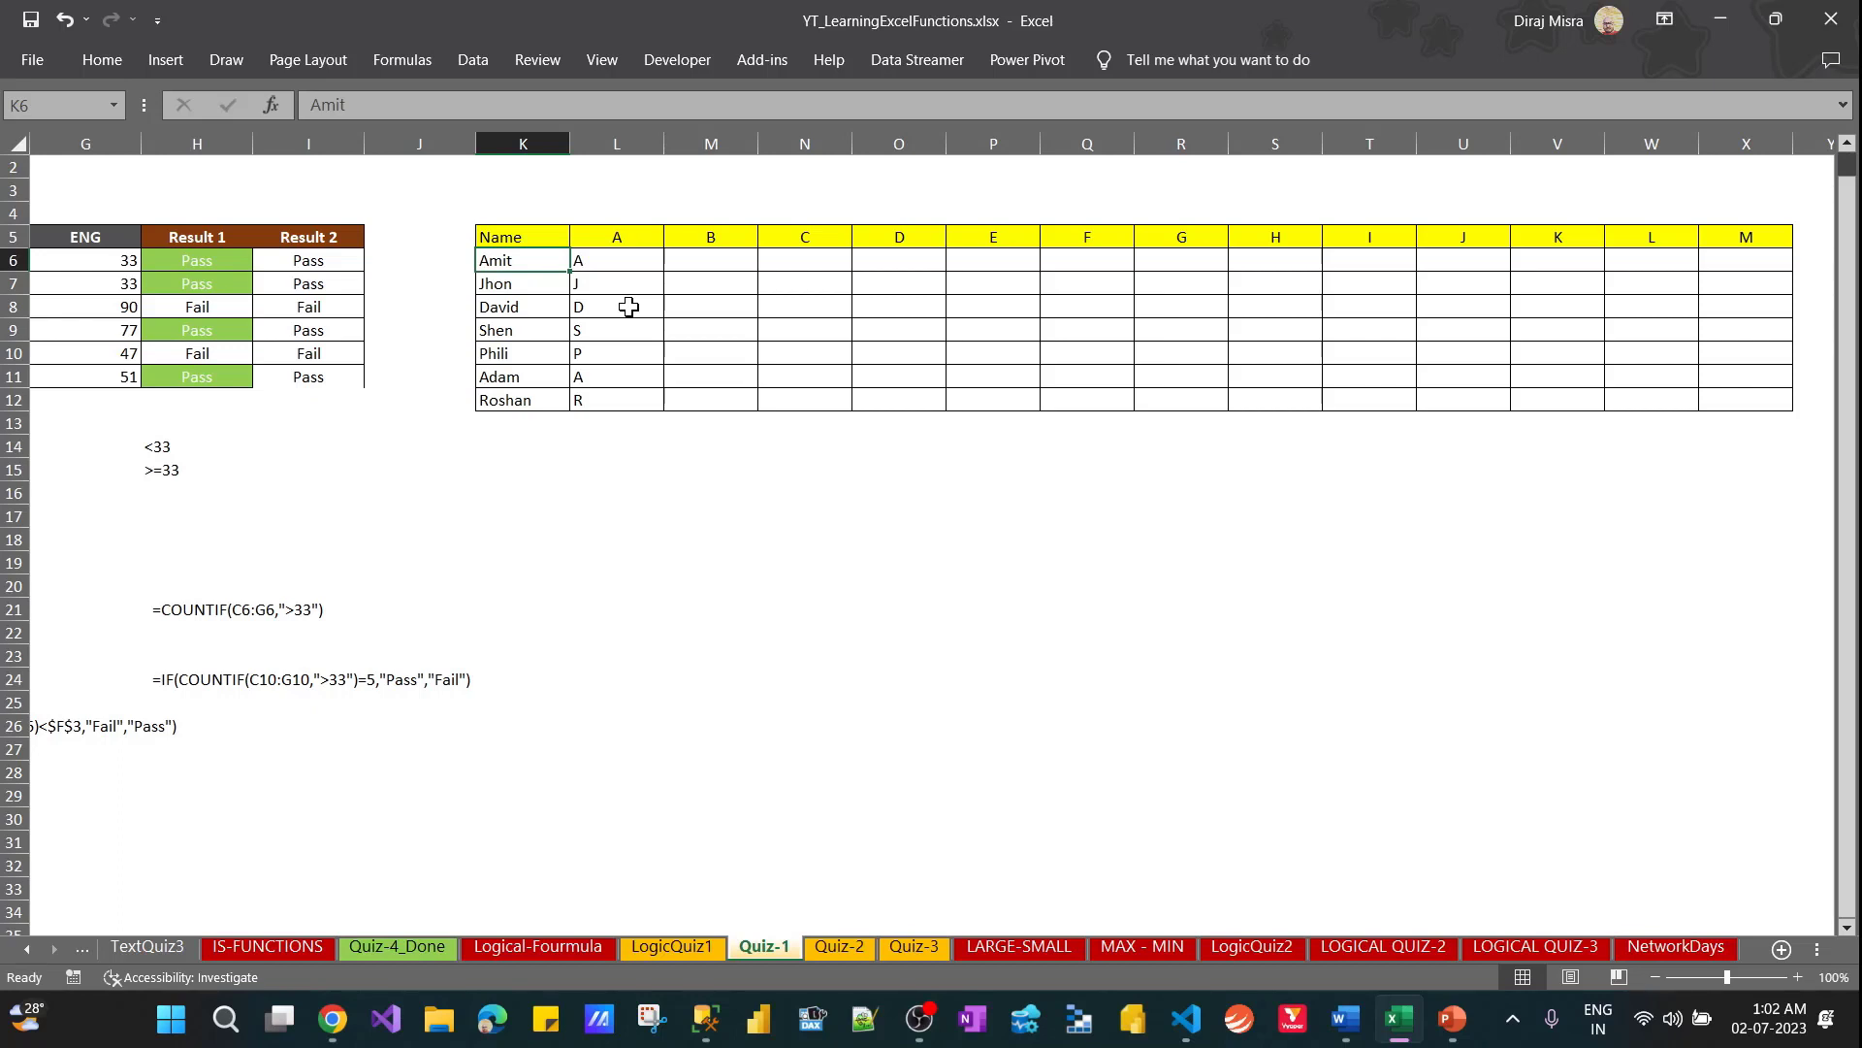
{"action": "key", "text": "Up"}
{"action": "key", "text": "Right"}
{"action": "key", "text": "Right"}
{"action": "key", "text": "Right"}
{"action": "key", "text": "Right"}
{"action": "key", "text": "Right"}
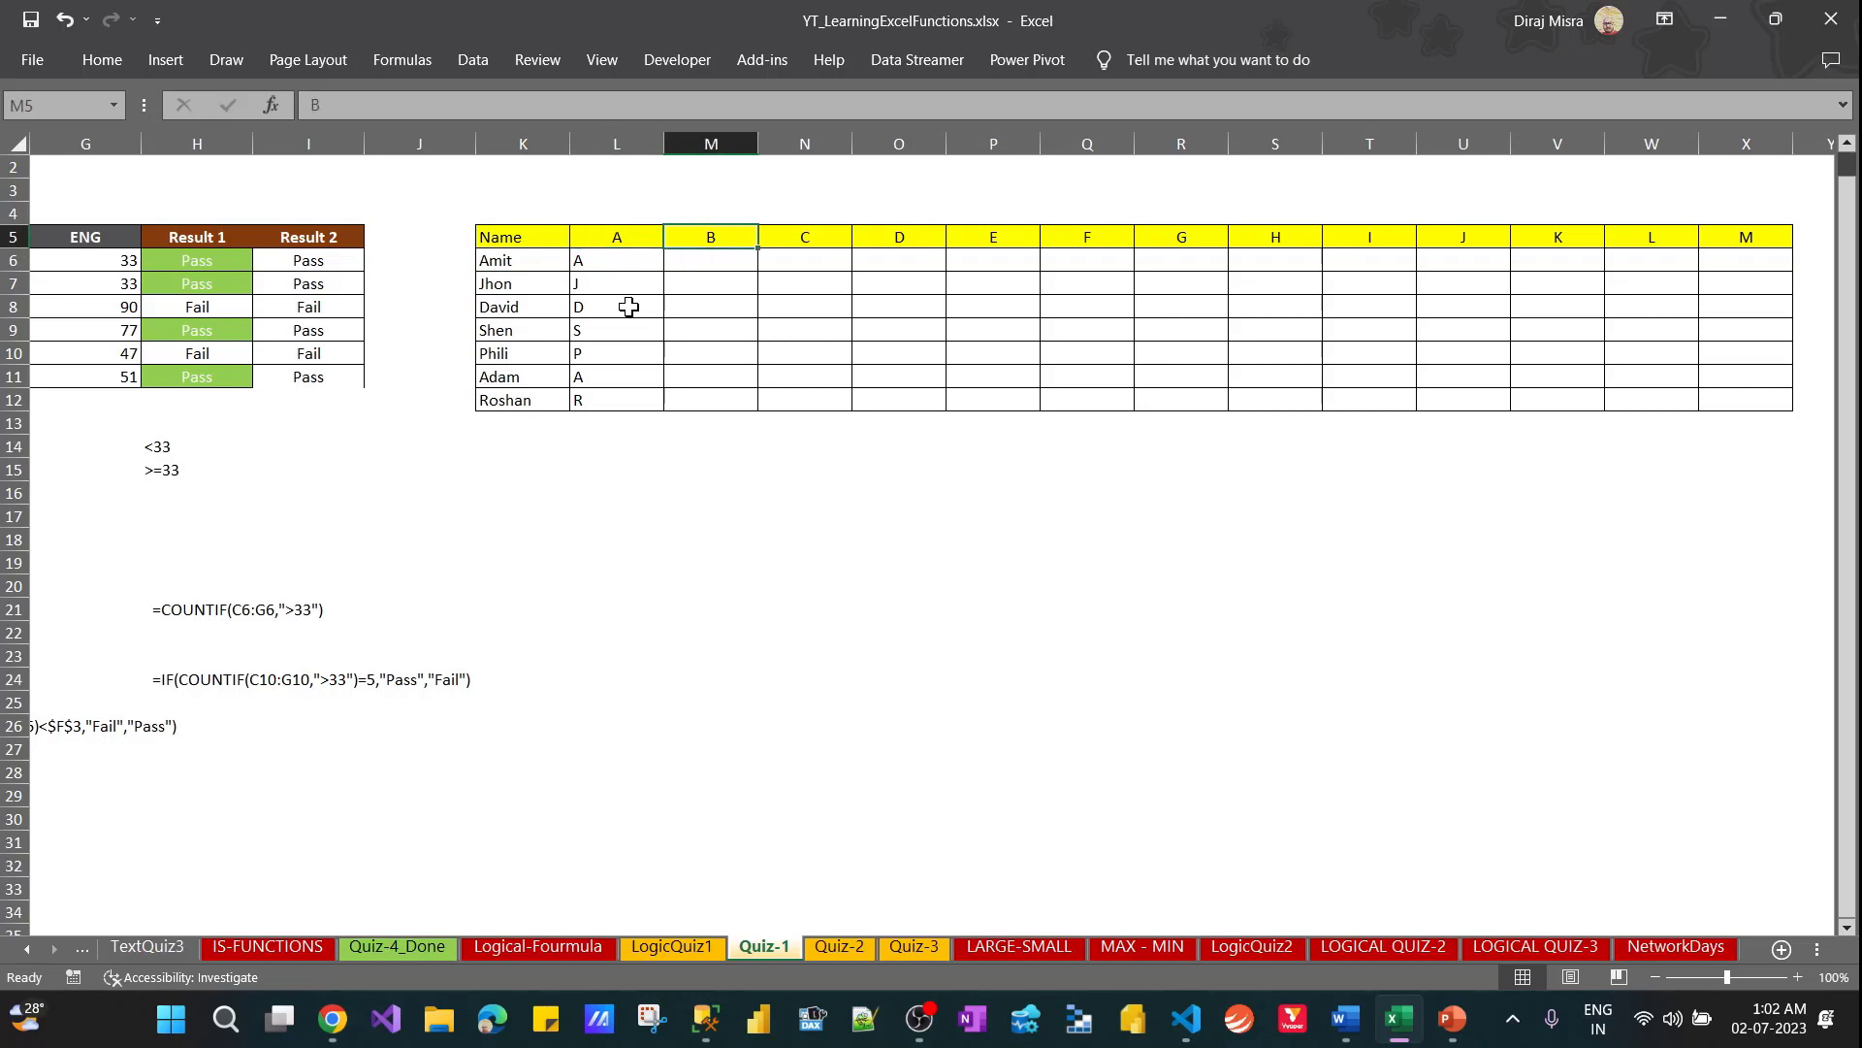
{"action": "key", "text": "Left"}
{"action": "key", "text": "Left"}
{"action": "key", "text": "Left"}
{"action": "key", "text": "Left"}
{"action": "key", "text": "Down"}
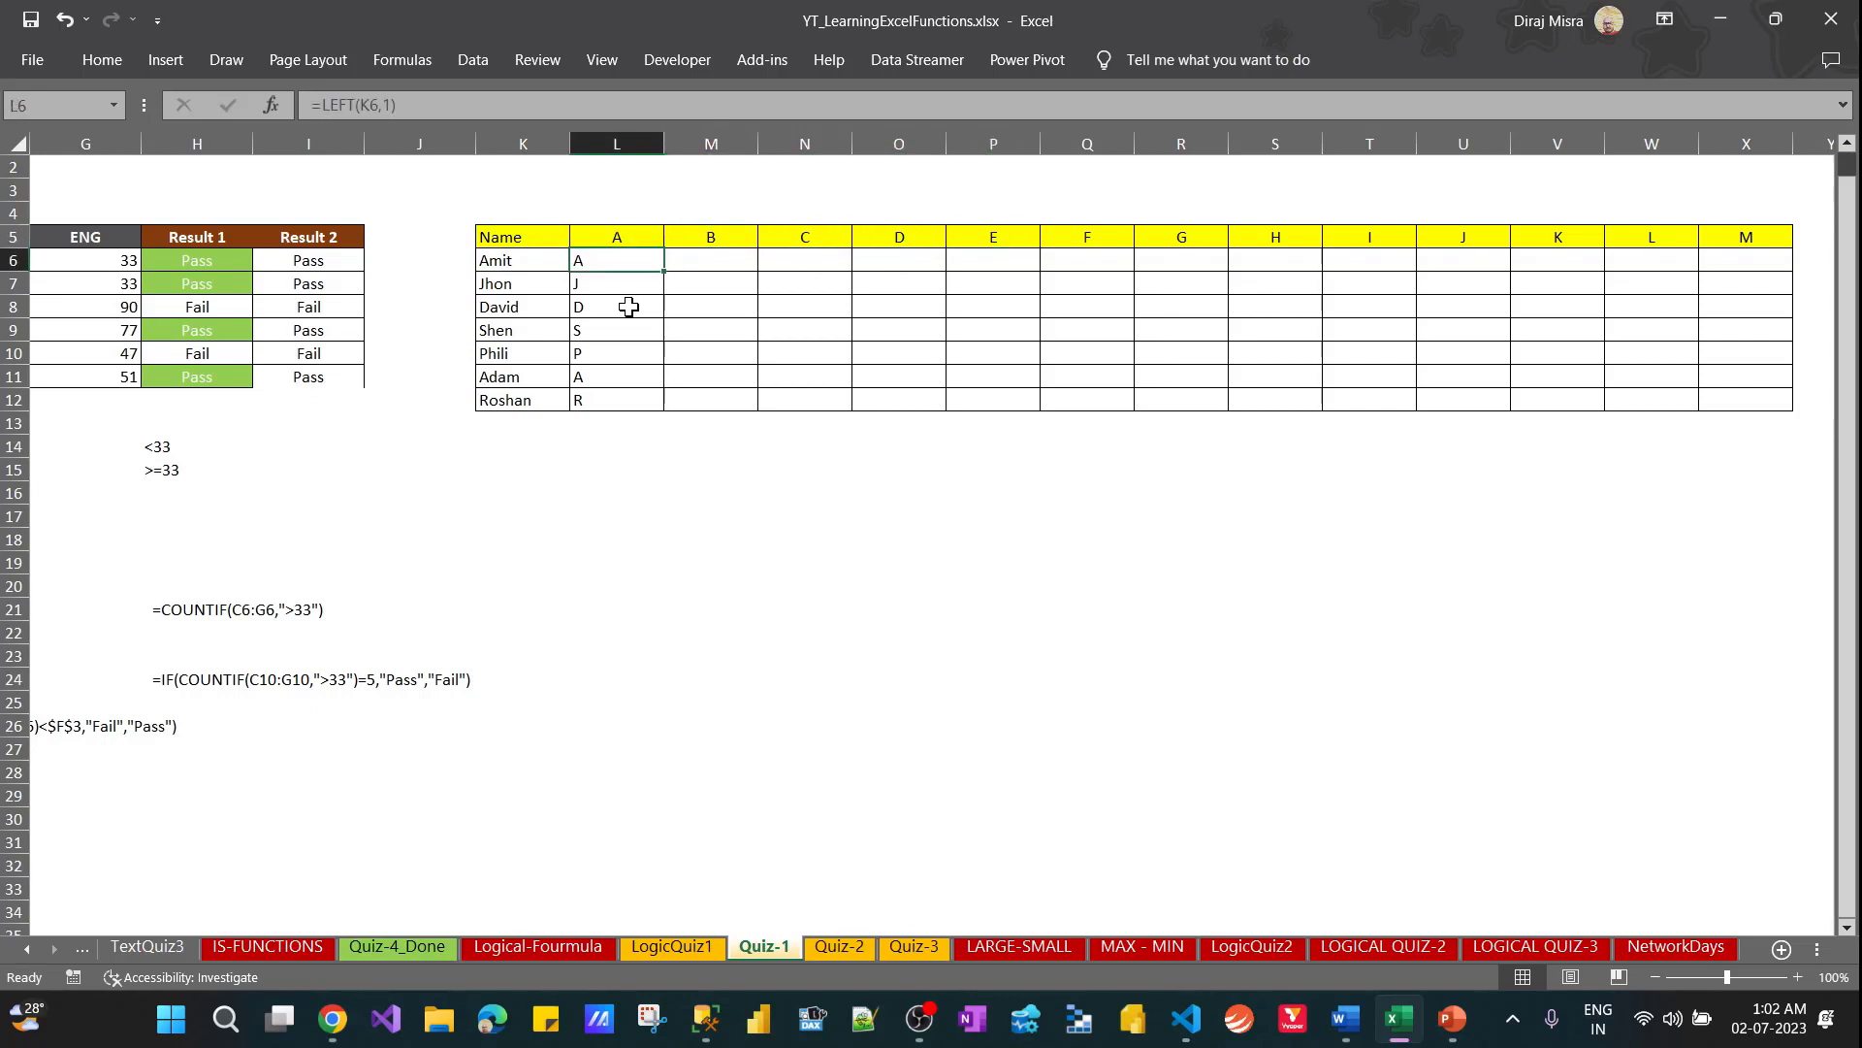
{"action": "left_click", "coordinate": [325, 105]}
{"action": "type", "text": "=IF("}
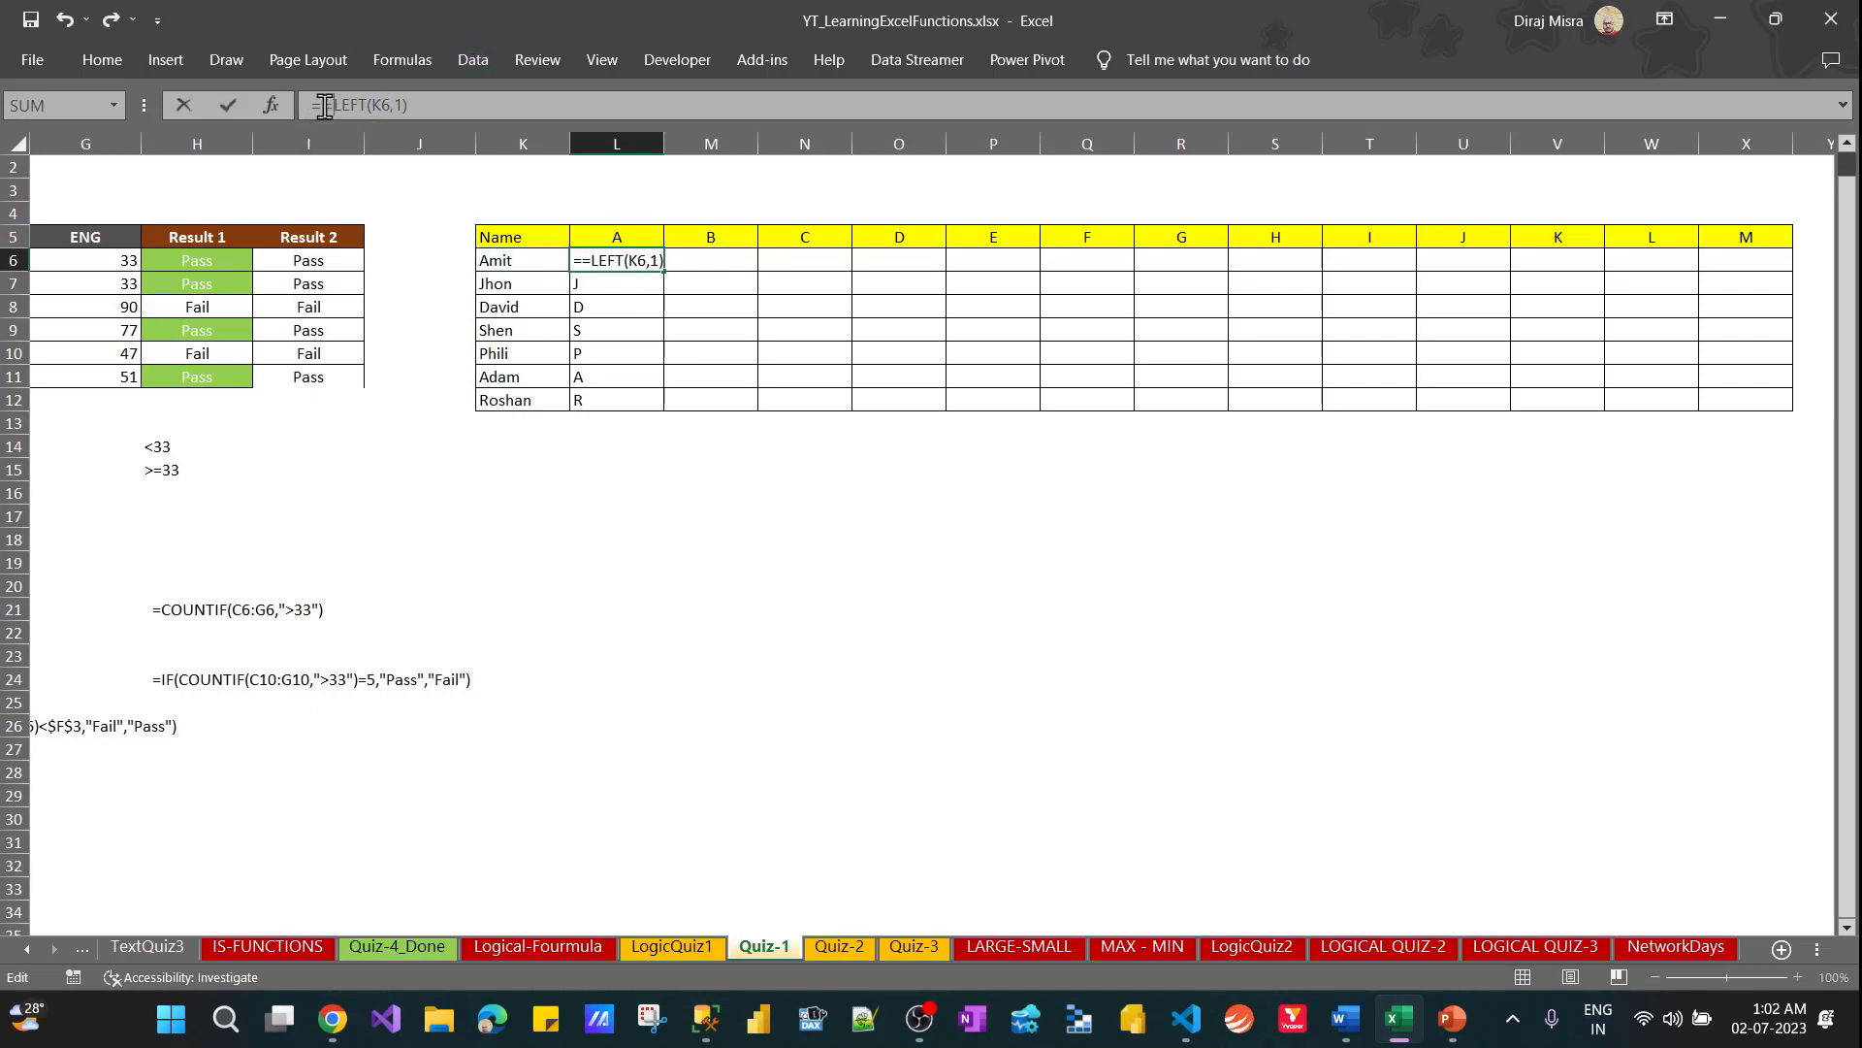
{"action": "left_click", "coordinate": [462, 113]}
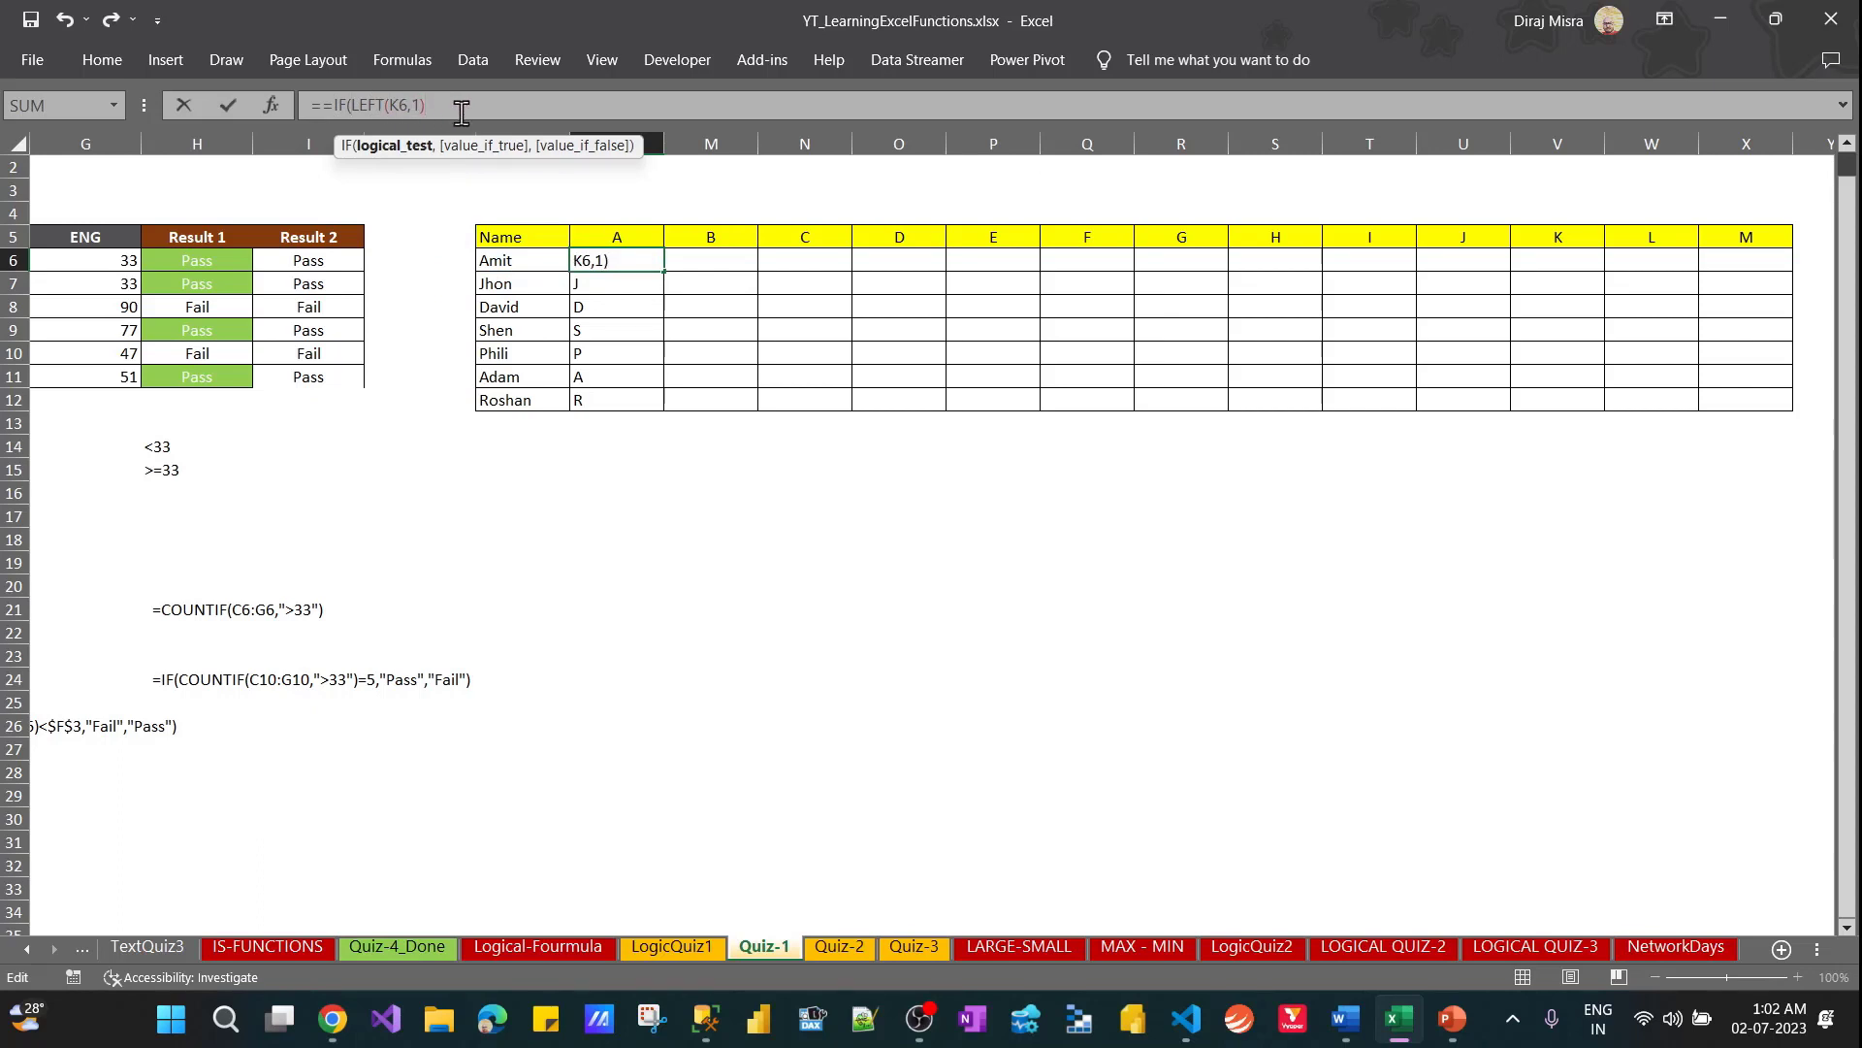
{"action": "type", "text": "="}
{"action": "key", "text": "Home"}
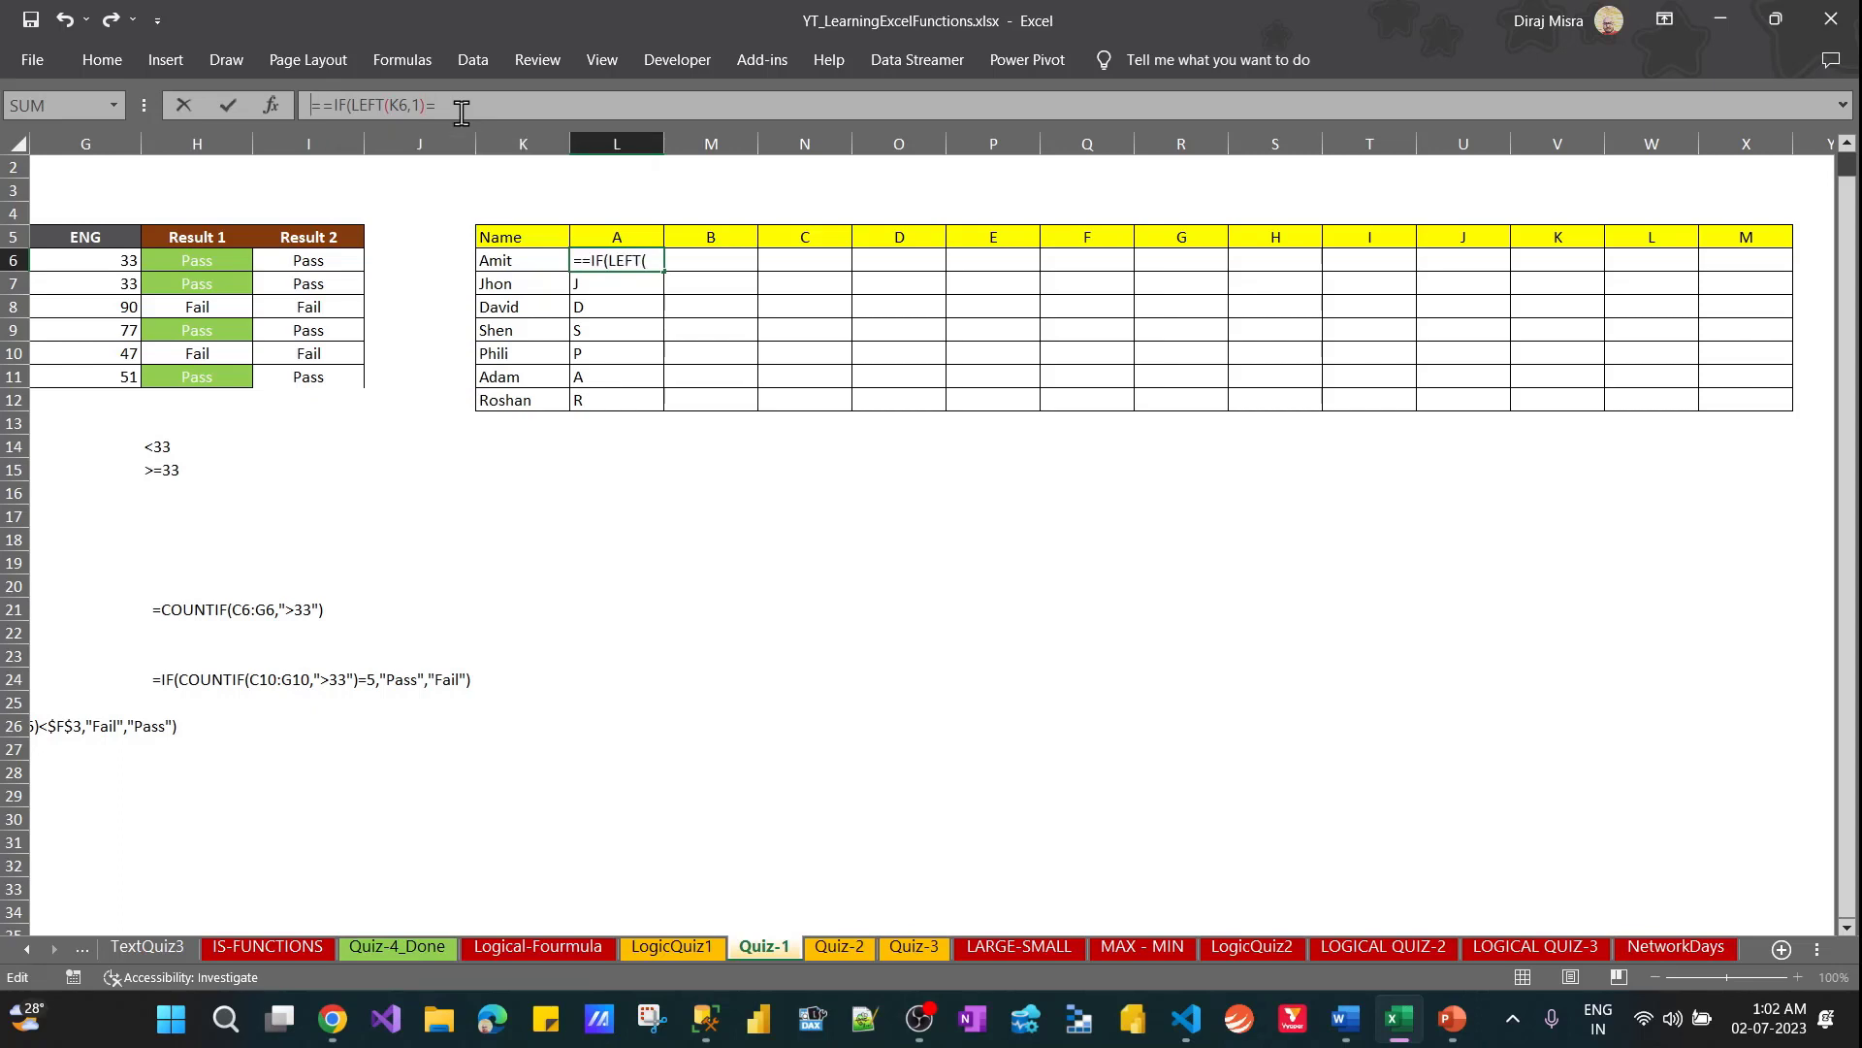
{"action": "key", "text": "Delete"}
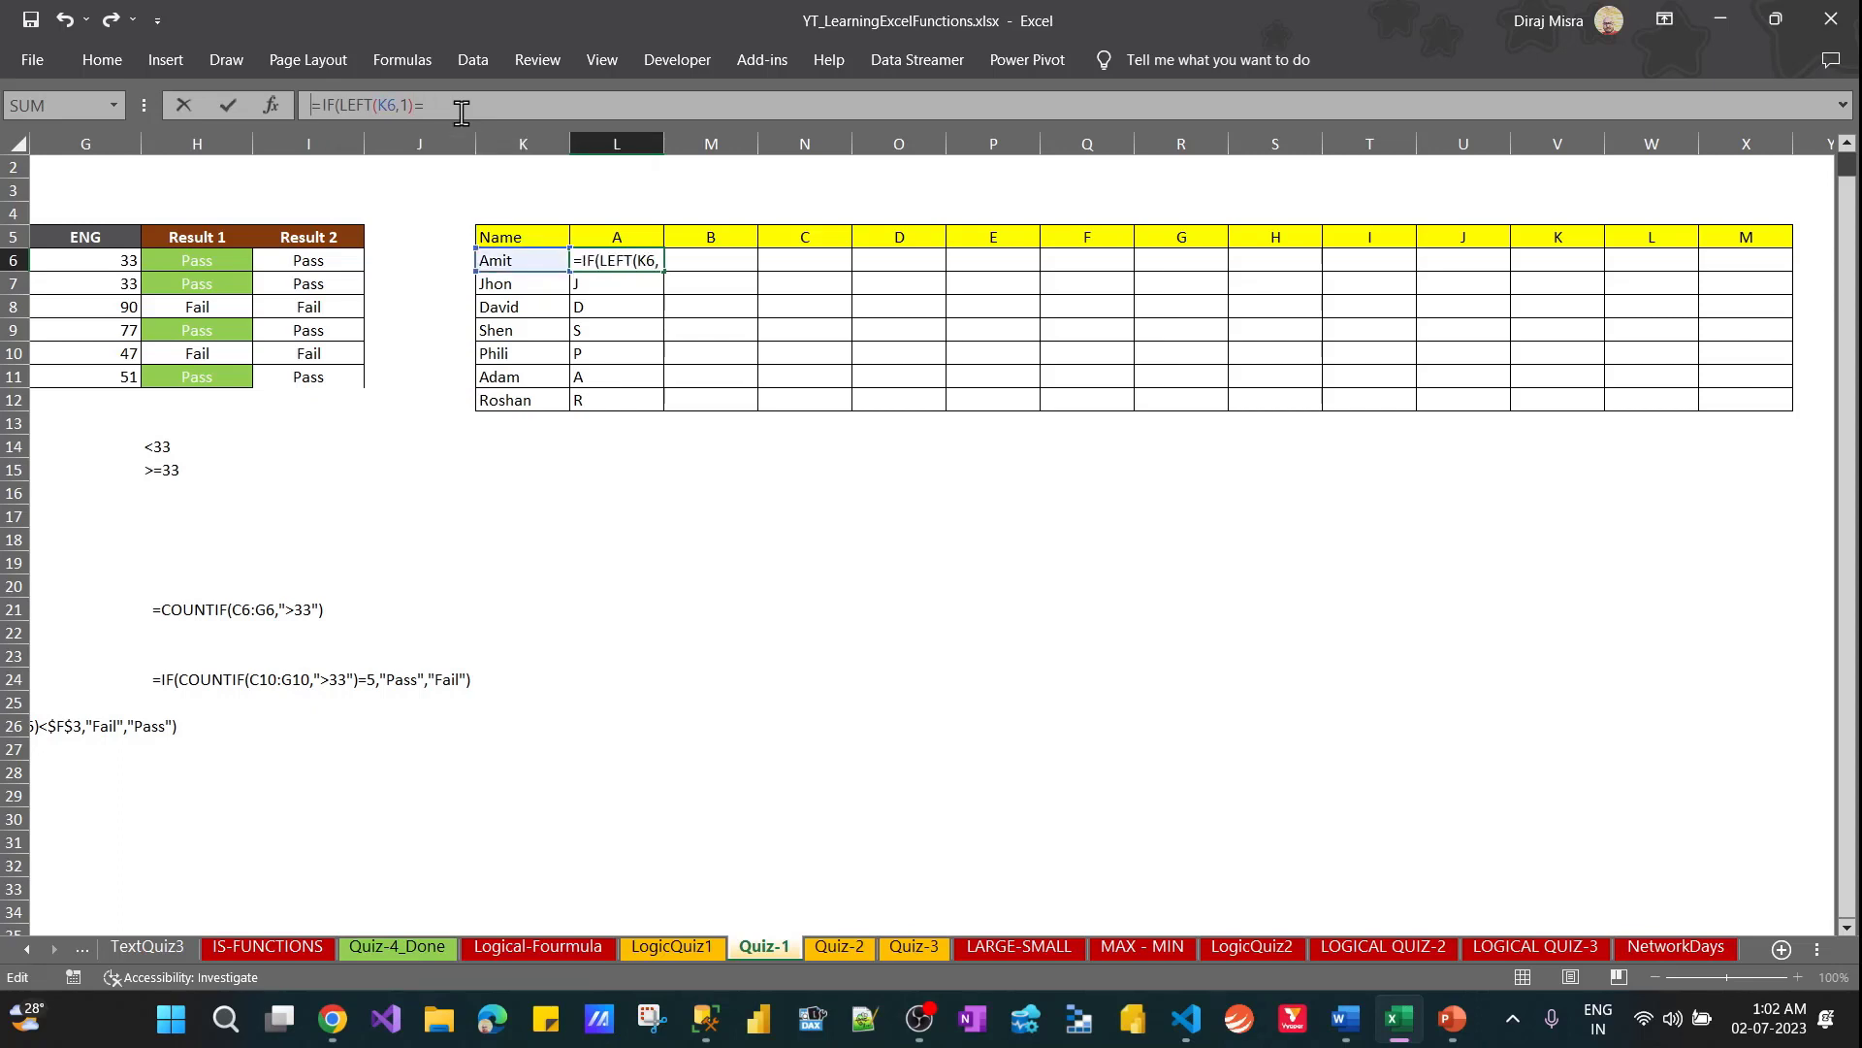
{"action": "key", "text": "Escape"}
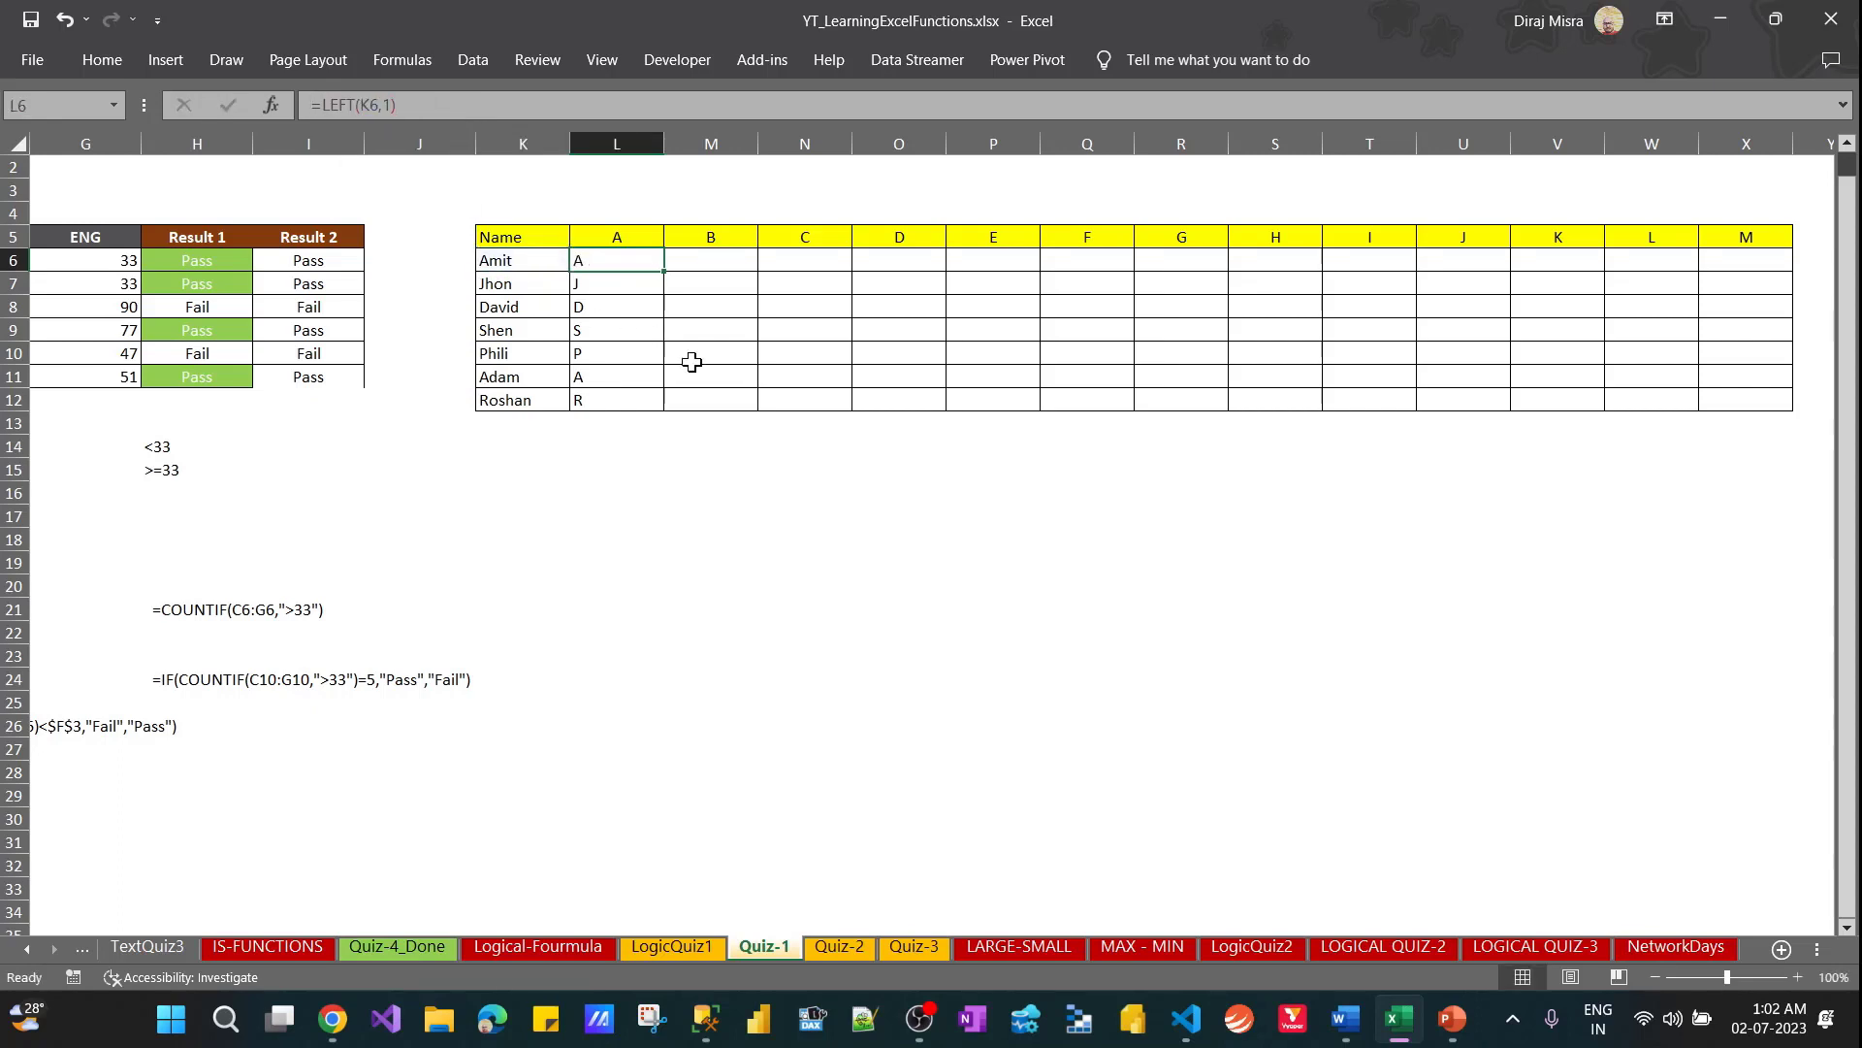
Wrap the LEFT formula in L6 in an IF whose logical test compares it with the heading L$5
{"action": "key", "text": "F2"}
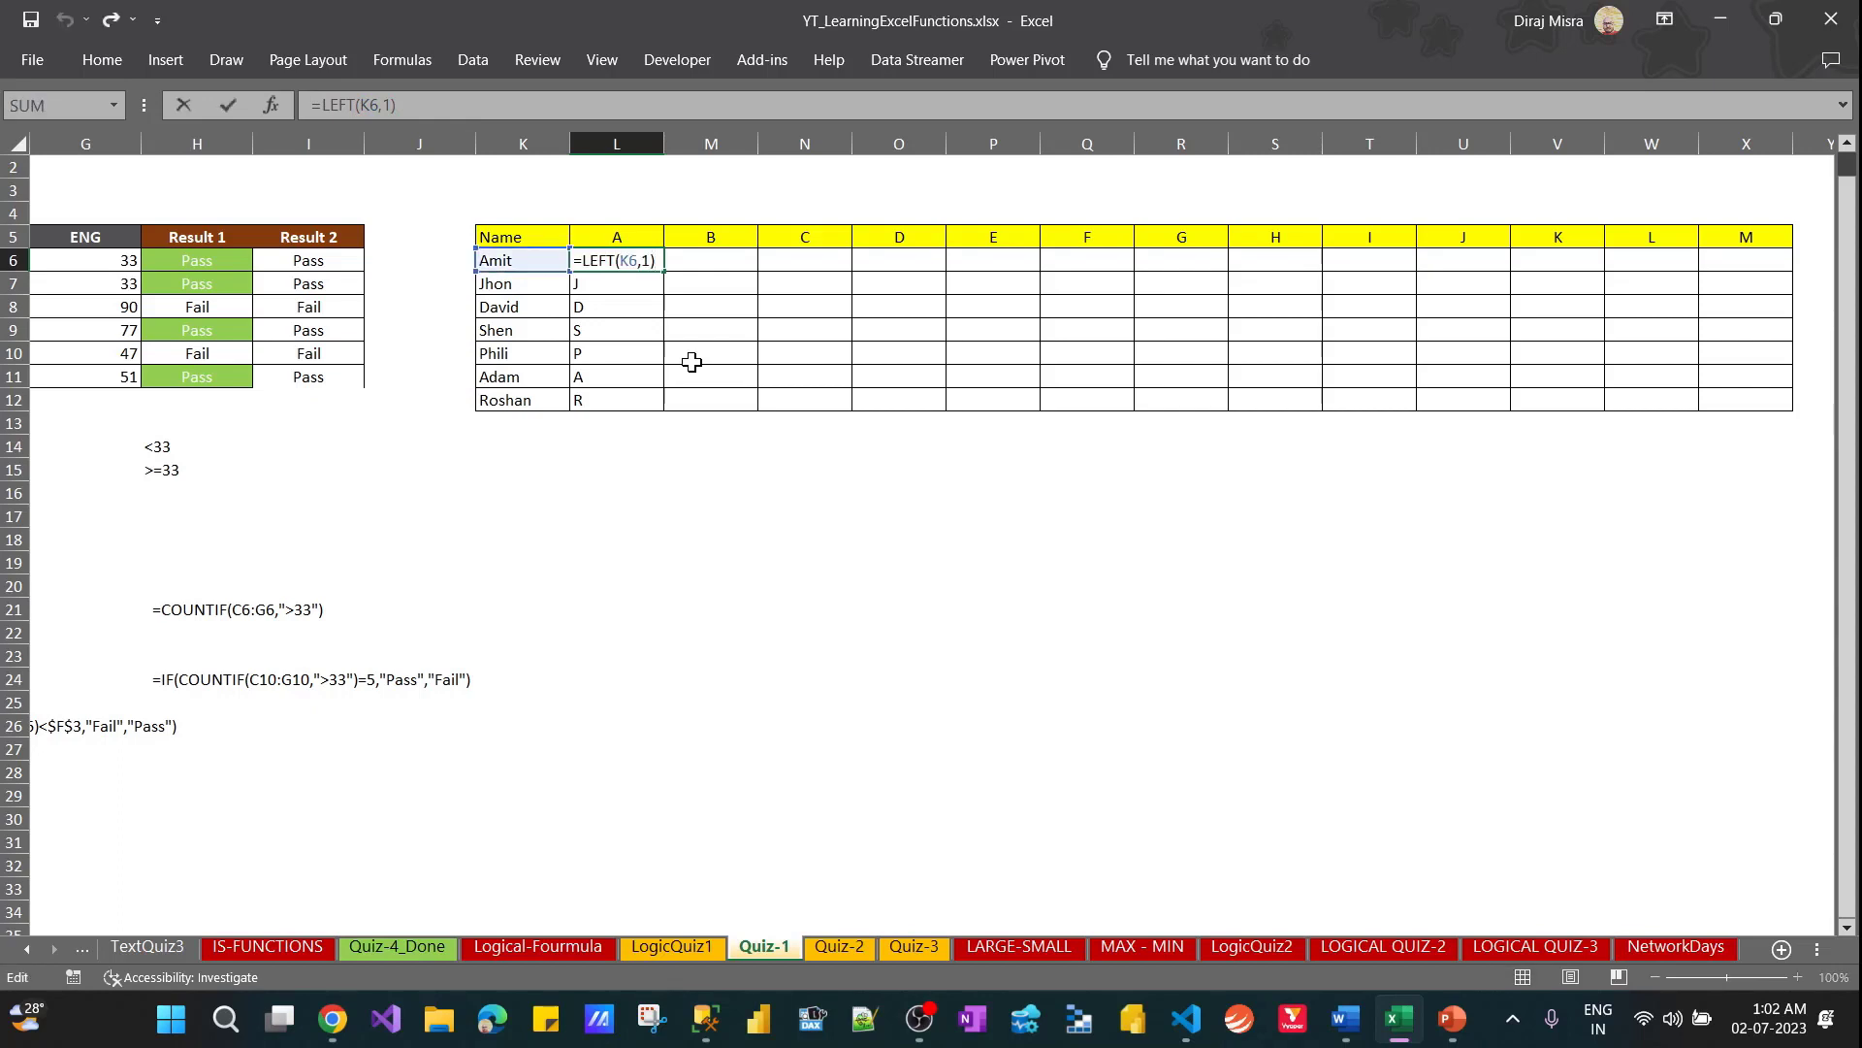
{"action": "left_click", "coordinate": [325, 107]}
{"action": "type", "text": "IF("}
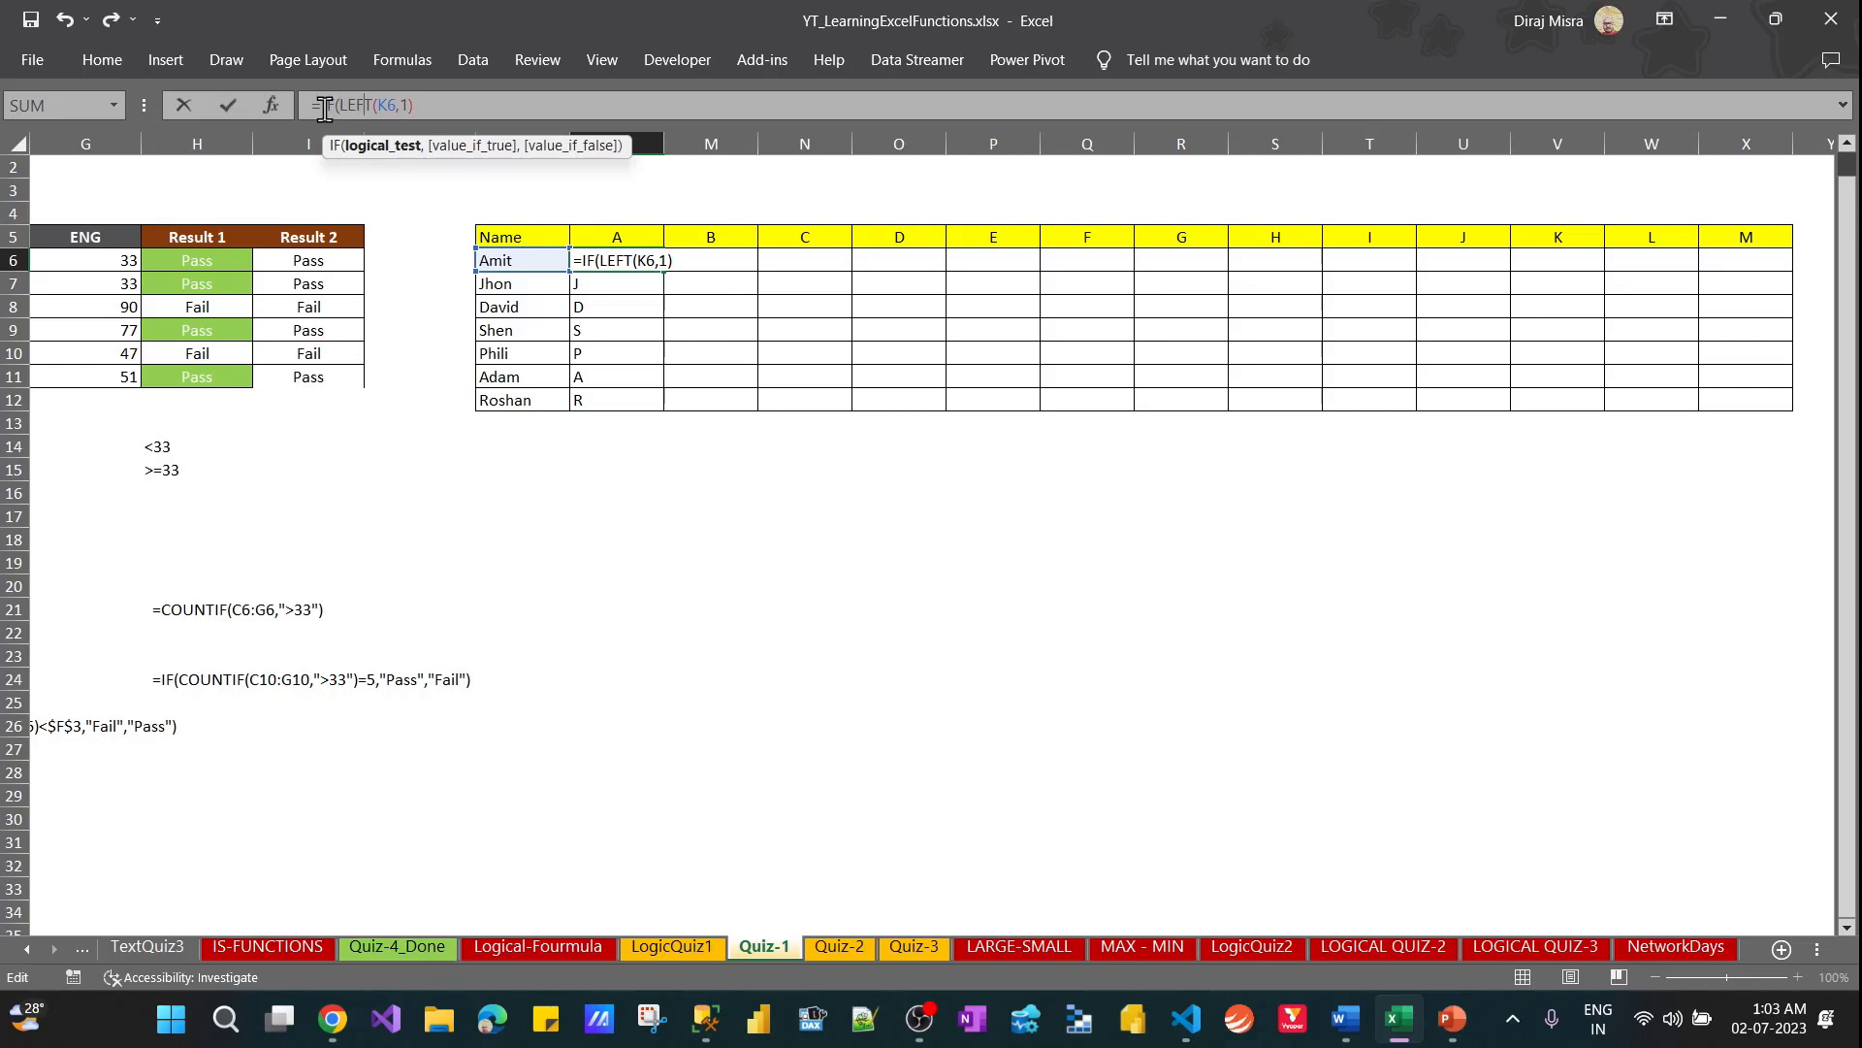
{"action": "key", "text": "End"}
{"action": "key", "text": "Right"}
{"action": "type", "text": "="}
{"action": "left_click", "coordinate": [602, 240]}
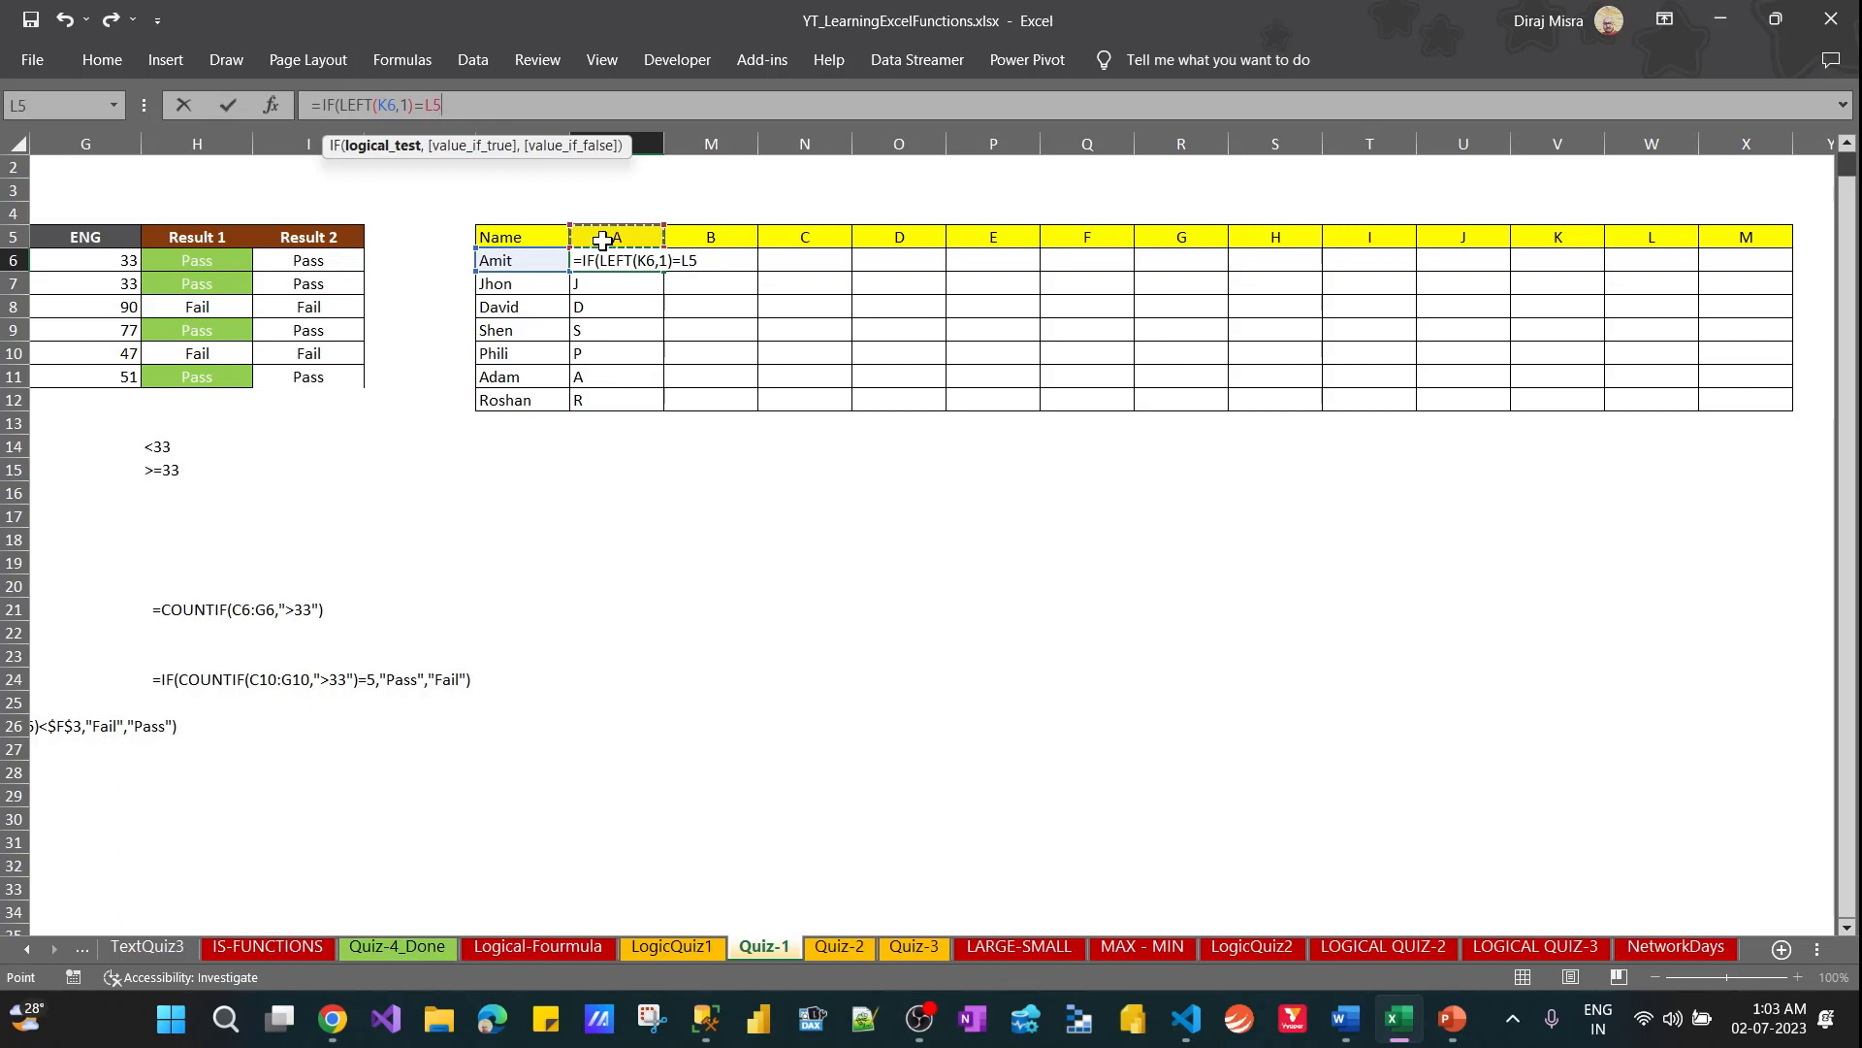
{"action": "key", "text": "F4"}
{"action": "key", "text": "F4"}
Complete L6's IF formula with $K6 as the value if true and an empty string "" as the value if false
{"action": "type", "text": ","}
{"action": "left_click", "coordinate": [508, 262]}
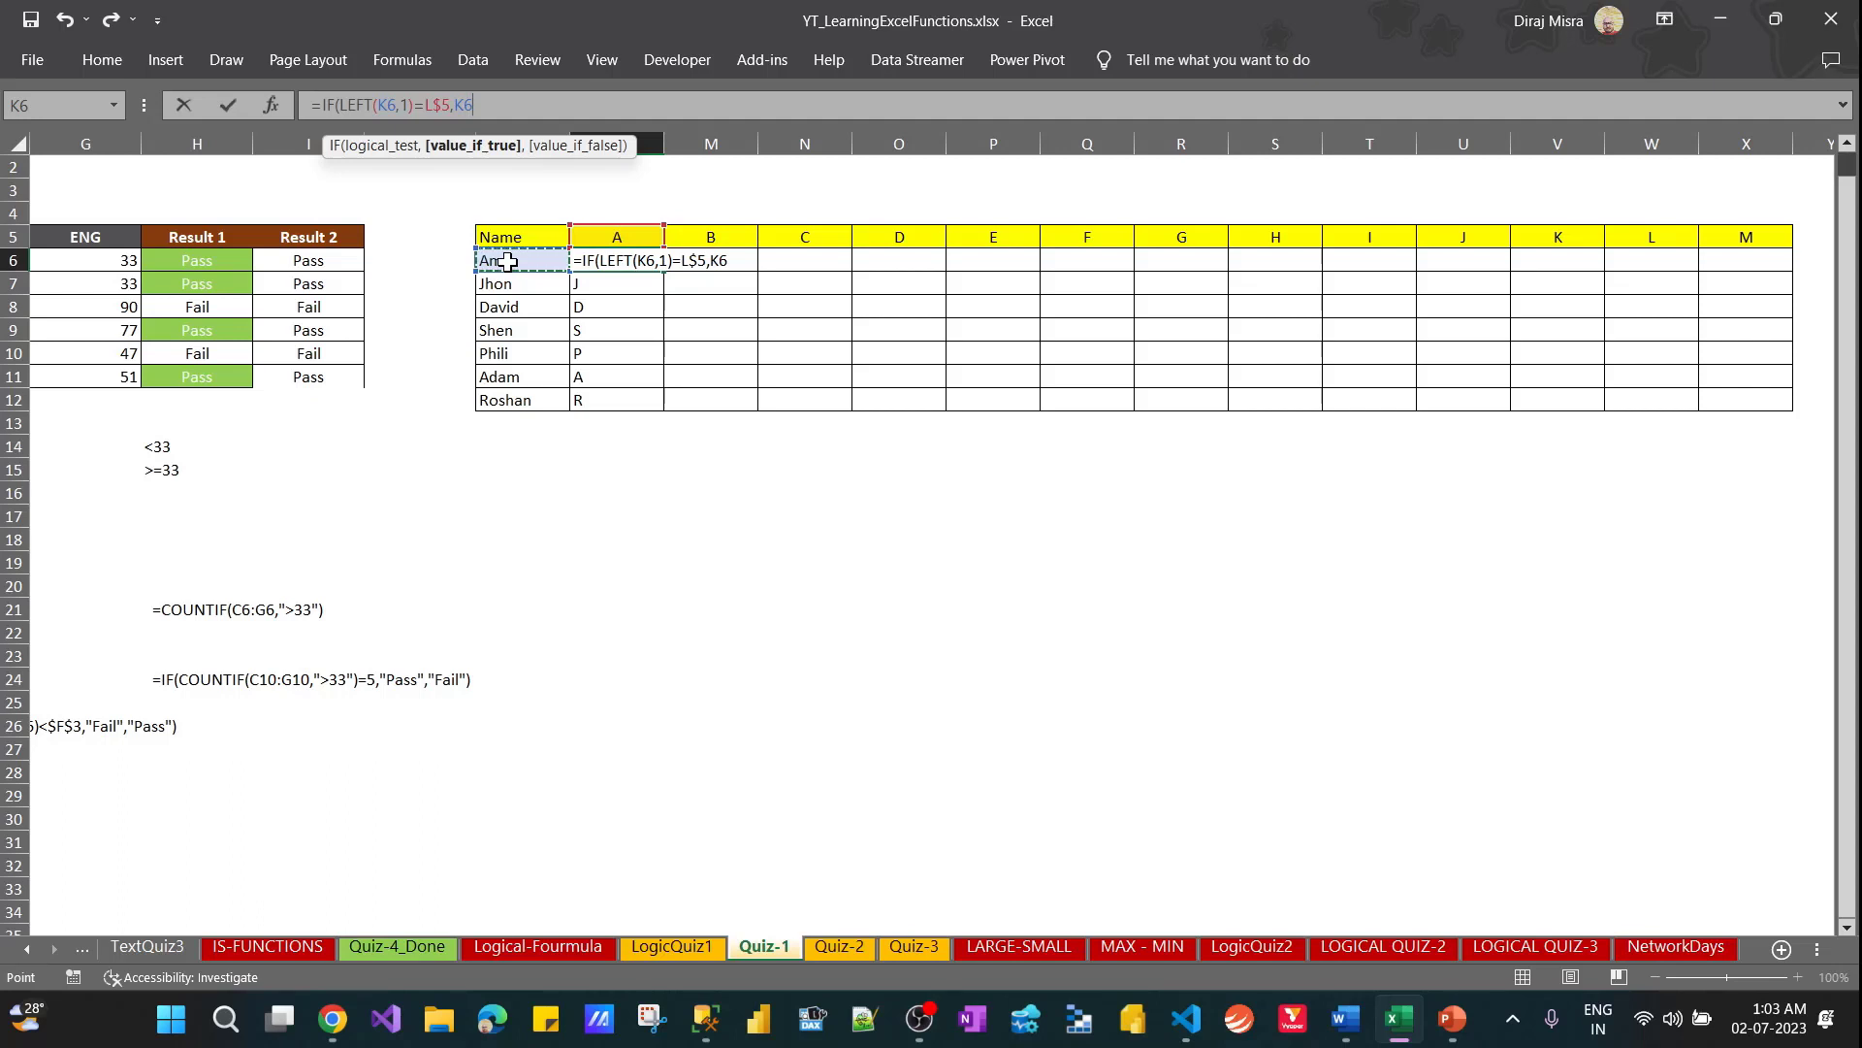
{"action": "key", "text": "F4"}
{"action": "key", "text": "F4"}
{"action": "key", "text": "F4"}
{"action": "left_click", "coordinate": [381, 151]}
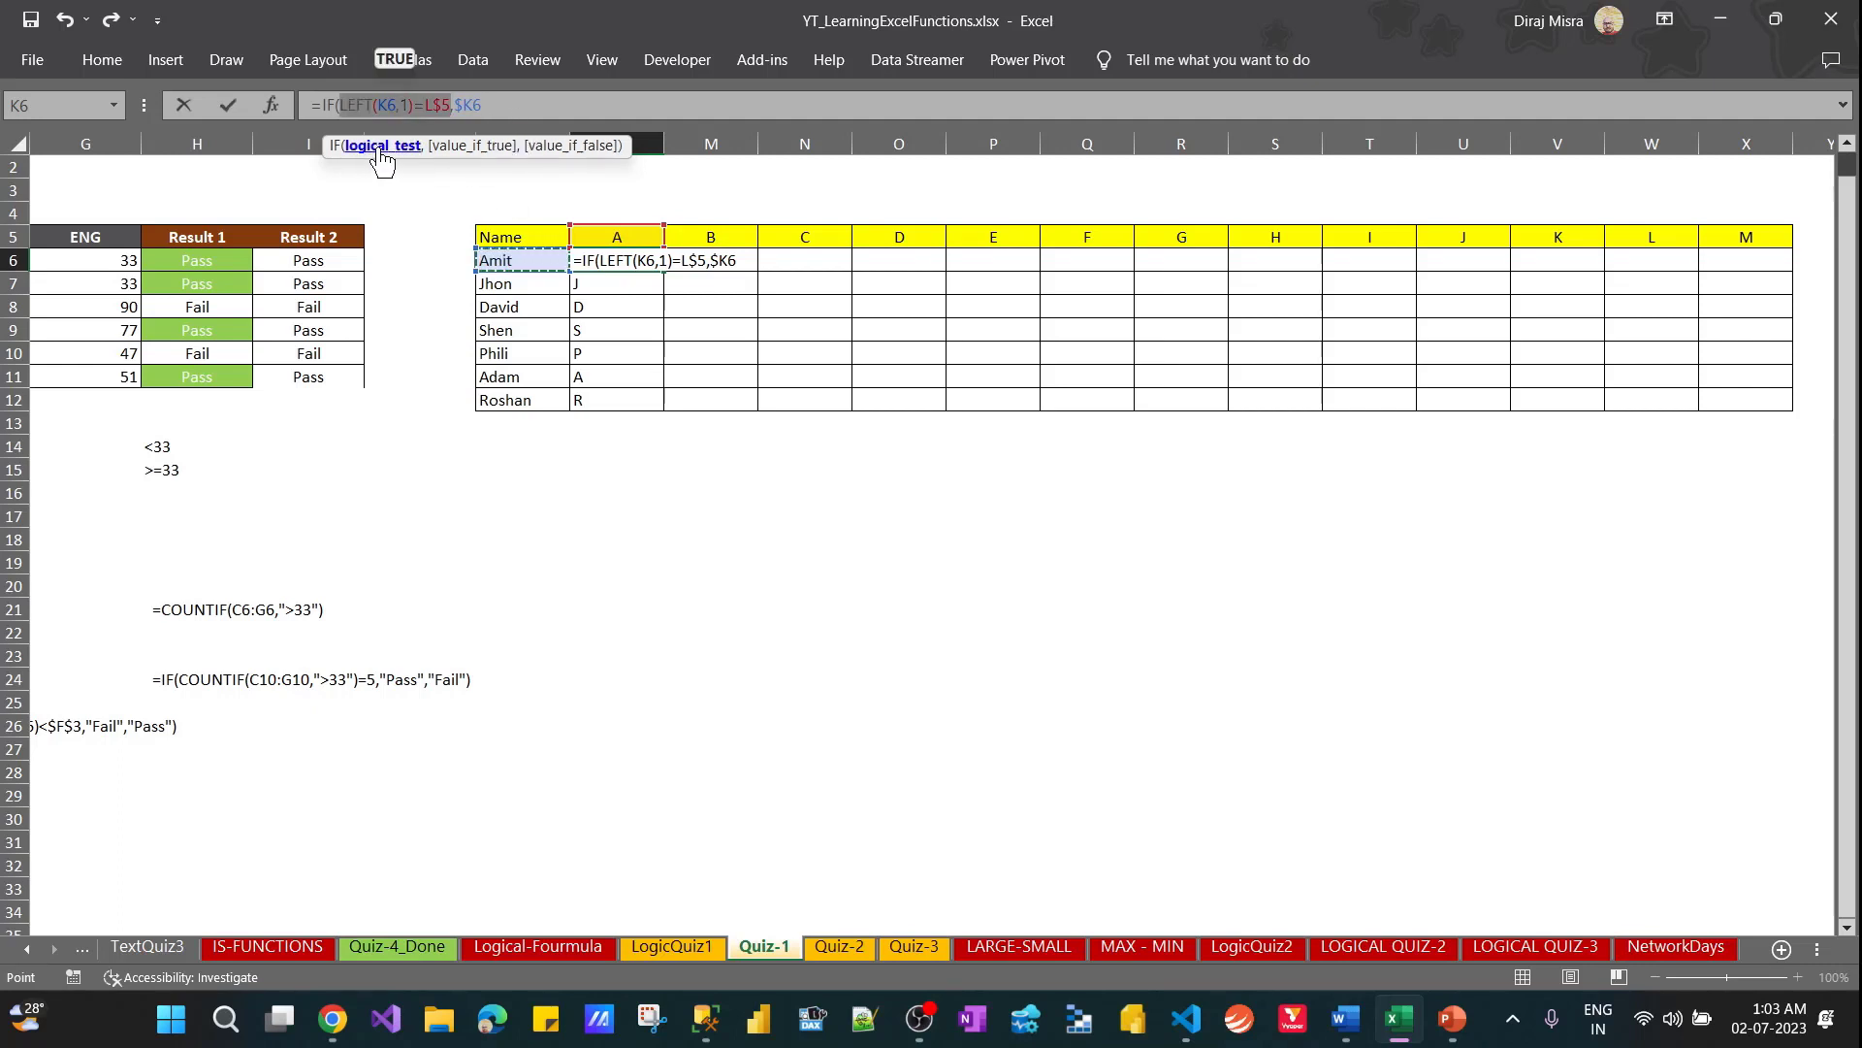
{"action": "left_click", "coordinate": [482, 150]}
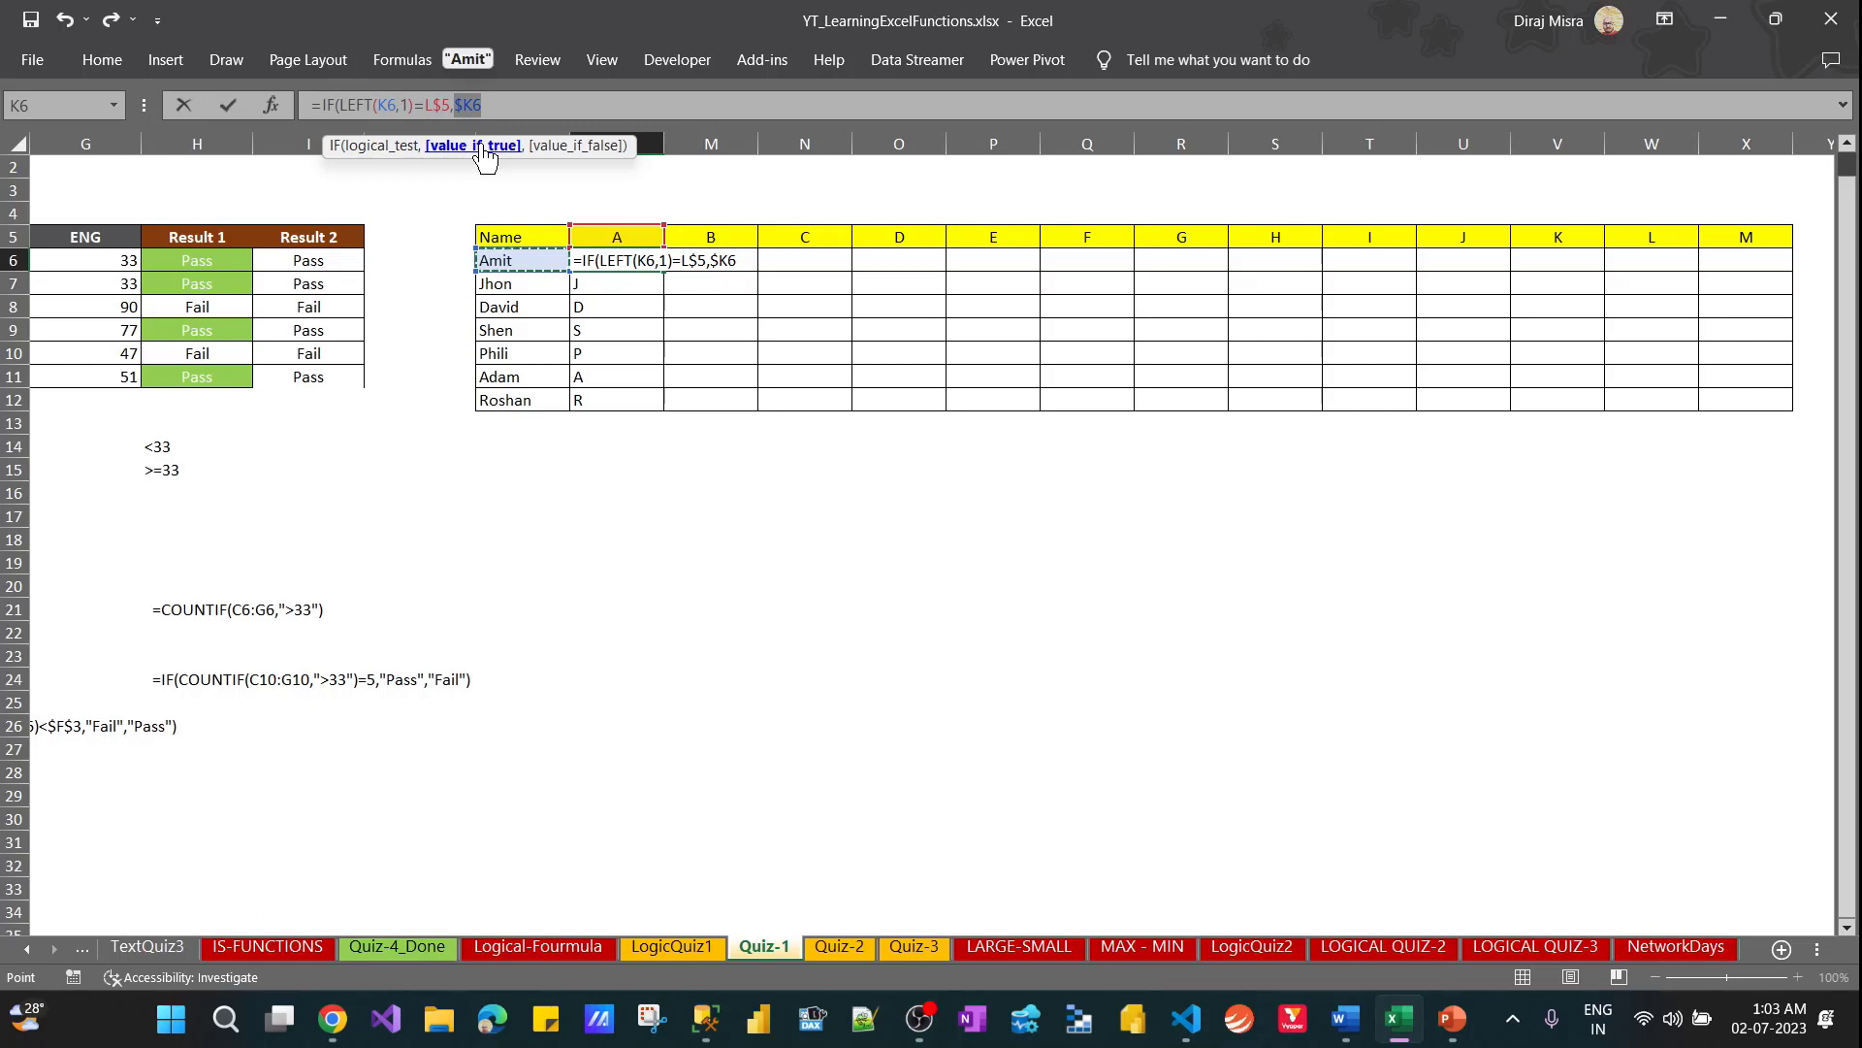
{"action": "left_click", "coordinate": [511, 102]}
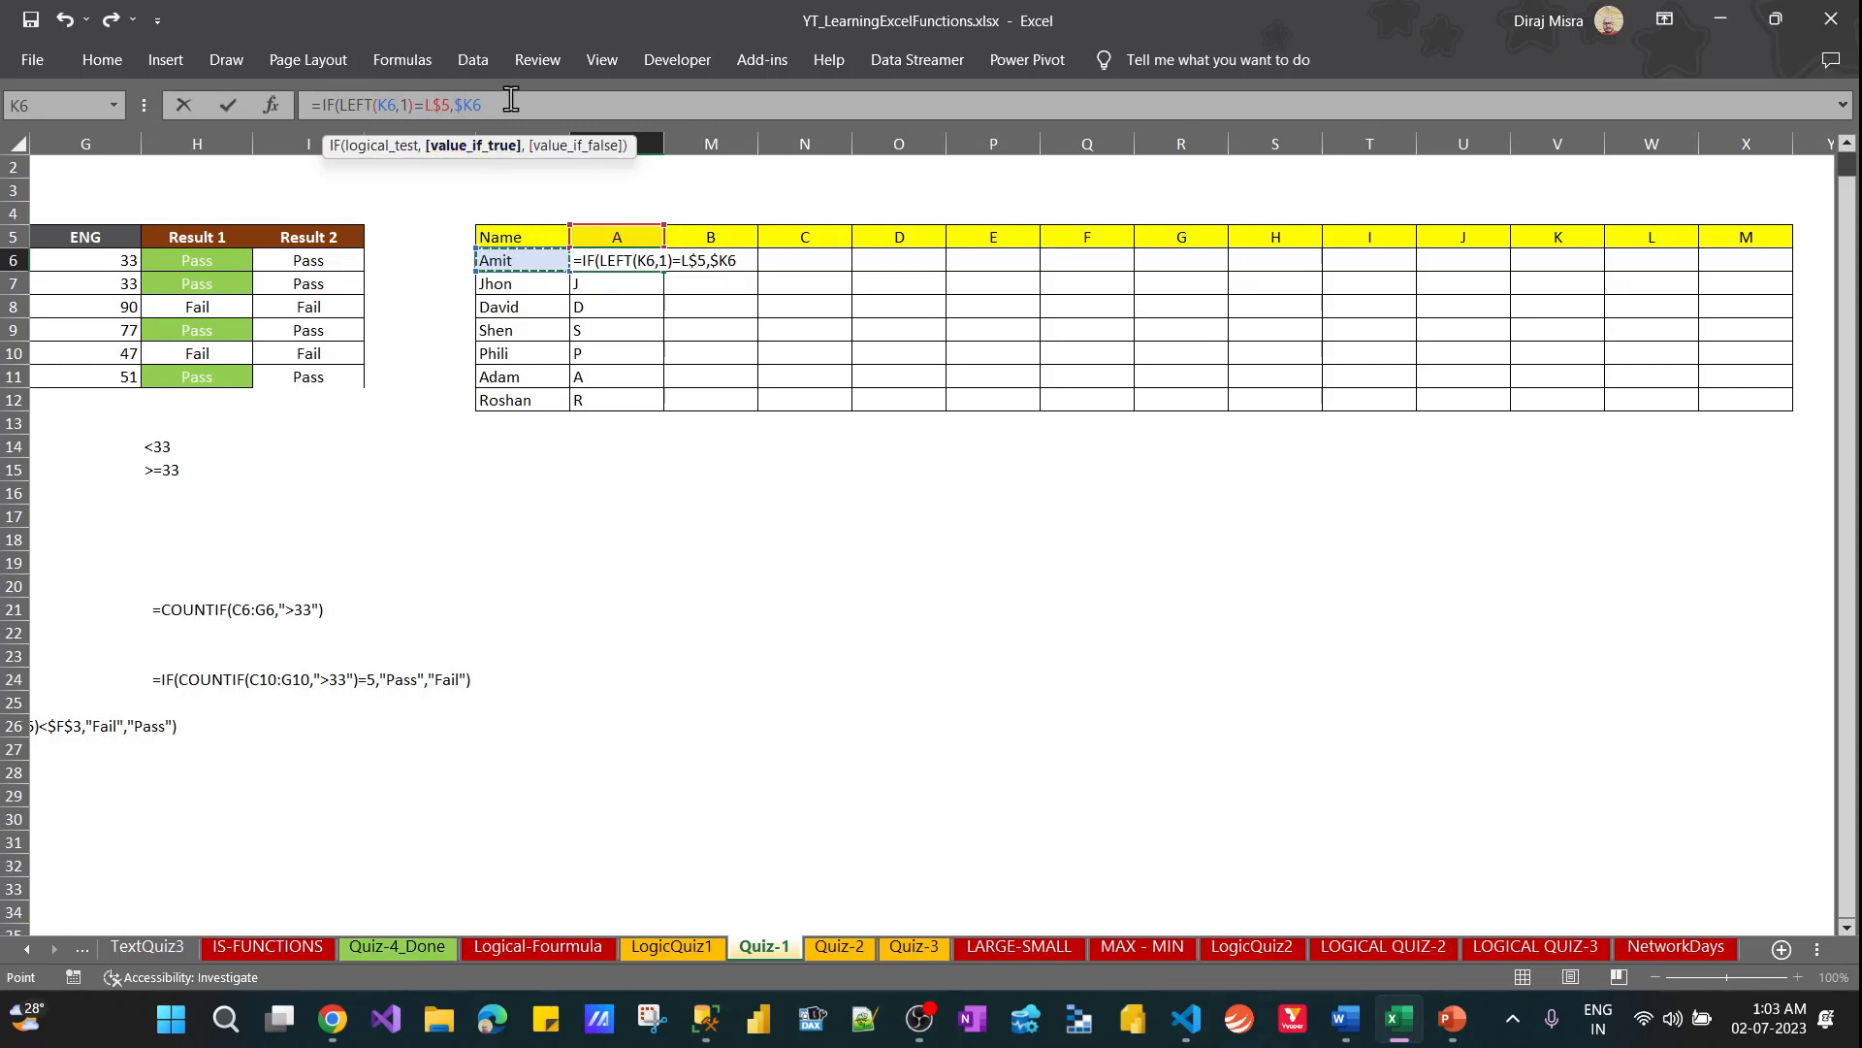
{"action": "type", "text": ",\""}
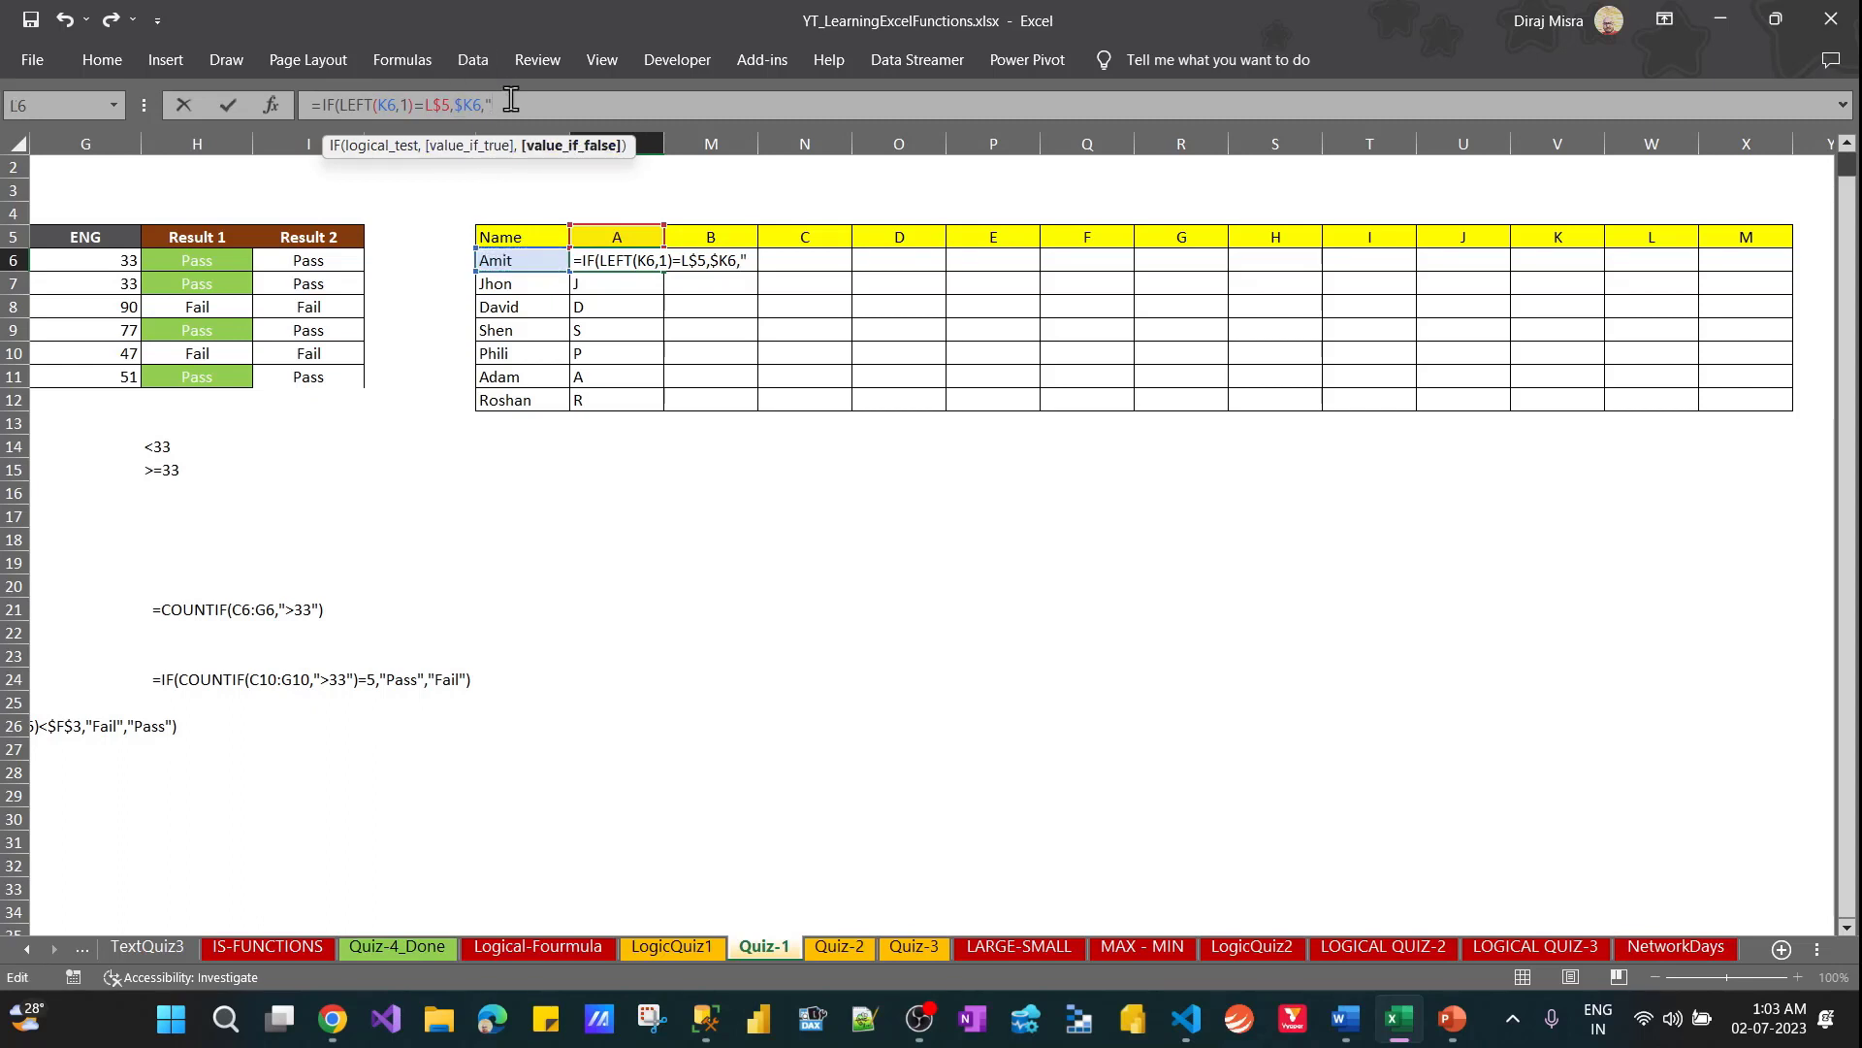
{"action": "type", "text": "\")"}
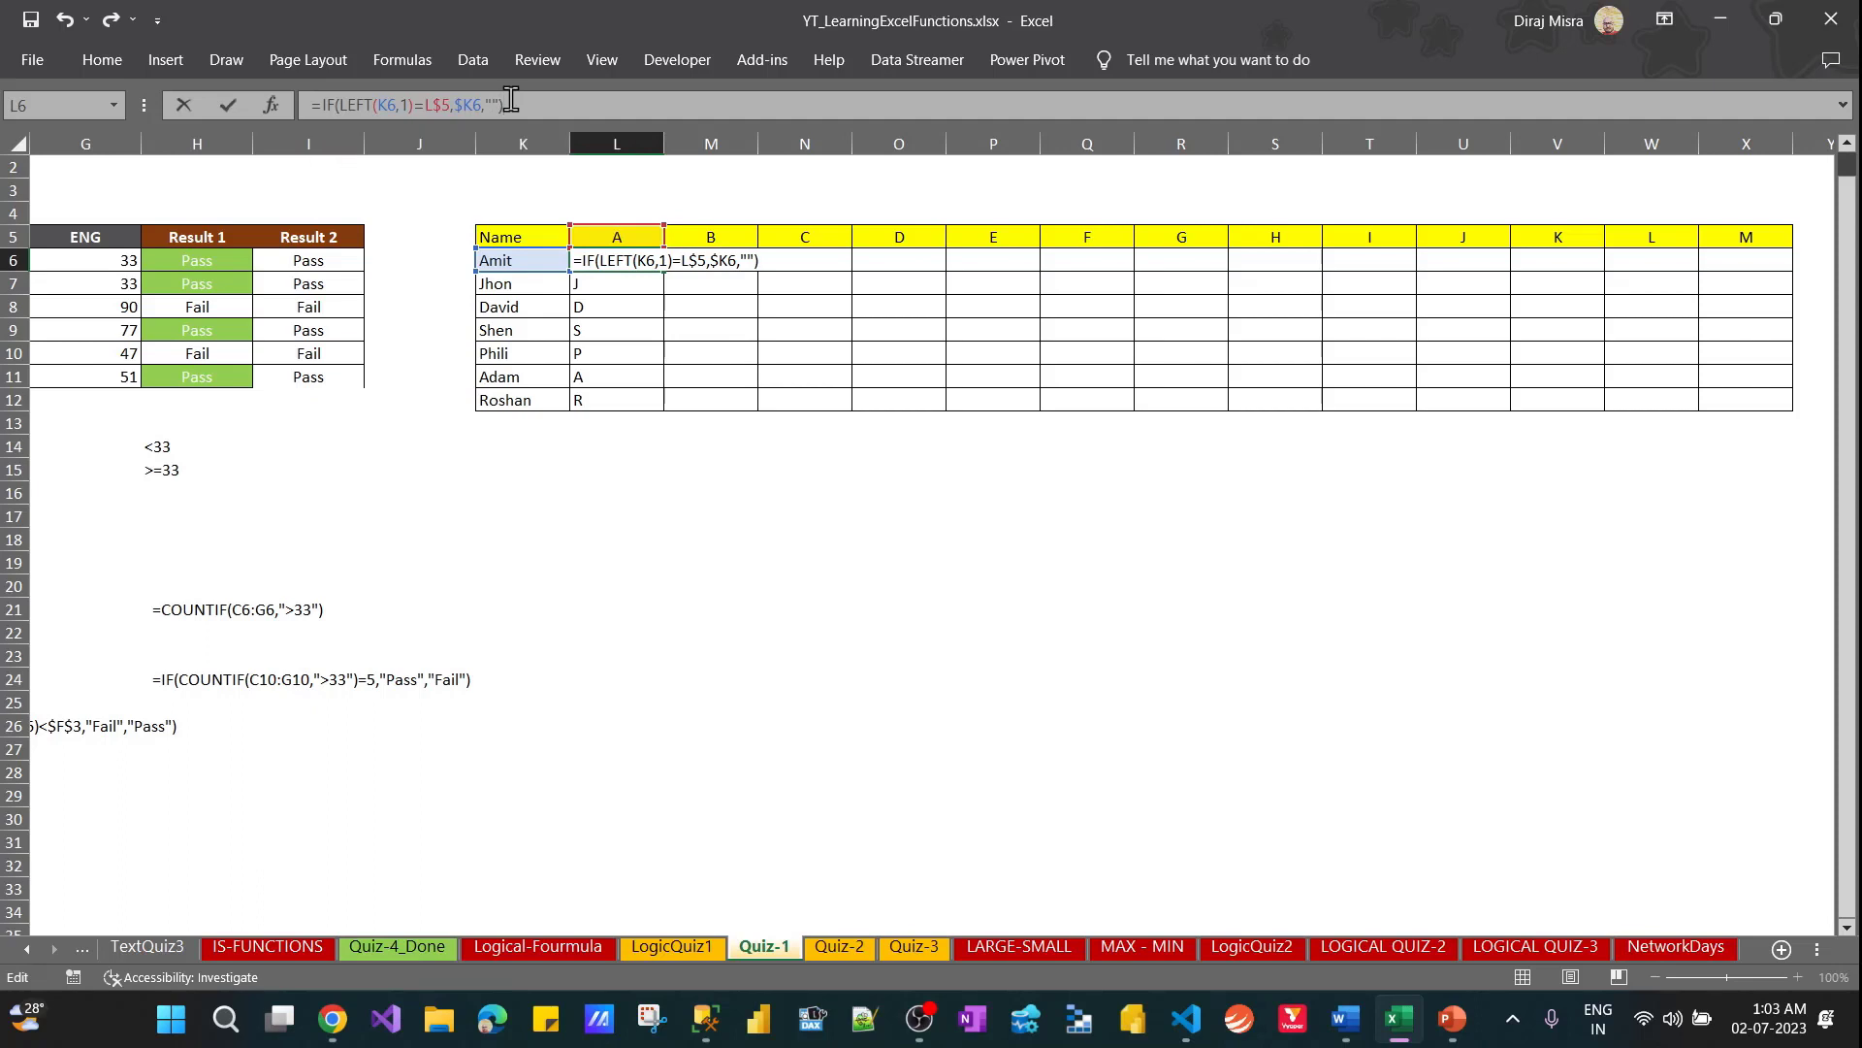
{"action": "key", "text": "ctrl+Return"}
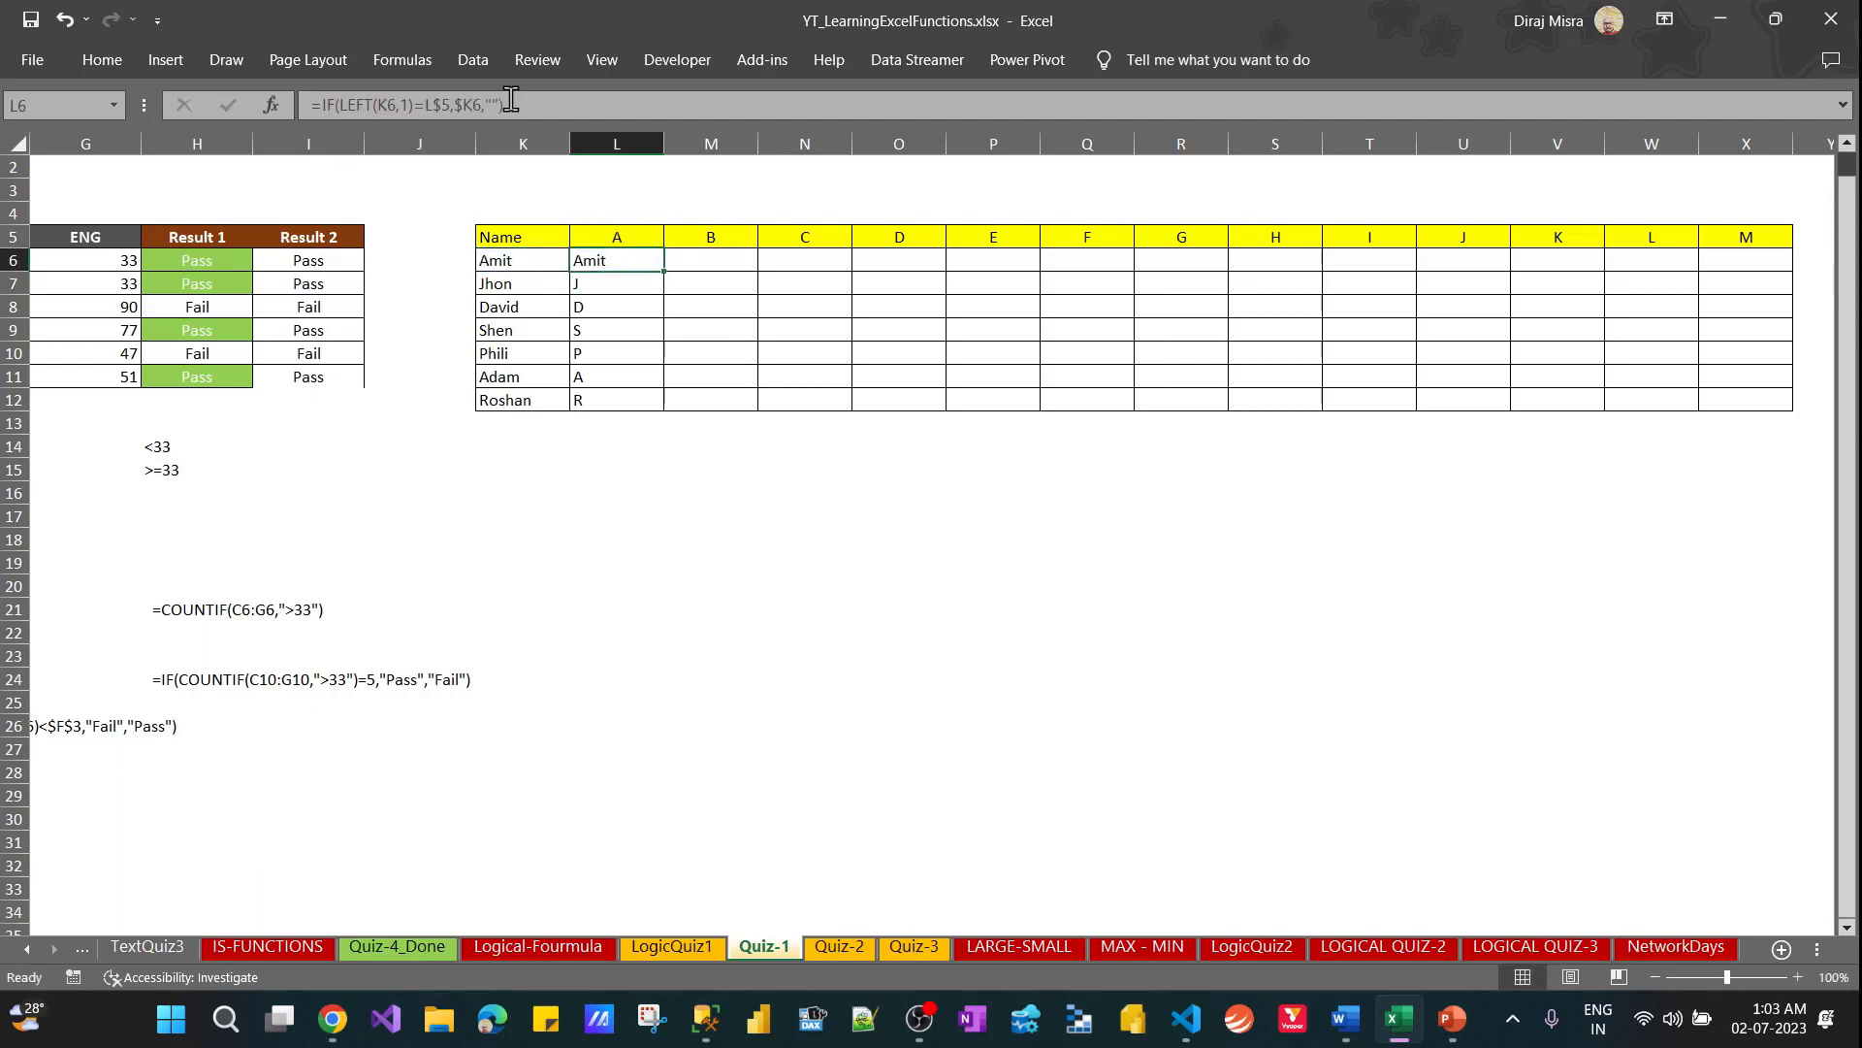
Copy the IF formula from L6 down through L12
{"action": "key", "text": "ctrl+c"}
{"action": "key", "text": "shift+Down"}
{"action": "key", "text": "shift+Down"}
{"action": "key", "text": "shift+Down"}
{"action": "key", "text": "shift+Down"}
{"action": "key", "text": "shift+Down"}
{"action": "key", "text": "shift+Down"}
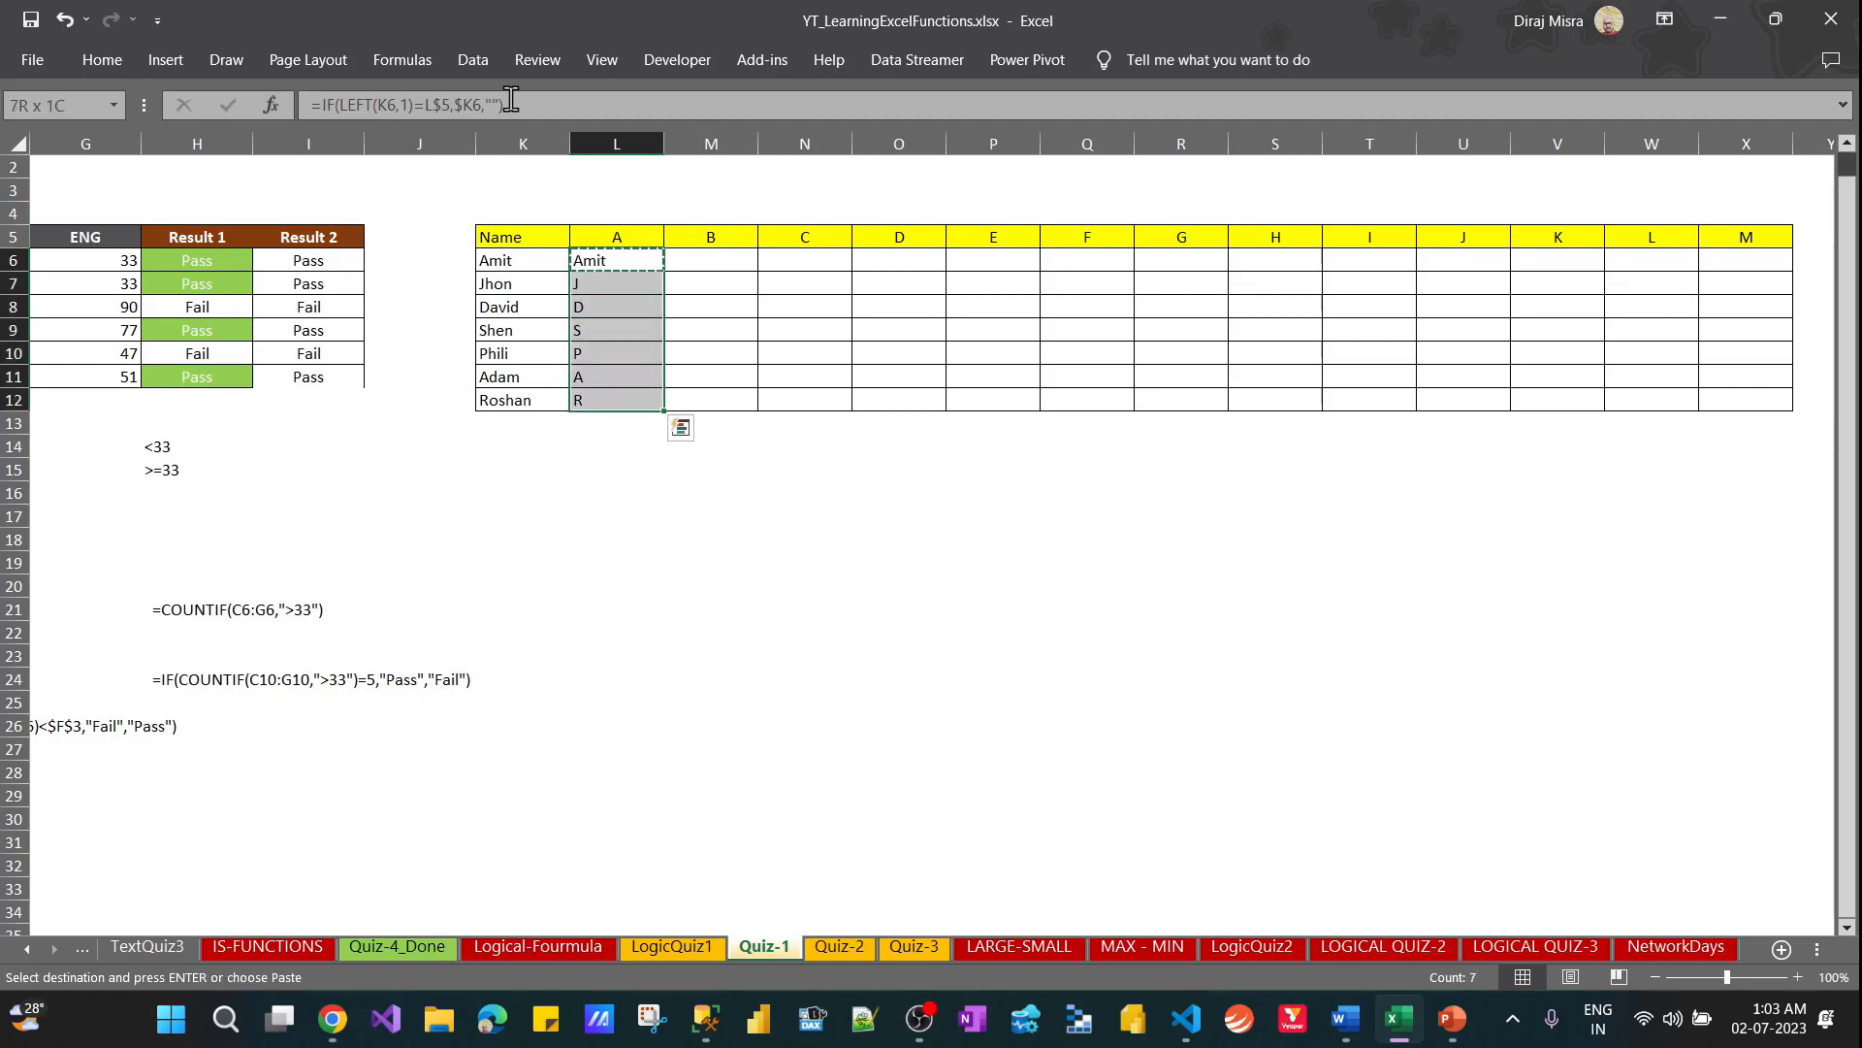
{"action": "key", "text": "Return"}
Fill the IF formulas of L6:L12 across the letter columns to column X
{"action": "key", "text": "shift+Right"}
{"action": "key", "text": "shift+Right"}
{"action": "key", "text": "shift+Right"}
{"action": "key", "text": "shift+Right"}
{"action": "key", "text": "shift+Right"}
{"action": "key", "text": "shift+Right"}
{"action": "key", "text": "shift+Right"}
{"action": "key", "text": "shift+Right"}
{"action": "key", "text": "shift+Right"}
{"action": "key", "text": "shift+Right"}
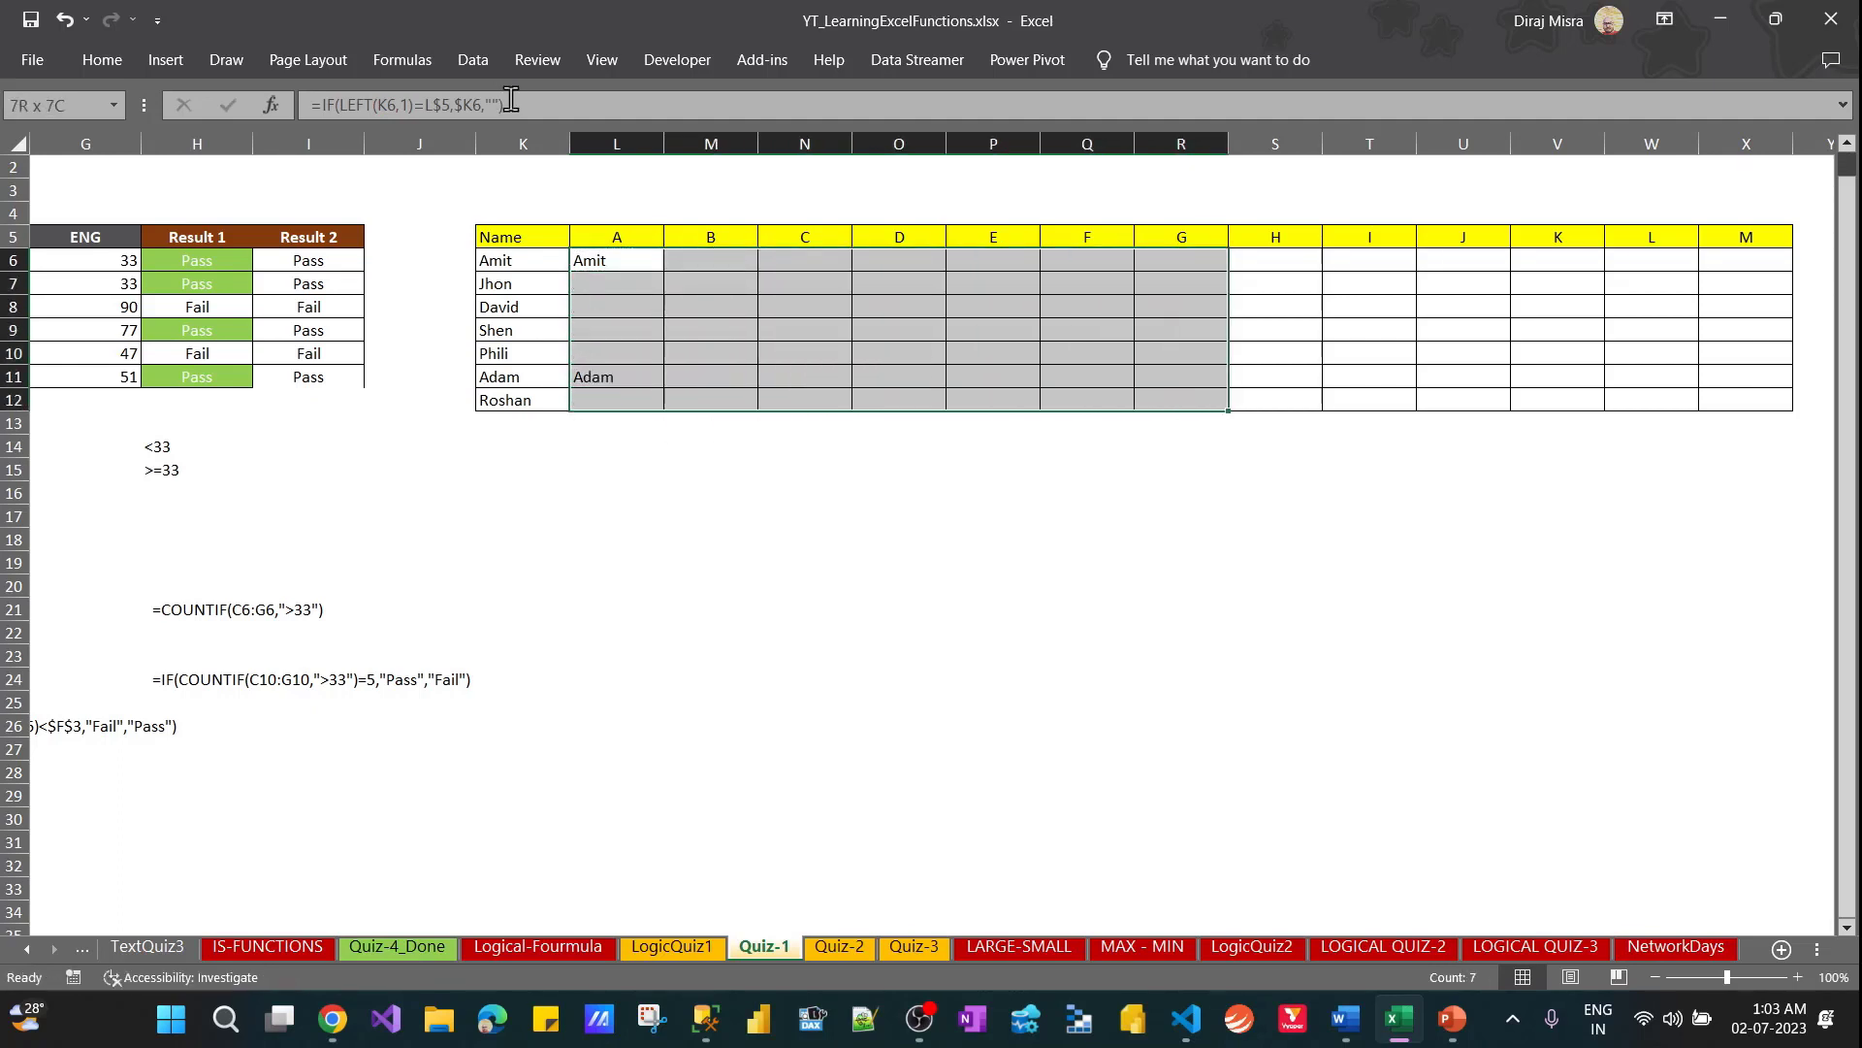
{"action": "key", "text": "shift+Right"}
{"action": "key", "text": "shift+Right"}
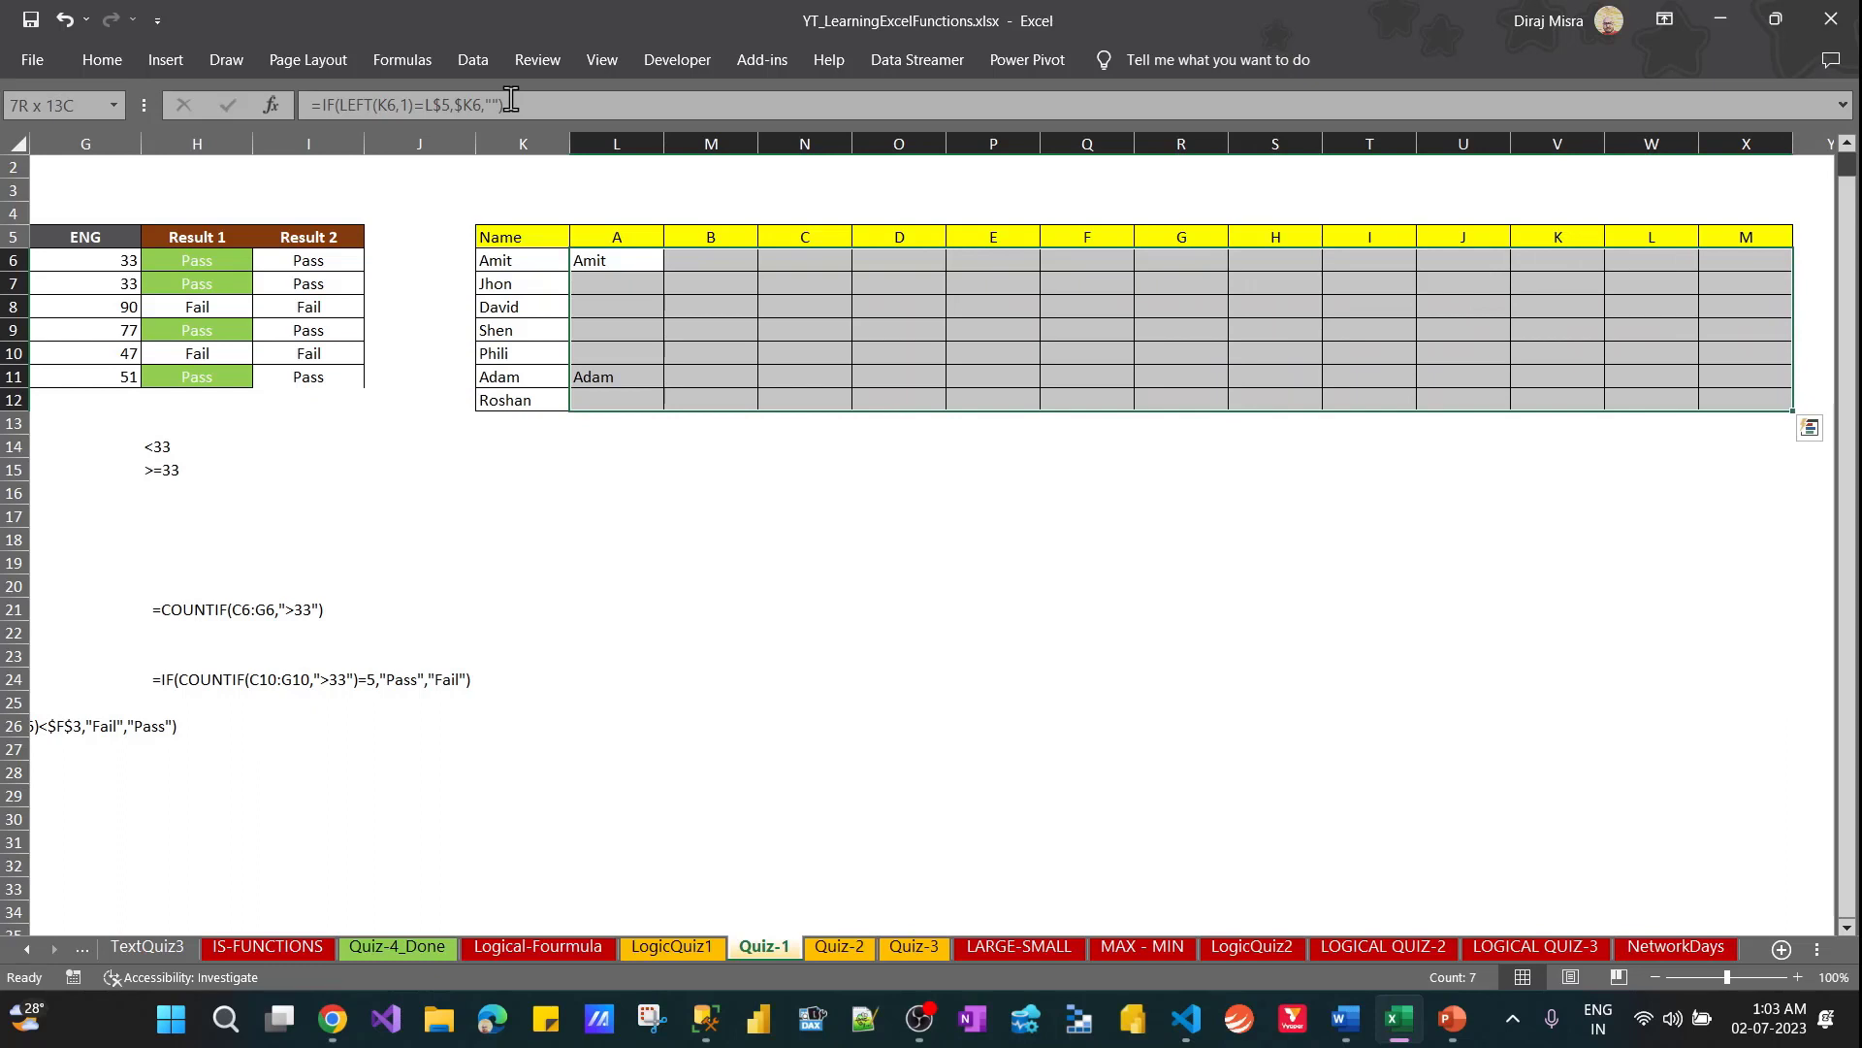
{"action": "key", "text": "Down"}
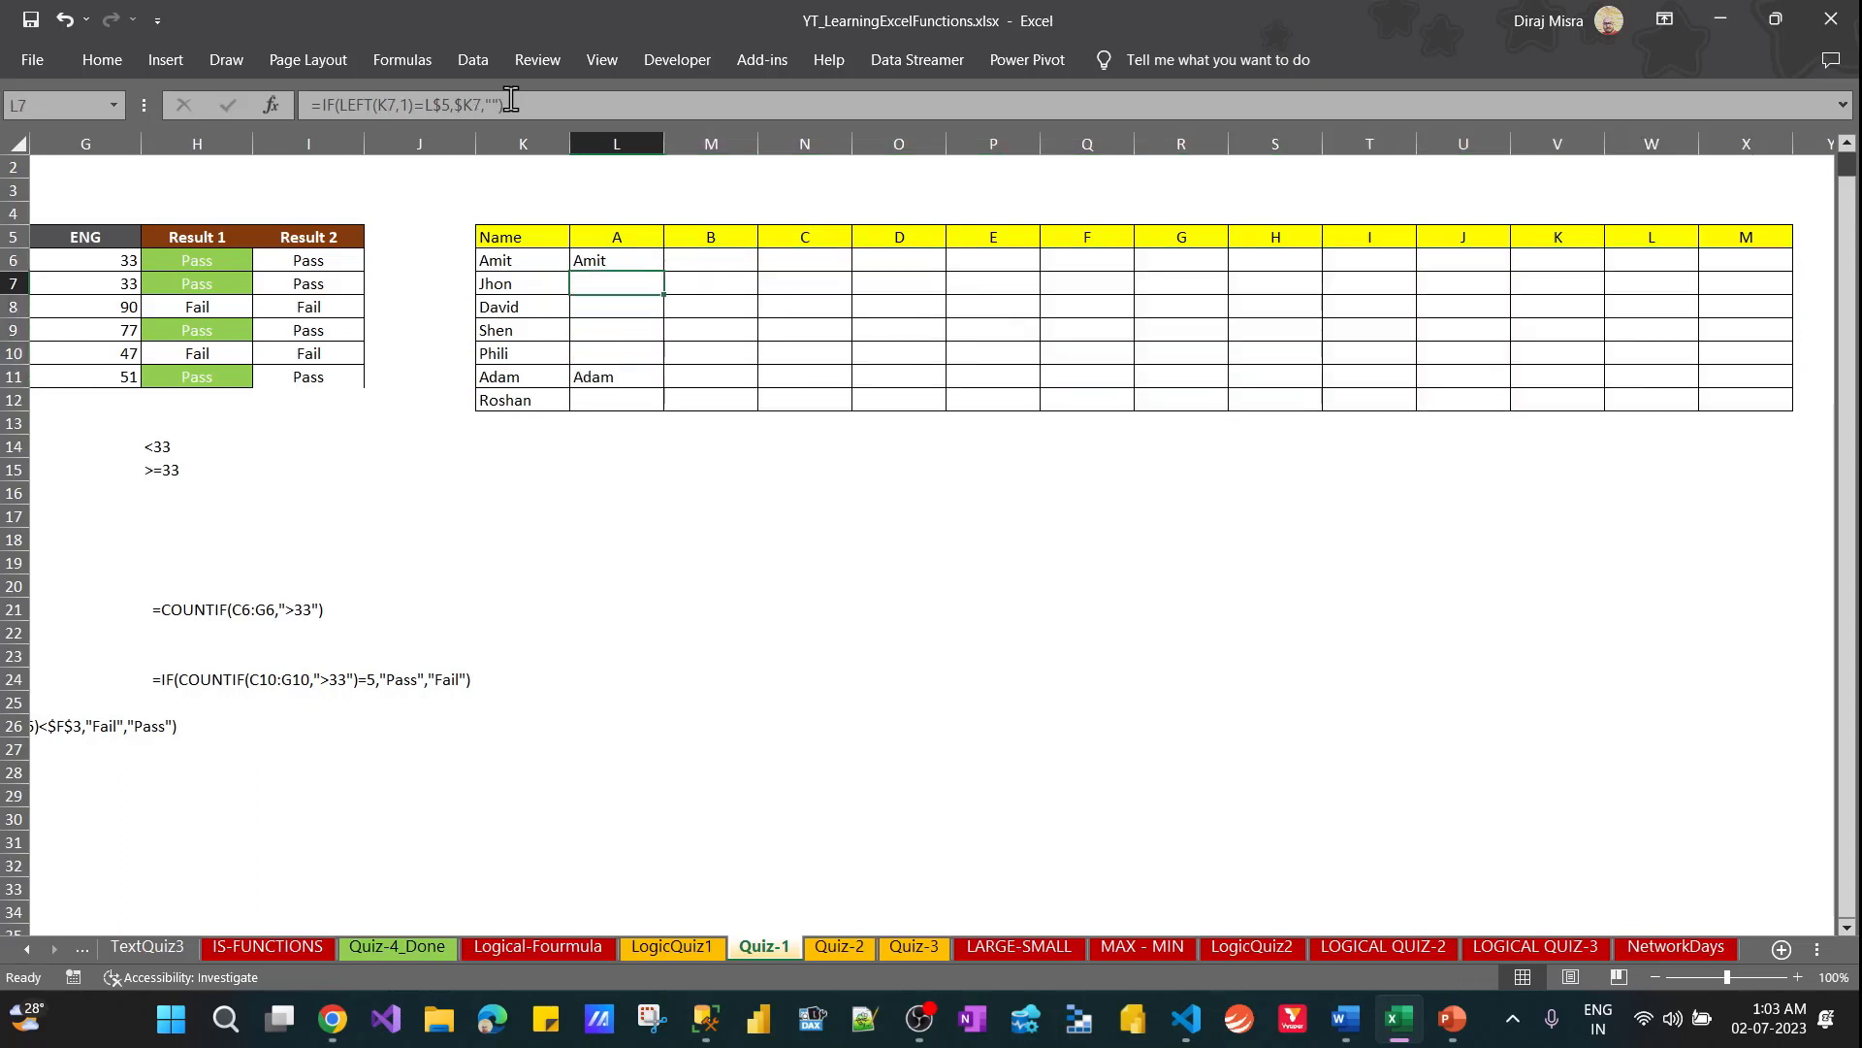
Replace the name in K8 with a name starting with Z to test the formulas
{"action": "key", "text": "Right"}
{"action": "key", "text": "Left"}
{"action": "key", "text": "Left"}
{"action": "key", "text": "Down"}
{"action": "key", "text": "Down"}
{"action": "key", "text": "Up"}
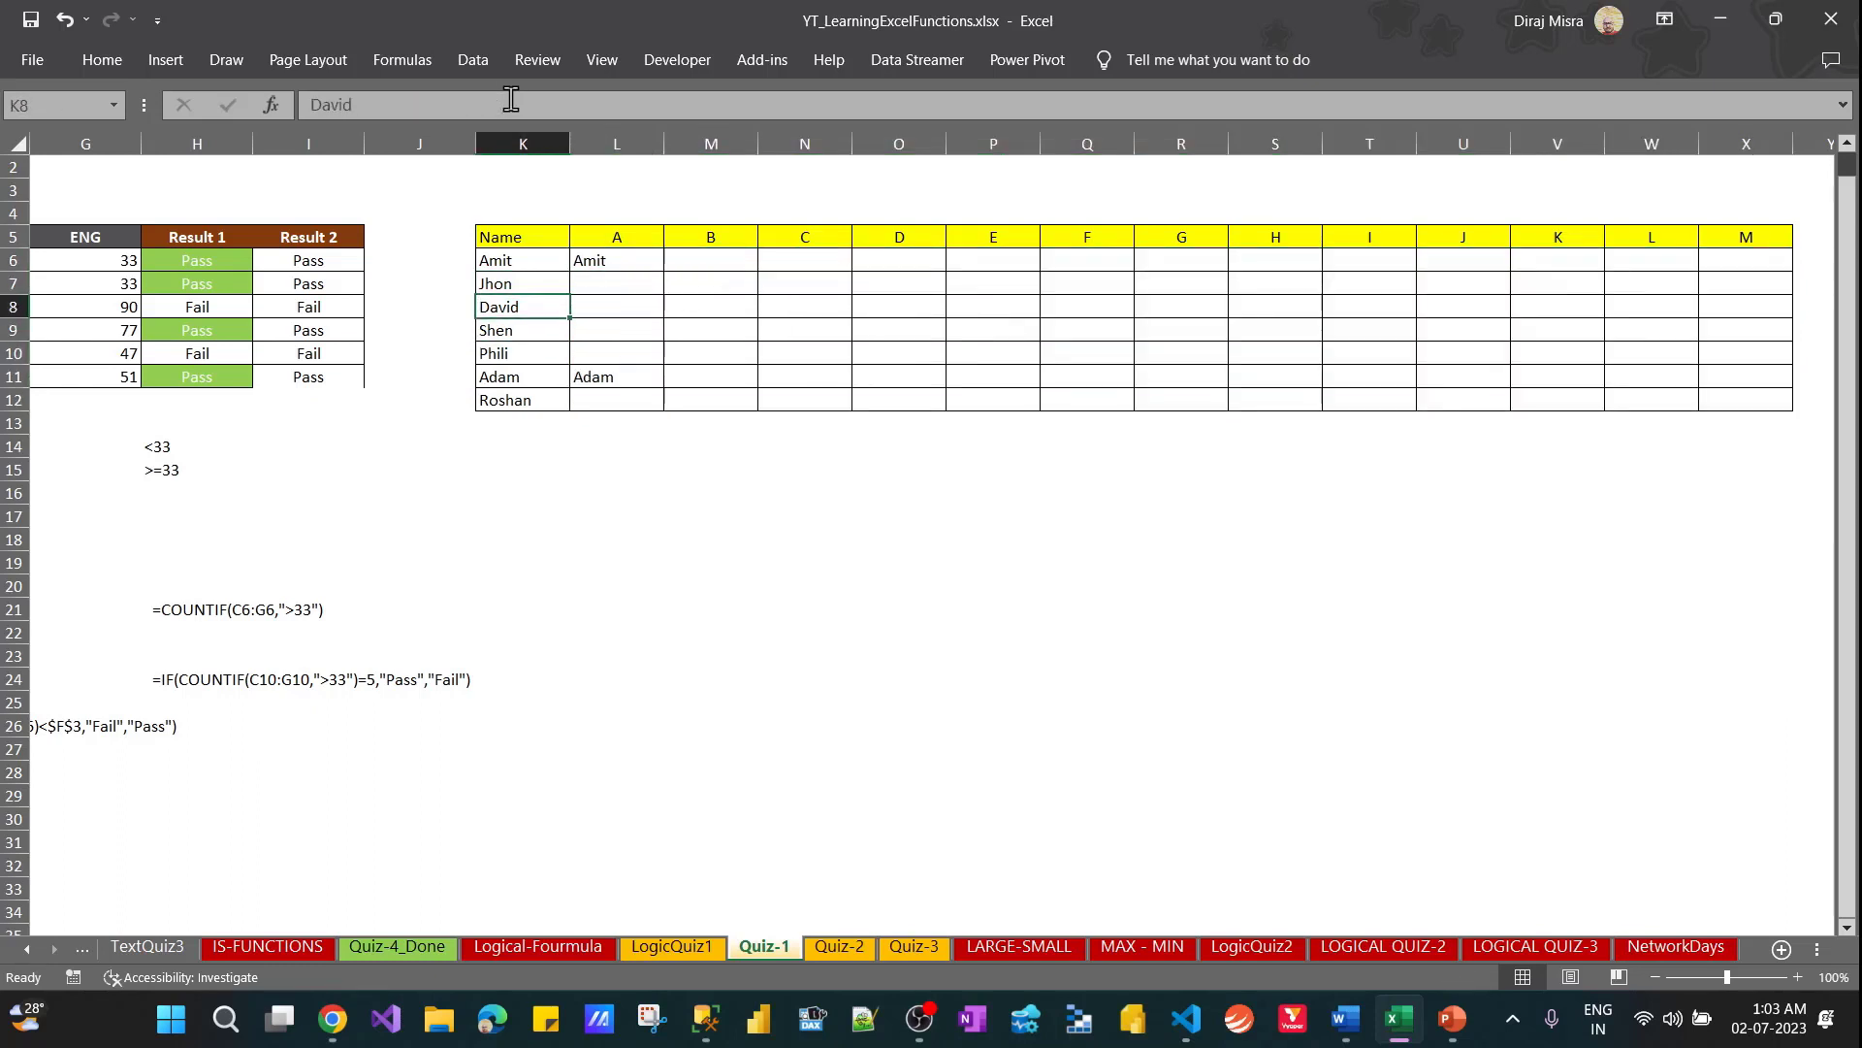
{"action": "type", "text": "Z"}
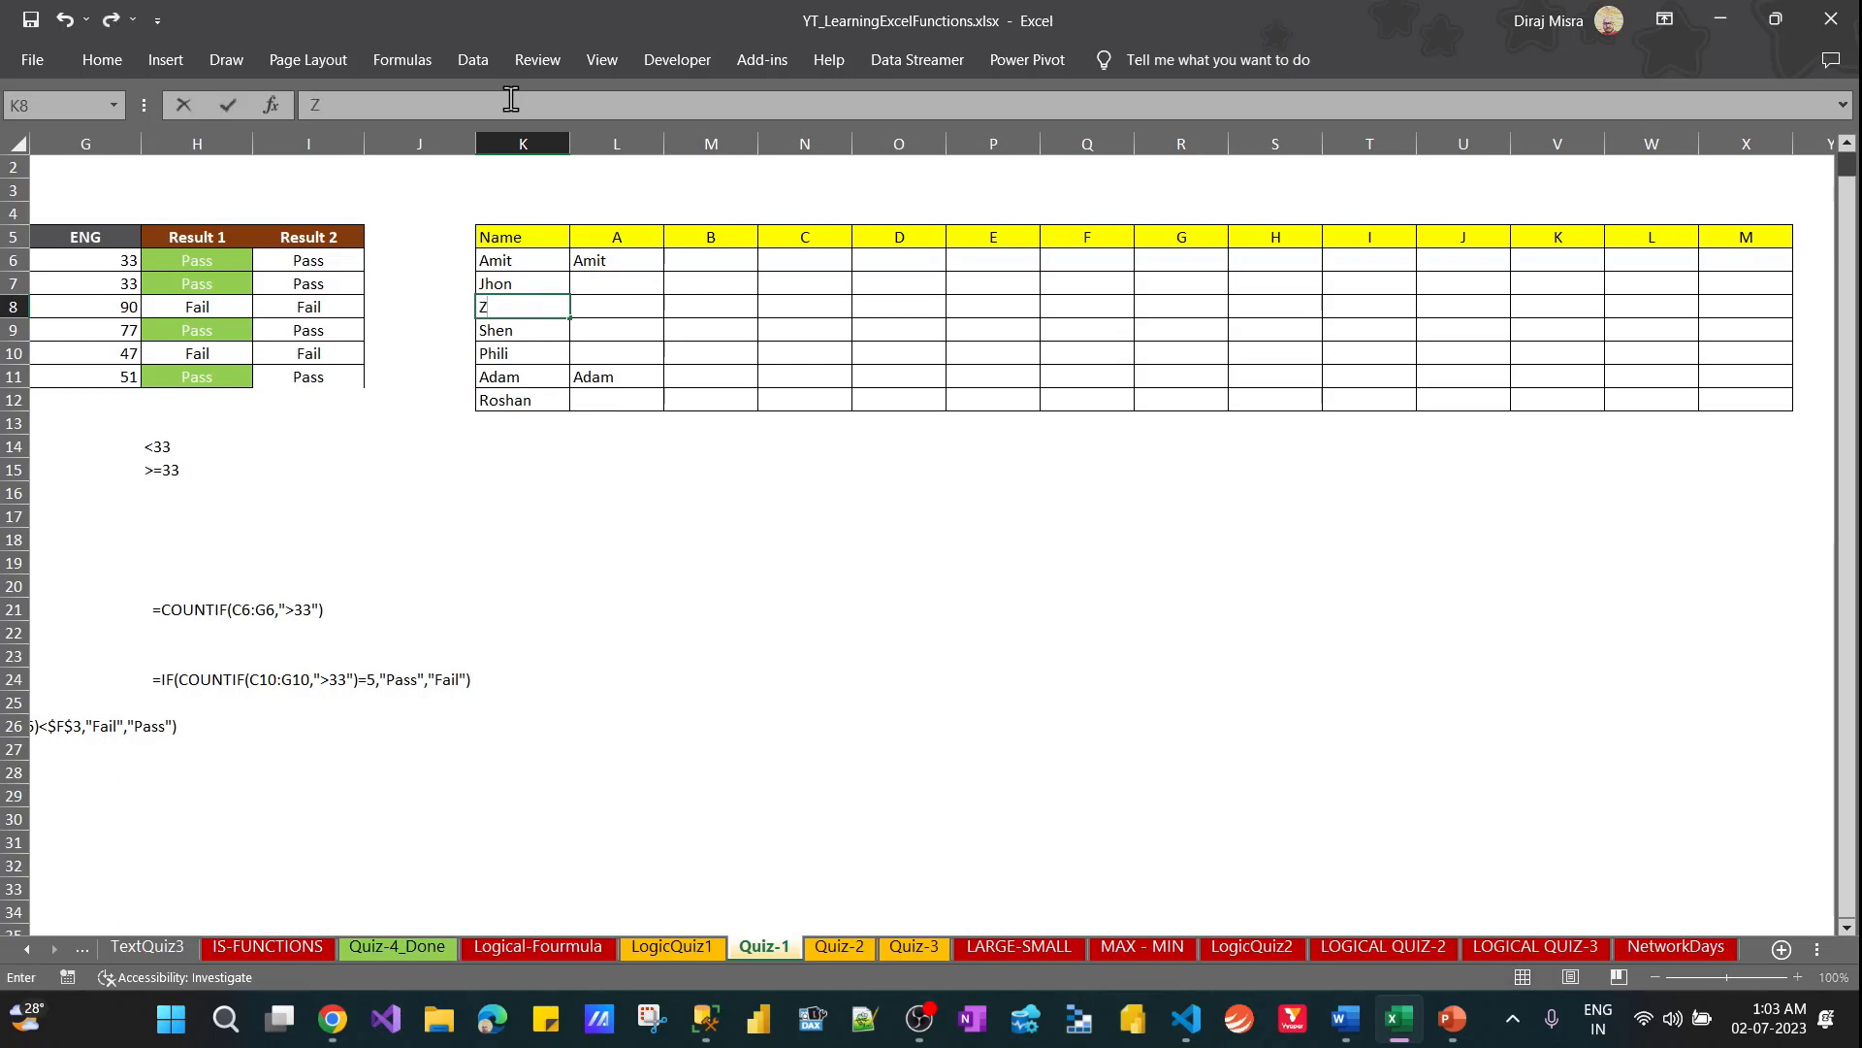
{"action": "type", "text": "ain"}
Change the column heading in Q5 to Z and check the formula in Q8
{"action": "key", "text": "Right"}
{"action": "key", "text": "Right"}
{"action": "key", "text": "Right"}
{"action": "key", "text": "Right"}
{"action": "key", "text": "Right"}
{"action": "key", "text": "Right"}
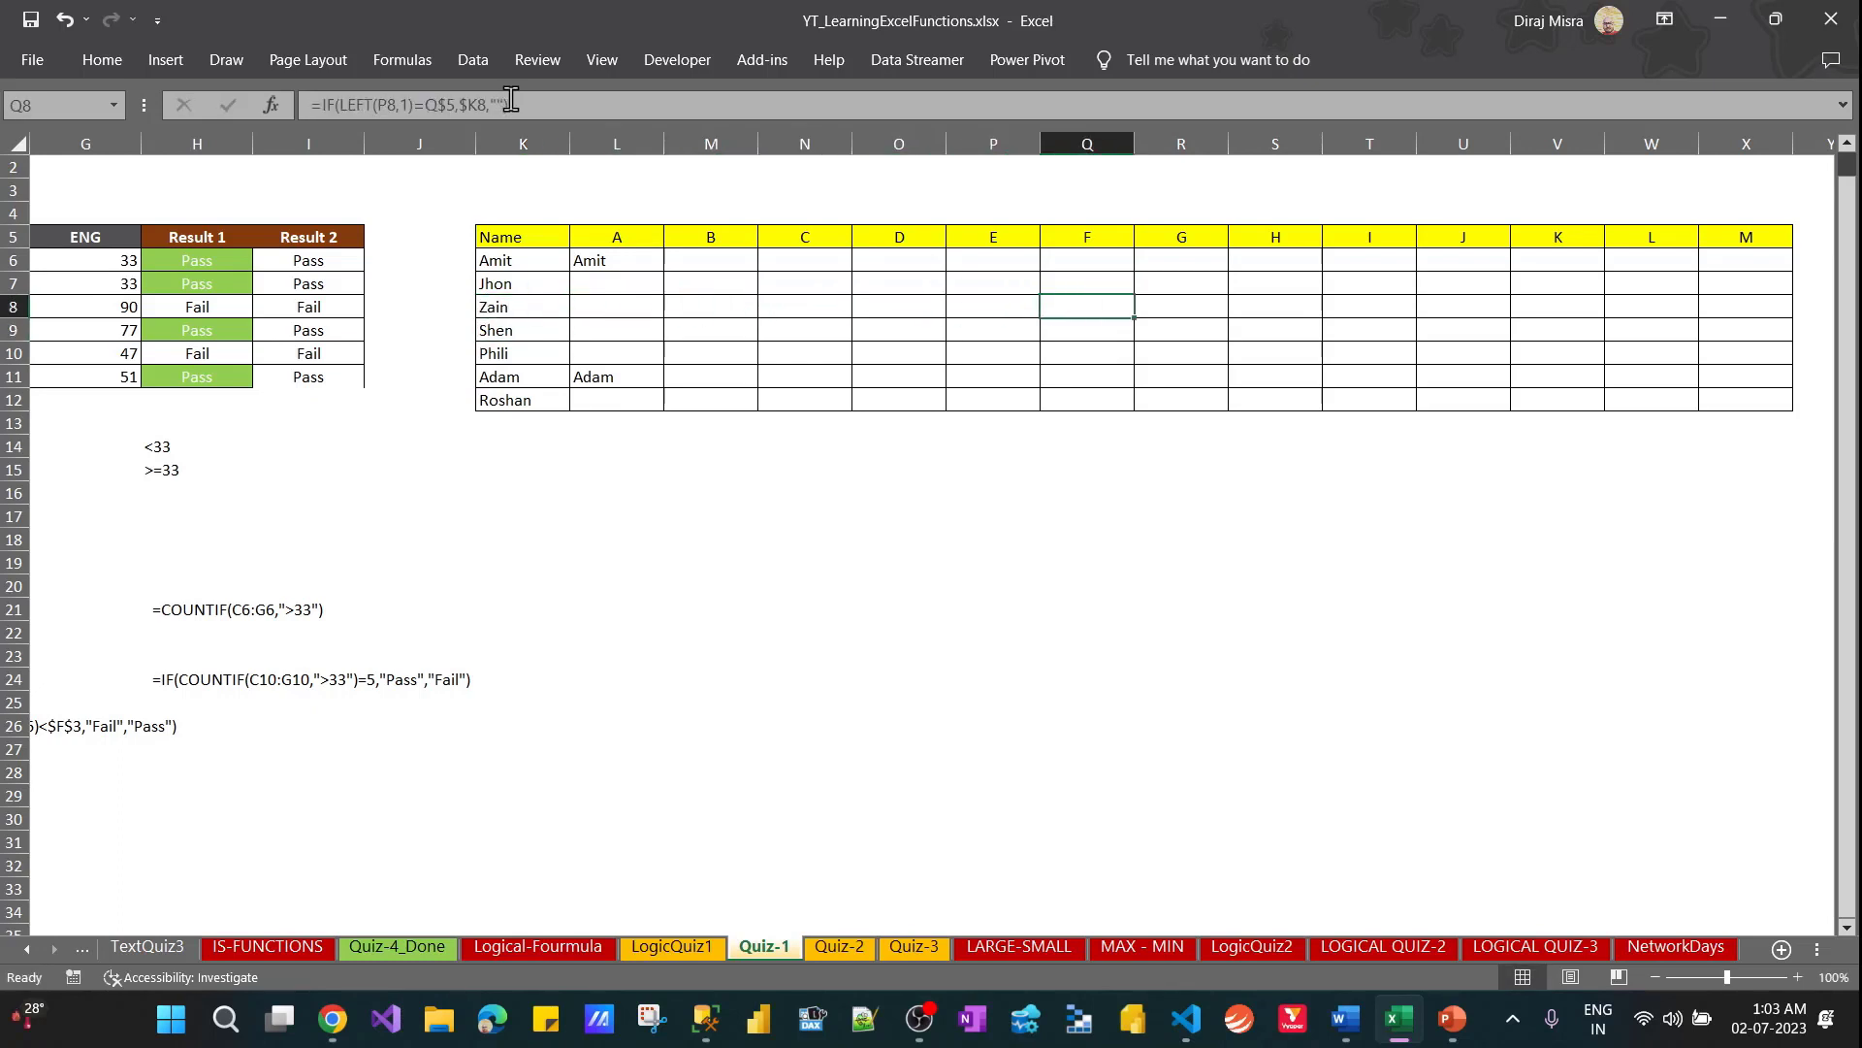
{"action": "key", "text": "Up"}
{"action": "key", "text": "Up"}
{"action": "key", "text": "Up"}
{"action": "type", "text": "Z"}
{"action": "key", "text": "Return"}
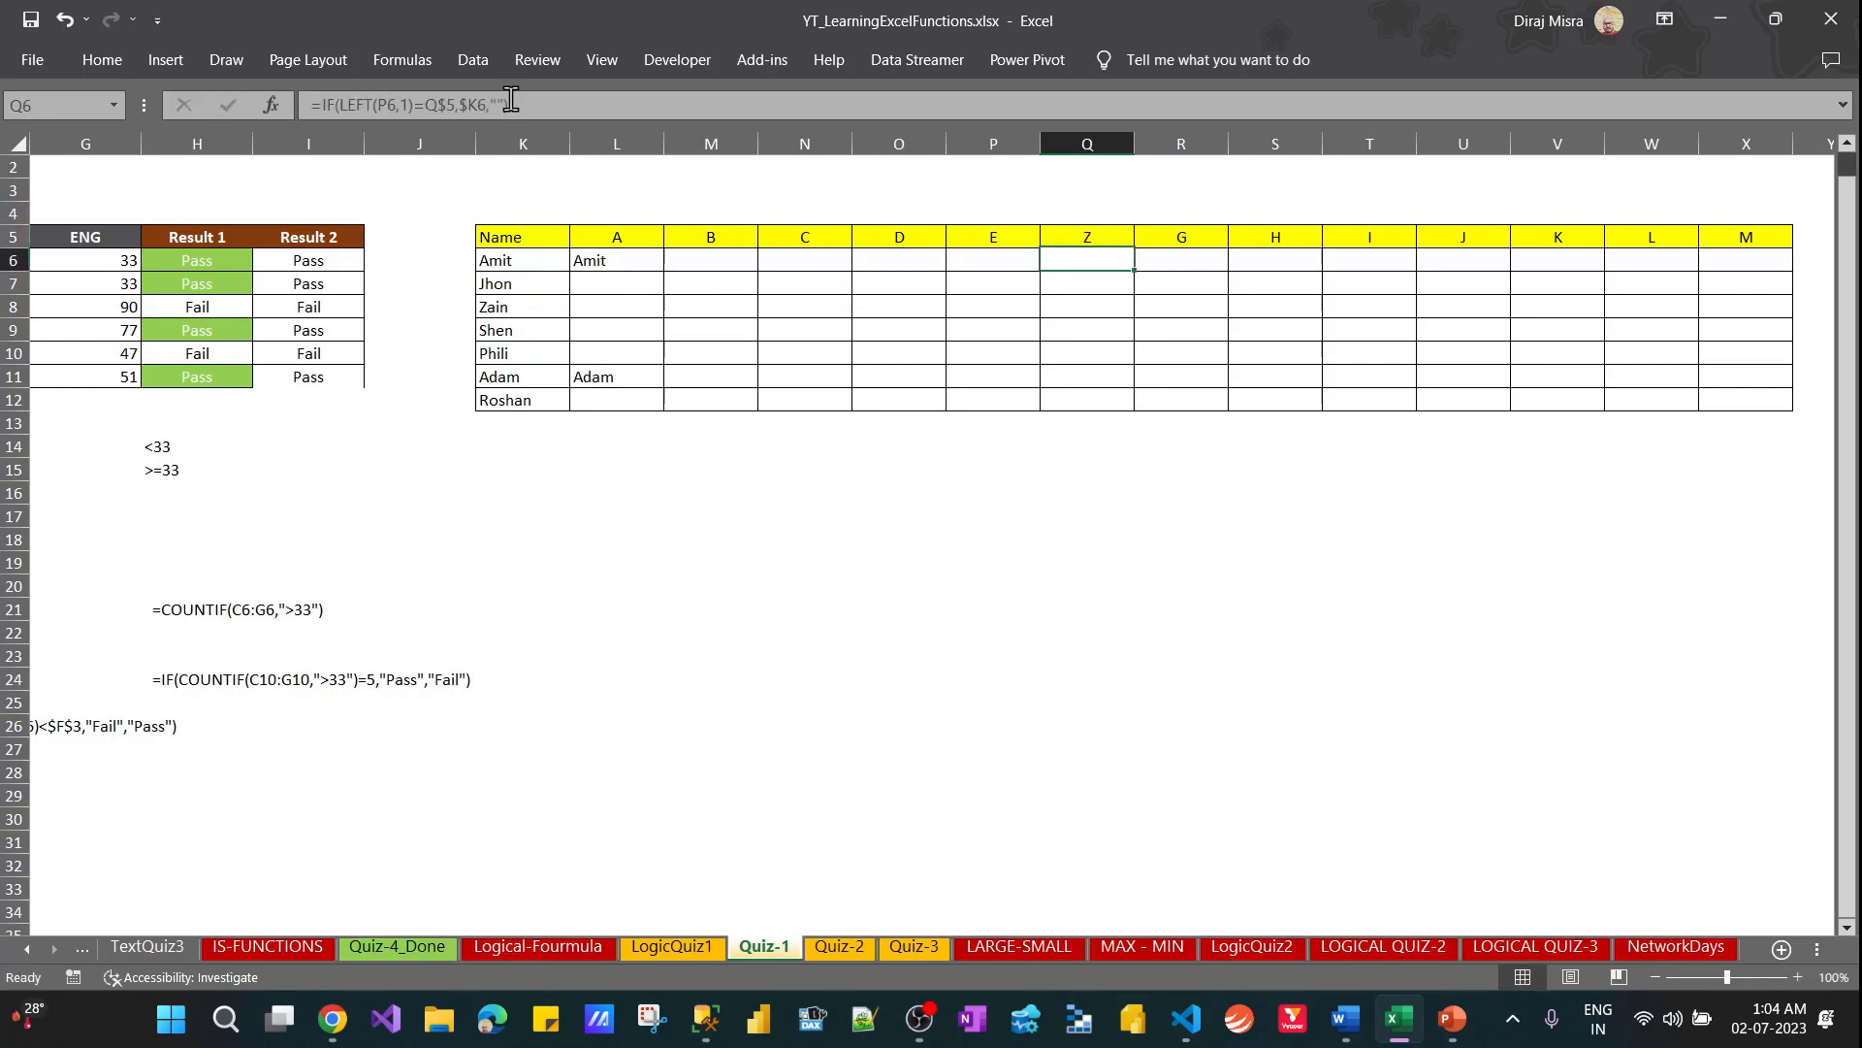
{"action": "key", "text": "Down"}
{"action": "key", "text": "Down"}
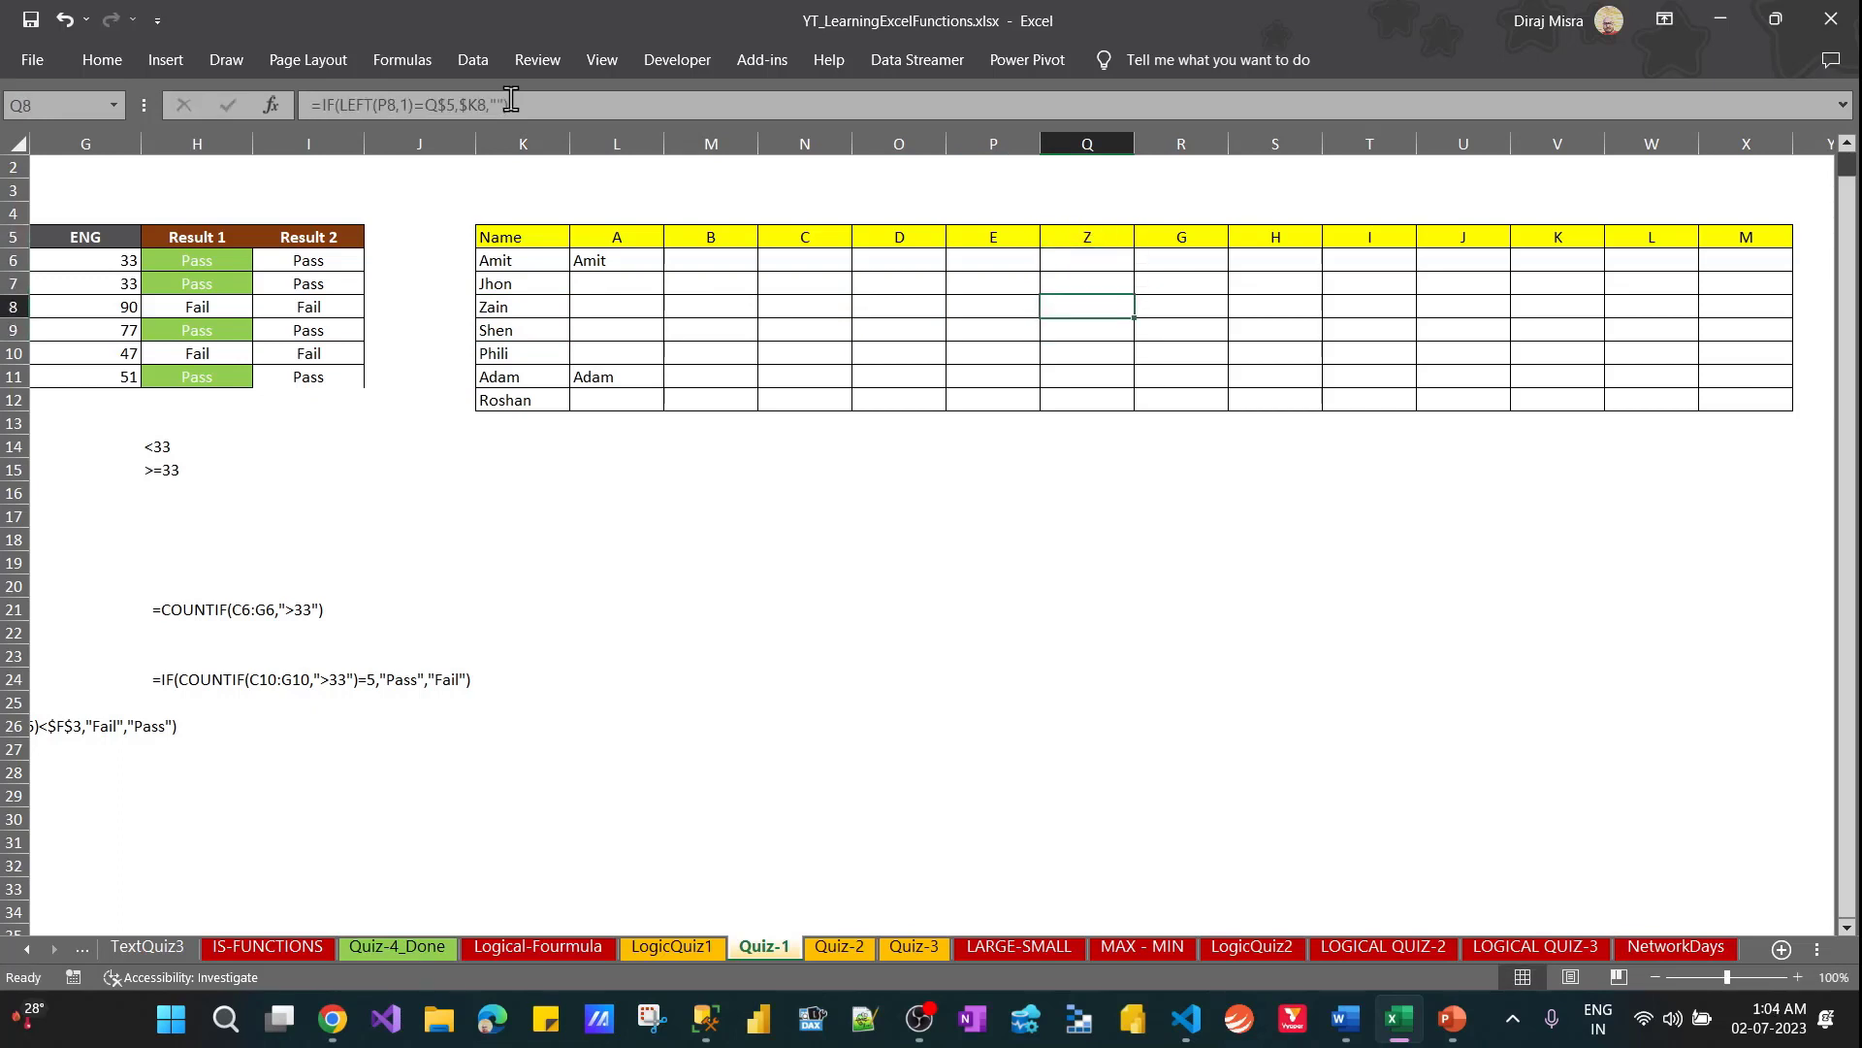
Check the references in Q8's formula and change L6 to =IF(LEFT($K6,1)=L$5,$K6,"")
{"action": "key", "text": "F2"}
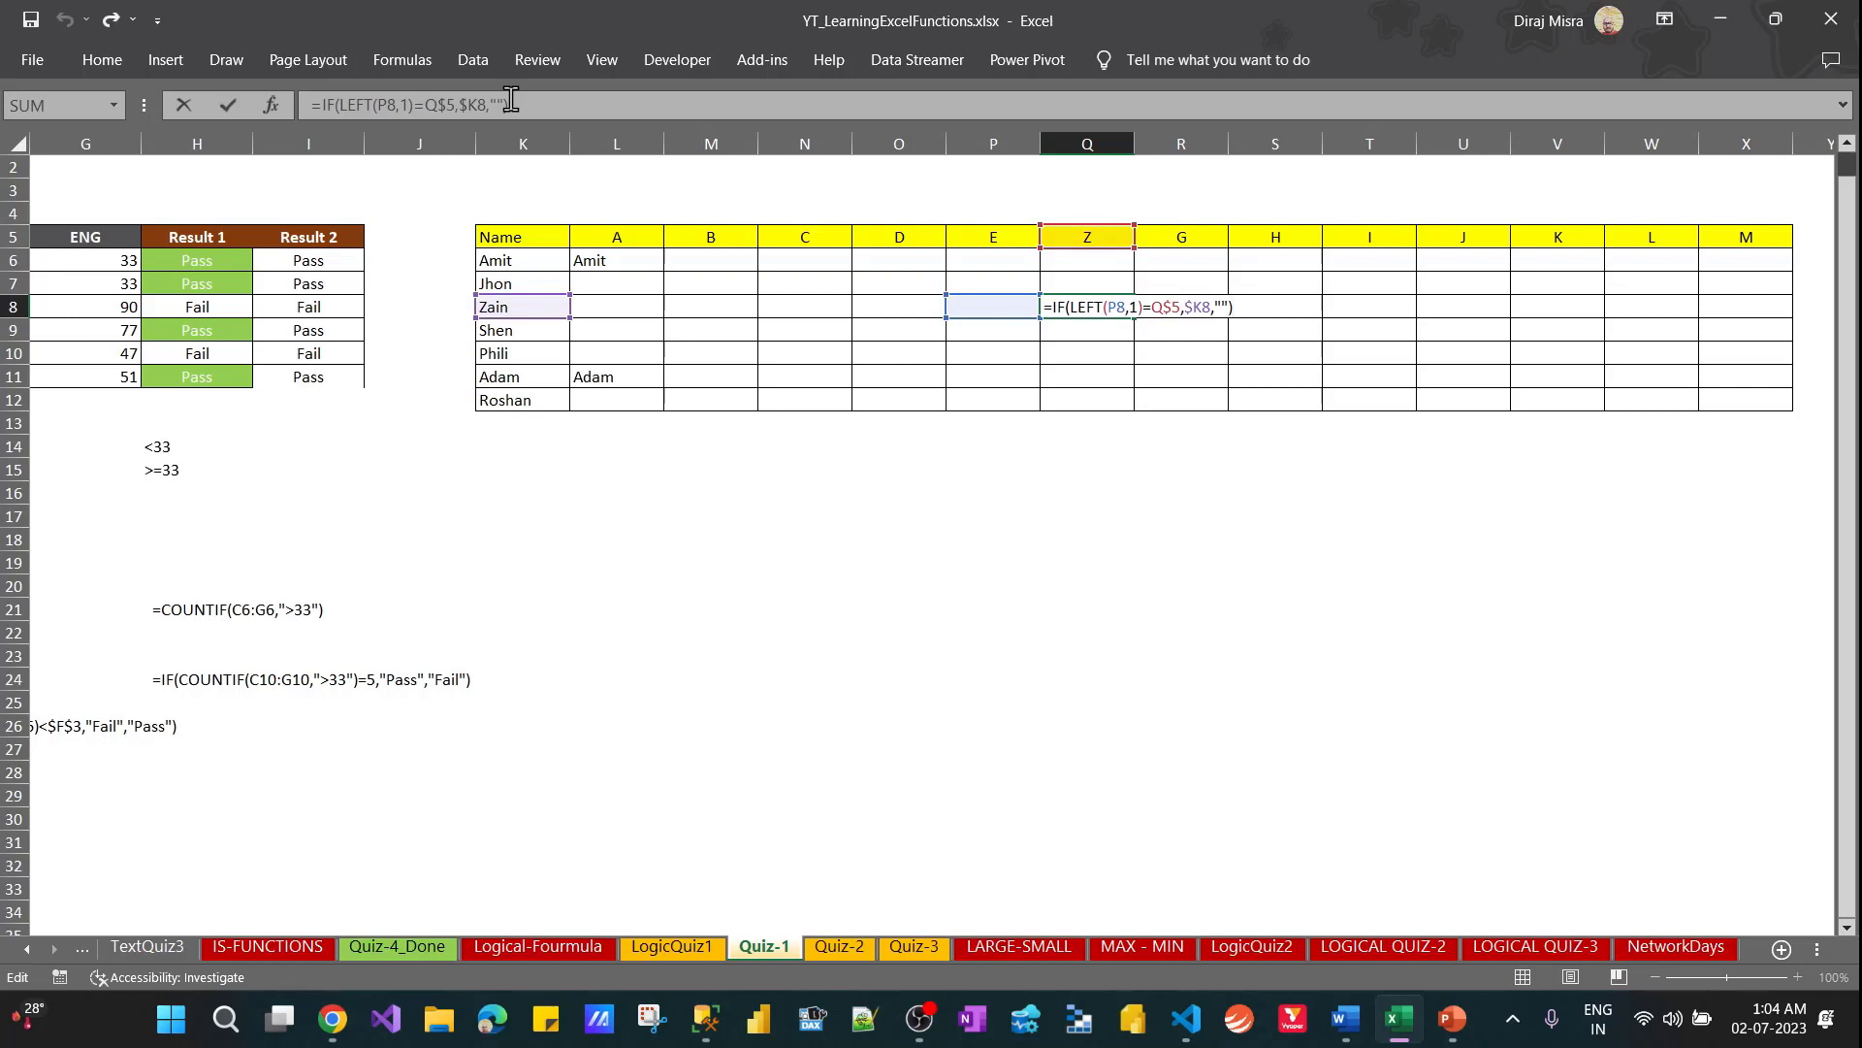
{"action": "key", "text": "ctrl+Return"}
{"action": "key", "text": "Left"}
{"action": "key", "text": "Left"}
{"action": "key", "text": "Left"}
{"action": "key", "text": "Left"}
{"action": "key", "text": "Left"}
{"action": "key", "text": "Up"}
{"action": "key", "text": "Up"}
{"action": "key", "text": "Up"}
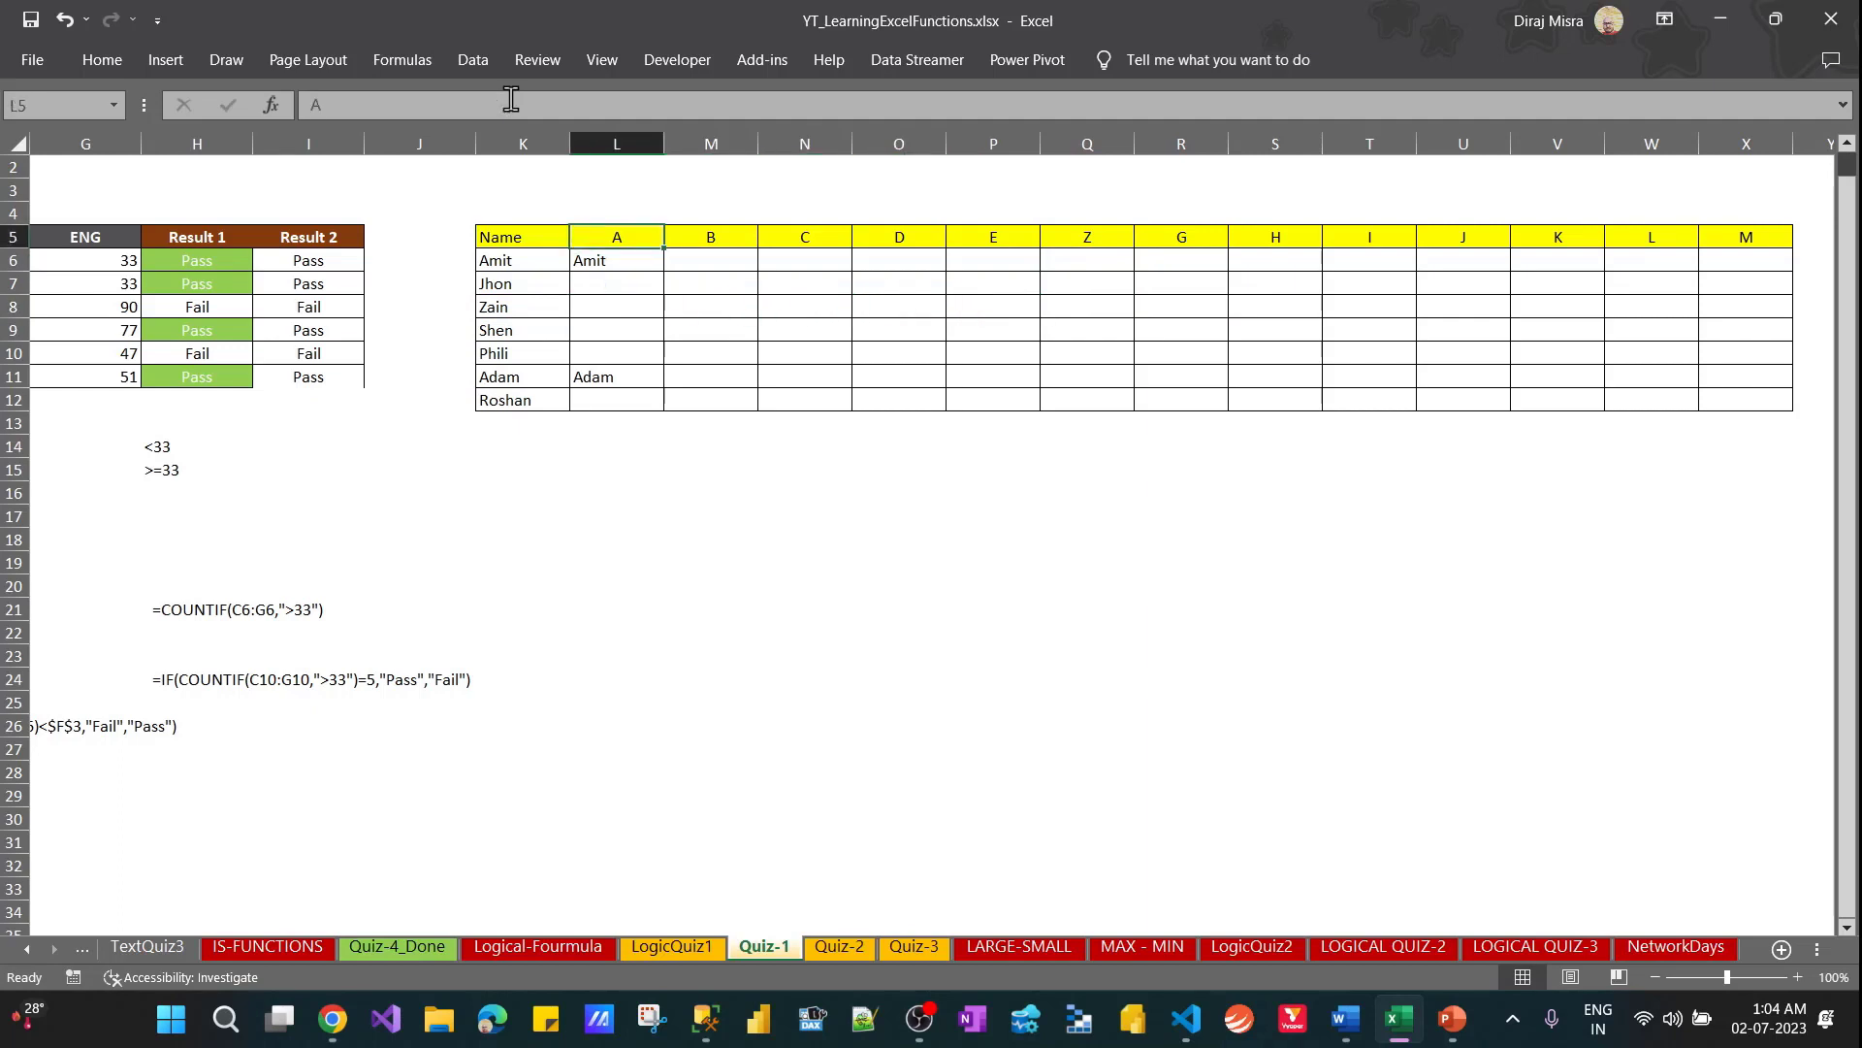
{"action": "key", "text": "Down"}
{"action": "key", "text": "F2"}
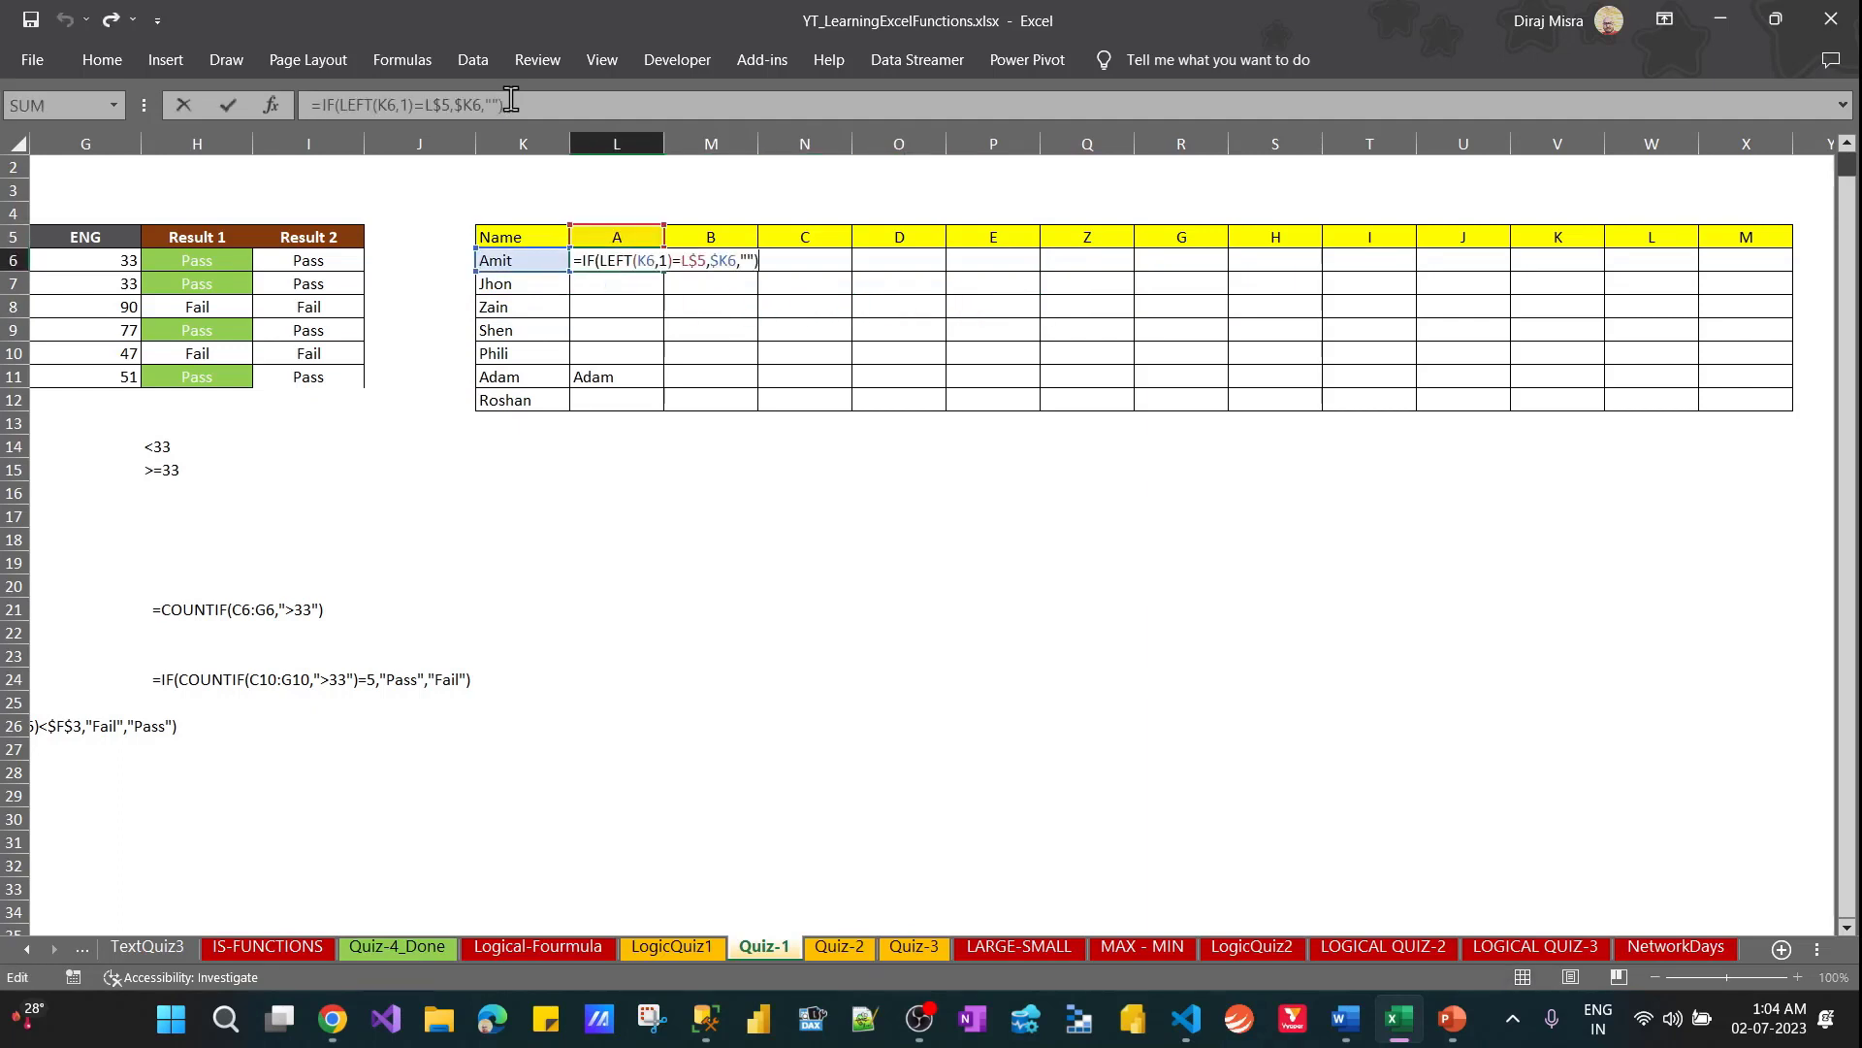
{"action": "left_click", "coordinate": [392, 100]}
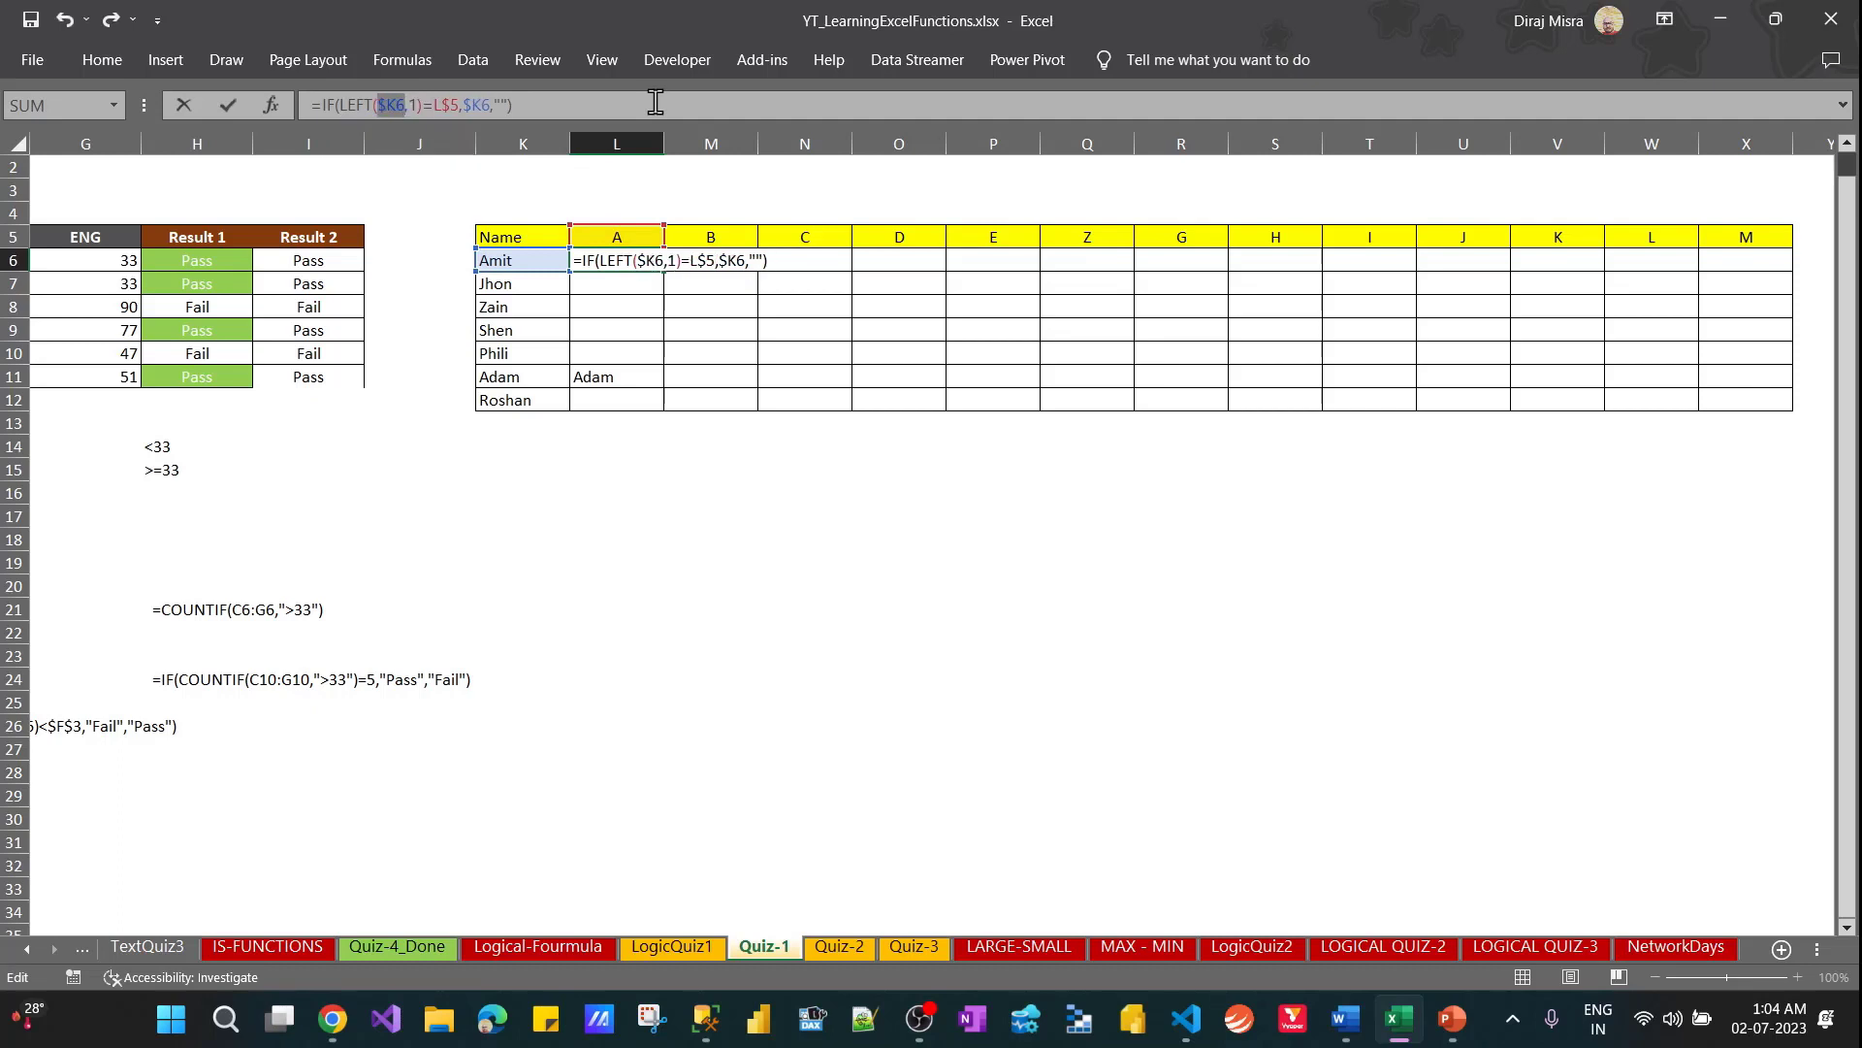
{"action": "key", "text": "Return"}
Copy the corrected formula from L6 down through L12
{"action": "key", "text": "Up"}
{"action": "key", "text": "ctrl+c"}
{"action": "key", "text": "ctrl+shift+Down"}
{"action": "key", "text": "ctrl+v"}
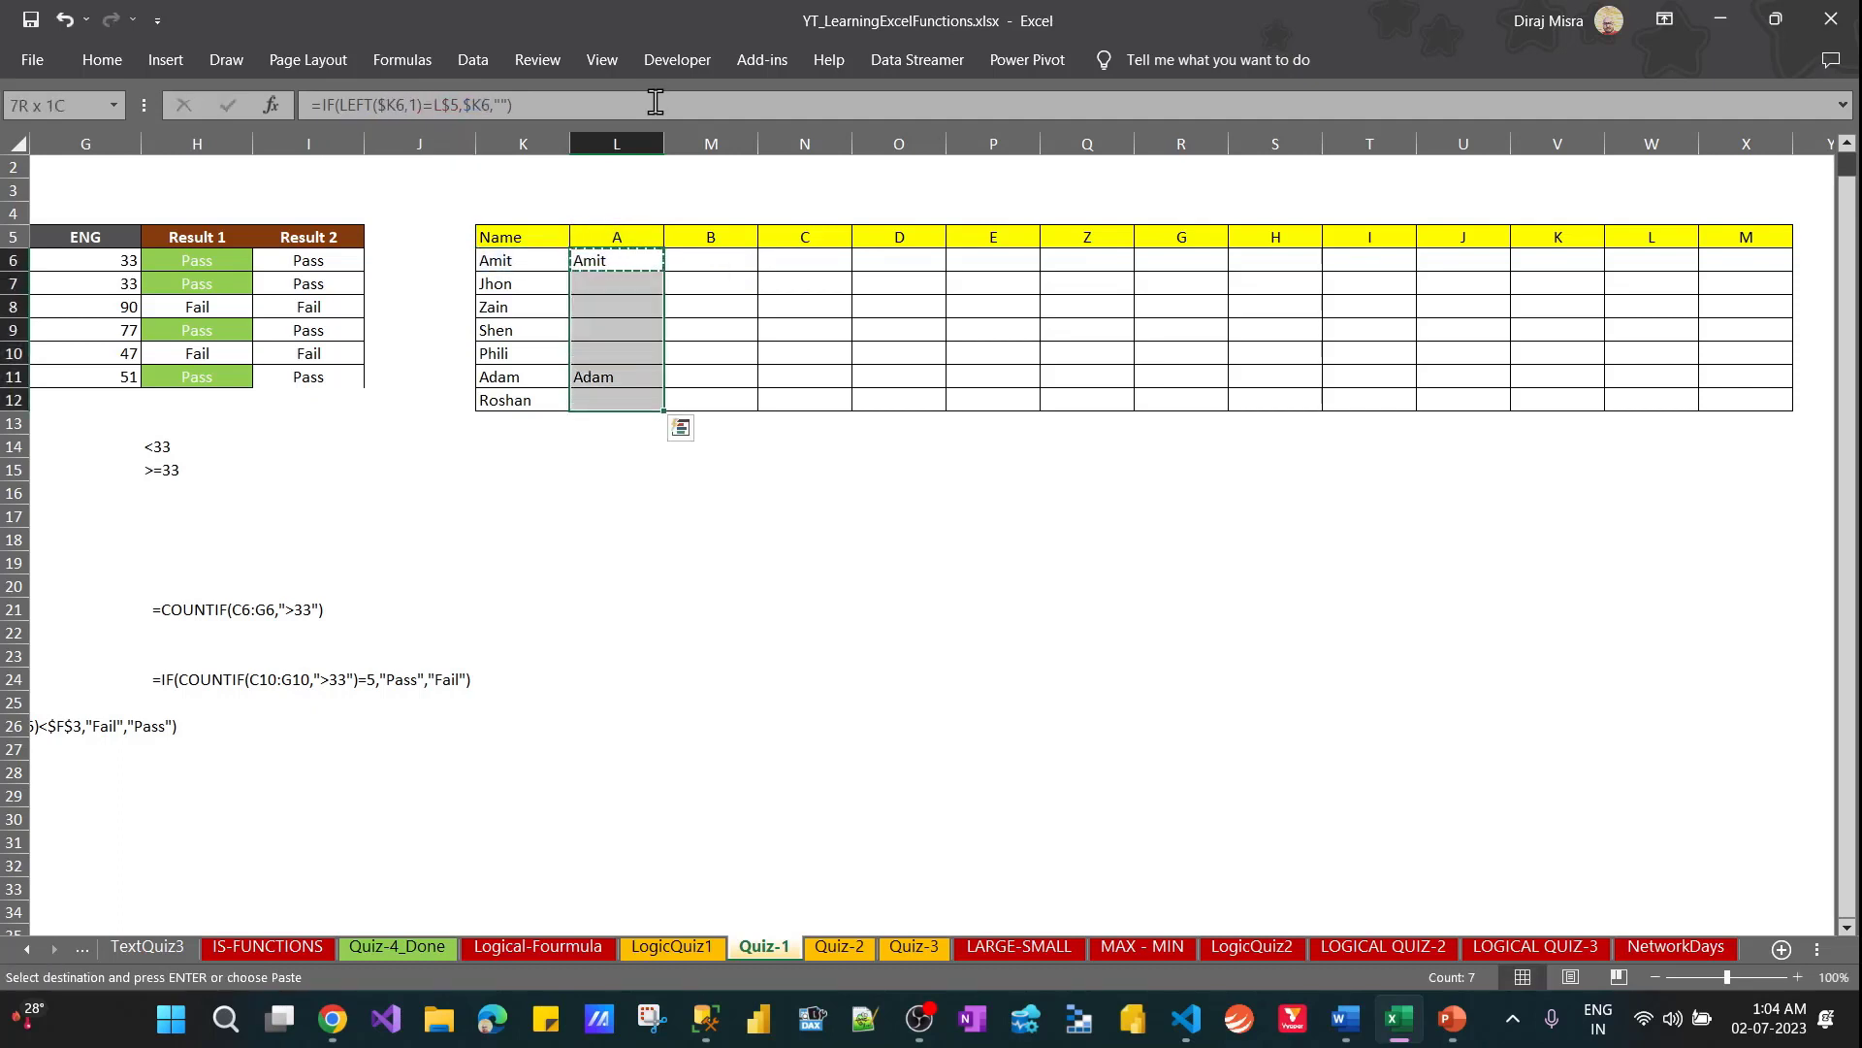
{"action": "key", "text": "Escape"}
Fill the corrected formulas of L6:L12 across the letter columns to column X
{"action": "key", "text": "shift+Right"}
{"action": "key", "text": "shift+Right"}
{"action": "key", "text": "shift+Right"}
{"action": "key", "text": "shift+Right"}
{"action": "key", "text": "shift+Right"}
{"action": "key", "text": "shift+Right"}
{"action": "key", "text": "shift+Right"}
{"action": "key", "text": "shift+Right"}
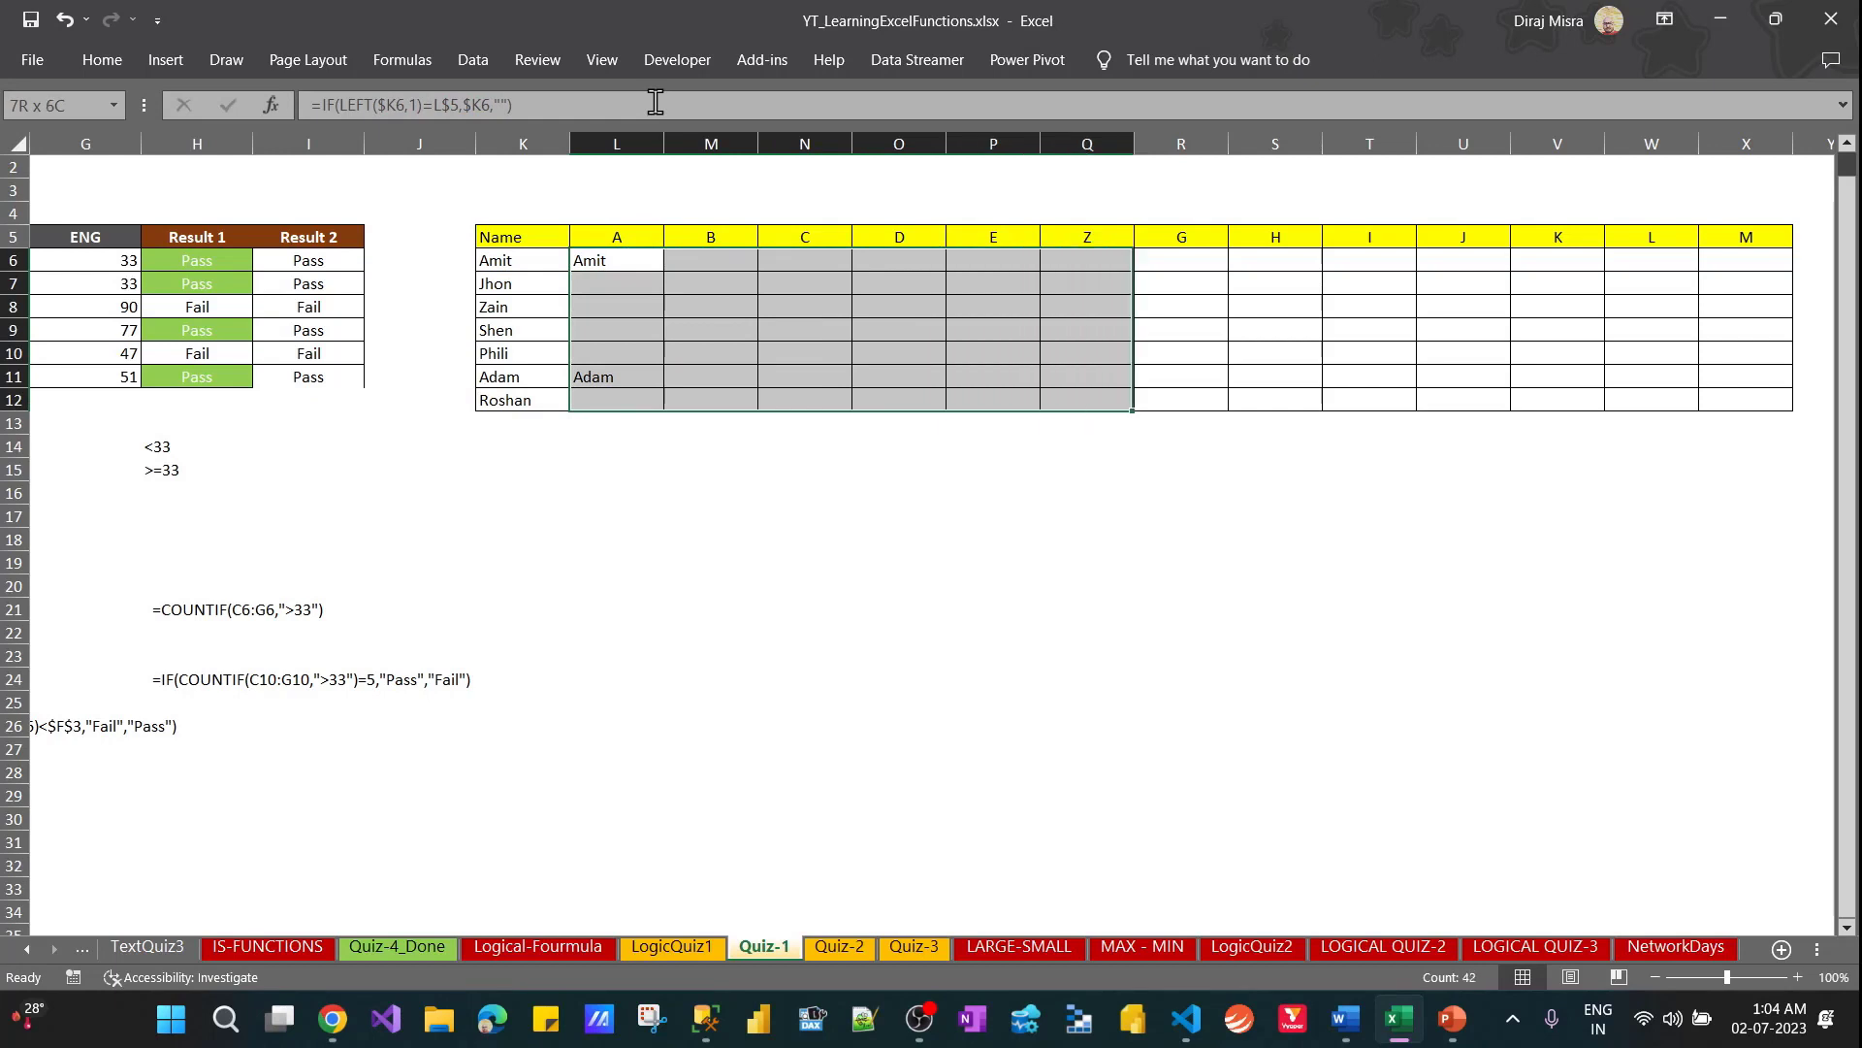
{"action": "key", "text": "shift+Right"}
{"action": "key", "text": "shift+Right"}
{"action": "key", "text": "shift+Right"}
{"action": "key", "text": "shift+Right"}
{"action": "key", "text": "ctrl+r"}
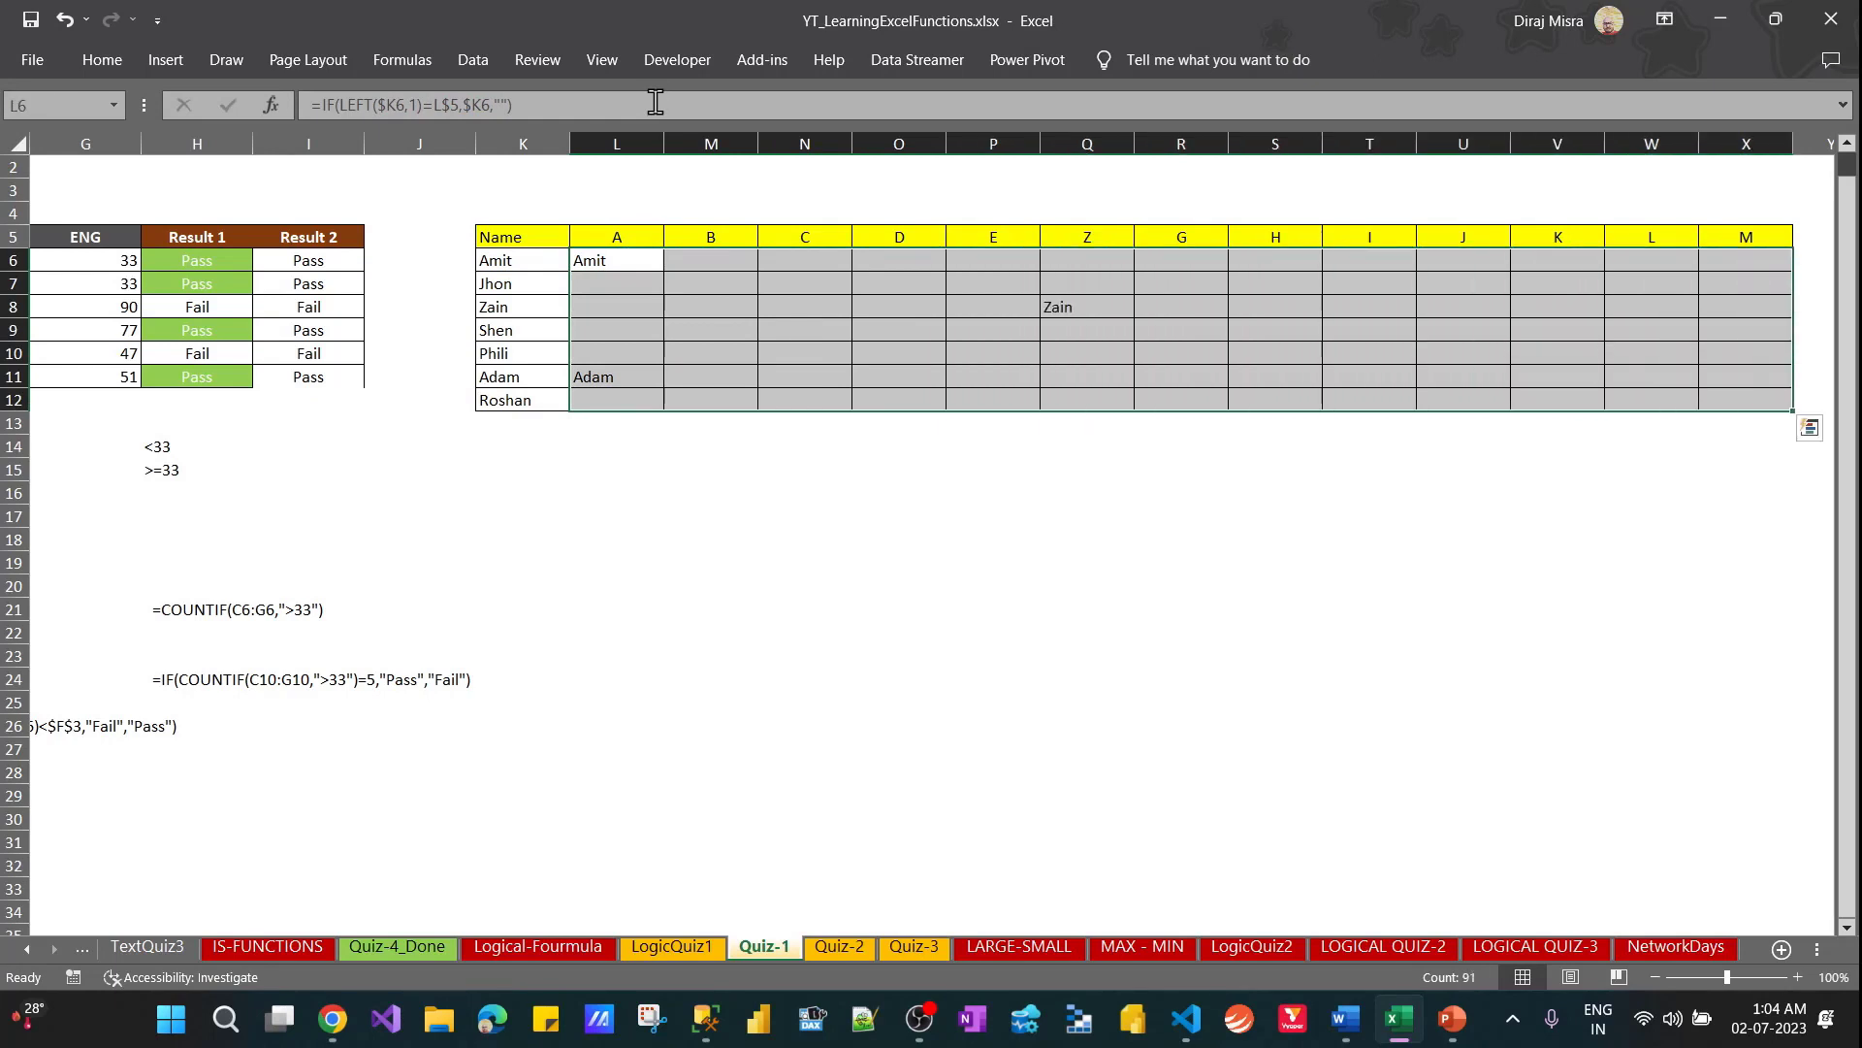
Examine the refilled formulas across rows 6 and 8 of the table
{"action": "key", "text": "Right"}
{"action": "key", "text": "Right"}
{"action": "key", "text": "Right"}
{"action": "key", "text": "Right"}
{"action": "key", "text": "Right"}
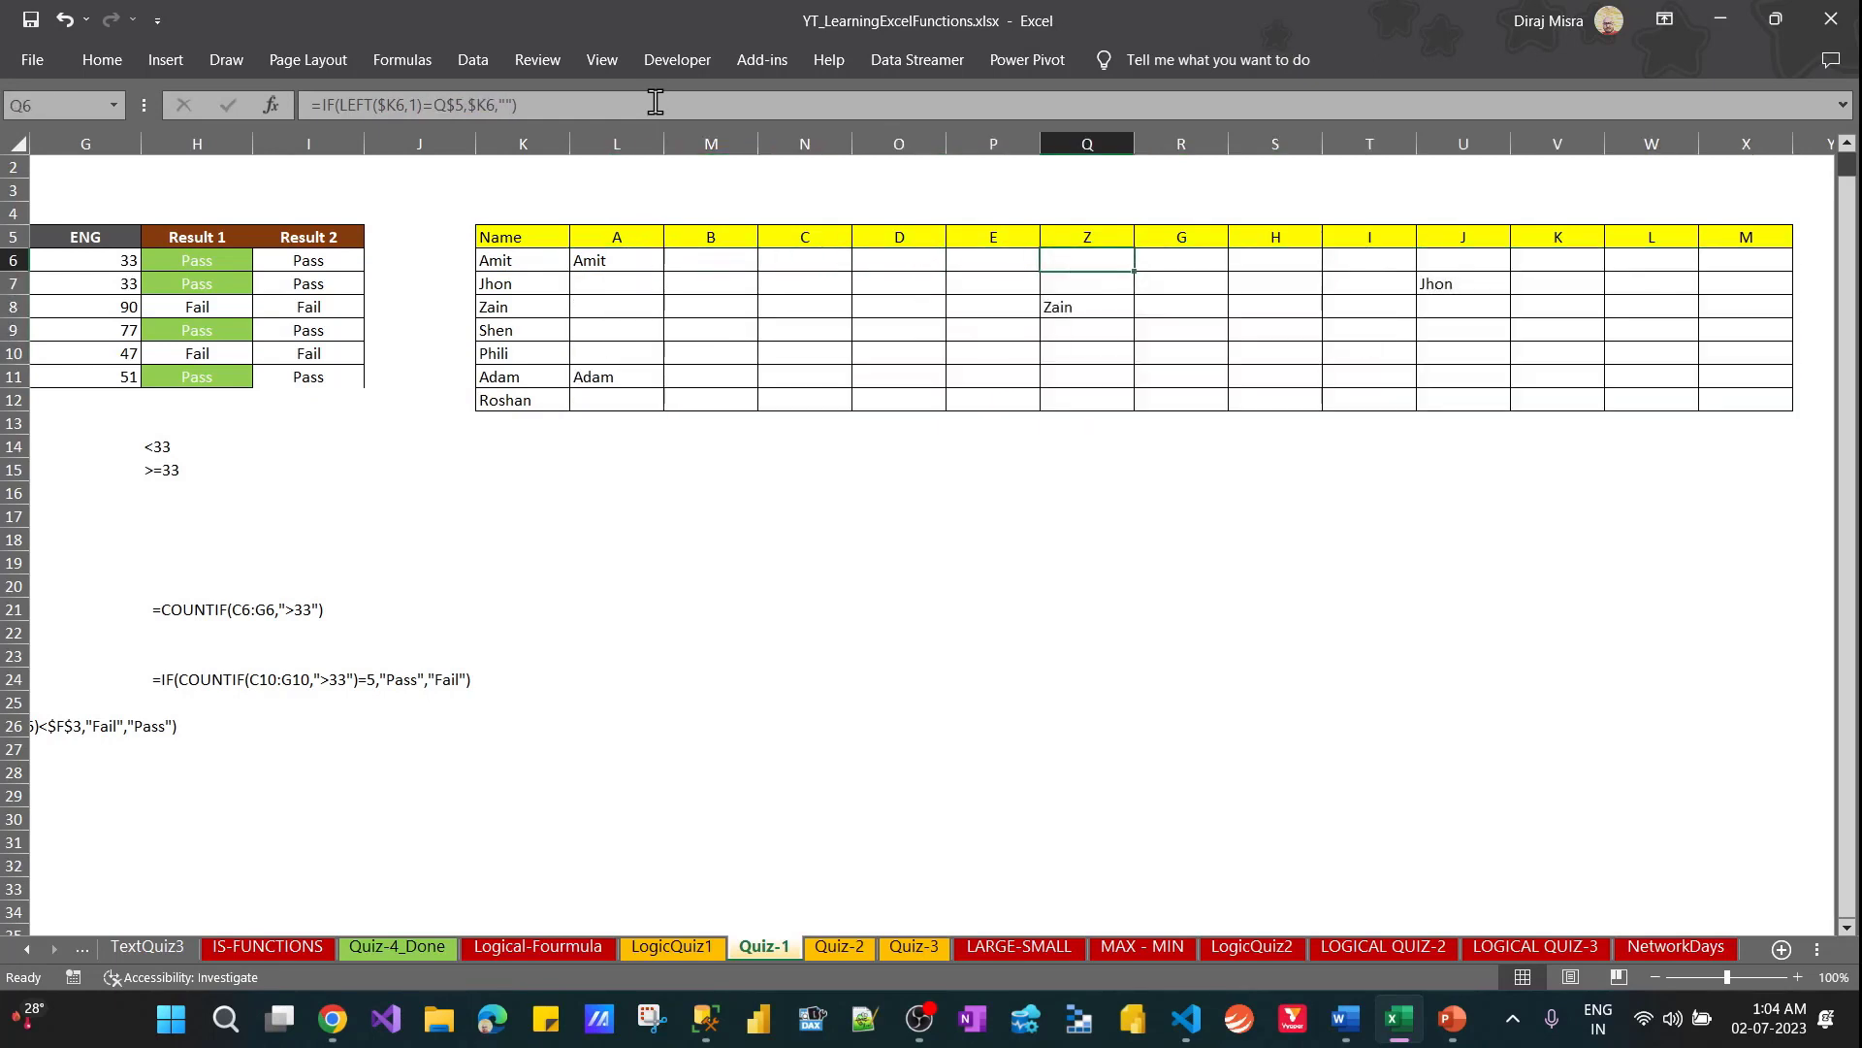
{"action": "key", "text": "Down"}
{"action": "key", "text": "Down"}
{"action": "key", "text": "Left"}
{"action": "key", "text": "Left"}
{"action": "key", "text": "Left"}
{"action": "key", "text": "Left"}
{"action": "key", "text": "Left"}
{"action": "key", "text": "Left"}
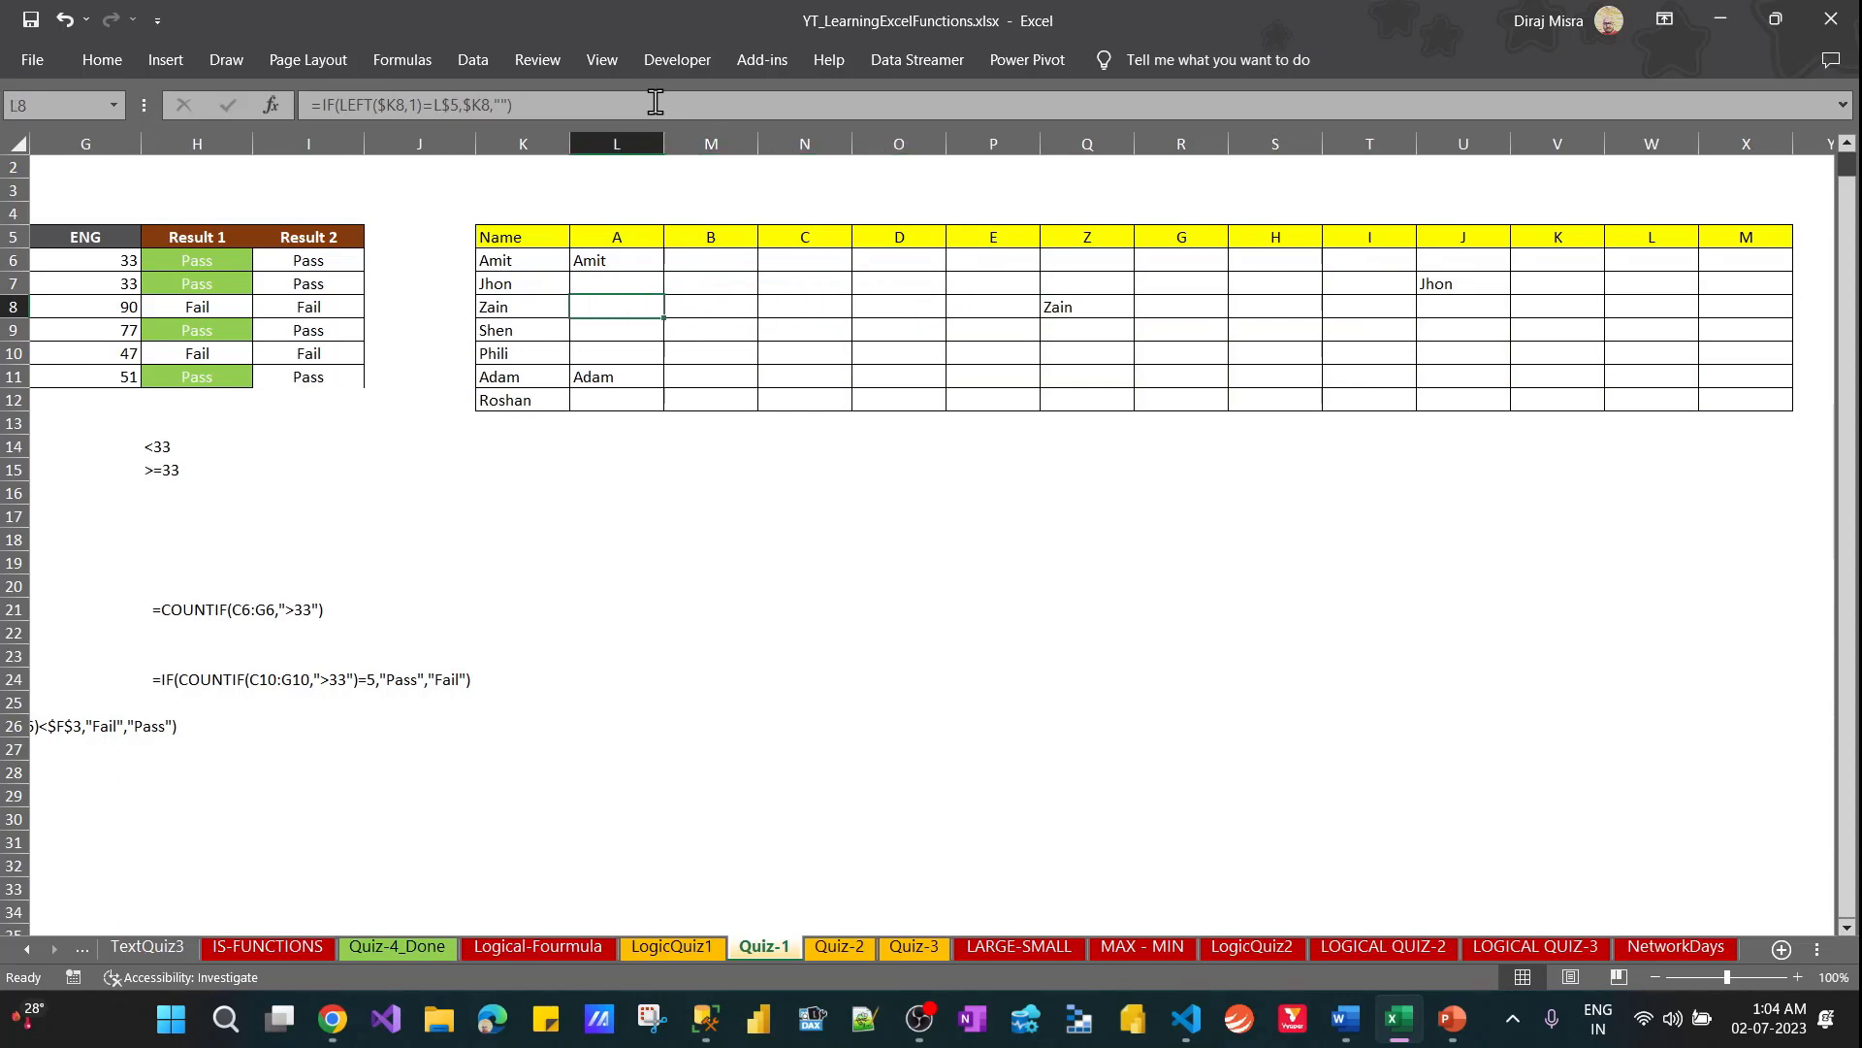
Review the names in K9:K12 against the letter headings and check the formulas beside them
{"action": "key", "text": "Up"}
{"action": "key", "text": "Down"}
{"action": "key", "text": "Down"}
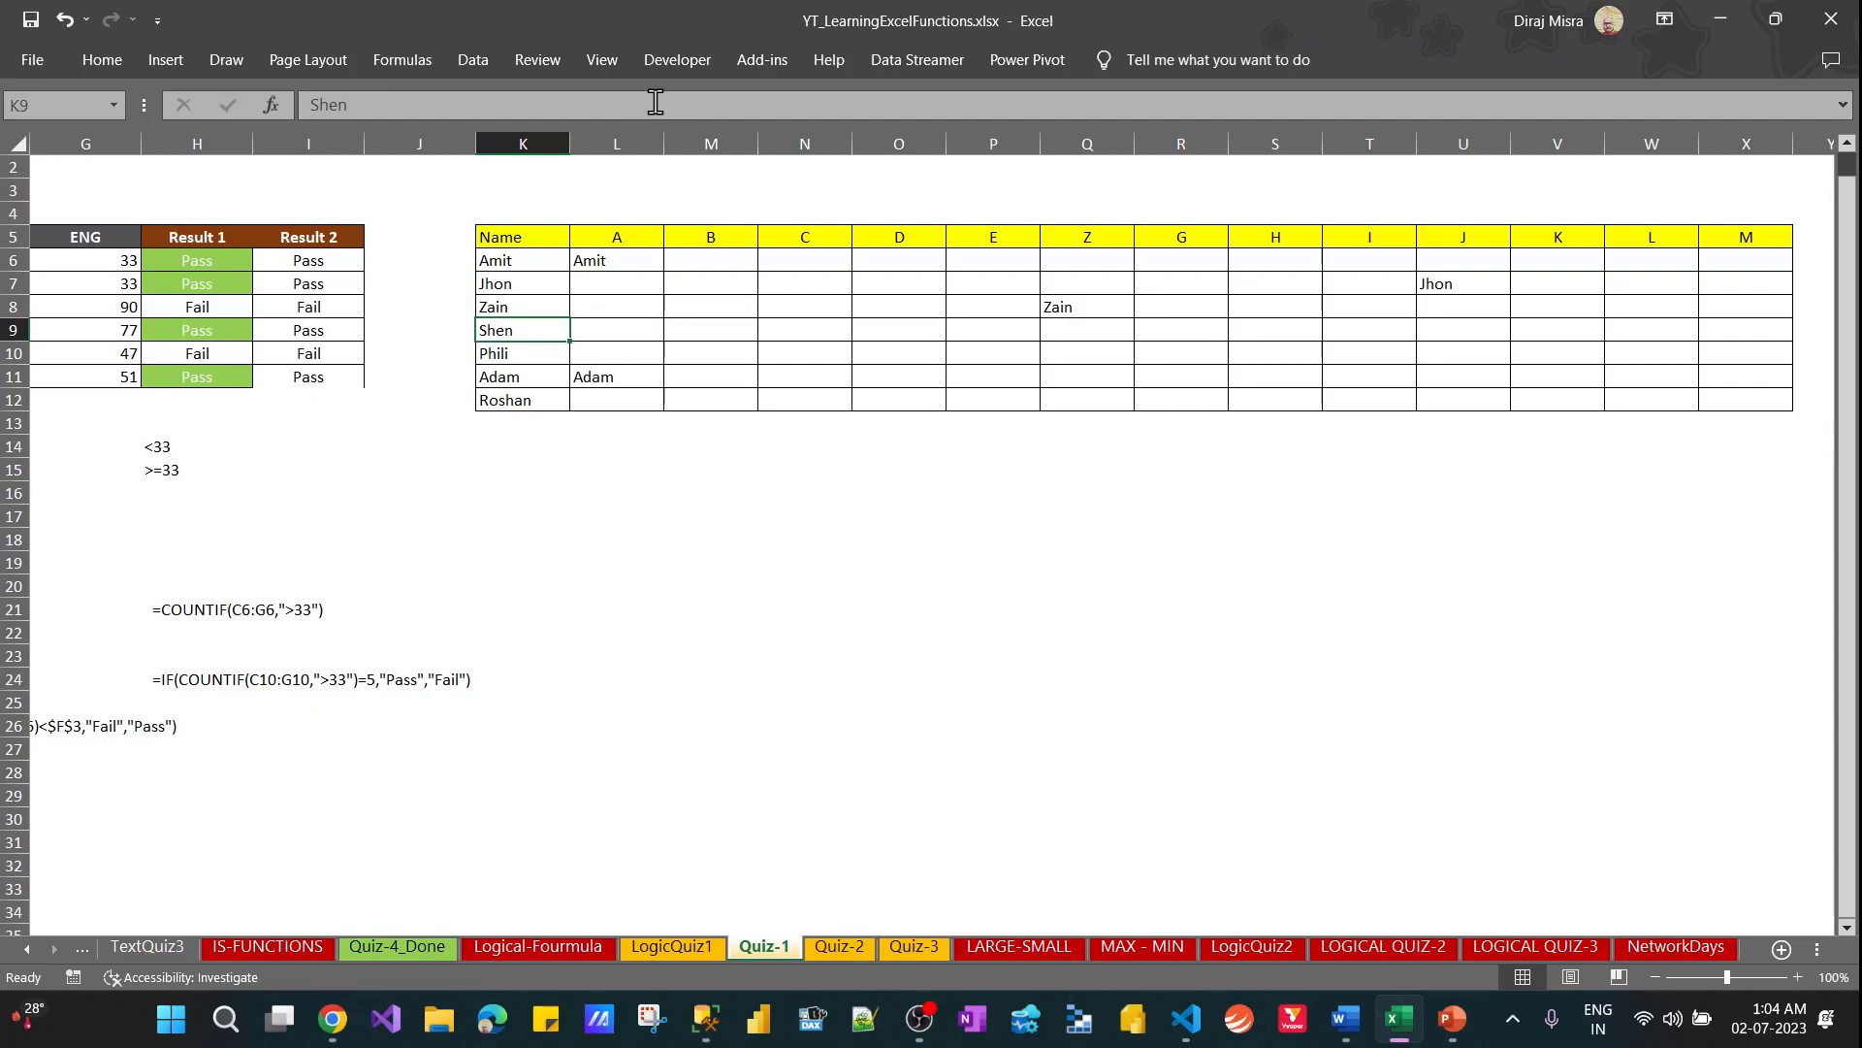
{"action": "key", "text": "Down"}
{"action": "key", "text": "Down"}
{"action": "key", "text": "Down"}
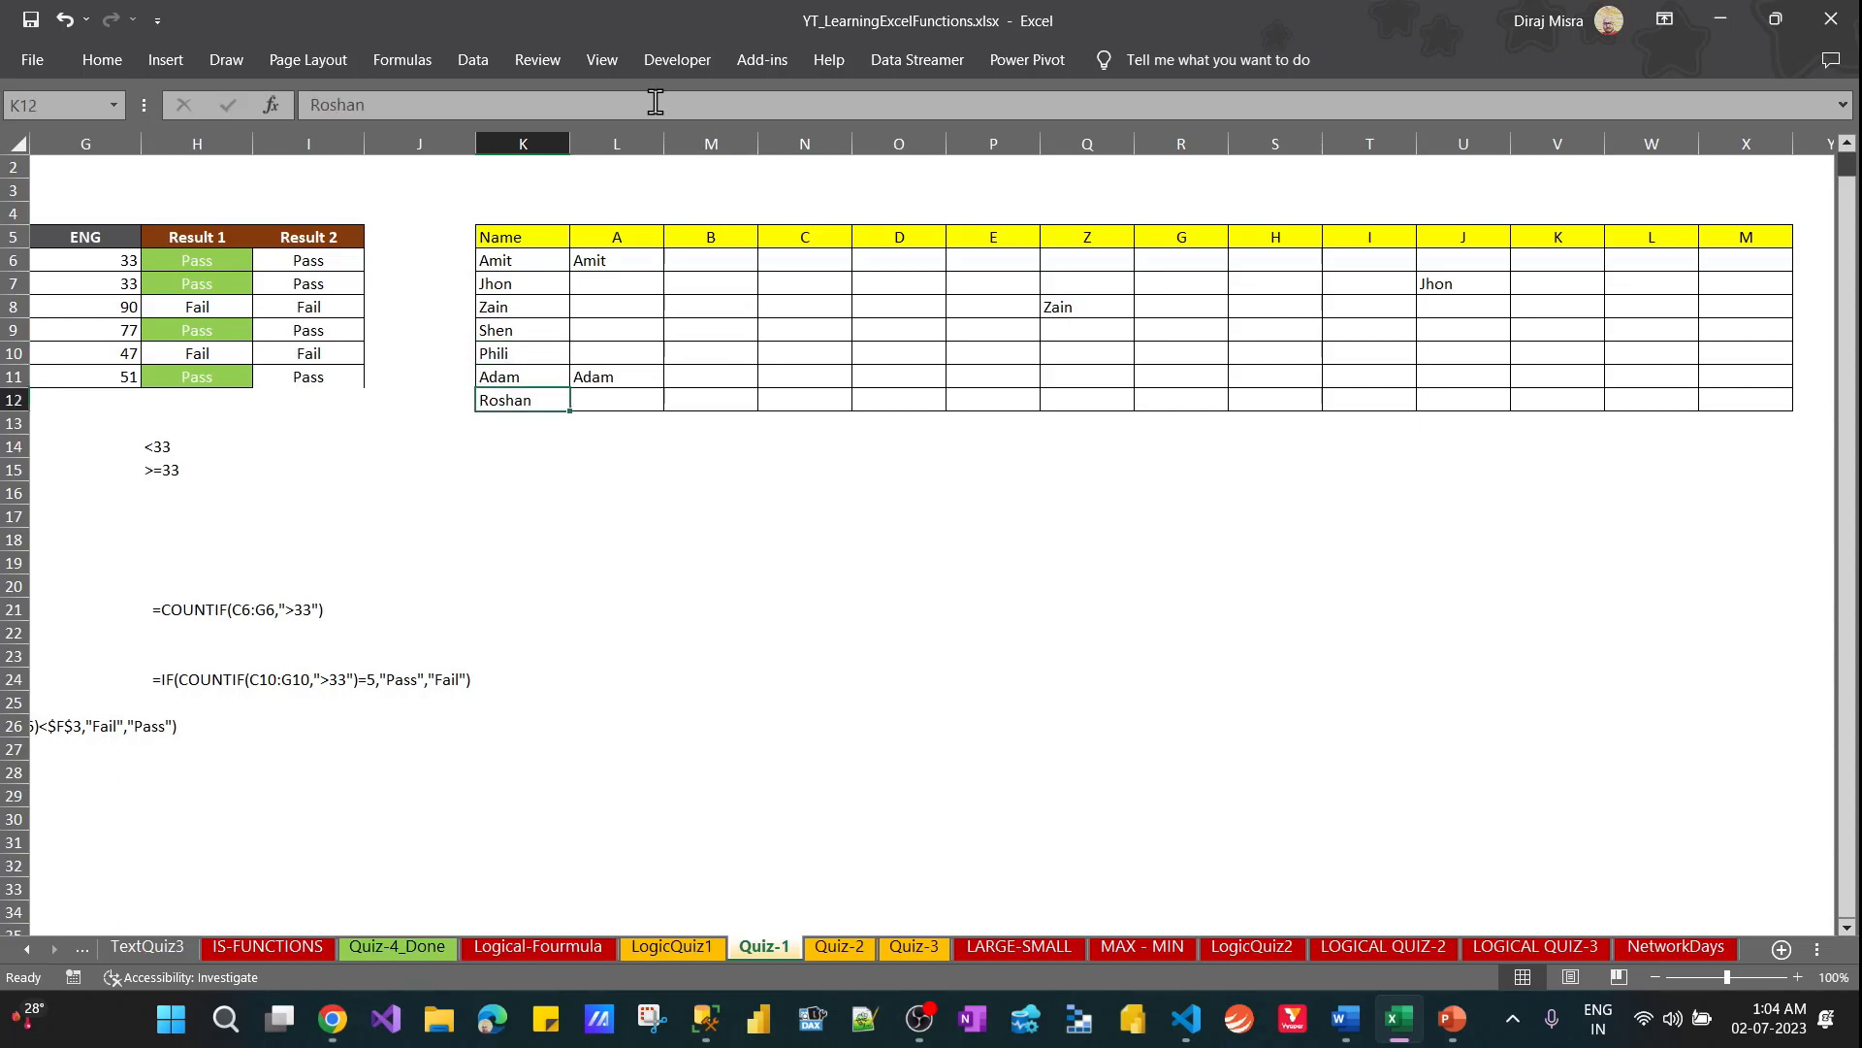
{"action": "key", "text": "Up"}
{"action": "key", "text": "Up"}
{"action": "key", "text": "Up"}
{"action": "key", "text": "Up"}
{"action": "key", "text": "Up"}
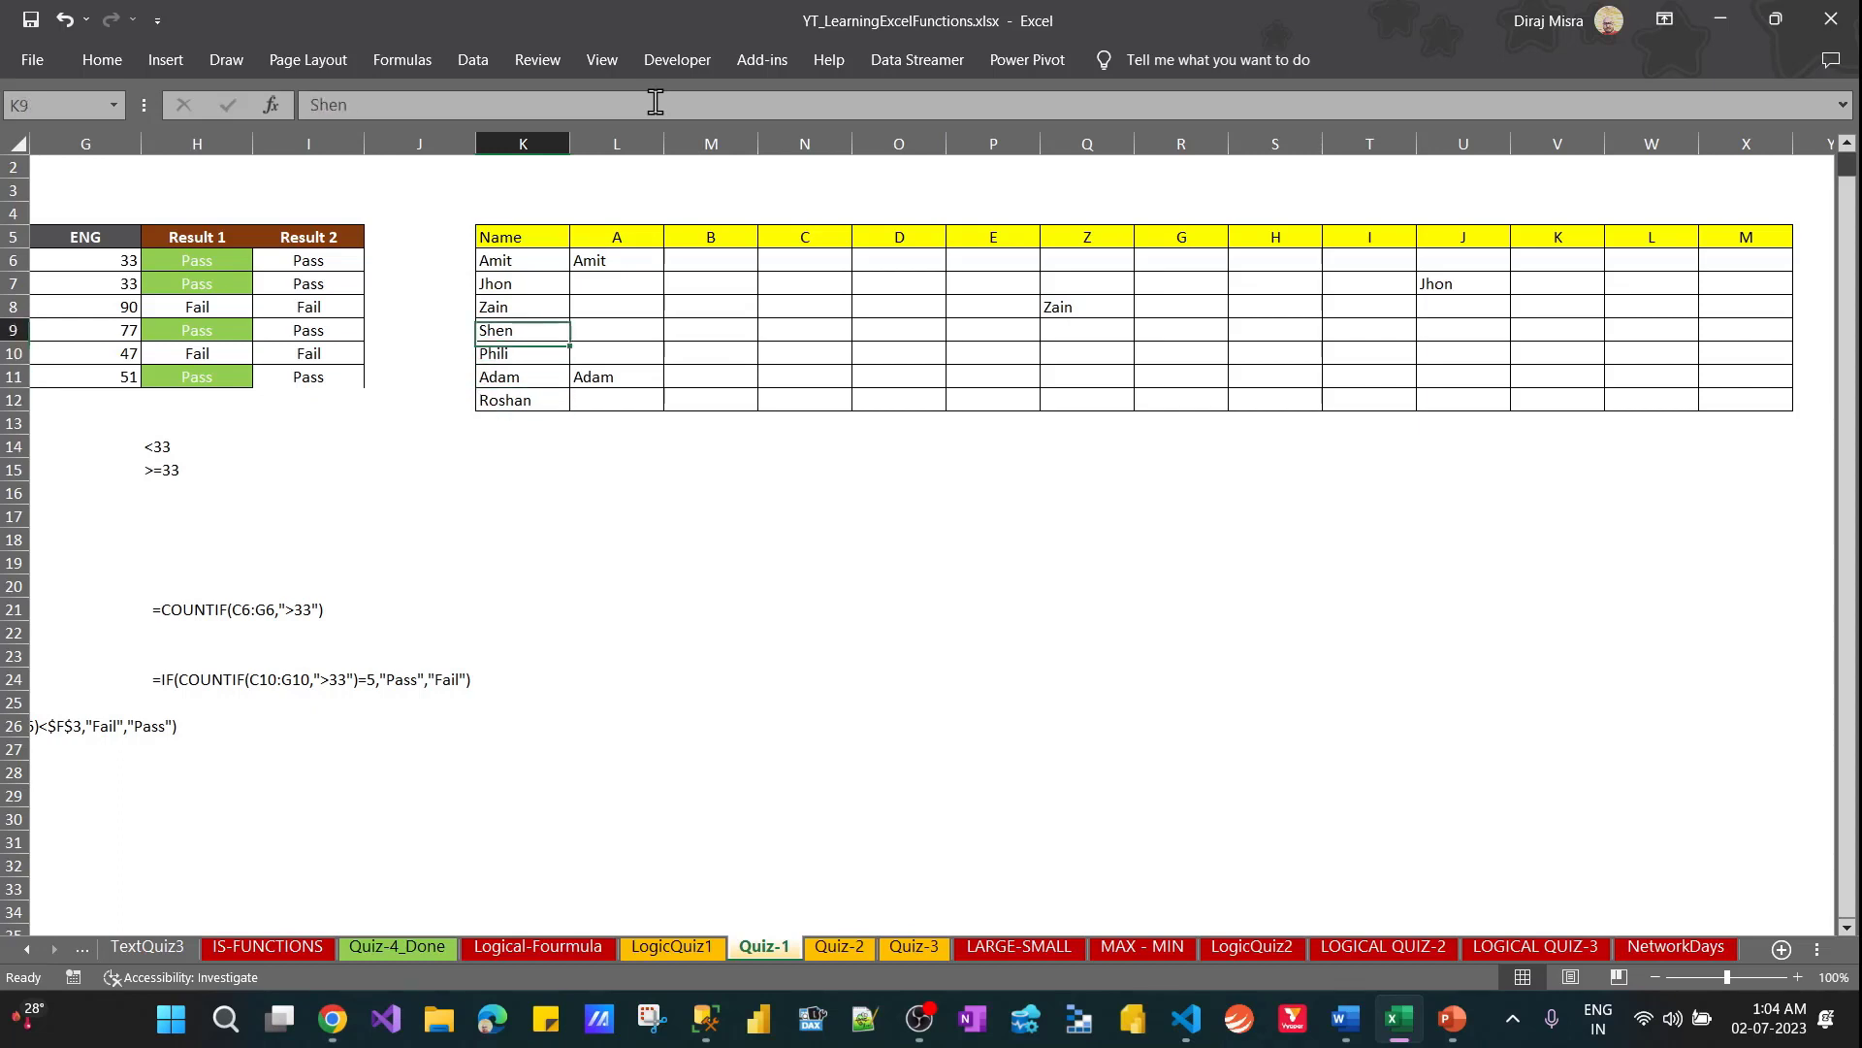
{"action": "key", "text": "Right"}
{"action": "key", "text": "Up"}
{"action": "key", "text": "Right"}
{"action": "key", "text": "Right"}
{"action": "key", "text": "Right"}
{"action": "key", "text": "Right"}
{"action": "key", "text": "Right"}
{"action": "key", "text": "Right"}
{"action": "key", "text": "Right"}
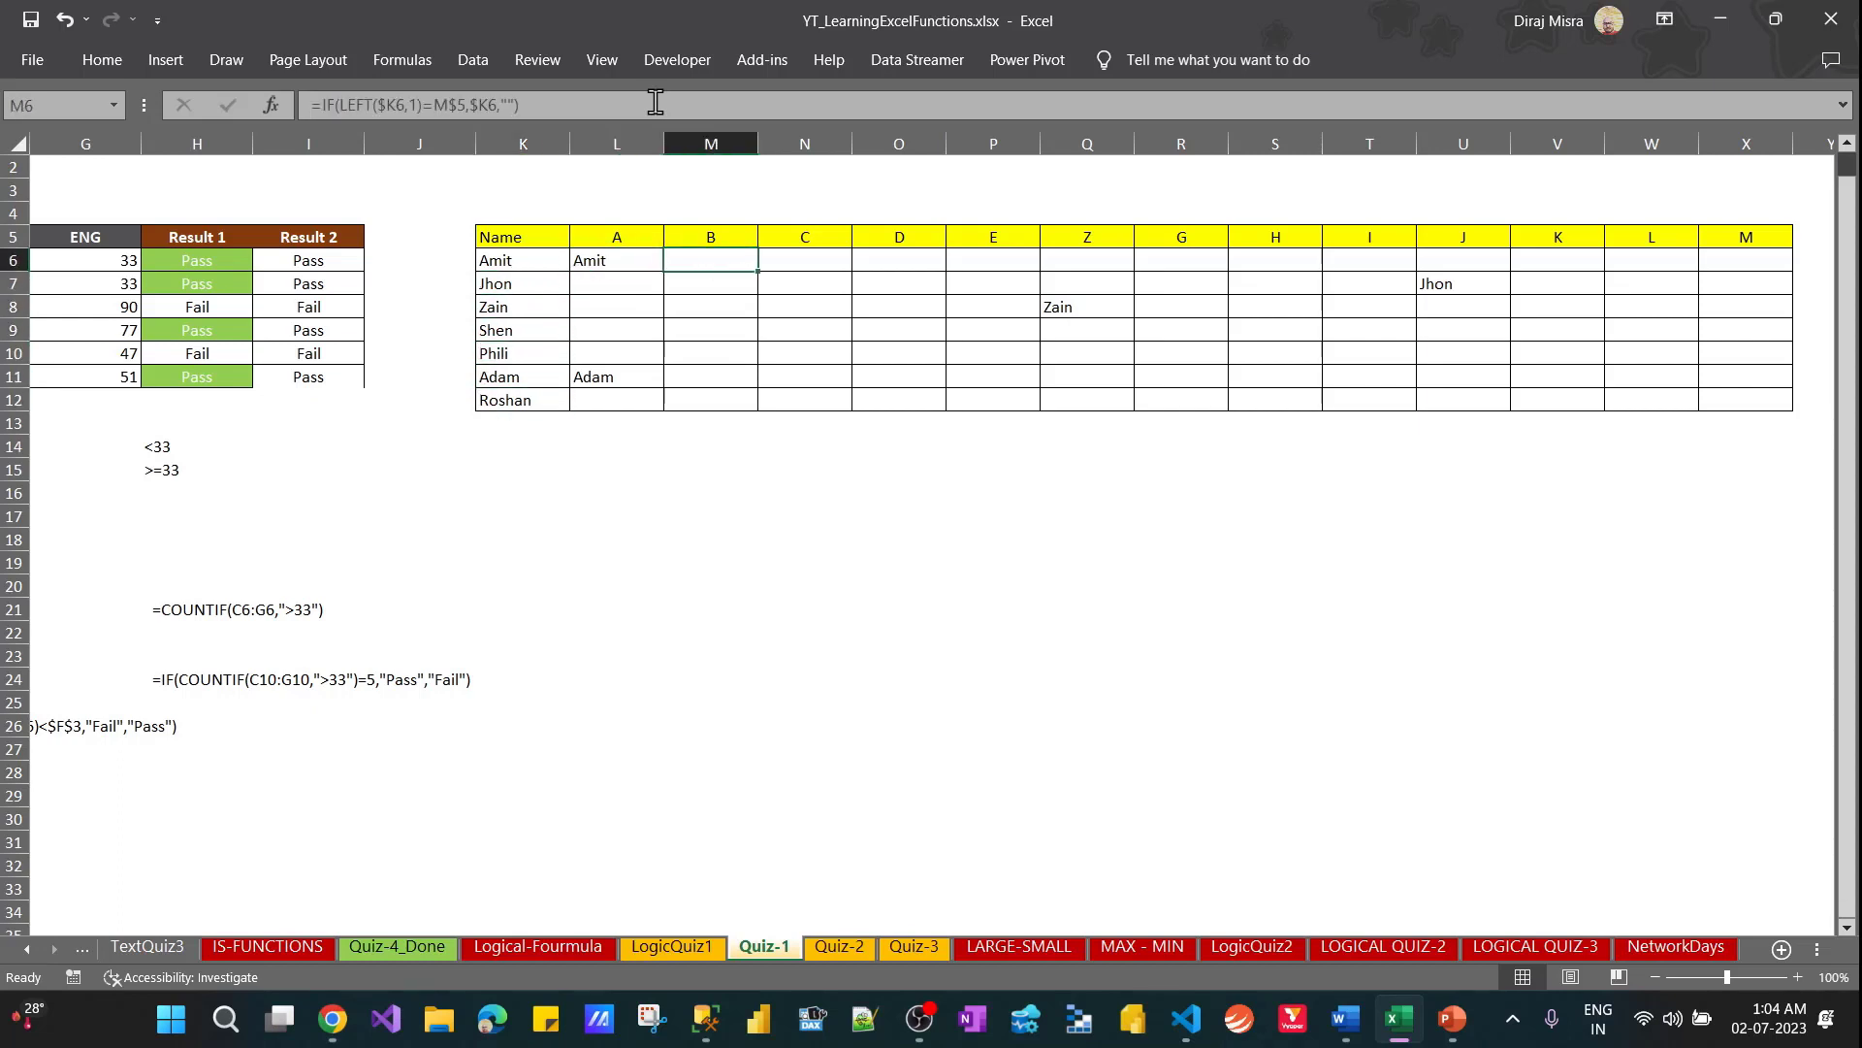
AutoFit the widths of columns L through X
{"action": "left_click", "coordinate": [634, 286]}
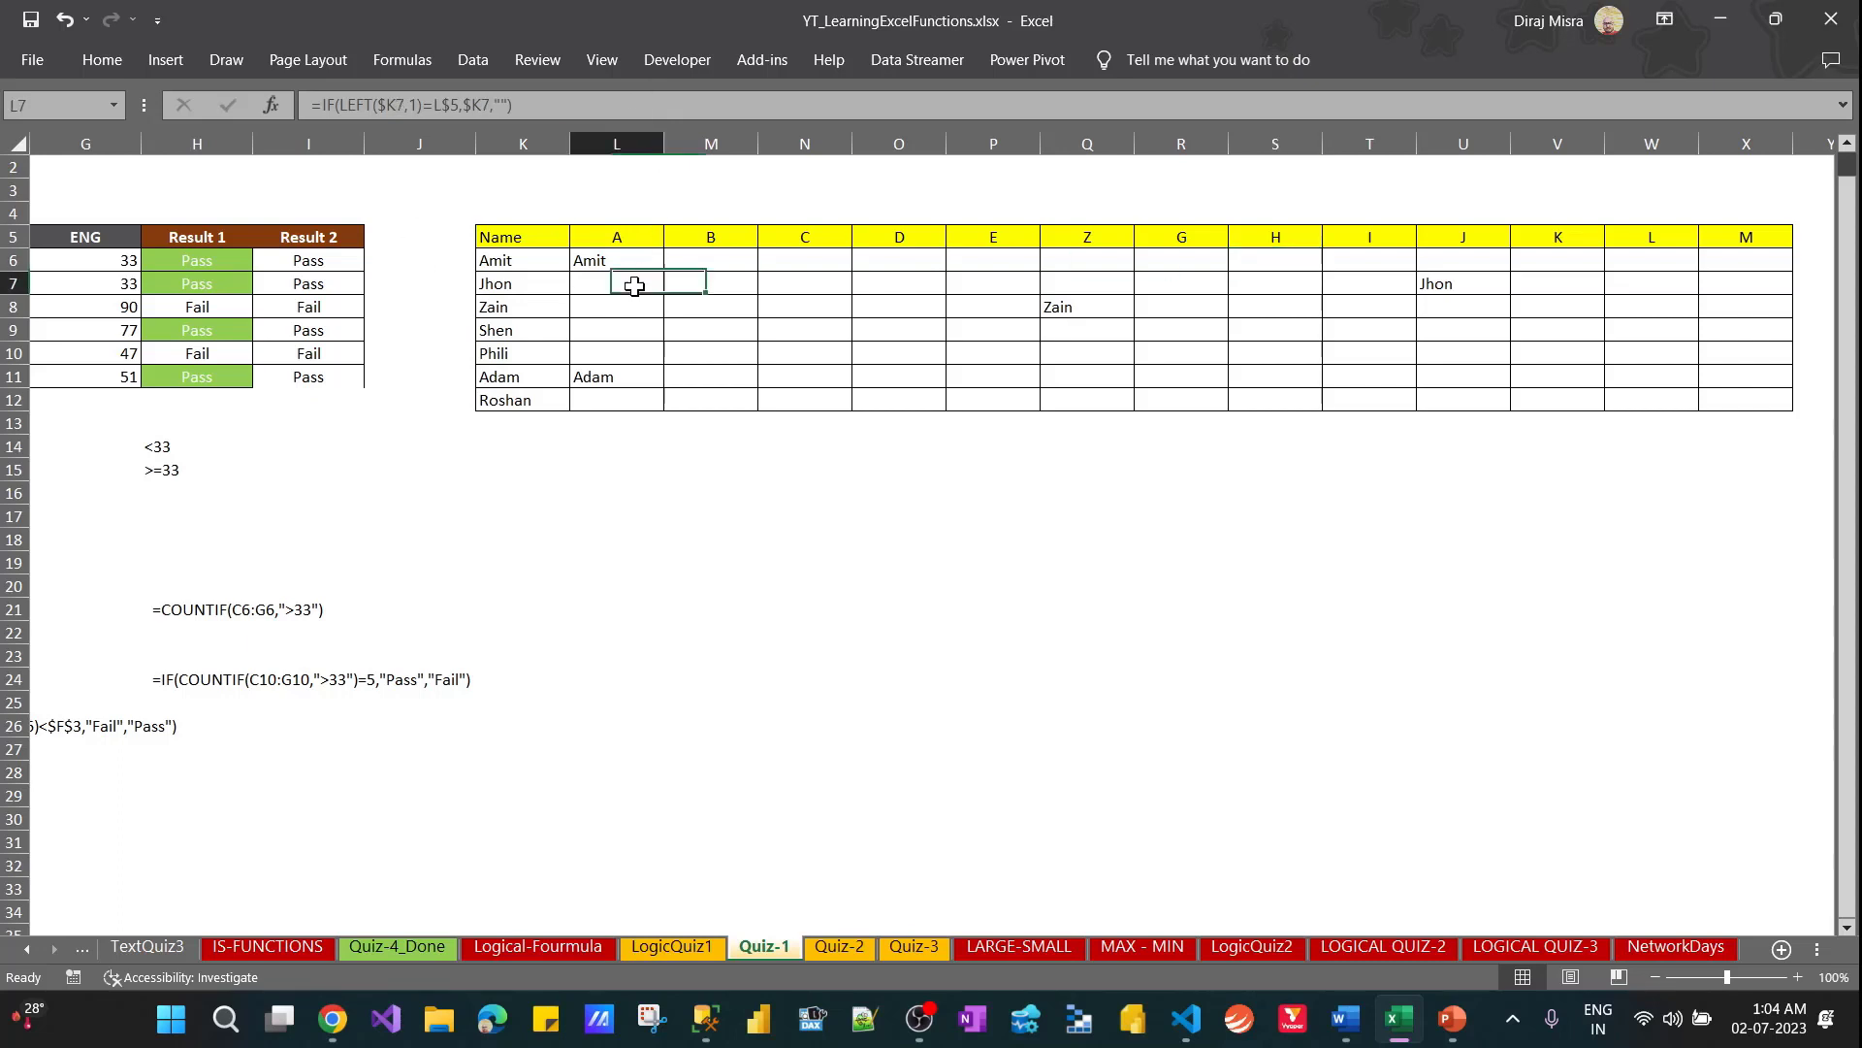
{"action": "key", "text": "ctrl+space"}
{"action": "key", "text": "shift+Right"}
{"action": "key", "text": "shift+Right"}
{"action": "key", "text": "shift+Right"}
{"action": "key", "text": "shift+Right"}
{"action": "key", "text": "shift+Right"}
{"action": "key", "text": "shift+Right"}
{"action": "key", "text": "shift+Right"}
{"action": "key", "text": "shift+Right"}
{"action": "key", "text": "shift+Right"}
{"action": "key", "text": "shift+Right"}
{"action": "key", "text": "shift+Right"}
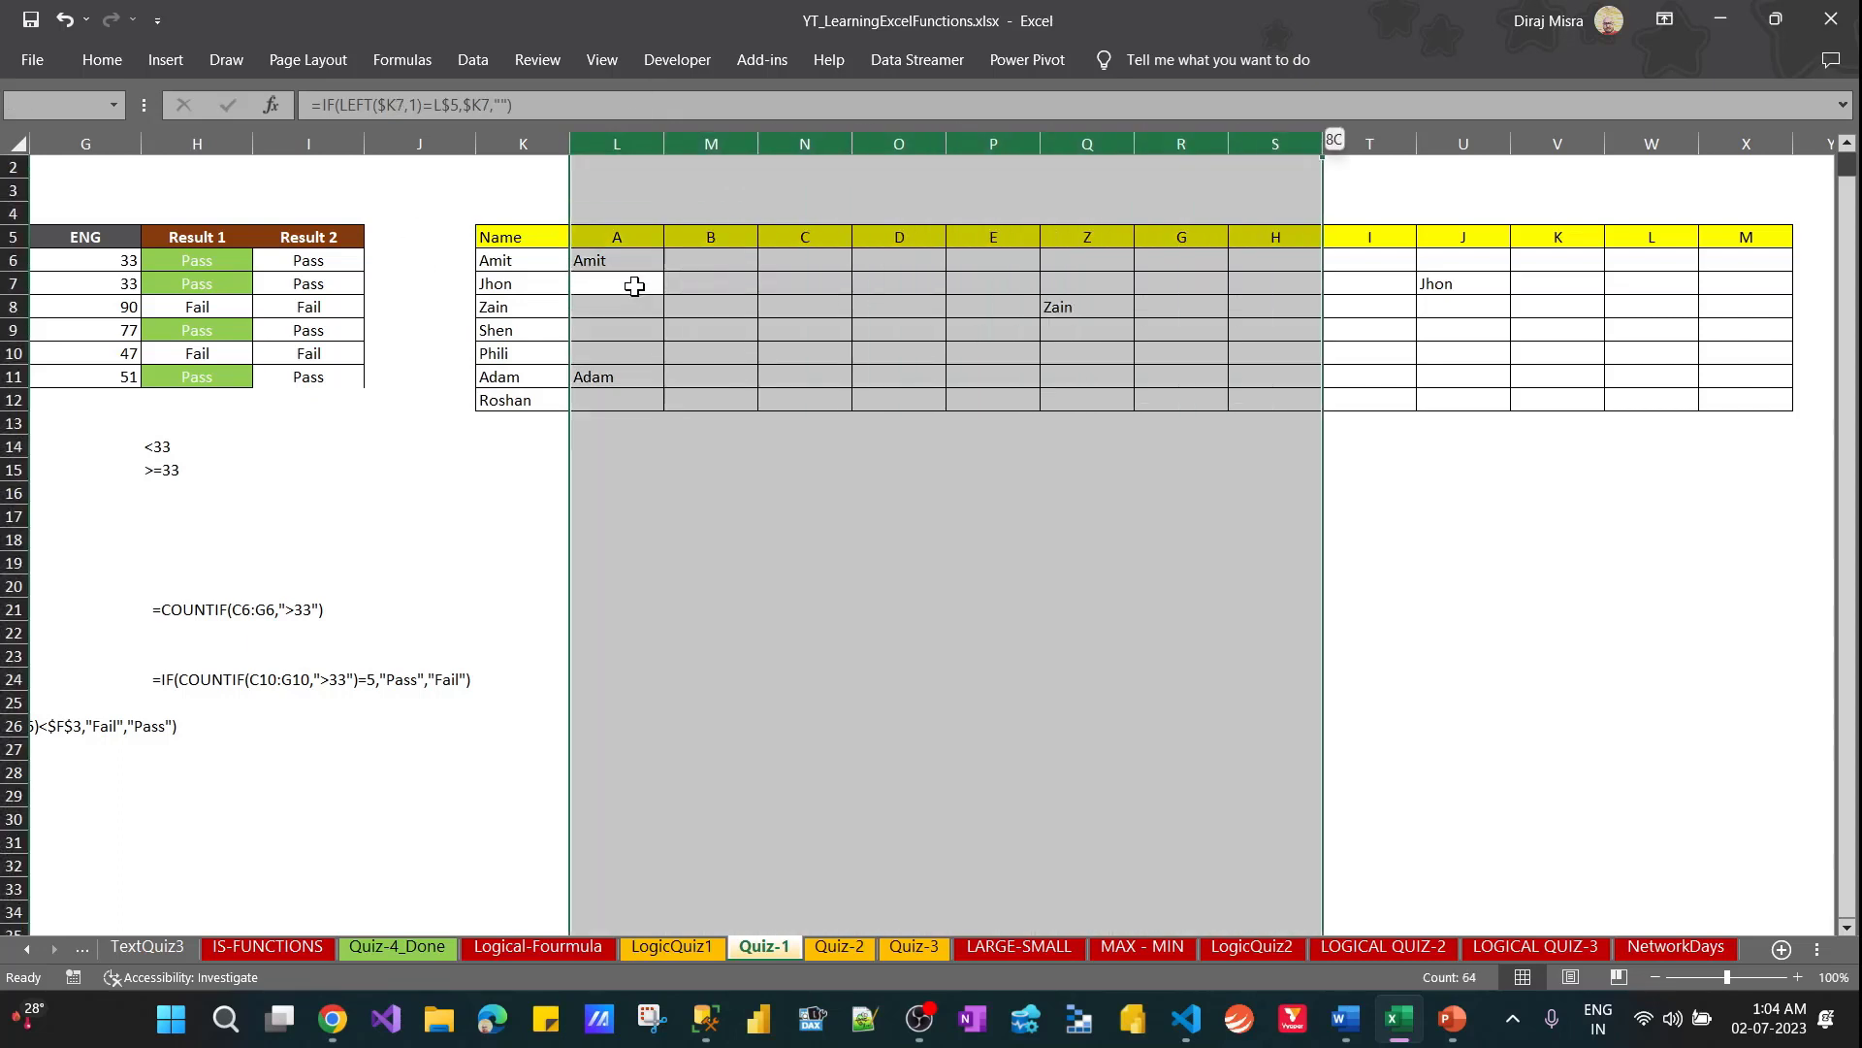
{"action": "key", "text": "shift+Right"}
{"action": "key", "text": "alt"}
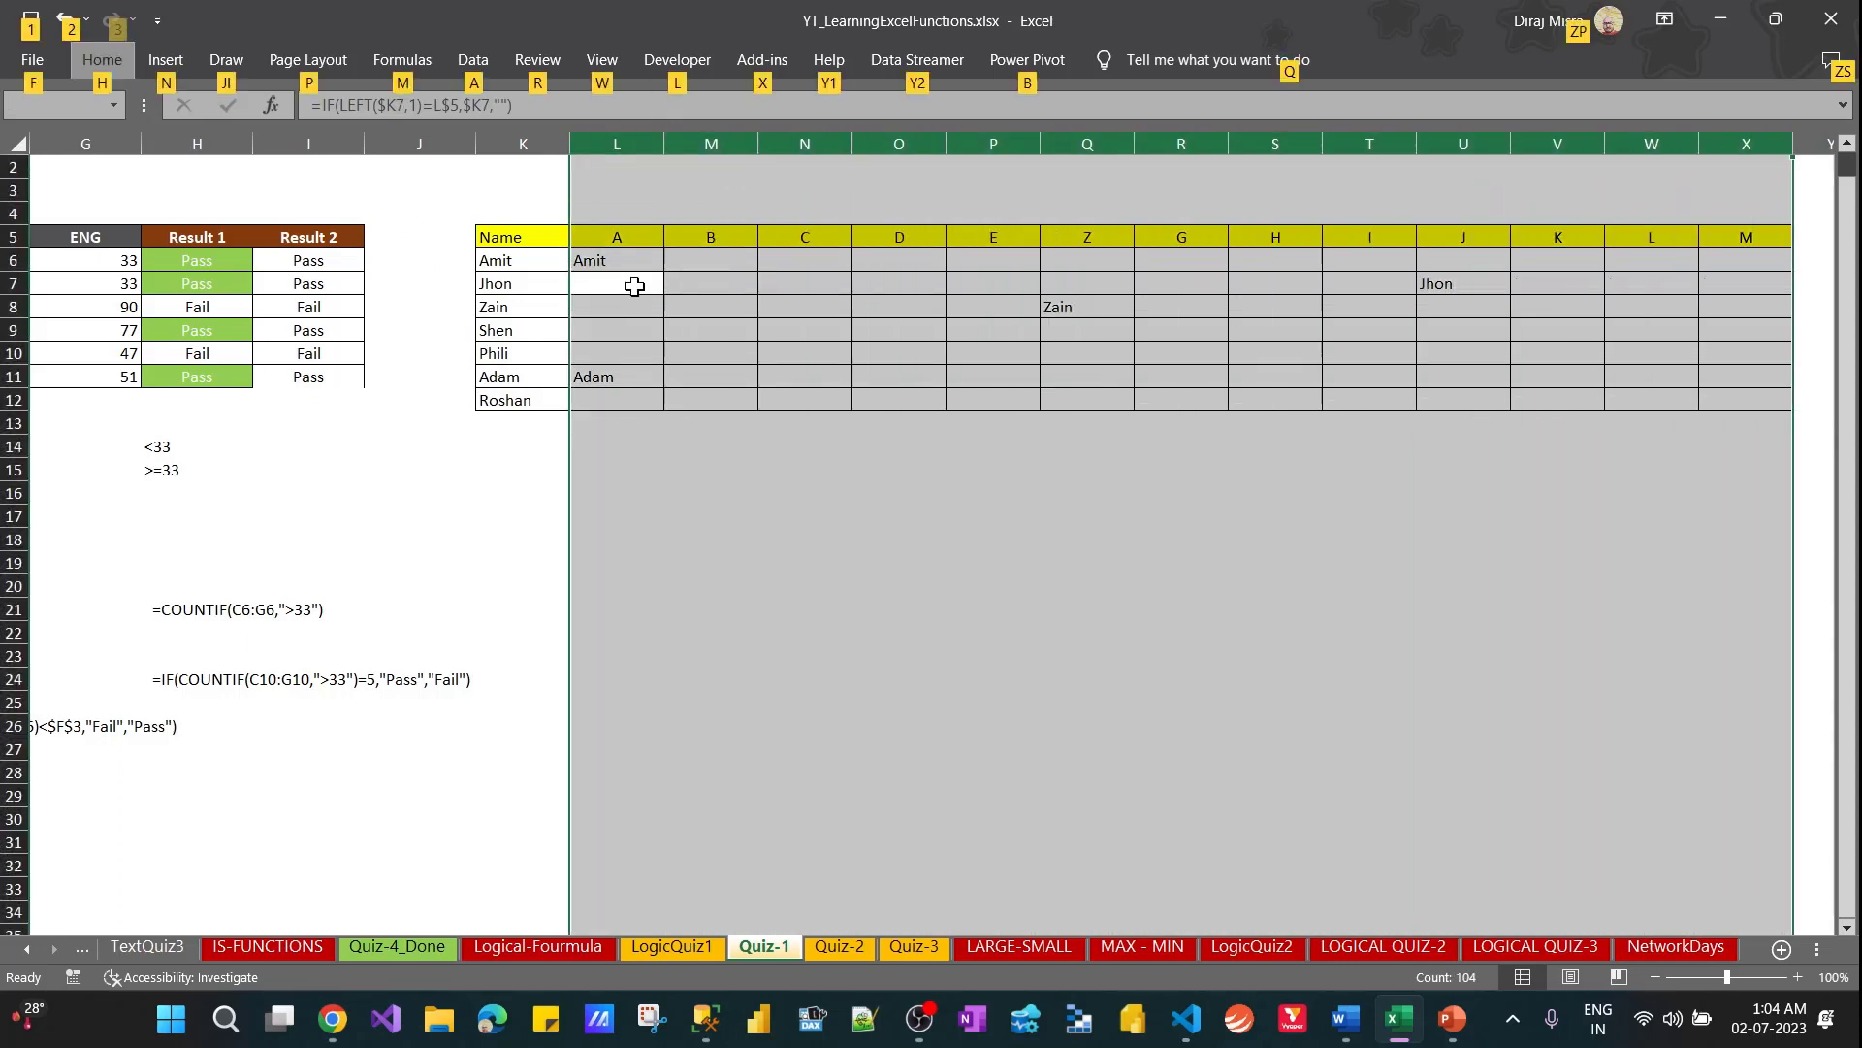
{"action": "key", "text": "h"}
{"action": "key", "text": "o"}
{"action": "key", "text": "i"}
Set the column width of the letter columns L through X to 8
{"action": "key", "text": "Down"}
{"action": "key", "text": "Up"}
{"action": "key", "text": "Up"}
{"action": "key", "text": "Up"}
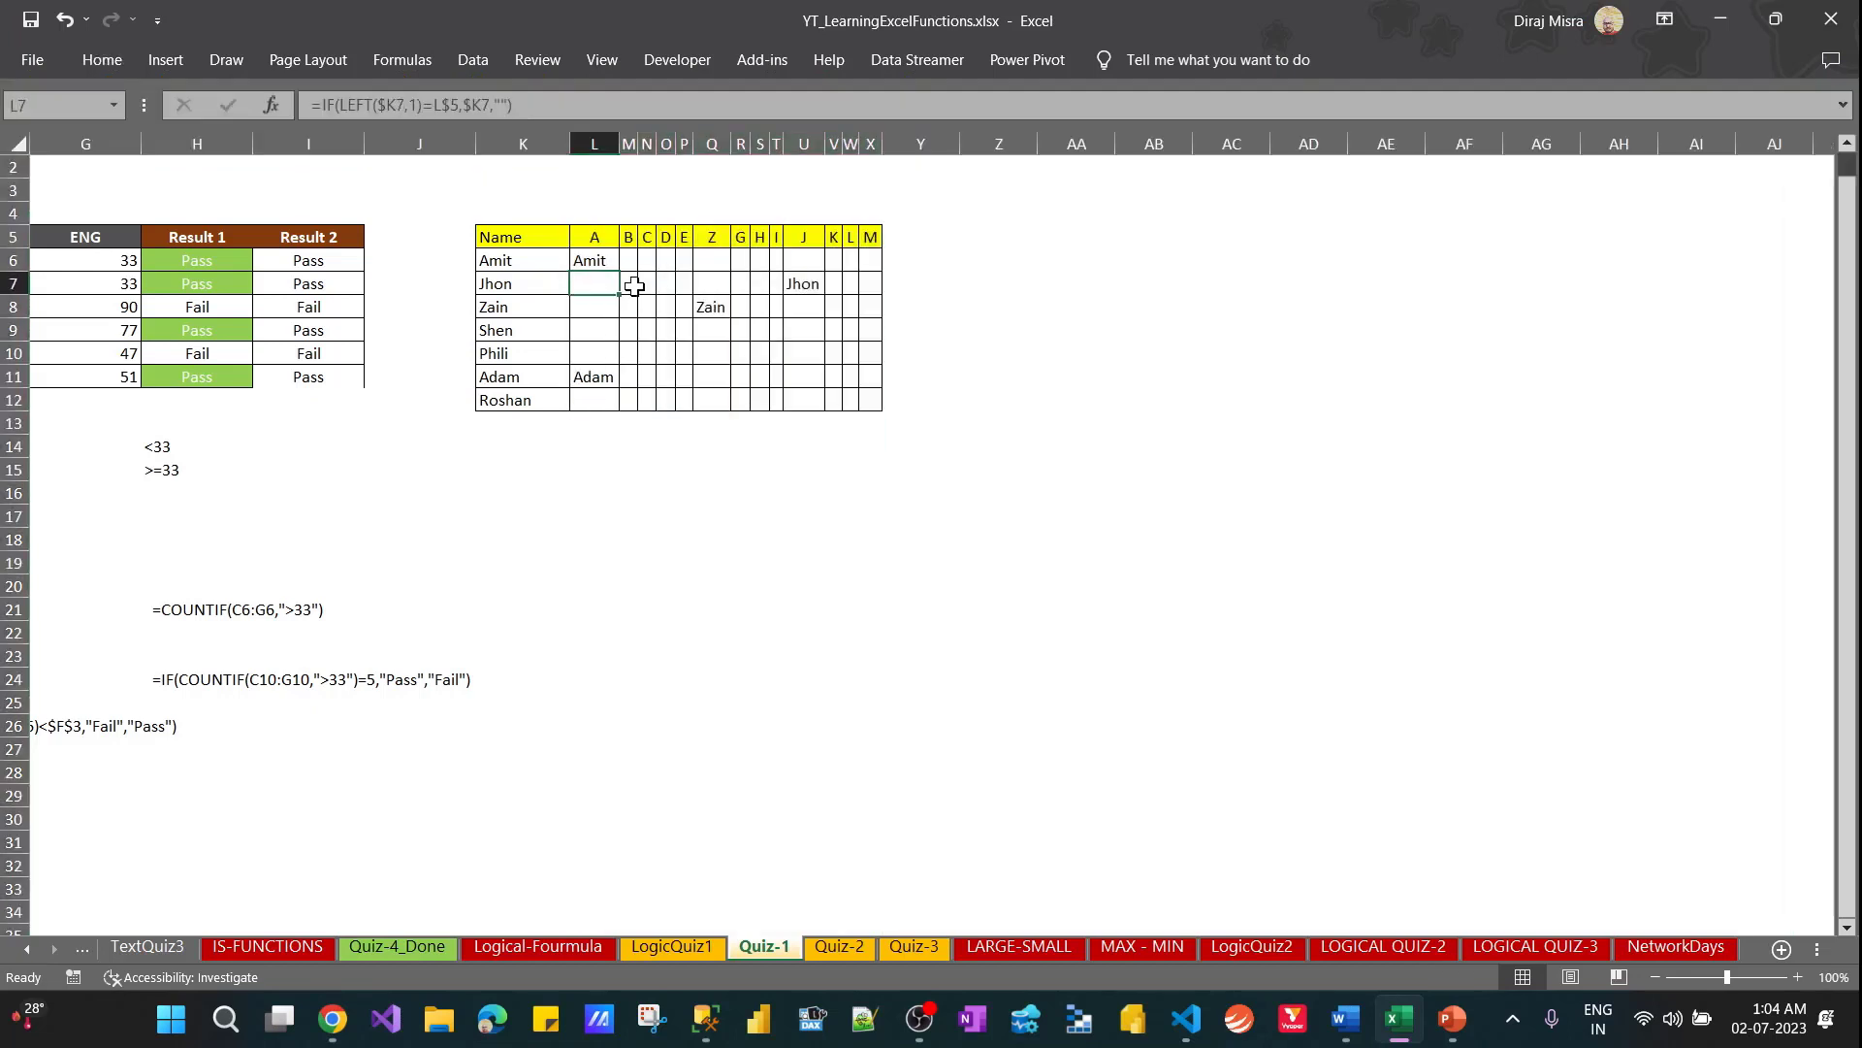
{"action": "key", "text": "Right"}
{"action": "key", "text": "Left"}
{"action": "key", "text": "shift+Down"}
{"action": "key", "text": "shift+Down"}
{"action": "key", "text": "shift+Down"}
{"action": "key", "text": "shift+Down"}
{"action": "key", "text": "shift+Down"}
{"action": "key", "text": "shift+Down"}
{"action": "key", "text": "shift+Down"}
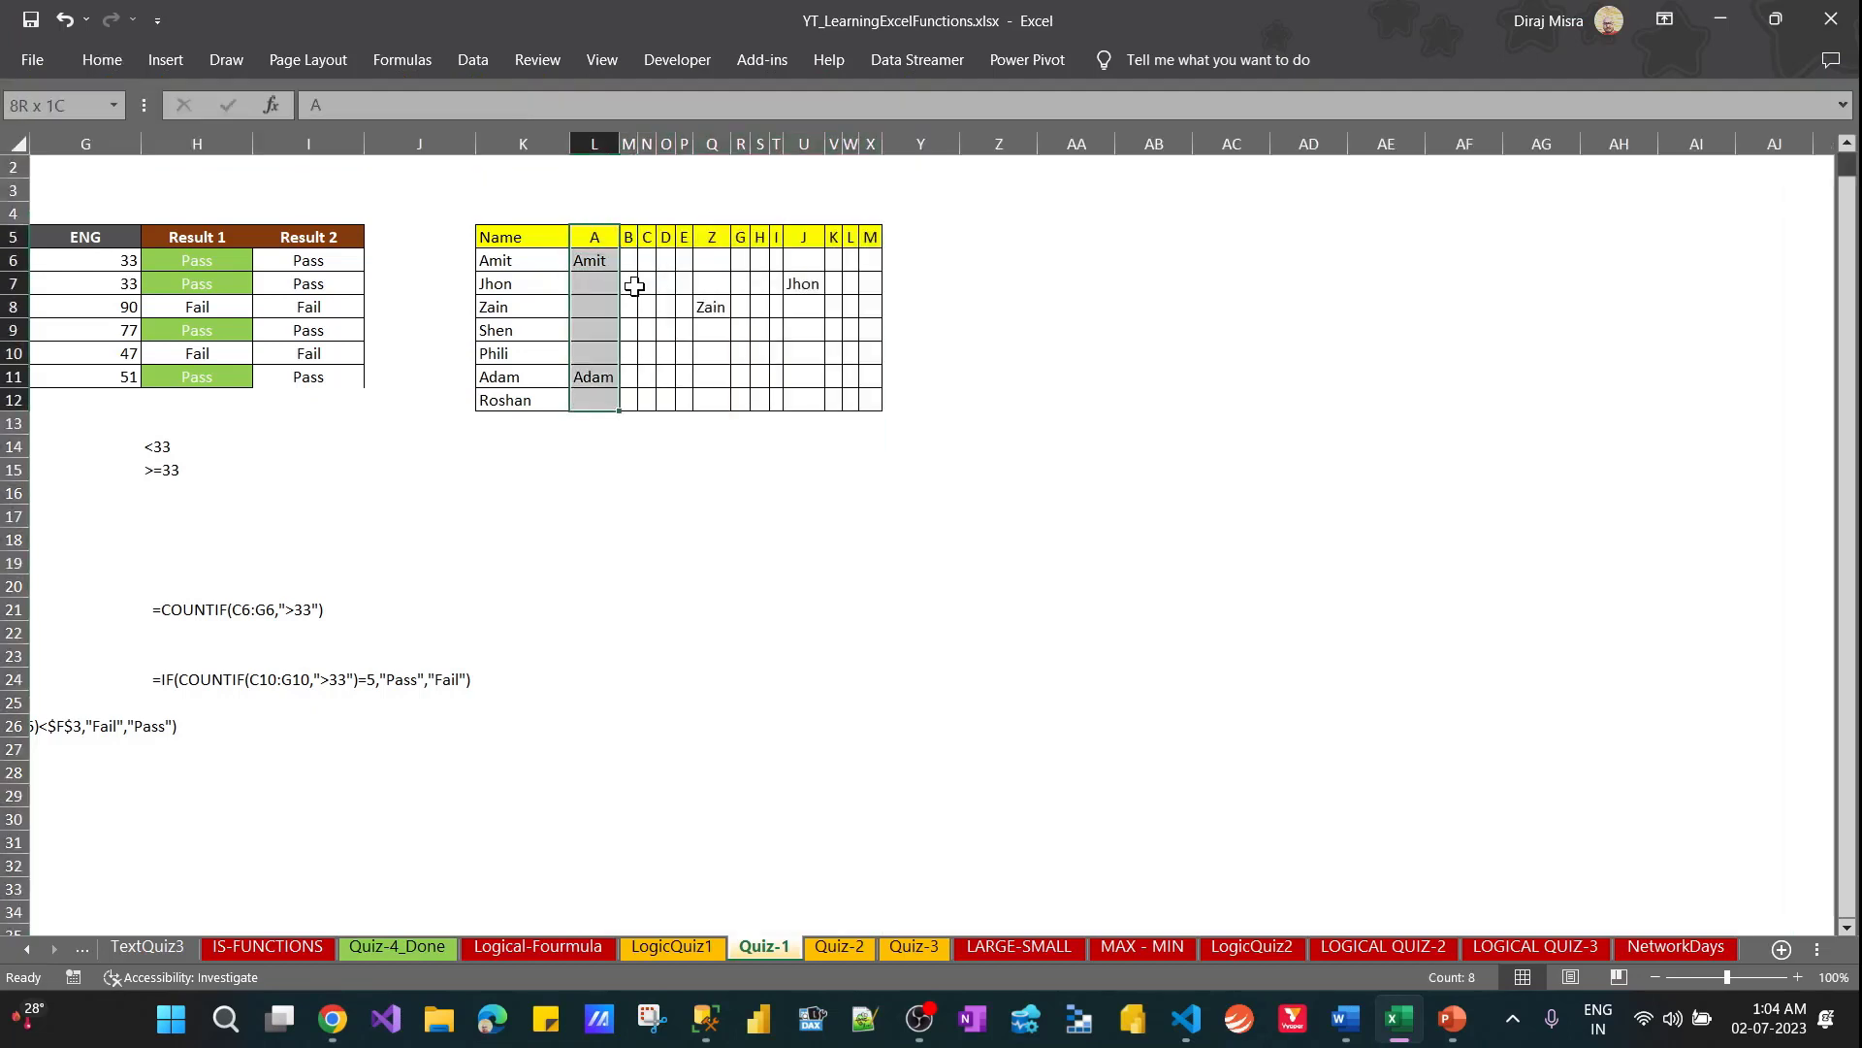
{"action": "key", "text": "shift+Right"}
{"action": "key", "text": "shift+Right"}
{"action": "key", "text": "shift+Right"}
{"action": "key", "text": "shift+Right"}
{"action": "key", "text": "shift+Right"}
{"action": "key", "text": "shift+Right"}
{"action": "key", "text": "shift+Right"}
{"action": "key", "text": "shift+Right"}
{"action": "key", "text": "shift+Right"}
{"action": "key", "text": "shift+Right"}
{"action": "key", "text": "shift+Right"}
{"action": "key", "text": "shift+Right"}
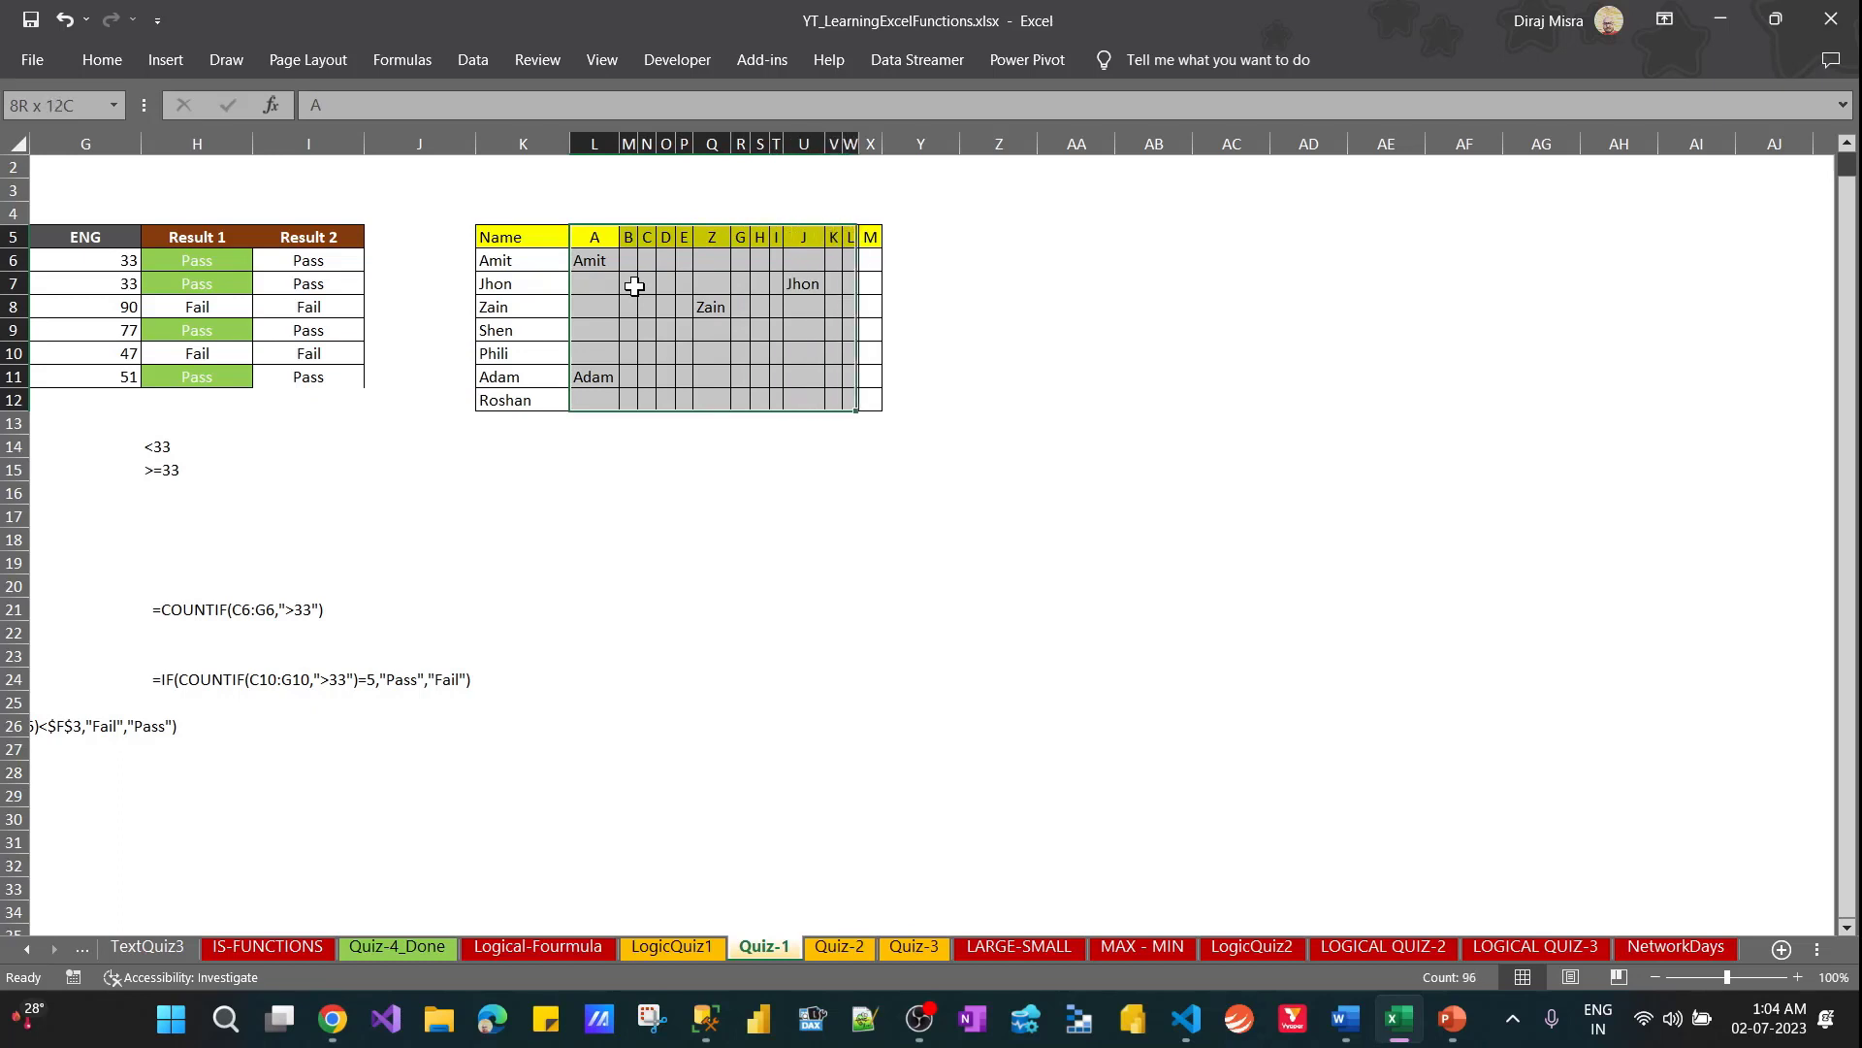
{"action": "key", "text": "alt+h"}
{"action": "key", "text": "o"}
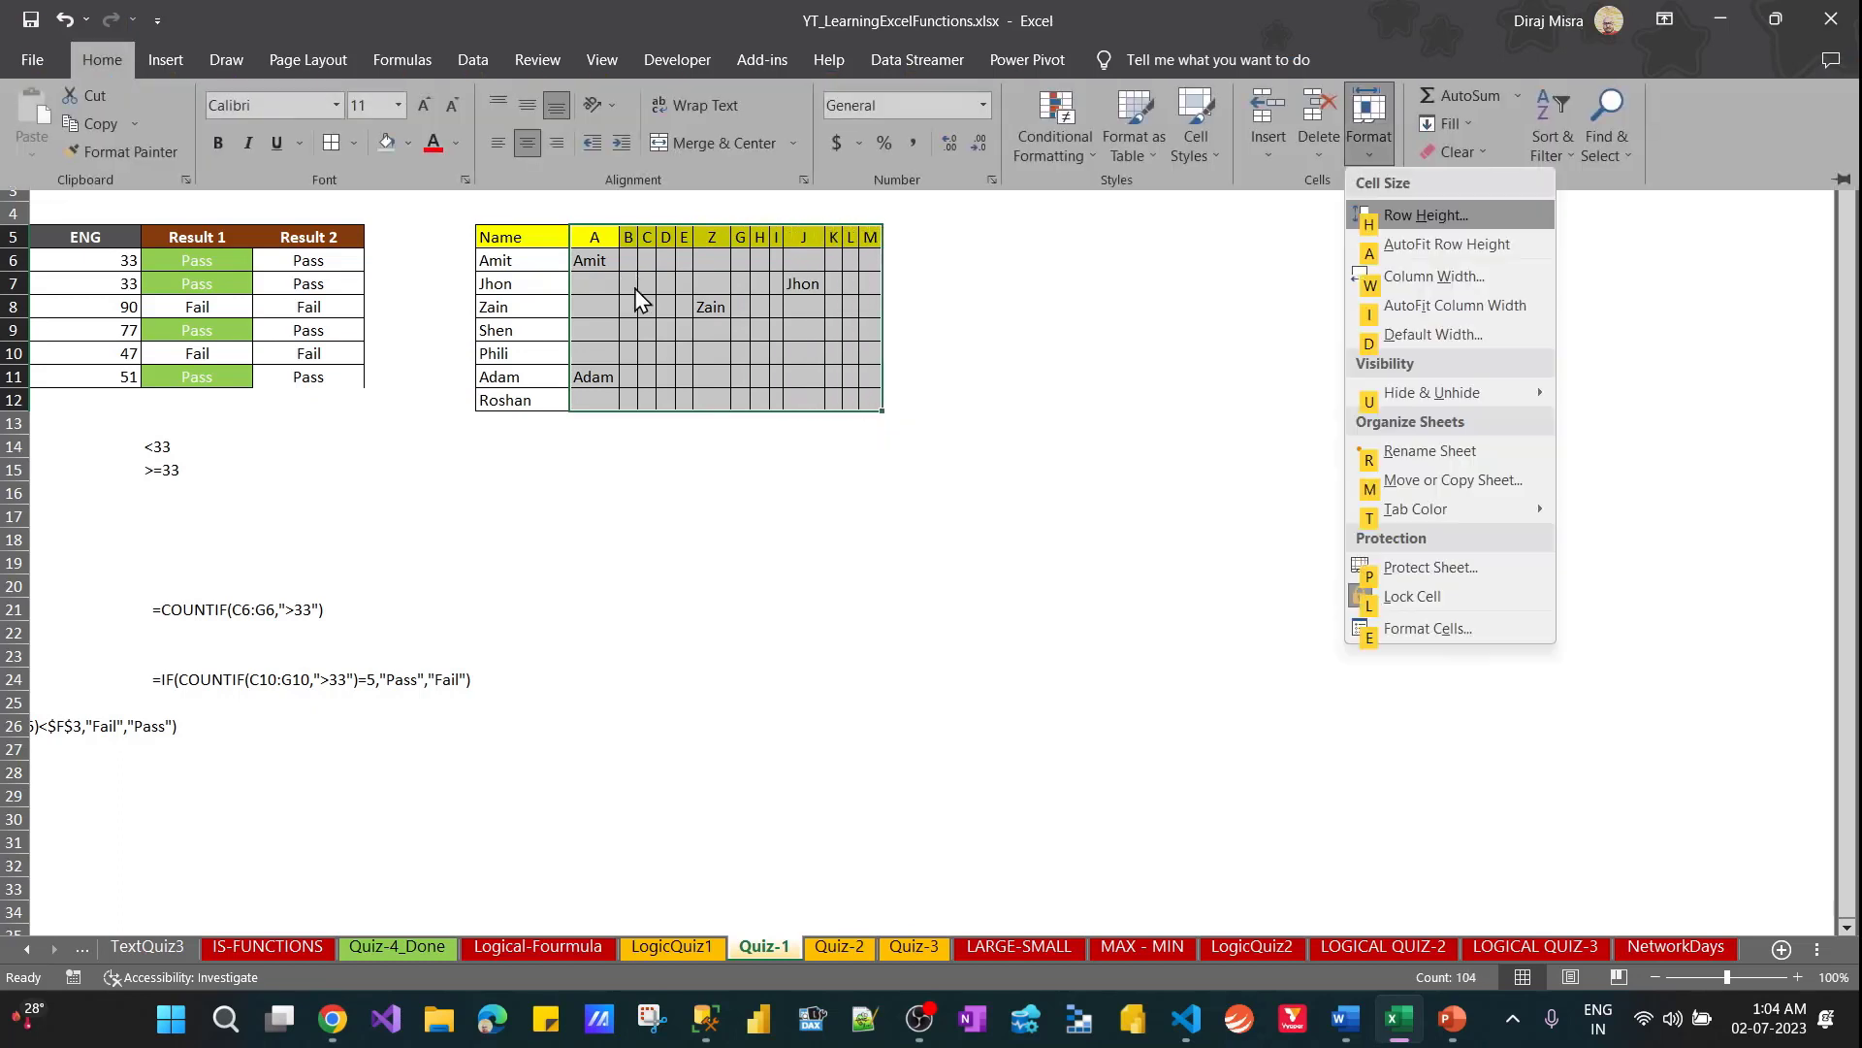
{"action": "left_click", "coordinate": [1424, 277]}
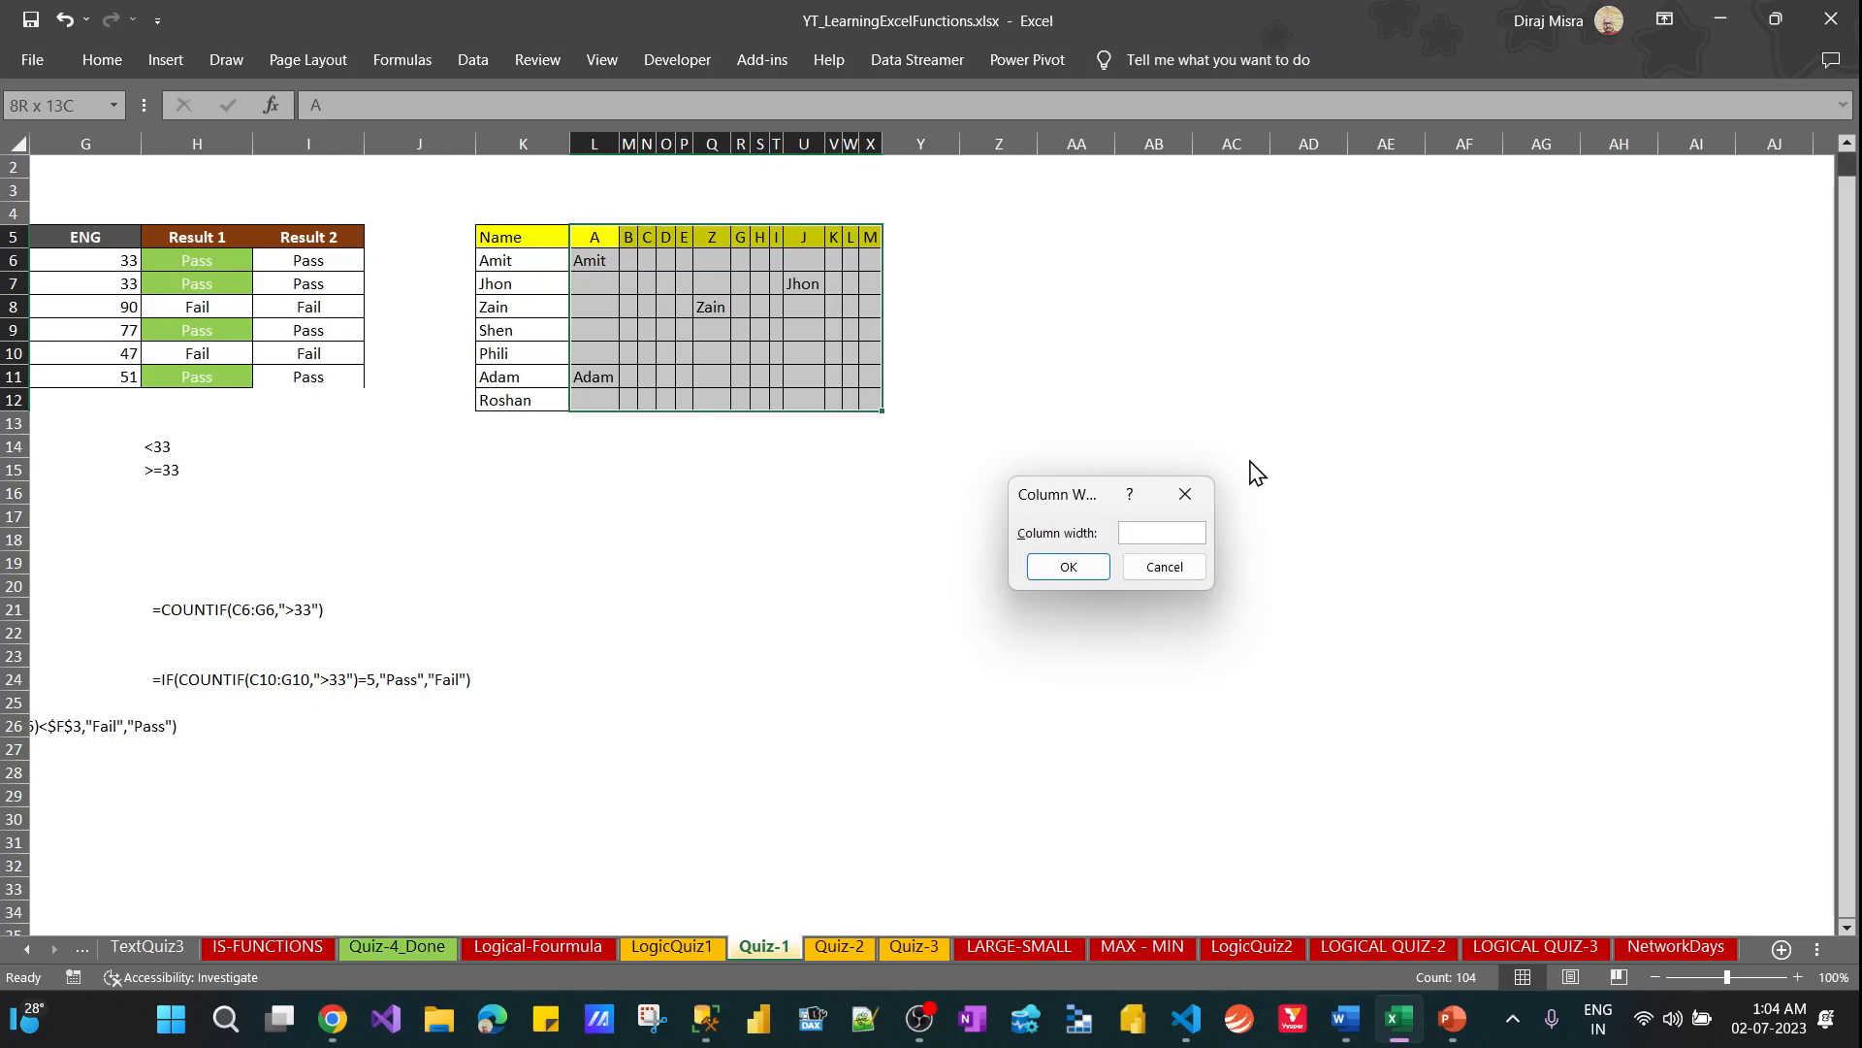
{"action": "type", "text": "8"}
{"action": "left_click", "coordinate": [1066, 568]}
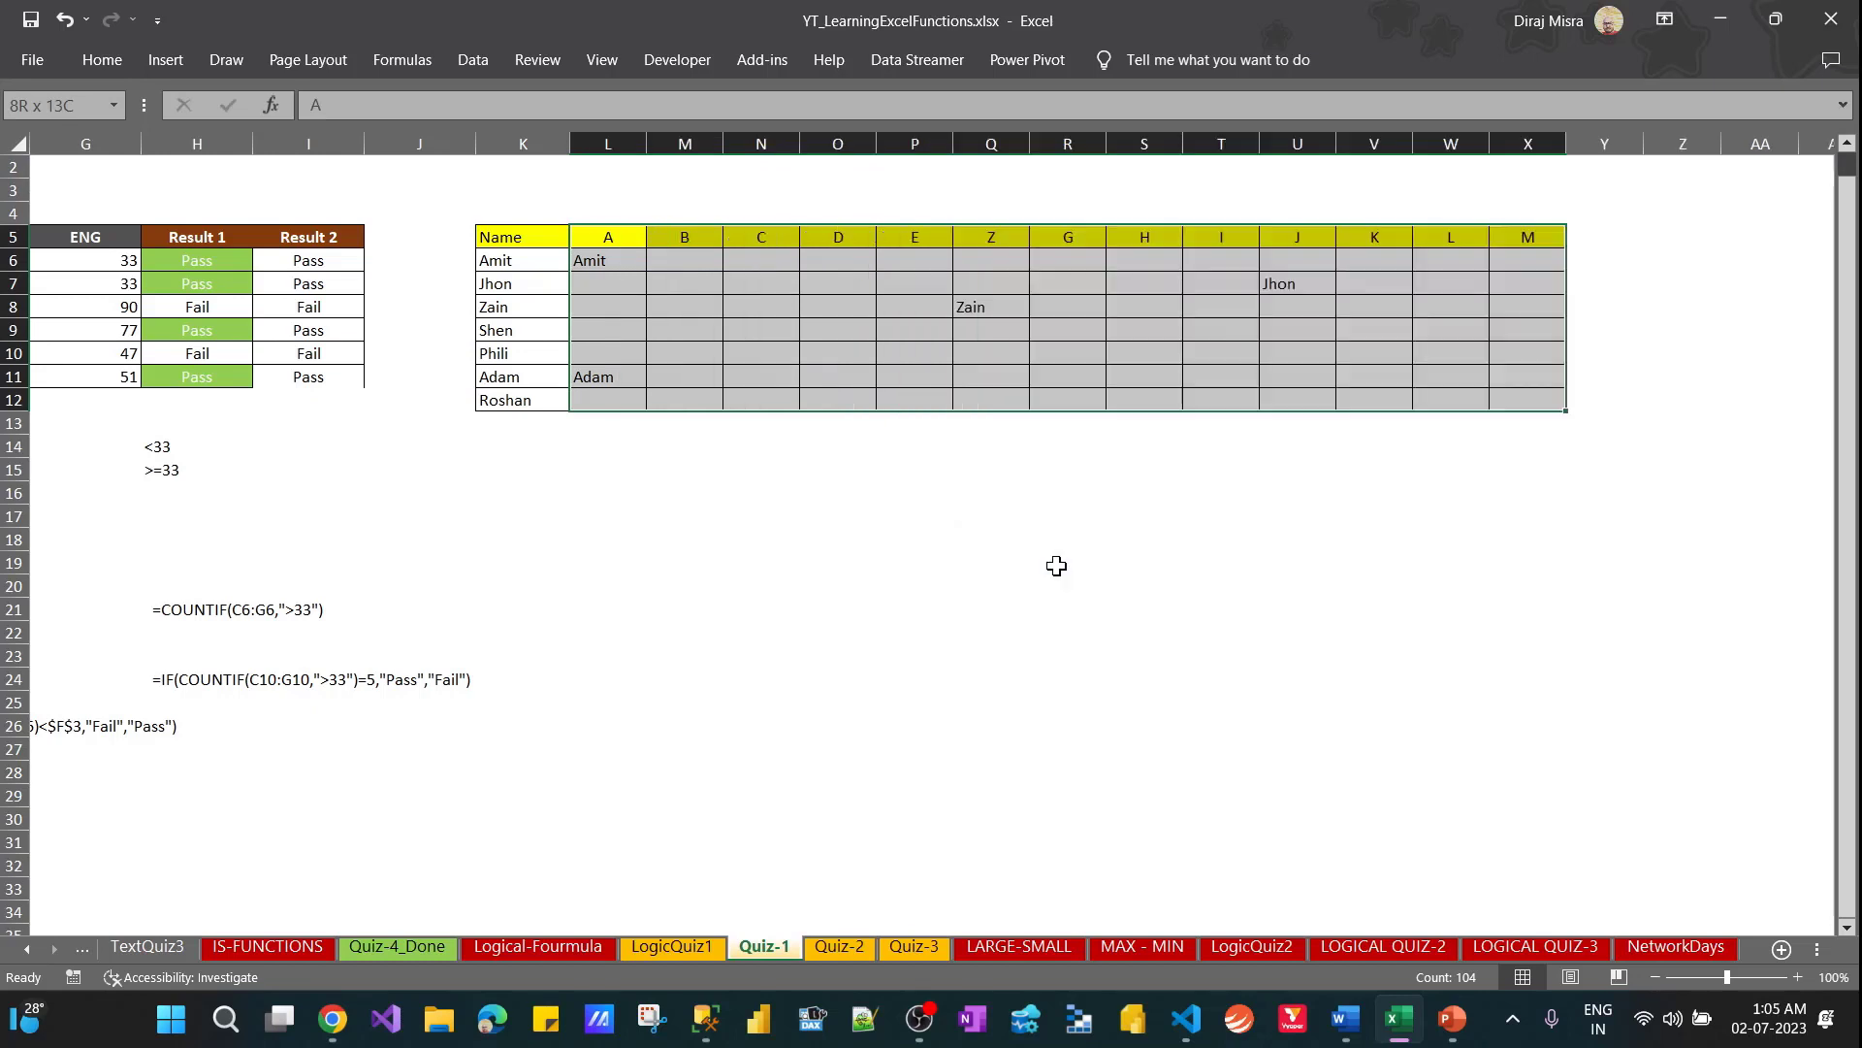
Extend the table by filling column X's heading and formulas (rows 5 to 12) into columns Y and Z
{"action": "key", "text": "Right"}
{"action": "key", "text": "Right"}
{"action": "key", "text": "Left"}
{"action": "key", "text": "Left"}
{"action": "key", "text": "Right"}
{"action": "key", "text": "Right"}
{"action": "key", "text": "Right"}
{"action": "key", "text": "Right"}
{"action": "key", "text": "Right"}
{"action": "key", "text": "Right"}
{"action": "key", "text": "Right"}
{"action": "key", "text": "Right"}
{"action": "key", "text": "Right"}
{"action": "key", "text": "Right"}
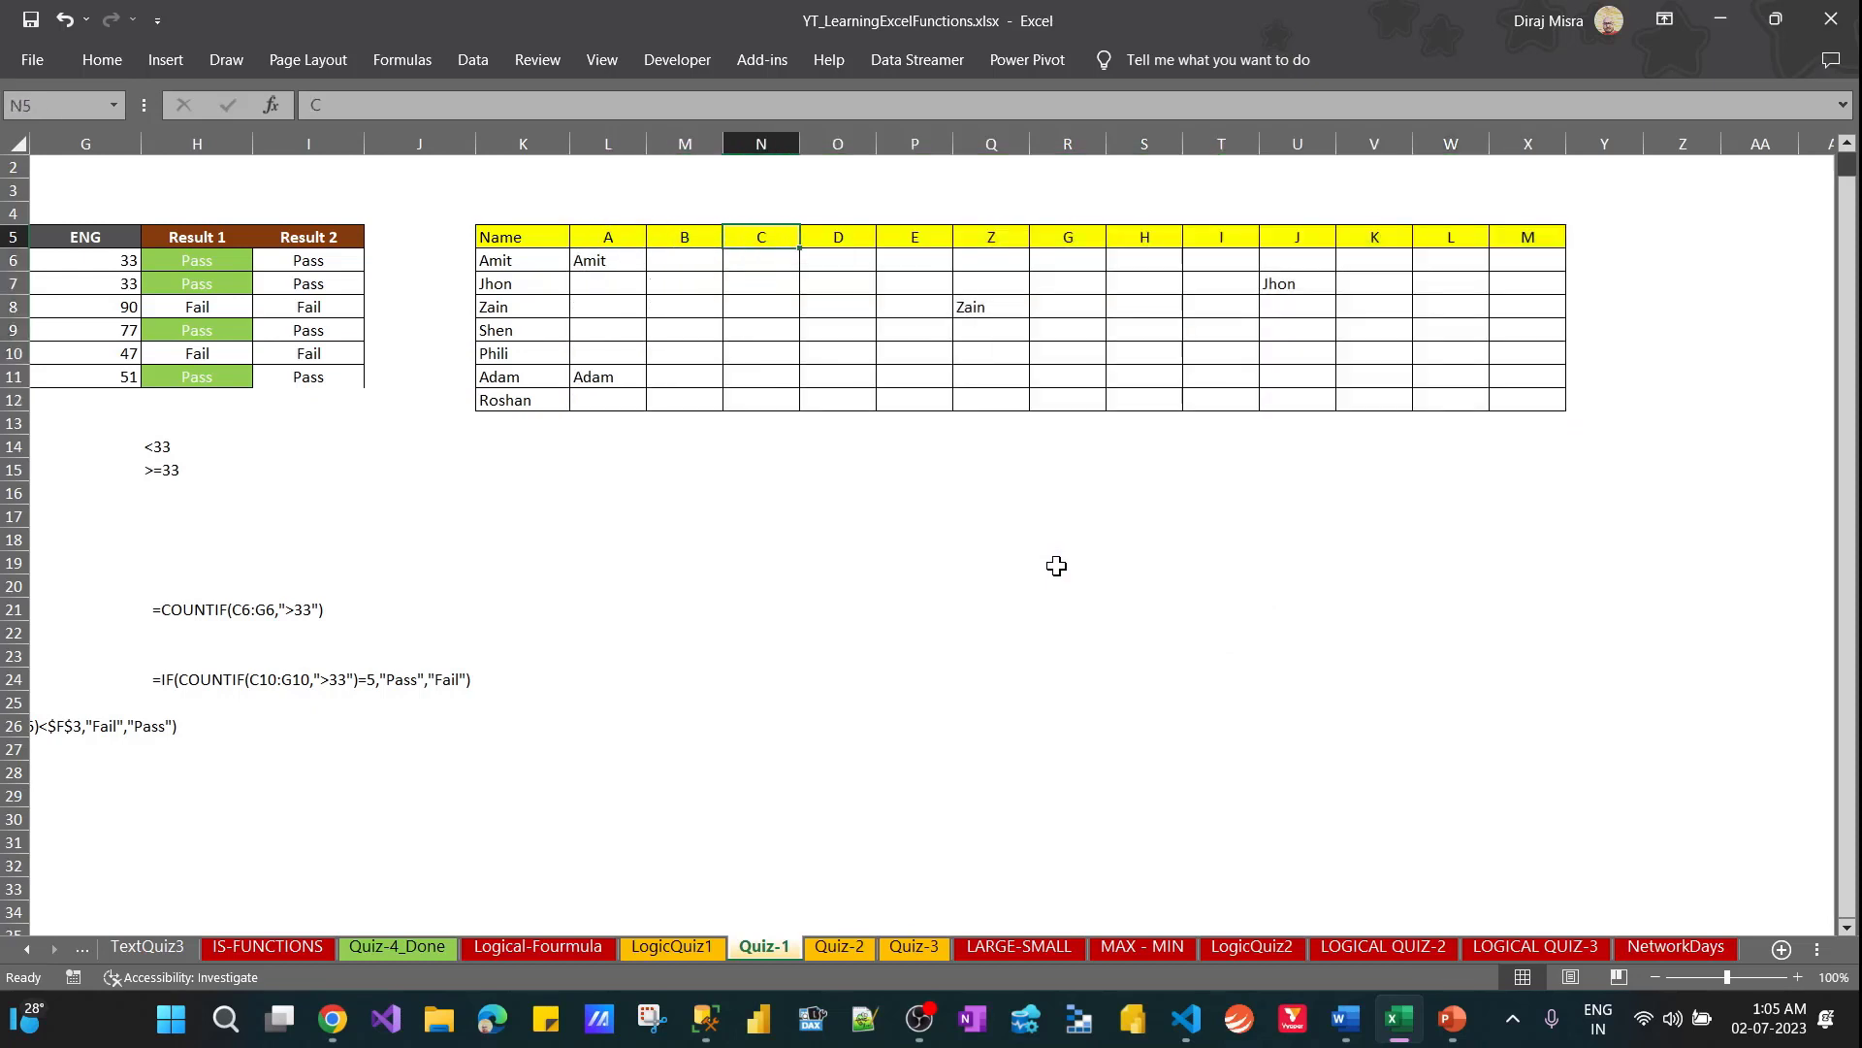
{"action": "key", "text": "Right"}
{"action": "key", "text": "Right"}
{"action": "key", "text": "Right"}
{"action": "key", "text": "Right"}
{"action": "key", "text": "Left"}
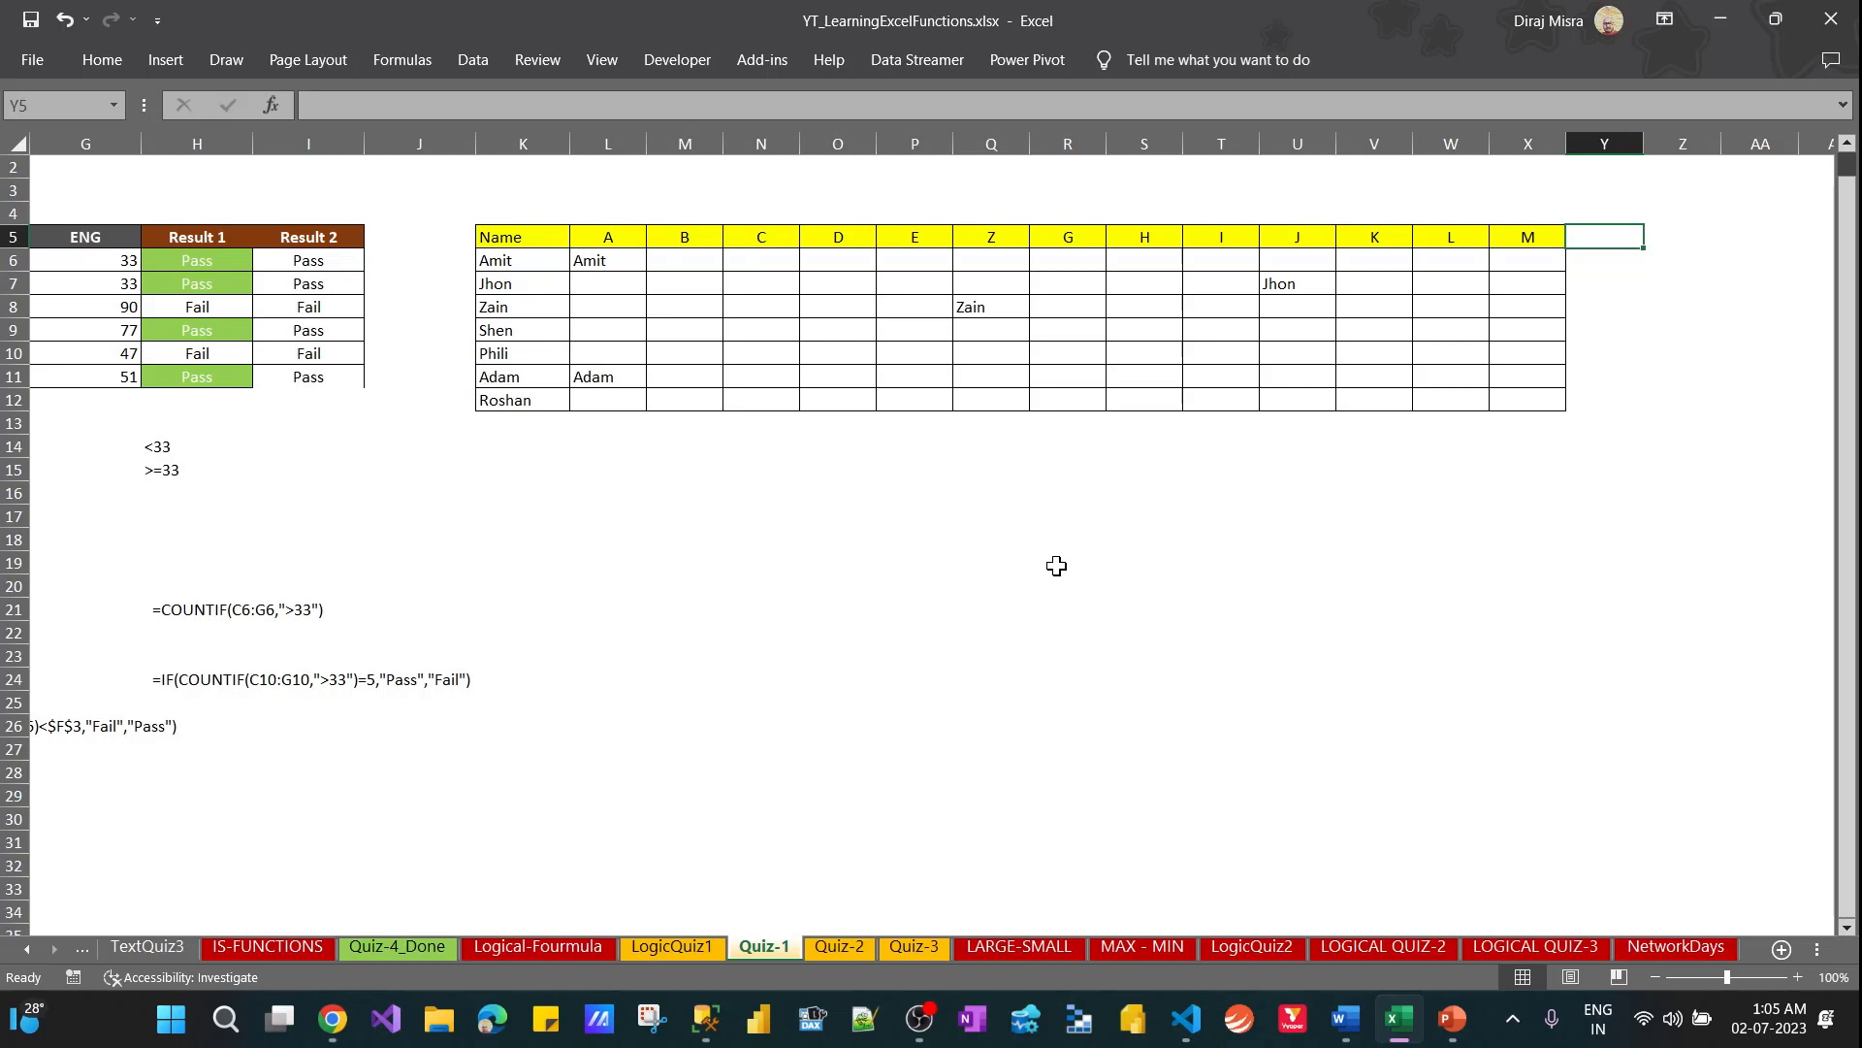
{"action": "key", "text": "Left"}
{"action": "key", "text": "shift+Down"}
{"action": "key", "text": "shift+Down"}
{"action": "key", "text": "shift+Down"}
{"action": "key", "text": "shift+Down"}
{"action": "key", "text": "shift+Down"}
{"action": "key", "text": "shift+Down"}
{"action": "key", "text": "shift+Down"}
{"action": "key", "text": "shift+Right"}
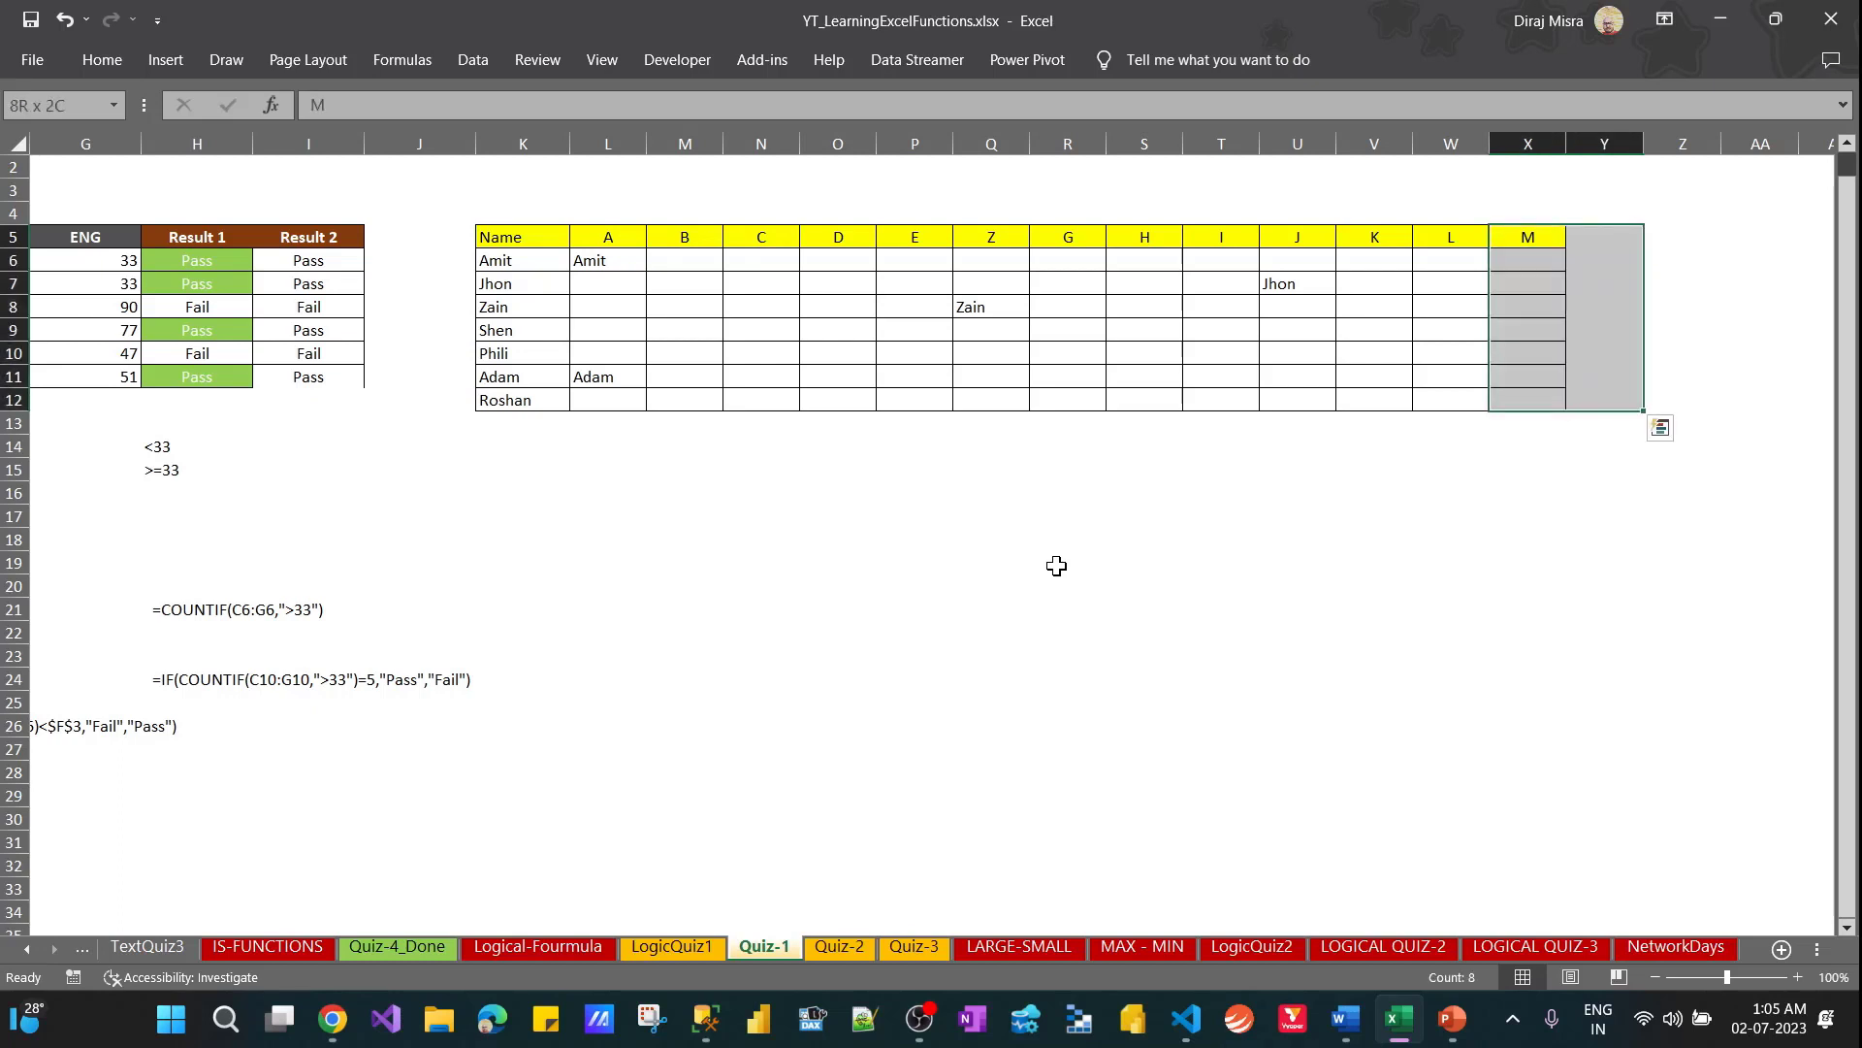
{"action": "key", "text": "ctrl+r"}
{"action": "key", "text": "shift+Right"}
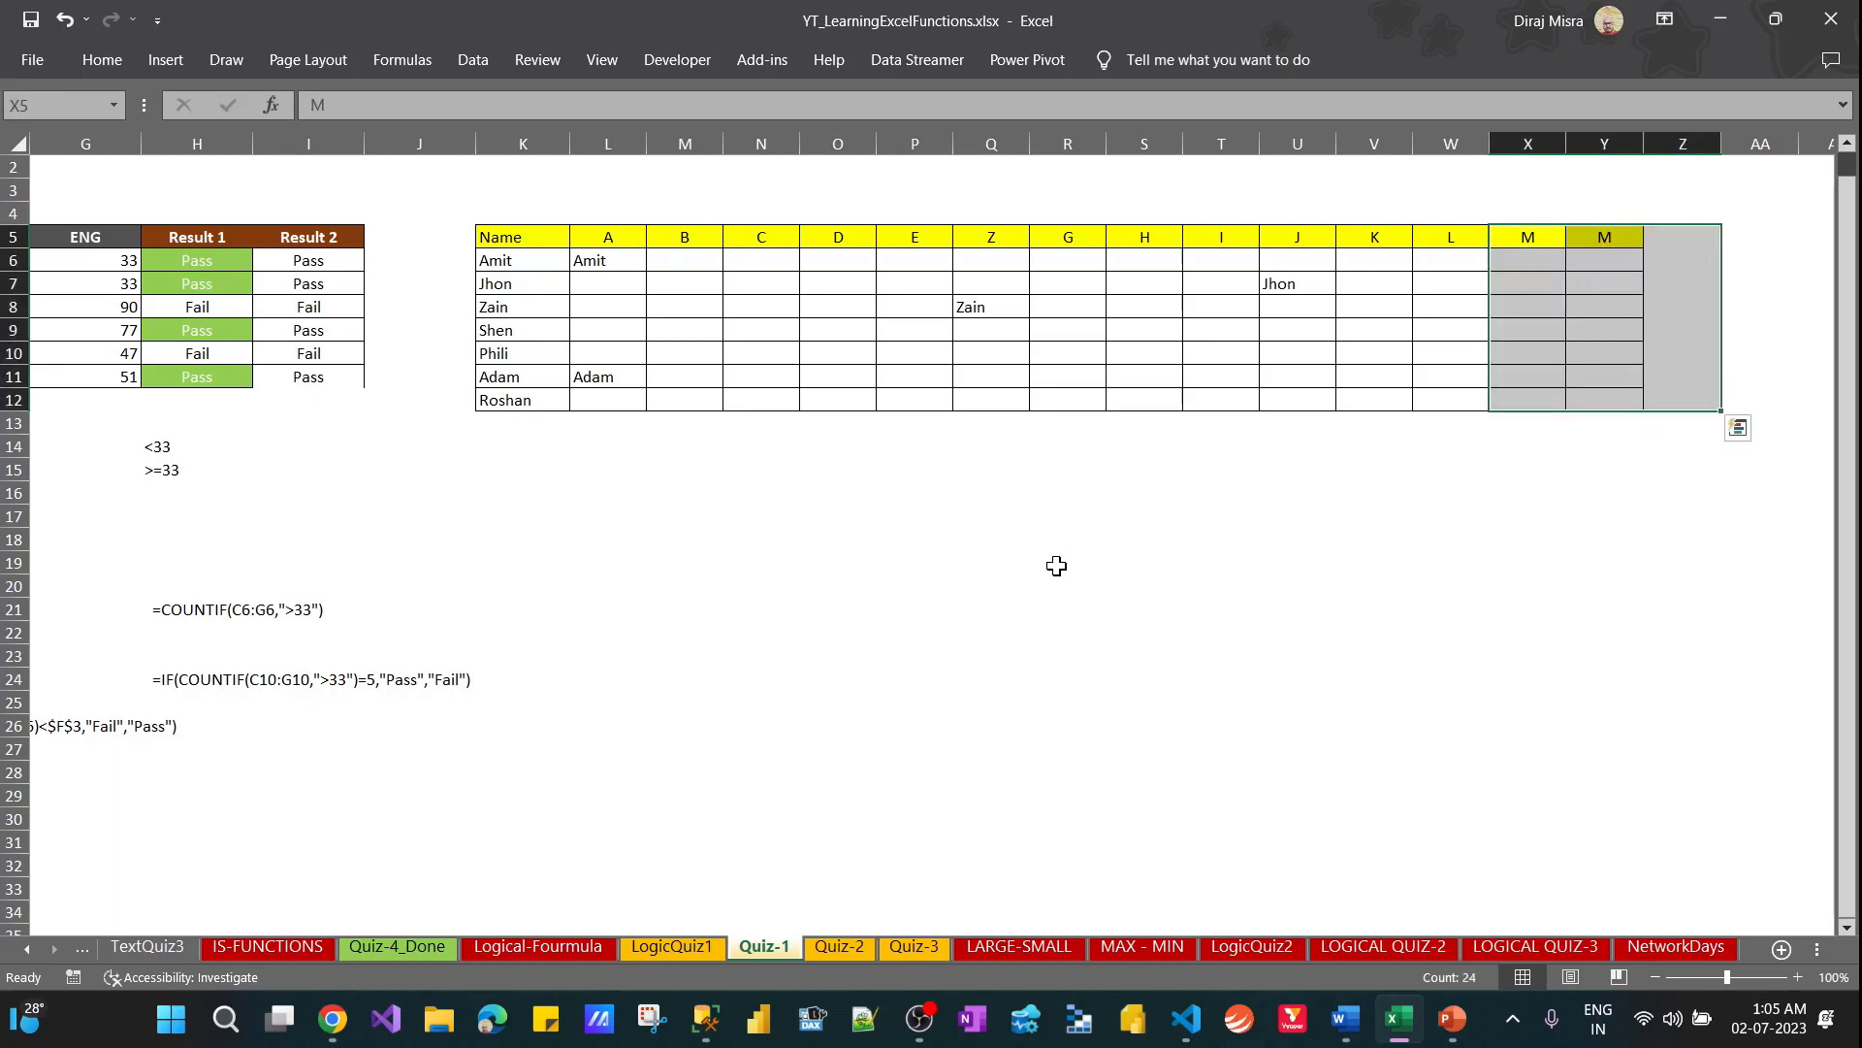
{"action": "key", "text": "ctrl+r"}
Change the heading in Y5 to P and the heading in Z5 to R
{"action": "key", "text": "shift+Up"}
{"action": "key", "text": "shift+Up"}
{"action": "key", "text": "shift+Up"}
{"action": "key", "text": "shift+Up"}
{"action": "key", "text": "shift+Up"}
{"action": "key", "text": "shift+Up"}
{"action": "key", "text": "shift+Up"}
{"action": "key", "text": "shift+Left"}
{"action": "key", "text": "shift+Left"}
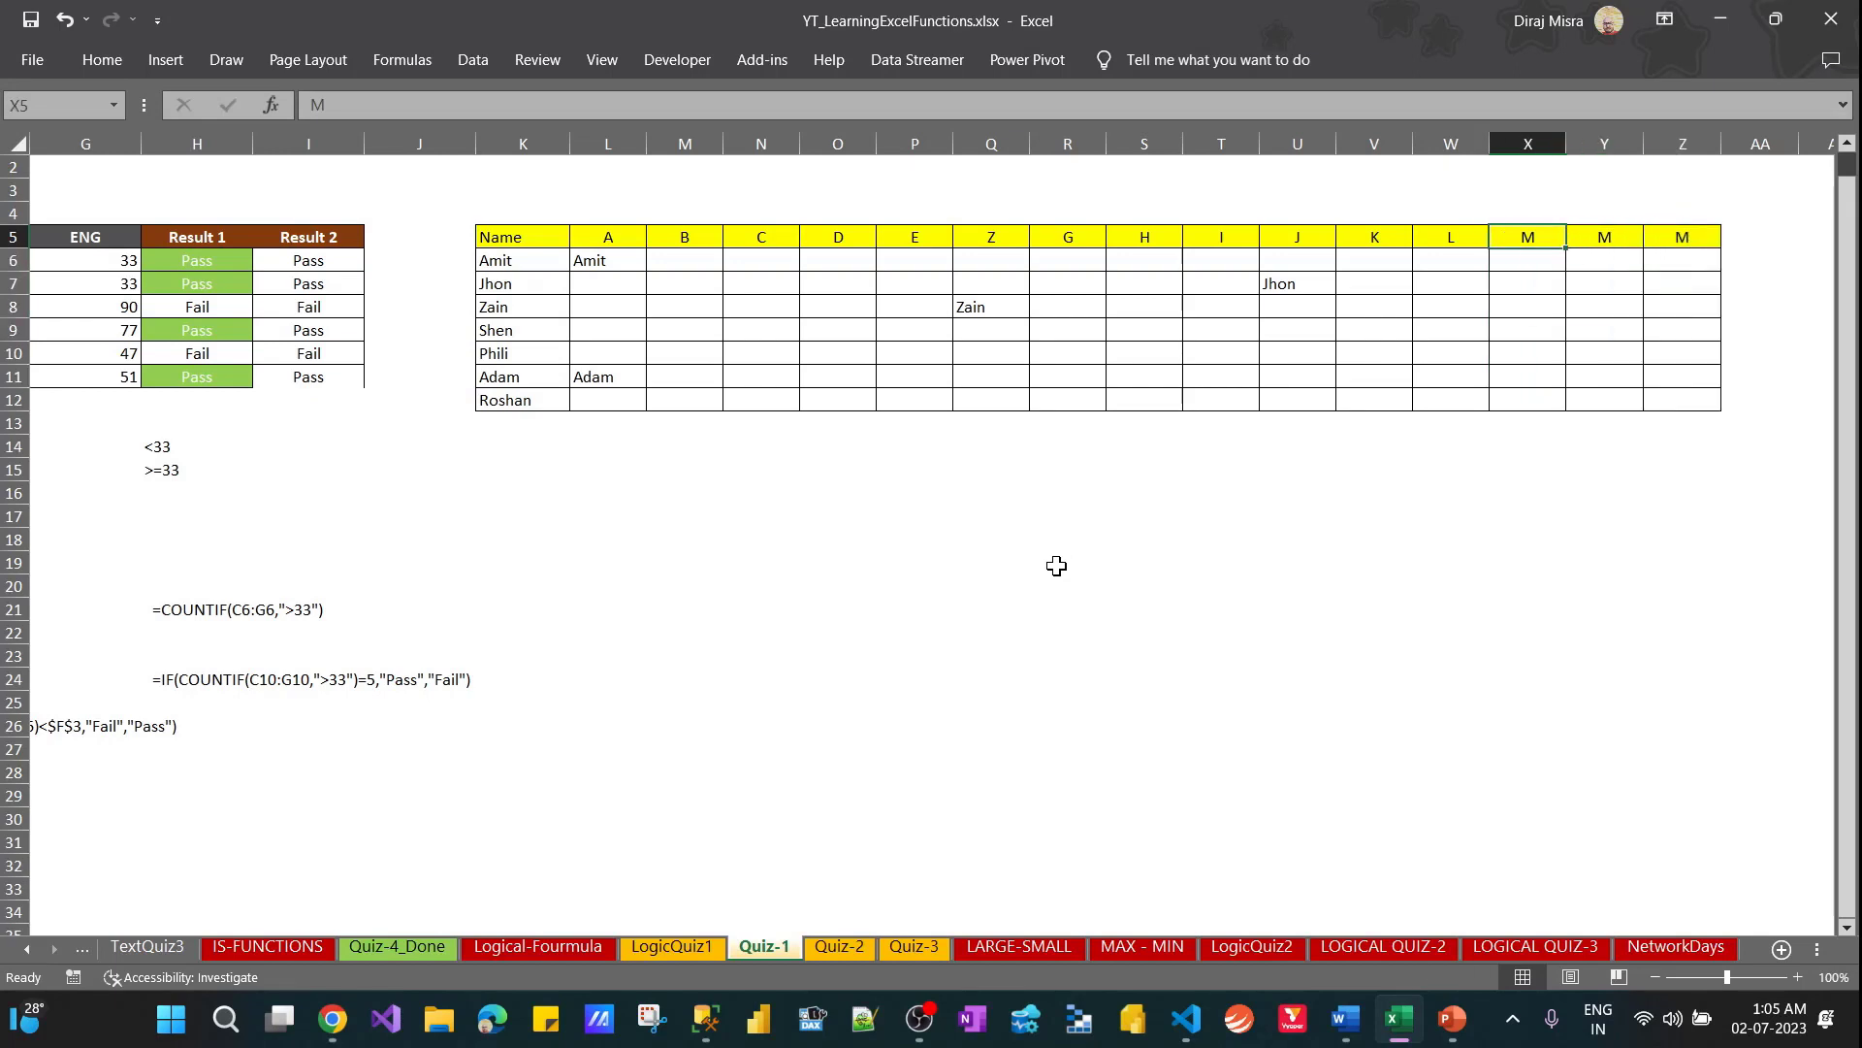
{"action": "key", "text": "Right"}
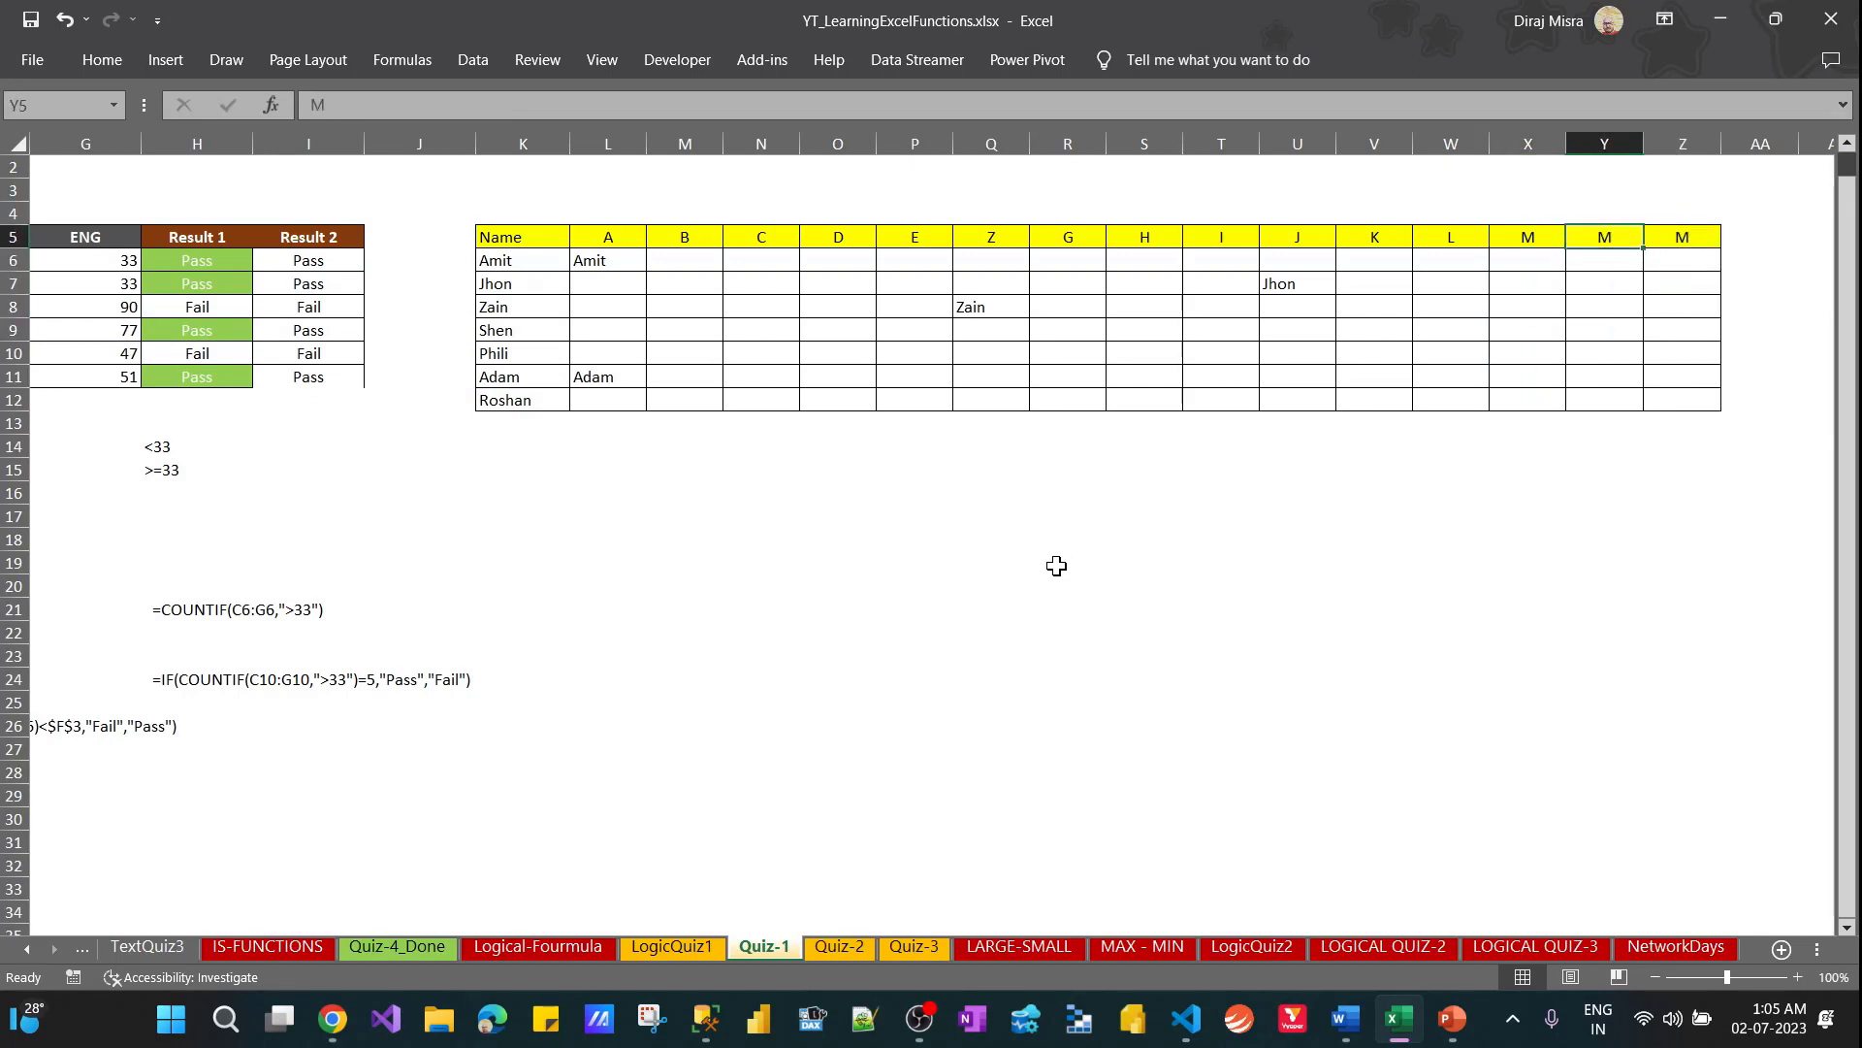
{"action": "type", "text": "P"}
{"action": "key", "text": "Return"}
{"action": "key", "text": "Up"}
{"action": "key", "text": "Right"}
{"action": "type", "text": "R"}
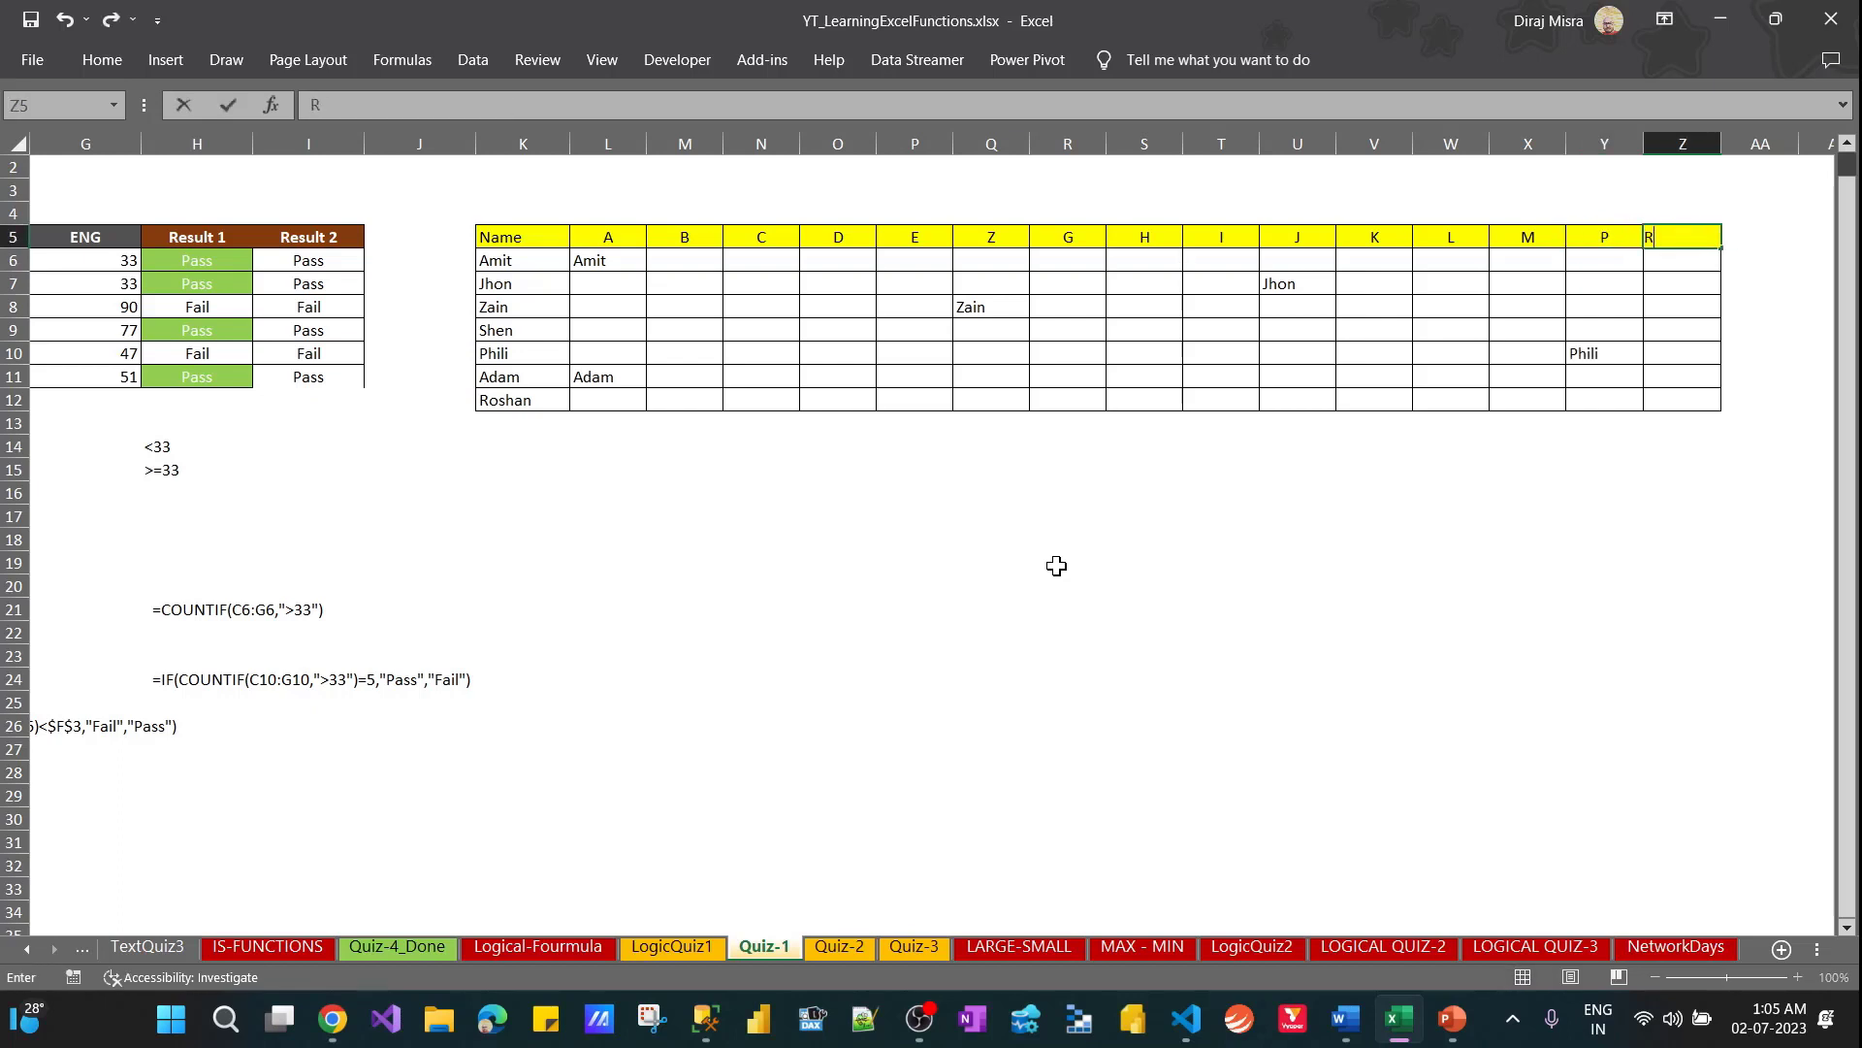
{"action": "key", "text": "Return"}
Examine rows 10 and 12, comparing the names in column K with the formula cells under headings P and R
{"action": "key", "text": "Down"}
{"action": "key", "text": "Left"}
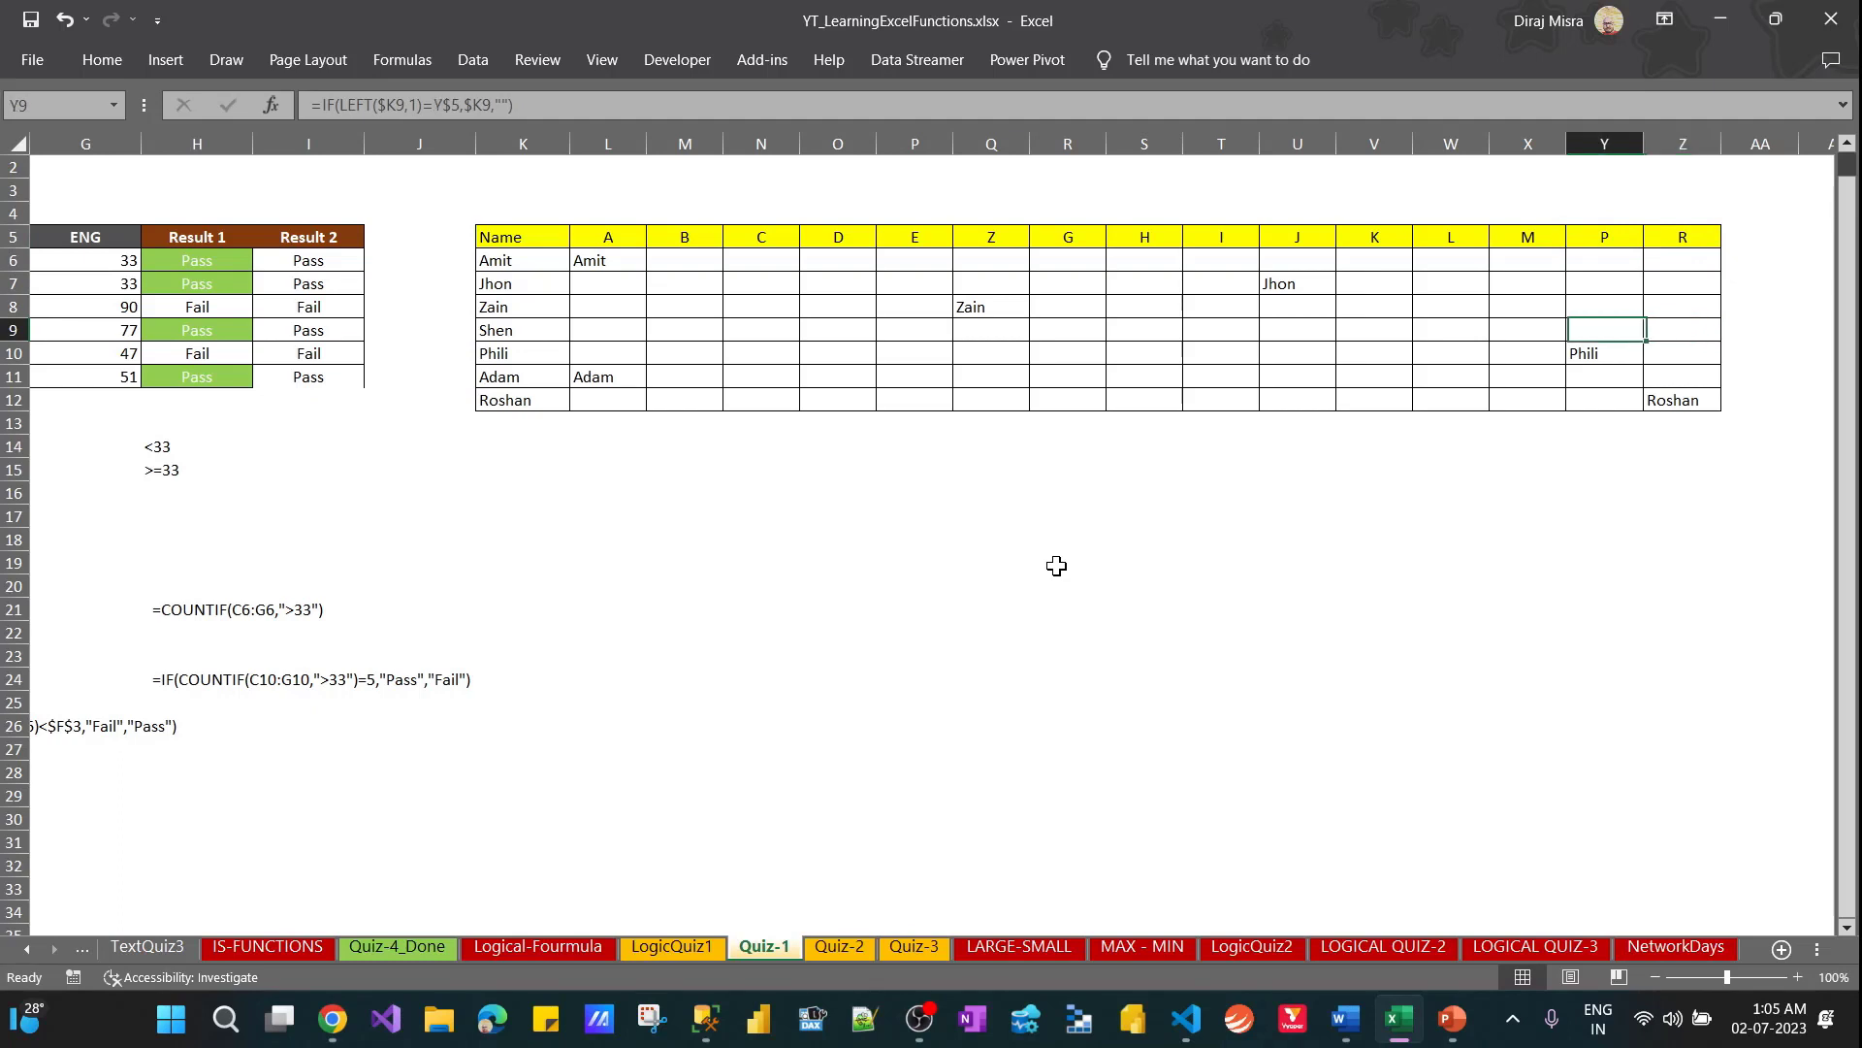
{"action": "key", "text": "Down"}
{"action": "key", "text": "shift+Left"}
{"action": "key", "text": "shift+space"}
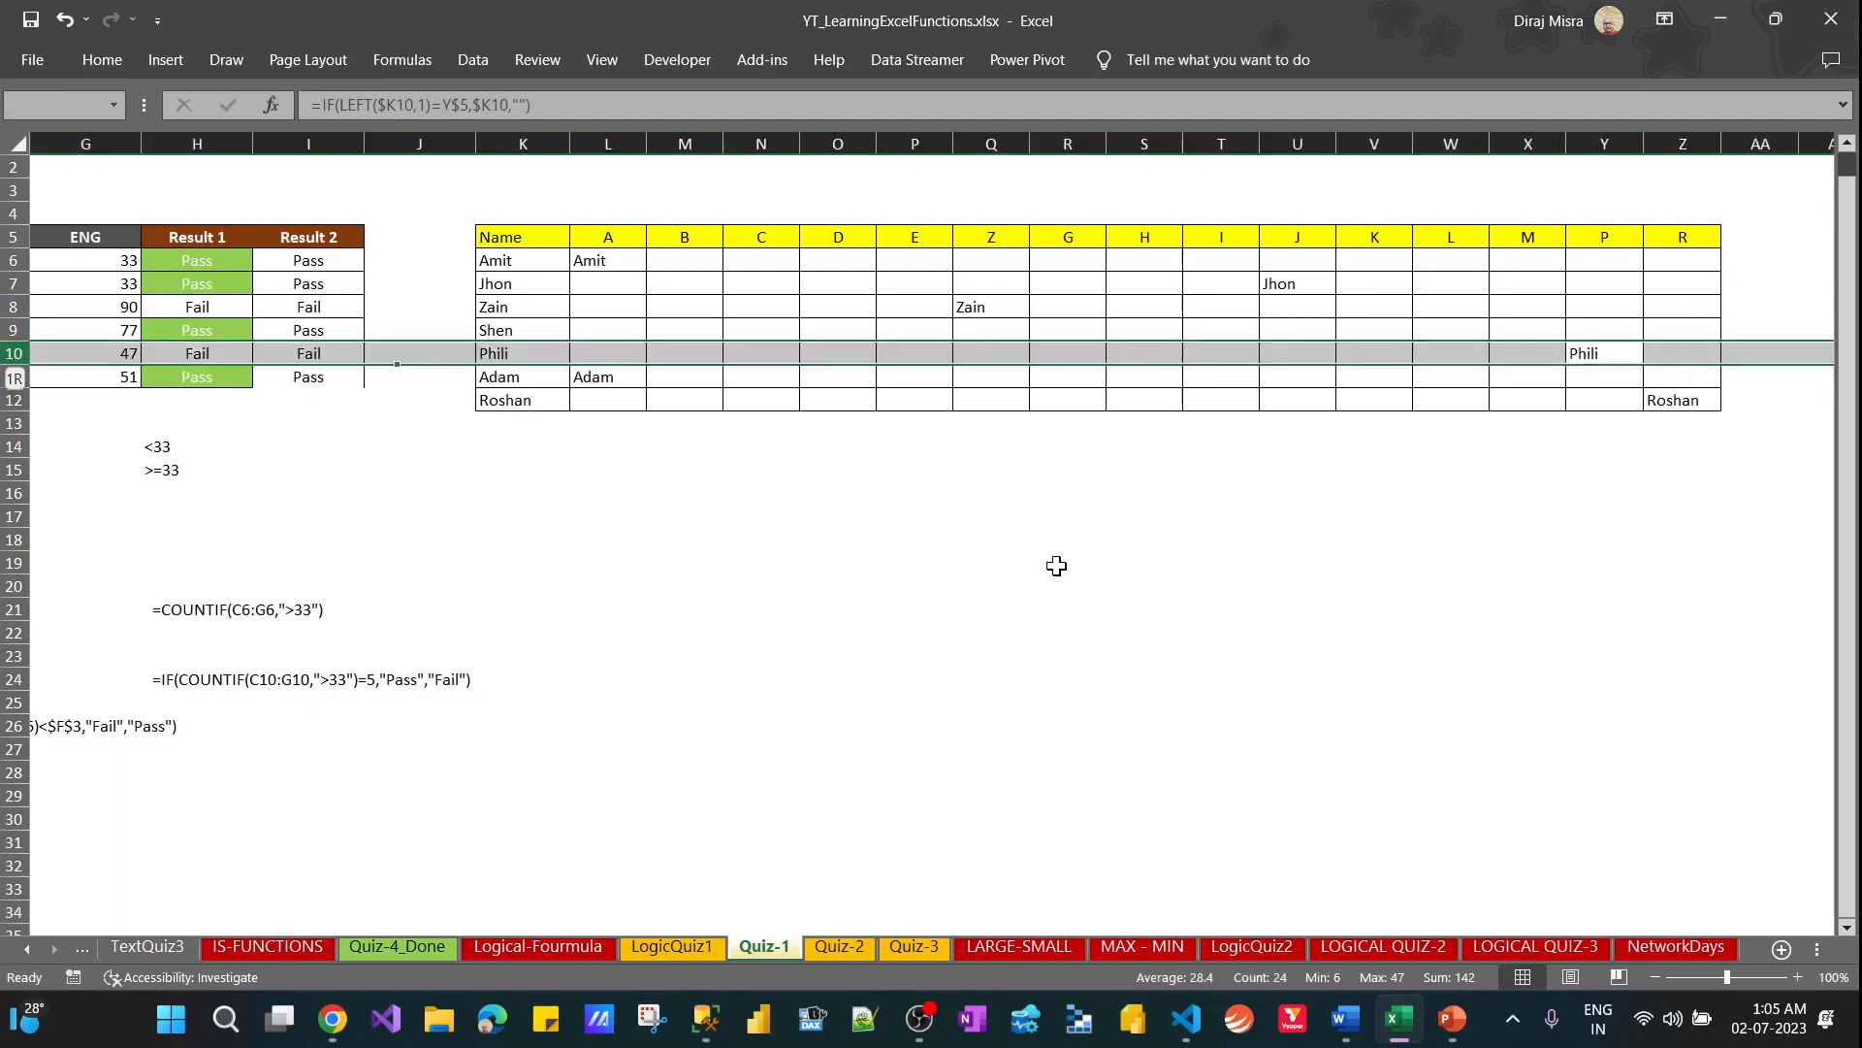
{"action": "key", "text": "Left"}
{"action": "key", "text": "Right"}
{"action": "key", "text": "ctrl+shift+Left"}
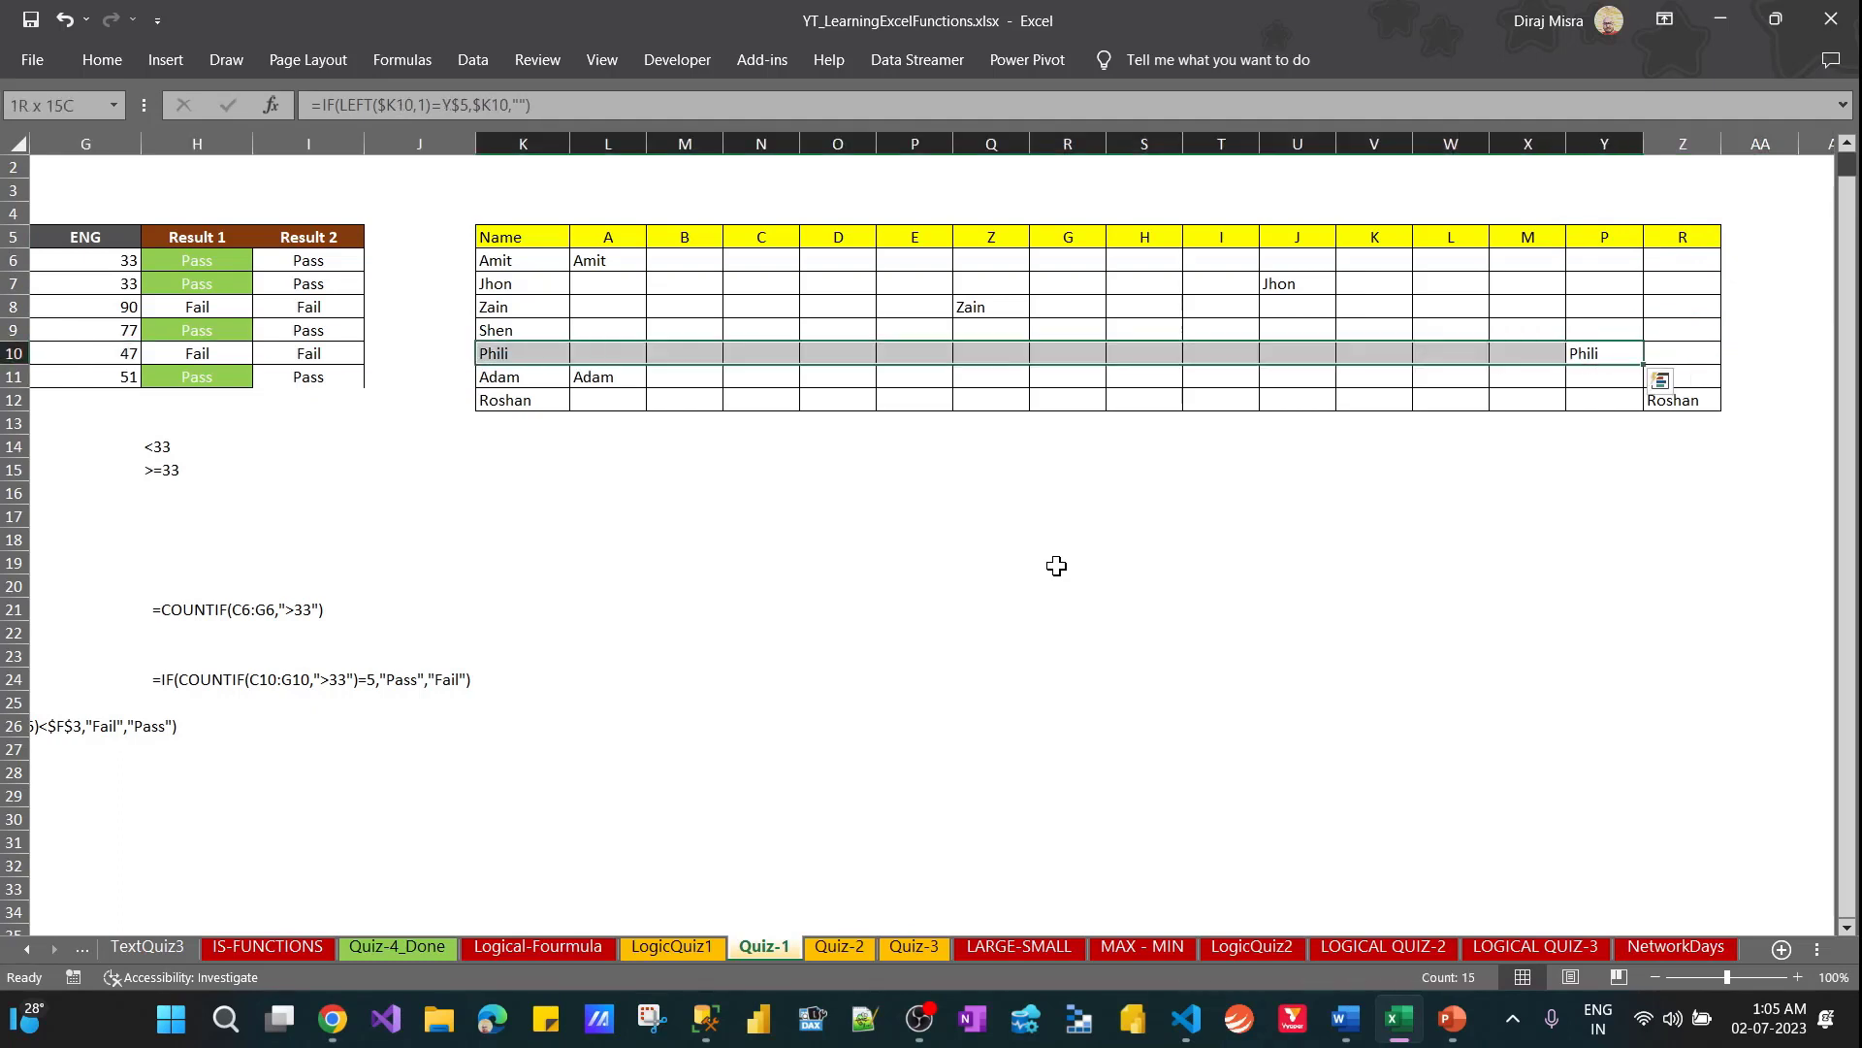
{"action": "key", "text": "Right"}
{"action": "key", "text": "Right"}
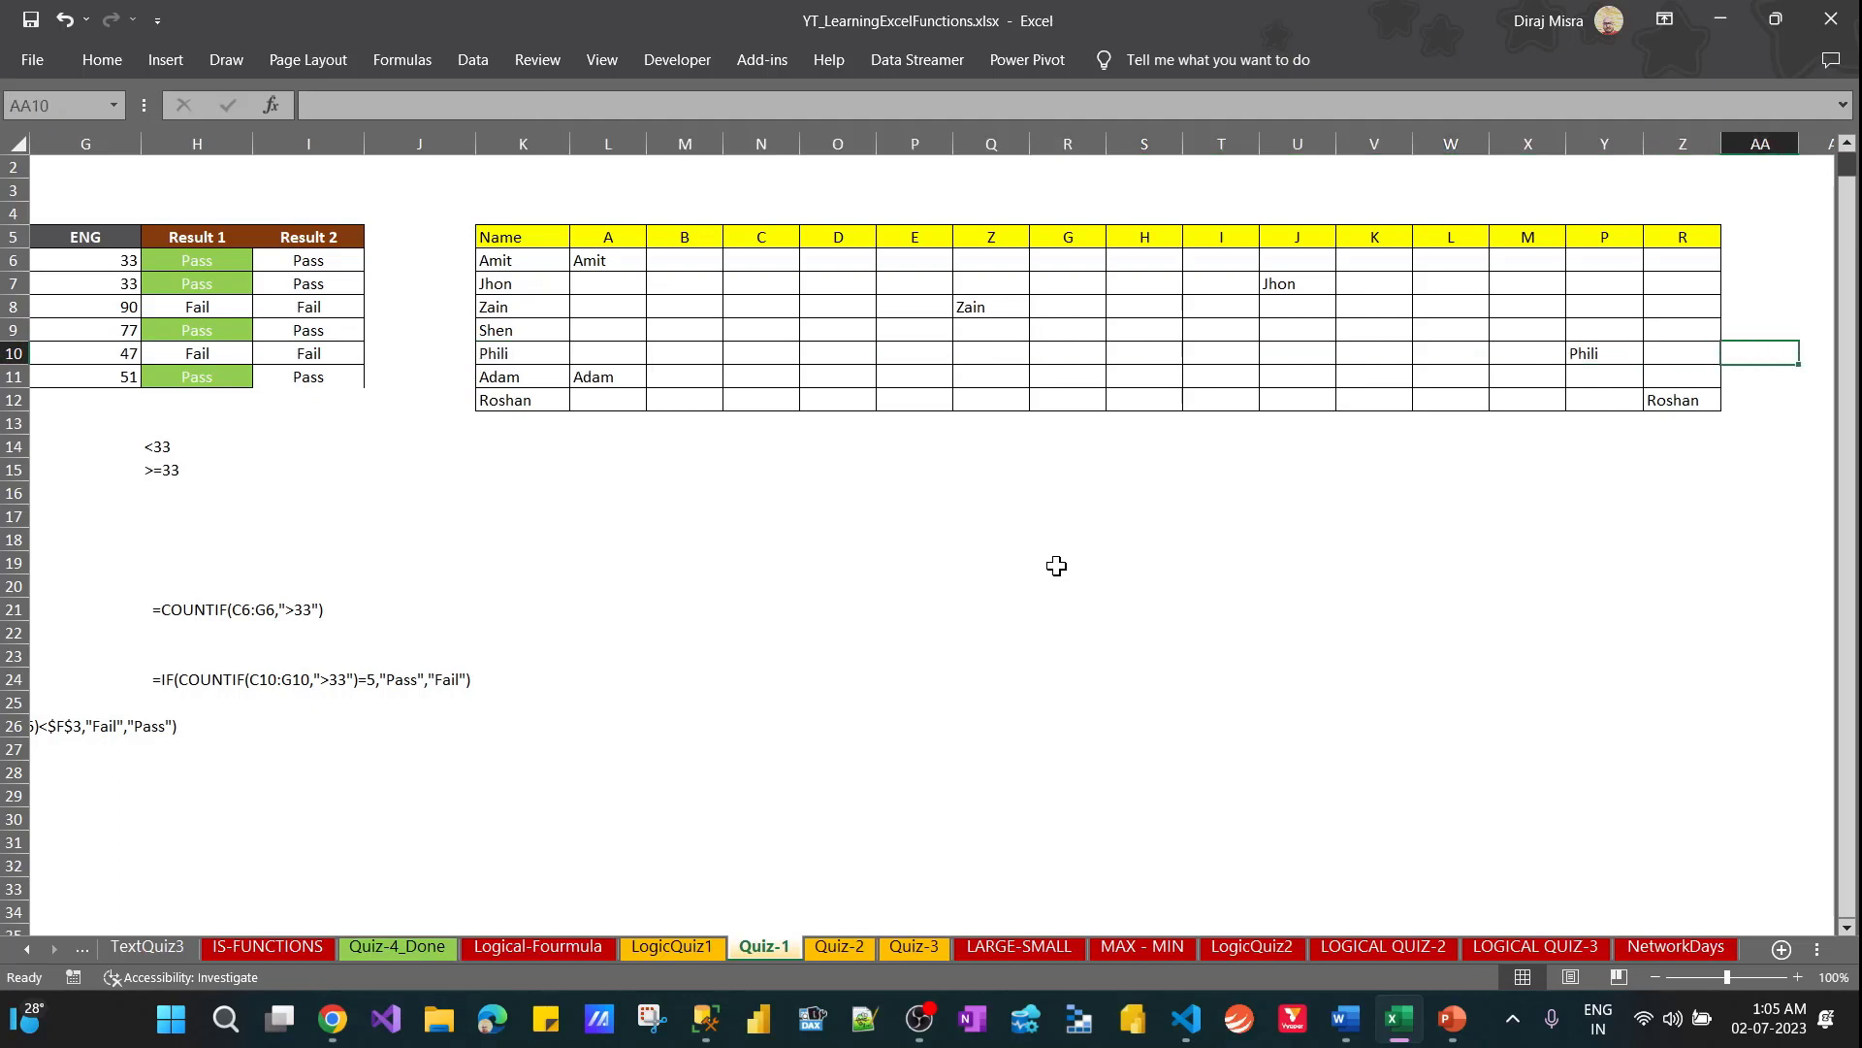
{"action": "key", "text": "Down"}
{"action": "key", "text": "Down"}
{"action": "key", "text": "Left"}
{"action": "key", "text": "ctrl+shift+Left"}
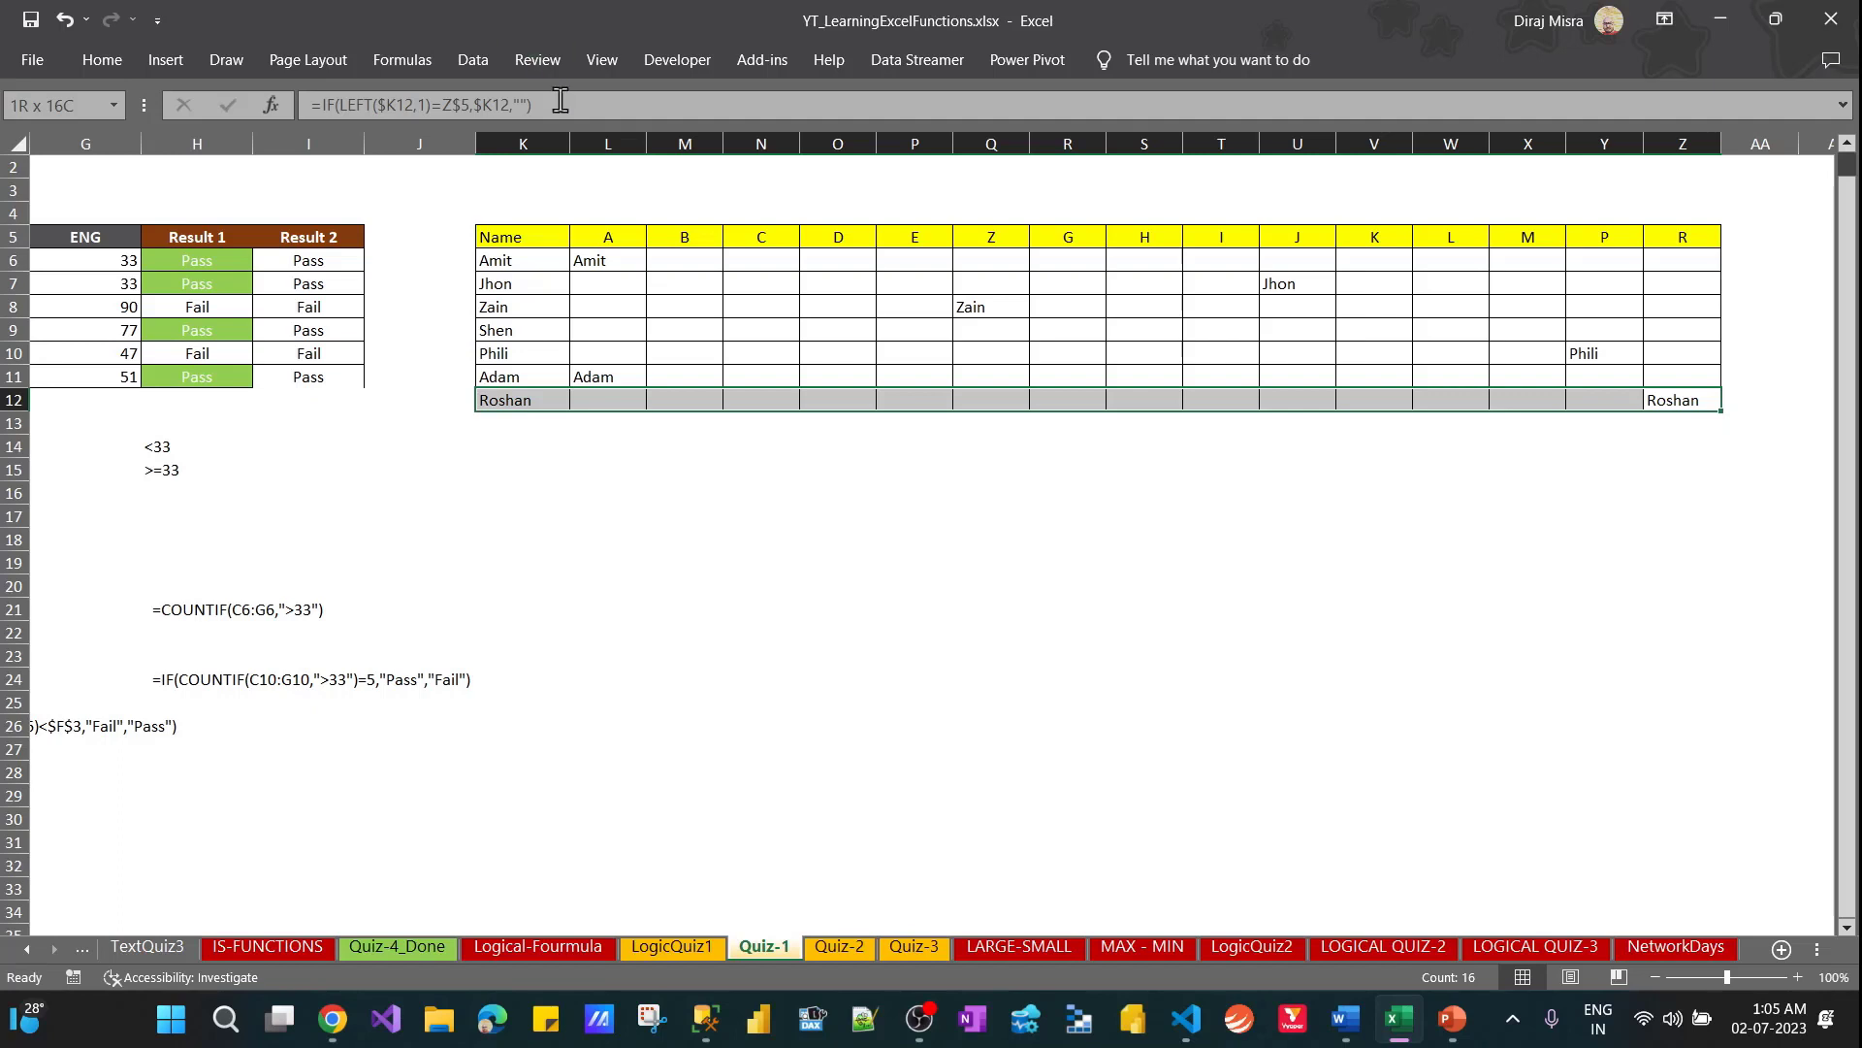
Note Z12's formula =IF(LEFT($K12,1)=Z$5,$K12,"") as plain text in cell K15, below the name table
{"action": "left_click_drag", "start_coordinate": [560, 100], "coordinate": [293, 101]}
{"action": "key", "text": "ctrl+c"}
{"action": "key", "text": "Return"}
{"action": "left_click", "coordinate": [560, 466]}
{"action": "key", "text": "ctrl+v"}
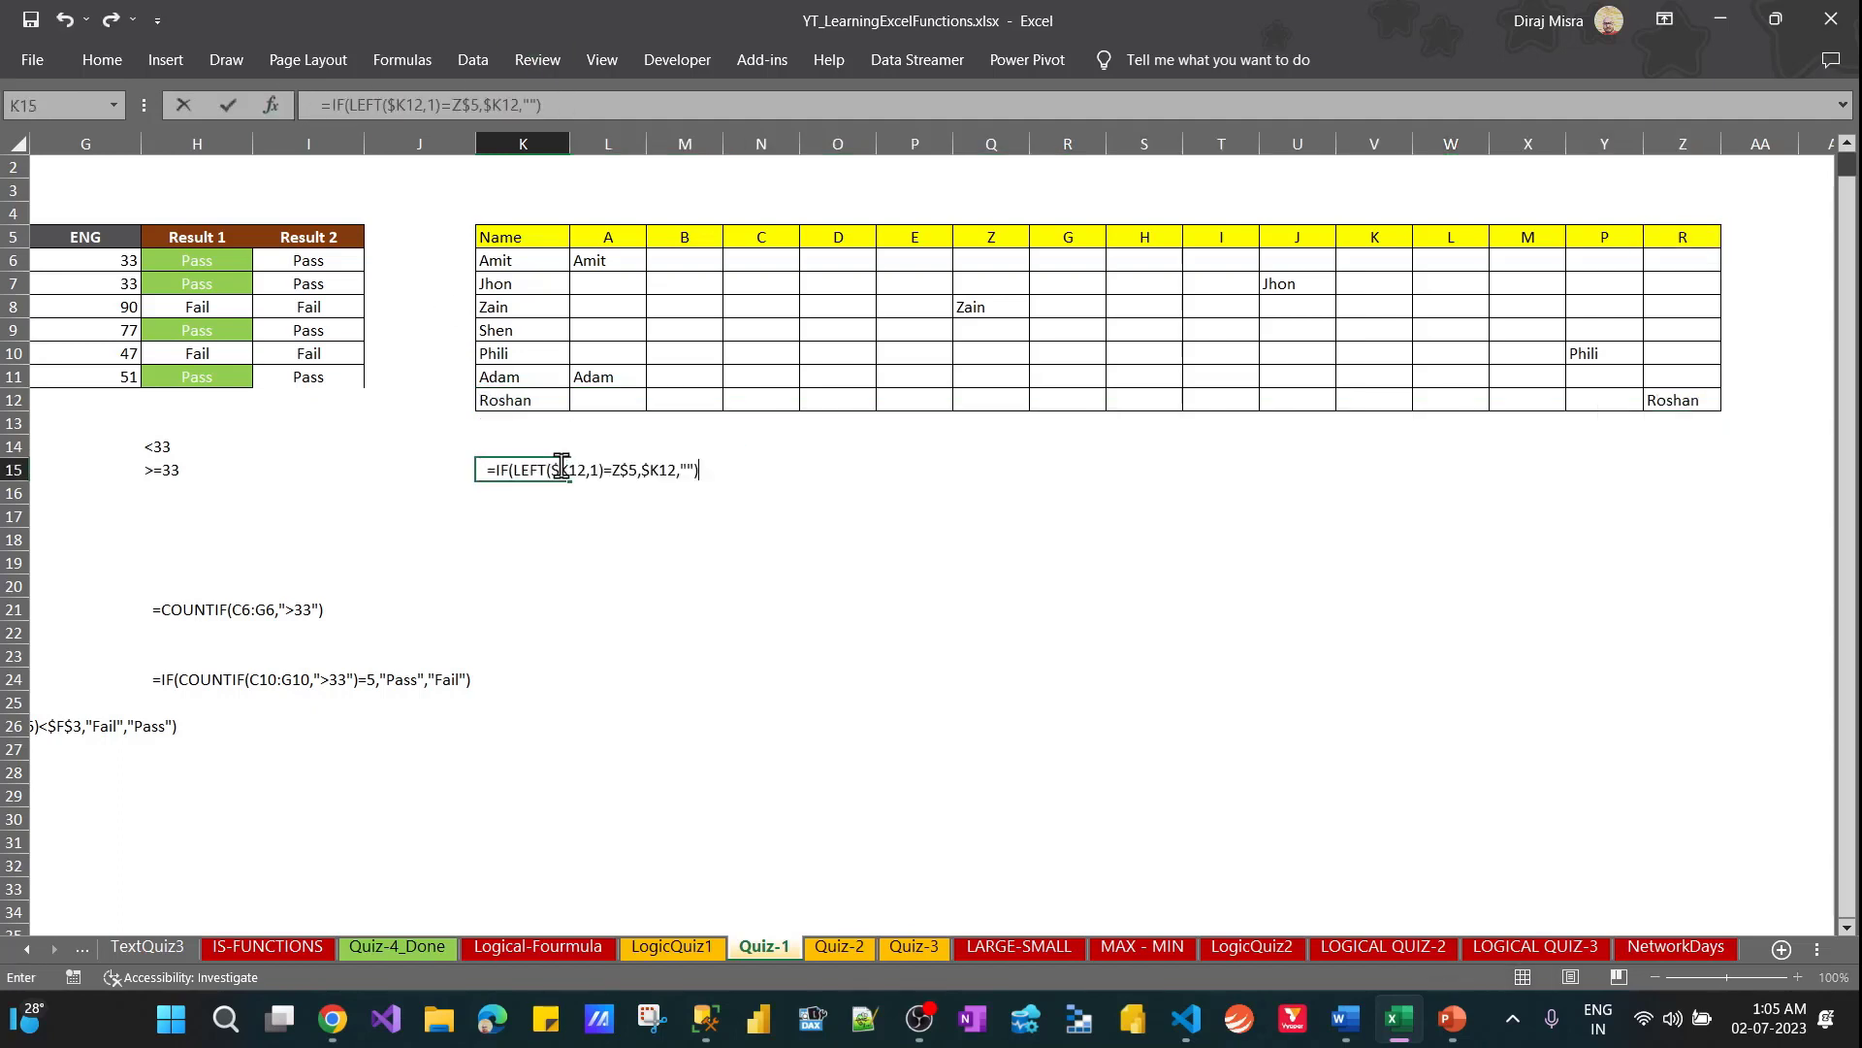
{"action": "key", "text": "Return"}
{"action": "key", "text": "Return"}
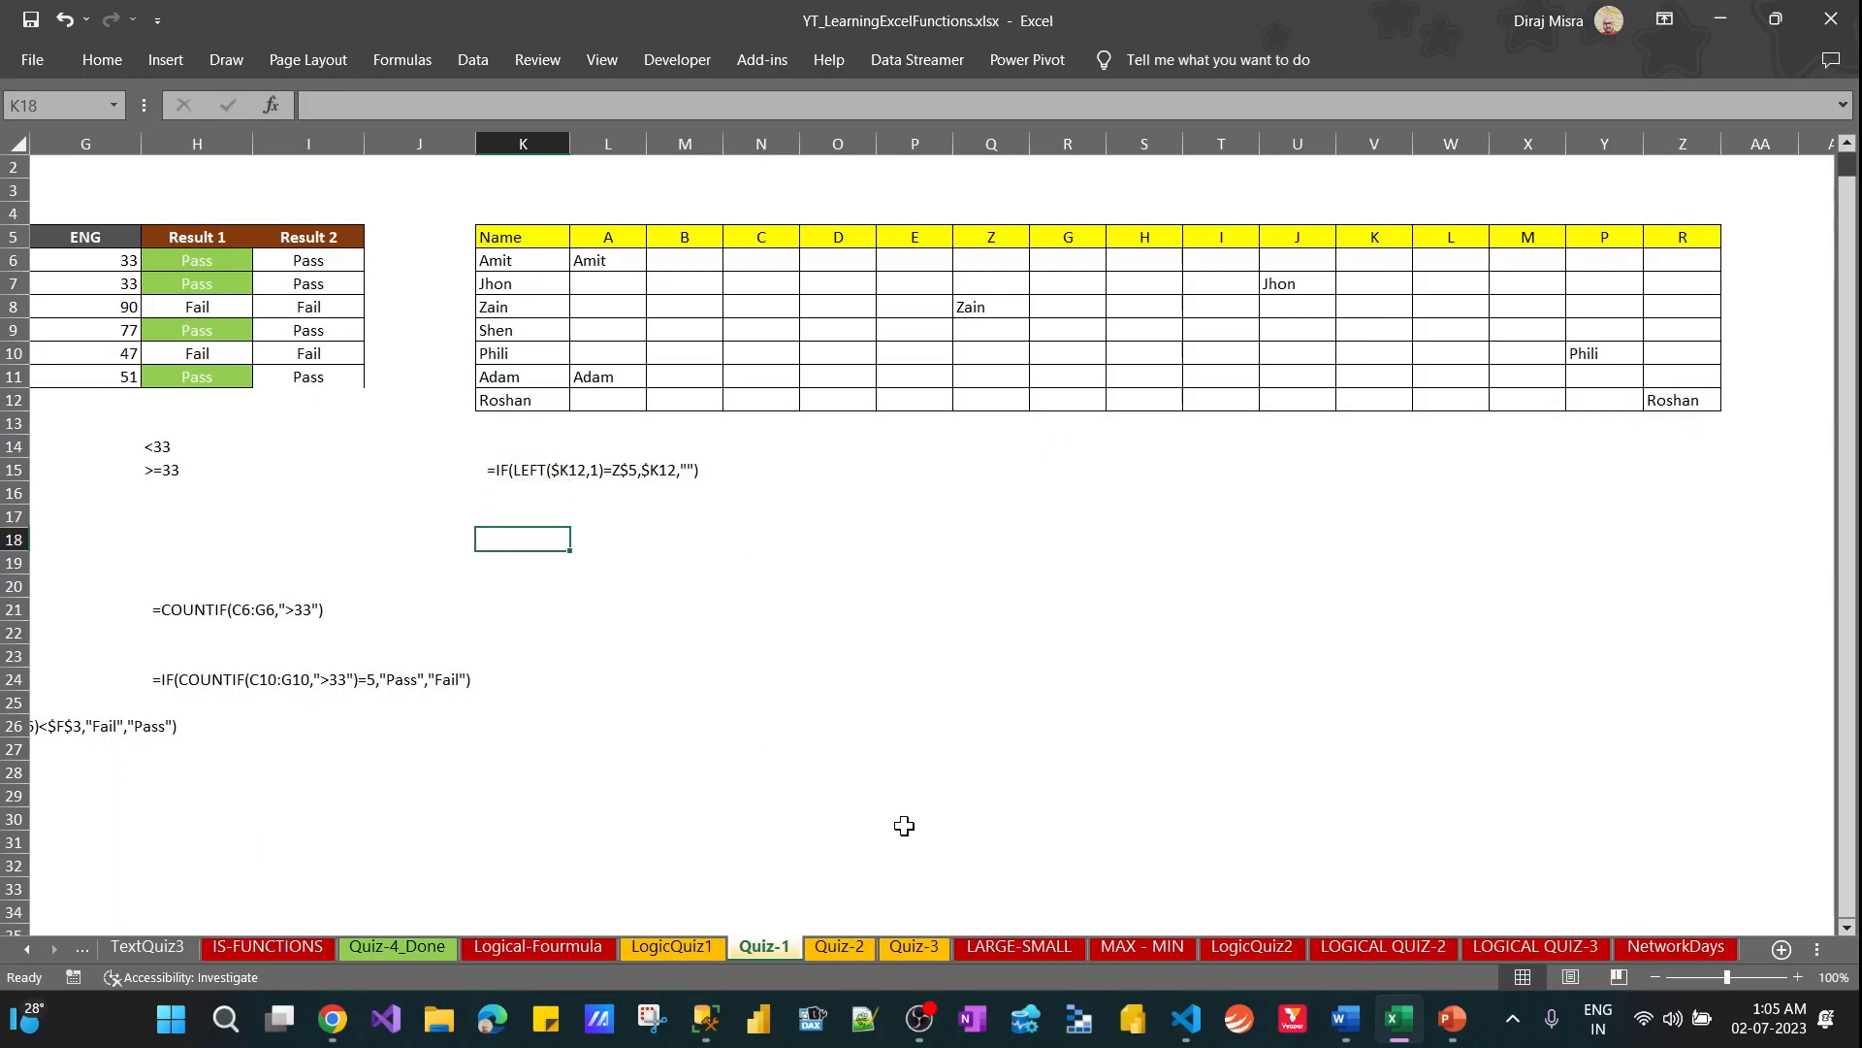
Open the Quiz-2 sheet and review the City/Company table against the sample results in column L
{"action": "left_click", "coordinate": [840, 946]}
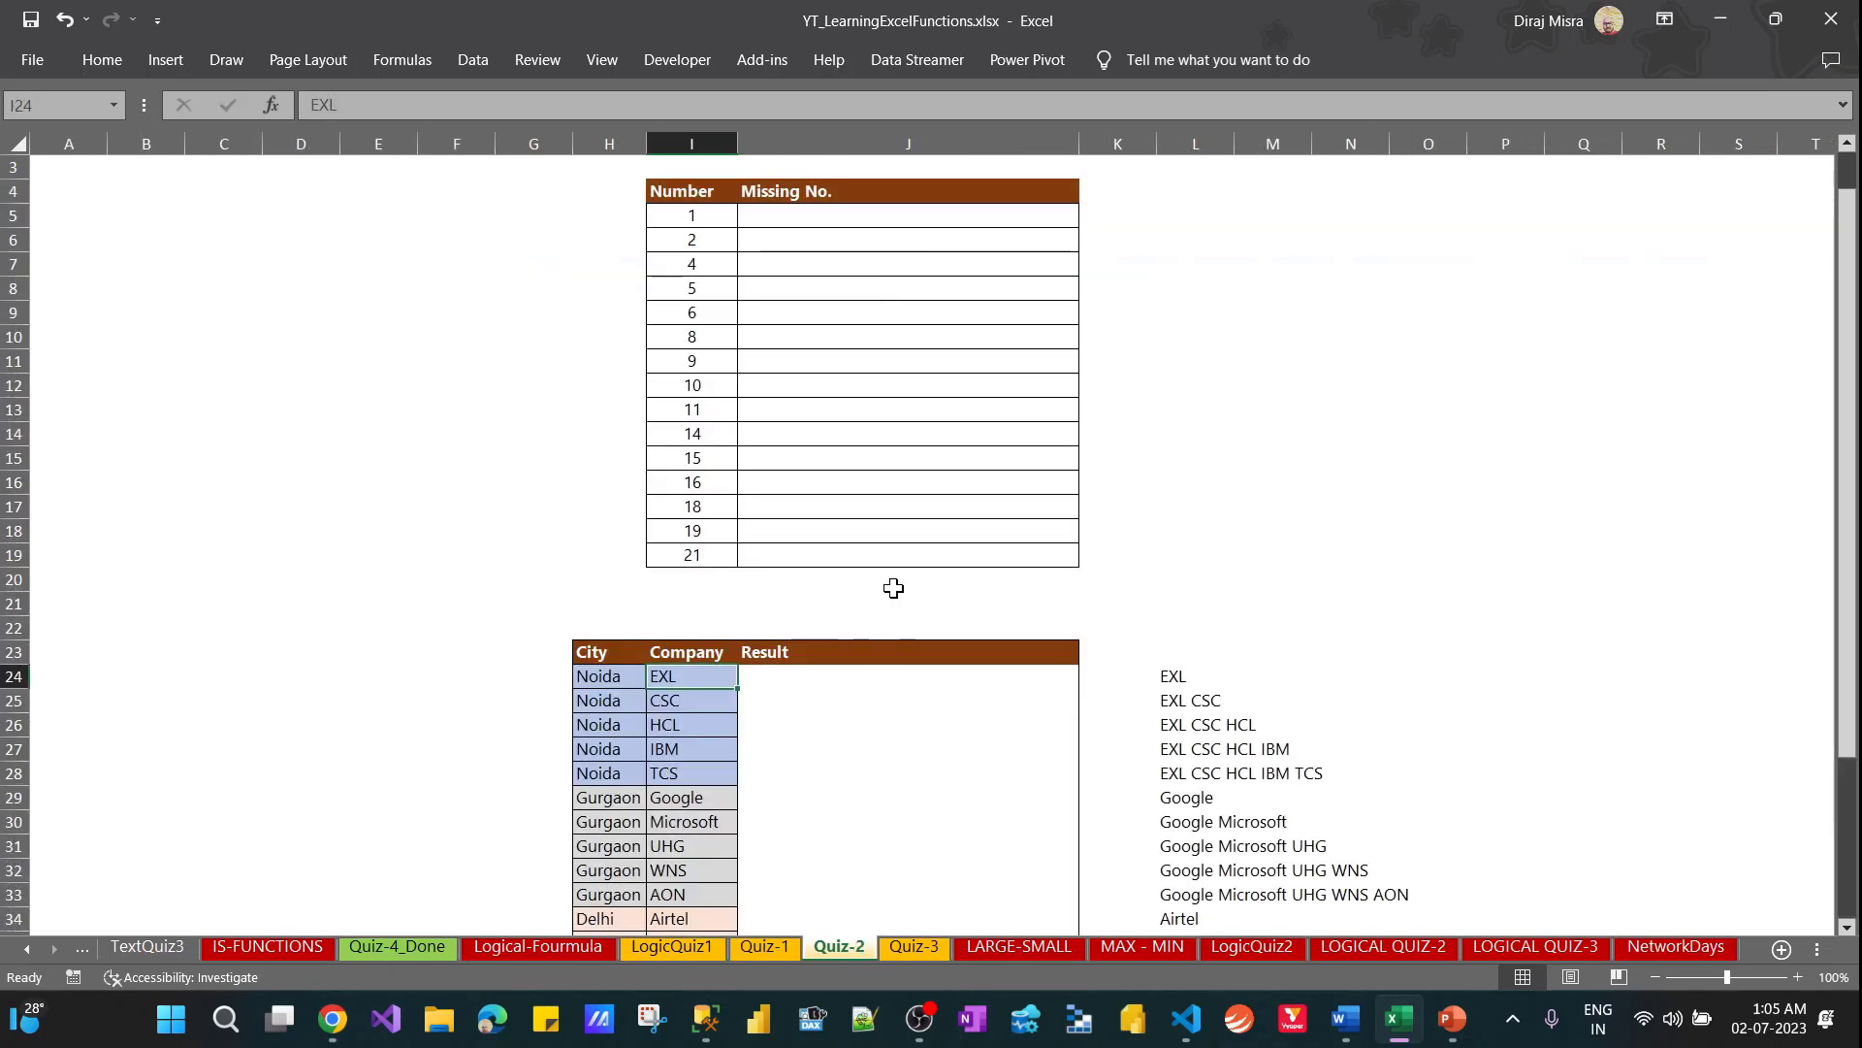
{"action": "left_click", "coordinate": [908, 729]}
{"action": "left_click", "coordinate": [1163, 682]}
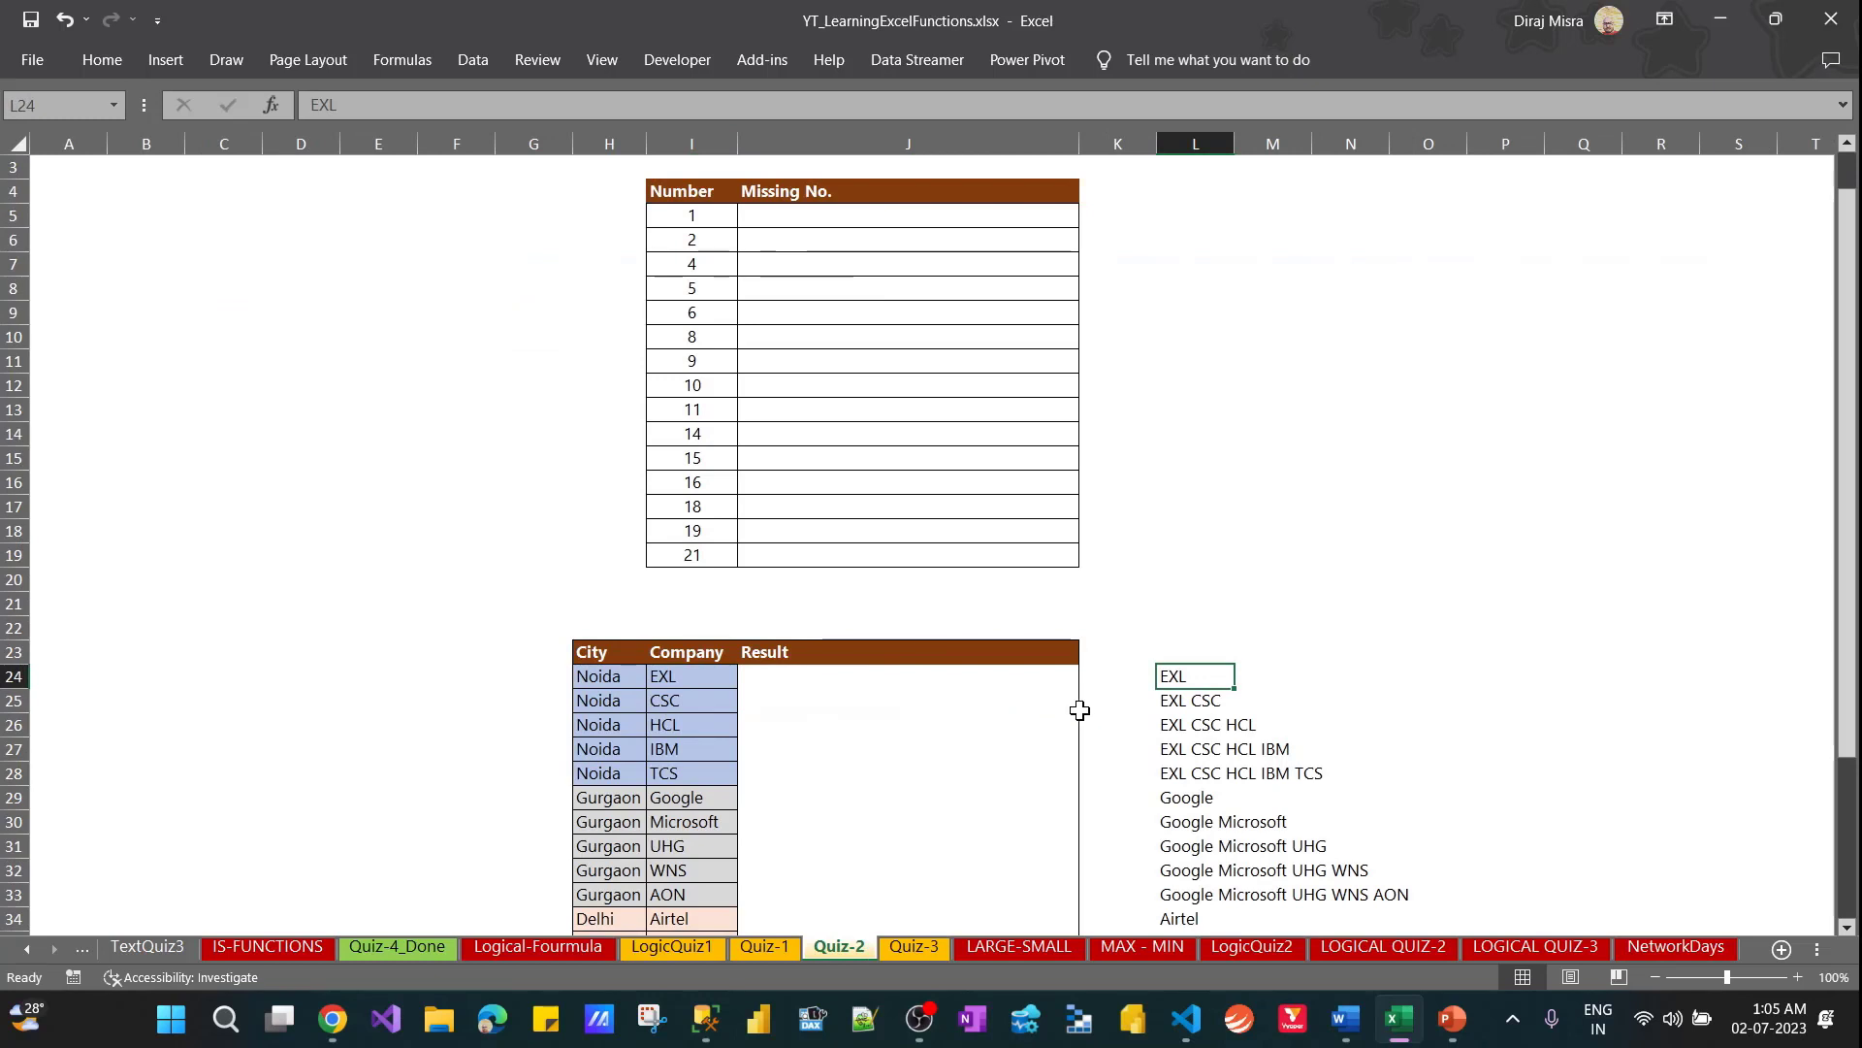
{"action": "left_click_drag", "start_coordinate": [1849, 490], "coordinate": [1843, 666]}
{"action": "left_click", "coordinate": [871, 572]}
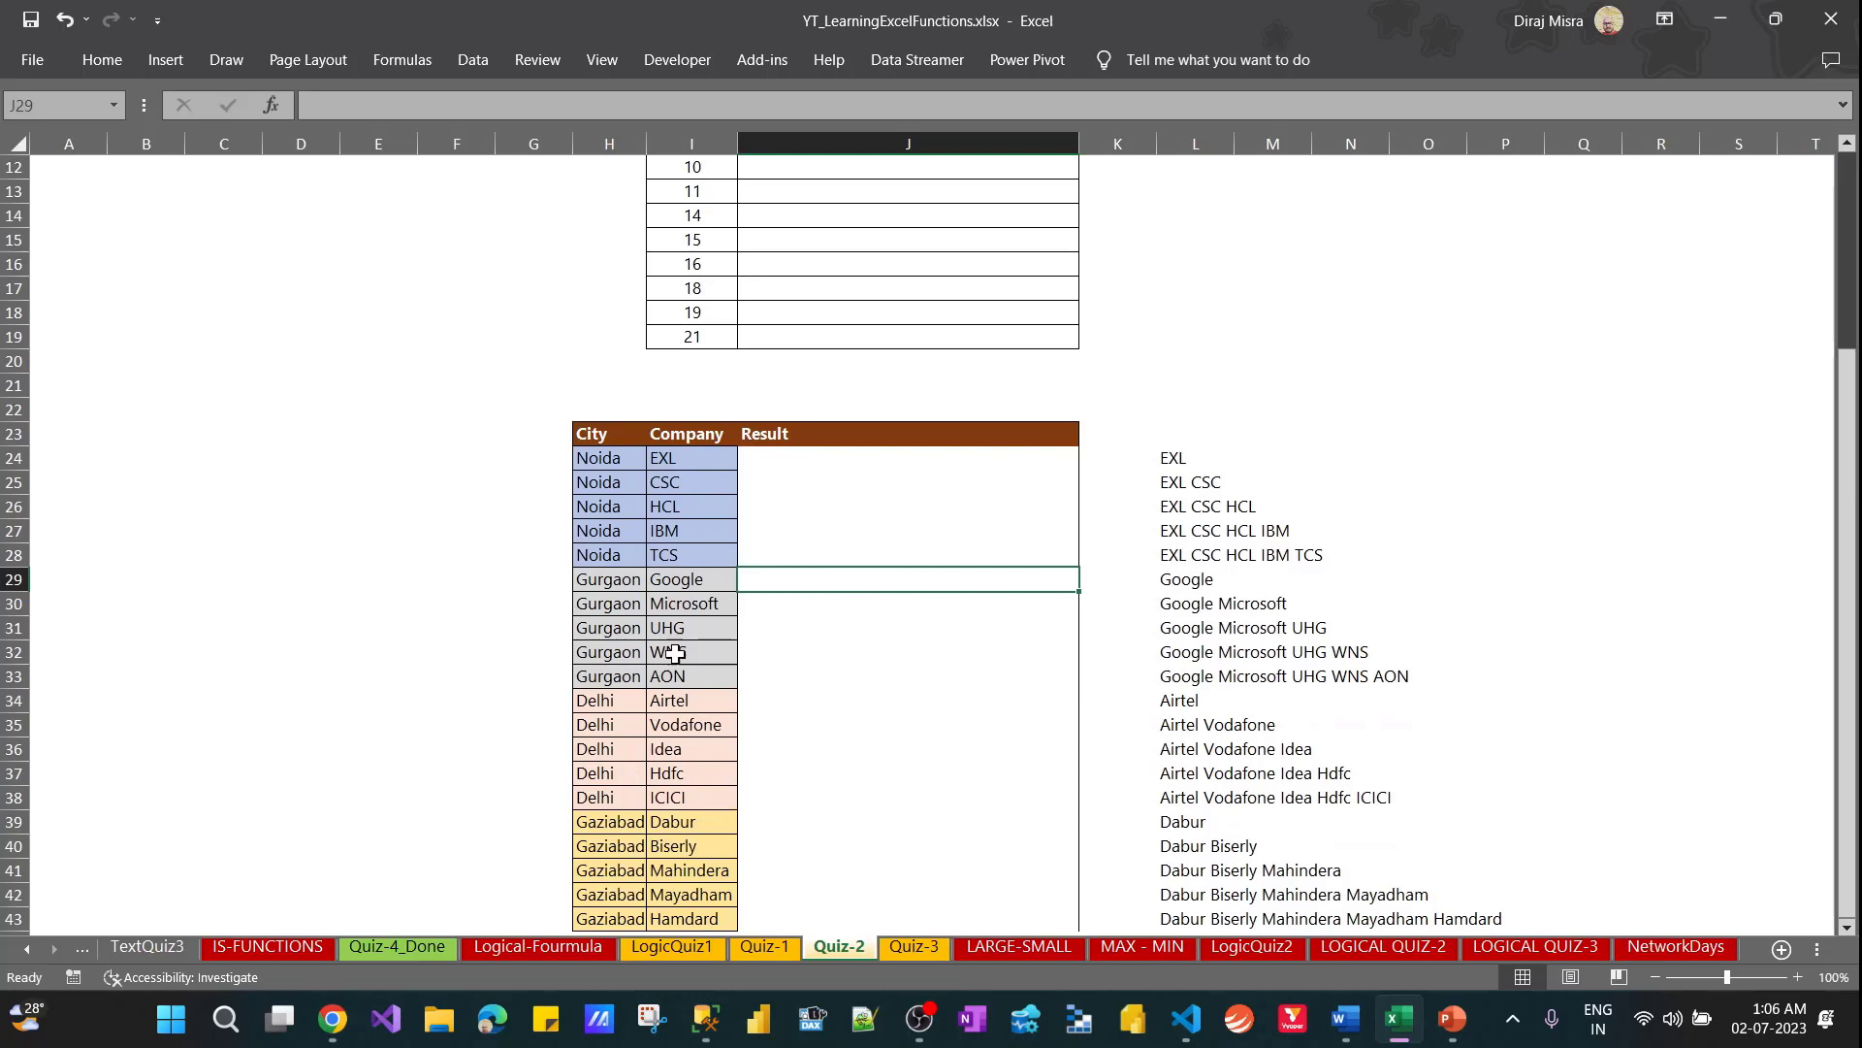
{"action": "left_click", "coordinate": [846, 463]}
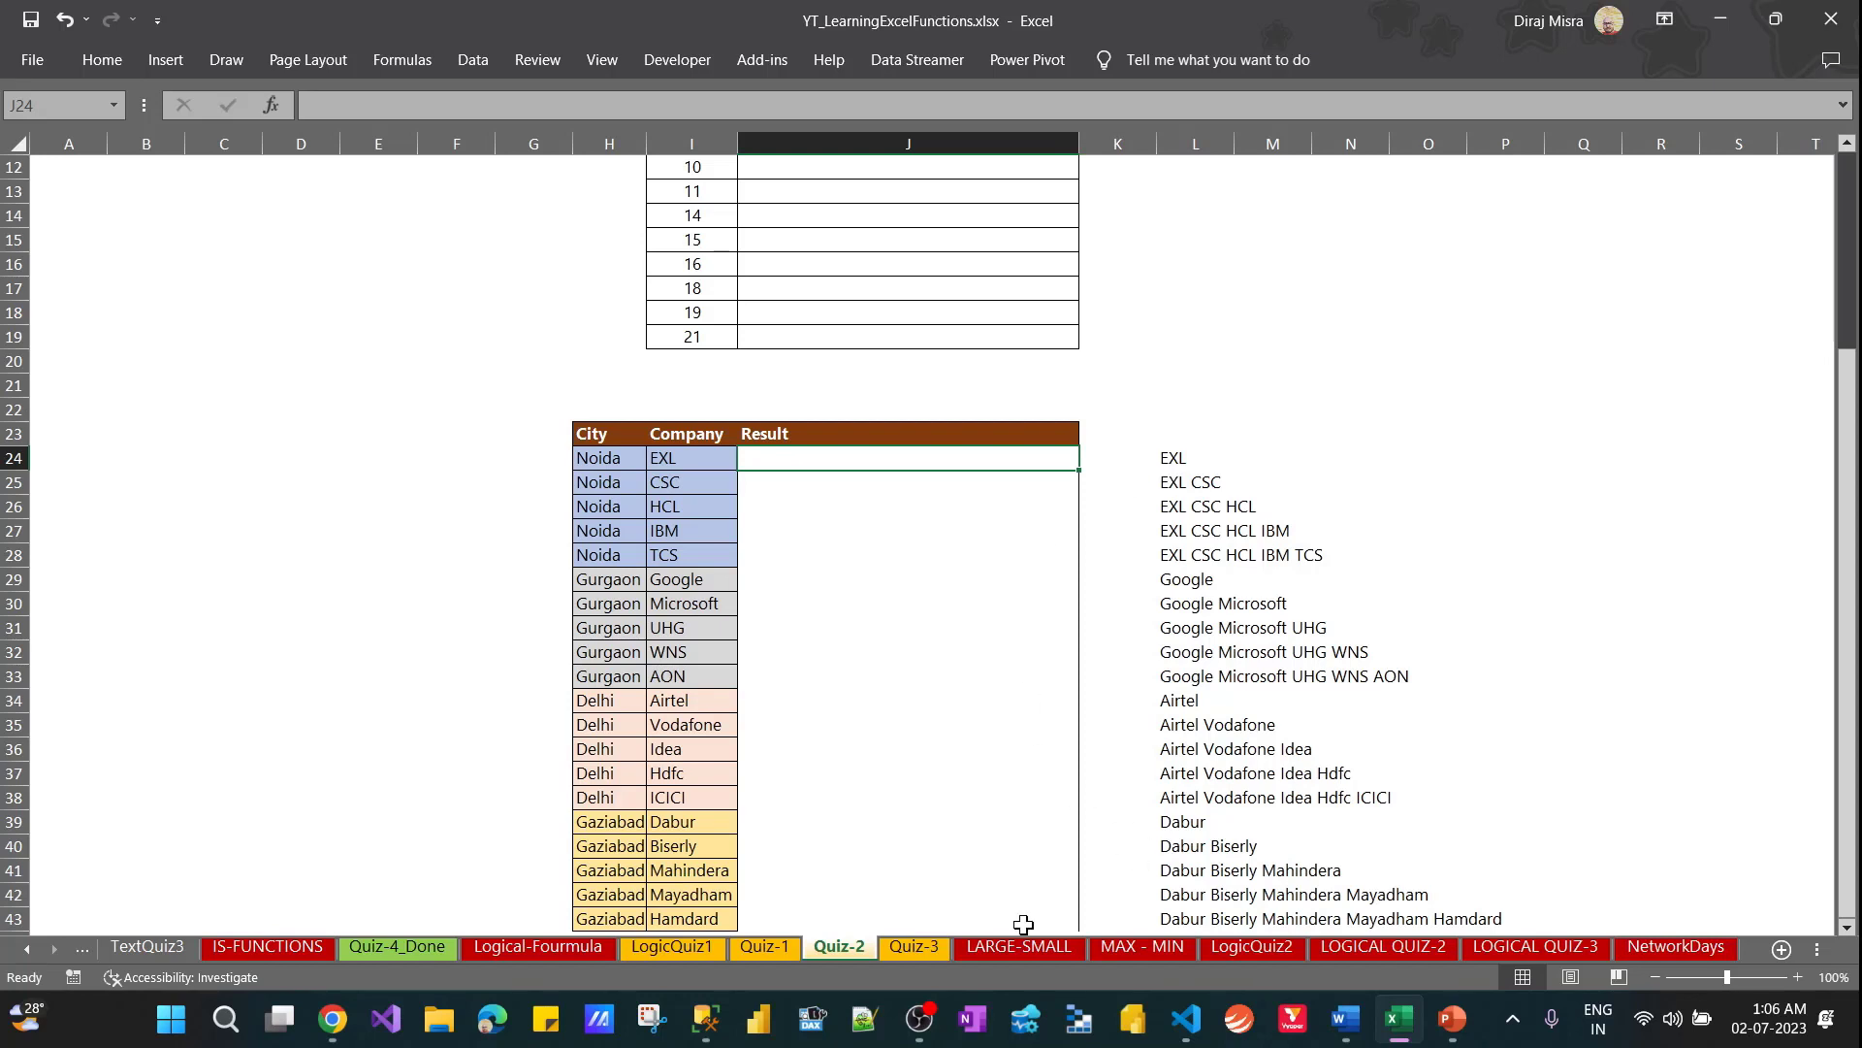
{"action": "mouse_move", "coordinate": [918, 1019]}
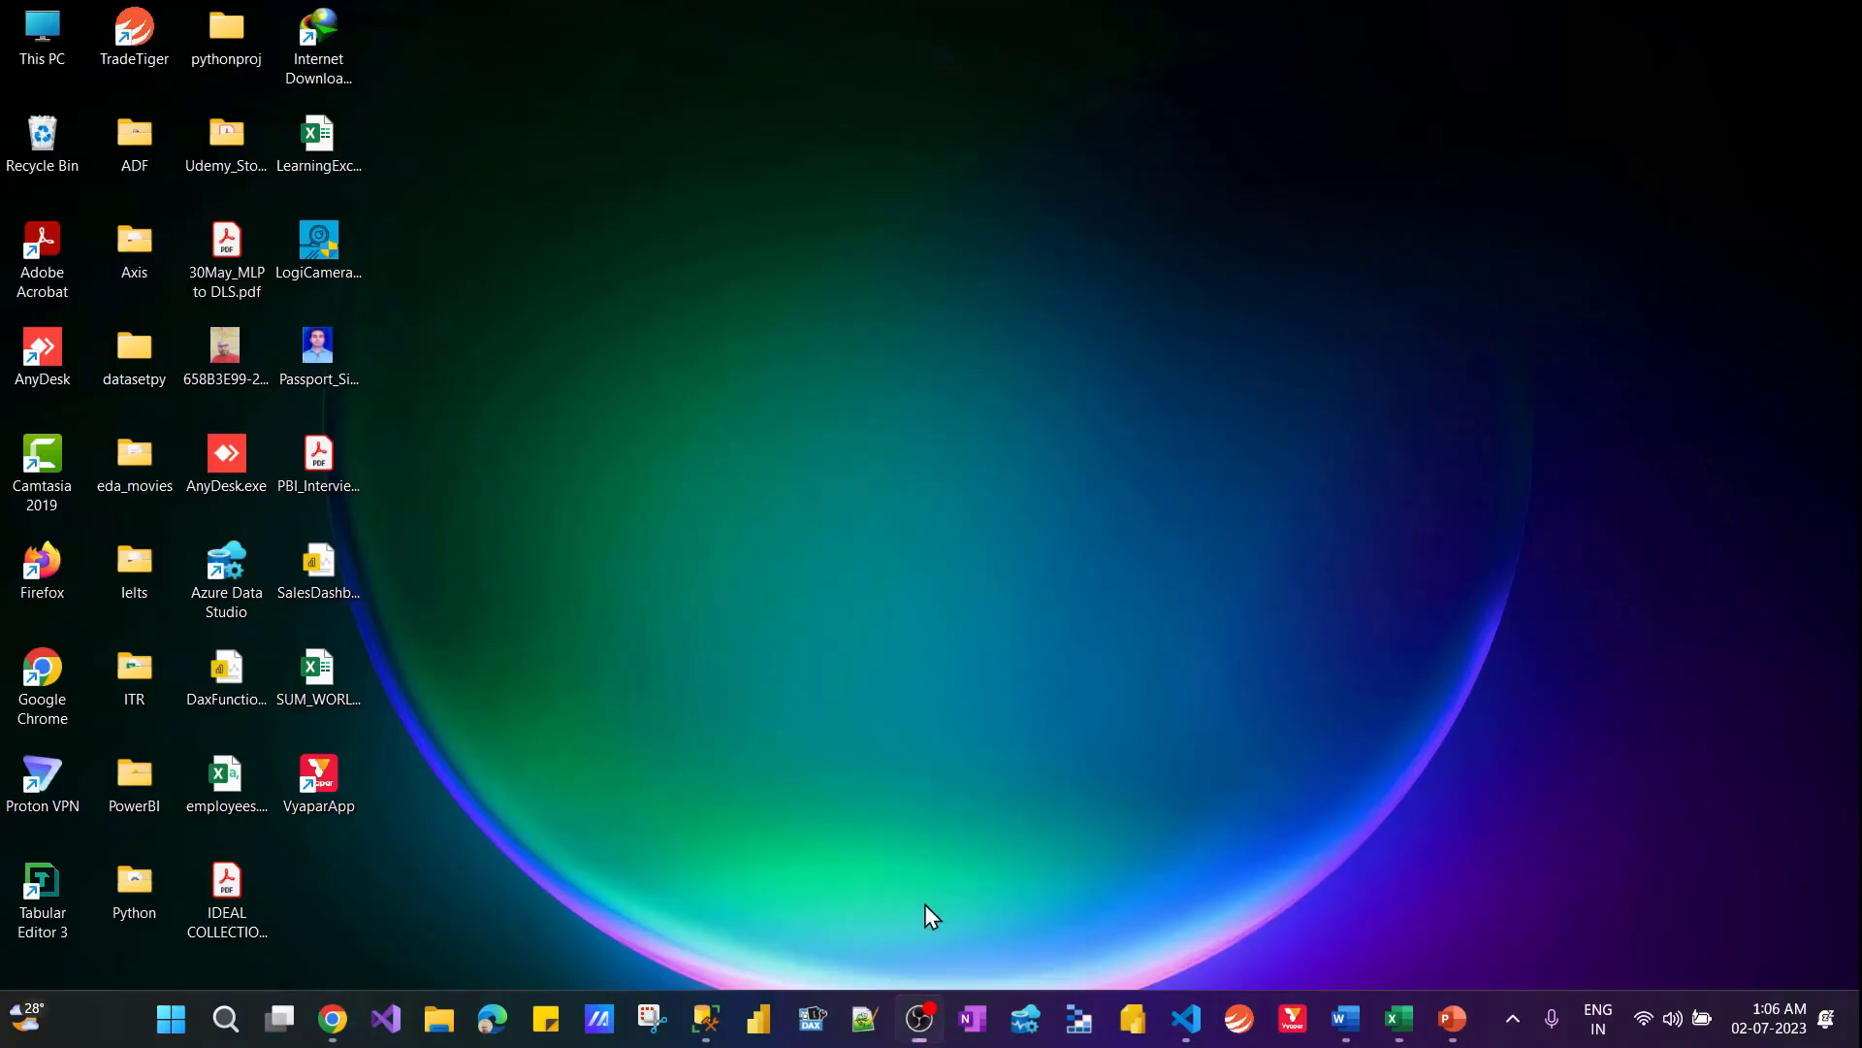
{"action": "left_click", "coordinate": [929, 917]}
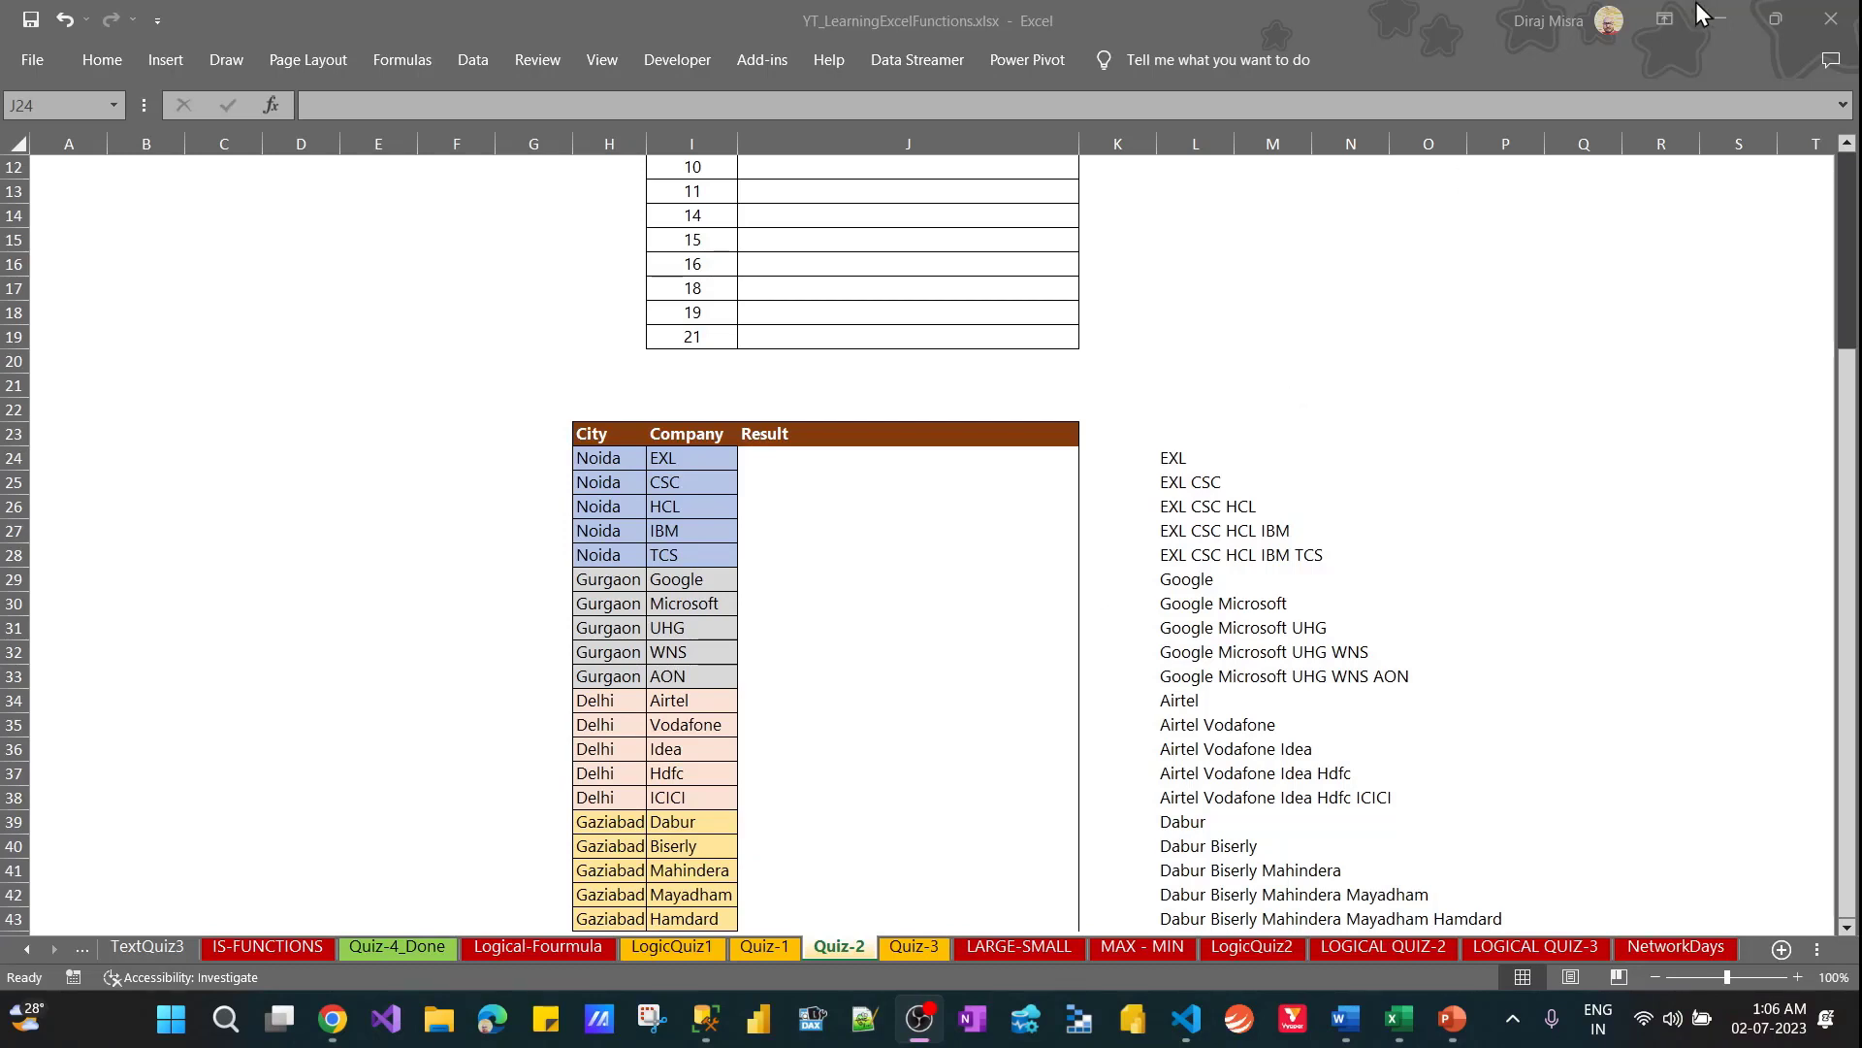
{"action": "left_click", "coordinate": [1670, 23]}
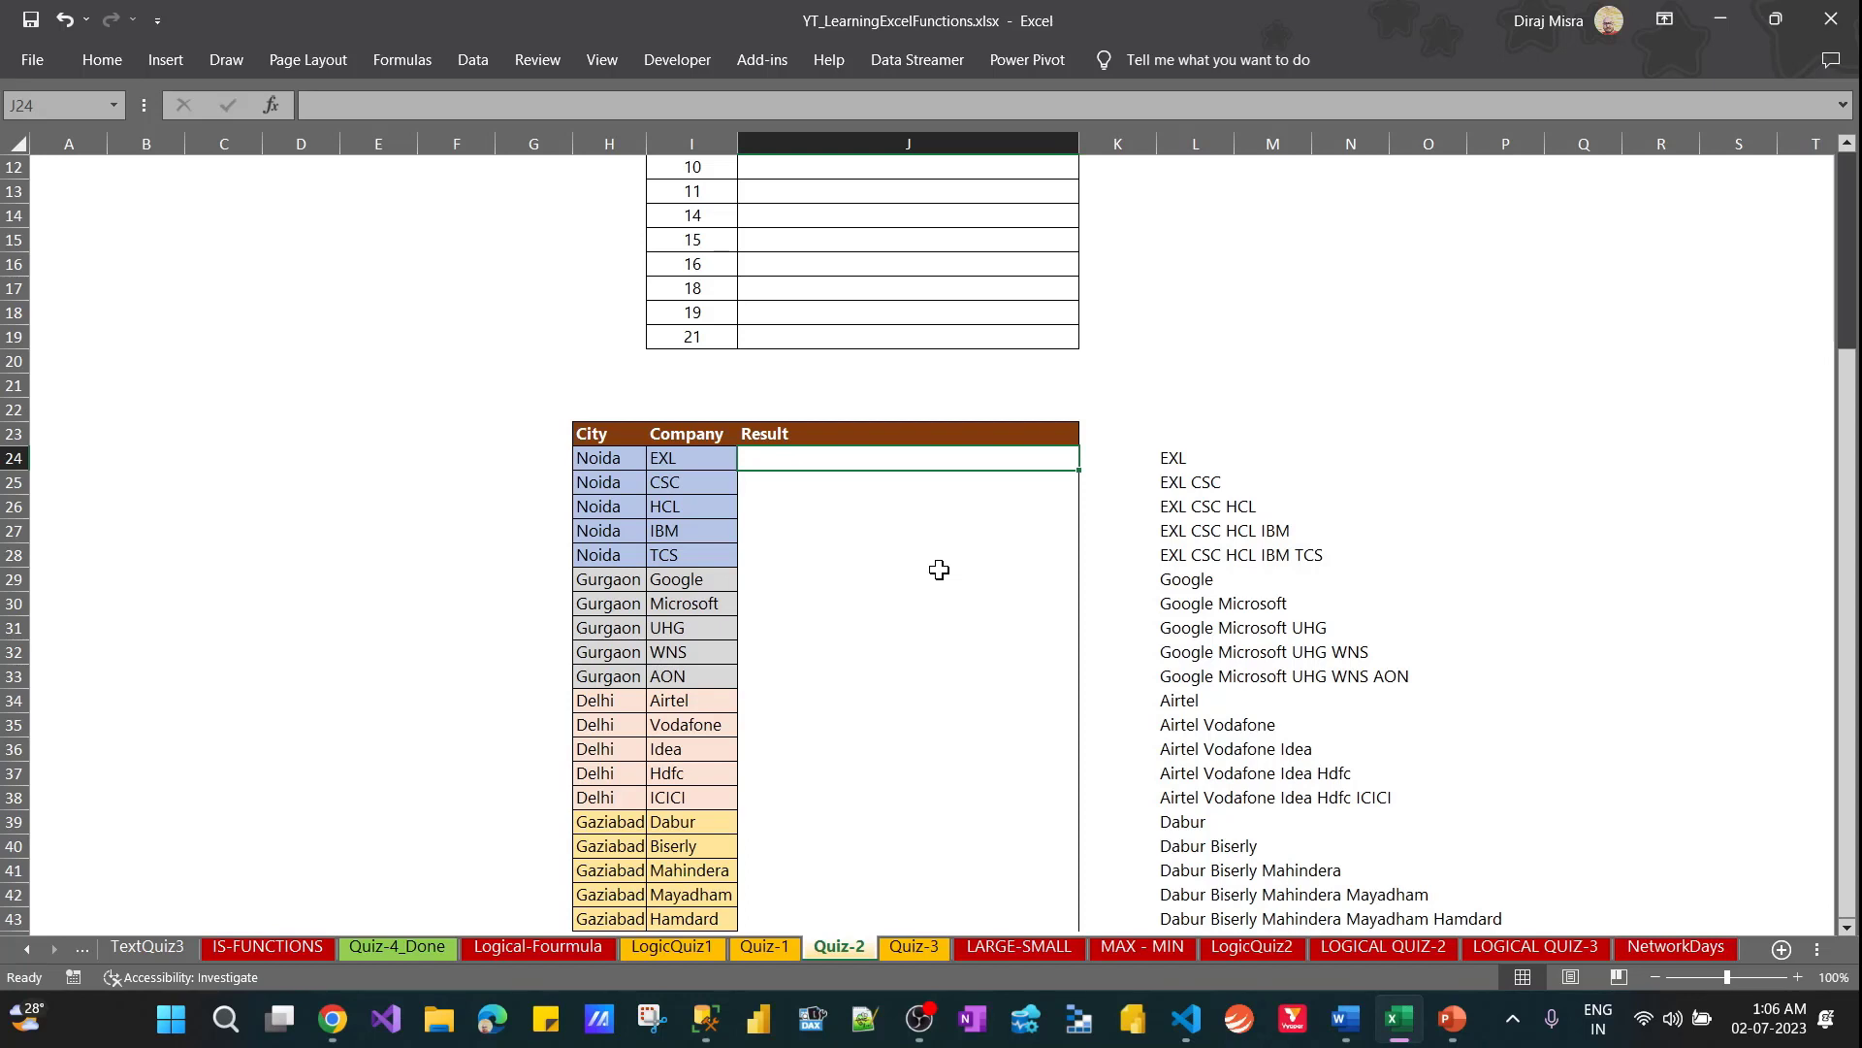
{"action": "key", "text": "Up"}
{"action": "key", "text": "Up"}
{"action": "key", "text": "Up"}
{"action": "key", "text": "Up"}
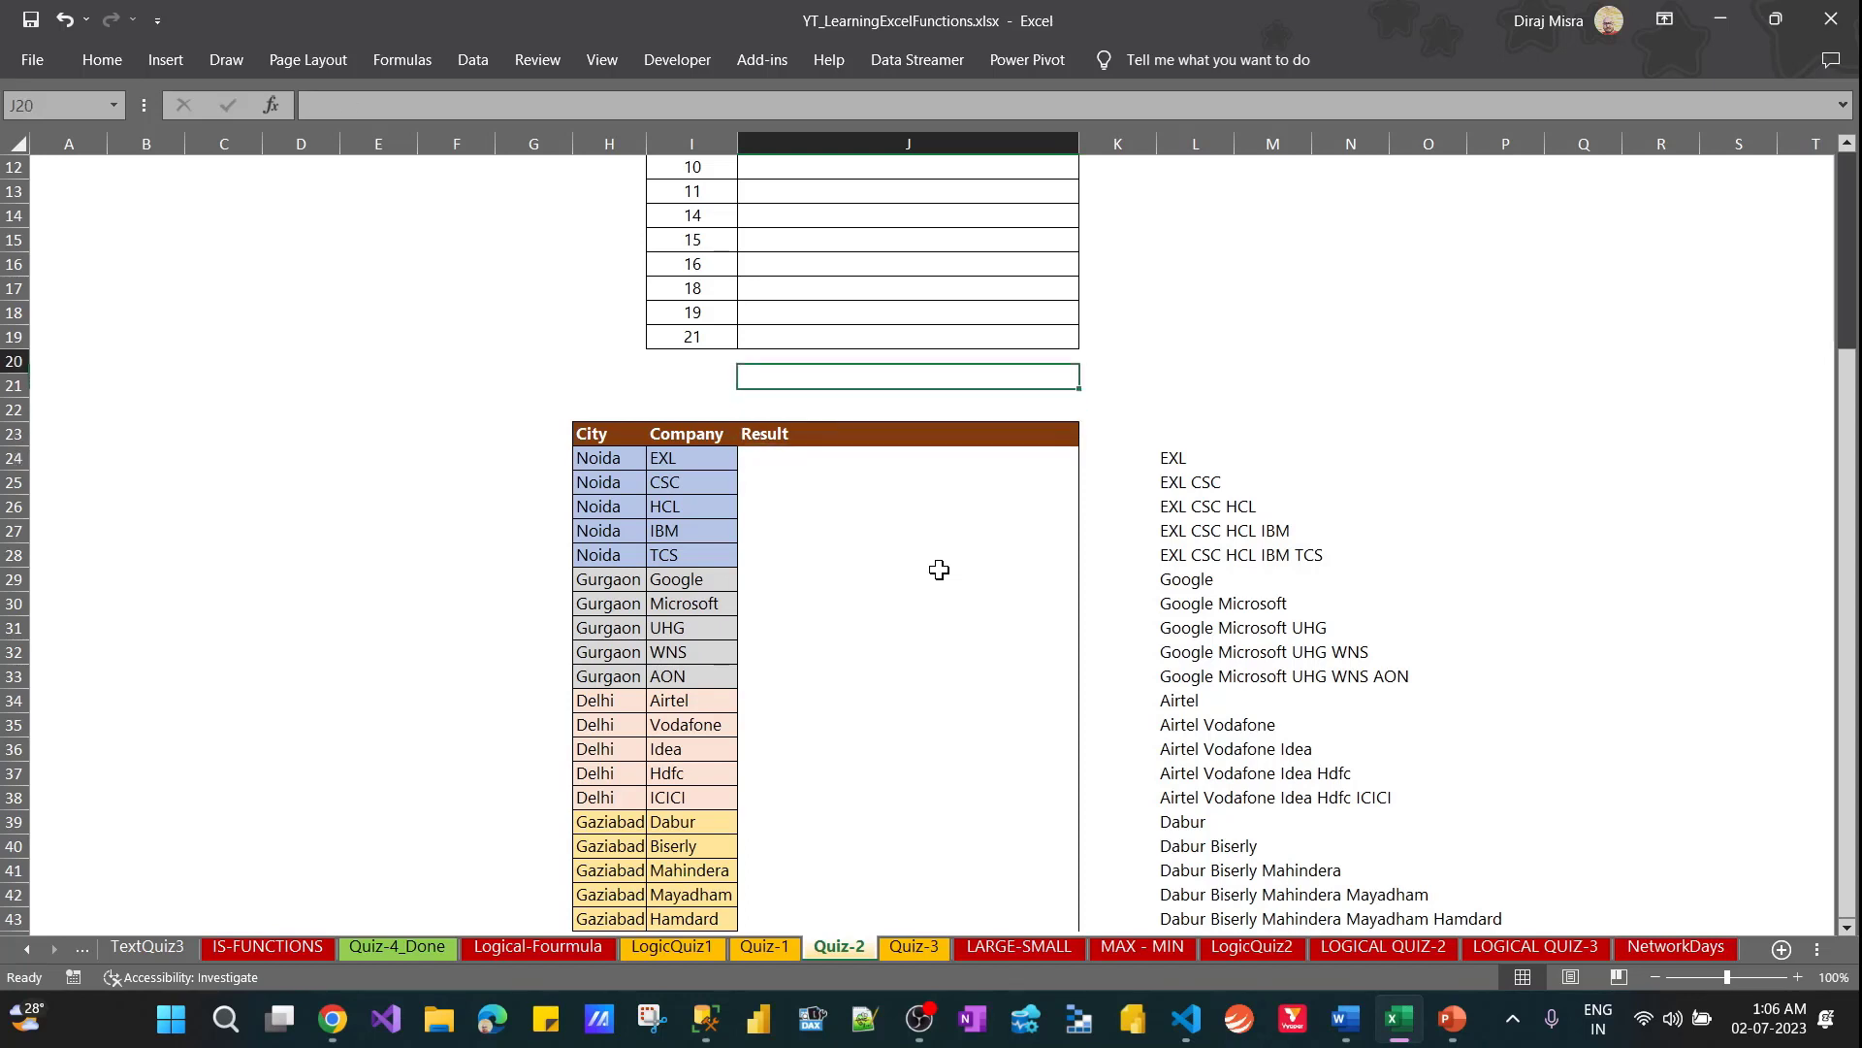
{"action": "key", "text": "Up"}
{"action": "key", "text": "Down"}
{"action": "key", "text": "Down"}
{"action": "key", "text": "Down"}
{"action": "key", "text": "Down"}
{"action": "key", "text": "Down"}
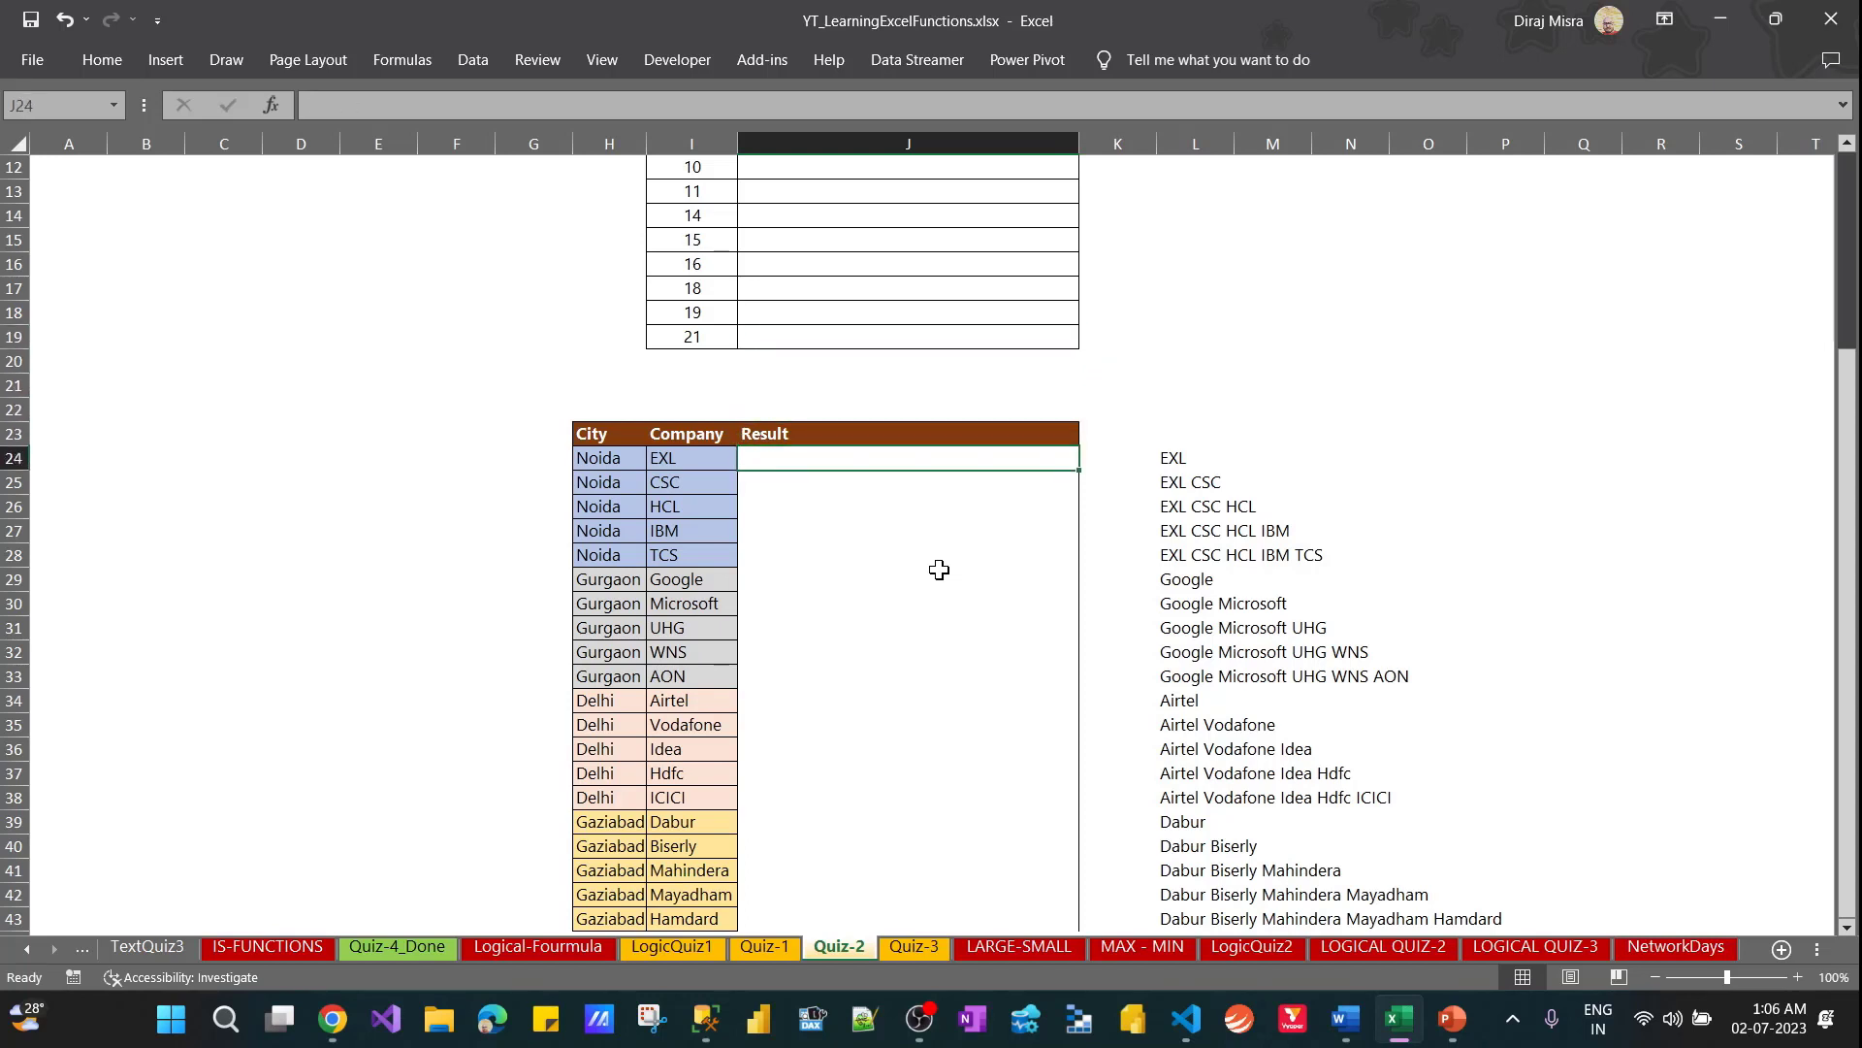
Examine the Number list in I5:I19 for gaps in the sequence, ending at cell J5 under Missing No
{"action": "key", "text": "Up"}
{"action": "key", "text": "Up"}
{"action": "key", "text": "Up"}
{"action": "key", "text": "Up"}
{"action": "key", "text": "Up"}
{"action": "key", "text": "Up"}
{"action": "key", "text": "Up"}
{"action": "key", "text": "Up"}
{"action": "key", "text": "Up"}
{"action": "key", "text": "Up"}
{"action": "key", "text": "Up"}
{"action": "key", "text": "Up"}
{"action": "key", "text": "Up"}
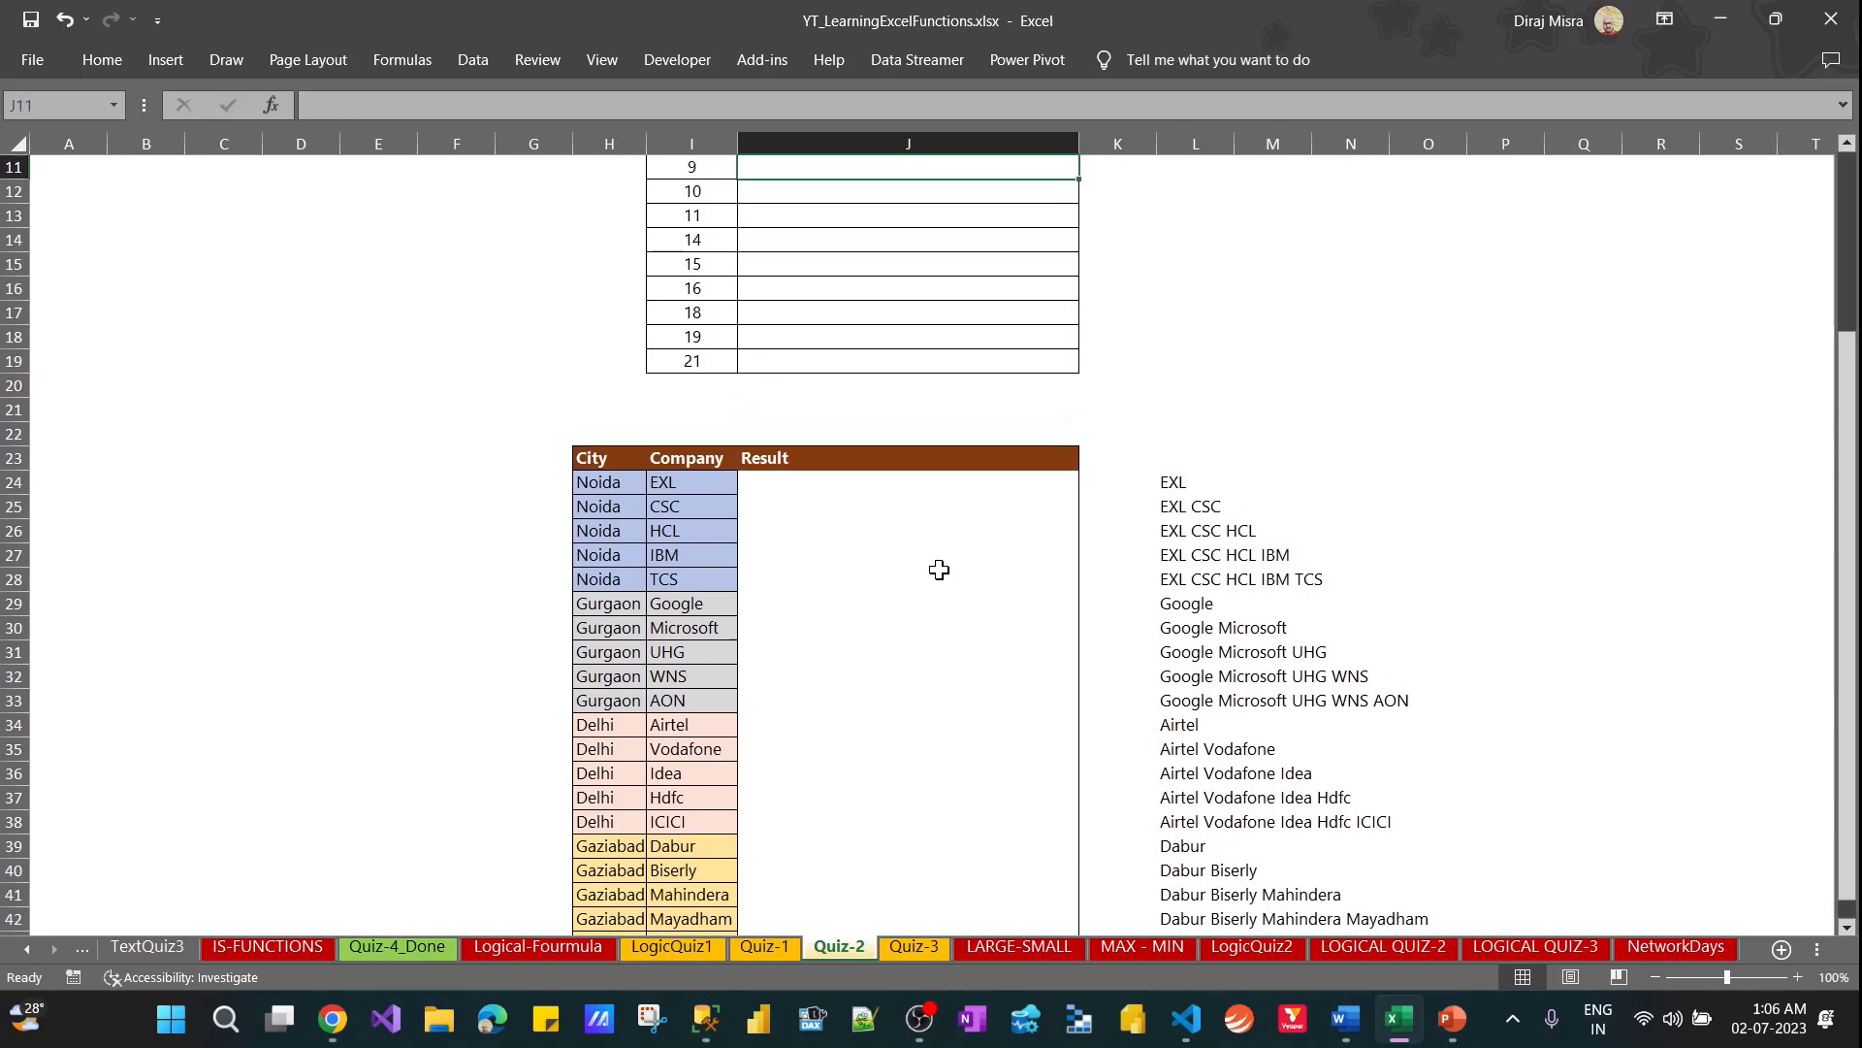
{"action": "key", "text": "Up"}
{"action": "key", "text": "Up"}
{"action": "key", "text": "Up"}
{"action": "key", "text": "Up"}
{"action": "key", "text": "Up"}
{"action": "key", "text": "Up"}
{"action": "key", "text": "Up"}
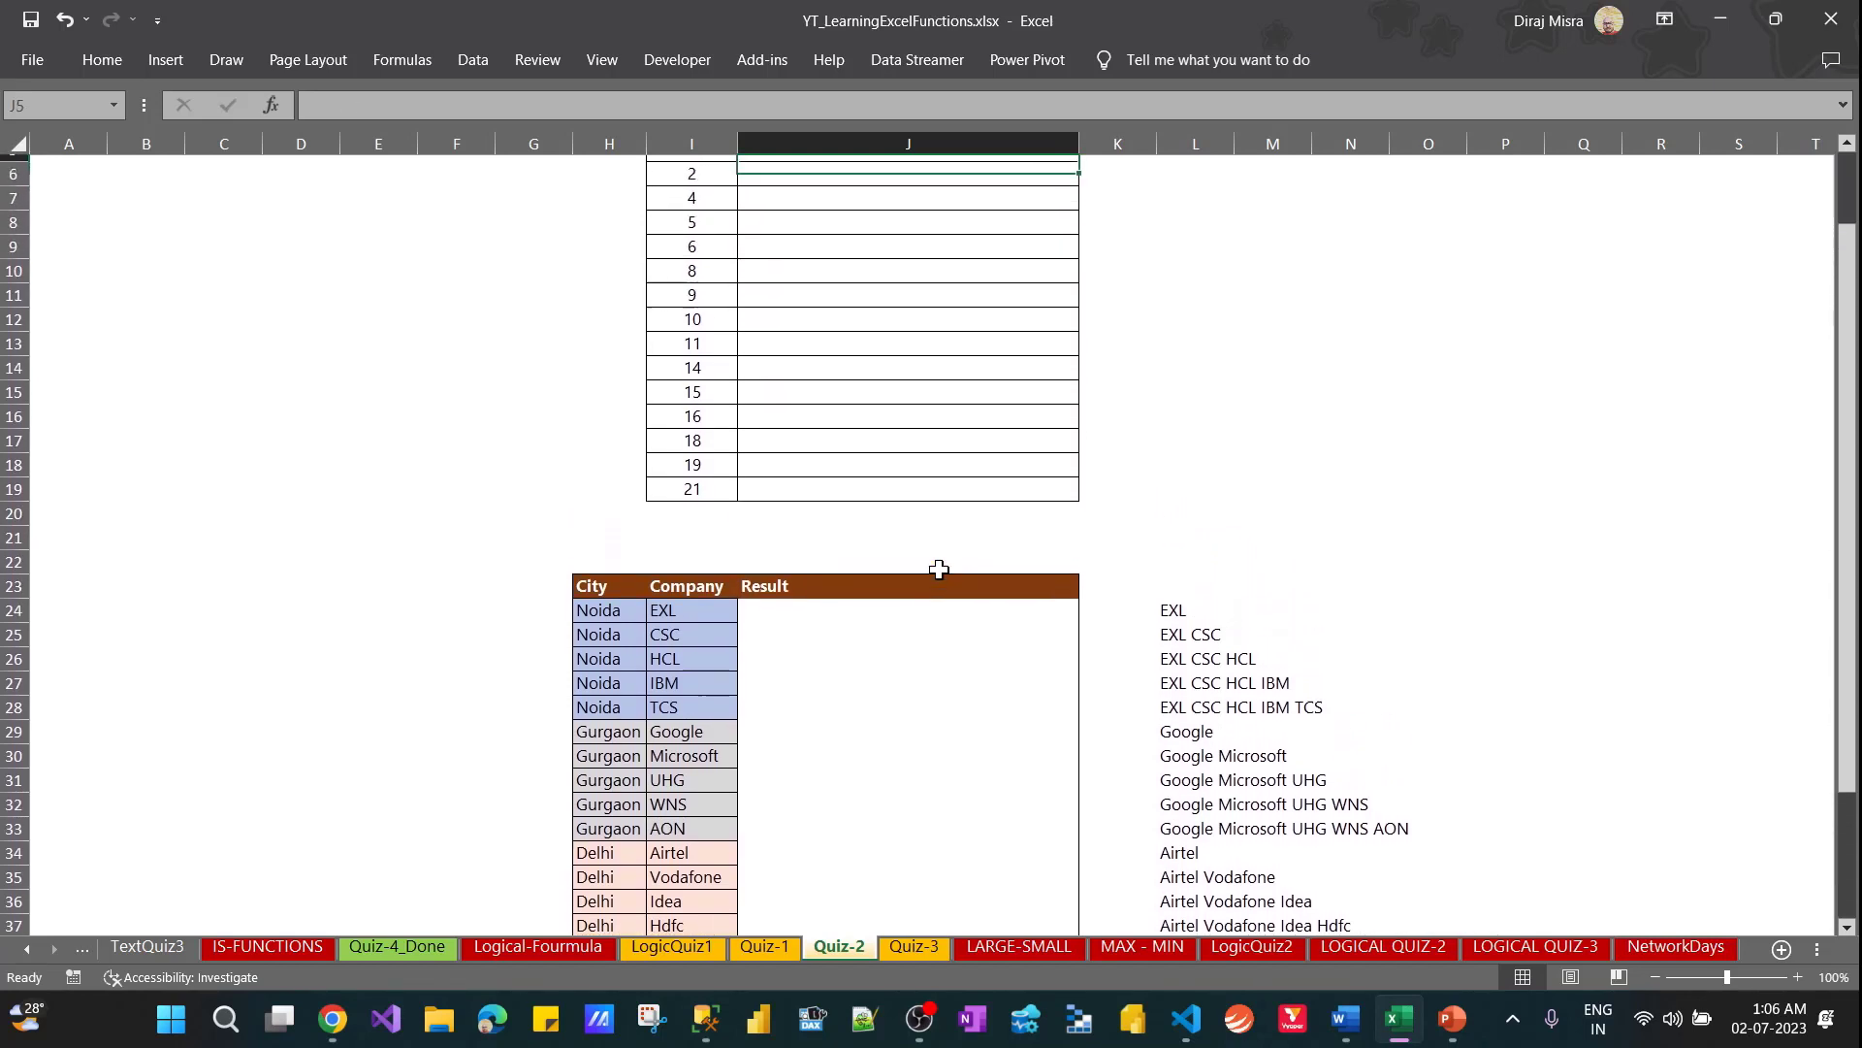
{"action": "key", "text": "Left"}
{"action": "key", "text": "Down"}
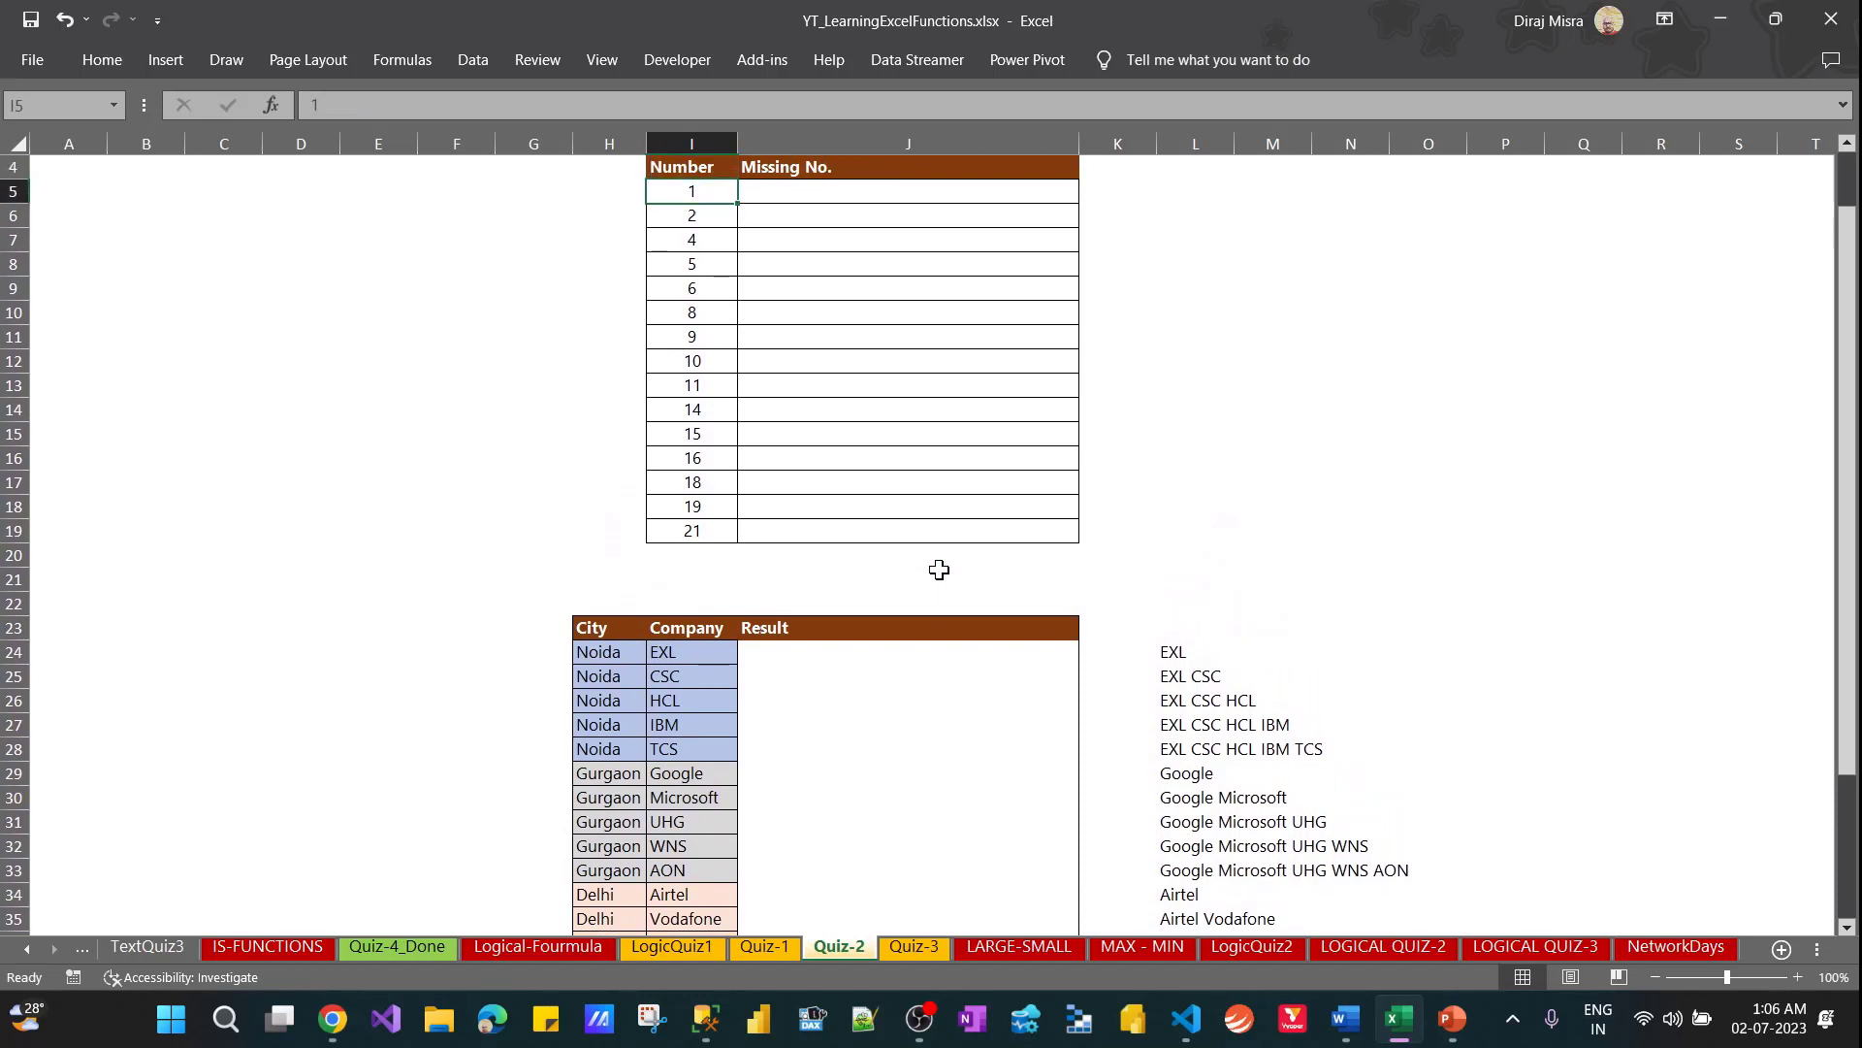
{"action": "key", "text": "ctrl+shift+Down"}
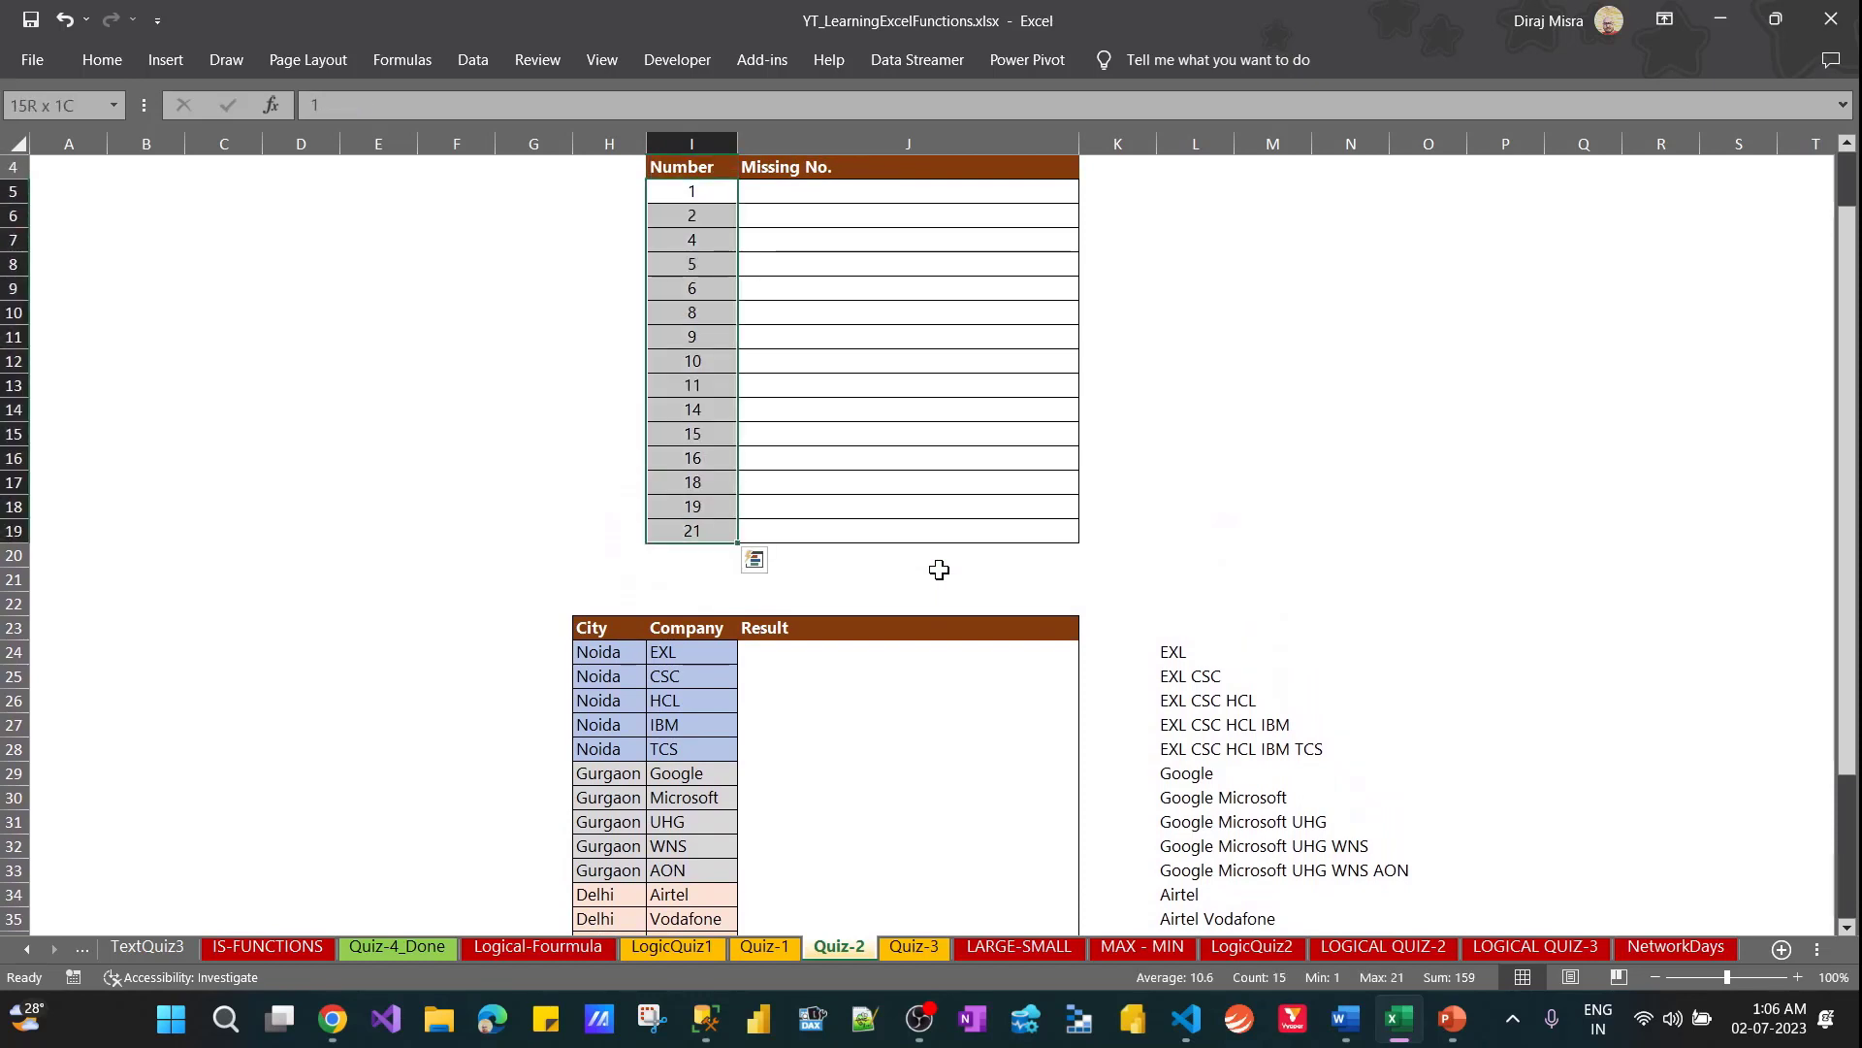
{"action": "key", "text": "Right"}
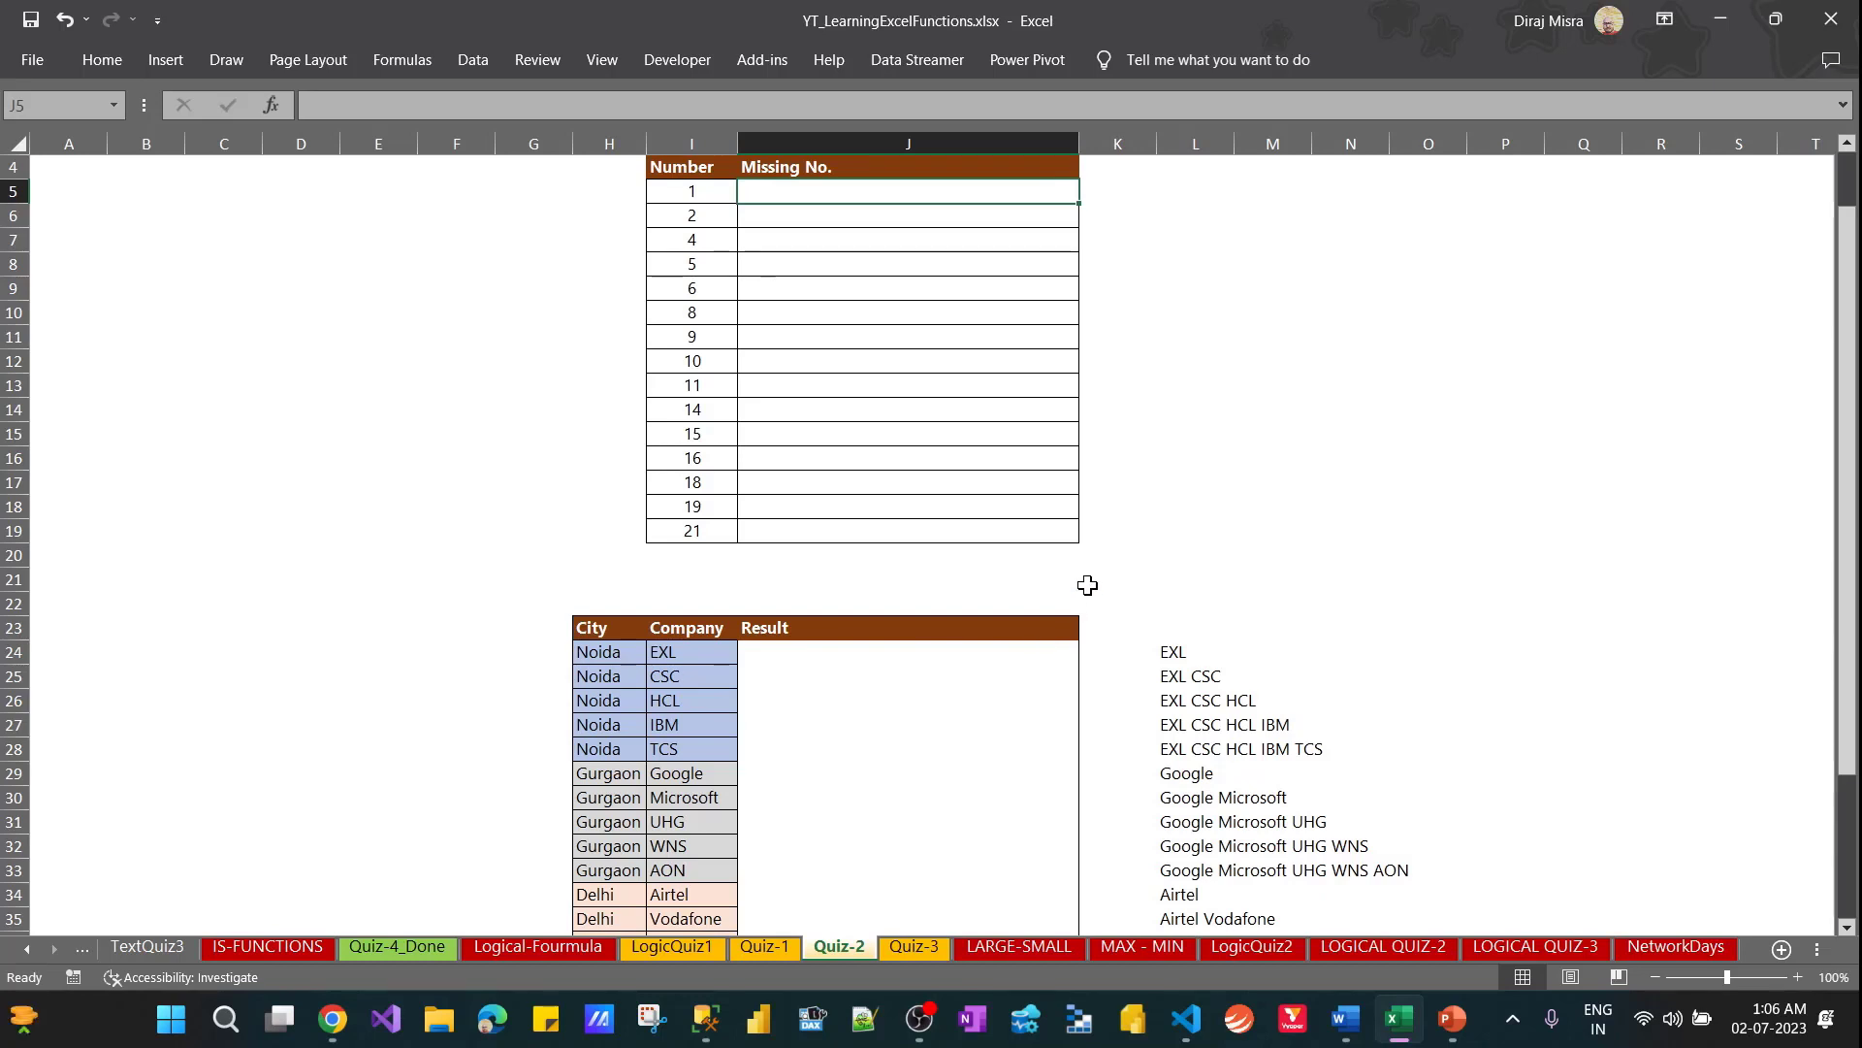
Begin an IF formula in J5 that tests I6-I5=1 and returns empty text when true
{"action": "type", "text": "=IF("}
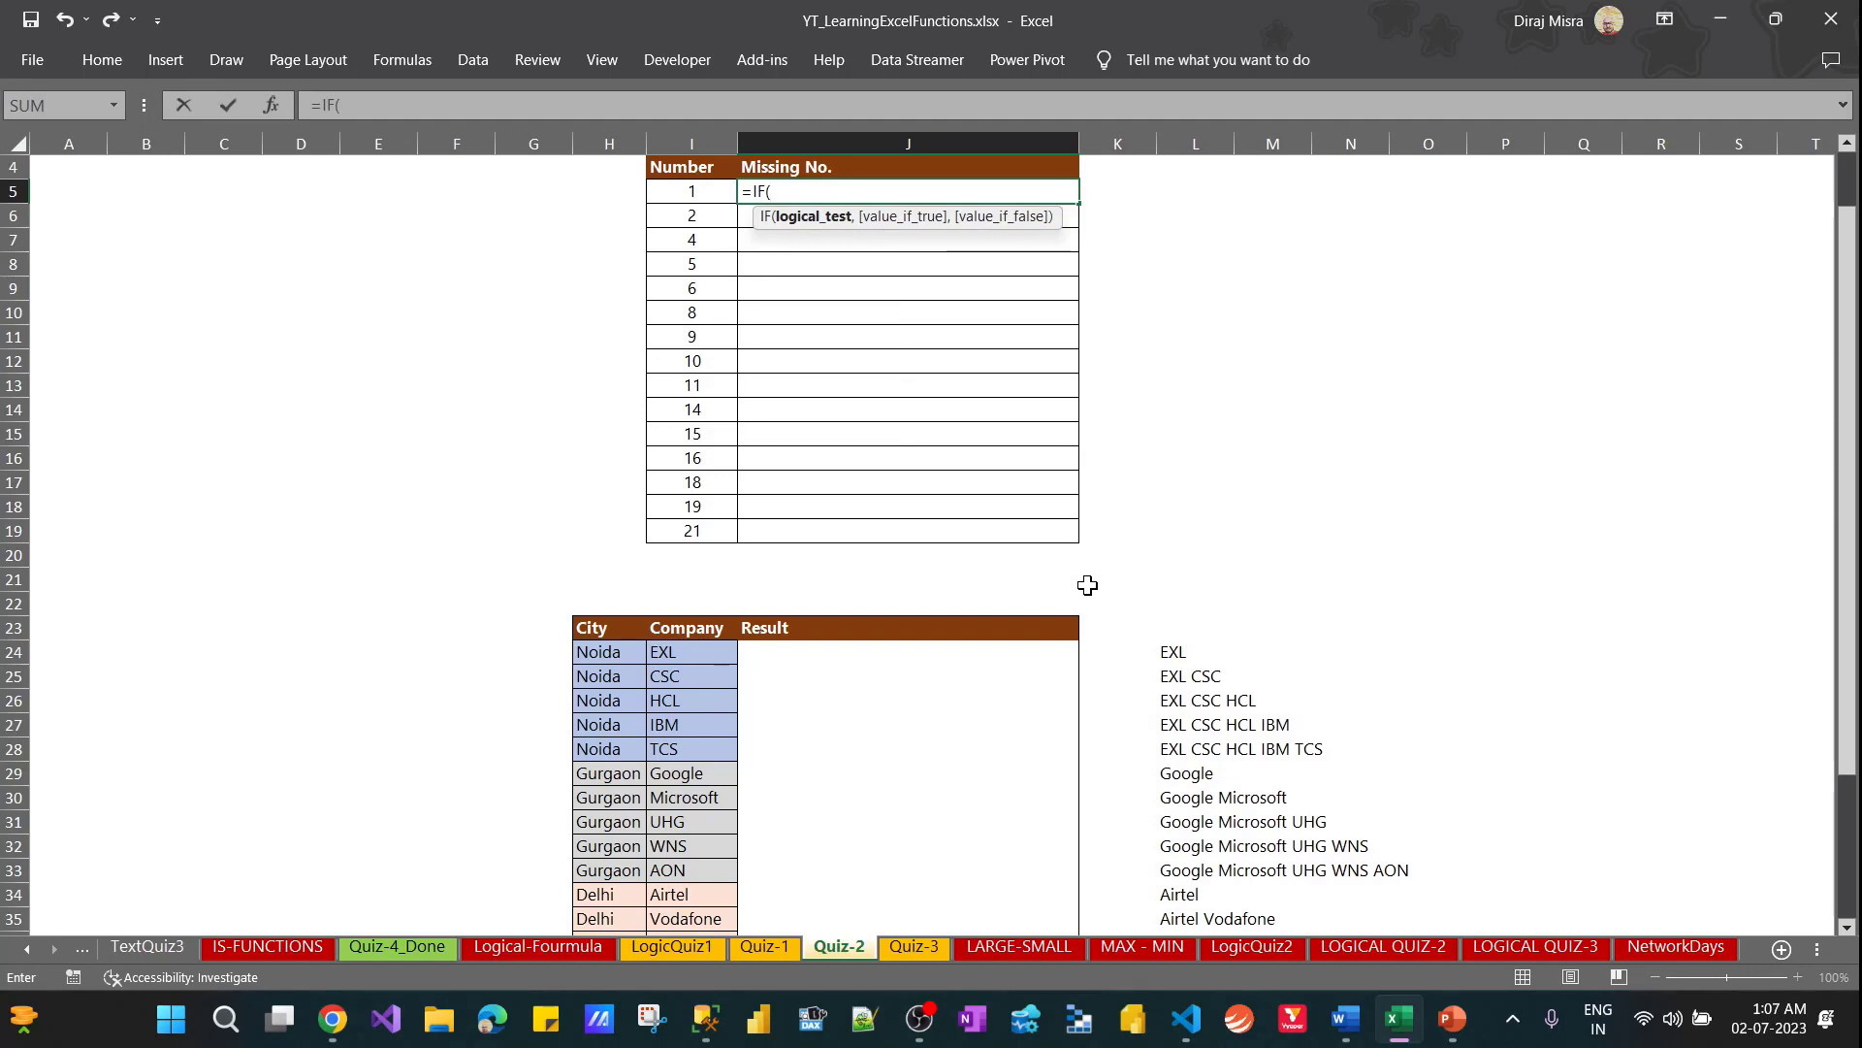
{"action": "key", "text": "Left"}
{"action": "key", "text": "Down"}
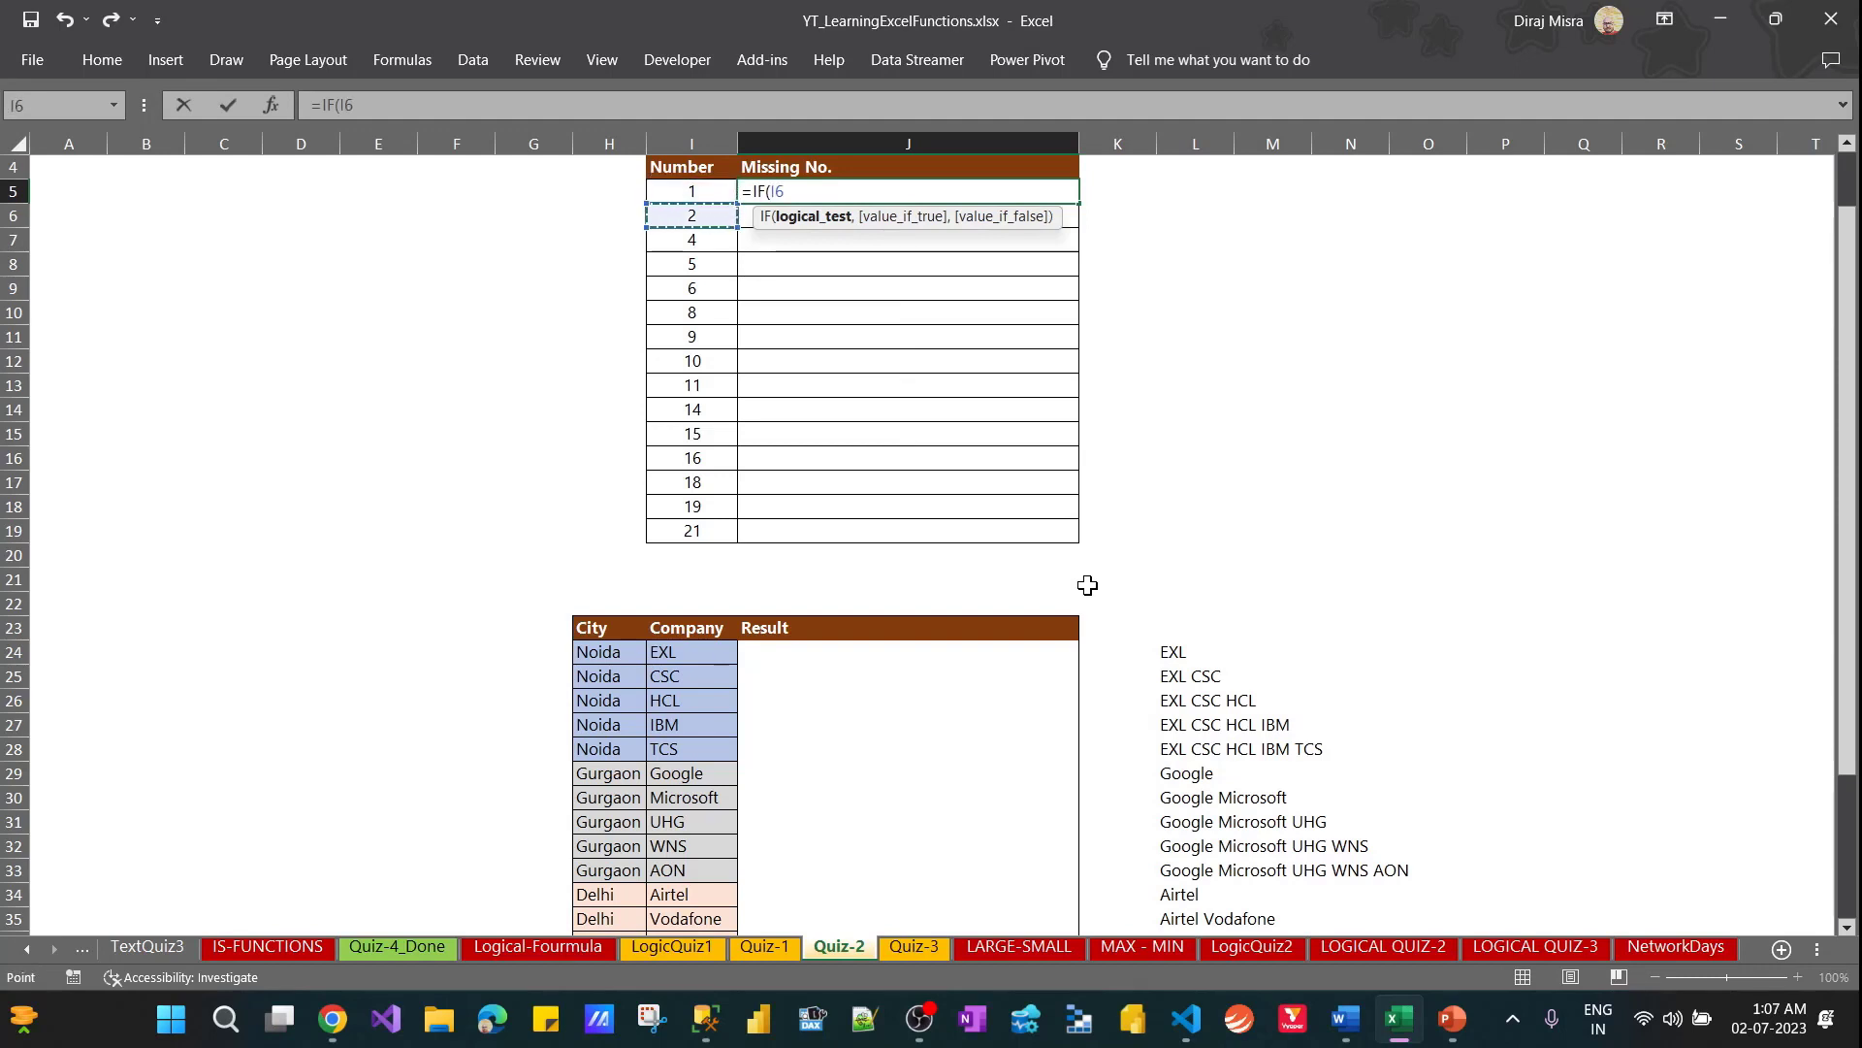
{"action": "type", "text": "-"}
{"action": "key", "text": "Left"}
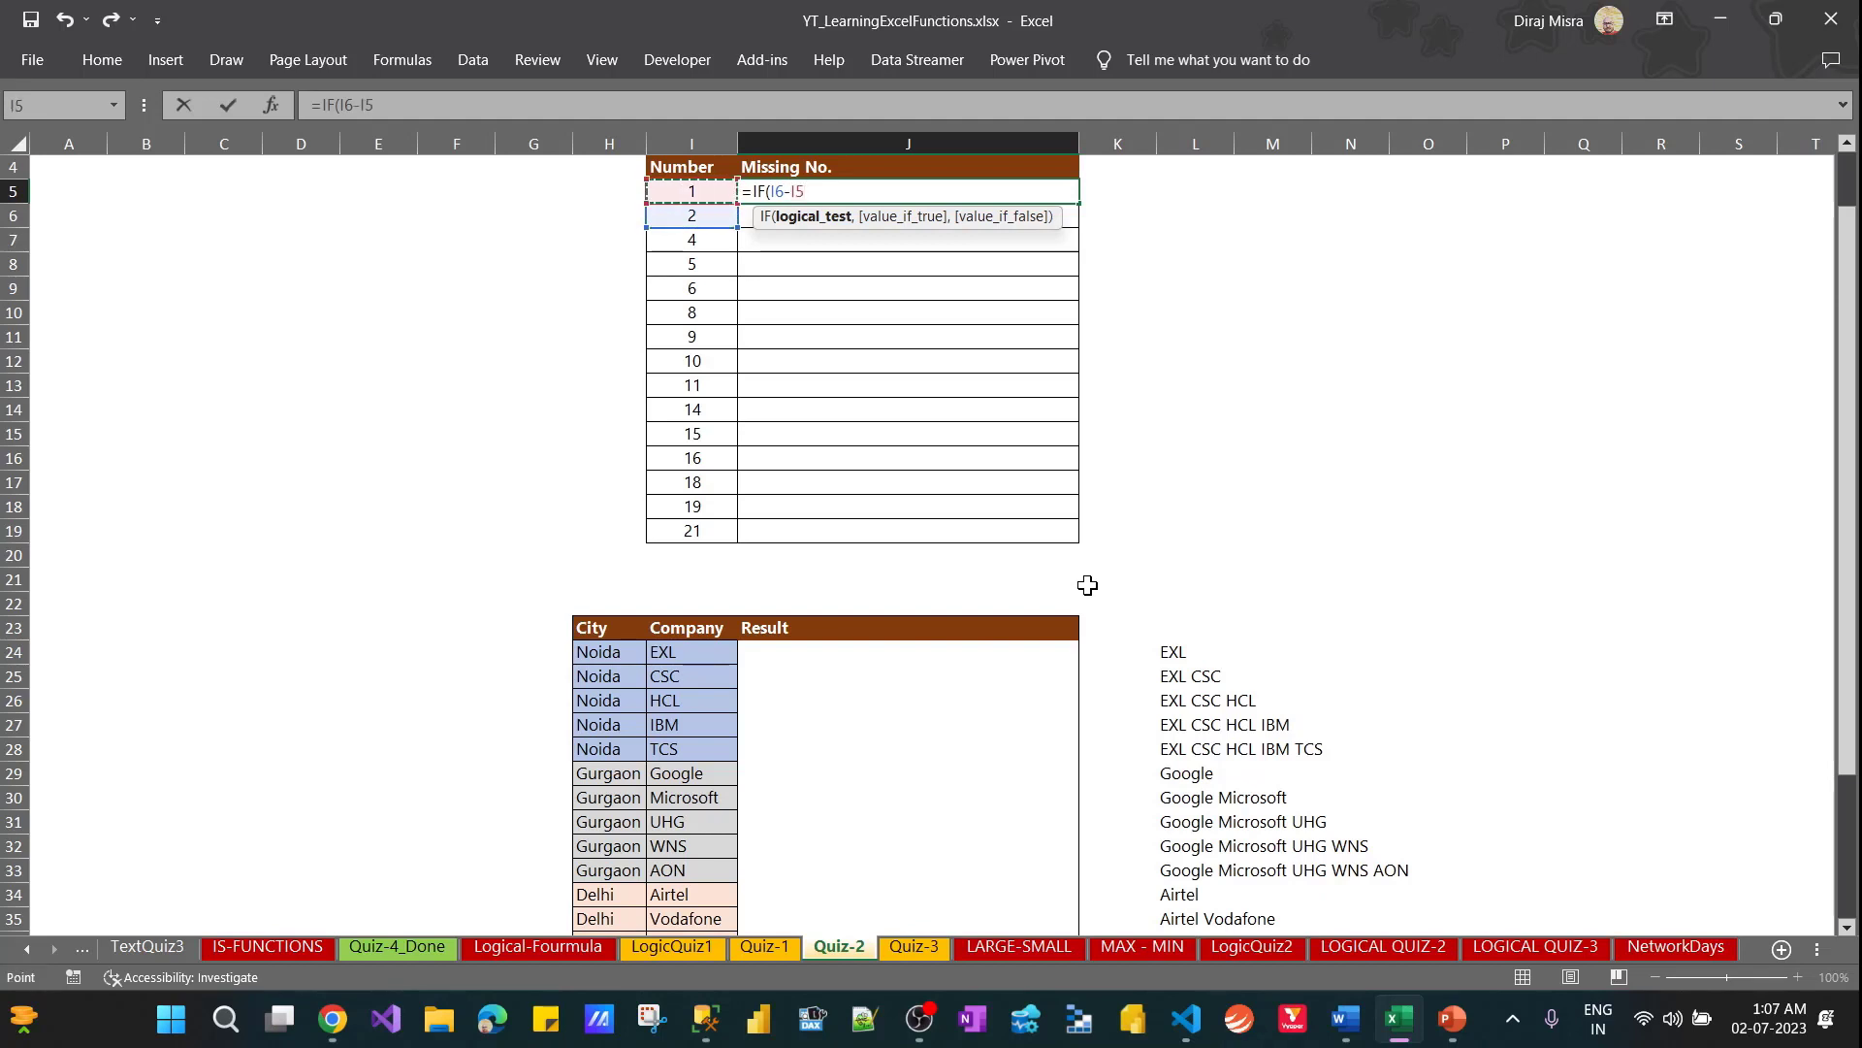
{"action": "type", "text": "=1,\"\""}
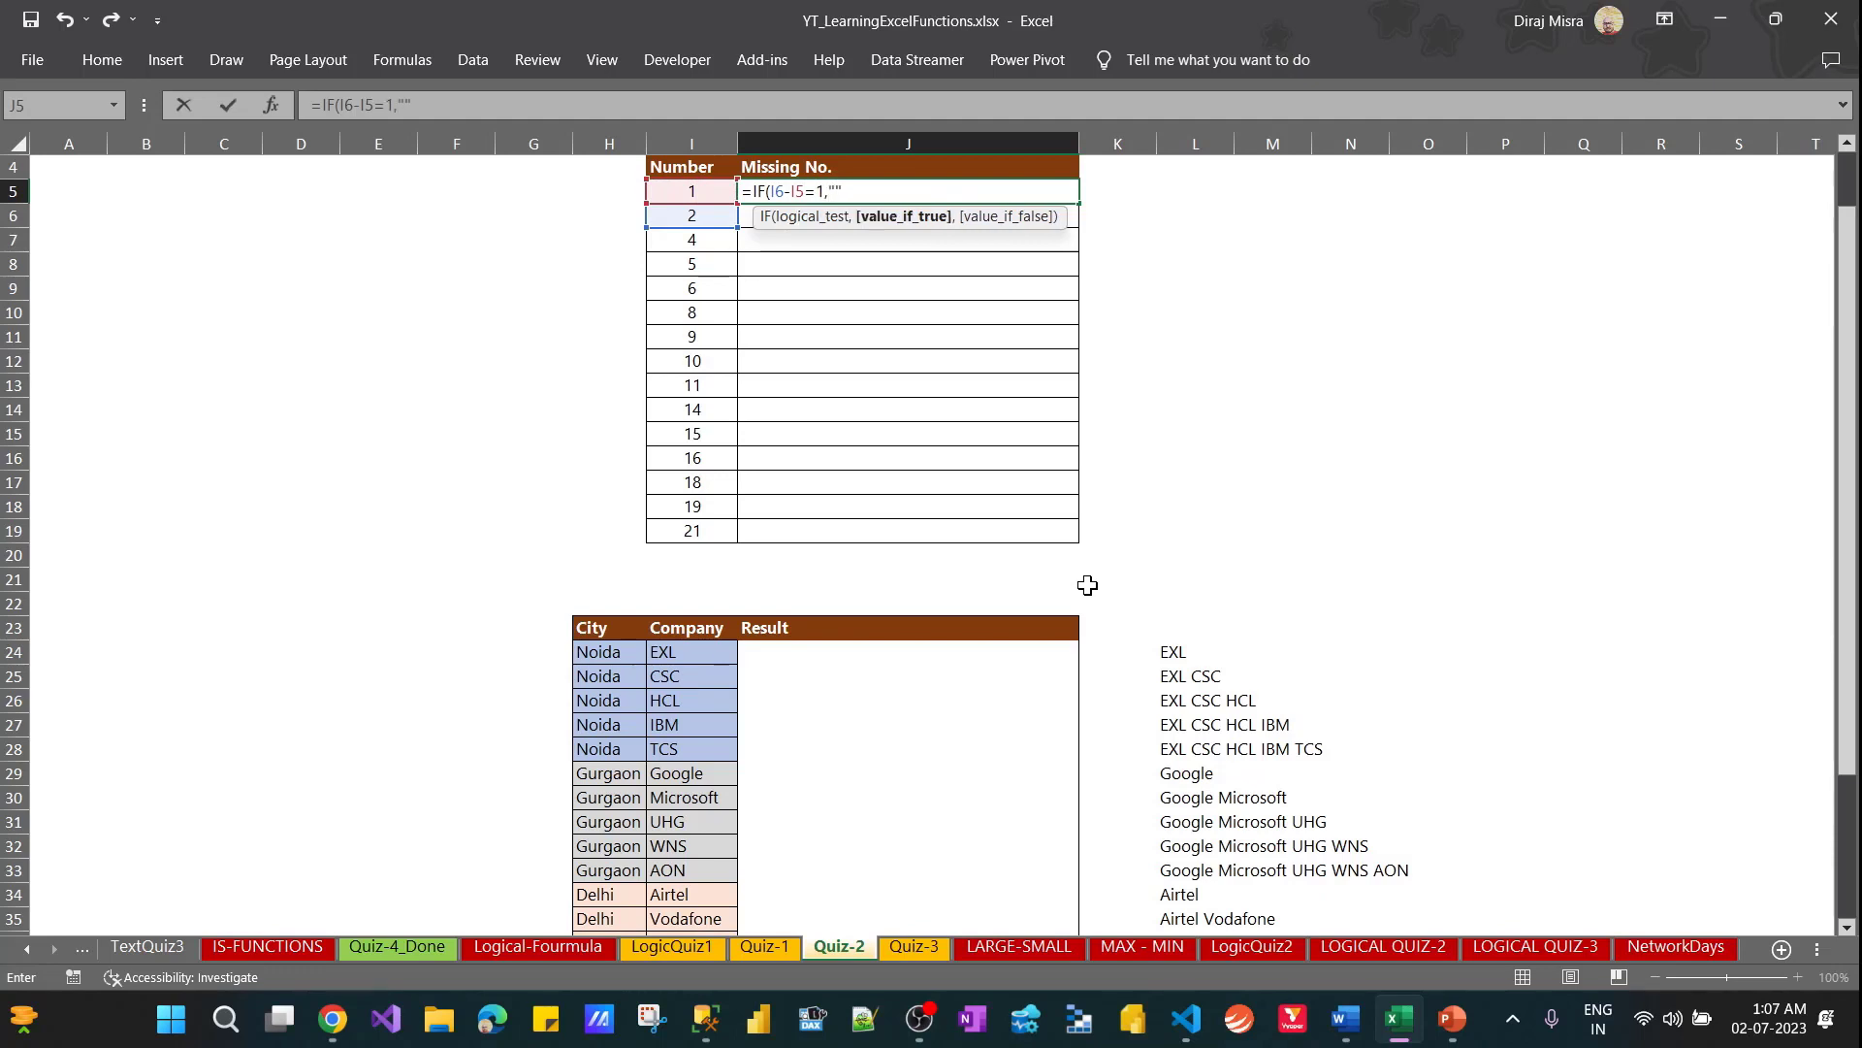
{"action": "type", "text": ","}
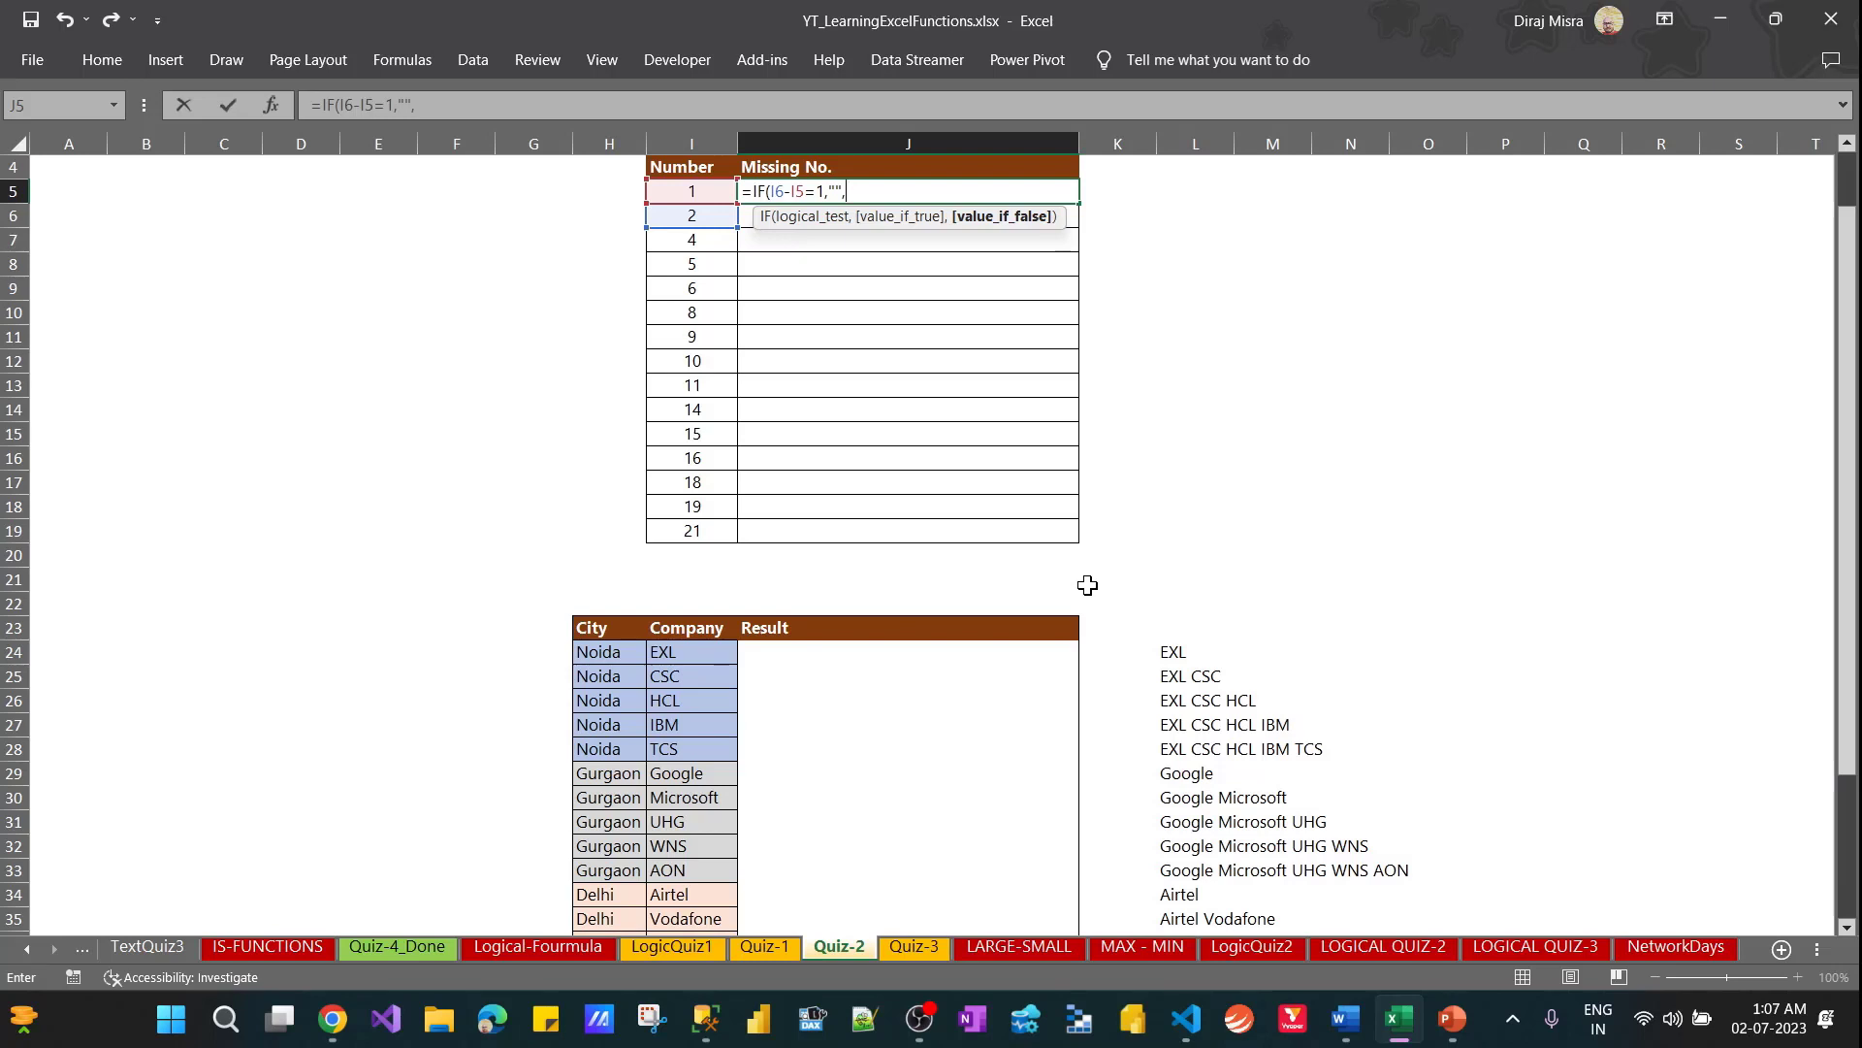
Complete the J5 formula with I6+1 as the value if false
{"action": "key", "text": "Left"}
{"action": "key", "text": "Left"}
{"action": "key", "text": "Right"}
{"action": "key", "text": "Down"}
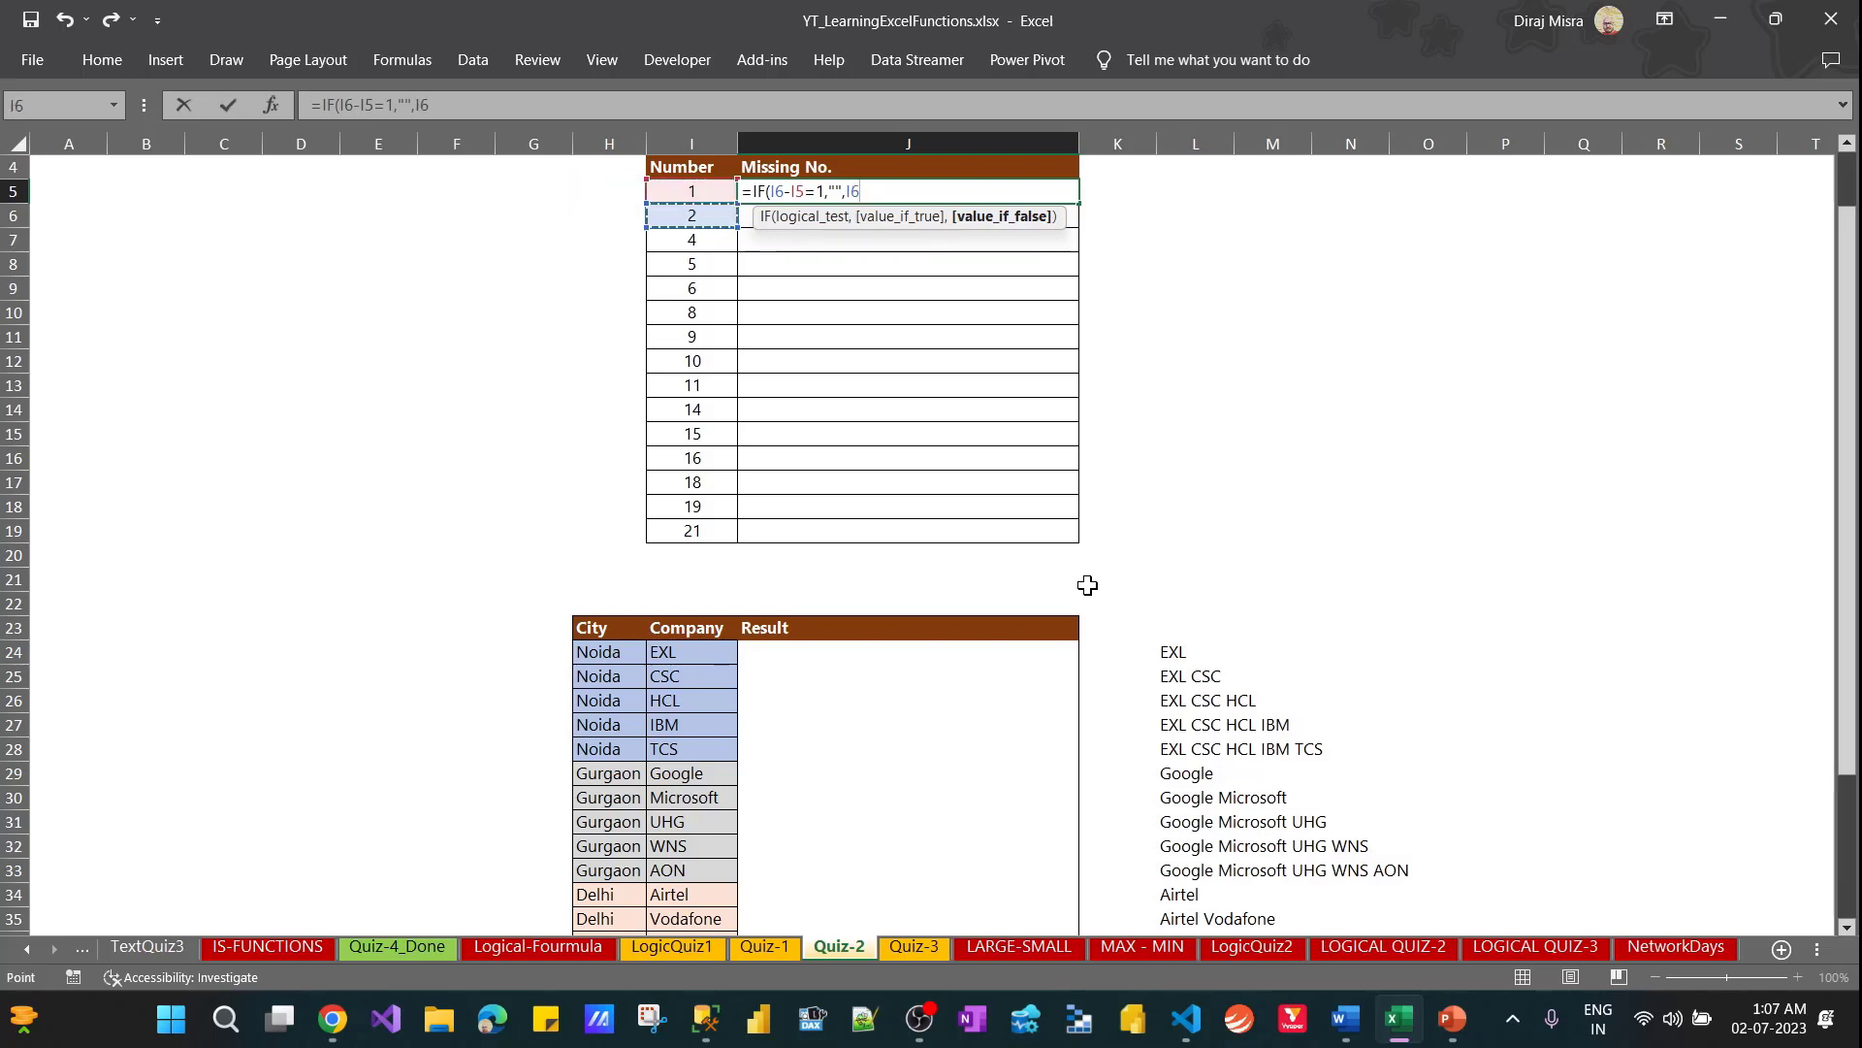
{"action": "type", "text": "+1"}
{"action": "key", "text": "Return"}
{"action": "key", "text": "Up"}
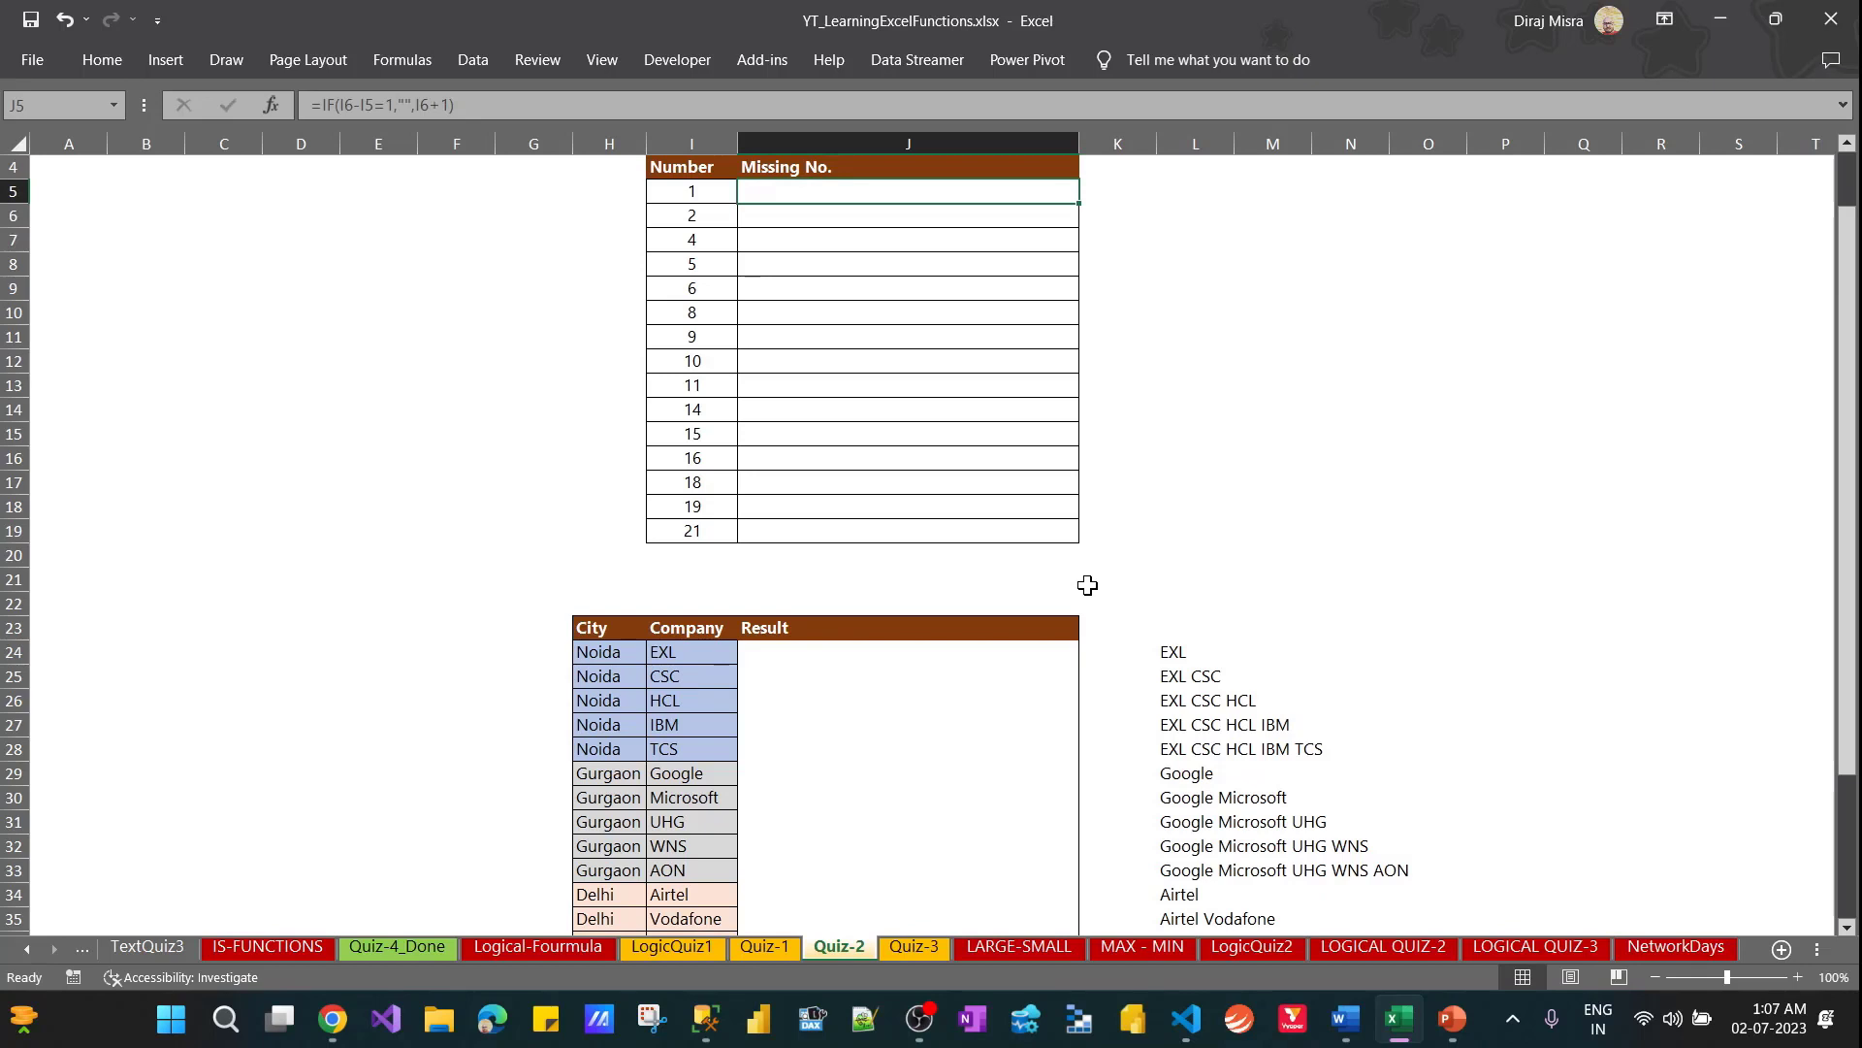
Fill the J5 formula down through J9 to test it
{"action": "key", "text": "shift+Down"}
{"action": "key", "text": "shift+Down"}
{"action": "key", "text": "shift+Down"}
{"action": "key", "text": "shift+Down"}
{"action": "key", "text": "ctrl+d"}
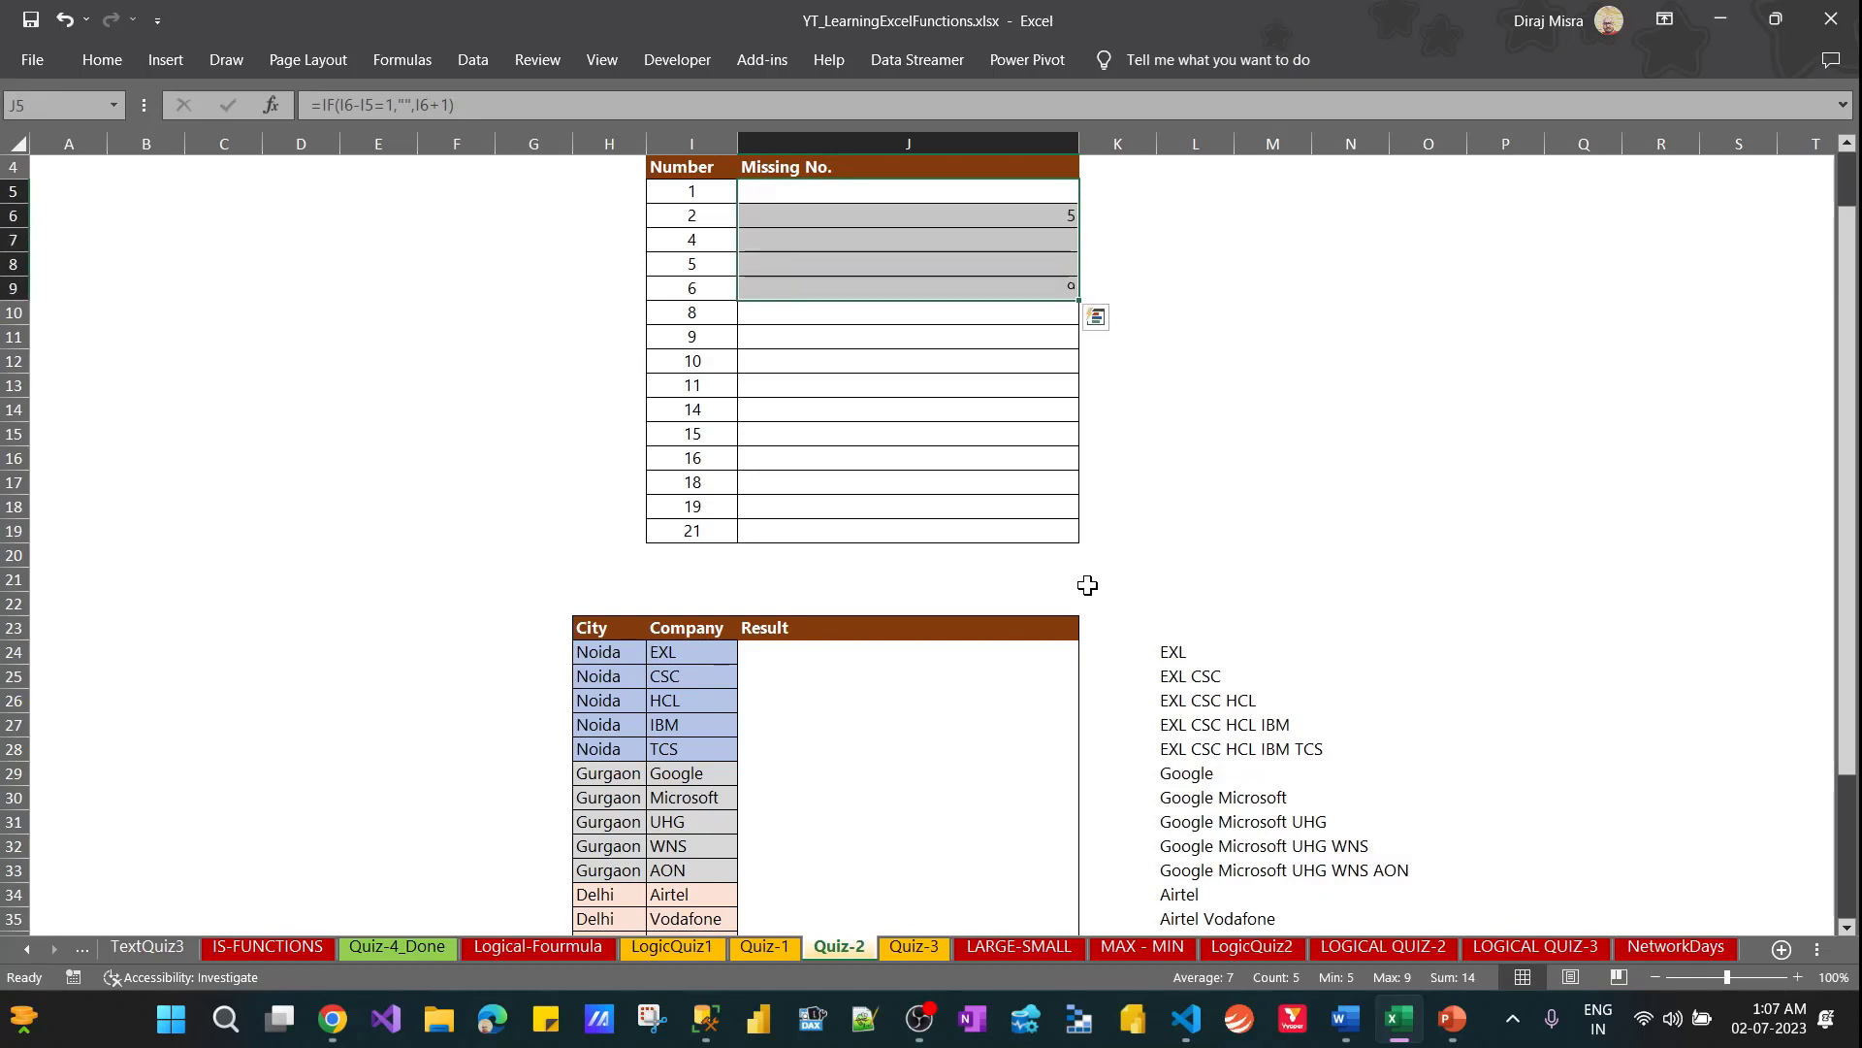
{"action": "key", "text": "Down"}
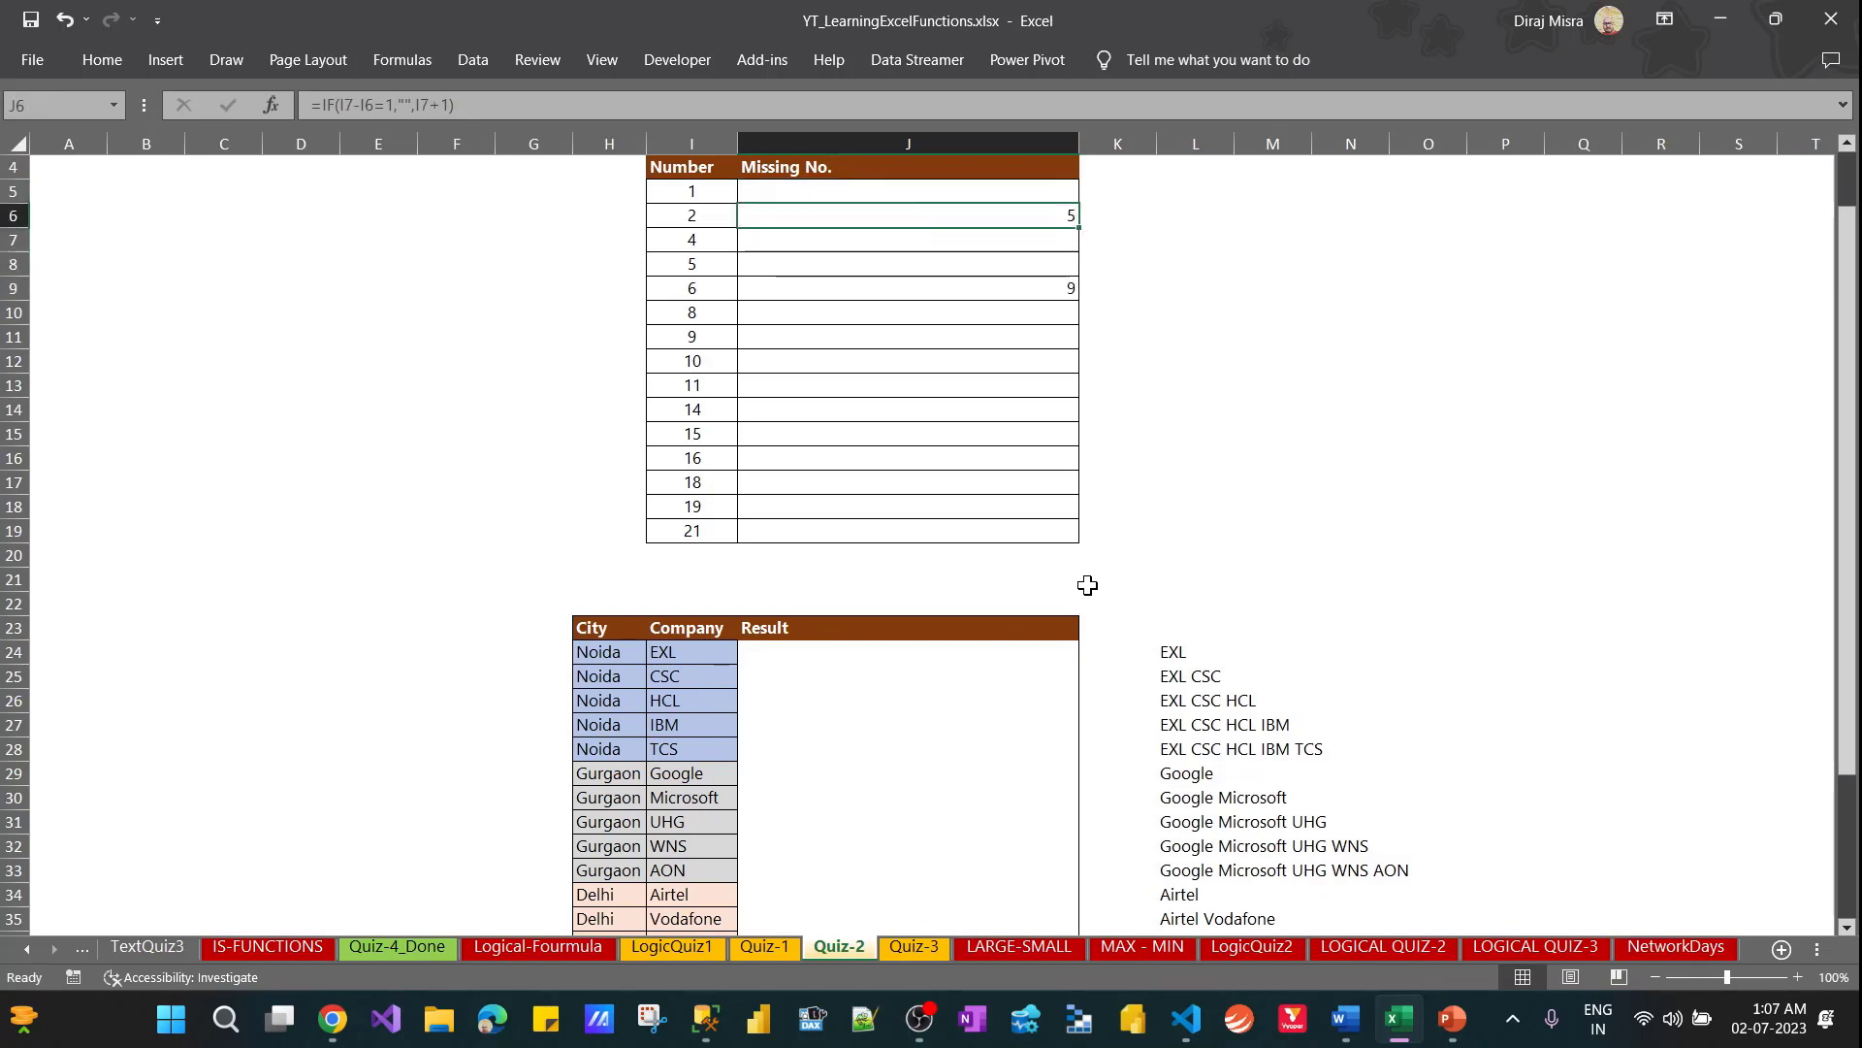
{"action": "key", "text": "Up"}
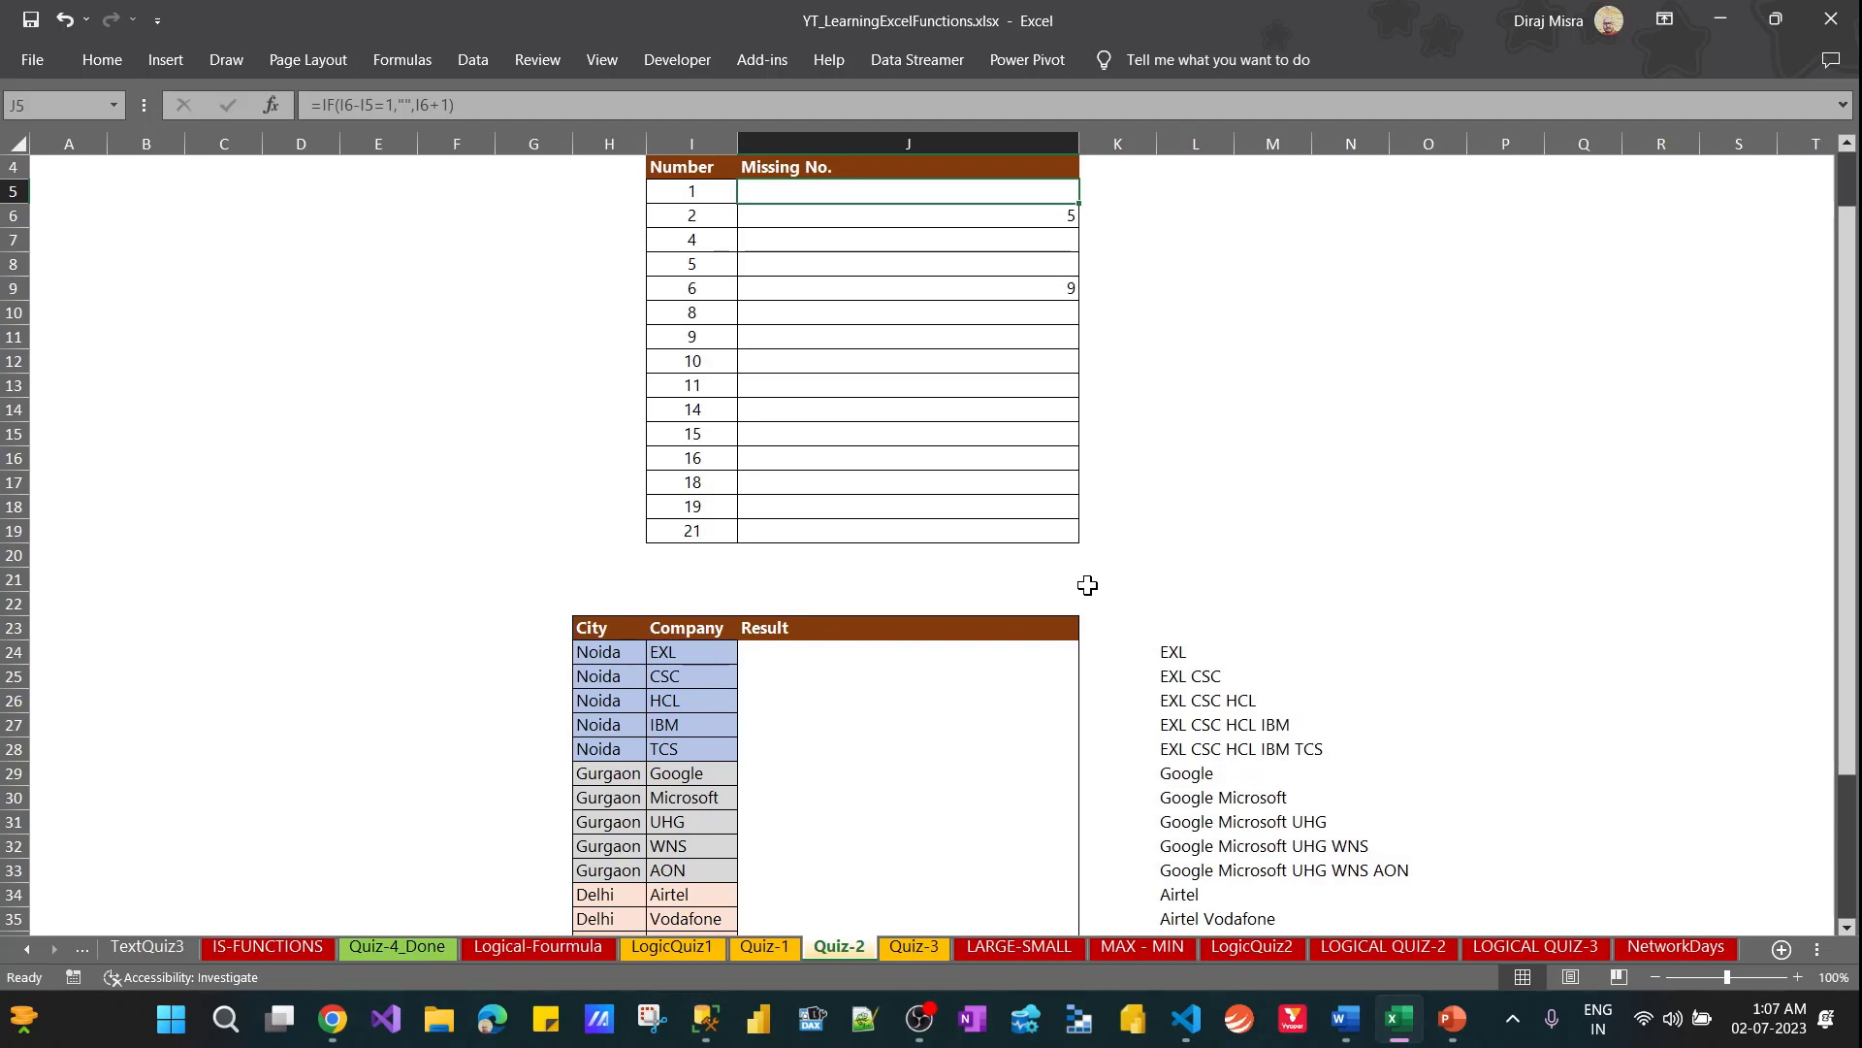
Correct the J5 formula's value if false to I5+1
{"action": "key", "text": "F2"}
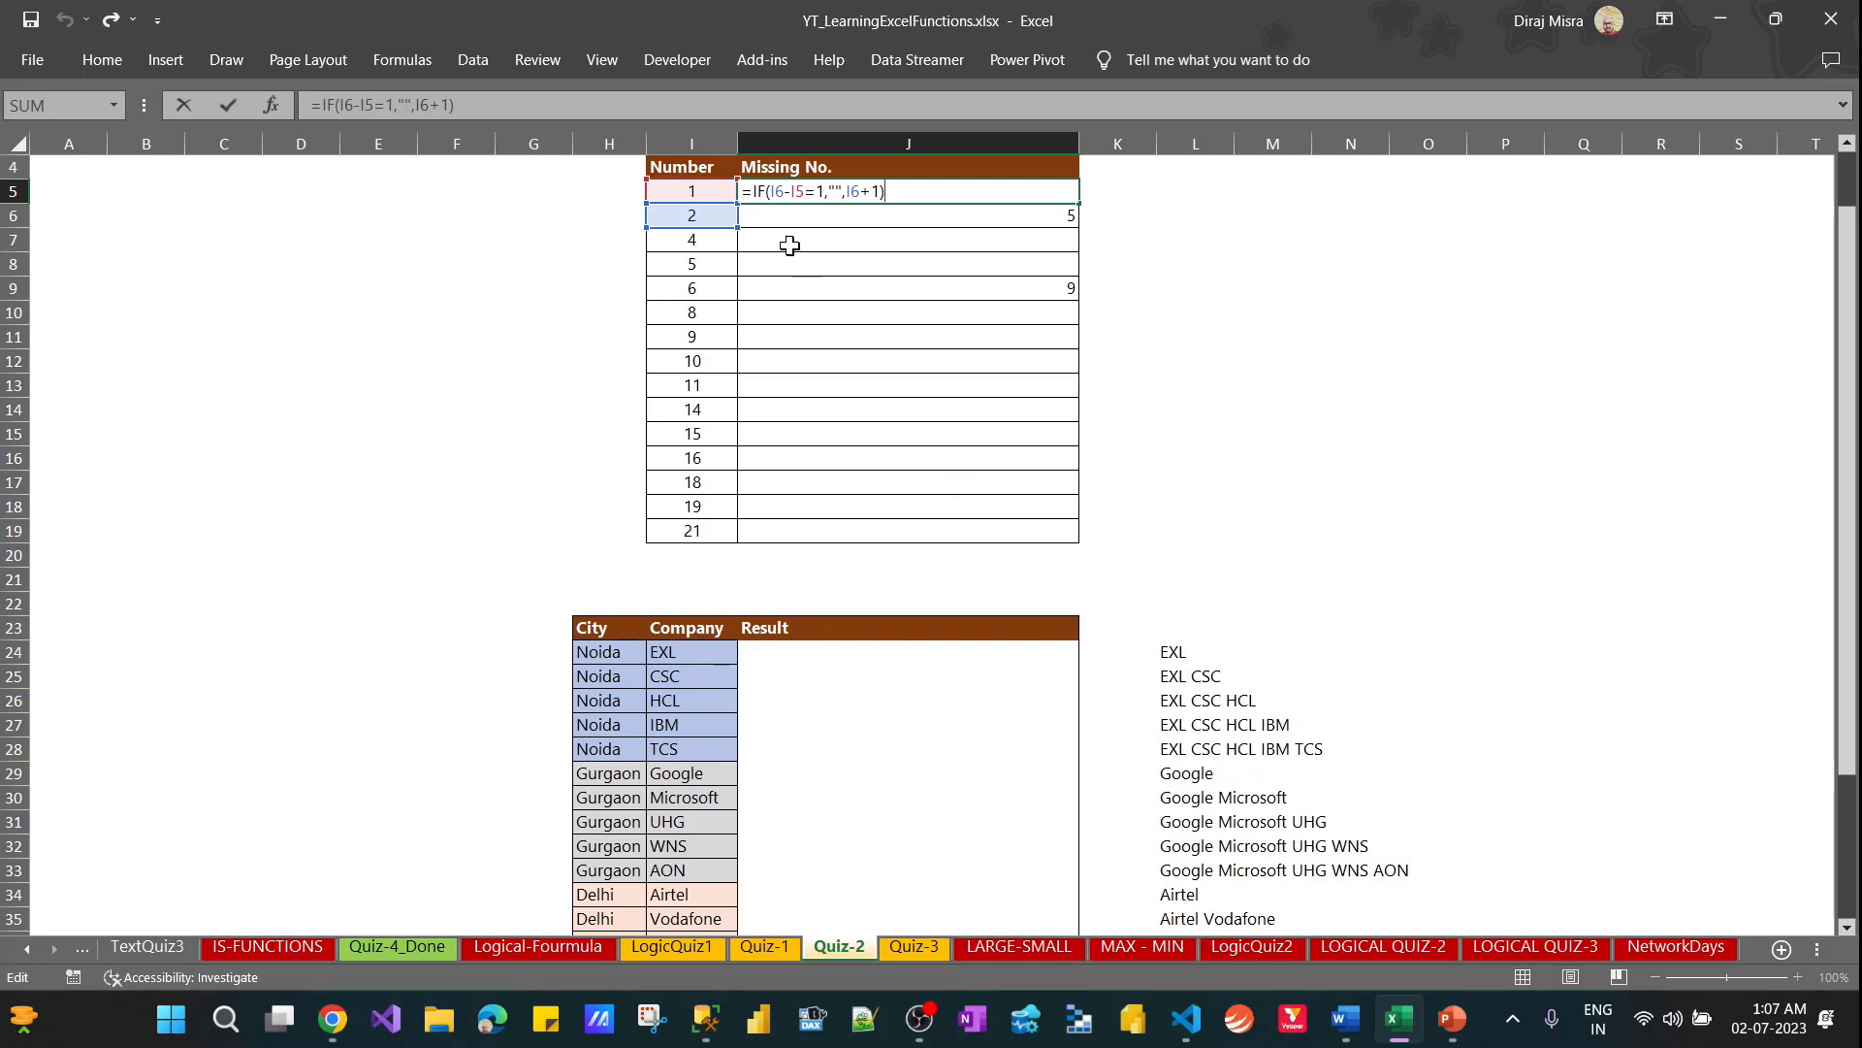
{"action": "left_click", "coordinate": [860, 191]}
{"action": "key", "text": "BackSpace"}
{"action": "type", "text": "5"}
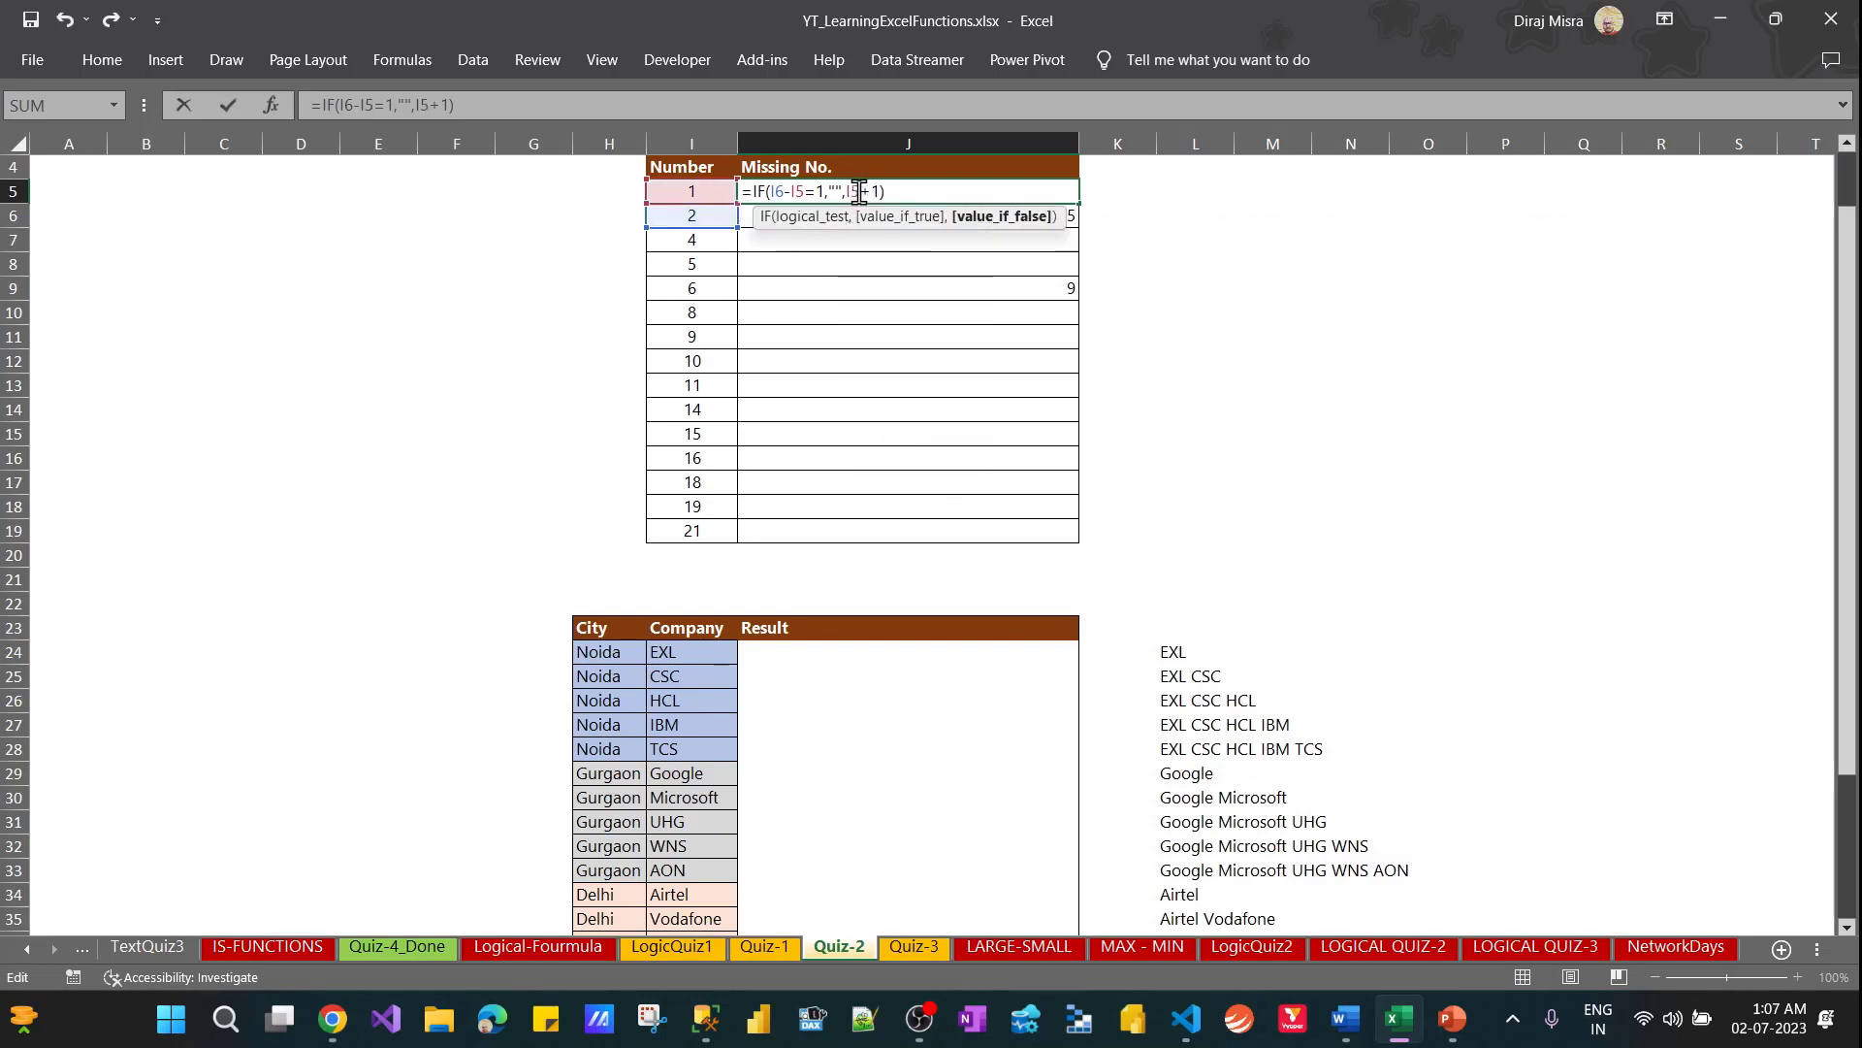
{"action": "key", "text": "Return"}
Fill the corrected J5 formula down through J8
{"action": "key", "text": "Up"}
{"action": "key", "text": "shift+Down"}
{"action": "key", "text": "shift+Down"}
{"action": "key", "text": "shift+Down"}
{"action": "key", "text": "ctrl+d"}
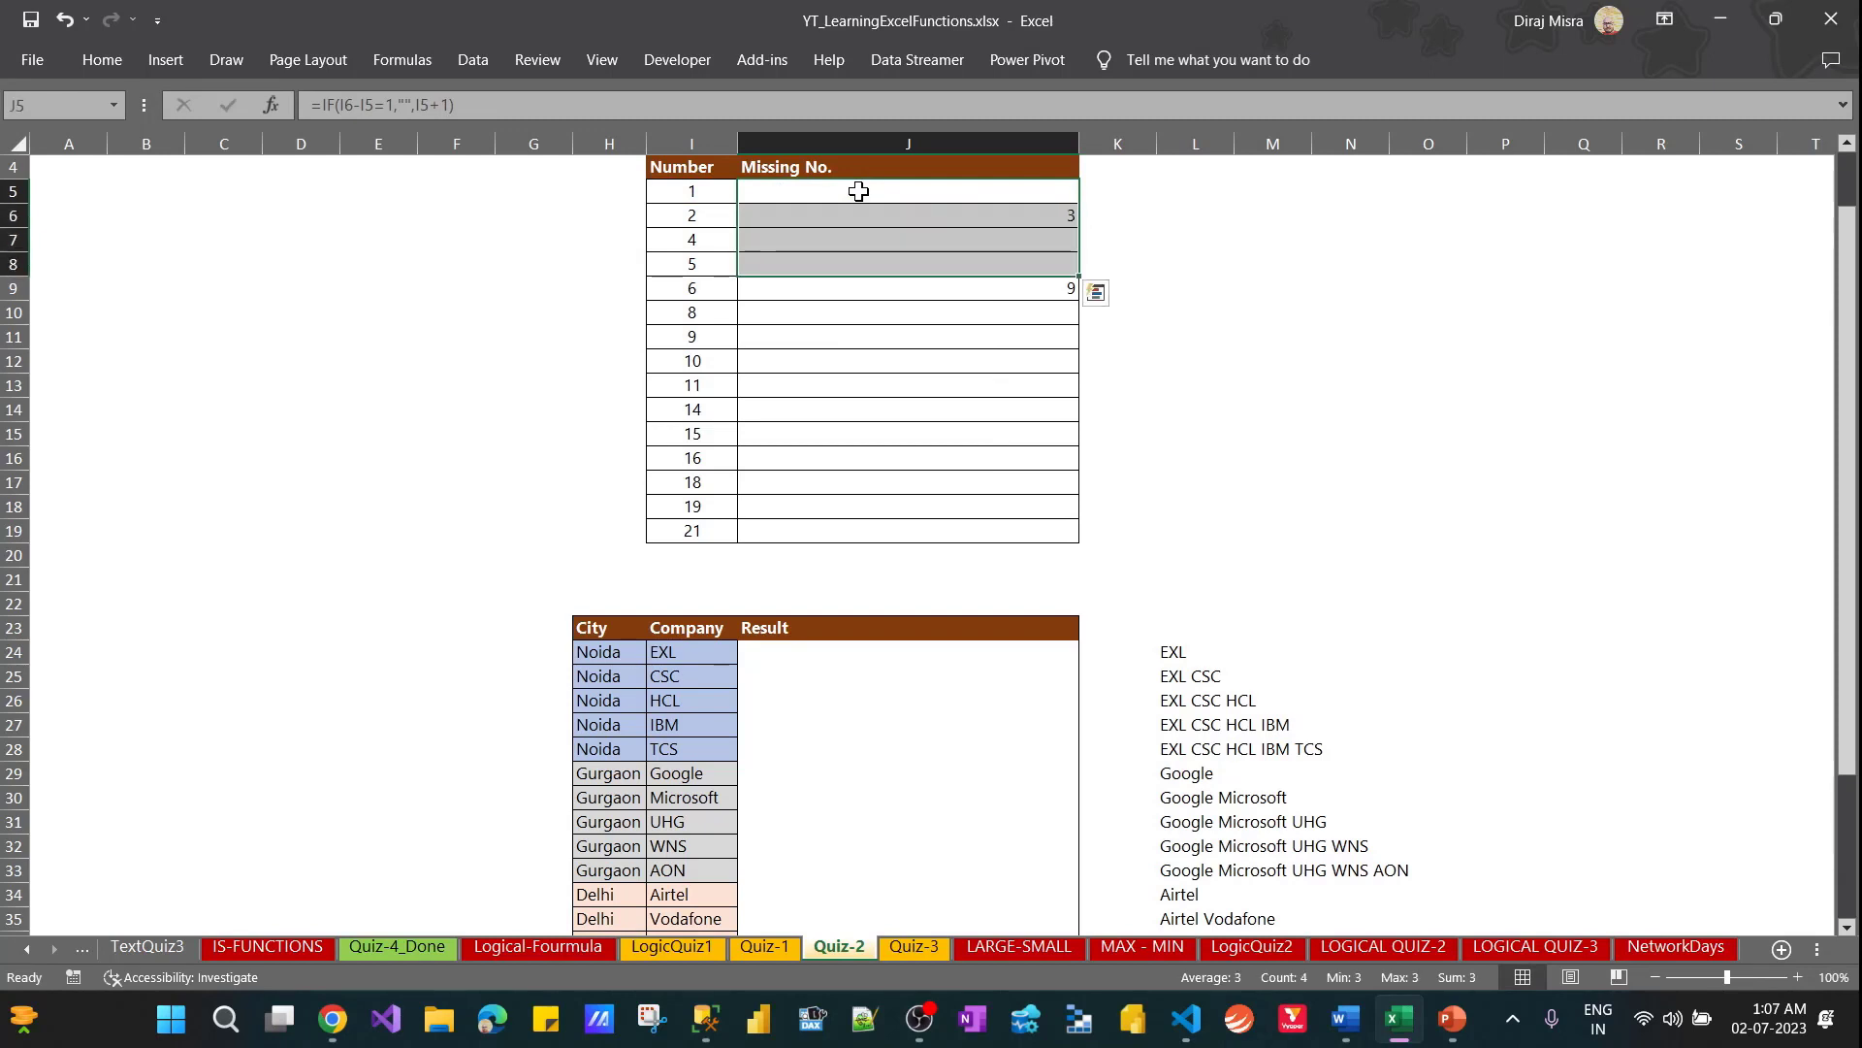
Copy the J5 formula to the whole Missing No. column, J5:J19
{"action": "left_click", "coordinate": [860, 191]}
{"action": "key", "text": "ctrl+c"}
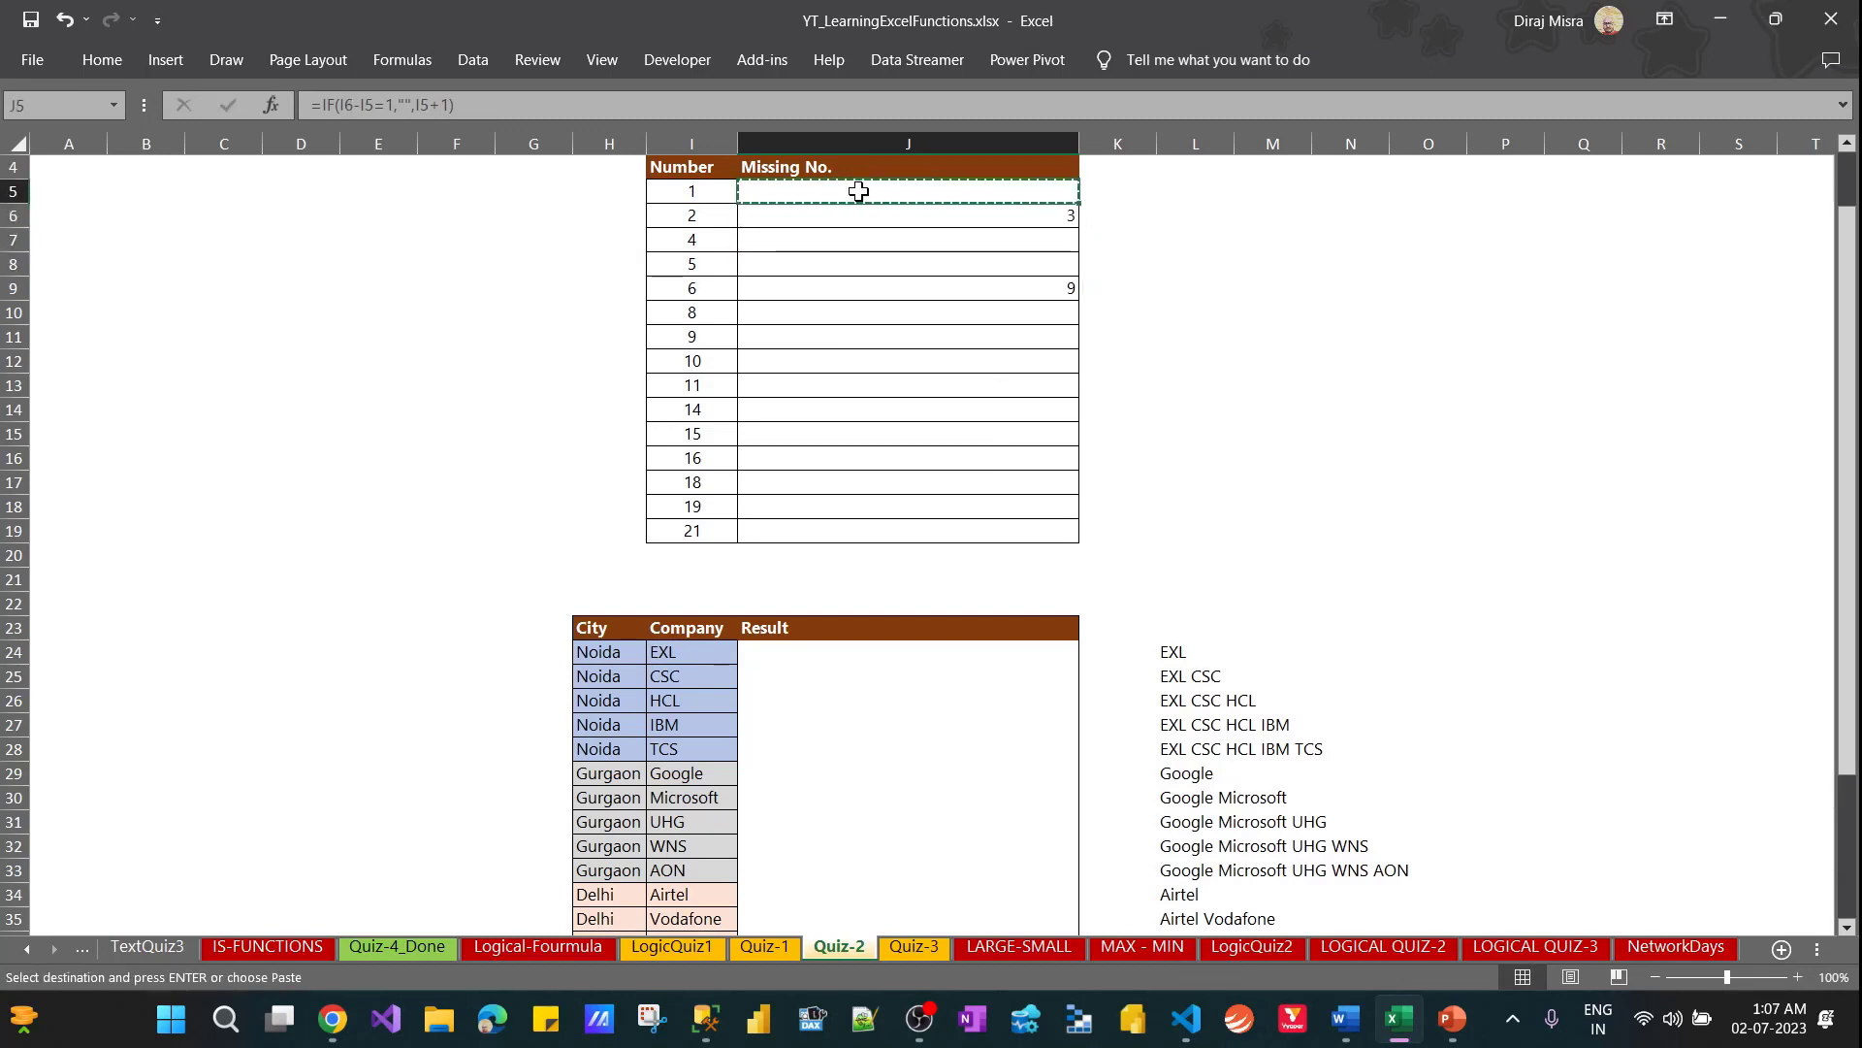
{"action": "key", "text": "shift+Down"}
{"action": "key", "text": "shift+Down"}
{"action": "key", "text": "shift+Down"}
{"action": "key", "text": "shift+Down"}
{"action": "key", "text": "shift+Down"}
{"action": "key", "text": "shift+Down"}
{"action": "key", "text": "shift+Down"}
{"action": "key", "text": "shift+Down"}
{"action": "key", "text": "shift+Down"}
{"action": "key", "text": "shift+Down"}
{"action": "key", "text": "shift+Down"}
{"action": "key", "text": "shift+Down"}
{"action": "key", "text": "shift+Down"}
{"action": "key", "text": "shift+Down"}
{"action": "key", "text": "ctrl+v"}
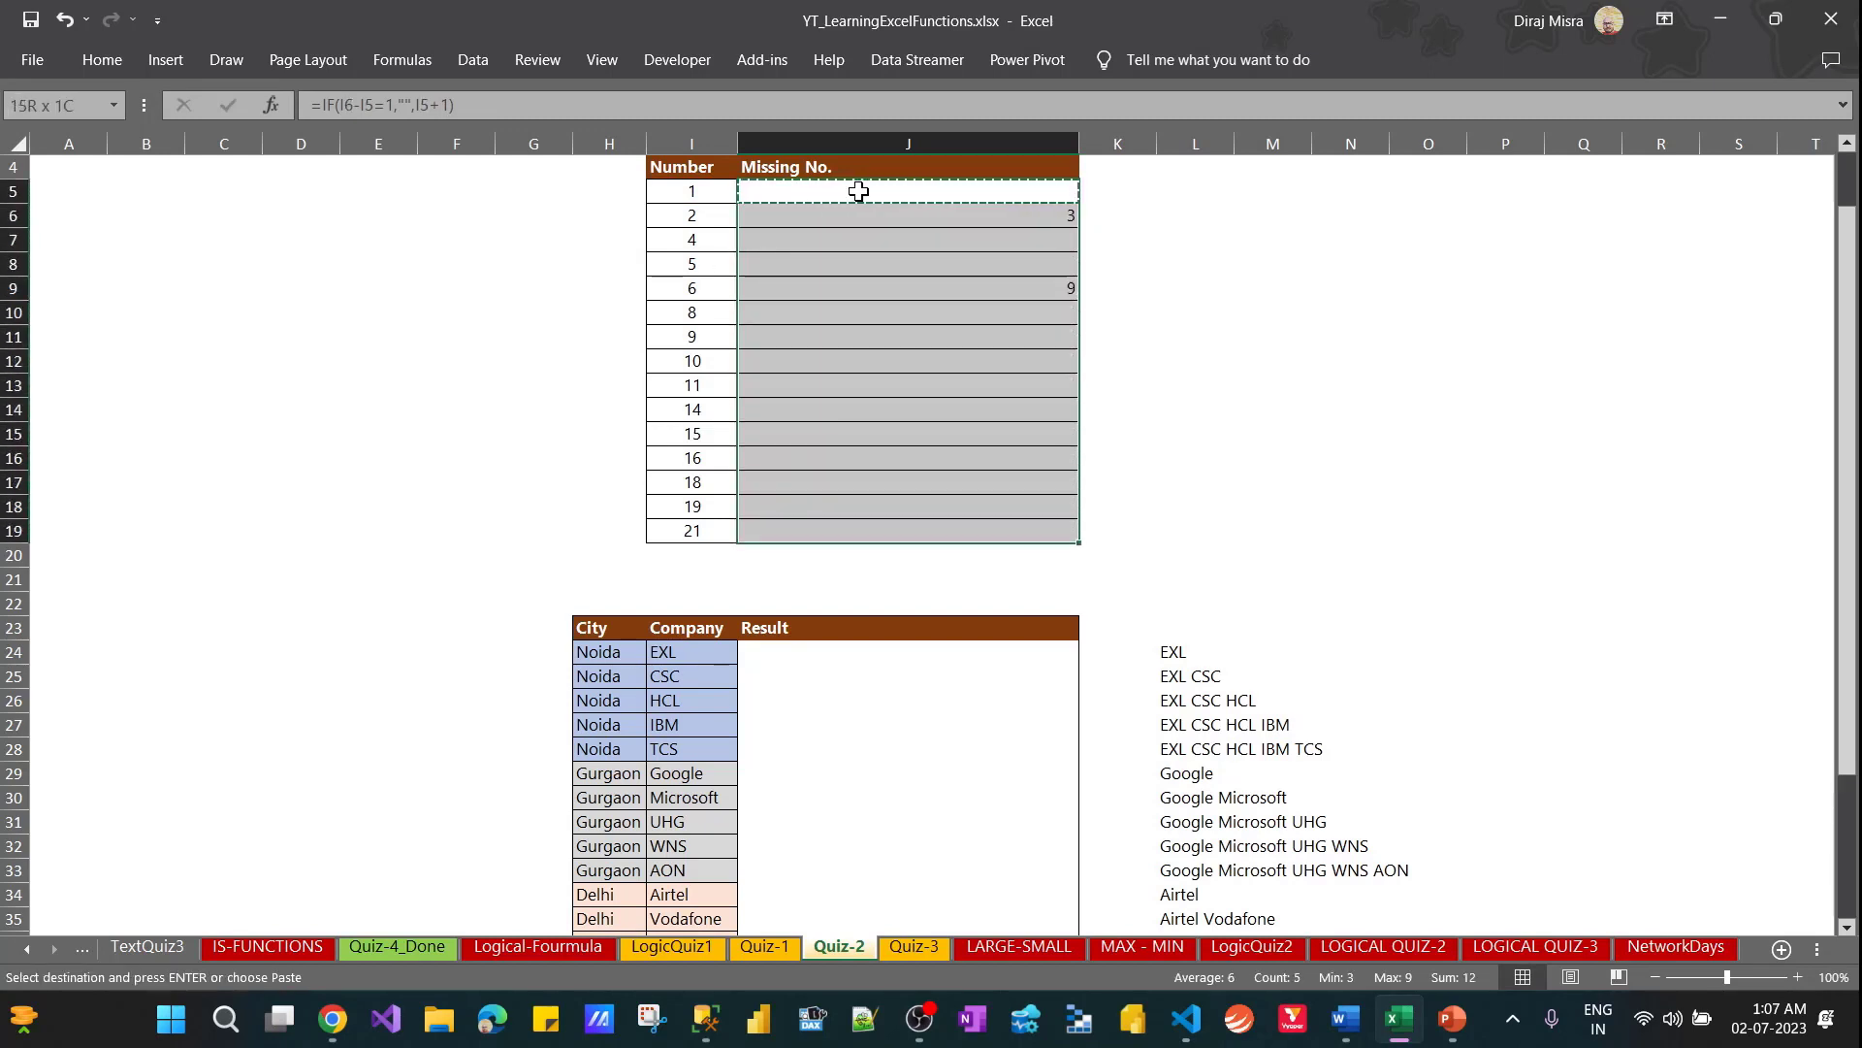
{"action": "key", "text": "Escape"}
{"action": "key", "text": "Down"}
{"action": "key", "text": "Down"}
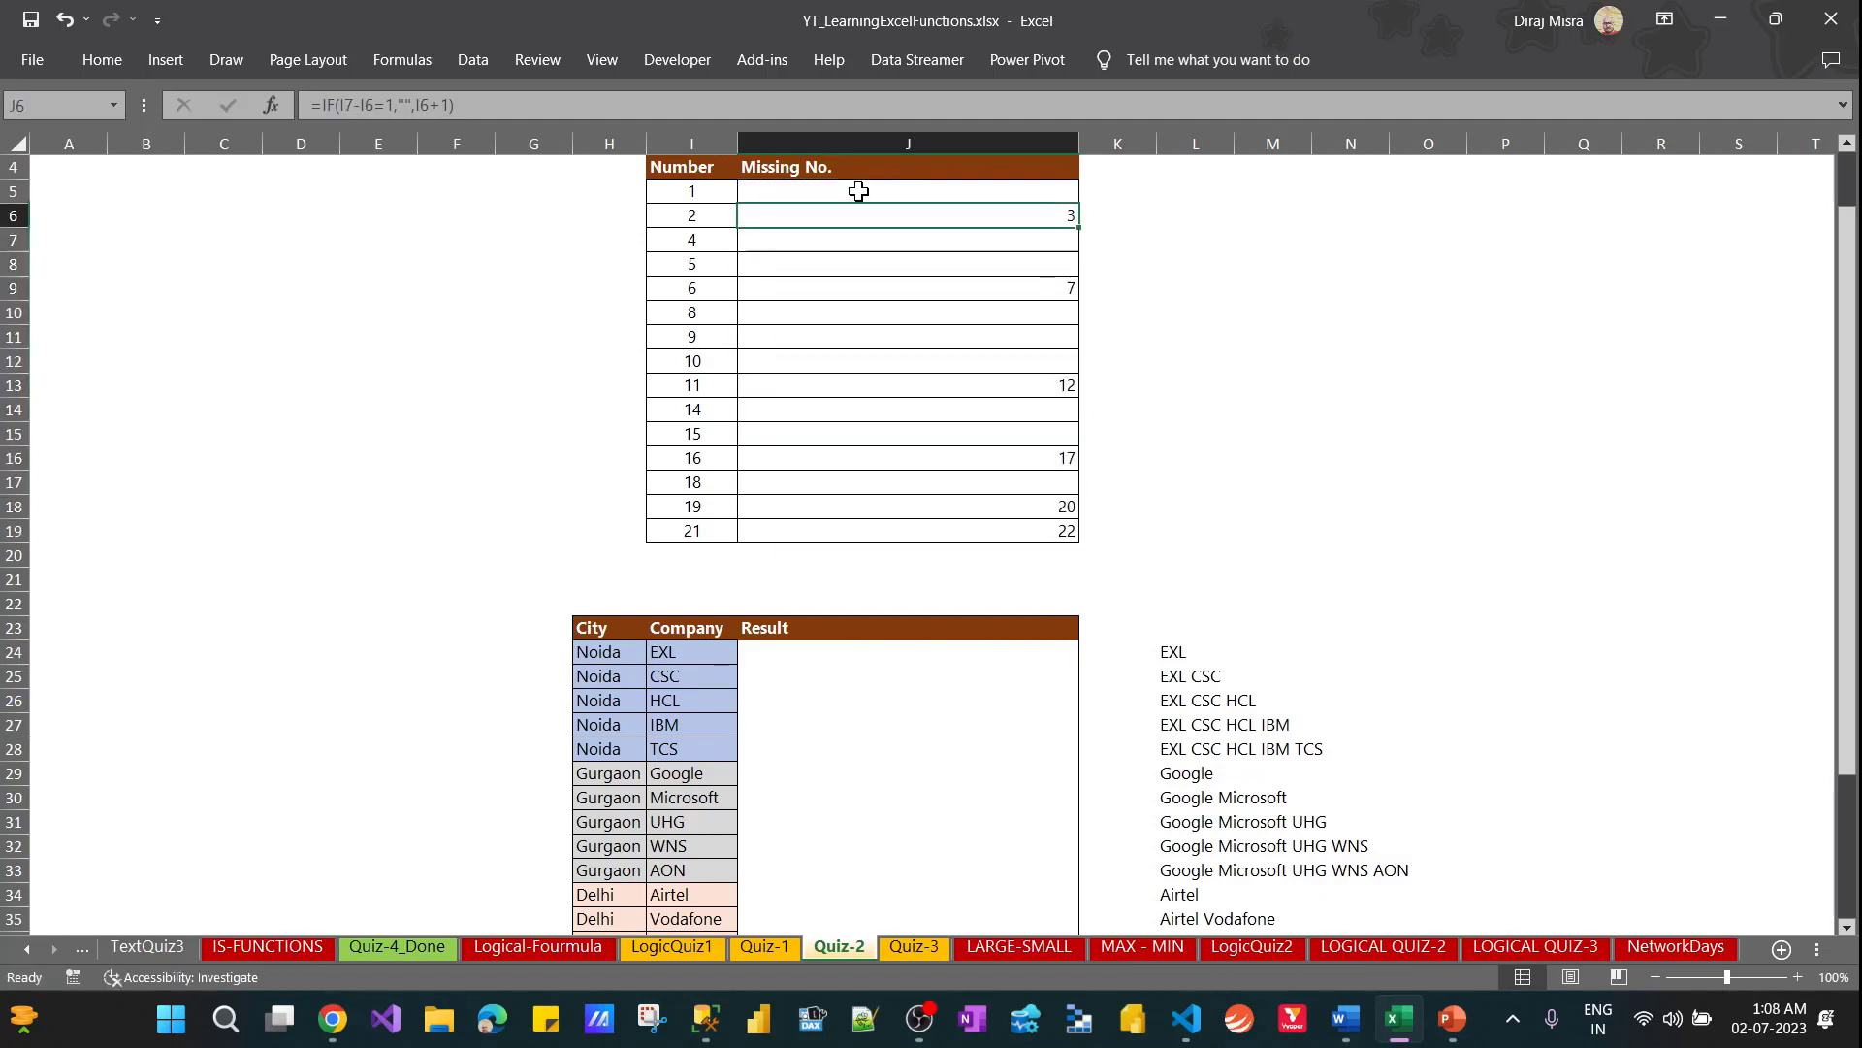
Document the J5 formula, =IF(I6-I5=1,"",I5+1), as plain text in cell O9 beside the table
{"action": "key", "text": "Up"}
{"action": "key", "text": "Up"}
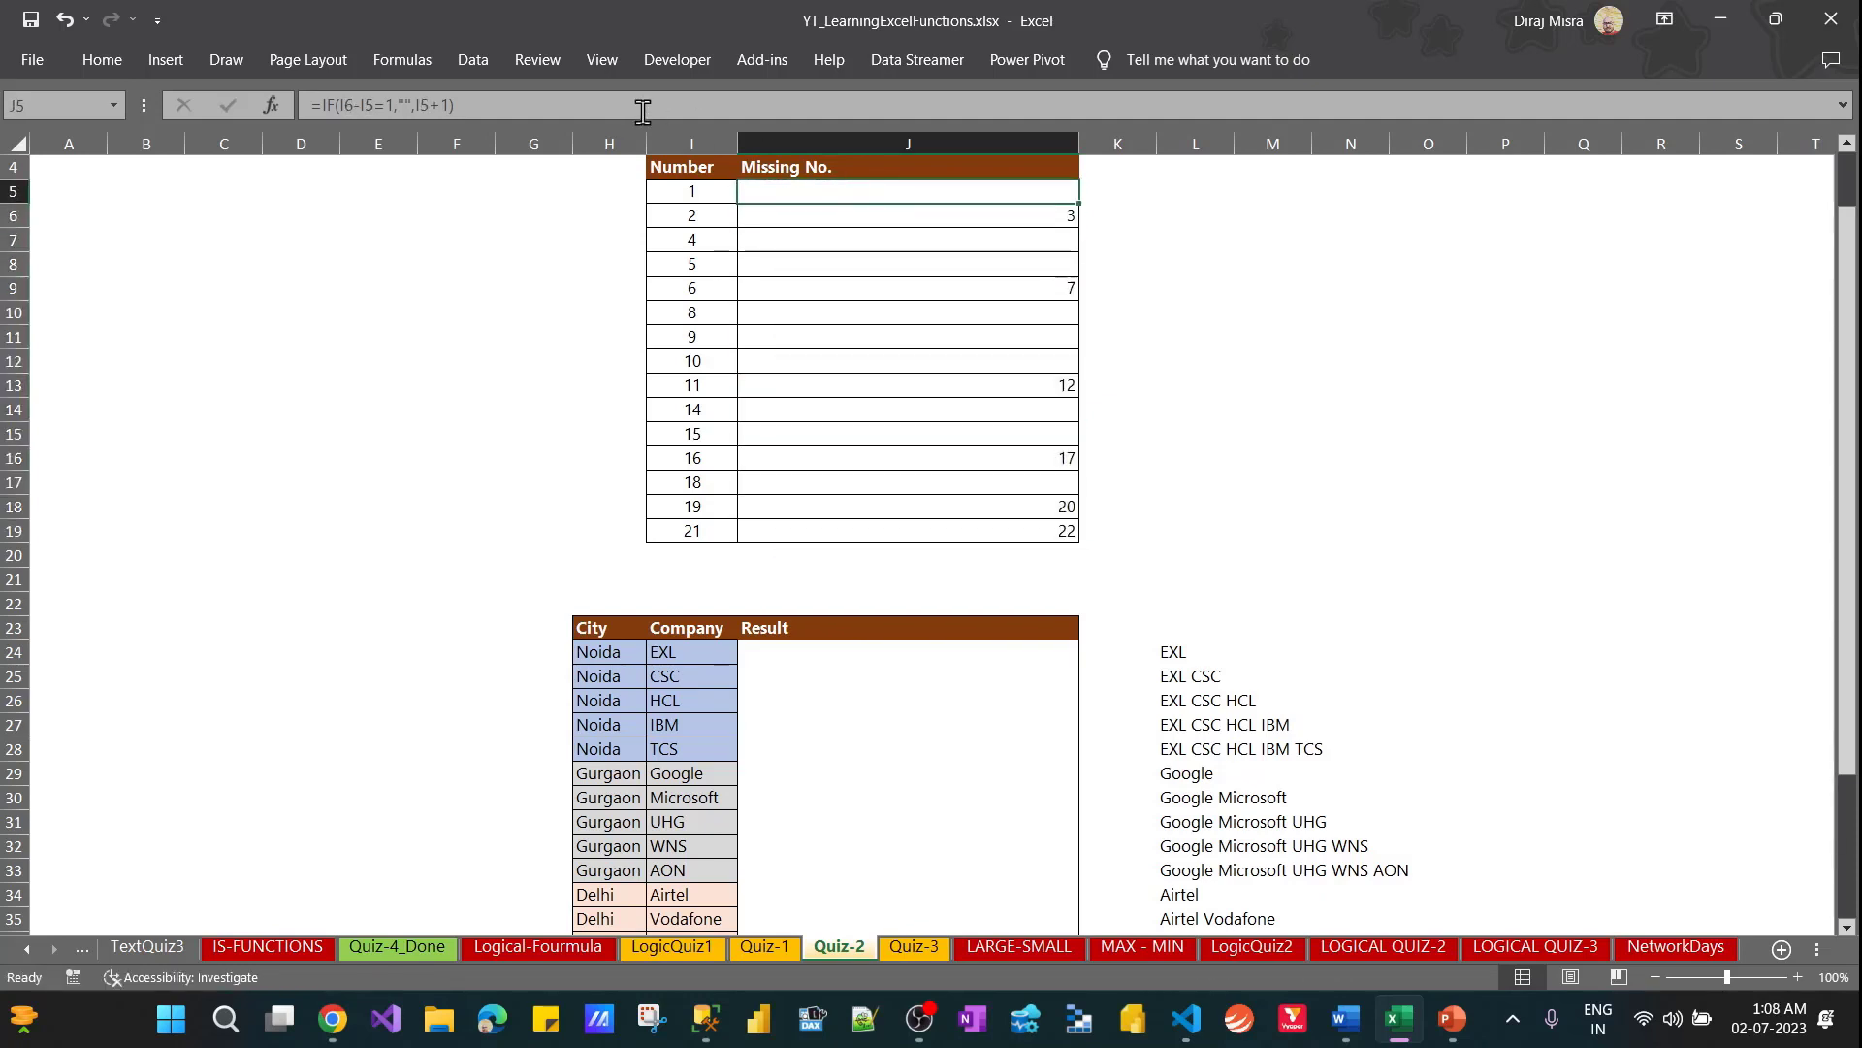
{"action": "left_click_drag", "start_coordinate": [545, 105], "coordinate": [271, 105]}
{"action": "key", "text": "ctrl+c"}
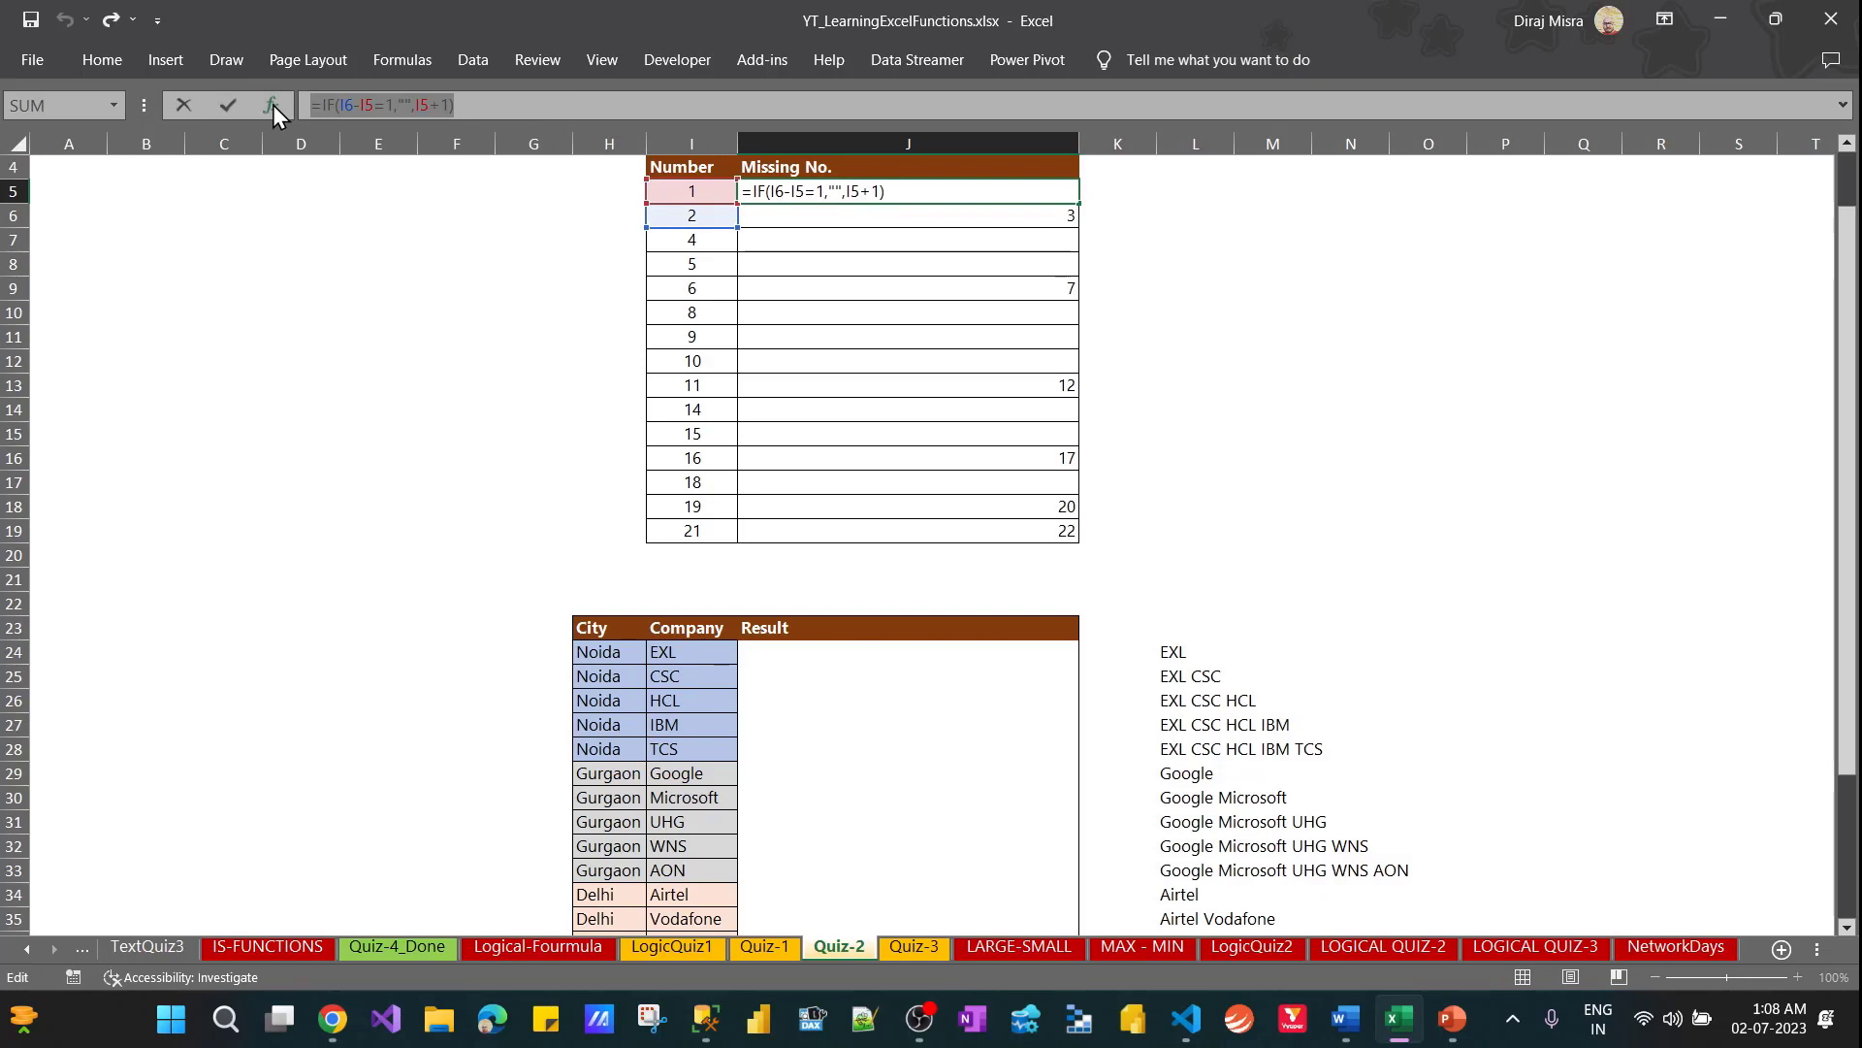
{"action": "key", "text": "Escape"}
{"action": "left_click", "coordinate": [1392, 291]}
{"action": "key", "text": "ctrl+v"}
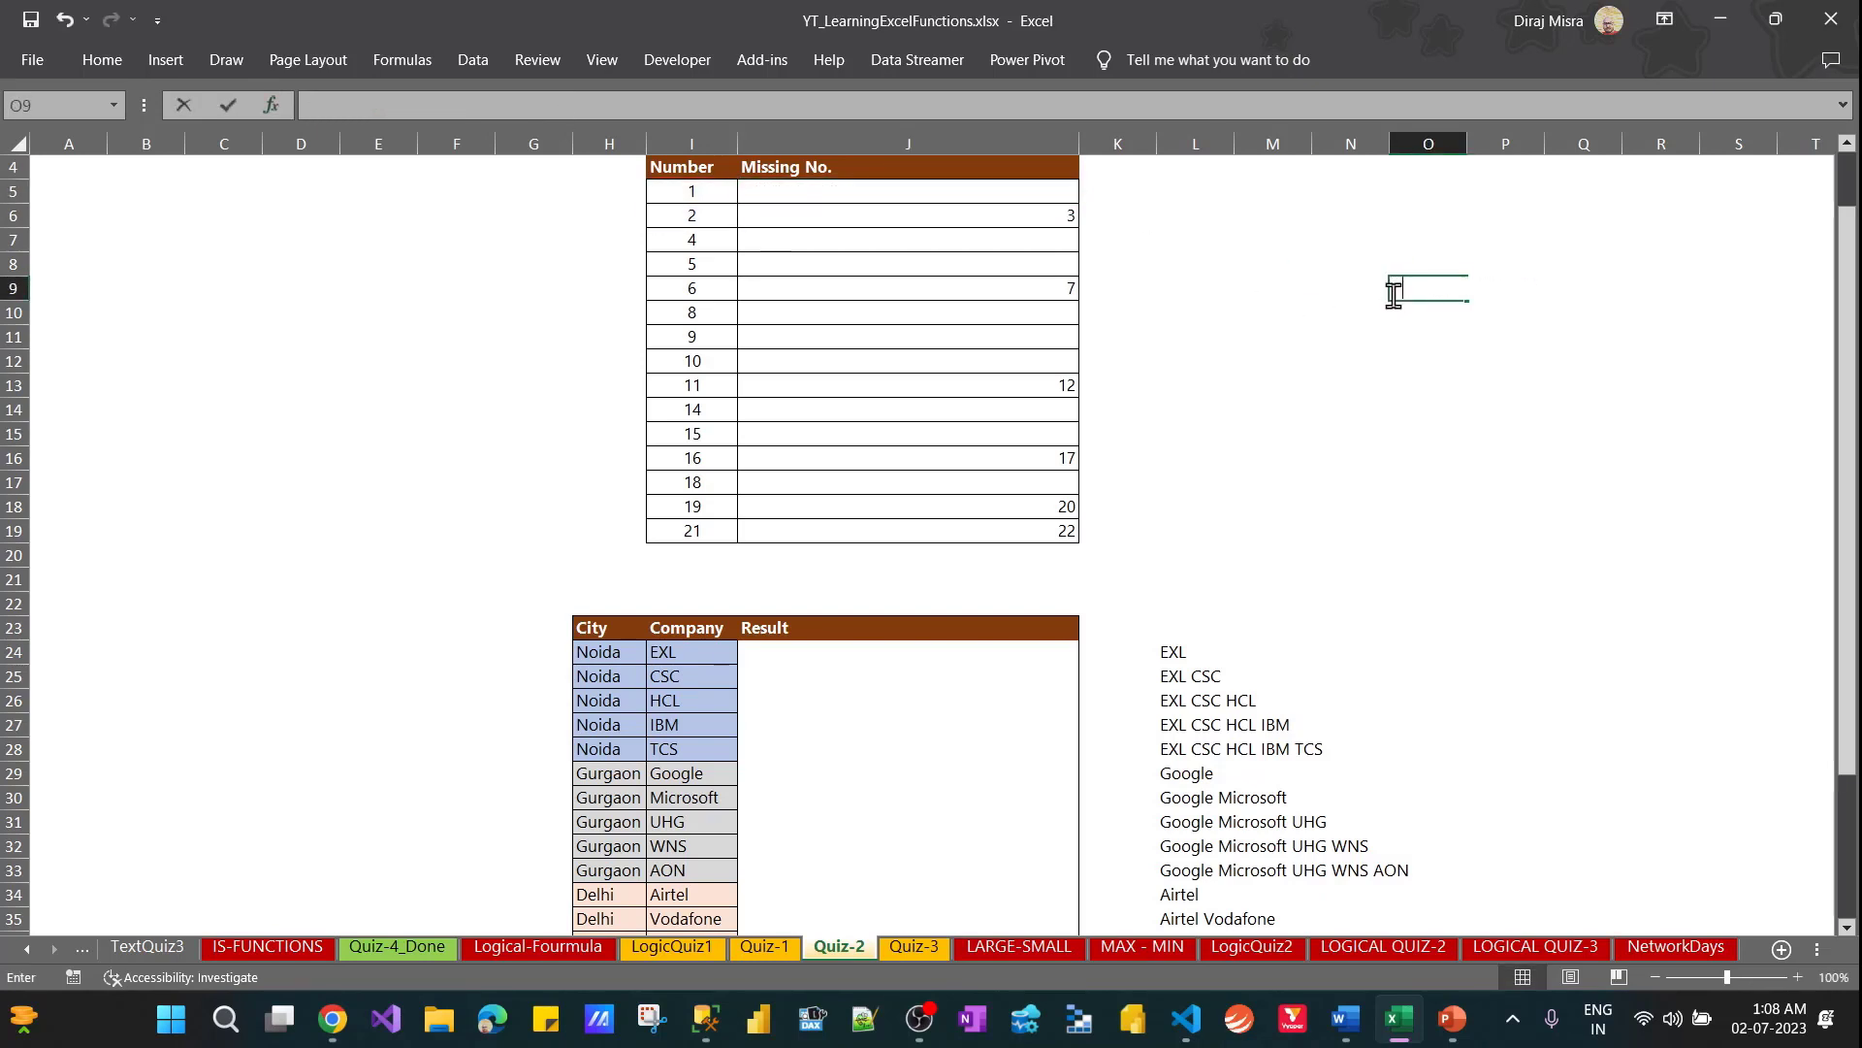
{"action": "key", "text": "ctrl+v"}
{"action": "key", "text": "Return"}
{"action": "key", "text": "Up"}
{"action": "key", "text": "Down"}
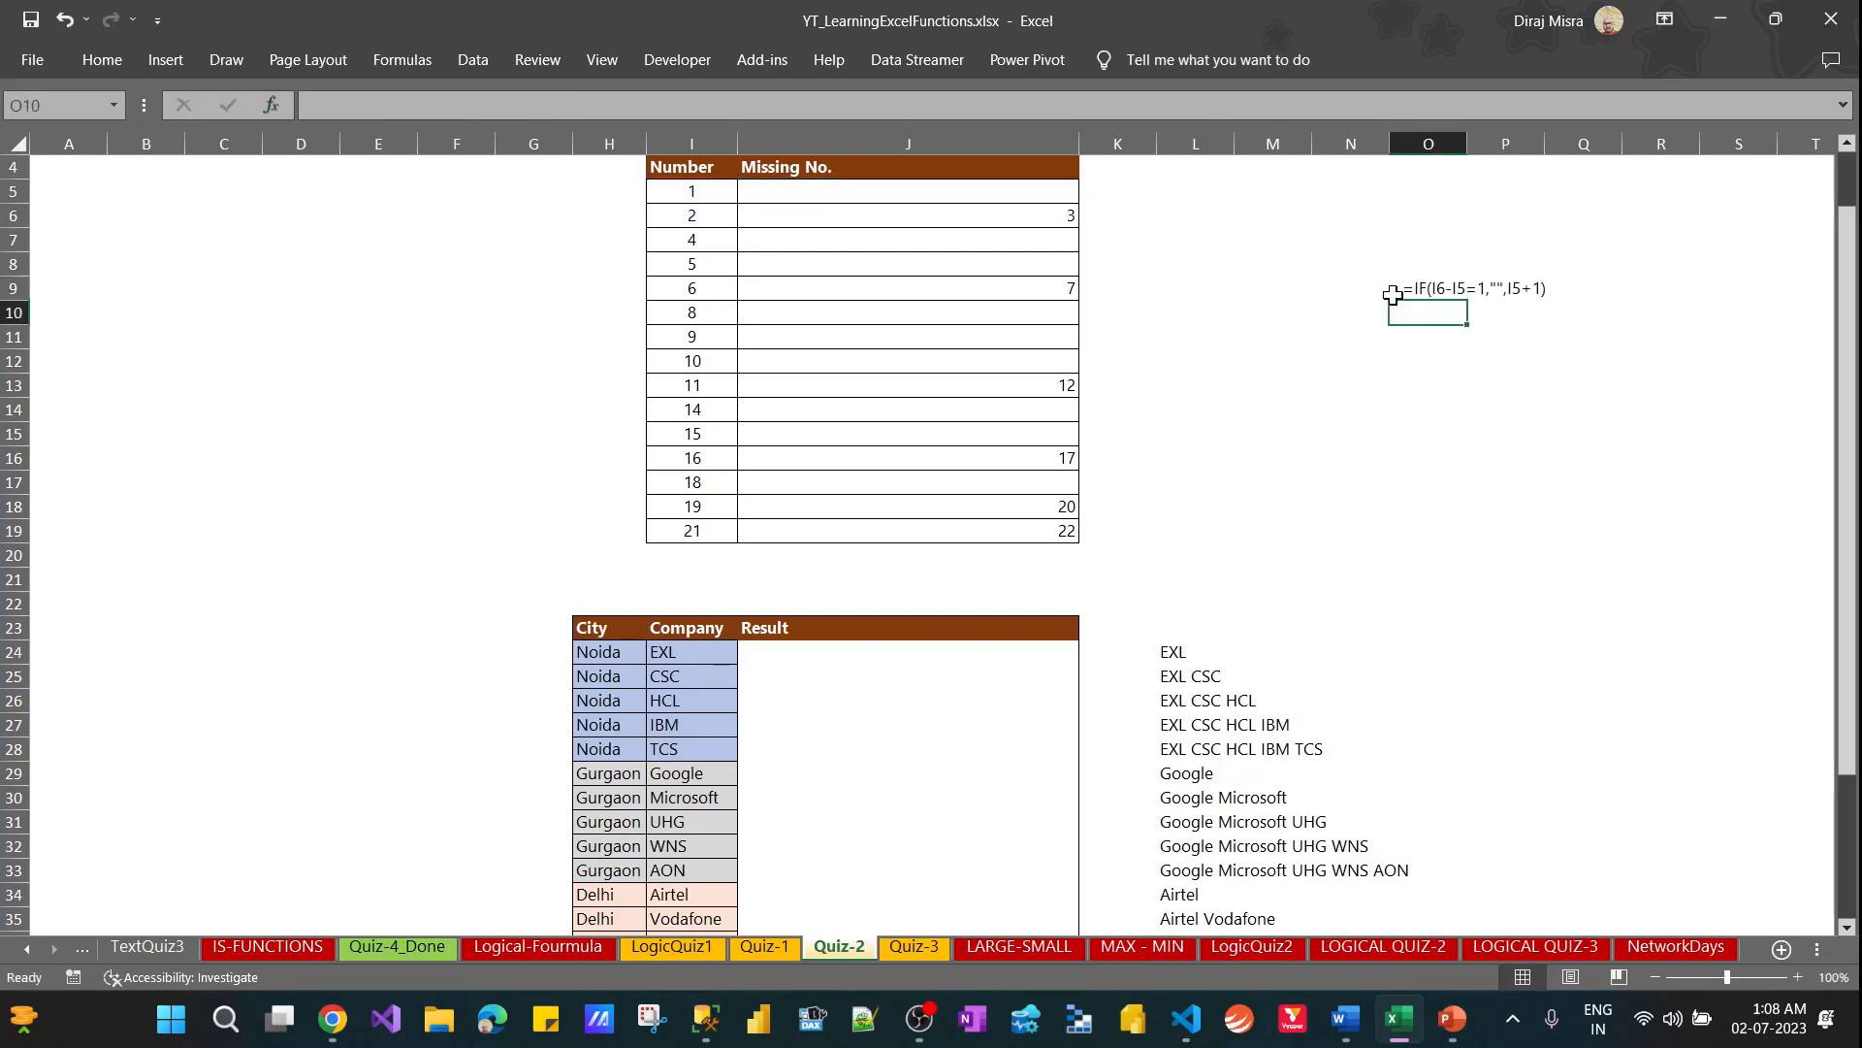
Shade cell I6 in the Number column with a light gray fill
{"action": "left_click", "coordinate": [694, 209]}
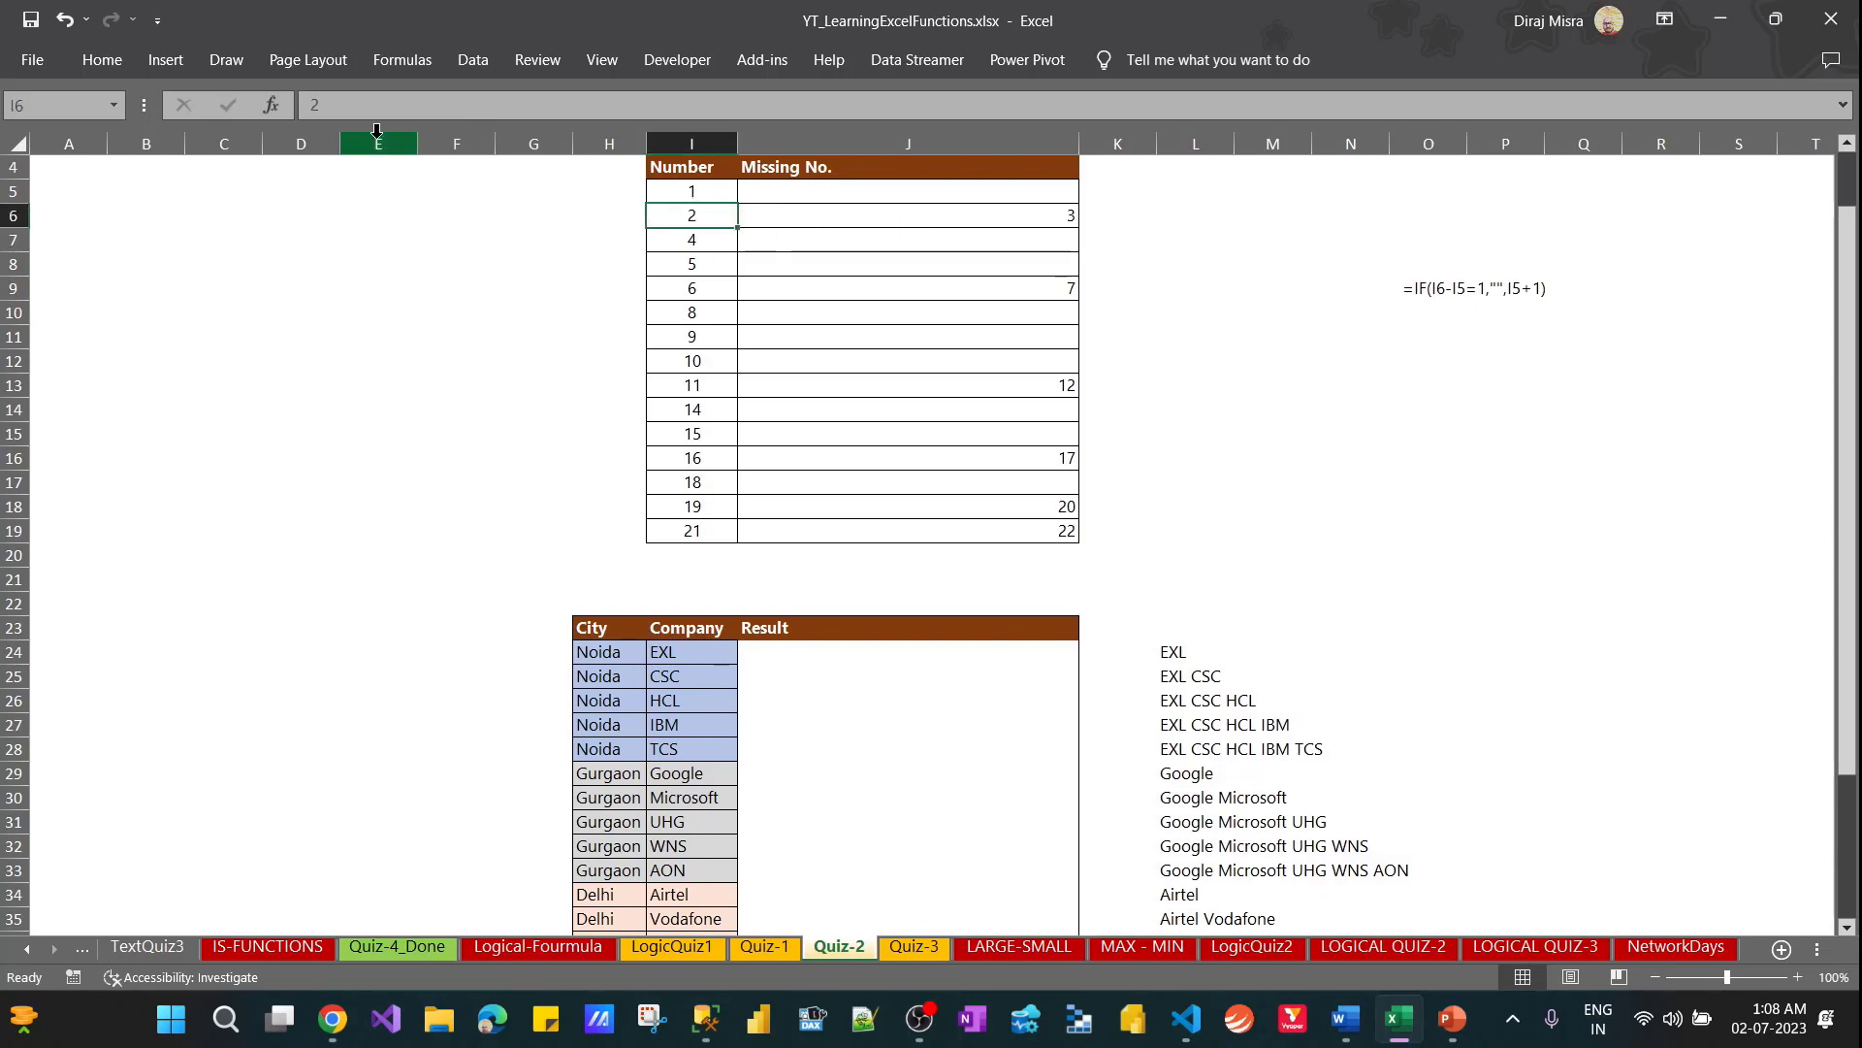
{"action": "left_click", "coordinate": [118, 62]}
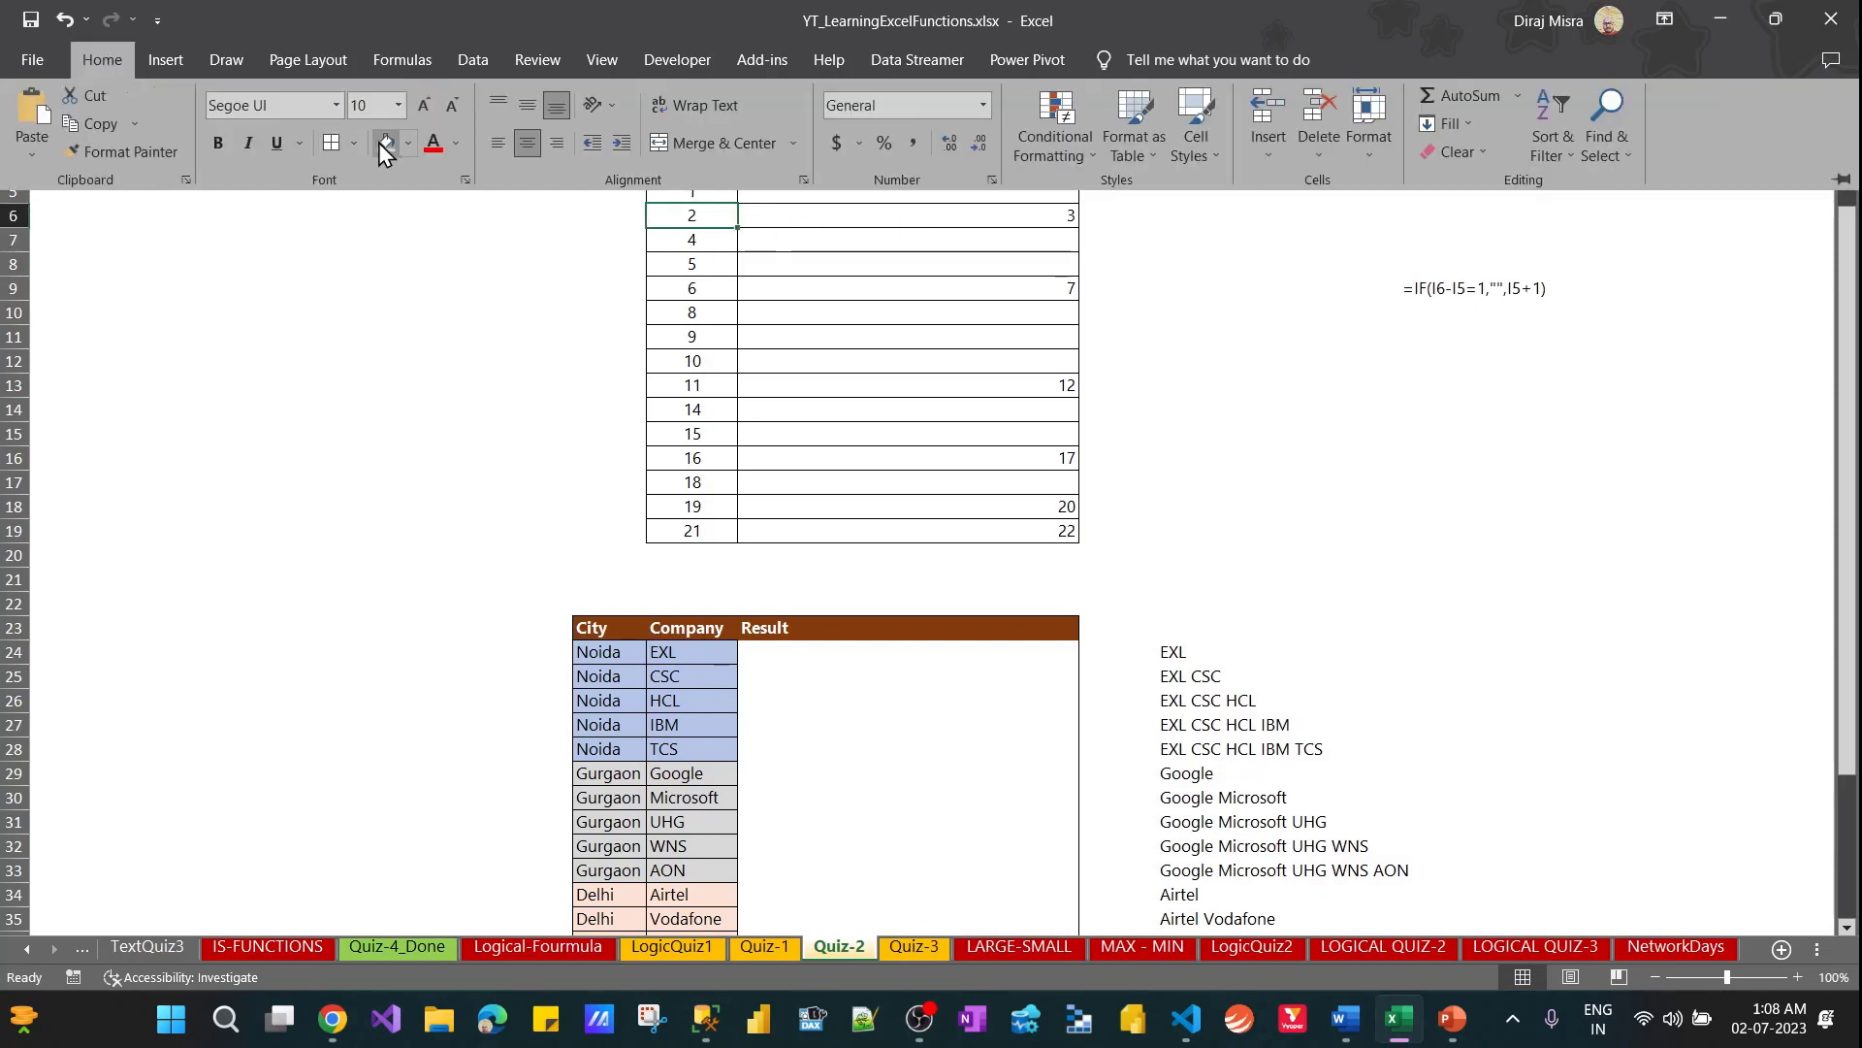
{"action": "left_click", "coordinate": [407, 147]}
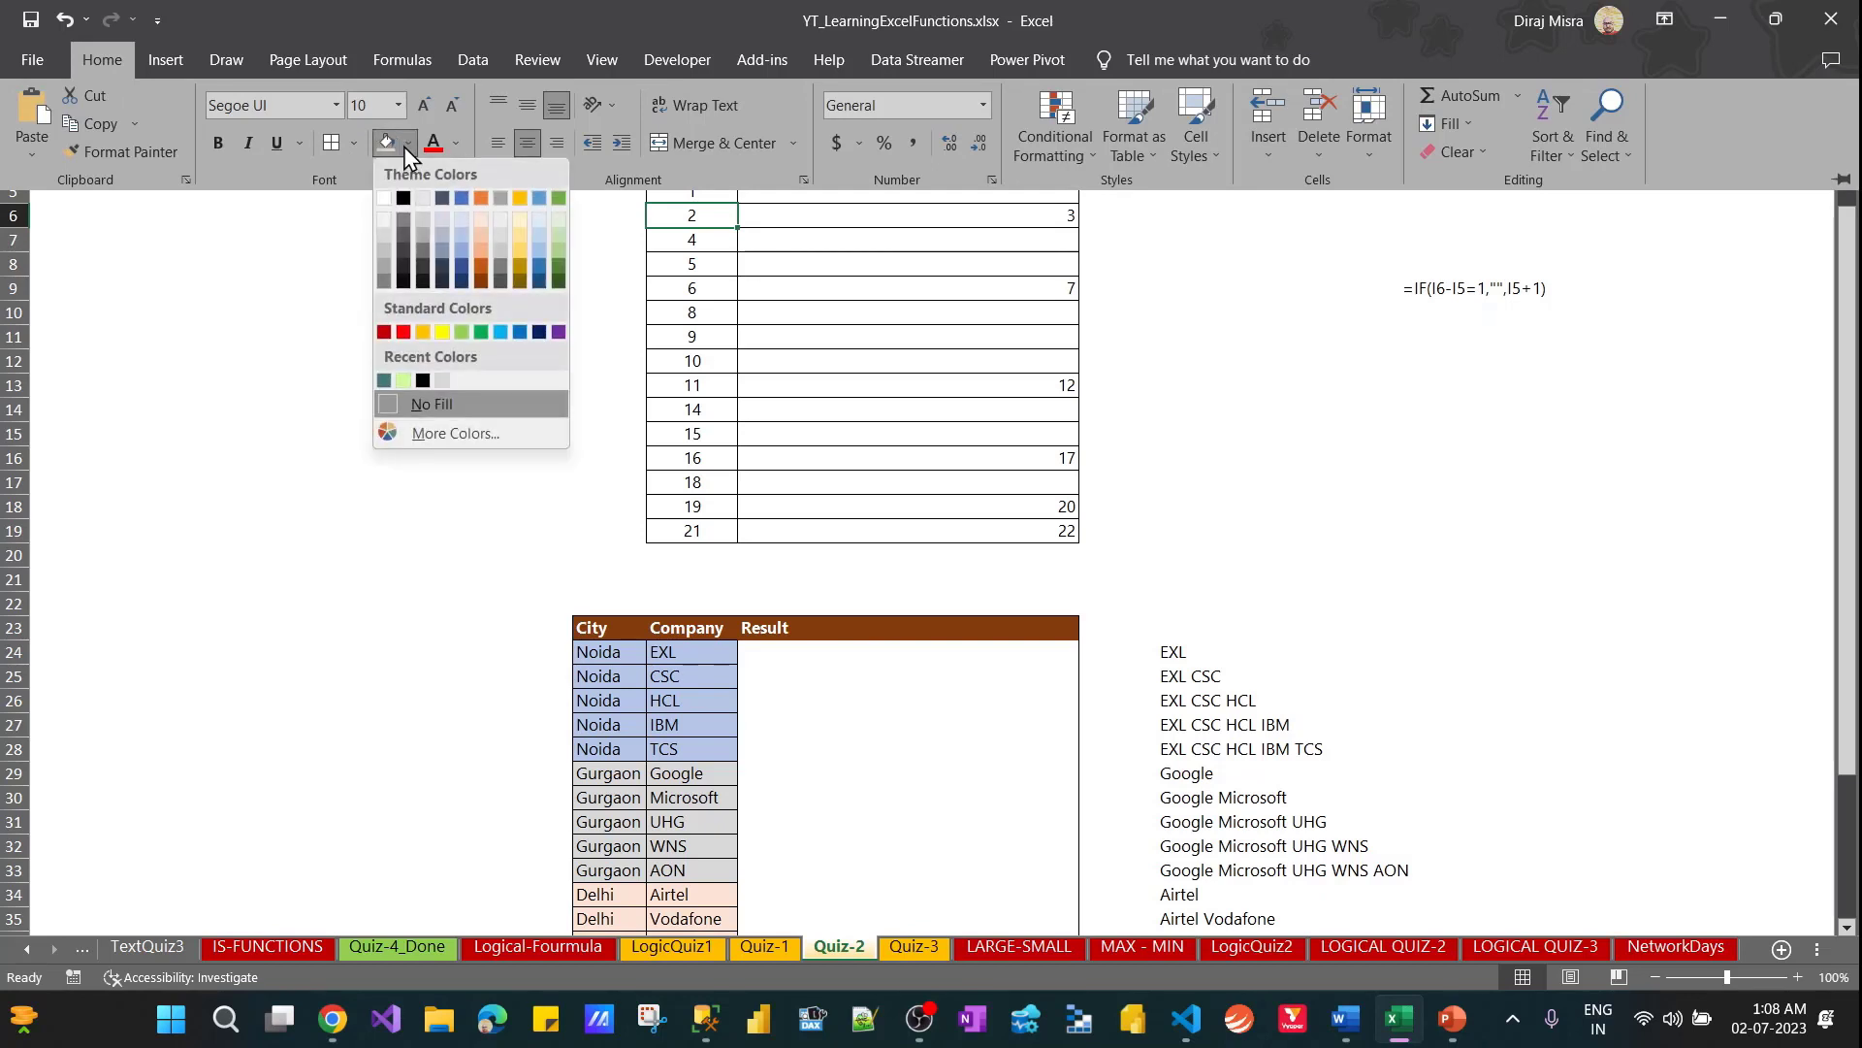
{"action": "left_click", "coordinate": [420, 222]}
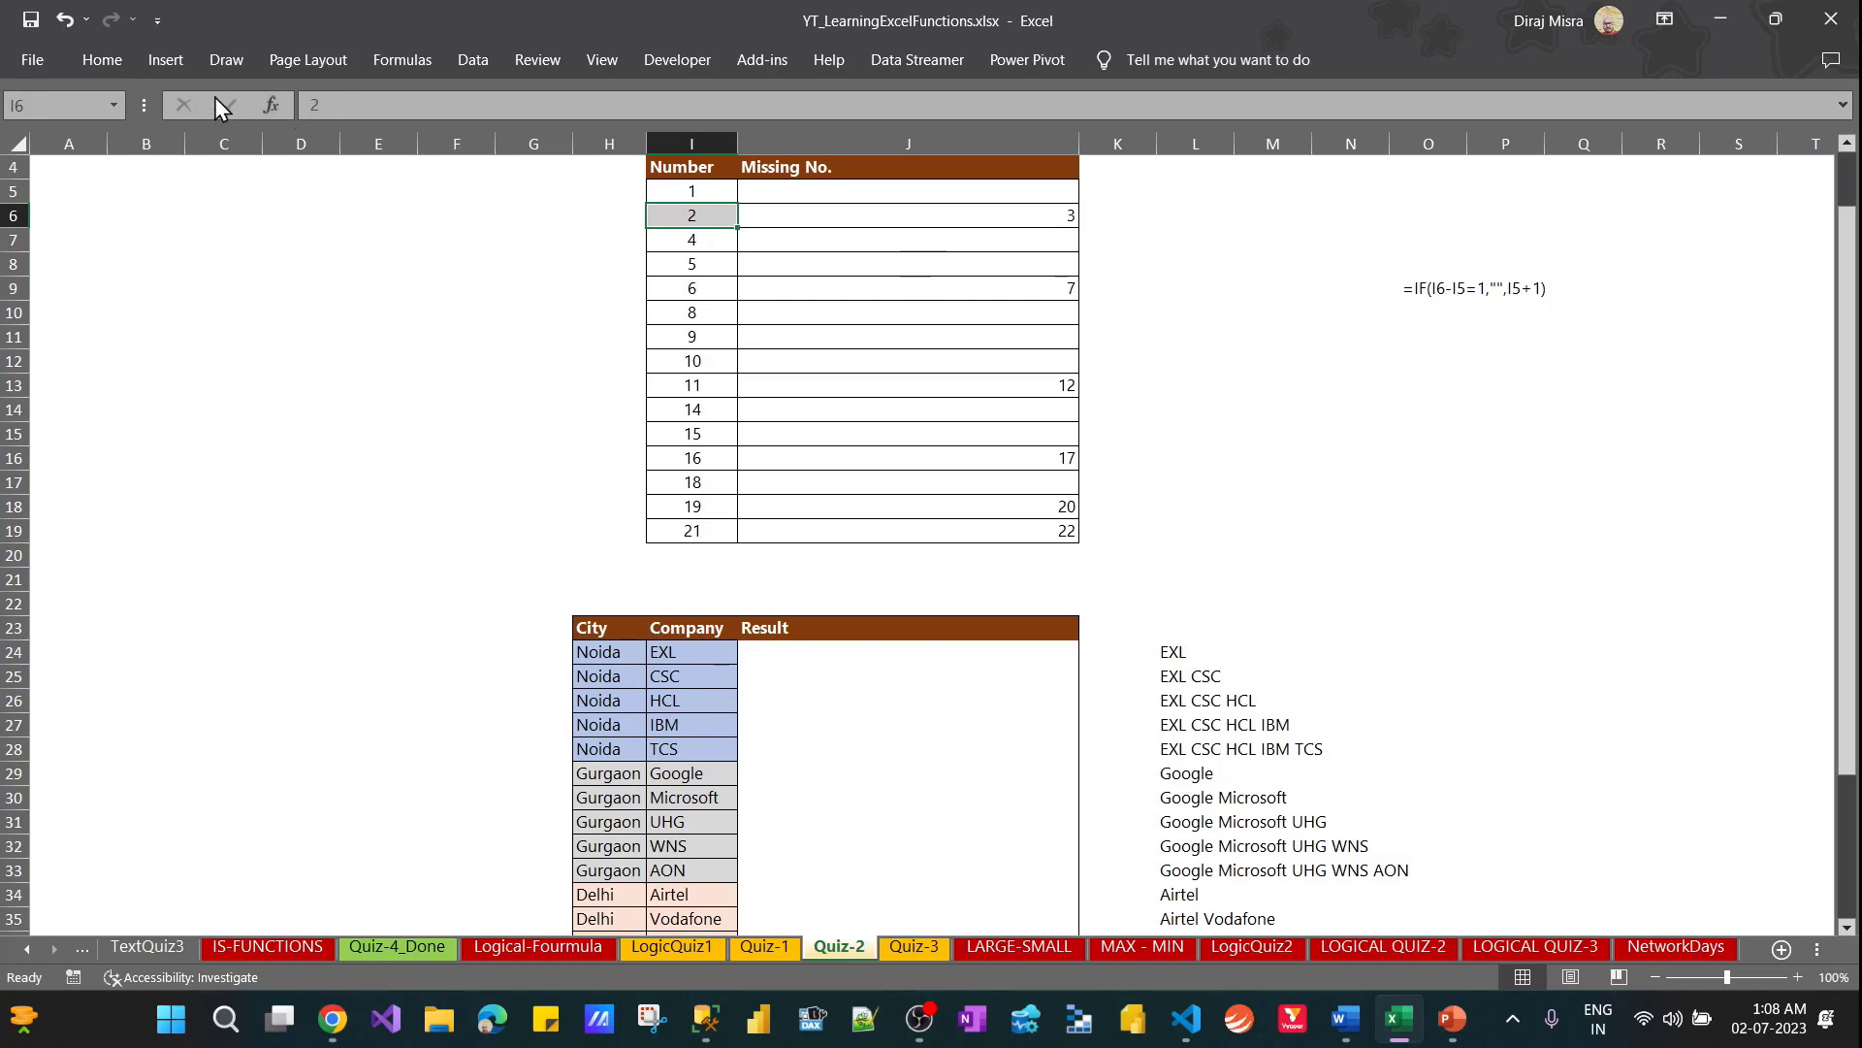
Shade cell I5 in the Number column with a light orange fill
{"action": "left_click", "coordinate": [708, 187]}
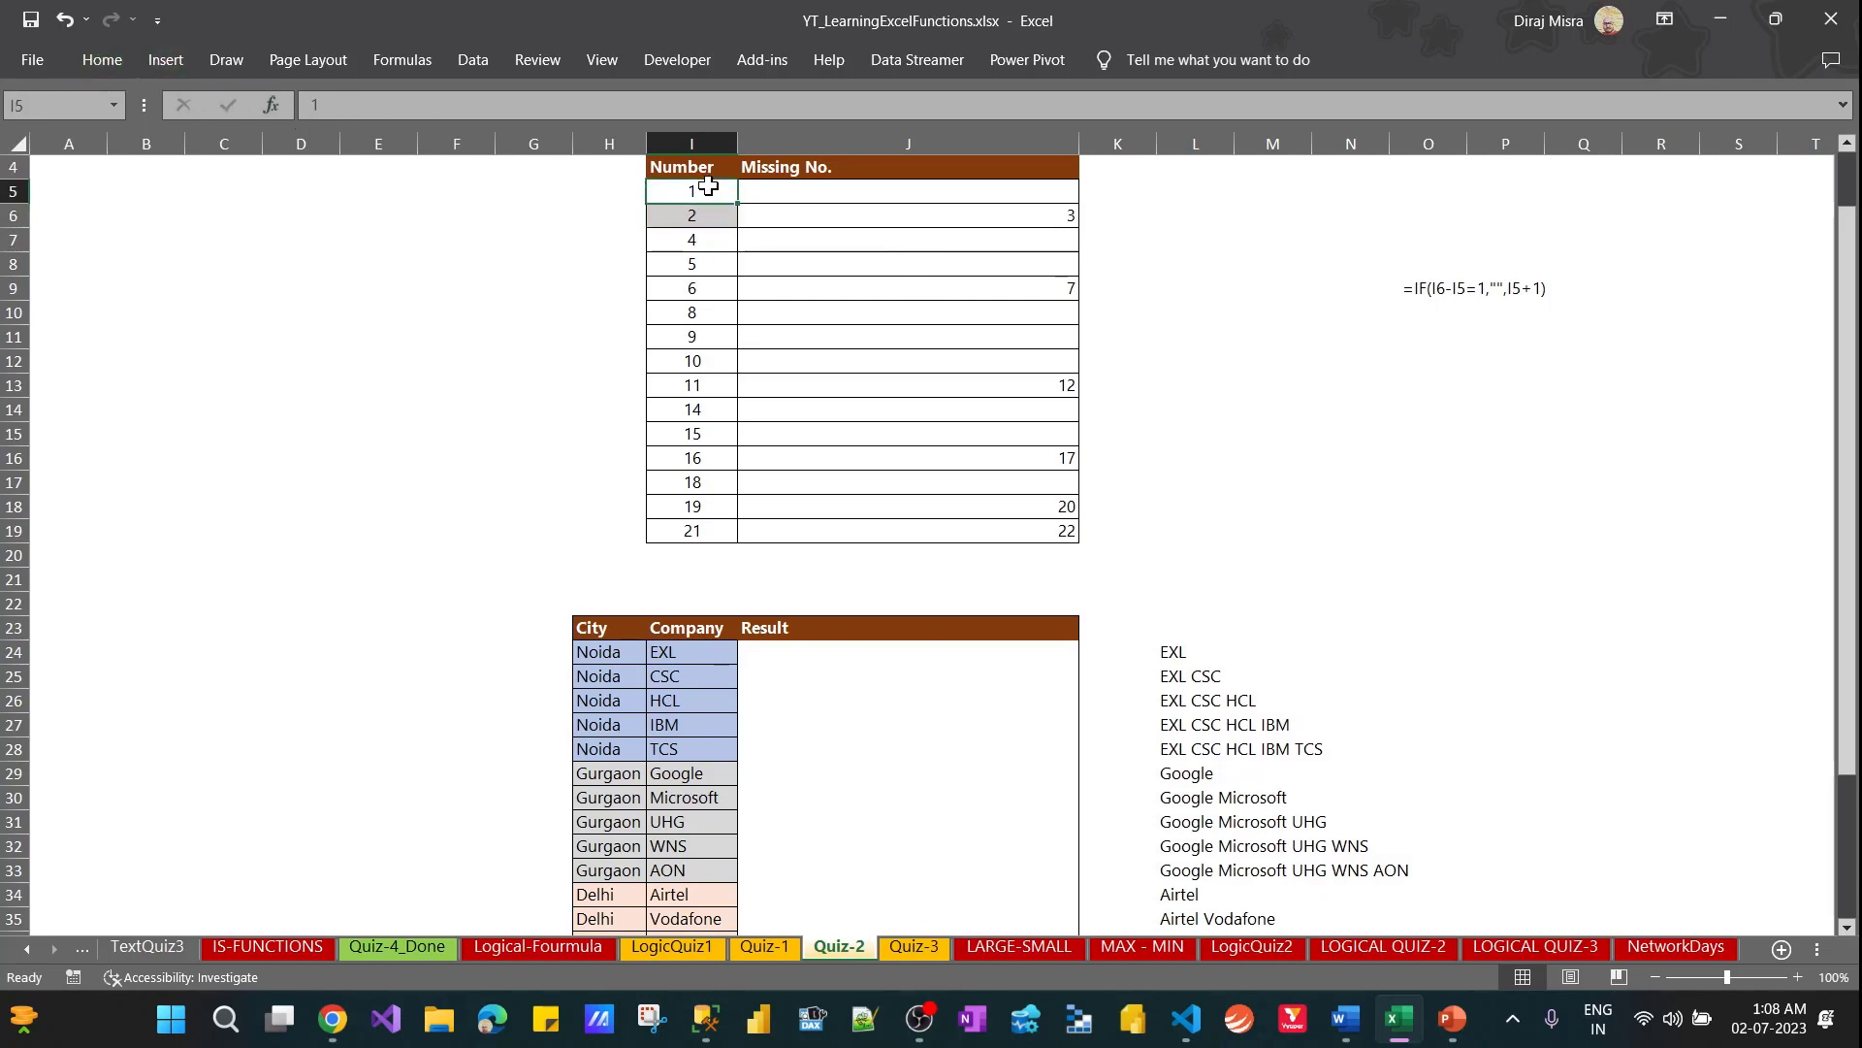
{"action": "left_click", "coordinate": [110, 60]}
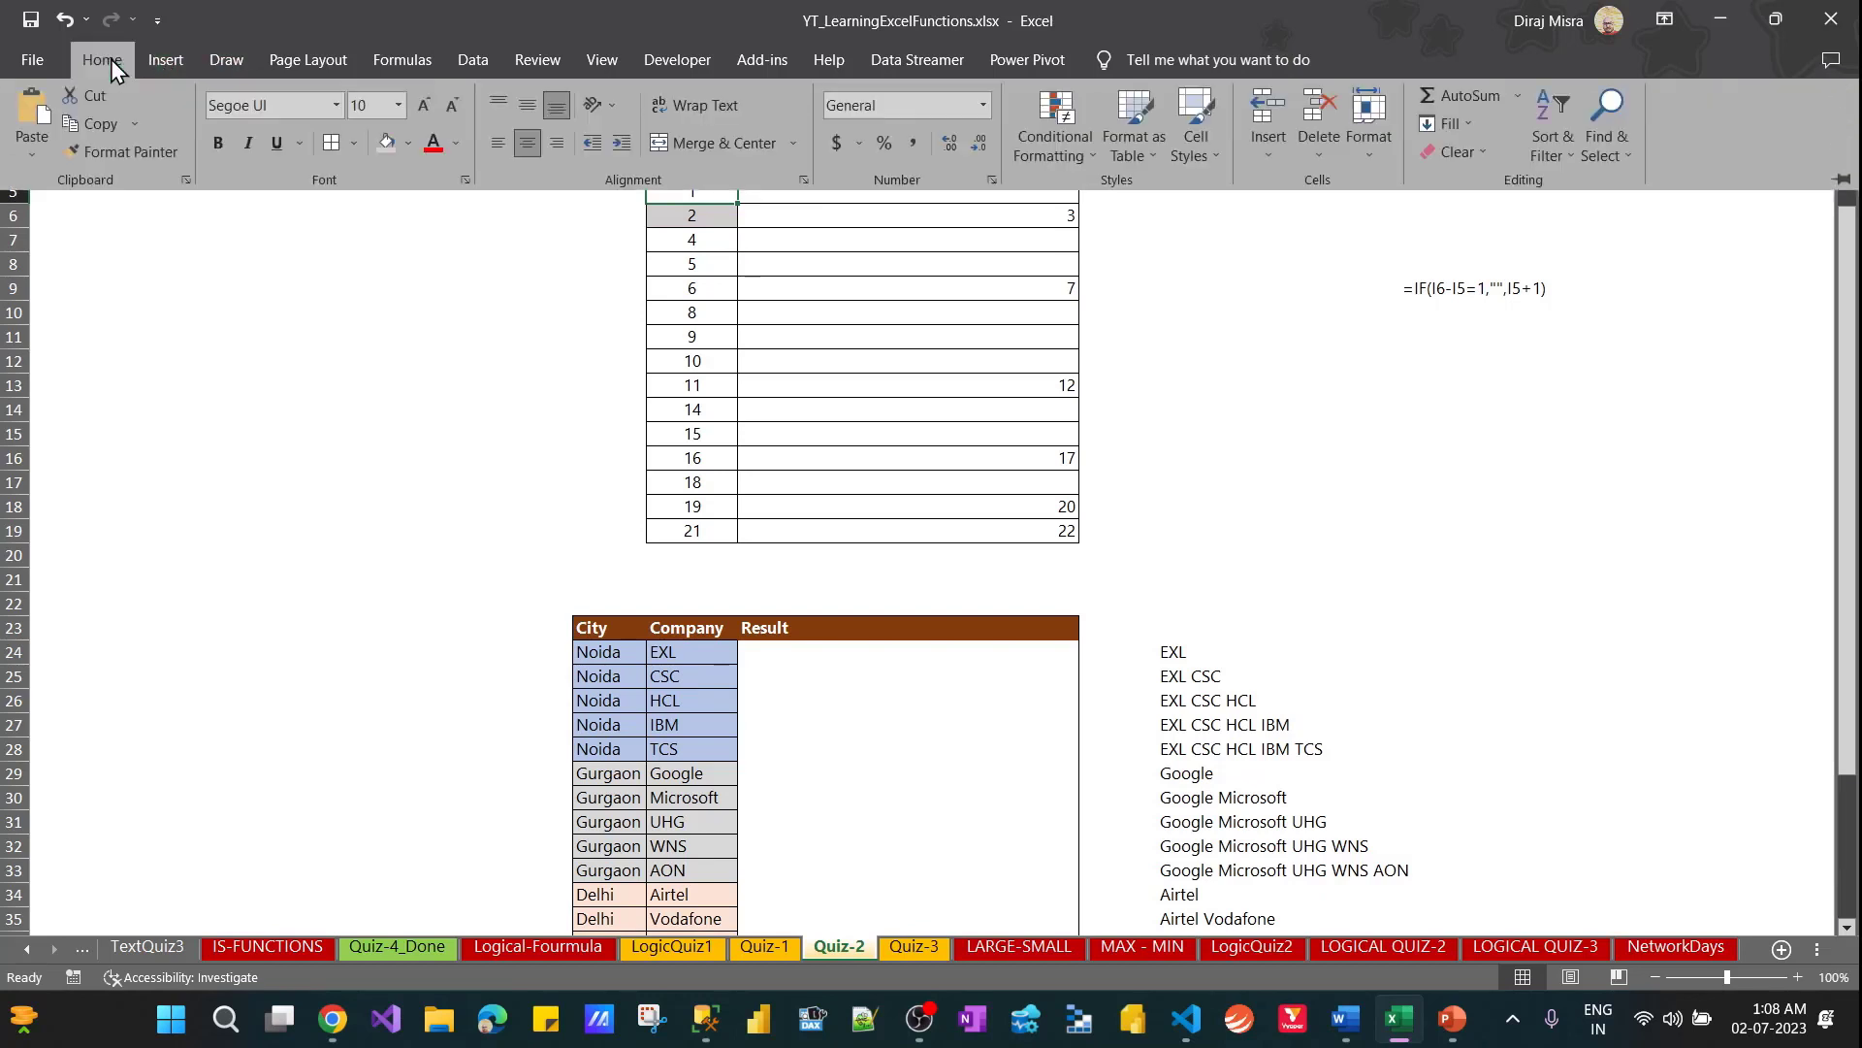
{"action": "left_click", "coordinate": [409, 143]}
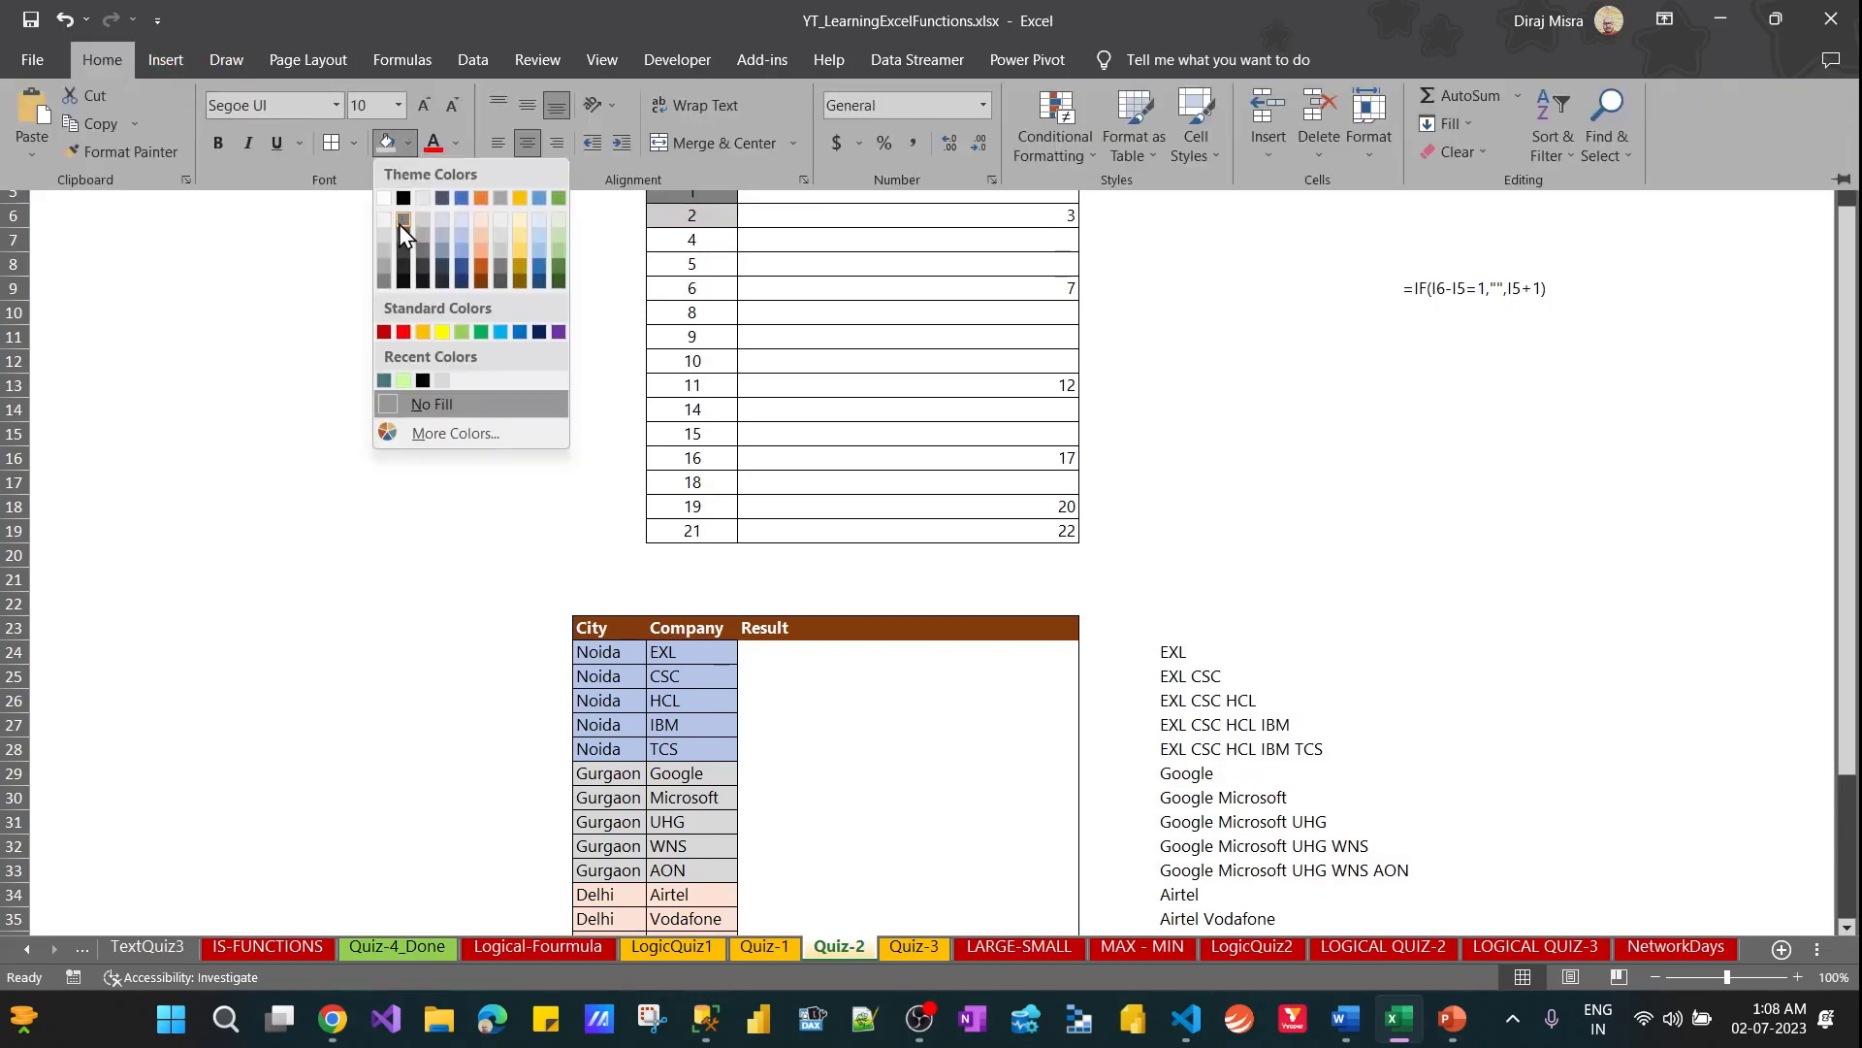
{"action": "left_click", "coordinate": [482, 237]}
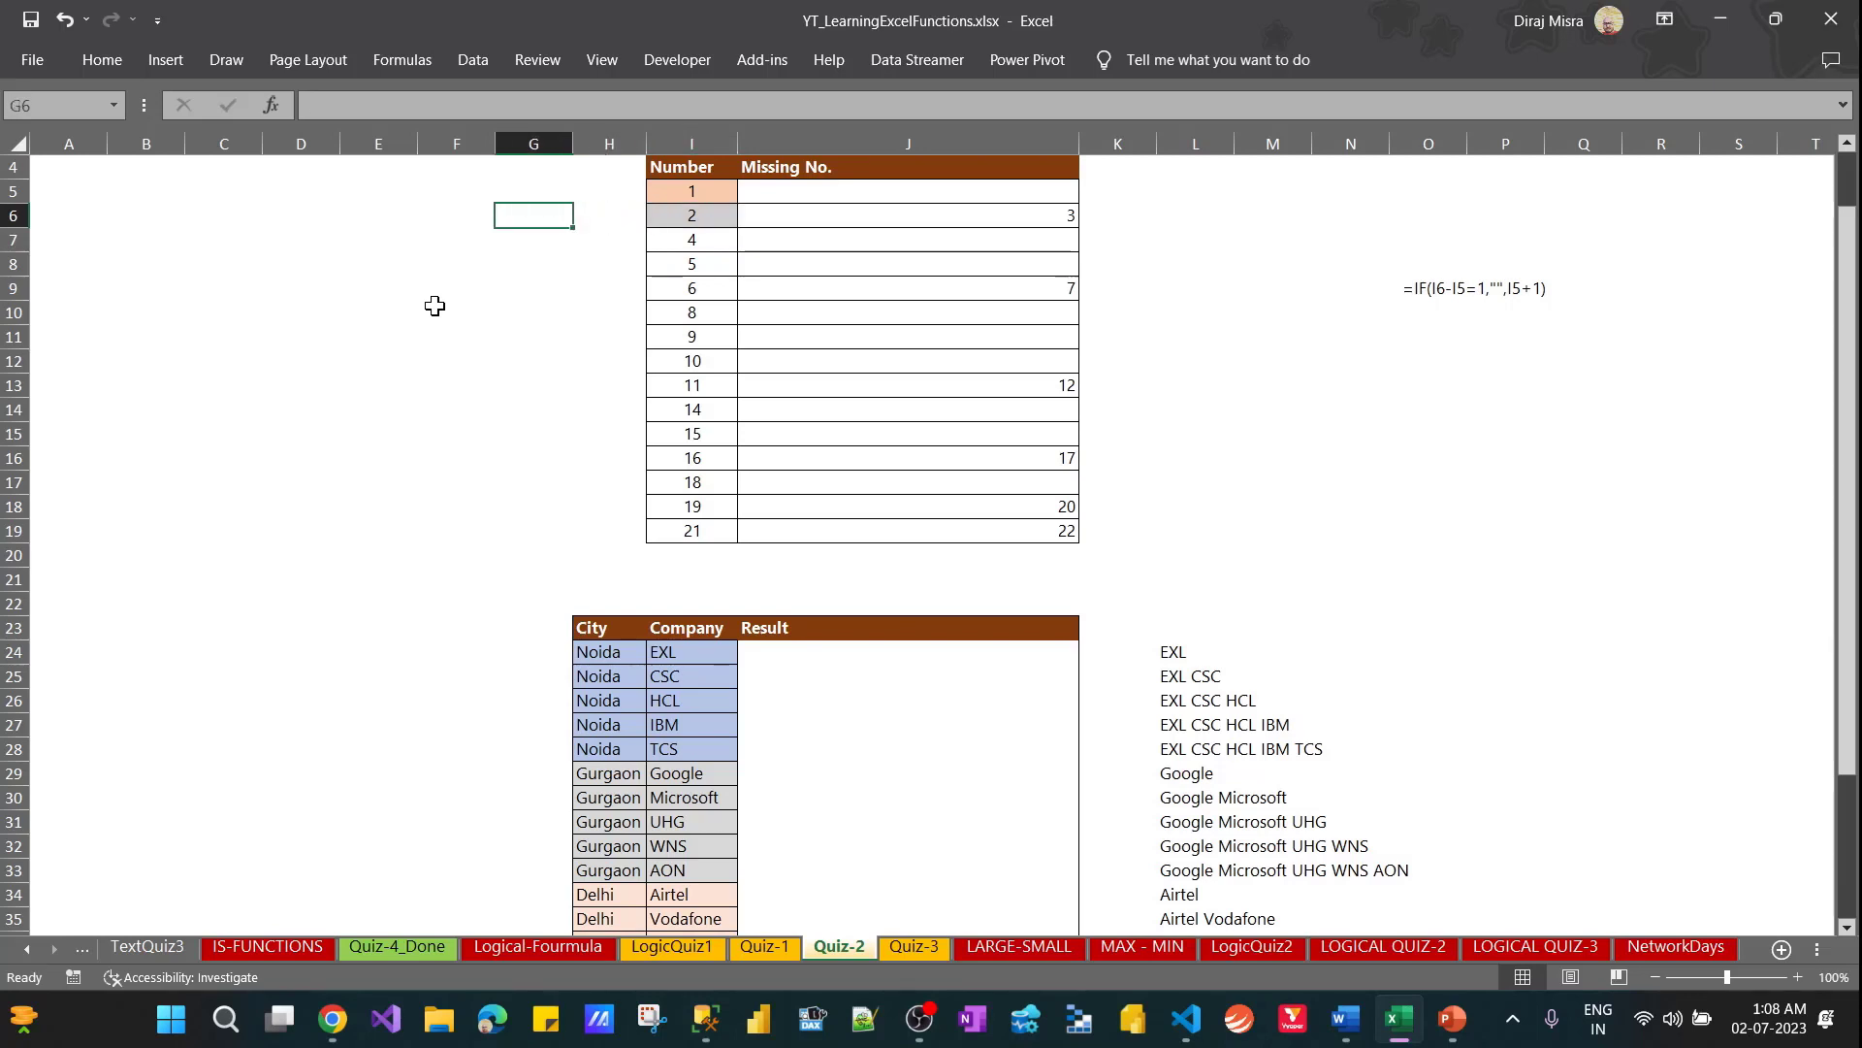
Enter the formula =I6-I5 in cell G6 to demonstrate the difference between consecutive numbers
{"action": "type", "text": "="}
{"action": "key", "text": "Right"}
{"action": "key", "text": "Right"}
{"action": "type", "text": "-"}
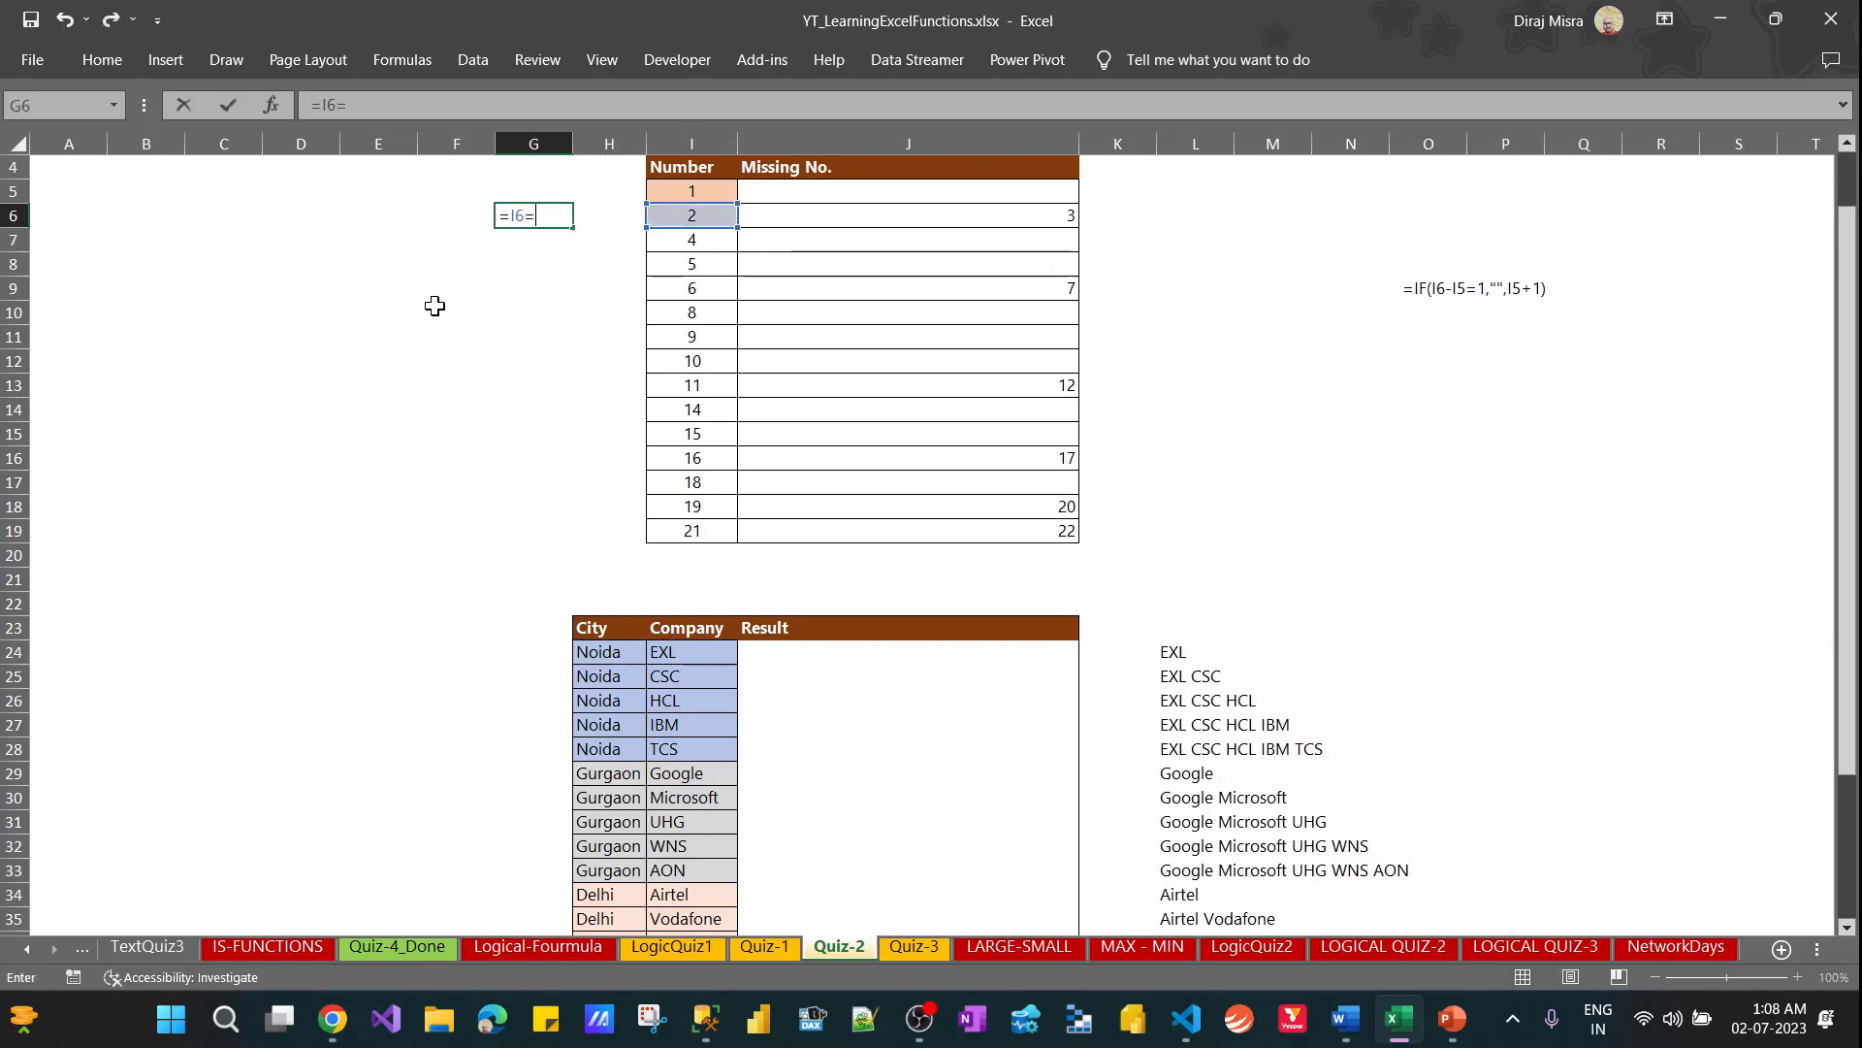
{"action": "key", "text": "Up"}
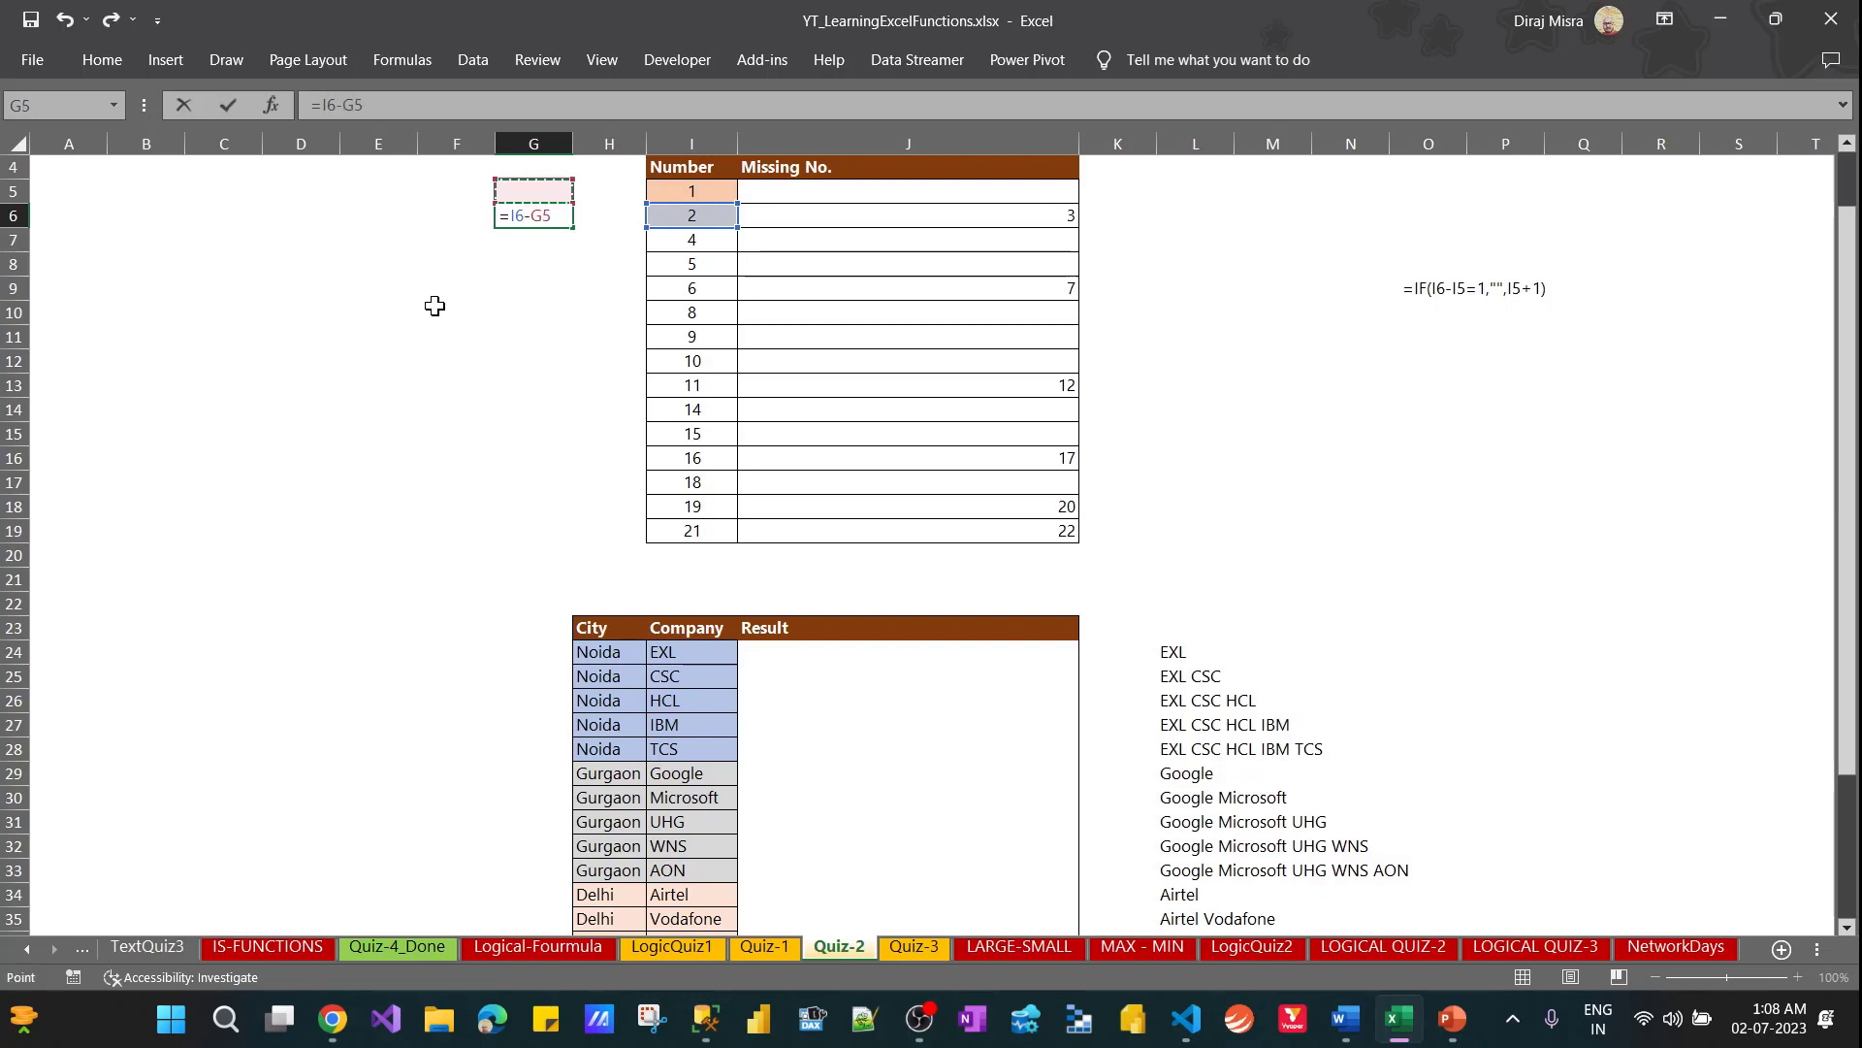
{"action": "key", "text": "Right"}
{"action": "key", "text": "Right"}
{"action": "key", "text": "ctrl+Return"}
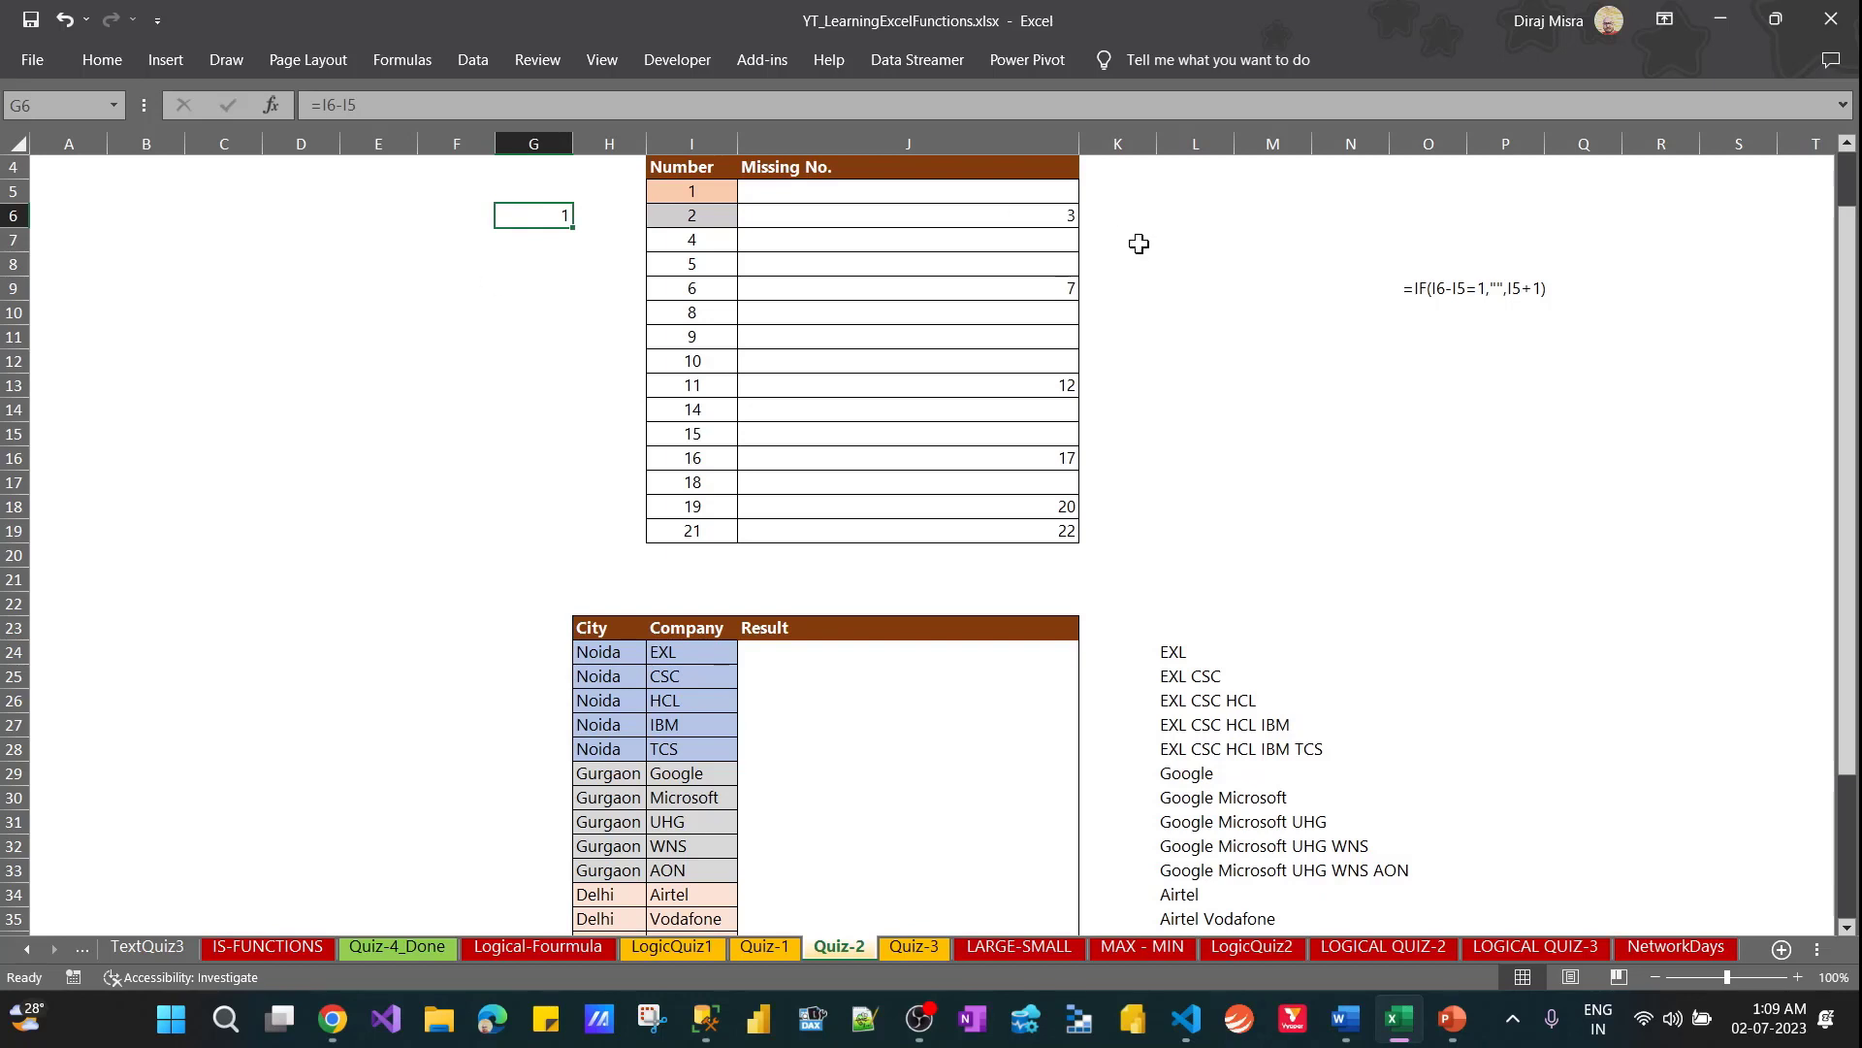
Examine the logical test, value-if-true and value-if-false arguments of the IF formula in J5, leaving the formula unchanged
{"action": "left_click", "coordinate": [1033, 194]}
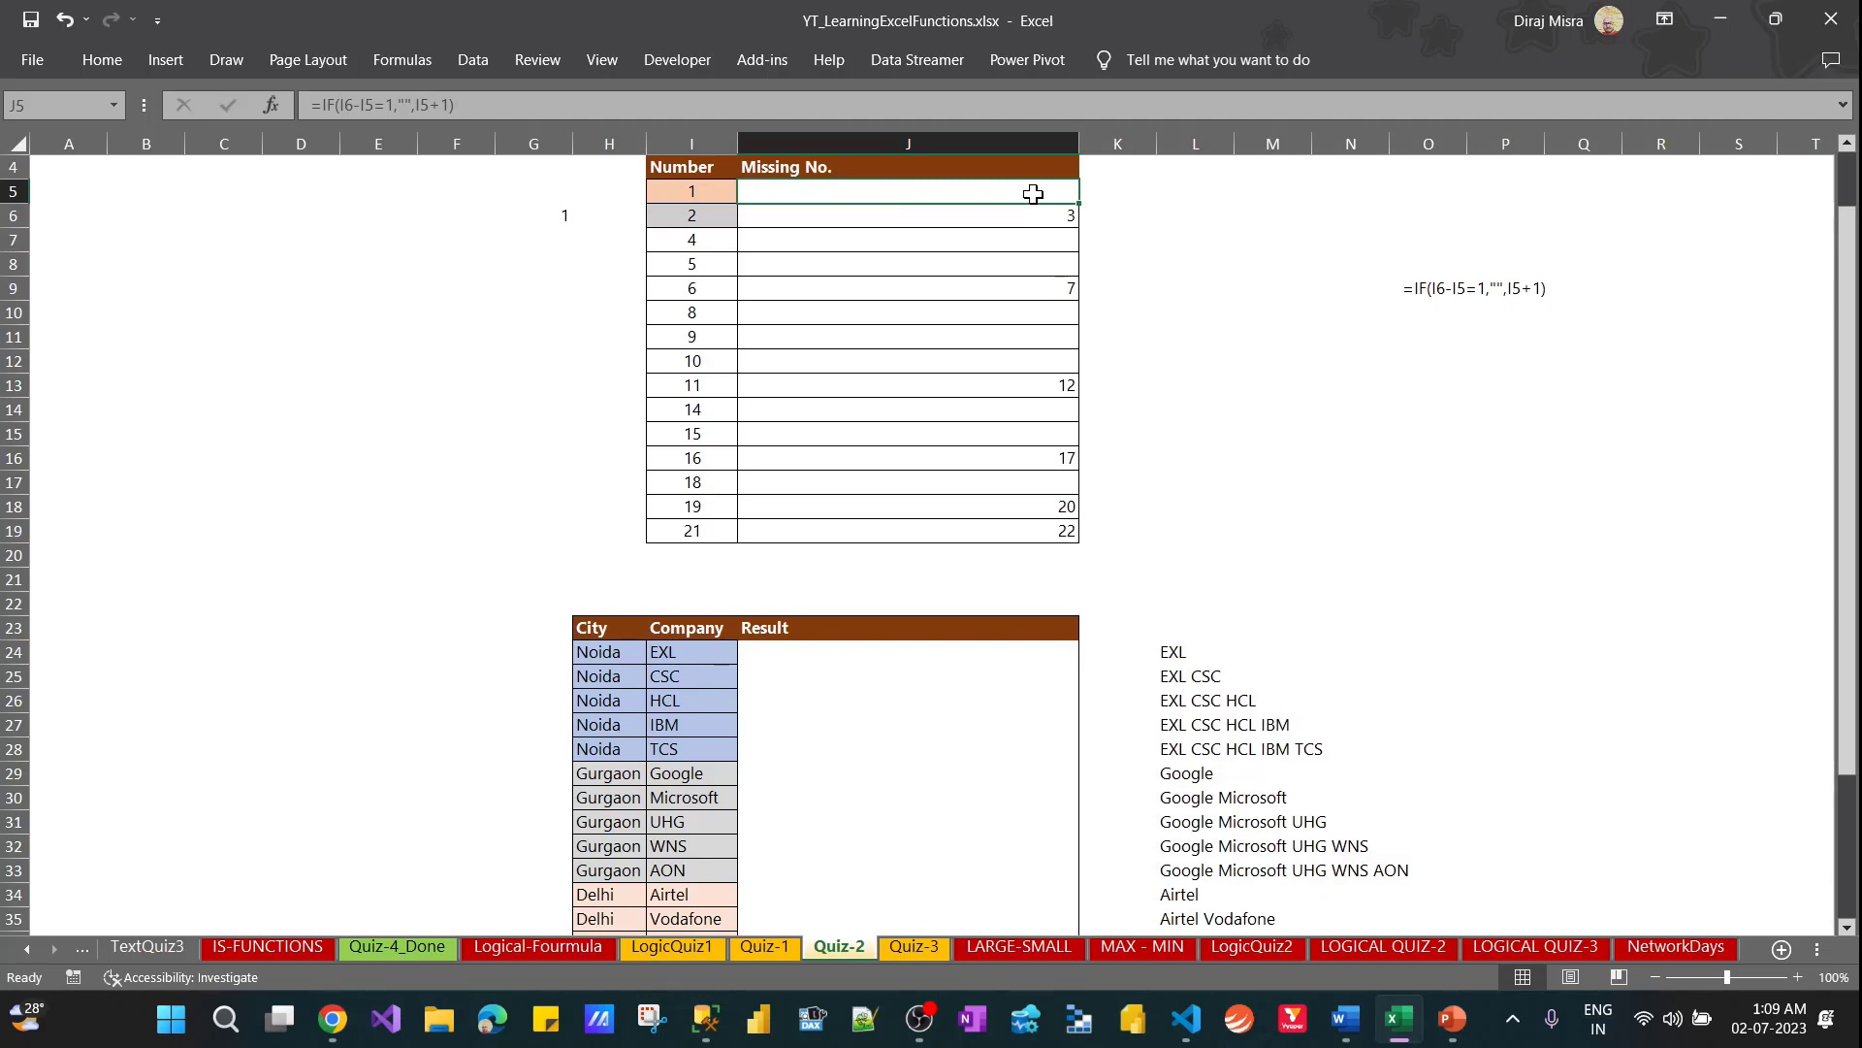
{"action": "key", "text": "Down"}
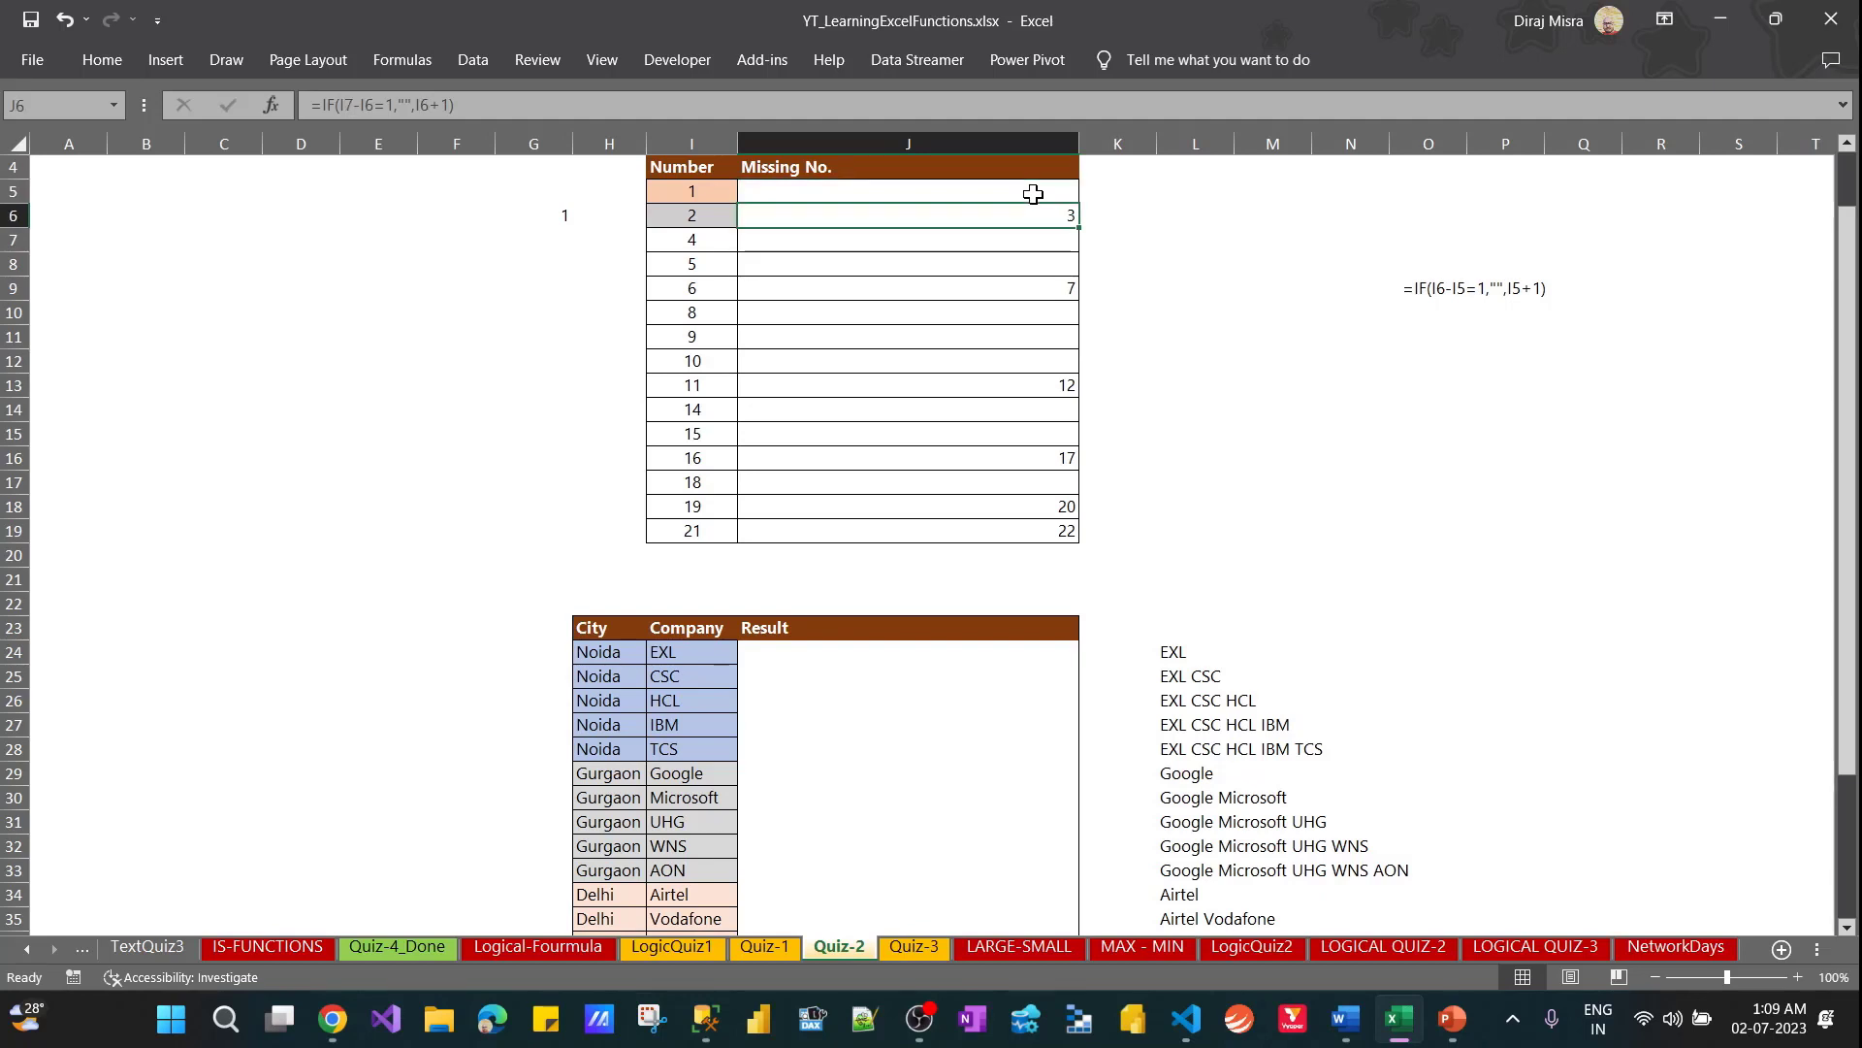
{"action": "key", "text": "Up"}
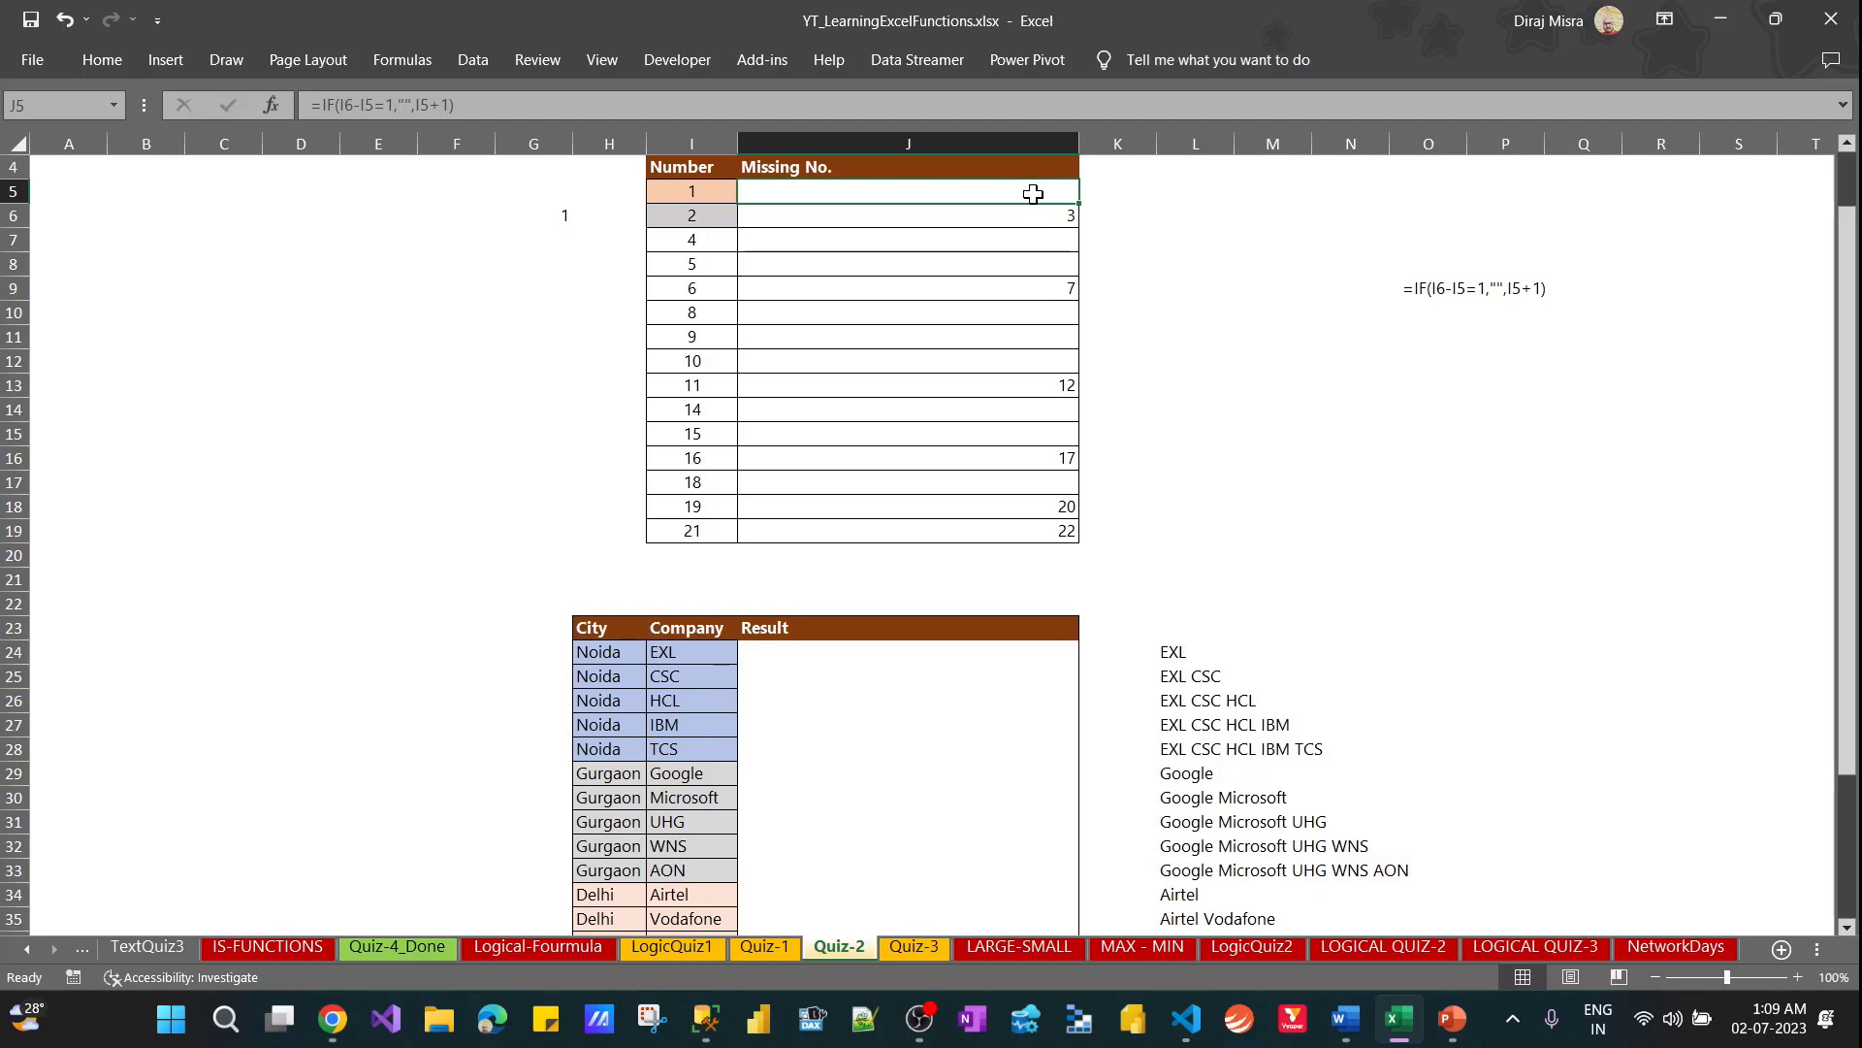
{"action": "double_click", "coordinate": [1032, 202]}
{"action": "key", "text": "BackSpace"}
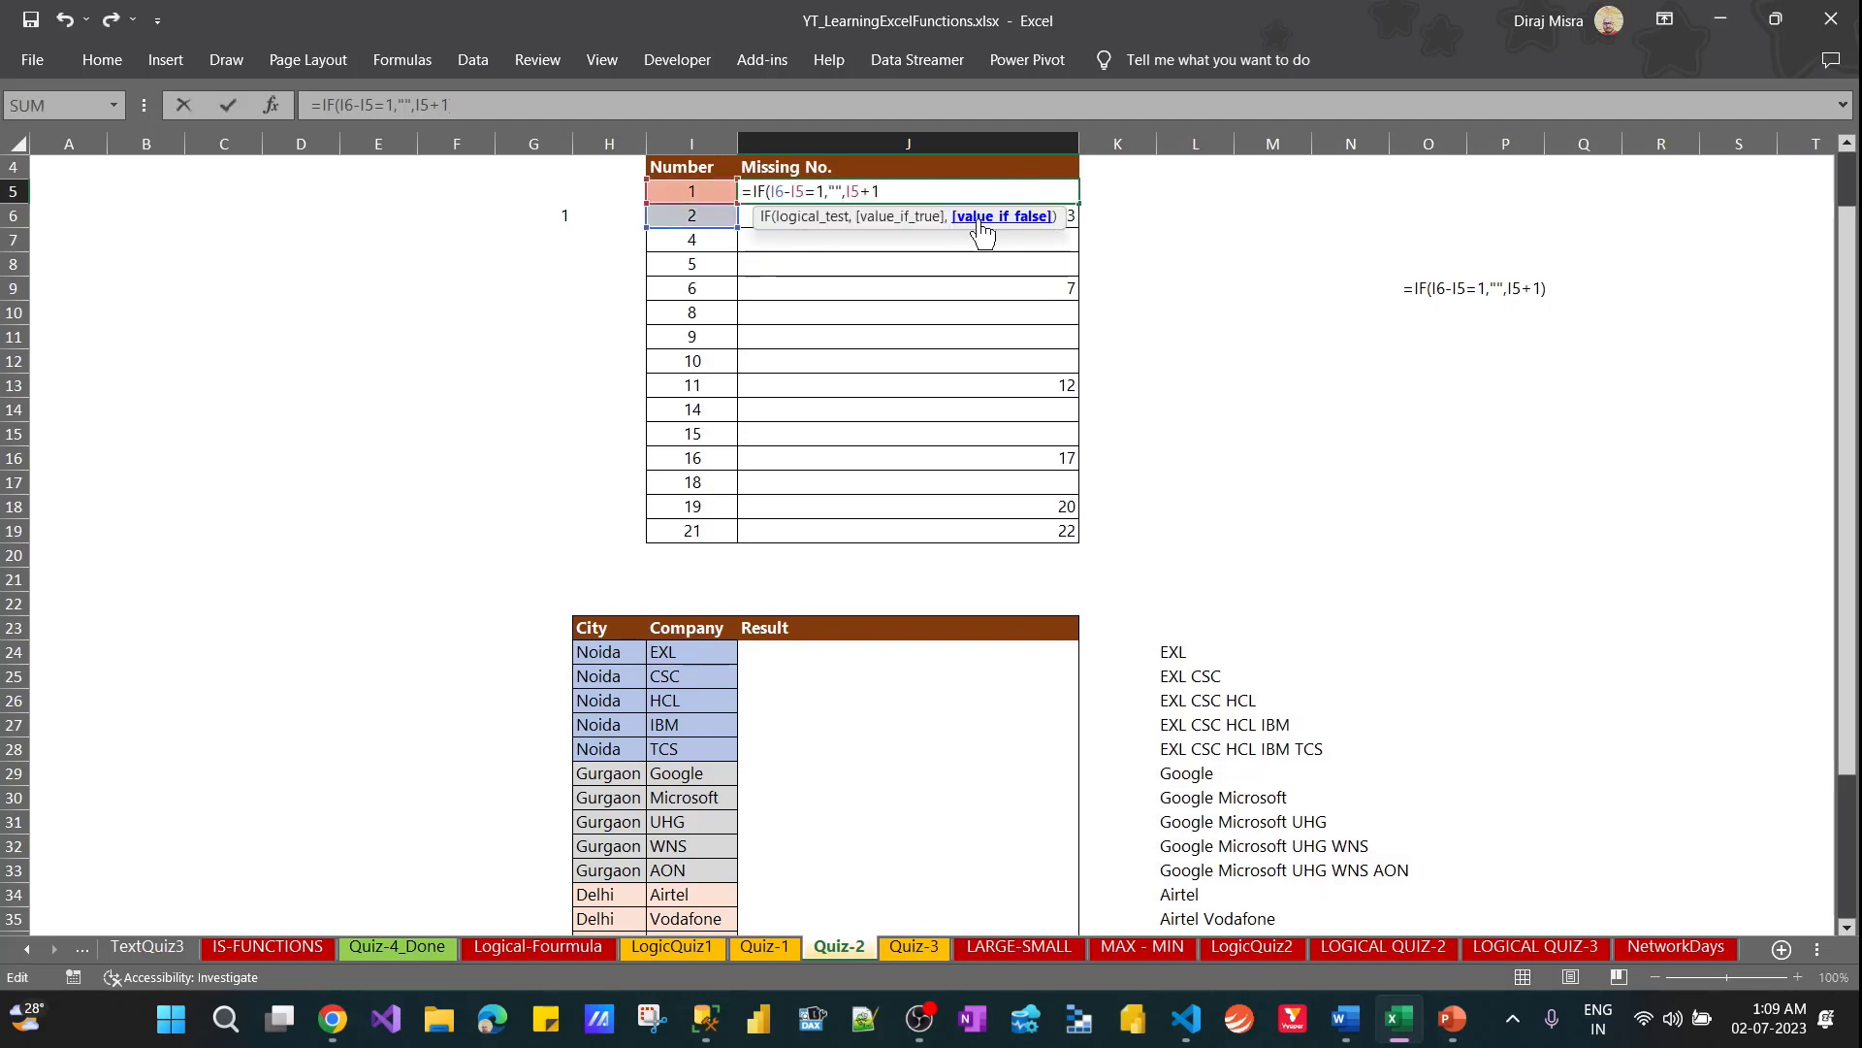
{"action": "left_click", "coordinate": [824, 218]}
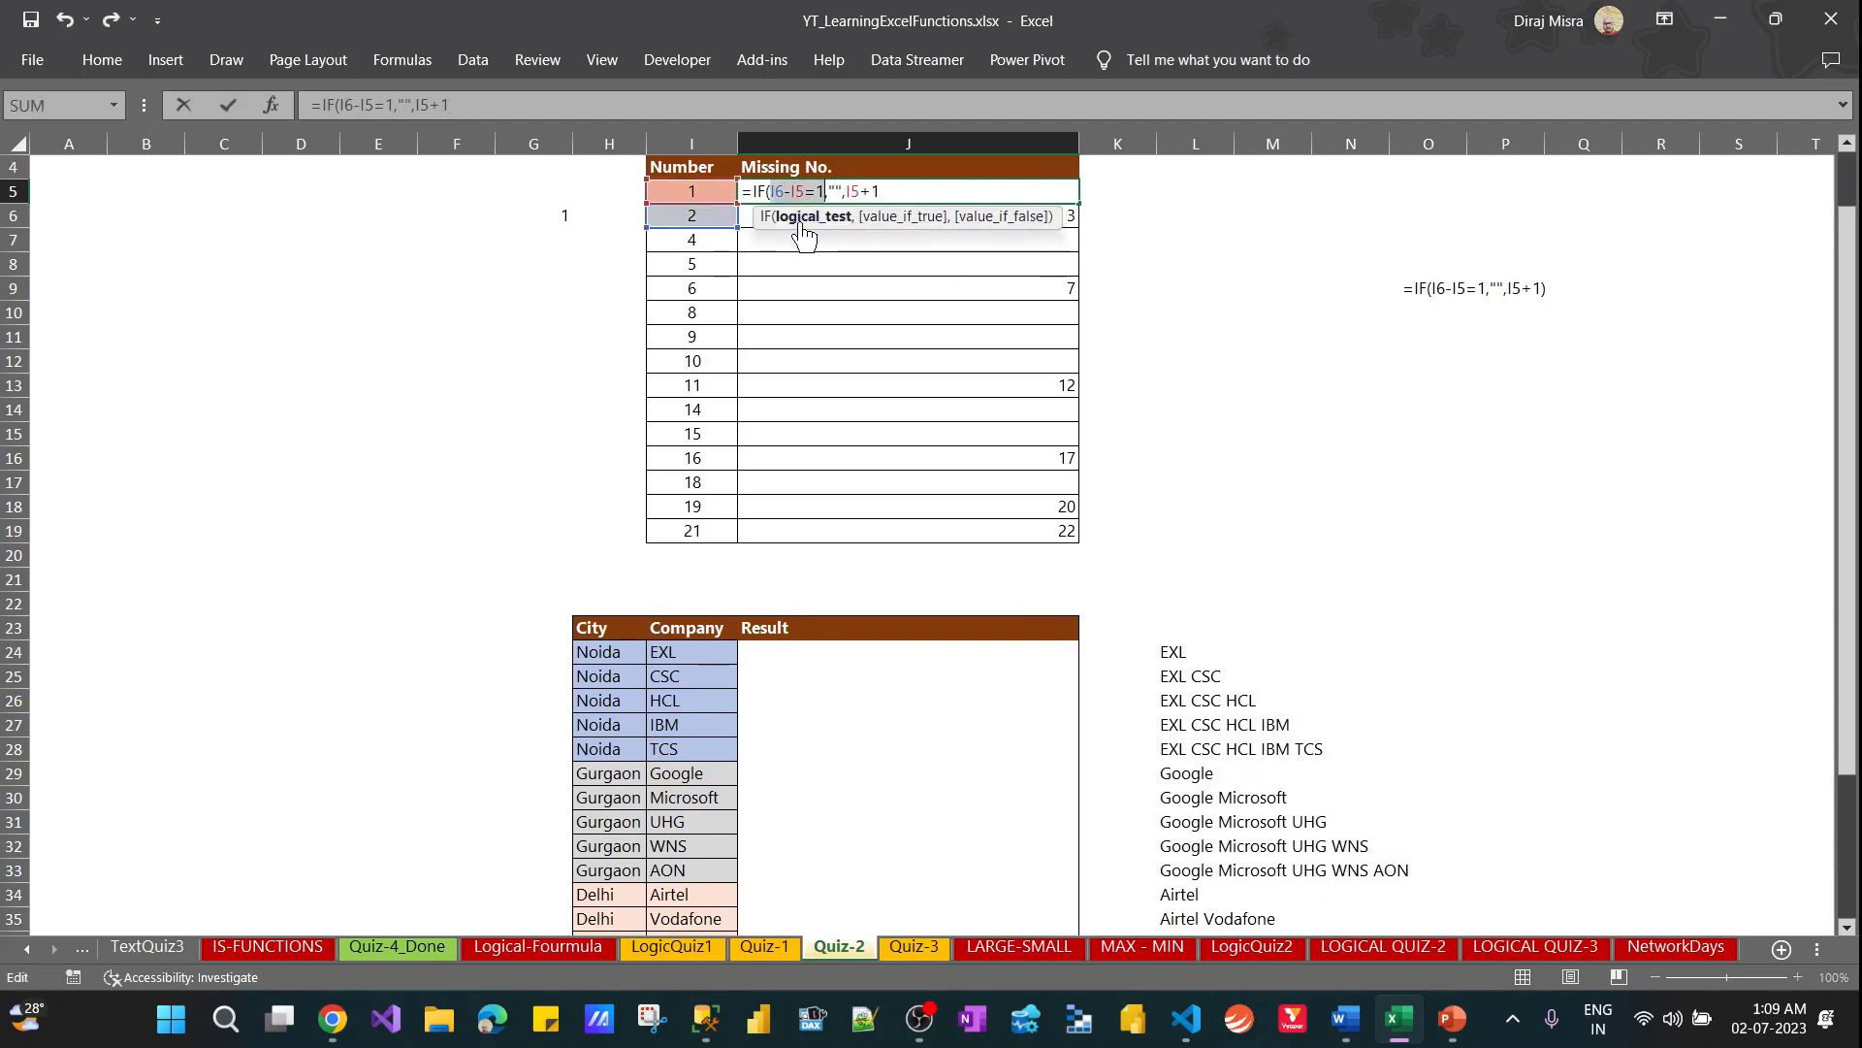
{"action": "left_click", "coordinate": [903, 220]}
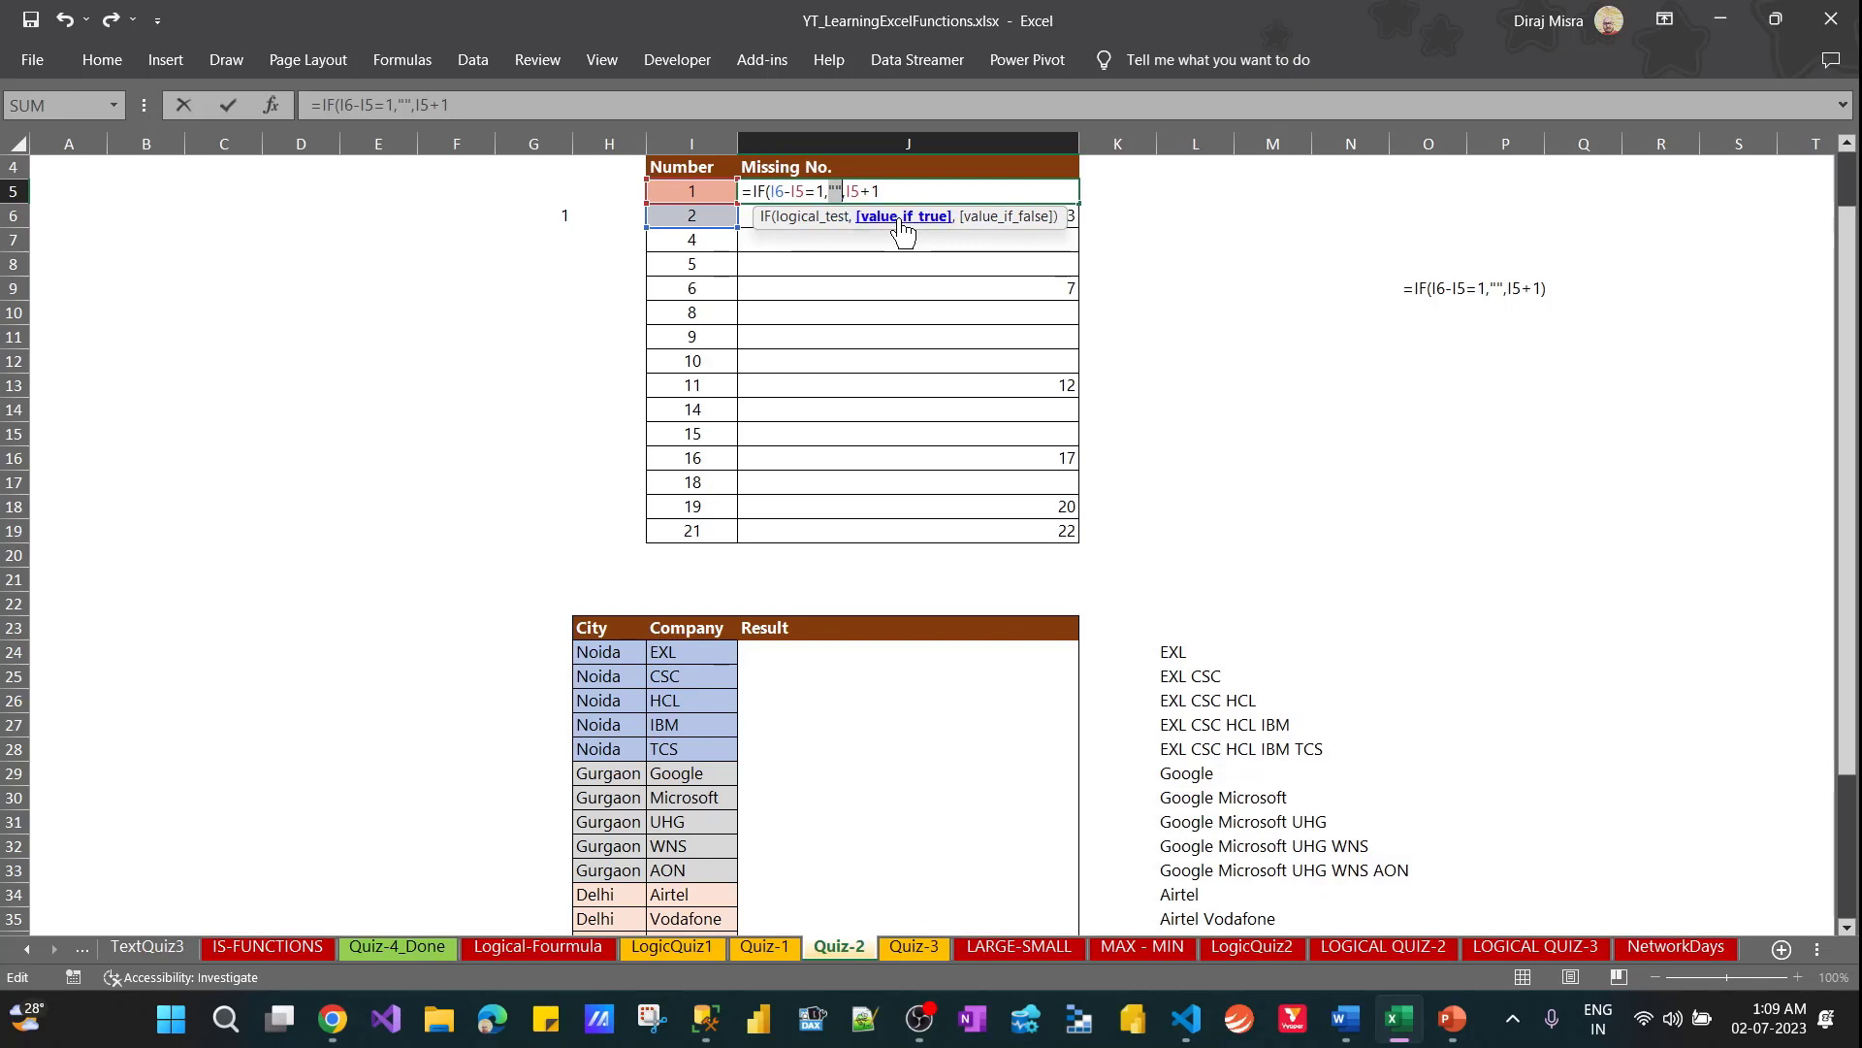
{"action": "left_click", "coordinate": [1003, 219]}
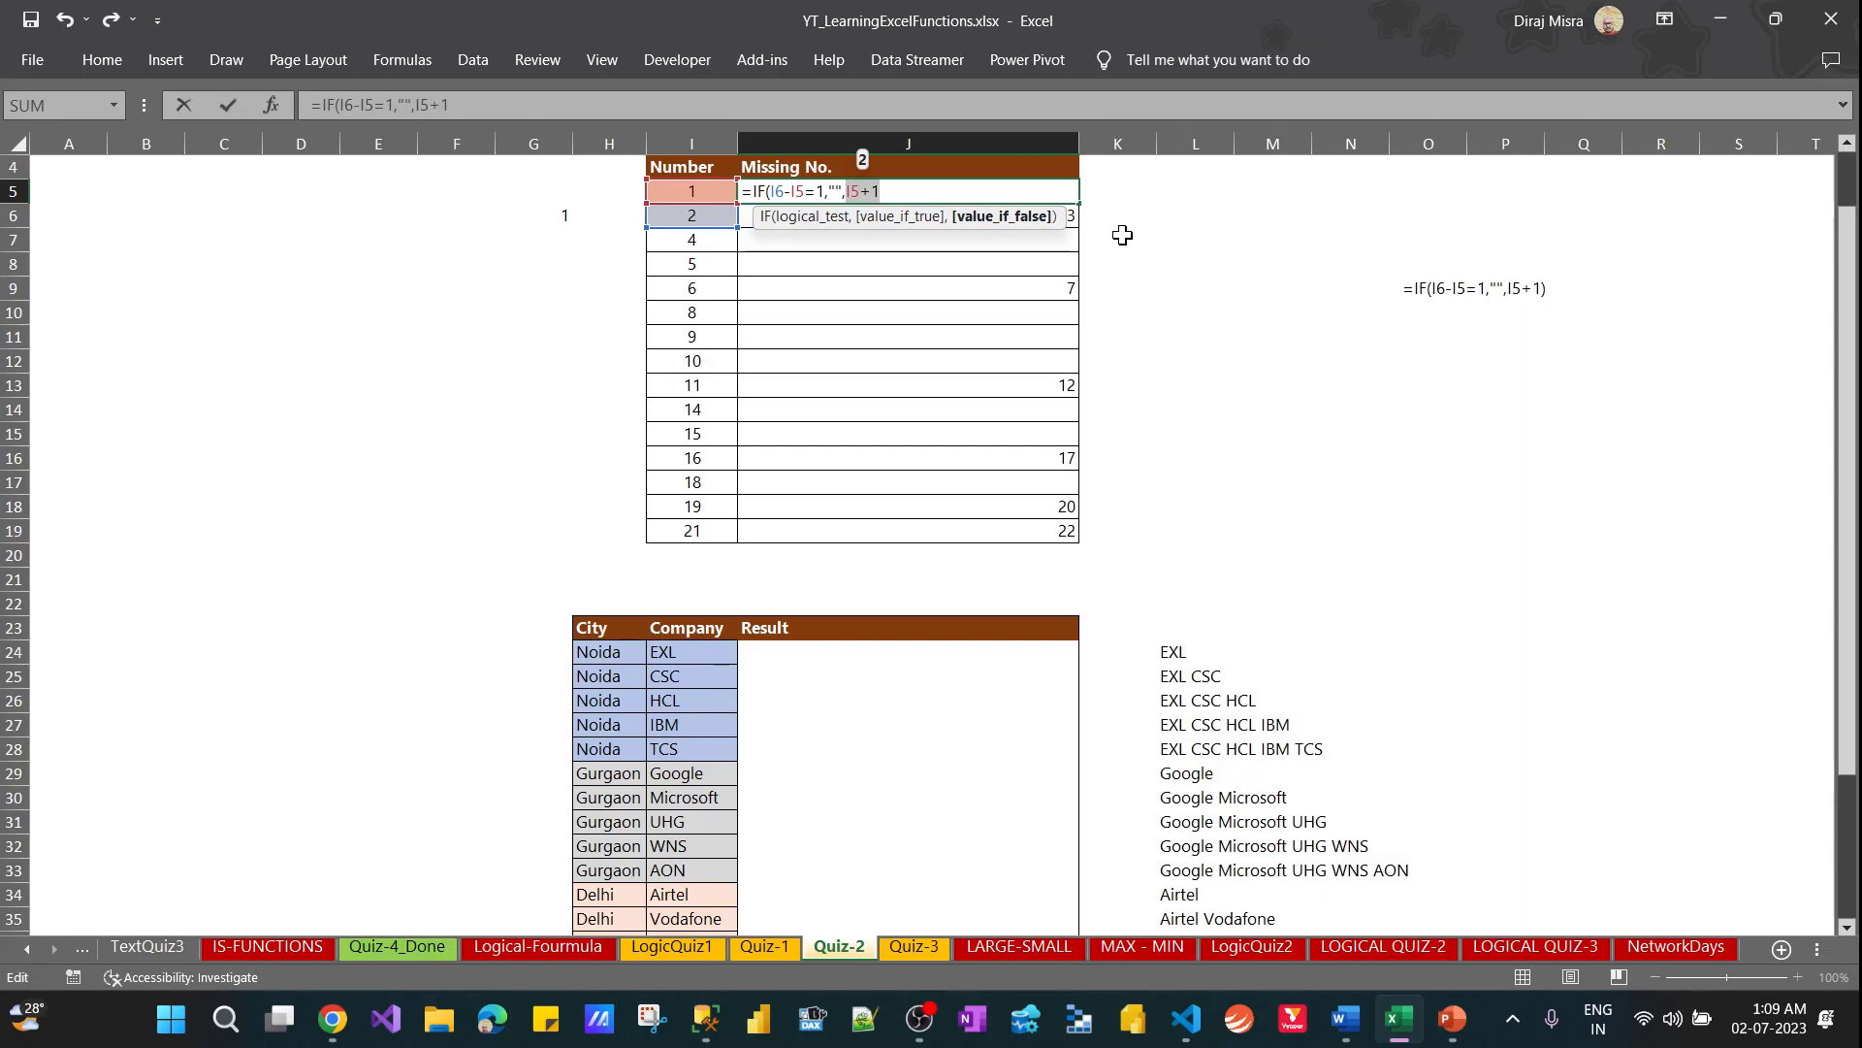
{"action": "key", "text": "Escape"}
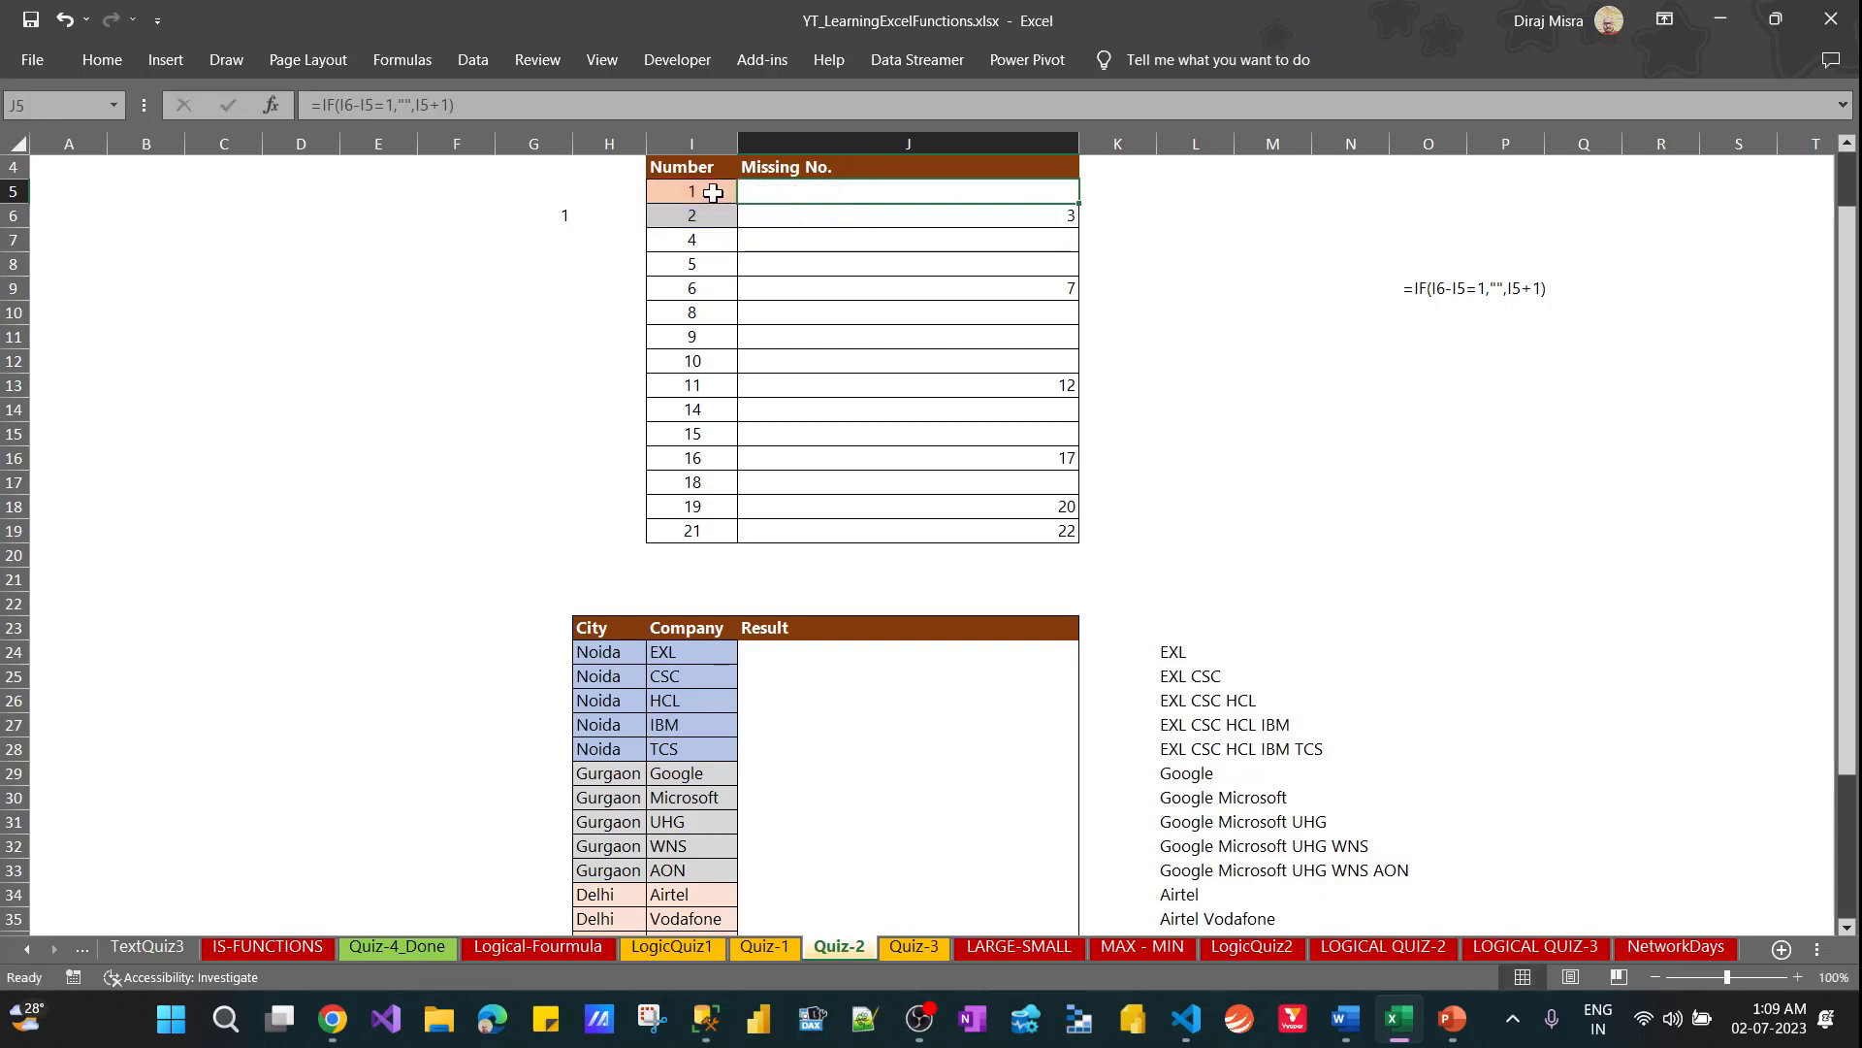
Check the Missing No. results against the Number column through row 19, including the formula in the last row
{"action": "left_click", "coordinate": [713, 192]}
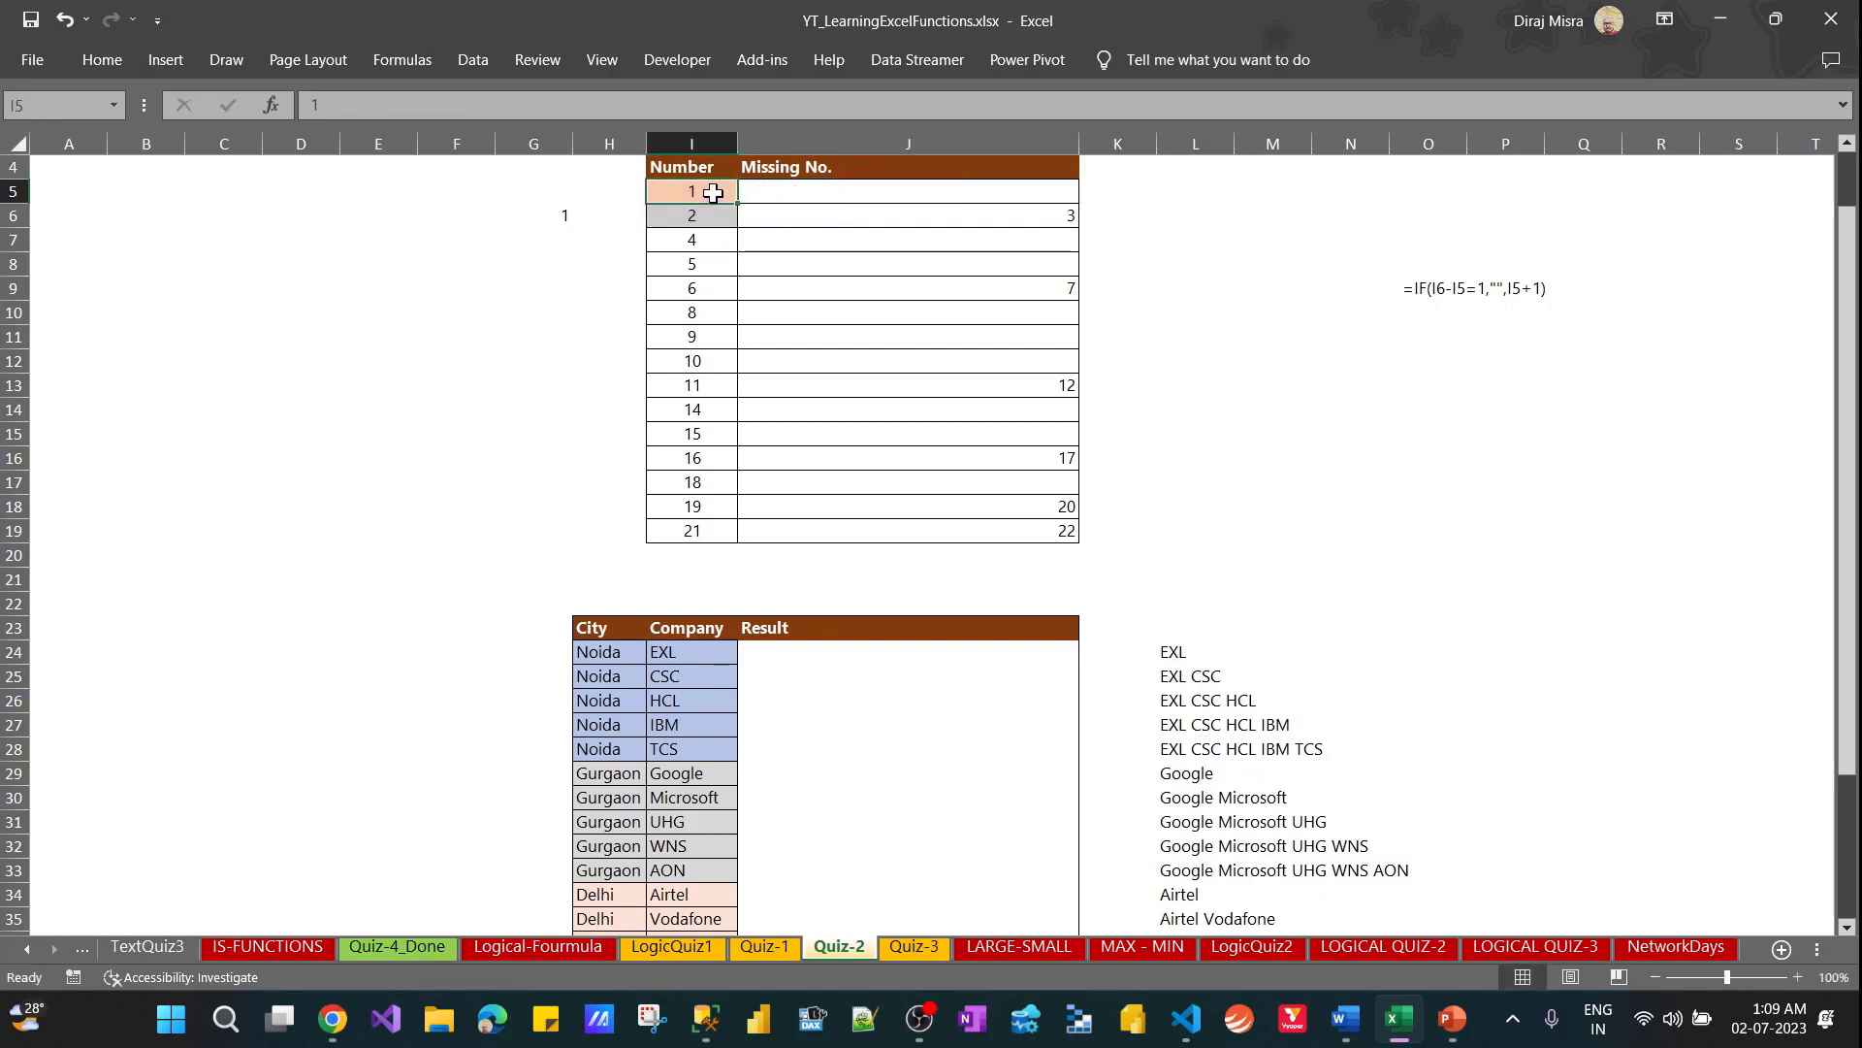
{"action": "left_click", "coordinate": [991, 193]}
{"action": "left_click", "coordinate": [989, 209]}
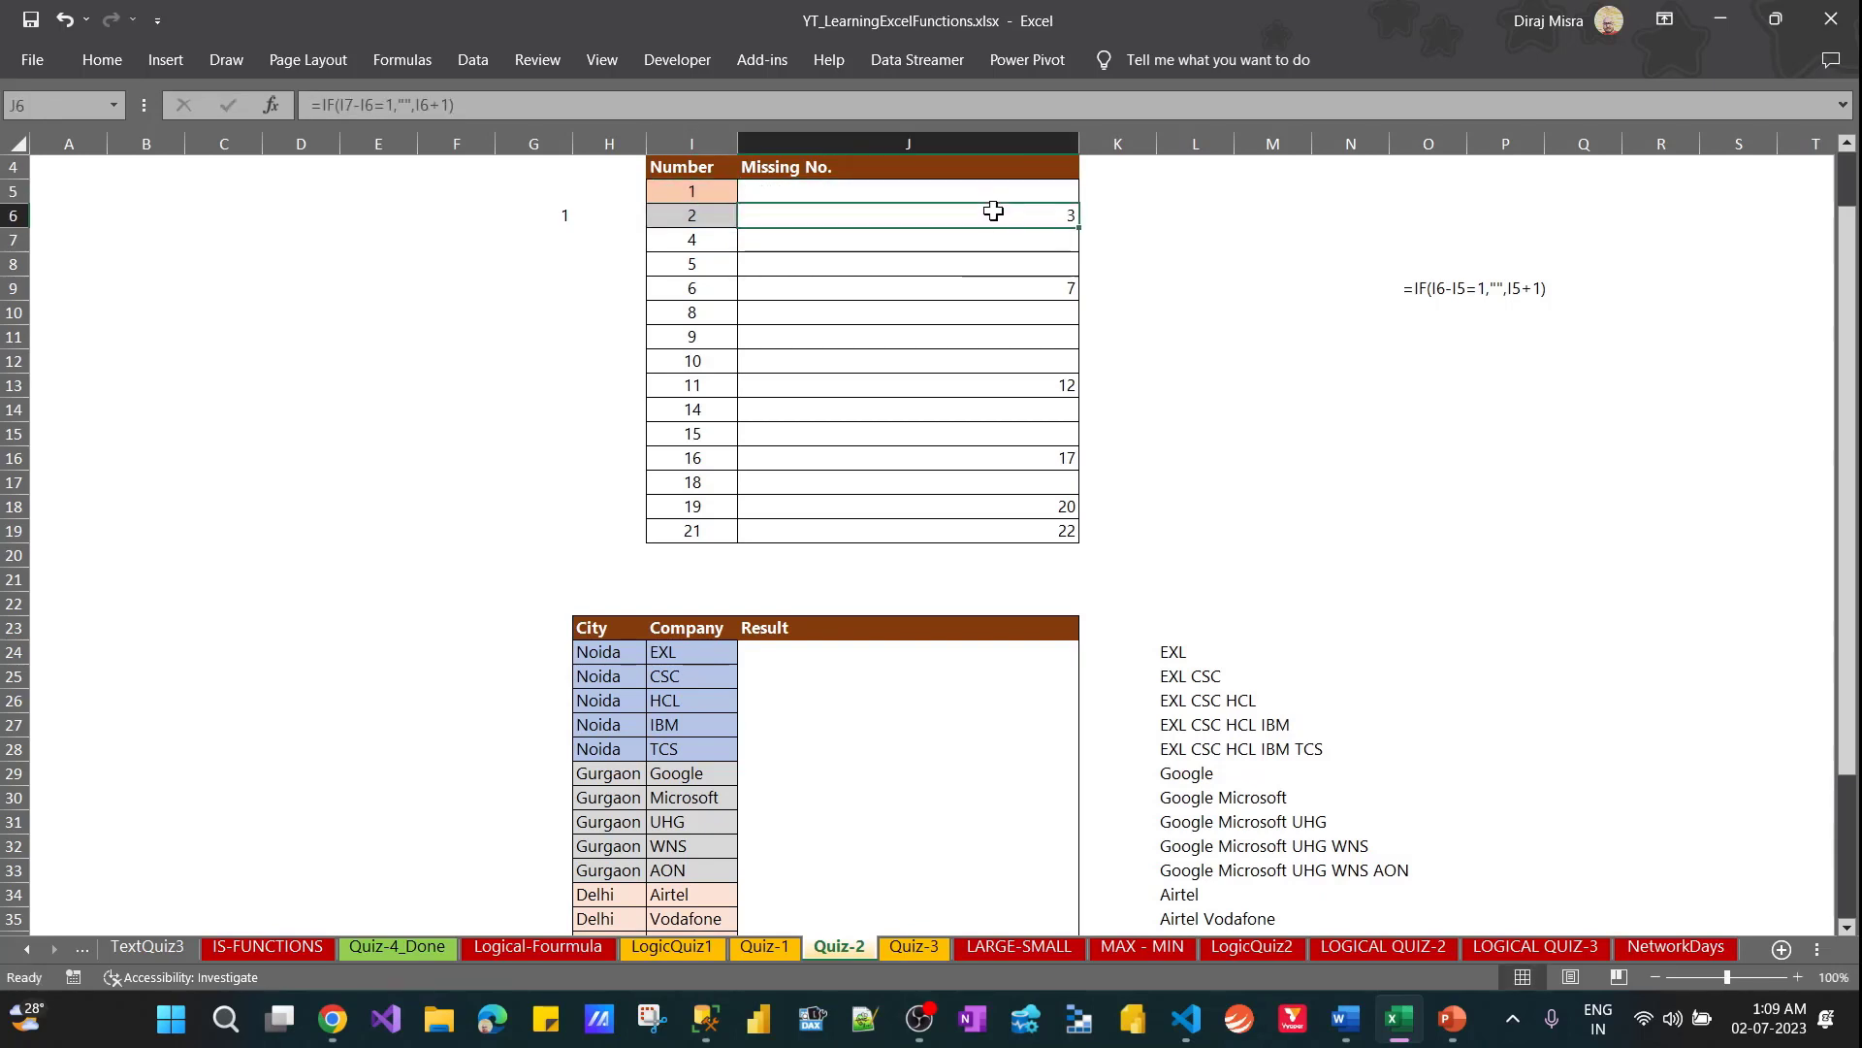
{"action": "key", "text": "Down"}
{"action": "key", "text": "Down"}
{"action": "key", "text": "Down"}
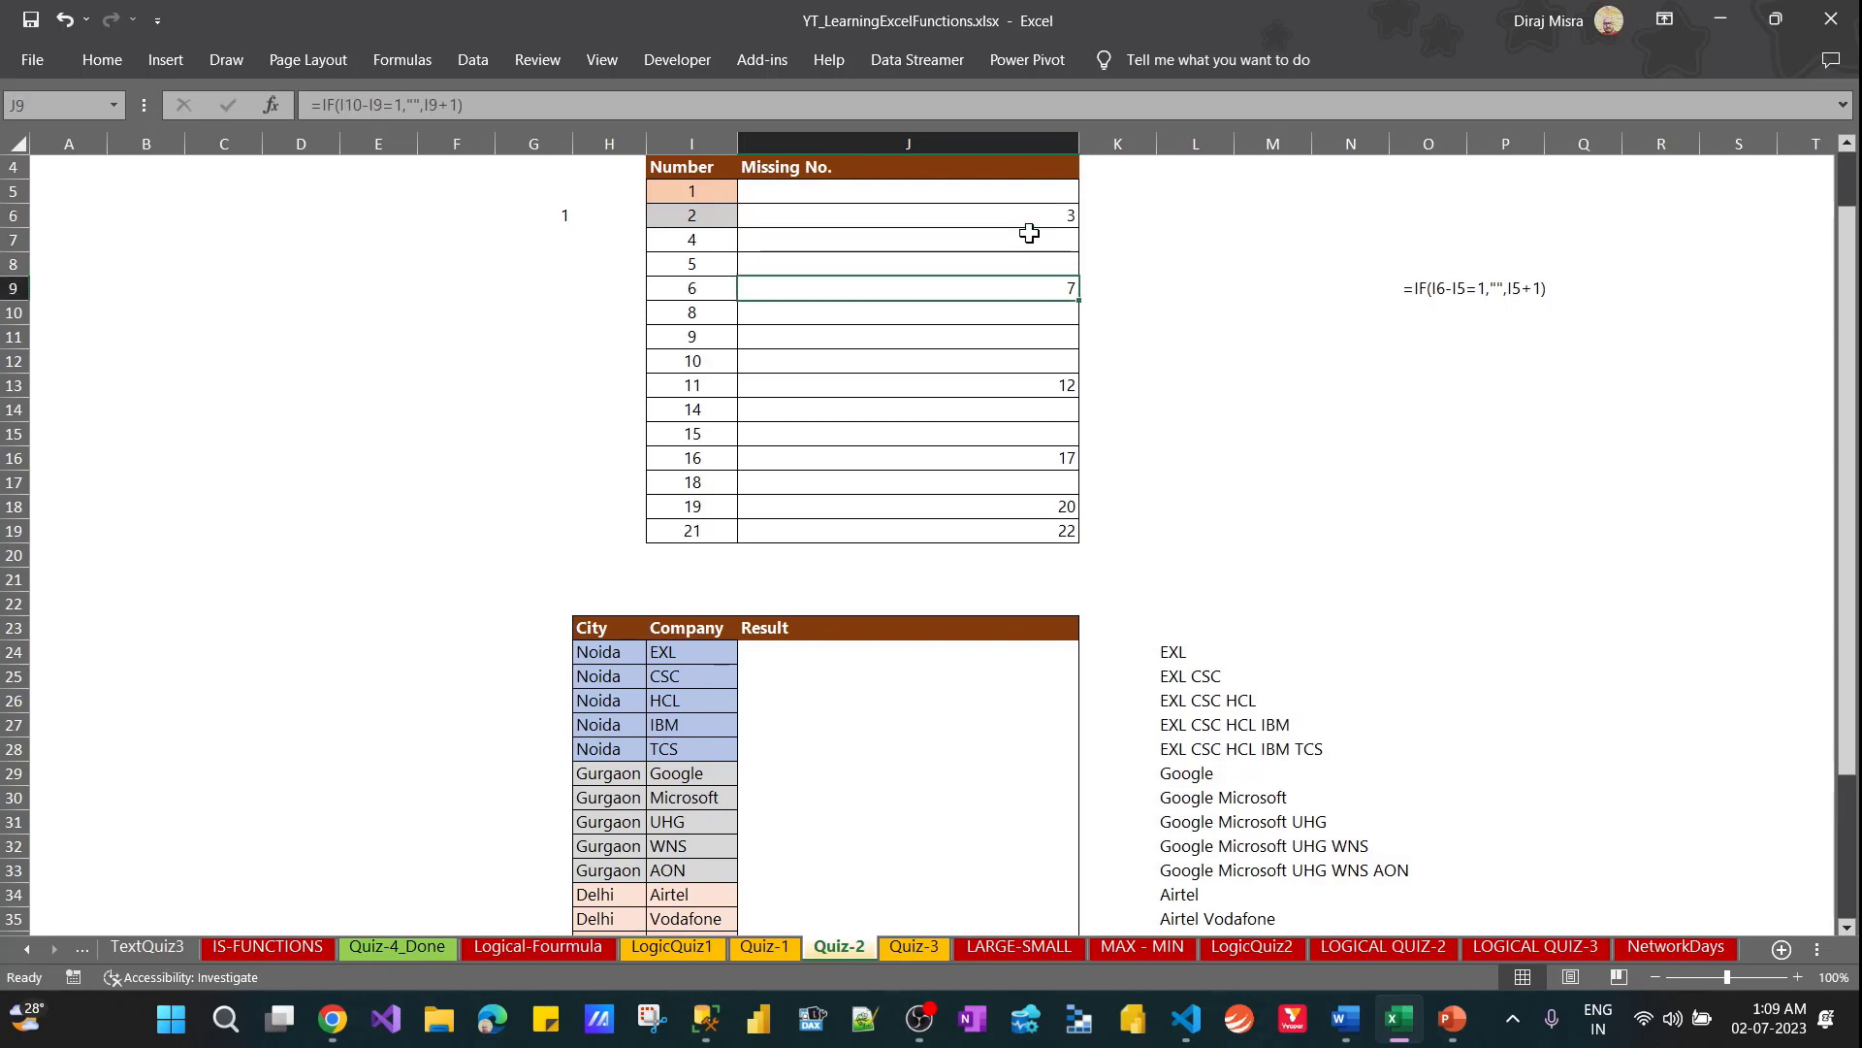
{"action": "key", "text": "Left"}
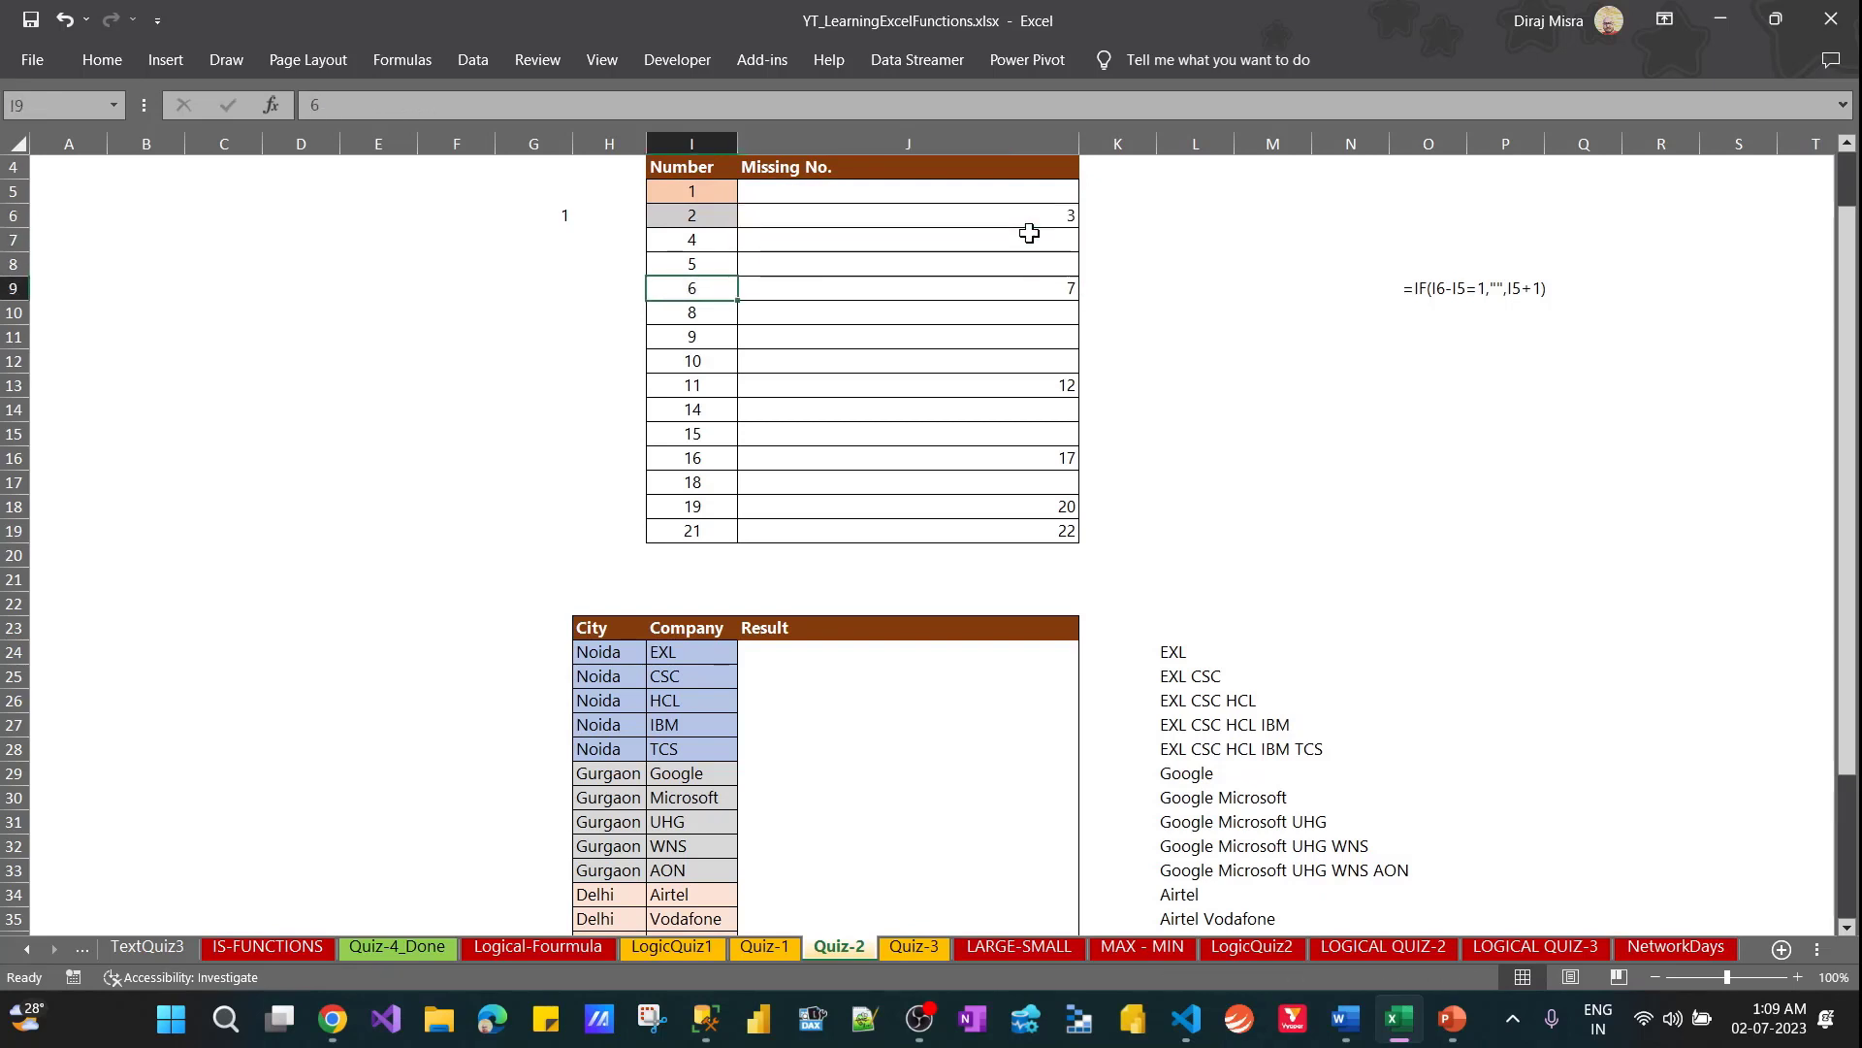
{"action": "key", "text": "ctrl+Down"}
{"action": "key", "text": "Right"}
{"action": "key", "text": "Right"}
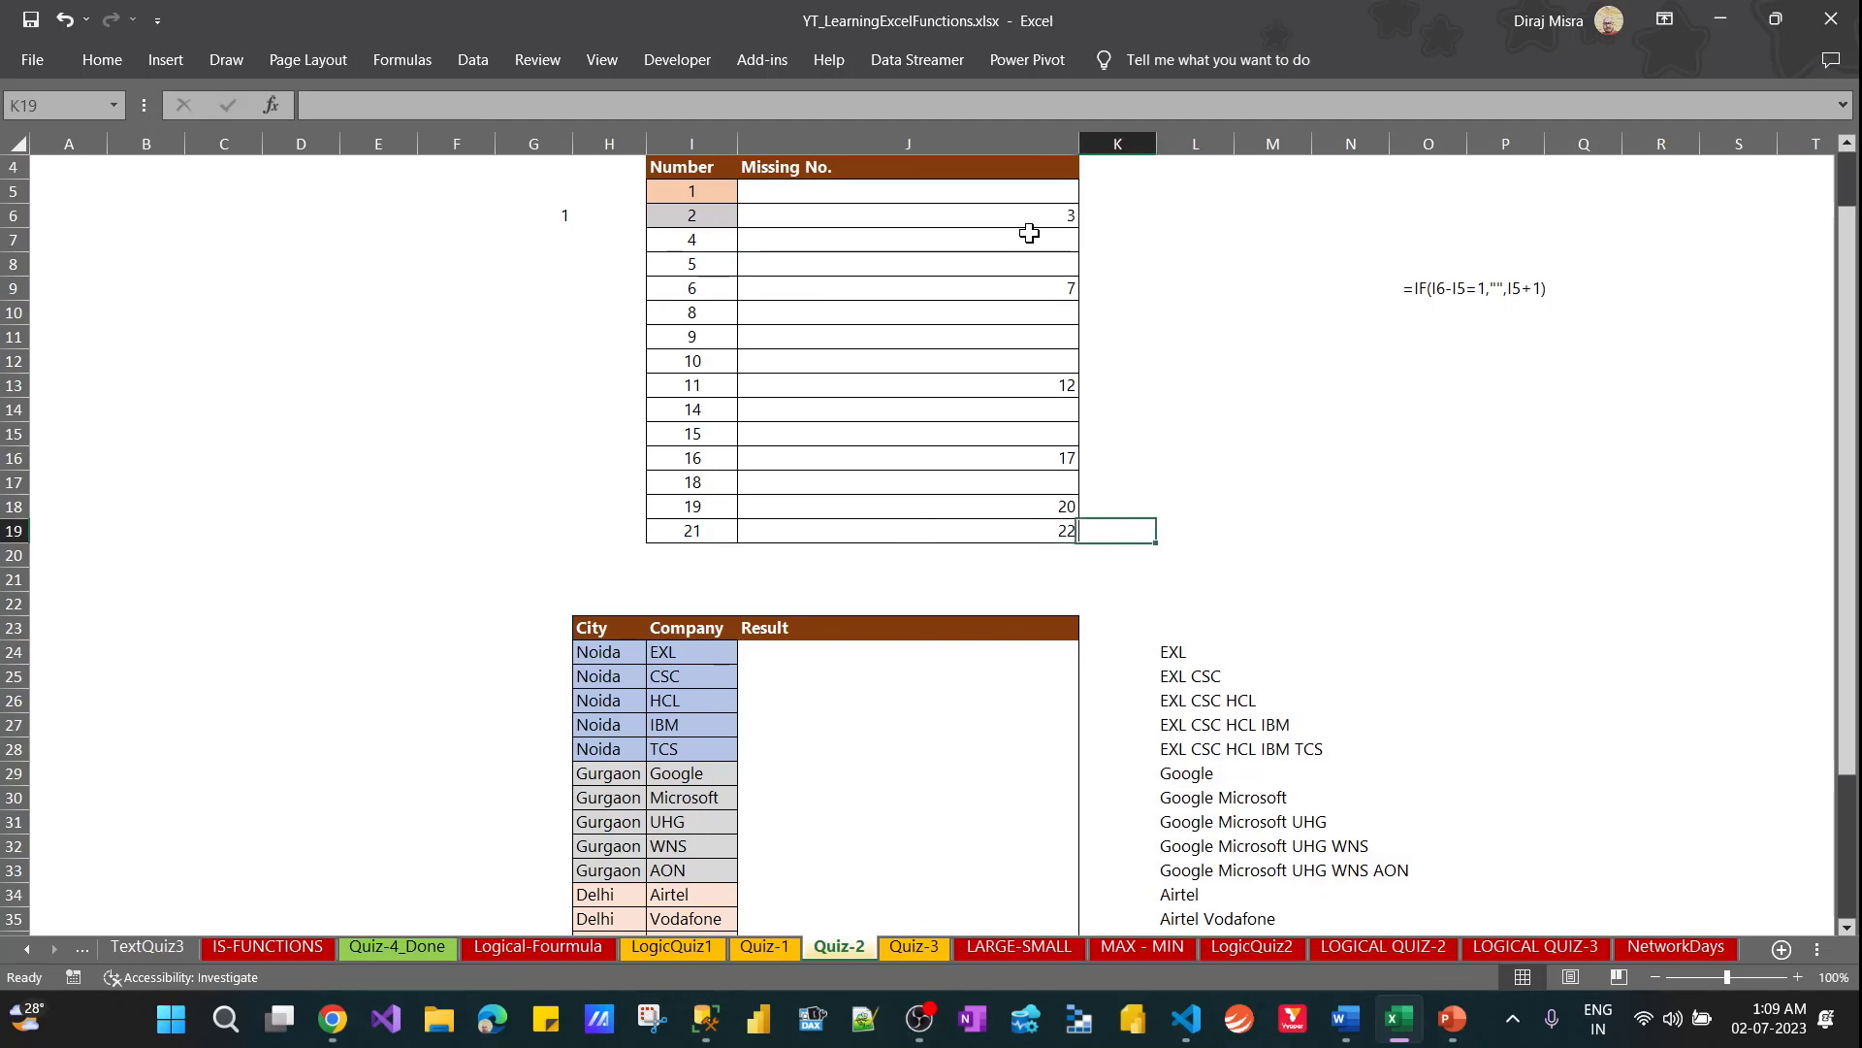
{"action": "key", "text": "Left"}
{"action": "key", "text": "Left"}
{"action": "key", "text": "Right"}
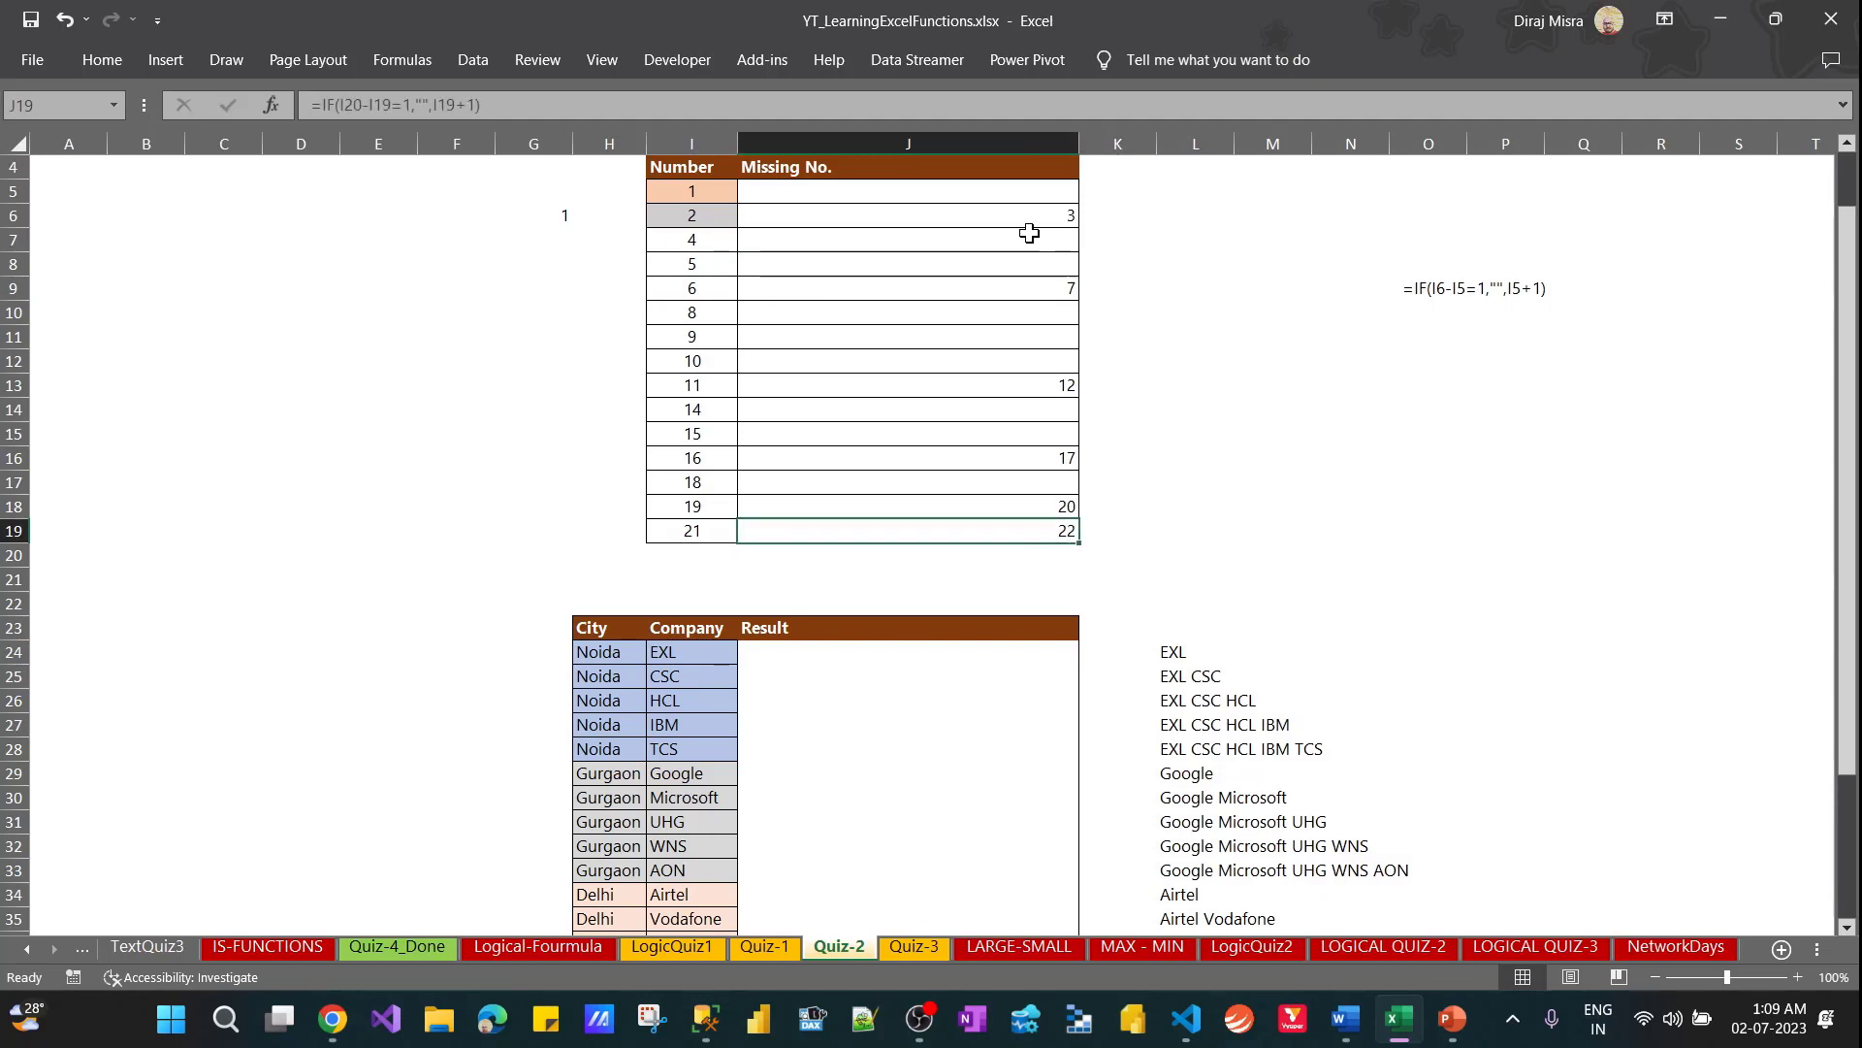
{"action": "key", "text": "Left"}
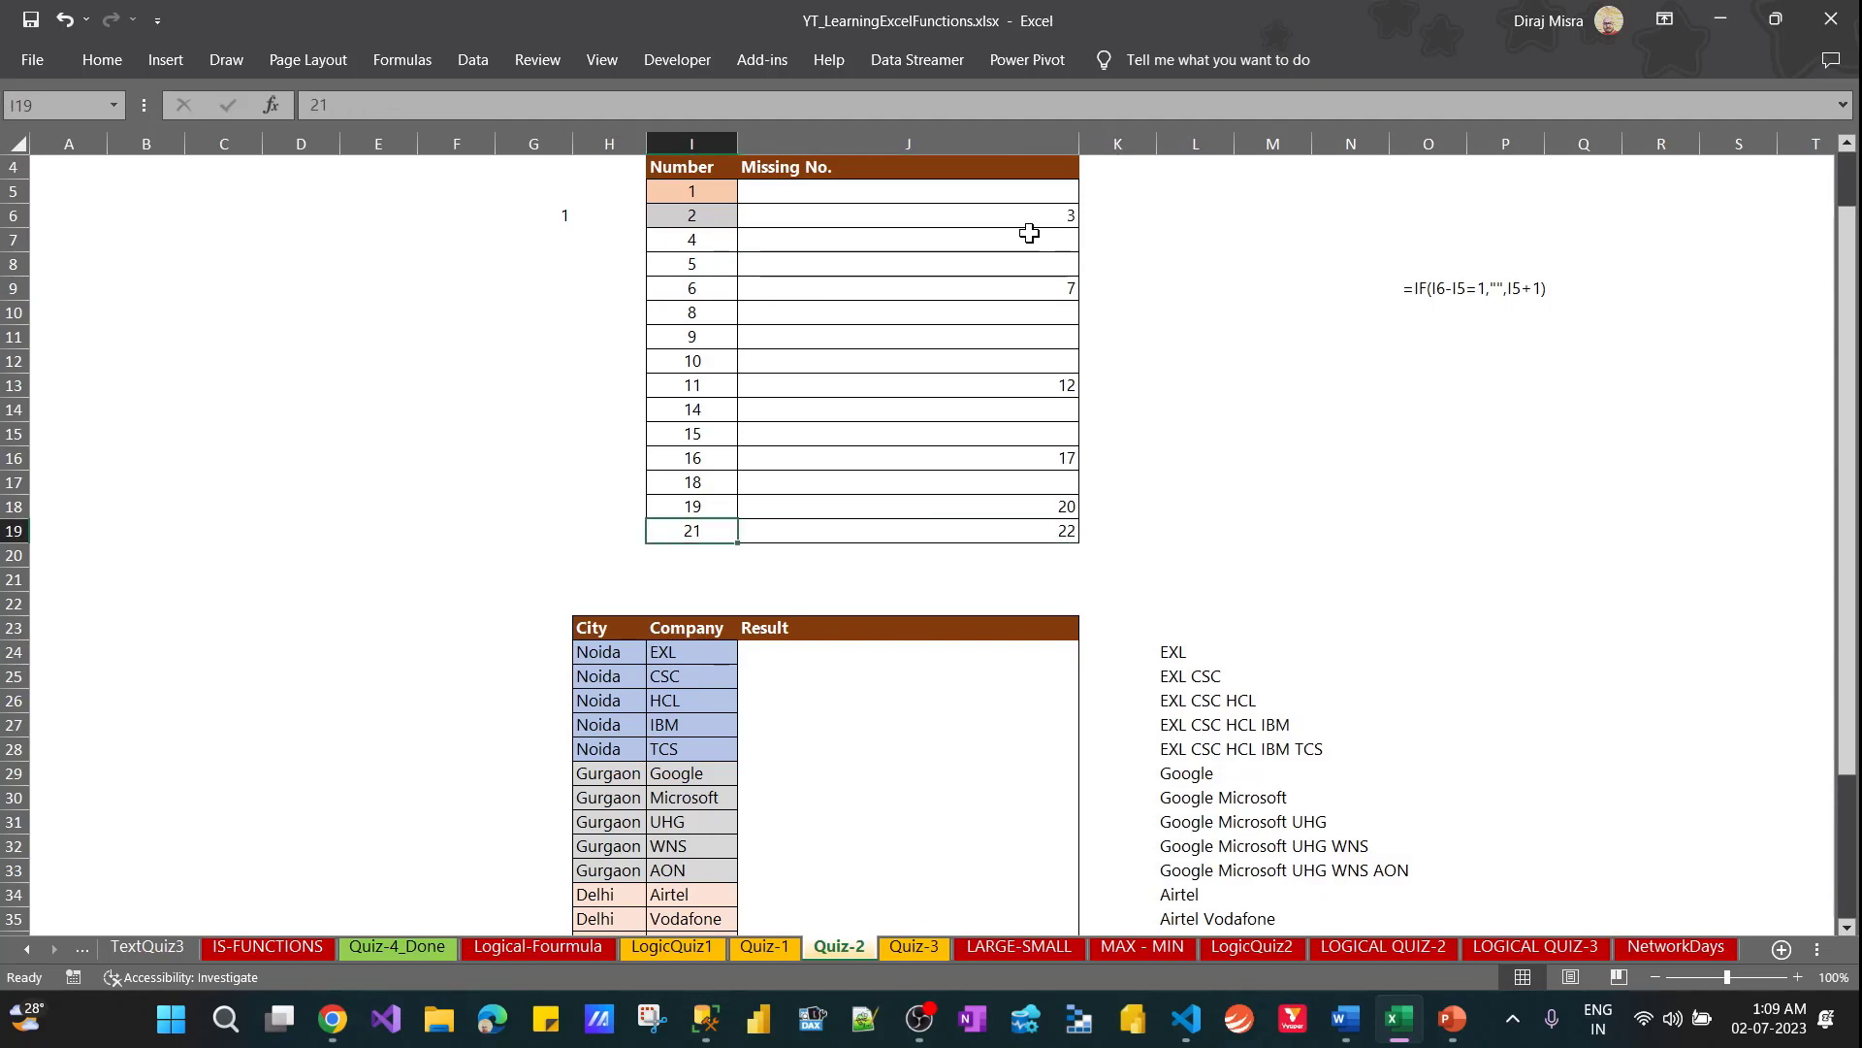
{"action": "key", "text": "Right"}
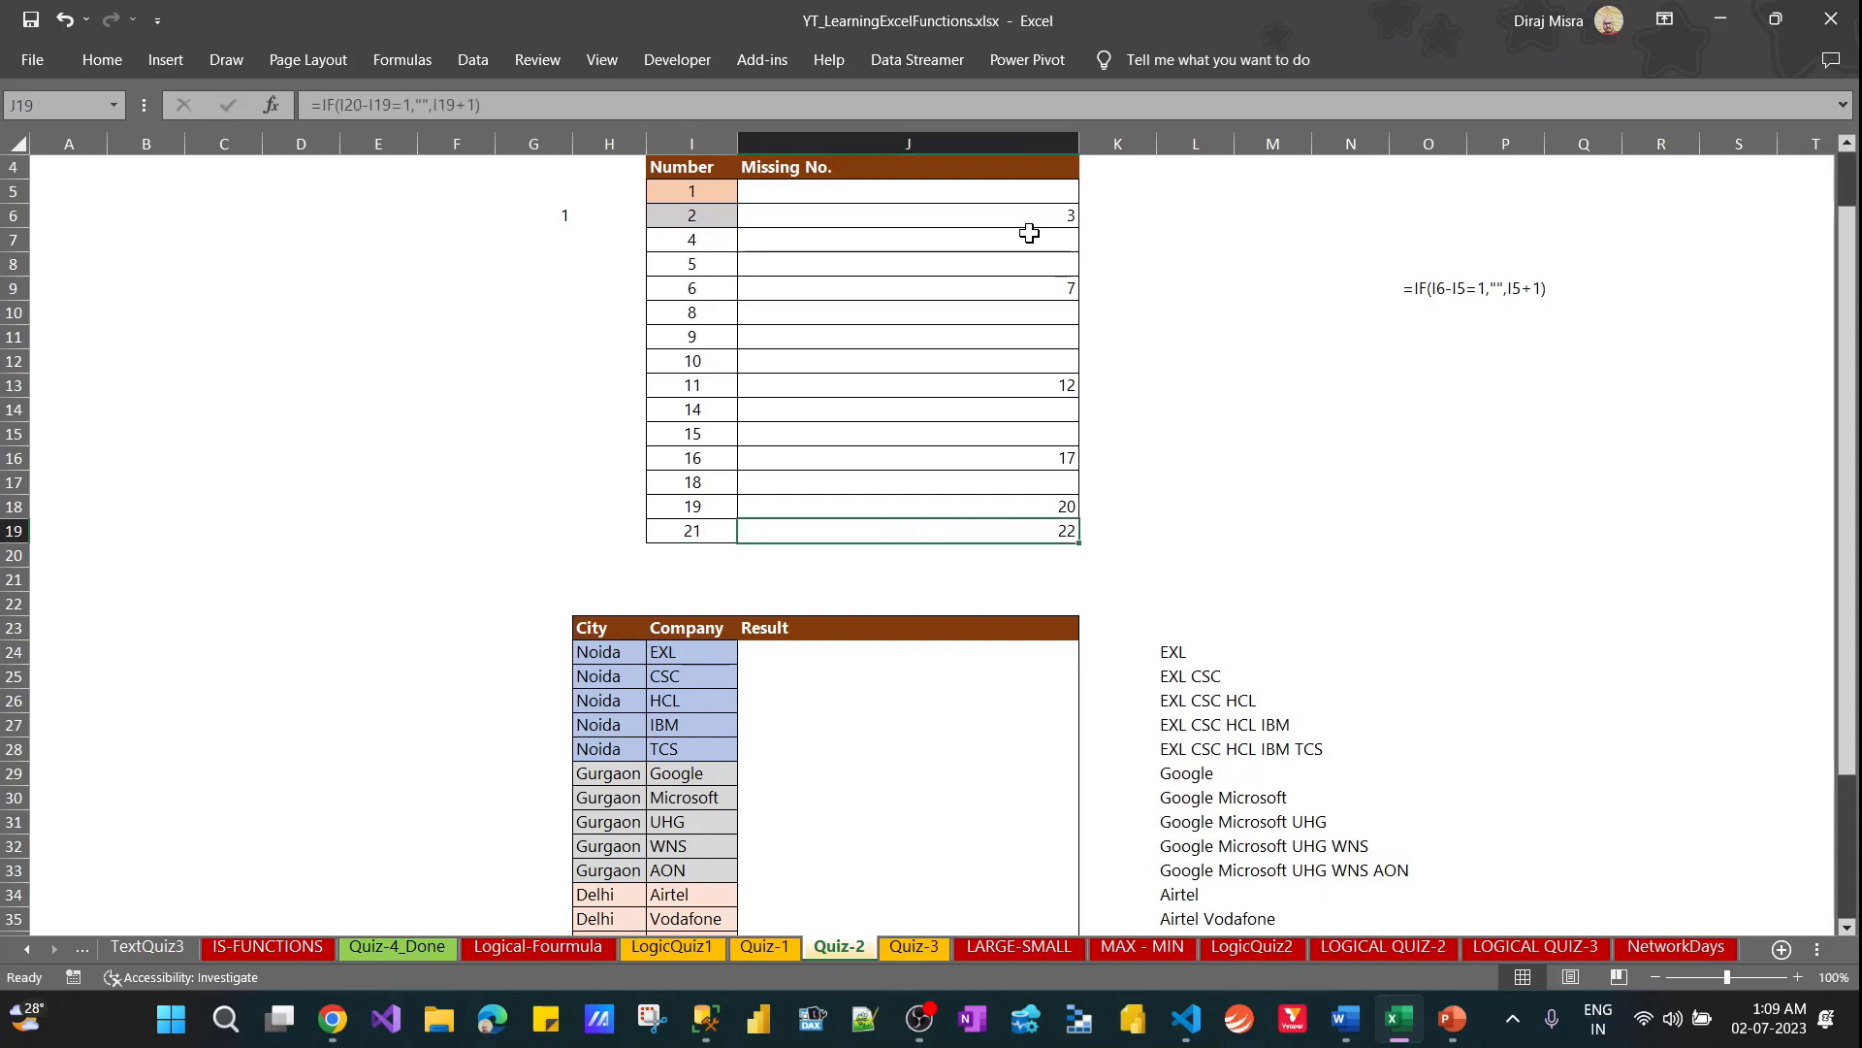
{"action": "key", "text": "Down"}
{"action": "key", "text": "Down"}
{"action": "key", "text": "Down"}
{"action": "key", "text": "Down"}
{"action": "key", "text": "Down"}
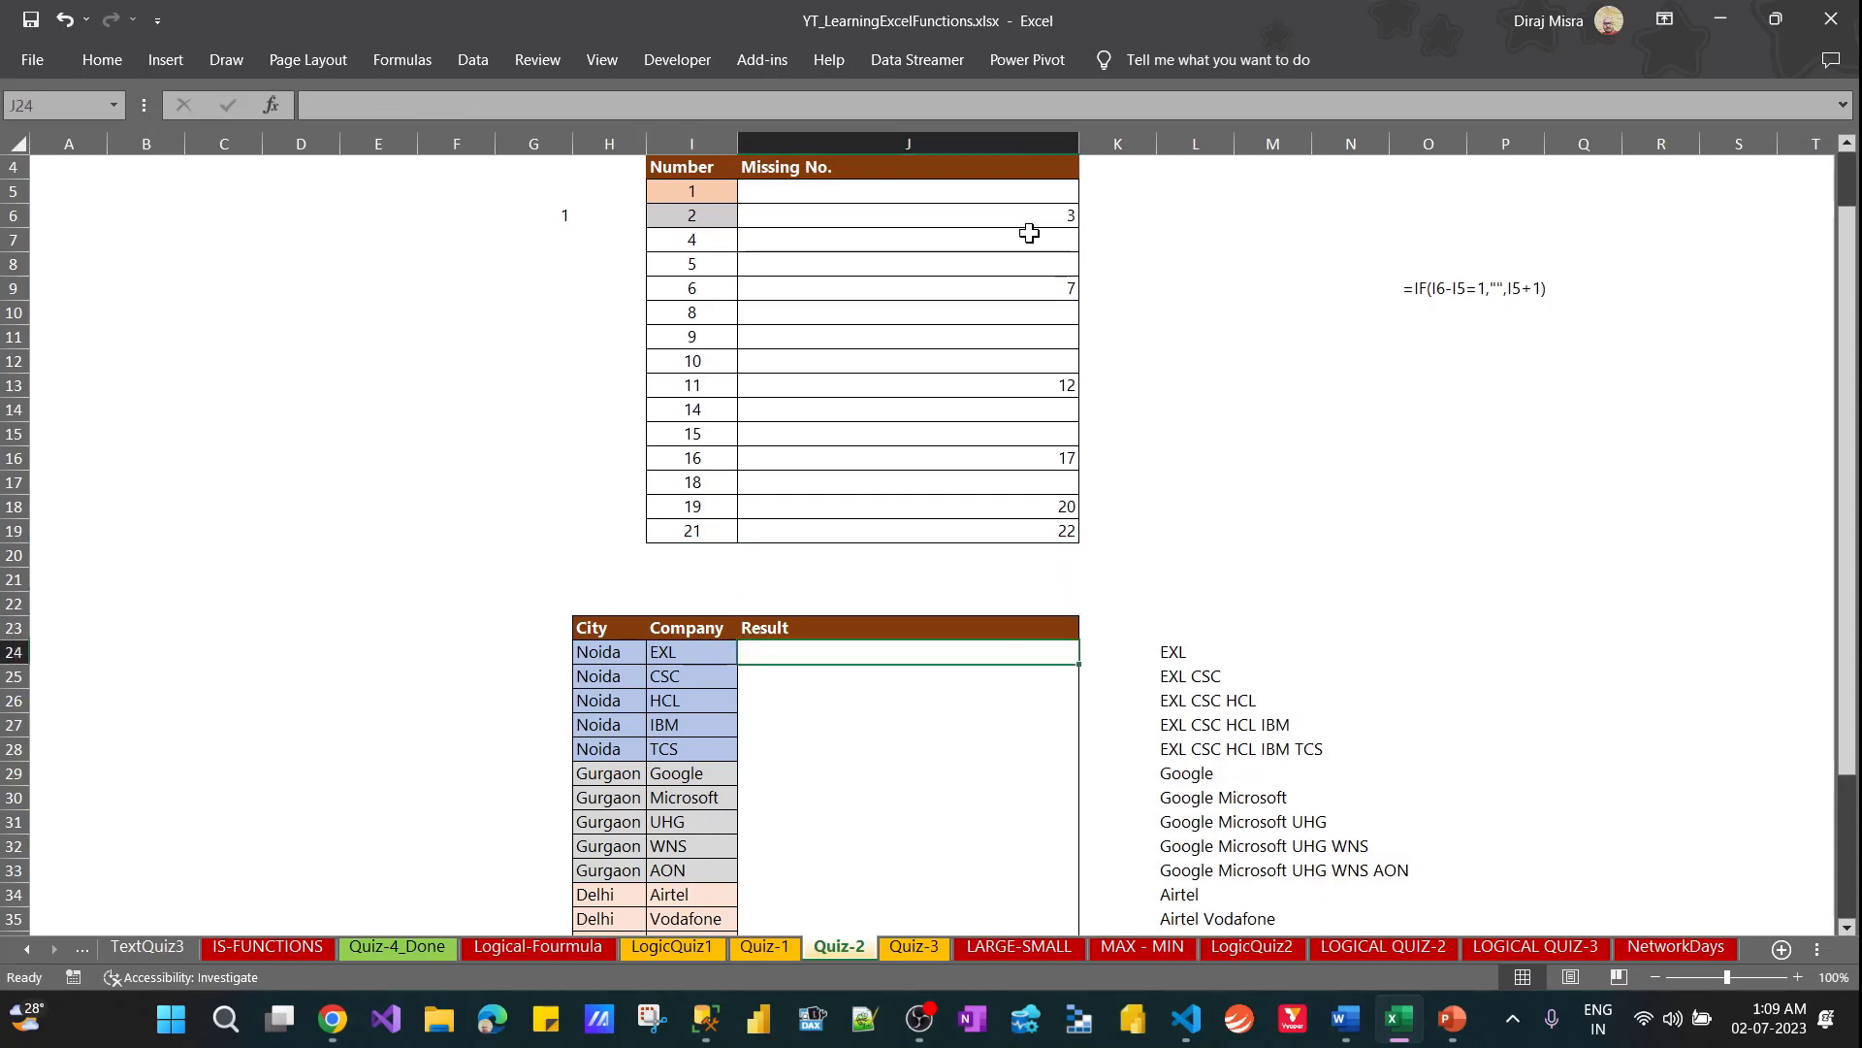
{"action": "key", "text": "Up"}
{"action": "key", "text": "Up"}
{"action": "key", "text": "Up"}
{"action": "key", "text": "Up"}
{"action": "key", "text": "Up"}
{"action": "key", "text": "Up"}
{"action": "key", "text": "Up"}
{"action": "key", "text": "Up"}
{"action": "key", "text": "Up"}
{"action": "key", "text": "Up"}
{"action": "key", "text": "Up"}
{"action": "key", "text": "Up"}
{"action": "key", "text": "Up"}
{"action": "key", "text": "Up"}
{"action": "key", "text": "Up"}
{"action": "key", "text": "Up"}
{"action": "key", "text": "Up"}
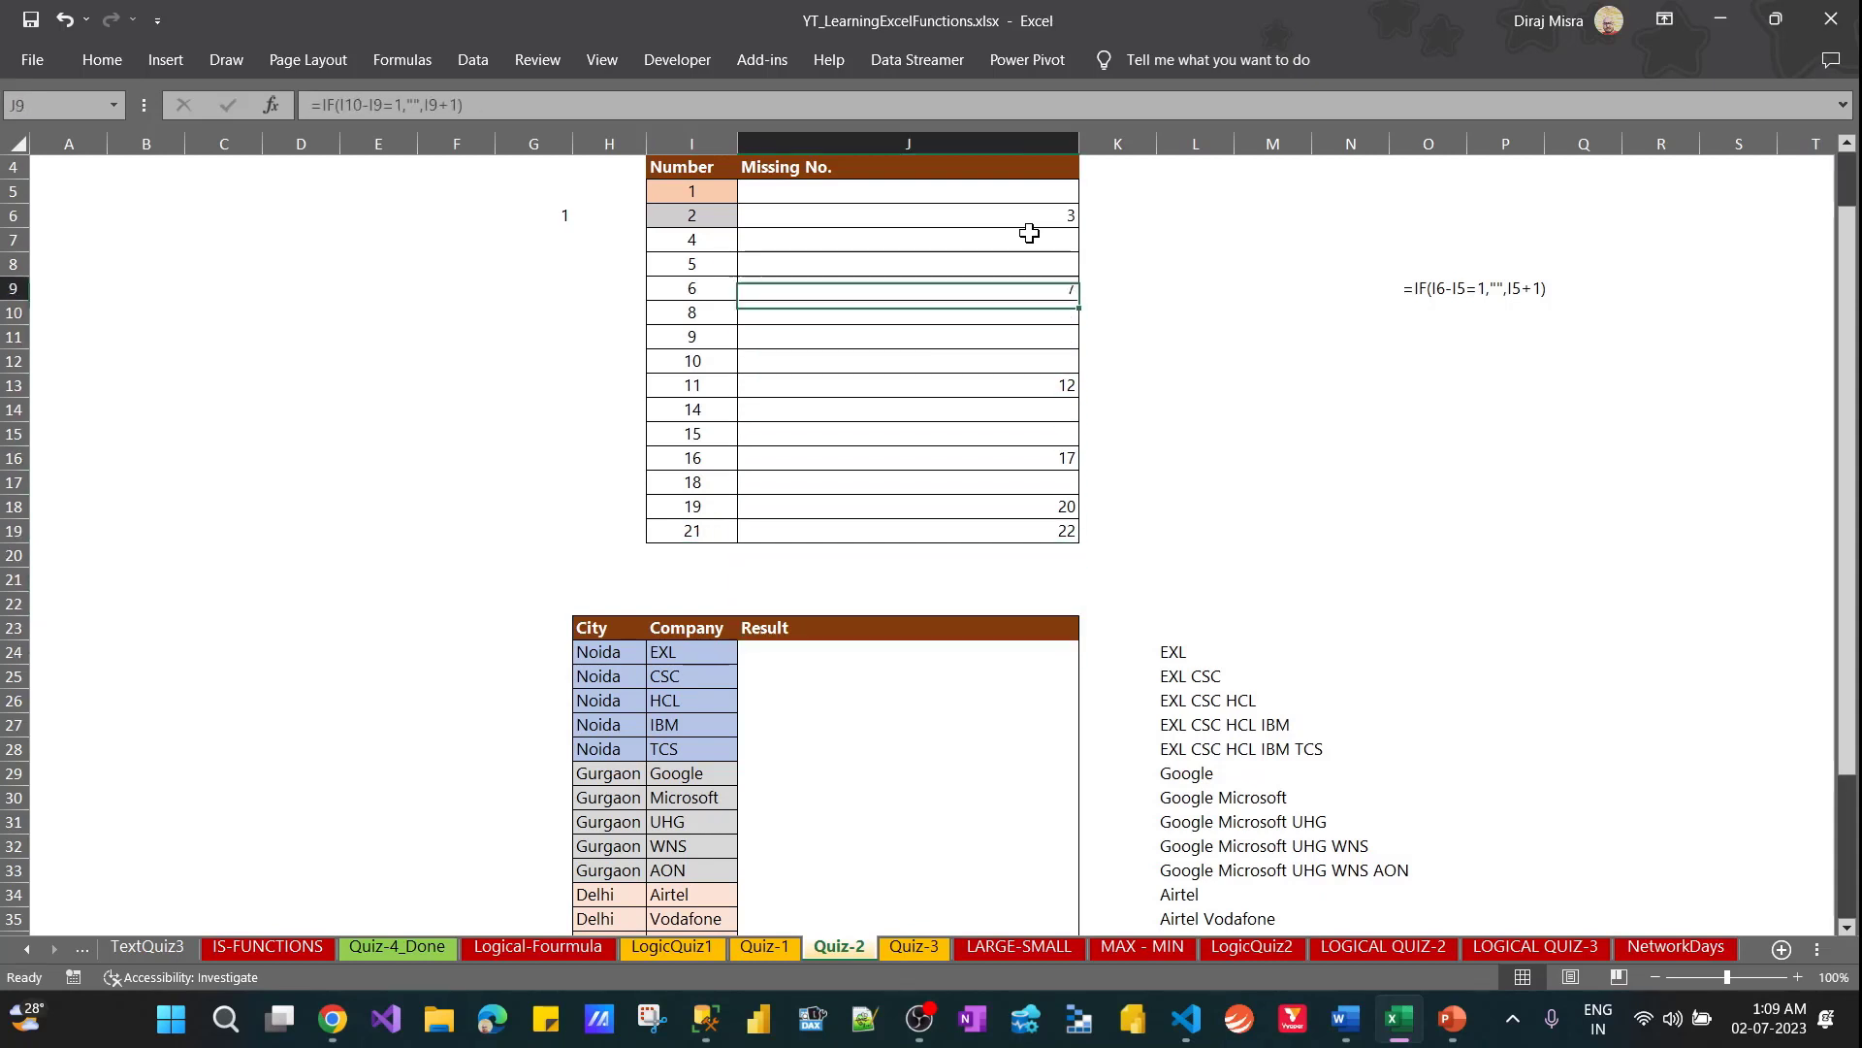
{"action": "key", "text": "Up"}
{"action": "key", "text": "Up"}
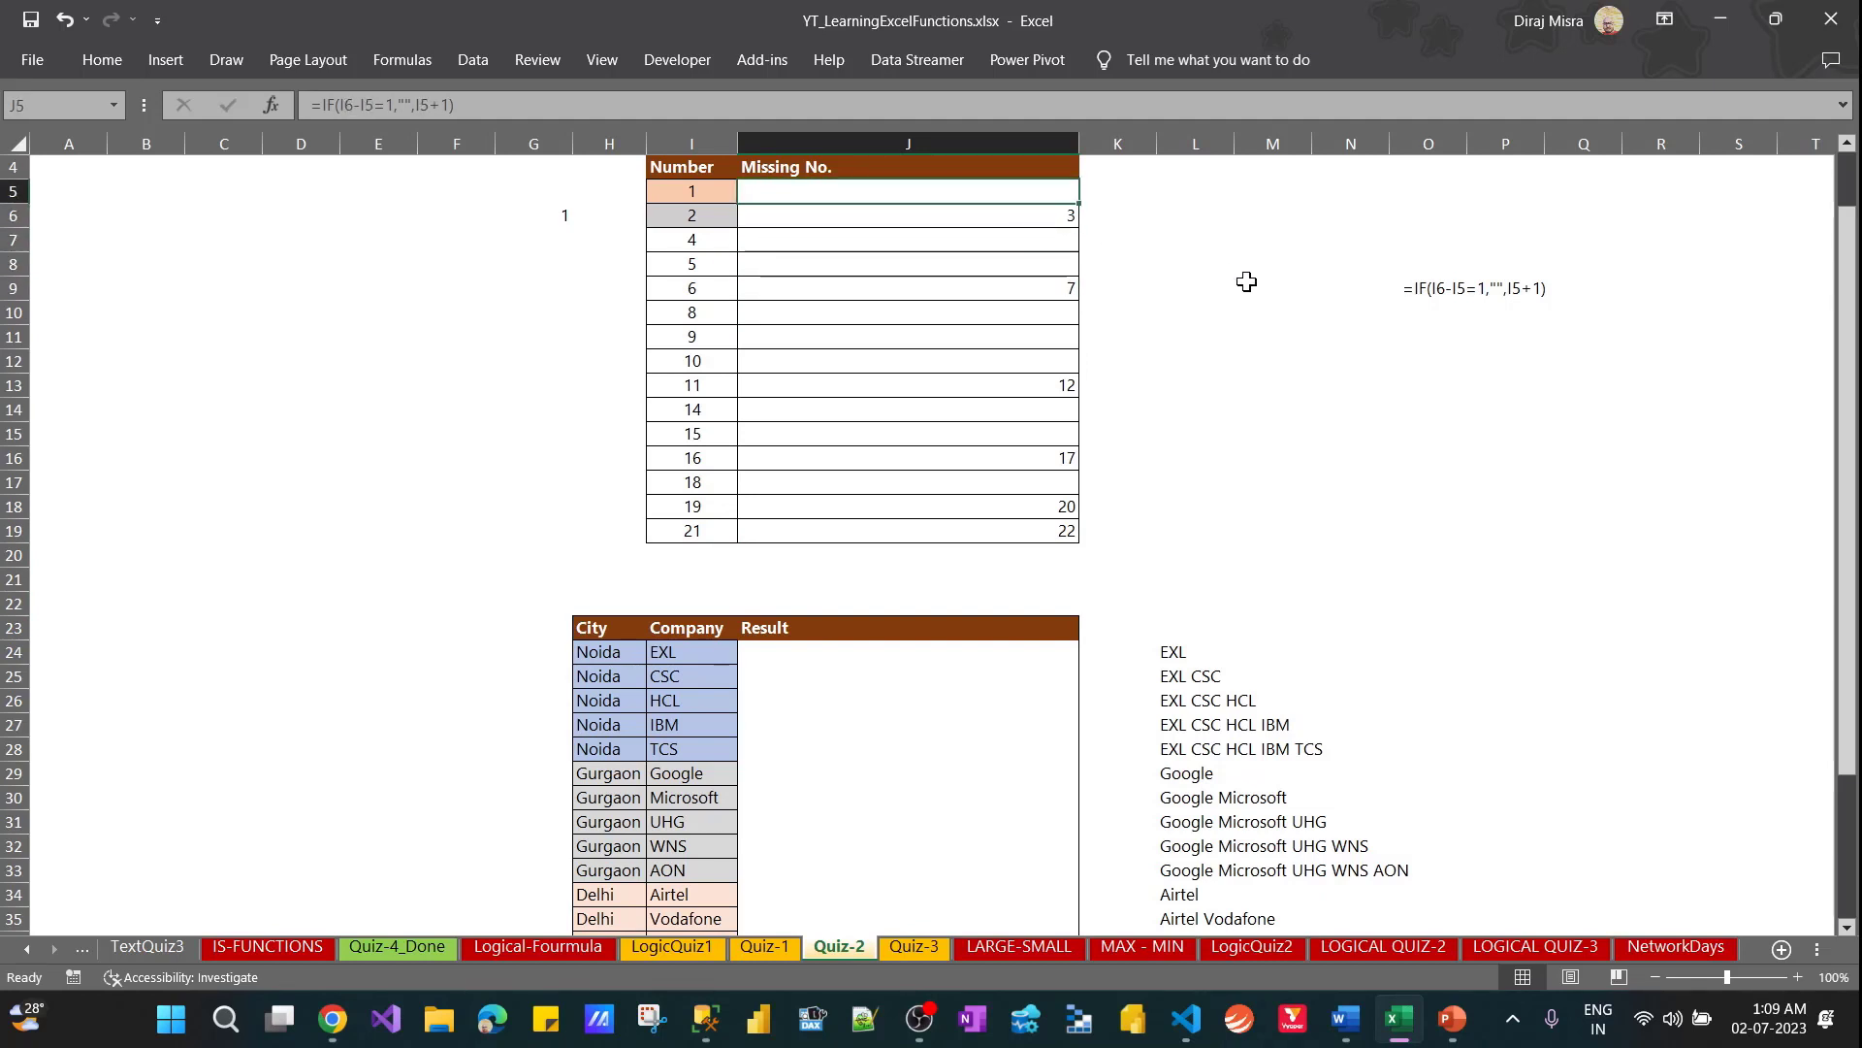
{"action": "left_click", "coordinate": [1563, 282]}
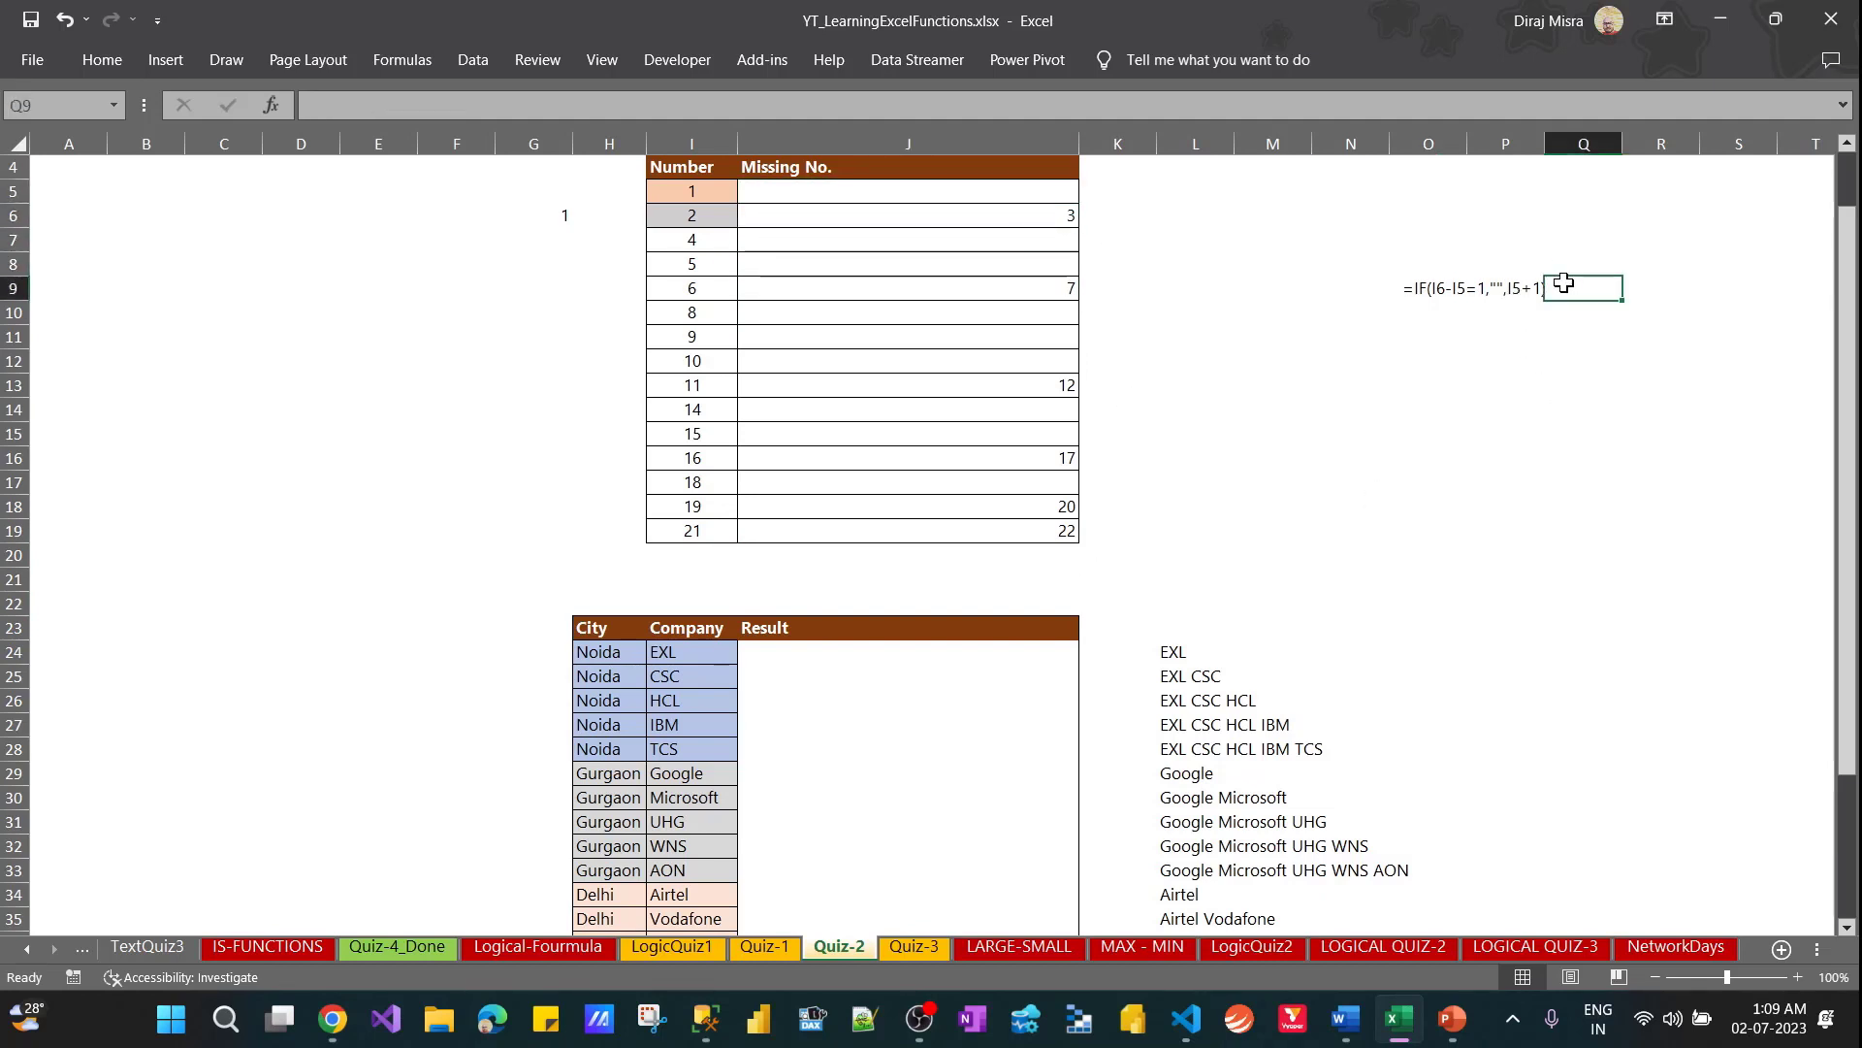
Look over the documented IF formula, the Logical-Fourmula sheet and the Quiz-3 sheet, ending back on Quiz-2
{"action": "left_click", "coordinate": [1434, 293]}
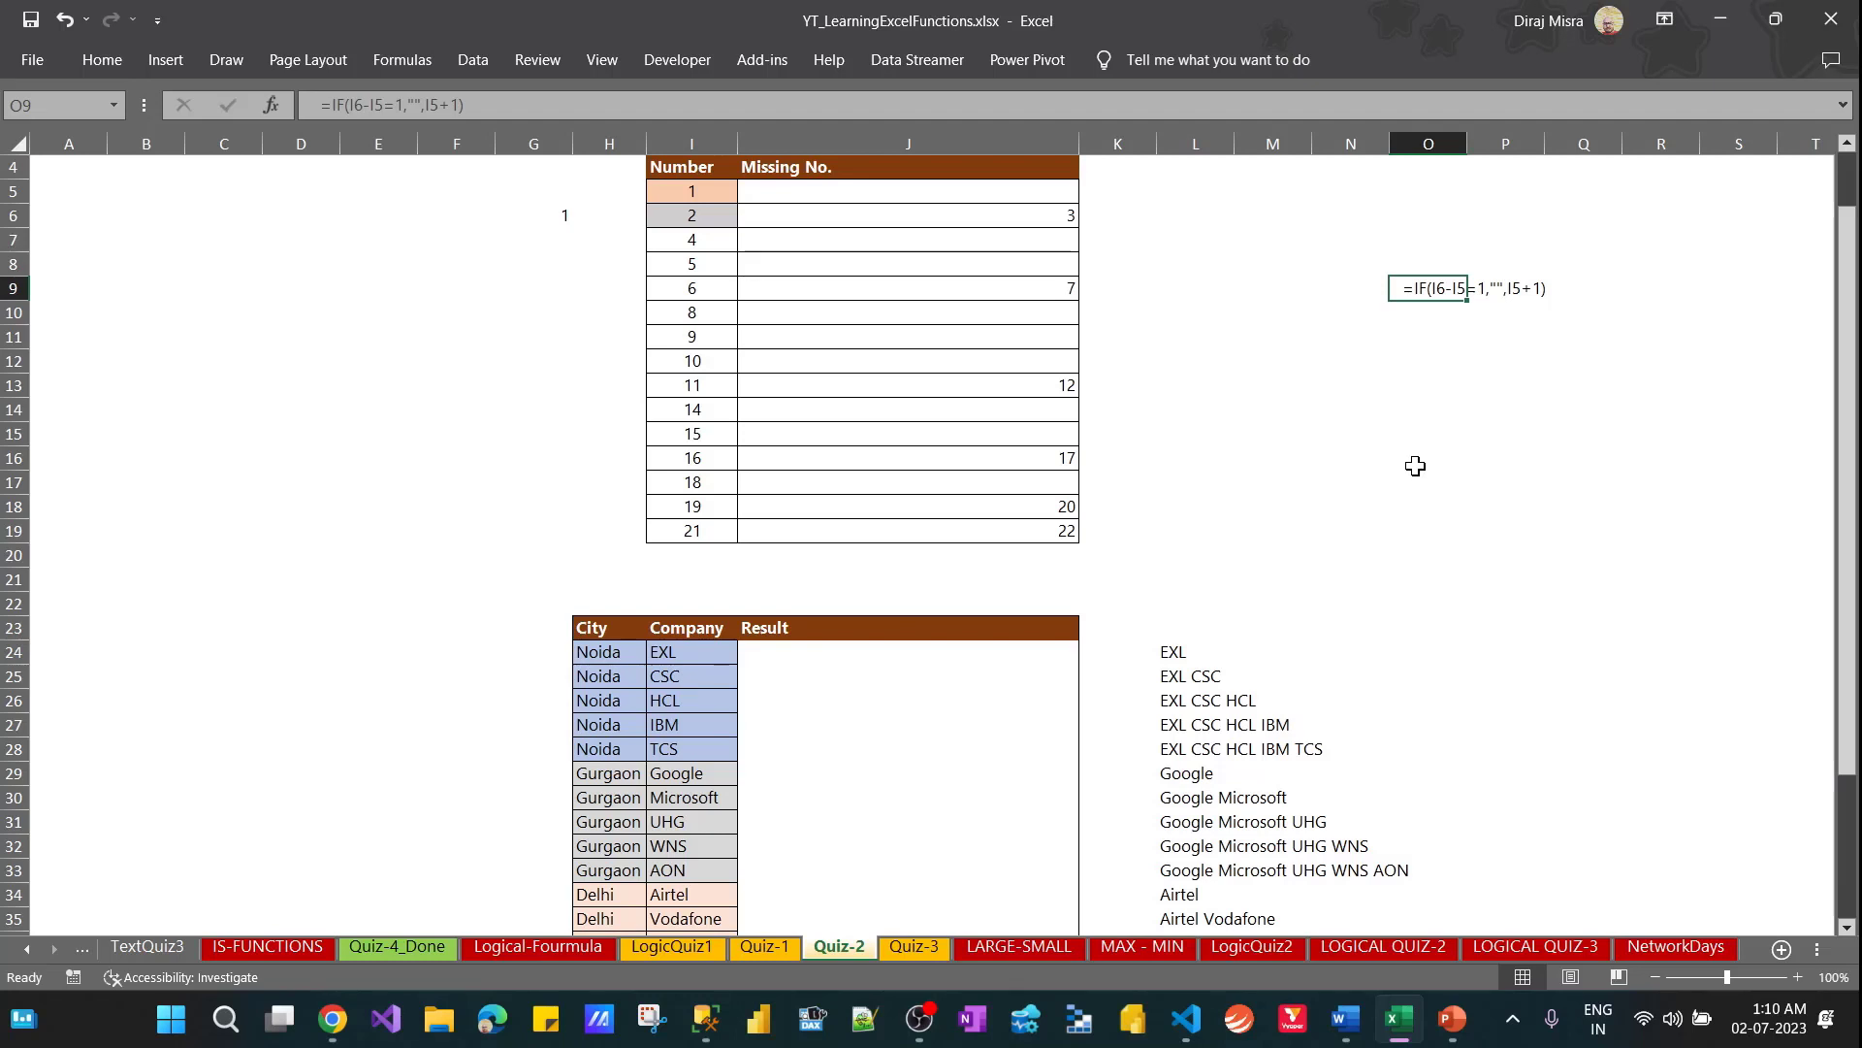
{"action": "left_click", "coordinate": [953, 650]}
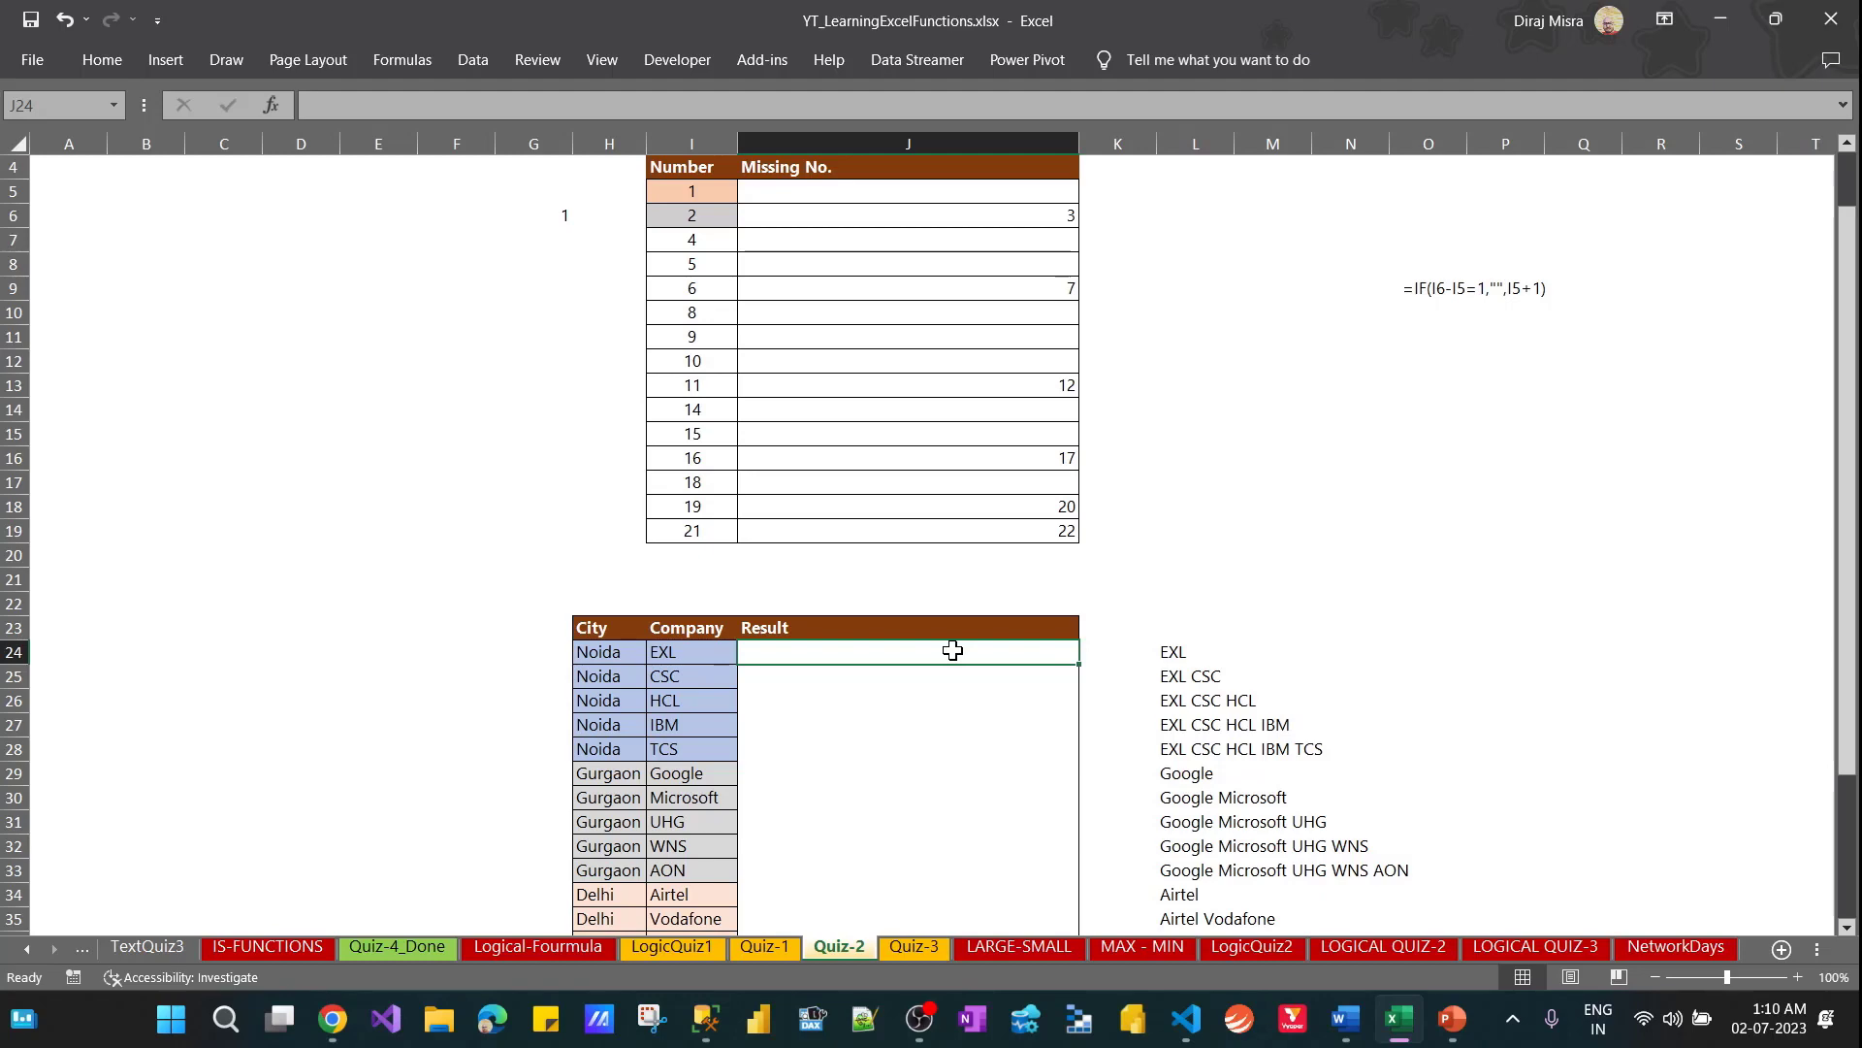
{"action": "left_click", "coordinate": [561, 948]}
{"action": "left_click", "coordinate": [1230, 335]}
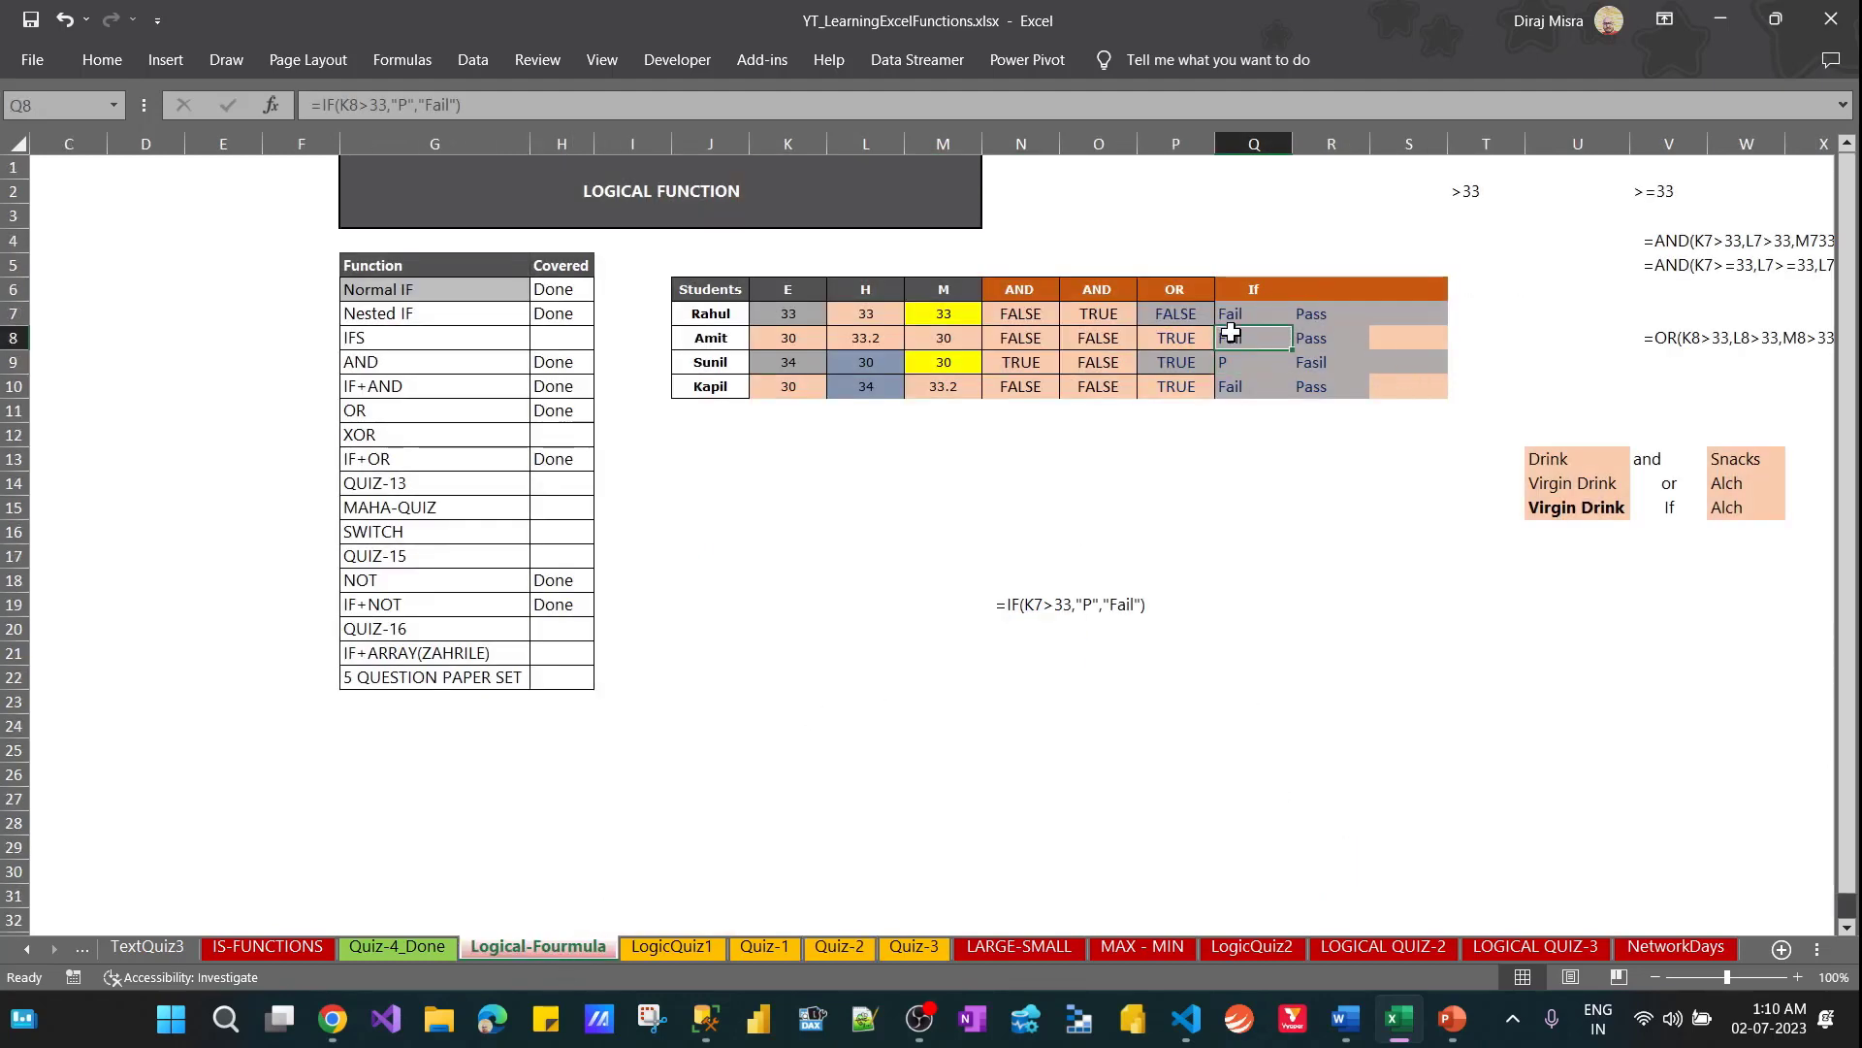
{"action": "left_click", "coordinate": [905, 948]}
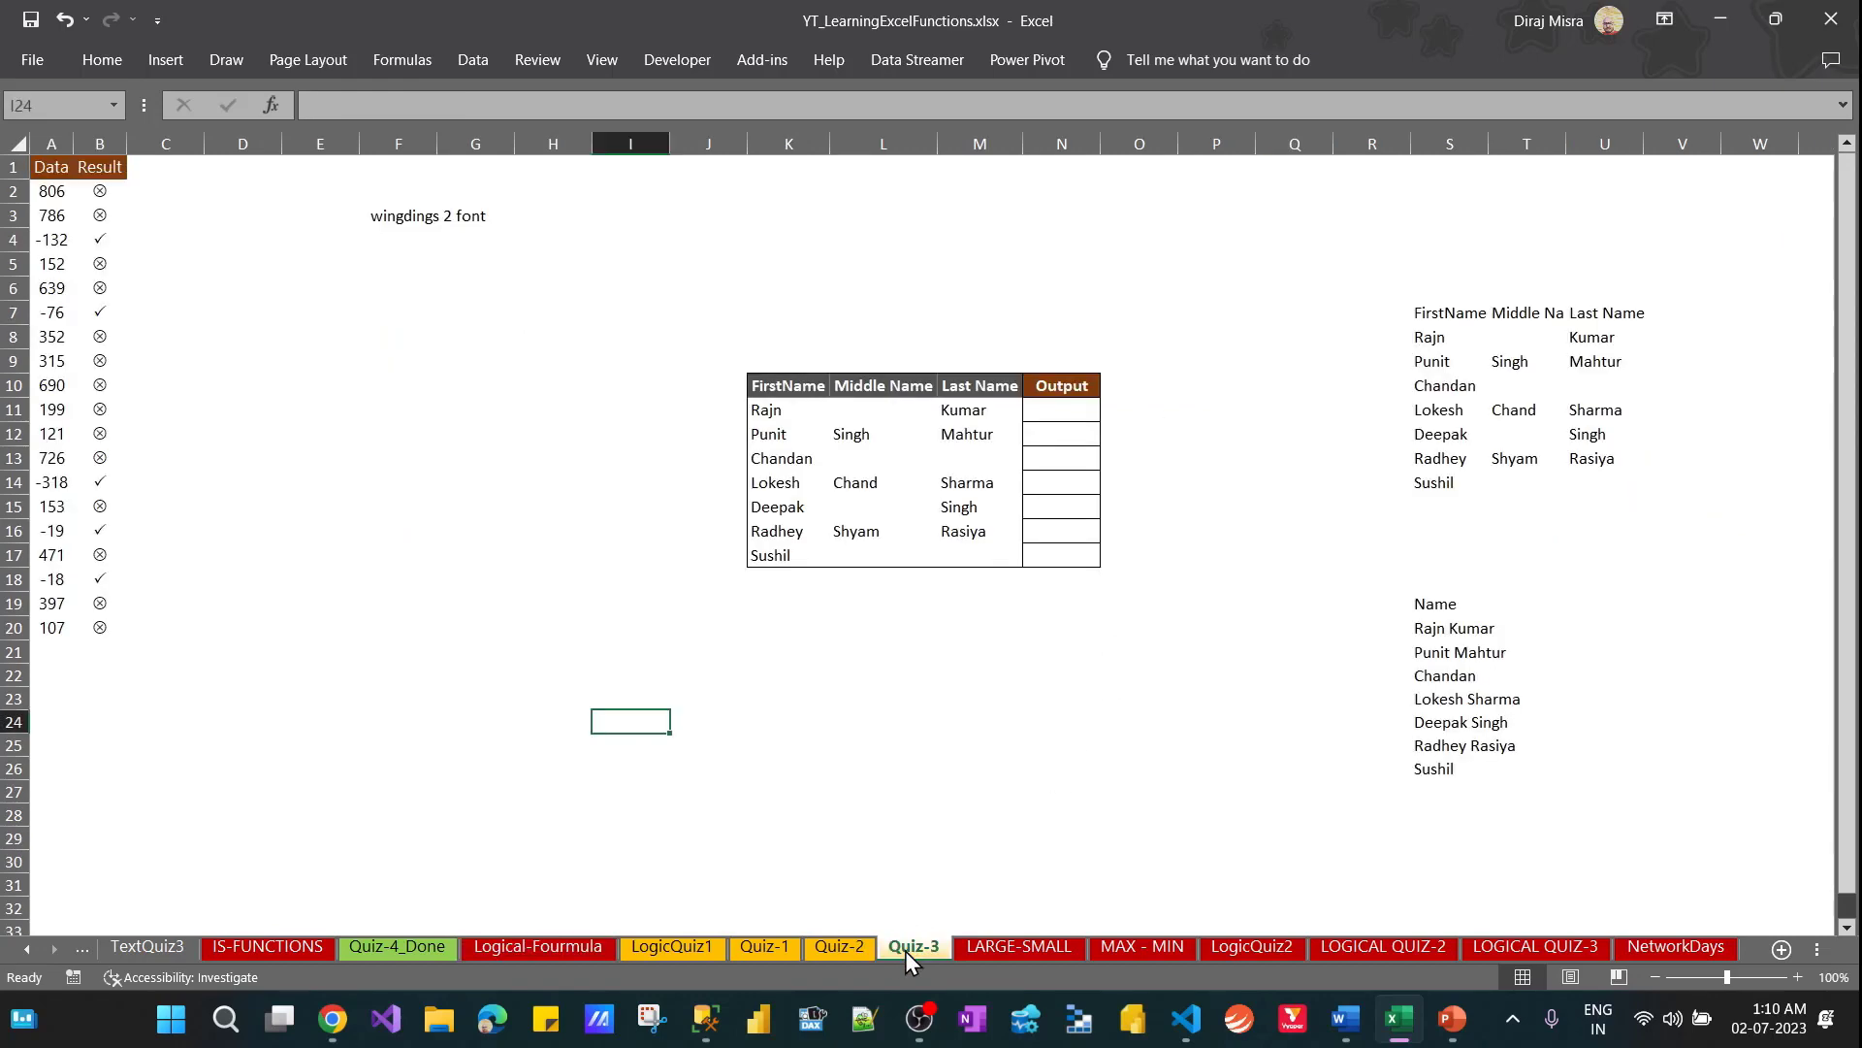
{"action": "left_click", "coordinate": [836, 947]}
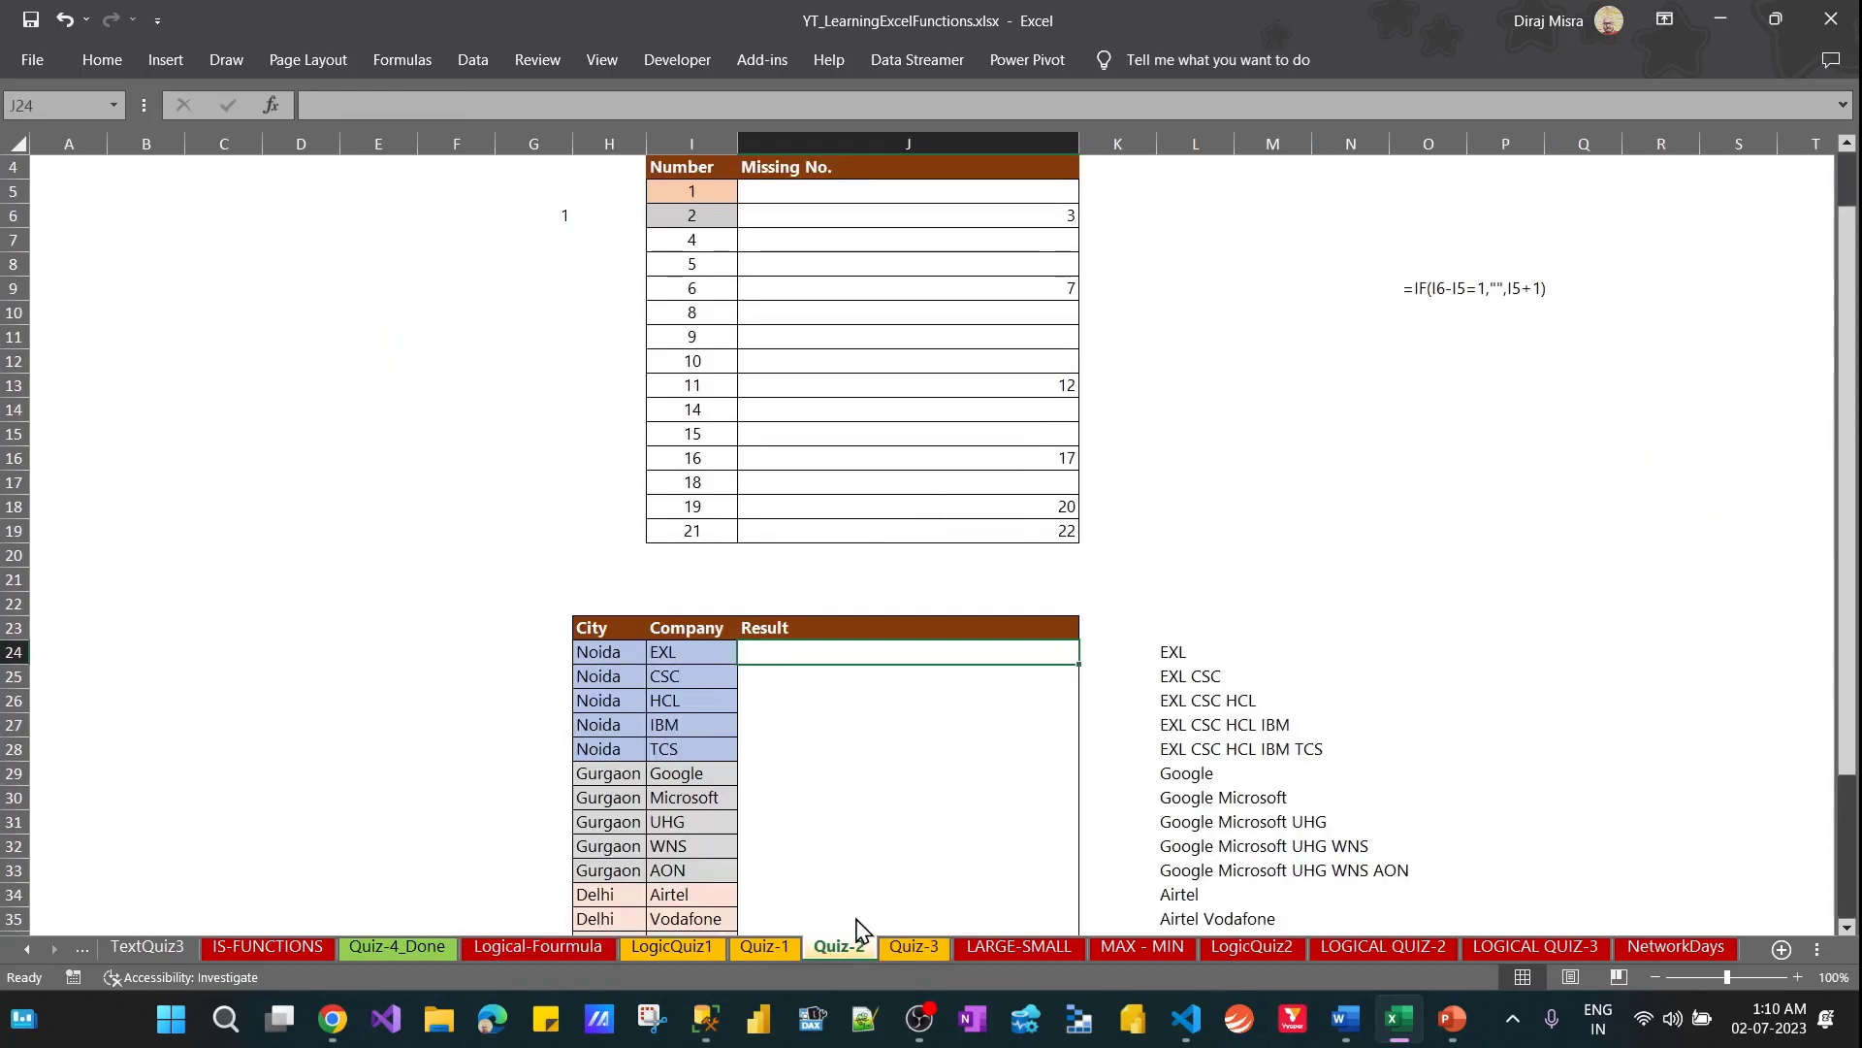
Compare the Noida rows of the City and Company table with the expected cumulative company lists in column L
{"action": "left_click", "coordinate": [1173, 650]}
{"action": "left_click", "coordinate": [893, 659]}
{"action": "left_click", "coordinate": [699, 657]}
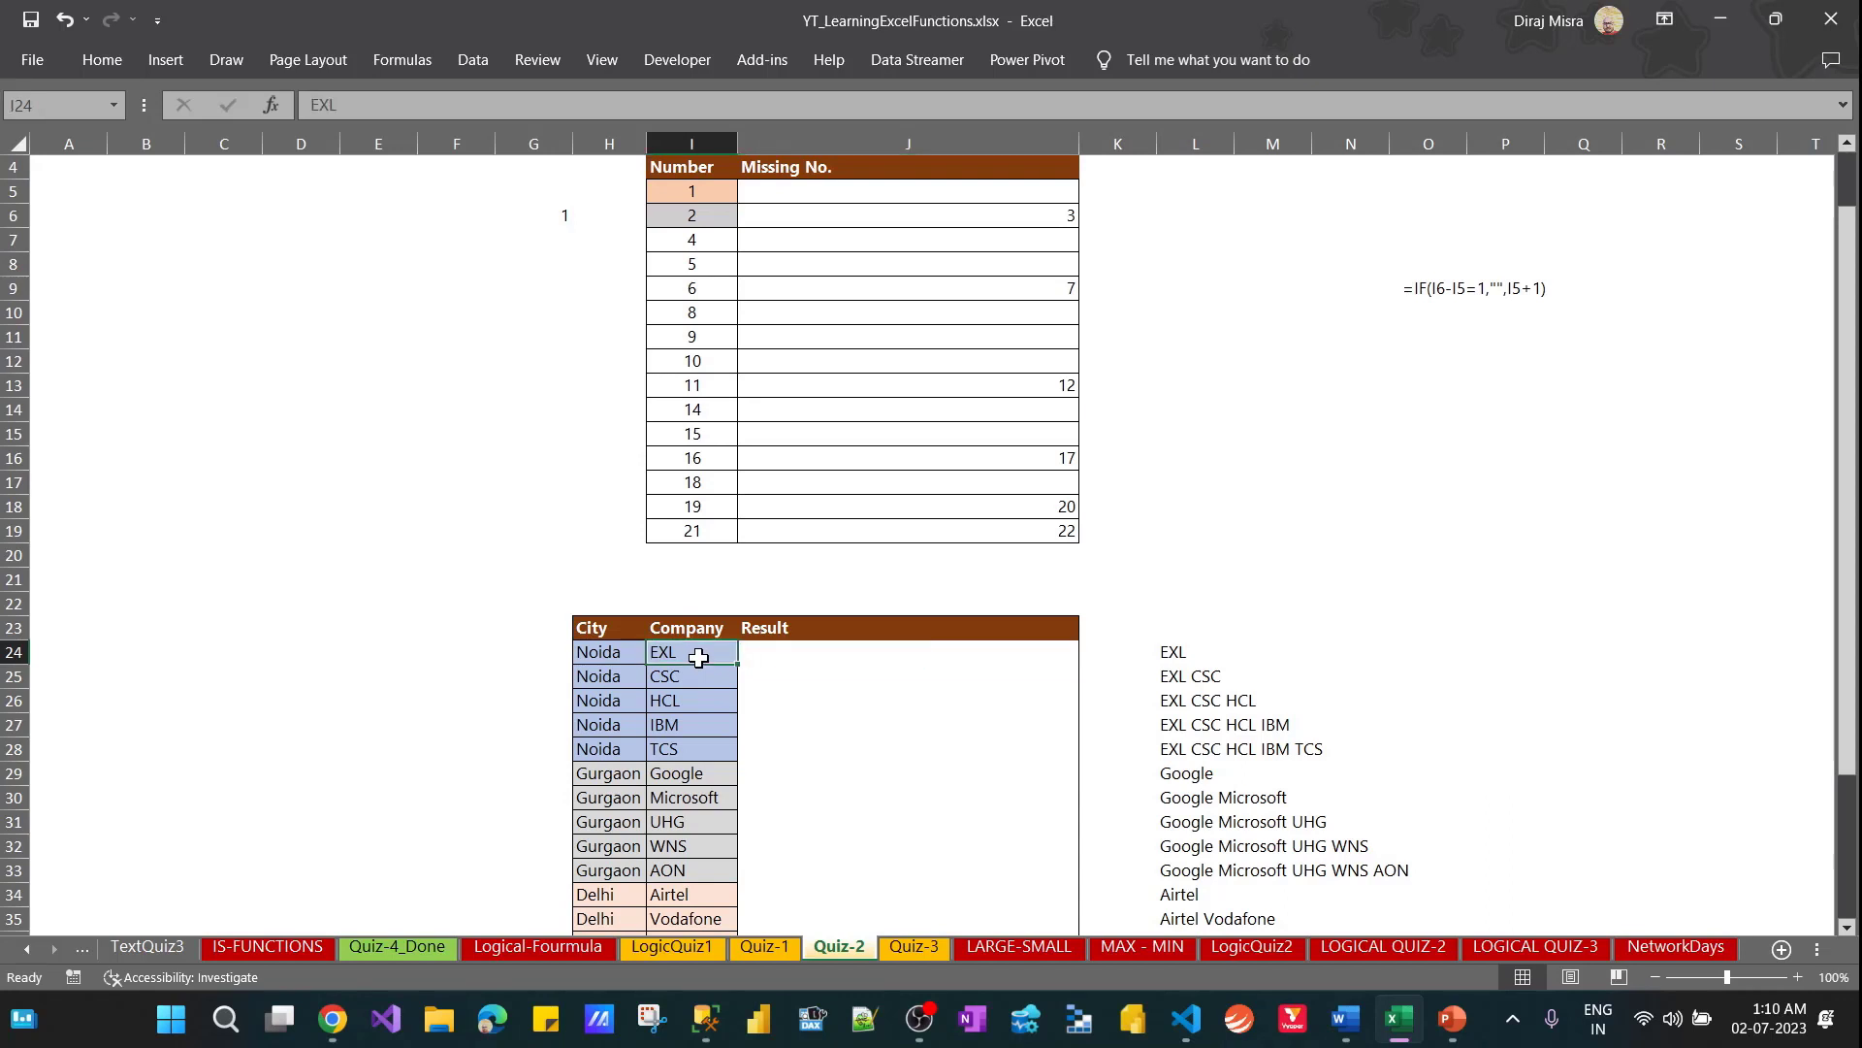
{"action": "left_click", "coordinate": [771, 658]}
{"action": "left_click", "coordinate": [773, 687]}
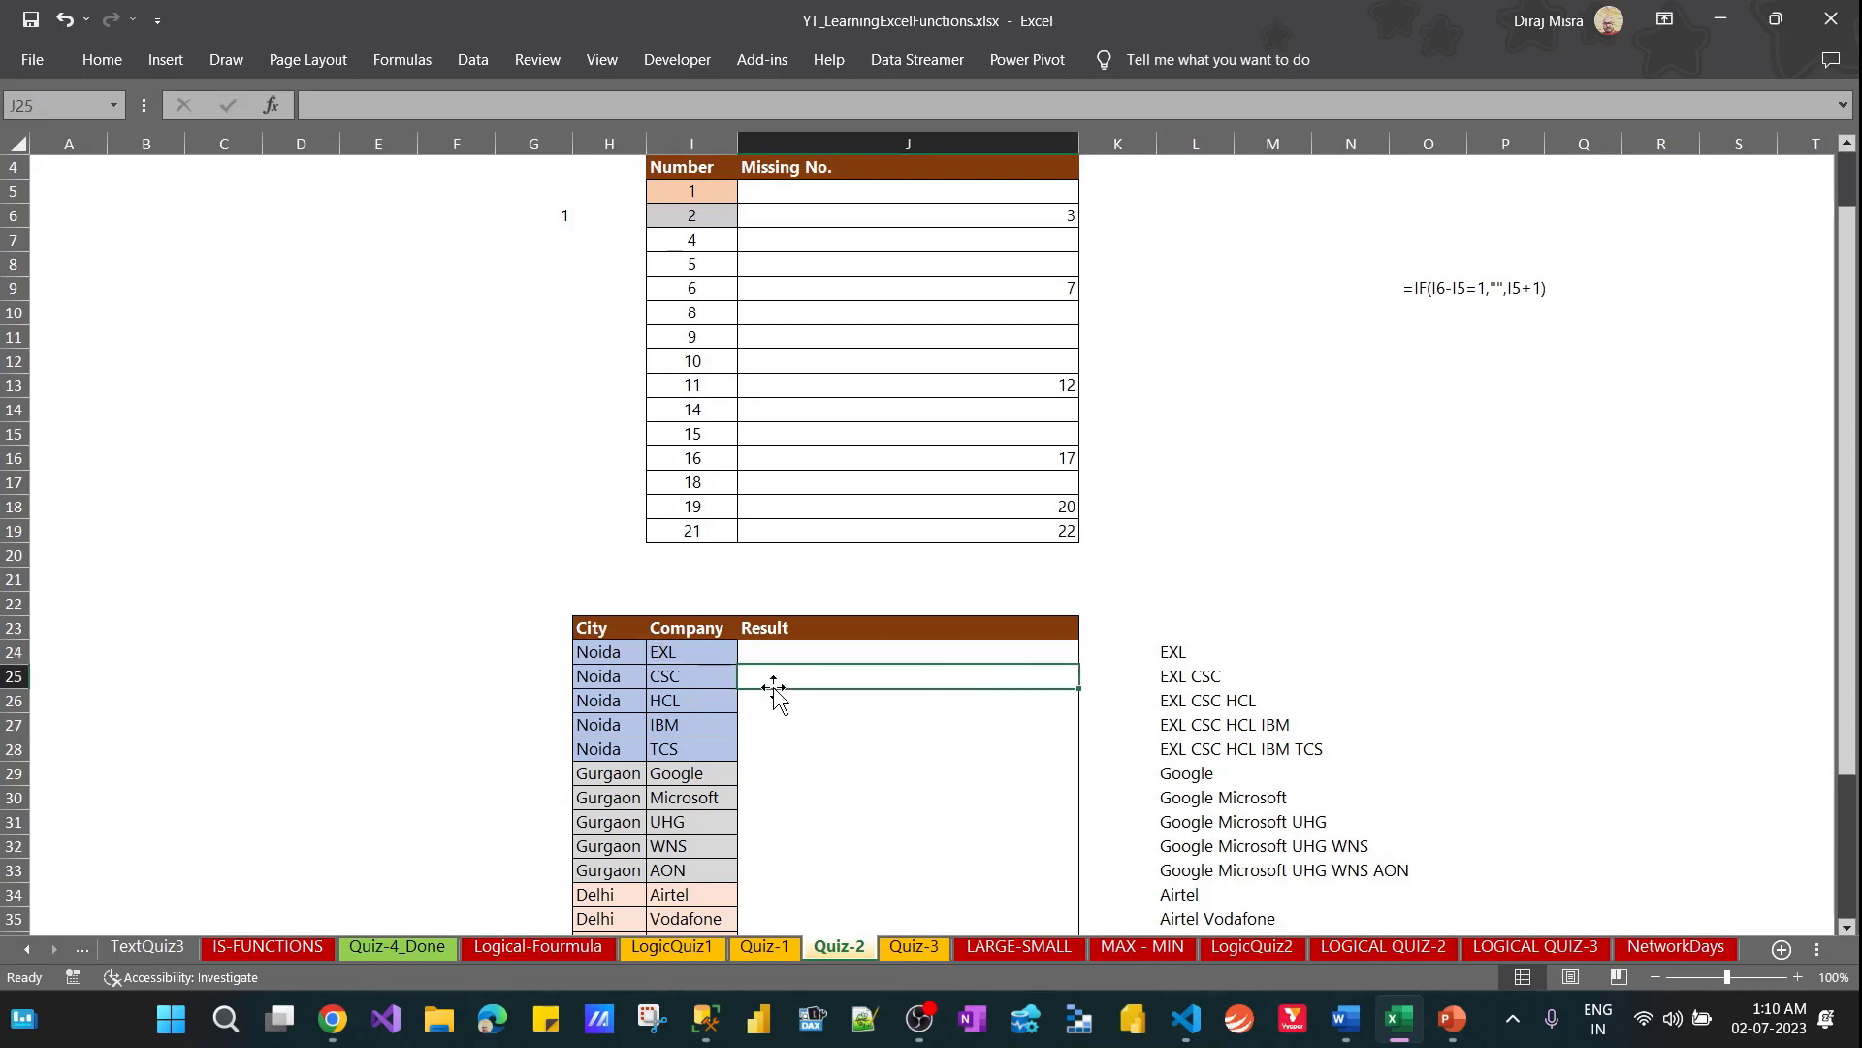
{"action": "left_click", "coordinate": [775, 703]}
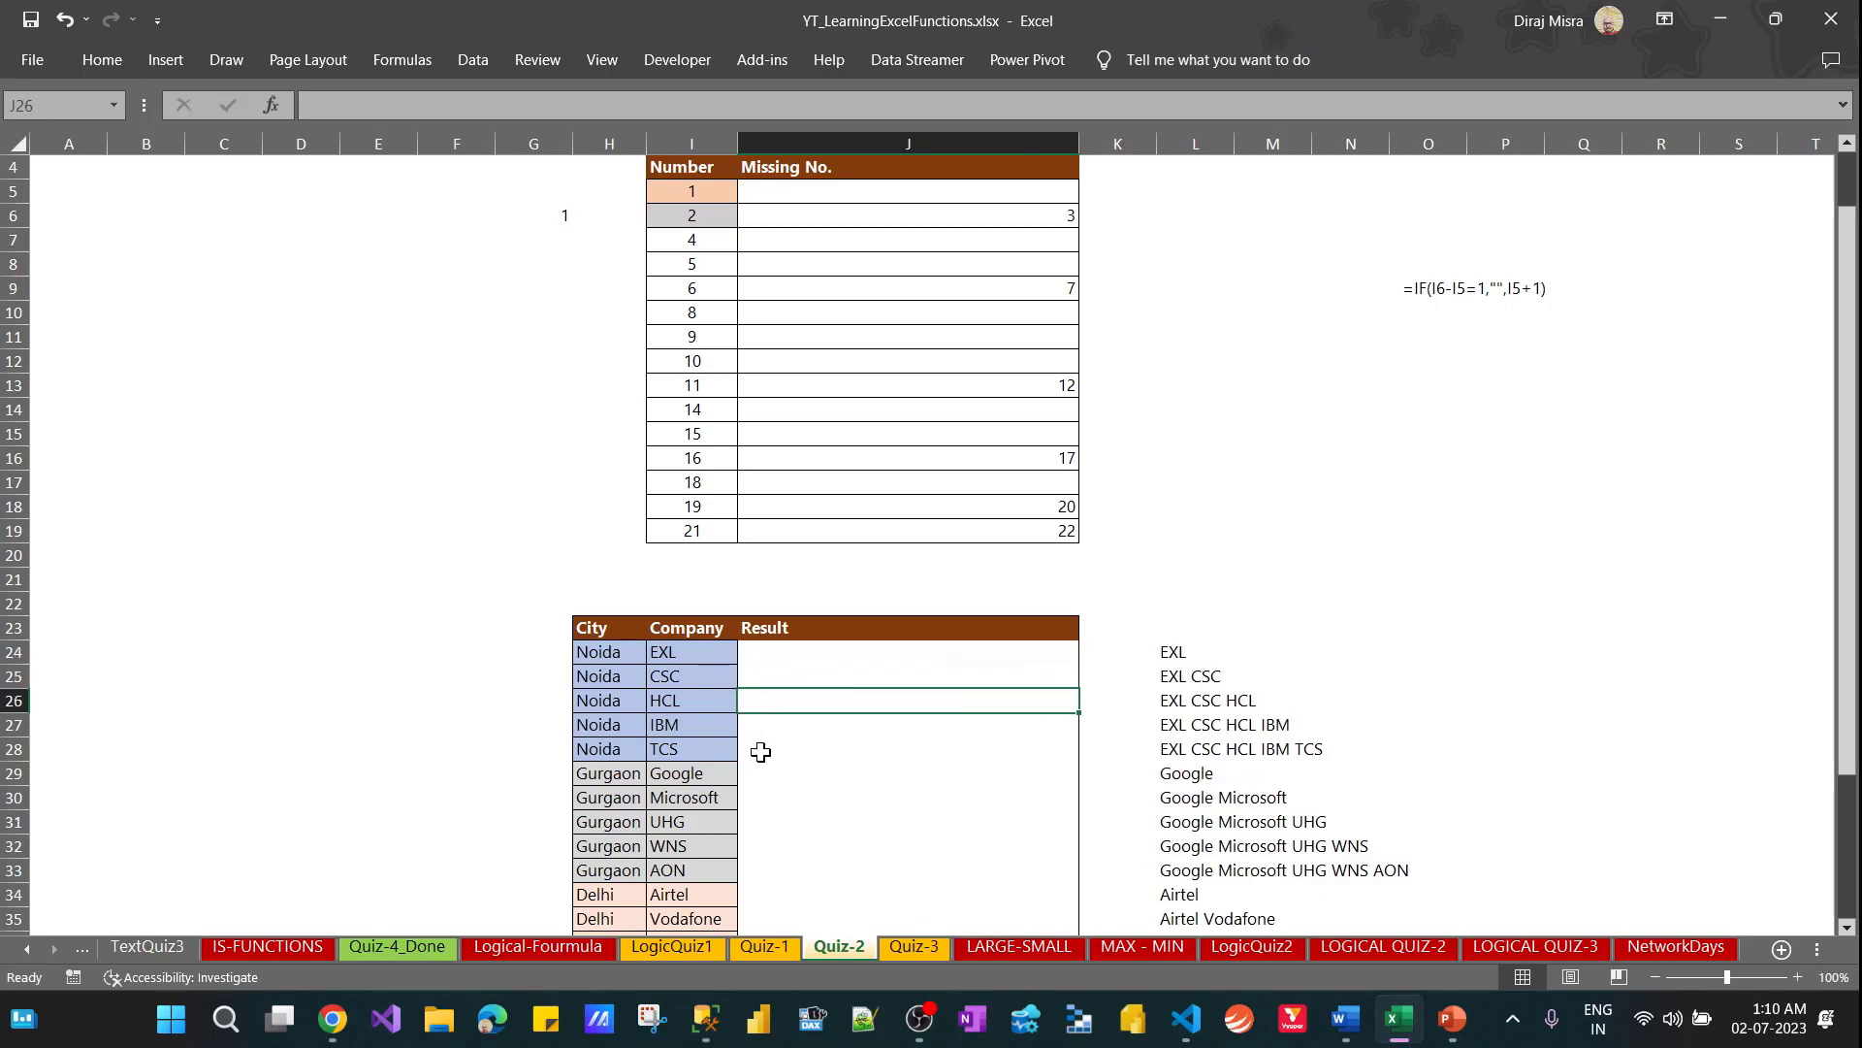
{"action": "left_click", "coordinate": [761, 754]}
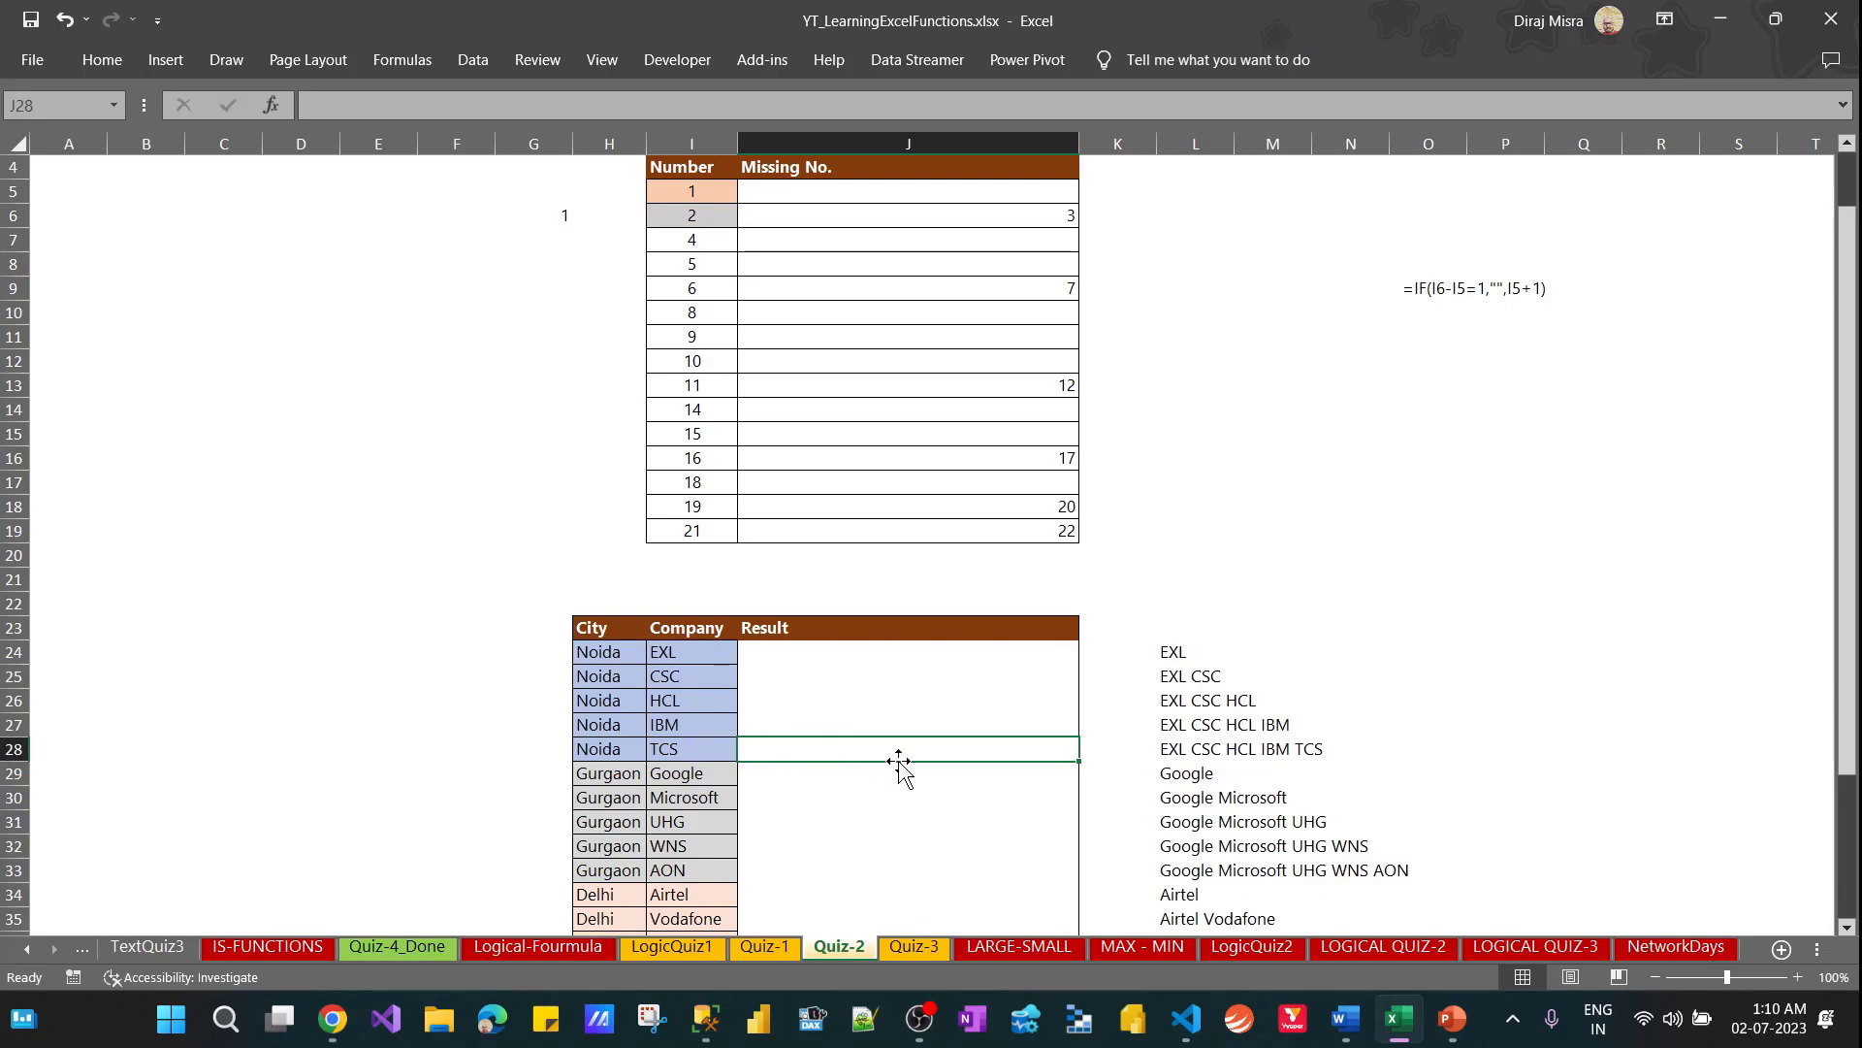
Start an IF formula in cell J24 with the logical test H23<>H24 and preview how the test evaluates
{"action": "left_click", "coordinate": [784, 655]}
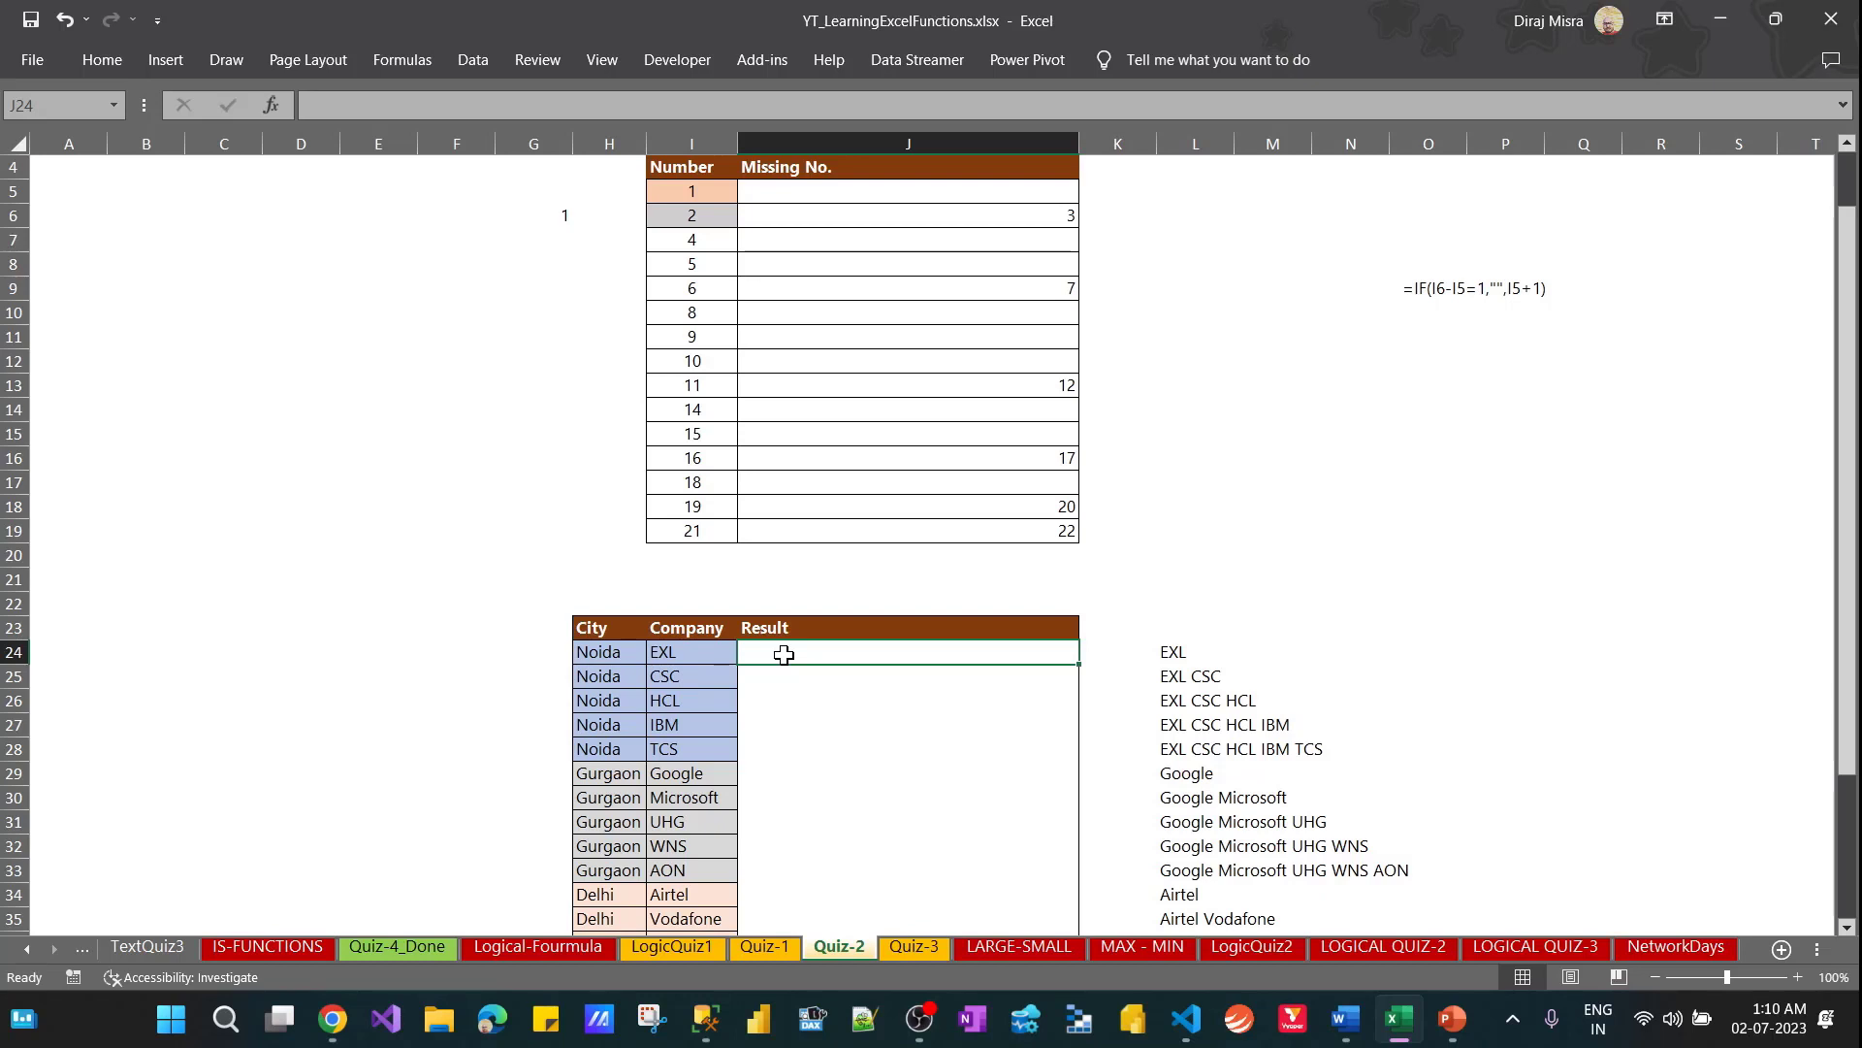
{"action": "type", "text": "=if"}
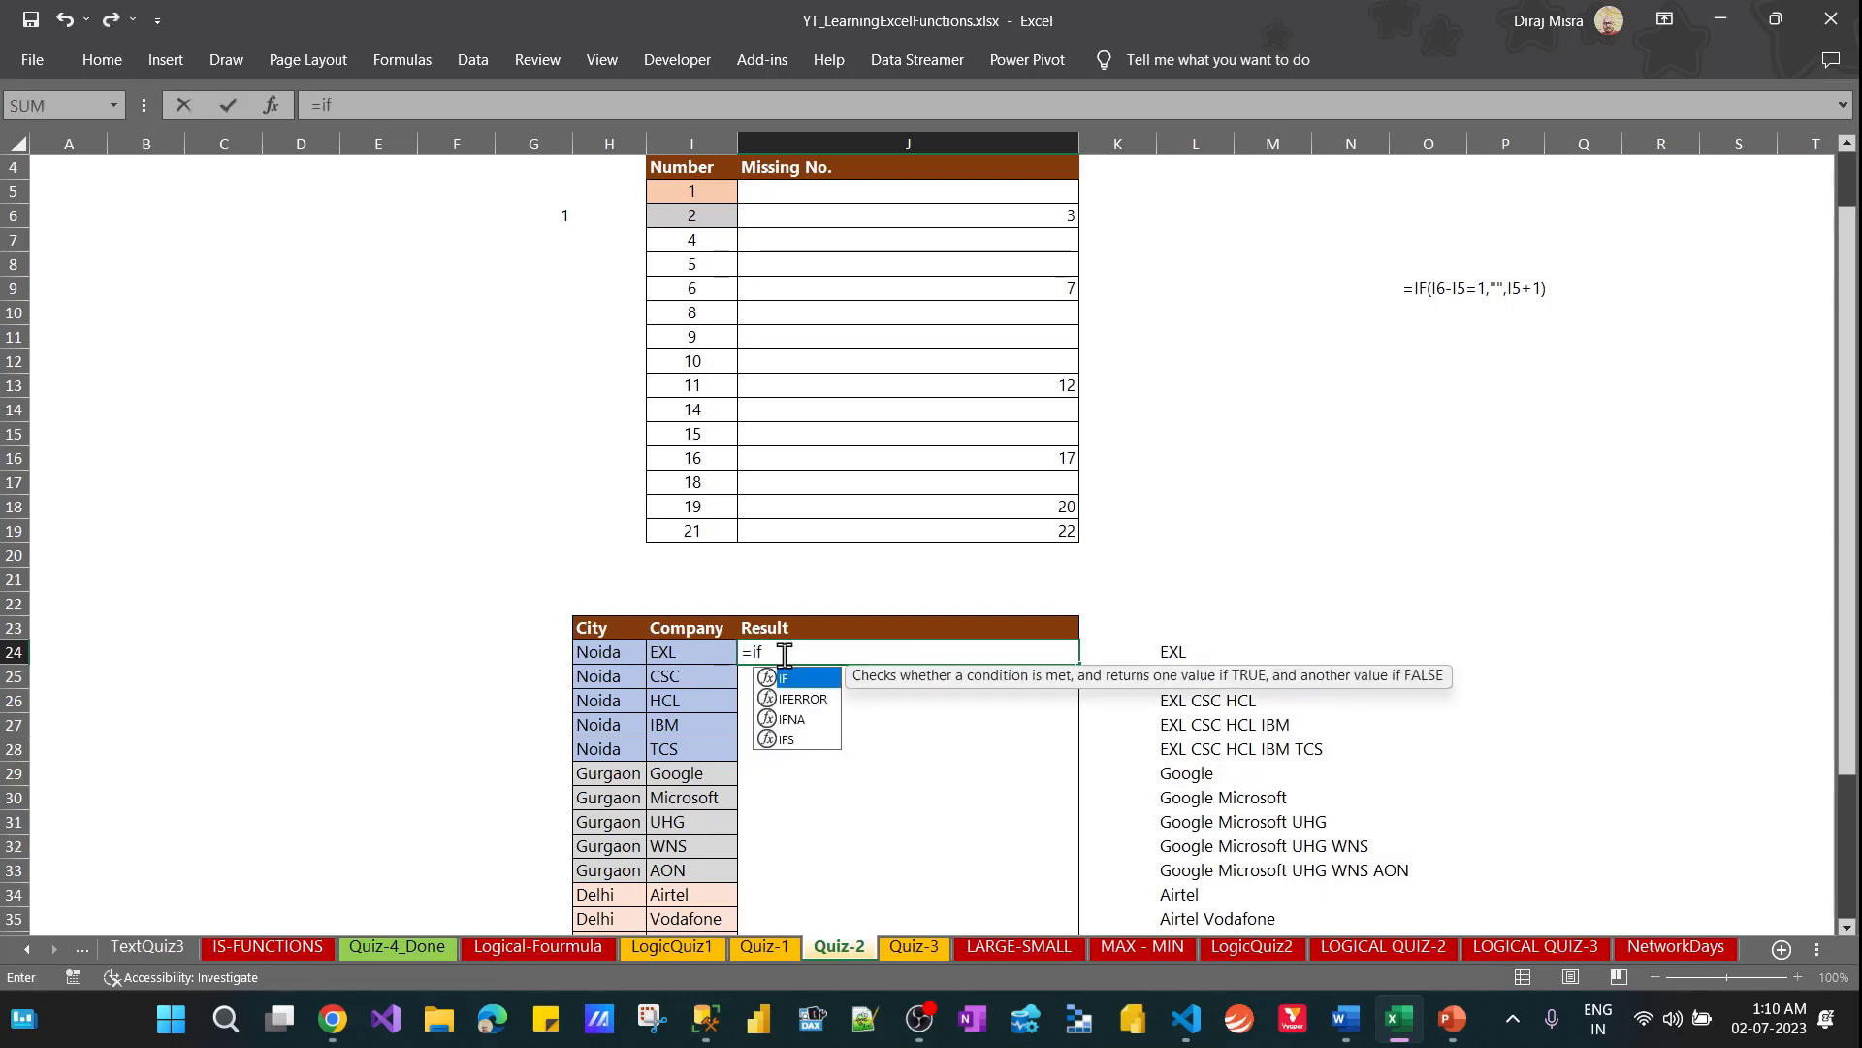
{"action": "key", "text": "Tab"}
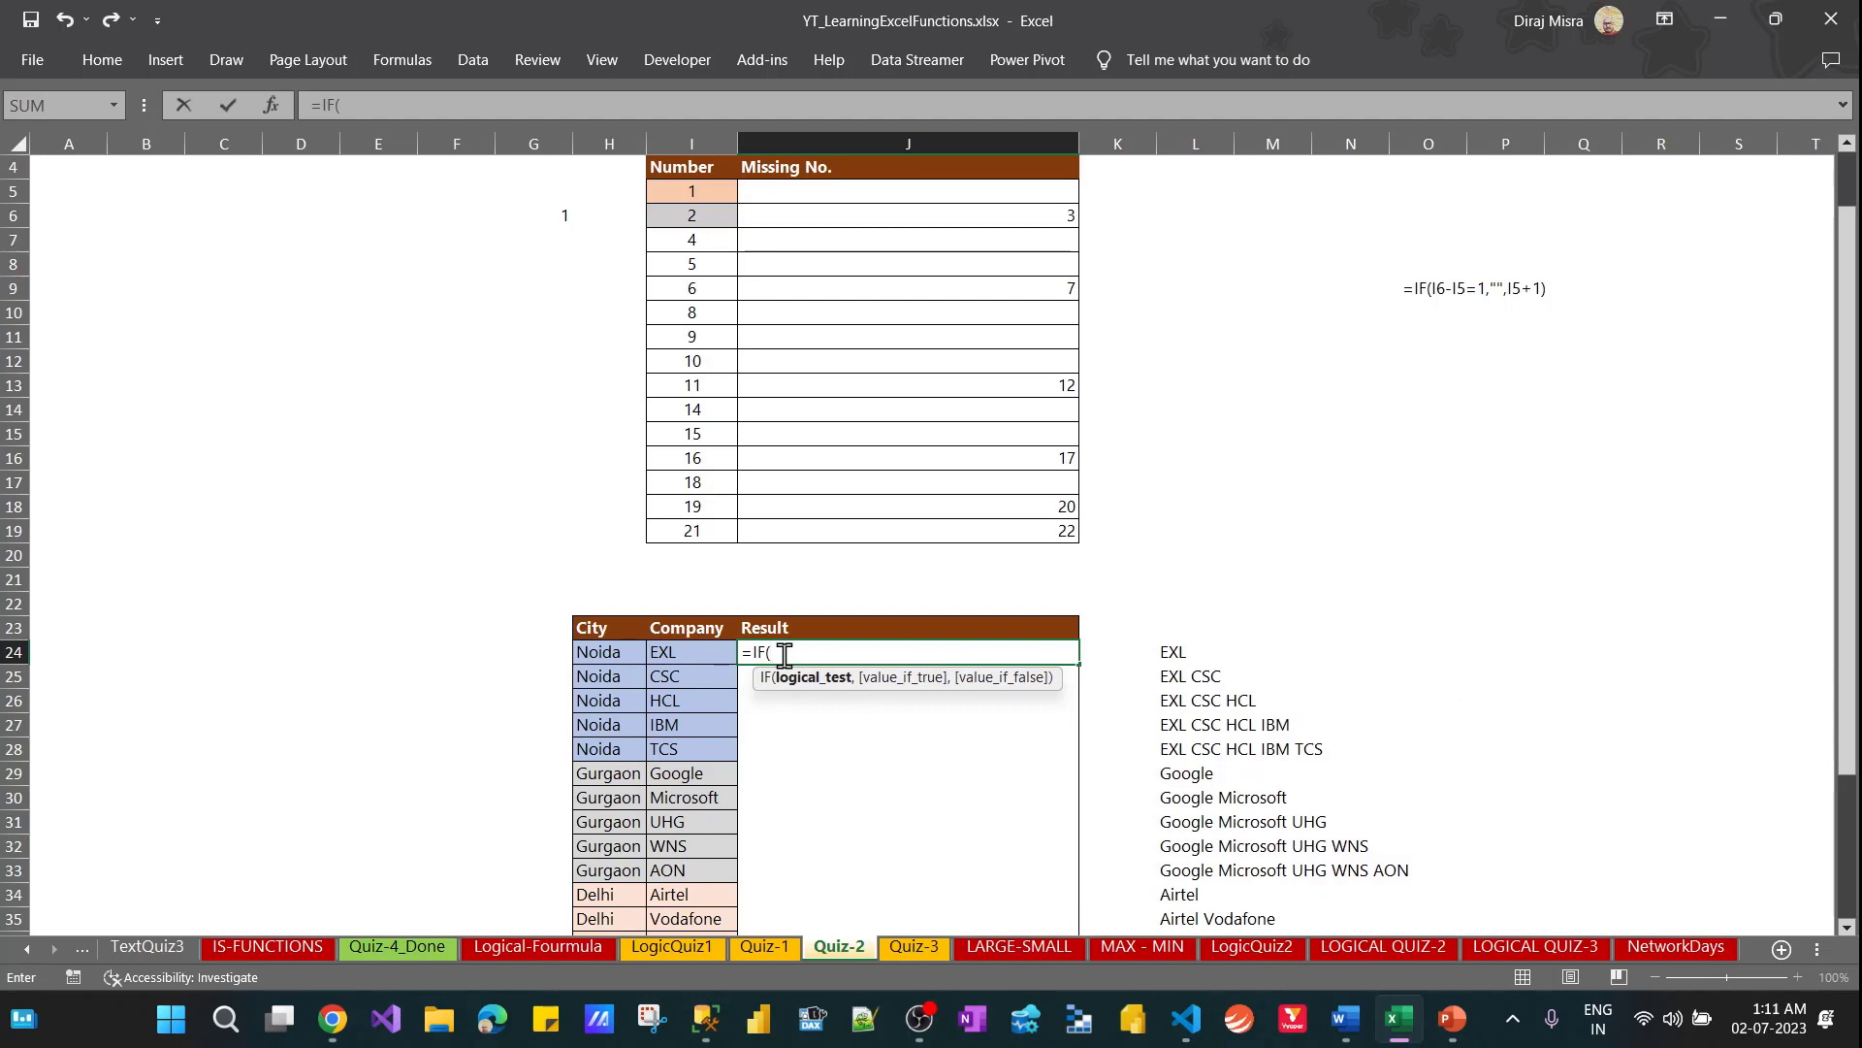
{"action": "key", "text": "Left"}
{"action": "key", "text": "Left"}
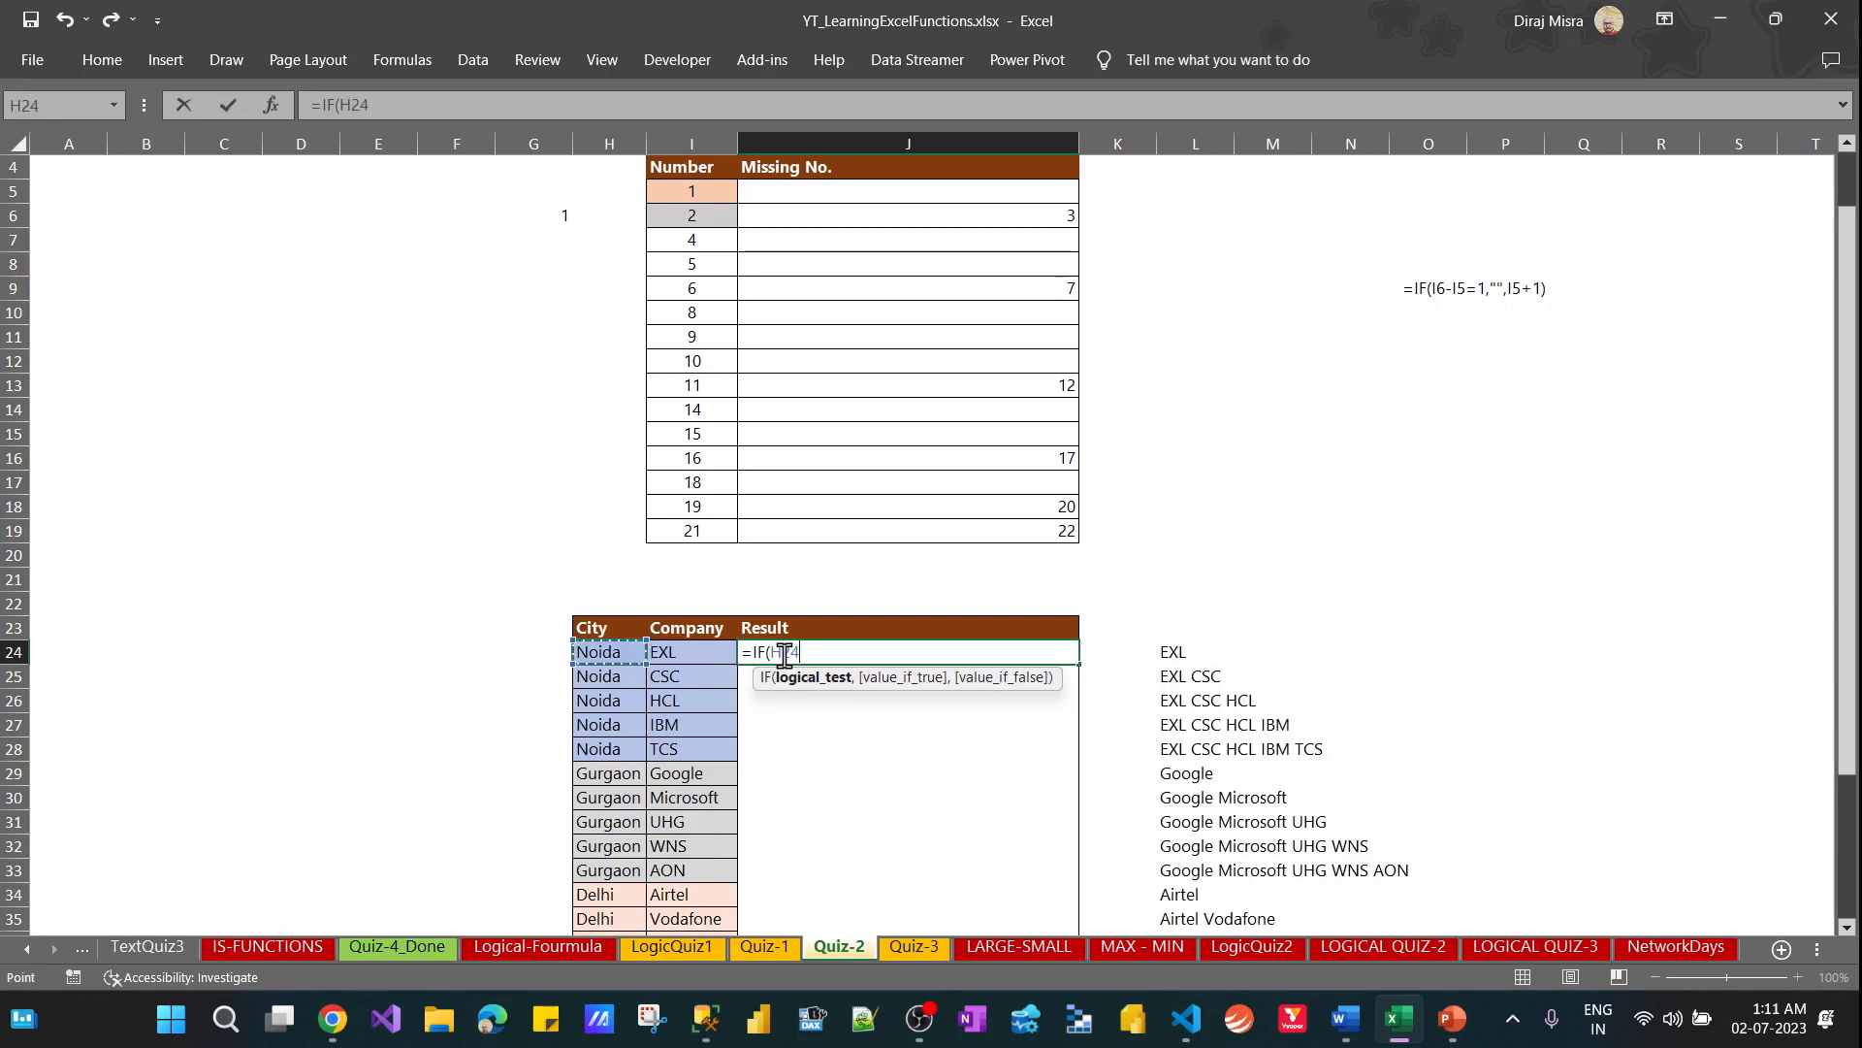
{"action": "key", "text": "Up"}
{"action": "type", "text": "<>"}
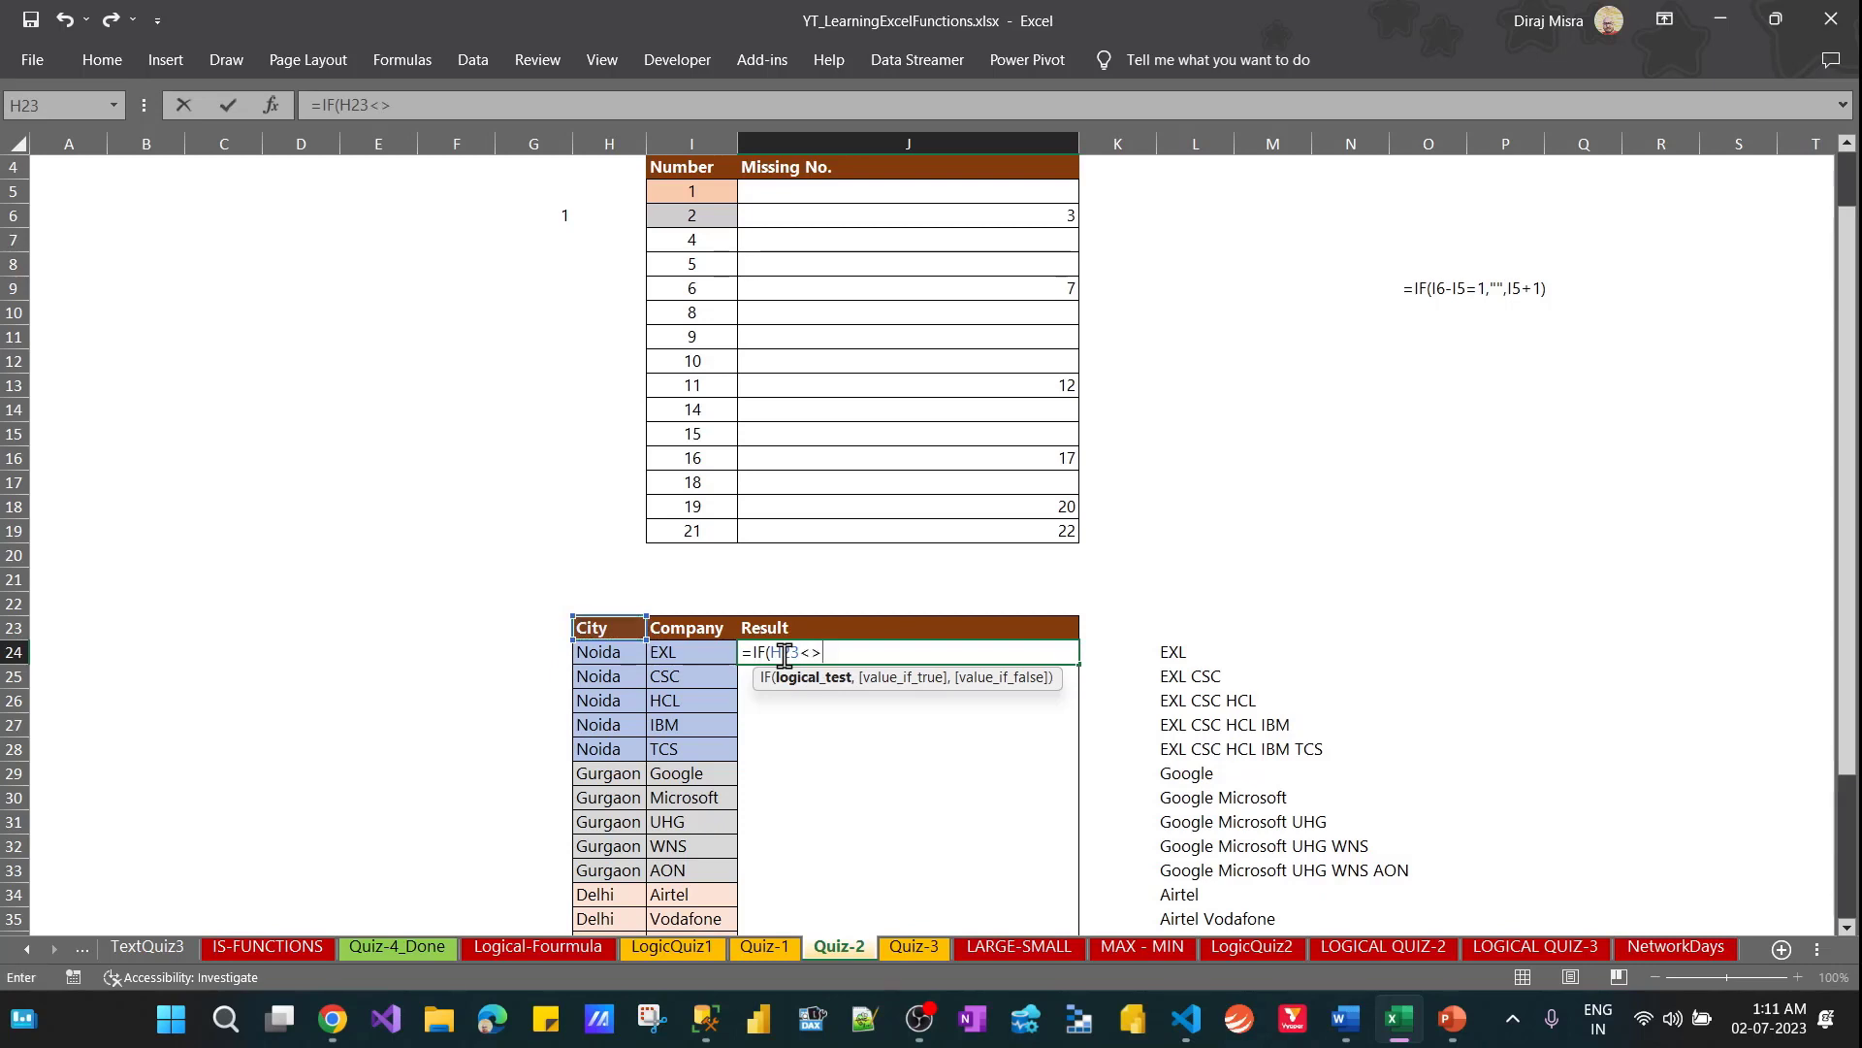
{"action": "key", "text": "Left"}
{"action": "key", "text": "Left"}
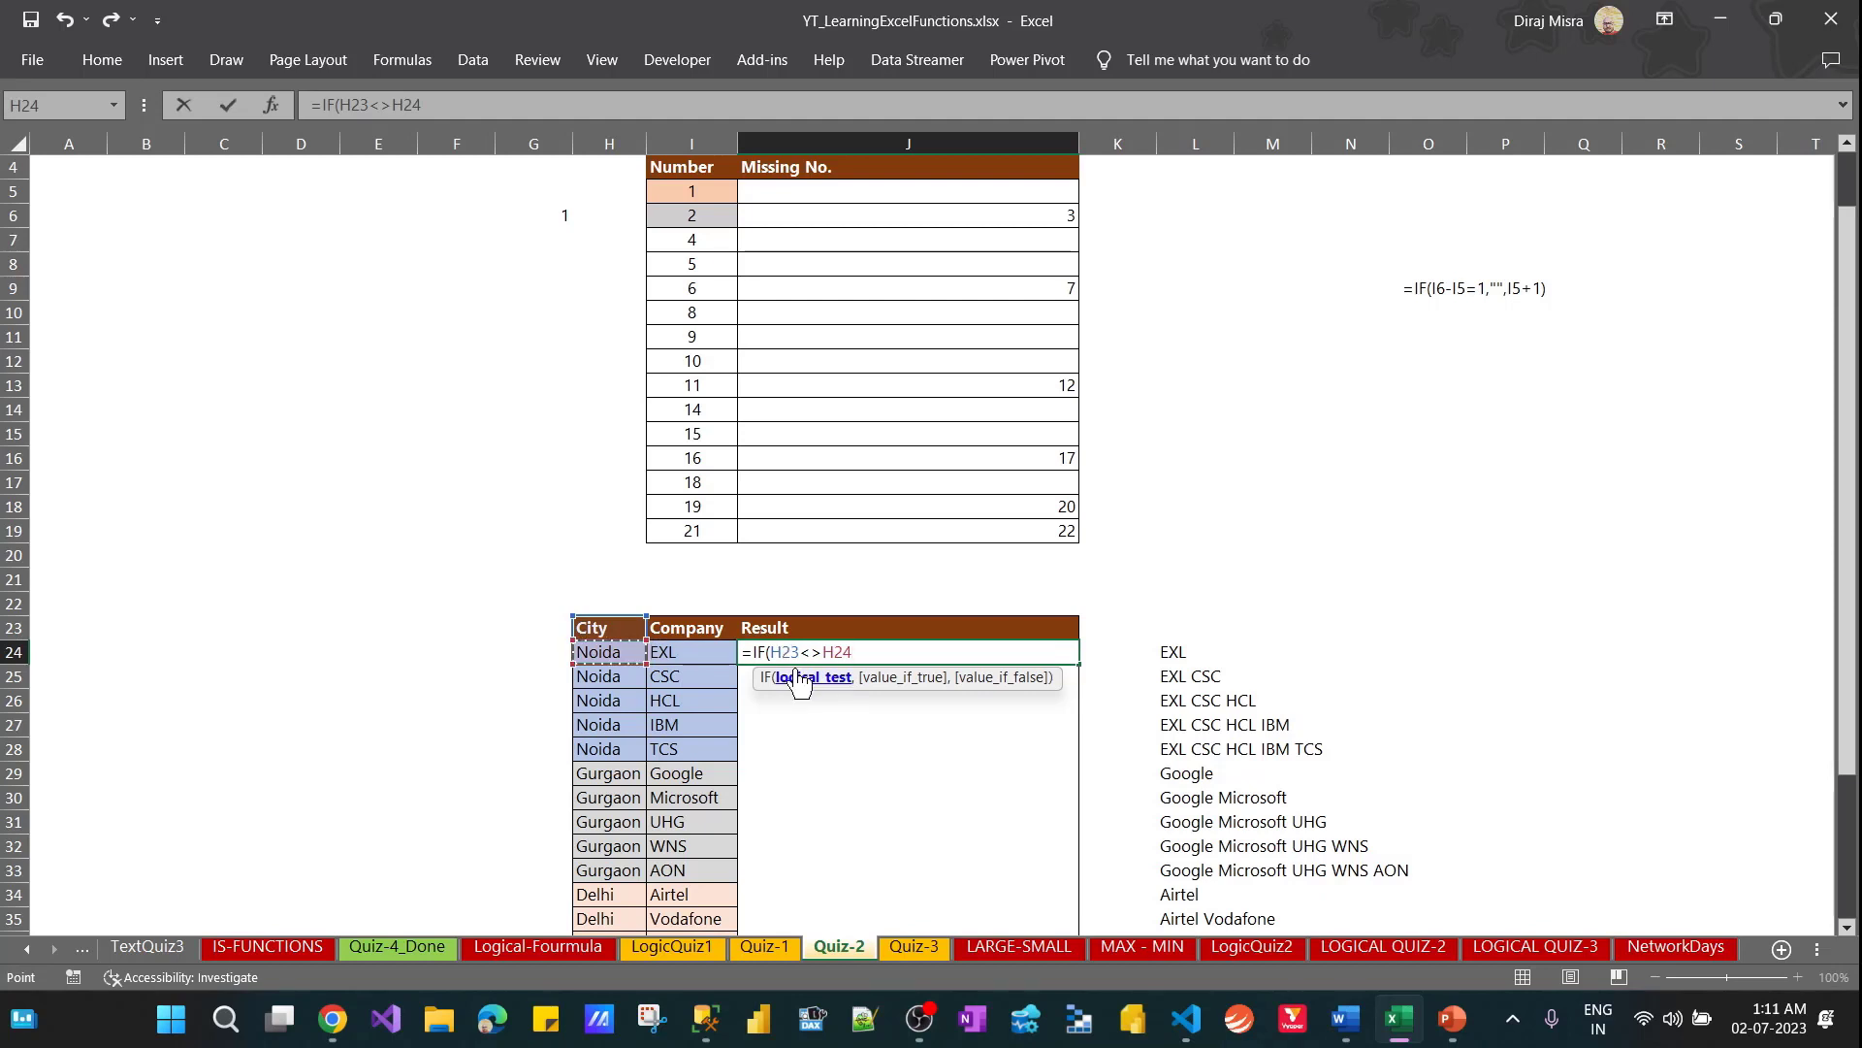
{"action": "left_click", "coordinate": [801, 678]}
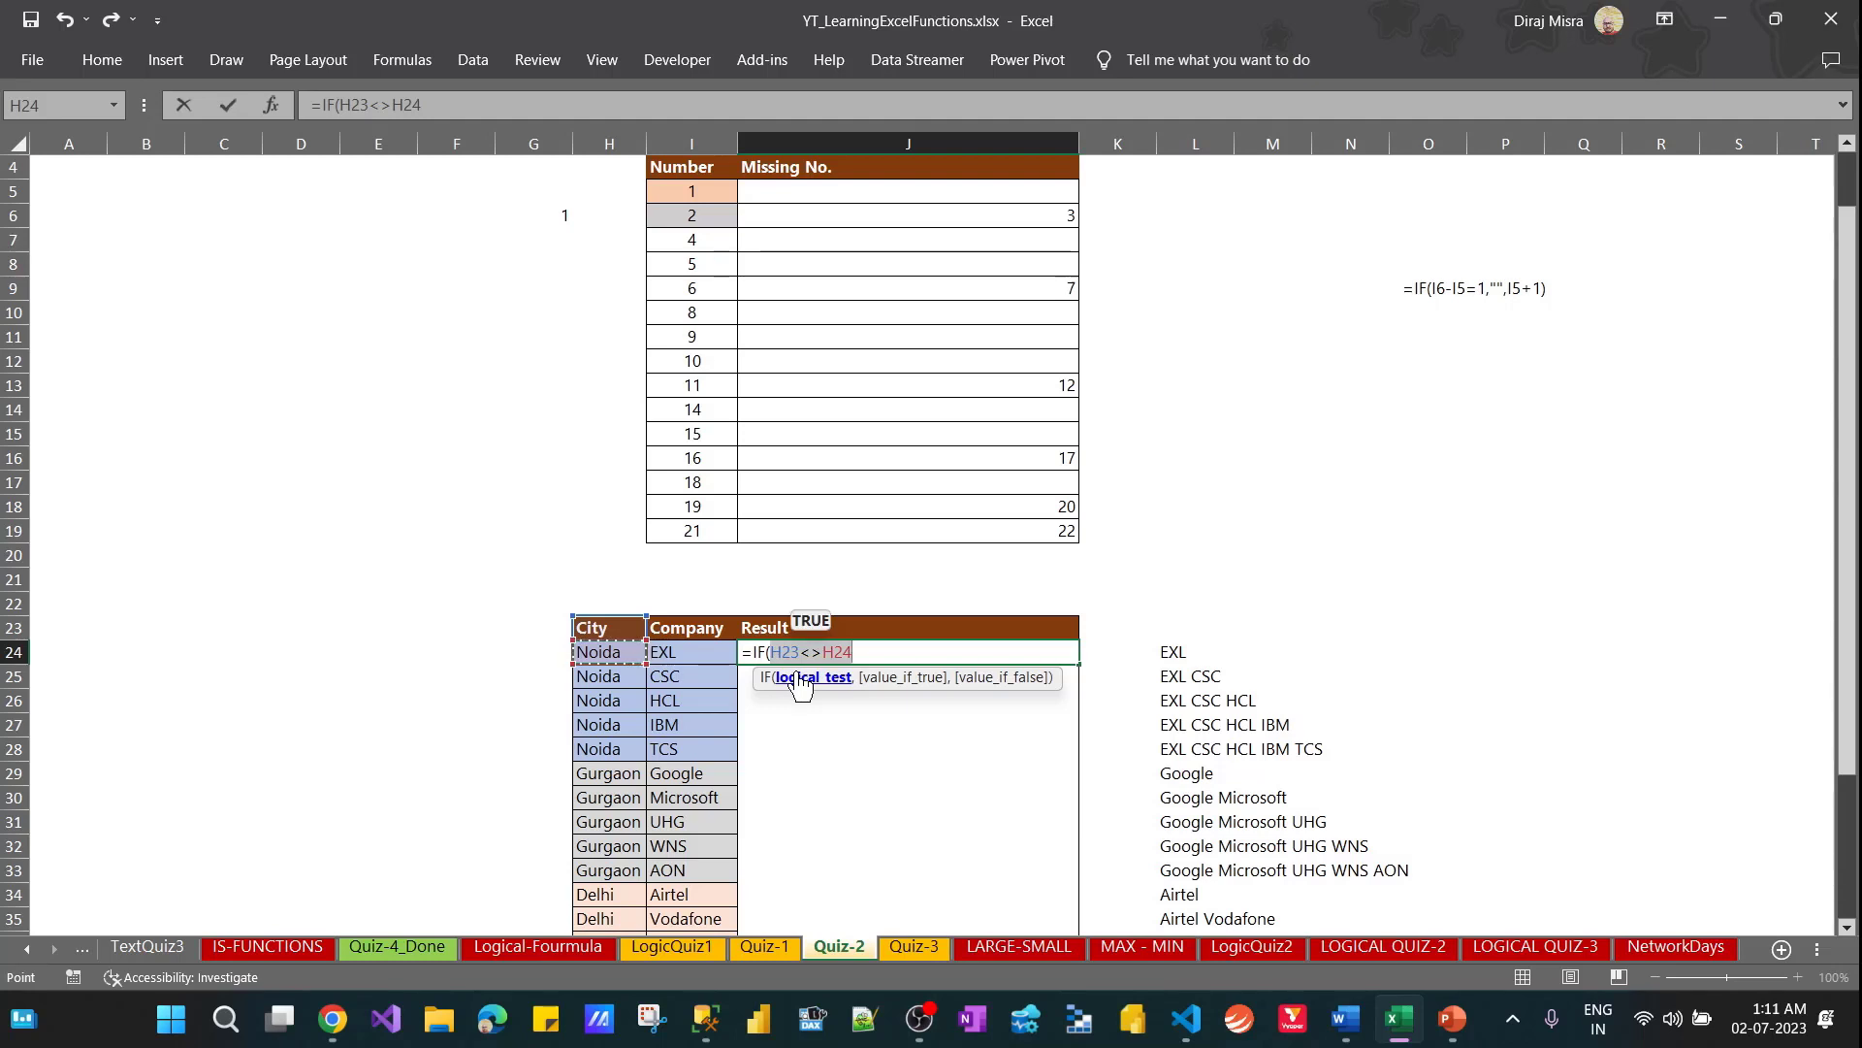
{"action": "left_click", "coordinate": [877, 651]}
{"action": "left_click", "coordinate": [877, 651]}
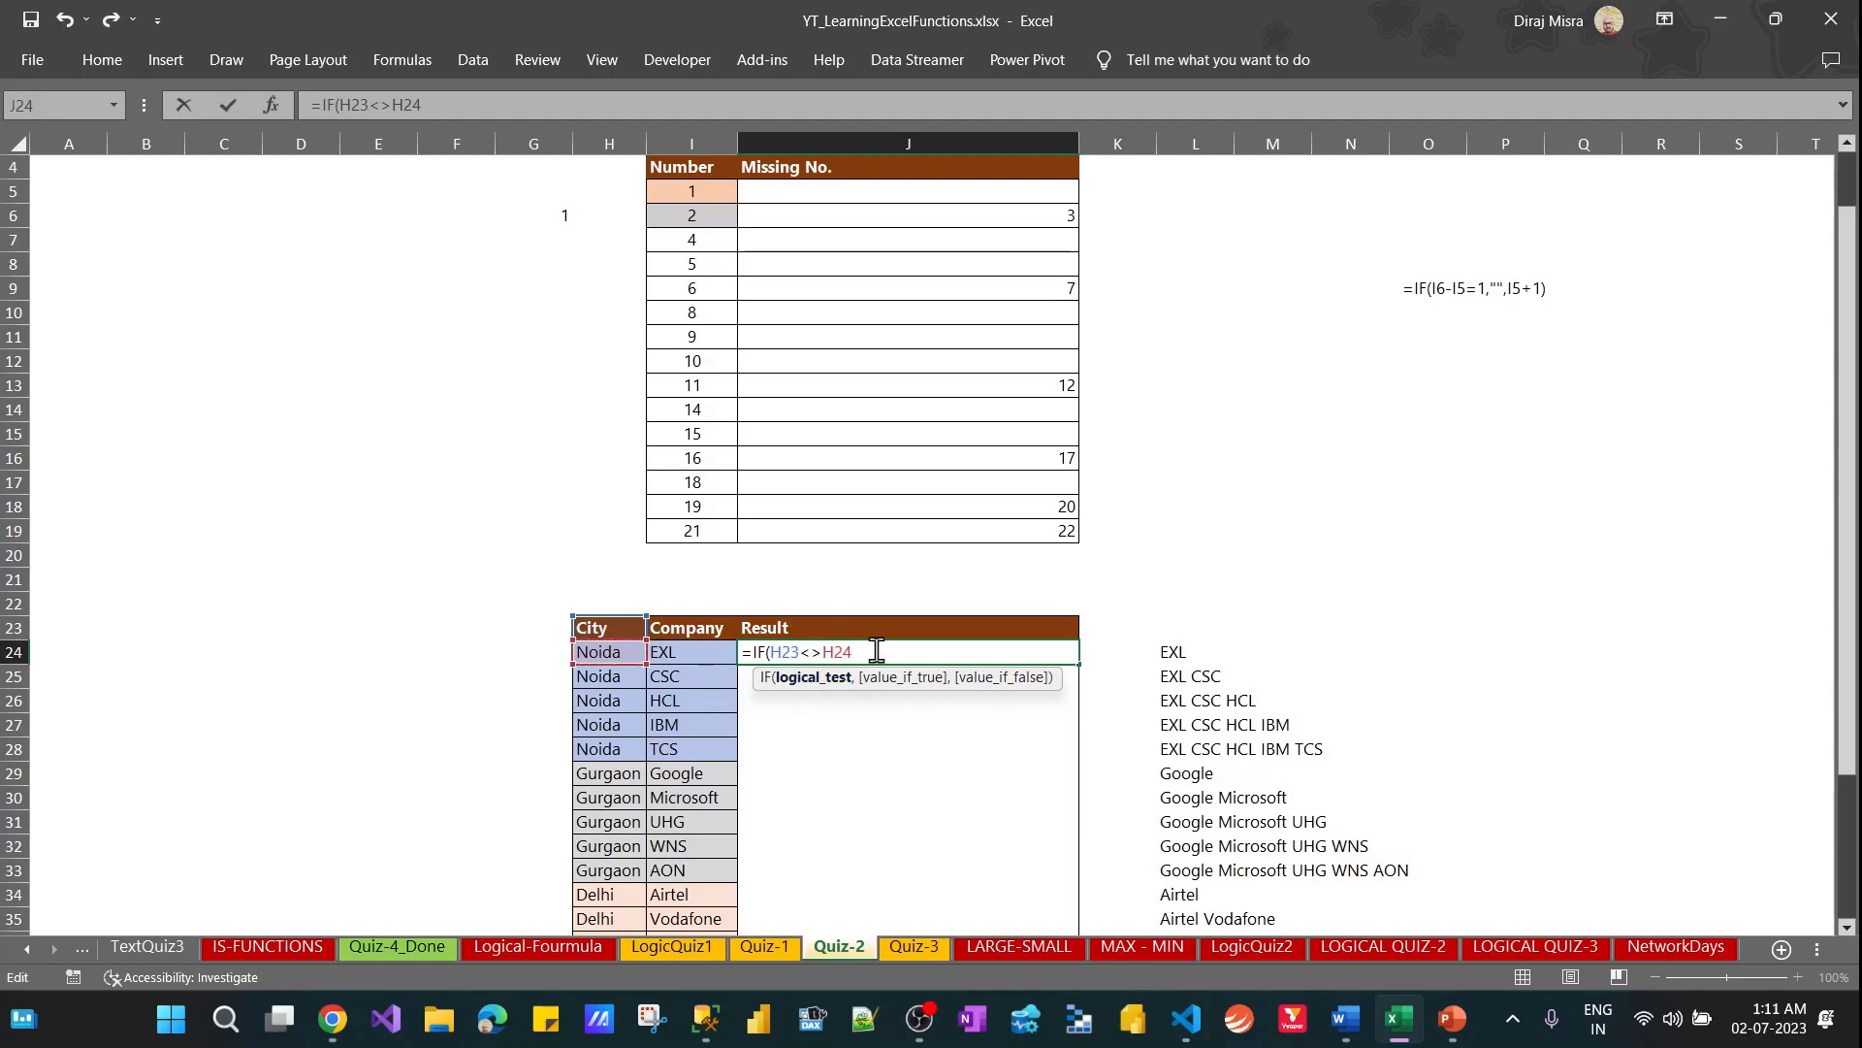
Complete the J24 formula with I24 as the value if true and J23&" "&I24 as the value if false
{"action": "type", "text": ","}
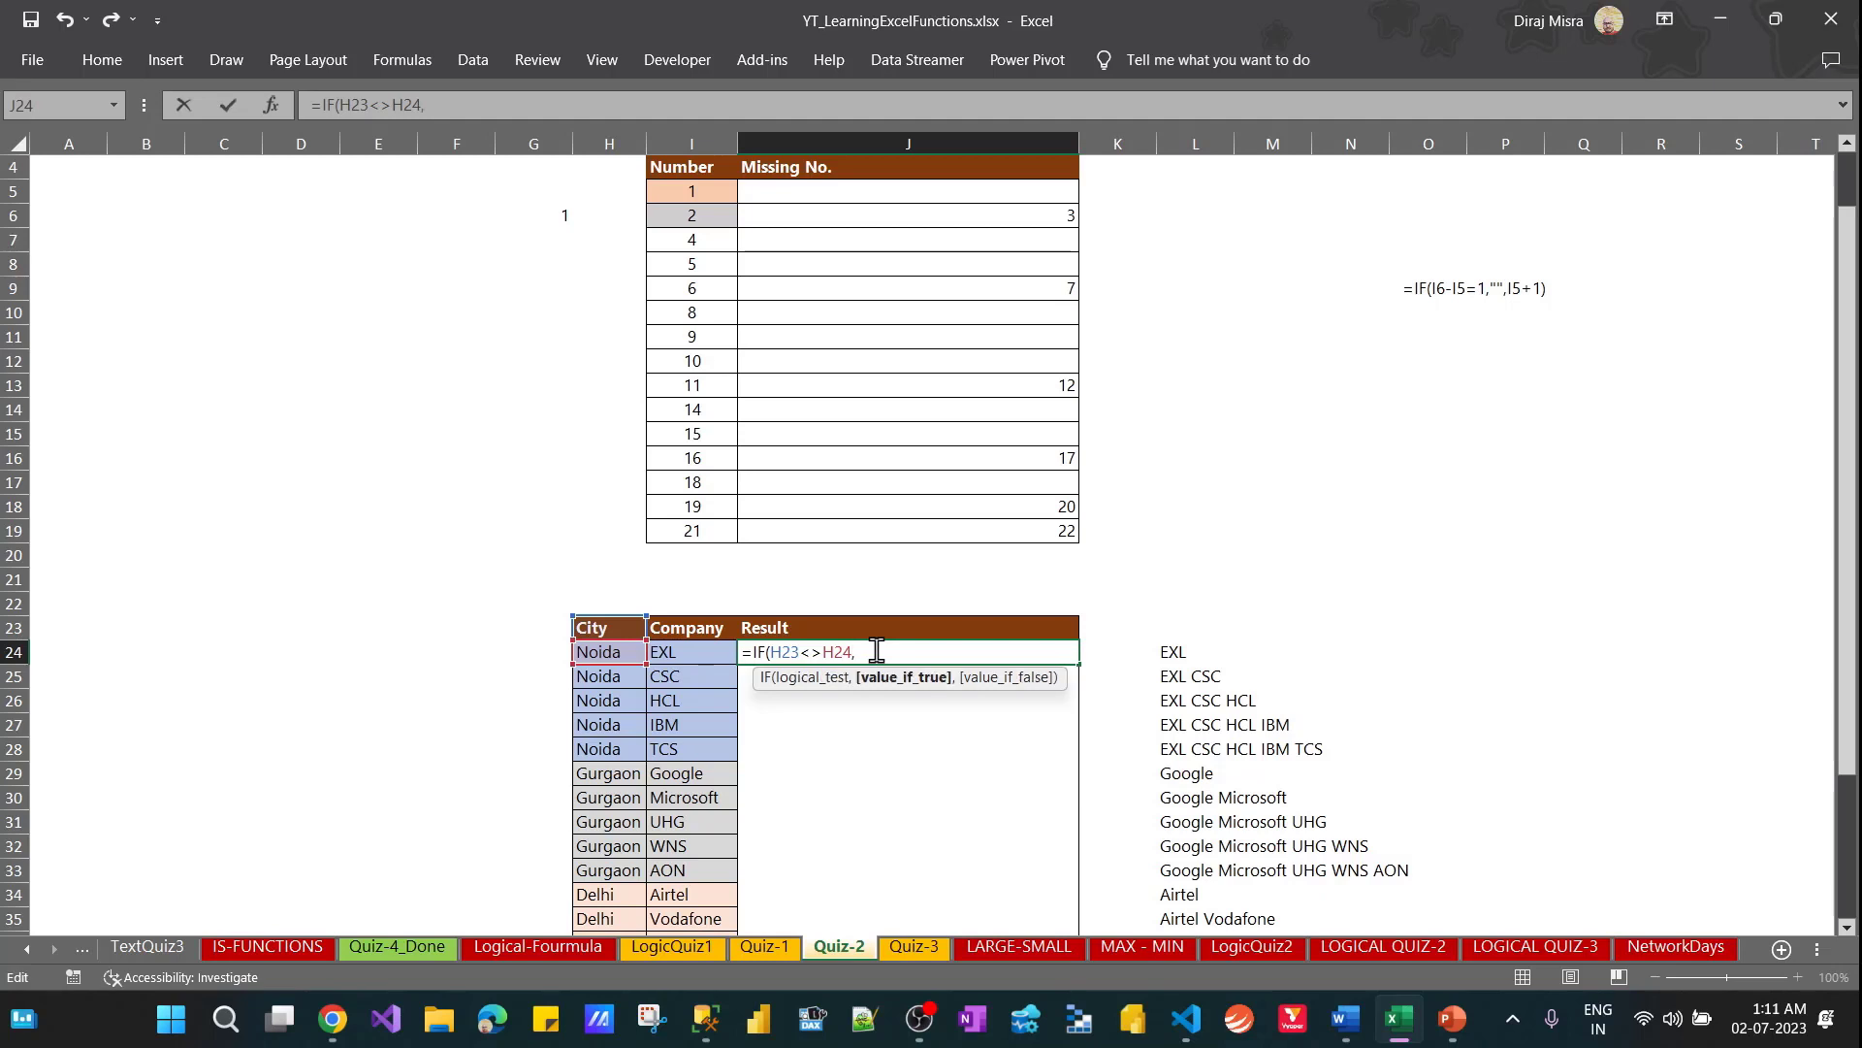
{"action": "left_click", "coordinate": [684, 664]}
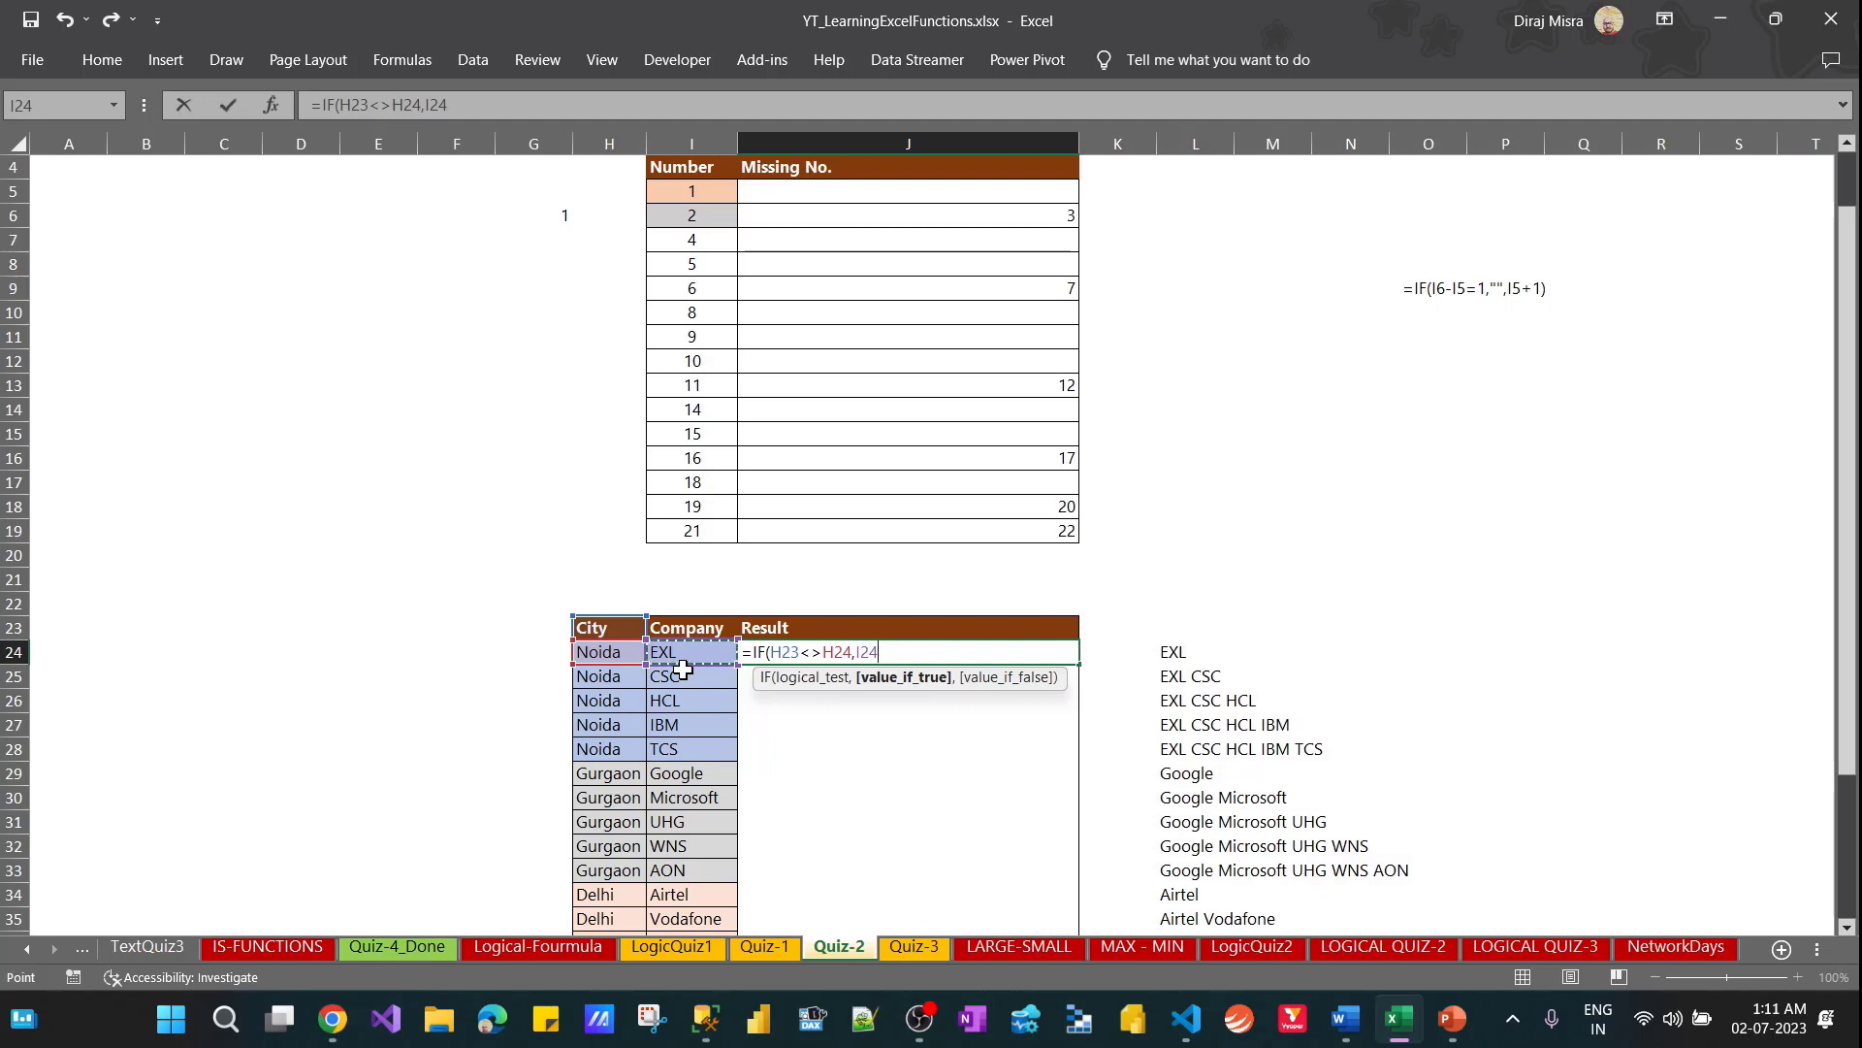
{"action": "type", "text": ","}
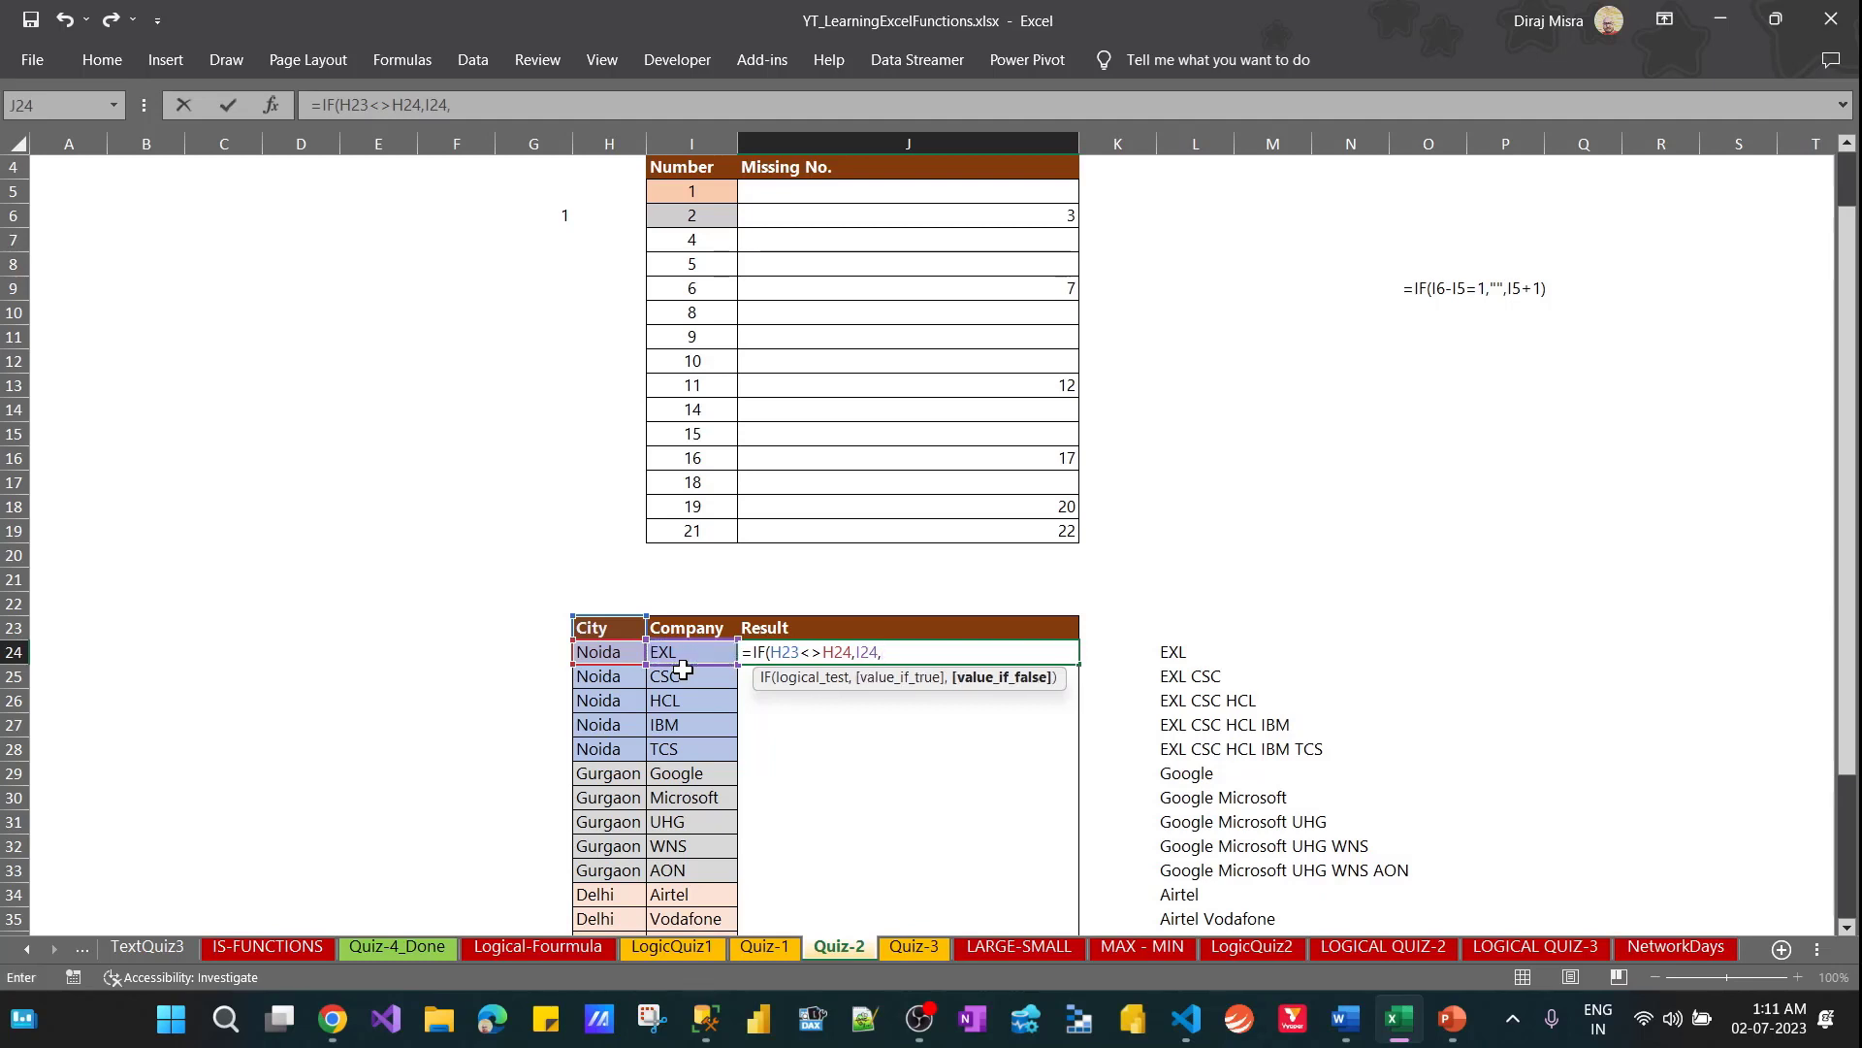
{"action": "left_click", "coordinate": [793, 626]}
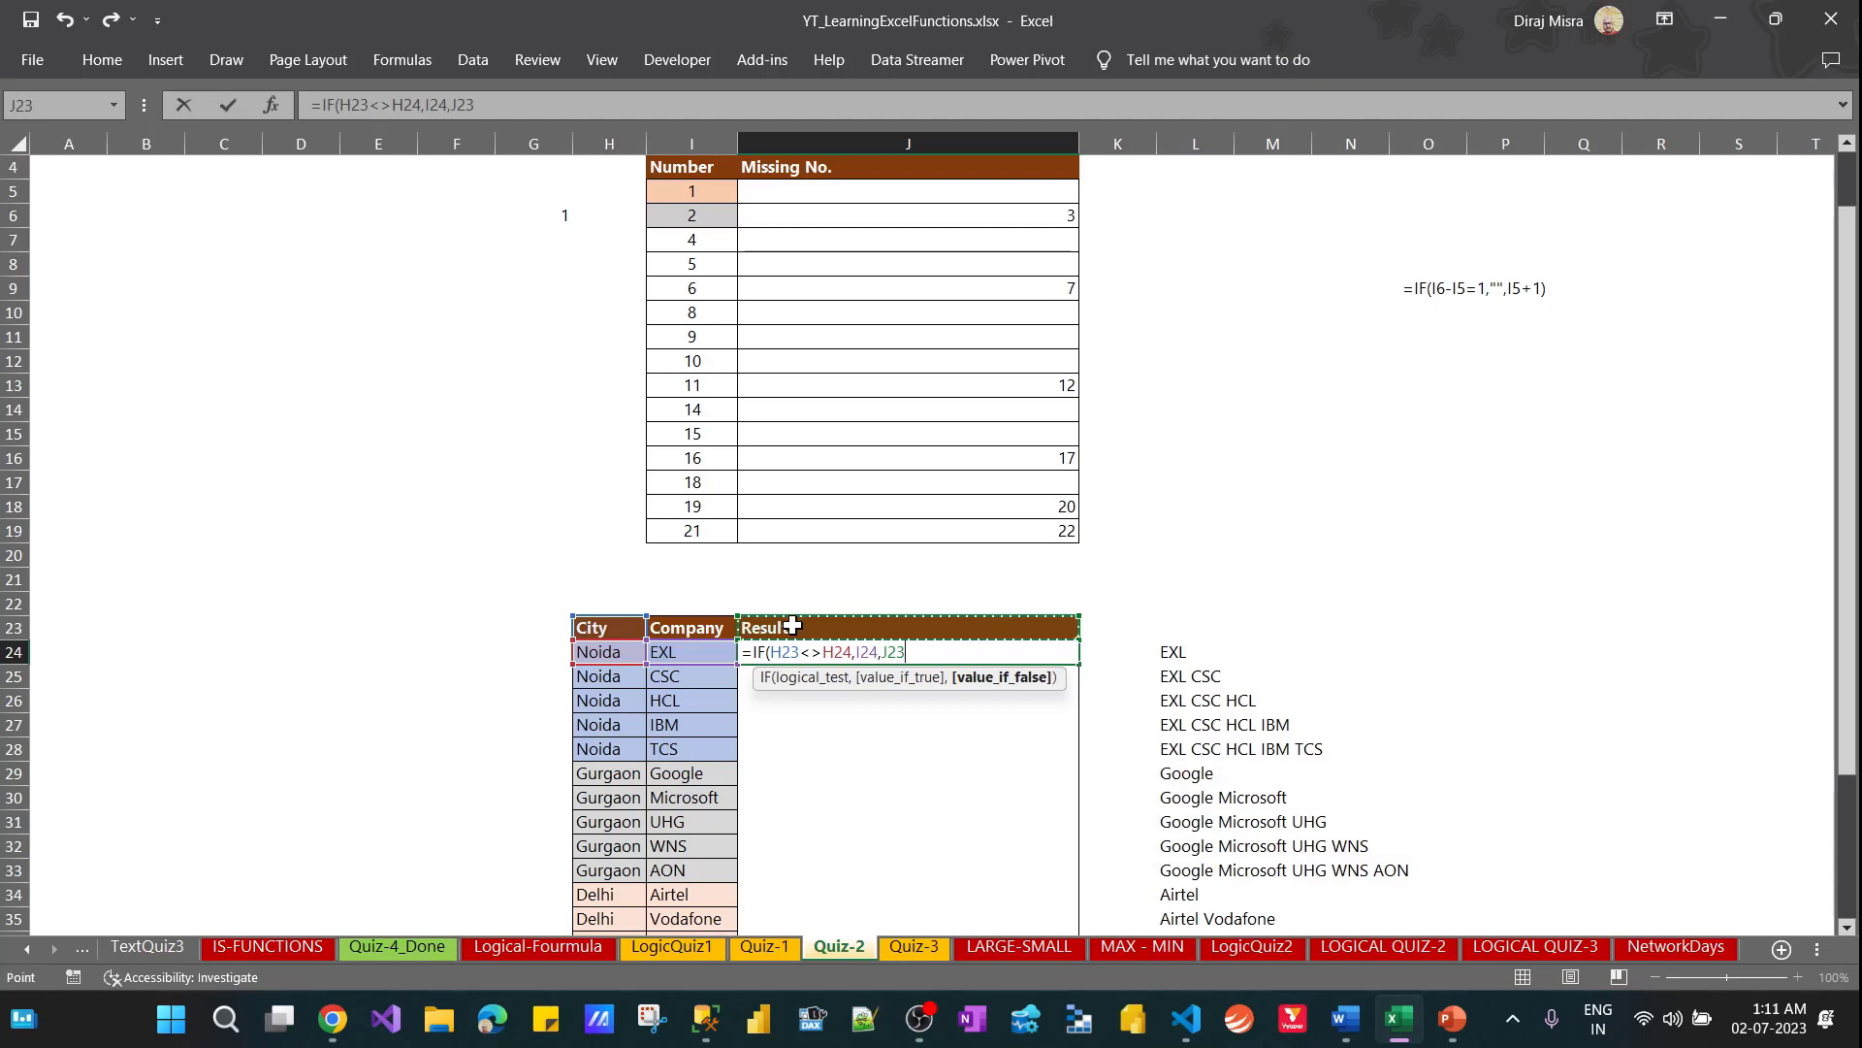
{"action": "type", "text": "&\""}
{"action": "type", "text": "\"&"}
{"action": "left_click", "coordinate": [684, 674]}
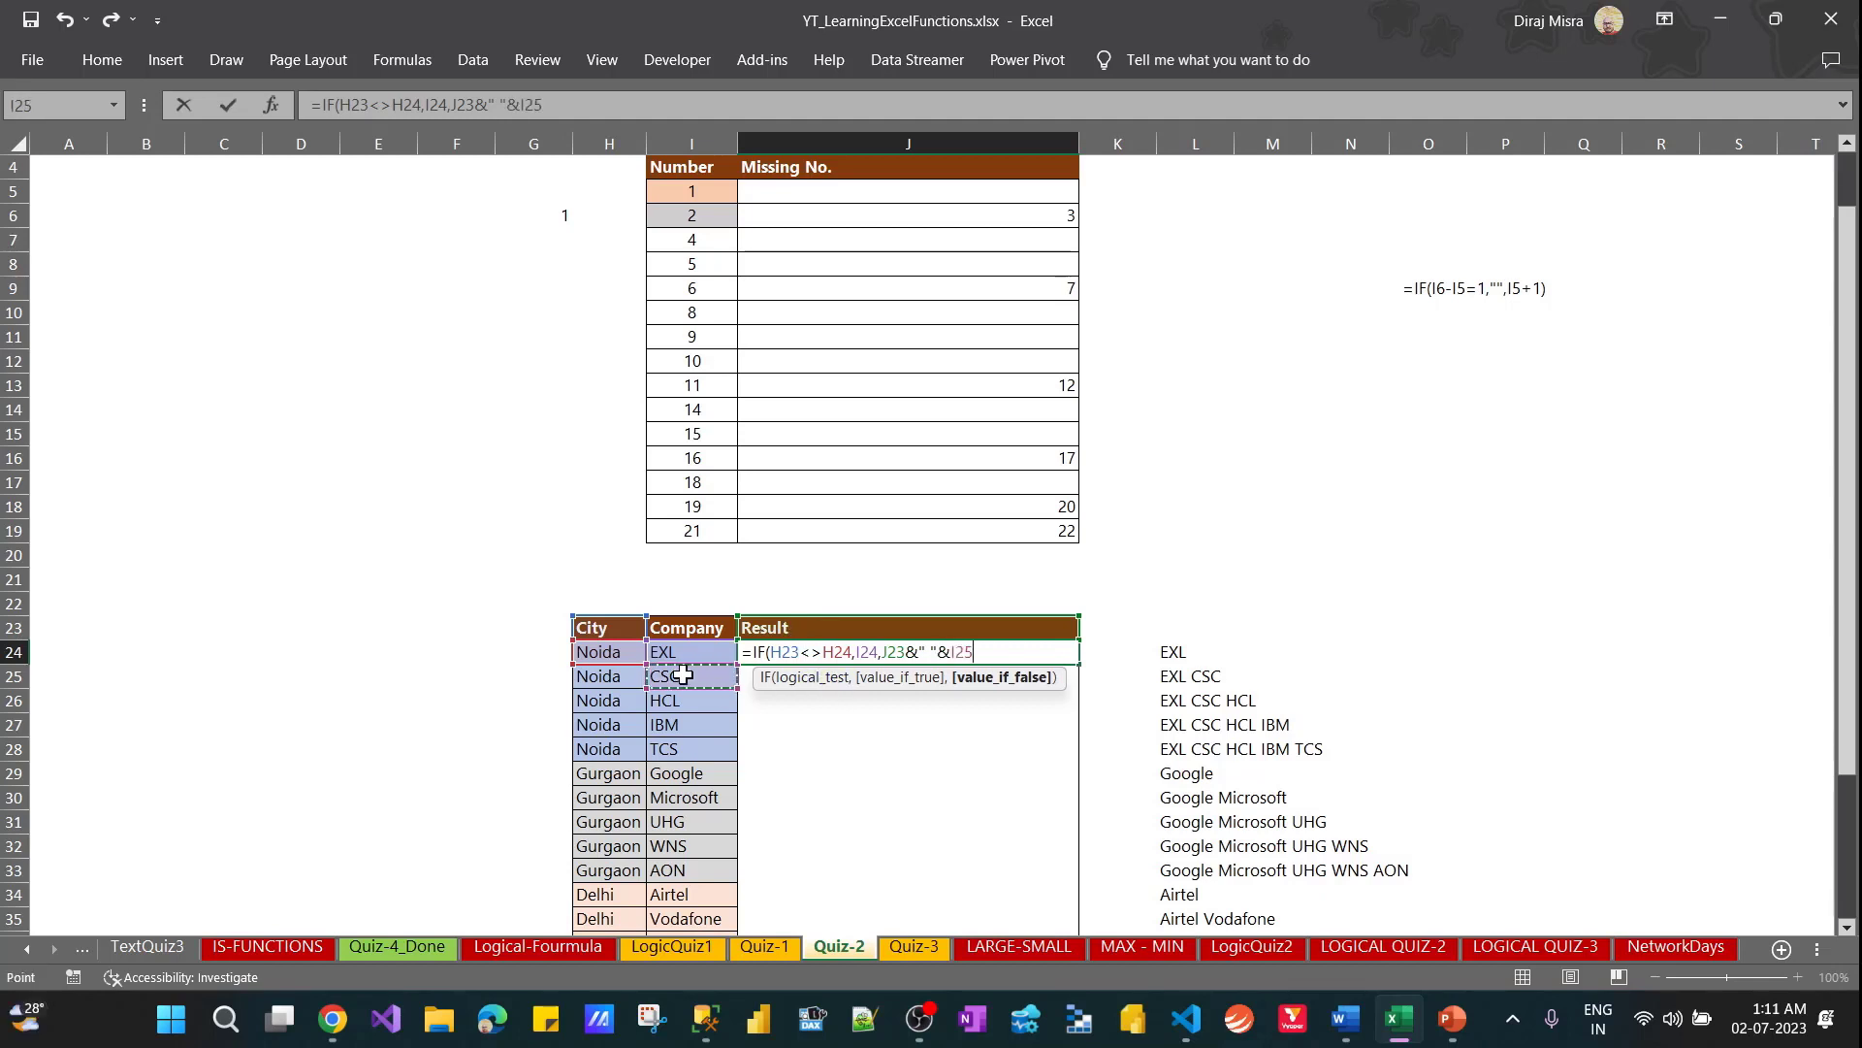
{"action": "key", "text": "Up"}
{"action": "key", "text": "ctrl+Return"}
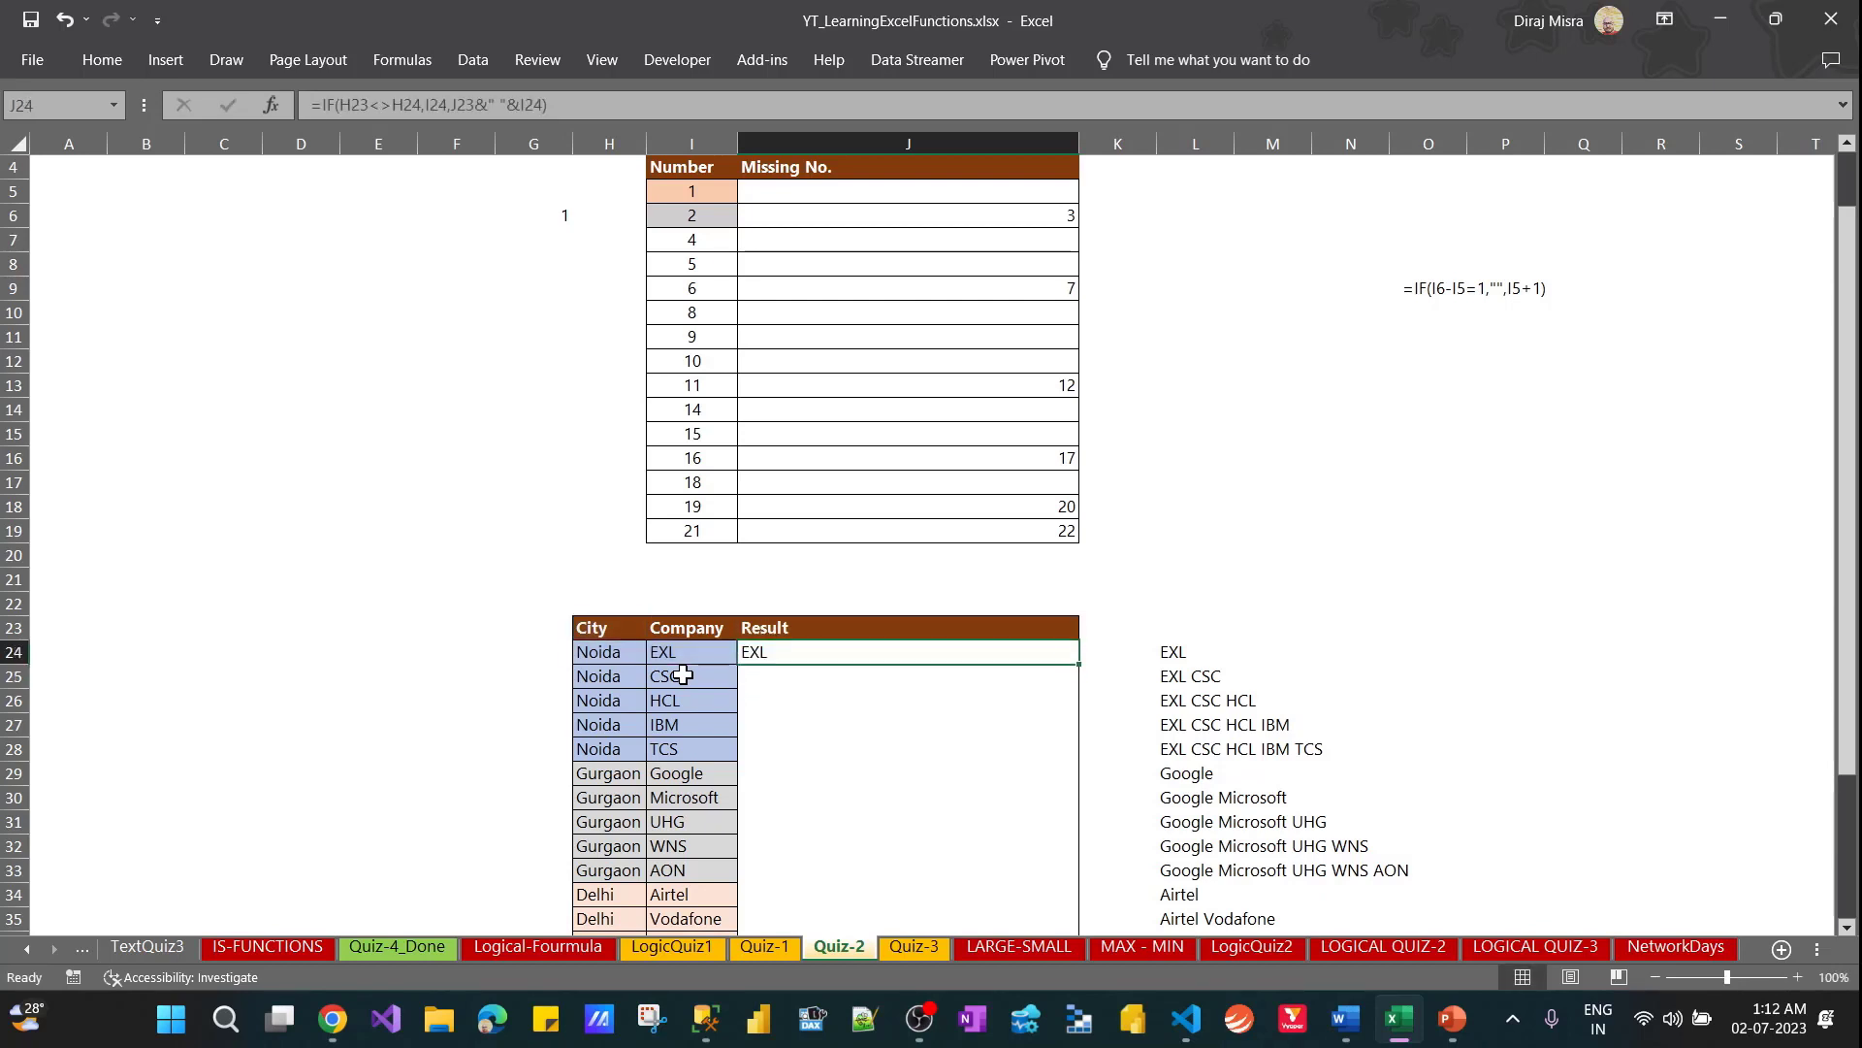
Copy the J24 formula down the Result column through row 43
{"action": "key", "text": "ctrl+c"}
{"action": "key", "text": "Down"}
{"action": "key", "text": "Down"}
{"action": "key", "text": "Down"}
{"action": "key", "text": "Down"}
{"action": "key", "text": "Down"}
{"action": "key", "text": "Down"}
{"action": "key", "text": "Down"}
{"action": "key", "text": "Down"}
{"action": "key", "text": "Down"}
{"action": "key", "text": "Down"}
{"action": "key", "text": "Down"}
{"action": "key", "text": "Down"}
{"action": "key", "text": "Down"}
{"action": "key", "text": "Down"}
{"action": "key", "text": "Down"}
{"action": "key", "text": "Down"}
{"action": "key", "text": "Down"}
{"action": "key", "text": "Down"}
{"action": "key", "text": "Down"}
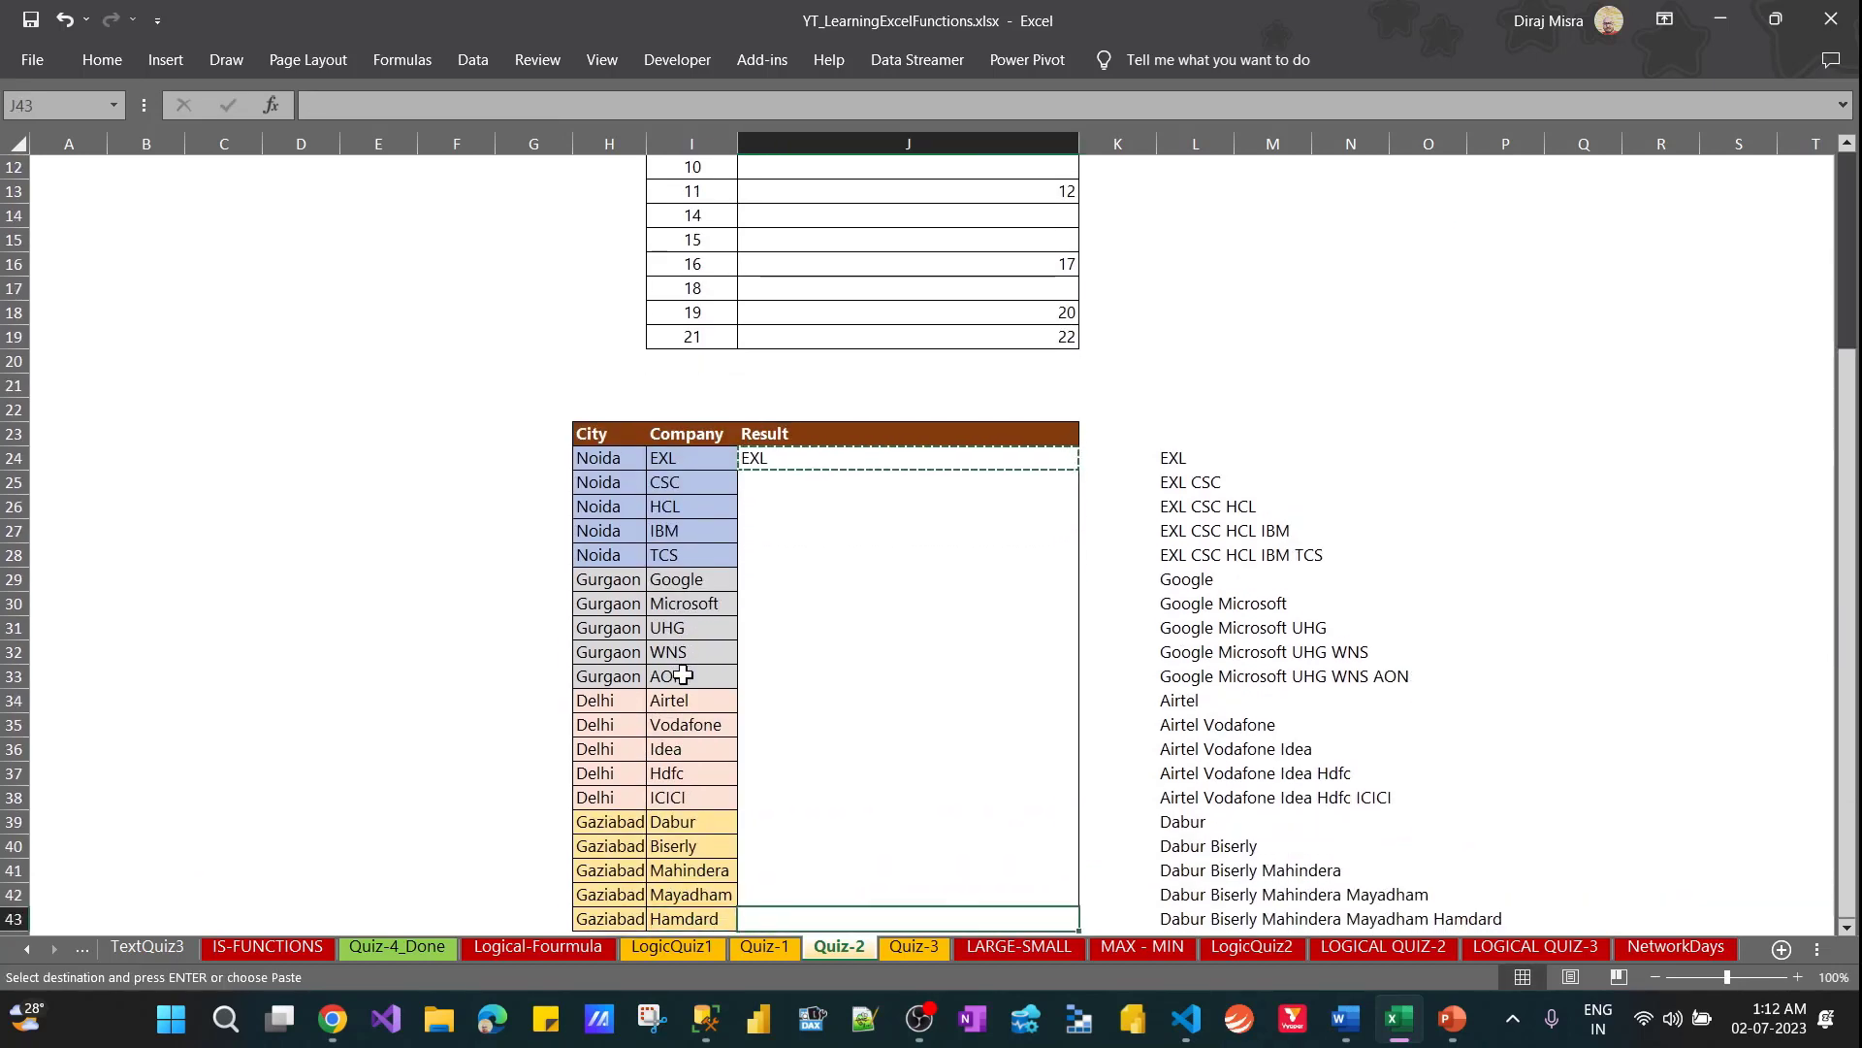
{"action": "key", "text": "ctrl+shift+Up"}
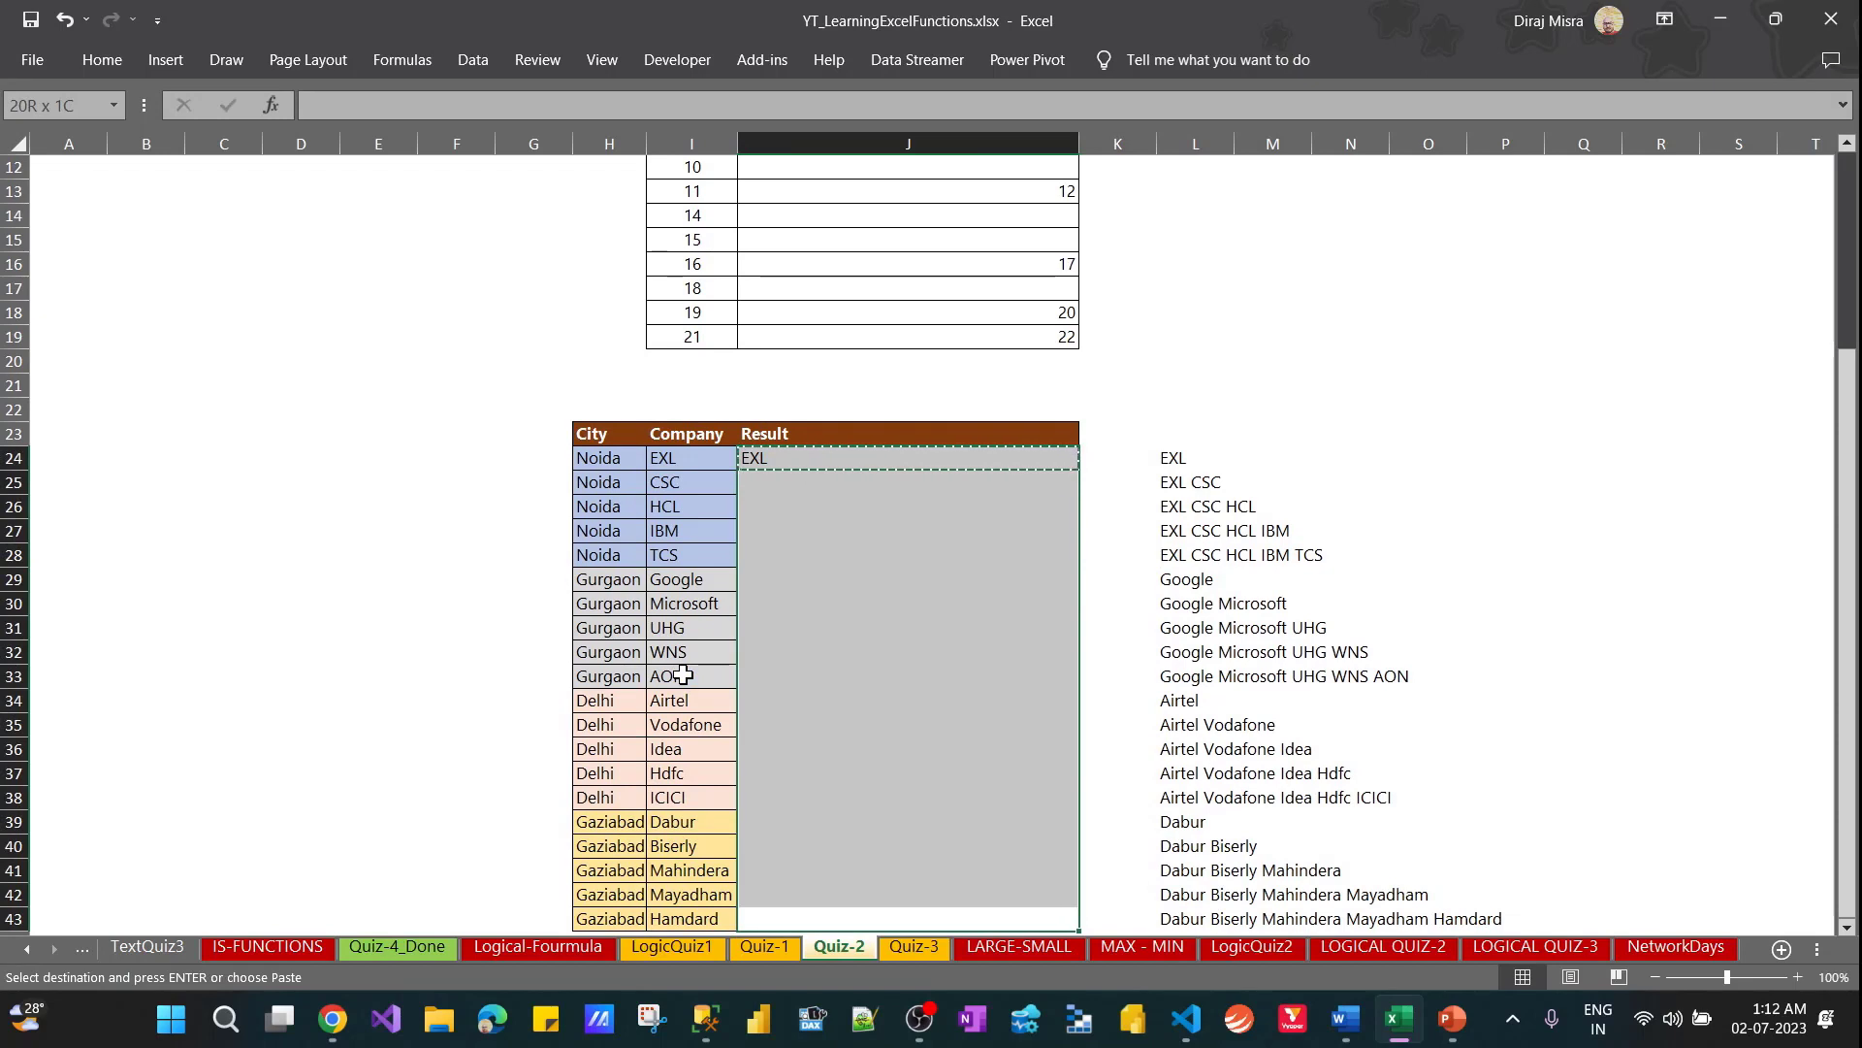
{"action": "key", "text": "ctrl+v"}
{"action": "key", "text": "Escape"}
Clear the expected company lists in L24:L43 beside the Result table
{"action": "key", "text": "Down"}
{"action": "key", "text": "Down"}
{"action": "key", "text": "Up"}
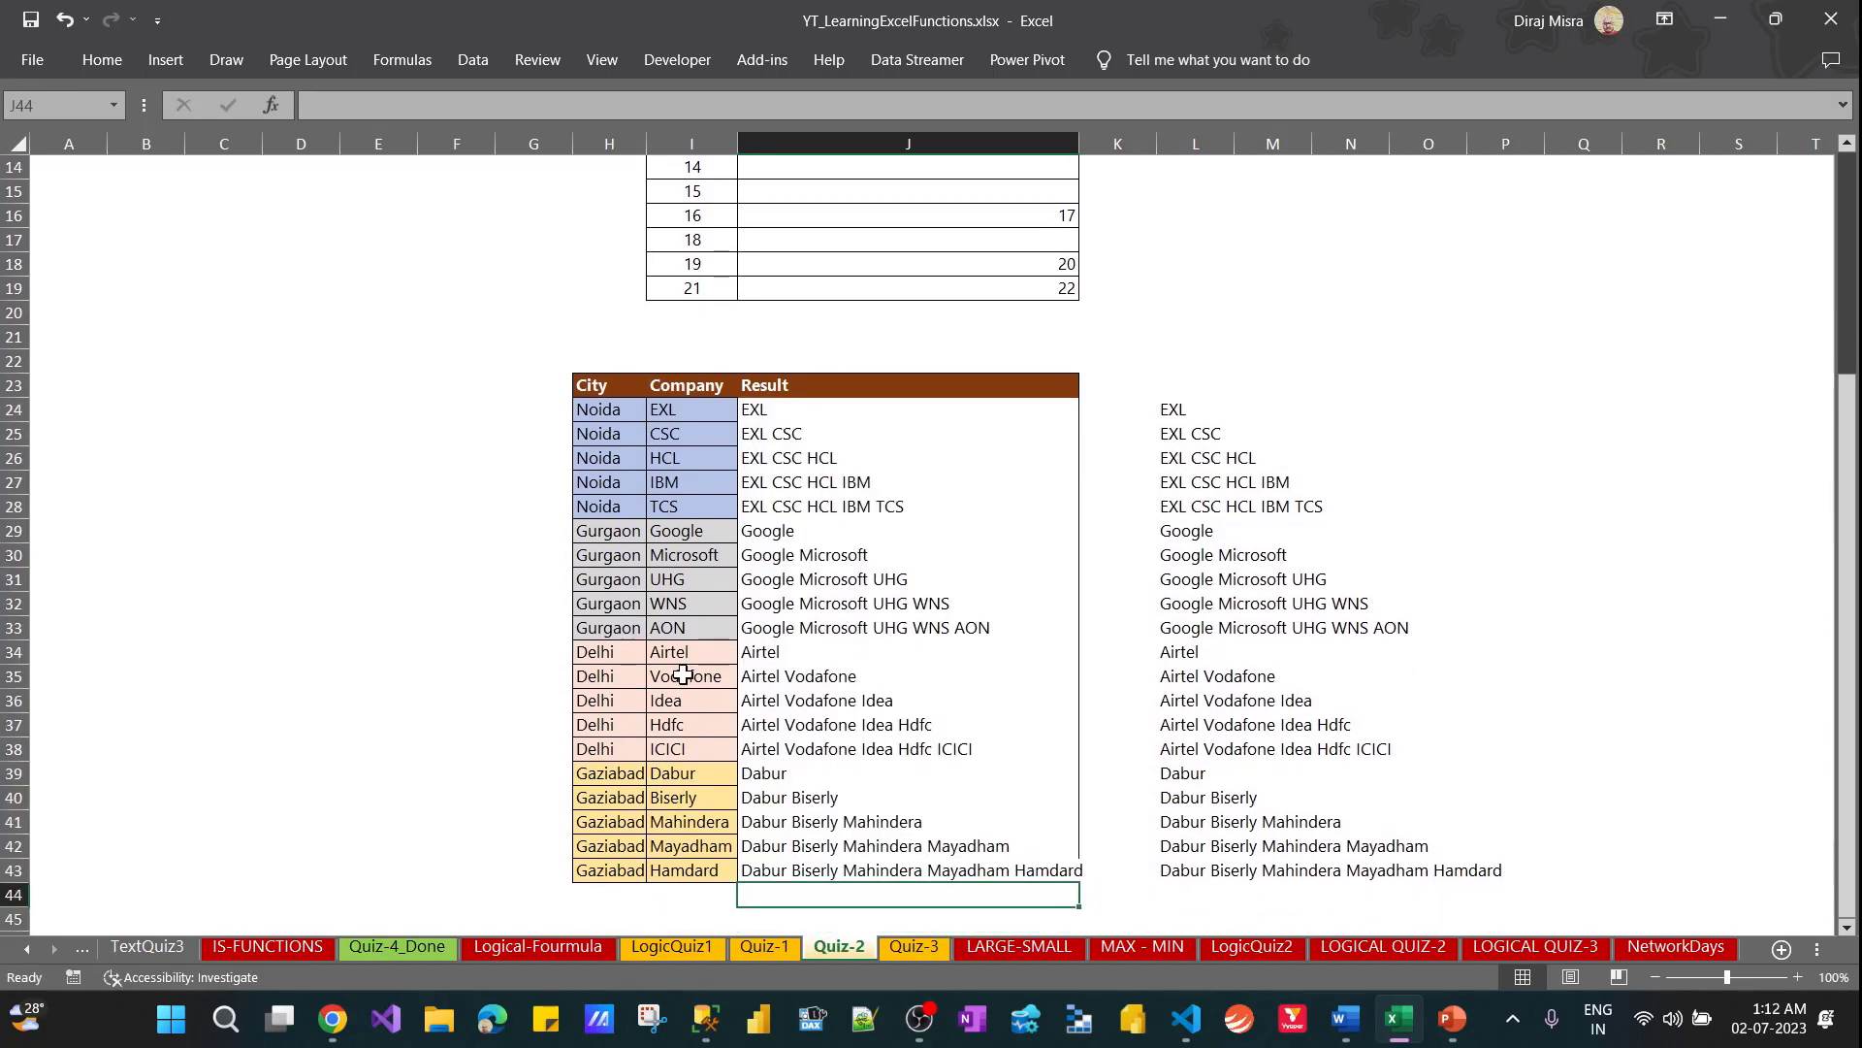
{"action": "key", "text": "Up"}
{"action": "key", "text": "Right"}
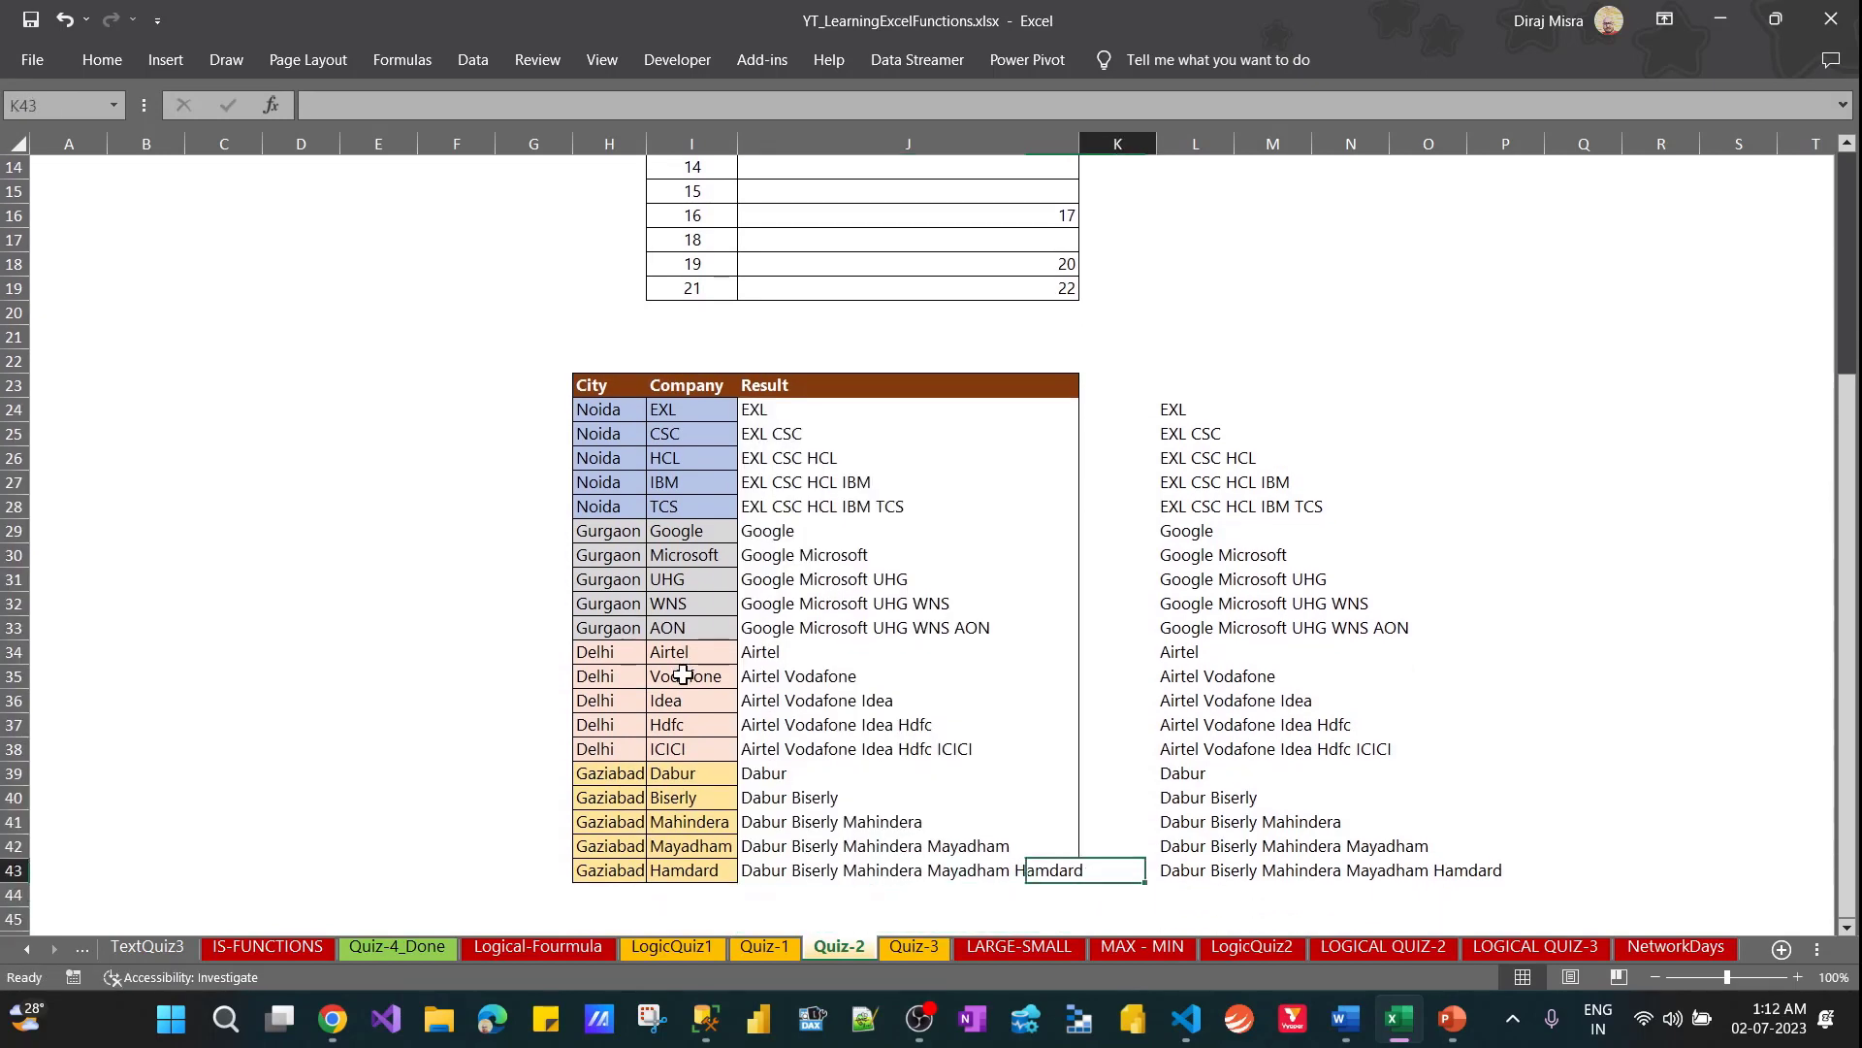
{"action": "key", "text": "Right"}
{"action": "key", "text": "ctrl+shift+Up"}
{"action": "key", "text": "Delete"}
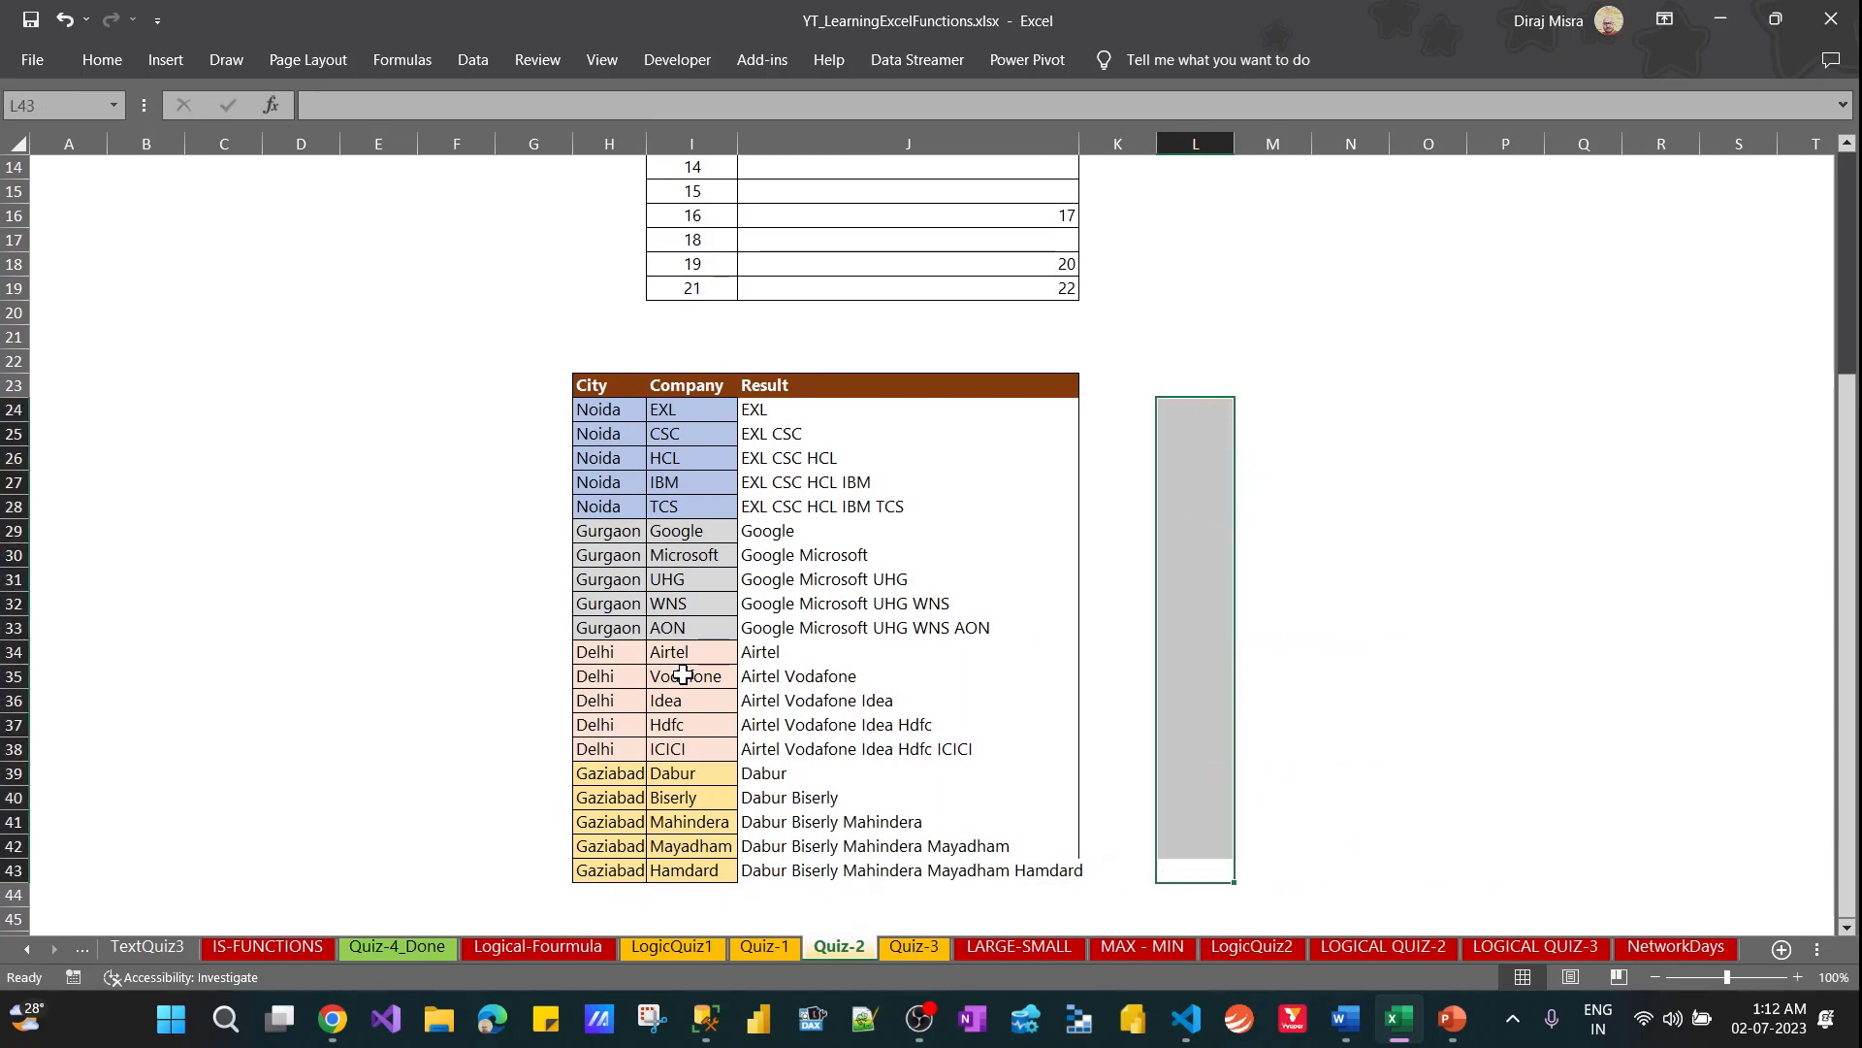
Copy the IF formula text from J24 and paste it into cell N24 as a note beside the company table
{"action": "key", "text": "Left"}
{"action": "key", "text": "Left"}
{"action": "key", "text": "ctrl+shift+Up"}
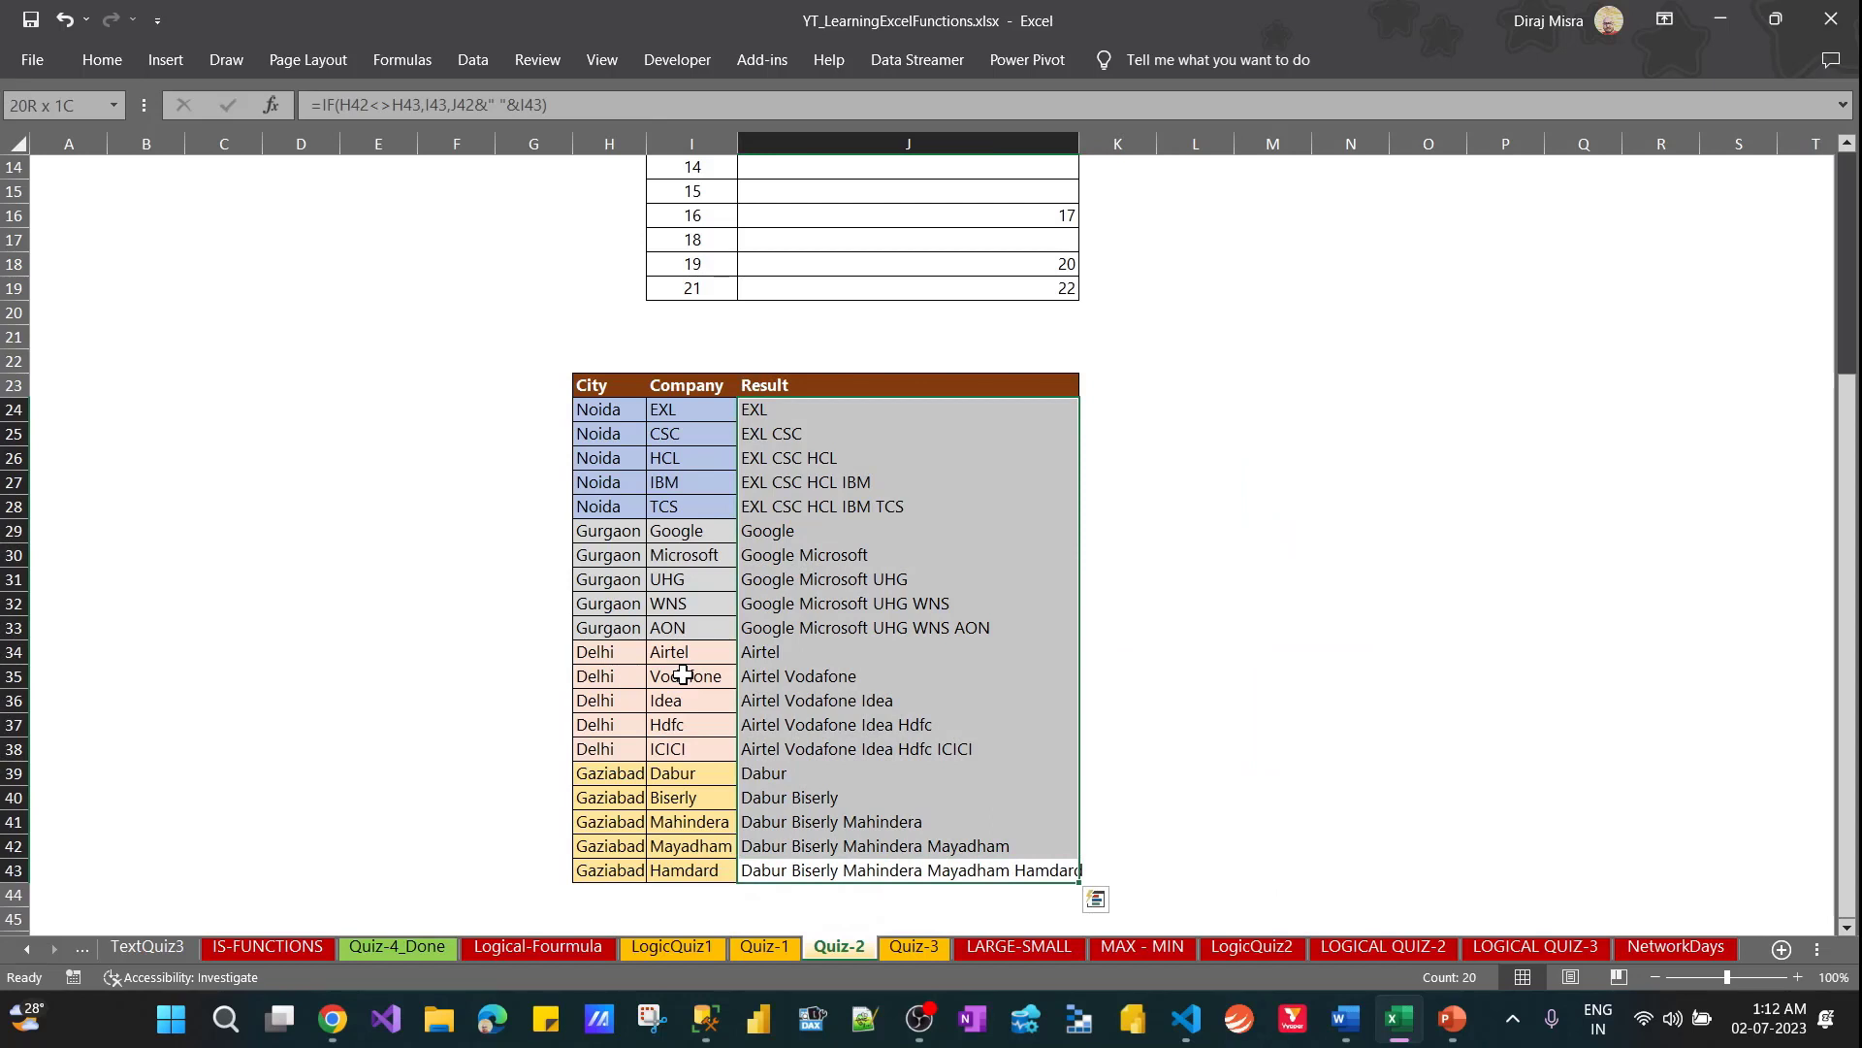
{"action": "key", "text": "Up"}
{"action": "key", "text": "Up"}
{"action": "key", "text": "Up"}
{"action": "key", "text": "Up"}
{"action": "key", "text": "Up"}
{"action": "key", "text": "Up"}
{"action": "key", "text": "Up"}
{"action": "key", "text": "Up"}
{"action": "key", "text": "Up"}
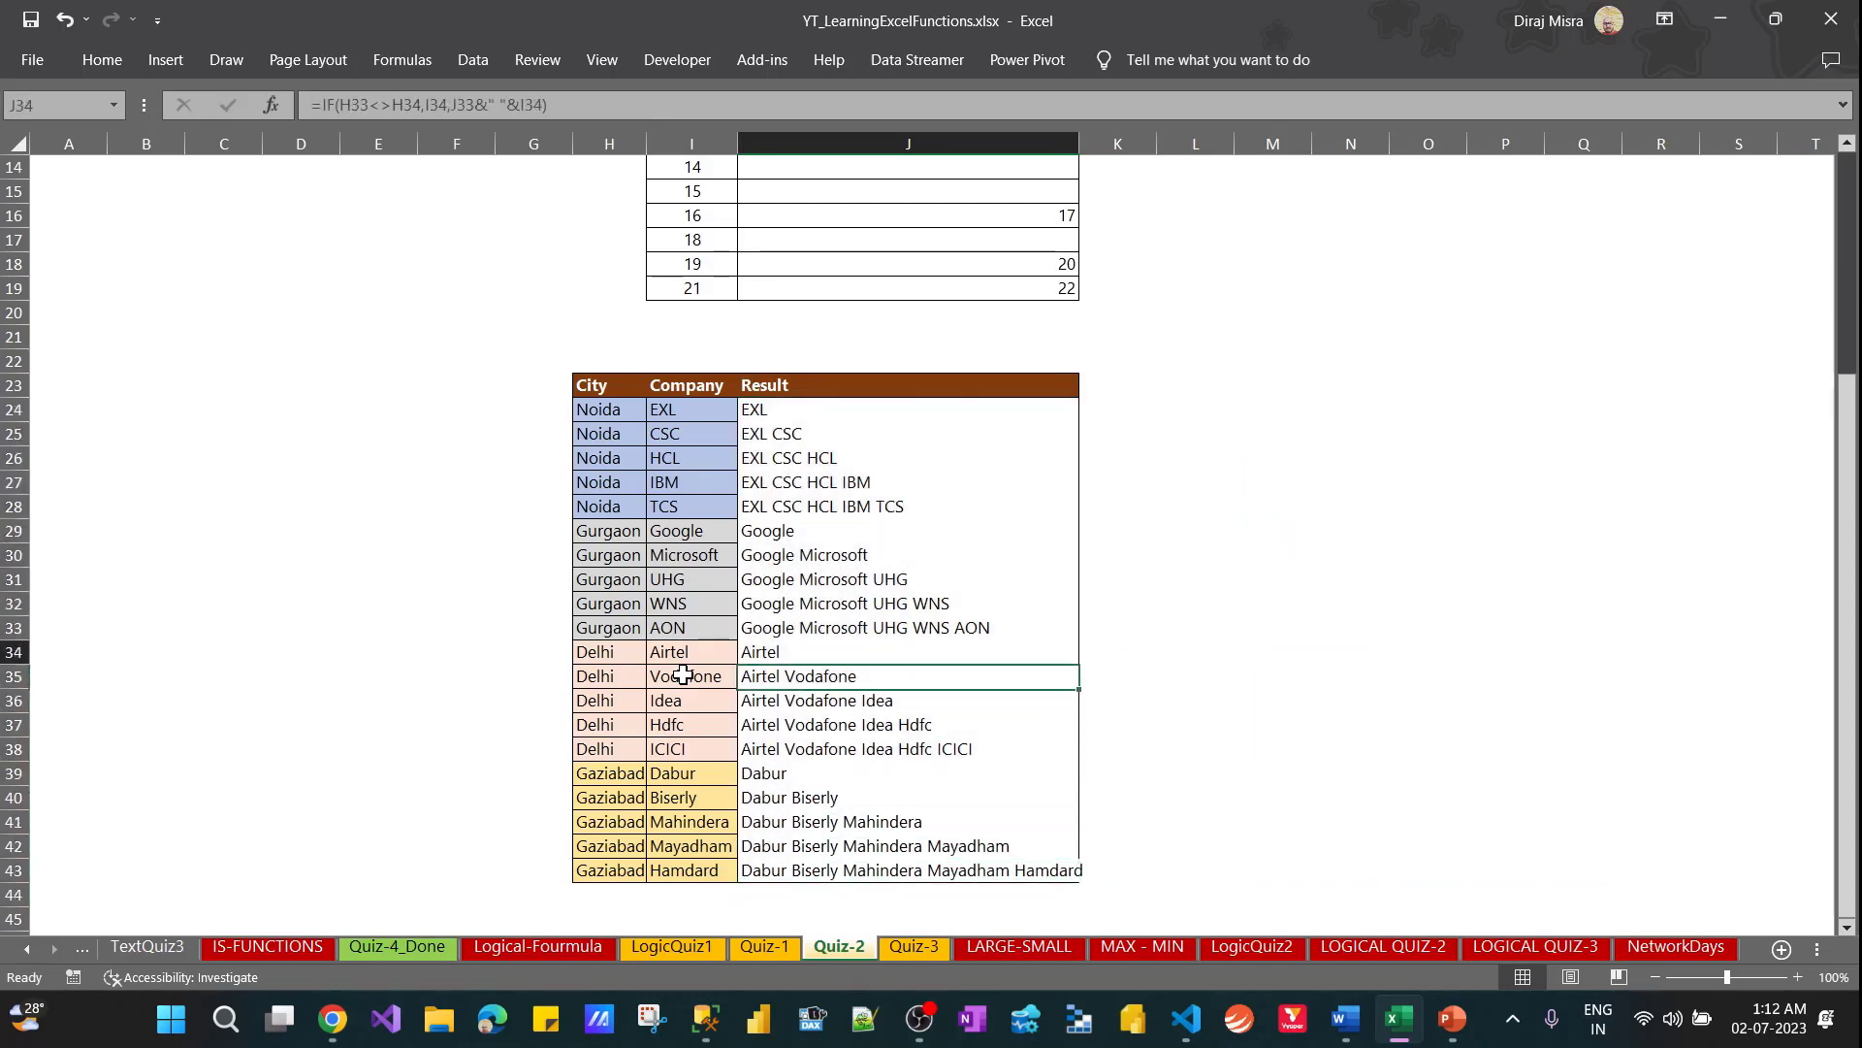
{"action": "key", "text": "Up"}
{"action": "key", "text": "Up"}
{"action": "key", "text": "Up"}
{"action": "key", "text": "Up"}
{"action": "key", "text": "Up"}
{"action": "key", "text": "Up"}
{"action": "key", "text": "Up"}
{"action": "key", "text": "Up"}
{"action": "key", "text": "Up"}
{"action": "key", "text": "Up"}
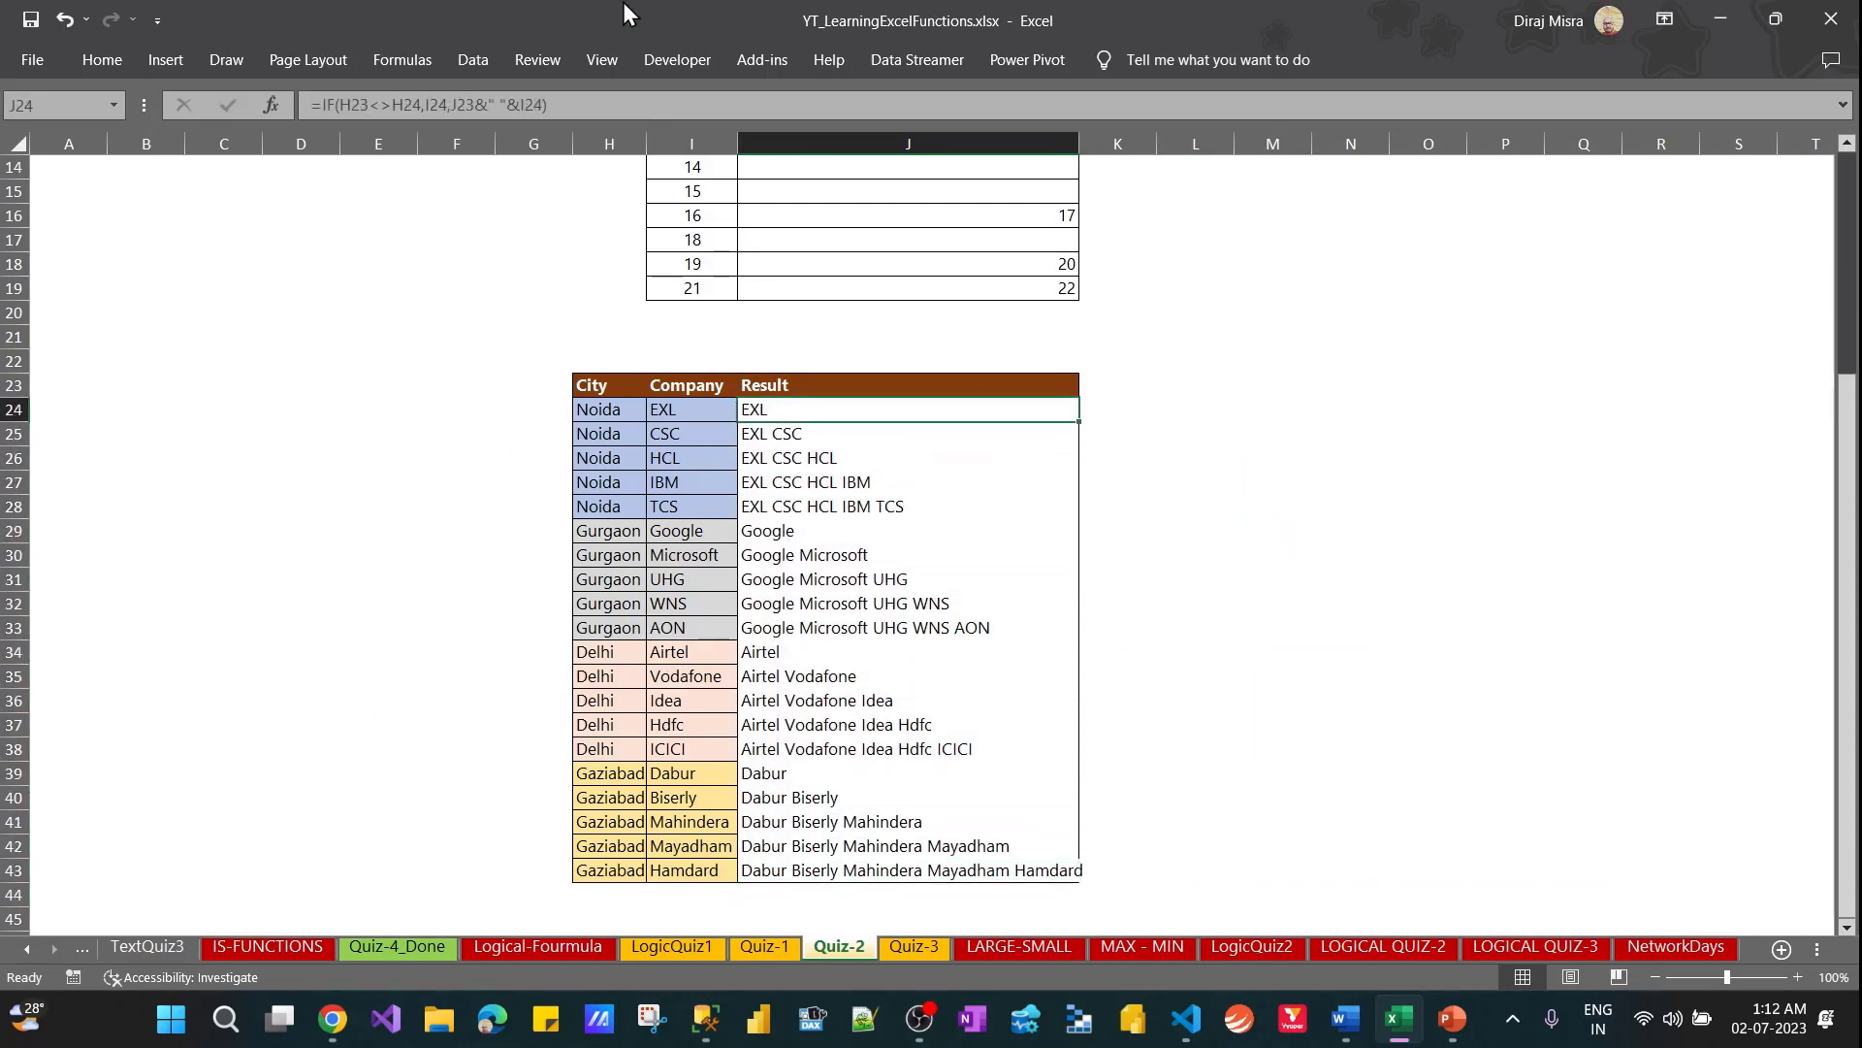
{"action": "left_click", "coordinate": [599, 97]}
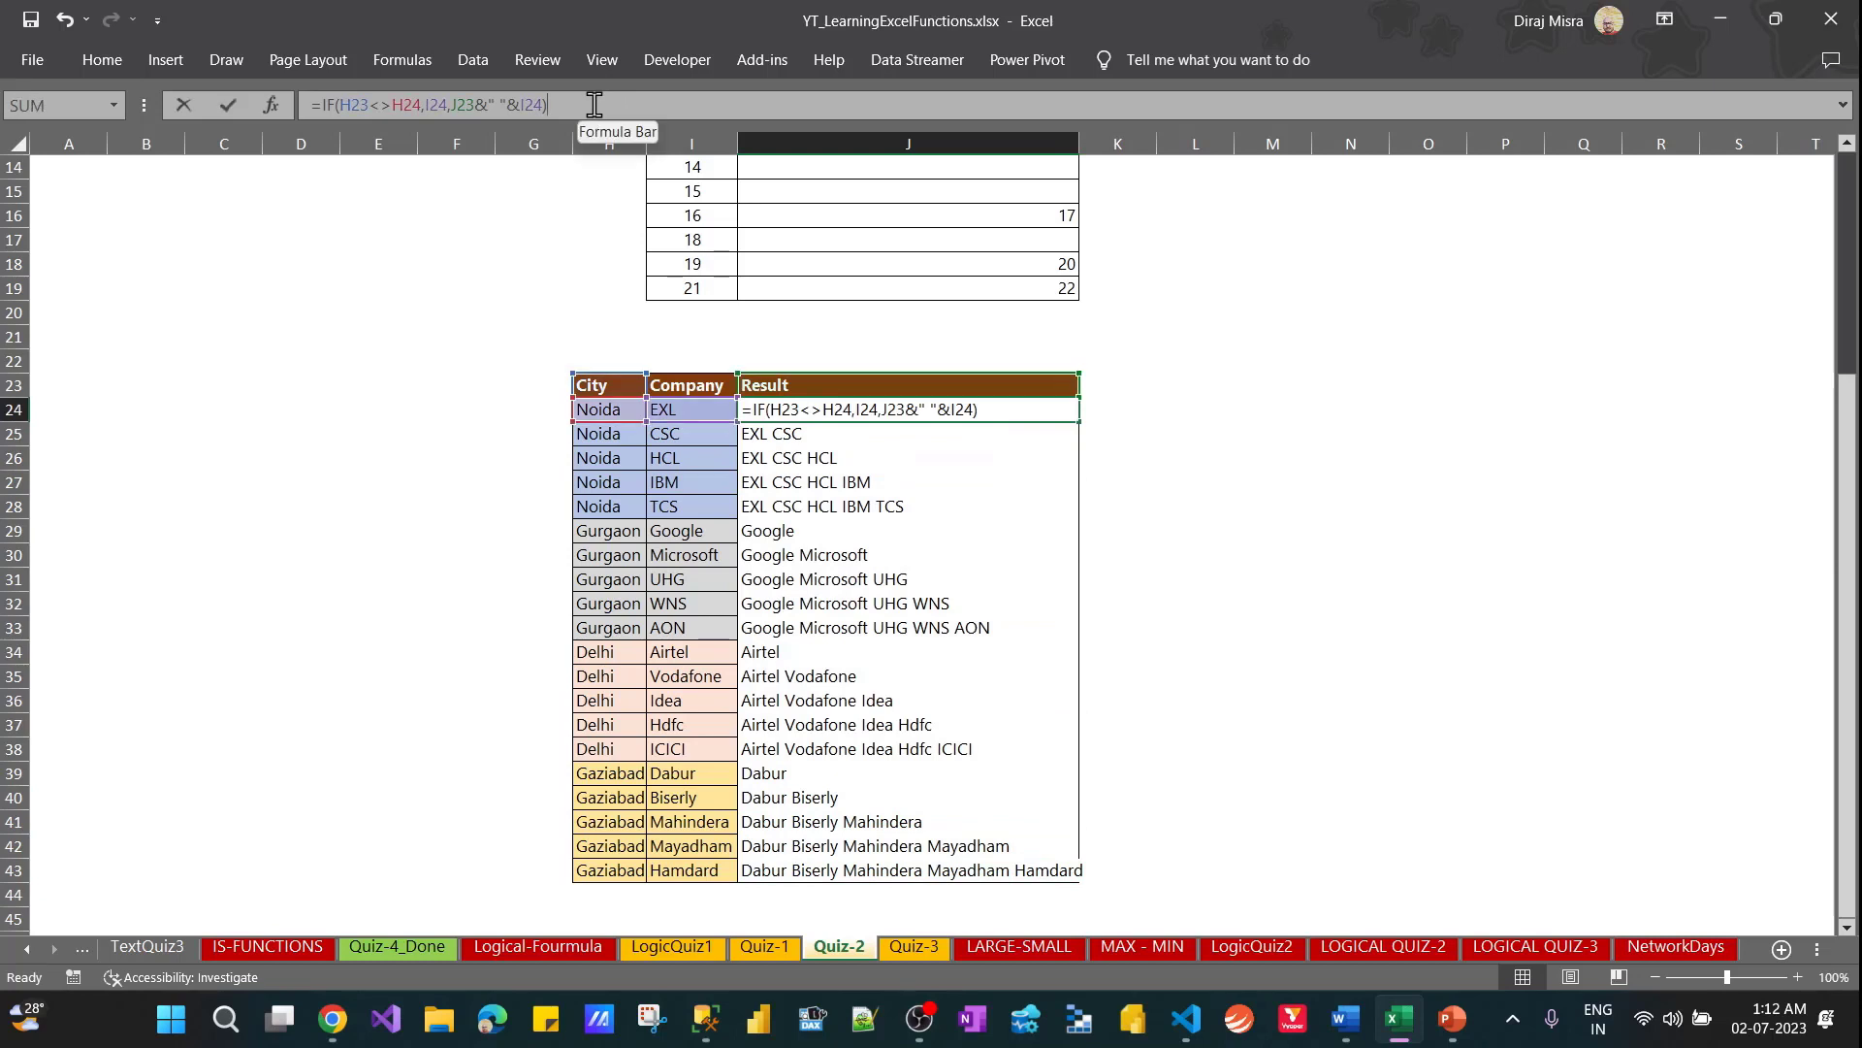
{"action": "left_click", "coordinate": [244, 99]}
{"action": "left_click", "coordinate": [1327, 417]}
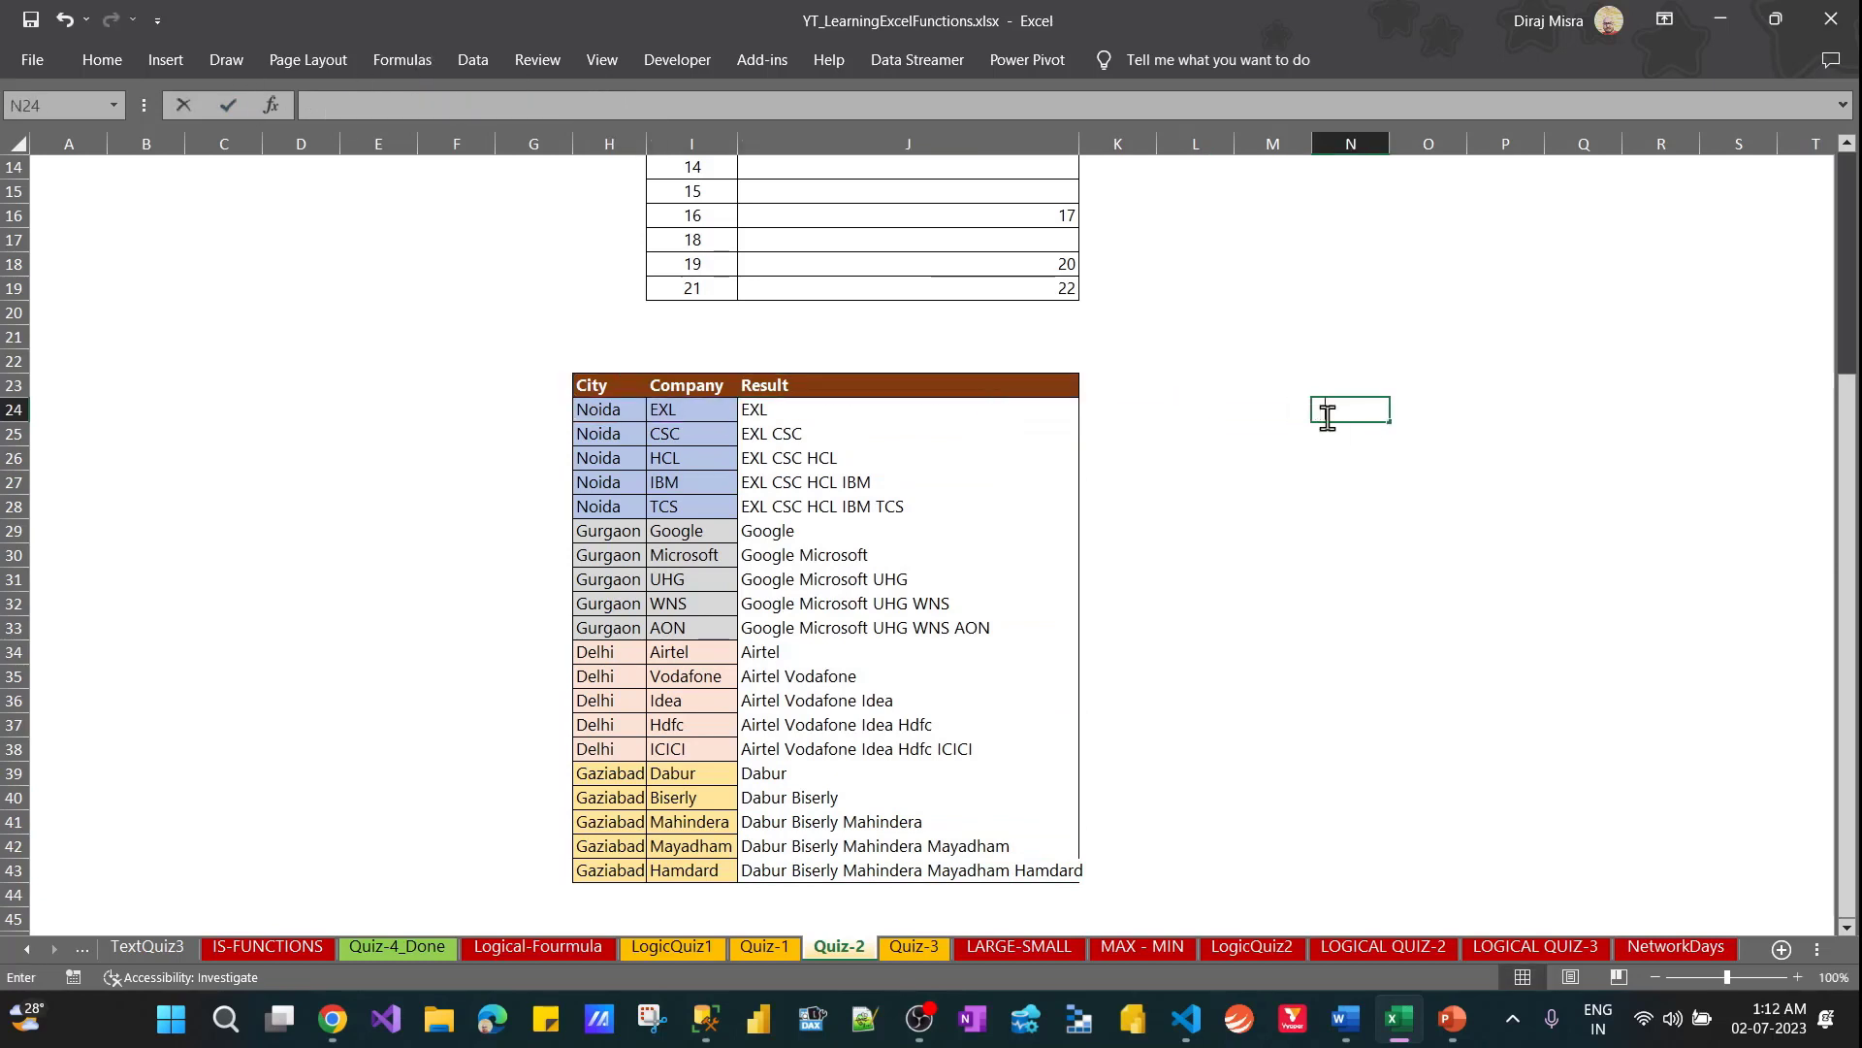
{"action": "key", "text": "ctrl+v"}
{"action": "key", "text": "Return"}
{"action": "key", "text": "Return"}
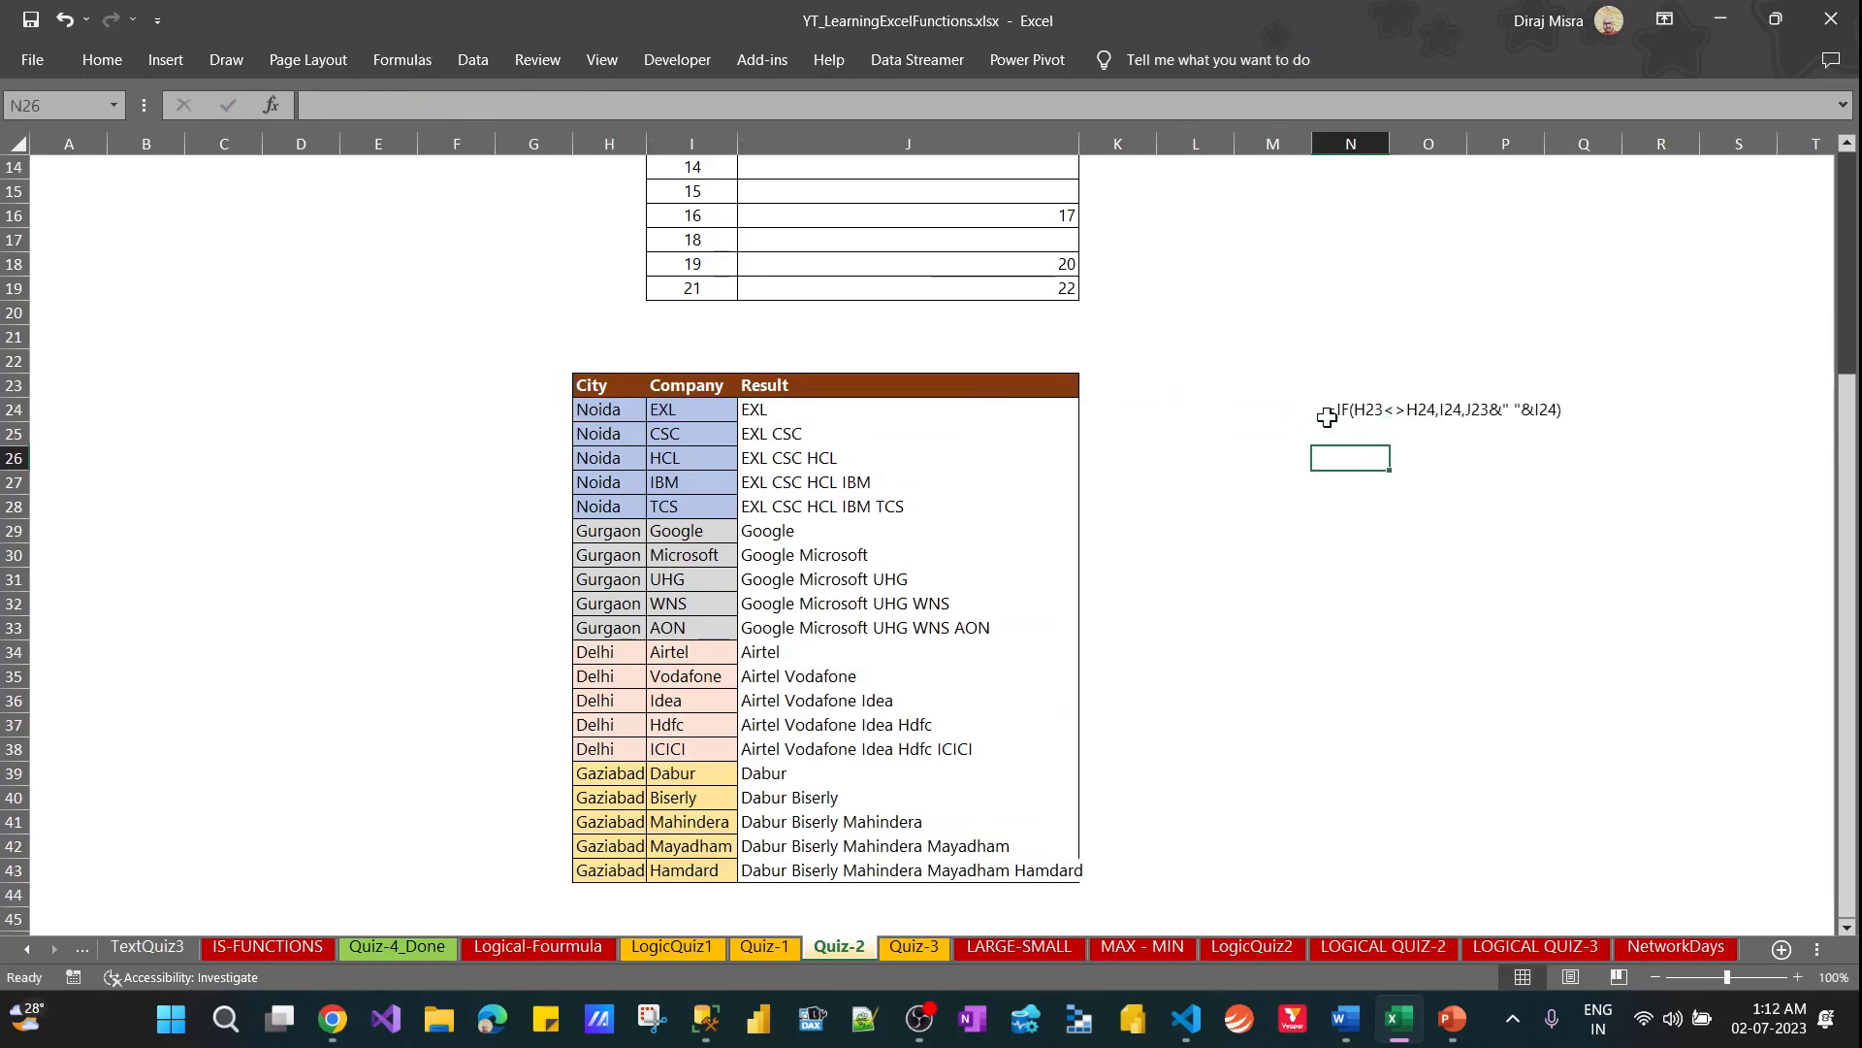
{"action": "type", "text": "="}
{"action": "key", "text": "Left"}
{"action": "key", "text": "Left"}
{"action": "key", "text": "Left"}
{"action": "key", "text": "Left"}
{"action": "key", "text": "Left"}
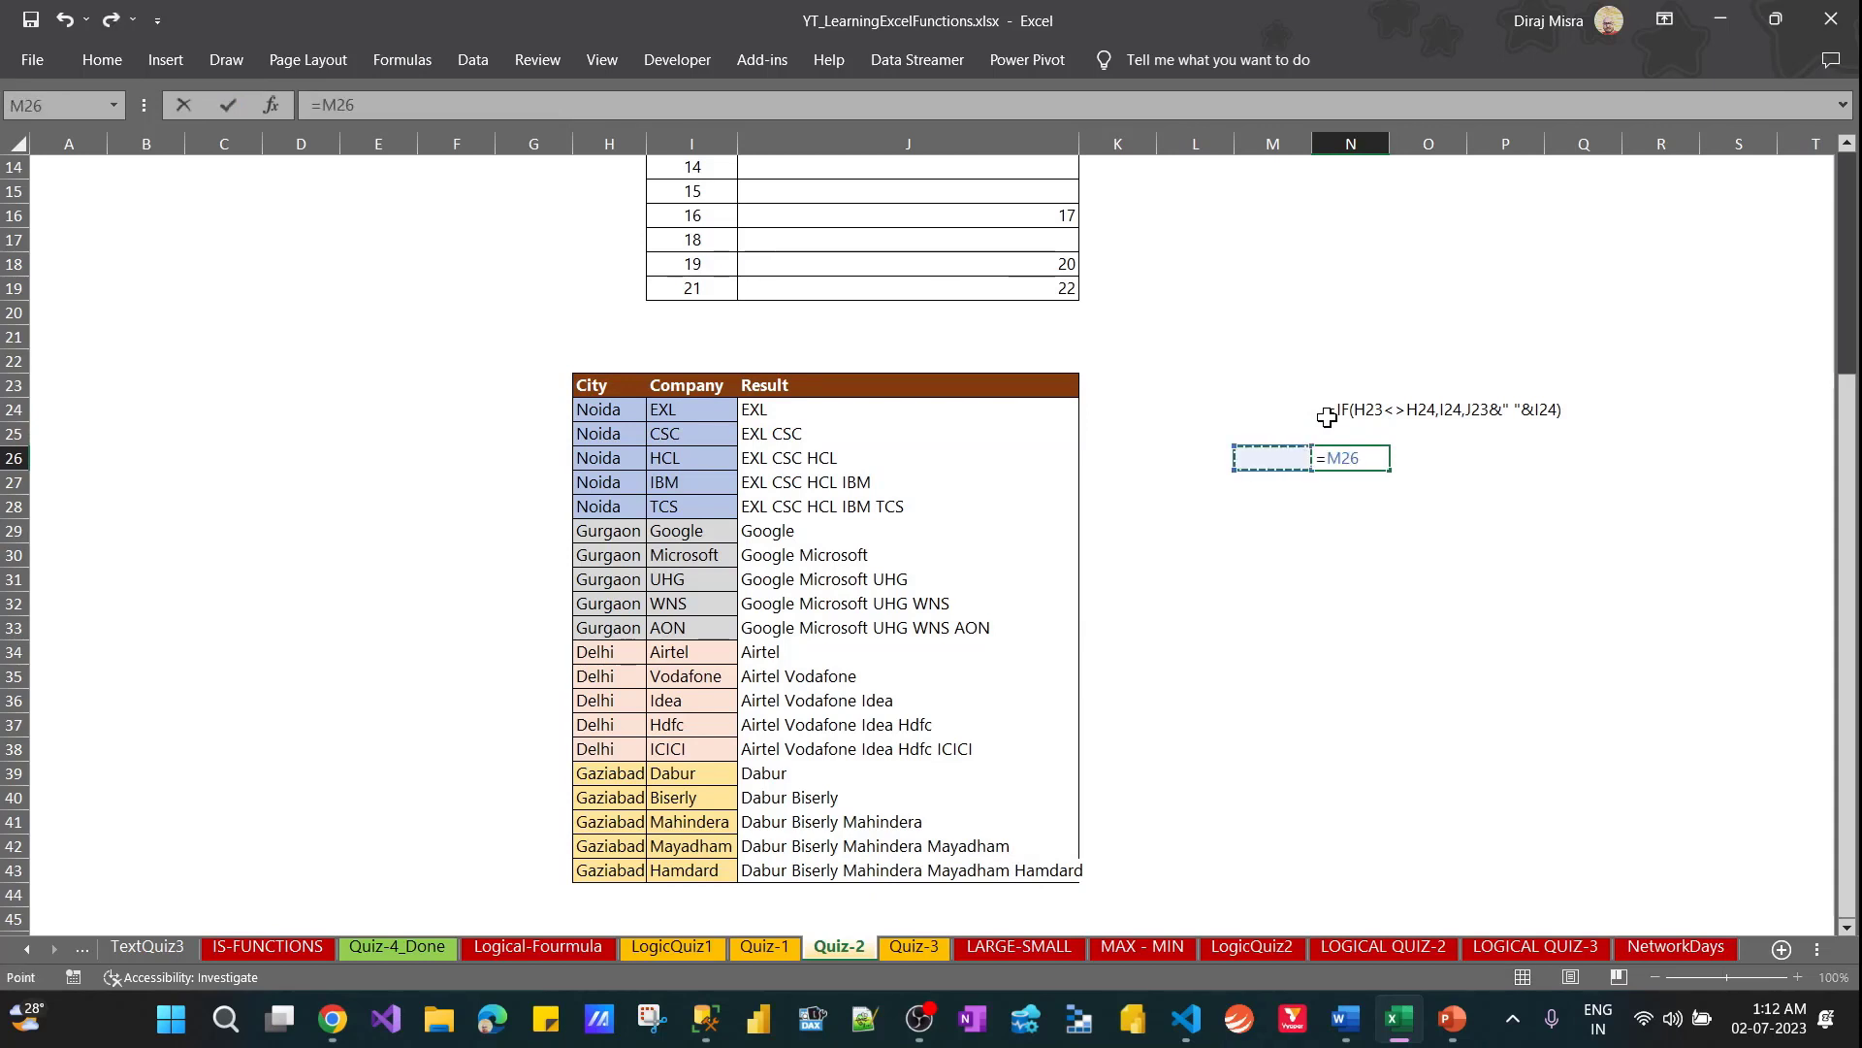
{"action": "key", "text": "Escape"}
Enter the comparison =H23<>H24 in cell L24 to show the logical test on its own
{"action": "key", "text": "Up"}
{"action": "key", "text": "Up"}
{"action": "key", "text": "Left"}
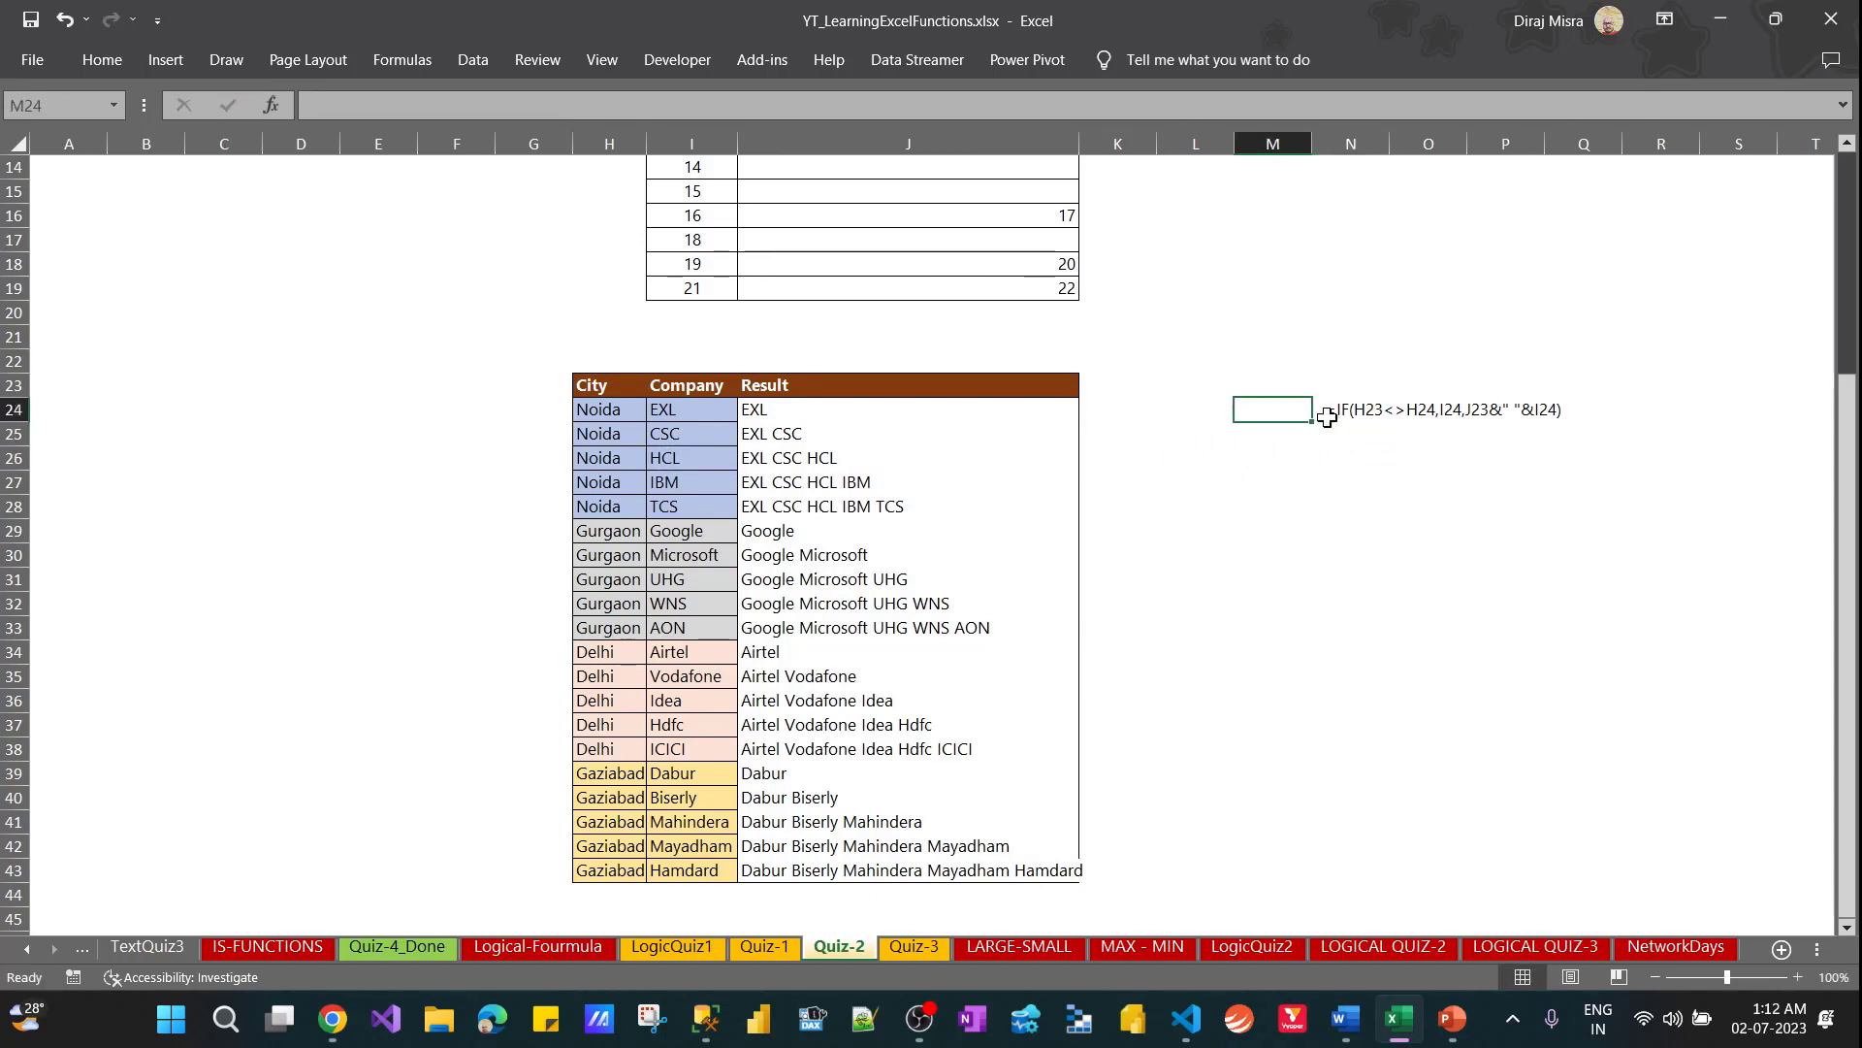
{"action": "key", "text": "Left"}
{"action": "type", "text": "="}
{"action": "key", "text": "Left"}
{"action": "key", "text": "Left"}
{"action": "key", "text": "Left"}
{"action": "key", "text": "Left"}
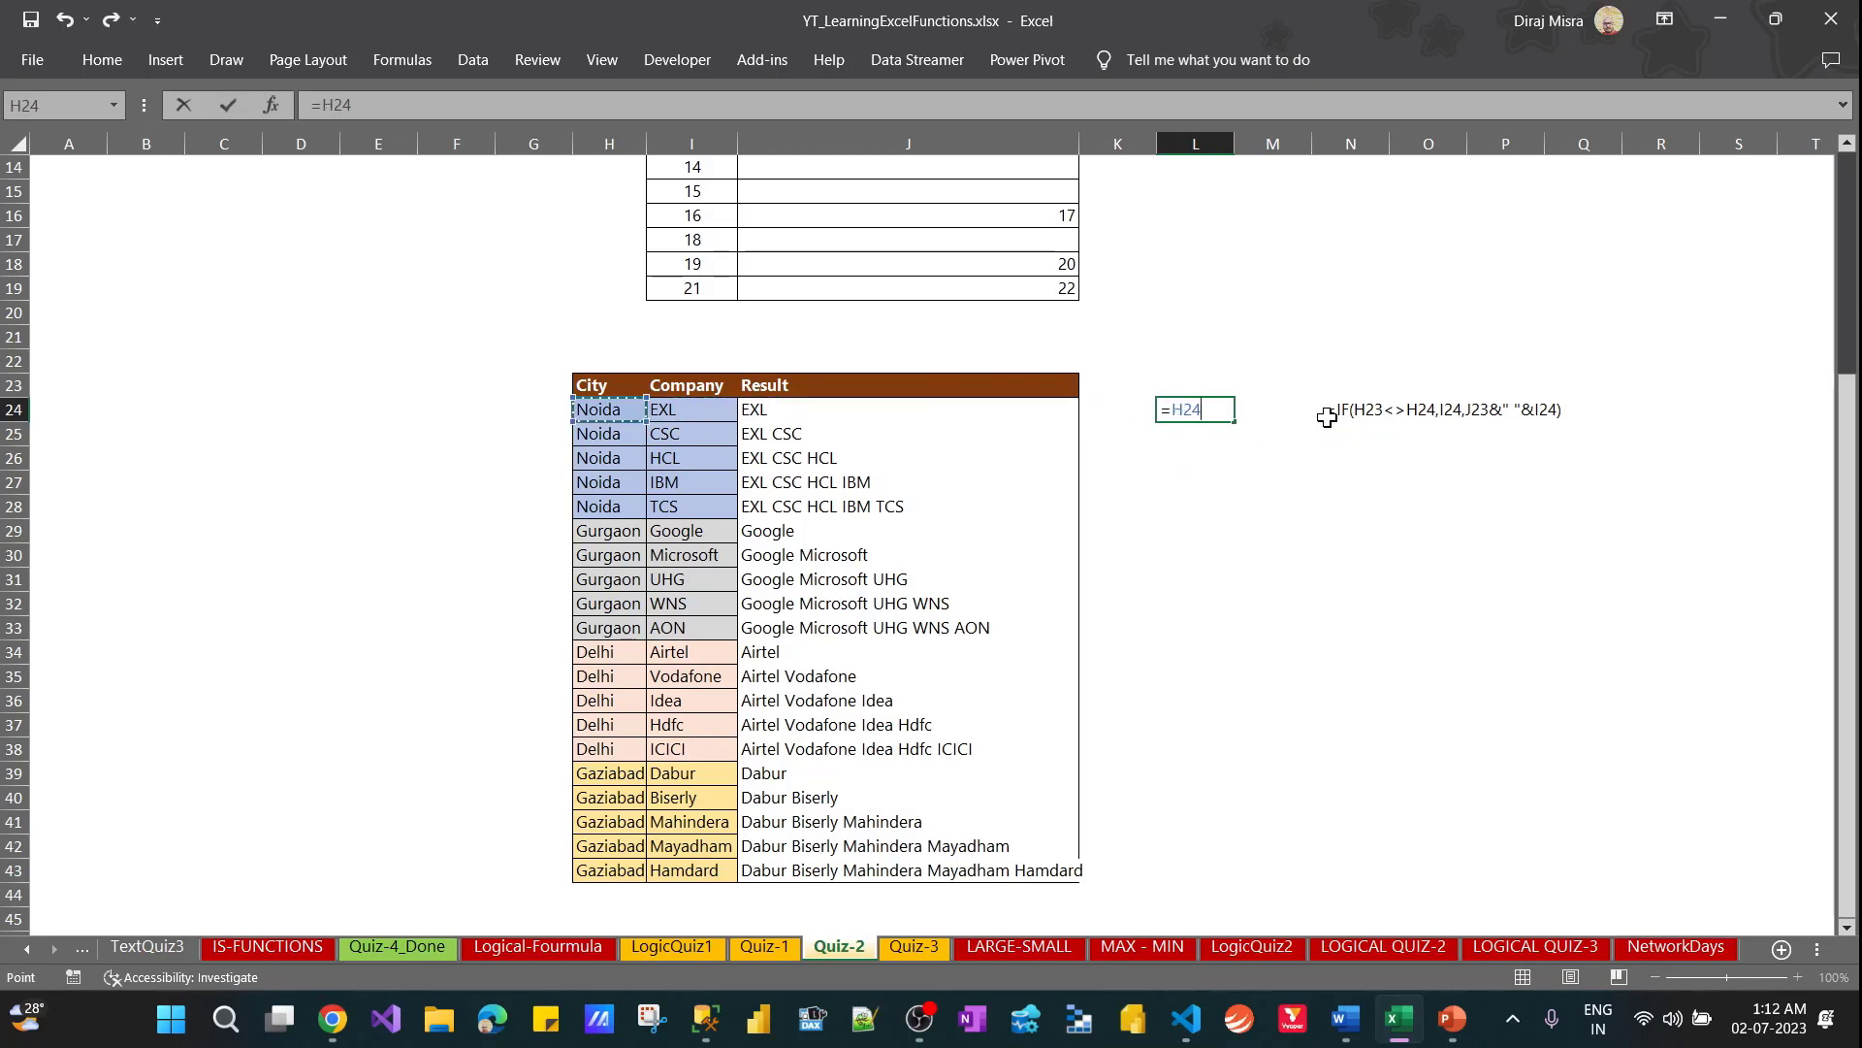
{"action": "key", "text": "Up"}
{"action": "type", "text": ">"}
{"action": "type", "text": "<>"}
{"action": "key", "text": "Left"}
{"action": "key", "text": "Left"}
{"action": "key", "text": "Left"}
{"action": "key", "text": "Left"}
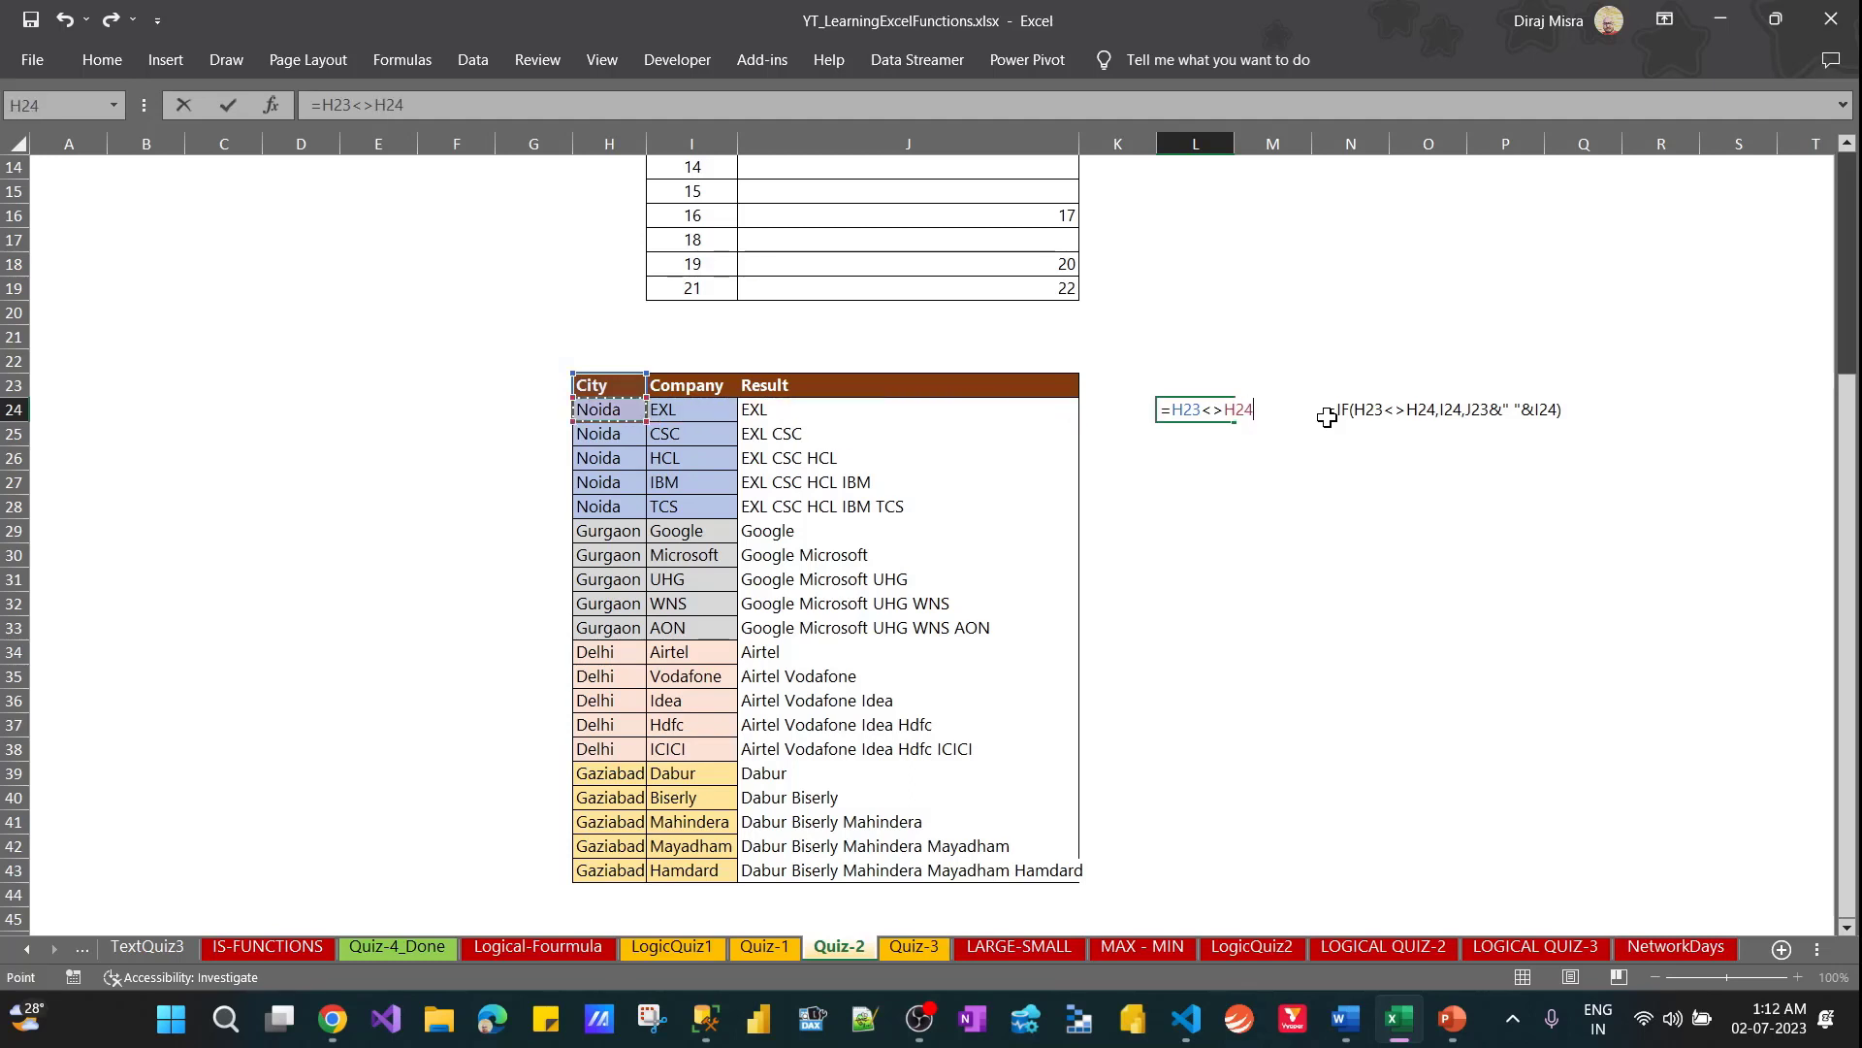
{"action": "key", "text": "ctrl+Return"}
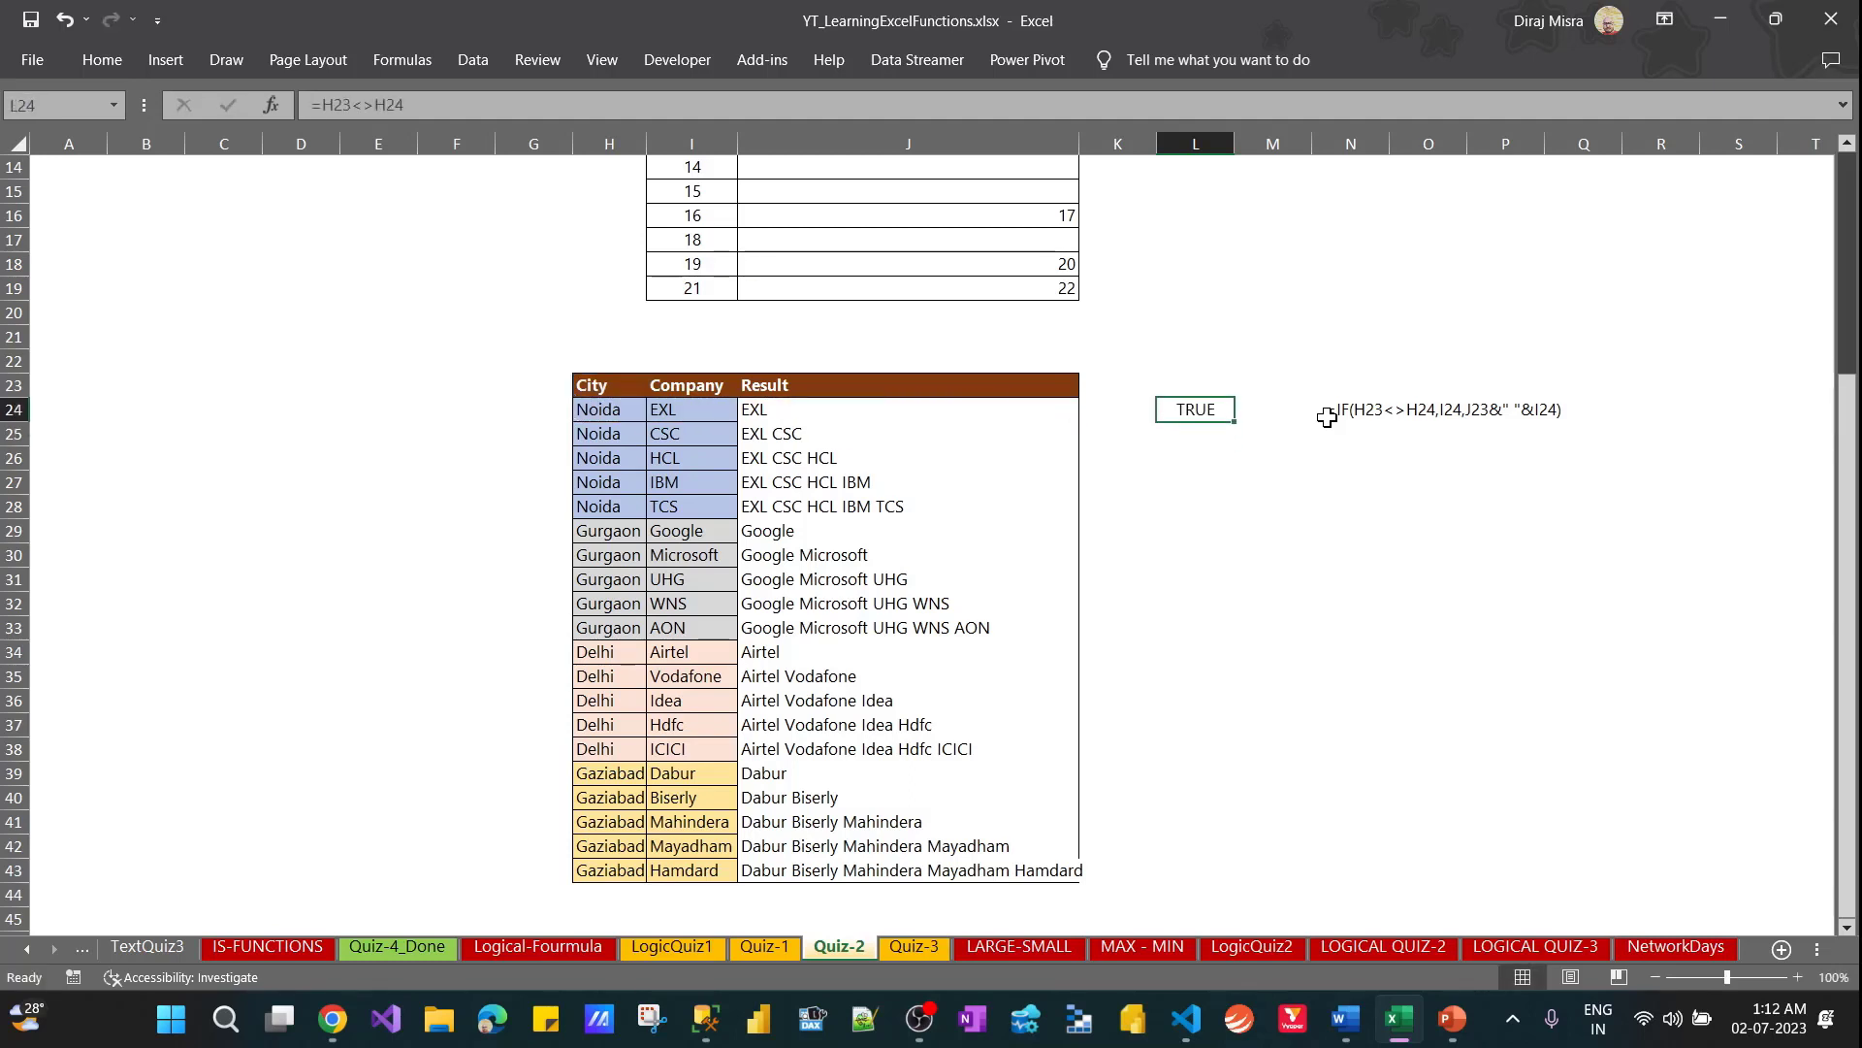
Try entering the incomplete comparison =1<> in L26 and accept the suggested formula correction
{"action": "key", "text": "Down"}
{"action": "key", "text": "Down"}
{"action": "type", "text": "="}
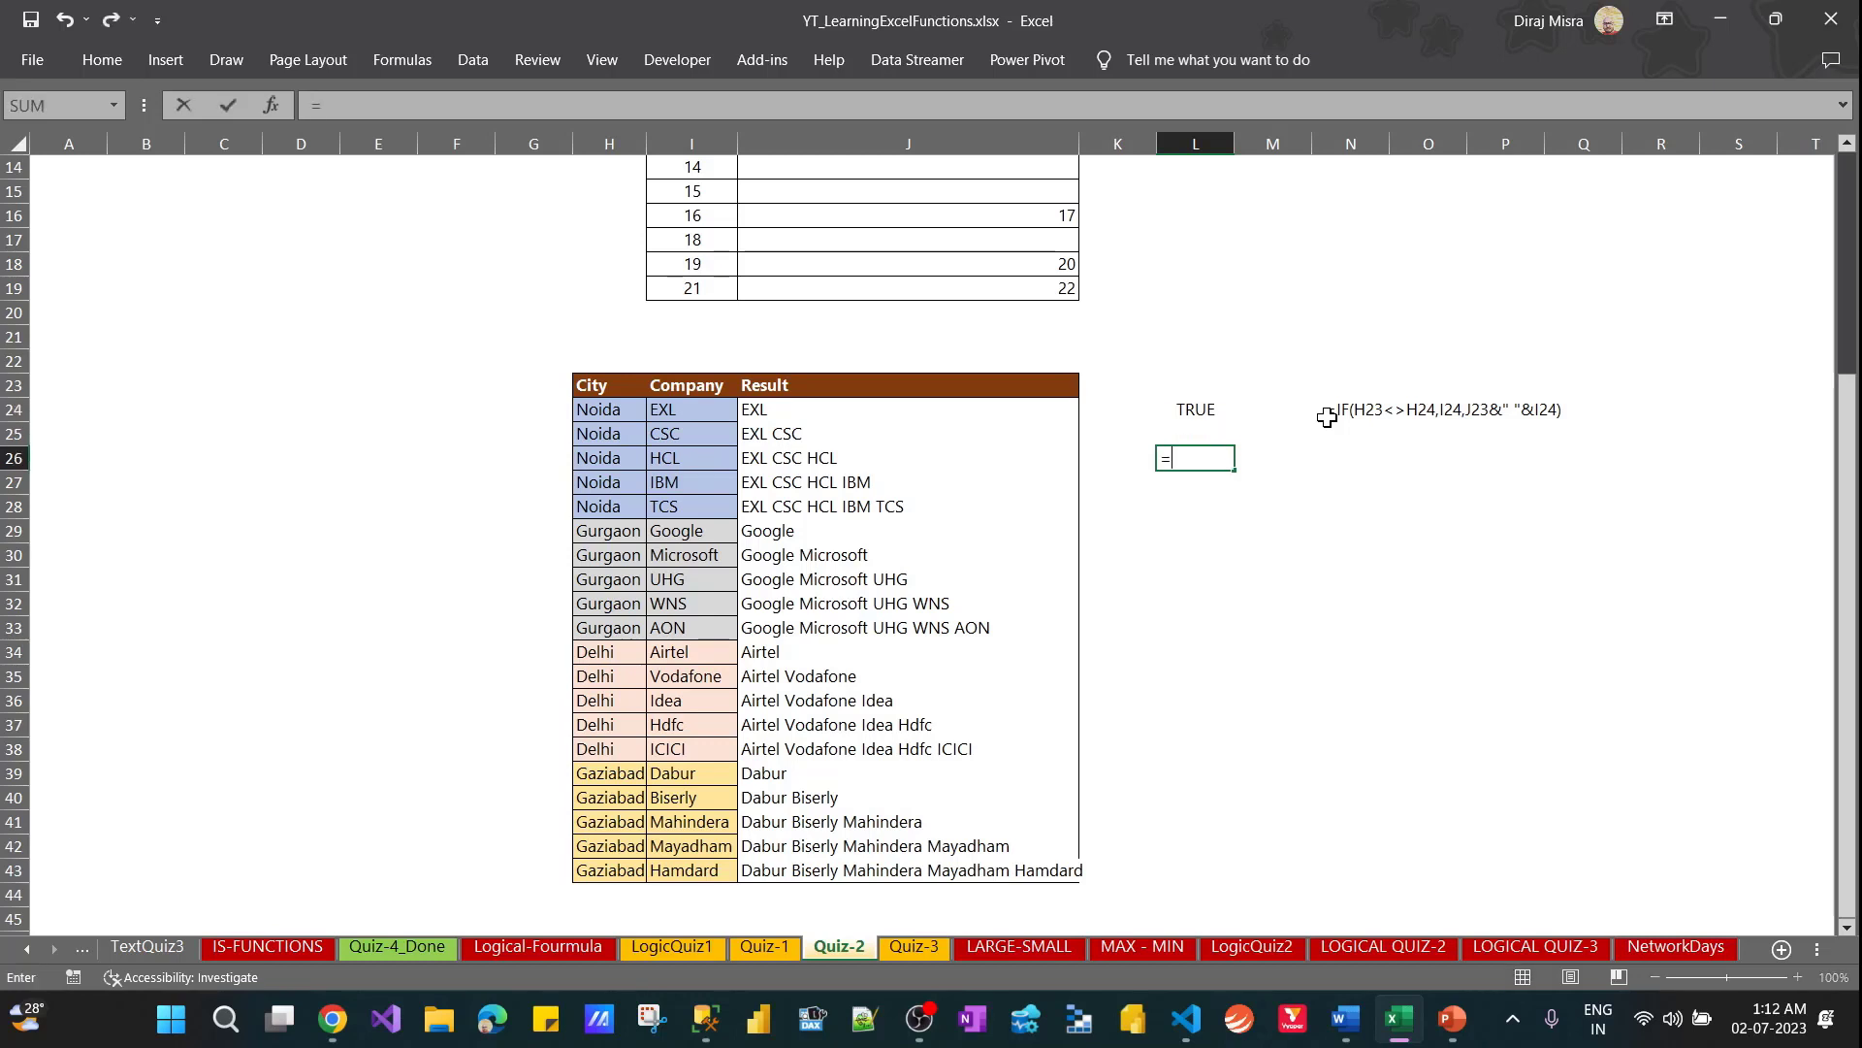
{"action": "type", "text": "1<>"}
{"action": "key", "text": "Return"}
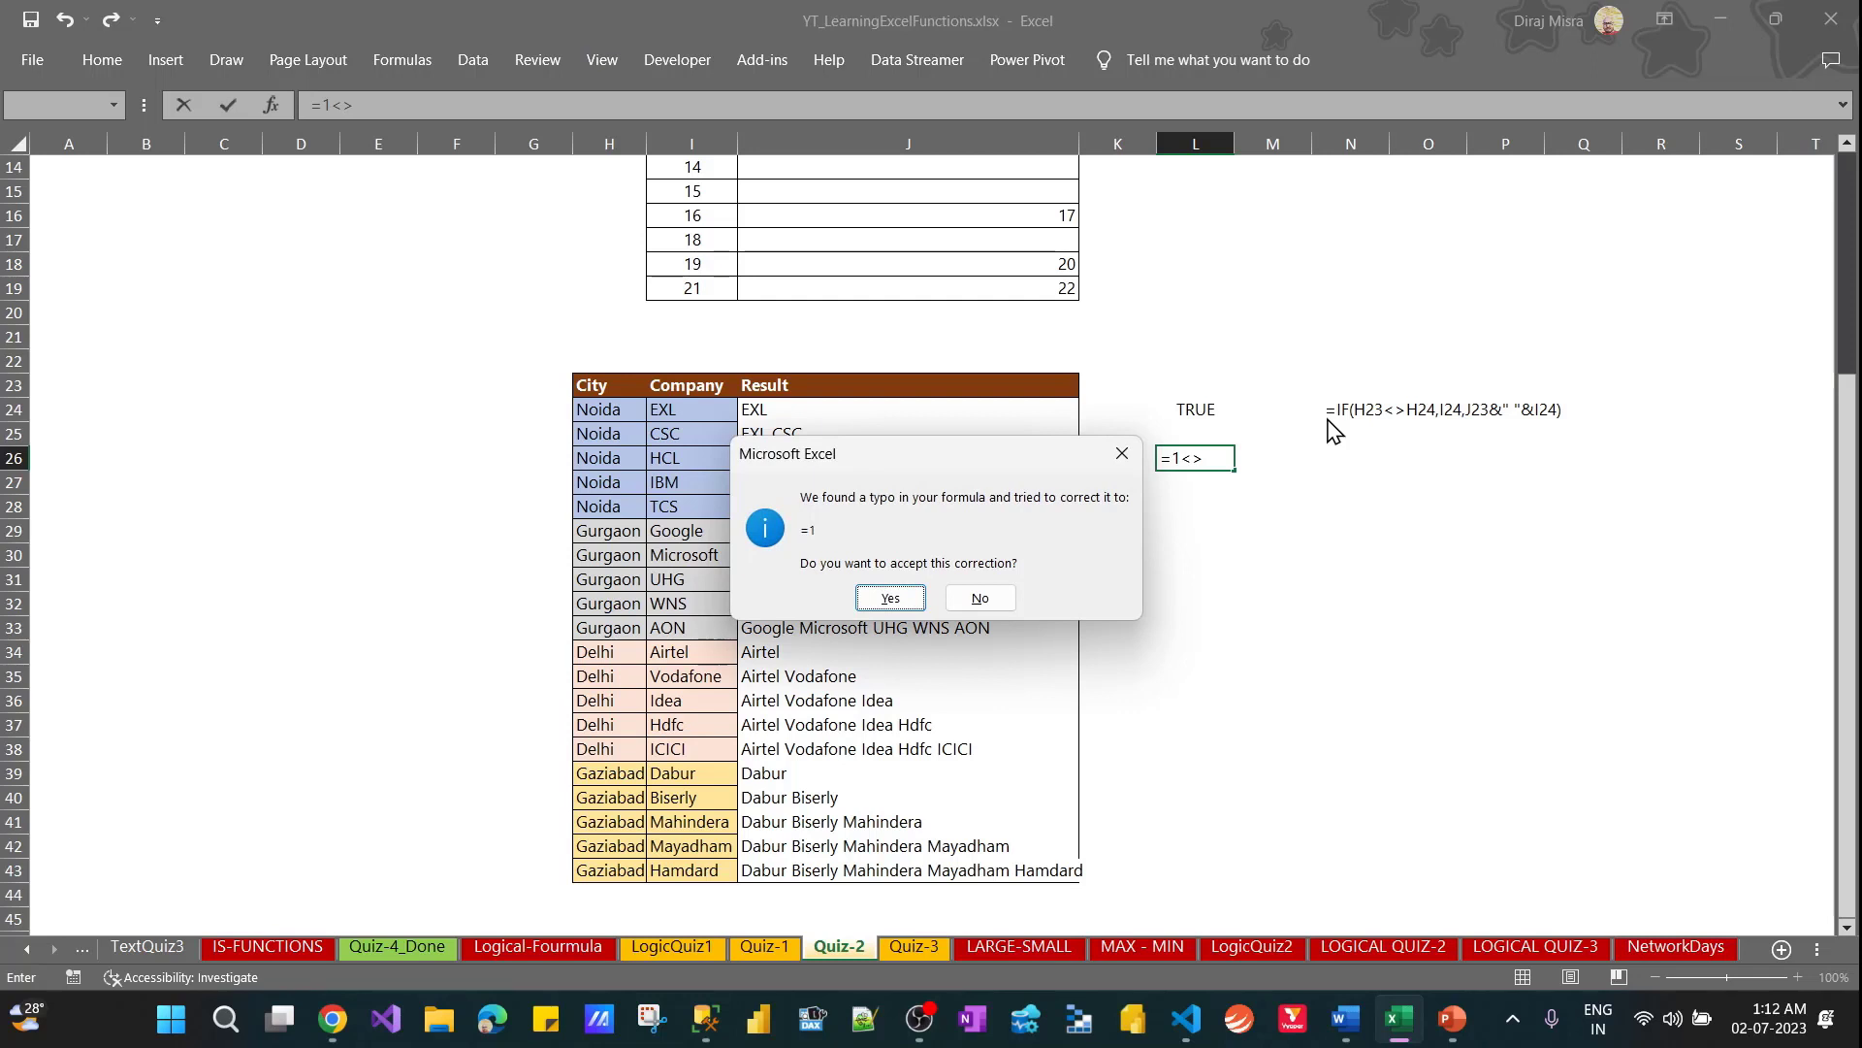
{"action": "key", "text": "Return"}
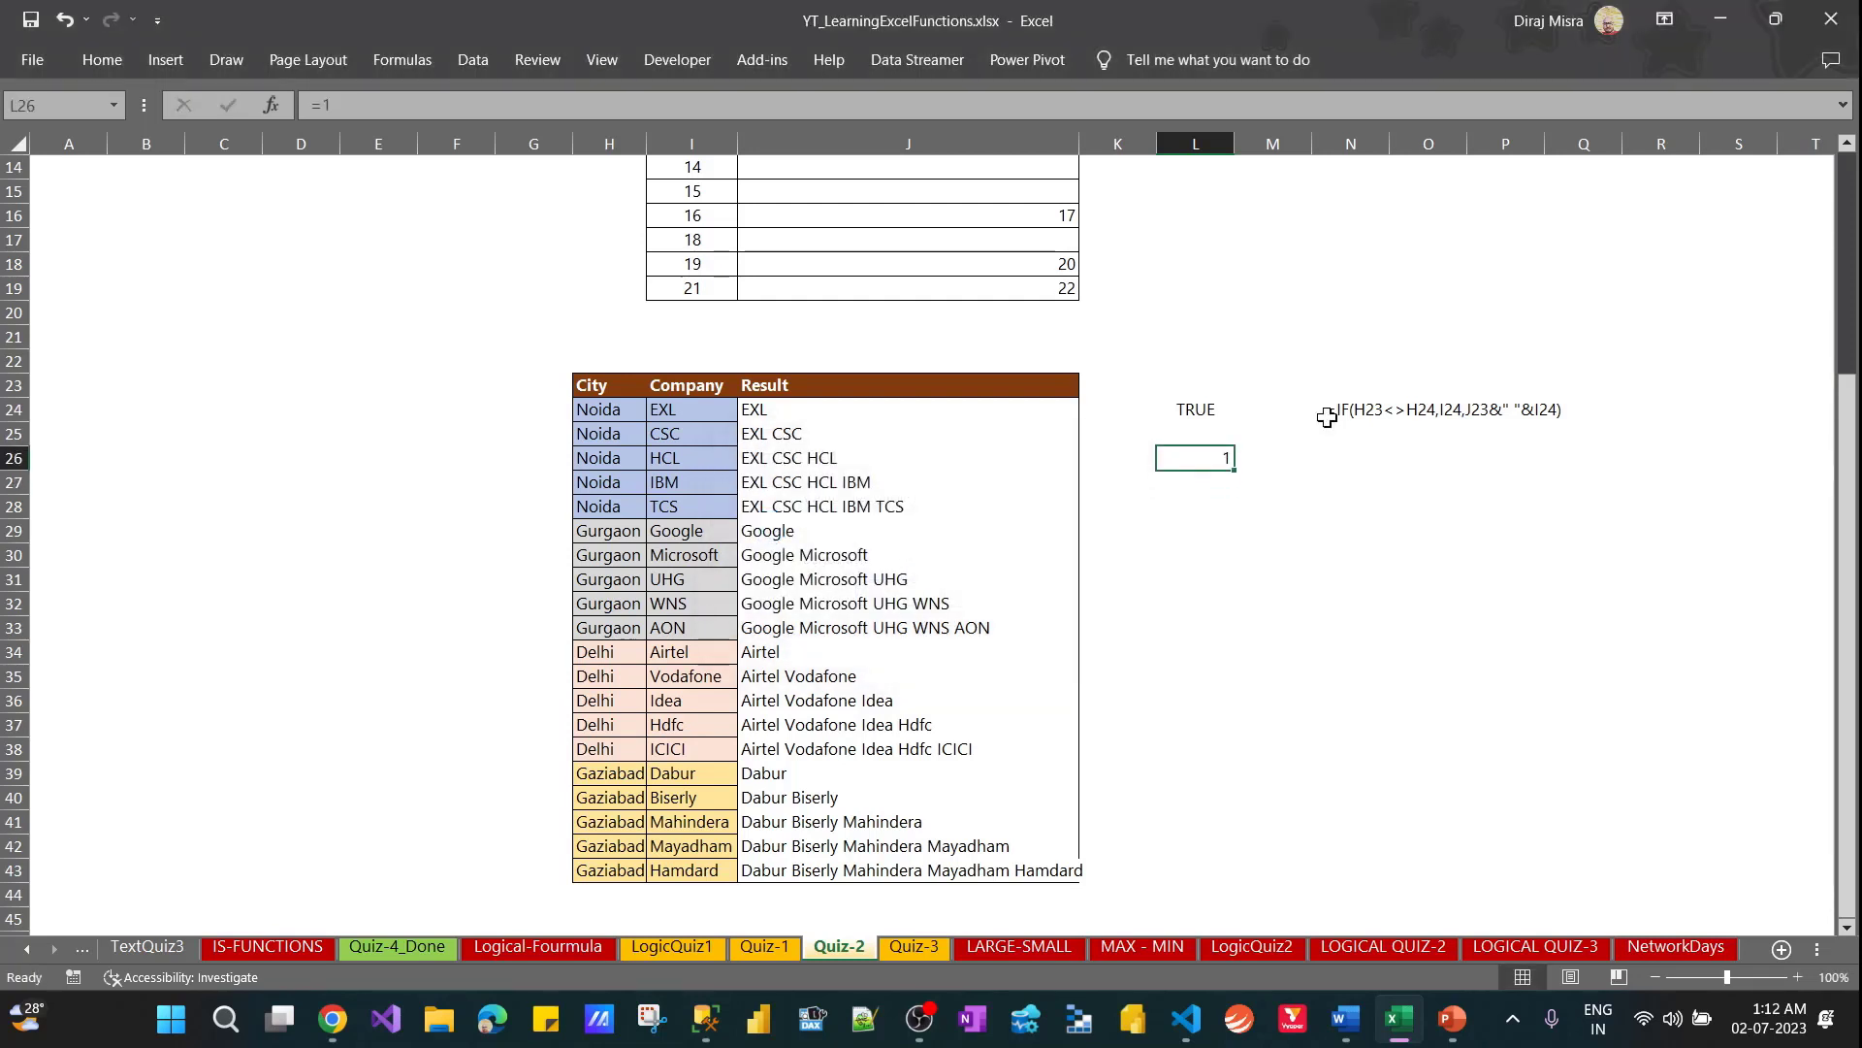
Replace the content of L26 with the comparison =1<>1 to demonstrate the not-equal operator
{"action": "type", "text": "="}
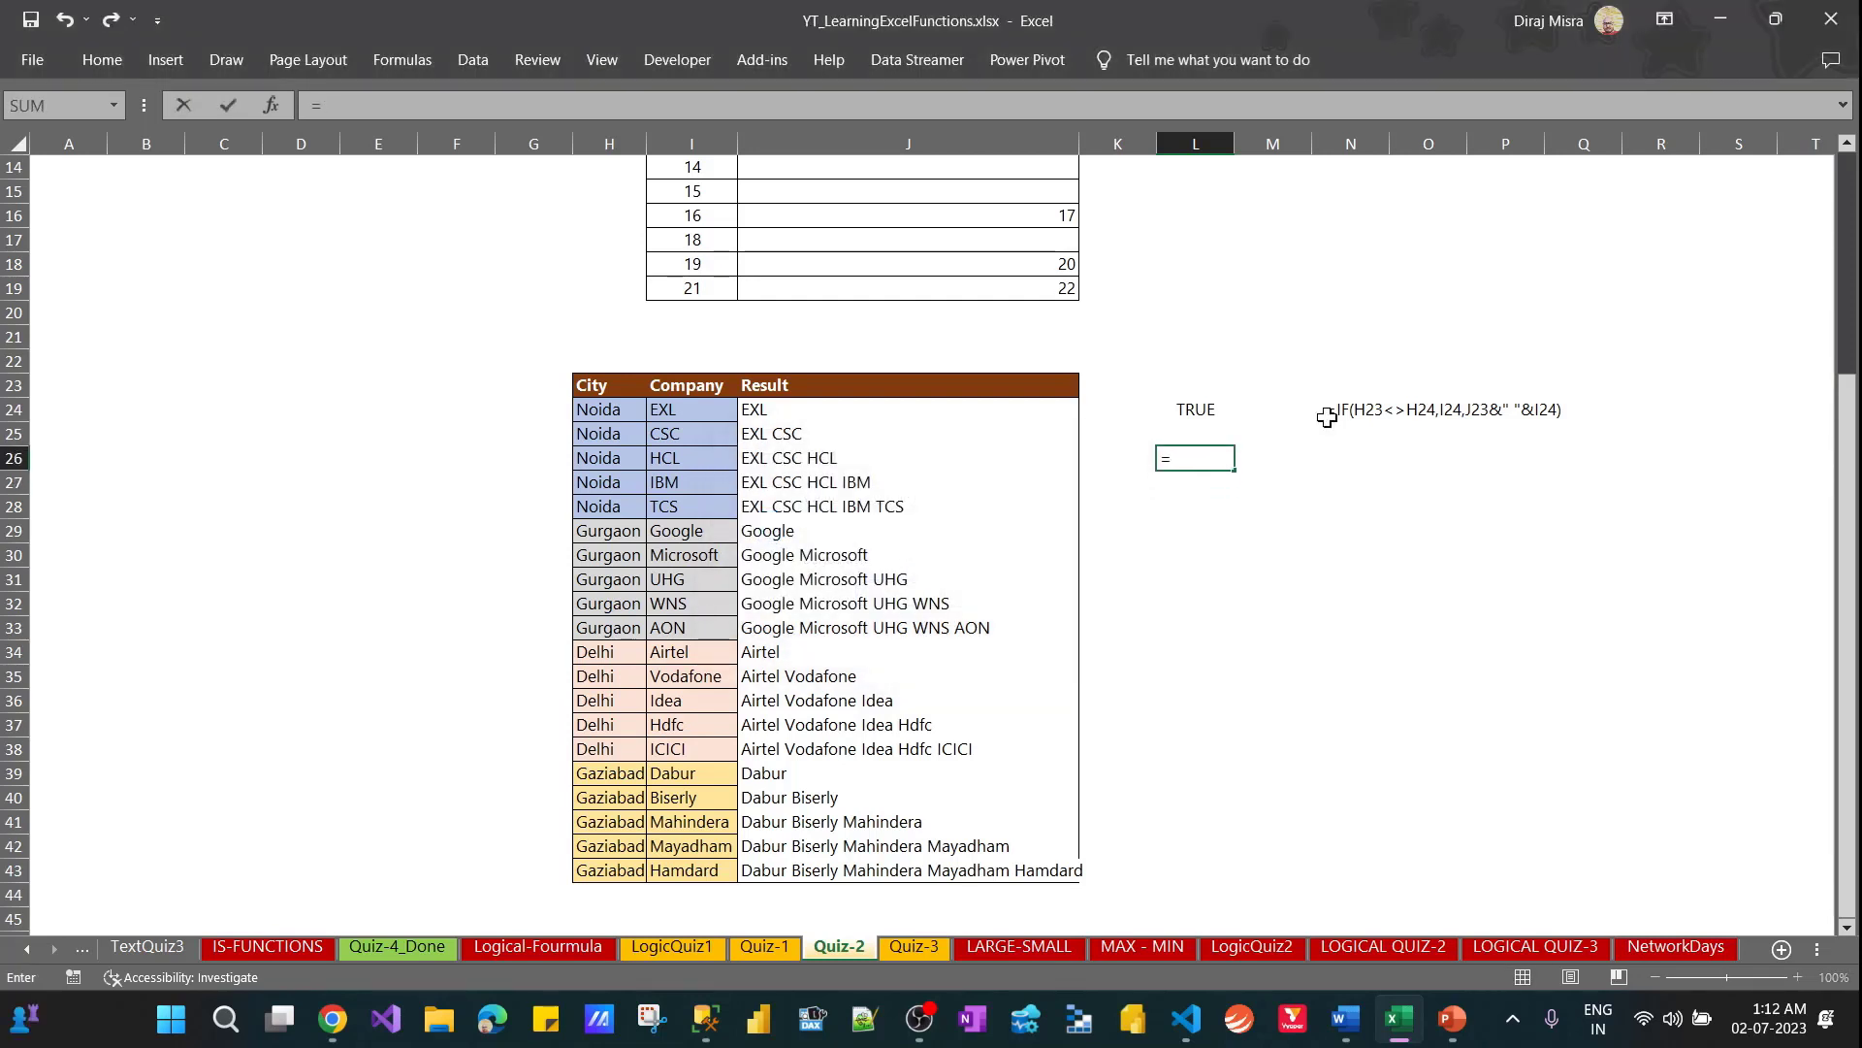
{"action": "type", "text": "1<>1"}
{"action": "key", "text": "Return"}
{"action": "key", "text": "Up"}
{"action": "key", "text": "Up"}
{"action": "key", "text": "Up"}
{"action": "key", "text": "Up"}
{"action": "key", "text": "Up"}
{"action": "key", "text": "Up"}
{"action": "key", "text": "Up"}
{"action": "key", "text": "Up"}
{"action": "key", "text": "Up"}
{"action": "key", "text": "Up"}
{"action": "key", "text": "Up"}
{"action": "key", "text": "Up"}
{"action": "key", "text": "Up"}
{"action": "key", "text": "Up"}
{"action": "key", "text": "Up"}
{"action": "key", "text": "Up"}
{"action": "key", "text": "Up"}
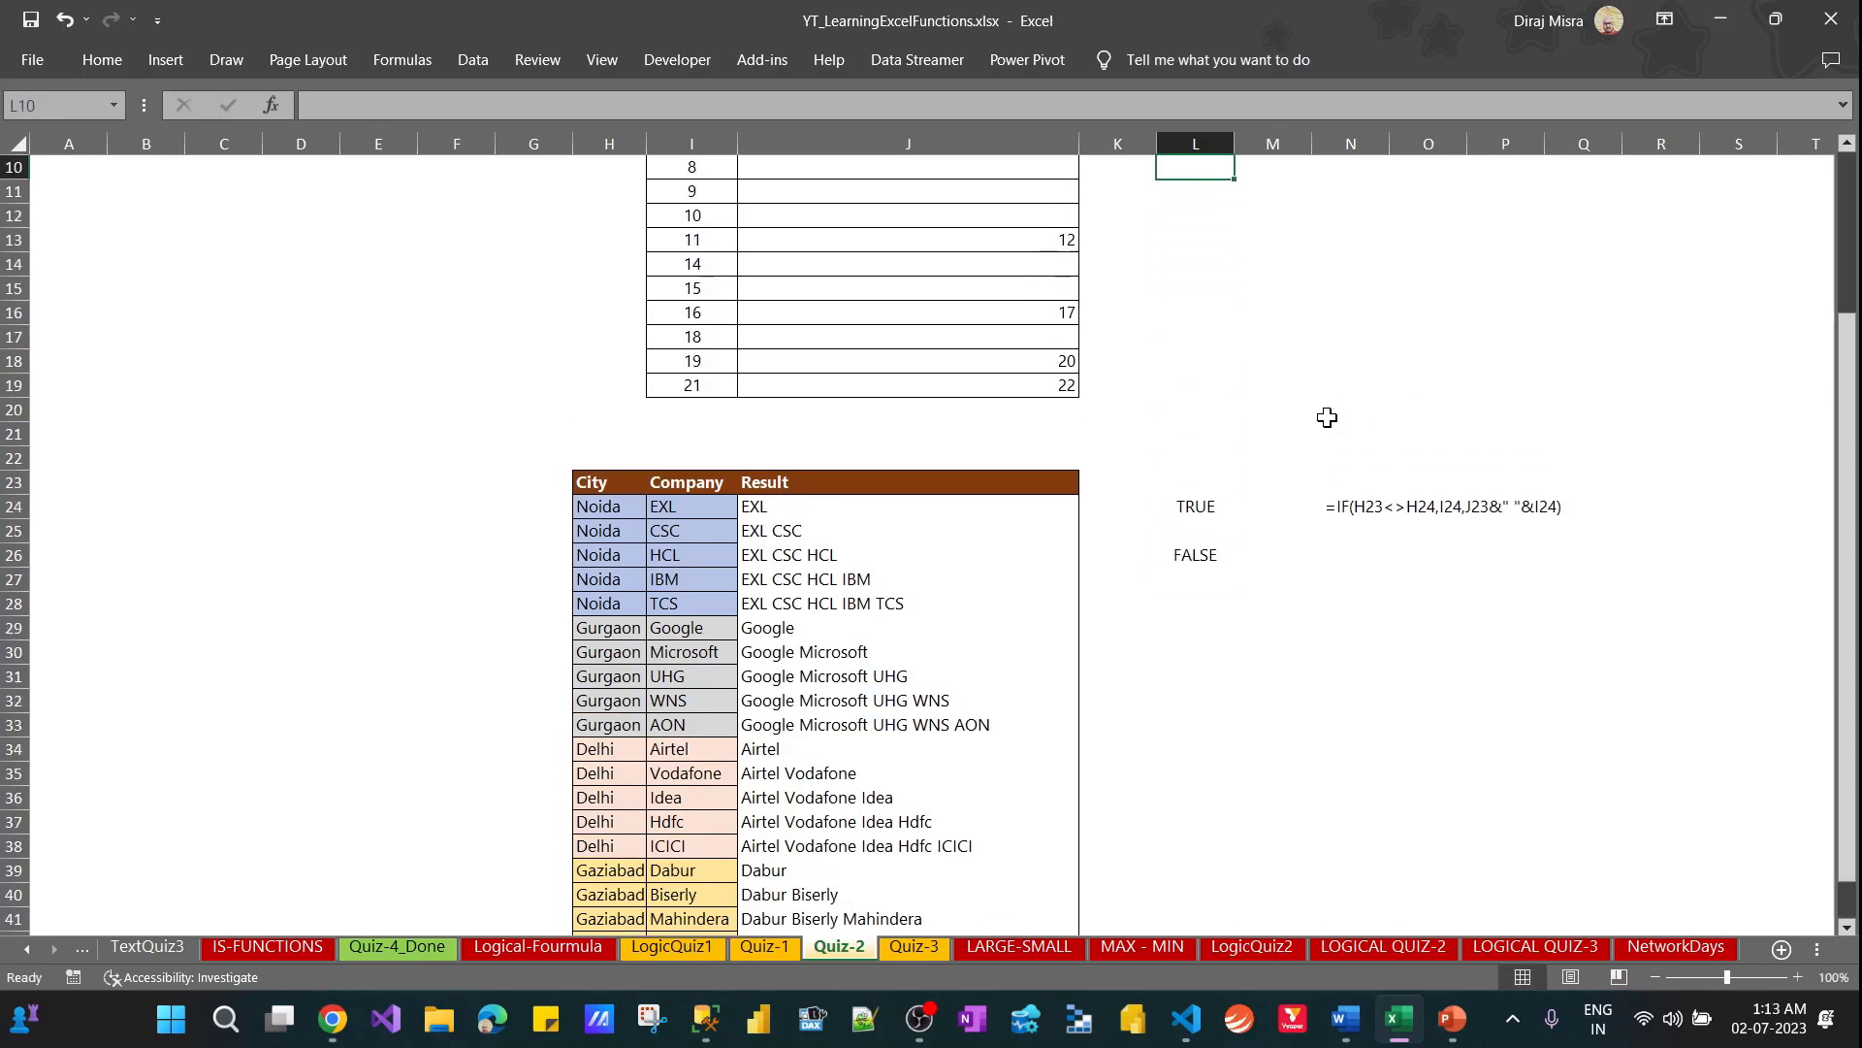
Clear the sample not-equal comparison from cell L26
{"action": "key", "text": "Down"}
{"action": "key", "text": "Down"}
{"action": "key", "text": "Down"}
{"action": "key", "text": "Down"}
{"action": "key", "text": "Down"}
{"action": "key", "text": "Down"}
{"action": "key", "text": "Down"}
{"action": "key", "text": "Down"}
{"action": "key", "text": "Down"}
{"action": "key", "text": "Down"}
{"action": "key", "text": "Down"}
{"action": "key", "text": "Down"}
{"action": "key", "text": "Down"}
{"action": "key", "text": "Down"}
{"action": "key", "text": "Down"}
{"action": "key", "text": "Down"}
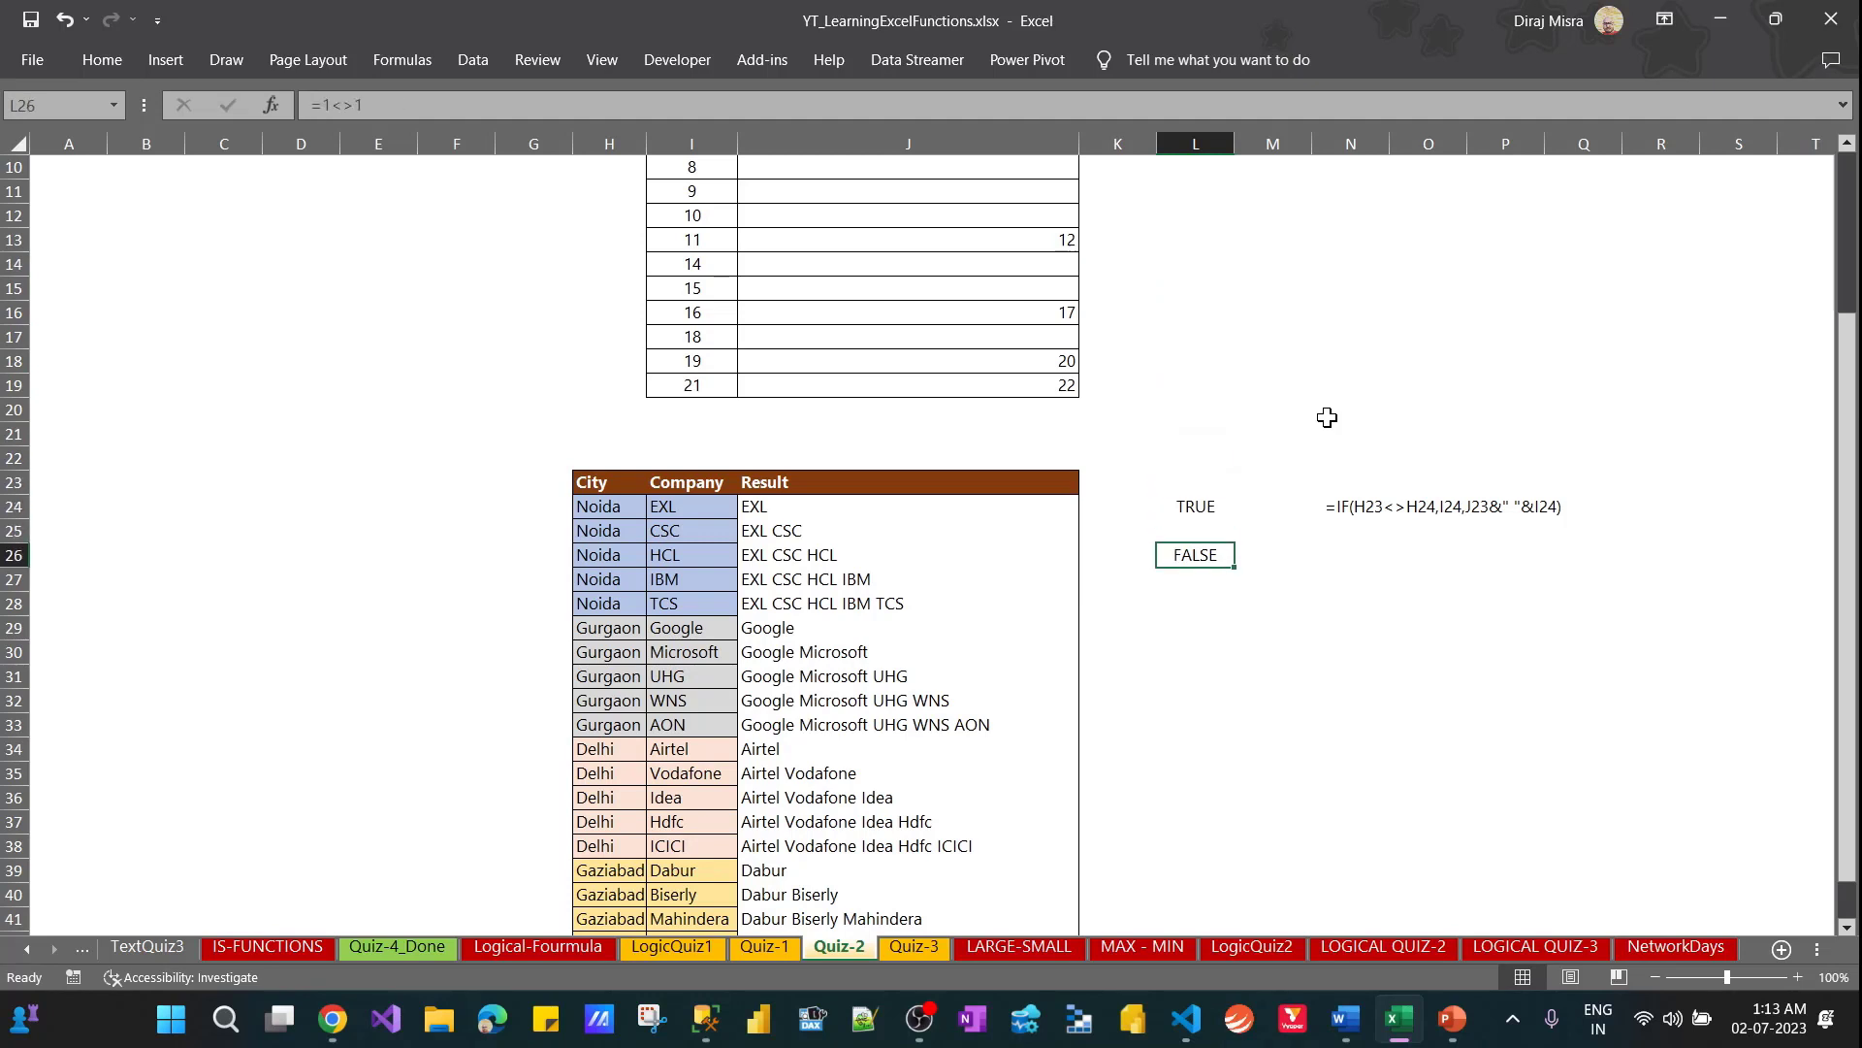
{"action": "key", "text": "Delete"}
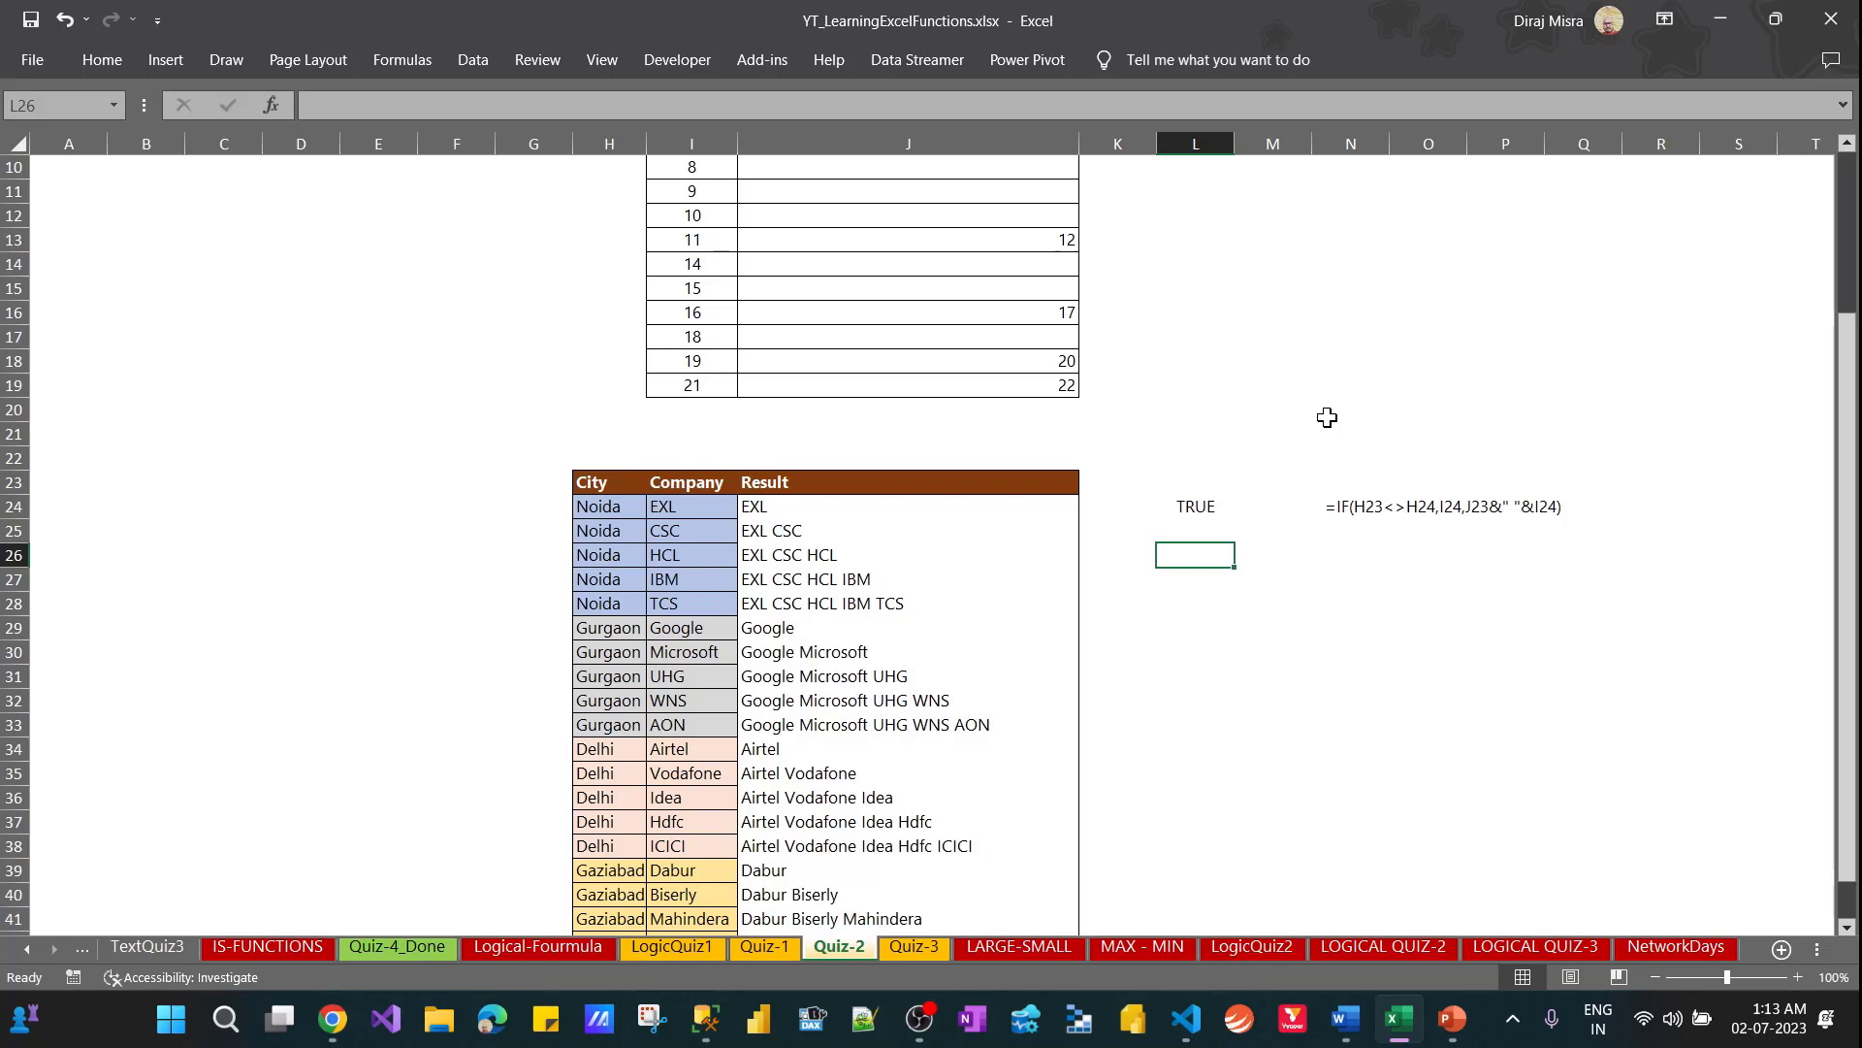
Examine the IF formulas in J24:J26 and the cells each one references
{"action": "key", "text": "Up"}
{"action": "key", "text": "Up"}
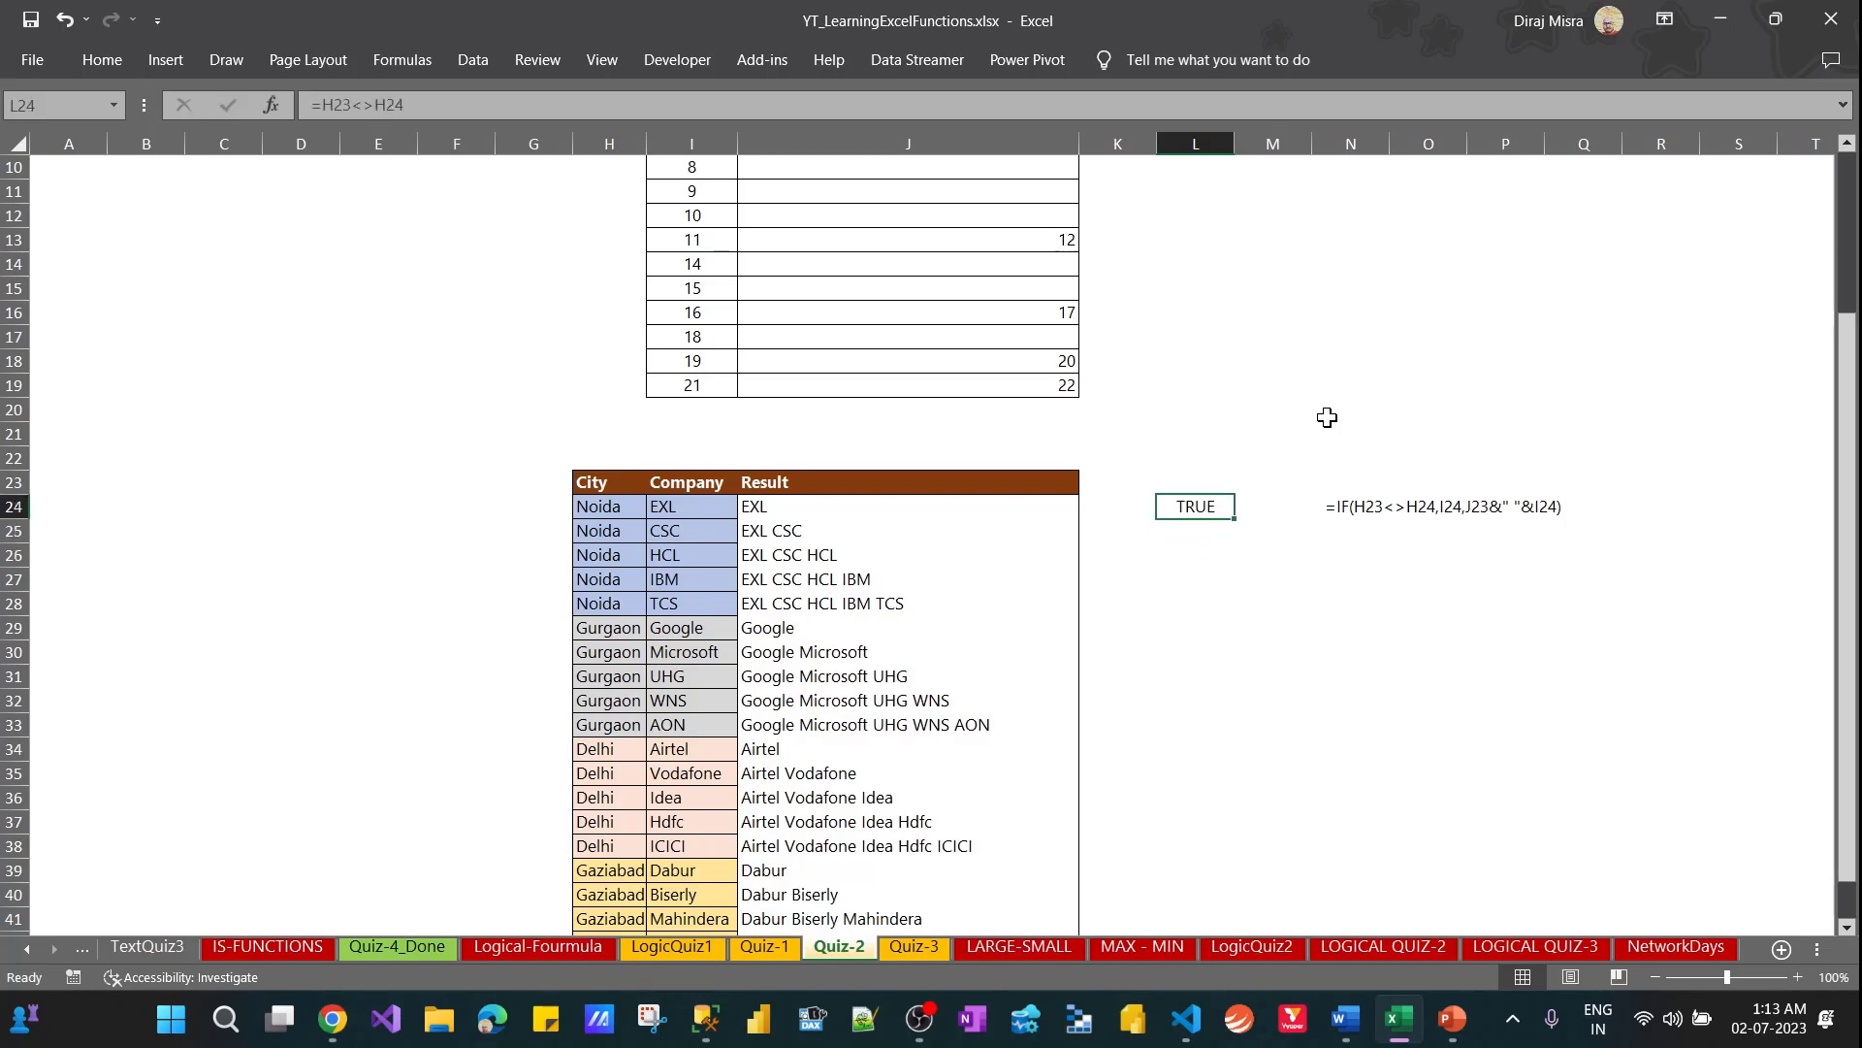
{"action": "key", "text": "Left"}
{"action": "key", "text": "Left"}
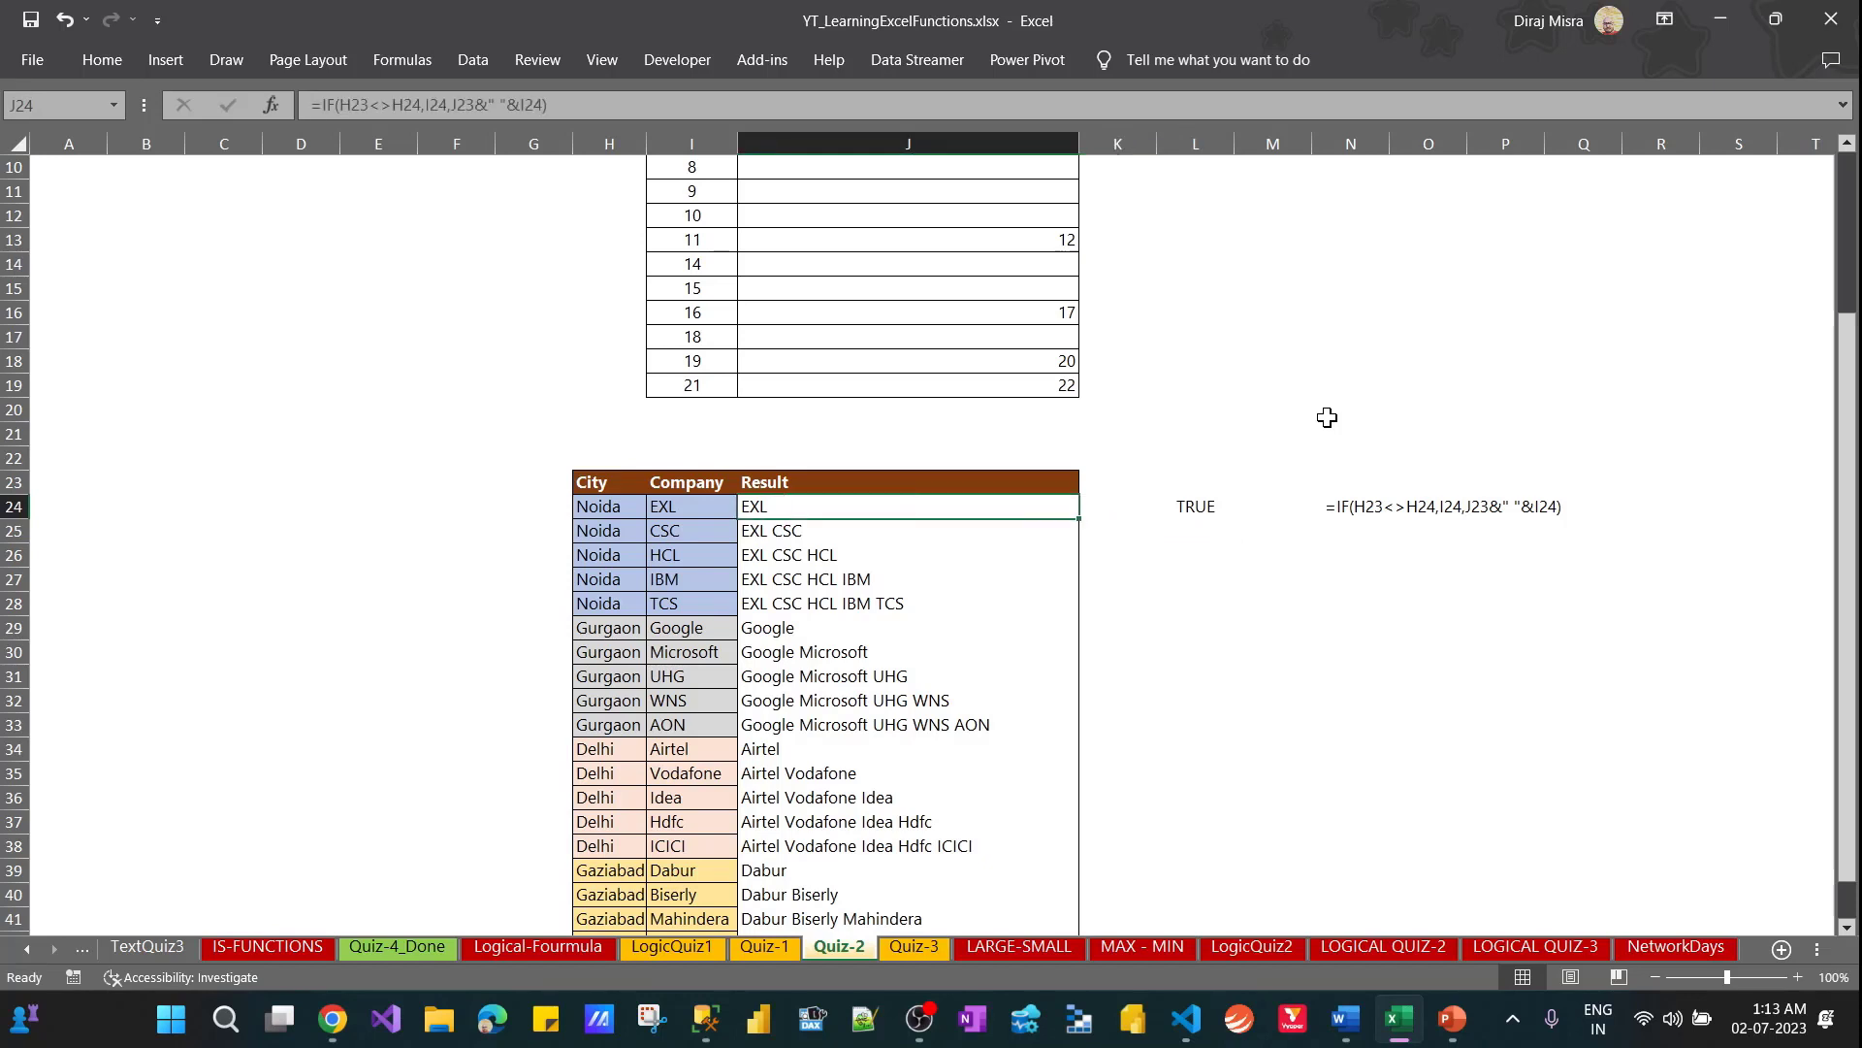
{"action": "key", "text": "F2"}
{"action": "key", "text": "Return"}
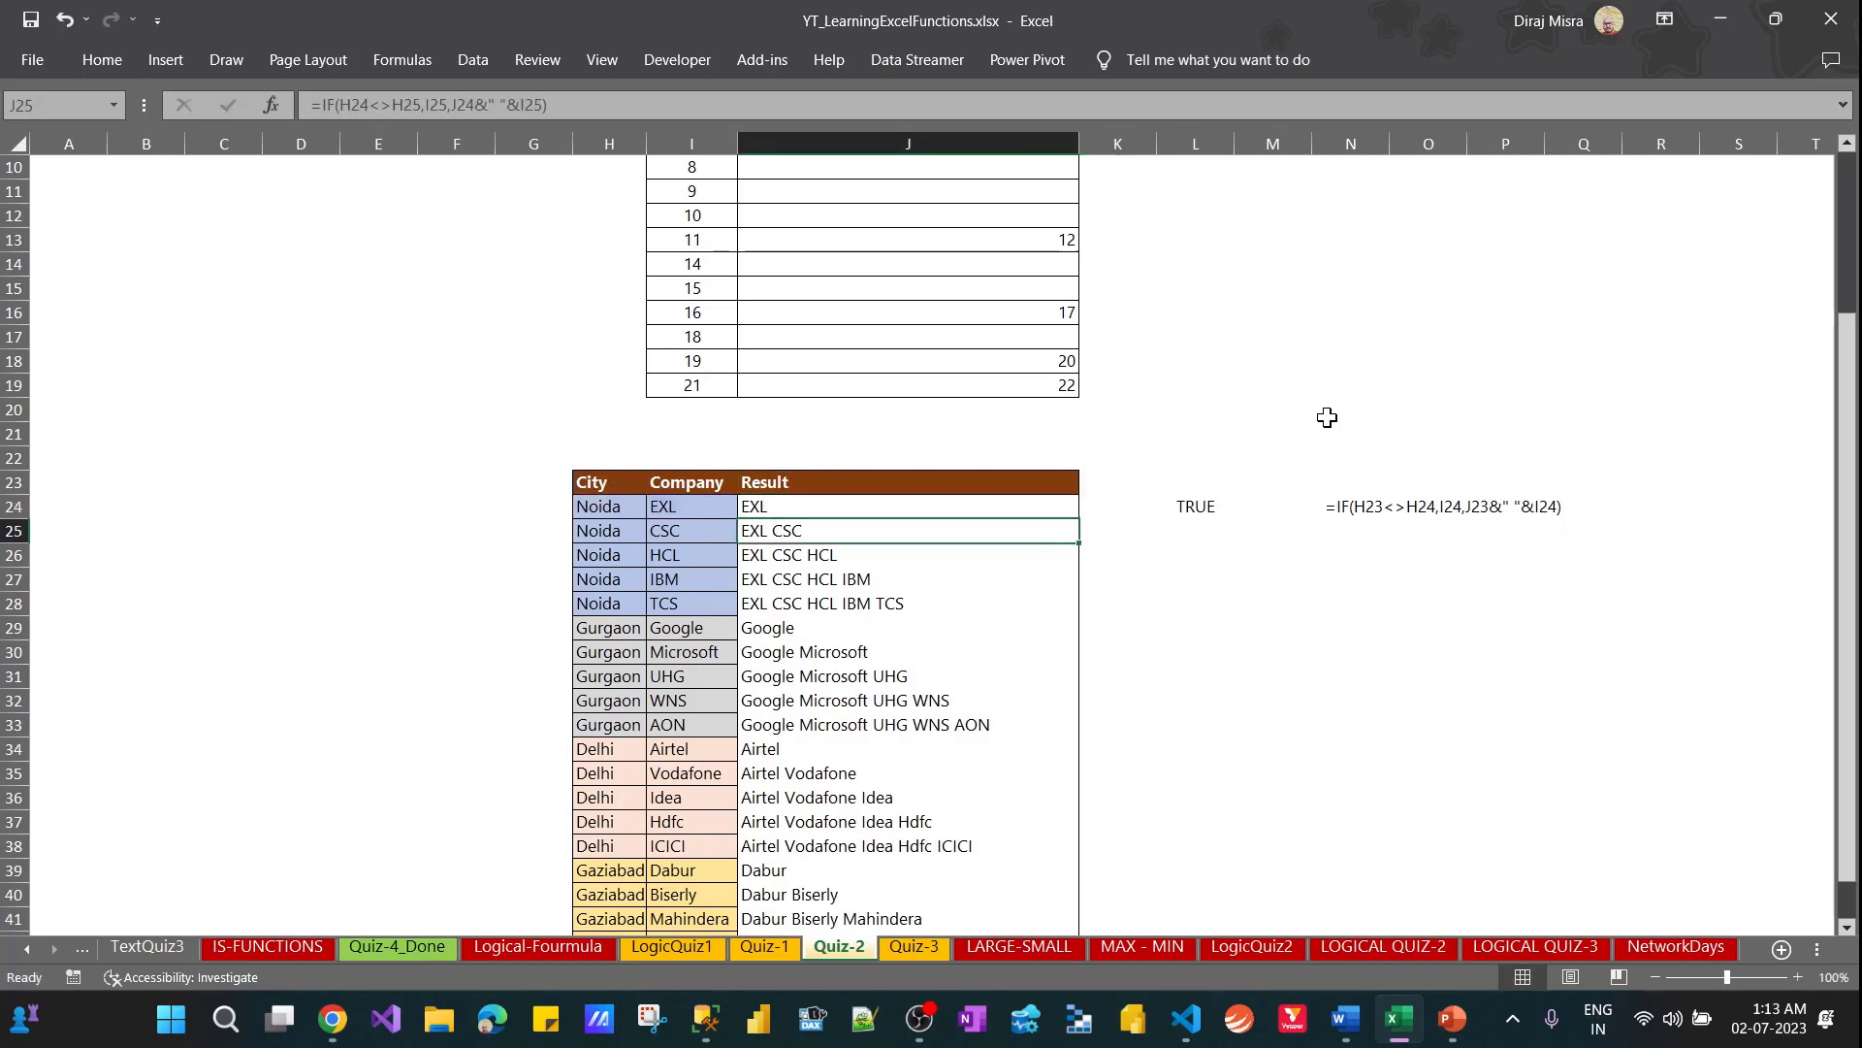
{"action": "key", "text": "F2"}
{"action": "key", "text": "Return"}
{"action": "key", "text": "F2"}
{"action": "key", "text": "Escape"}
{"action": "key", "text": "Up"}
{"action": "key", "text": "Up"}
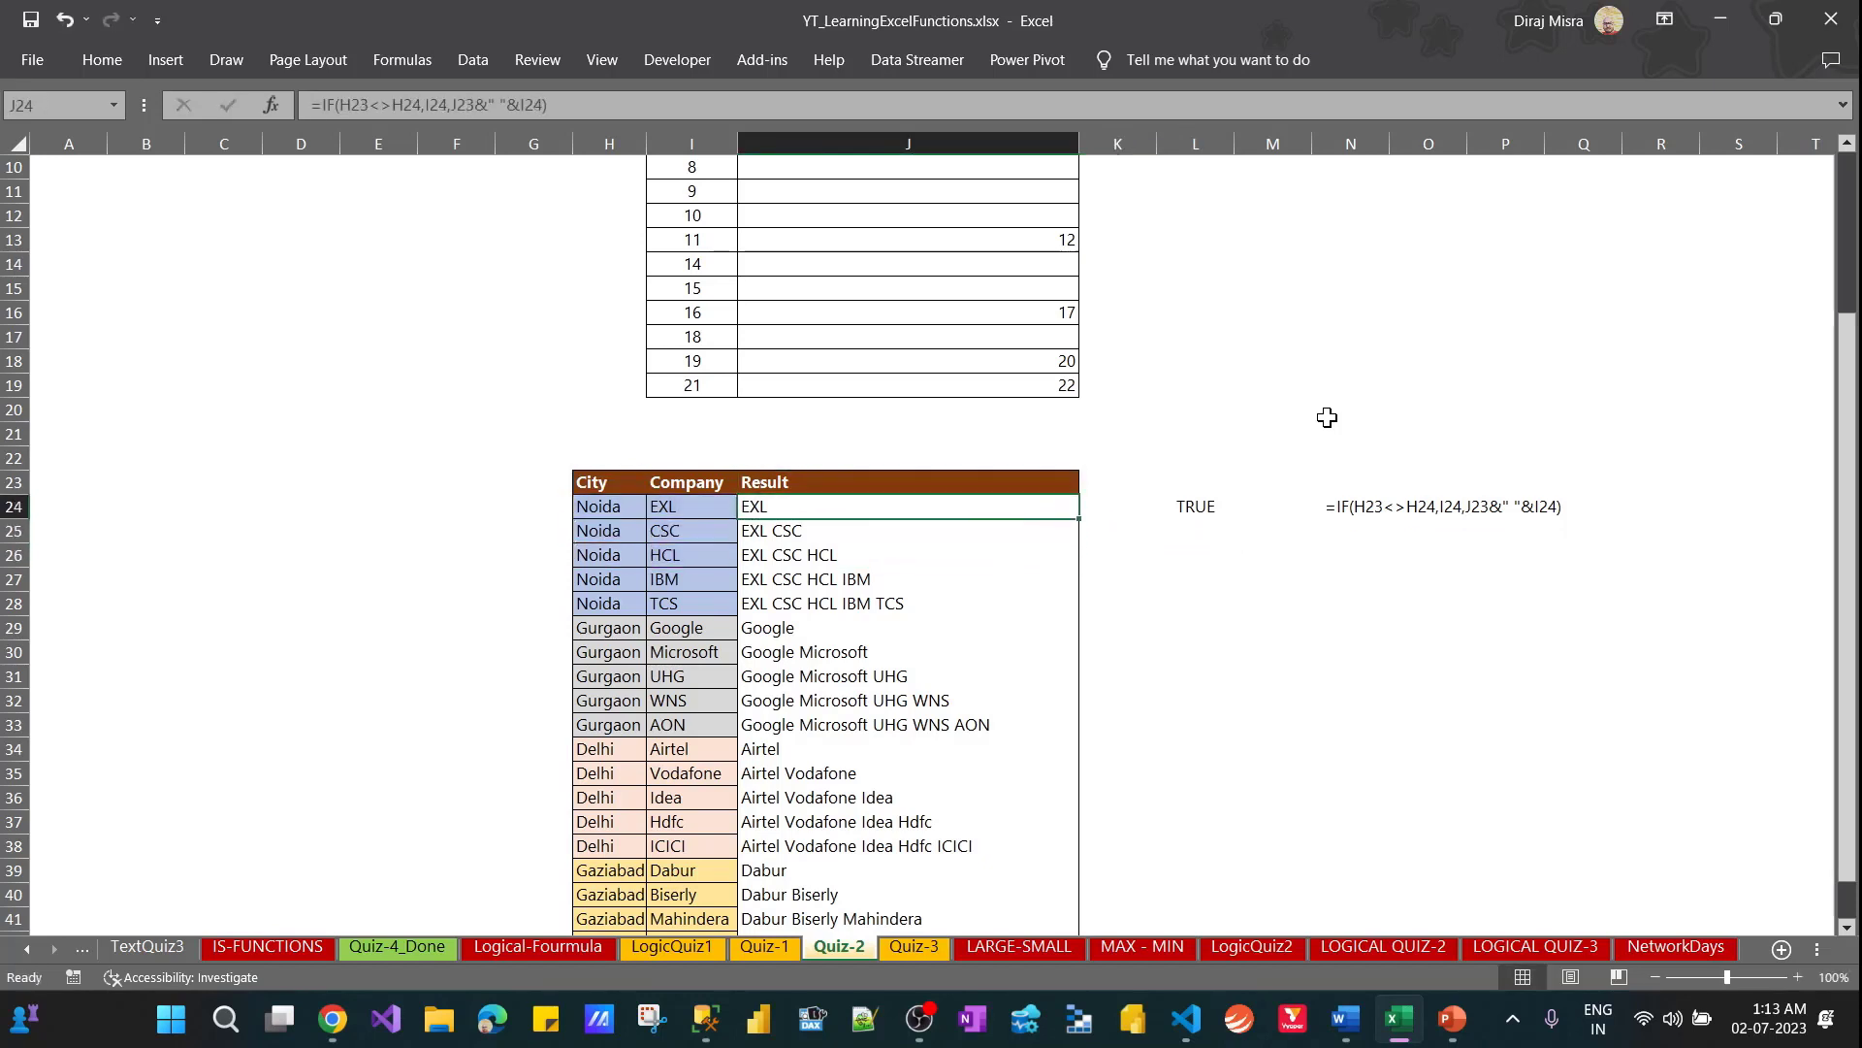
Step through the Result formulas from J24 to J30, checking how the references shift and how J29 handles the city change
{"action": "key", "text": "F2"}
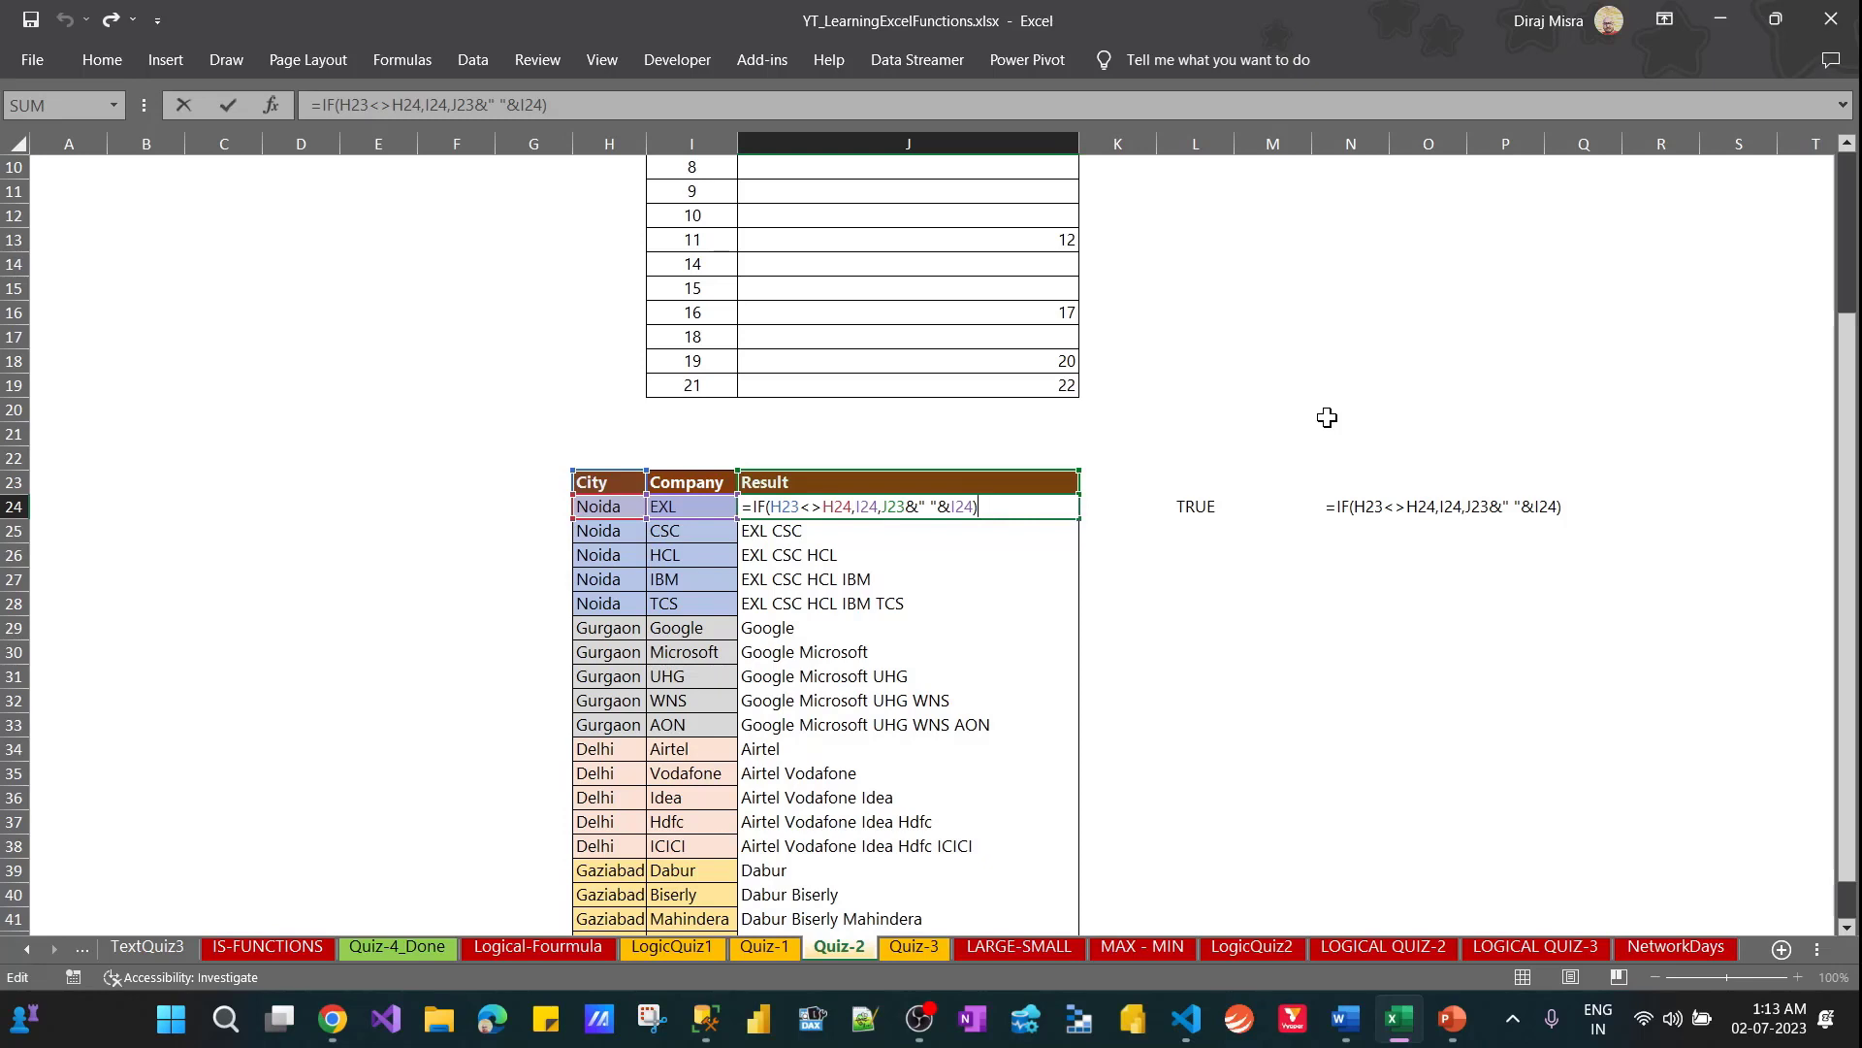
{"action": "key", "text": "Return"}
{"action": "key", "text": "F2"}
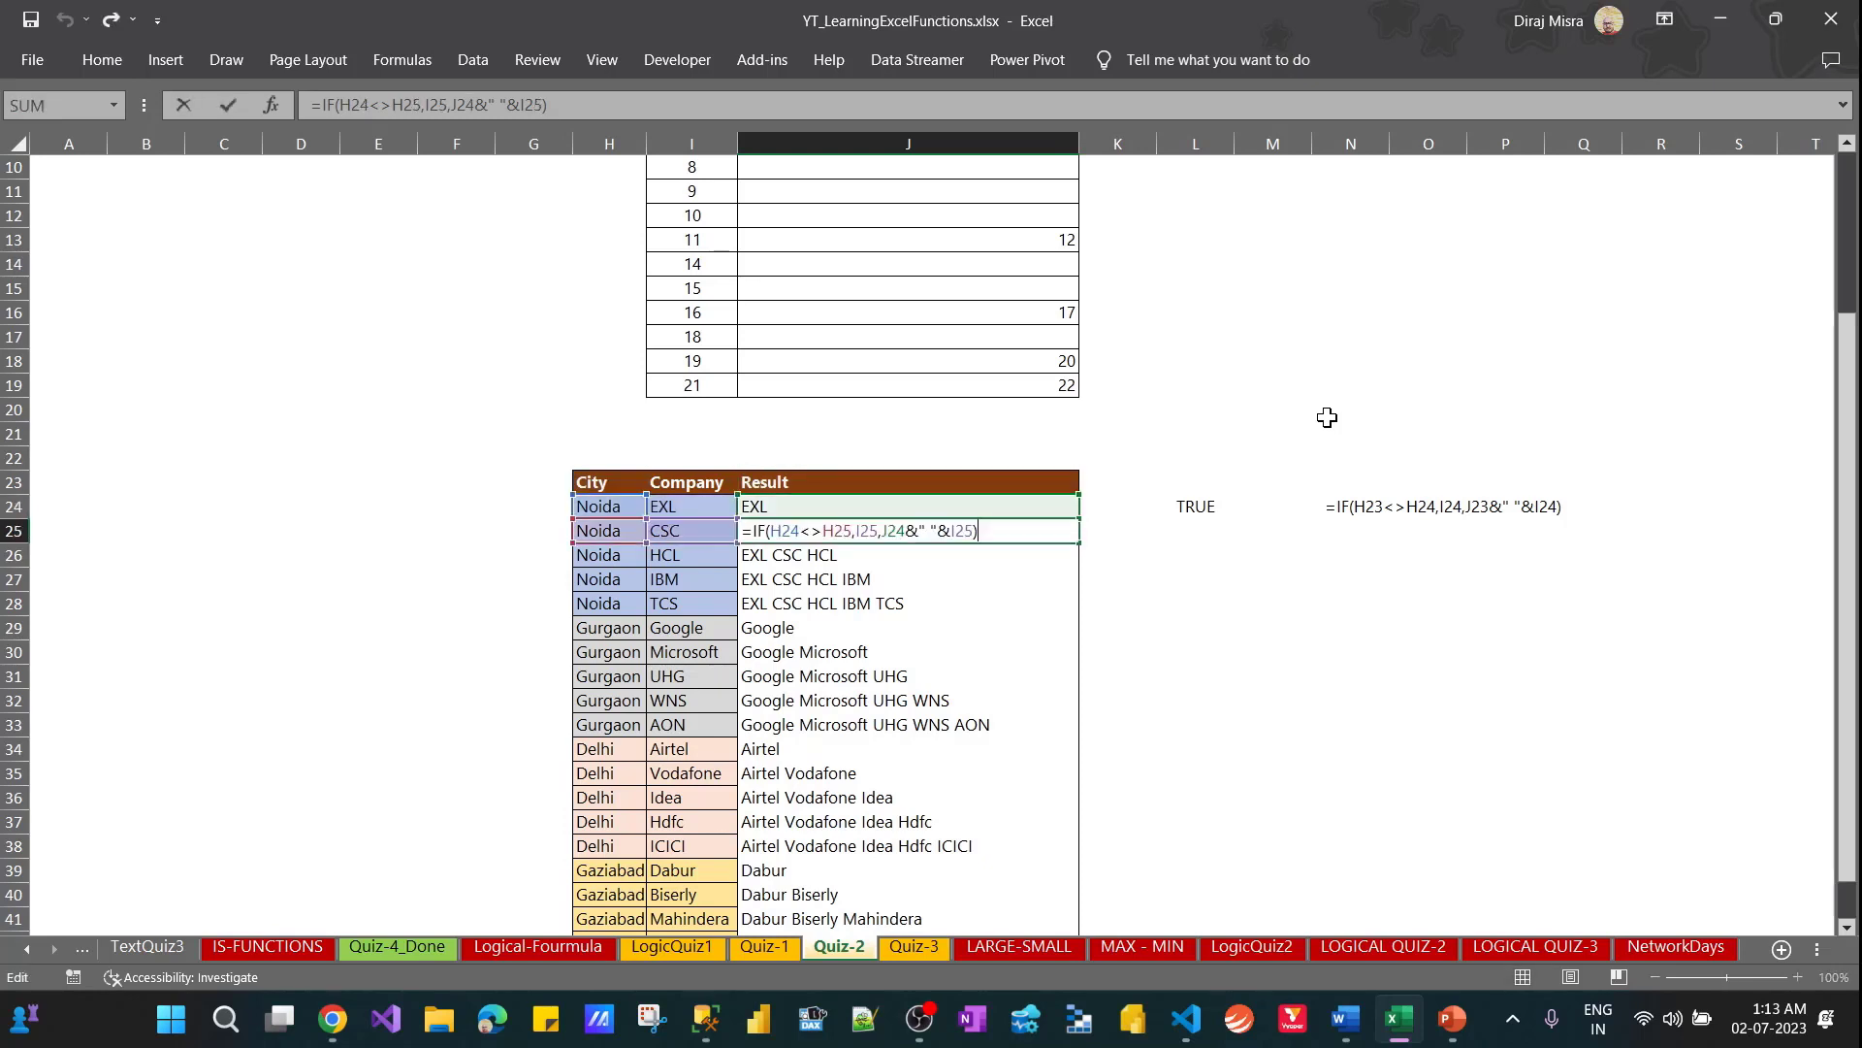
{"action": "key", "text": "Return"}
{"action": "key", "text": "F2"}
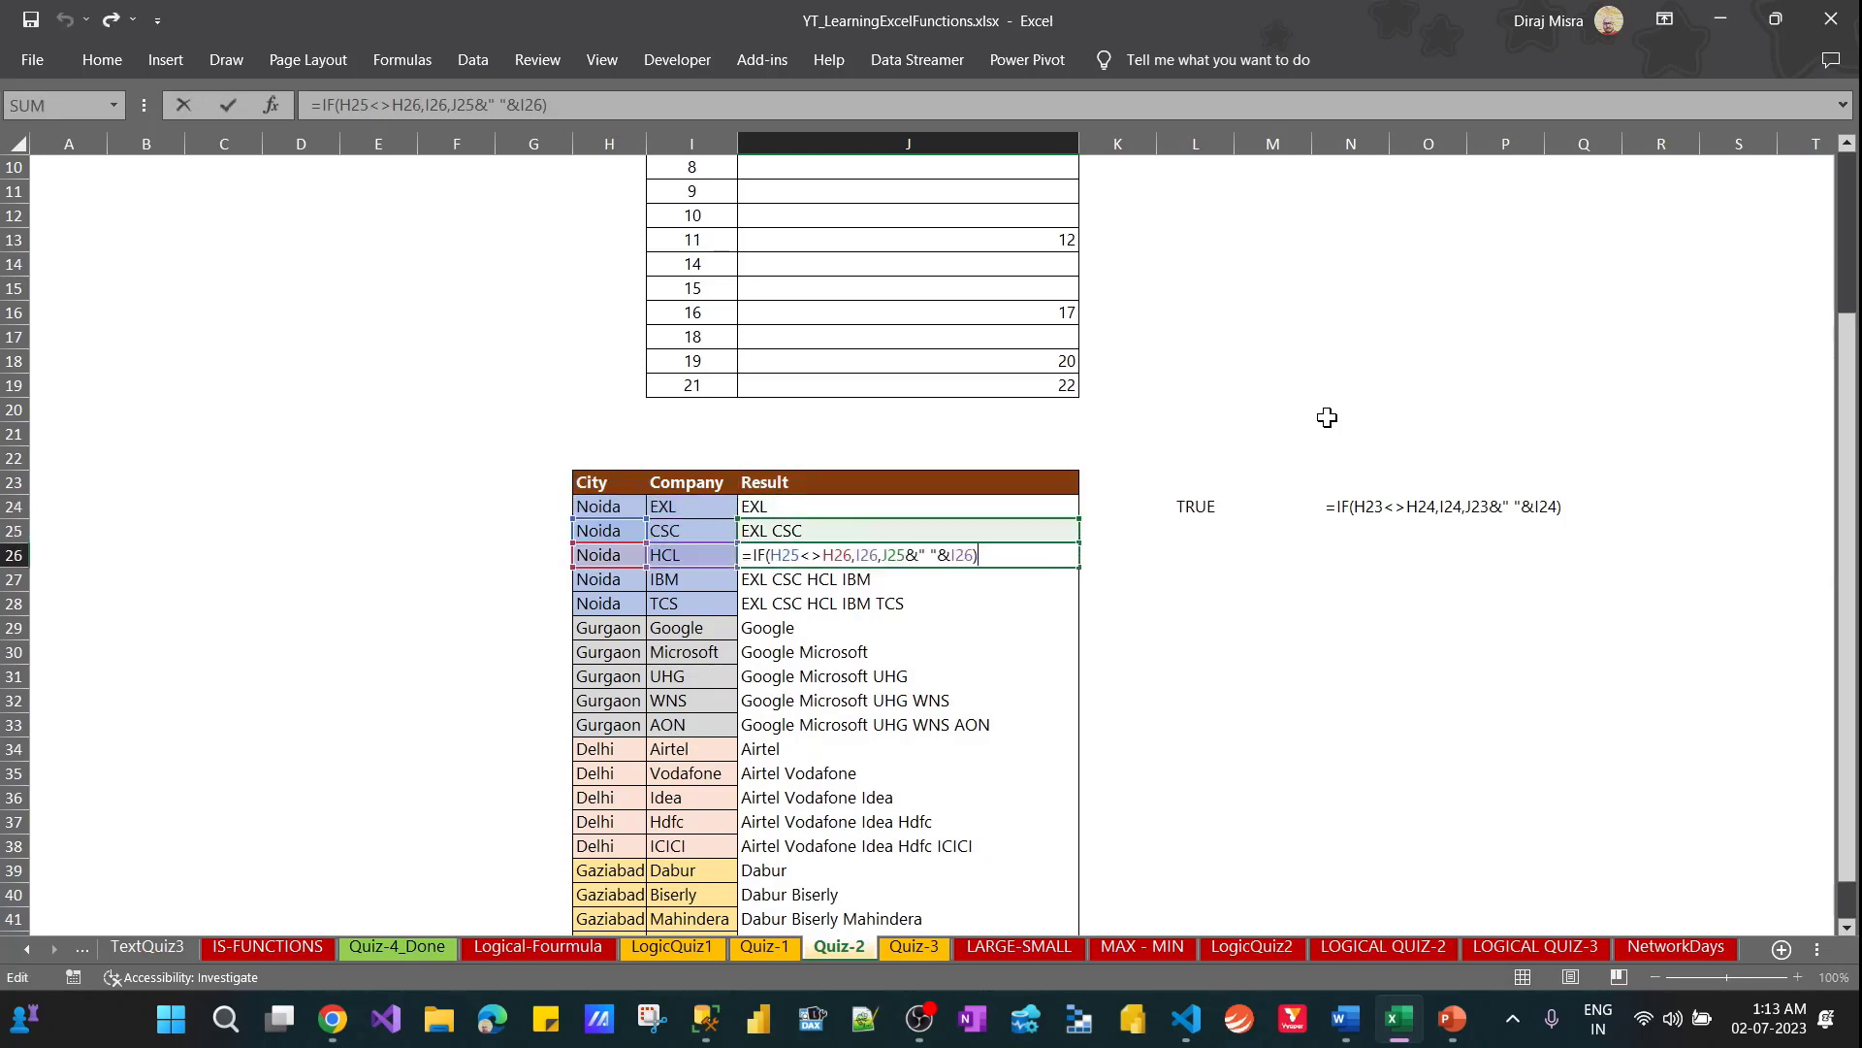
{"action": "key", "text": "Return"}
{"action": "key", "text": "F2"}
{"action": "key", "text": "Return"}
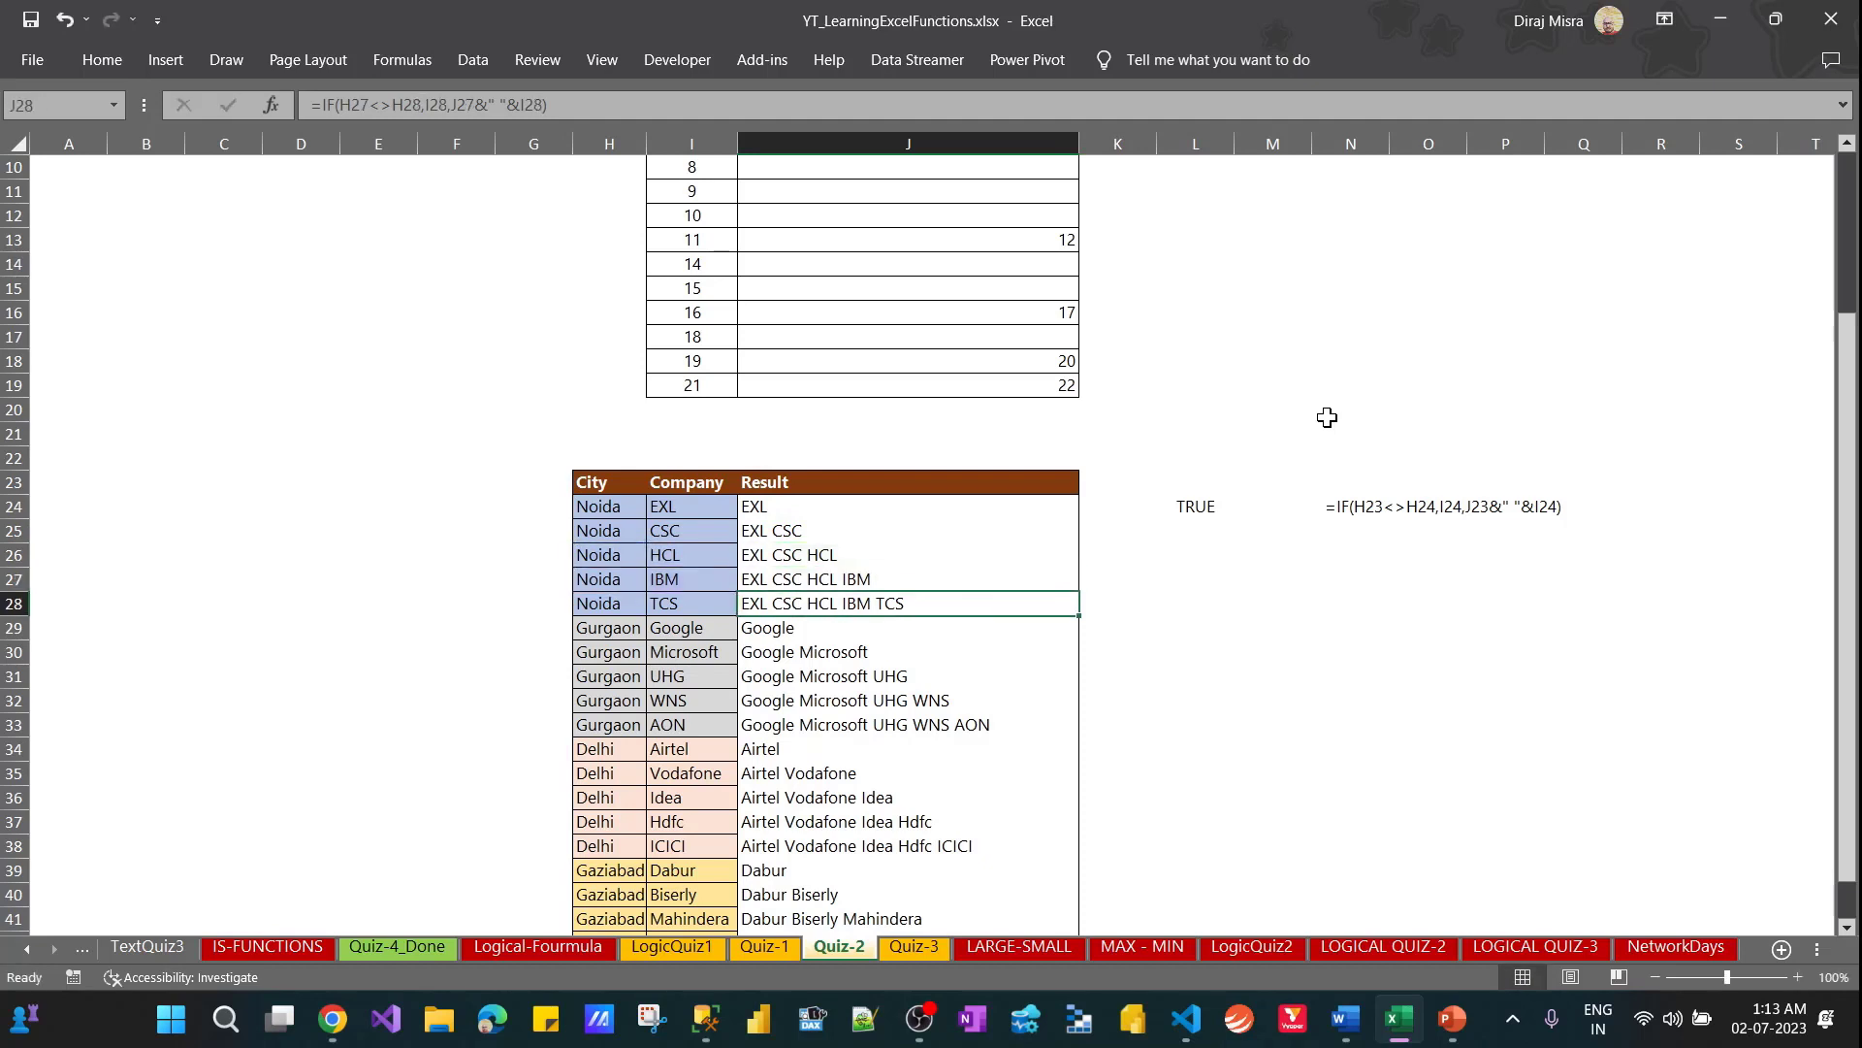
{"action": "key", "text": "F2"}
{"action": "key", "text": "Return"}
{"action": "key", "text": "F2"}
{"action": "key", "text": "Return"}
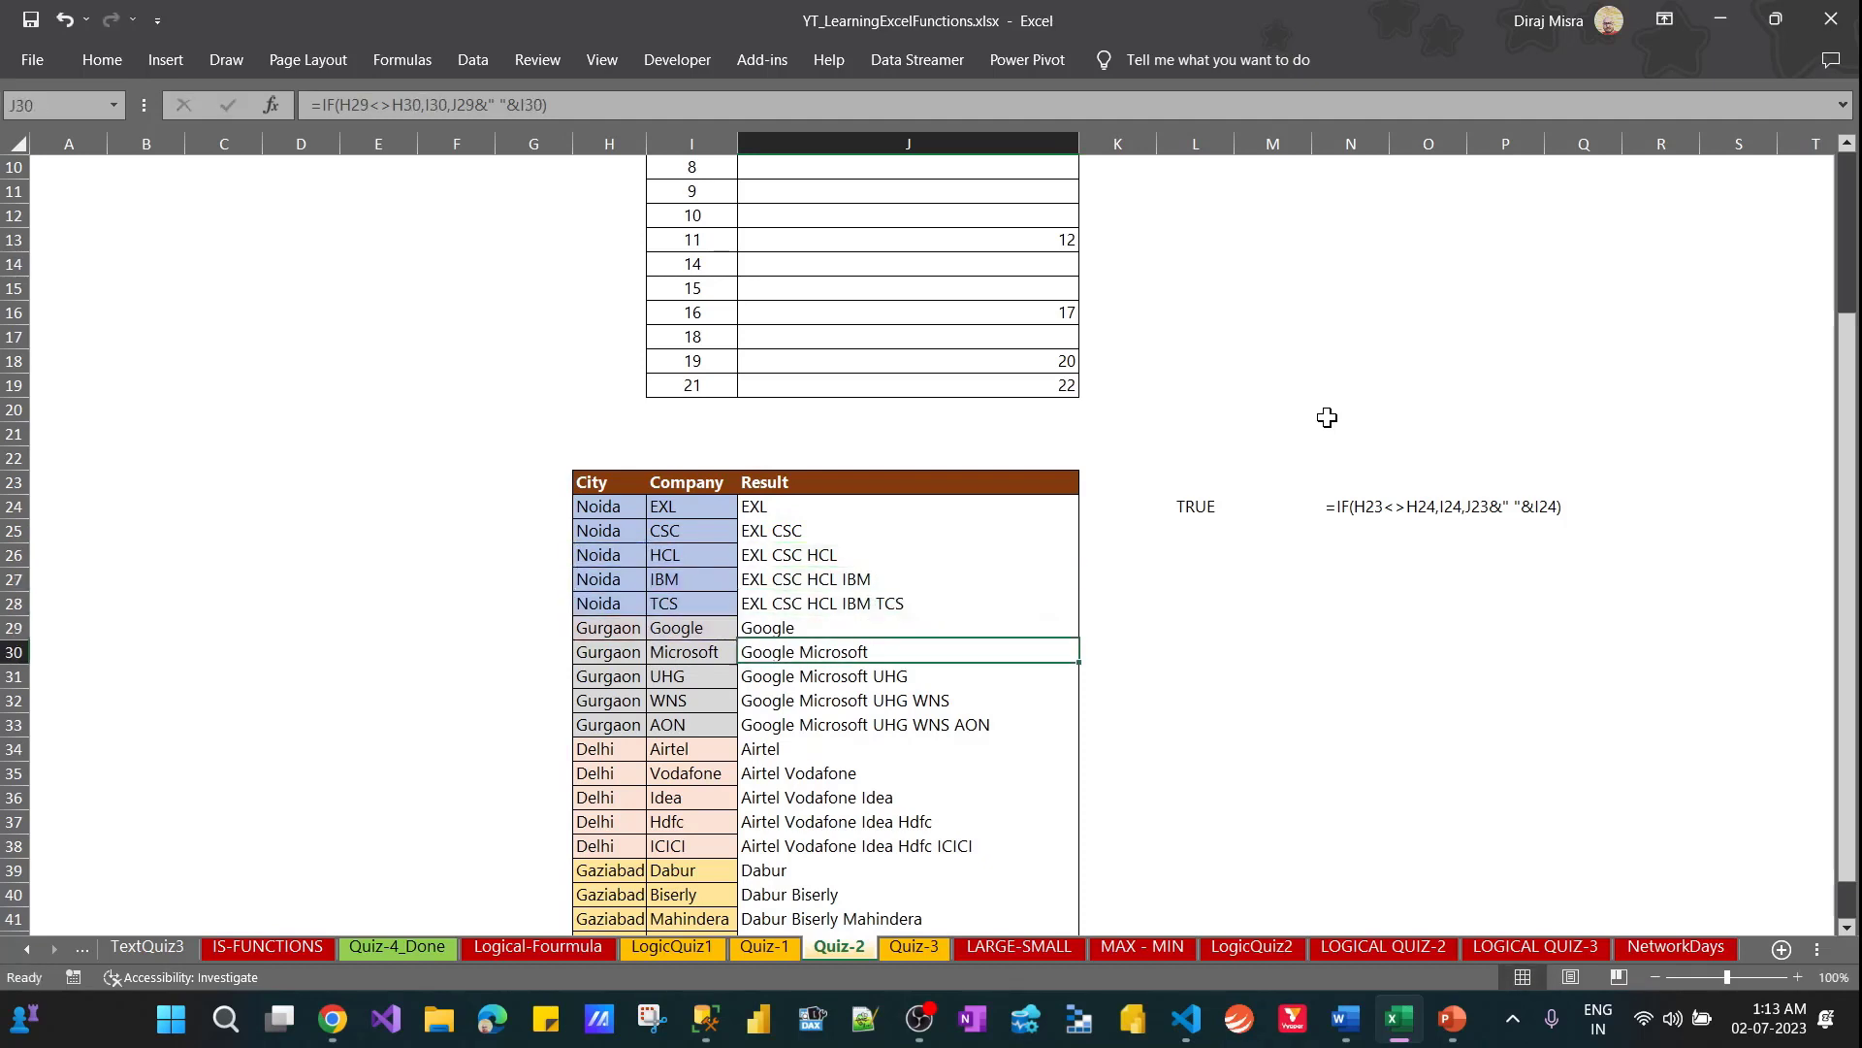
{"action": "key", "text": "F2"}
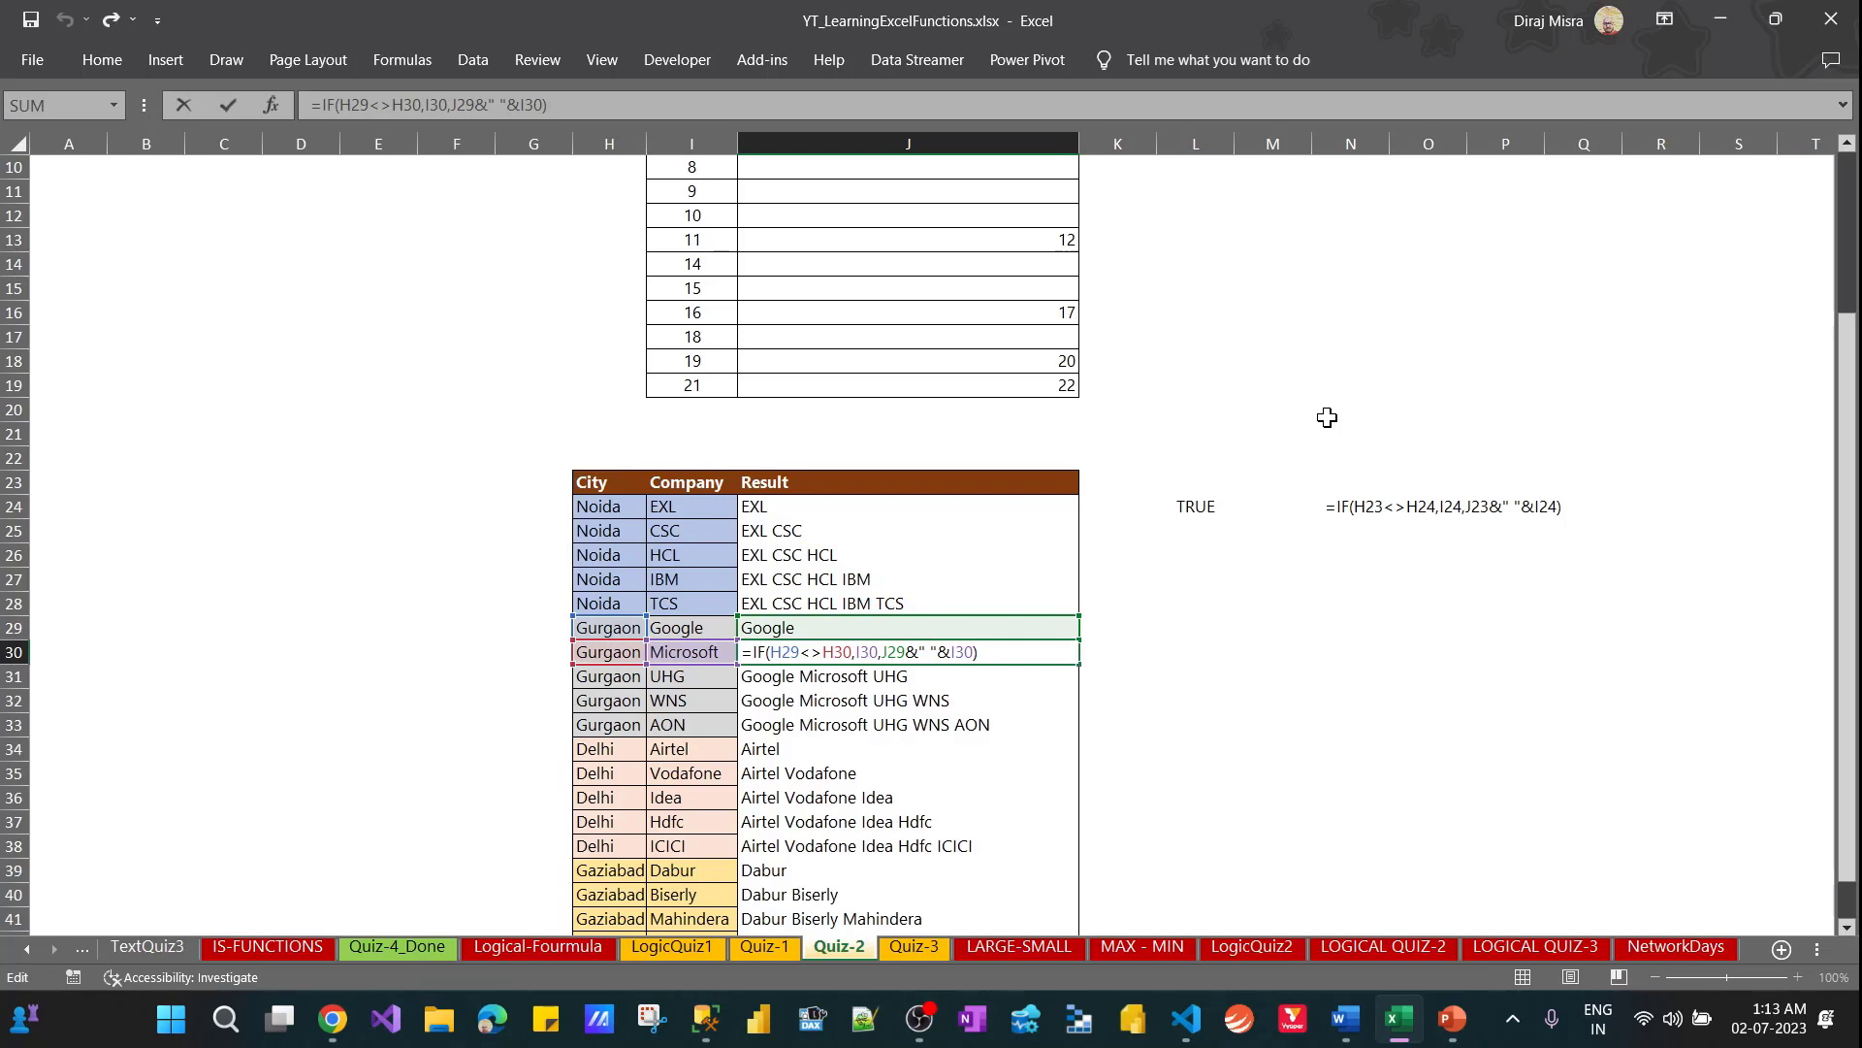
{"action": "key", "text": "shift+Return"}
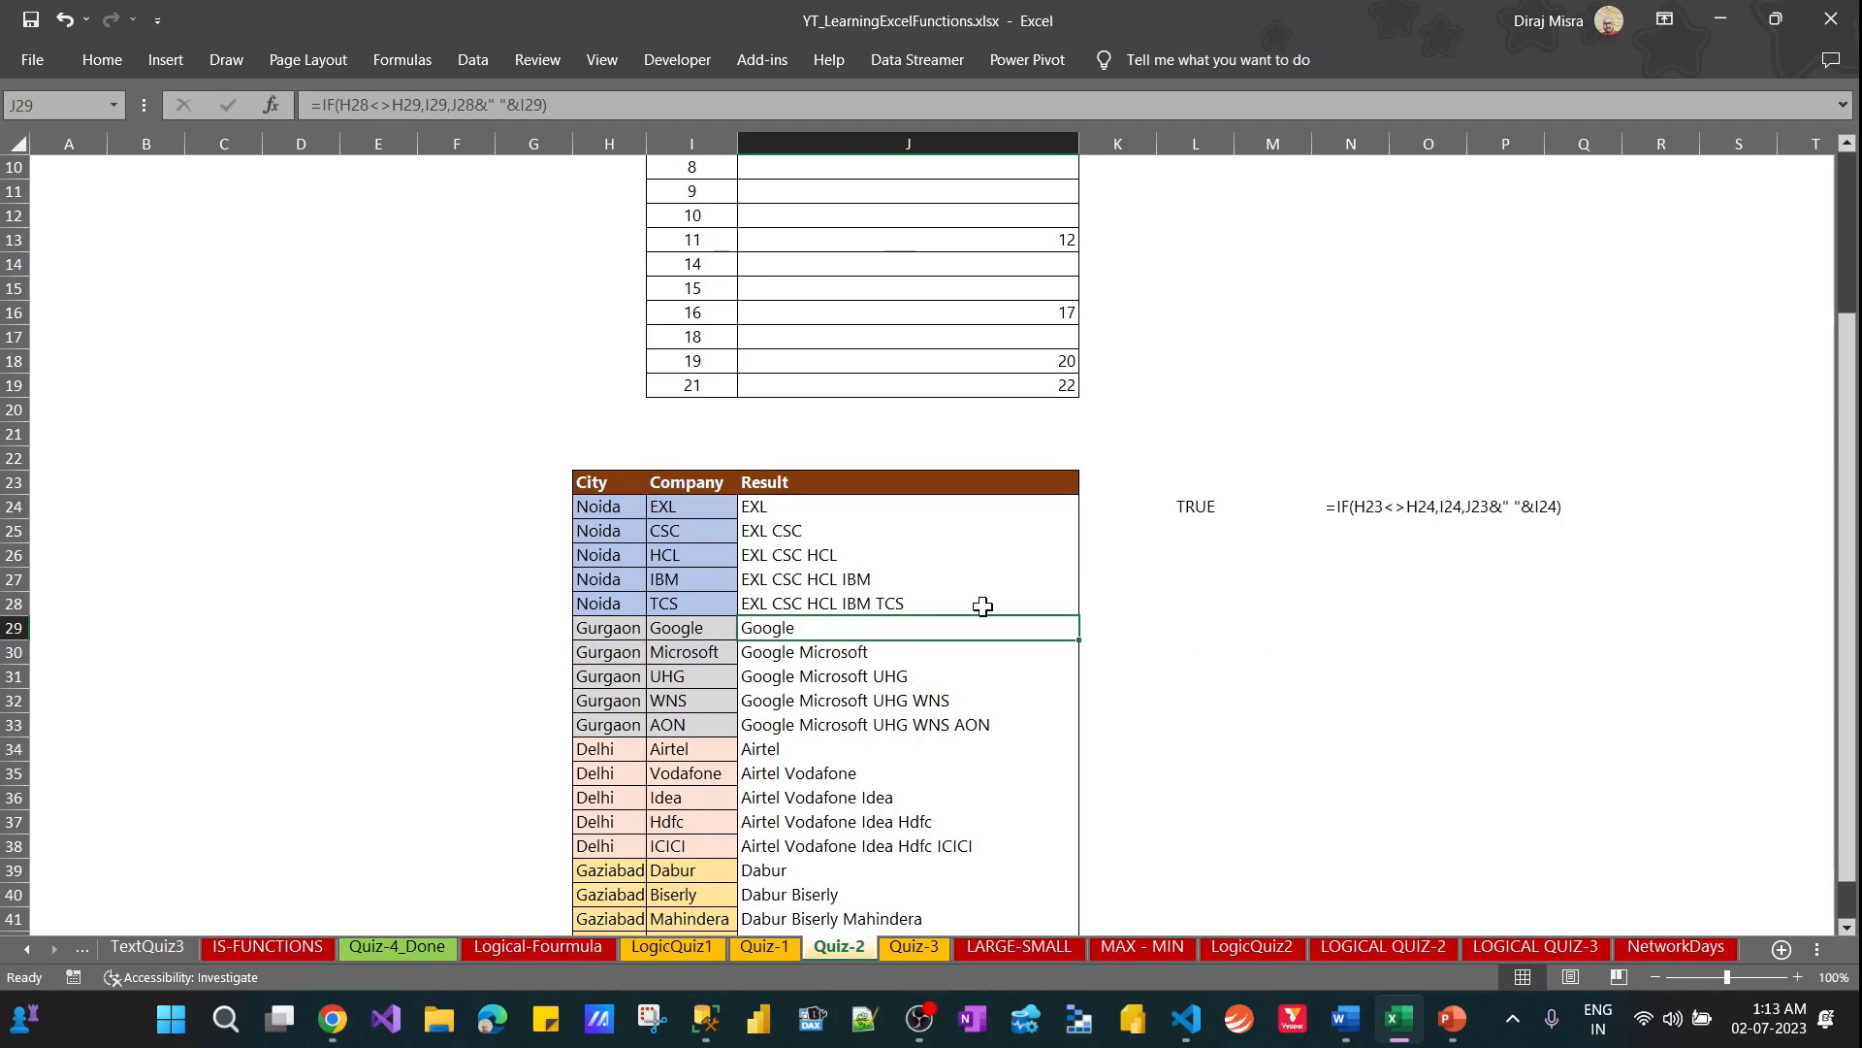
{"action": "key", "text": "F2"}
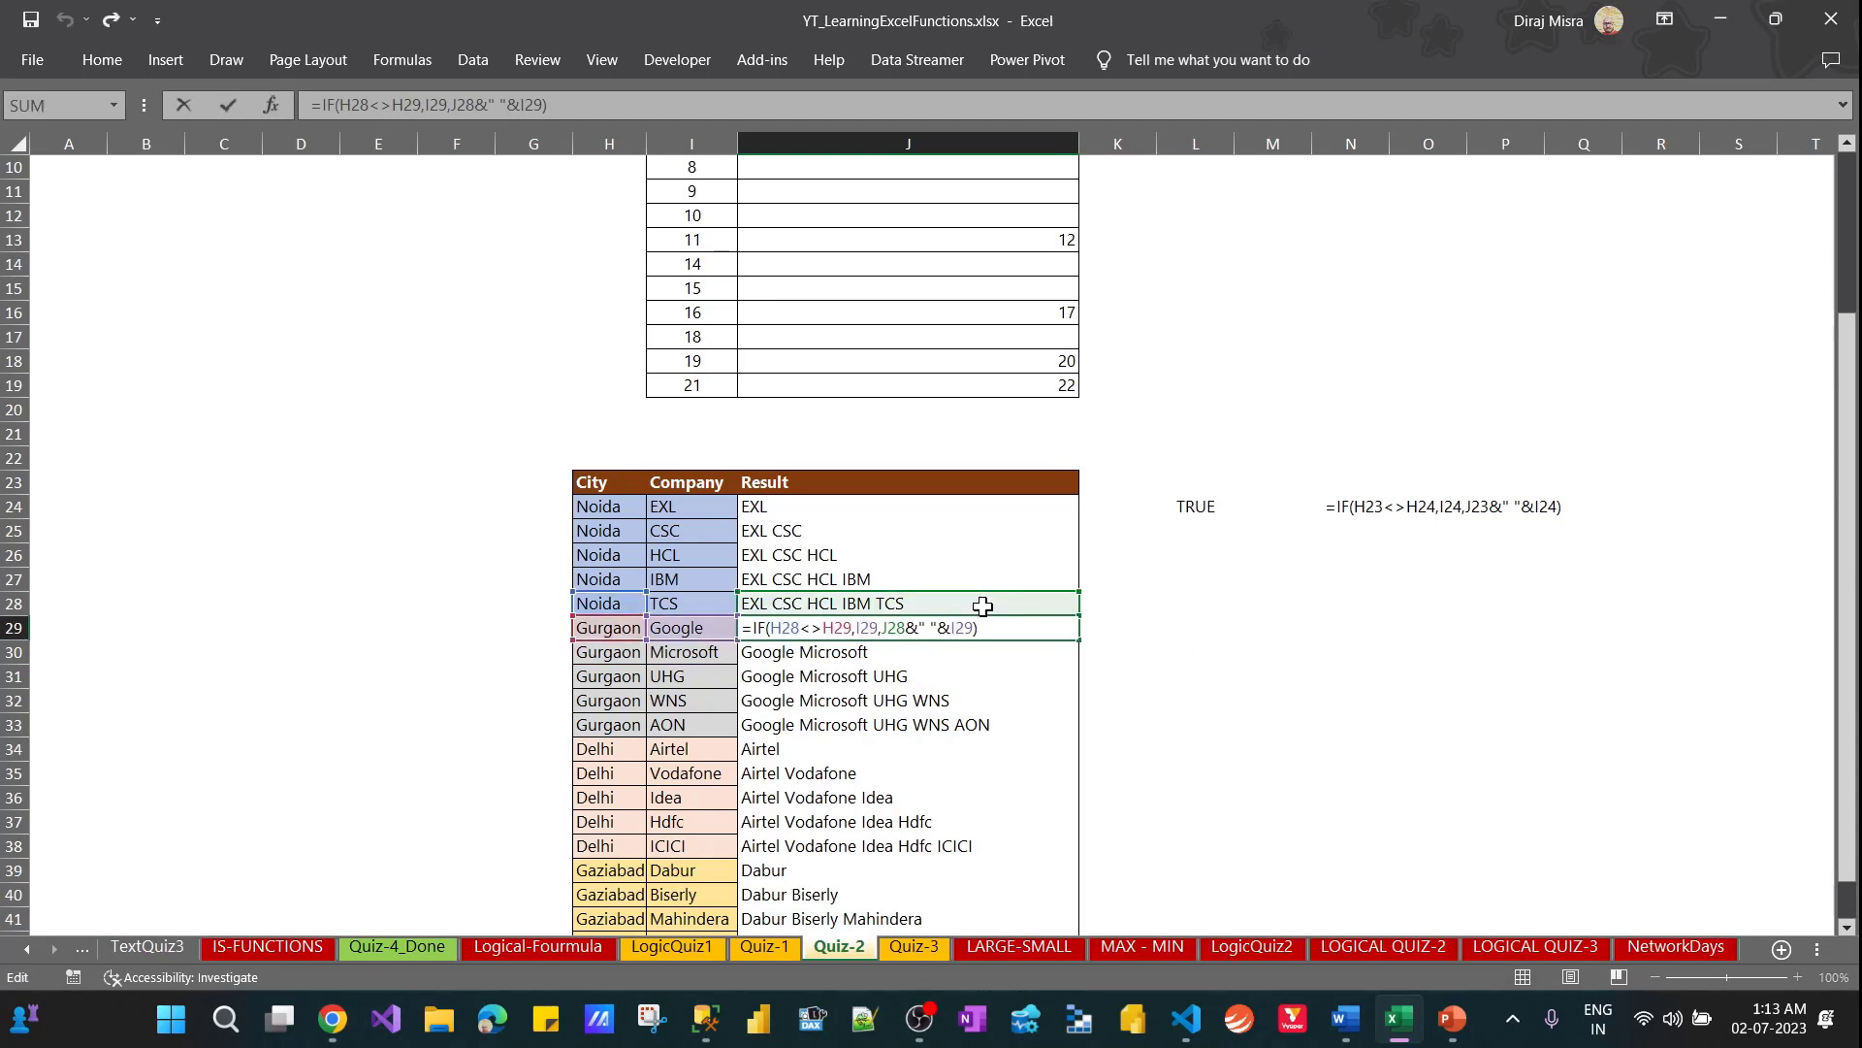
{"action": "key", "text": "Escape"}
Enter the comparison =H28<>H29 in cell M29 to test the change of city from Noida to Gurgaon
{"action": "key", "text": "Right"}
{"action": "key", "text": "Right"}
{"action": "key", "text": "Right"}
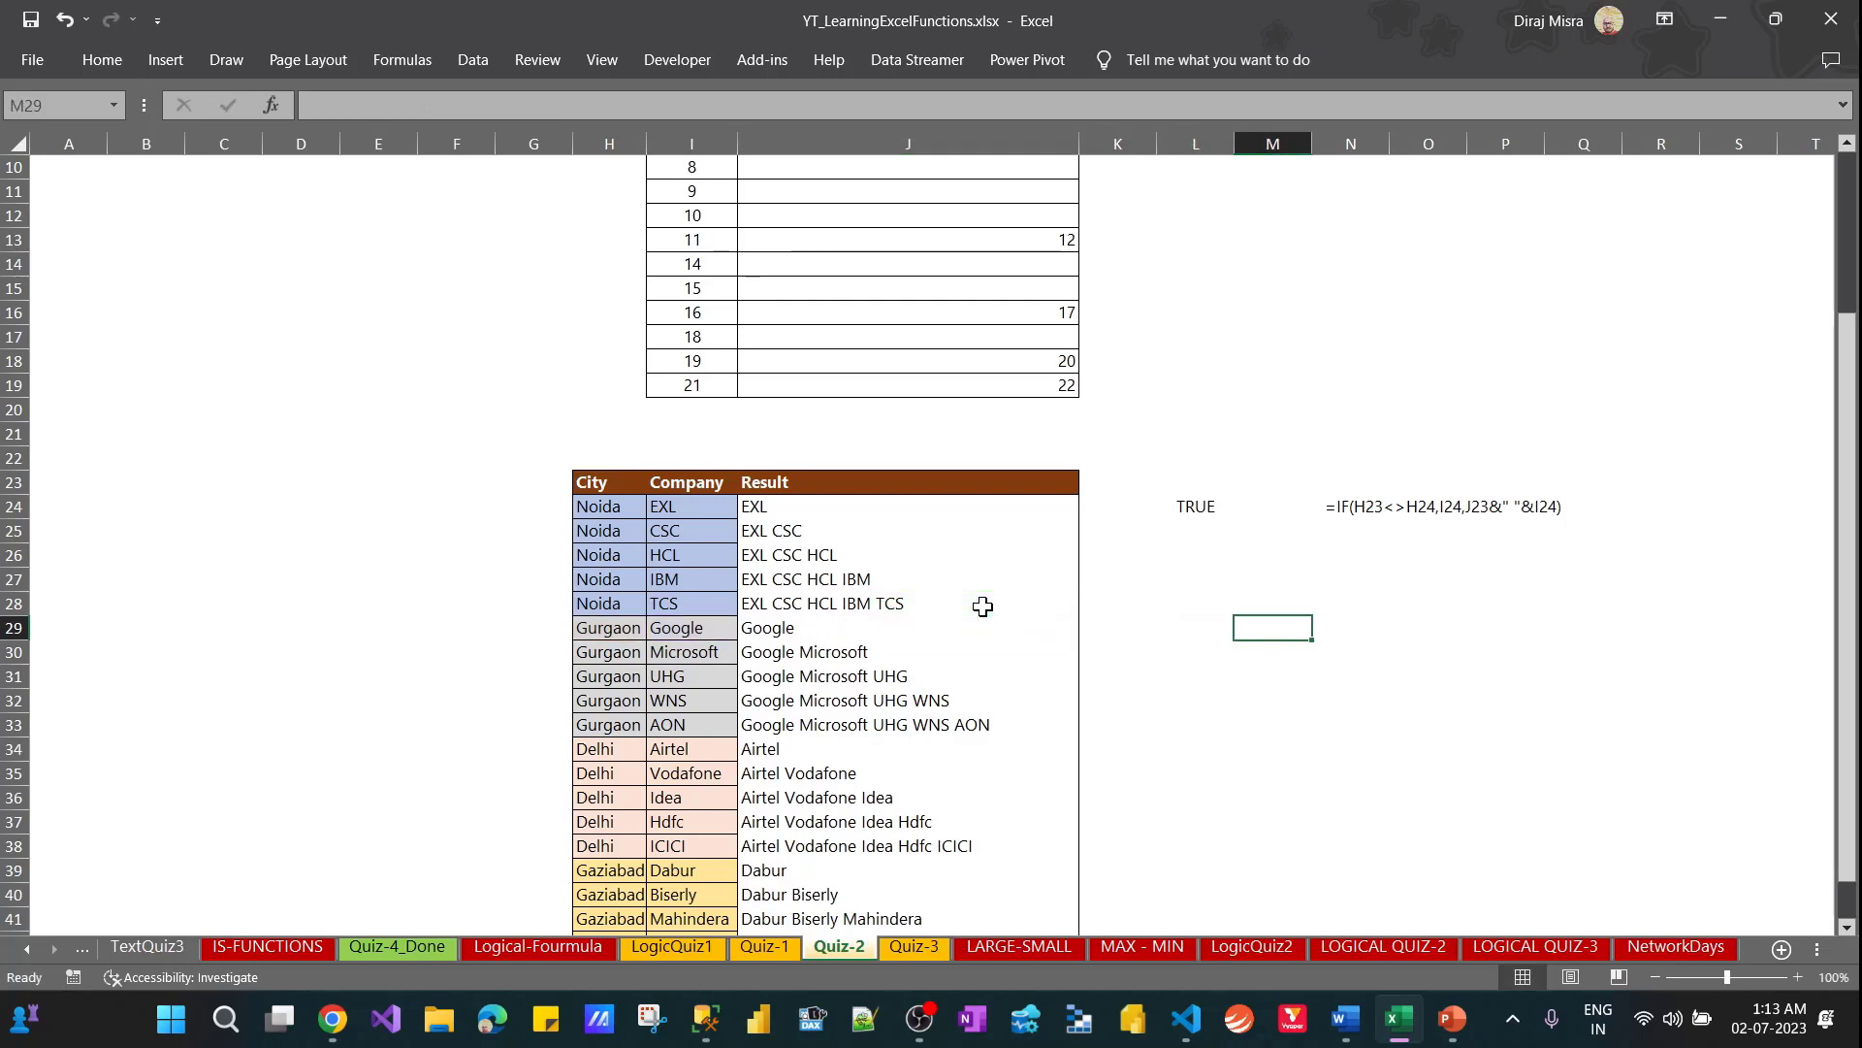
{"action": "type", "text": "=h2"}
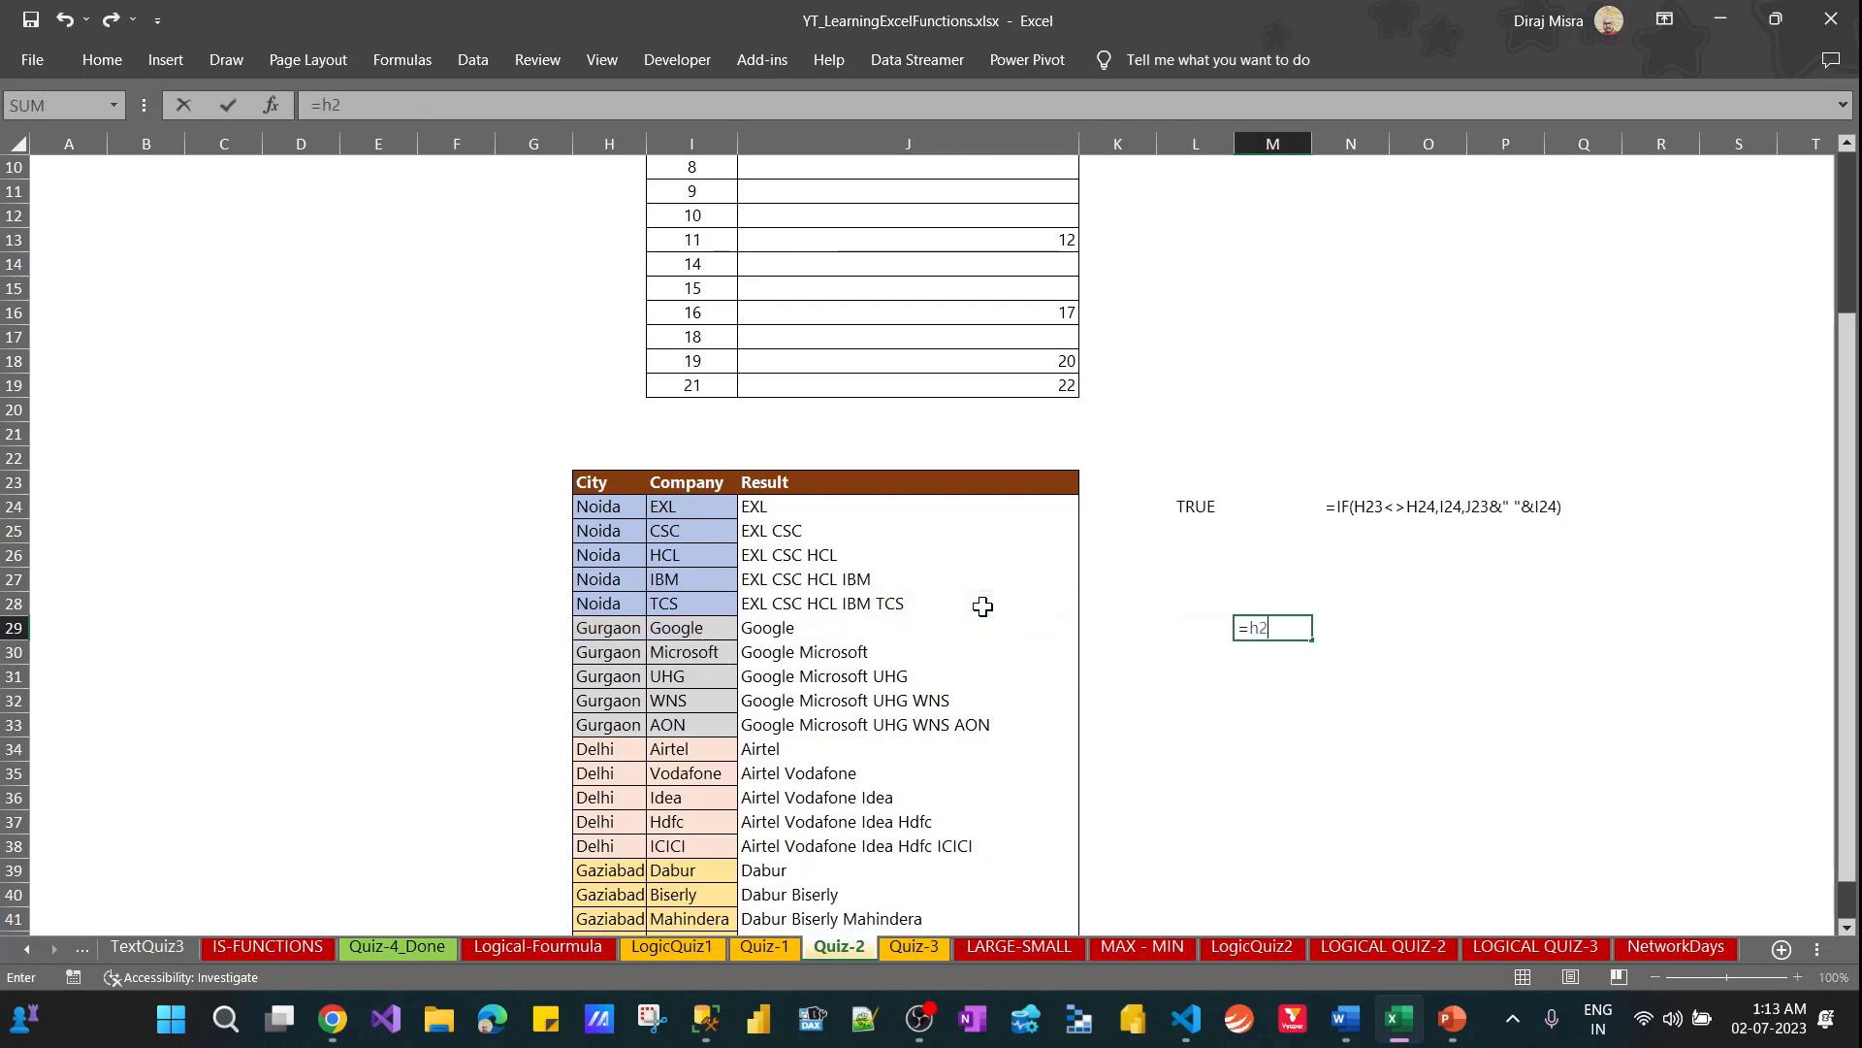
{"action": "type", "text": "8<>h29"}
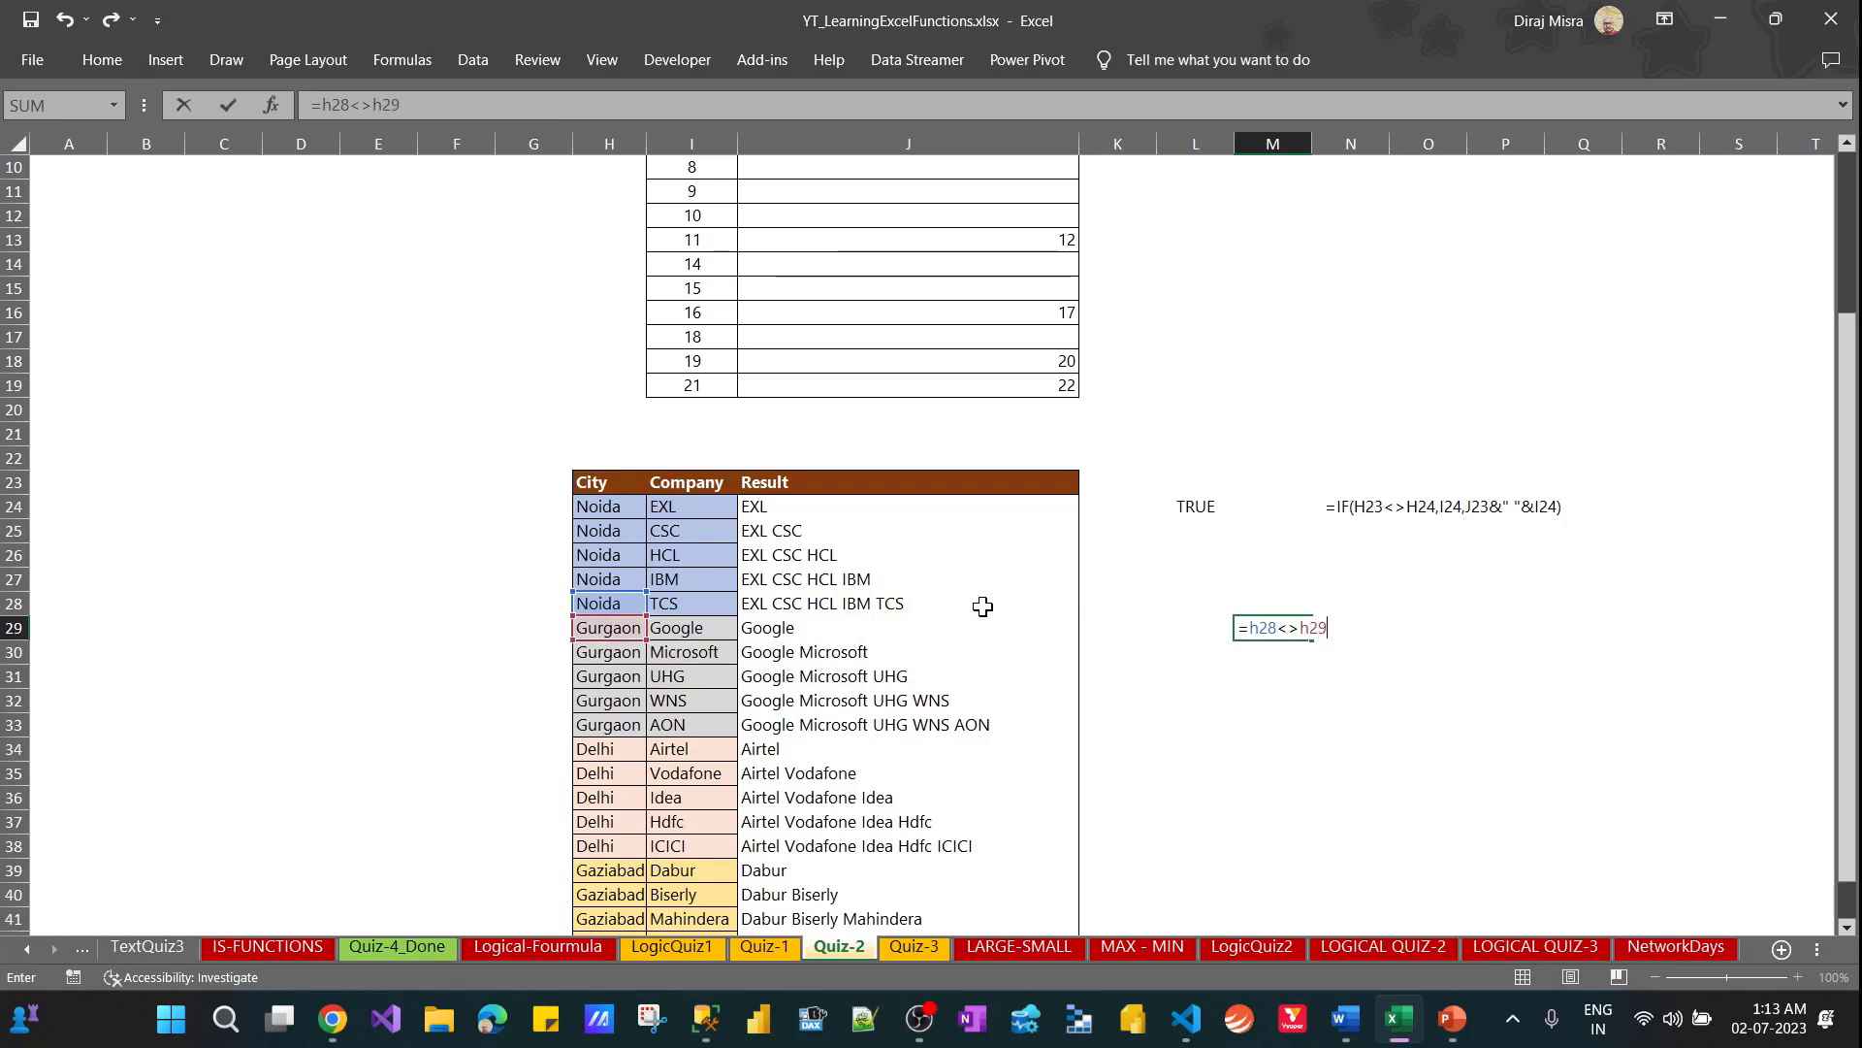
{"action": "key", "text": "Return"}
{"action": "key", "text": "Up"}
{"action": "key", "text": "F2"}
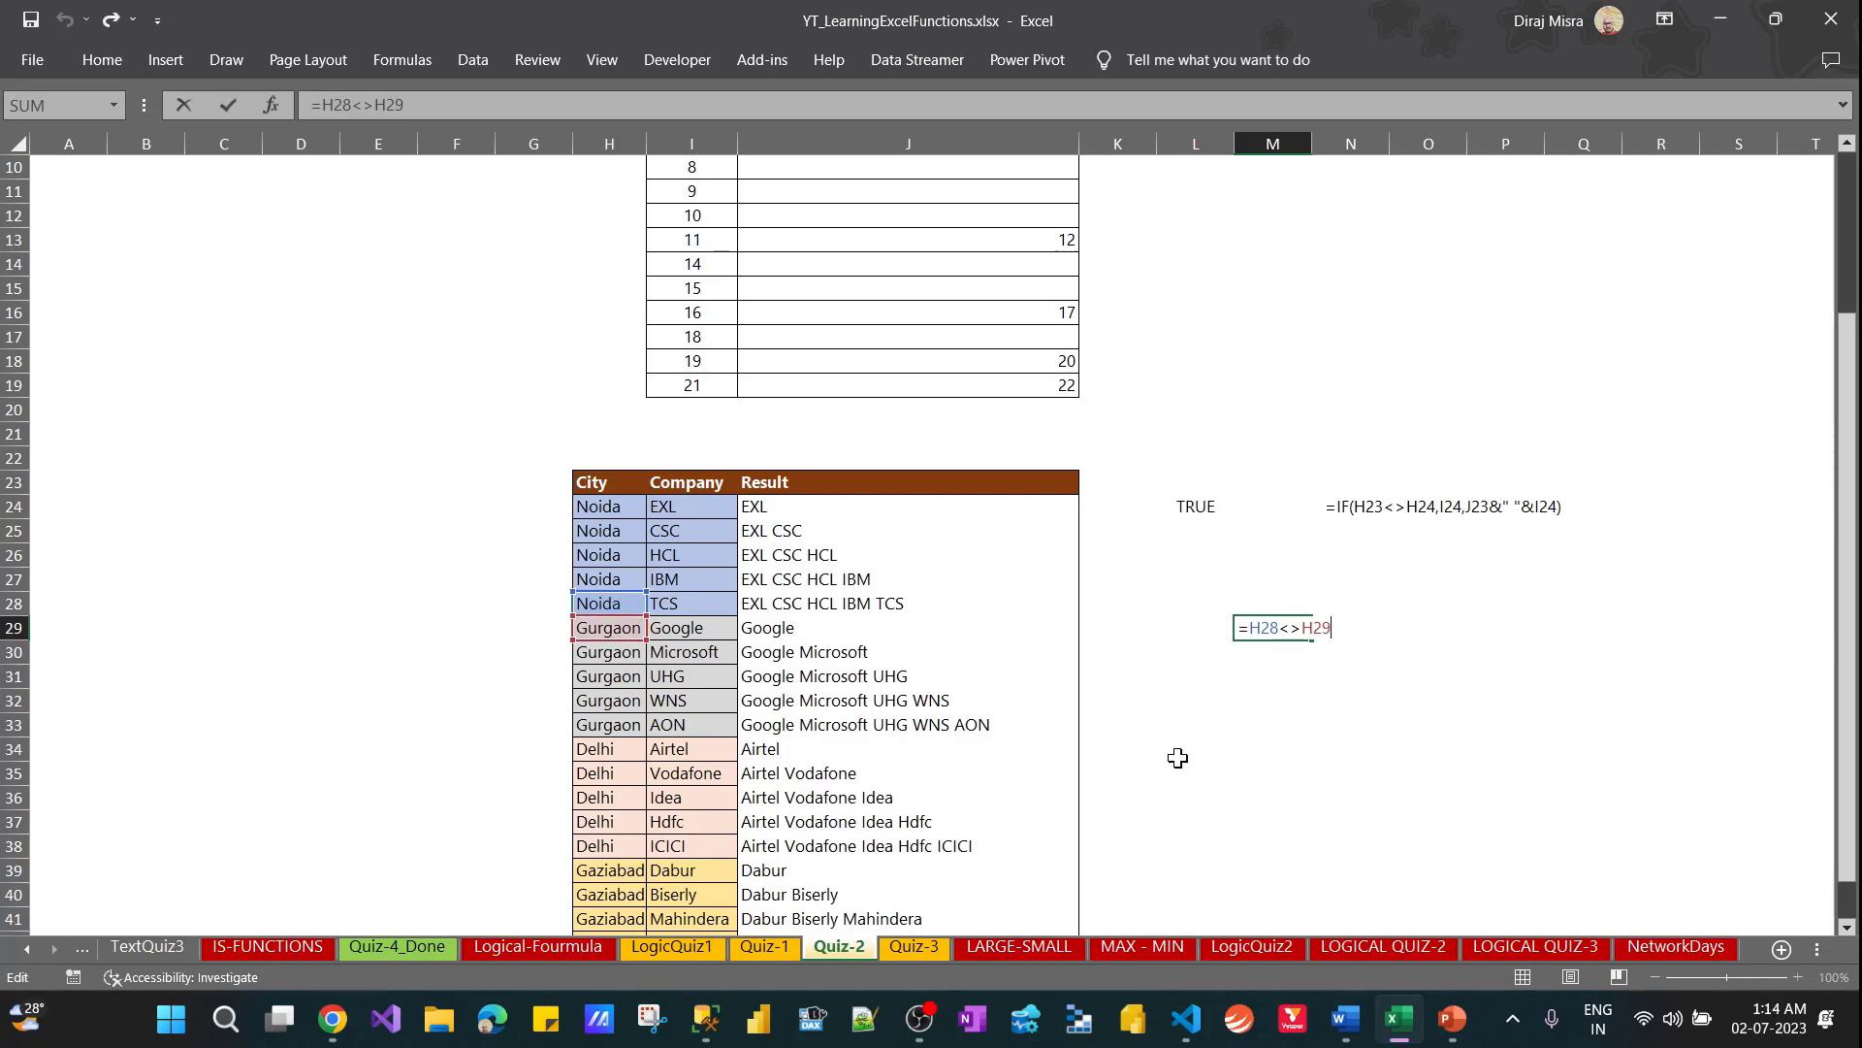
{"action": "key", "text": "ctrl+Return"}
Try replacing the <> operator in the M29 comparison with =, and undo the change
{"action": "key", "text": "F2"}
{"action": "key", "text": "shift+Left"}
{"action": "key", "text": "shift+Left"}
{"action": "type", "text": "="}
{"action": "key", "text": "ctrl+Return"}
{"action": "key", "text": "ctrl+z"}
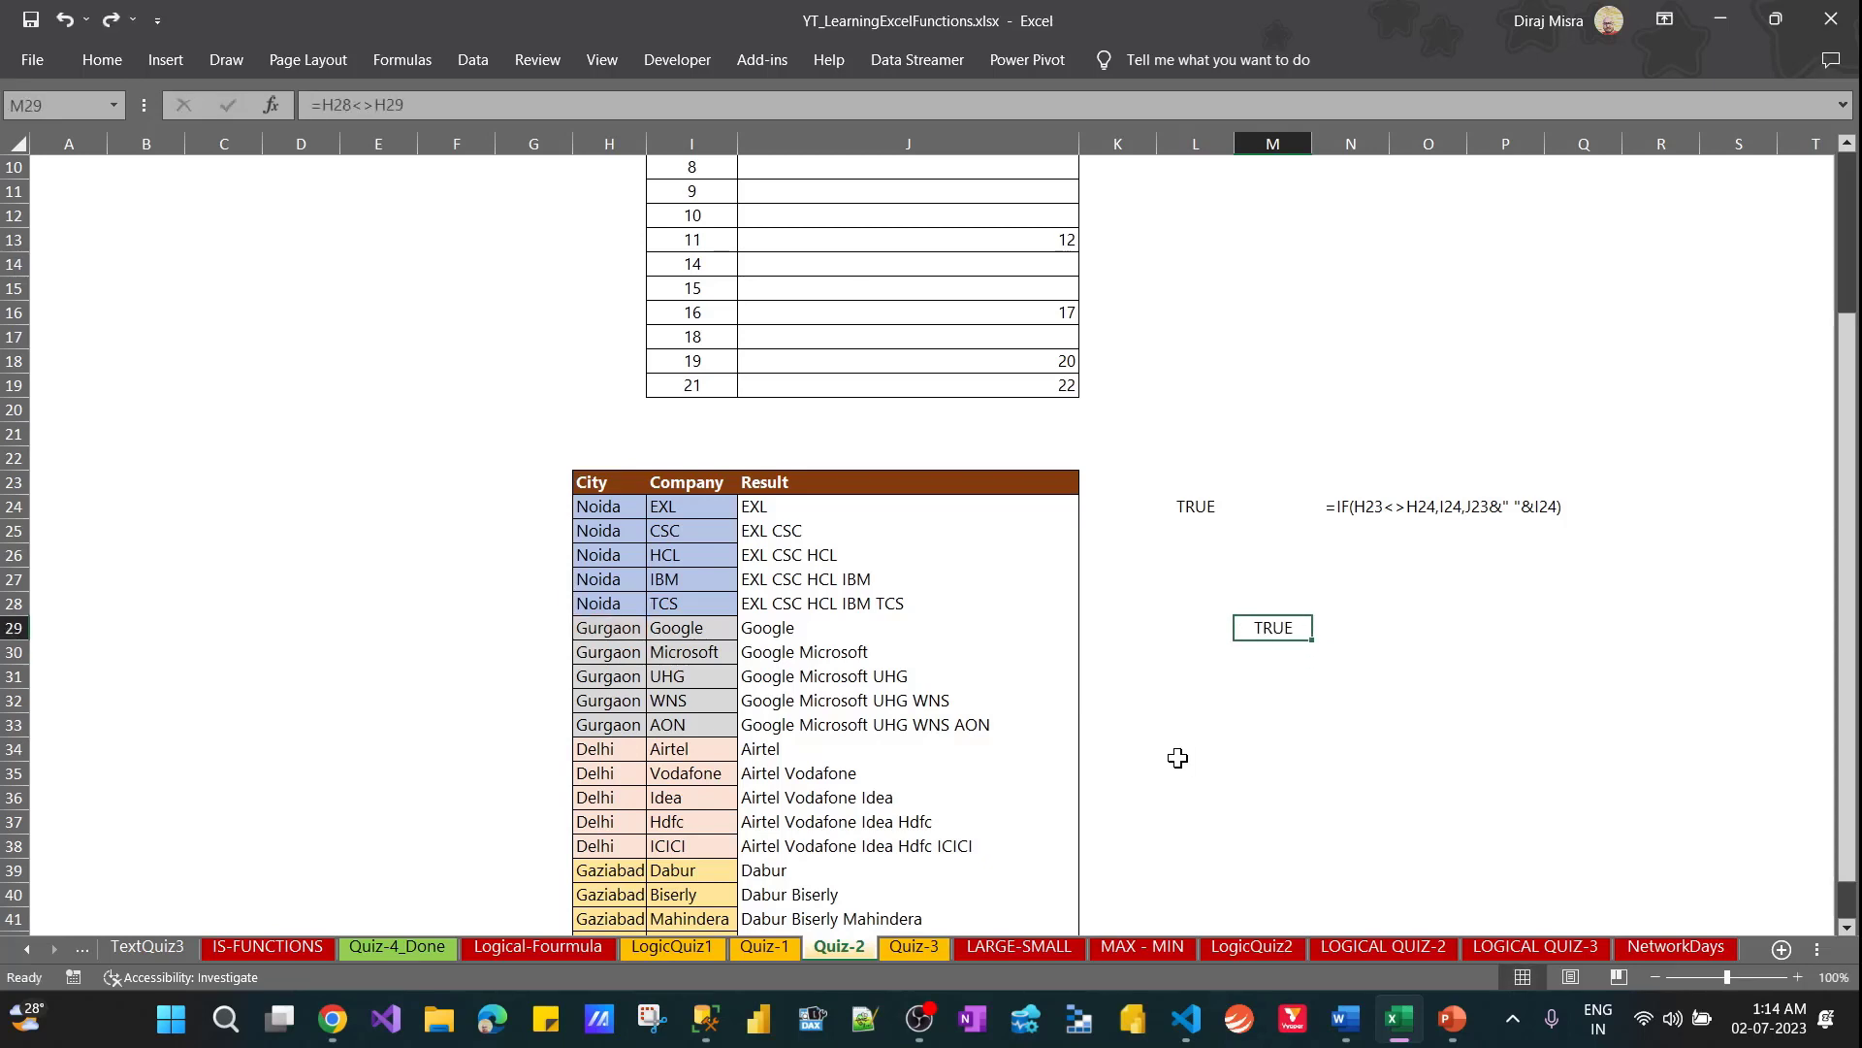
Compare the not-equal test in M29 with the Result formula in J29 and its neighbouring cells
{"action": "key", "text": "Left"}
{"action": "key", "text": "Left"}
{"action": "key", "text": "Left"}
{"action": "key", "text": "Left"}
{"action": "key", "text": "Right"}
{"action": "key", "text": "Right"}
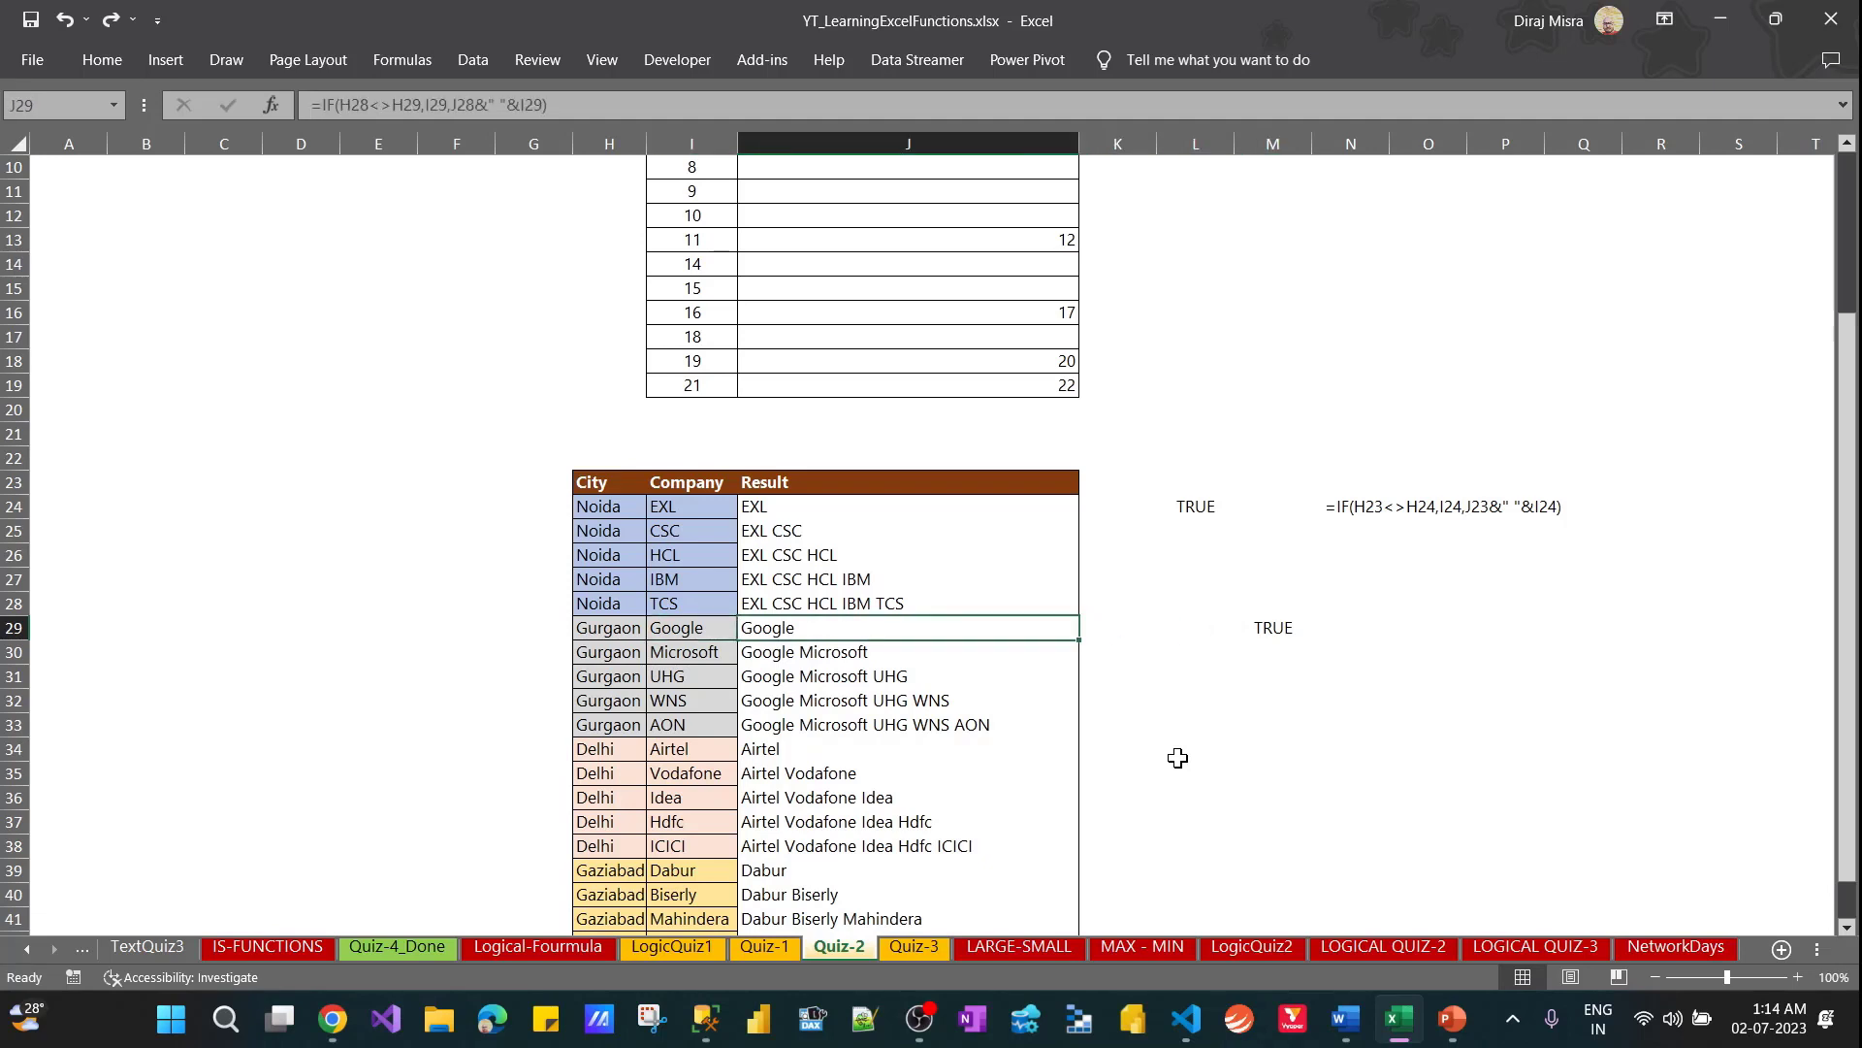
{"action": "key", "text": "Right"}
{"action": "key", "text": "Left"}
{"action": "key", "text": "Left"}
{"action": "key", "text": "Left"}
{"action": "key", "text": "Right"}
Step down the Result column from J29 to J42 to check the formulas for the remaining city groups
{"action": "key", "text": "shift+Down"}
{"action": "key", "text": "shift+Down"}
{"action": "key", "text": "shift+Down"}
{"action": "key", "text": "shift+Down"}
{"action": "key", "text": "Down"}
{"action": "key", "text": "Down"}
{"action": "key", "text": "Down"}
{"action": "key", "text": "Down"}
{"action": "key", "text": "Down"}
{"action": "key", "text": "Down"}
{"action": "key", "text": "Down"}
{"action": "key", "text": "Down"}
{"action": "key", "text": "Down"}
{"action": "key", "text": "Down"}
{"action": "key", "text": "Down"}
{"action": "key", "text": "Down"}
{"action": "key", "text": "Down"}
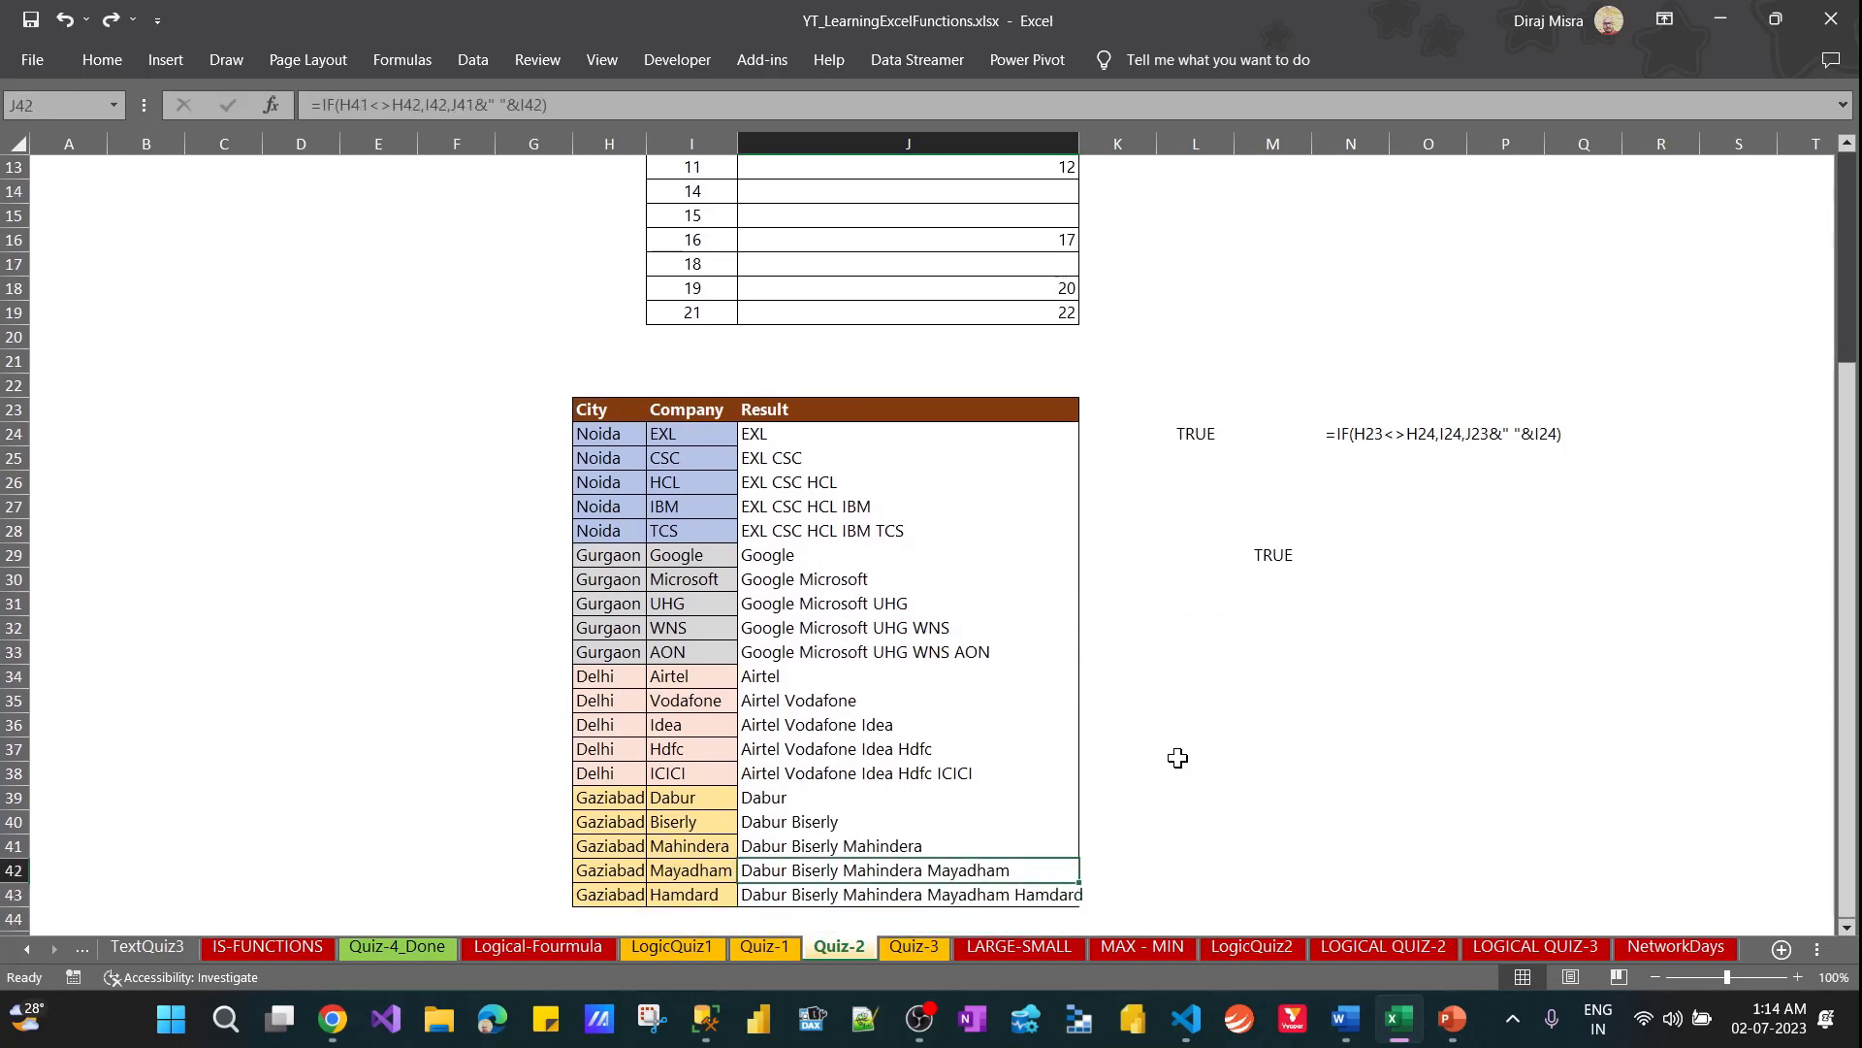
Return to the top of the Quiz-2 sheet and switch to the Quiz-3 sheet
{"action": "key", "text": "ctrl+Up"}
{"action": "key", "text": "ctrl+Up"}
{"action": "key", "text": "ctrl+Up"}
{"action": "key", "text": "ctrl+Up"}
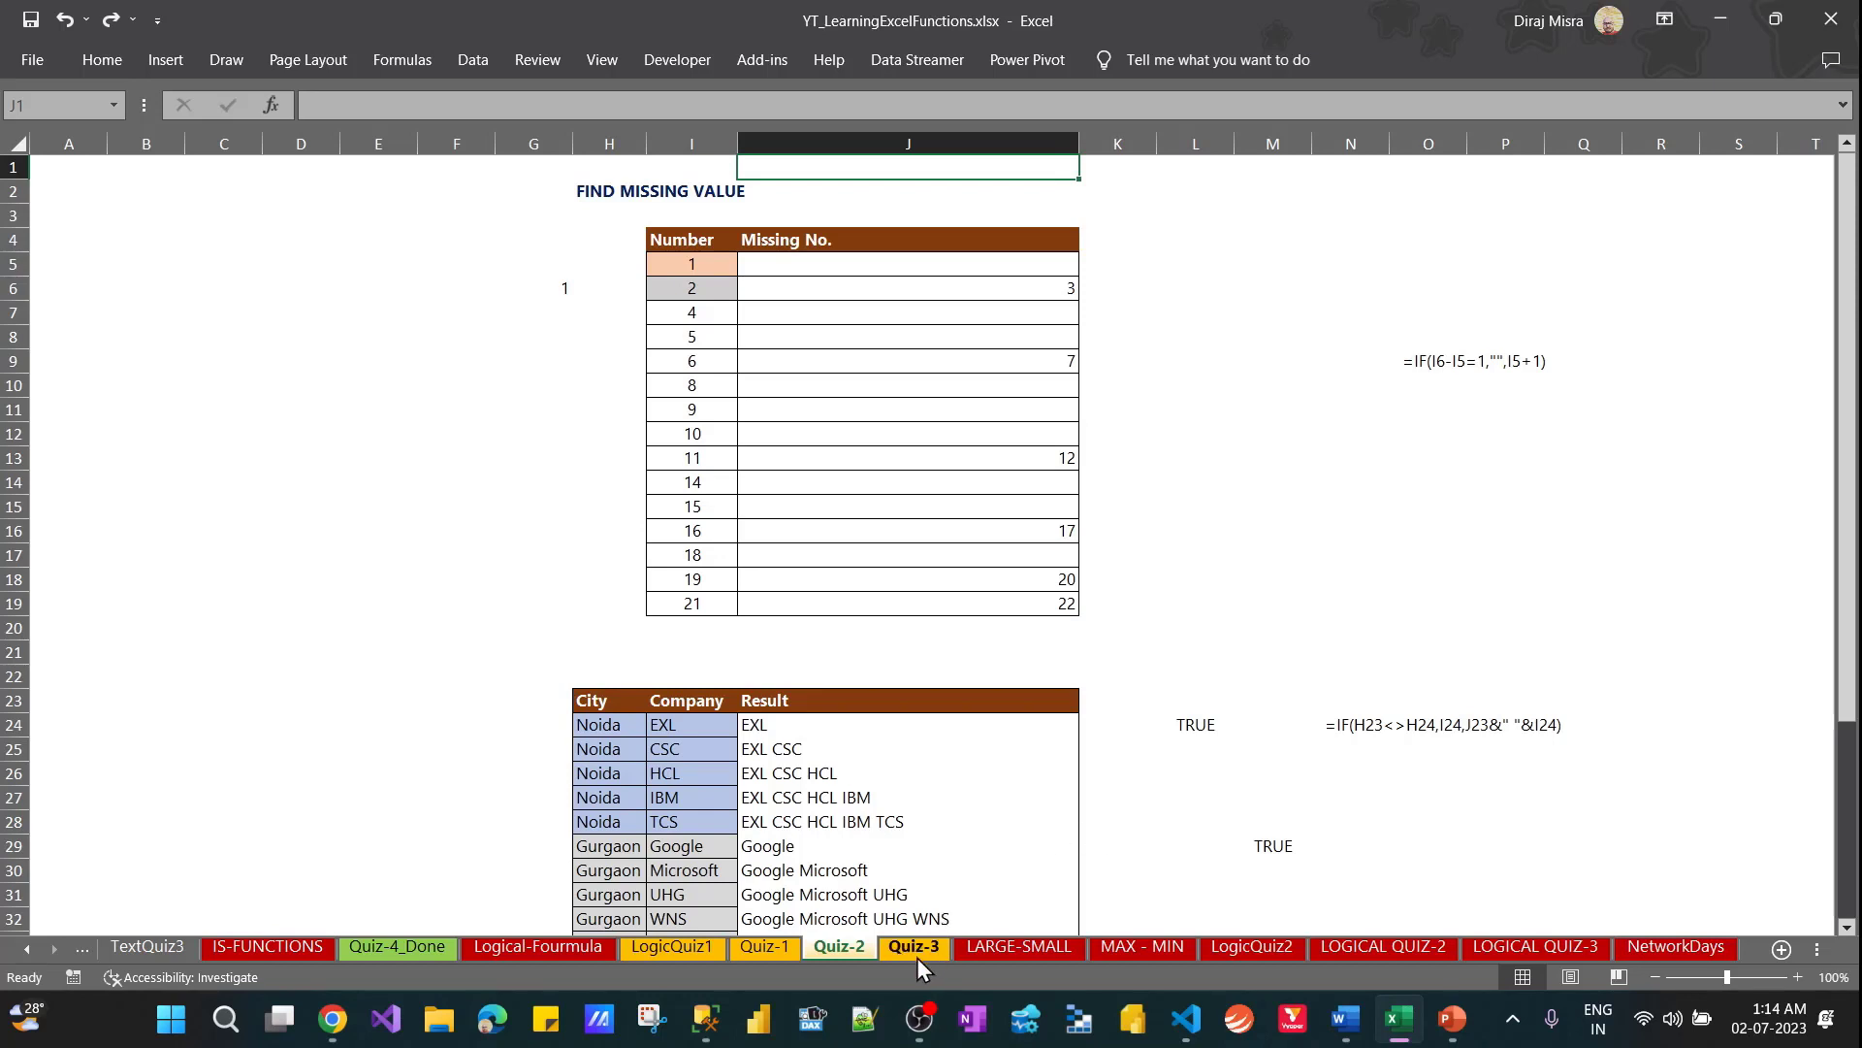
{"action": "left_click", "coordinate": [839, 795]}
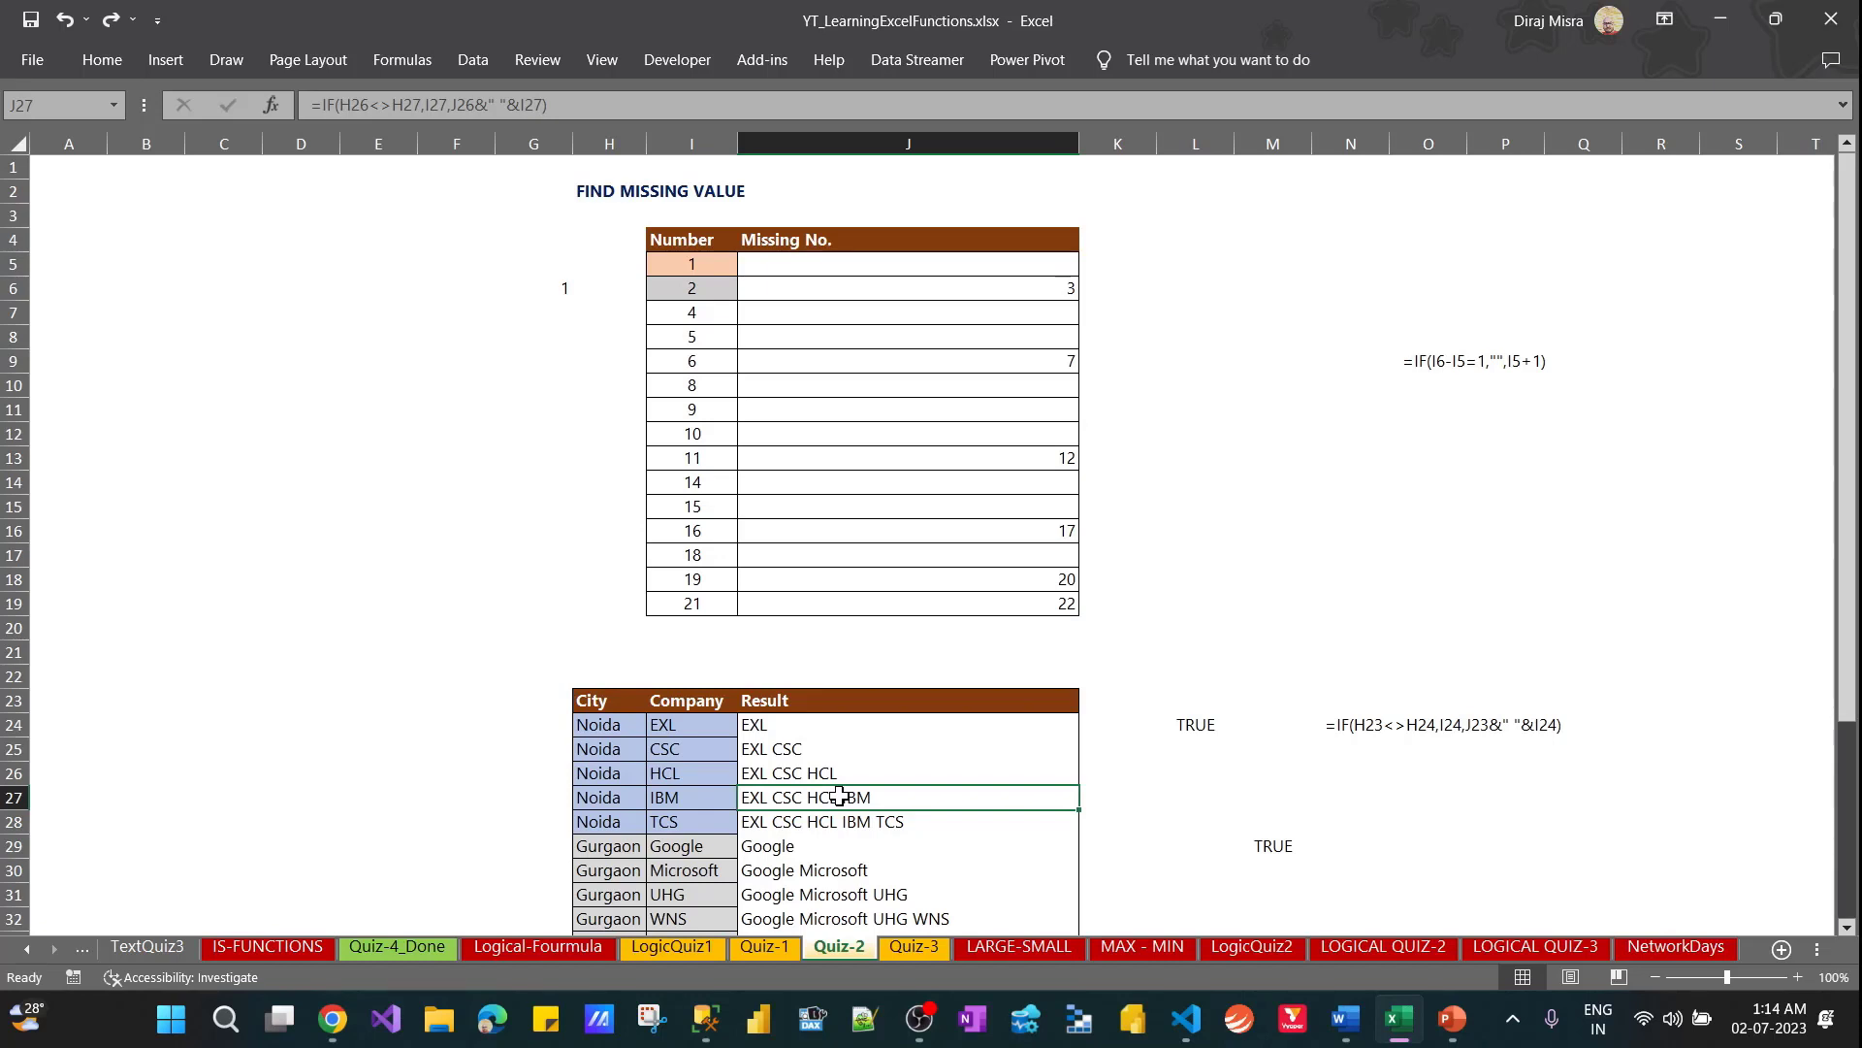
{"action": "left_click", "coordinate": [921, 950]}
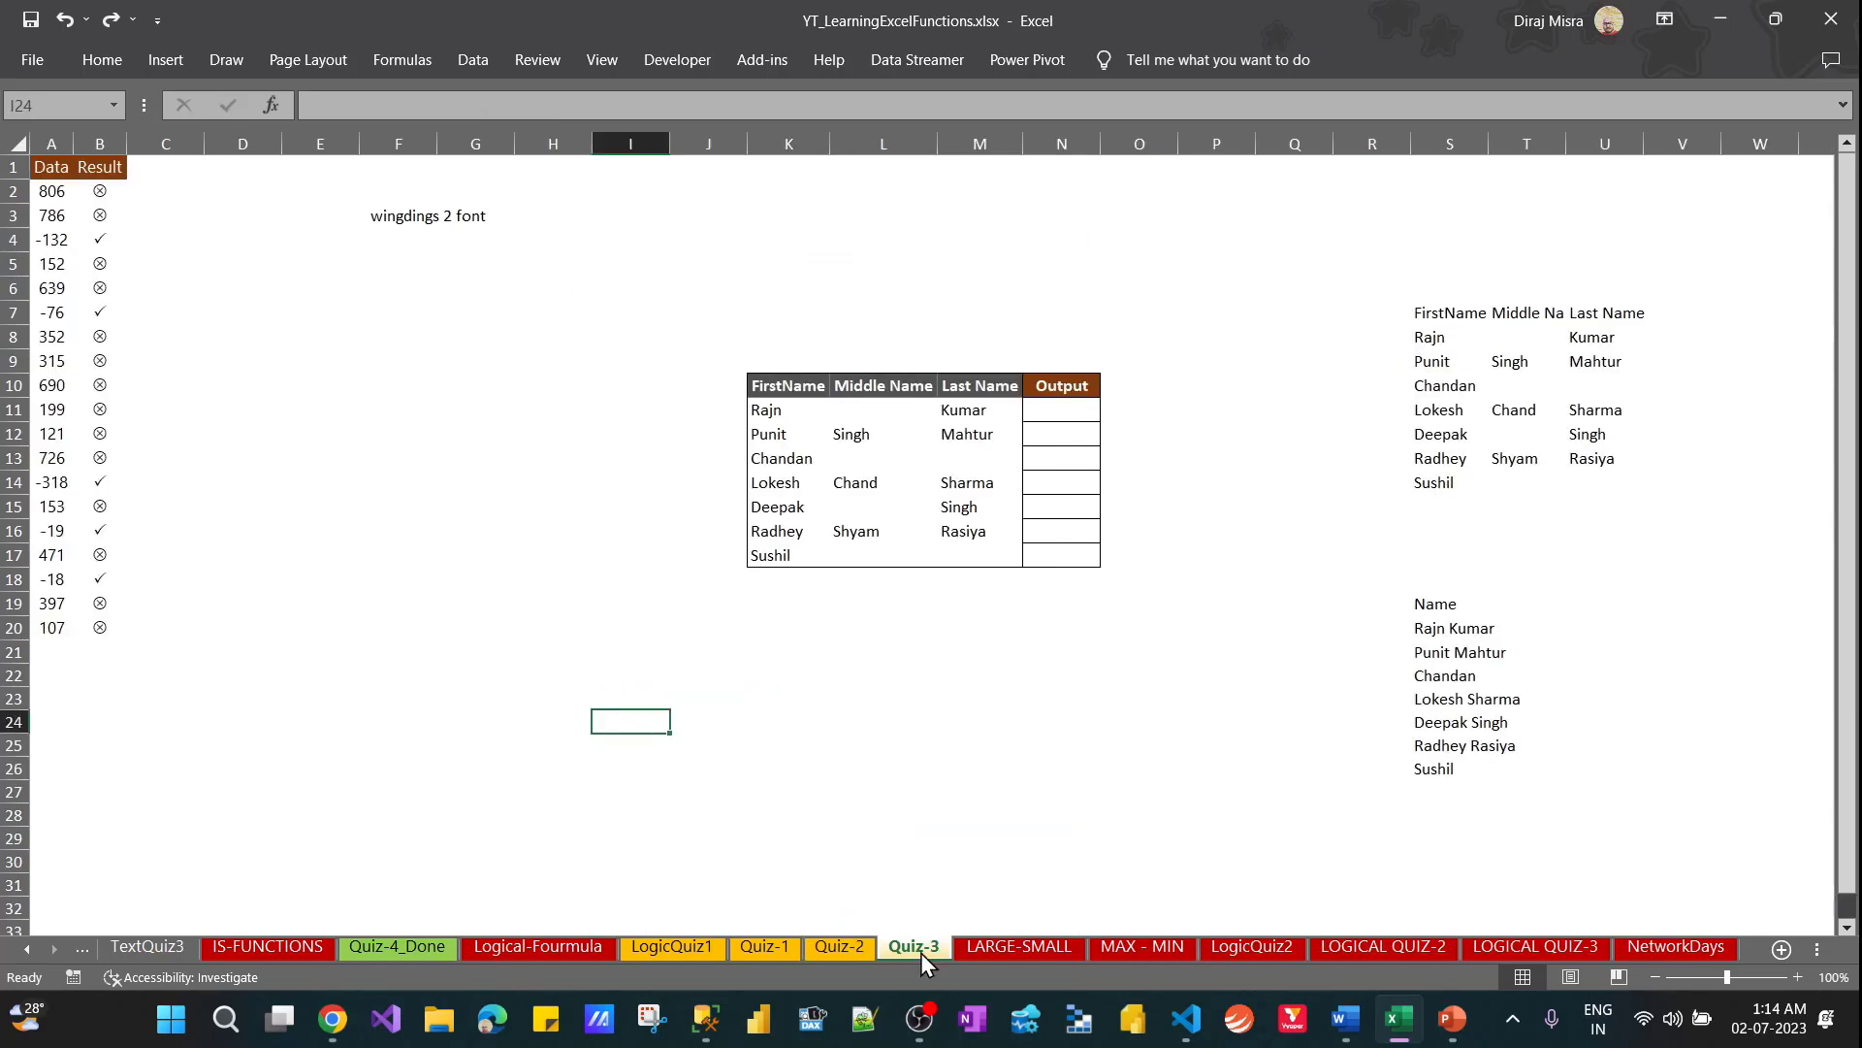
Examine the font note in F3 and the IF formula behind the first Result symbol in B2
{"action": "left_click", "coordinate": [399, 218]}
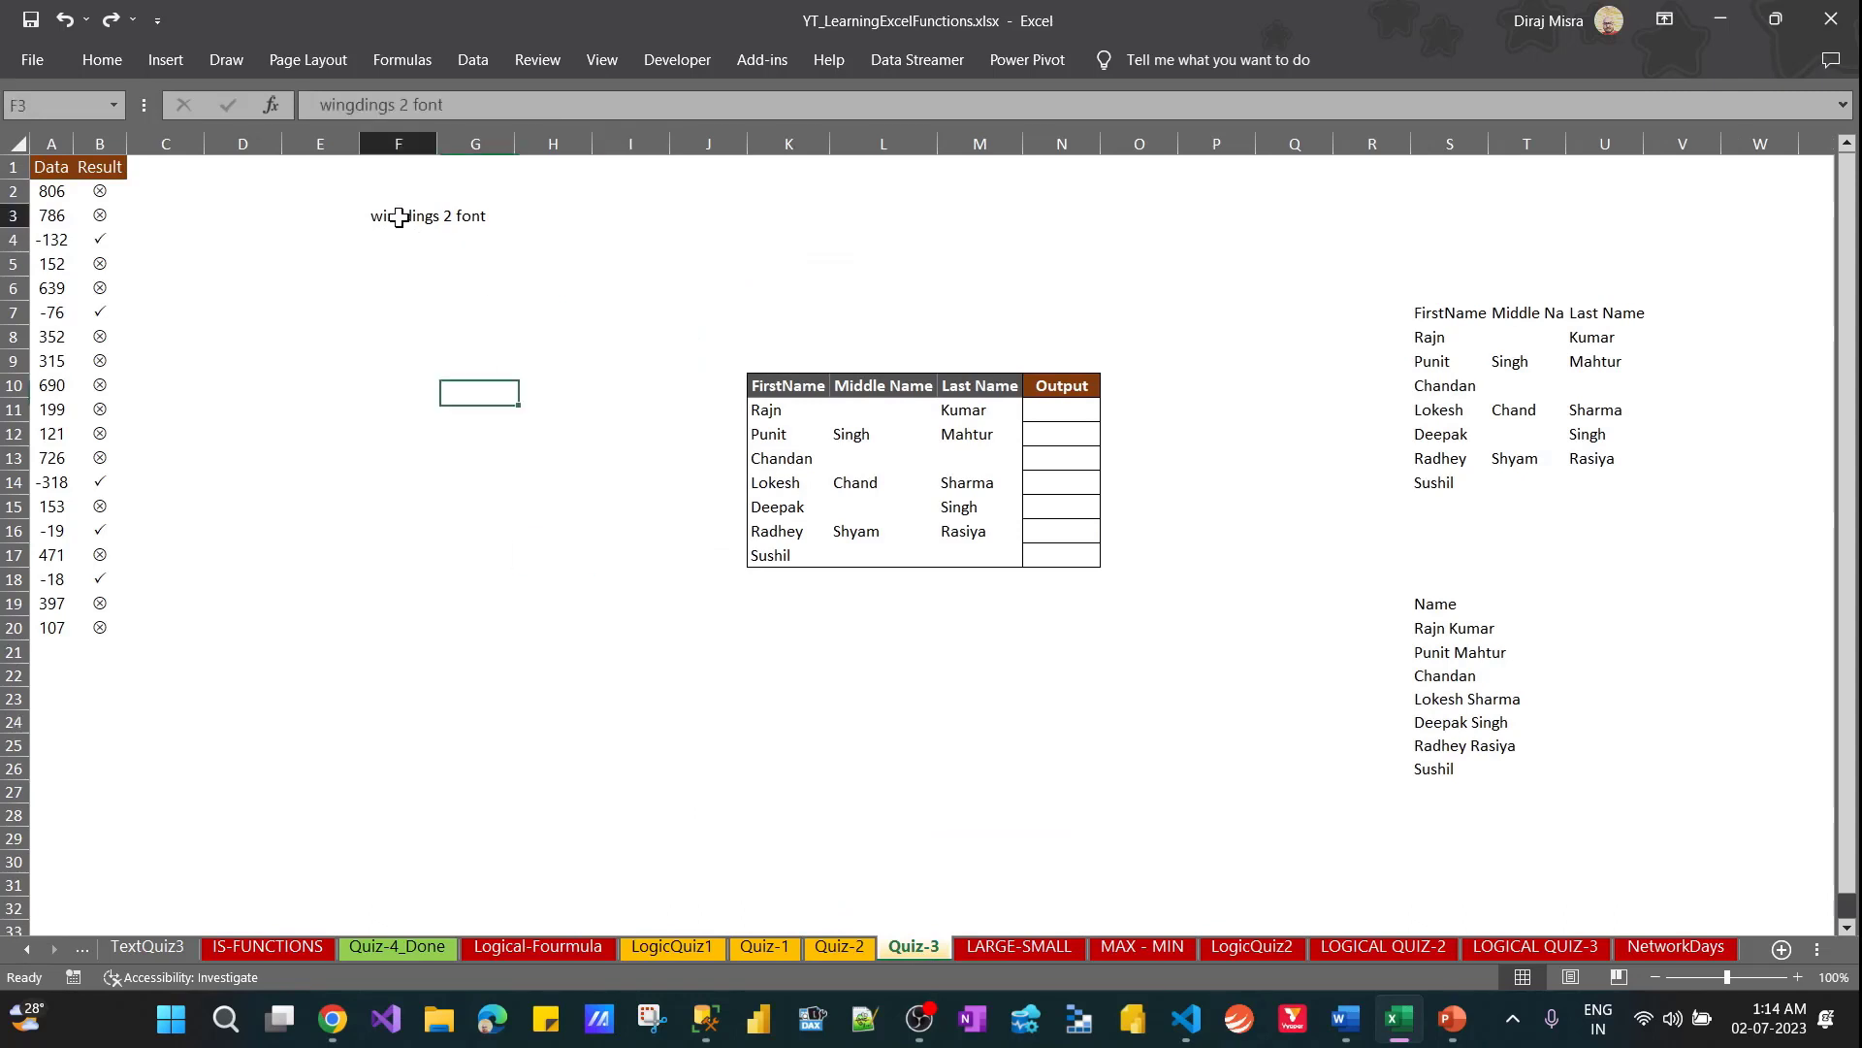
{"action": "left_click", "coordinate": [173, 190]}
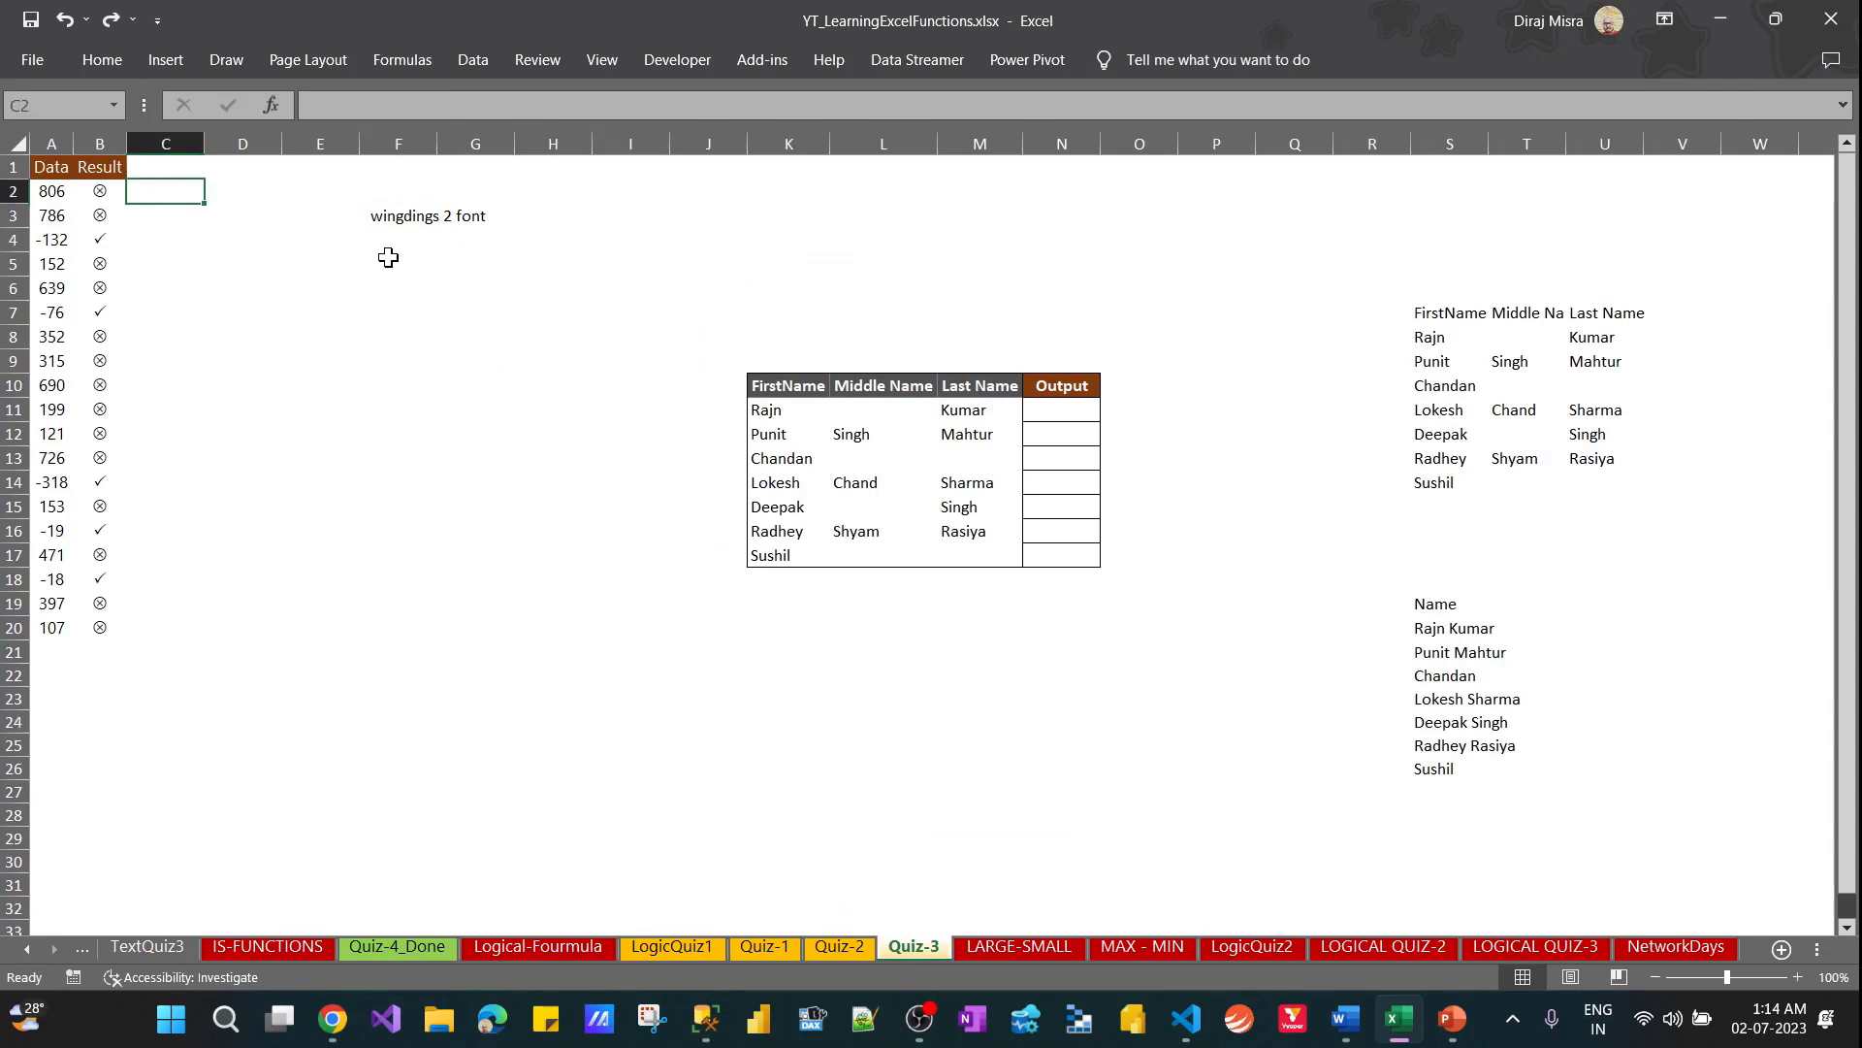
{"action": "key", "text": "Left"}
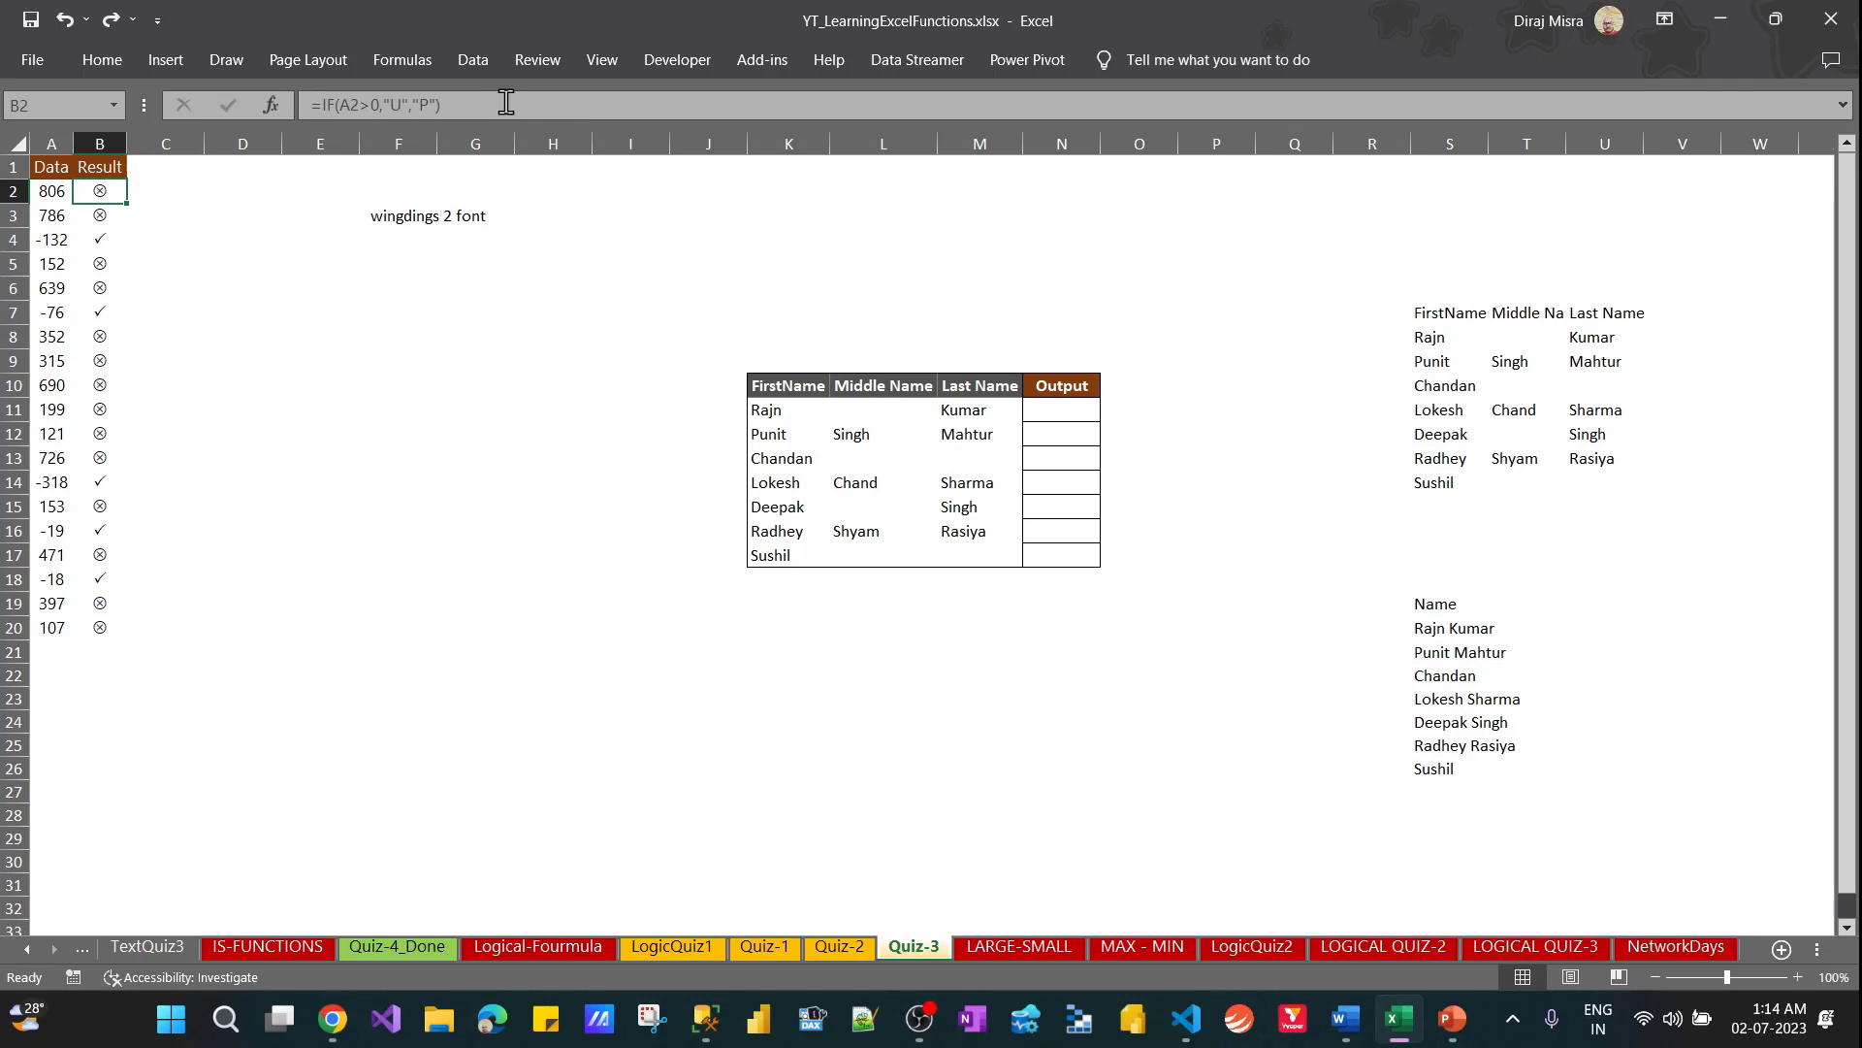
{"action": "left_click_drag", "start_coordinate": [506, 104], "coordinate": [298, 107]}
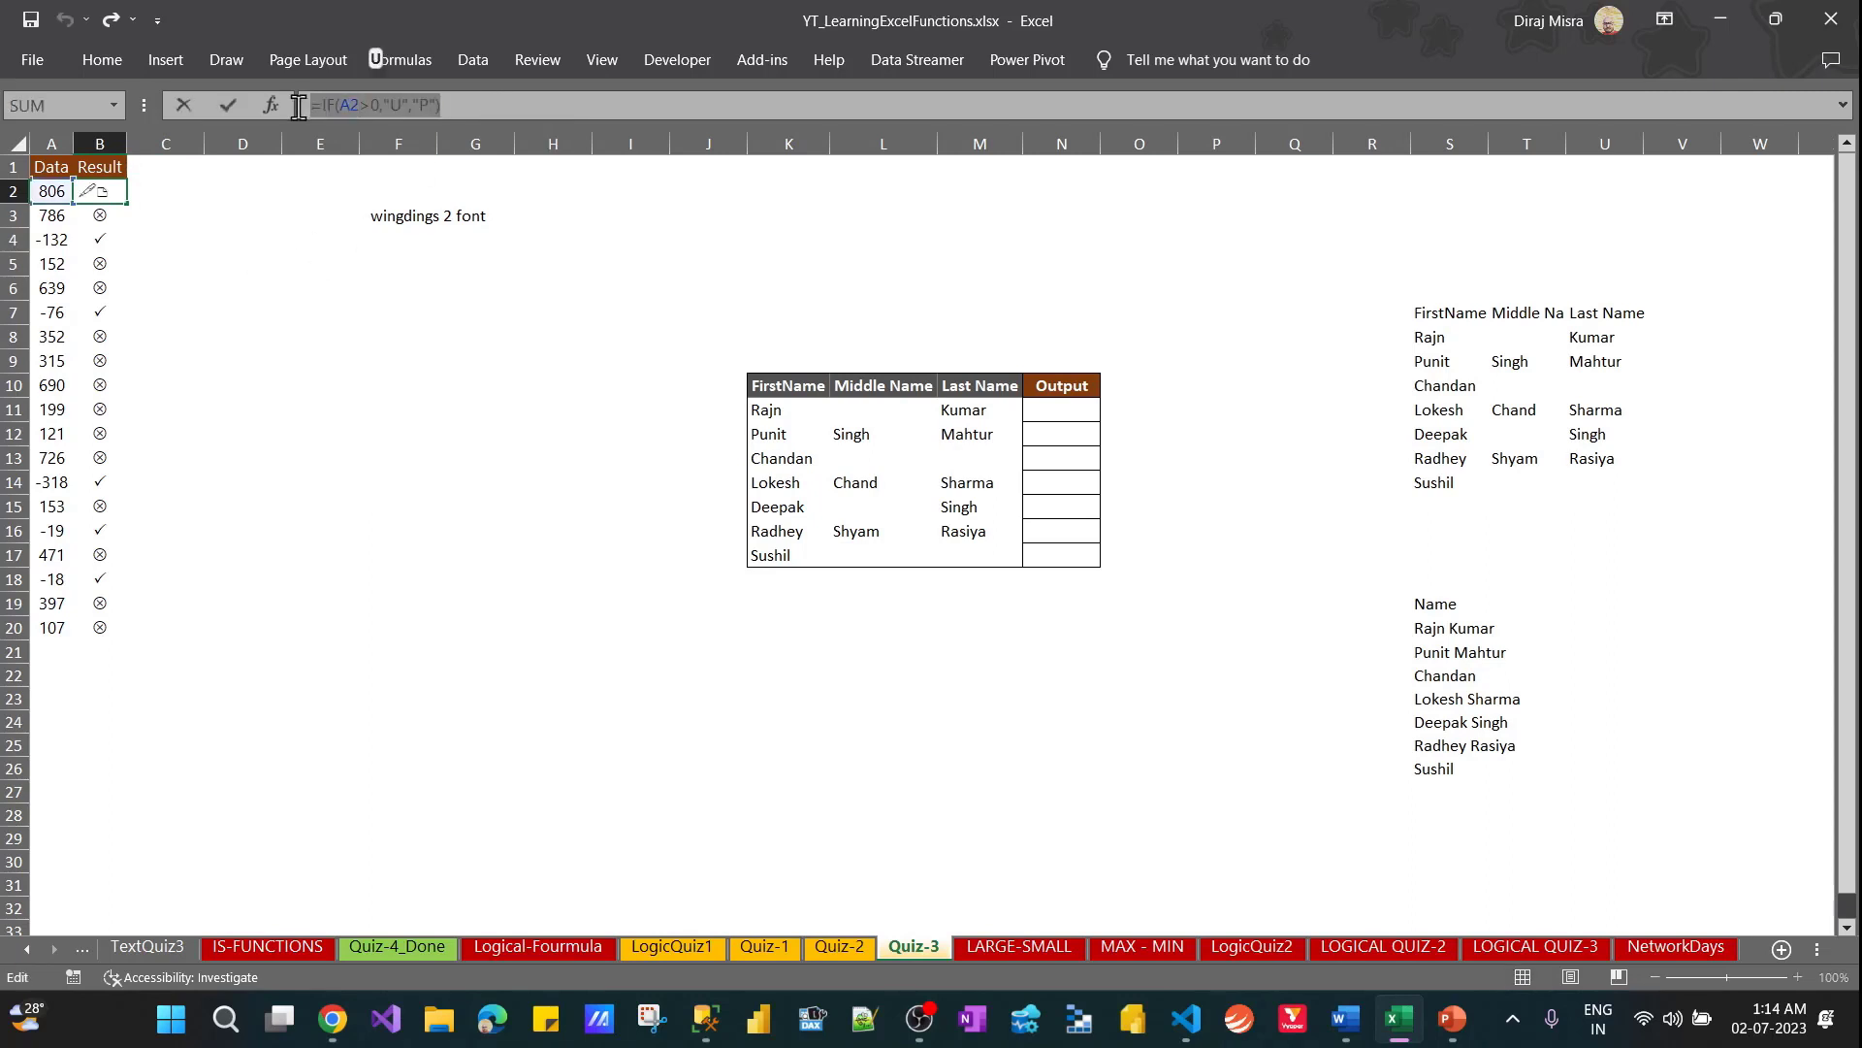
{"action": "key", "text": "Escape"}
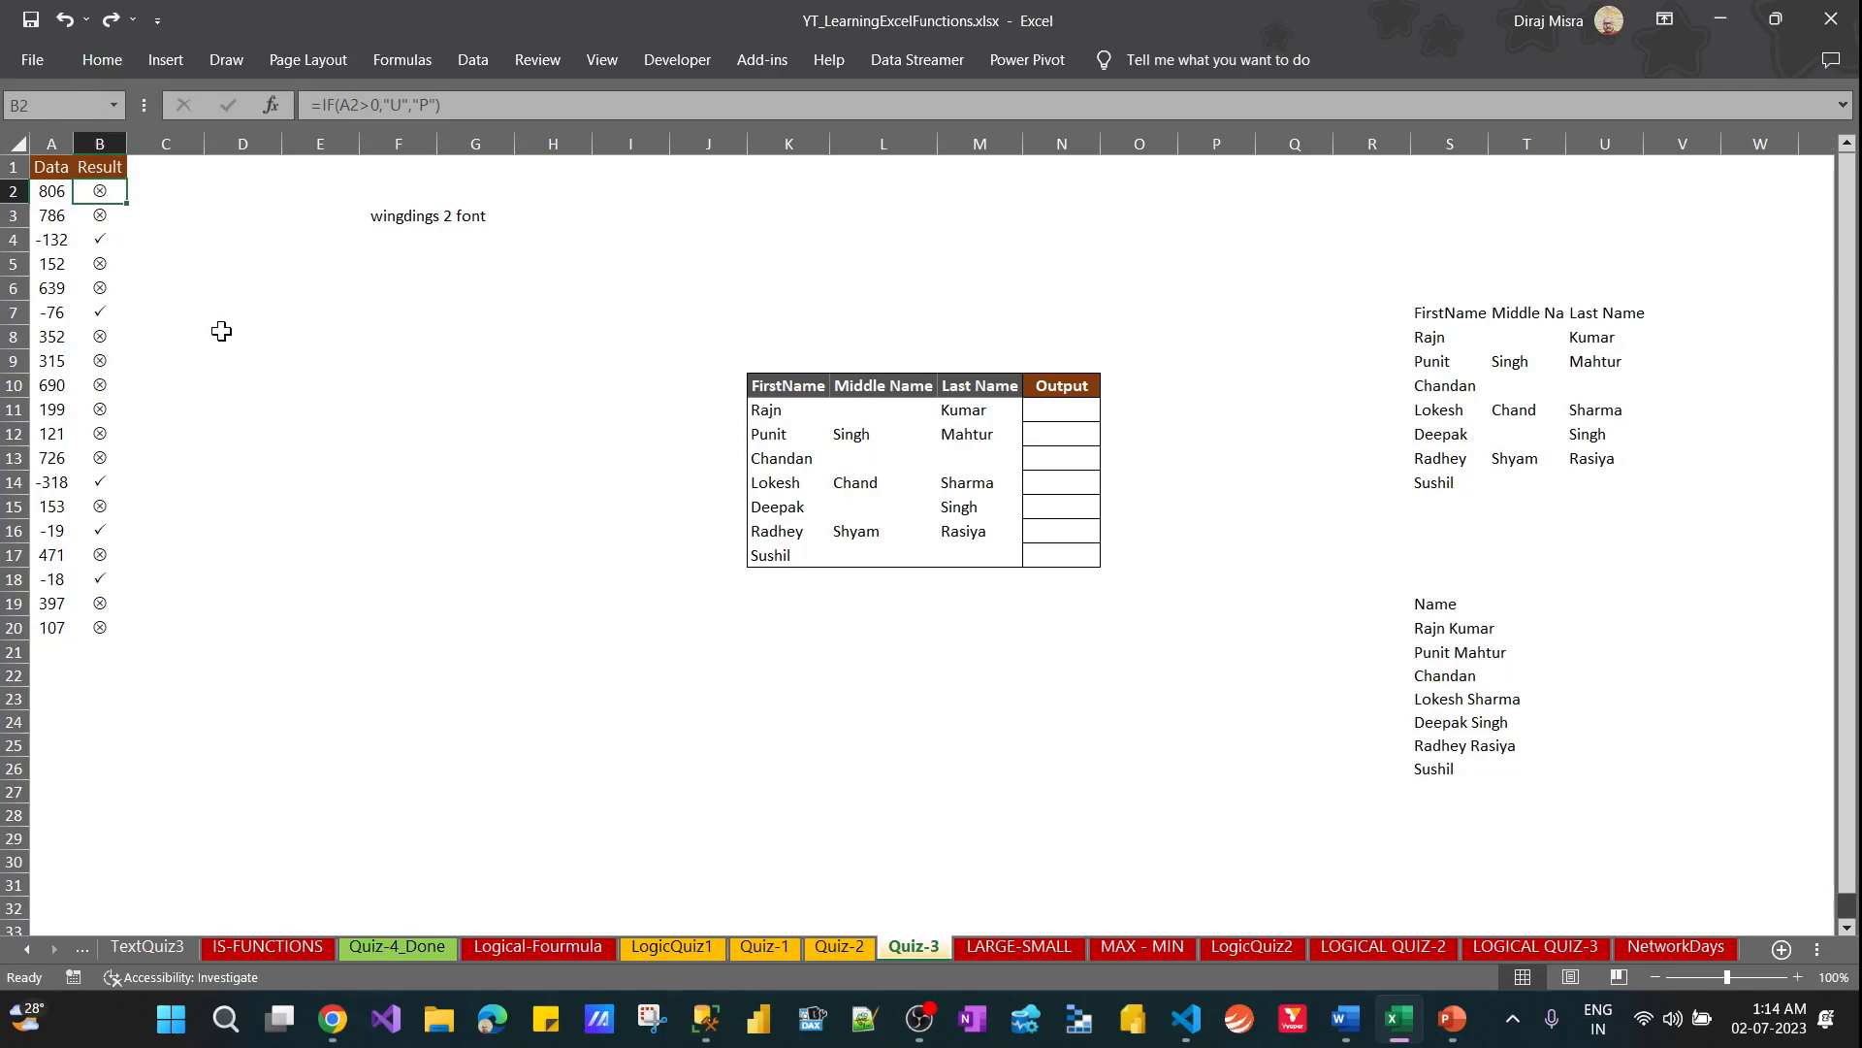
Open the cell formatting settings for B2 to check the font used for the Result symbol
{"action": "left_click", "coordinate": [369, 361]}
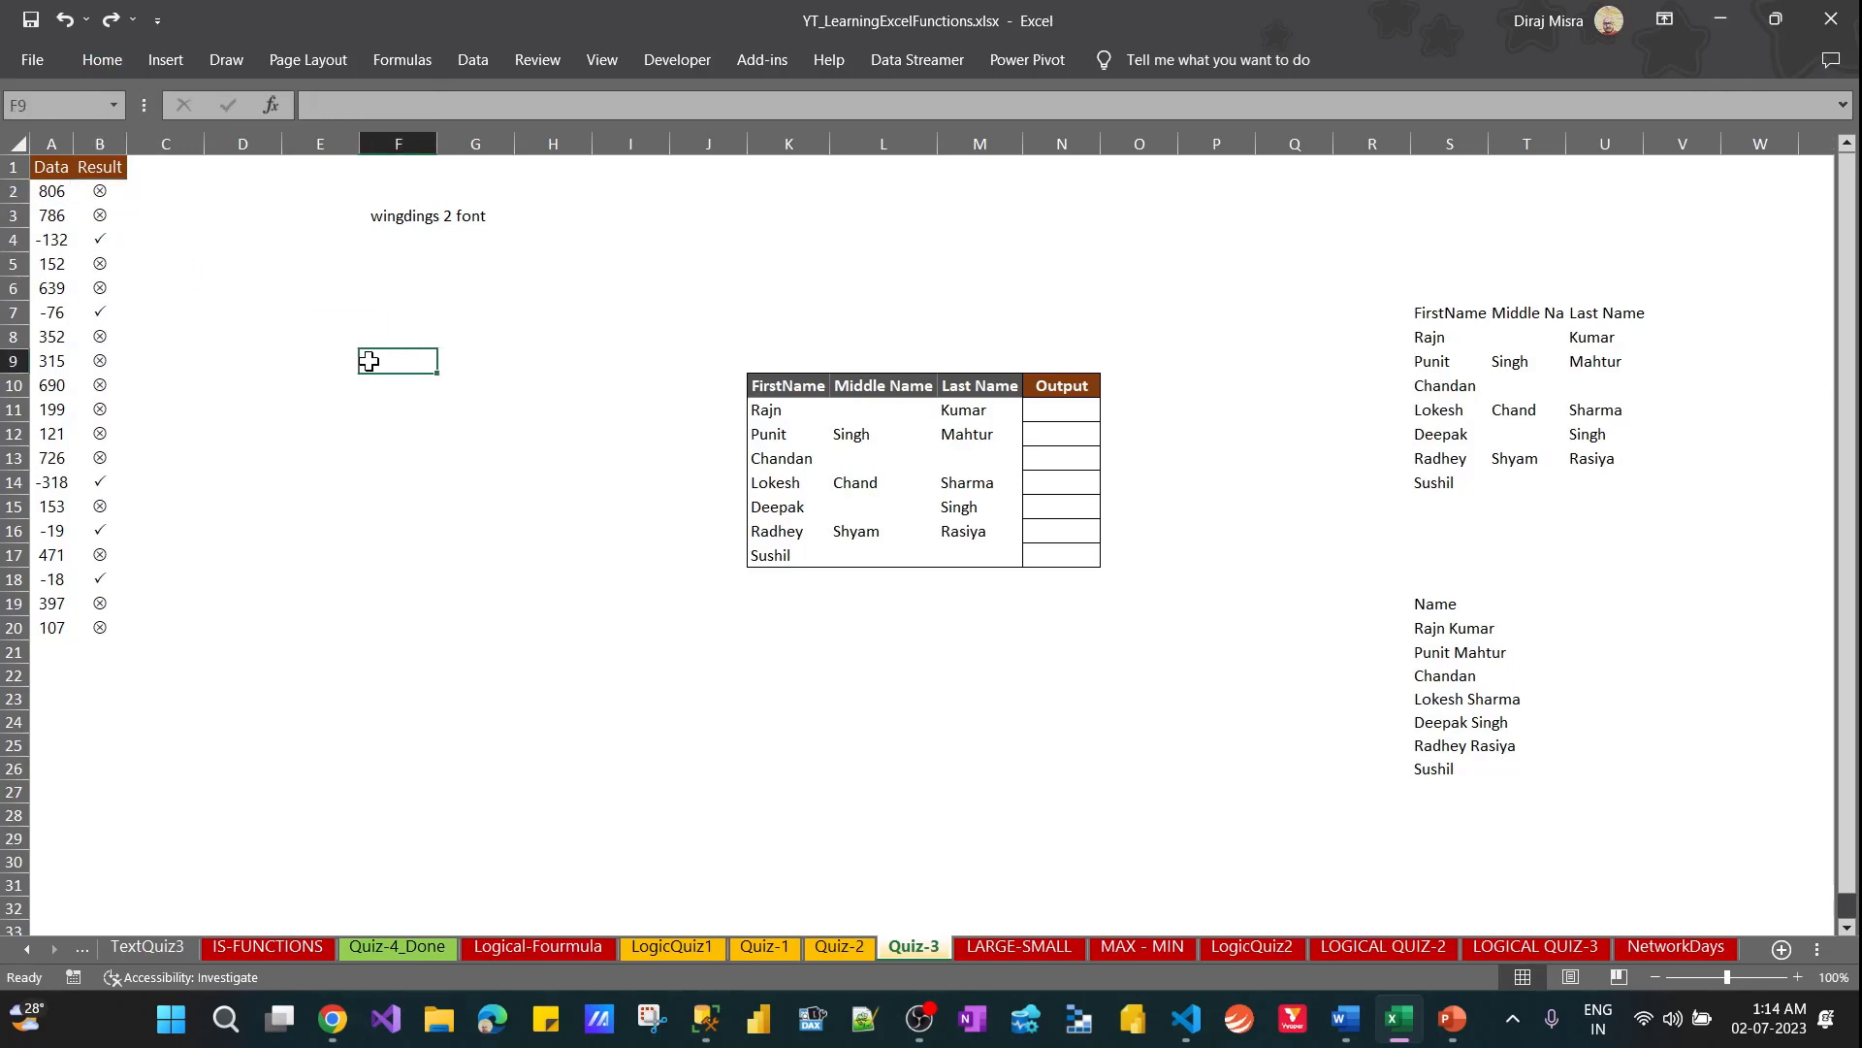
{"action": "left_click", "coordinate": [264, 190]}
{"action": "left_click", "coordinate": [384, 291]}
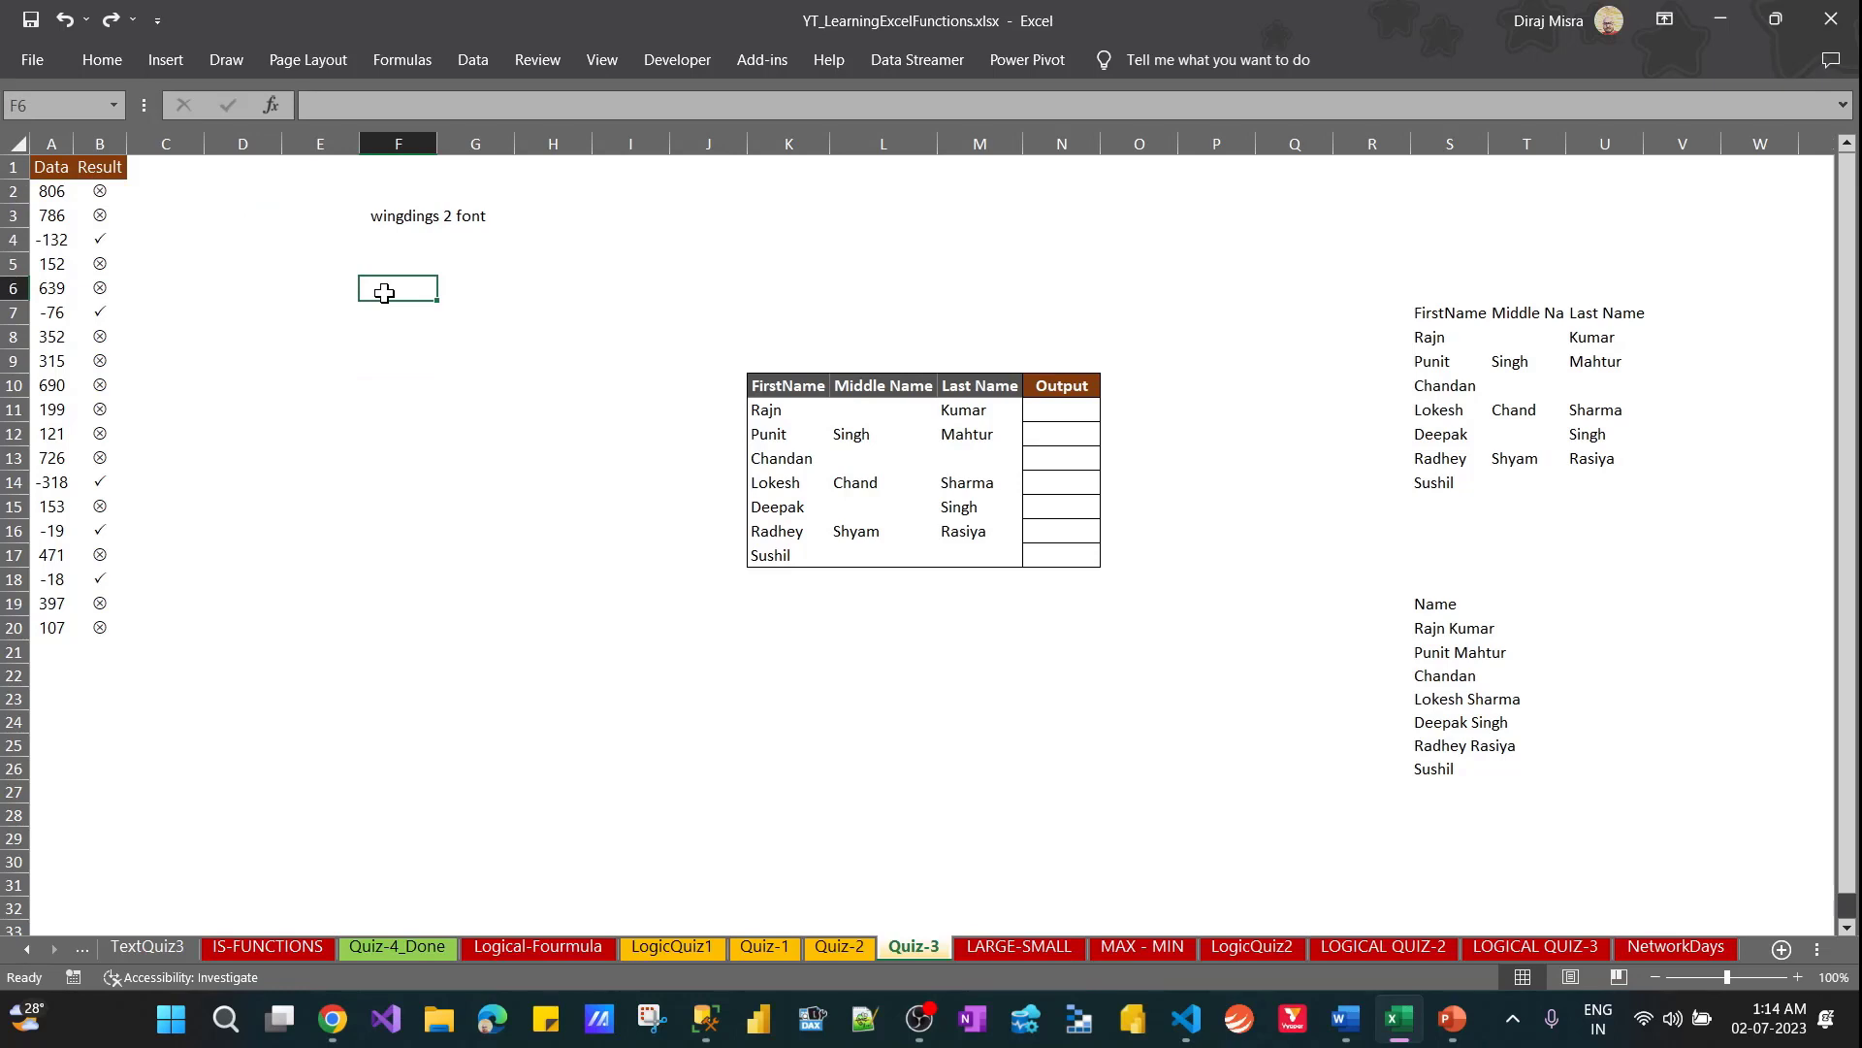
{"action": "left_click", "coordinate": [100, 192]}
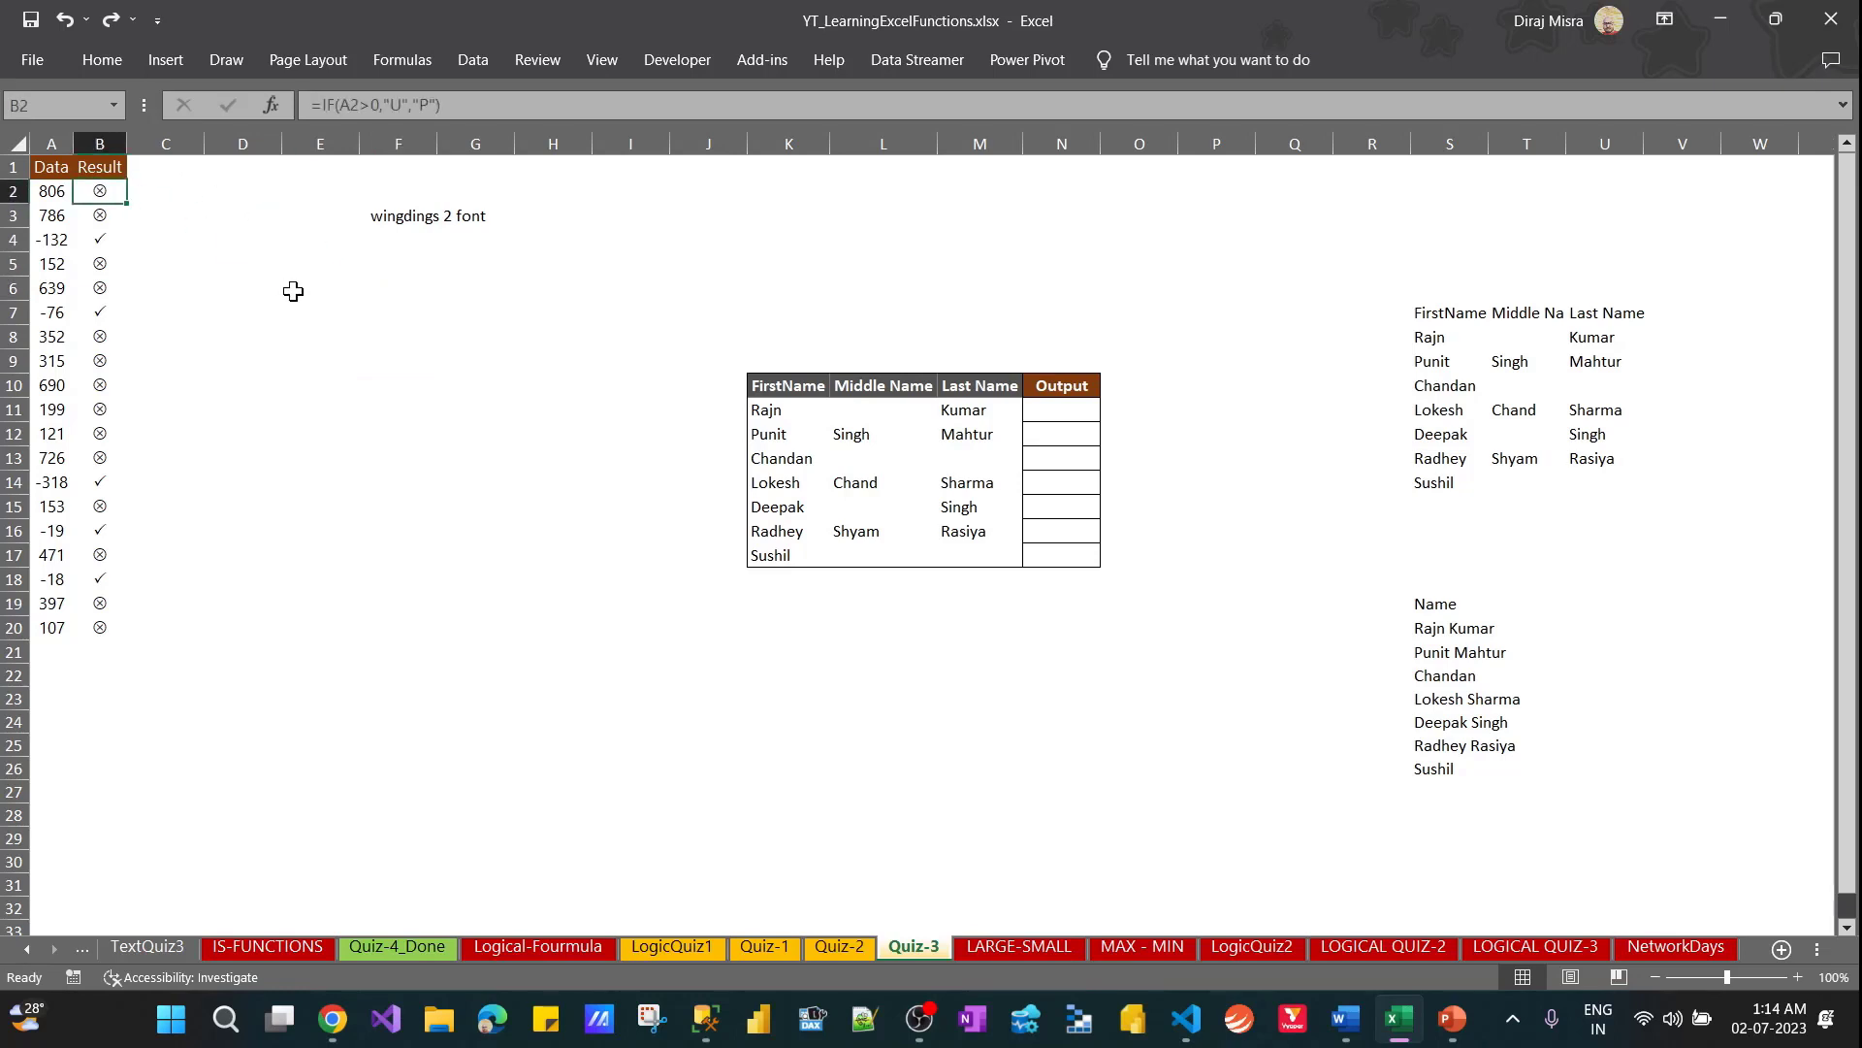
{"action": "key", "text": "ctrl+1"}
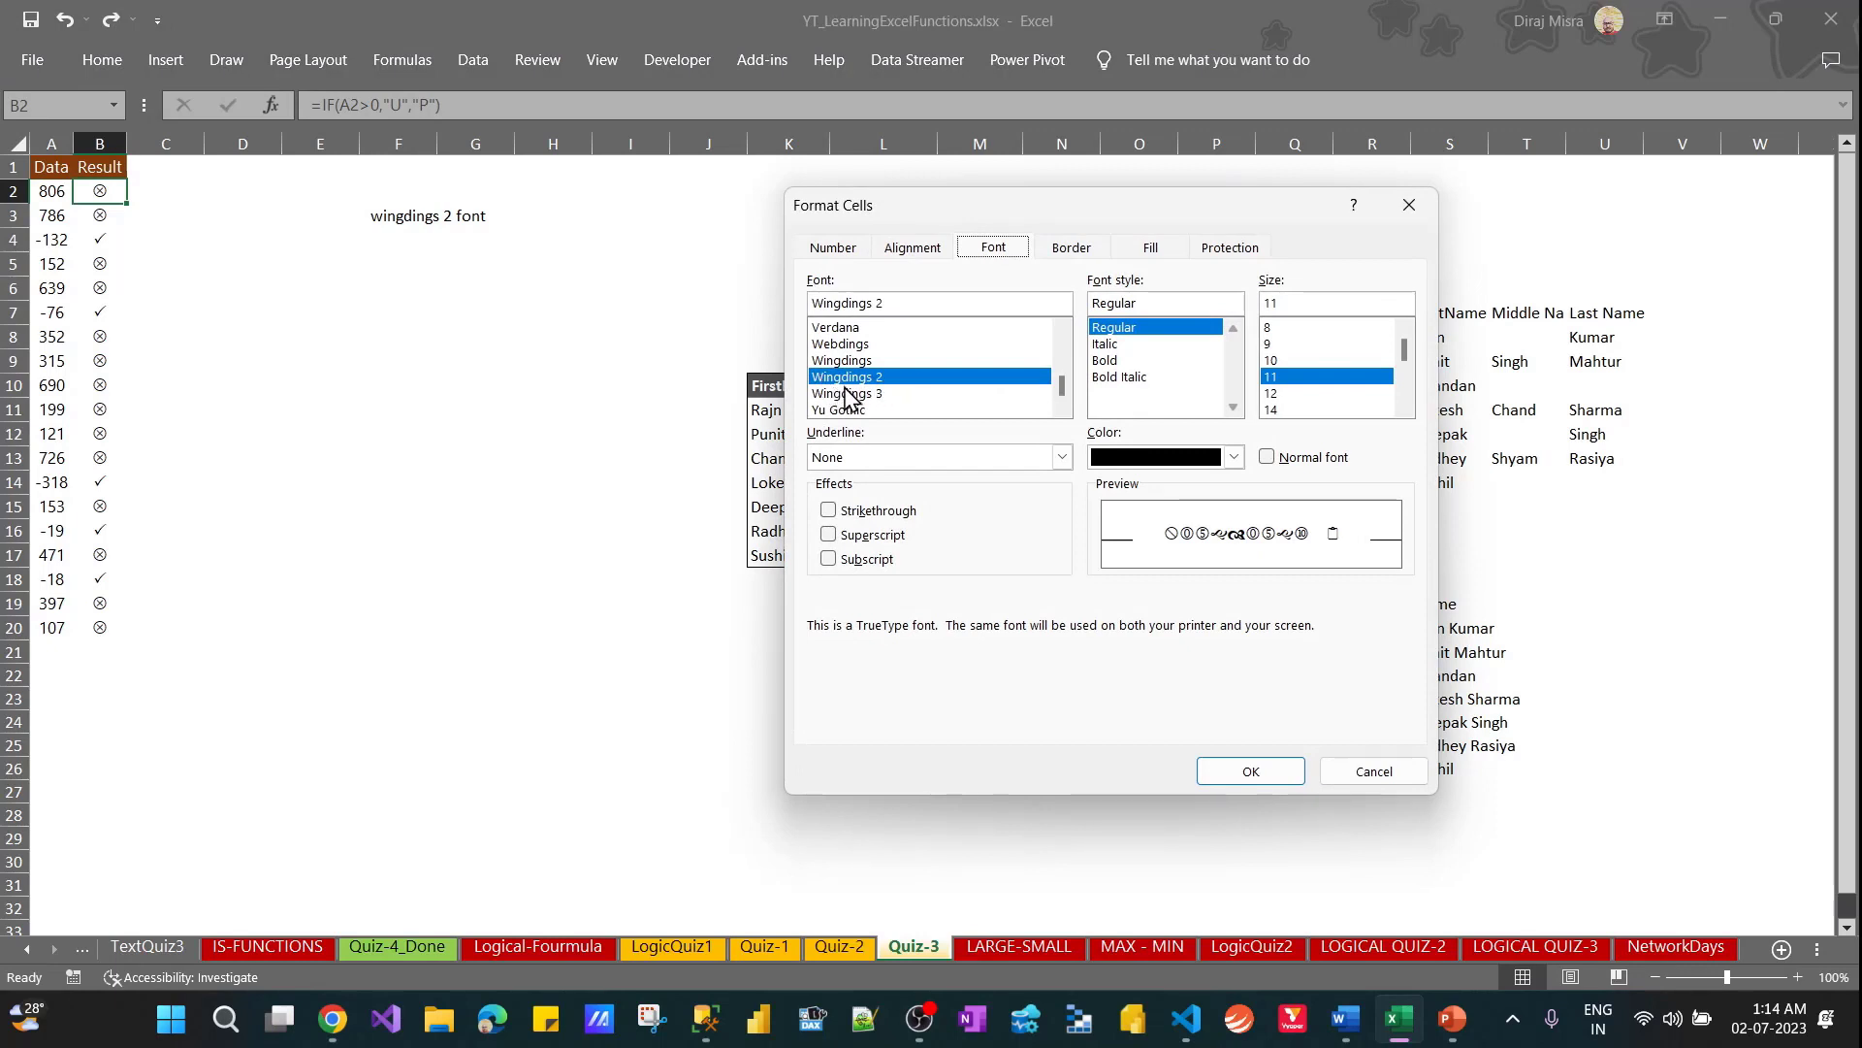
Leave B2's cell formatting unchanged and recheck the font note in F3 against the symbol in B2
{"action": "left_click", "coordinate": [1358, 773]}
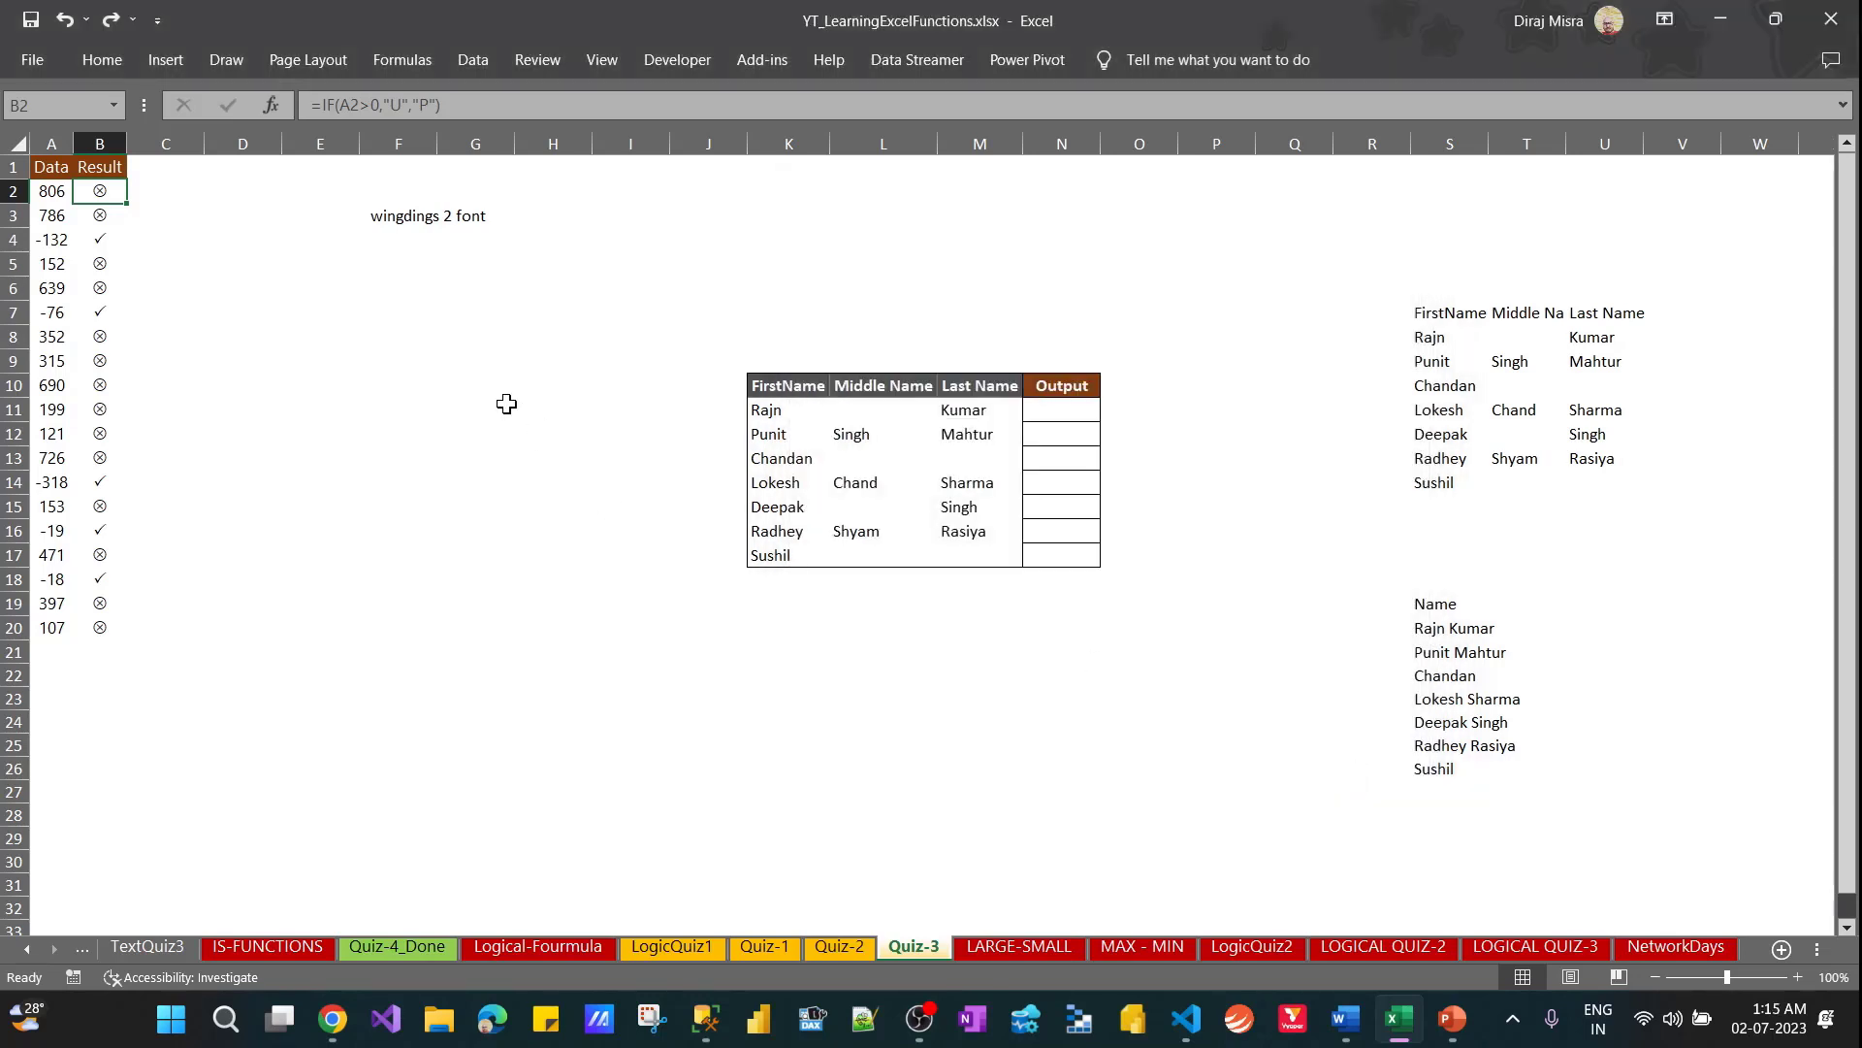
{"action": "left_click", "coordinate": [388, 215]}
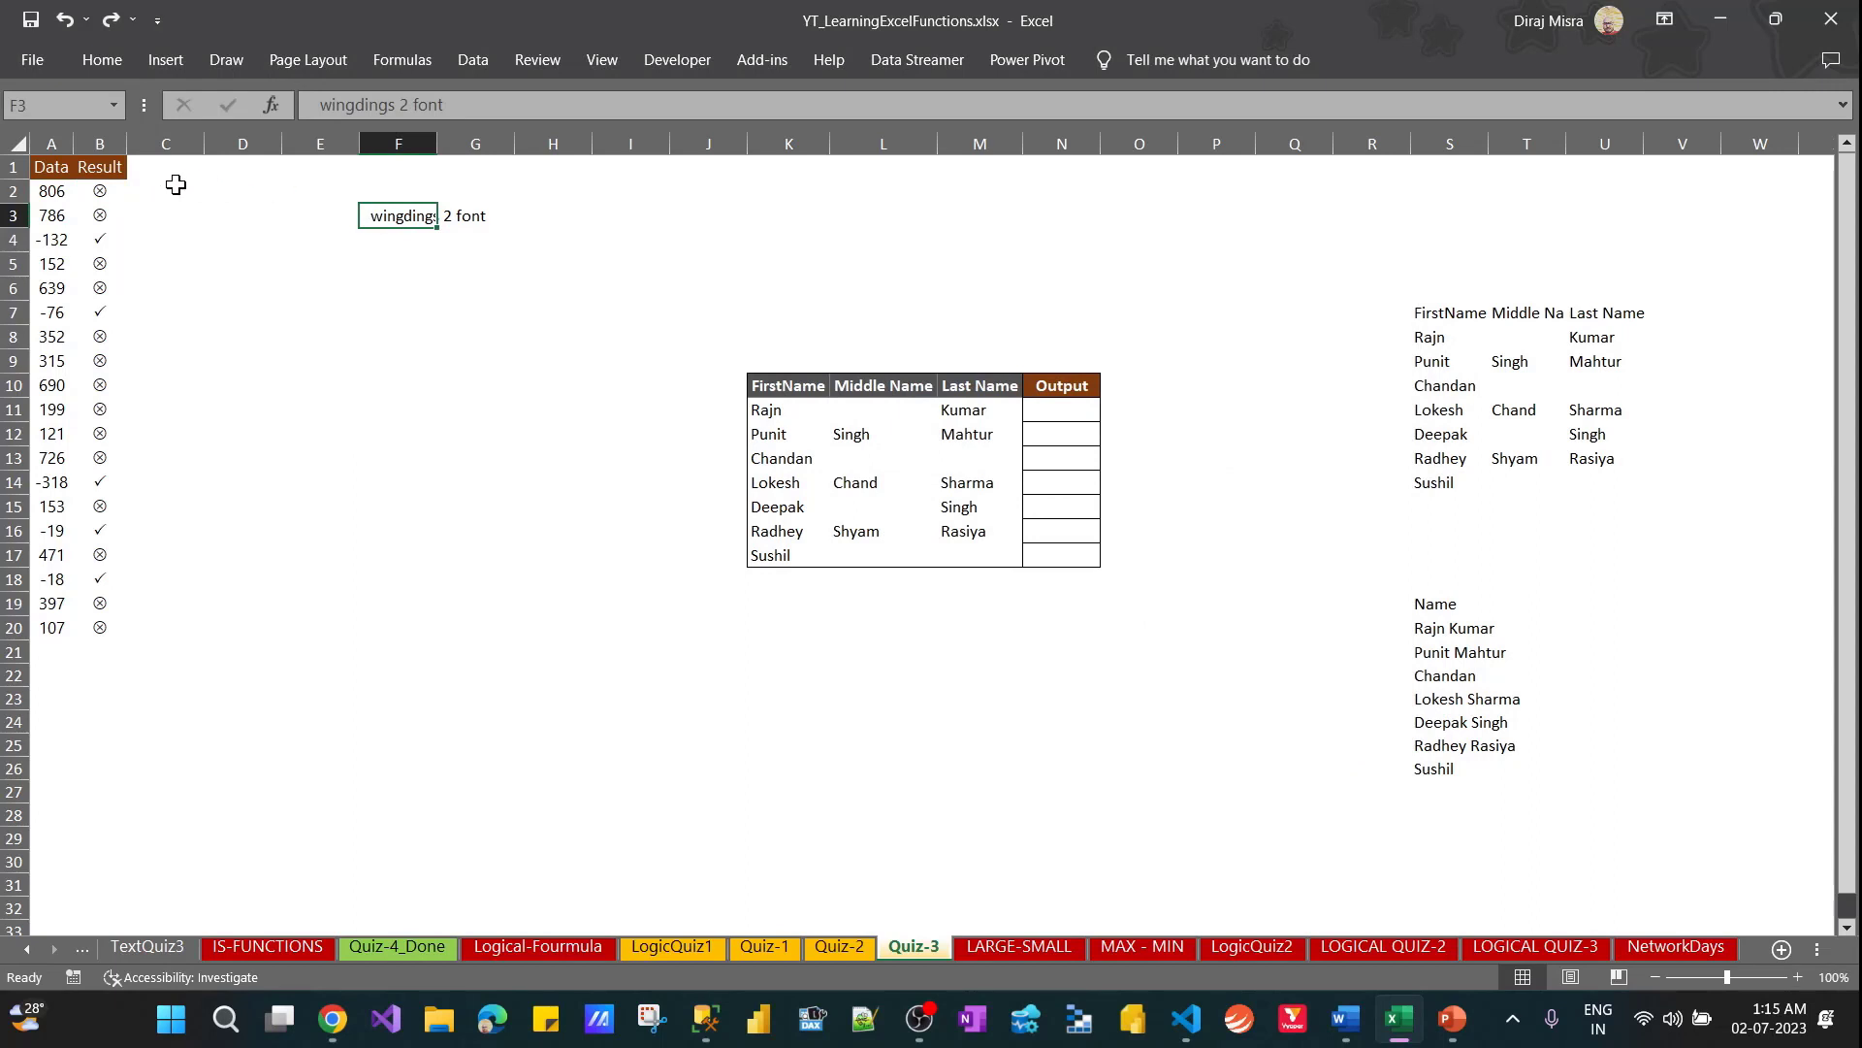
{"action": "left_click", "coordinate": [100, 191]}
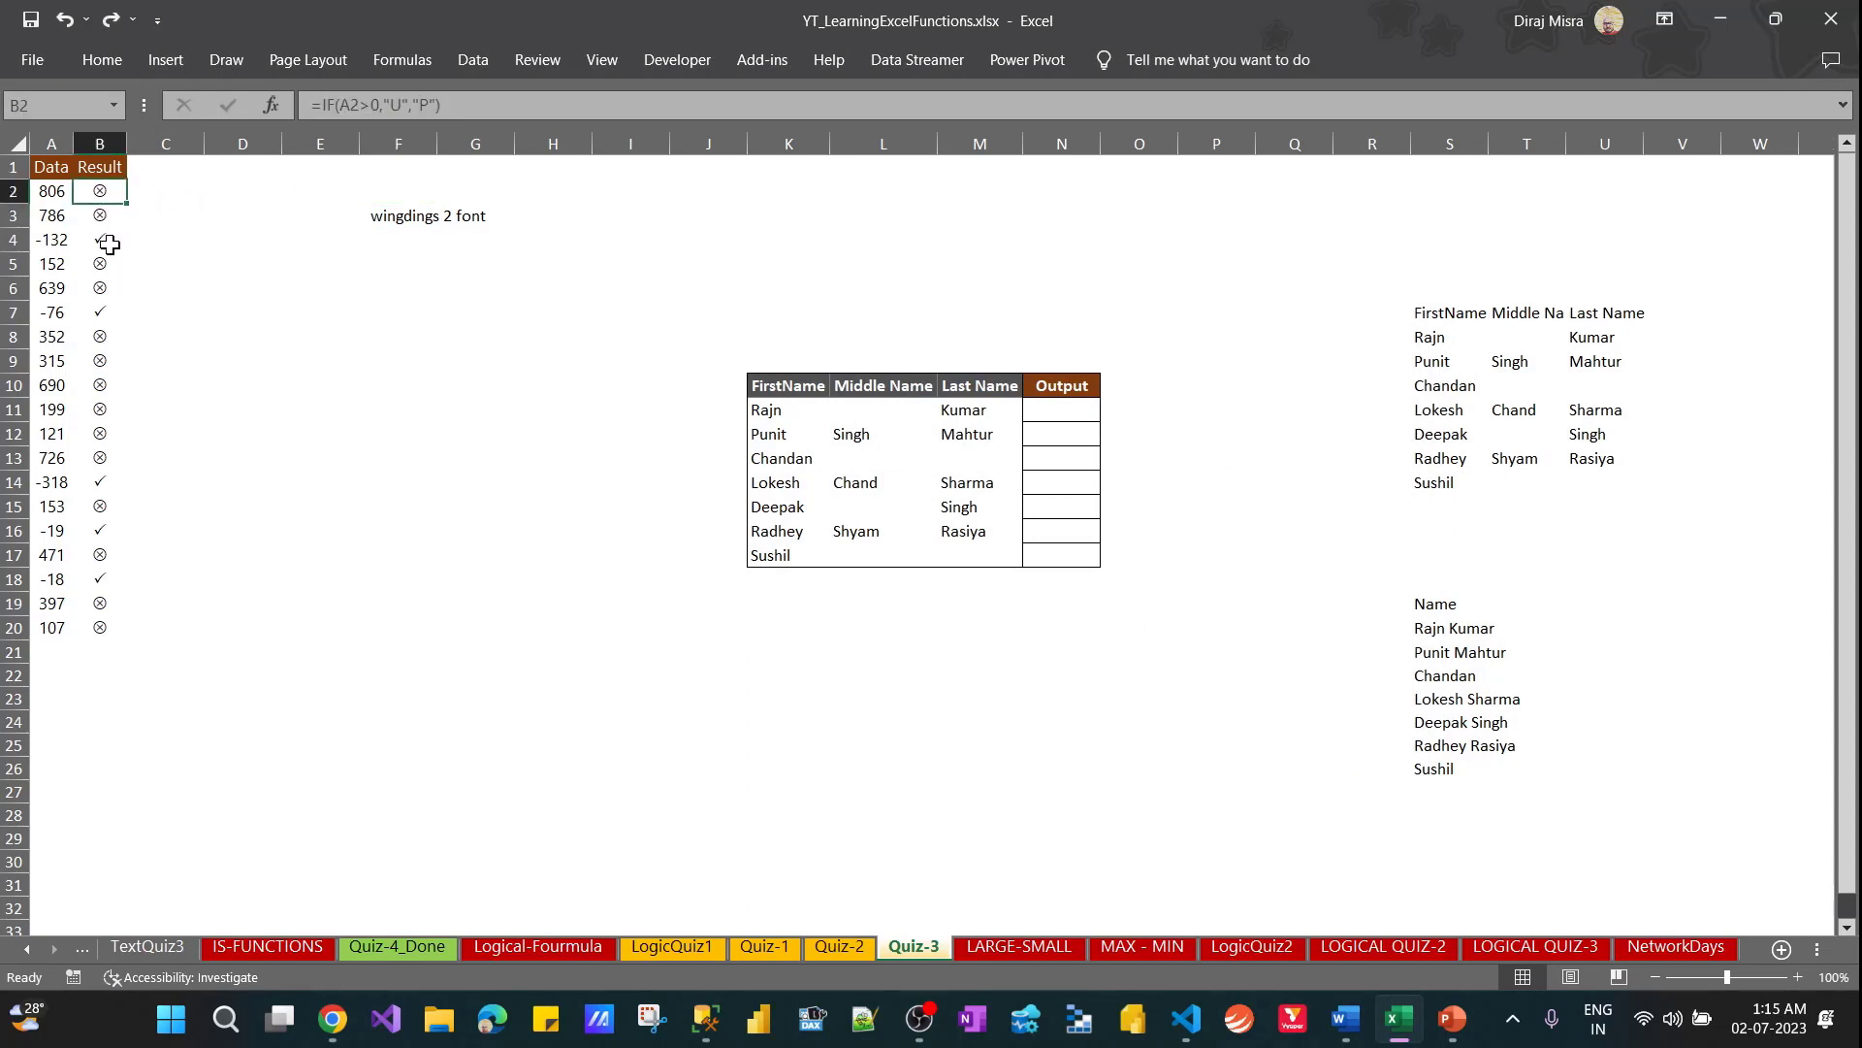
Copy the formula =IF(A2>0,"U","P") from B2 into C2 and check the pasted formula
{"action": "left_click", "coordinate": [479, 109]}
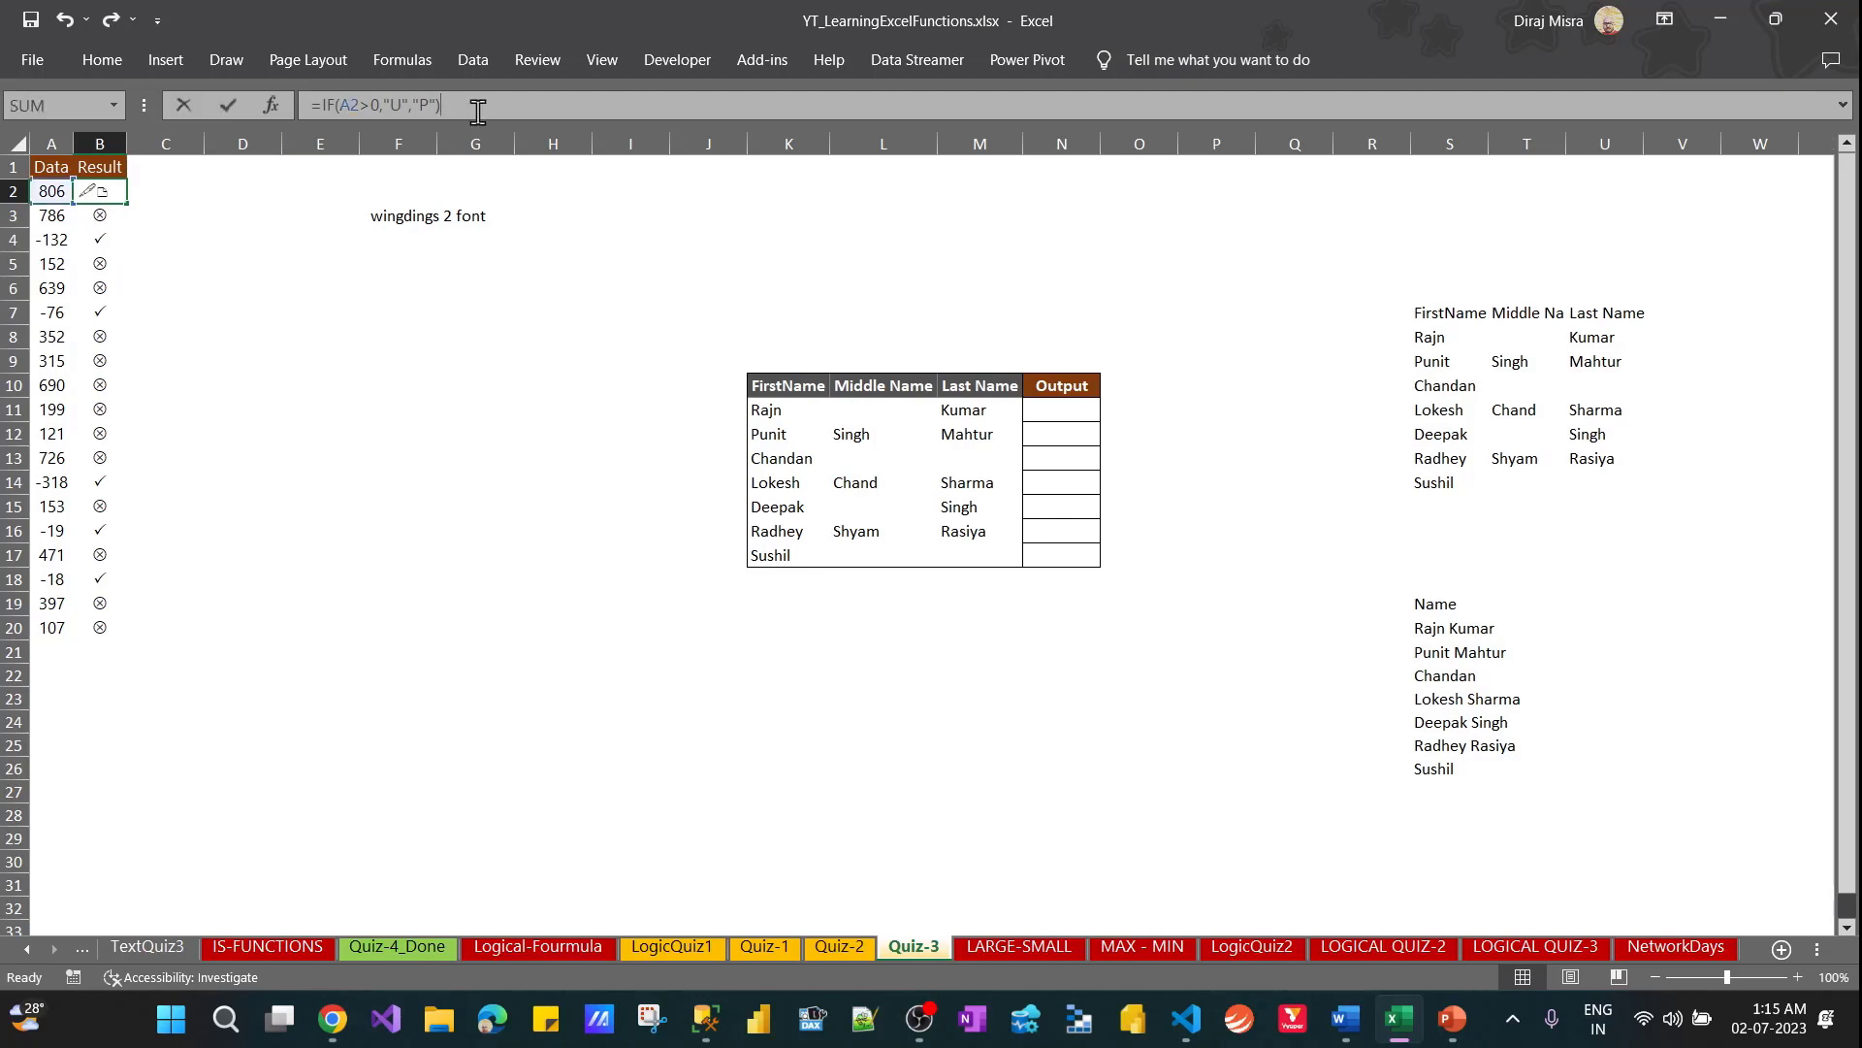
{"action": "left_click_drag", "start_coordinate": [478, 112], "coordinate": [303, 117]}
{"action": "key", "text": "ctrl+c"}
{"action": "key", "text": "Escape"}
{"action": "left_click", "coordinate": [162, 188]}
{"action": "key", "text": "ctrl+v"}
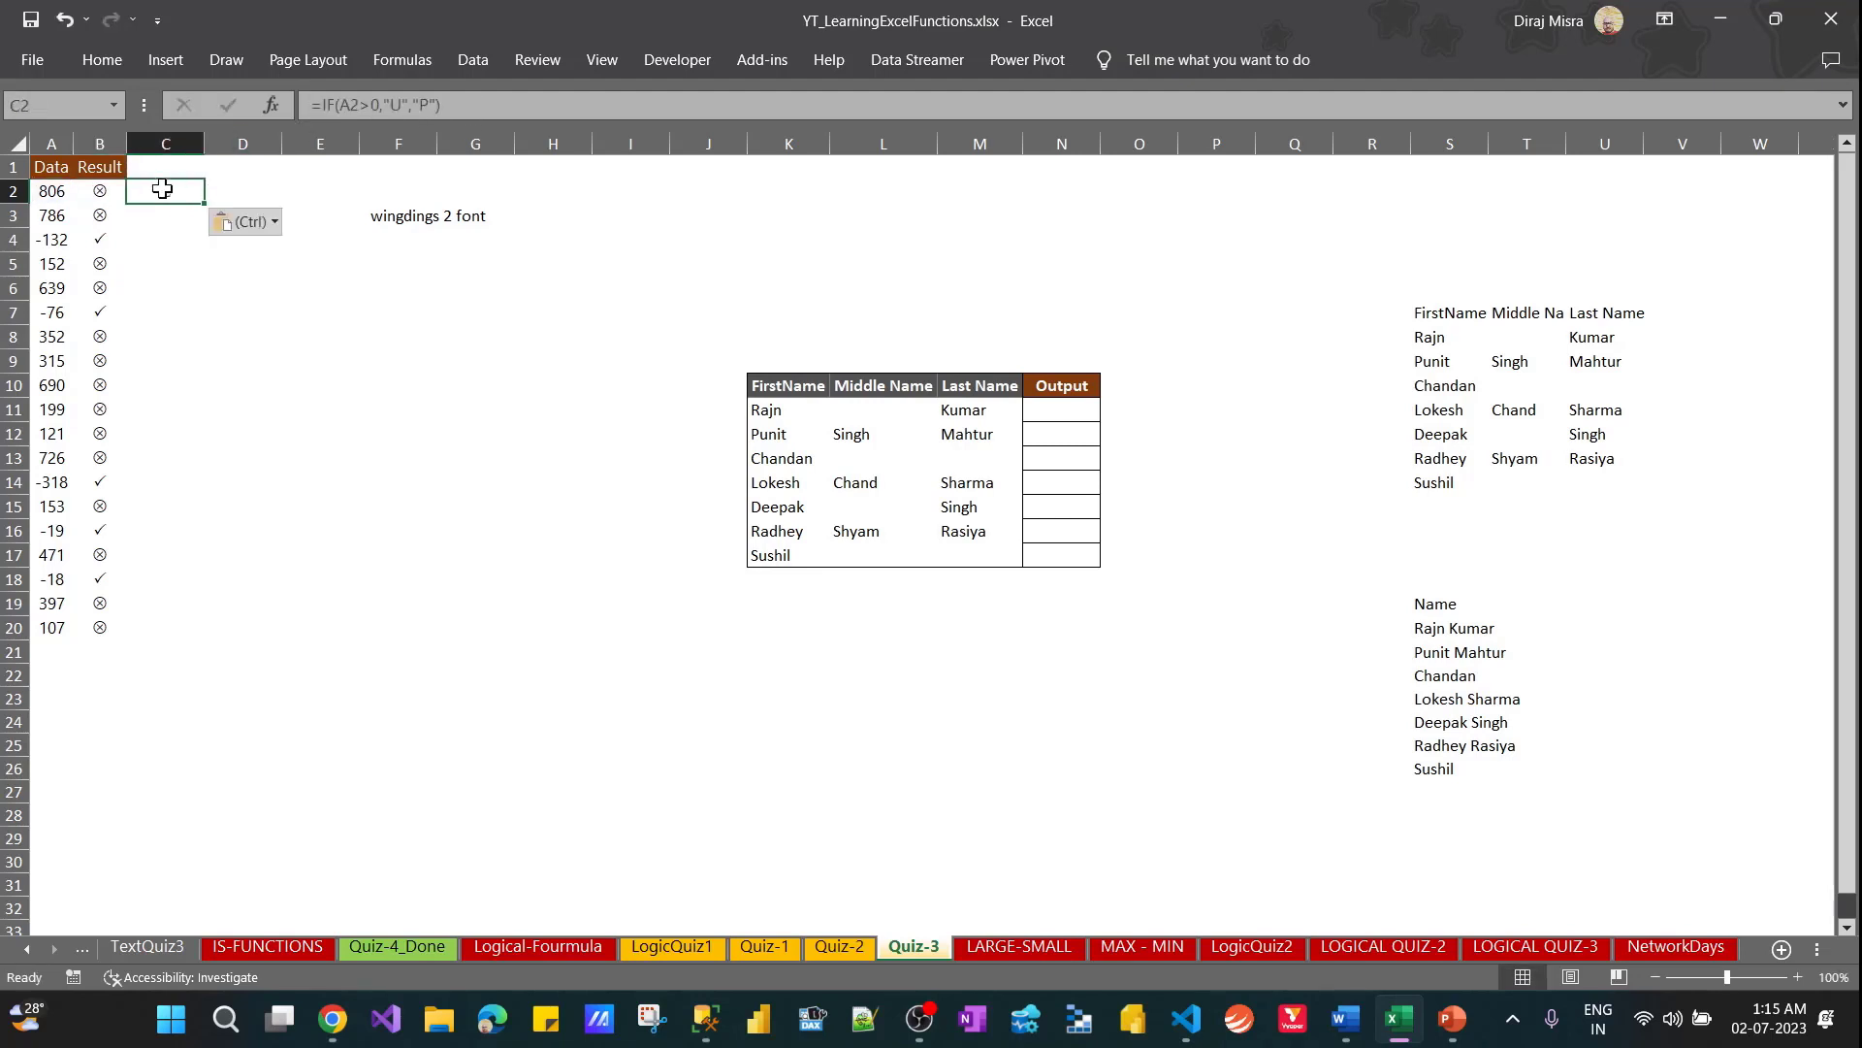
{"action": "key", "text": "F2"}
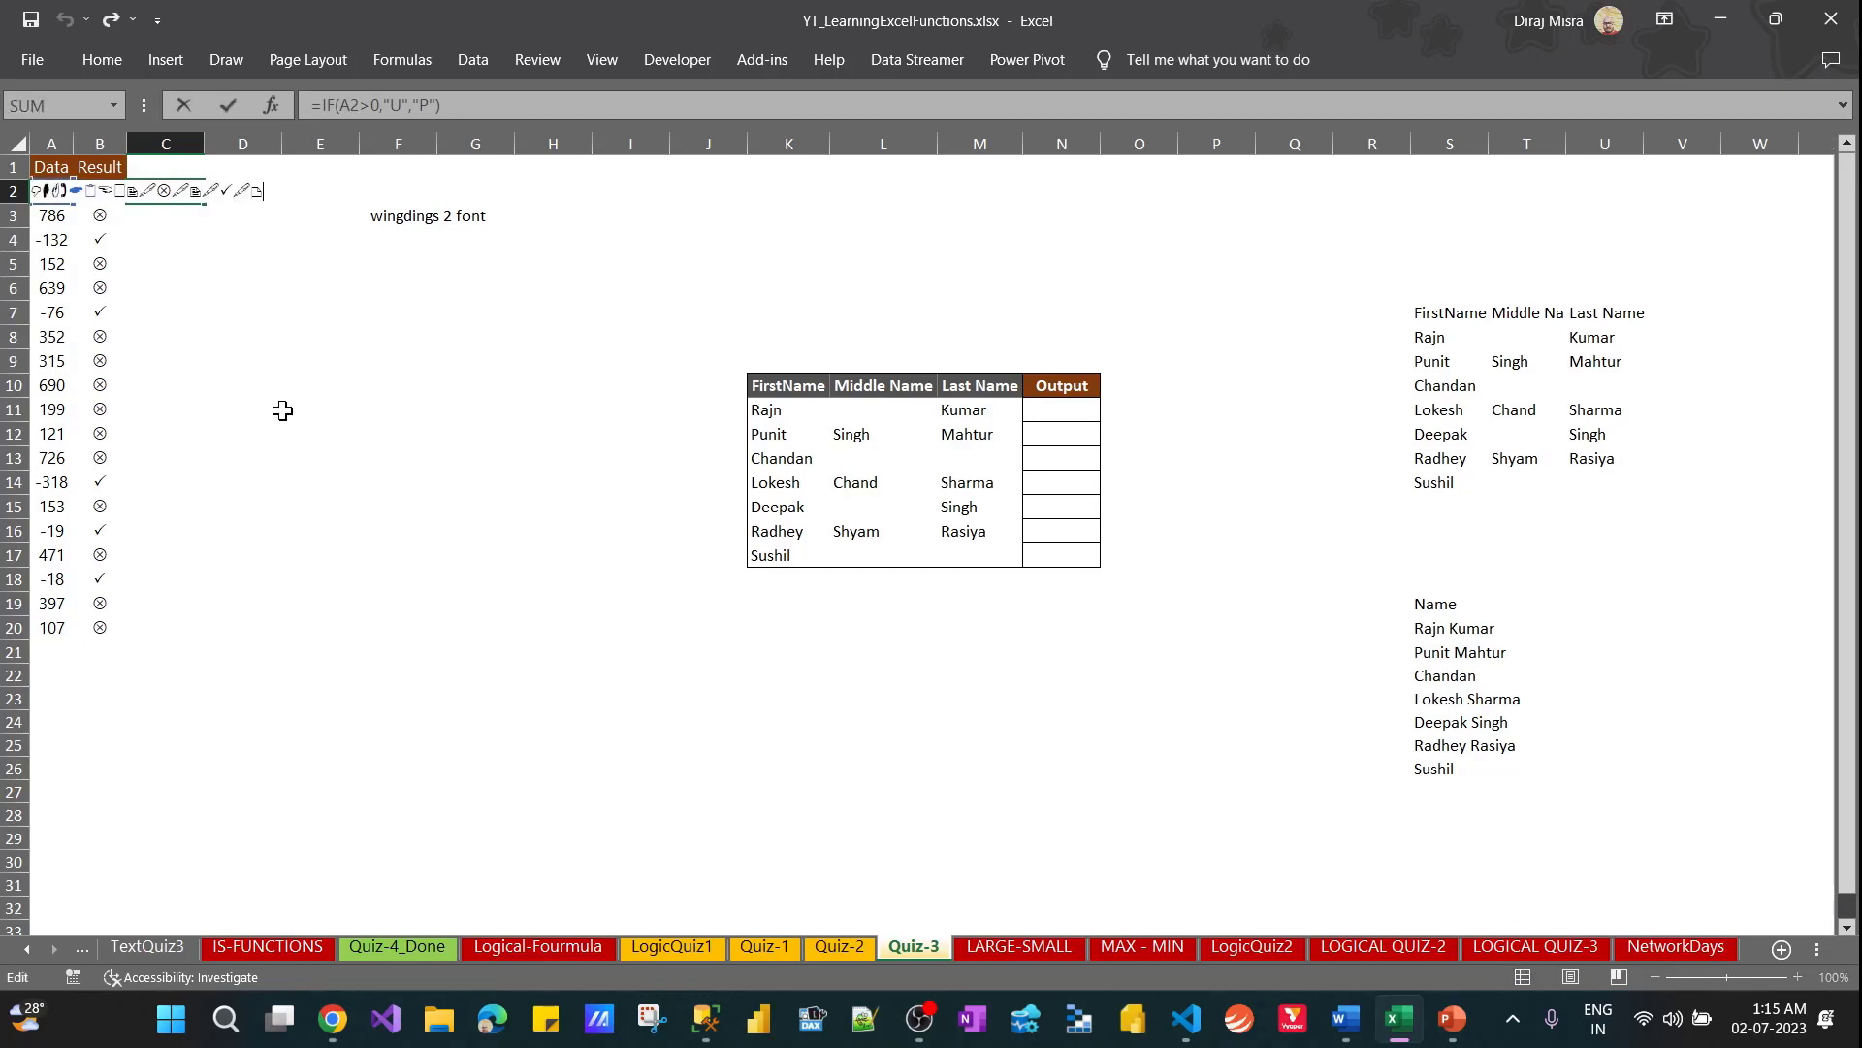
{"action": "key", "text": "Escape"}
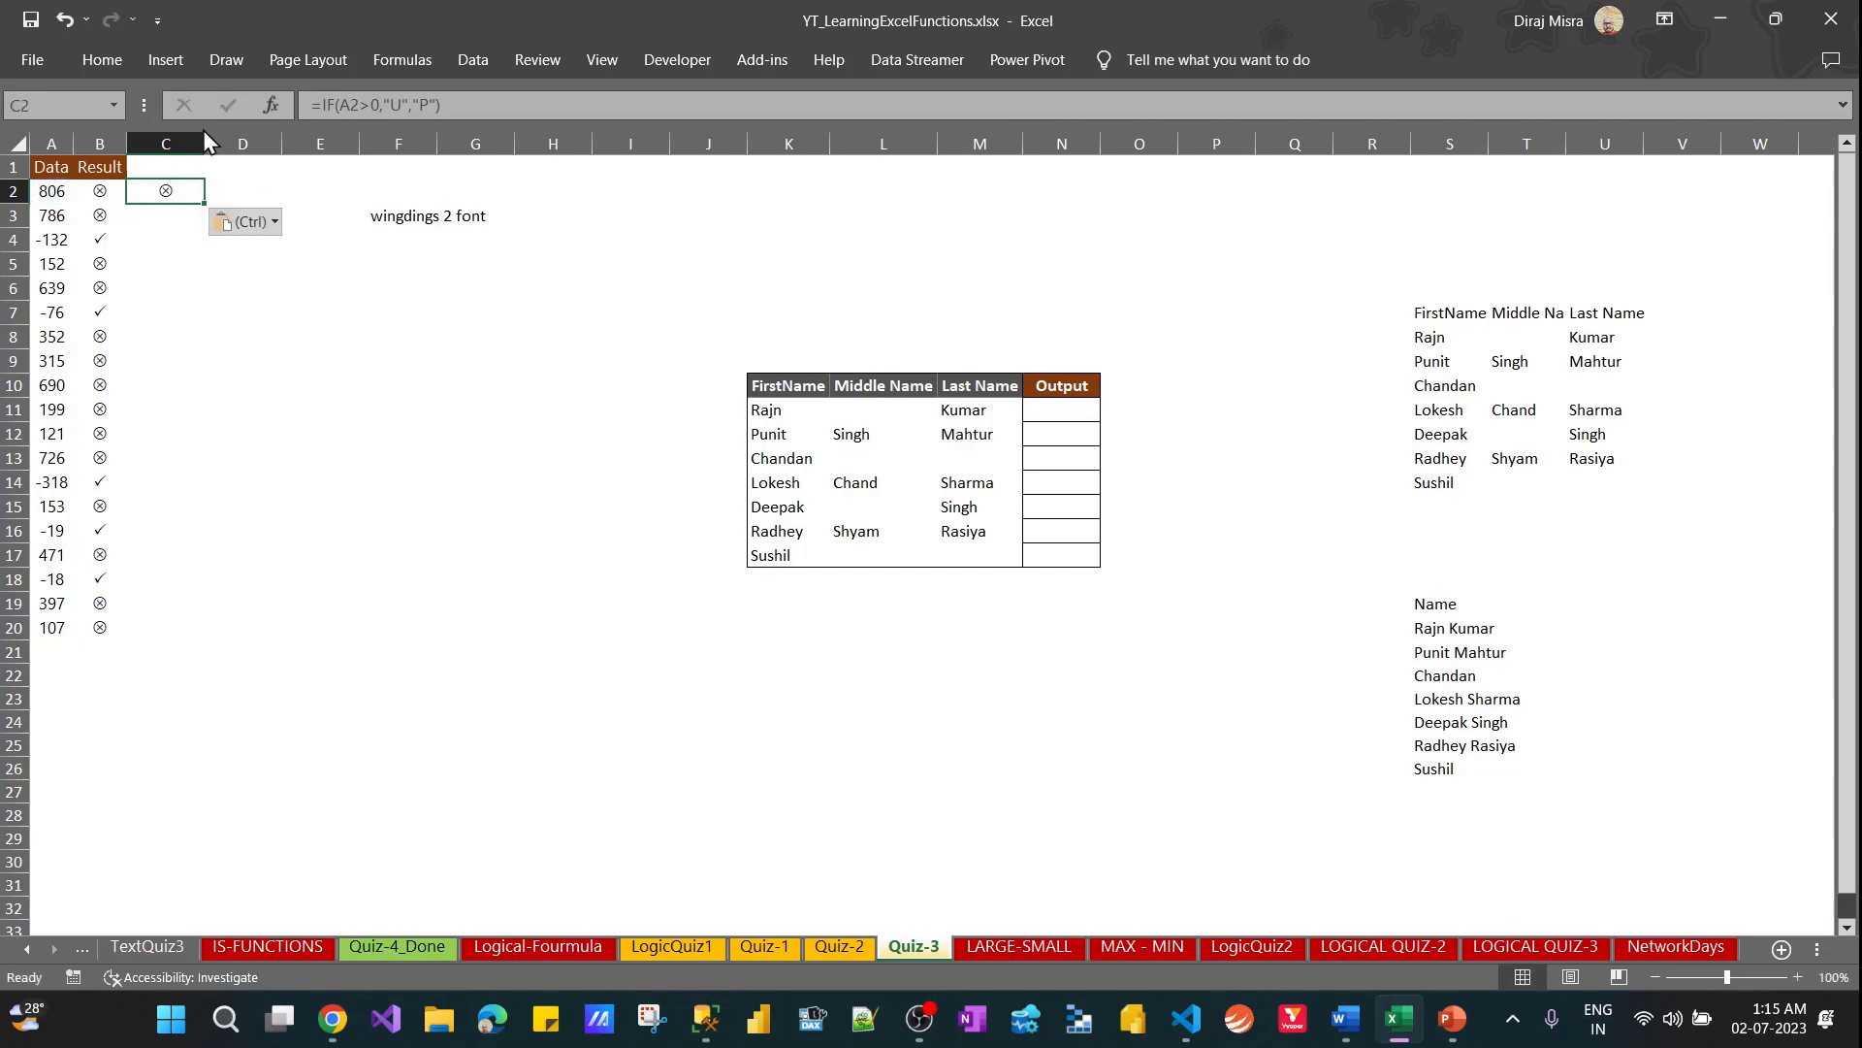
Set C2's font to Source Sans Pro and copy its formula down through C20
{"action": "left_click", "coordinate": [109, 61]}
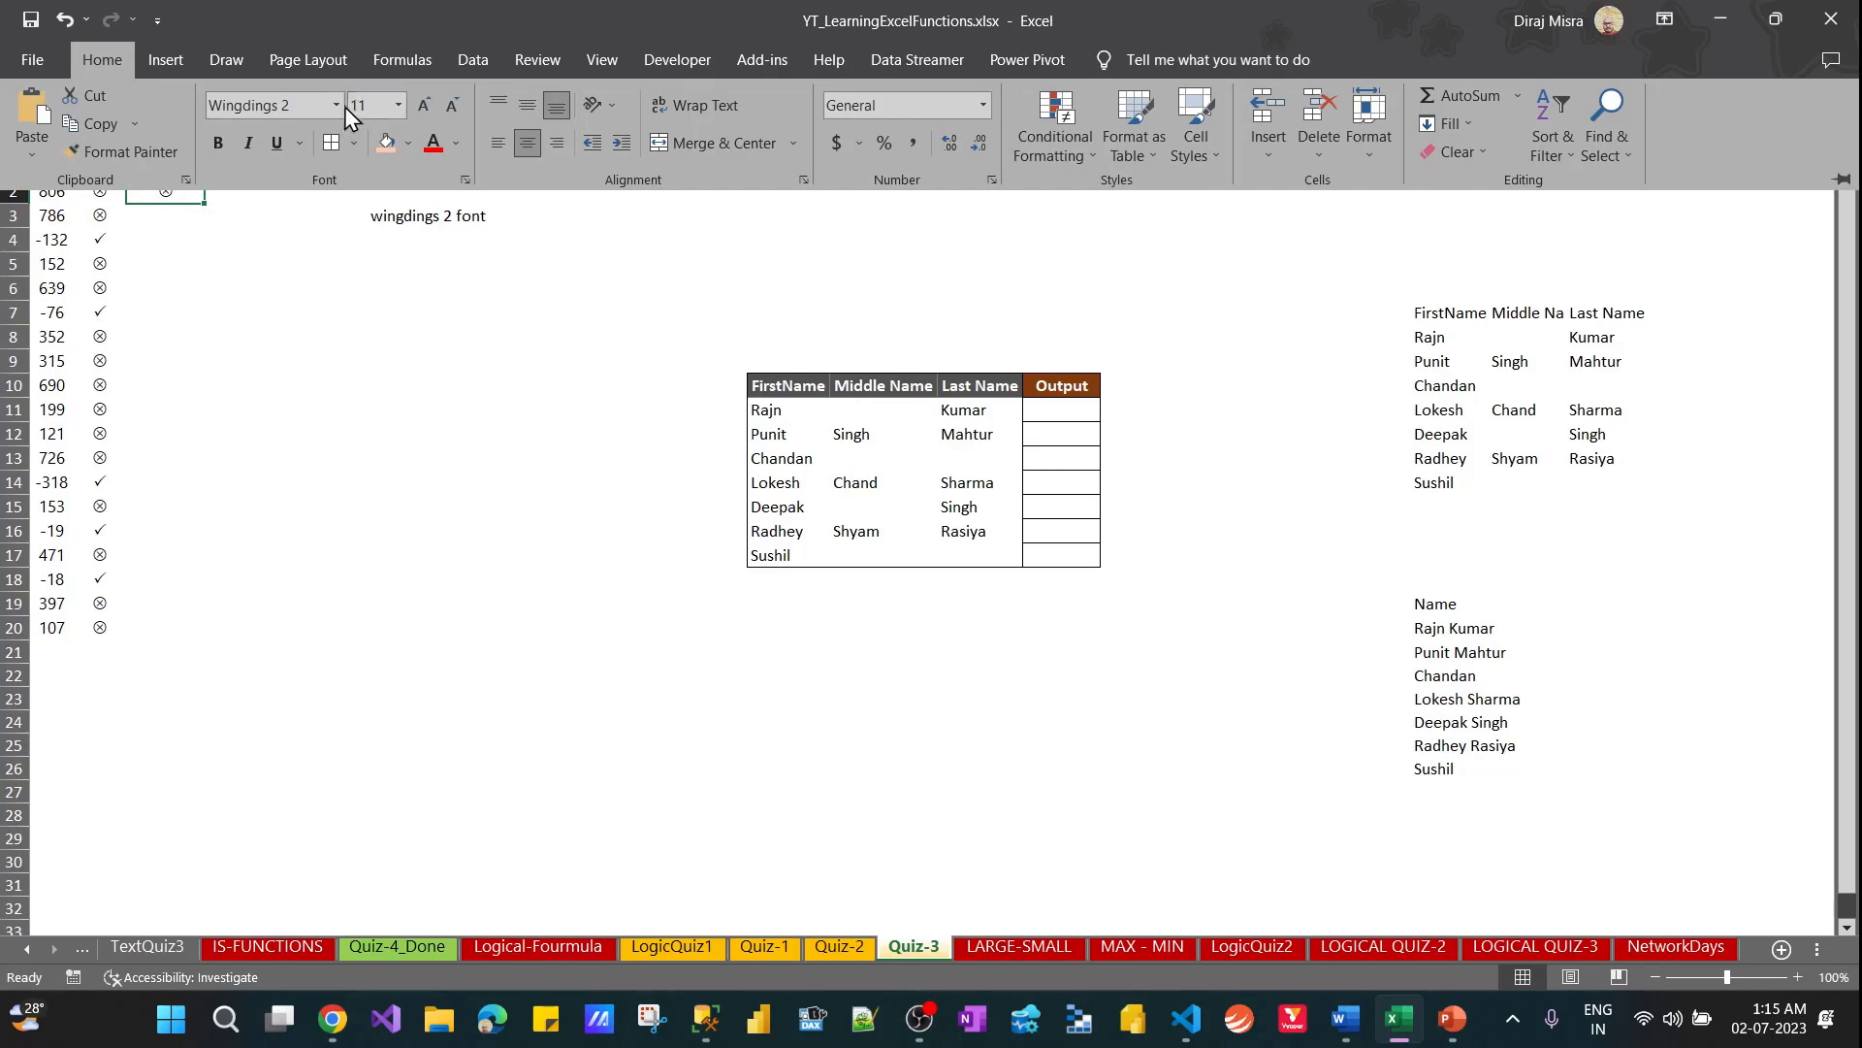
{"action": "left_click", "coordinate": [337, 106]}
{"action": "left_click", "coordinate": [281, 172]}
{"action": "key", "text": "ctrl+c"}
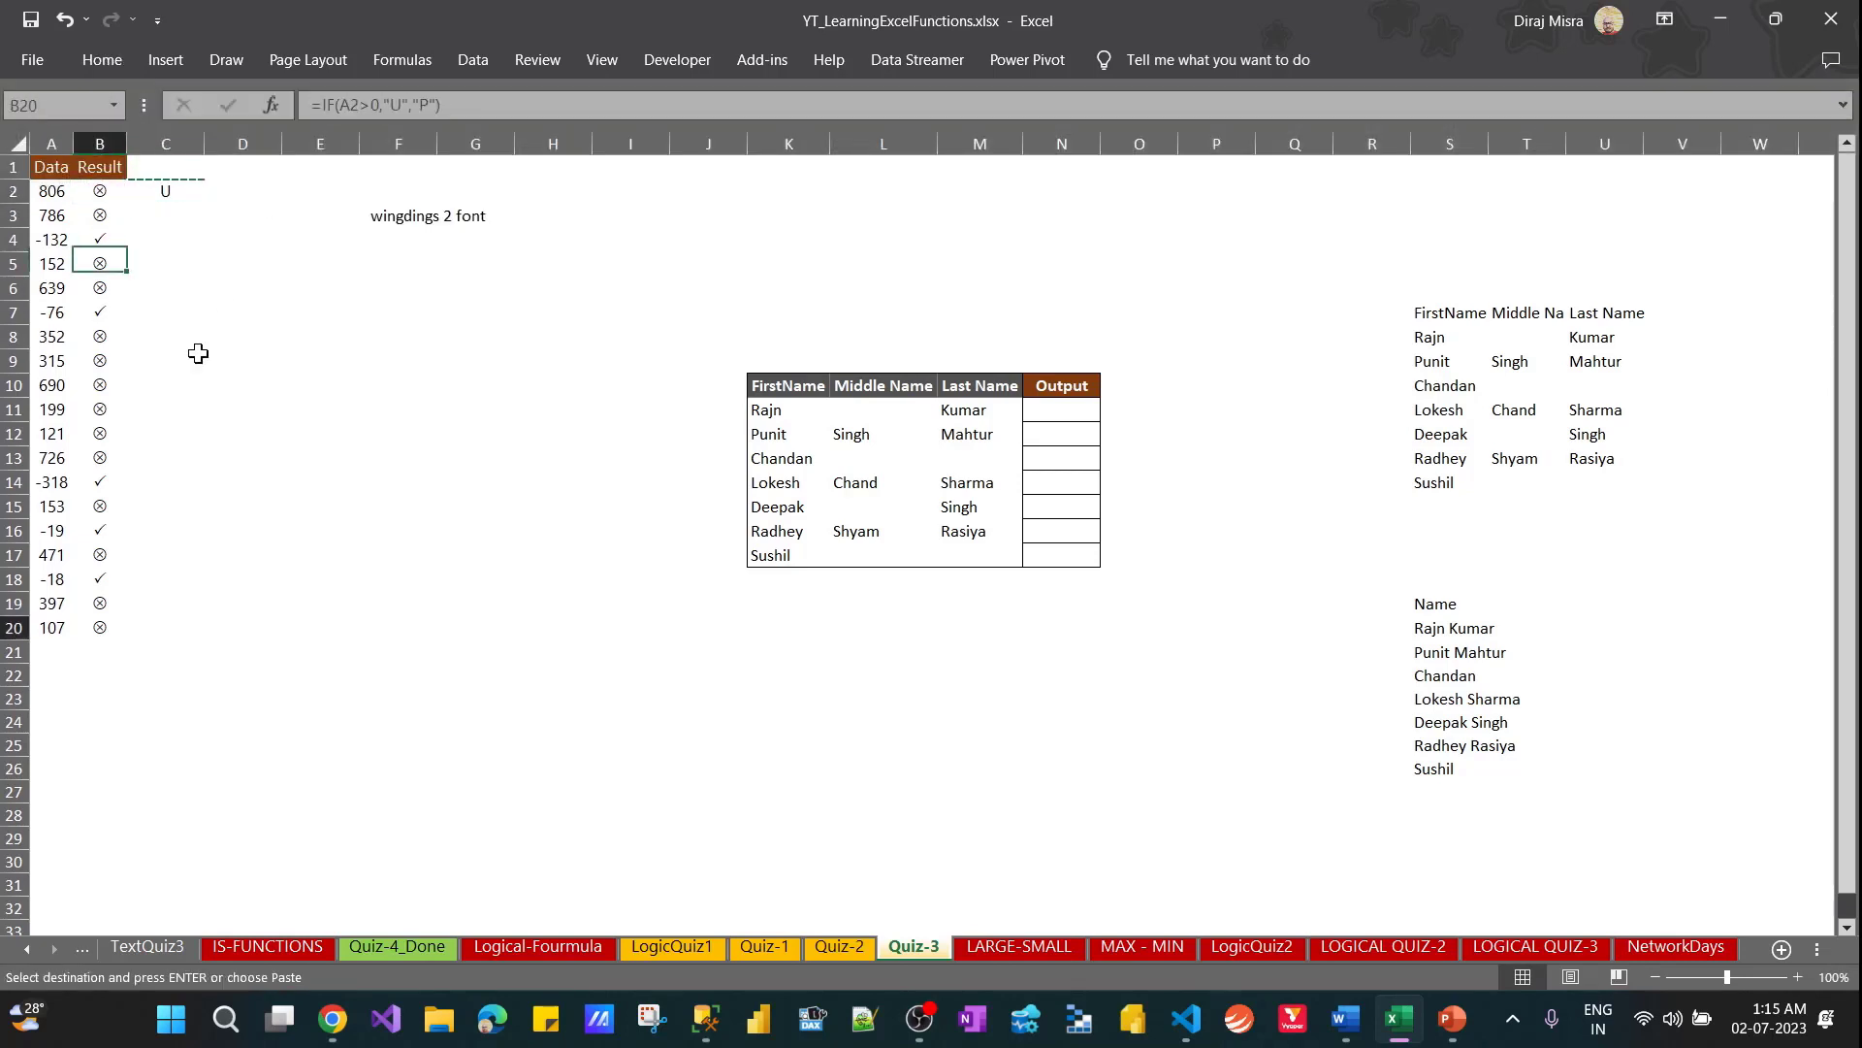
{"action": "key", "text": "Left"}
{"action": "key", "text": "ctrl+Down"}
{"action": "key", "text": "Right"}
{"action": "key", "text": "ctrl+shift+Up"}
{"action": "key", "text": "Return"}
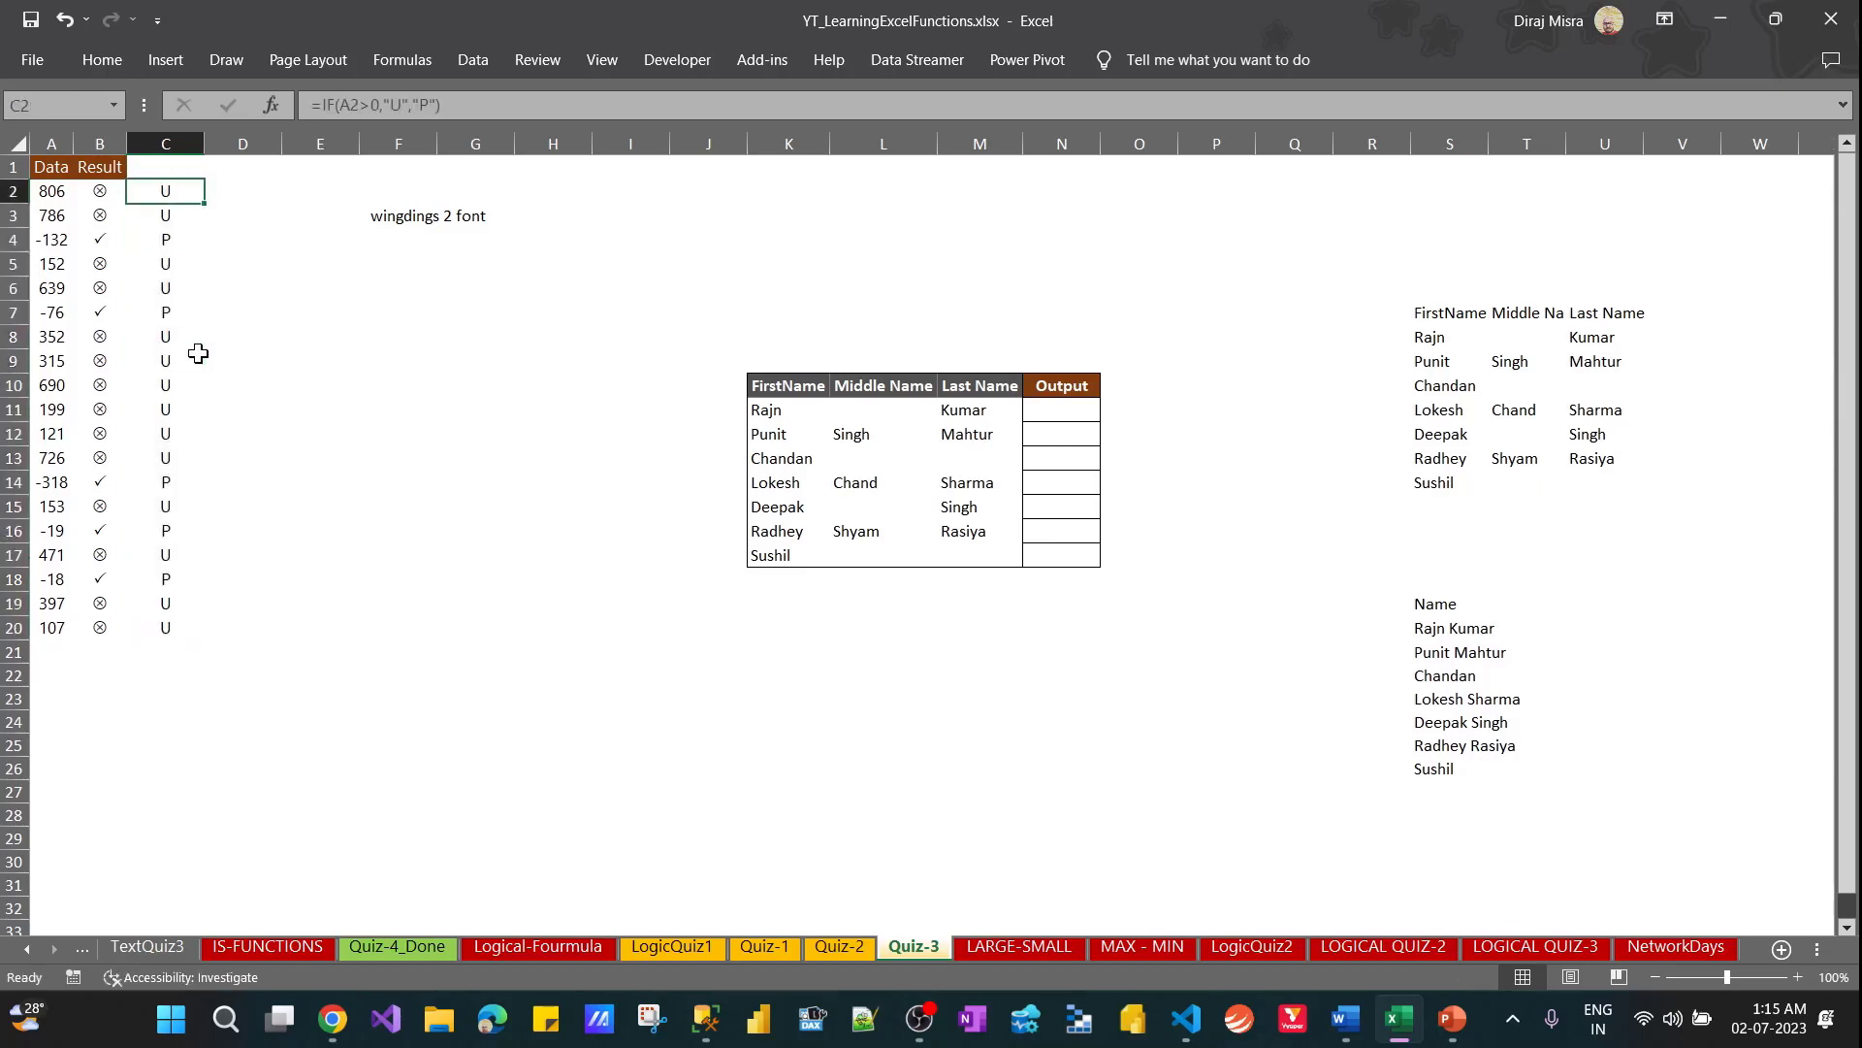
Copy the formula text F(A2>0,"U","P") without its beginning from C2 and paste it as plain text into E2
{"action": "key", "text": "F2"}
{"action": "key", "text": "shift+Left"}
{"action": "key", "text": "shift+Left"}
{"action": "key", "text": "shift+Left"}
{"action": "key", "text": "shift+Left"}
{"action": "key", "text": "shift+Left"}
{"action": "key", "text": "shift+Left"}
{"action": "key", "text": "shift+Left"}
{"action": "key", "text": "shift+Left"}
{"action": "key", "text": "shift+Left"}
{"action": "key", "text": "shift+Left"}
{"action": "key", "text": "shift+Left"}
{"action": "key", "text": "shift+Left"}
{"action": "key", "text": "shift+Left"}
{"action": "key", "text": "shift+Left"}
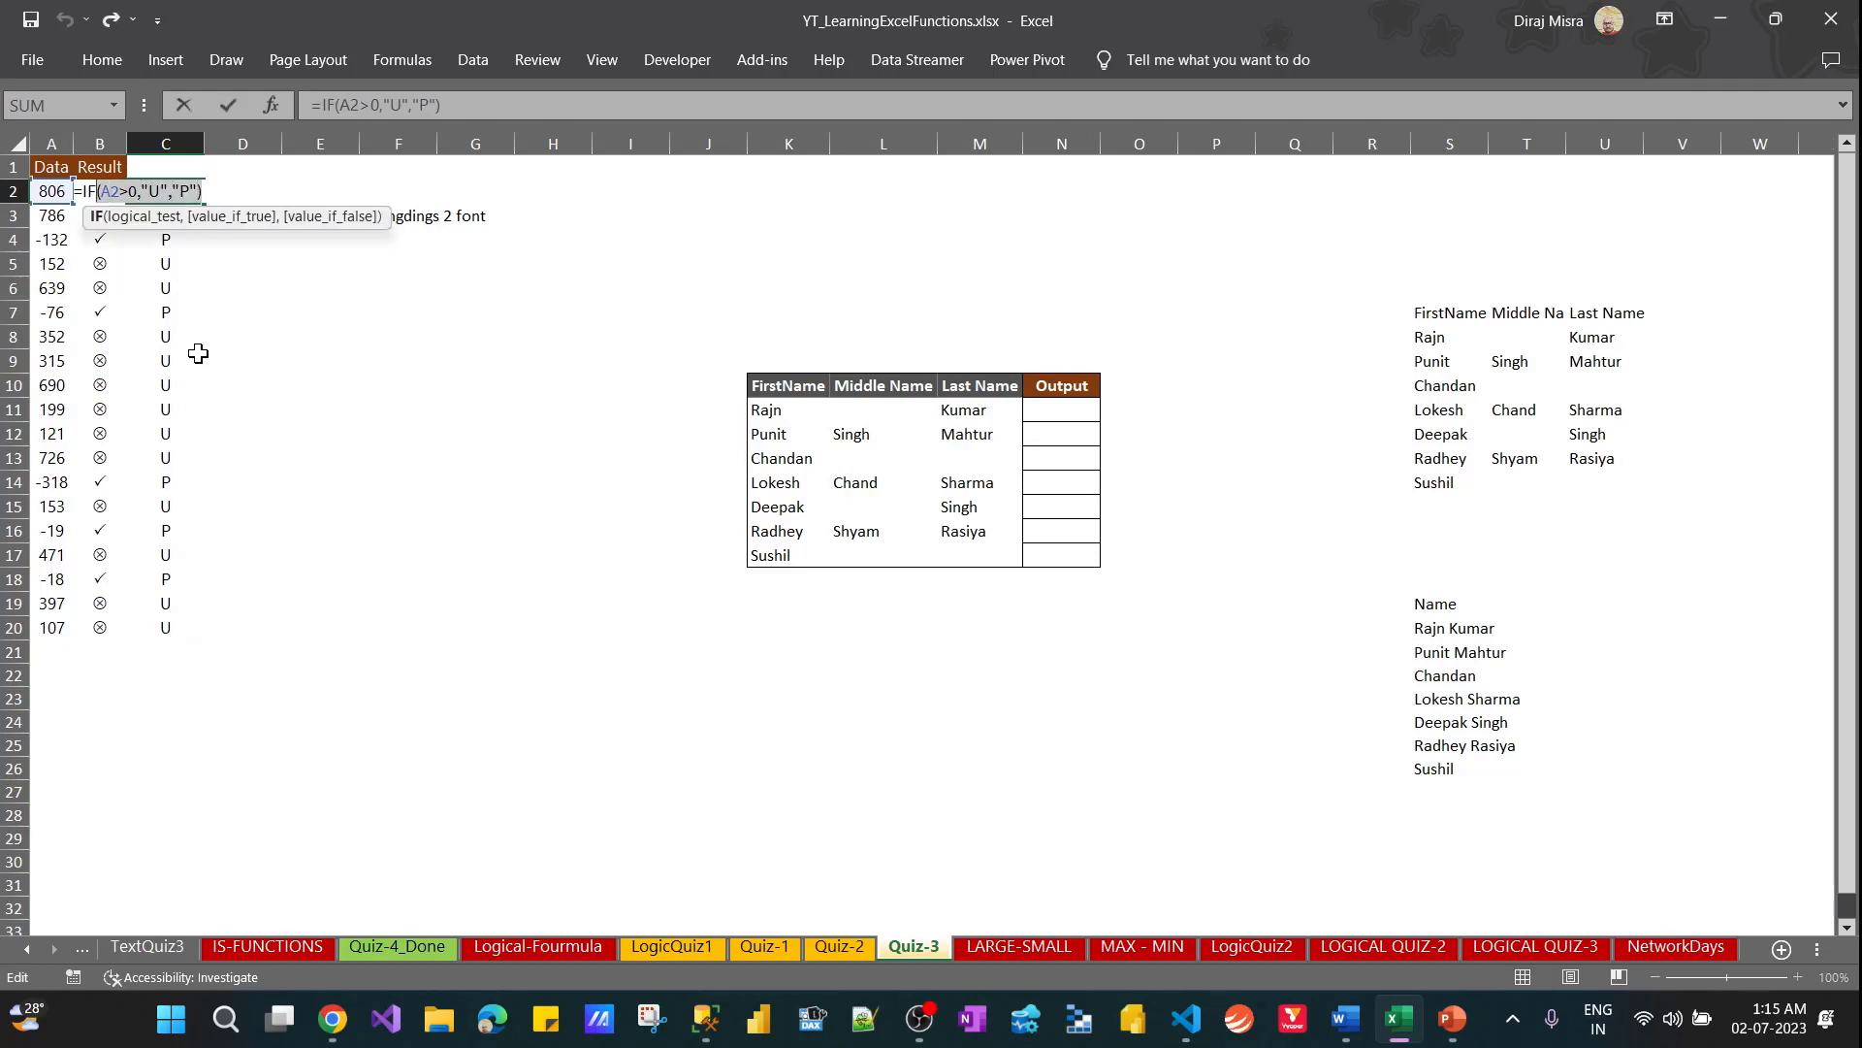
{"action": "key", "text": "Escape"}
{"action": "key", "text": "Right"}
{"action": "key", "text": "Right"}
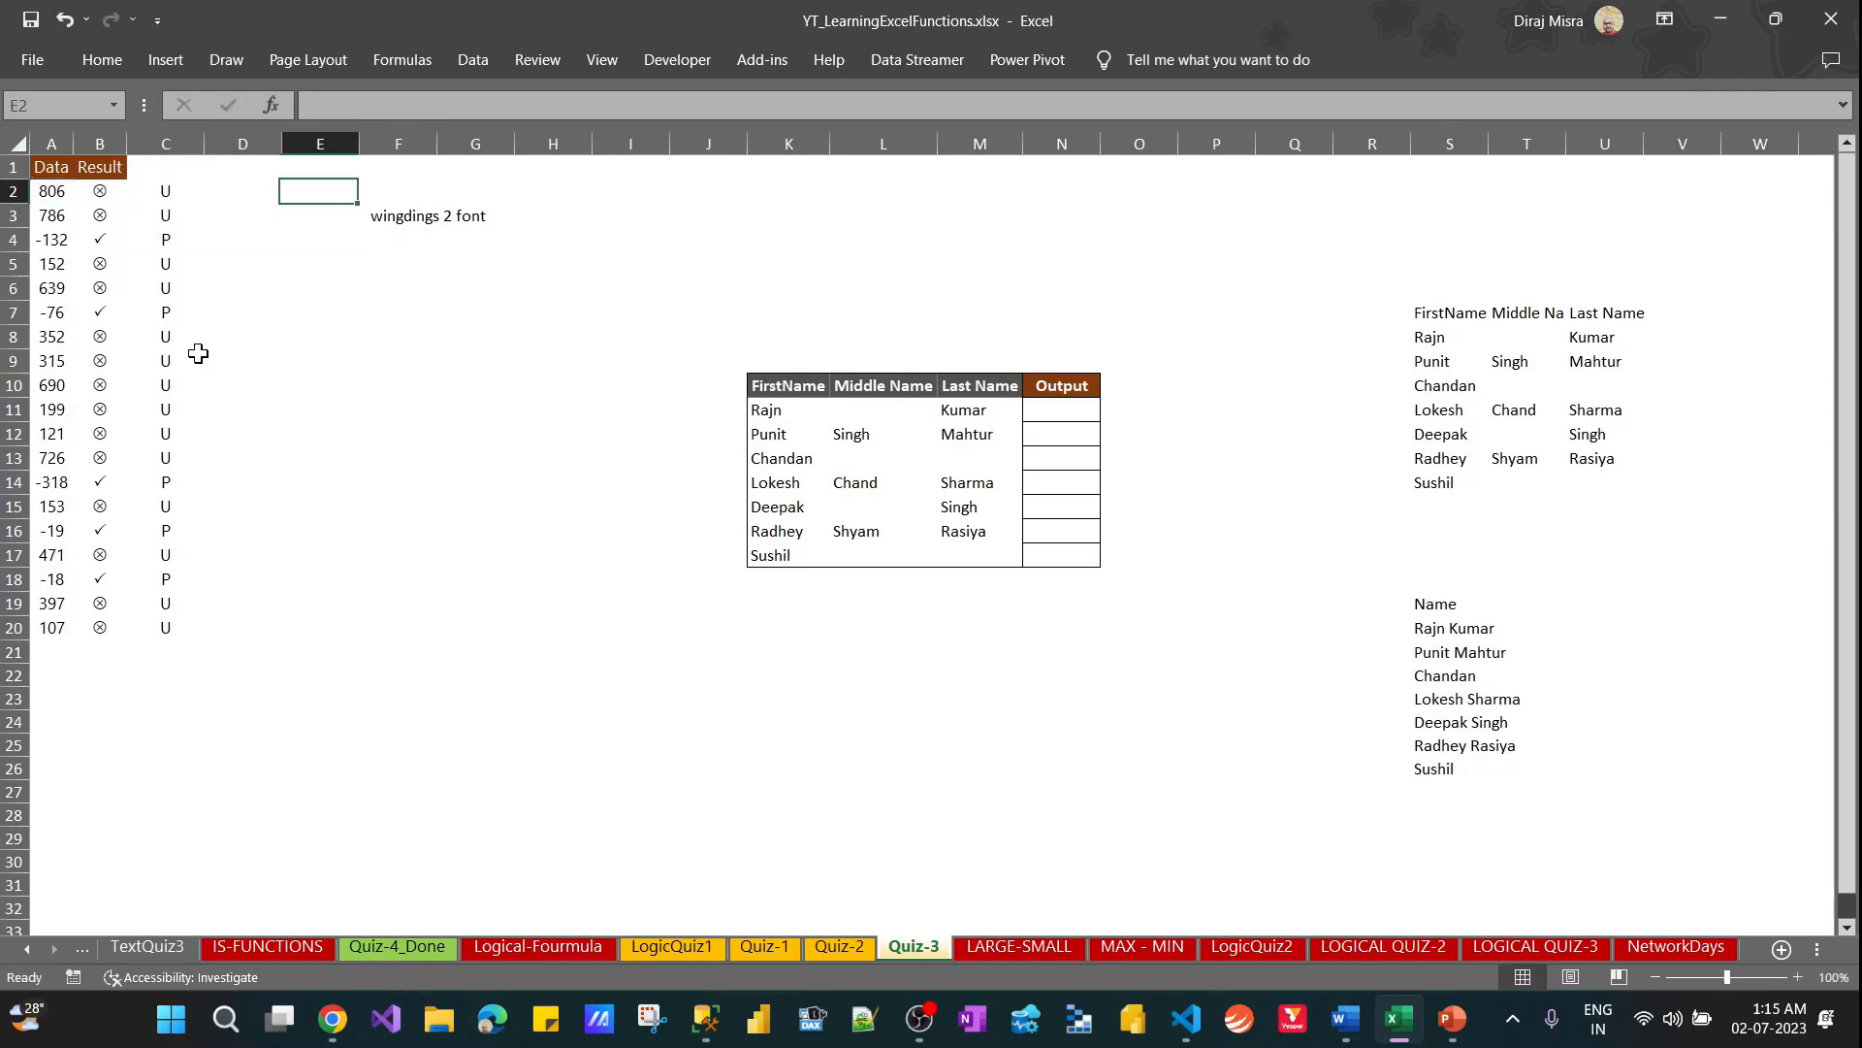
{"action": "key", "text": "ctrl+v"}
Step through the Data, Result and column C cells to compare the U and P letters with the symbols
{"action": "key", "text": "Down"}
{"action": "key", "text": "Down"}
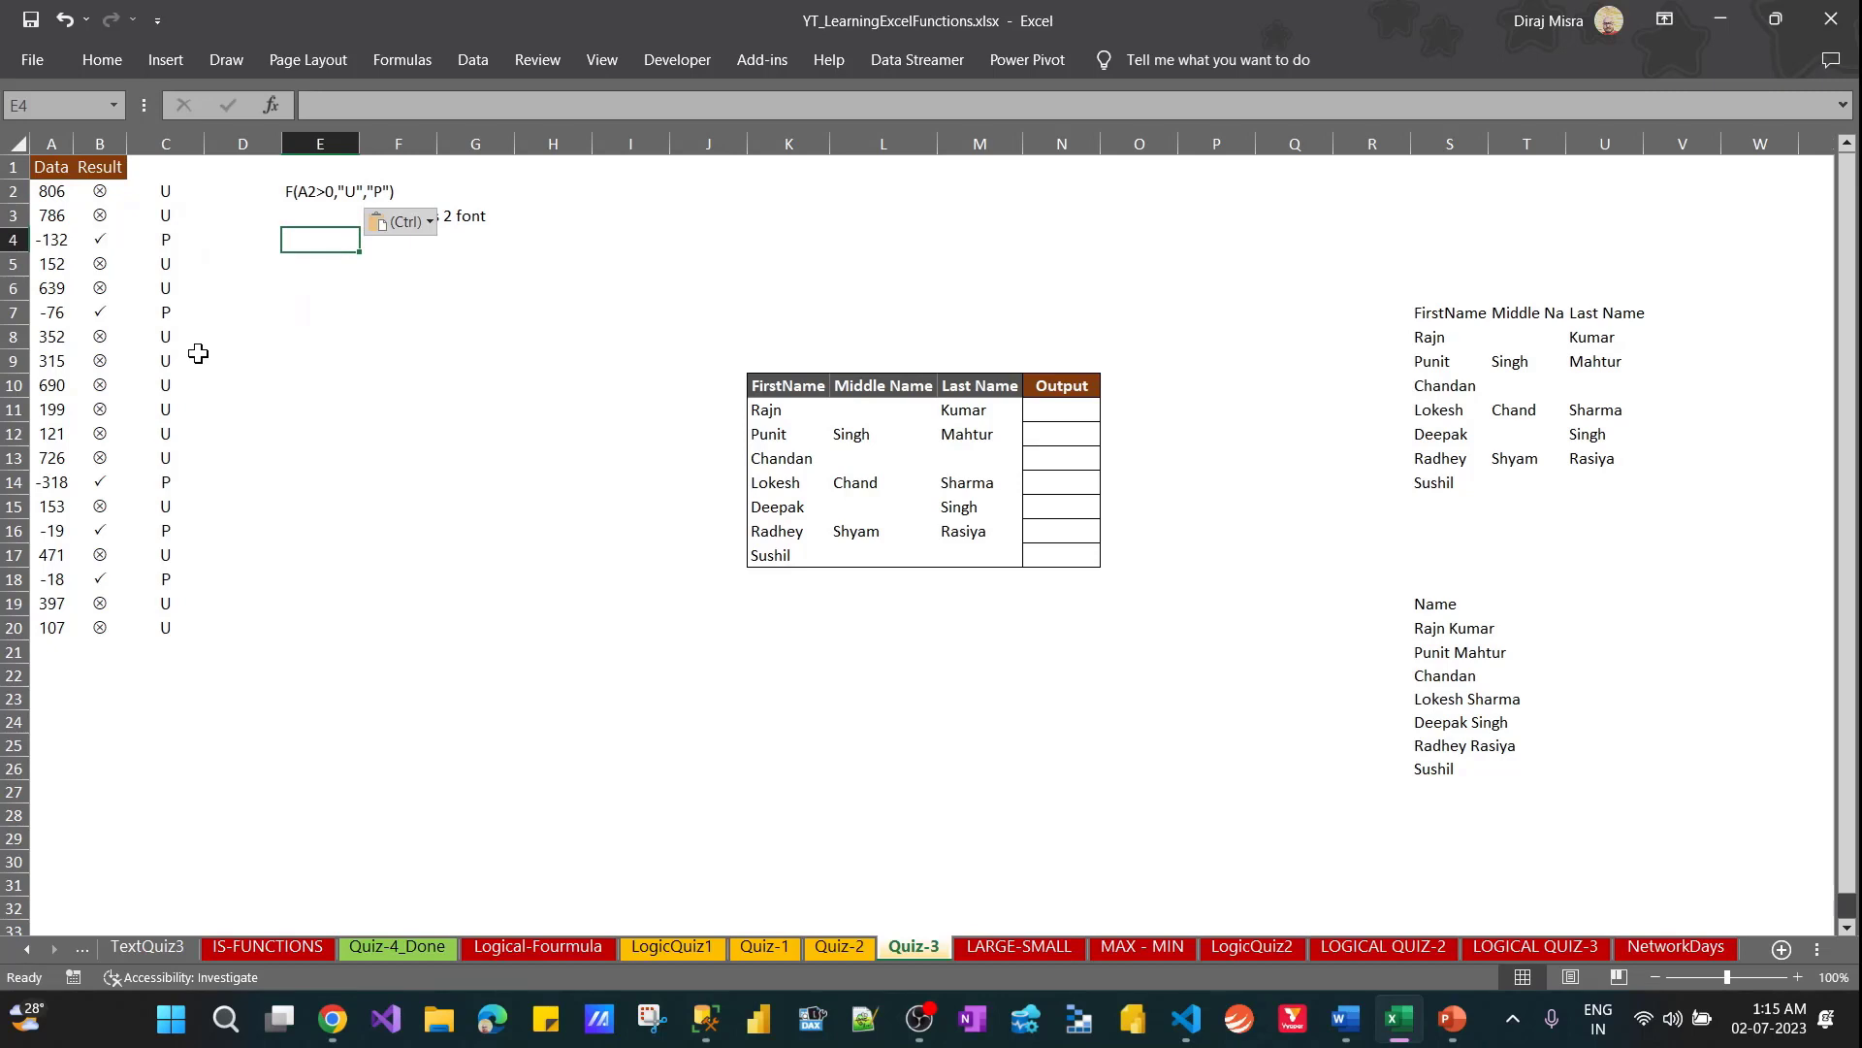
{"action": "key", "text": "Left"}
{"action": "key", "text": "Left"}
{"action": "key", "text": "Left"}
{"action": "key", "text": "Left"}
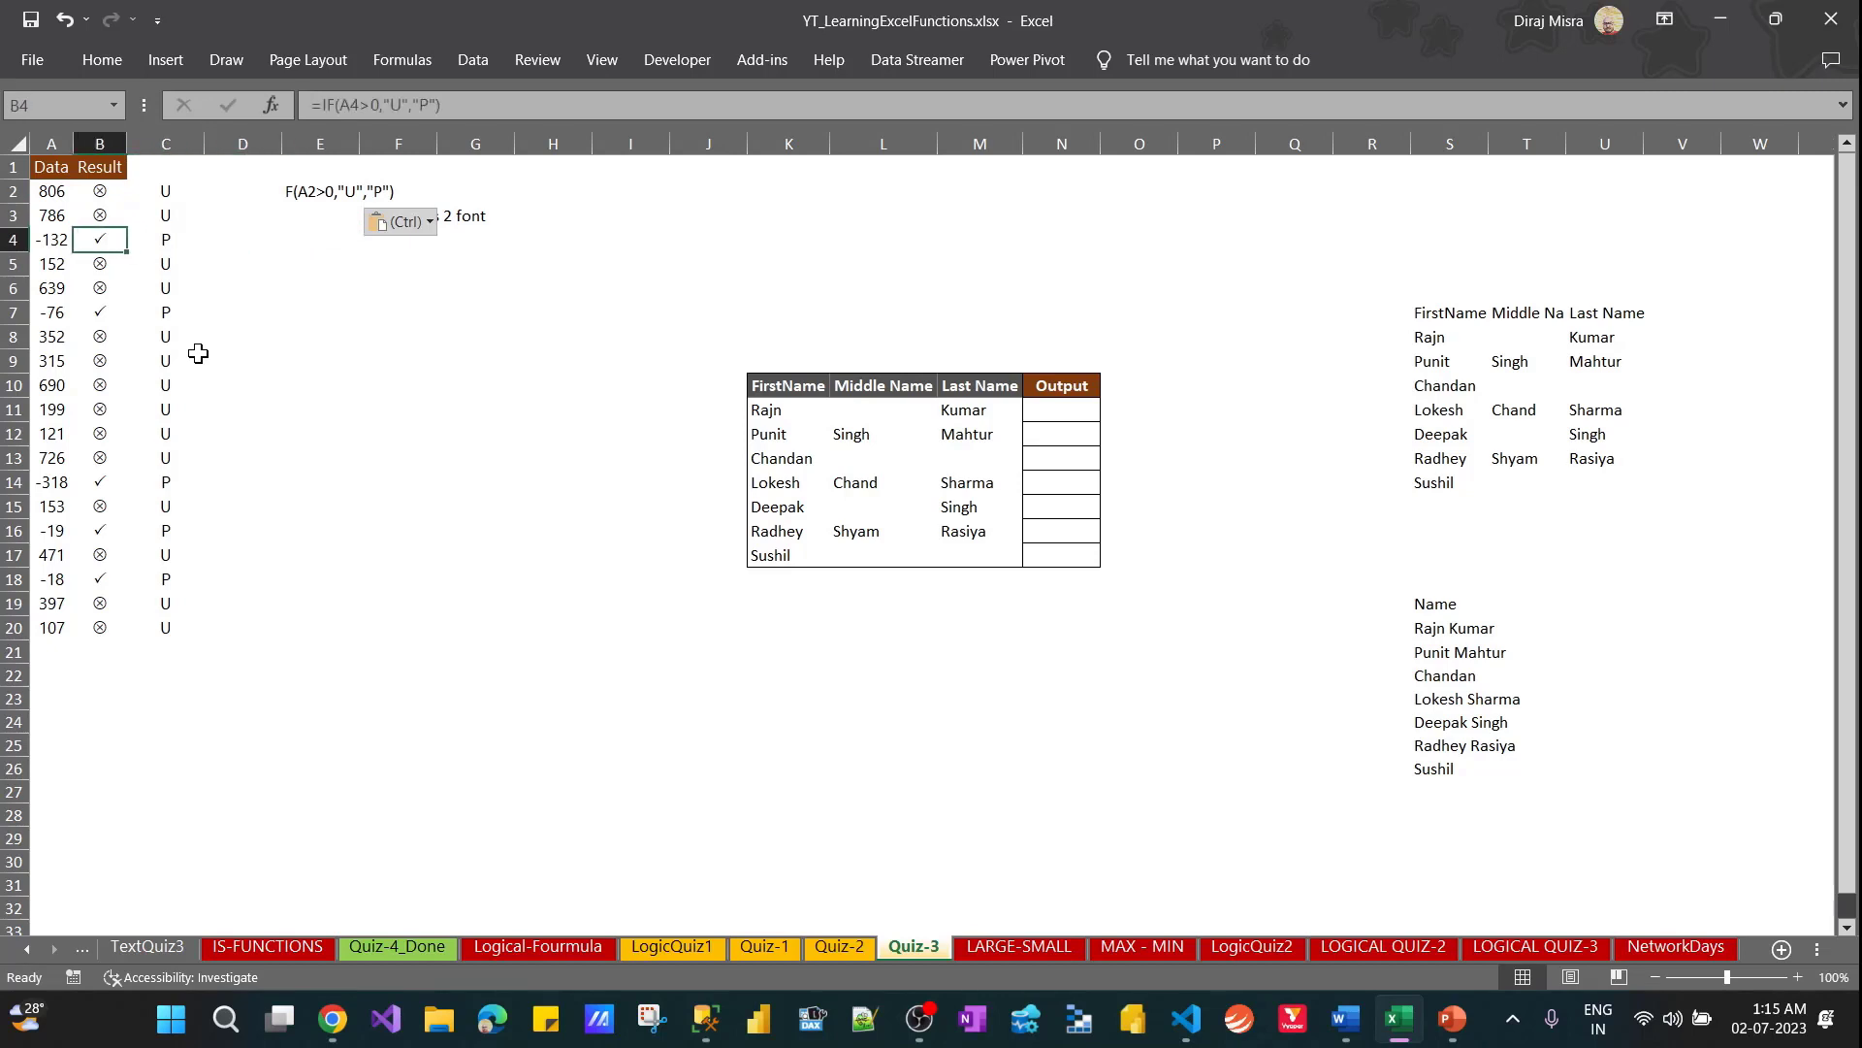
{"action": "key", "text": "Up"}
{"action": "key", "text": "Up"}
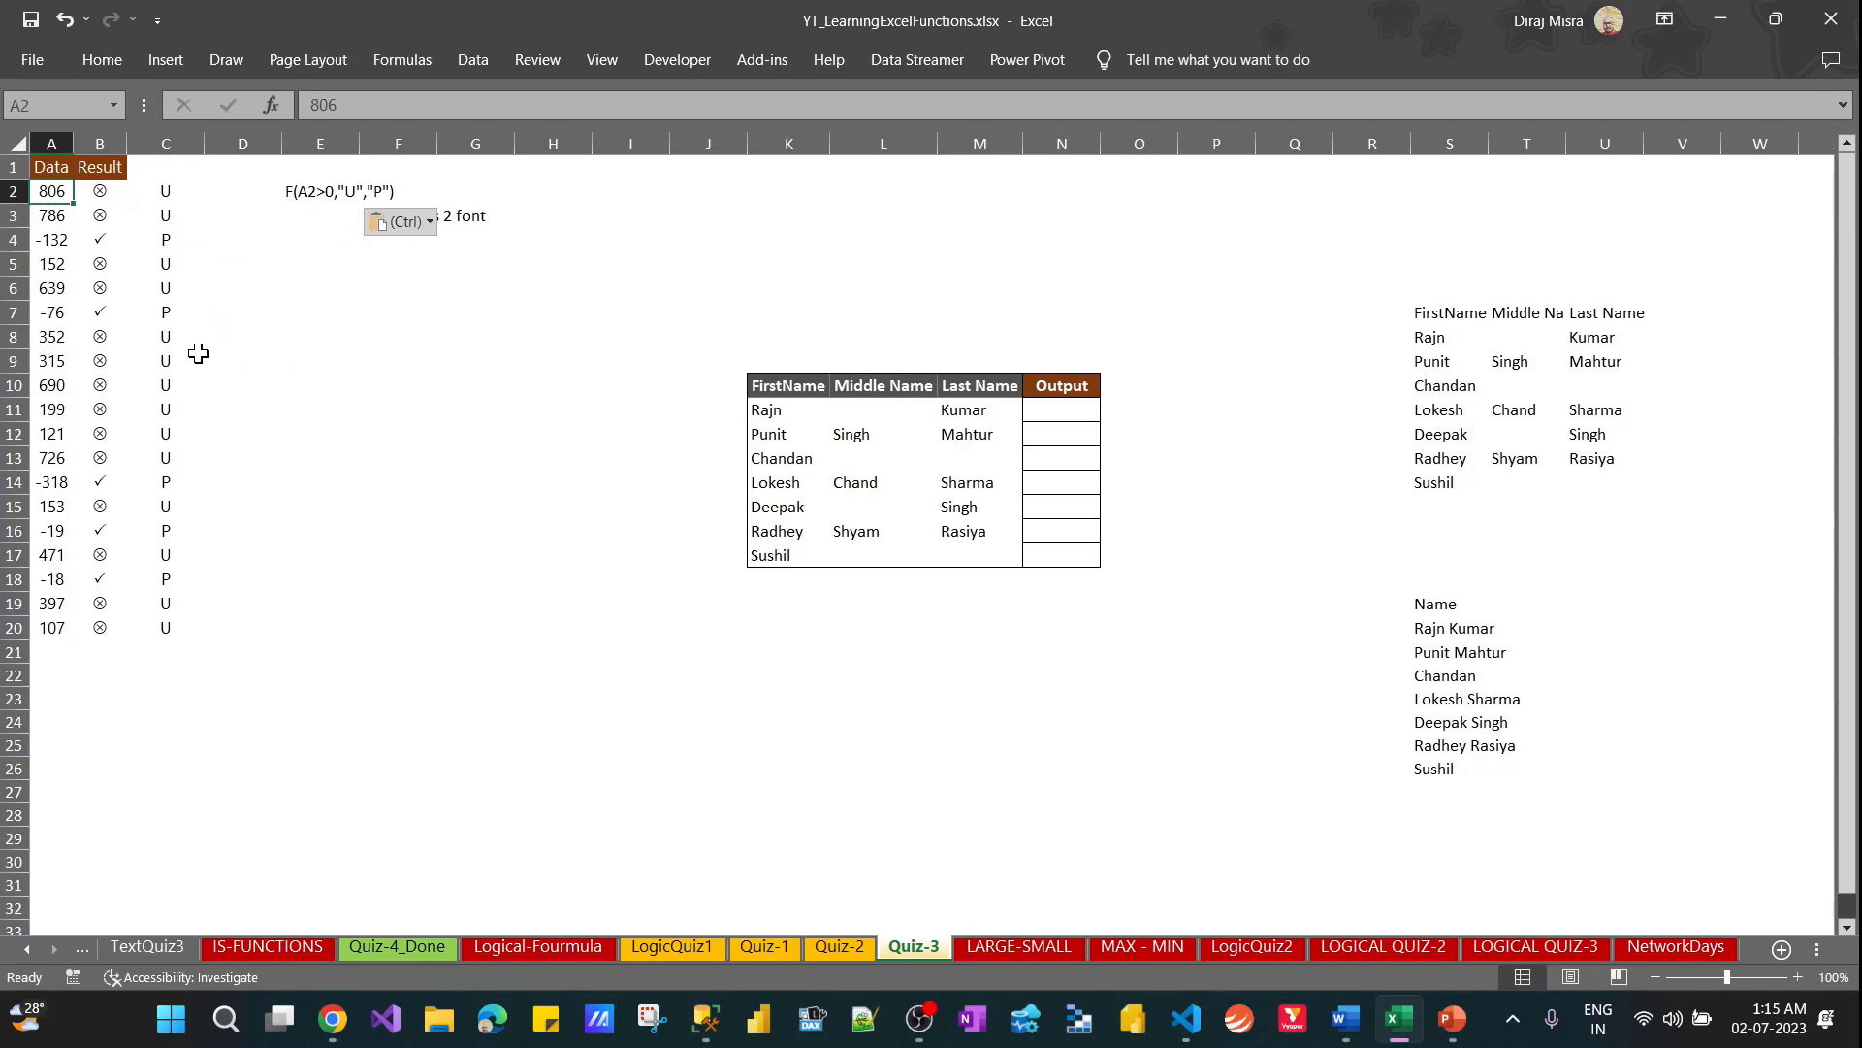
{"action": "key", "text": "Right"}
{"action": "key", "text": "Right"}
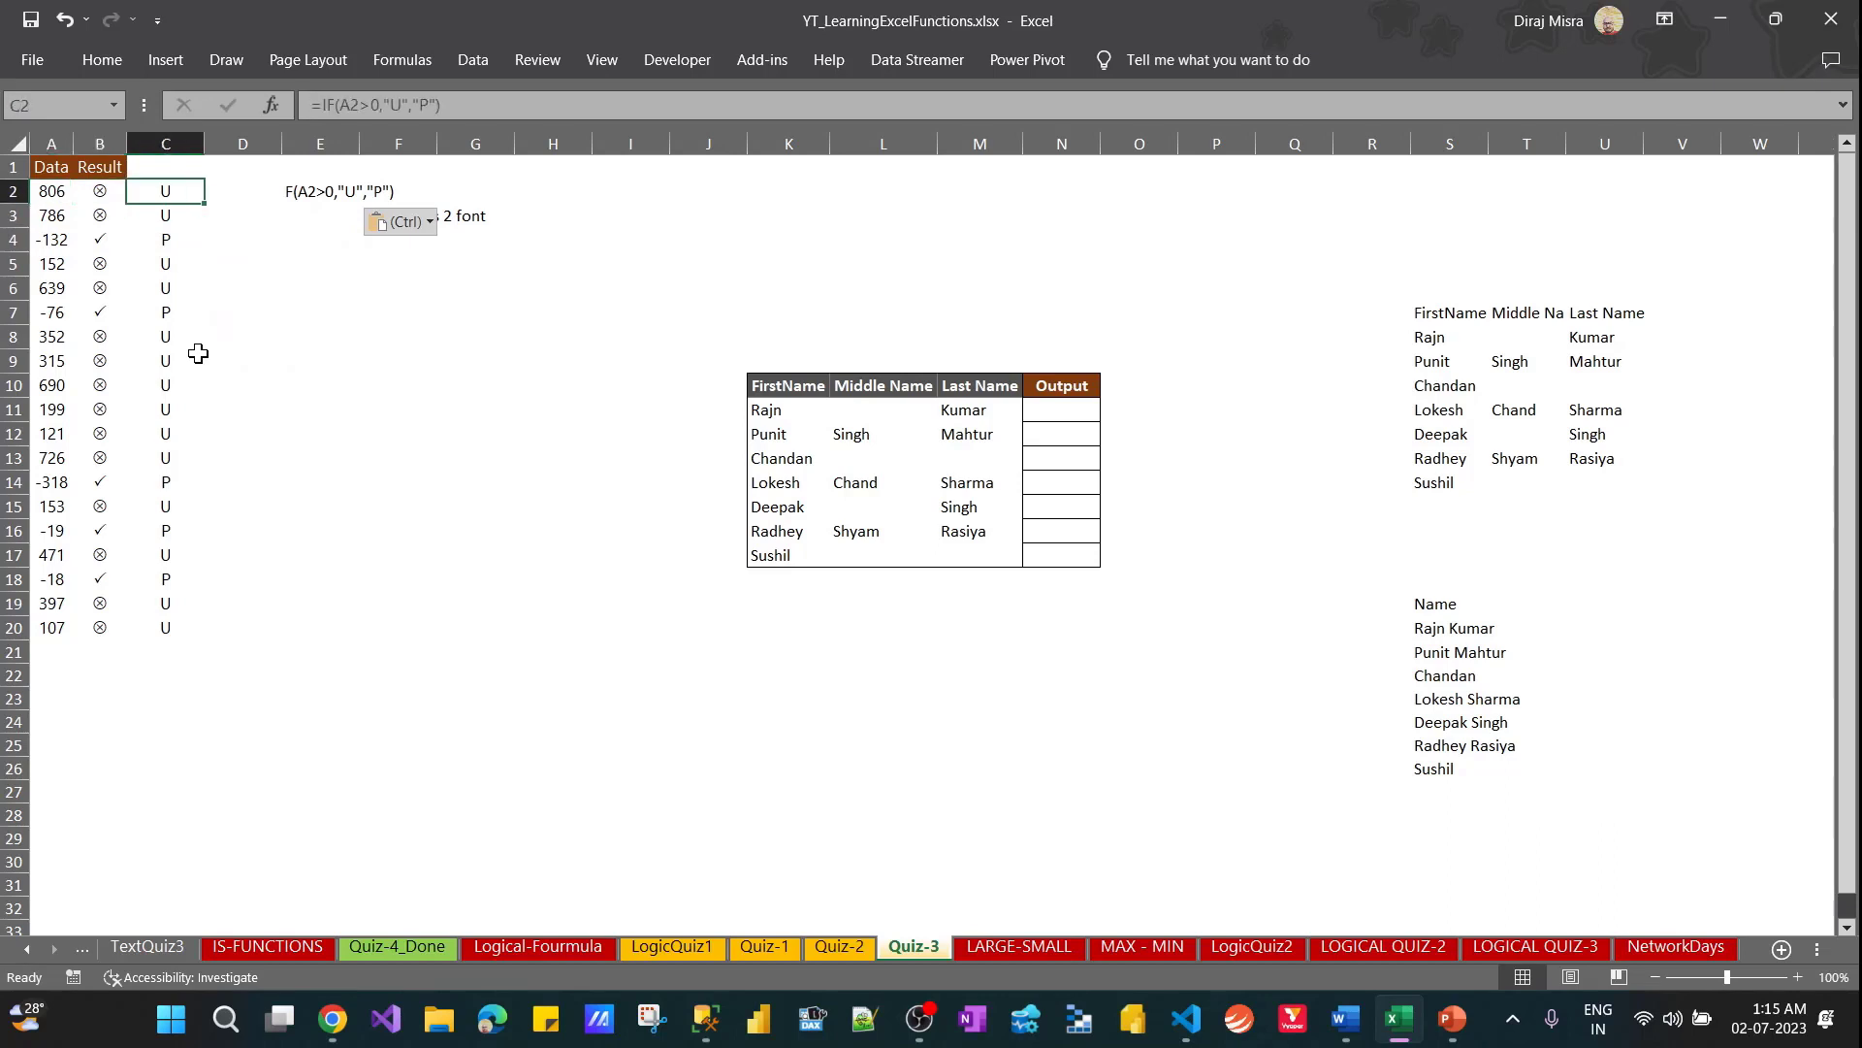
{"action": "key", "text": "Down"}
{"action": "key", "text": "Down"}
{"action": "key", "text": "Down"}
{"action": "key", "text": "Up"}
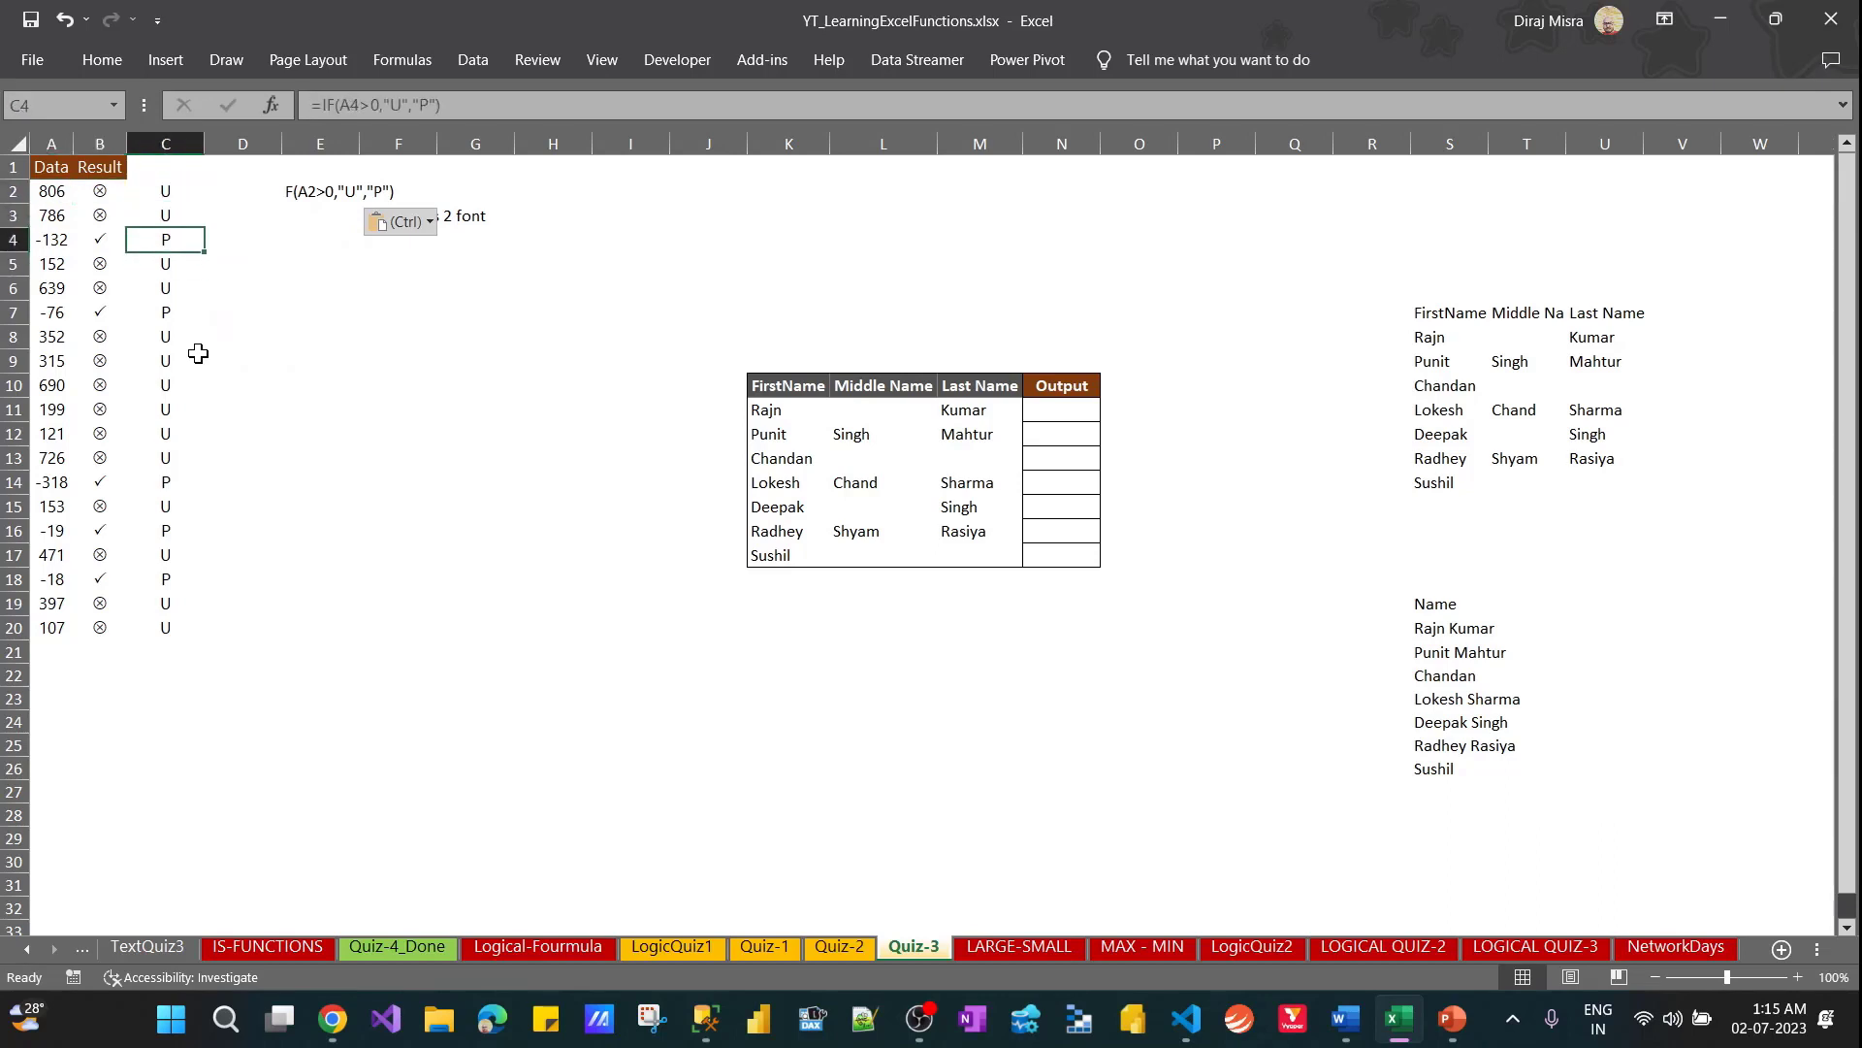
{"action": "key", "text": "Down"}
{"action": "key", "text": "Down"}
{"action": "key", "text": "Down"}
{"action": "key", "text": "Down"}
{"action": "key", "text": "Down"}
{"action": "key", "text": "Down"}
{"action": "key", "text": "Down"}
{"action": "key", "text": "Down"}
{"action": "key", "text": "Down"}
{"action": "key", "text": "Down"}
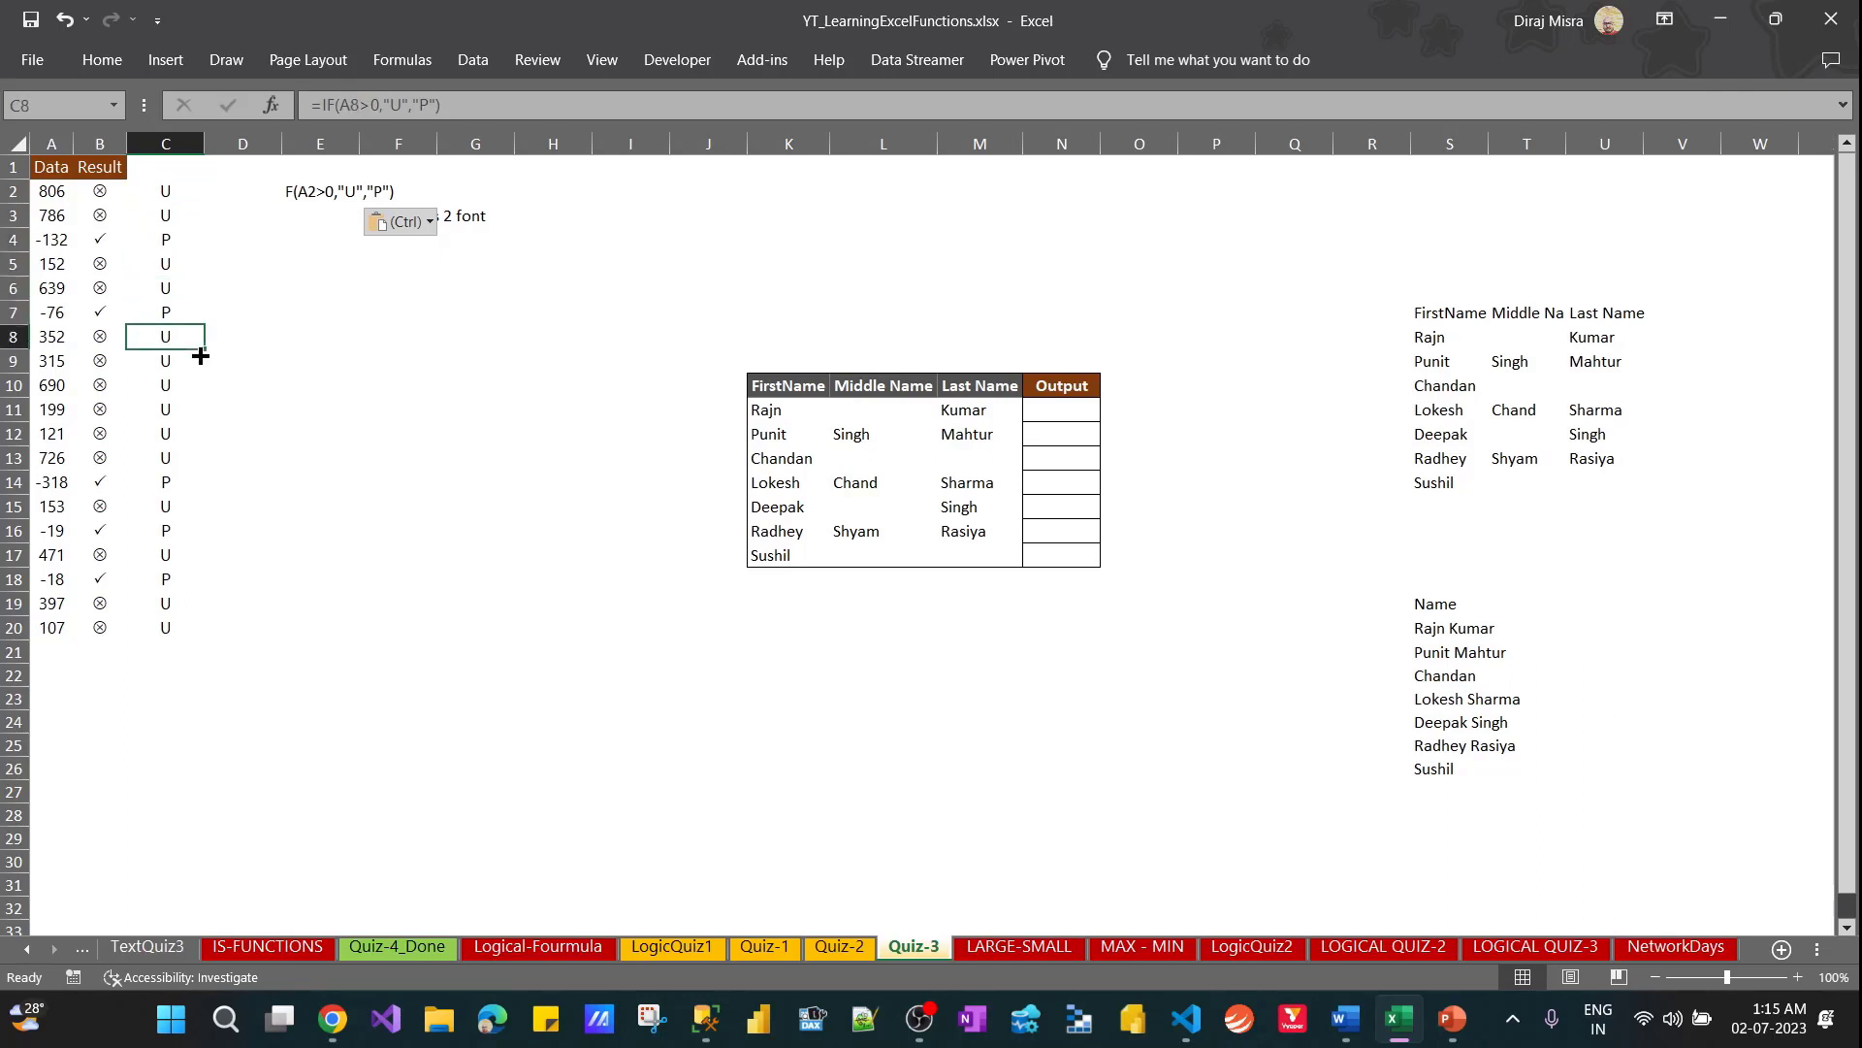
{"action": "key", "text": "Down"}
{"action": "key", "text": "Down"}
{"action": "key", "text": "Down"}
{"action": "key", "text": "Down"}
{"action": "key", "text": "Down"}
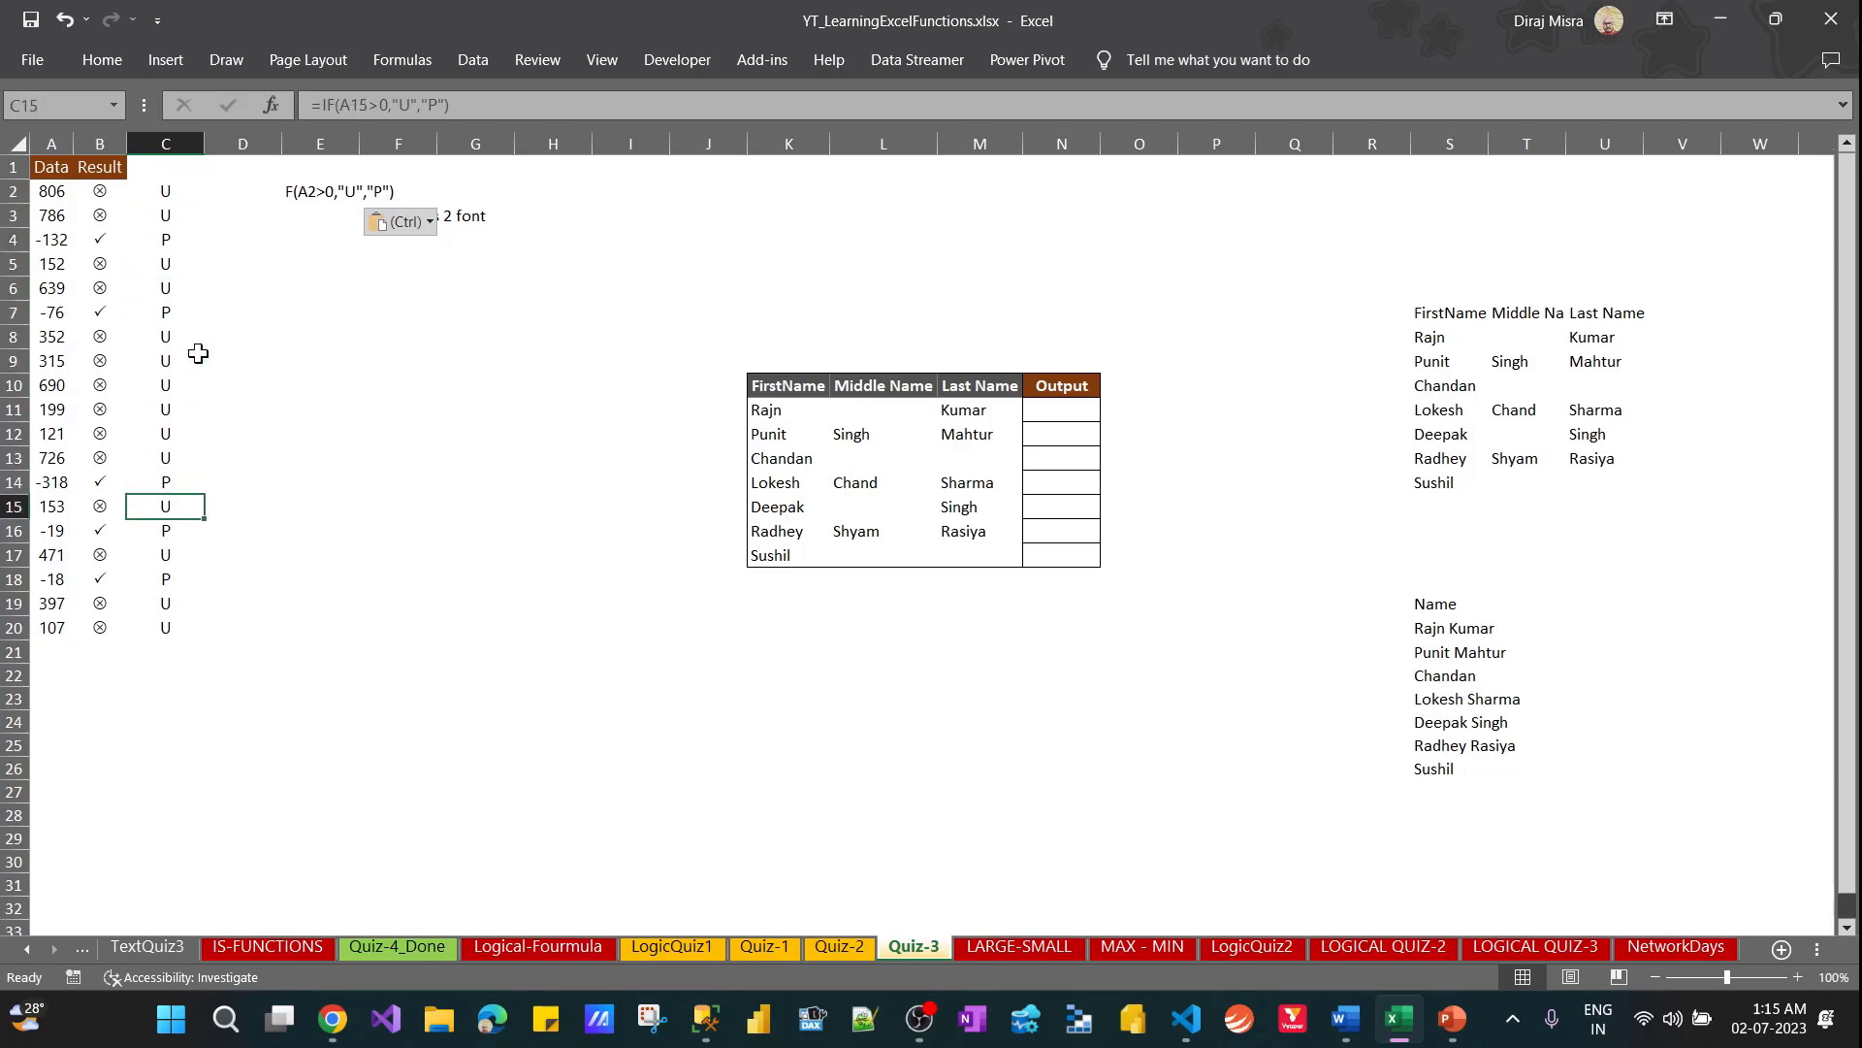
Change the font of the formula results in C2:C20 to Wingdings 2
{"action": "key", "text": "Left"}
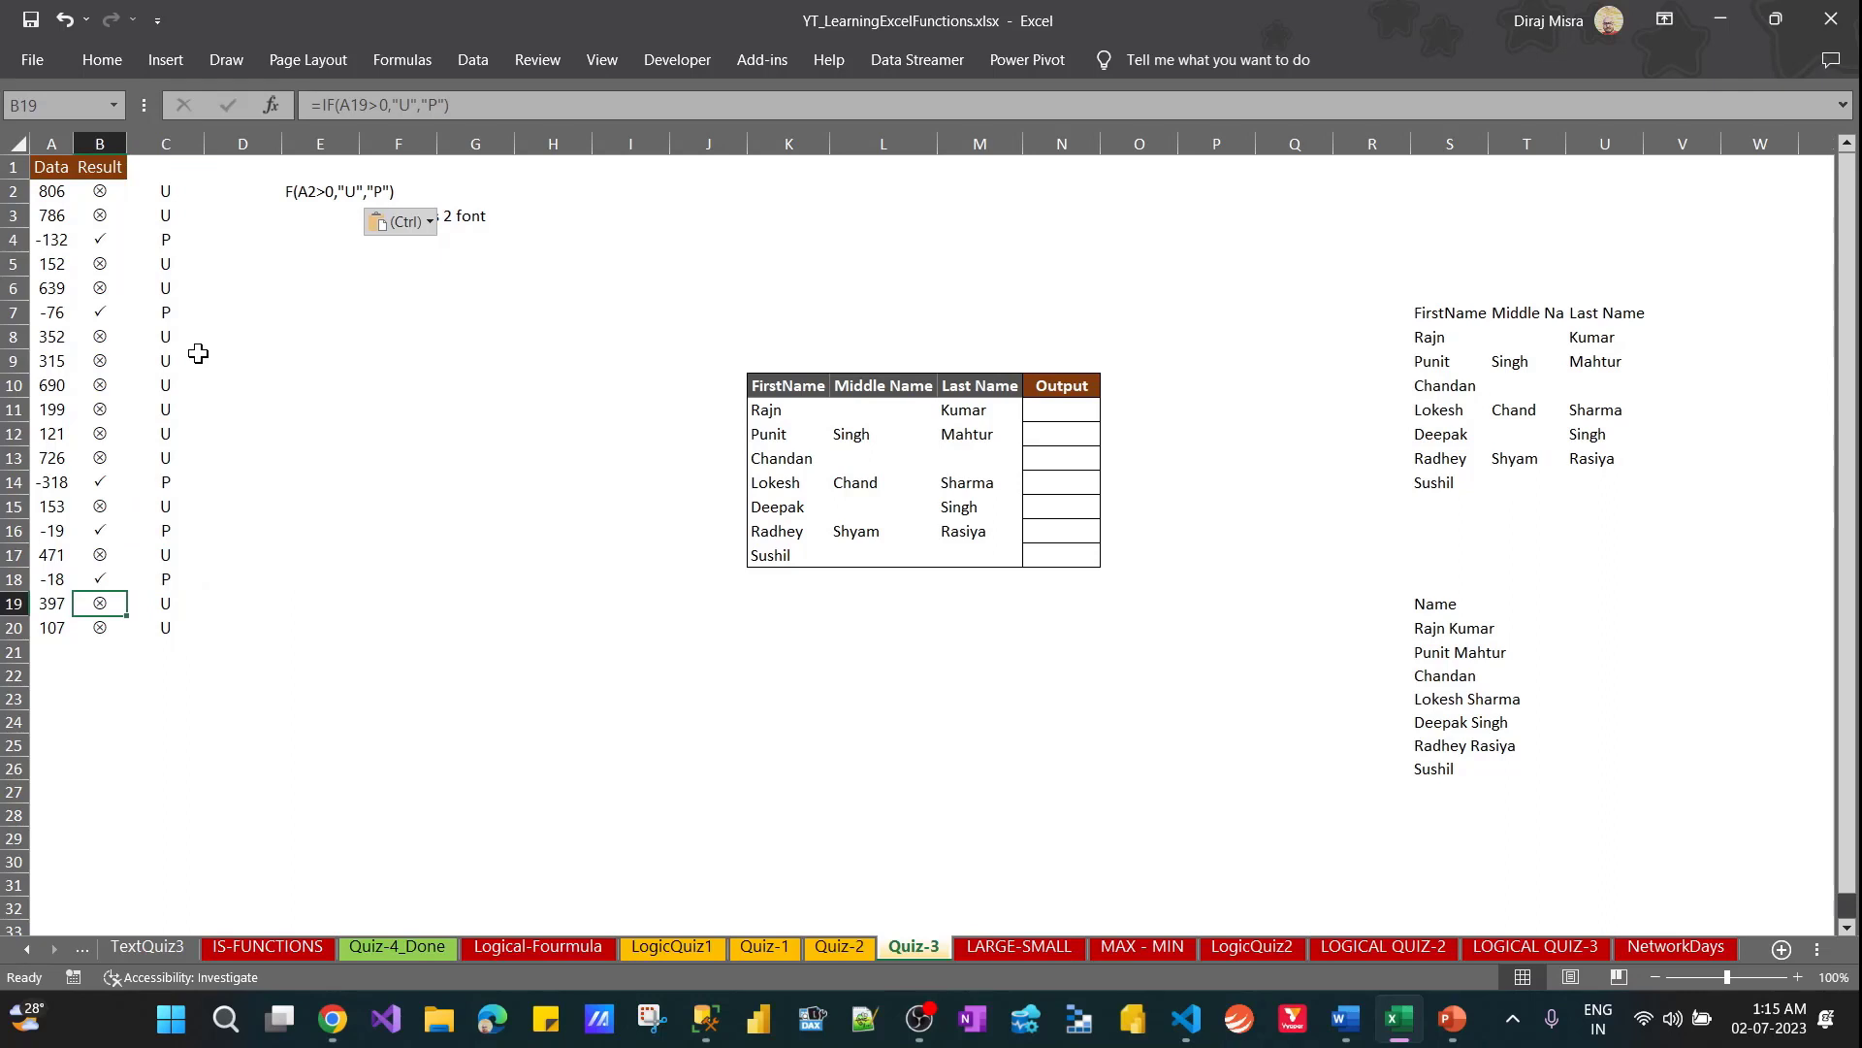
{"action": "key", "text": "Down"}
{"action": "key", "text": "ctrl+shift+Up"}
{"action": "key", "text": "Right"}
{"action": "key", "text": "ctrl+shift+Up"}
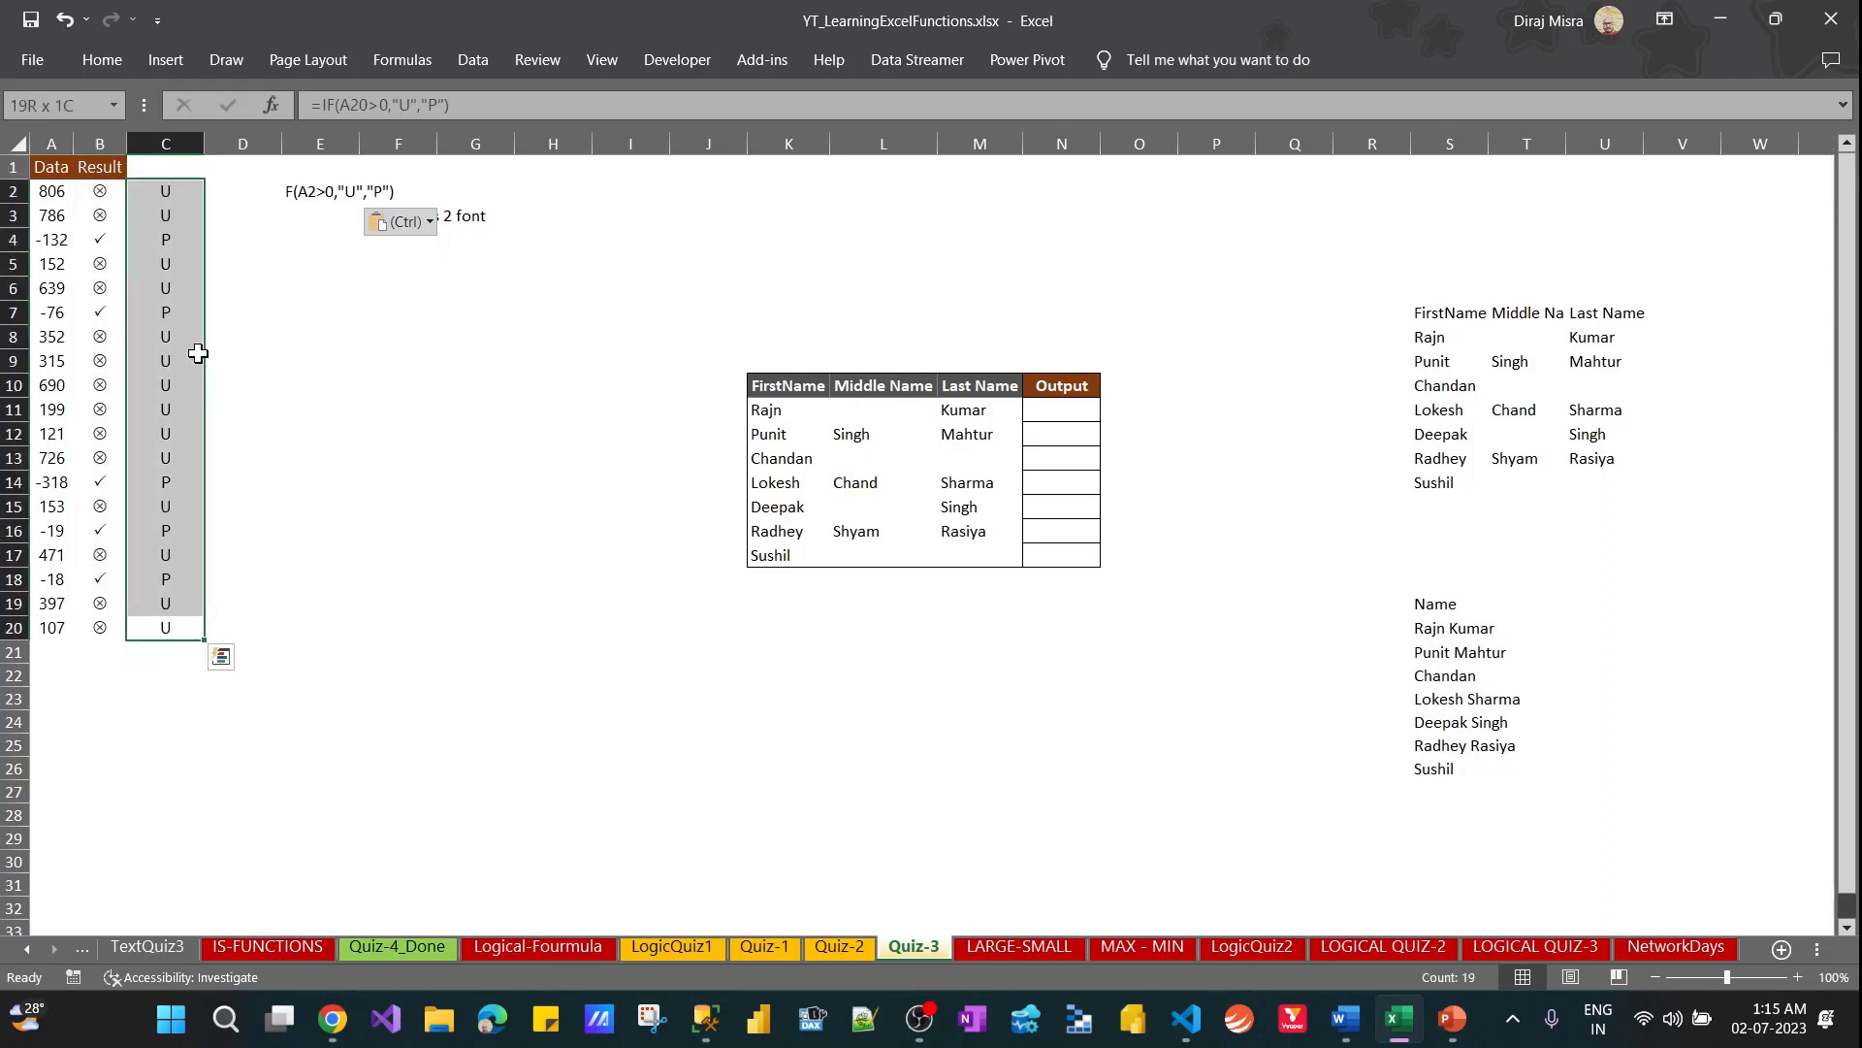
{"action": "left_click", "coordinate": [84, 50]}
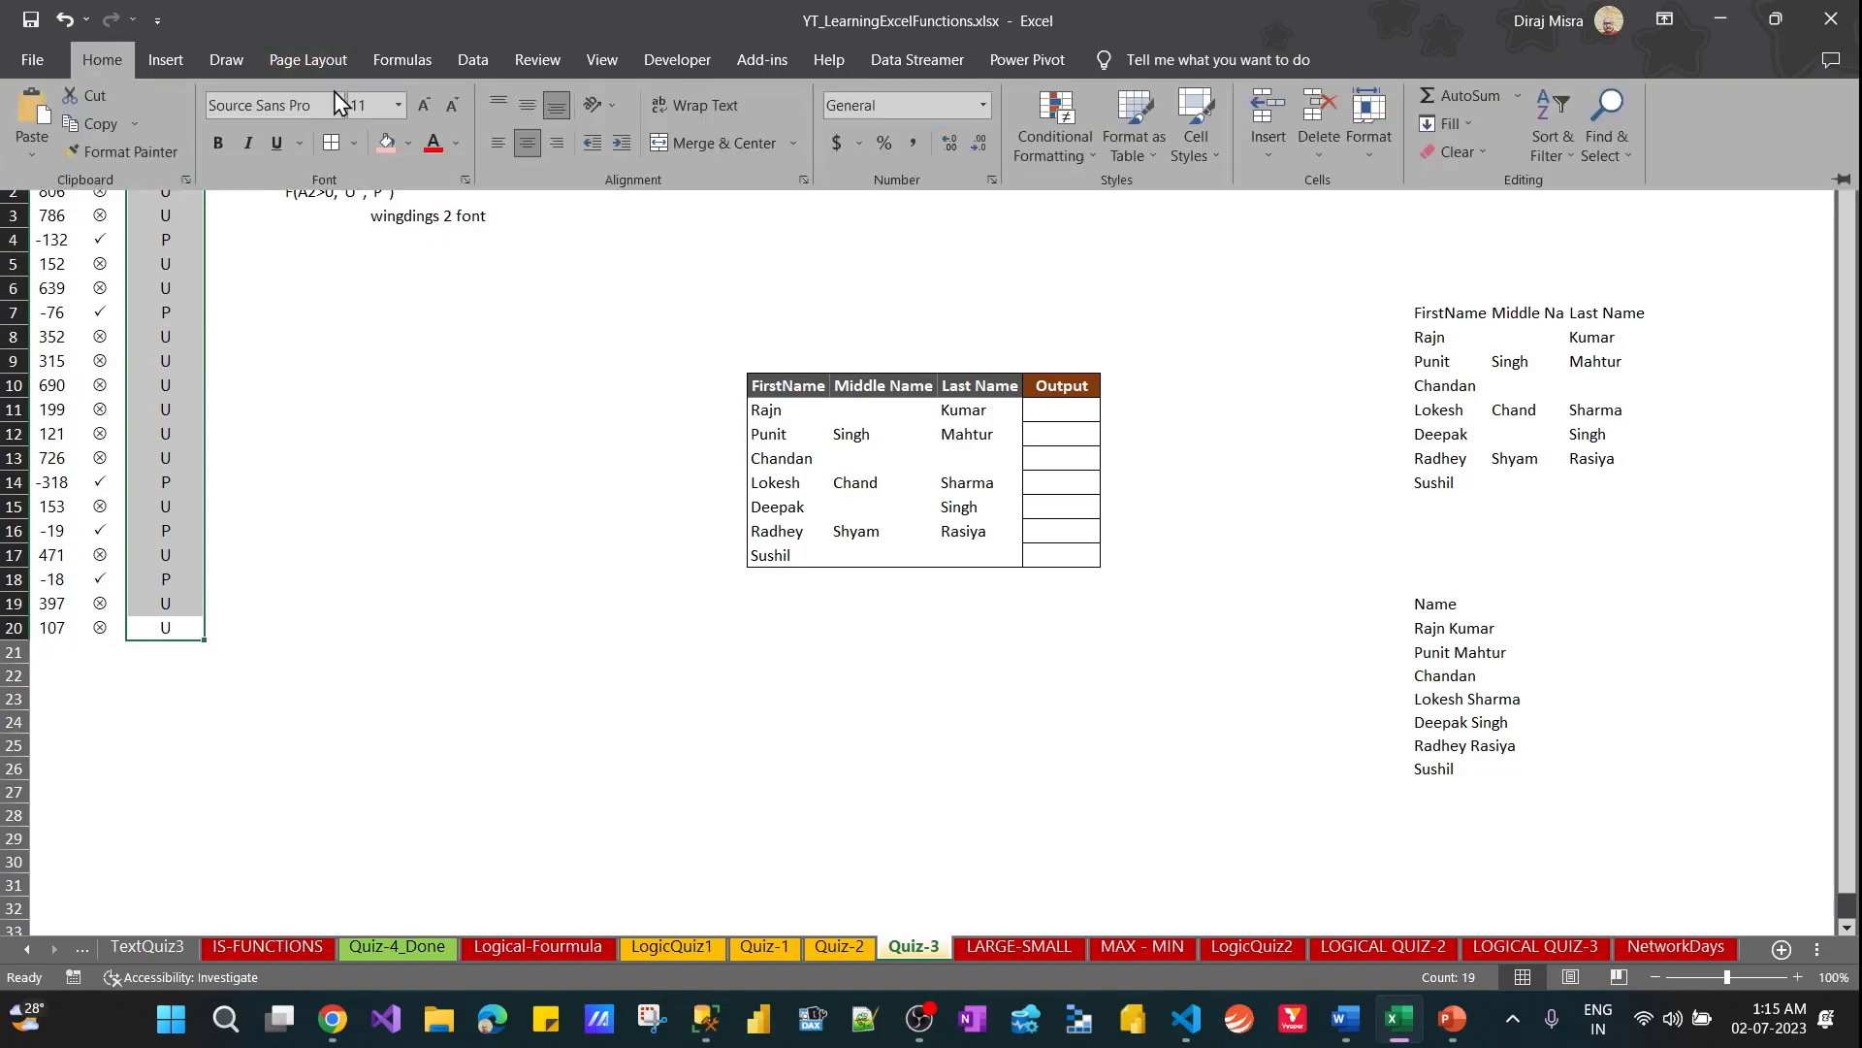
{"action": "left_click", "coordinate": [336, 102]}
{"action": "type", "text": "win"}
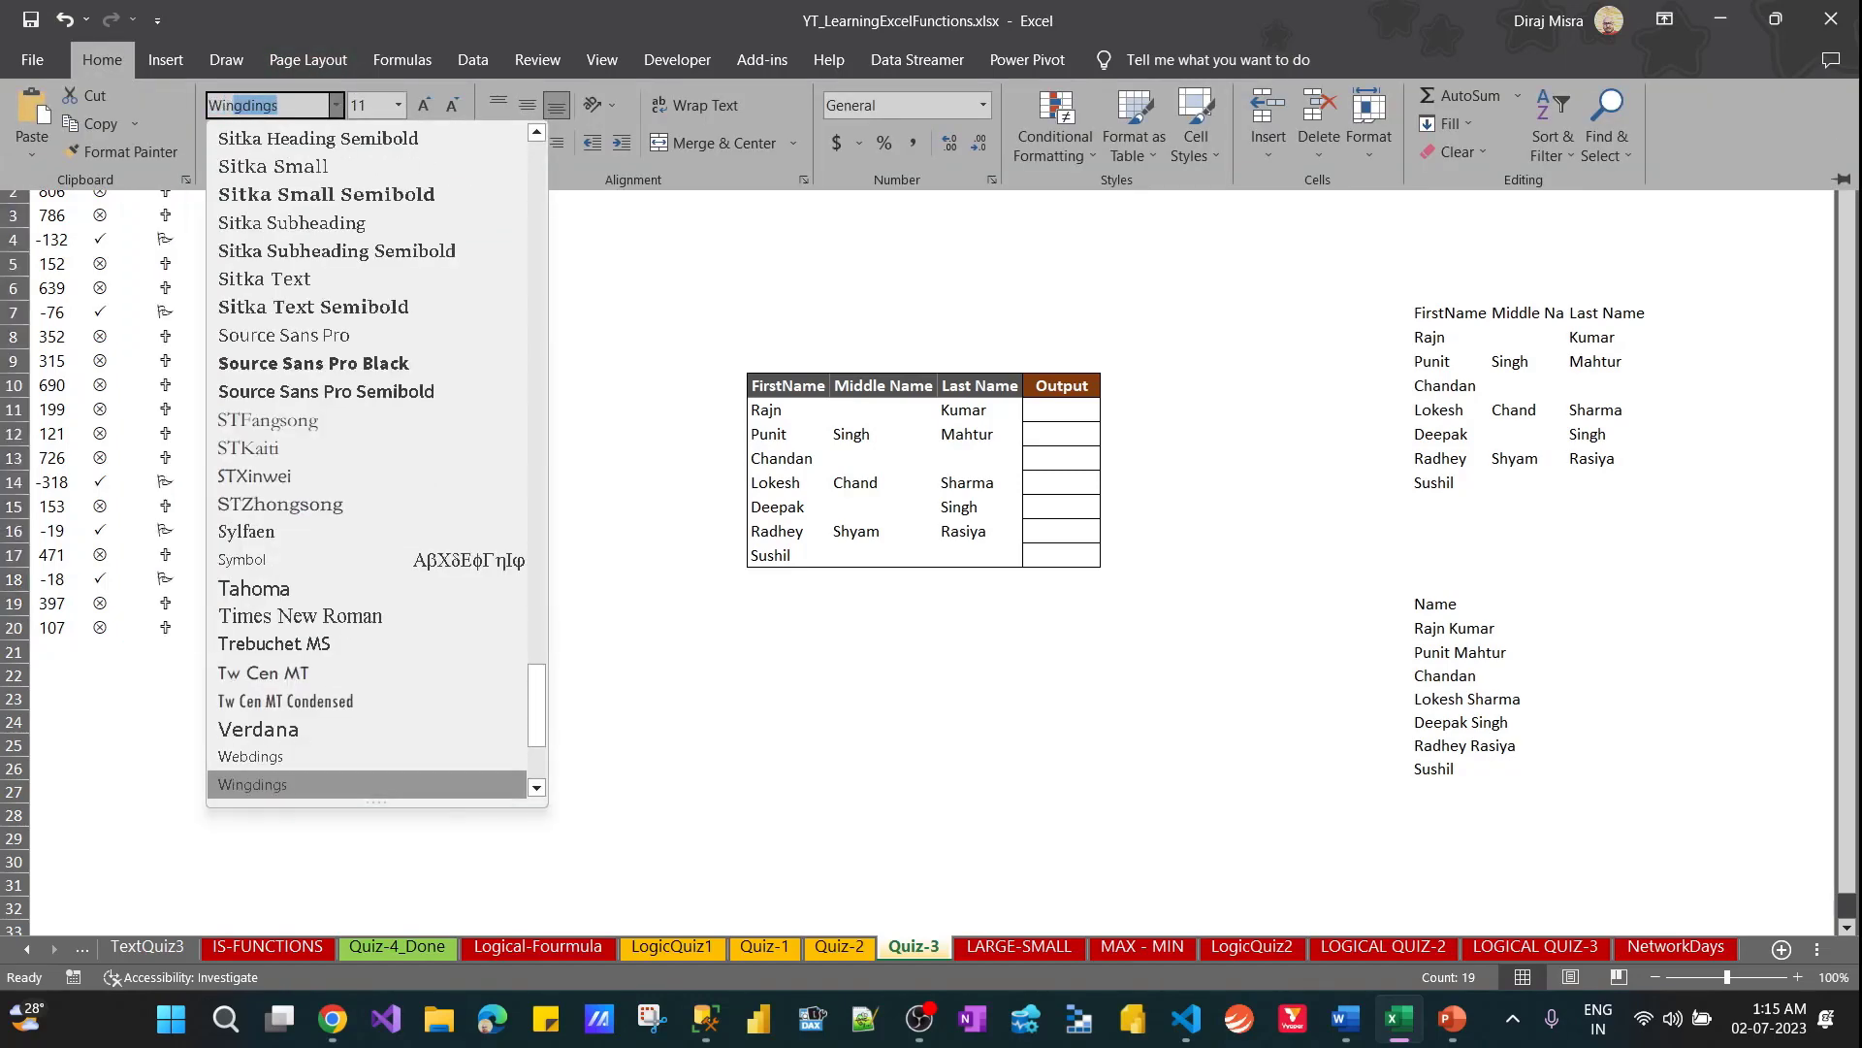
{"action": "key", "text": "Right"}
{"action": "type", "text": "2"}
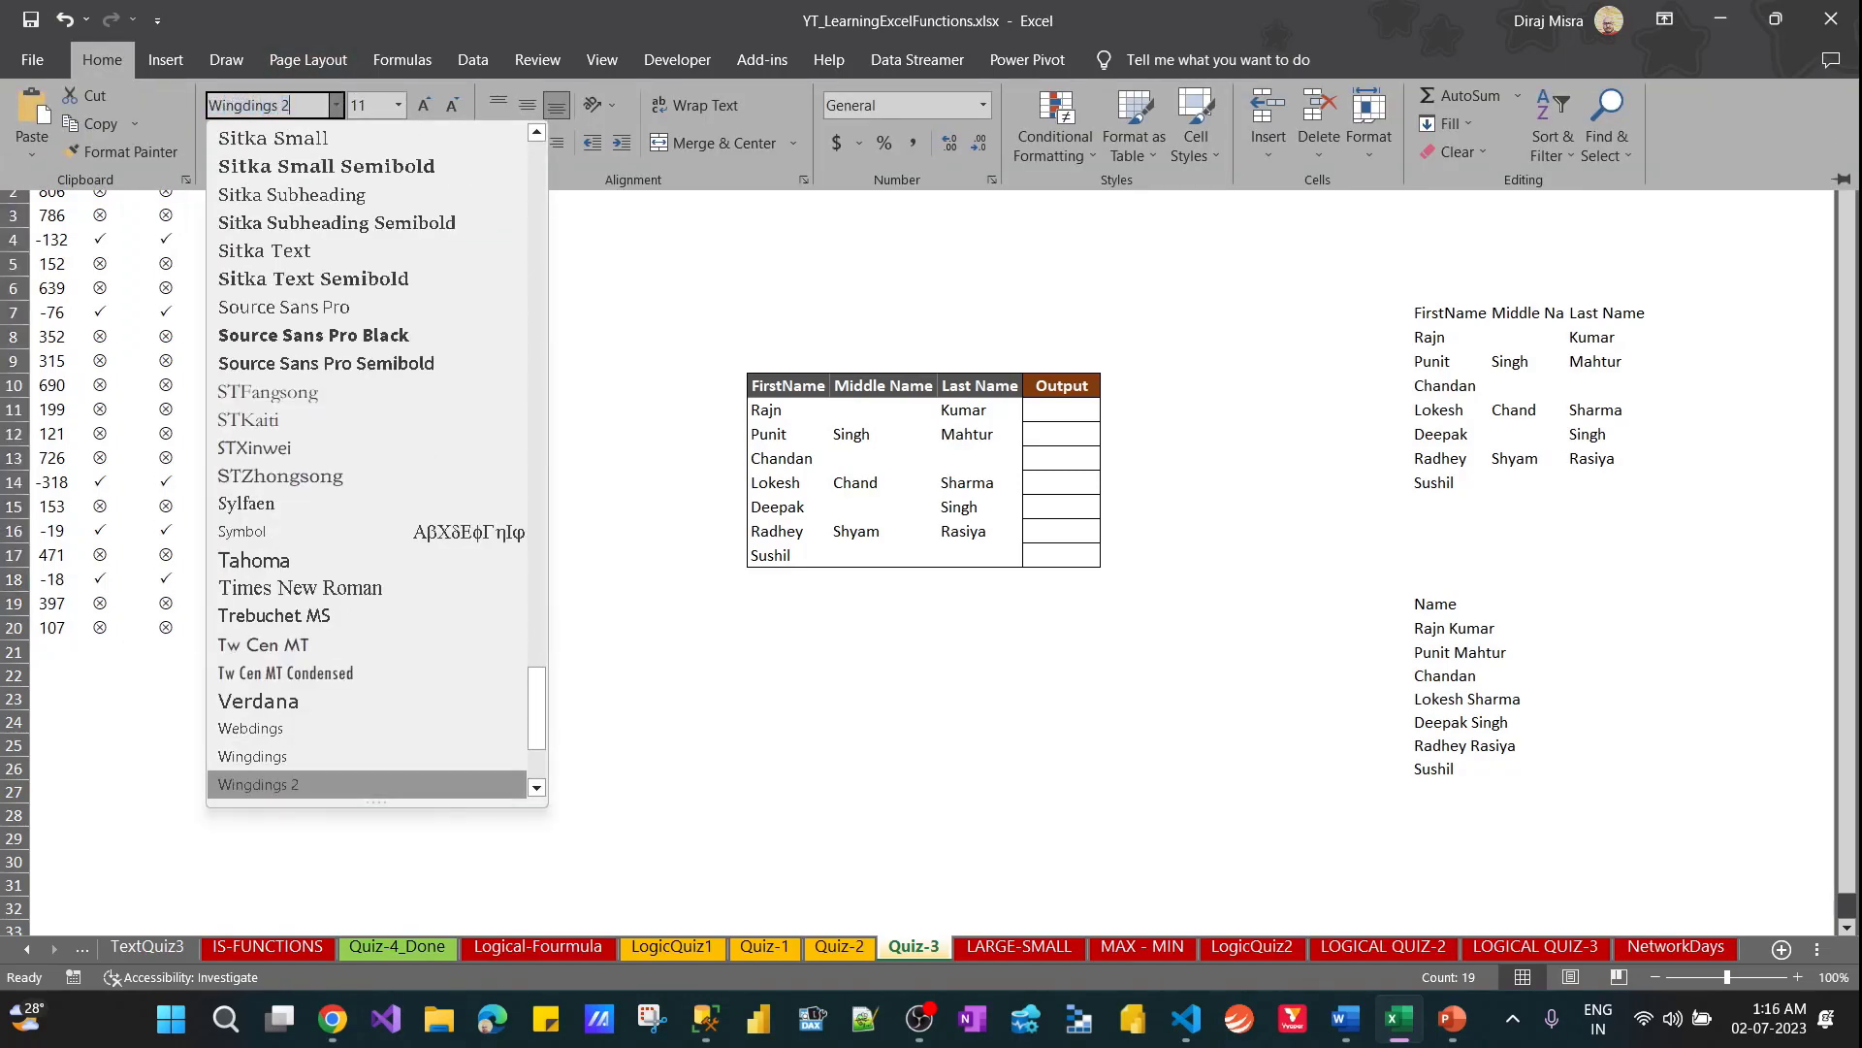
{"action": "left_click", "coordinate": [337, 105]}
{"action": "key", "text": "Return"}
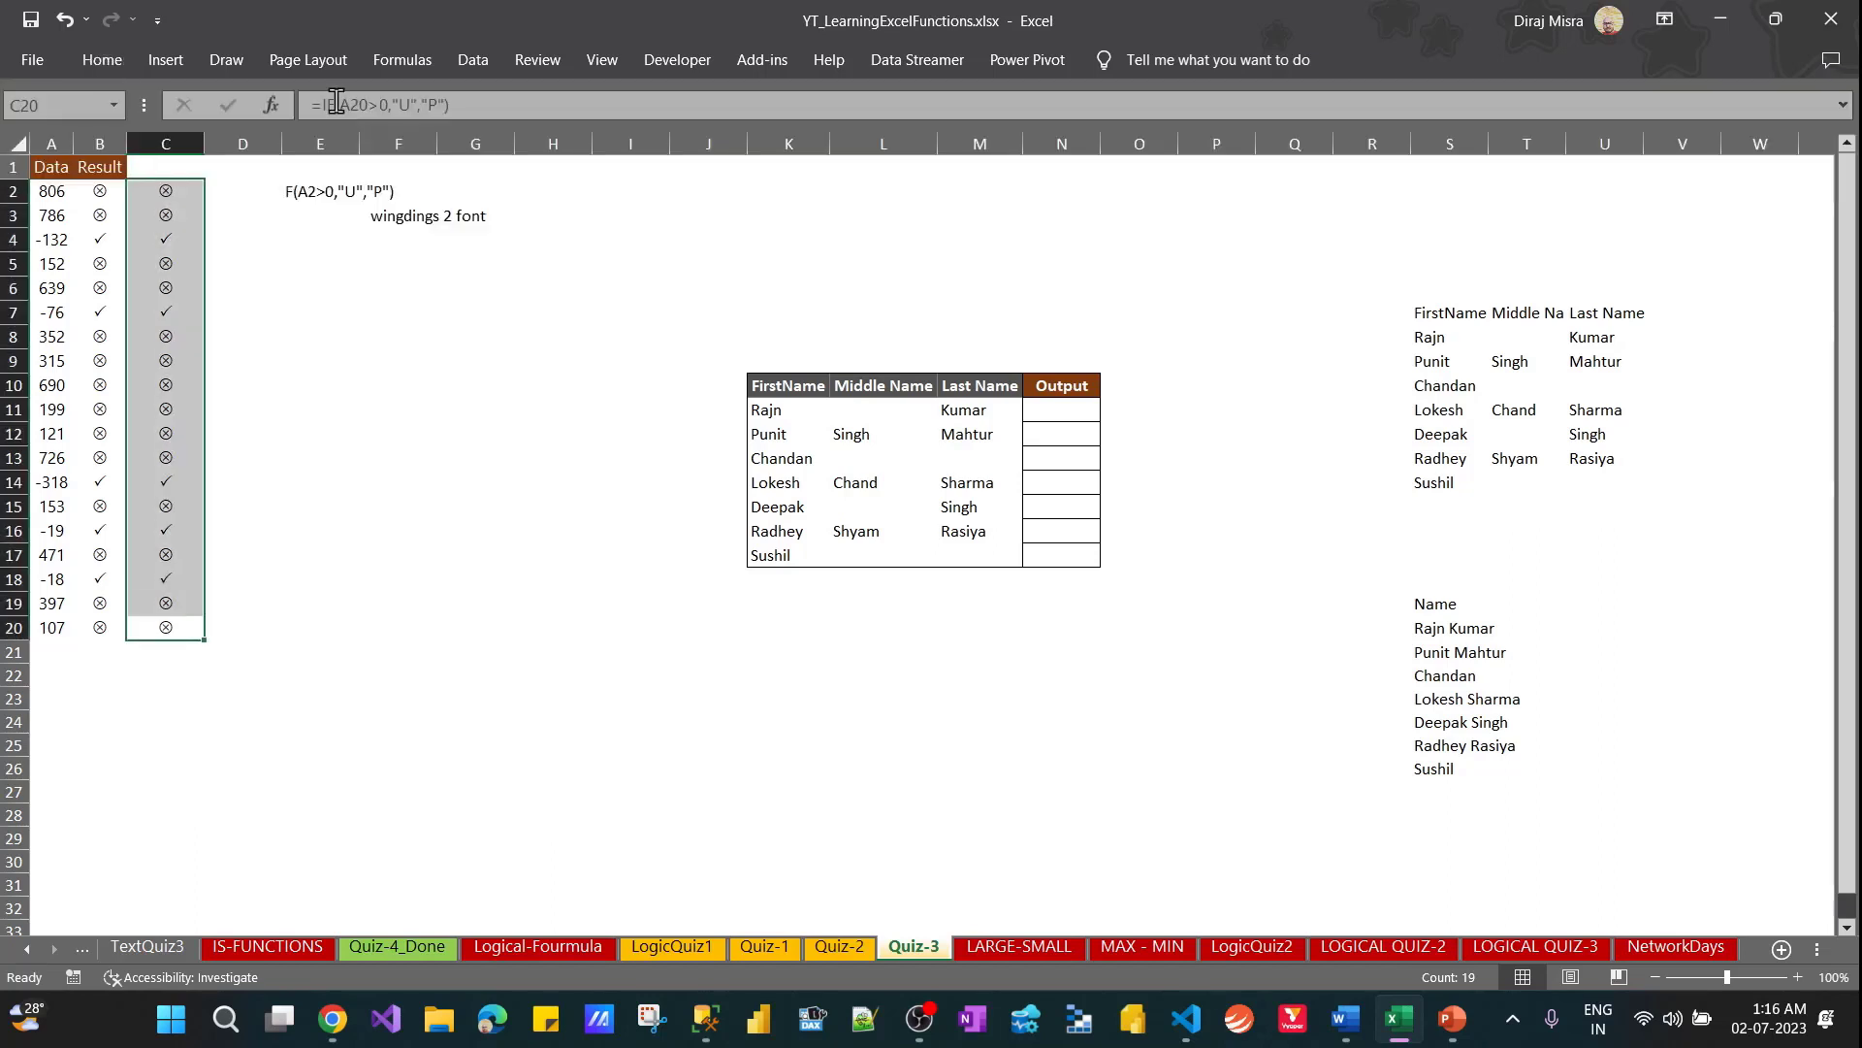
Copy the "wingdings 2 font" note from F3
{"action": "key", "text": "Up"}
{"action": "key", "text": "ctrl+Up"}
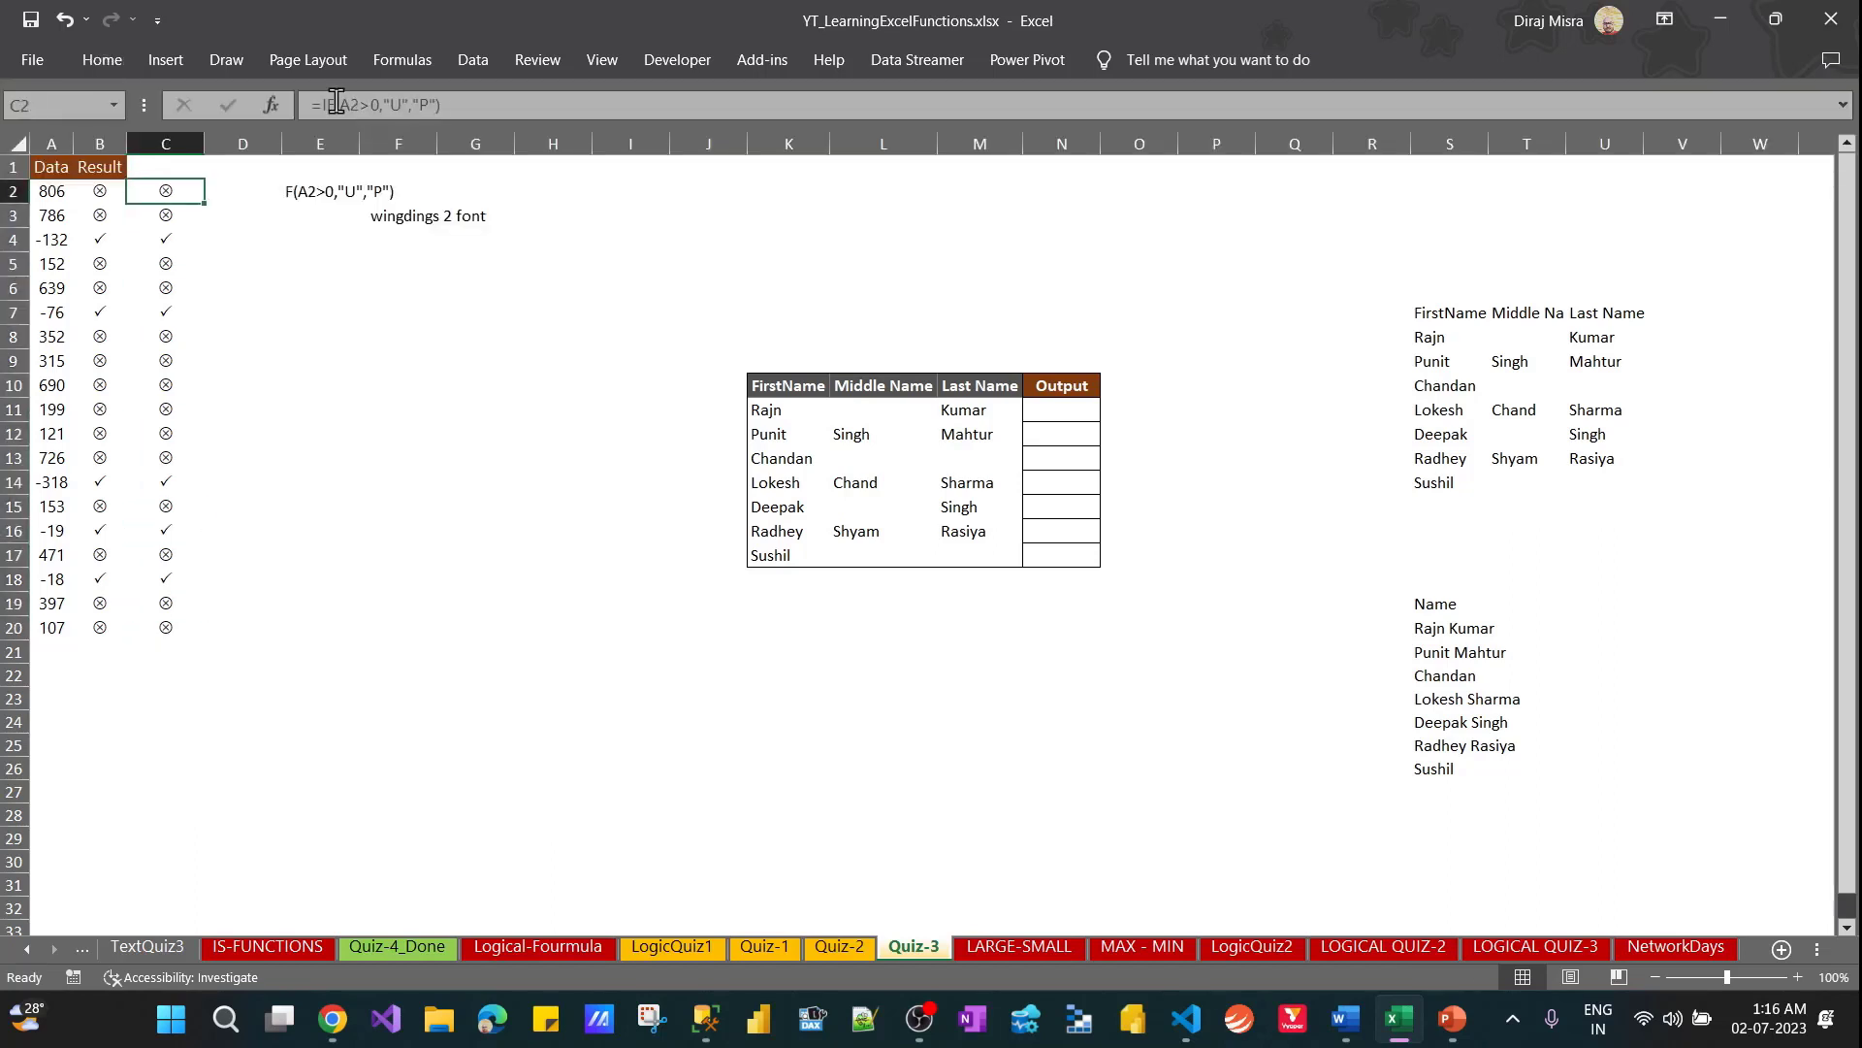
{"action": "key", "text": "Right"}
{"action": "key", "text": "Right"}
{"action": "key", "text": "Right"}
{"action": "key", "text": "Down"}
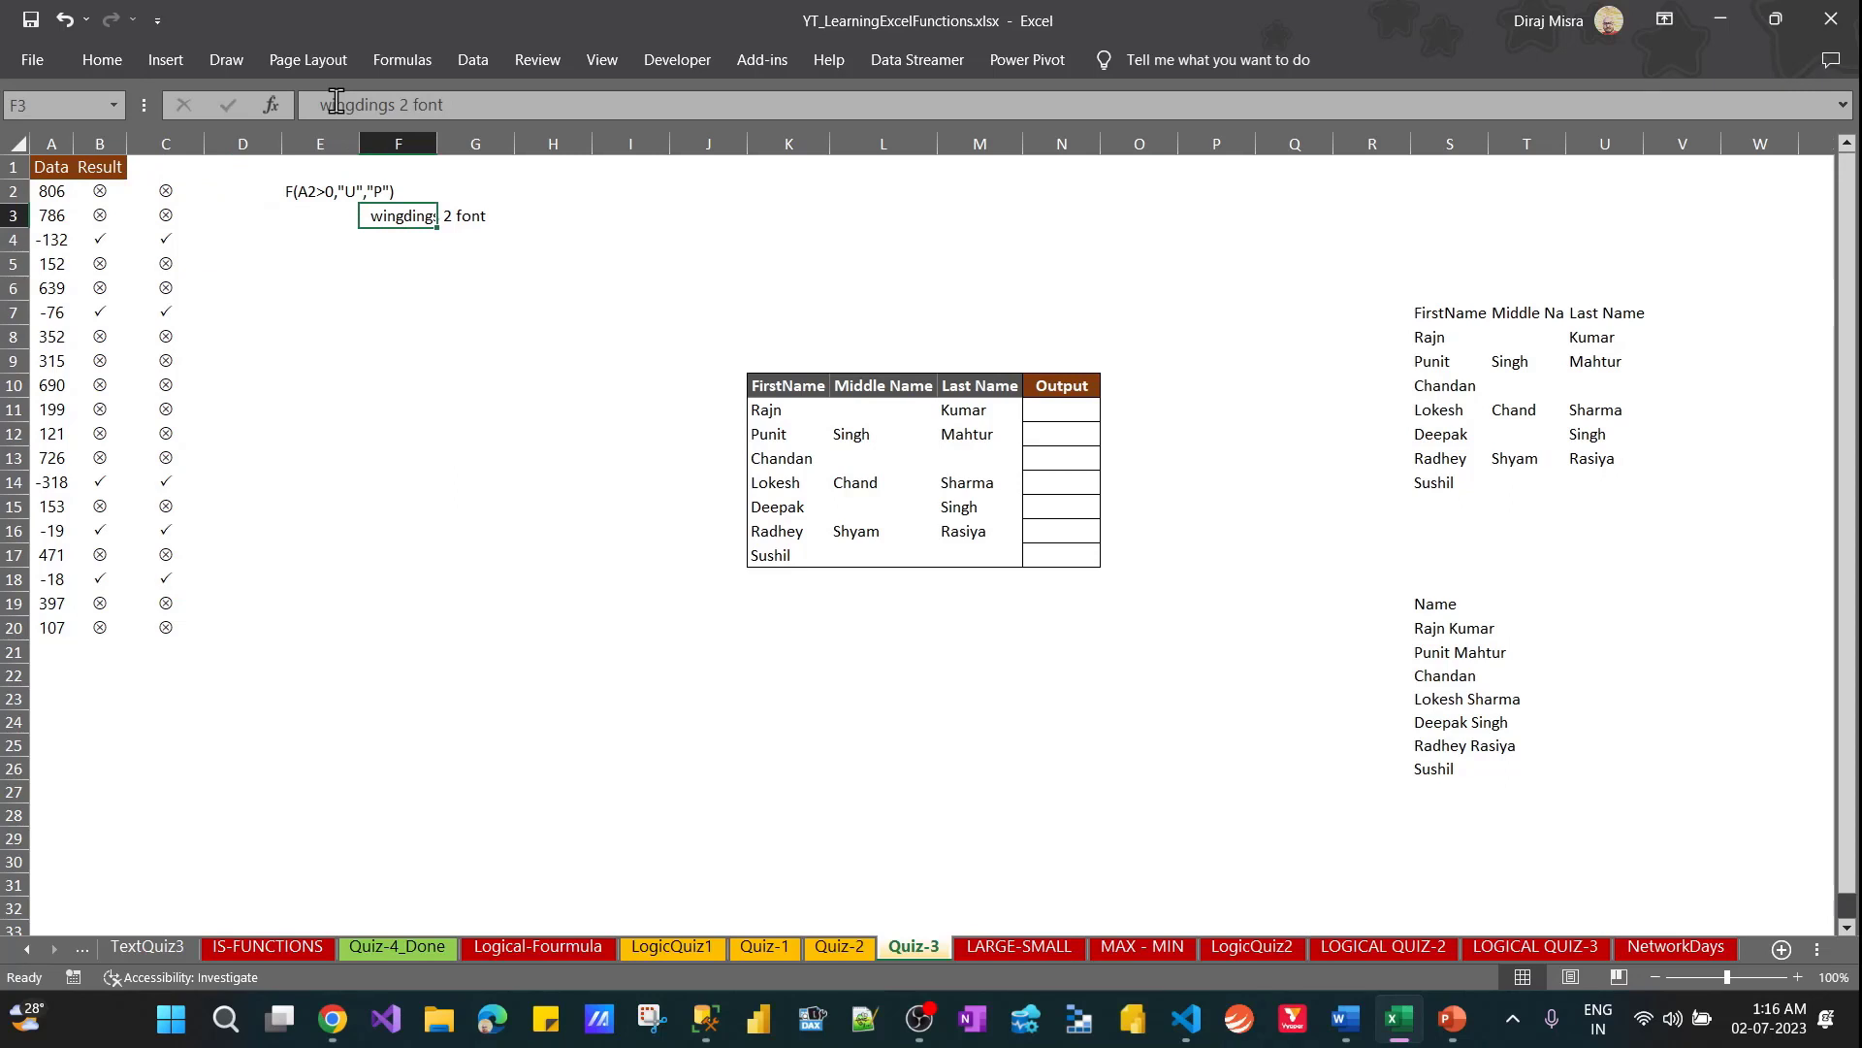
{"action": "key", "text": "ctrl+c"}
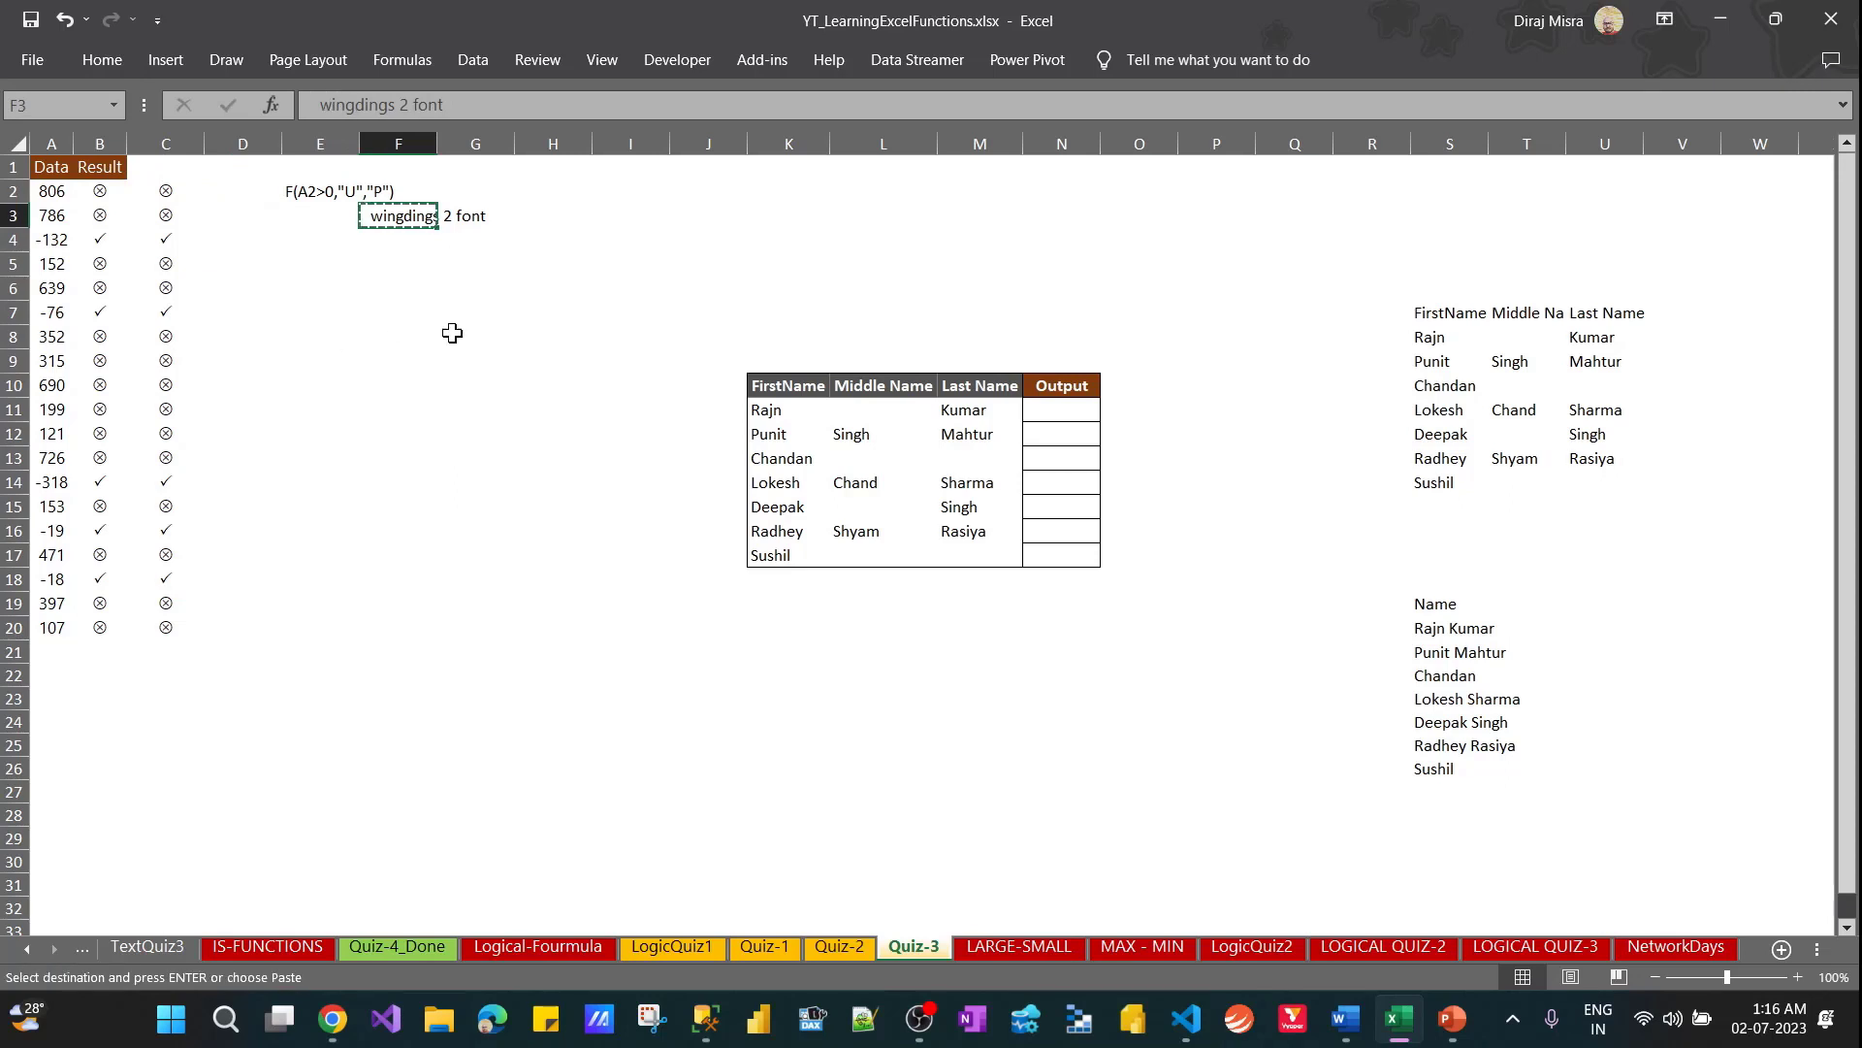
Switch to the Chrome window showing the Kaggle dataset and open a new browser tab
{"action": "left_click", "coordinate": [334, 1020]}
{"action": "left_click", "coordinate": [509, 931]}
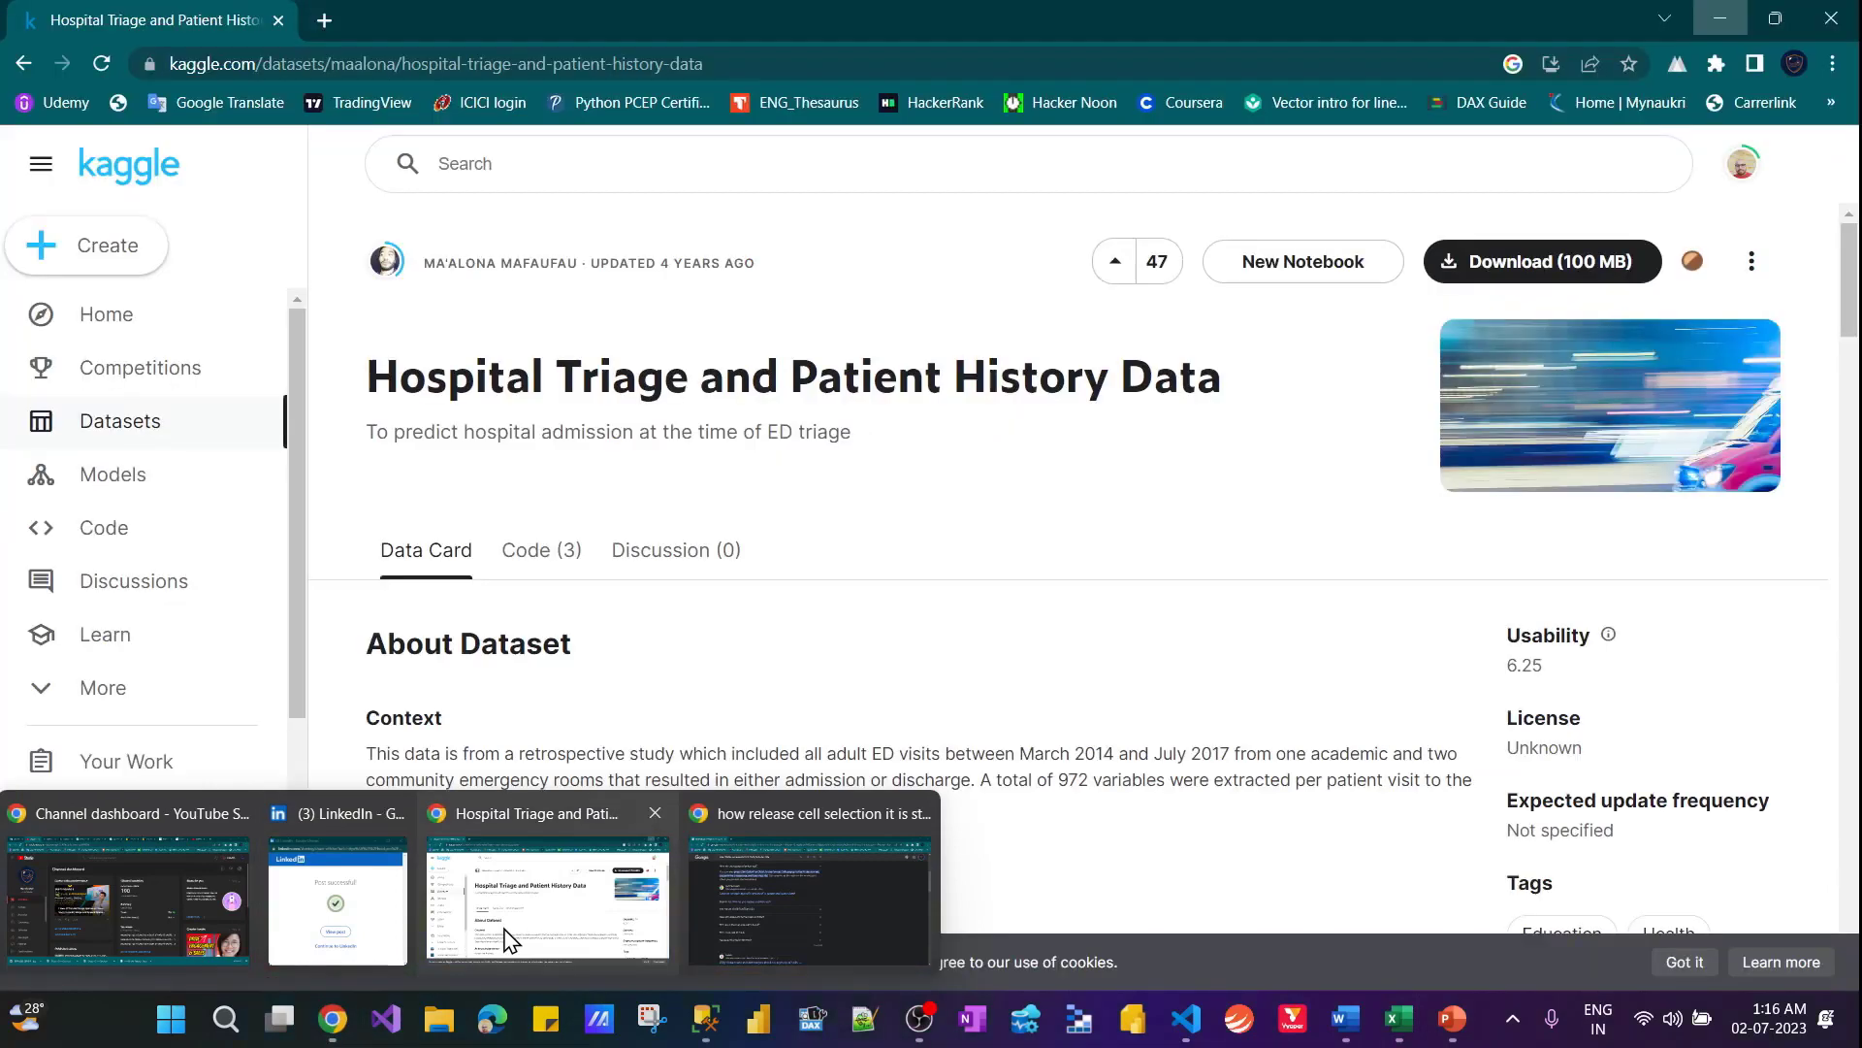
{"action": "left_click", "coordinate": [323, 20]}
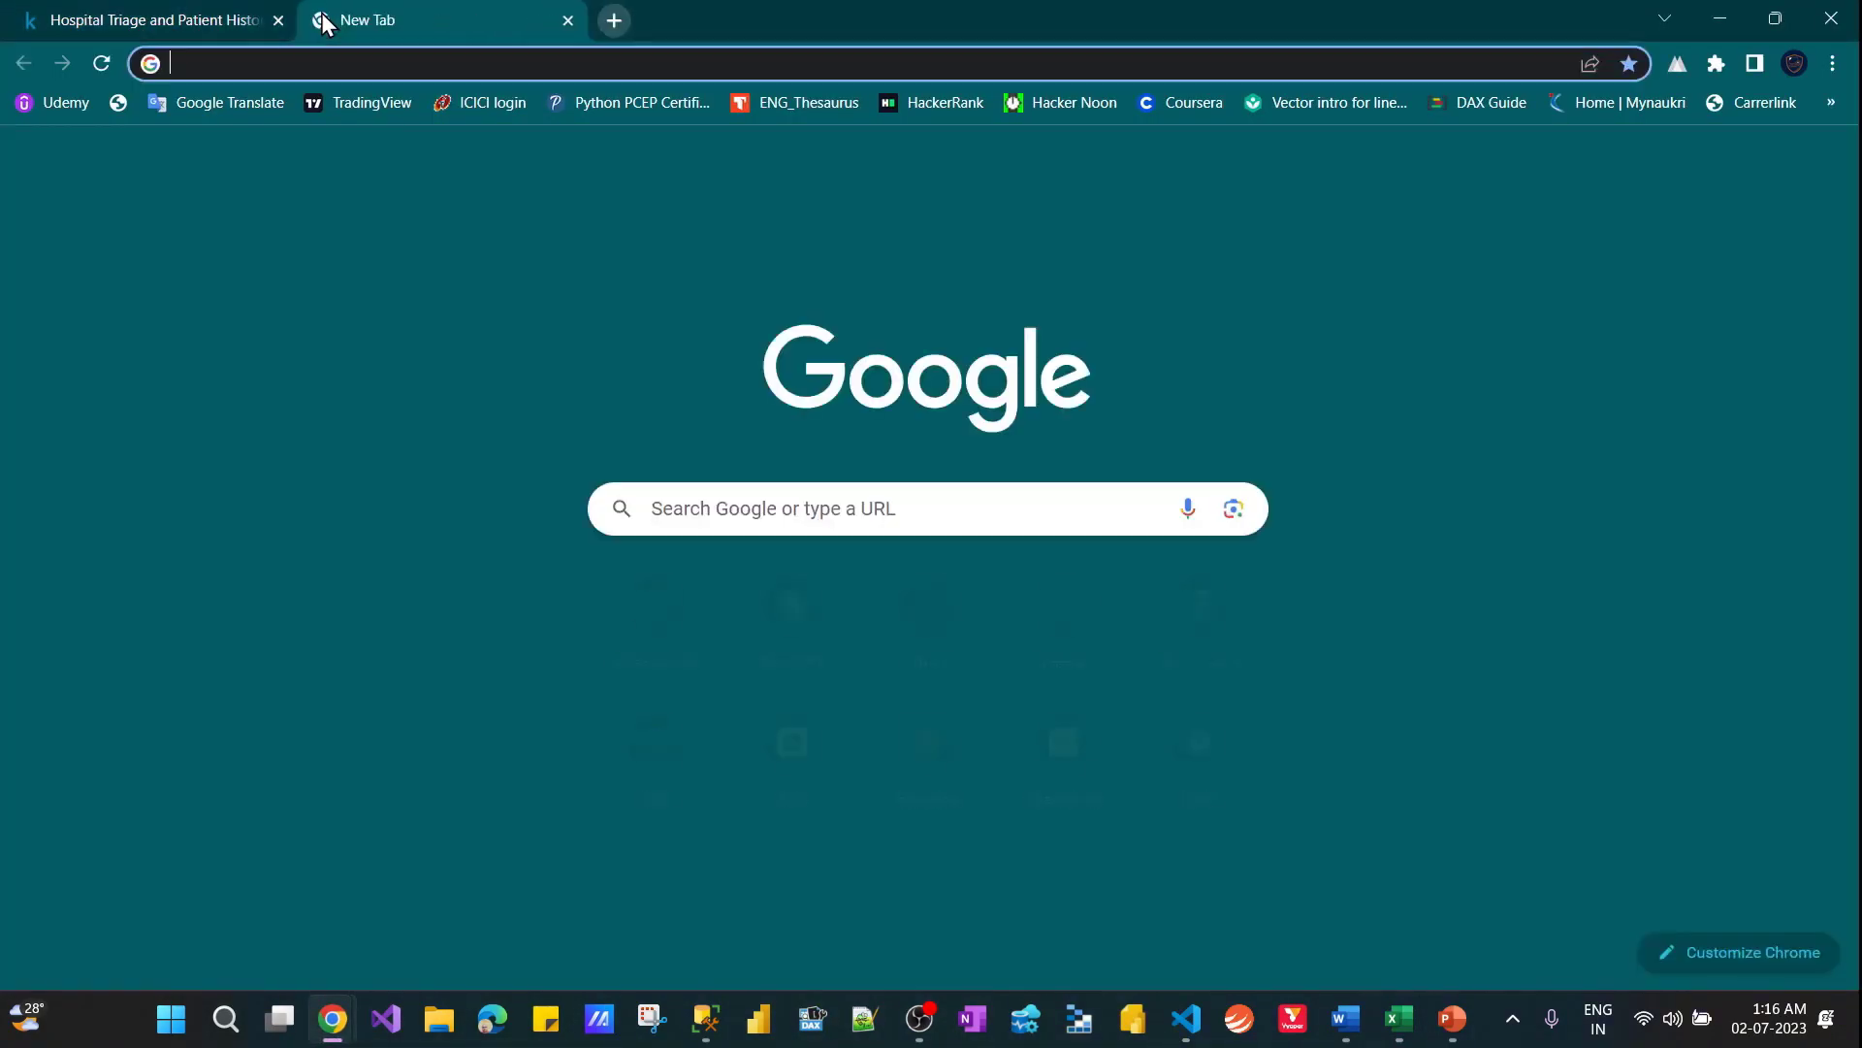
Search Google for "wingdings 2 font download" and open the Wingdings 2 font page on wfonts.com
{"action": "key", "text": "ctrl+v"}
{"action": "key", "text": "Down"}
{"action": "key", "text": "Down"}
{"action": "key", "text": "Down"}
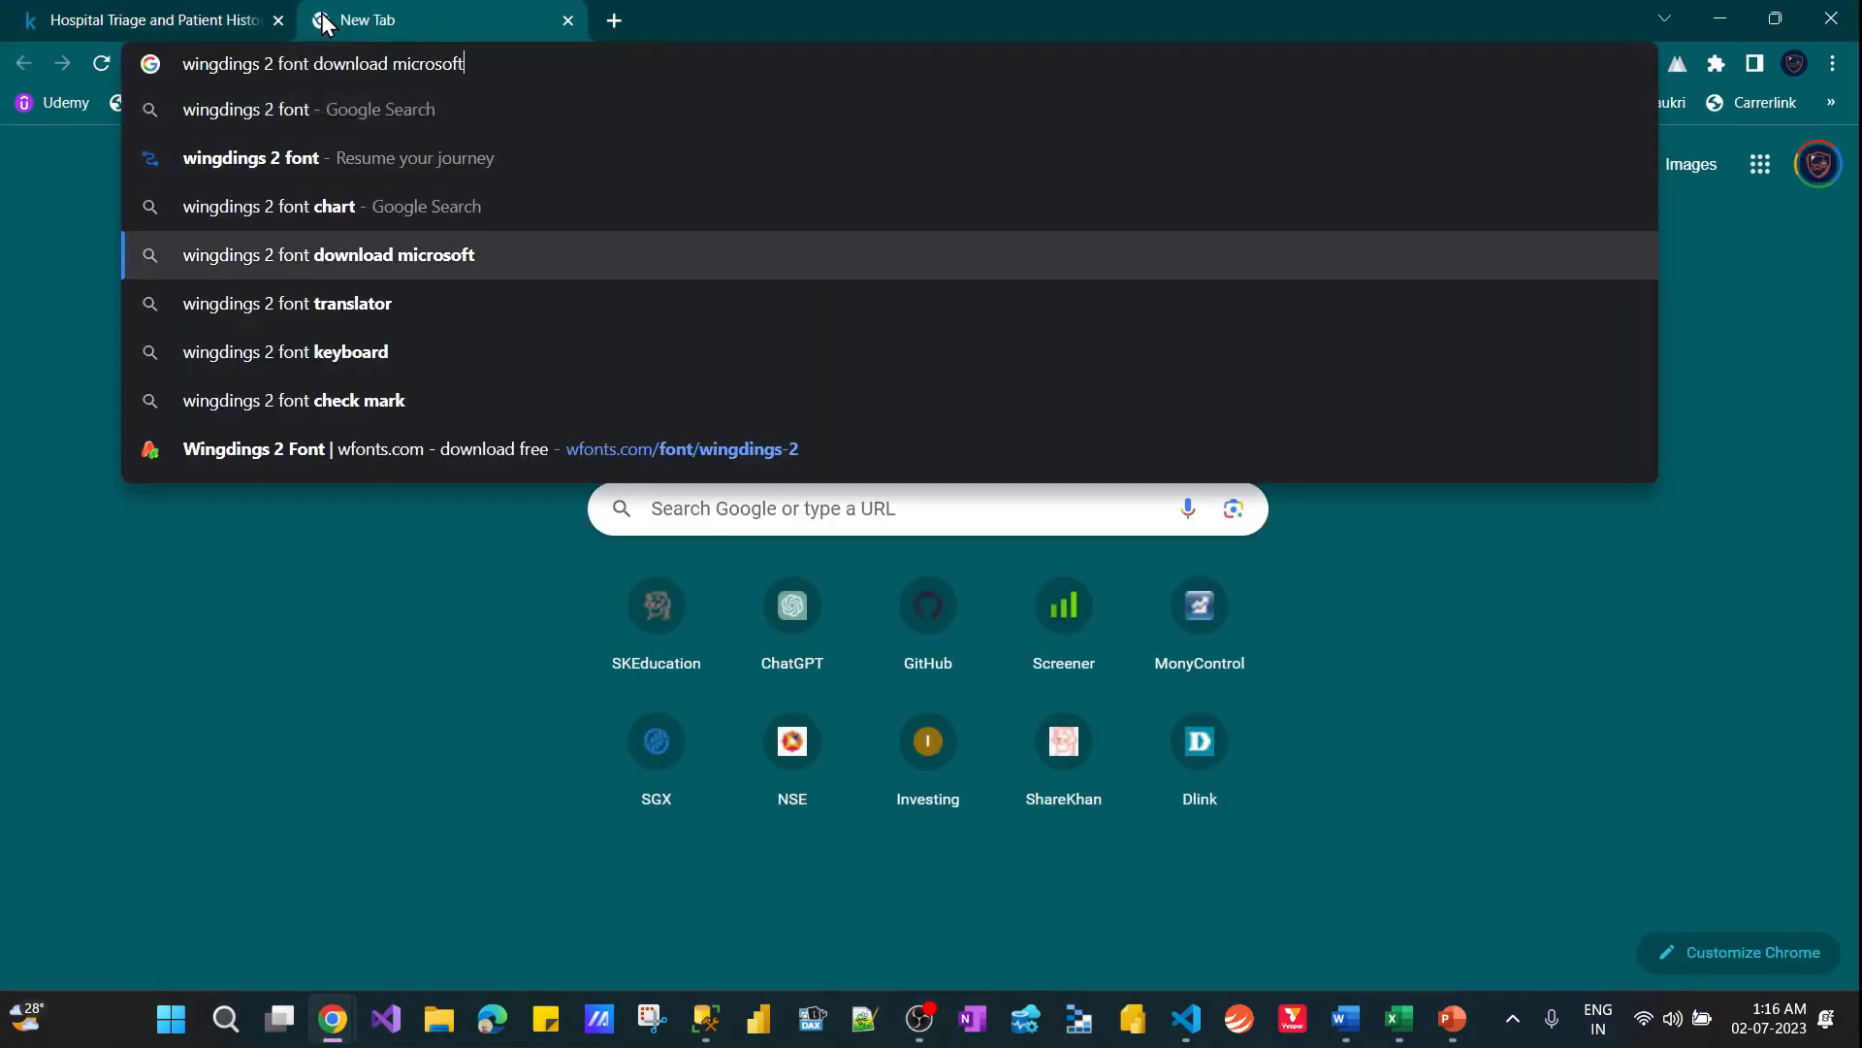
{"action": "key", "text": "Up"}
{"action": "key", "text": "Up"}
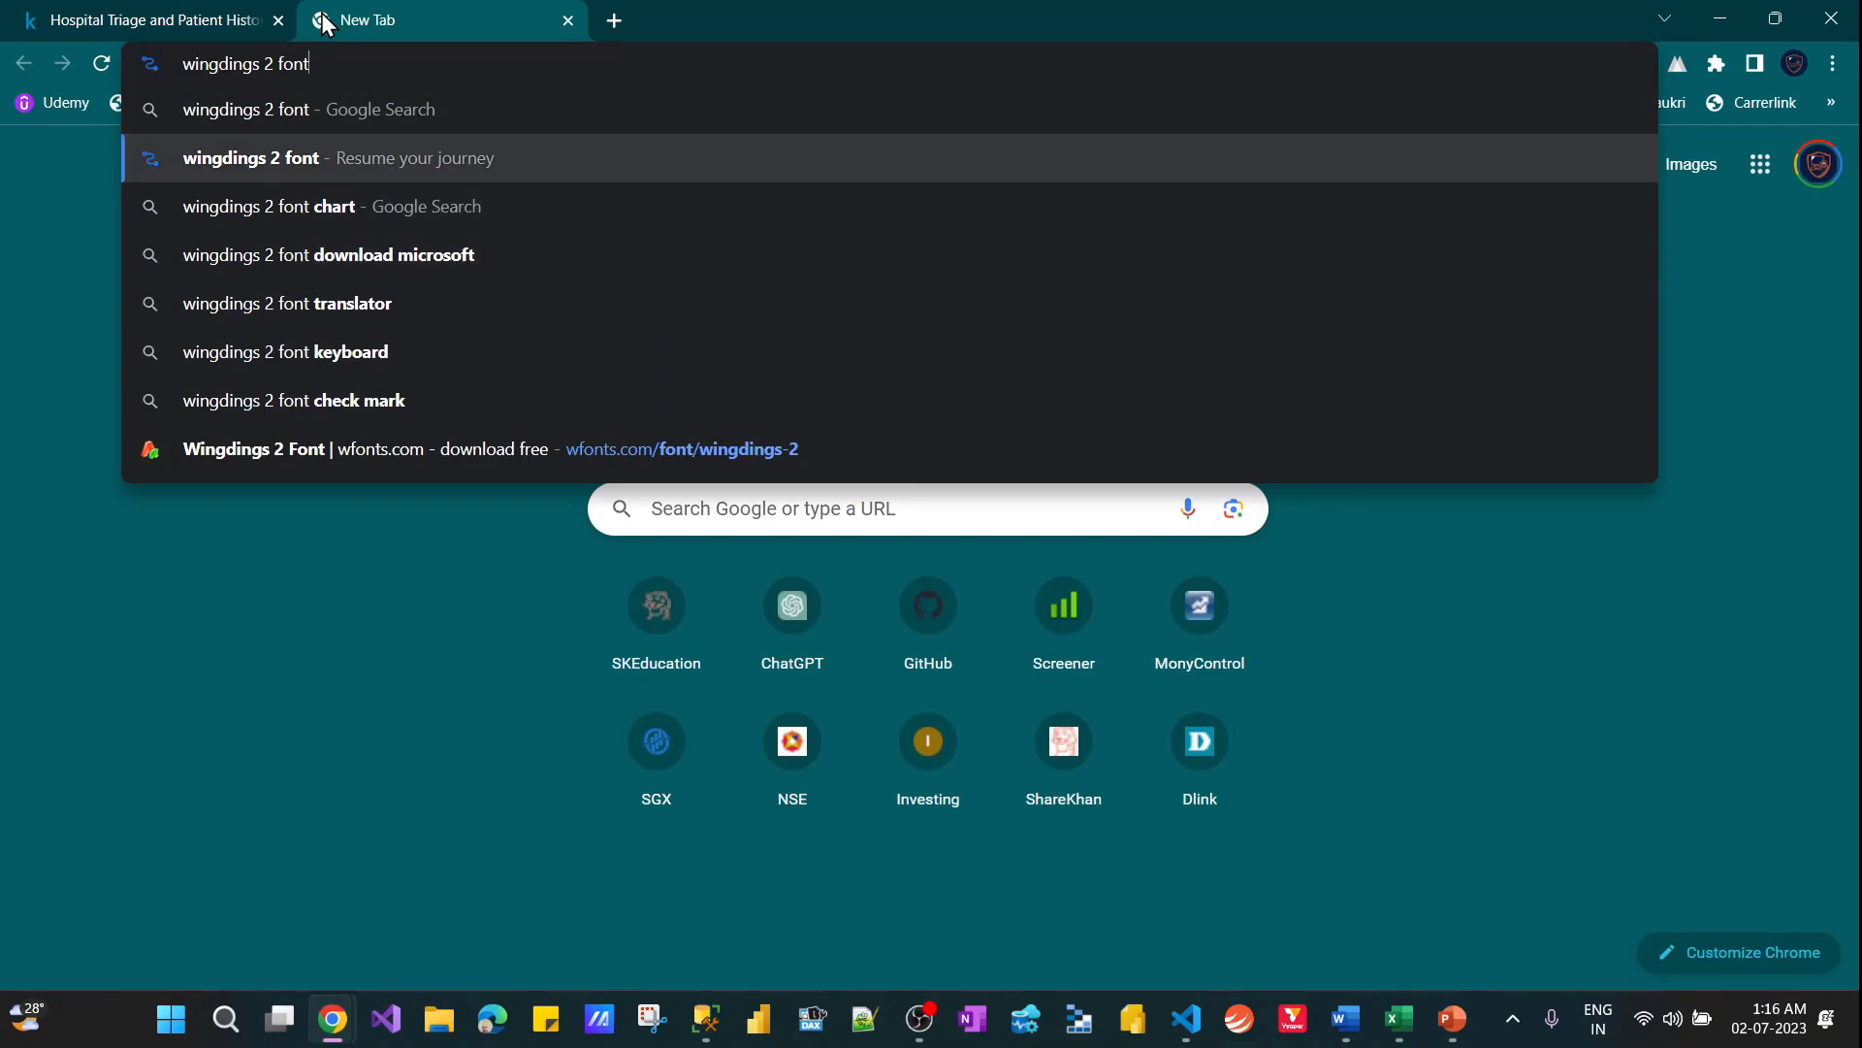
{"action": "type", "text": "s"}
{"action": "key", "text": "BackSpace"}
{"action": "type", "text": "d"}
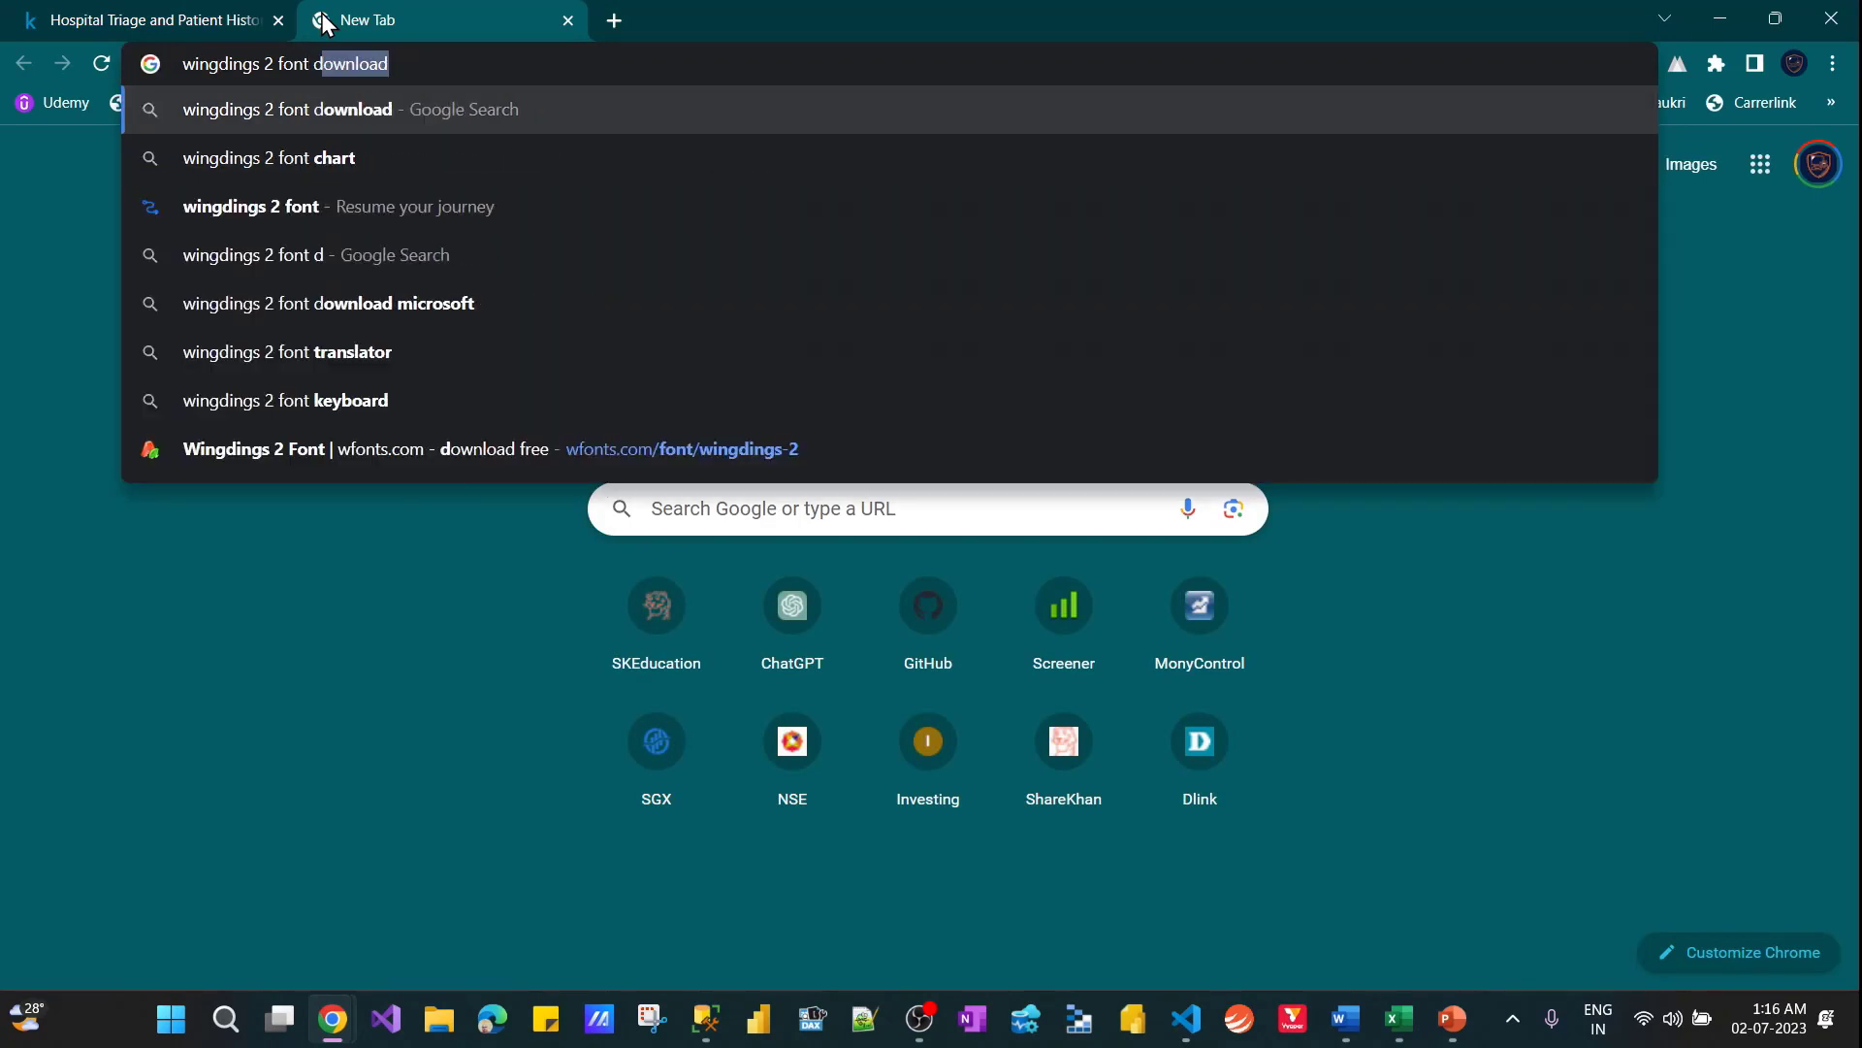
{"action": "type", "text": "ow"}
{"action": "key", "text": "Return"}
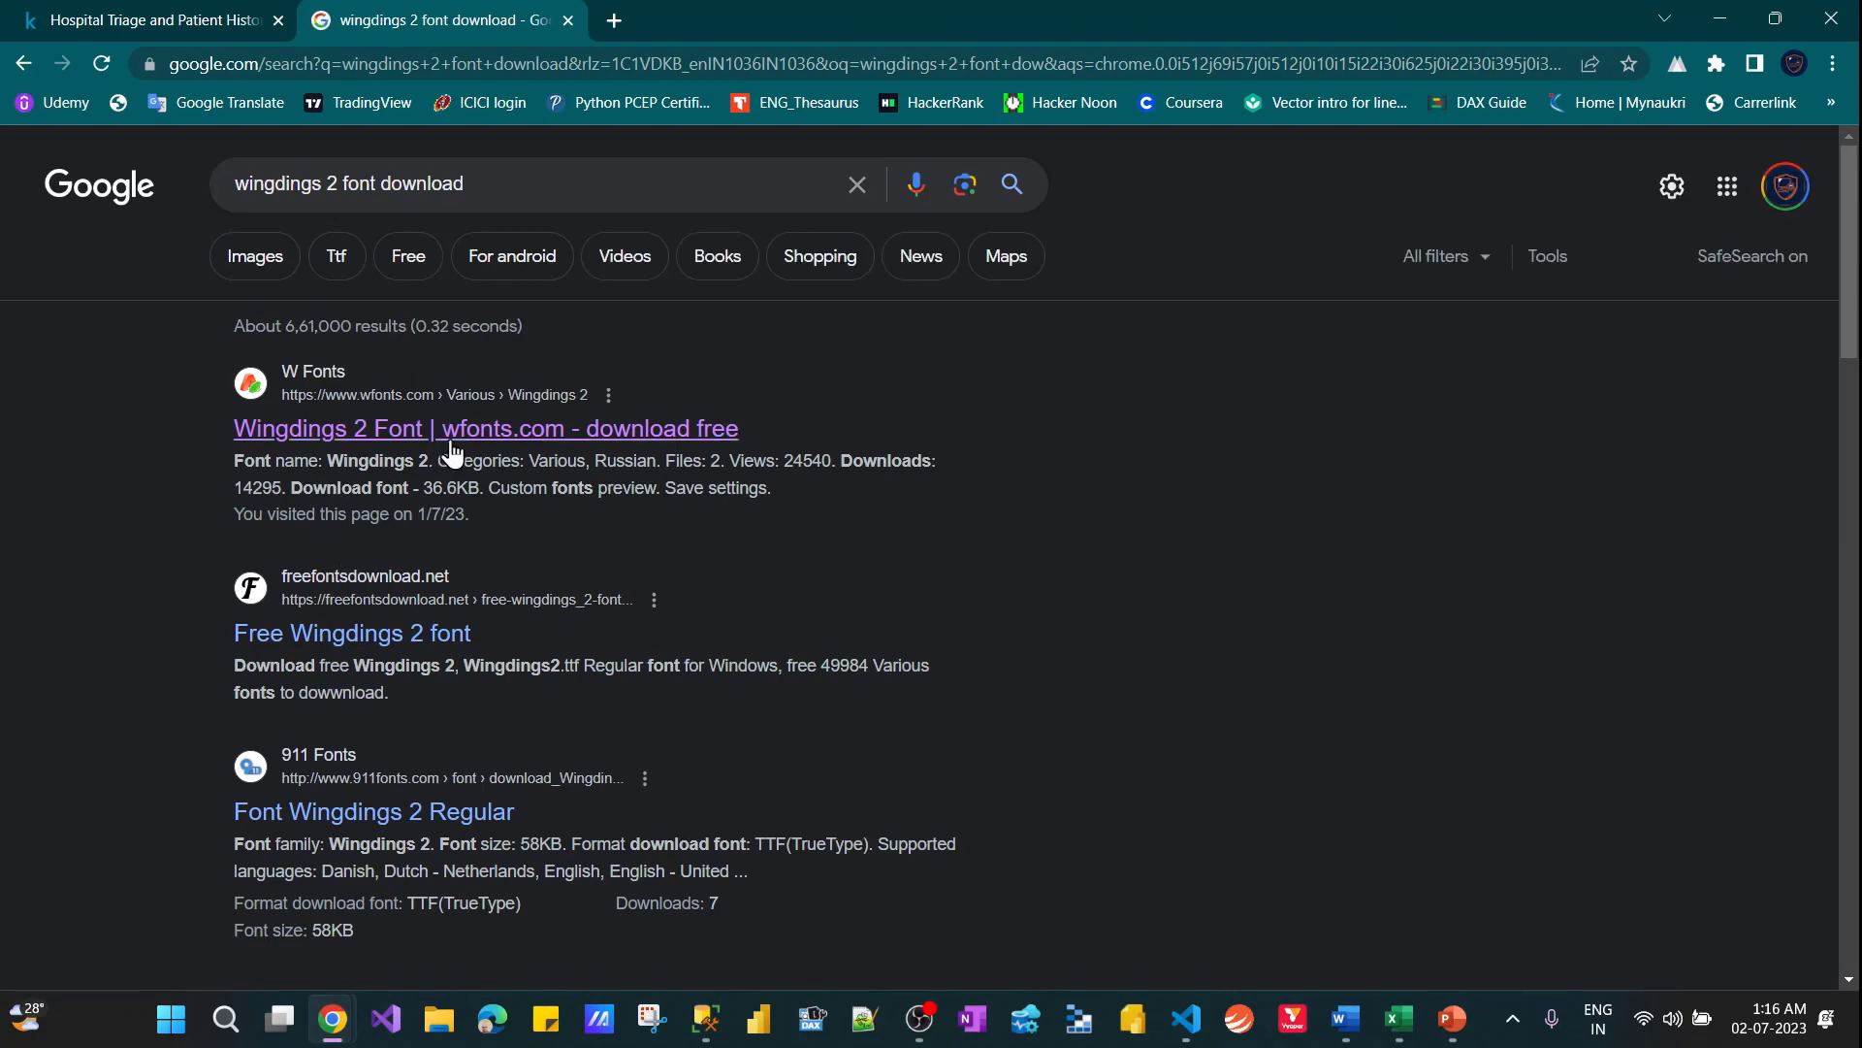
{"action": "left_click", "coordinate": [432, 428]}
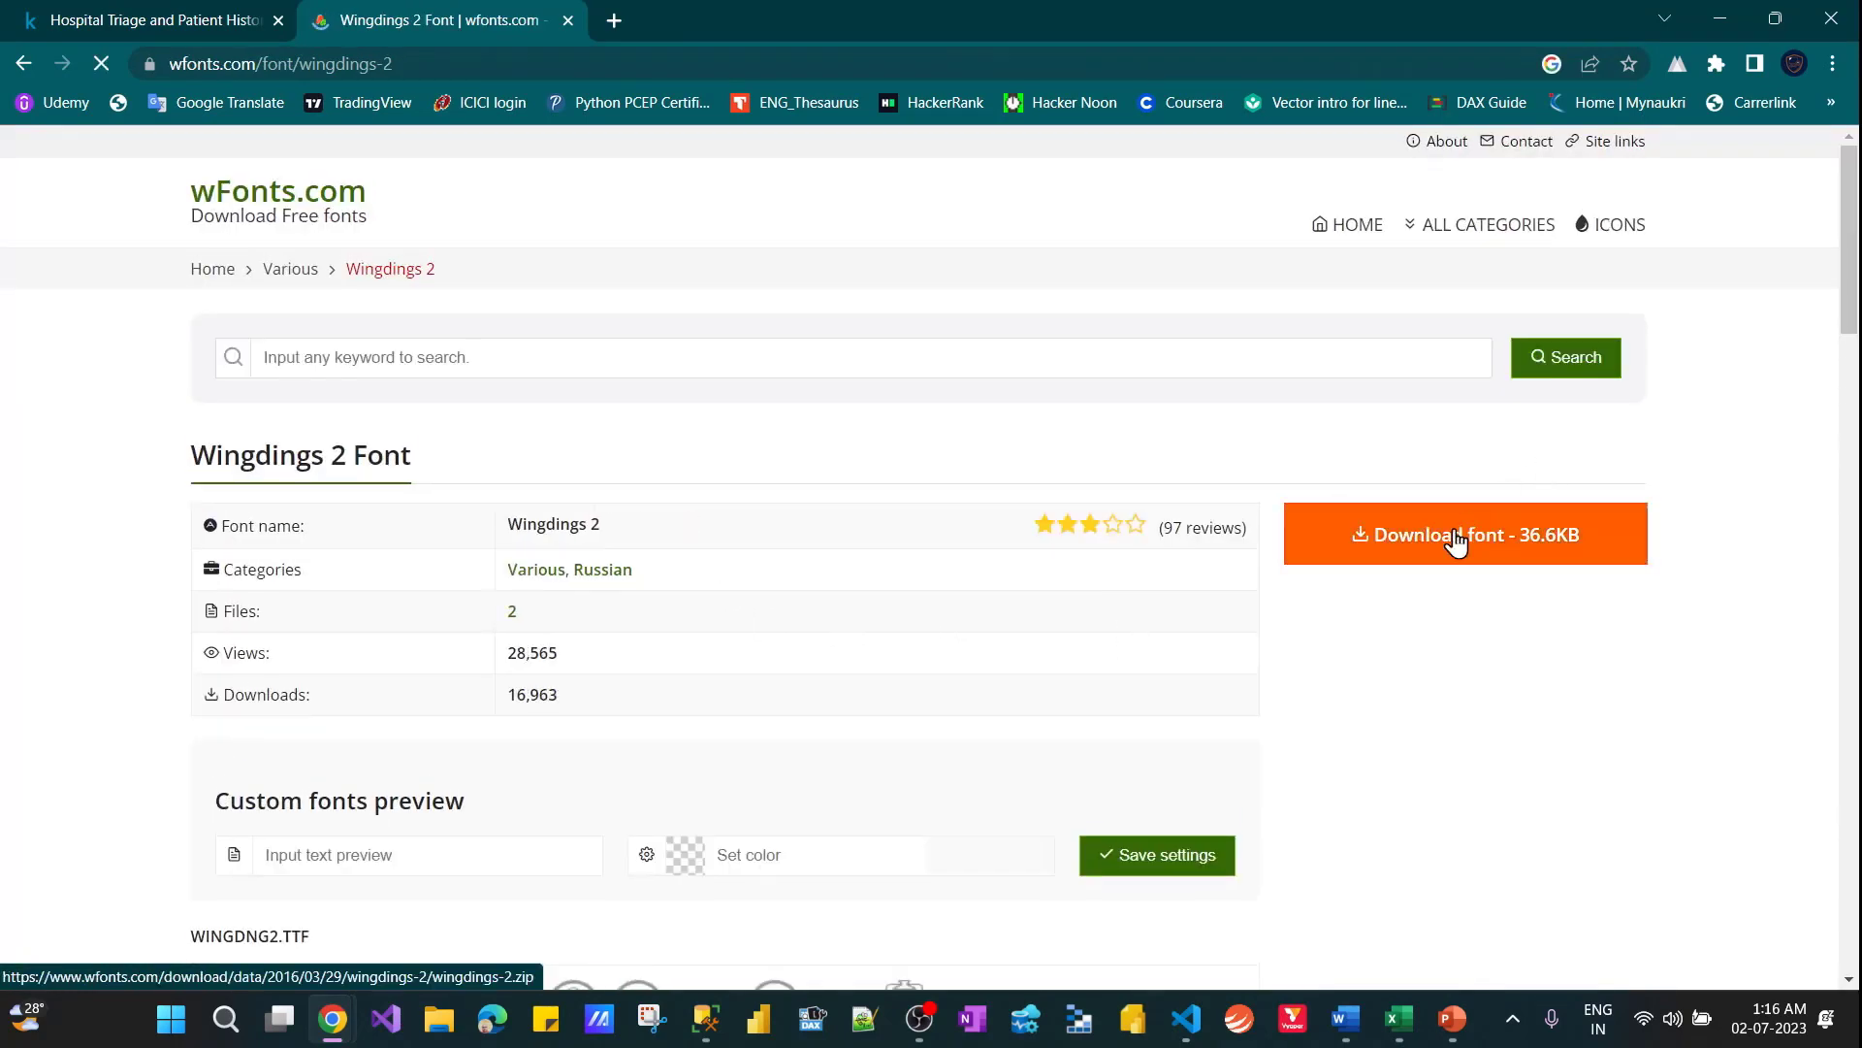
Download the Wingdings 2 font archive under a numbered duplicate name, wingdings-2_2.zip, and open it
{"action": "left_click", "coordinate": [1457, 543]}
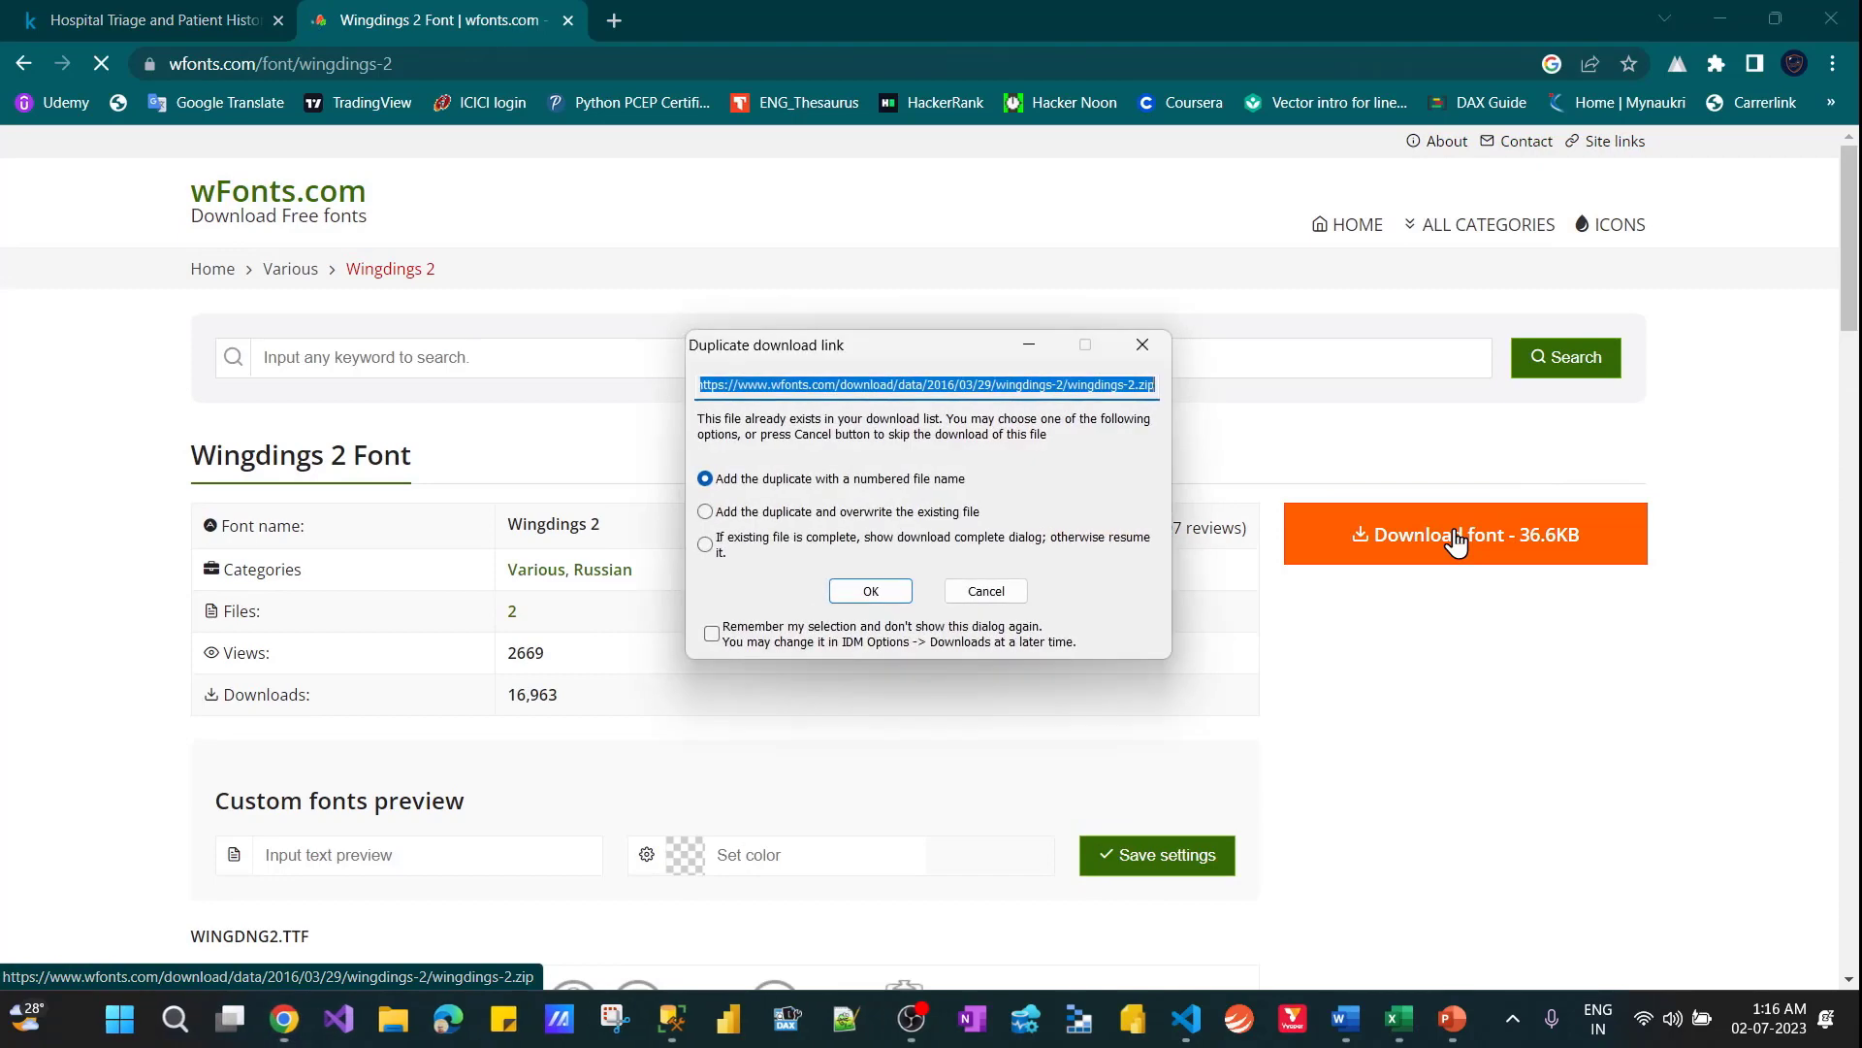
{"action": "left_click", "coordinate": [860, 591]}
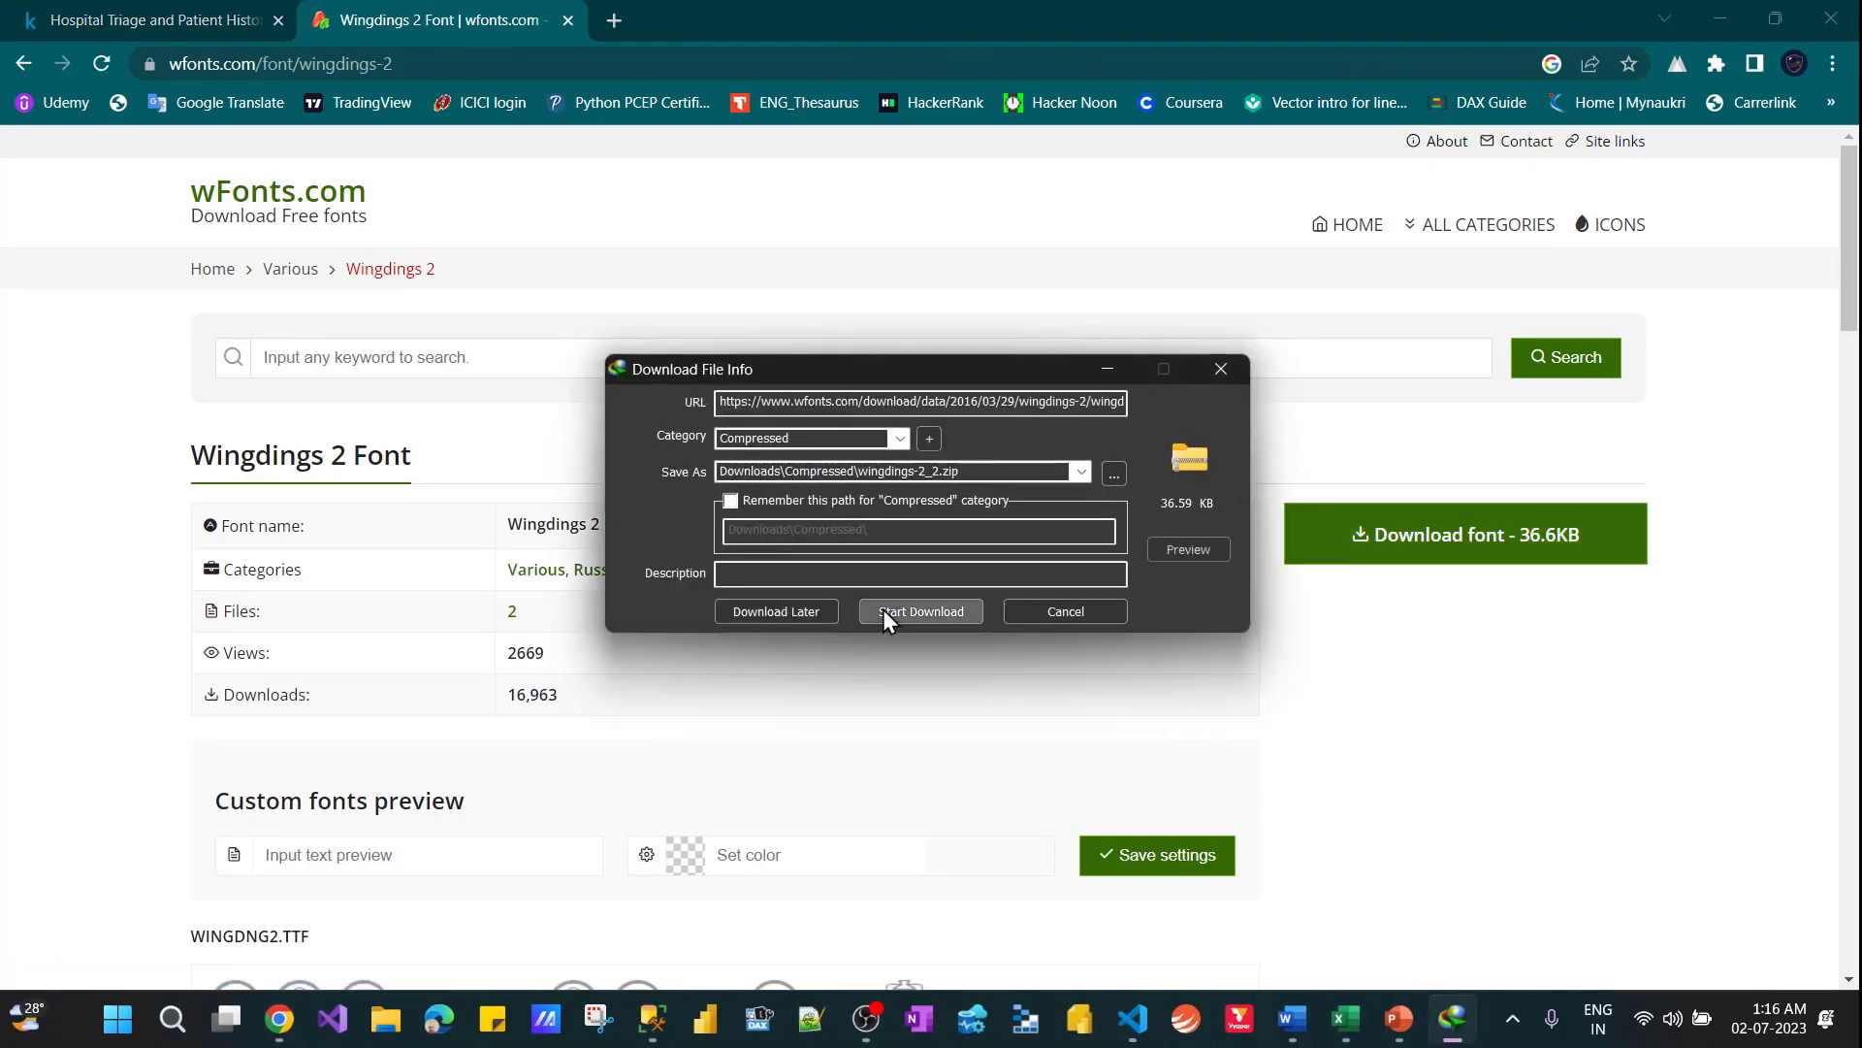
{"action": "left_click", "coordinate": [883, 609]}
{"action": "left_click", "coordinate": [728, 588]}
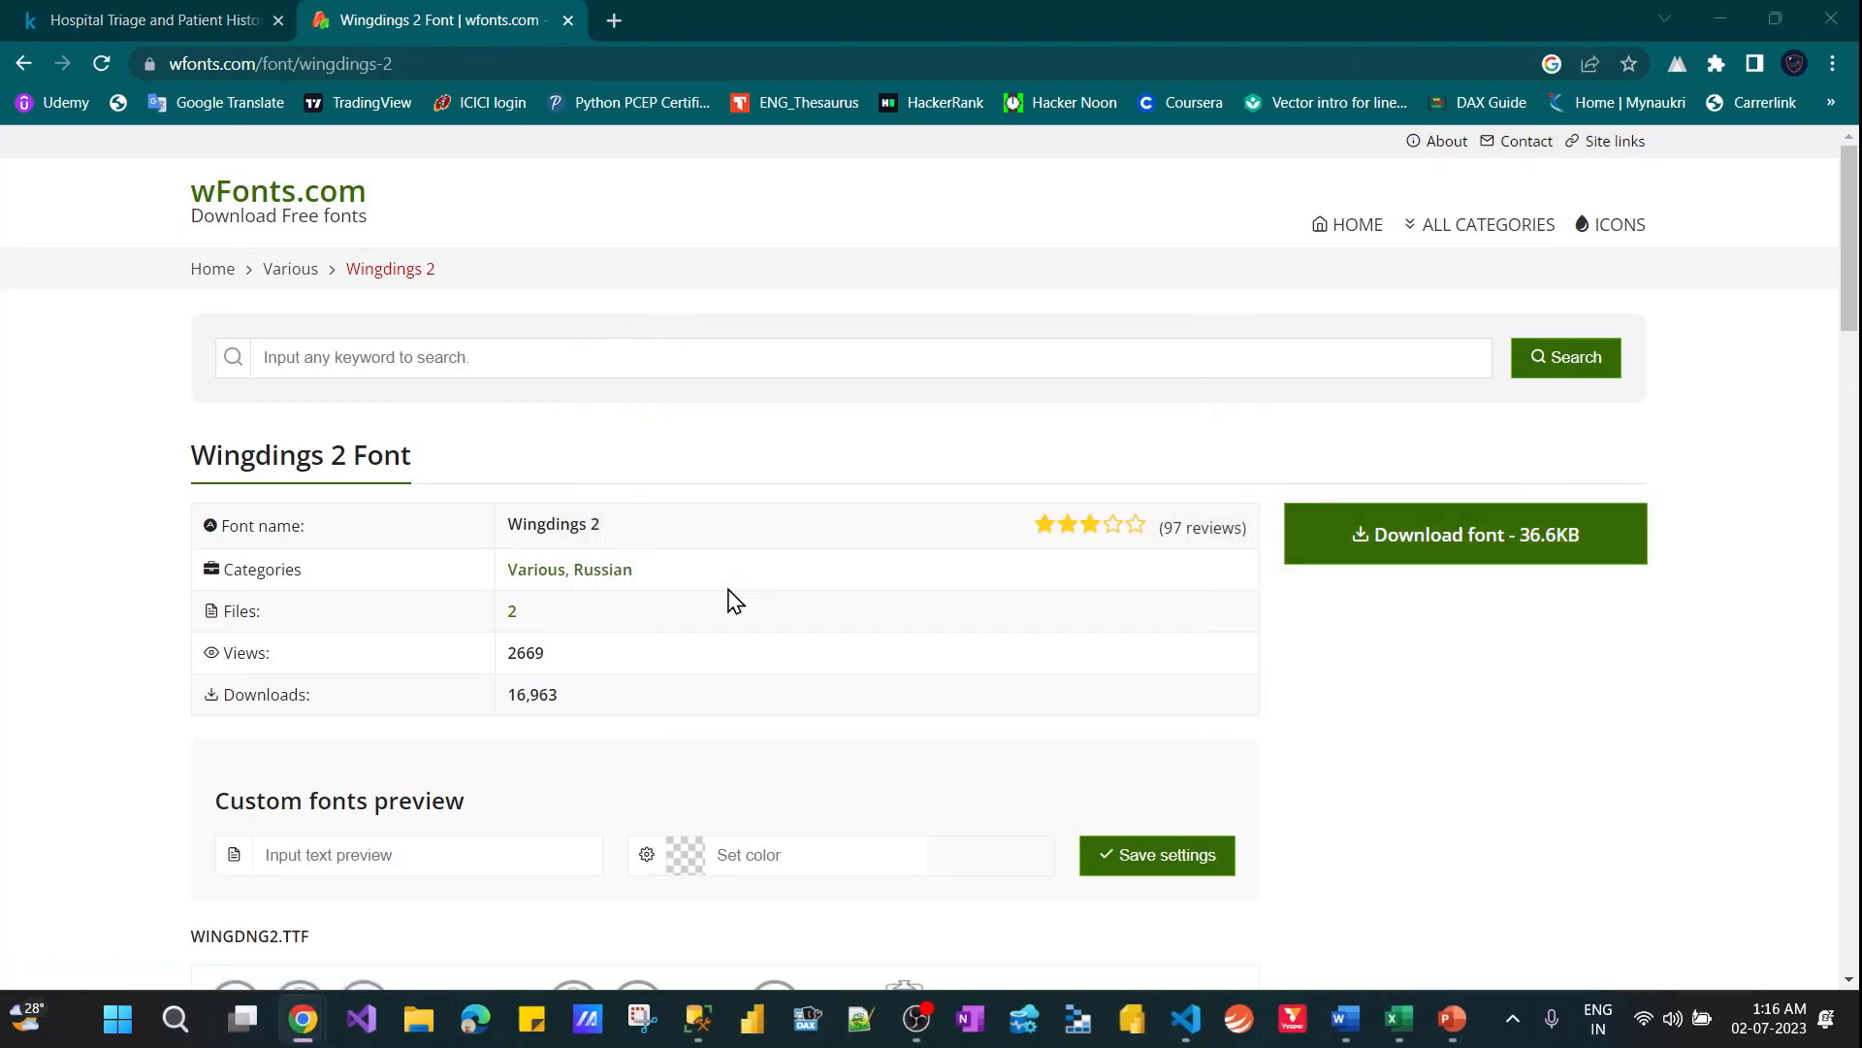
Preview the WINGDNG2.TTF font file from the archive, and close both the preview and the archive window
{"action": "left_click", "coordinate": [716, 345]}
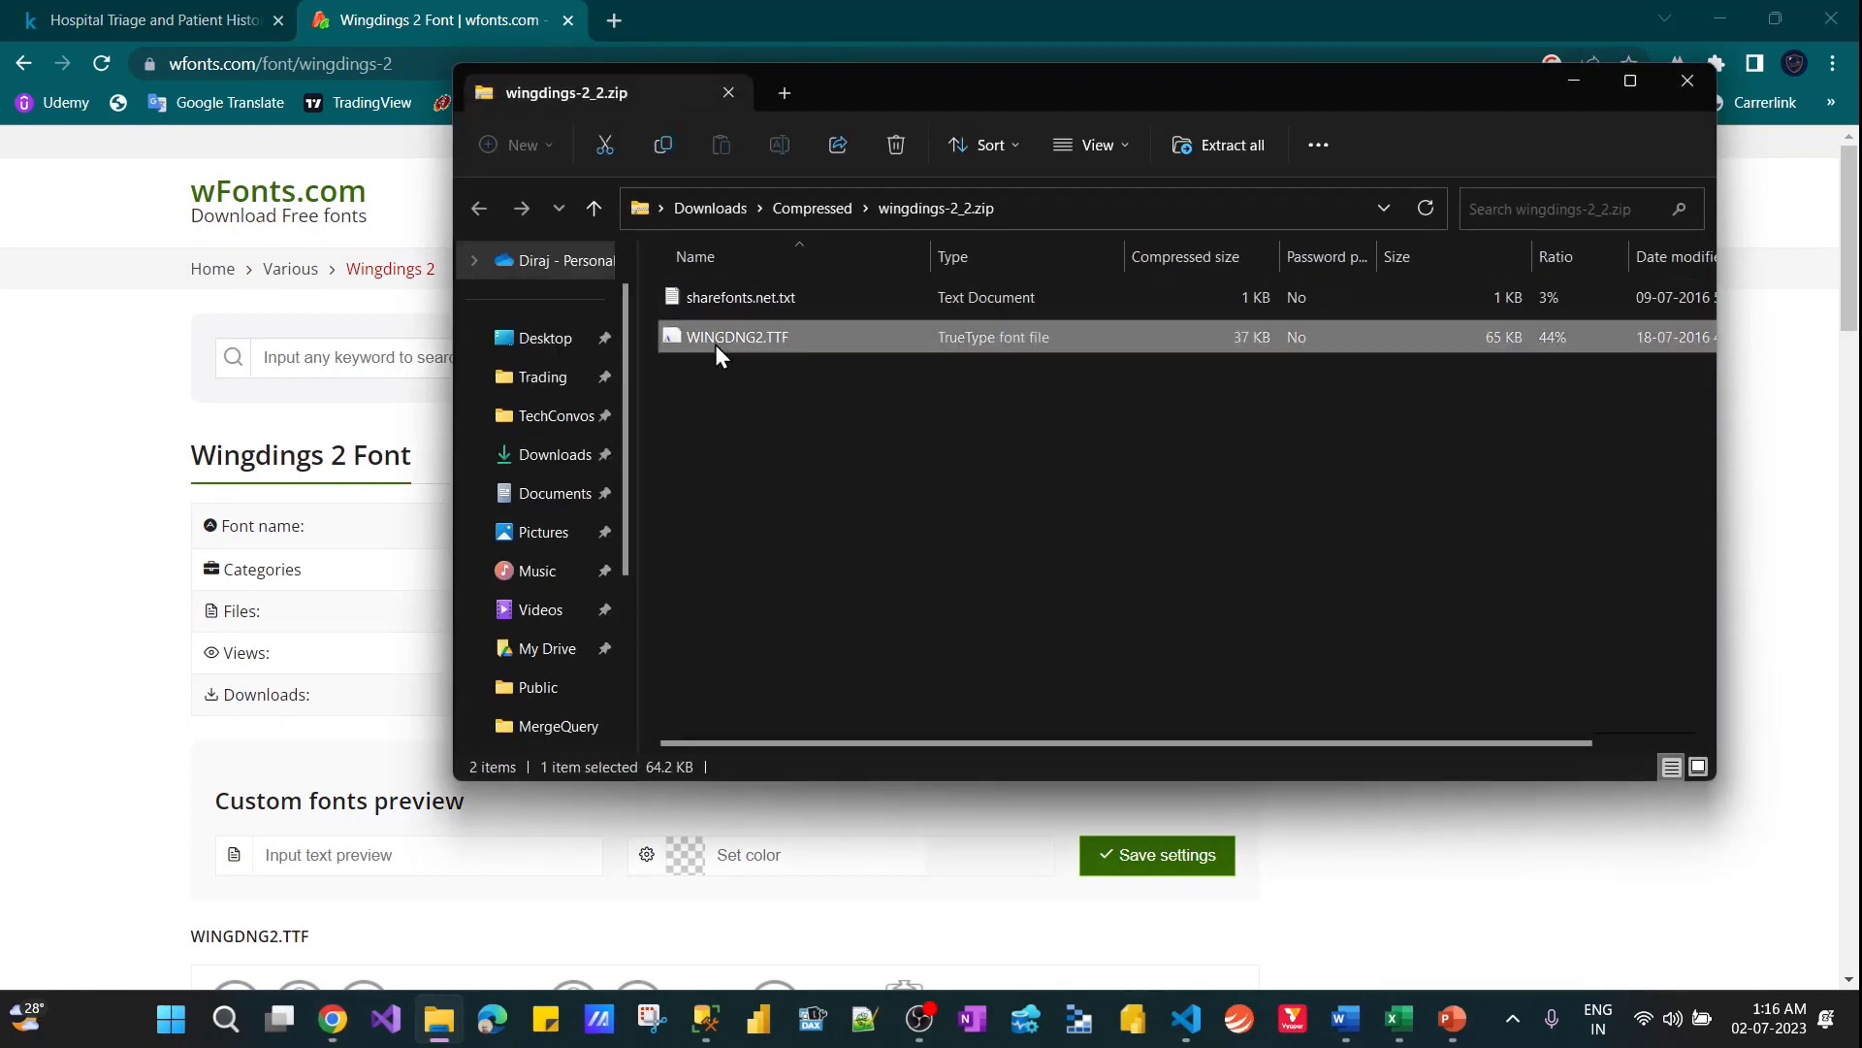
{"action": "double_click", "coordinate": [709, 345]}
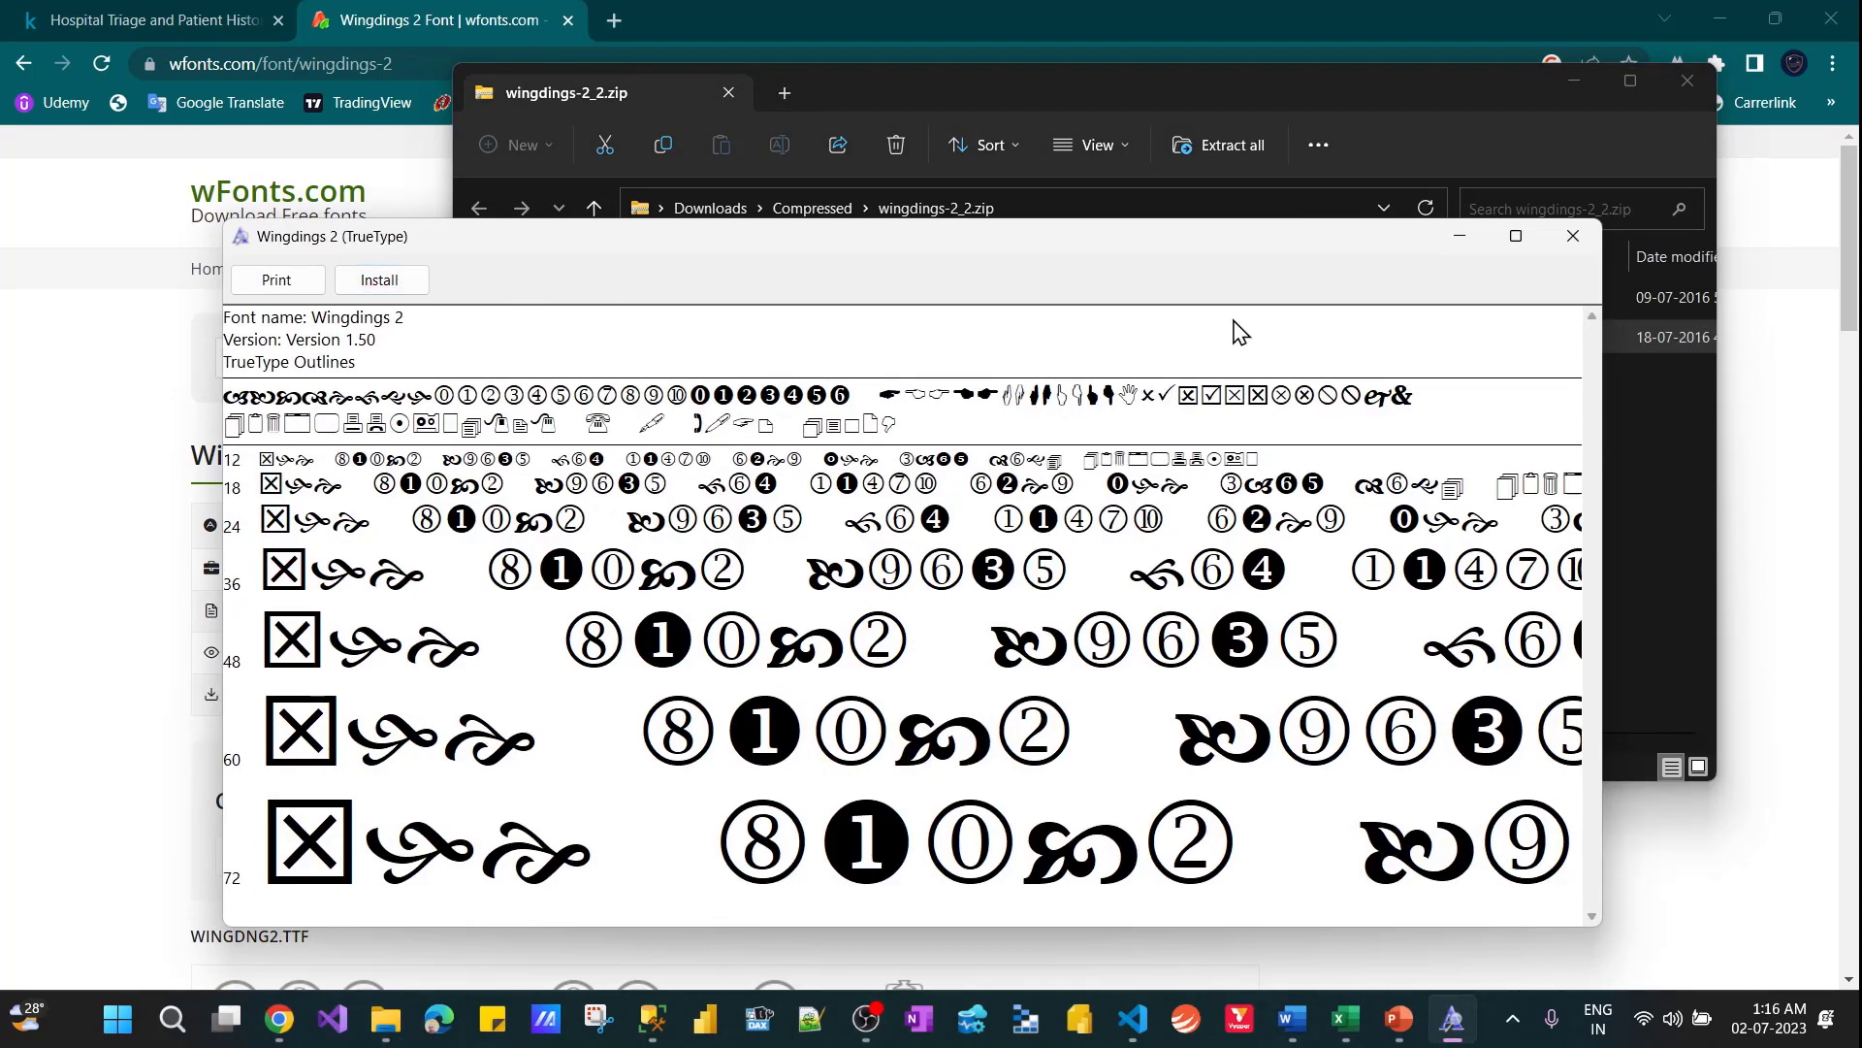
{"action": "left_click", "coordinate": [1581, 239]}
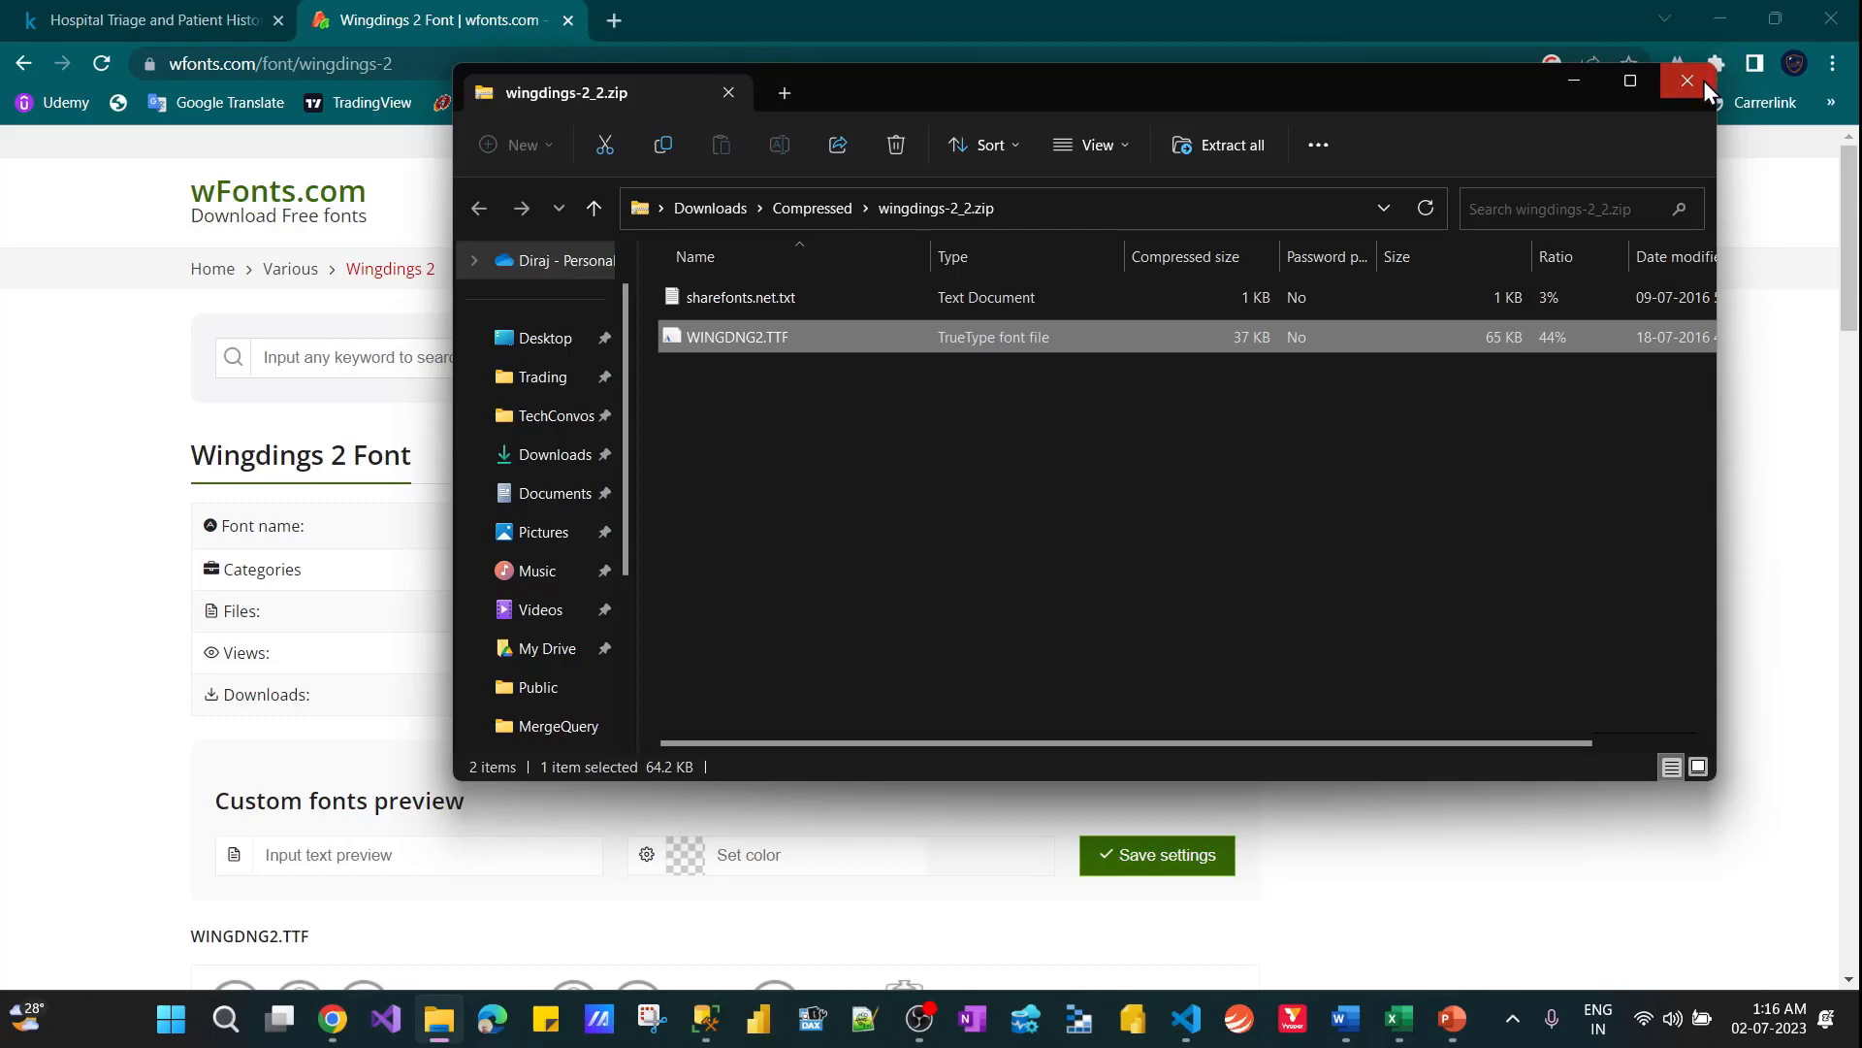
{"action": "left_click", "coordinate": [1688, 79]}
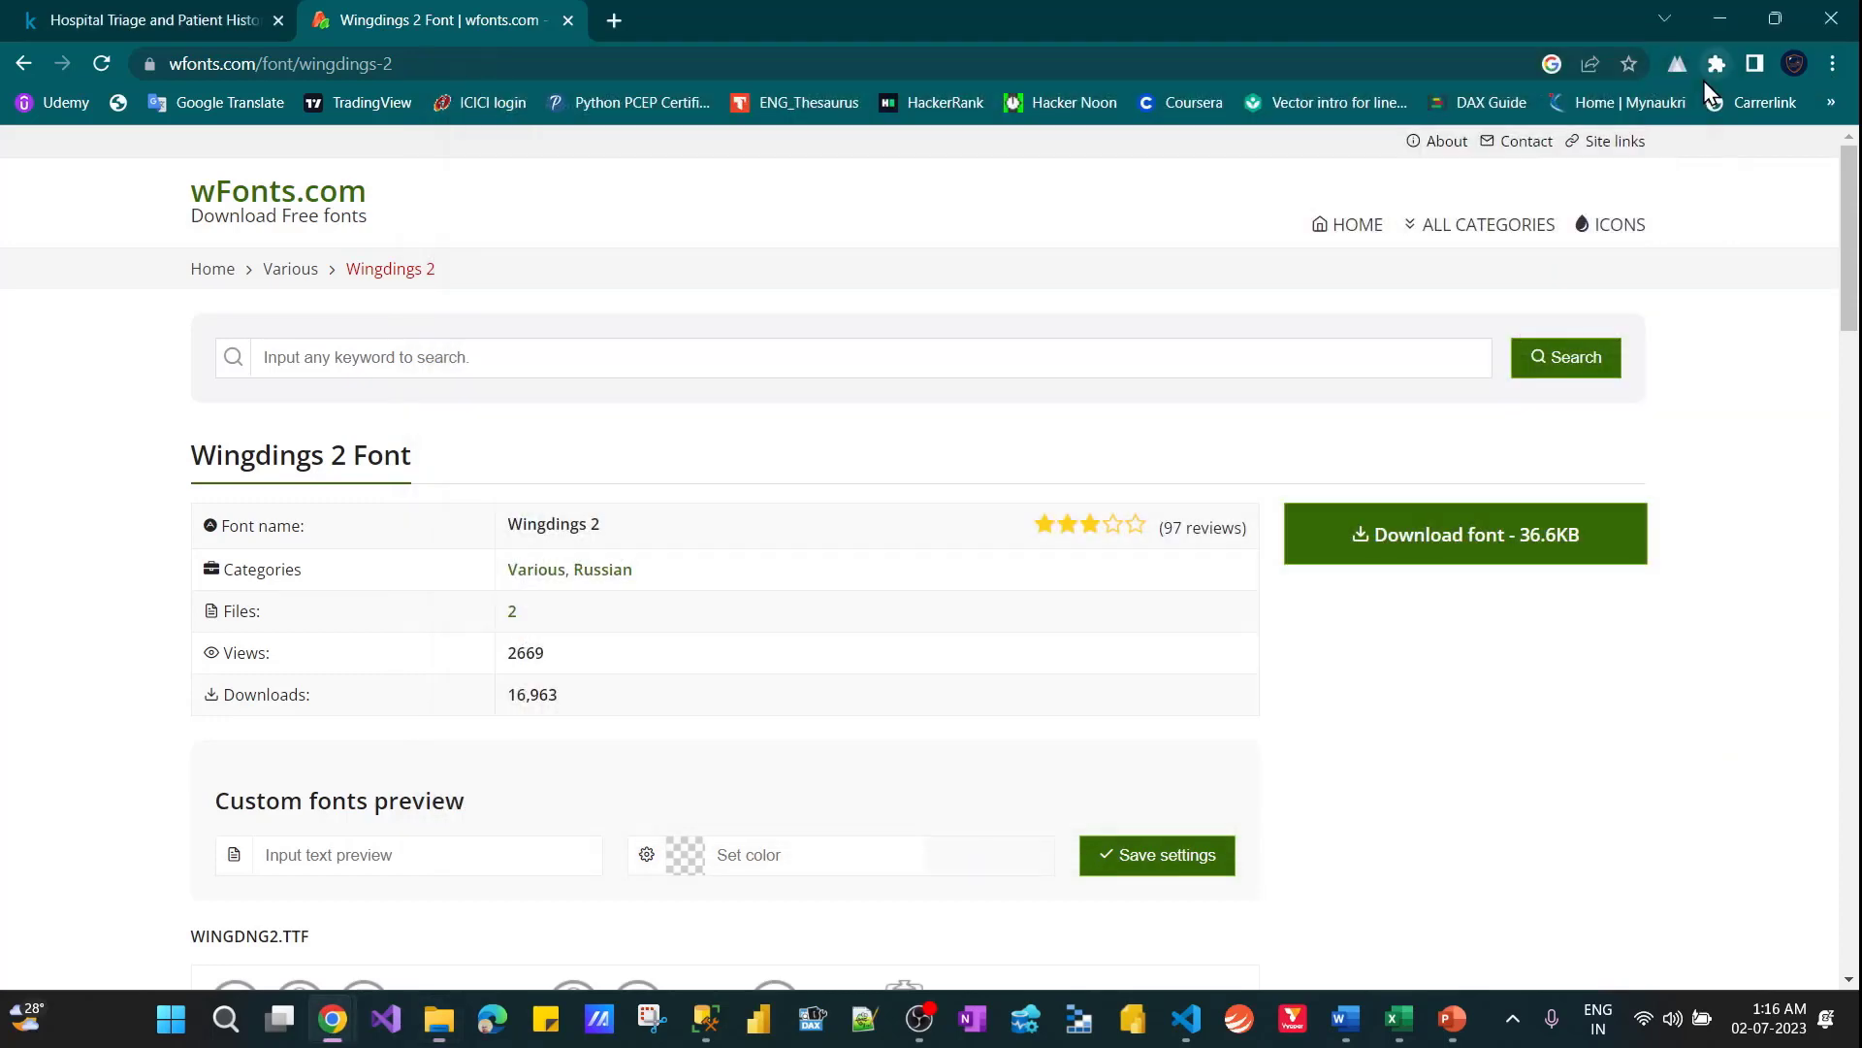
Close the wfonts.com tab, switch back to the Excel workbook and clear the pending copy of F3 on Quiz-3
{"action": "left_click", "coordinate": [570, 24]}
{"action": "key", "text": "alt+Tab"}
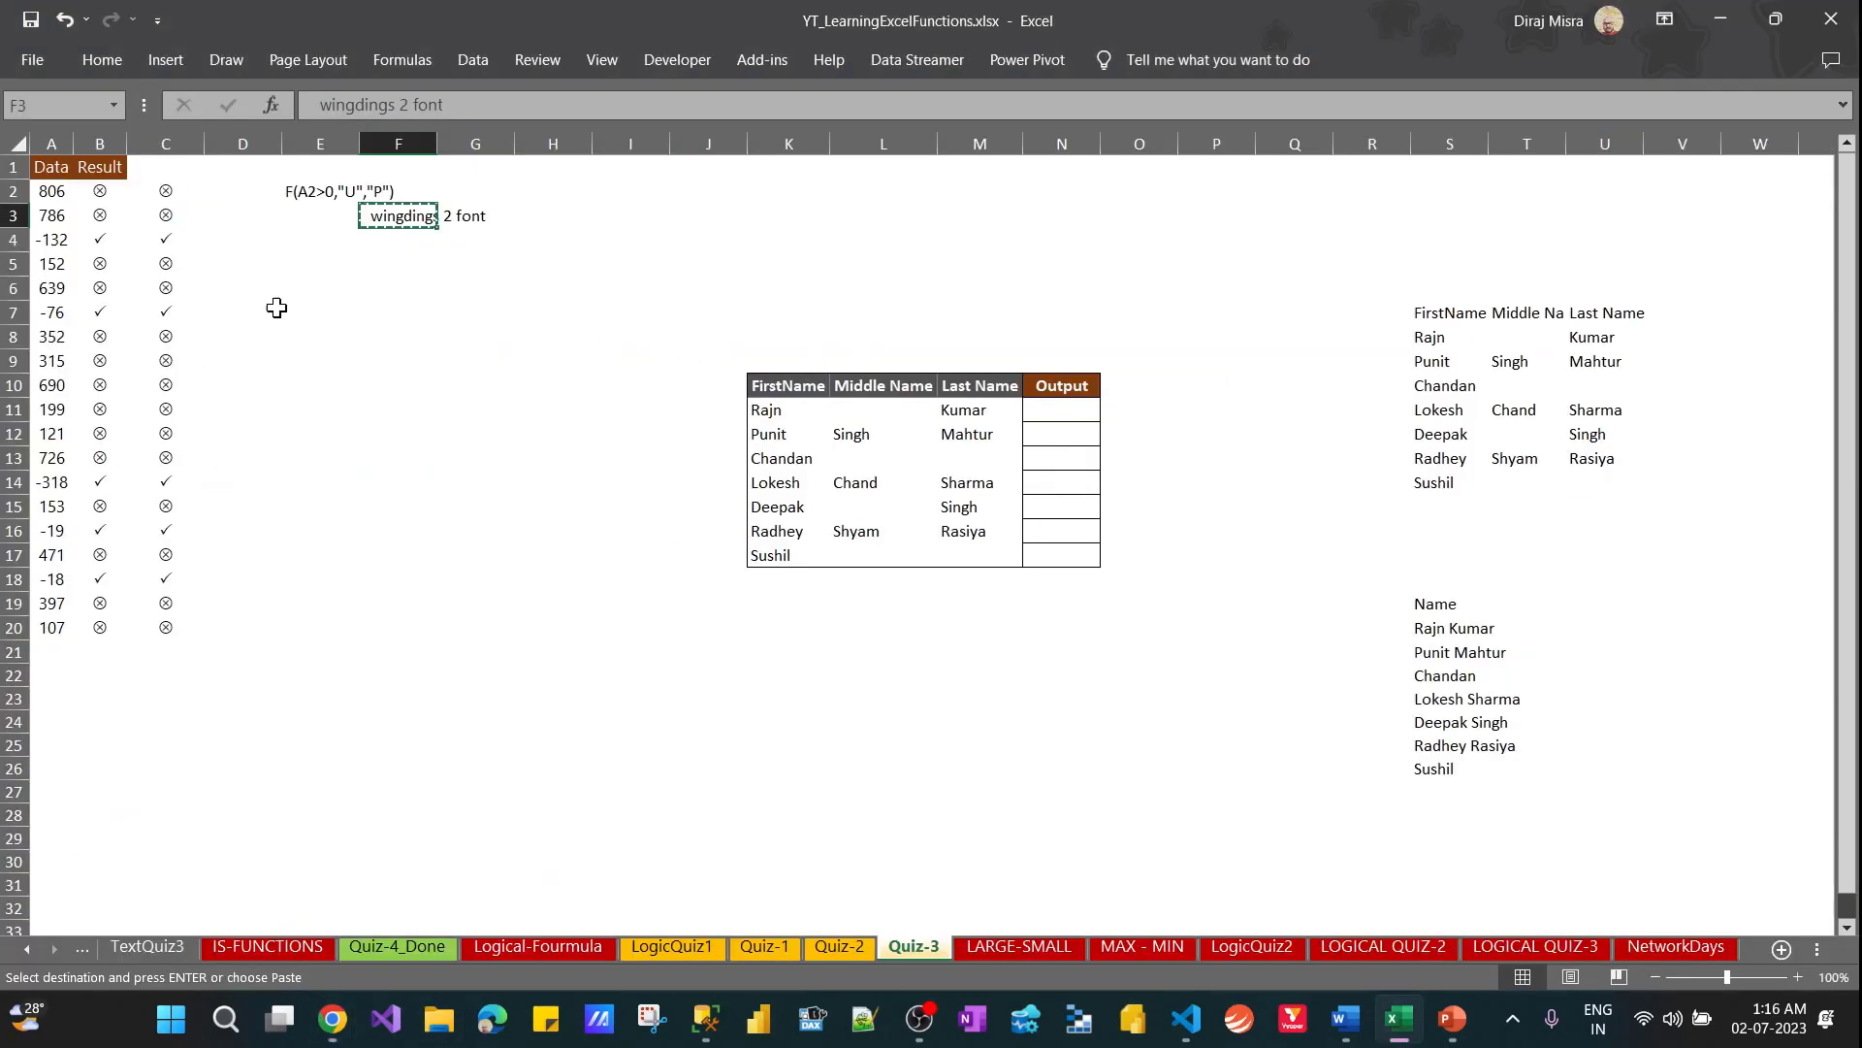
{"action": "left_click_drag", "start_coordinate": [163, 215], "coordinate": [166, 607]}
{"action": "left_click", "coordinate": [262, 583]}
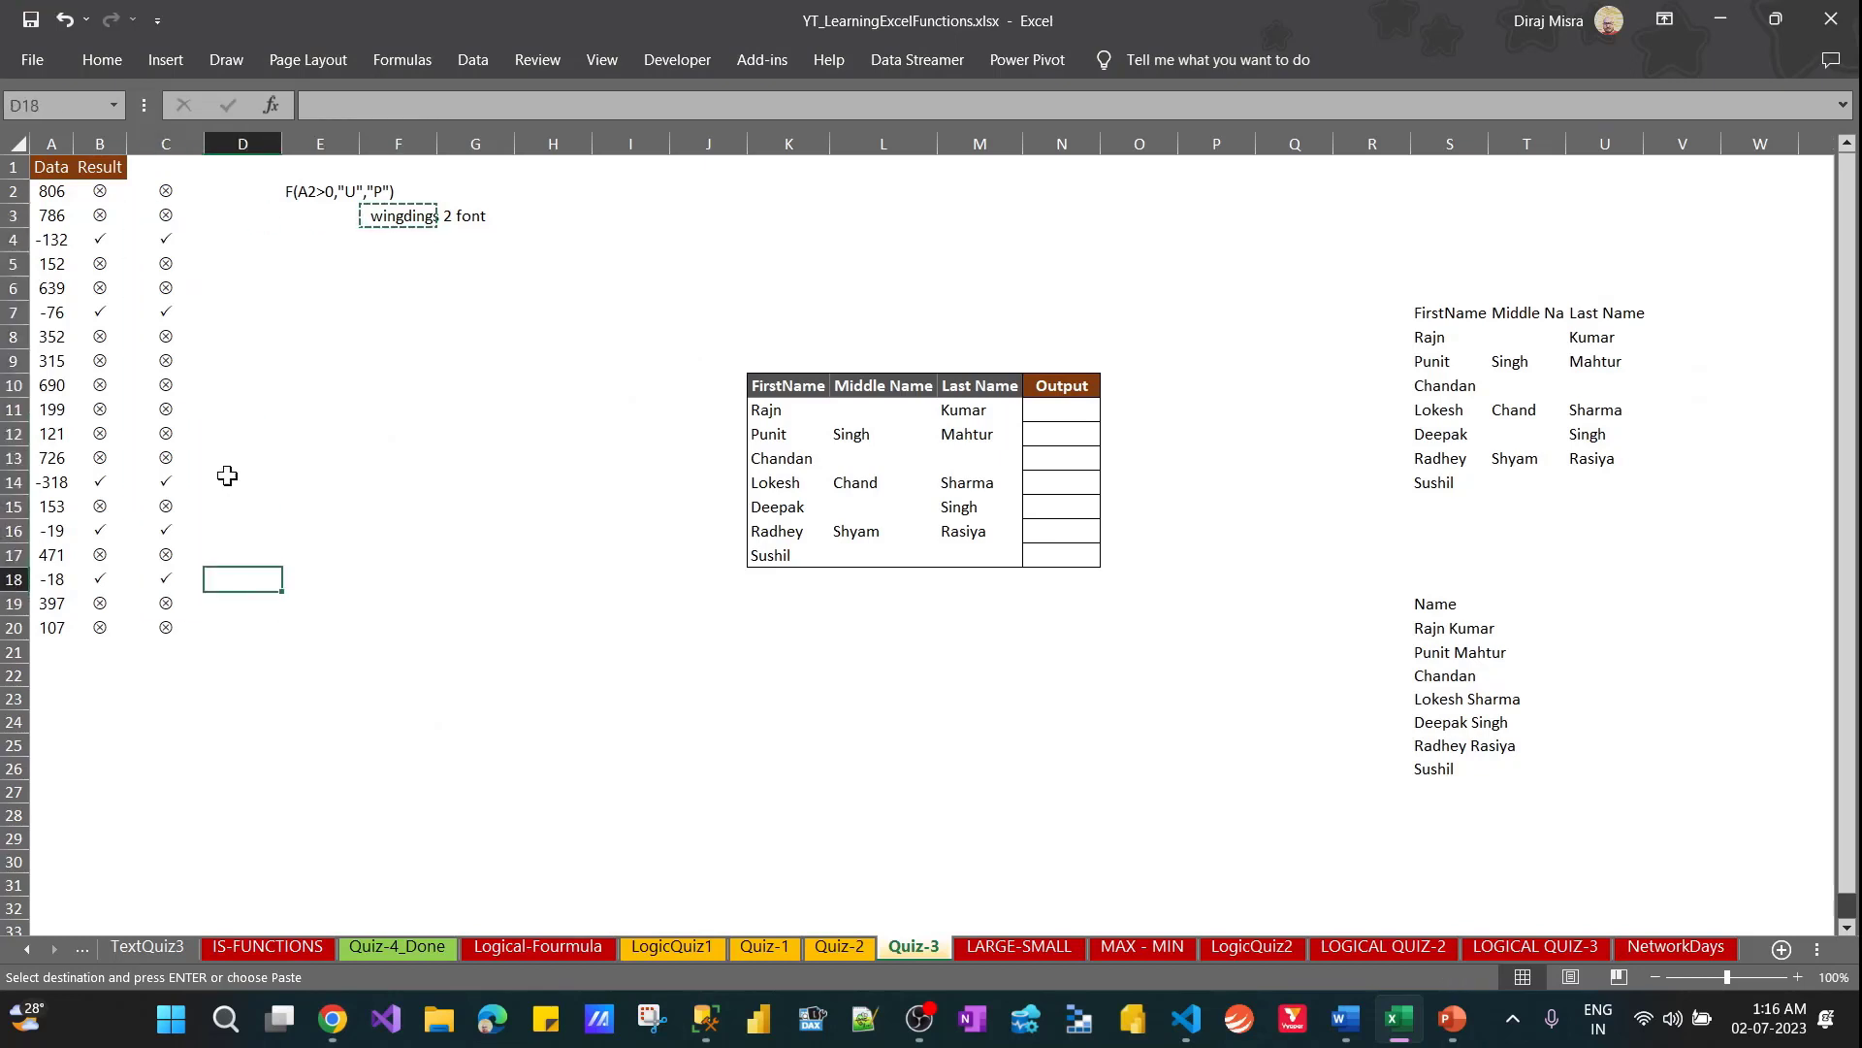
{"action": "left_click", "coordinate": [311, 352]}
{"action": "key", "text": "Escape"}
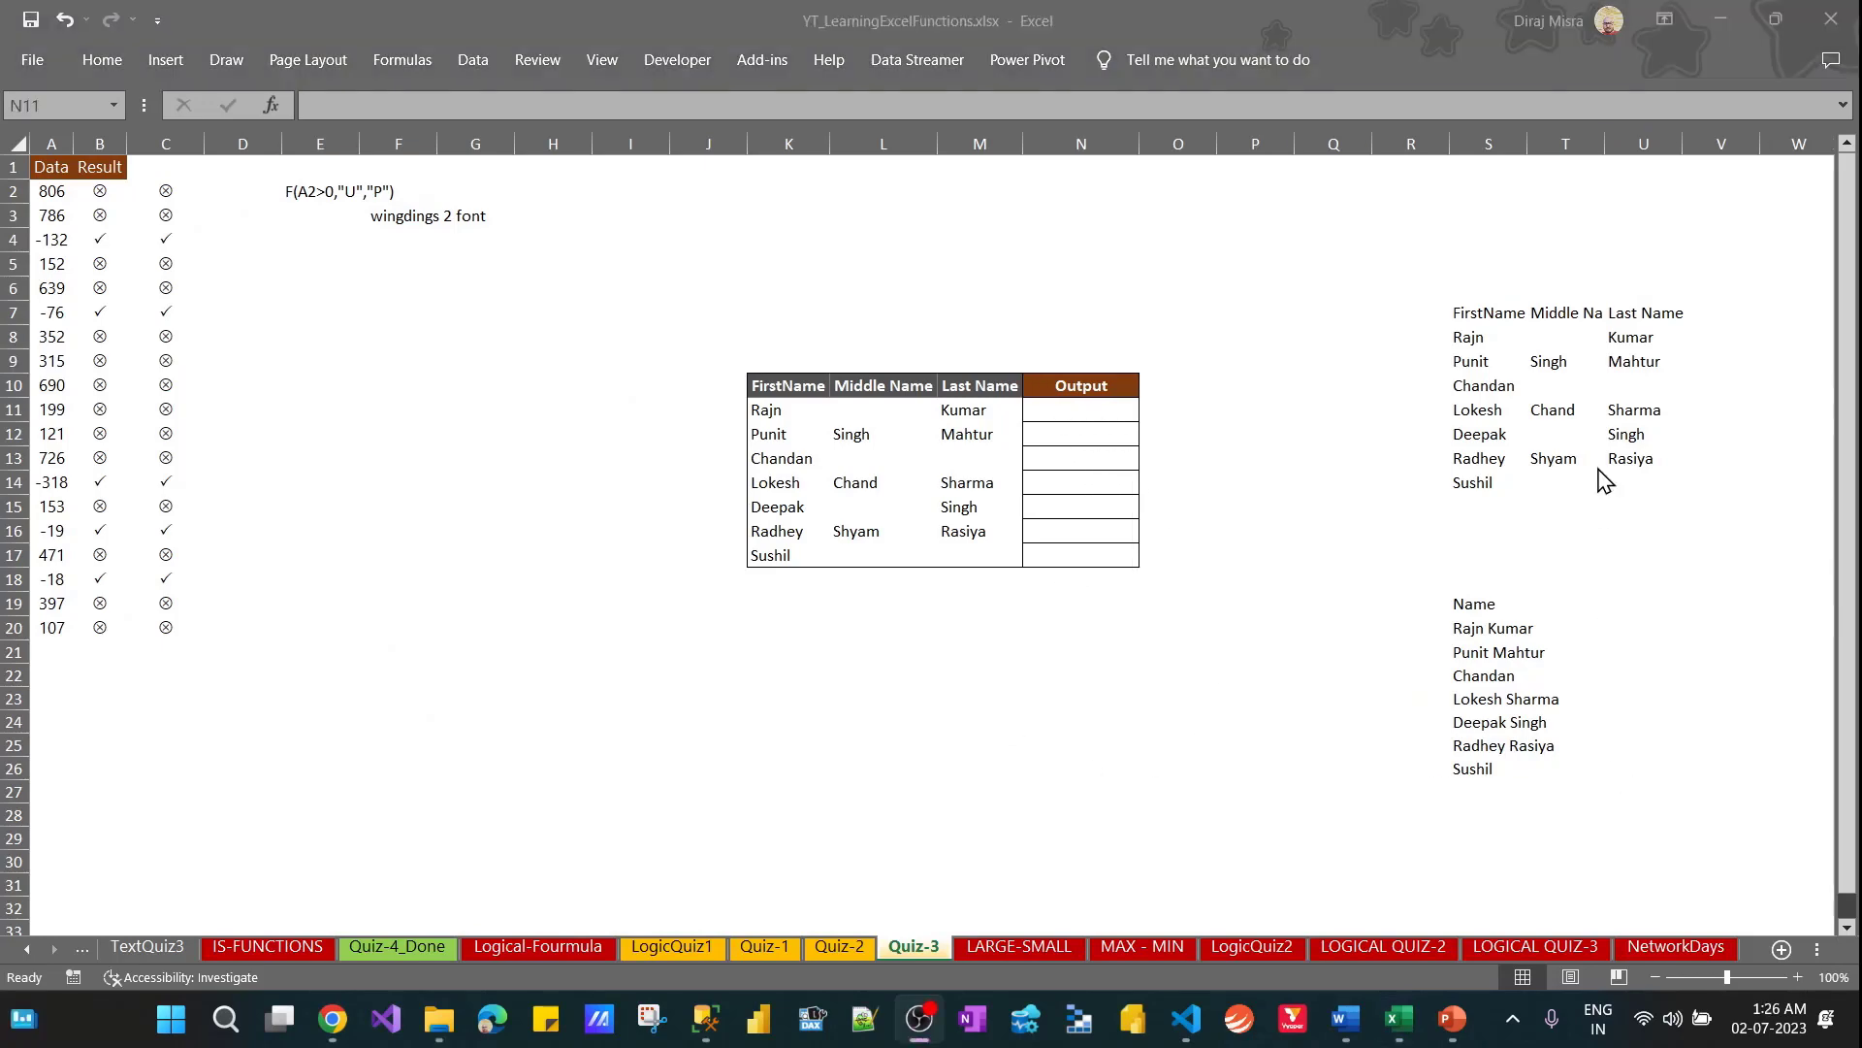
{"action": "left_click", "coordinate": [1598, 469]}
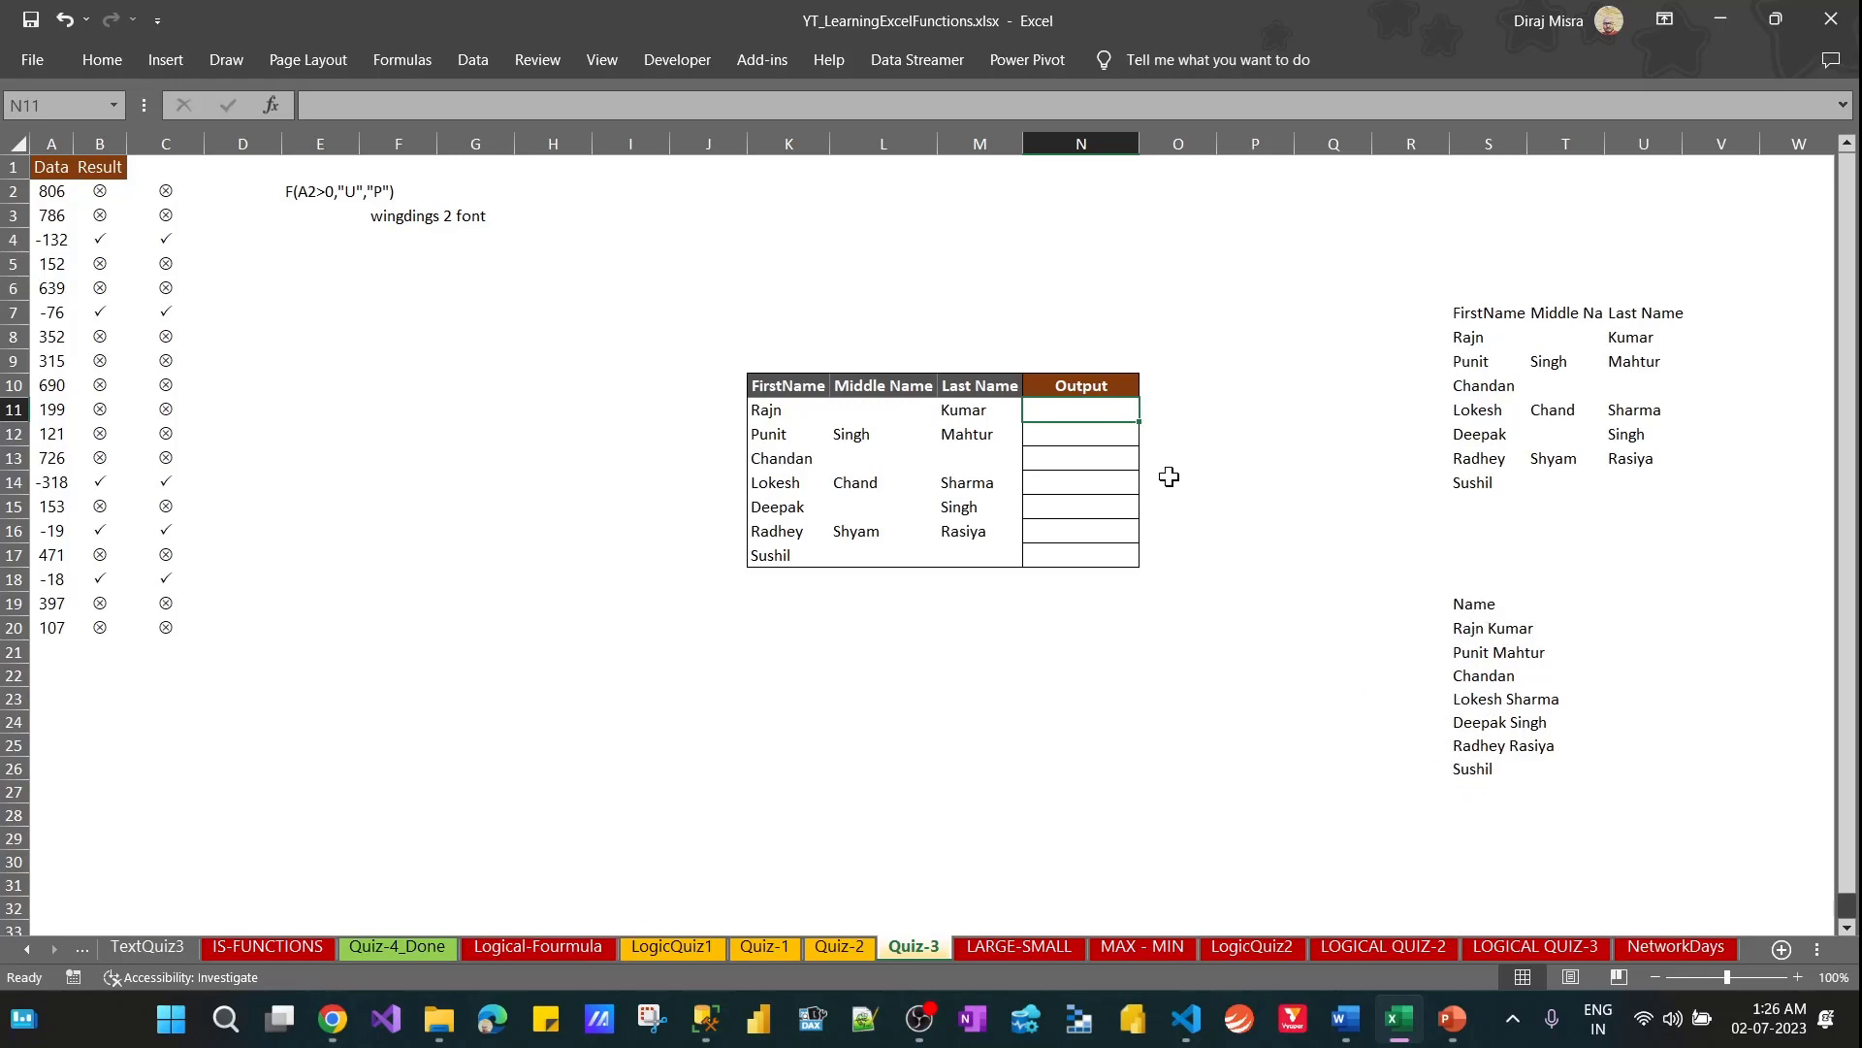
Enter the formula =IF(M11="","",M11) in the first Output cell, N11
{"action": "type", "text": "=IF("}
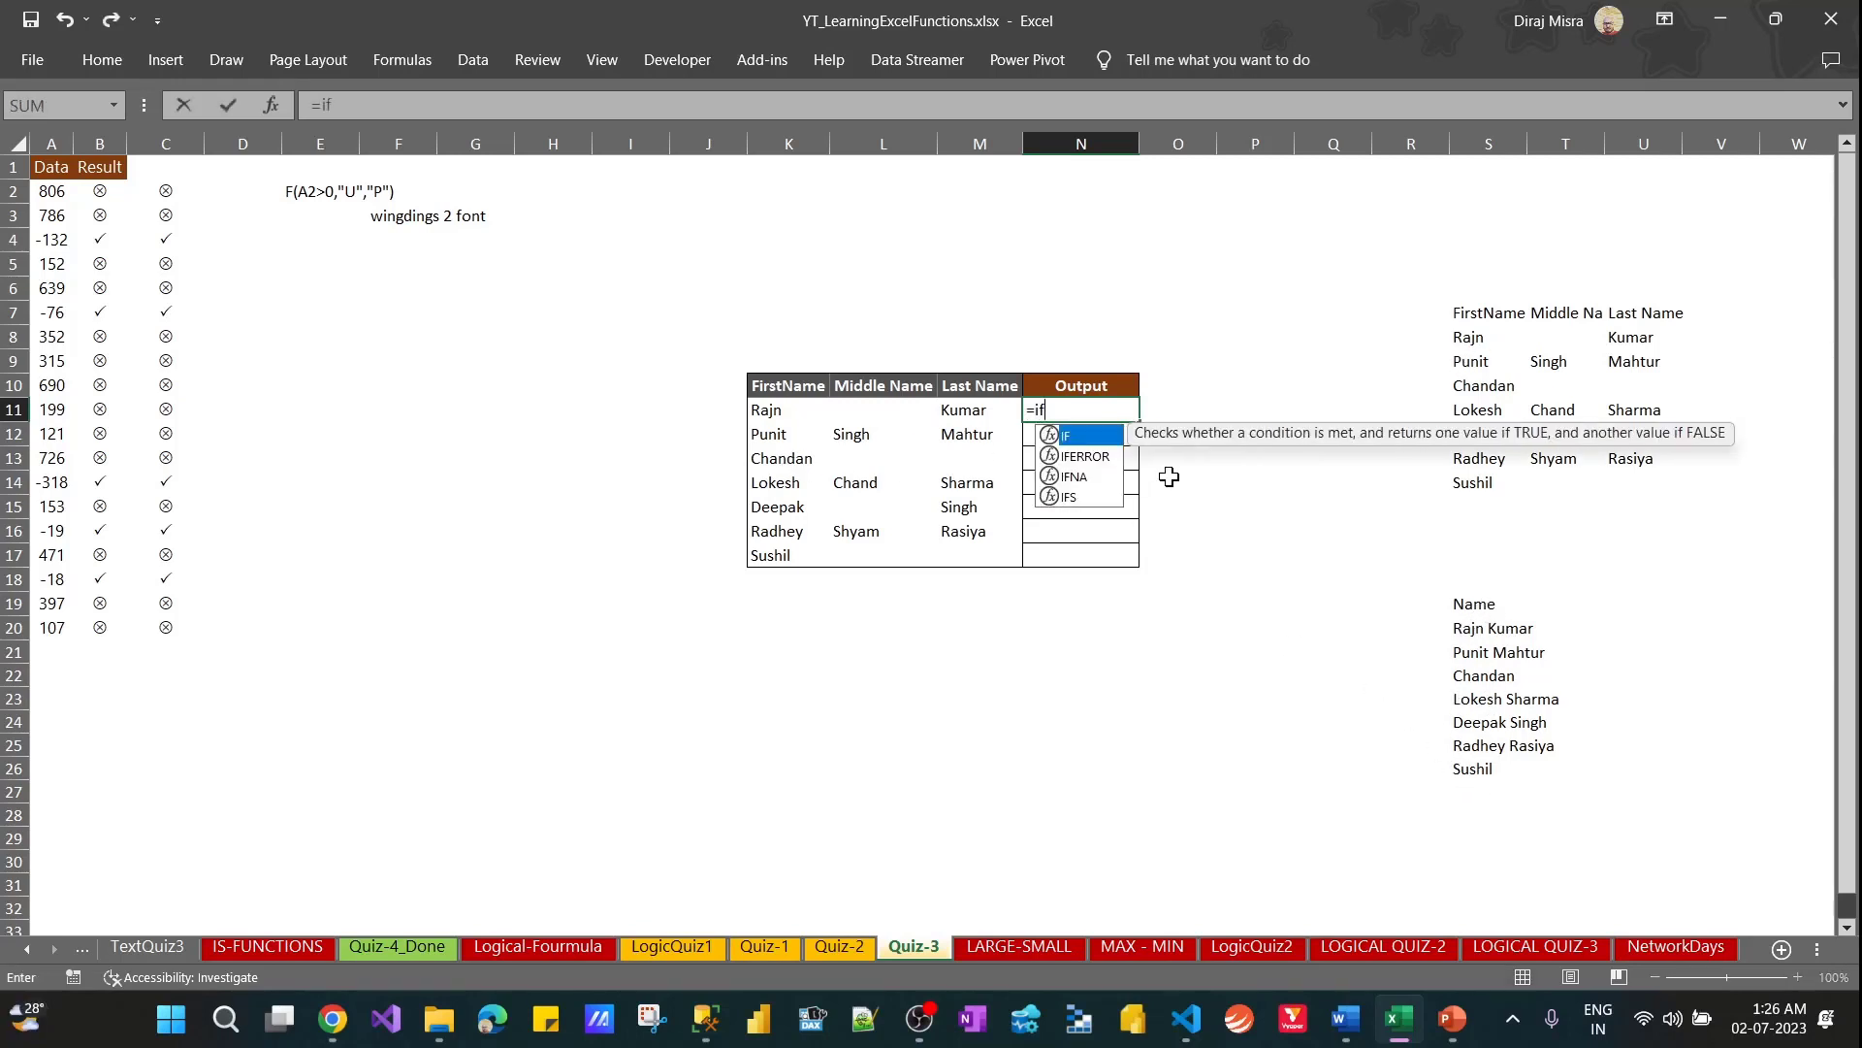
{"action": "key", "text": "Left"}
{"action": "type", "text": "="}
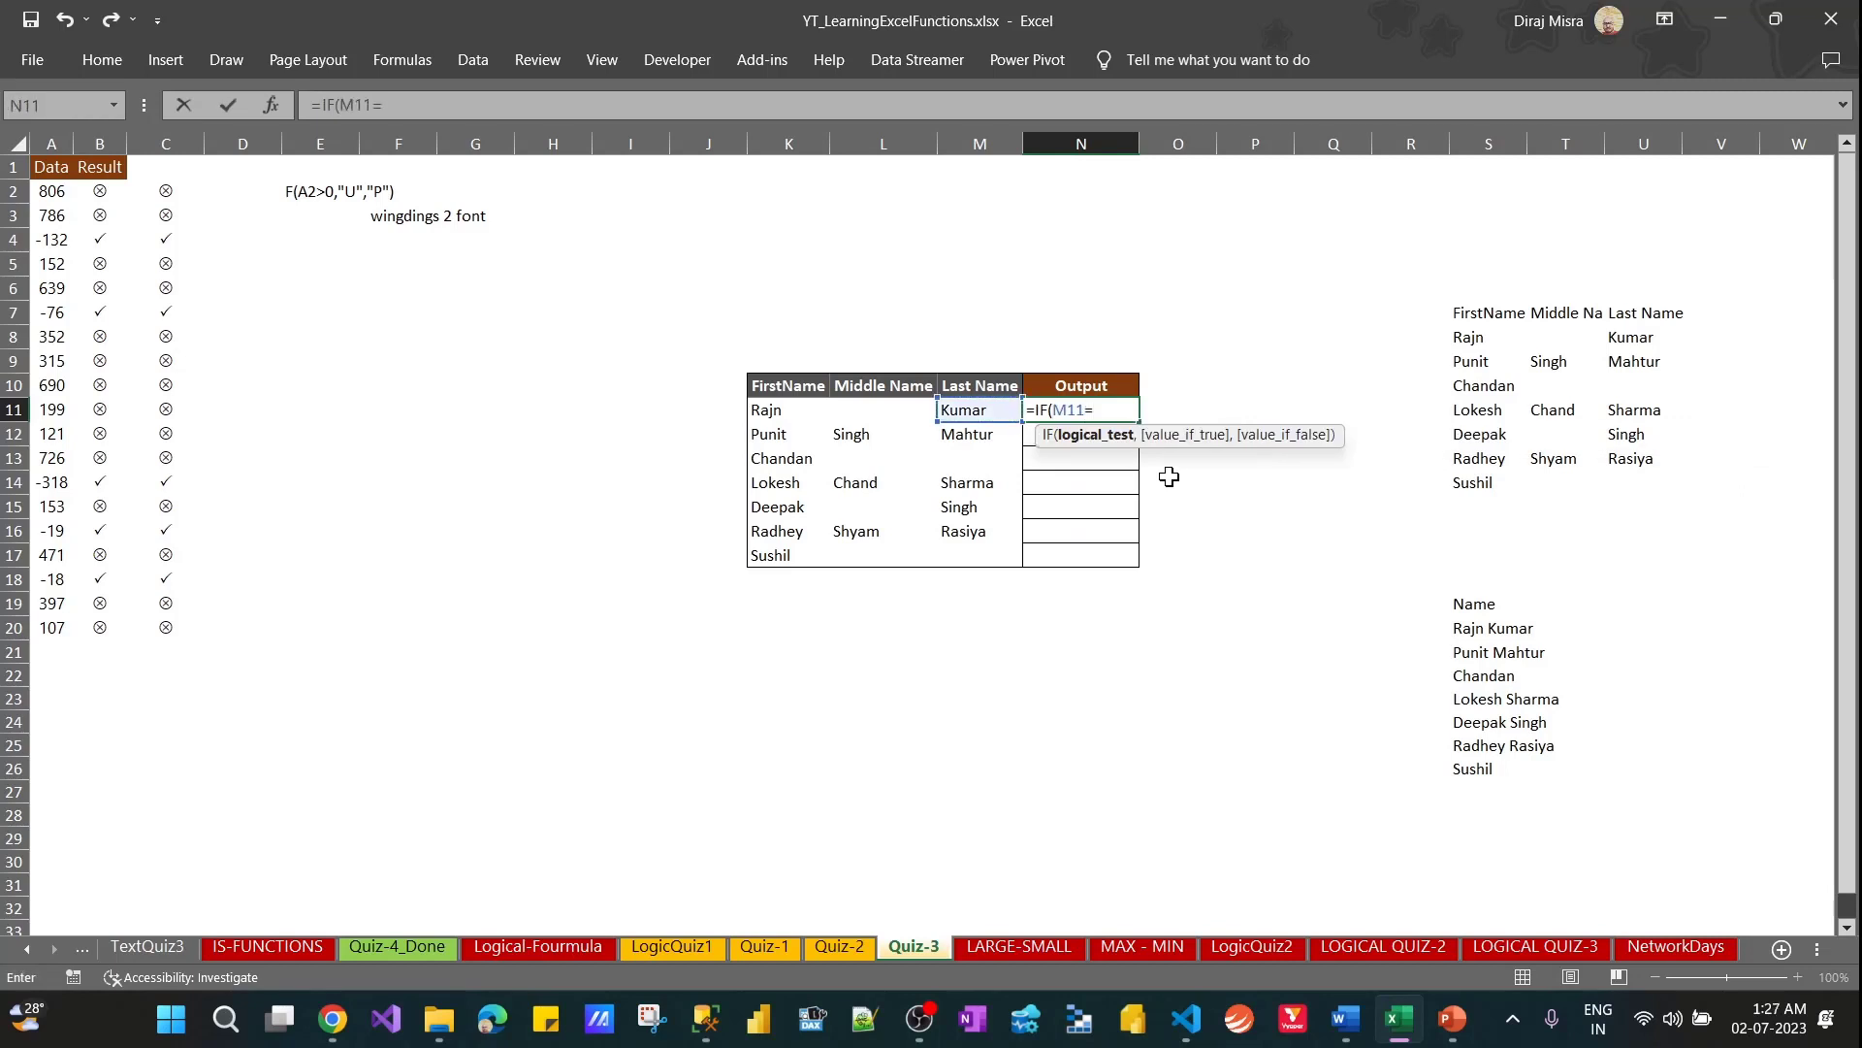
{"action": "type", "text": "\"\",\"\","}
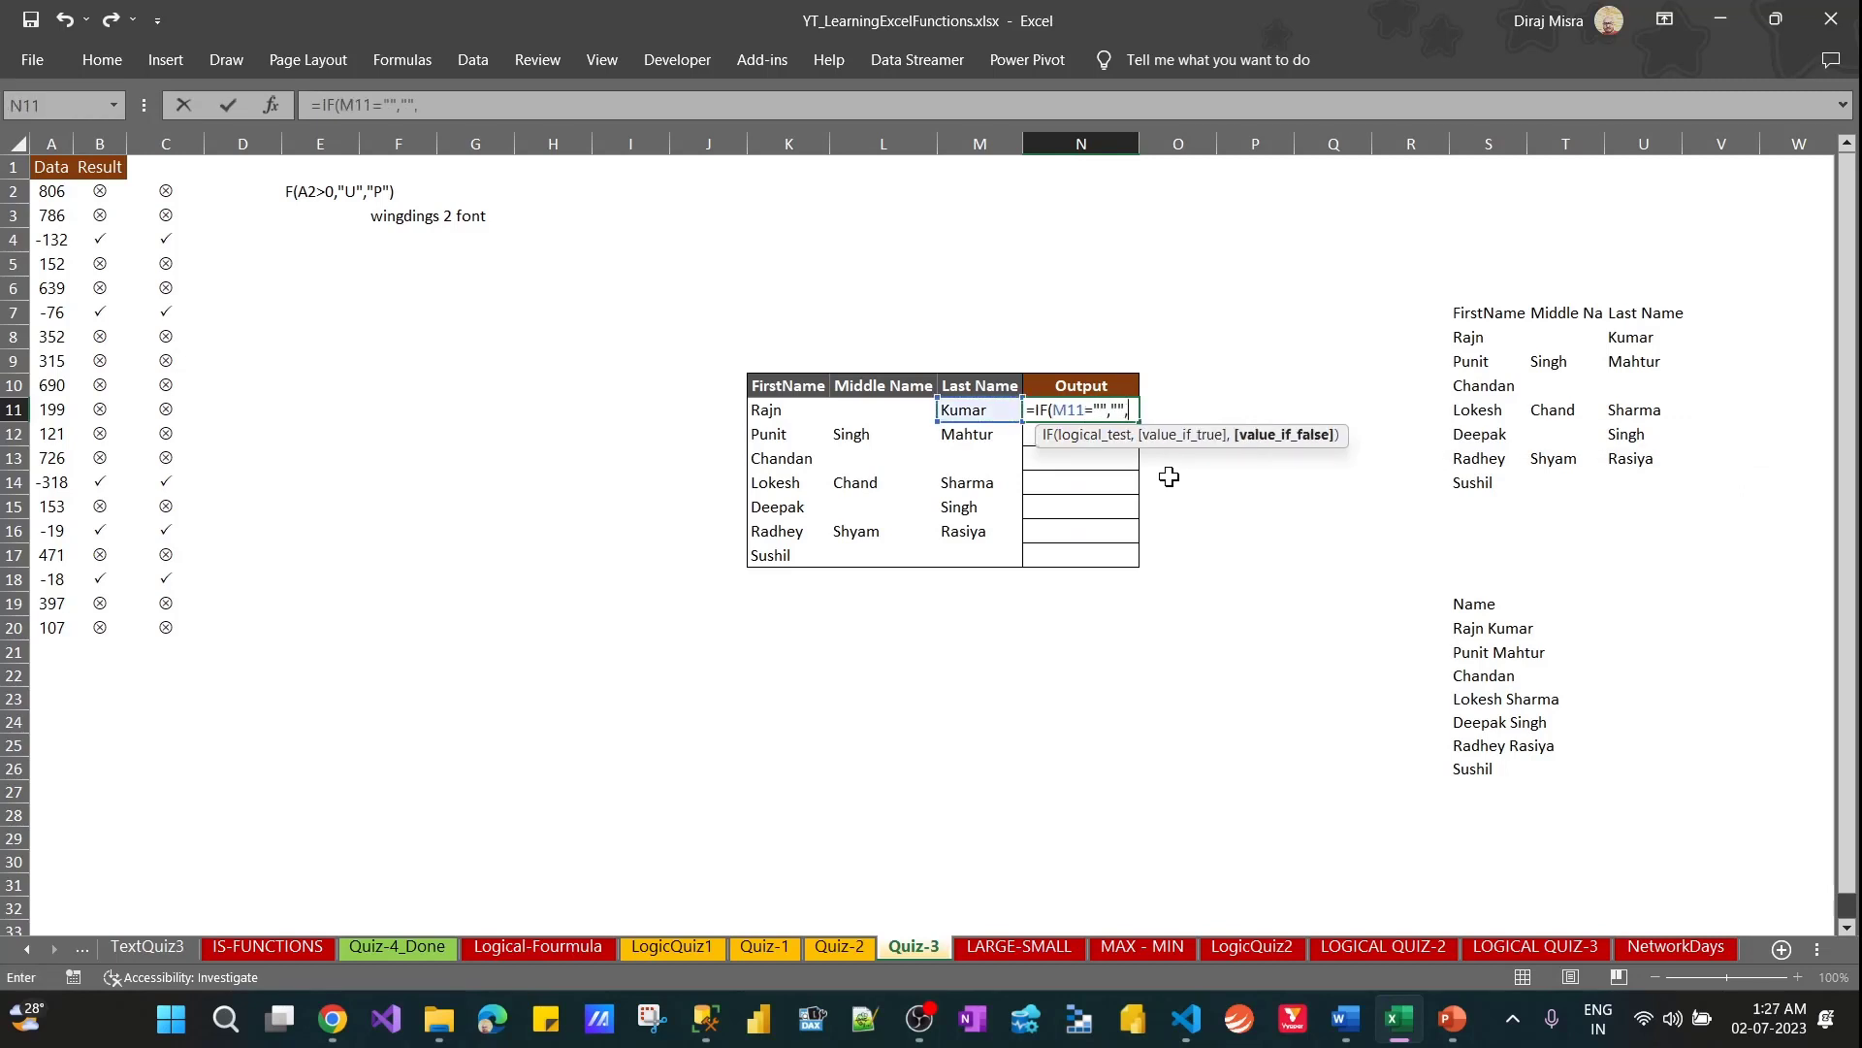
{"action": "key", "text": "Left"}
{"action": "key", "text": "Left"}
{"action": "key", "text": "Right"}
{"action": "type", "text": ")"}
{"action": "key", "text": "Return"}
Fill the last-name IF formula from N11 down the Output column to N17
{"action": "key", "text": "Up"}
{"action": "key", "text": "shift+Down"}
{"action": "key", "text": "shift+Down"}
{"action": "key", "text": "shift+Down"}
{"action": "key", "text": "shift+Down"}
{"action": "key", "text": "shift+Down"}
{"action": "key", "text": "shift+Down"}
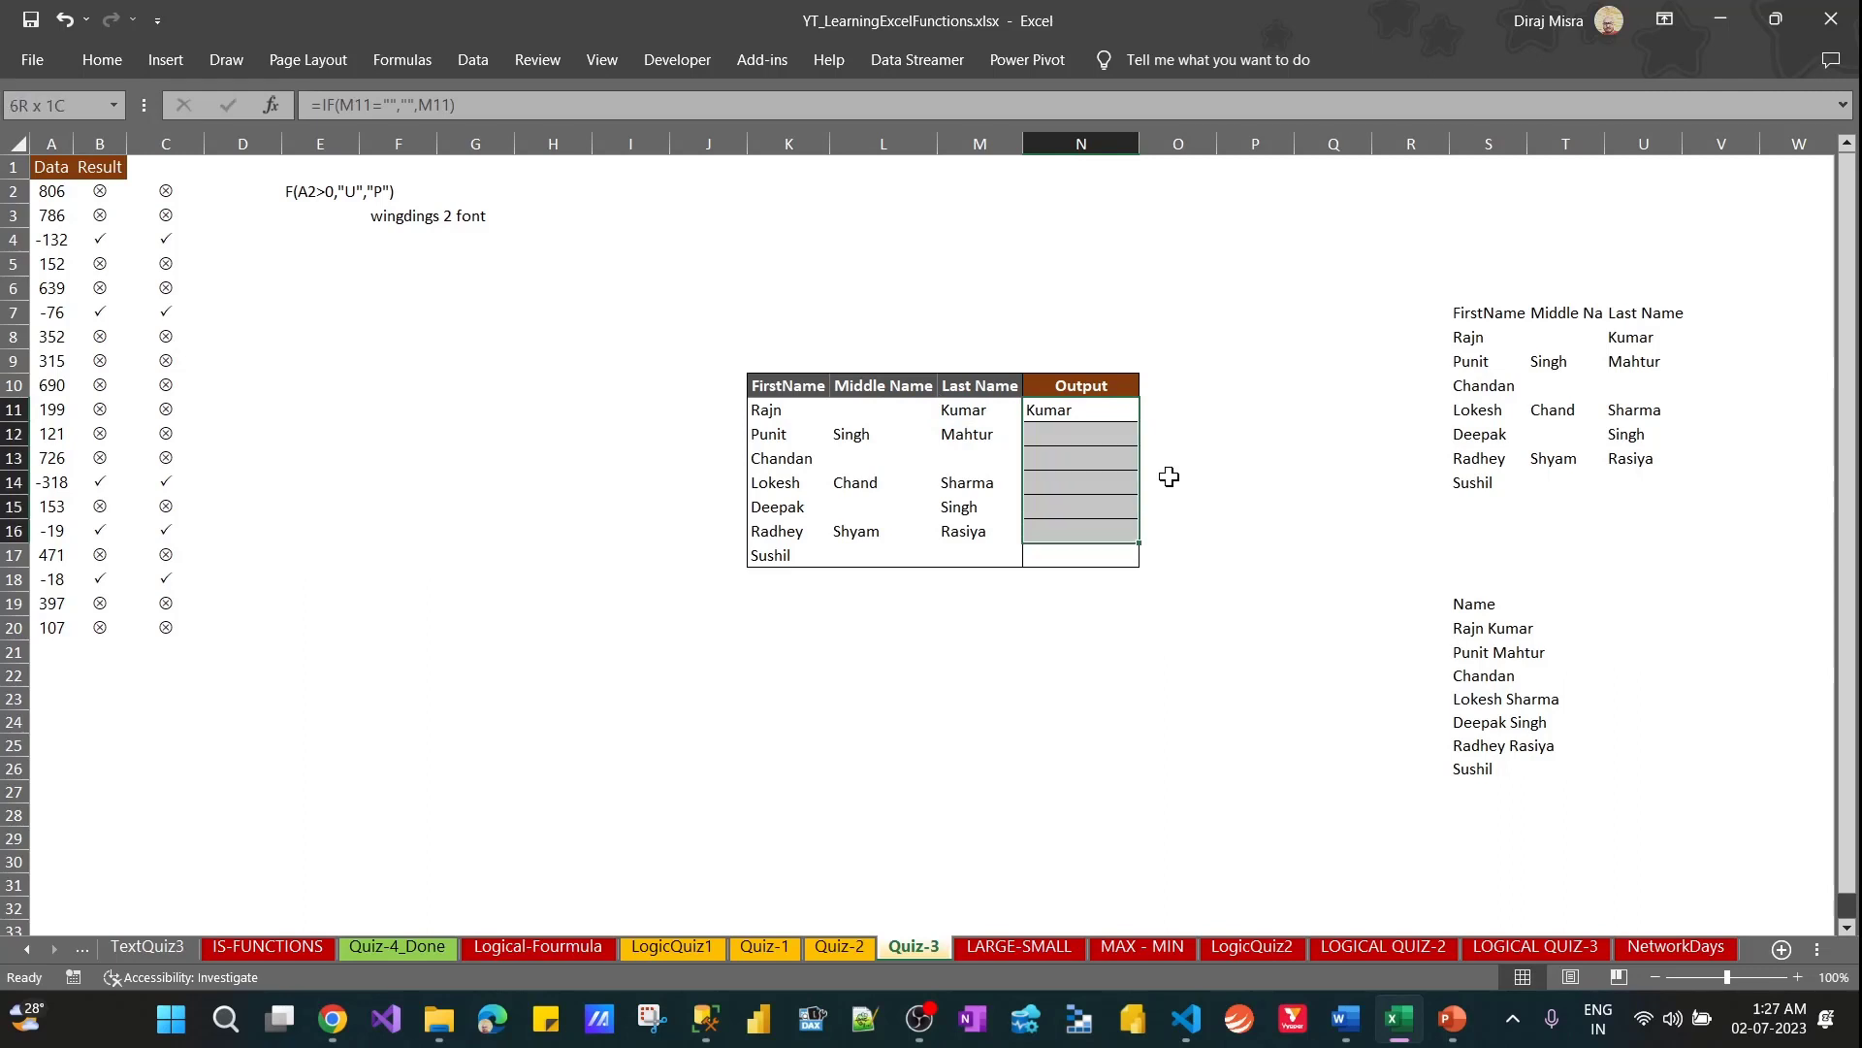
{"action": "key", "text": "ctrl+d"}
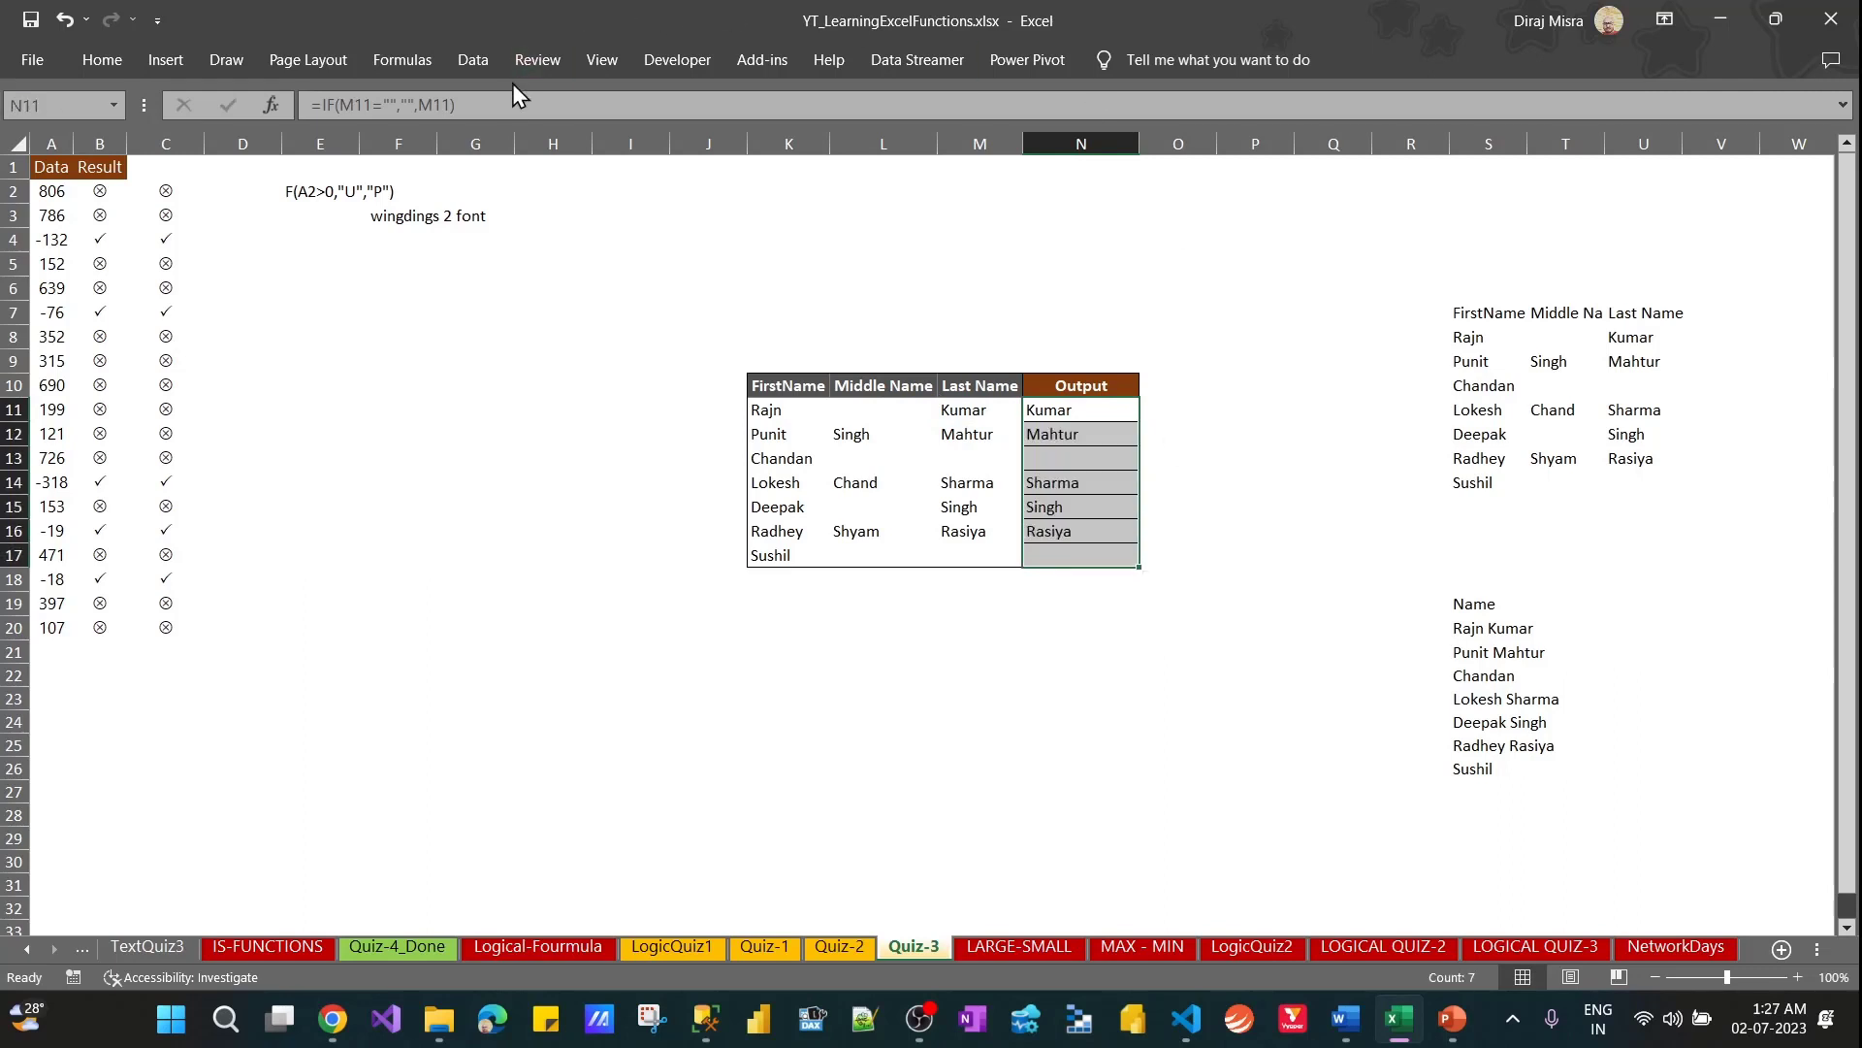
Copy the N11 formula and place it as the text note =IF(M11="","",M11) in N2
{"action": "left_click_drag", "start_coordinate": [512, 98], "coordinate": [287, 131]}
{"action": "key", "text": "Escape"}
{"action": "left_click", "coordinate": [1103, 194]}
{"action": "key", "text": "ctrl+v"}
{"action": "key", "text": "Return"}
Prepend the first name and a space to the formula in N11, making it =K11&" "&IF(M11="","",M11)
{"action": "left_click", "coordinate": [1082, 410]}
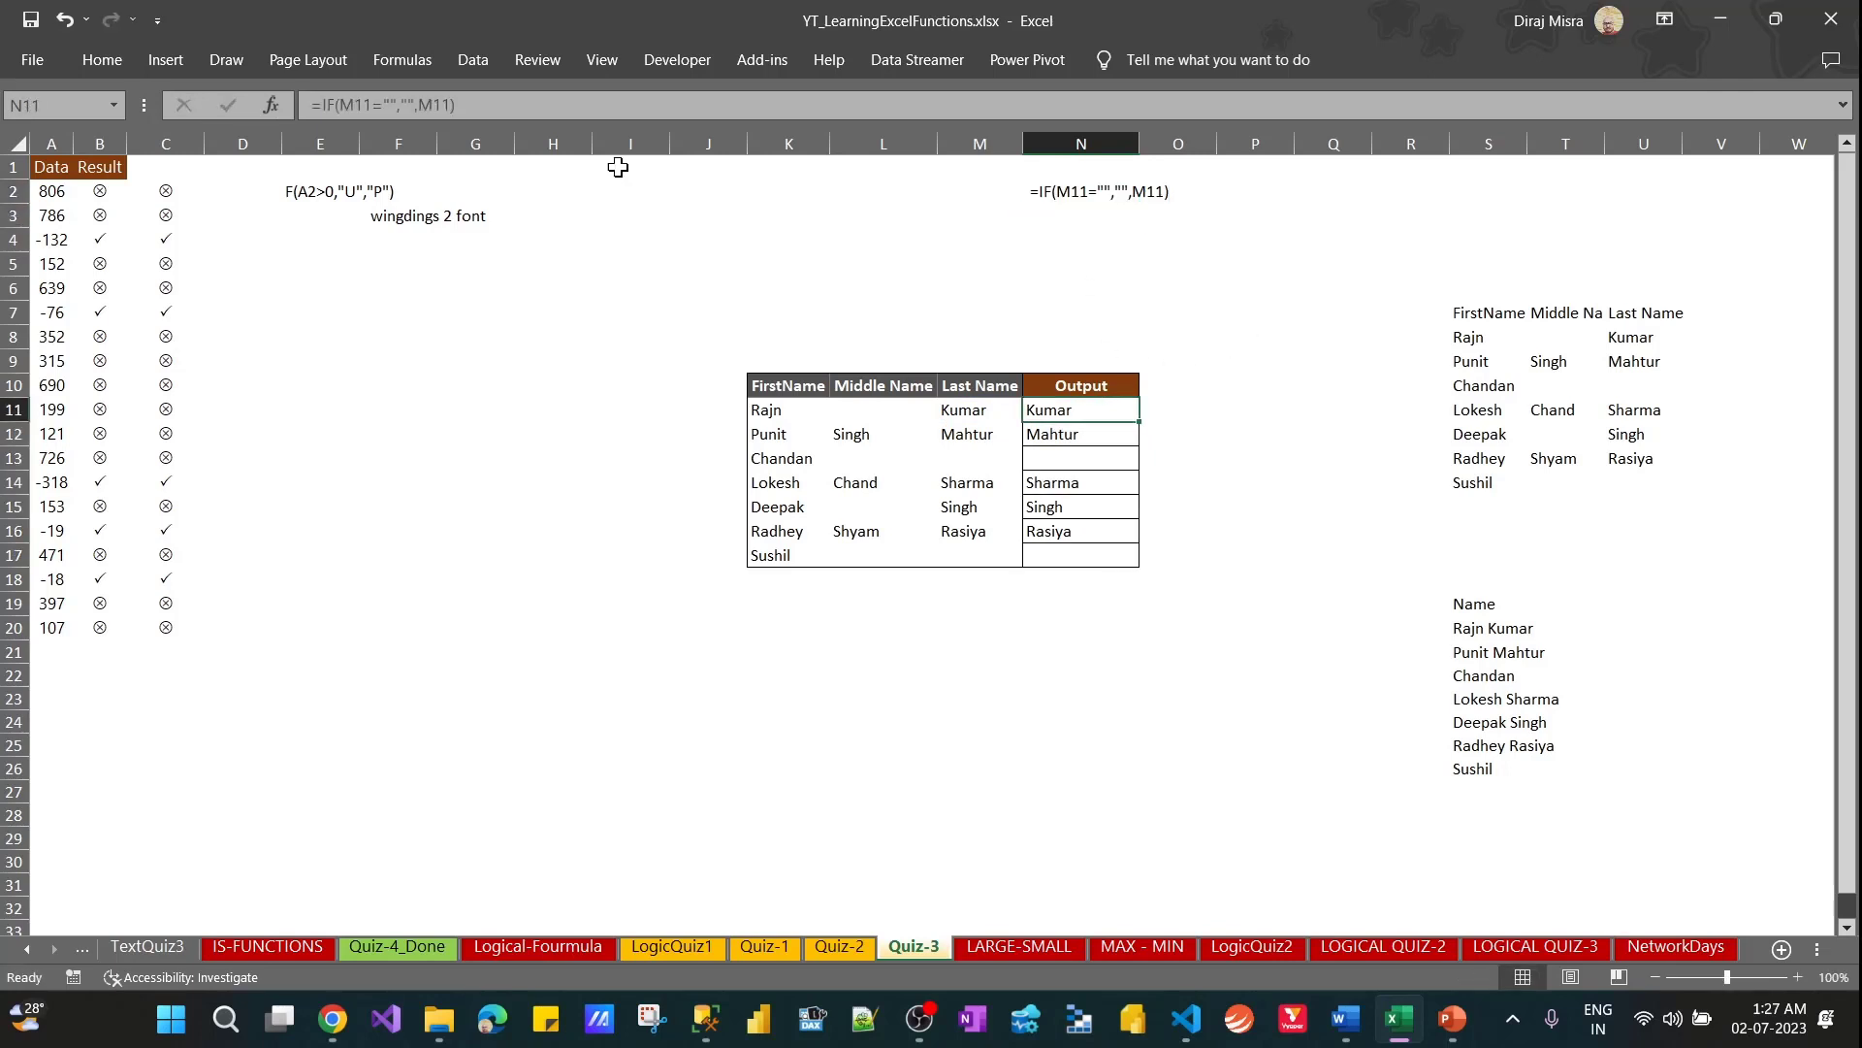
{"action": "left_click", "coordinate": [468, 106]}
{"action": "key", "text": "Home"}
{"action": "key", "text": "Right"}
{"action": "left_click", "coordinate": [766, 410]}
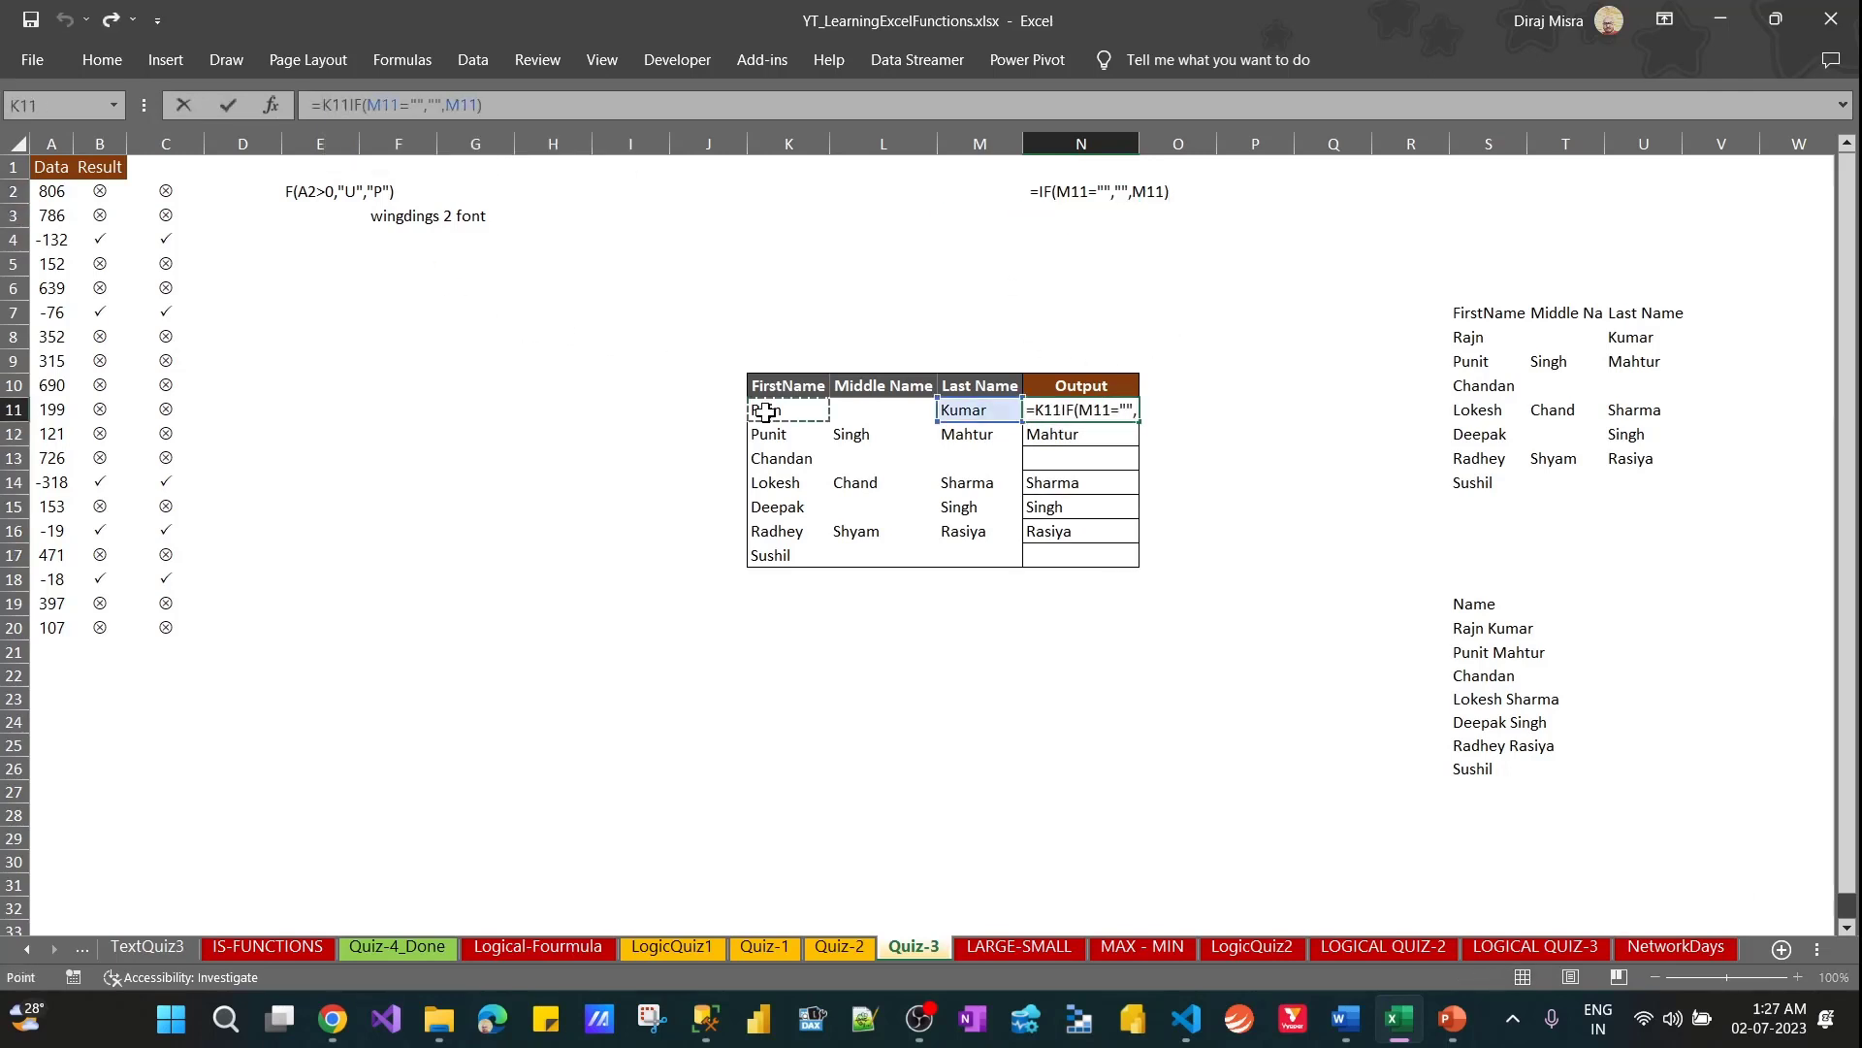
{"action": "type", "text": "&"}
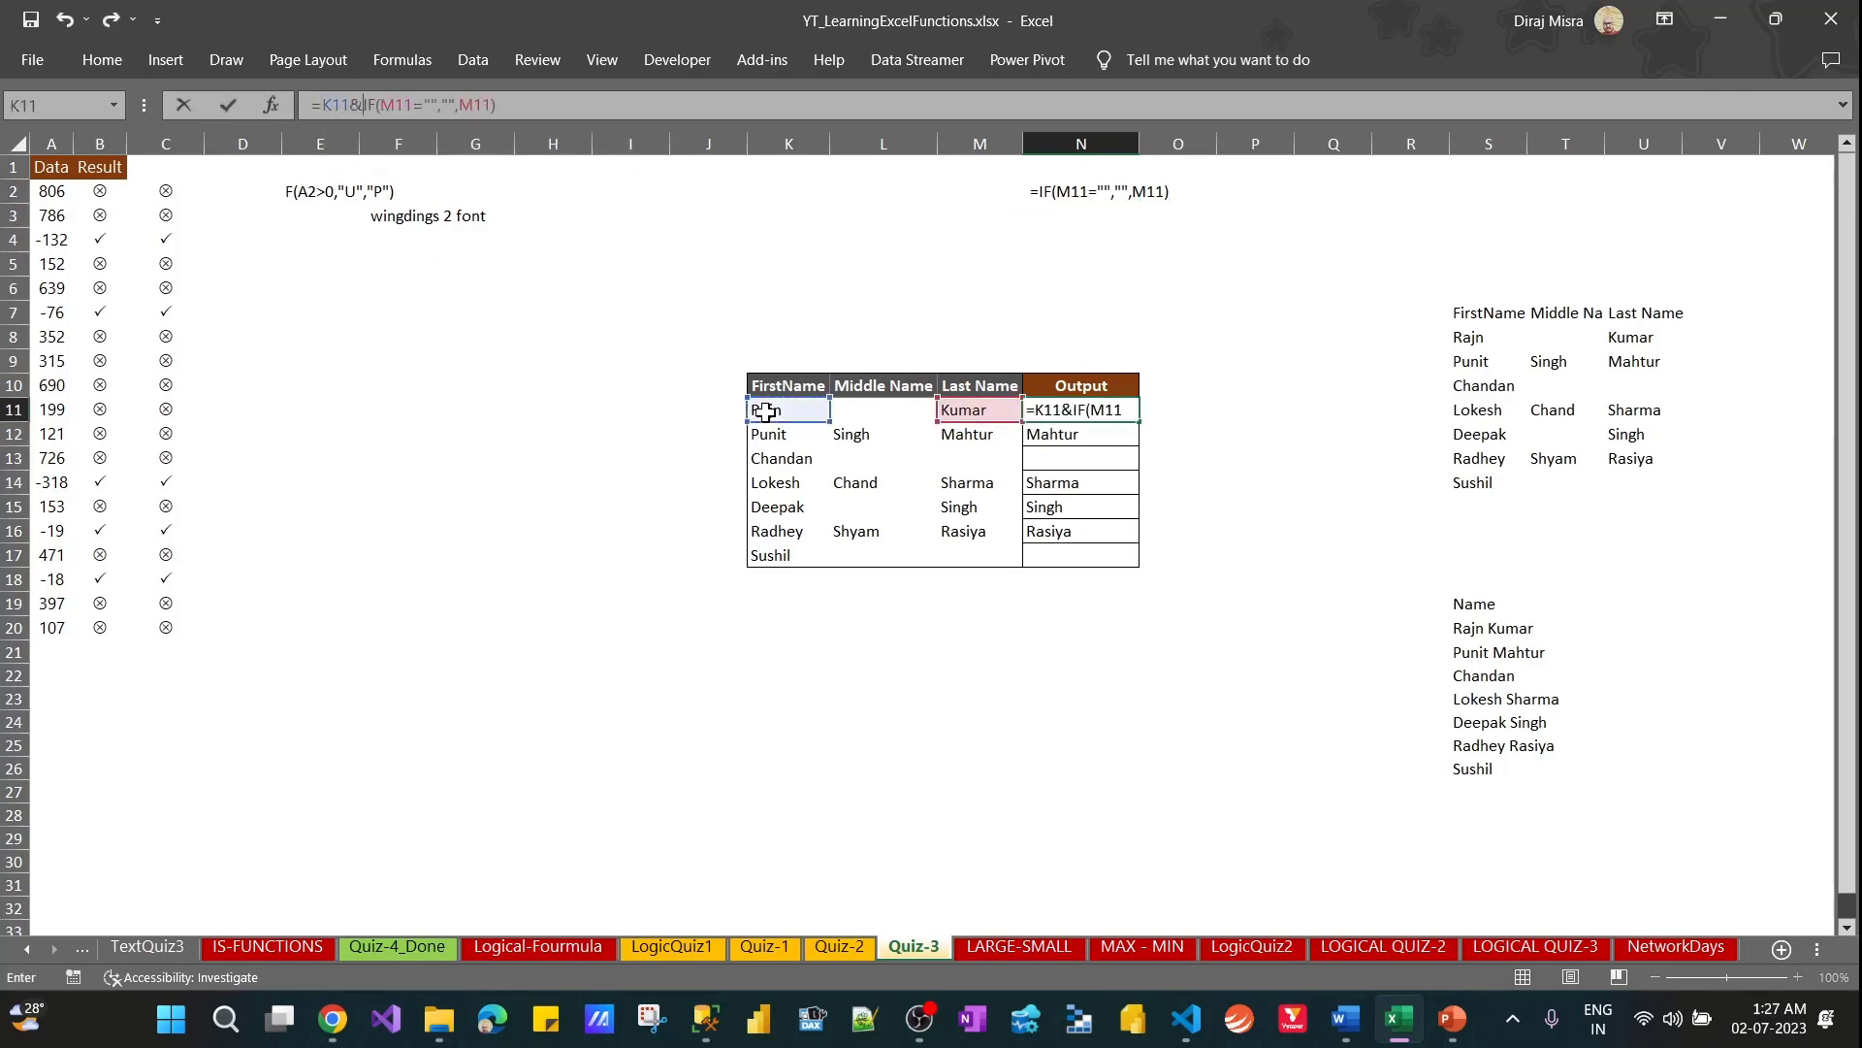
{"action": "type", "text": "\" \""}
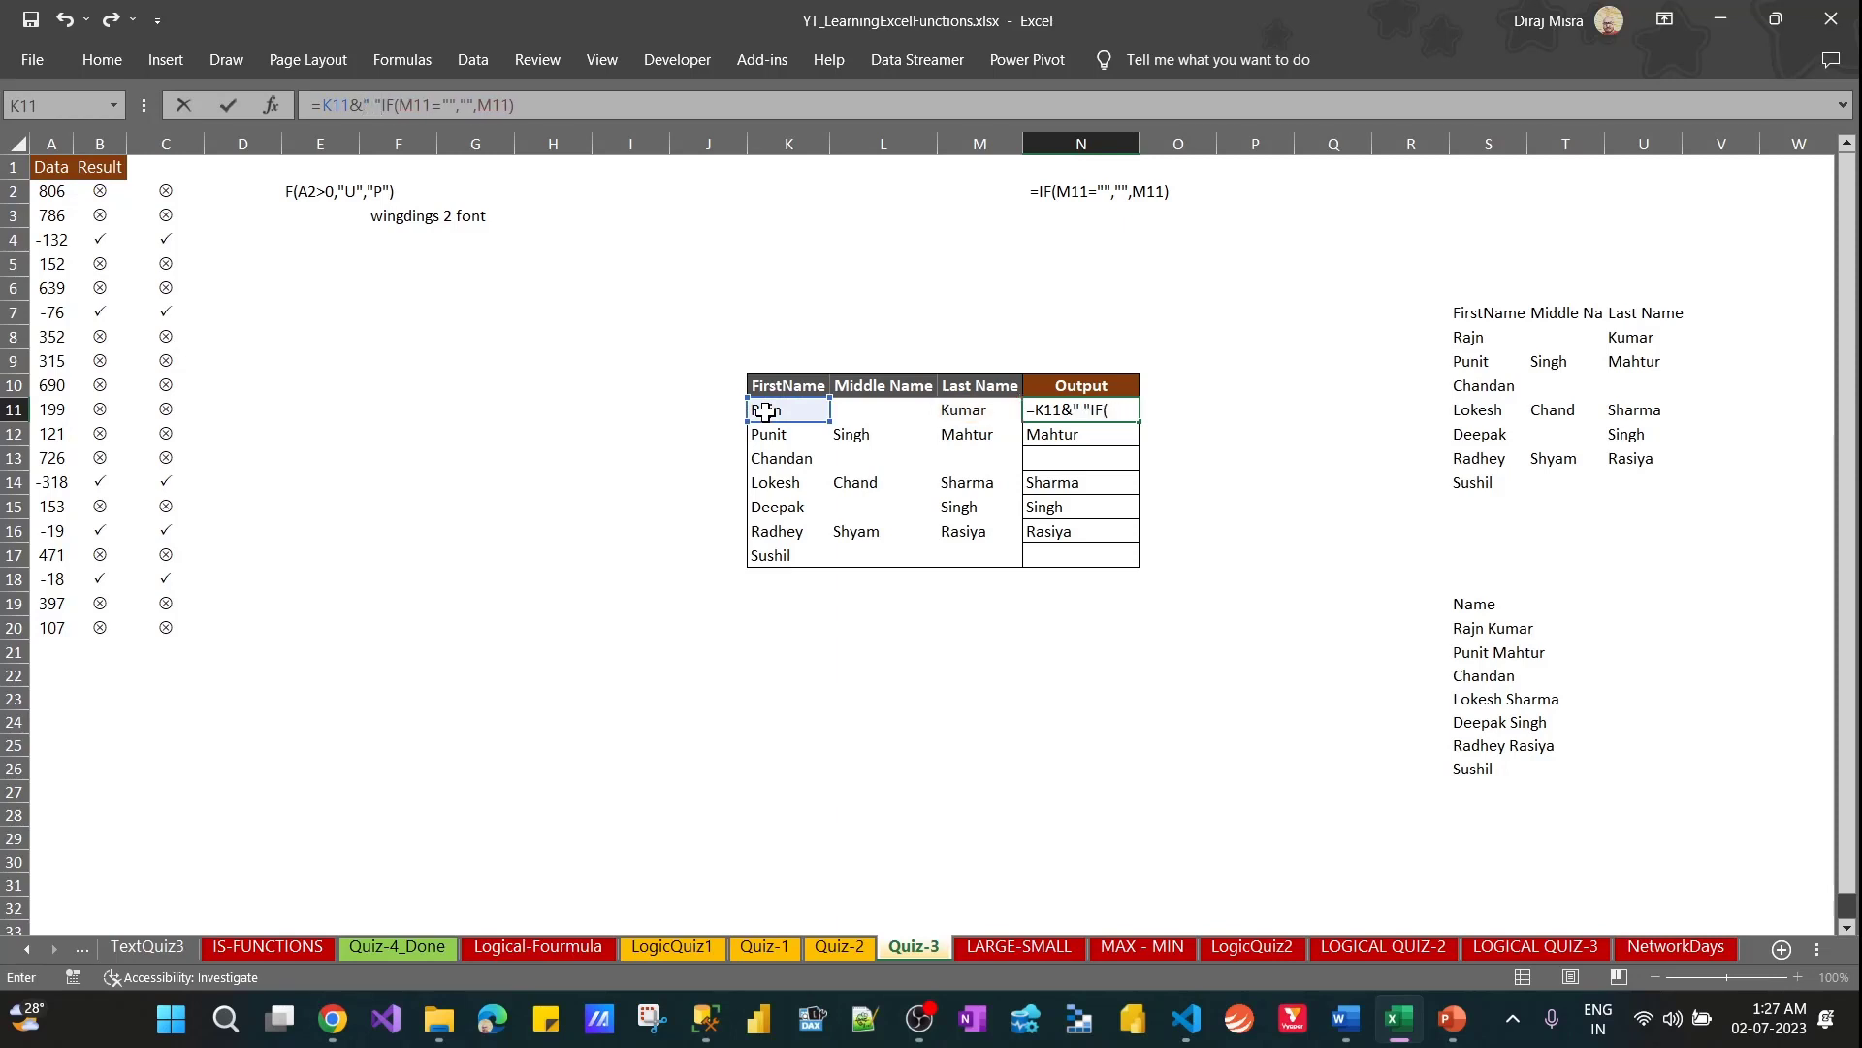
{"action": "type", "text": "&"}
{"action": "key", "text": "Return"}
Fill the combined first-and-last-name formula from N11 down to N17
{"action": "key", "text": "Up"}
{"action": "key", "text": "ctrl+shift+Down"}
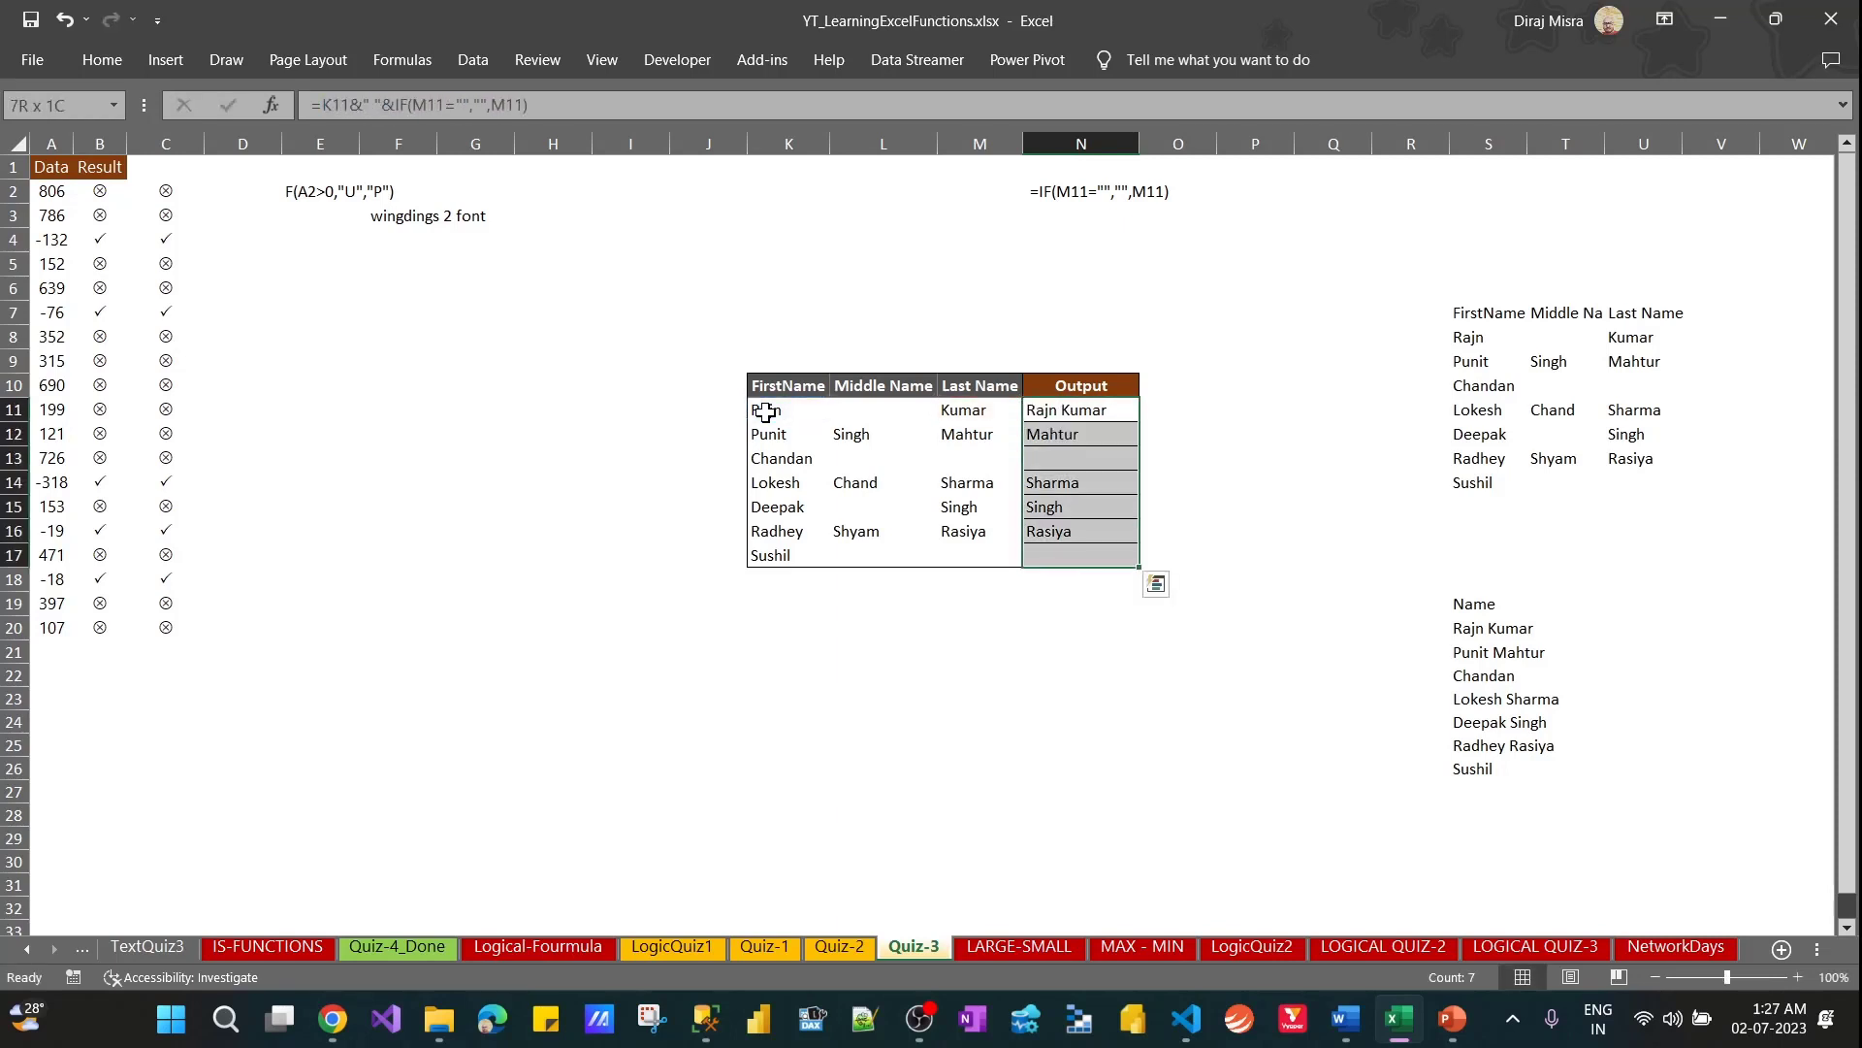
{"action": "key", "text": "ctrl+d"}
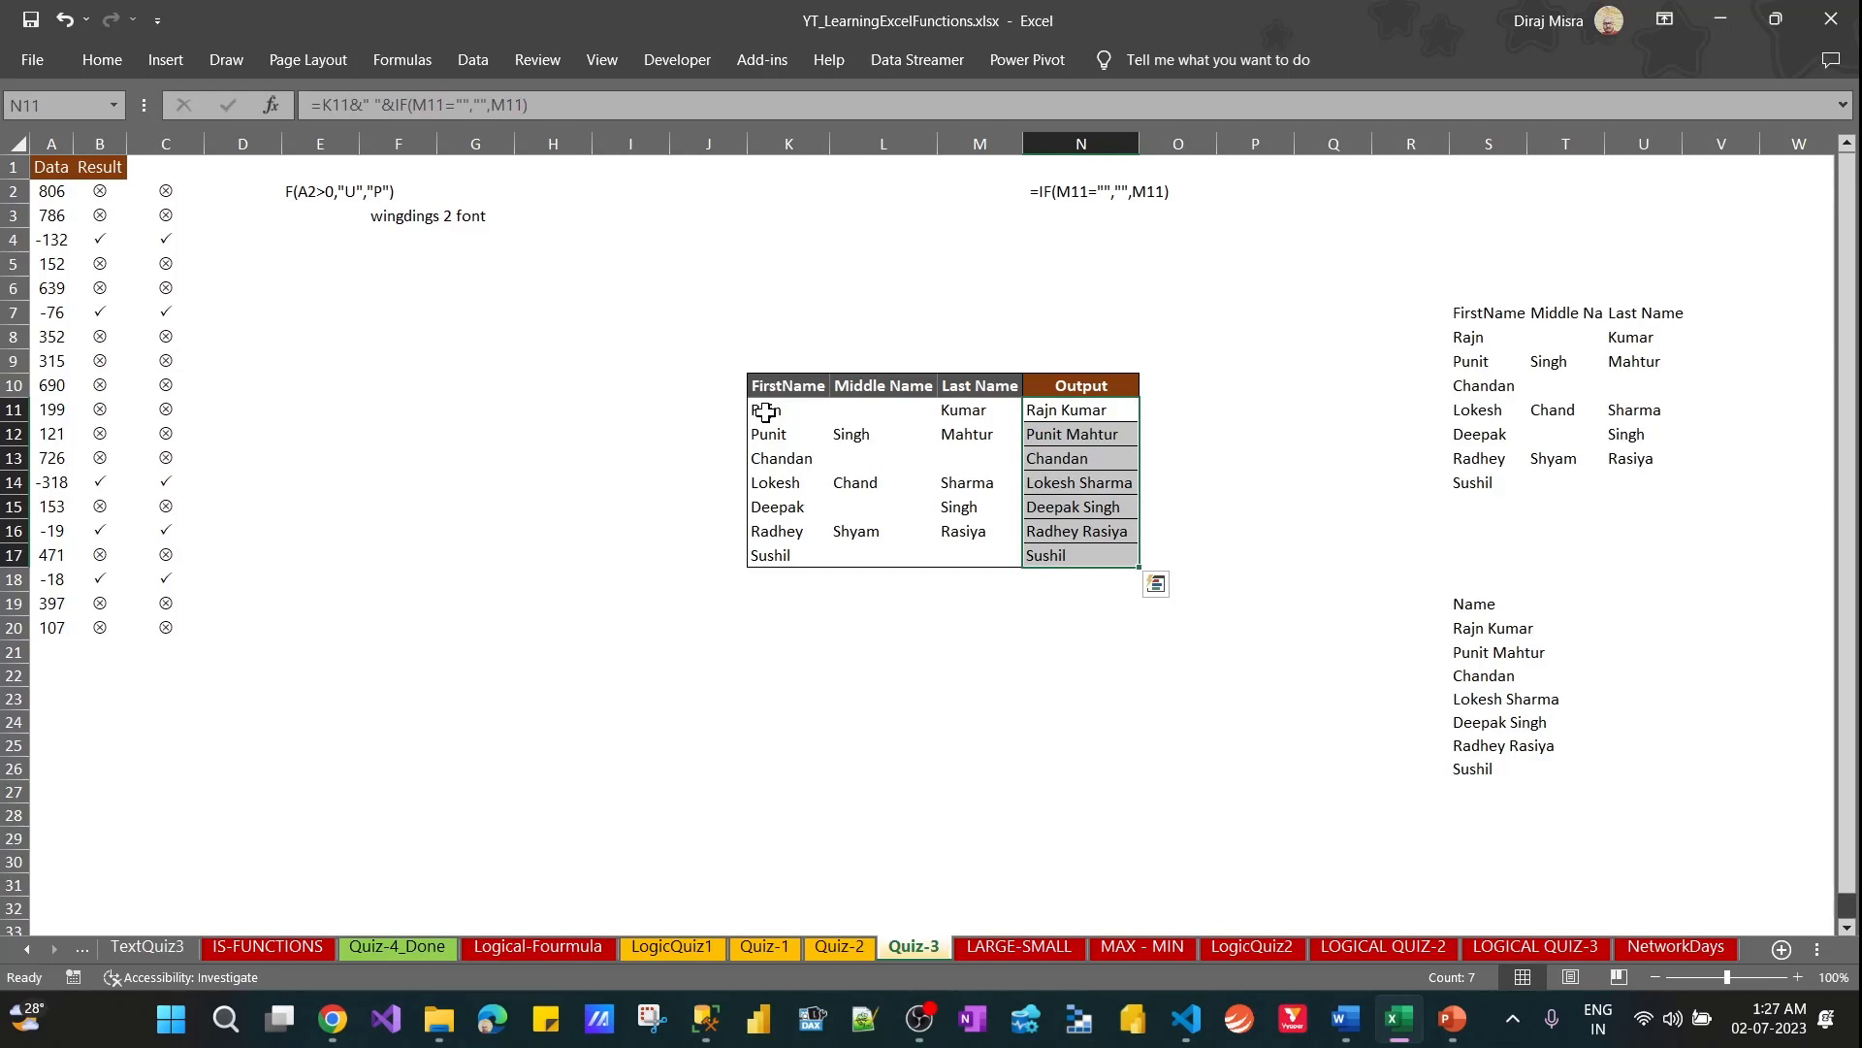